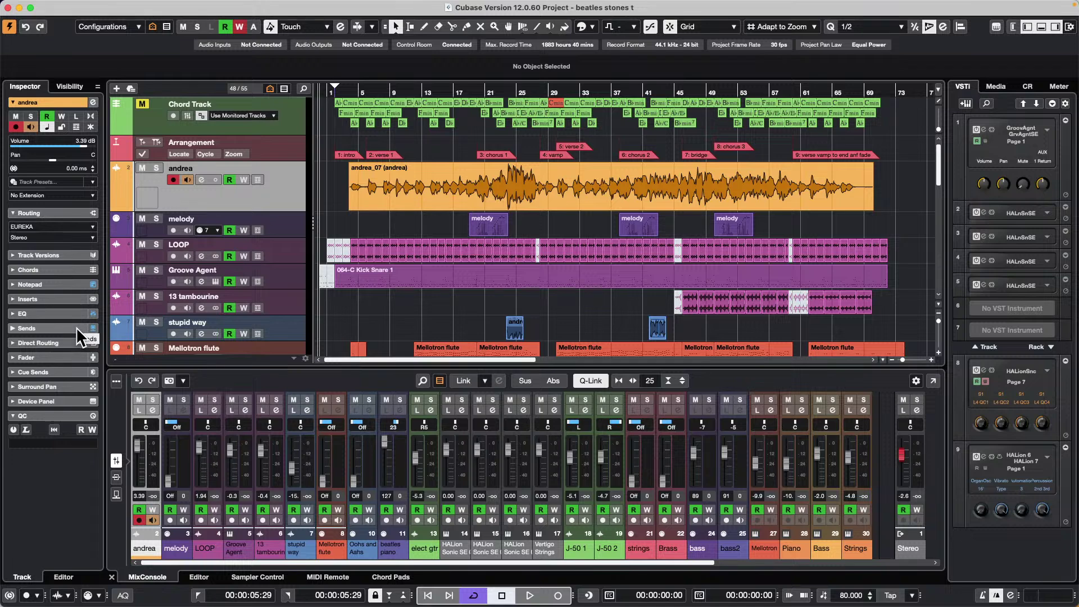
Expand the Inspector's Notepad section for the lead vocal track and view the notes of the LOOP track.
left_click(60, 281)
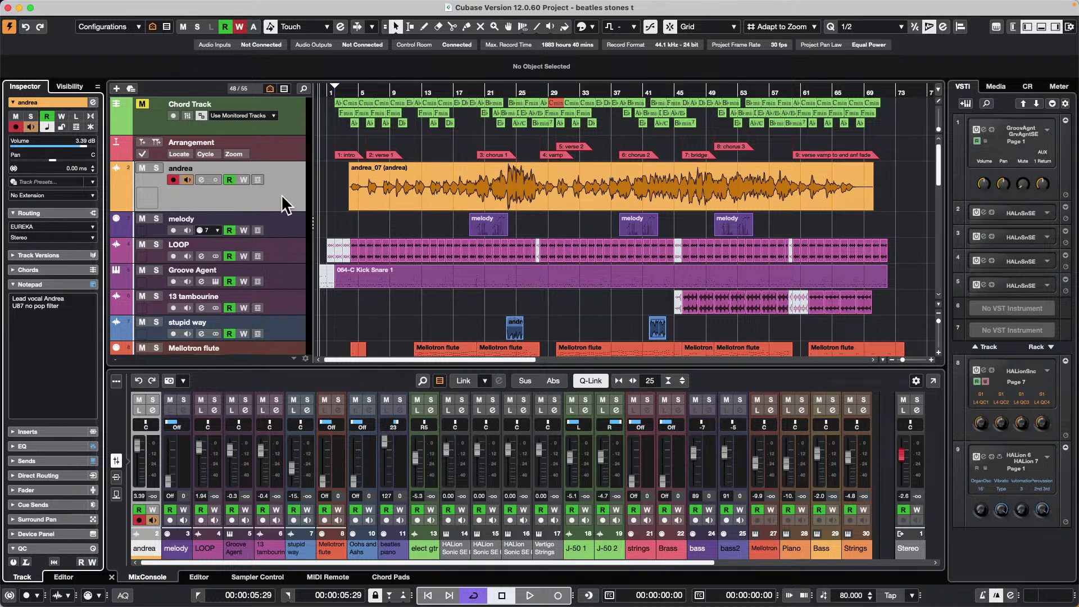
left_click(285, 153)
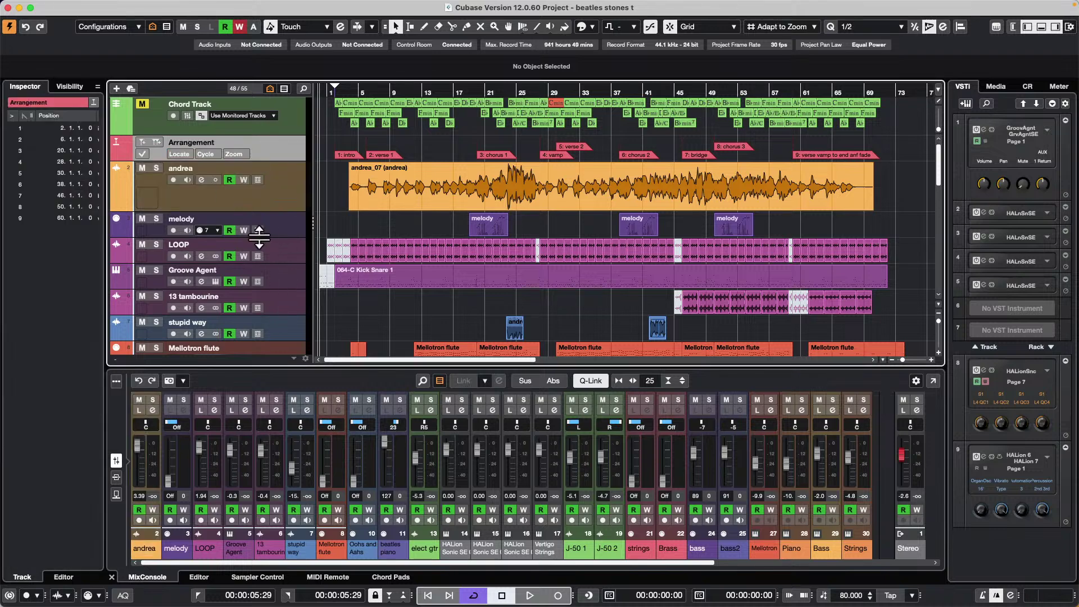
left_click(295, 247)
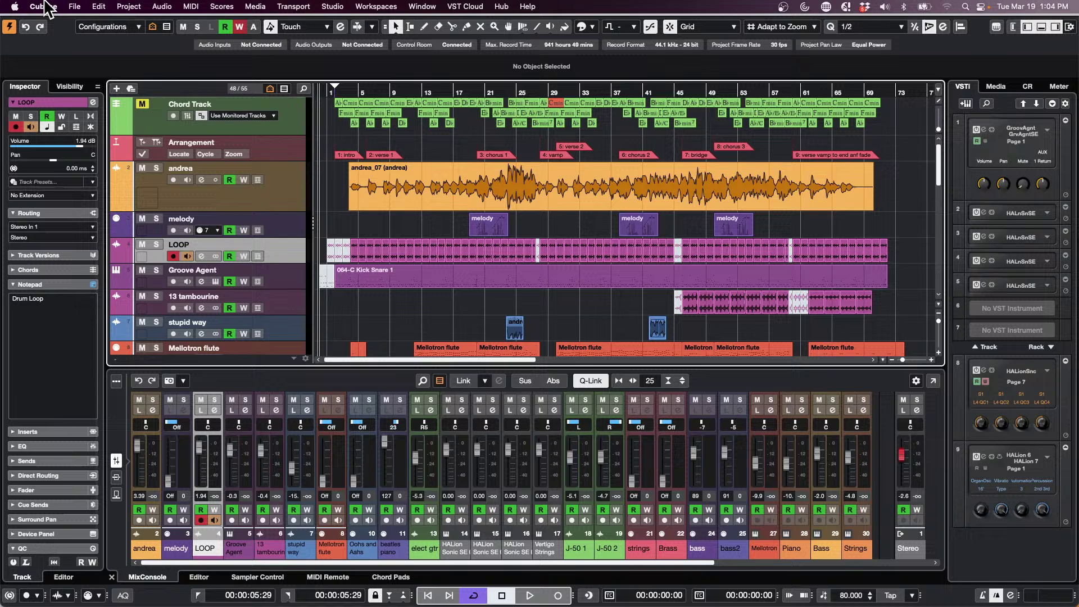
Open the project-wide Notepad window.
left_click(100, 7)
mouse_move(143, 6)
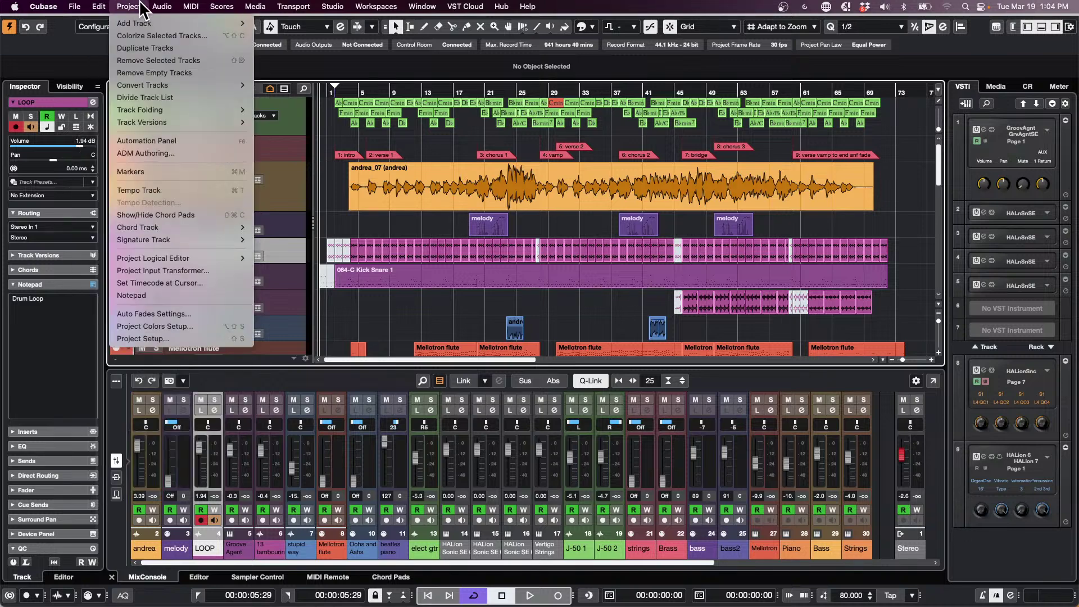
left_click(152, 295)
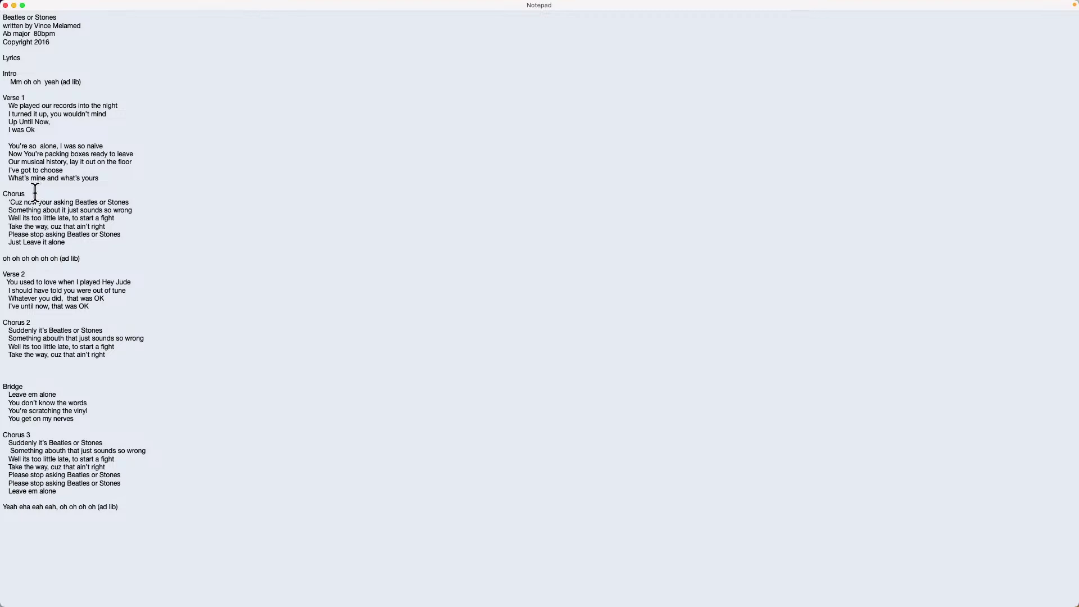
Try out selecting all the lyrics text and the copy options in the project notepad, and close the notepad.
left_click(61, 183)
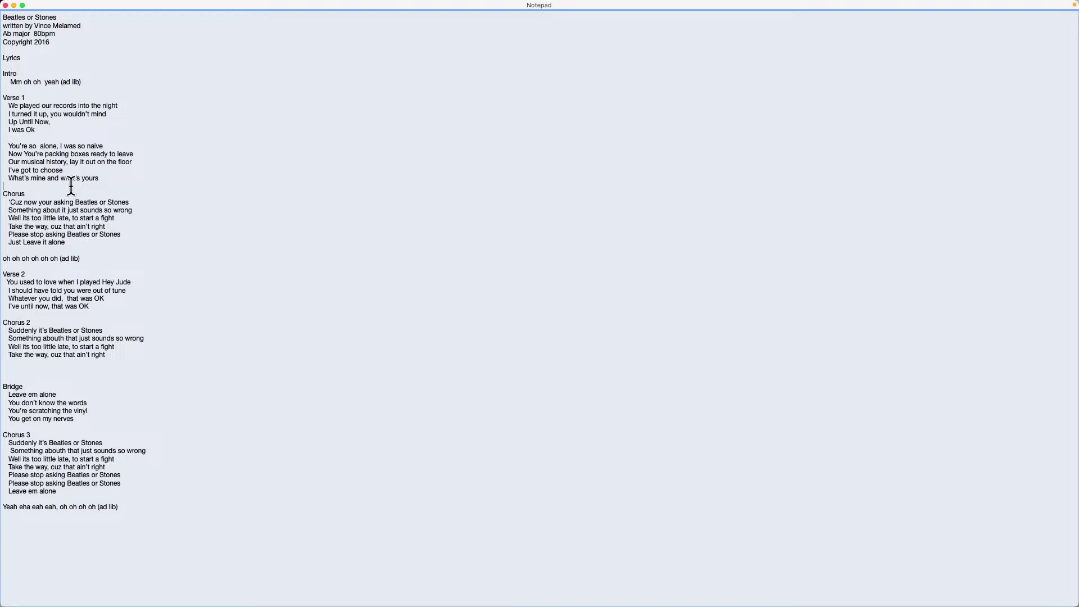
key("super+a")
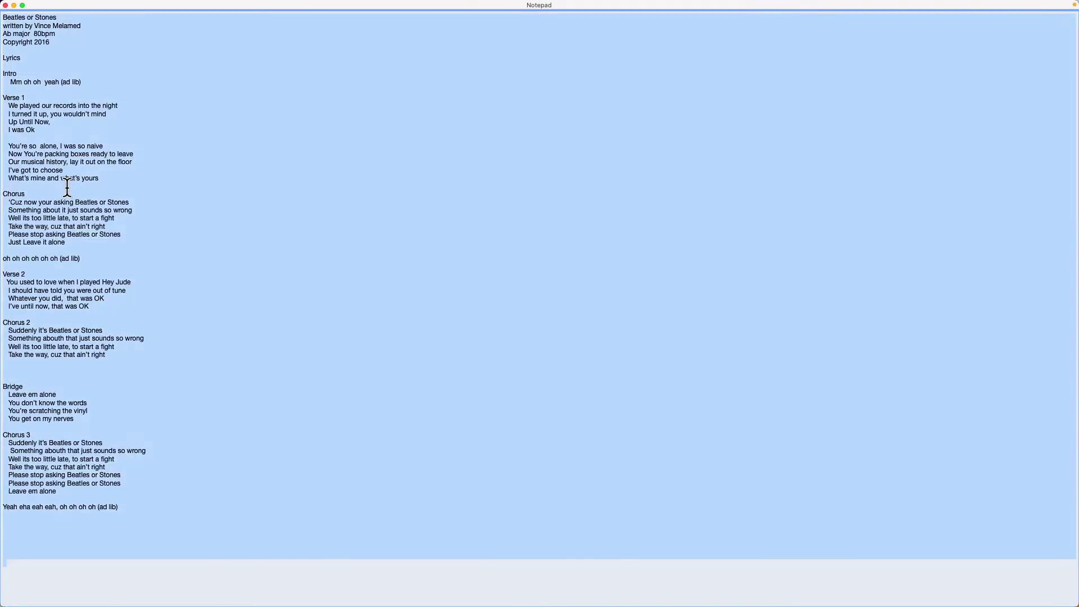
left_click(105, 172)
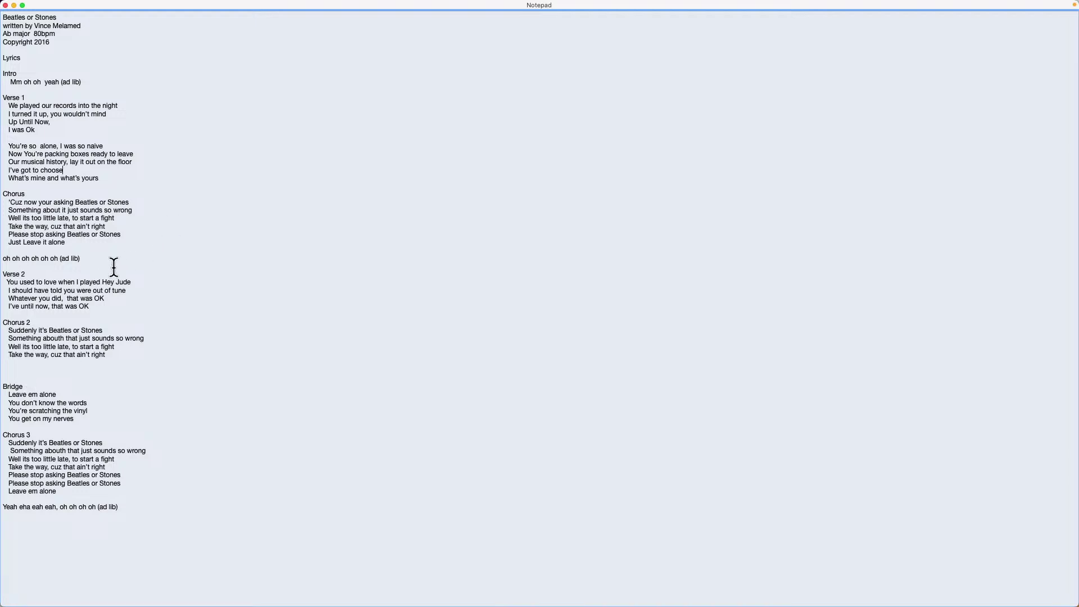
right_click(107, 252)
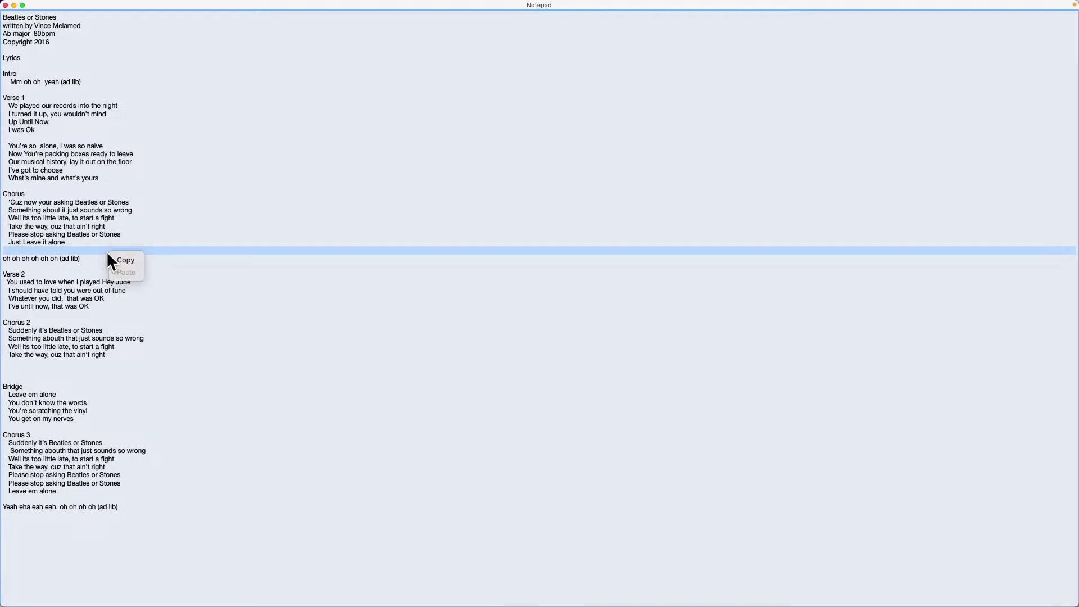
left_click(97, 249)
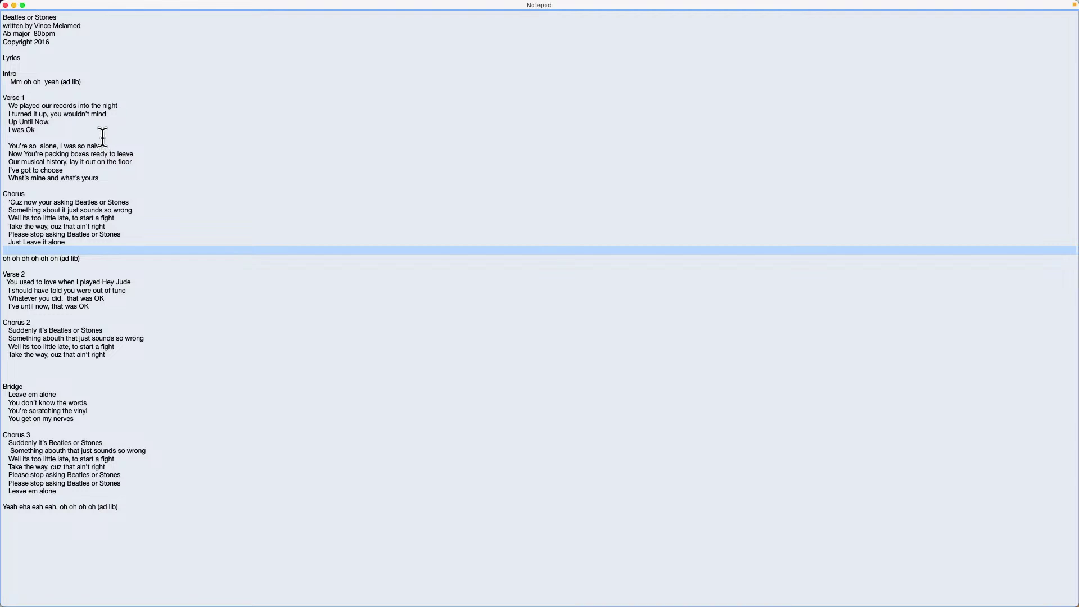
left_click(194, 201)
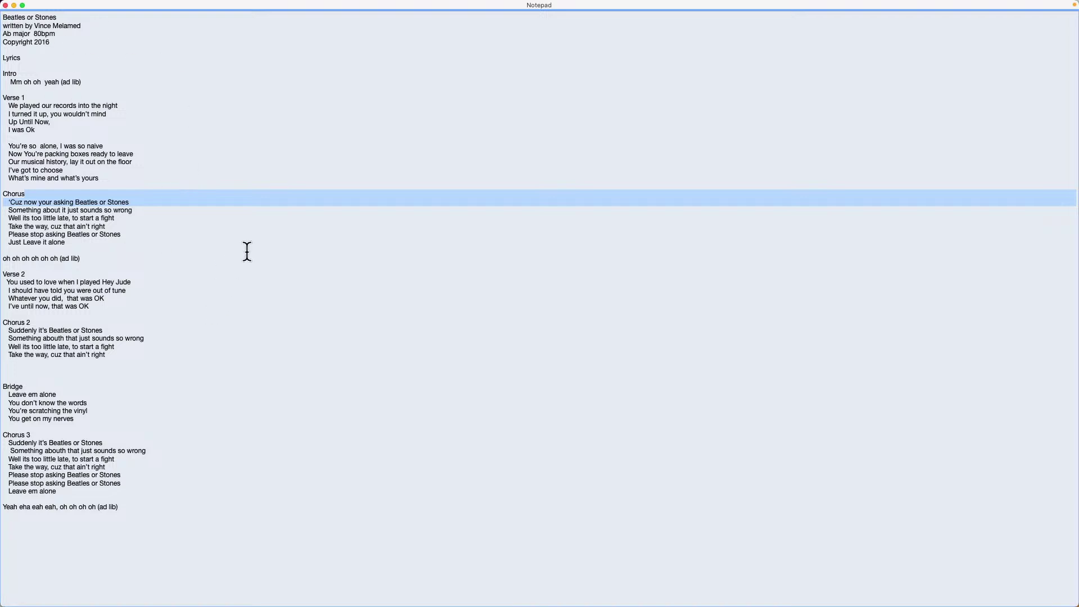
left_click(5, 6)
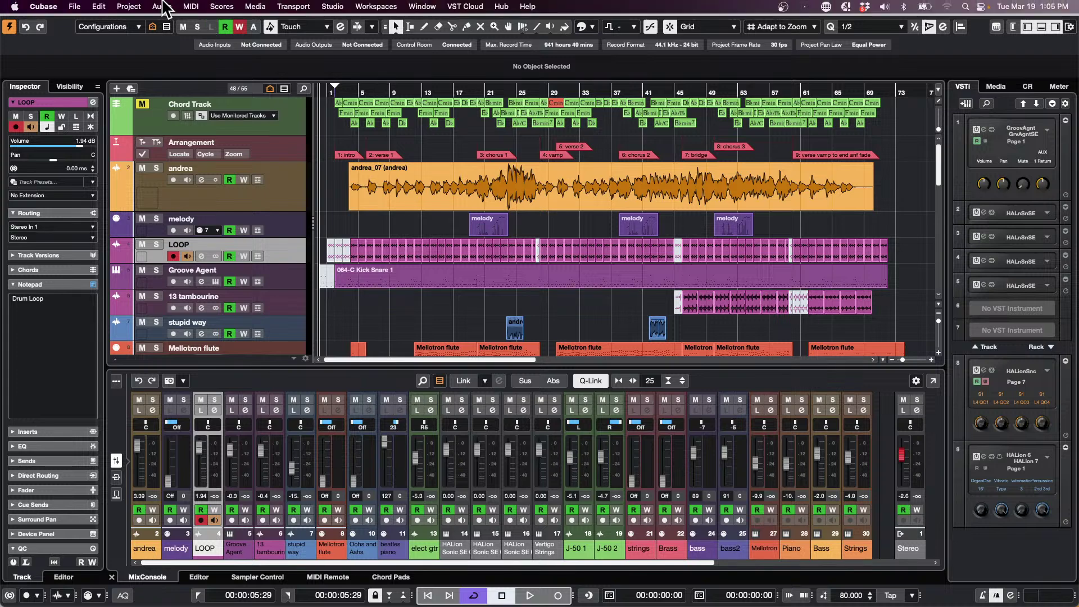
Export the project's notepad data to the Desktop as "beatles stones t notes.txt".
left_click(78, 7)
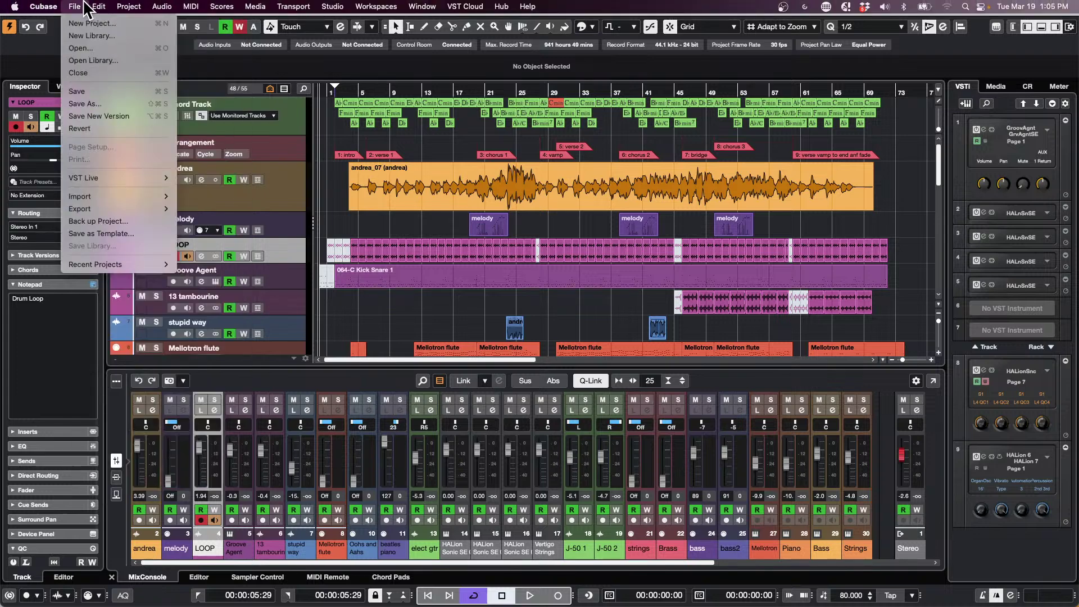
mouse_move(106, 9)
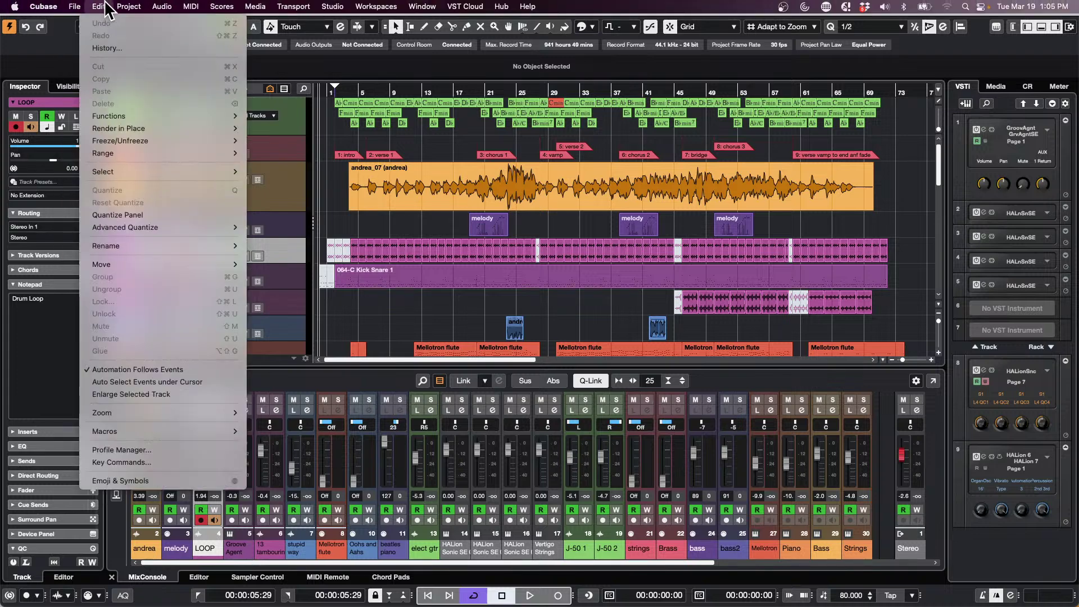
mouse_move(73, 7)
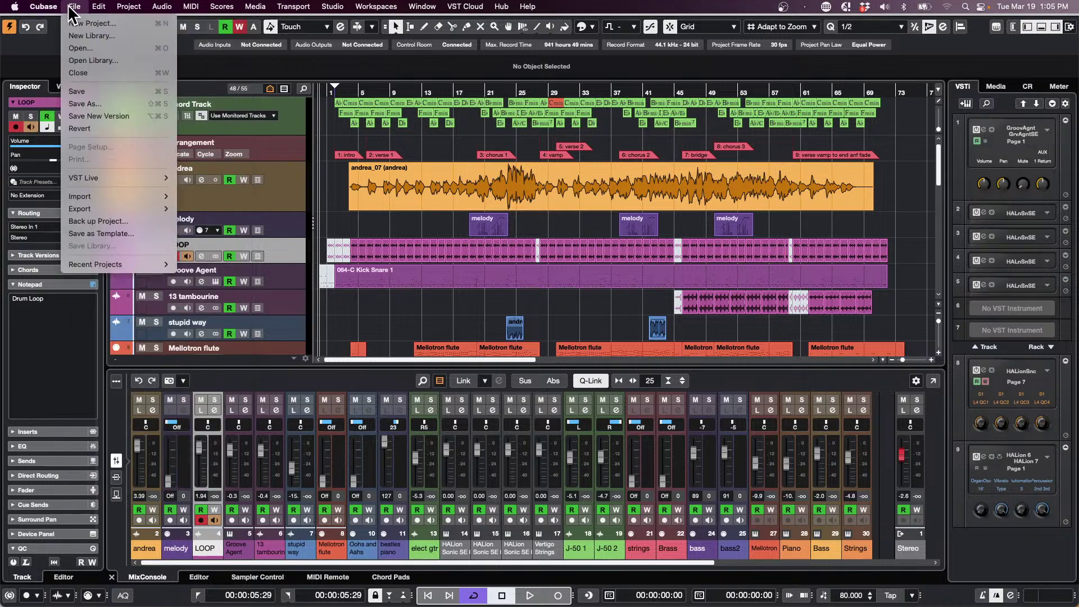
mouse_move(110, 212)
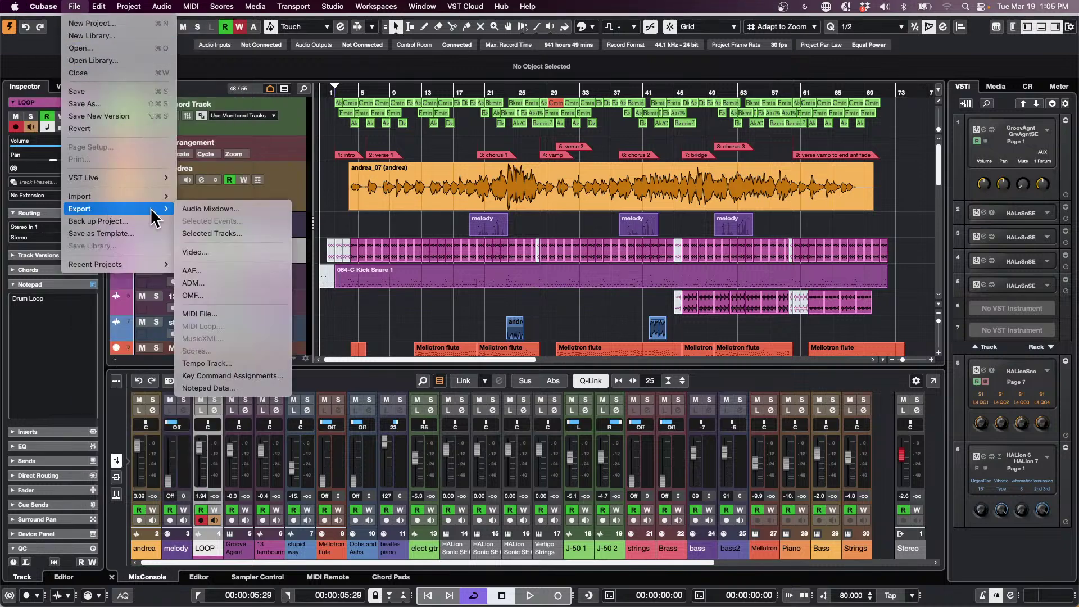
left_click(248, 388)
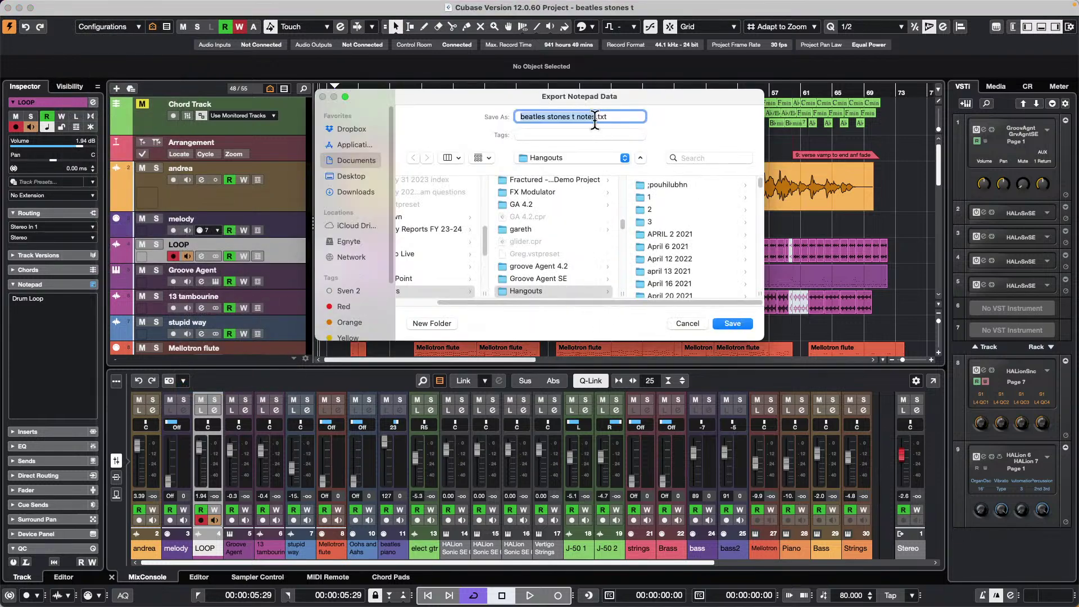
left_click(350, 175)
left_click(736, 324)
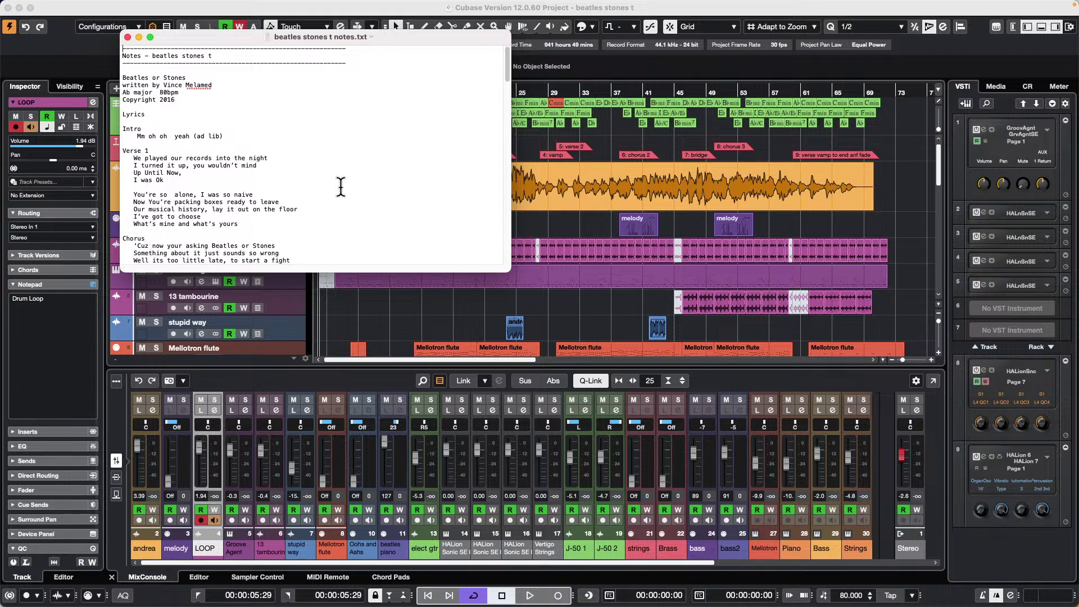
Read through the lyrics and the per-track notes in the exported text file, and close it.
scroll(341, 186, "down", 5)
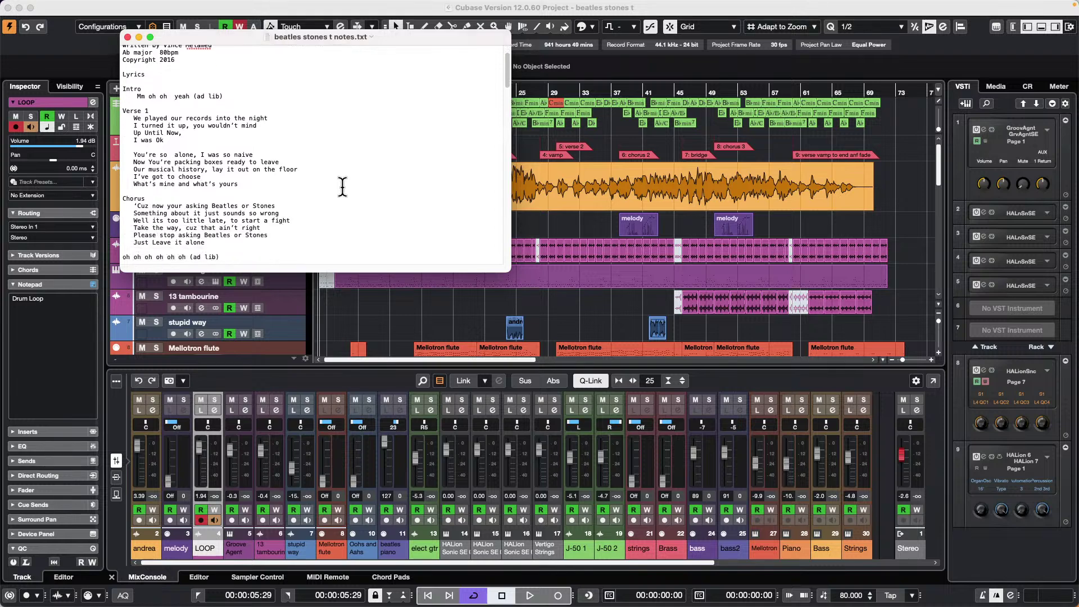
scroll(342, 187, "down", 10)
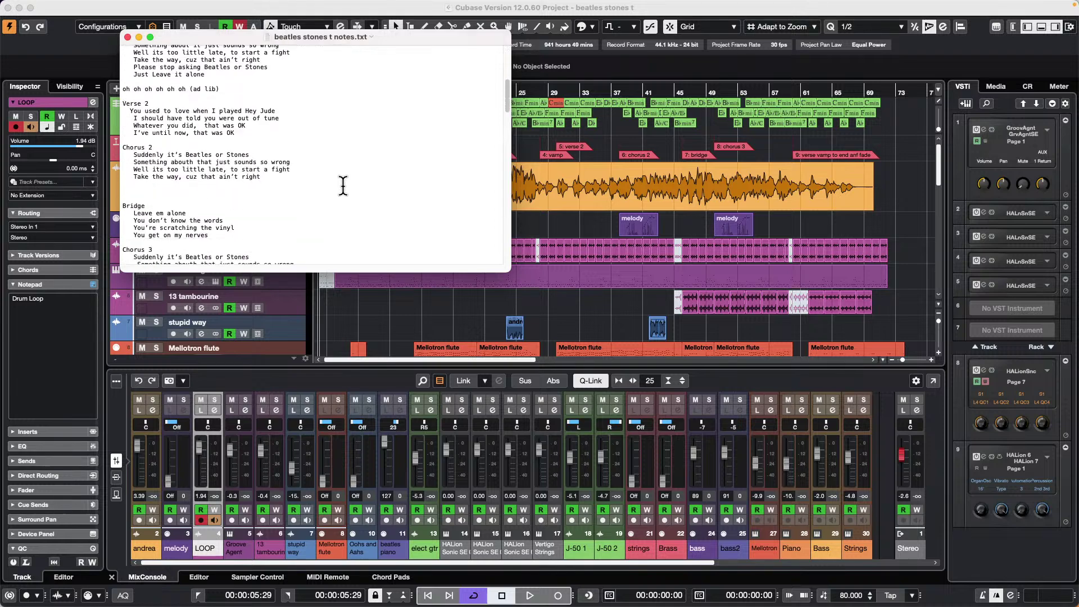
scroll(342, 187, "down", 10)
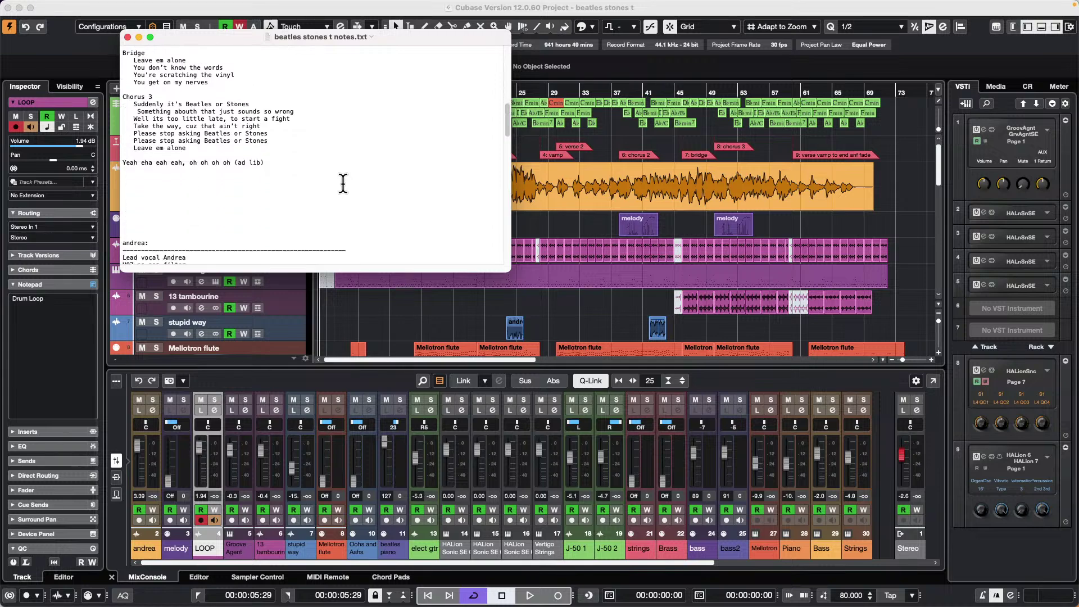
scroll(342, 182, "down", 2)
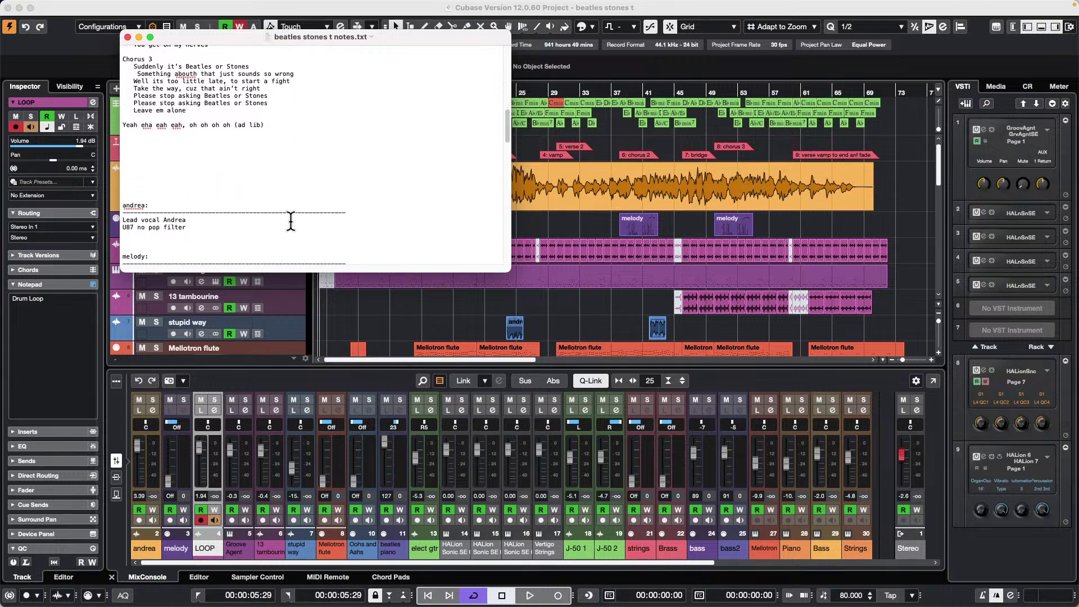
scroll(291, 221, "down", 2)
scroll(291, 221, "down", 5)
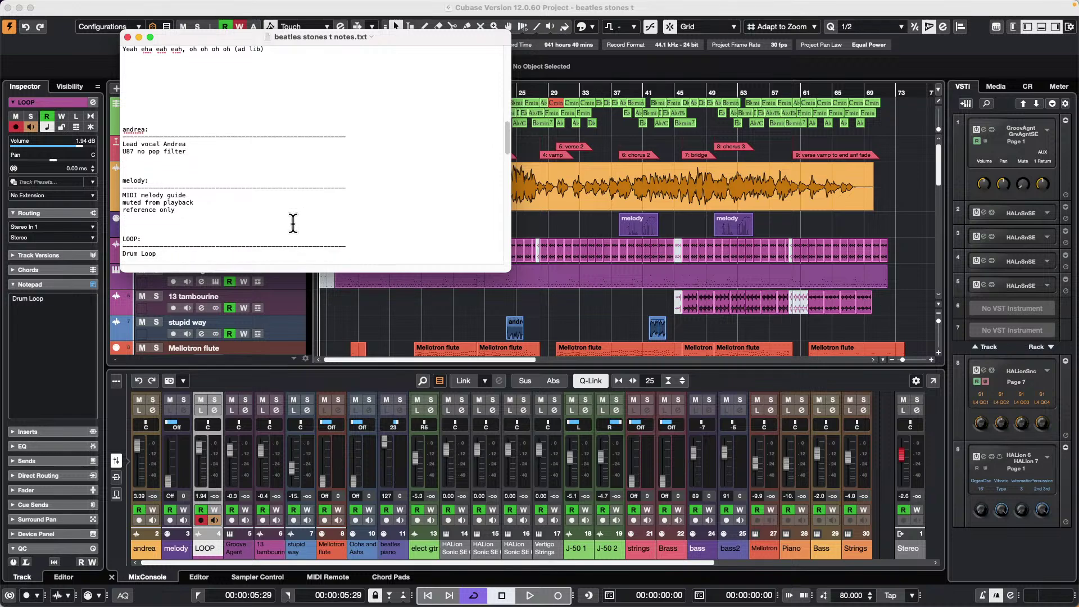
scroll(292, 222, "down", 8)
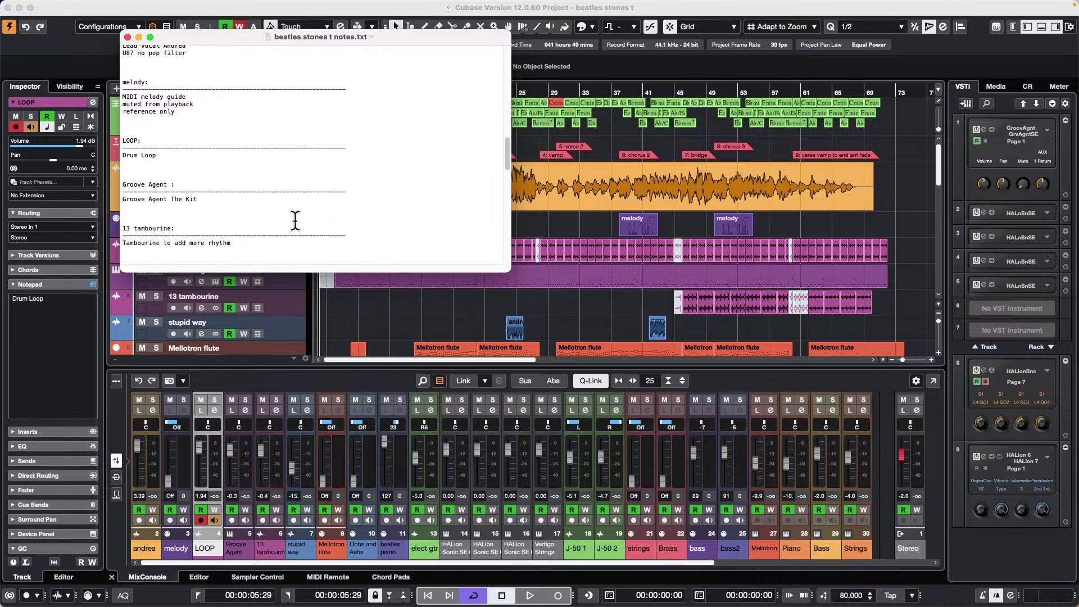
scroll(296, 217, "up", 8)
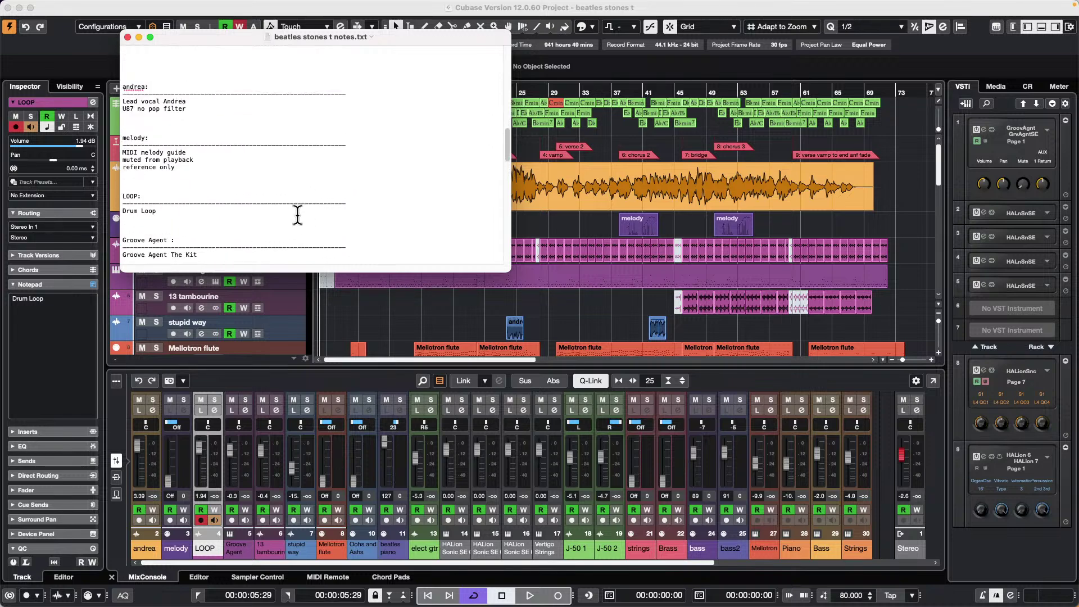
scroll(296, 217, "up", 15)
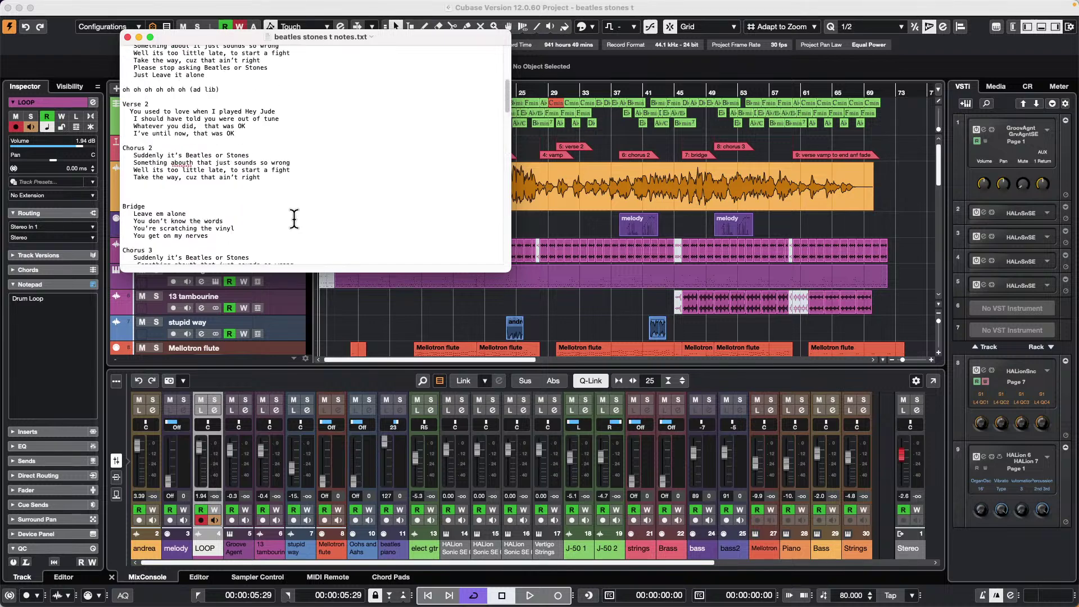
left_click(127, 37)
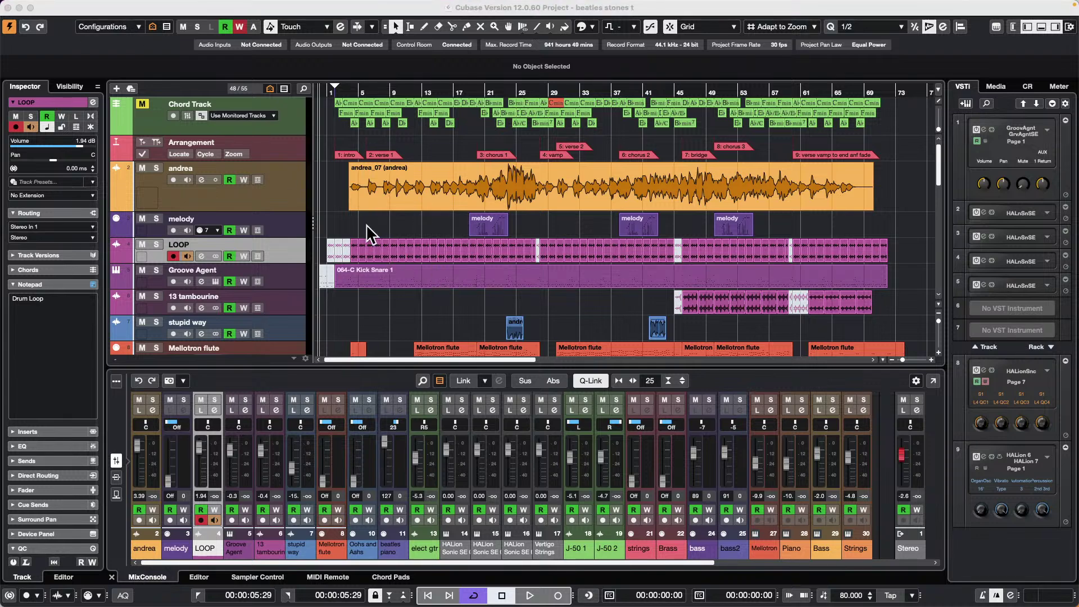
Create a new empty project in the "March 19 2024" folder.
left_click(75, 6)
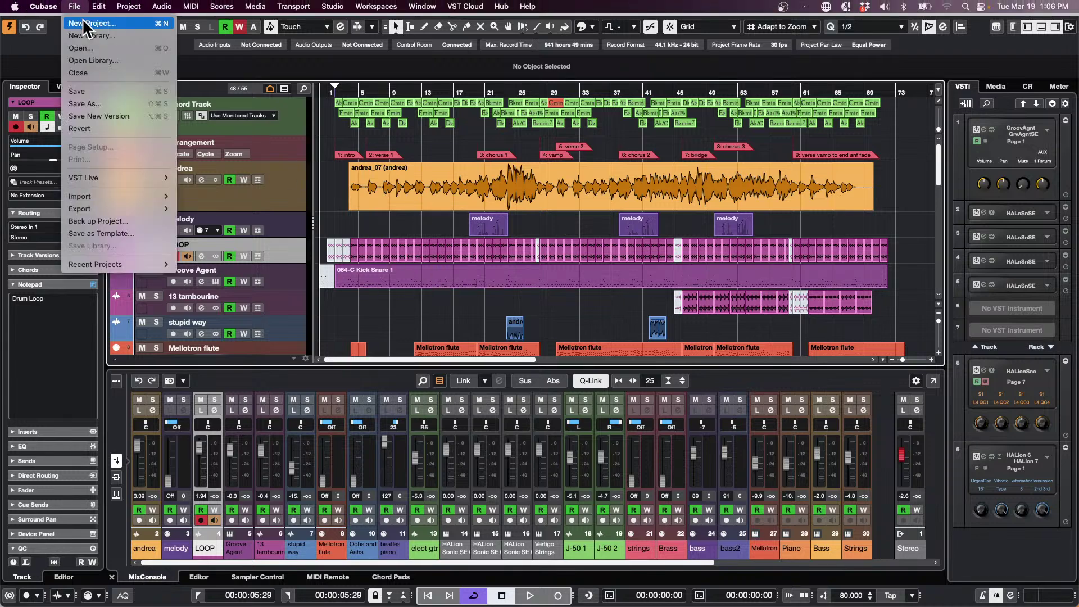
left_click(82, 23)
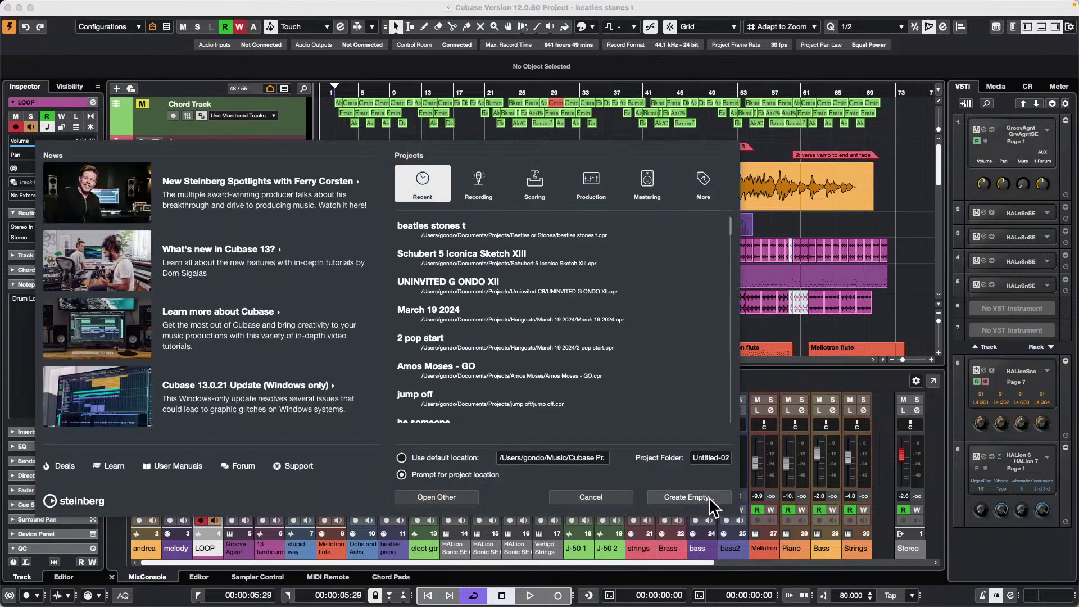
left_click(710, 497)
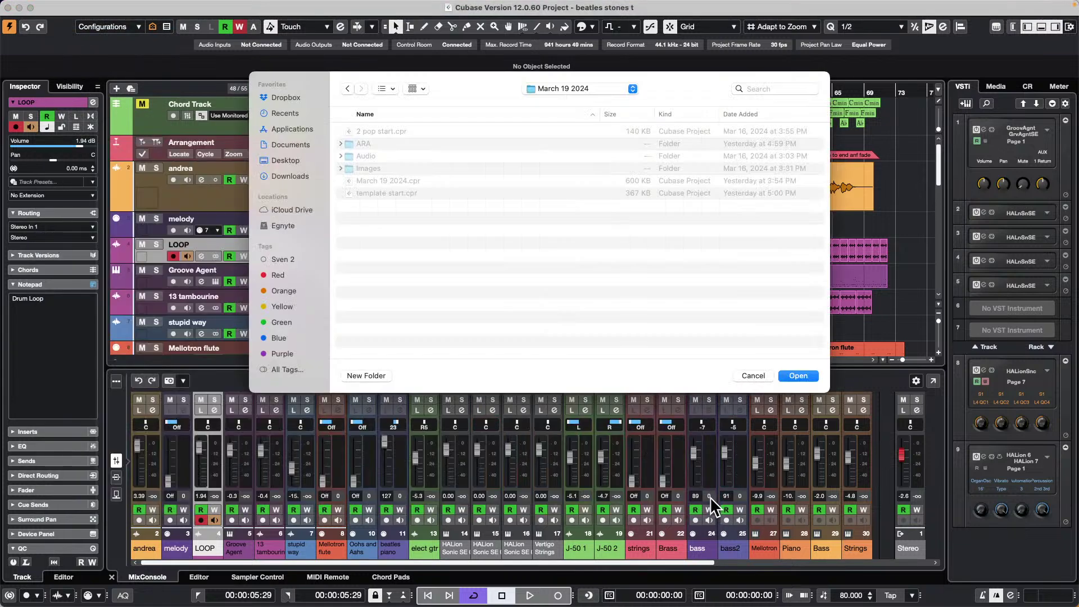
left_click(802, 373)
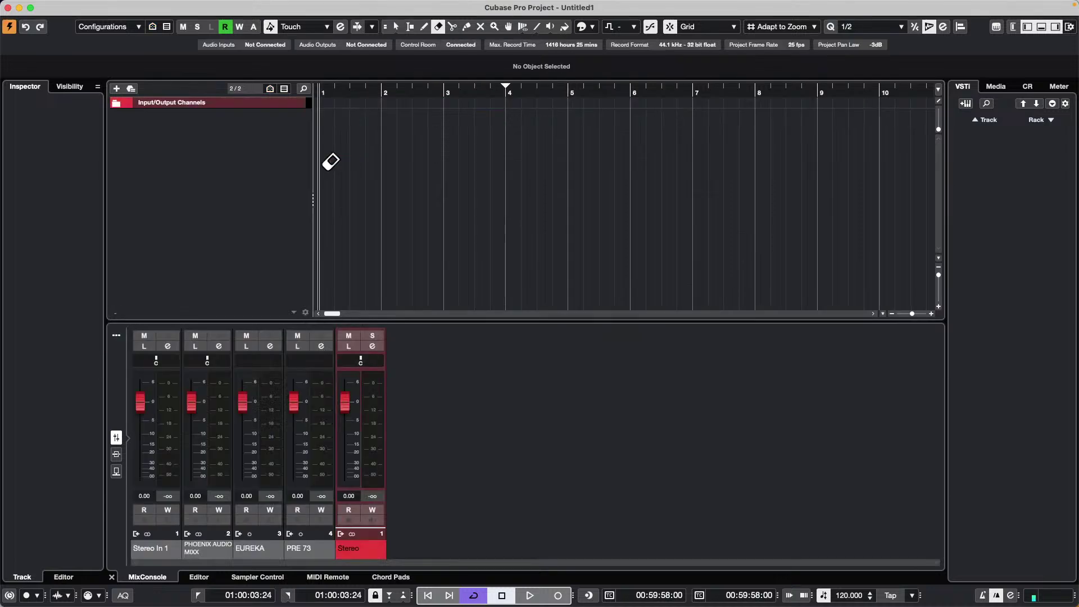
Add one instrument track using Groove Agent SE, with all MIDI inputs and the Stereo audio output.
right_click(176, 113)
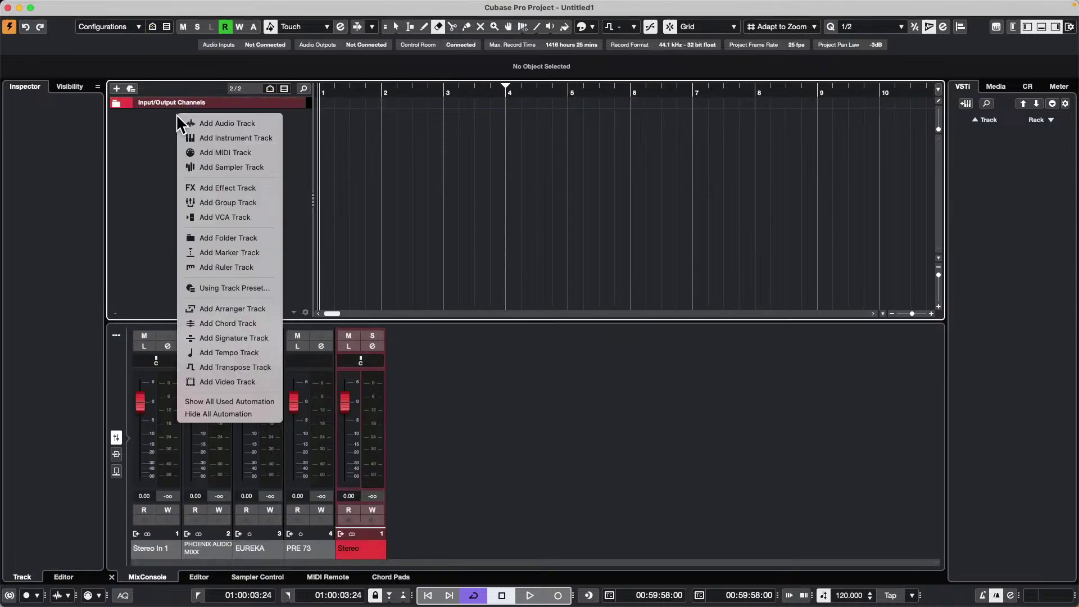
left_click(244, 134)
left_click(388, 163)
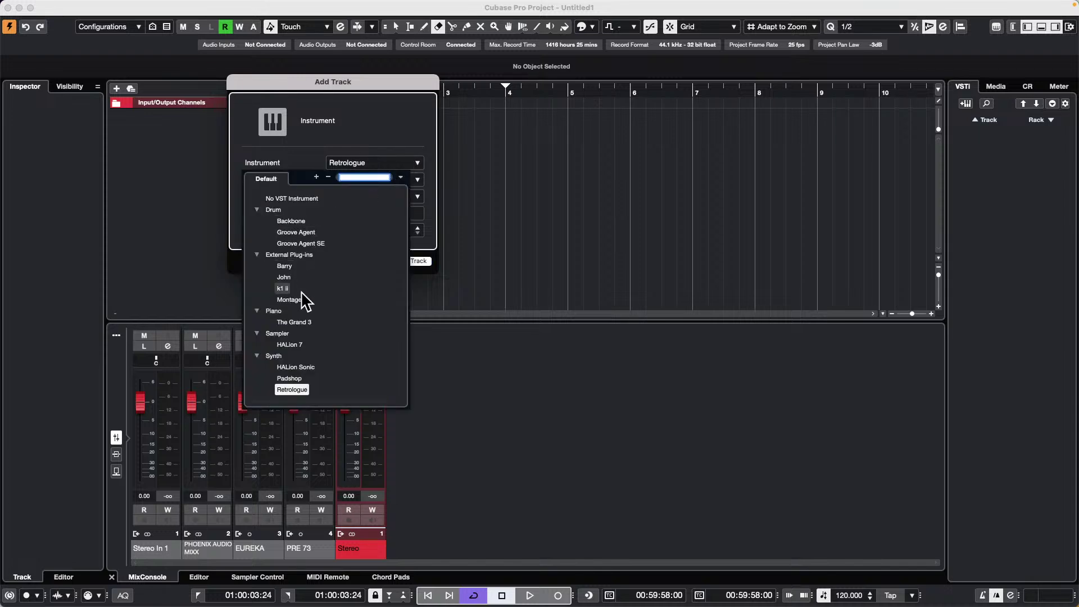
left_click(306, 246)
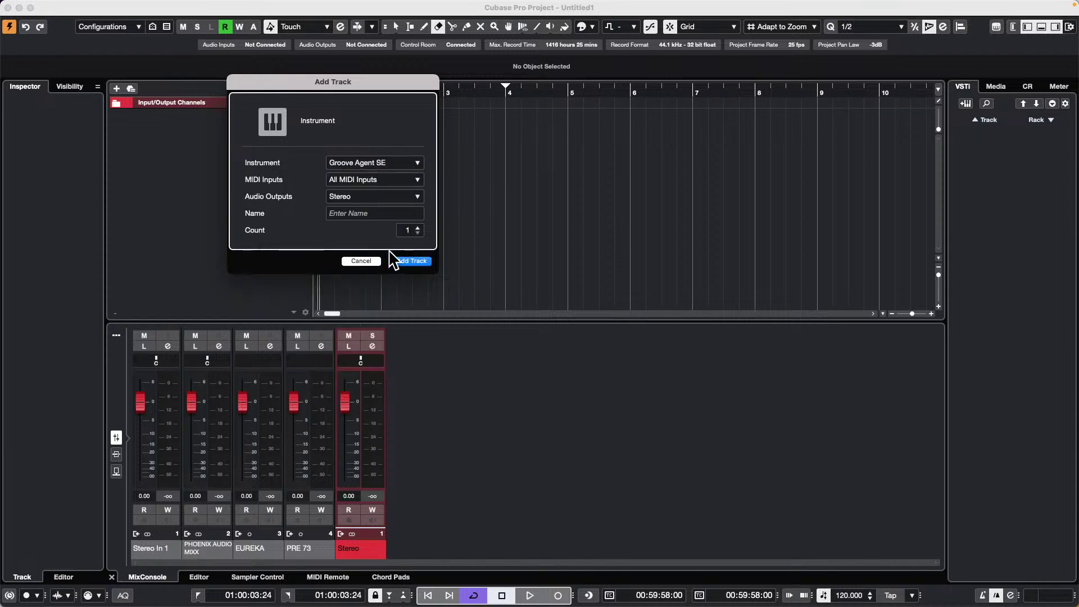
left_click(410, 263)
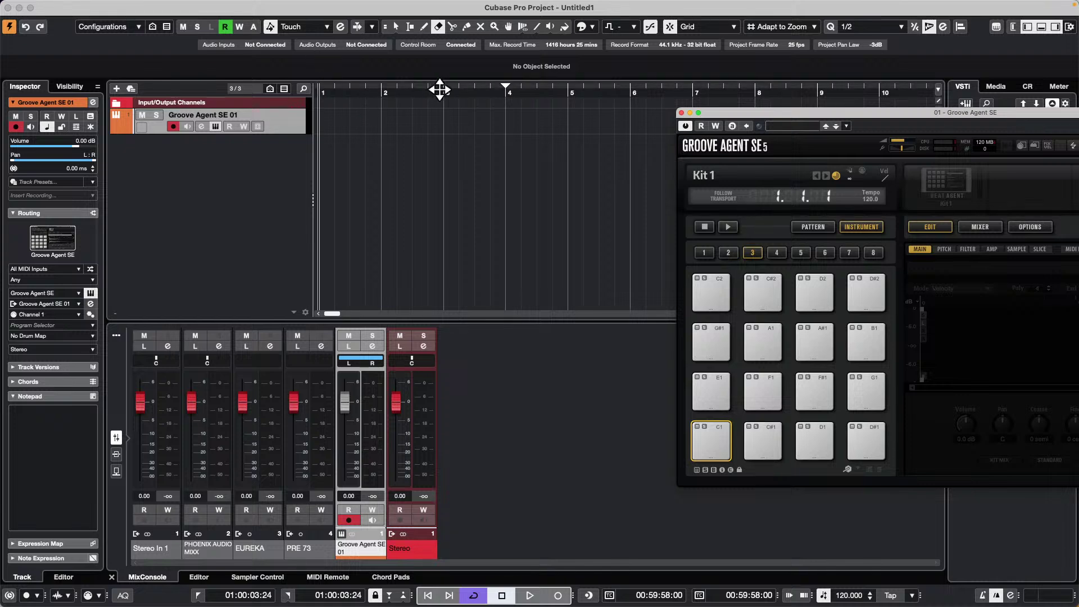
Create a MIDI part on the Groove Agent SE track spanning the locators from bar 1 to bar 3, and open it for editing.
mouse_move(447, 100)
left_mouse_down()
mouse_move(436, 92)
mouse_move(509, 95)
mouse_move(329, 89)
left_mouse_up()
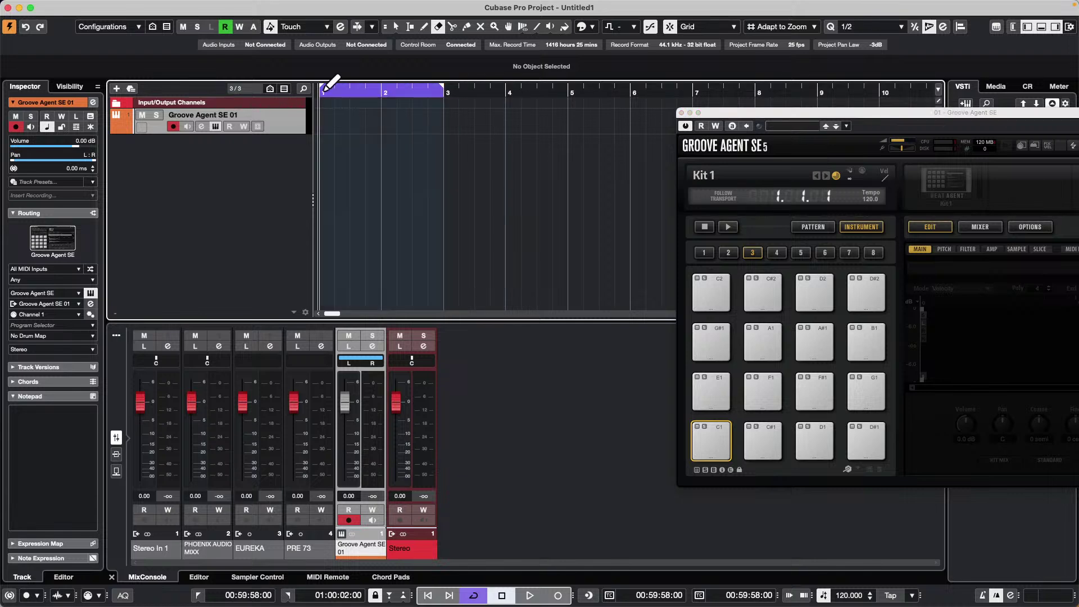
double_click(366, 120)
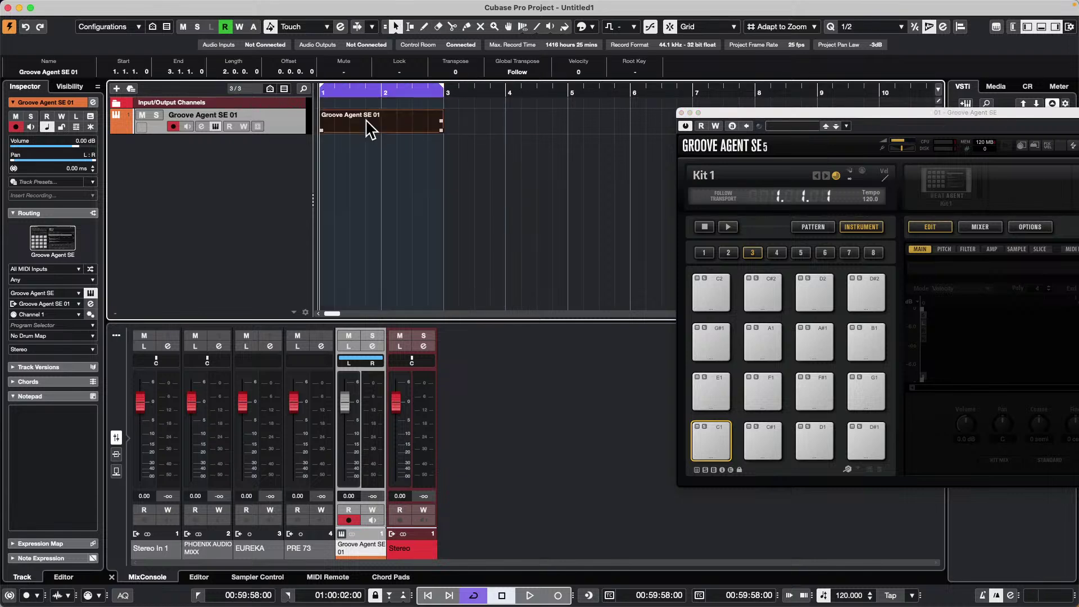
double_click(368, 128)
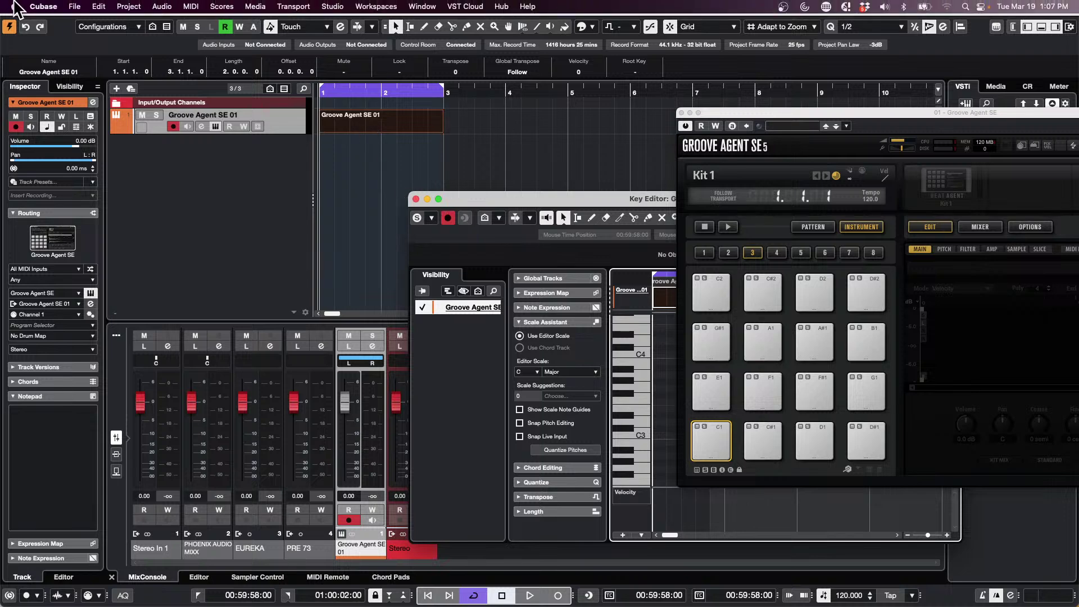
Set the Editors preference to "Double-click opens Editor in Lower Zone" and apply it.
left_click(14, 6)
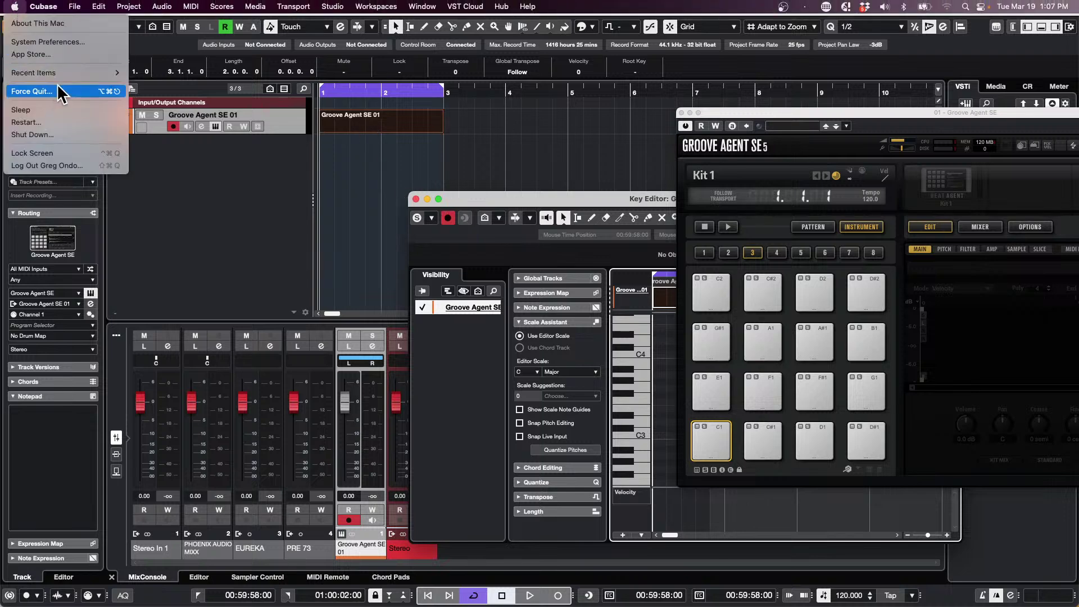
mouse_move(57, 7)
left_click(56, 42)
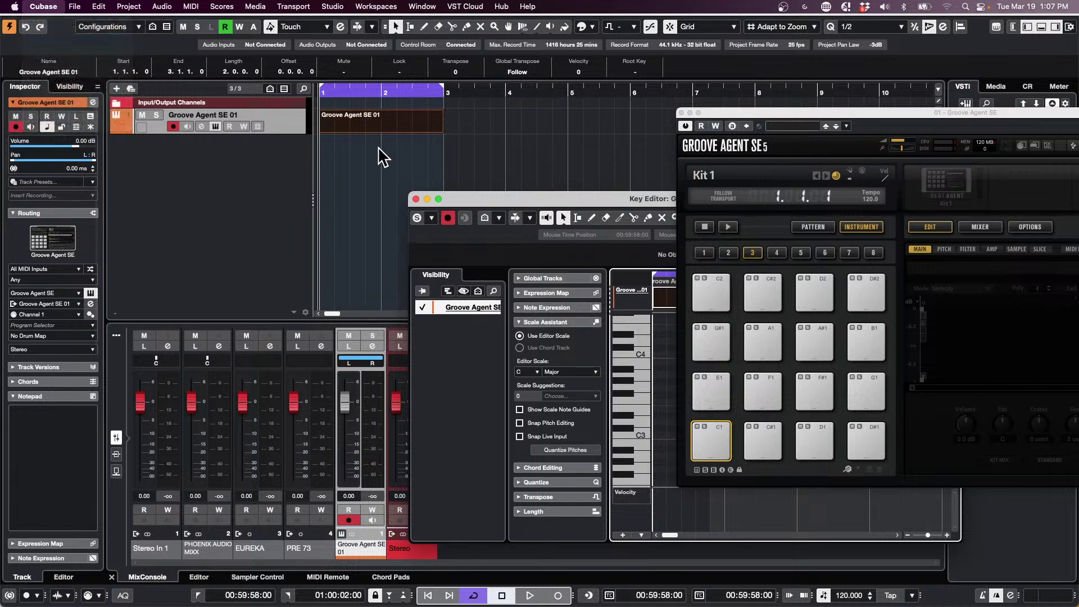
left_click(285, 158)
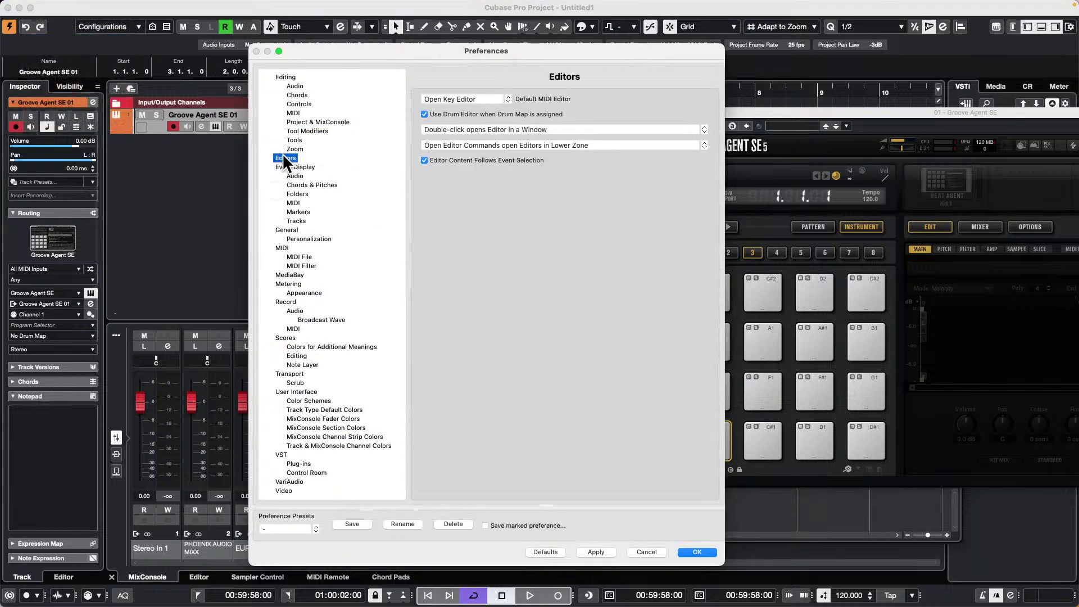
left_click(502, 127)
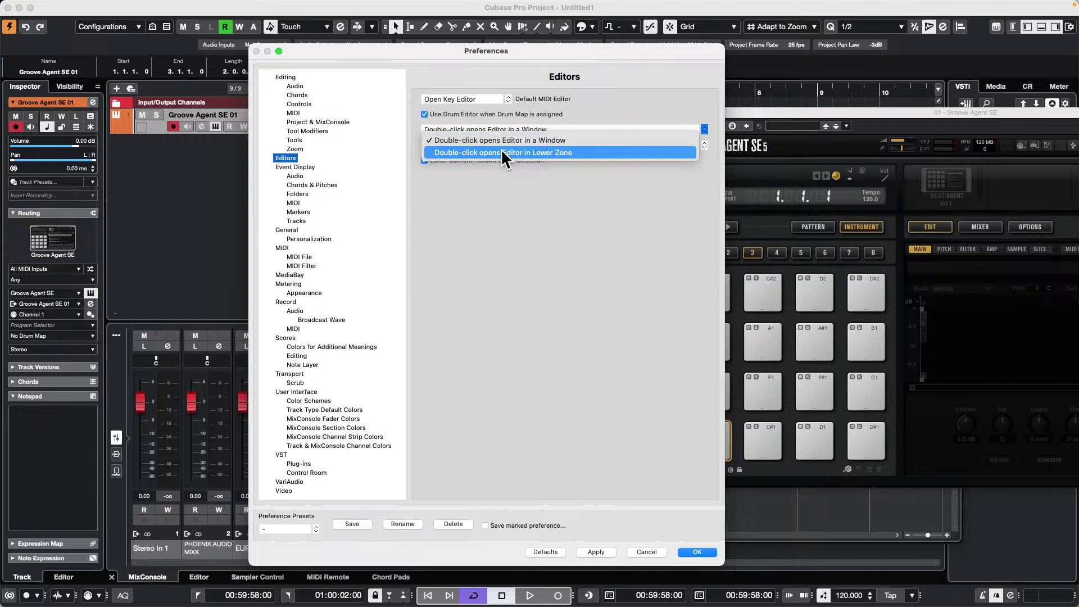
left_click(501, 148)
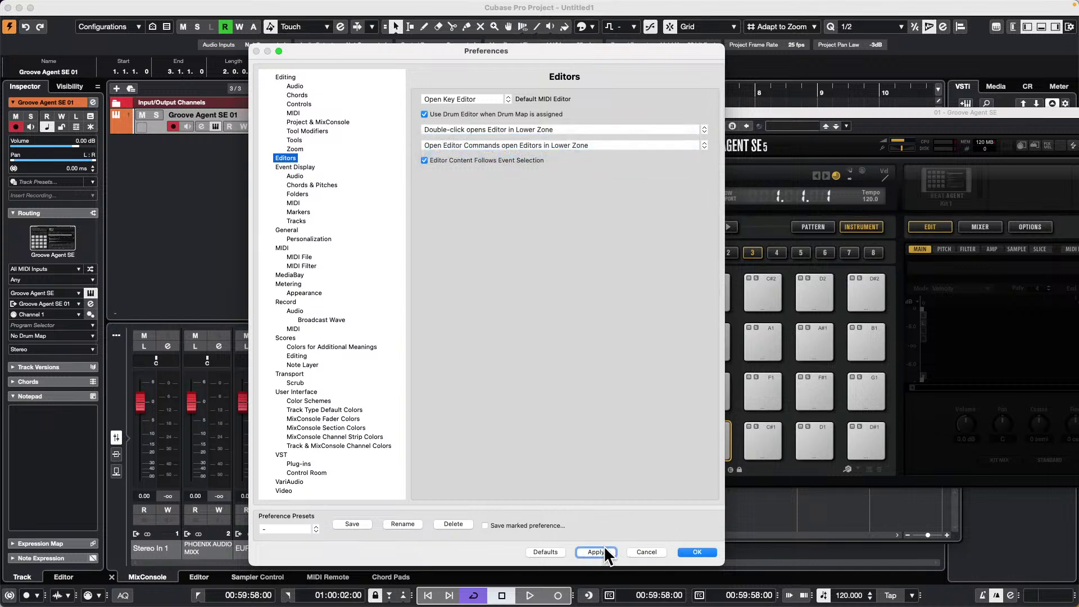
left_click(697, 552)
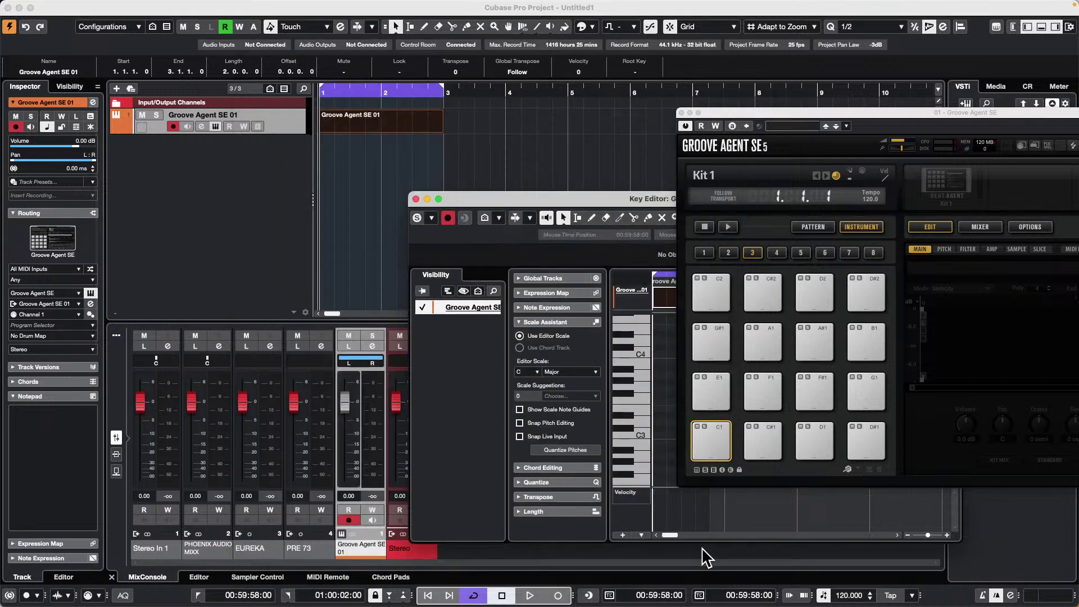
Close the separate Key Editor window and open the Groove Agent part in the lower-zone Drum Editor.
left_click(416, 199)
double_click(400, 135)
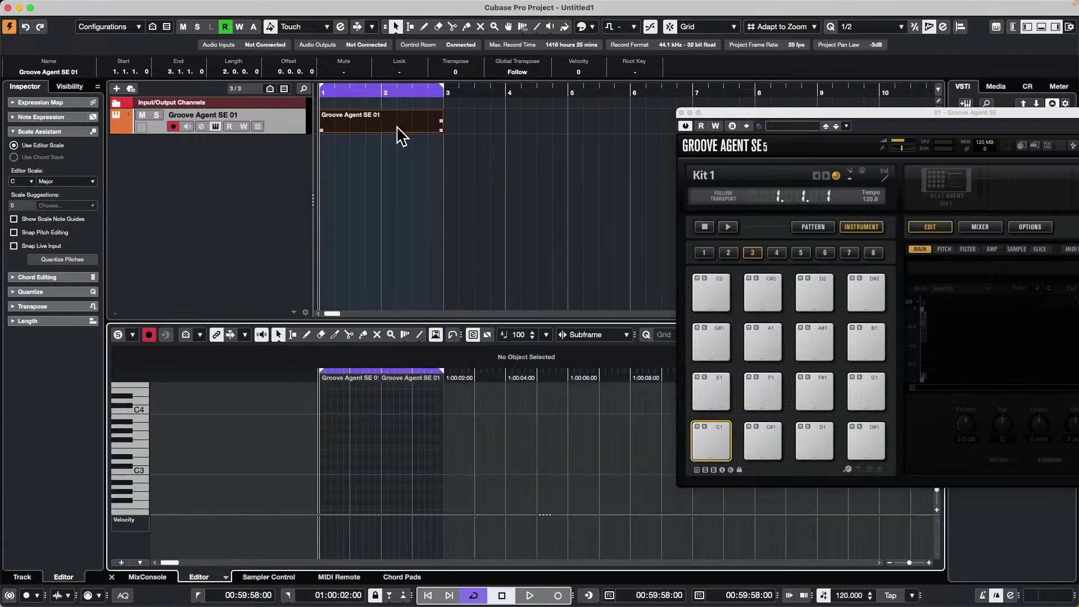
left_click(226, 577)
left_click(250, 561)
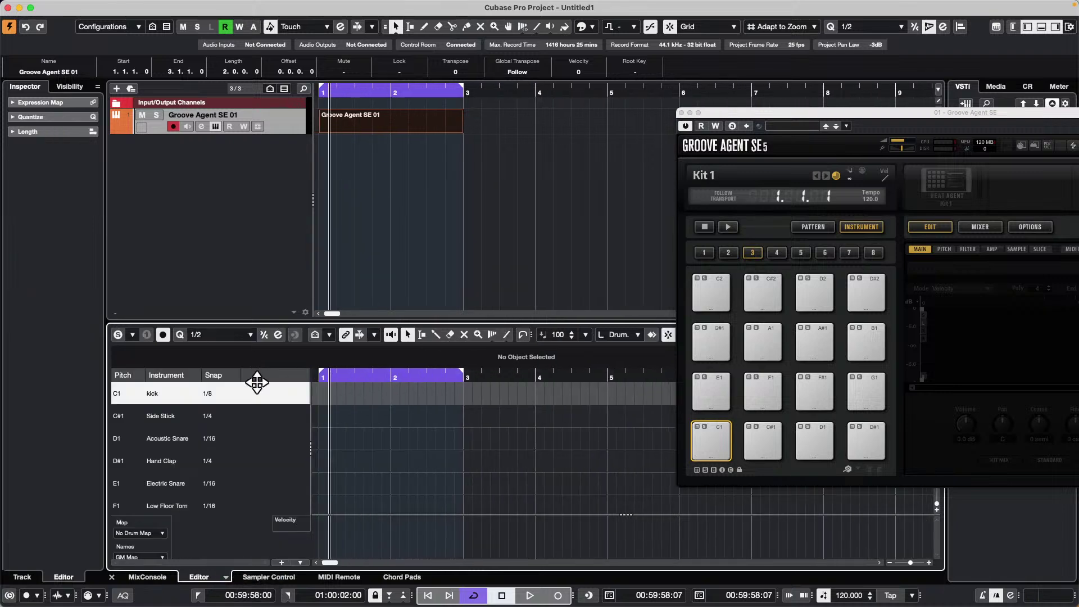
Set the snap value of the C1 kick to 1/4 in the Drum Editor.
key("h")
key("h")
key("h")
key("h")
key("h")
key("h")
key("period")
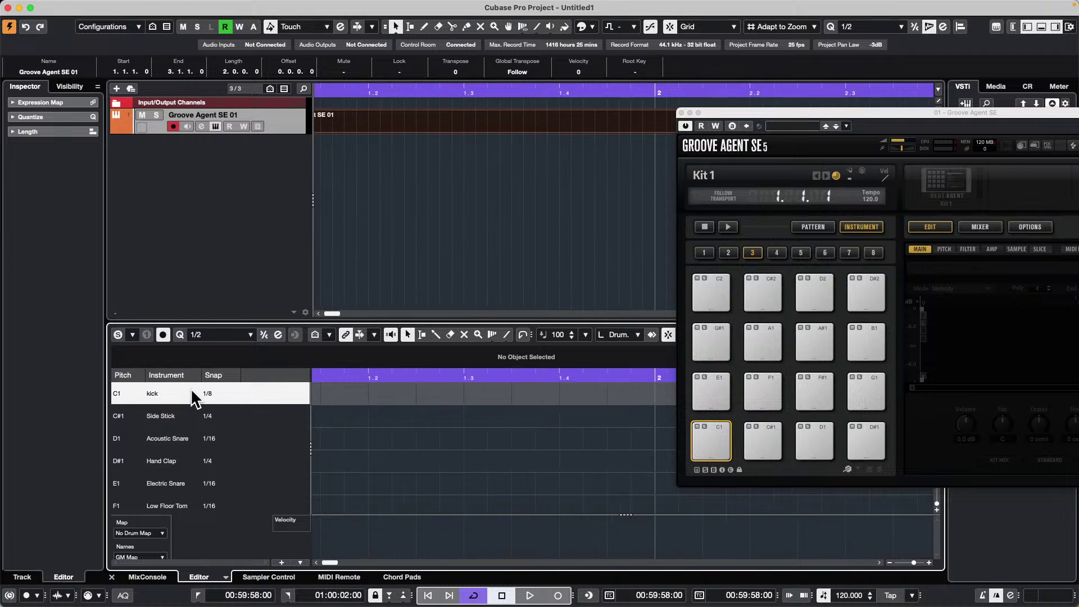
left_click(224, 393)
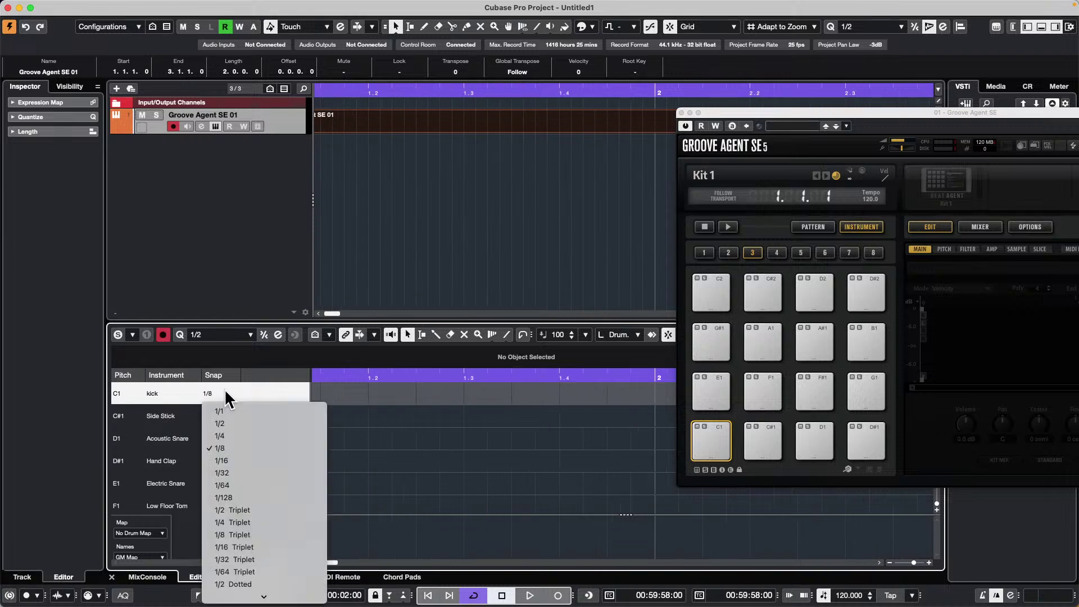
left_click(281, 436)
Draw C1 kick hits on beats 1 and 3 of both bars with the Drumstick tool.
scroll(326, 381, "left", 3)
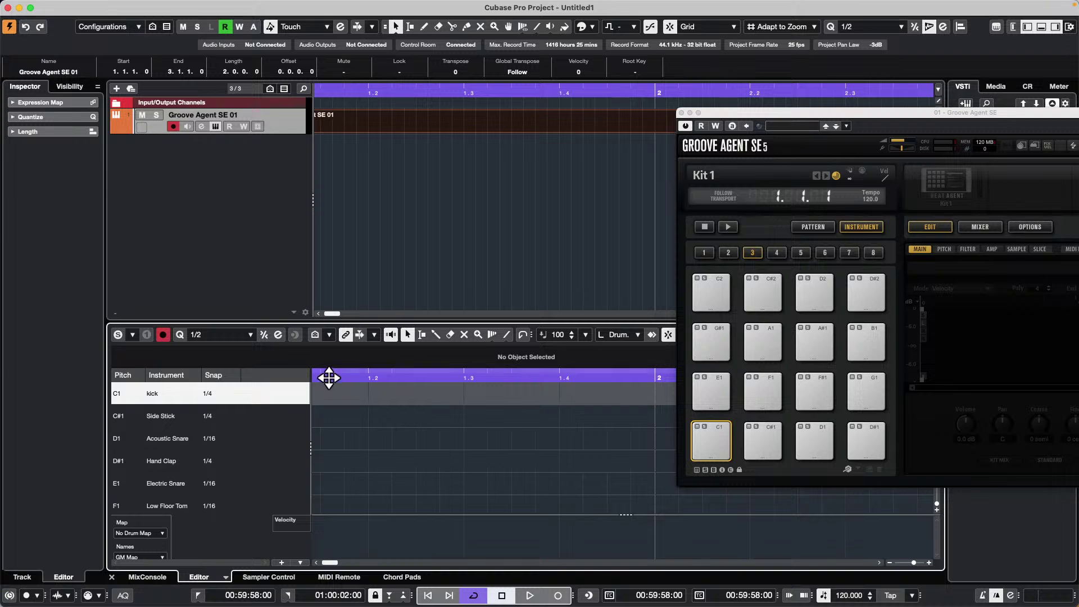
right_click(332, 414)
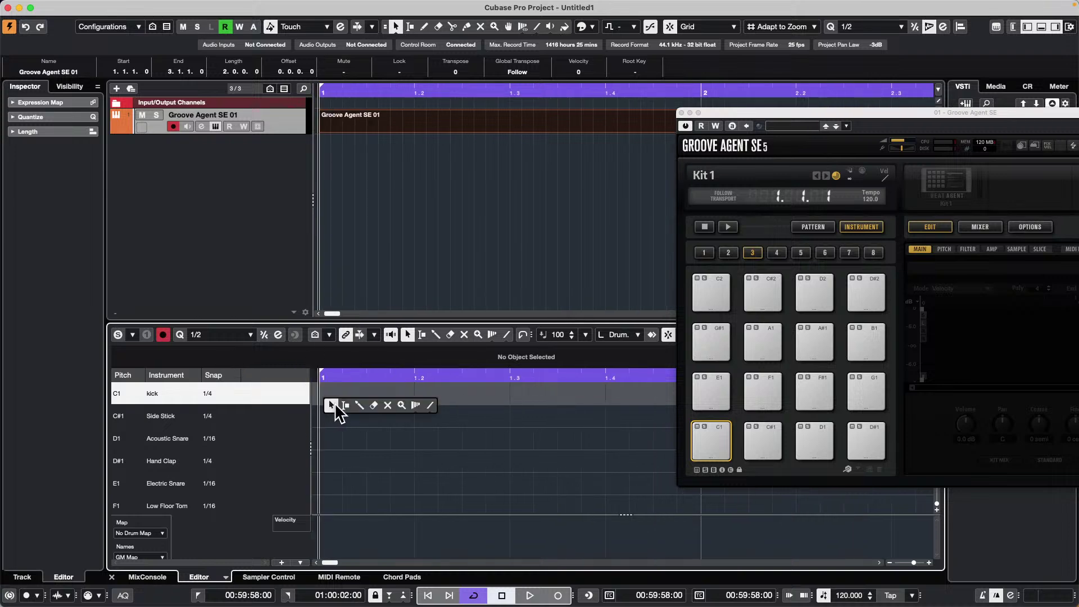
left_click(360, 410)
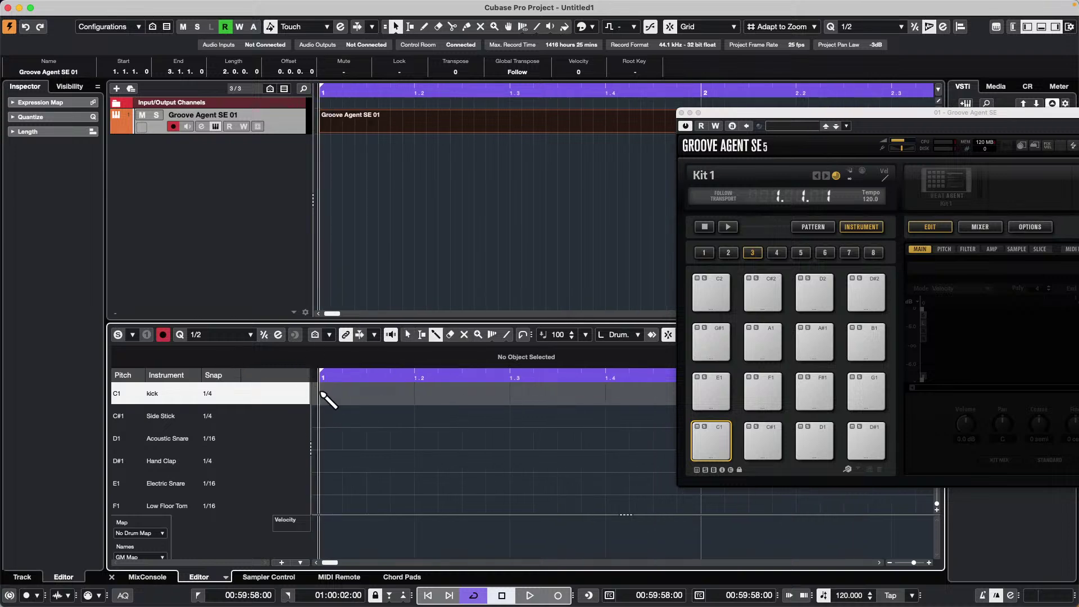
left_click(323, 394)
left_click(512, 394)
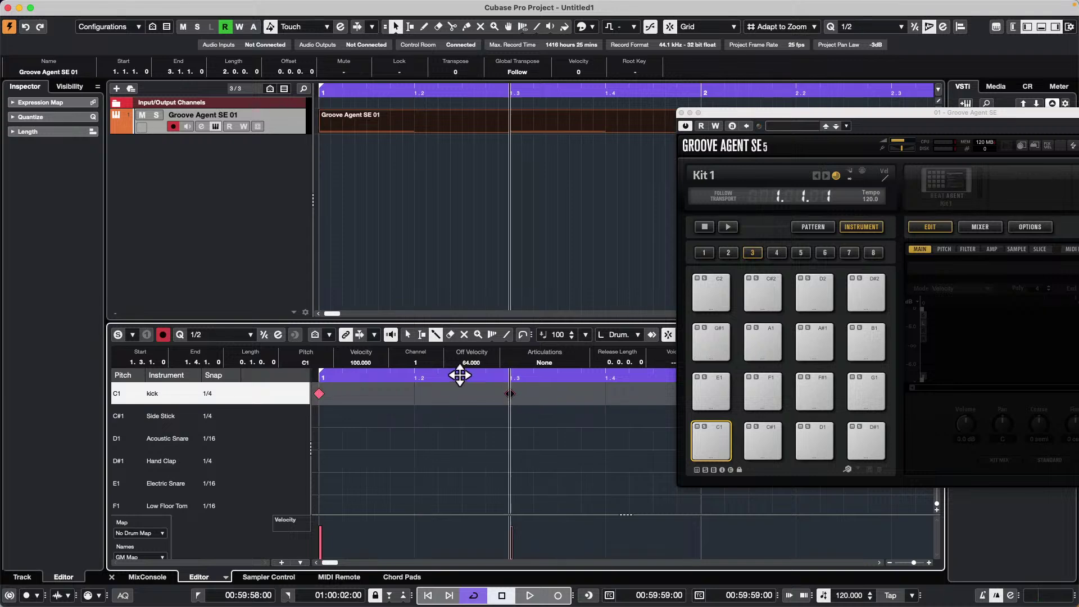
left_click_drag(458, 373, 451, 343)
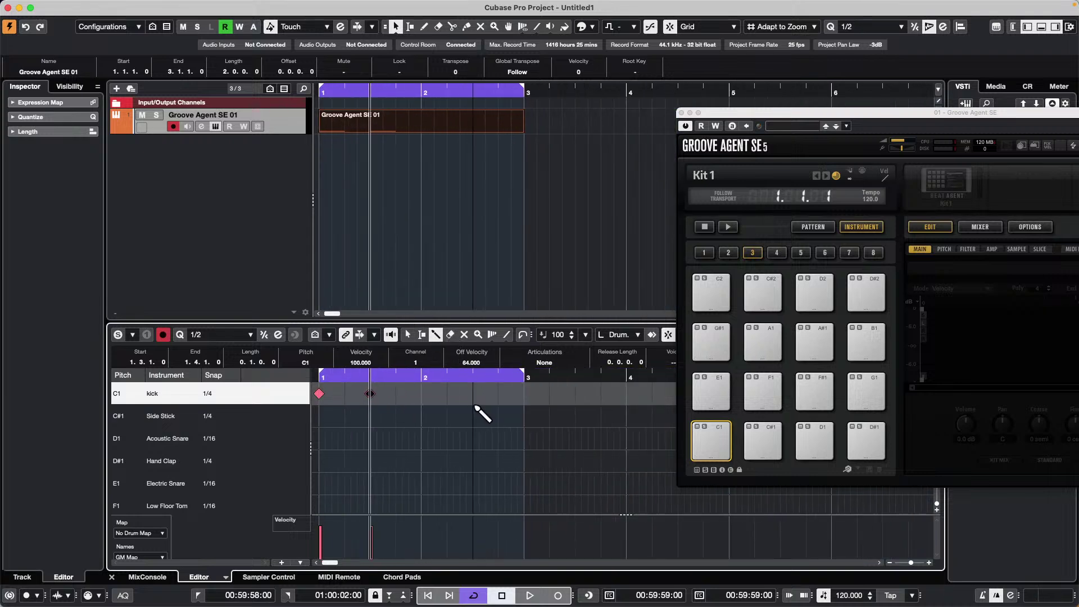
left_click(422, 394)
left_click(474, 393)
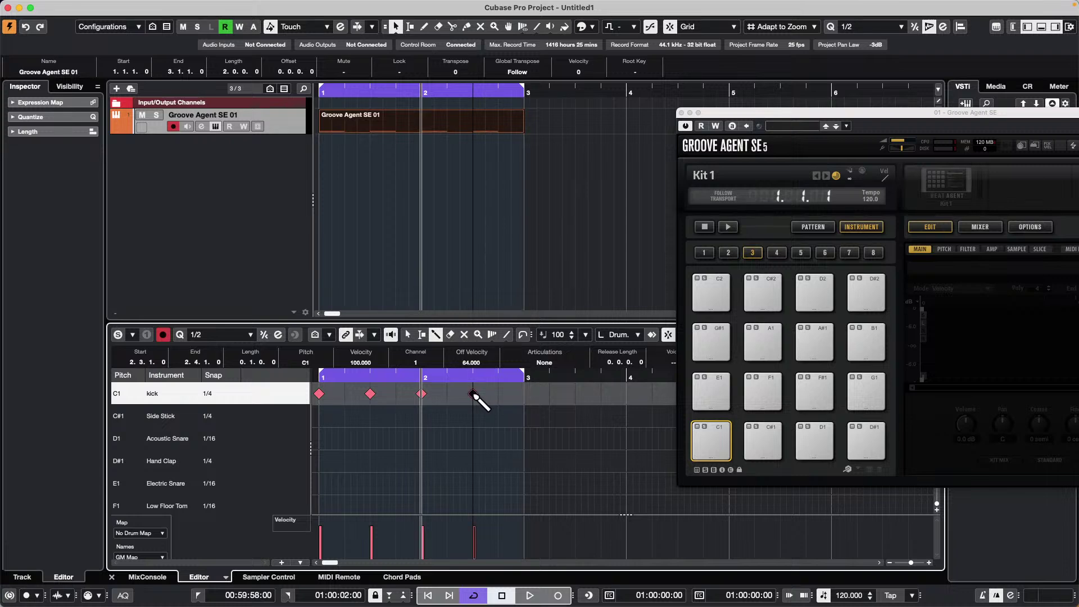
Search the Groove Agent SE kits for "forget" and load the Forget The Past kit from the SE Studio Kit library.
left_click_drag(402, 89, 362, 79)
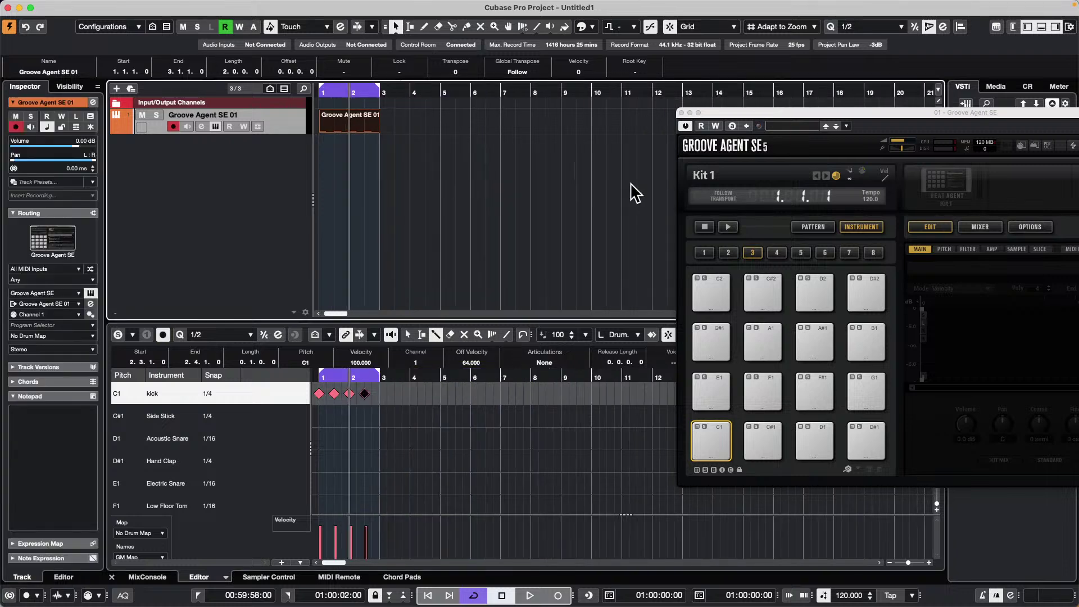
left_click_drag(889, 109, 659, 95)
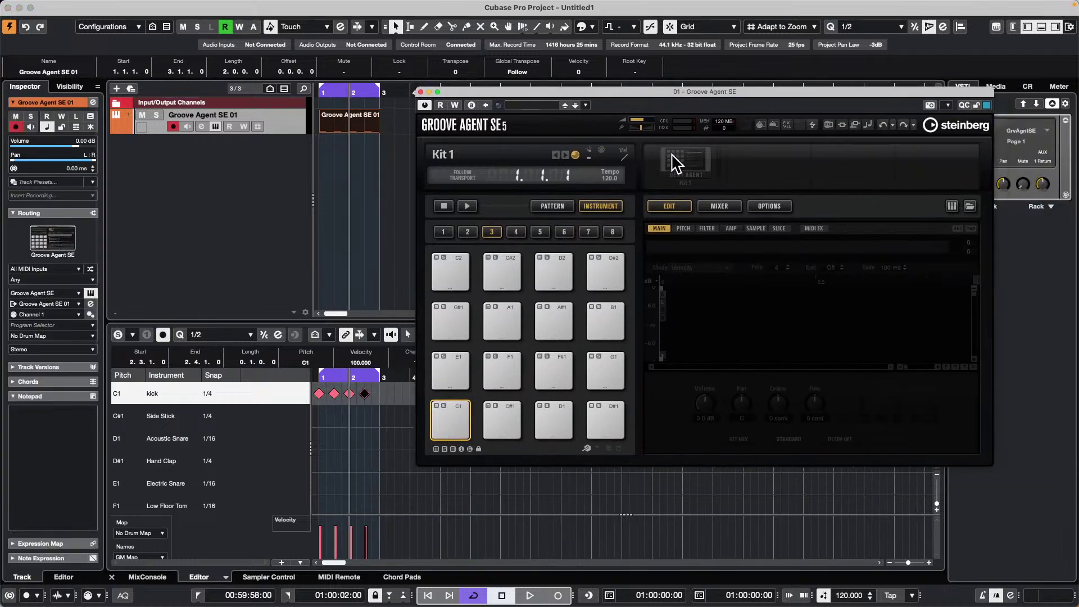
right_click(695, 160)
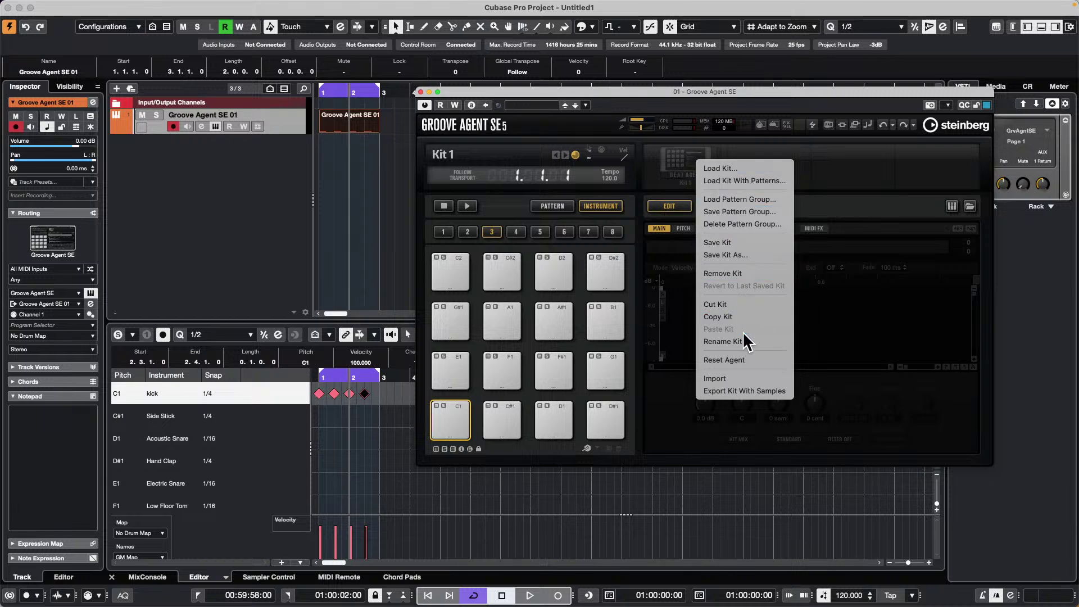
left_click(731, 178)
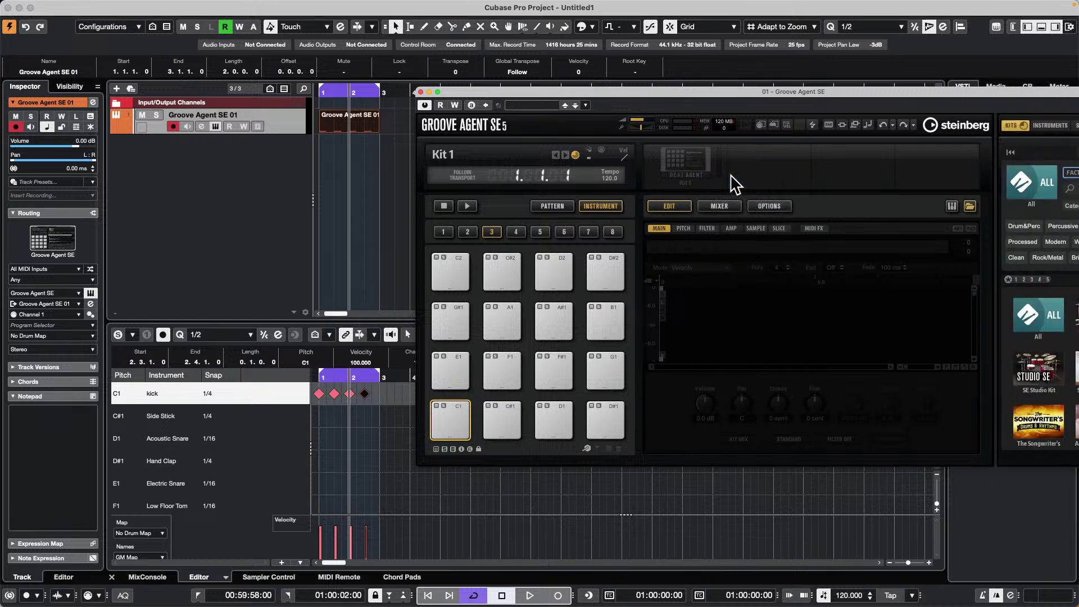
left_click_drag(948, 100, 742, 92)
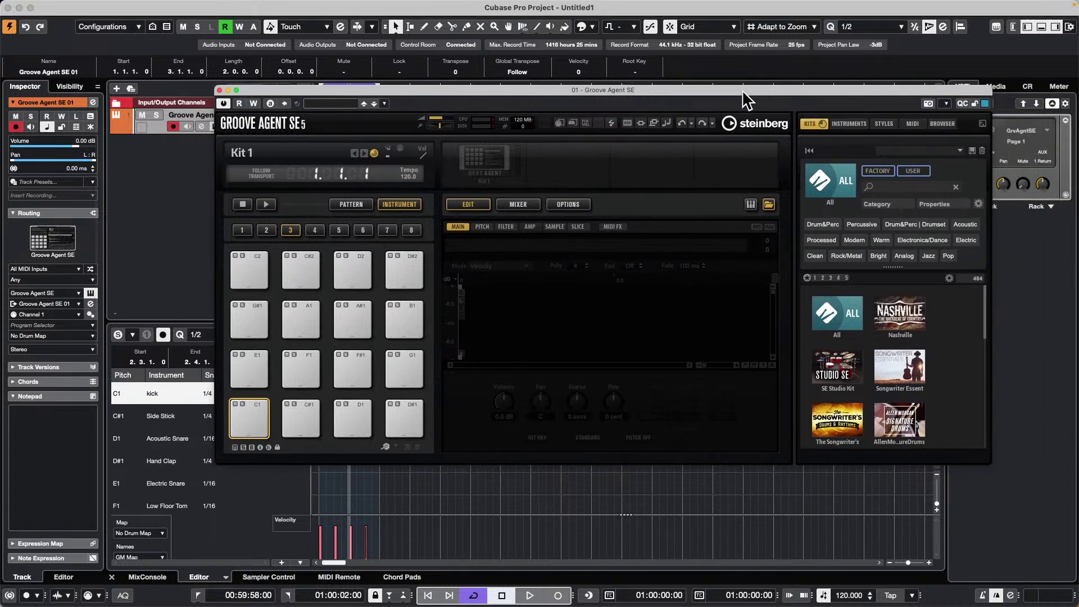
left_click(921, 189)
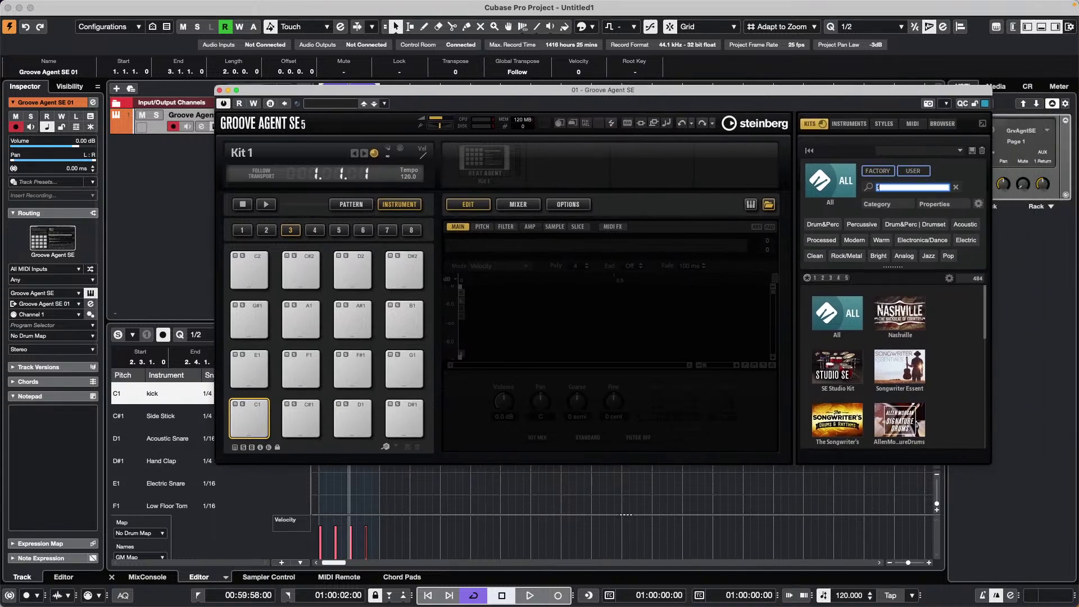
type("forget")
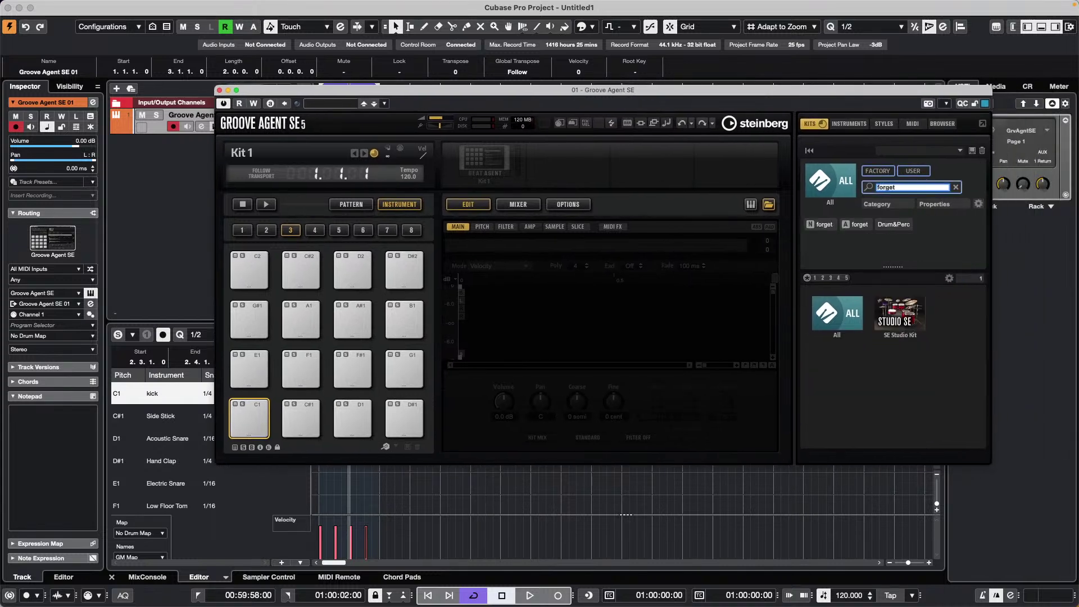
left_click(899, 316)
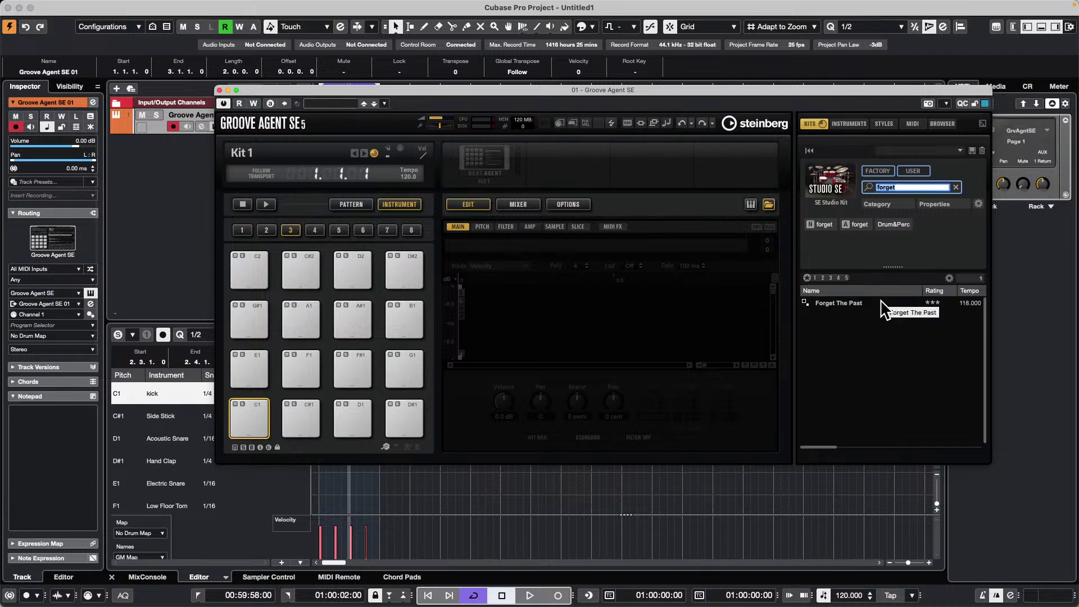
double_click(882, 303)
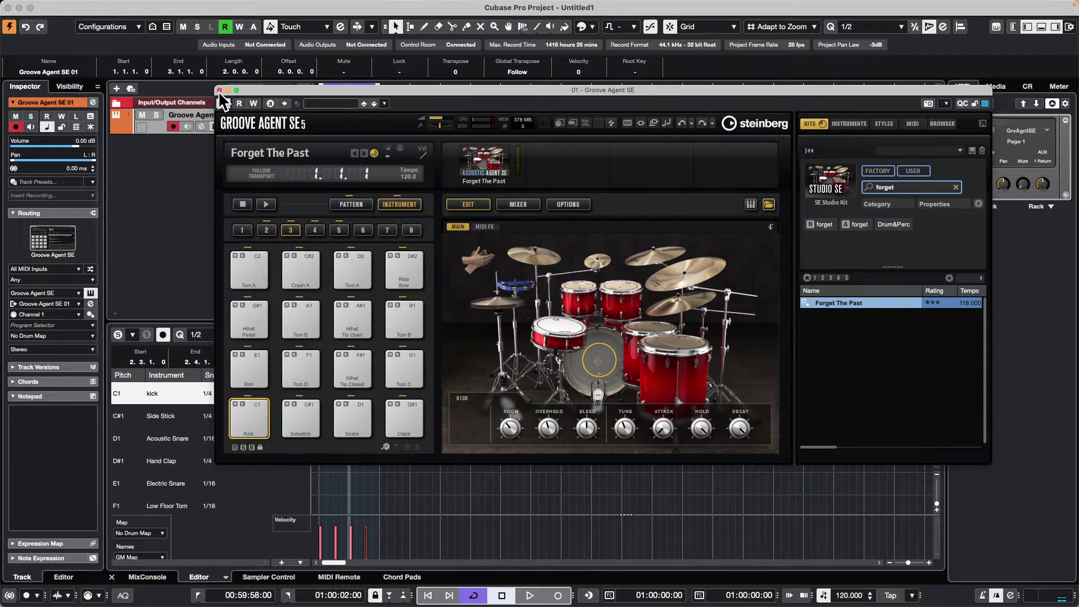
Close the Groove Agent SE window and play back the kick pattern briefly.
left_click(220, 89)
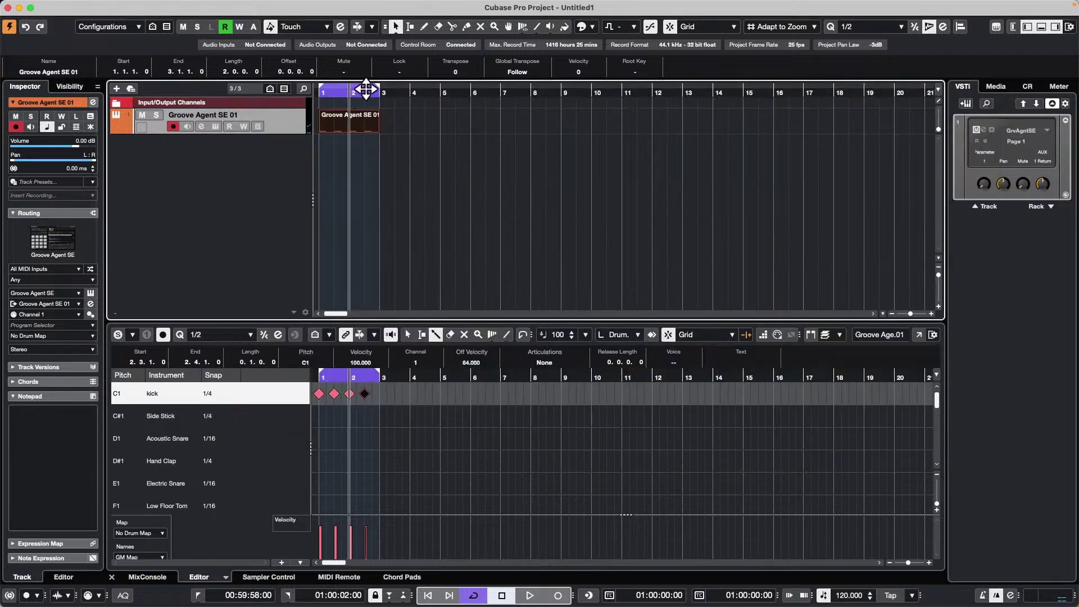
key("space")
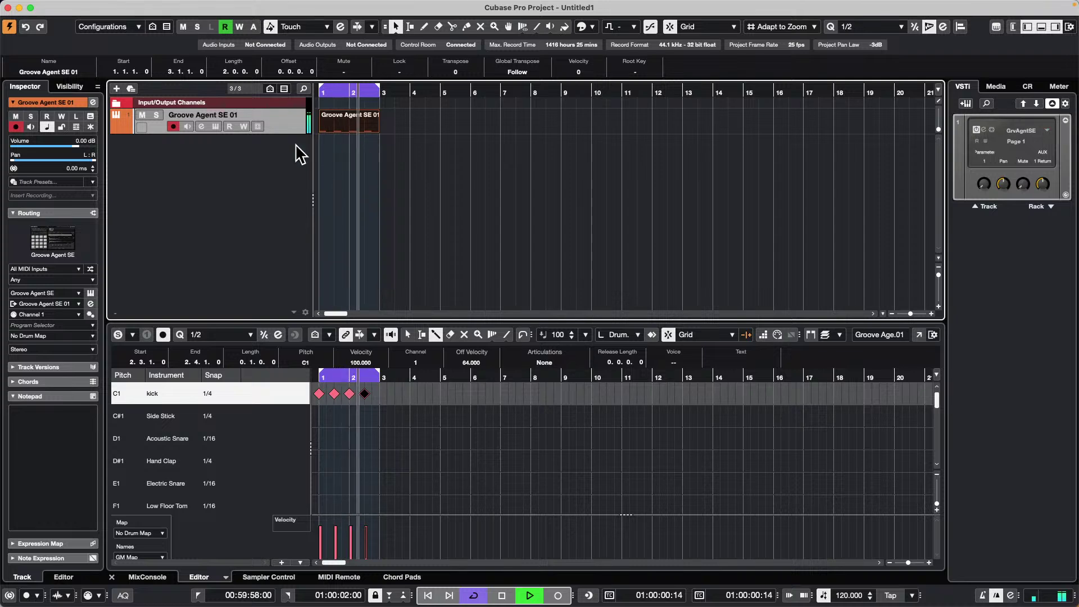
key("space")
Add one instrument track using HALion Sonic, with all MIDI inputs and the Stereo audio output.
right_click(248, 158)
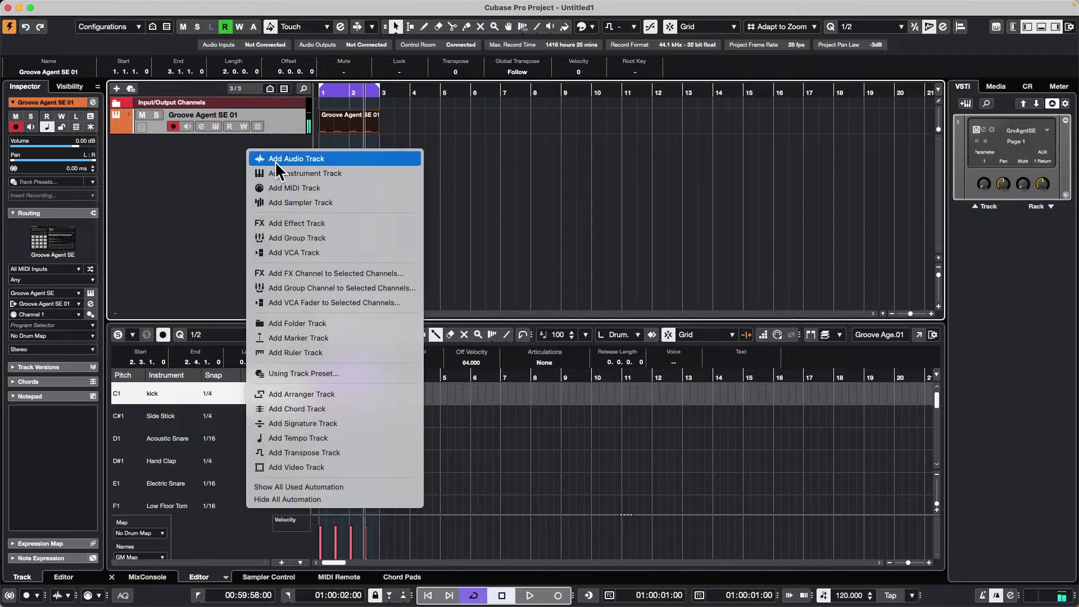
left_click(334, 174)
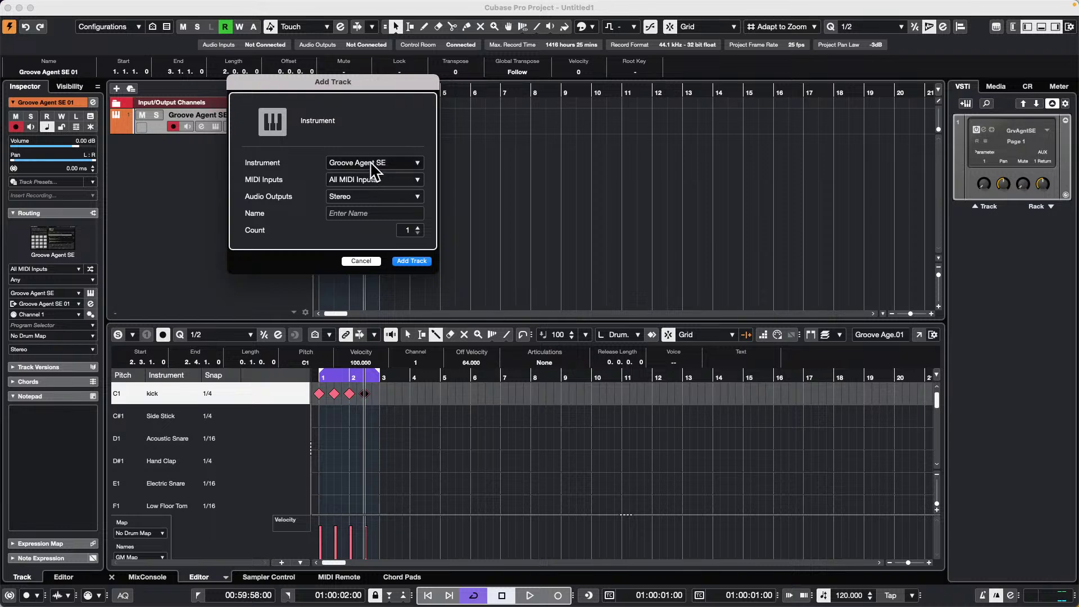
left_click(371, 164)
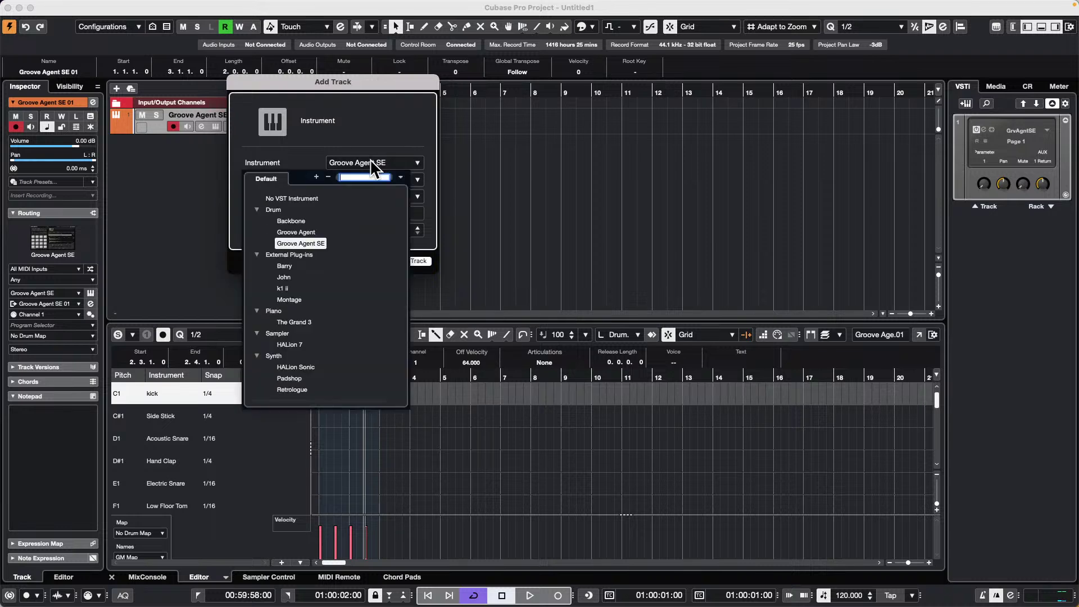
left_click(317, 371)
left_click(410, 261)
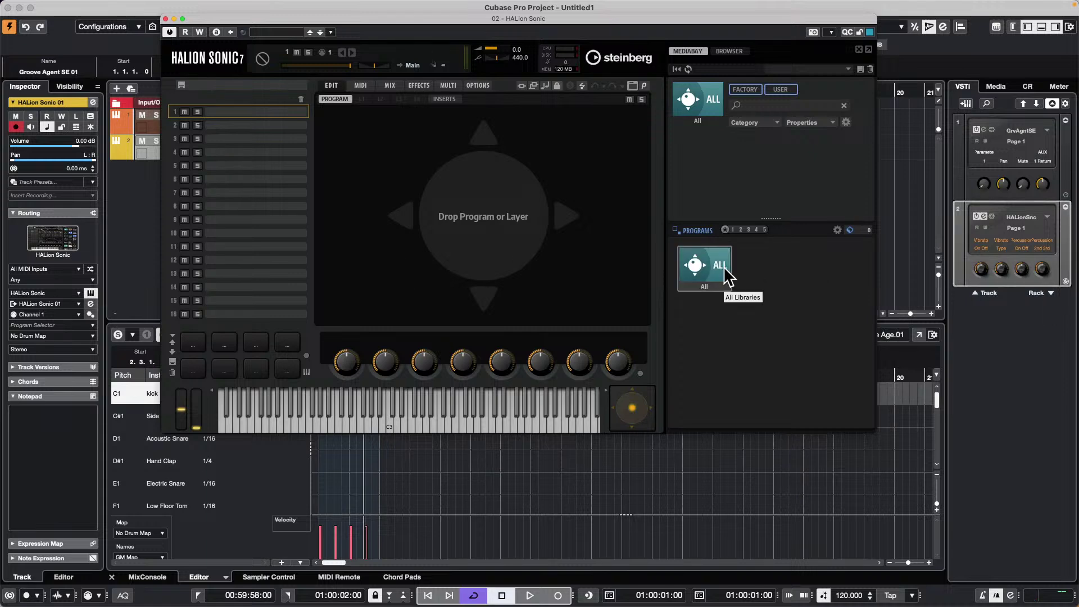
Filter the HALion Sonic programs to the Drum&Perc category, load [GM 130] Hip Hop and audition a few notes.
left_click(695, 113)
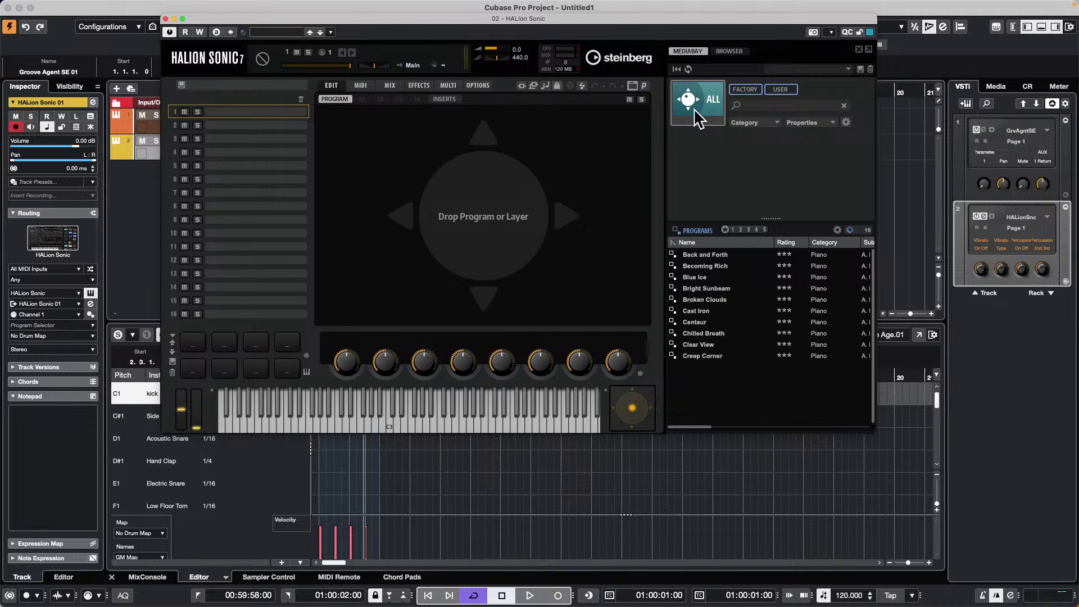
left_click(805, 123)
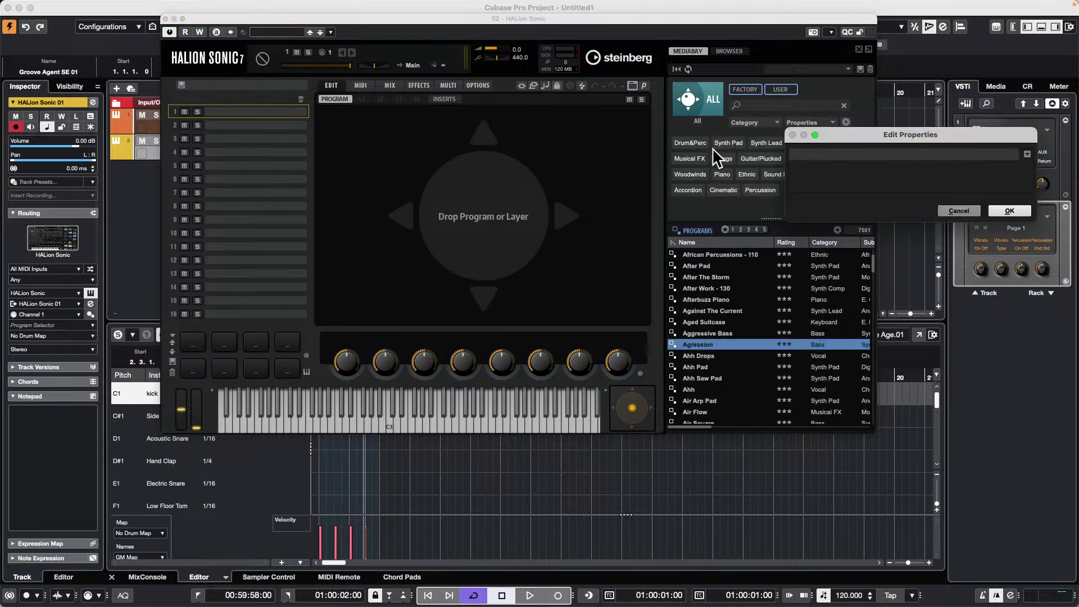
left_click(962, 209)
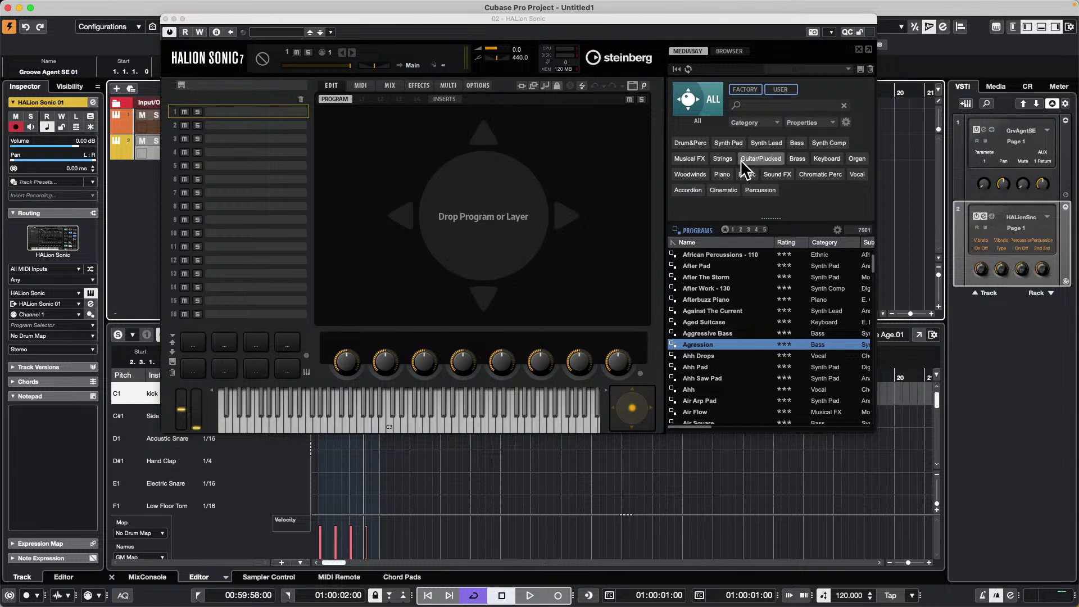
left_click(690, 143)
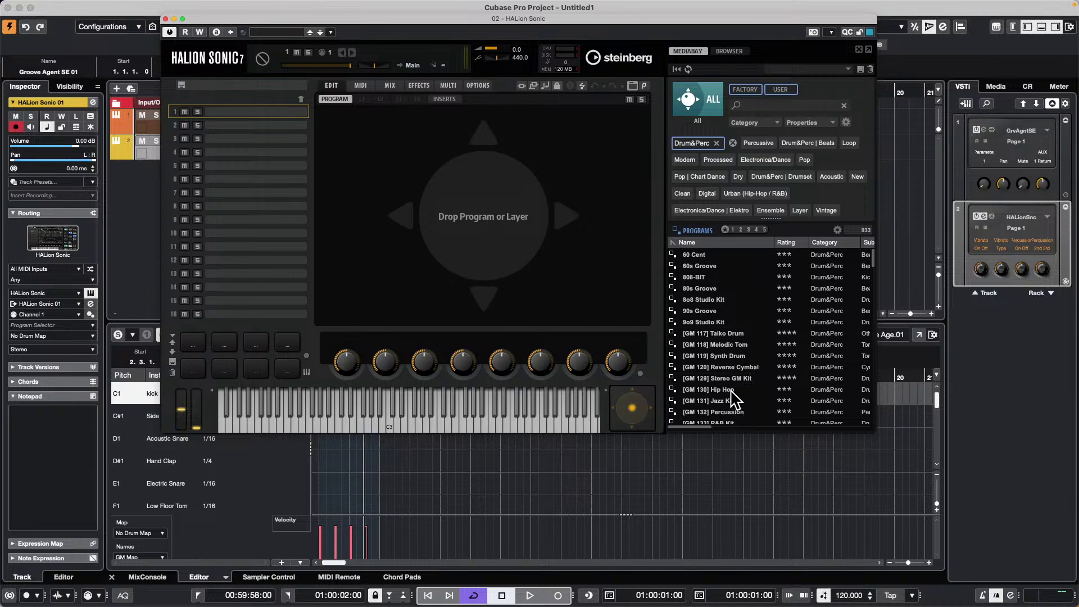
double_click(733, 390)
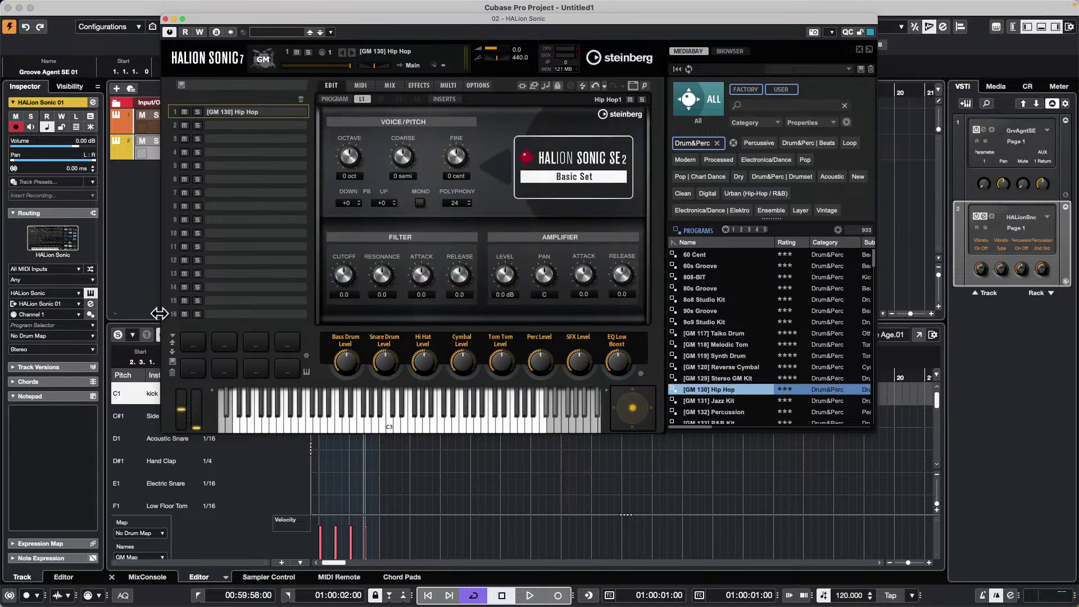
left_click(362, 429)
left_click(242, 433)
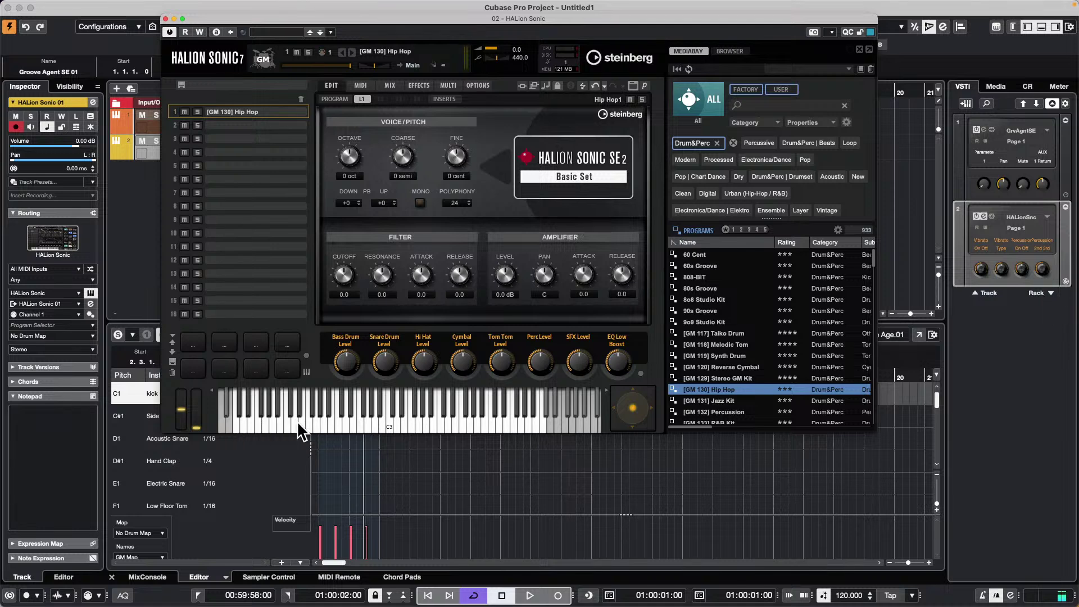
Close the HALion Sonic window, create a two-bar part on its track and show it in the Drum Editor.
left_click(165, 20)
double_click(338, 154)
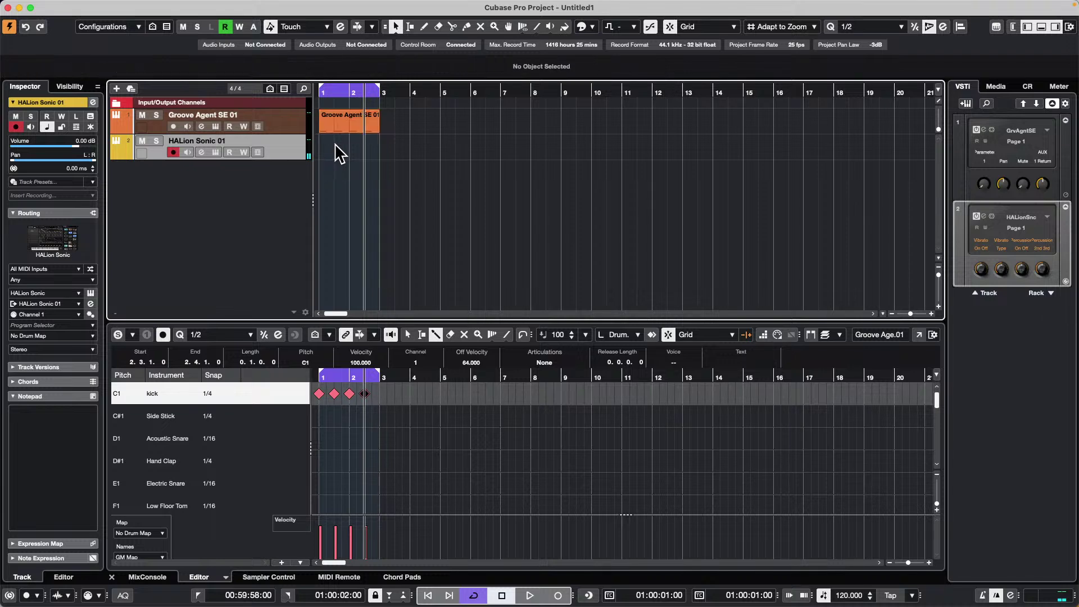
left_click(226, 577)
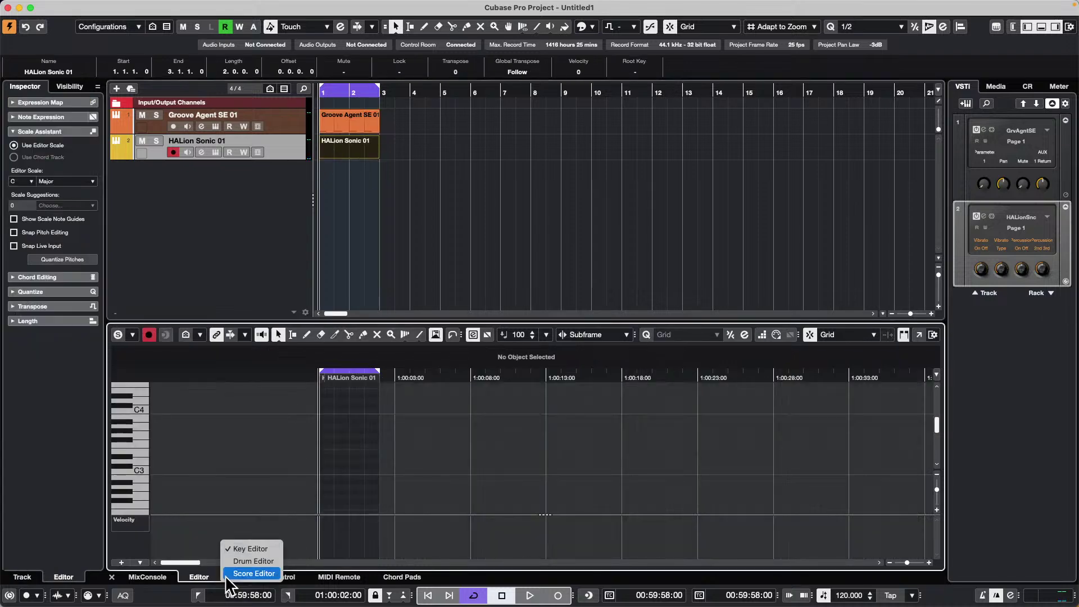
left_click(253, 561)
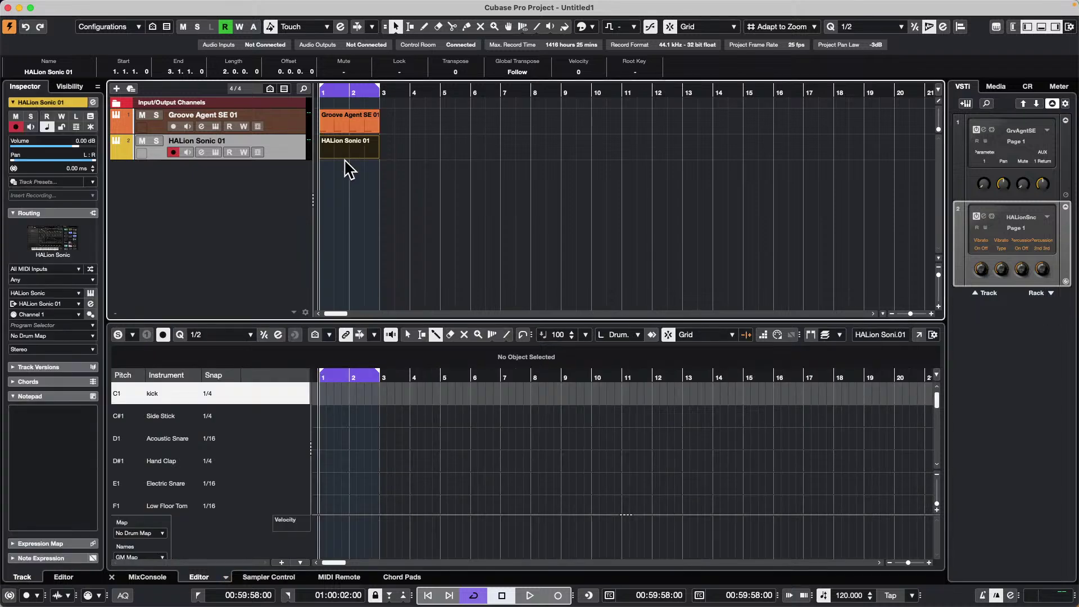
Draw D1 Acoustic Snare hits on beats 2 and 4 of both bars in the HALion Sonic part.
left_click_drag(354, 378, 279, 428)
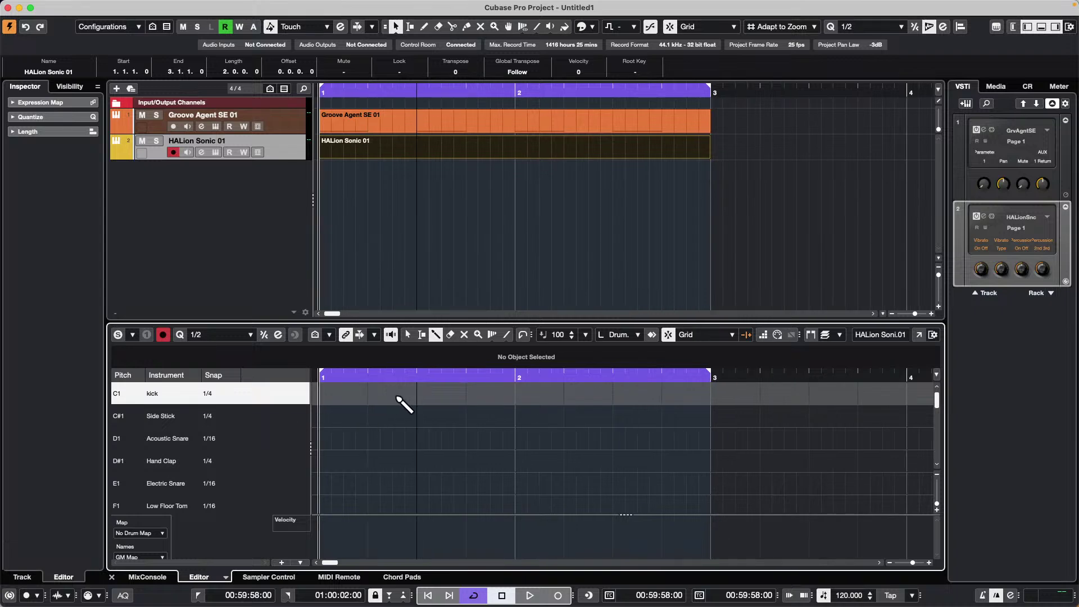
left_click(368, 439)
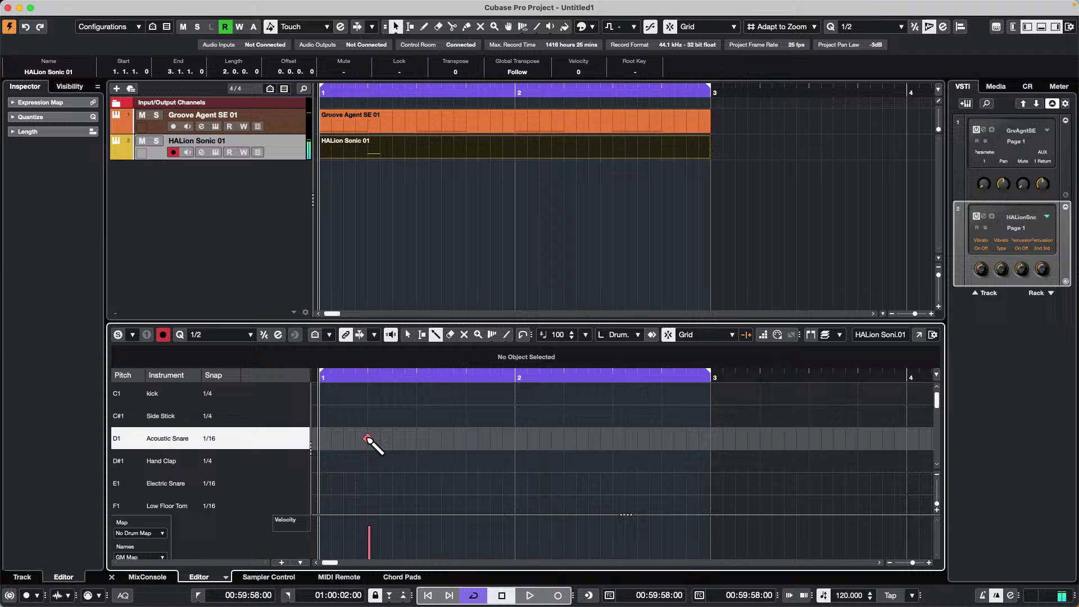
left_click(467, 442)
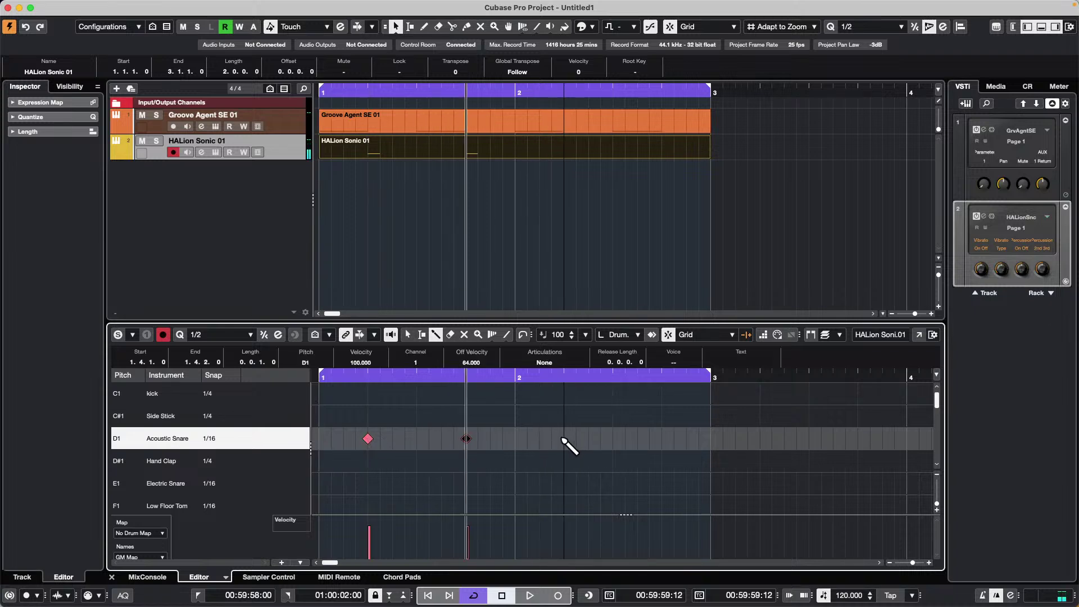
left_click(563, 439)
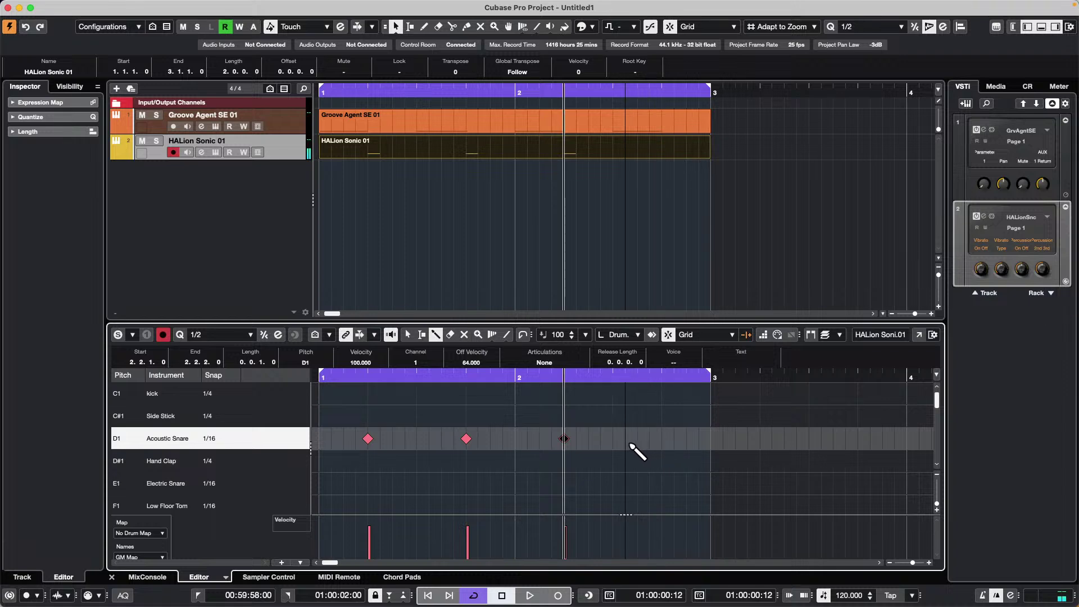
left_click(662, 440)
Play back the kick and snare patterns together briefly, then stop.
left_click_drag(386, 92, 276, 68)
key("space")
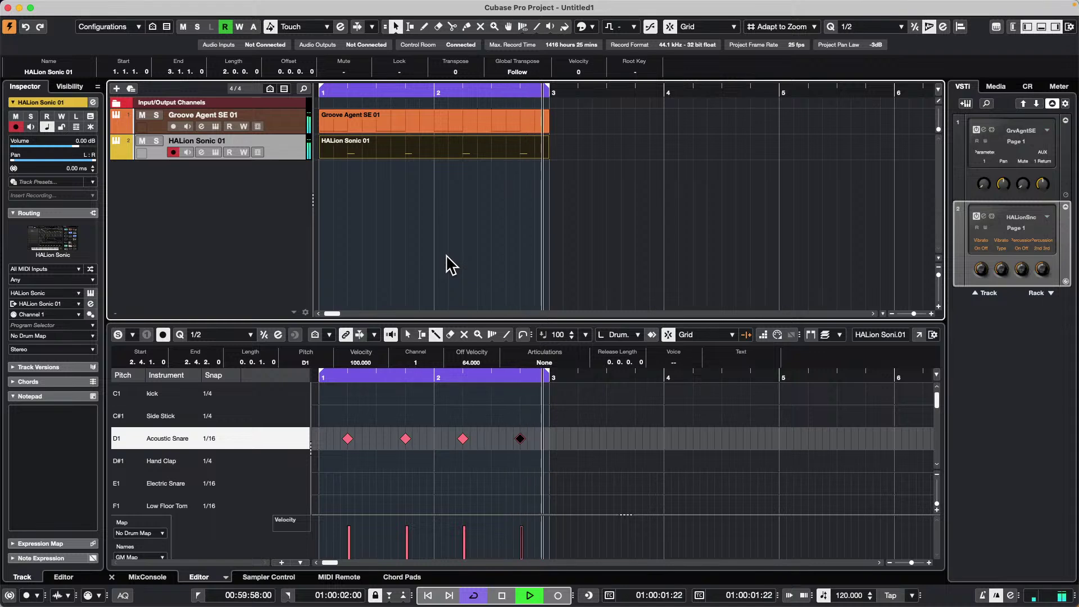
key("space")
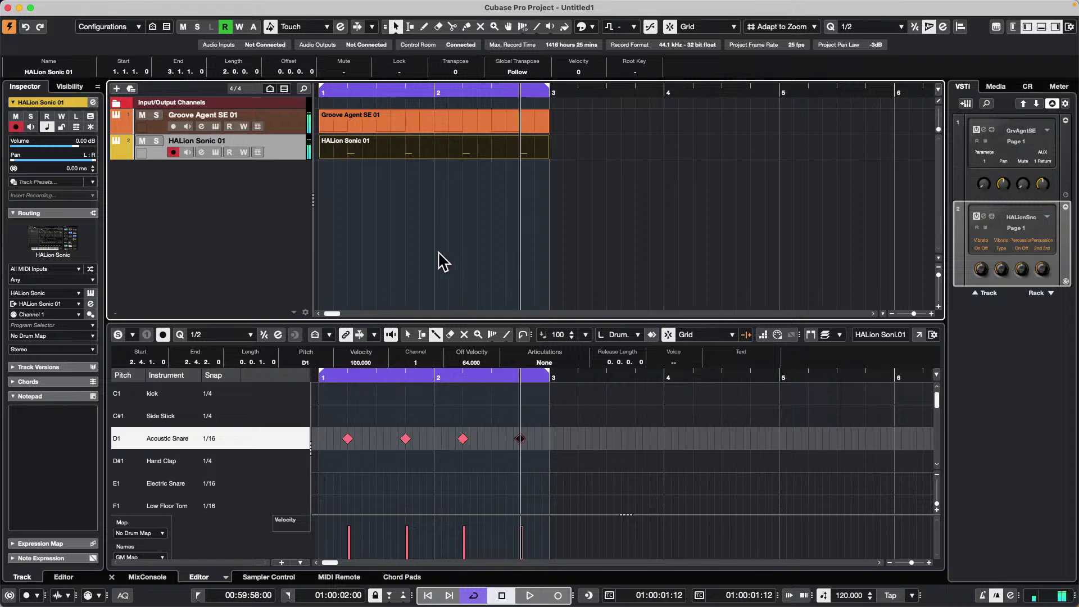
Add one stereo group channel for the selected Groove Agent SE and HALion Sonic tracks, outside a folder, and play back the loop.
left_click(297, 123)
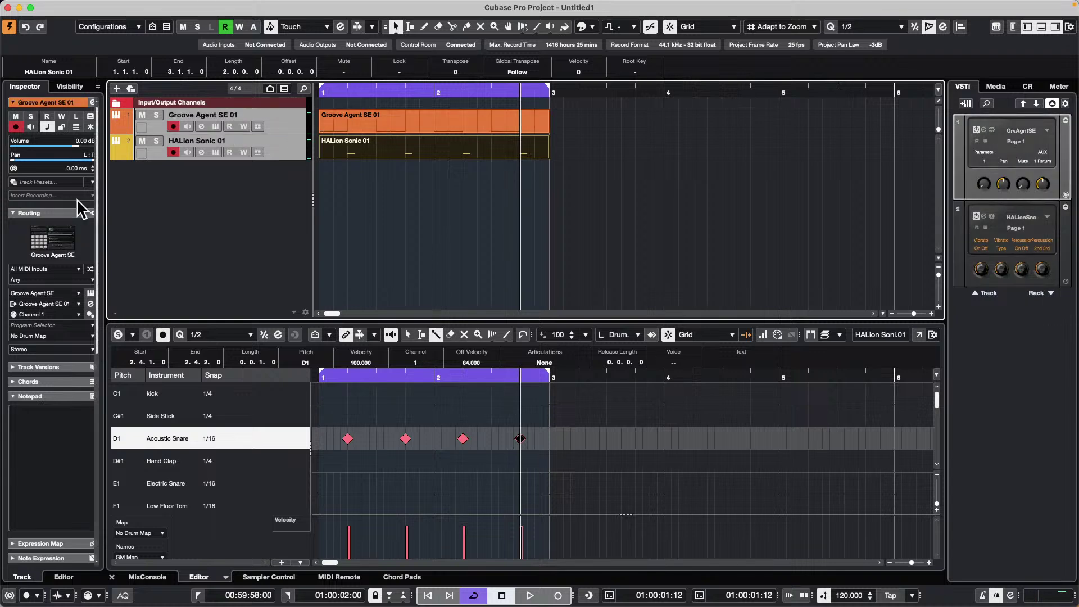
right_click(288, 144)
mouse_move(396, 149)
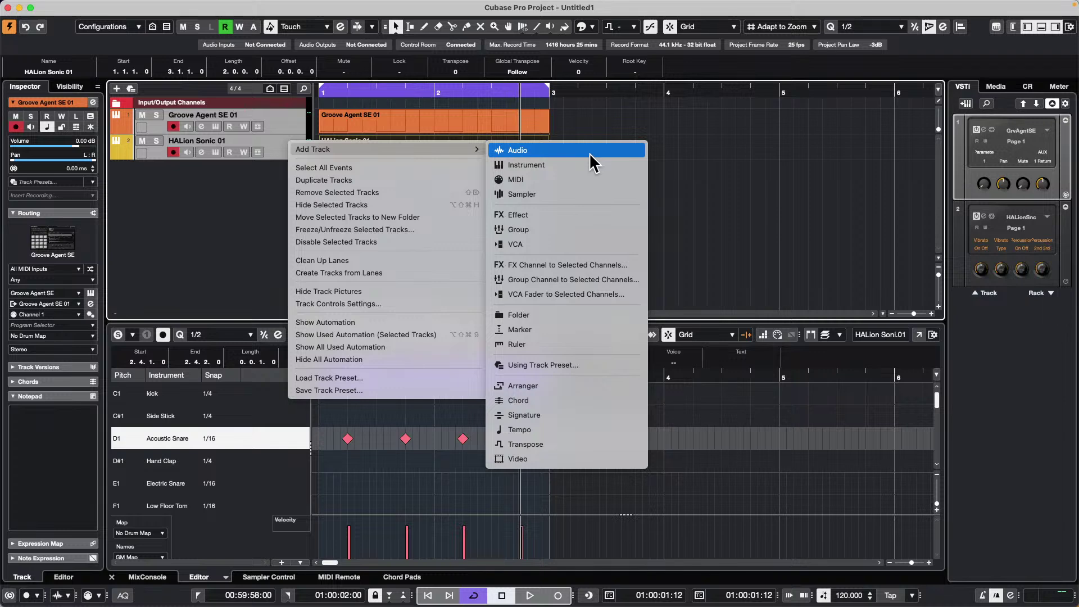
left_click(583, 281)
left_click(370, 149)
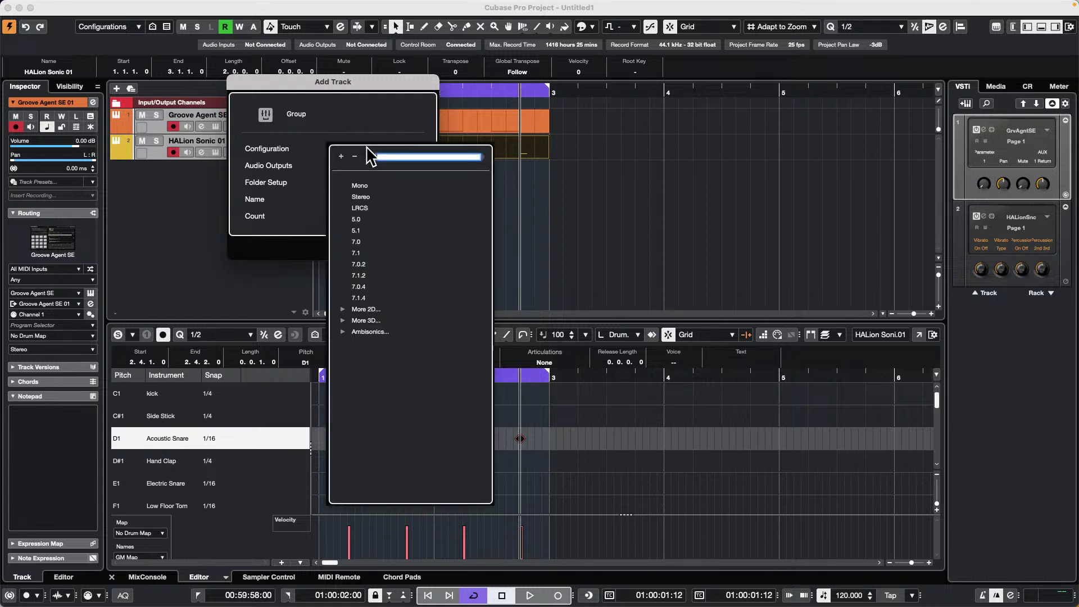
left_click(371, 198)
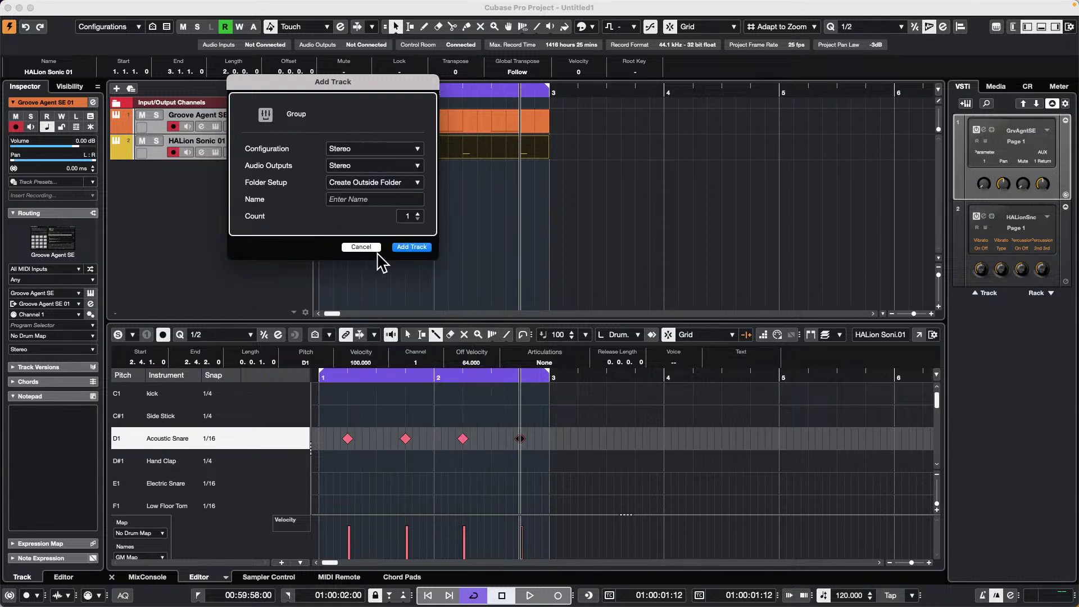
left_click(410, 248)
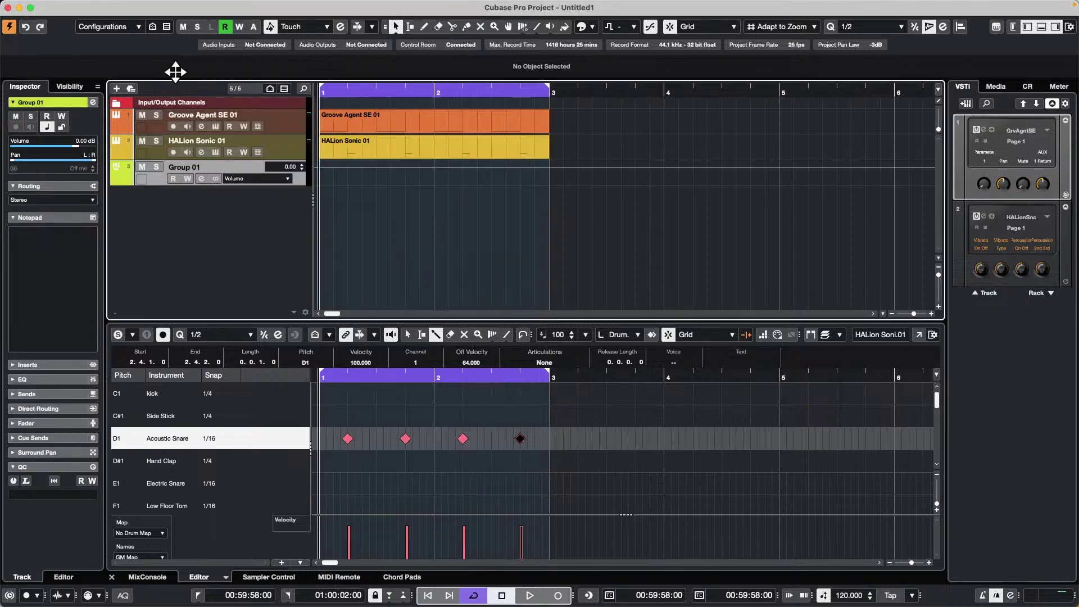
key("space")
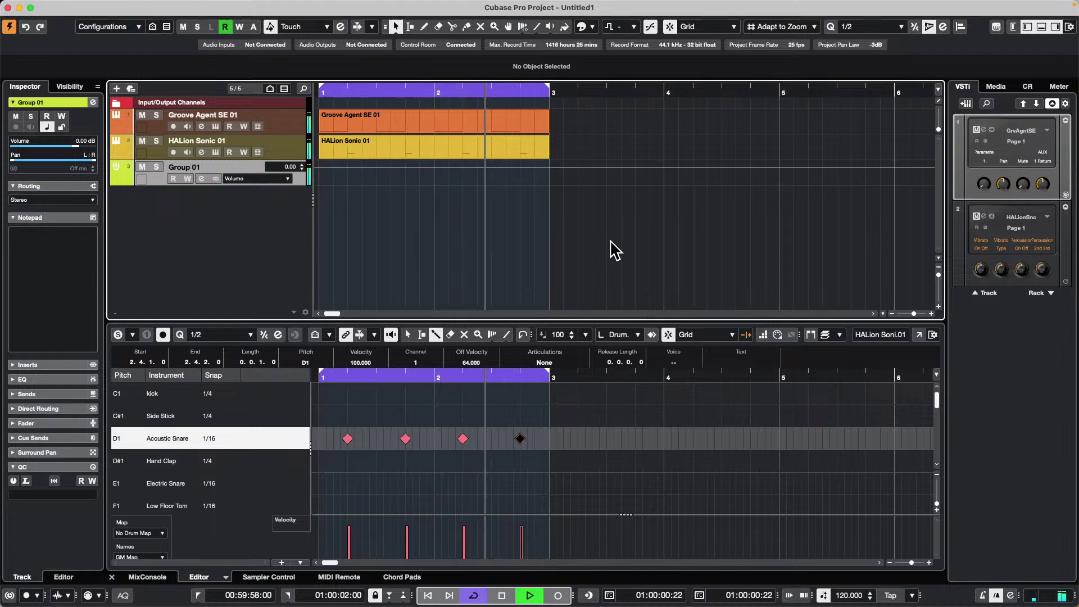
key("space")
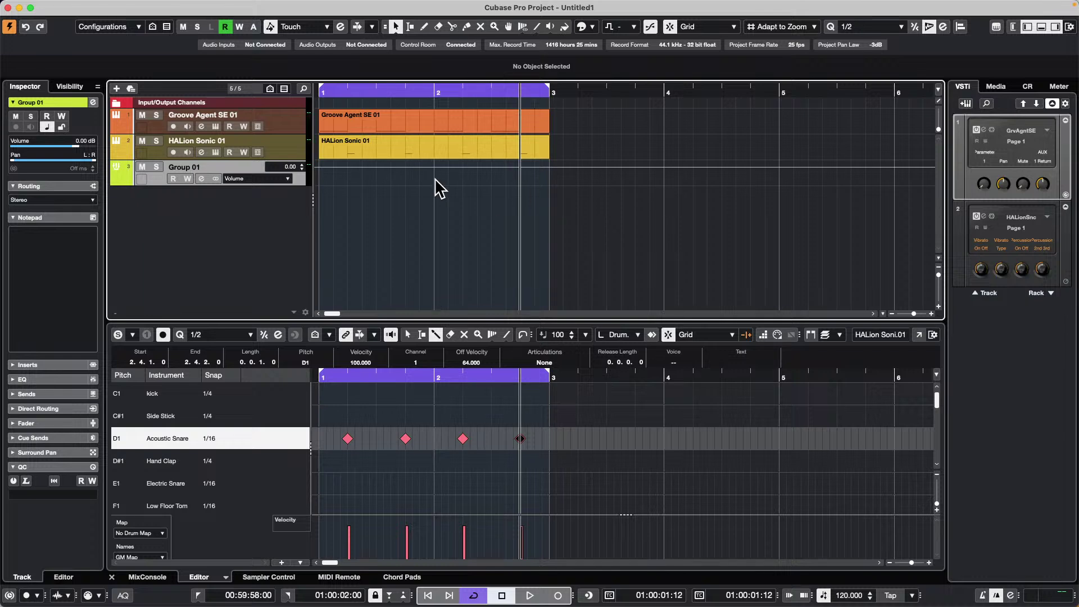
Add one stereo REVelation effect track inside a folder, close the plug-in window and return the playhead to the start.
left_click(290, 132)
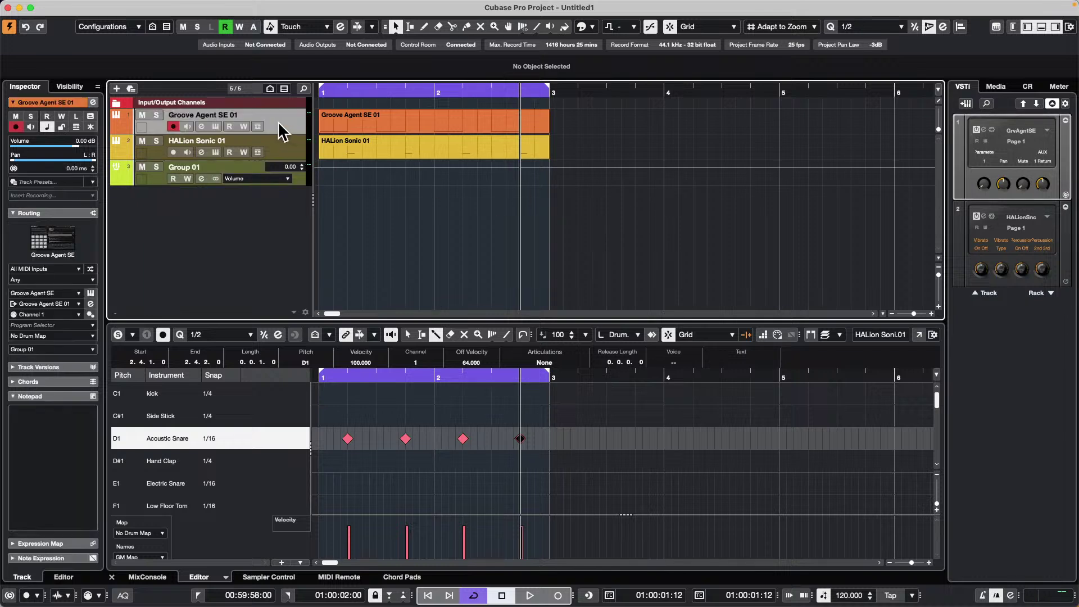
right_click(279, 123)
mouse_move(350, 128)
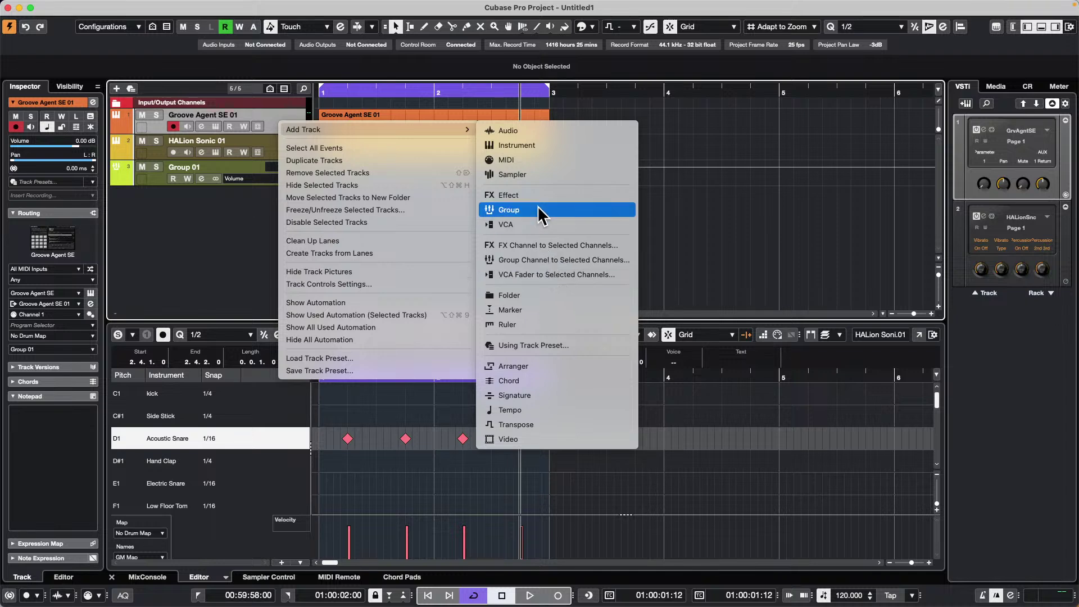
left_click(538, 197)
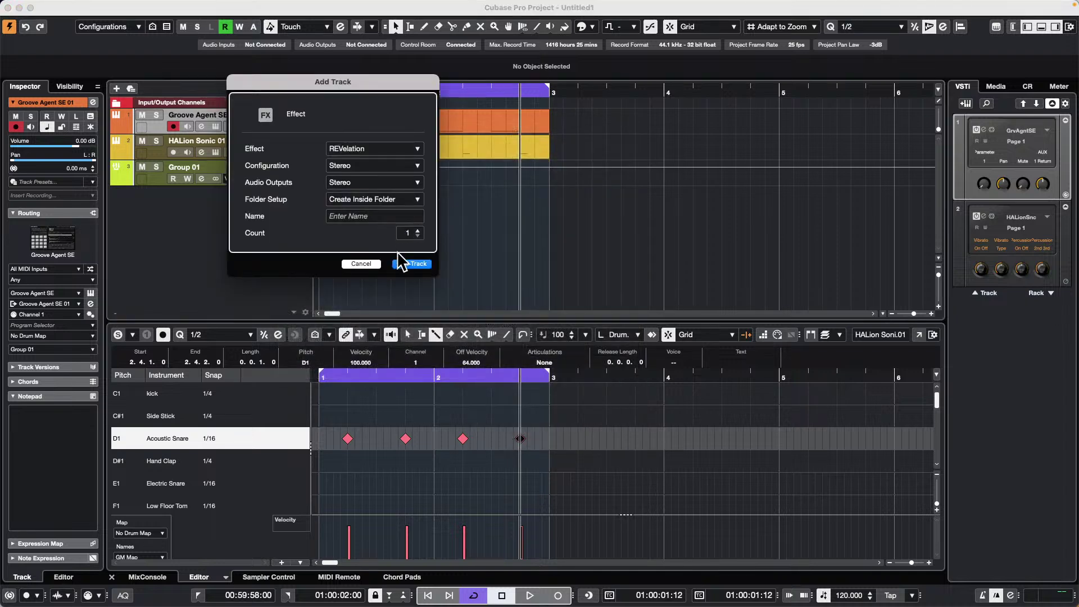
left_click(407, 266)
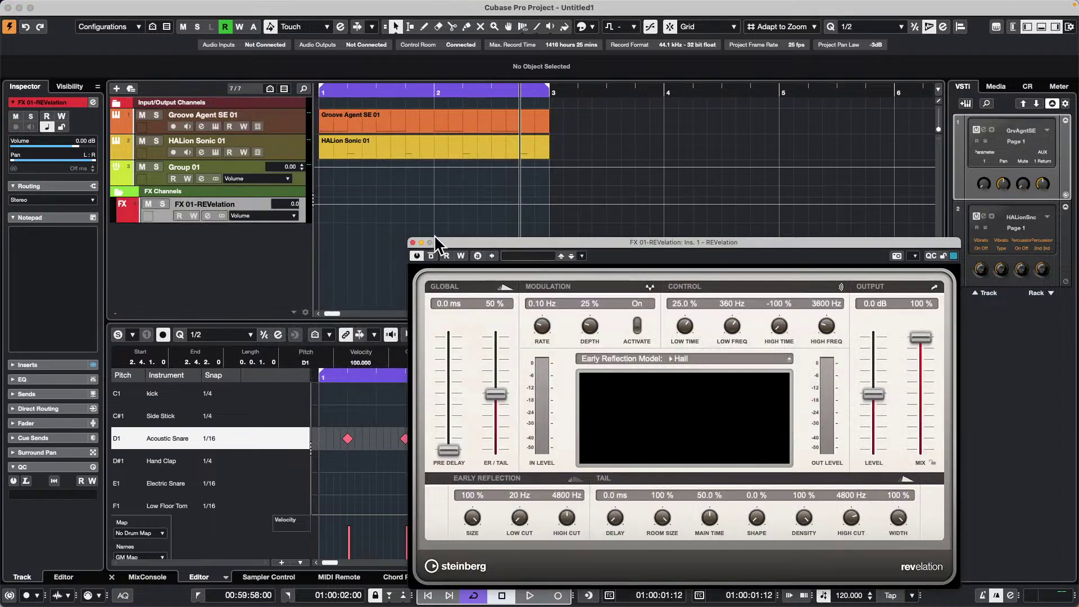
left_click(413, 243)
left_click(441, 92)
key("Home")
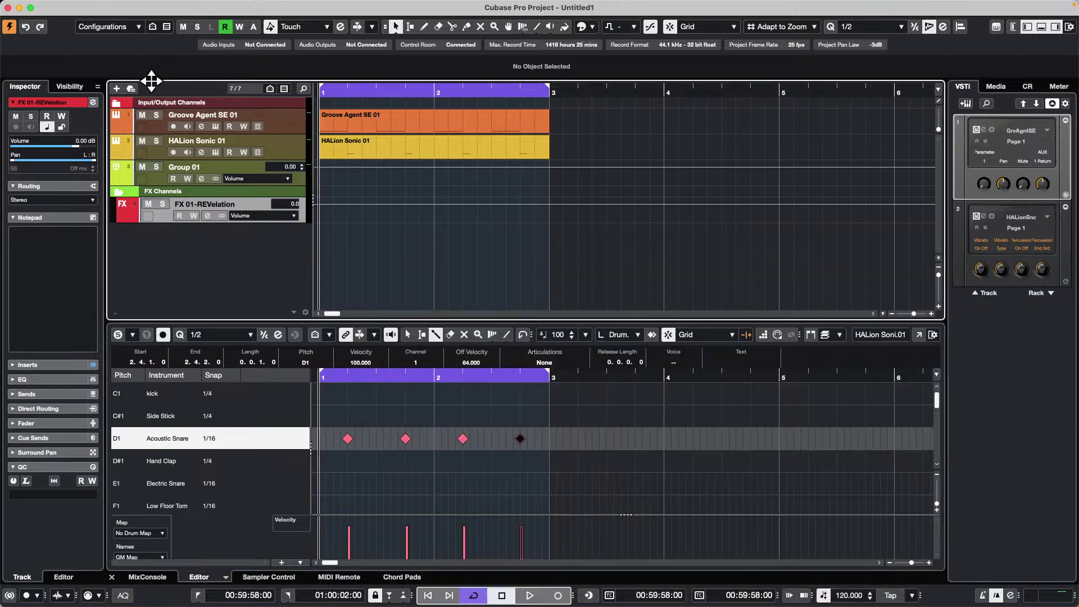
Select the Groove Agent SE 01 track and collapse its Notepad and MIDI Inserts sections in the Inspector.
left_click(289, 117)
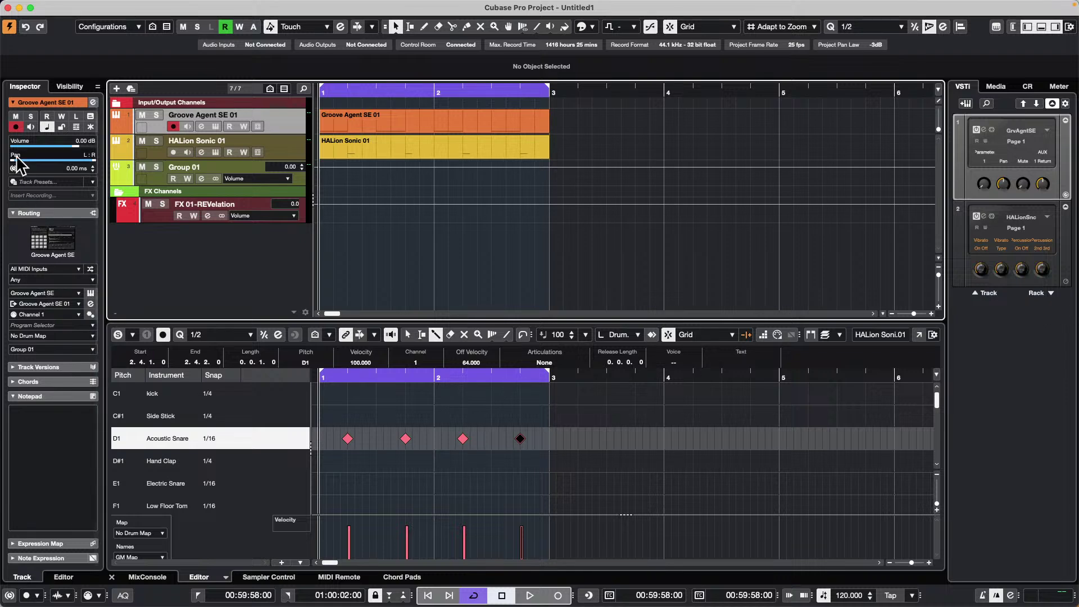
left_click(45, 397)
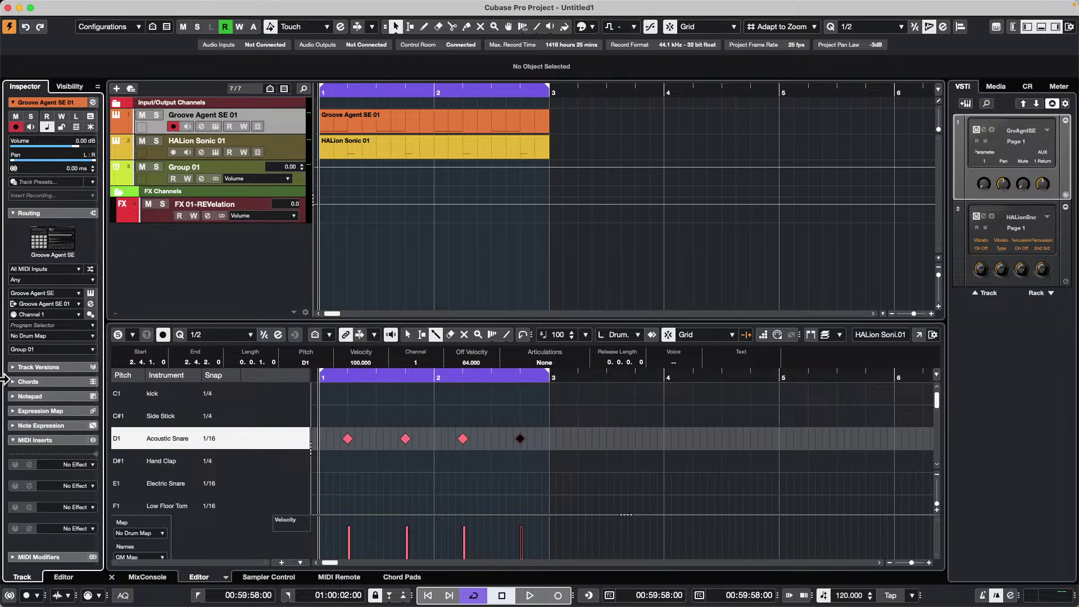
left_click(59, 438)
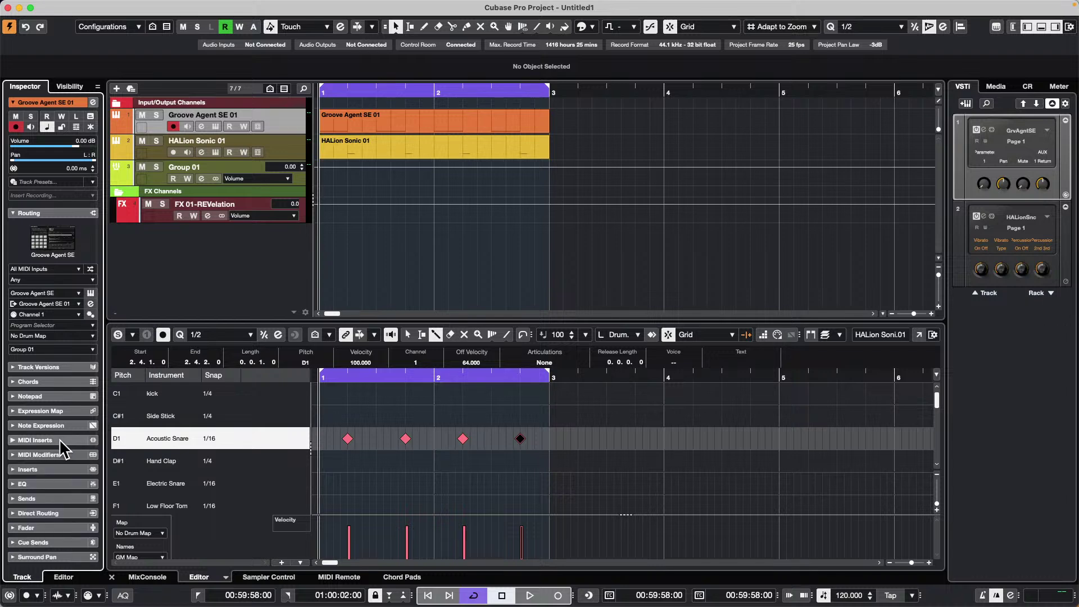
Open the Groove Agent SE 01 channel settings, add an active send to FX 01-REVelation and move the window off the track list.
left_click(201, 126)
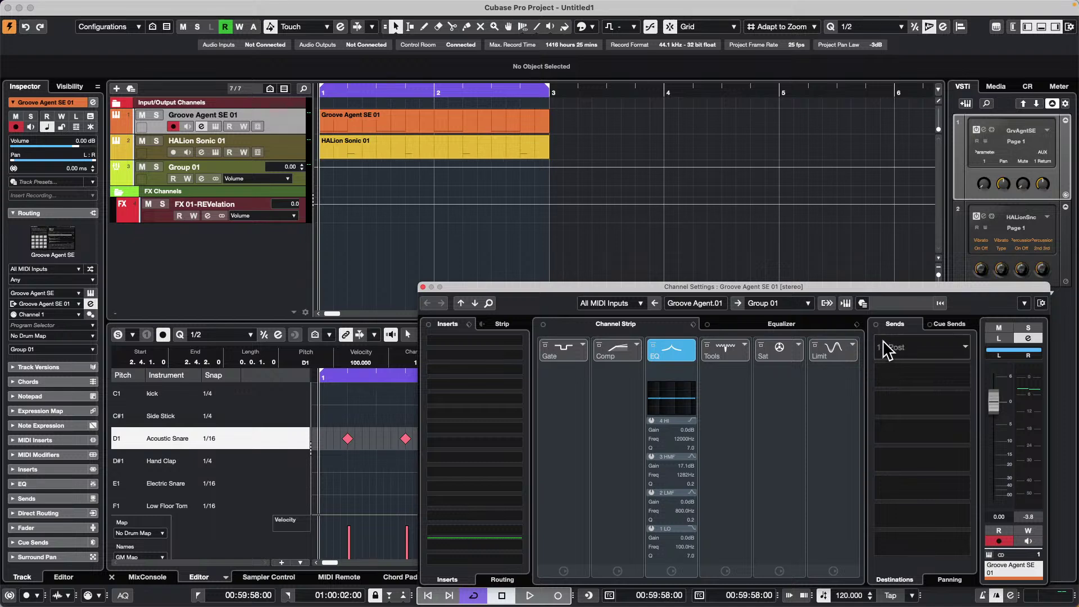
left_click_drag(861, 285, 598, 120)
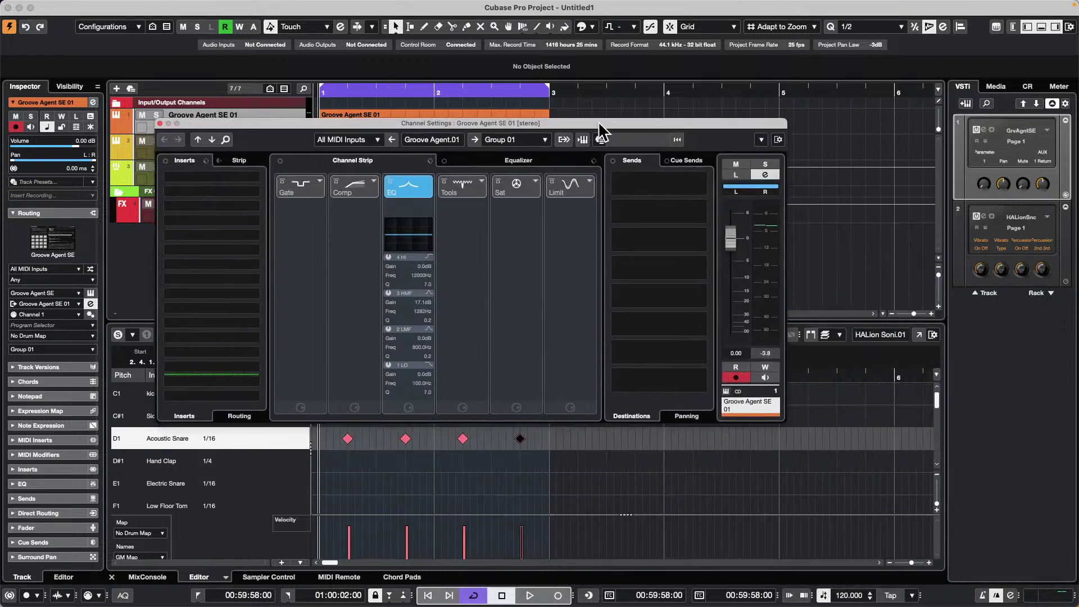
left_click(700, 184)
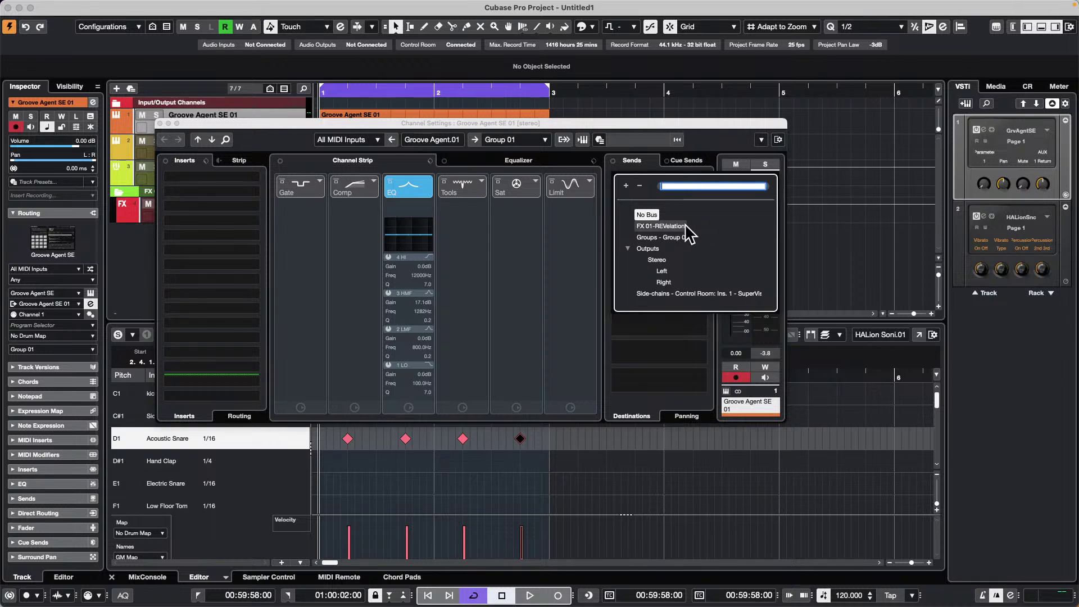
left_click(661, 226)
left_click(616, 176)
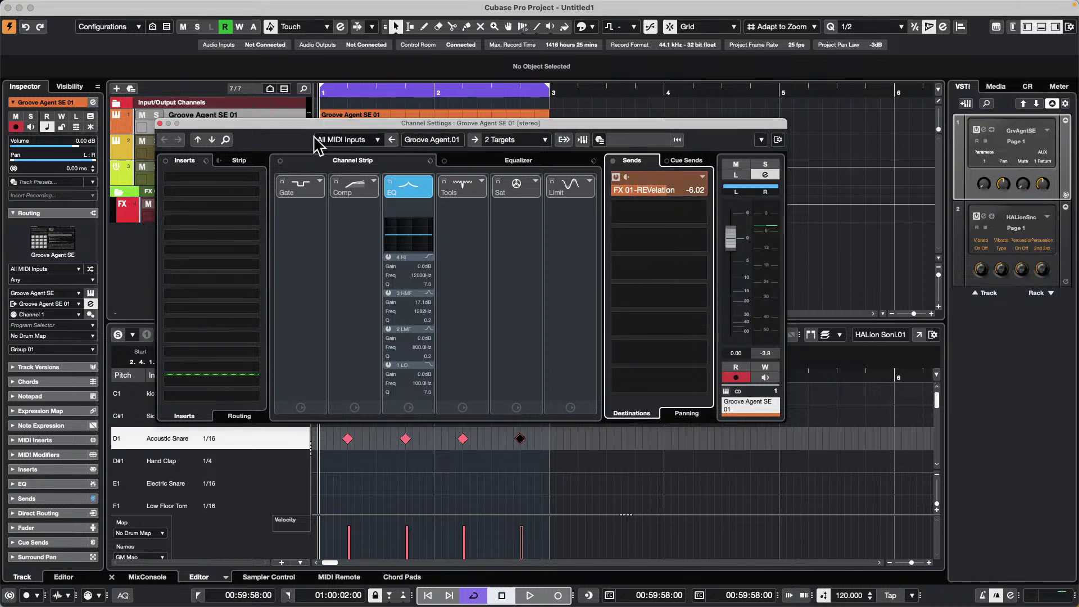
left_click_drag(352, 124, 563, 274)
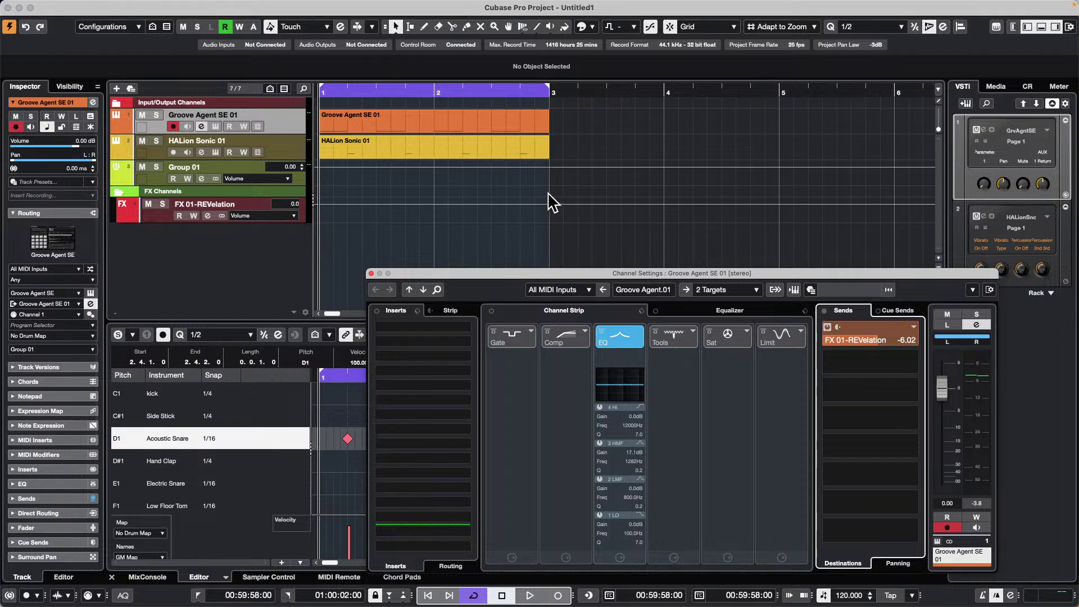
Play back the loop with the REVelation send active, stop playback and close the Groove Agent SE 01 channel settings.
key("space")
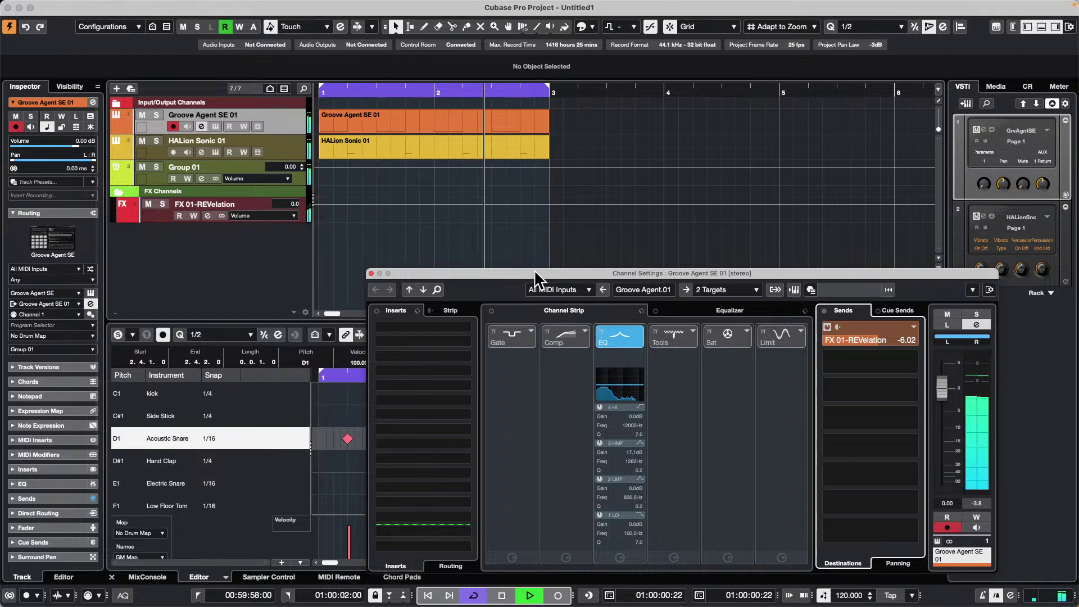
left_click_drag(534, 271, 507, 88)
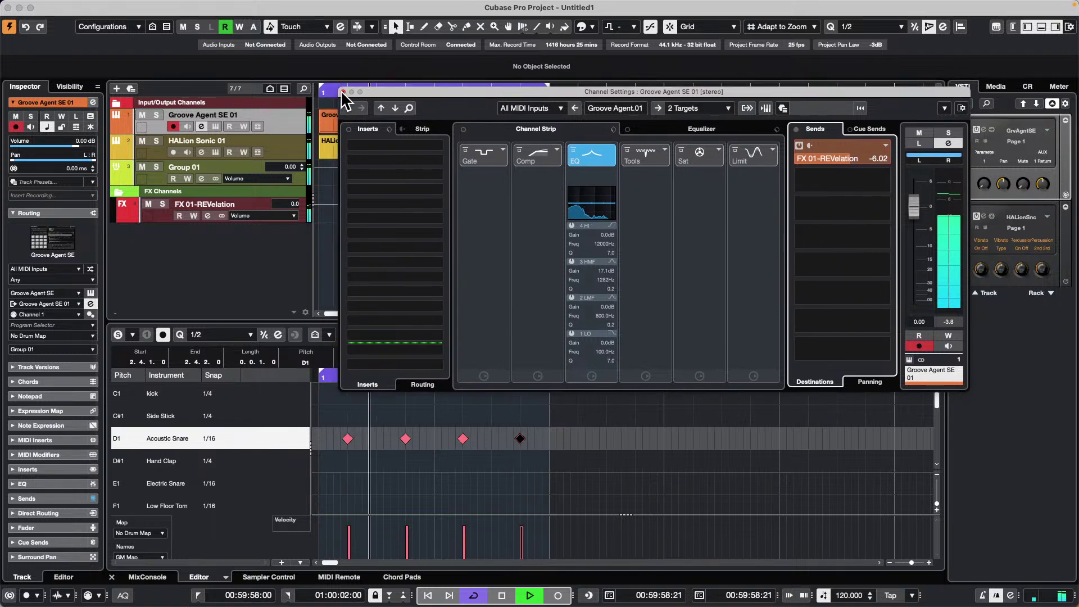
key("space")
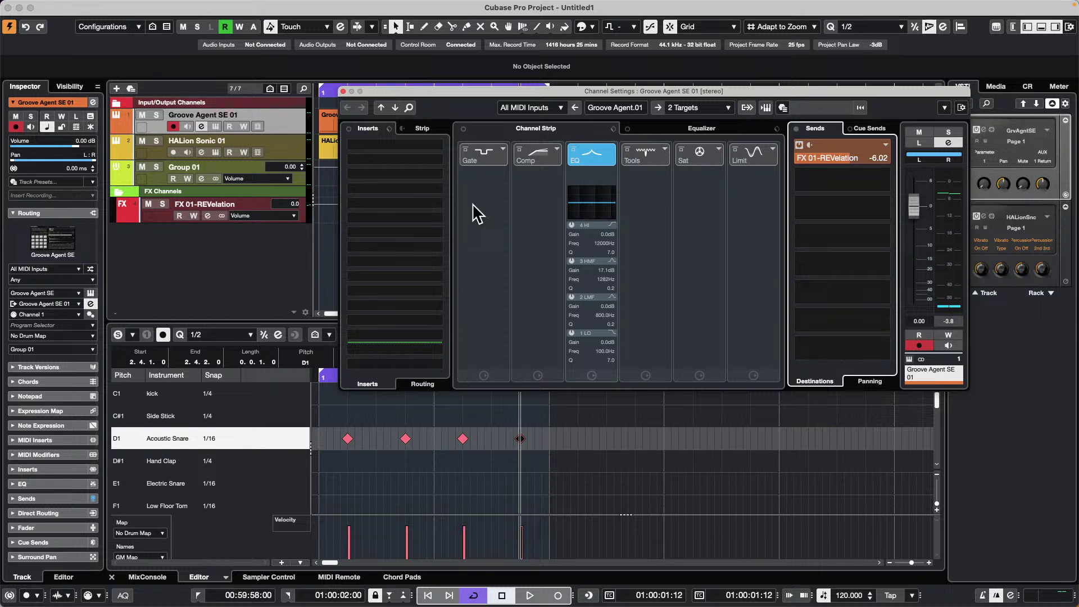
left_click(342, 91)
Play back the loop, solo Group 01 to check its routing and turn the solo off again.
key("space")
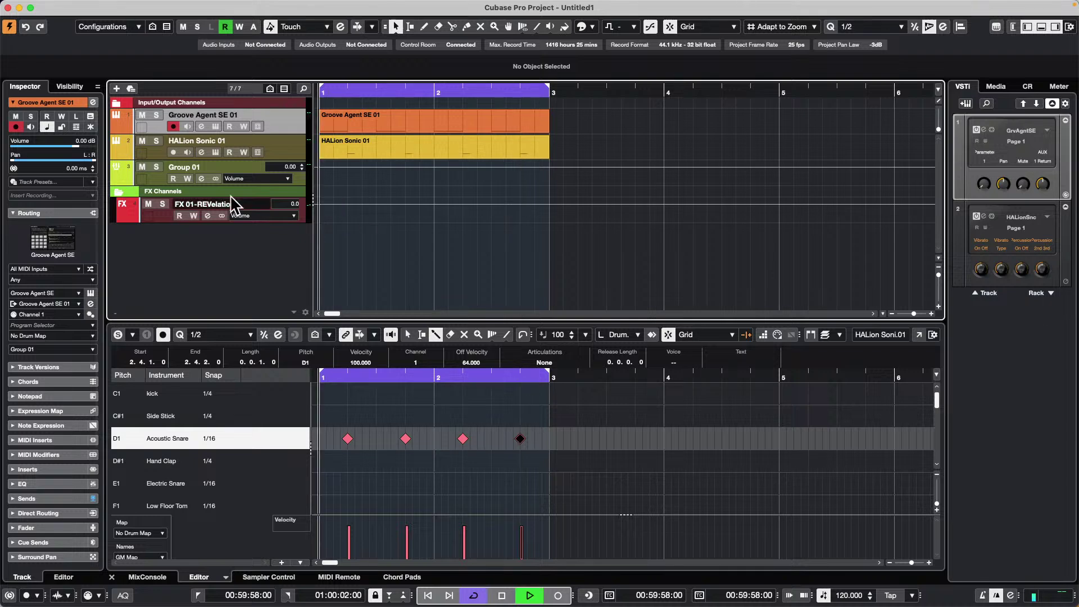
left_click(154, 164)
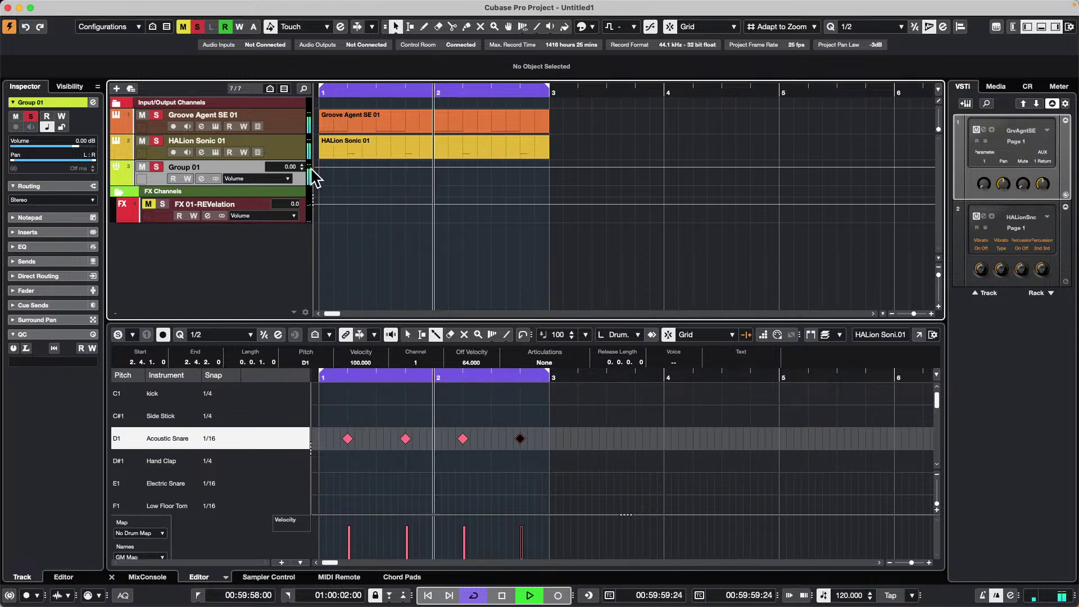
left_click(159, 164)
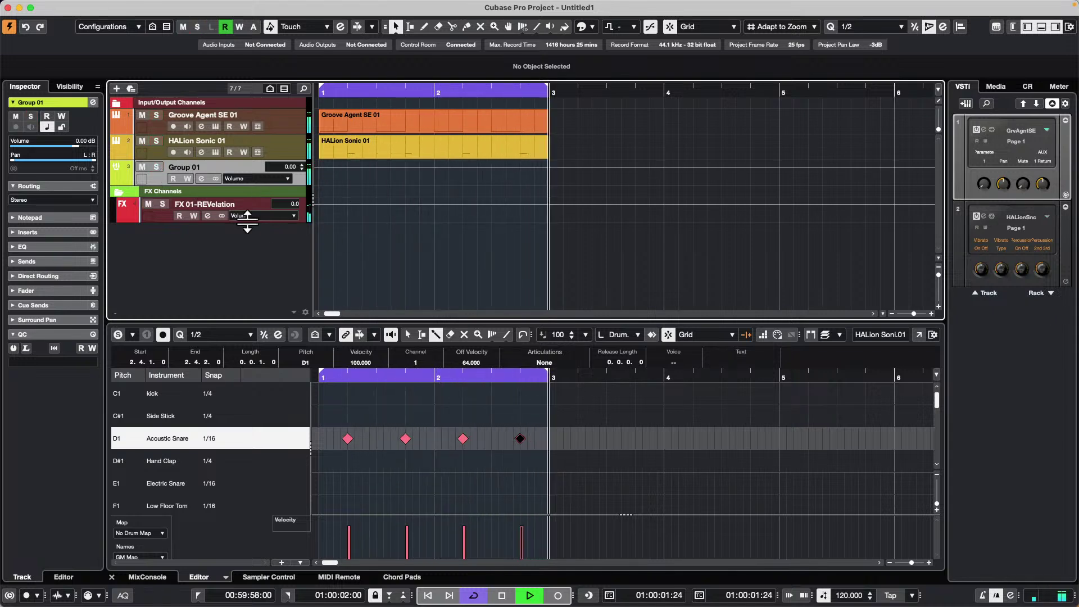
Route the FX 01-REVelation output to Group 01, solo the group during playback and stop the transport.
left_click(150, 219)
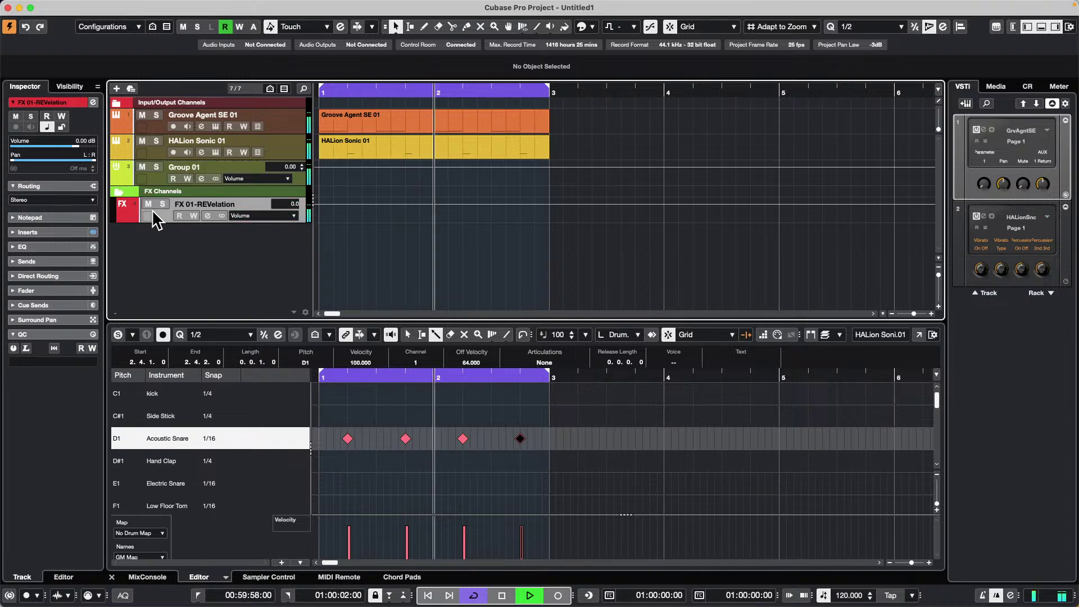
left_click(51, 200)
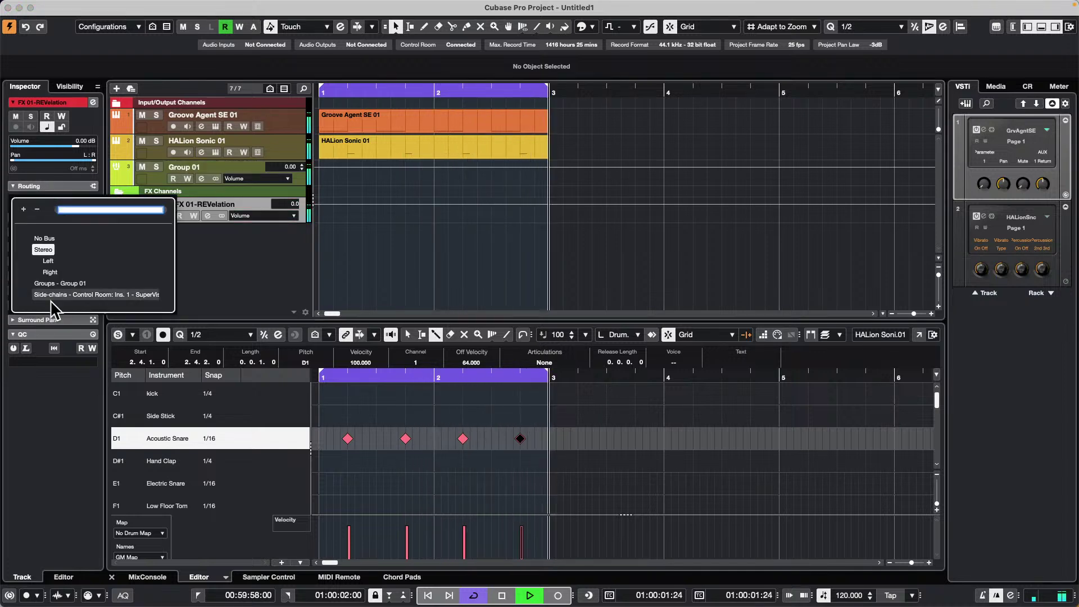
left_click(84, 284)
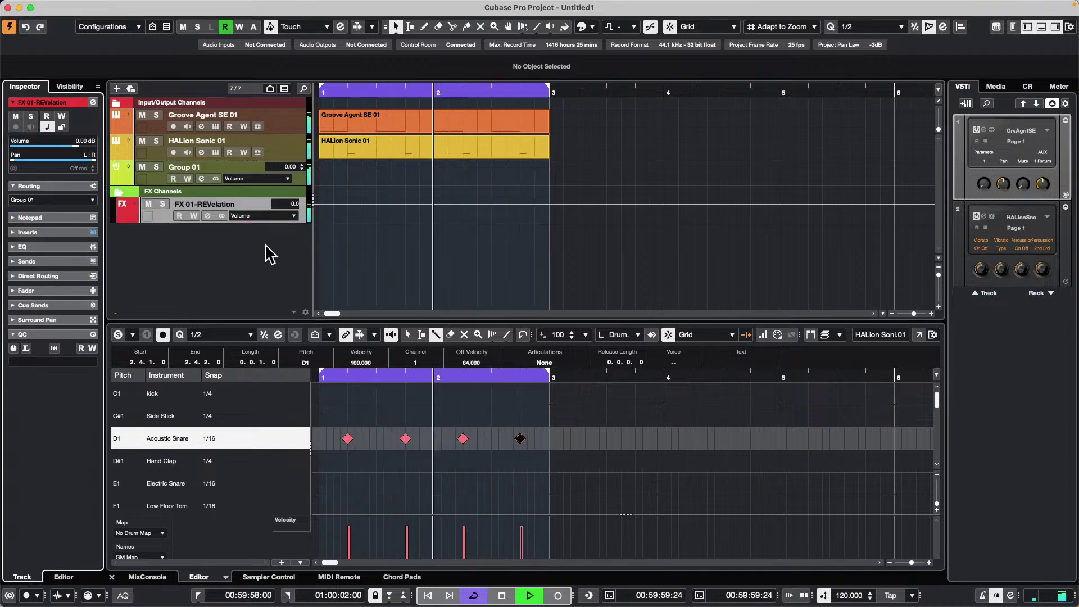
left_click(158, 166)
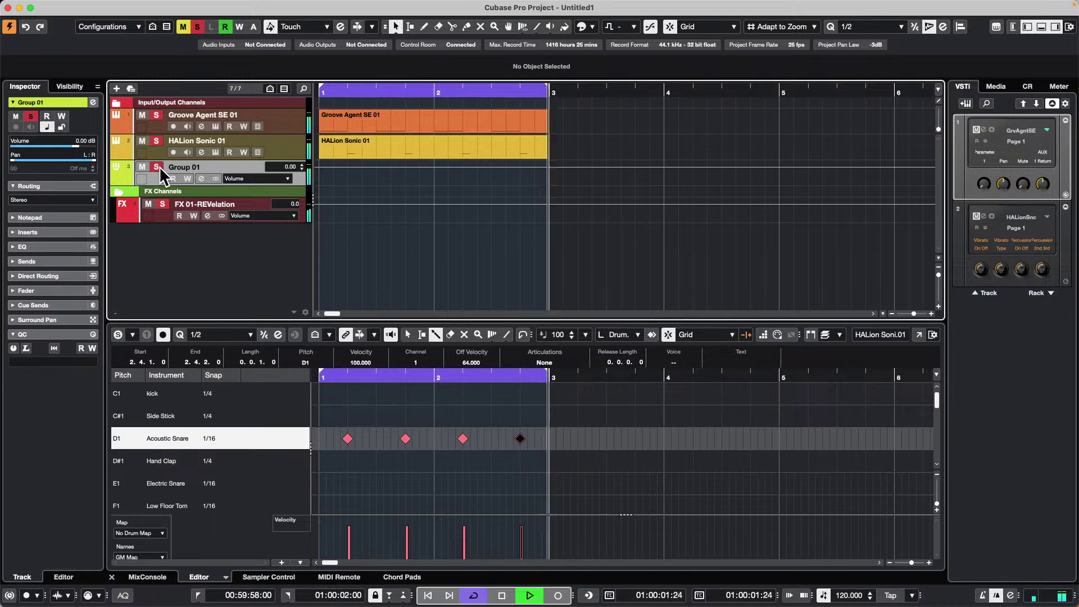
key("space")
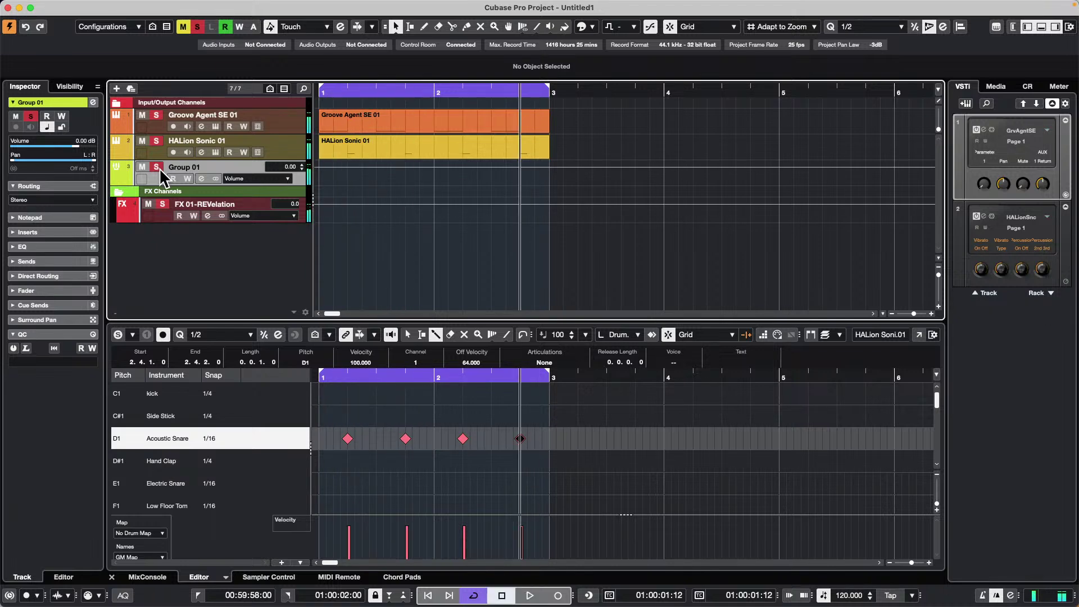
Add one MIDI track below HALion Sonic 01, with its output set to HALion Sonic on MIDI channel 1, and select it.
left_click(270, 138)
right_click(271, 144)
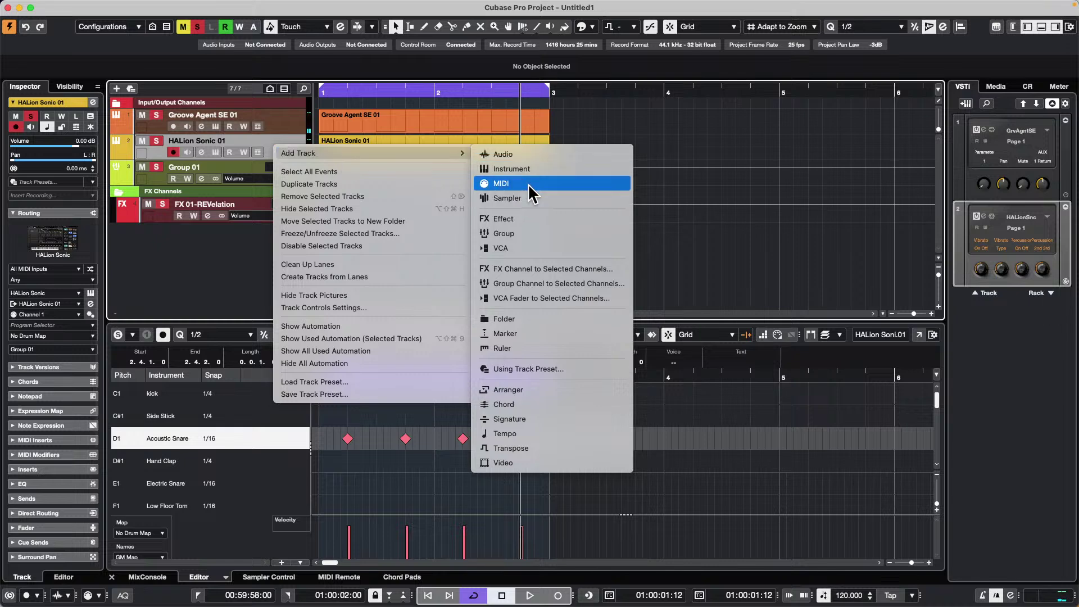
left_click(528, 183)
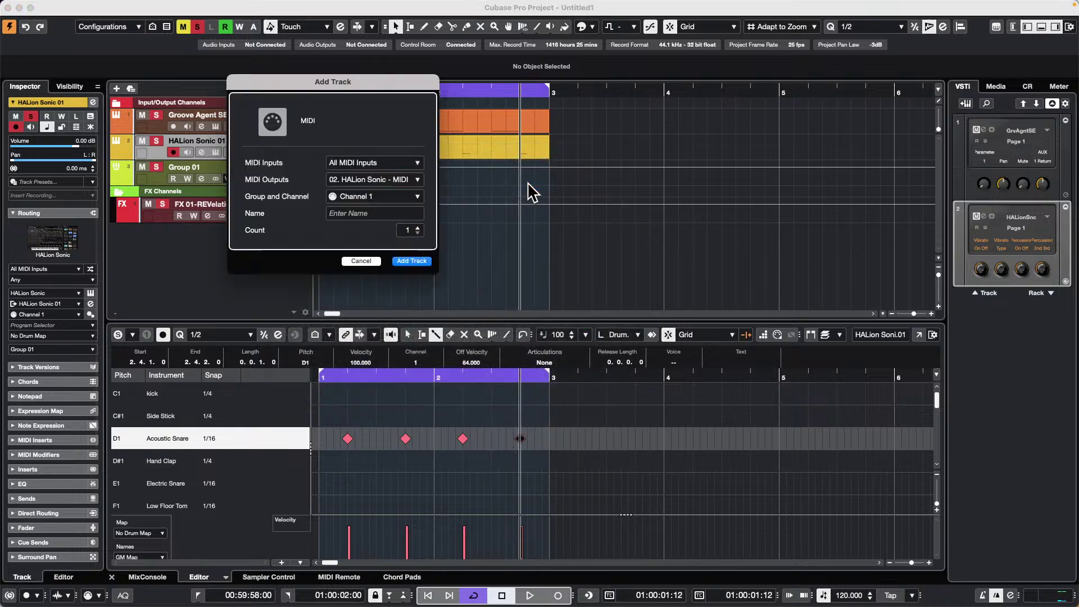
left_click(418, 264)
left_click(291, 166)
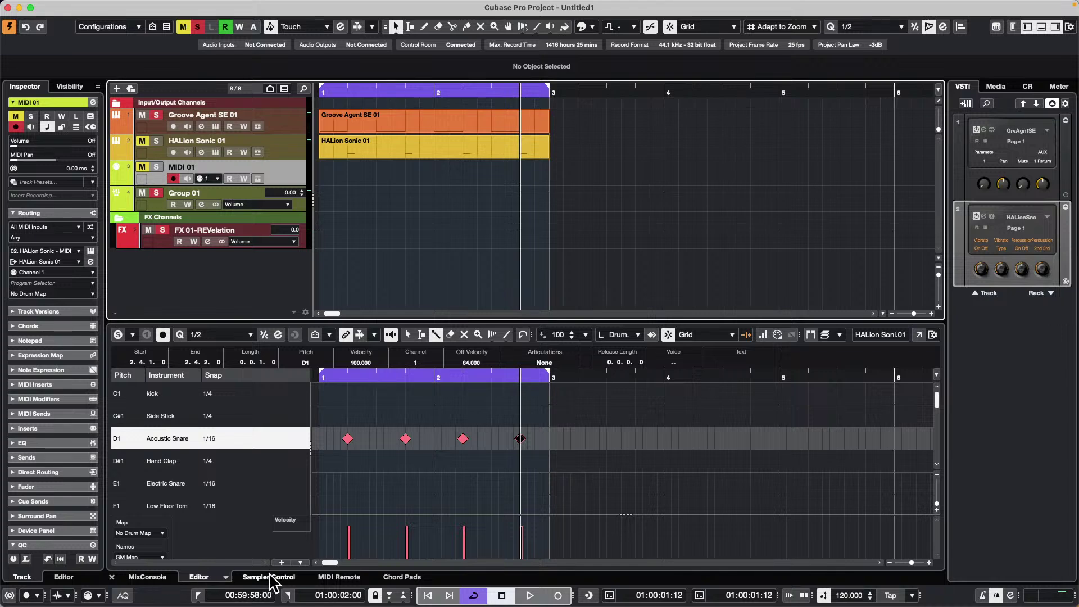
Show the MixConsole in the lower zone, select the Groove Agent SE 01 track and turn off its solo.
left_click(146, 577)
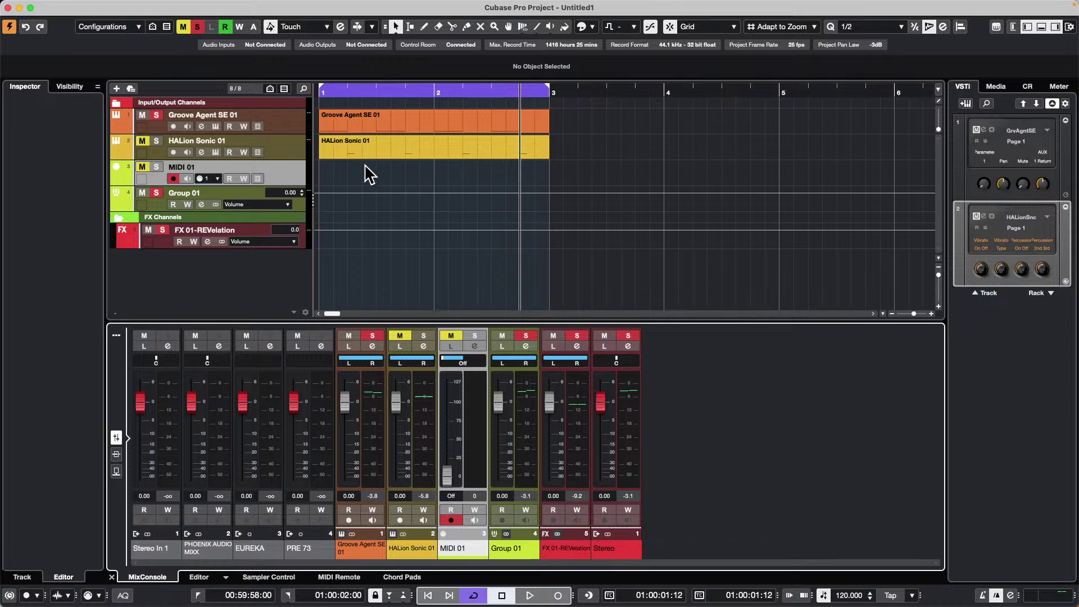
left_click(281, 123)
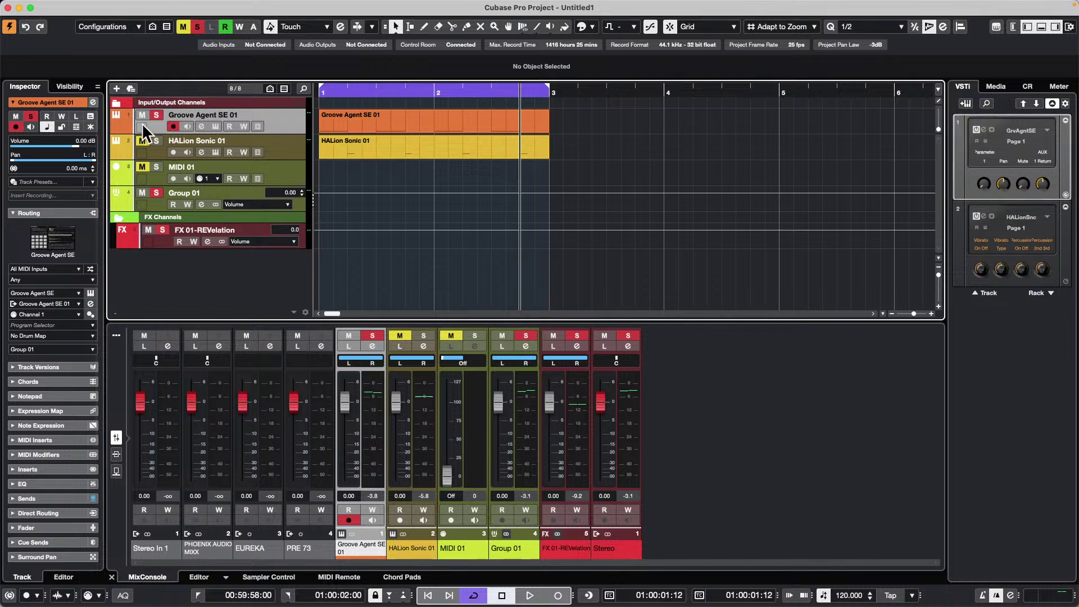
left_click(158, 115)
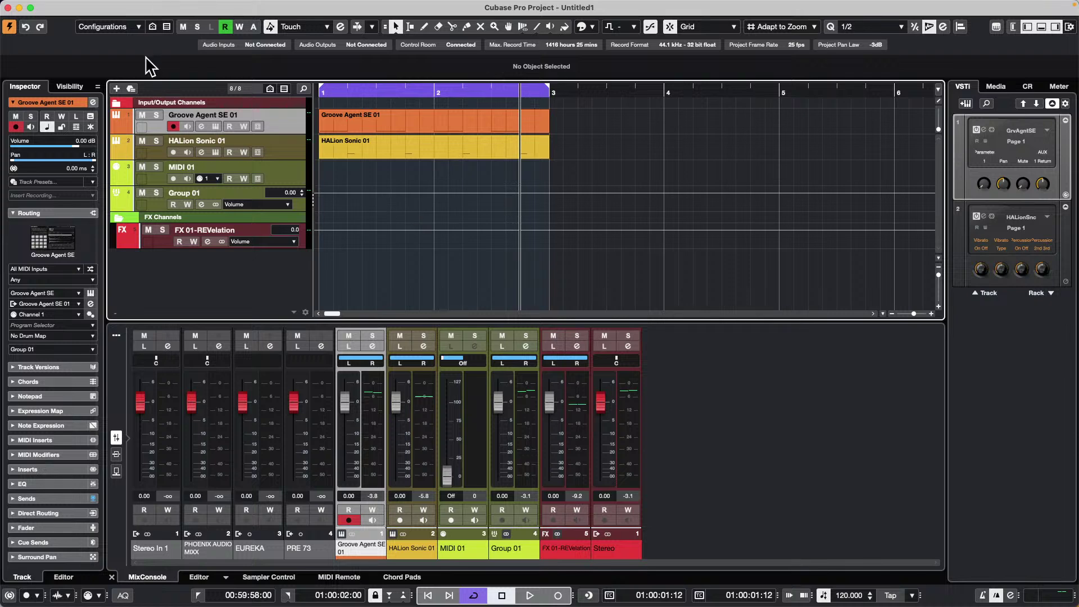
left_click(77, 7)
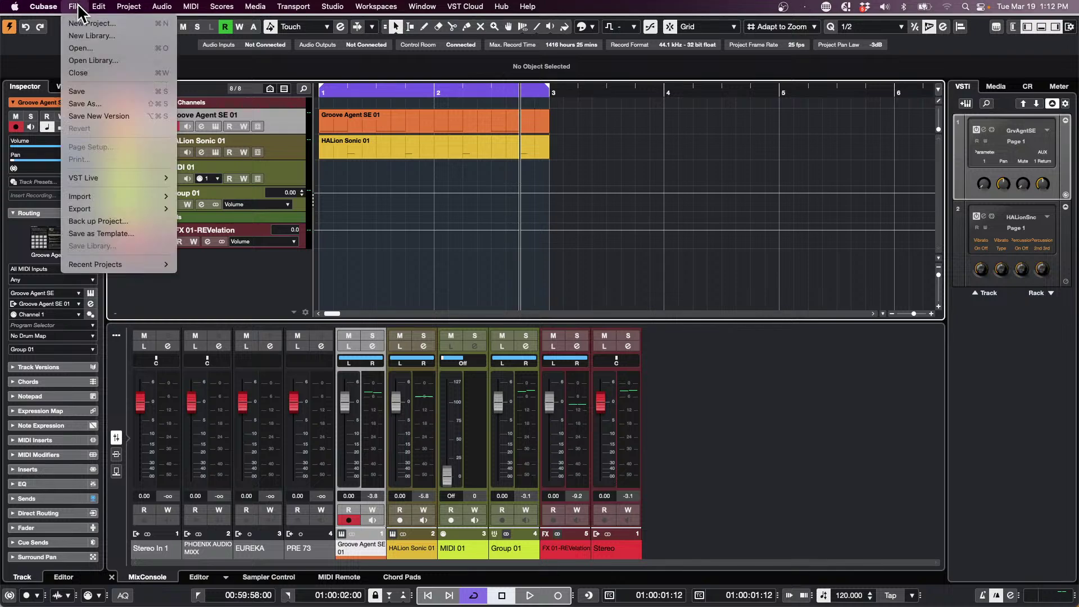
left_click(88, 23)
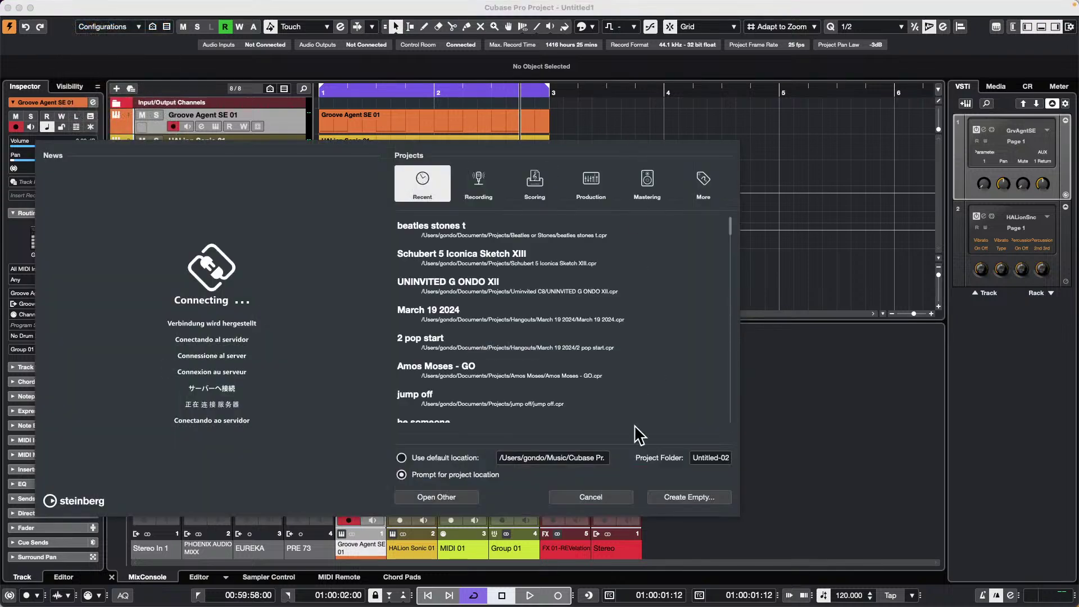
left_click(689, 496)
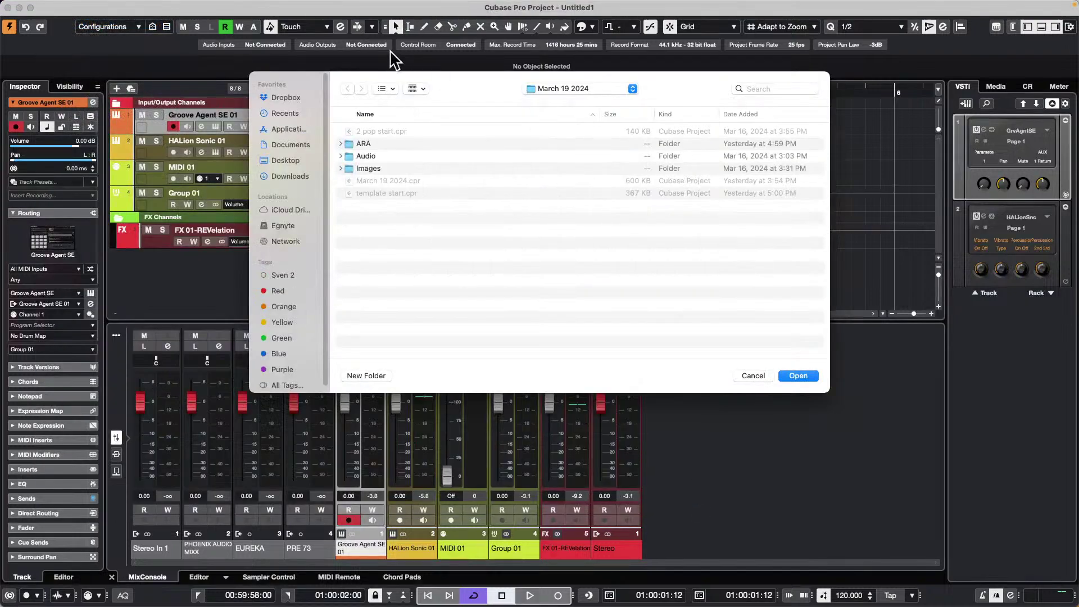
left_click(560, 89)
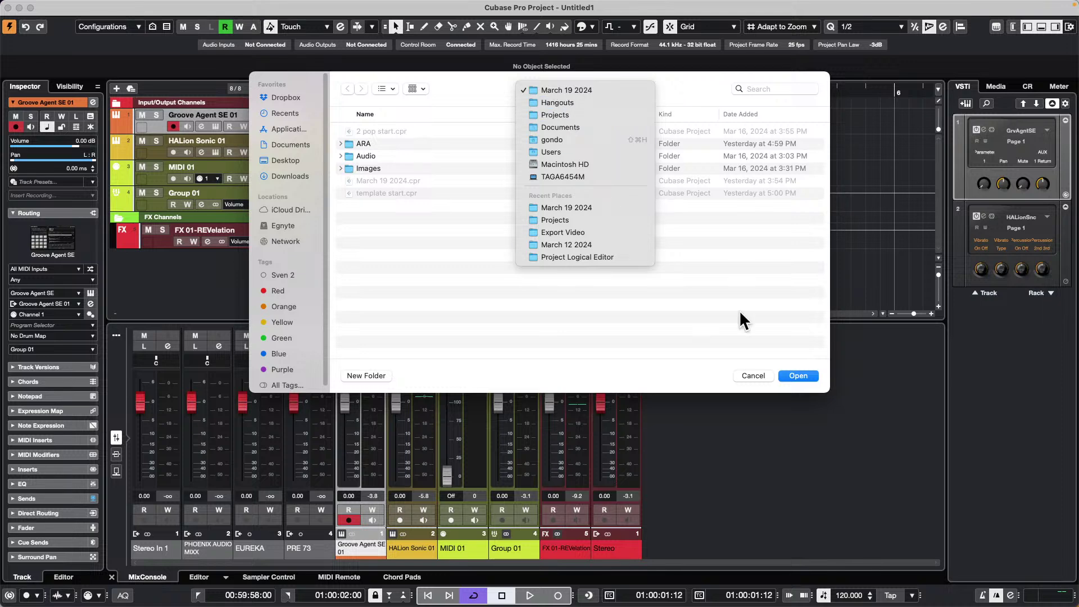
left_click(757, 373)
left_click(753, 375)
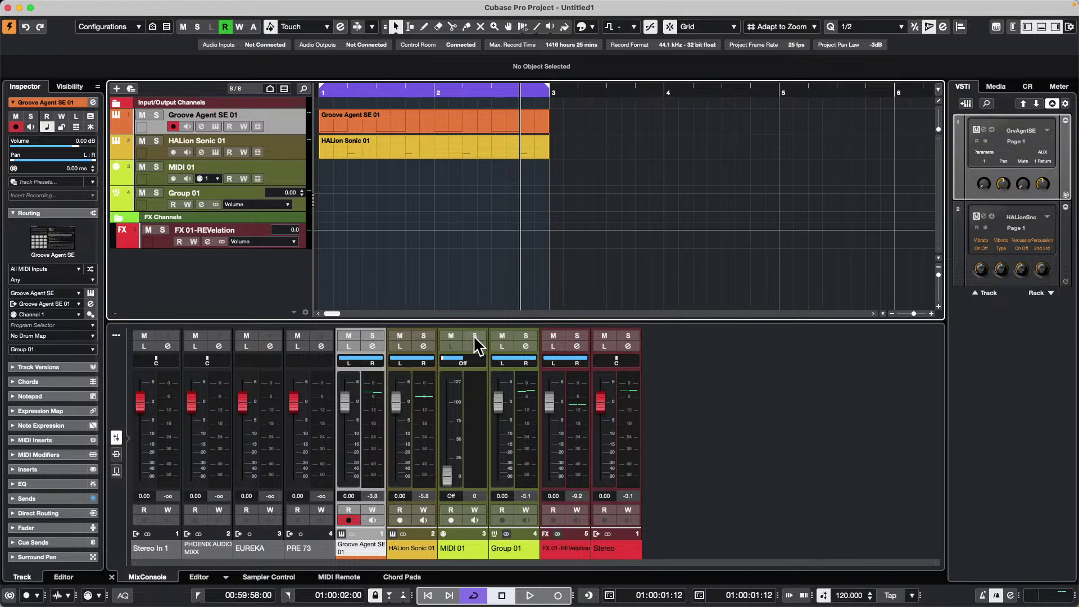
Open the Korg nanoKONTROL2 surface in MIDI Remote, set its mapping page to Mixer and close the Mapping Assistant.
left_click(323, 579)
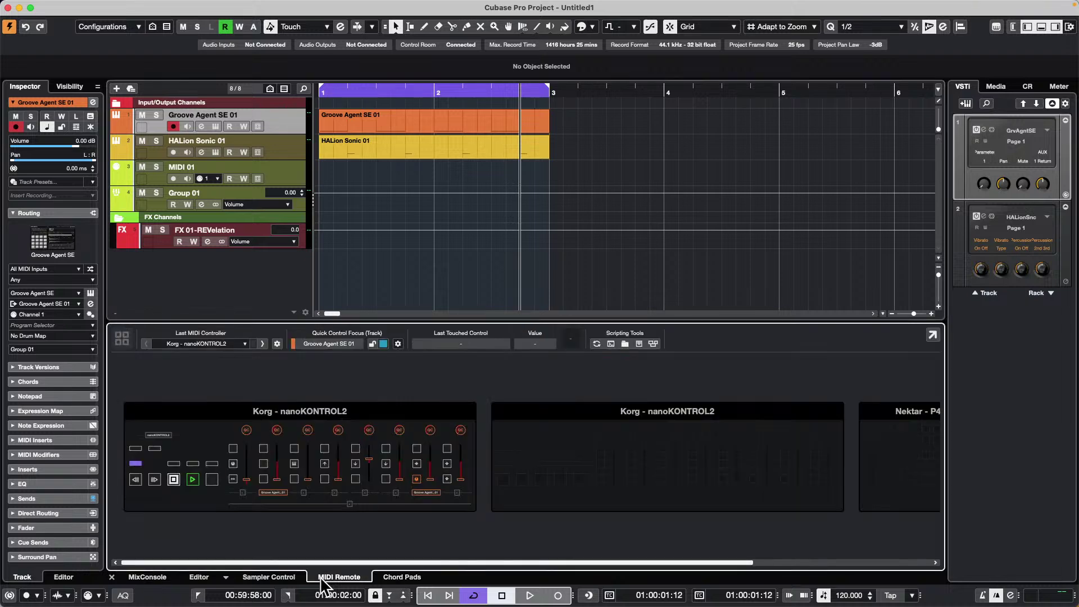
mouse_move(441, 450)
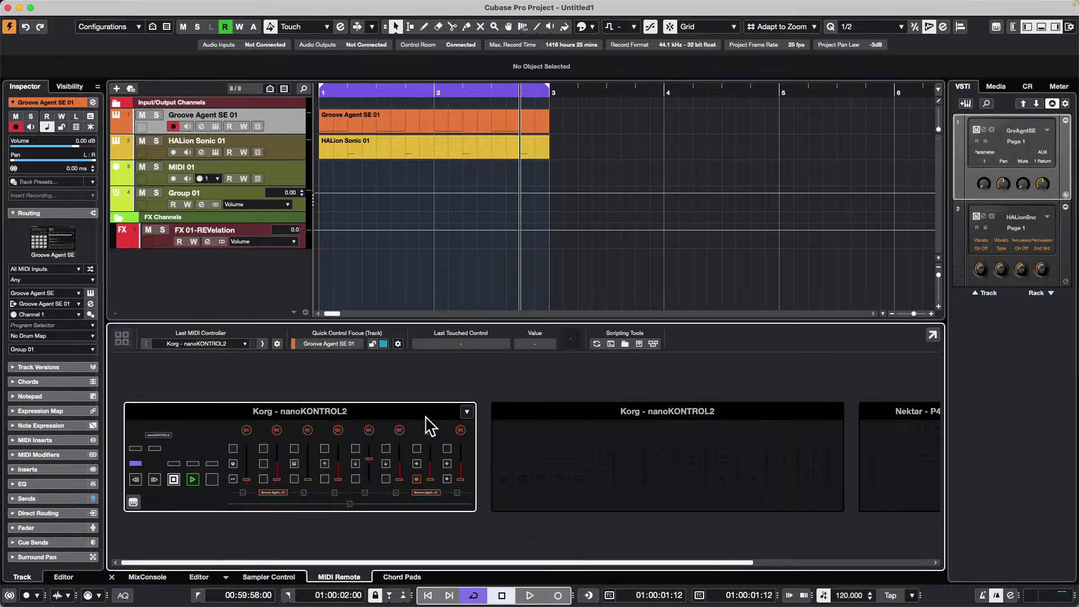
left_click(430, 426)
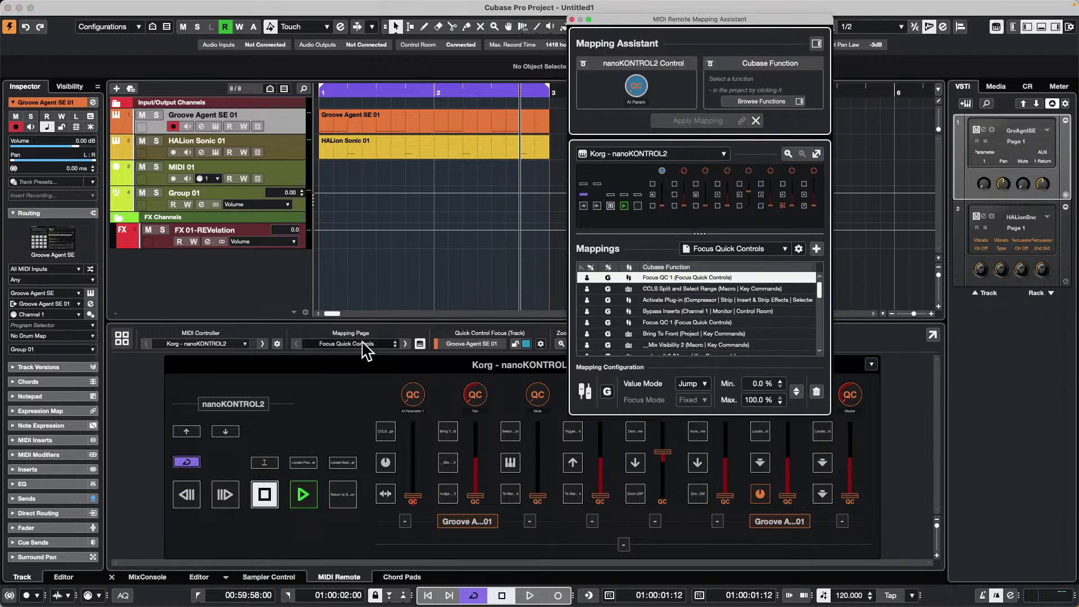
left_click(363, 344)
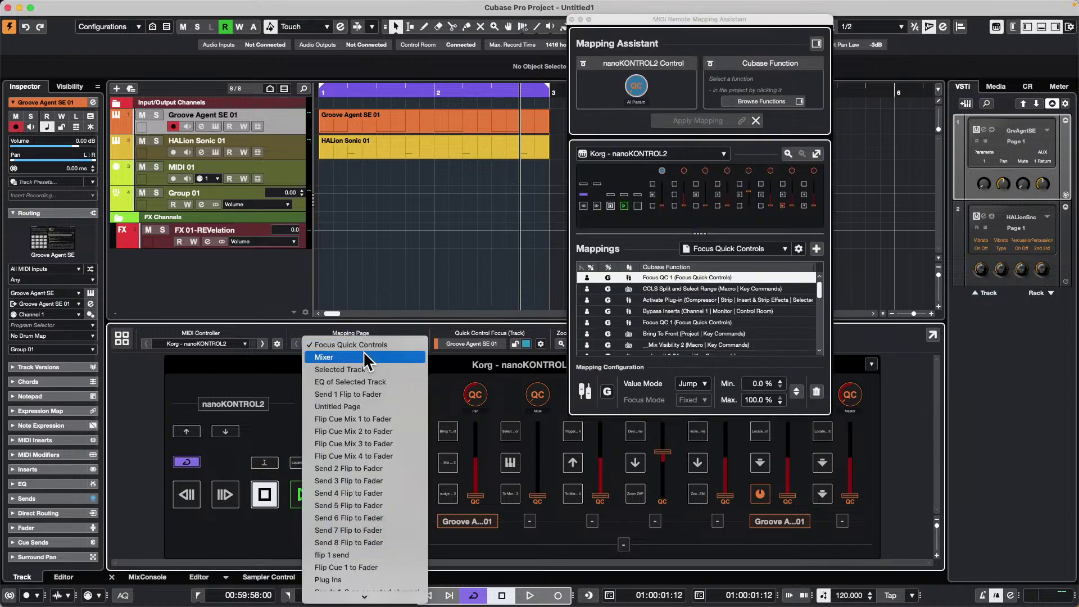
left_click(365, 359)
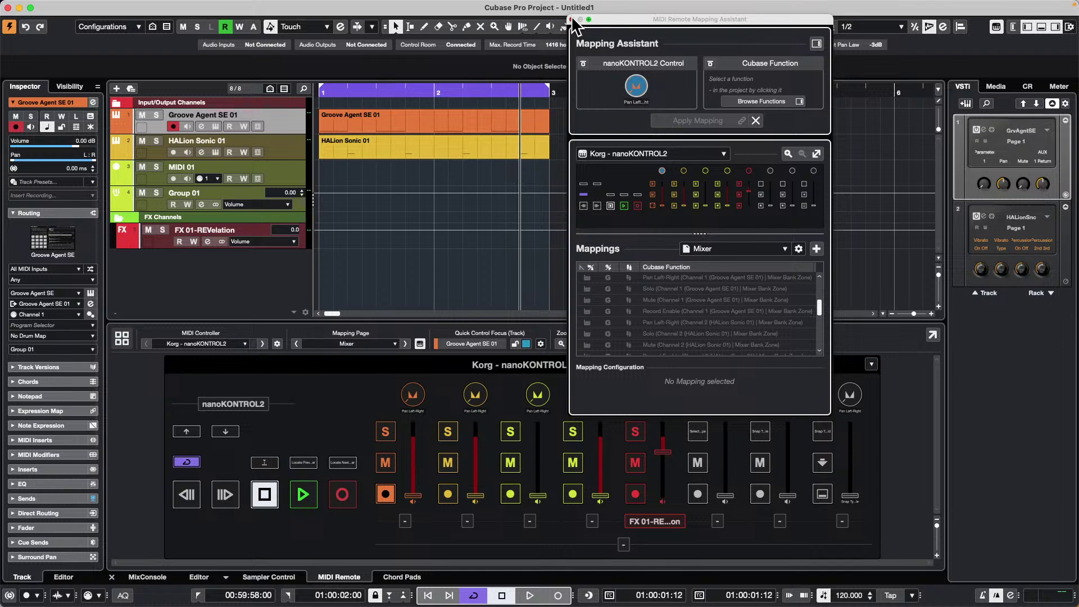
left_click(571, 20)
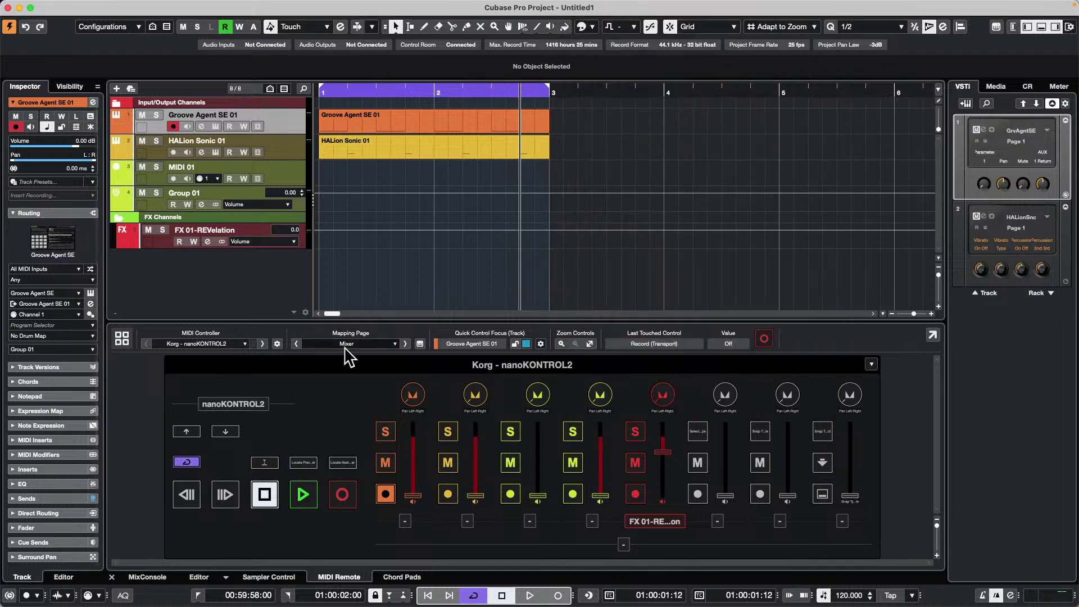
Reopen the Mapping Assistant with its Functions Browser and expand the Actions and Channels of the MixConsole's Mixer Bank Zone.
left_click(420, 343)
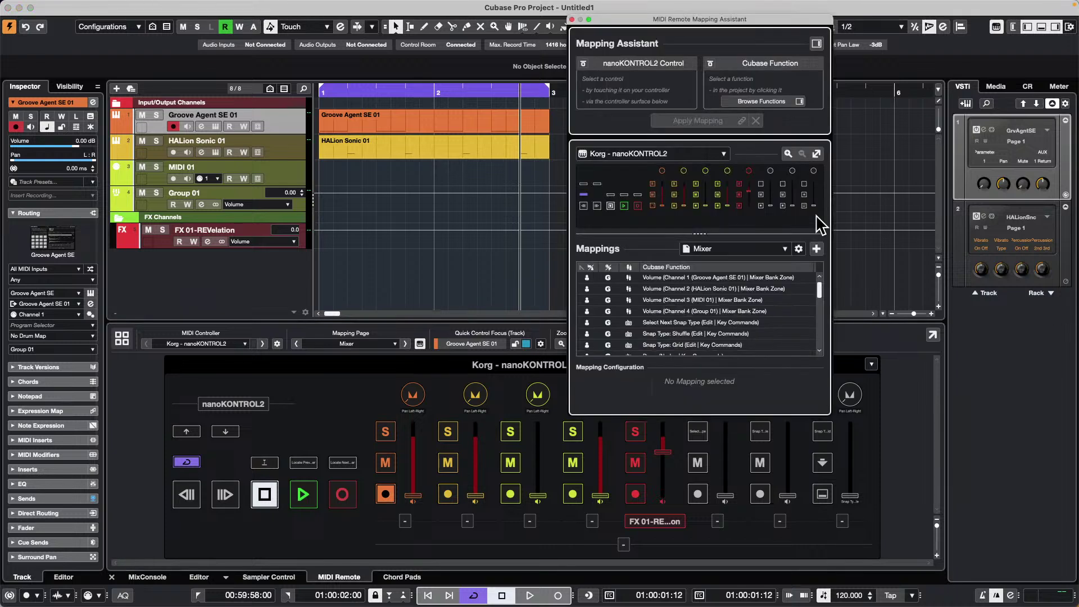
left_click(816, 43)
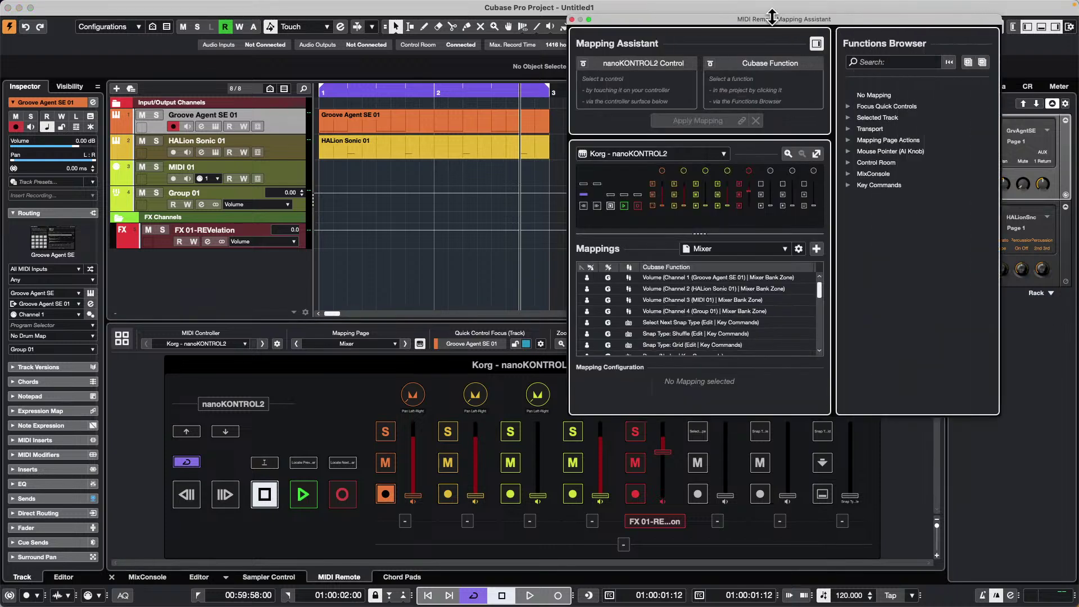
left_click_drag(773, 27, 530, 52)
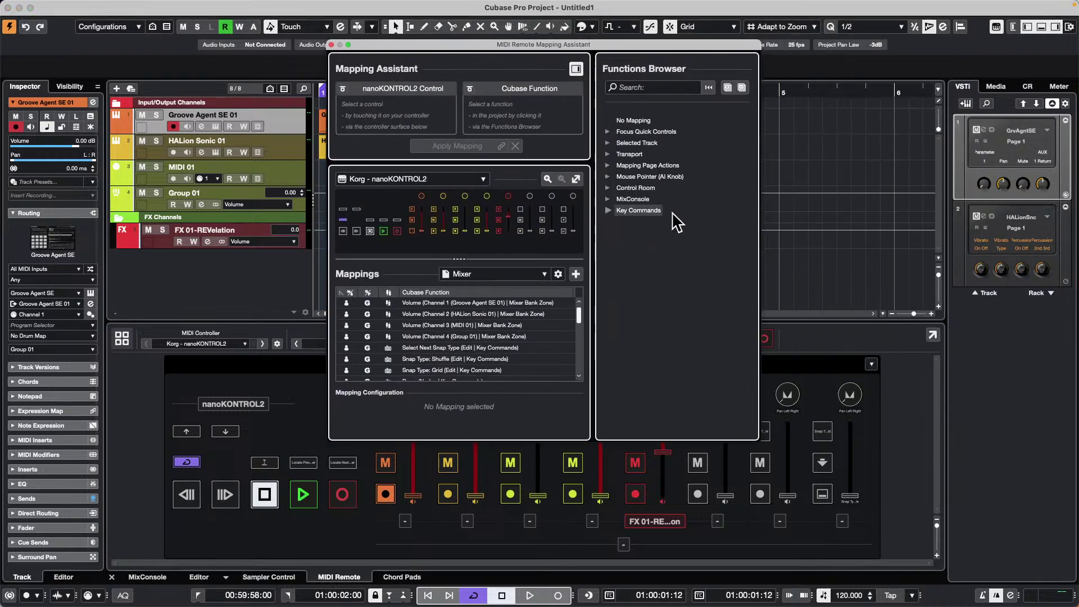
left_click(608, 198)
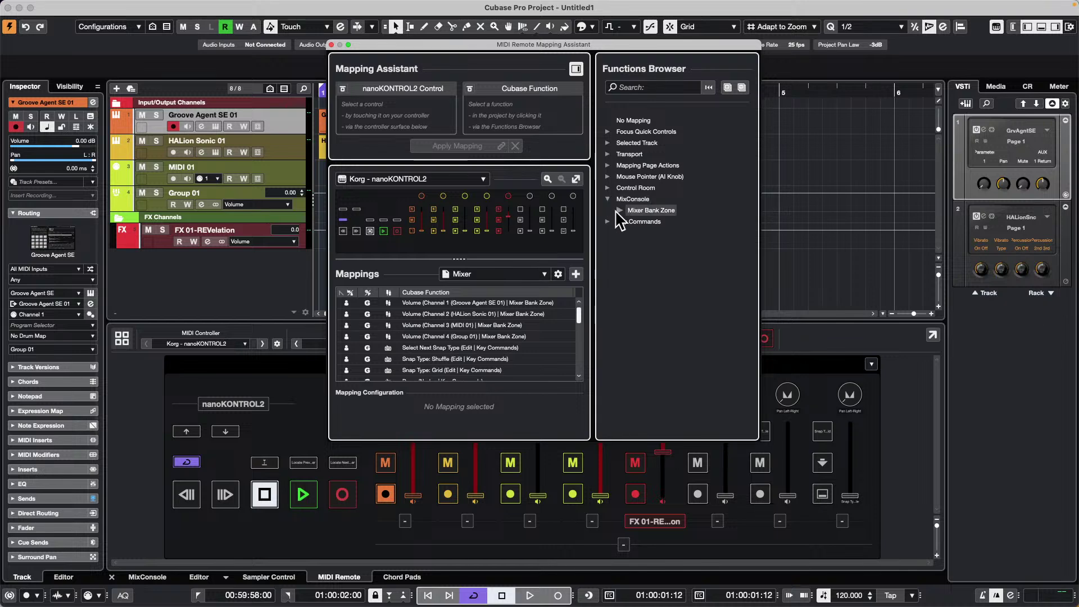
left_click(619, 210)
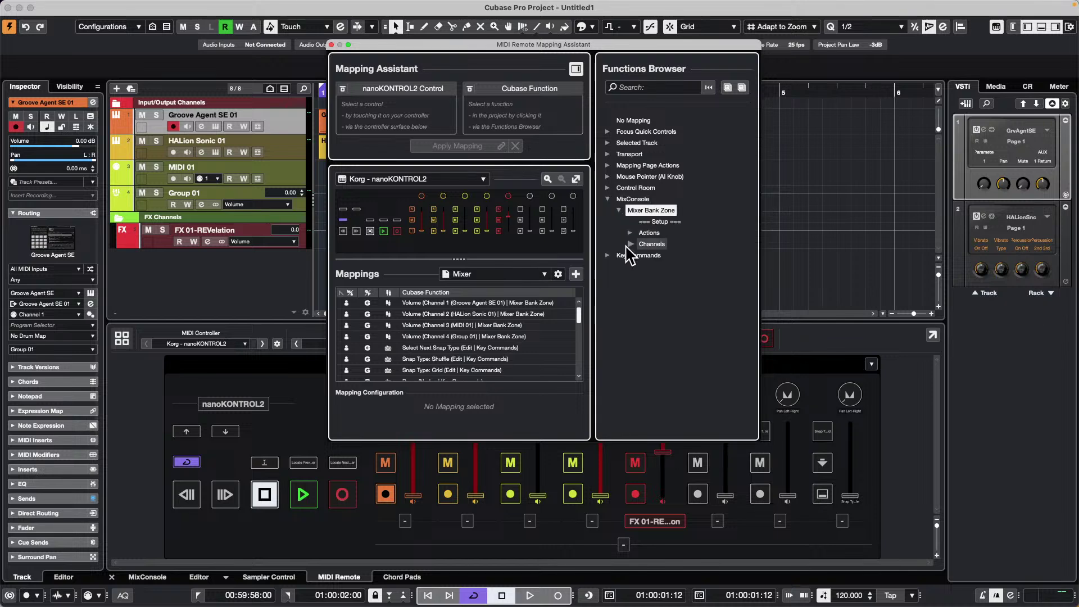
left_click(630, 233)
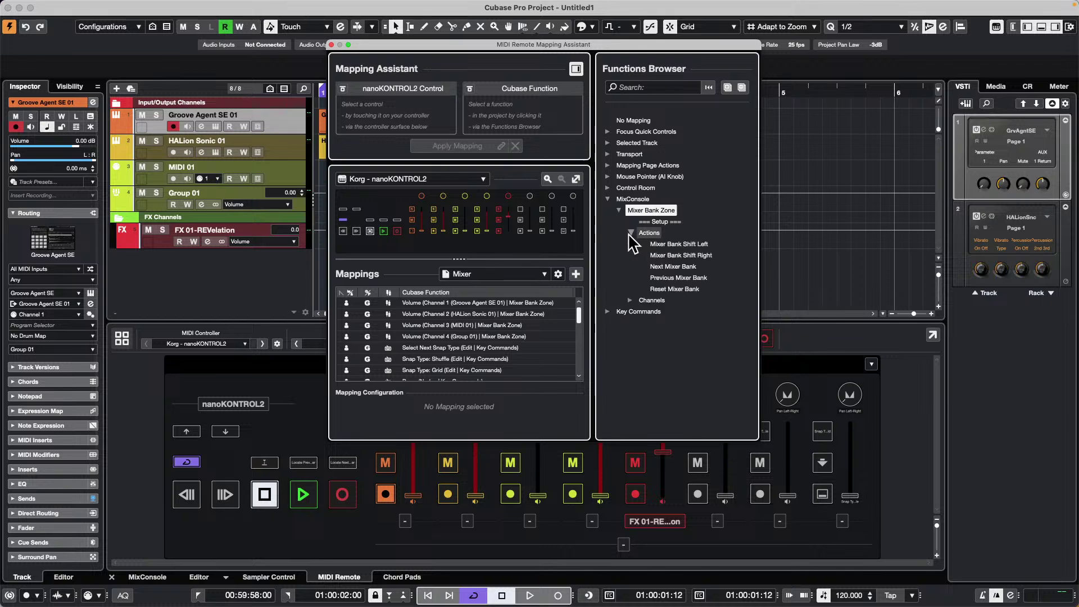
left_click(630, 300)
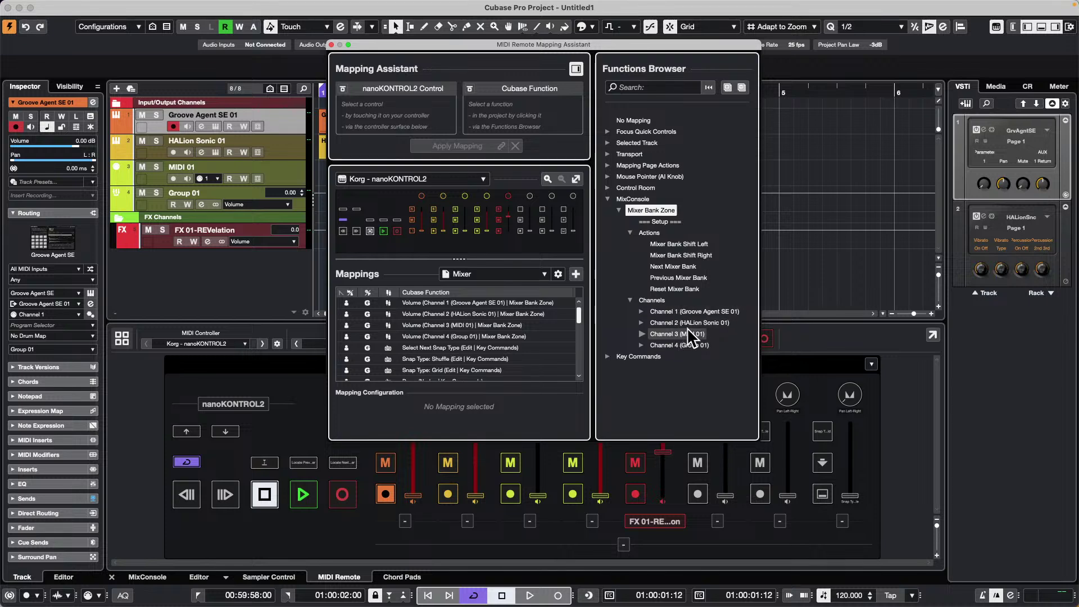
Expand Channel 1 (Groove Agent SE 01) in the Functions Browser to examine its mappable functions, and collapse it again.
left_click(641, 312)
left_click(641, 311)
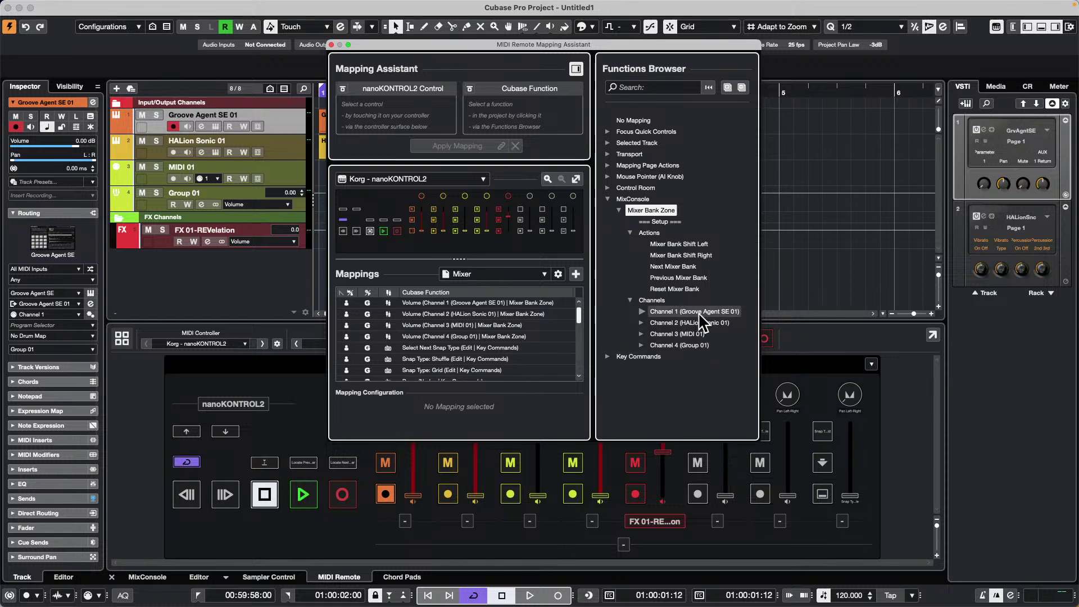
left_click(642, 311)
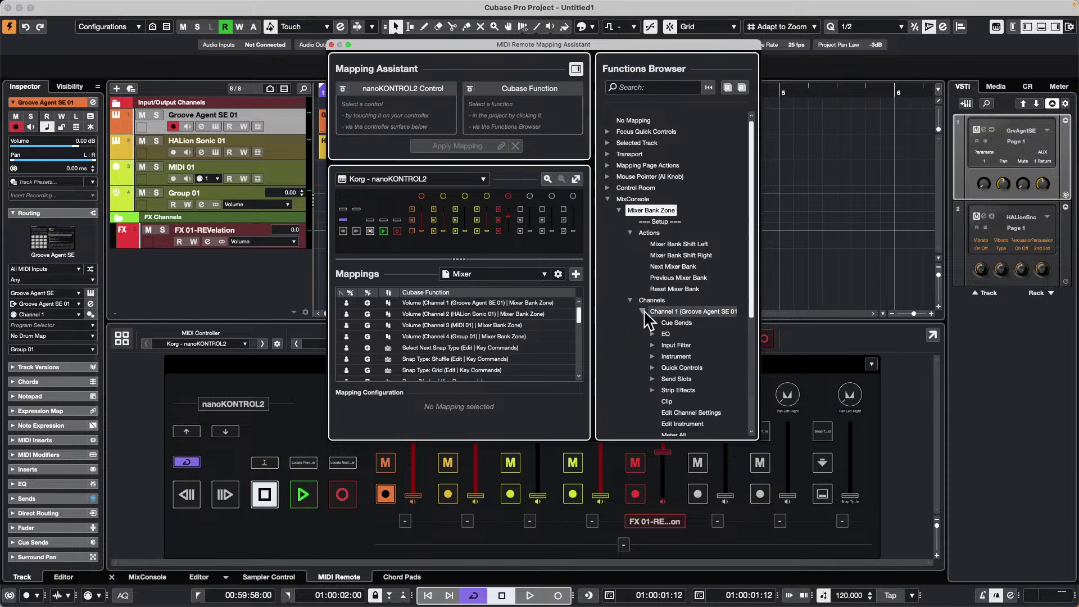
left_click(655, 311)
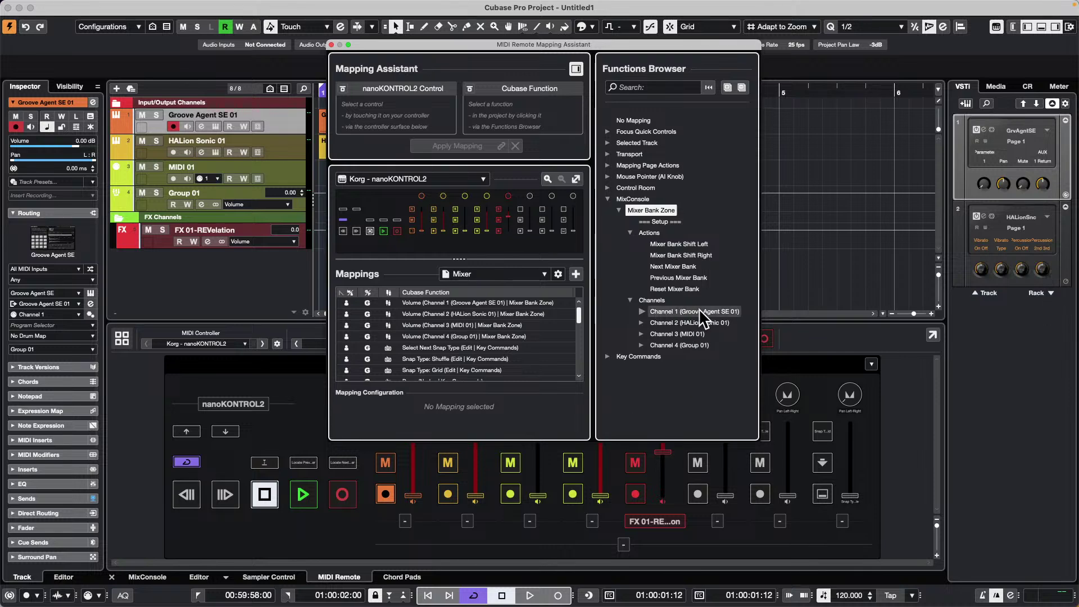
Add six stereo audio tracks to the project, with their output set to Stereo.
right_click(223, 273)
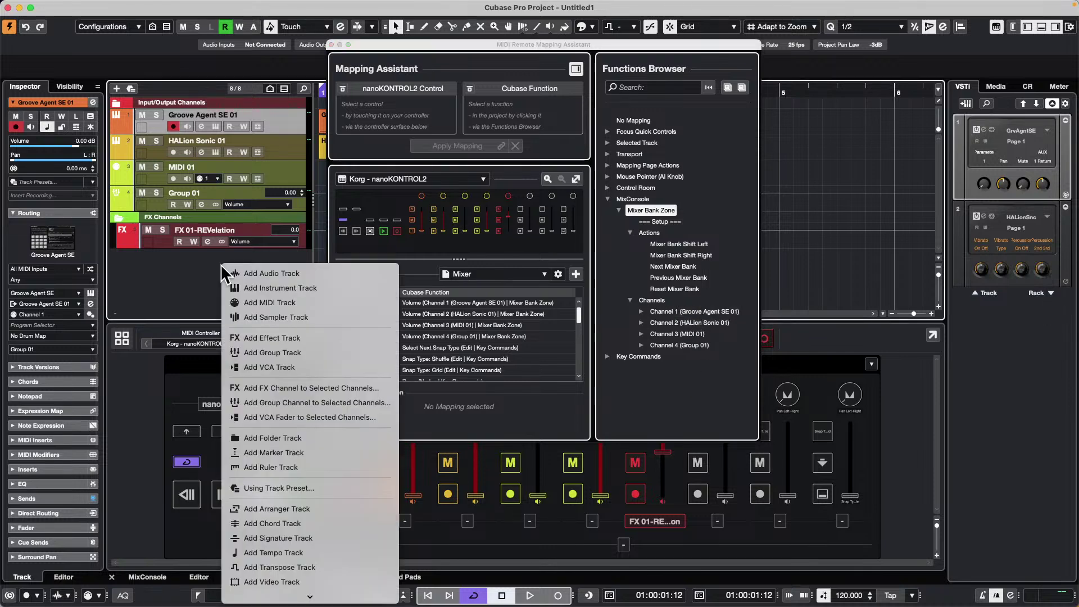
left_click(242, 272)
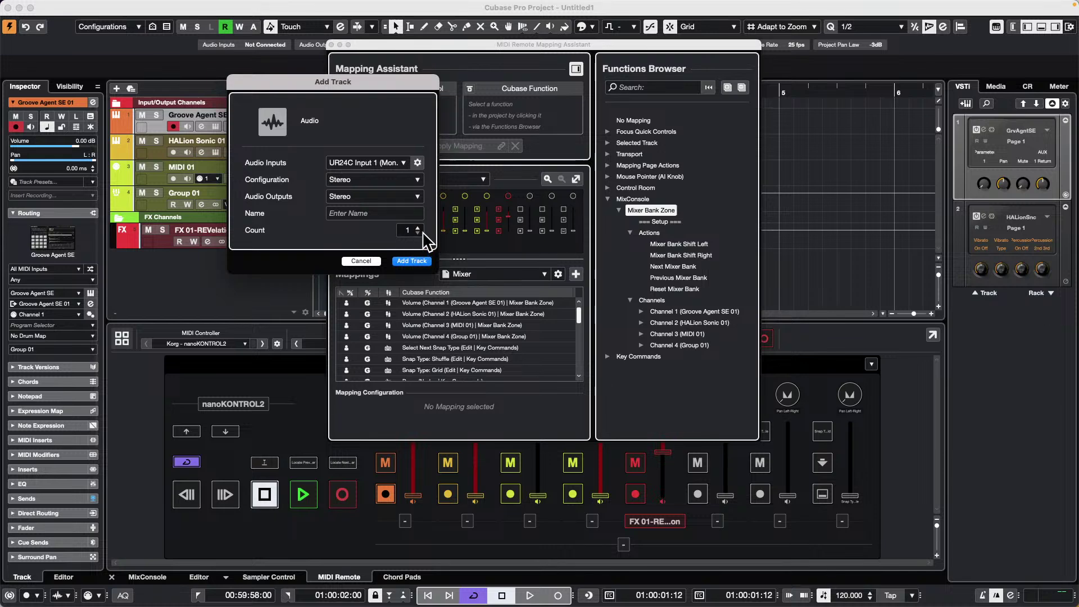
left_click(414, 261)
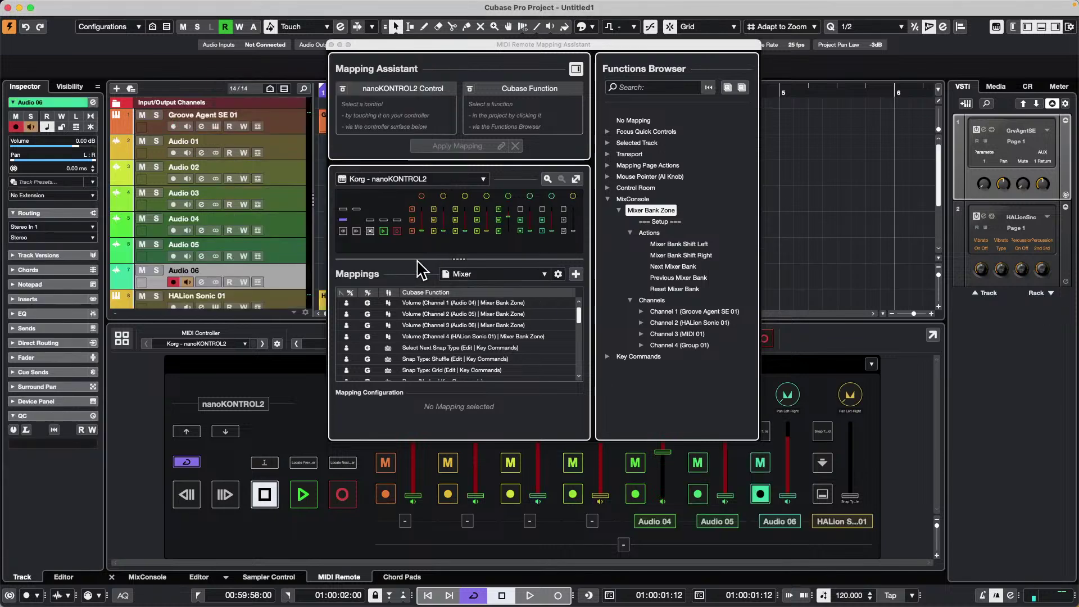
Hide and reshow the Functions Browser, recheck the channels in the MixConsole's Mixer Bank Zone and close the Mapping Assistant.
left_click(609, 199)
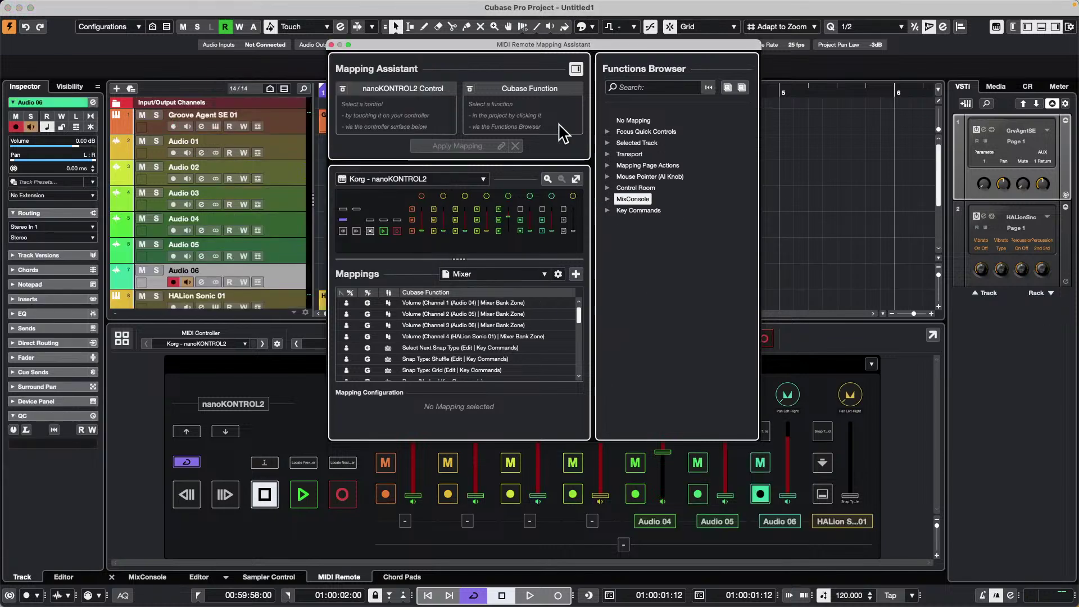
left_click(576, 68)
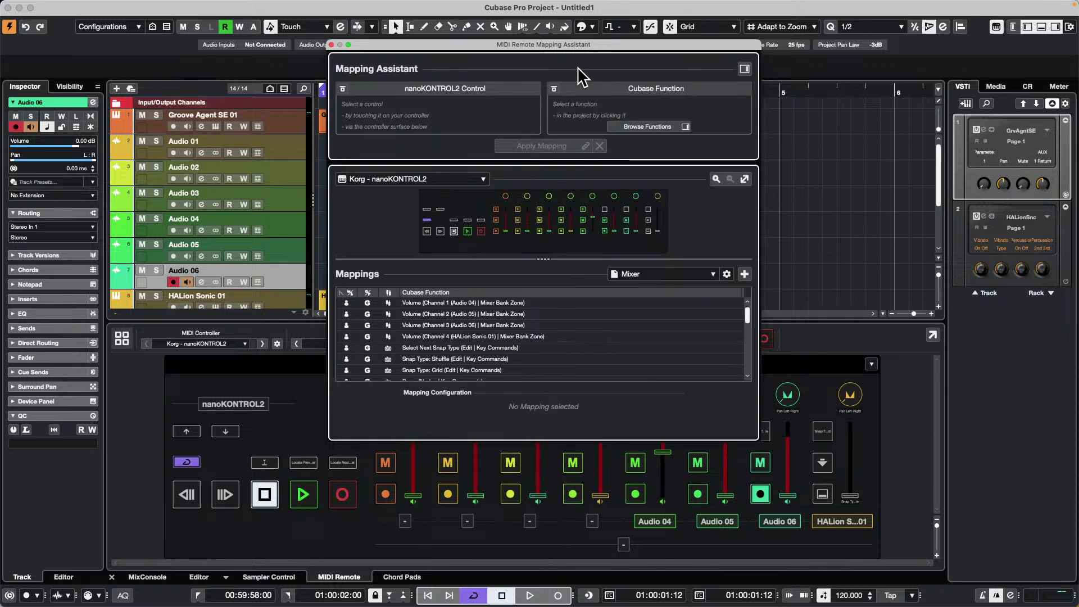
left_click(748, 68)
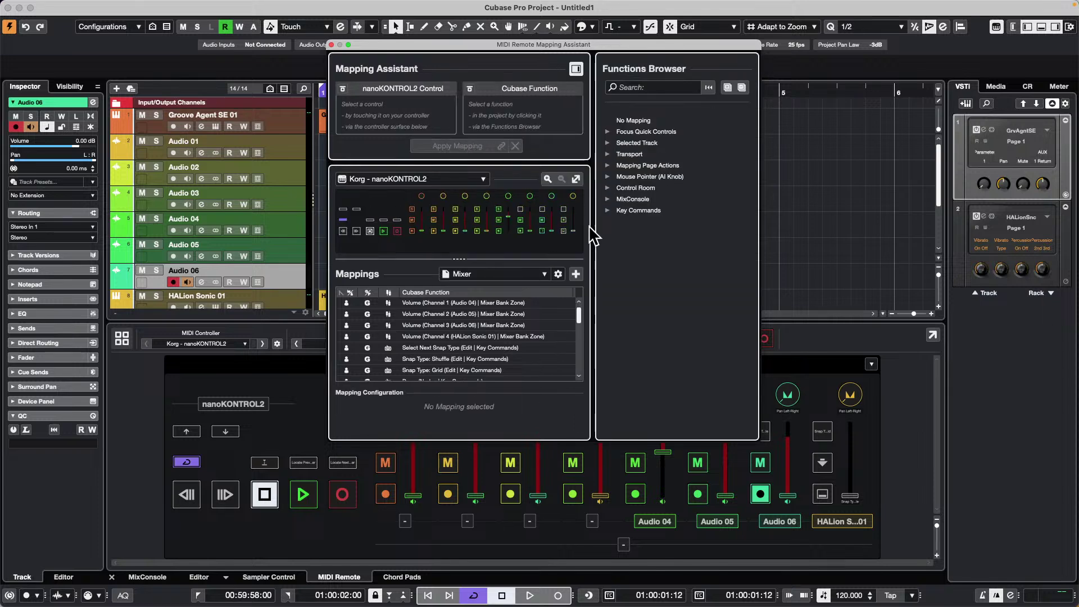
left_click(608, 199)
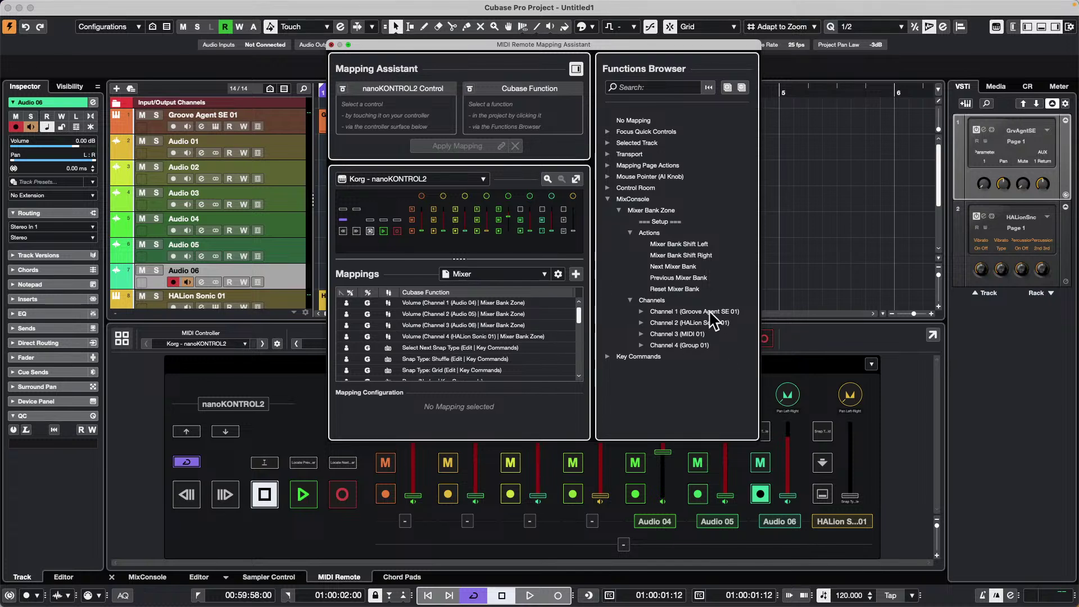
left_click(331, 45)
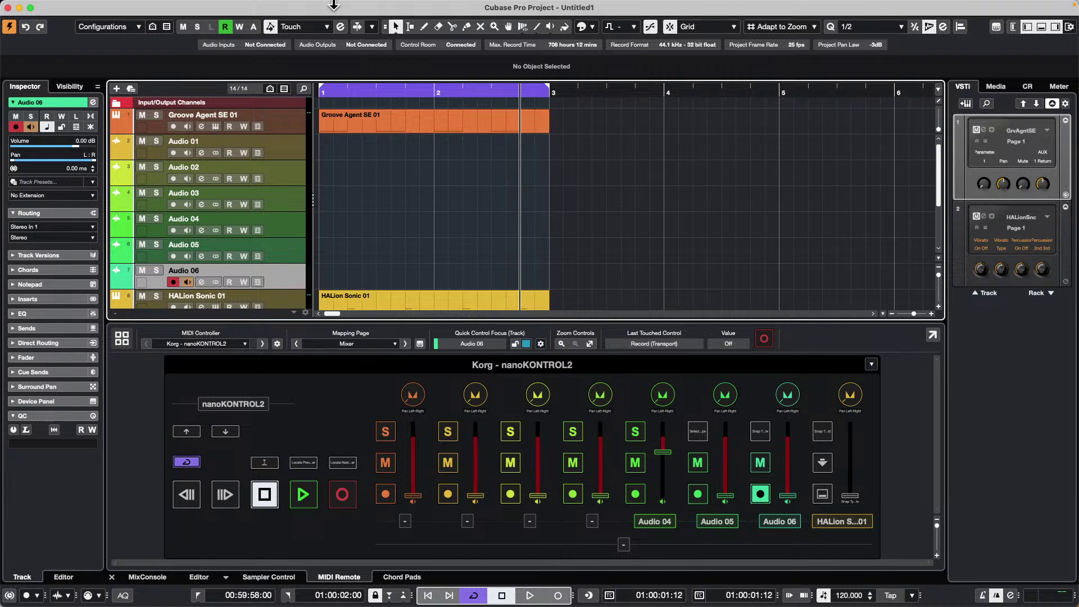
Open the recent project jump off.cpr and activate it.
left_click(73, 7)
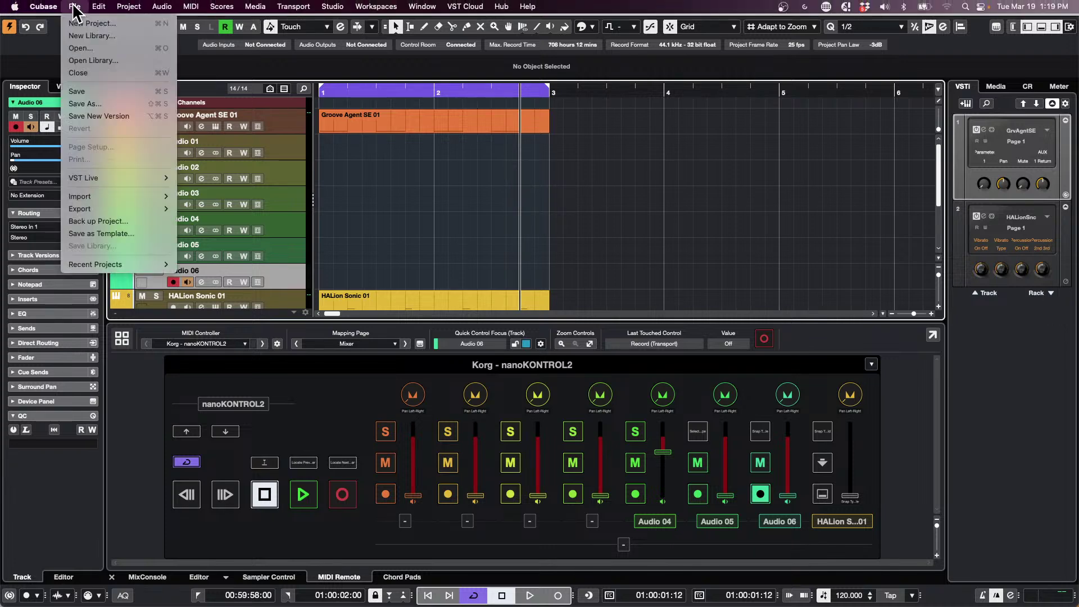
mouse_move(141, 264)
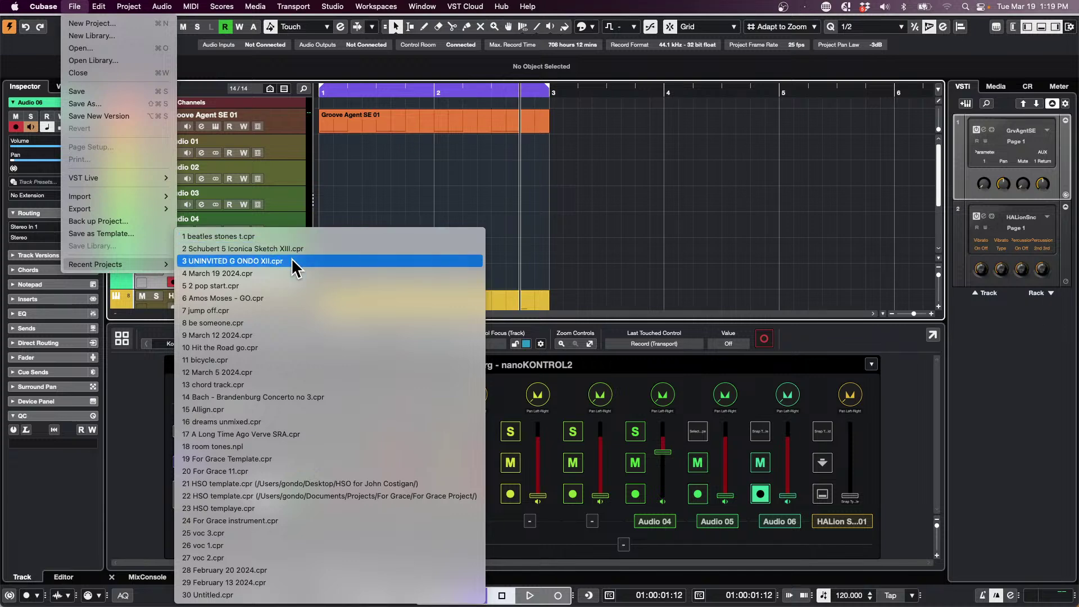
left_click(277, 311)
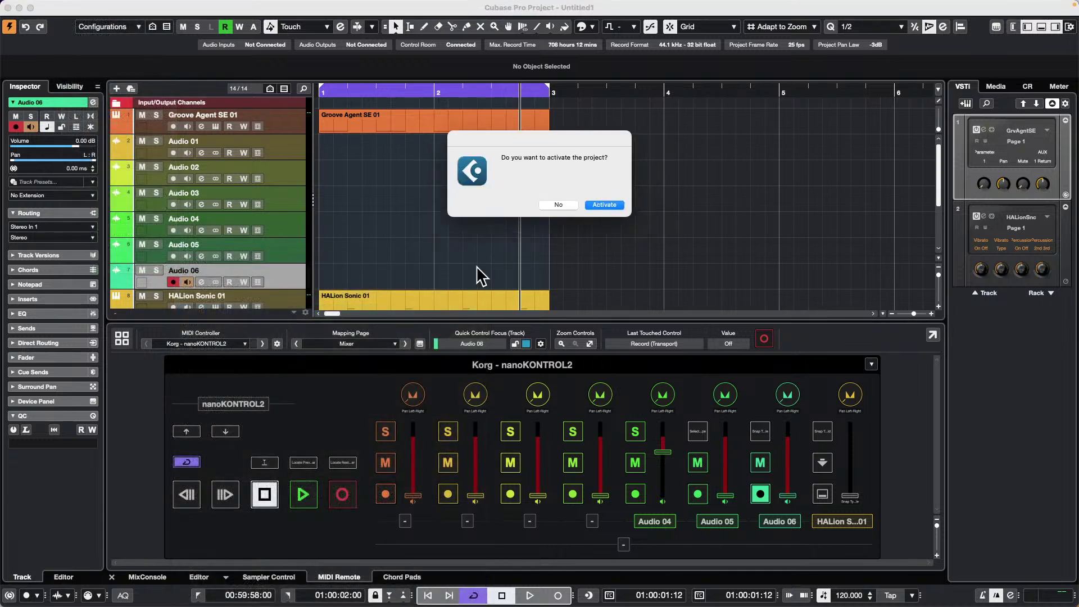
left_click(605, 202)
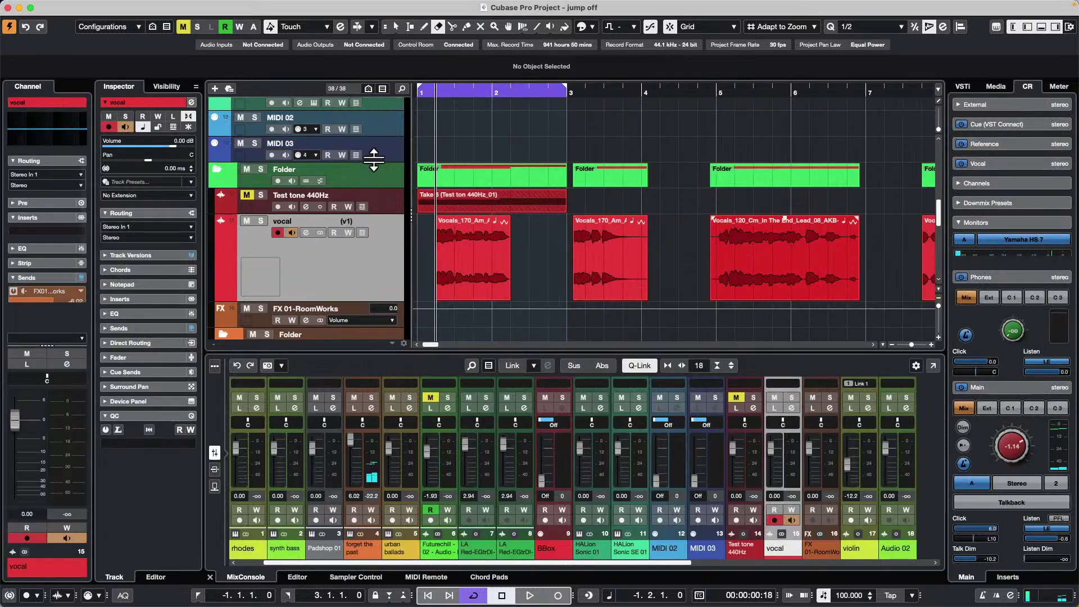
Select the rhodes track, show the Chord Pads in the lower zone and try the Dmin pad.
scroll(383, 174, "up", 5)
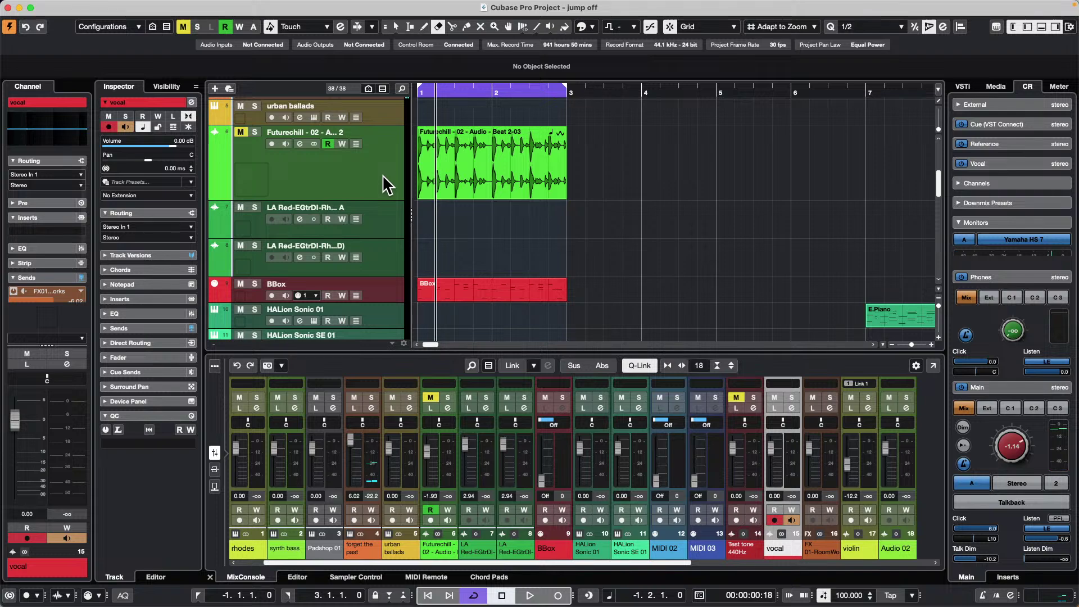
scroll(383, 173, "up", 5)
left_click(388, 224)
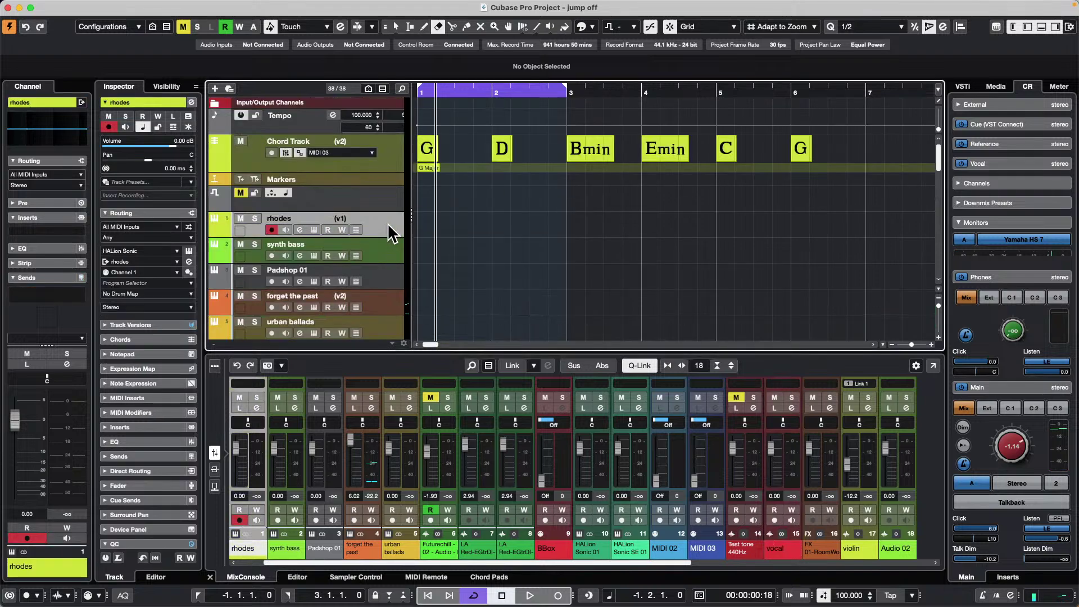
left_click(496, 575)
left_click(322, 482)
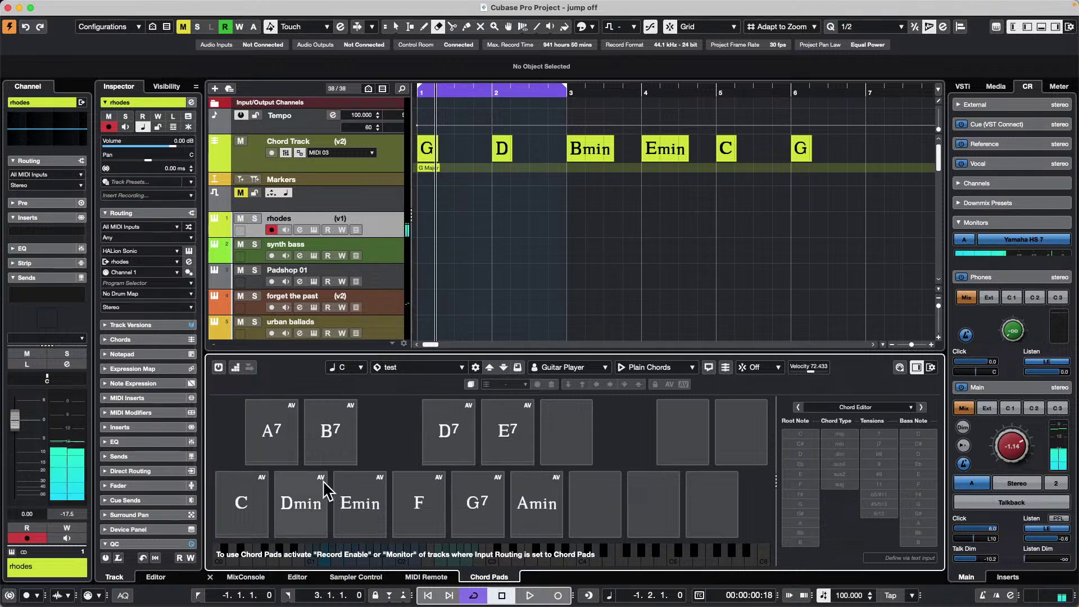
Activate the chord pads and set their player mode to Piano Player.
left_click(218, 368)
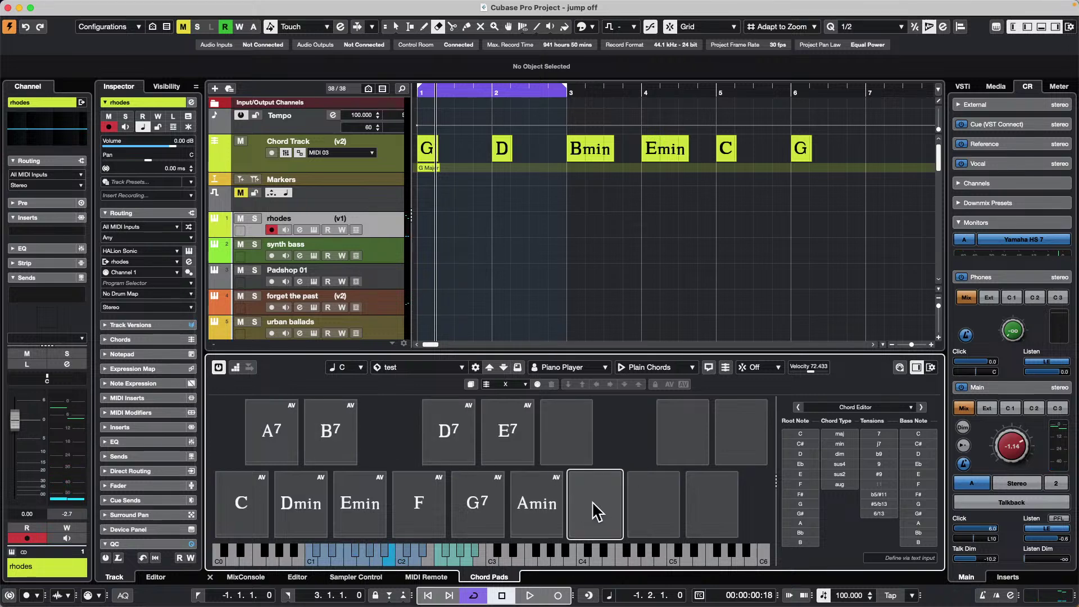
left_click(219, 368)
left_click(220, 368)
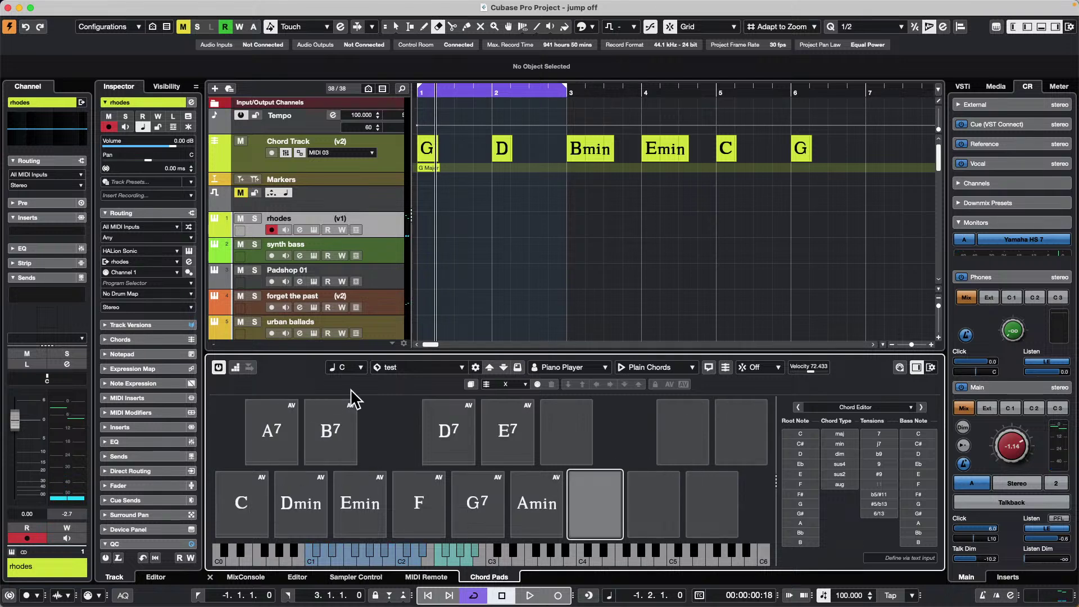
Audition the C and A7 chord pads on the rhodes track while switching the chord pads' activation off and on.
left_click(251, 476)
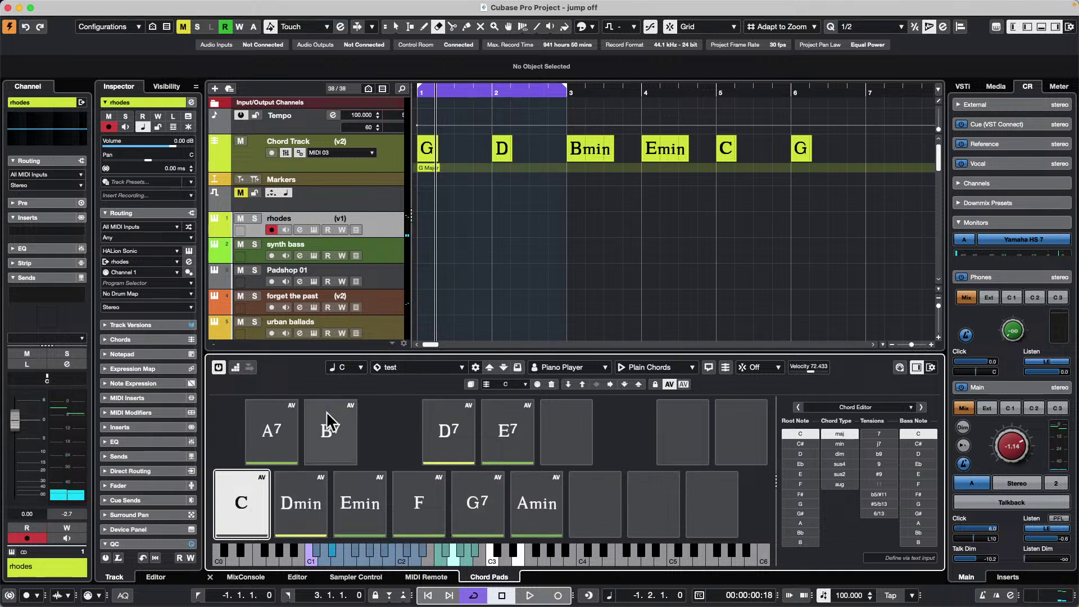
left_click(218, 369)
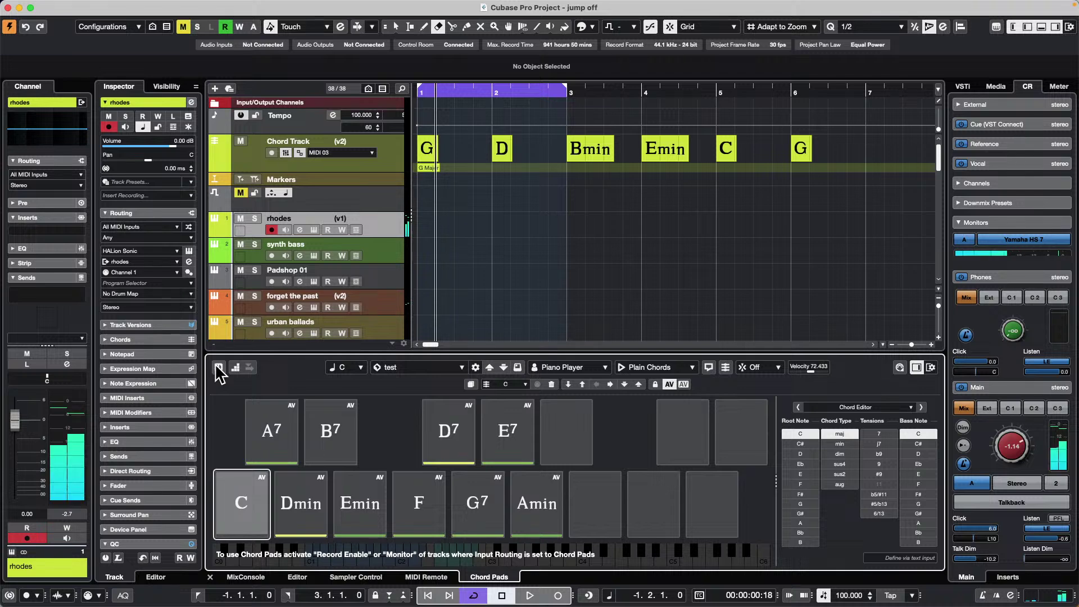
left_click(218, 369)
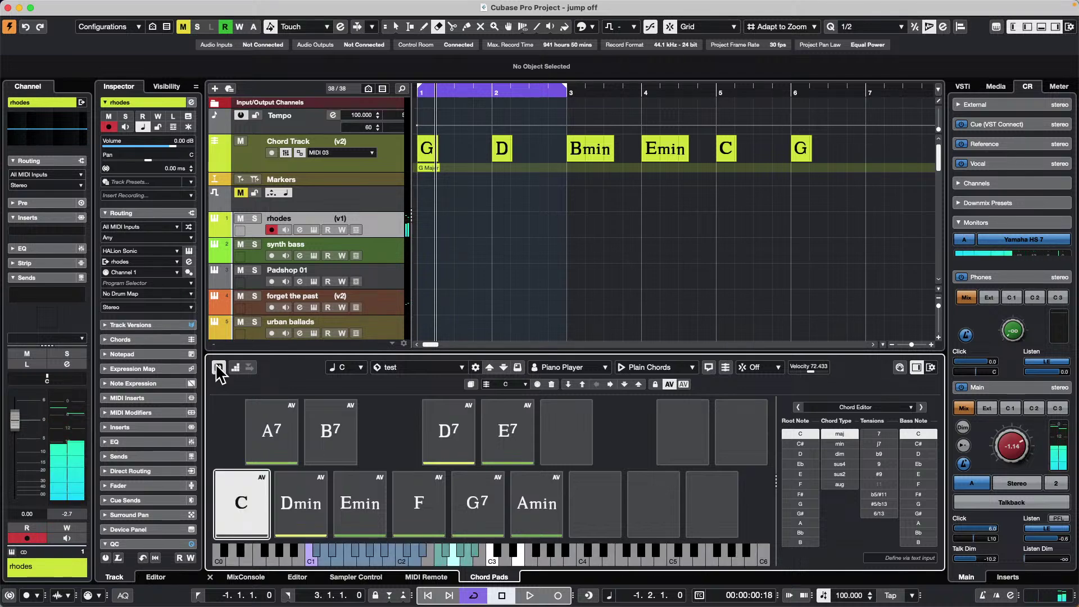
left_click(275, 427)
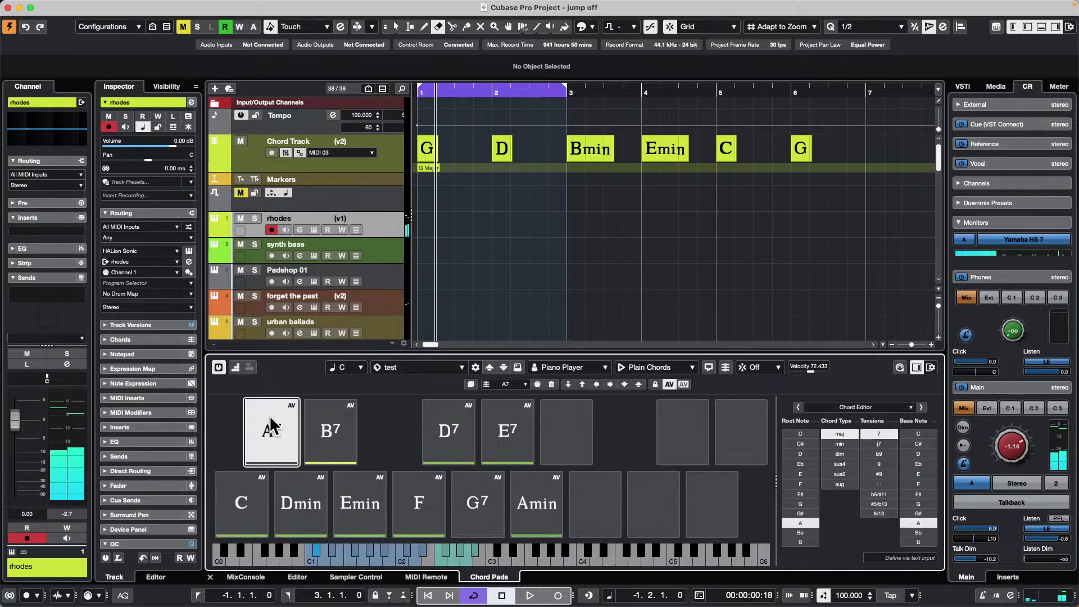
left_click(218, 368)
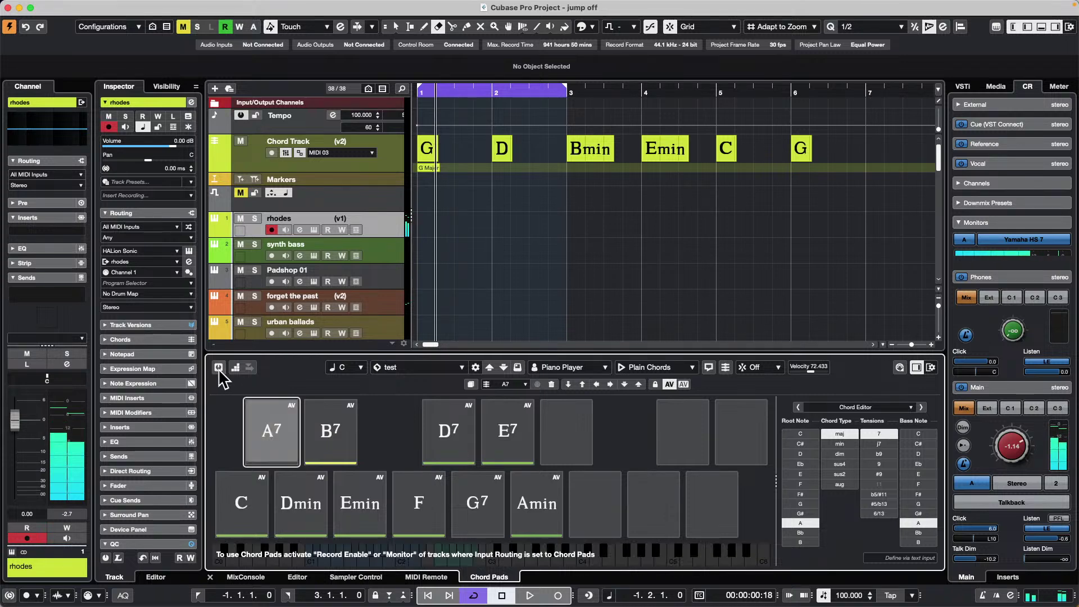
left_click(282, 431)
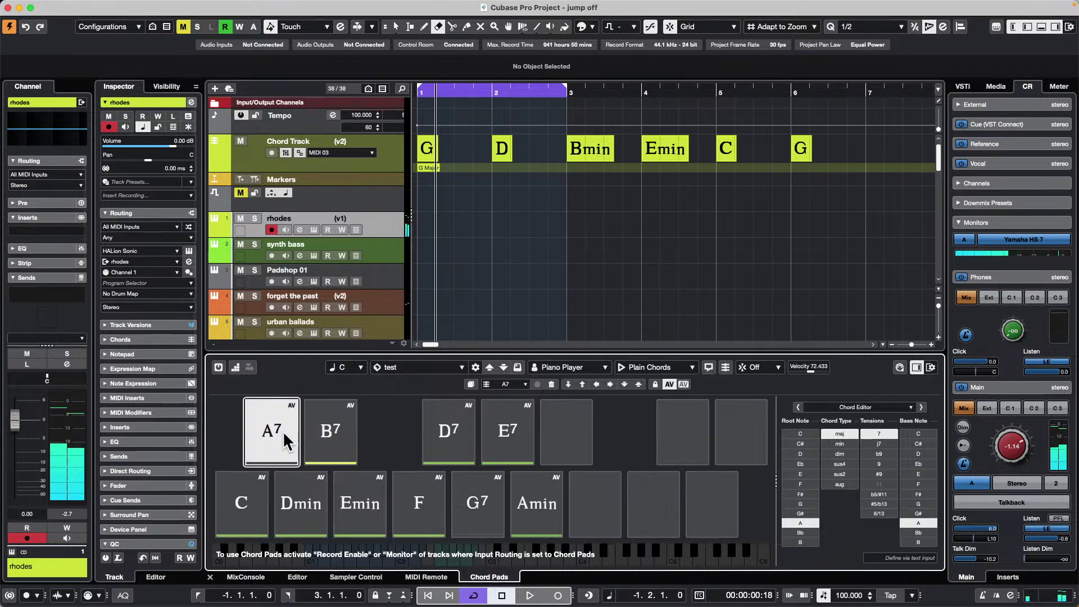
left_click(219, 367)
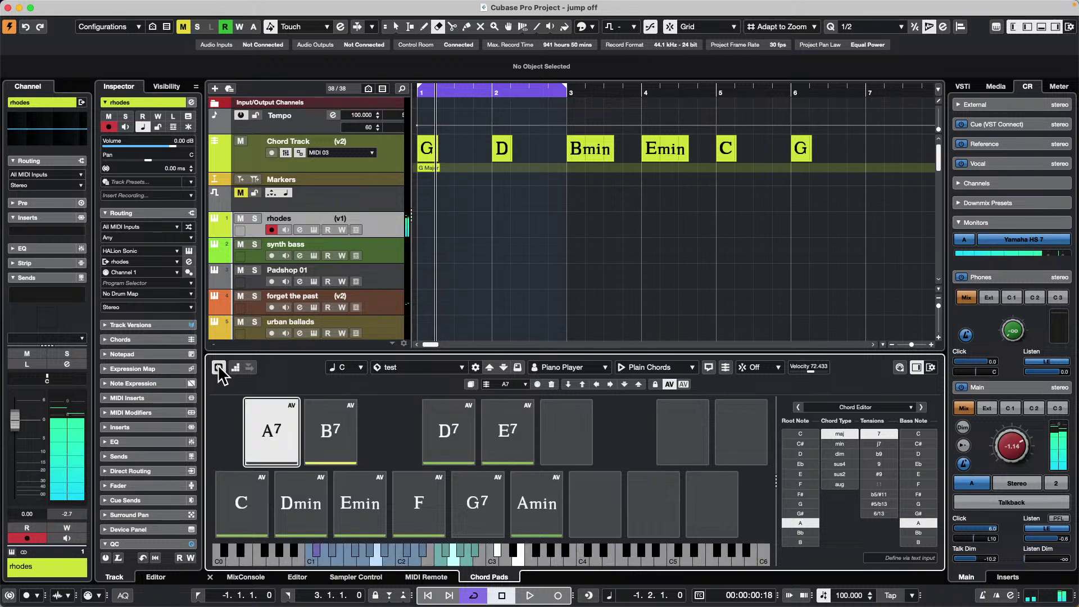
Audition the B7 chord pad with the chord pads deactivated and reactivated, leaving them activated.
left_click(330, 442)
left_click(330, 442)
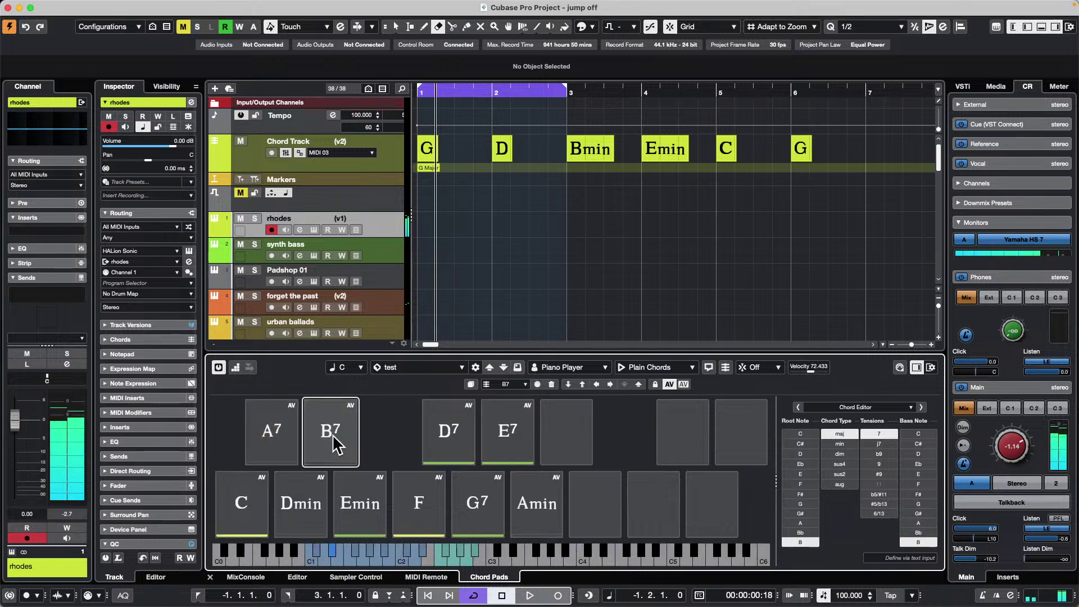
left_click(218, 368)
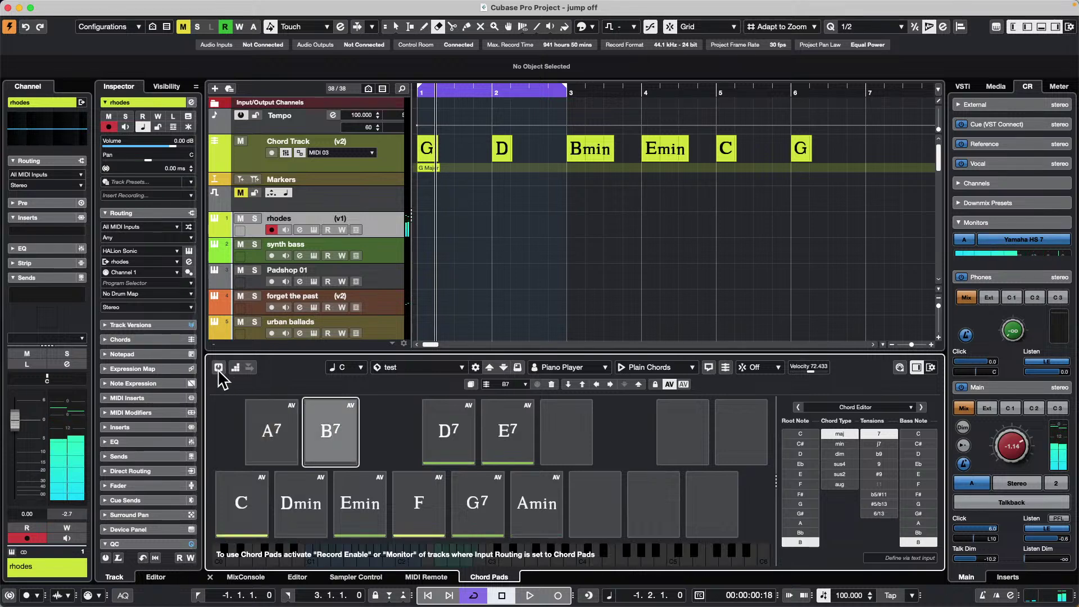
left_click(335, 442)
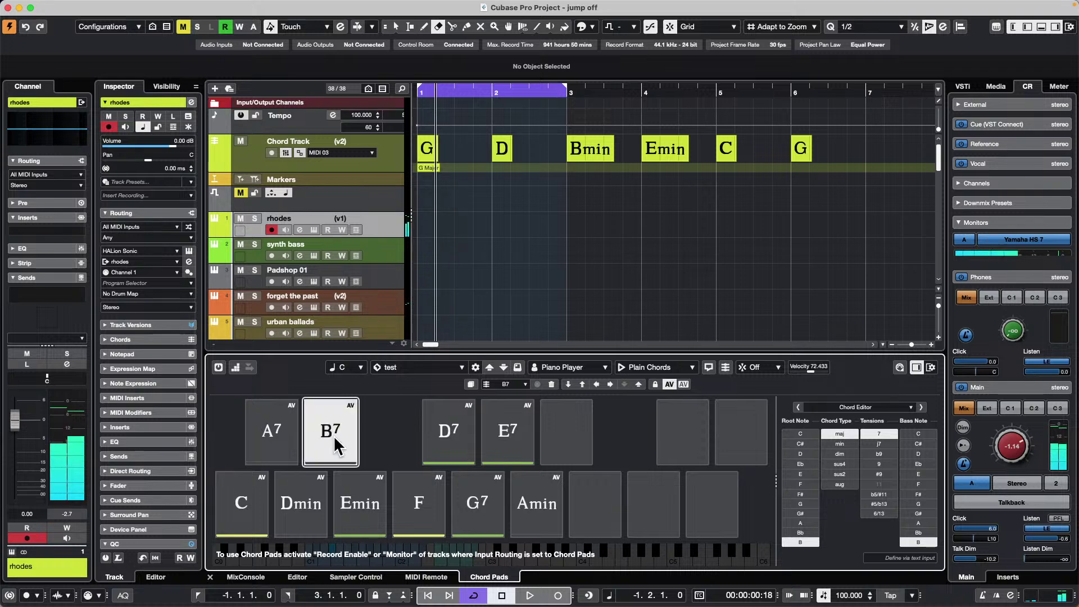
left_click(219, 368)
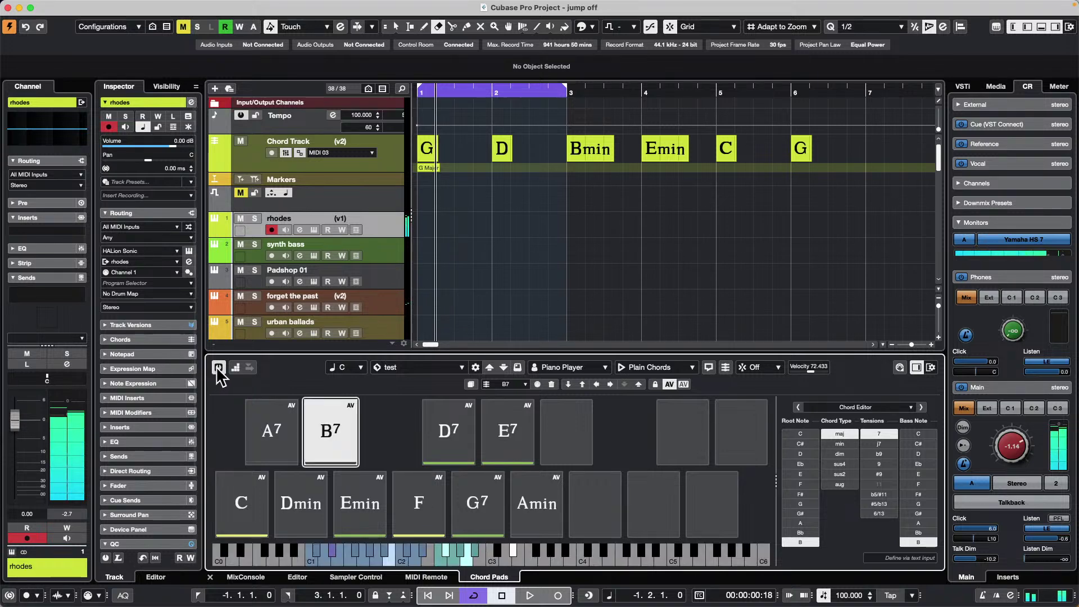
left_click(336, 406)
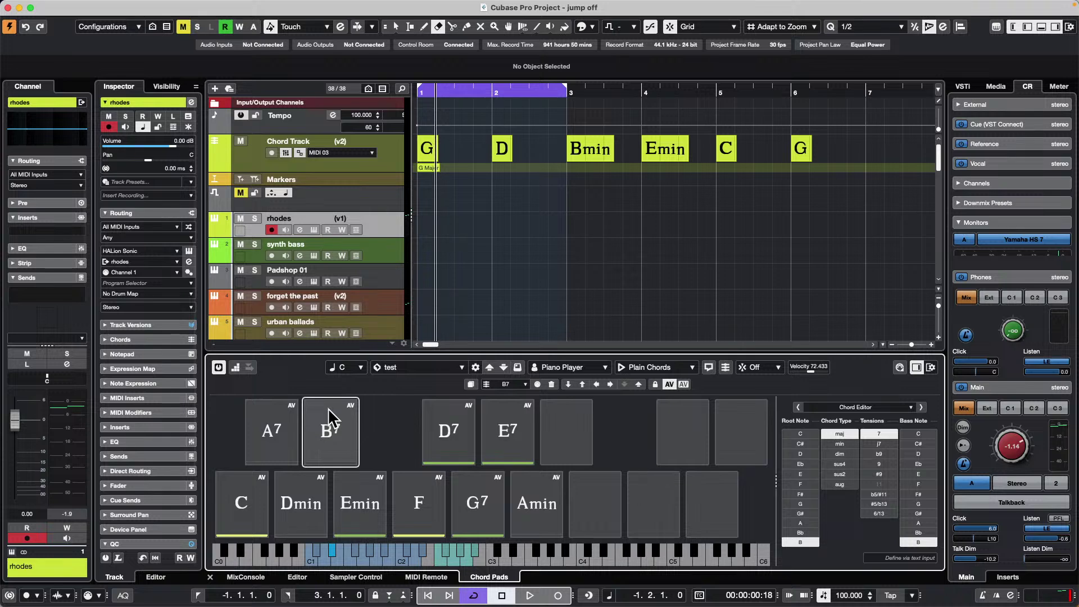
left_click(329, 406)
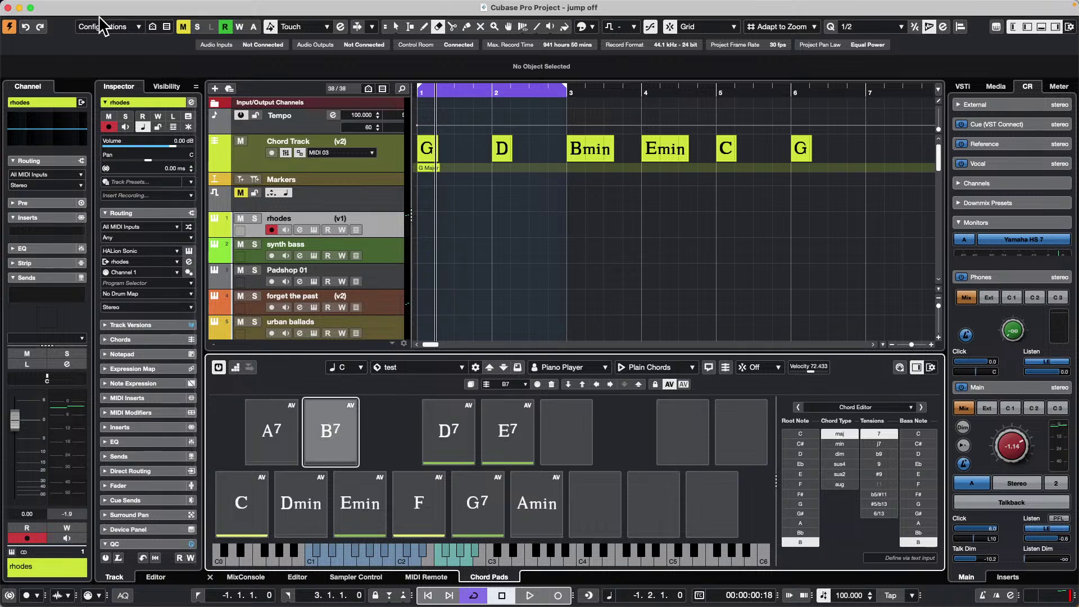
Create a new empty project in the March 19 2024 folder.
left_click(75, 7)
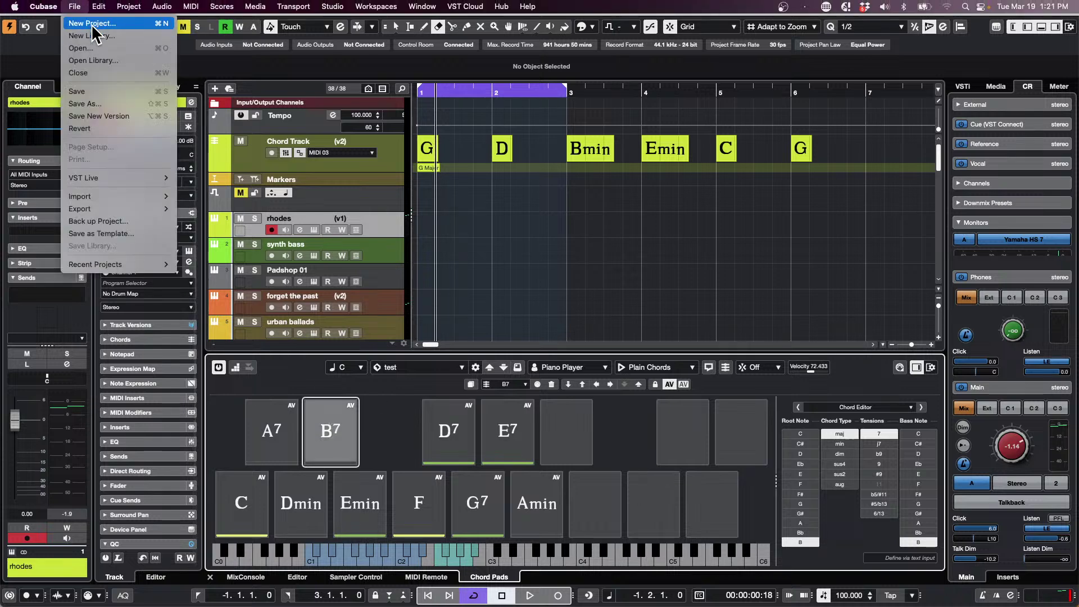
left_click(629, 118)
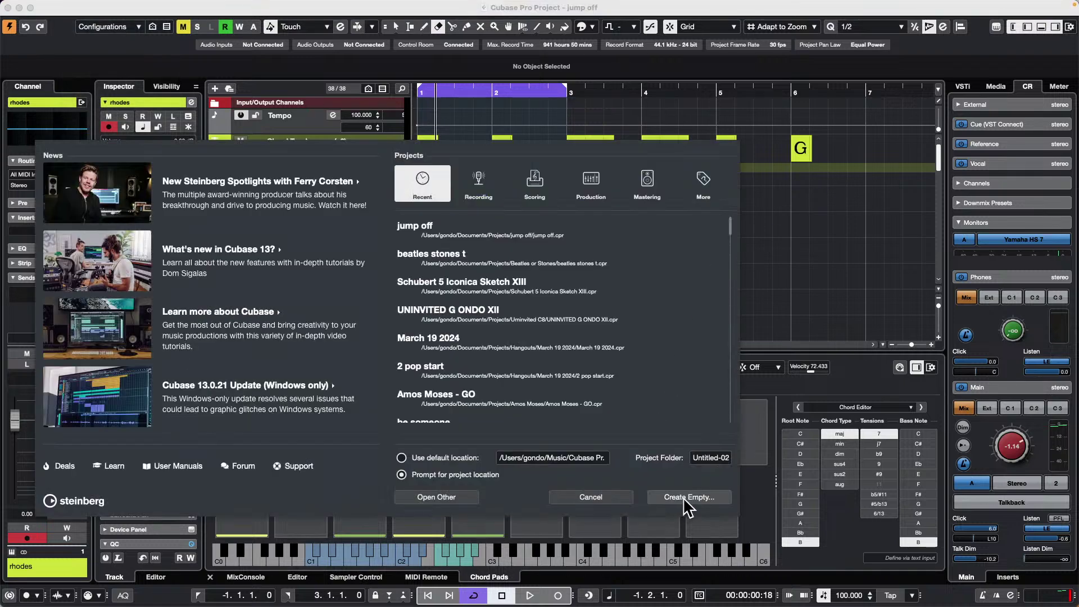
left_click(687, 497)
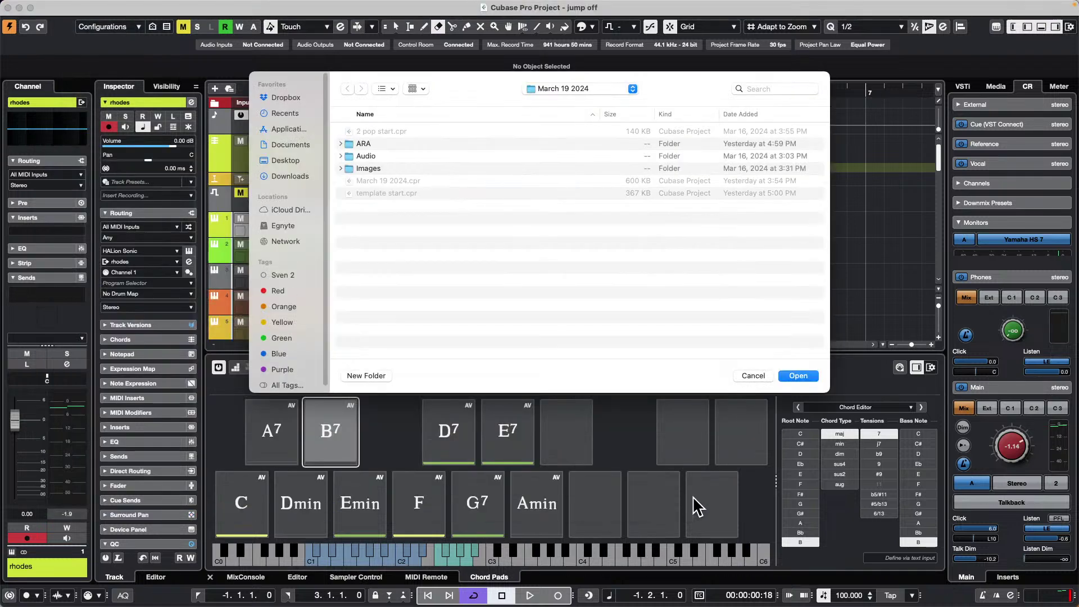
left_click(809, 376)
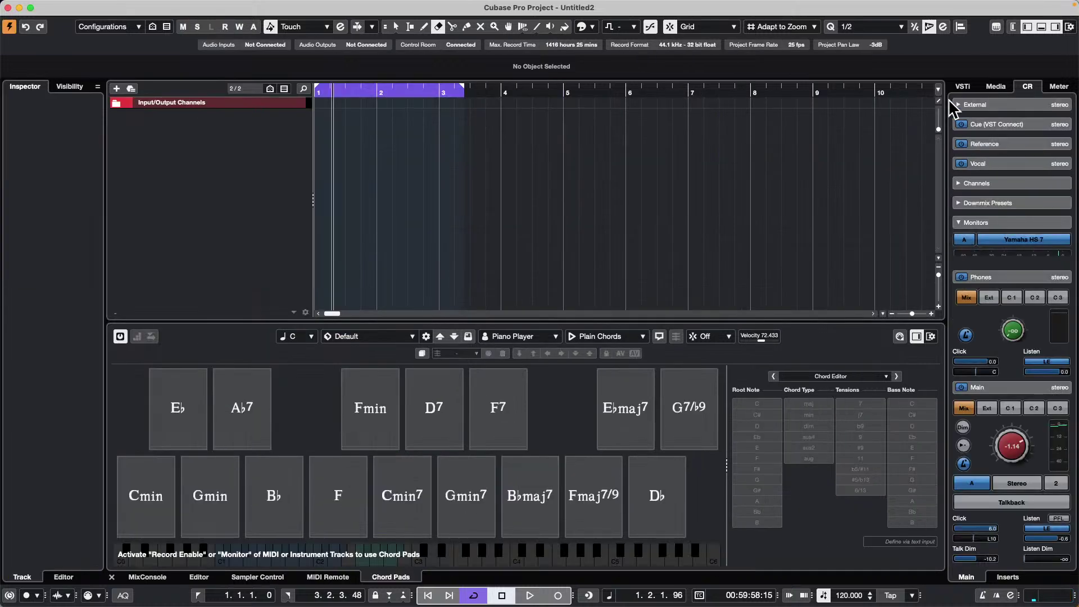
left_click(996, 87)
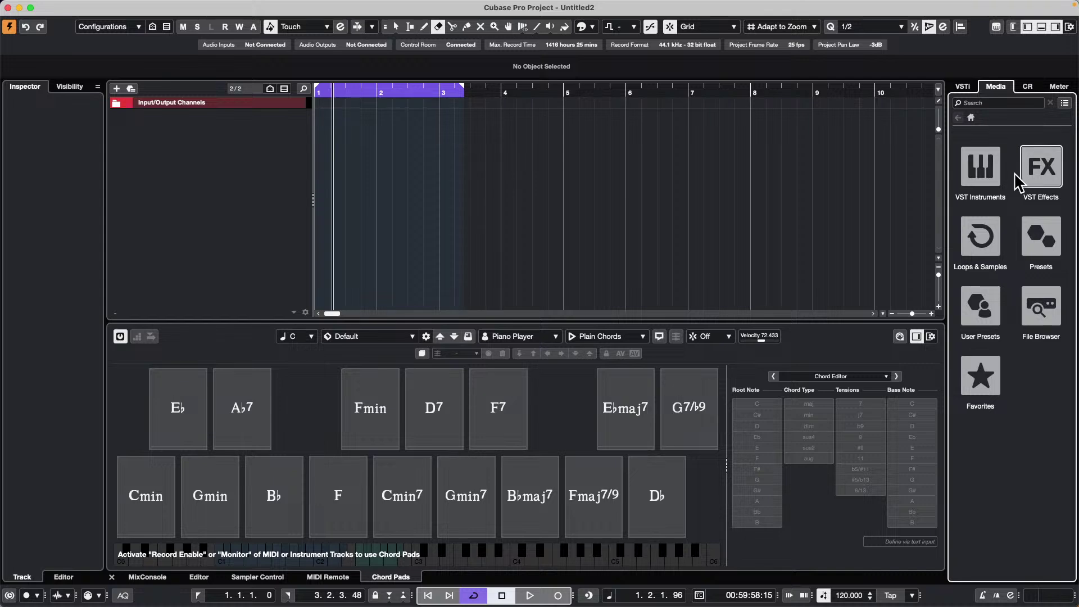
left_click(980, 179)
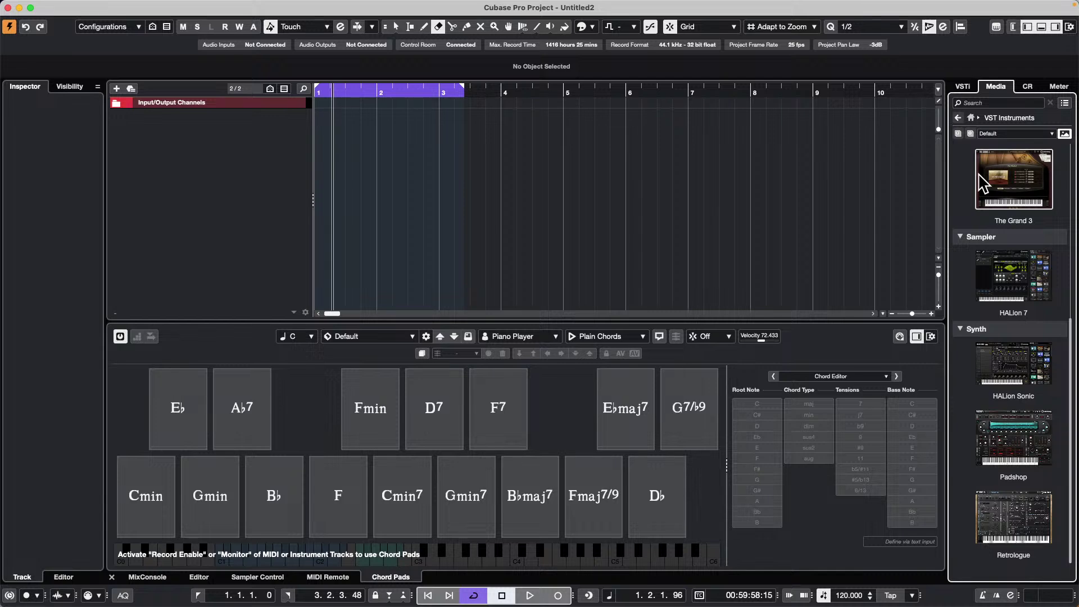
left_click(968, 117)
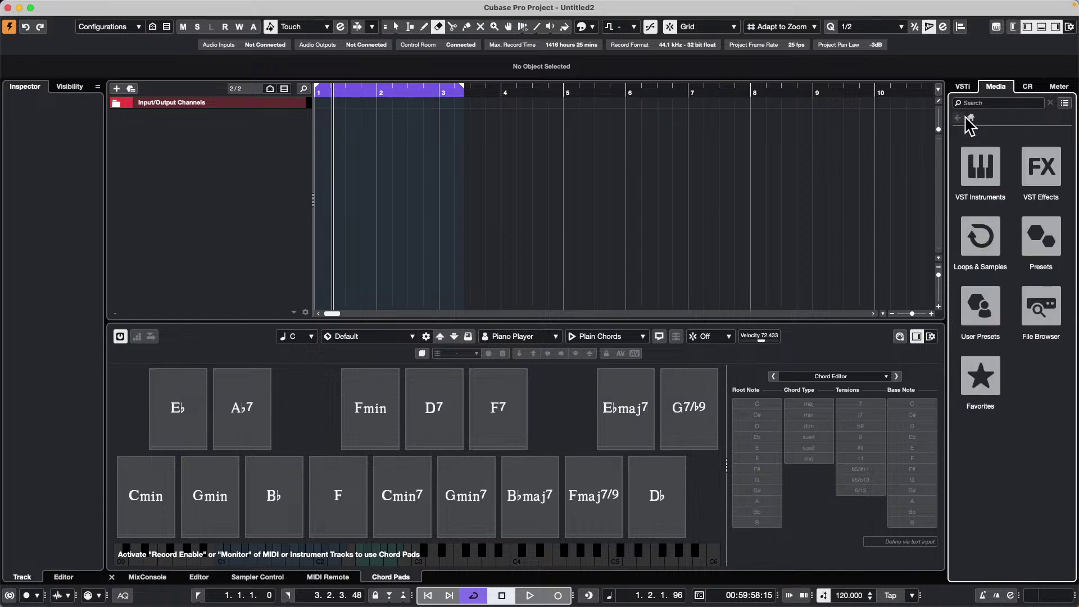
Add HALion Sonic as a rack instrument and create a MIDI track assigned to it.
left_click(962, 87)
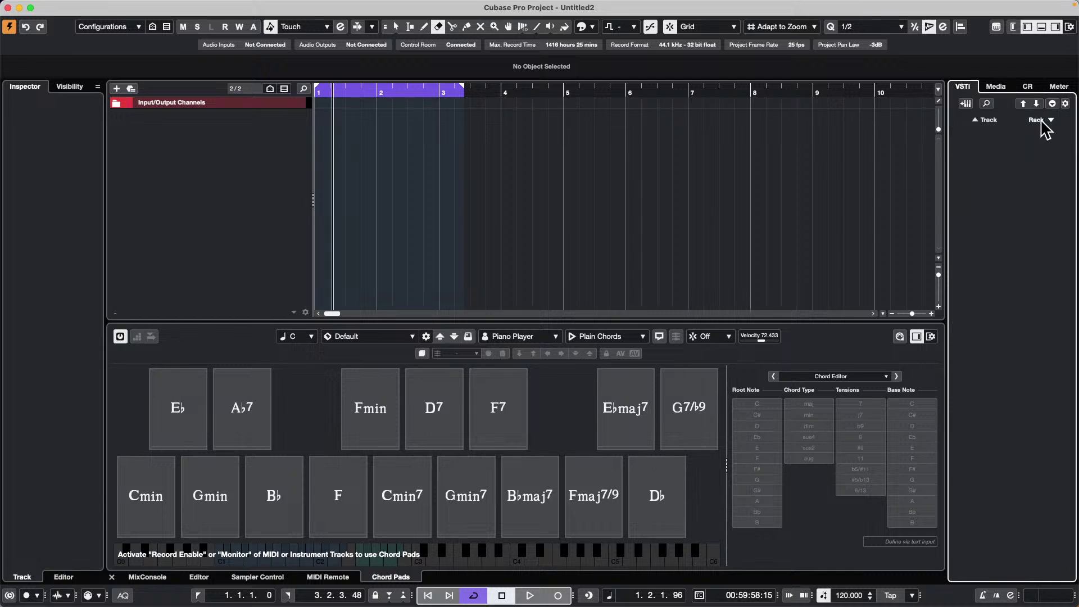
left_click(1042, 121)
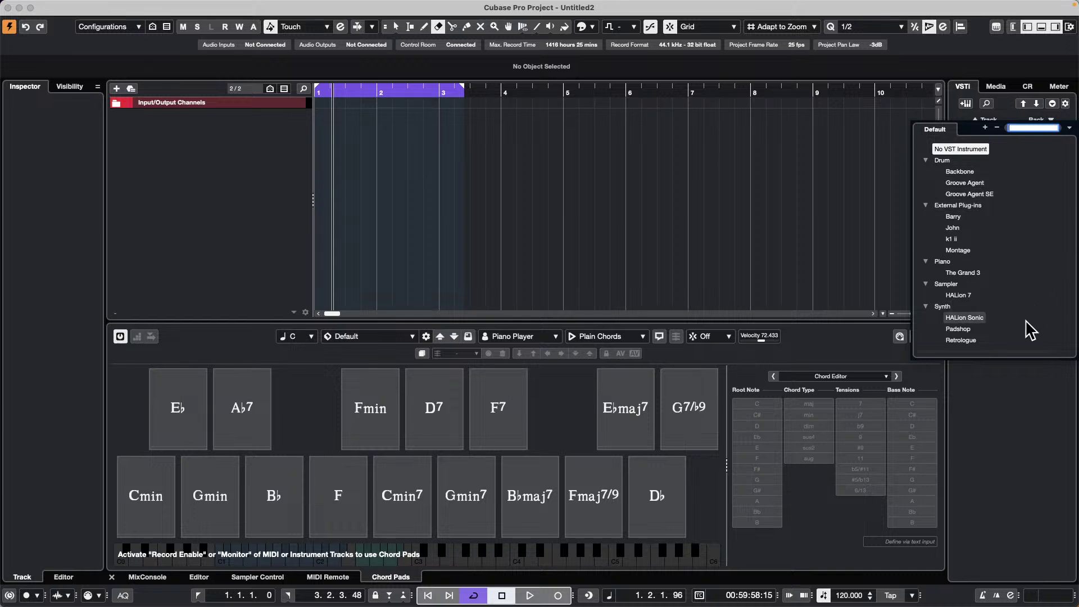
left_click(981, 317)
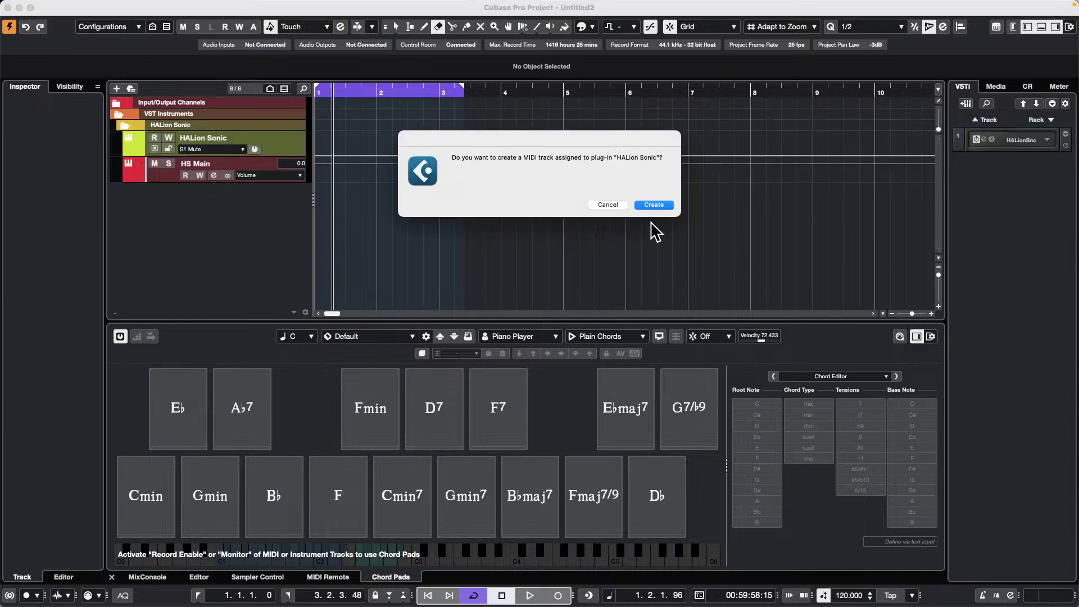
left_click(659, 205)
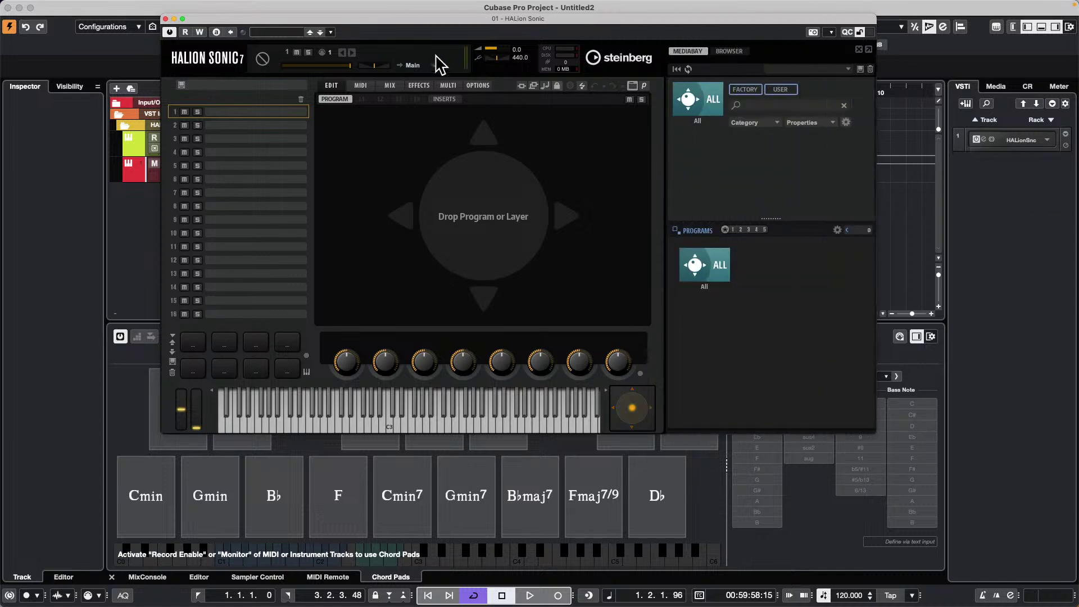
Load the Clear Roads program from the FM Lab library into HALion Sonic's first slot.
left_click_drag(340, 30, 730, 163)
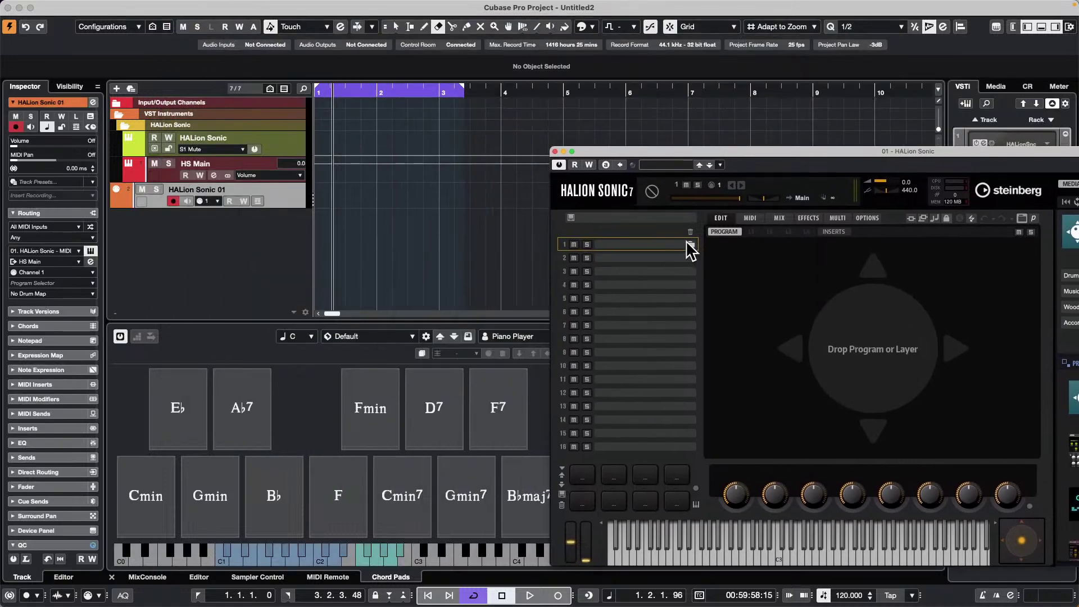
left_click_drag(767, 153, 553, 120)
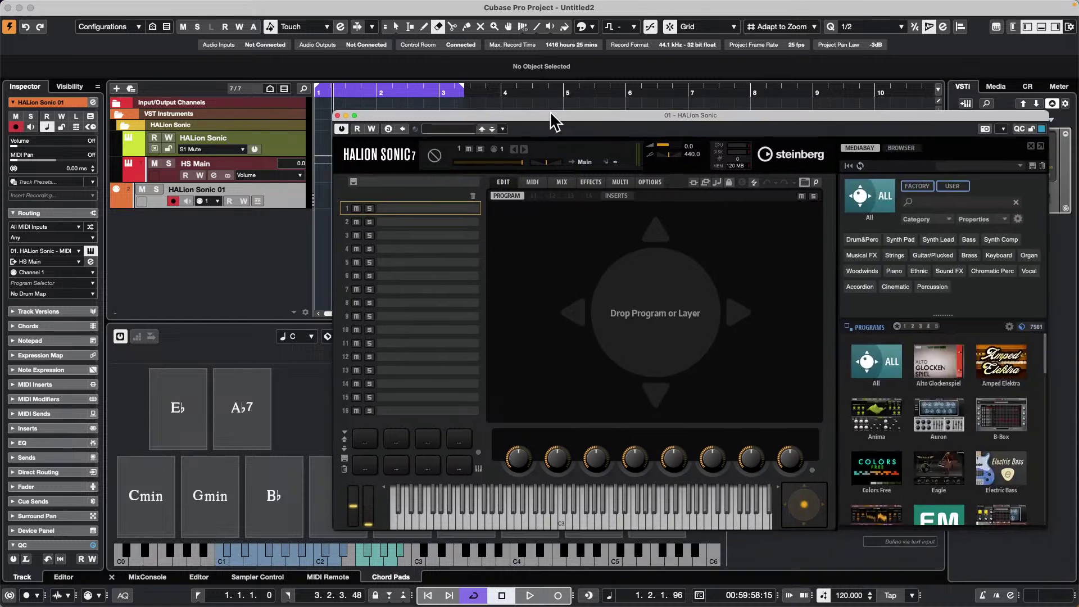
scroll(938, 418, "down", 2)
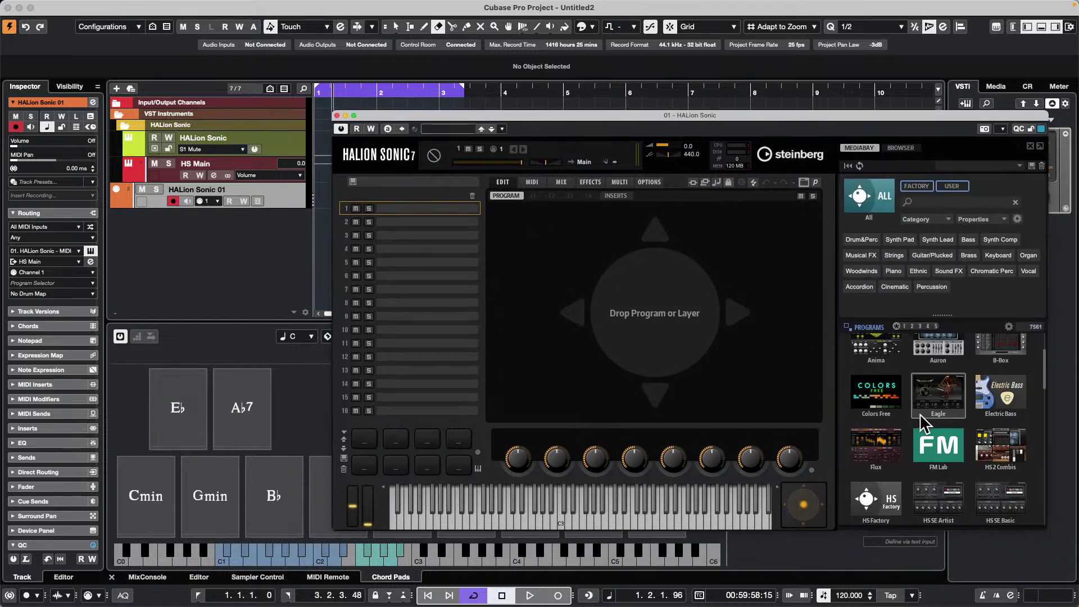
left_click(963, 459)
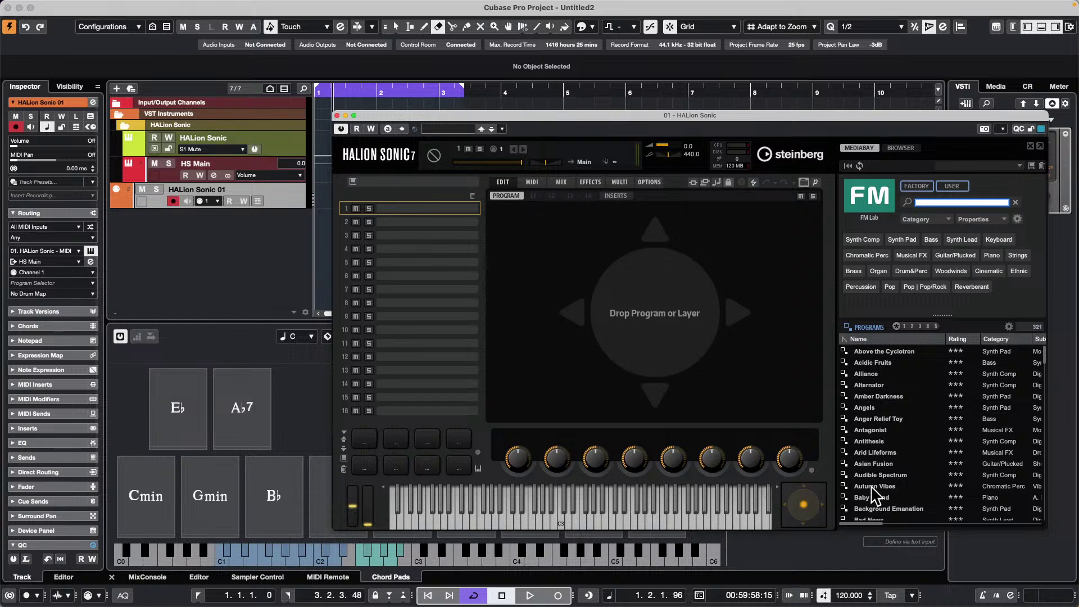
scroll(871, 487, "down", 10)
double_click(880, 486)
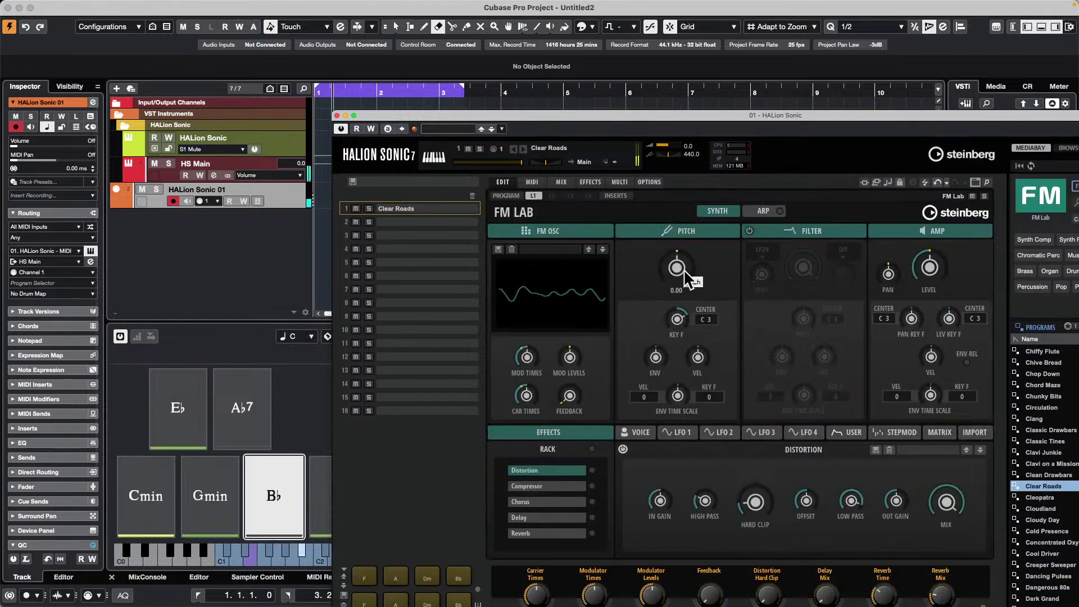
Deactivate the chord pads and select the HALion Sonic automation track, followed by the HALion Sonic 01 MIDI track.
left_click(123, 337)
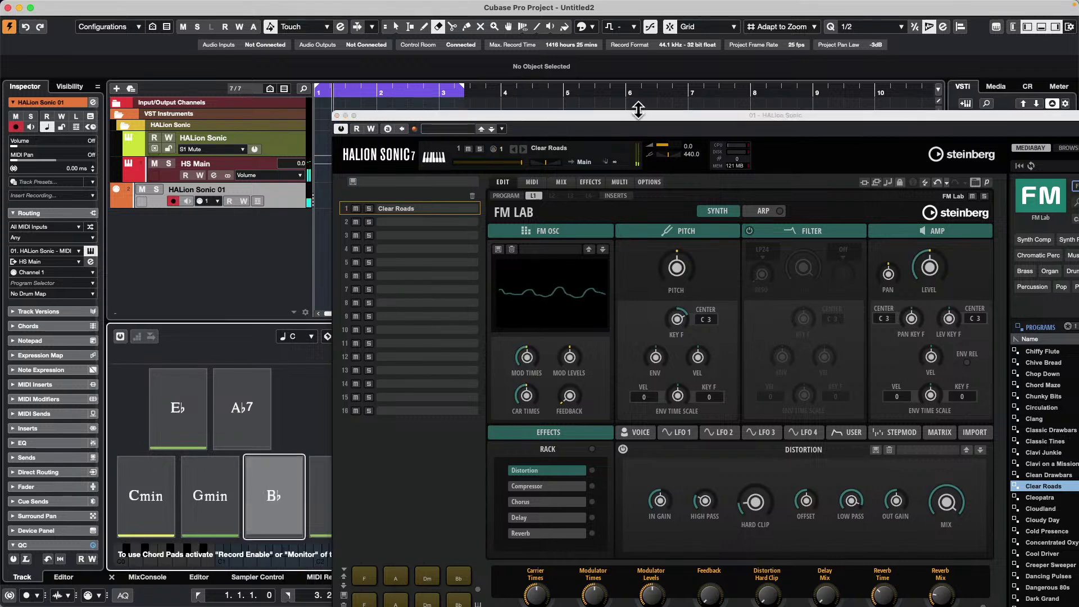
left_click_drag(637, 113, 680, 207)
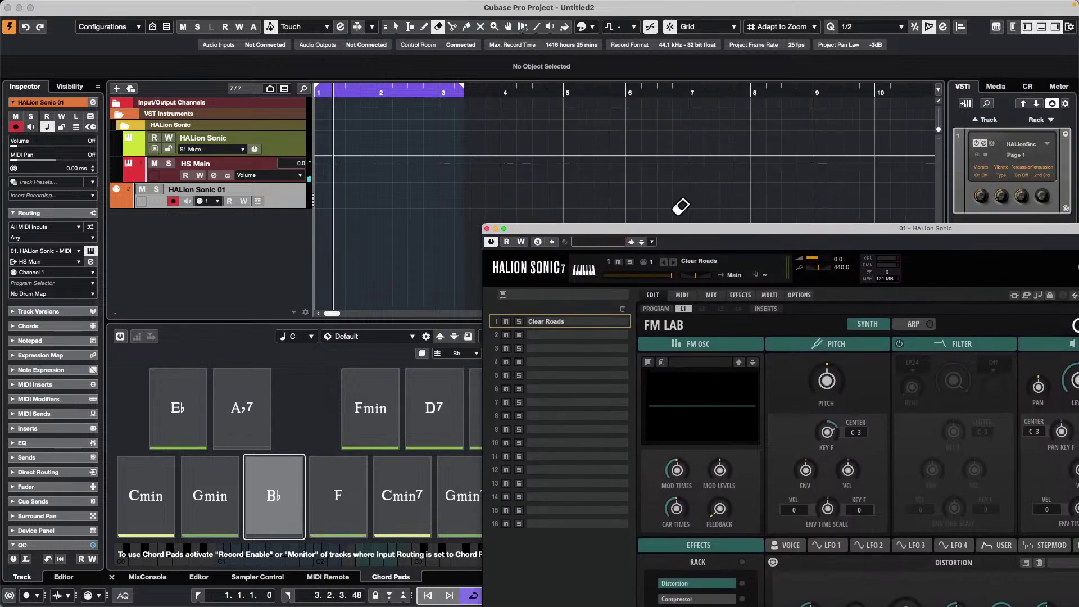
left_click(290, 142)
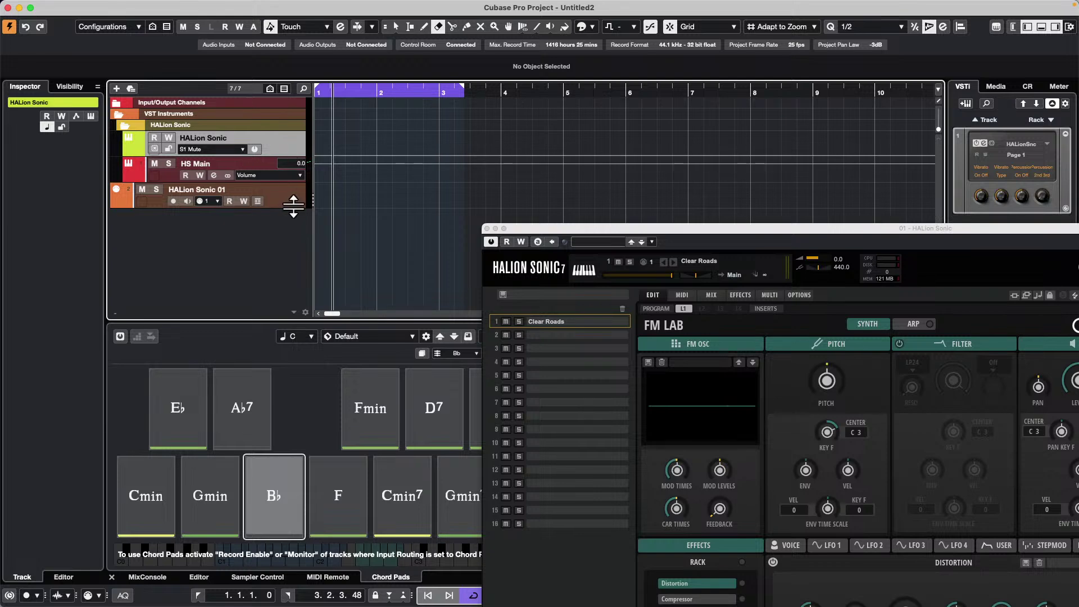
left_click(292, 206)
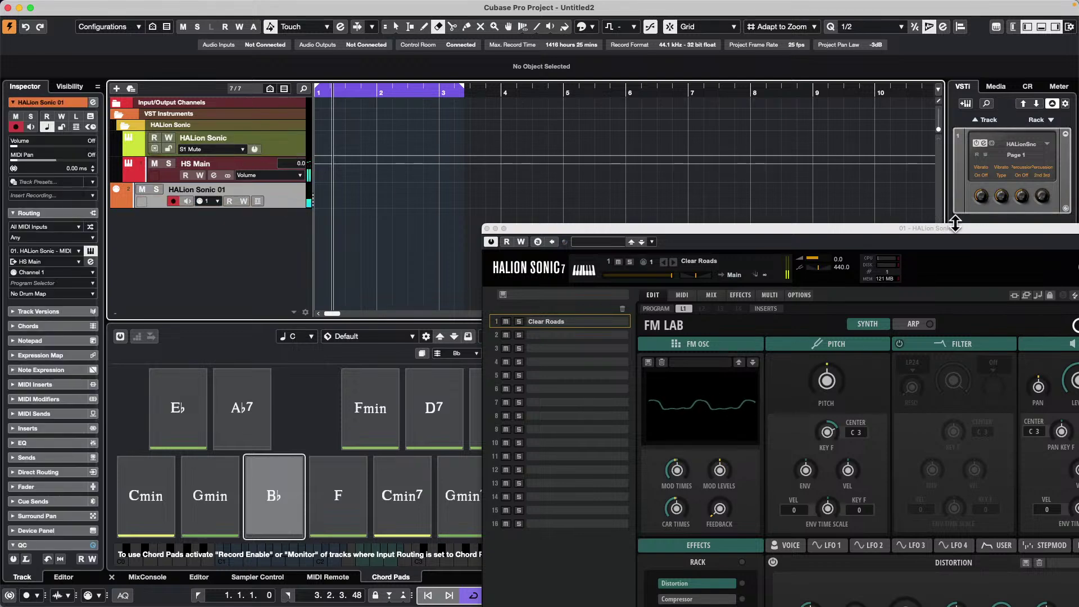
left_click_drag(922, 229, 479, 209)
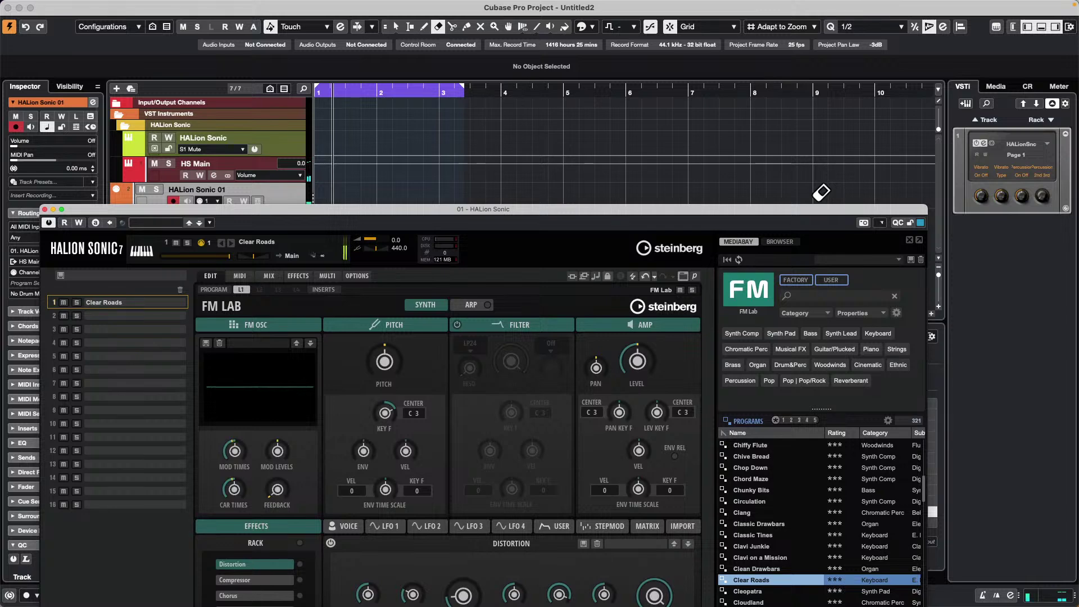
left_click_drag(275, 210, 739, 213)
right_click(274, 196)
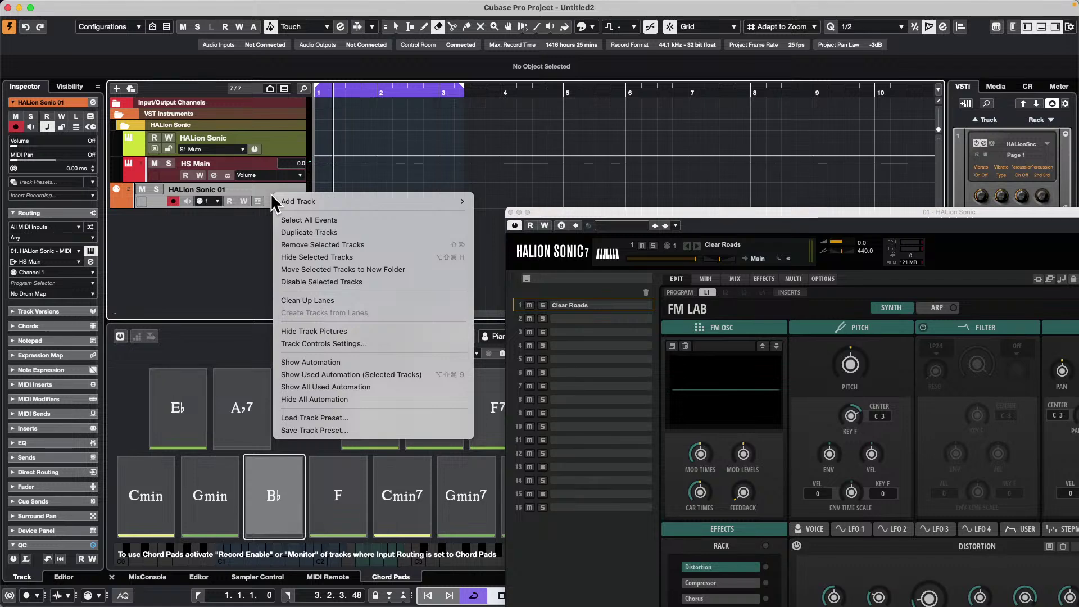
left_click(382, 175)
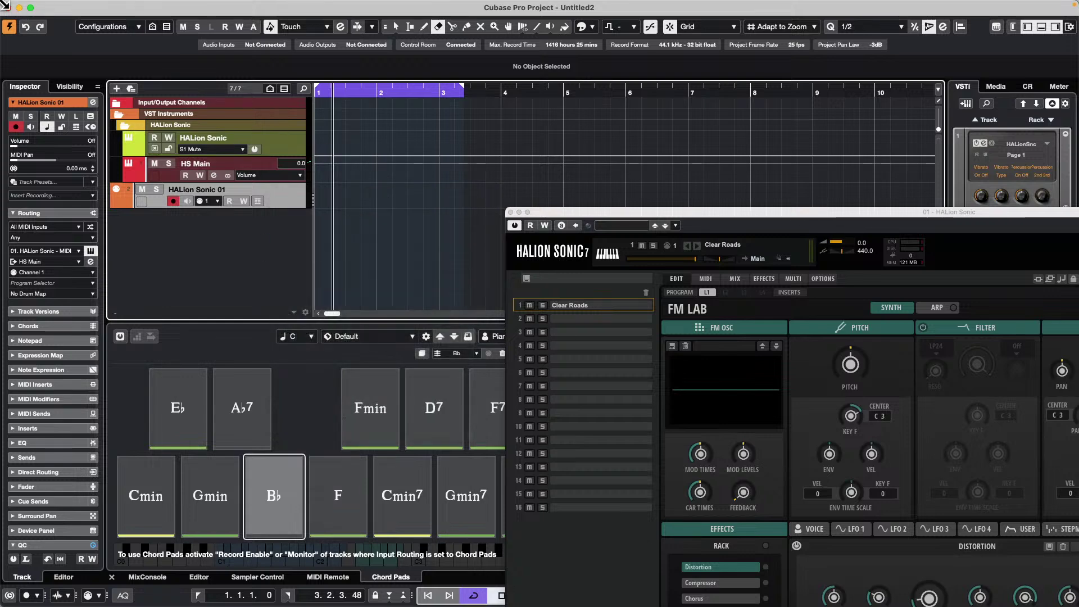
Save the project as Rack Instruments in the March 19 2024 folder.
mouse_move(5, 5)
left_click(74, 6)
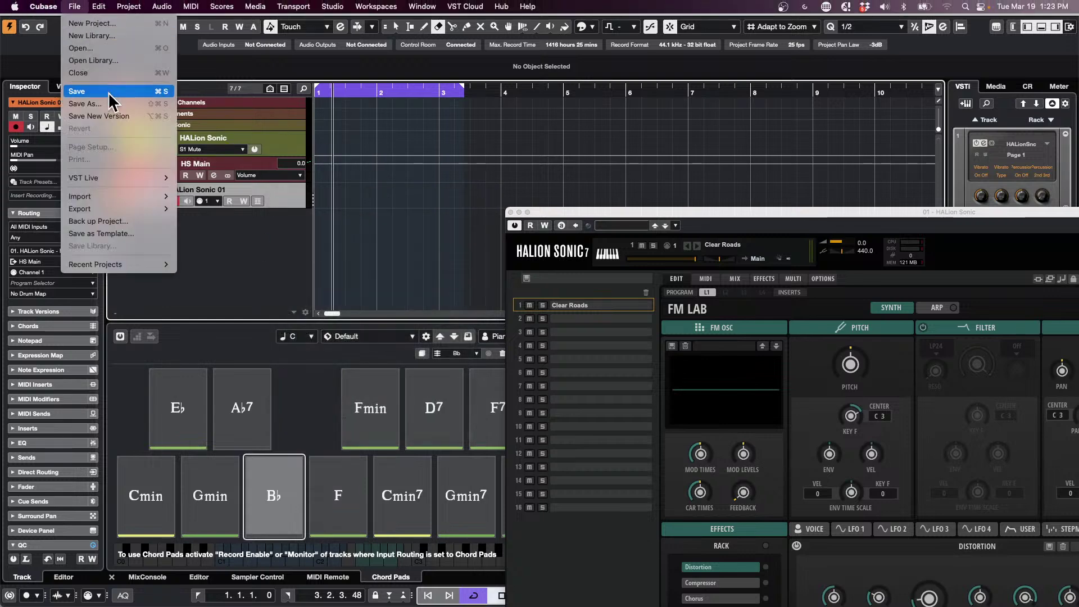
left_click(119, 104)
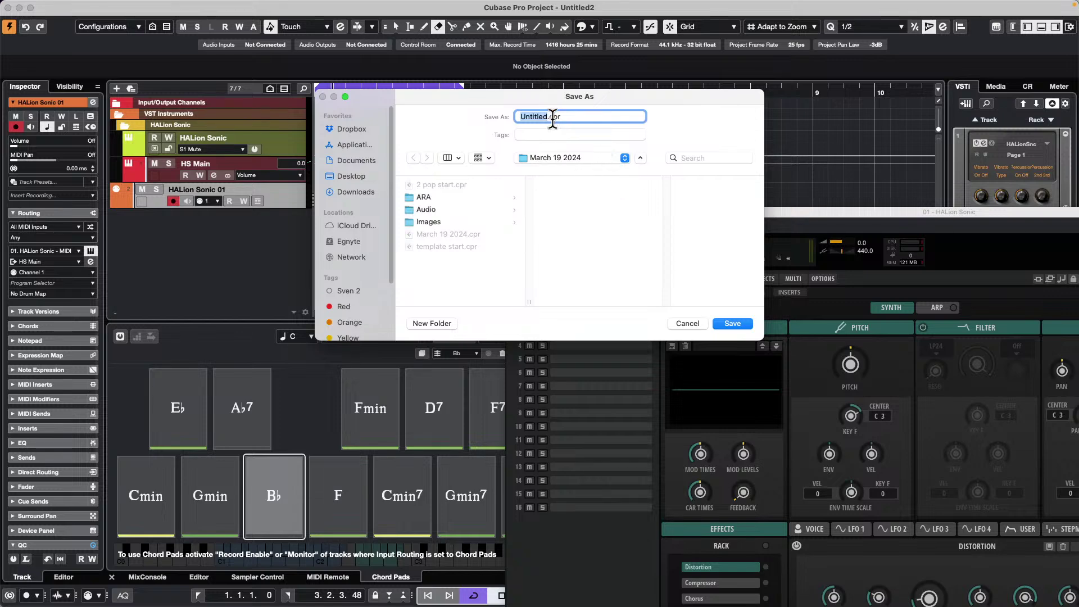
type("Rack Instruments")
key("Return")
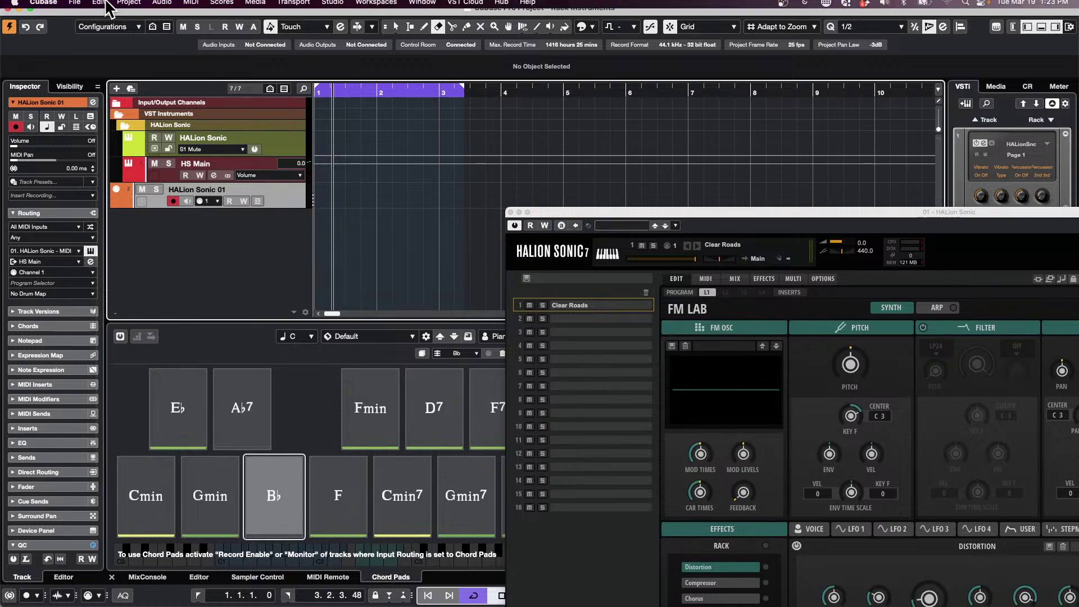
Create another new empty project and close the HALion Sonic window.
left_click(75, 6)
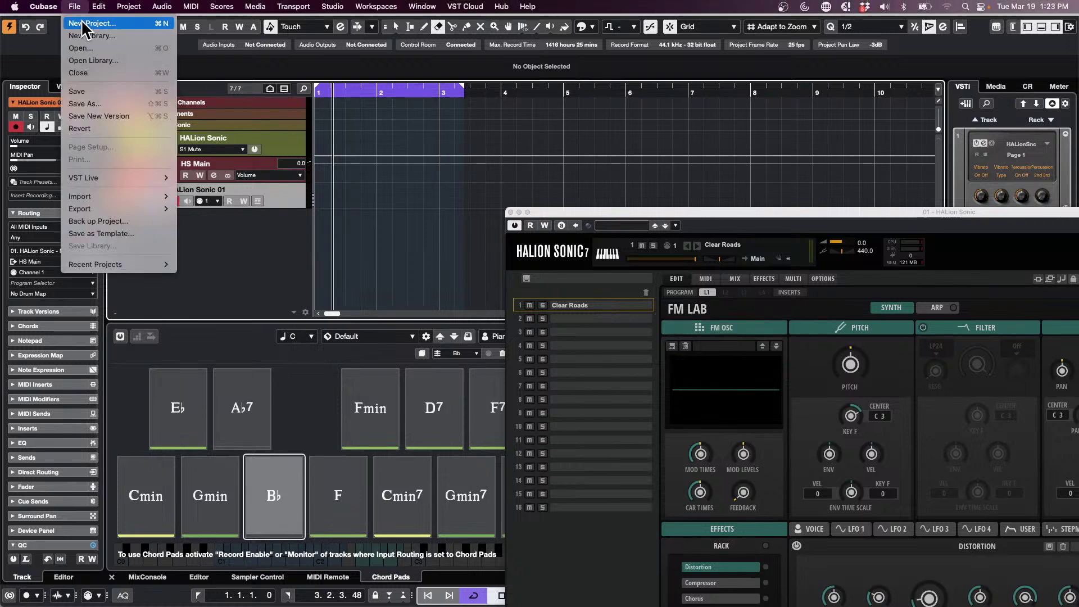
left_click(83, 24)
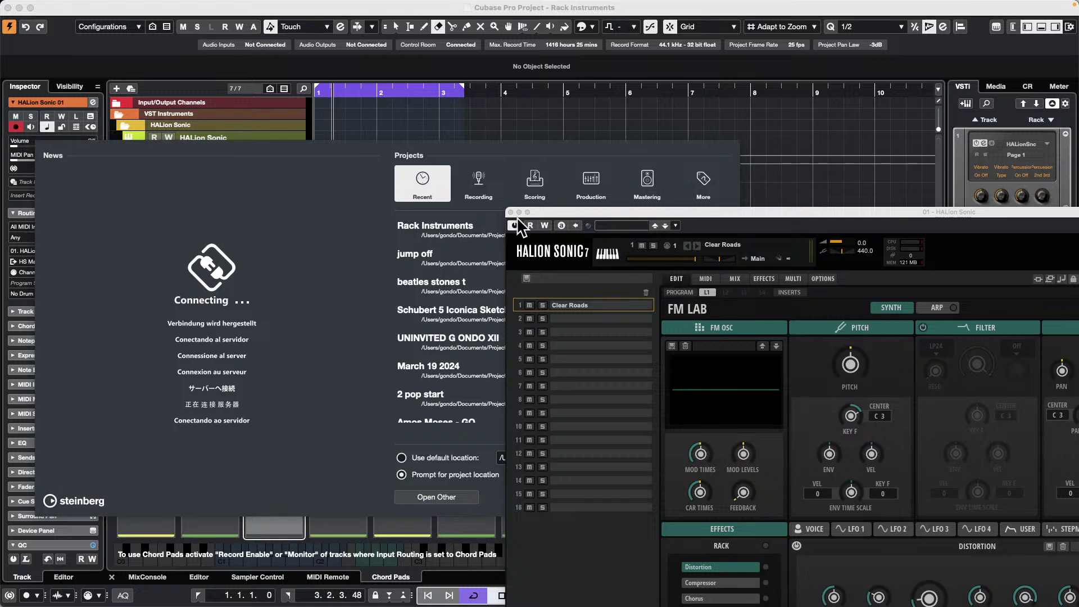
left_click(509, 212)
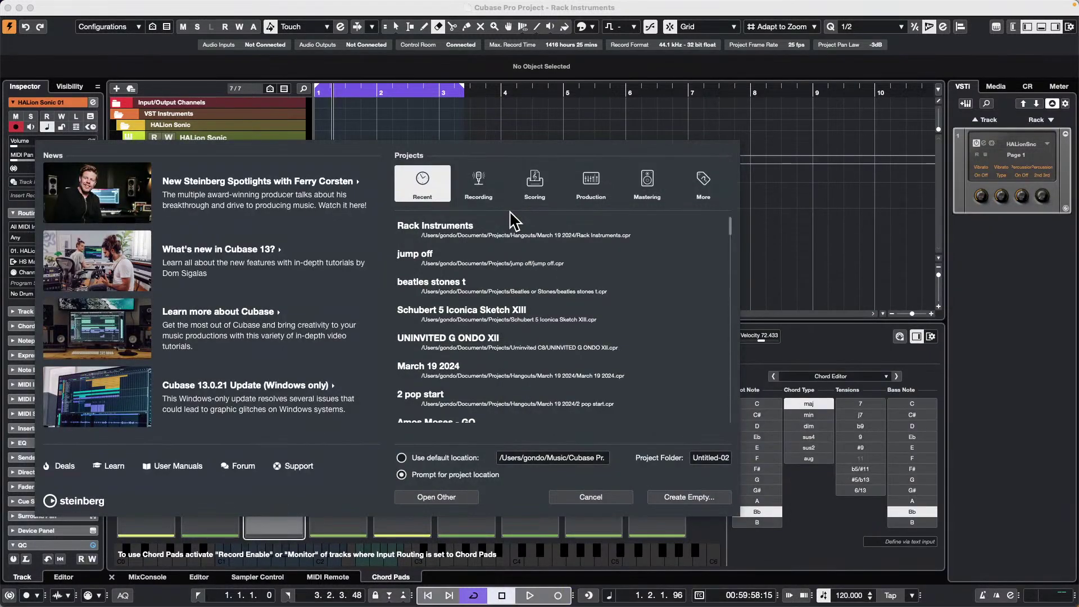
key("Return")
key("Return")
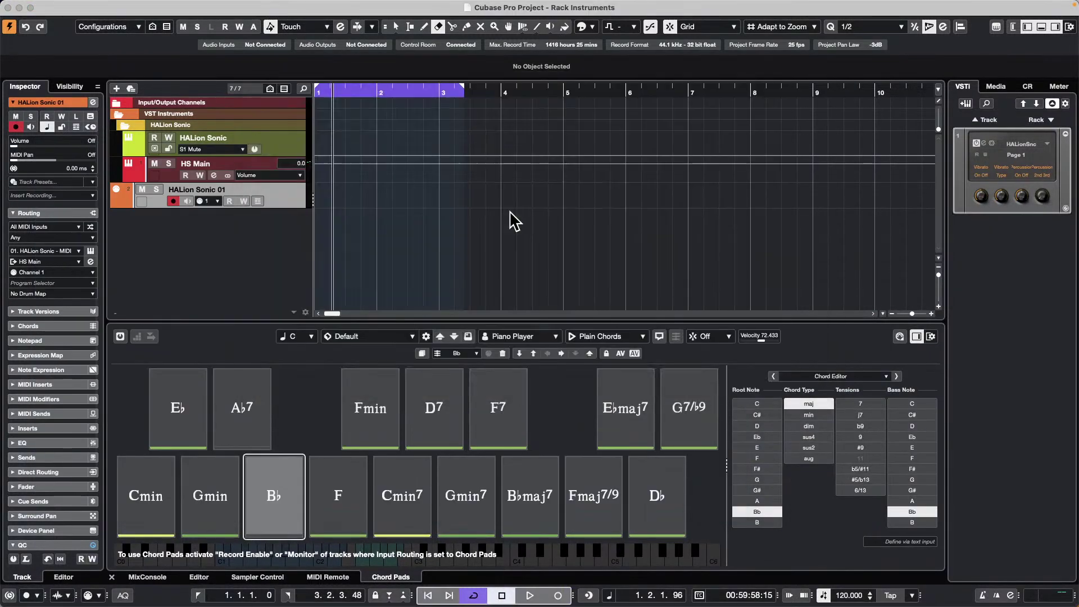
Start importing tracks from another project and browse to the Hangouts folder inside Projects.
mouse_move(34, 6)
left_click(75, 8)
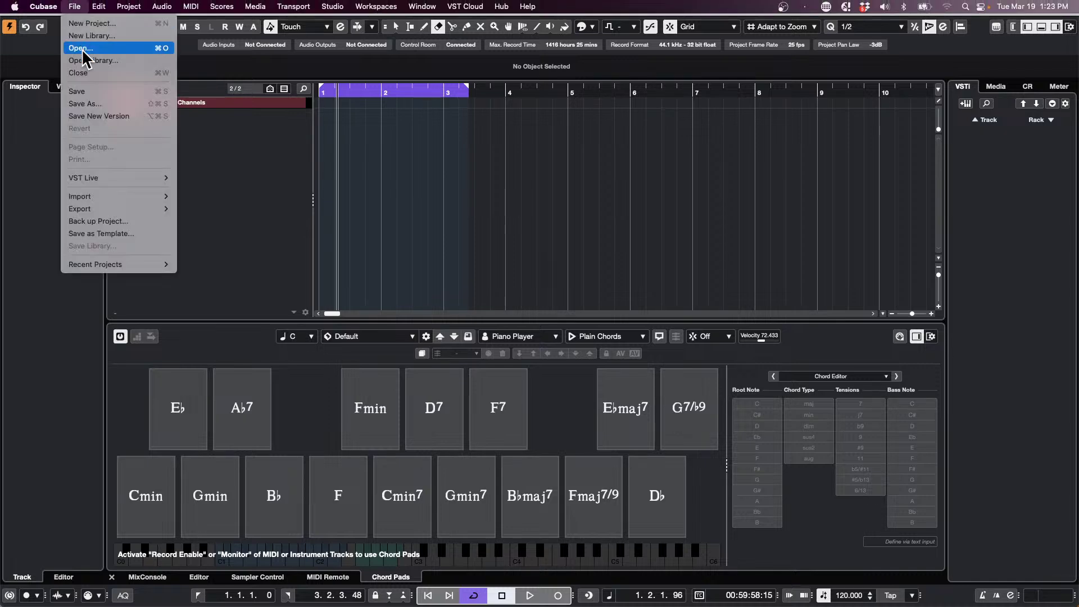
mouse_move(121, 196)
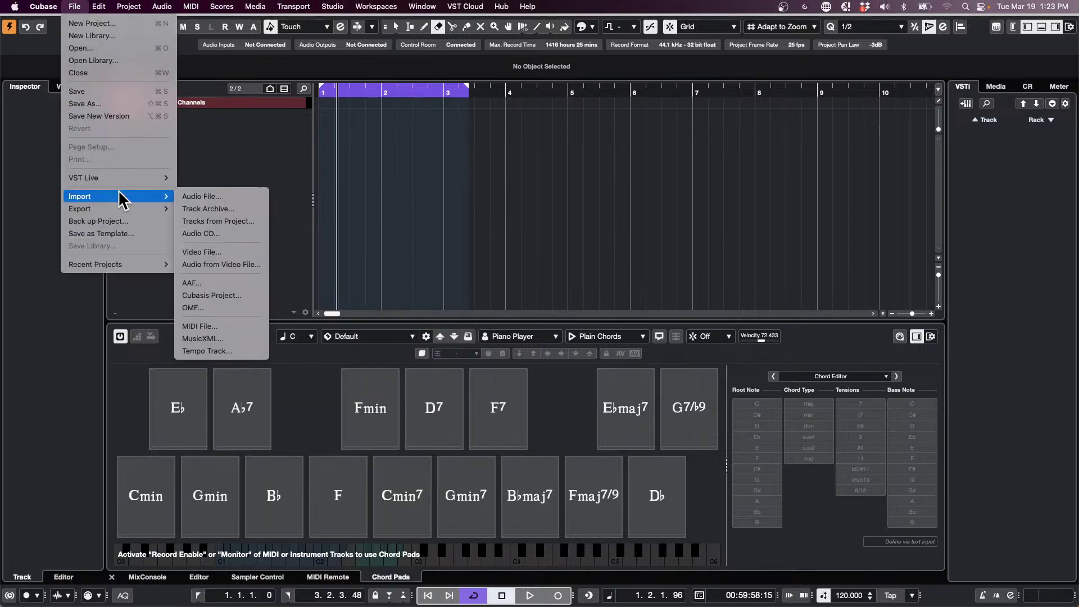
left_click(241, 219)
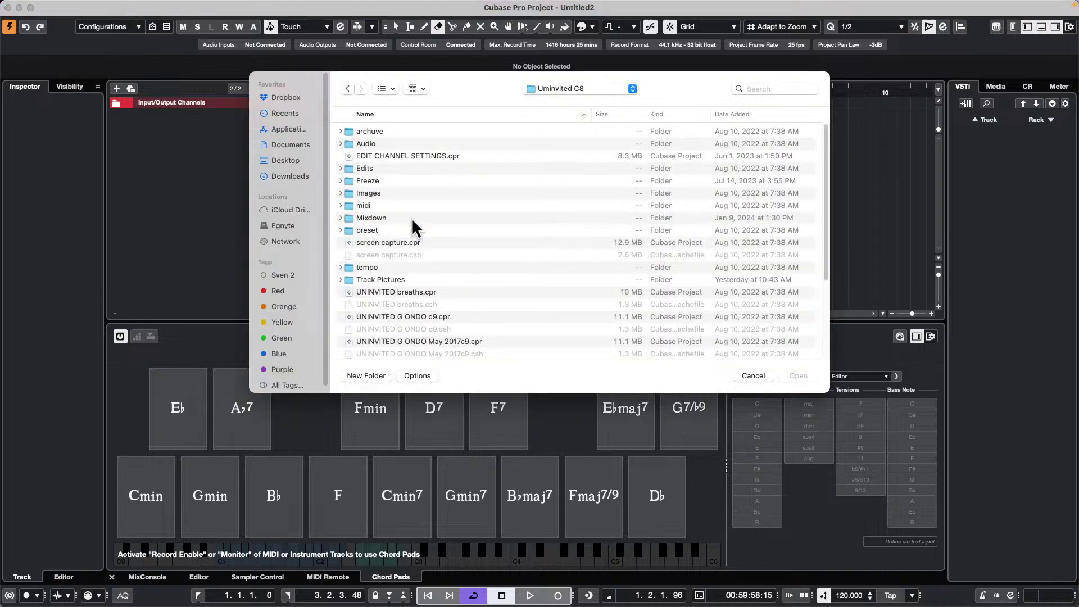
left_click(590, 88)
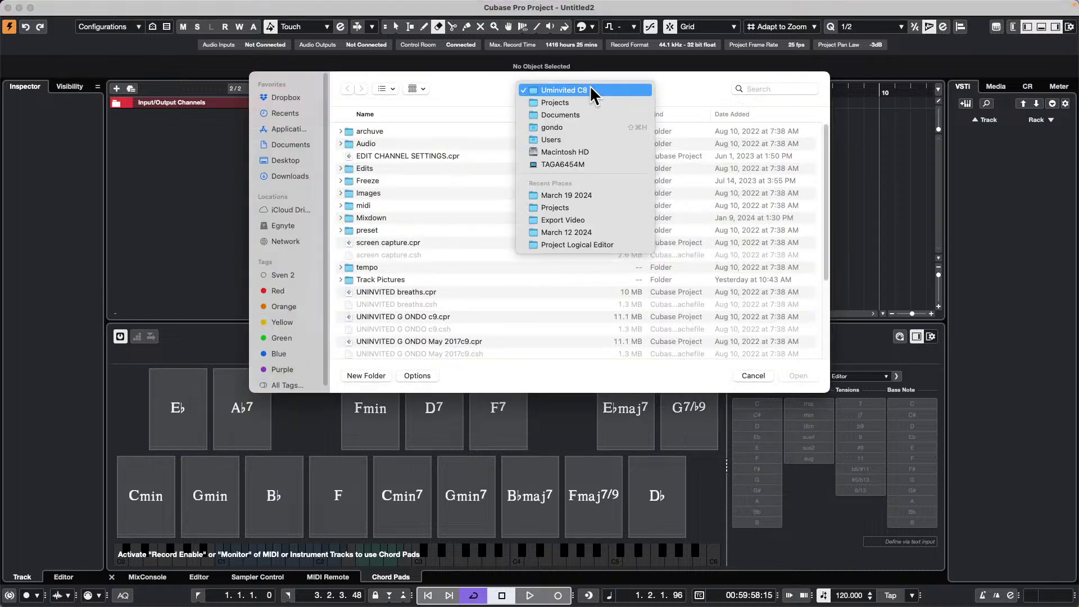
left_click(589, 102)
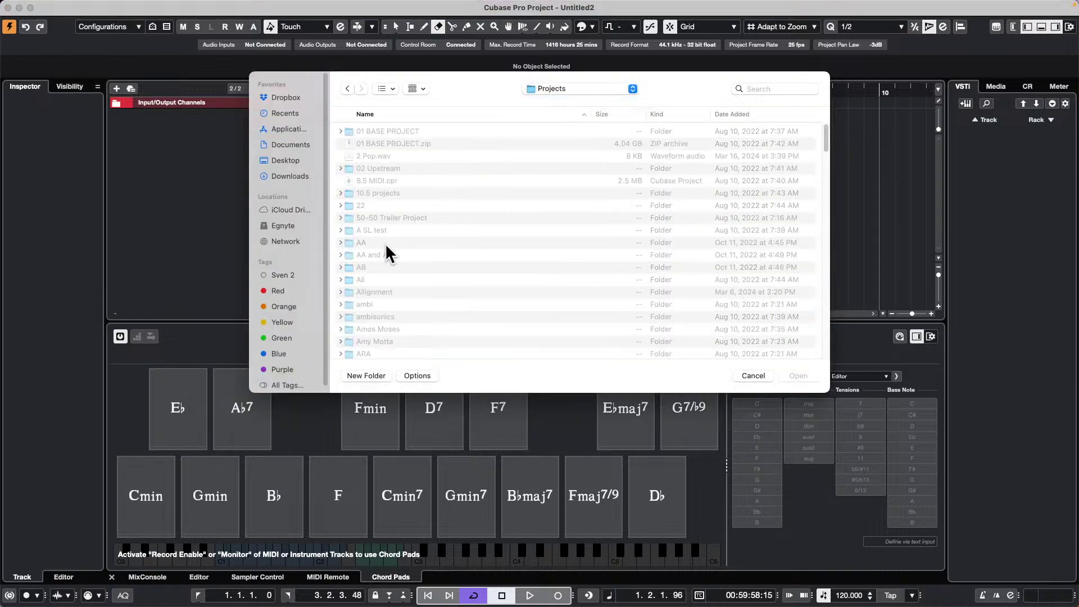
scroll(386, 243, "down", 15)
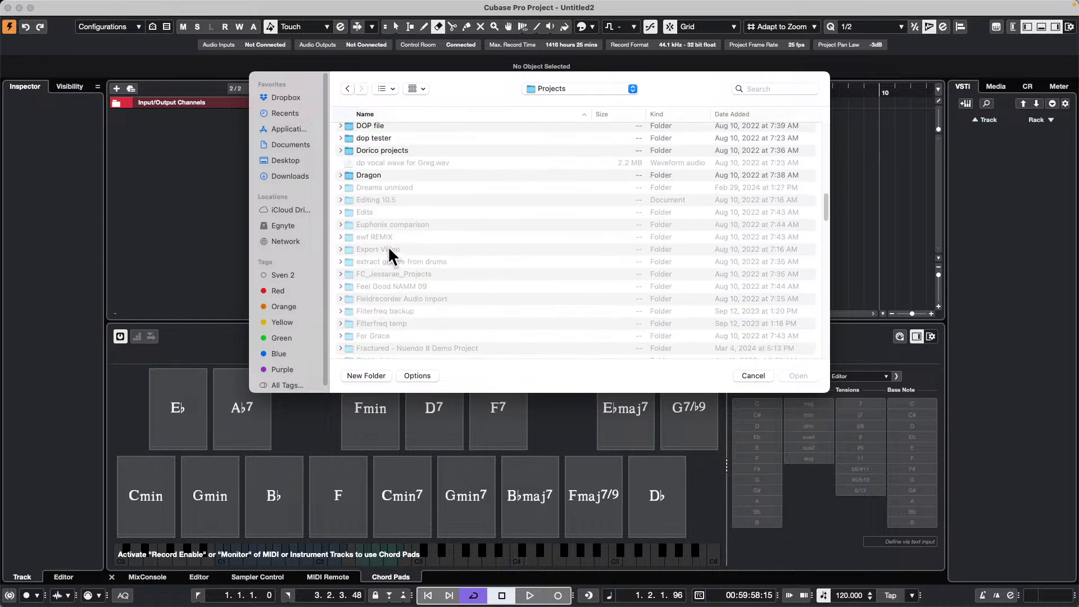
scroll(390, 244, "down", 5)
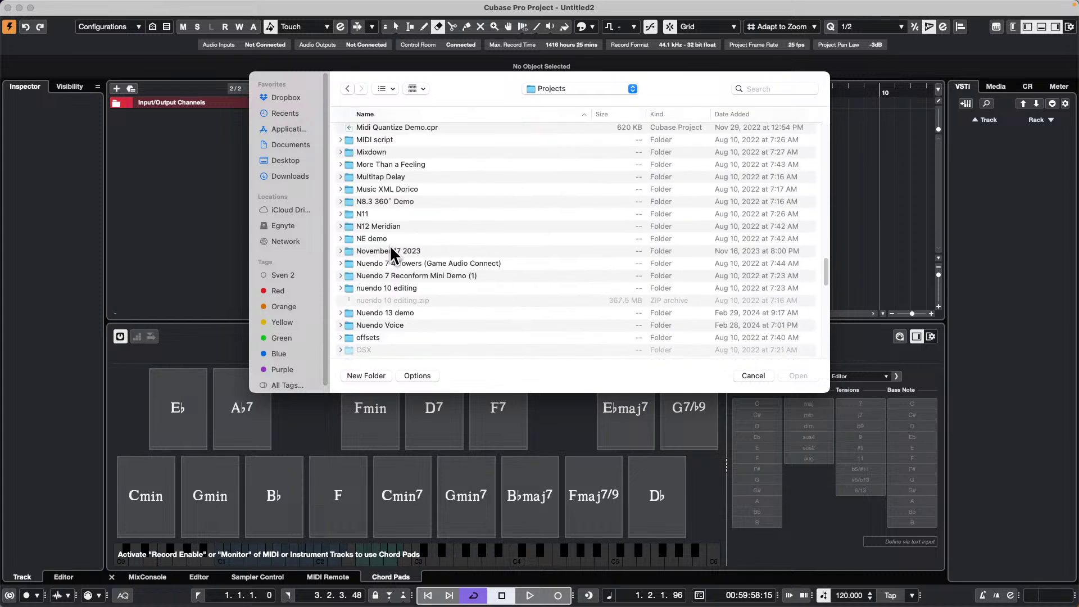
scroll(390, 244, "up", 8)
scroll(389, 243, "up", 5)
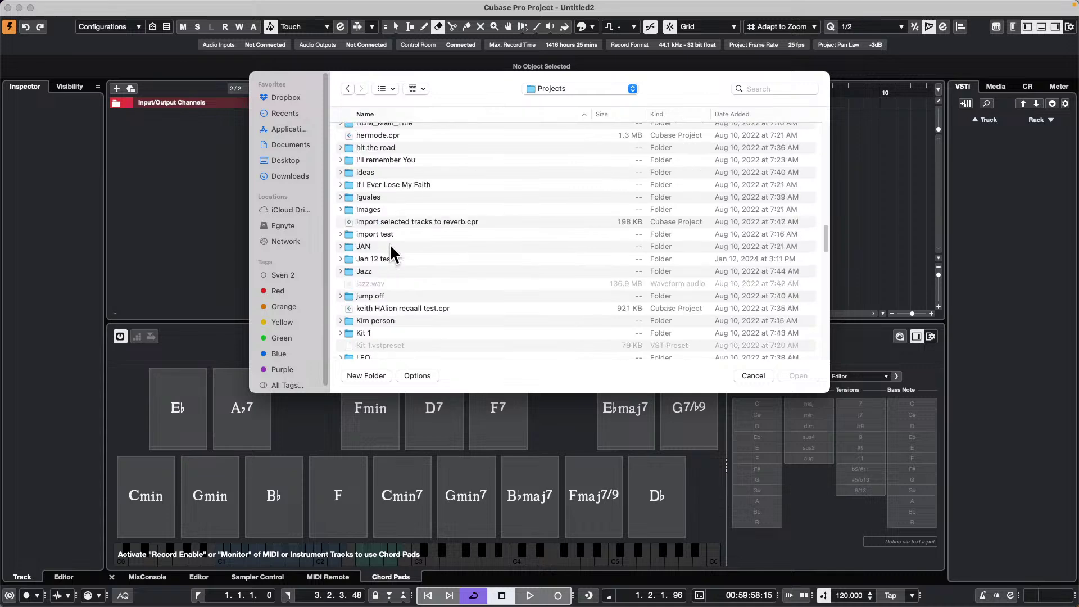
scroll(462, 228, "up", 4)
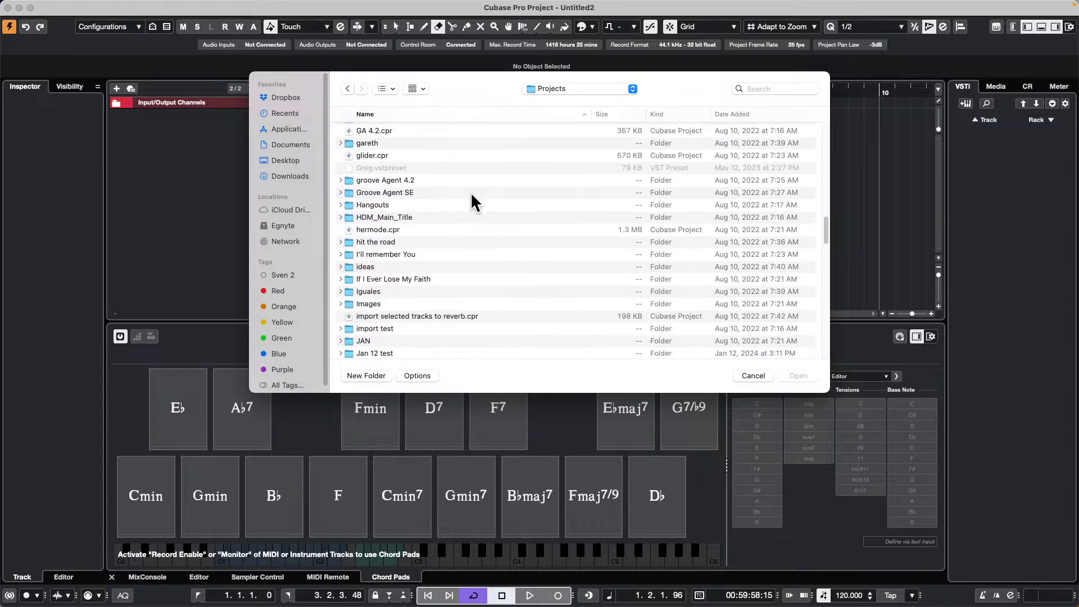
double_click(369, 206)
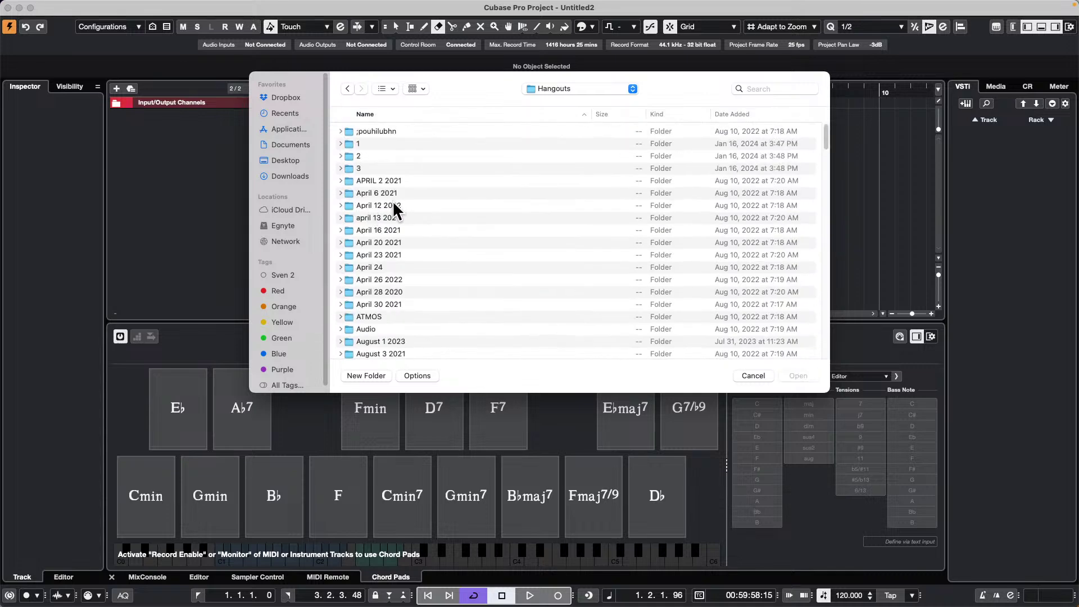
Choose Rack Instruments.cpr in the March 19 2024 folder as the source project for the import.
scroll(393, 211, "down", 15)
scroll(392, 206, "down", 15)
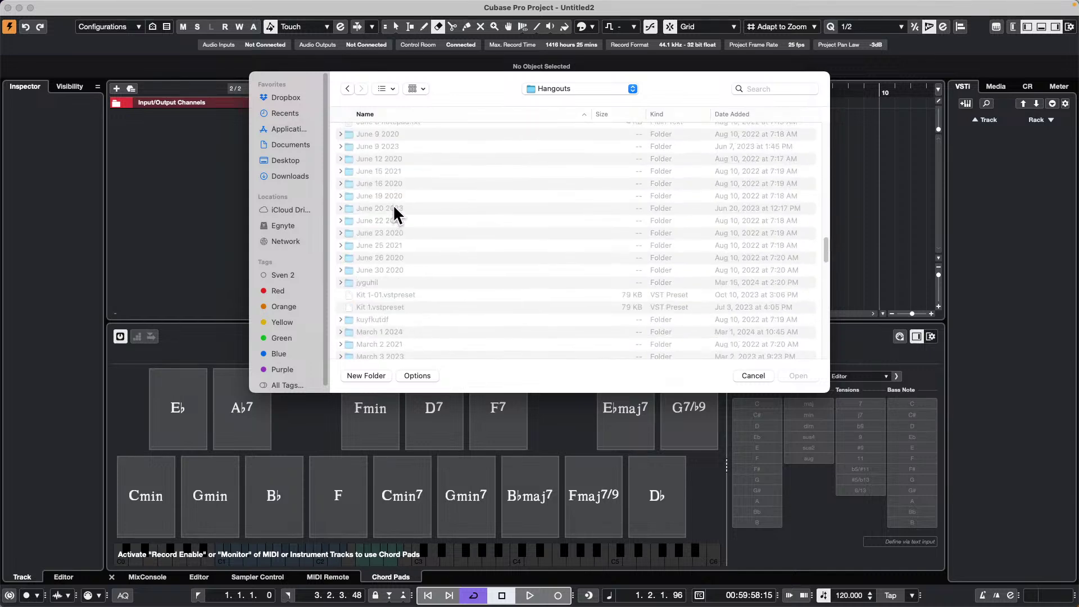
scroll(394, 207, "down", 5)
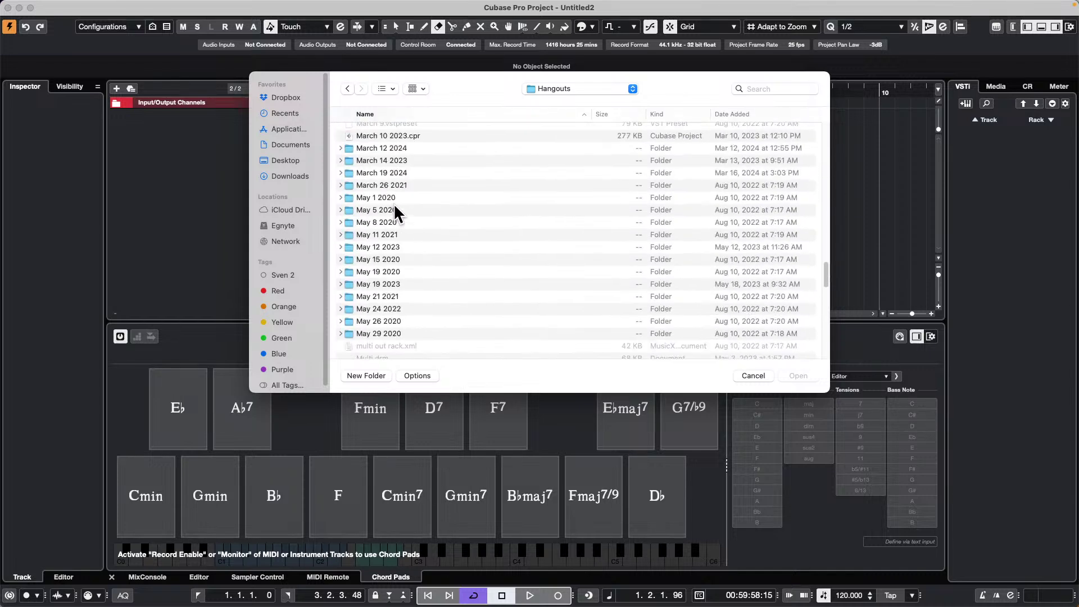
left_click(414, 173)
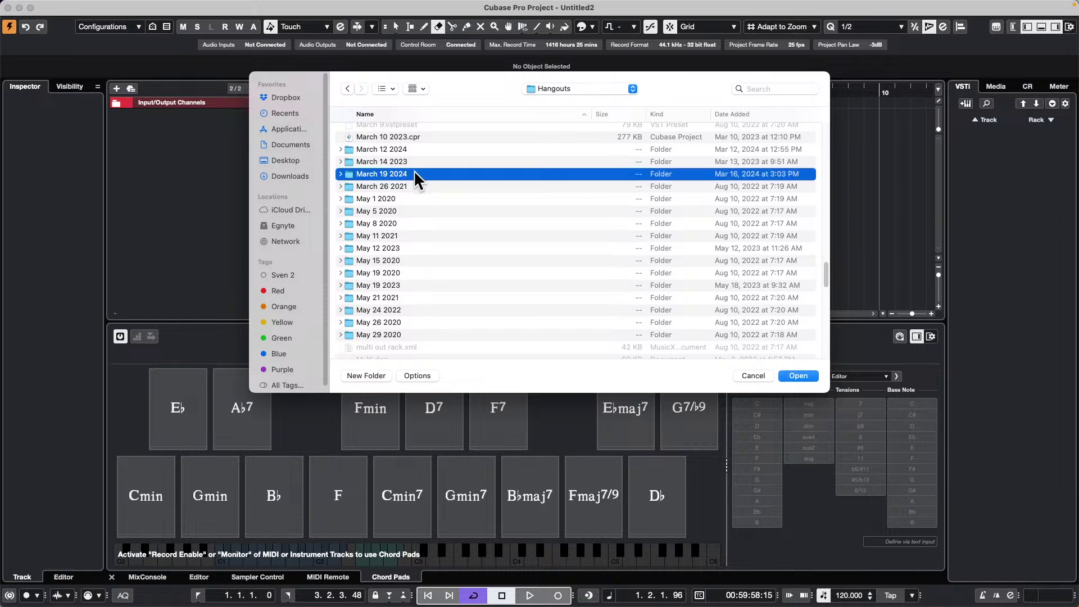
double_click(385, 174)
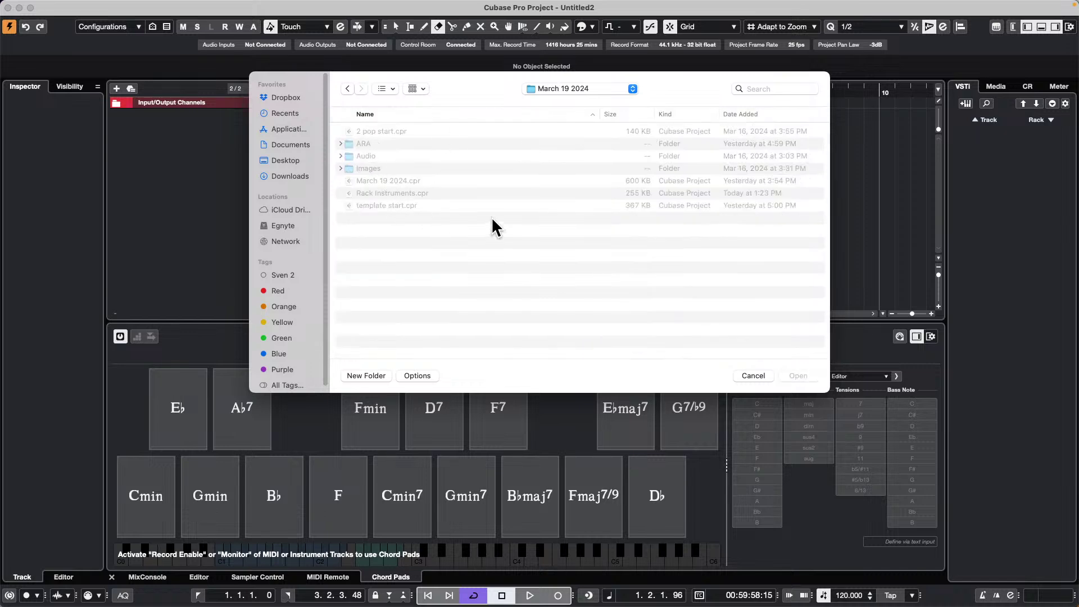
left_click(372, 194)
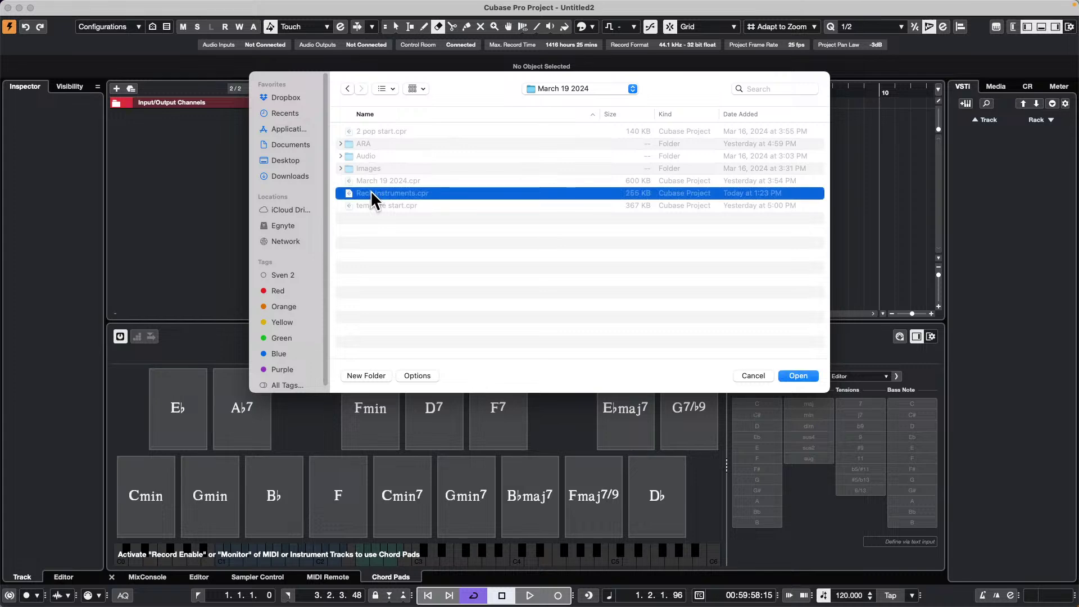
left_click(798, 375)
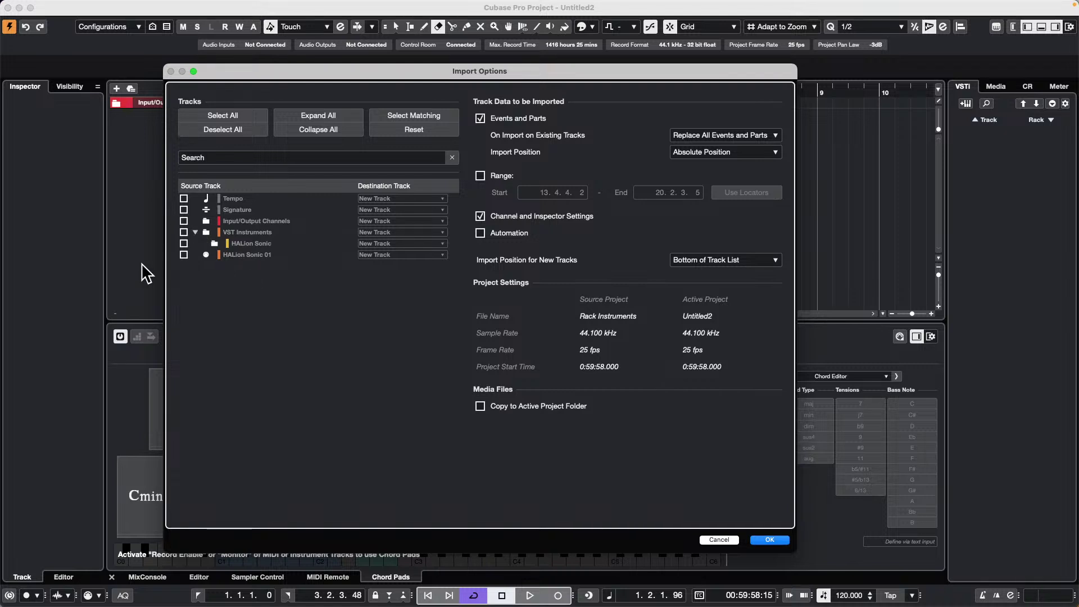
Import the VST Instruments folder and the HALion Sonic 01 track as new tracks, leaving the missing Input 1 port unmapped.
left_click(183, 232)
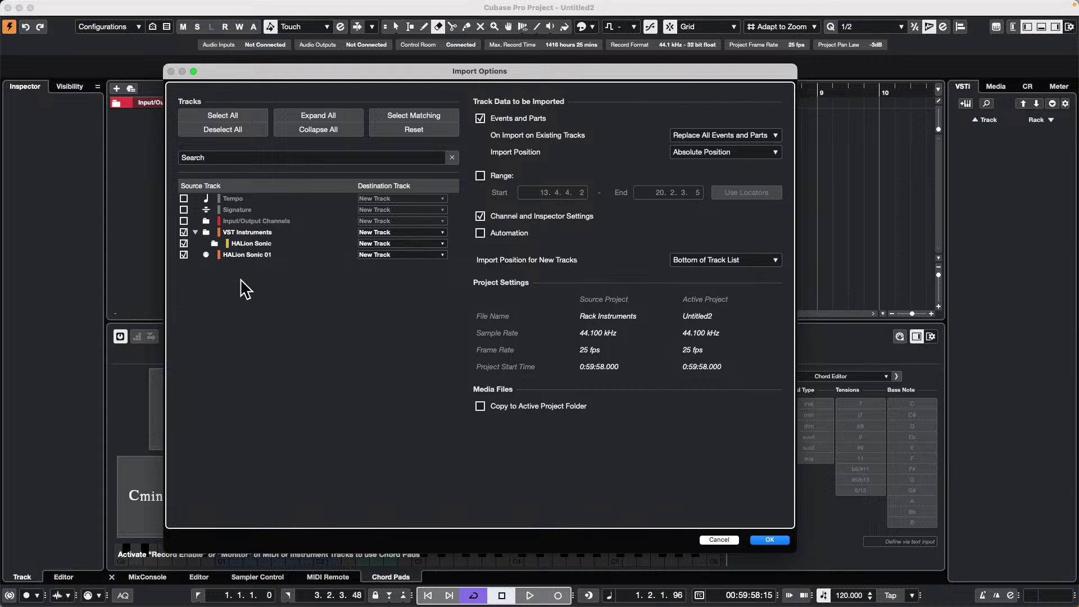
left_click(769, 540)
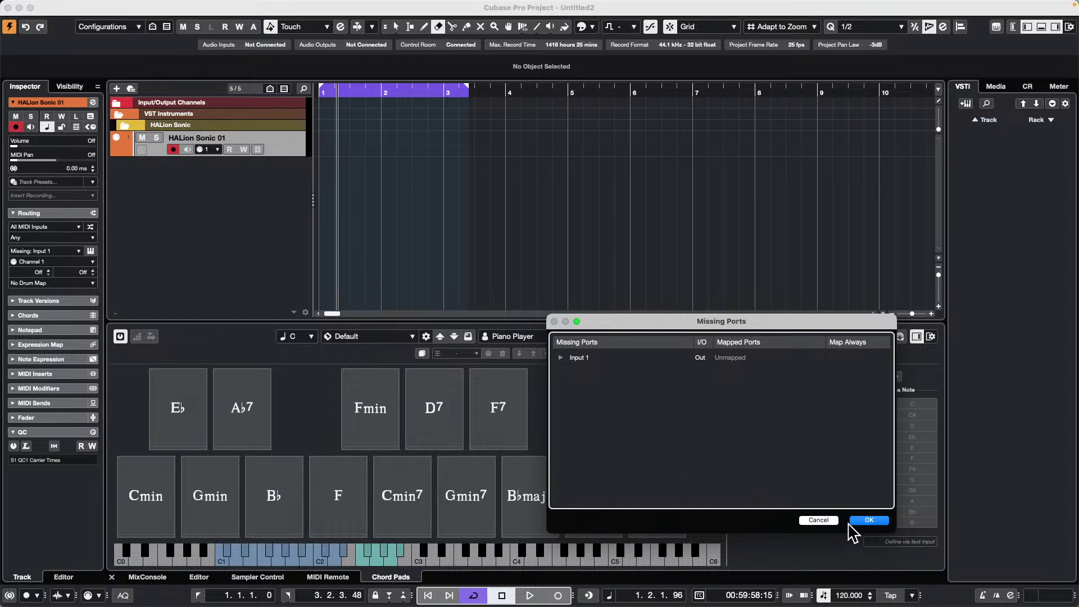
left_click(876, 522)
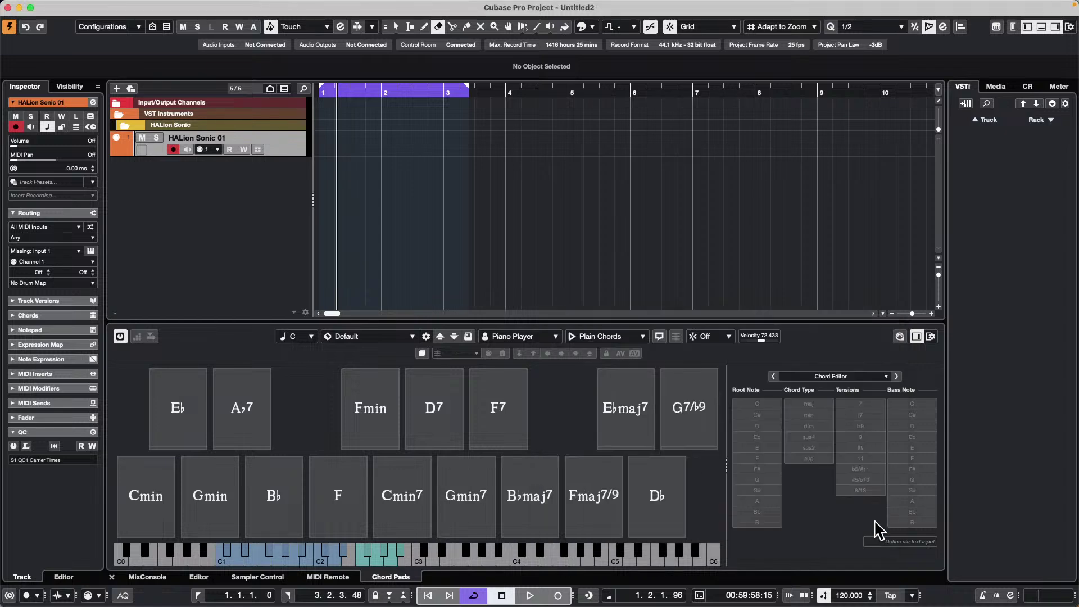
Examine the imported HALion Sonic 01 track and check the VST instrument rack for its instrument.
left_click(293, 142)
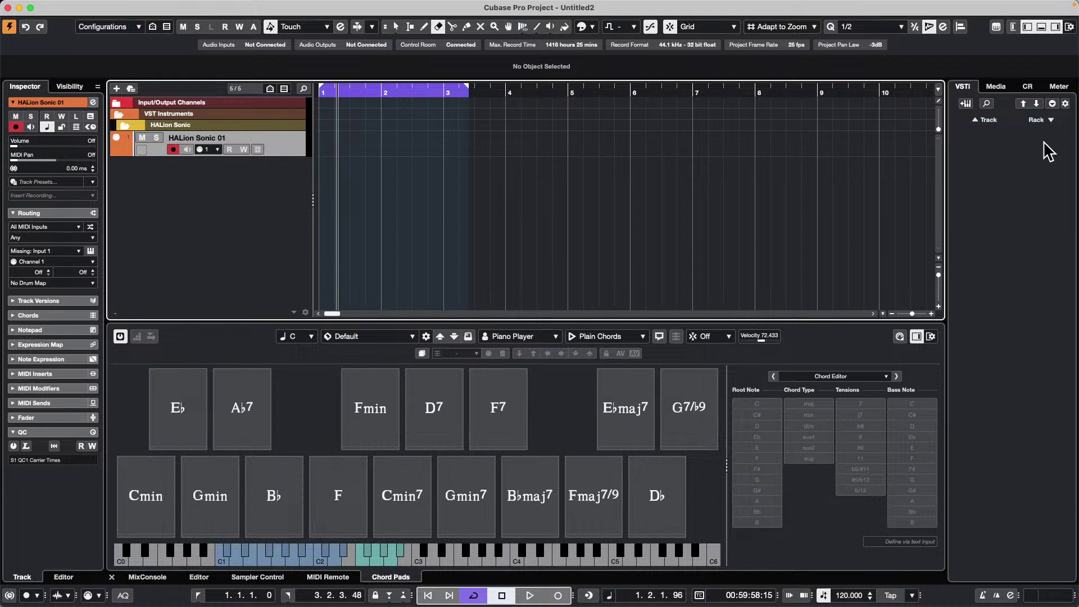
left_click(996, 88)
left_click(962, 87)
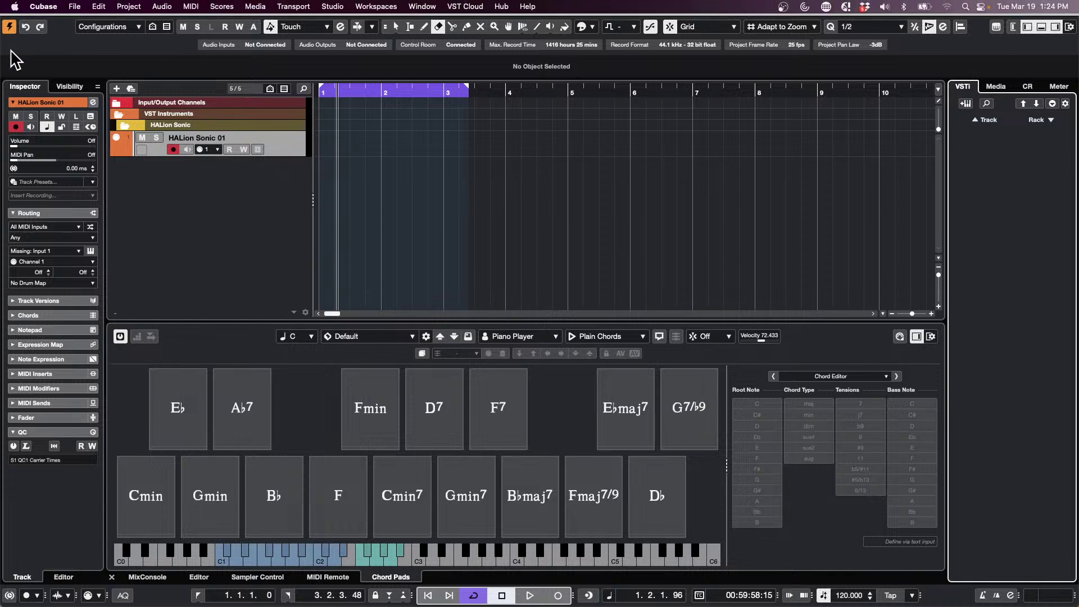
Close the untitled project without saving and activate the Rack Instruments project.
left_click(8, 7)
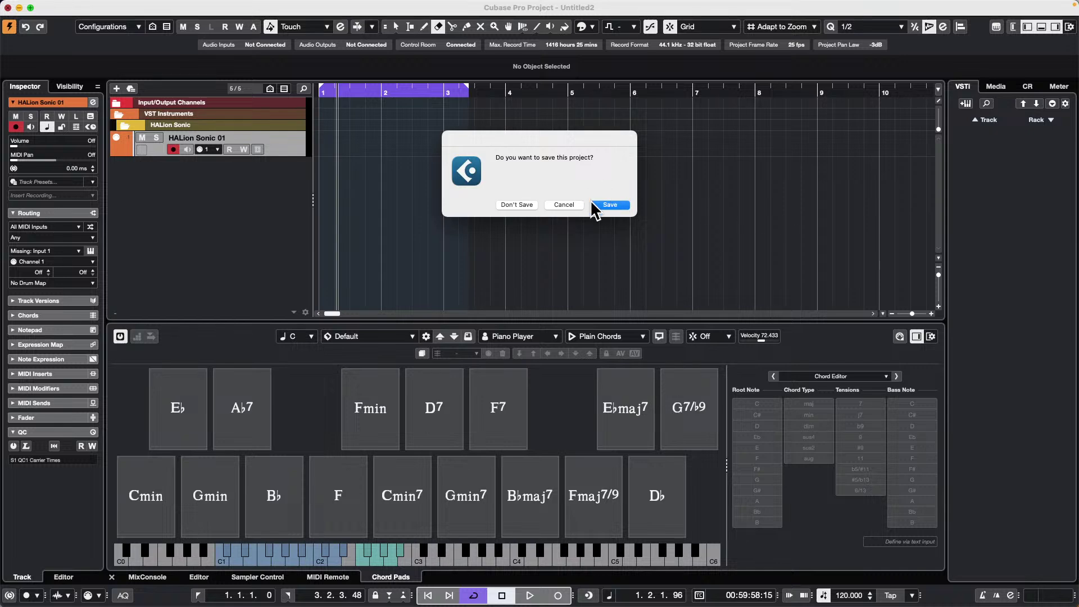
left_click(528, 205)
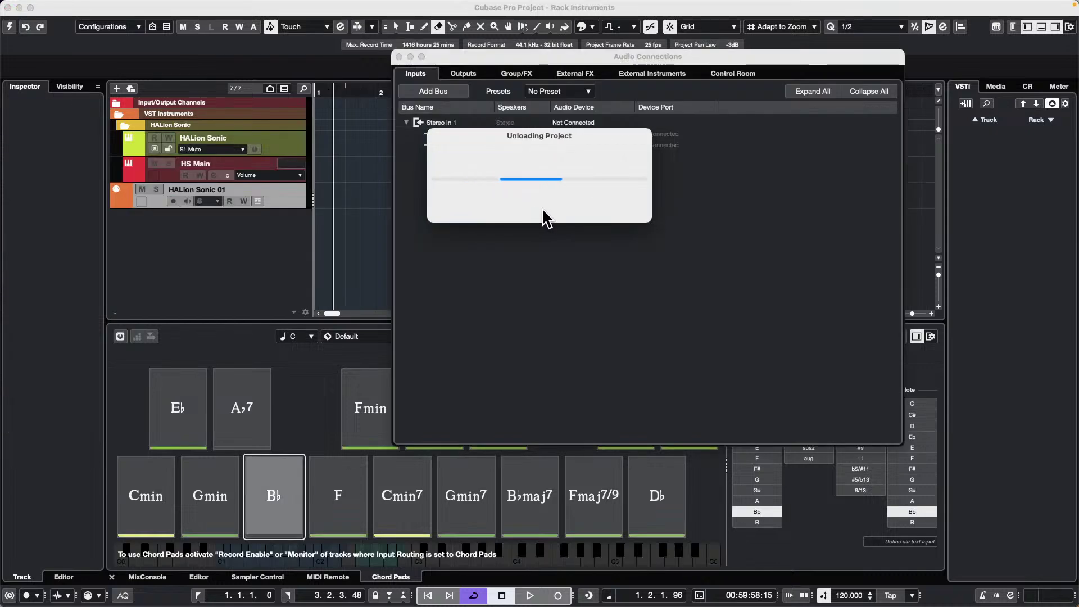
left_click(9, 26)
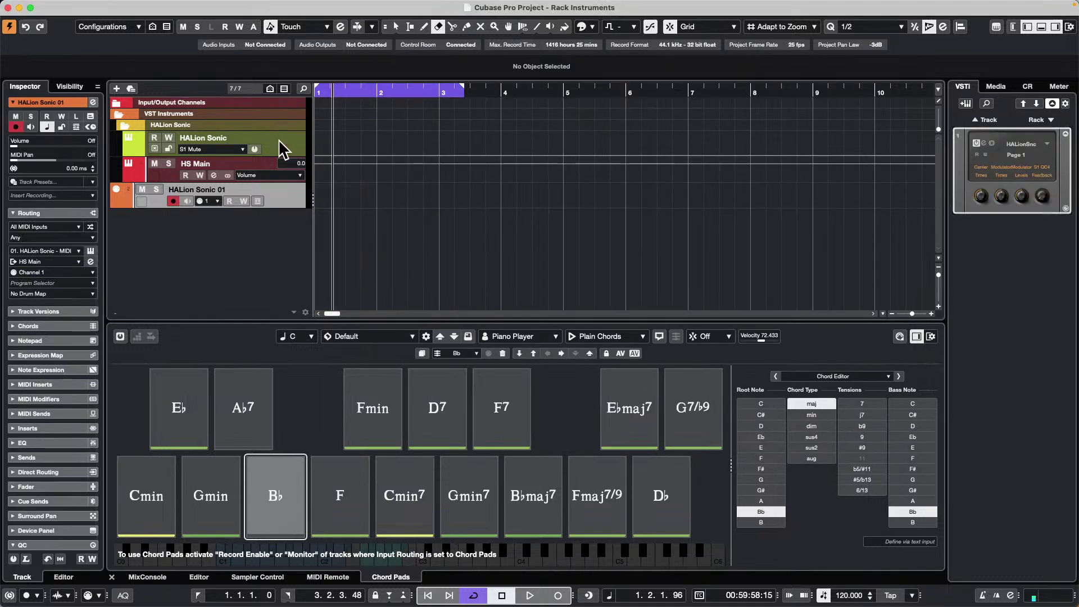
Export the selected HALion Sonic, HS Main and HALion Sonic 01 tracks with copied media files to an XML archive on the Desktop, named with a first name.
left_click(288, 140)
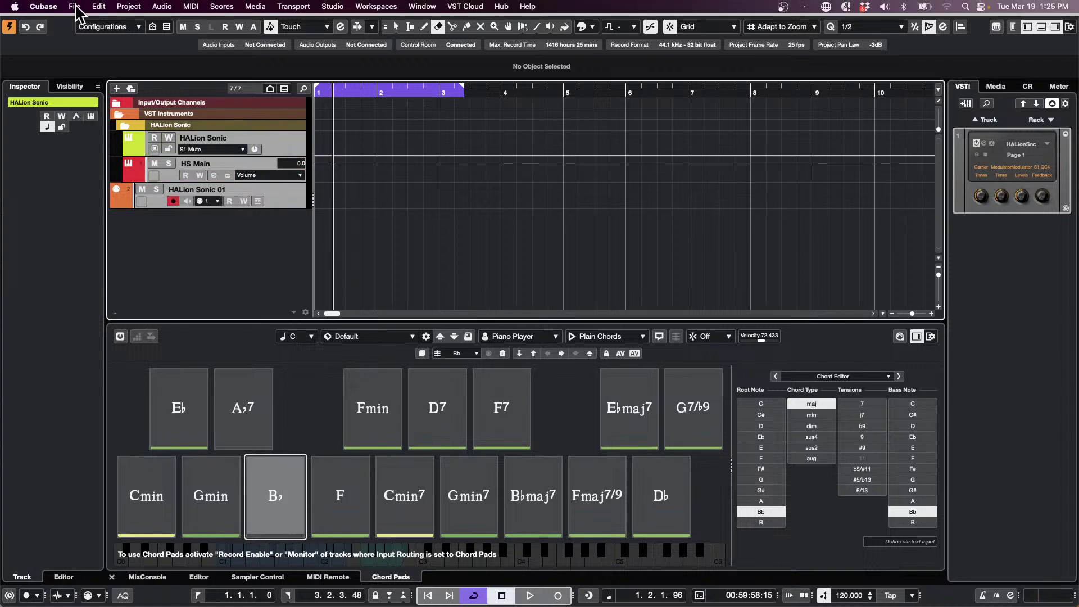
left_click(74, 6)
mouse_move(140, 208)
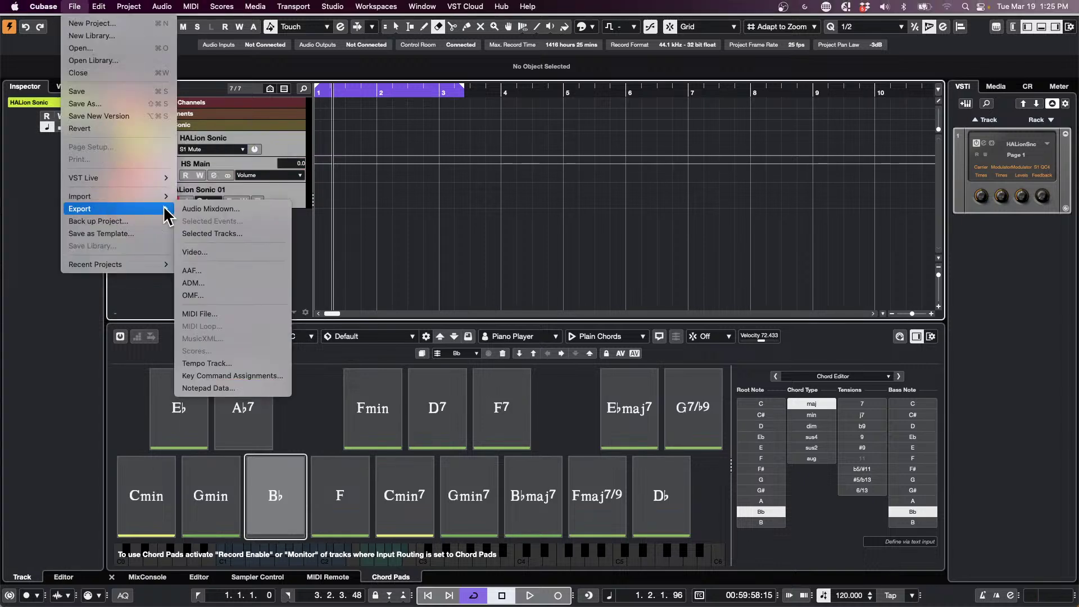
left_click(243, 234)
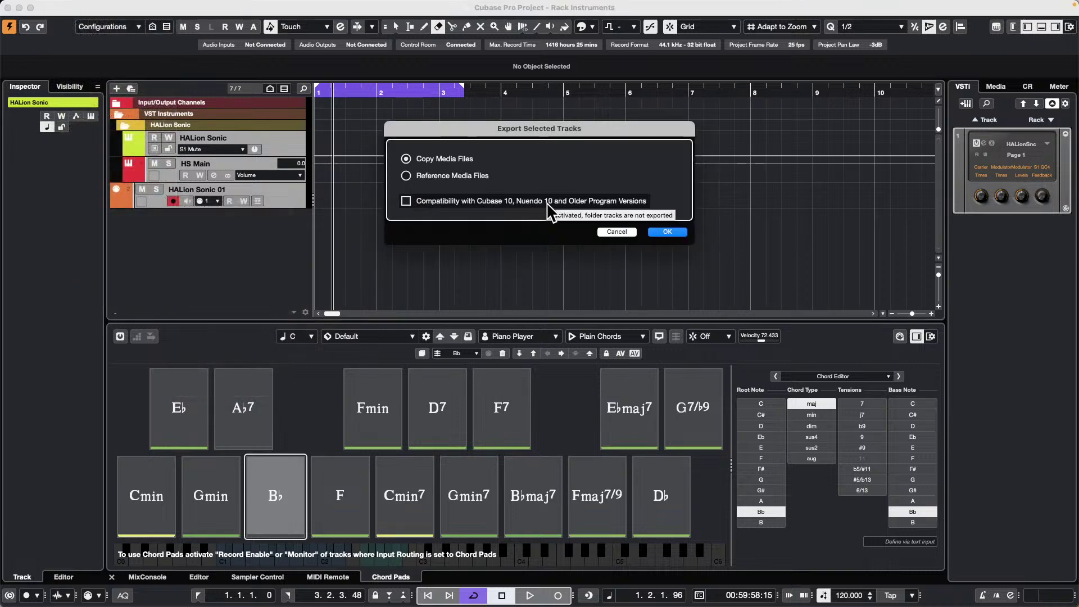
left_click(666, 231)
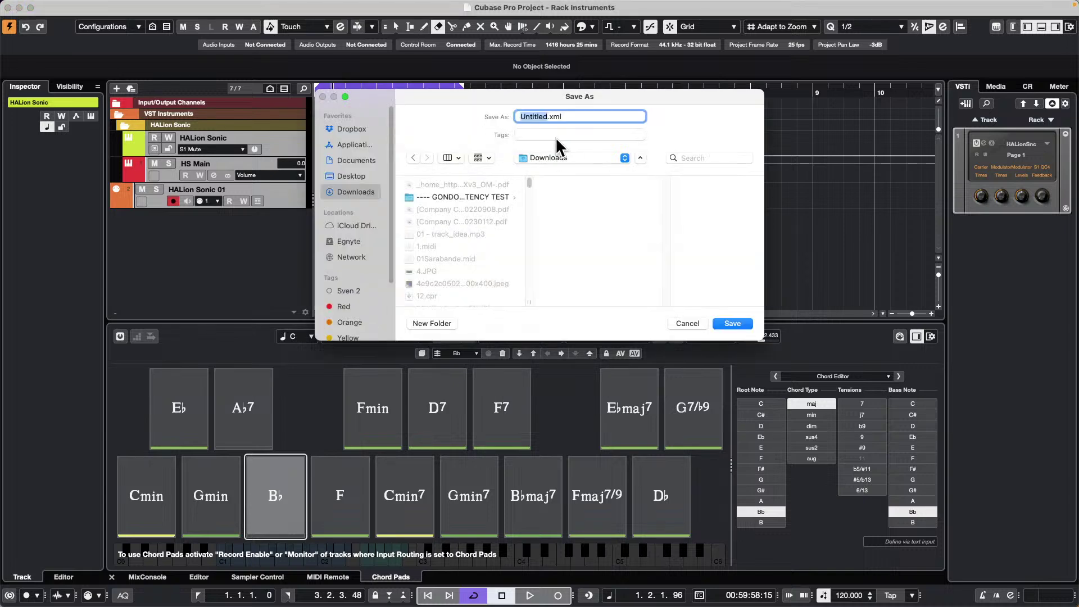
type("F")
left_click(354, 176)
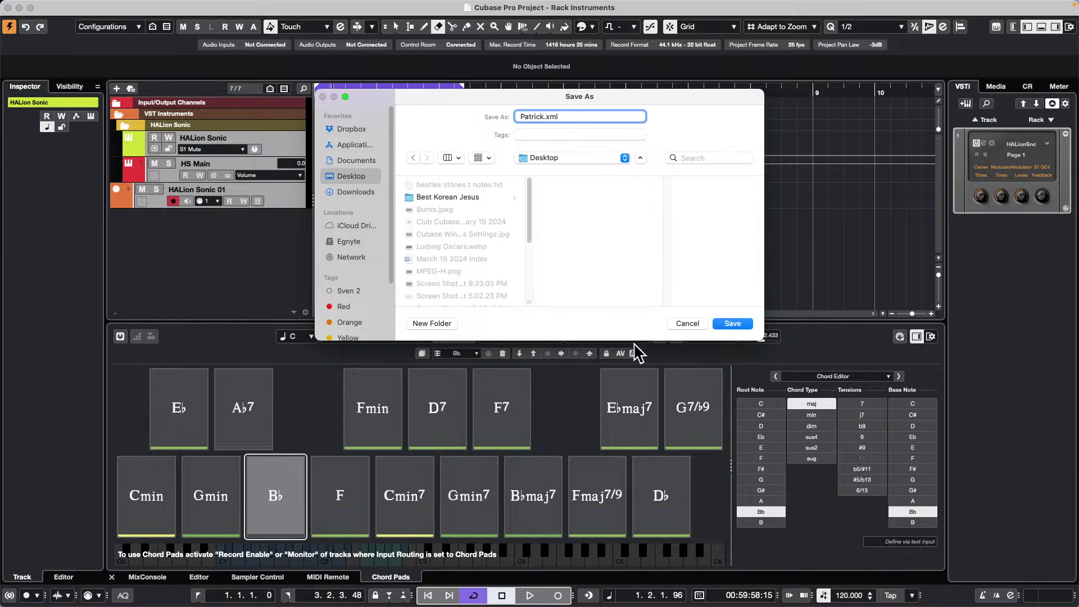
left_click(732, 323)
Create a new empty project for testing the track archive.
left_click(72, 7)
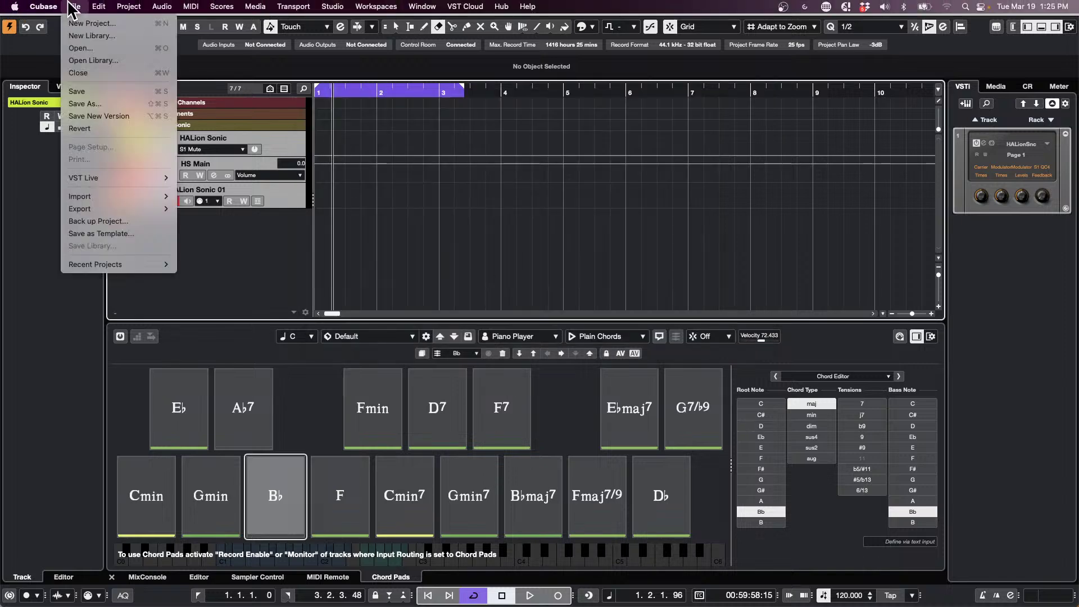
left_click(79, 26)
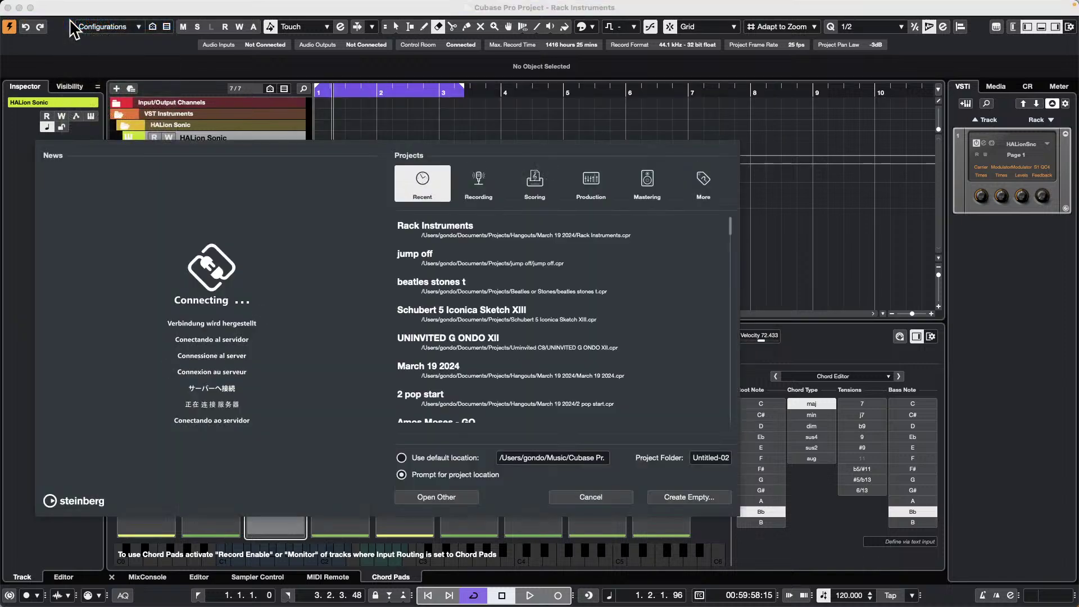
key("Return")
key("Return")
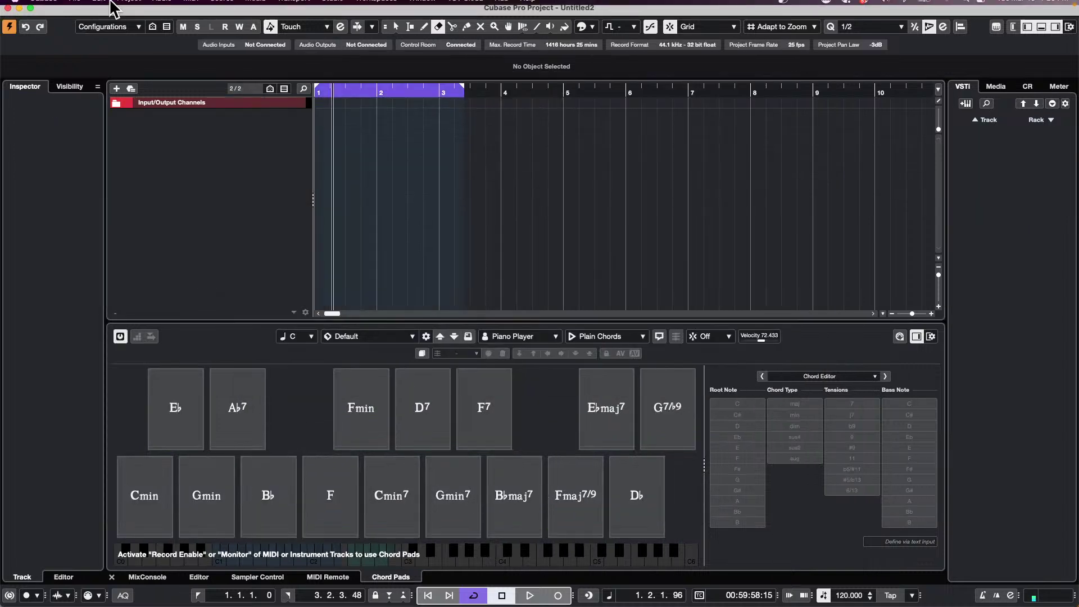
Import the HALion Sonic 01 track as a new track from the exported XML track archive on the Desktop, leaving its missing port unmapped.
left_click(76, 6)
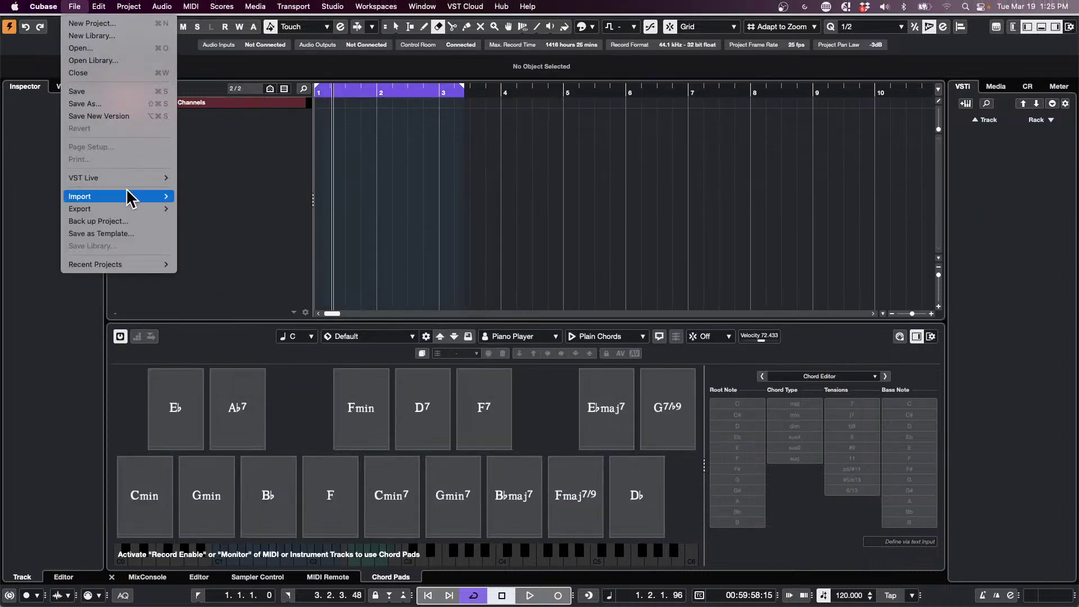
mouse_move(129, 198)
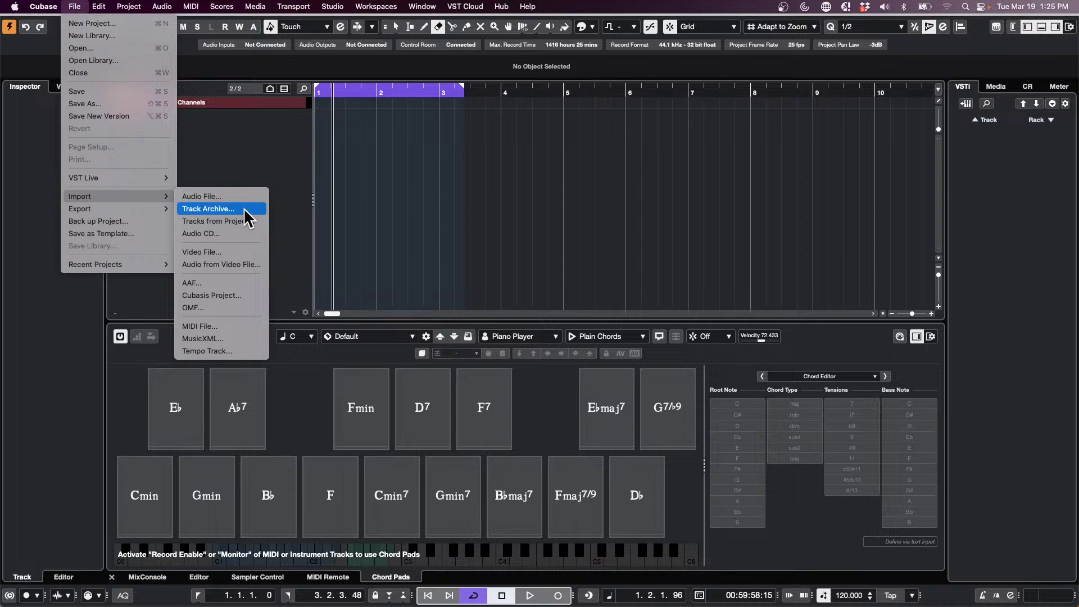
left_click(245, 210)
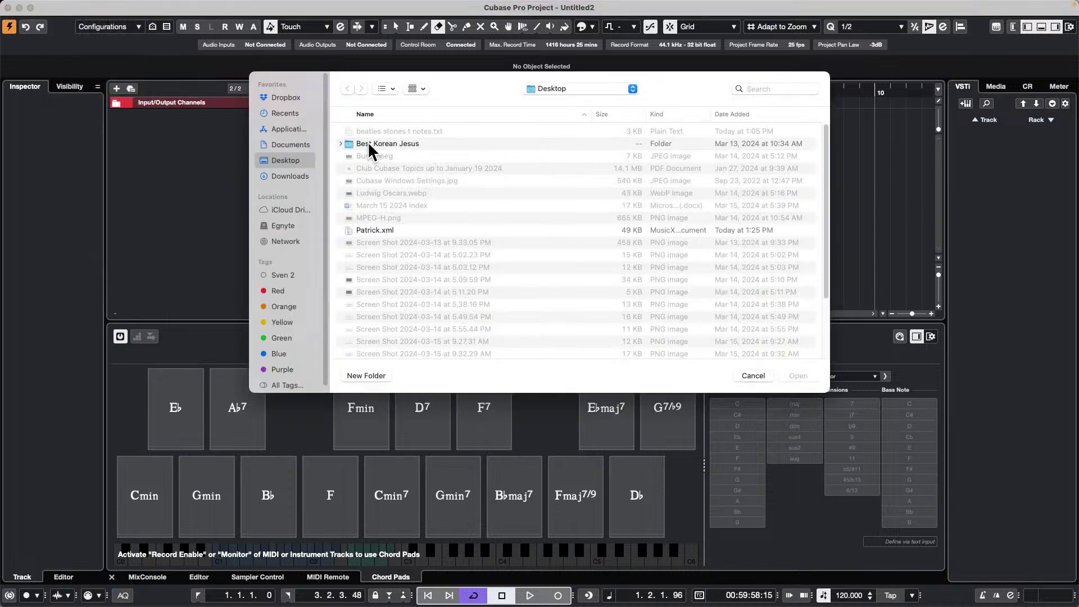
left_click(401, 231)
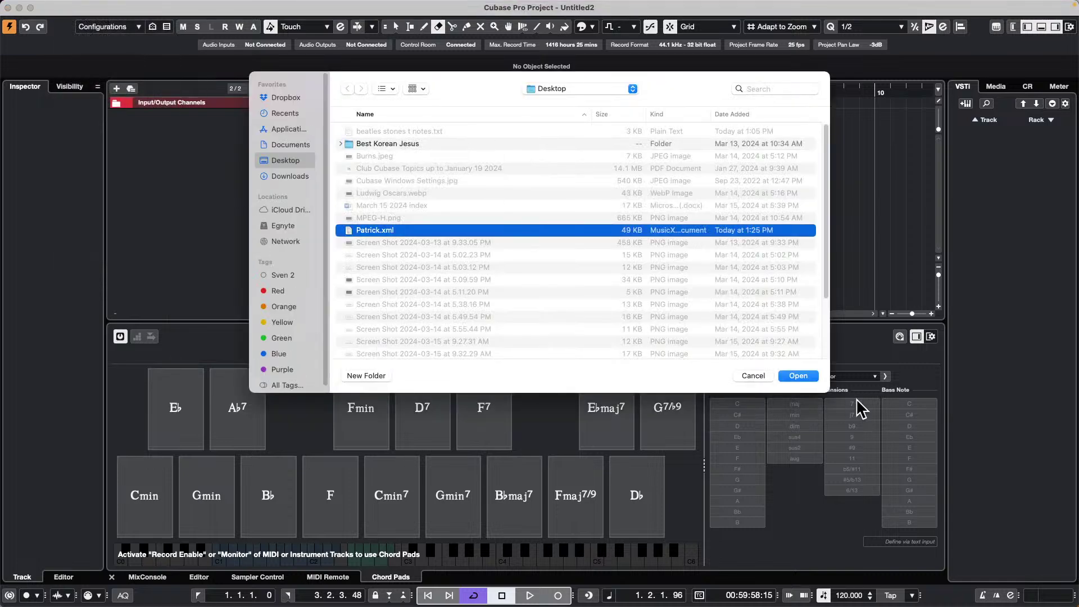
left_click(798, 375)
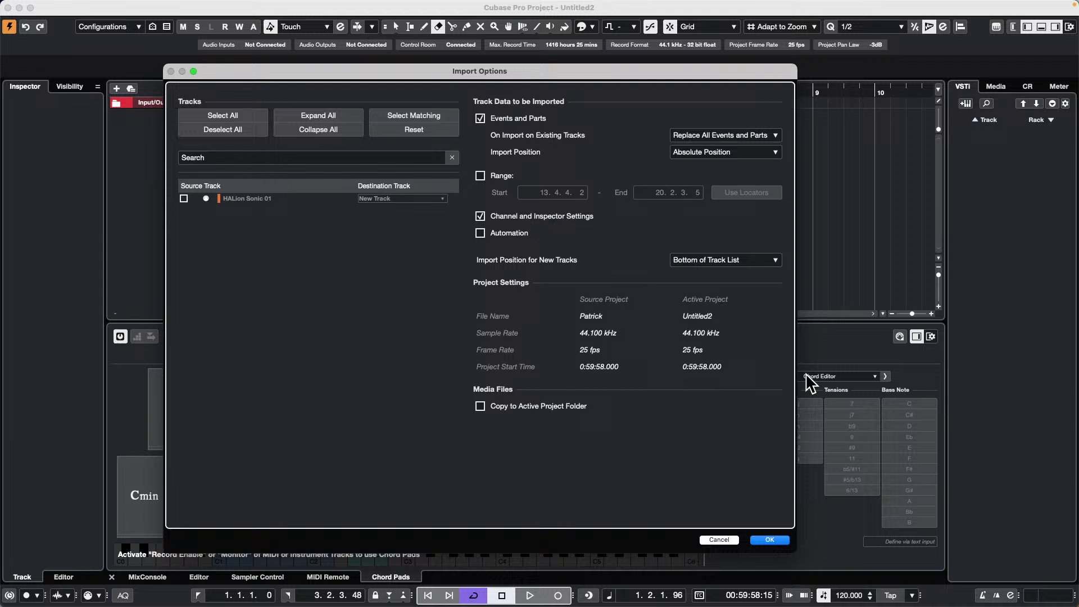
left_click(185, 200)
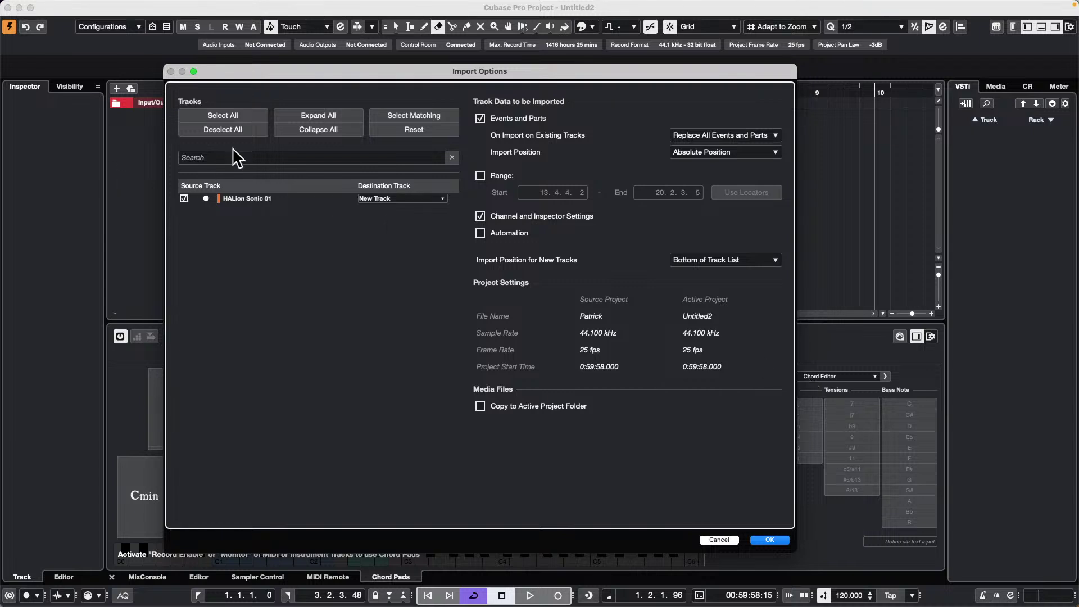
left_click(767, 539)
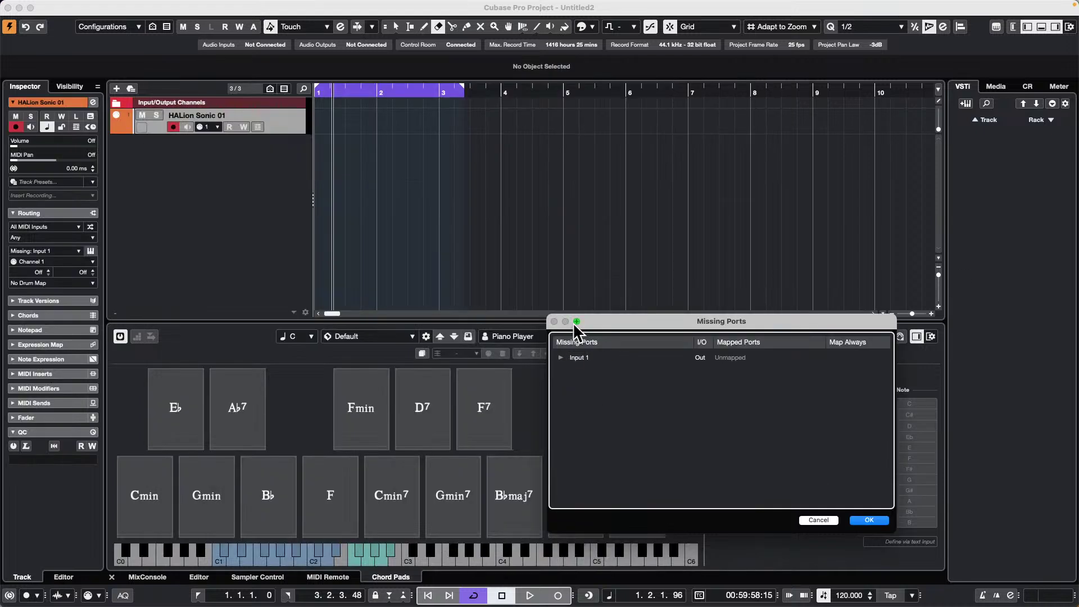
left_click(871, 519)
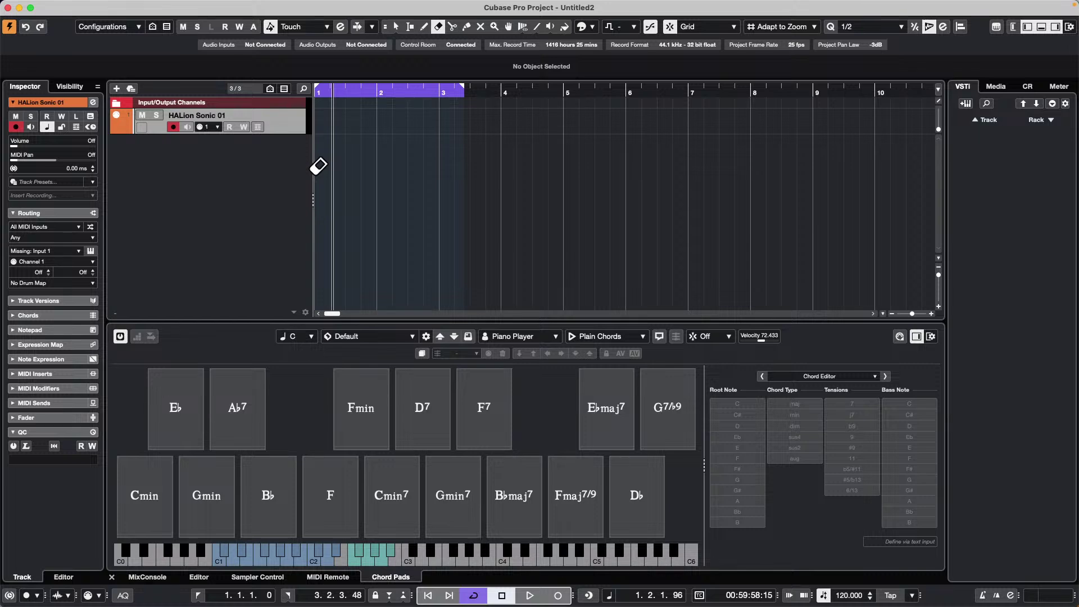
Open the recent project Amos Moses - GO.cpr and activate it.
left_click(74, 6)
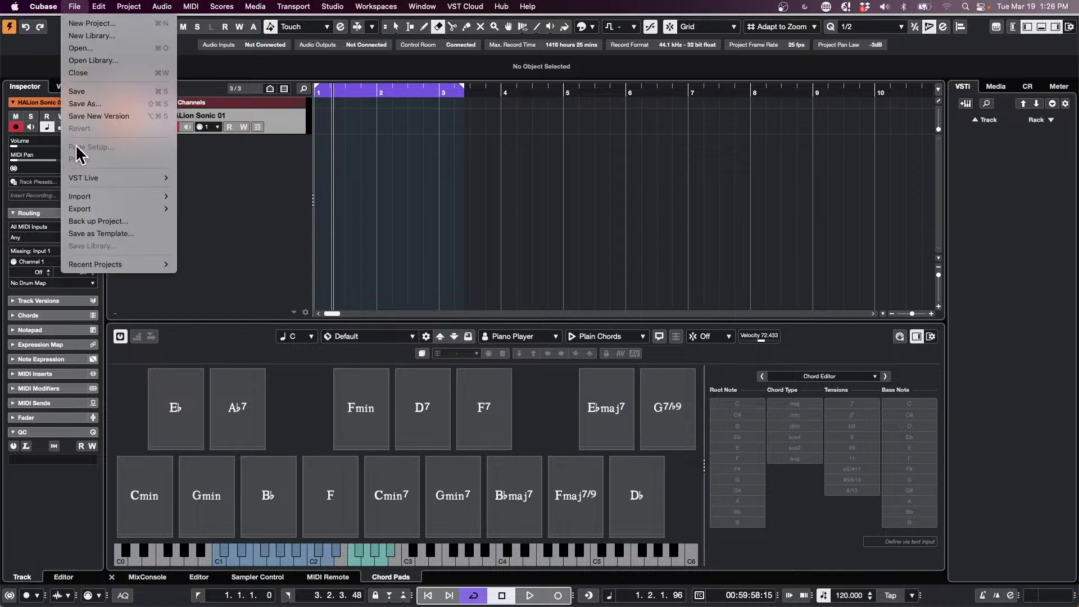
mouse_move(102, 265)
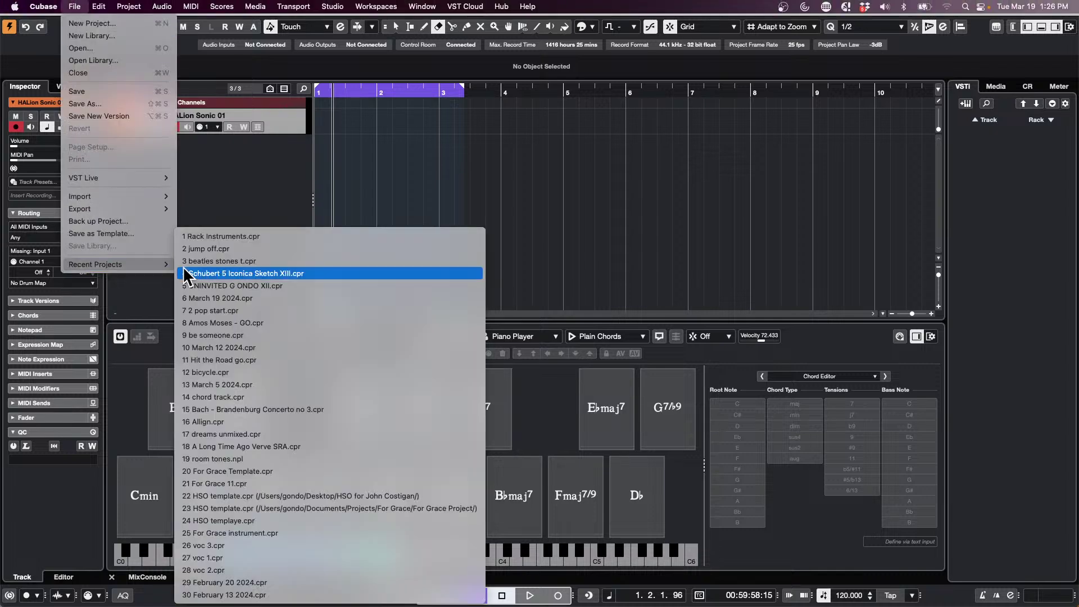
left_click(237, 319)
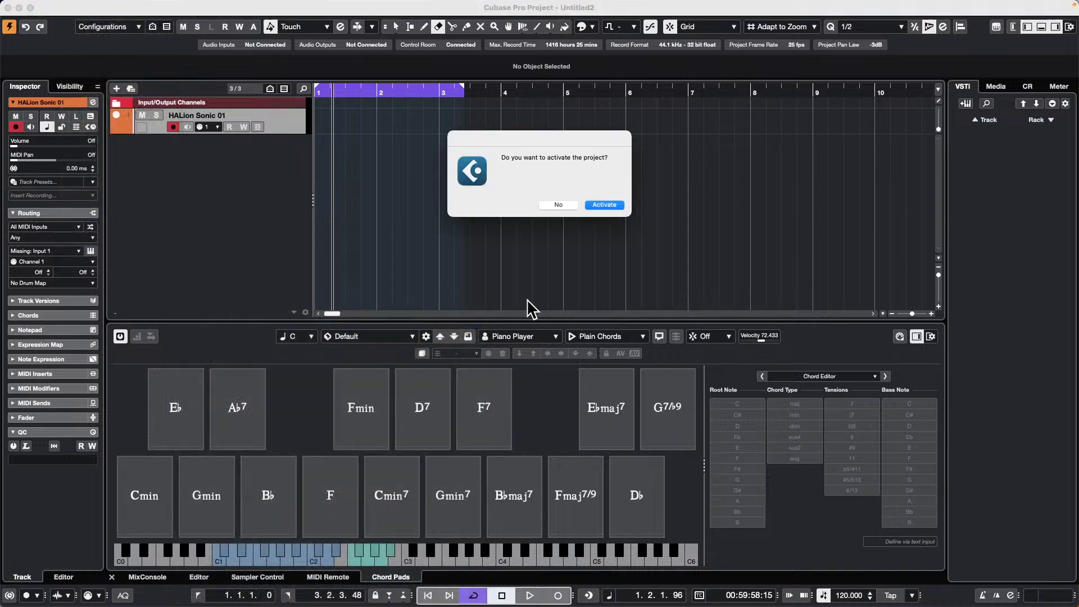
left_click(621, 205)
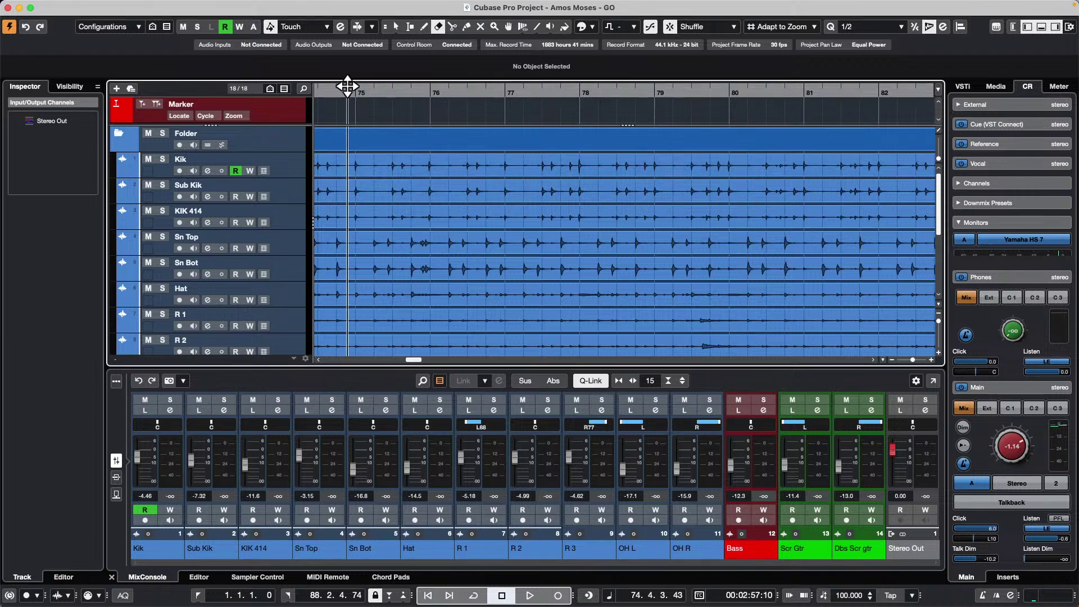
Open the Kik track's audio event in the lower-zone sample editor using the Object Selection tool.
mouse_move(346, 87)
left_mouse_down()
mouse_move(348, 60)
mouse_move(325, 84)
left_mouse_up()
key("1")
double_click(418, 172)
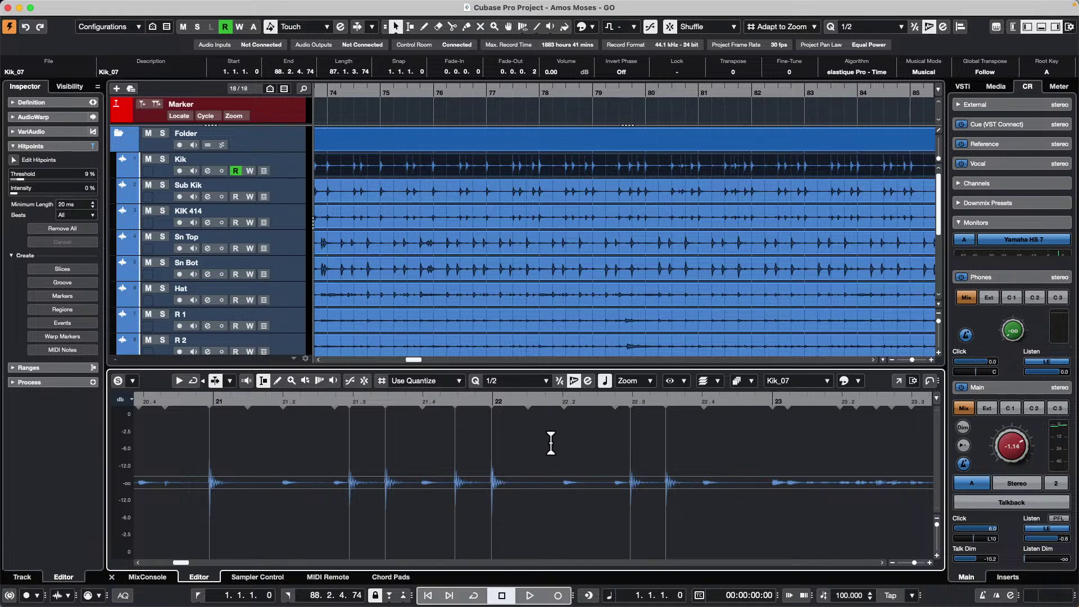
Lighten the Editor Area Background in the User Interface color scheme preferences by setting its V value to 90.
mouse_move(33, 3)
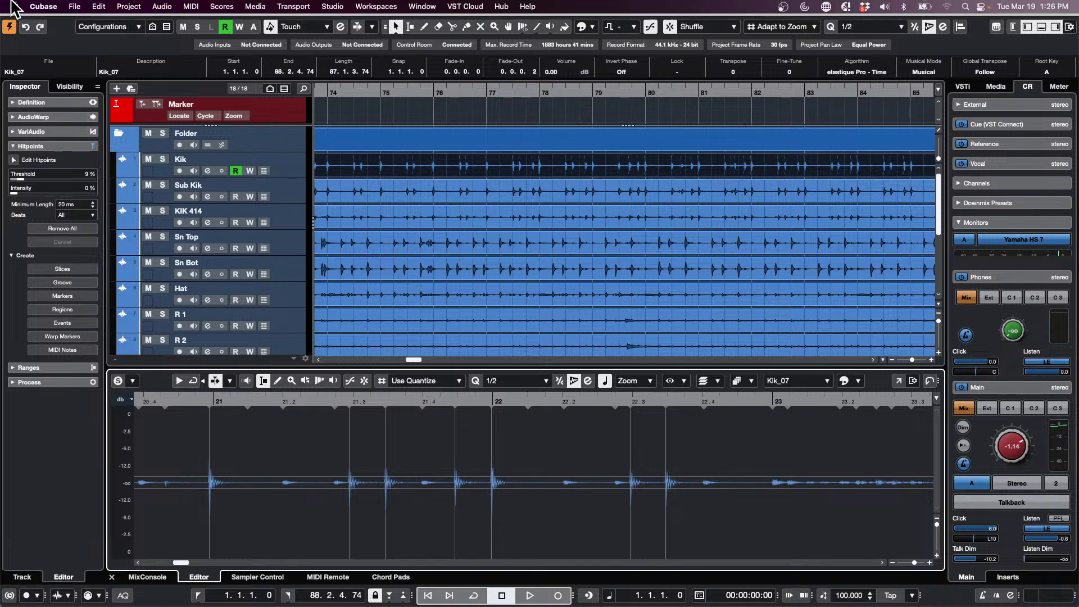
left_click(70, 6)
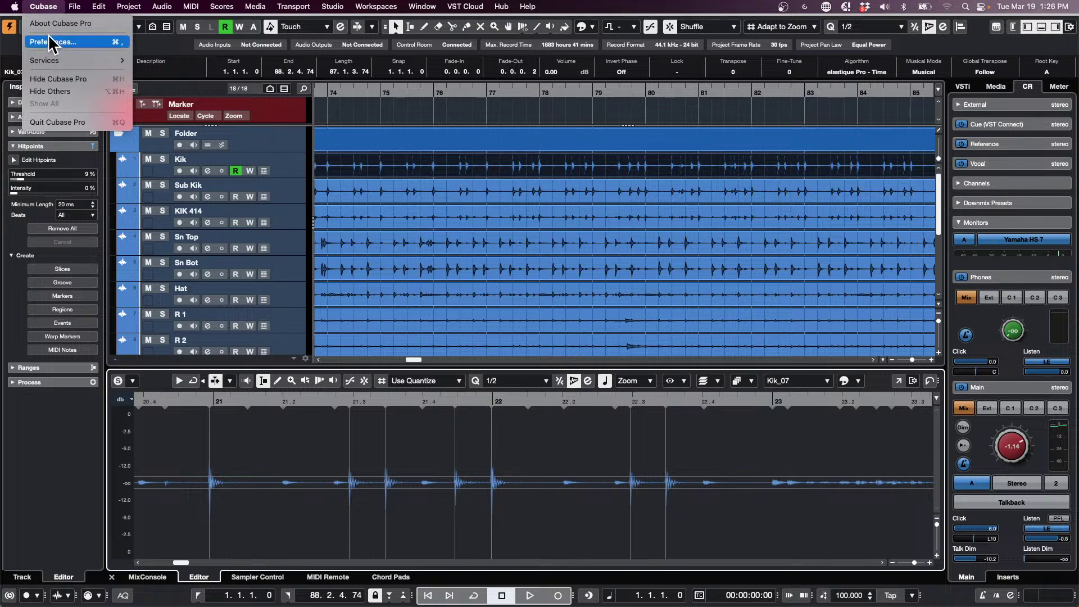
left_click(52, 42)
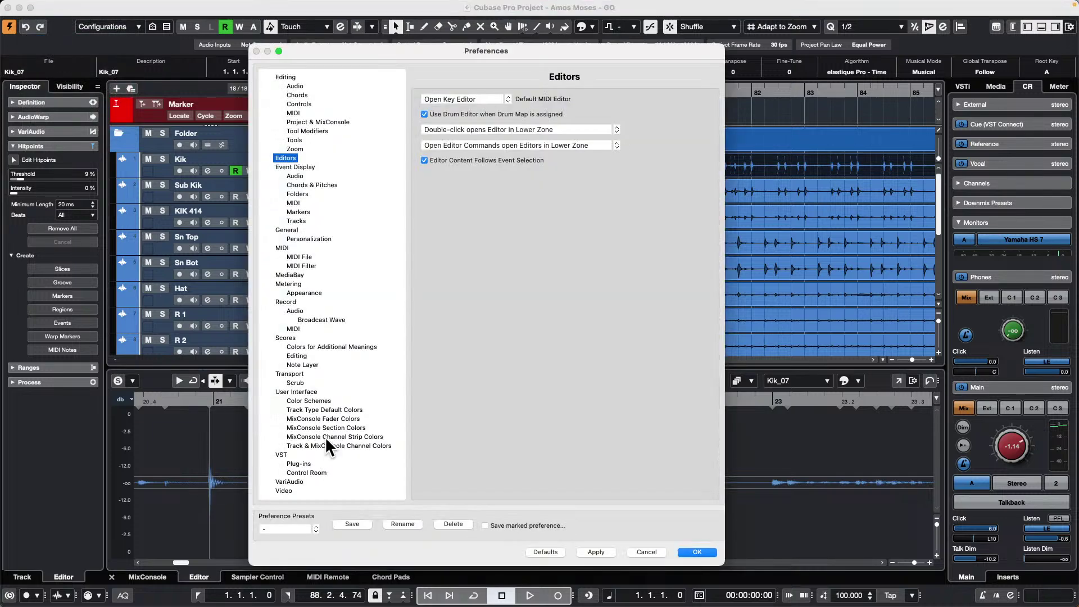
left_click(309, 400)
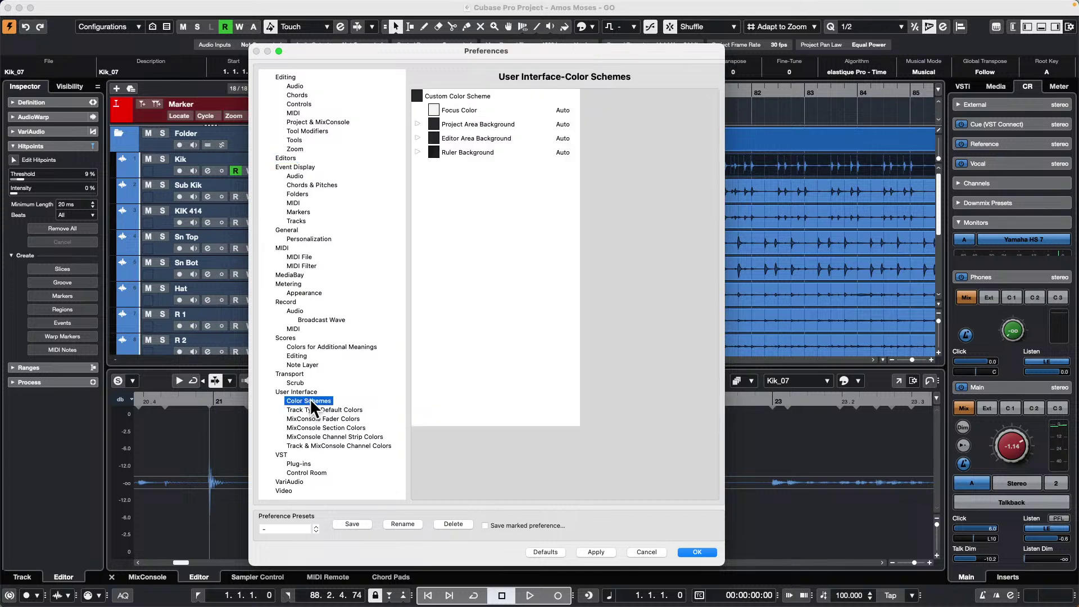
left_click(435, 141)
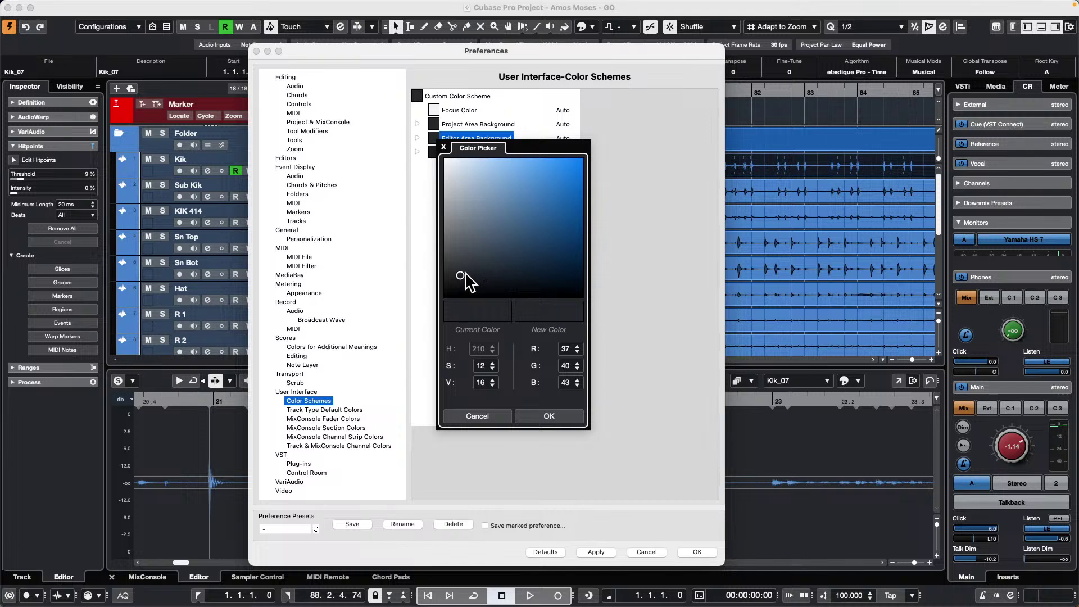
left_click(482, 384)
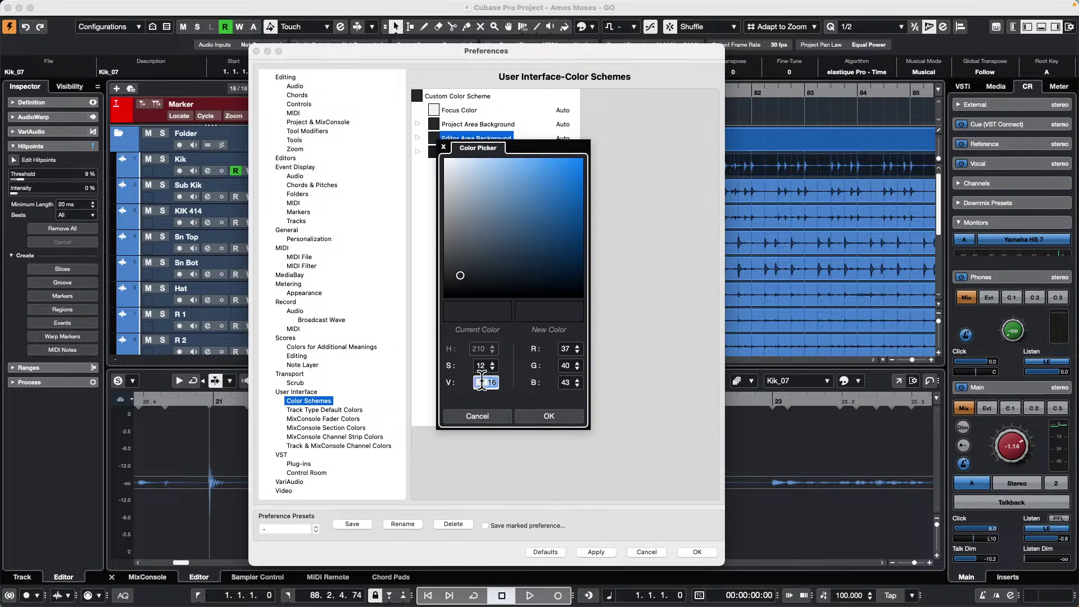
type("90")
key("Return")
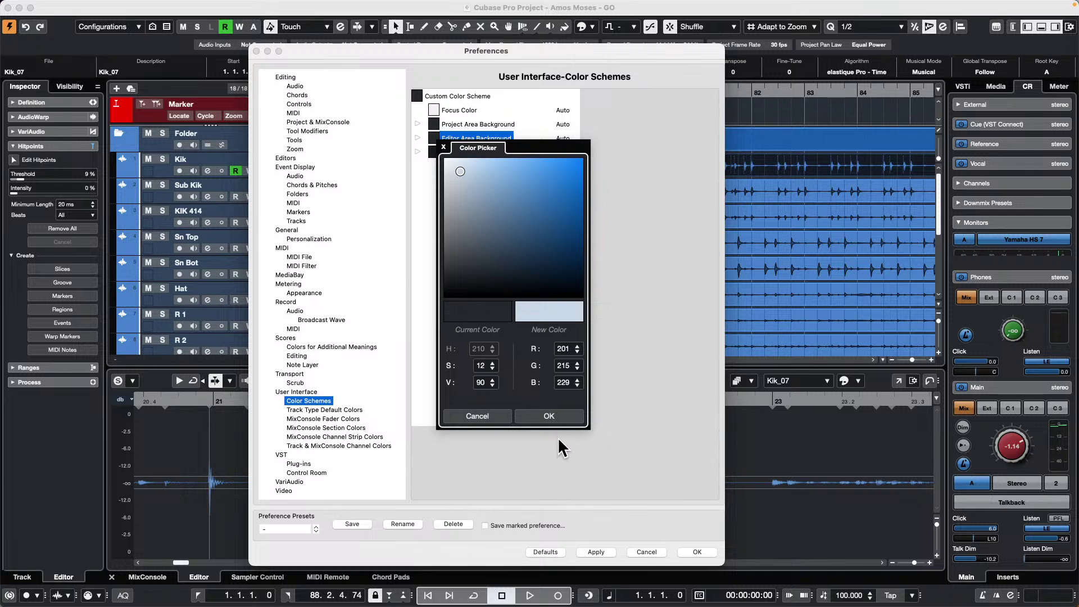
left_click(549, 416)
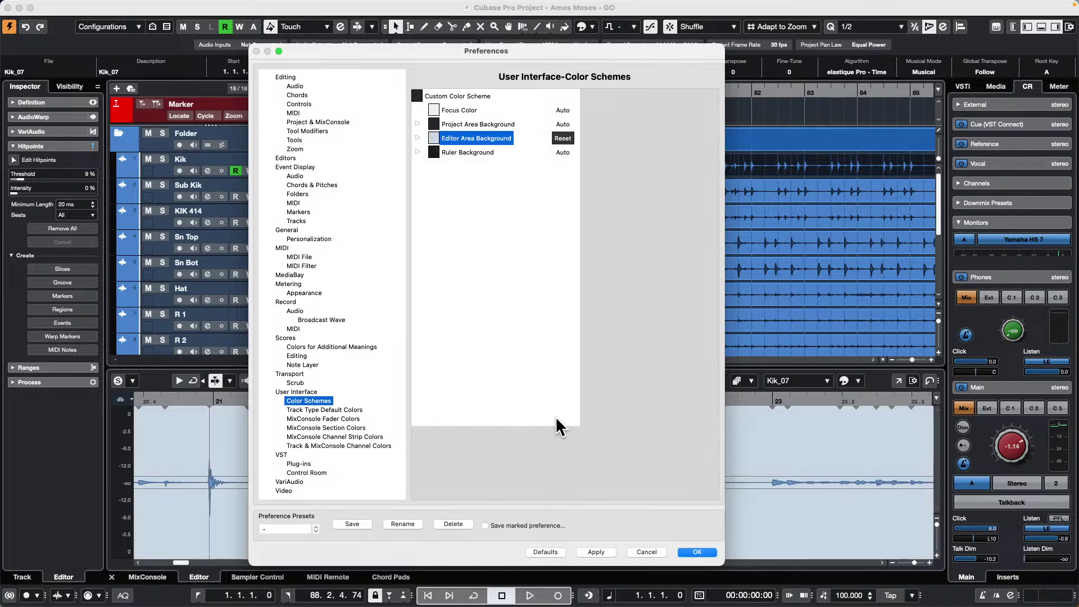
left_click(697, 552)
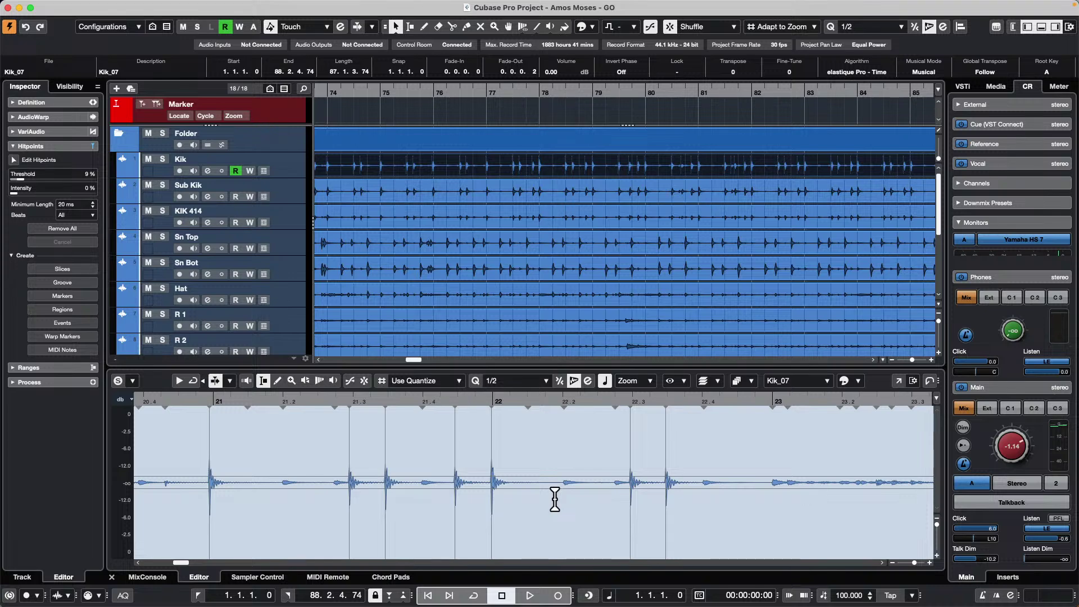
Restore the default color scheme in the preferences, removing the custom Editor Area Background color.
left_click(53, 6)
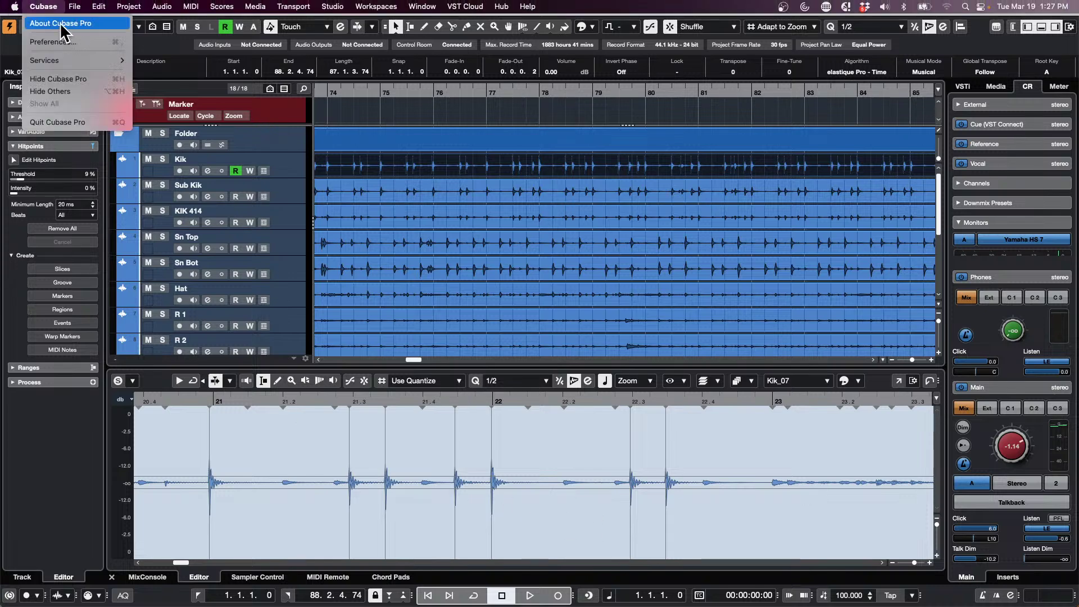
left_click(66, 42)
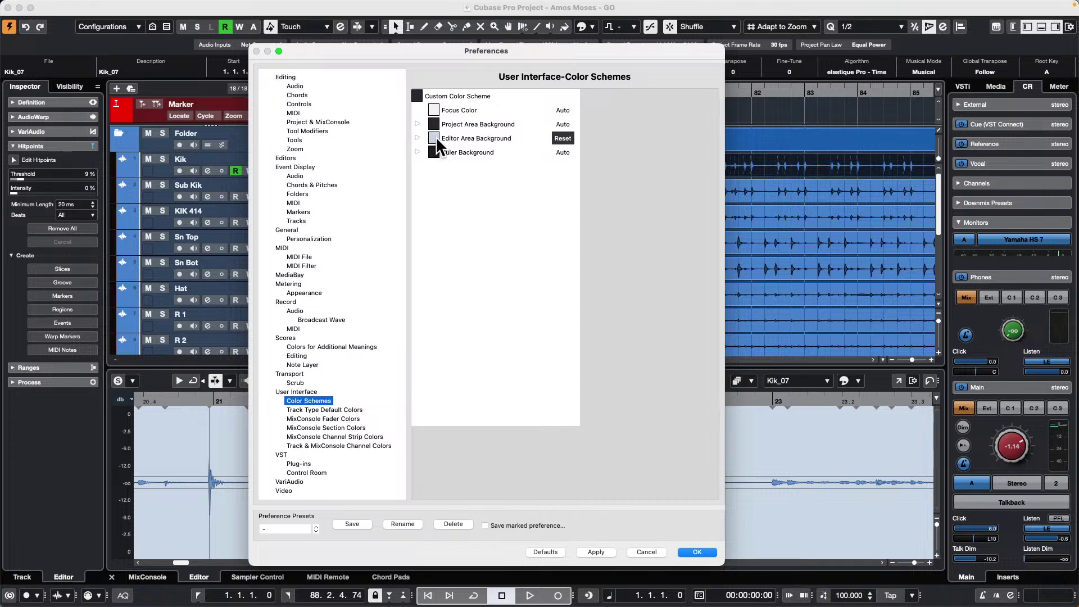
left_click(434, 138)
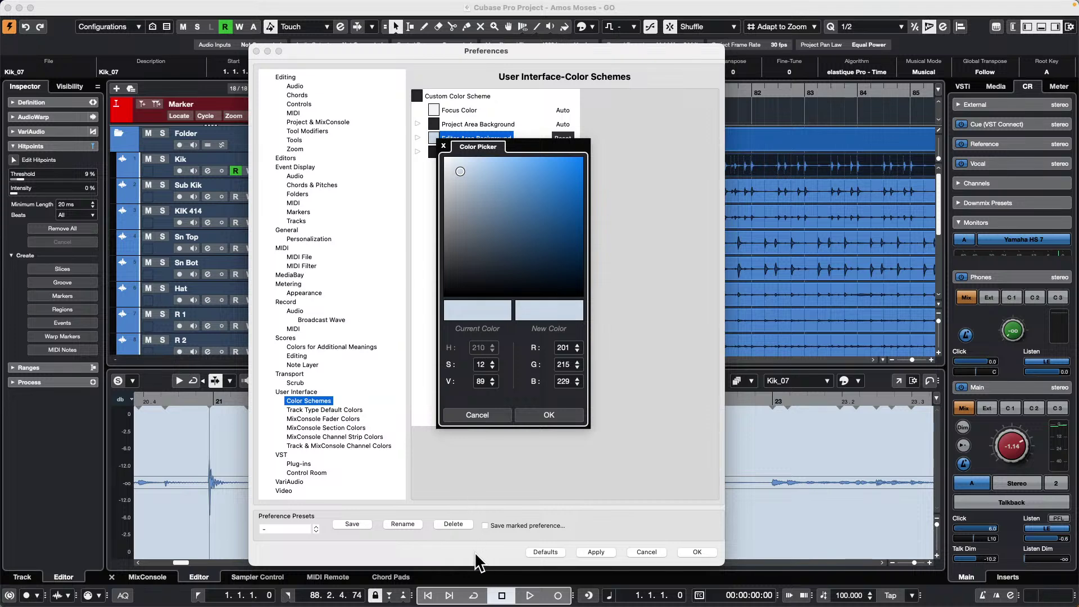
left_click(548, 553)
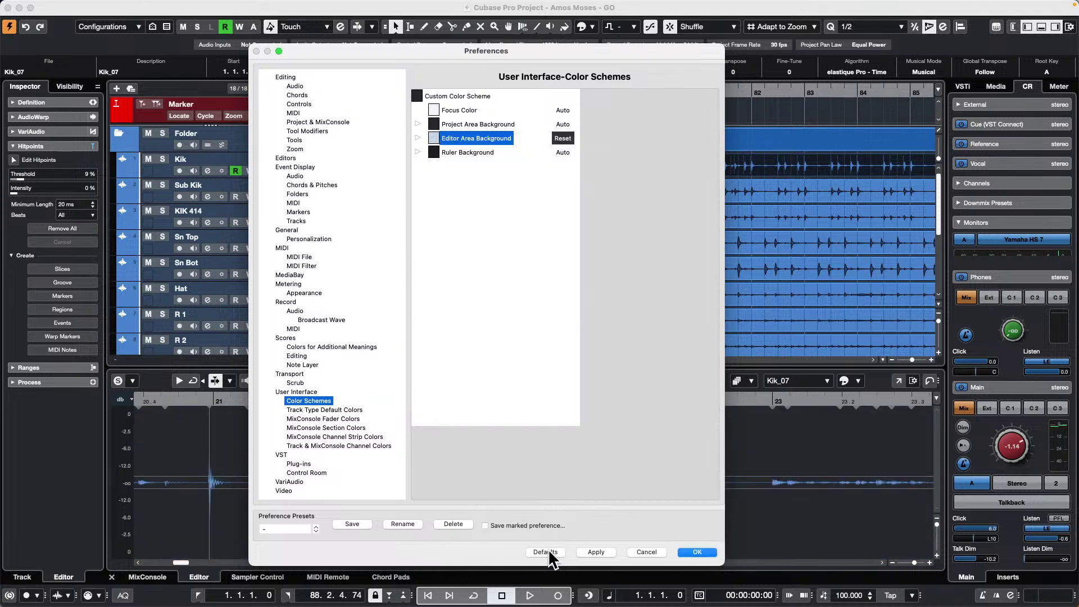
left_click(699, 553)
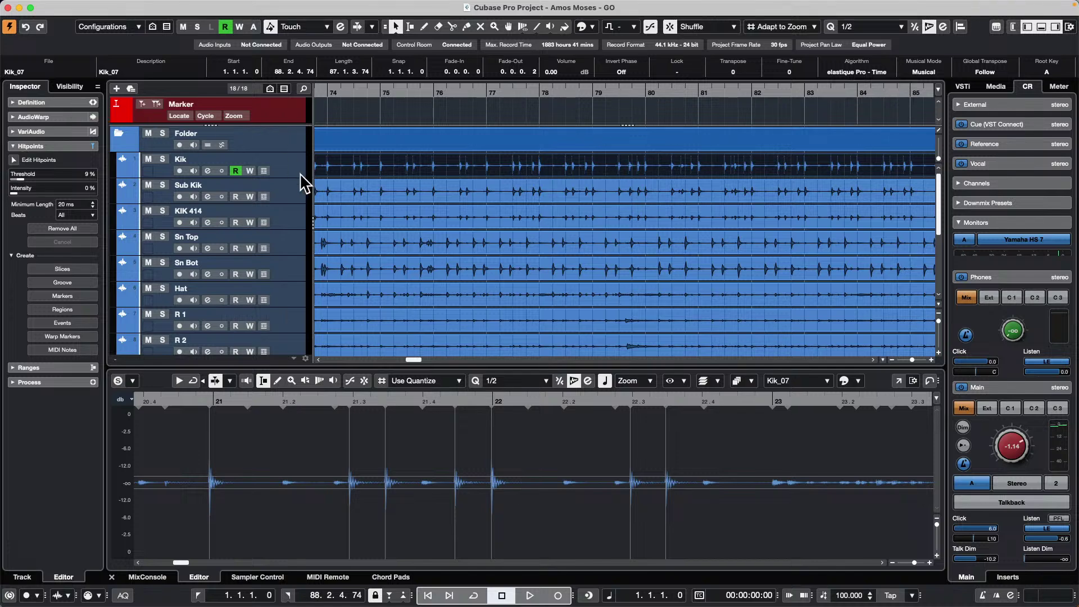
Try green, pale lavender, white and deep blue as the Kik track's color to compare its waveform in the editor.
left_click(73, 105)
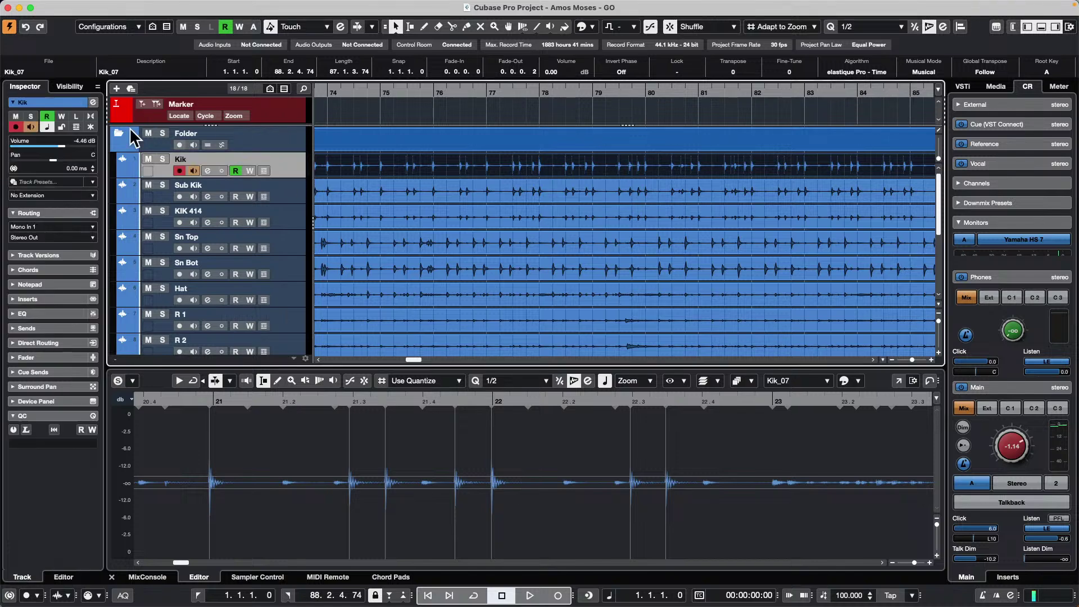
left_click(67, 105)
left_click(68, 110)
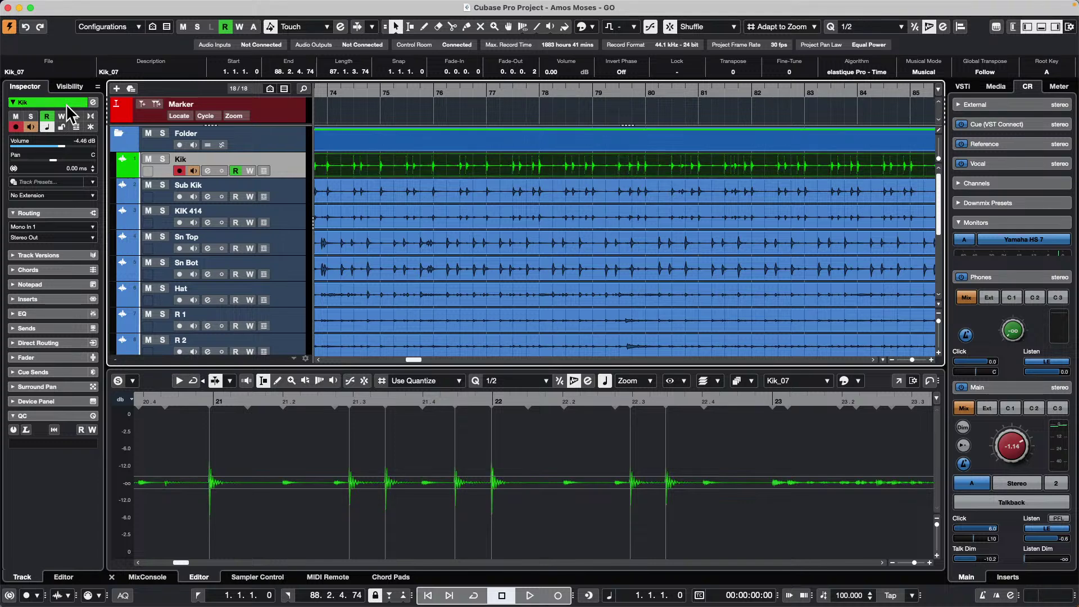
scroll(66, 107, "down", 8)
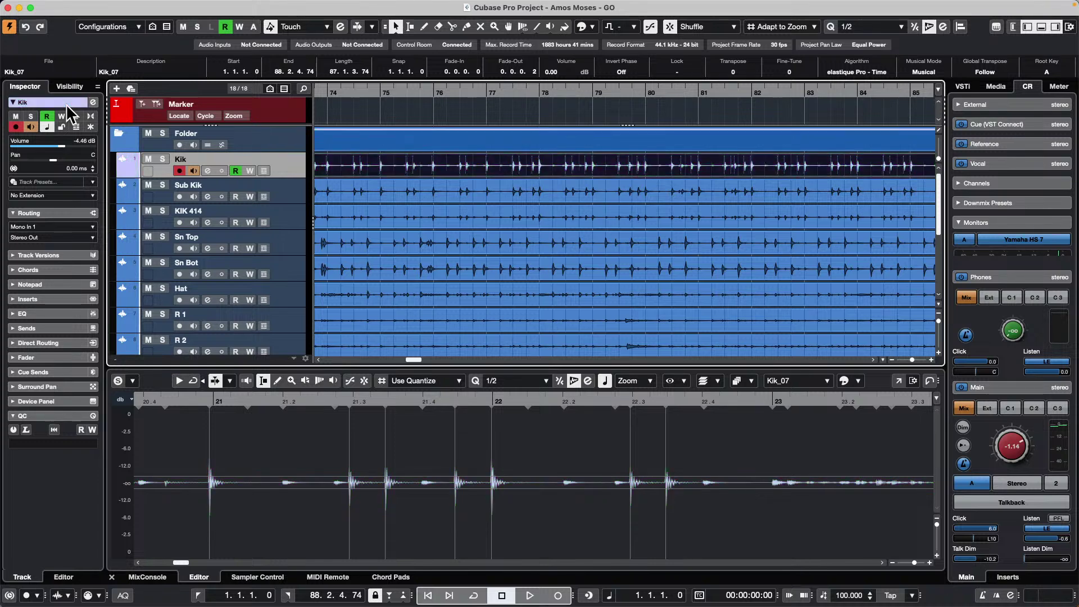
scroll(66, 106, "up", 3)
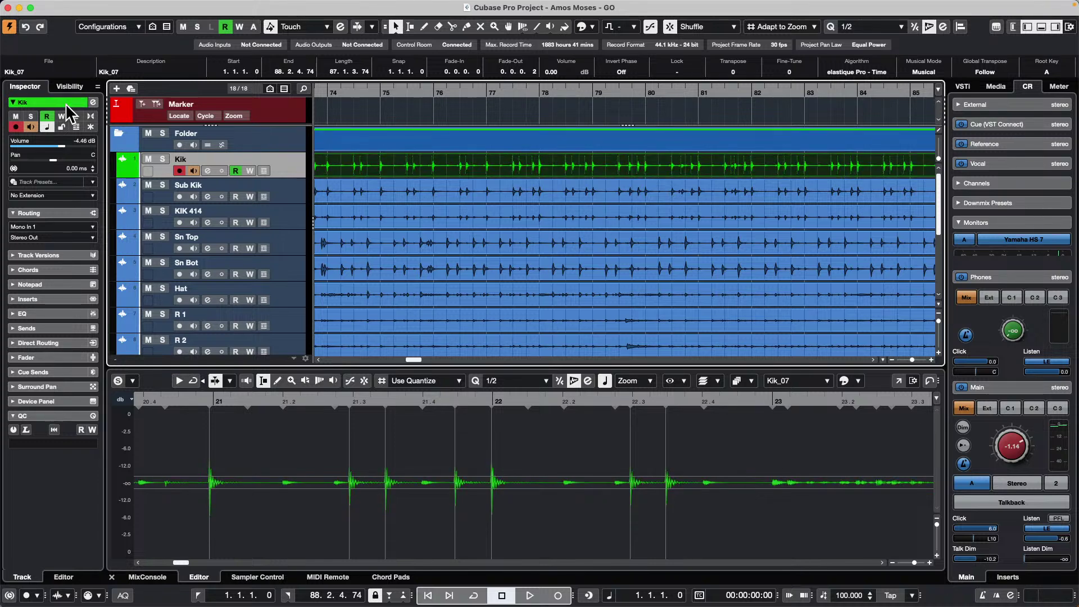
scroll(66, 100, "up", 4)
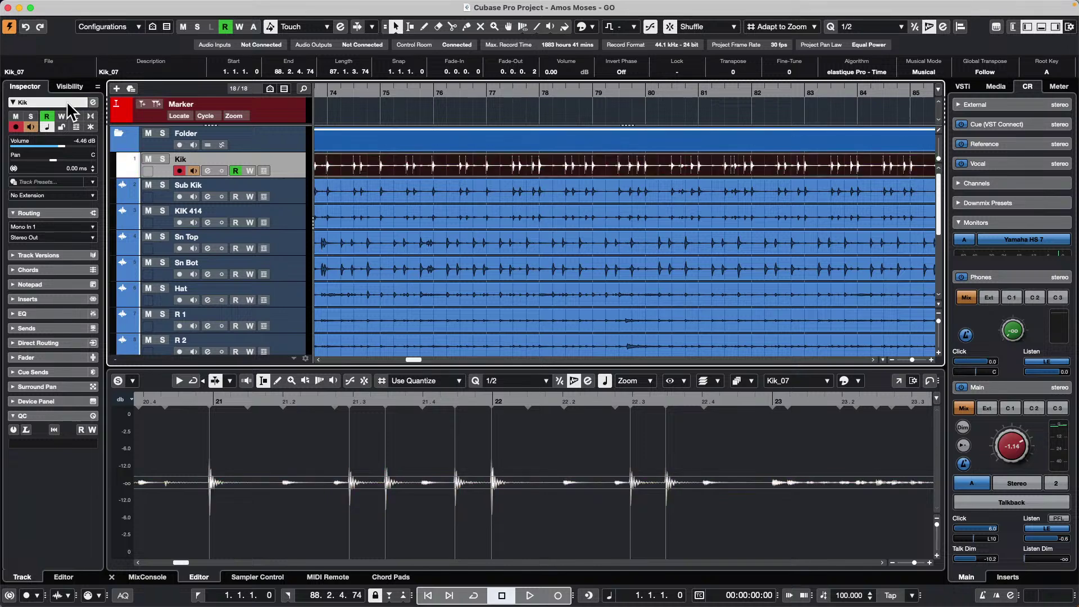
scroll(66, 101, "down", 4)
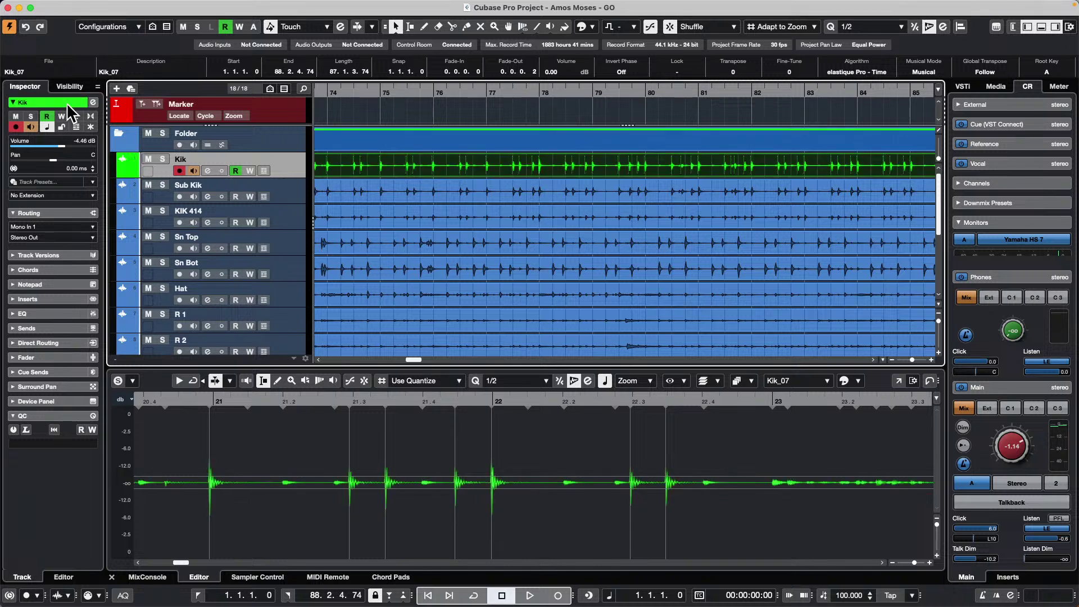
scroll(66, 104, "down", 2)
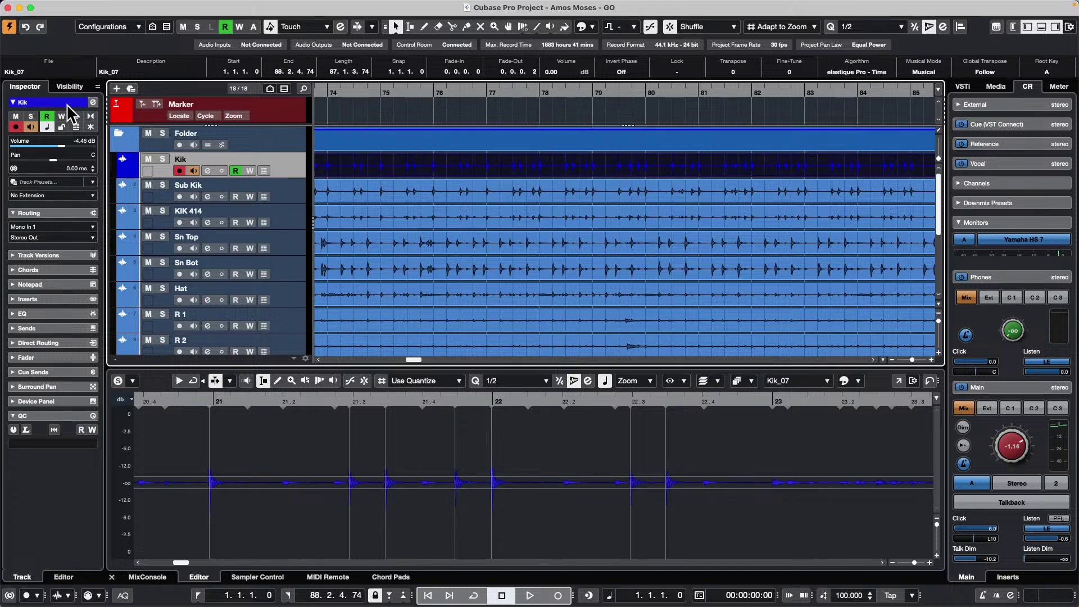
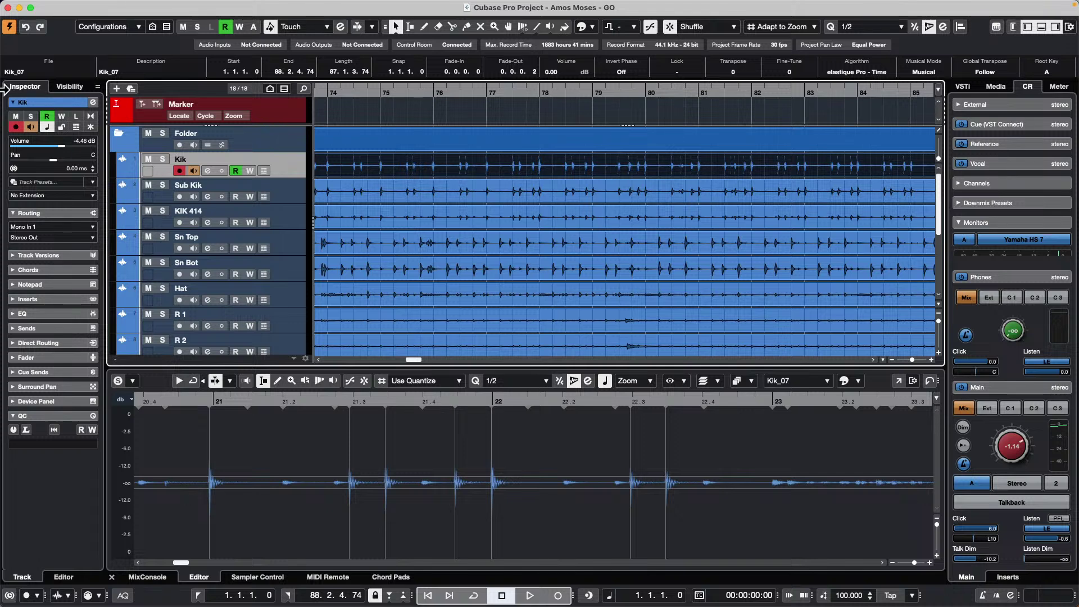
Open the recent project jump off.cpr and activate it.
left_click(79, 6)
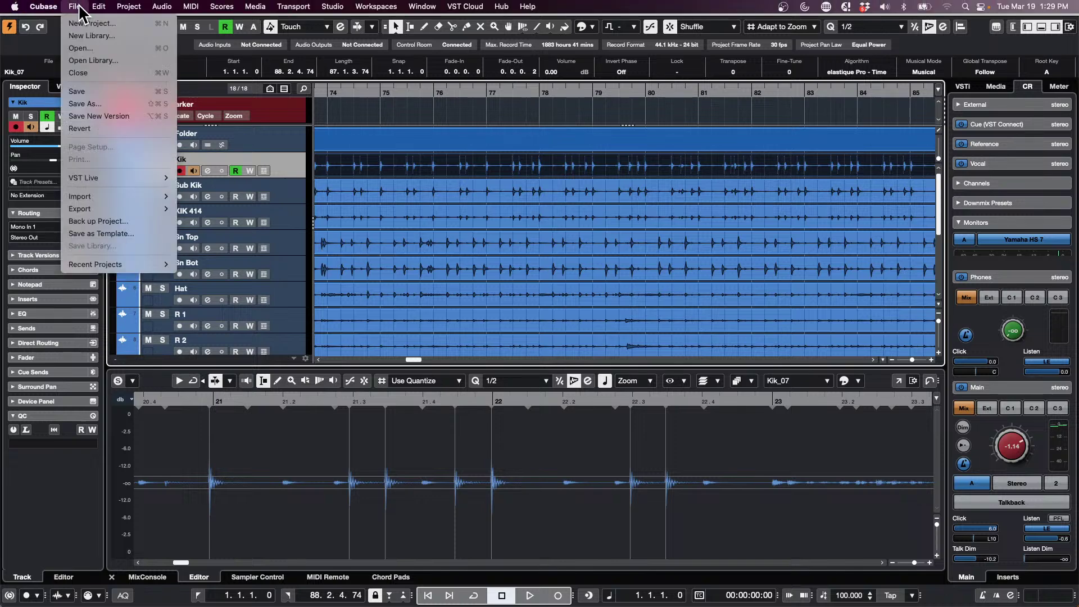
mouse_move(129, 275)
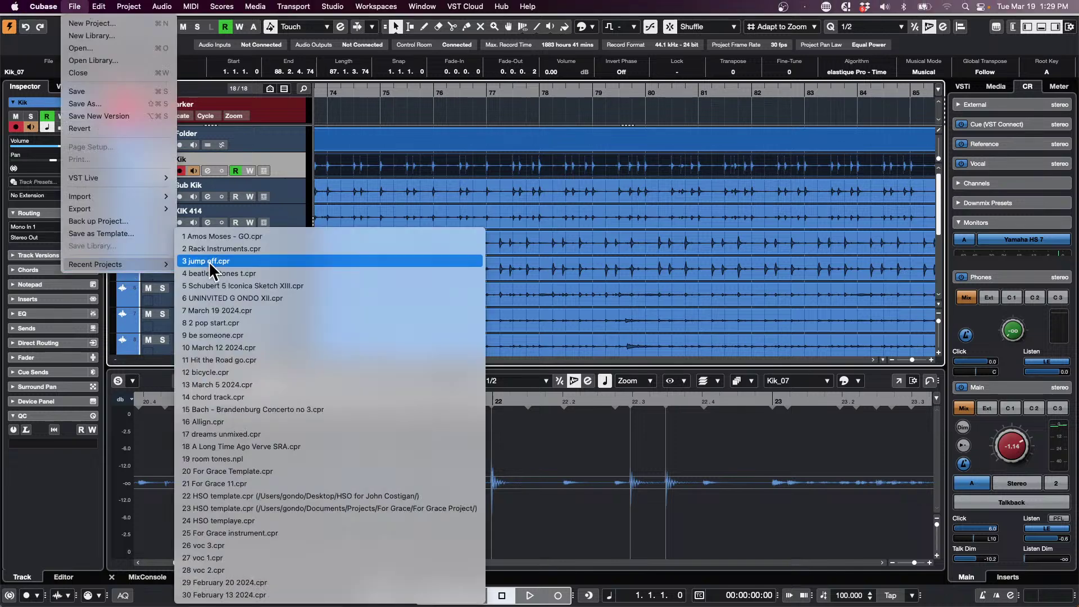
left_click(210, 263)
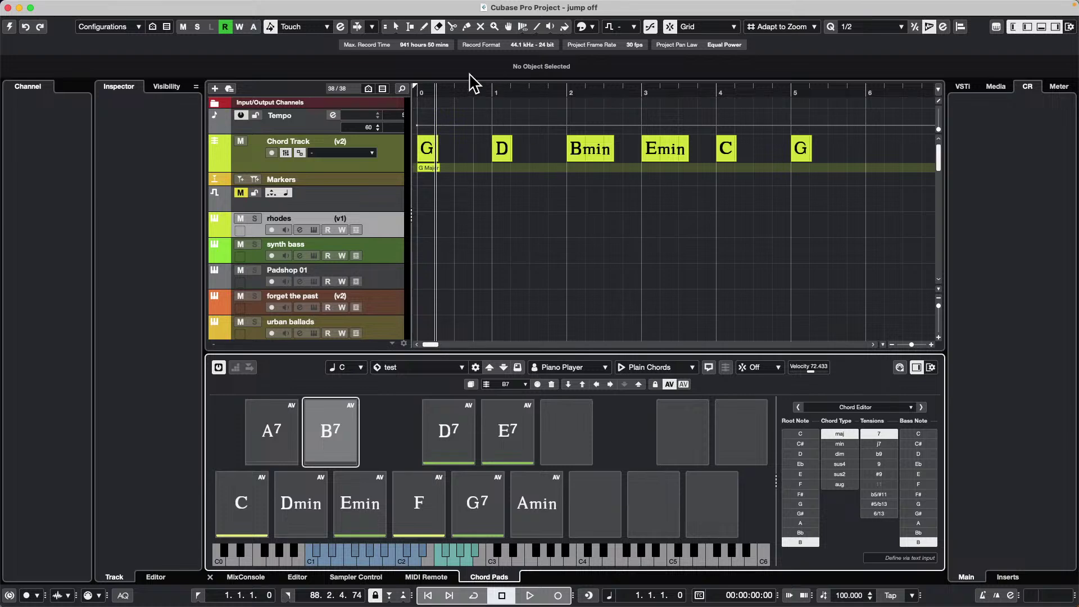
left_click(9, 27)
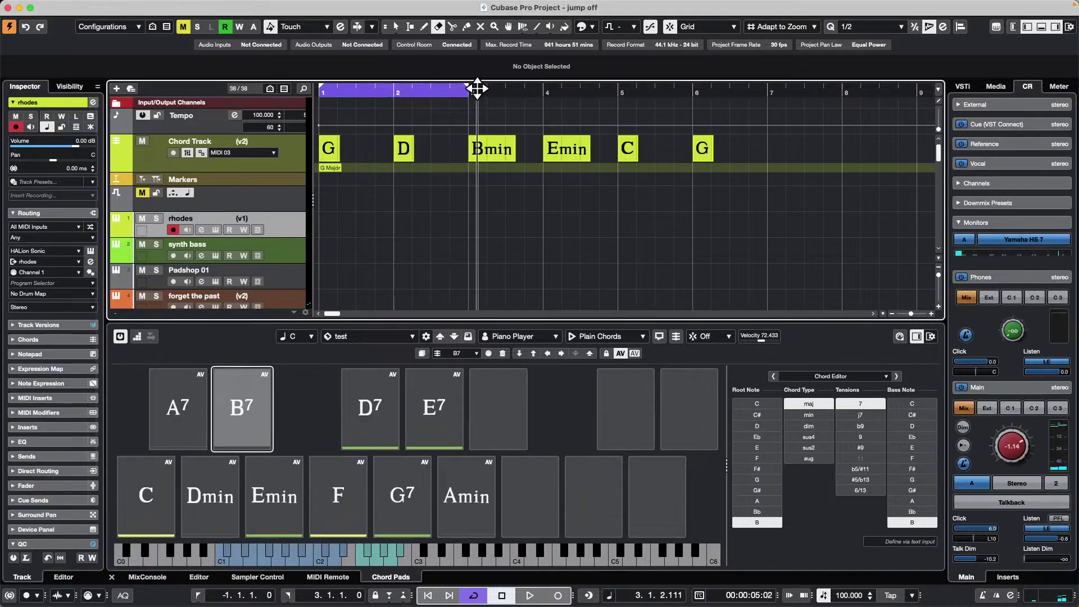
Duplicate the E.Piano part on the HALion Sonic 01 track twice, placing the copies end to end after the original.
left_click_drag(477, 88, 456, 45)
scroll(506, 151, "down", 10)
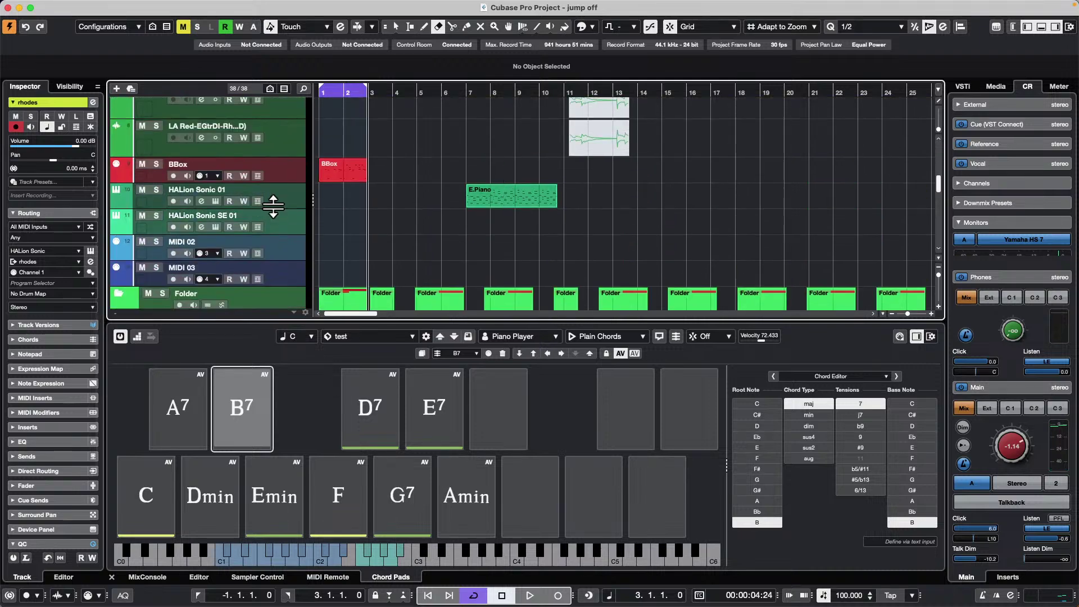
left_click(270, 203)
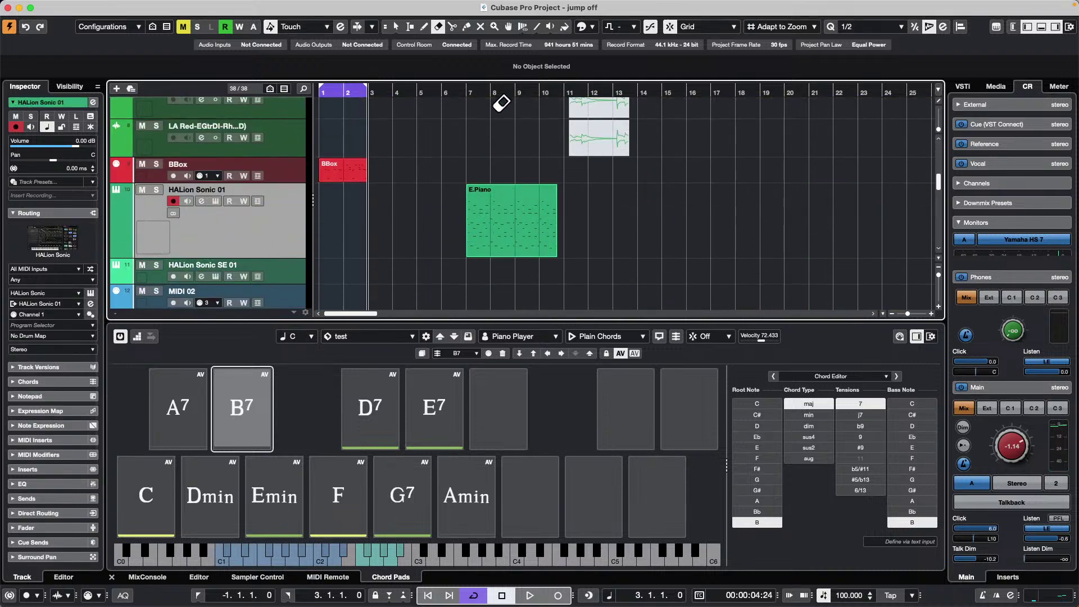
left_click_drag(483, 92, 486, 141)
key("1")
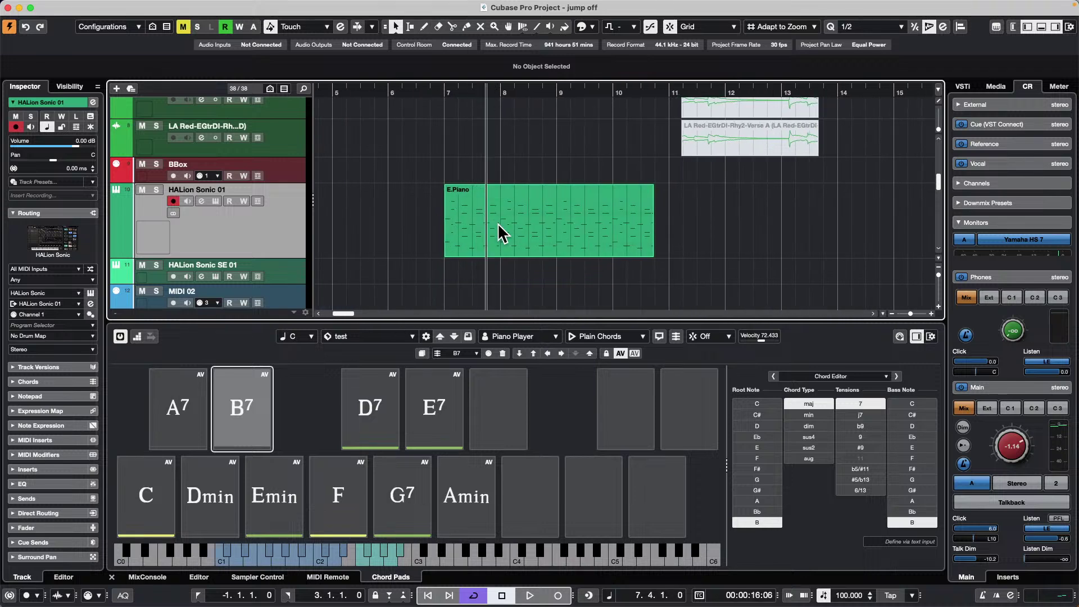
left_click(515, 229)
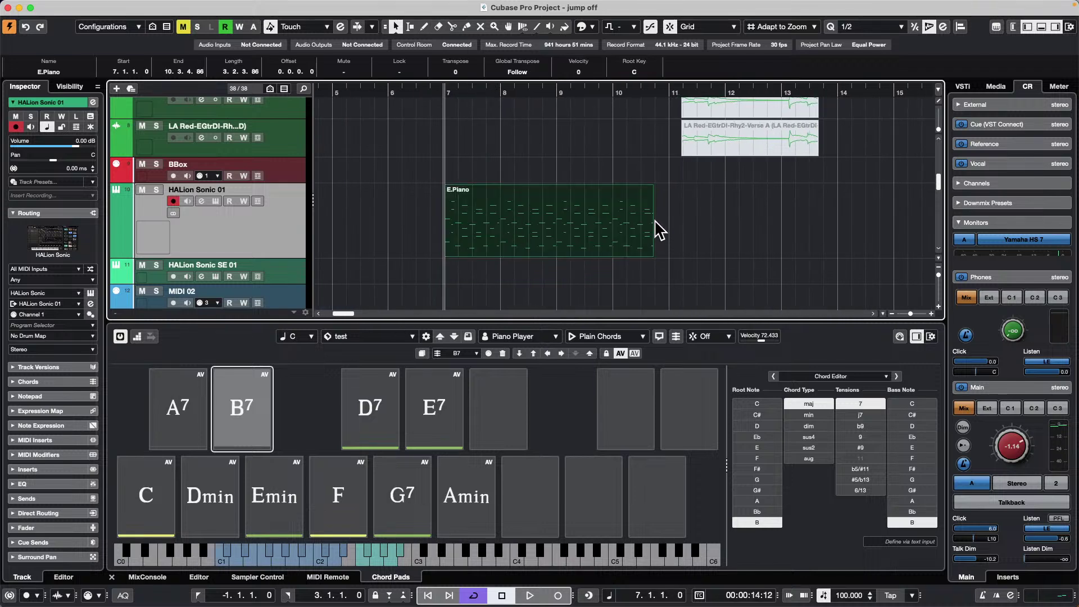
left_click_drag(648, 229, 760, 231)
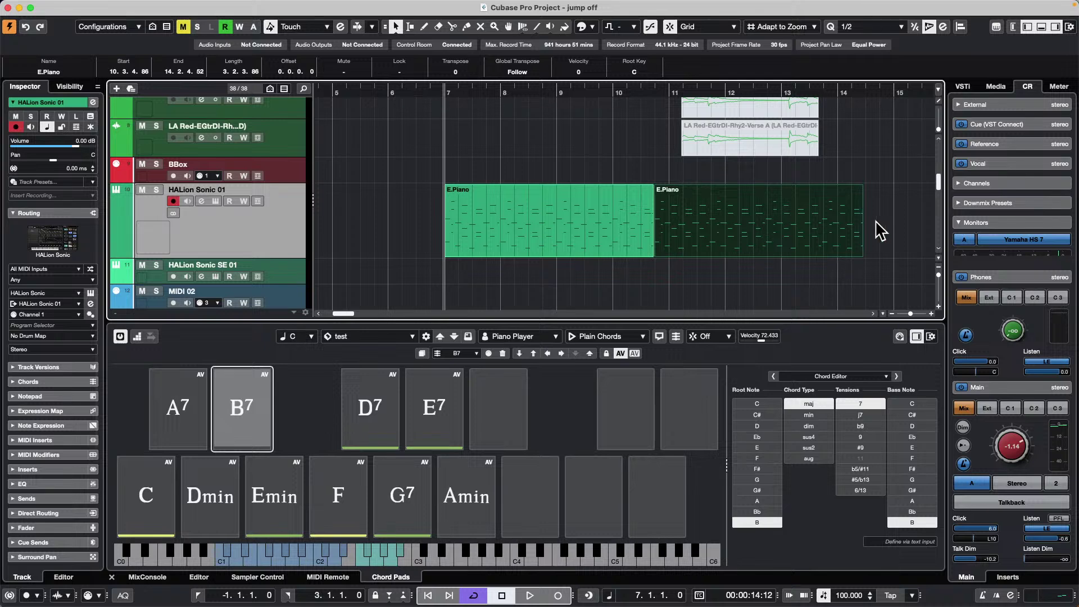
mouse_move(862, 232)
left_mouse_down()
mouse_move(930, 231)
mouse_move(896, 234)
left_mouse_up()
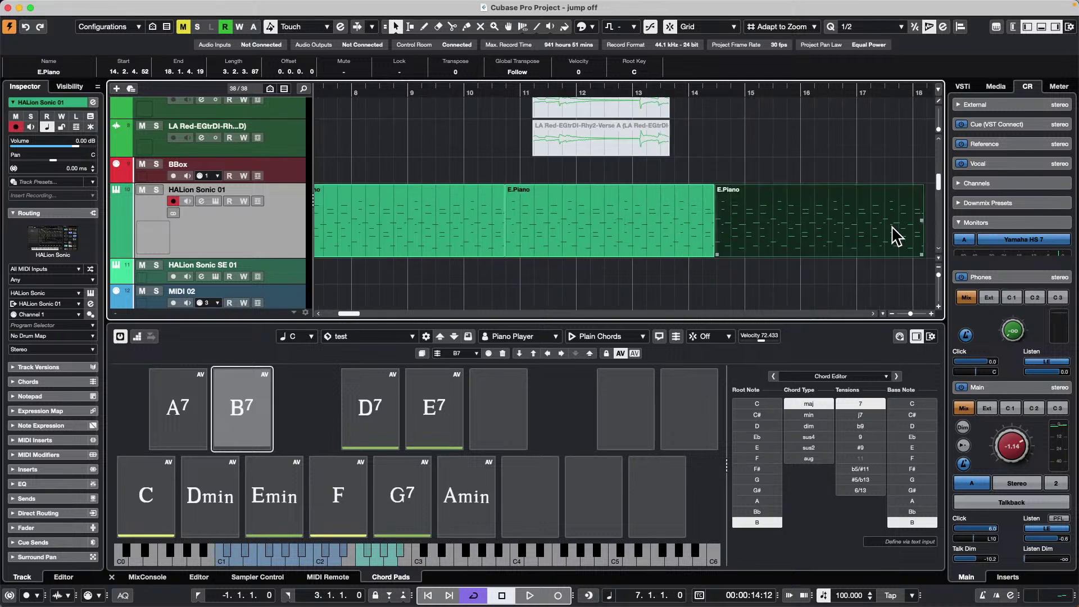
left_click(335, 84)
mouse_move(335, 84)
left_mouse_down()
mouse_move(287, 75)
mouse_move(345, 65)
left_mouse_up()
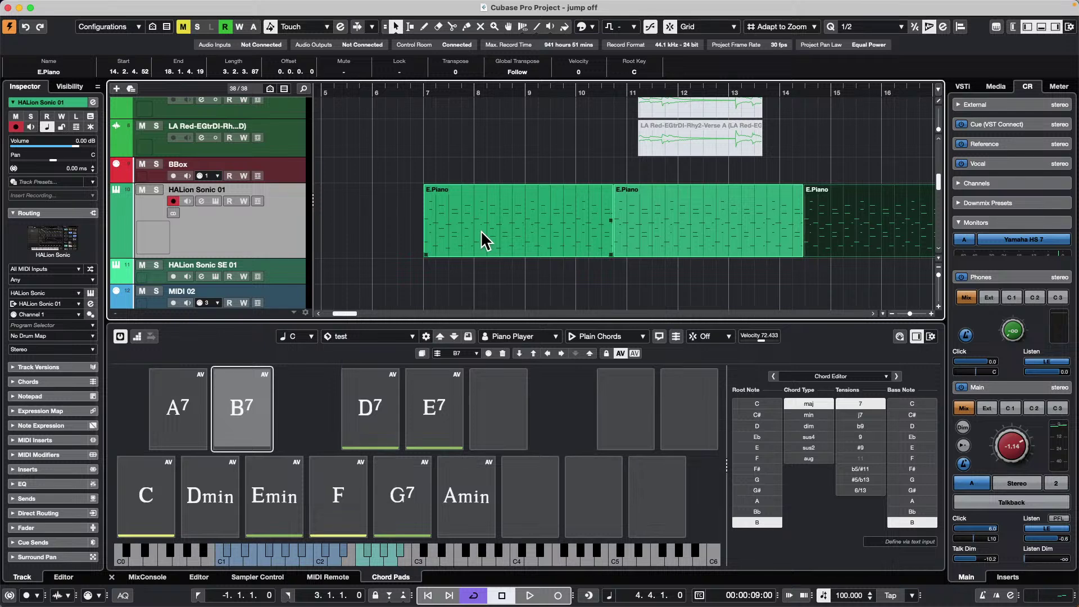
left_click(669, 200)
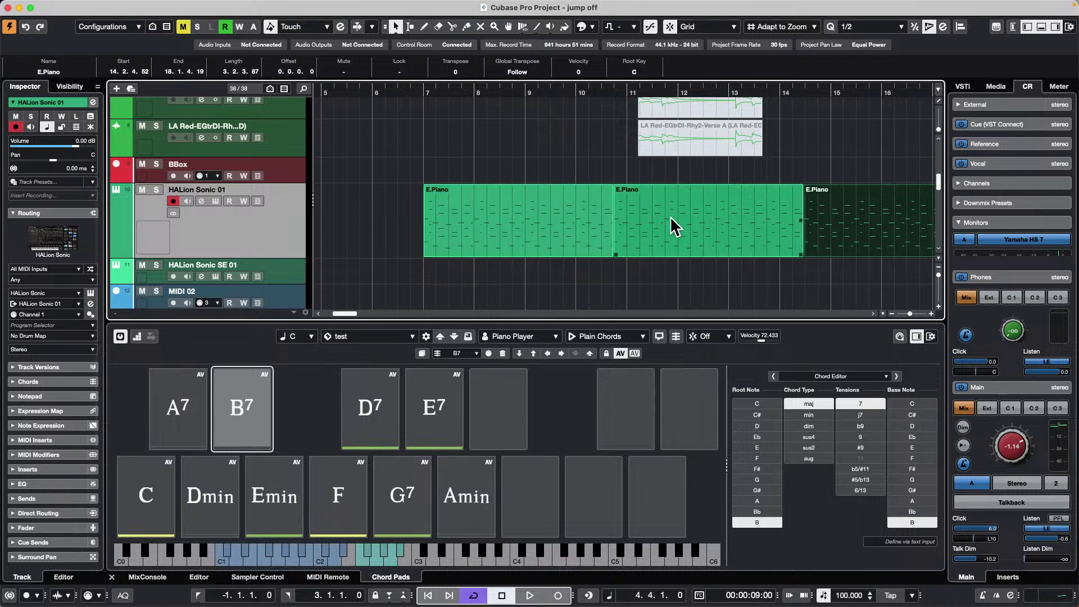
left_click(544, 208)
left_click(405, 194)
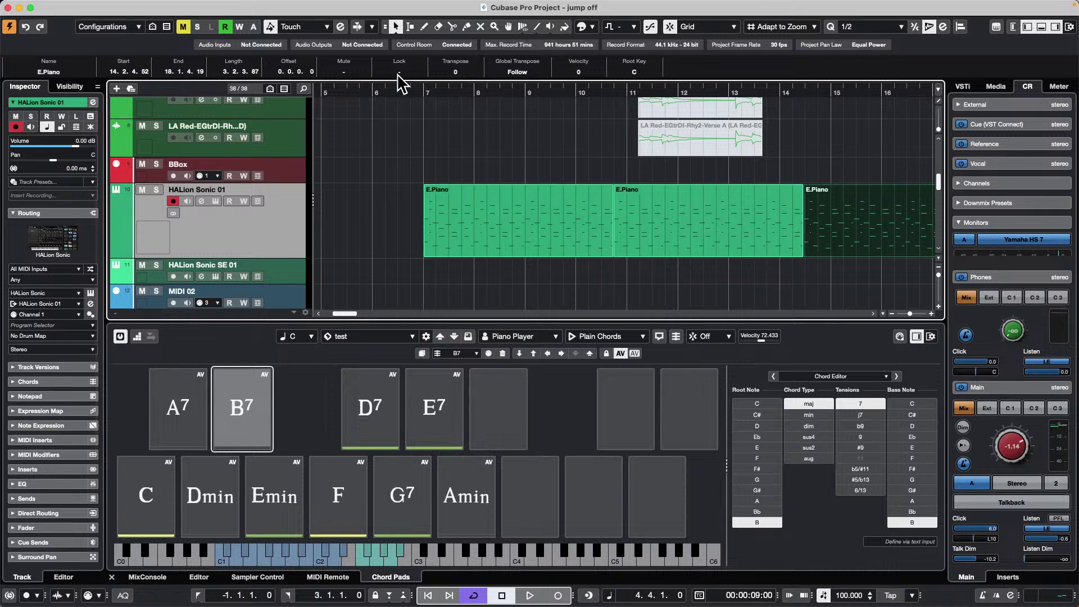
Draw an empty MIDI part on the HALion Sonic 01 track from bar 22 to bar 25.
left_click_drag(392, 80, 377, 59)
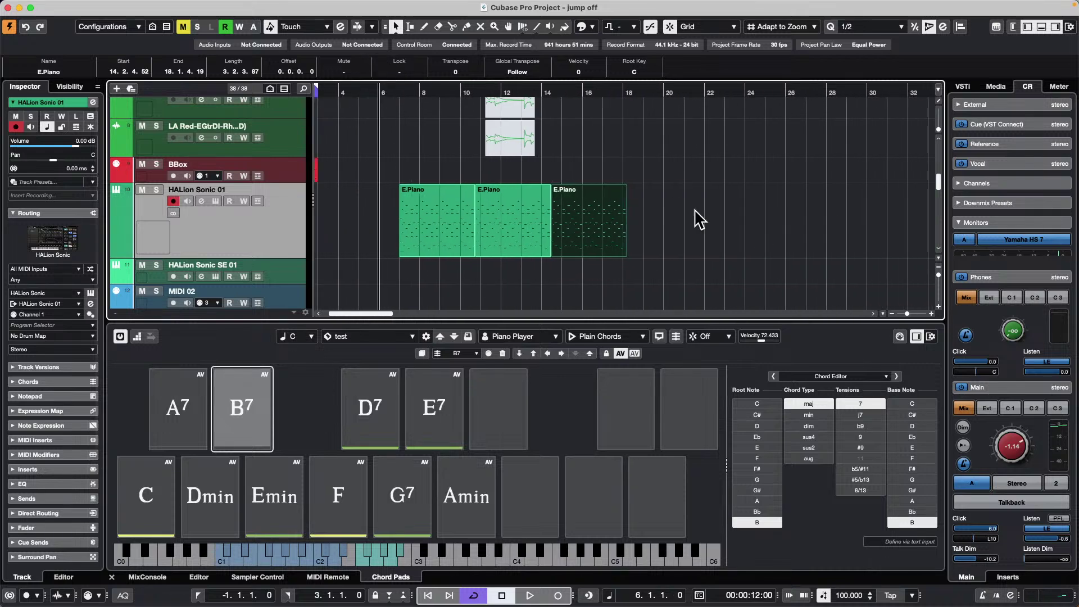
right_click(731, 213)
left_click(754, 219)
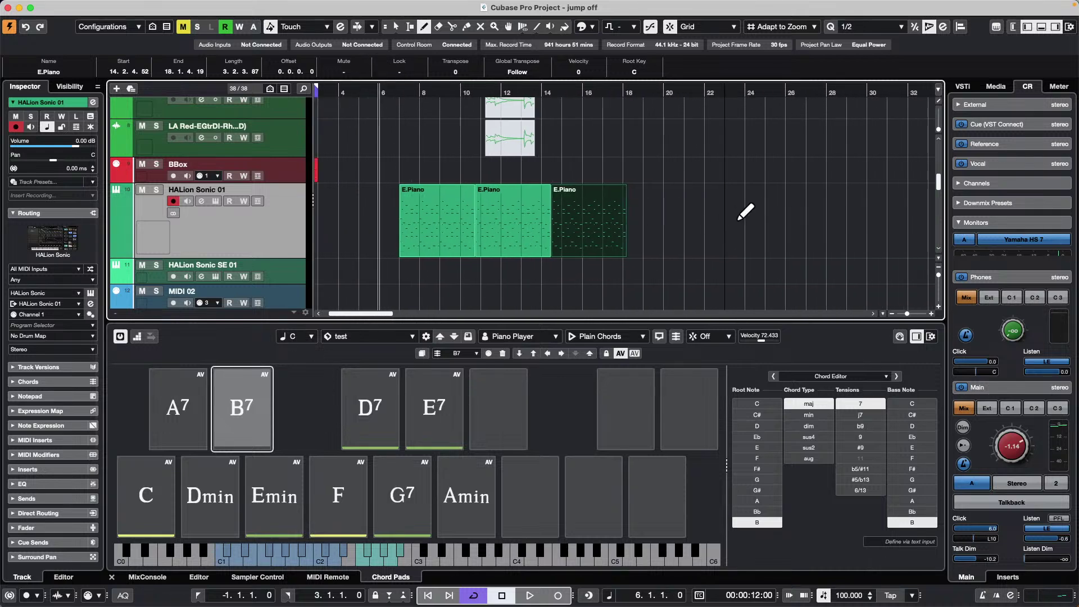
left_click_drag(718, 219, 765, 227)
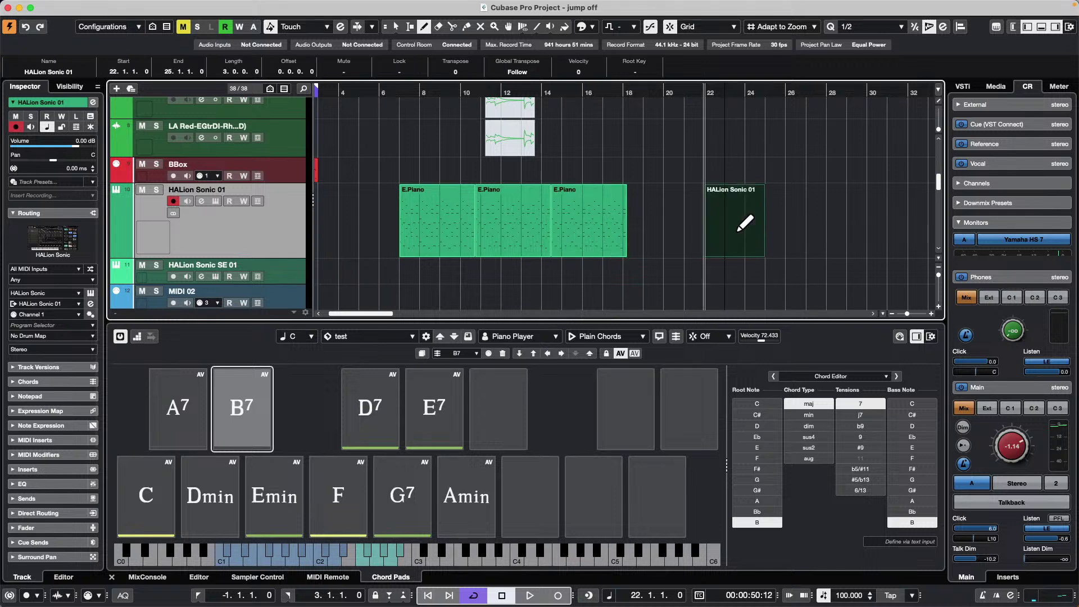
Open the new bar 22 part in the lower-zone Key Editor and draw a B2 note about 7 seconds long.
right_click(720, 217)
left_click(722, 228)
double_click(721, 232)
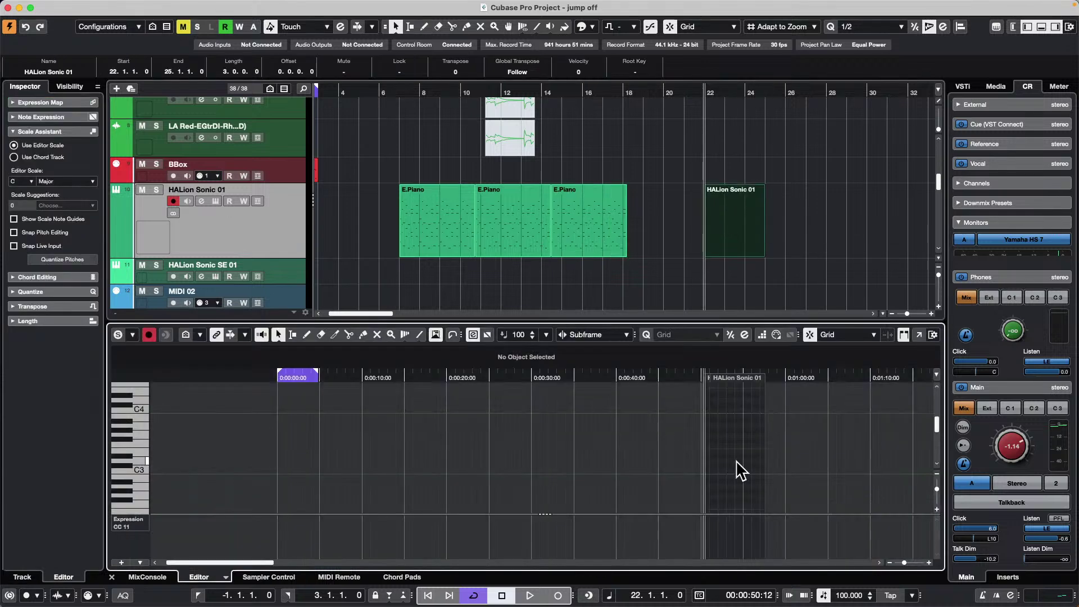
right_click(726, 476)
left_click(752, 479)
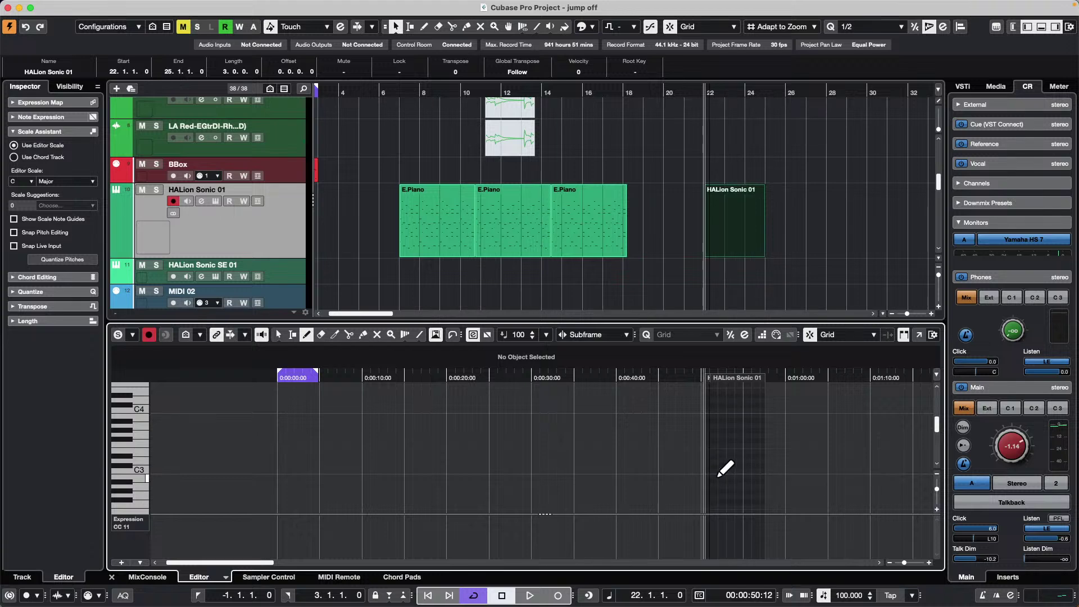
left_click_drag(706, 477, 759, 477)
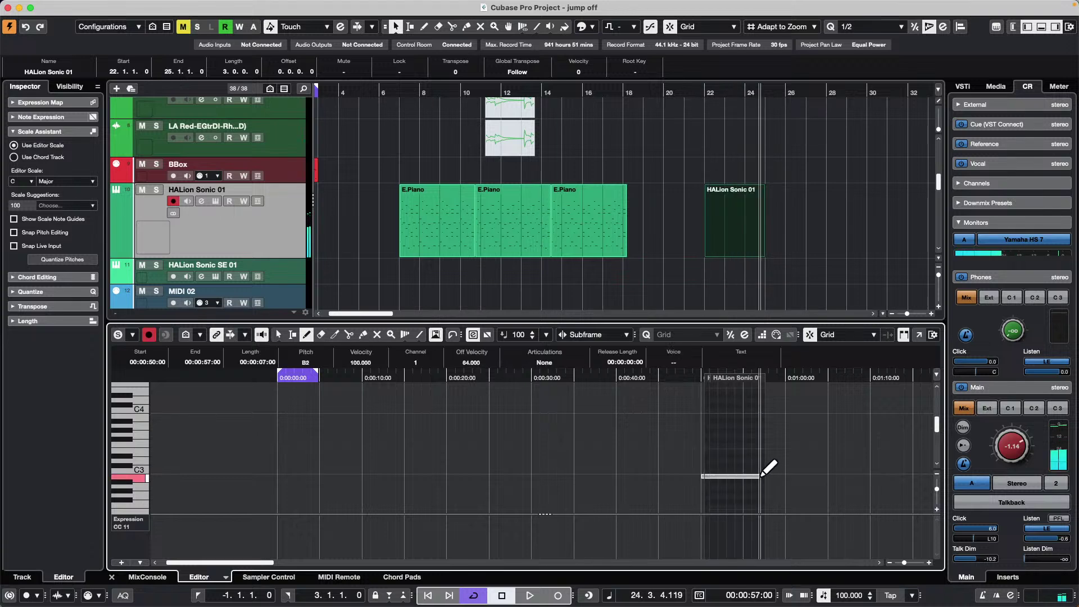
Nudge the B2 note later to start at 00:00:50:12, in line with the start of its part.
left_click(734, 239)
key("1")
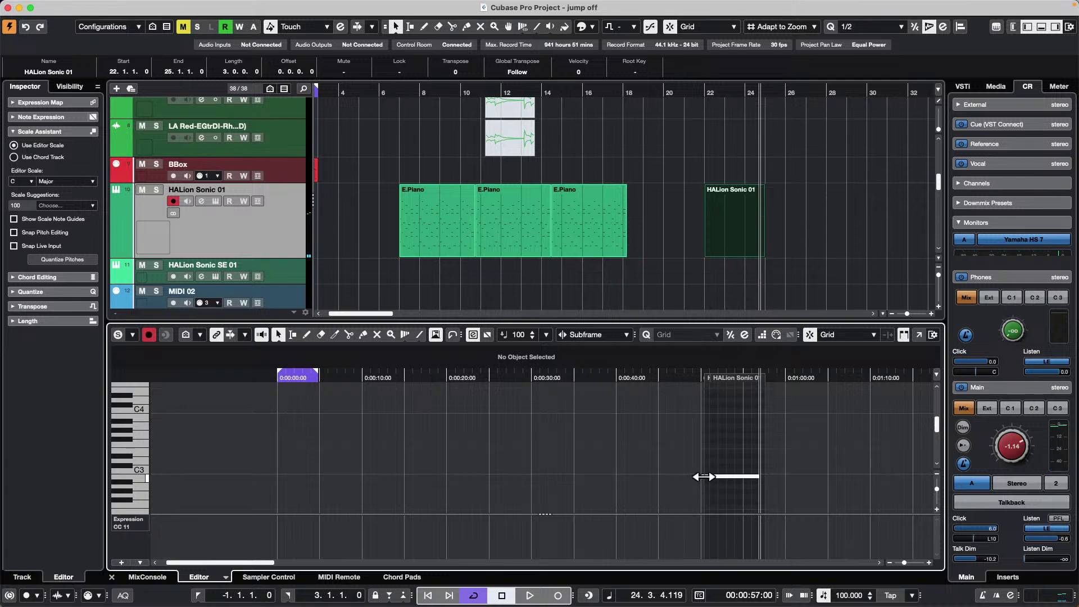
left_click(703, 476)
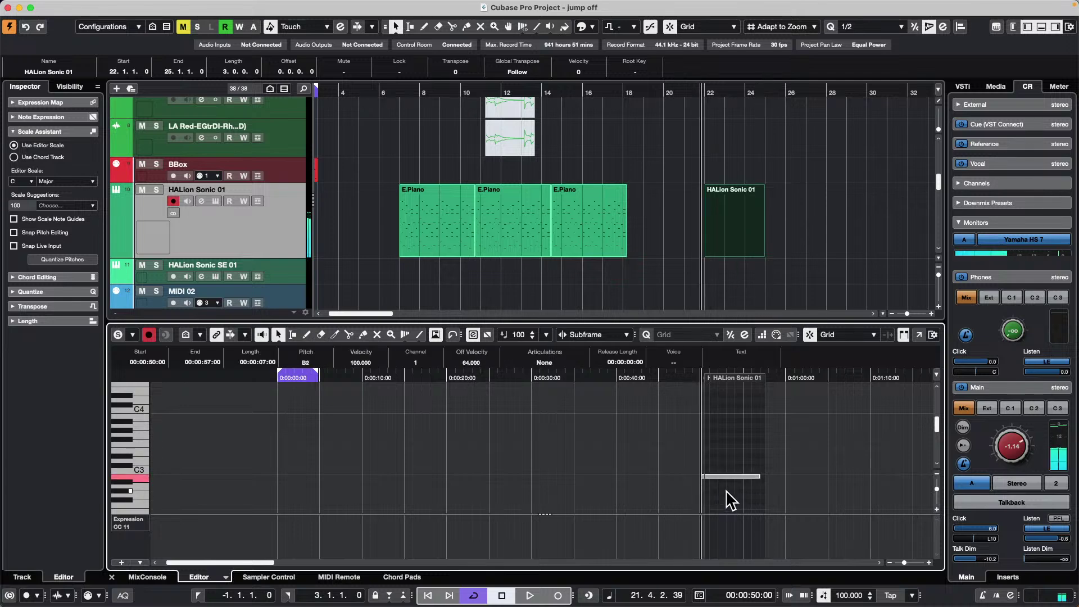
key("ctrl+Right")
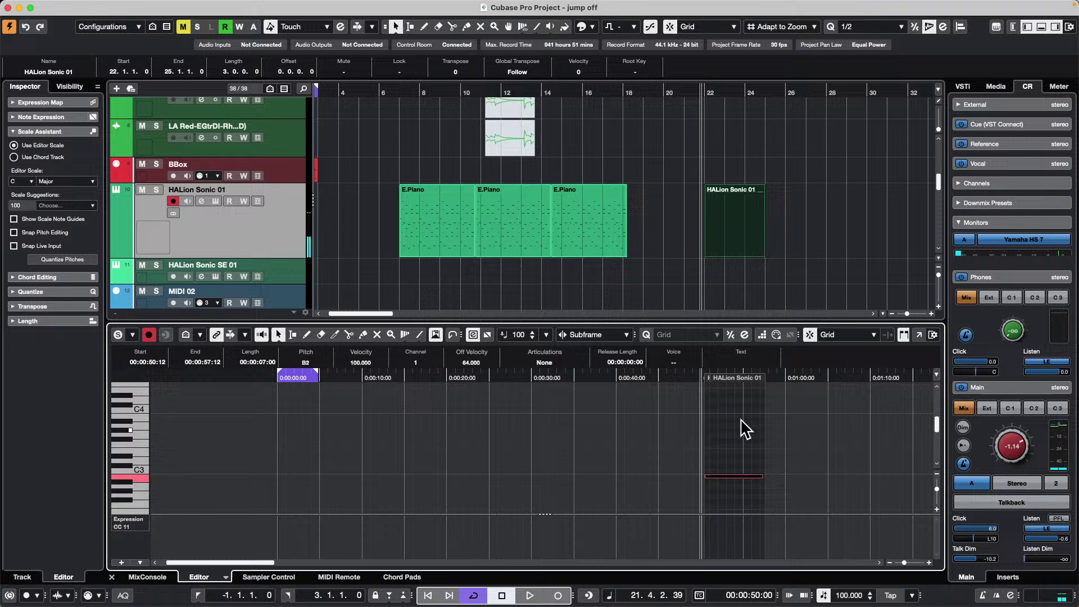
left_click(733, 453)
left_click(792, 212)
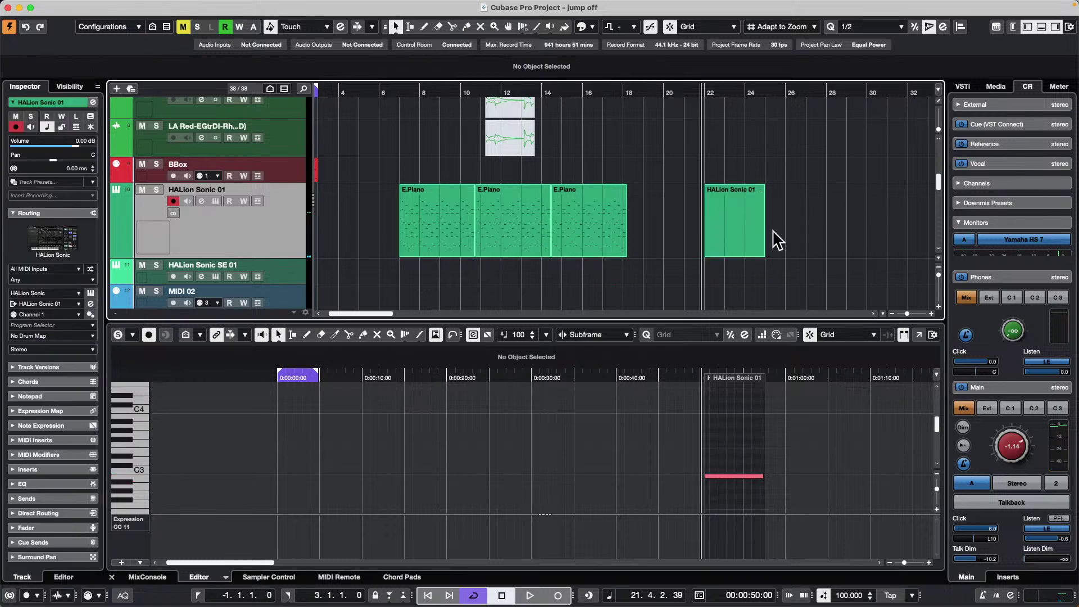
Duplicate the bar 22 part twice end to end and raise the middle copy's note one octave to B3.
left_click_drag(762, 221, 872, 229)
left_click(811, 230)
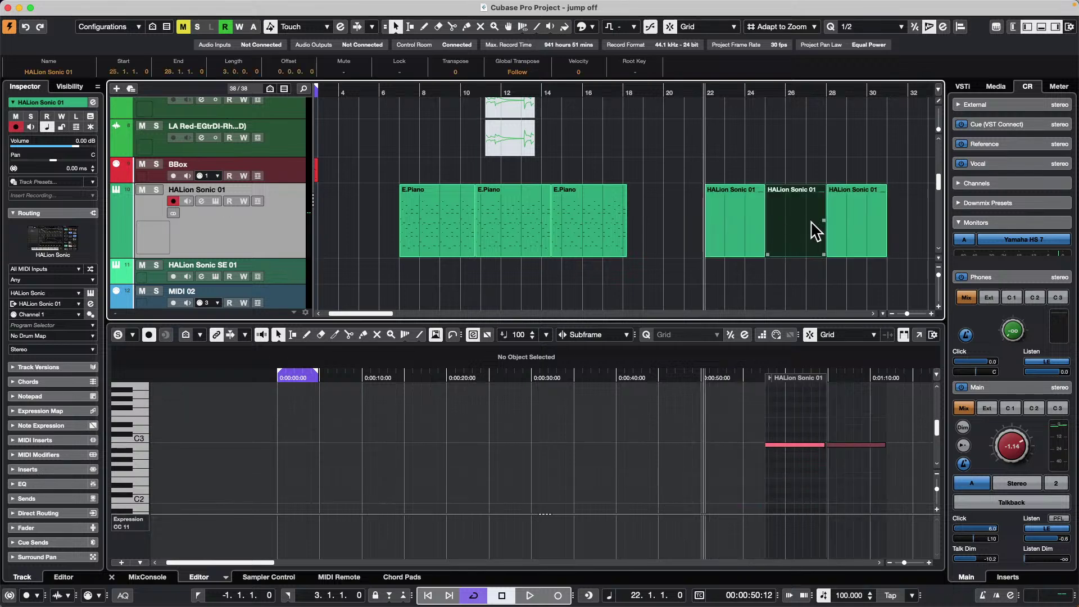
left_click(786, 445)
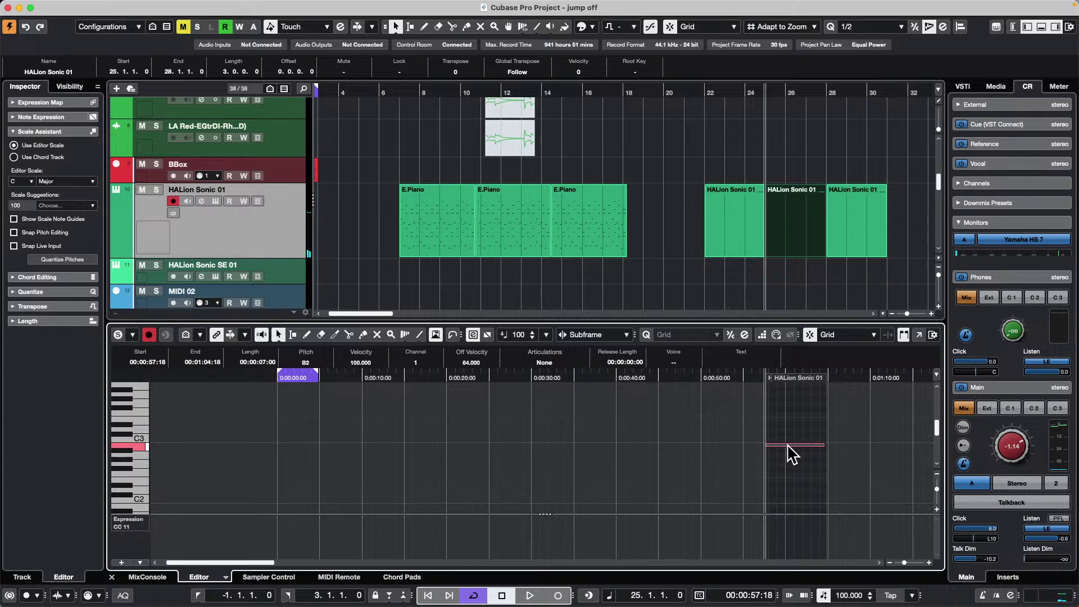
key("shift+Up")
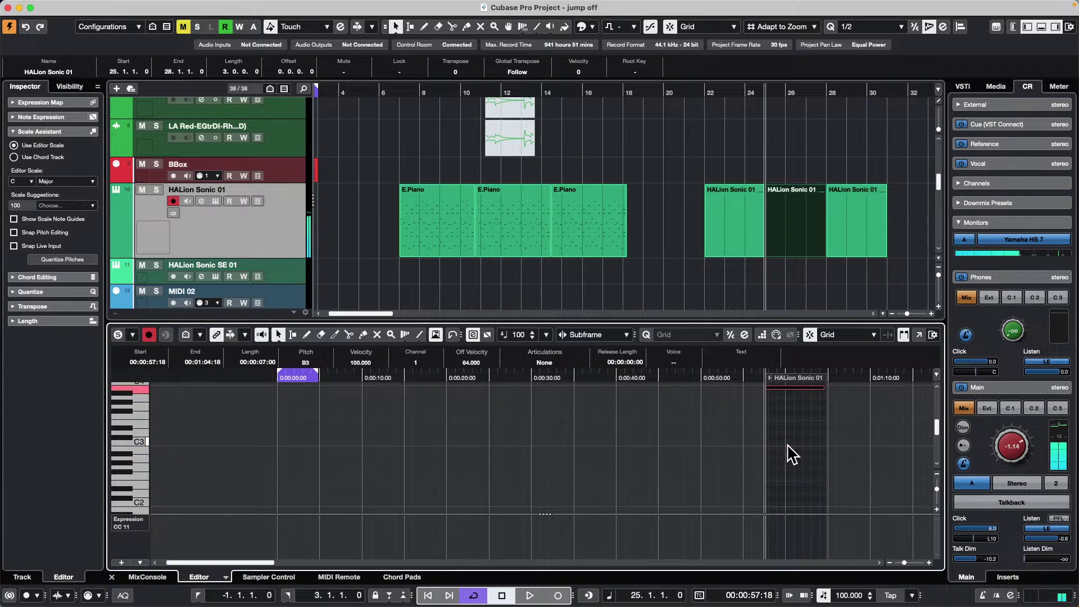
left_click(787, 269)
Select the three parts between bars 22 and 31, view their notes together and make the first part active in the Key Editor.
left_click_drag(686, 221, 908, 249)
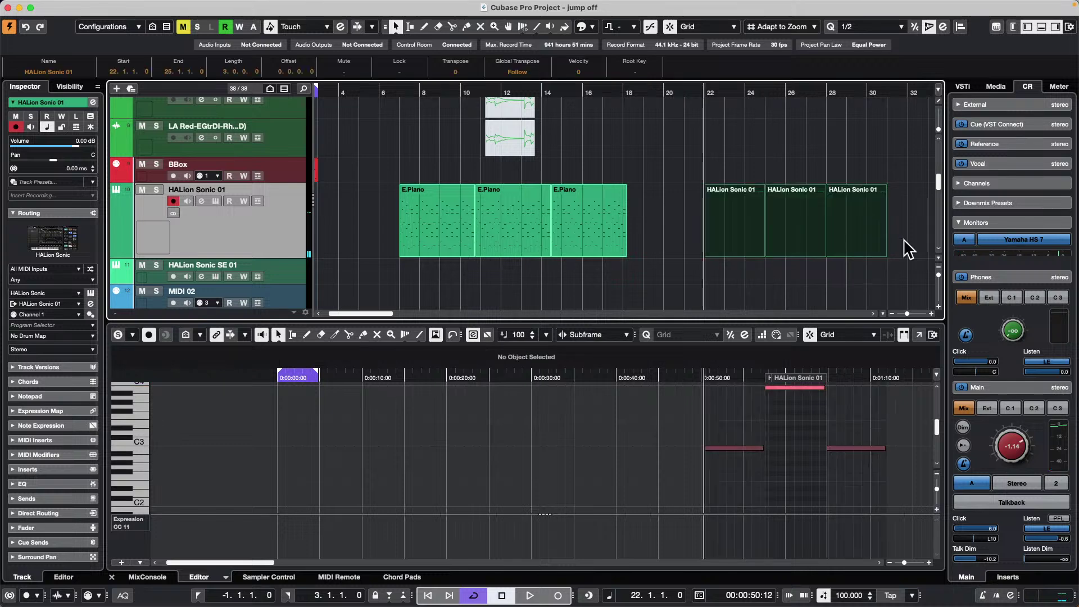
scroll(773, 259, "up", 1)
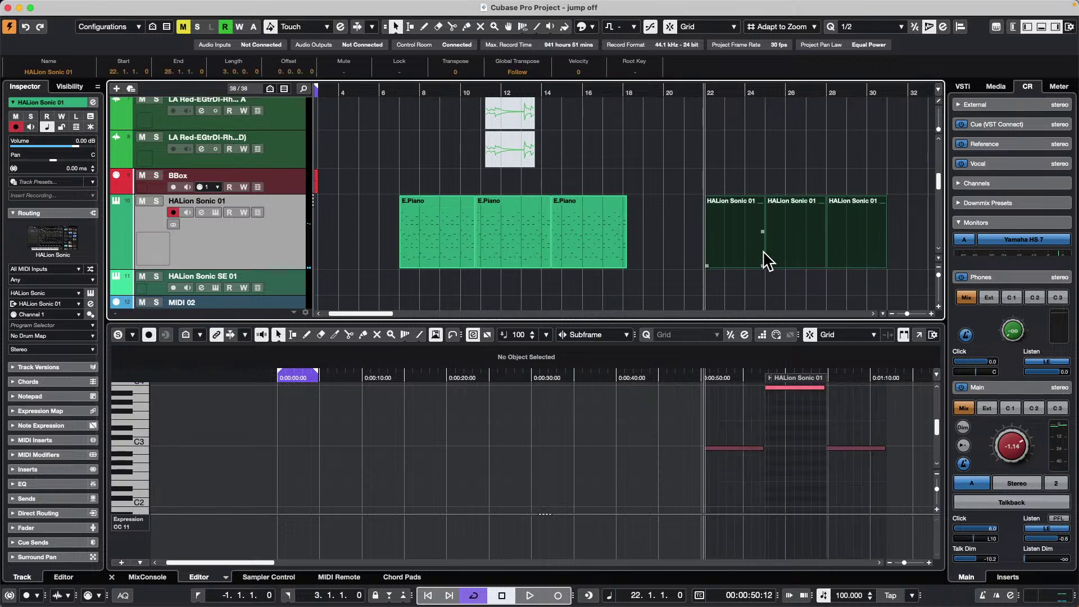
left_click(802, 94)
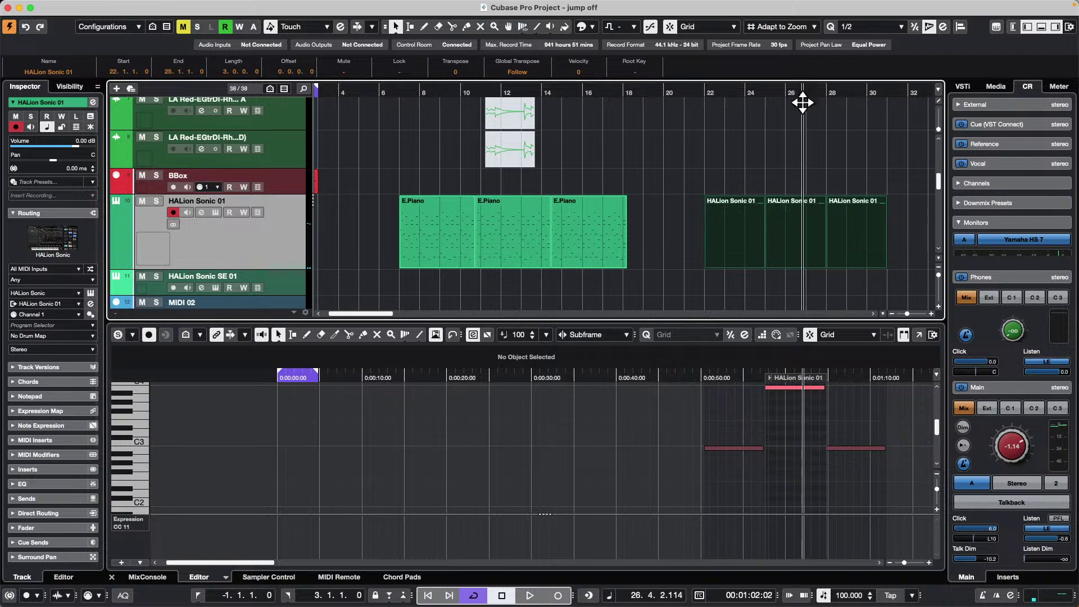
left_click_drag(802, 102, 765, 140)
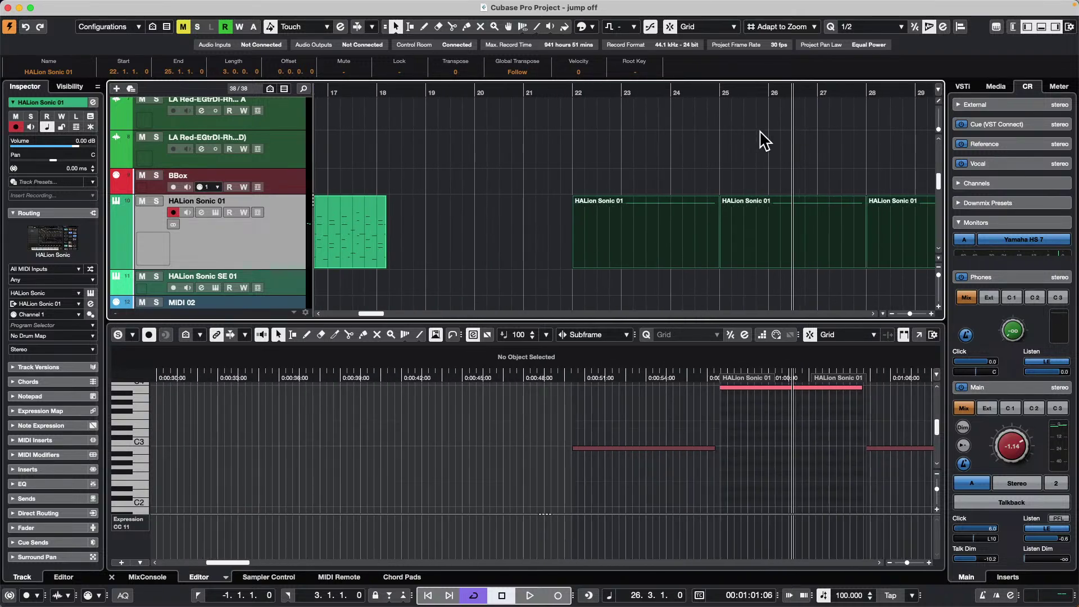
mouse_move(365, 313)
left_mouse_down()
mouse_move(417, 313)
mouse_move(374, 310)
left_mouse_up()
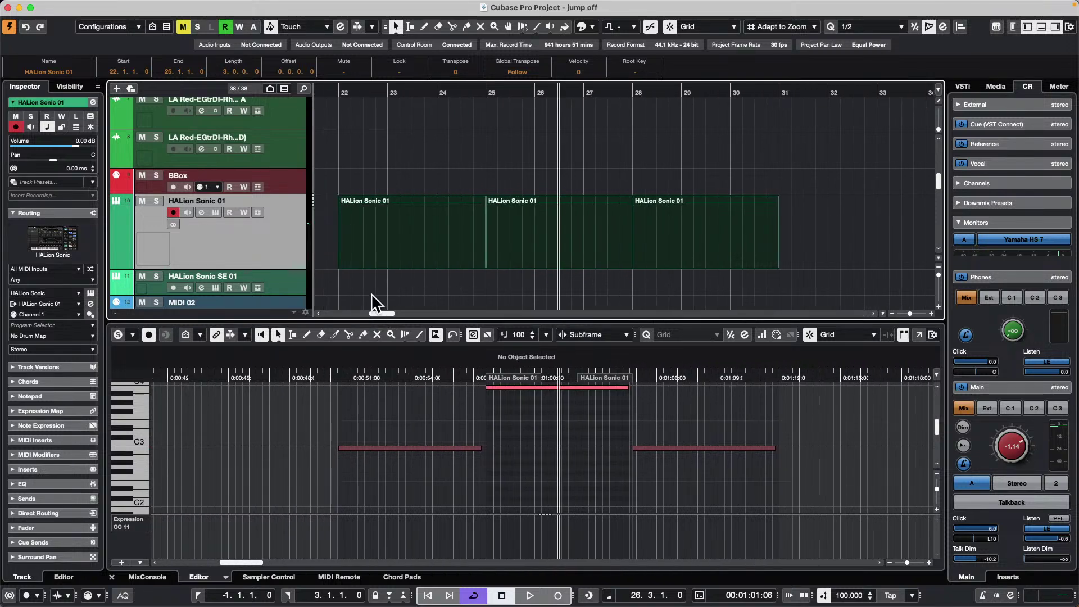
left_click(406, 430)
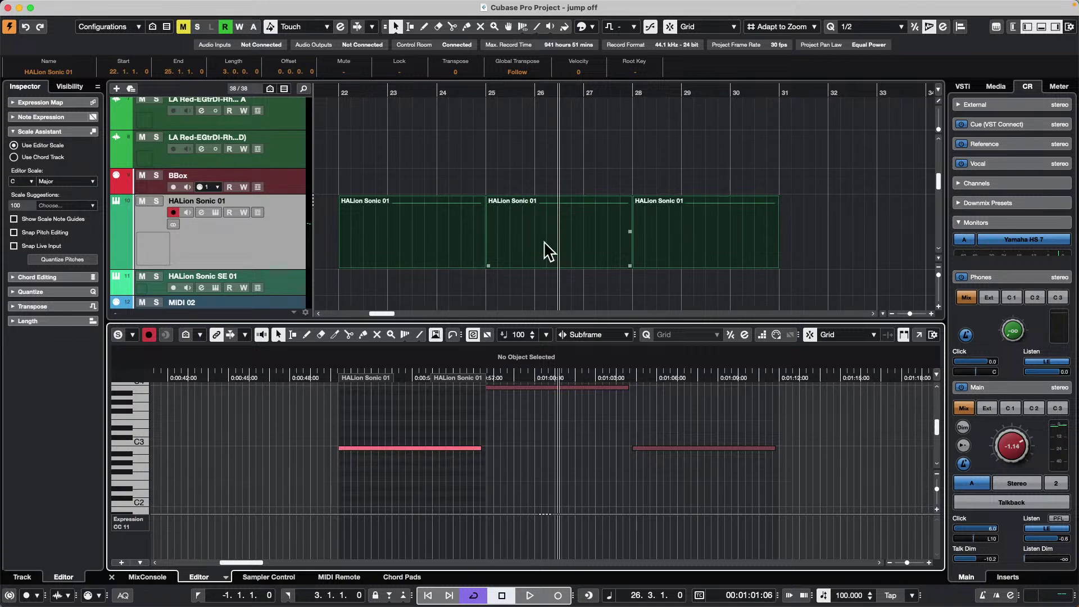
Select the middle E.Piano part and extend the selection to all events to view every part's notes in the Key Editor.
left_click_drag(399, 89, 345, 79)
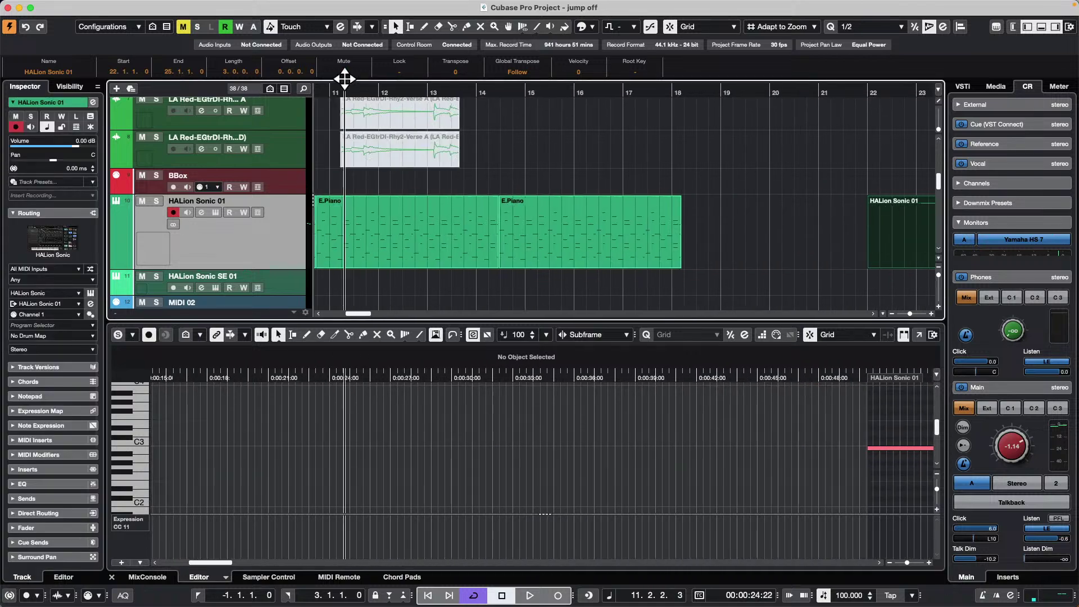
left_click(399, 234)
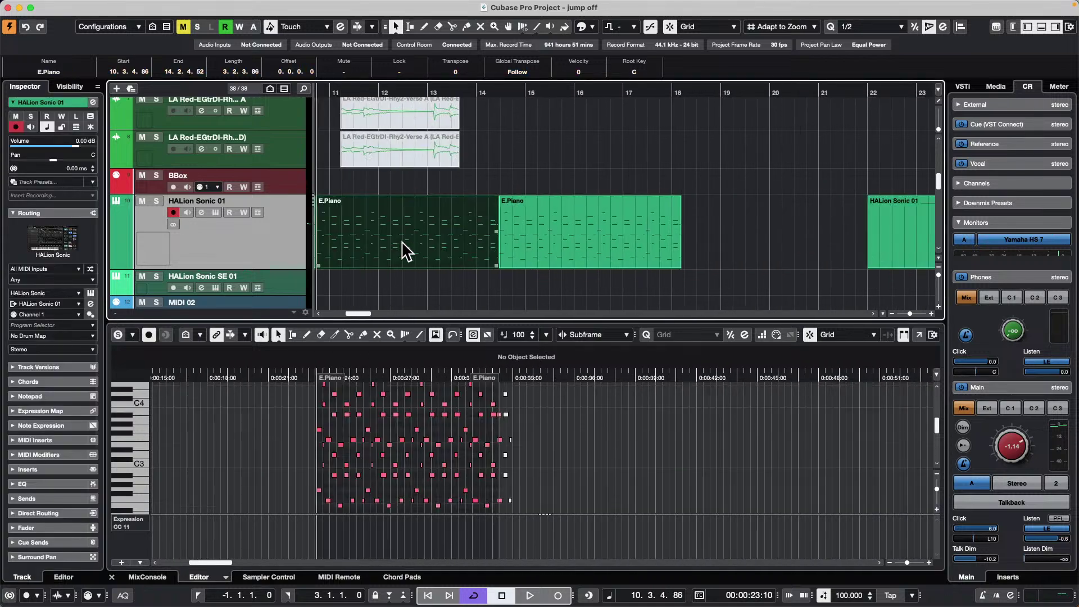
key("ctrl+a")
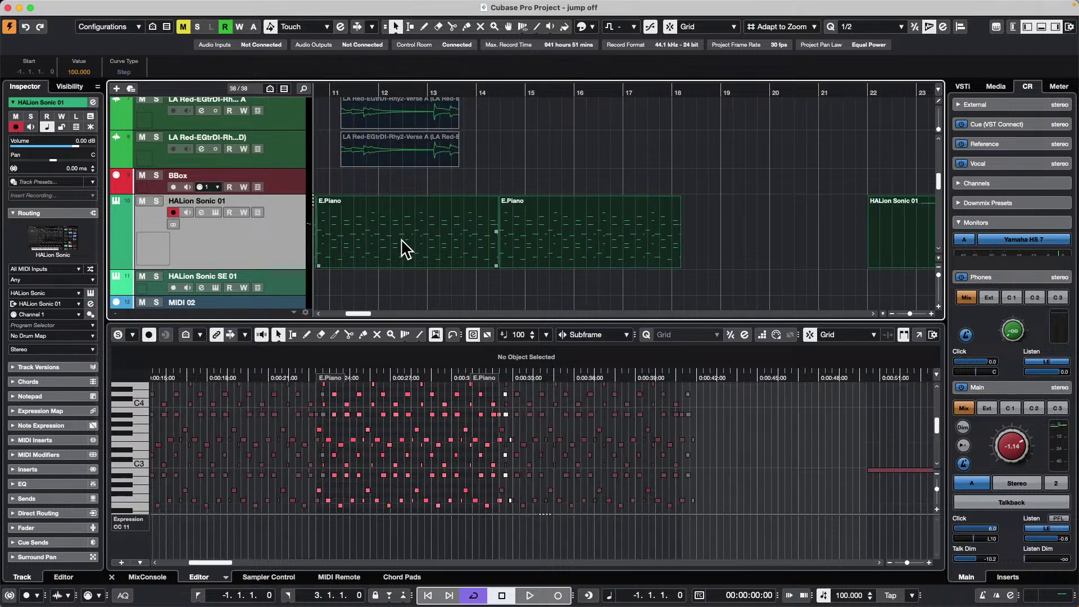
Select only the middle E.Piano part and transpose all its notes down one octave in the Key Editor.
left_click(470, 291)
left_click(400, 243)
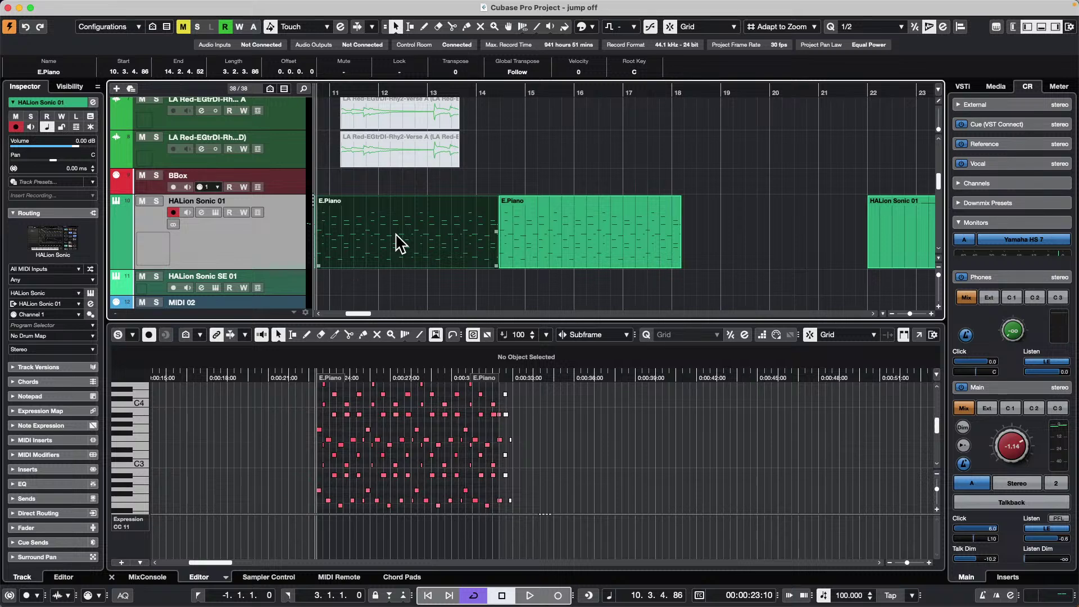
left_click(605, 429)
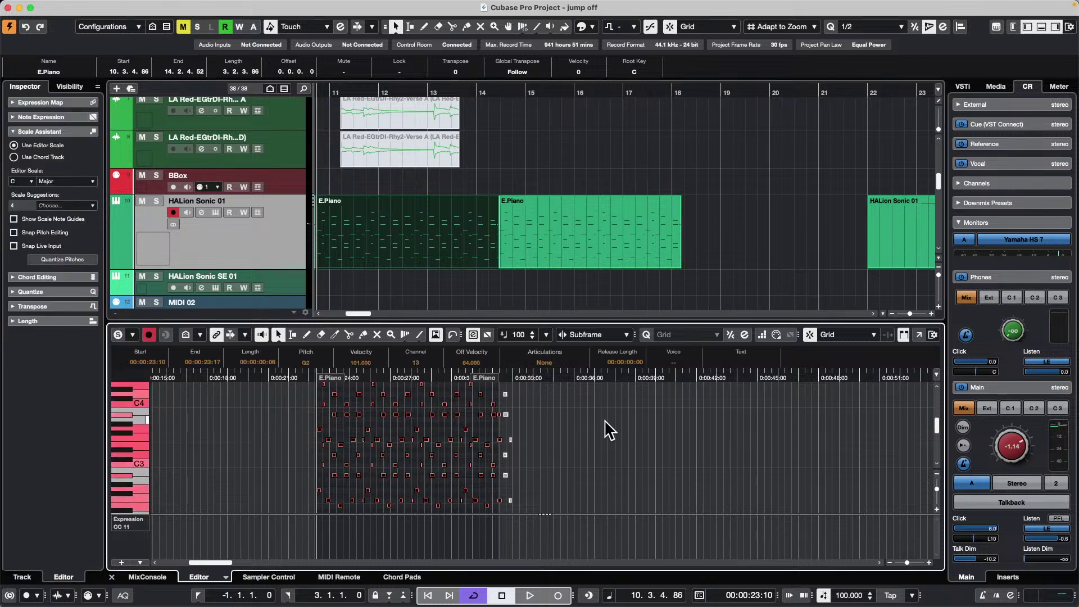
key("shift+Down")
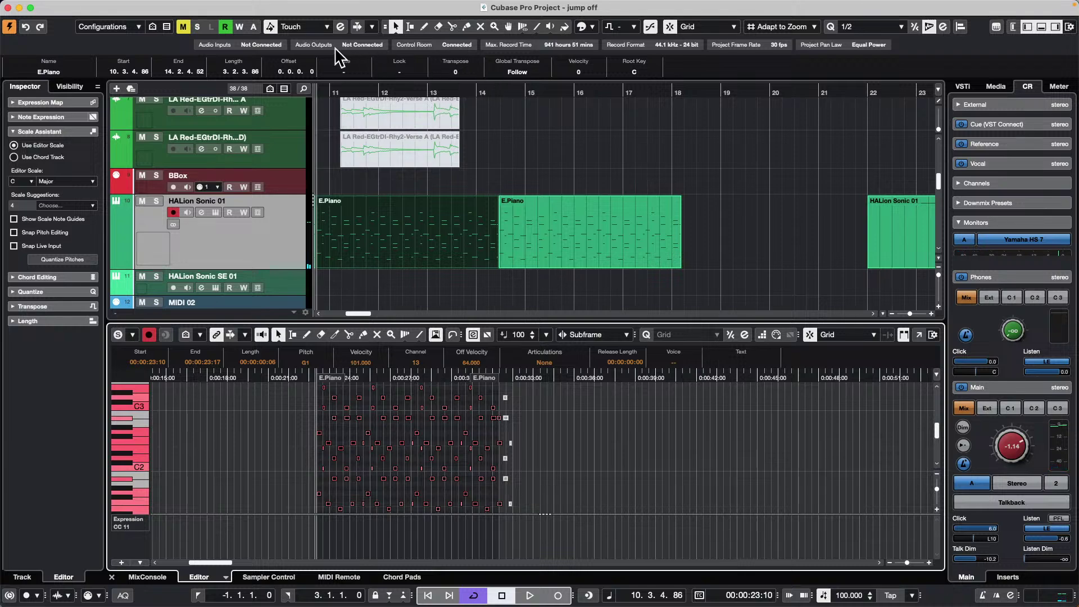
Select all three E.Piano parts between bars 7 and 18 to view their notes together in the Key Editor.
left_click_drag(331, 90, 330, 72)
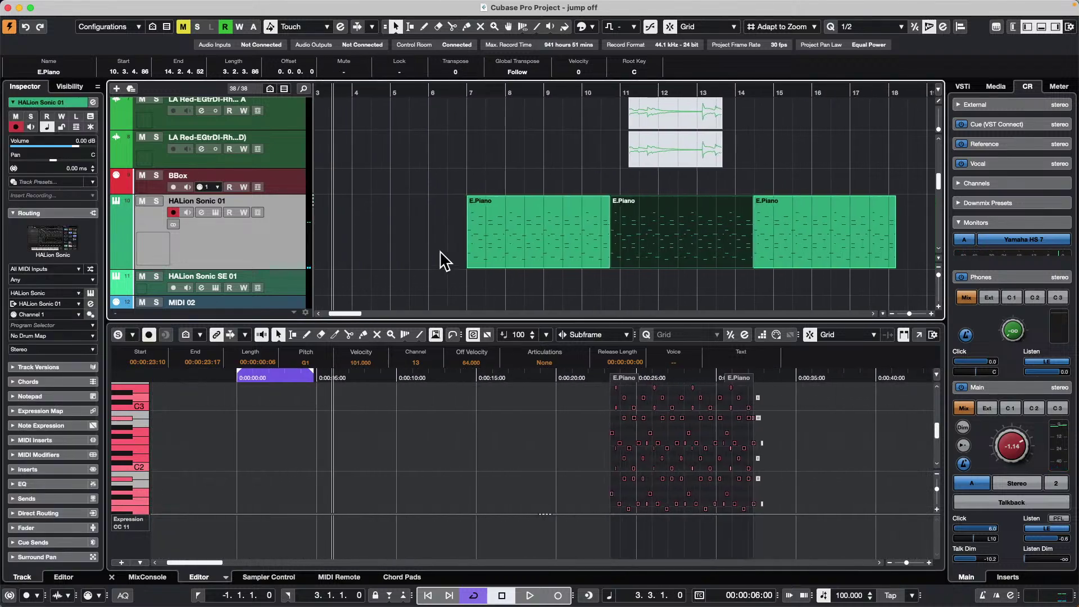
left_click(558, 230)
left_click_drag(425, 247, 818, 252)
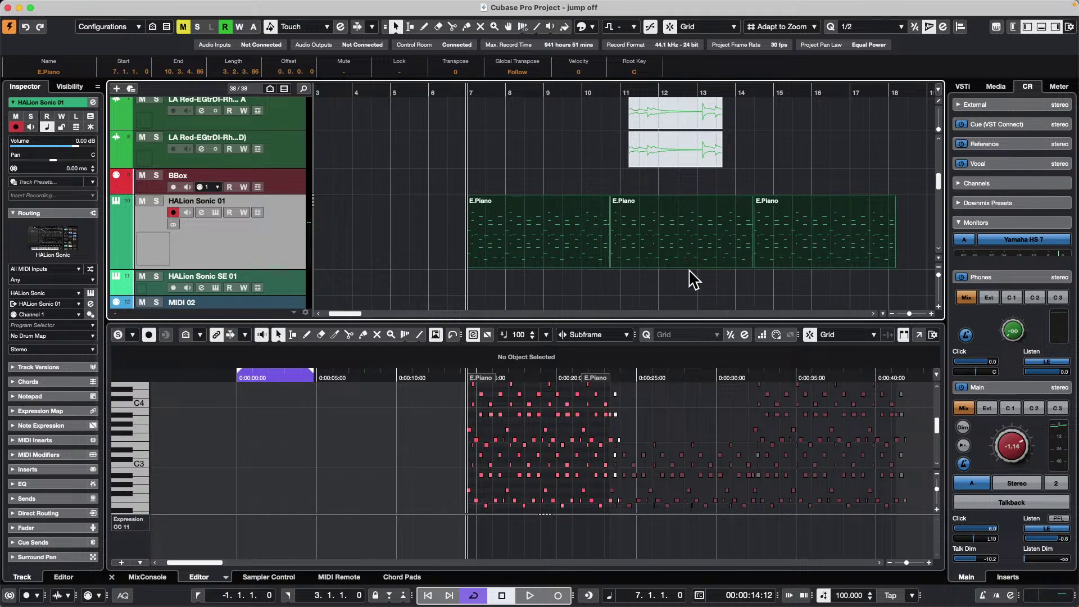
Open the preferences and bring up the Event Display settings for MIDI.
mouse_move(284, 5)
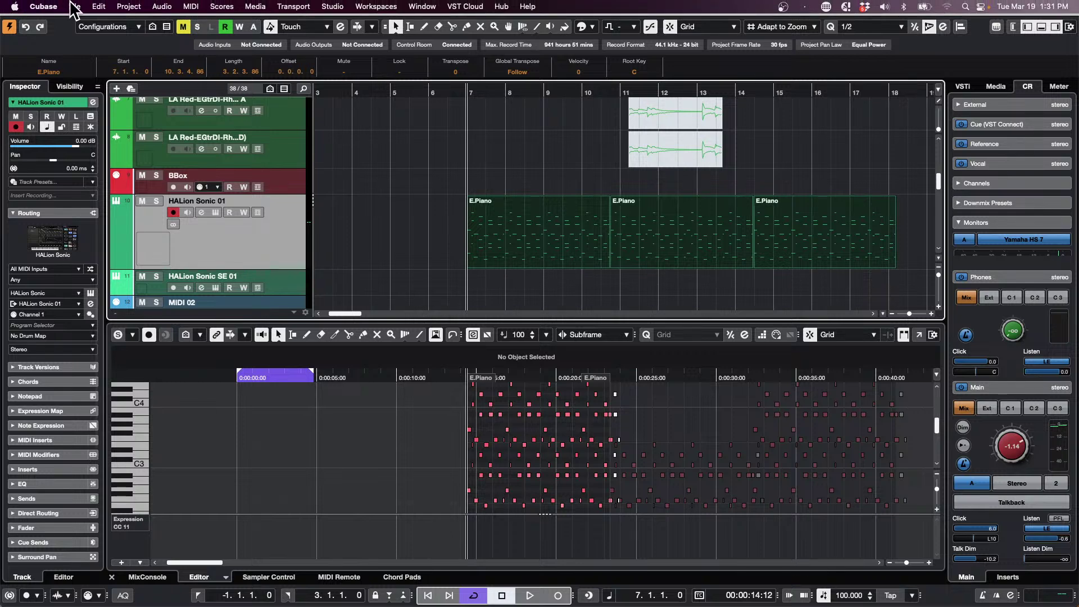
left_click(73, 7)
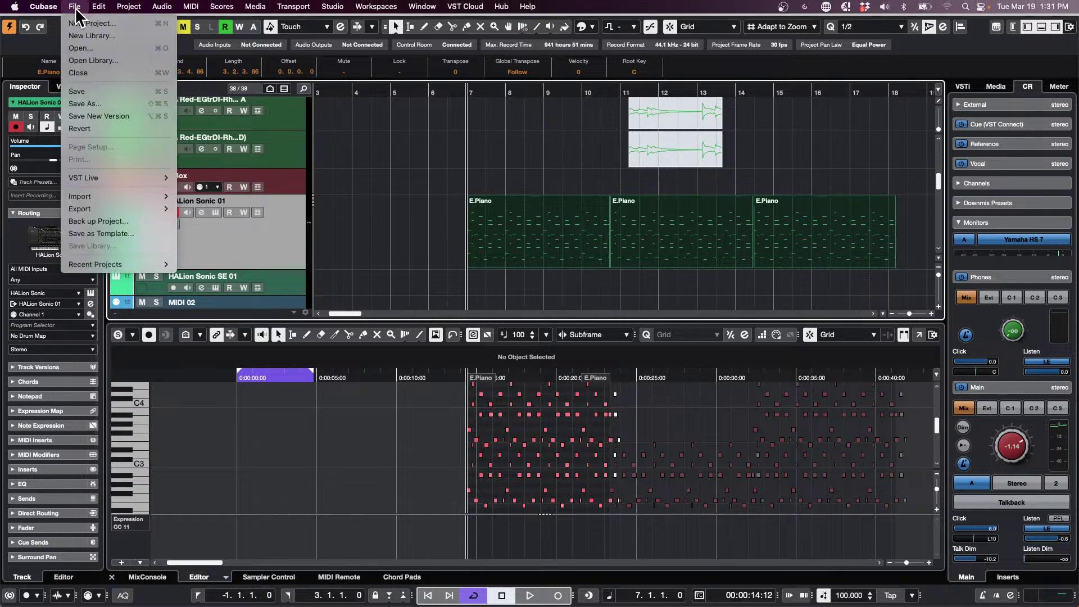
mouse_move(51, 6)
mouse_move(62, 60)
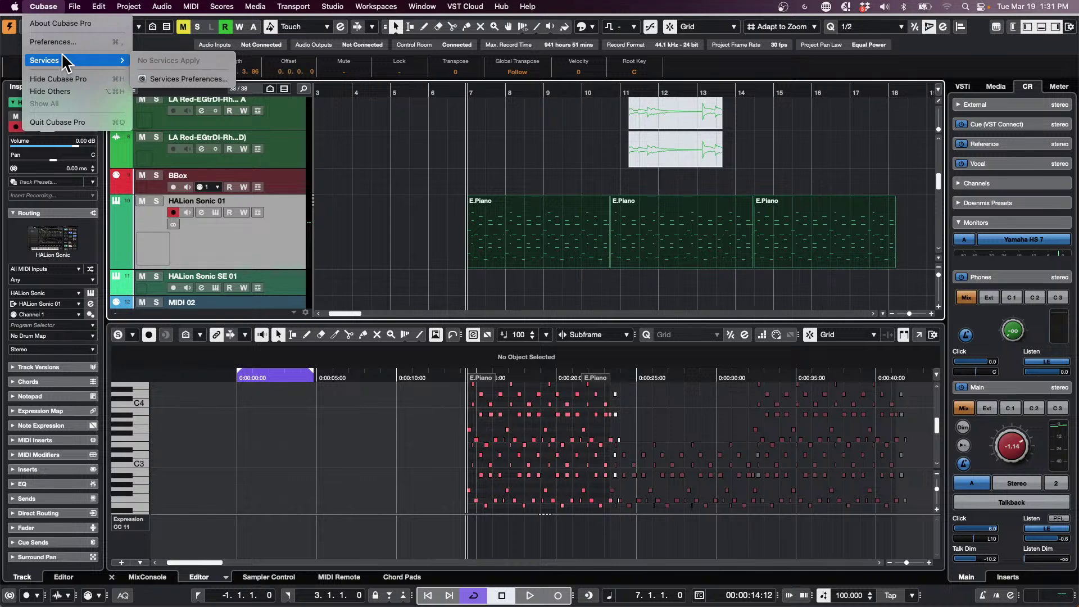
left_click(62, 42)
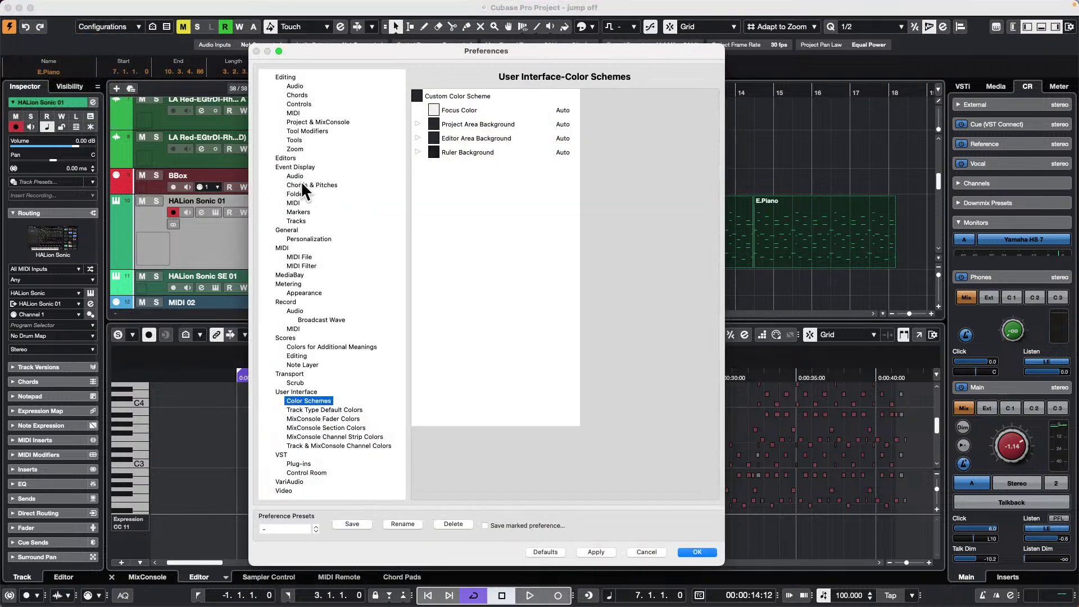
left_click(308, 168)
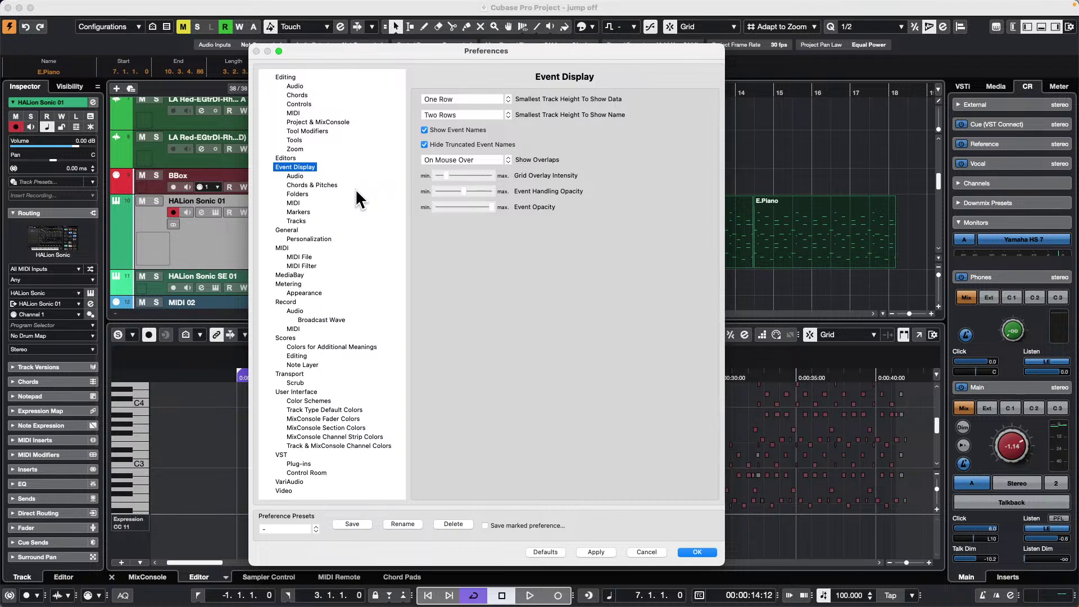
left_click(296, 221)
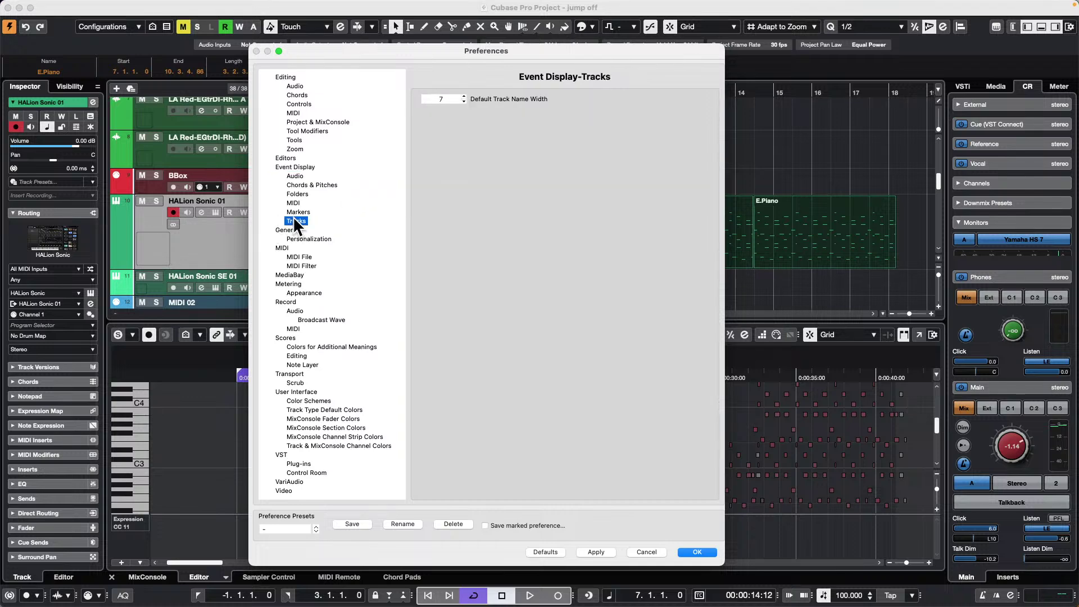
left_click(294, 213)
left_click(293, 204)
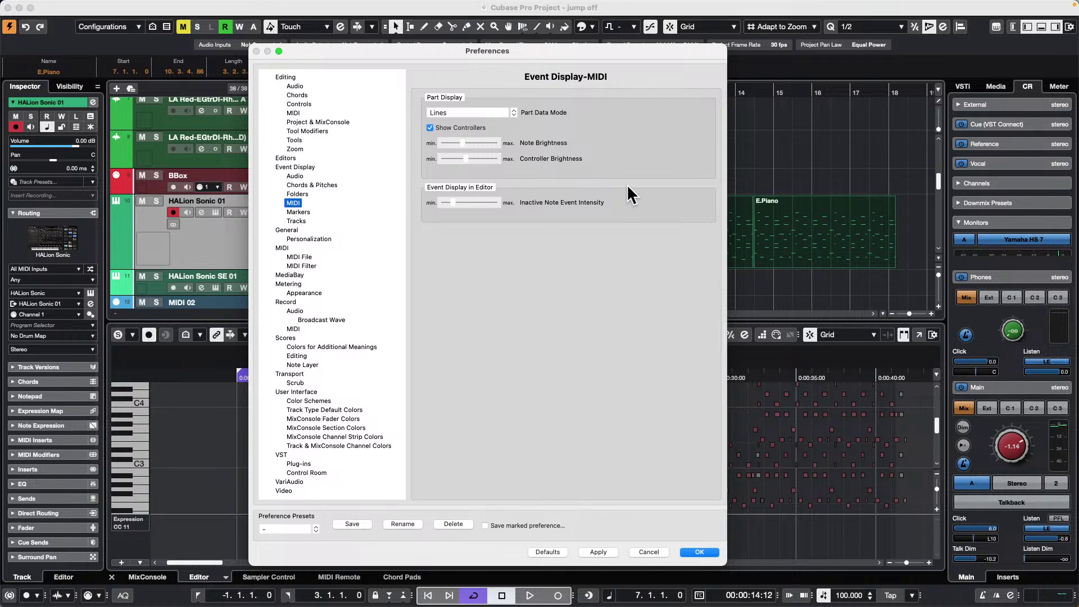
left_click(275, 168)
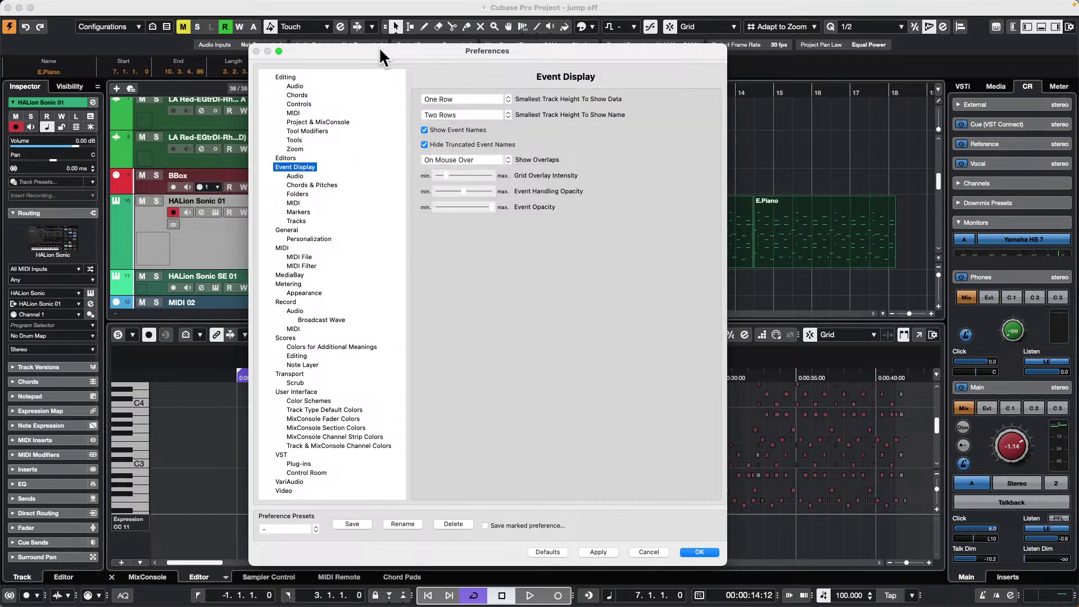
left_click_drag(378, 46, 272, 51)
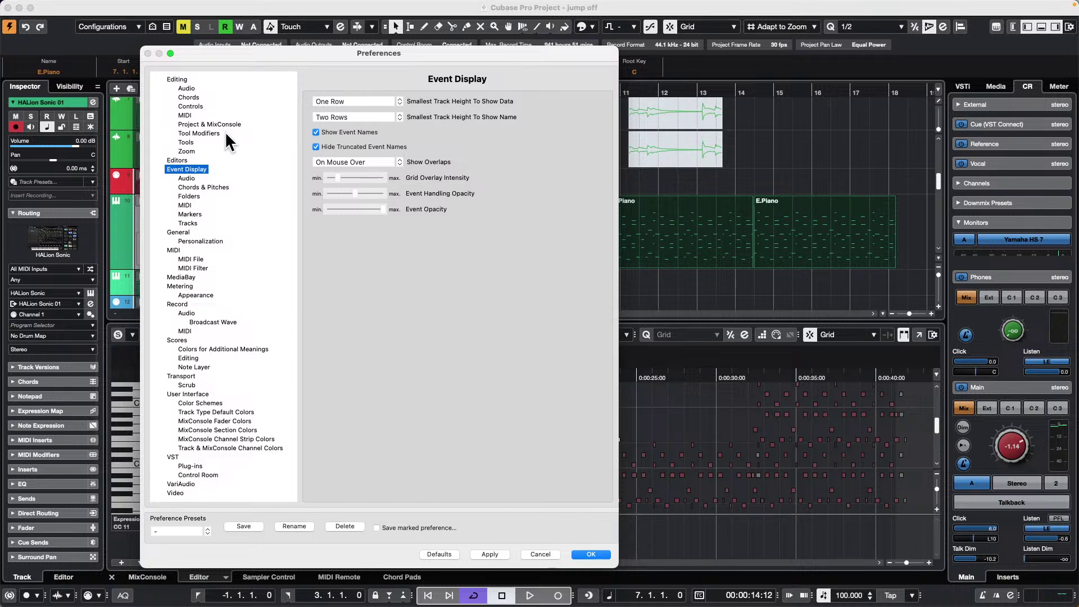
left_click(185, 205)
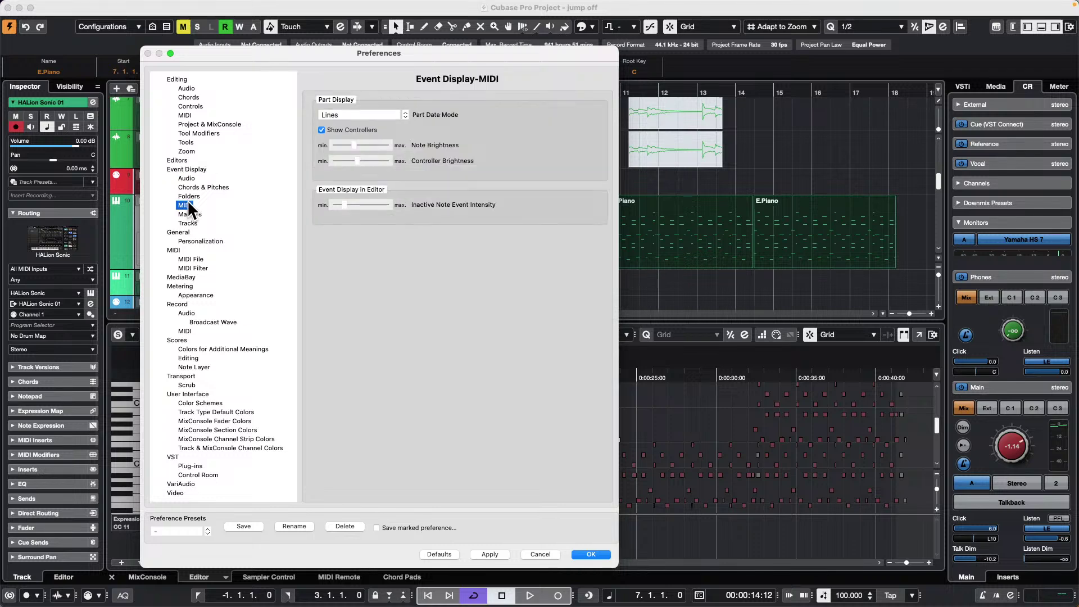
Set the Part Data Mode of MIDI parts to Scores and apply the preferences.
left_click(405, 115)
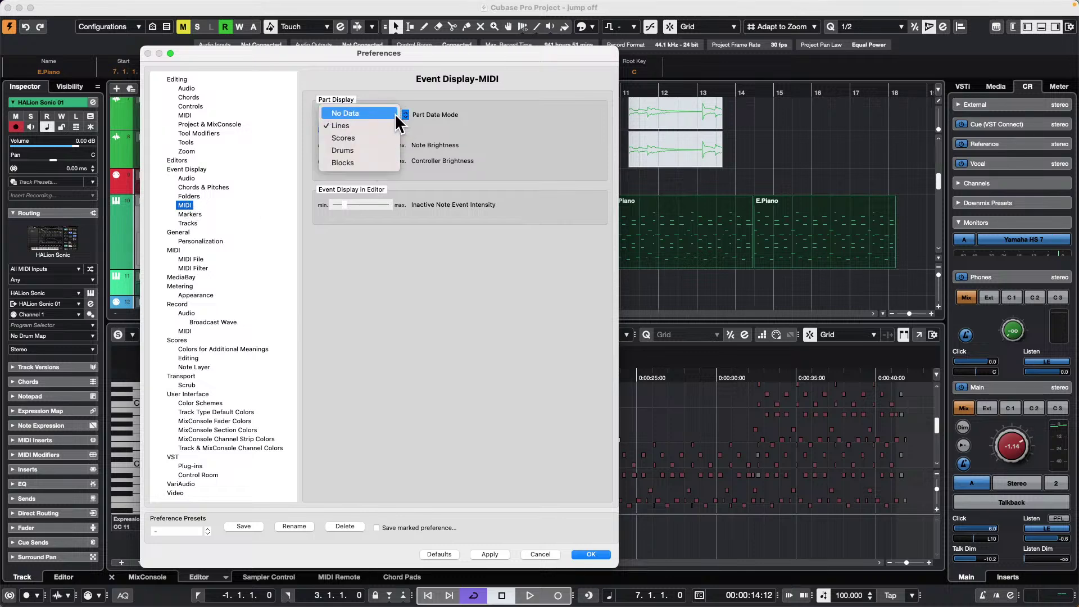
left_click(379, 138)
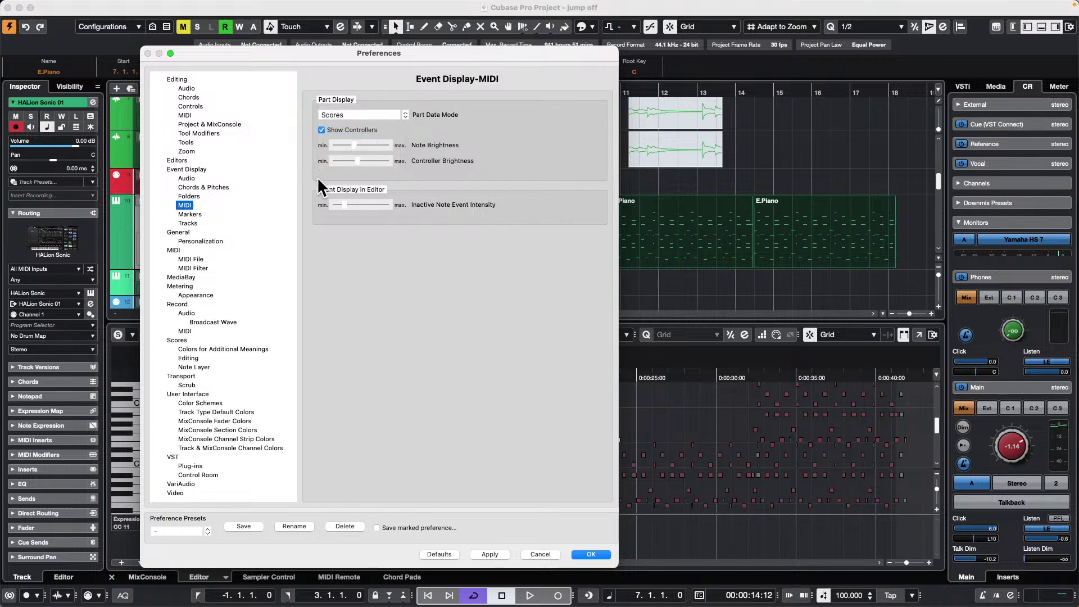
left_click(495, 554)
left_click(590, 555)
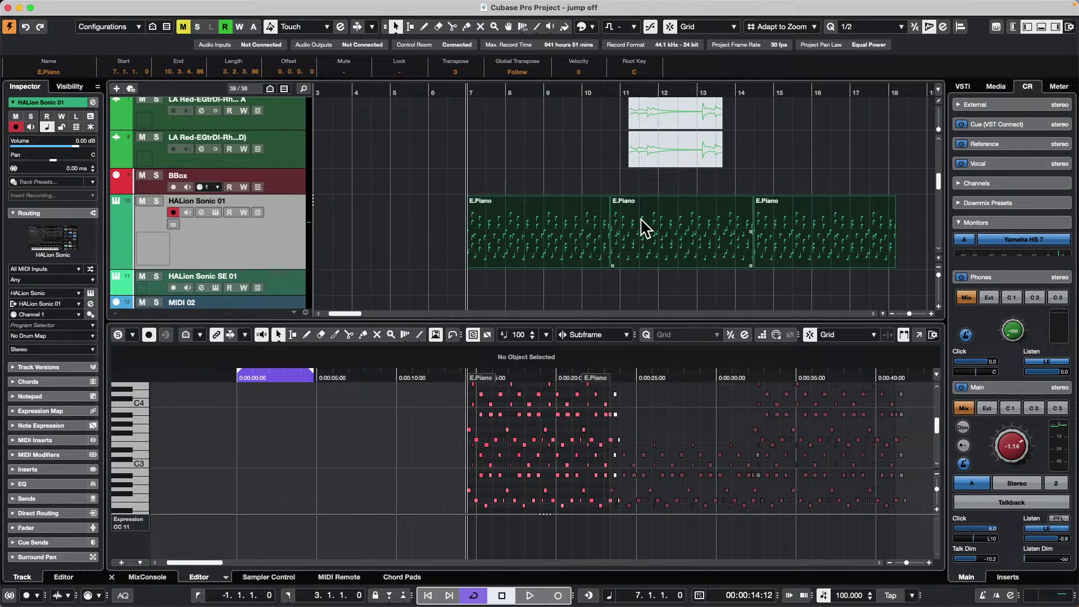
Reopen the MIDI event display preferences, return the Part Data Mode to Lines and apply it.
left_click(72, 7)
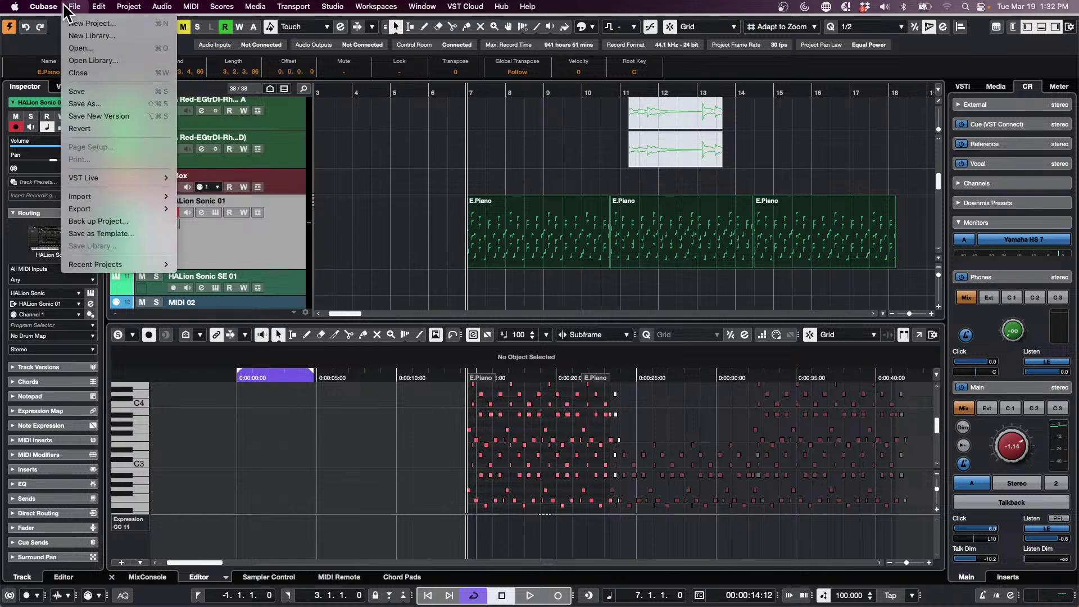
mouse_move(42, 7)
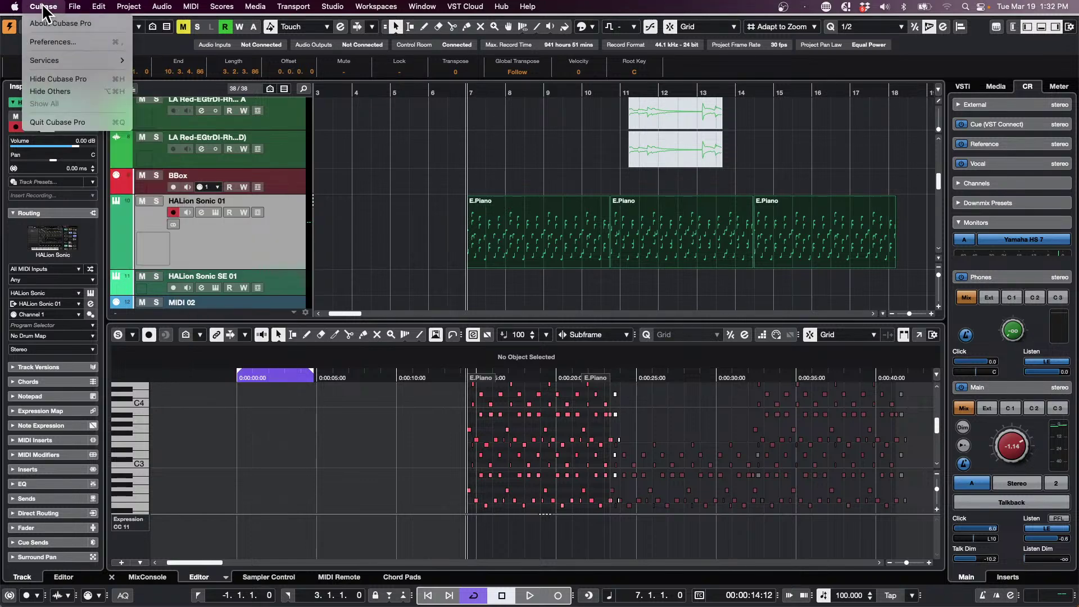
left_click(51, 42)
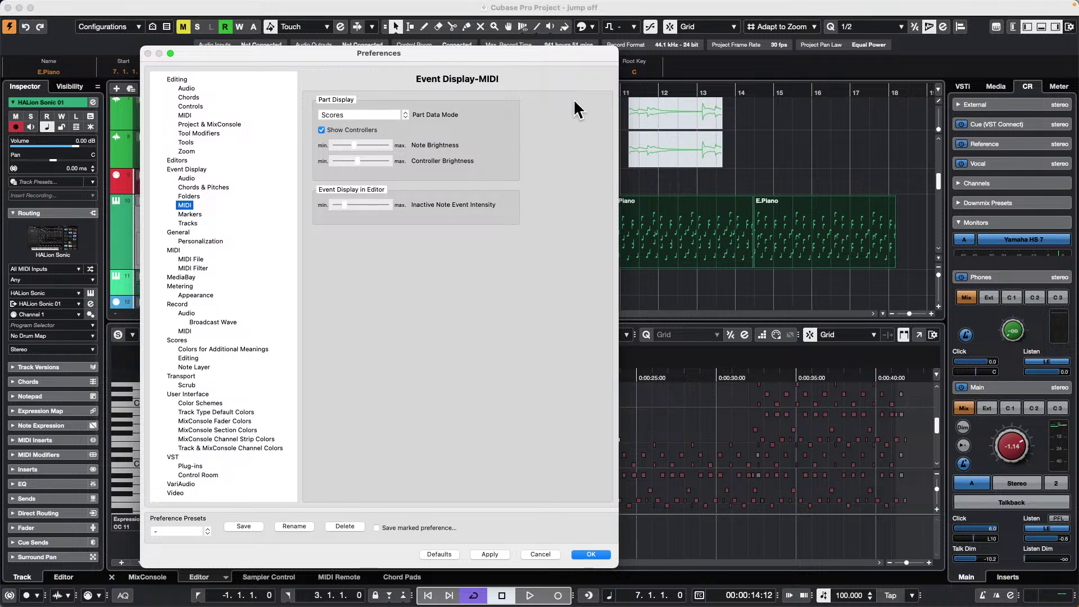
left_click_drag(562, 57, 398, 62)
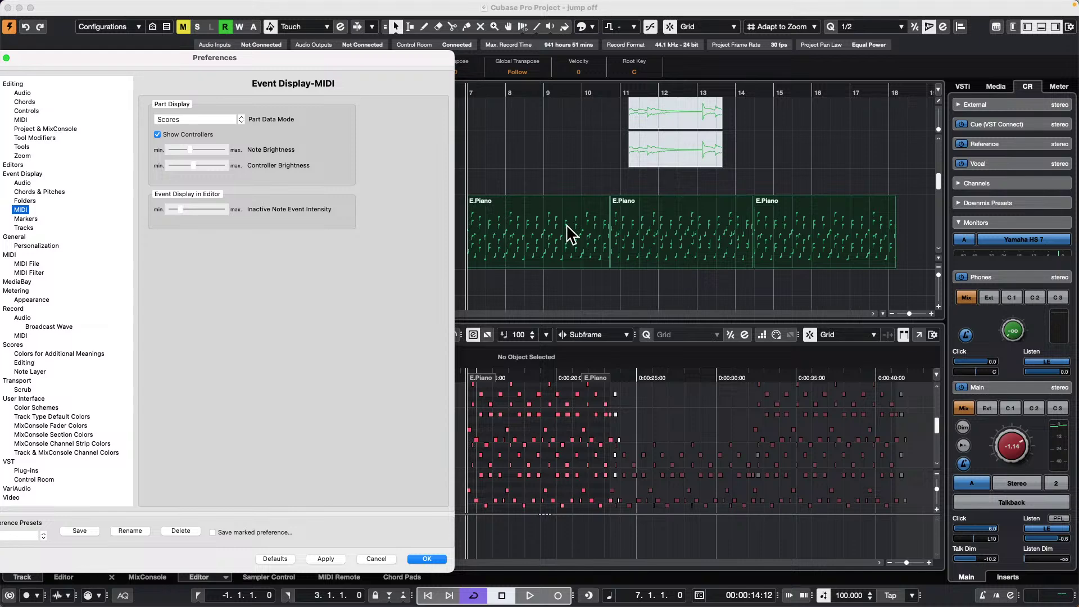
left_click(190, 119)
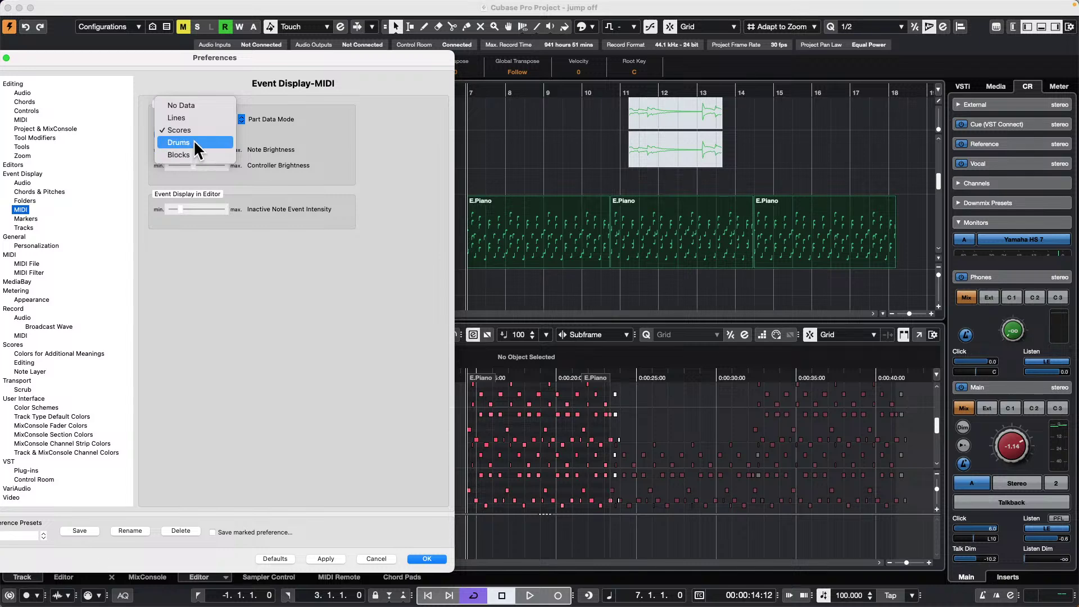
left_click(197, 117)
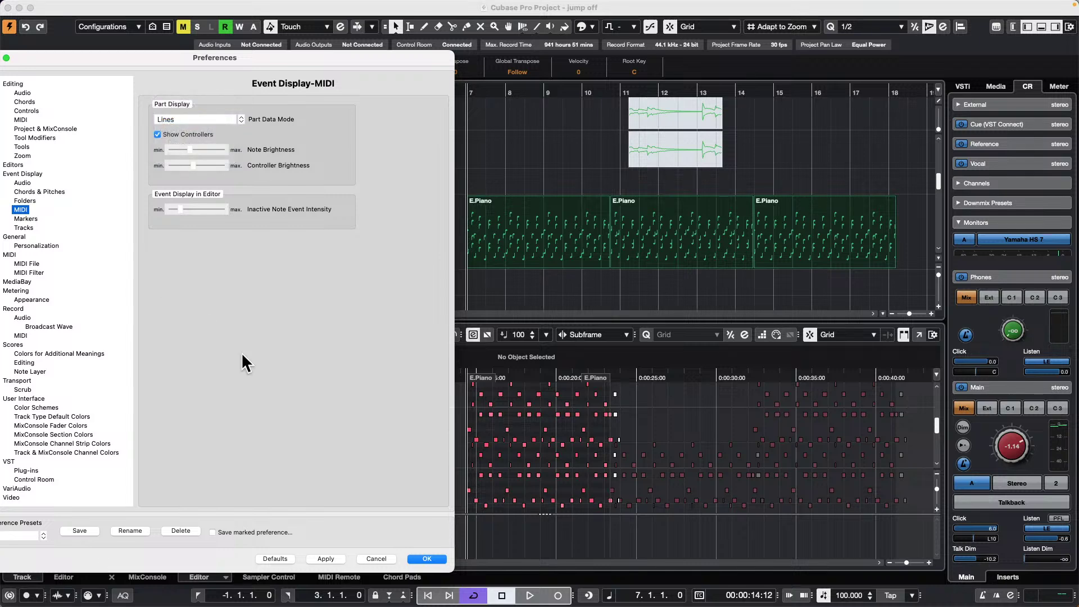
left_click(323, 557)
left_click(426, 559)
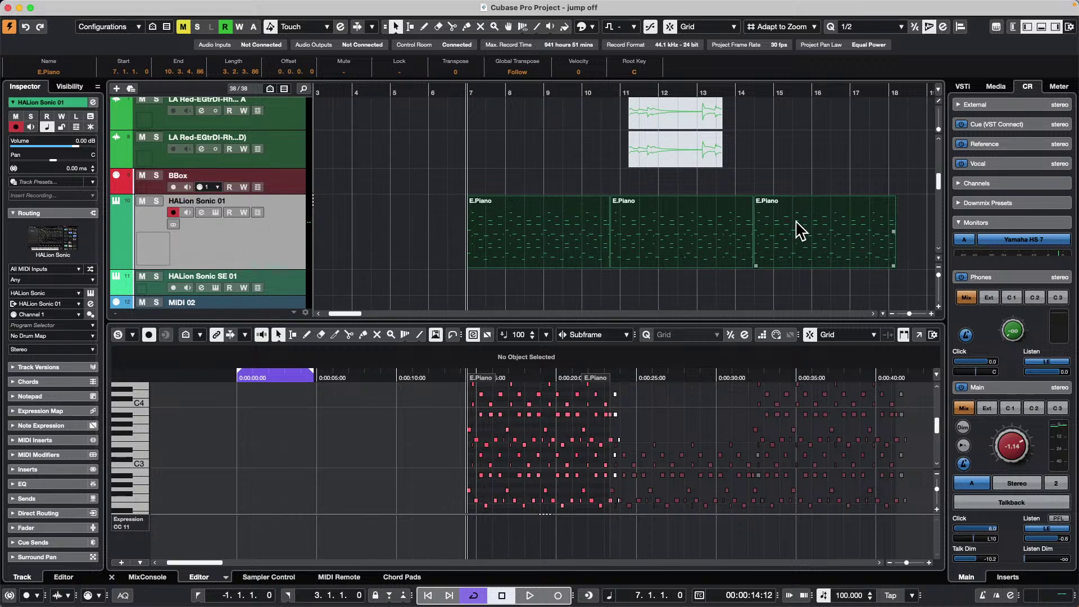
Erase the first E.Piano part on the HALion Sonic 01 track together with all parts that follow it.
right_click(491, 224)
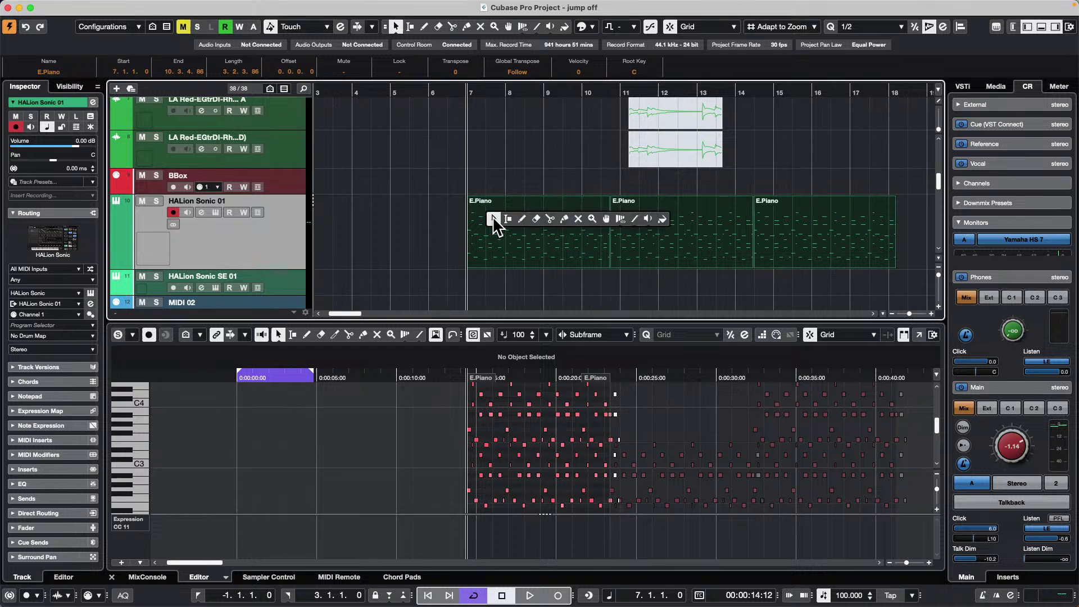
left_click(535, 218)
left_click(544, 214, "alt")
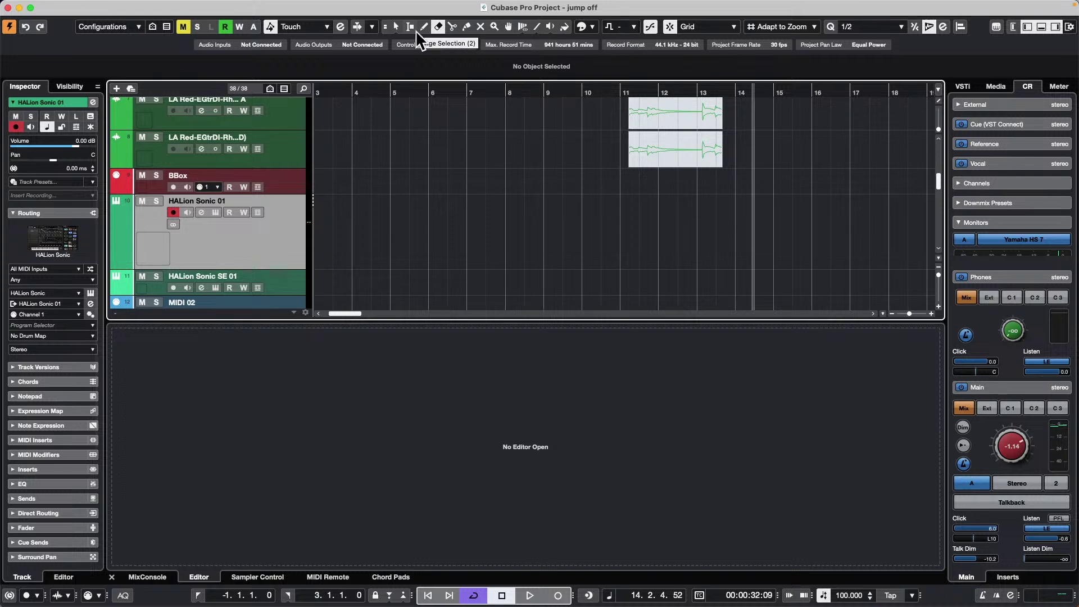
Select the synth bass track and load Arpache SX in its first MIDI insert slot.
left_click(1026, 28)
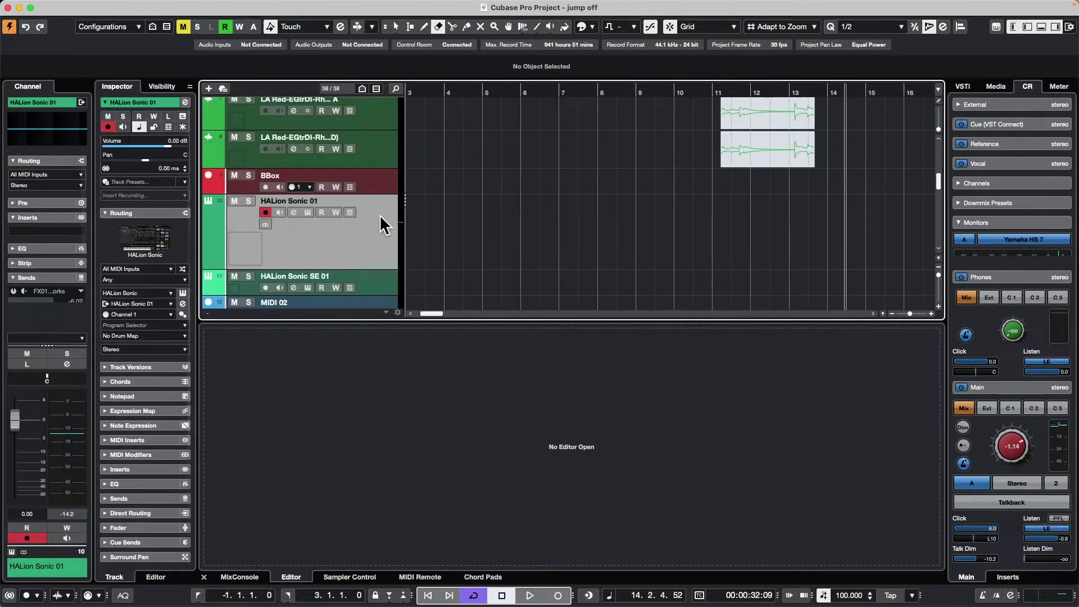
scroll(319, 230, "up", 10)
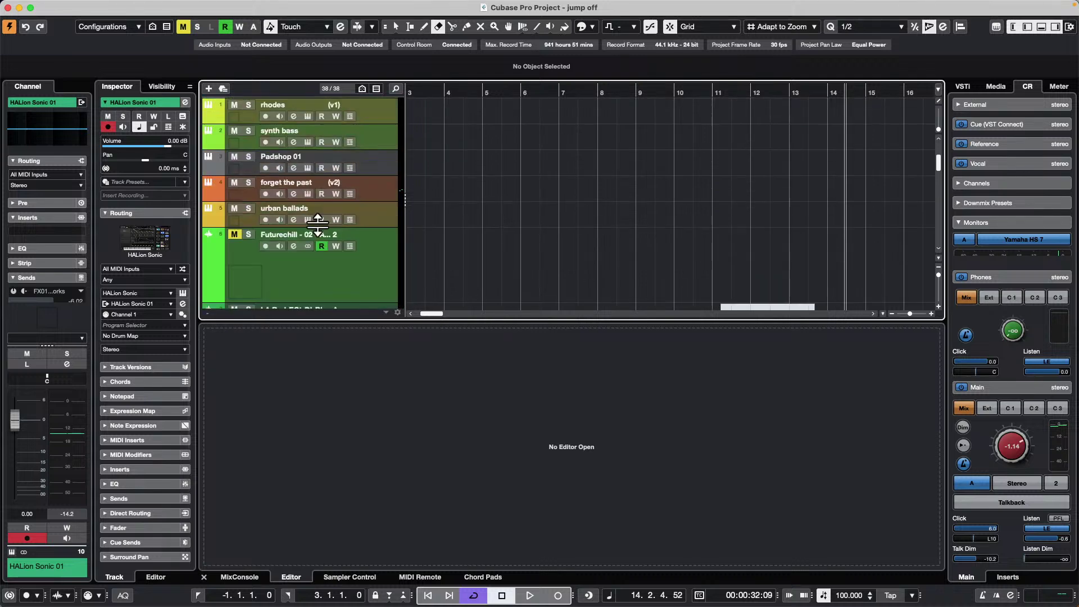
left_click(378, 147)
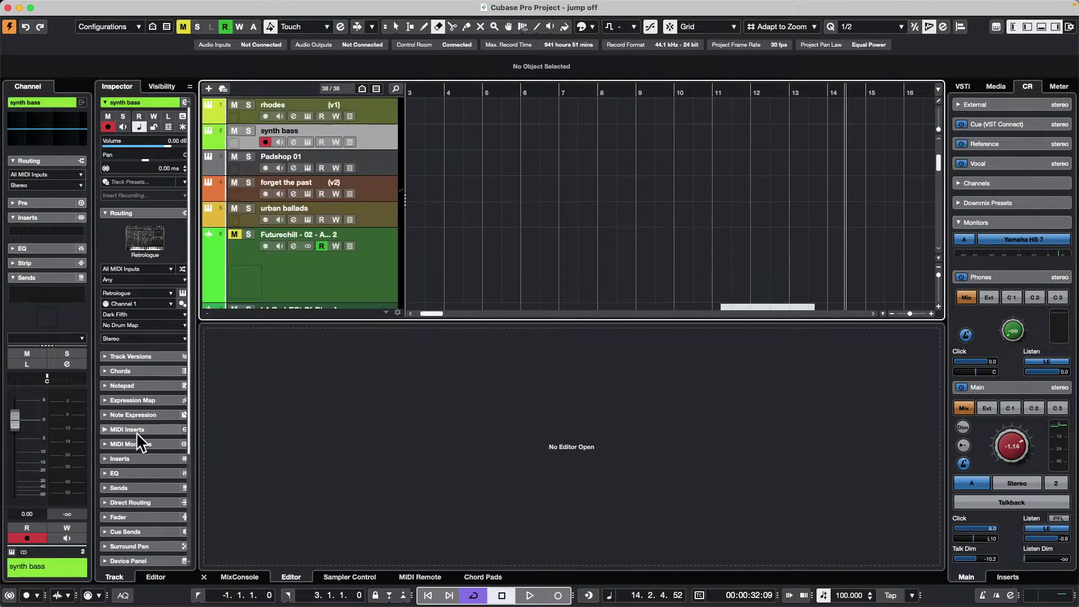
left_click(161, 430)
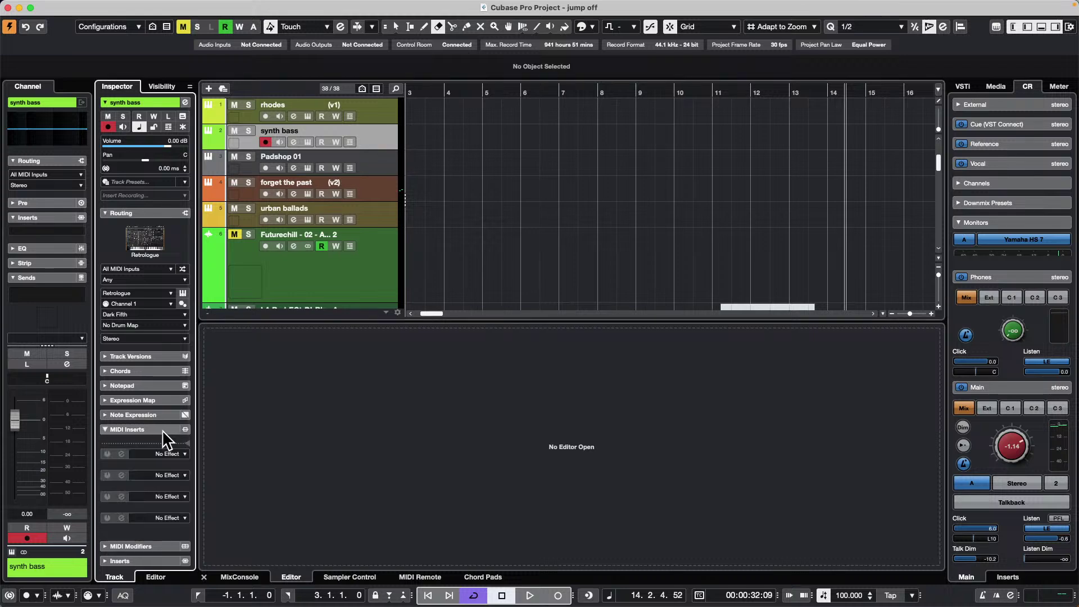
left_click(166, 454)
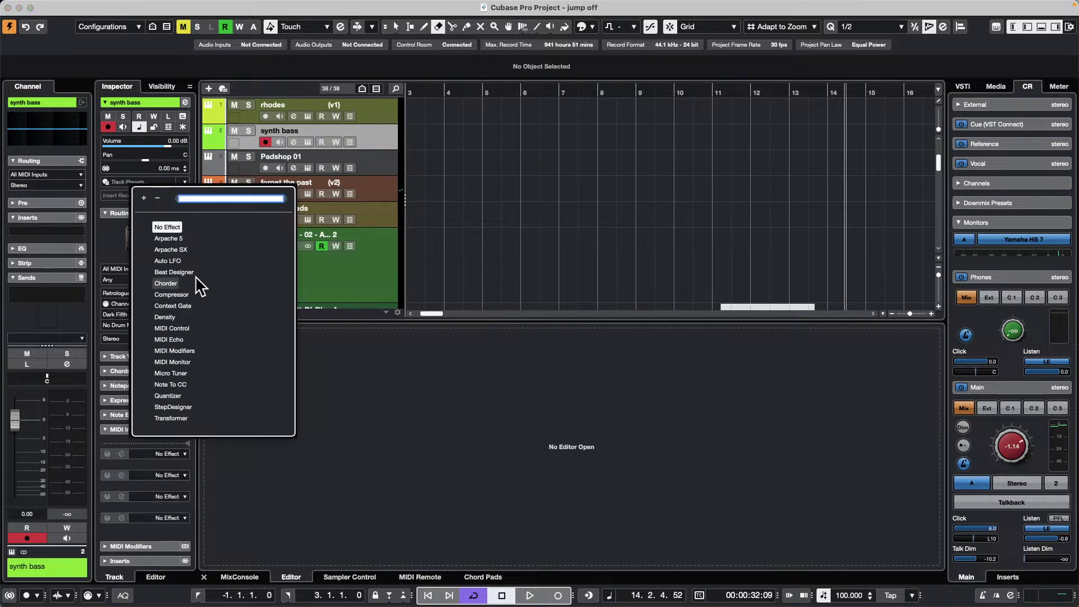
left_click(170, 249)
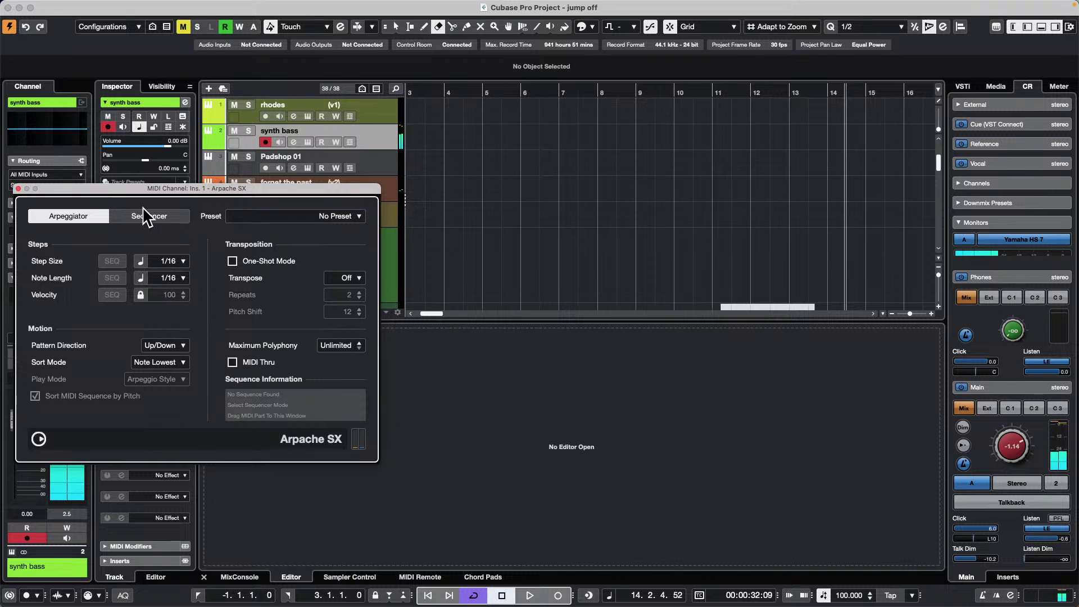
Set the Step Size of the Arpache SX arpeggiator to 1/8.
left_click(169, 261)
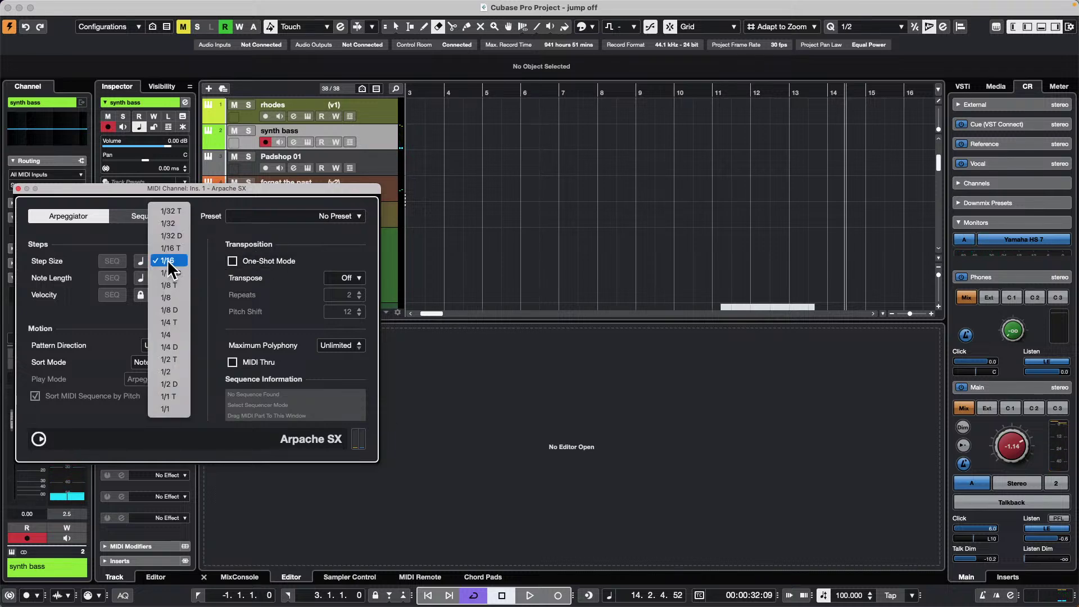
left_click(167, 260)
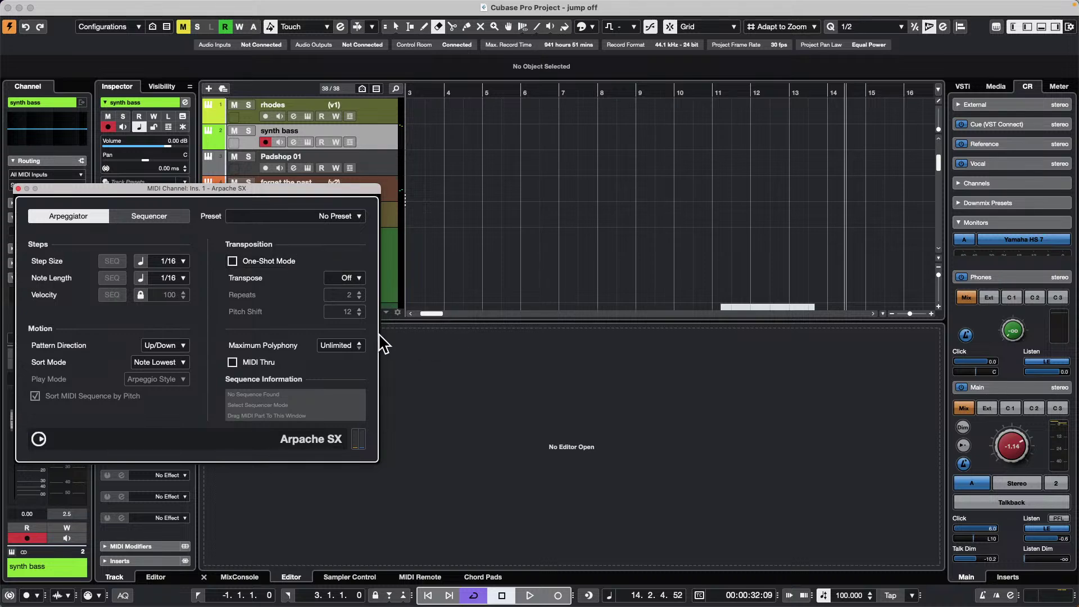
left_click_drag(244, 191, 704, 181)
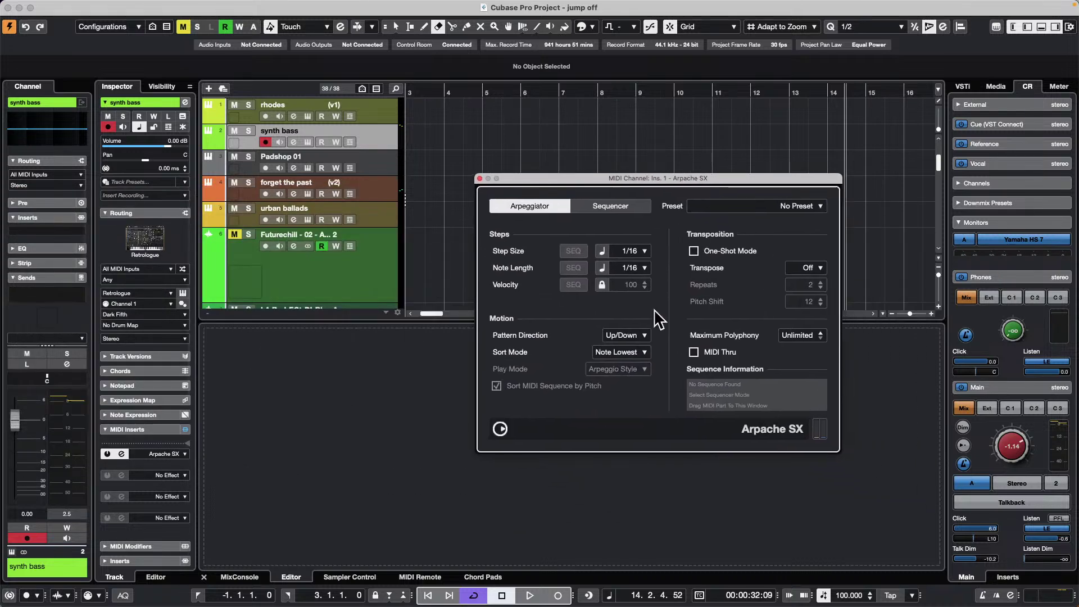
left_click(634, 251)
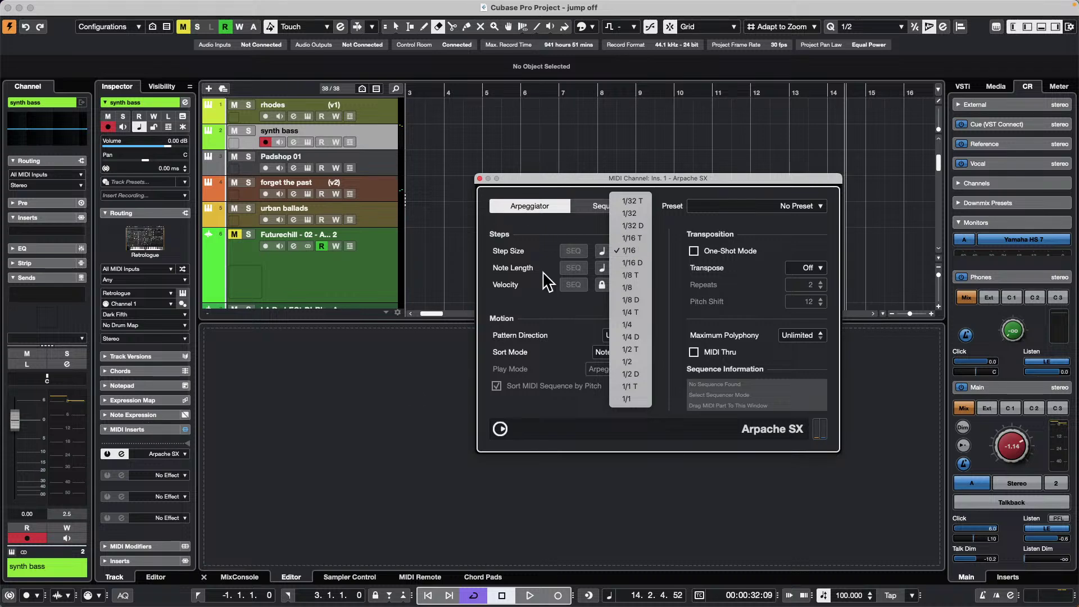
left_click(587, 185)
left_click(628, 250)
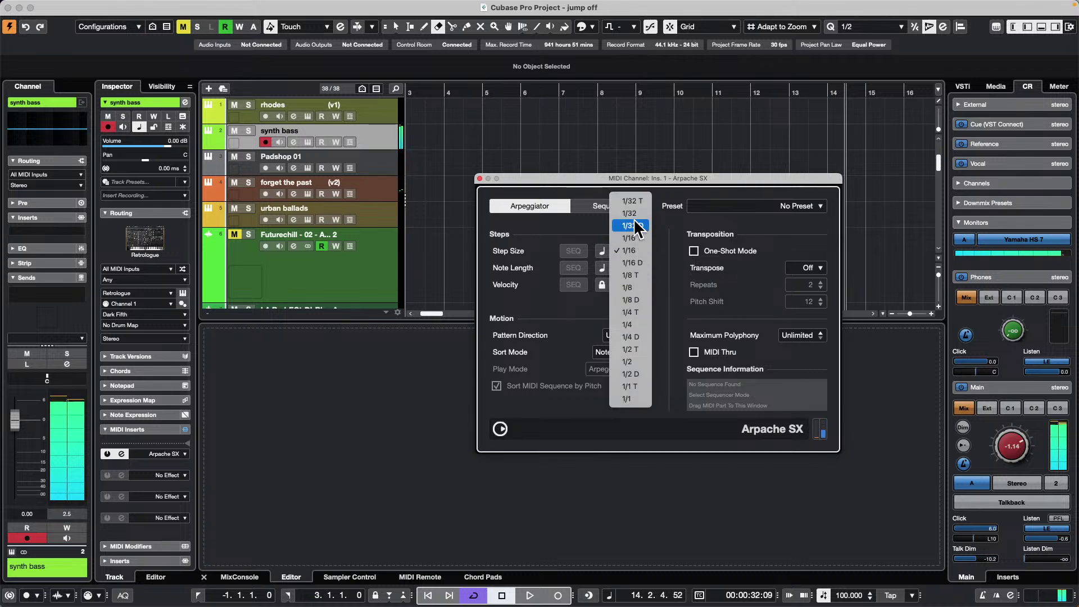
left_click(635, 287)
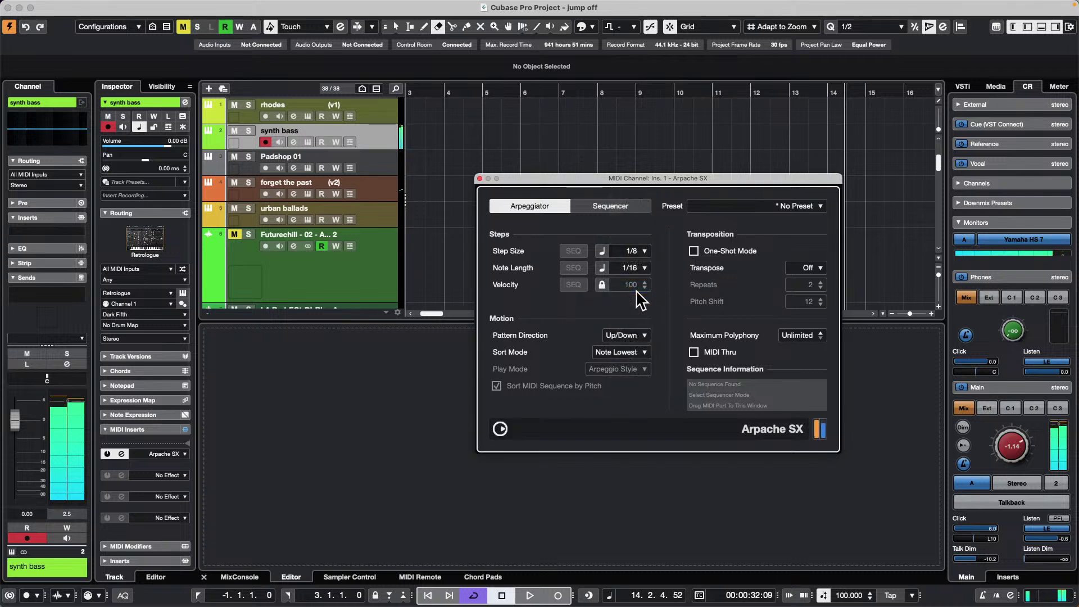
Lower the Control Room main level to -9.01 and enable Learn mode in the synth bass track's Quick Controls section.
left_click_drag(1010, 441, 1002, 448)
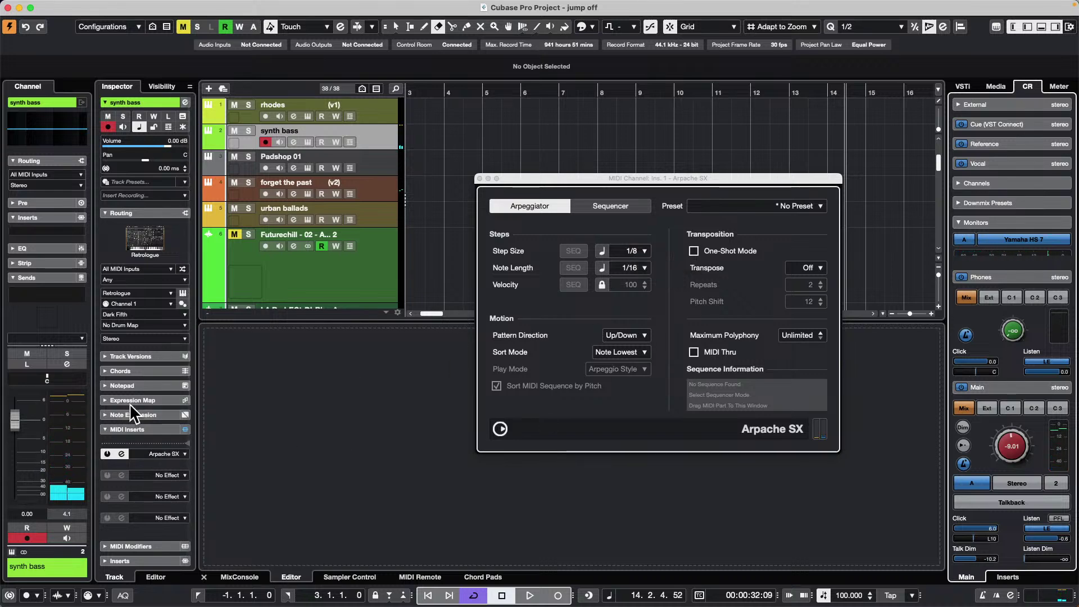
left_click(167, 428)
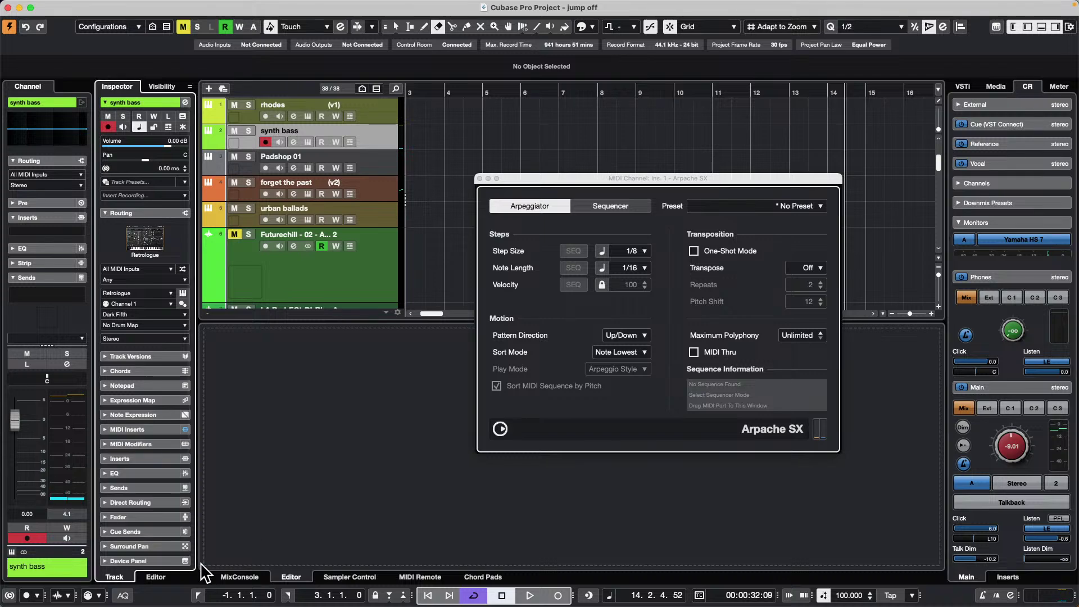
scroll(143, 538, "down", 5)
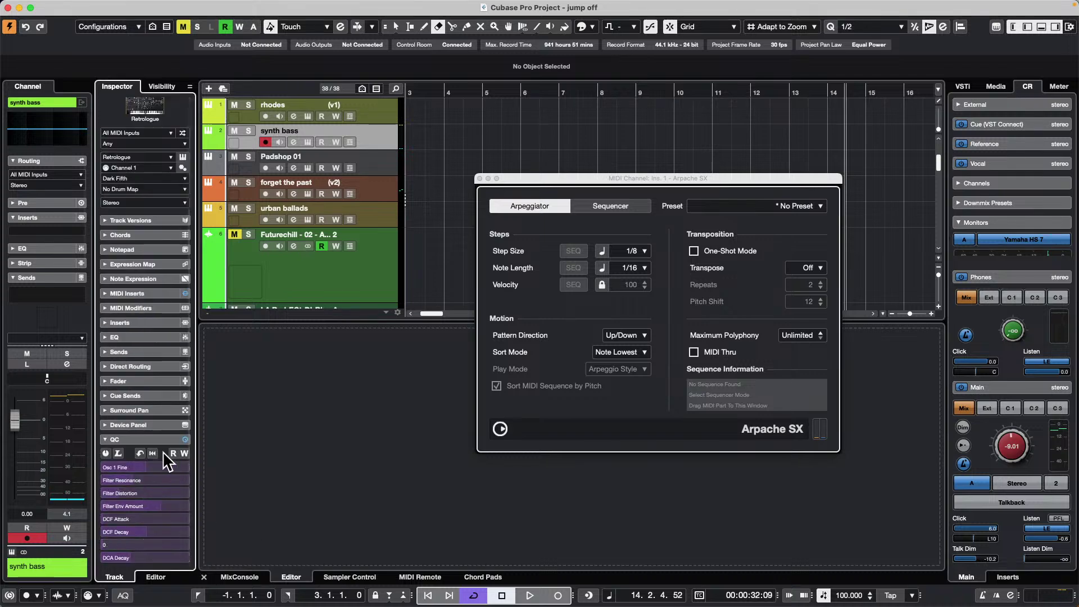
left_click(138, 439)
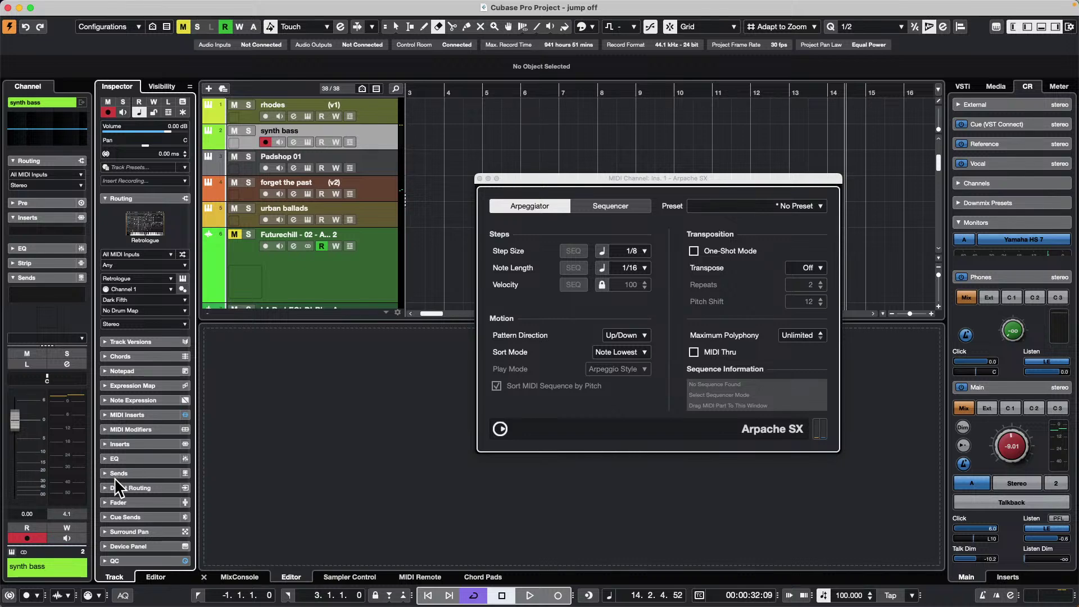
left_click(103, 560)
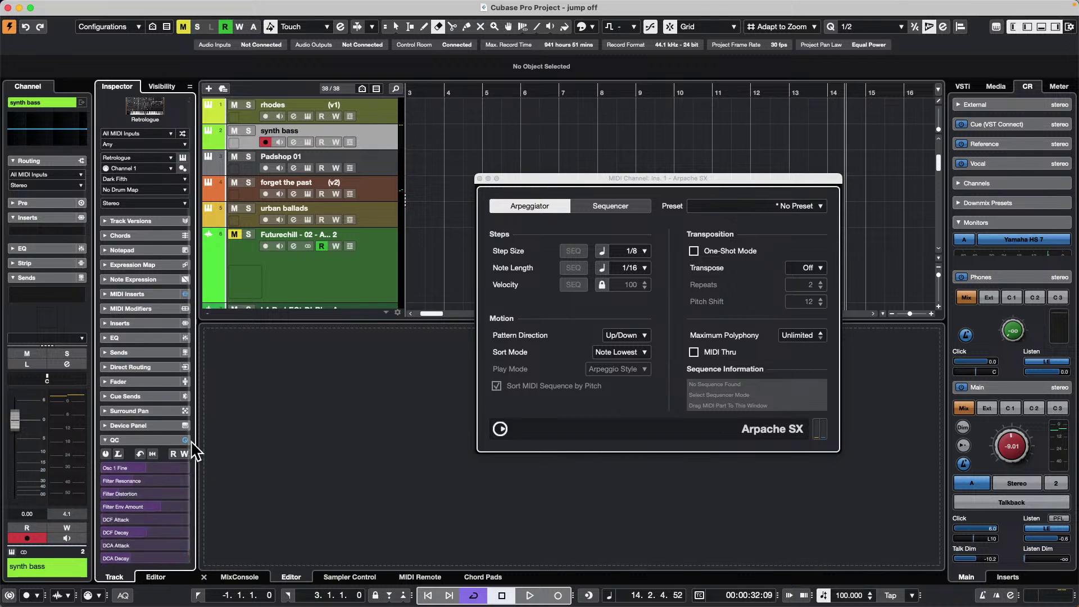
left_click(118, 453)
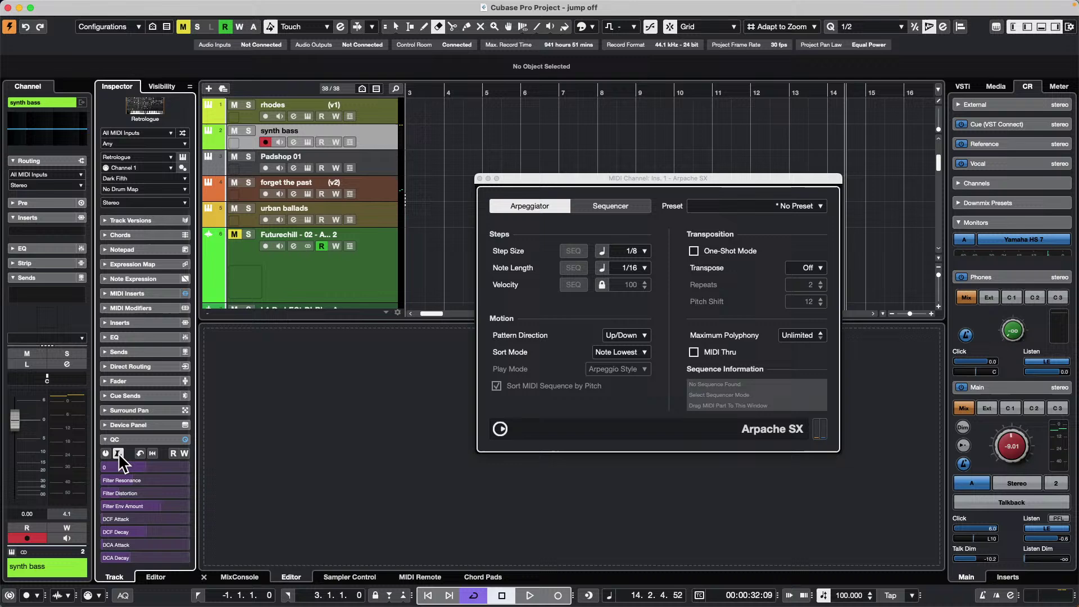
Try to learn the Arpache SX Step Size onto a quick control by changing it to 1/16 and back to 1/8.
left_click(632, 252)
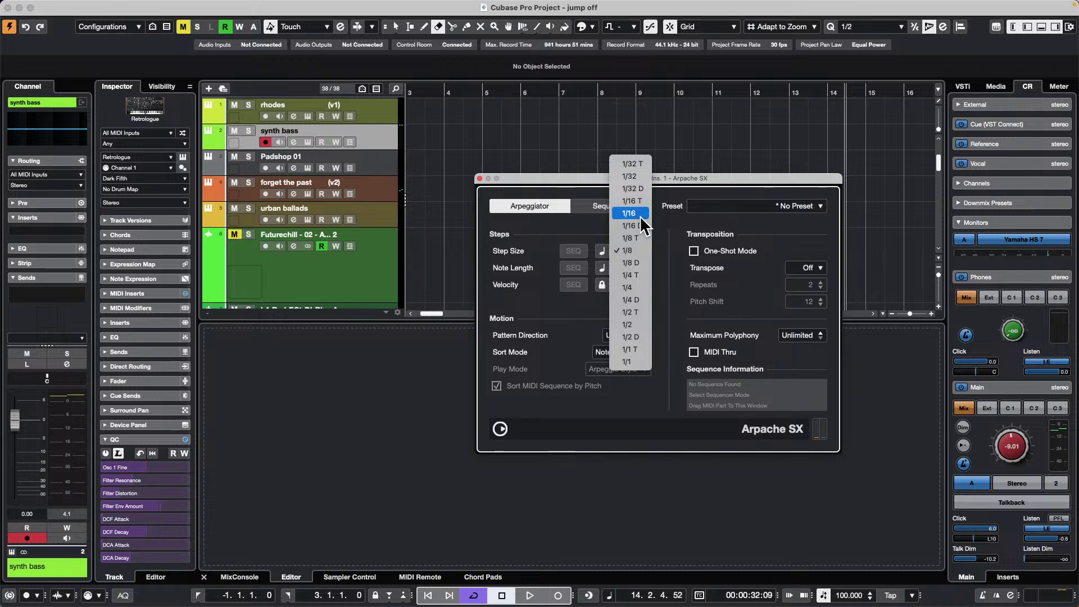
left_click(639, 214)
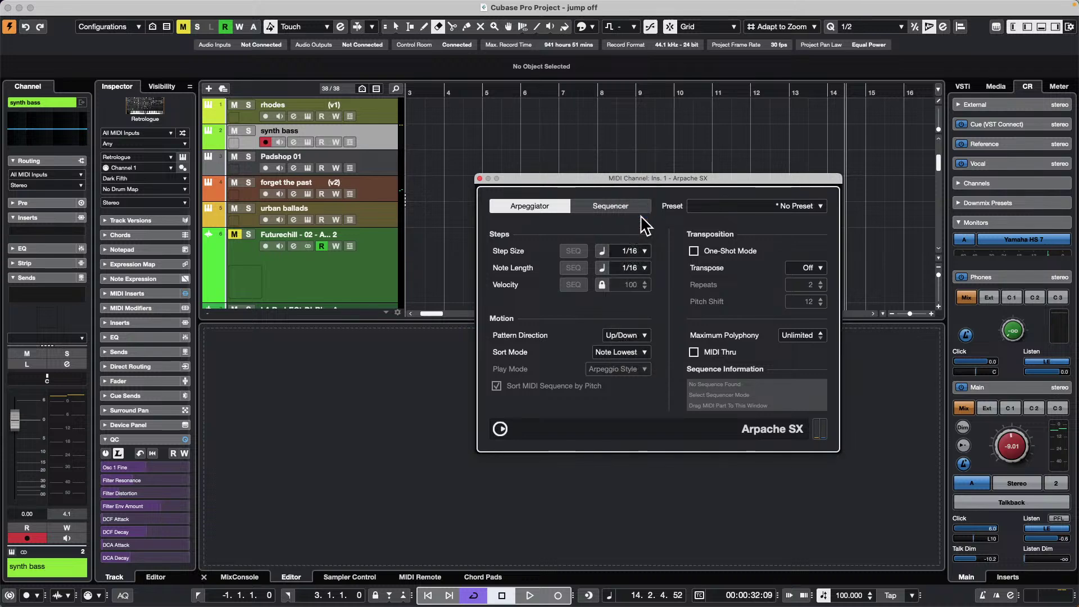
left_click(602, 250)
left_click(604, 248)
left_click(629, 250)
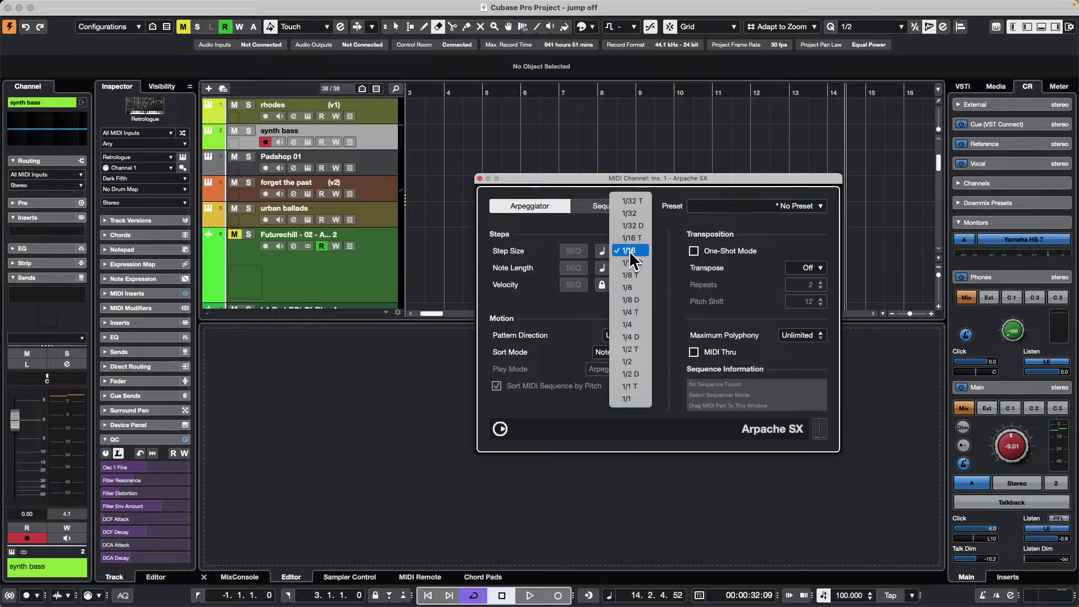
left_click(635, 285)
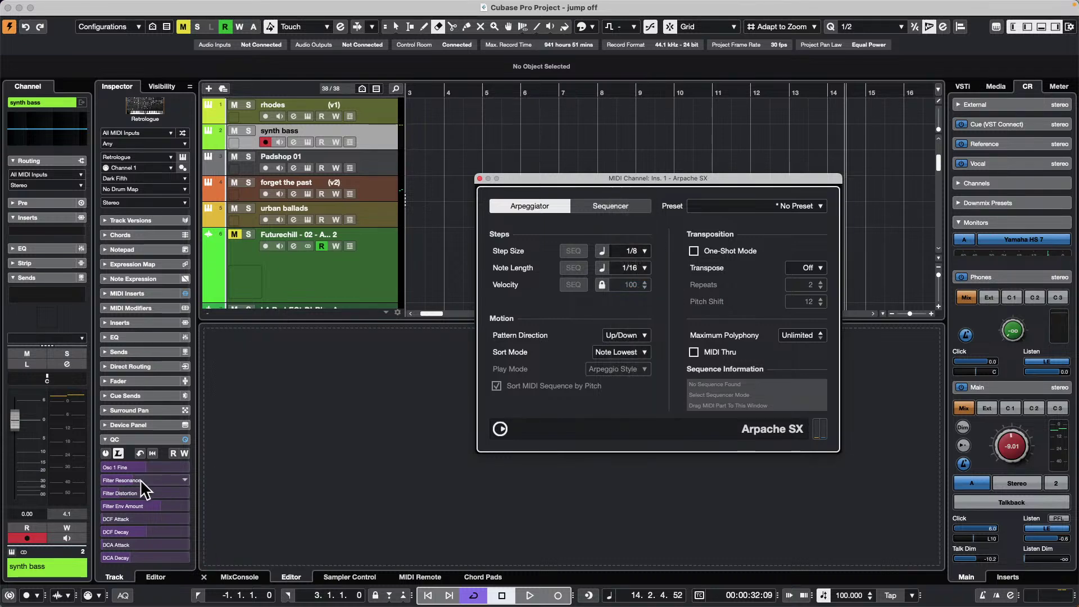
Try learning Step Size onto the first quick control again, moving that control and reopening the step size choices.
left_click(120, 452)
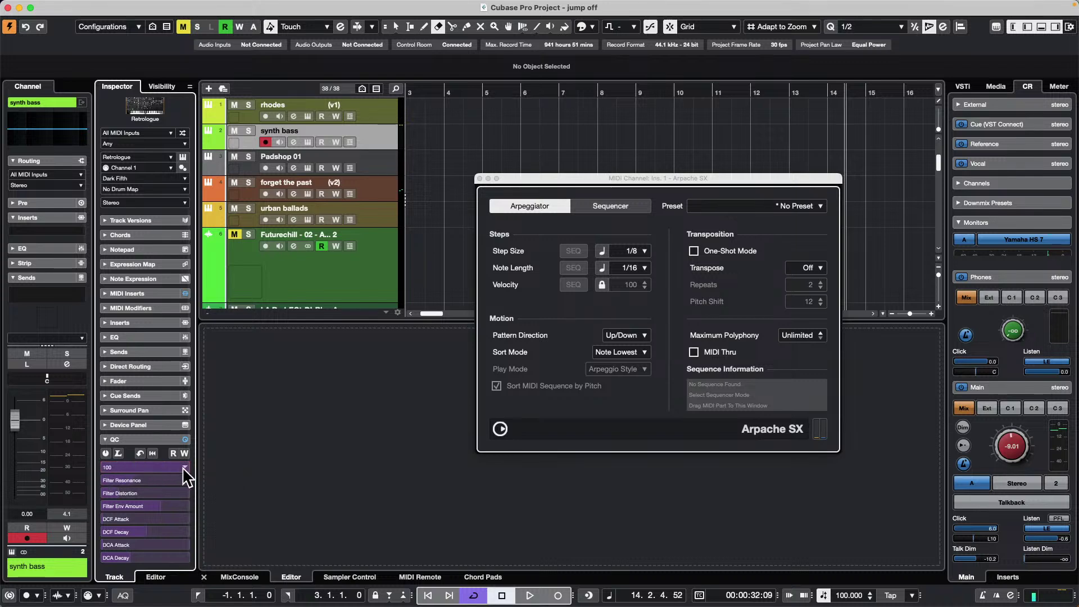
left_click_drag(182, 467, 136, 470)
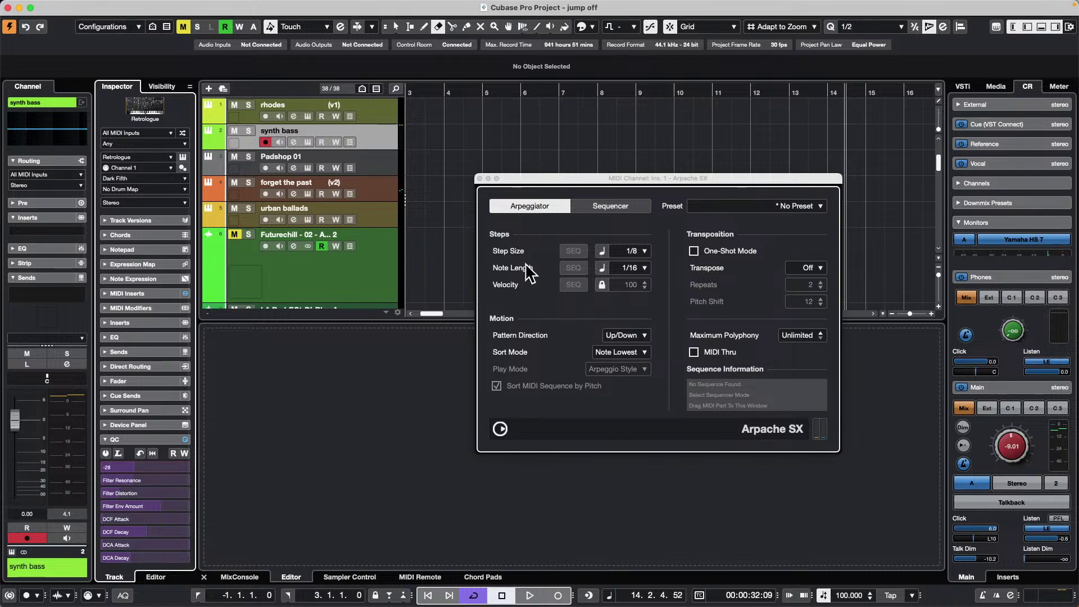
left_click(631, 250)
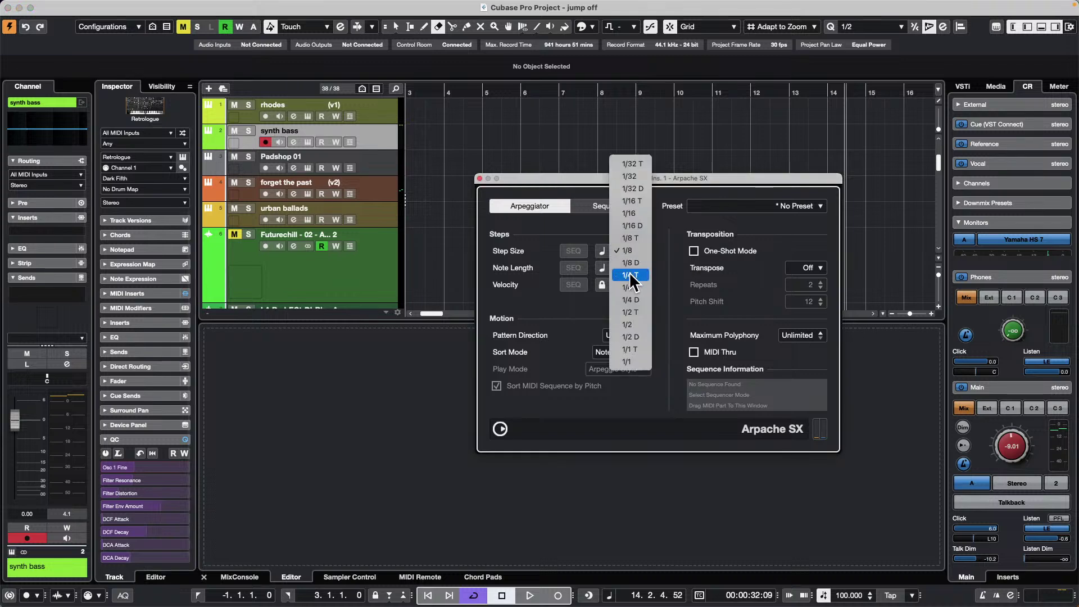
left_click(120, 450)
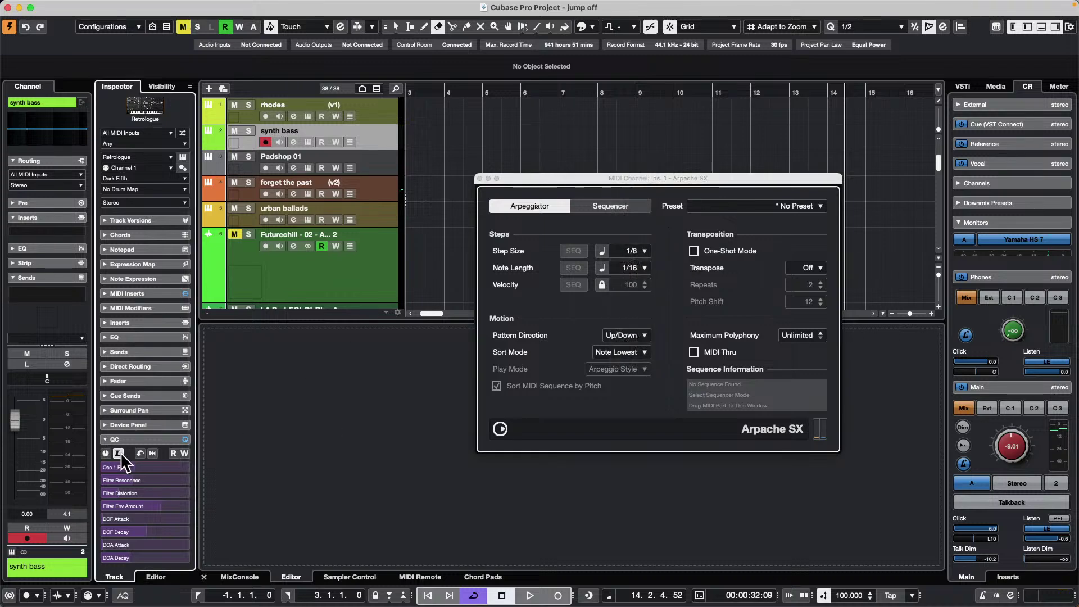
Remove all quick control assignments from the synth bass track and set the Arpache SX Step Size to 1/16 in Learn mode.
right_click(151, 440)
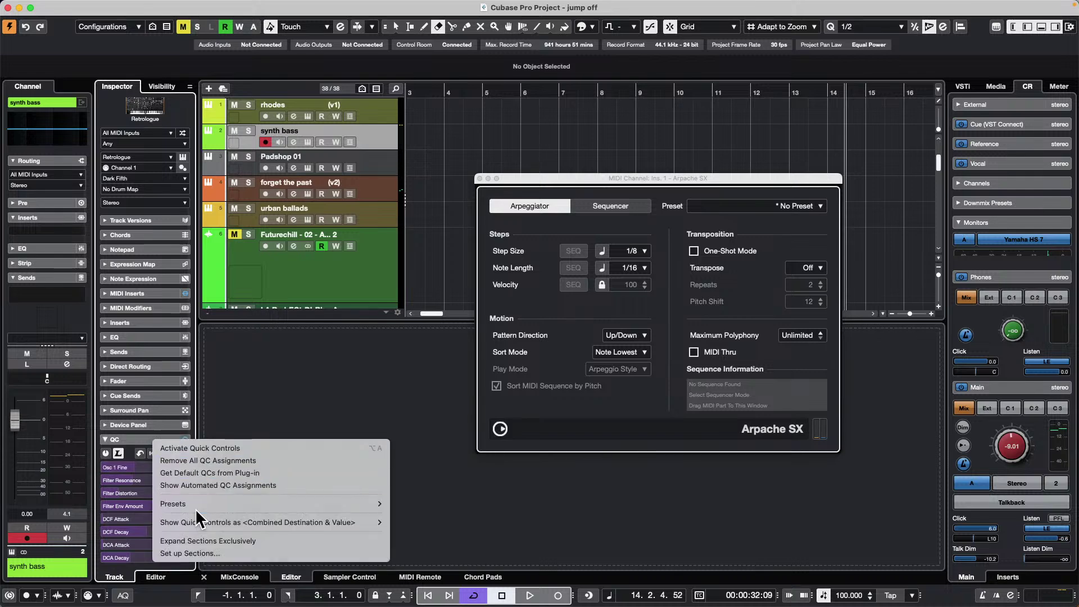
left_click(137, 436)
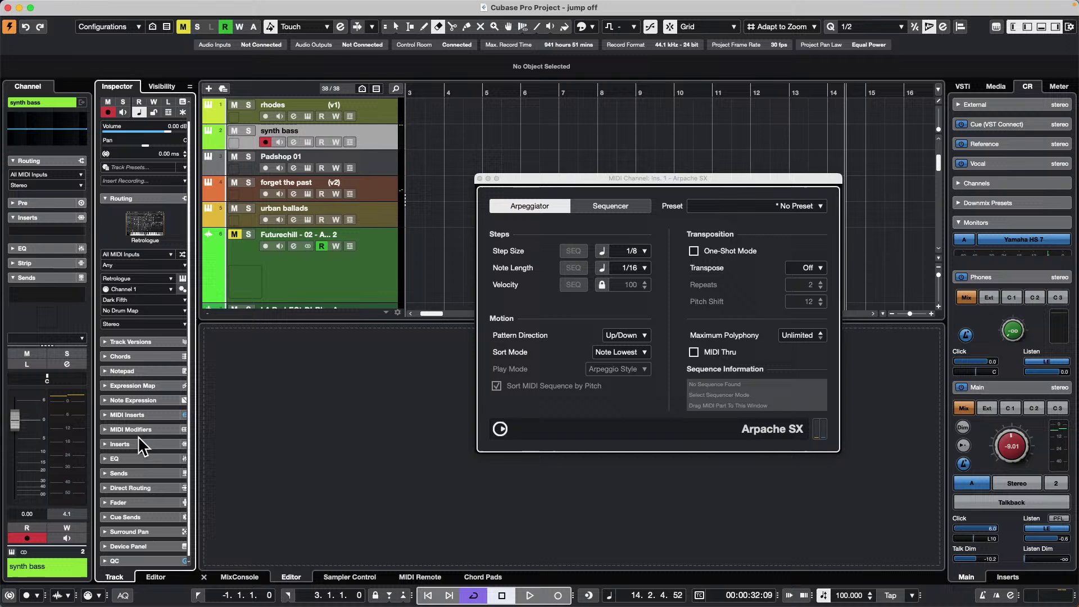
left_click(136, 558)
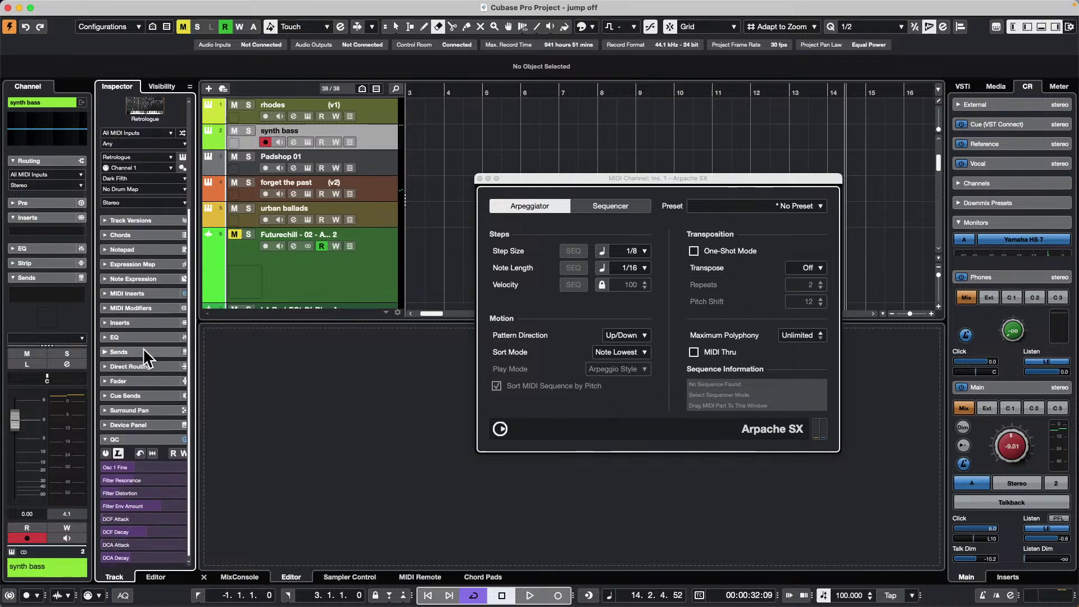
left_click(153, 453)
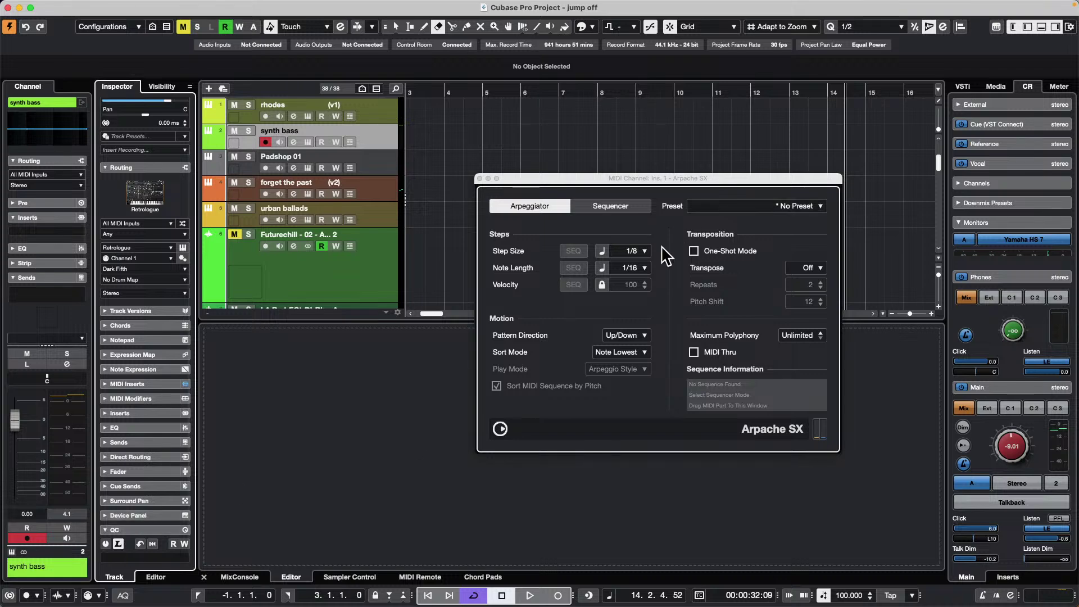
left_click(632, 251)
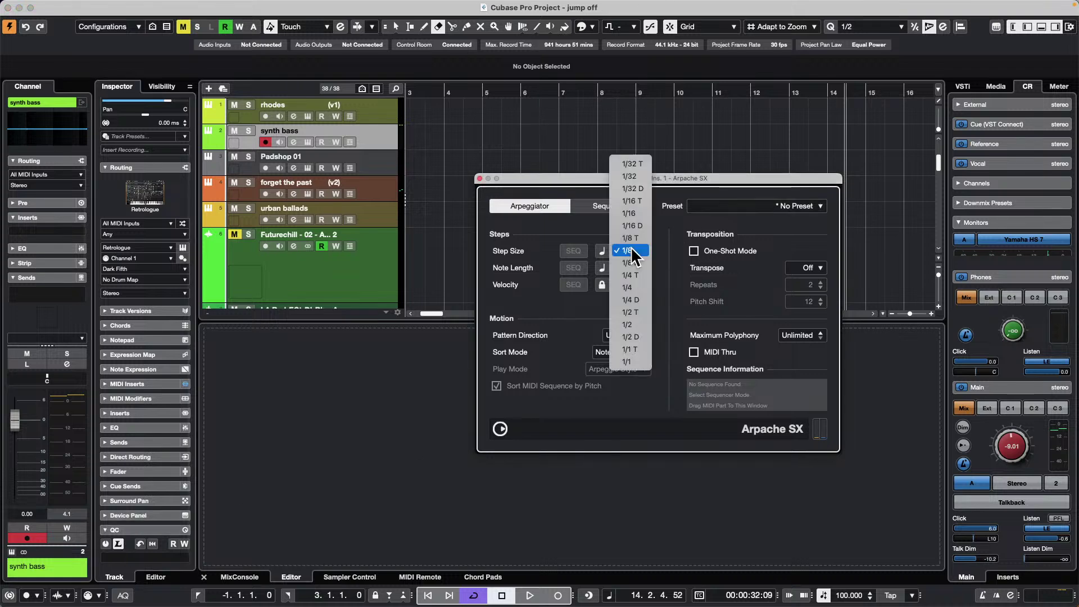
left_click(632, 214)
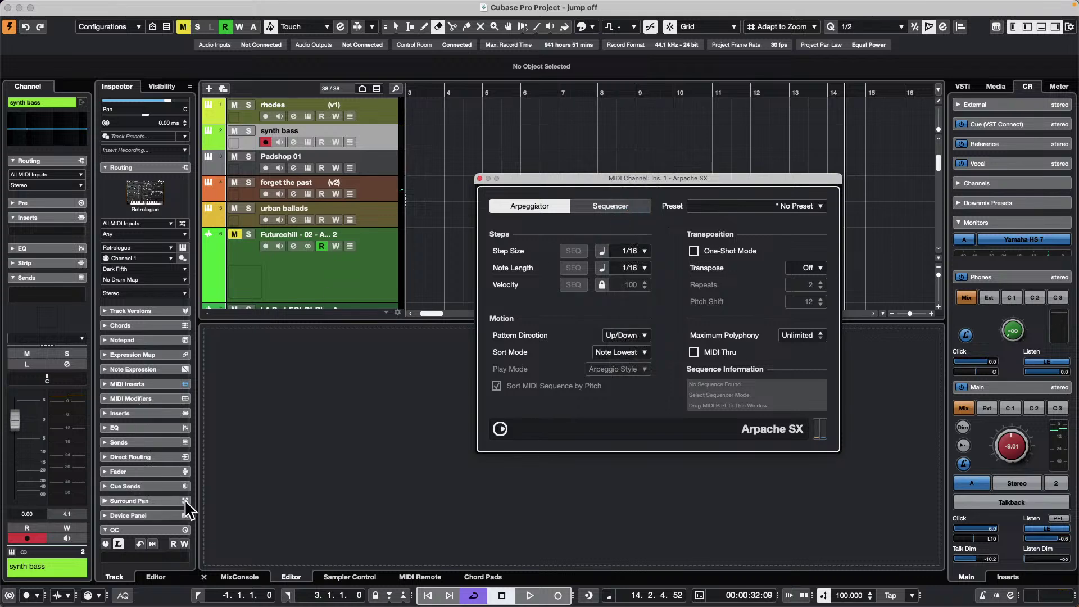
Leave Learn mode and open the first quick control's parameter list, expanding the MIDI Channel group.
scroll(147, 484, "up", 3)
left_click(168, 211)
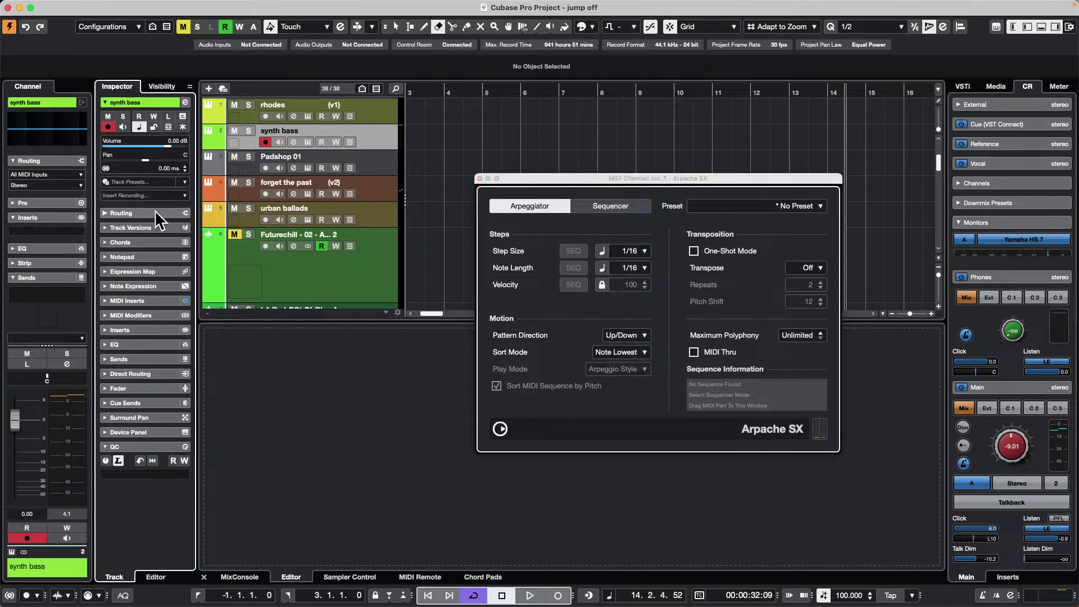
left_click(105, 460)
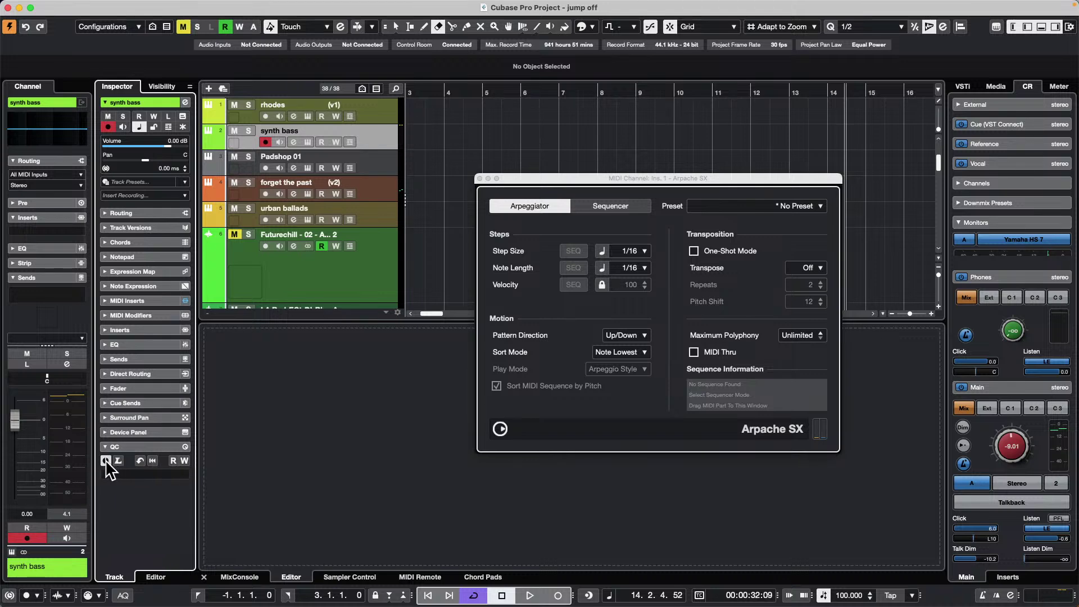
left_click(181, 474)
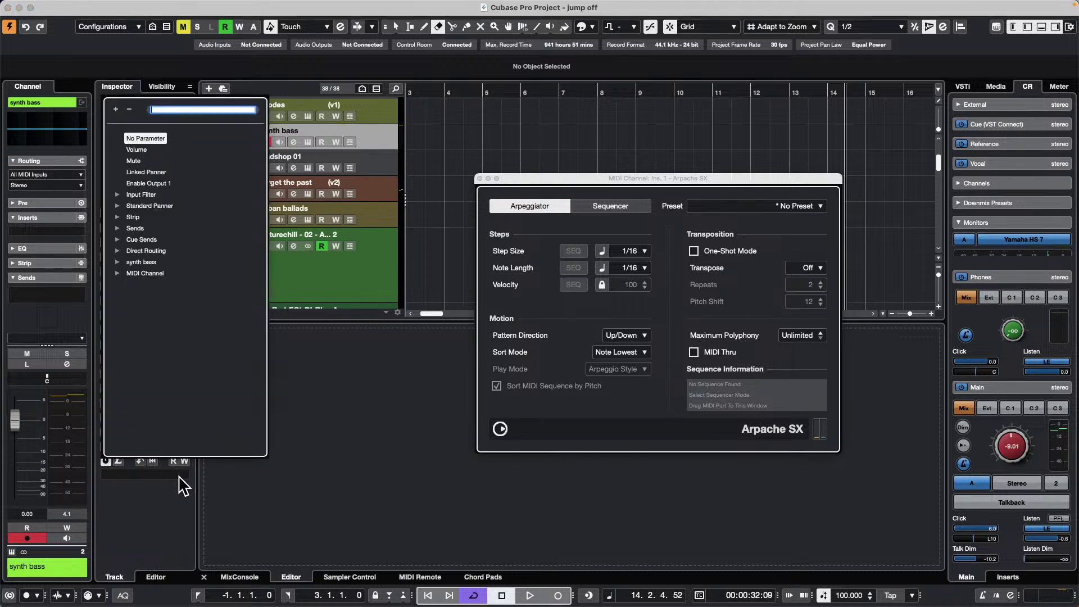
left_click(118, 274)
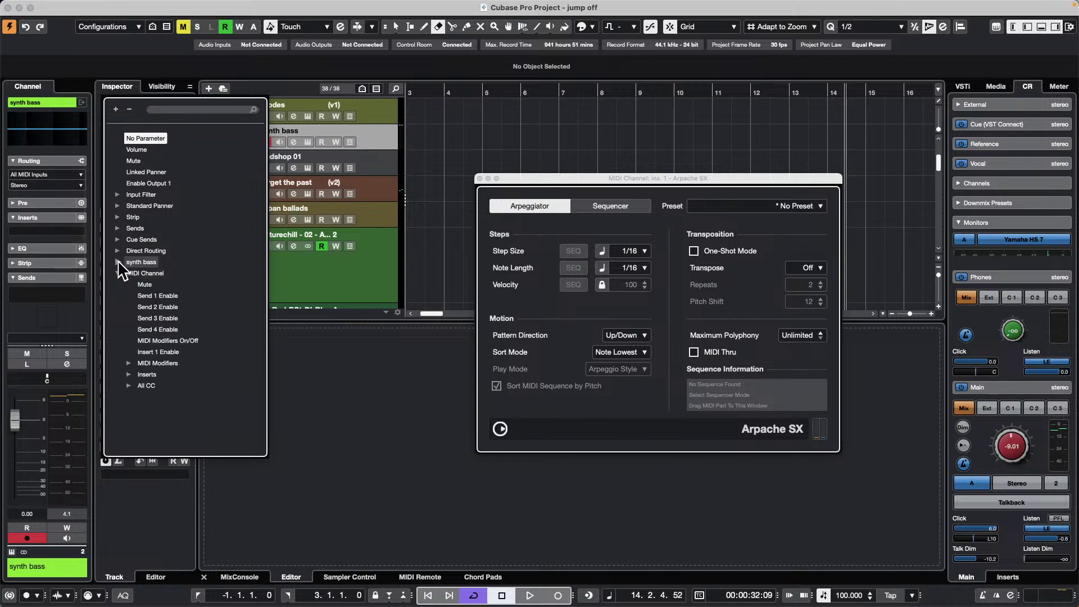
Examine the synth bass instrument parameters and the All CC list among the assignable quick control parameters.
left_click(117, 261)
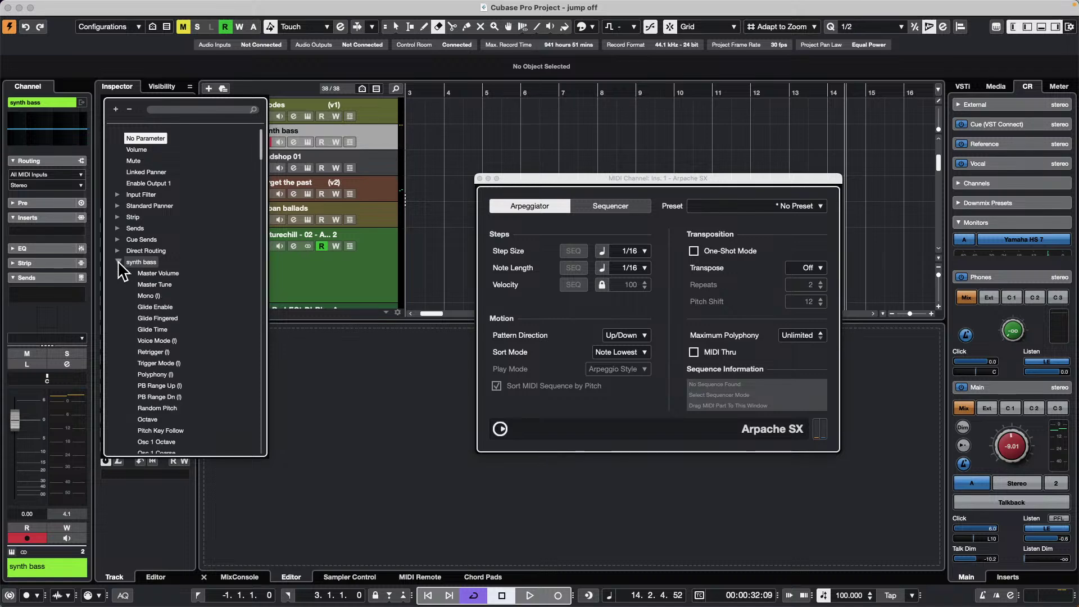
scroll(143, 289, "down", 10)
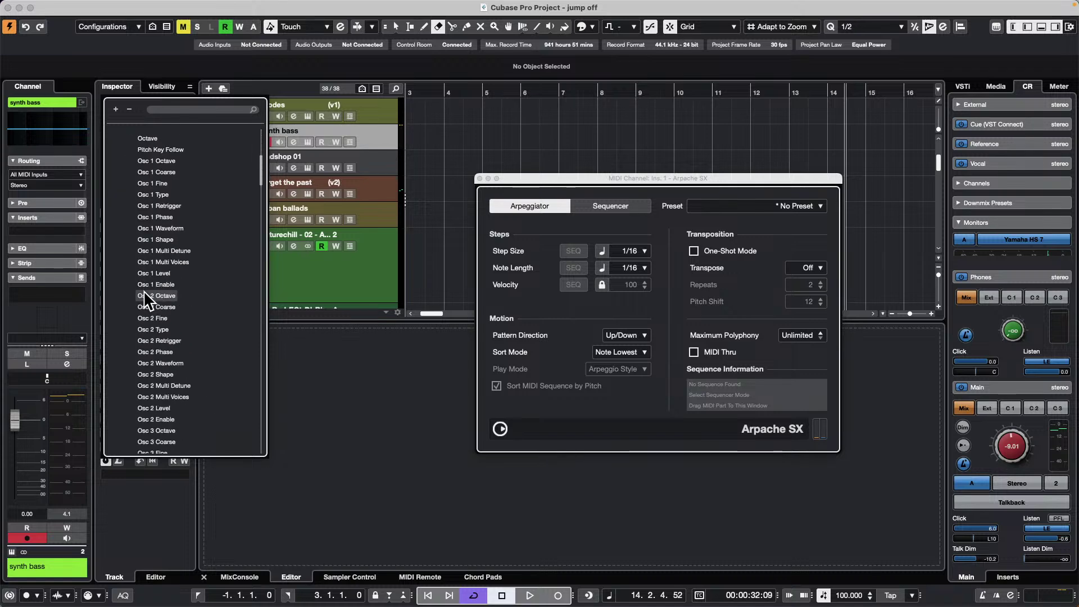
scroll(143, 289, "up", 10)
left_click(117, 261)
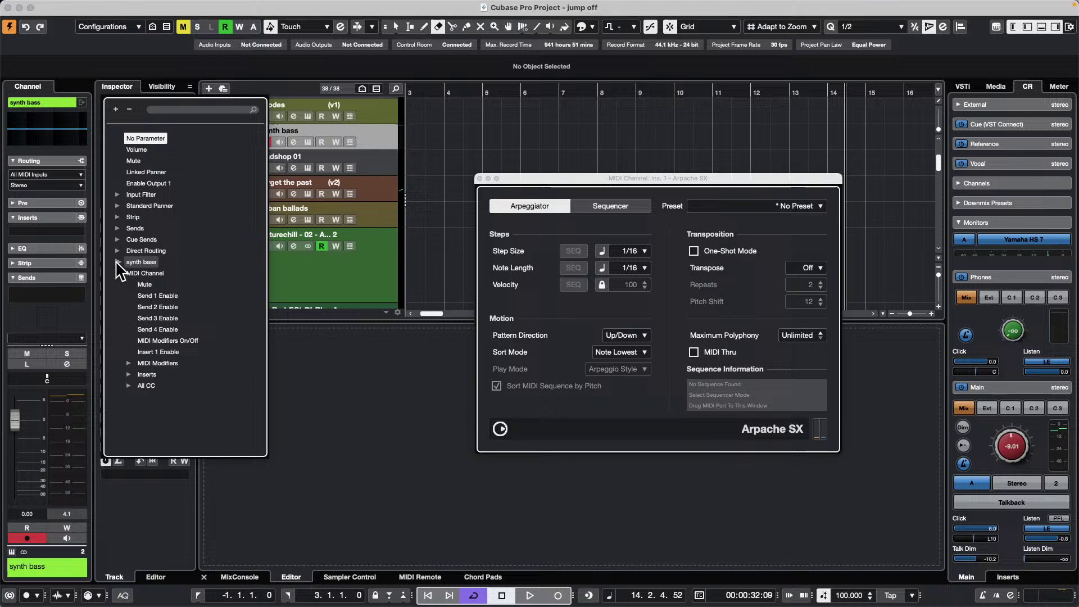
left_click(128, 385)
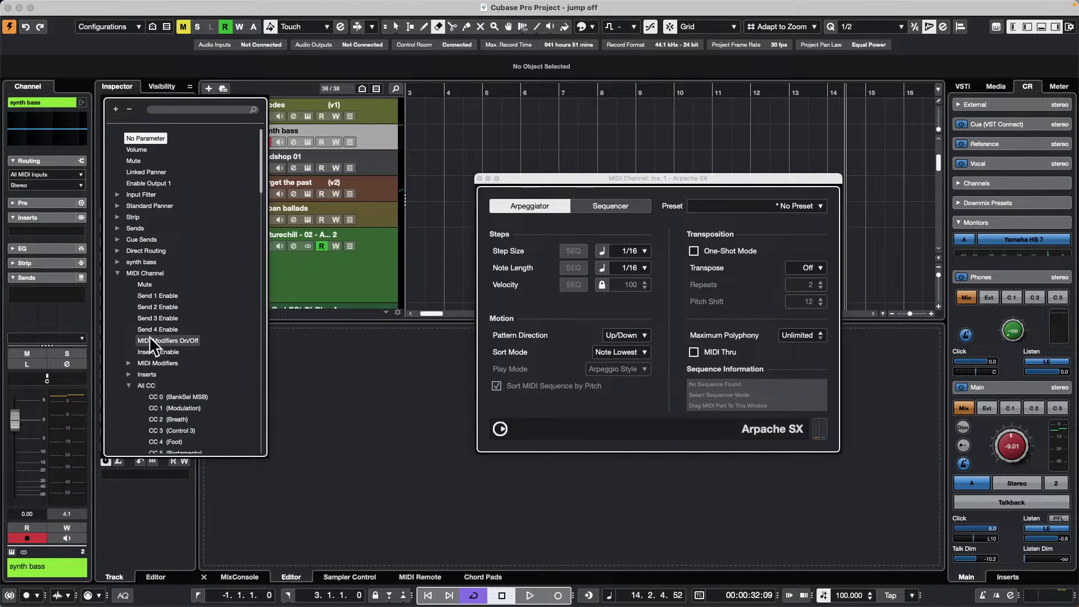
scroll(151, 337, "down", 20)
scroll(153, 339, "up", 20)
left_click(128, 385)
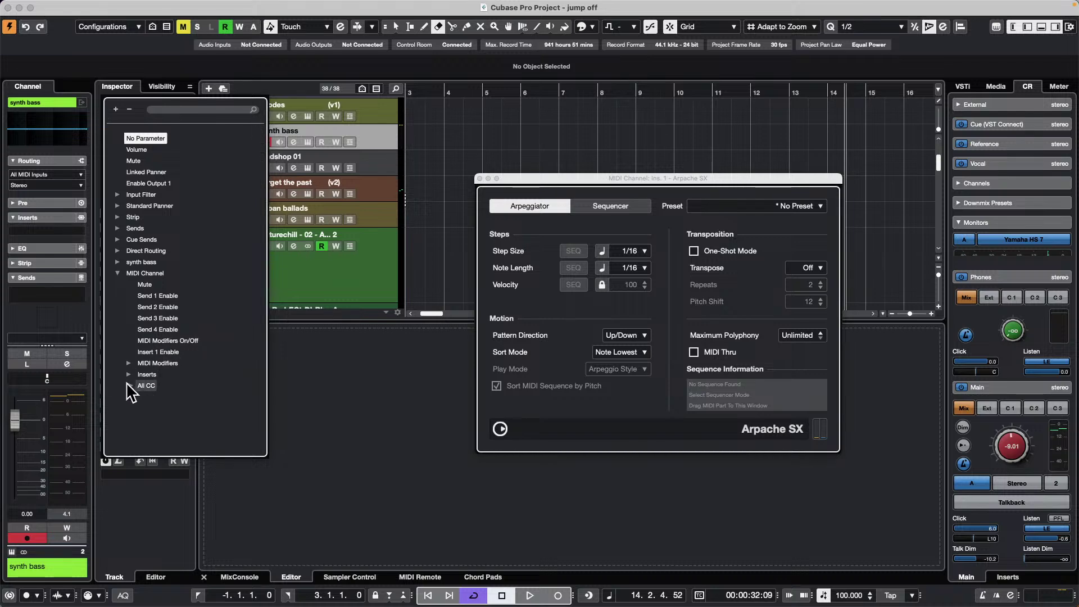
Assign Step Size Ins 1 from the Arpache SX MIDI insert to the first quick control.
left_click(130, 374)
left_click(140, 386)
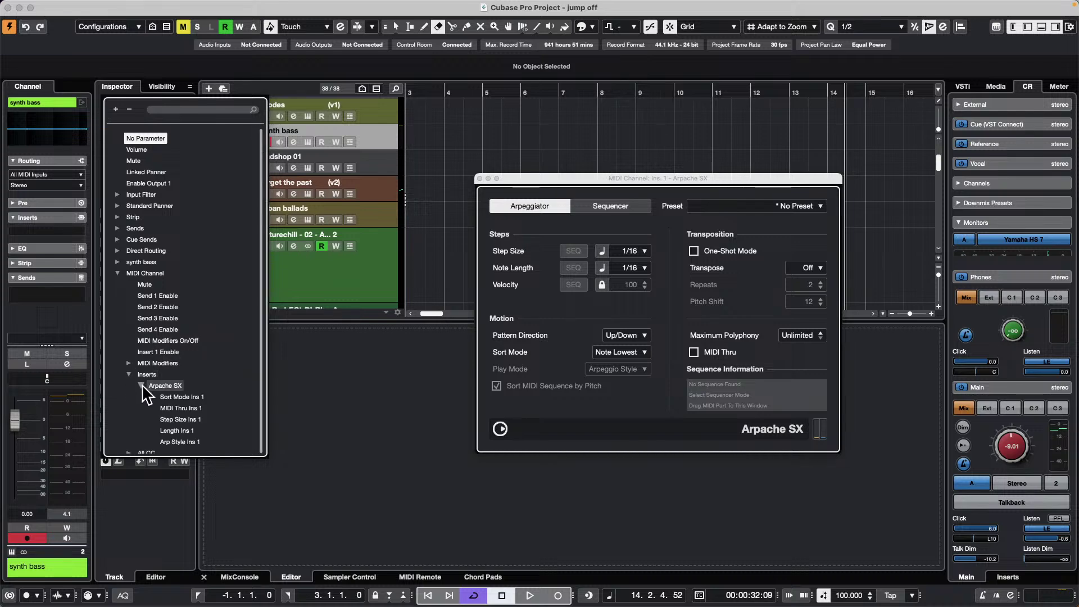
scroll(194, 338, "down", 1)
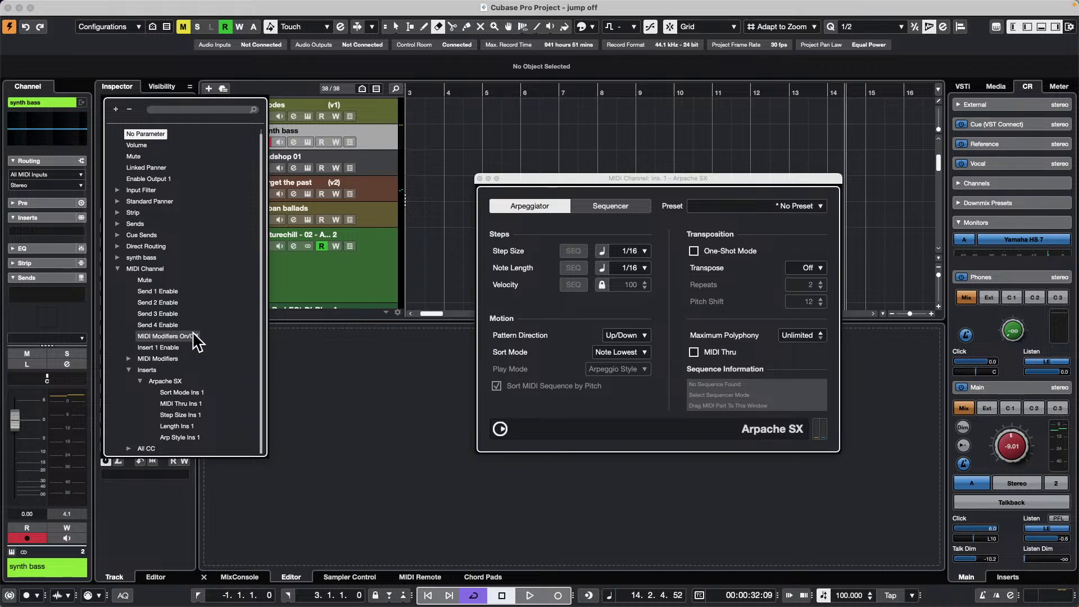
left_click(194, 416)
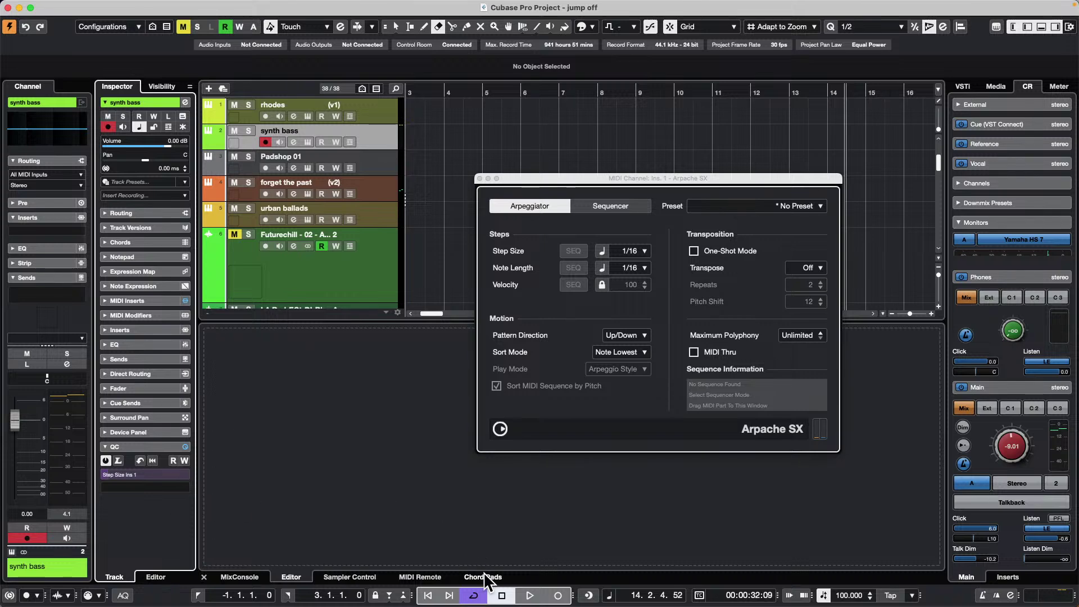
Show the nanoKONTROL2 in MIDI Remote and review its mapping pages, keeping Focus Quick Controls.
left_click(419, 577)
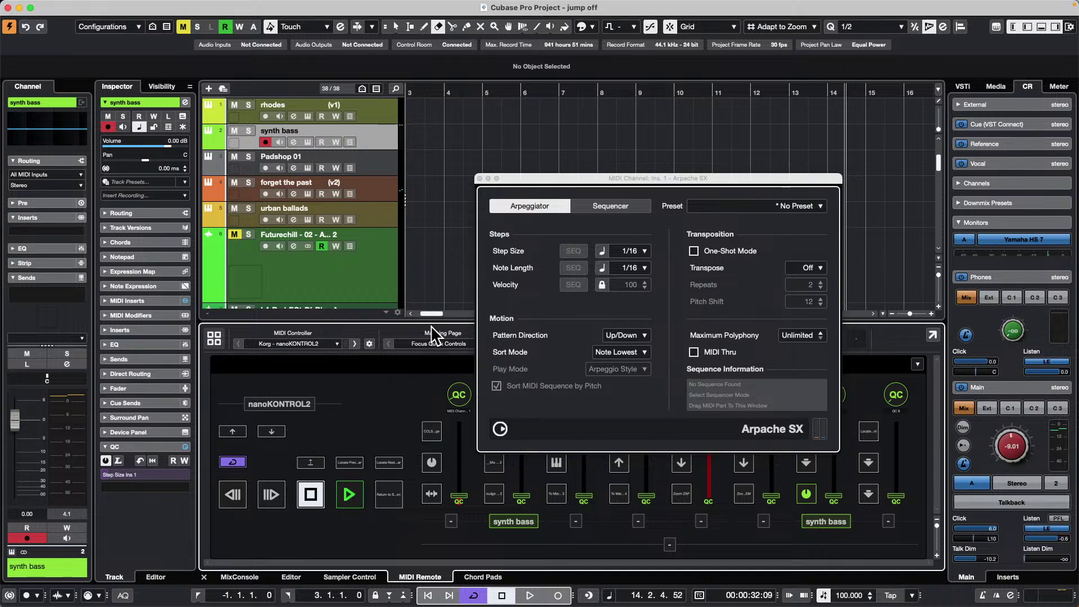
left_click(441, 345)
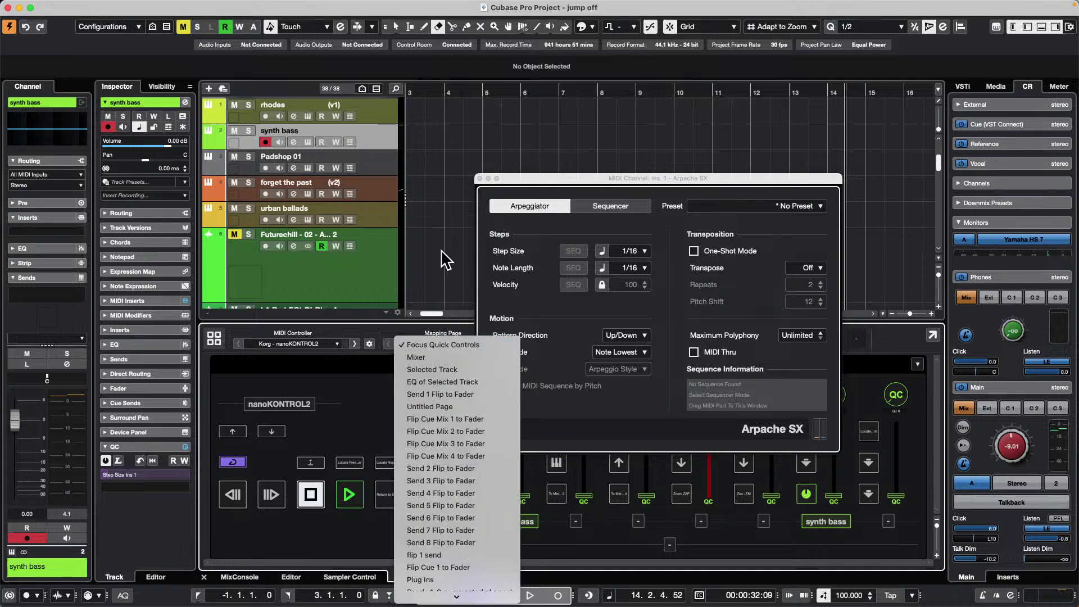
left_click(447, 260)
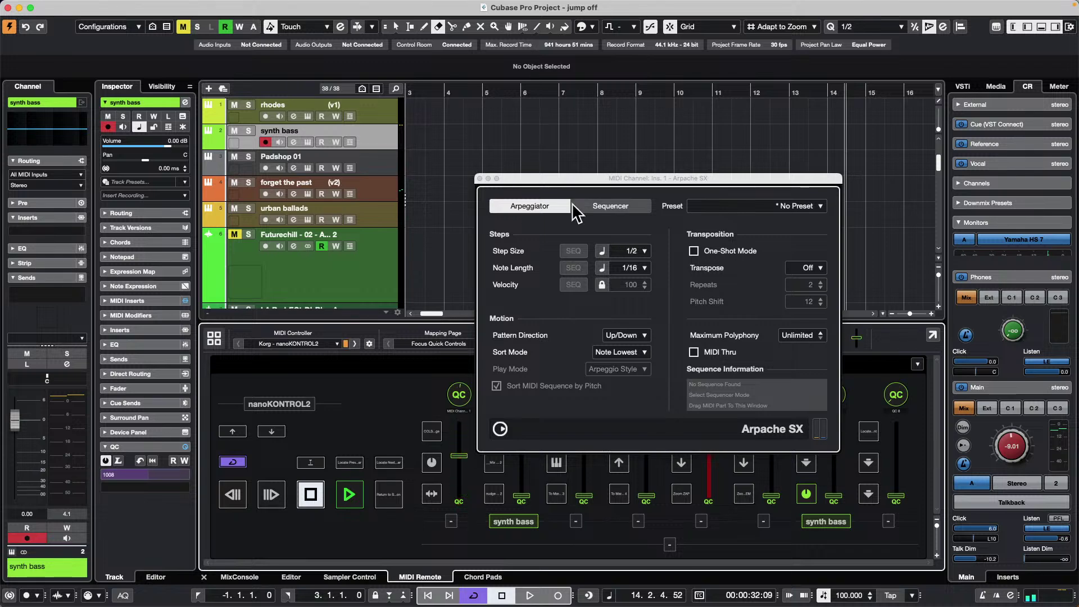
Solo the synth bass track and set the Arpache SX step size to 1/2 T during playback.
left_click(248, 130)
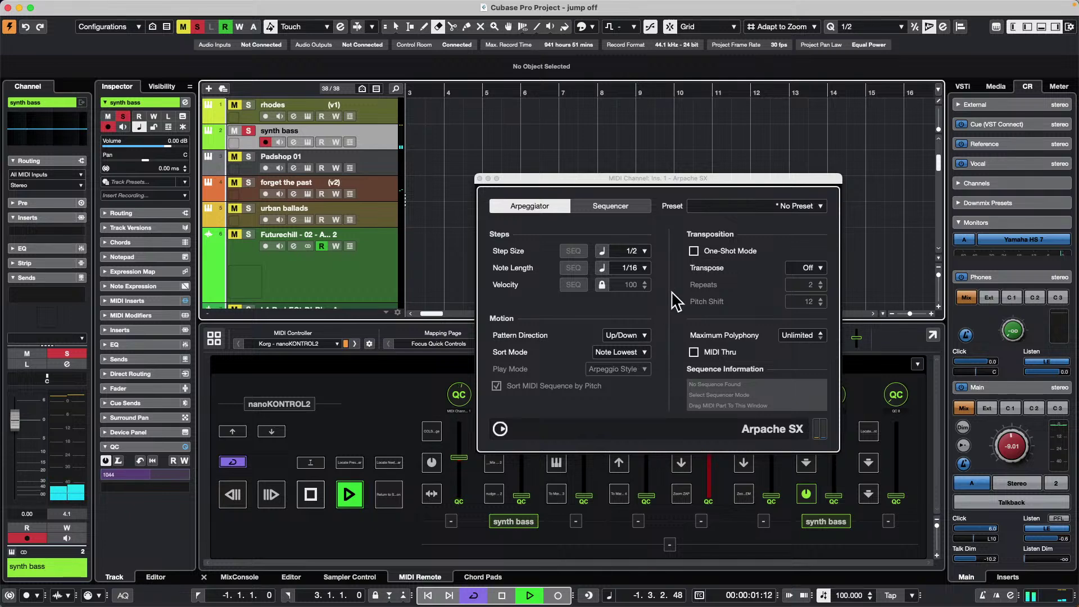
scroll(635, 252, "up", 1)
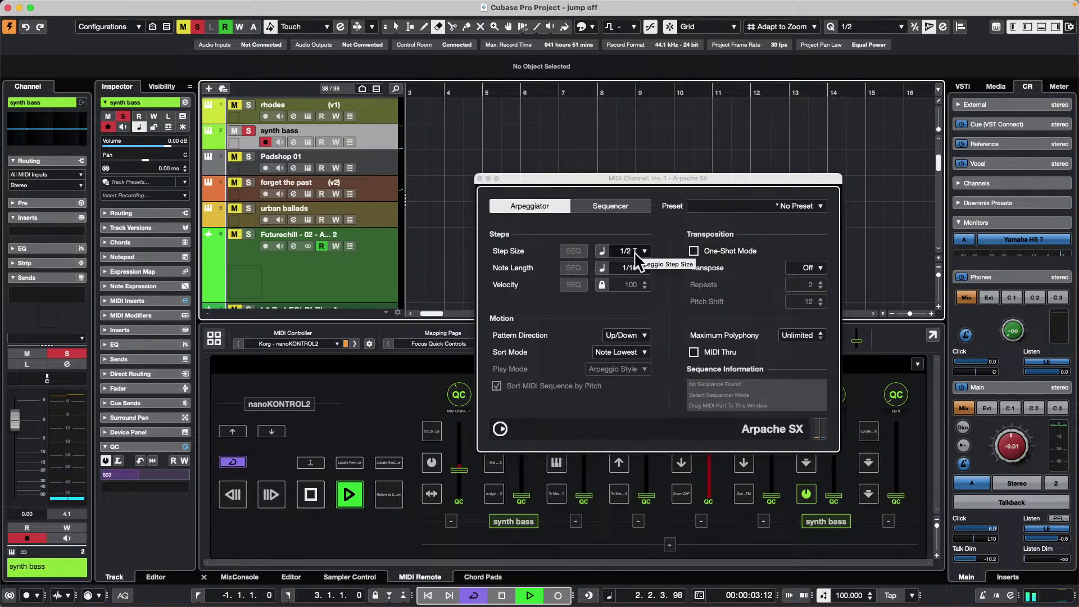
scroll(635, 252, "down", 1)
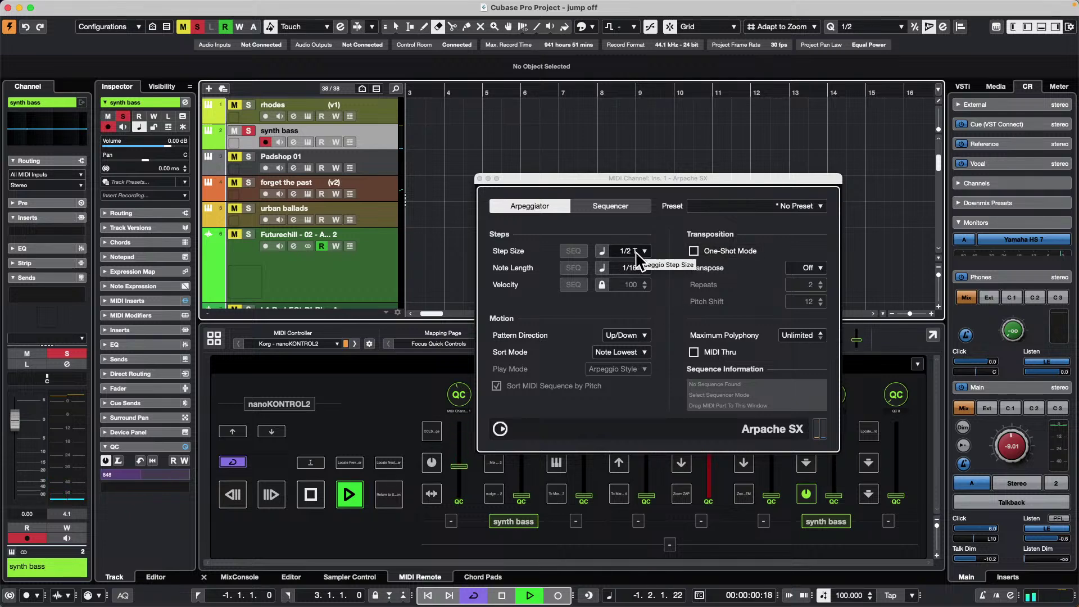
Review the first quick control's Step Size Ins 1 assignment and close the Arpache SX window.
left_click(184, 473)
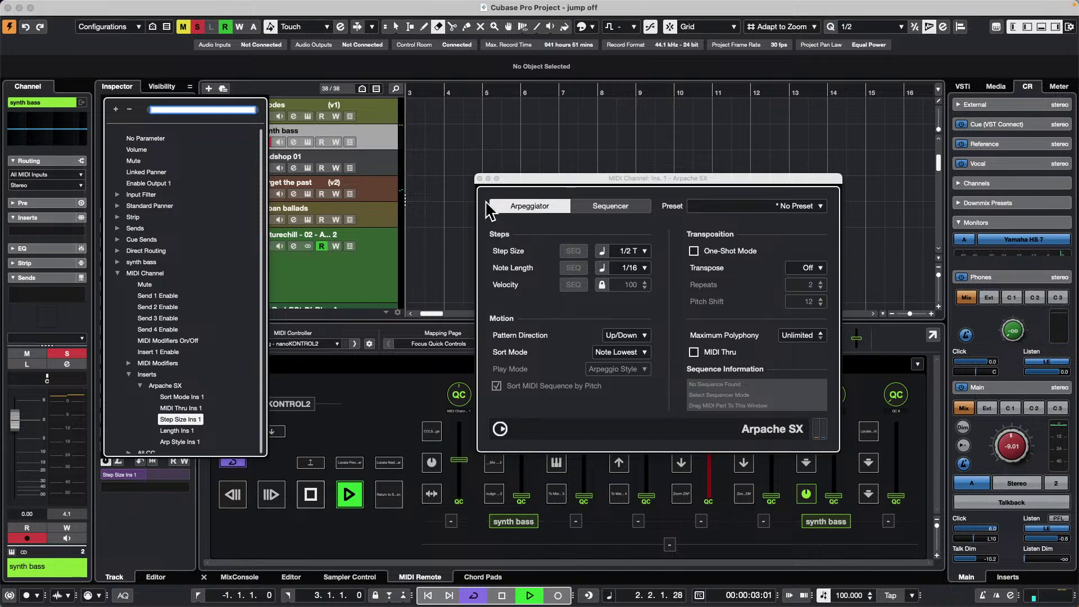
left_click(480, 178)
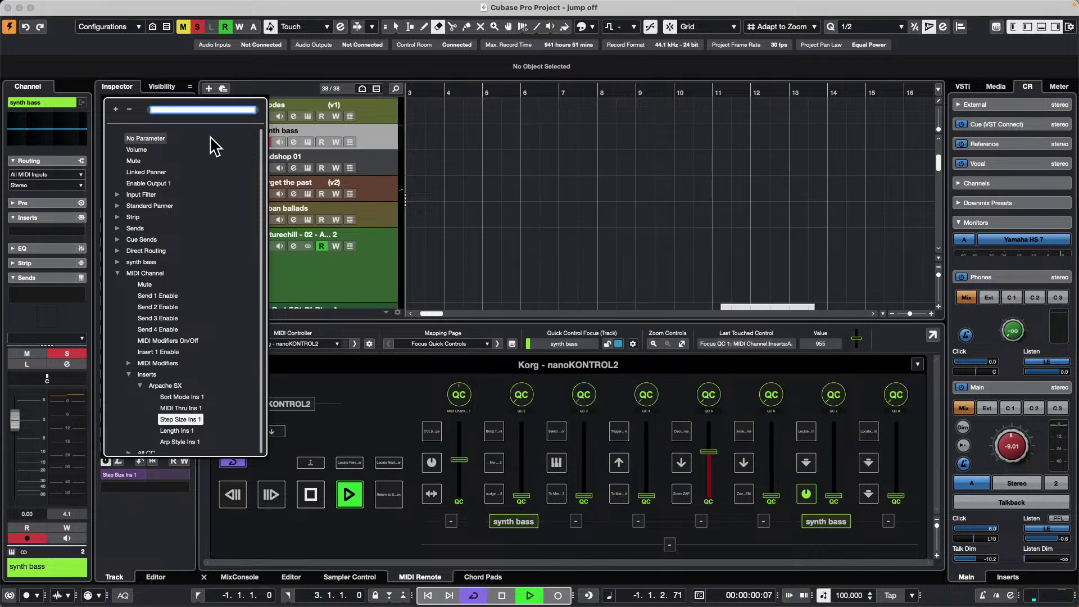
left_click(513, 168)
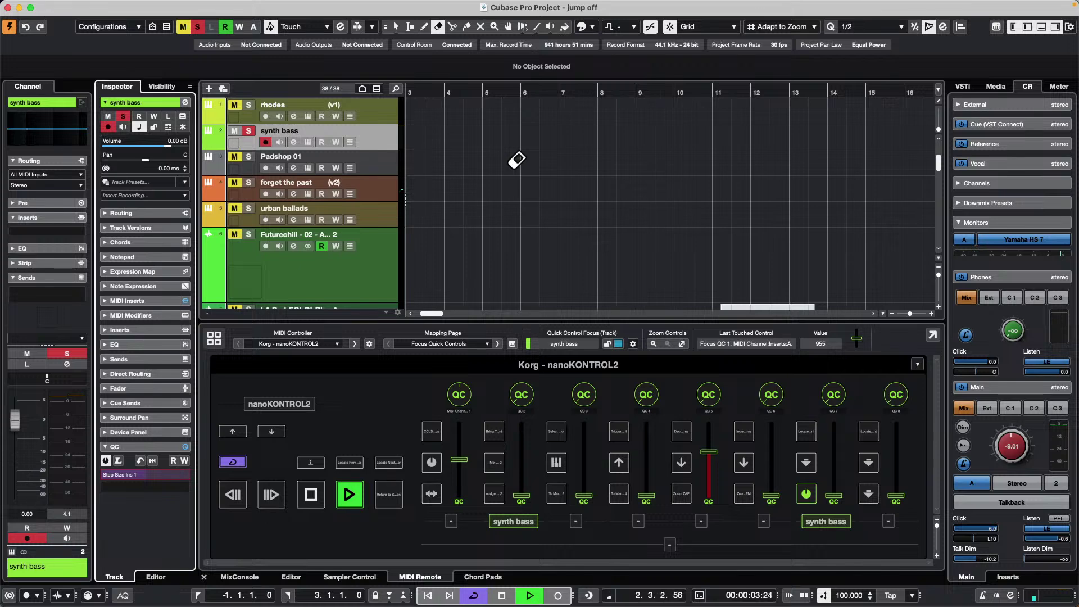
Select and solo the forget the past track and raise the Control Room main level to 4.32.
key("Home")
left_click(396, 196)
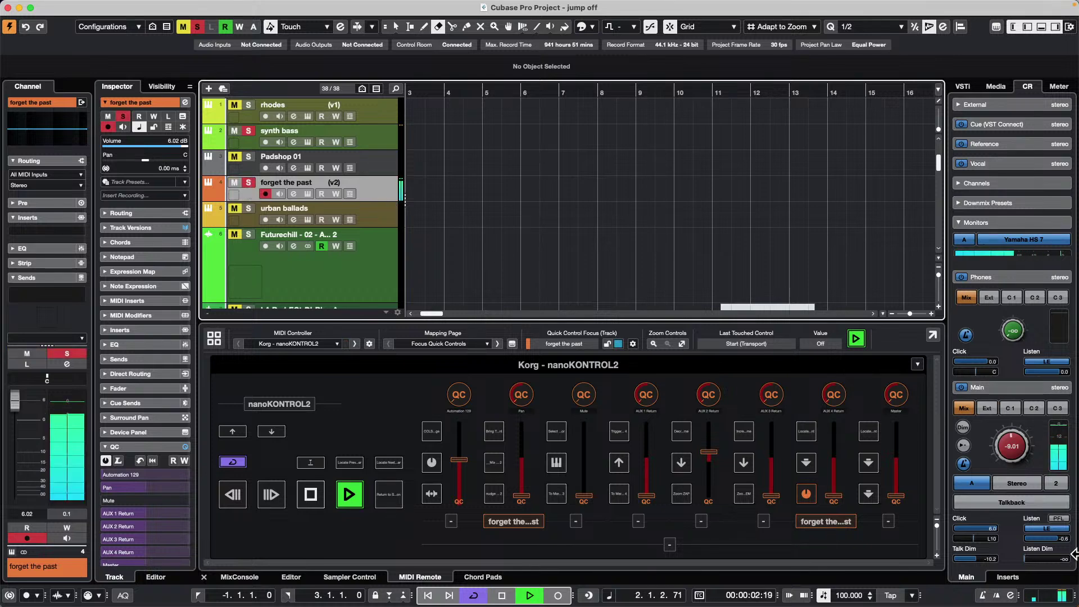
left_click_drag(1011, 445, 1010, 397)
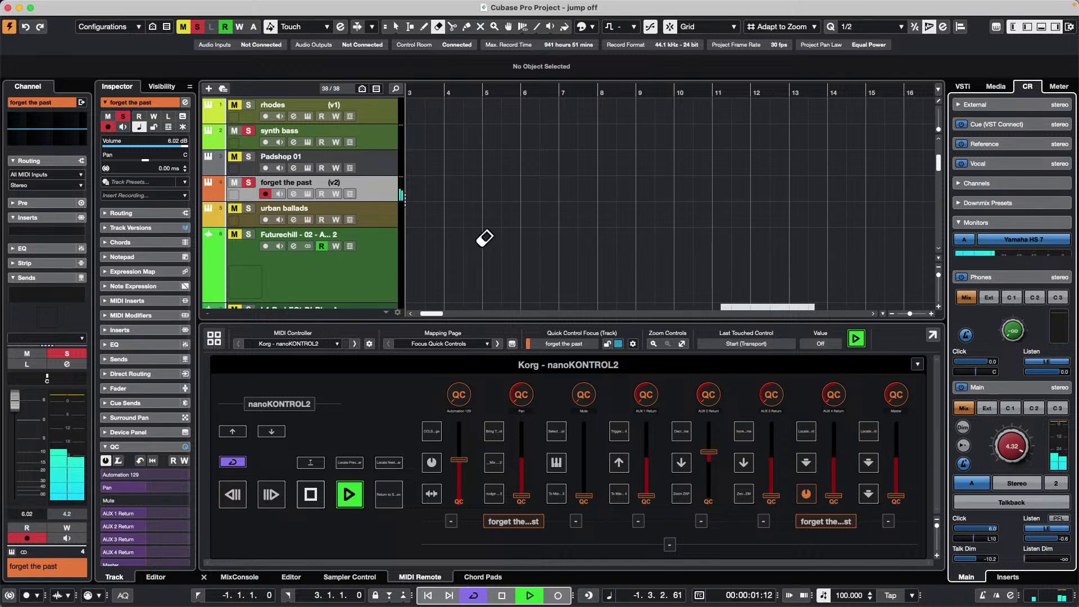
Open Groove Agent SE for the forget the past track and show the Kit Mix channel in its mixer.
left_click(308, 193)
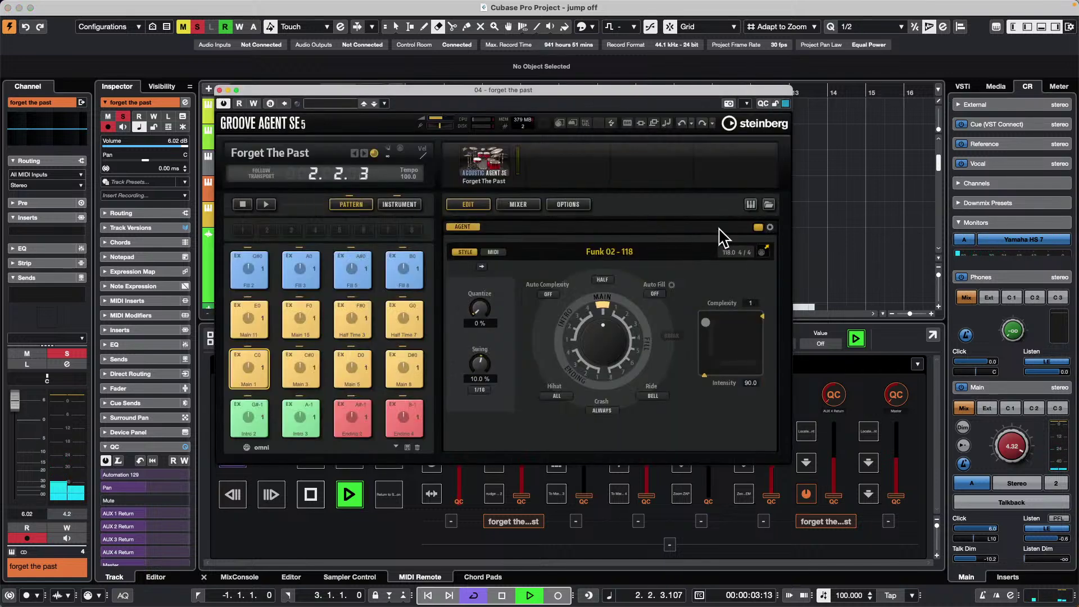
left_click(517, 205)
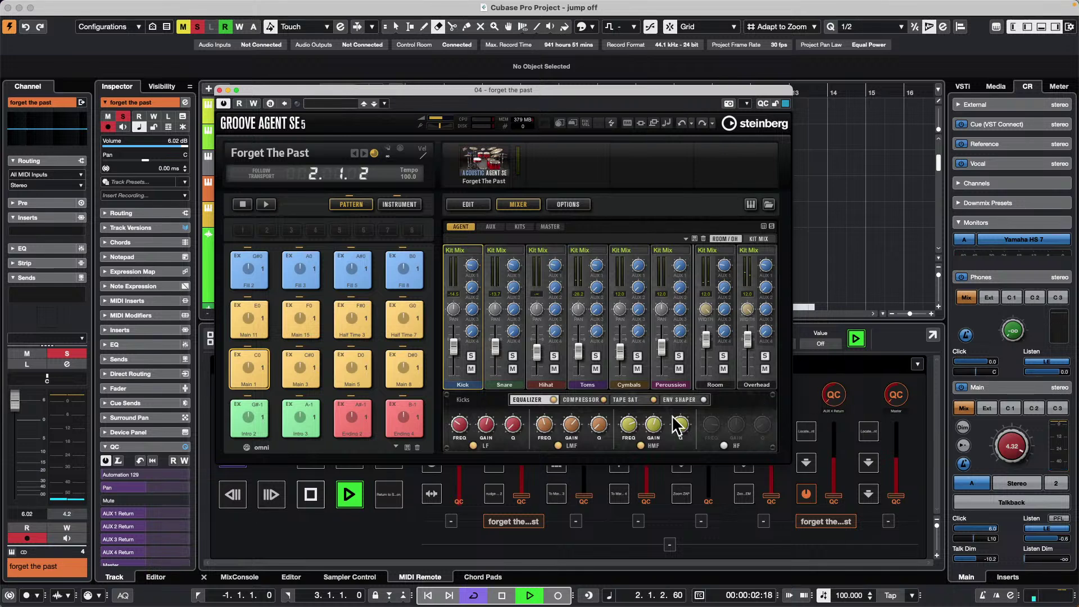
left_click(769, 240)
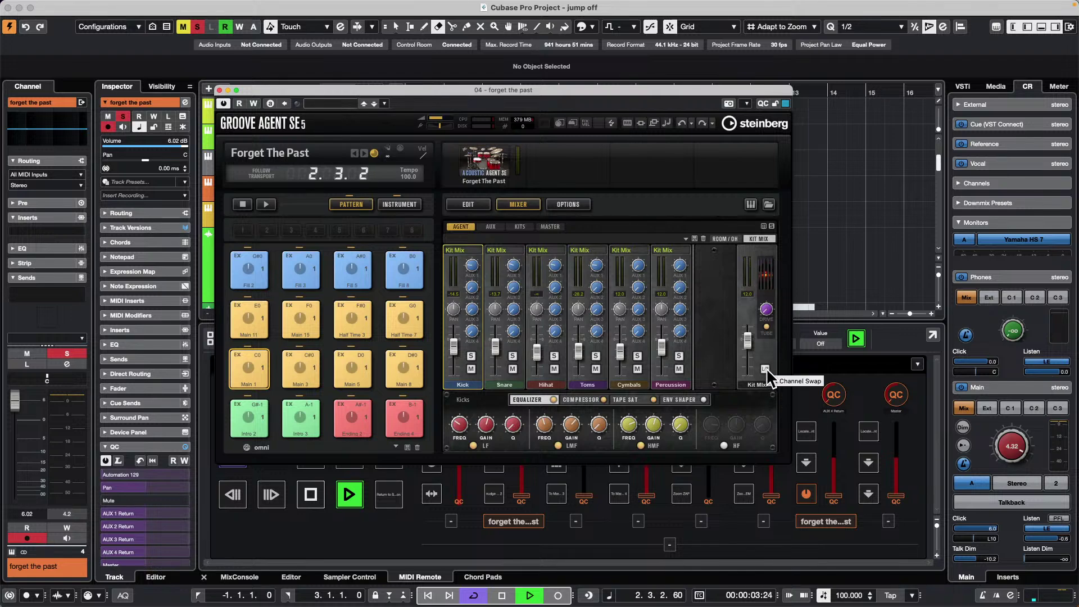
key("F3")
key("t")
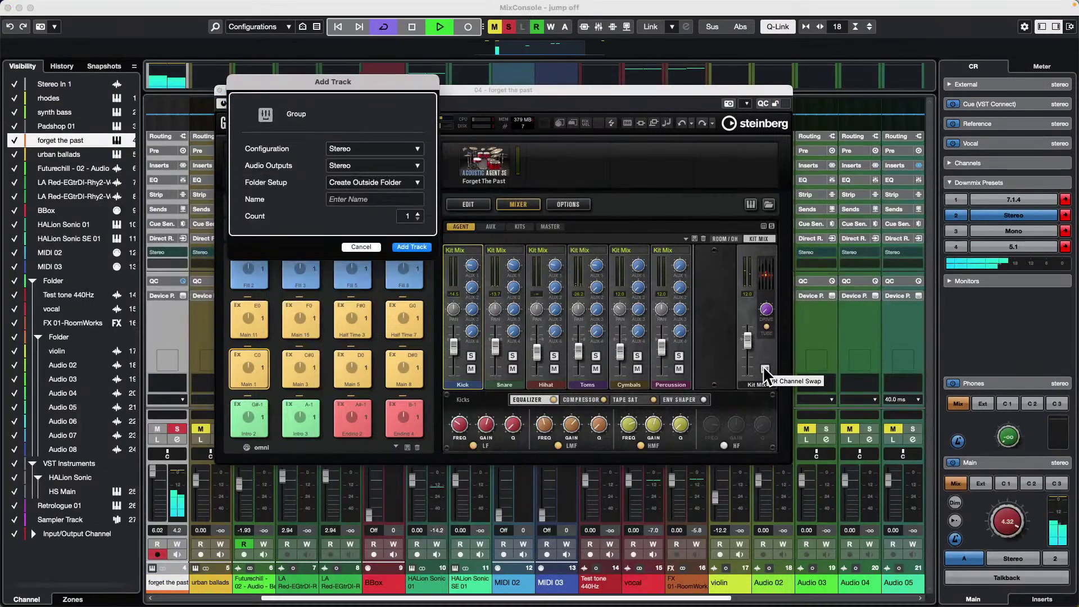
left_click(355, 248)
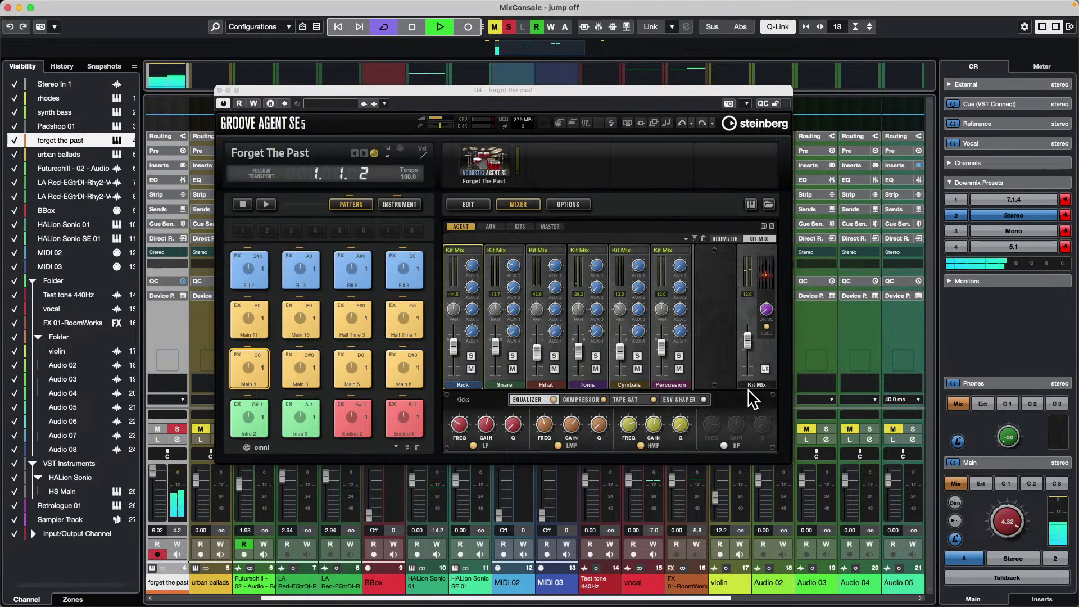
Try the channel swap on Groove Agent's Kit Mix channel, and close the Groove Agent and MixConsole windows.
left_click(766, 367)
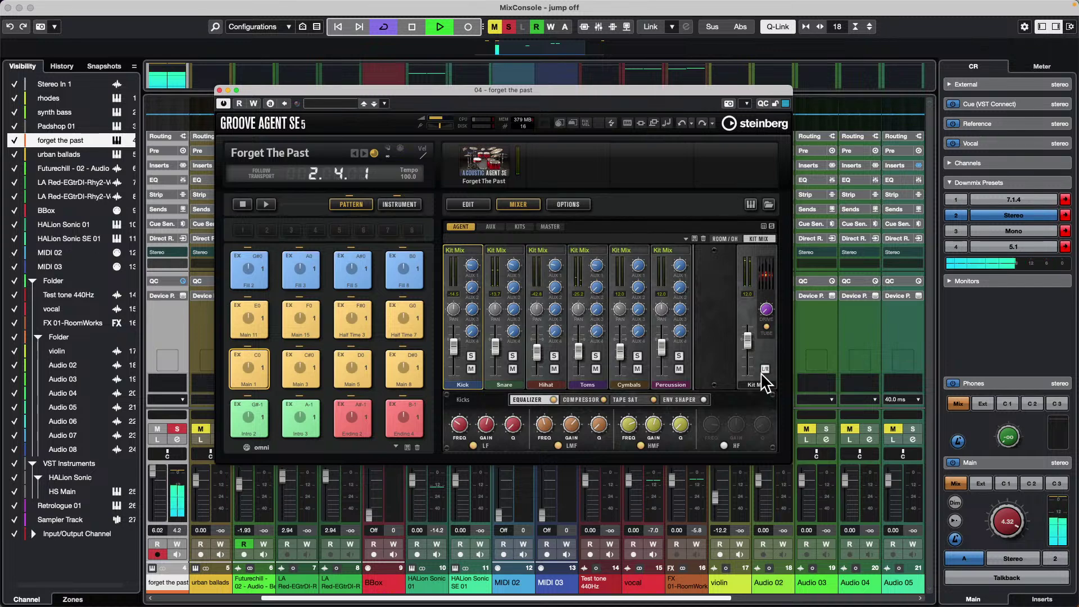
left_click(219, 91)
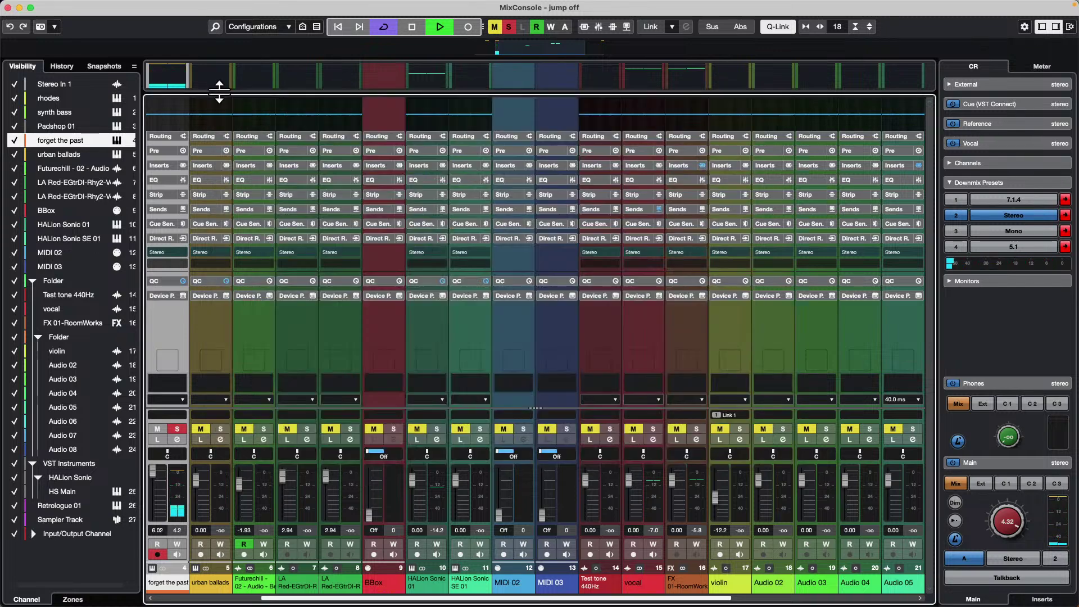
left_click(8, 8)
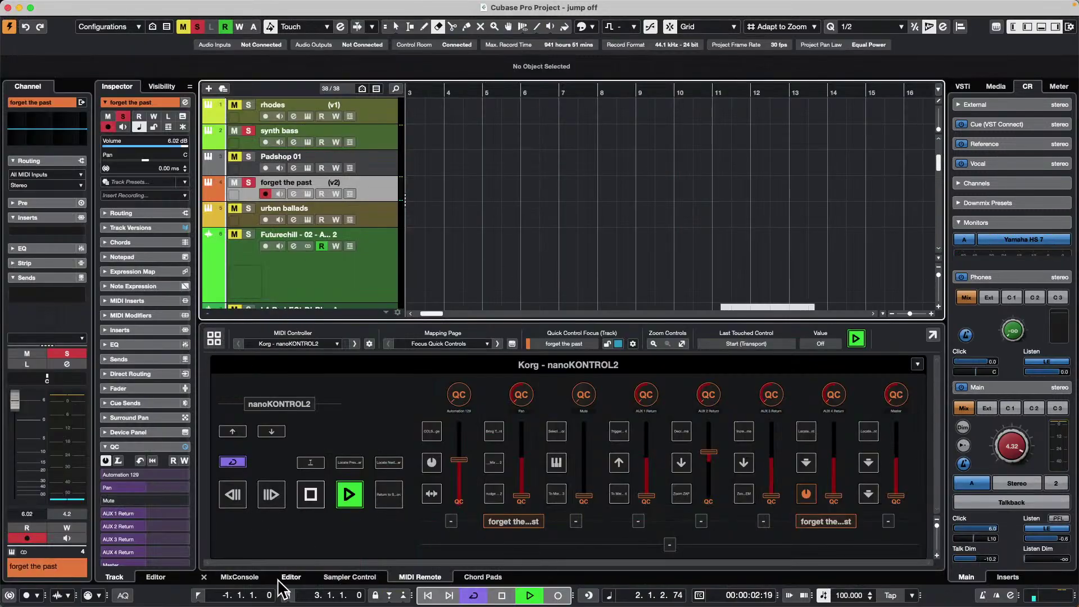
Show the mixer below the project and switch the forget the past channel to the Stereo Combined Panner.
left_click(239, 577)
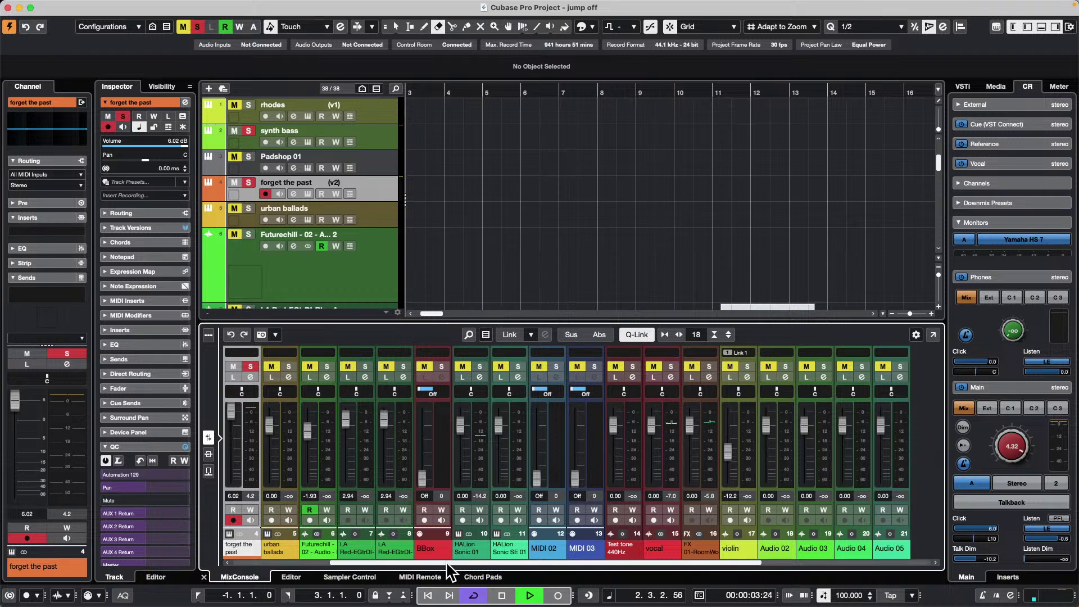
right_click(251, 387)
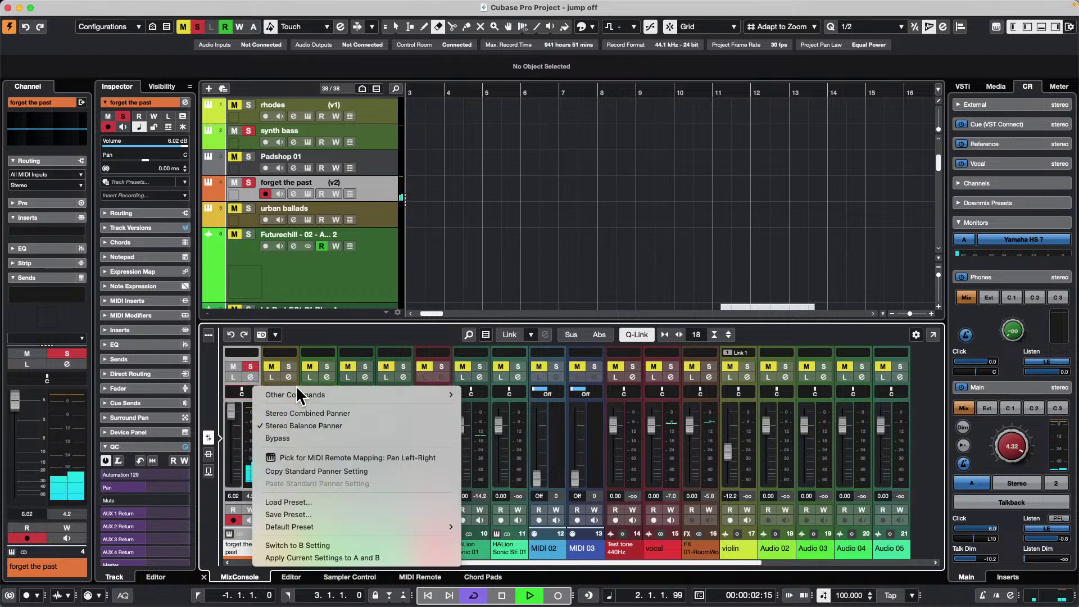
left_click(318, 414)
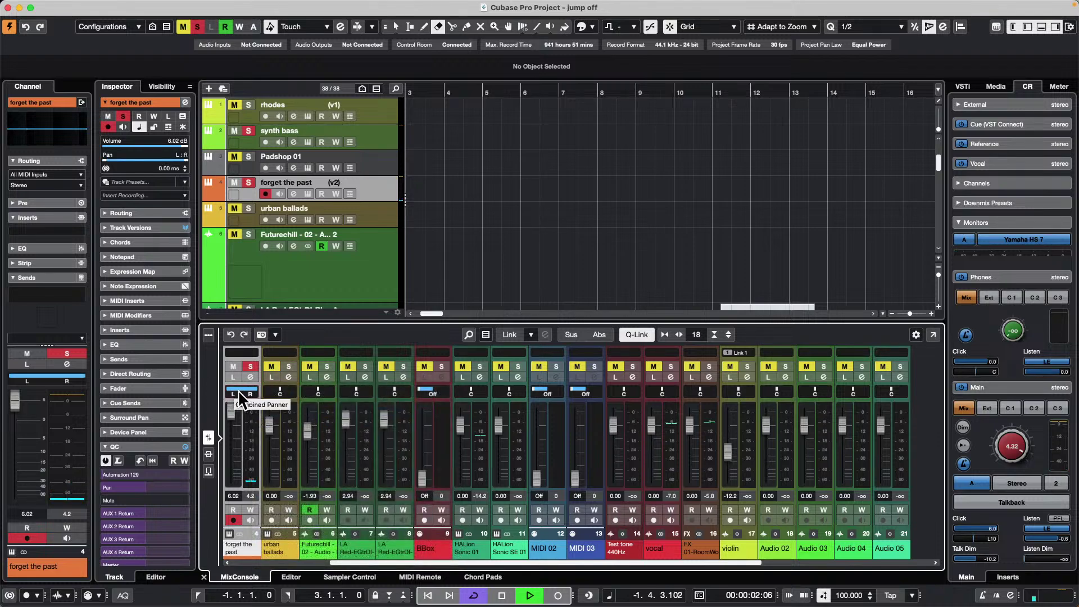
Swap the forget the past channel's left and right sides with its combined panner, and swap them back.
left_click_drag(243, 387, 251, 220)
right_click(251, 220)
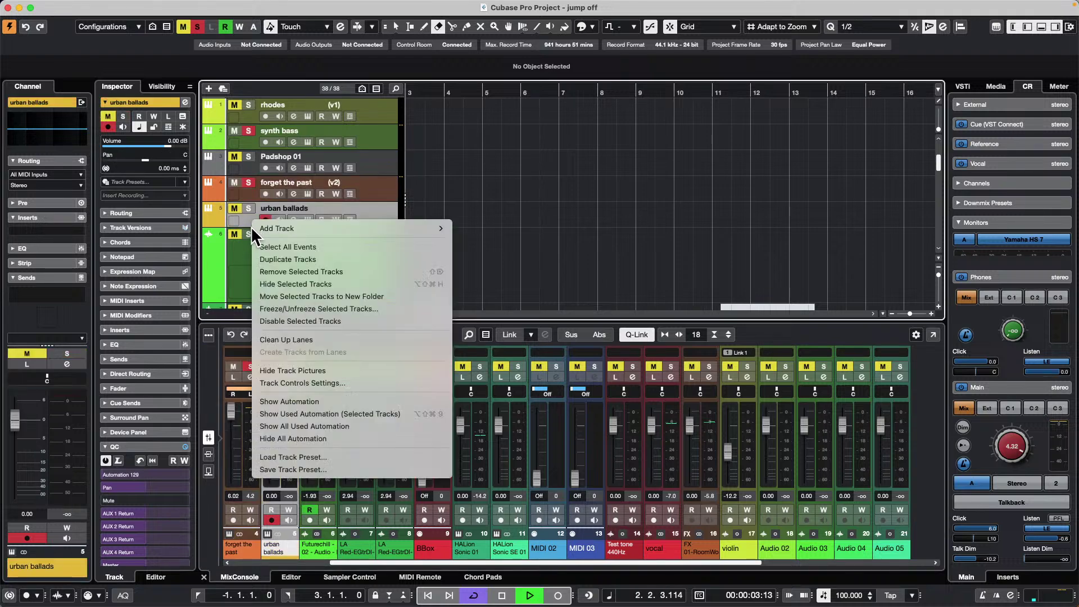
left_click(525, 258)
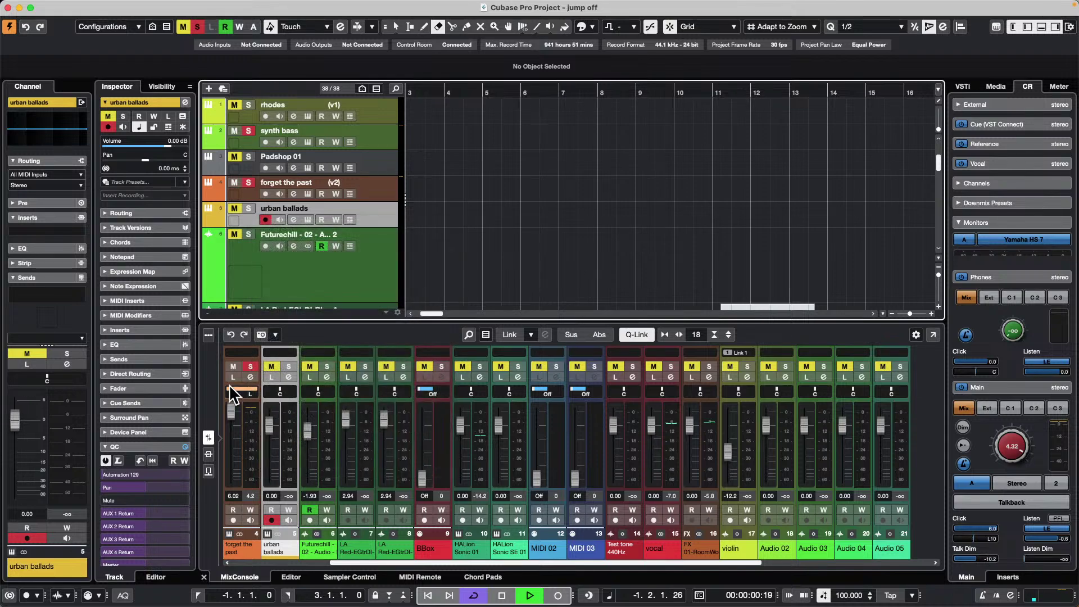
left_click_drag(247, 386, 248, 542)
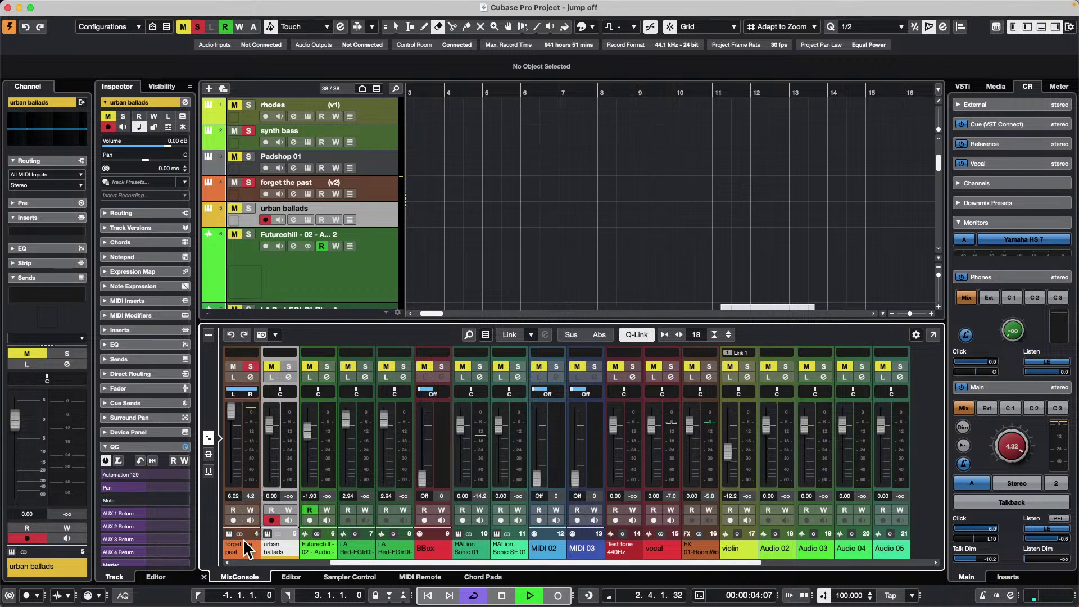
right_click(245, 388)
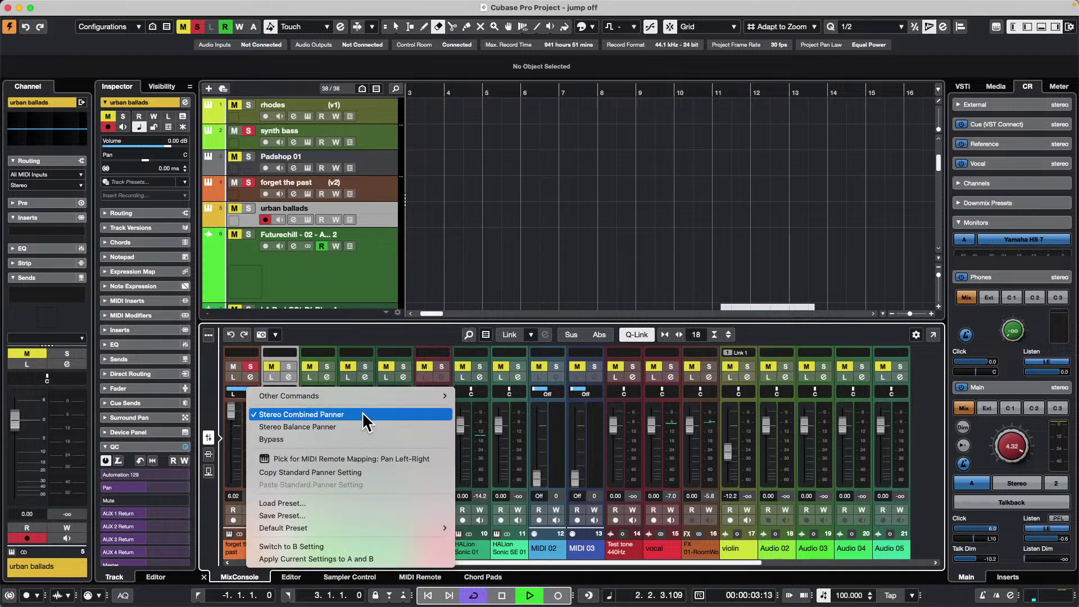
left_click(242, 386)
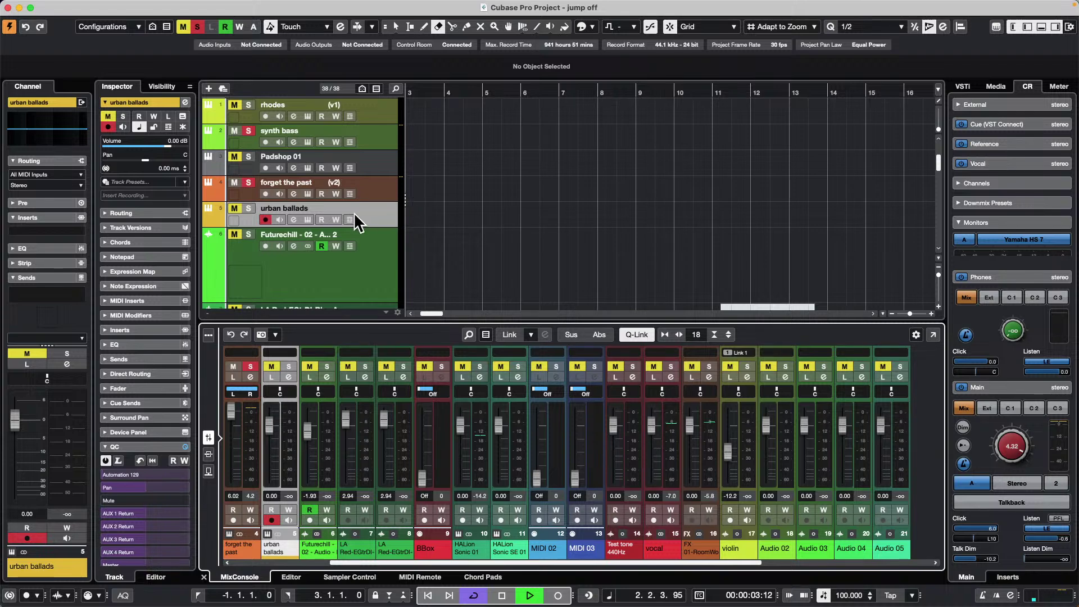
Switch to the open project Untitled1.
scroll(337, 214, "up", 5)
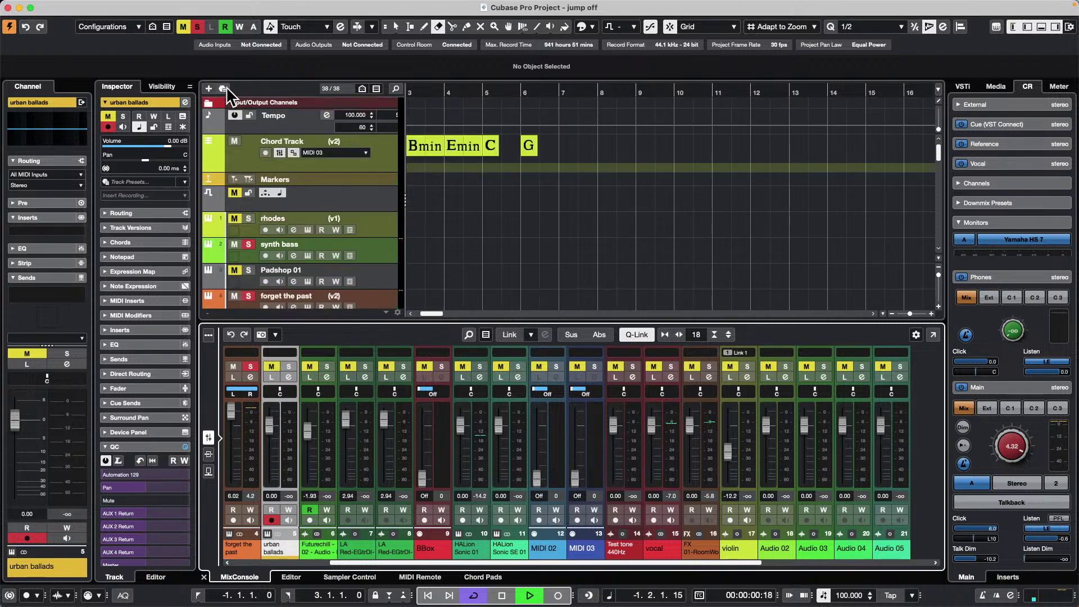
mouse_move(30, 10)
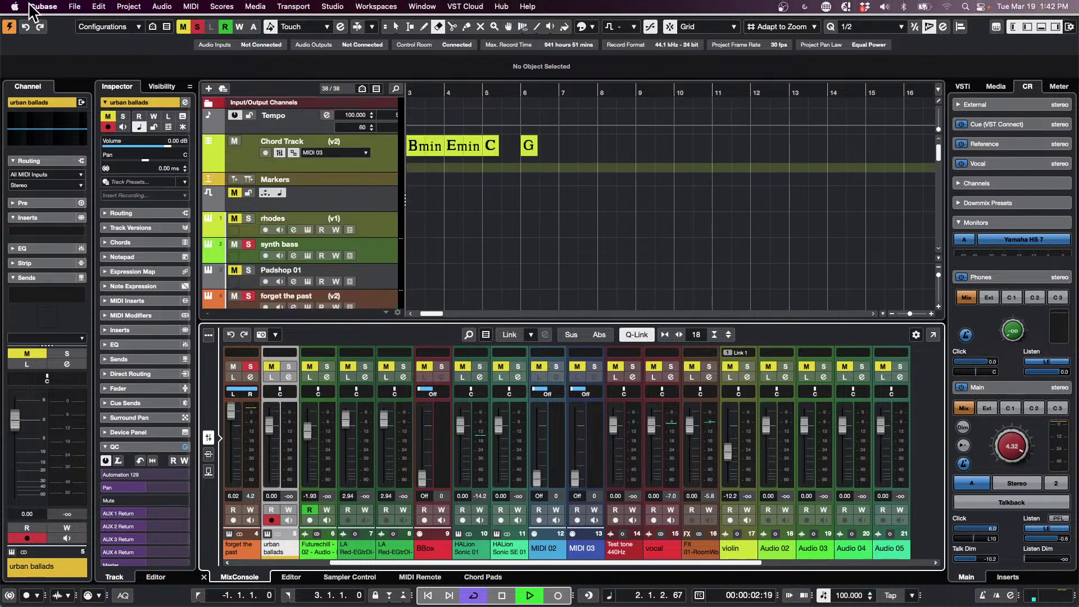
left_click(74, 6)
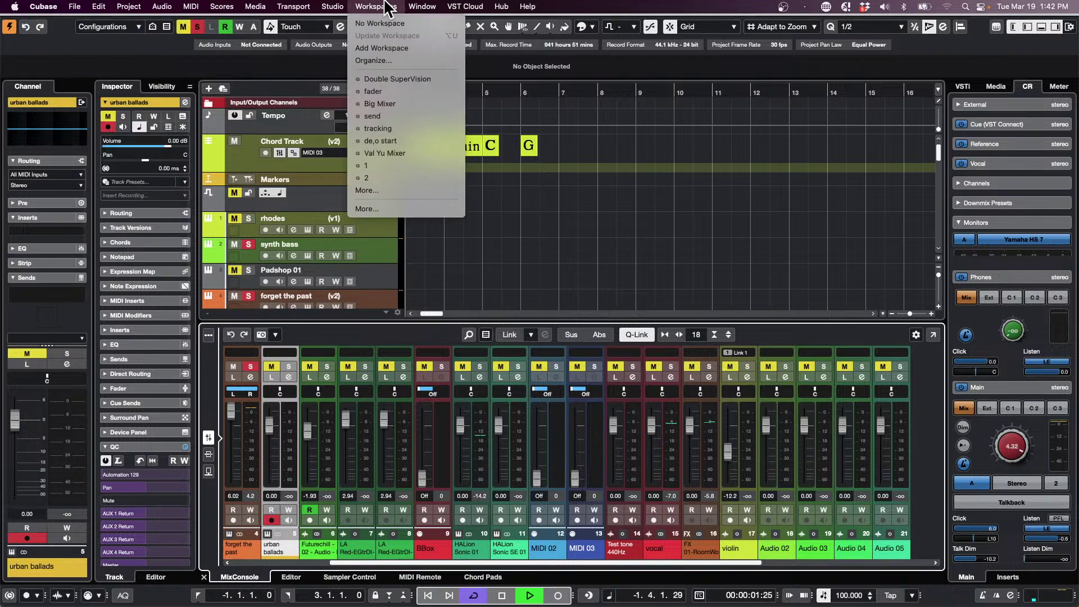
mouse_move(422, 7)
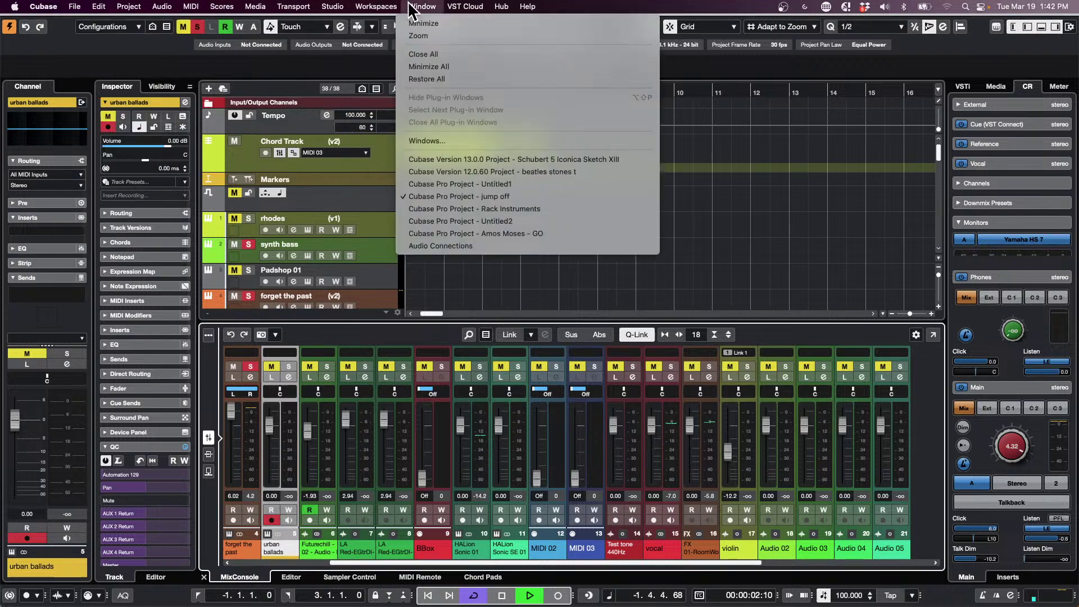
left_click(568, 183)
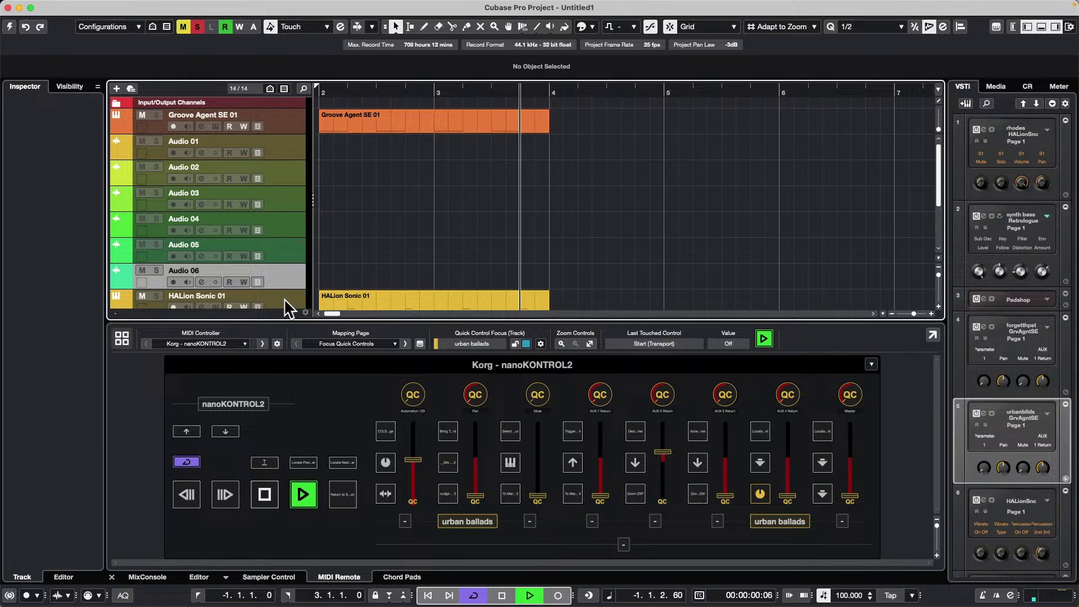
Move the HALion Sonic 01 track directly below Groove Agent SE 01 and stop playback.
left_click_drag(288, 304, 291, 153)
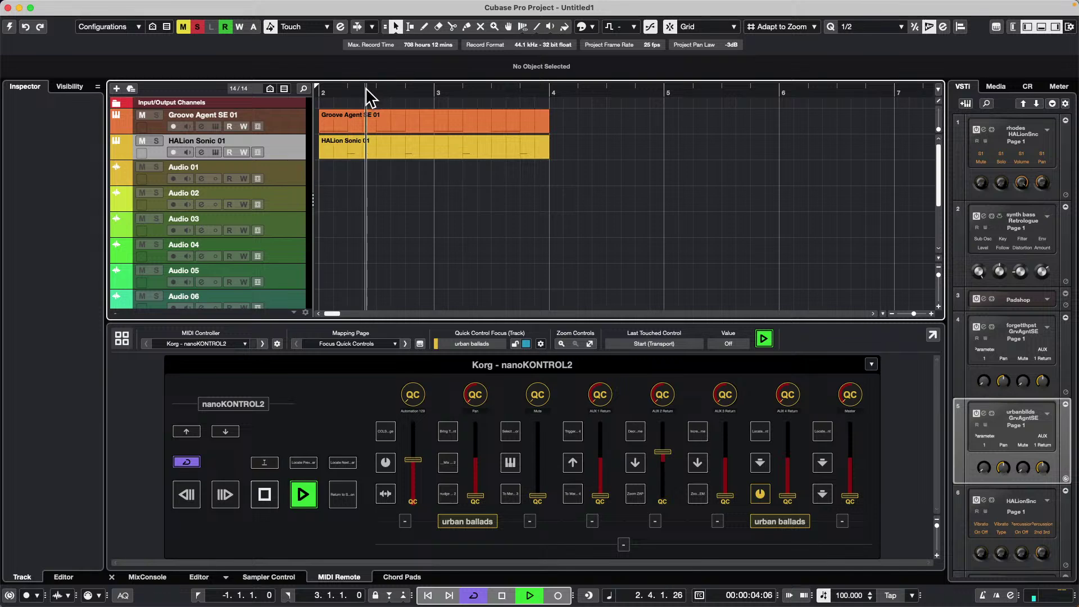
key("KP_Decimal")
left_click(406, 154)
key("space")
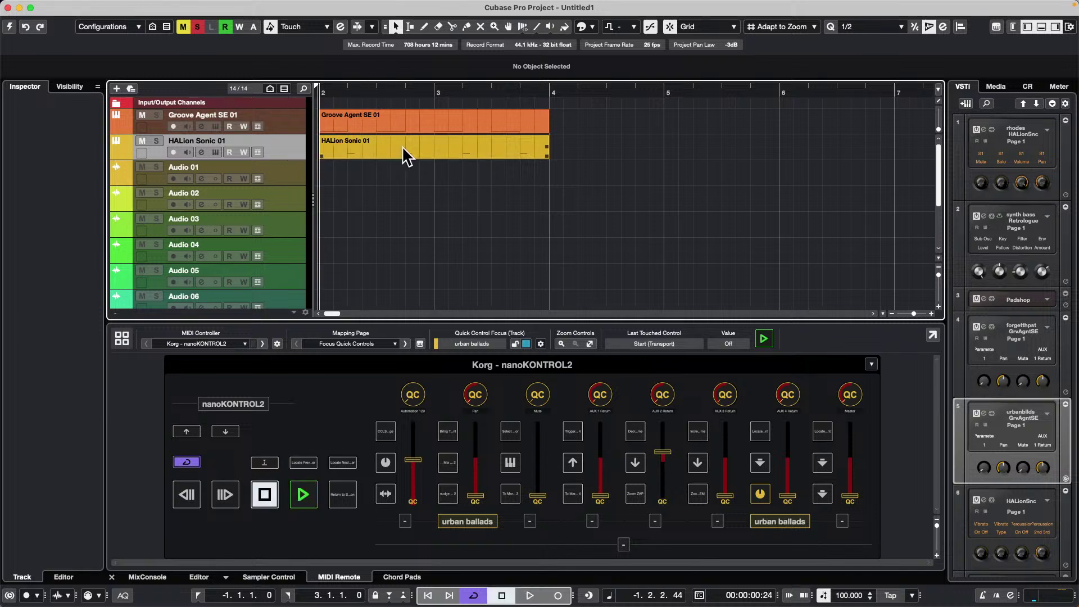
Activate the Untitled1 project and play back its Groove Agent SE 01 and HALion Sonic 01 parts.
key("space")
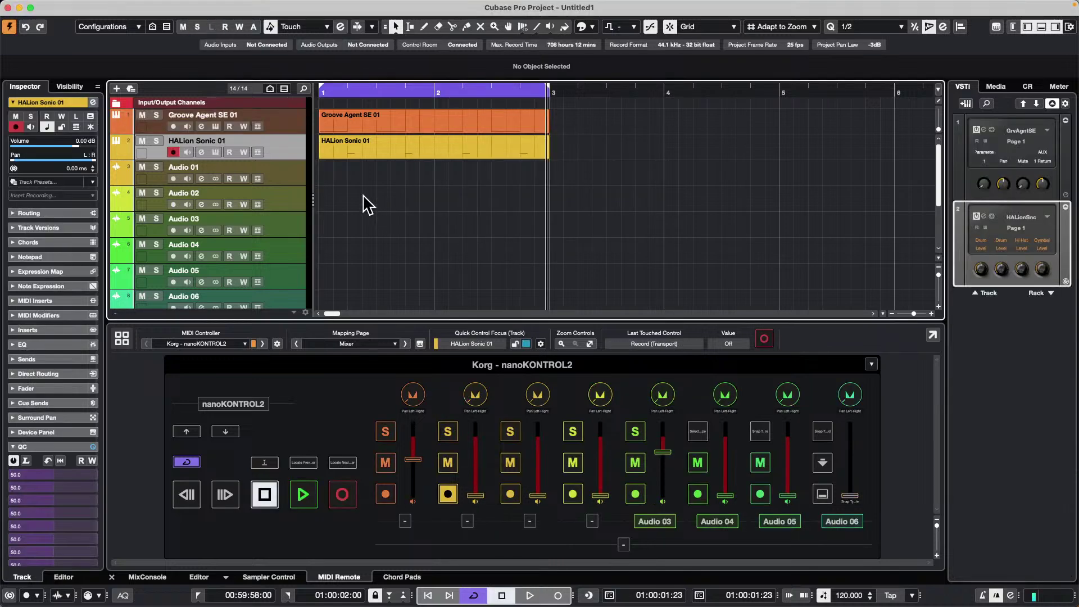
key("space")
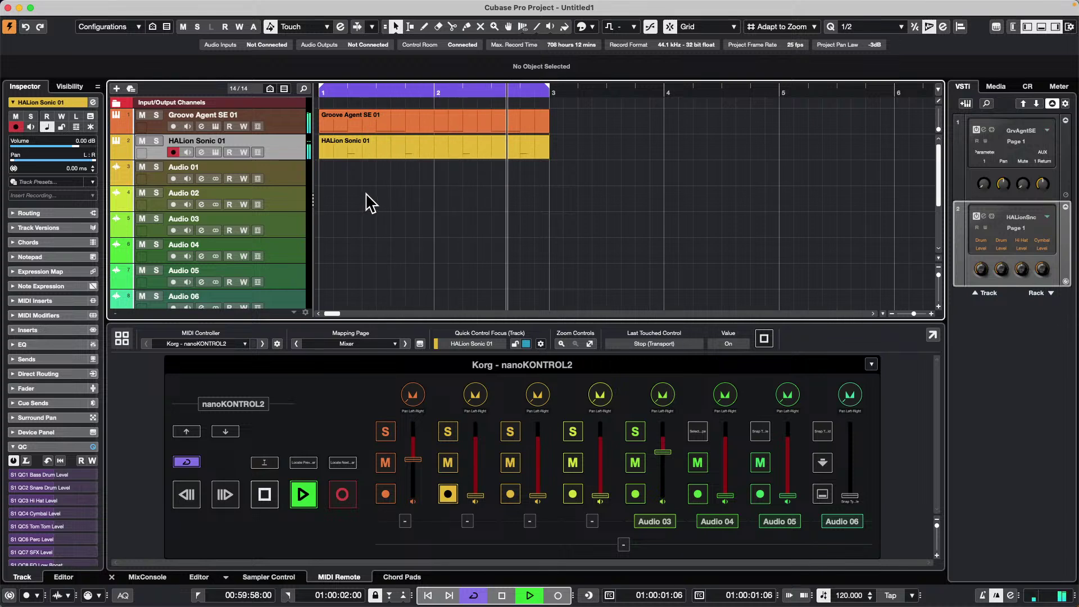
key("space")
Select the Groove Agent SE 01 track and show its sends.
left_click(288, 119)
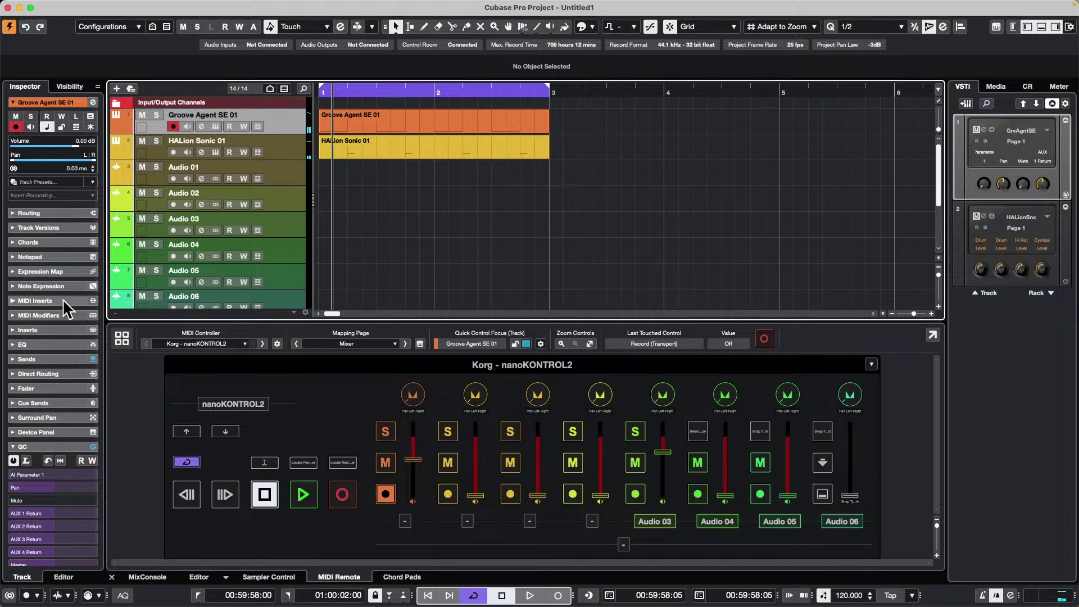
left_click(56, 359)
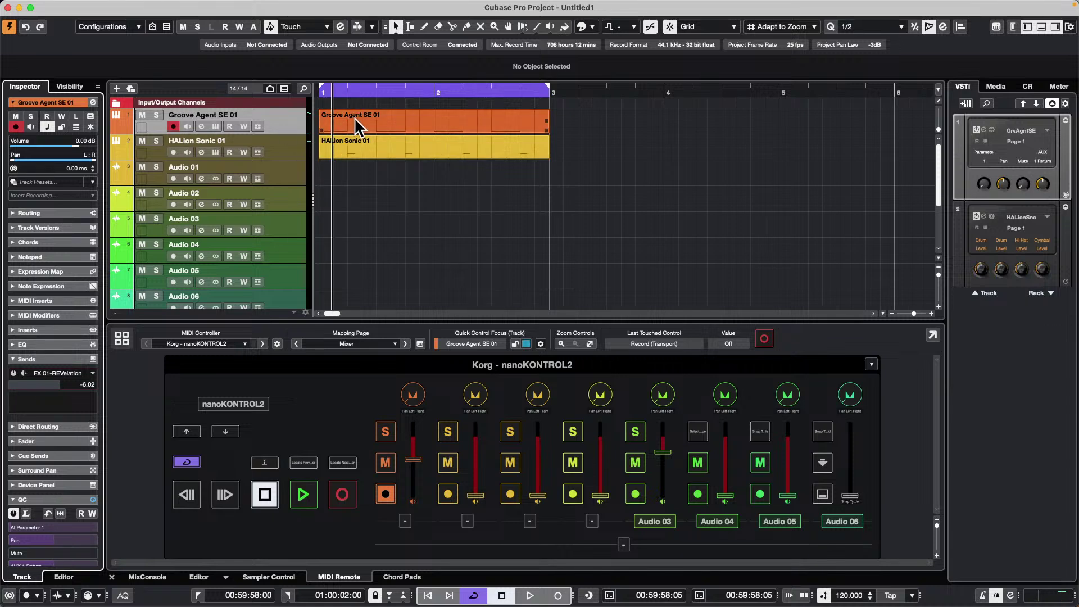
Open the Groove Agent SE 01 part for editing and create a new empty drum map in the Drum Map Setup.
double_click(354, 116)
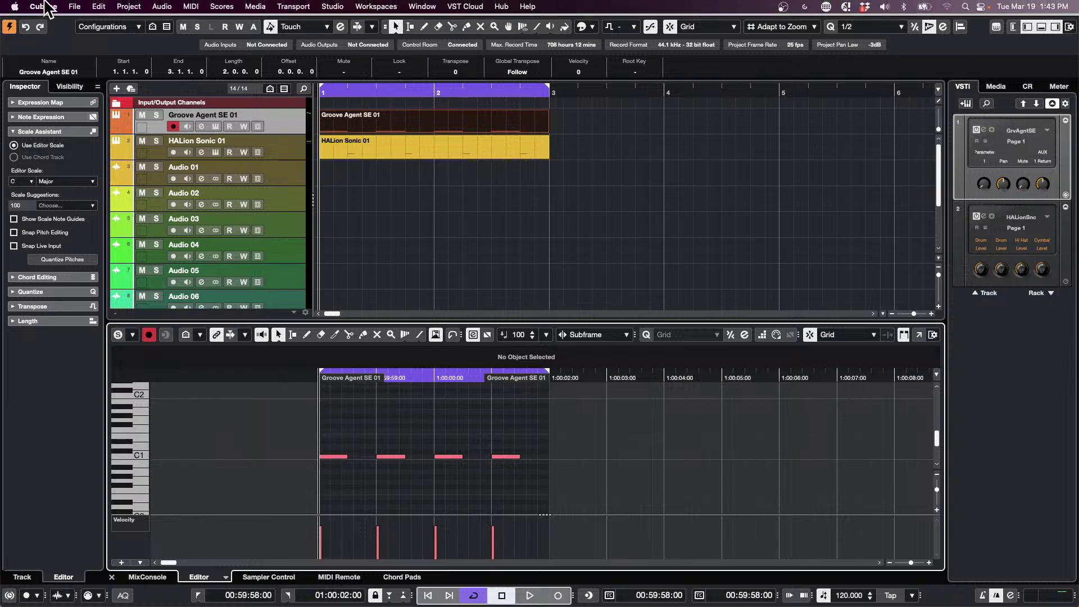
left_click(275, 128)
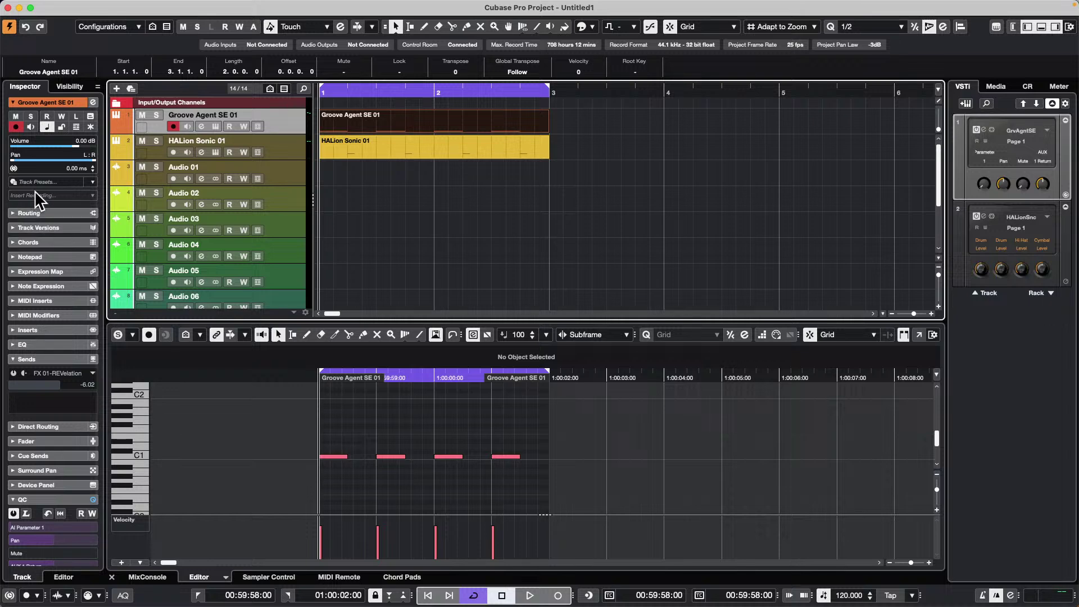
left_click(34, 213)
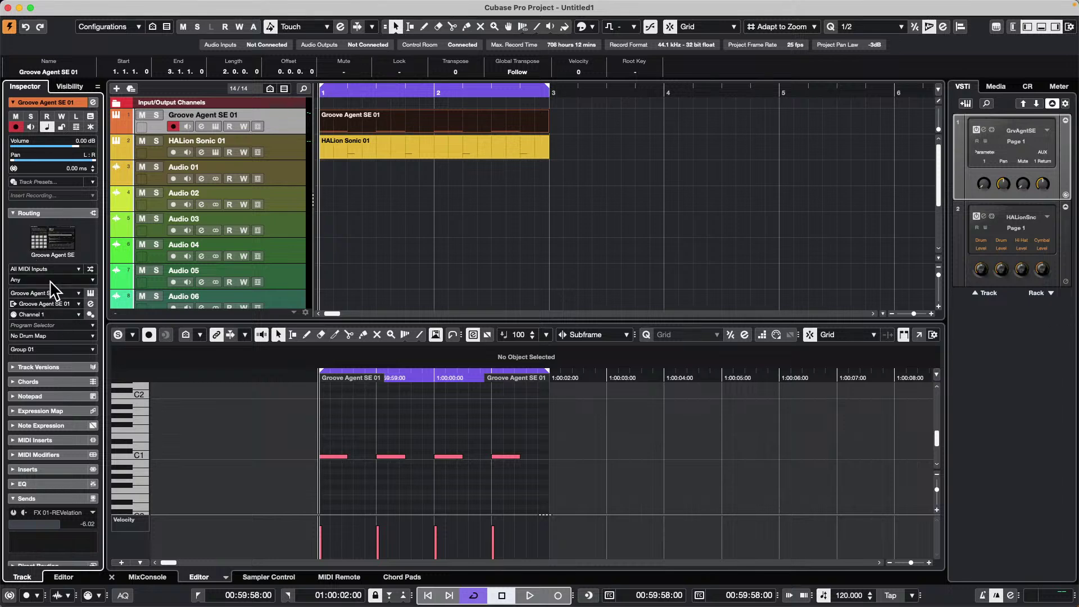
left_click(47, 336)
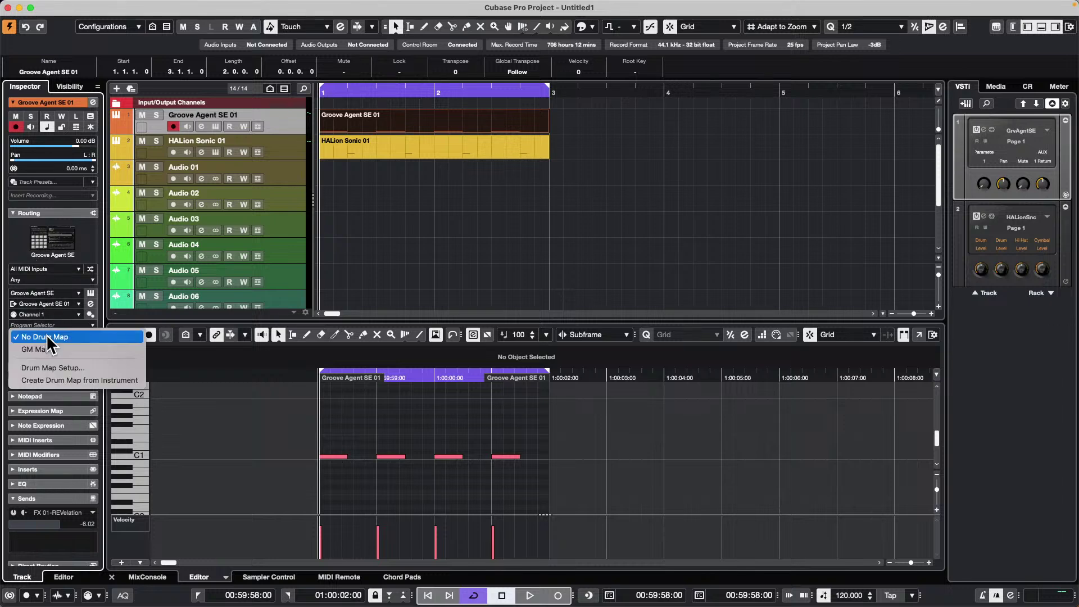
left_click(58, 368)
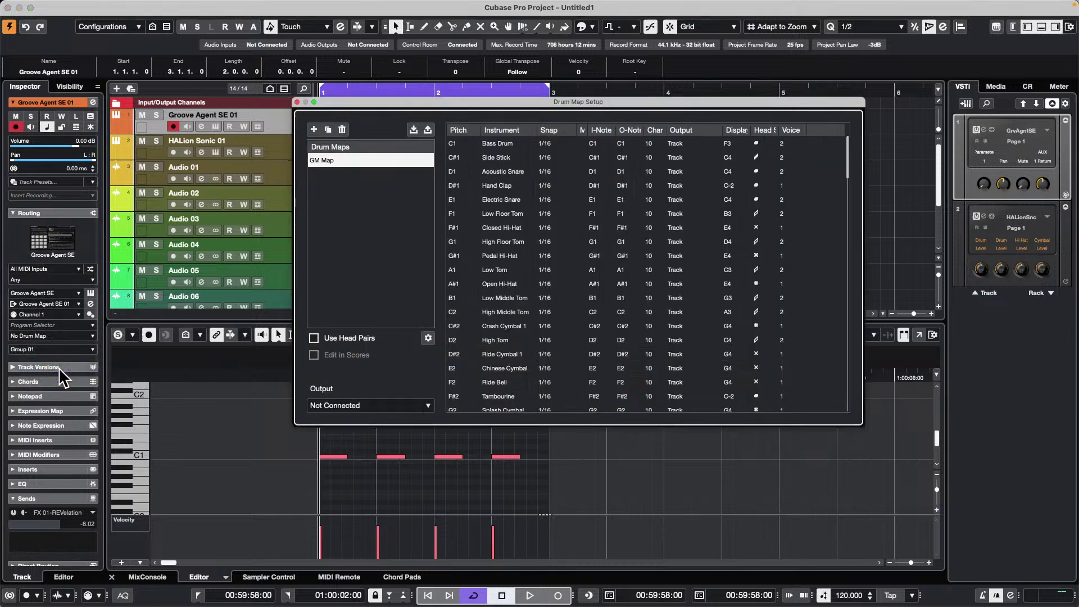
left_click(313, 130)
key("Return")
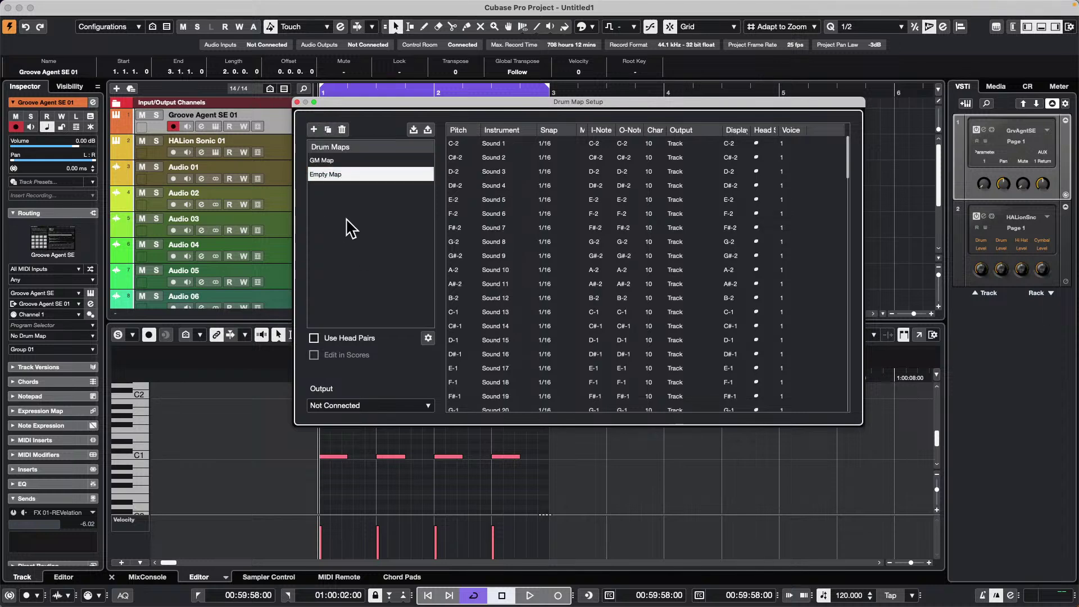
left_click(297, 102)
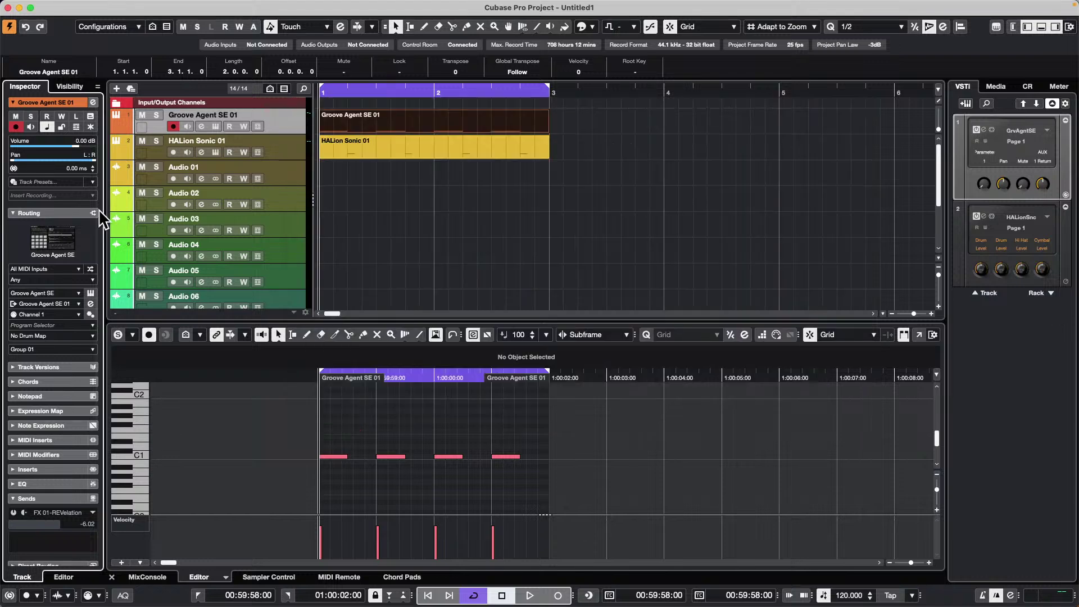
Assign Empty Map to the Groove Agent SE 01 track and open its part in the Drum Editor.
left_click(49, 336)
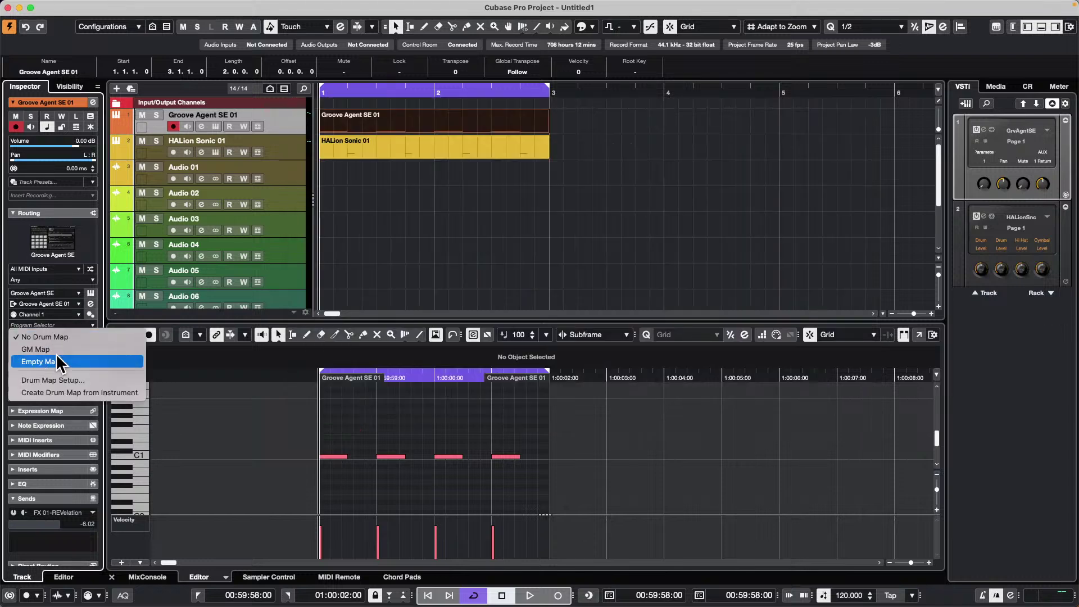
left_click(69, 360)
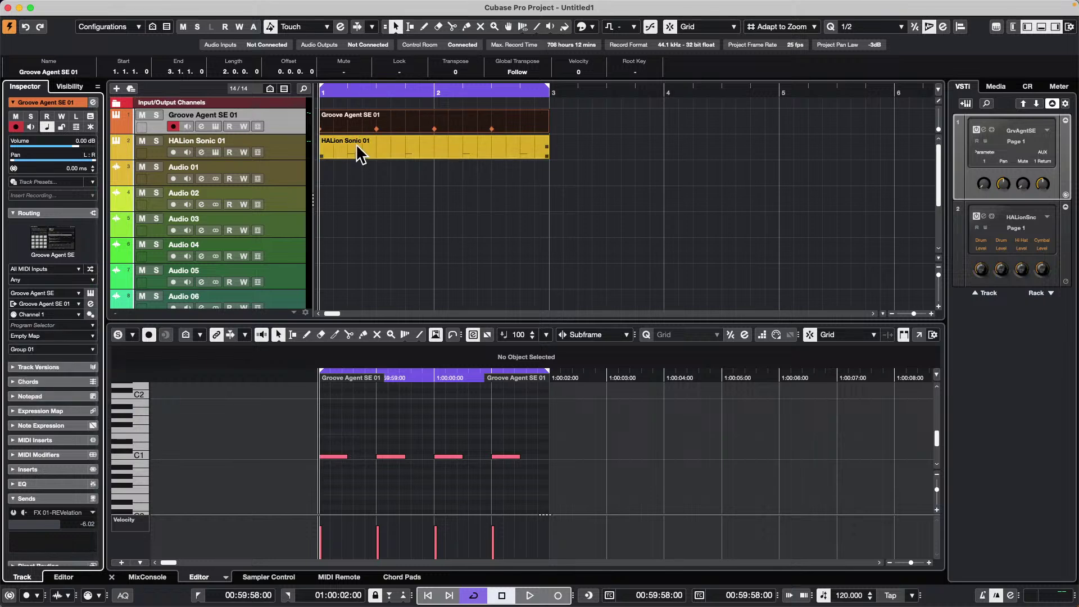
double_click(356, 121)
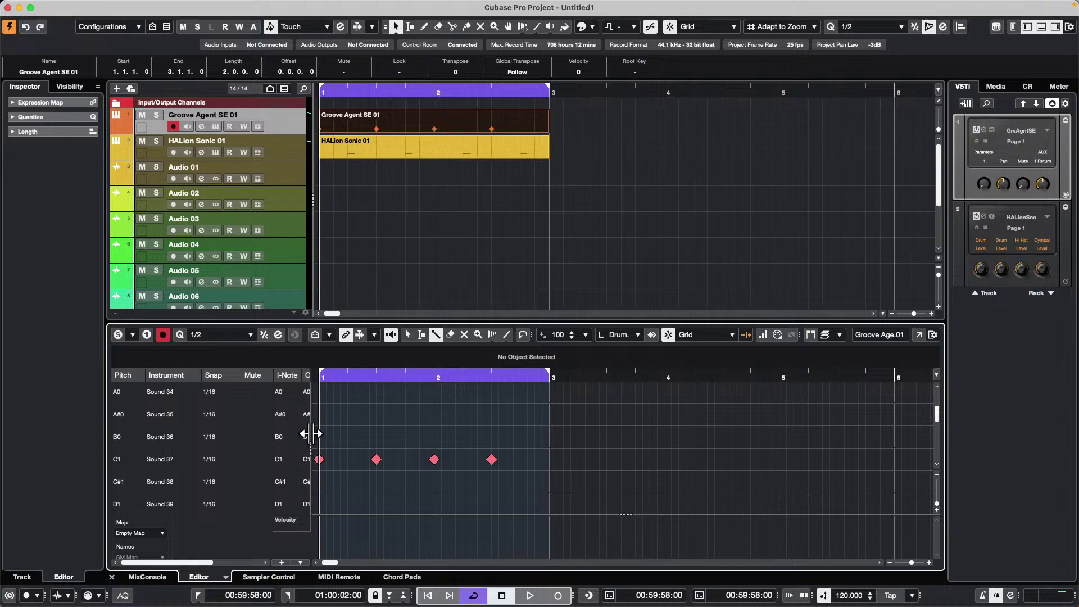
Widen the drum sound list and route D1 (Sound 39) to 02. HALion Sonic - MIDI on channel 1.
left_click_drag(313, 435, 492, 434)
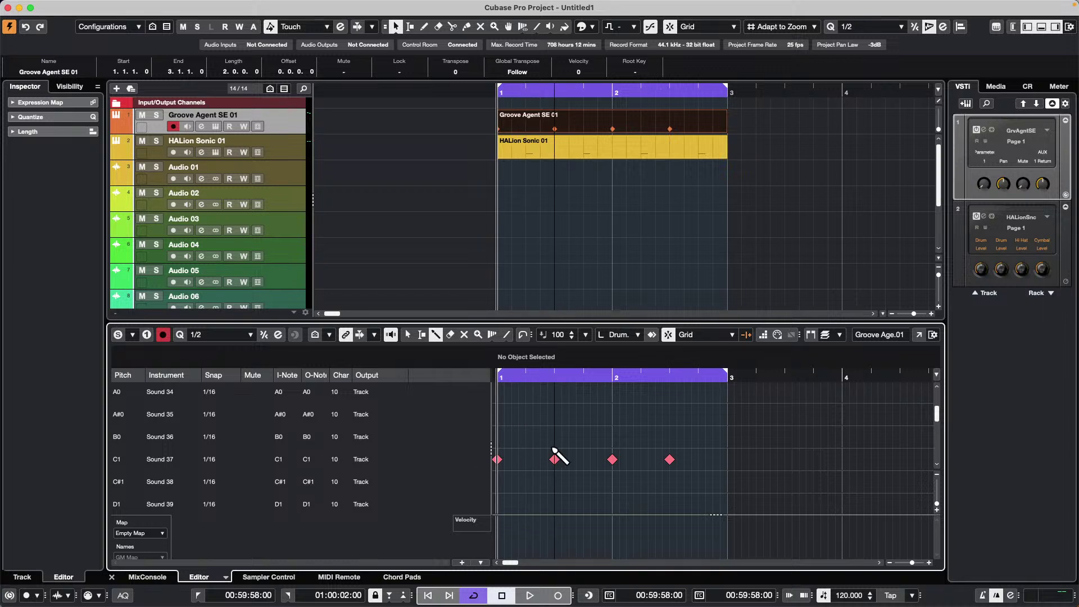
scroll(556, 449, "down", 3)
scroll(557, 450, "up", 6)
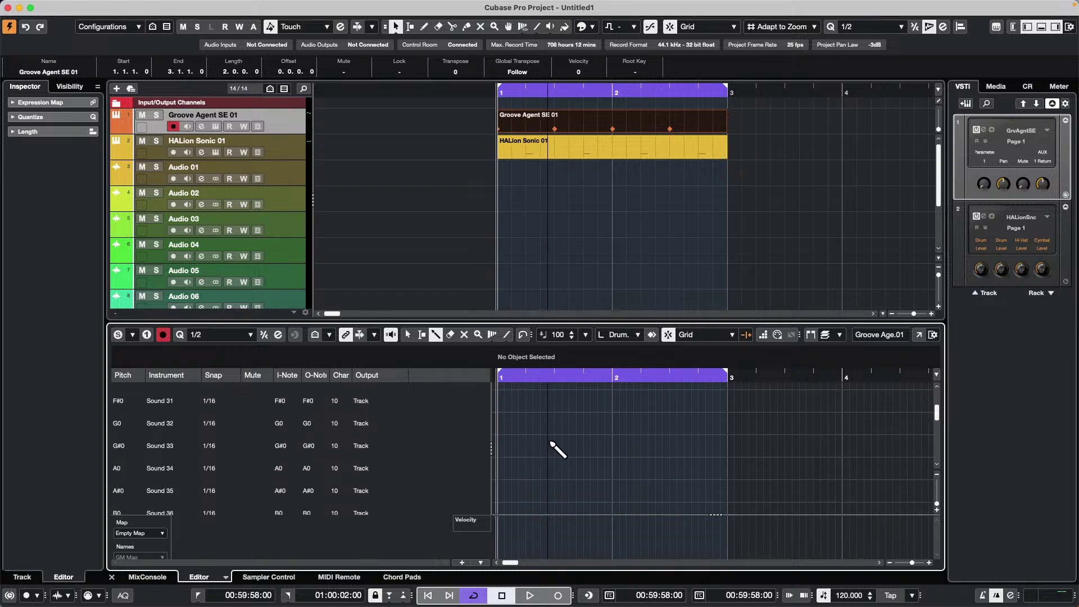
scroll(556, 449, "down", 1)
scroll(551, 448, "down", 2)
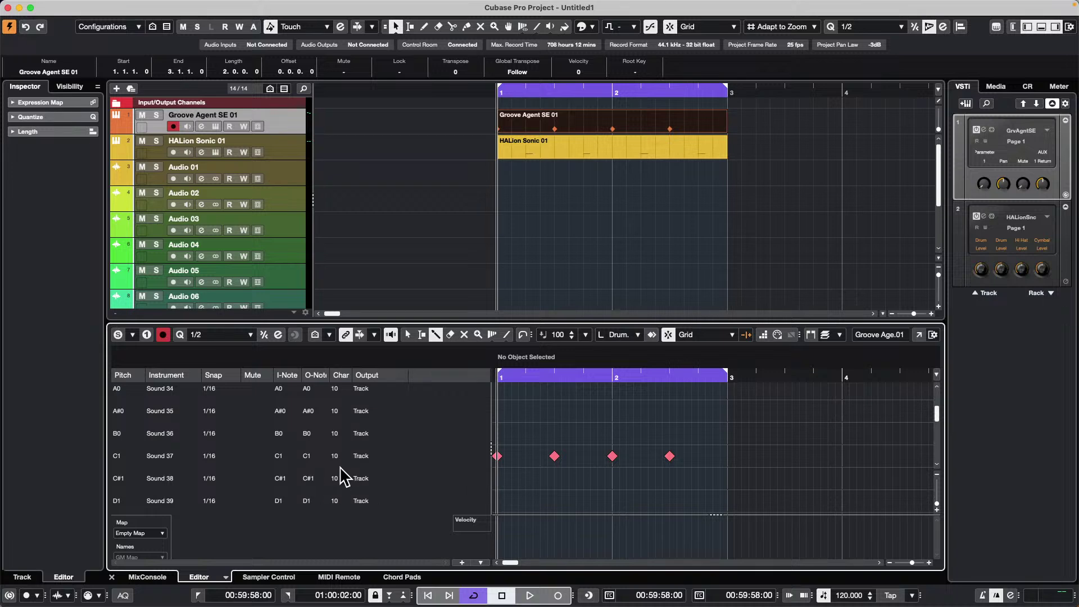
scroll(344, 478, "down", 3)
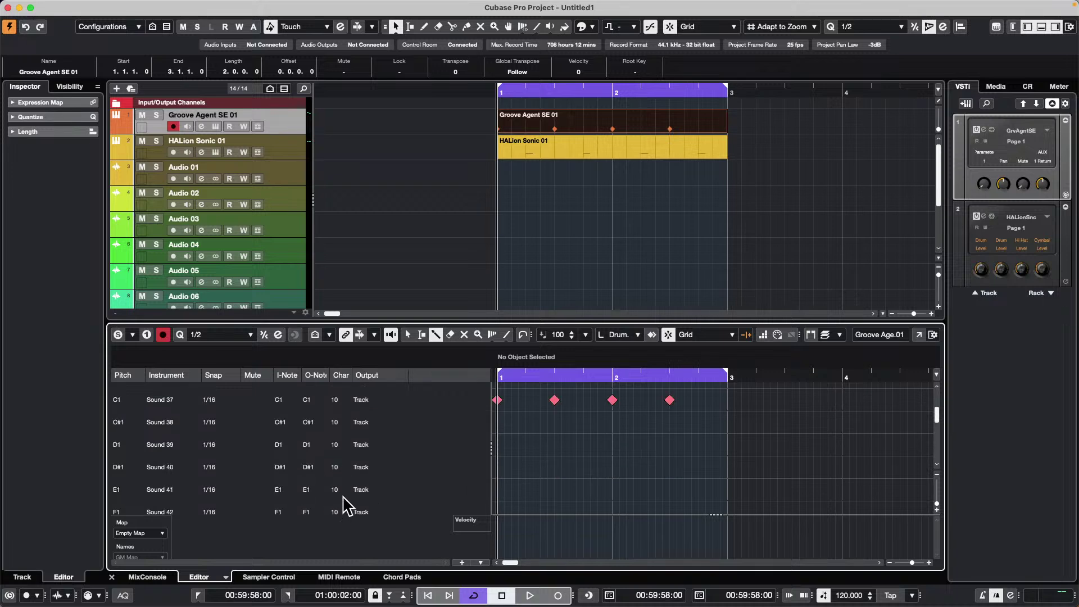
left_click(365, 447)
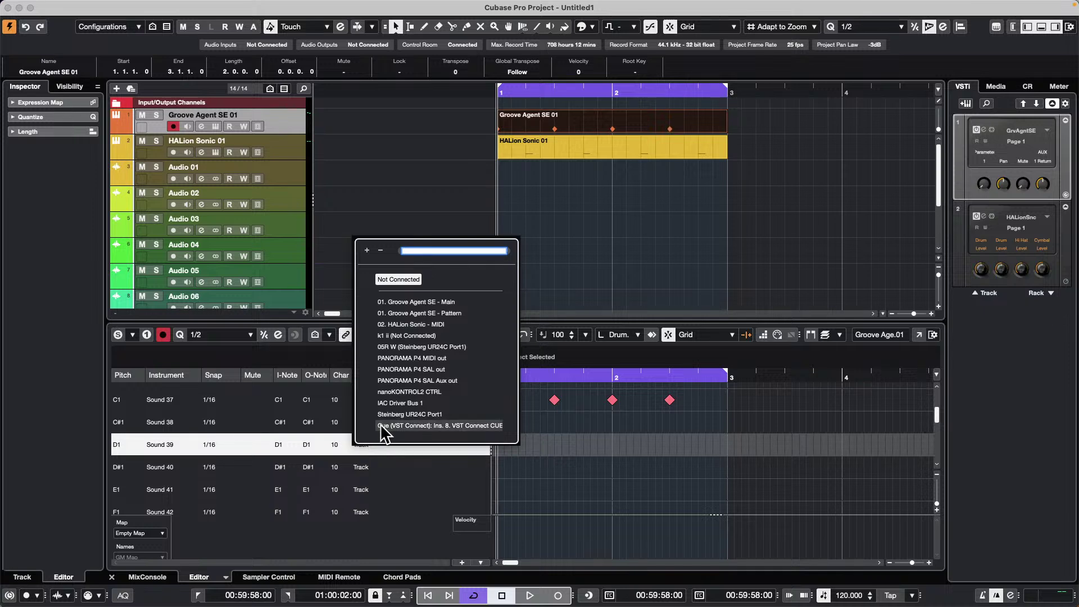
left_click(433, 326)
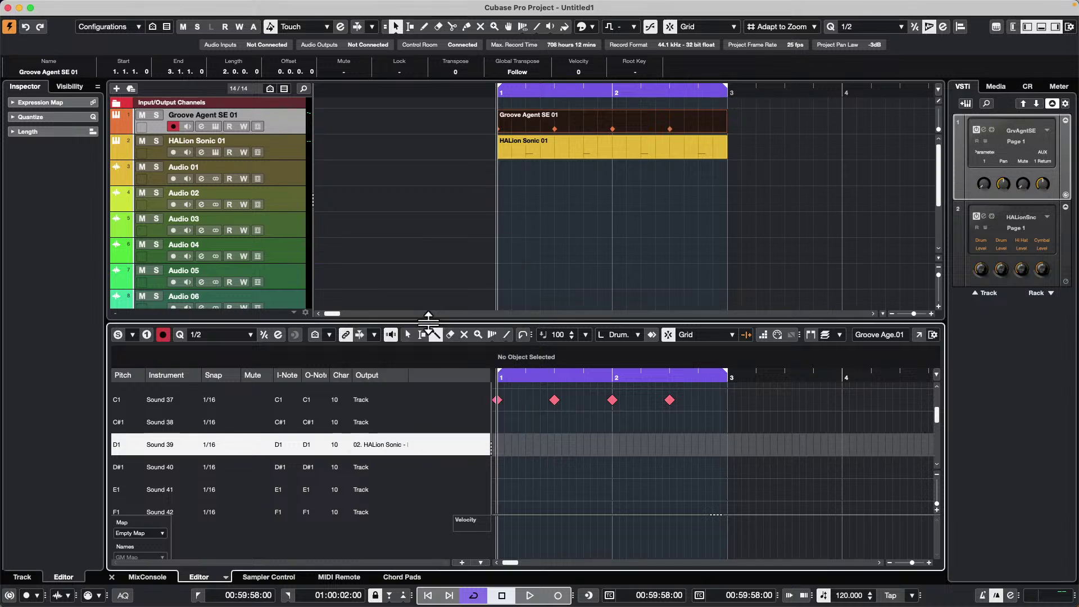
left_click(335, 453)
left_click(348, 474)
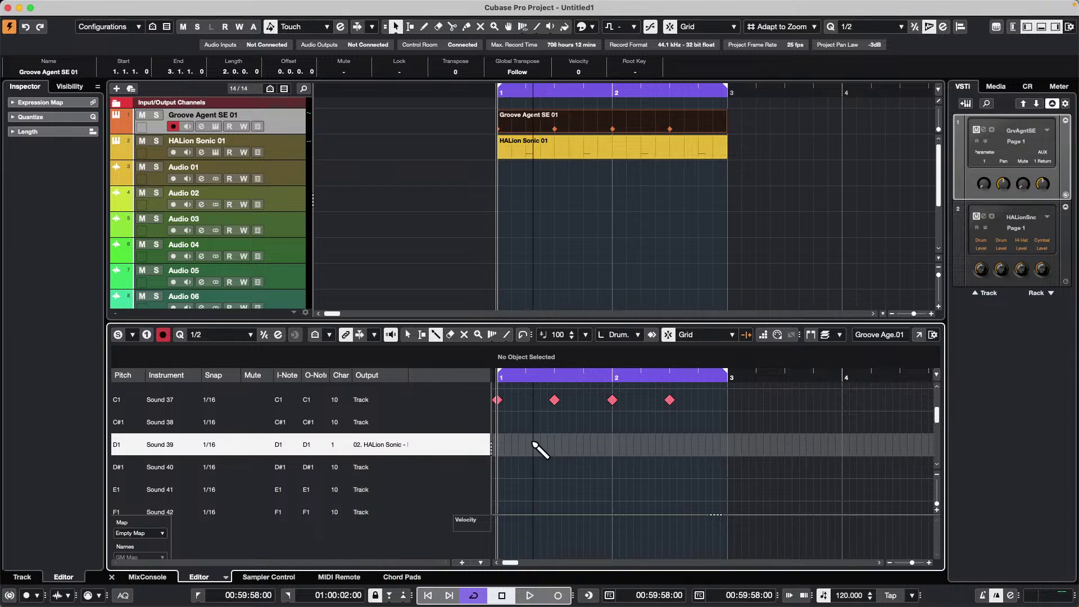
Draw four D1 notes around beats 2 and 4 of bars 1 and 2.
left_click(526, 444)
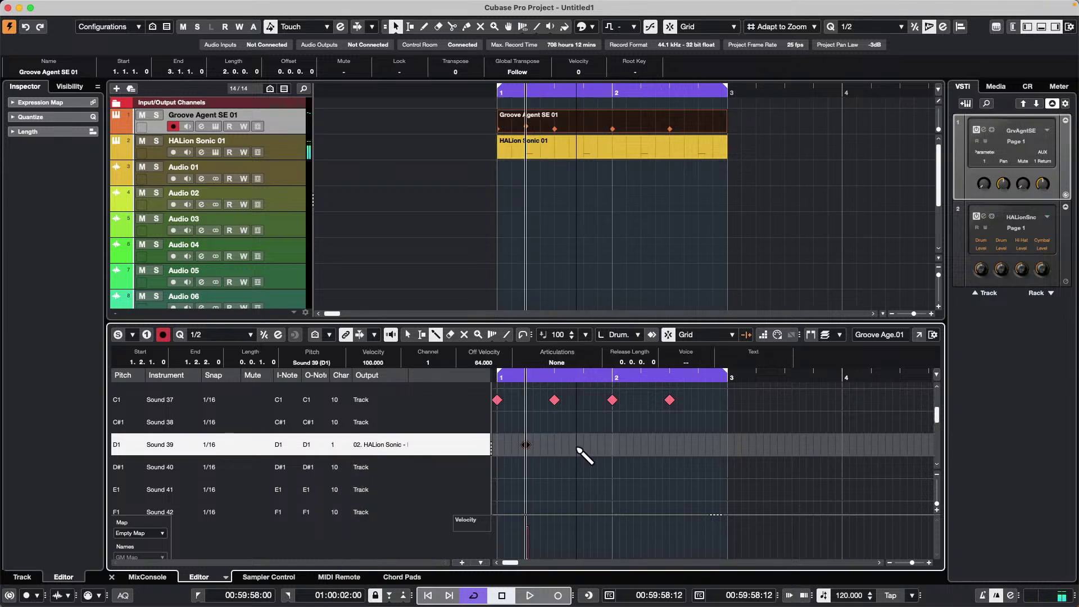
left_click(584, 445)
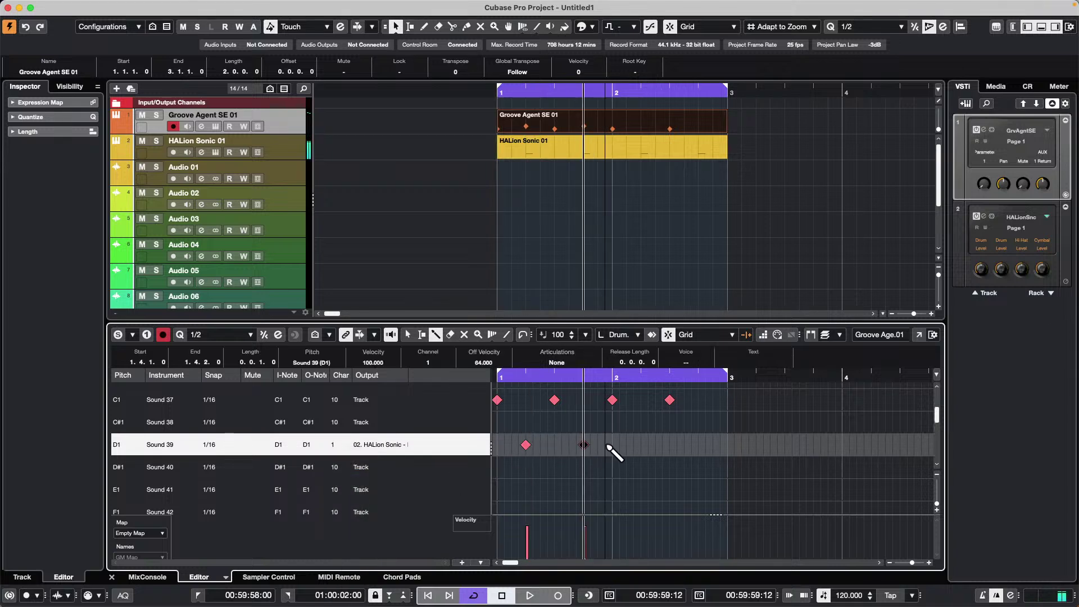
left_click(648, 445)
left_click(705, 444)
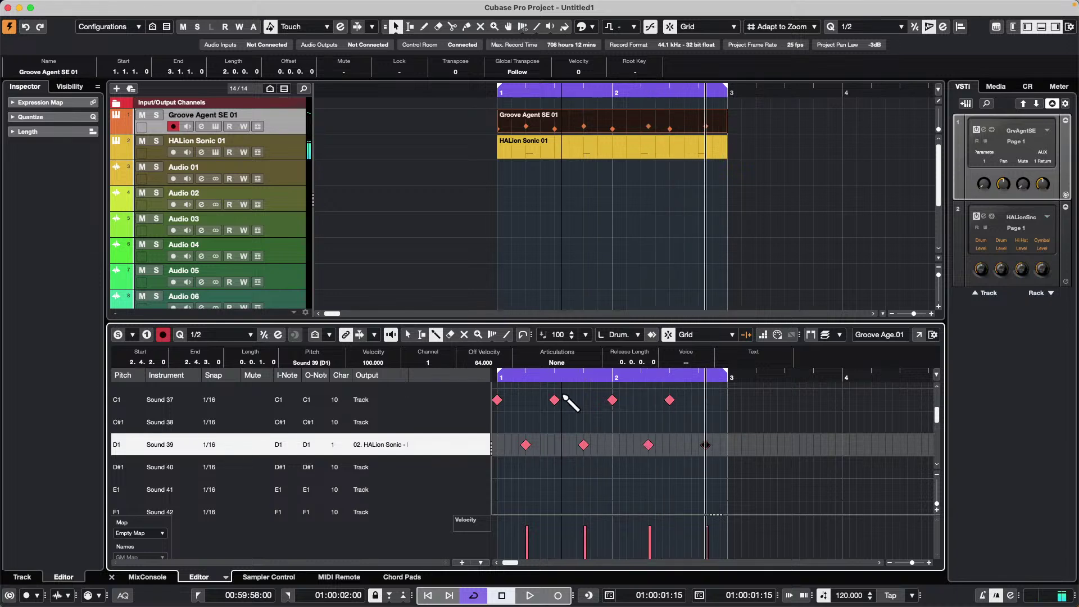
Erase the HALion Sonic 01 part and play back the Groove Agent SE 01 part from the start.
left_click(531, 375)
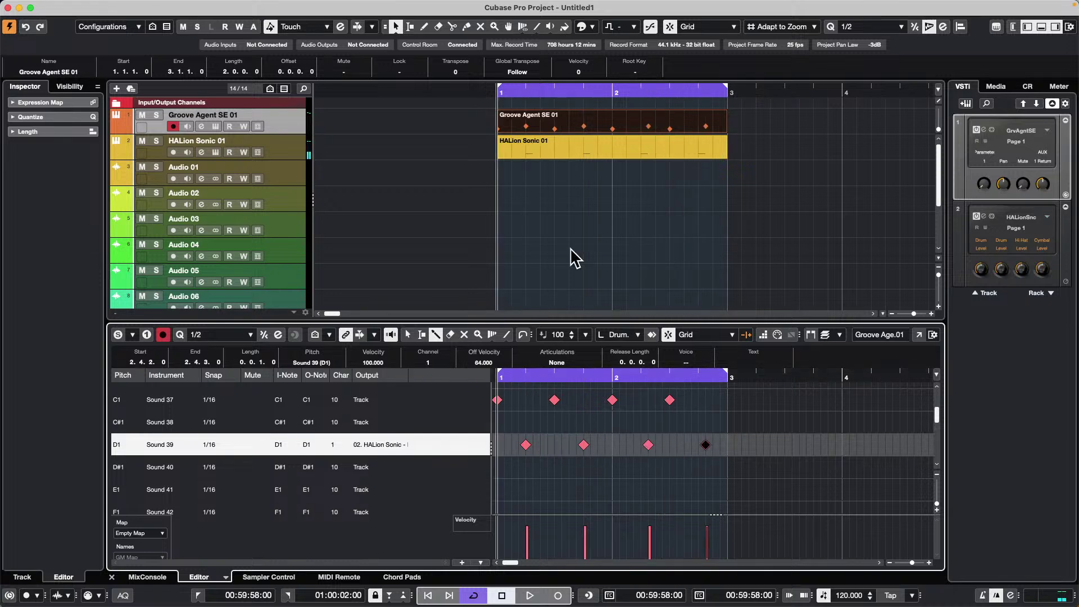
right_click(502, 190)
left_click(531, 190)
left_click(544, 189)
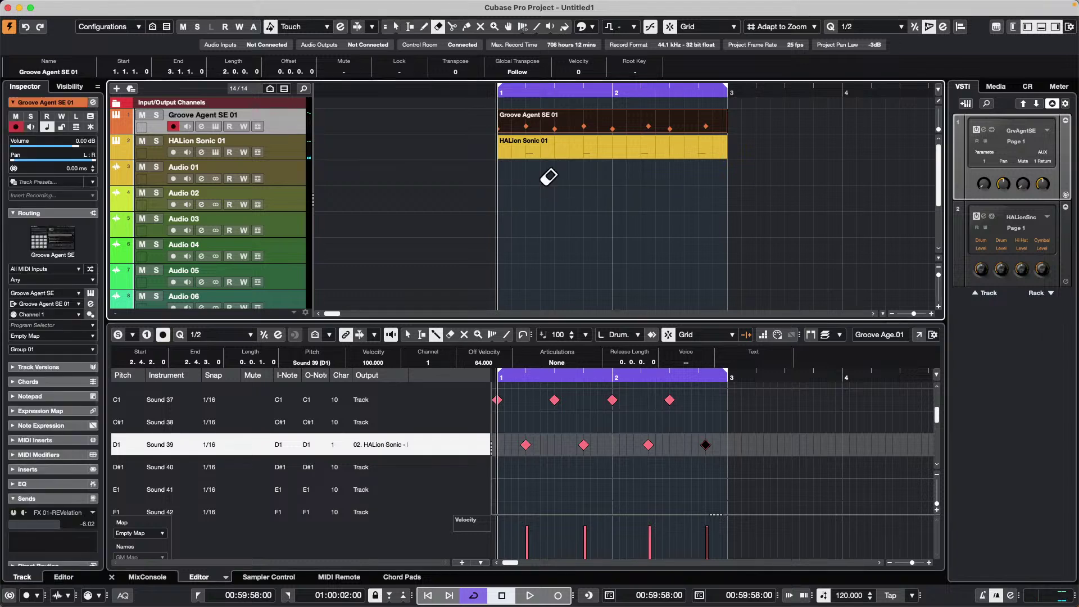
left_click(554, 145)
key("space")
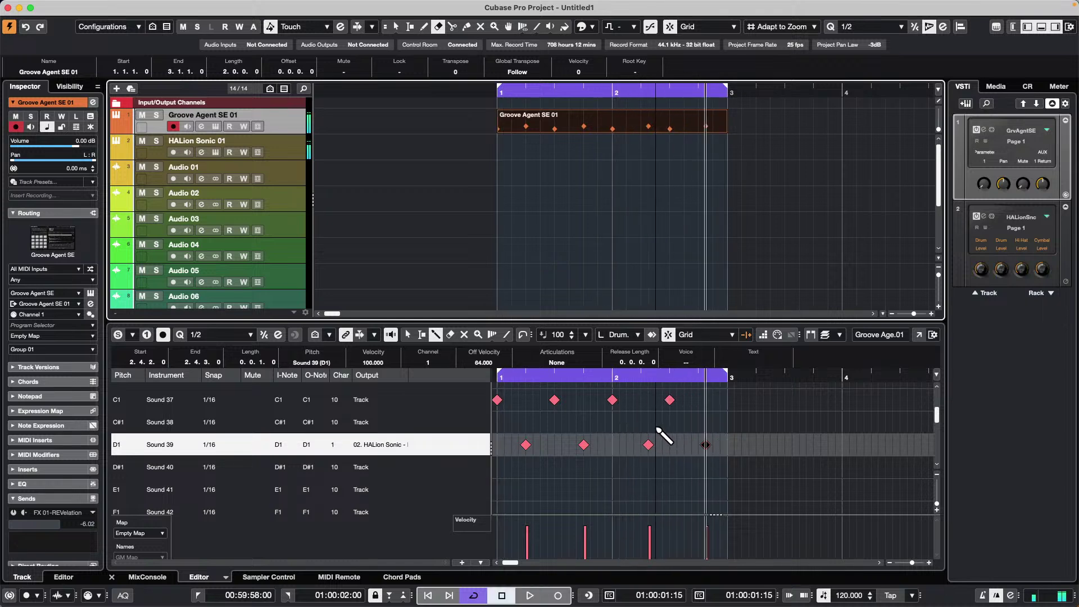
key("space")
Move the last two D1 notes one sixteenth earlier onto beats 2 and 4 of bar 2.
key("1")
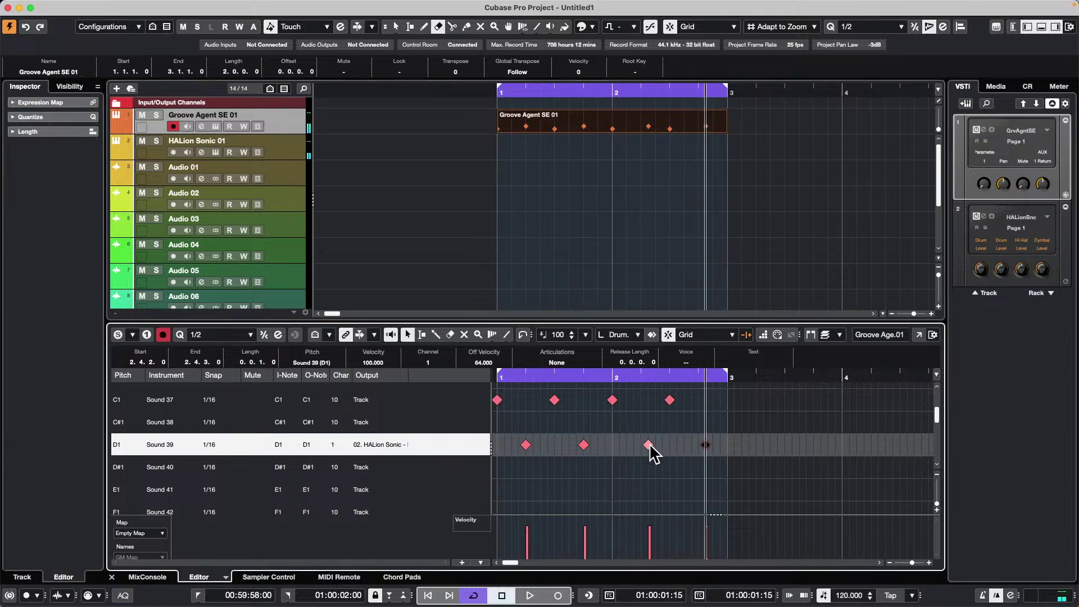
left_click_drag(647, 447, 699, 444)
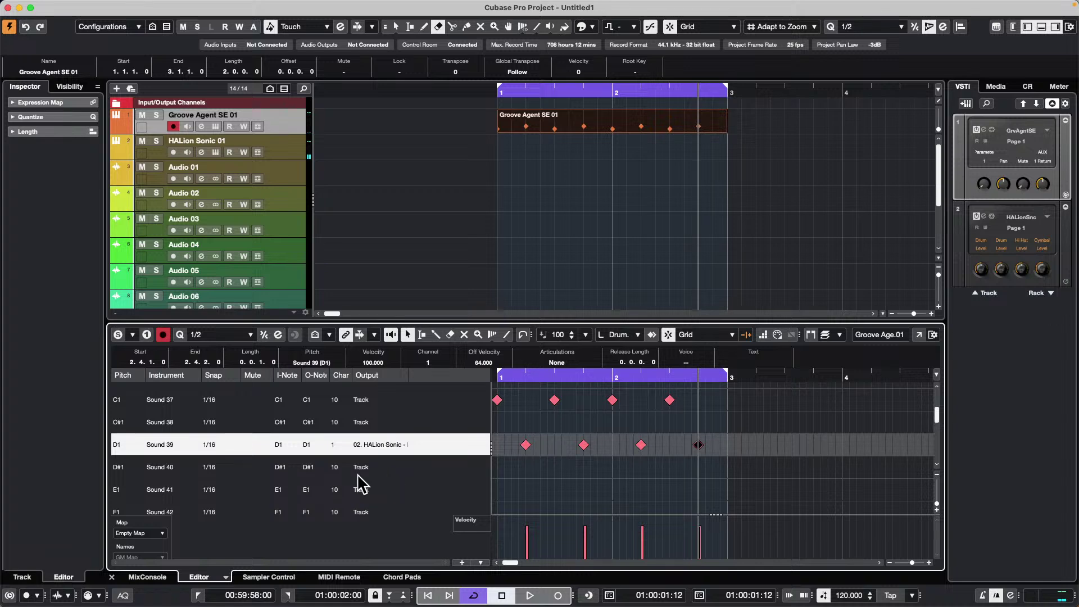
Route F#1 (Sound 43) to 02. HALion Sonic - MIDI on channel 1.
scroll(349, 467, "down", 2)
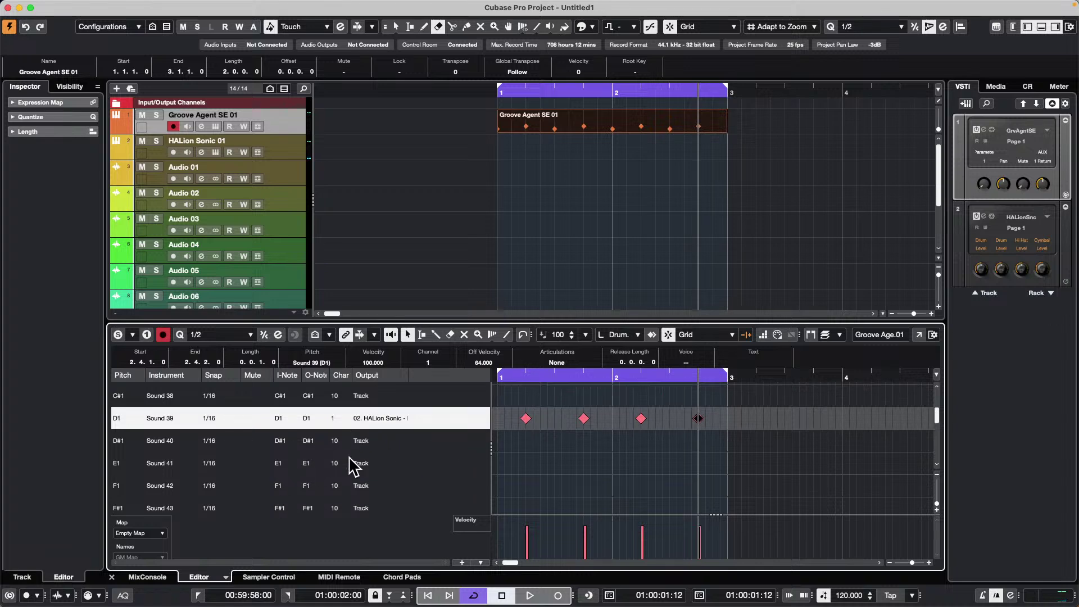
left_click(344, 481)
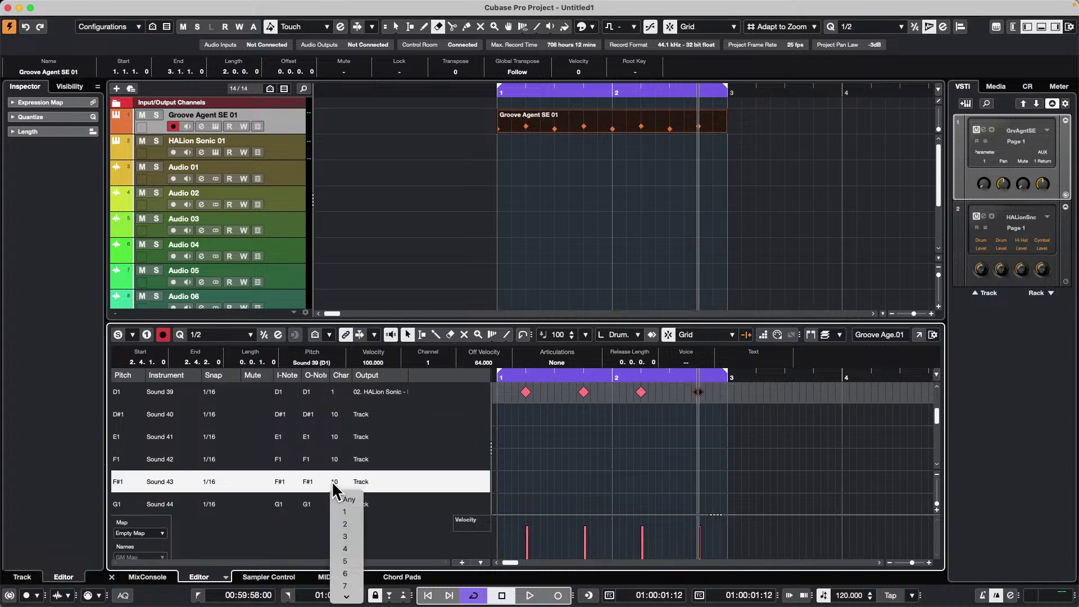
left_click(346, 508)
left_click(362, 482)
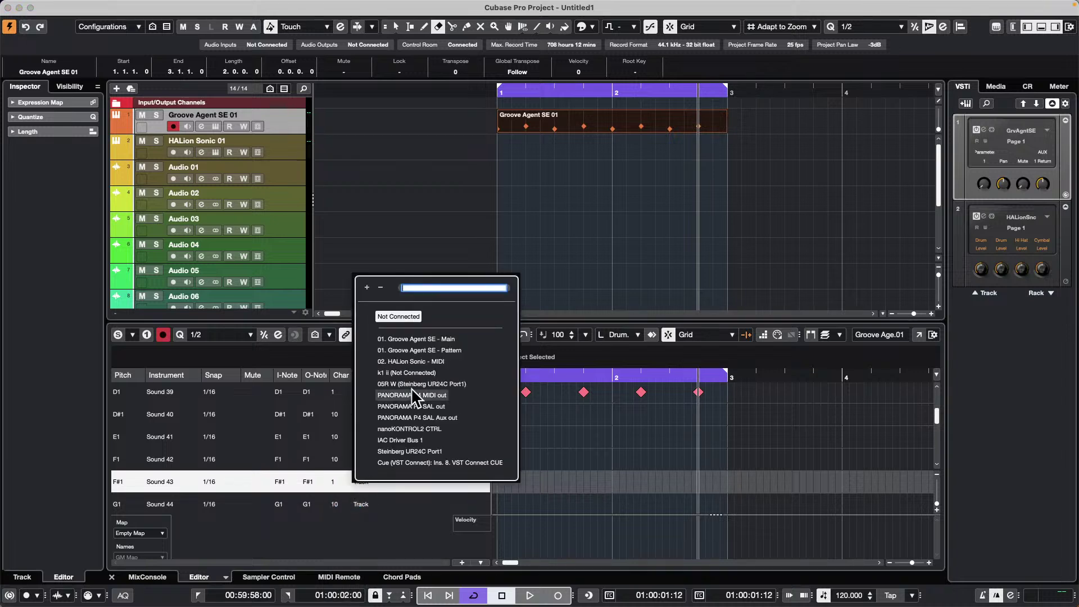
left_click(439, 361)
Draw a continuous run of sixteenth F#1 notes across both bars and vary their velocities.
right_click(519, 481)
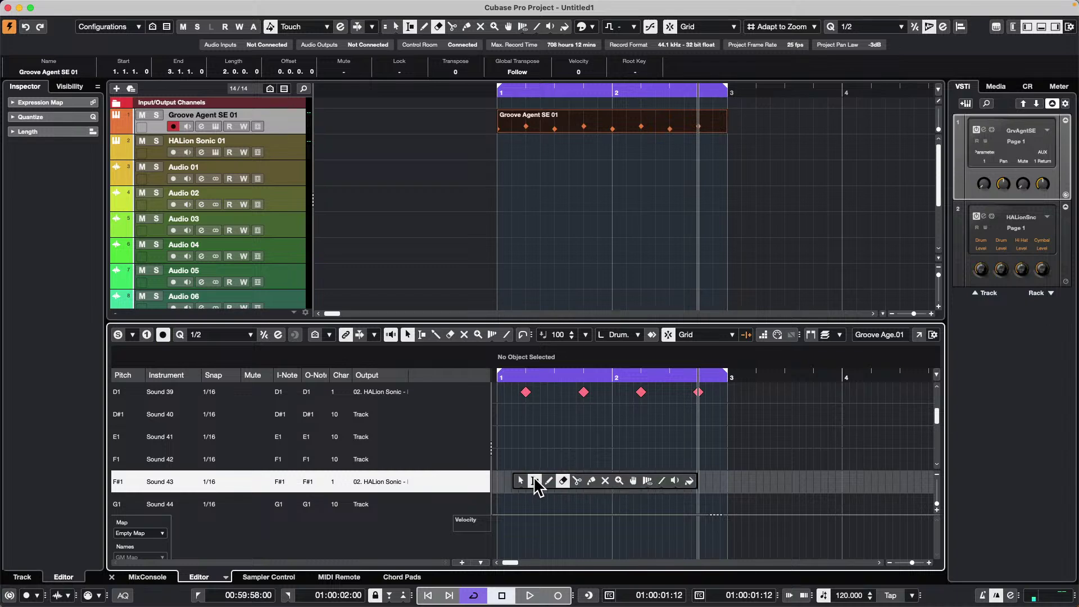
left_click(550, 480)
right_click(505, 480)
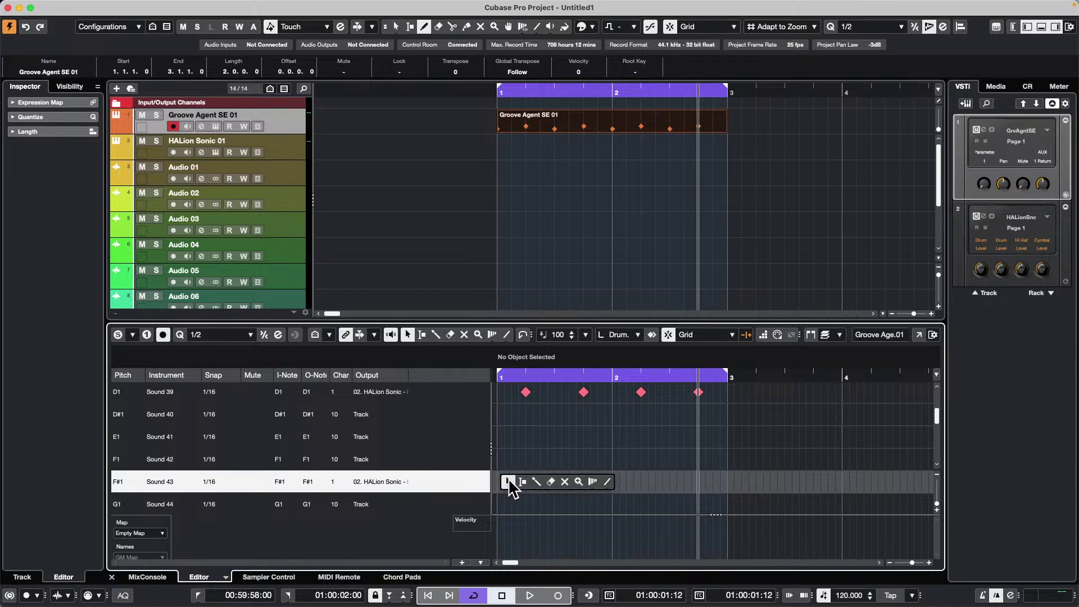
left_click(540, 481)
left_click_drag(506, 481, 726, 482)
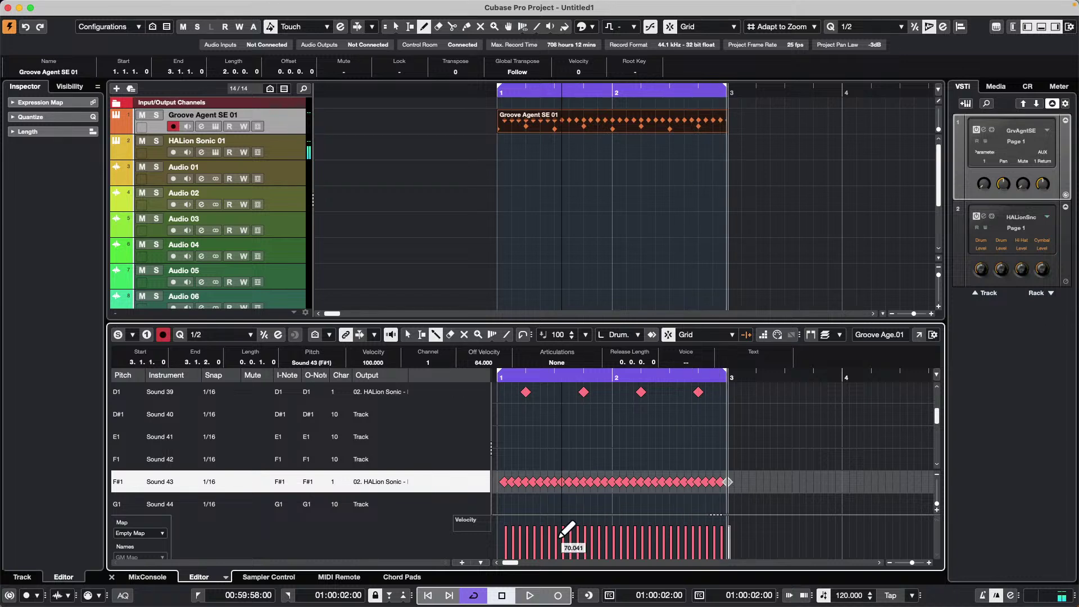
left_click_drag(513, 543, 753, 543)
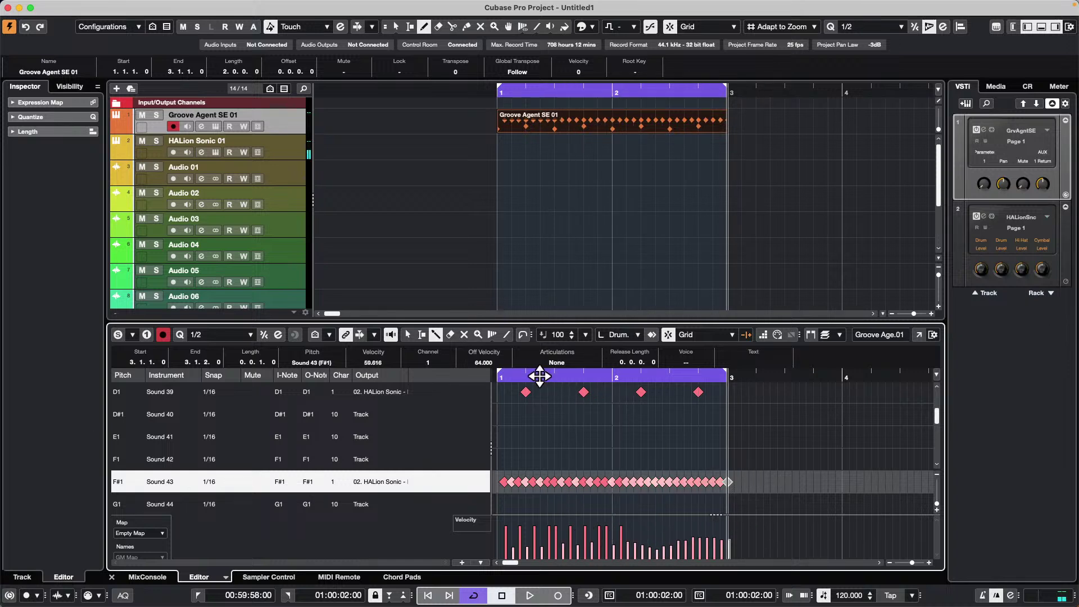
Return to the start of bar 1 and play back the finished drum pattern.
left_click_drag(530, 375, 548, 377)
scroll(511, 431, "up", 1)
scroll(511, 433, "up", 4)
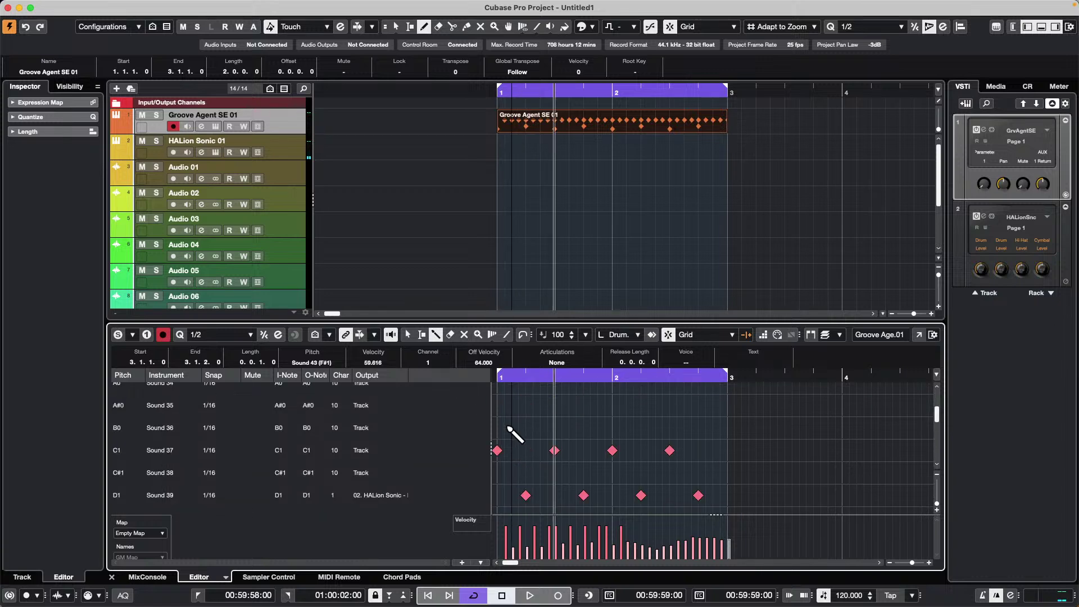
left_click(515, 377)
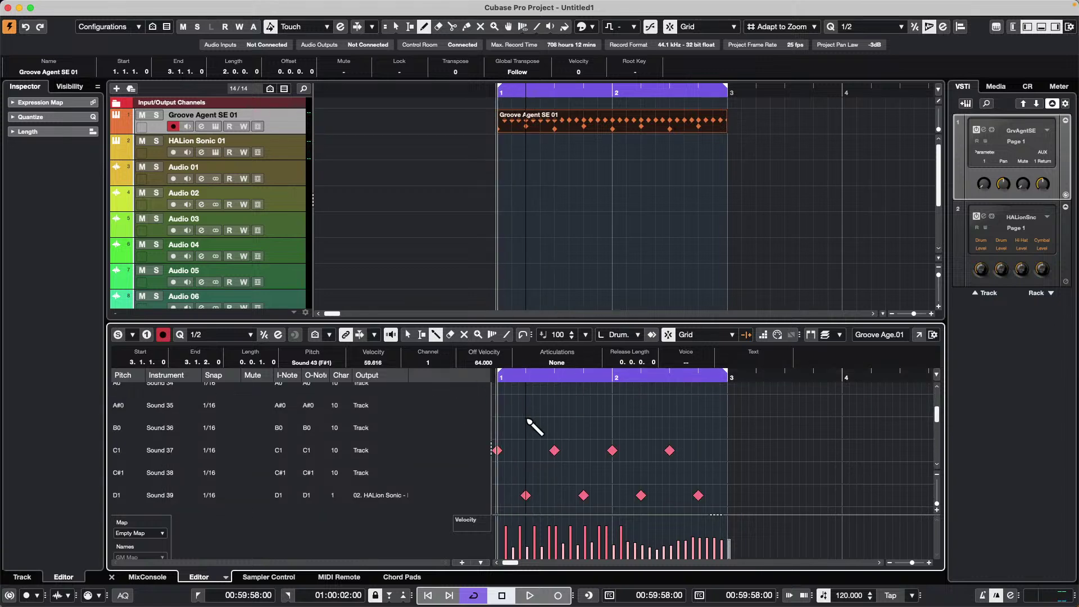
scroll(534, 430, "down", 1)
key("space")
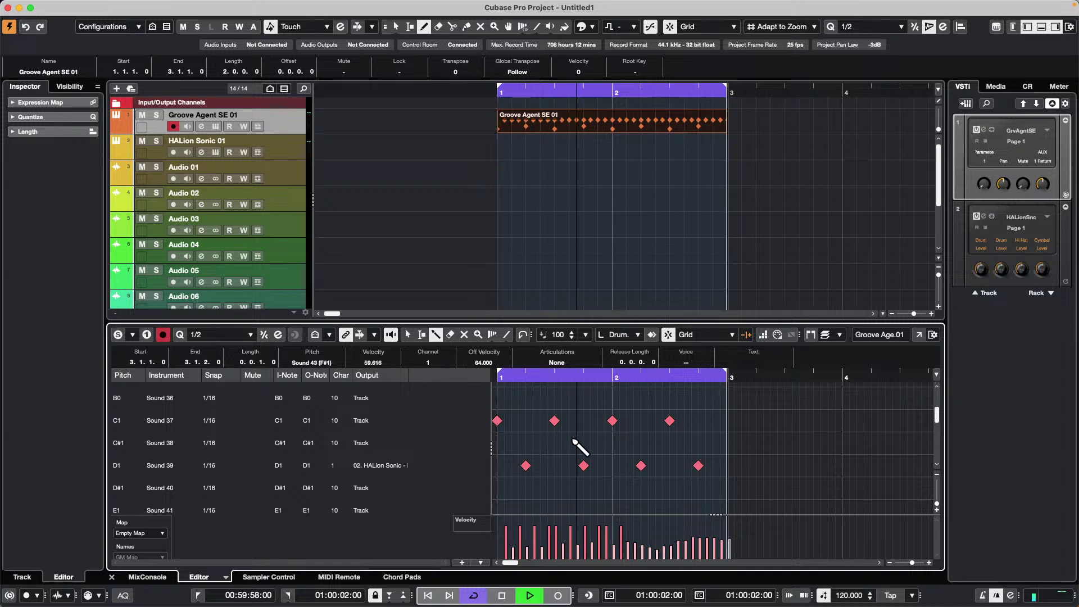
Stop playback, deselect the Groove Agent SE 01 part and replay the pattern from bar 1.
key("space")
left_click_drag(574, 379, 388, 390)
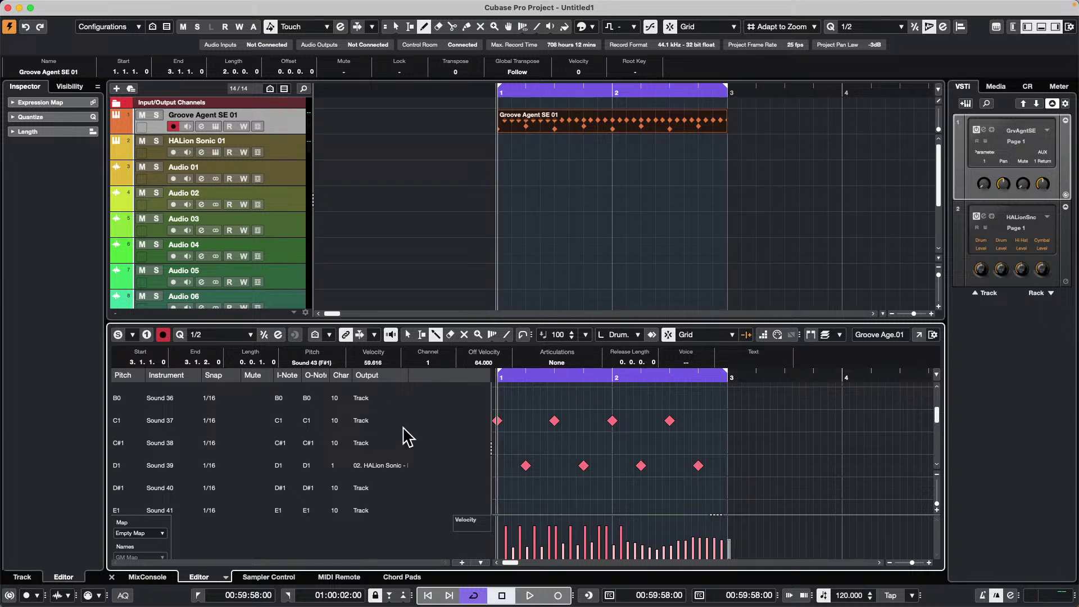
key("space")
key("space")
key("Home")
key("1")
left_click(548, 213)
key("space")
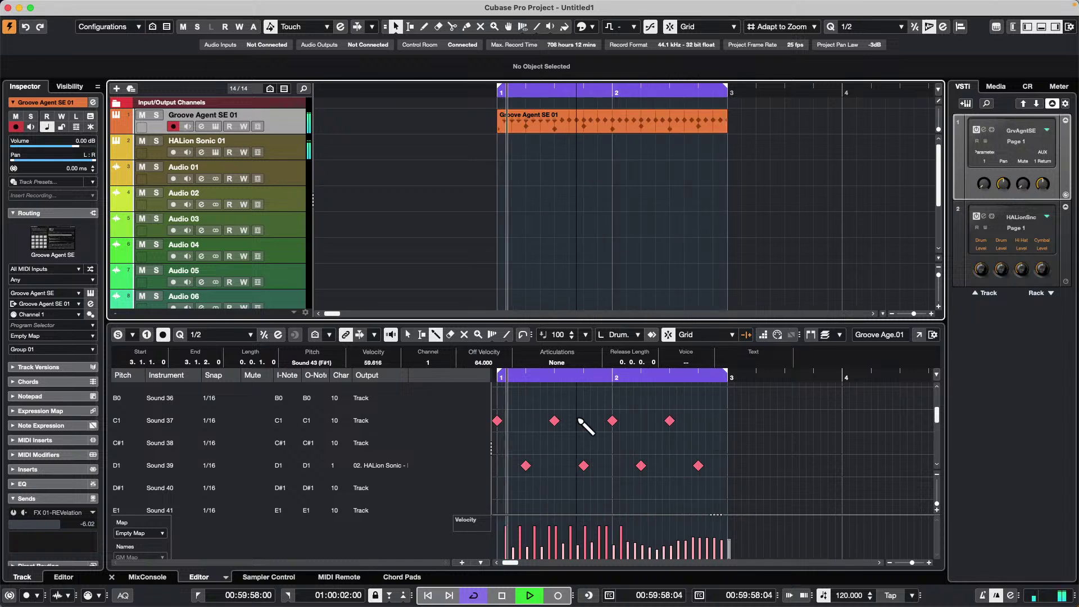
key("space")
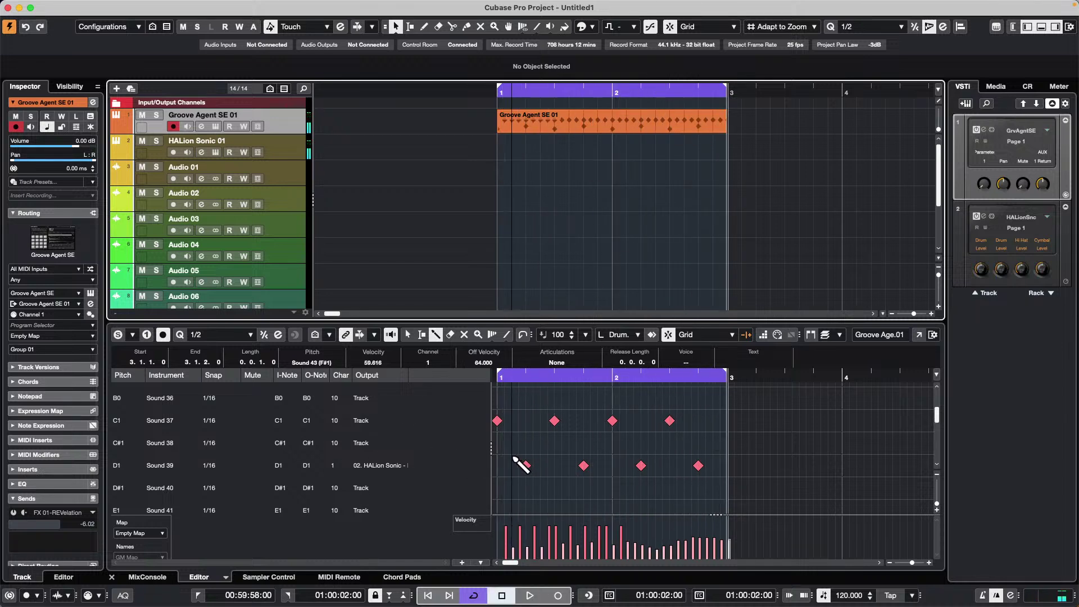
Add a note on F1 (Sound 42) at 2.3.2 and another on G1 (Sound 44) near the end of bar 2.
scroll(513, 458, "down", 1)
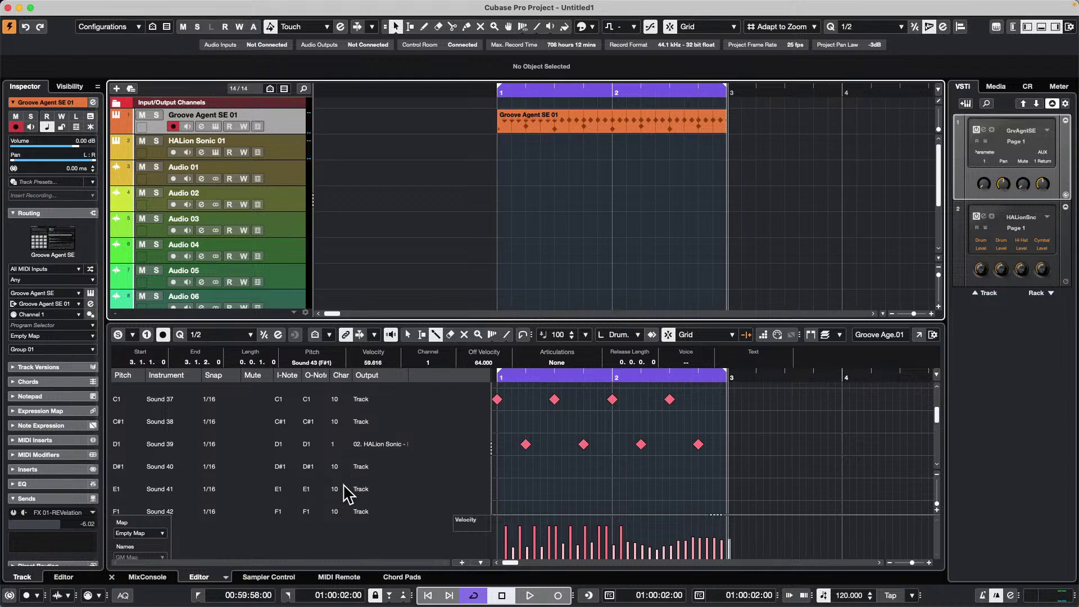
left_click(678, 489)
scroll(689, 493, "down", 1)
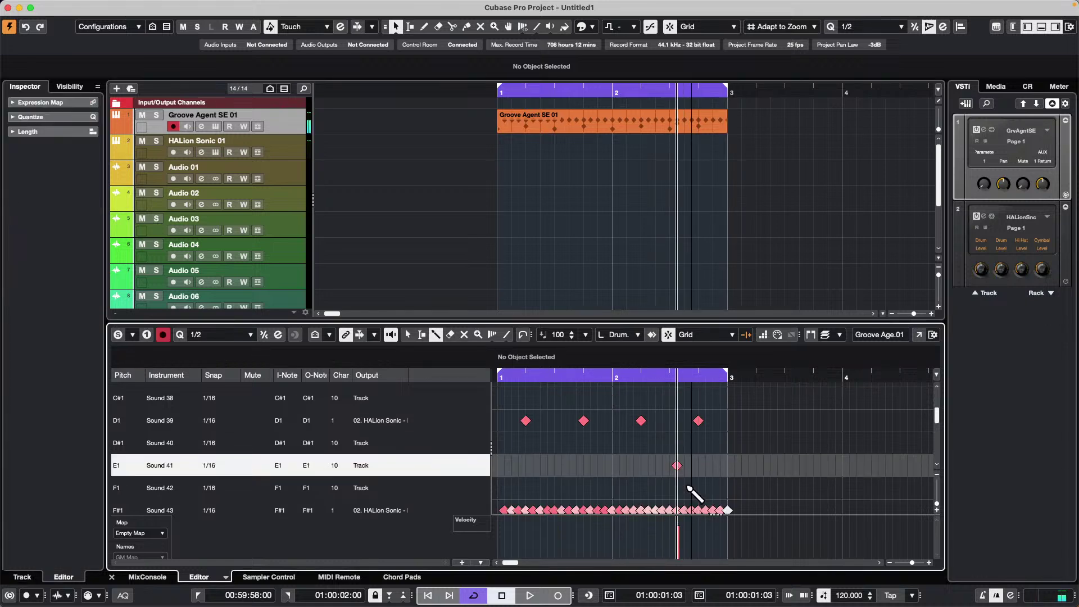
scroll(690, 490, "down", 3)
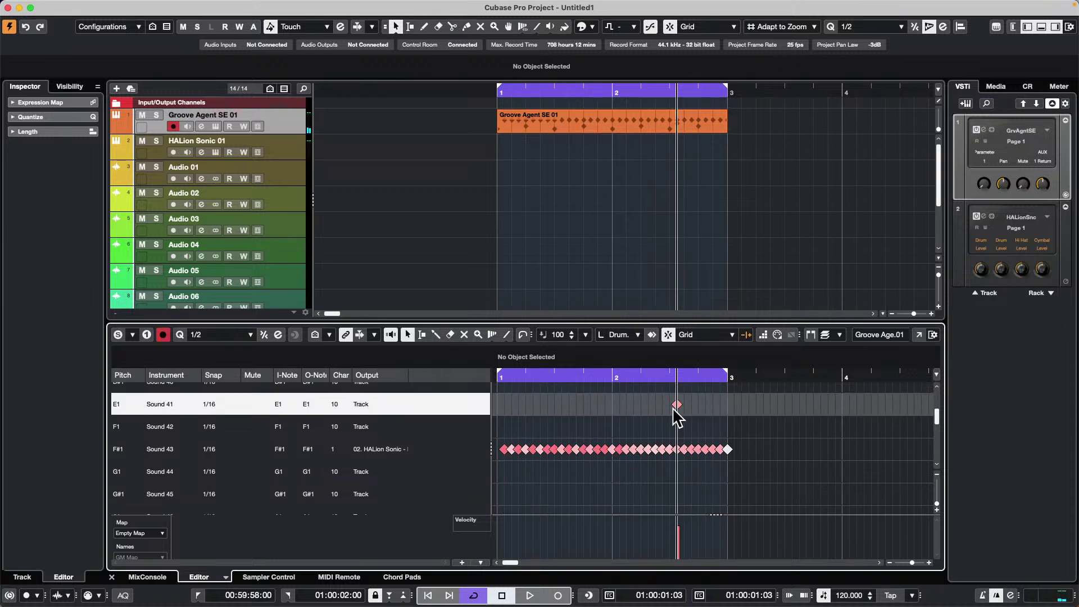
left_click_drag(677, 406, 687, 425)
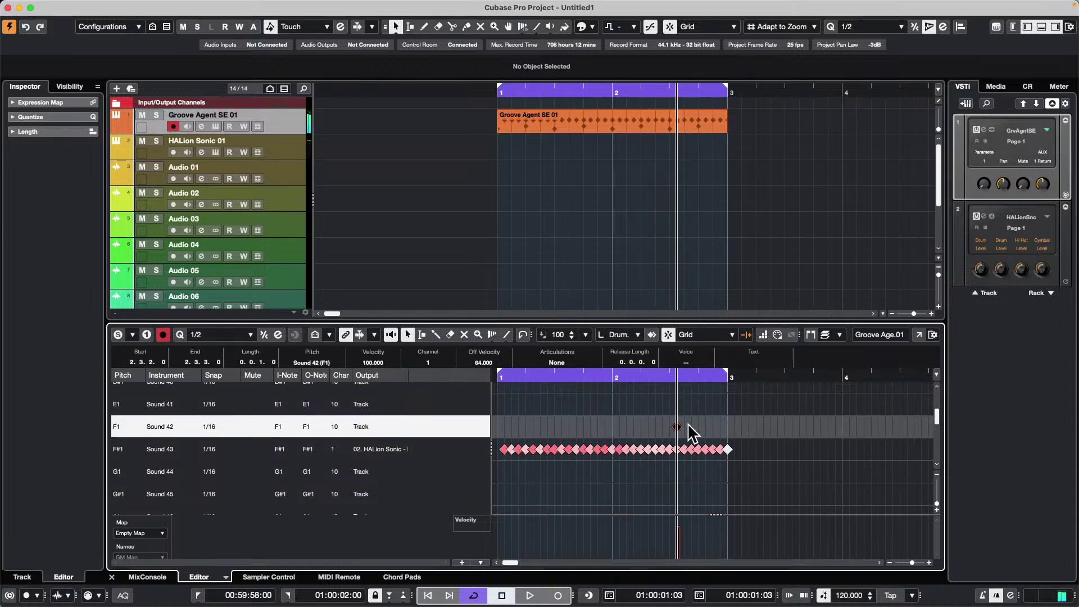
right_click(700, 479)
left_click(730, 482)
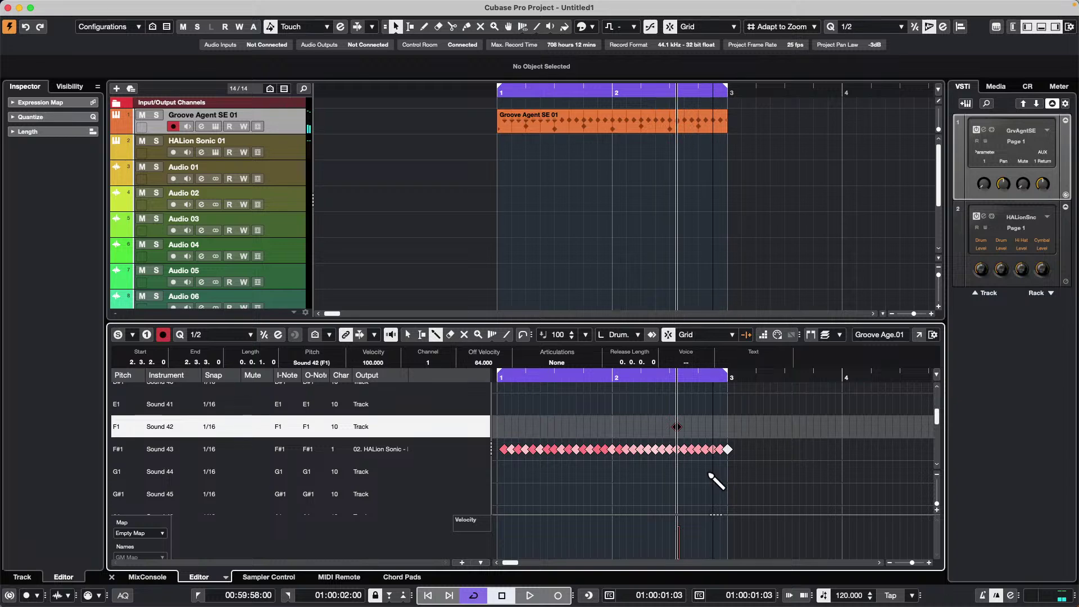
left_click(713, 472)
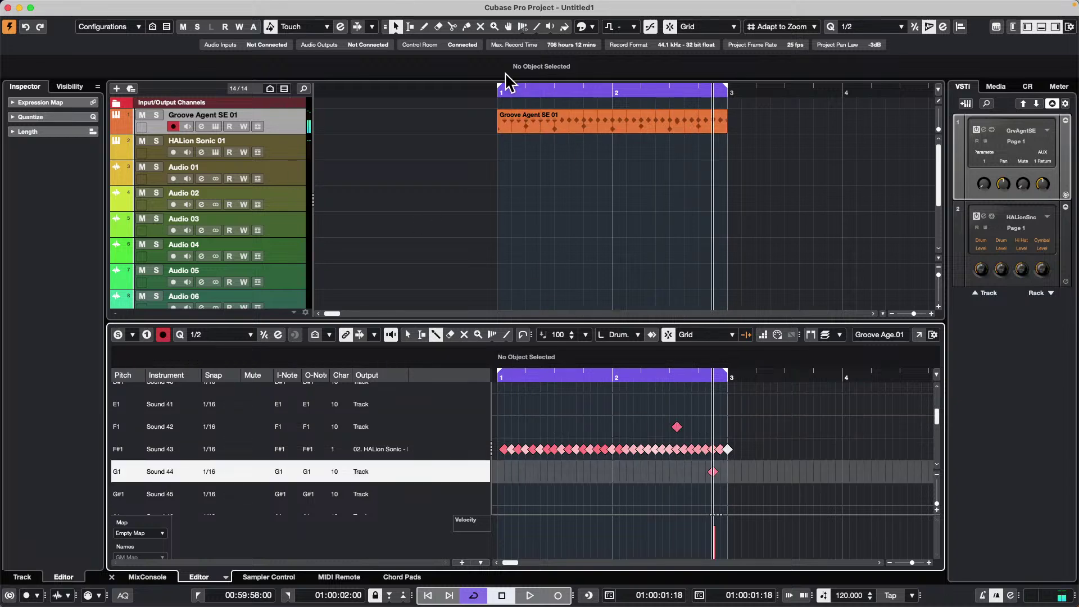
Play the pattern from bar 1 with the added F1 and G1 notes, watching the C1 and D1 rows, and stop playback.
left_click_drag(509, 87, 464, 88)
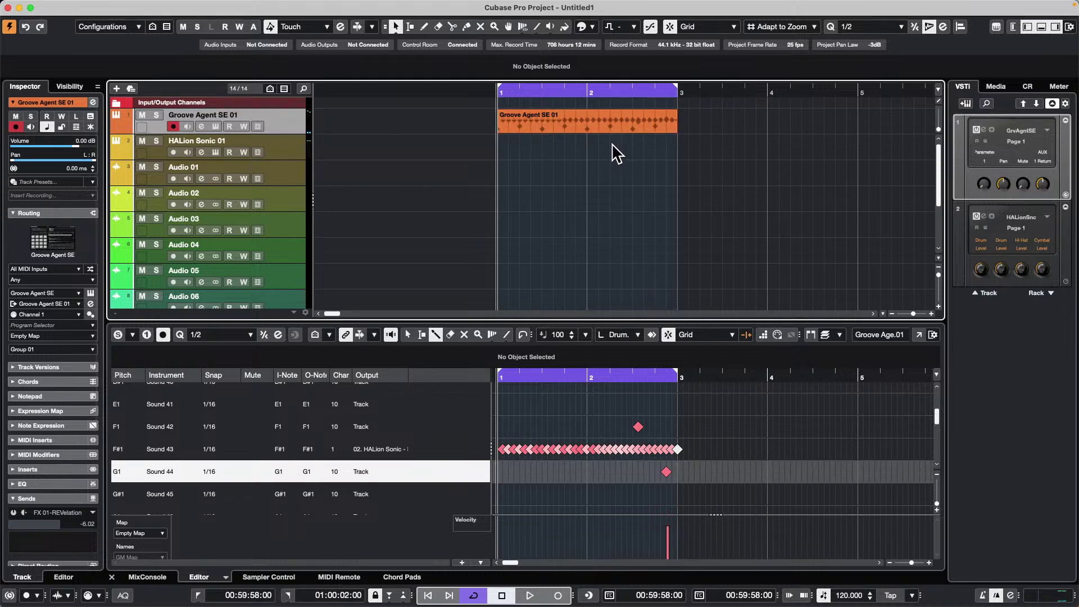
key("space")
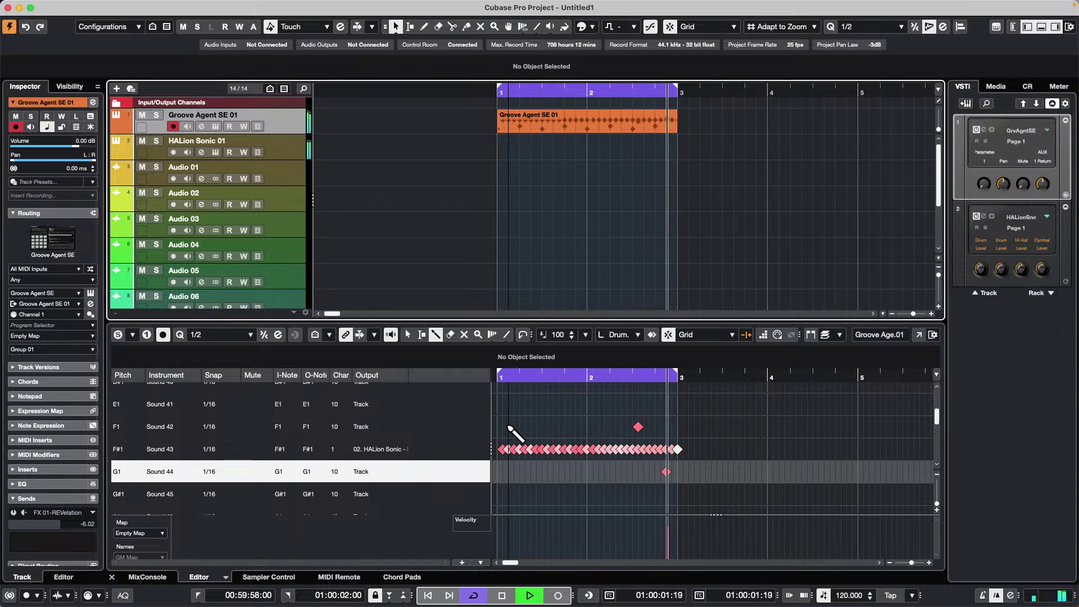
scroll(590, 413, "up", 3)
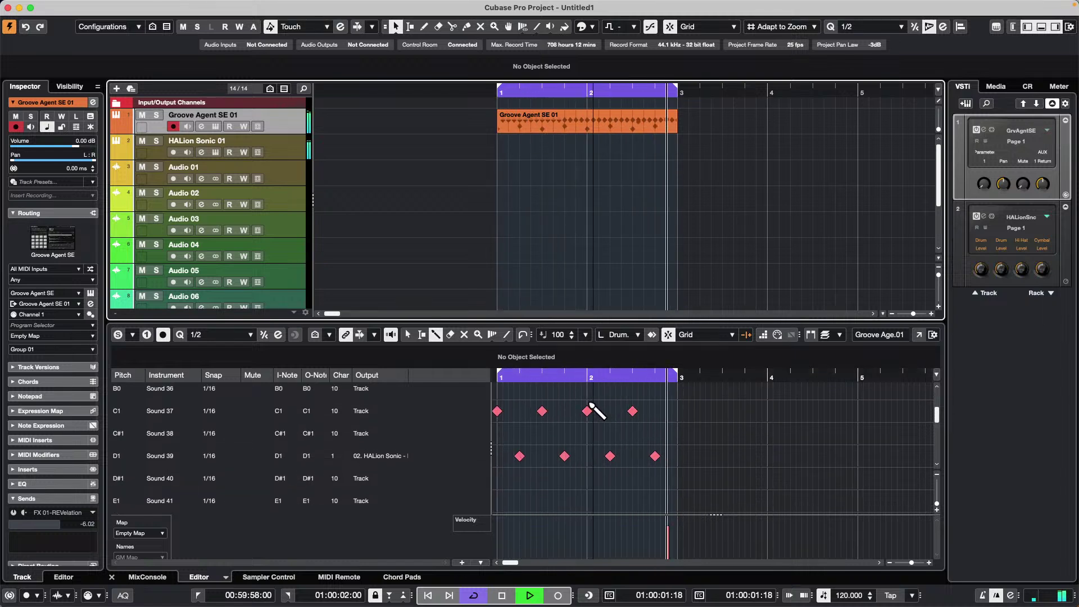
key("space")
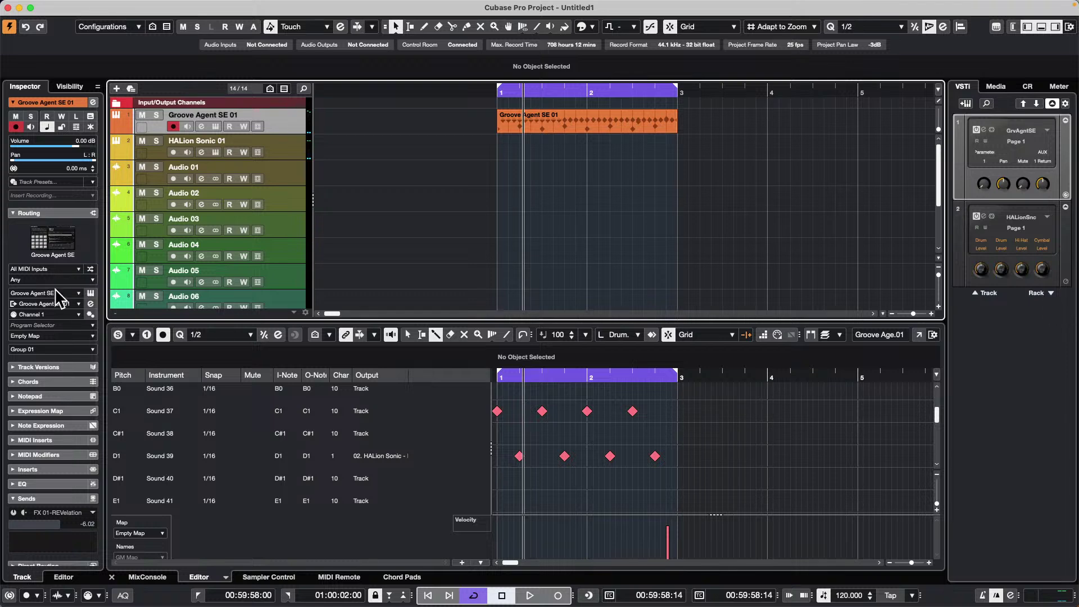
Review the GM Map and Empty Map in Drum Map Setup, close it and select the Groove Agent SE 01 part.
left_click(54, 337)
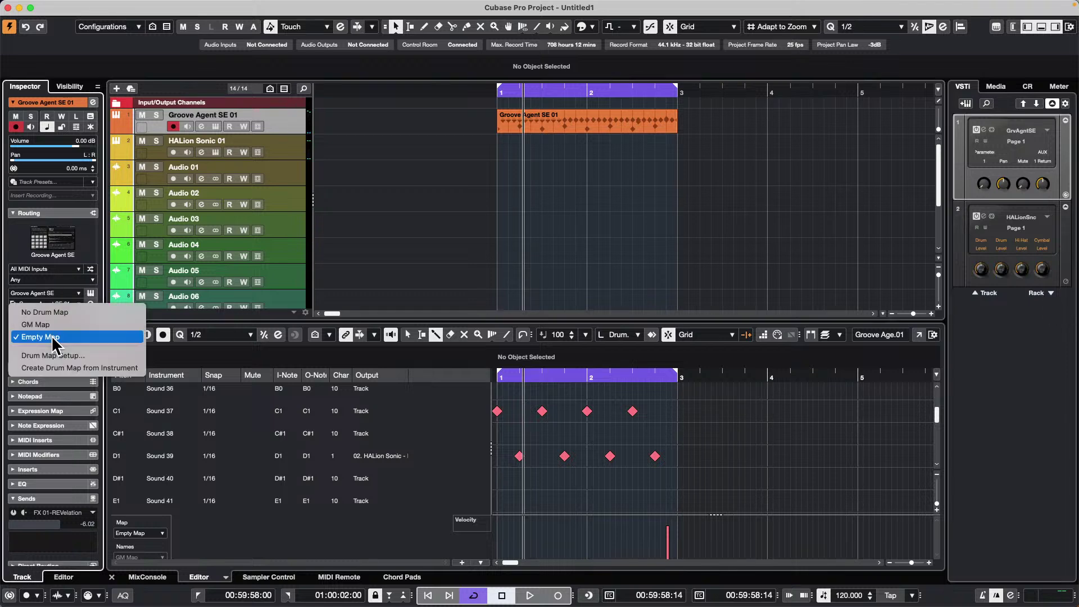
left_click(56, 355)
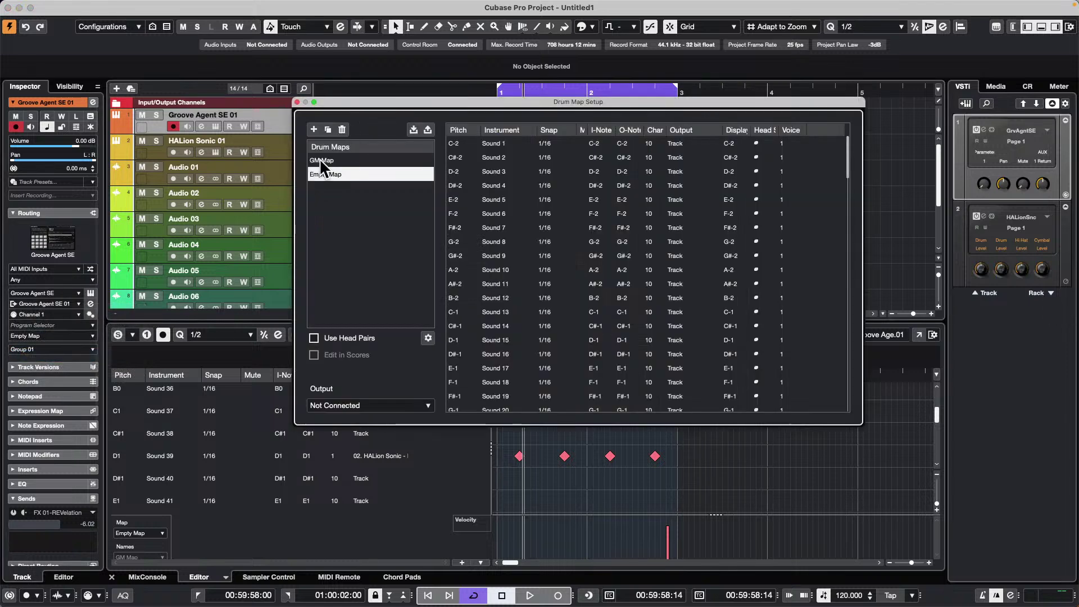
left_click(297, 102)
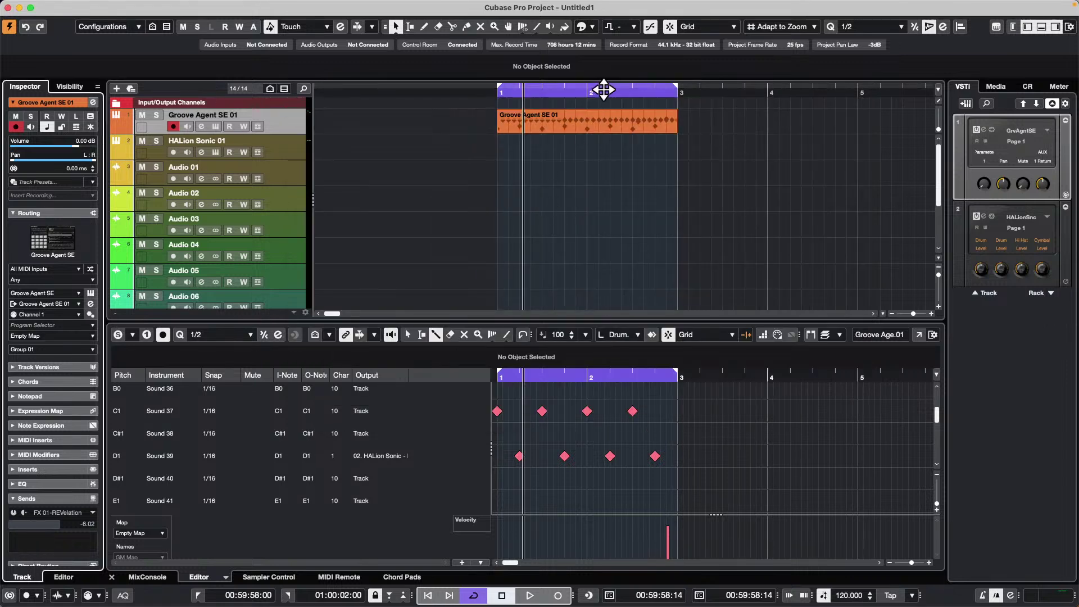
left_click(561, 128)
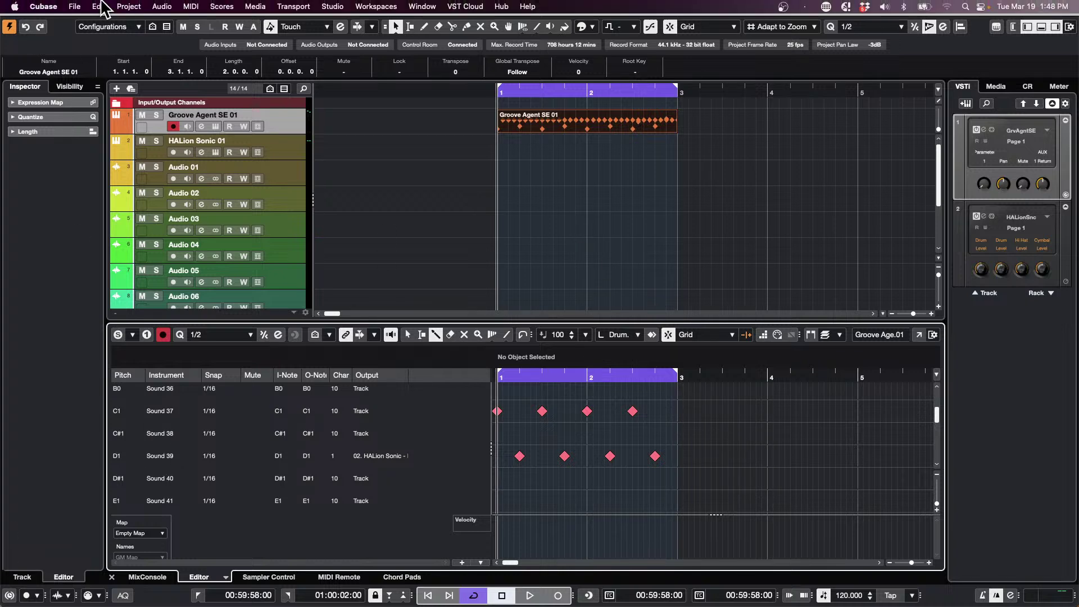
Open the recent project Amos Moses - GO.cpr.
left_click(99, 6)
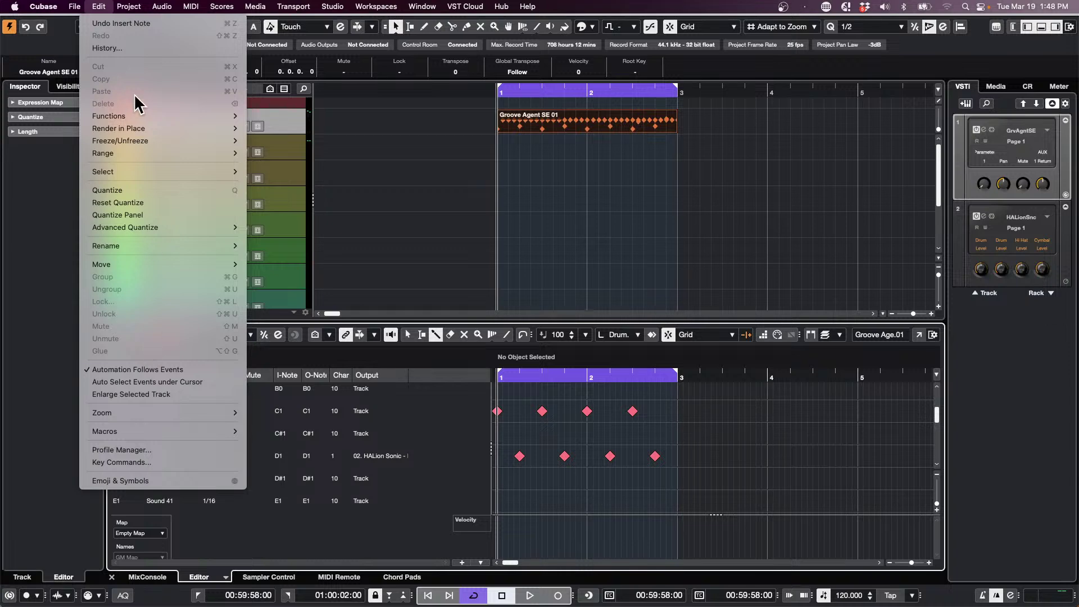
mouse_move(83, 10)
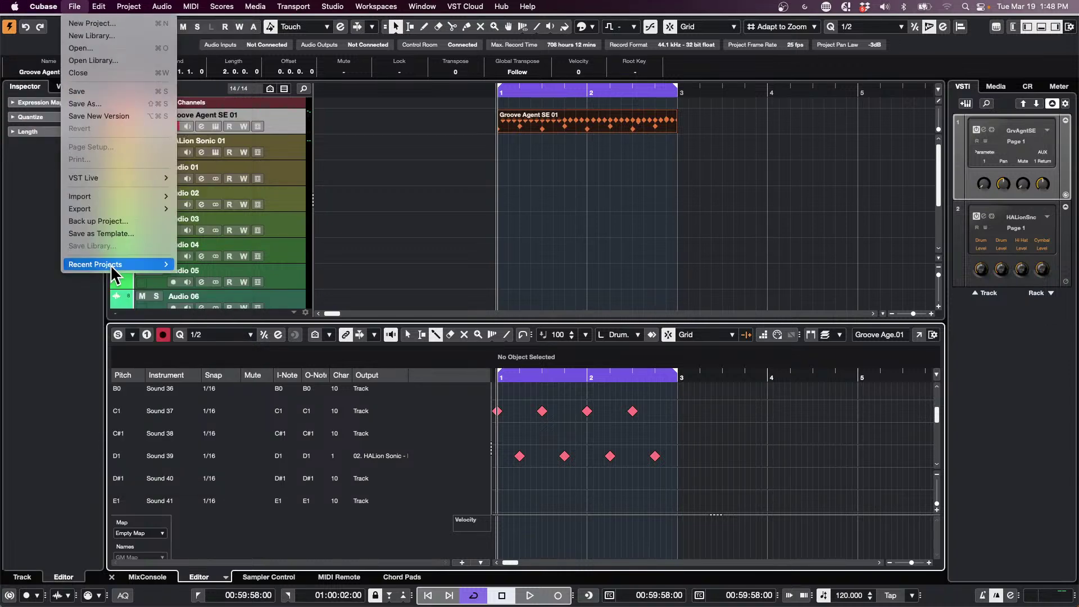
mouse_move(112, 264)
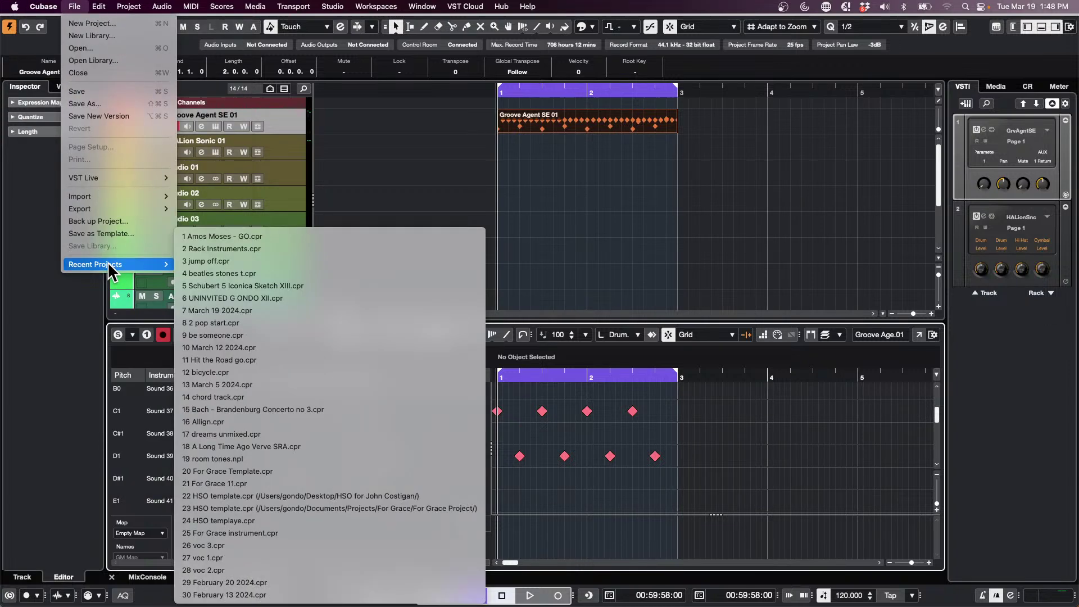
left_click(285, 236)
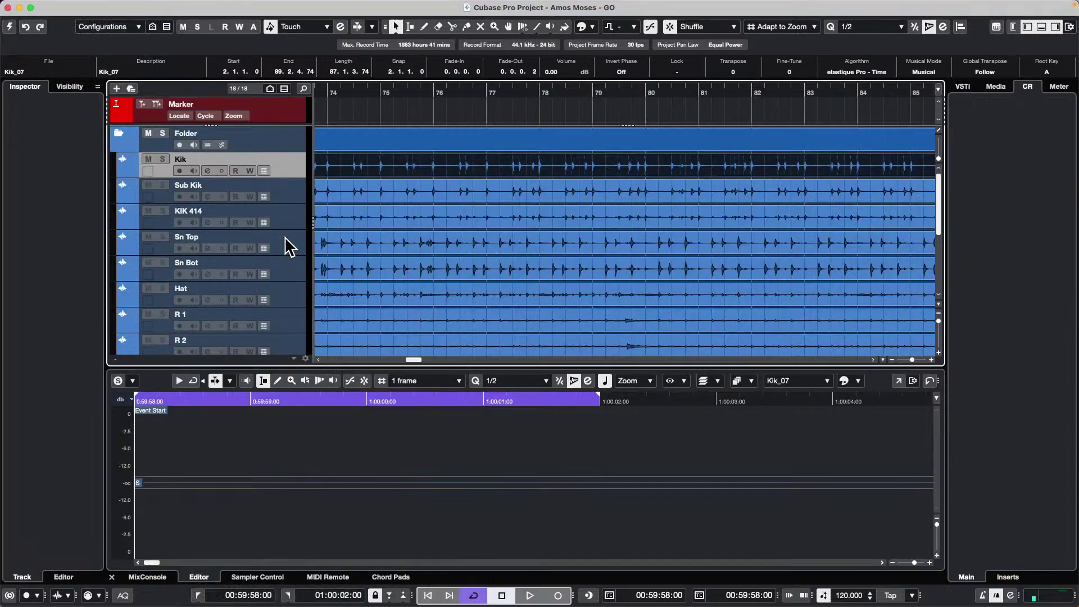
Select the Sn Bot audio event and activate the Amos Moses - GO project.
left_click(414, 275)
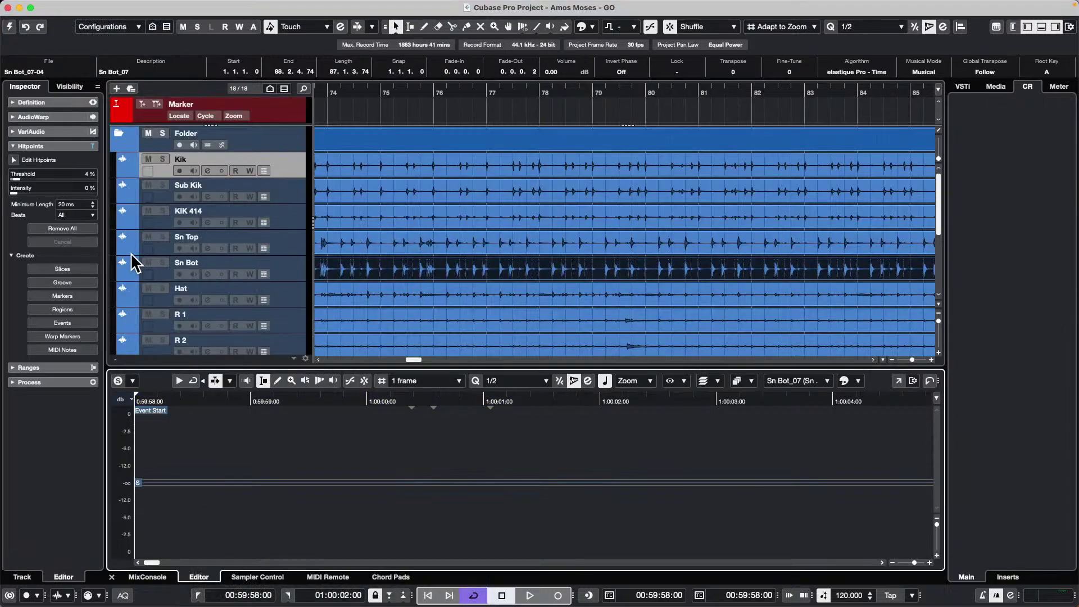
left_click(43, 7)
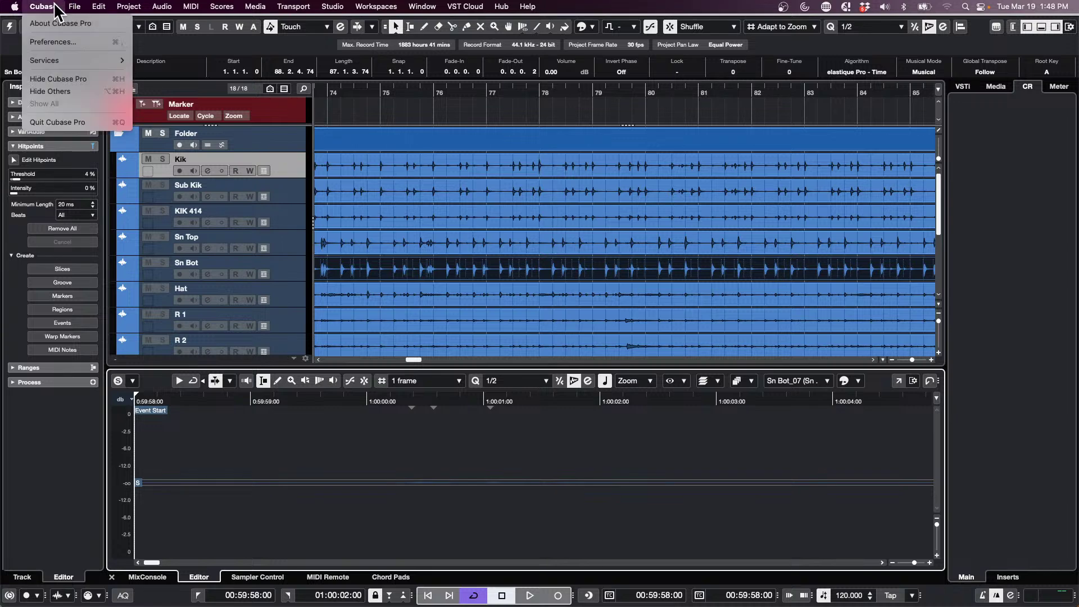
left_click(469, 270)
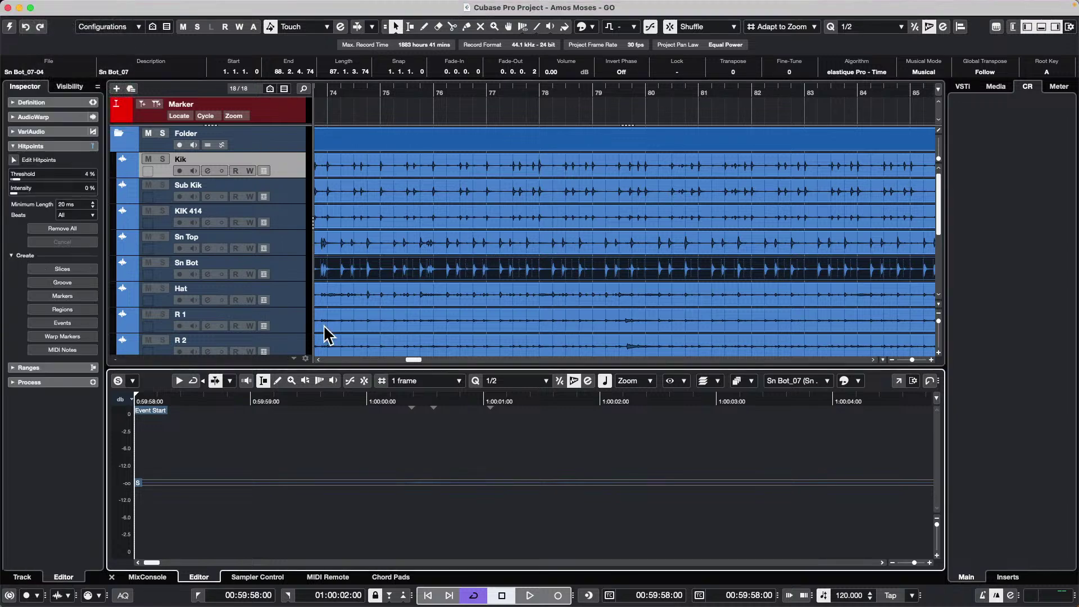
left_click_drag(413, 99, 422, 75)
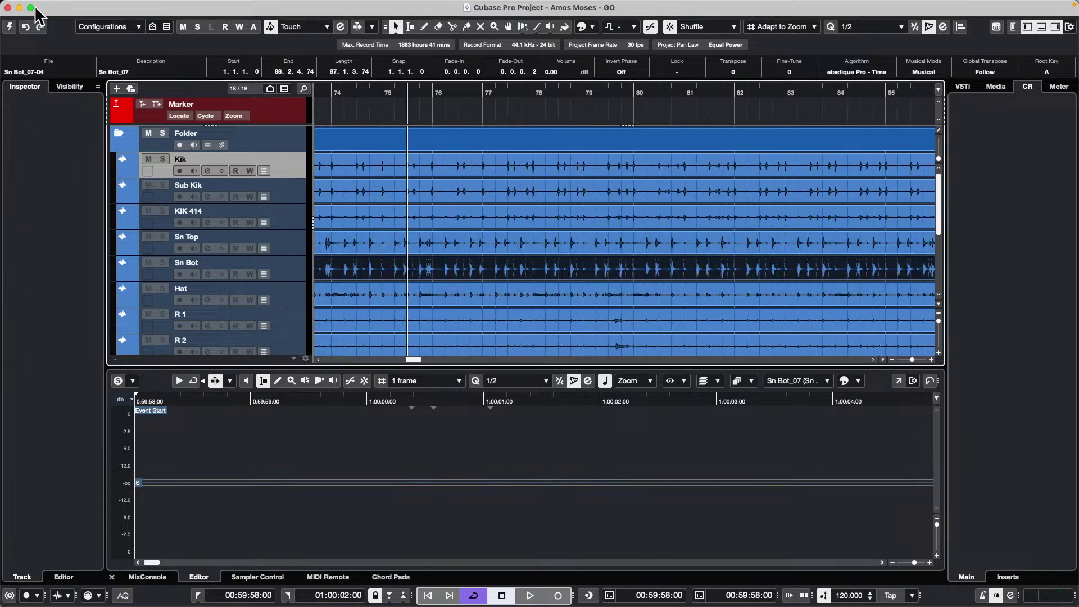
left_click(9, 26)
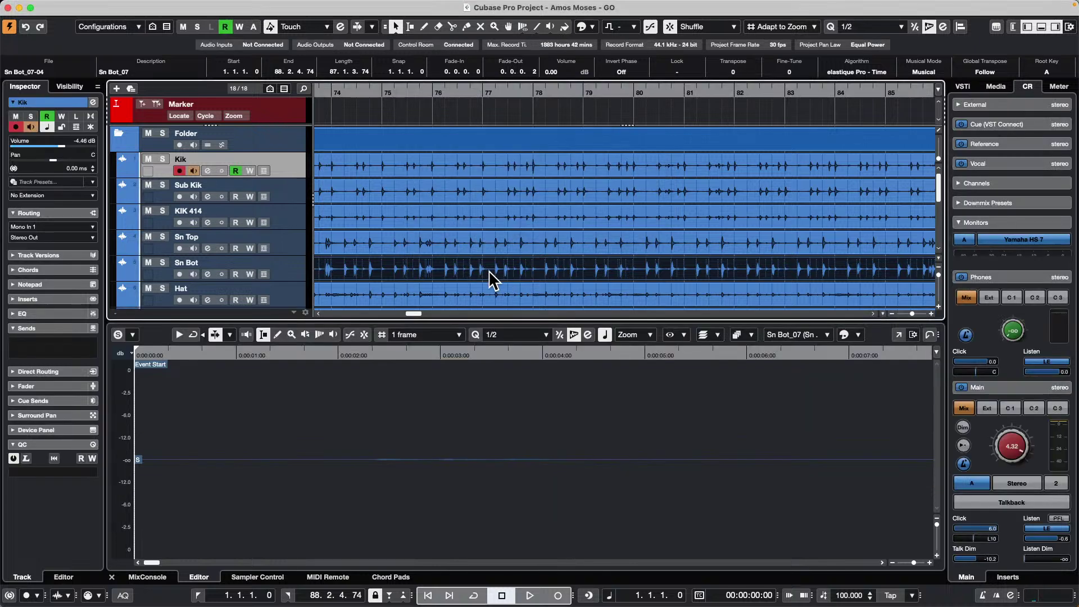
Examine the Sn Bot clip's snare hits in the Sample Editor along with its VariAudio, AudioWarp and Definition settings.
left_click(438, 90)
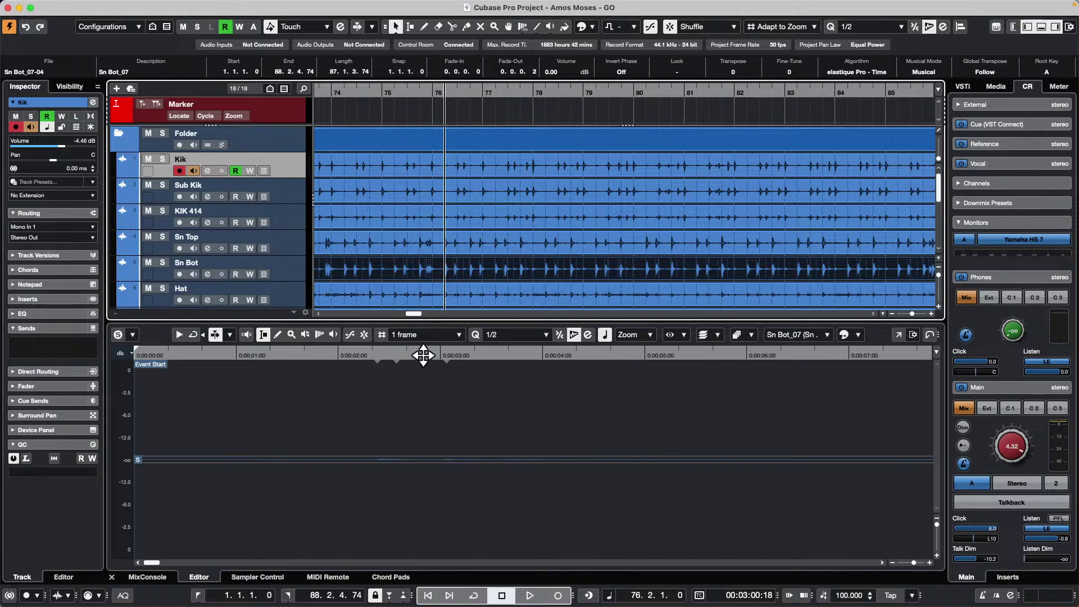
left_click_drag(425, 356, 434, 291)
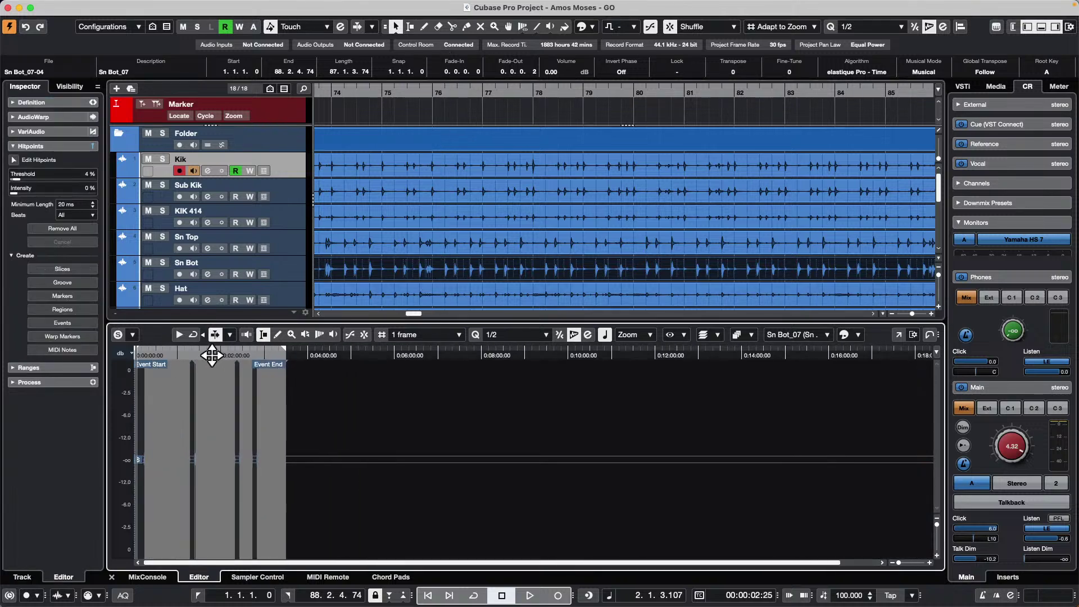
left_click_drag(202, 355, 219, 474)
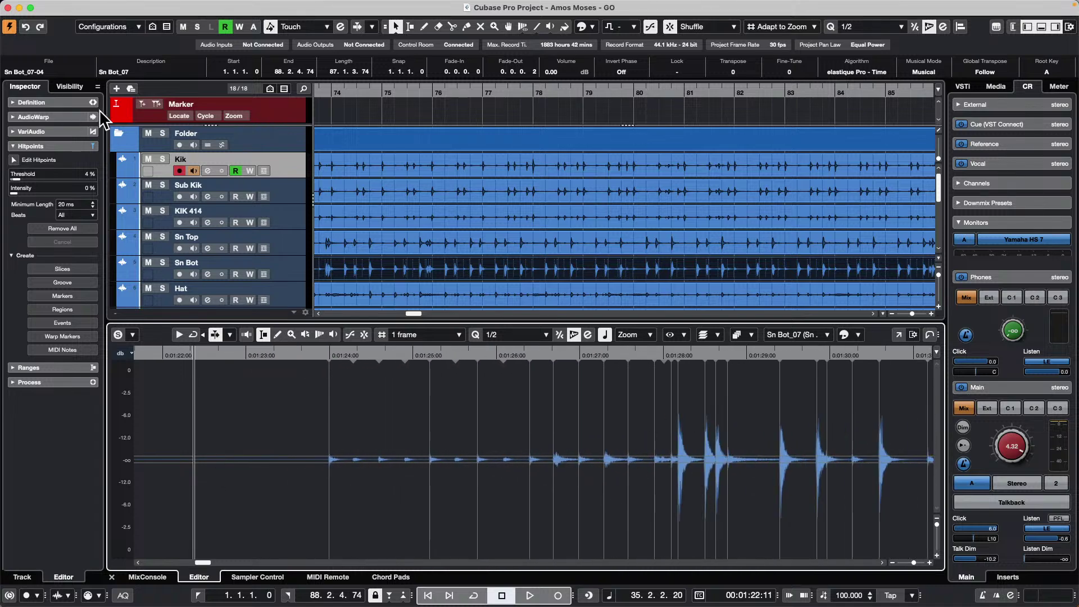
left_click(62, 131)
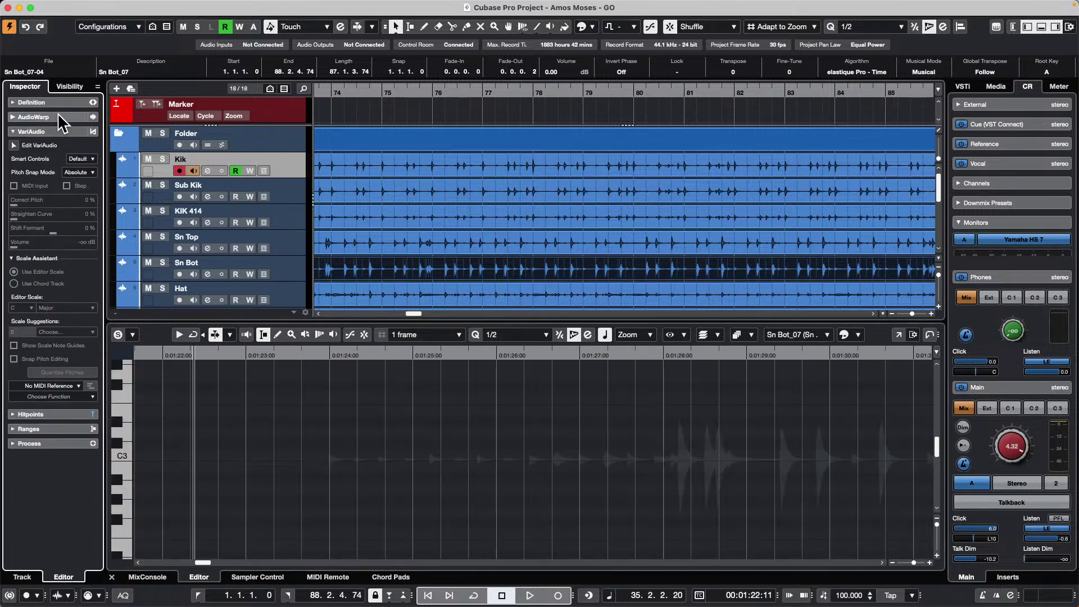
left_click(61, 119)
left_click(57, 102)
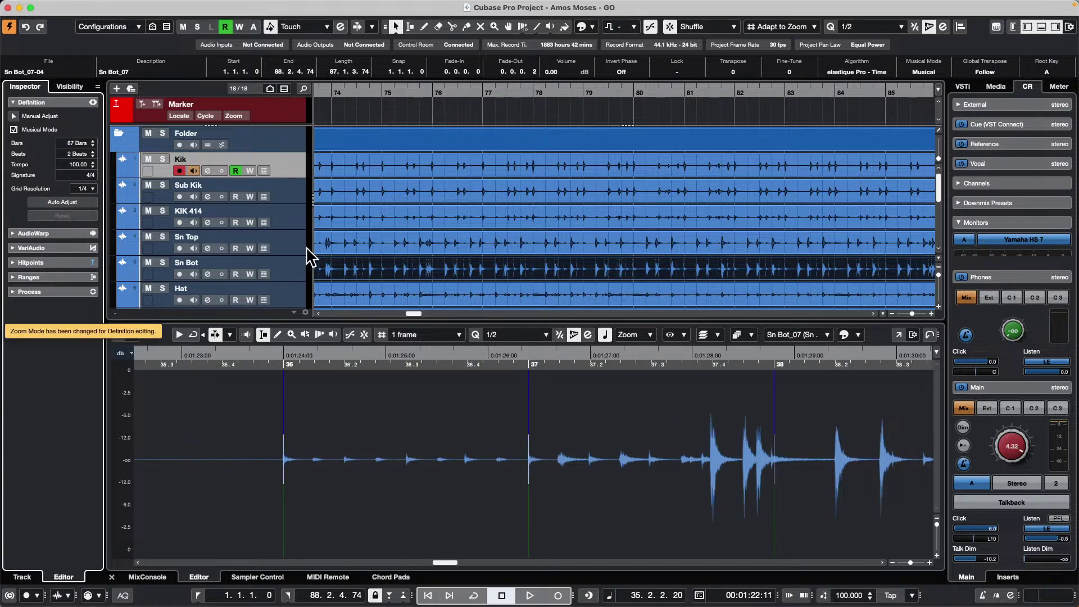
Open Preferences and bring up the Event Display audio settings.
left_click(60, 7)
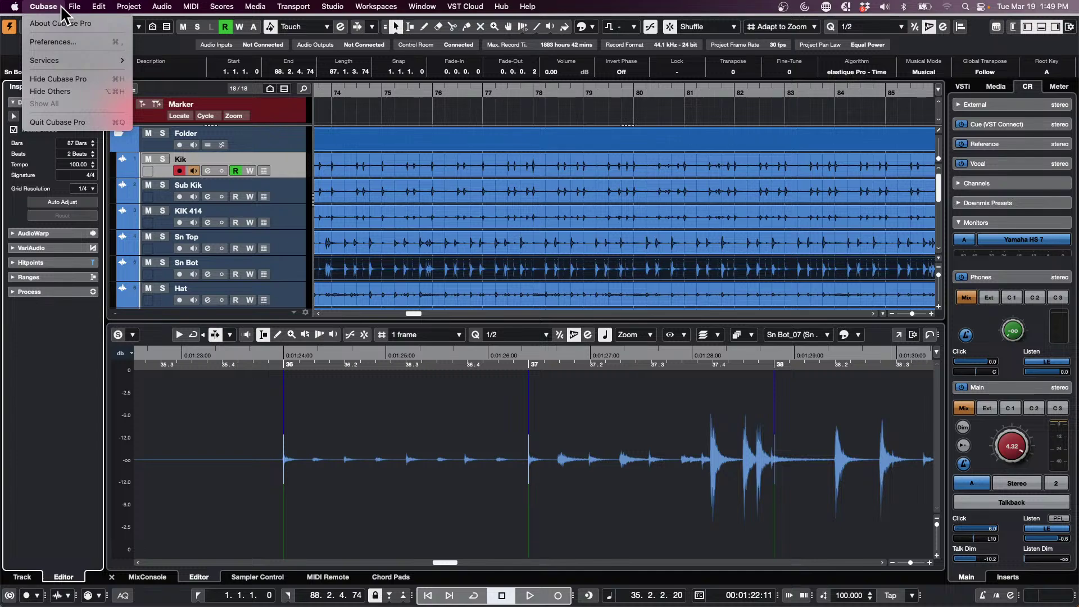
left_click(71, 41)
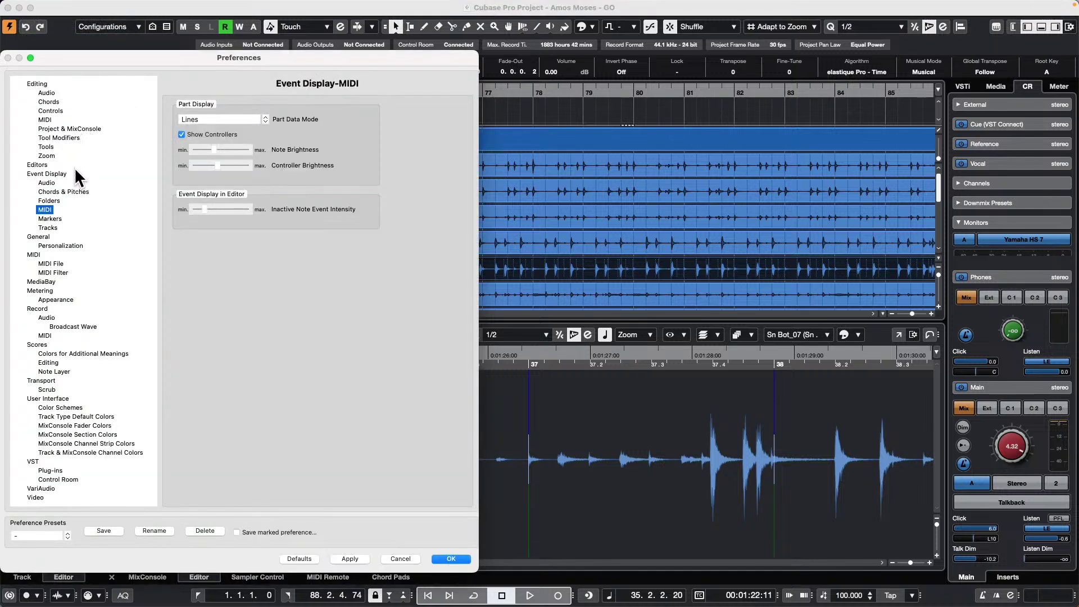
left_click(63, 174)
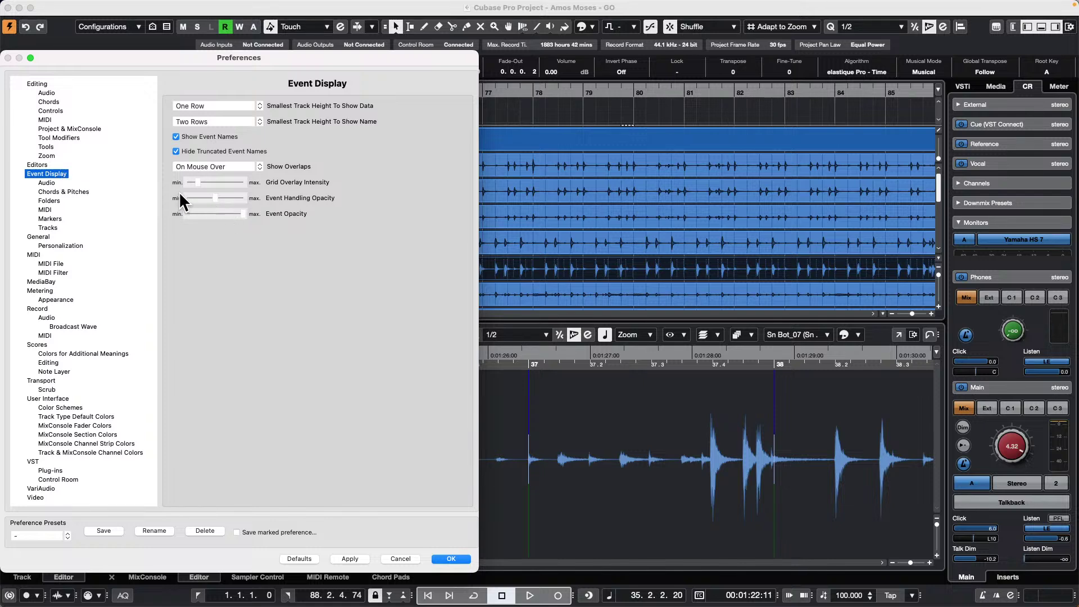
left_click(46, 182)
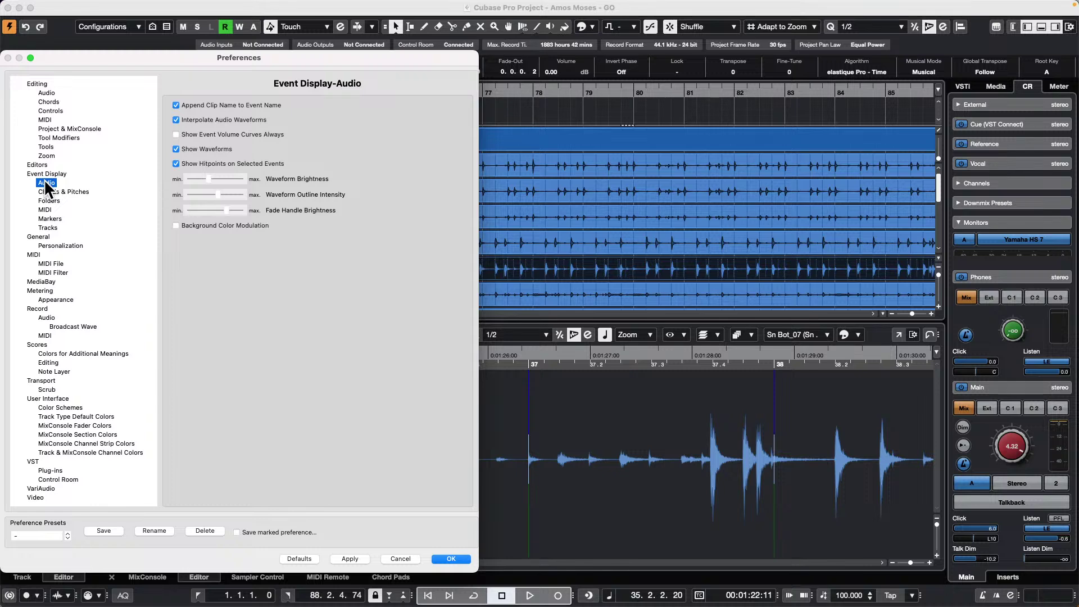
Raise the Waveform Brightness to maximum for audio events, then apply and close the preferences.
left_click_drag(209, 179, 267, 187)
left_click(343, 556)
left_click(442, 557)
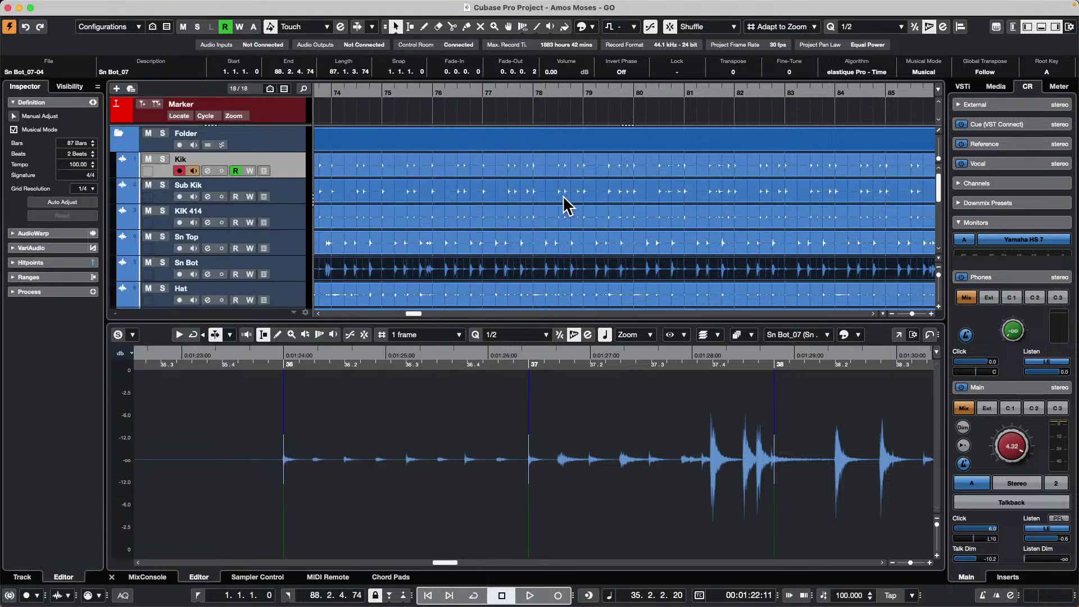
Inspect the waveform appearance of the Sub Kik event, the remaining drum tracks and the Dbs Scr gtr event.
left_click(510, 197)
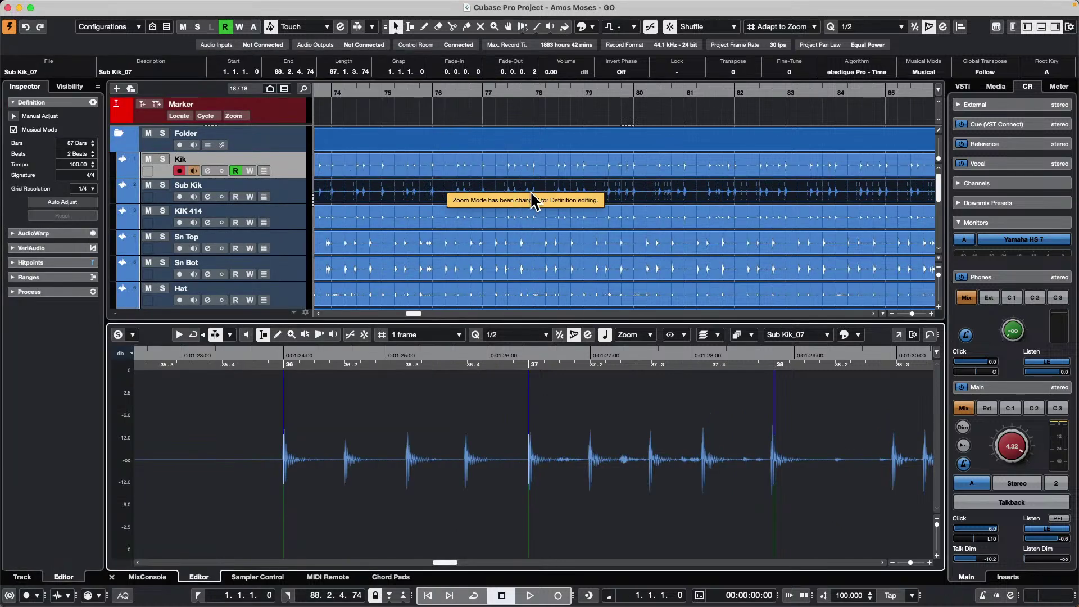
left_click_drag(436, 93, 406, 165)
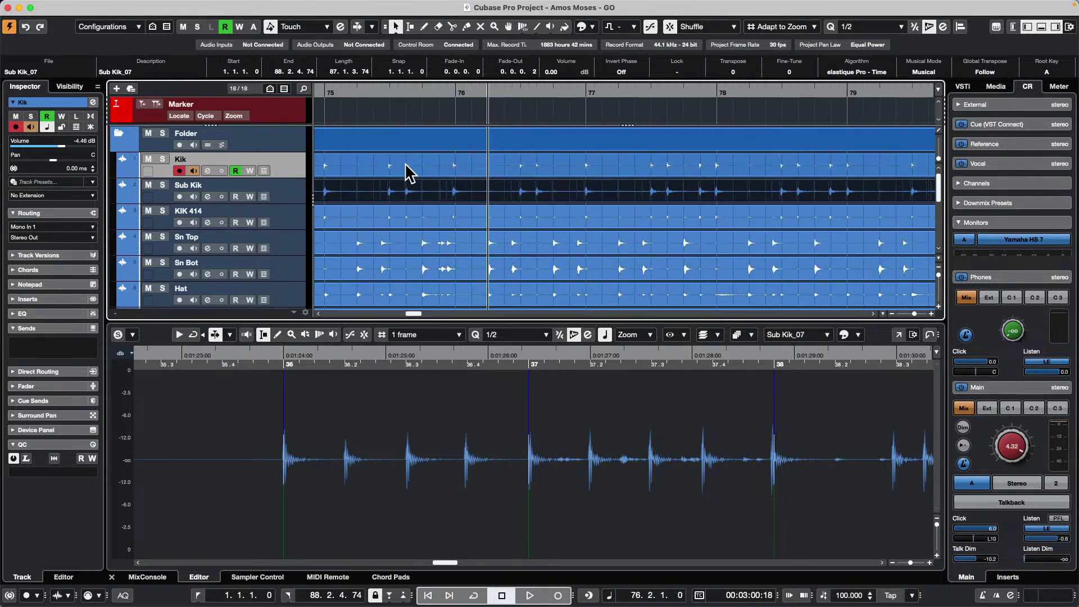
scroll(448, 240, "down", 4)
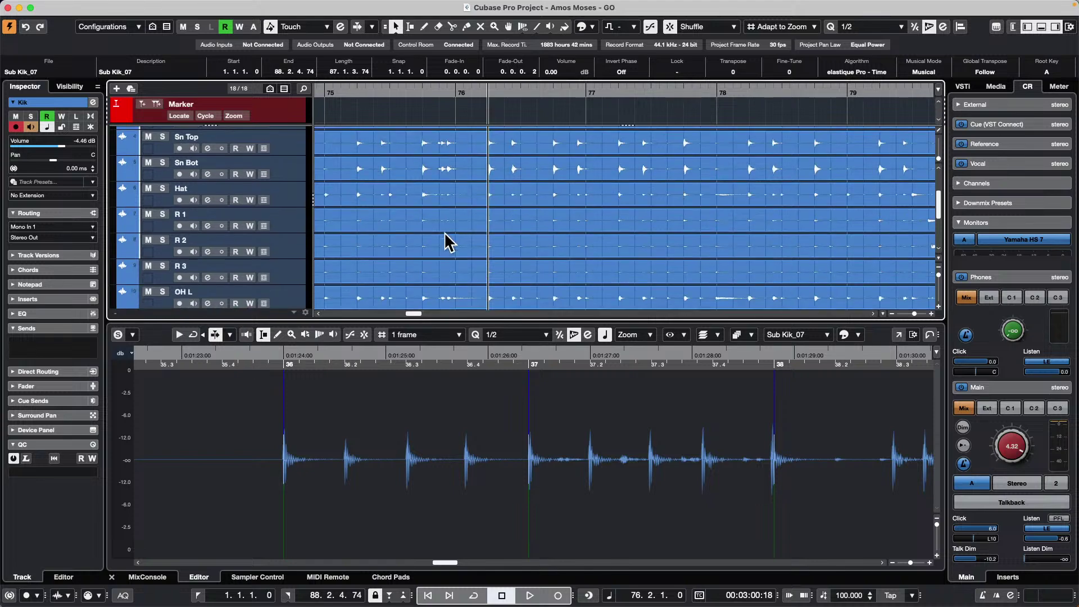
scroll(448, 236, "down", 5)
left_click(467, 258)
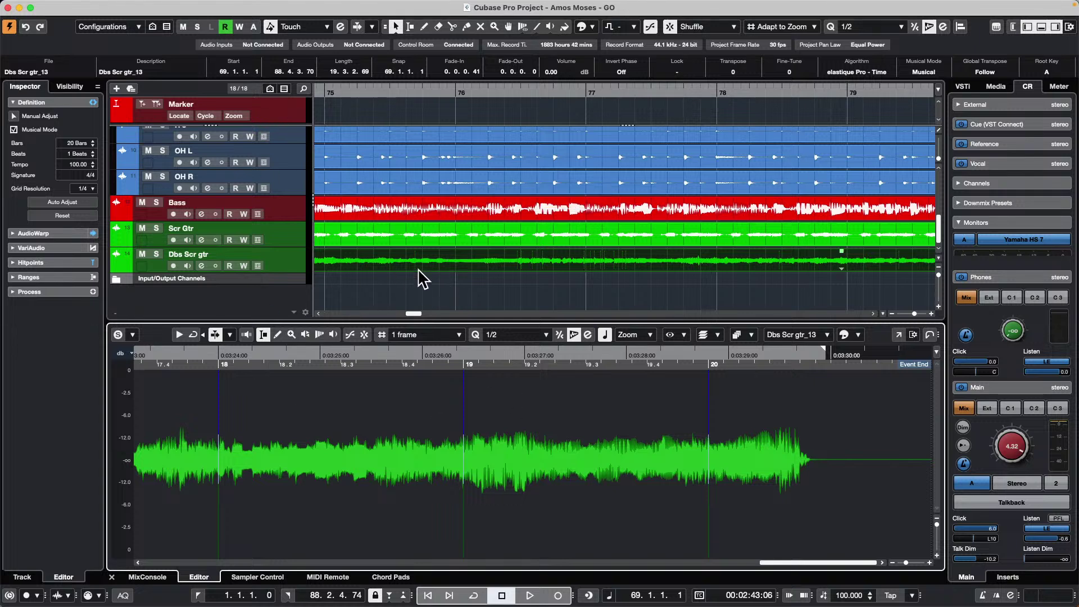
Restore the Event Display-Audio preferences to their defaults and apply them.
left_click(42, 7)
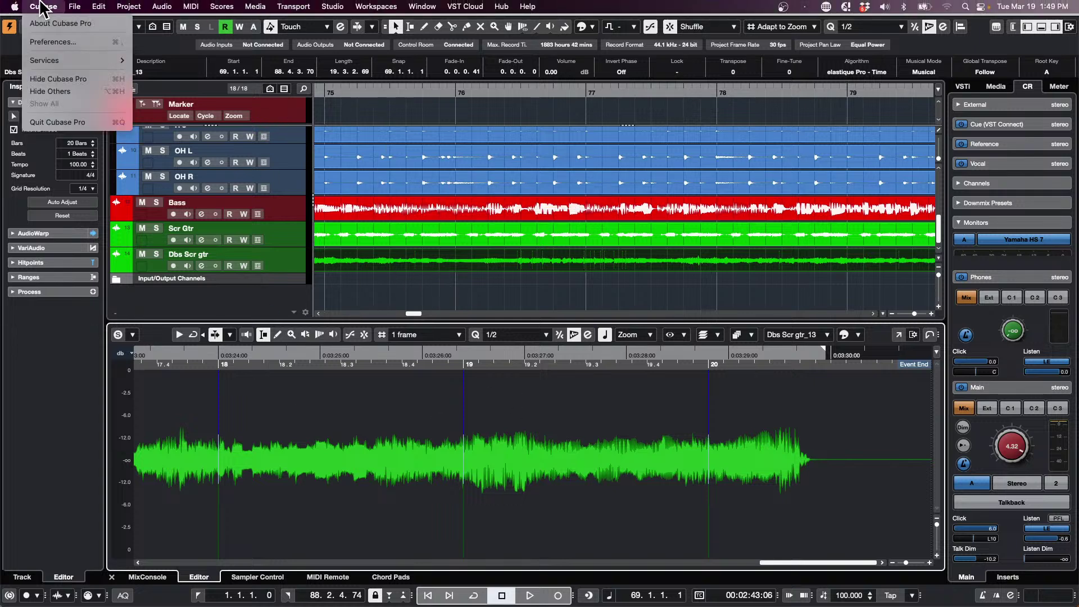
left_click(54, 42)
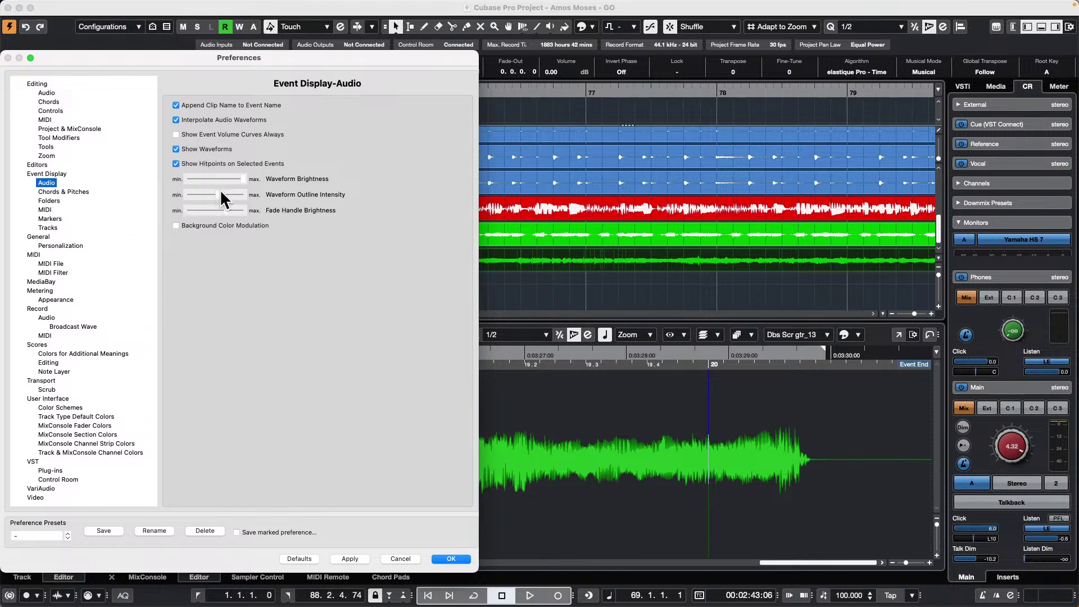
left_click(287, 559)
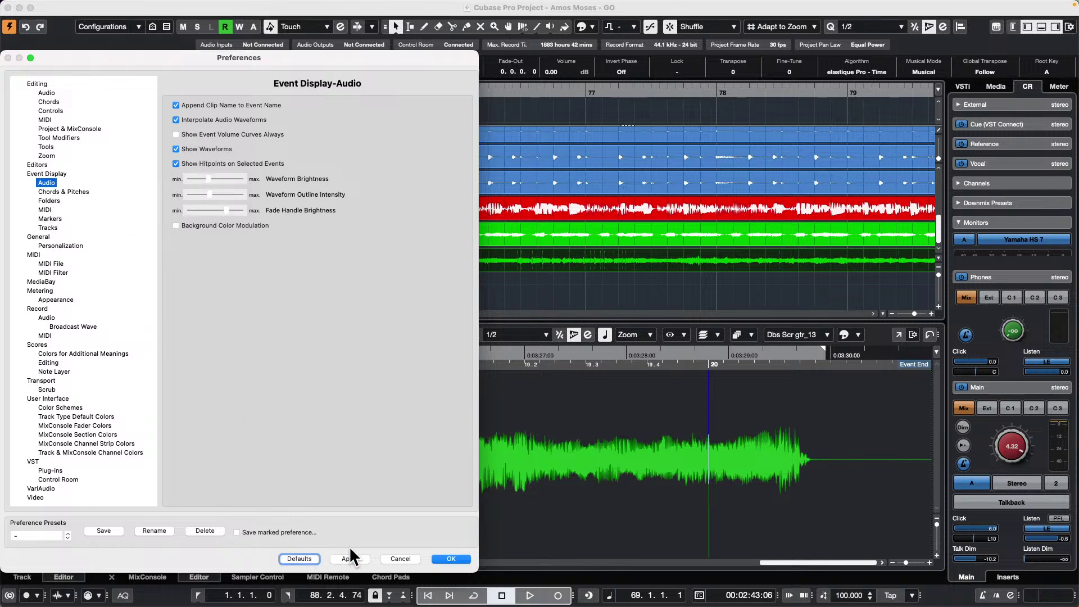
left_click(350, 558)
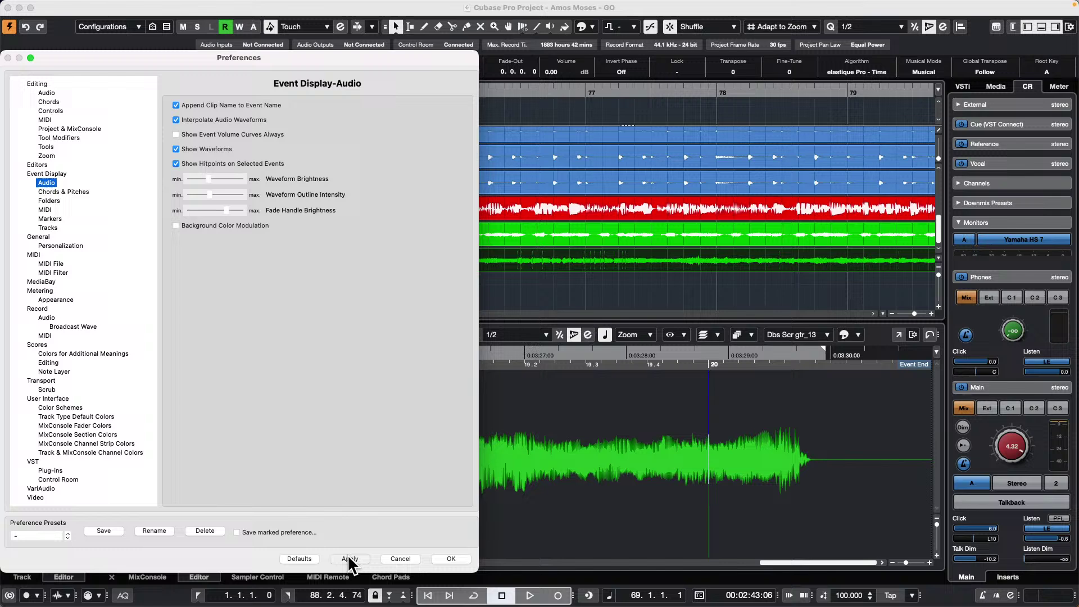
left_click(444, 557)
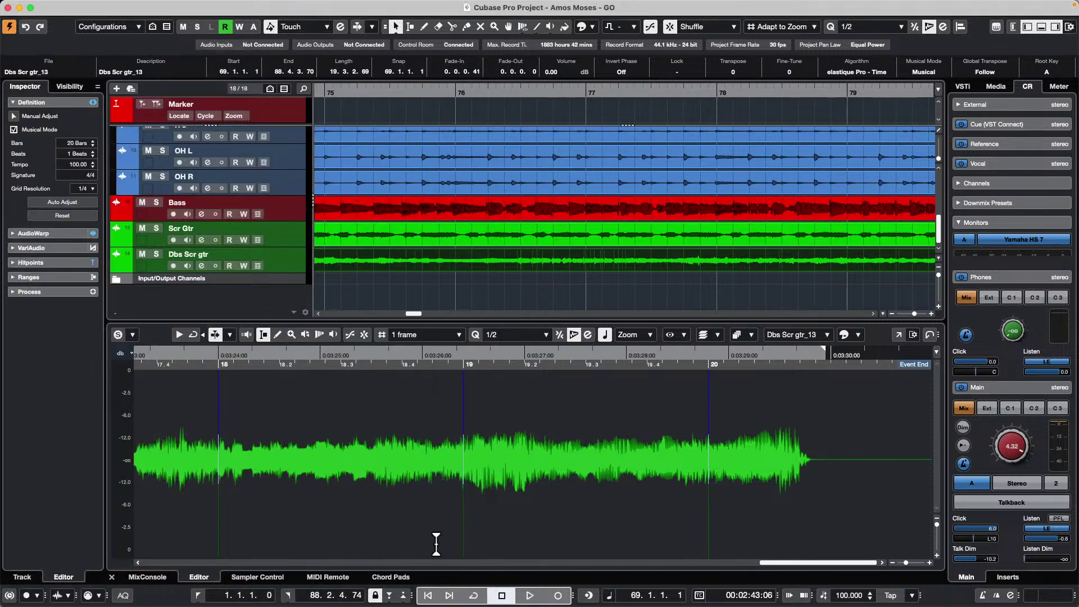
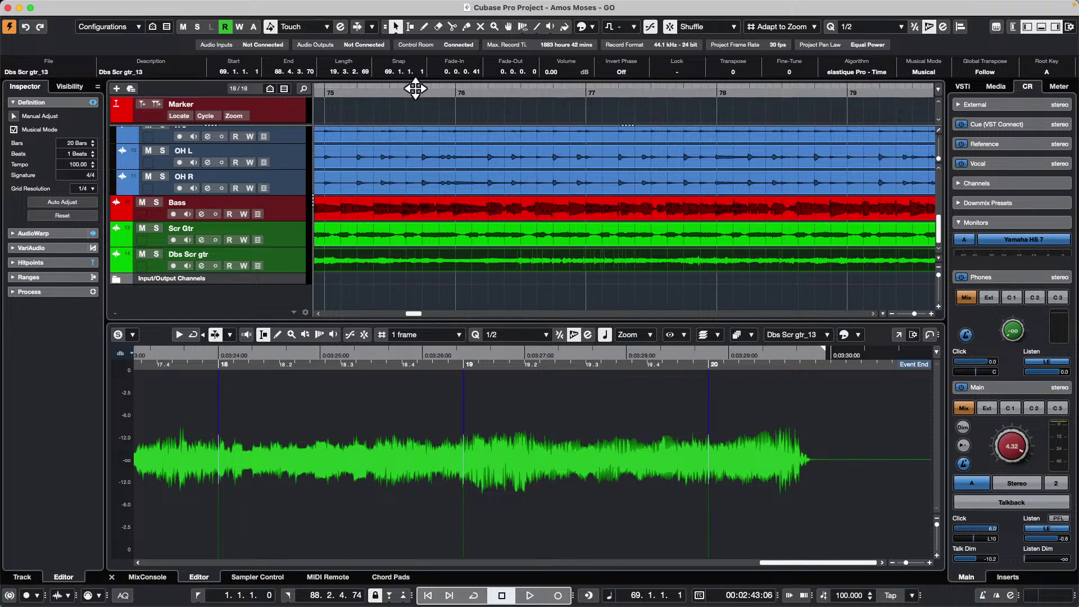
Enlarge the divided upper track area that holds the Marker track, with the whole song in view.
left_click_drag(415, 88, 172, 41)
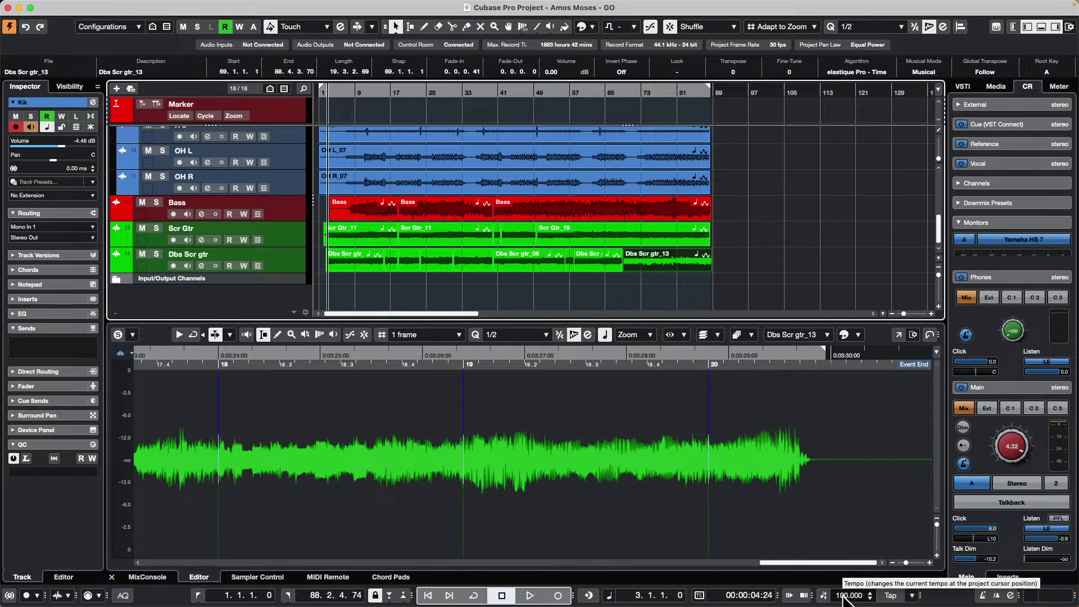
left_click(348, 91)
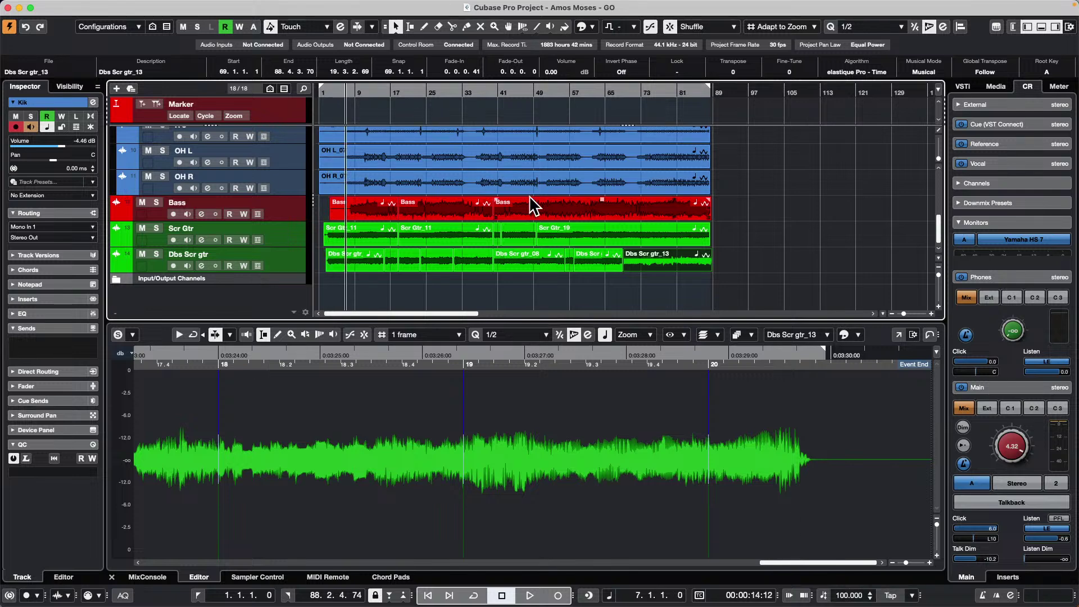
scroll(340, 216, "up", 6)
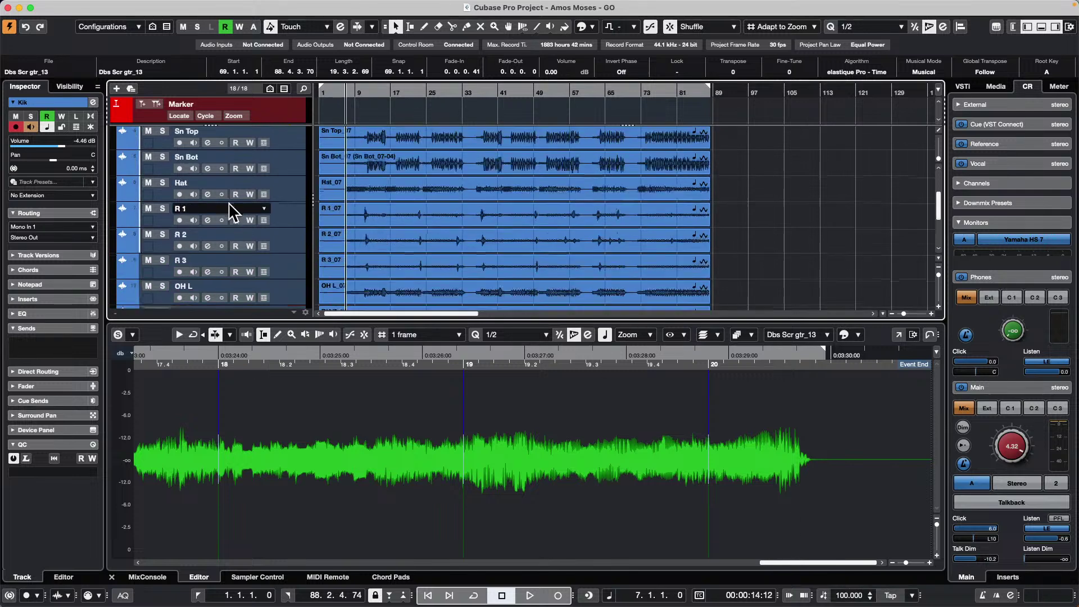
left_click(276, 122)
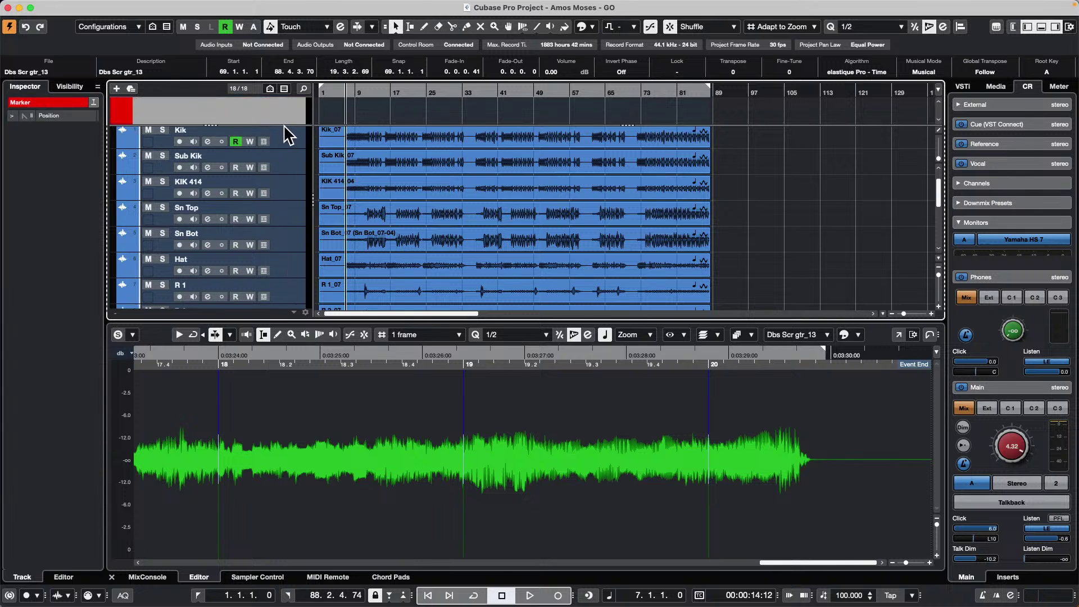
mouse_move(284, 125)
left_mouse_down()
mouse_move(256, 169)
mouse_move(253, 111)
left_mouse_up()
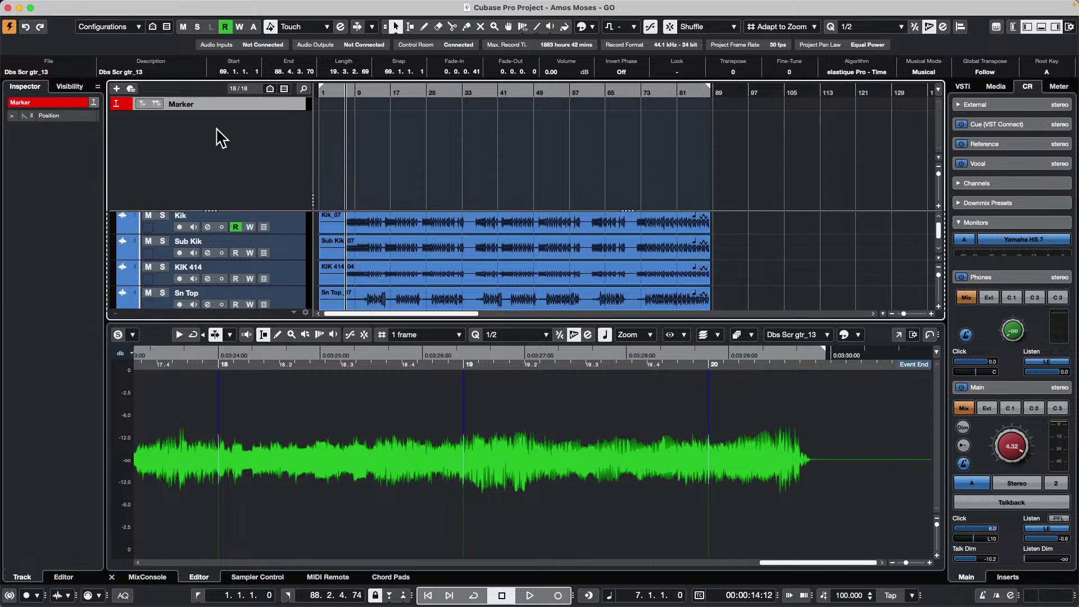
Add a Tempo track below the Marker track and increase its height.
right_click(182, 139)
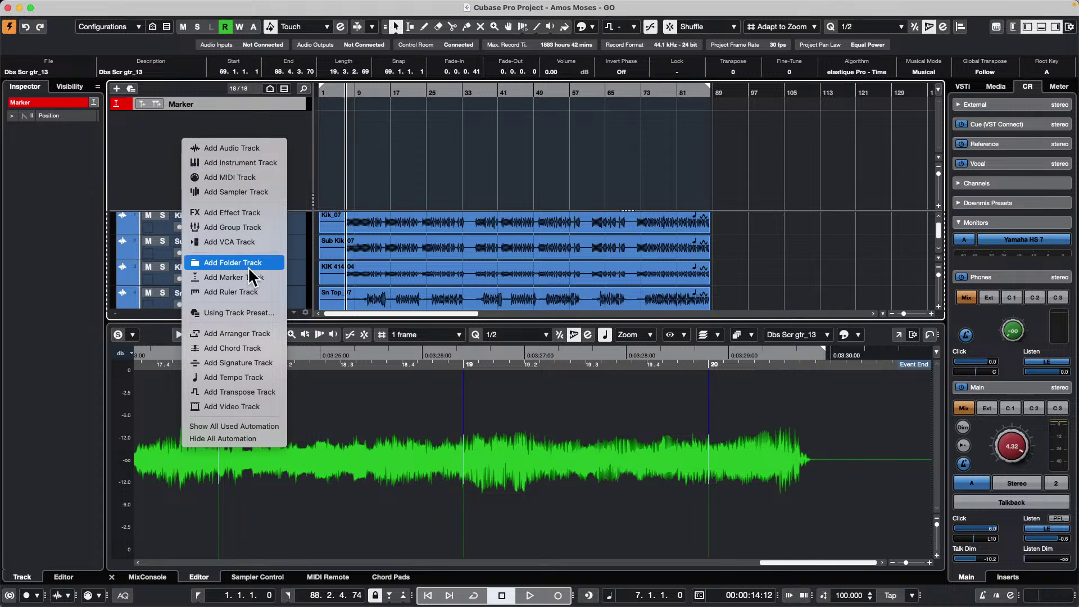
left_click(262, 387)
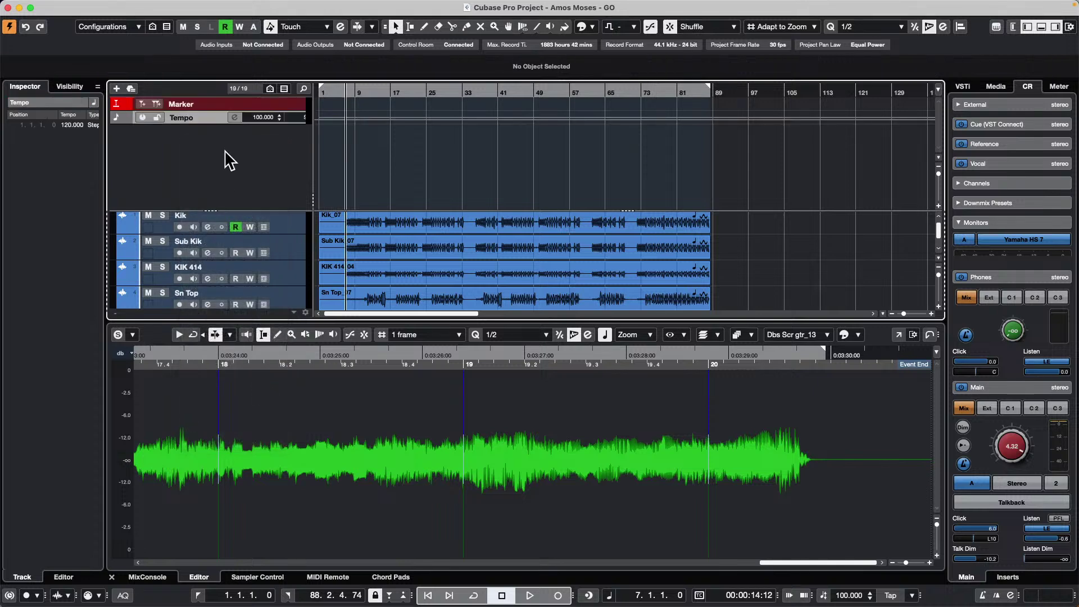
left_click_drag(216, 121, 217, 170)
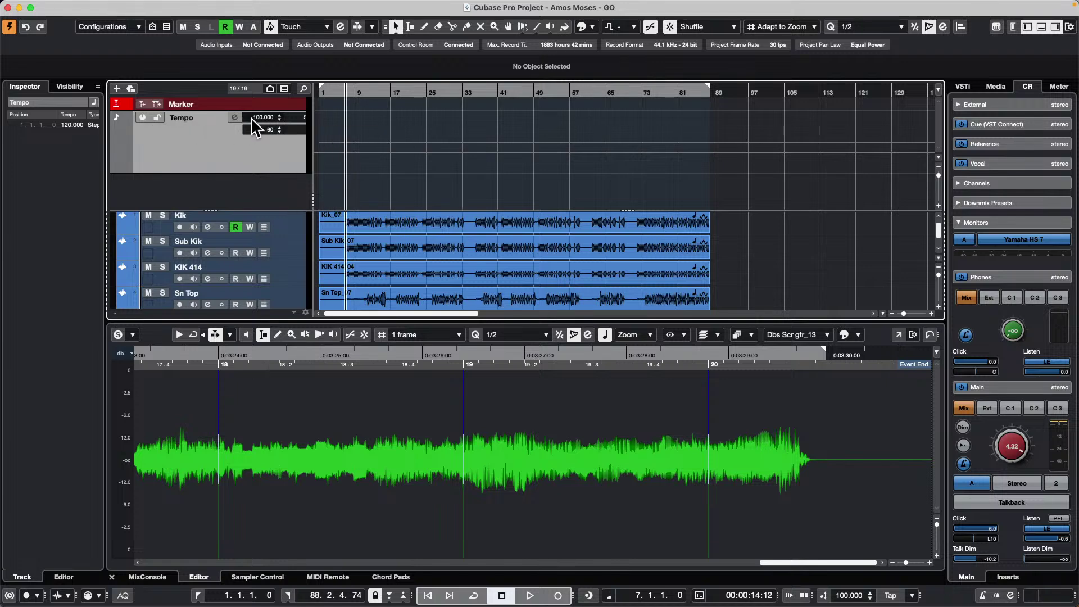
Activate the Tempo track, set the tempo at bar 1 to 124 BPM and audition the project.
left_click(143, 117)
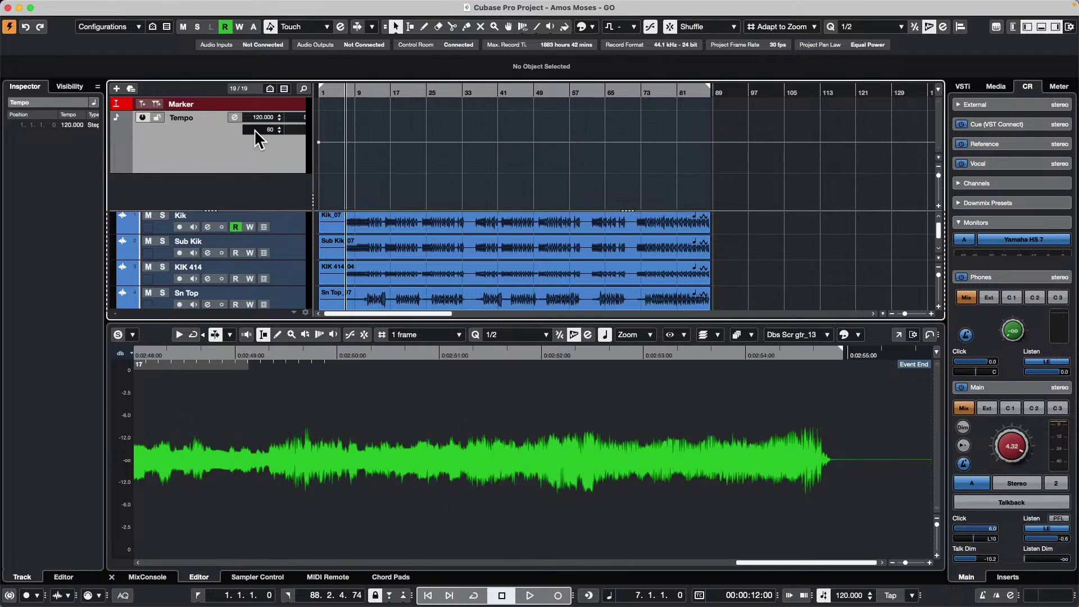
left_click(318, 169)
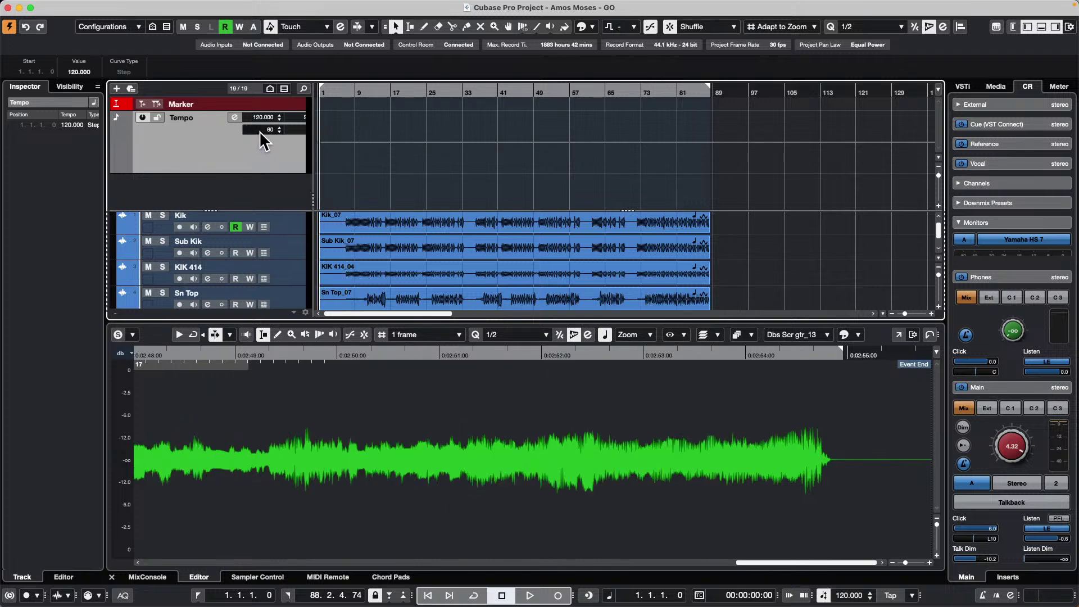
type("124")
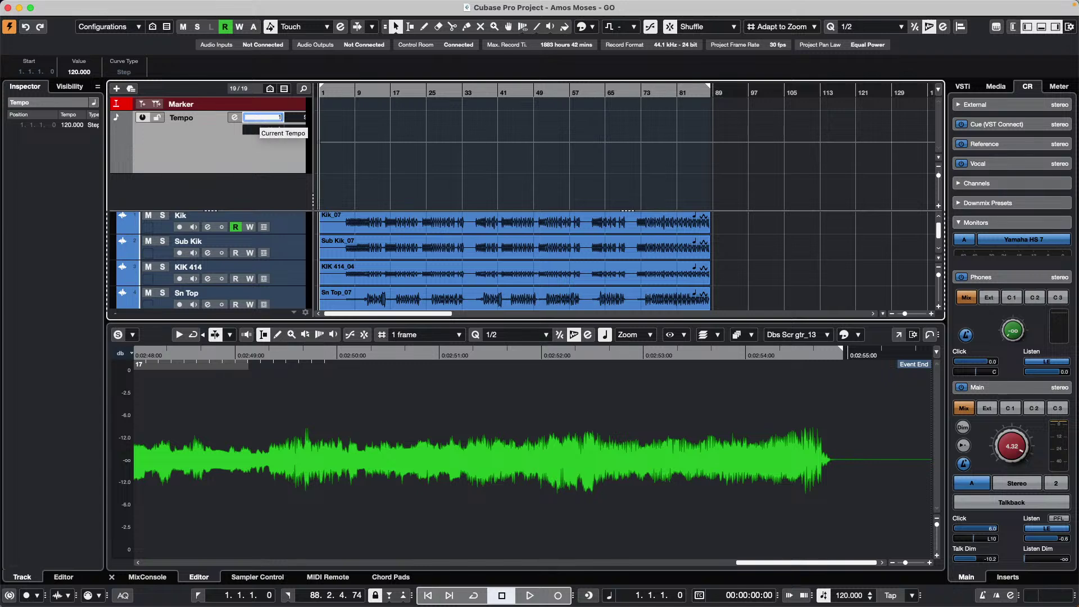
key("Return")
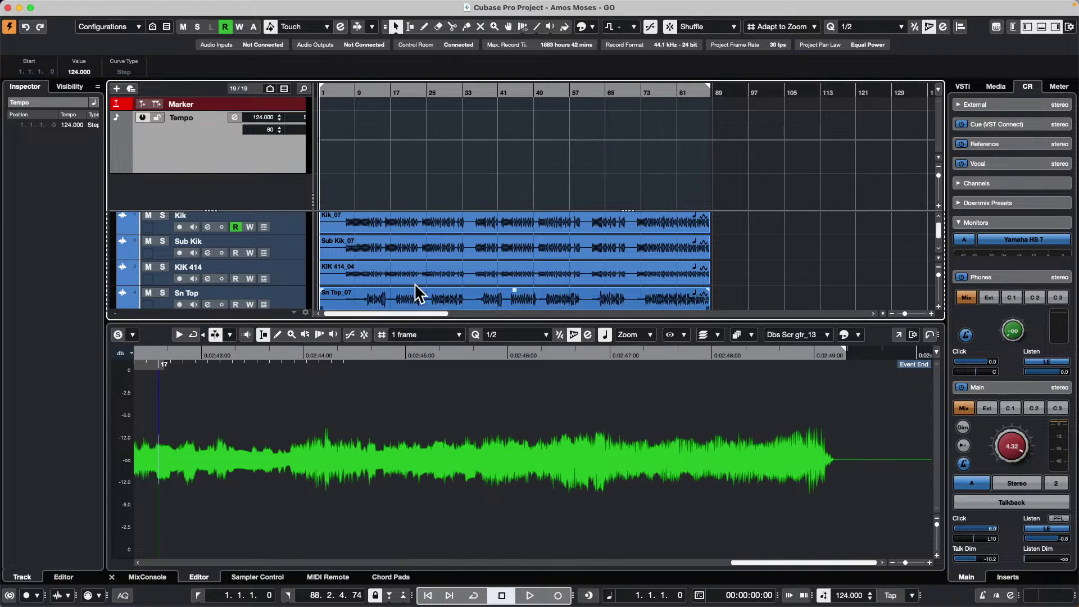
key("space")
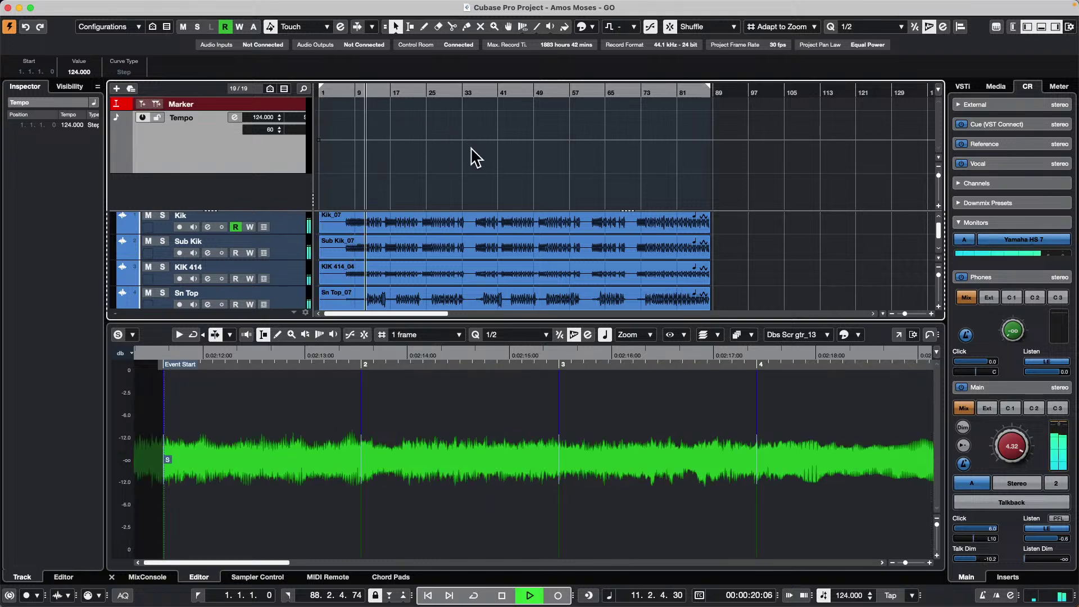
key("space")
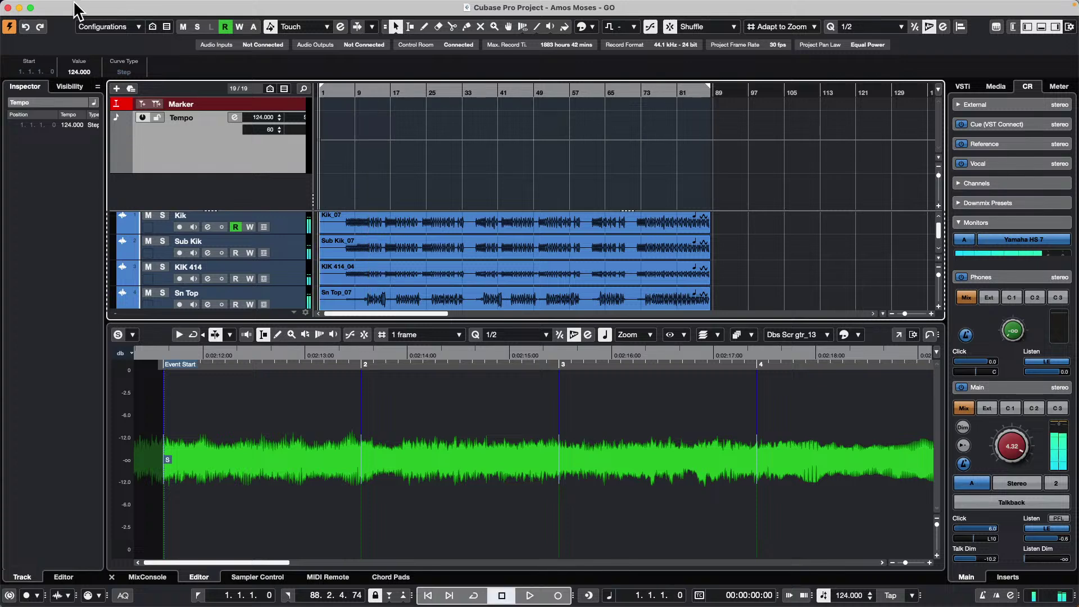
Review the mixdown naming scheme and export Stereo Out as a 48 kHz, 24-bit Wave file onto a new audio track.
left_click(75, 7)
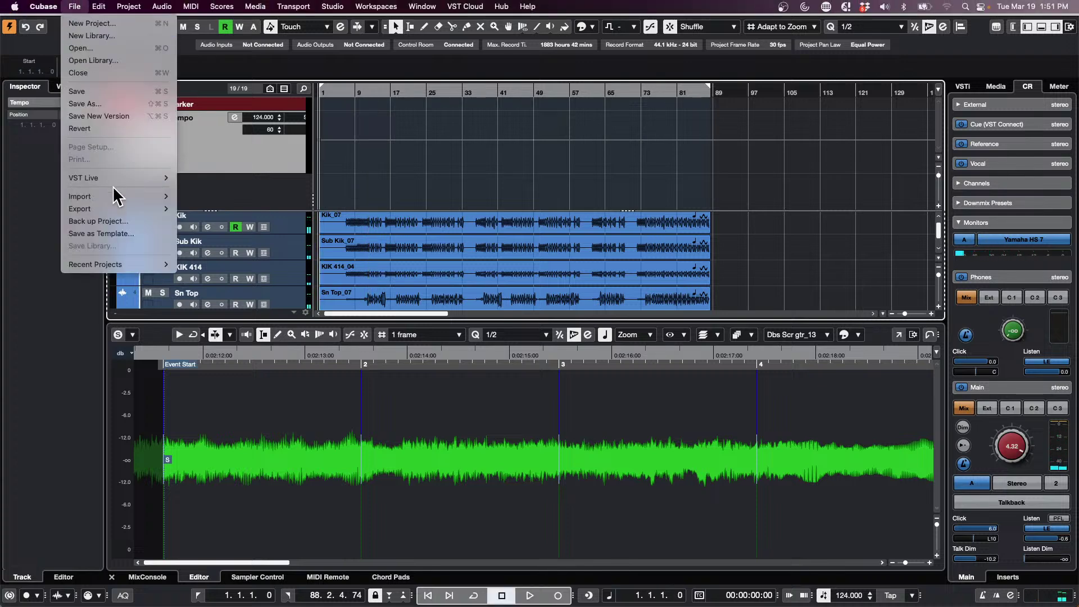
mouse_move(116, 209)
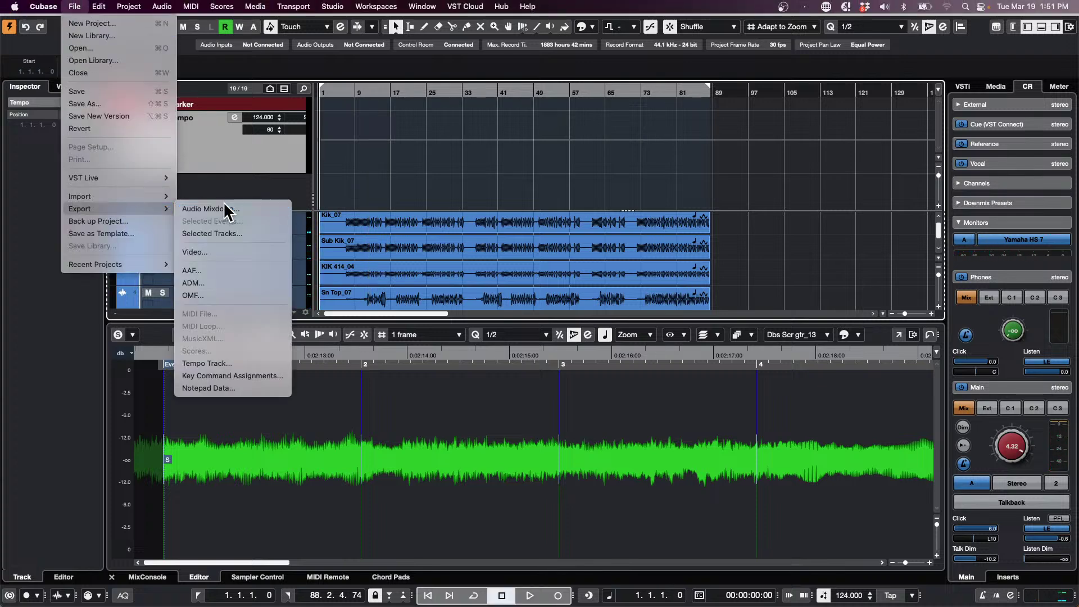
left_click(287, 209)
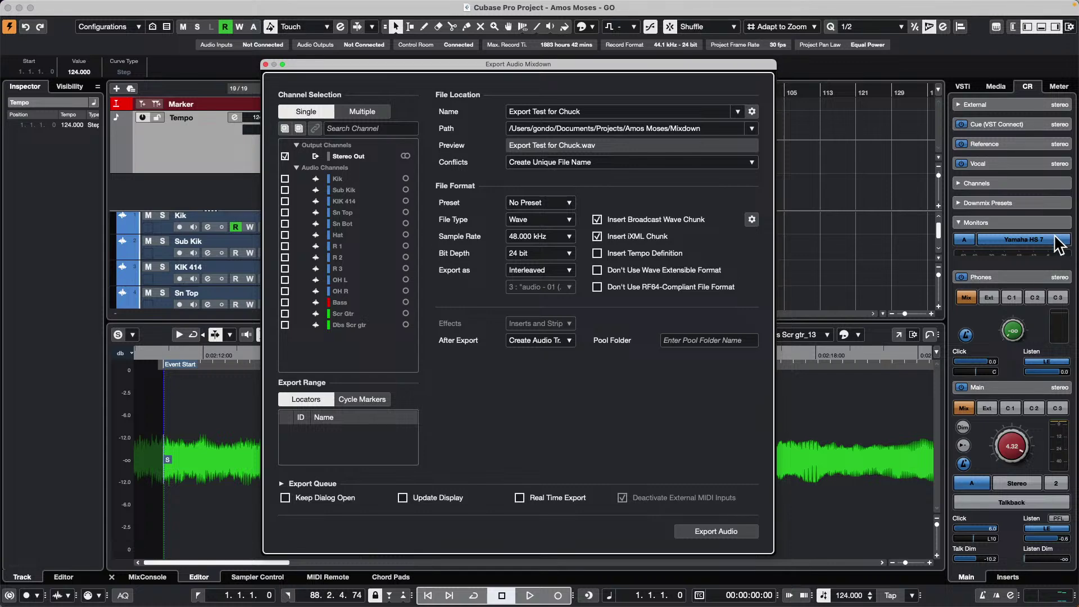
left_click(556, 340)
left_click(555, 341)
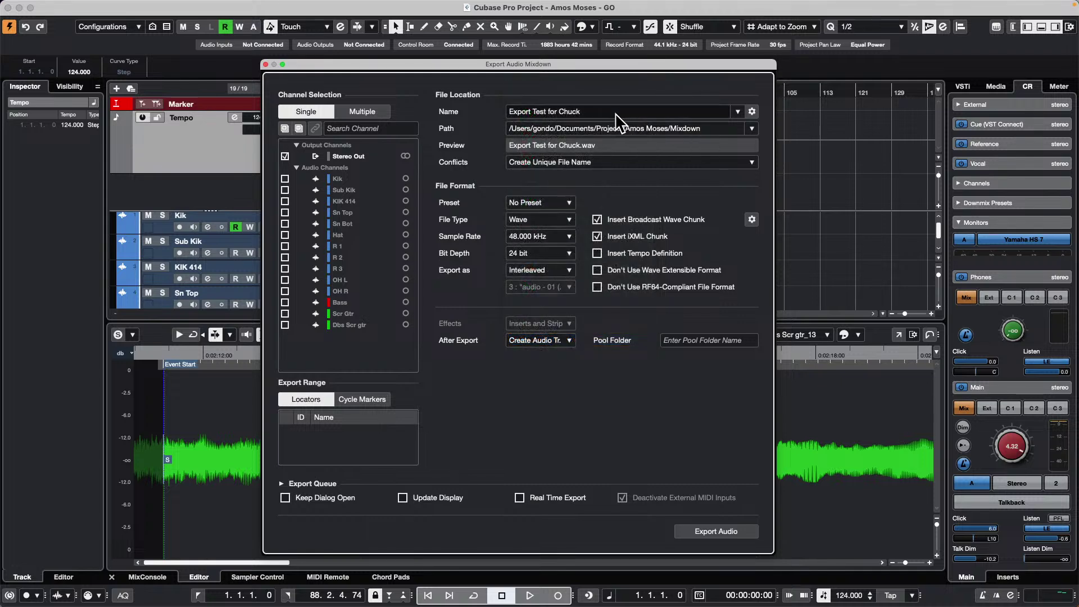
left_click(752, 112)
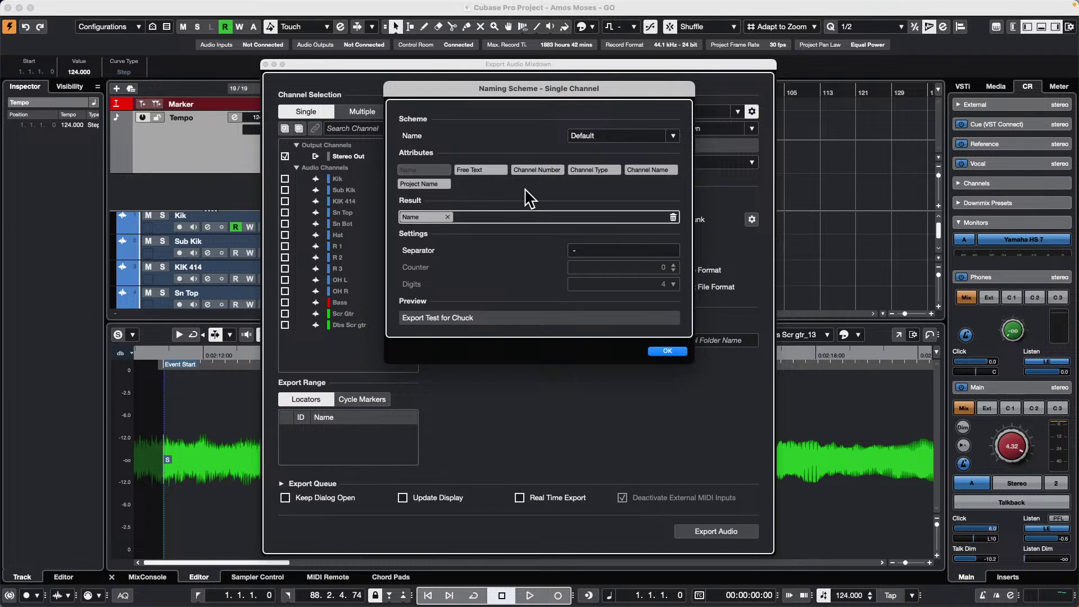
left_click(668, 351)
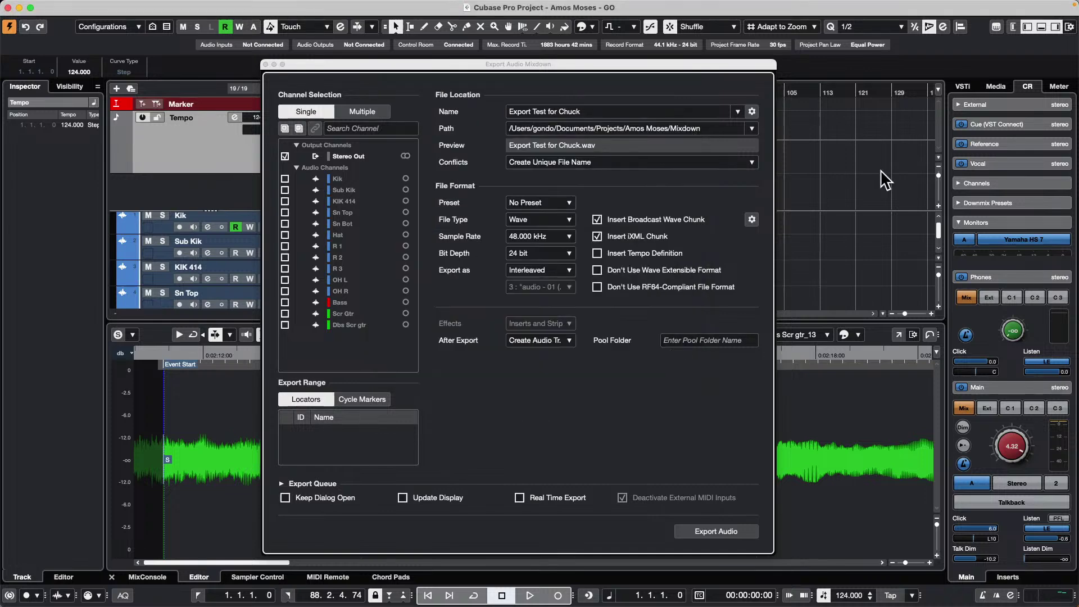
left_click(729, 531)
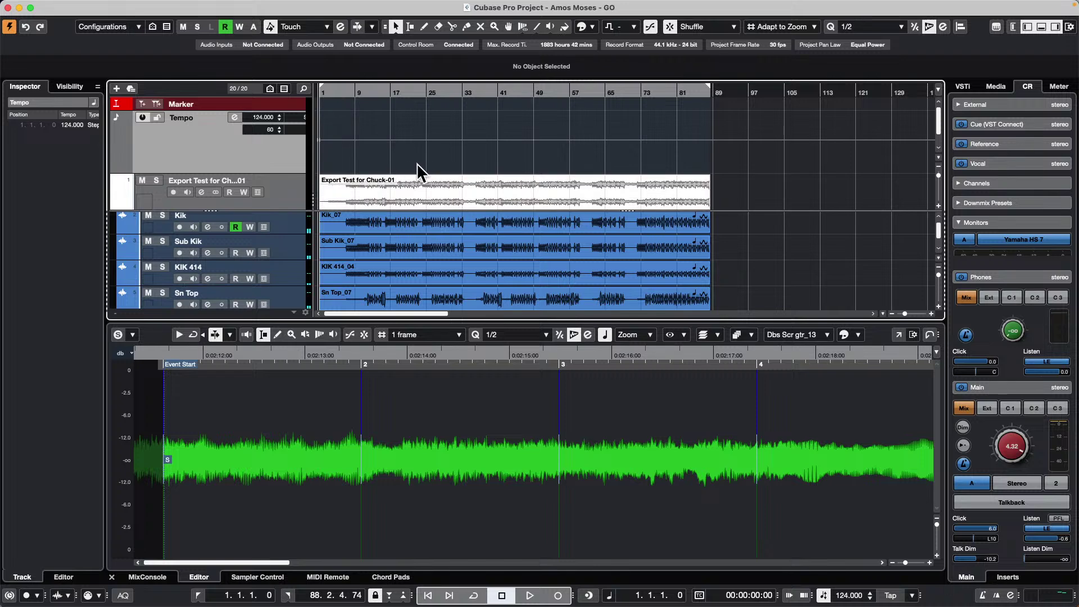
Play the exported mixdown track soloed from bar 11, then together with the original tracks.
left_click(362, 93)
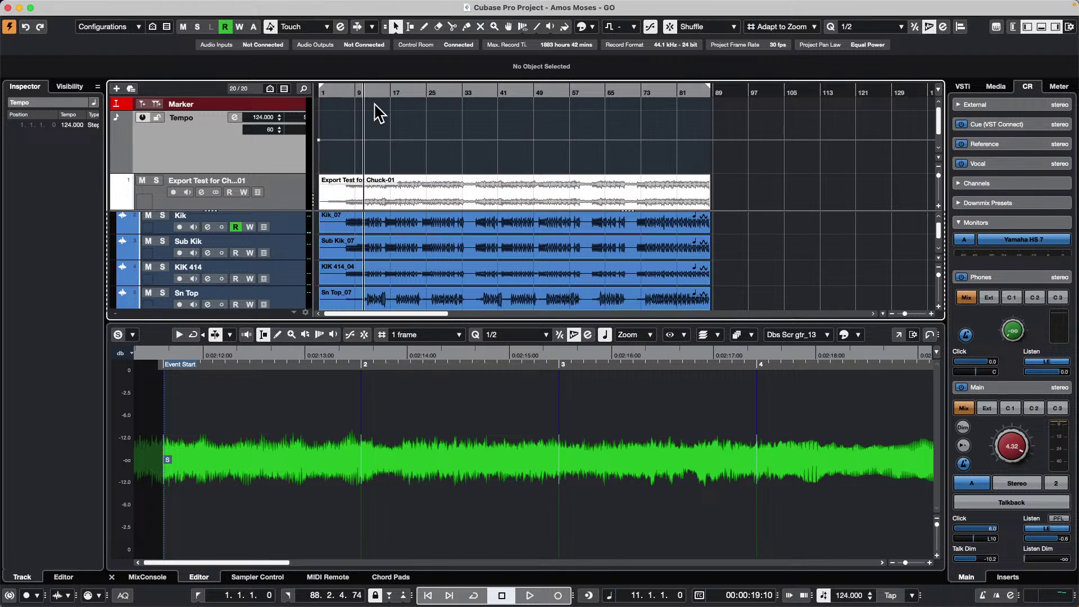
left_click(156, 181)
key("space")
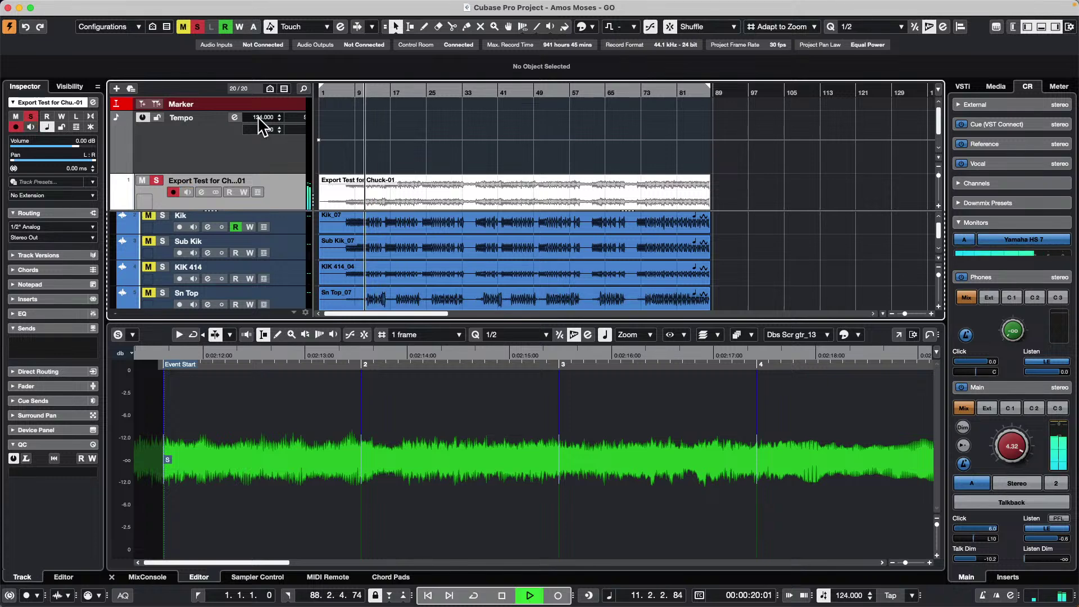
left_click(154, 180)
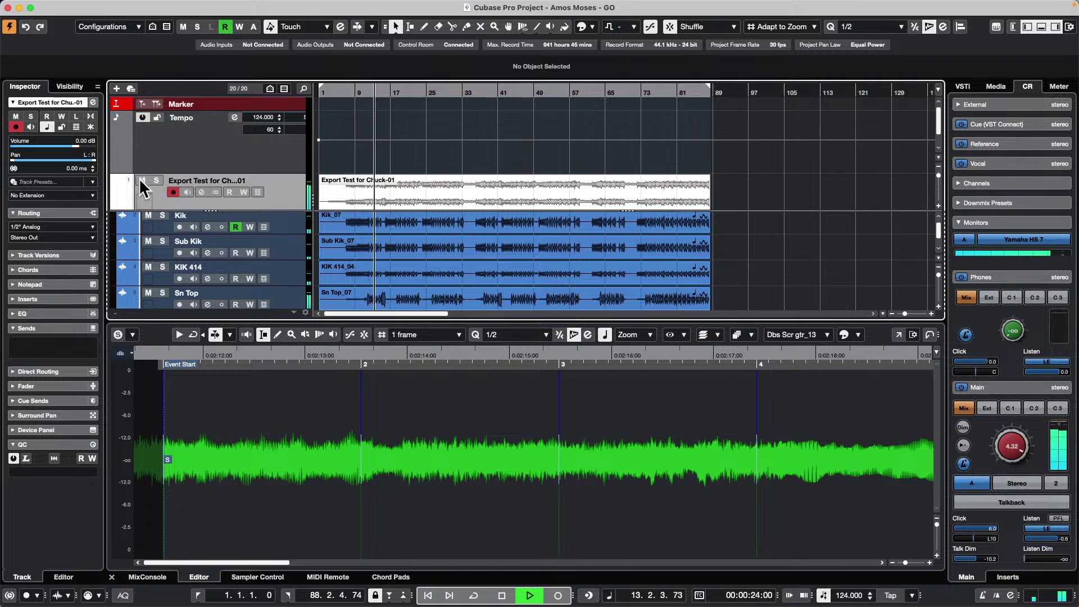
Check playback with the exported mixdown track muted, stop, and remove that track from the project.
left_click(142, 180)
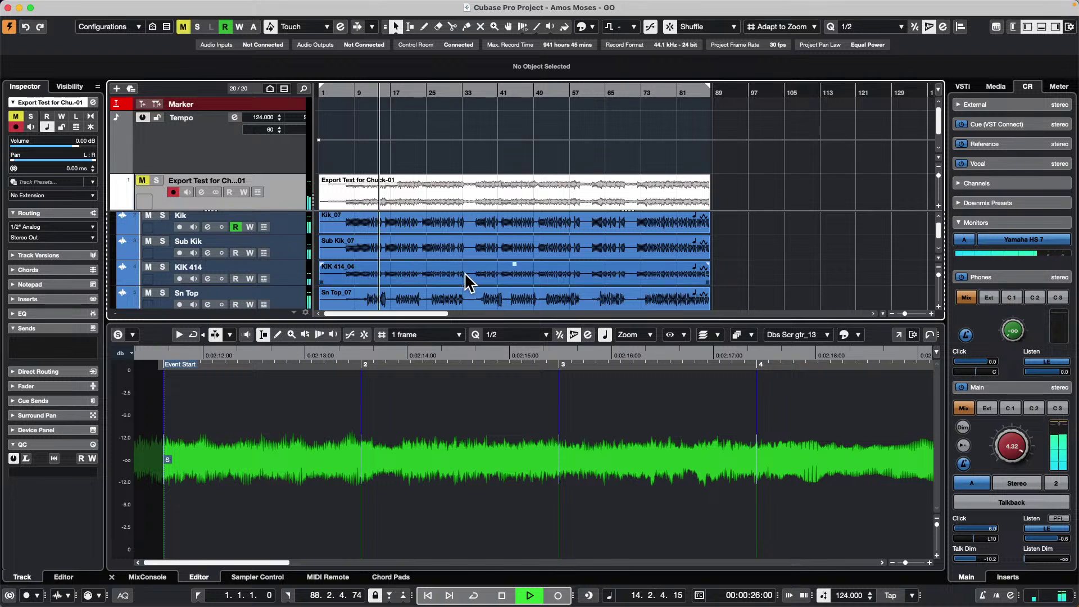
key("space")
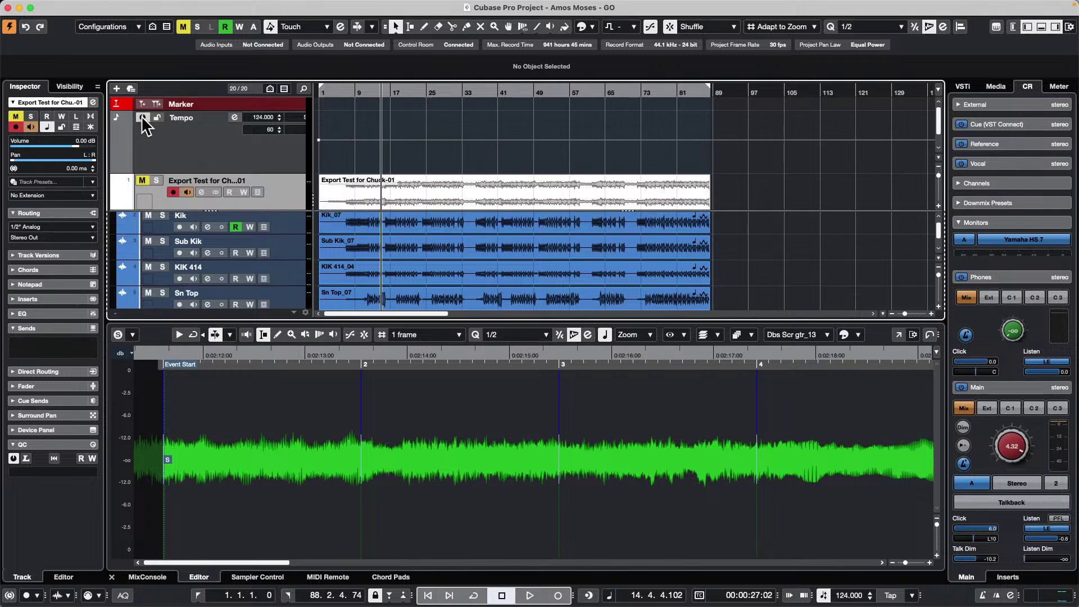
left_click(143, 181)
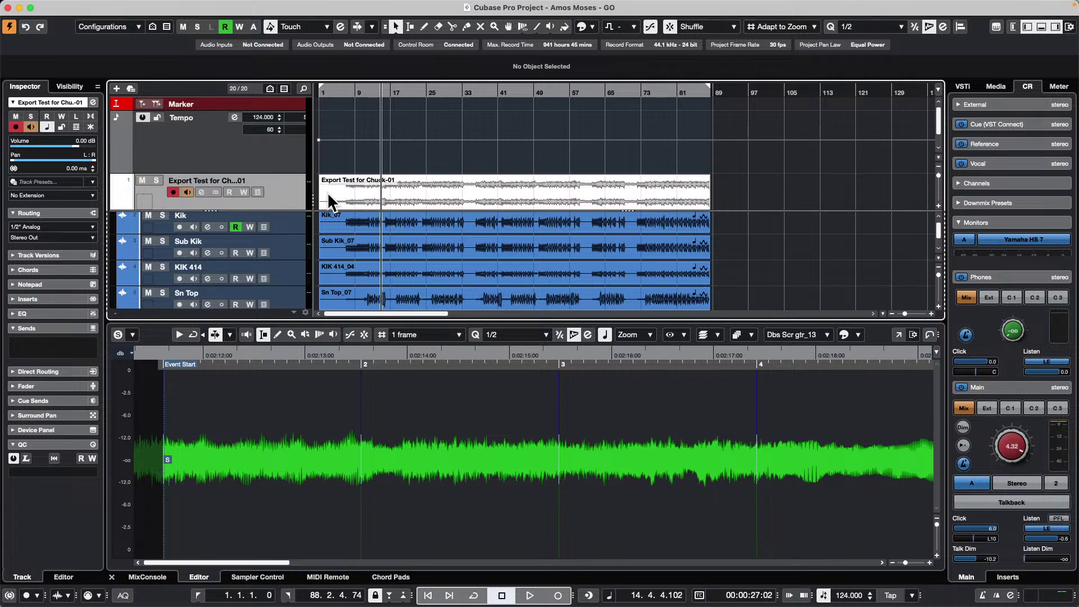
right_click(280, 180)
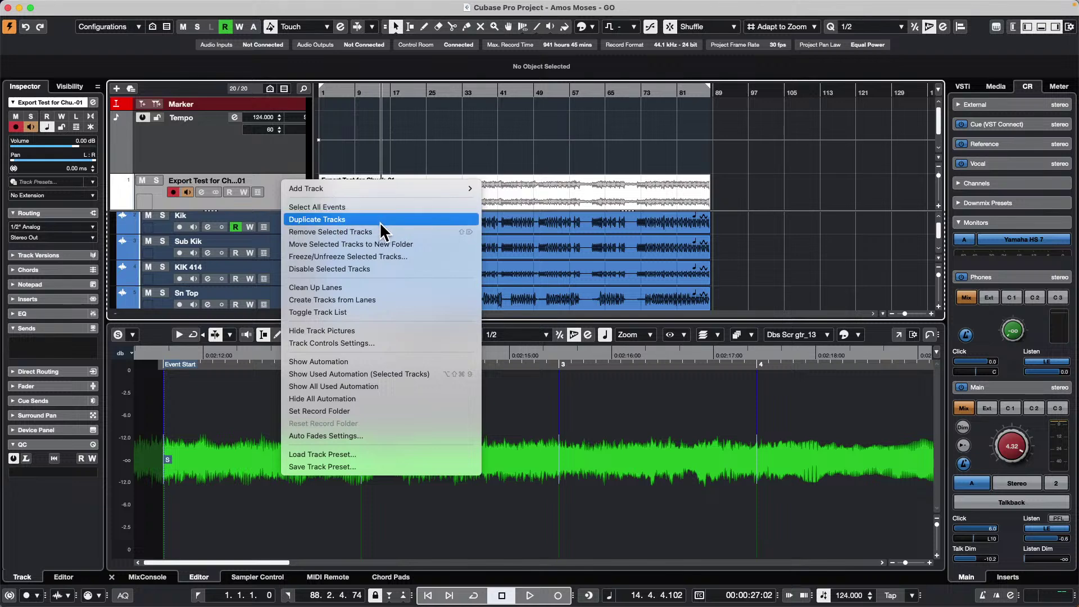
left_click(501, 224)
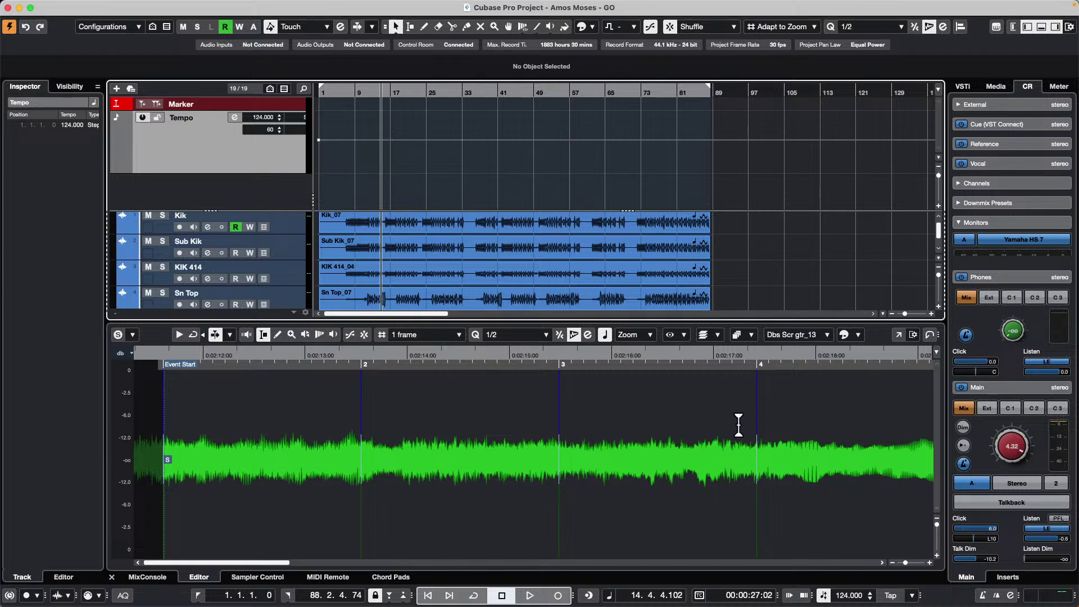
Deactivate the Tempo track and set the fixed project tempo to 124 BPM.
left_click(823, 596)
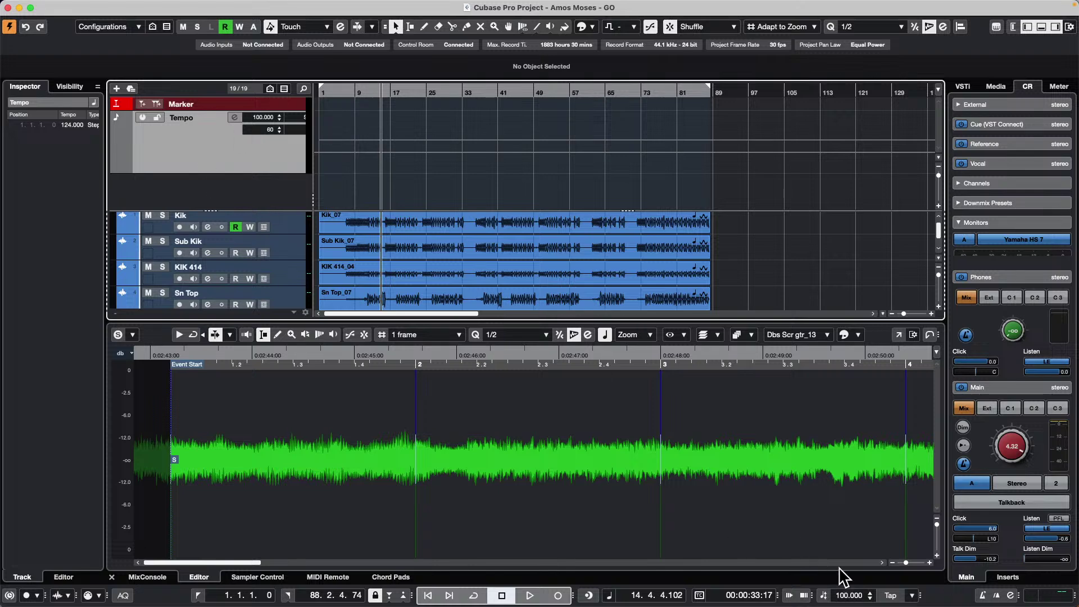
left_click(847, 595)
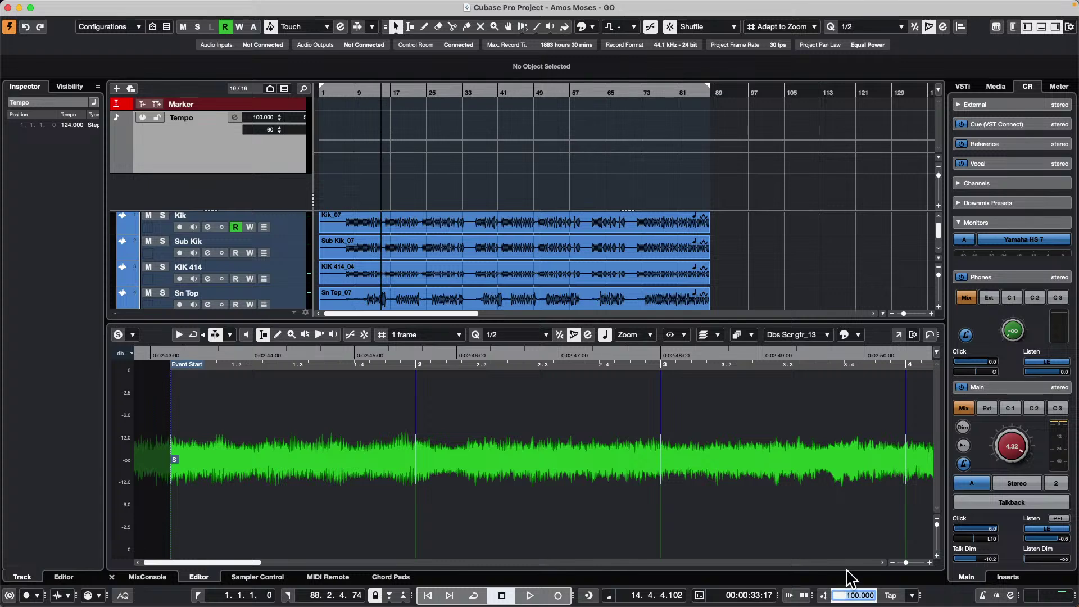
type("124")
key("Return")
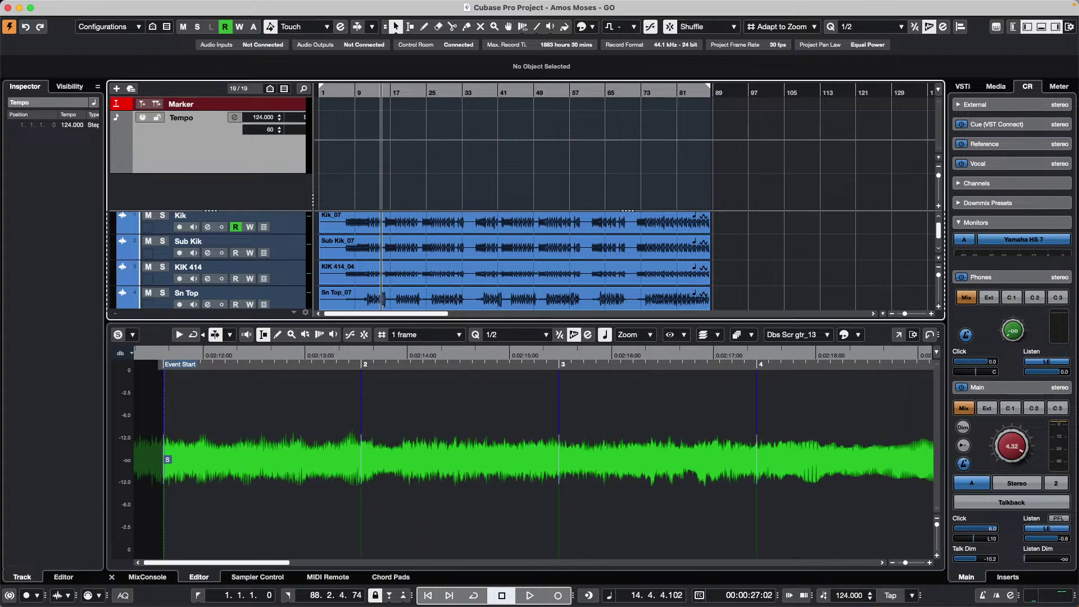
Limit the export range to bars 1 to 17 and export Stereo Out as "124 no tempo" onto a new audio track.
left_click(325, 91)
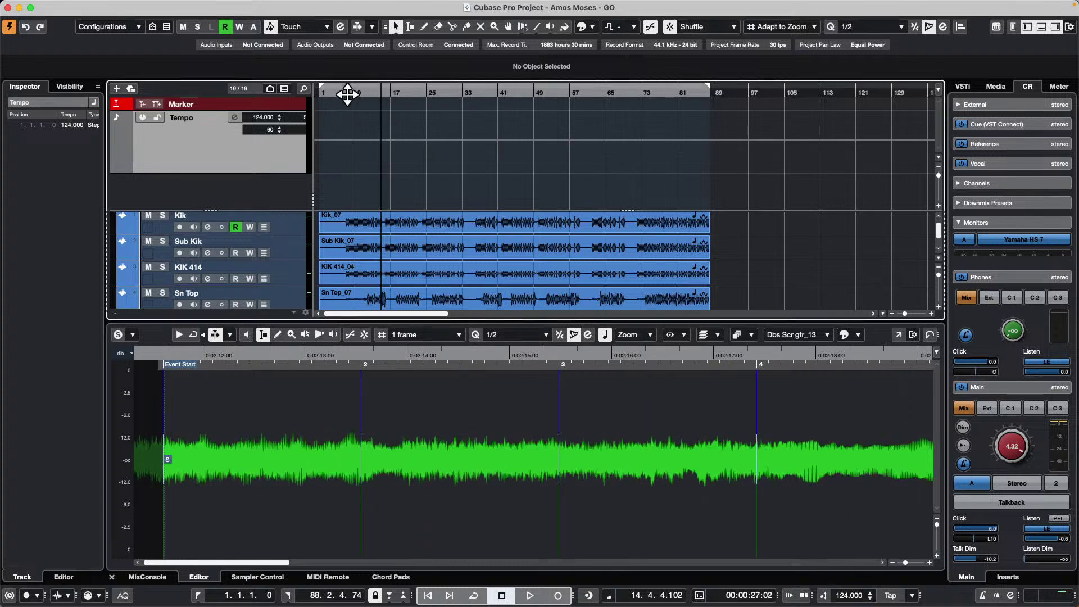
left_click_drag(710, 89, 392, 103)
left_click(75, 7)
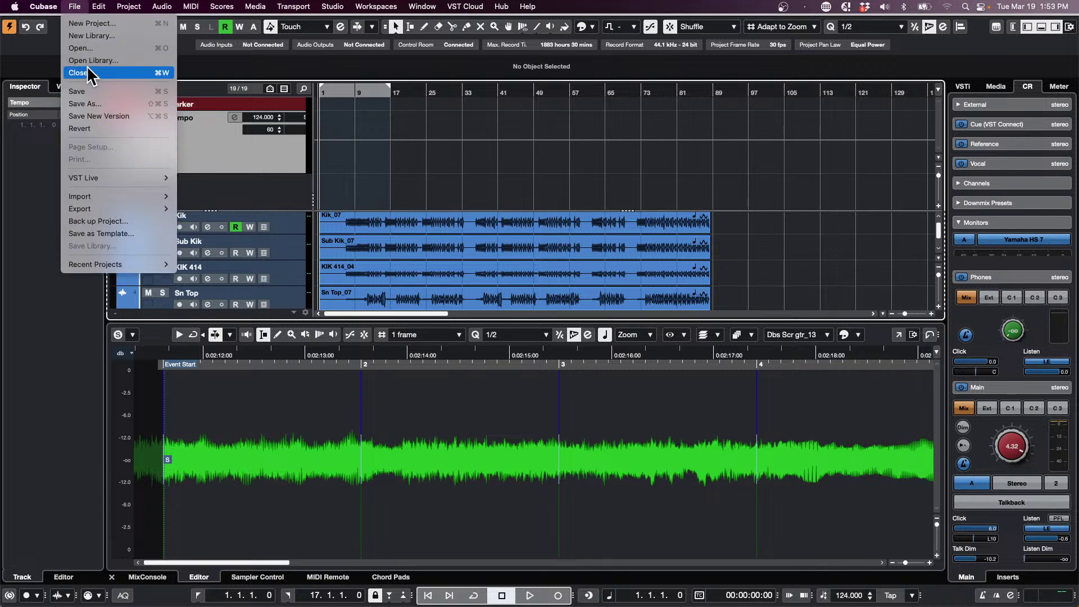
mouse_move(98, 207)
left_click(250, 209)
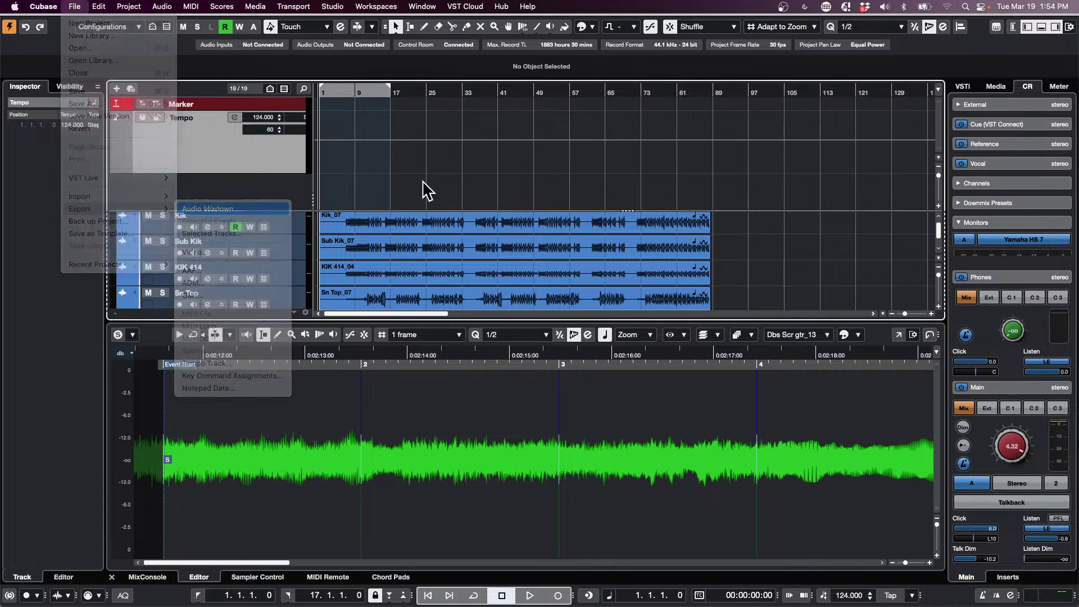
left_click(592, 109)
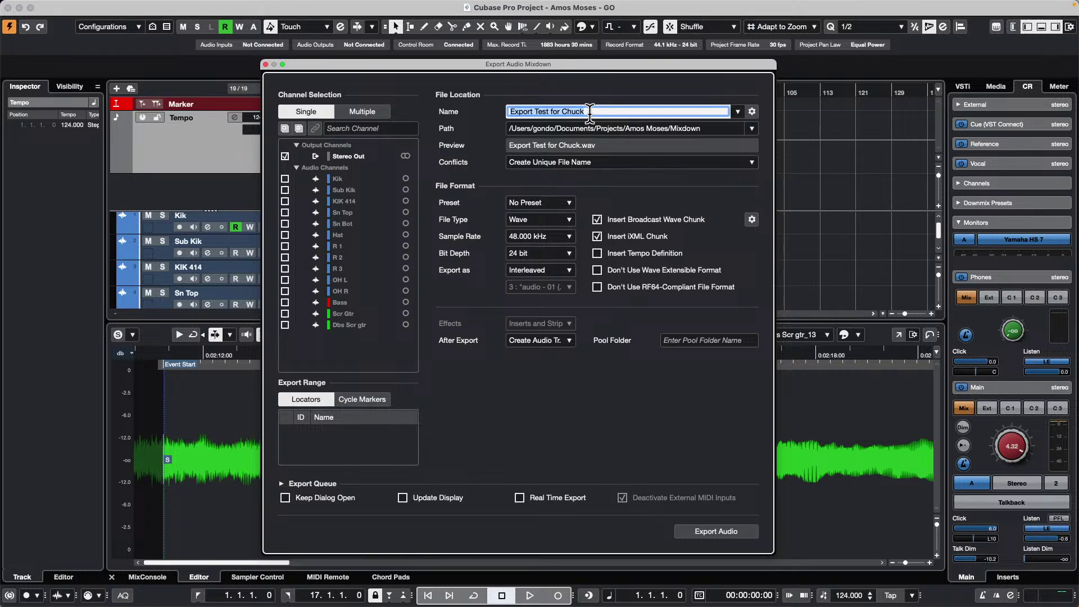
type("124 no tempo")
key("Return")
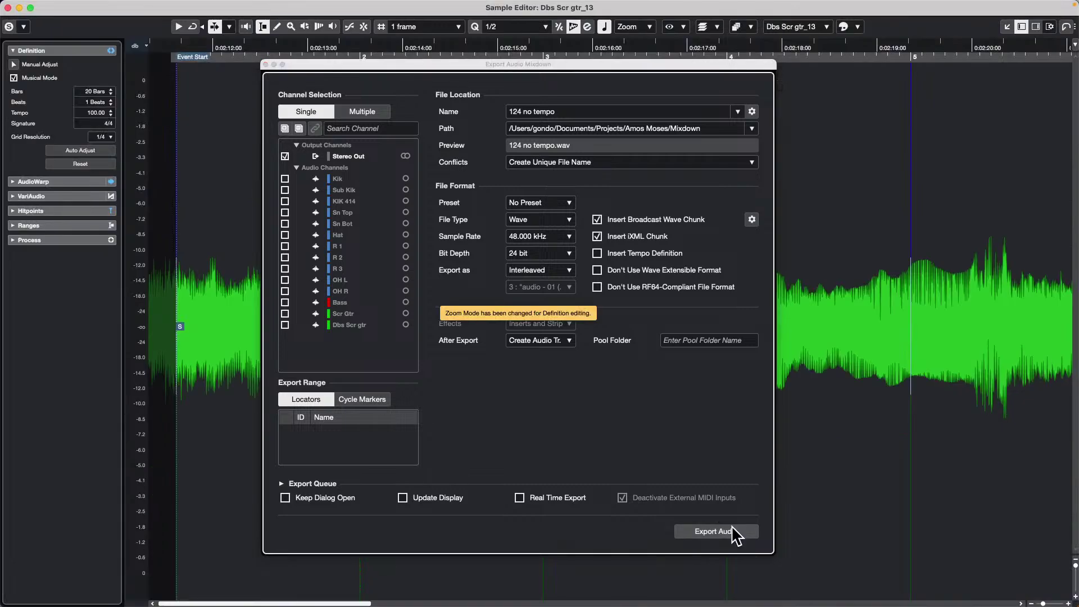
left_click(8, 8)
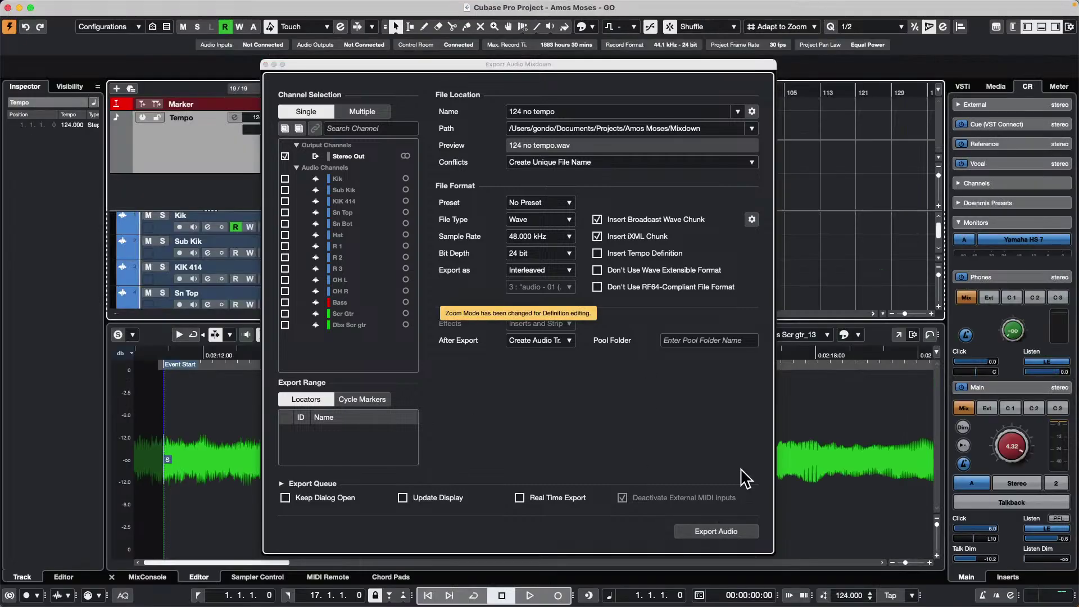
left_click(713, 531)
left_click(713, 531)
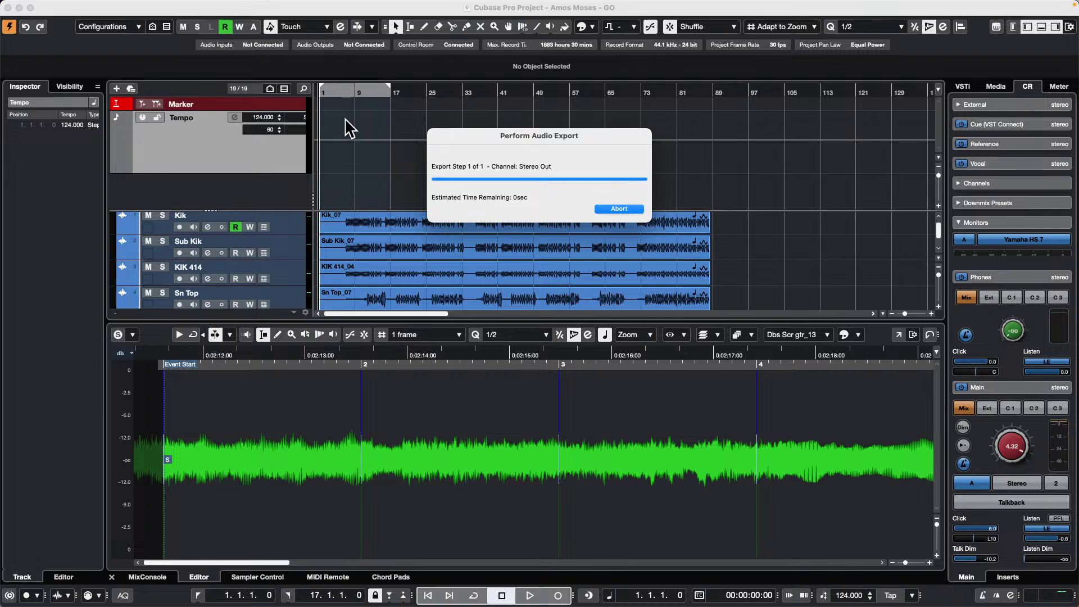
Play the project from about bar 9, toggling solo on the "124 no tempo" track to compare it with the original tracks.
left_click(341, 92)
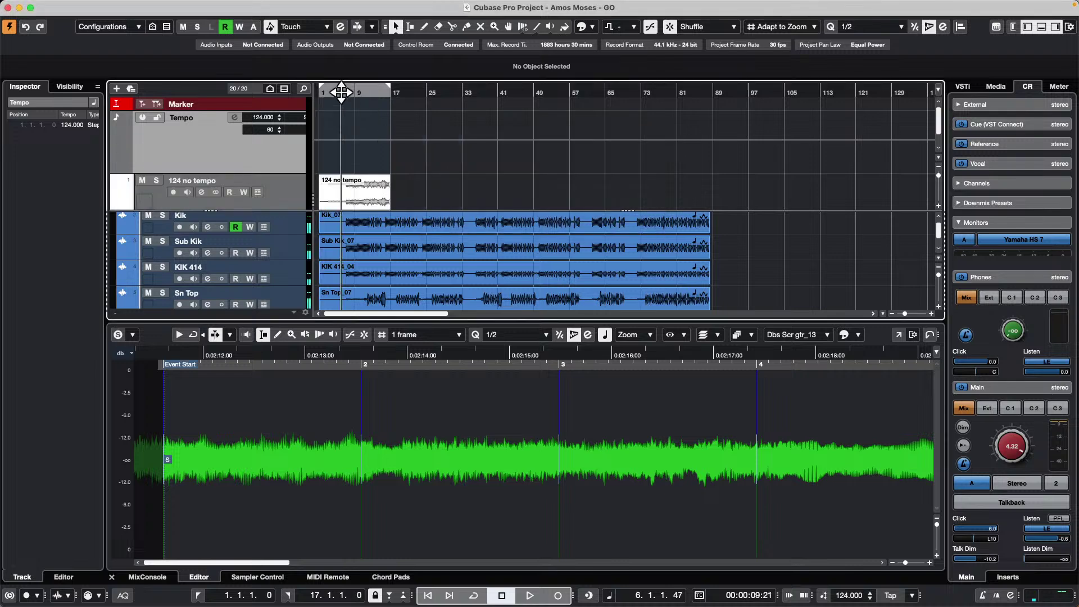
left_click_drag(342, 91, 358, 92)
key("space")
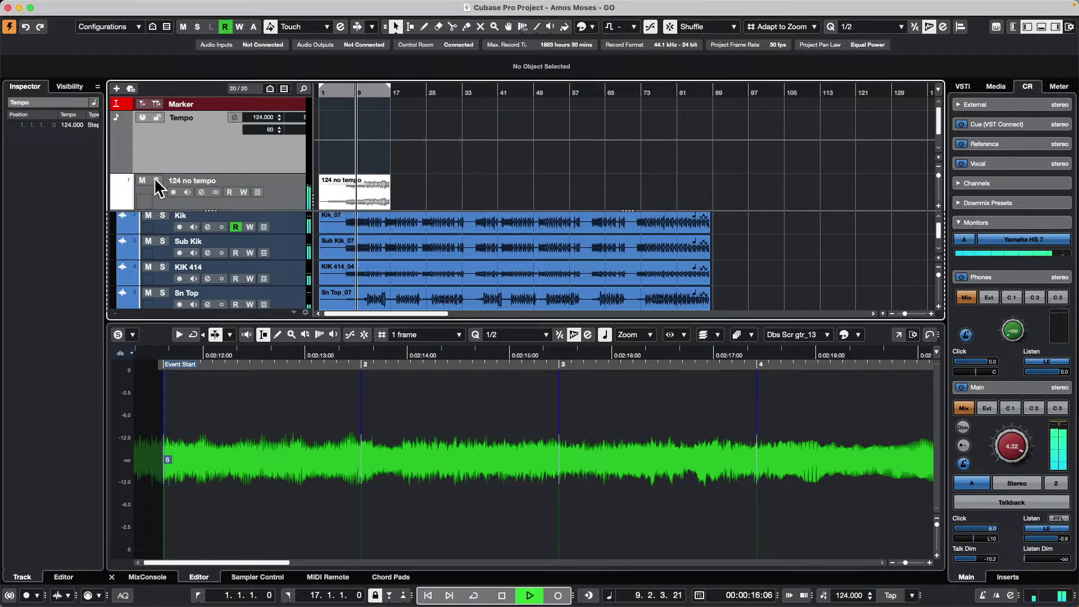
left_click(156, 180)
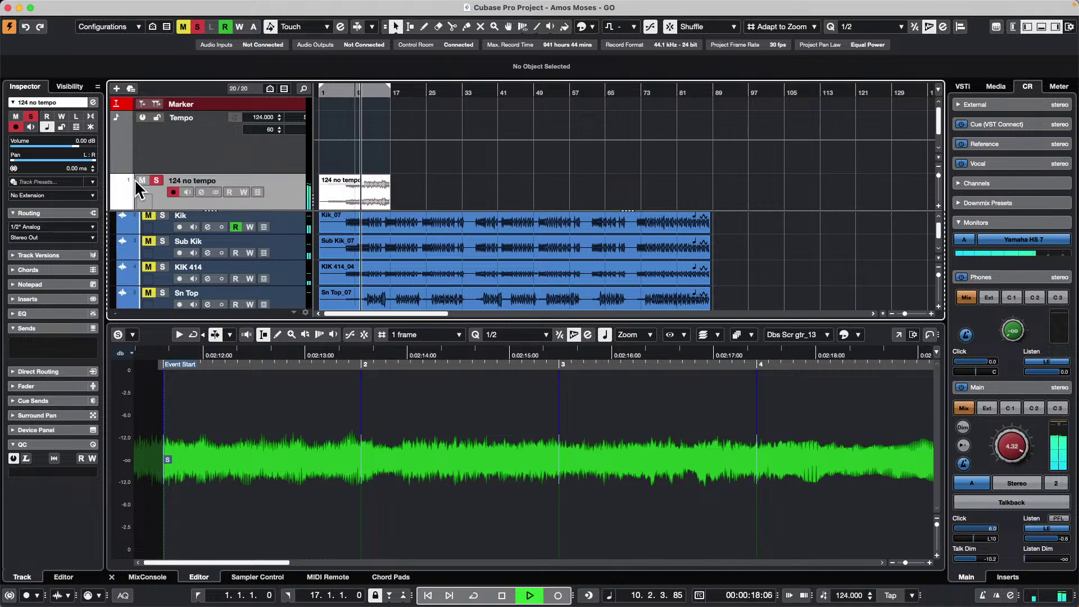
key("space")
left_click(157, 180)
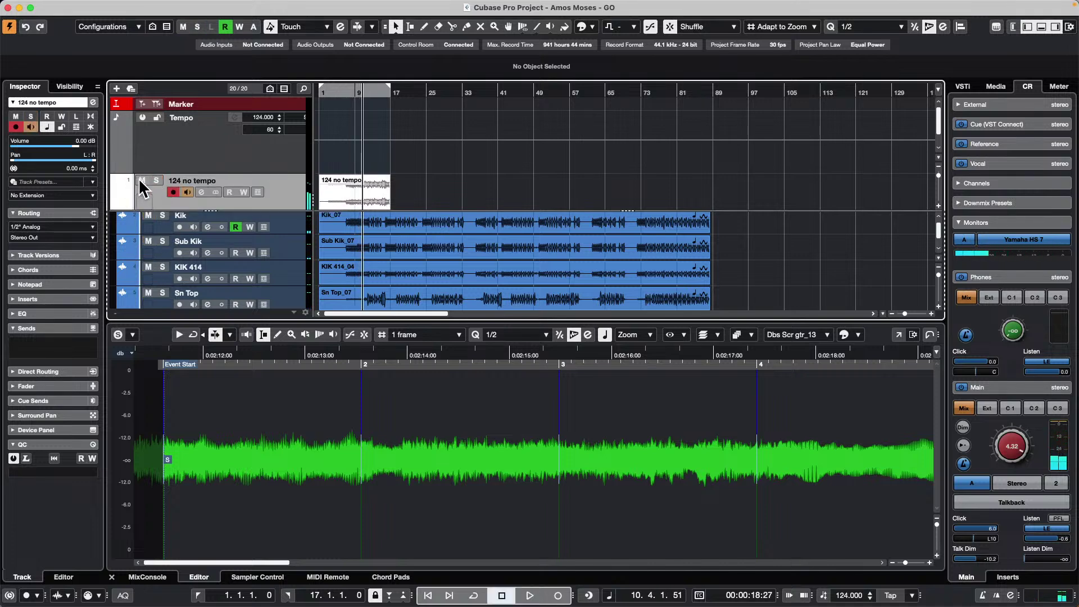
key("space")
left_click(156, 180)
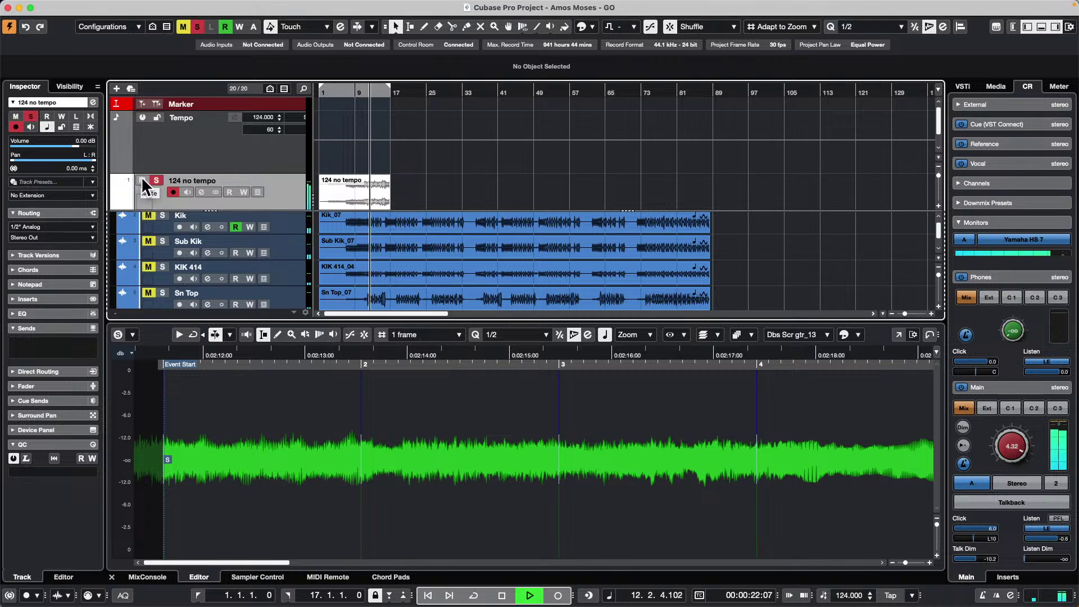
left_click(141, 179)
left_click(141, 178)
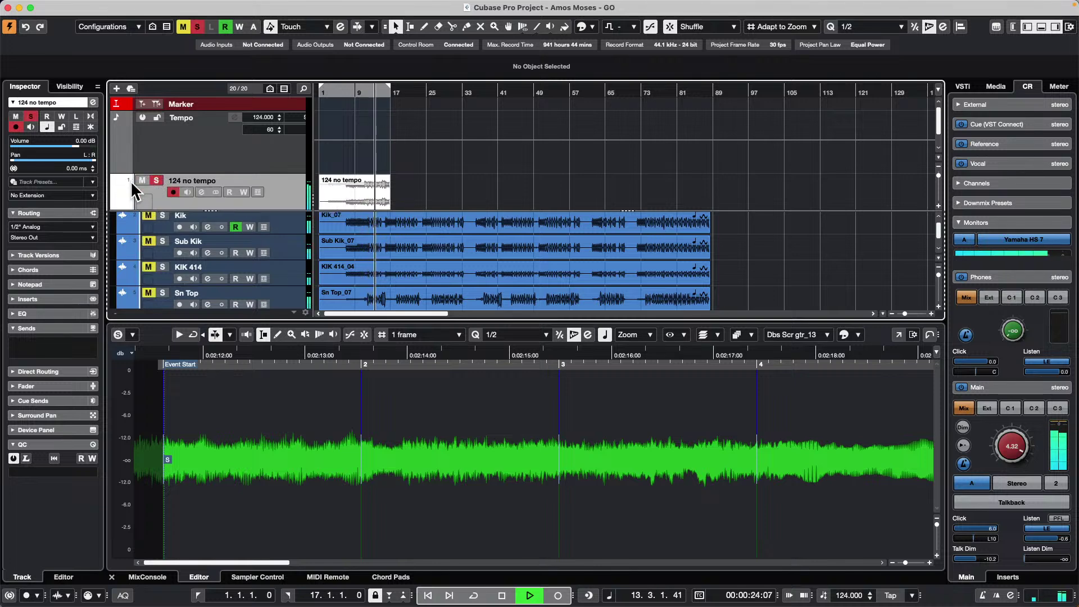
key("space")
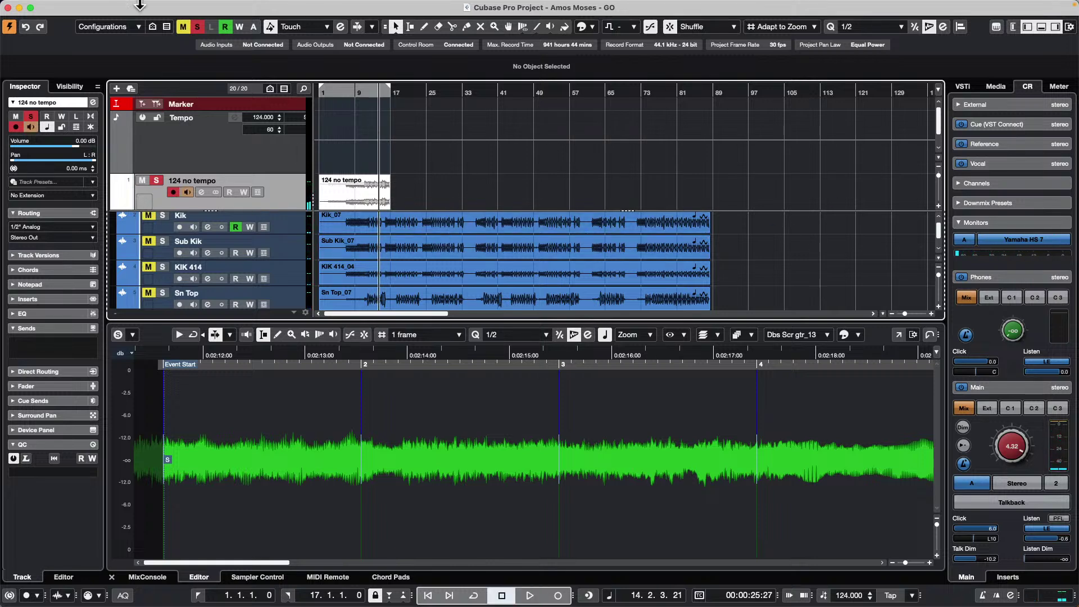
Review the Export Audio Mixdown settings and close the dialog without exporting.
left_click(75, 7)
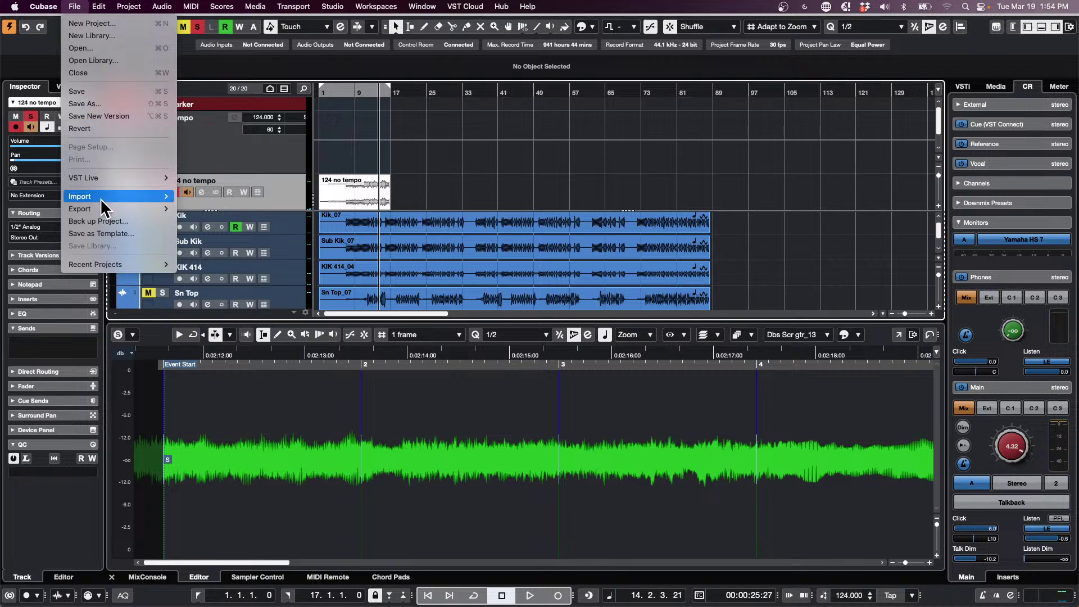
mouse_move(104, 209)
left_click(191, 208)
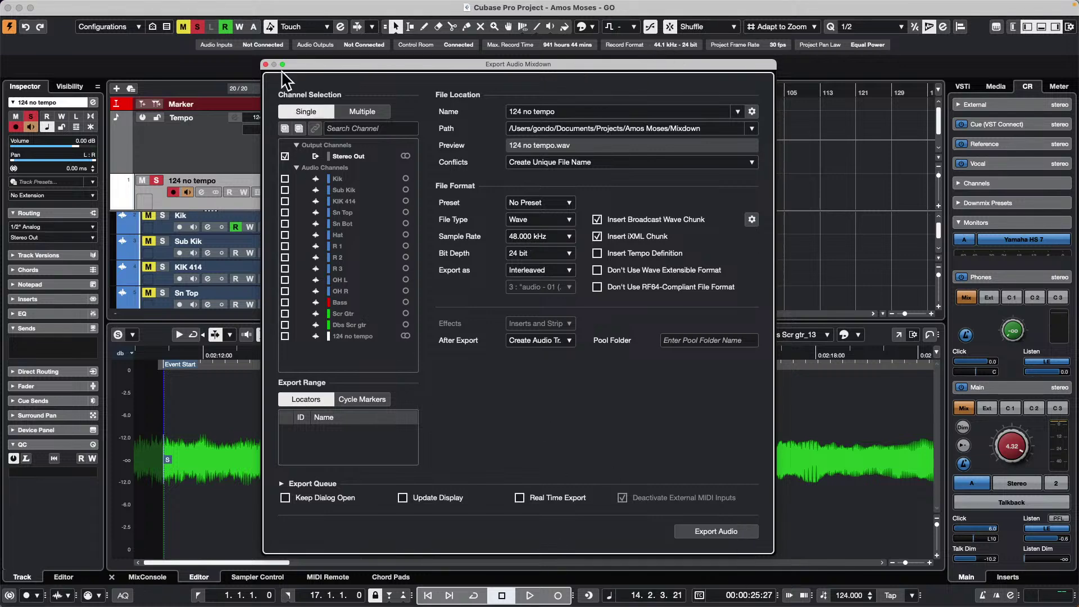
left_click(266, 64)
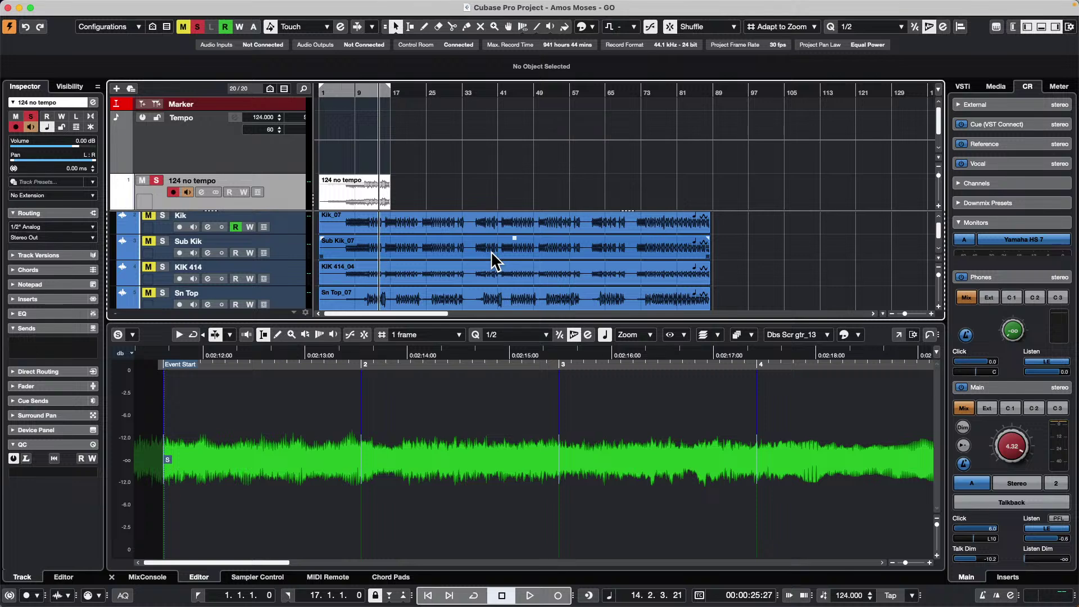
Enlarge the lower section of the divided track list and add an audio track below Dbs Scr gtr.
scroll(440, 198, "down", 1)
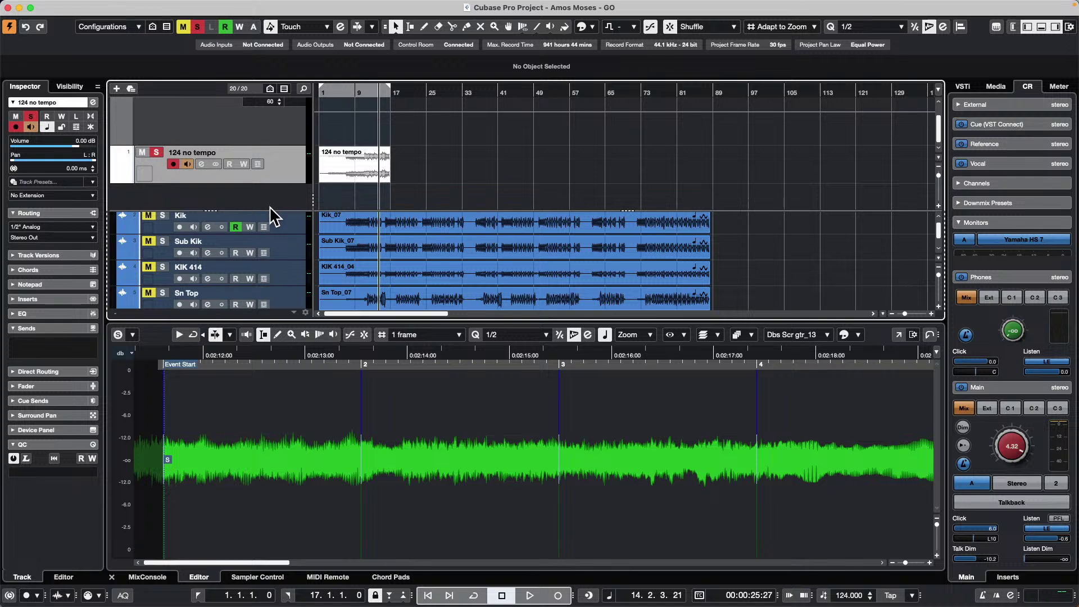
left_click_drag(272, 211, 276, 144)
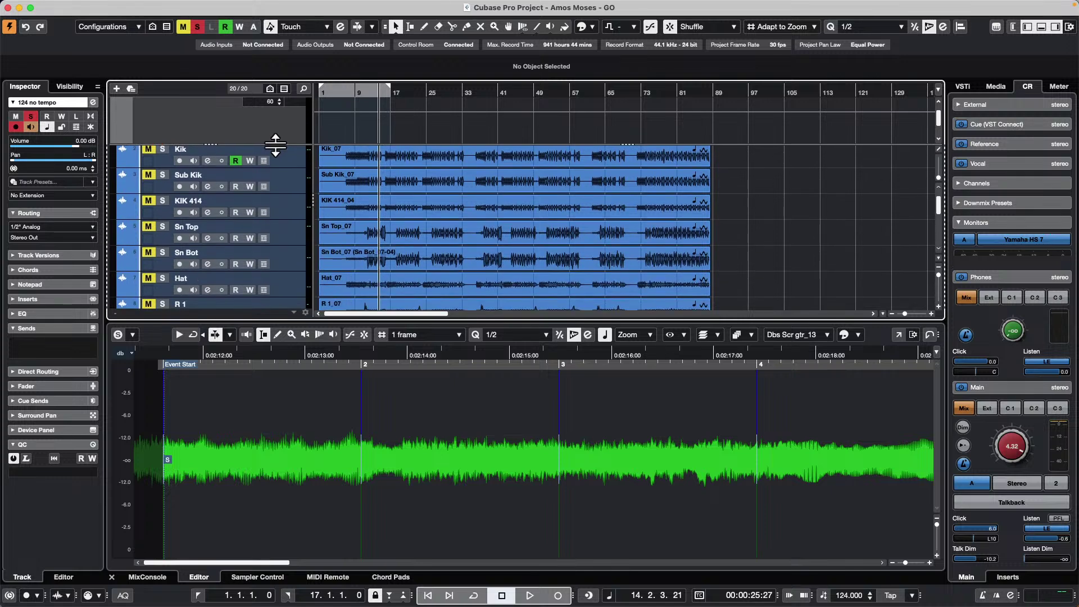
scroll(414, 184, "down", 5)
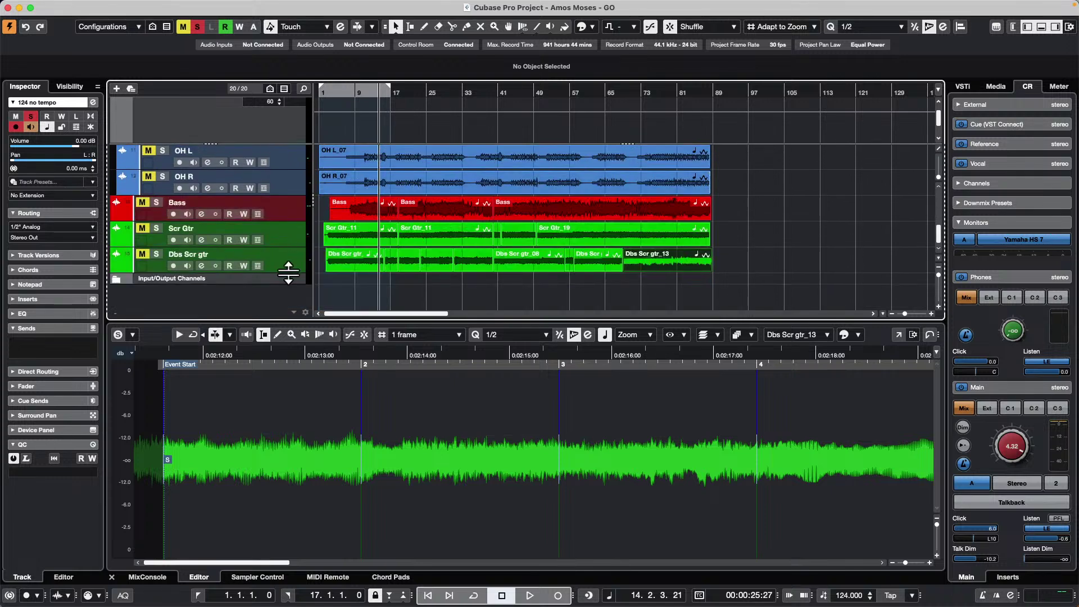
left_click(280, 261)
right_click(280, 261)
mouse_move(282, 262)
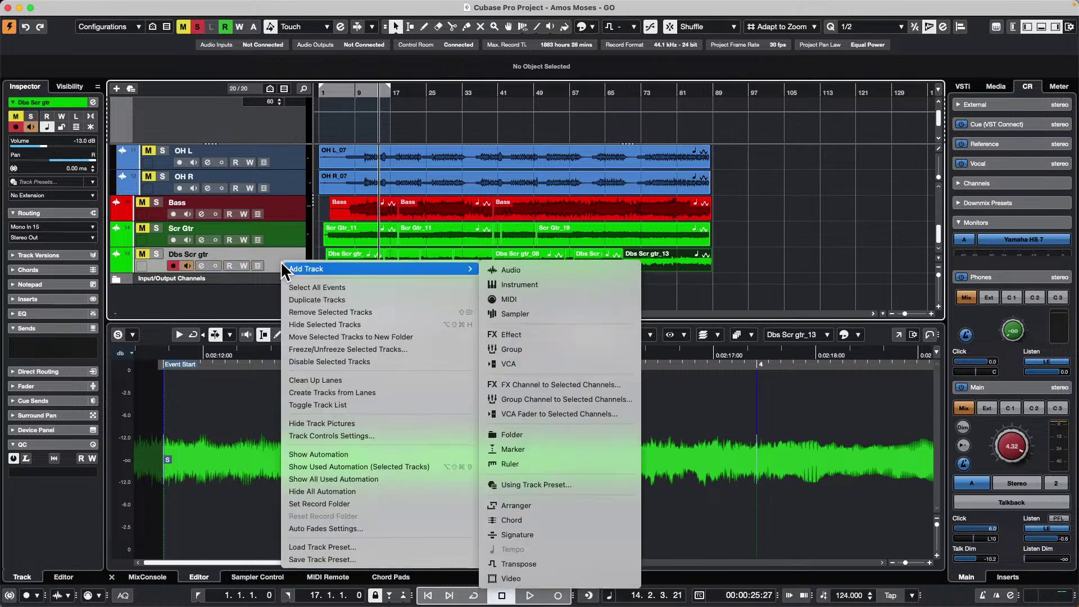
left_click(551, 270)
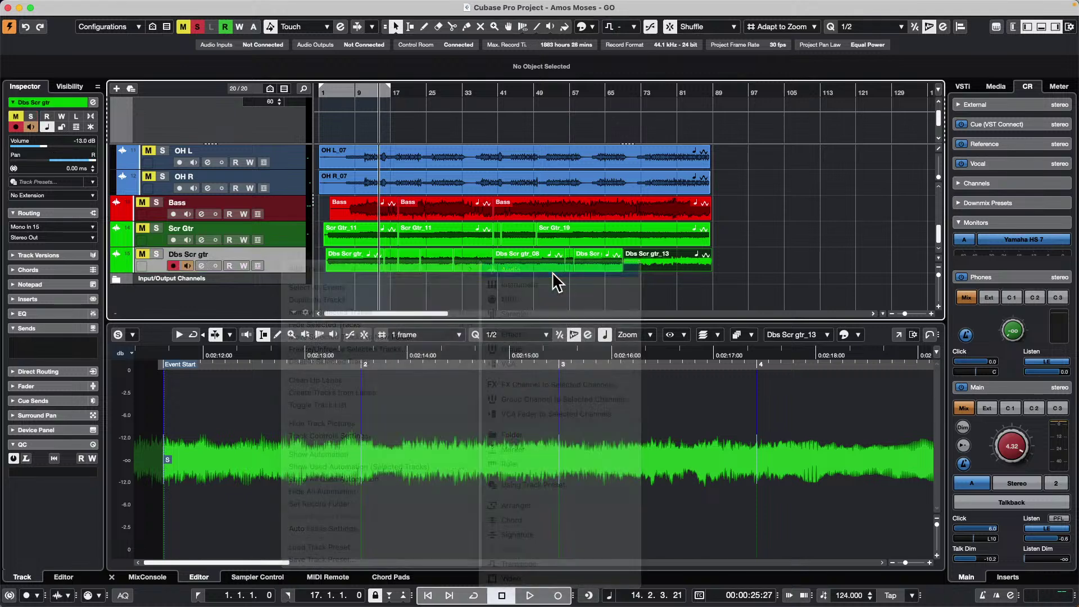
key("Return")
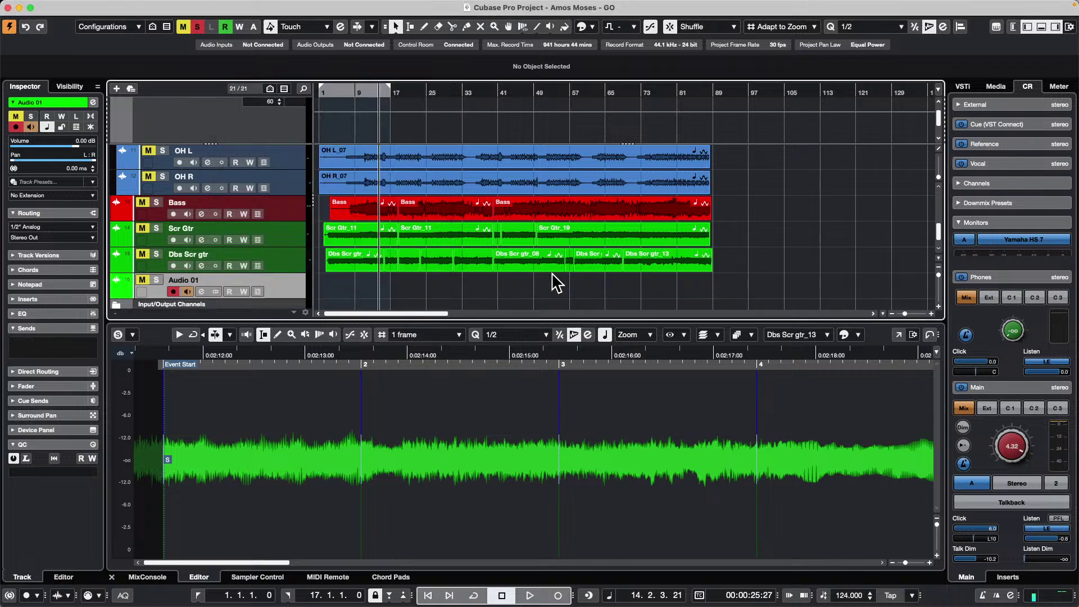
Find the Male Vox Rock Lead 2 track preset in the media browser and apply it to Audio 01.
left_click(1001, 85)
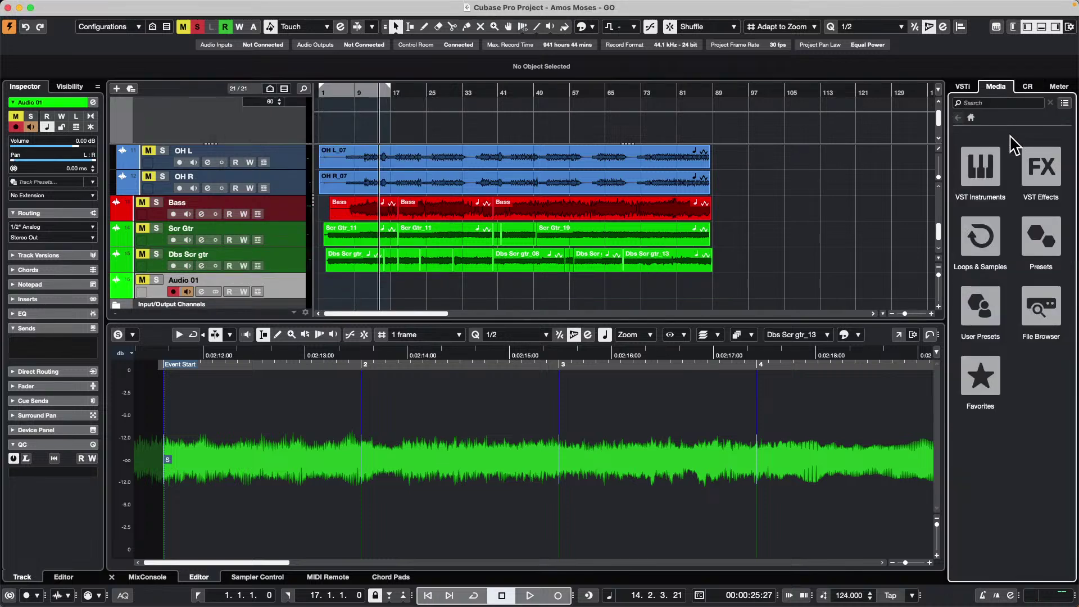
left_click(1038, 237)
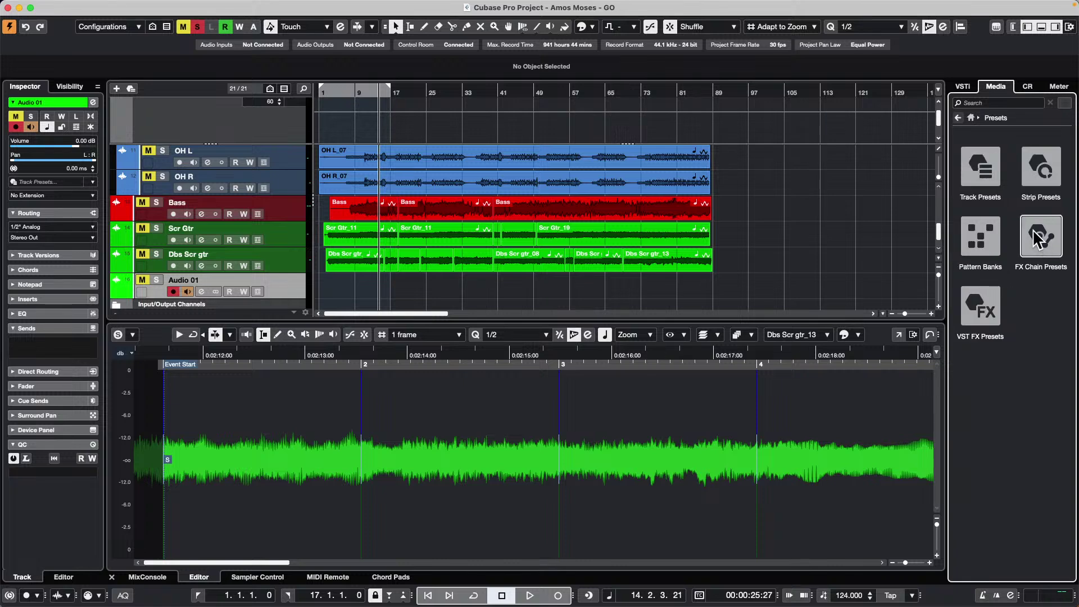
left_click(981, 167)
left_click(980, 171)
scroll(865, 259, "down", 1)
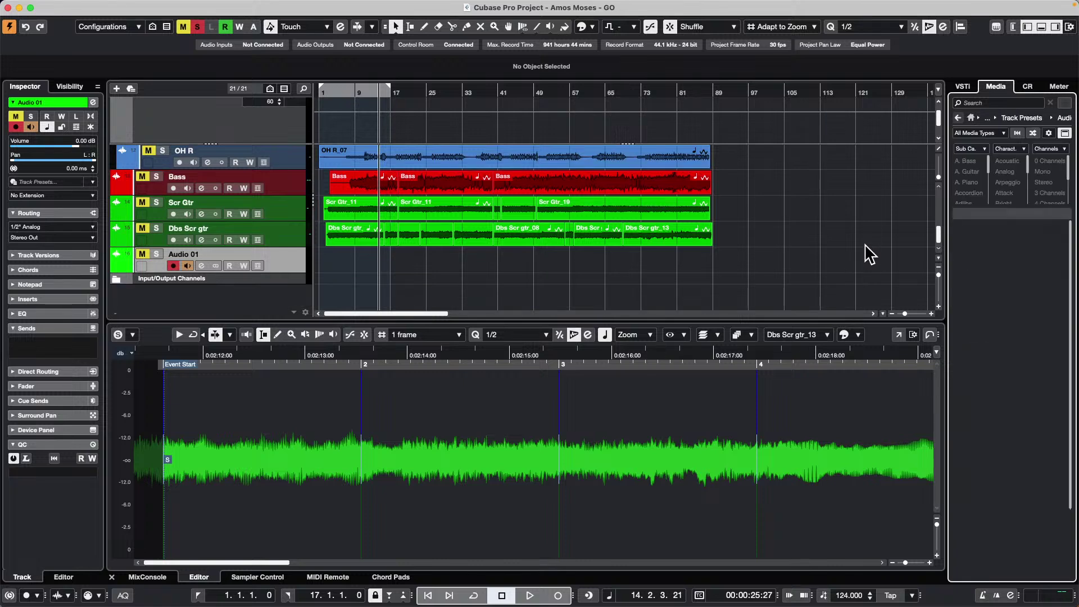
scroll(1006, 349, "down", 10)
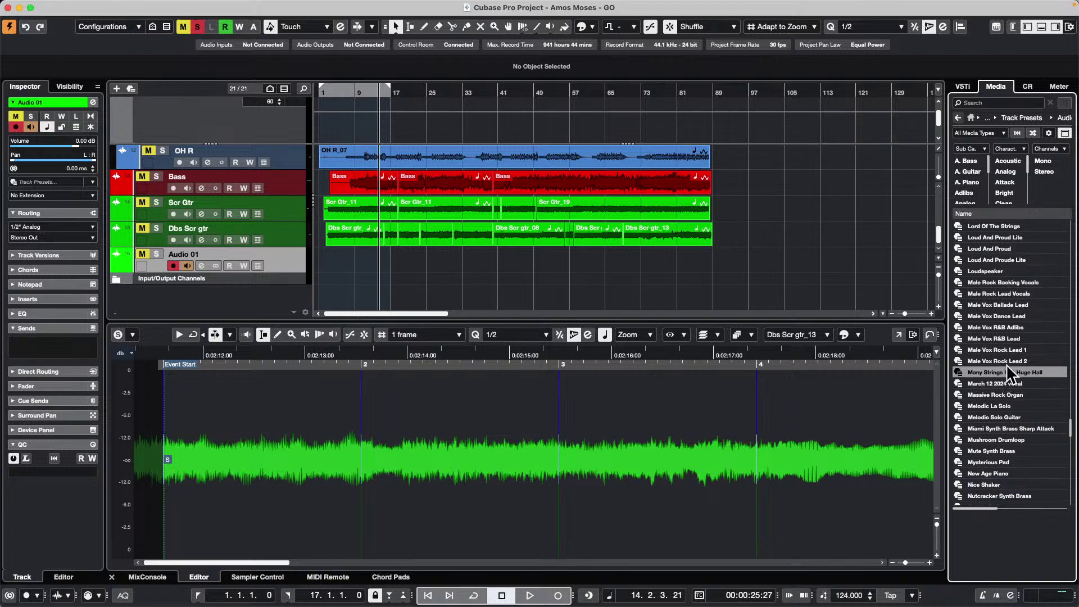
left_click_drag(1006, 362, 176, 267)
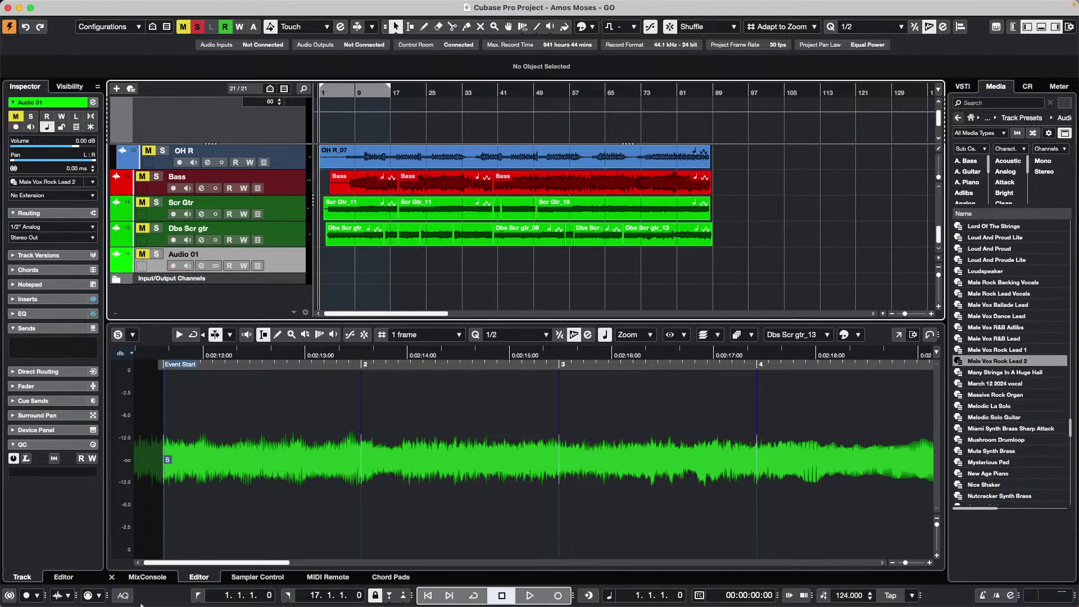
Show the channel inserts in the MixConsole and enlarge the mixer area to reveal more insert slots.
left_click(147, 577)
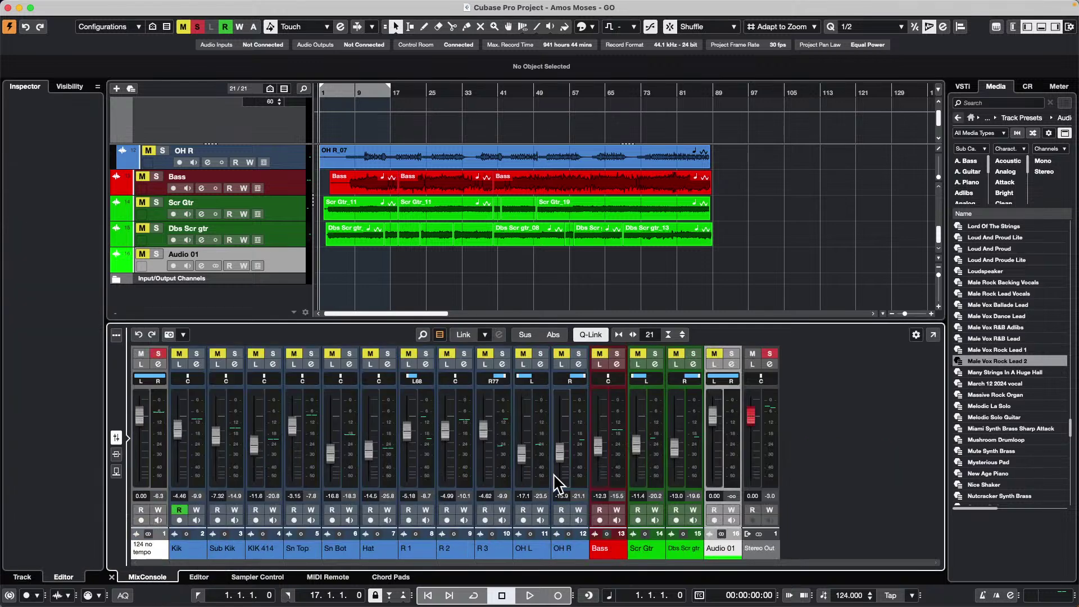
left_click(116, 454)
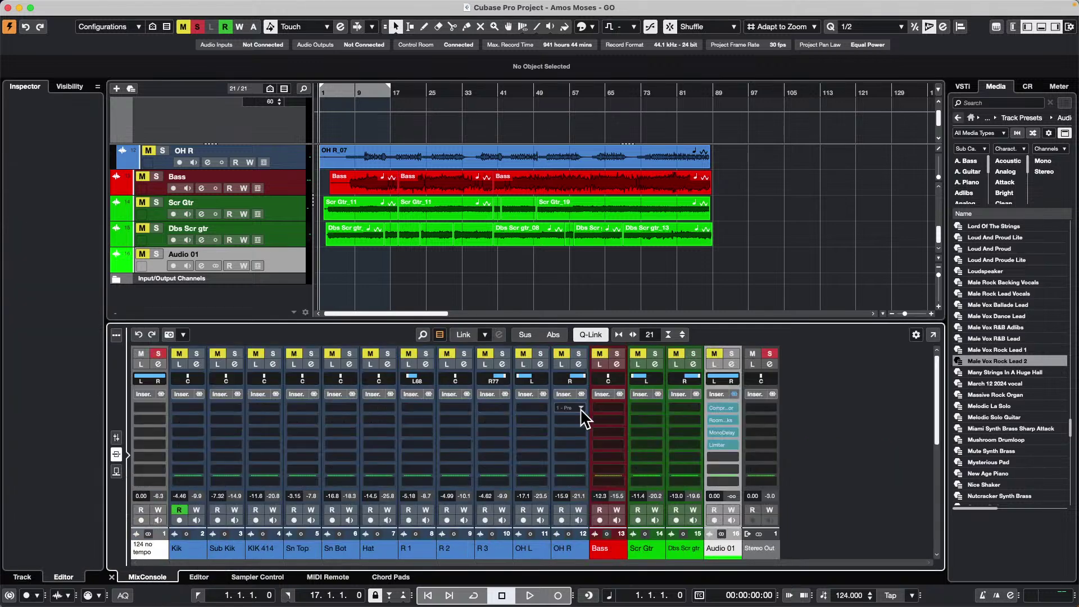
left_click_drag(782, 322, 782, 255)
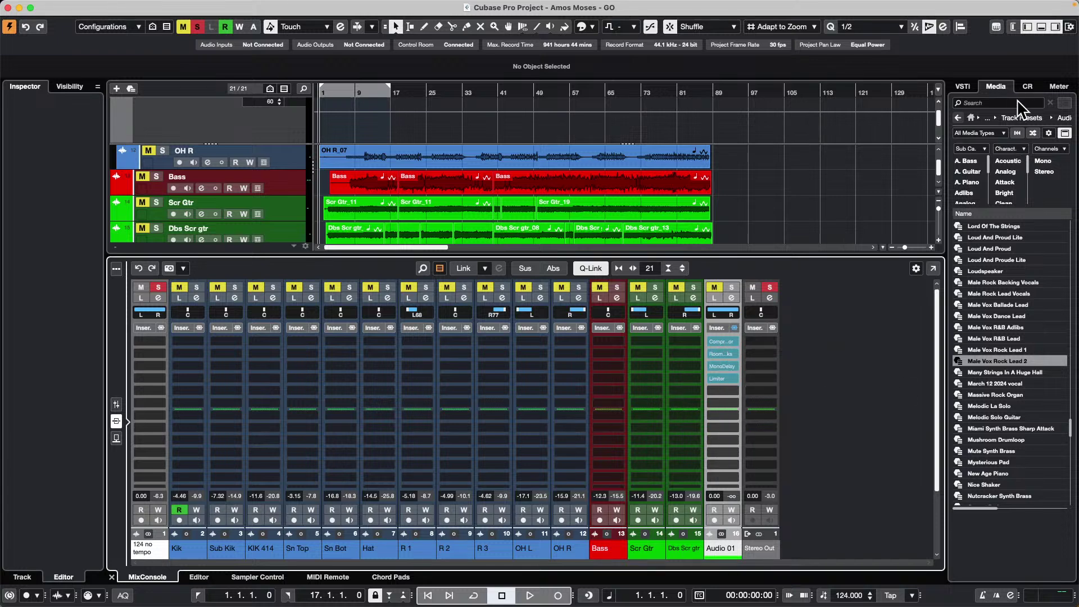
Try inserting the DualFilter VST effect ahead of Audio 01's Compressor, and open and close the Compressor editor.
left_click(971, 118)
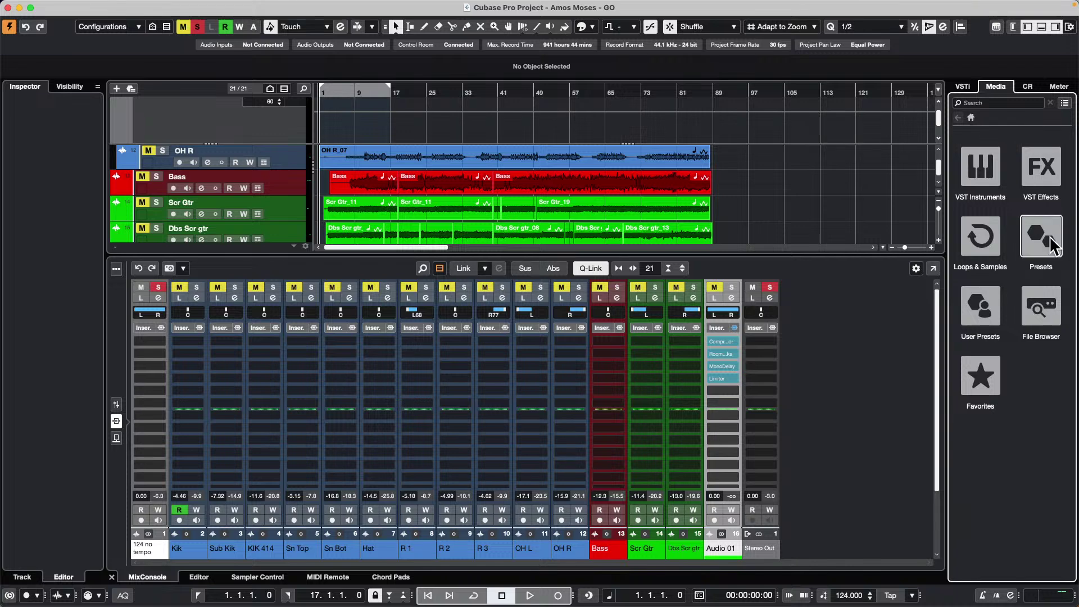
left_click(1044, 169)
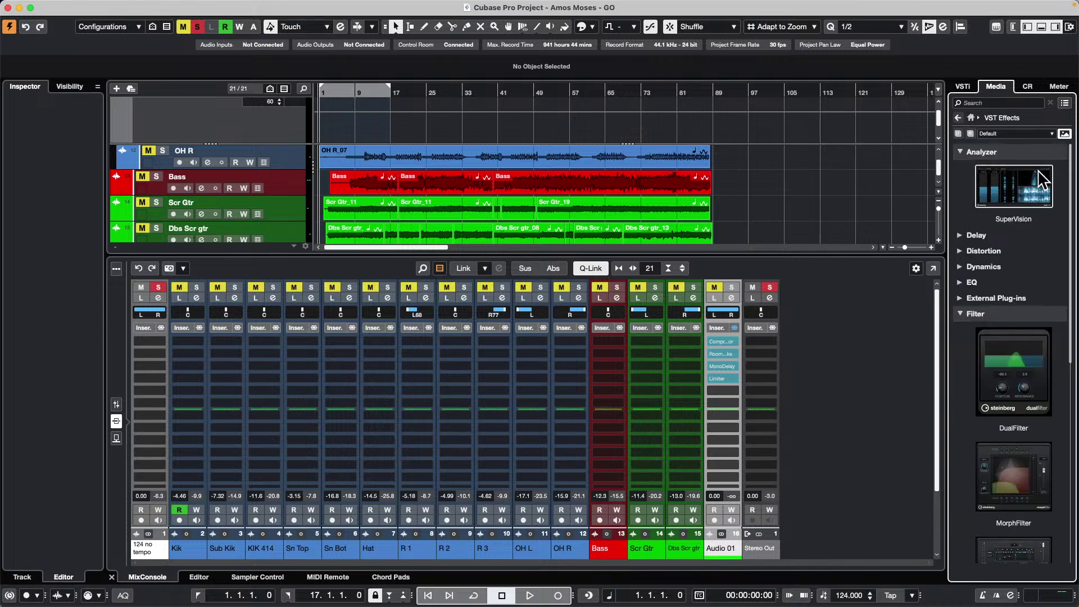
left_click_drag(1026, 384, 733, 335)
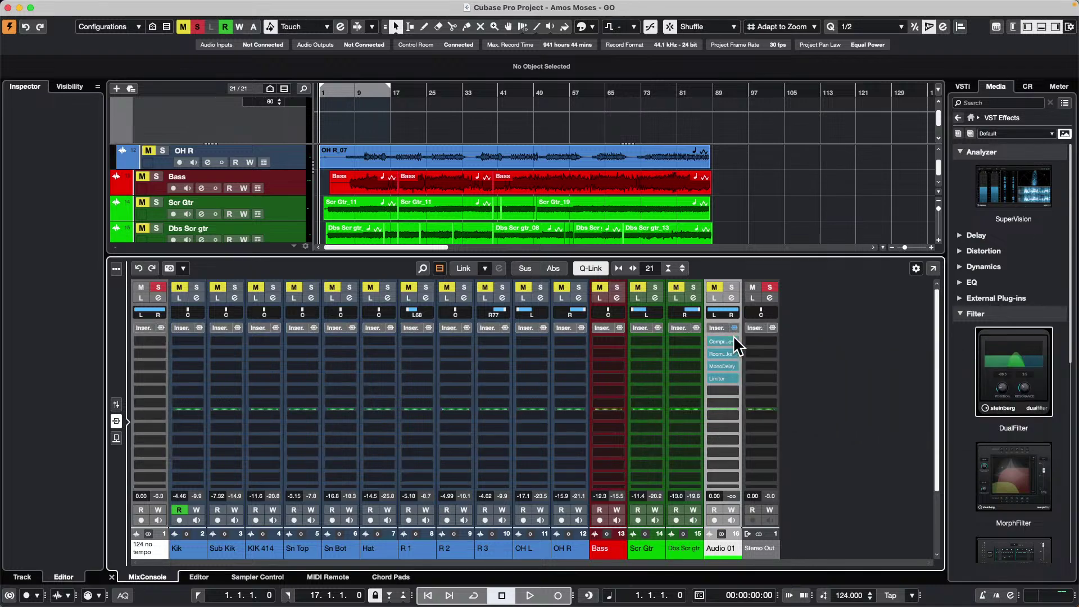
left_click(614, 153)
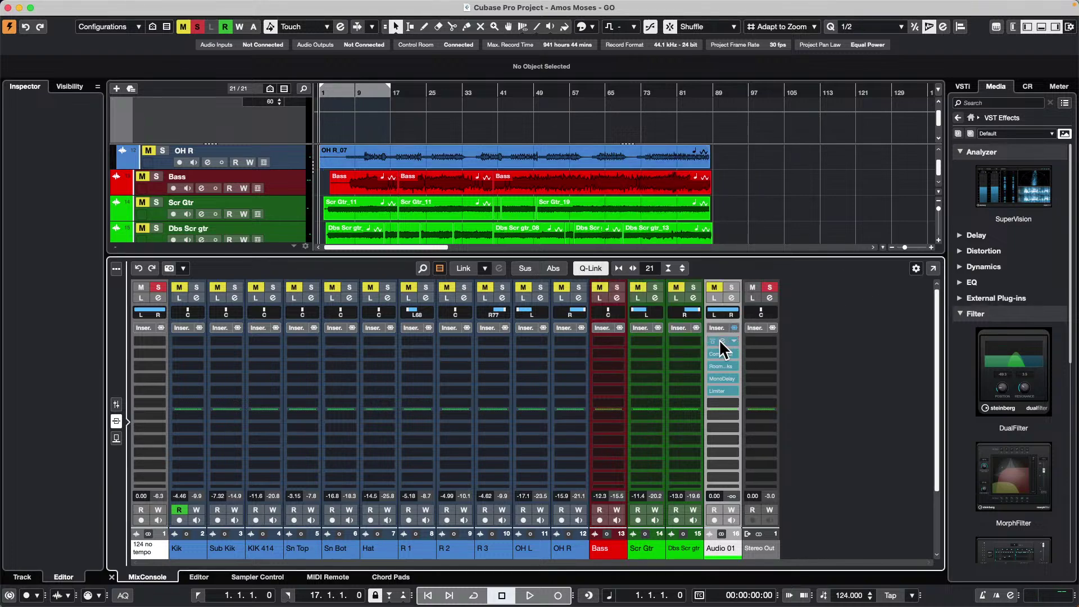
left_click_drag(1011, 378, 840, 172)
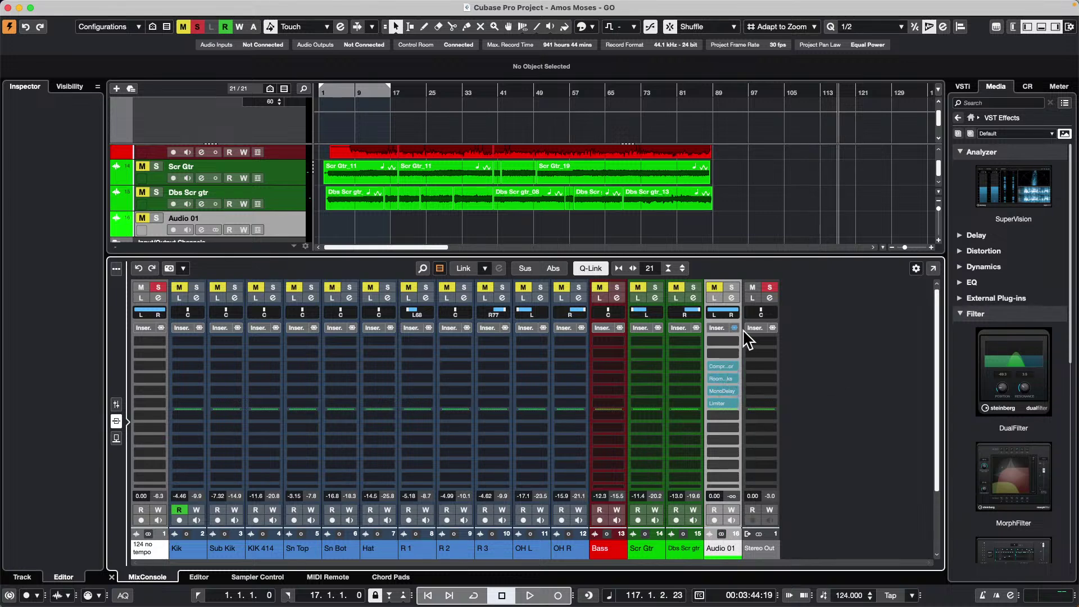
left_click(721, 366)
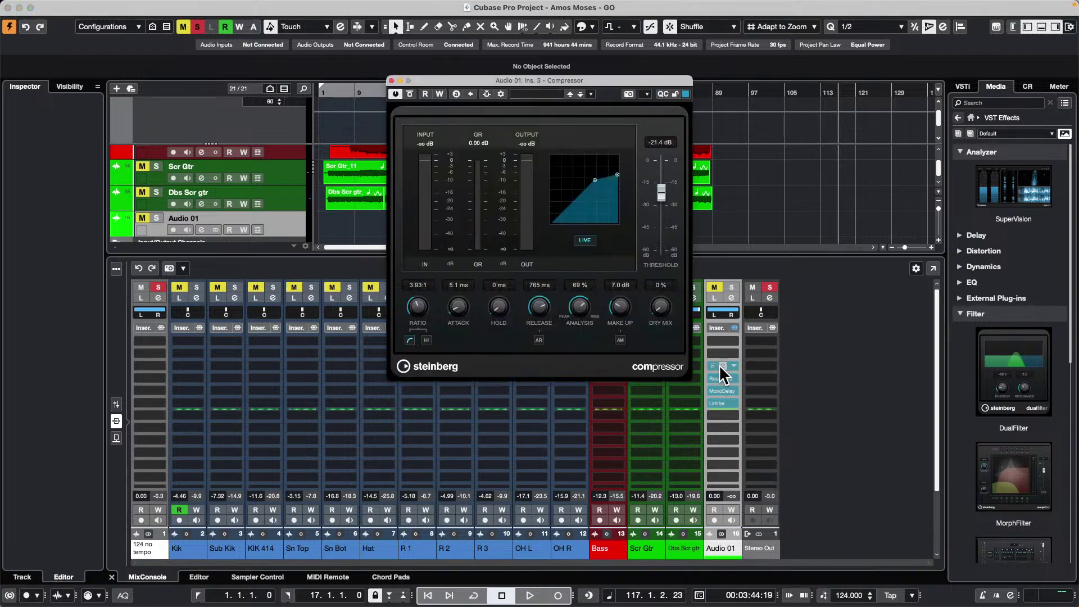
left_click(392, 80)
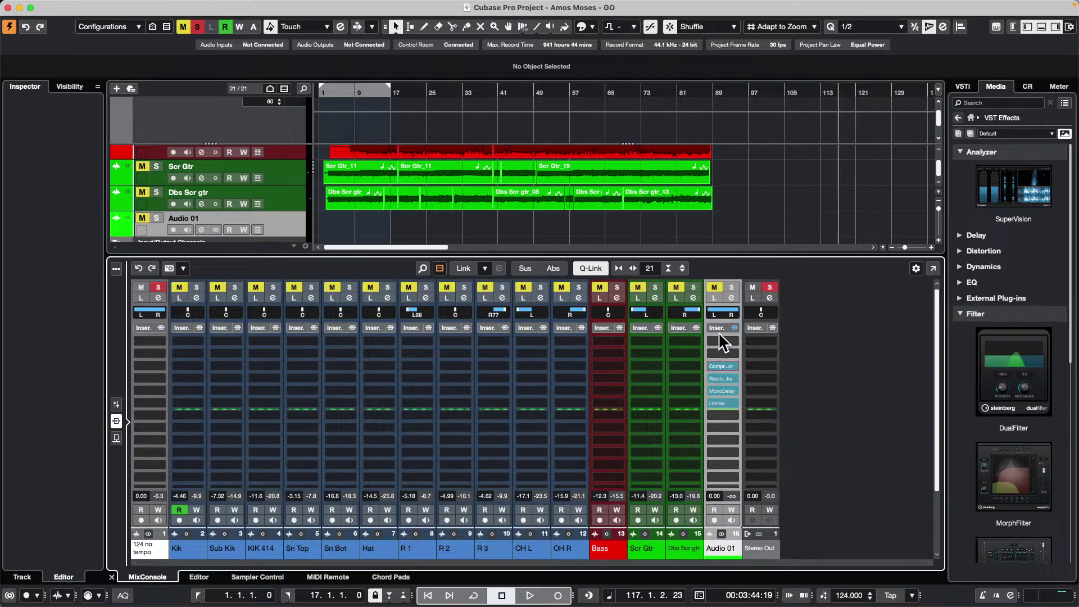
Copy all inserts from Audio 01 and paste them onto the Dbs Scr gtr channel.
right_click(720, 326)
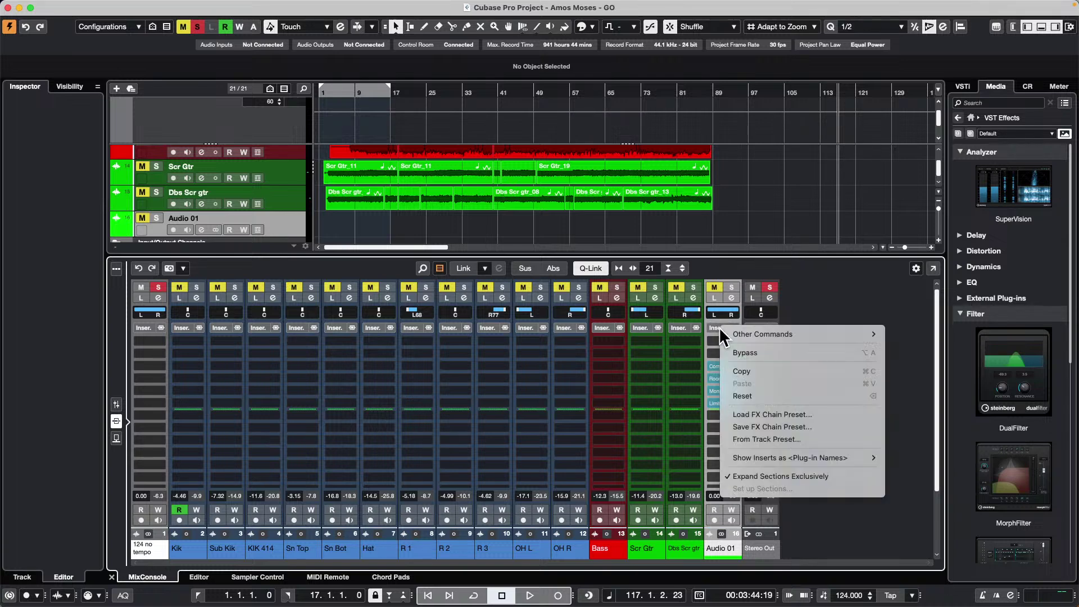
left_click(770, 371)
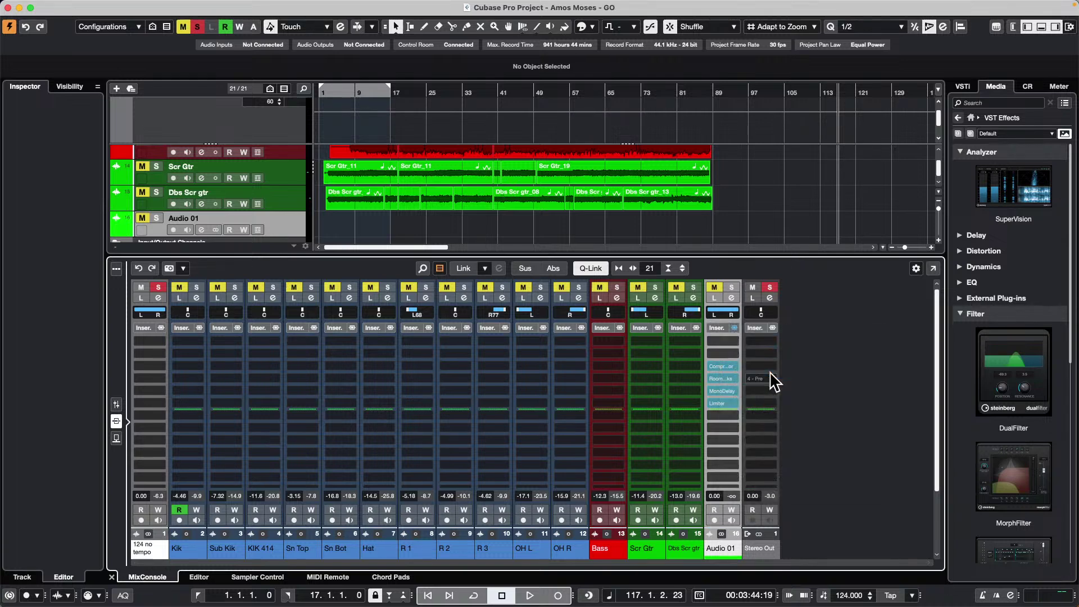
right_click(678, 326)
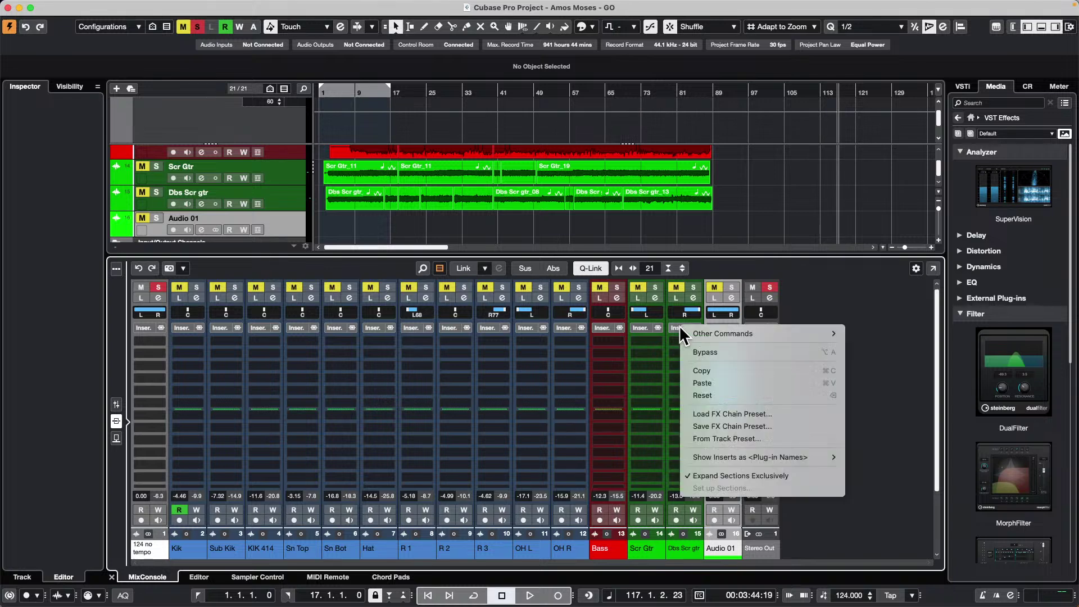
left_click(740, 382)
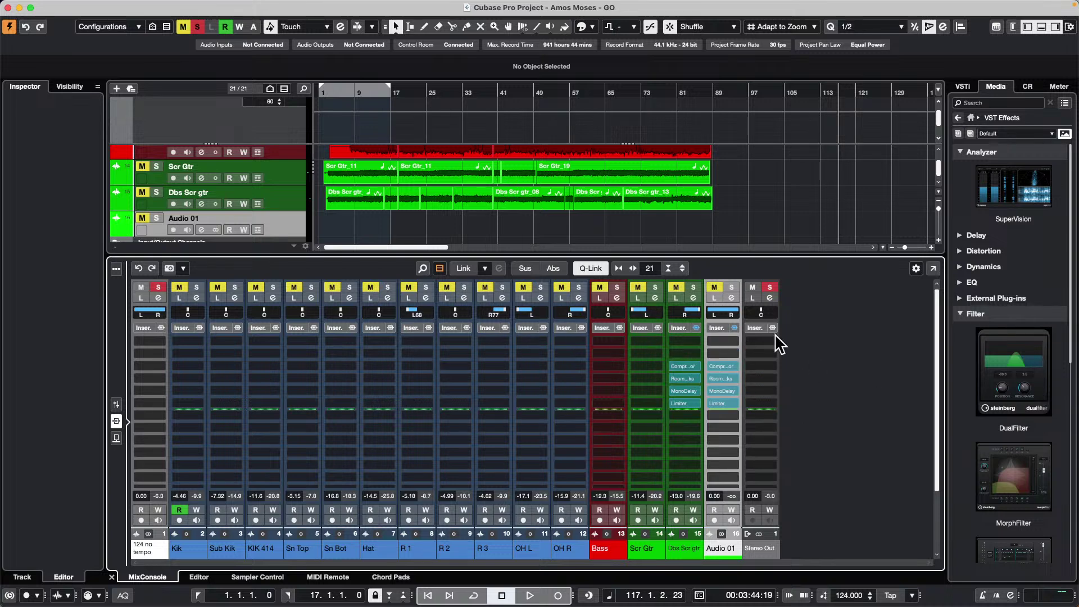
Try MorphFilter ahead of the Compressor on the Dbs Scr gtr channel, close its editor and remove it.
left_click_drag(1006, 494, 690, 374)
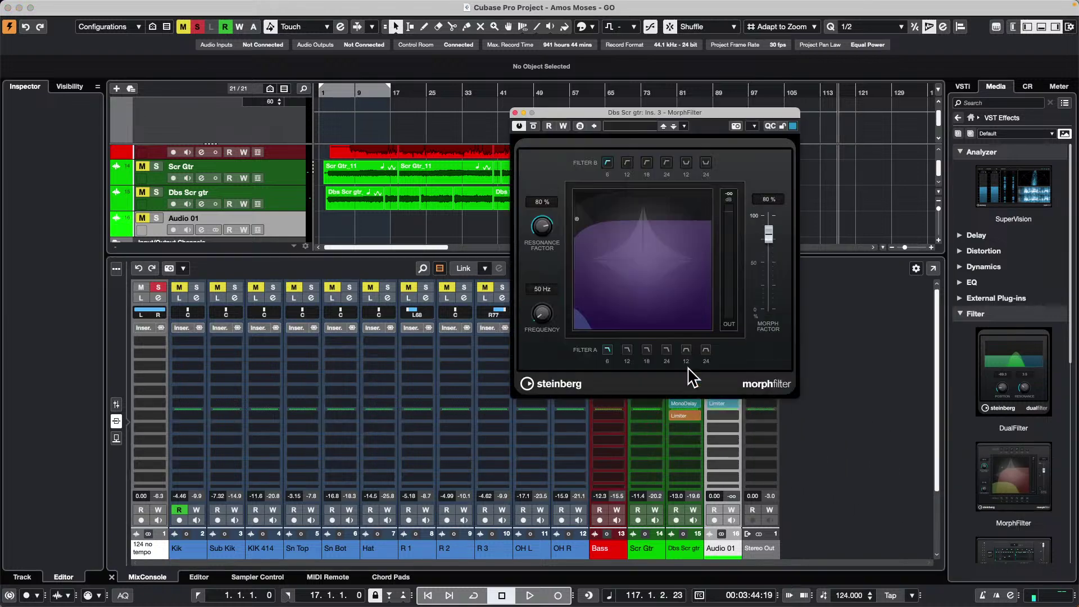
left_click(516, 113)
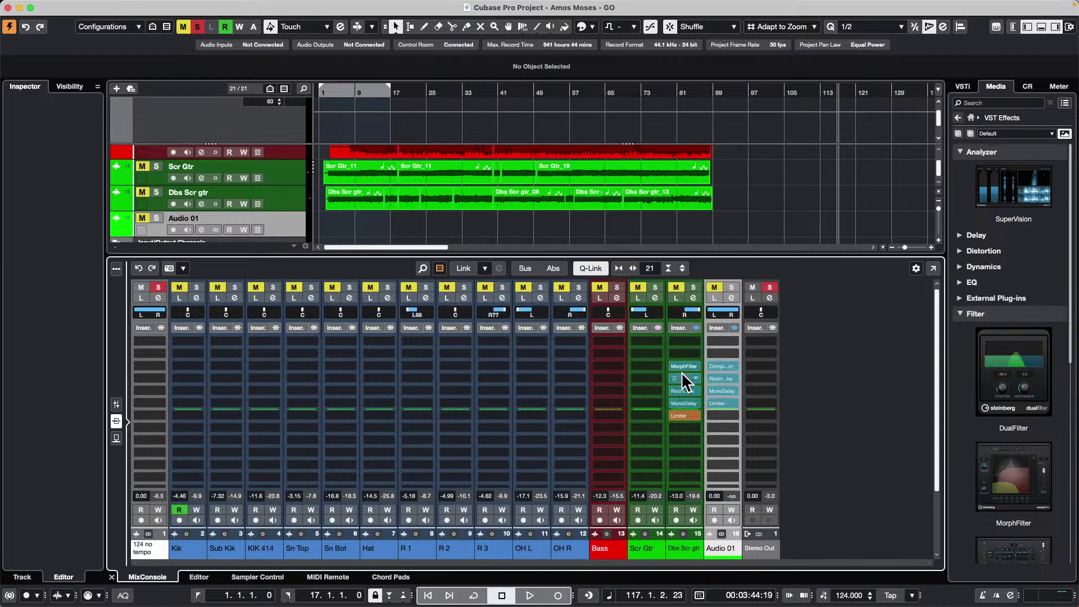
left_click(793, 200)
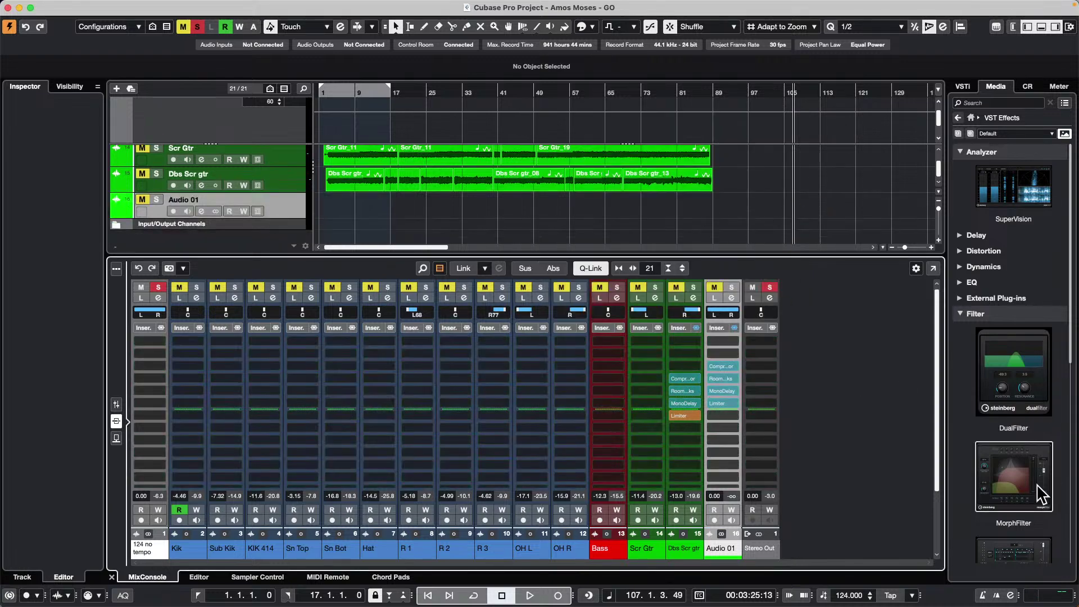
Insert MorphFilter ahead of the Compressor on Dbs Scr gtr once more, close its editor and undo the insertion.
left_click_drag(1036, 494, 994, 461)
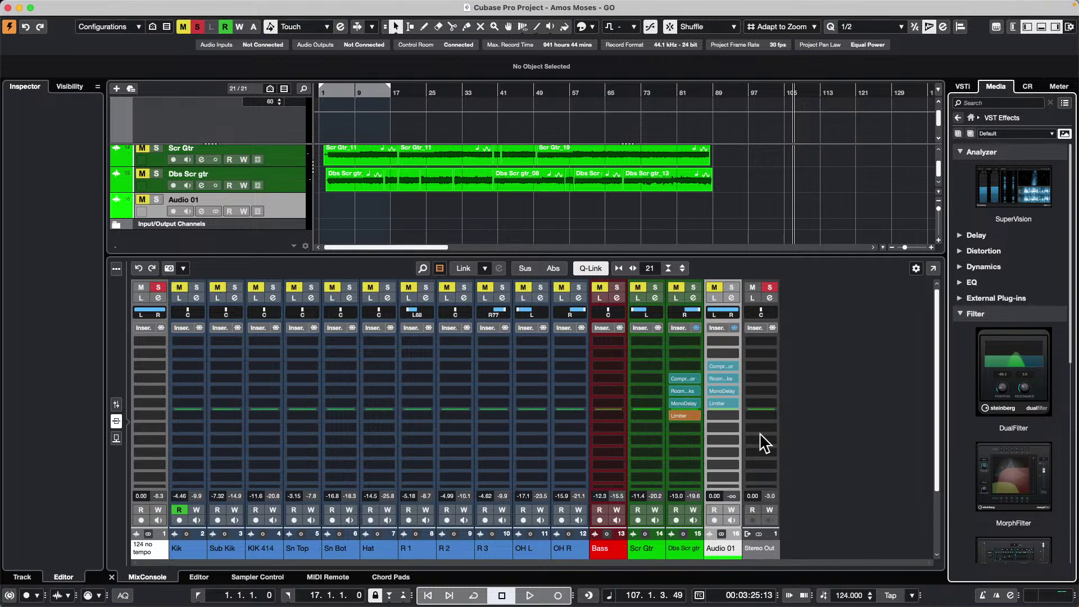
left_click_drag(1006, 481, 682, 381)
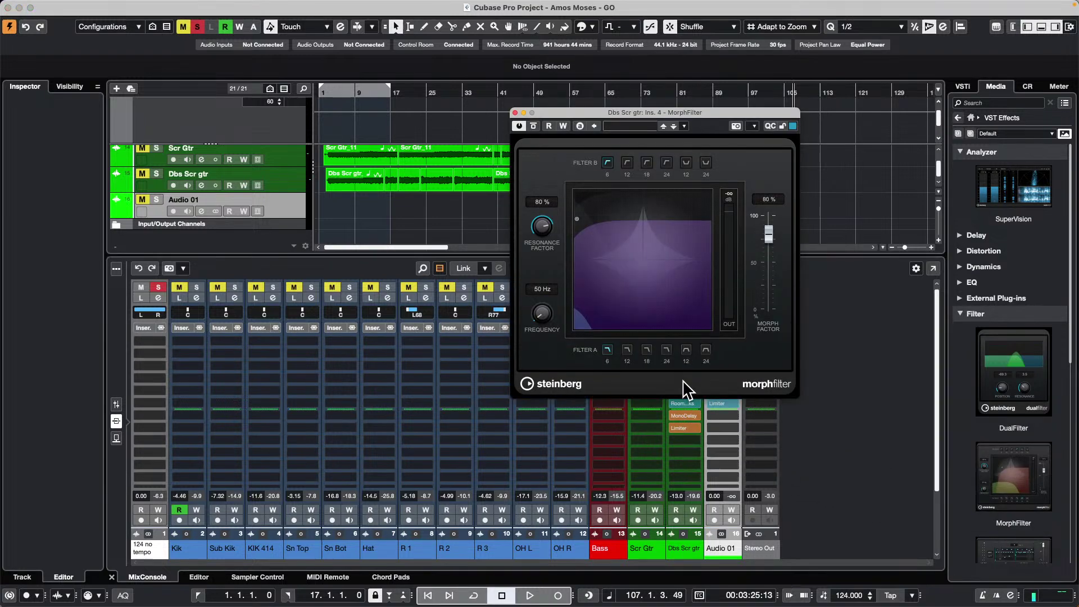
left_click(522, 113)
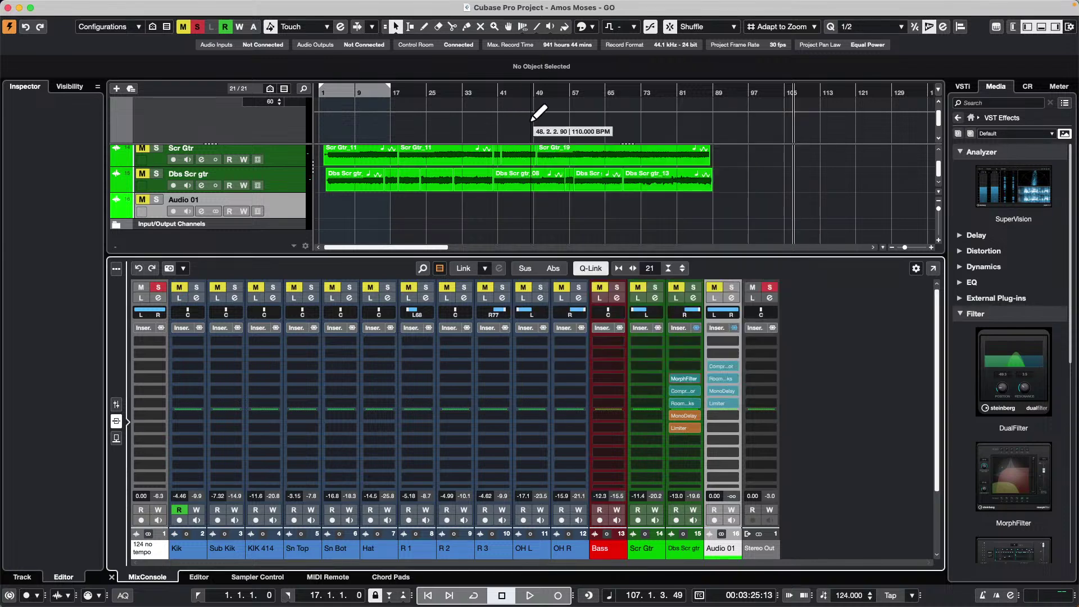
key("super+z")
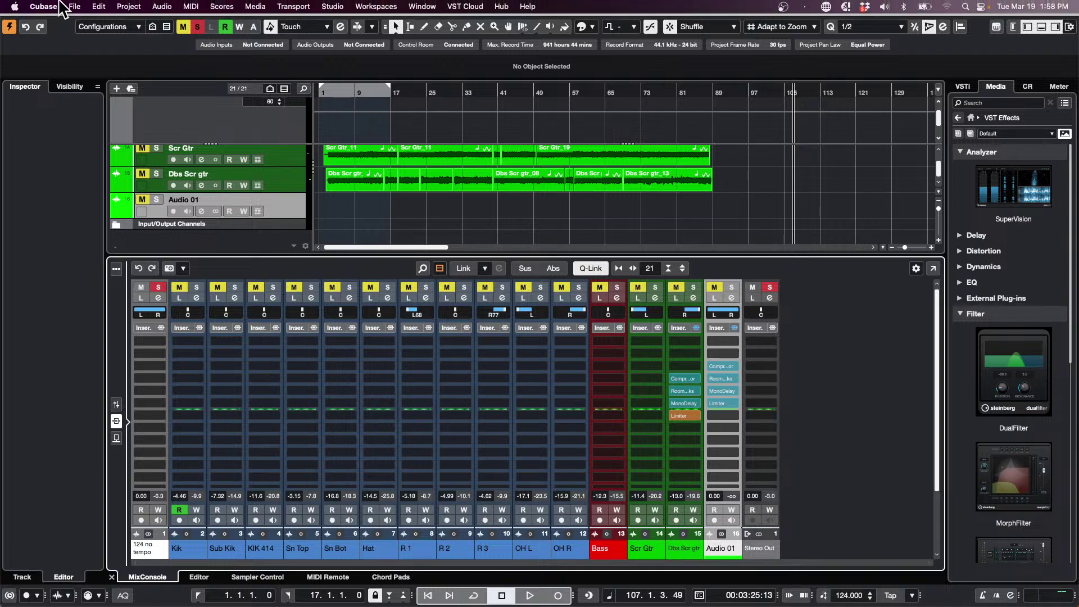
Open the recent project jump off.cpr and activate it.
left_click(80, 7)
mouse_move(93, 264)
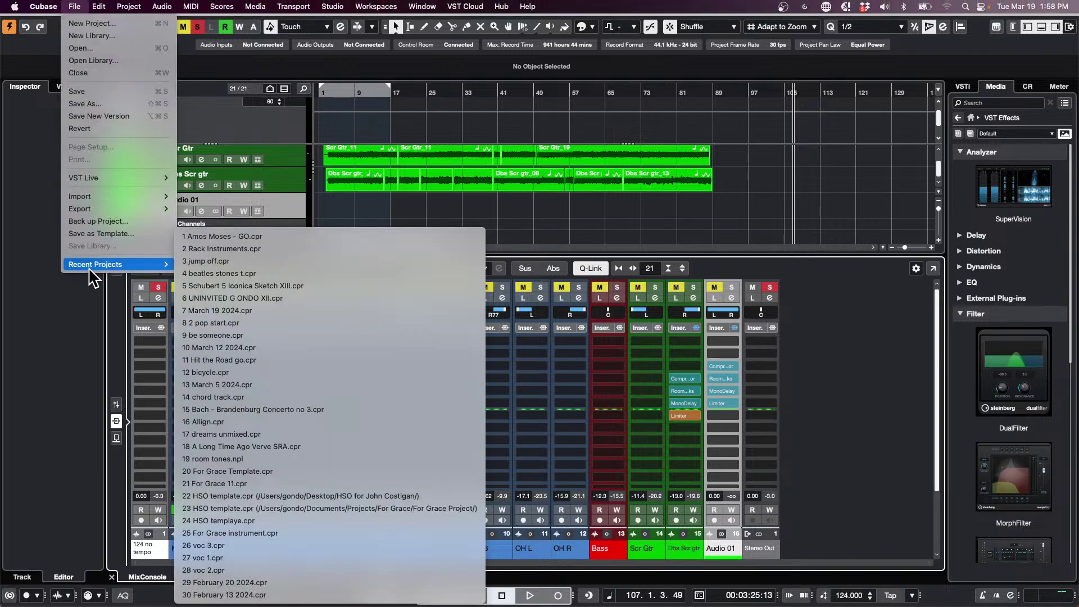
left_click(279, 262)
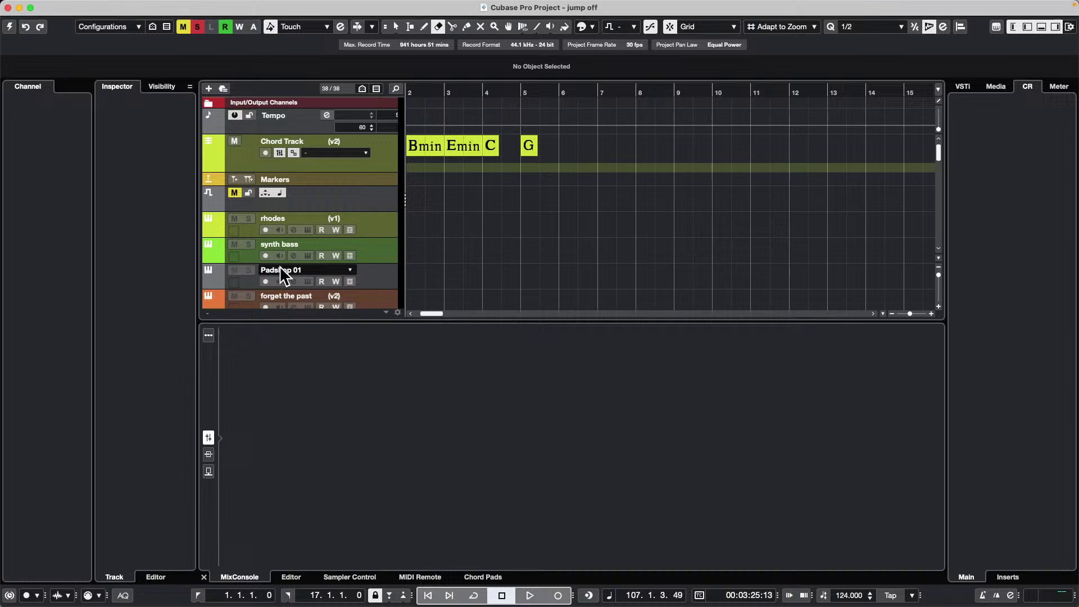
left_click(9, 27)
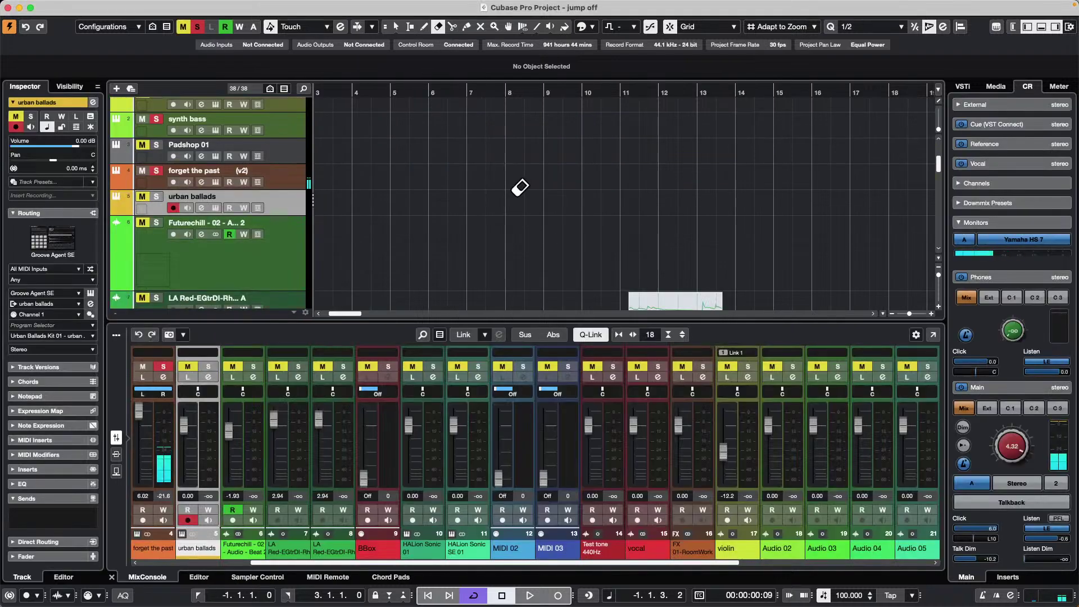
Place the project cursor at bar 7 and open the HALion Sonic 01 part starting there in the Key Editor.
scroll(522, 187, "up", 5)
scroll(519, 187, "down", 10)
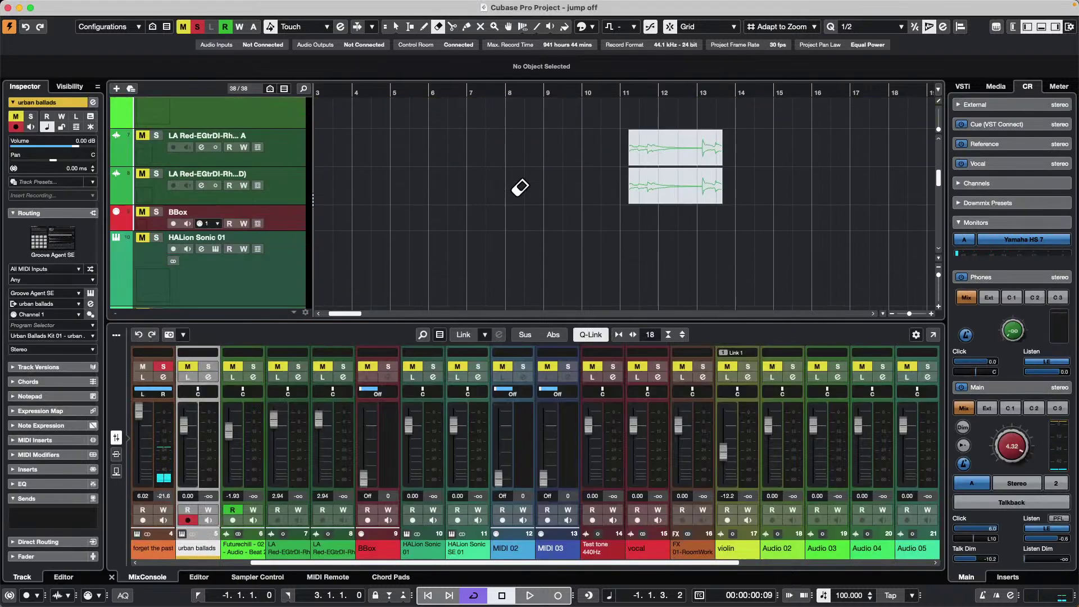
left_click(477, 96)
key("g")
key("g")
key("g")
key("1")
left_click_drag(618, 134, 413, 148)
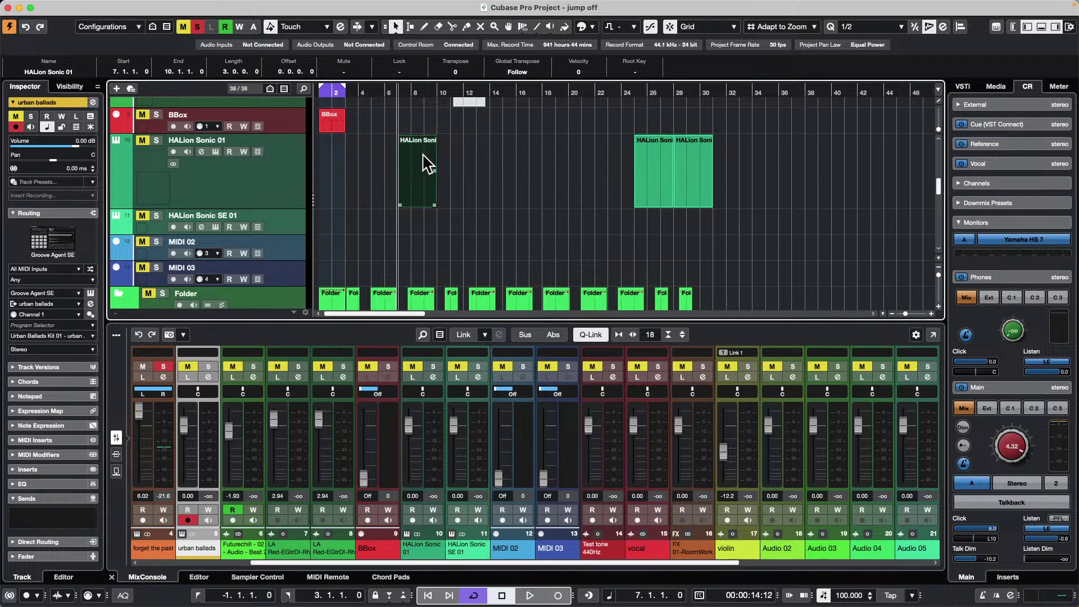
double_click(429, 169)
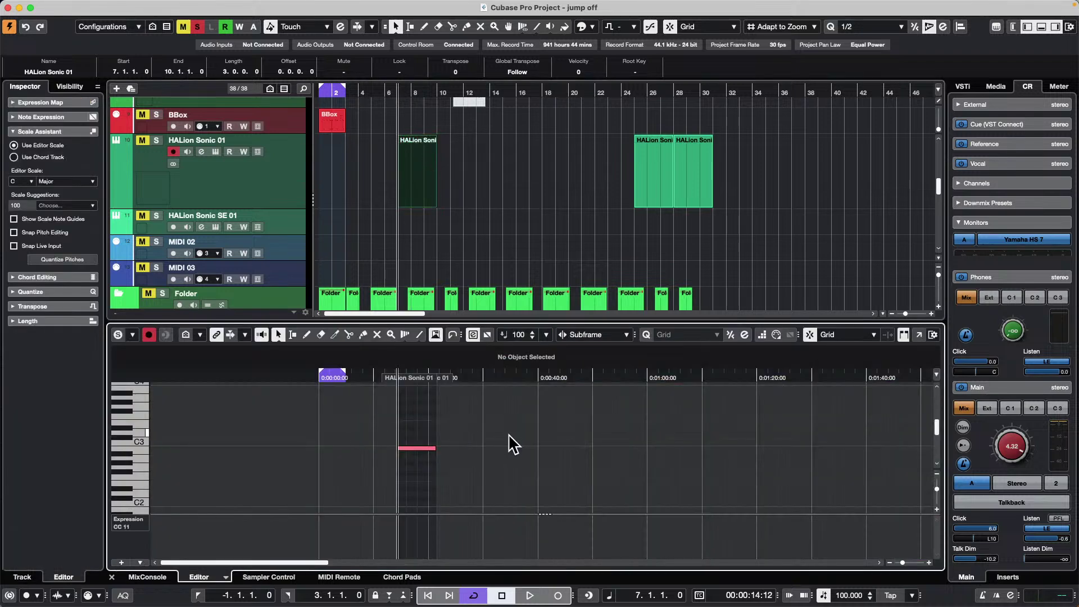
Revert the jump off project to its previously saved version.
scroll(438, 233, "down", 2)
scroll(440, 234, "up", 3)
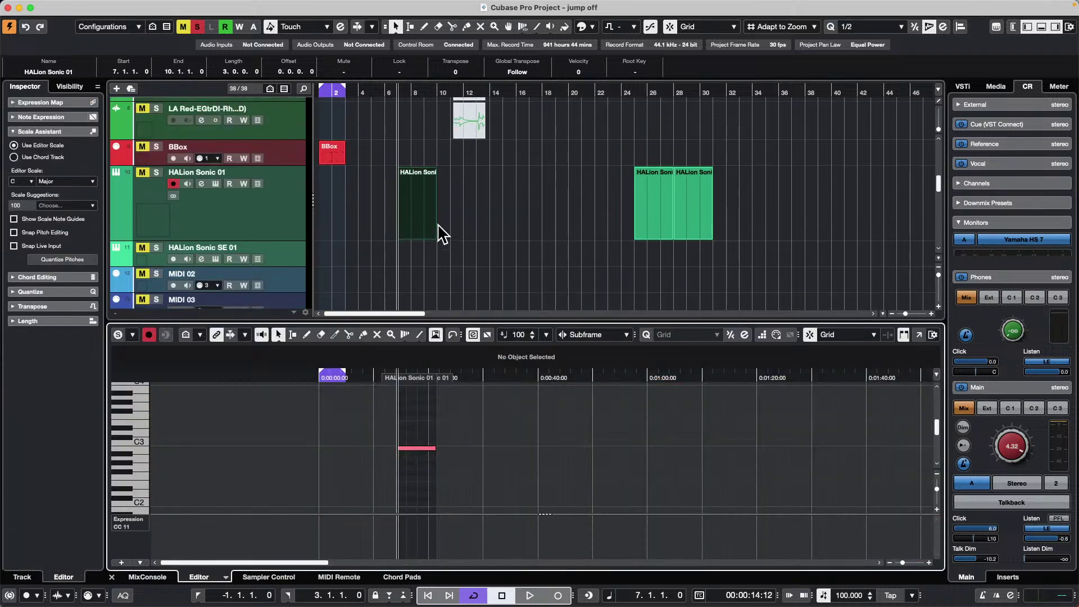
scroll(445, 232, "down", 8)
scroll(444, 225, "down", 4)
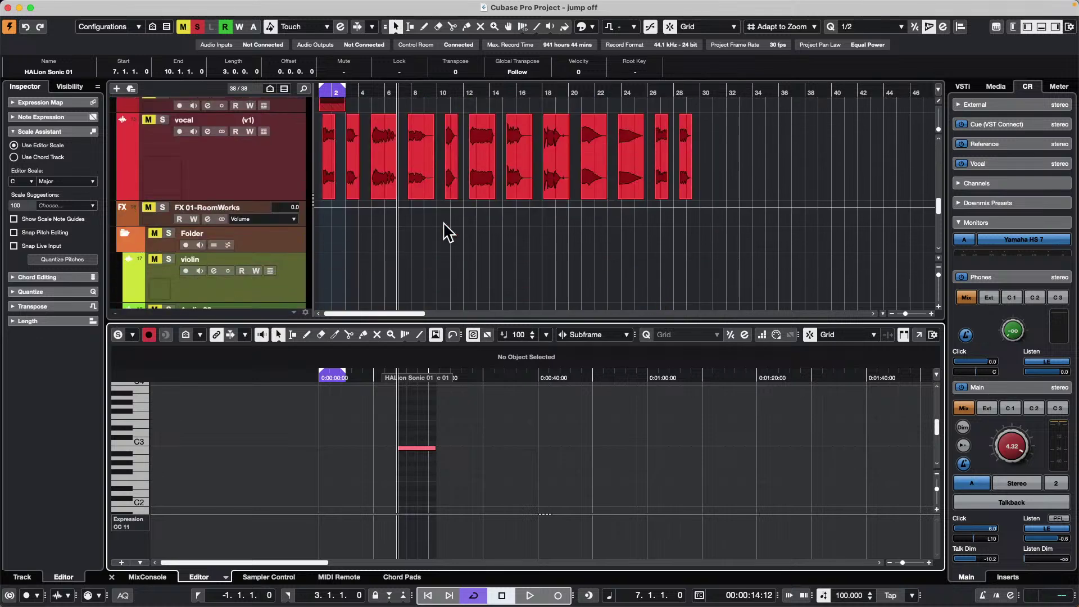
scroll(444, 225, "up", 8)
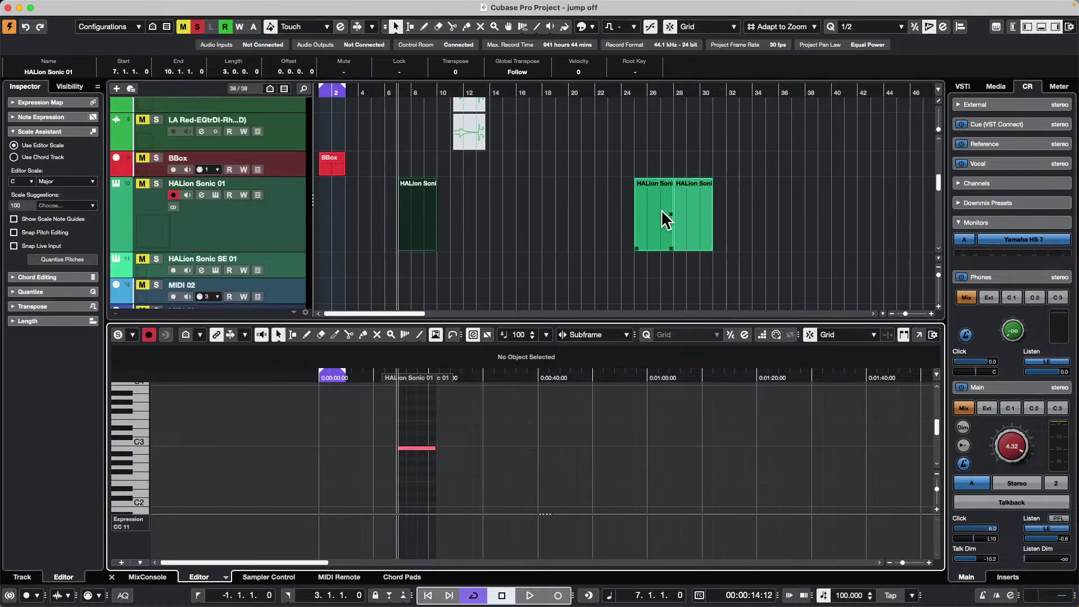
left_click_drag(537, 90, 338, 77)
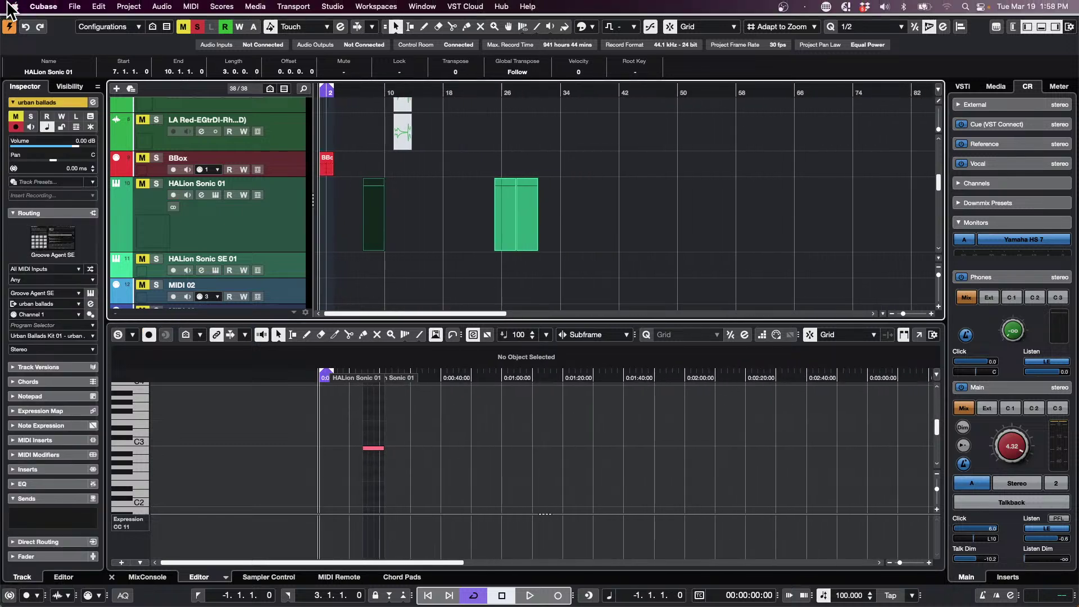
left_click(74, 6)
mouse_move(79, 212)
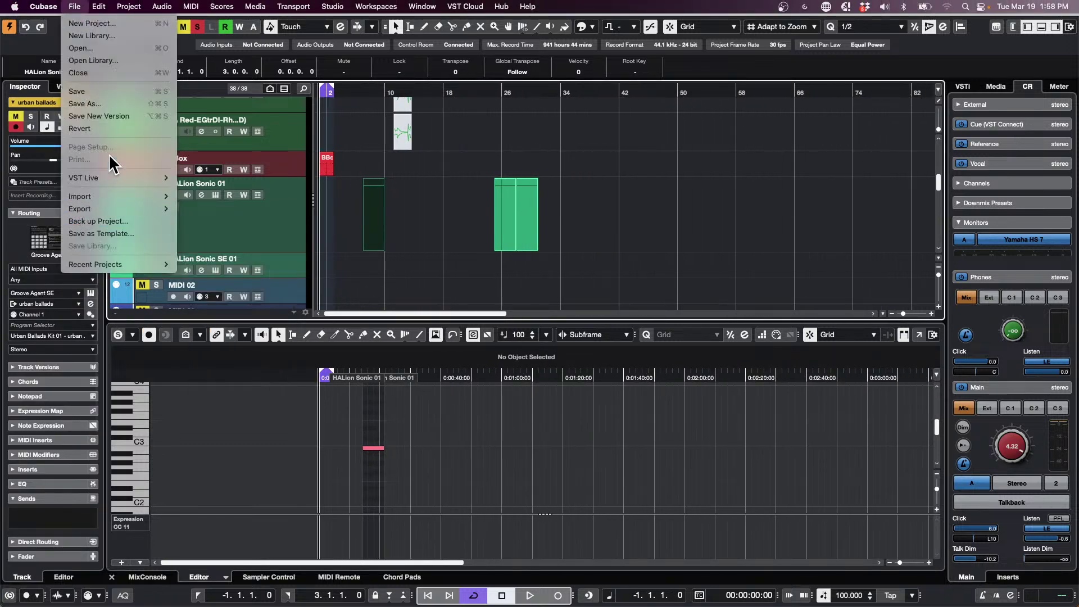
left_click(107, 128)
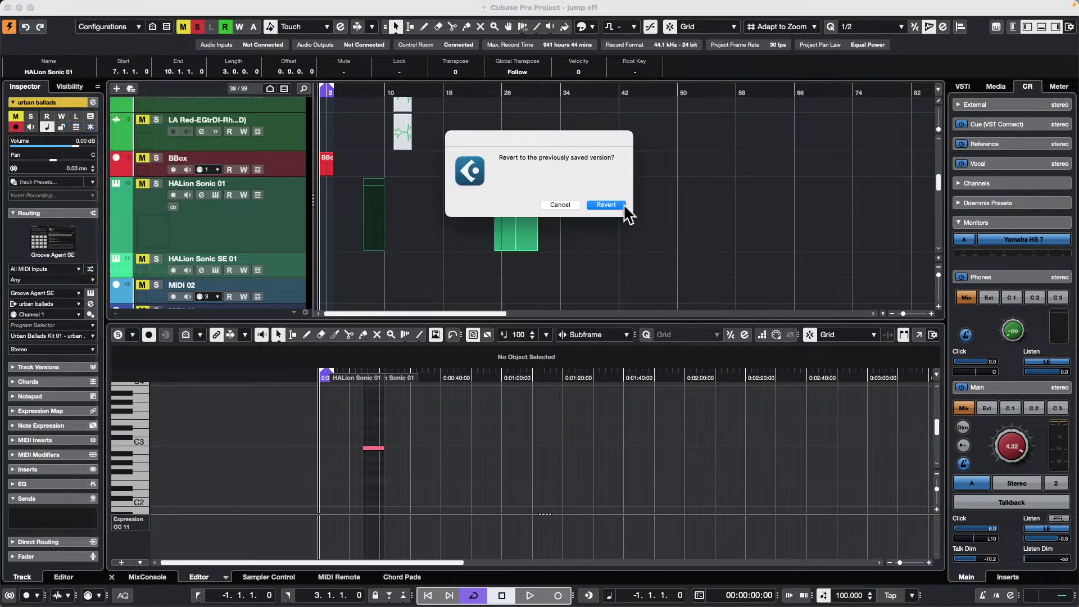
left_click(605, 205)
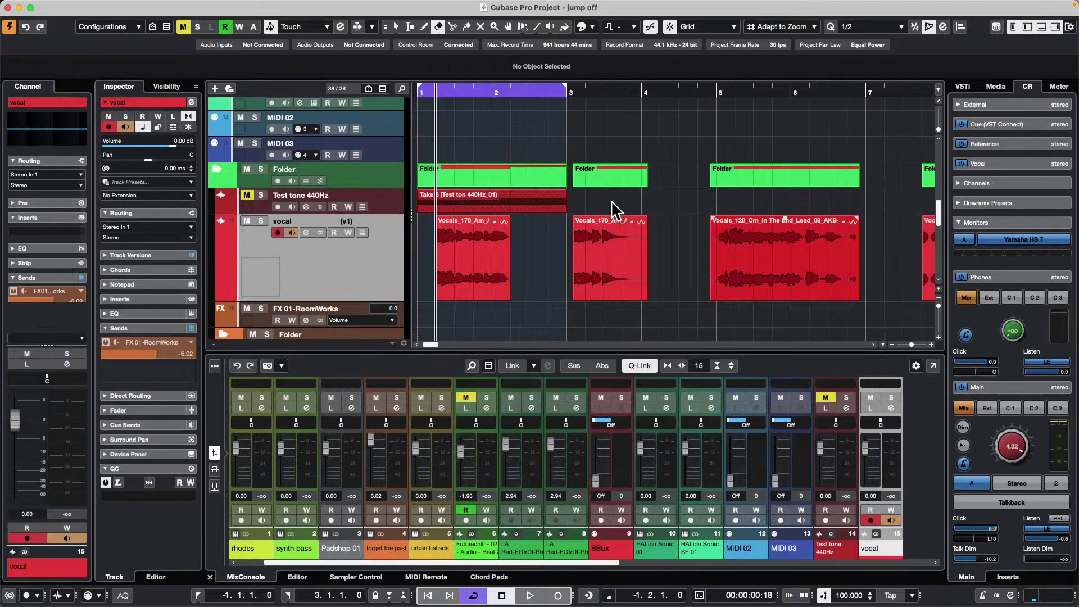
Switch to the Object Selection tool and open the E.Piano part on the HALion Sonic 01 track in the Key Editor.
key("g")
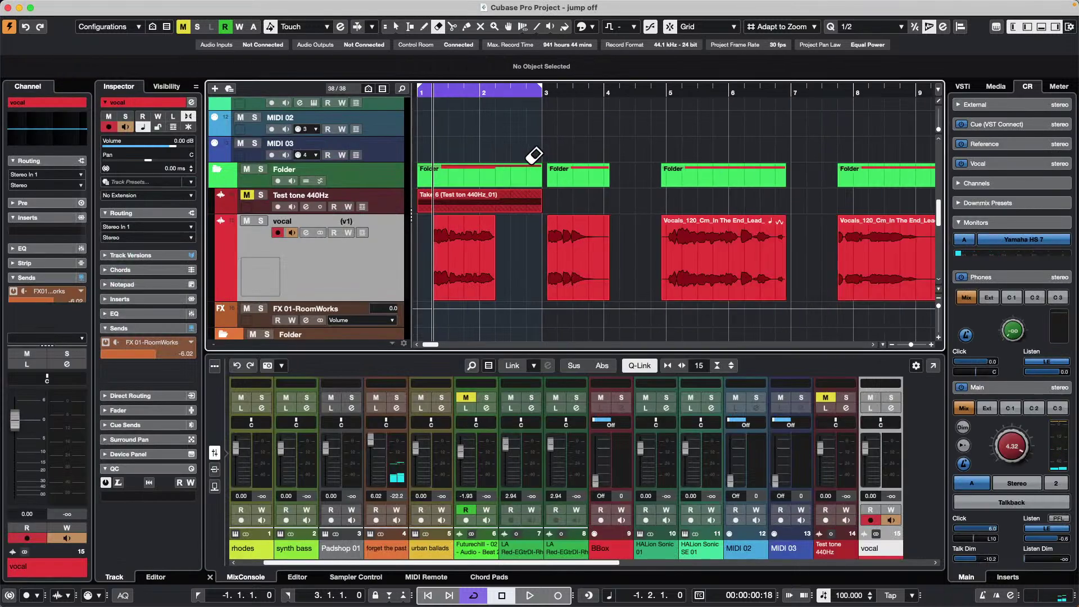
key("g")
key("g")
key("g")
key("g")
key("g")
key("g")
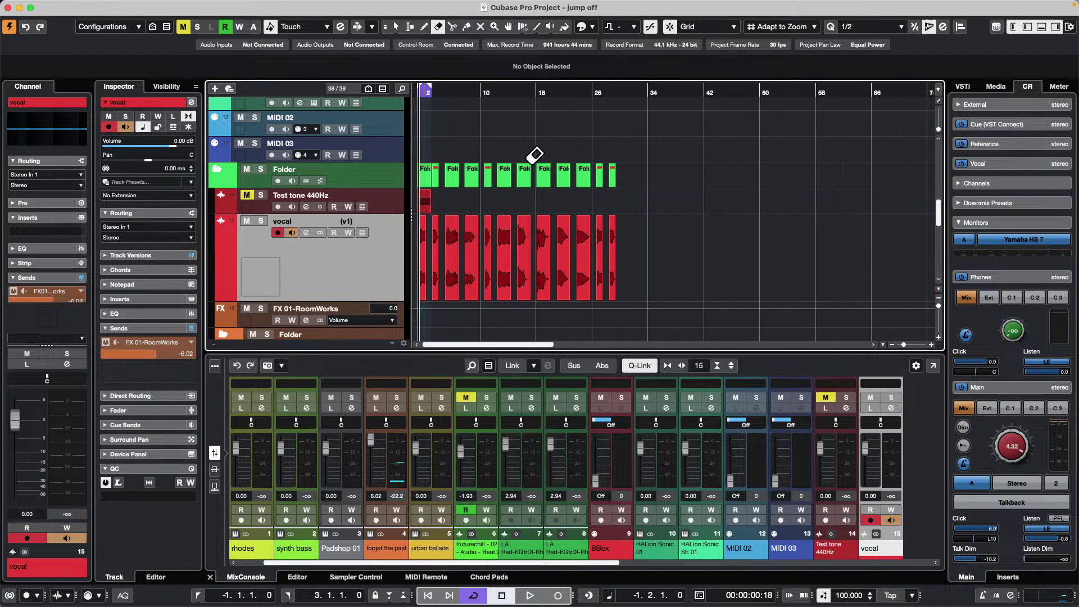
key("Up")
key("Up")
key("Up")
key("Up")
key("Up")
key("Up")
key("Up")
key("Up")
key("Up")
key("Up")
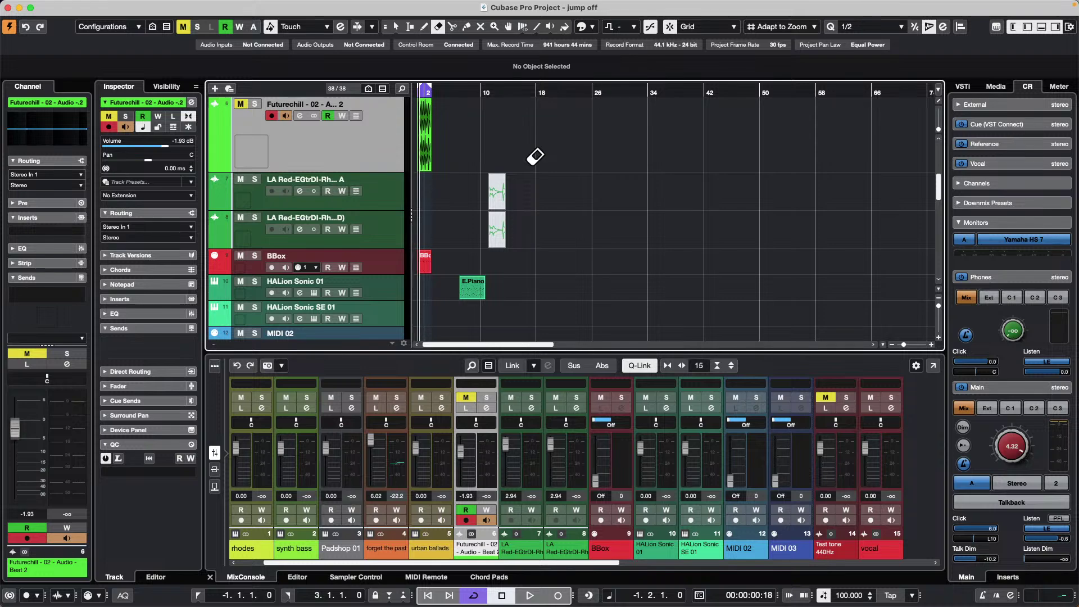
key("1")
double_click(474, 295)
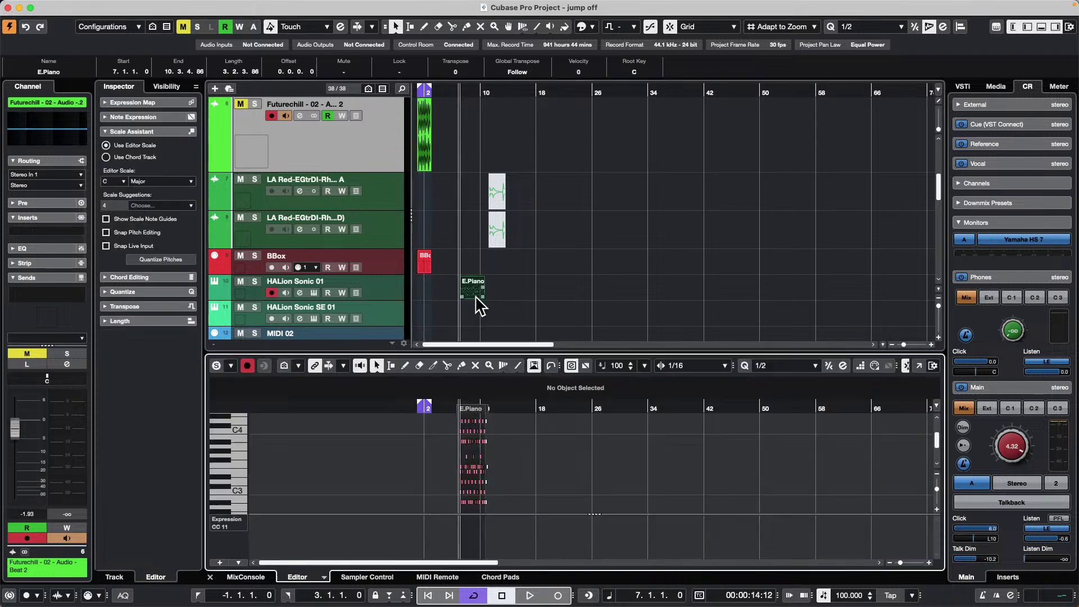
Show the E.Piano Key Editor in its own maximized window and enlarge the notes in bars 7 to 10.
left_click(918, 365)
left_click(439, 199)
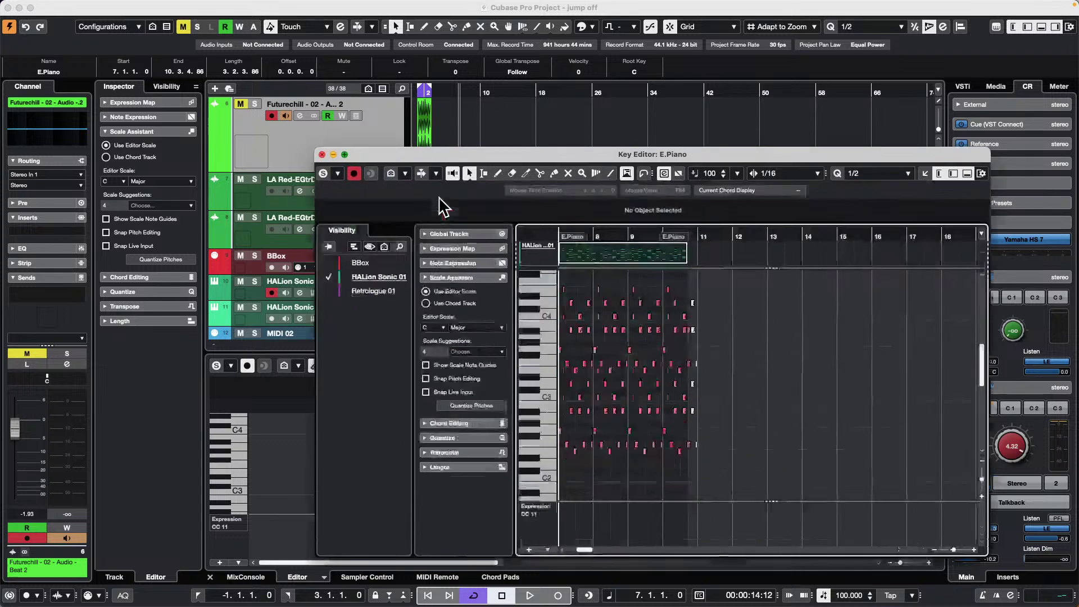
left_click_drag(298, 88, 207, 92)
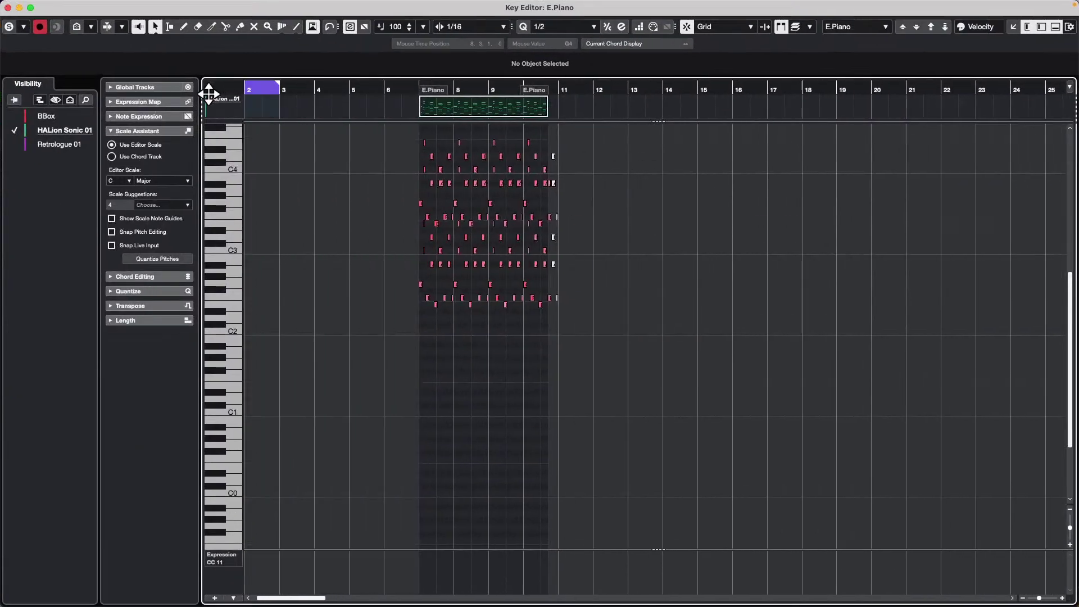
left_click_drag(532, 102, 537, 137)
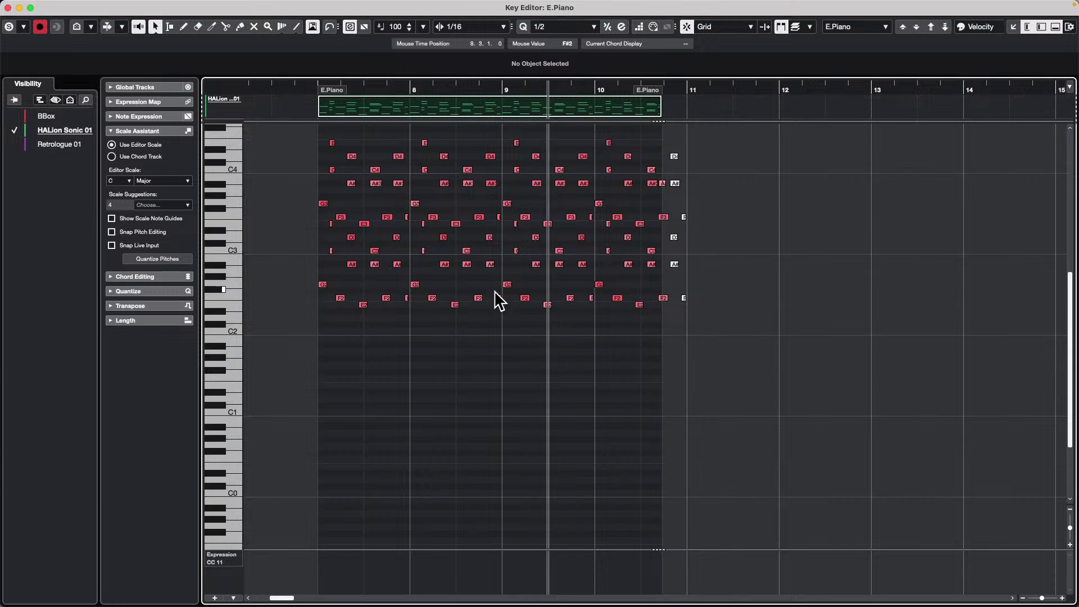
scroll(499, 299, "up", 2)
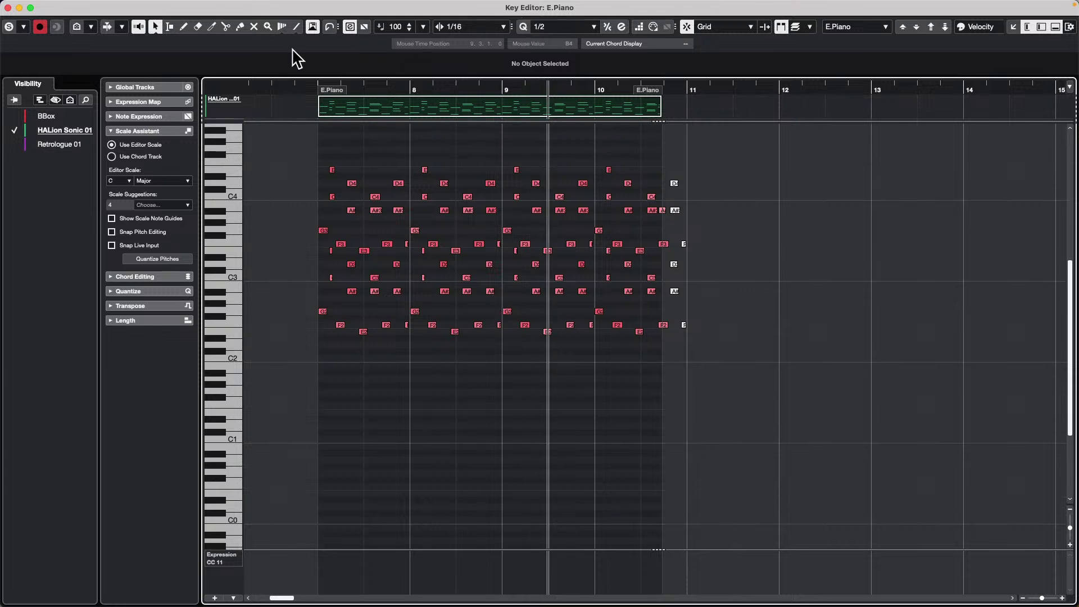
Open the Logical Editor for the E.Piano part and set its function to Select.
mouse_move(187, 3)
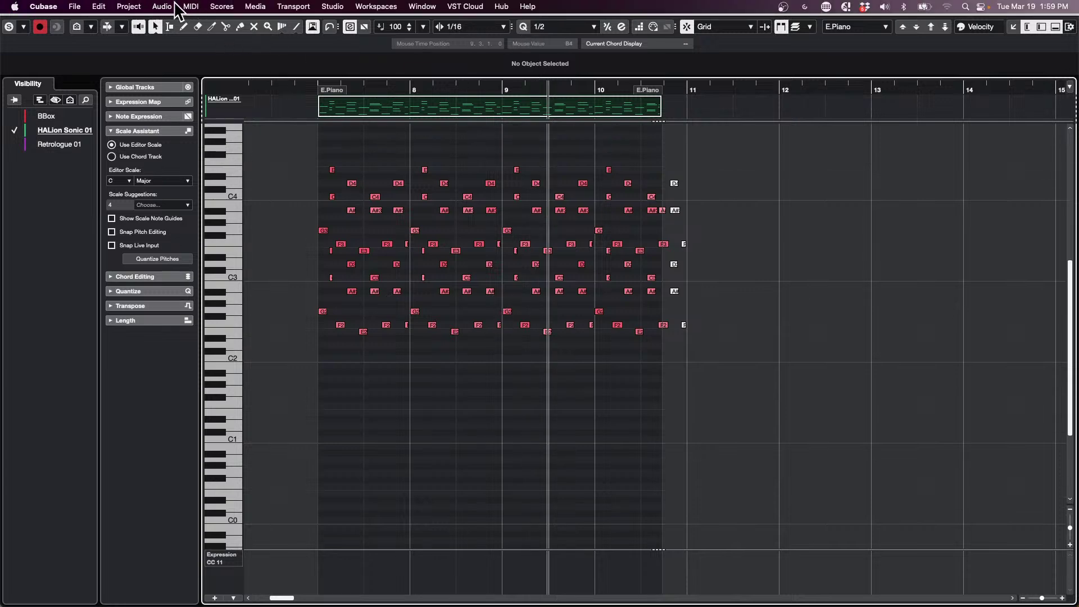
left_click(189, 7)
mouse_move(248, 269)
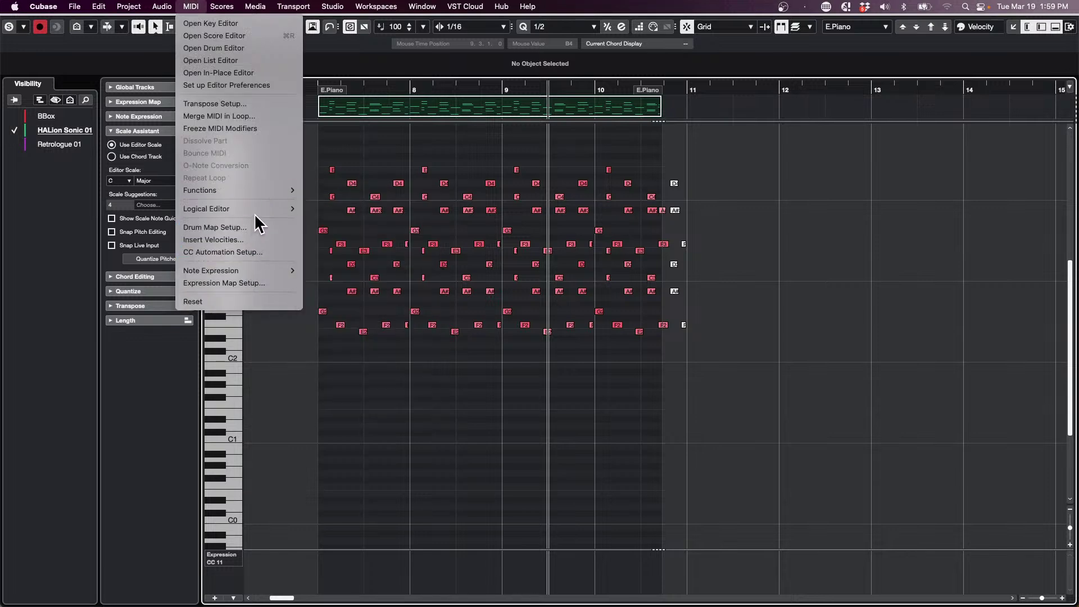
mouse_move(255, 208)
left_click(353, 211)
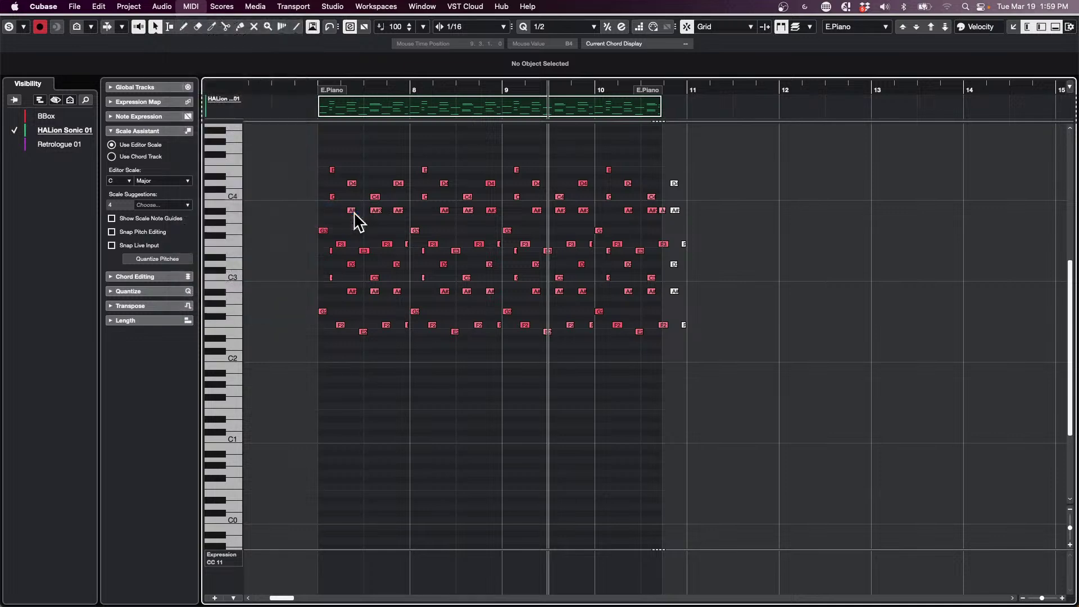
left_click_drag(676, 95, 417, 134)
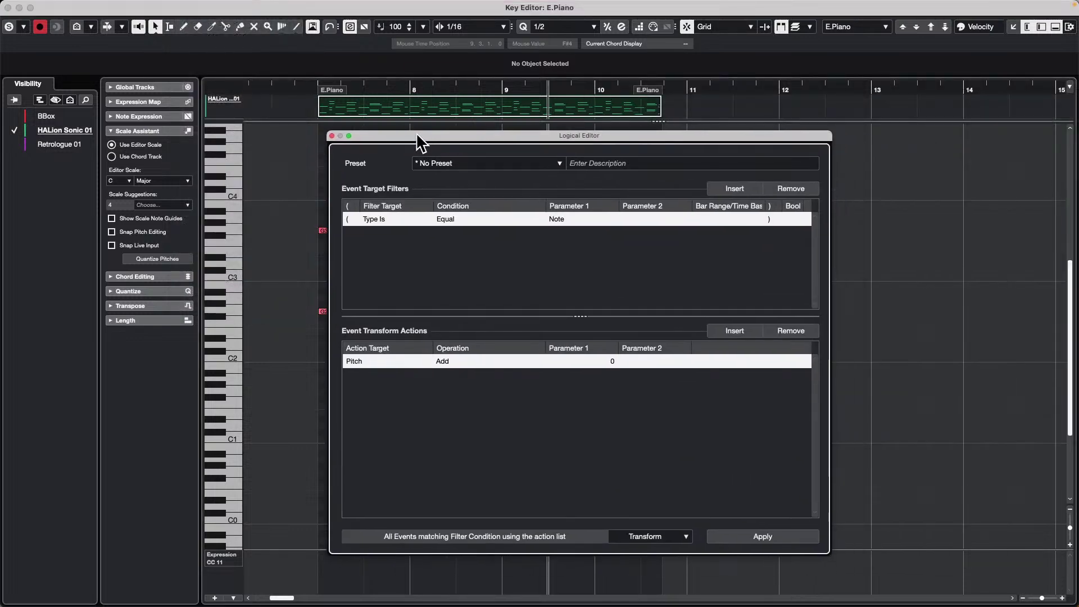
left_click(660, 537)
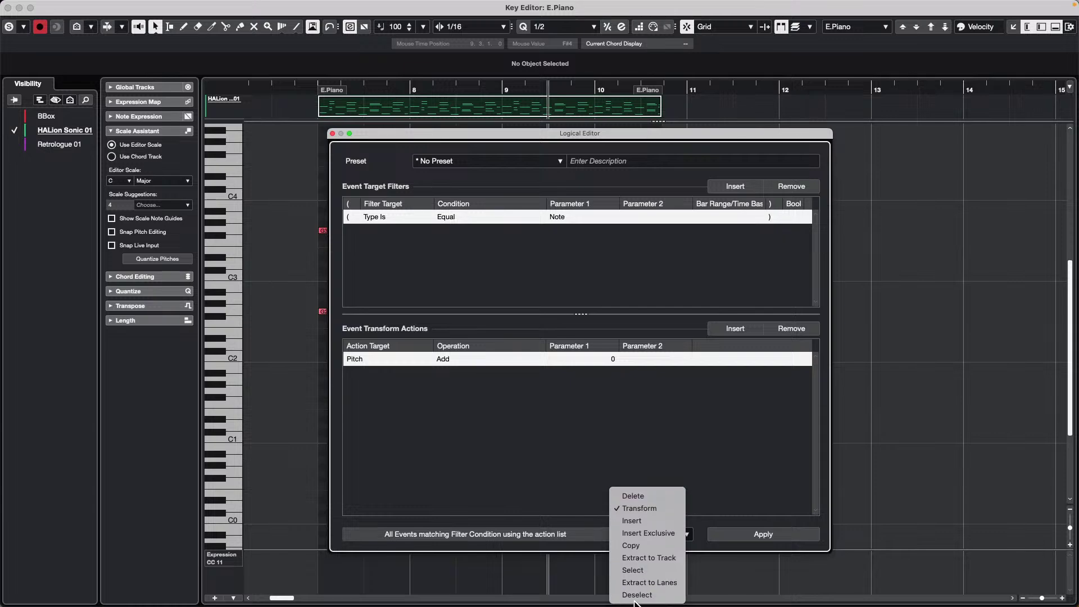
left_click(638, 570)
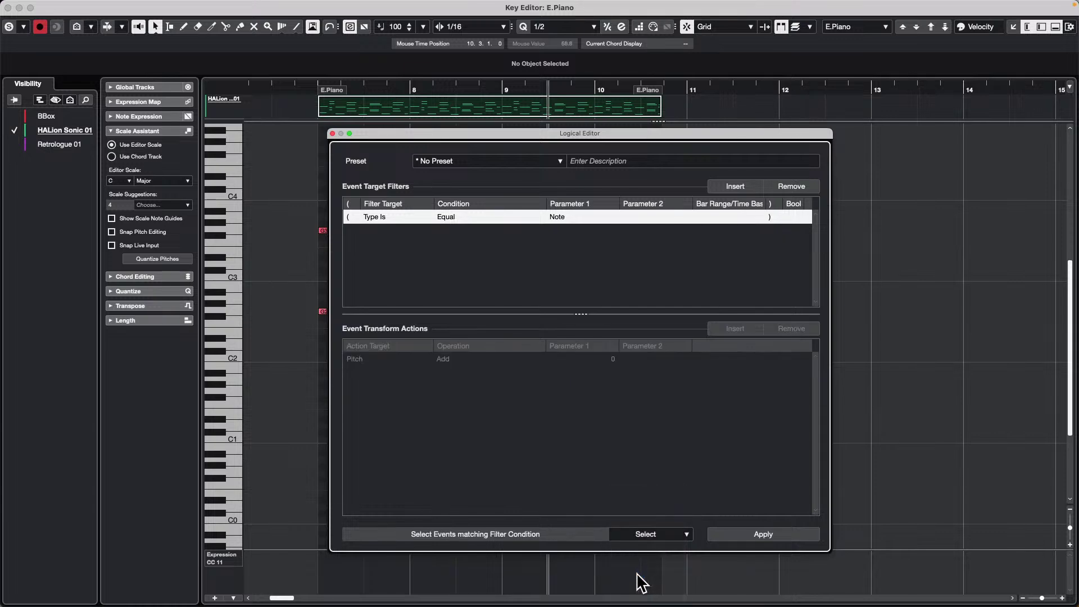
Add the filter condition Context Variable Equal Highest Pitch and apply it to select the matching E.Piano notes.
left_click_drag(433, 130, 574, 155)
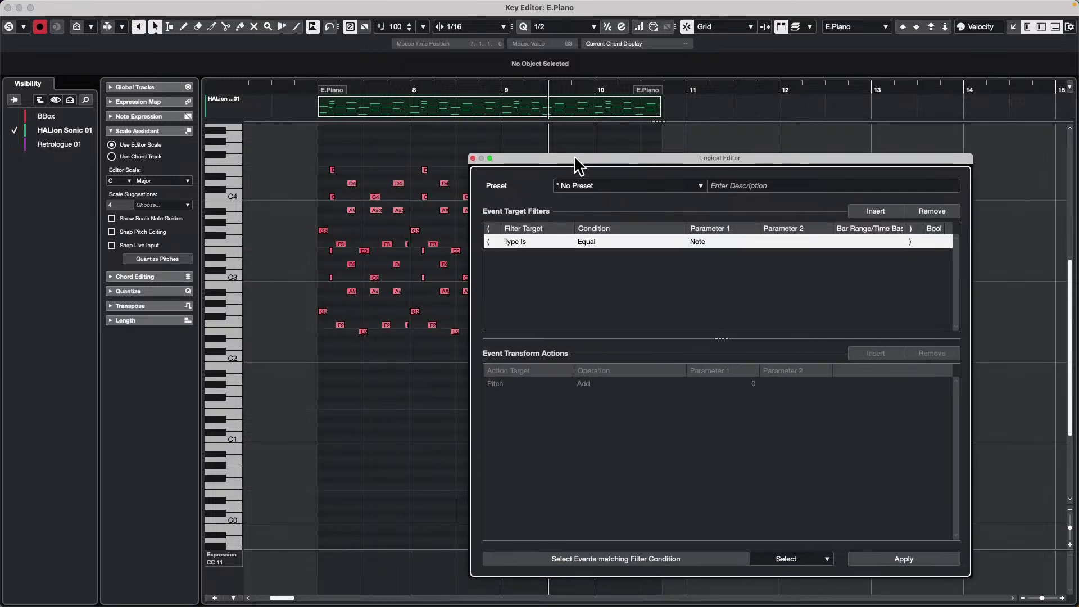
left_click(879, 211)
left_click(528, 256)
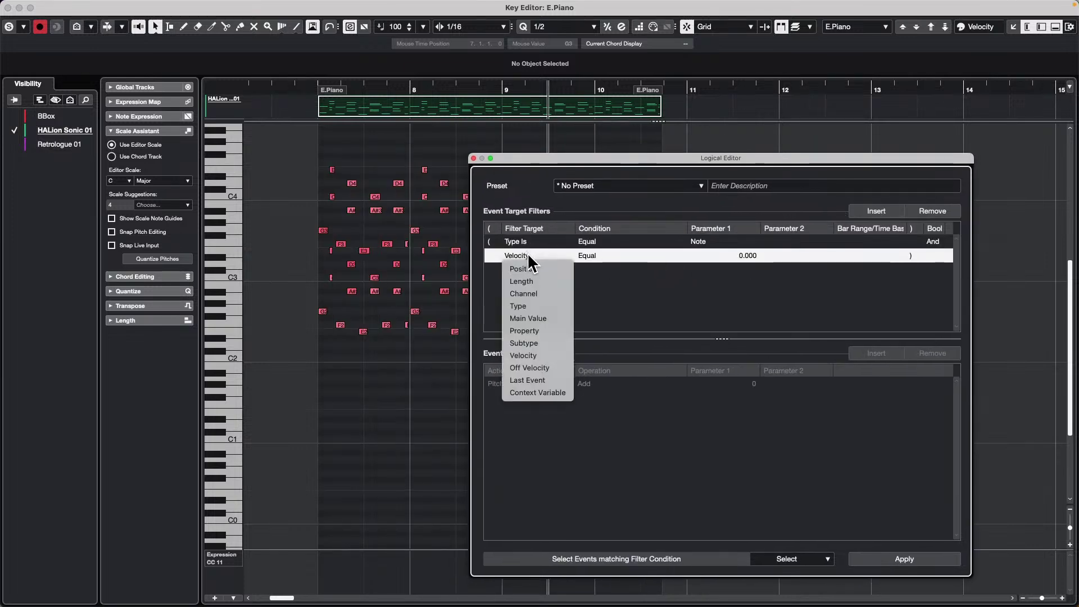
left_click(536, 392)
left_click(591, 257)
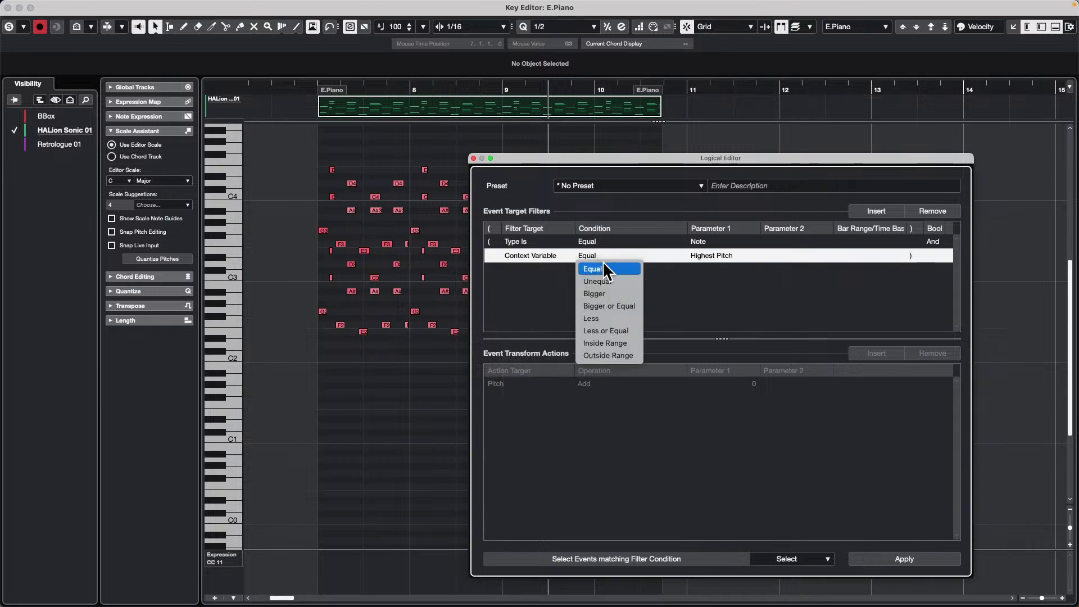
left_click(604, 263)
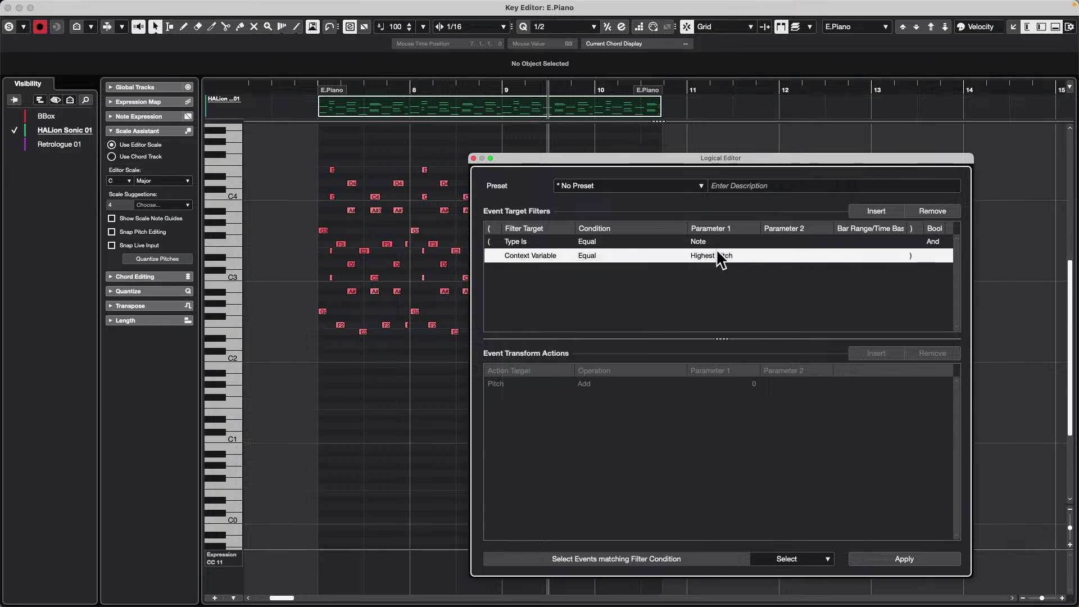
left_click(926, 559)
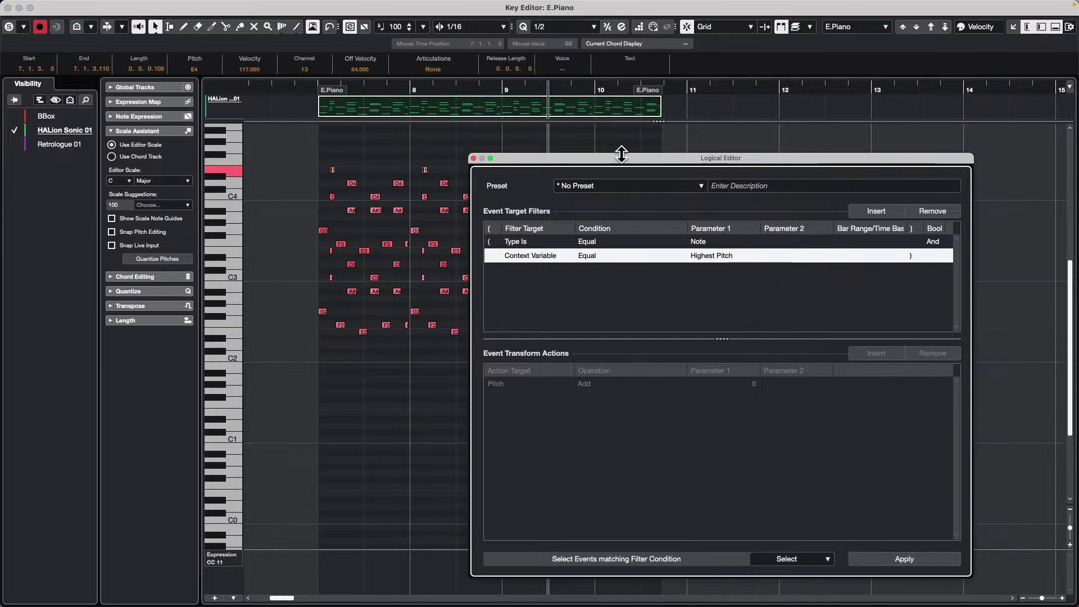
left_click_drag(621, 156, 709, 168)
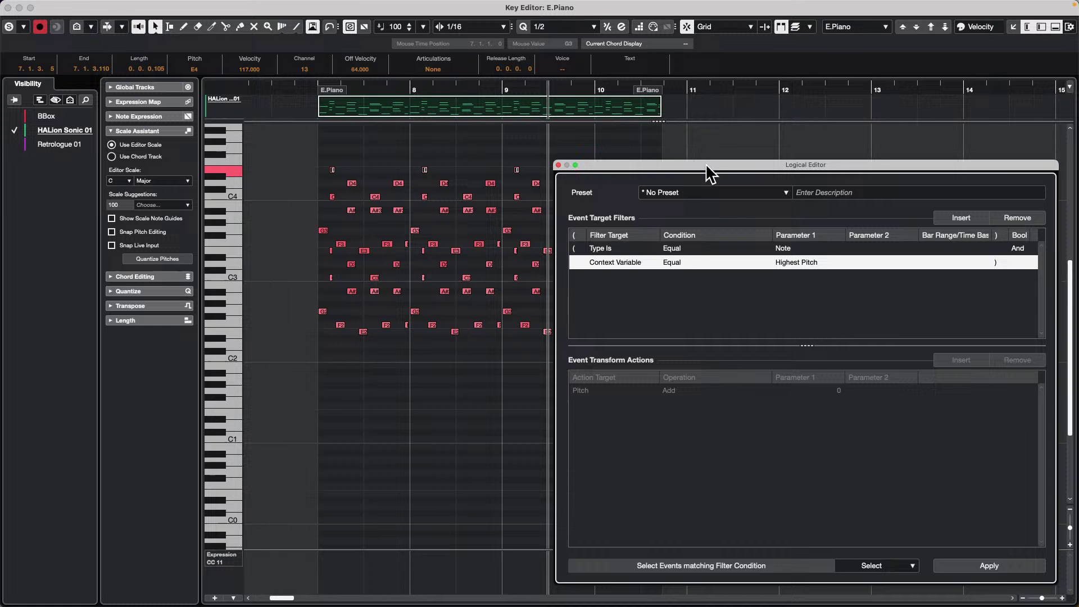
Change the Logical Editor function to Extract to Track and apply it to the highest-pitch notes.
left_click(874, 567)
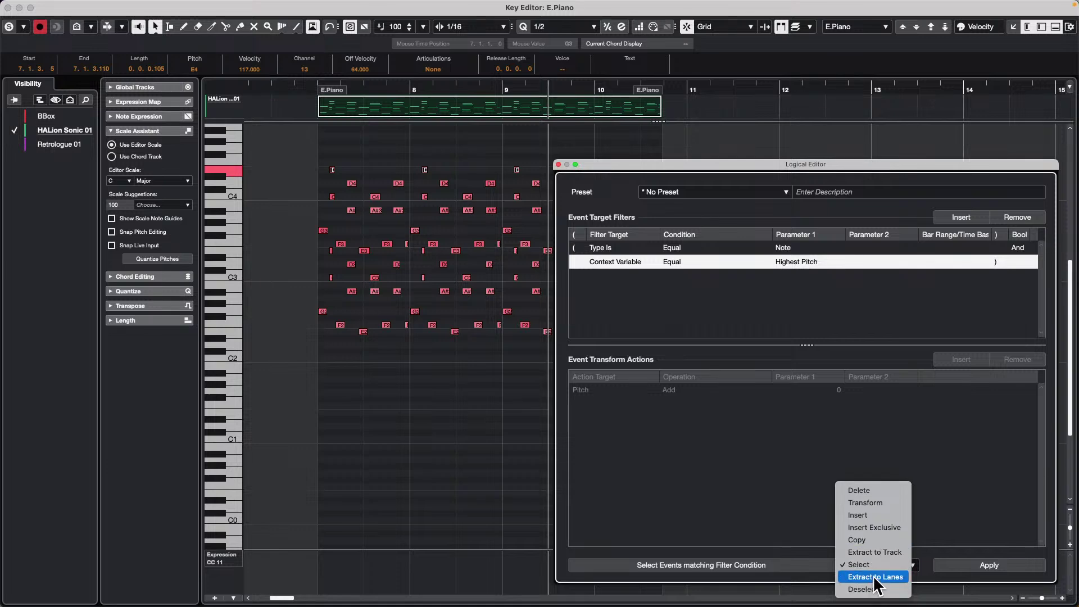
left_click(882, 553)
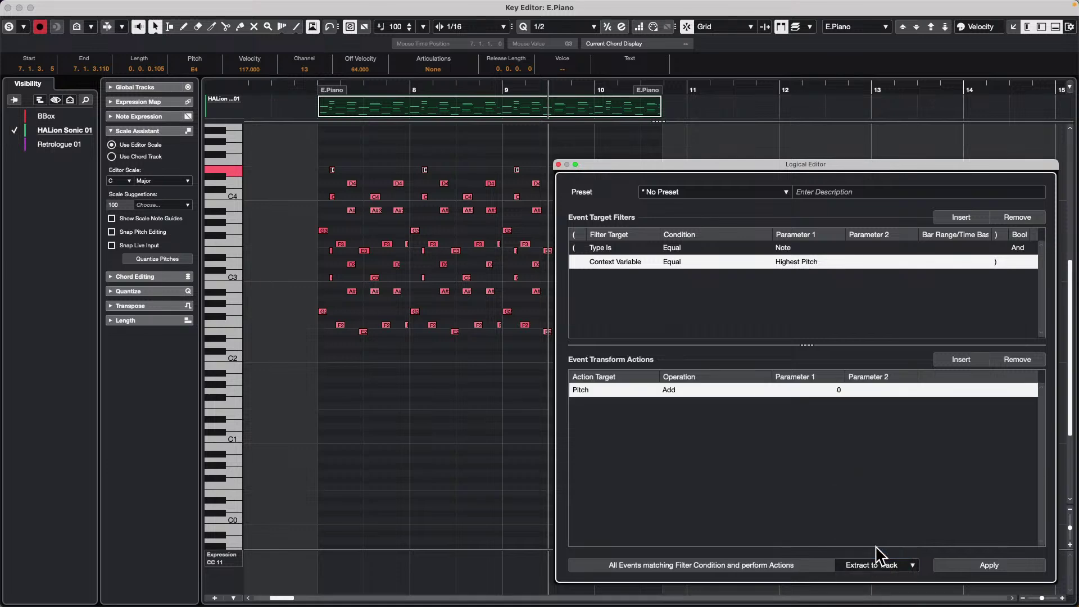
left_click(988, 568)
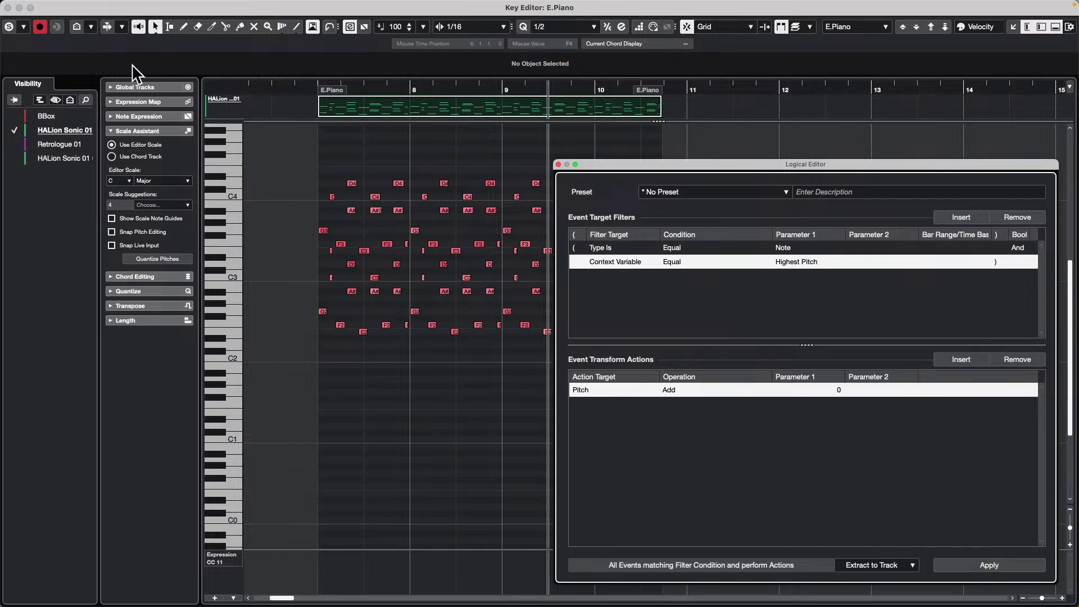
Close the separate Key Editor window and examine the extracted E.Piano part on the HALion Sonic 01 02 track in the lower editor.
left_click(8, 8)
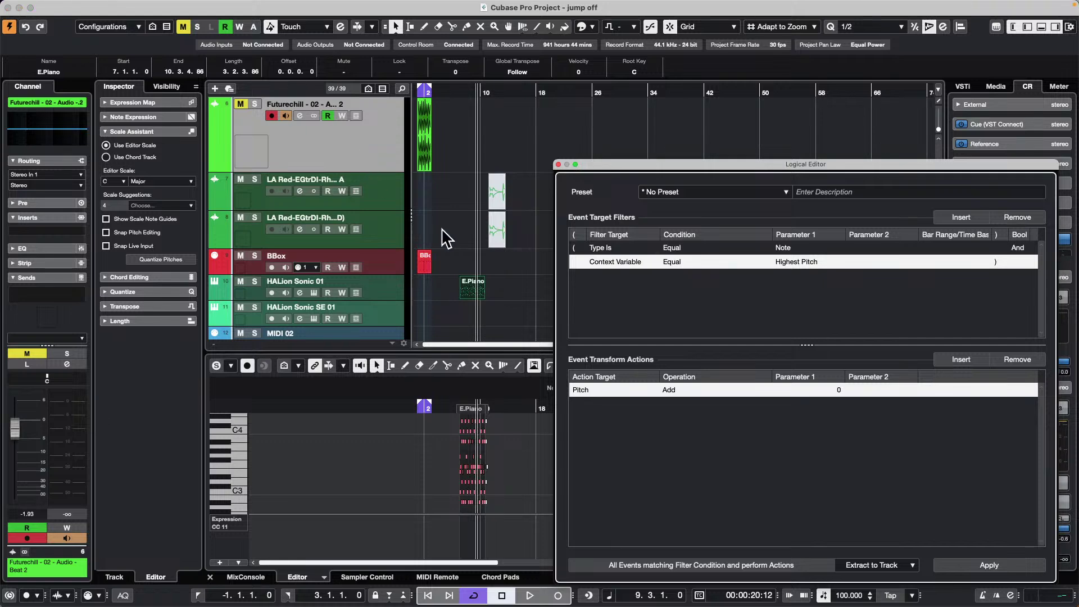
scroll(527, 270, "down", 5)
left_click(471, 313)
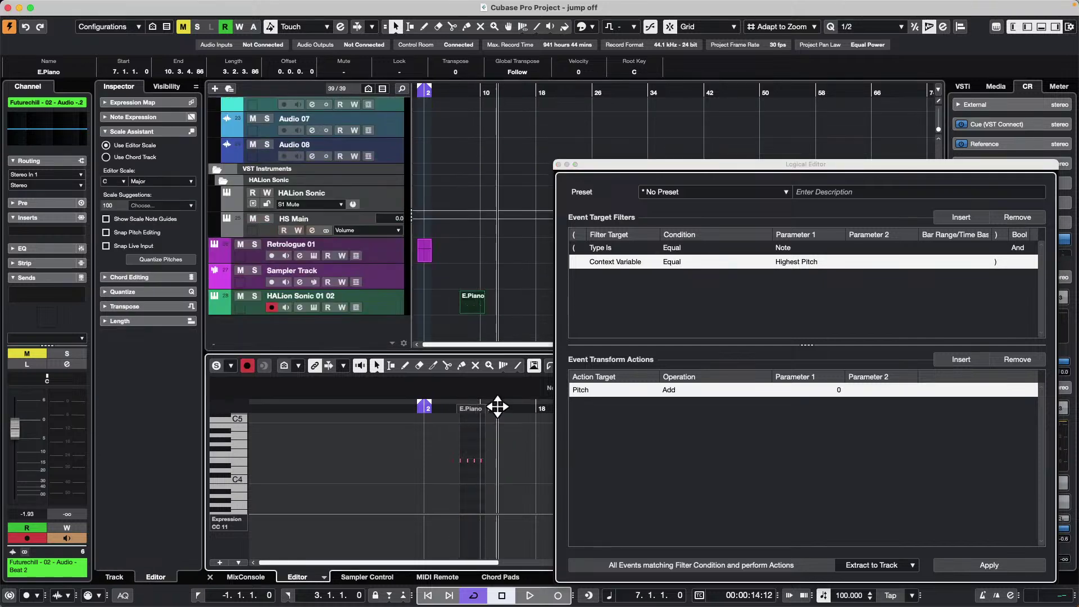
left_click_drag(494, 407, 441, 427)
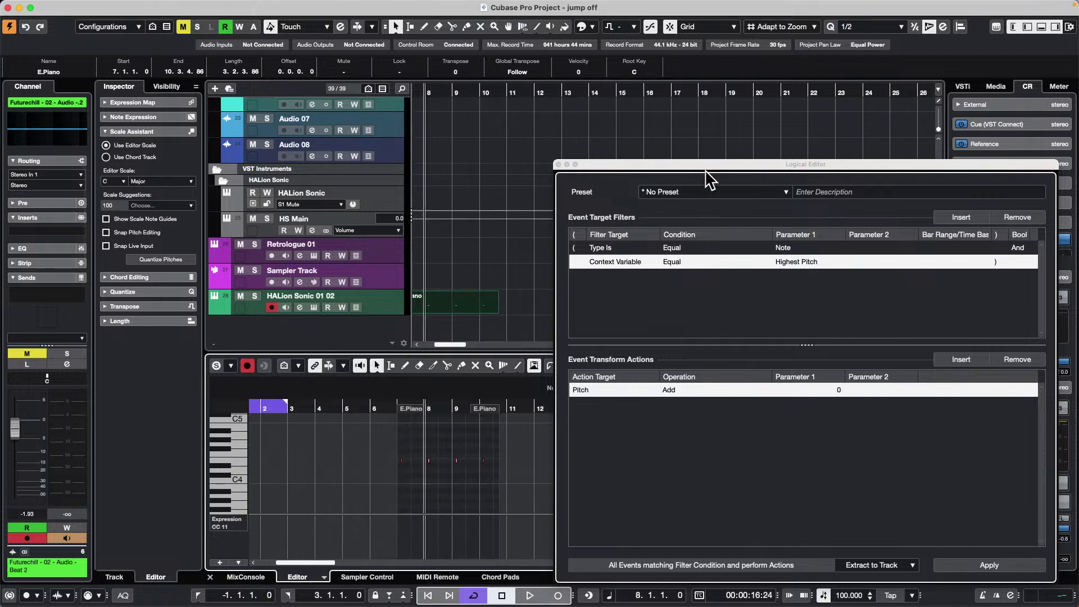
Examine the filter target, condition and parameter choices for the Context Variable and Type Is rows, and close the Logical Editor.
left_click_drag(707, 163, 567, 73)
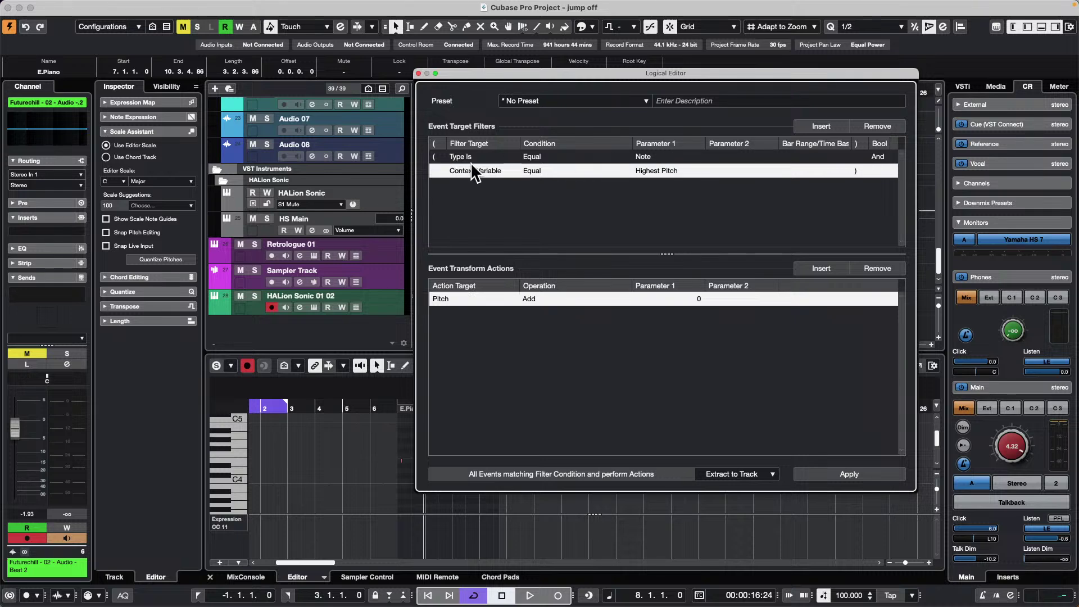
left_click(456, 171)
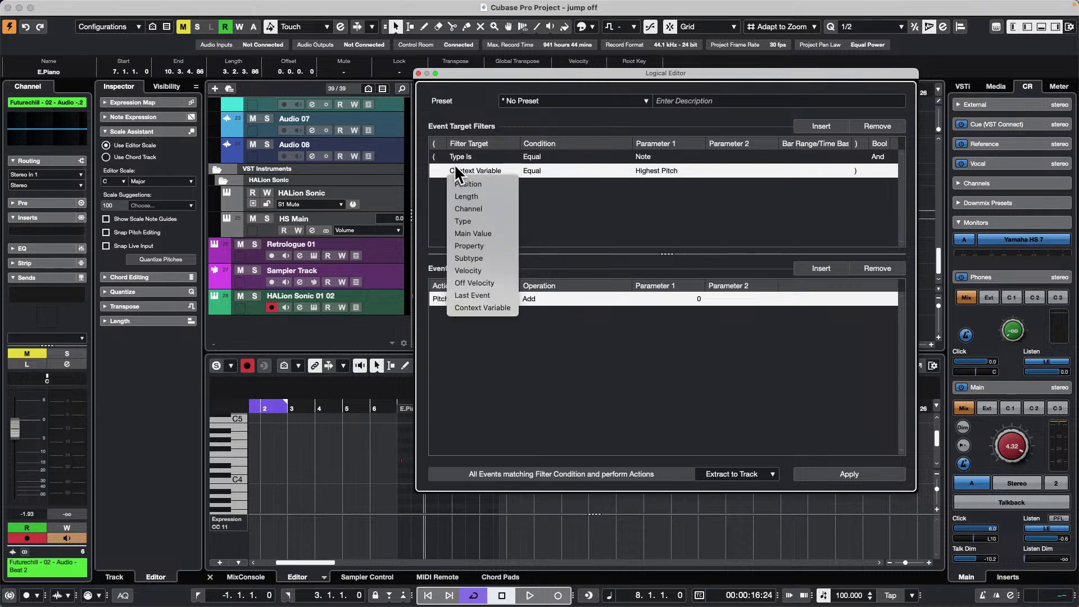
left_click(539, 170)
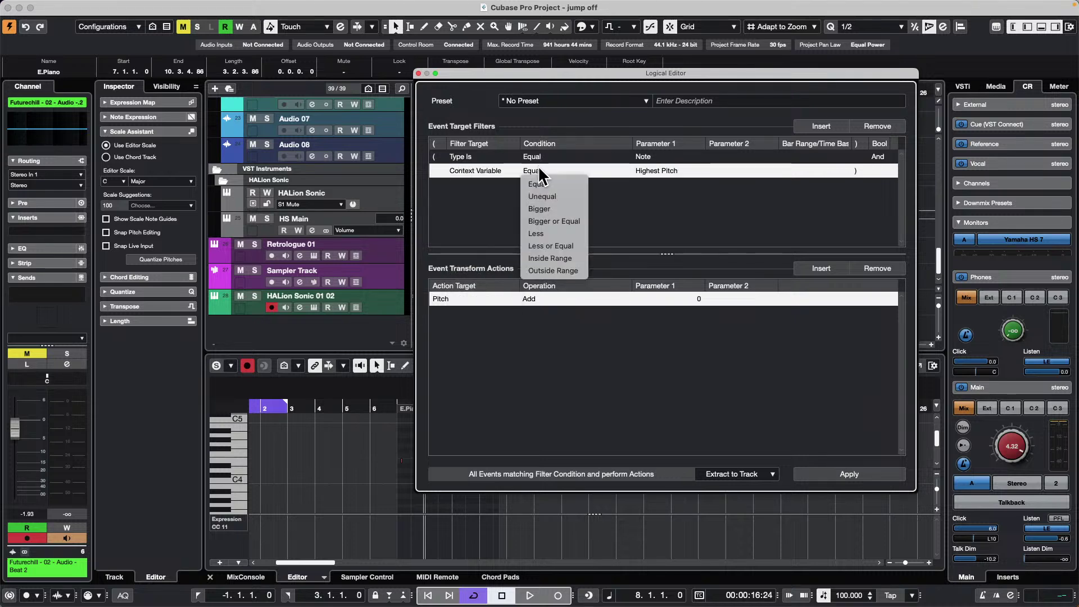
left_click(659, 172)
left_click(661, 170)
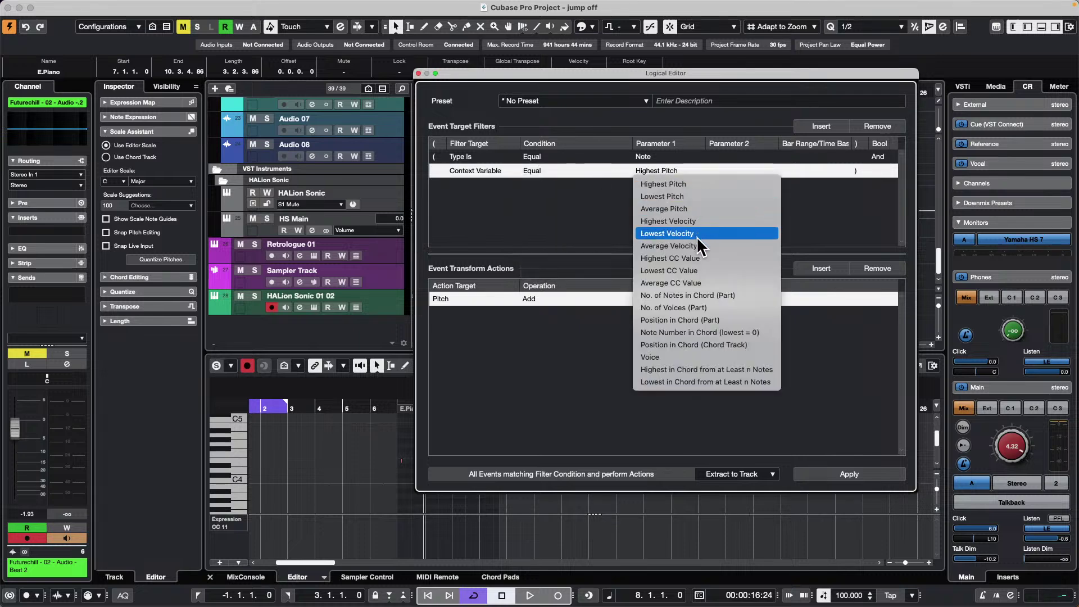
left_click(702, 158)
left_click(664, 162)
left_click(664, 162)
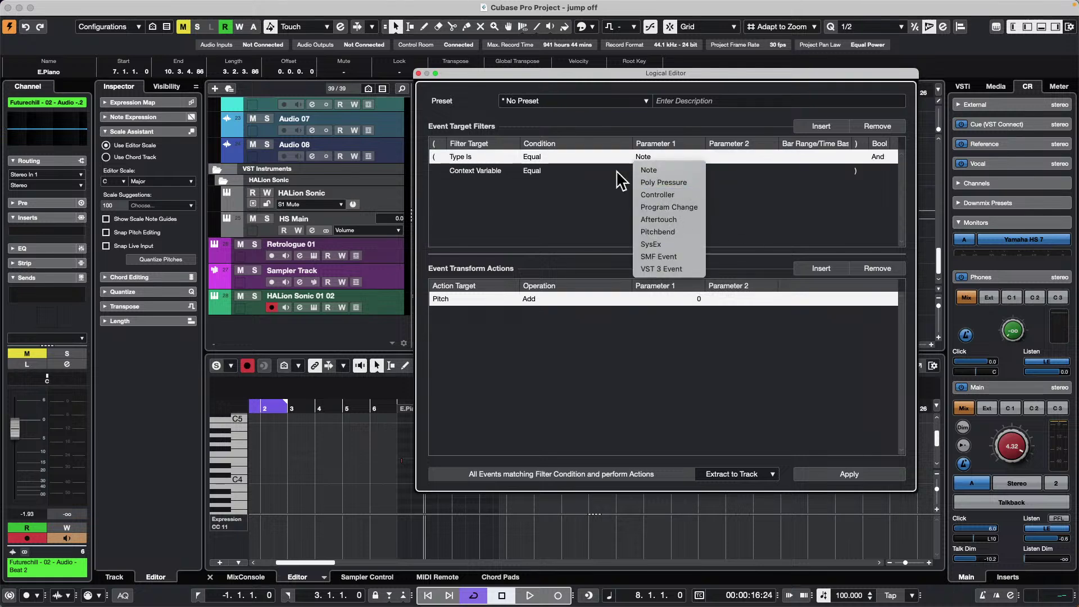
left_click(418, 74)
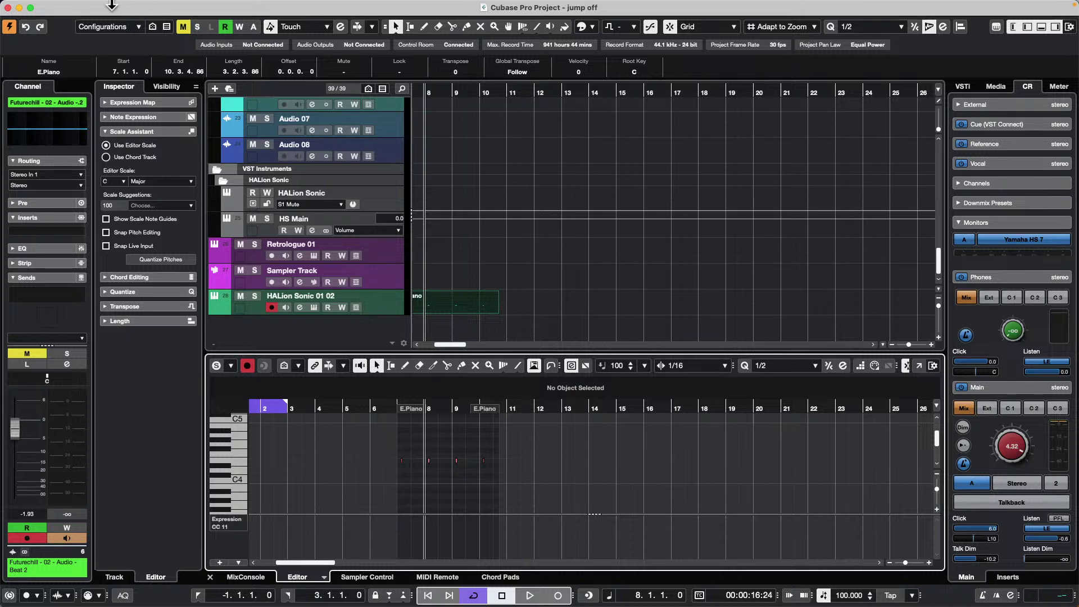
Open the recent project Amos Moses - GO, enlarge its track area and activate the project.
left_click(74, 6)
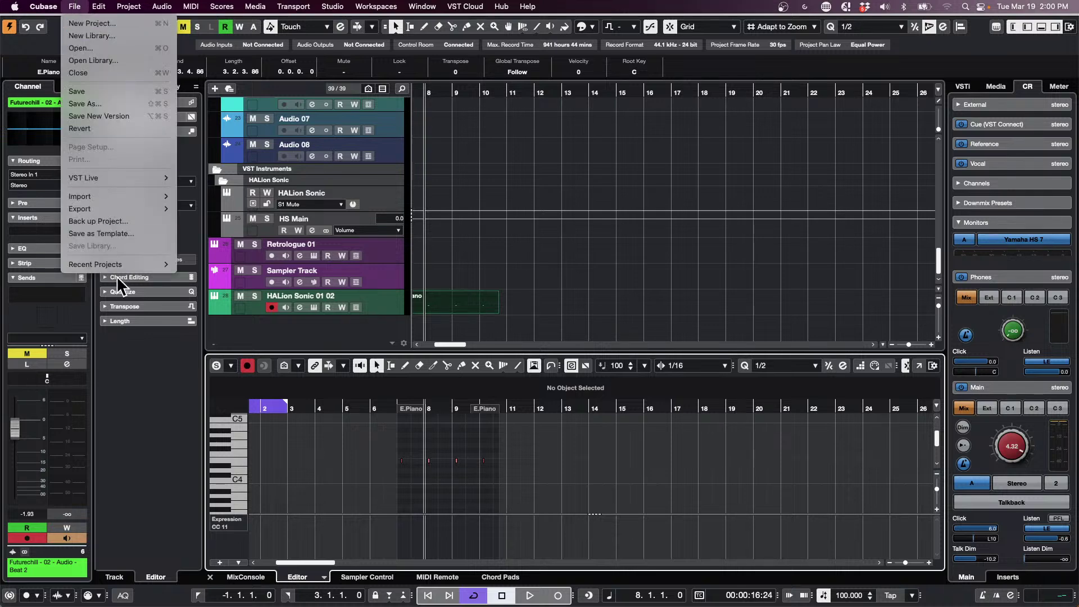
mouse_move(119, 264)
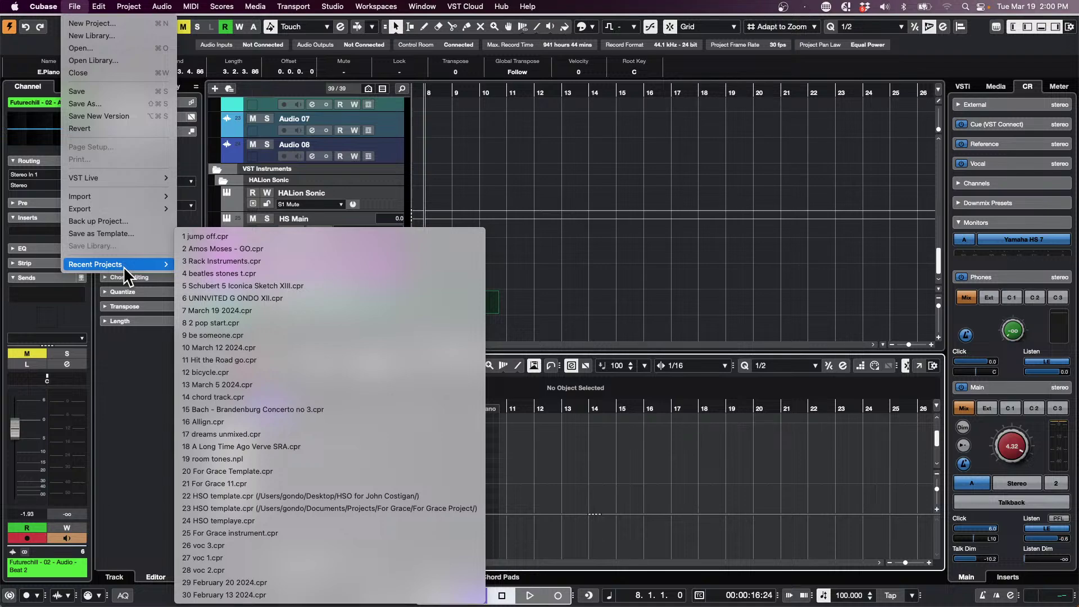
left_click(285, 248)
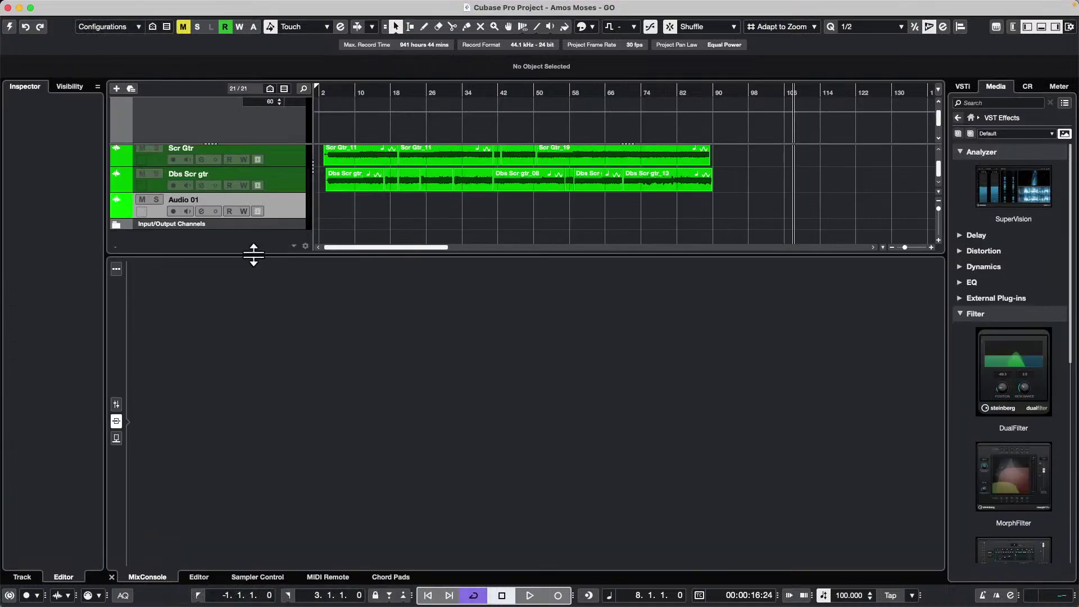
left_click_drag(252, 256, 260, 480)
scroll(398, 324, "up", 5)
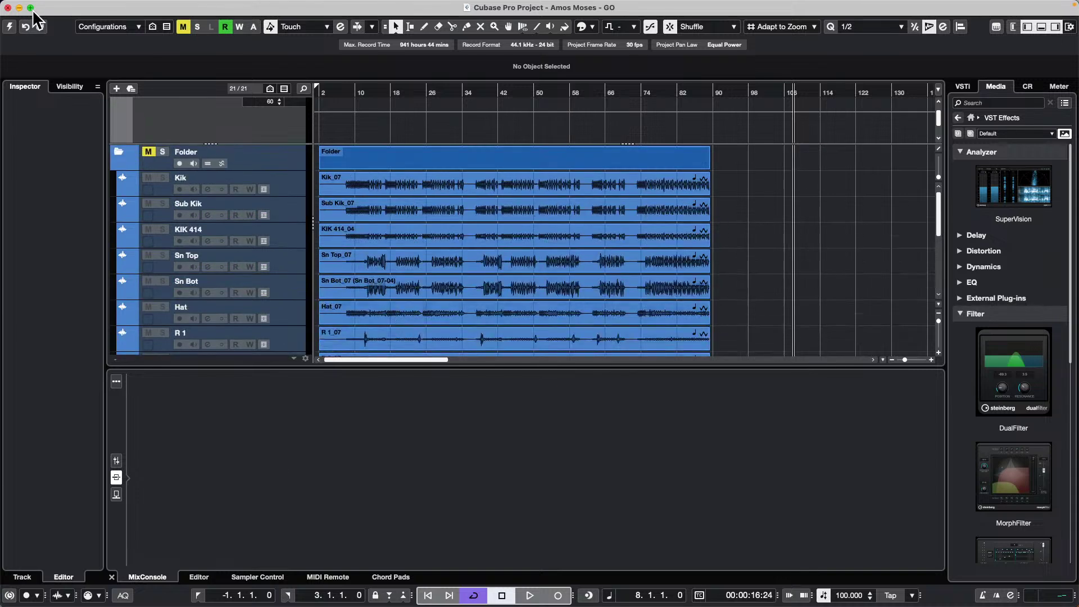
left_click(9, 26)
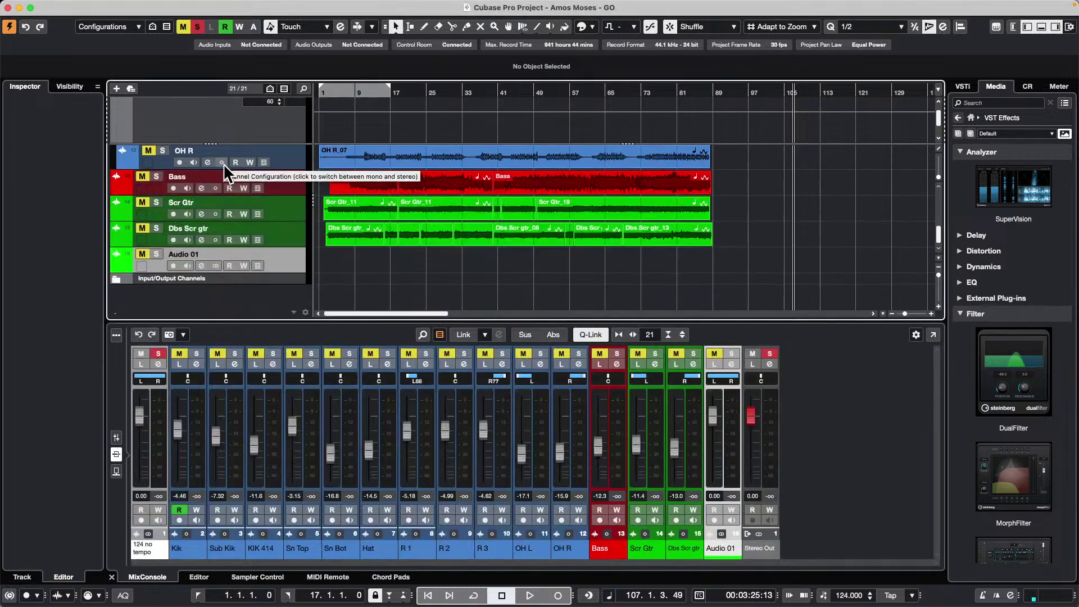
Enable group editing and phase-coherent audio warping on the drum Folder track, leaving the OH R channel configuration unchanged.
left_click(223, 162)
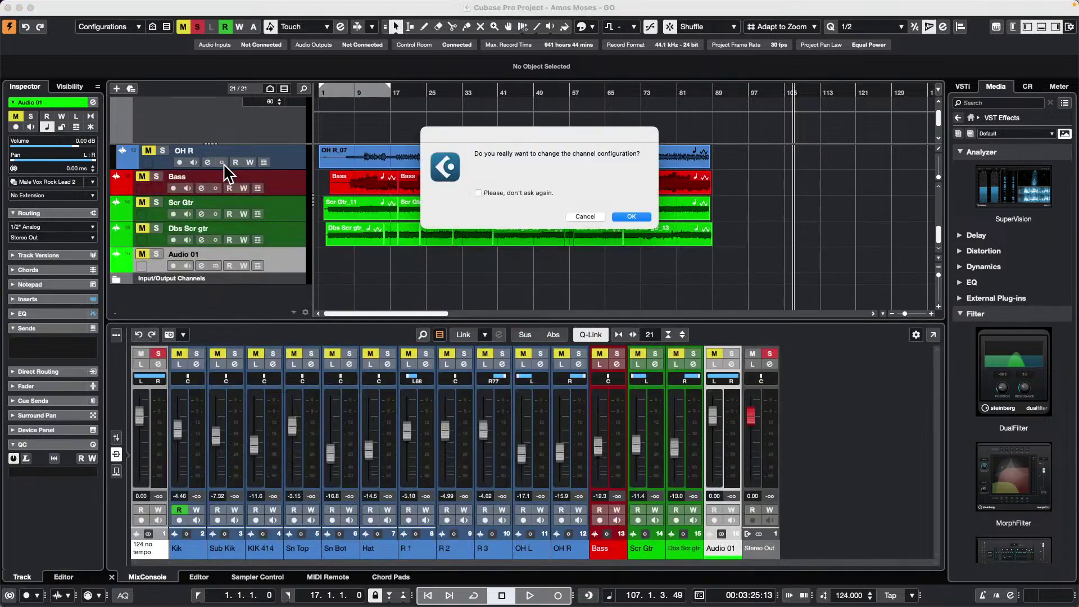
left_click(579, 217)
scroll(271, 203, "up", 5)
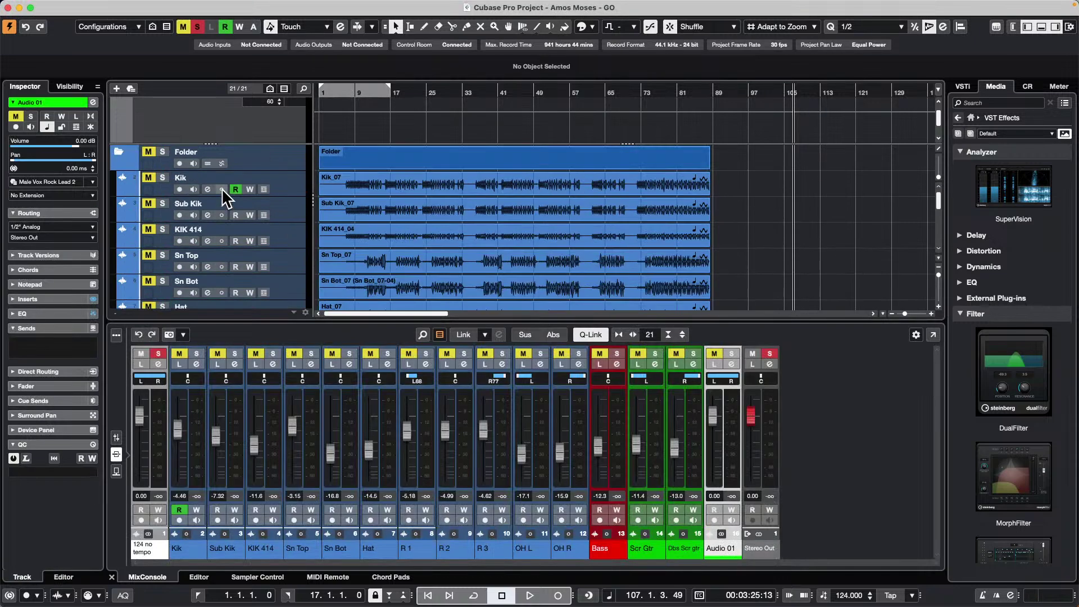
left_click(222, 163)
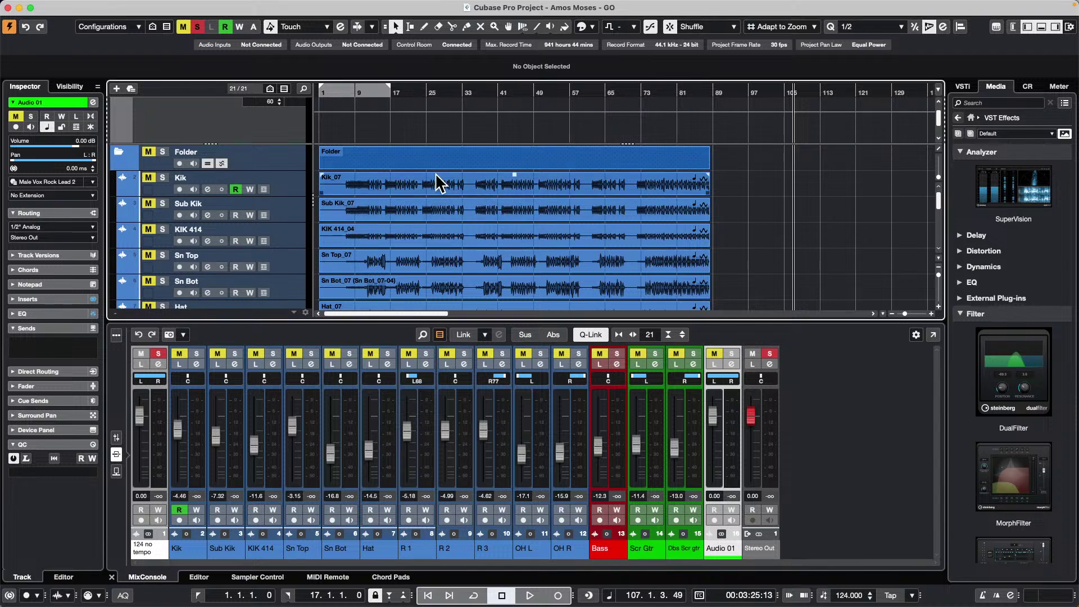
Select the group-edited drum events through Kik_07 and try to apply a Real Time Processing command to them.
left_click_drag(395, 92, 398, 127)
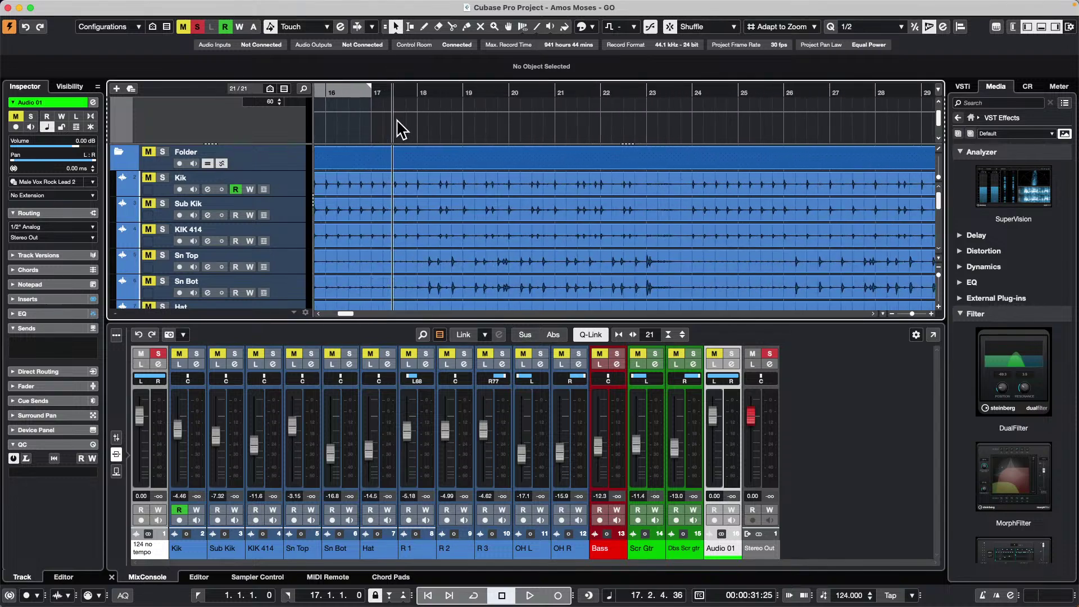
left_click(442, 194)
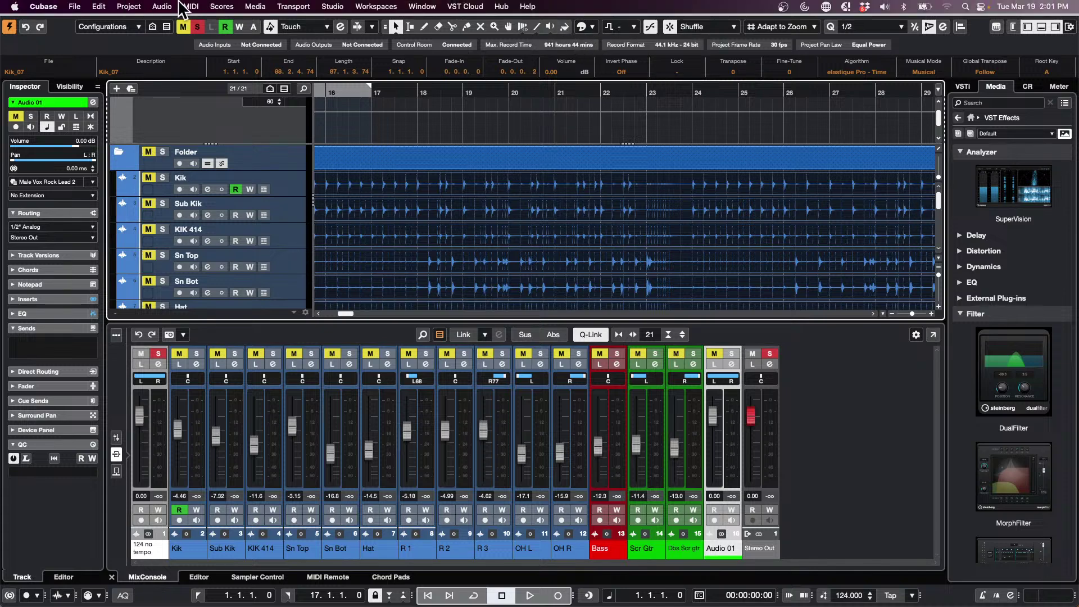
left_click(162, 6)
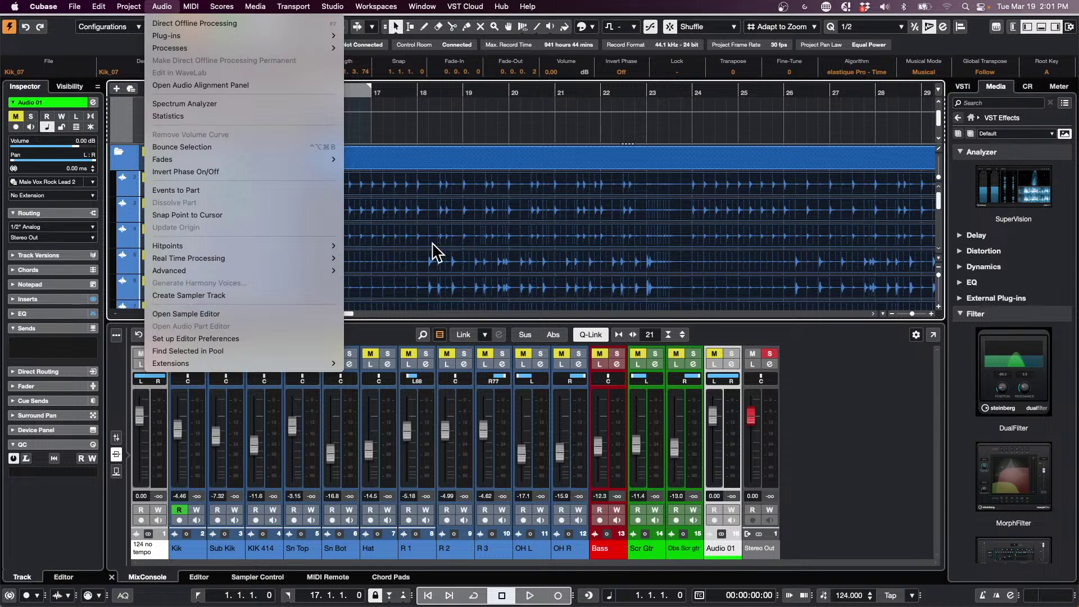
mouse_move(294, 258)
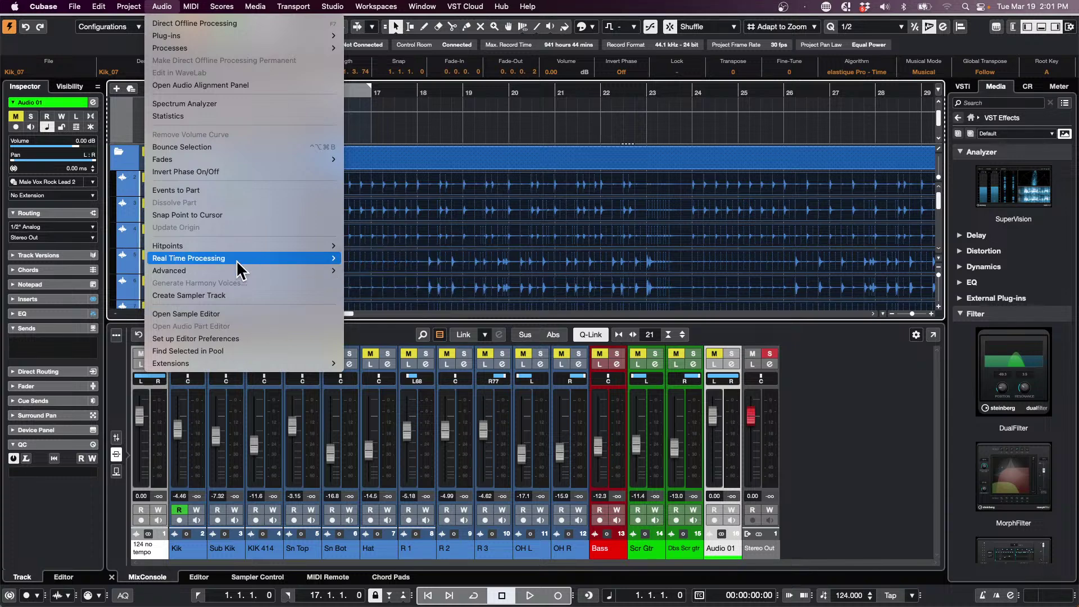
mouse_move(236, 259)
left_click(418, 268)
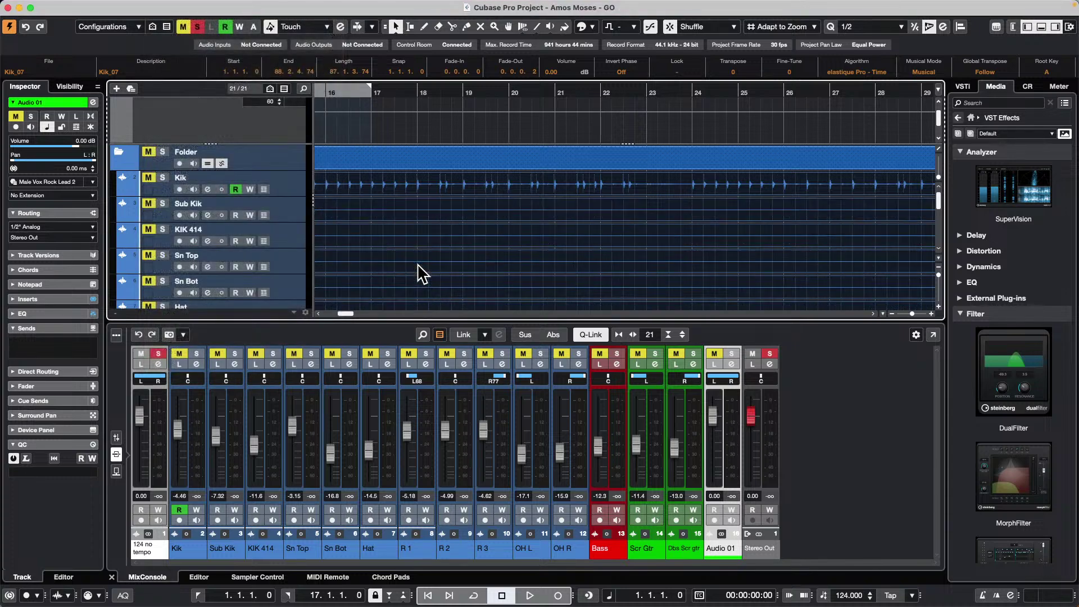
left_click(522, 29)
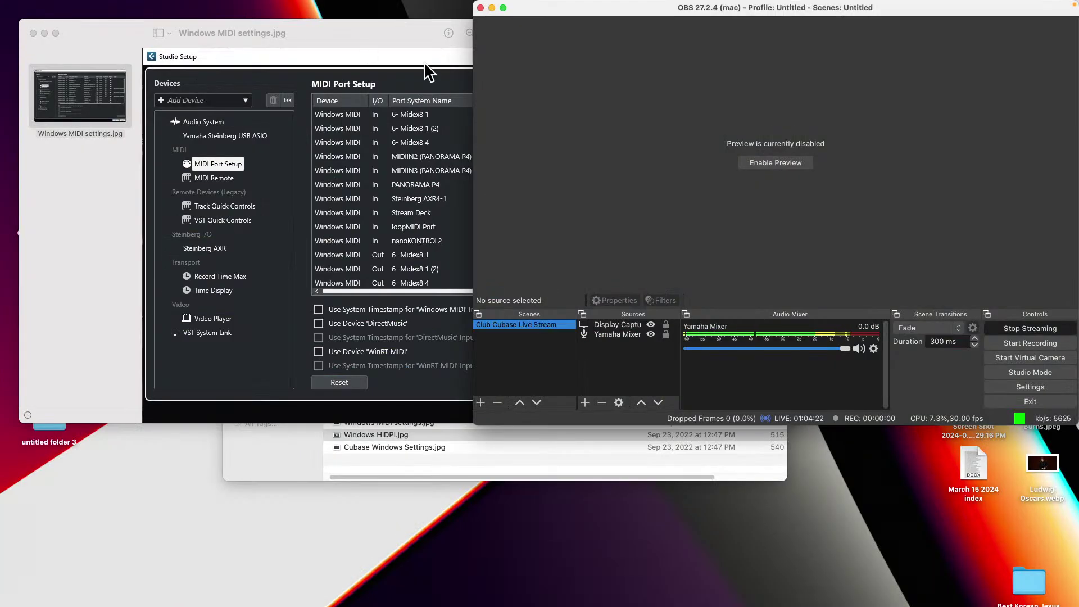
Reopen Cubase from the problem report with the current program preferences and load the Amos Moses - GO project.
mouse_move(440, 601)
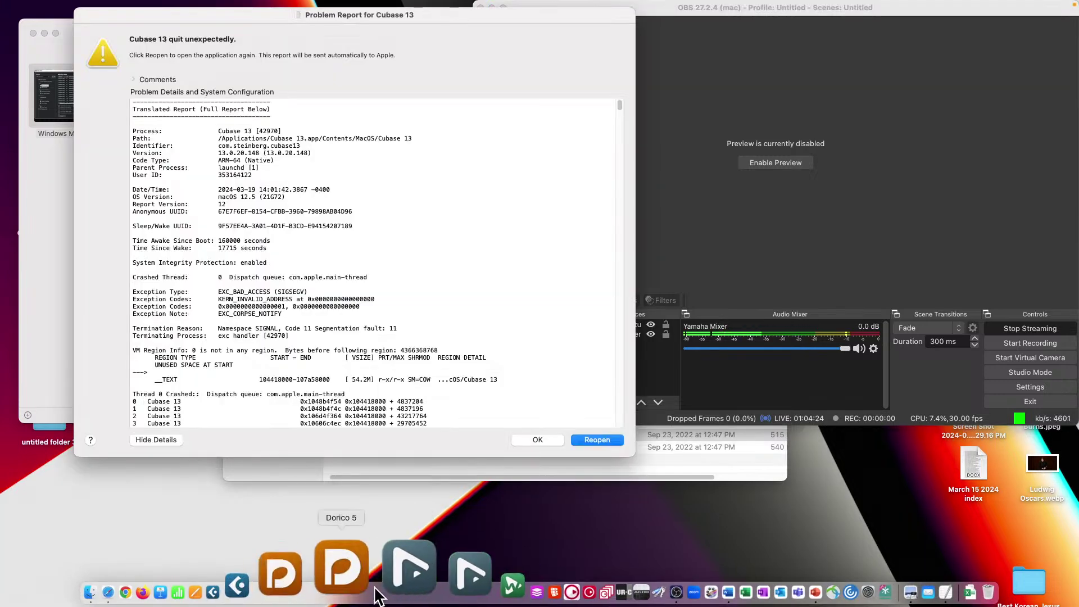
left_click(597, 440)
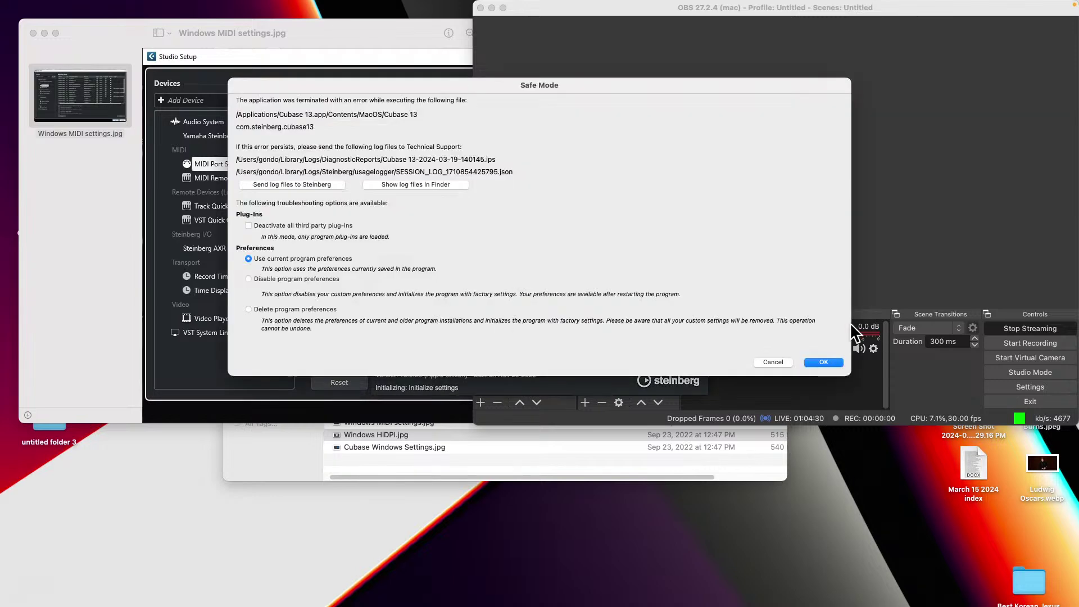
left_click(824, 362)
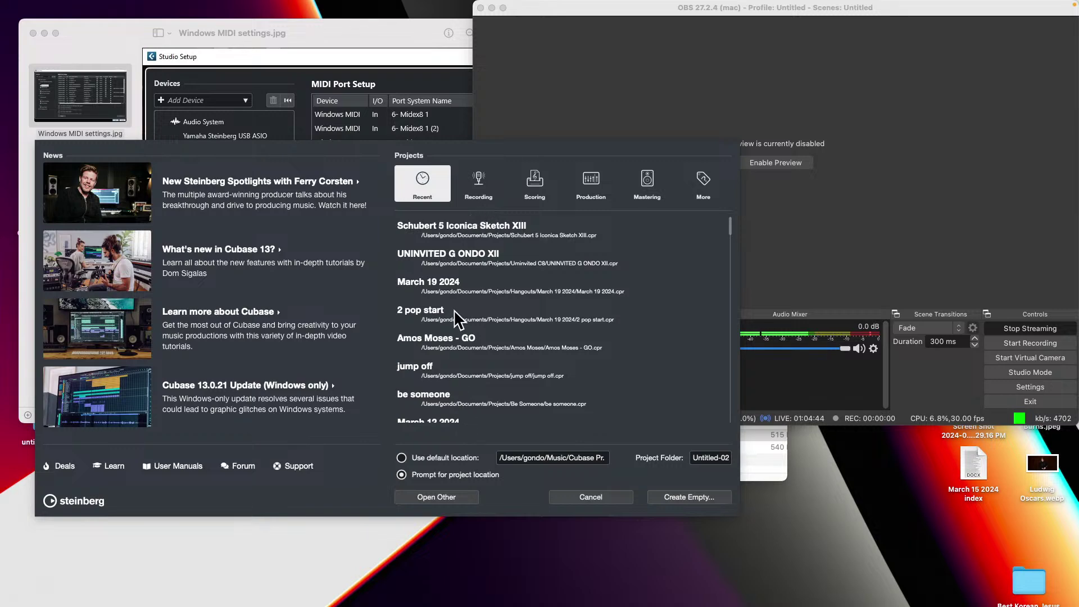
double_click(471, 334)
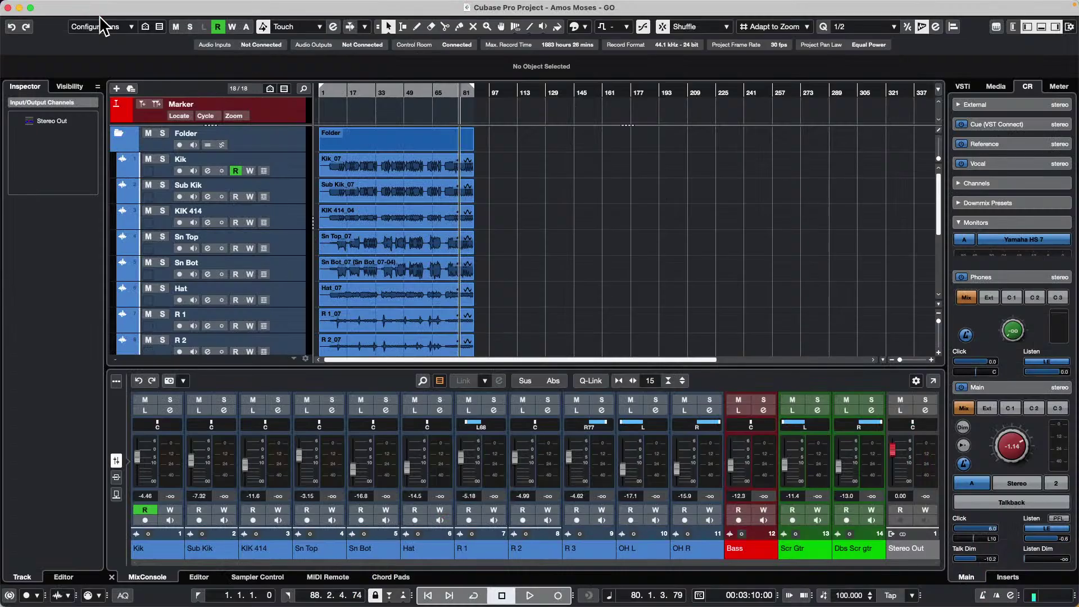
Examine the Project Area, Editor Area and Ruler Background entries in the User Interface Color Schemes preferences, and close the preferences.
left_click(44, 6)
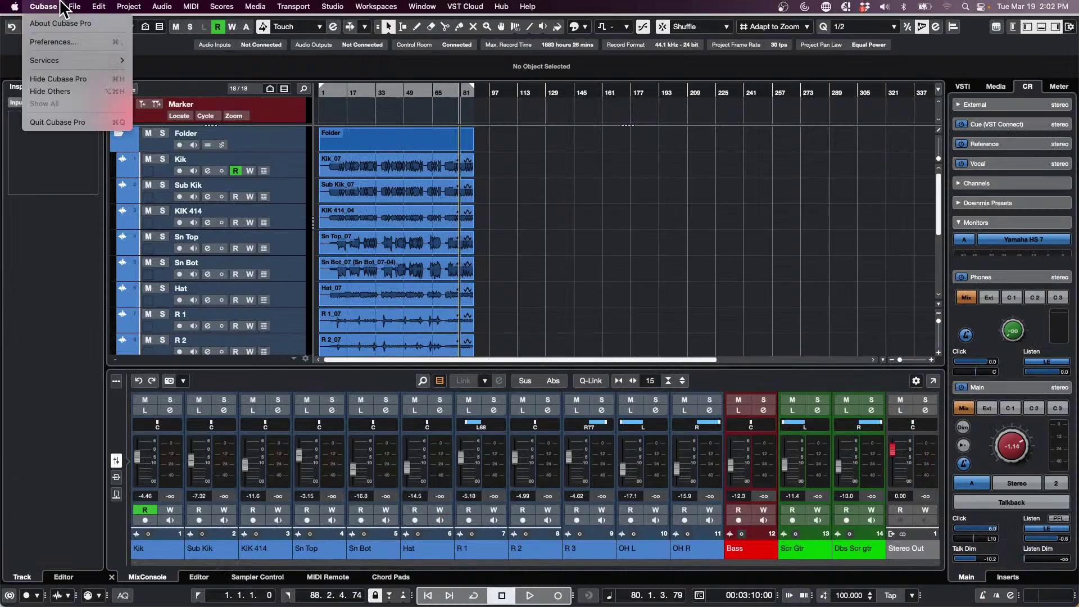
left_click(48, 42)
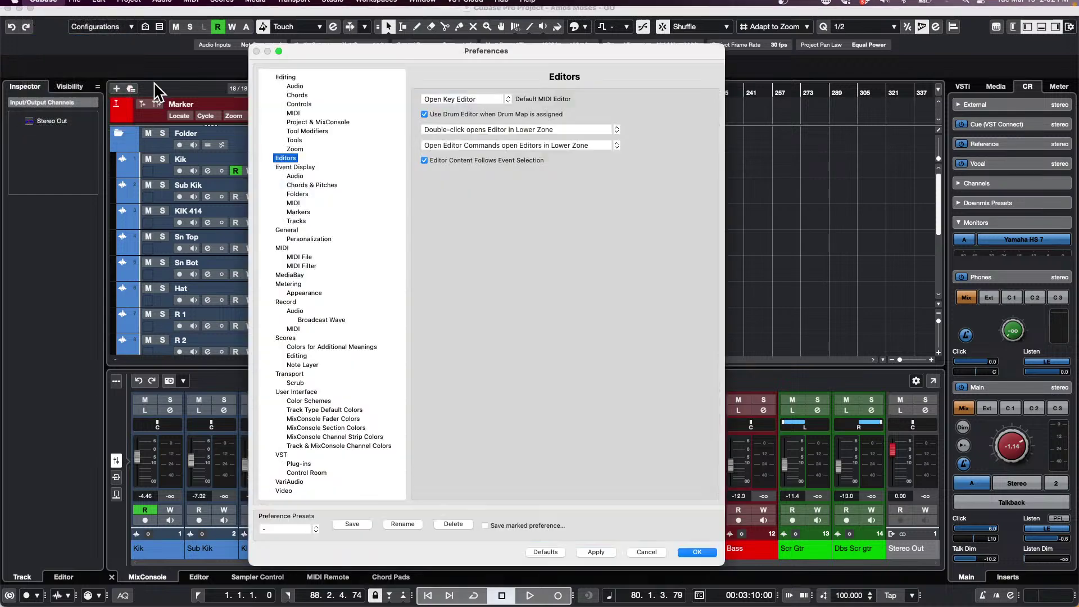
left_click(314, 392)
left_click(293, 401)
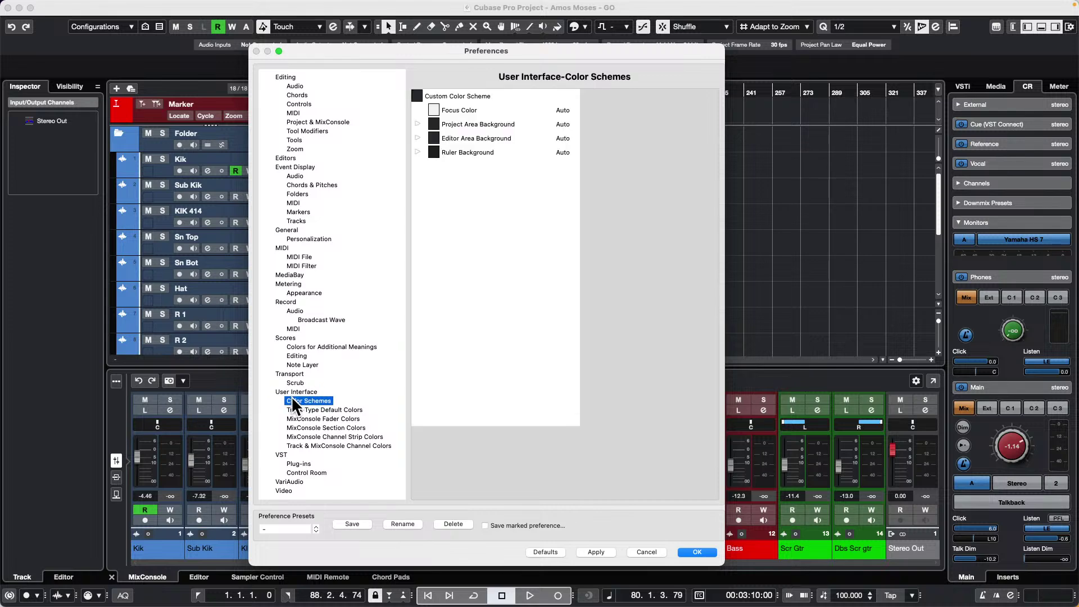
left_click(417, 152)
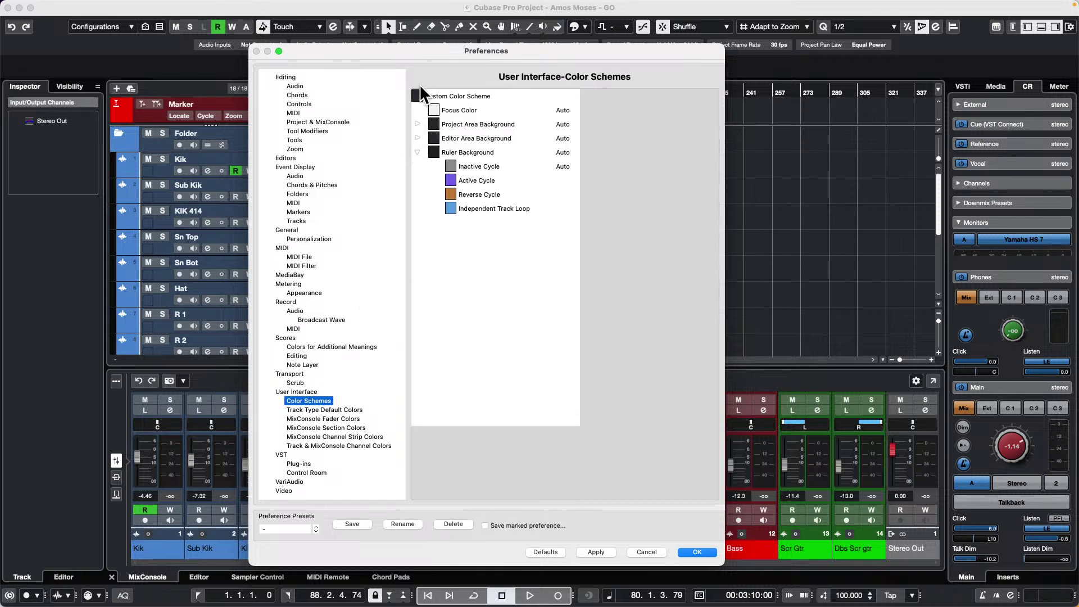
left_click(419, 125)
left_click(419, 125)
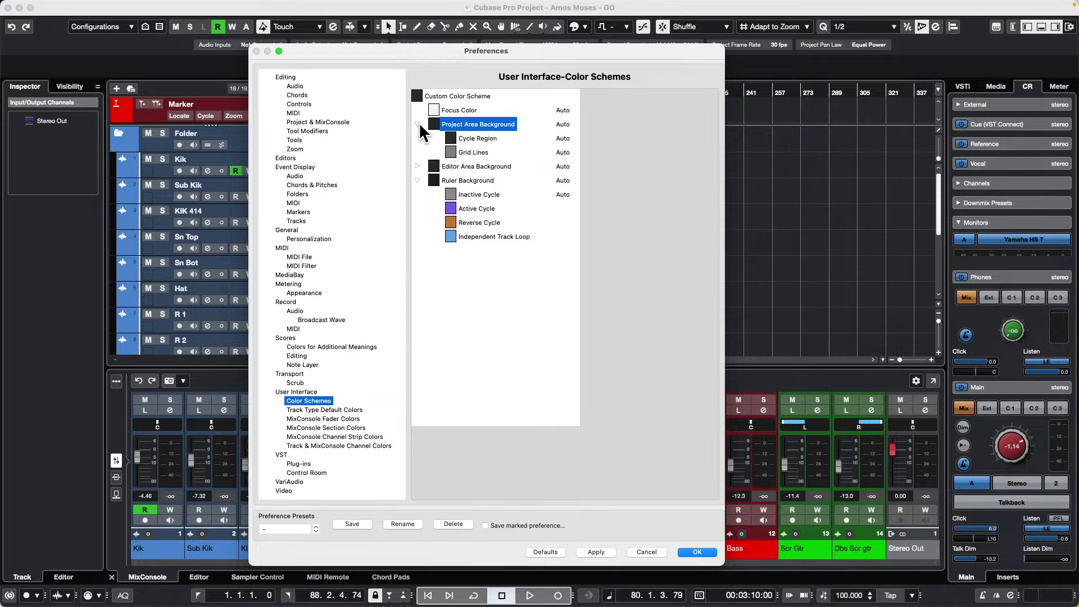
left_click(418, 165)
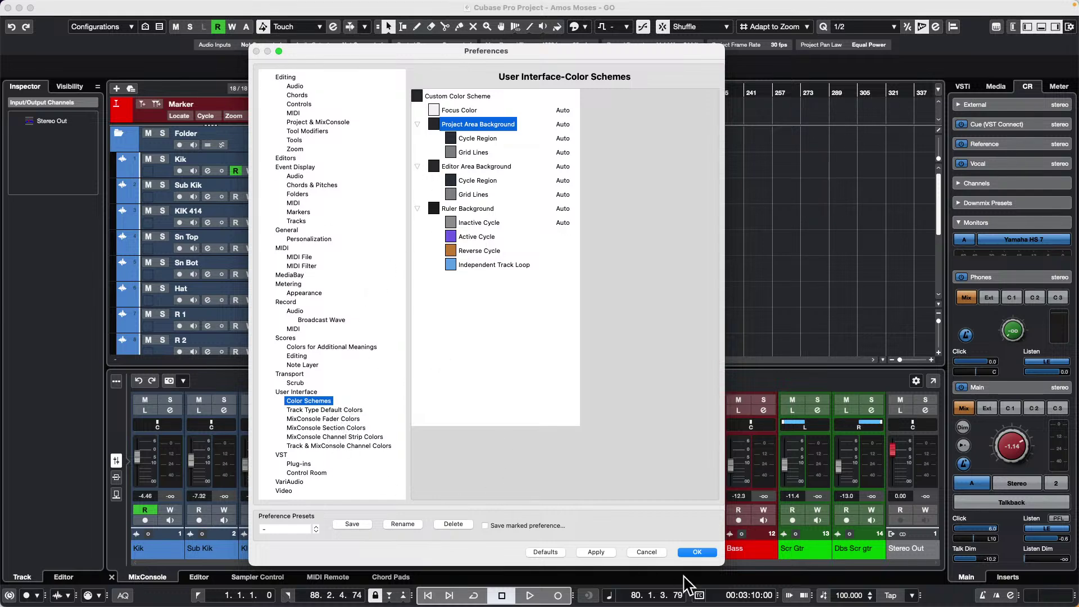
left_click(697, 552)
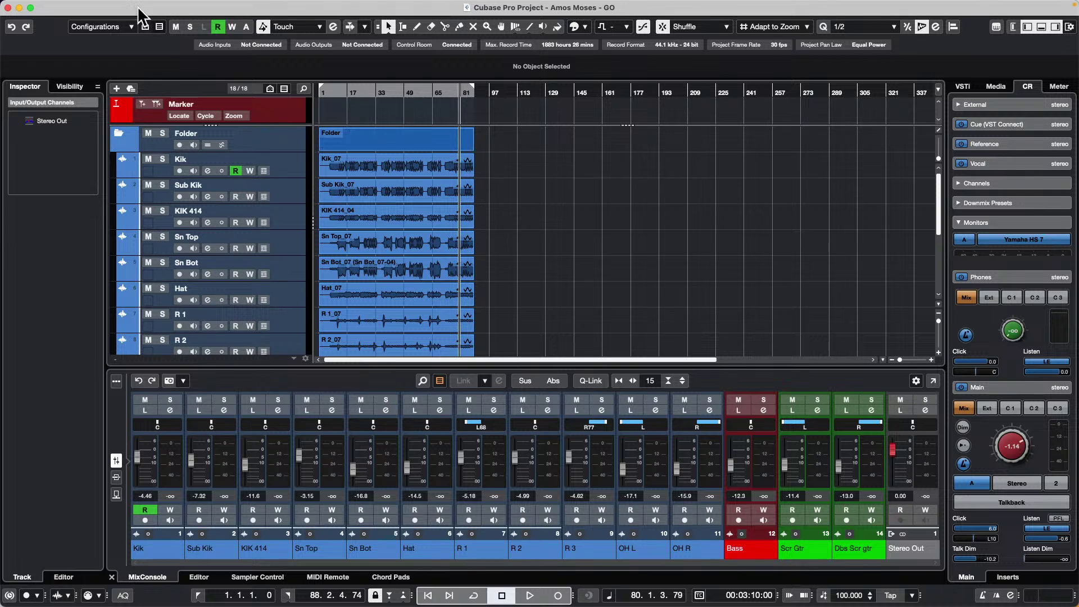
Open the recent project jump off alongside Amos Moses - GO and activate it.
mouse_move(120, 11)
left_click(74, 8)
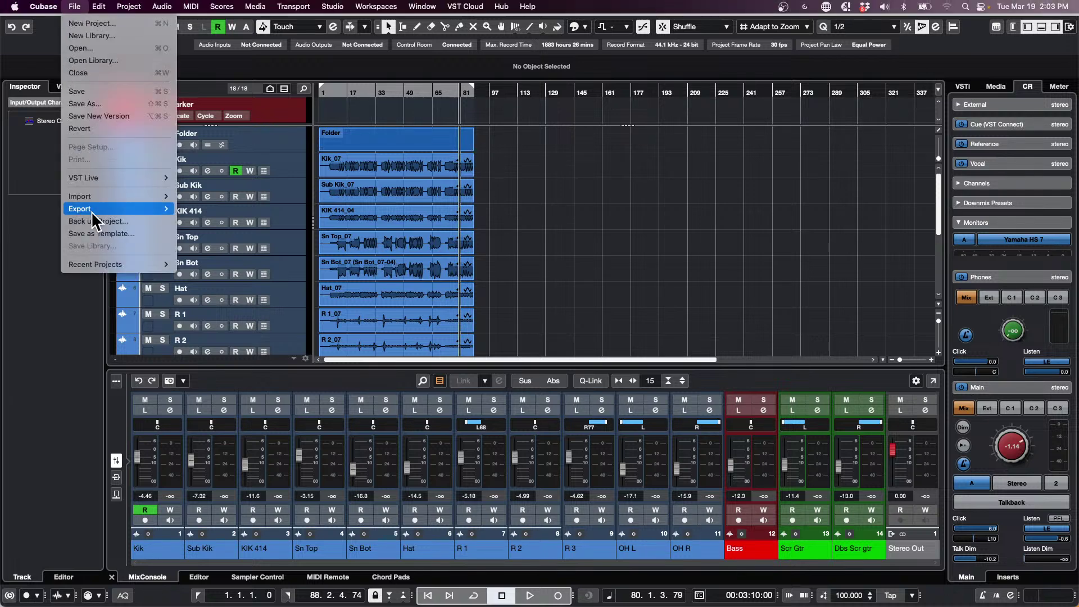
mouse_move(100, 265)
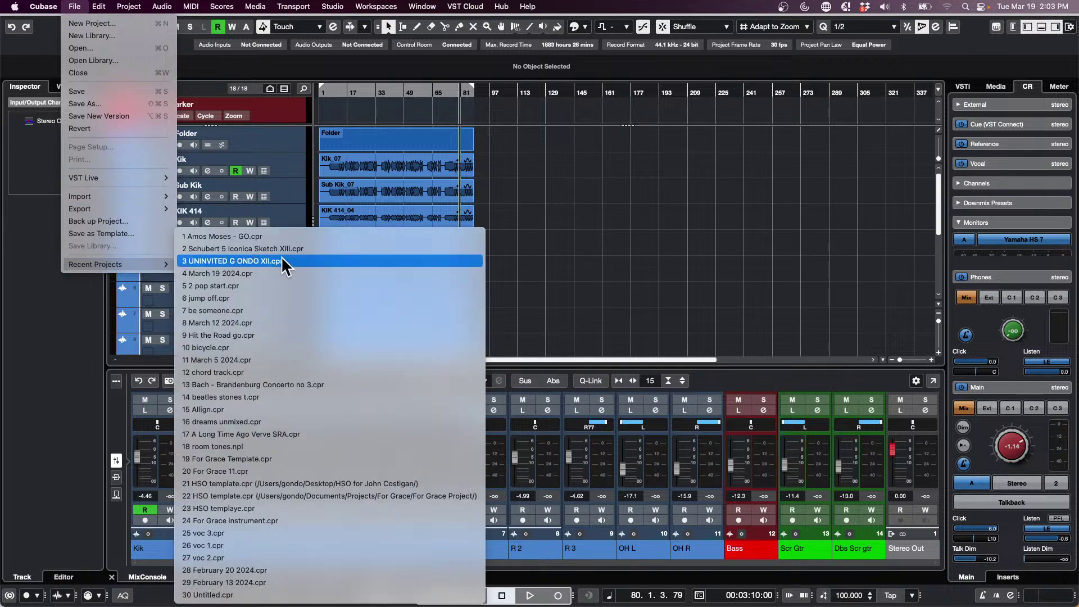
left_click(272, 299)
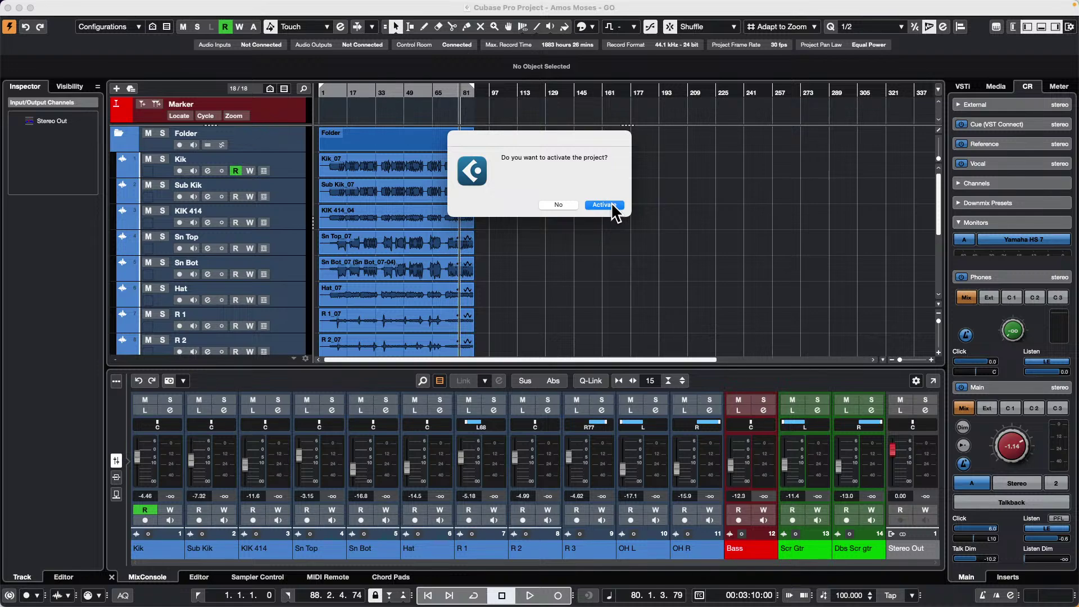
left_click(611, 204)
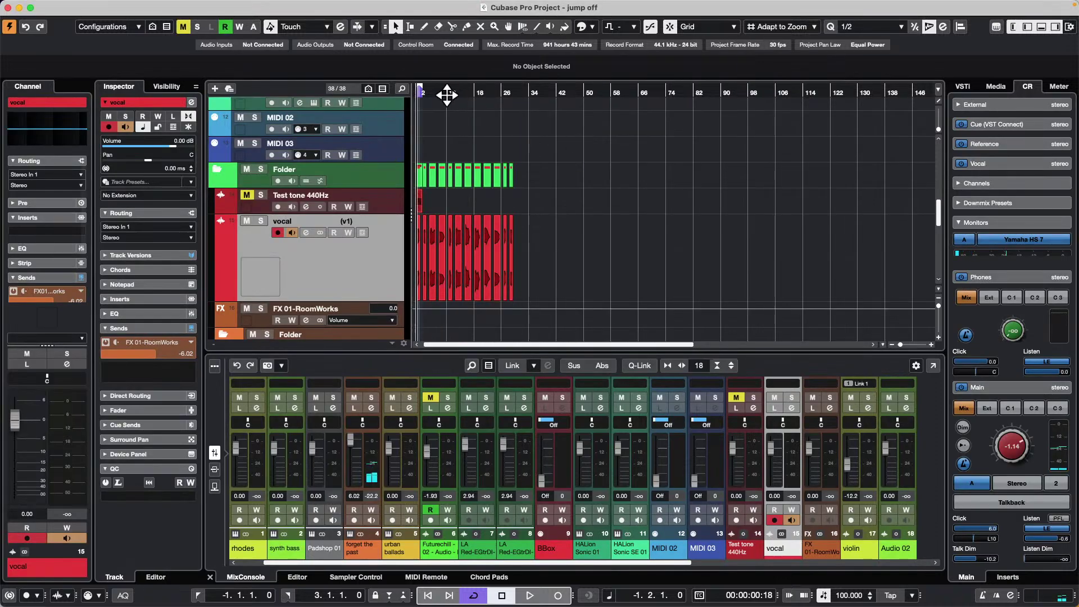
Open the E.Piano part on the HALion Sonic 01 track in its own full-screen Key Editor window, enlarged around its first notes.
left_click_drag(439, 89, 440, 68)
scroll(566, 169, "down", 10)
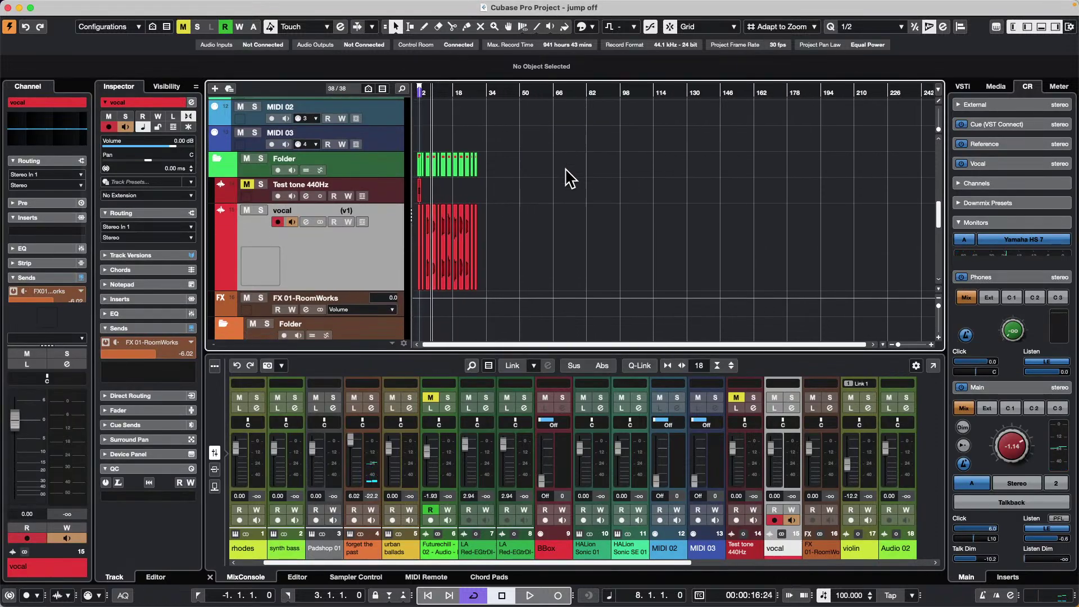
scroll(568, 171, "up", 15)
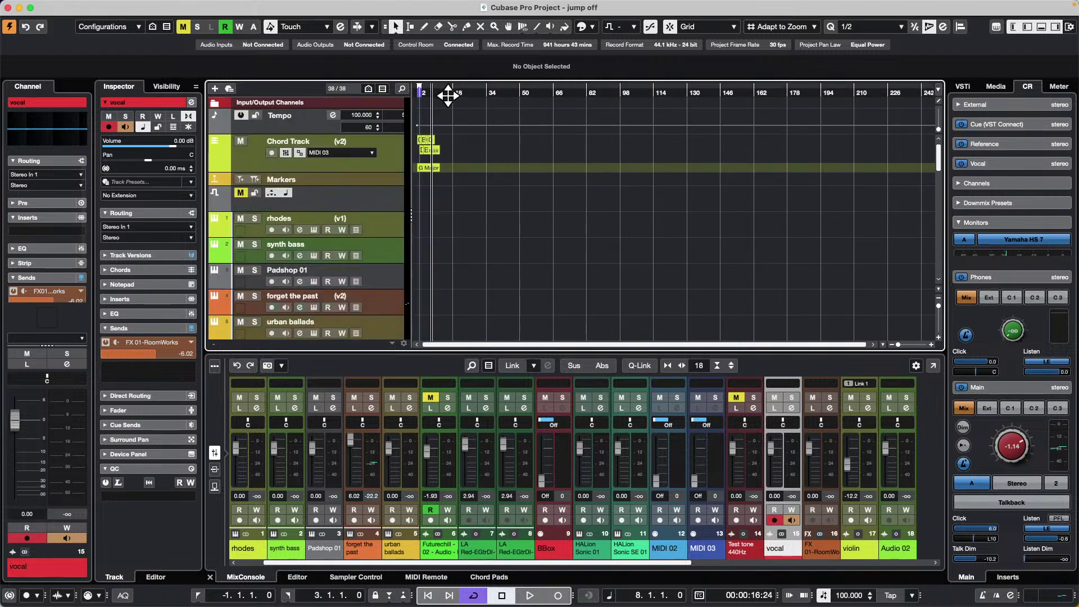
left_click_drag(447, 90, 505, 159)
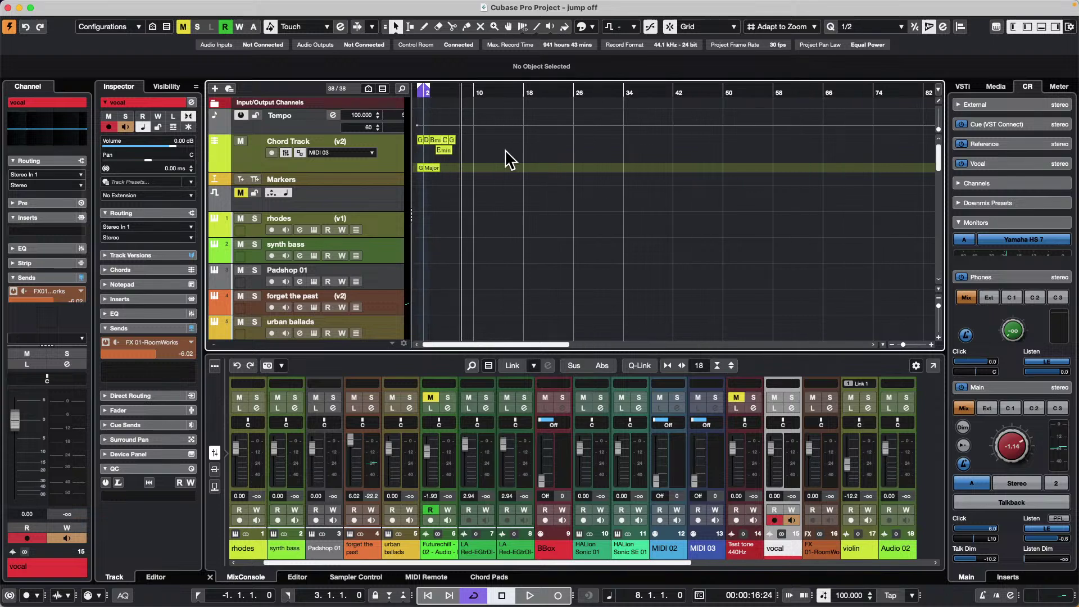
scroll(505, 163, "down", 6)
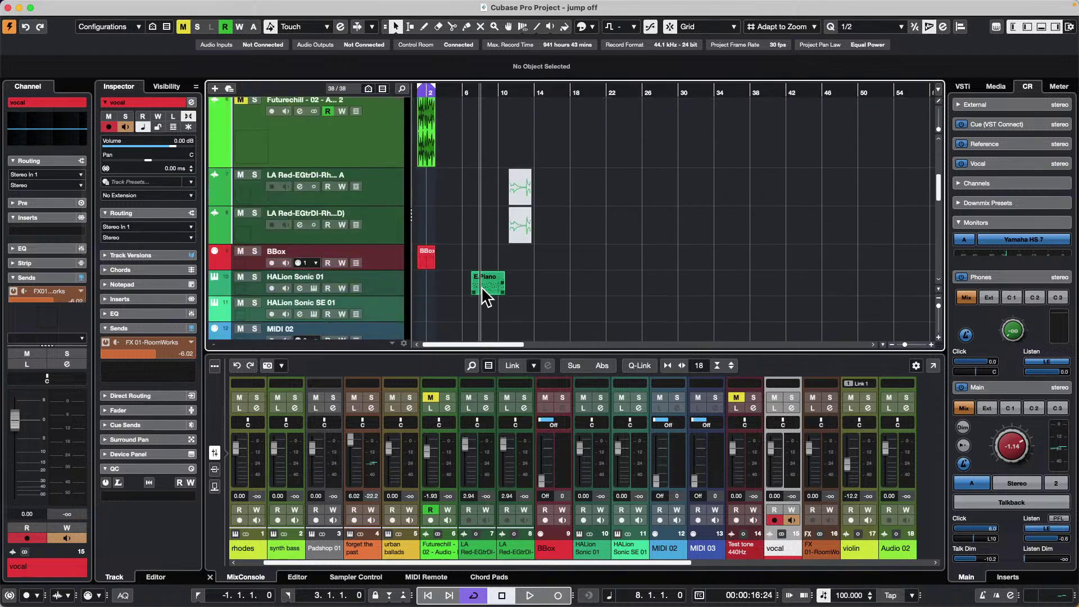
double_click(488, 287)
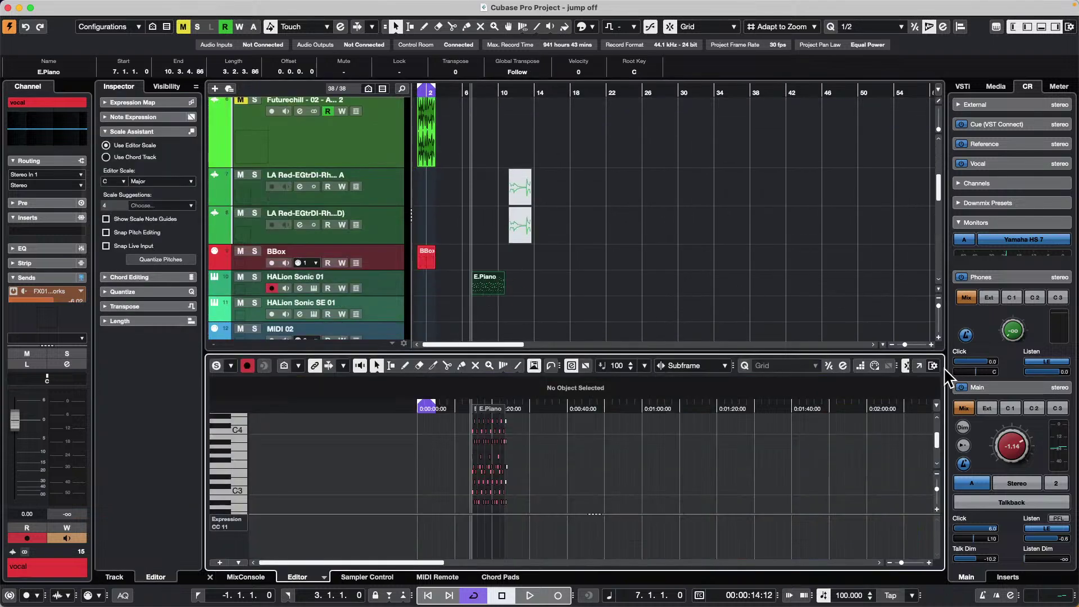
left_click(917, 371)
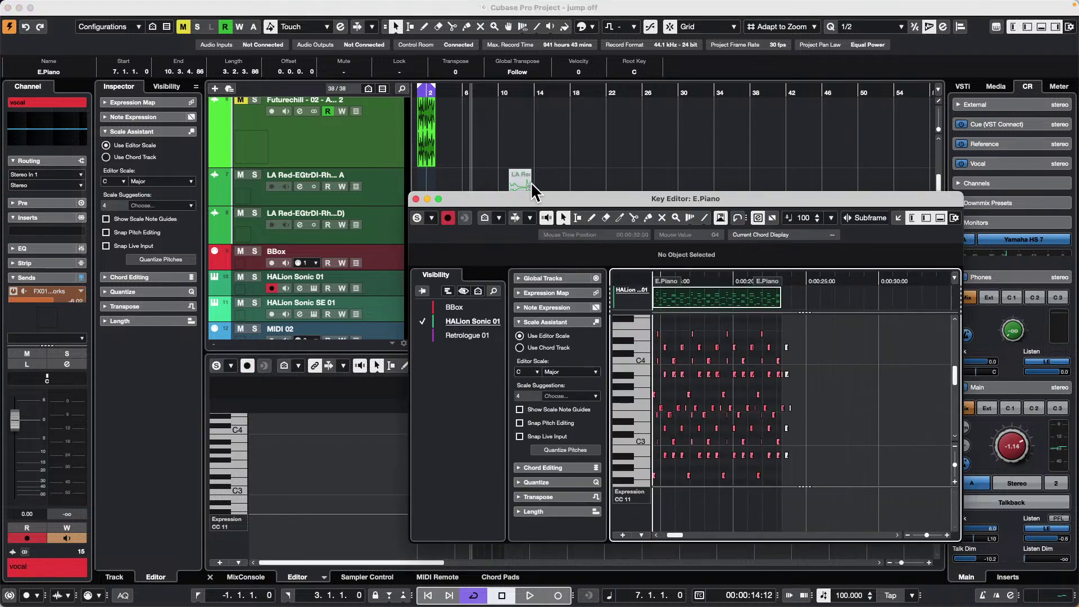
left_click(438, 199)
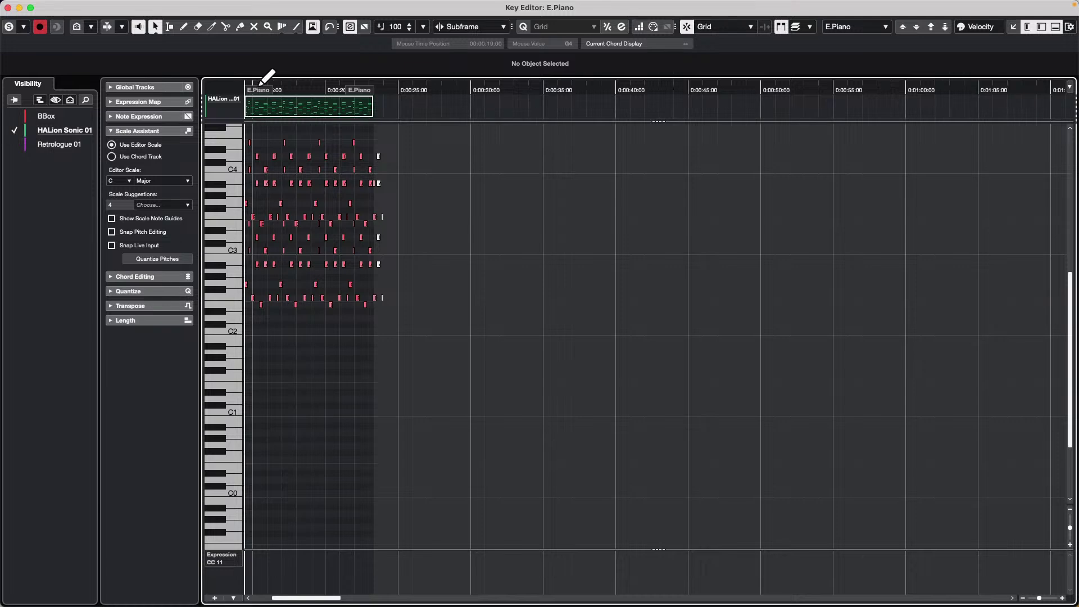
left_click_drag(267, 95, 482, 120)
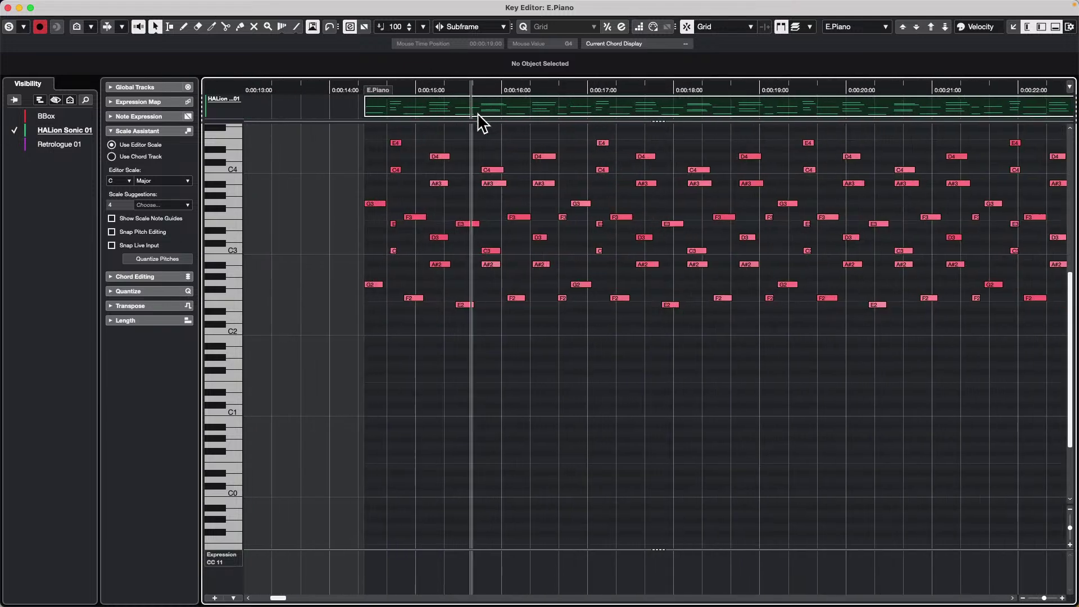
Select all F3 notes in the E.Piano part, invert the selection and delete every other note.
double_click(409, 218, "shift")
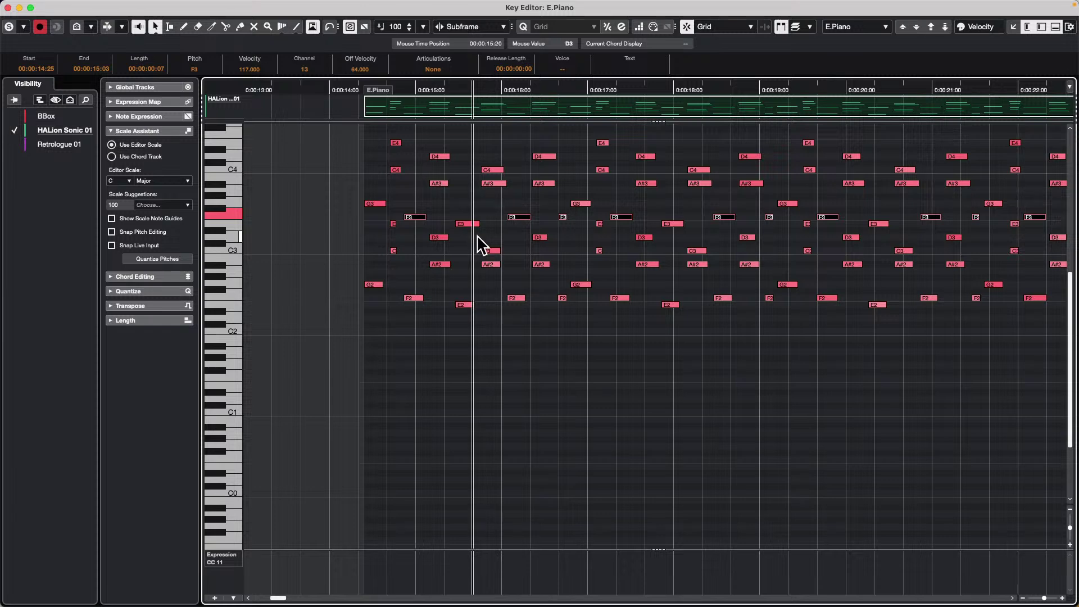
left_click(78, 6)
mouse_move(115, 14)
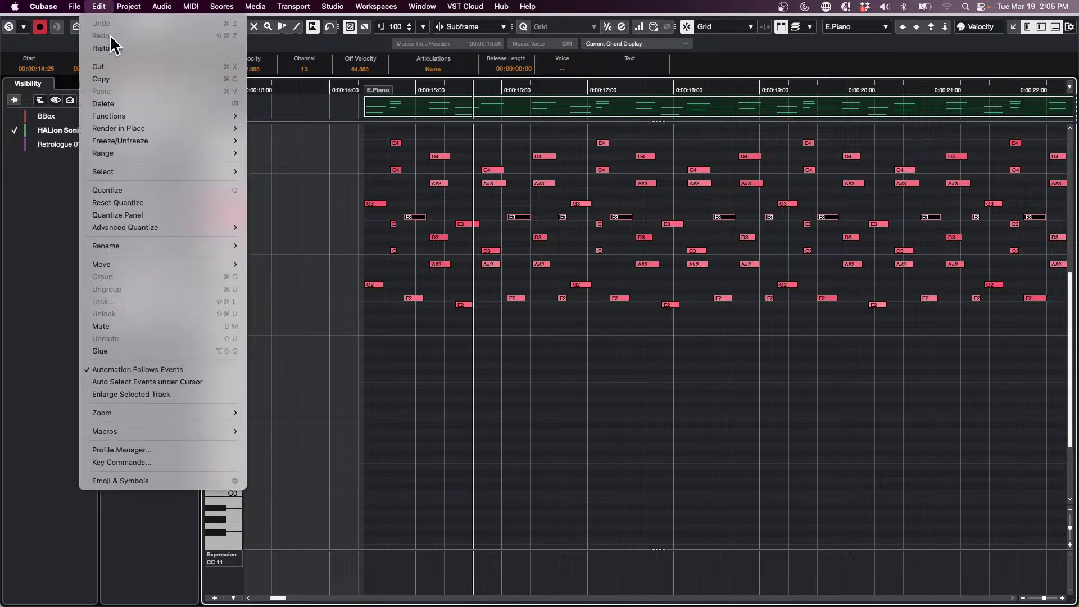
mouse_move(126, 171)
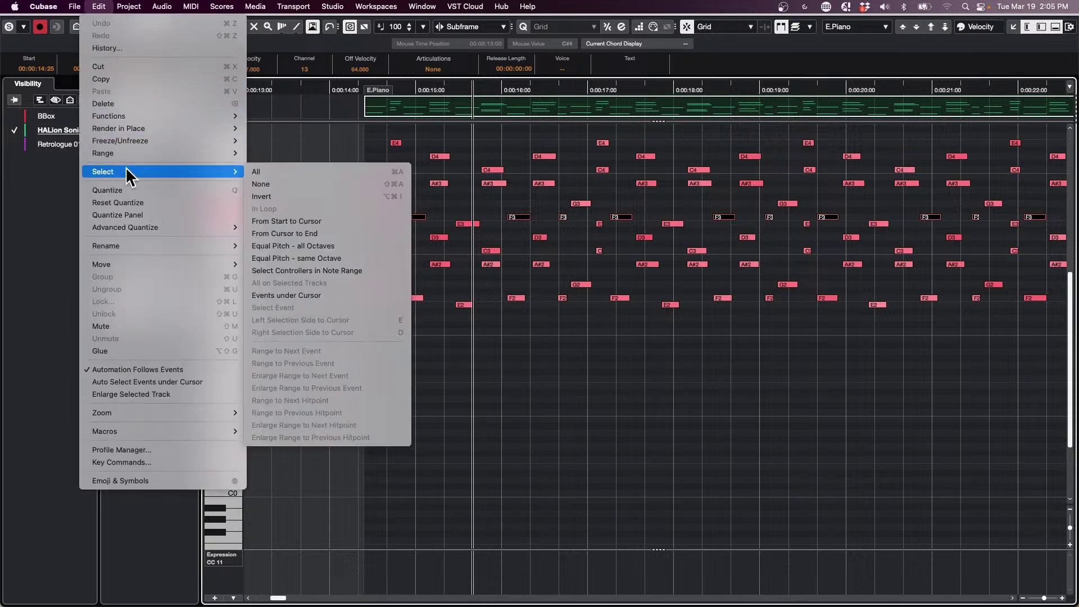
left_click(284, 197)
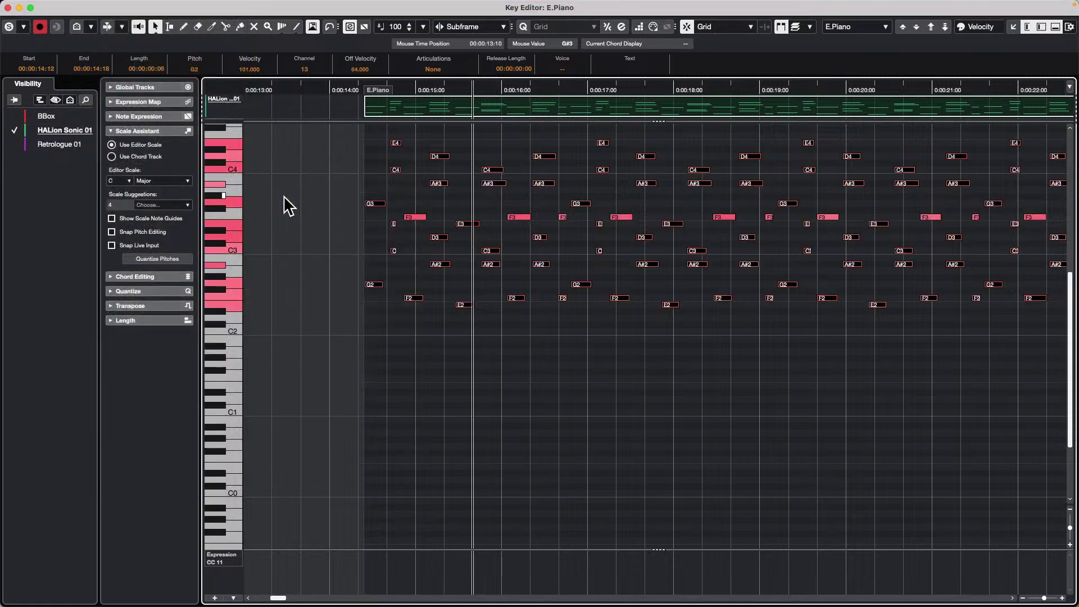
key("Delete")
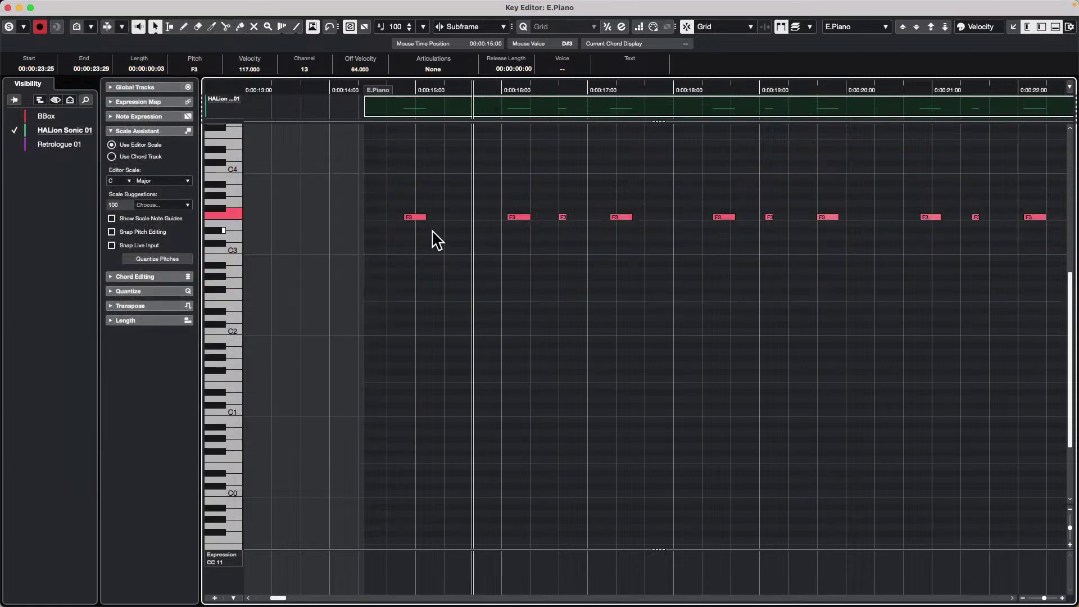
Draw three long notes below the F3 notes: G1 from about 15 to 18 s, A#1 from 18.7 to 21.3 s, D1 from 20.7 to 22 s.
mouse_move(181, 8)
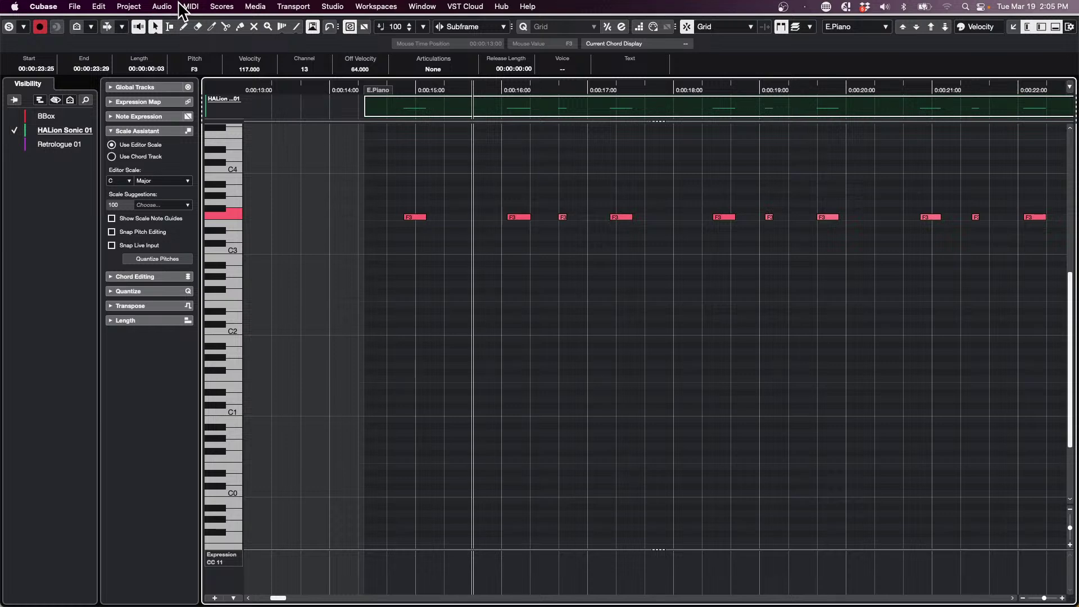
right_click(424, 310)
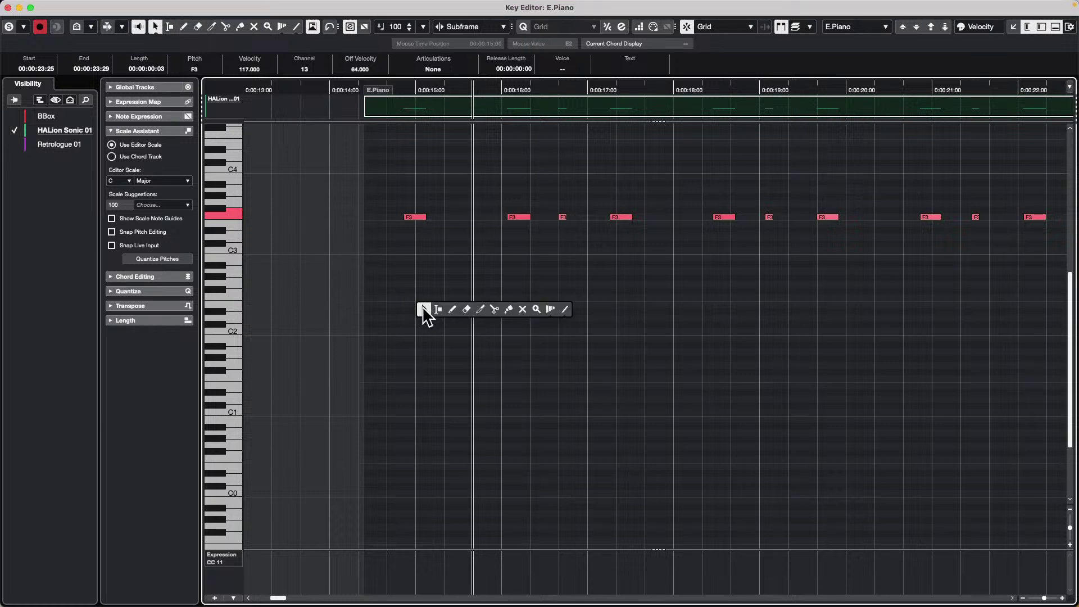
left_click(452, 310)
left_click_drag(417, 365, 674, 366)
left_click_drag(732, 345, 960, 345)
left_click_drag(904, 398, 1018, 395)
right_click(421, 169)
left_click(419, 173)
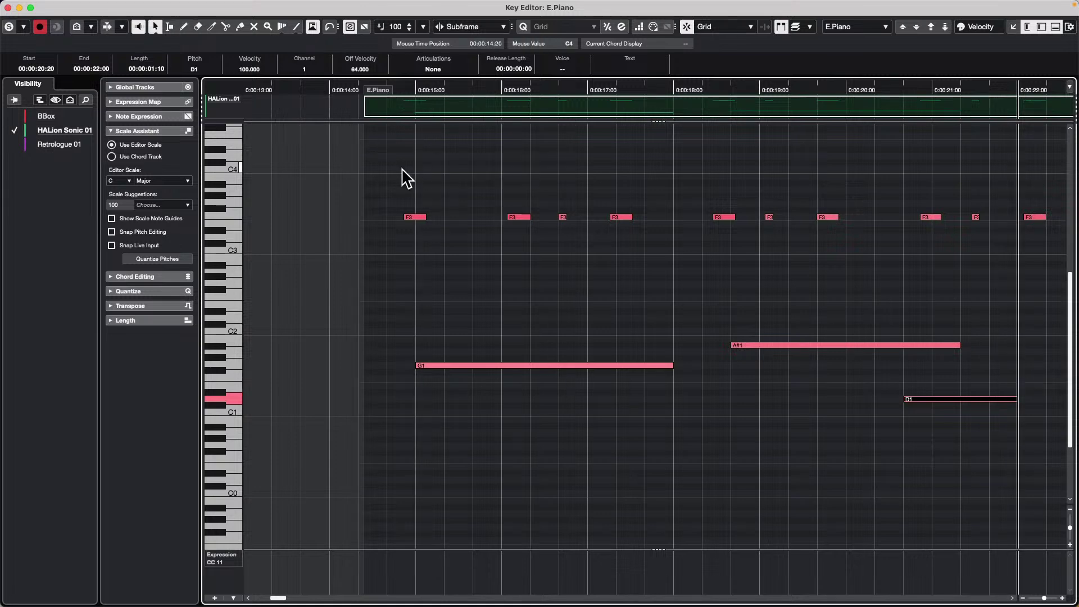
Open the MIDI Logical Editor setup for the E.Piano part and reposition its window so it is fully visible.
left_click_drag(349, 89, 354, 72)
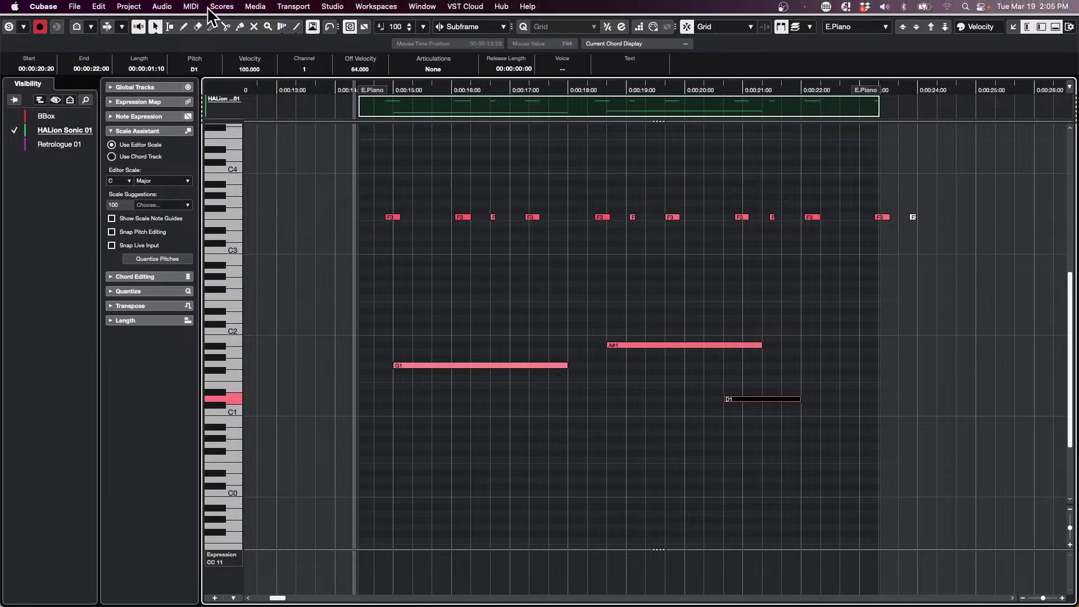
left_click(191, 7)
mouse_move(166, 6)
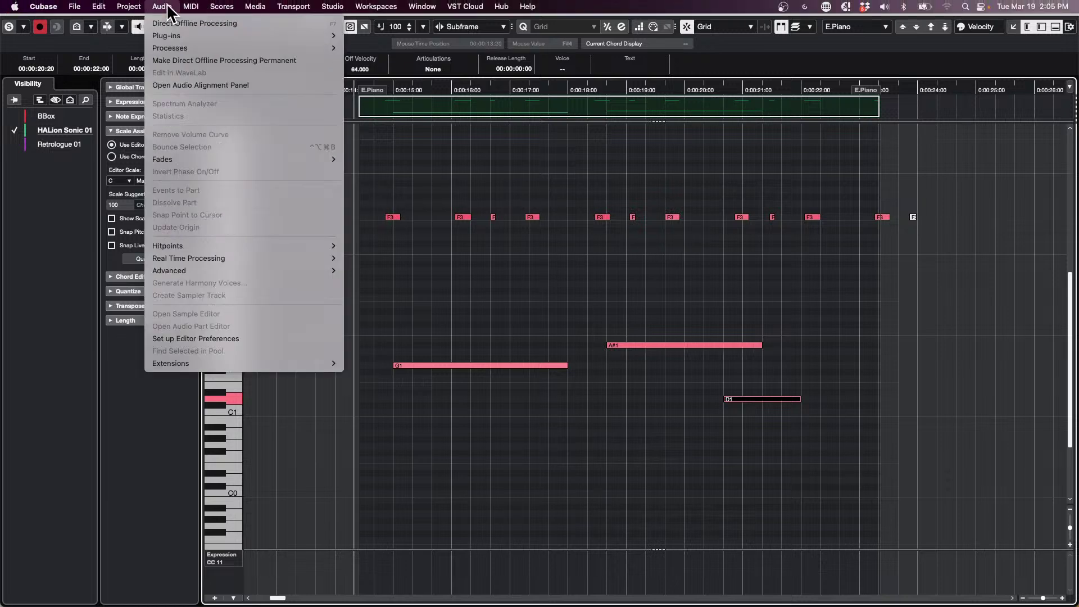
mouse_move(219, 211)
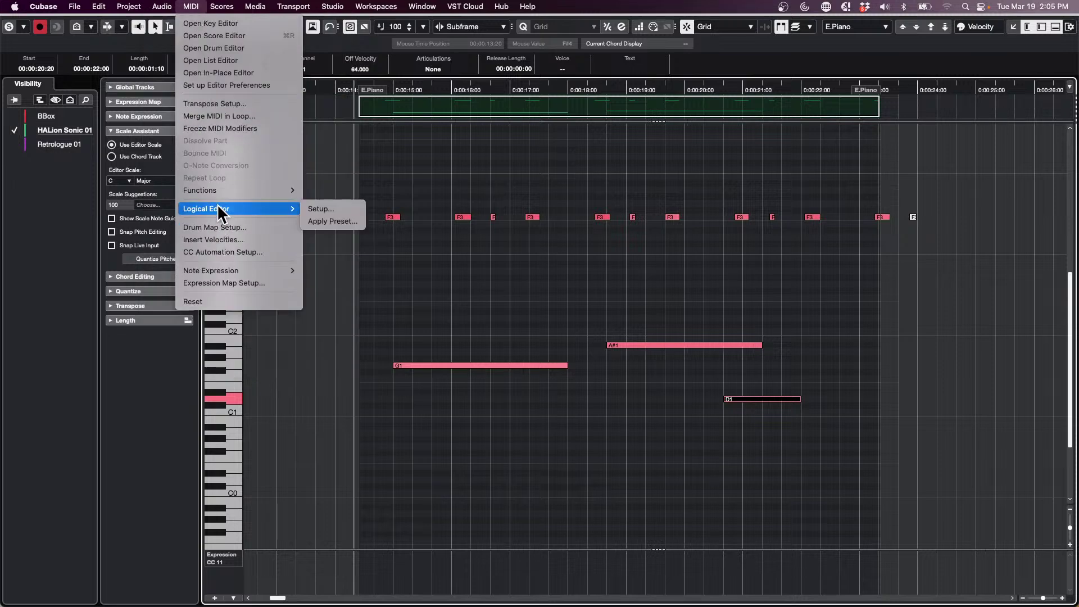
left_click(320, 210)
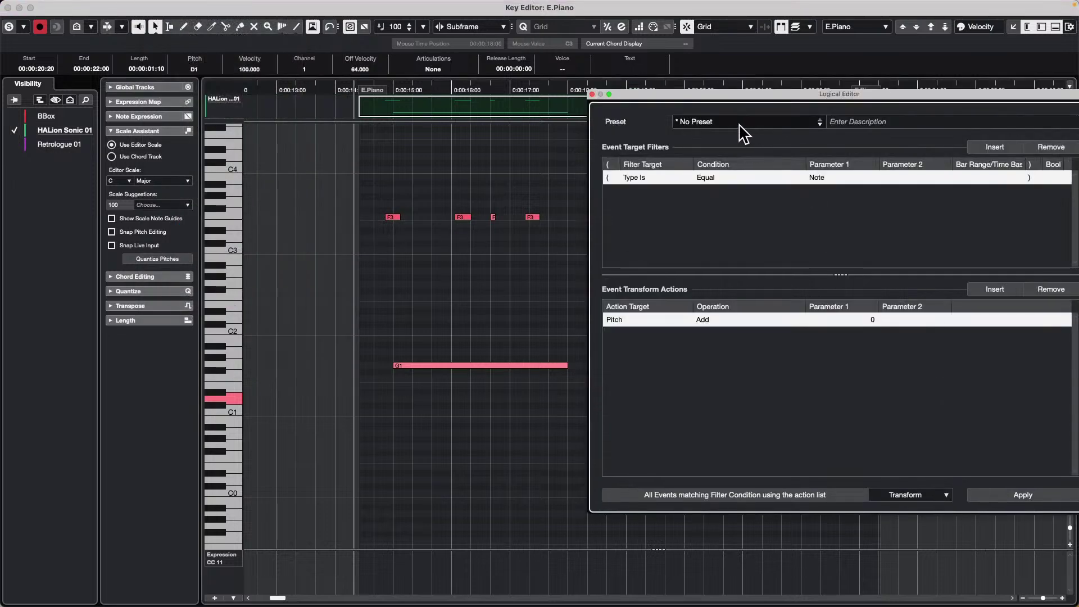
left_click_drag(729, 96, 697, 176)
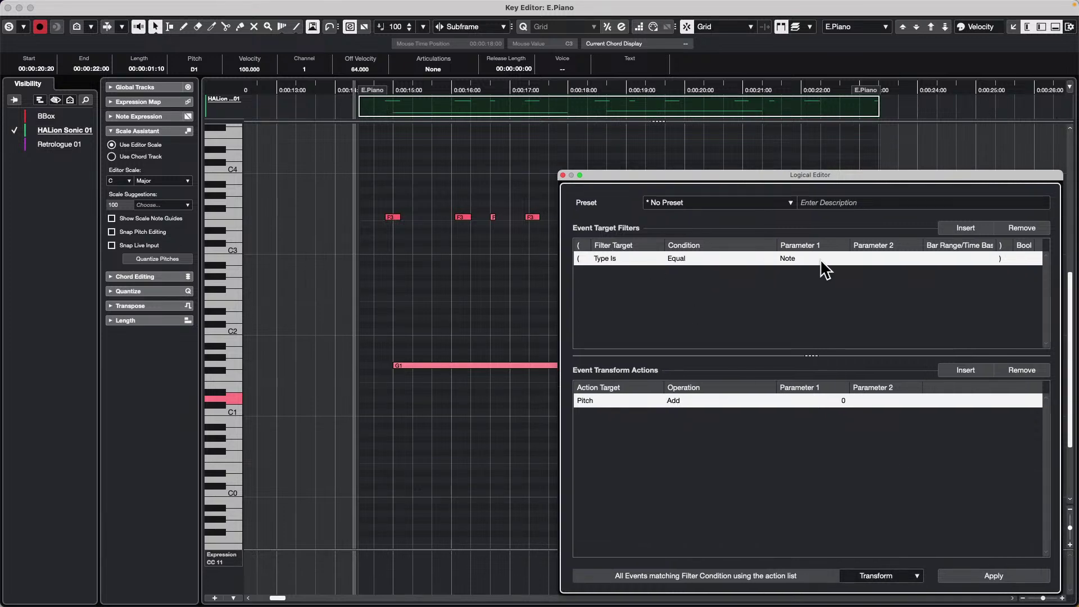
Set the Logical Editor's event target filter to Subtype, Equal, F3.
left_click(609, 256)
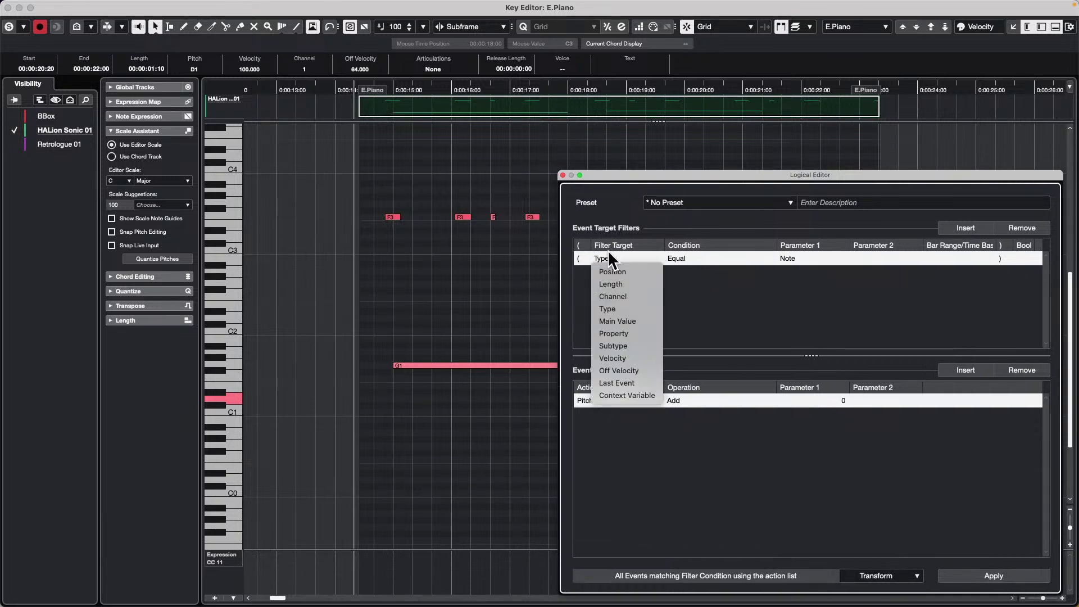
left_click(633, 344)
left_click(682, 258)
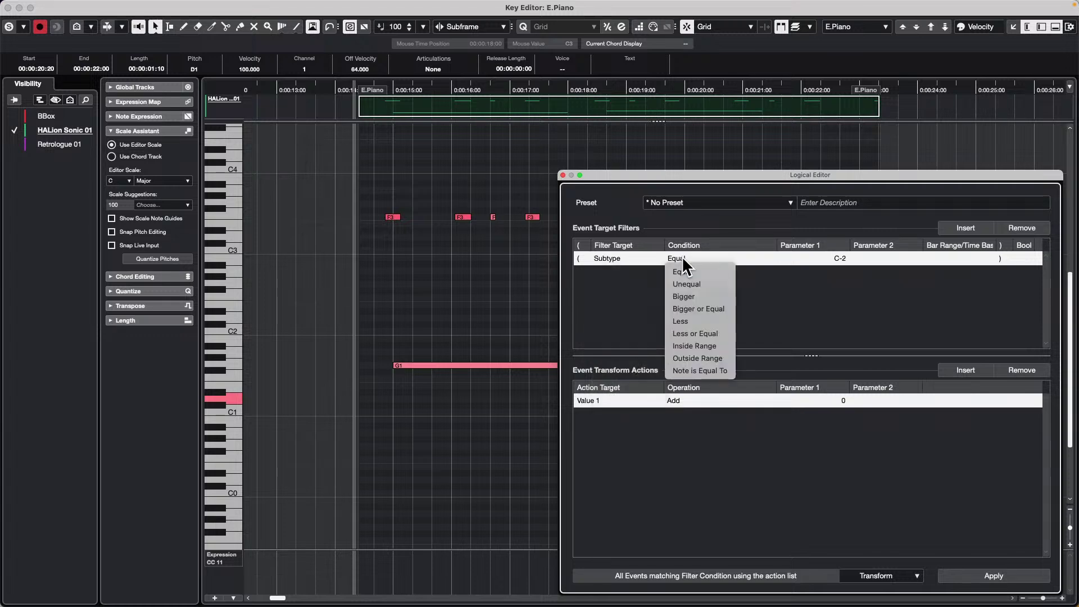
left_click(836, 265)
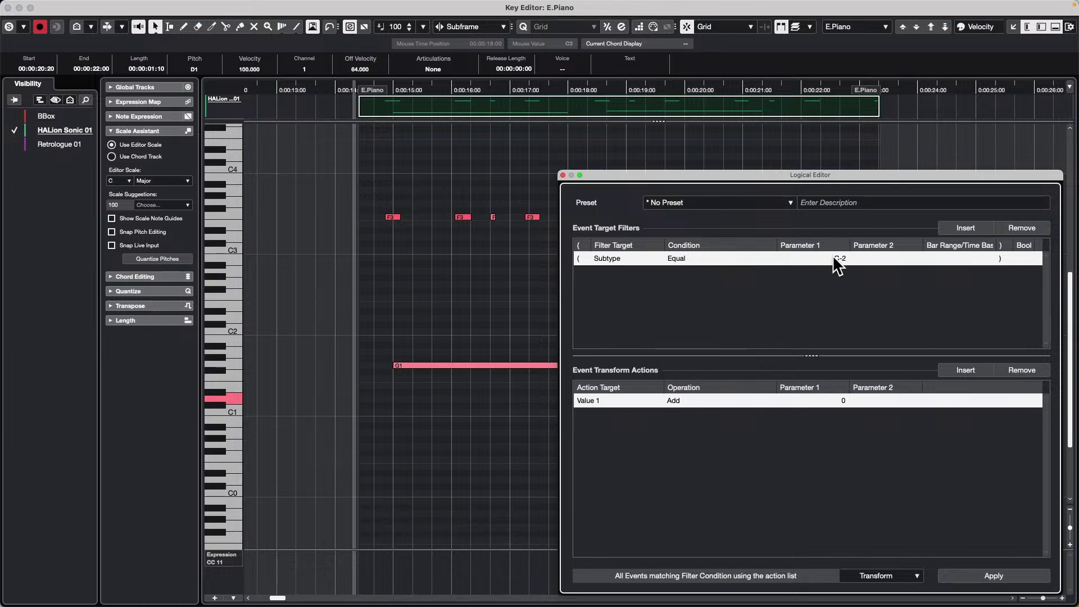
left_click(836, 269)
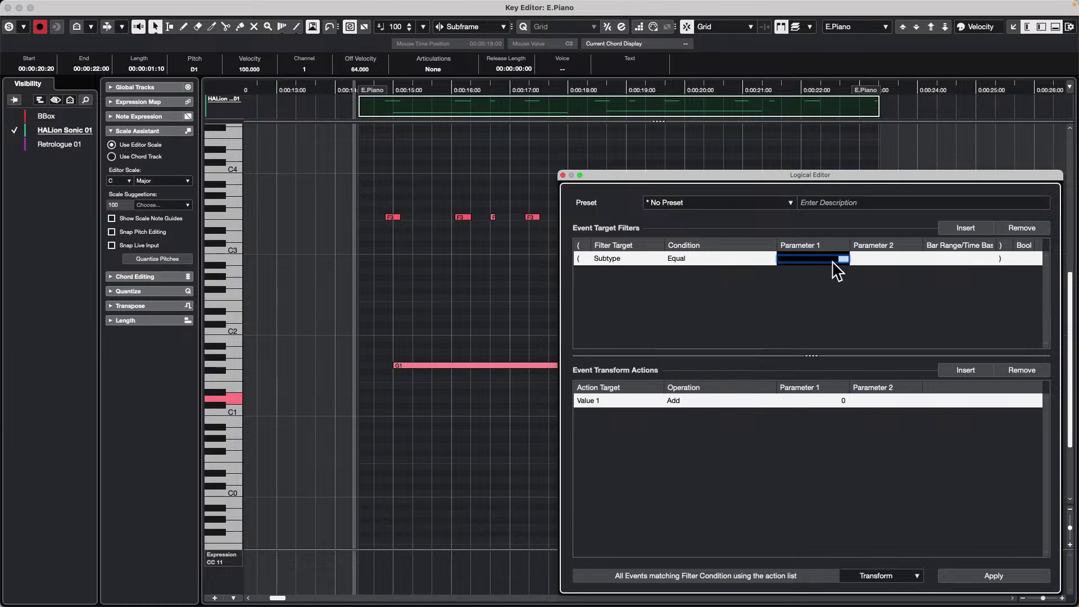
key("BackSpace")
key("Return")
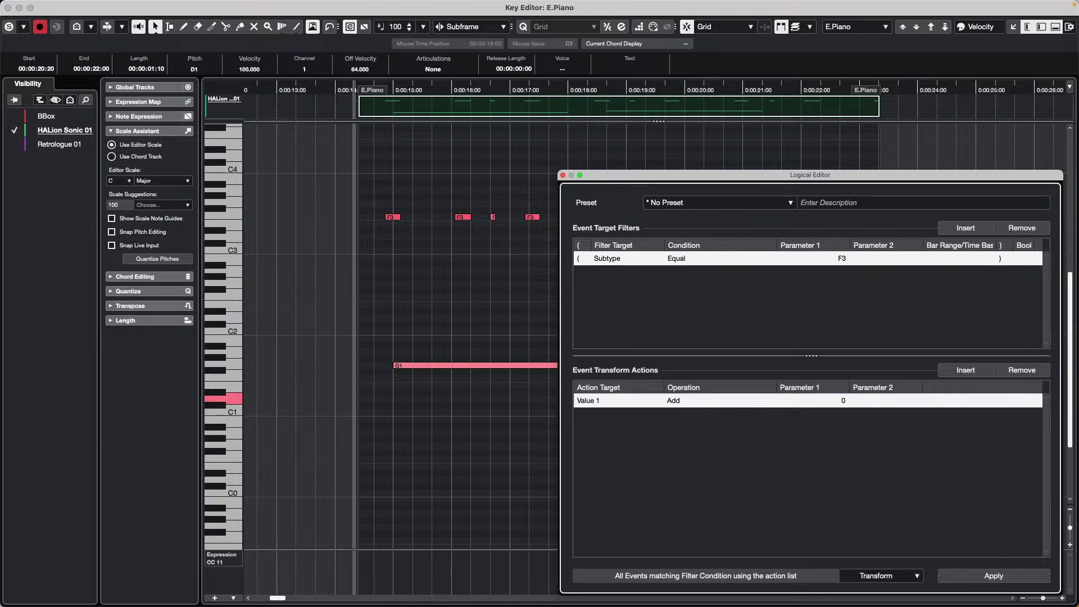
Set the transform action to Subtype, Set Random Values Between, with Parameter 1 at 3 and Parameter 2 at 4.
left_click(892, 582)
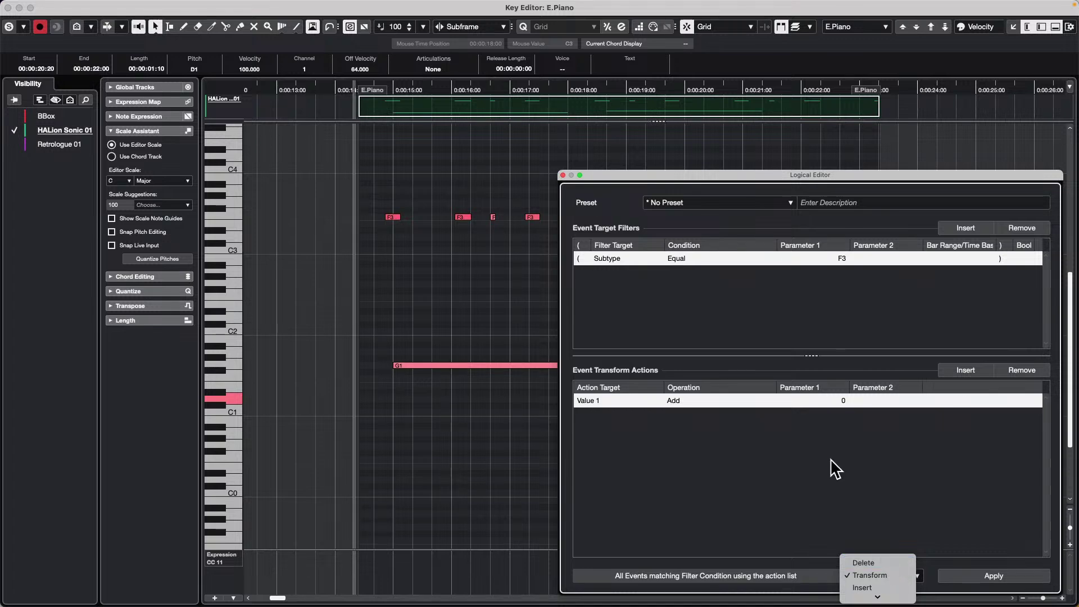
left_click(639, 347)
left_click(596, 402)
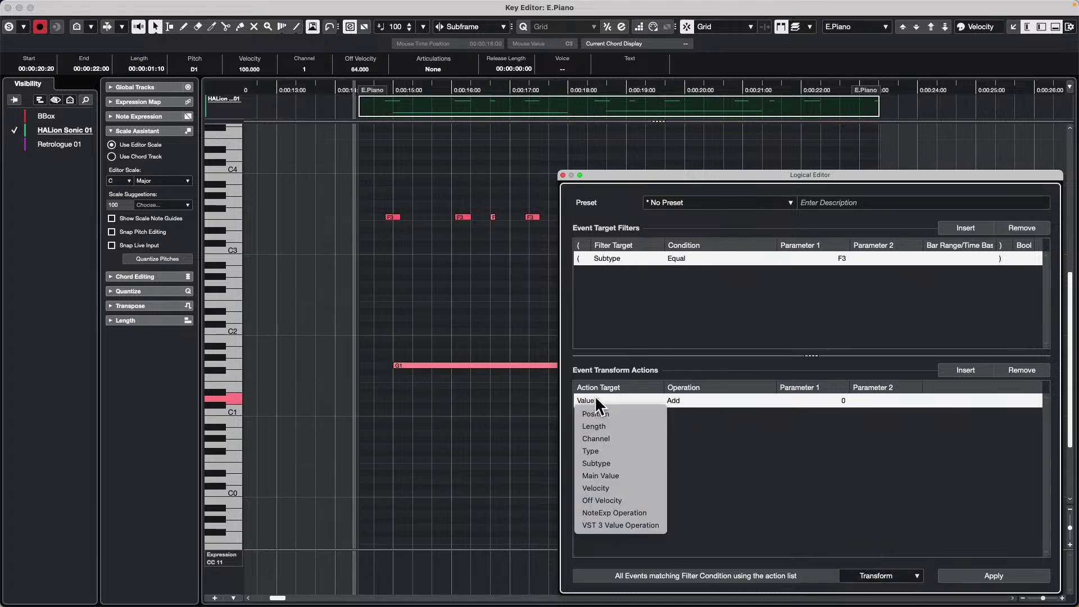
left_click(634, 464)
left_click(679, 401)
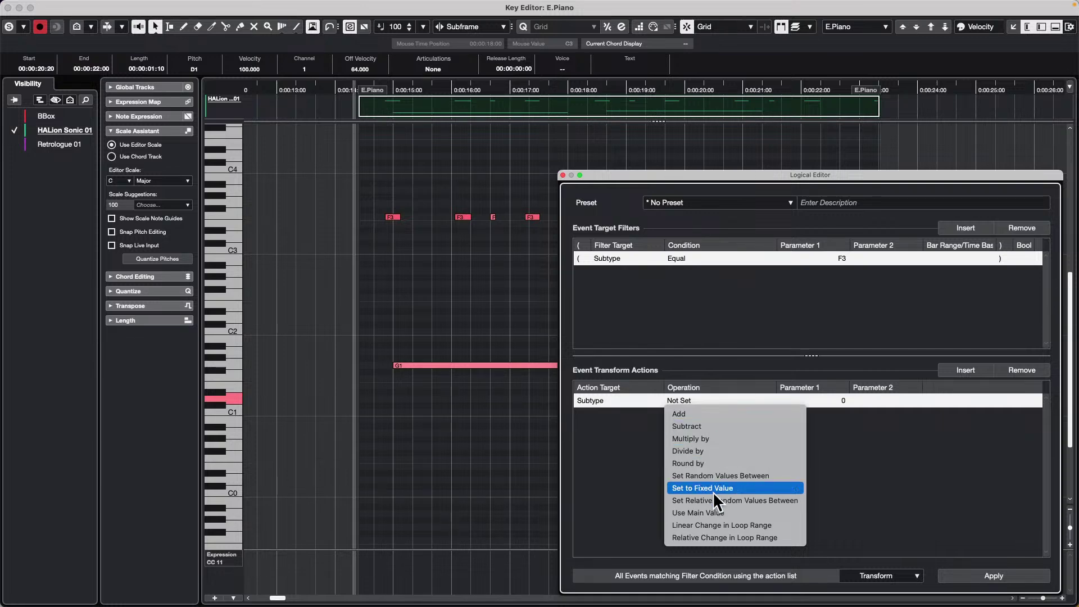
left_click(733, 475)
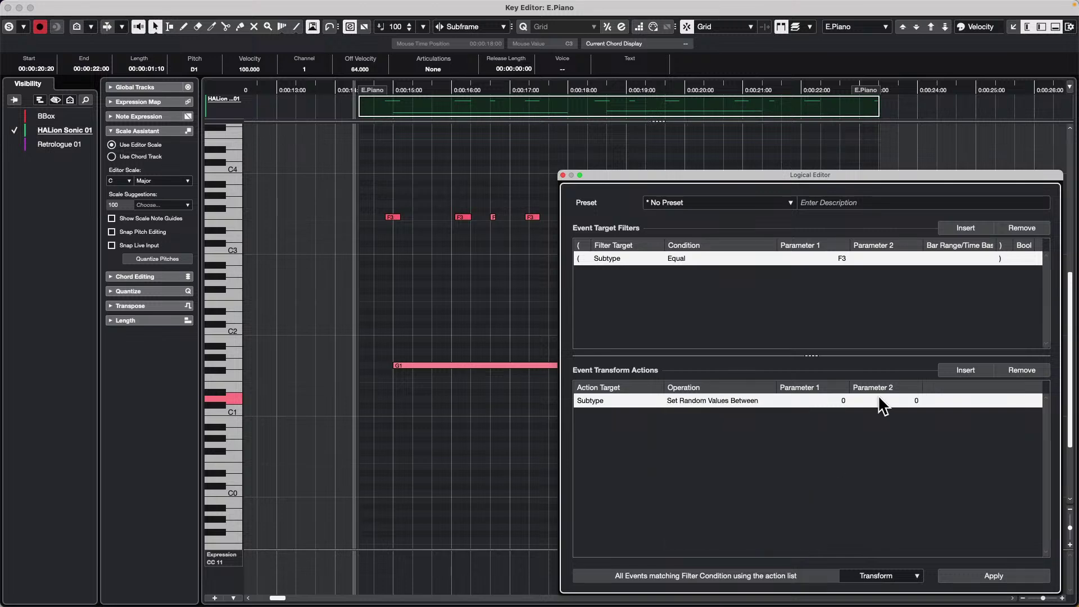
double_click(843, 400)
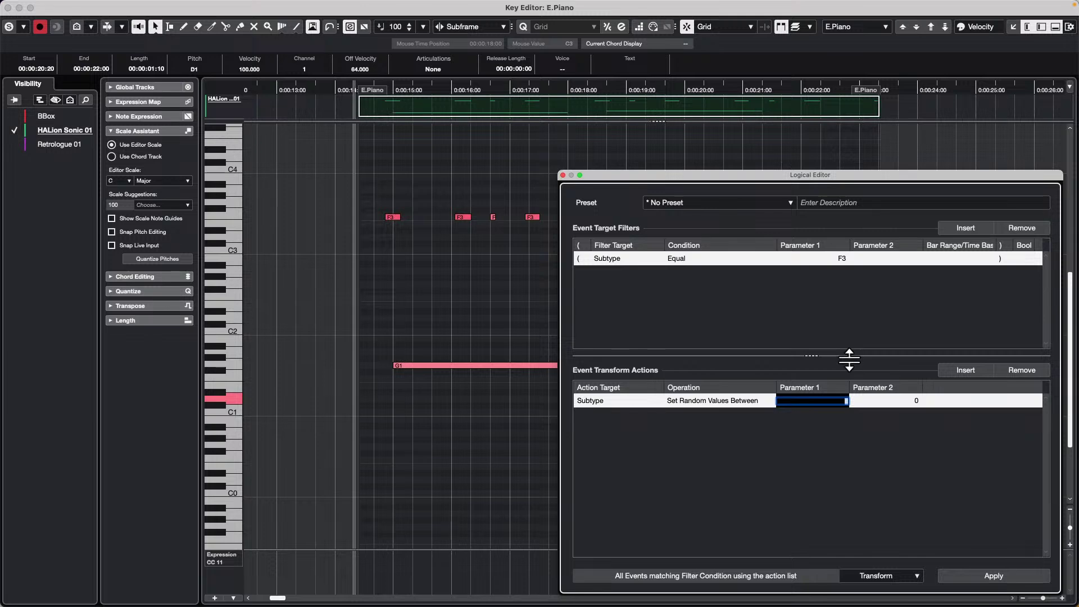
type("g3")
double_click(893, 401)
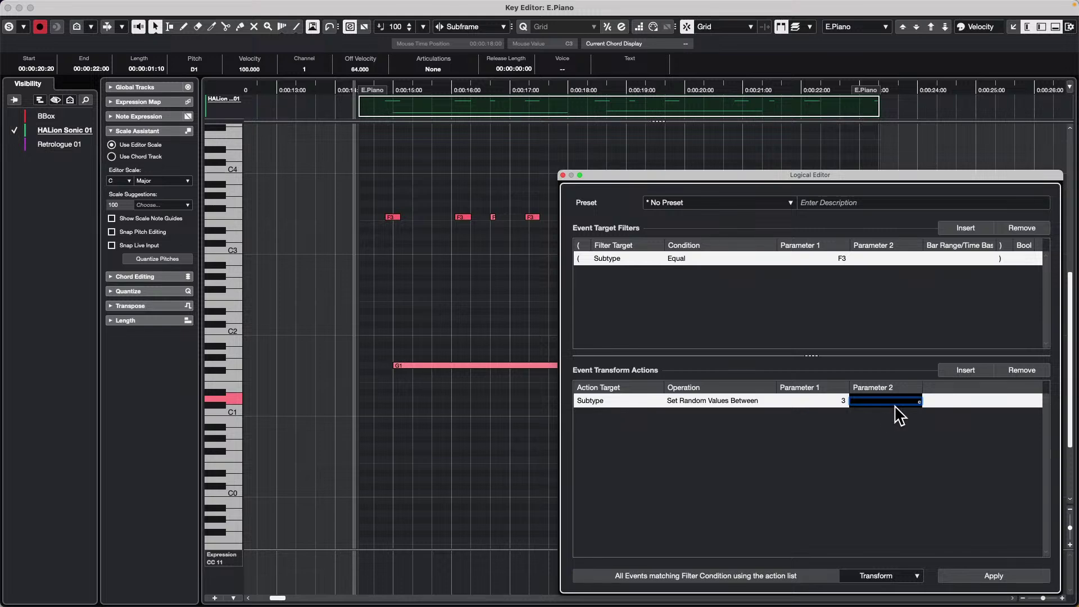
type("4")
key("Return")
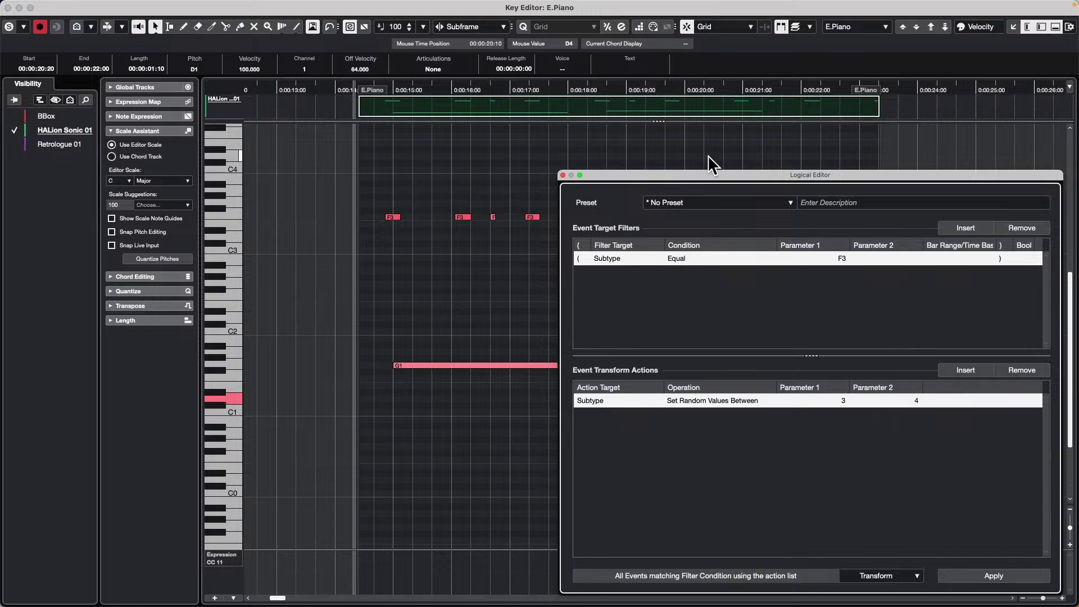
Move the Logical Editor aside, deselect all notes and apply the transform to the F3 notes.
left_click_drag(730, 175, 59, 136)
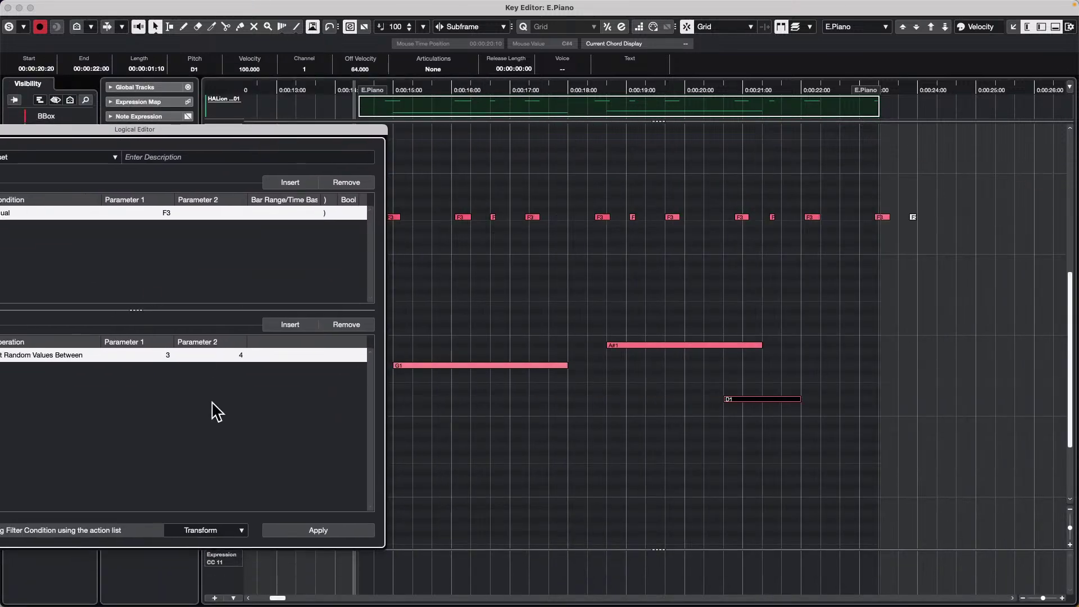
left_click(317, 531)
left_click(488, 264)
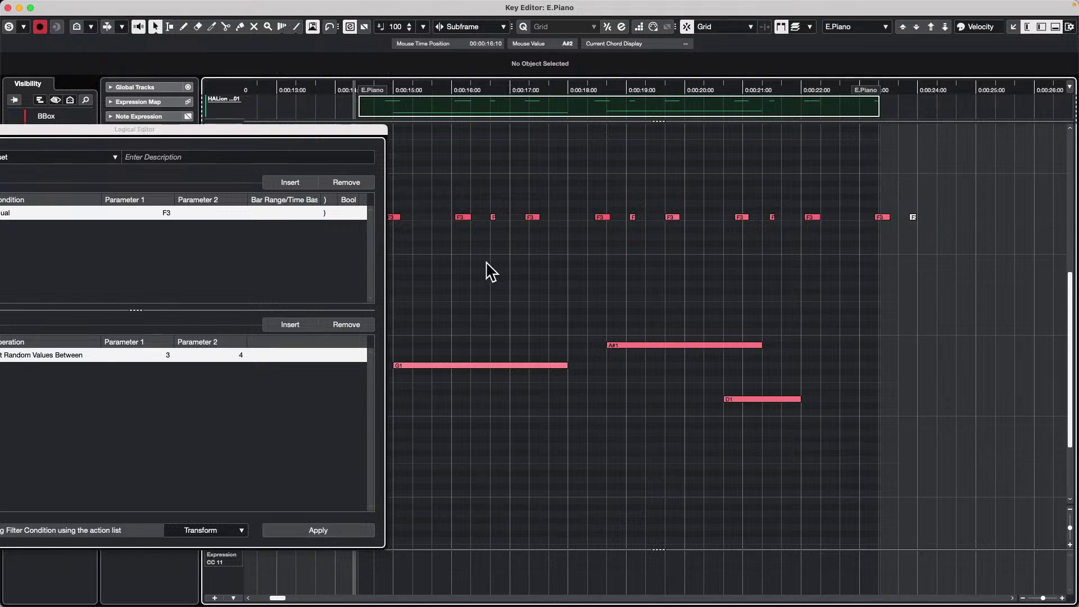
left_click(318, 531)
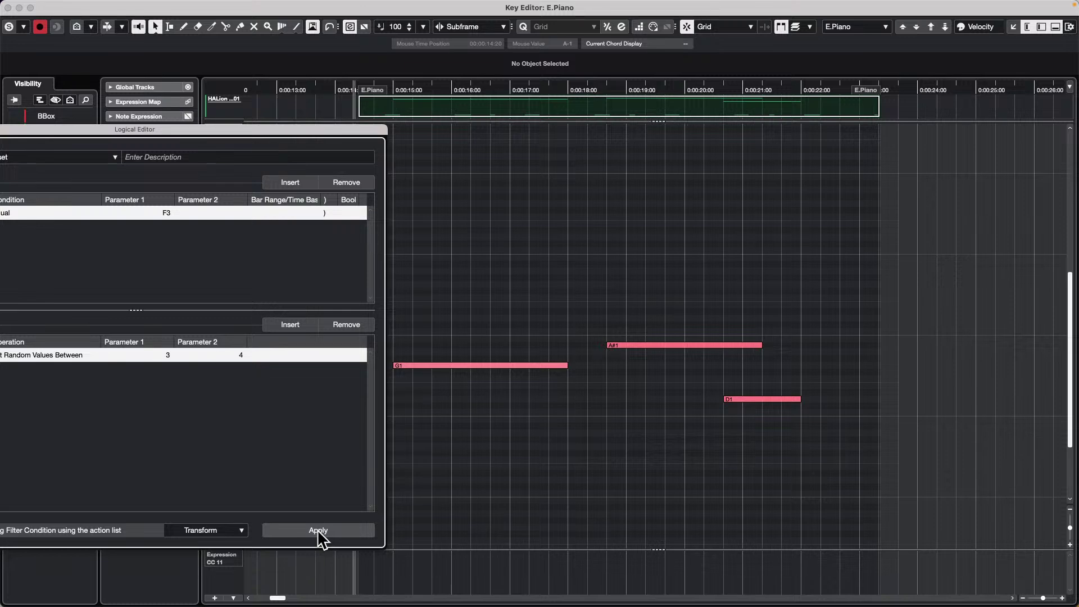
Review the transformed notes and undo the last Logical Editor transform of the F3 notes.
scroll(517, 267, "up", 8)
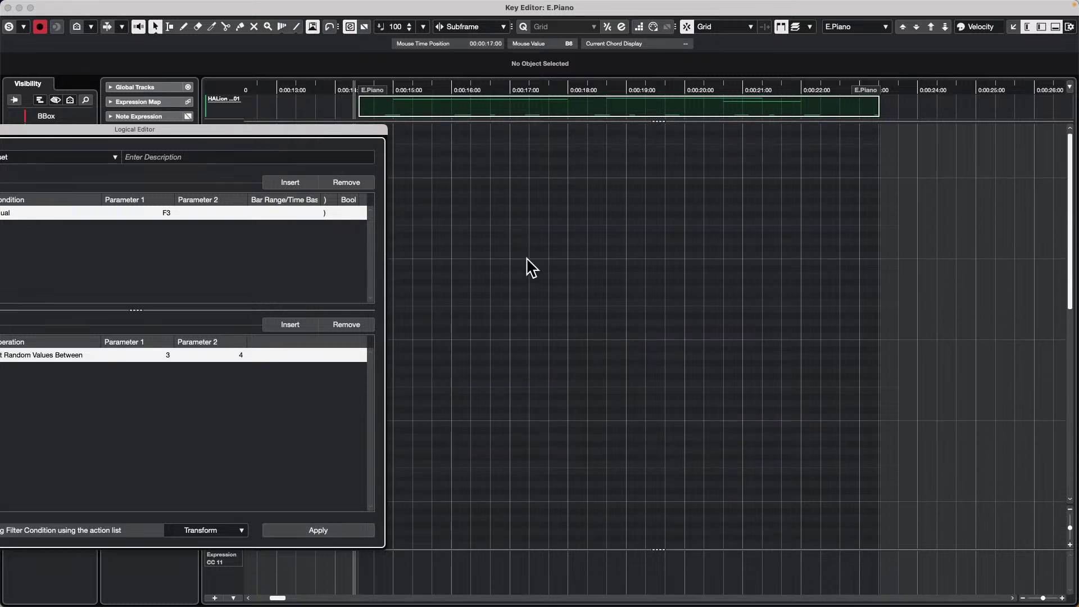
scroll(526, 268, "down", 8)
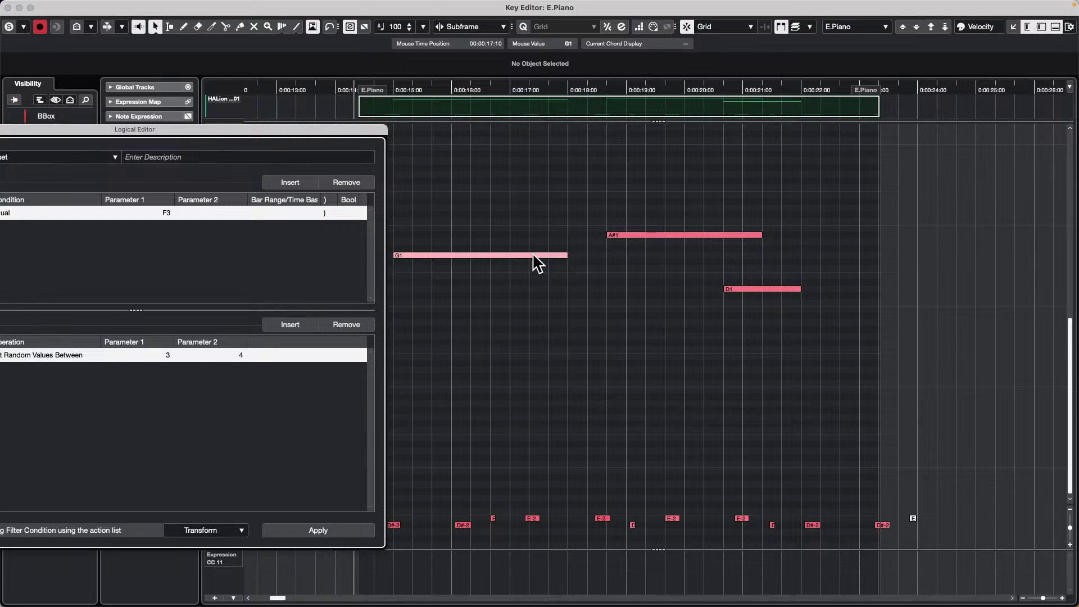
key("super+z")
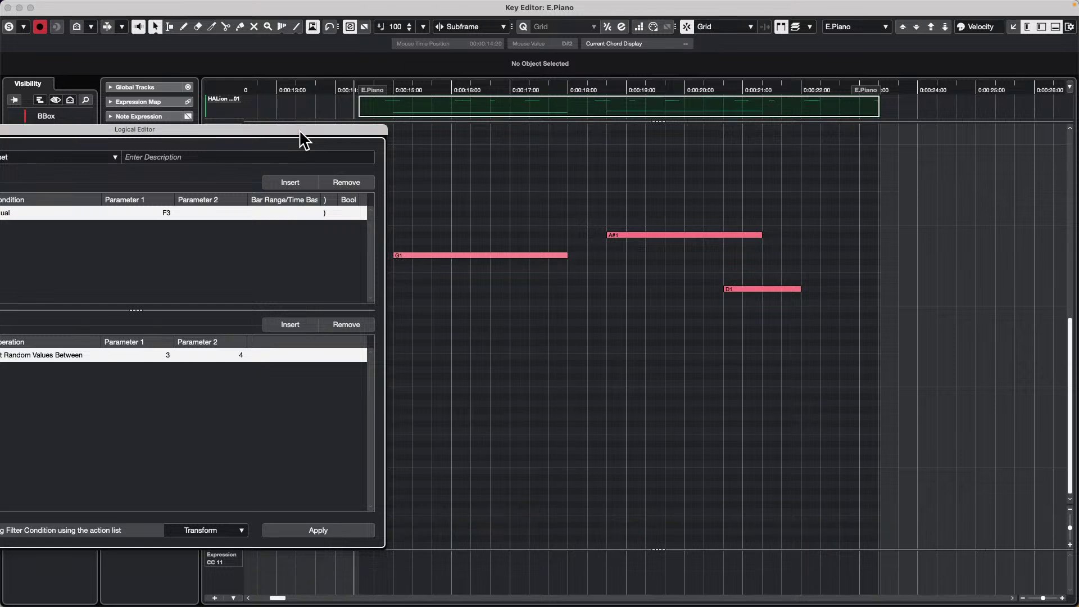
left_click_drag(299, 128, 299, 128)
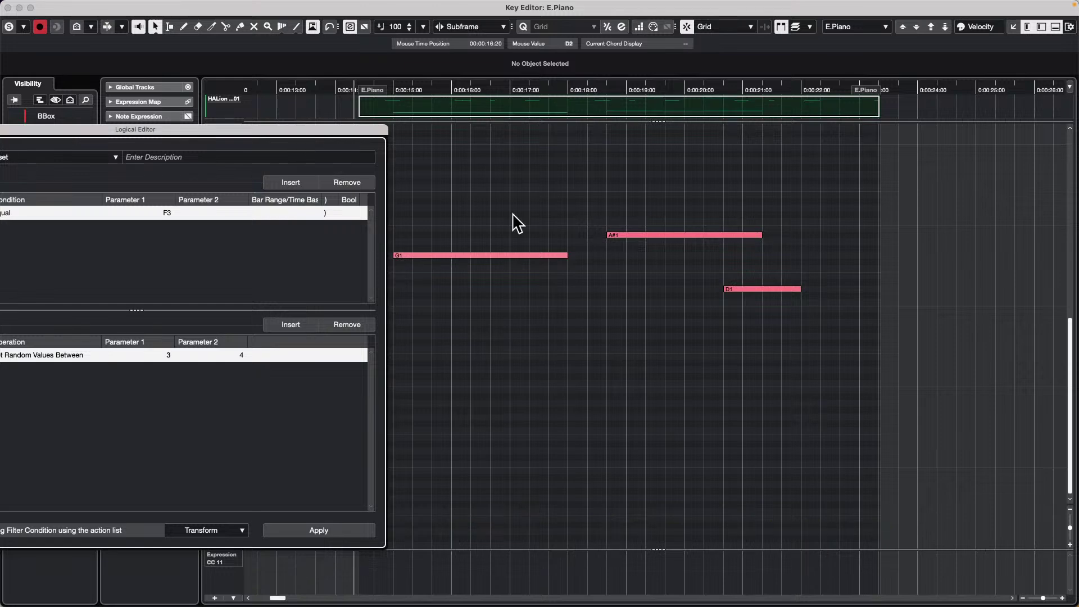
scroll(618, 262, "up", 10)
scroll(618, 261, "down", 2)
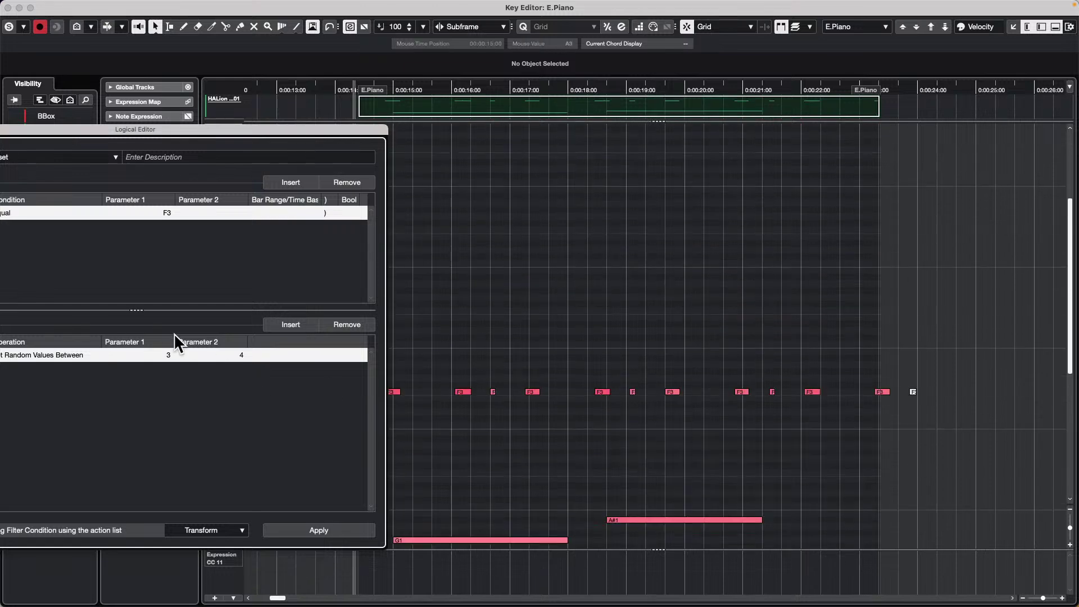
Reselect Set Random Values Between for the Subtype action and try entering c3 as its Parameter 1.
left_click_drag(197, 130, 720, 92)
left_click(608, 318)
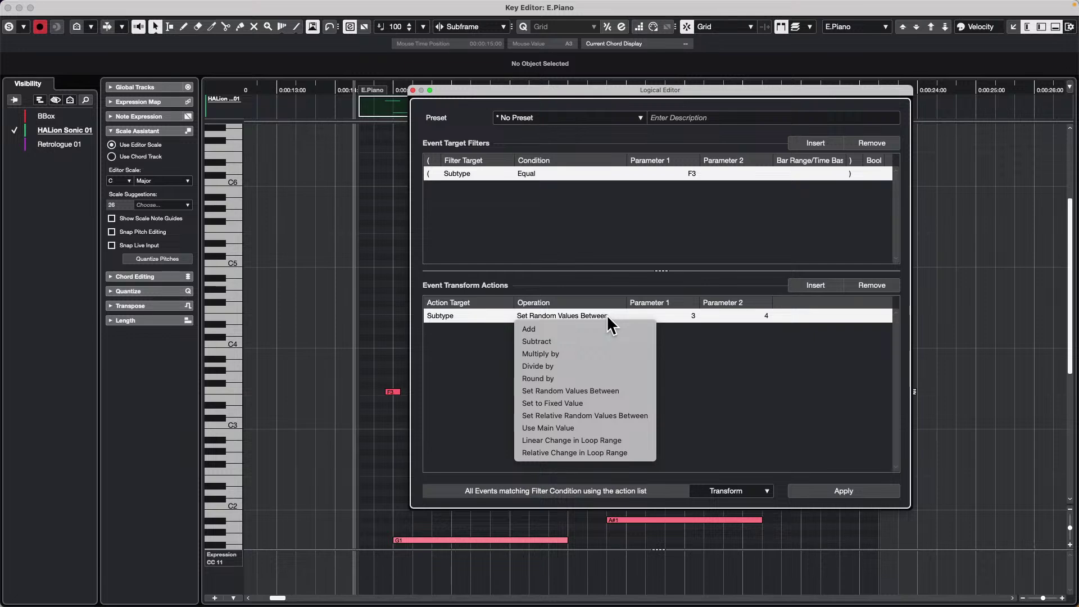
left_click(612, 390)
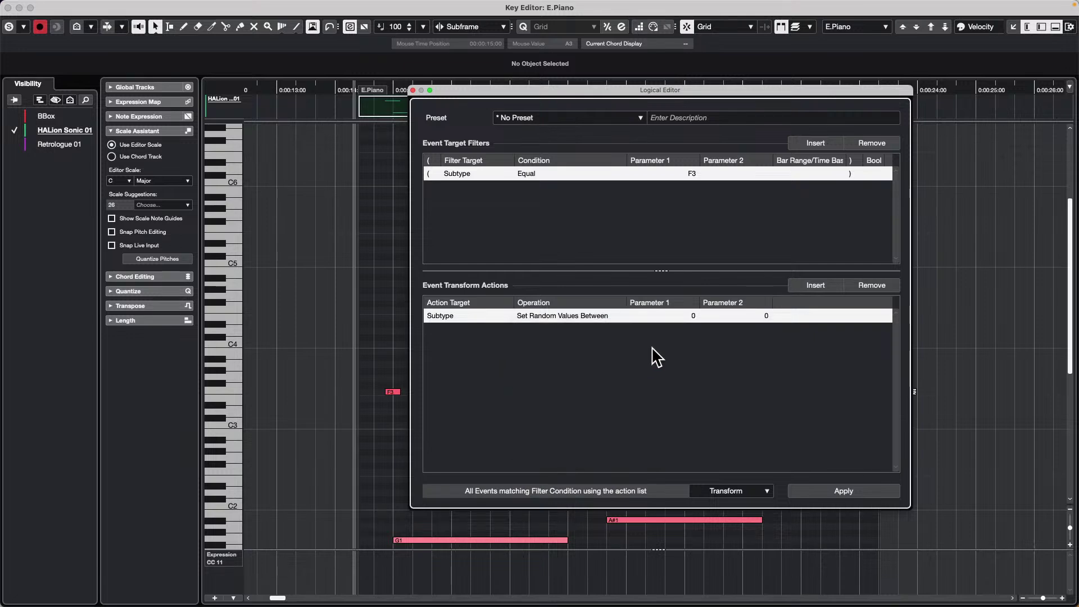
left_click(687, 316)
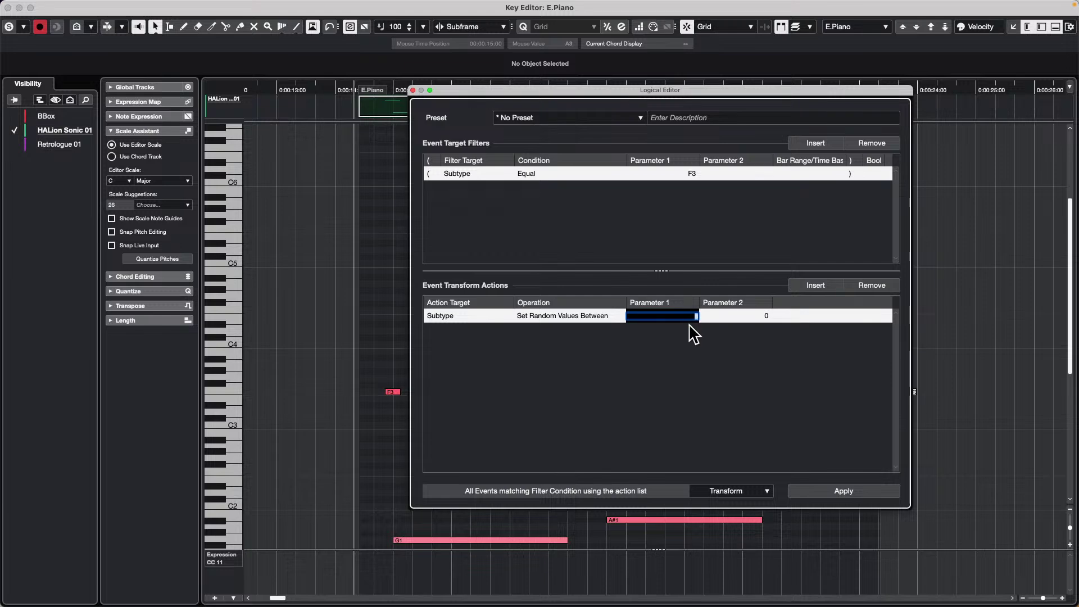
type("c3")
key("Return")
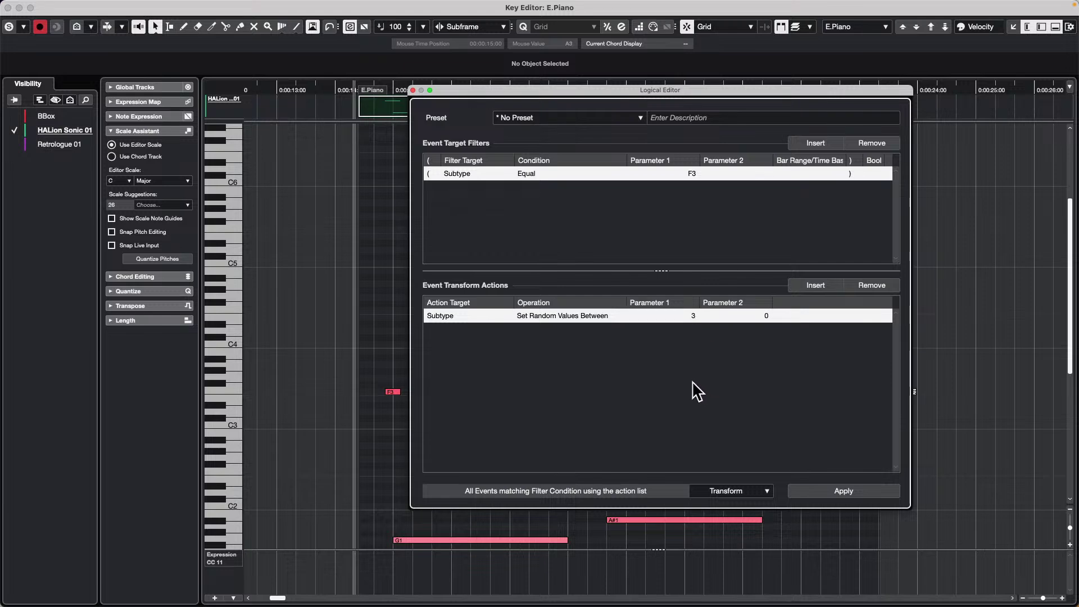
Set the random value range of the Subtype action to 64 for Parameter 1 and 65 for Parameter 2.
left_click(694, 315)
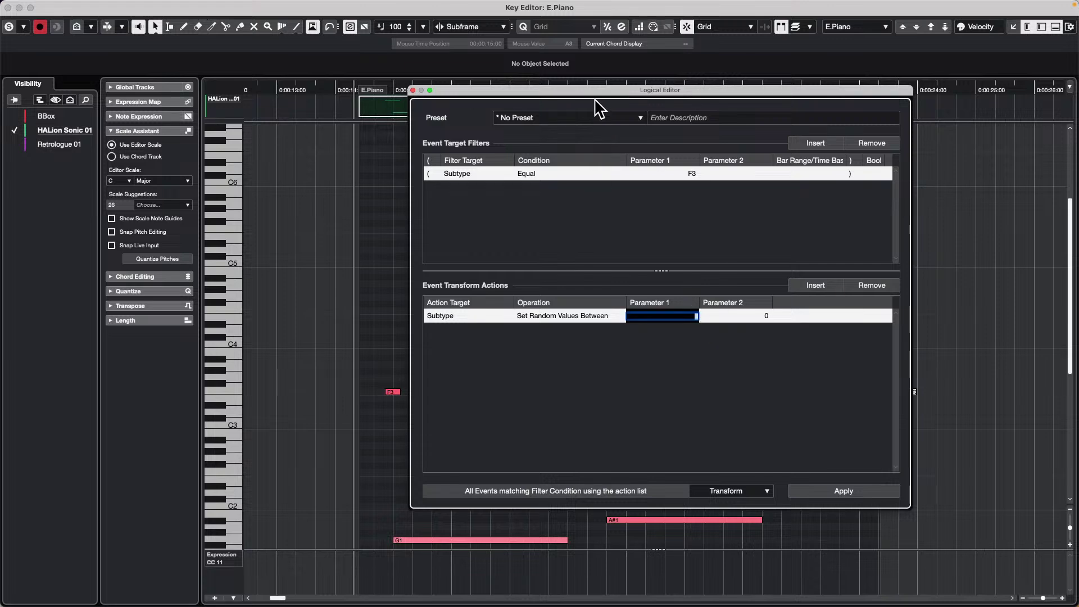
left_click_drag(596, 95, 632, 208)
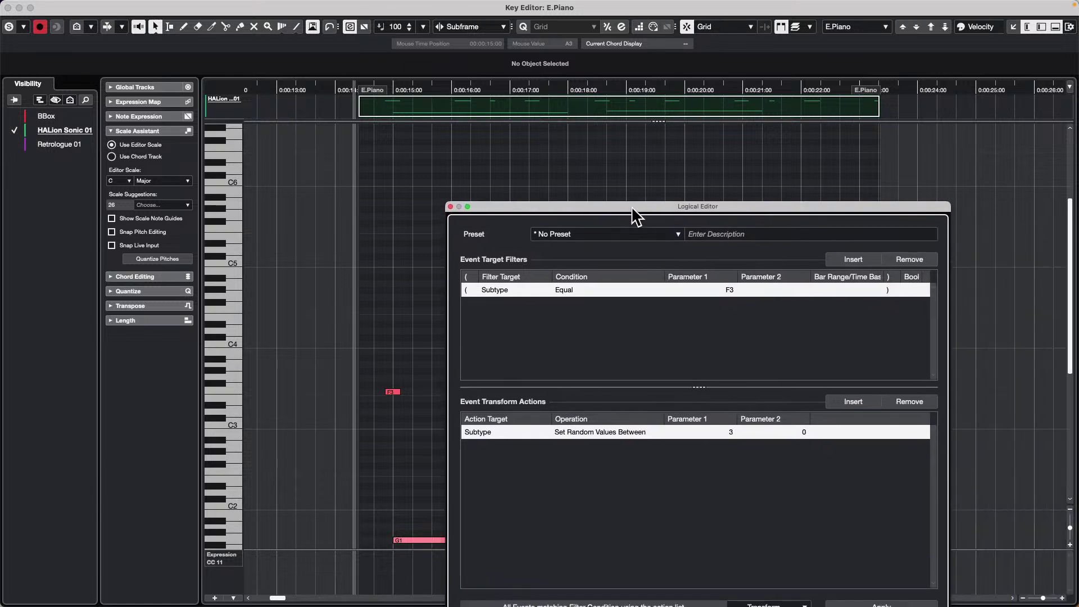
left_click(724, 432)
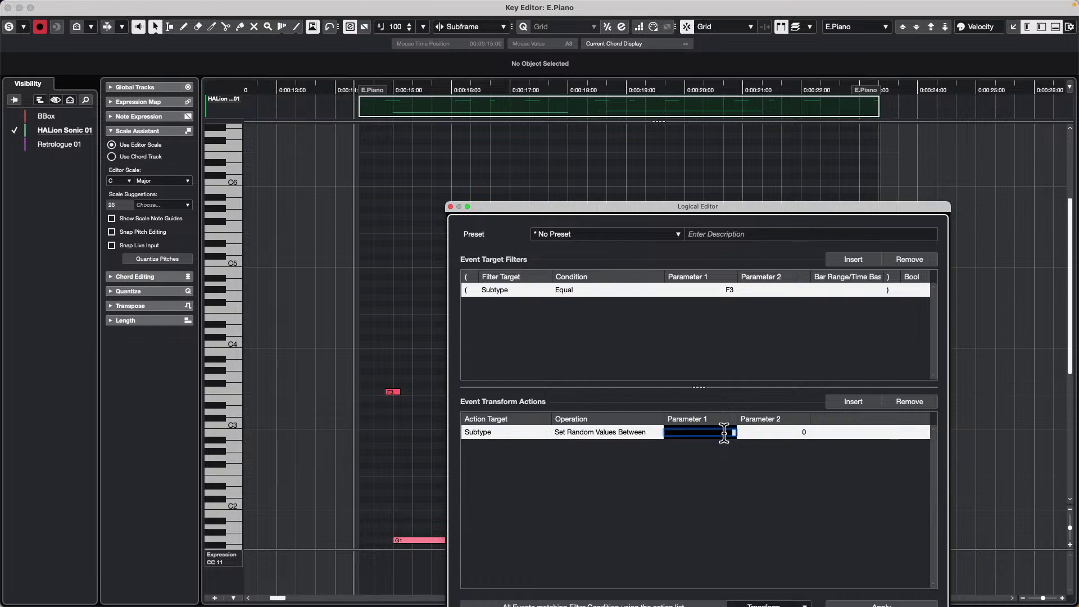
type("64")
left_click(801, 431)
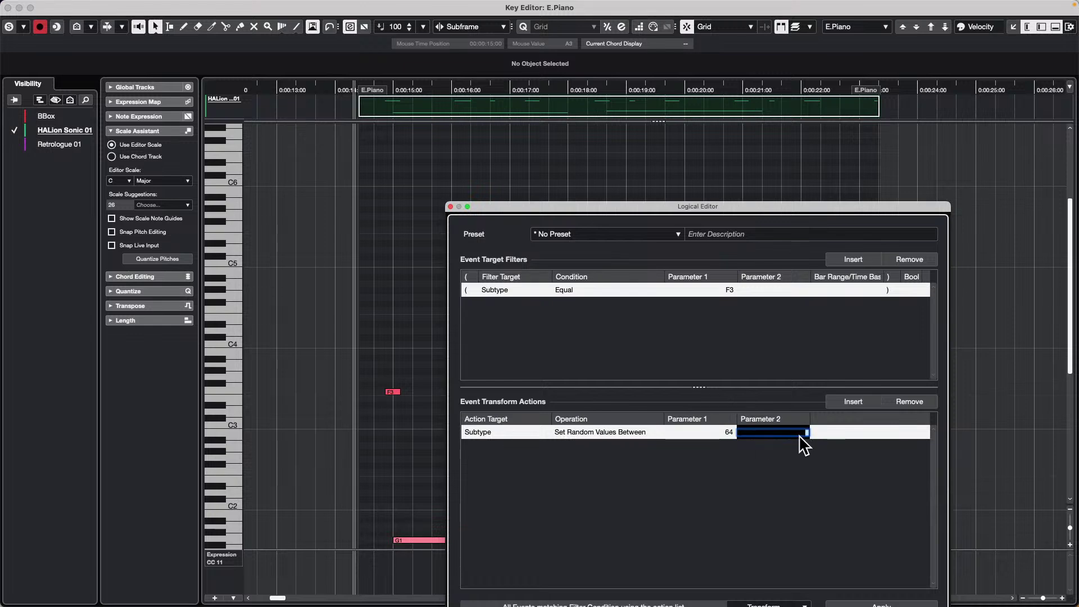
type("65")
key("Return")
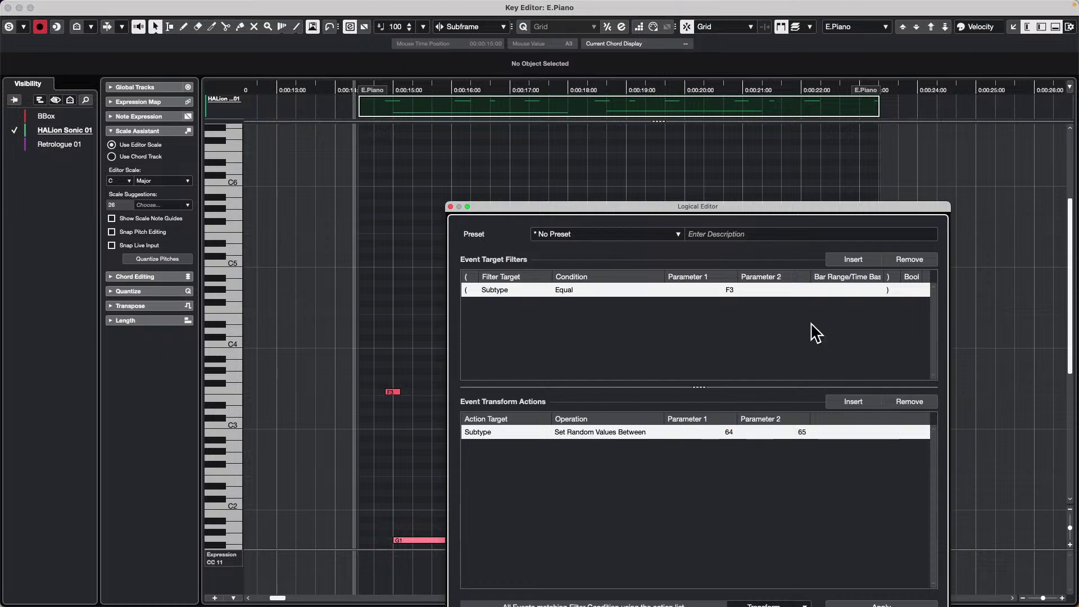
Apply the random pitch transform to the F3 notes twice.
left_click_drag(612, 208, 726, 91)
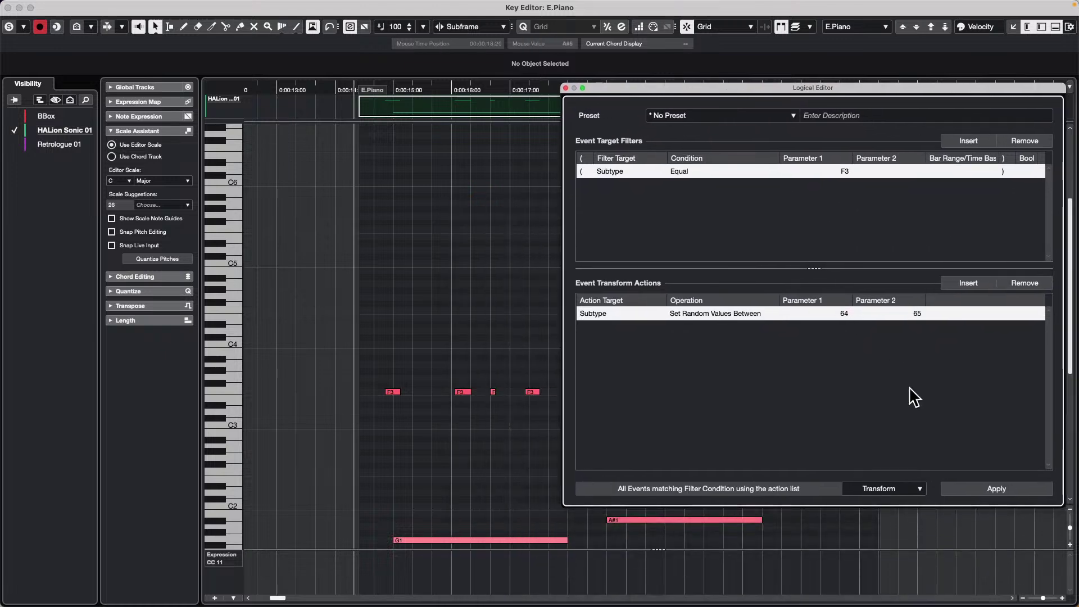
left_click(997, 489)
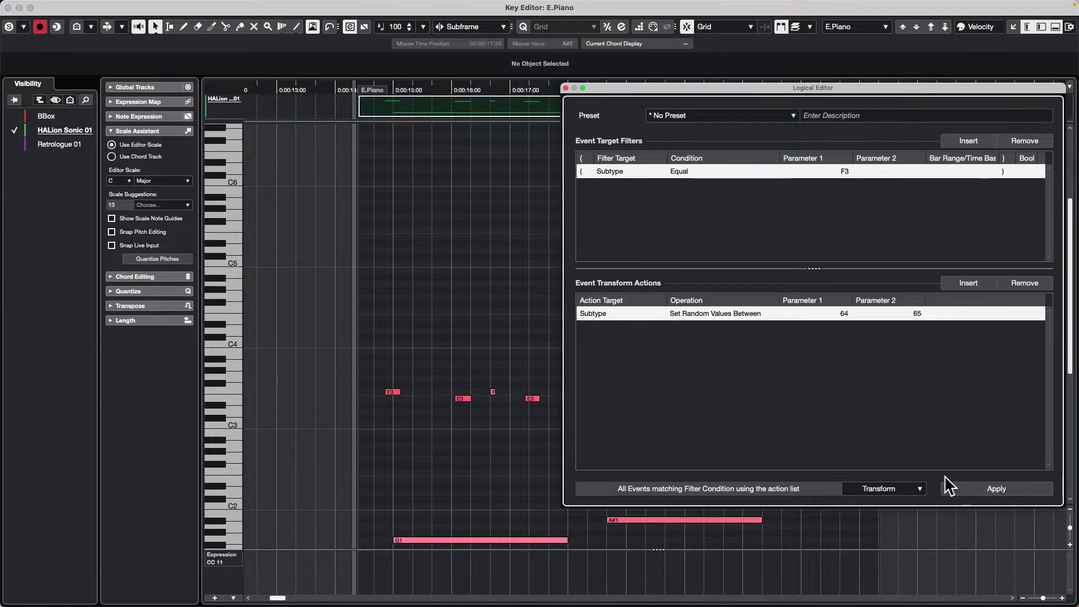
left_click(991, 489)
Select all the E3 notes in the Key Editor and transpose them up one semitone to F3.
left_click(381, 438)
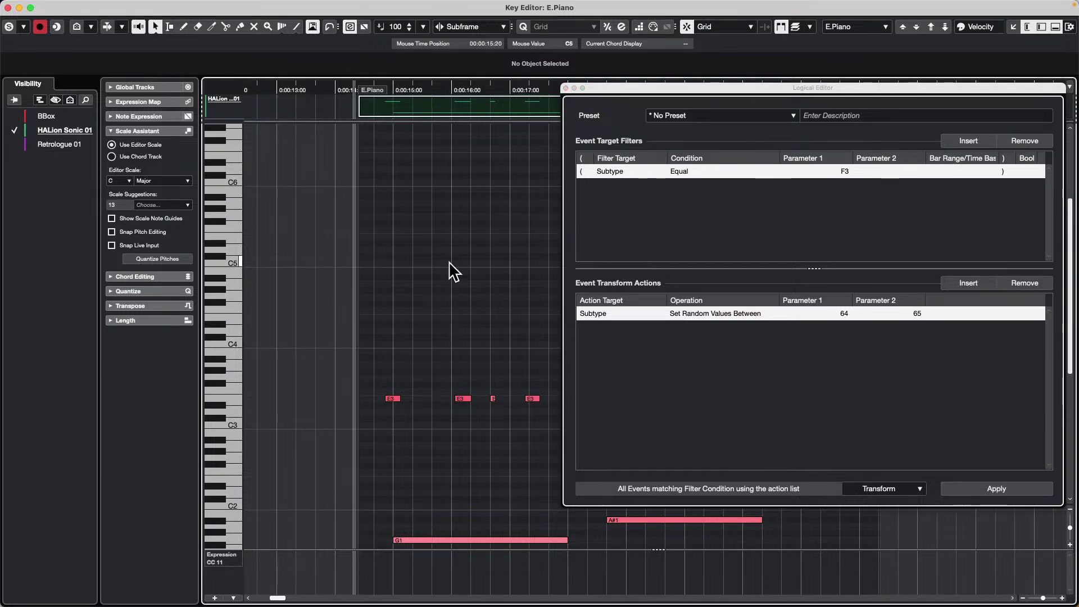
left_click(394, 400)
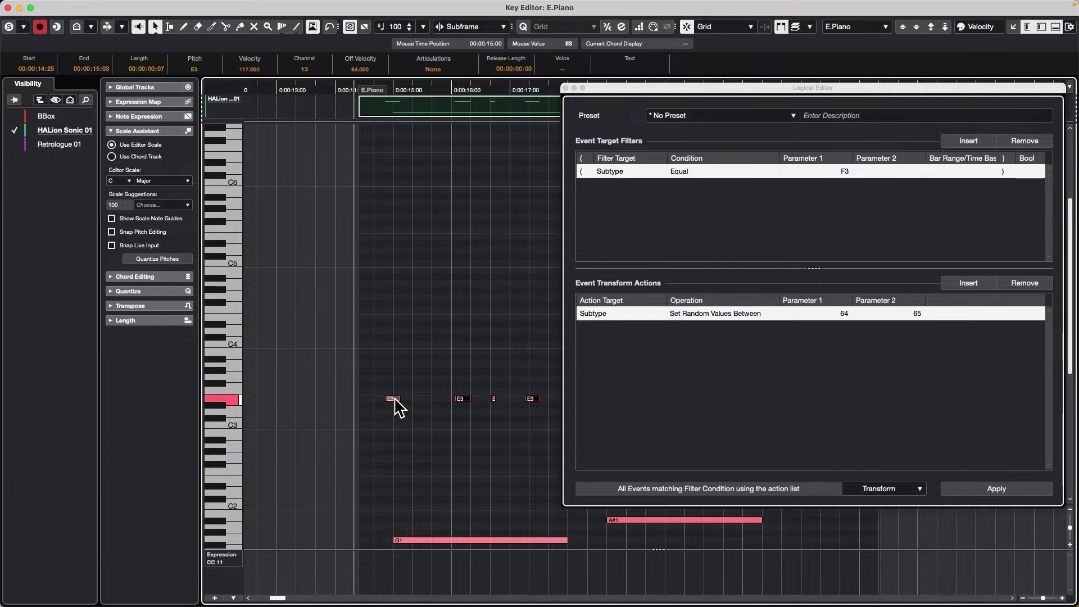
key("Up")
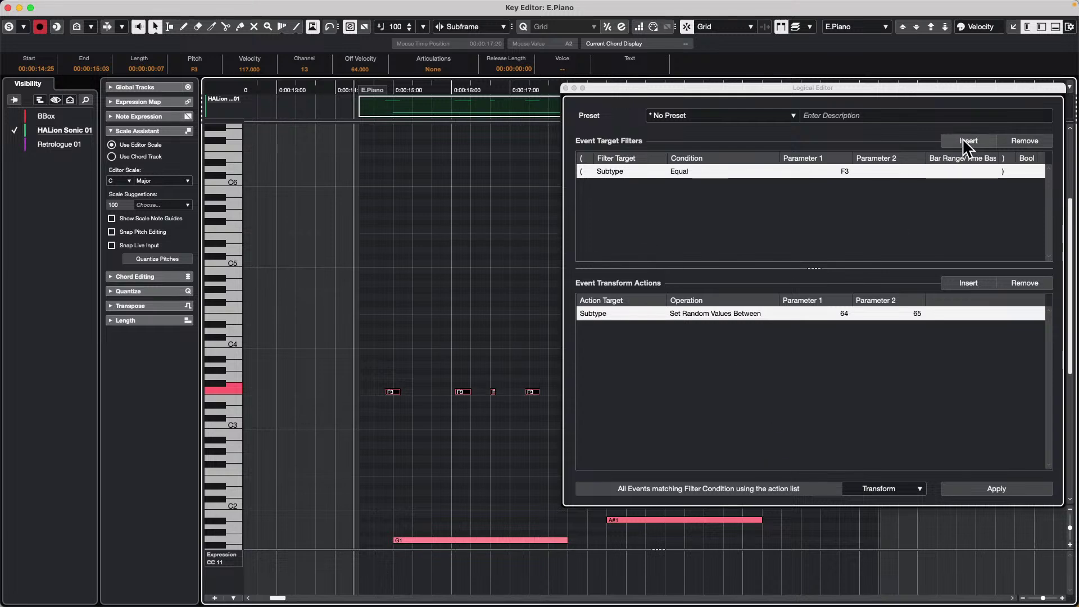
Replace the Subtype filter in the Event Target Filters with a Type Is Equal Note filter.
left_click(1028, 140)
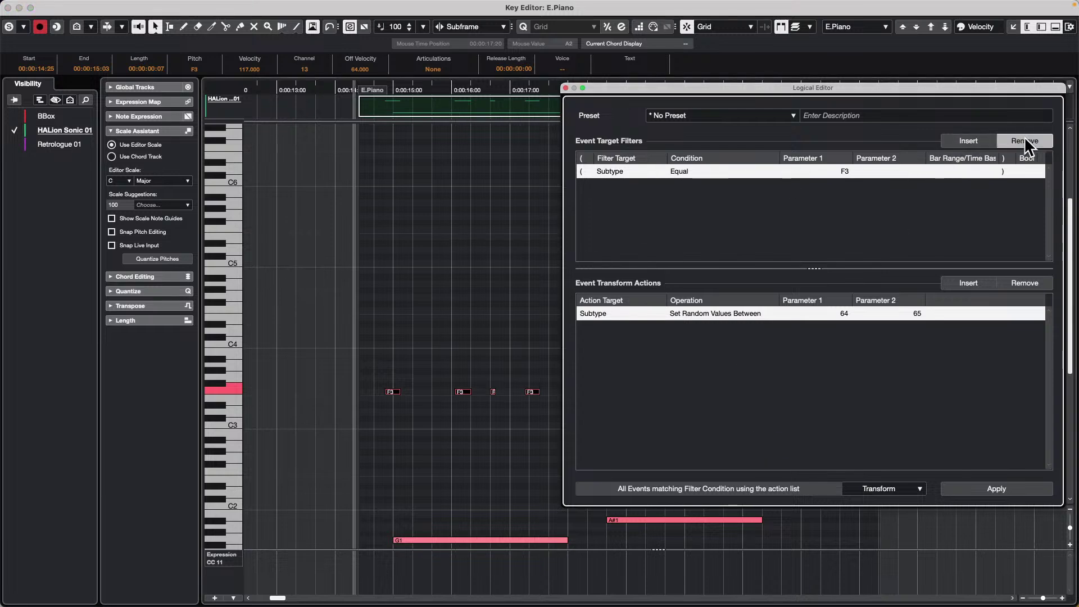
left_click(980, 138)
left_click(604, 172)
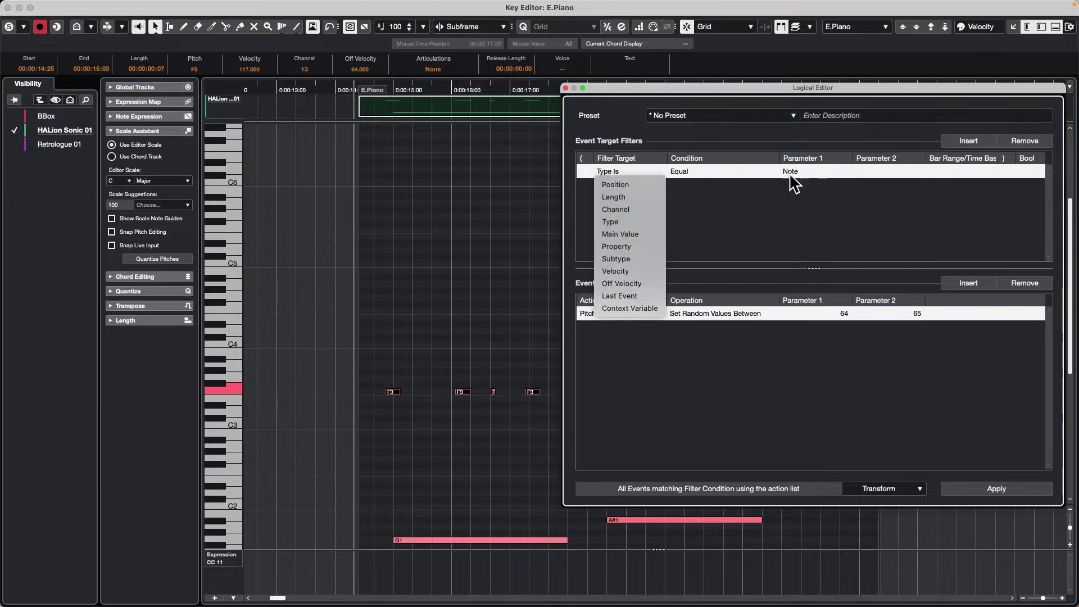
left_click(967, 144)
Add a second target filter using Main Value, with the pitch equal to F3.
left_click(966, 141)
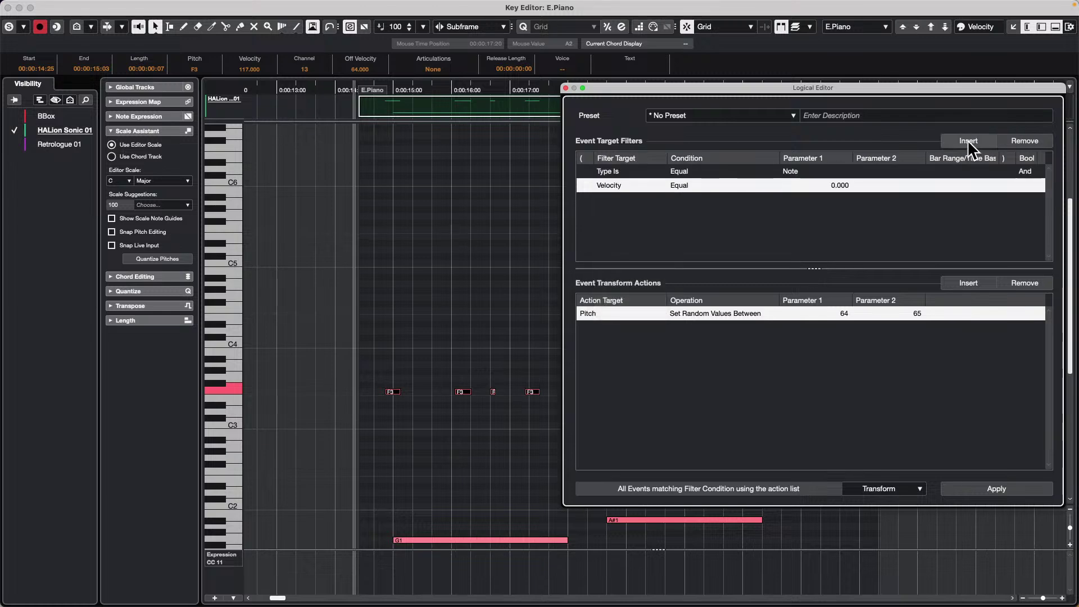
left_click(614, 185)
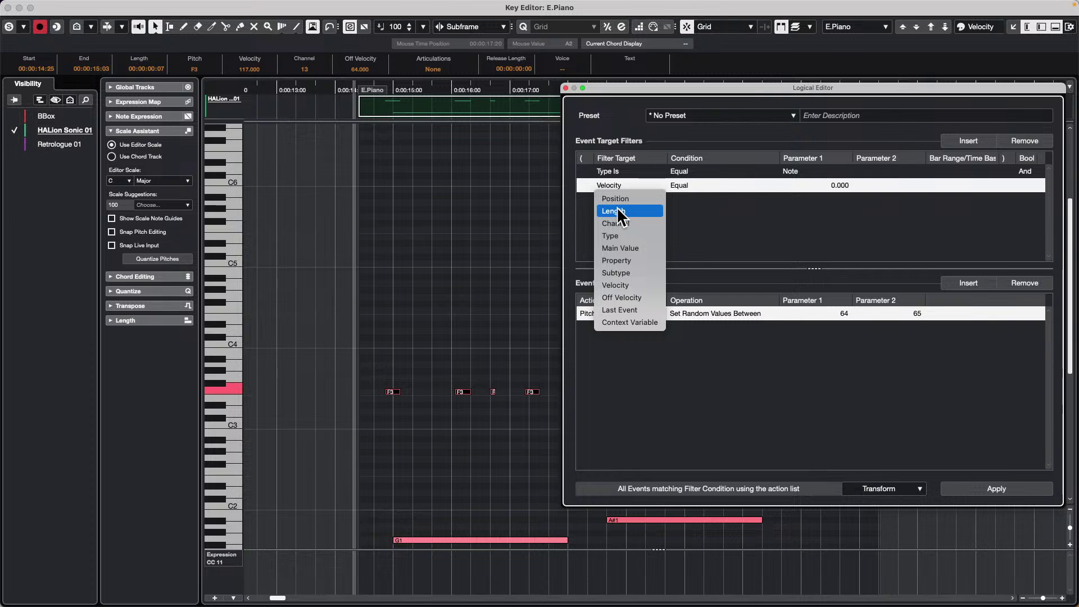
left_click(620, 248)
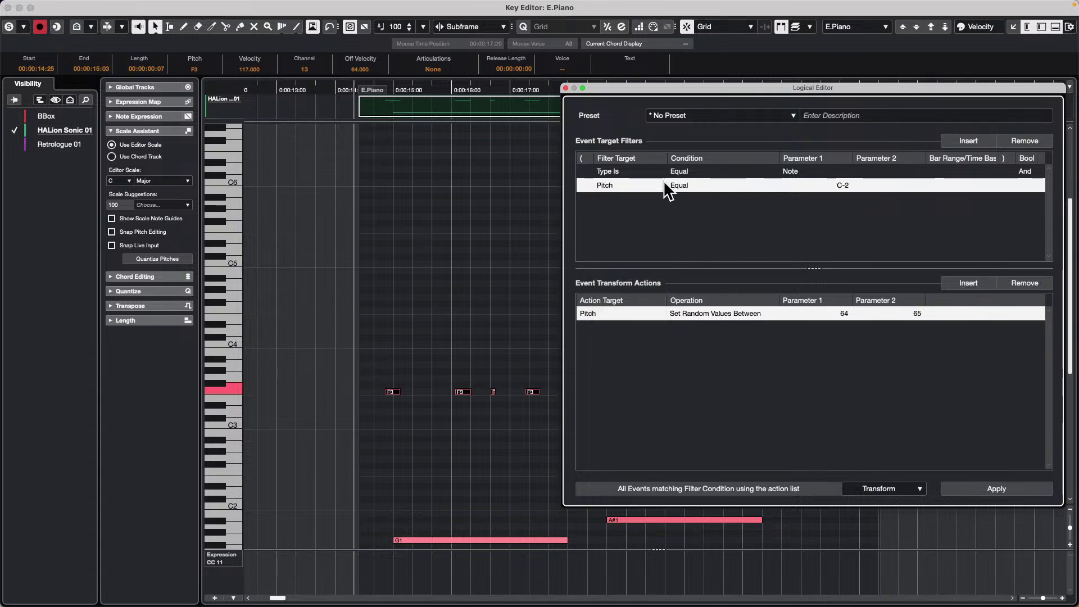
left_click(674, 185)
left_click(845, 184)
left_click(845, 185)
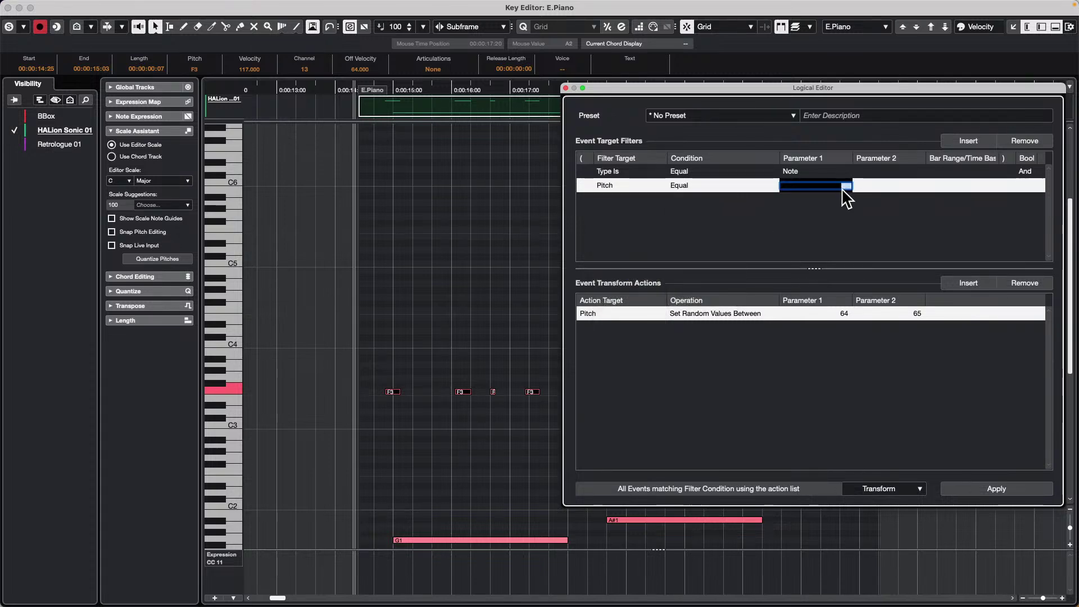
type("f3")
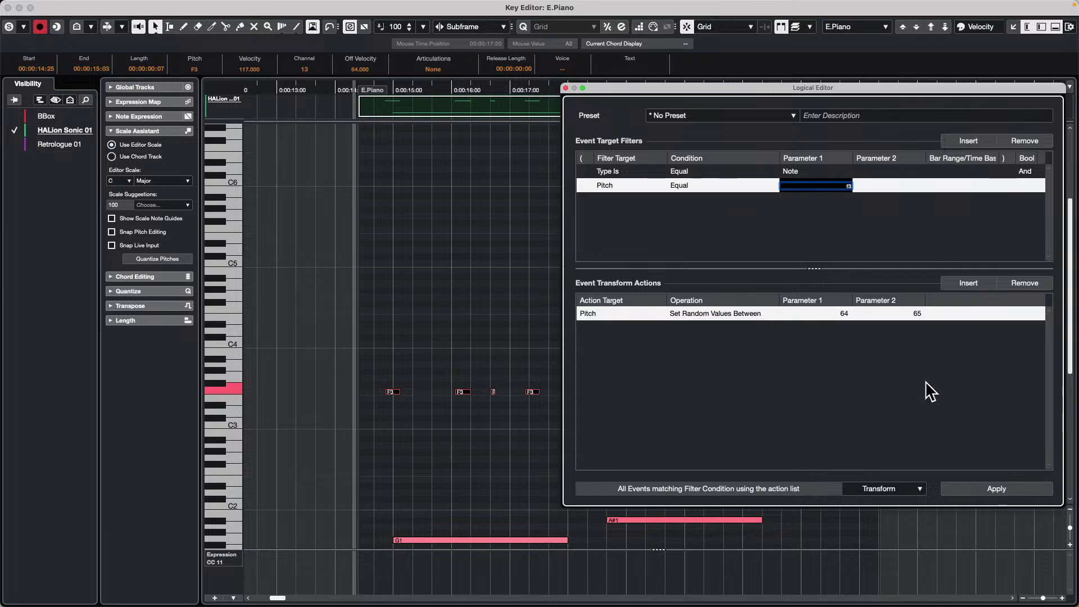
key("Return")
Set the Logical Editor function to Select, clear the current note selection and apply it to select the F3 notes.
left_click(888, 495)
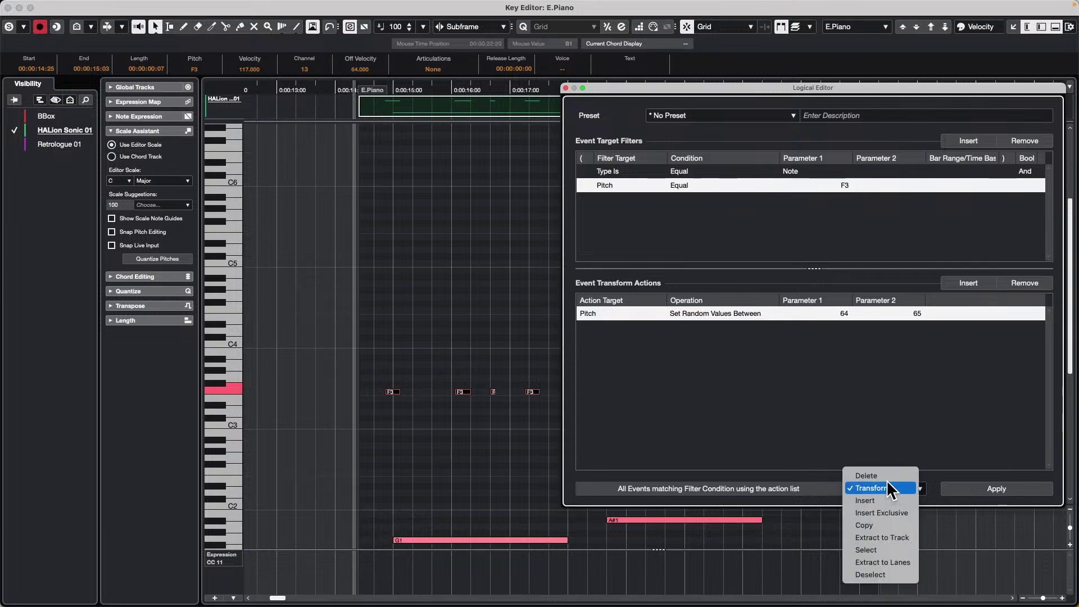
left_click(885, 549)
left_click(464, 439)
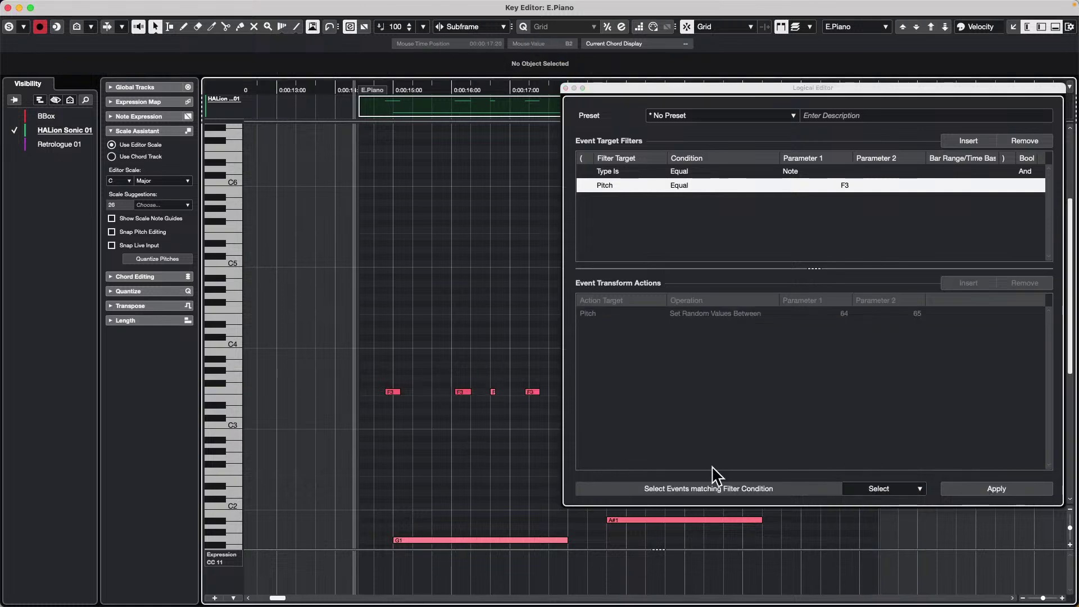
left_click(995, 488)
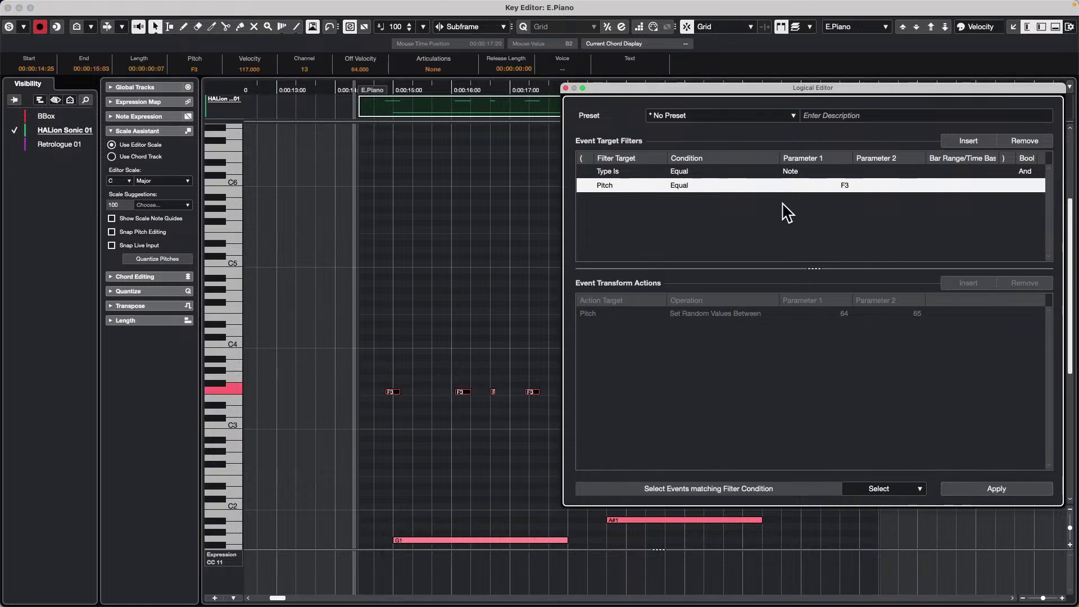
Set the Logical Editor function to Transform and the lower limit of the random pitch values to 62.
left_click(877, 488)
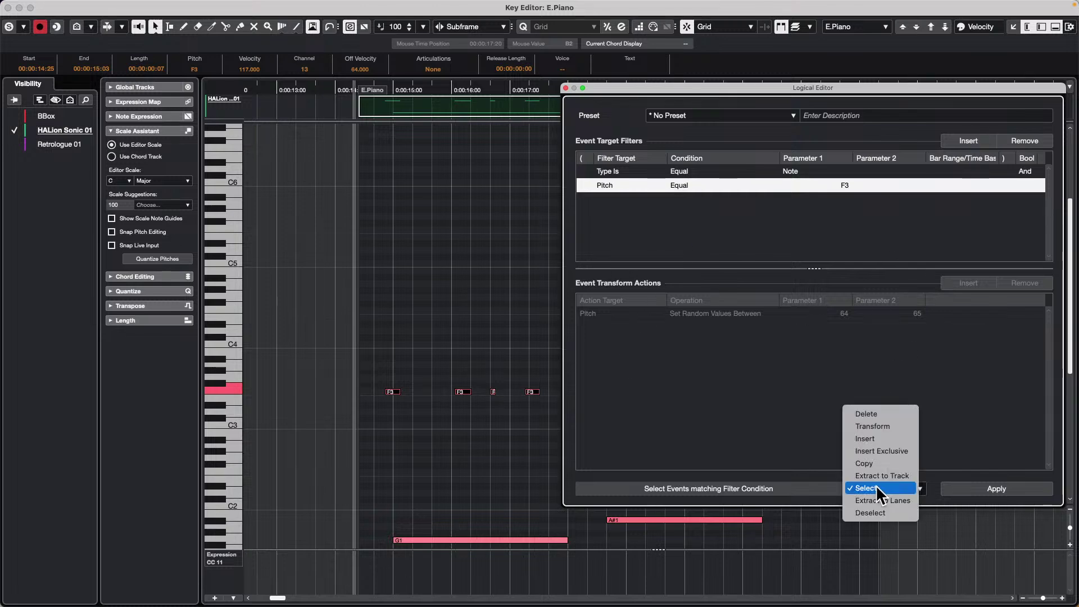
left_click(881, 426)
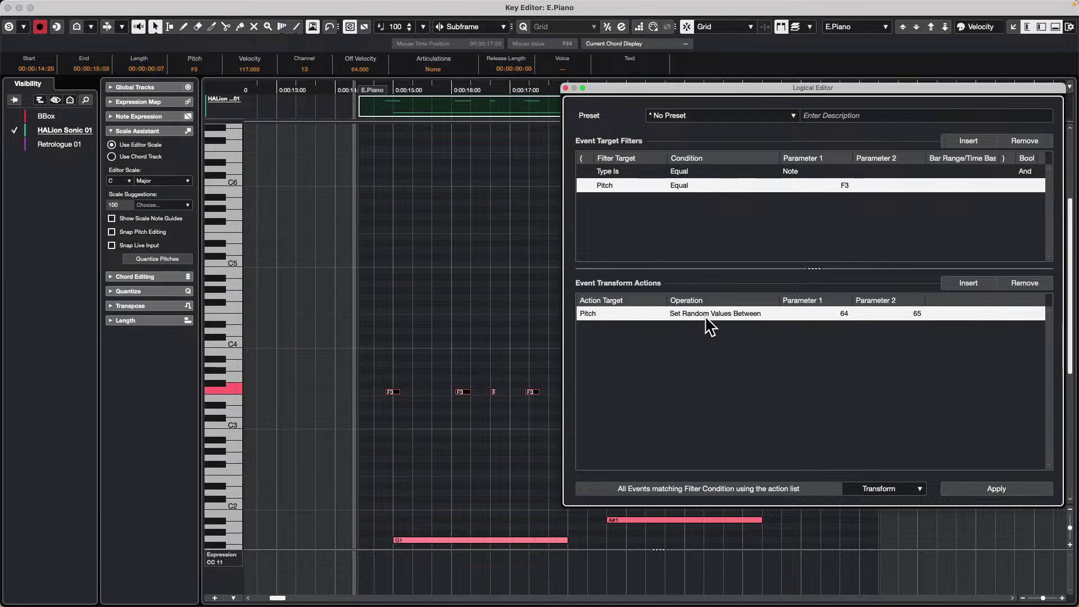
double_click(916, 315)
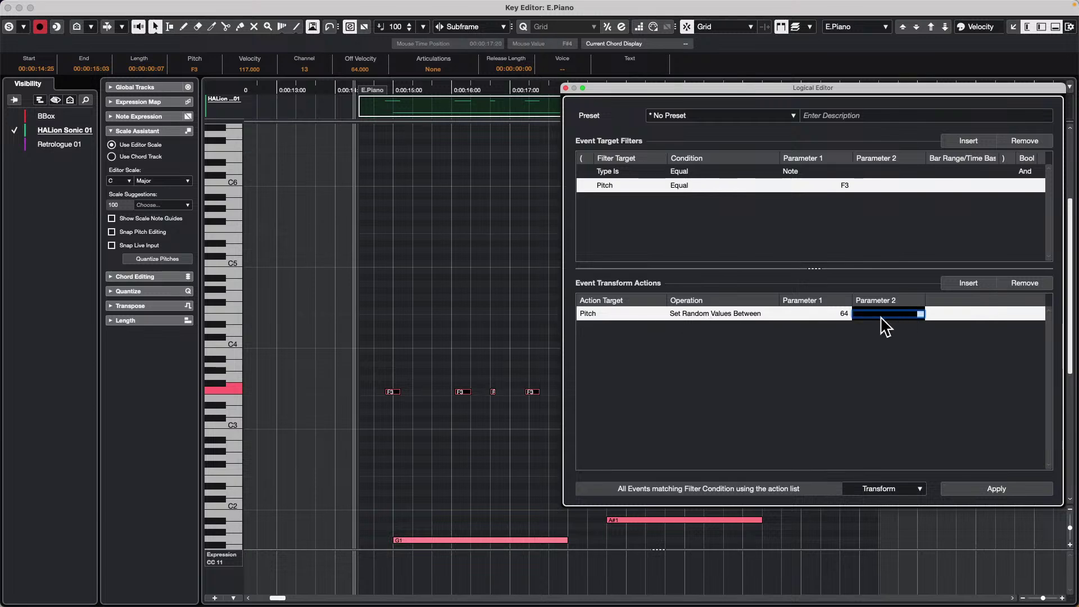
double_click(844, 312)
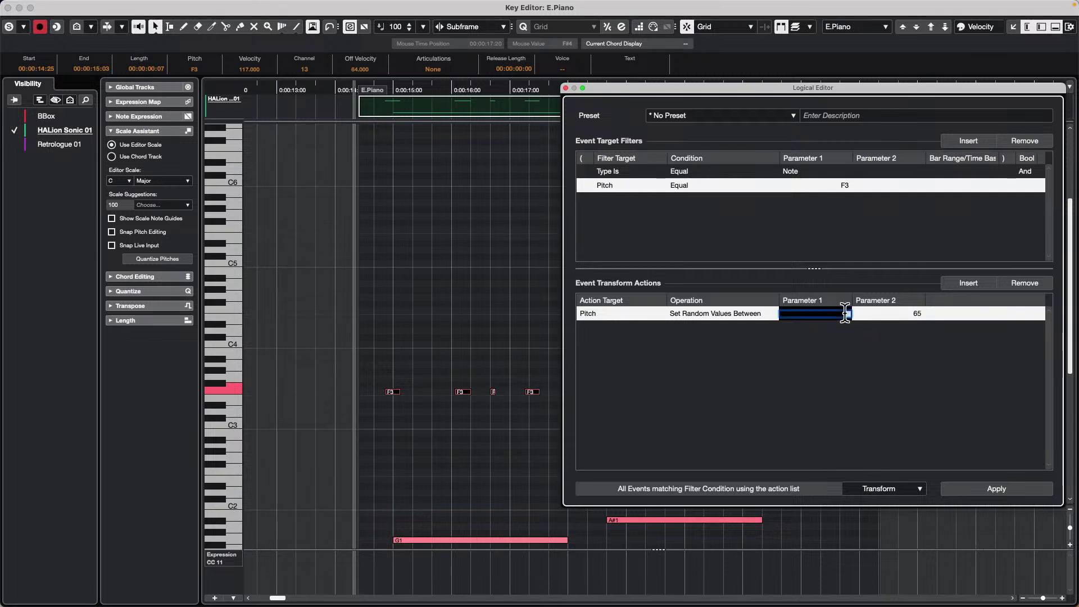
key("Return")
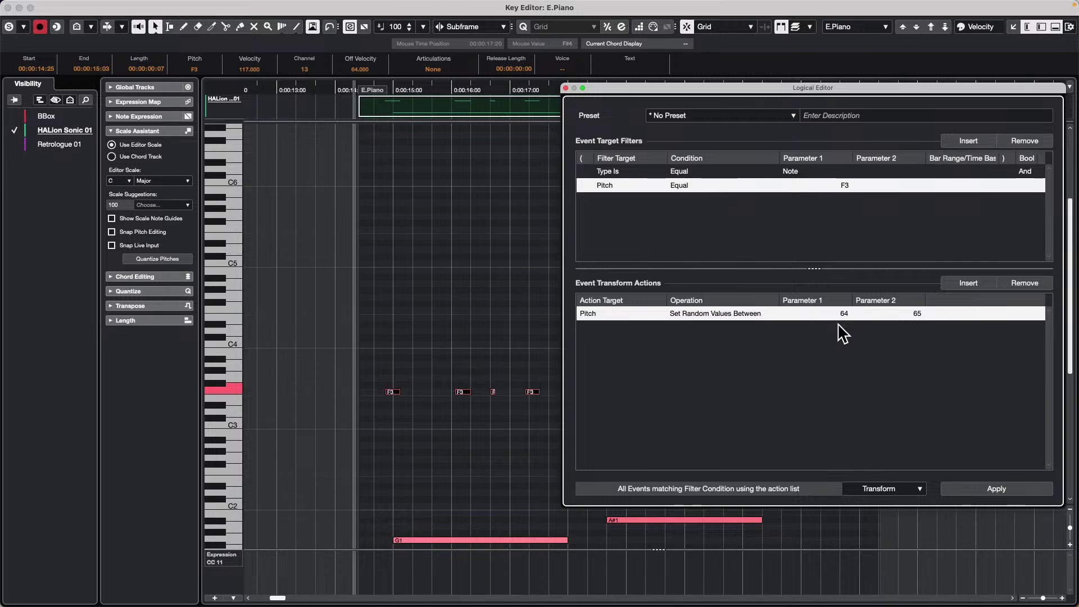
double_click(847, 316)
type("62")
key("Return")
double_click(917, 318)
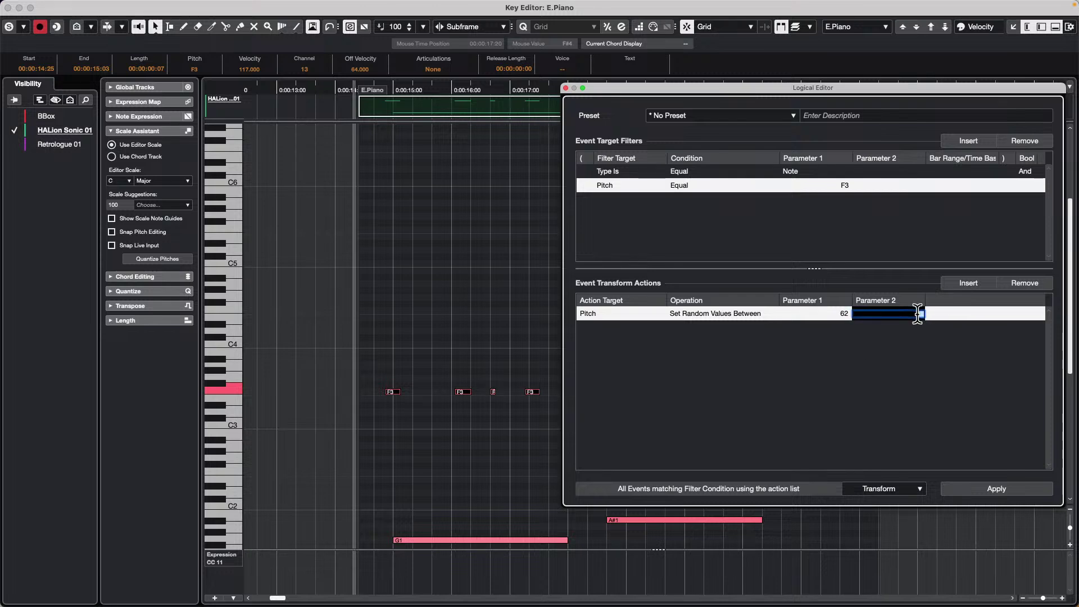
key("Return")
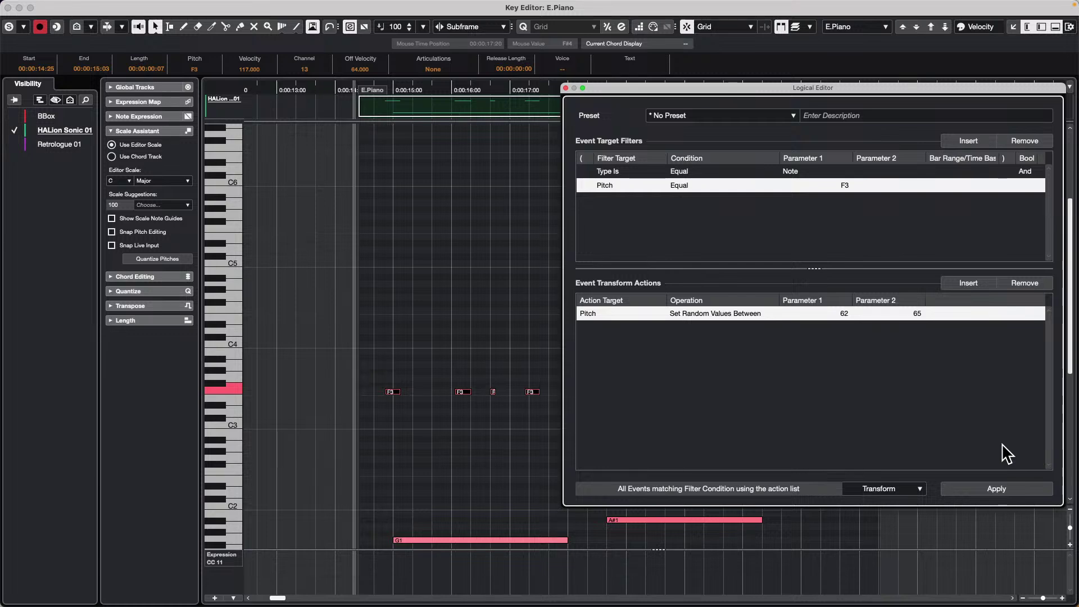
Clear the note selection, apply the pitch randomisation to the F3 notes and undo it.
left_click(524, 448)
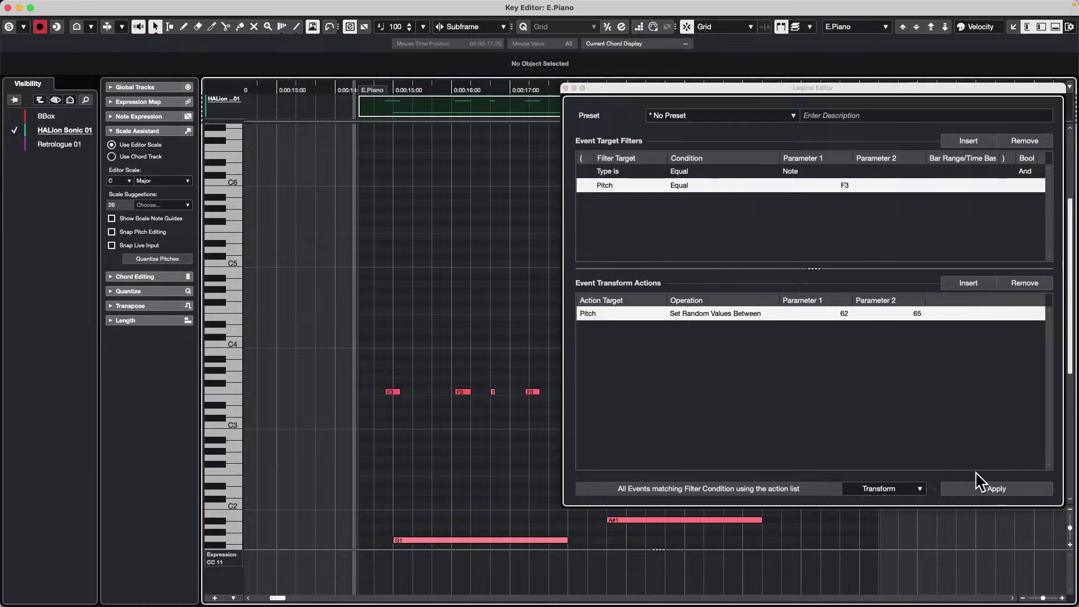
left_click(986, 484)
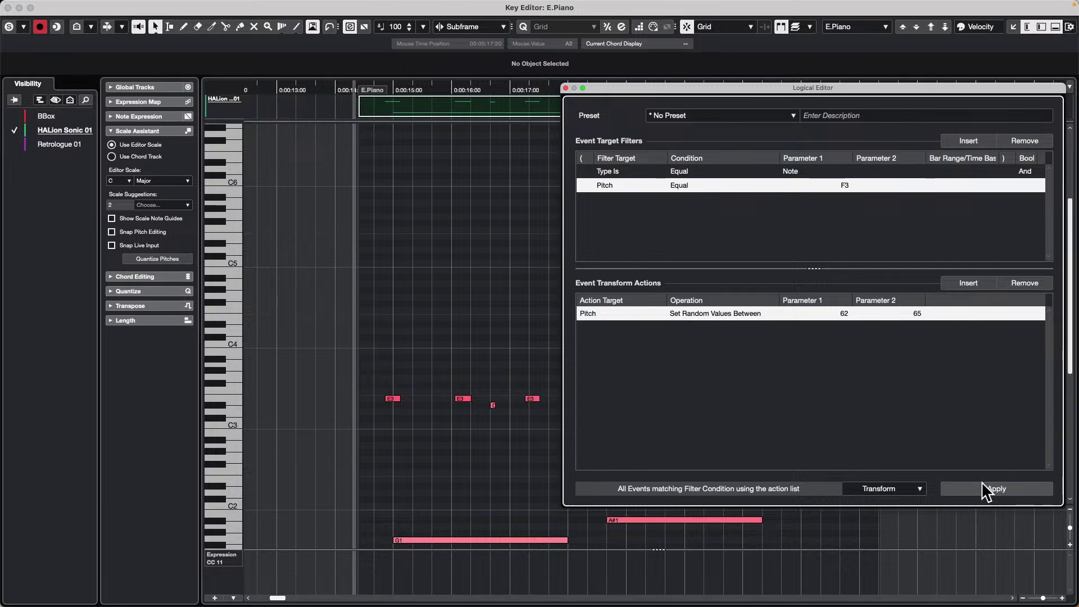
left_click(983, 487)
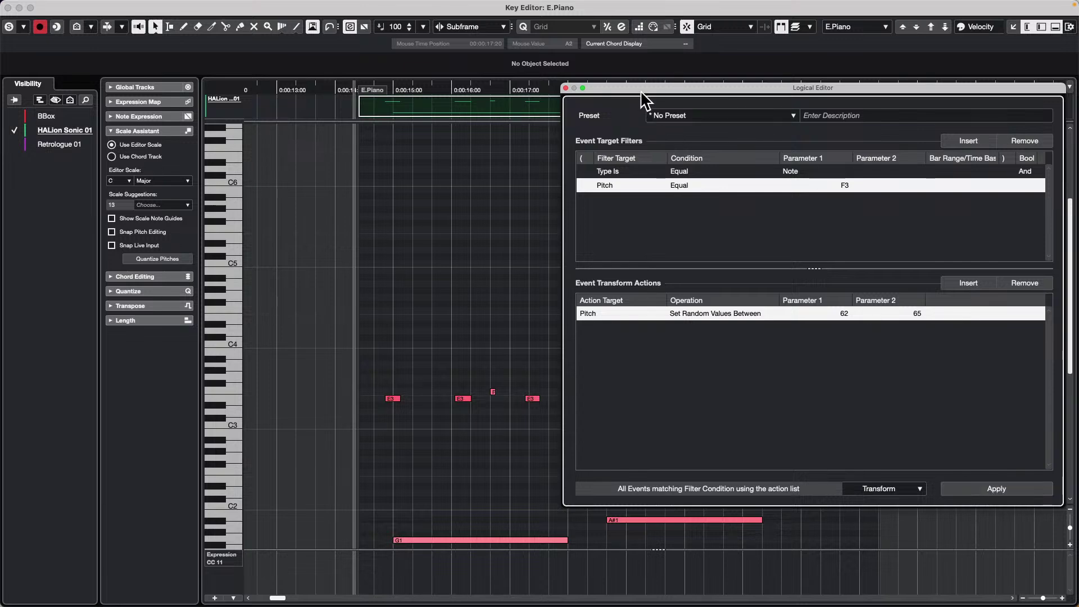
key("super+z")
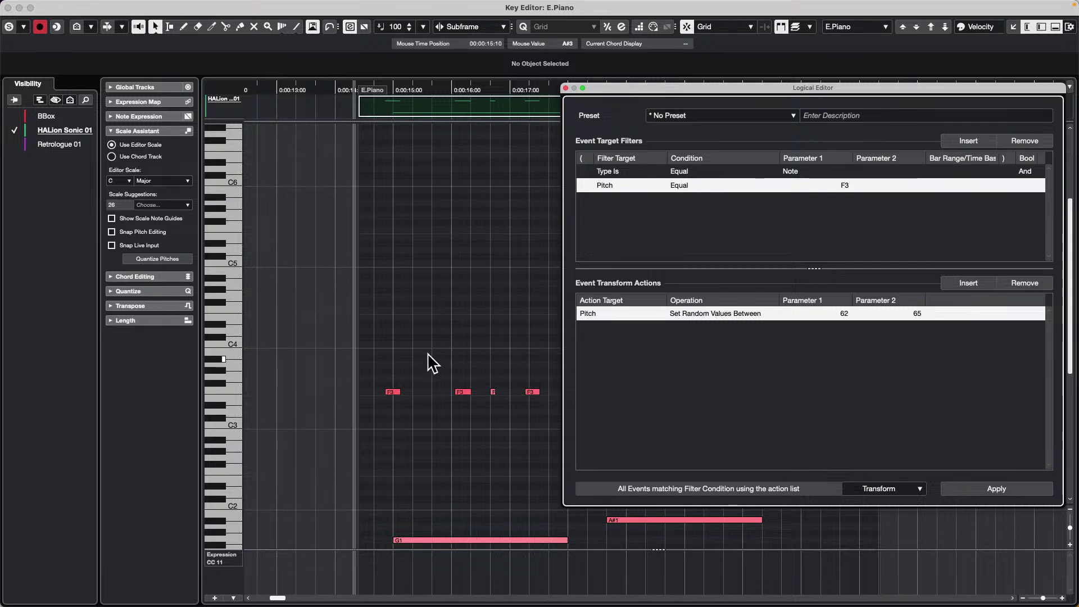
Return to the project window and load MIDI Monitor in the first MIDI insert slot of the HALion Sonic 01 track.
left_click(845, 313)
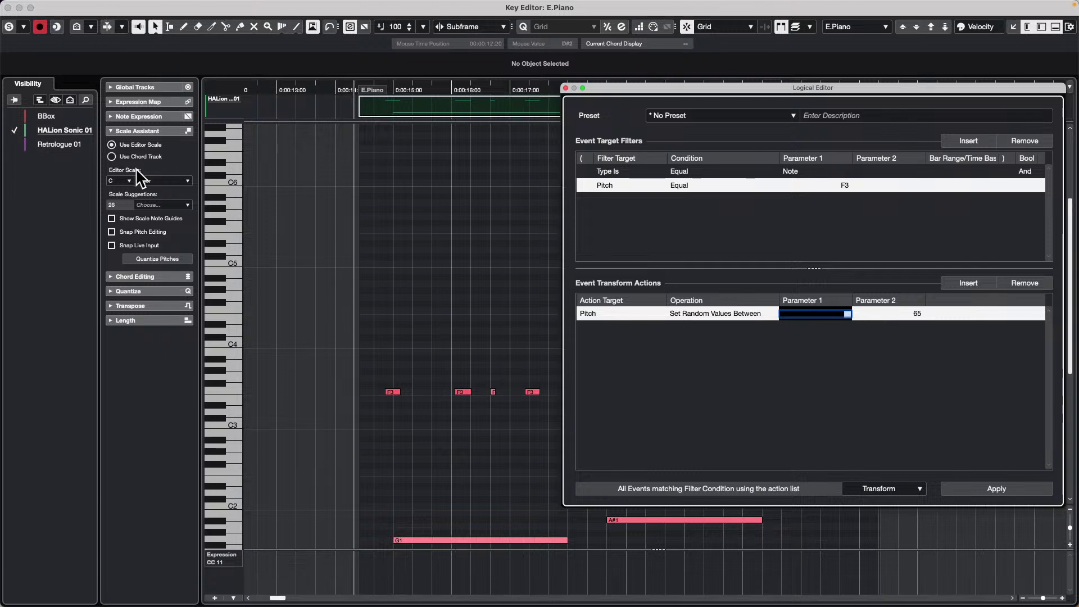
left_click(8, 8)
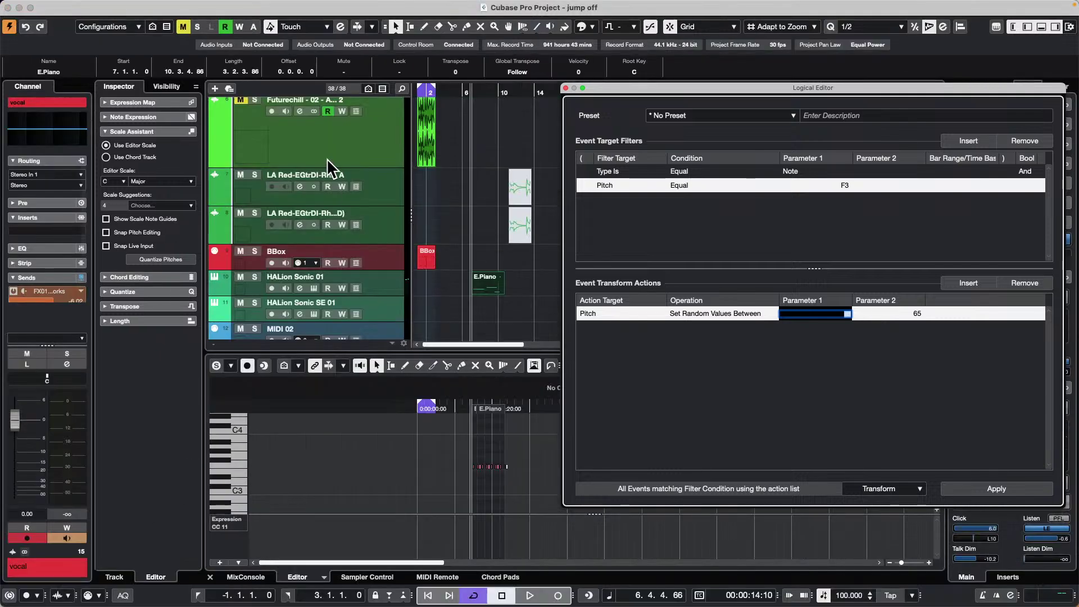
left_click(380, 281)
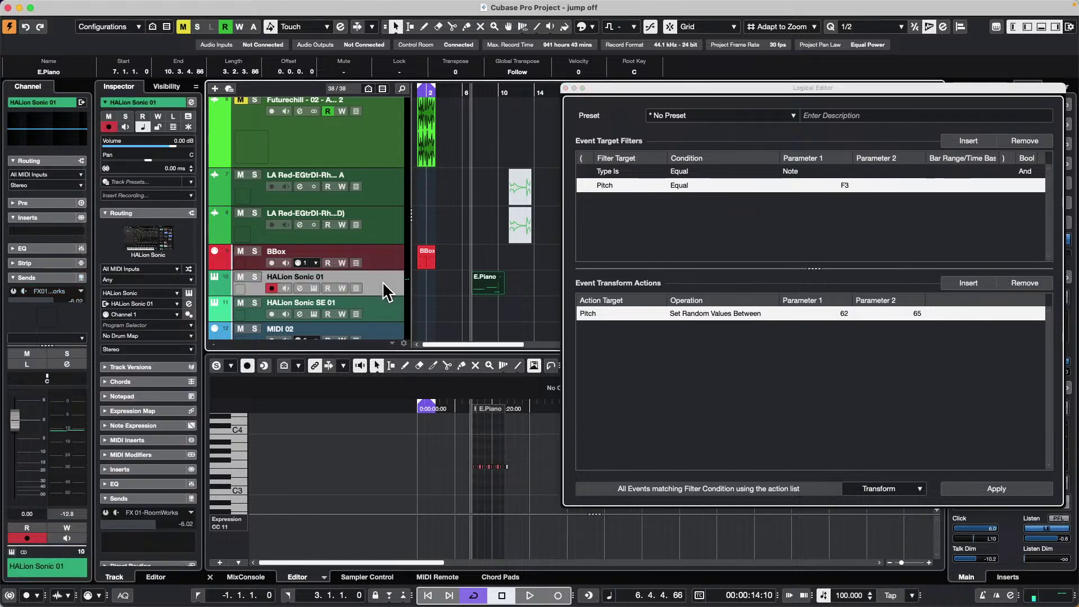
left_click(155, 440)
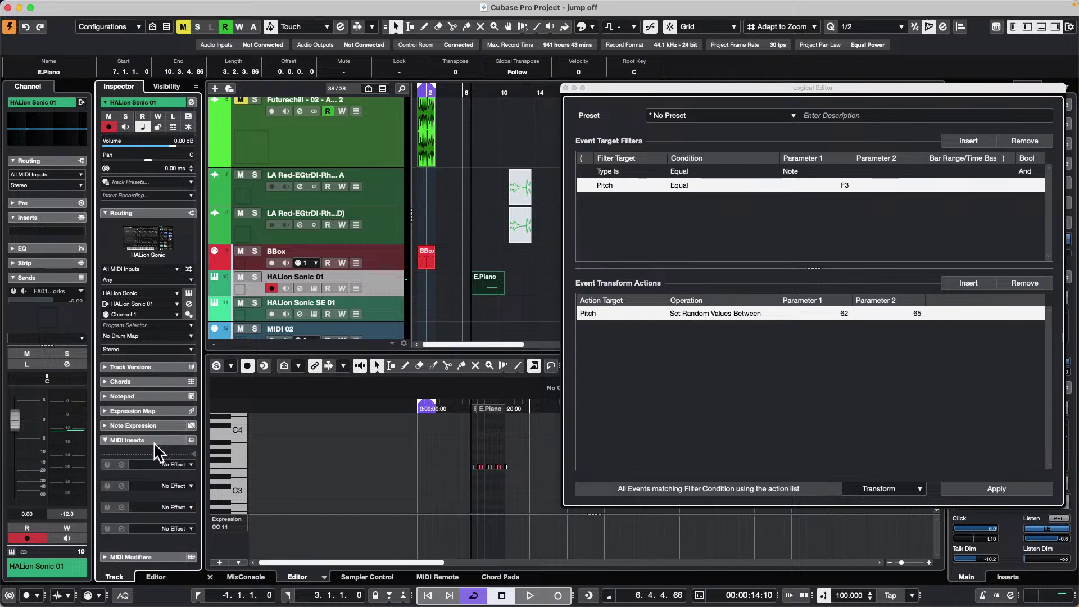
left_click(165, 465)
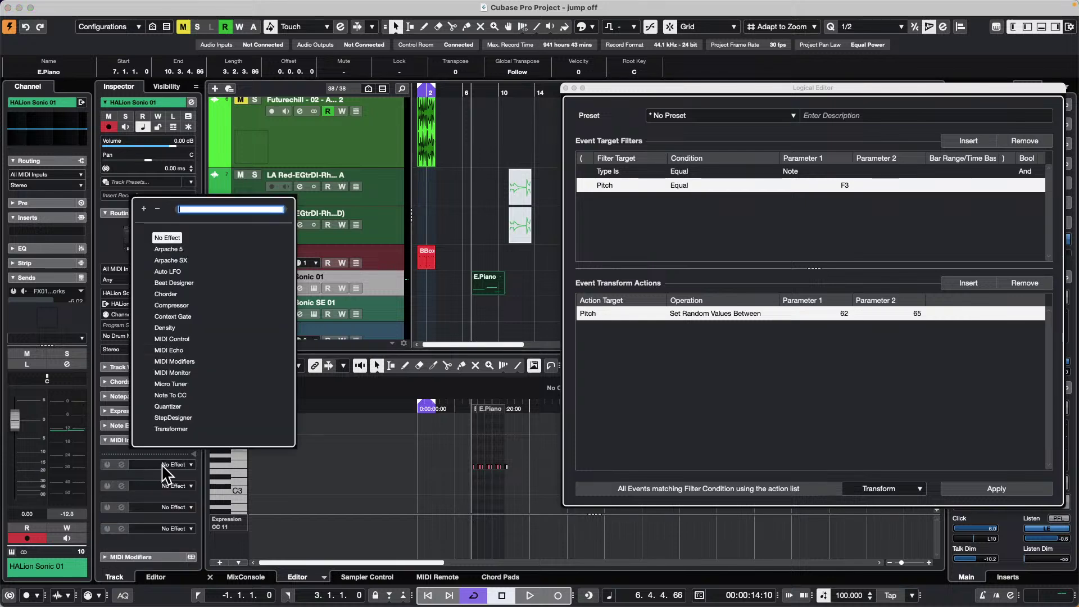
left_click(184, 371)
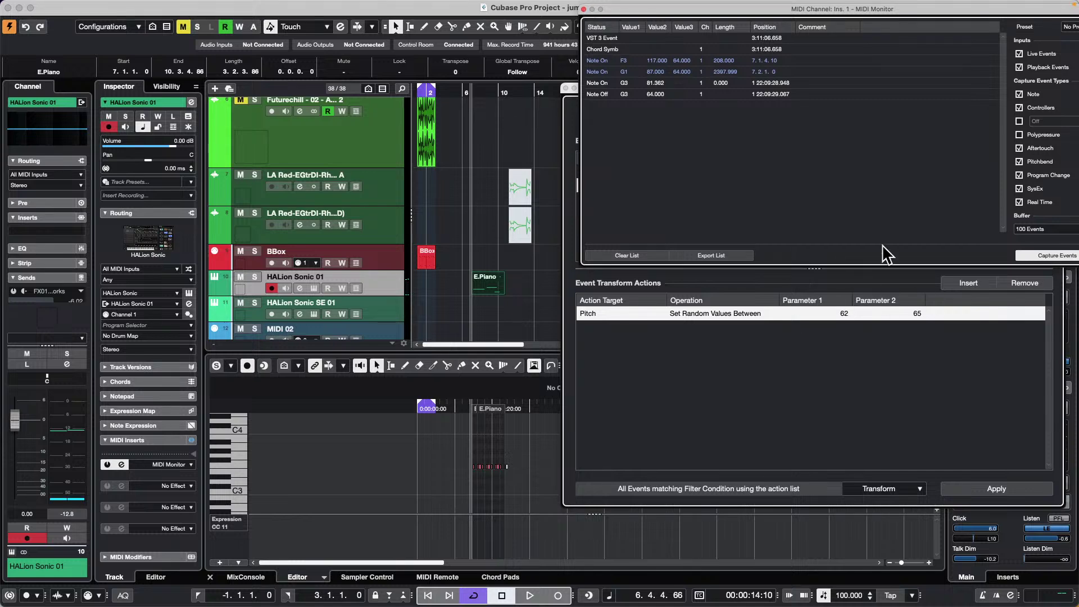
left_click(583, 9)
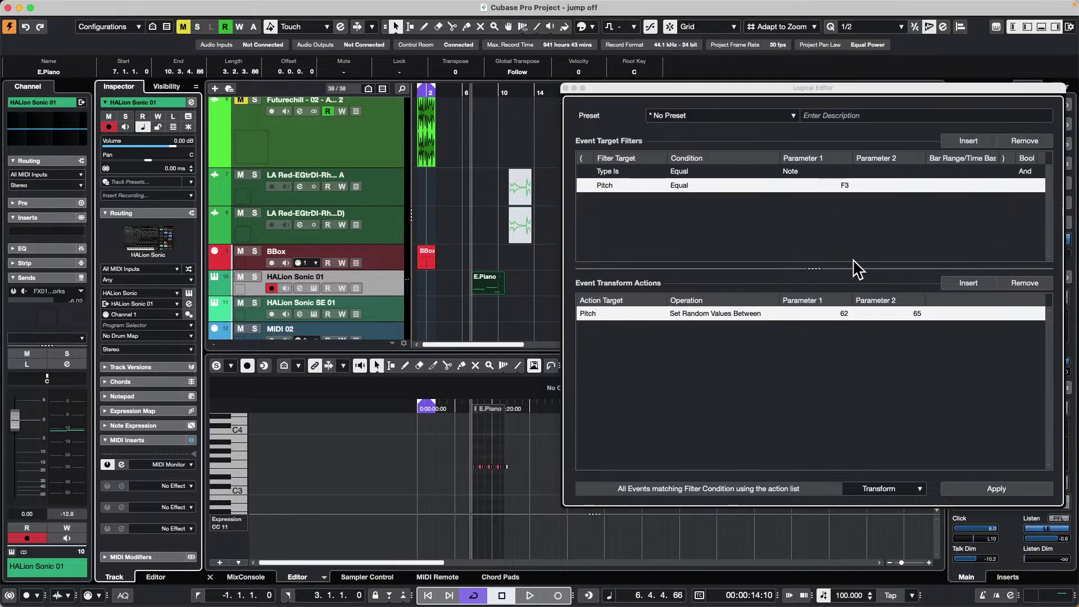
Set the random pitch values in the transform action to range between 67 and 72.
double_click(840, 315)
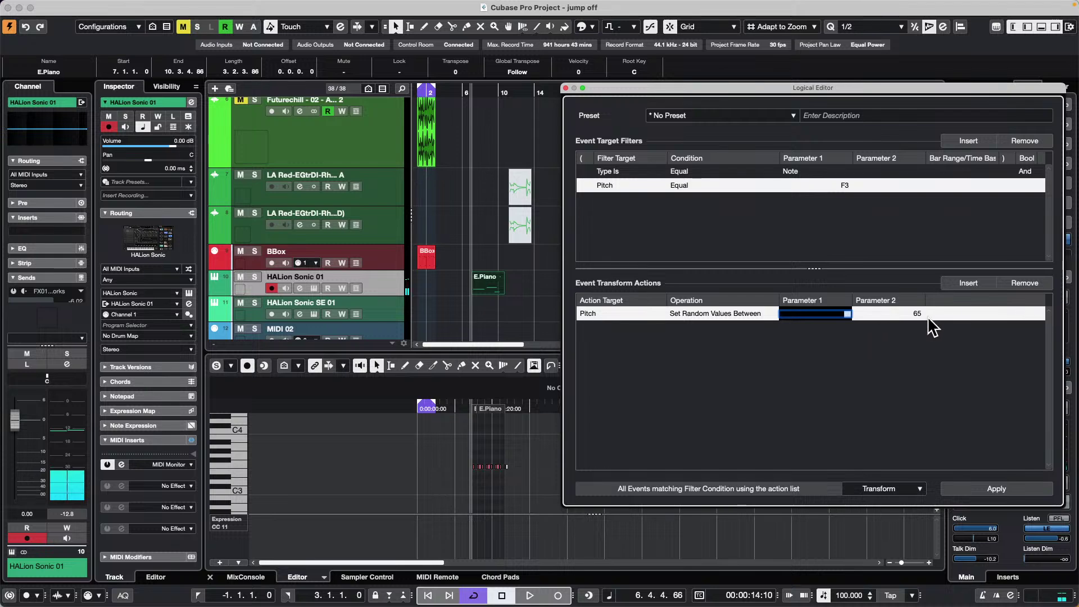
type("67")
key("Tab")
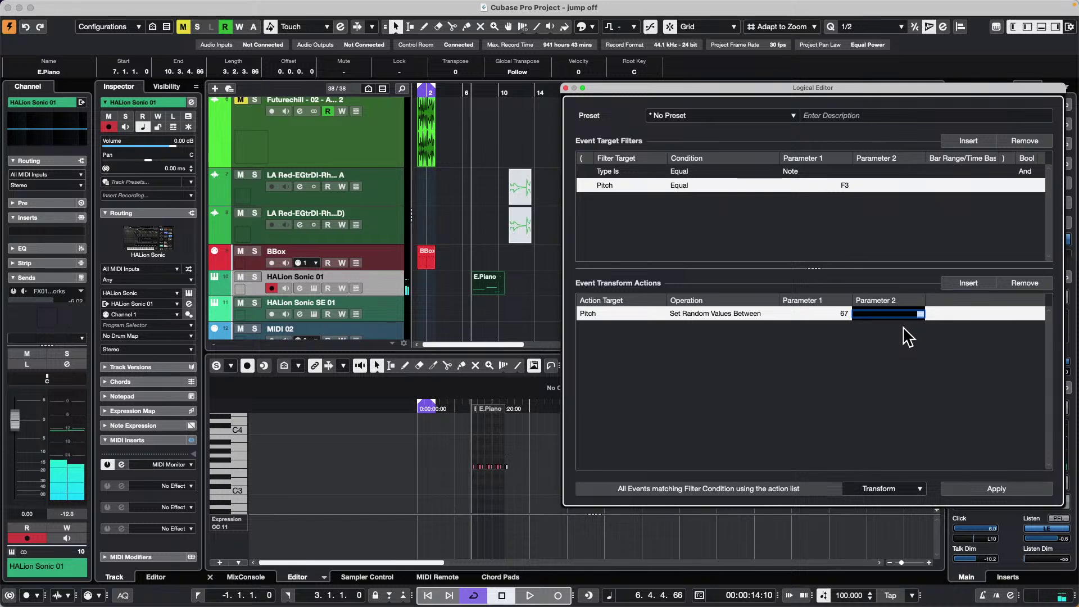
type("72")
key("Return")
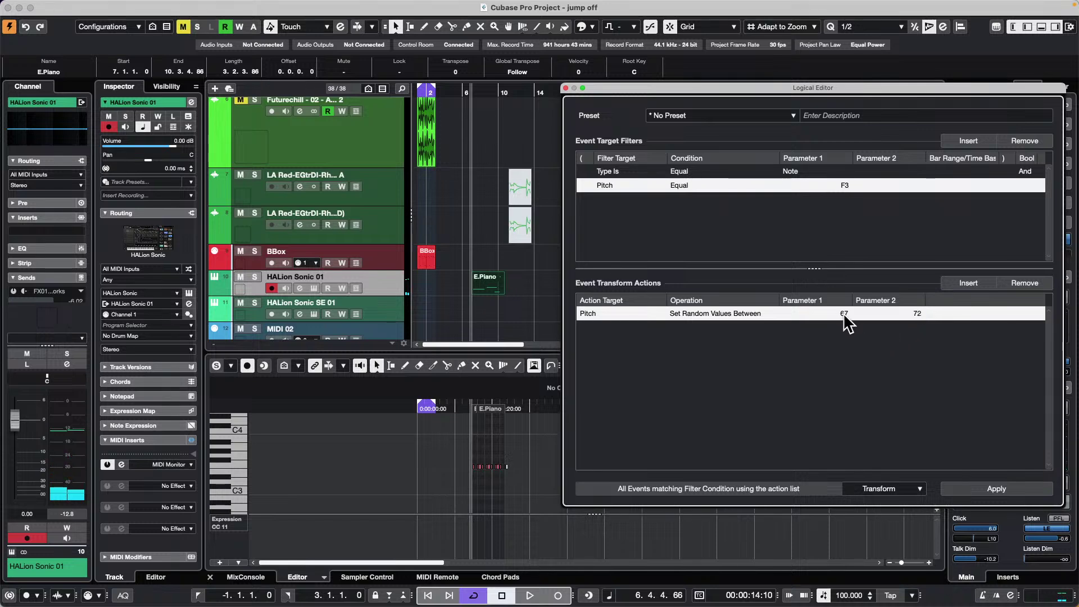
Apply the 67 to 72 pitch randomisation to the F3 notes, undo it, and repeat the application and undo.
left_click(999, 488)
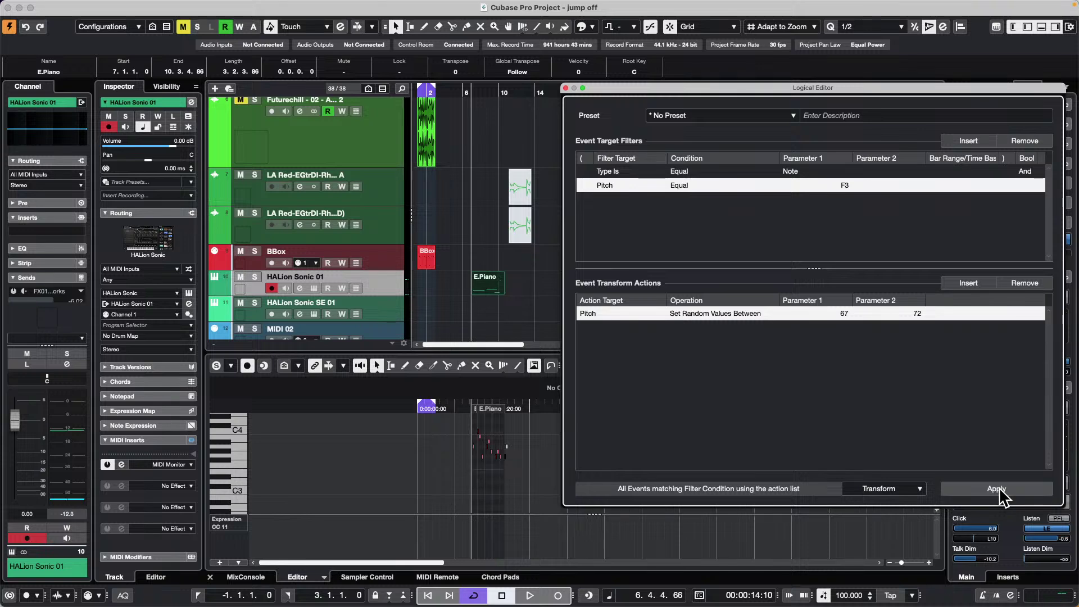
left_click_drag(467, 405, 462, 423)
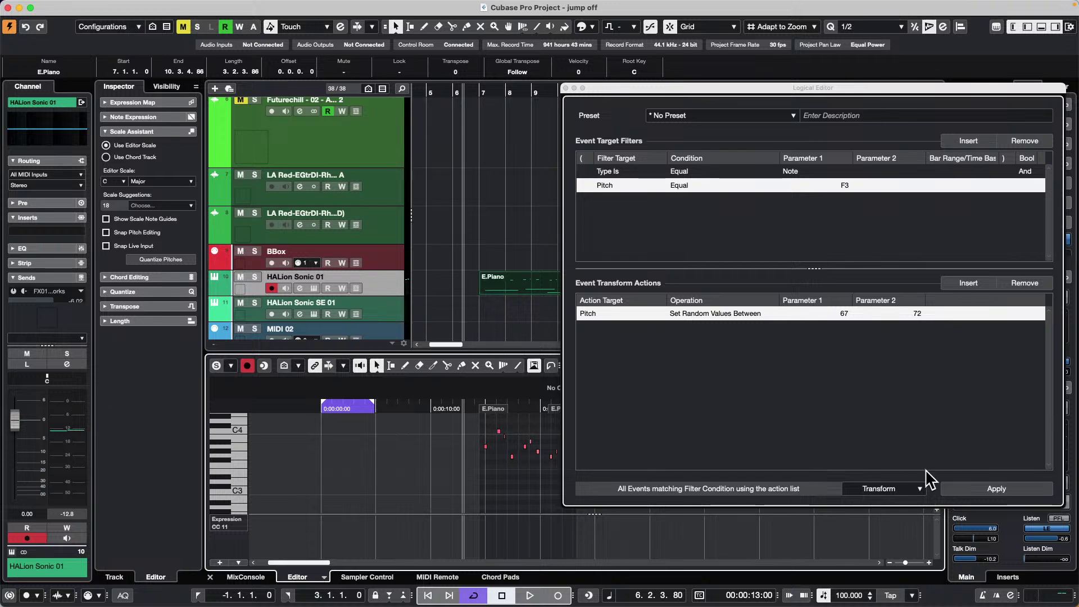
left_click(997, 488)
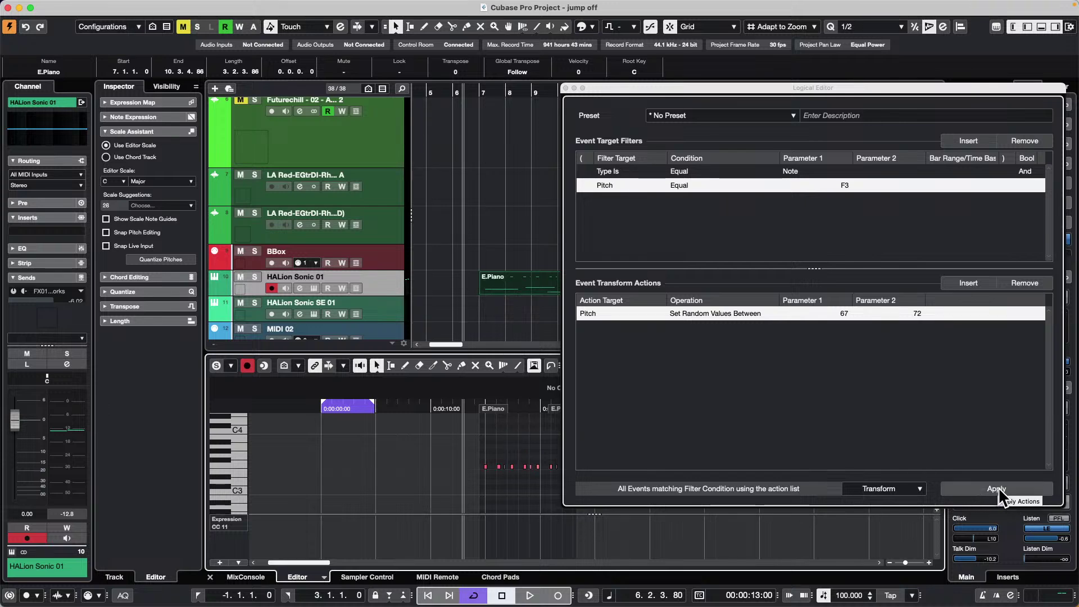
left_click(998, 487)
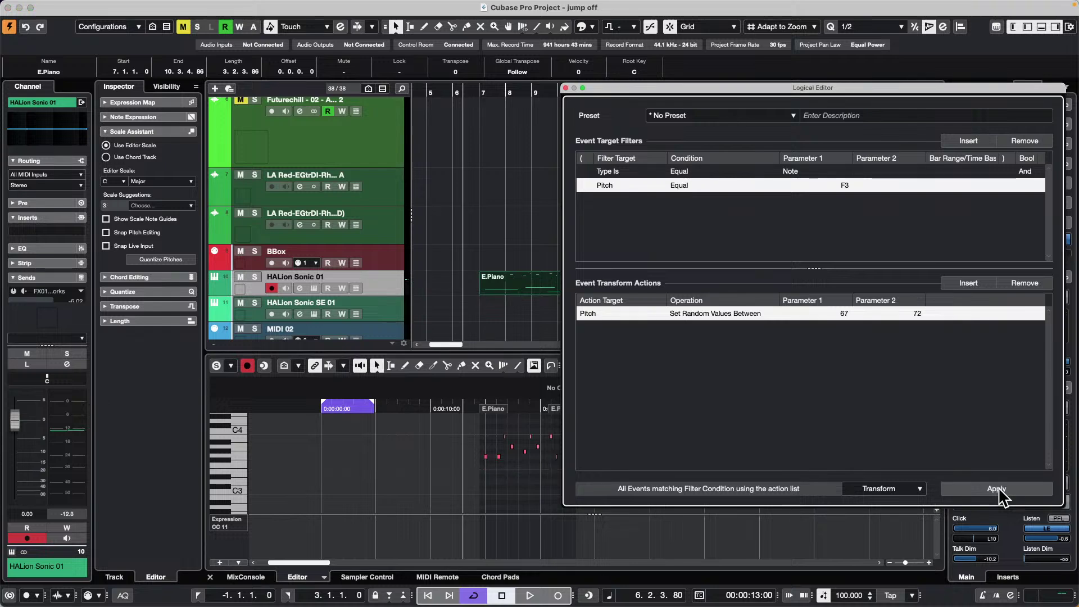
left_click(998, 488)
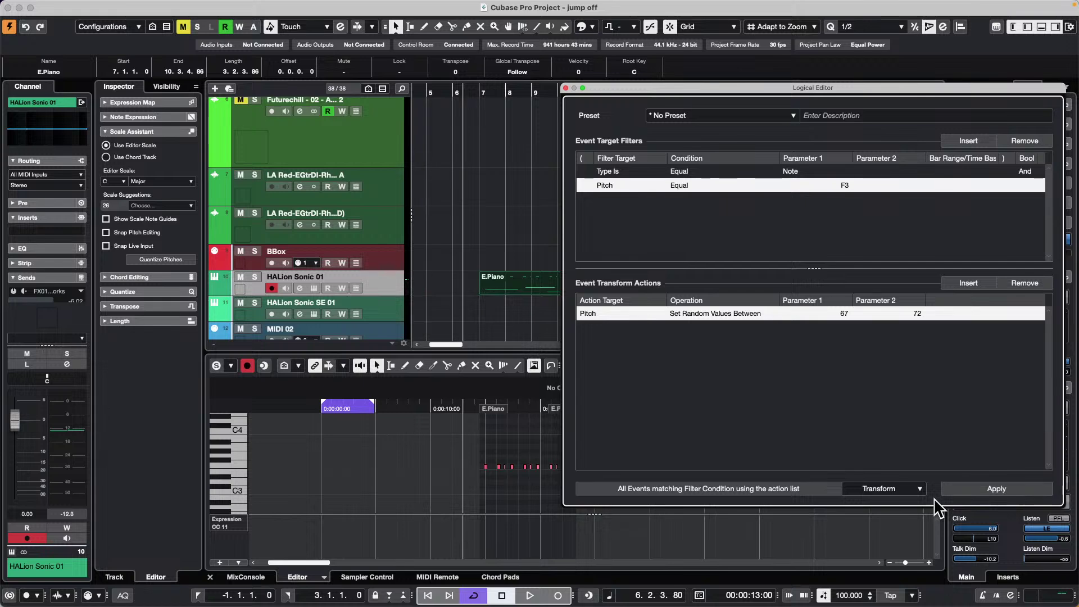
Apply and undo the pitch randomisation several more times to compare different variations of the E.Piano notes.
left_click_drag(514, 402, 513, 436)
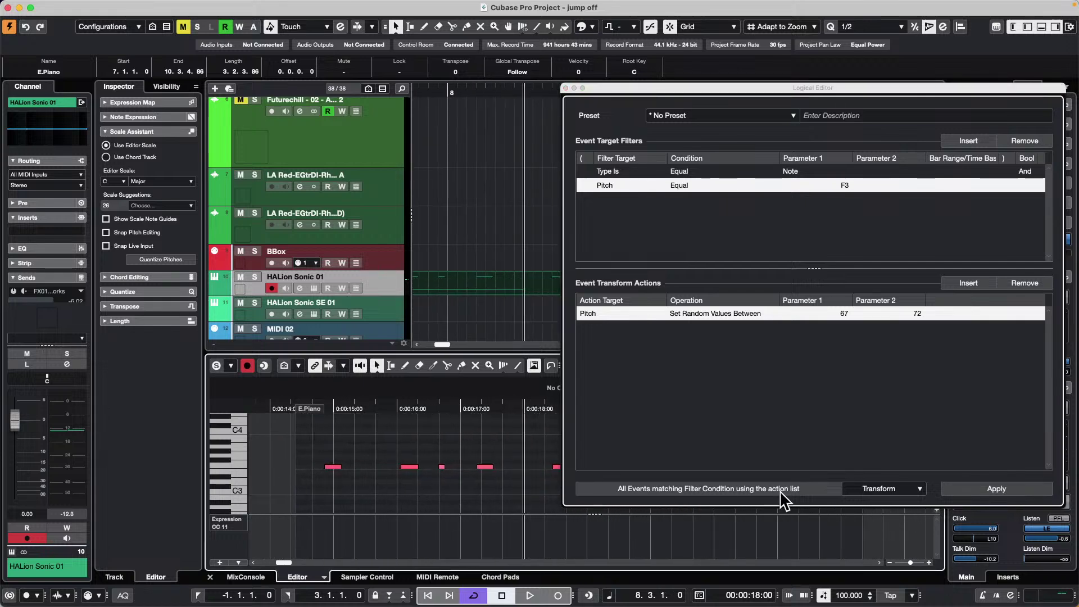
left_click(847, 313)
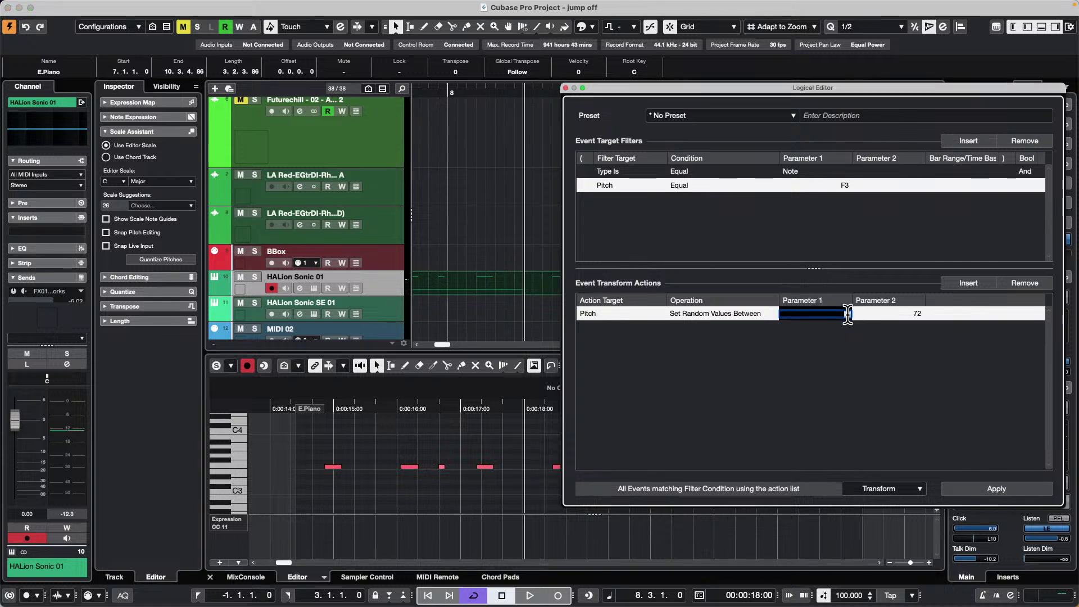
left_click(881, 383)
left_click(984, 487)
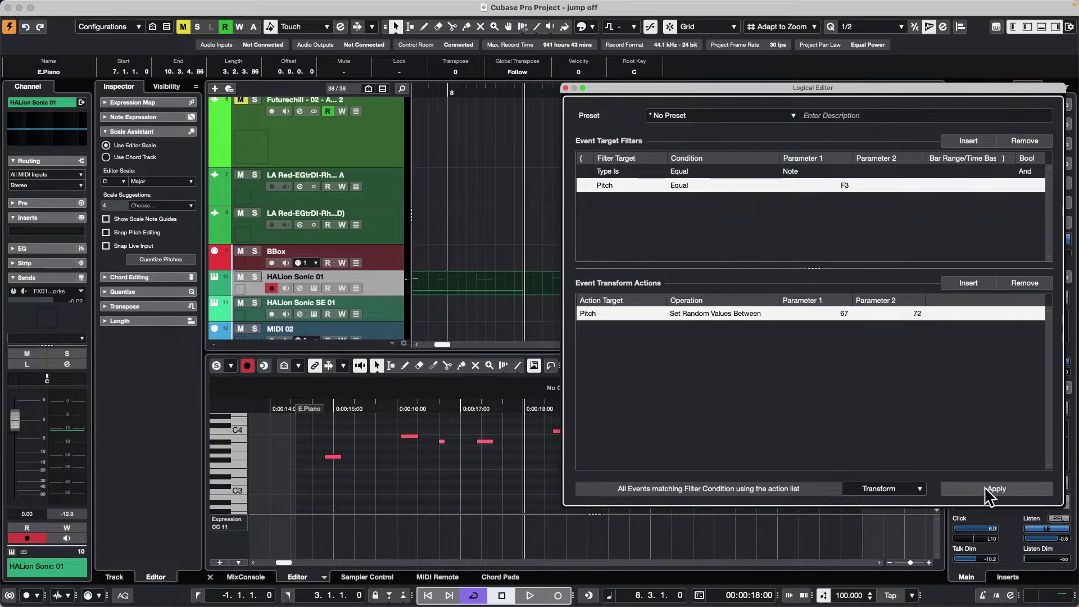
left_click(984, 487)
left_click(983, 487)
left_click(983, 486)
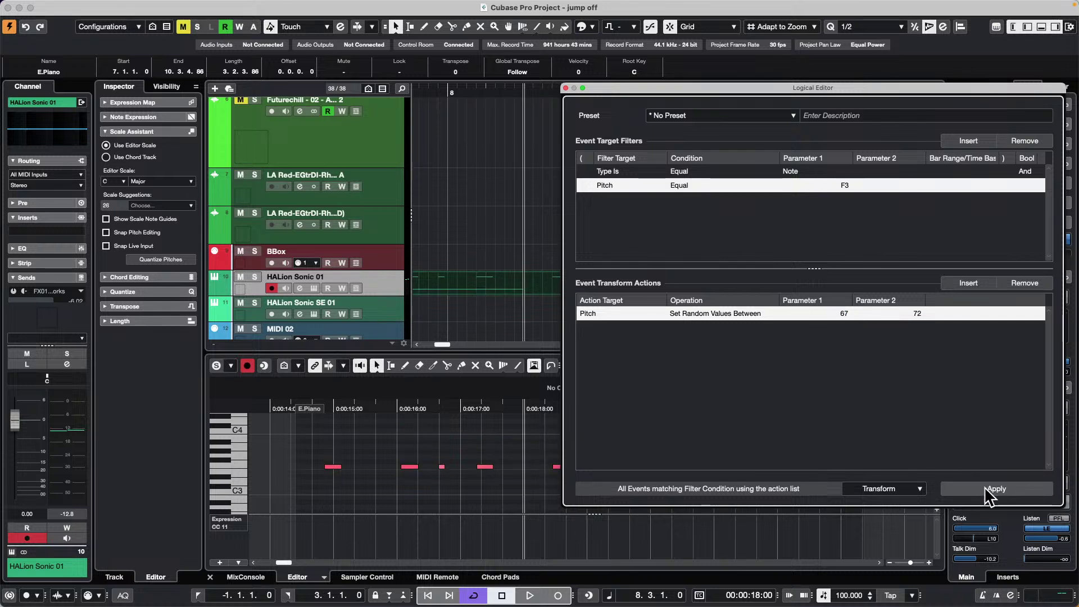
left_click(984, 487)
left_click(983, 487)
left_click(984, 486)
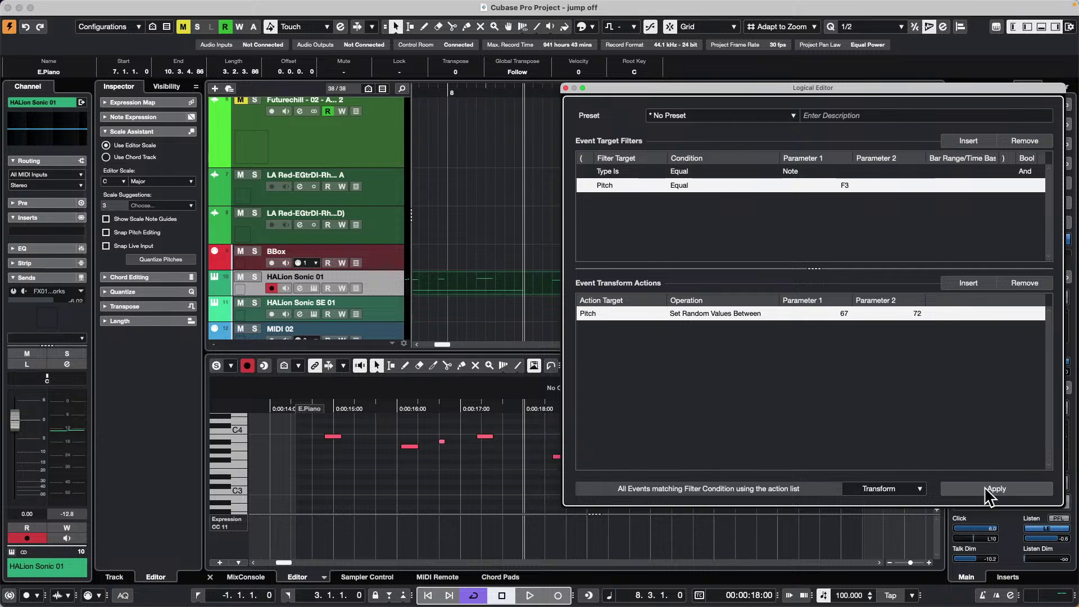
left_click(984, 486)
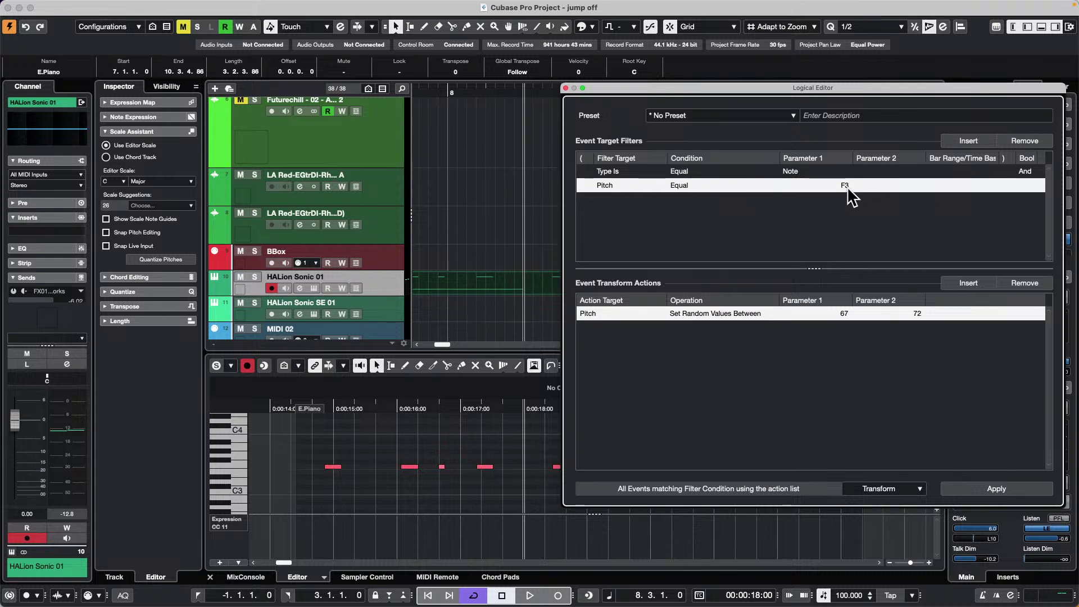
left_click(590, 315)
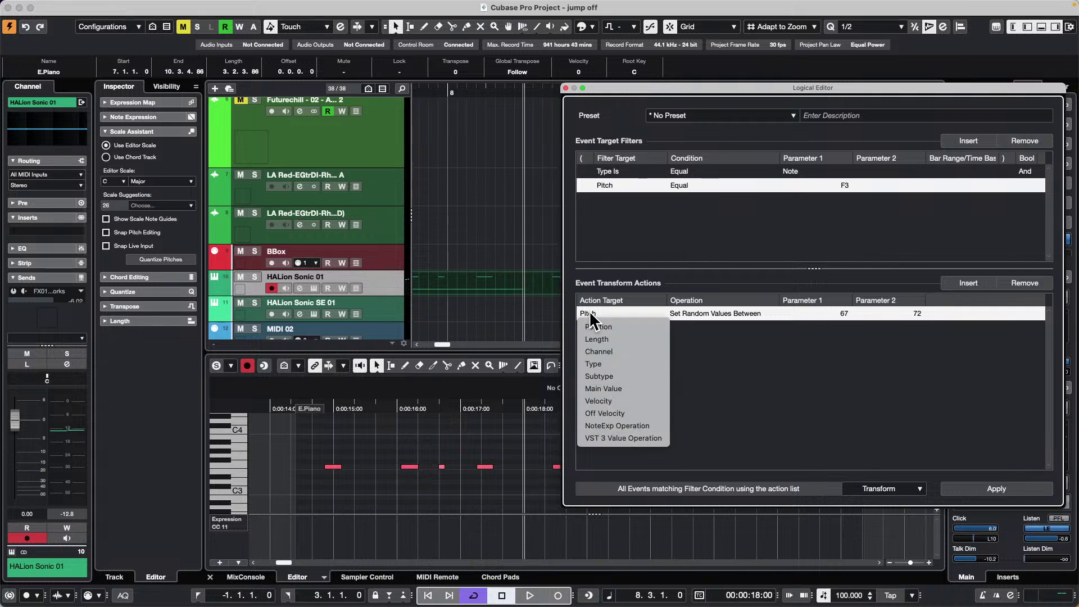
left_click(568, 336)
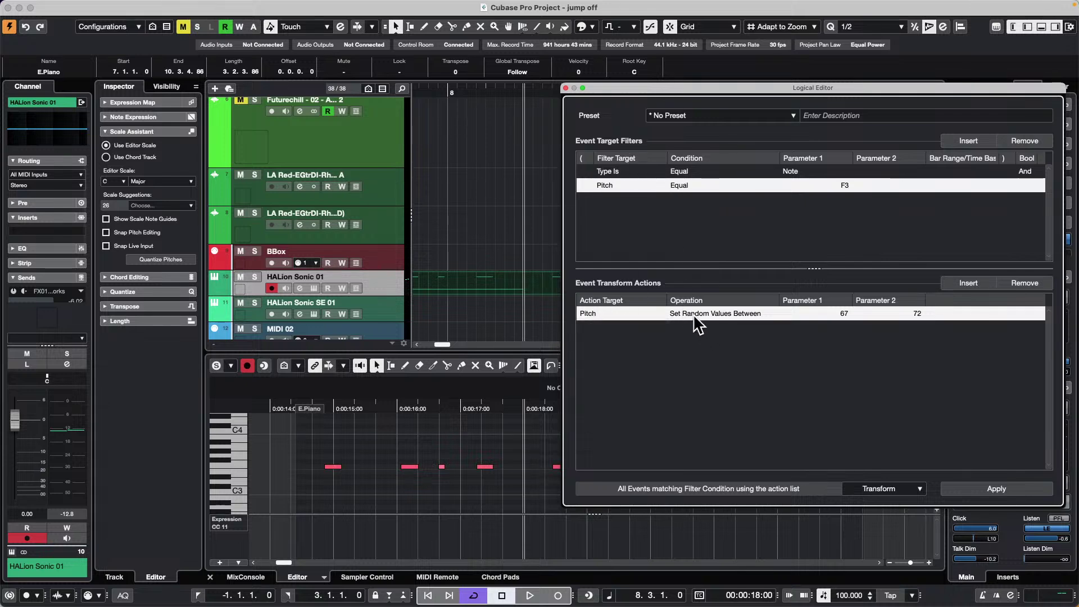
left_click(845, 314)
left_click(896, 336)
Insert a second action row in the Event Transform Actions.
left_click(976, 285)
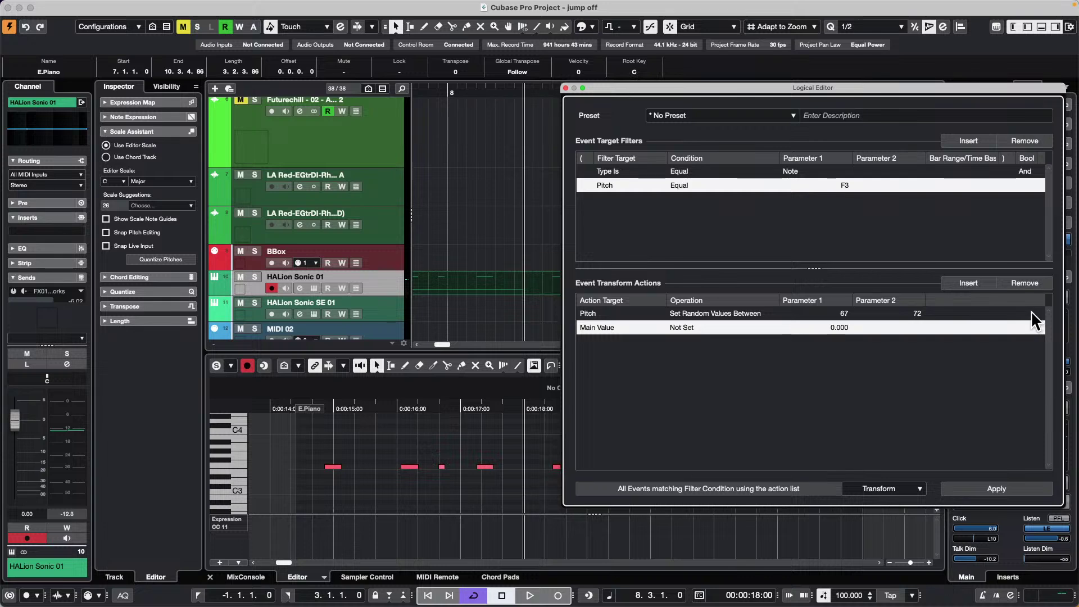
Check the available action targets for the second transform action, remove that row and close the Logical Editor.
left_click(608, 326)
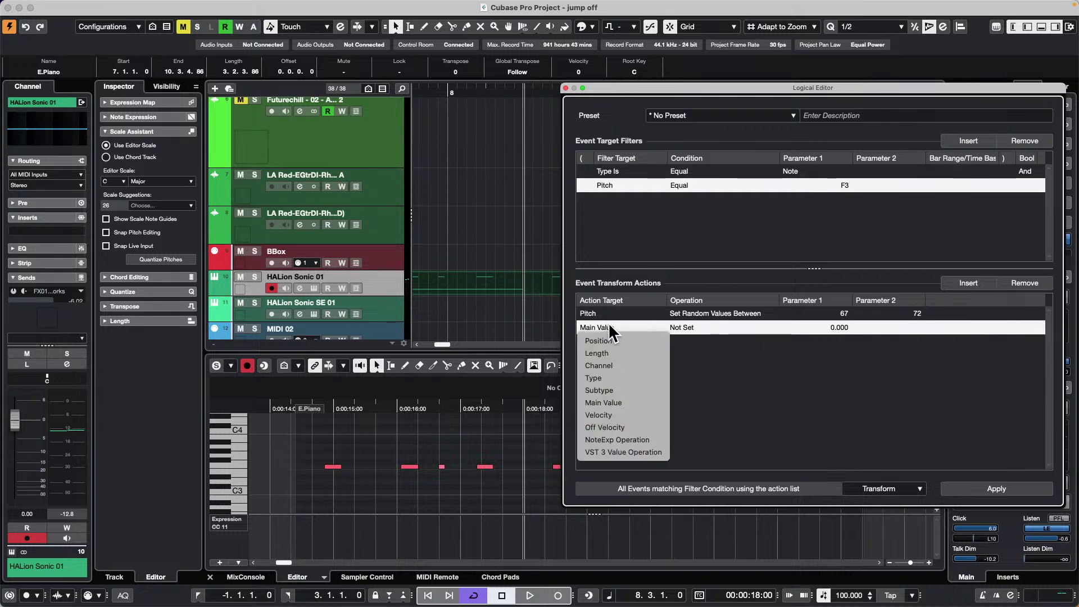
left_click(762, 372)
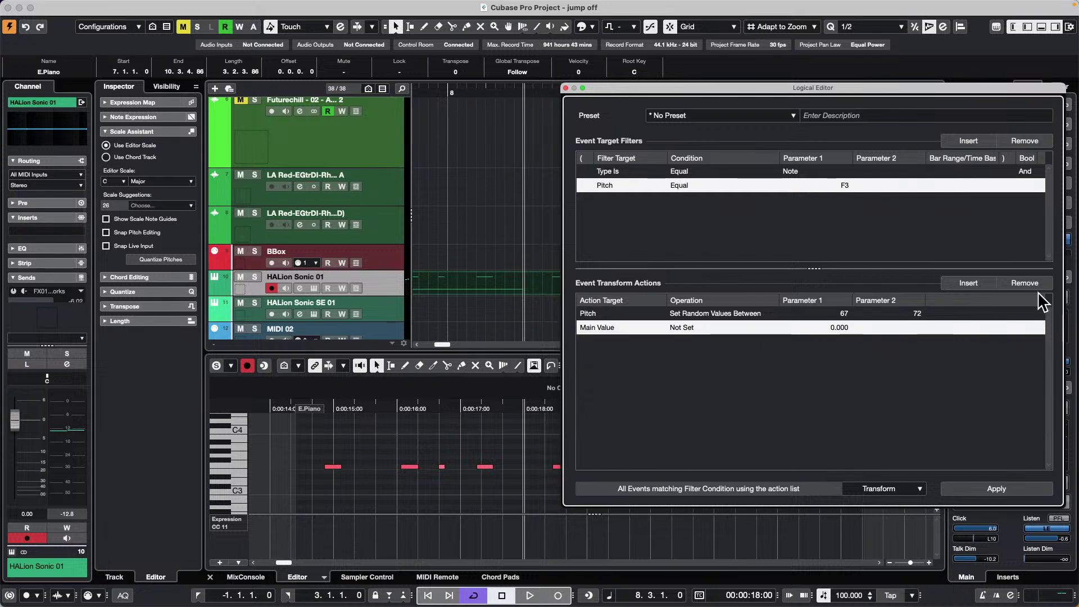
left_click(1026, 281)
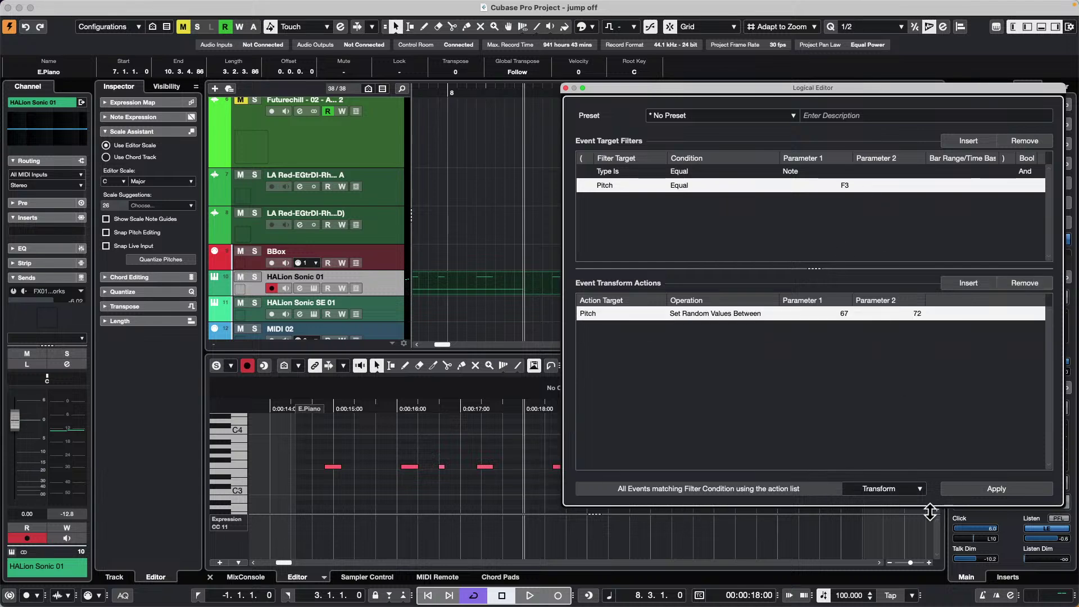
left_click(566, 89)
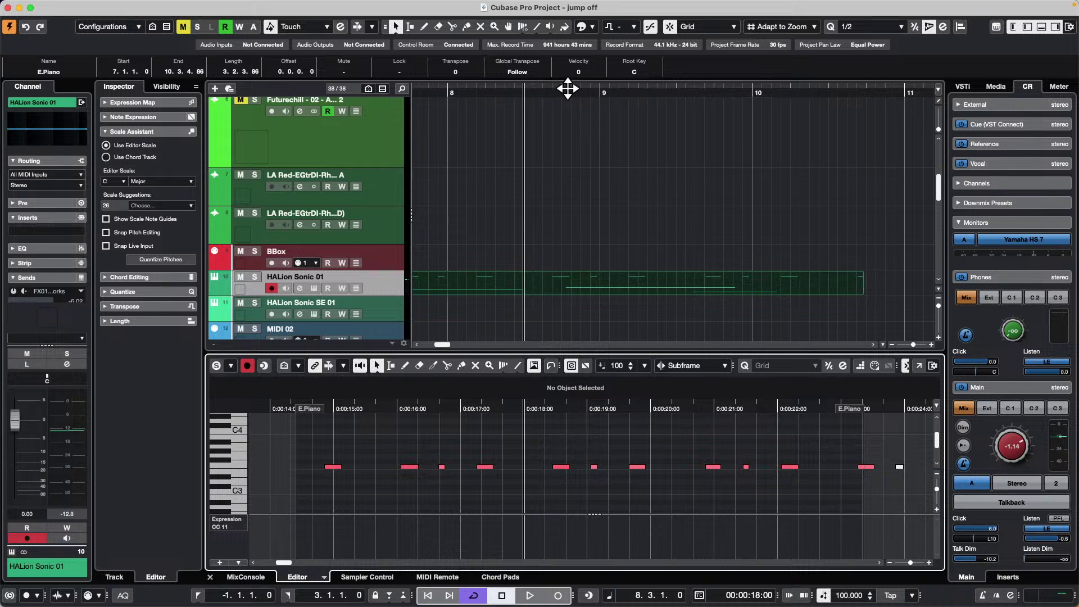
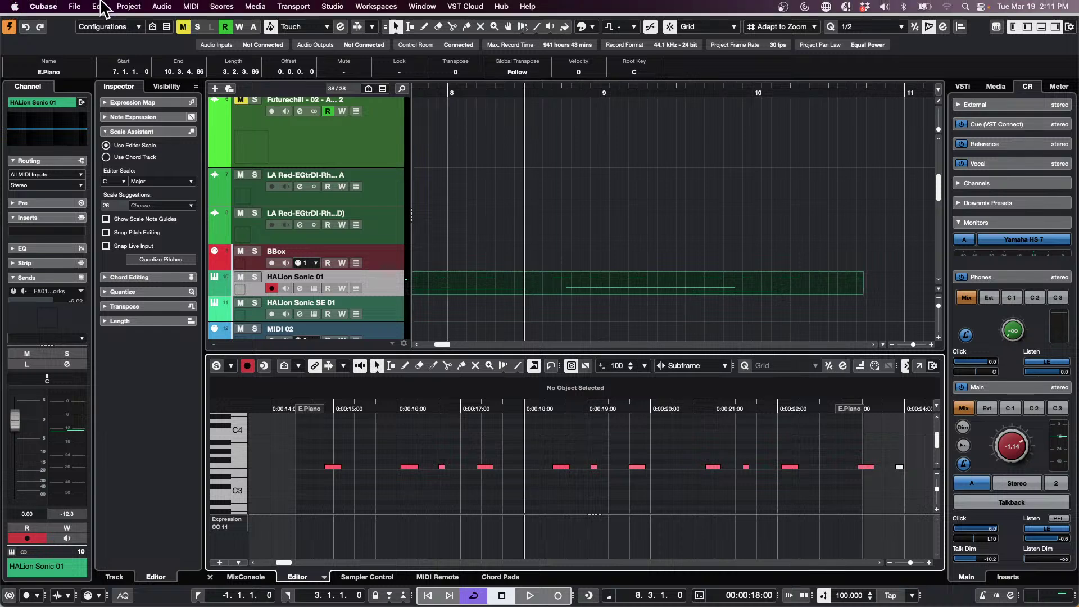
Start an audio file import and open the WaveLab Audio files folder inside Projects.
left_click(74, 7)
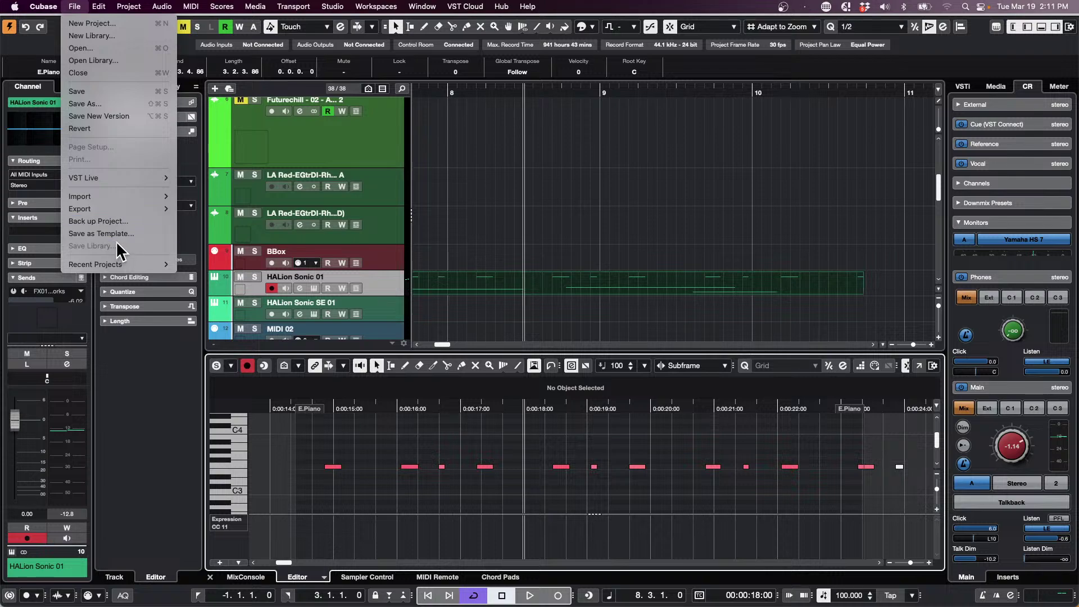
mouse_move(122, 205)
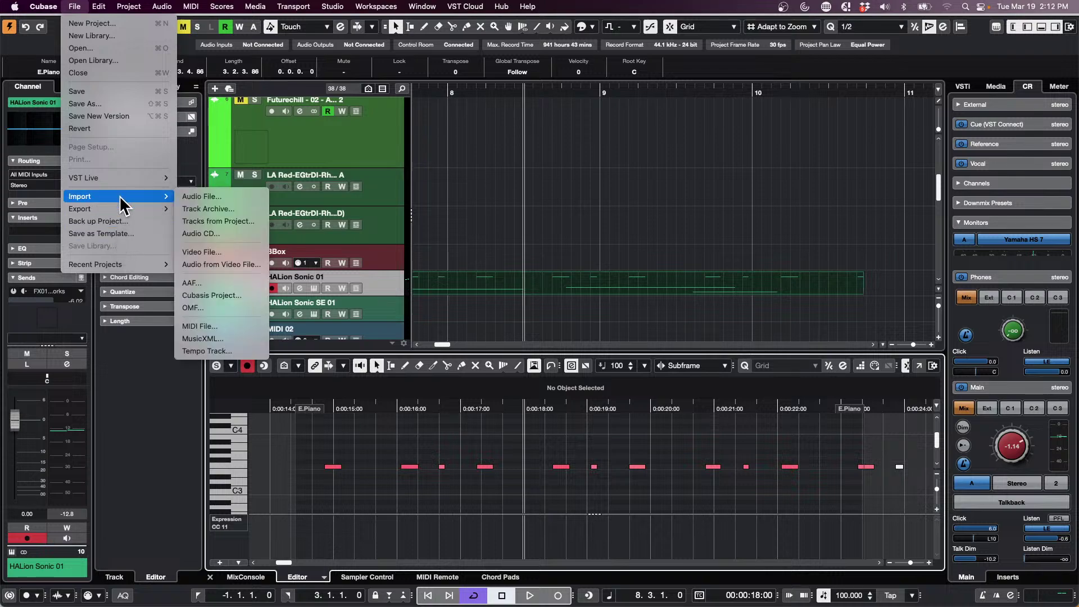
left_click(273, 198)
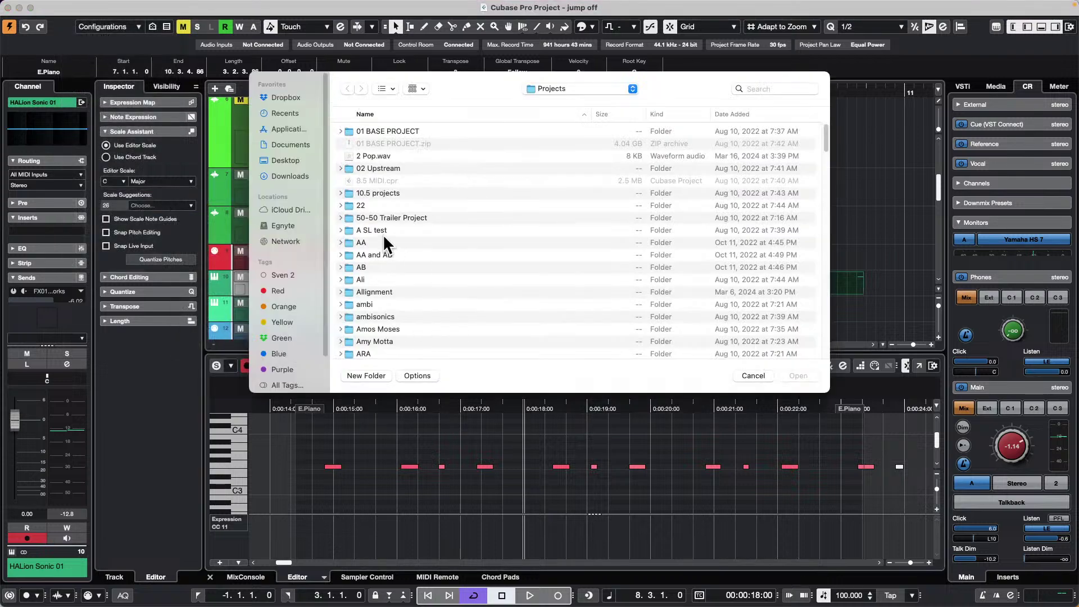
scroll(382, 234, "down", 15)
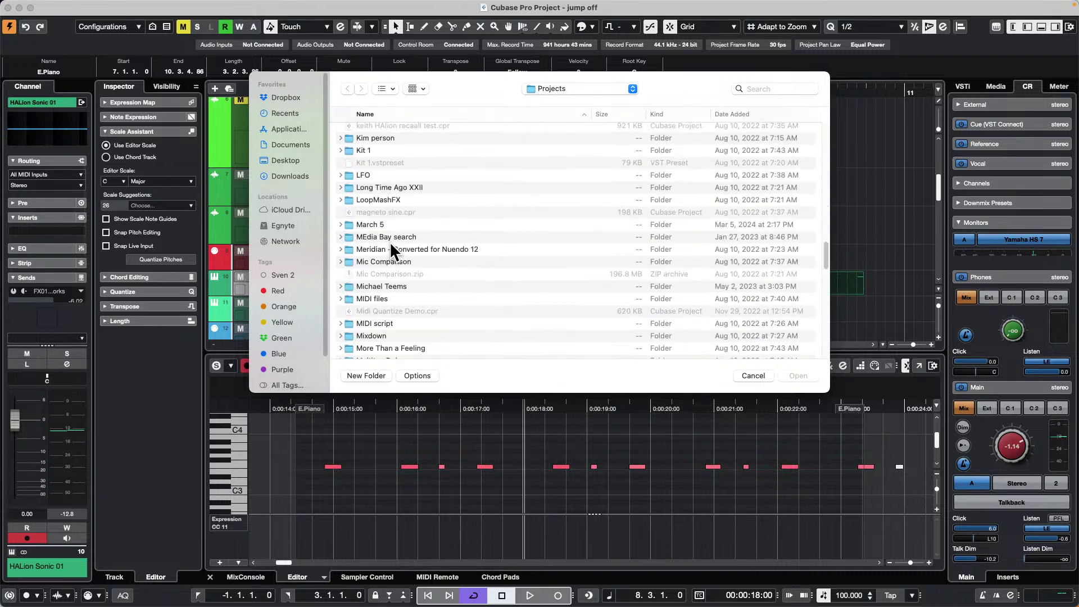
scroll(390, 247, "down", 20)
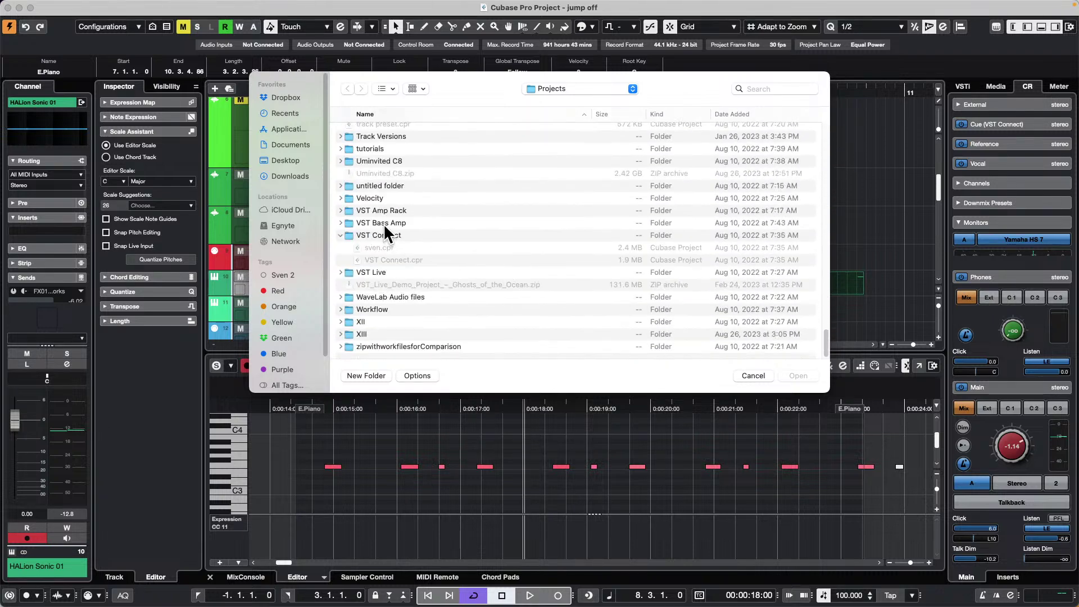
left_click(396, 297)
double_click(396, 296)
Sort the folder's files by name in descending order and import WAVE LAB ESPN TEST 1.wav from the ESPN folder.
scroll(423, 292, "down", 5)
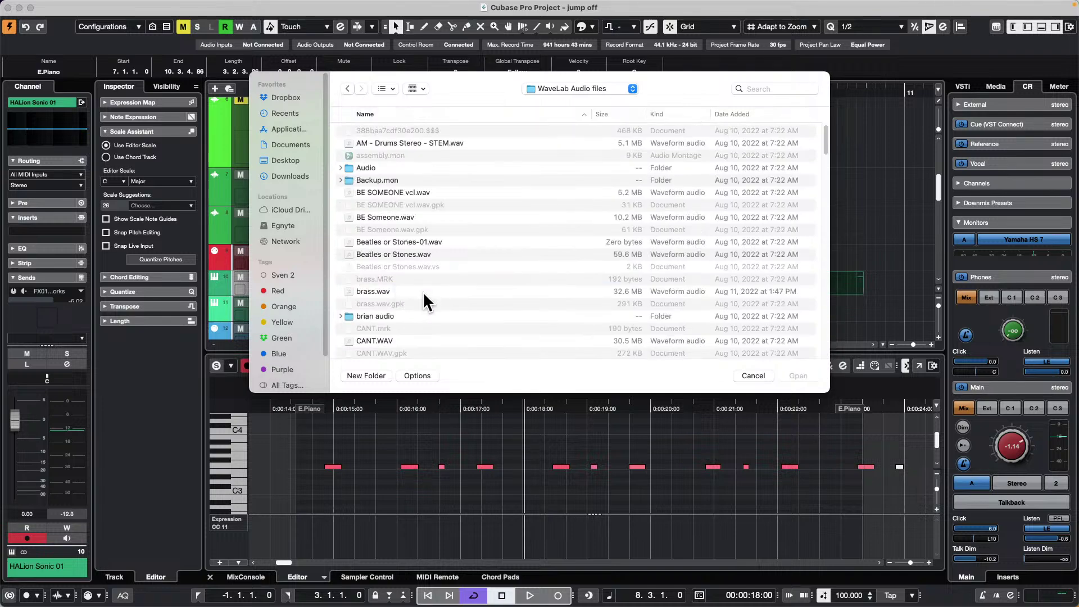
scroll(423, 291, "down", 15)
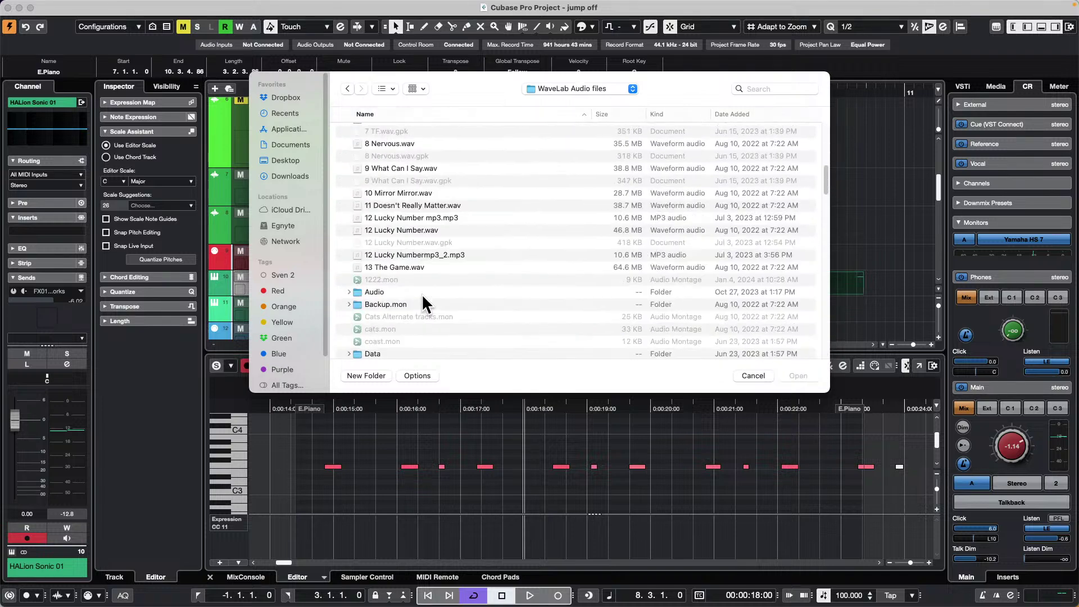
scroll(422, 297, "up", 4)
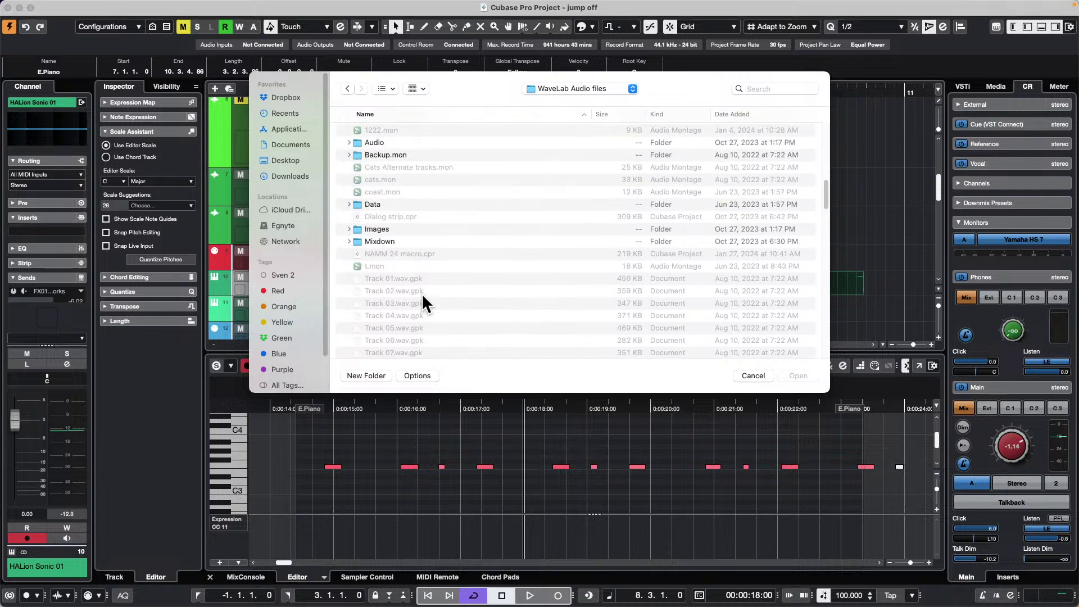
scroll(422, 303, "up", 5)
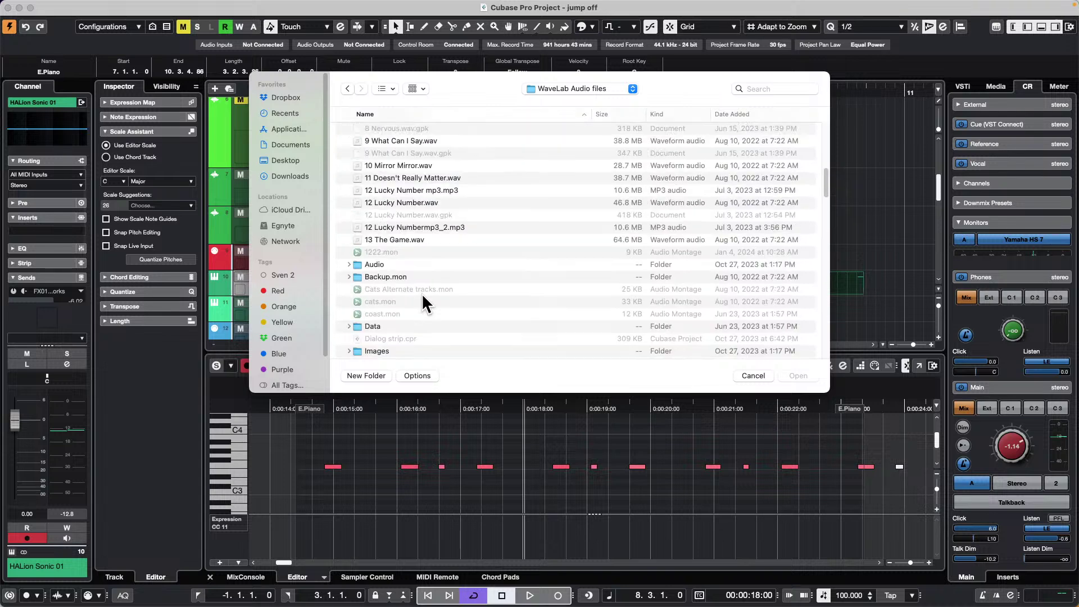
left_click(368, 114)
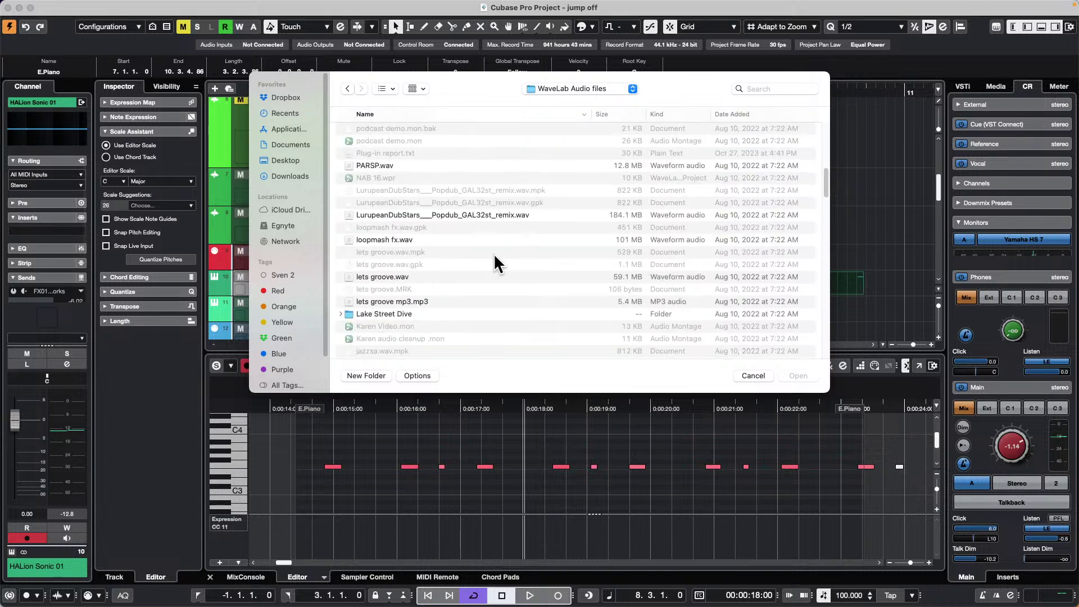
scroll(463, 260, "down", 5)
scroll(463, 261, "up", 8)
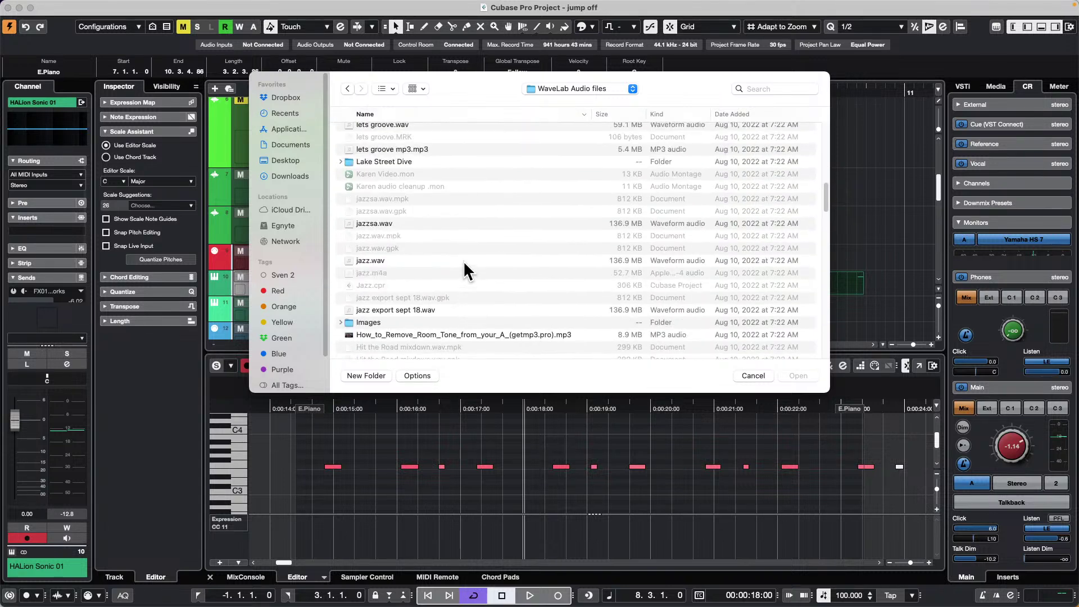
scroll(463, 261, "up", 1)
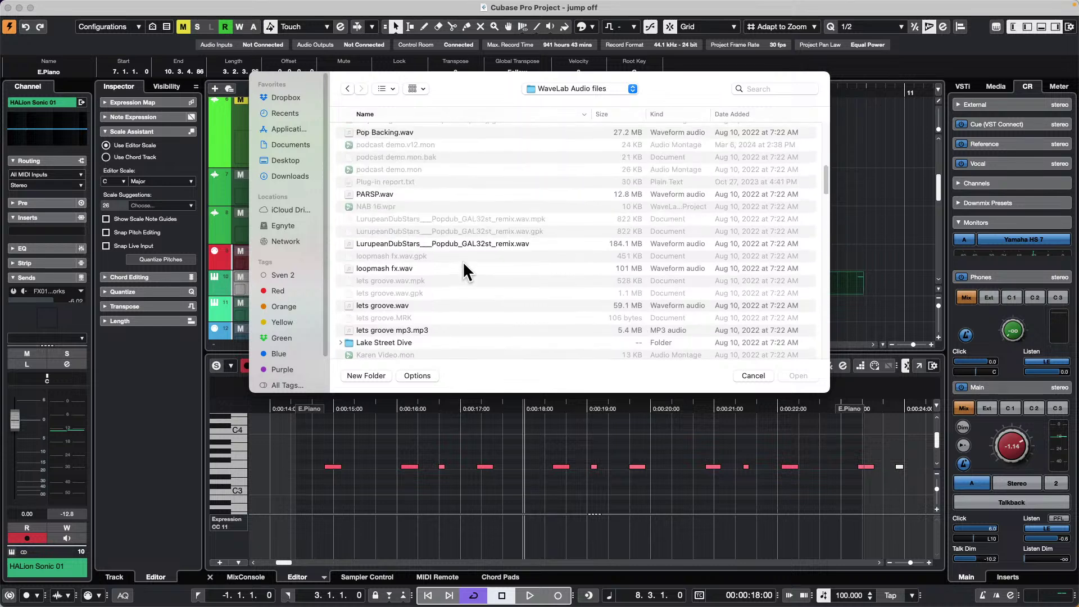
scroll(463, 260, "up", 4)
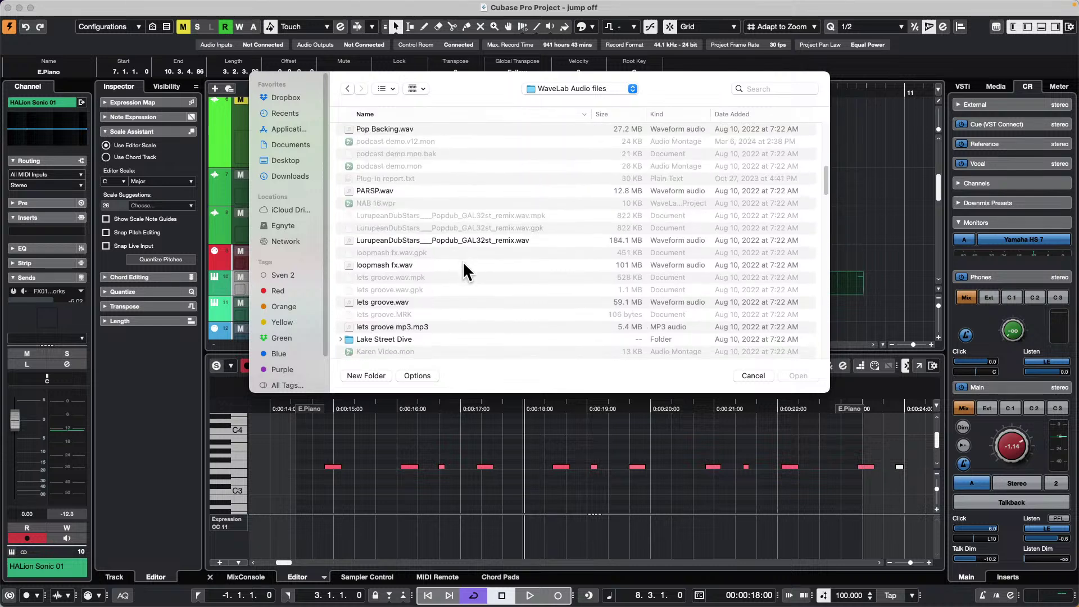
scroll(461, 261, "up", 10)
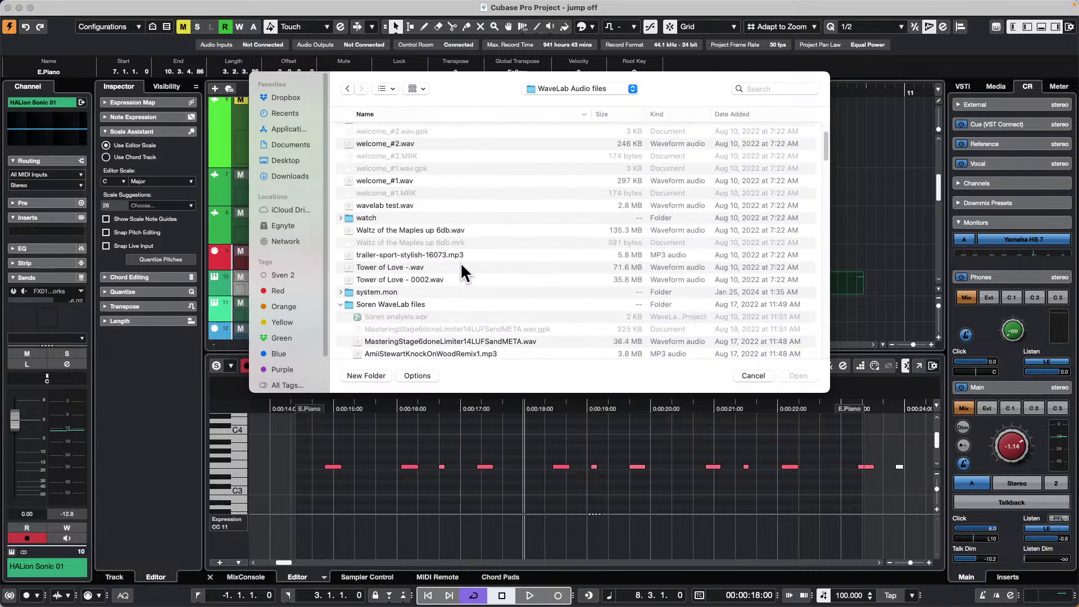
scroll(460, 262, "up", 3)
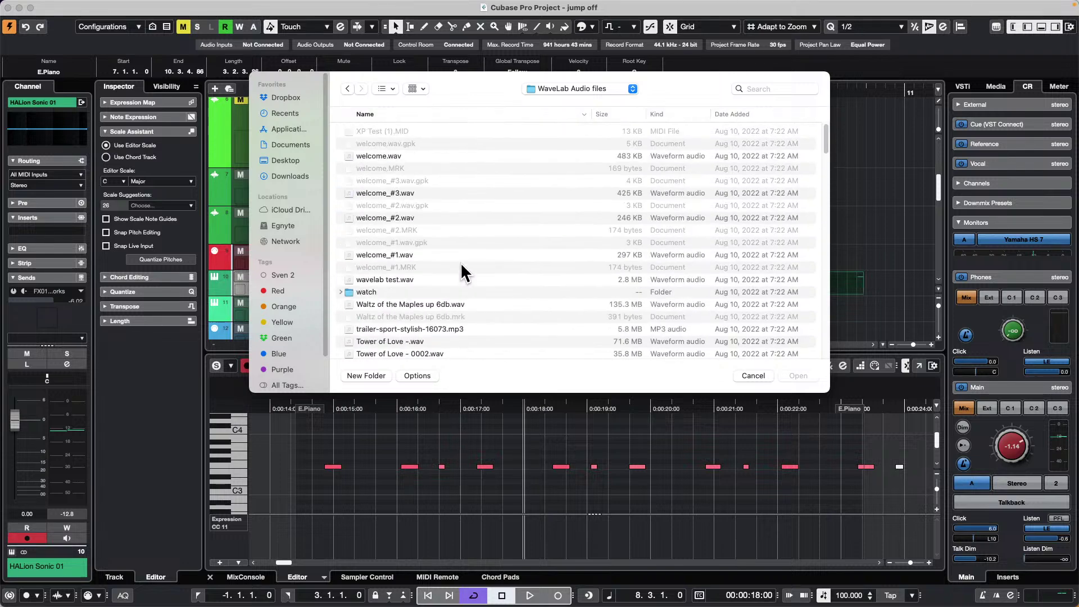
scroll(460, 262, "down", 20)
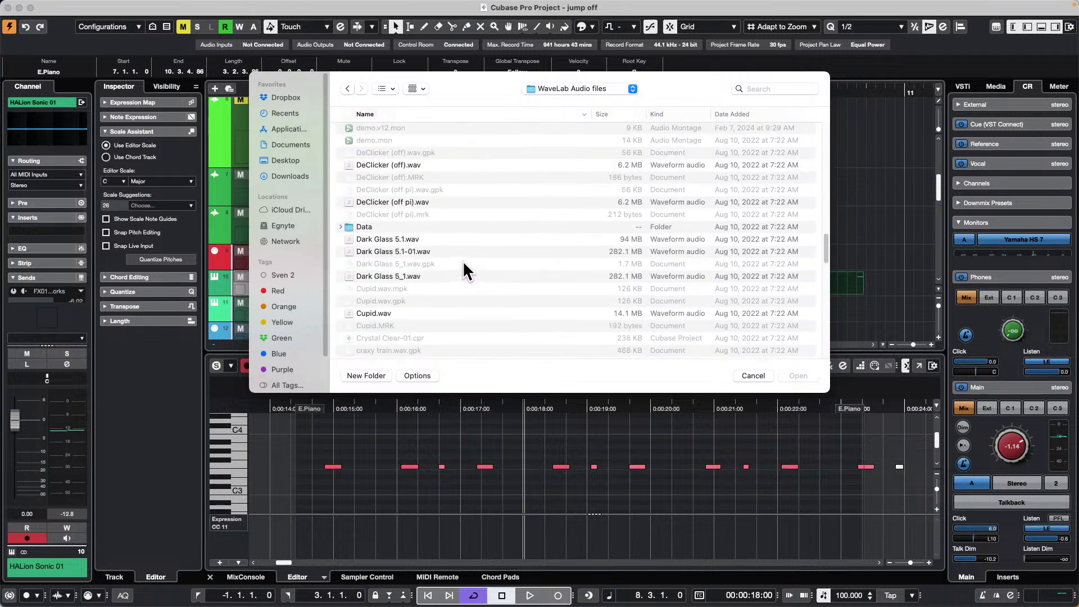
scroll(480, 226, "up", 5)
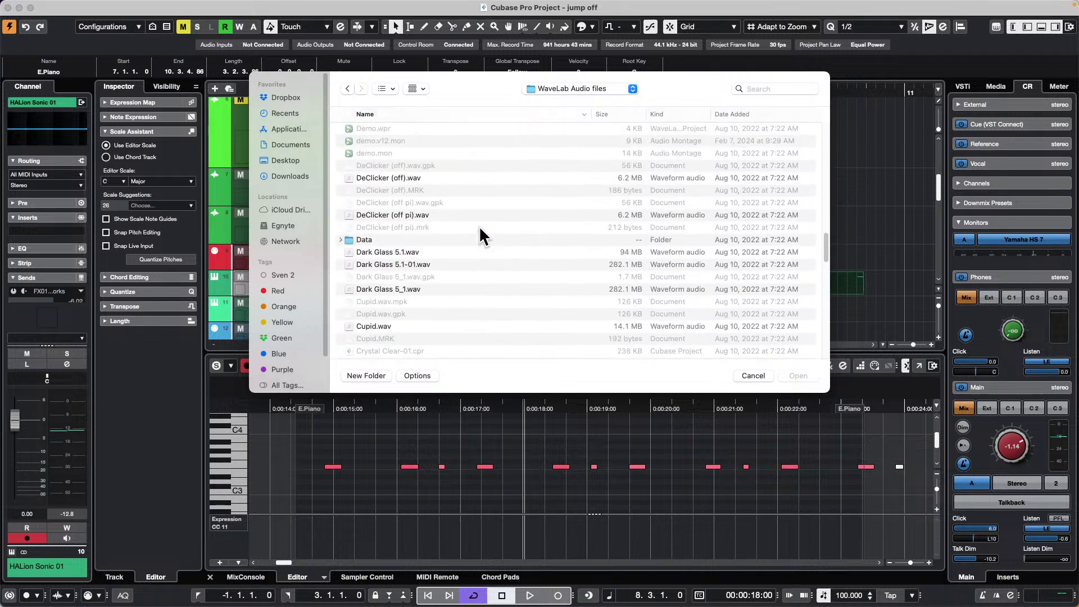
scroll(480, 225, "up", 5)
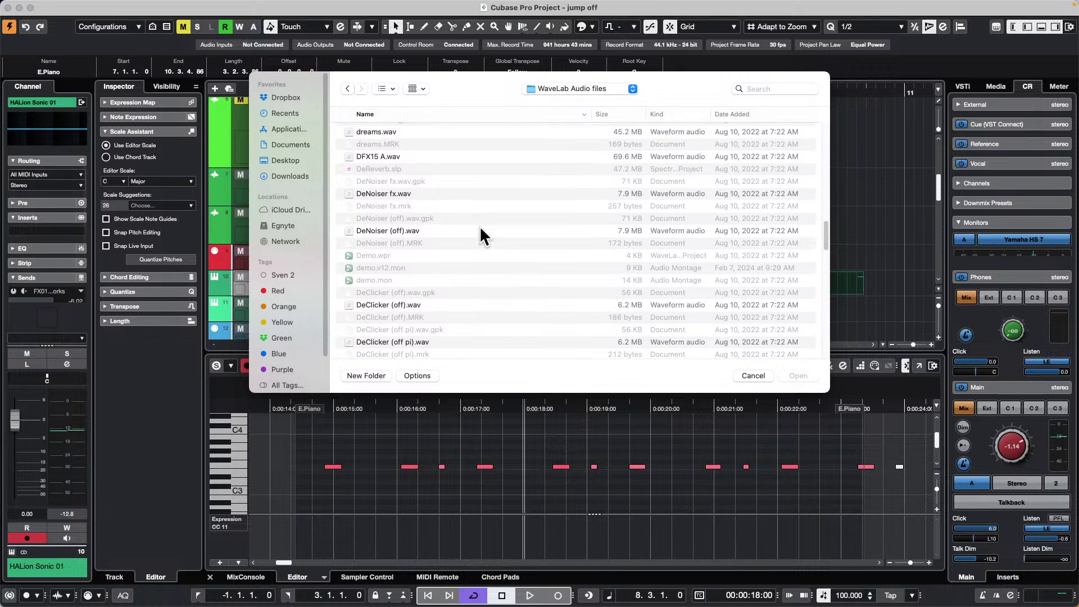
double_click(363, 186)
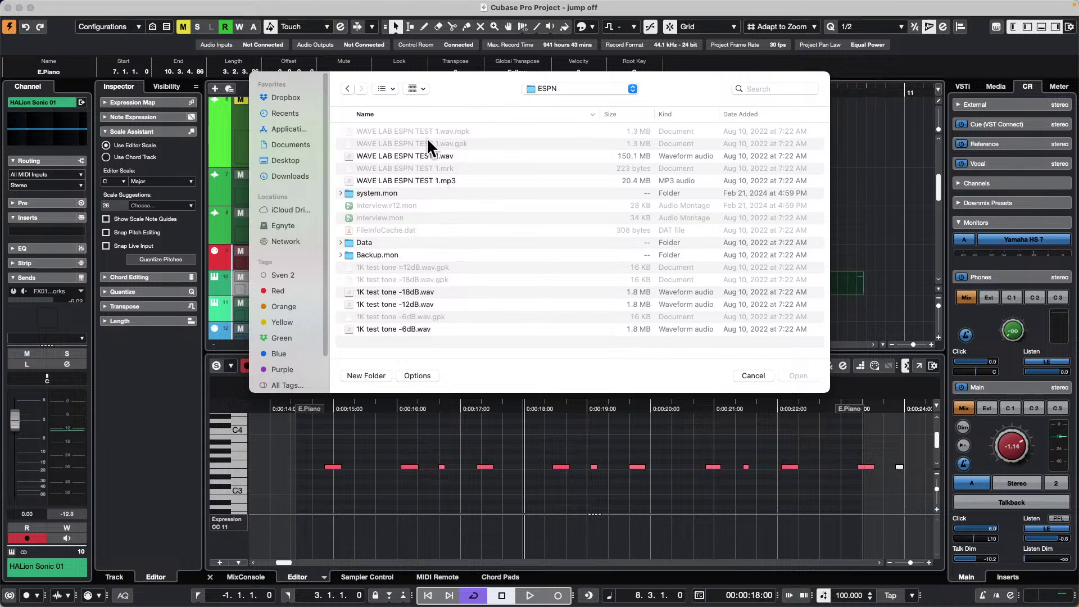
double_click(430, 153)
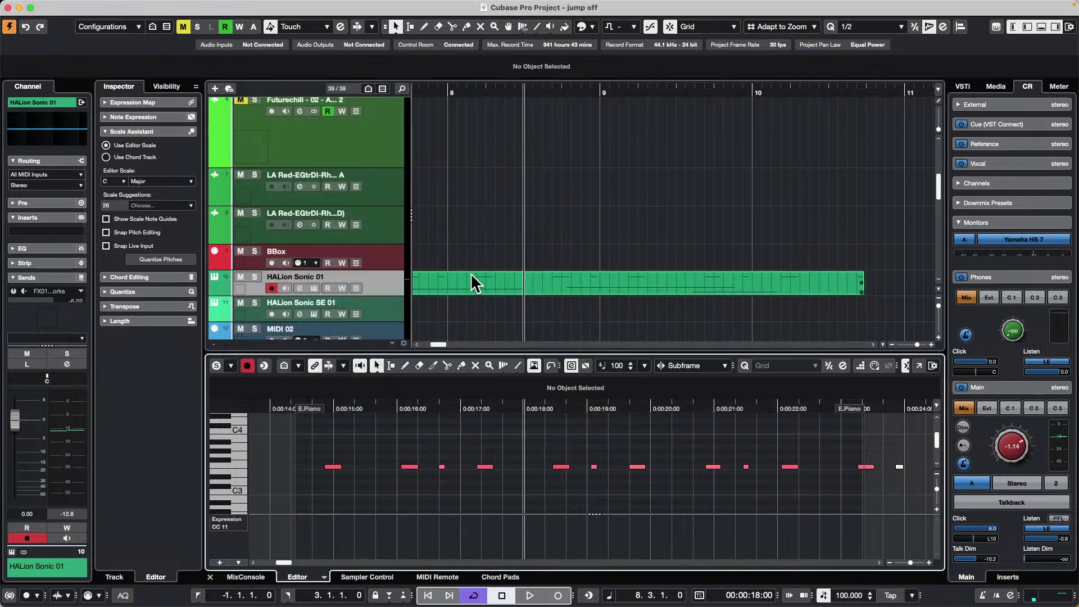
Select the imported WAVE LAB ESPN audio track and relocate the project cursor to about 9.1.3 while zooming the timeline from the ruler.
scroll(476, 285, "down", 5)
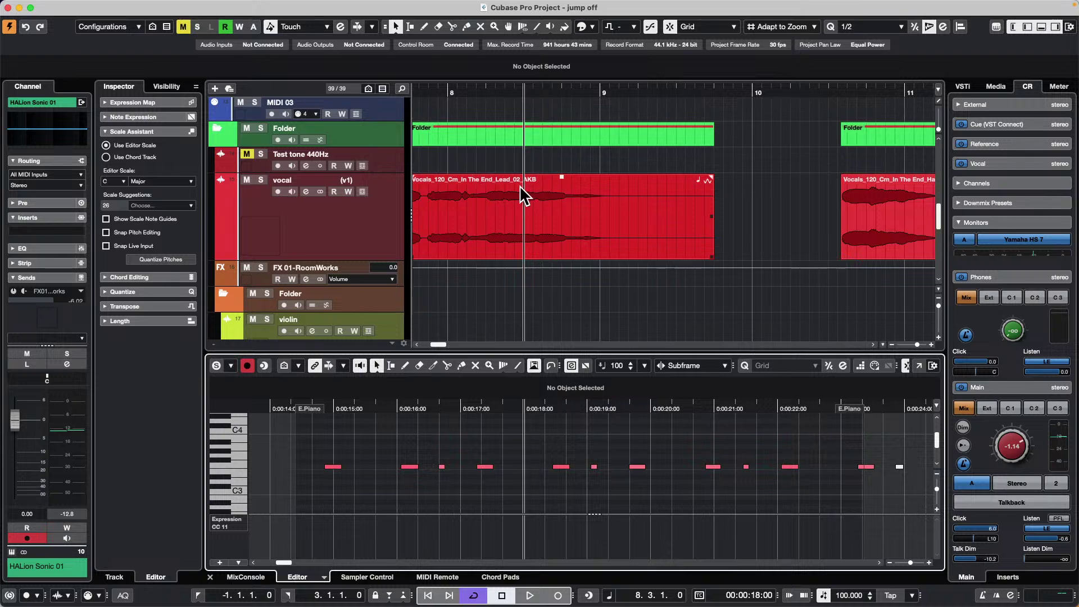
scroll(520, 184, "down", 5)
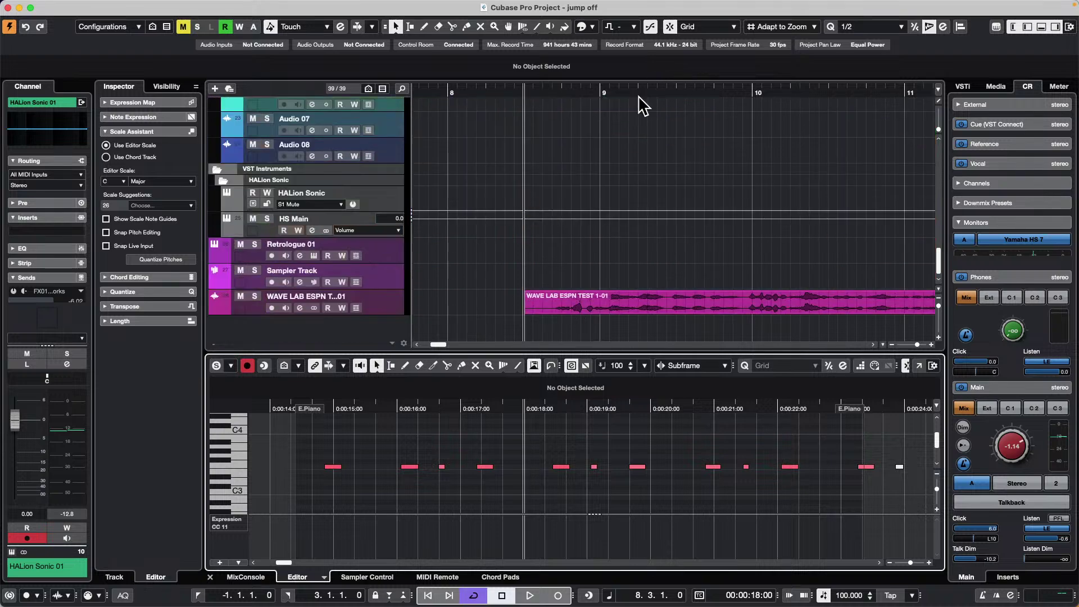
left_click_drag(640, 92, 640, 125)
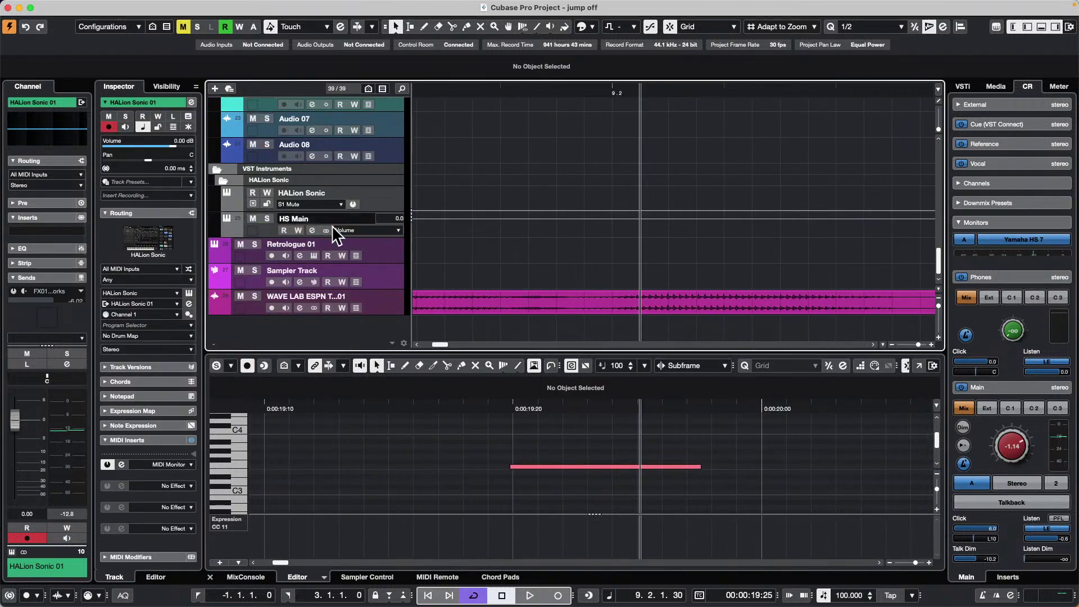
left_click(361, 304)
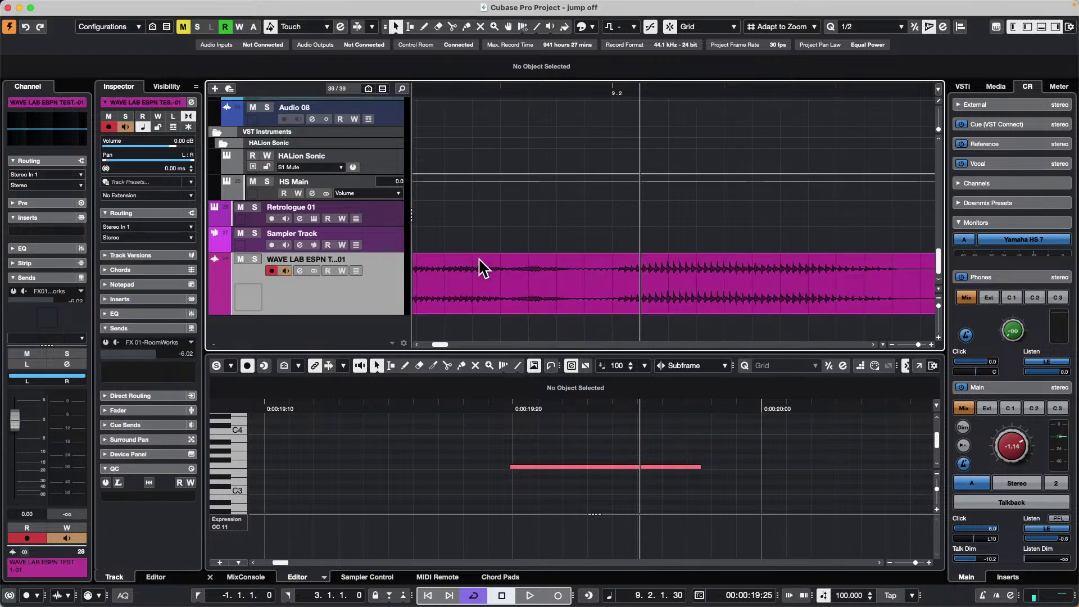
left_click_drag(446, 90, 448, 50)
Review the Editing, Project & MixConsole and Zoom pages of the Preferences and close the dialog.
left_click(42, 7)
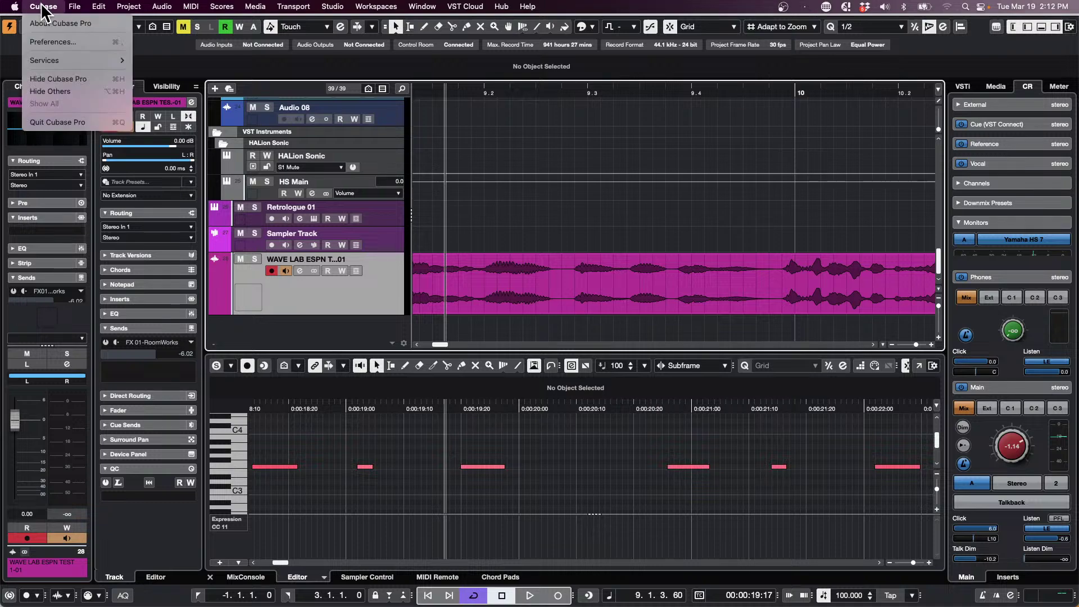
left_click(39, 42)
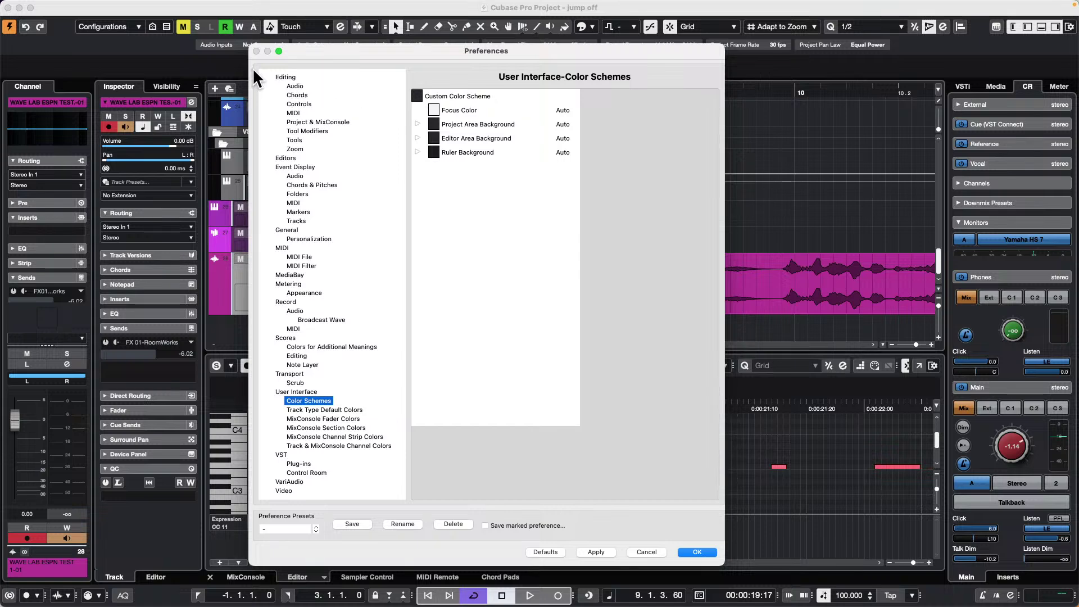
left_click(282, 77)
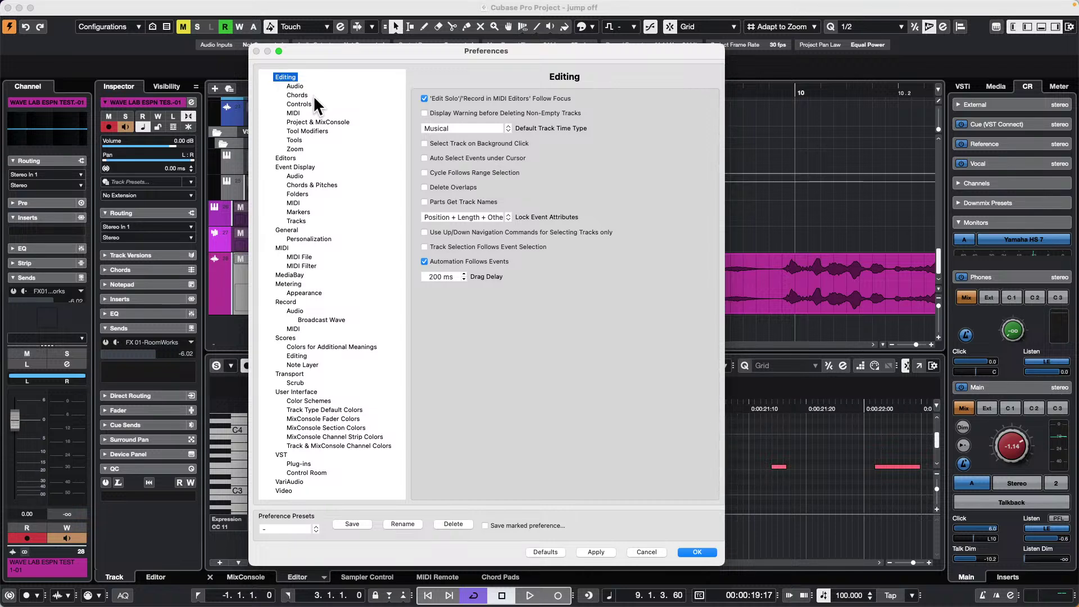
left_click(328, 120)
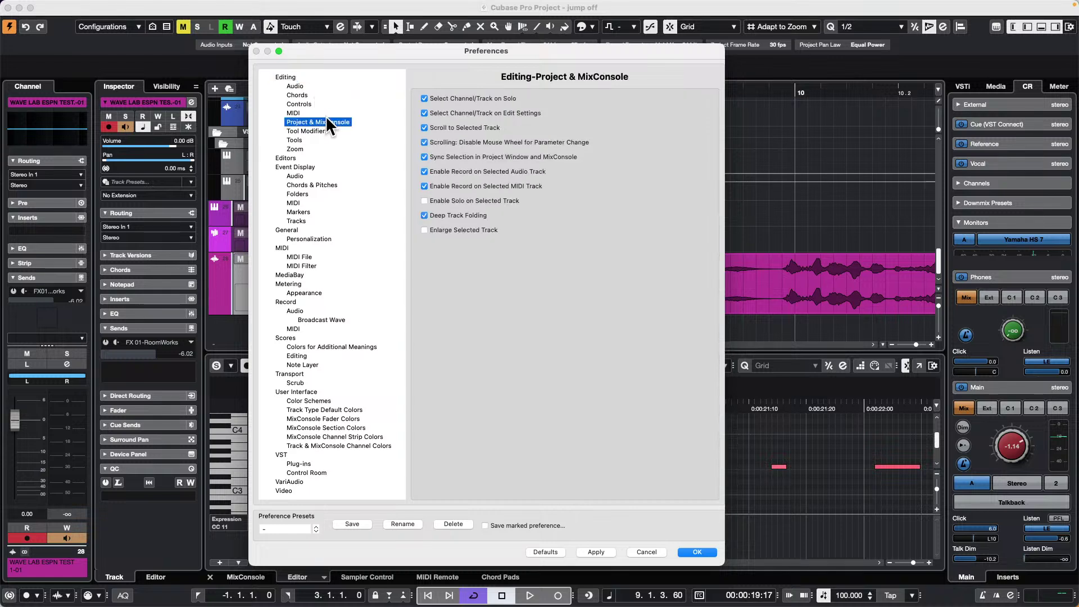
left_click(290, 147)
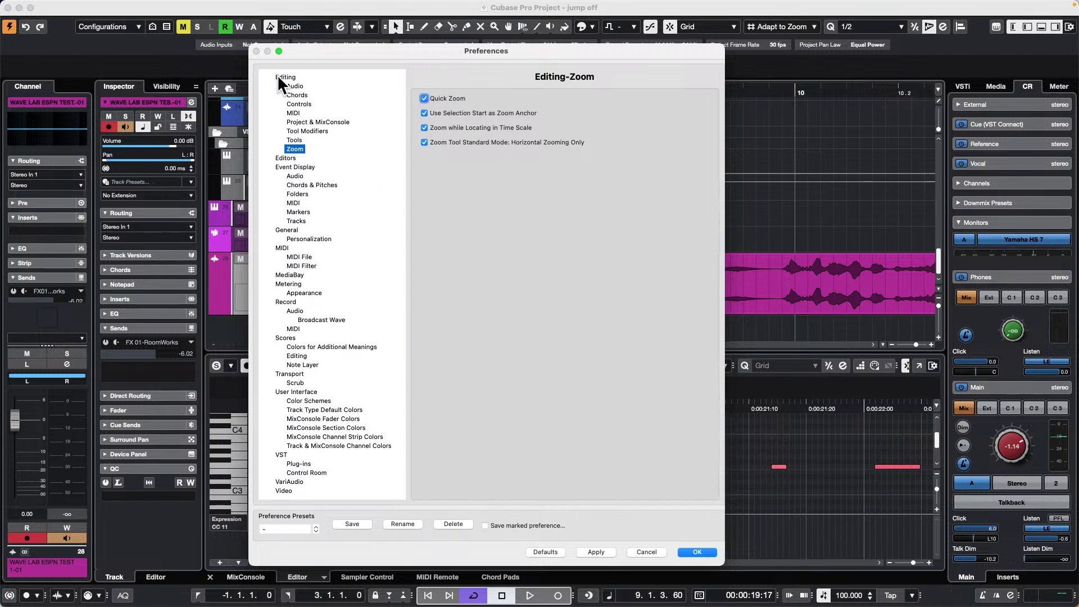
left_click(697, 552)
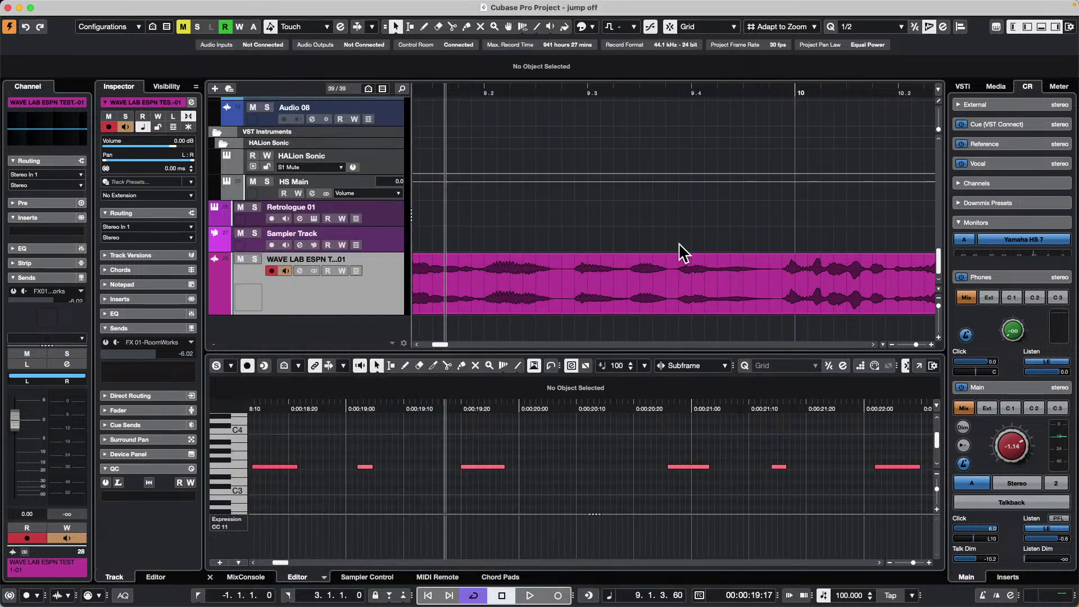
Zoom the timeline in and out repeatedly from the ruler, relocating the project cursor to about 10.2.3.
left_click(544, 103)
left_click_drag(544, 104, 537, 200)
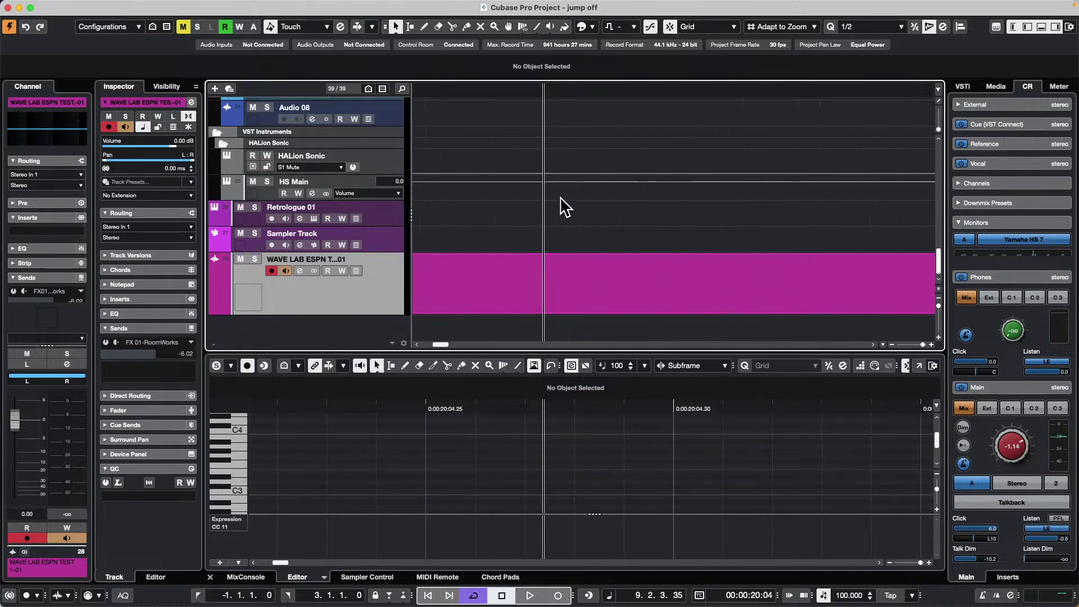
left_click_drag(537, 93, 557, 29)
left_click_drag(599, 93, 621, 173)
left_click_drag(614, 87, 664, 42)
left_click_drag(736, 87, 723, 207)
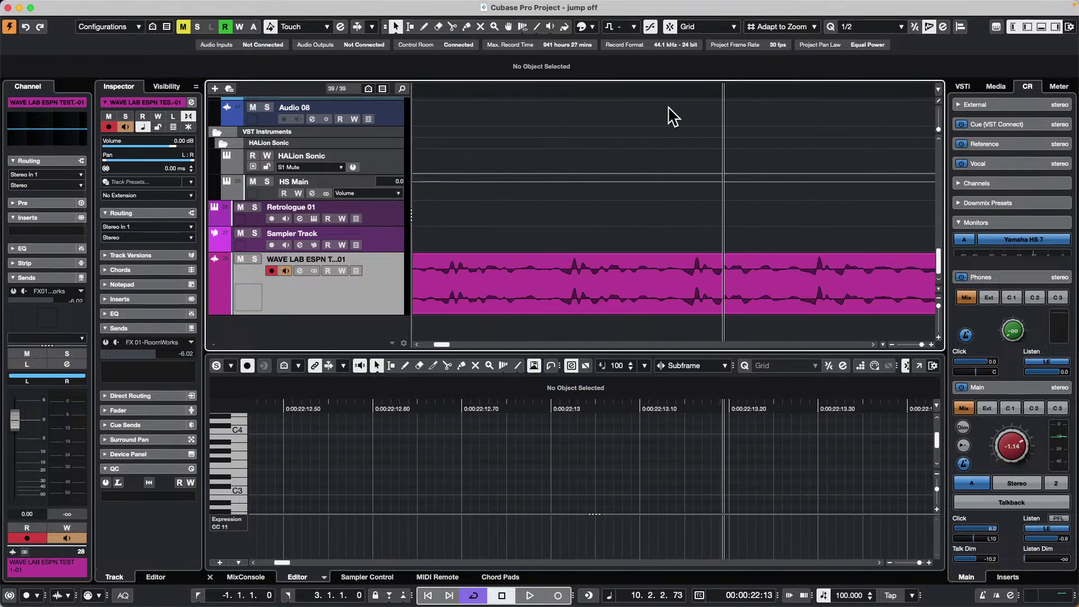
left_click_drag(694, 88, 692, 36)
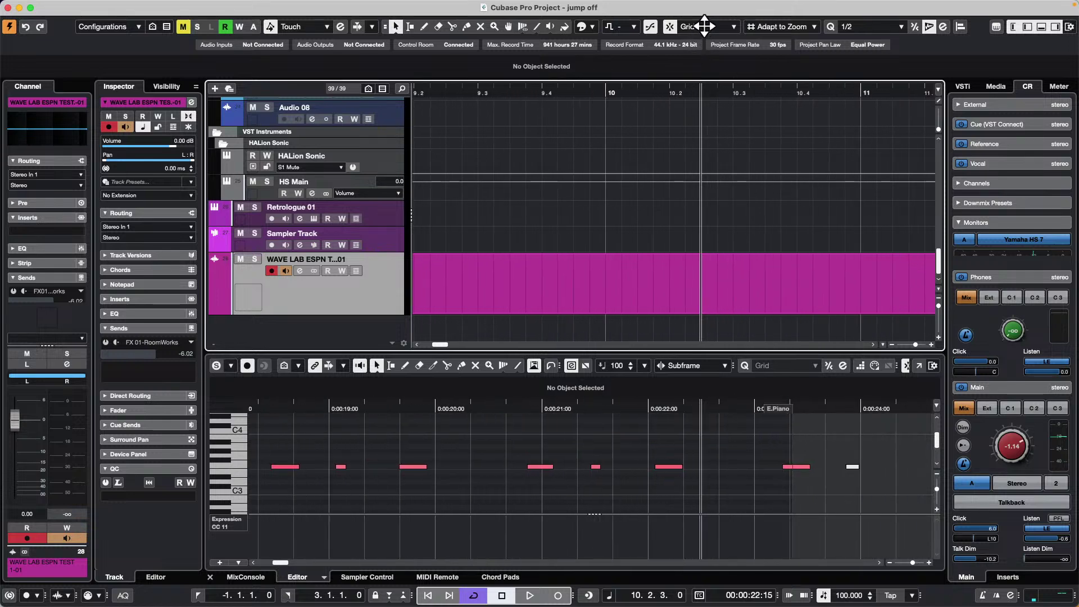
Turn off Quick Zoom in the Editing-Zoom preferences, apply the change and close the dialog.
left_click(43, 6)
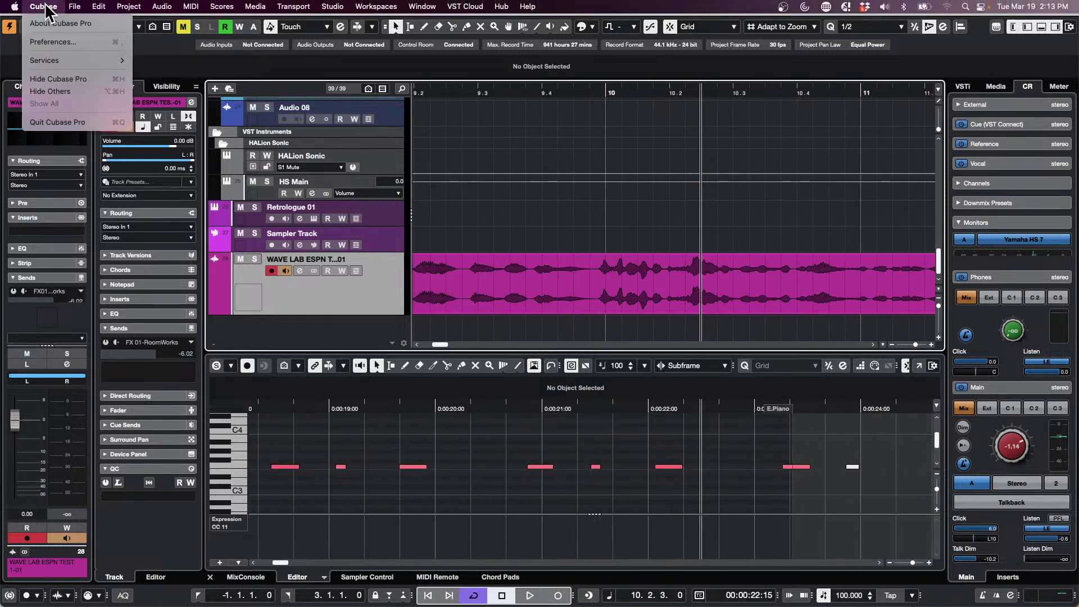
left_click(50, 42)
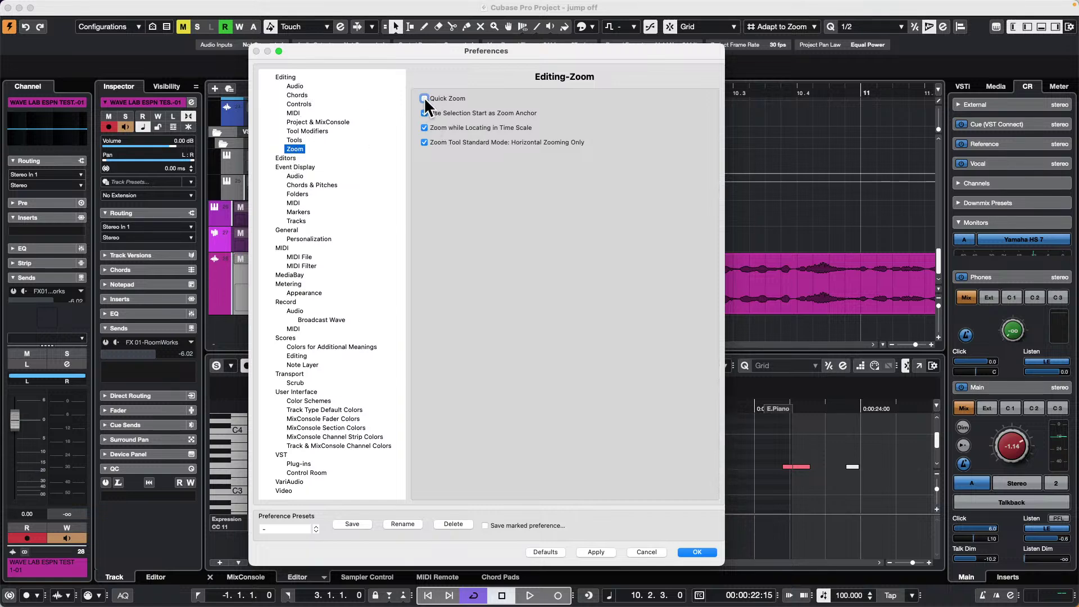
left_click(599, 546)
left_click(696, 552)
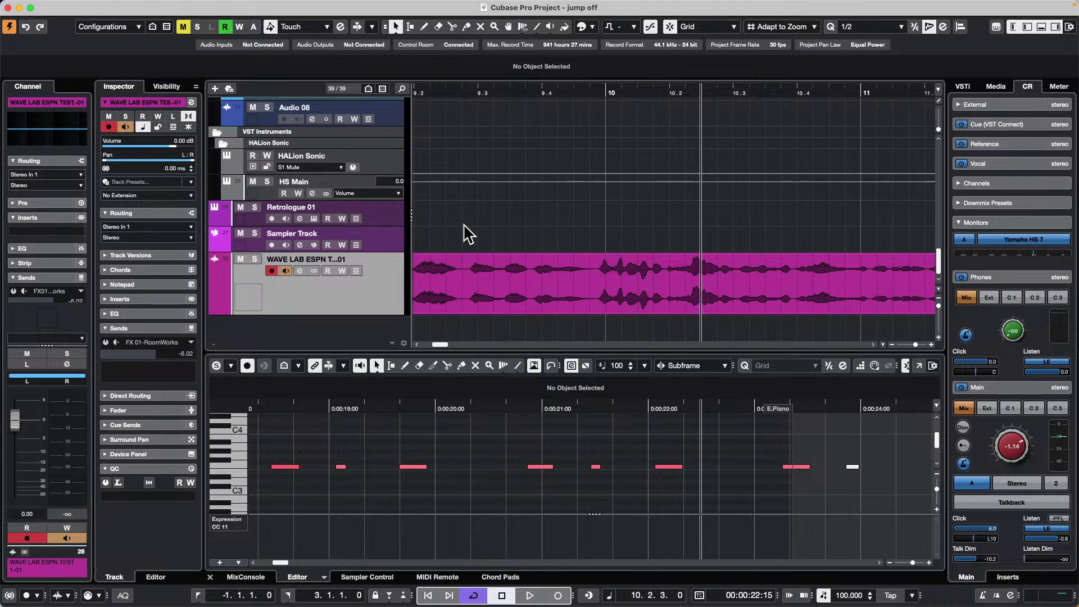
Zoom the timeline out to the whole WAVE LAB ESPN recording and relocate the project cursor to about bar 92.
left_click(474, 87)
left_click_drag(473, 88, 476, 8)
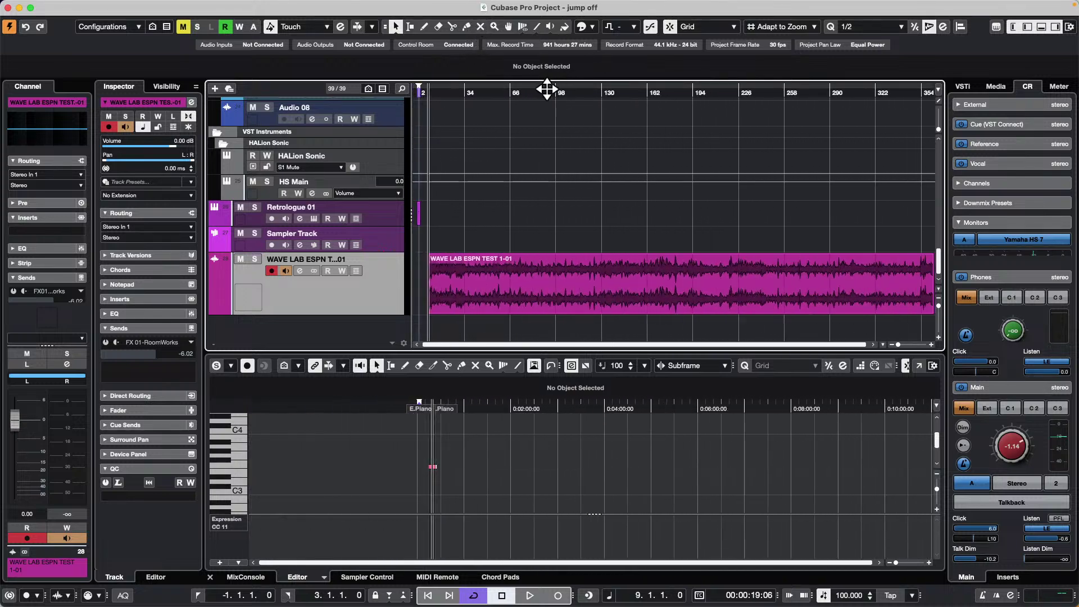
left_click(548, 89)
left_click_drag(543, 69, 547, 66)
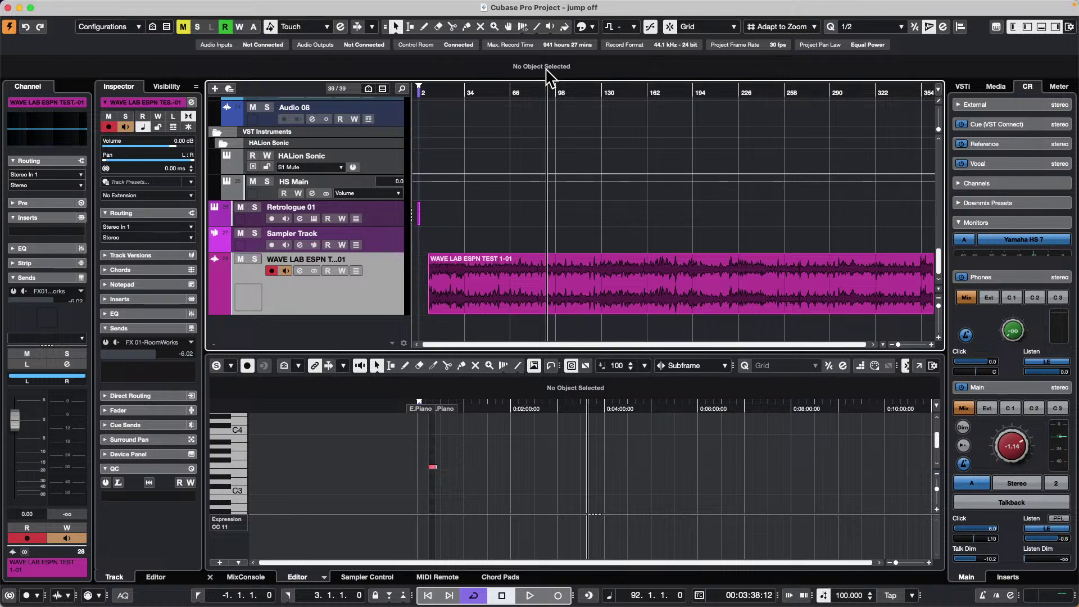
Open the Audio Mixdown export settings, review the After Export options and close the dialog without exporting.
mouse_move(79, 9)
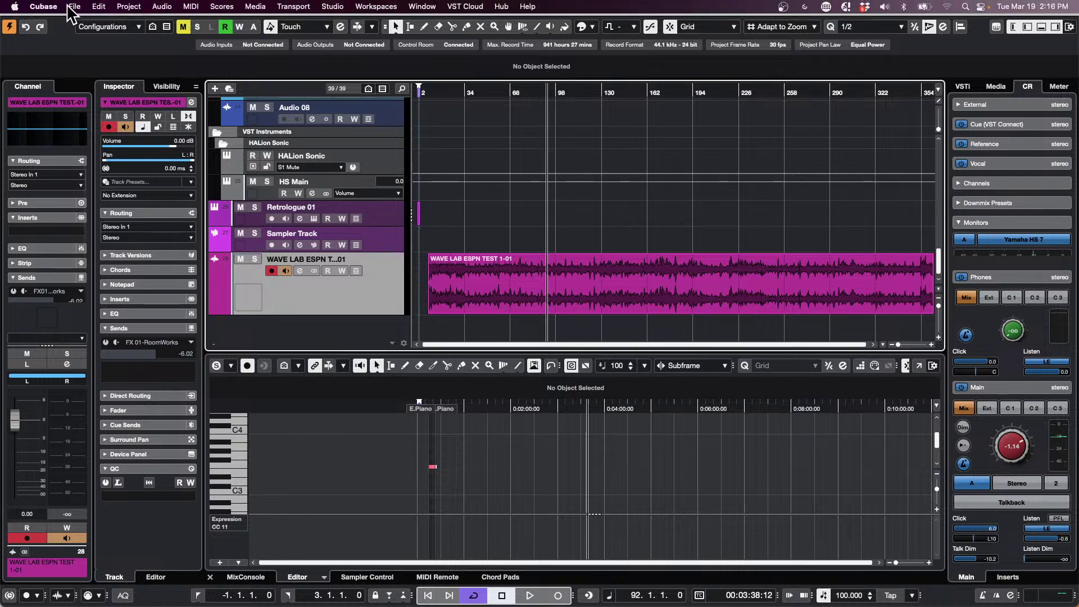
left_click(74, 7)
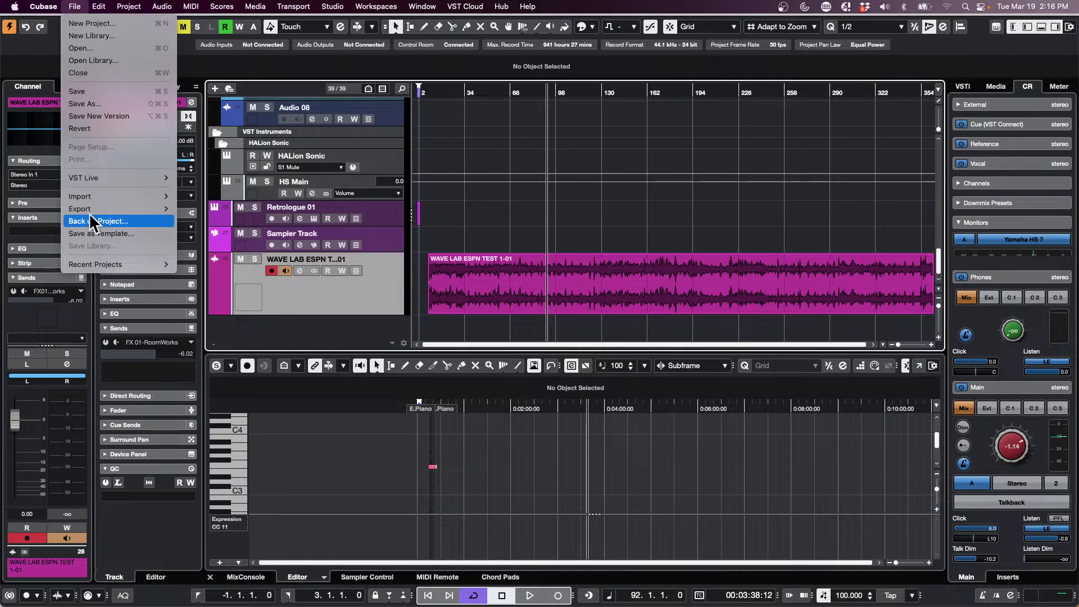
mouse_move(89, 208)
left_click(252, 209)
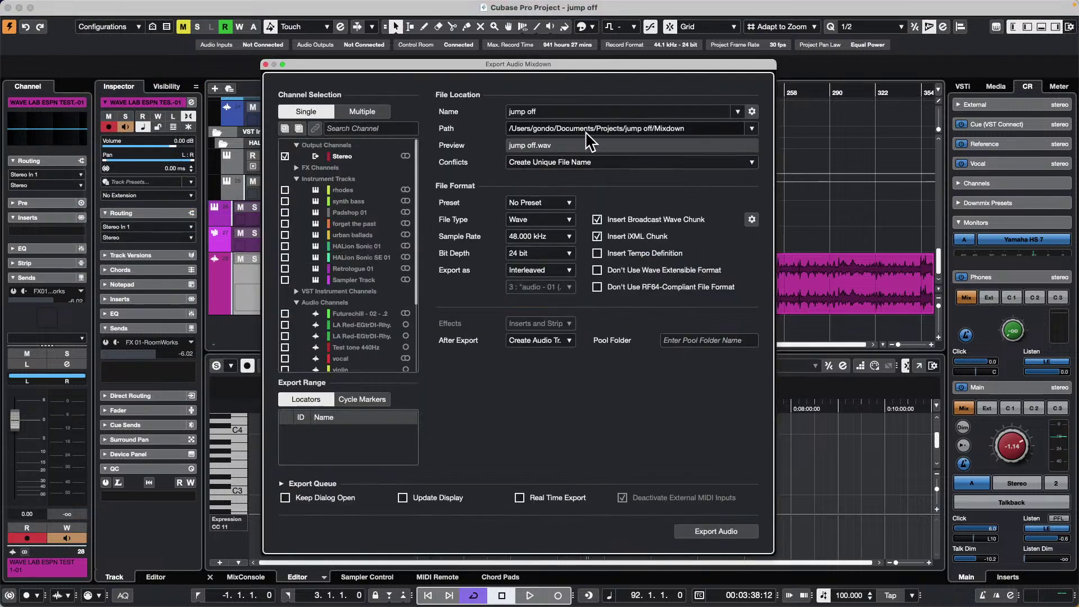
left_click(567, 341)
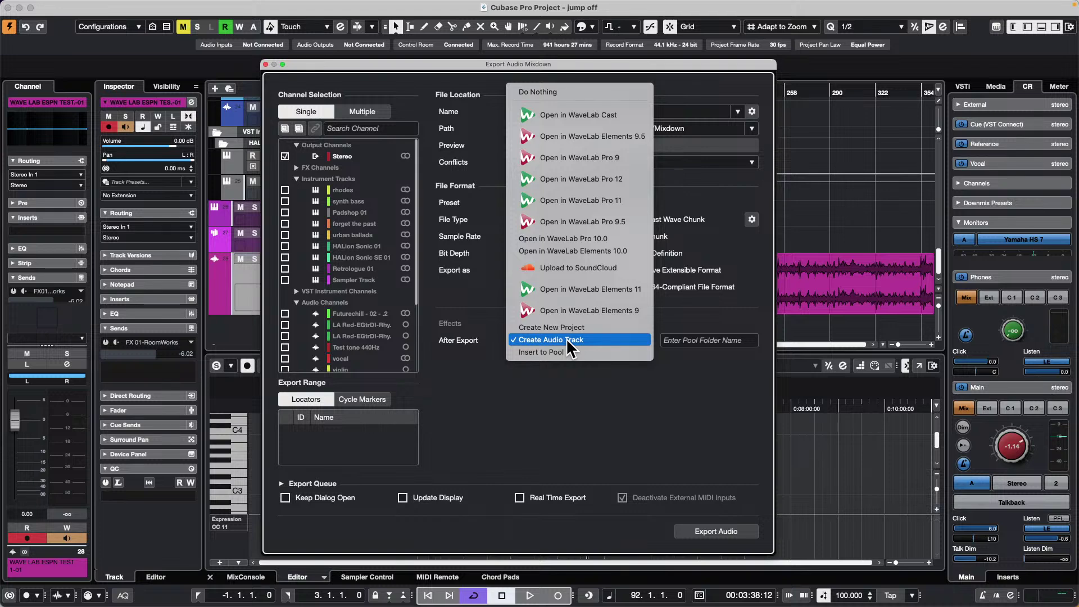
left_click(266, 64)
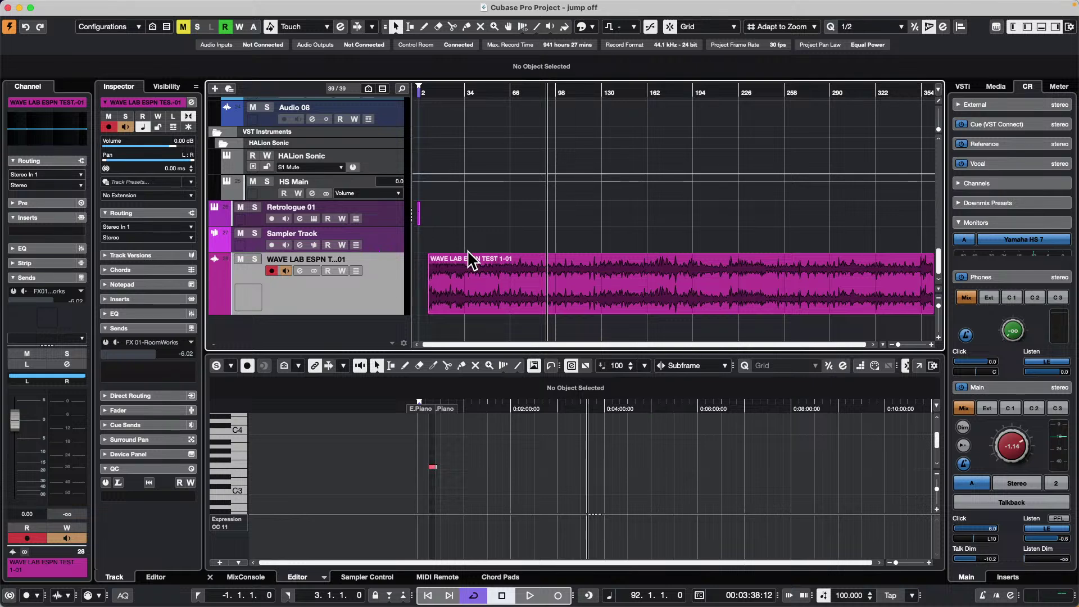
Select the WAVE LAB ESPN TEST 1-01 event and toggle its Musical Mode on and off several times, ending with it off.
left_click(455, 90)
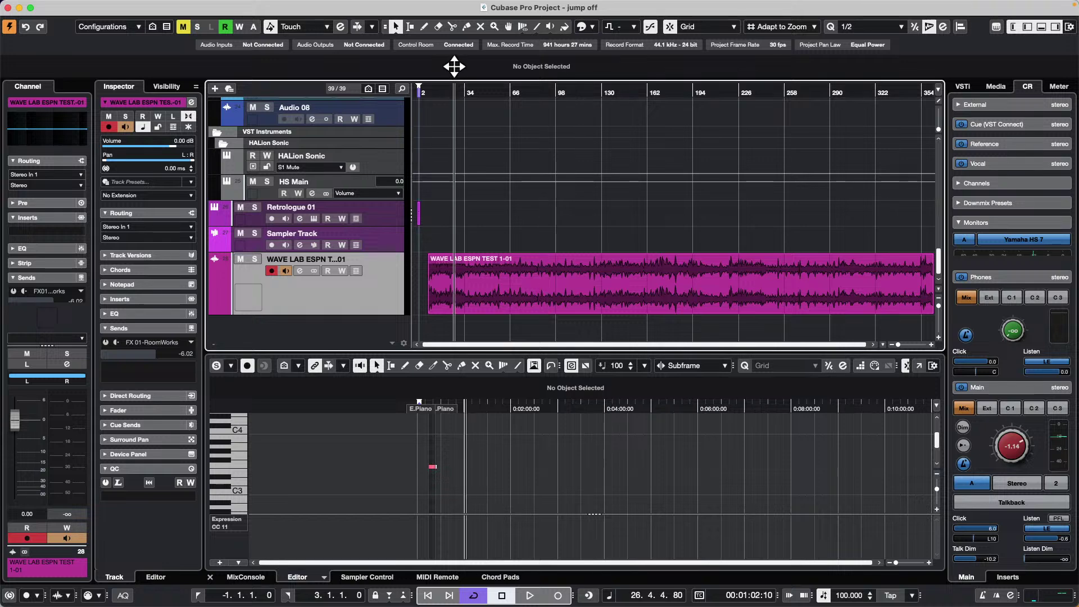
left_click(450, 90)
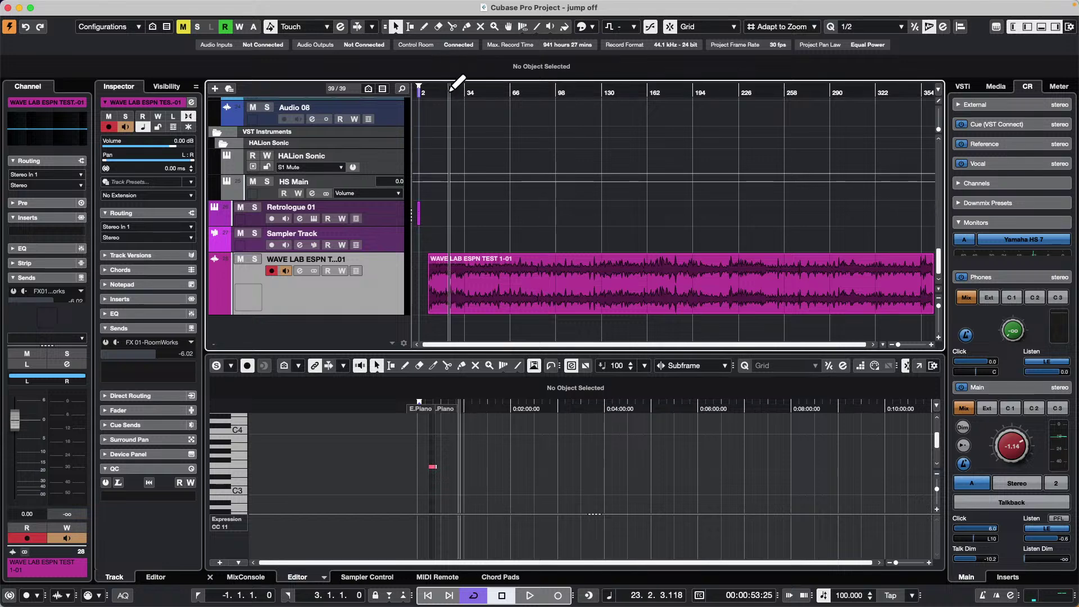
left_click(553, 269)
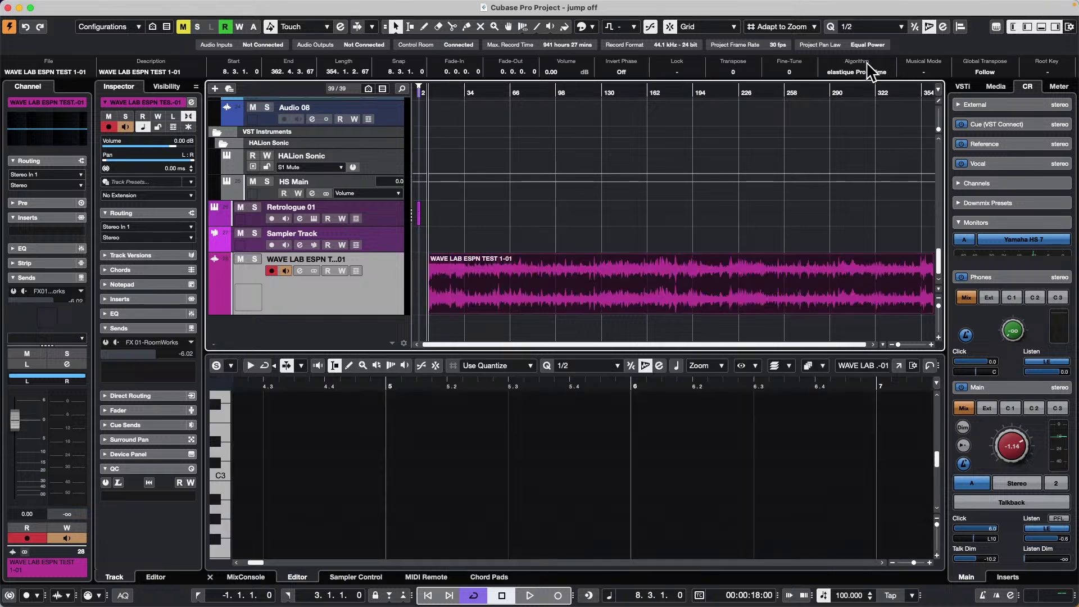
left_click(927, 72)
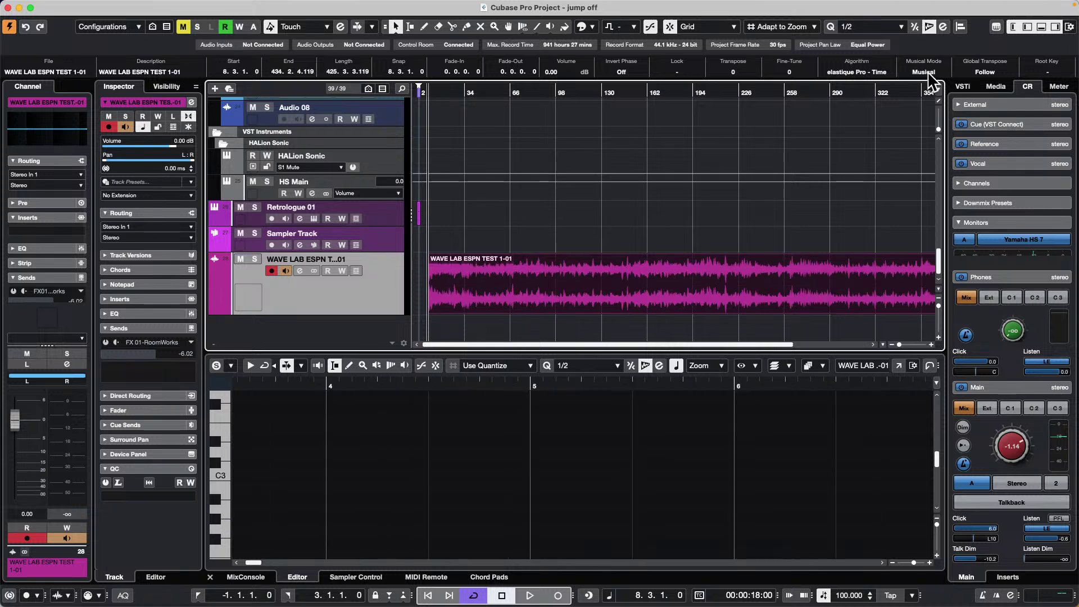
left_click(927, 72)
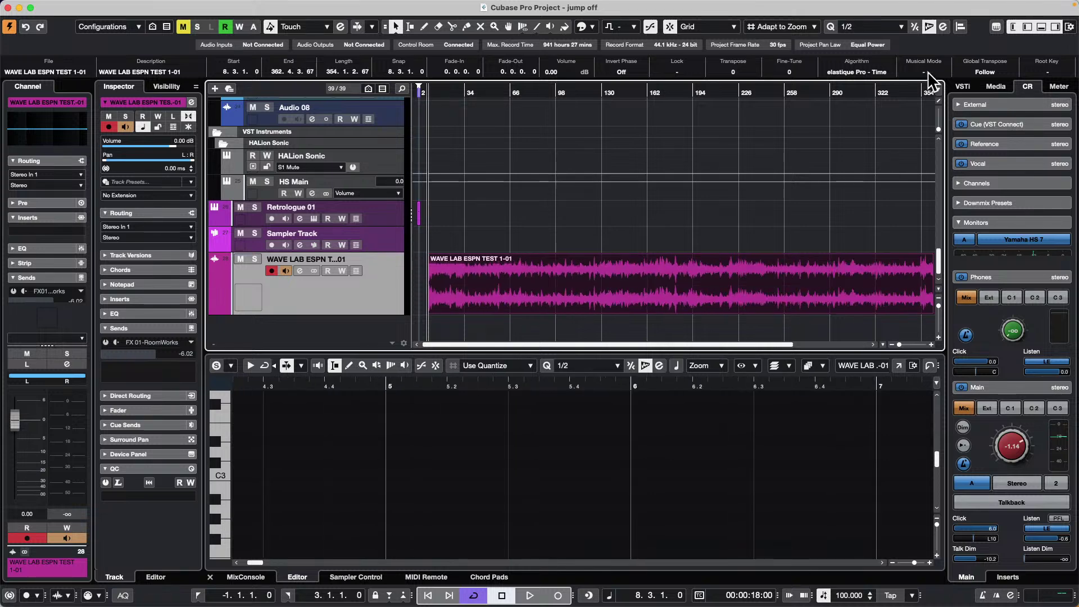
left_click(927, 72)
left_click(927, 72)
left_click(927, 72)
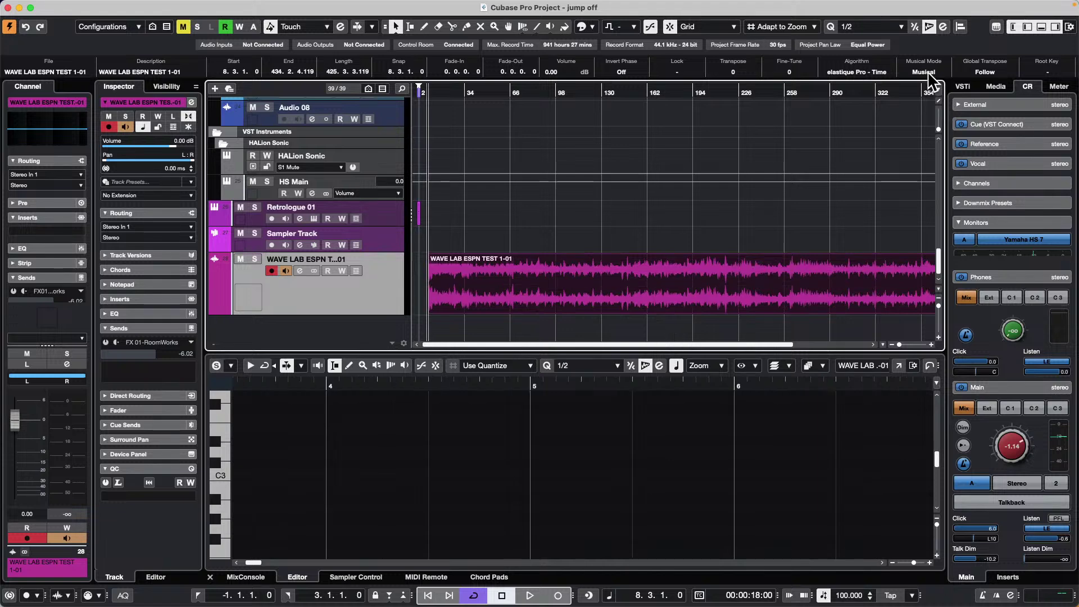
left_click(927, 72)
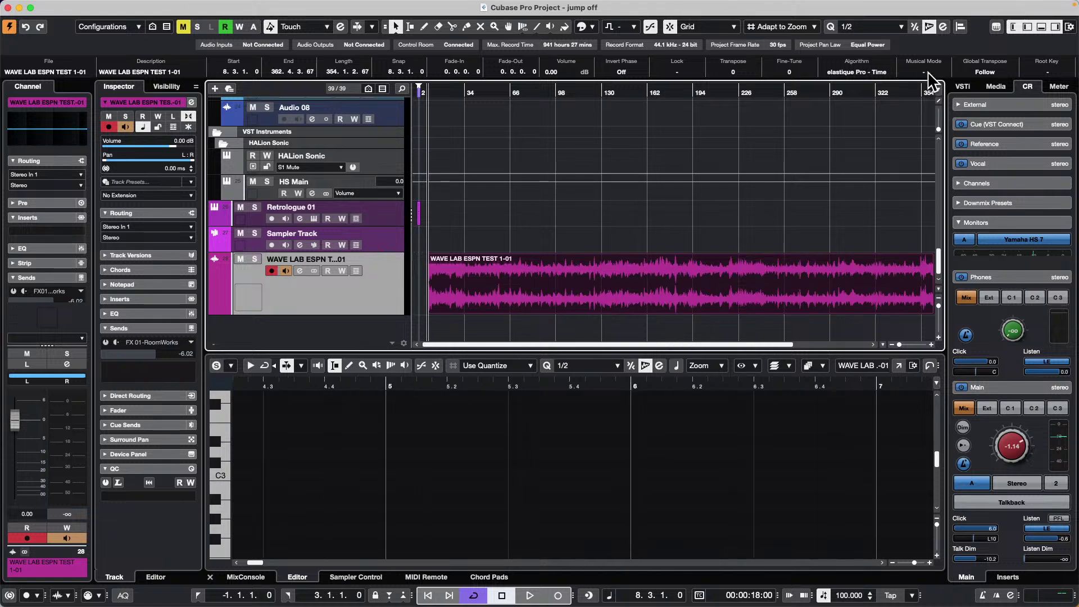
left_click(927, 72)
left_click(926, 71)
Select the HALion Sonic 01 track and zoom the timeline in with the project cursor near bar 4.
scroll(505, 161, "up", 10)
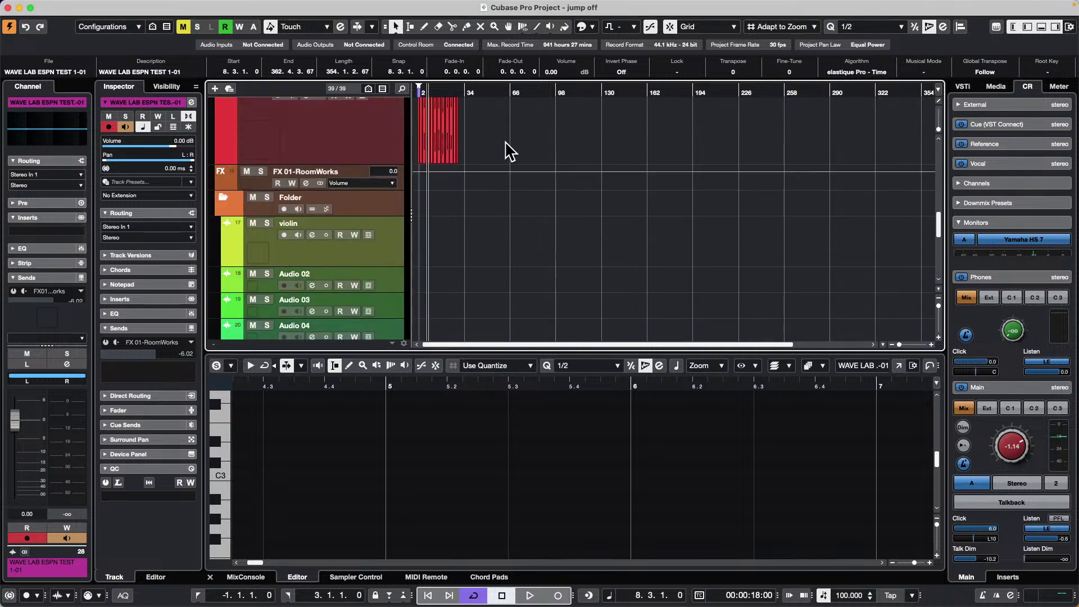
scroll(508, 149, "up", 3)
scroll(508, 148, "up", 6)
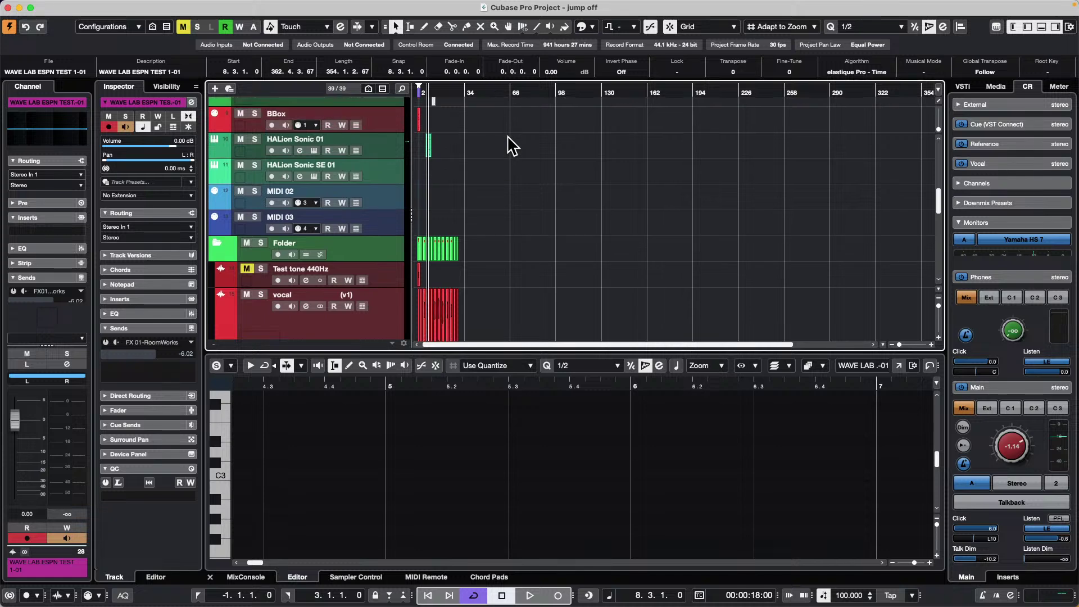
scroll(508, 146, "up", 3)
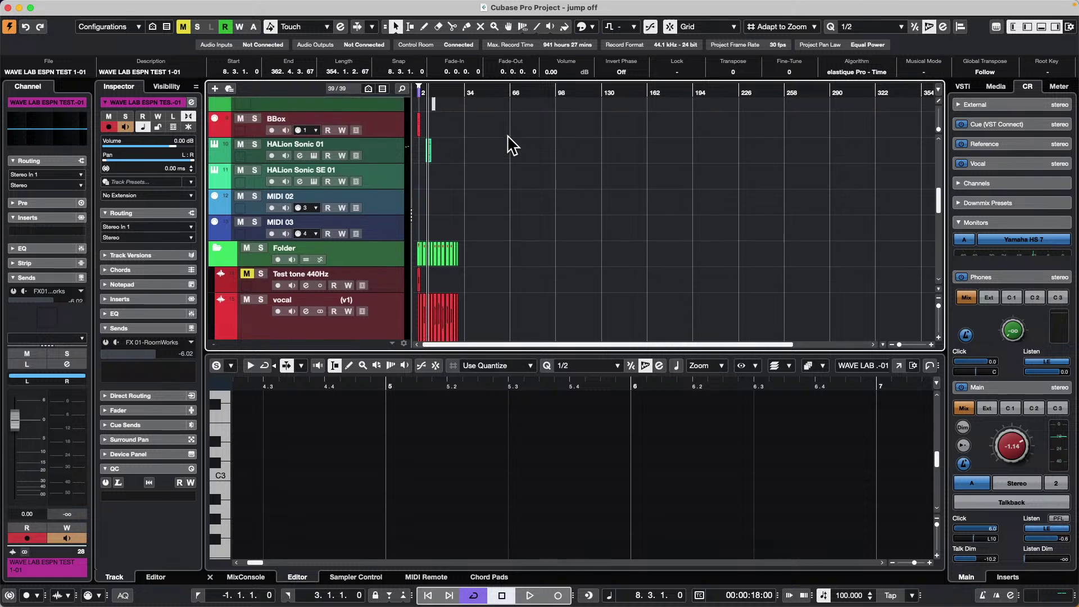
left_click(398, 215)
left_click_drag(427, 91, 425, 145)
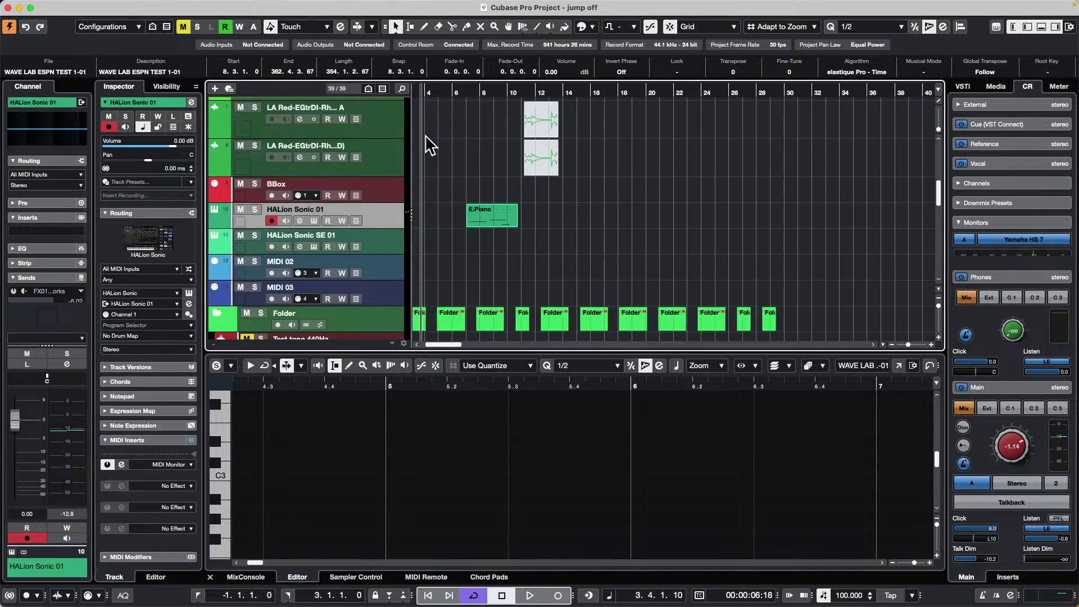
Add Edit In-Place to the visible controls of instrument tracks and increase the height of the HALion Sonic 01 track.
right_click(369, 209)
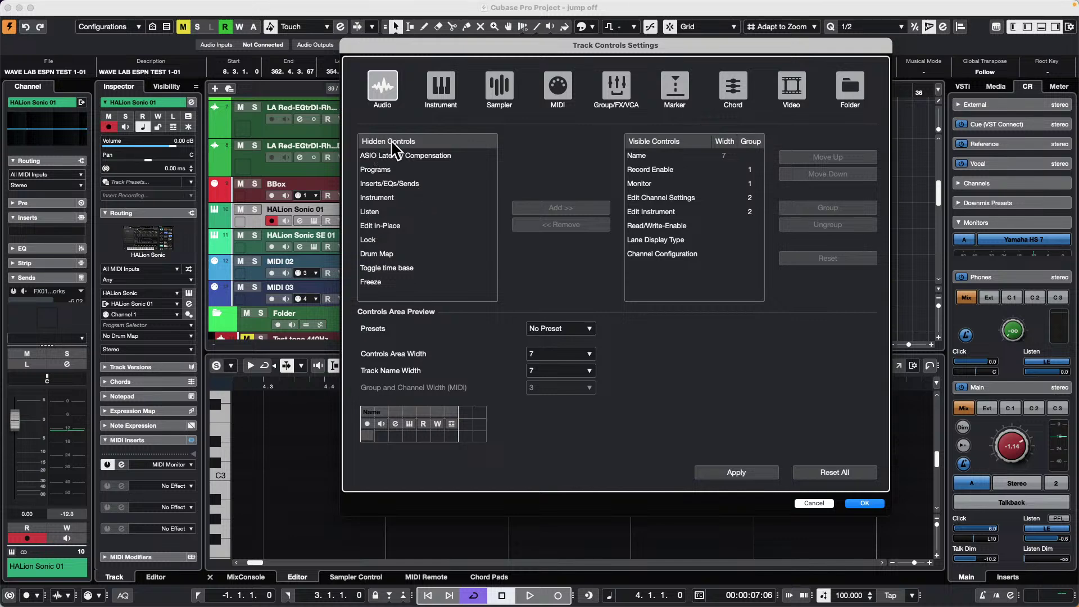
left_click(436, 79)
left_click(403, 225)
left_click(538, 206)
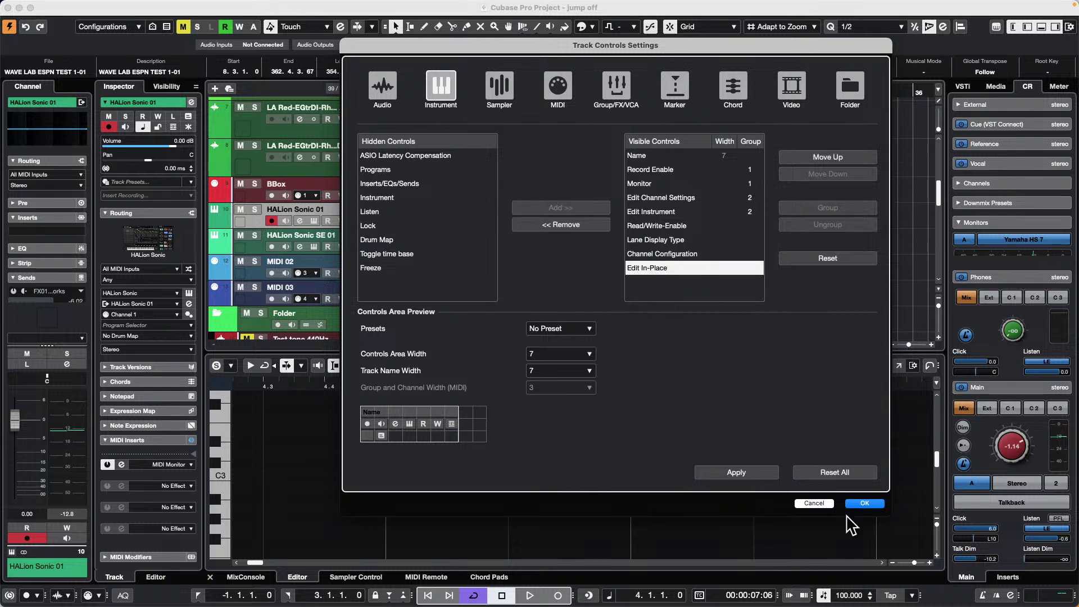
left_click(865, 503)
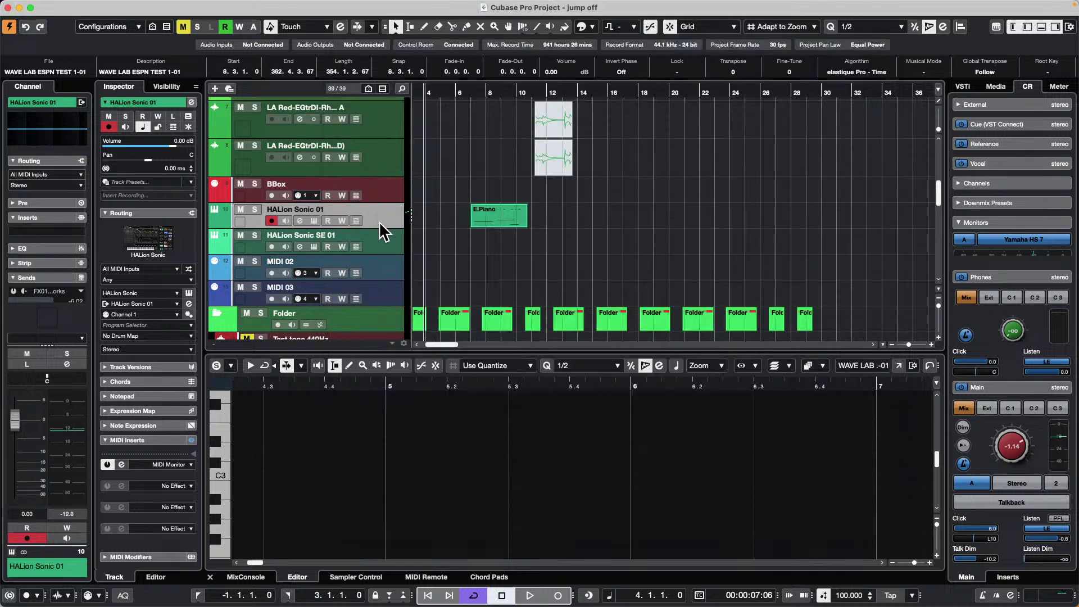
left_click_drag(378, 229, 378, 241)
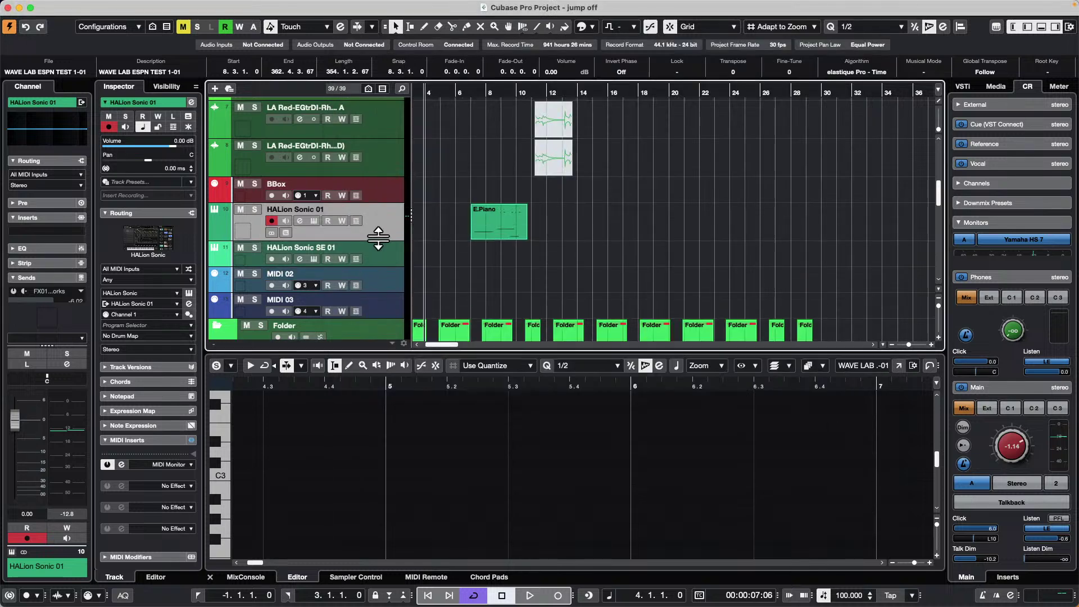
Toggle Edit In-Place on and off repeatedly for the HALion Sonic 01 track, ending with the in-place editor closed.
left_click(285, 228)
left_click(287, 228)
left_click(287, 228)
left_click(285, 228)
left_click(286, 228)
left_click(287, 228)
left_click(287, 228)
left_click(287, 228)
left_click(287, 228)
left_click(287, 228)
left_click(287, 228)
left_click(287, 228)
left_click(287, 228)
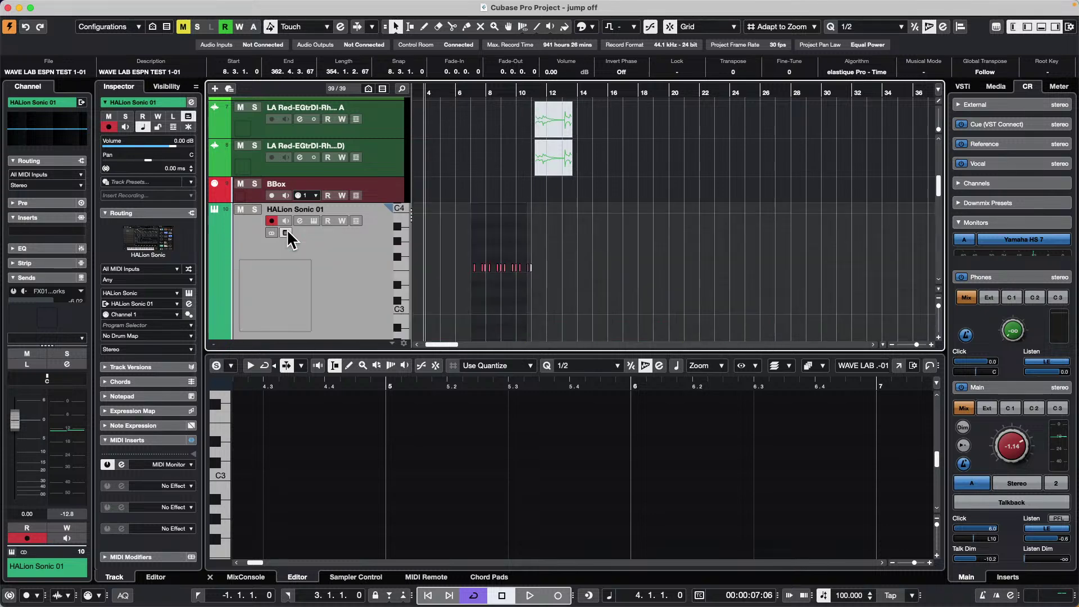
left_click(287, 233)
left_click(287, 232)
left_click(286, 233)
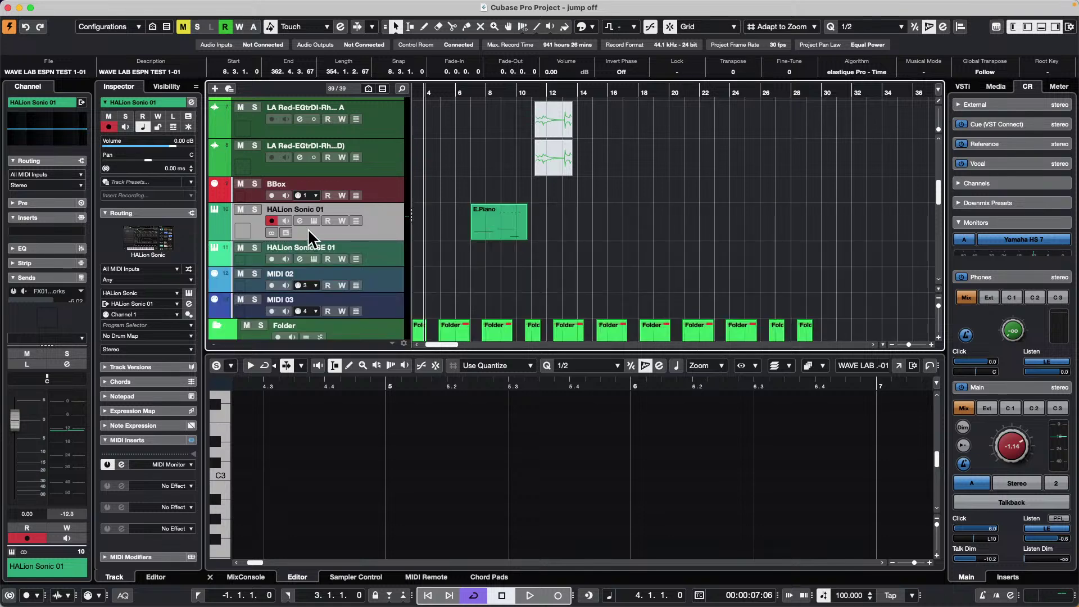
Reopen the Track Controls Settings, review the hidden and visible track controls, and close the dialog.
right_click(329, 238)
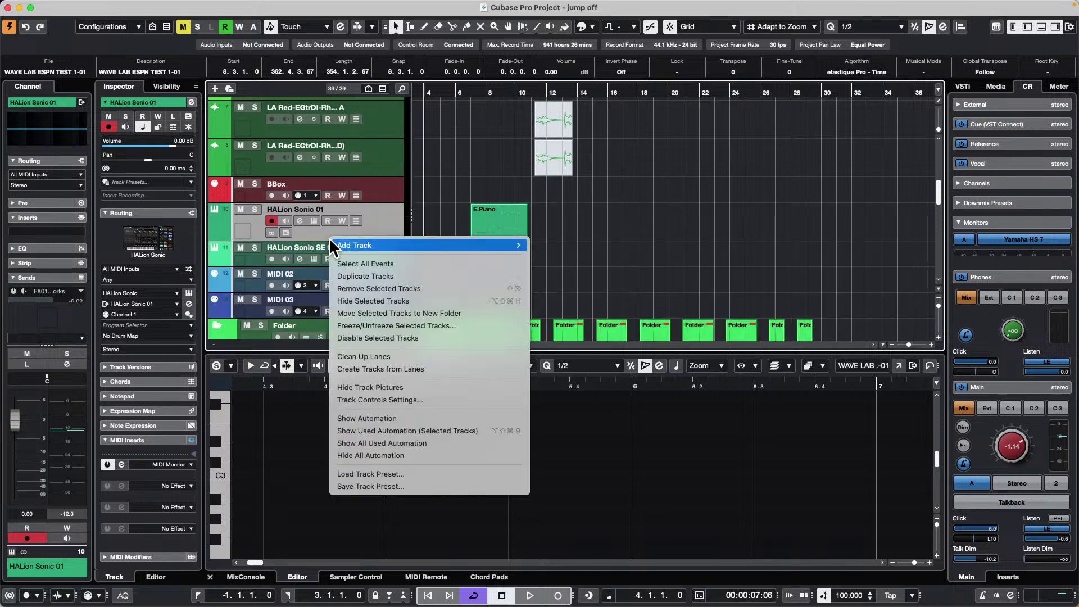
left_click(408, 401)
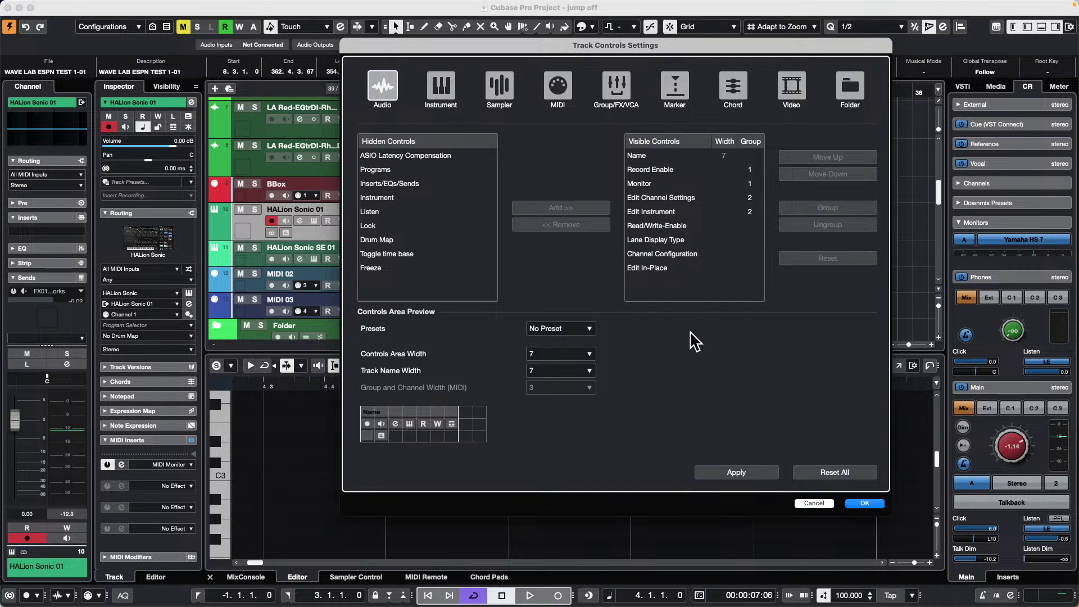
left_click(864, 503)
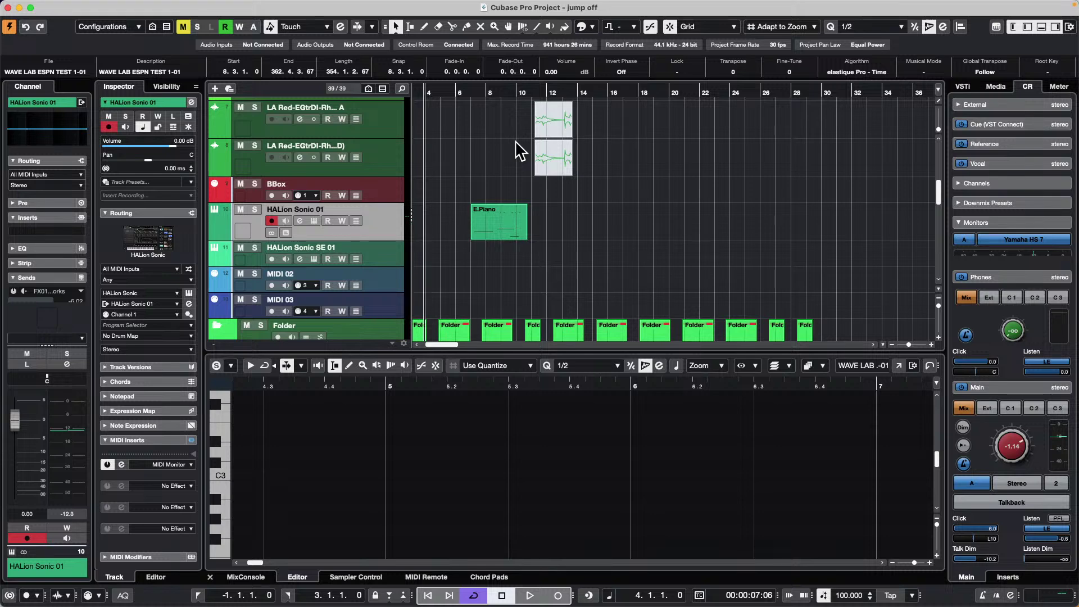
Open the Audio Connections and review the input, output, Control Room, Group/FX, External FX and External Instruments configurations.
mouse_move(459, 5)
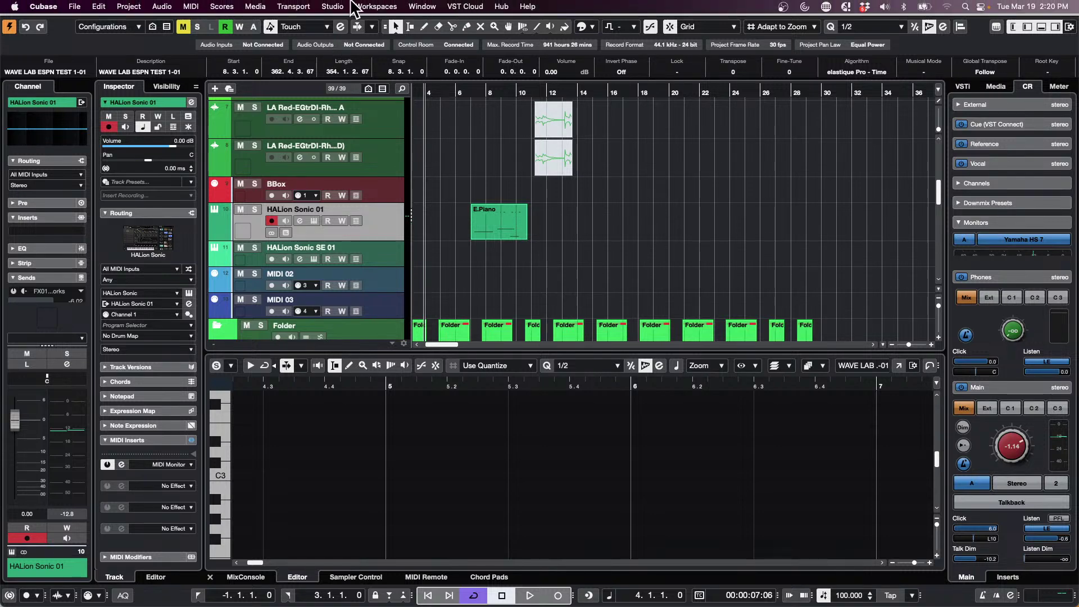
left_click(335, 7)
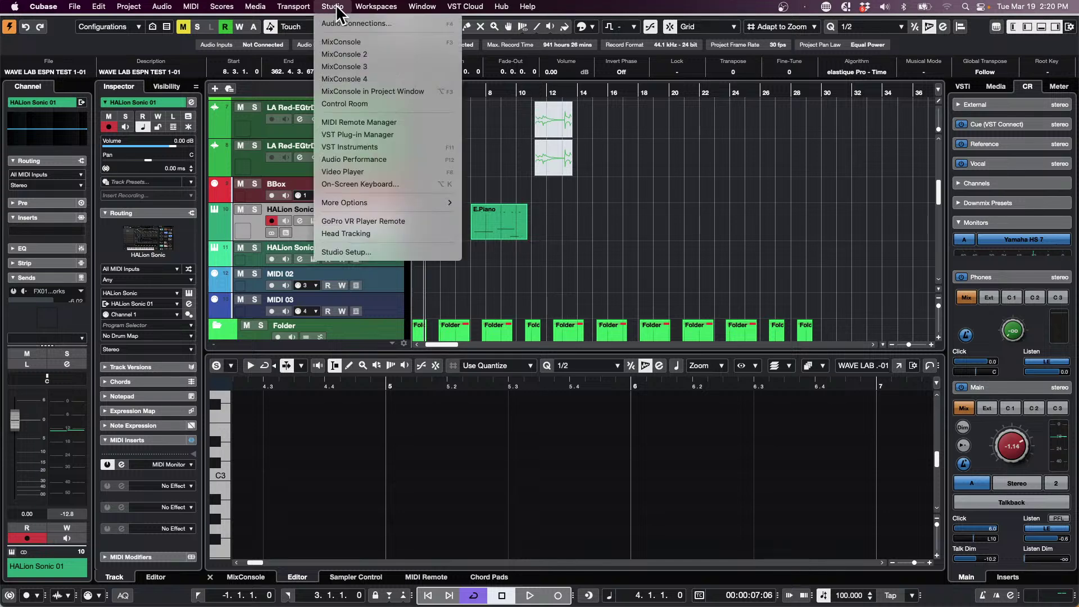
mouse_move(294, 7)
mouse_move(336, 8)
left_click(341, 23)
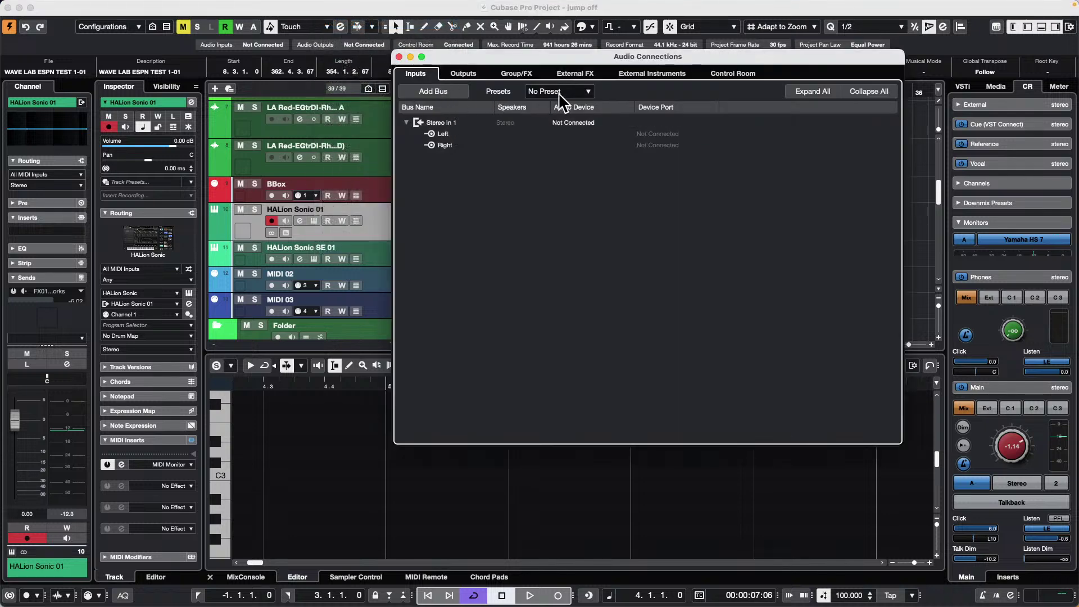
left_click(469, 75)
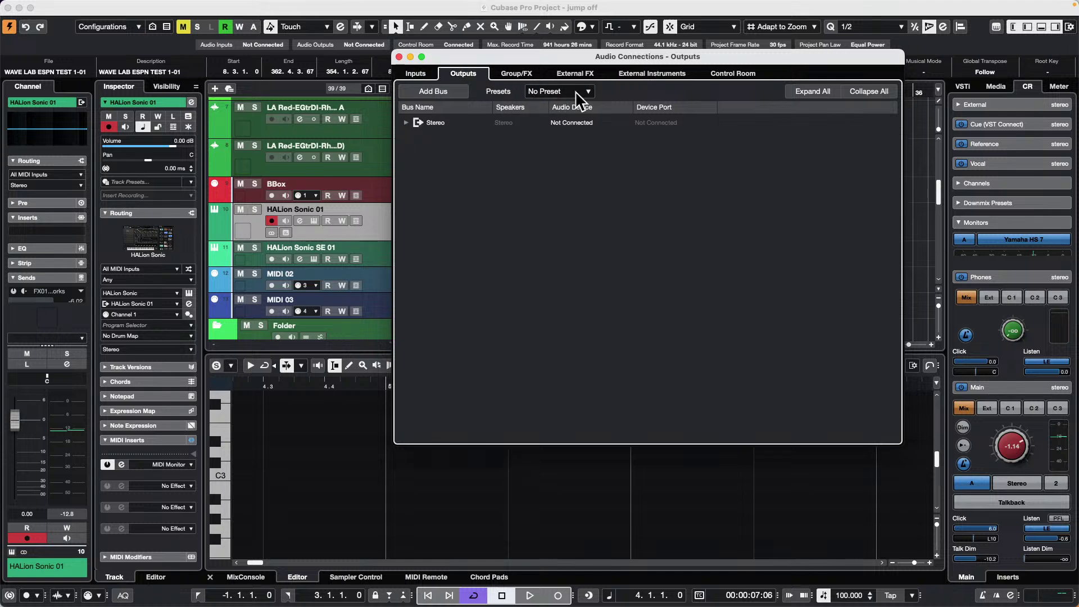
left_click(724, 77)
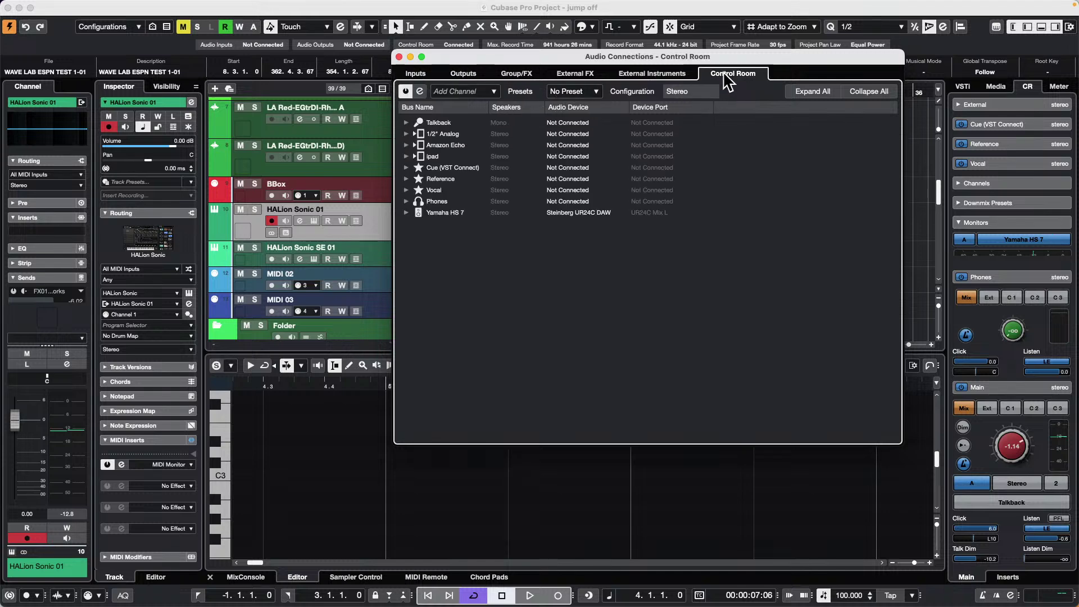
left_click(509, 74)
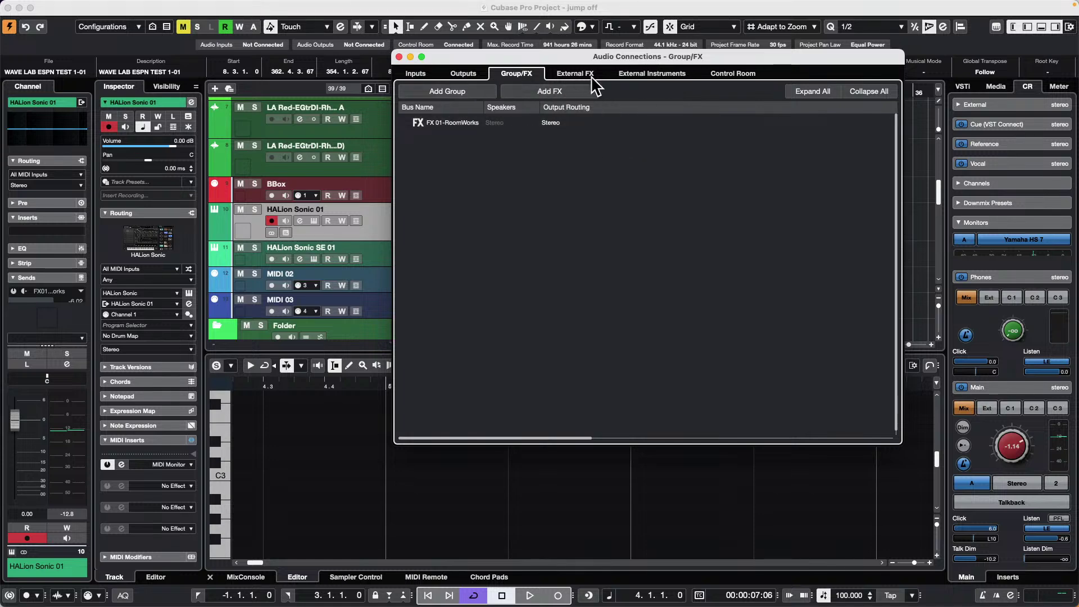
left_click(569, 73)
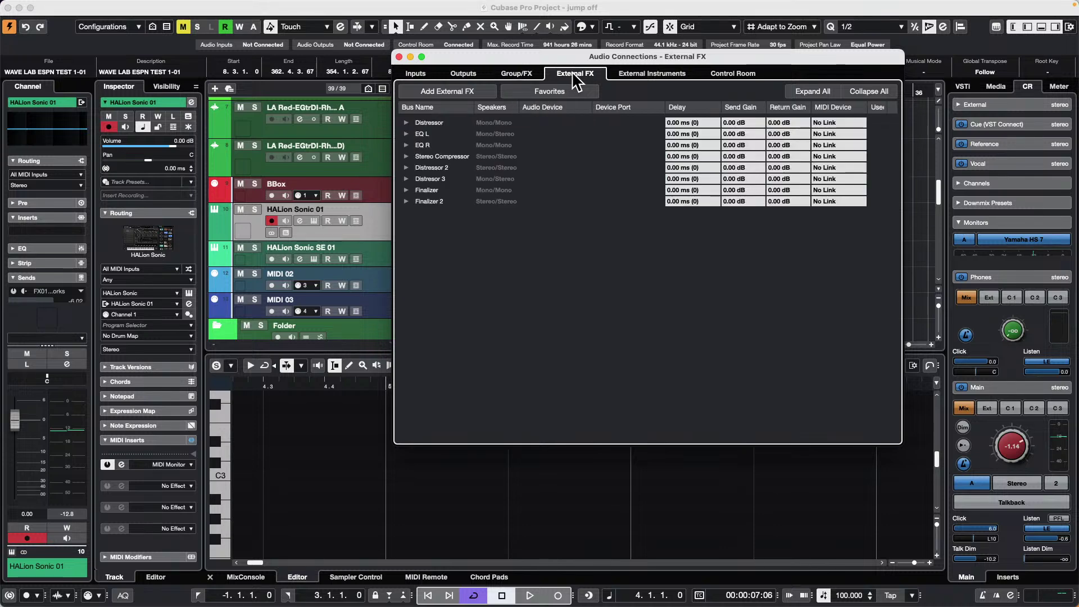
left_click(649, 74)
left_click(574, 74)
Show the available options for the Distressor external effect, dismiss them unchanged and close the Audio Connections window.
double_click(426, 123)
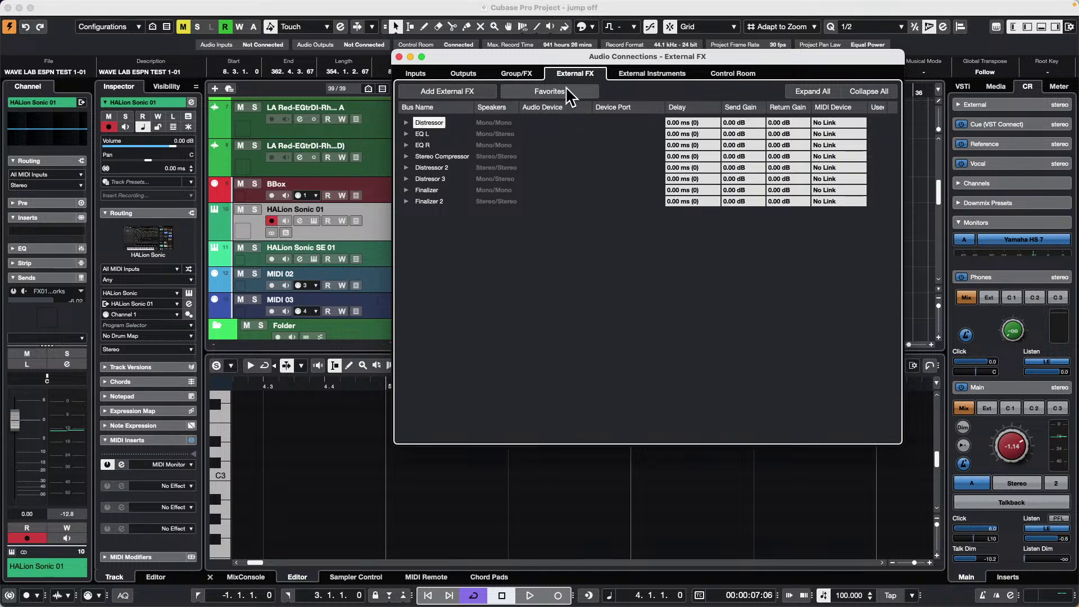
right_click(423, 121)
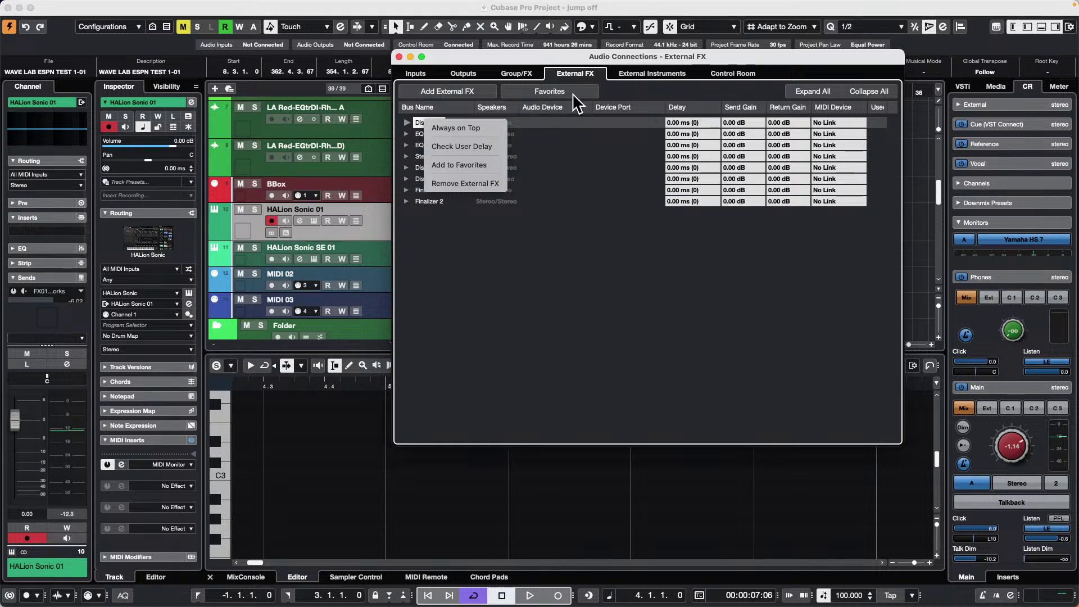
left_click(568, 276)
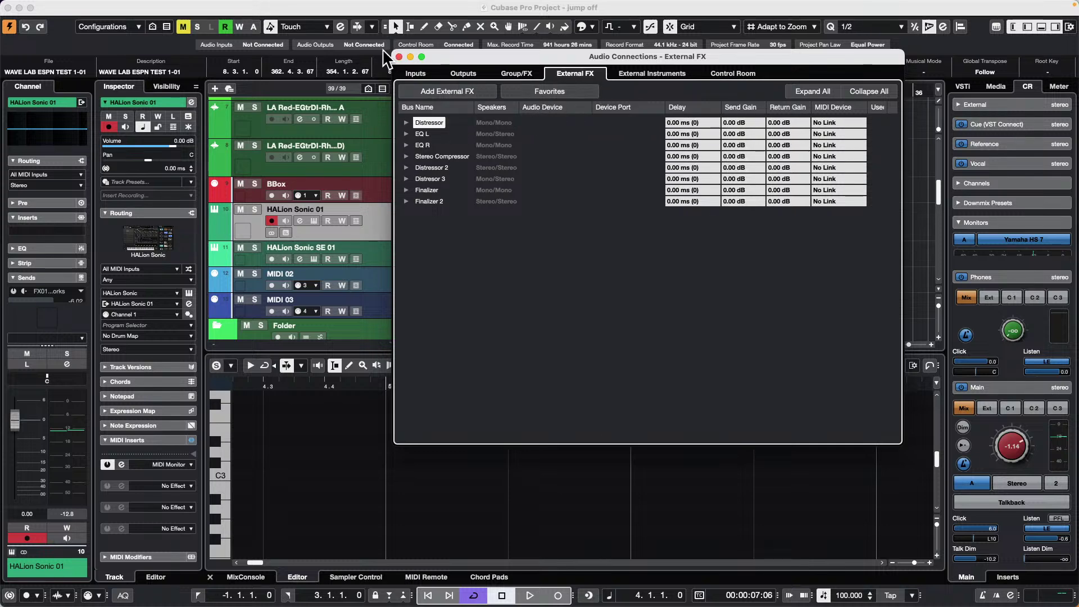
left_click(399, 56)
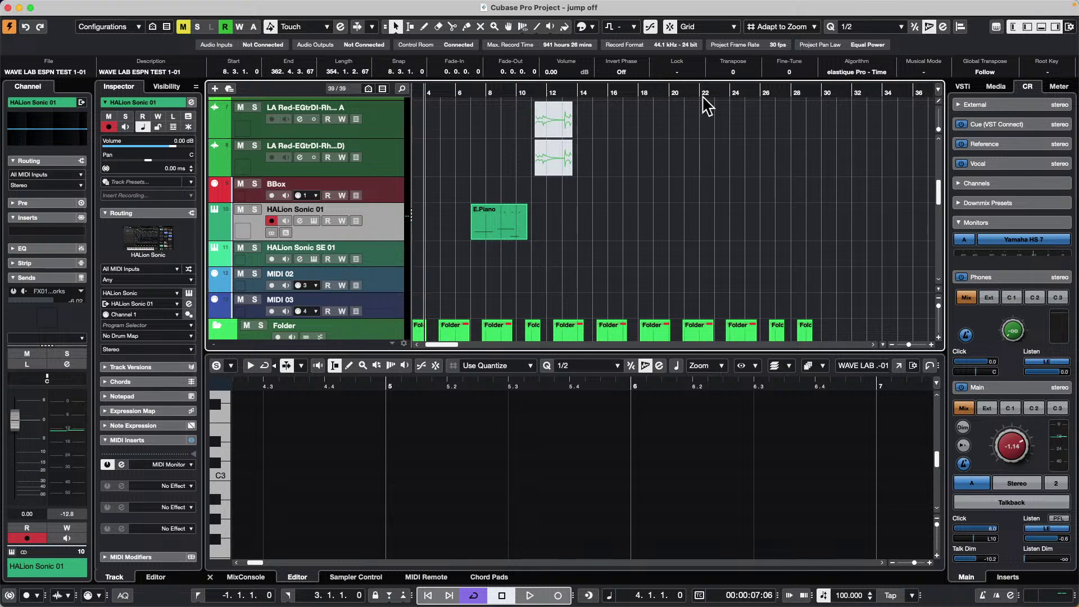
Return to the start of the timeline and create a MIDI part between the locators on the forget the past track.
scroll(489, 144, "up", 10)
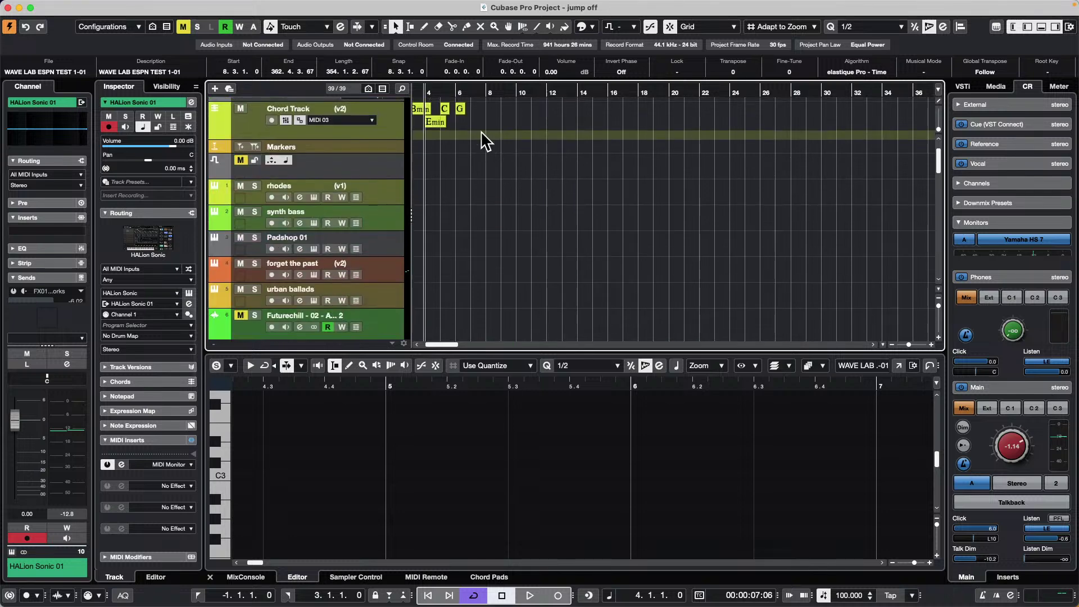
left_click_drag(447, 91, 356, 86)
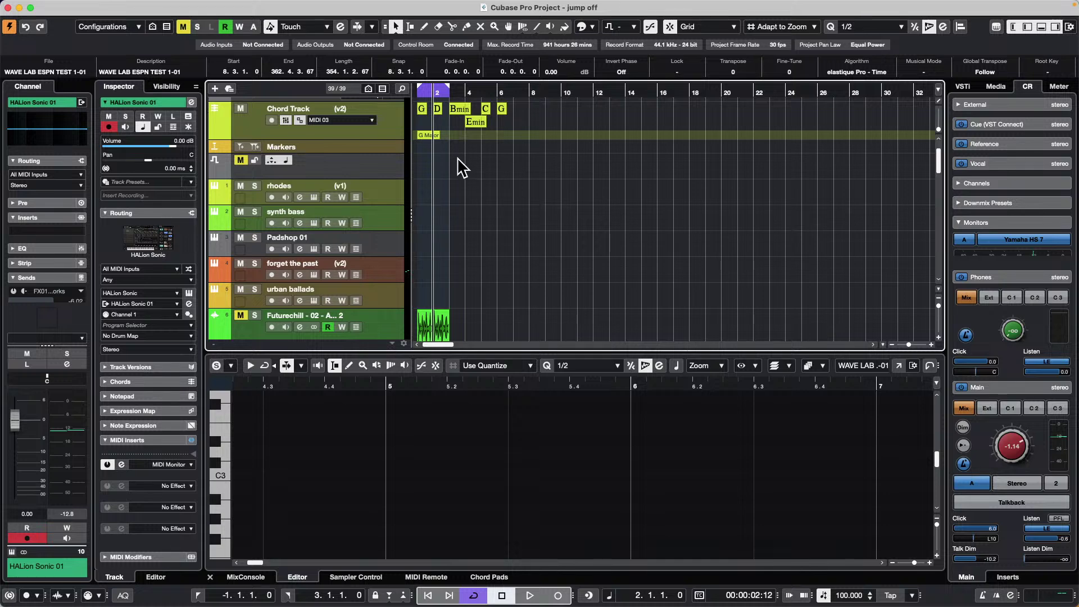
scroll(462, 166, "down", 2)
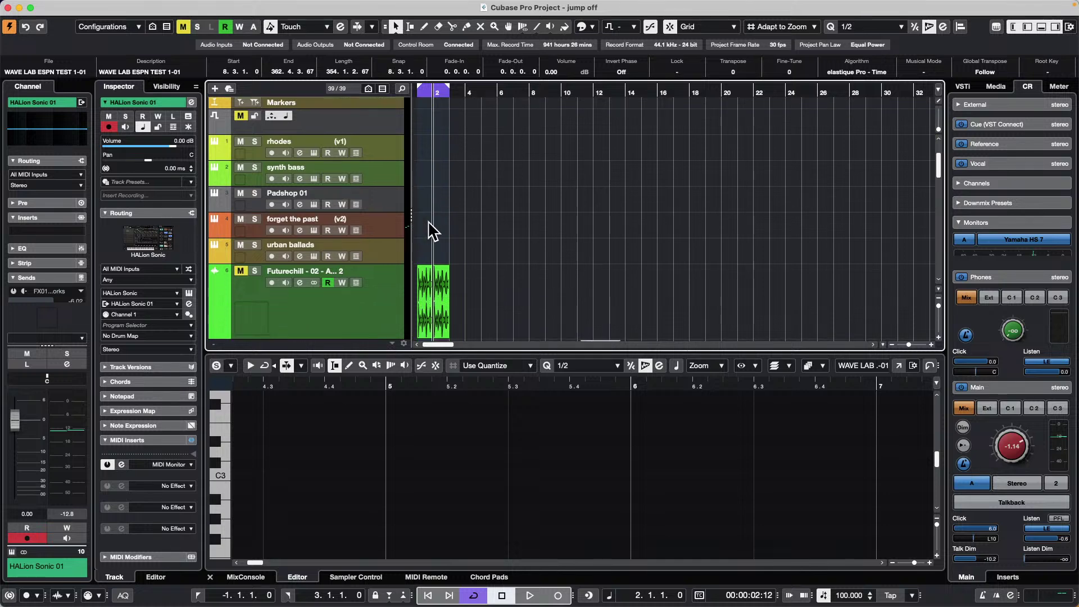
double_click(433, 231)
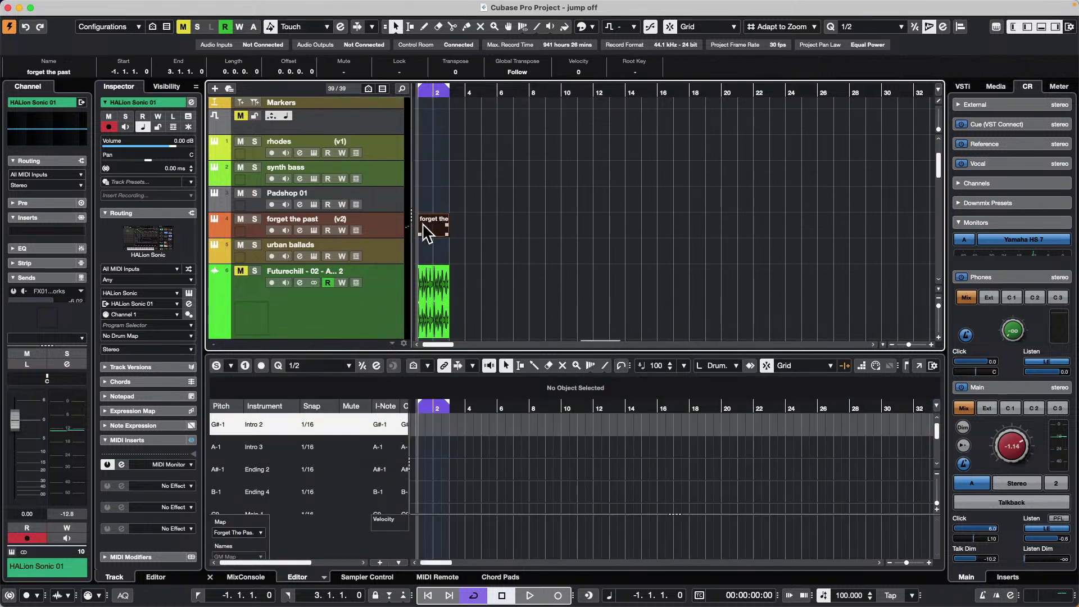
left_click_drag(418, 235, 418, 235)
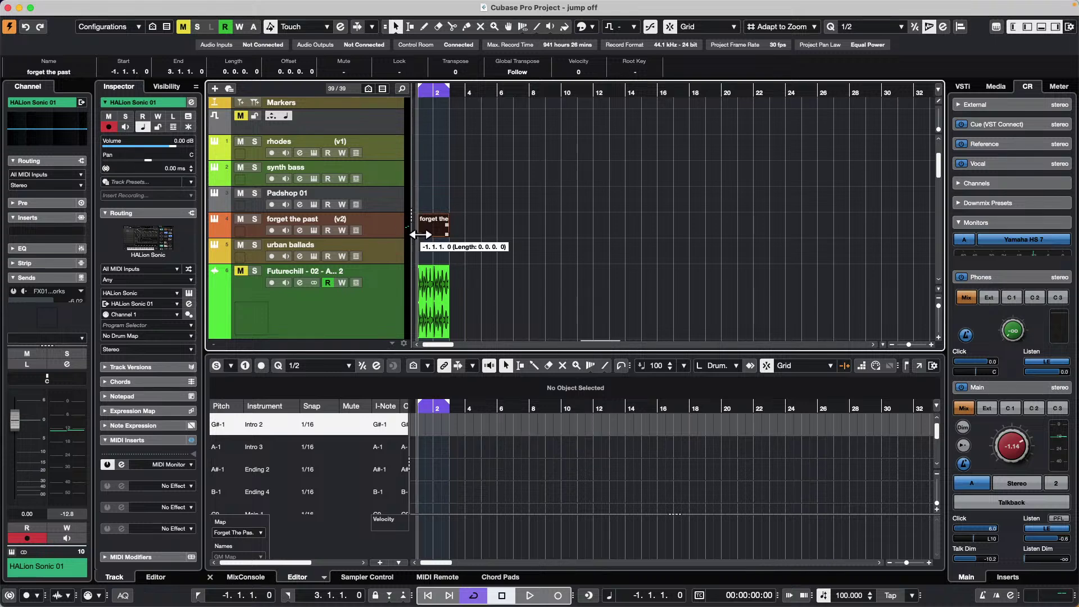
Select the forget the past track and examine the drum map choices in its routing settings.
left_click(390, 232)
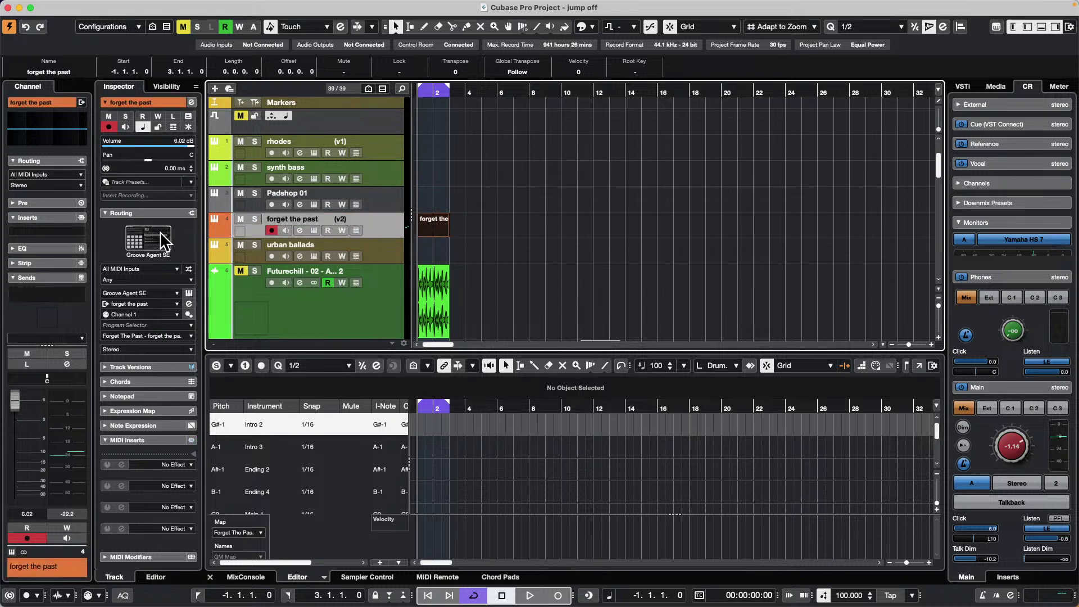
left_click(141, 212)
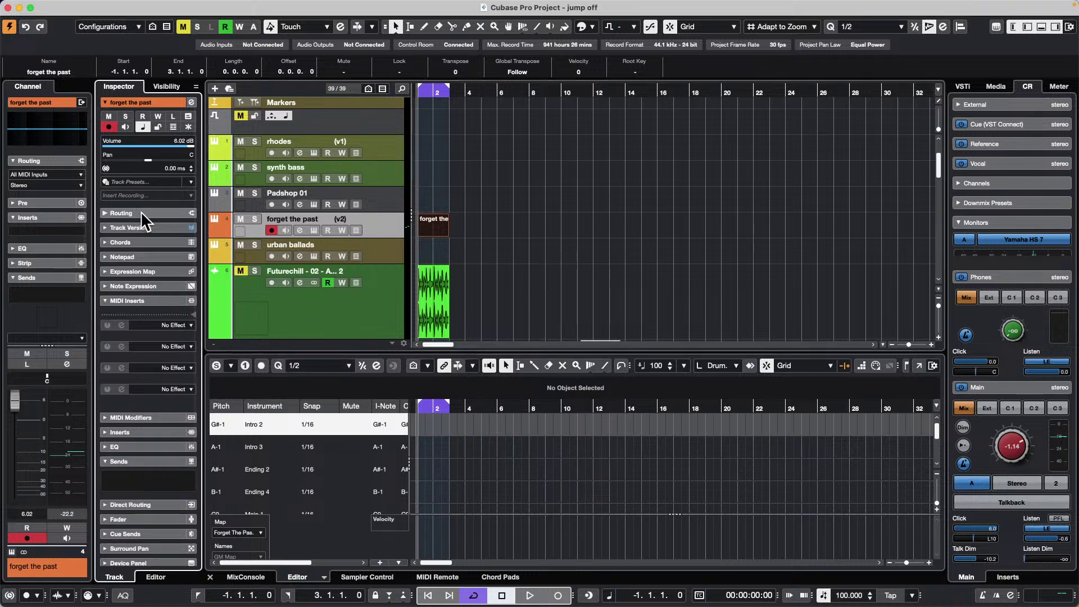
left_click(141, 213)
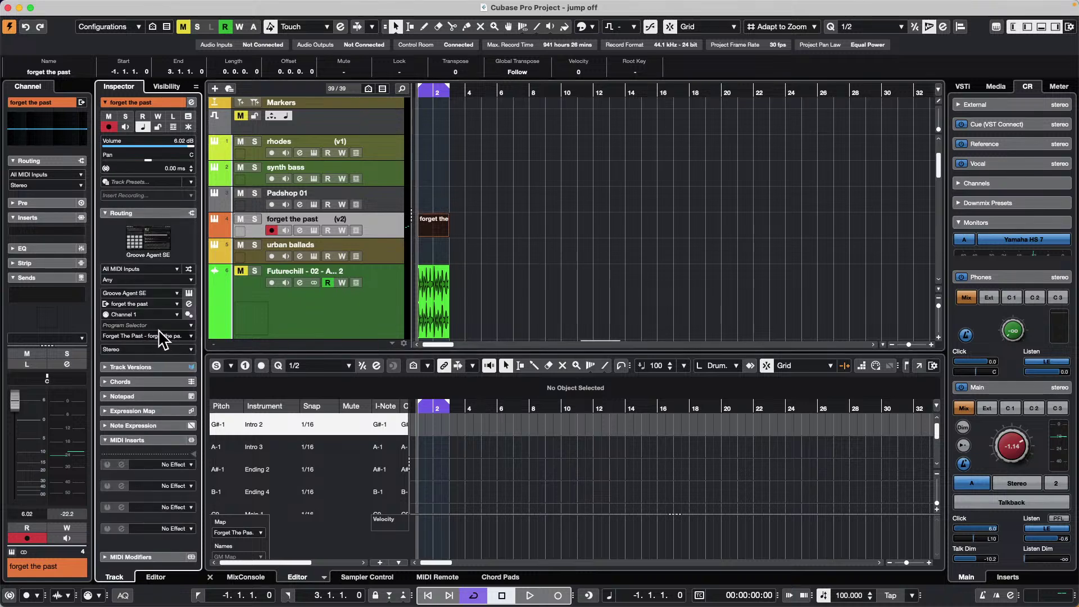
left_click(157, 336)
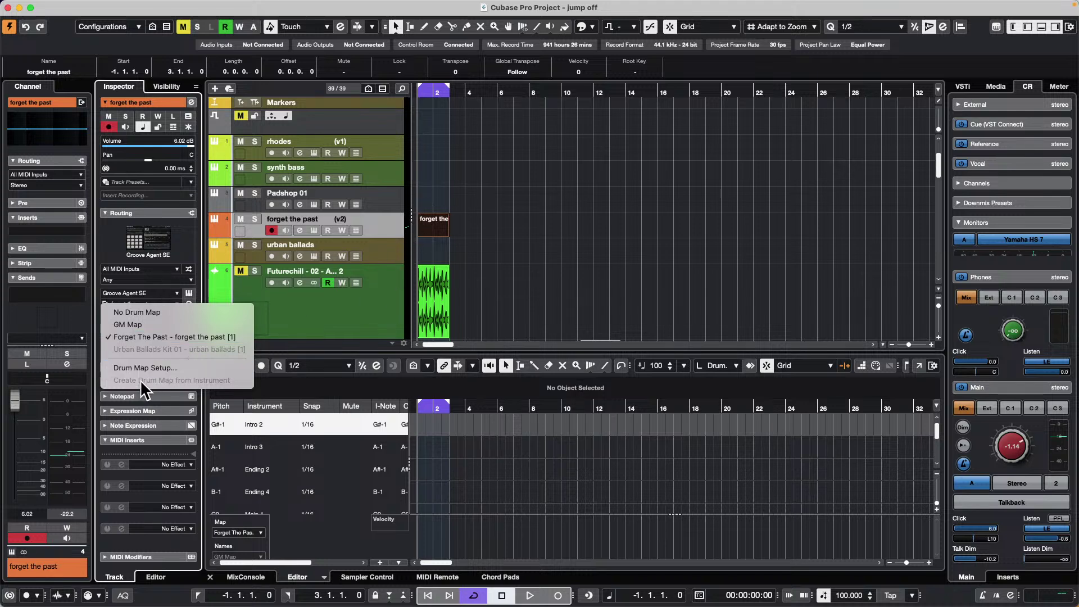
Add one instrument track below forget the past using Groove Agent SE, with all MIDI inputs and the Stereo output.
right_click(385, 230)
mouse_move(438, 237)
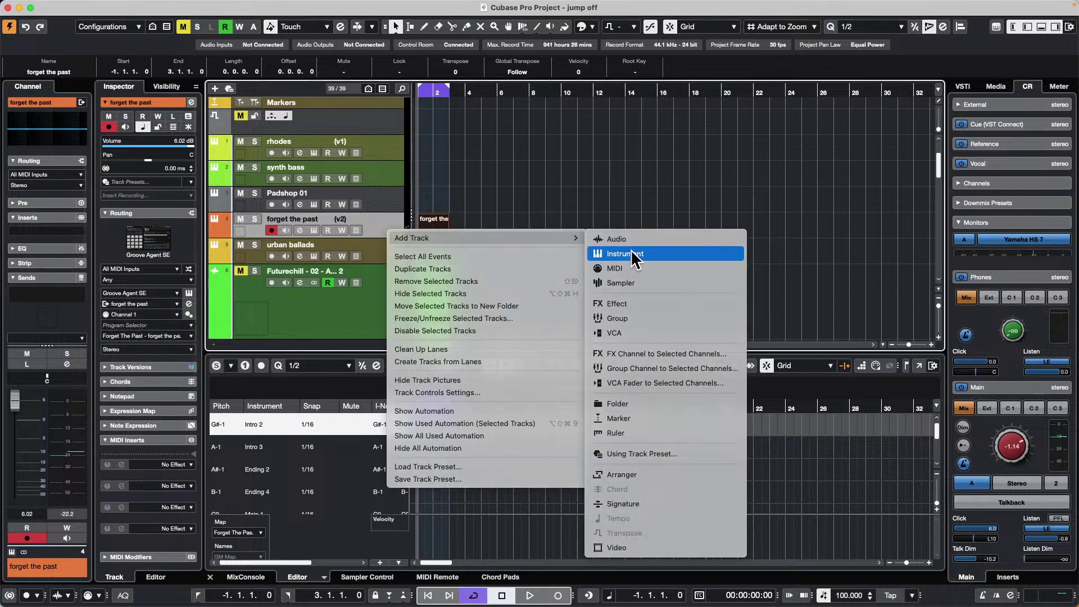
left_click(632, 254)
left_click(368, 163)
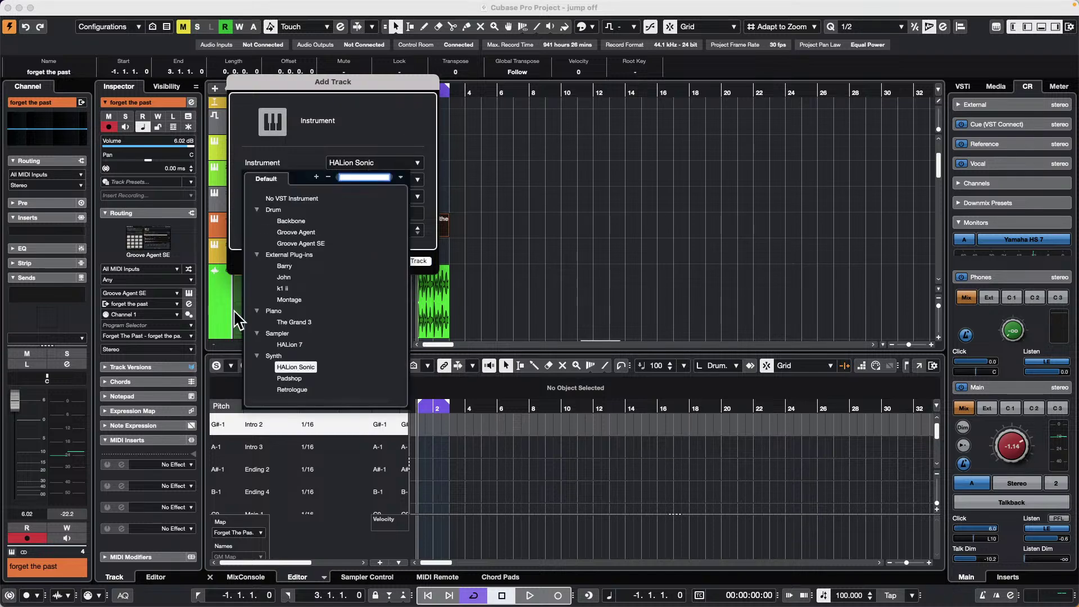
left_click(318, 244)
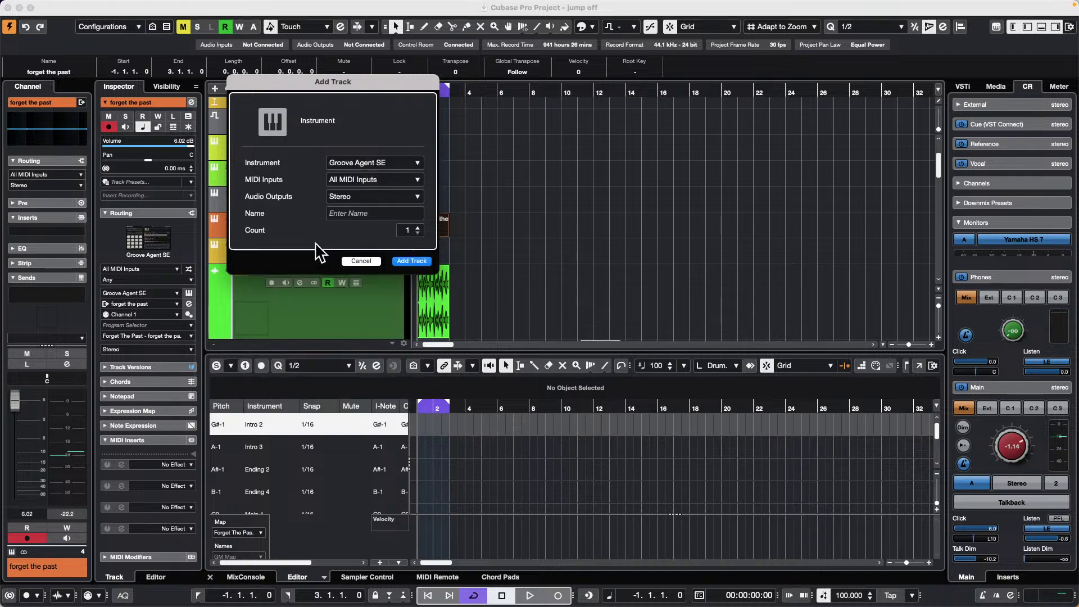
left_click(412, 262)
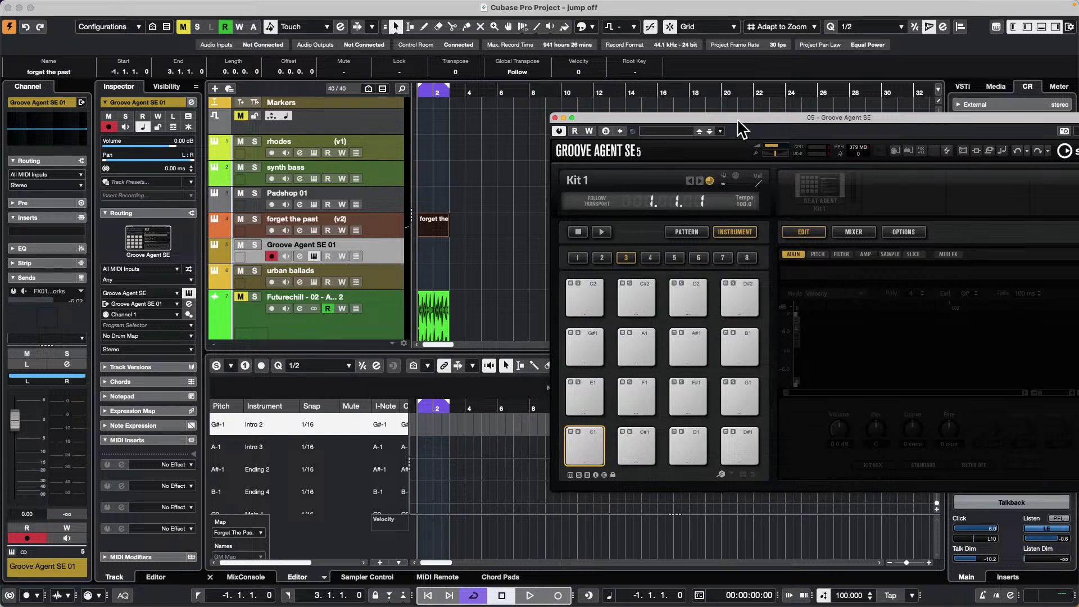
Load the On a Roll kit from the Vintage Drums library, including its patterns, into Groove Agent SE.
left_click_drag(739, 119, 489, 88)
right_click(577, 151)
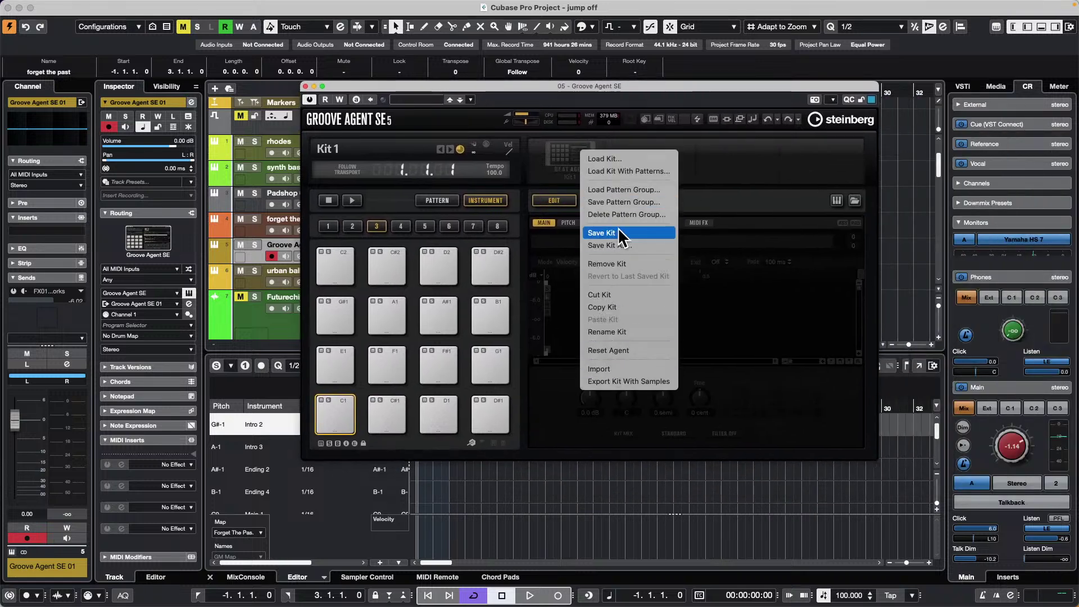
left_click(623, 170)
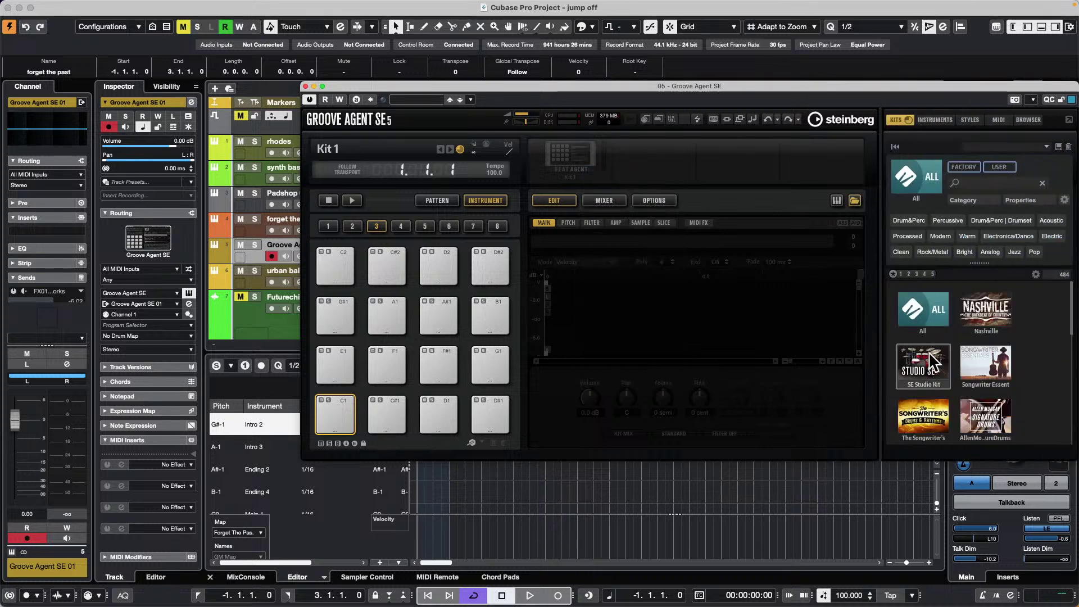
scroll(976, 345, "down", 5)
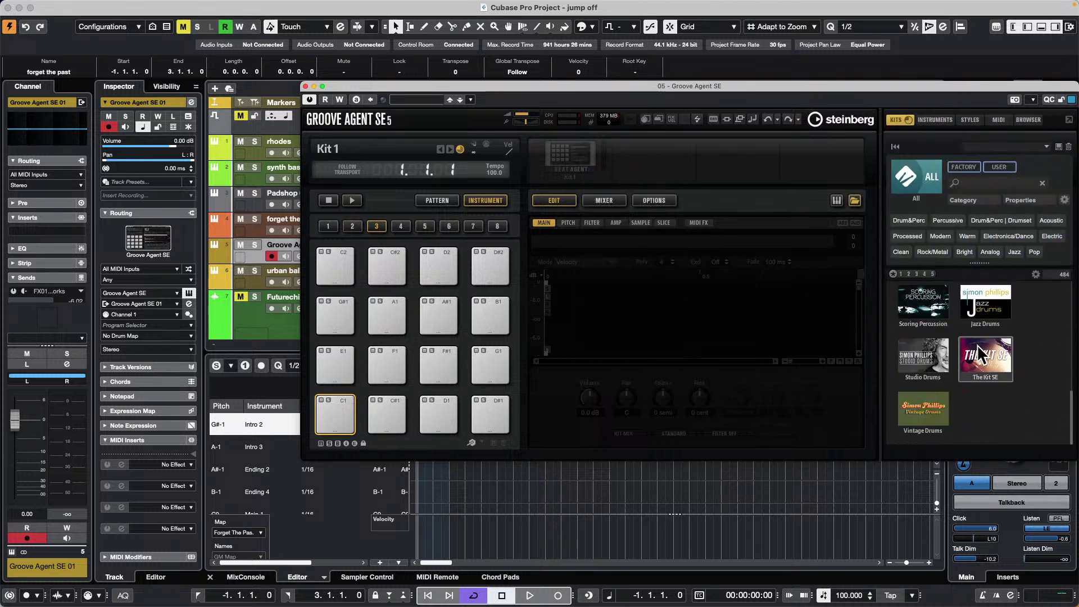
left_click(949, 412)
left_click(921, 377)
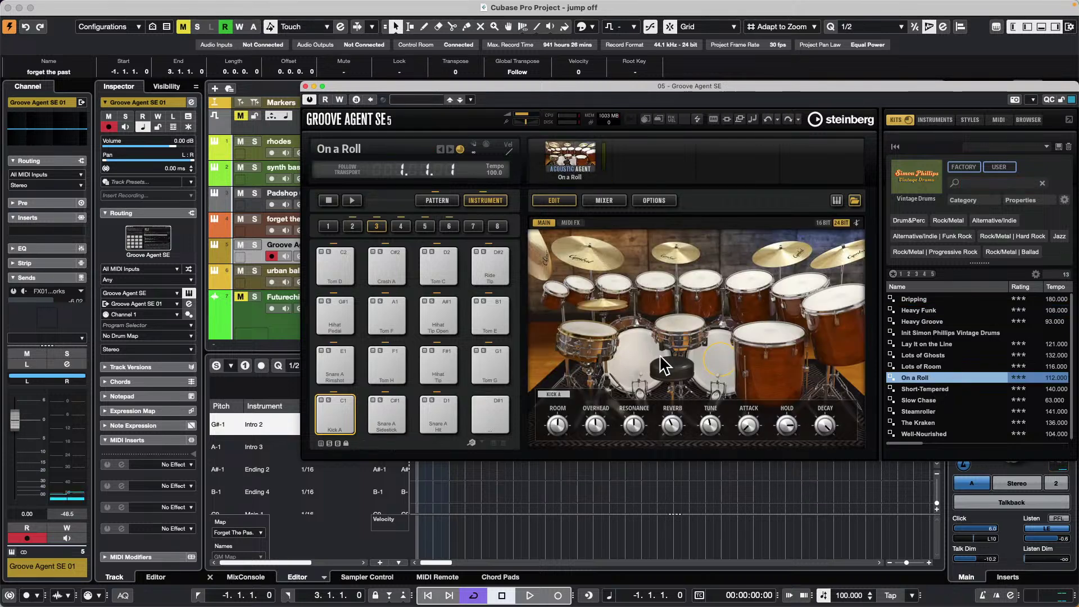
Audition the toms and other drums of the On a Roll kit on the kit picture.
left_click(649, 357)
left_click(568, 321)
left_click(567, 286)
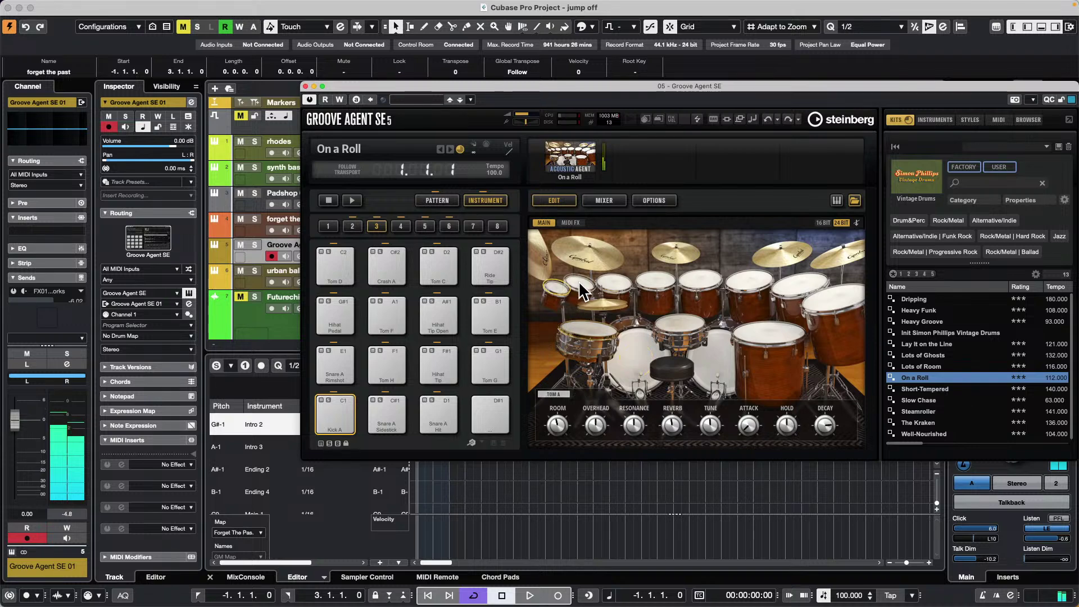
left_click(629, 275)
left_click(685, 274)
left_click(750, 278)
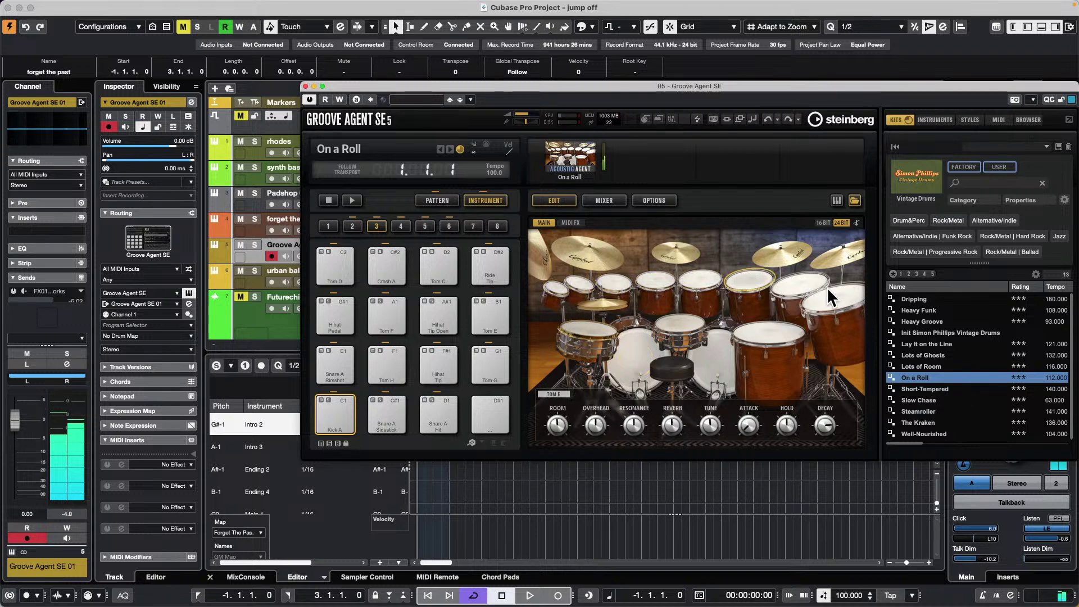
left_click(807, 283)
left_click(774, 326)
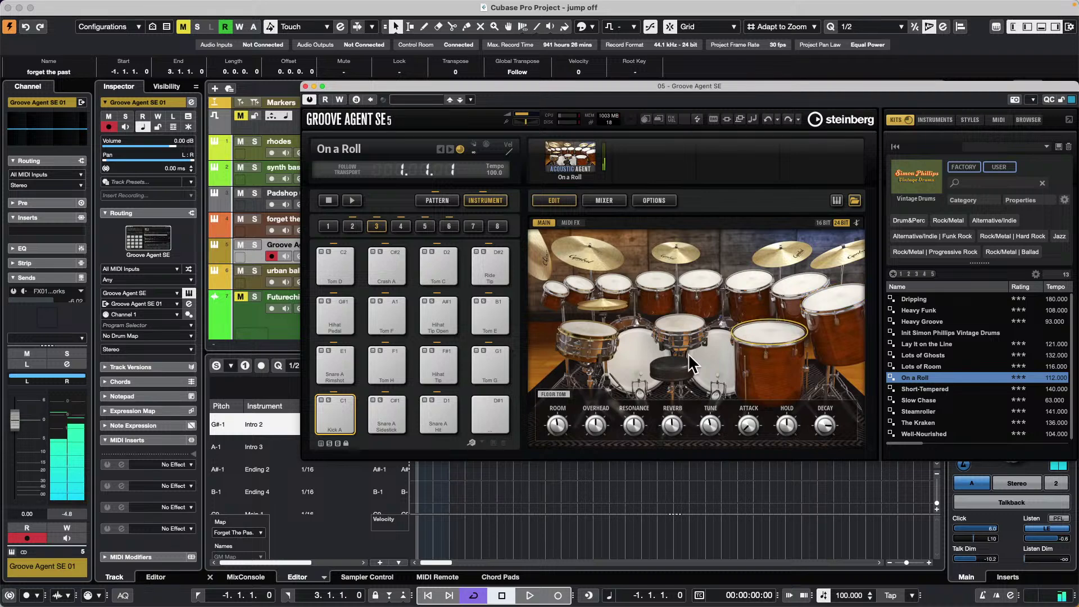
Close the Groove Agent SE instrument and create an empty part on the Groove Agent SE 01 track spanning bars 1 to 3.
left_click(304, 86)
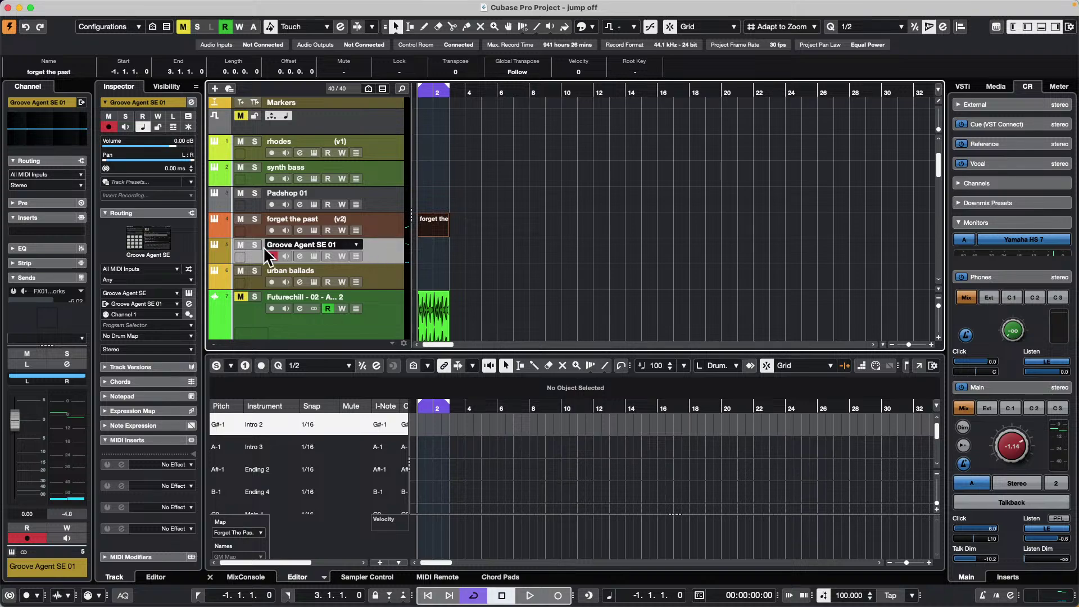
double_click(436, 258)
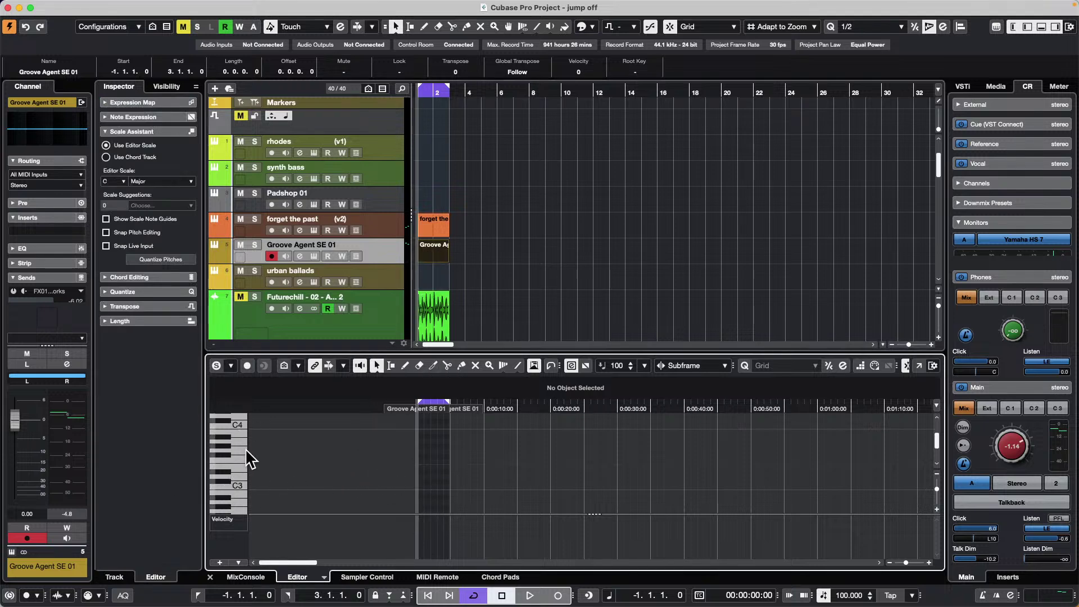
Create a drum map from the instrument for the Groove Agent SE 01 track in its routing settings.
left_click(387, 252)
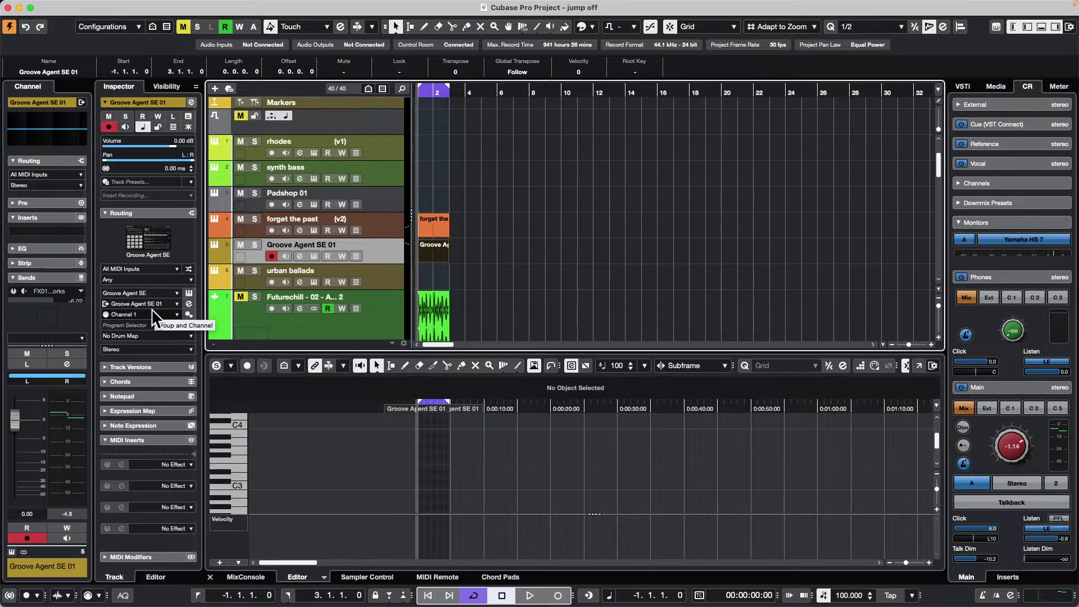
left_click(154, 211)
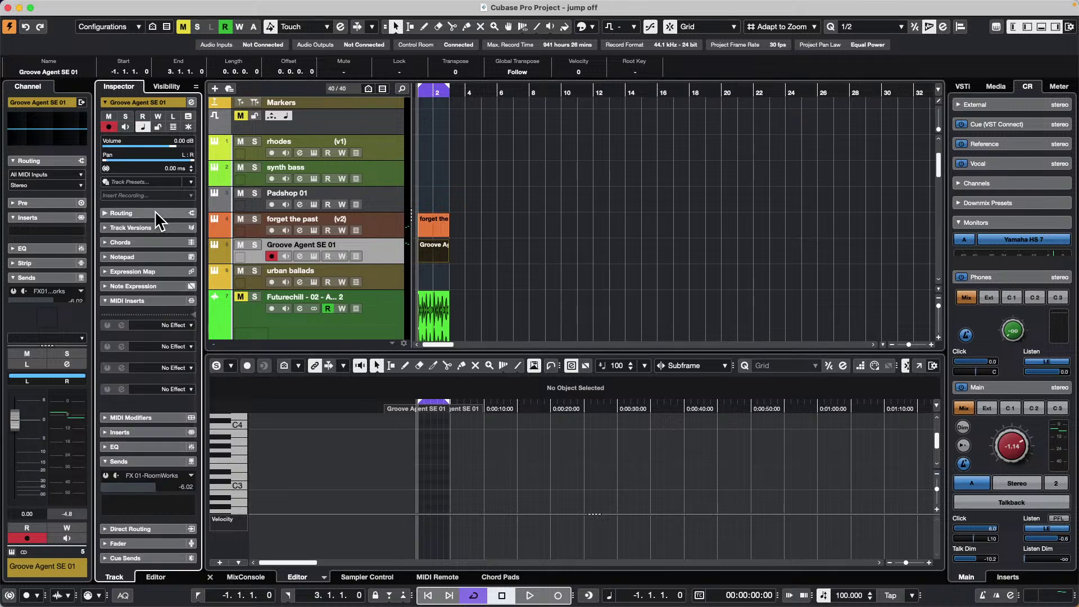
left_click(155, 213)
left_click(154, 213)
left_click(155, 212)
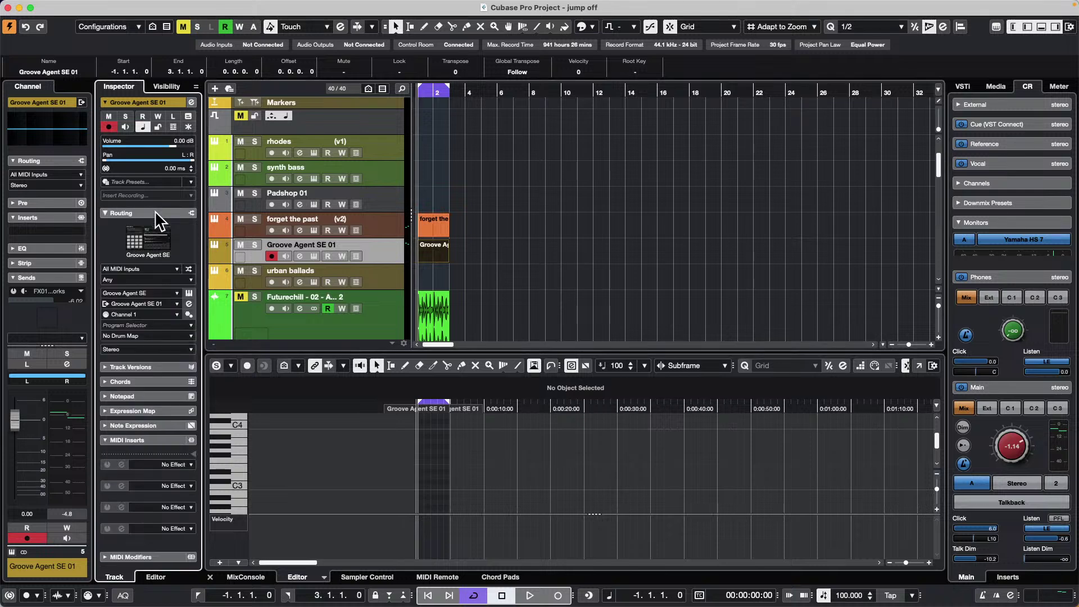
left_click(144, 336)
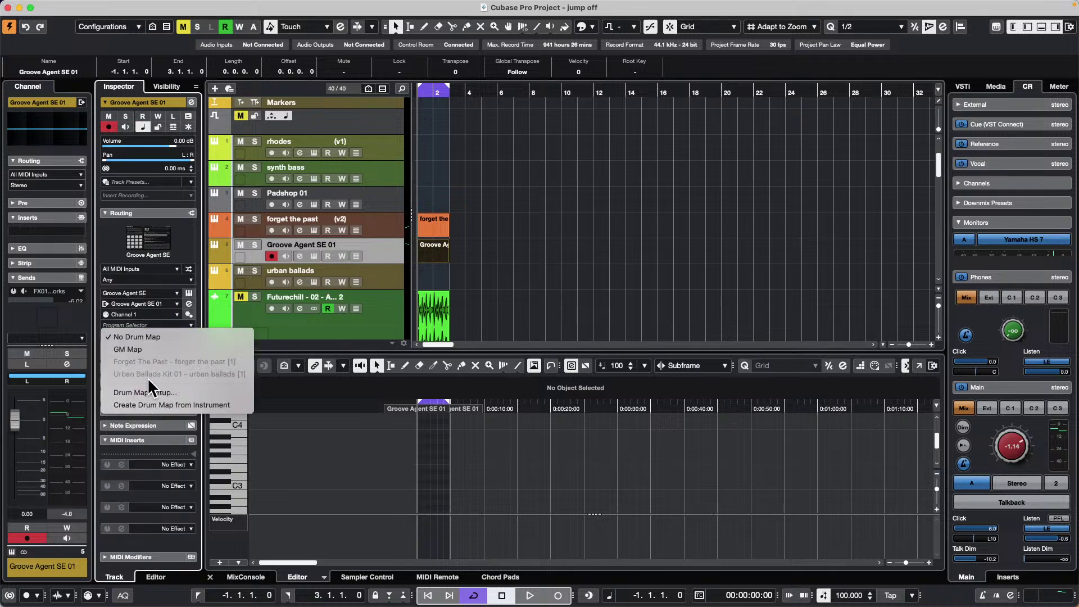
left_click(203, 400)
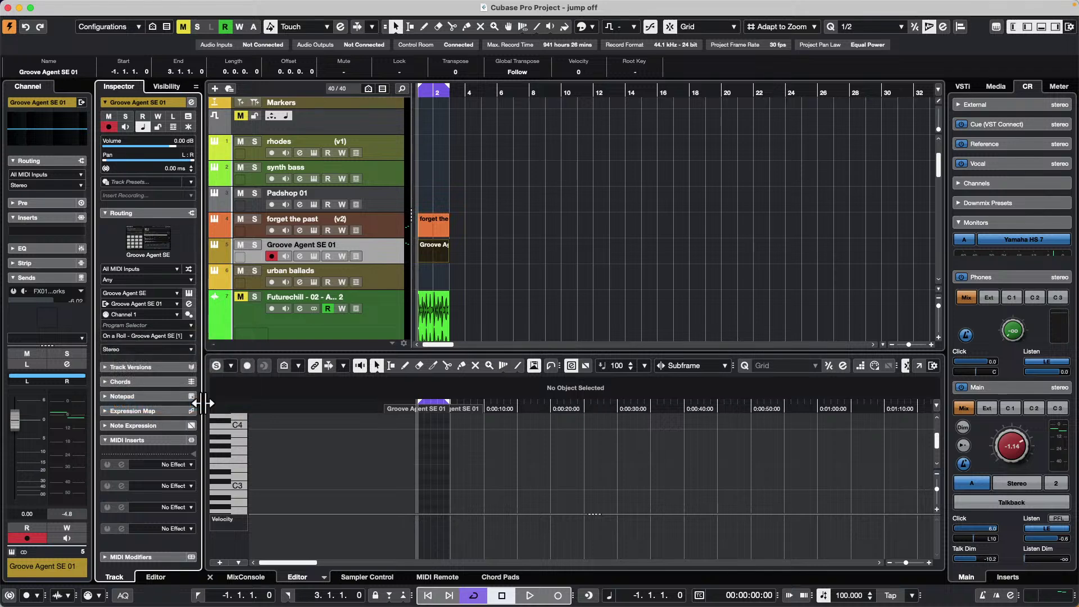
Open the Groove Agent SE 01 part in a separate Drum Editor window and look through the mapped instrument names.
double_click(438, 258)
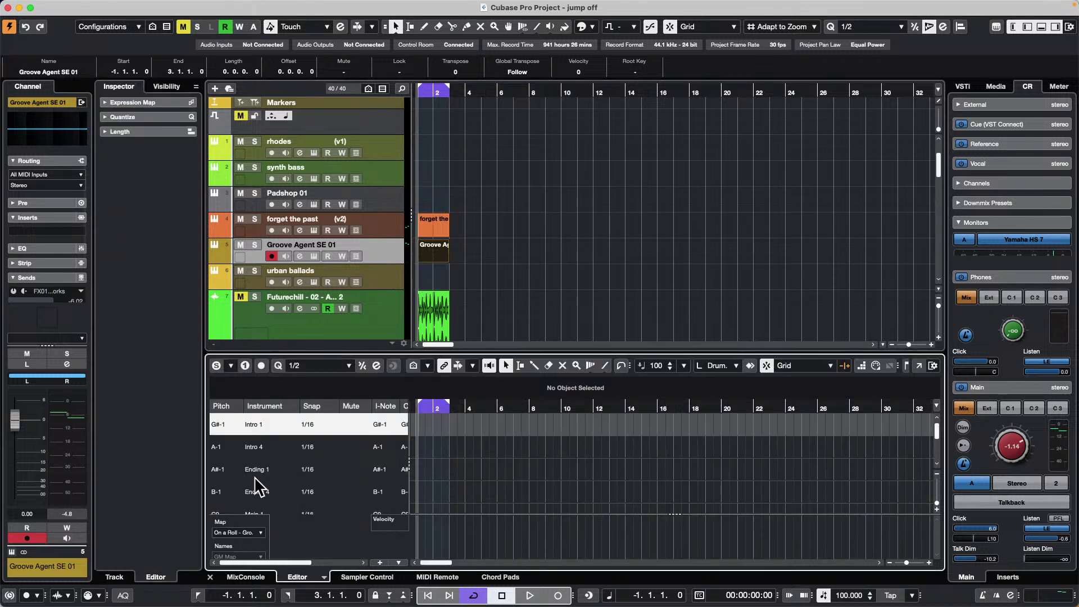
scroll(269, 483, "down", 5)
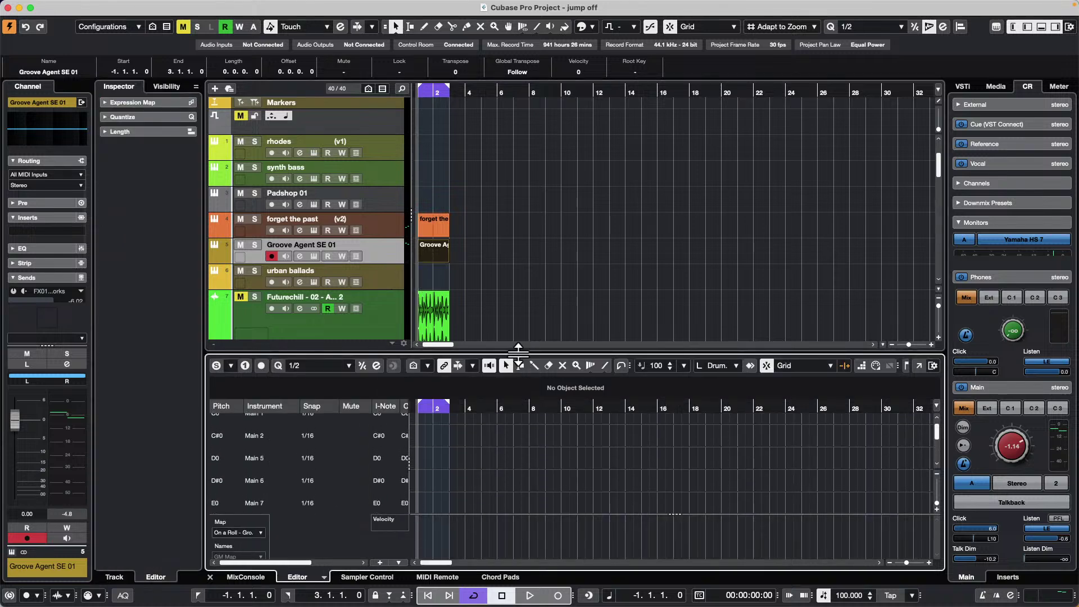
left_click(920, 365)
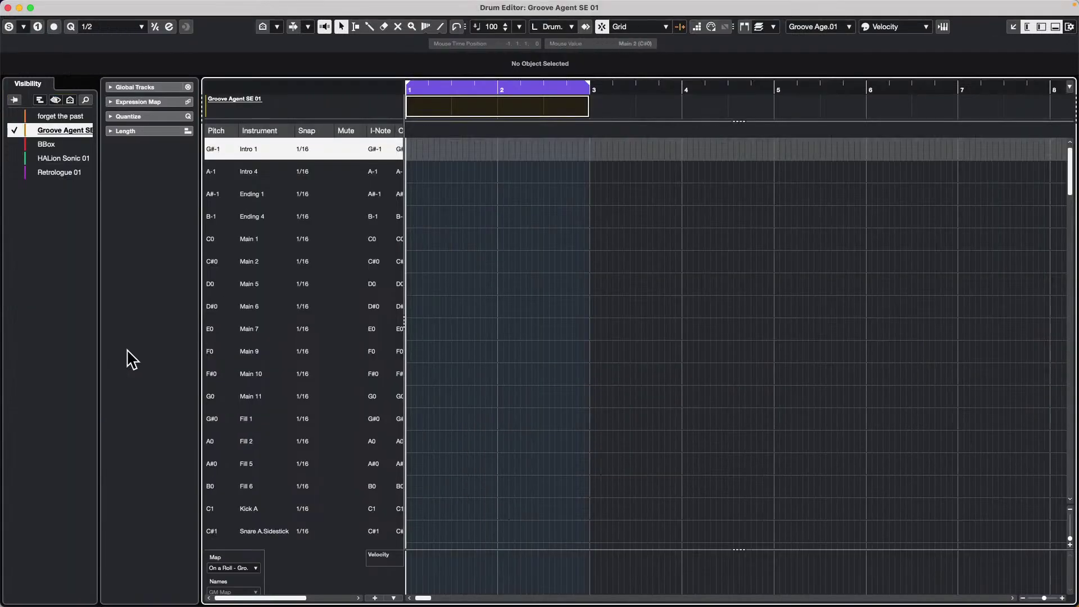
scroll(247, 326, "down", 10)
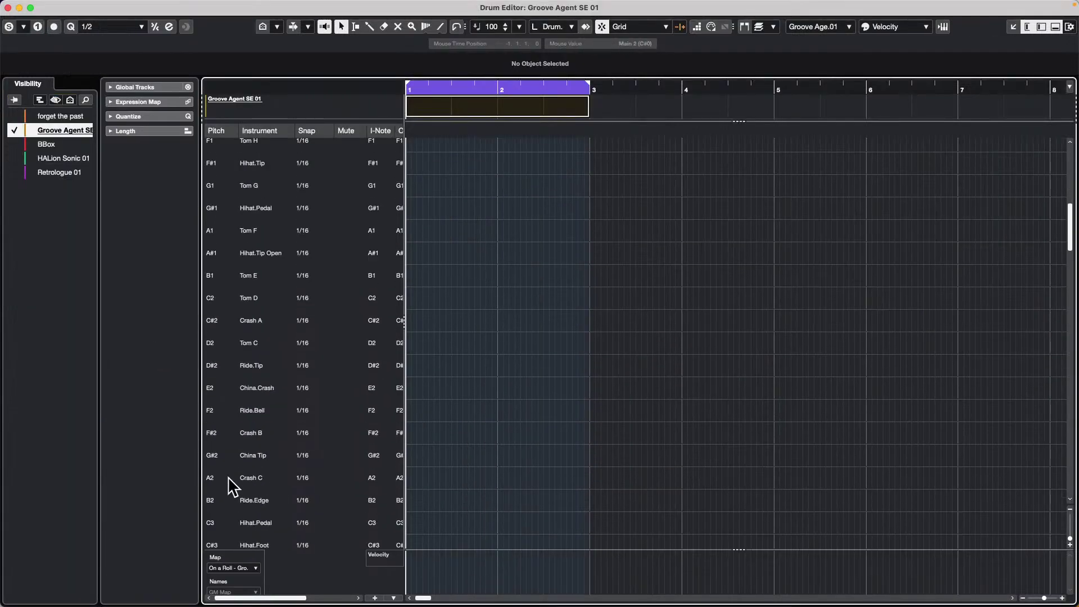
Audition the mapped crash, china, ride and tom sounds in the Drum Editor's instrument list, and dismiss the editor window.
left_click(222, 479)
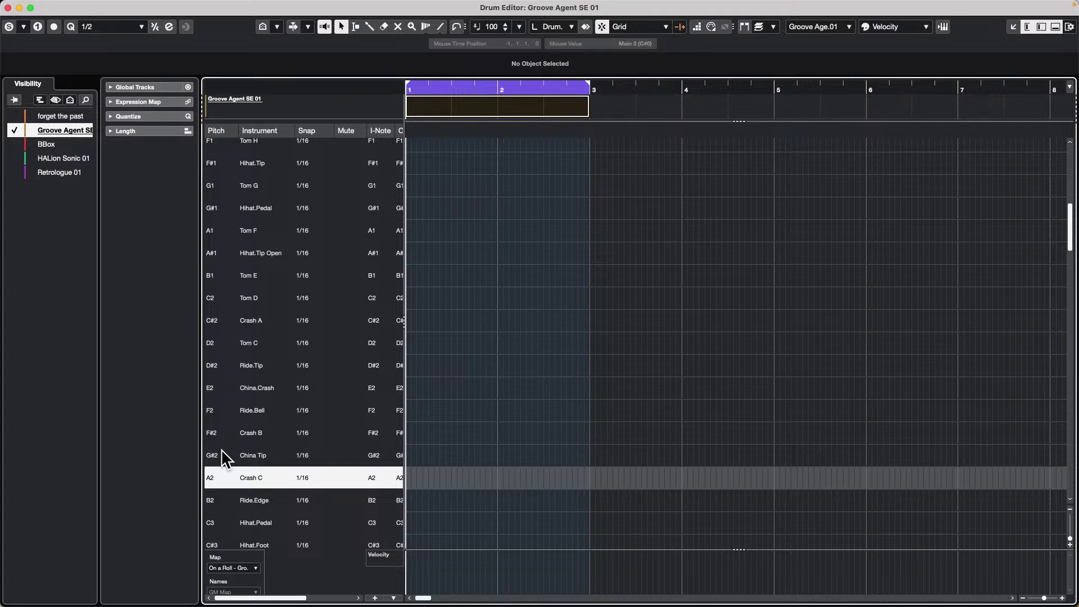
left_click(220, 450)
left_click(221, 434)
left_click(223, 411)
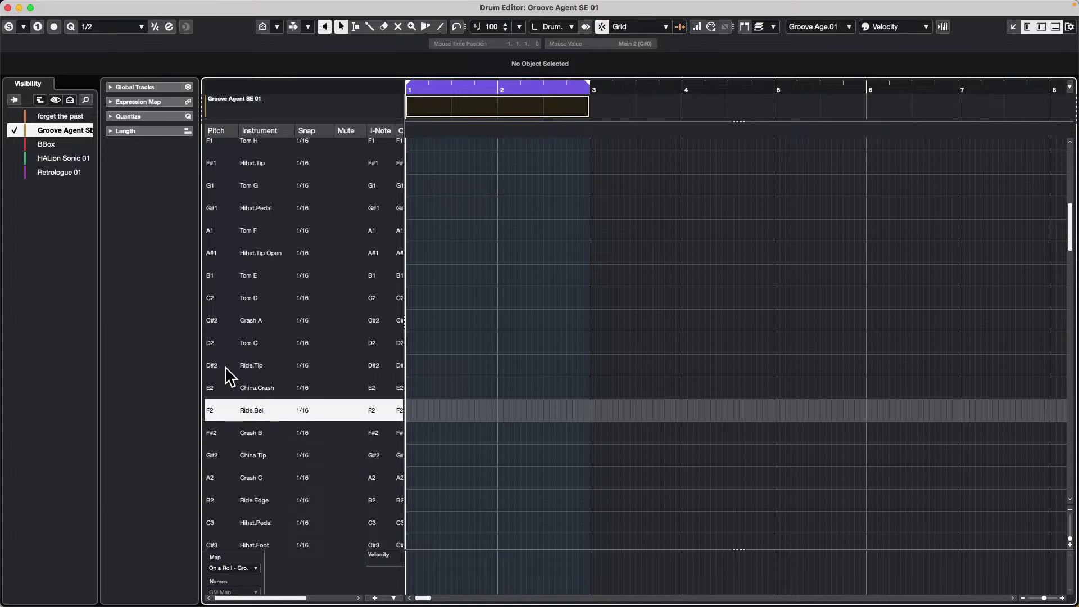
left_click(223, 364)
left_click(218, 267)
left_click(223, 298)
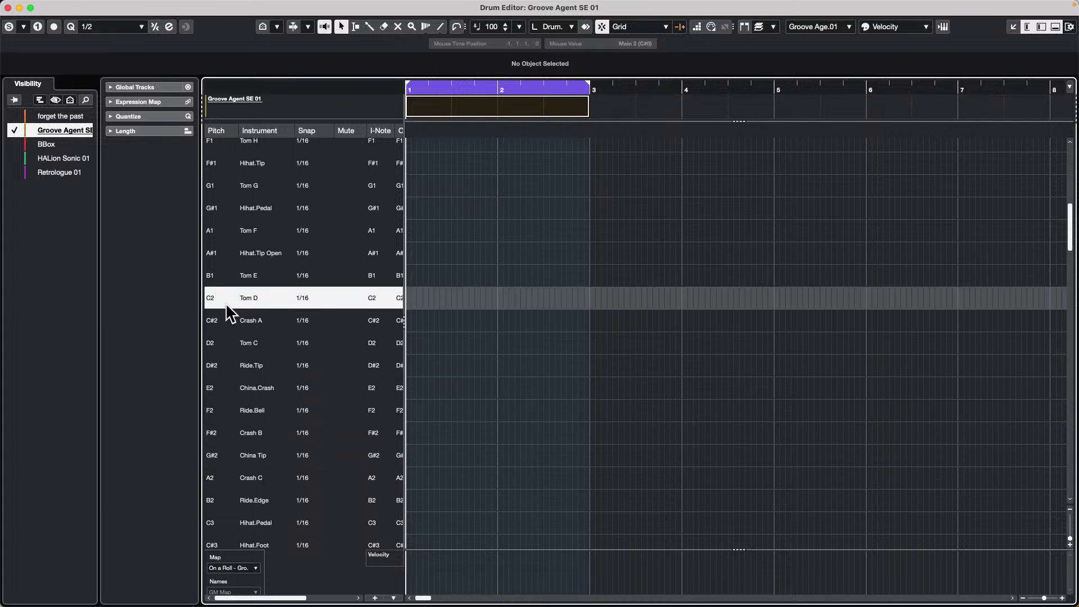
left_click(225, 338)
left_click(227, 366)
left_click(230, 407)
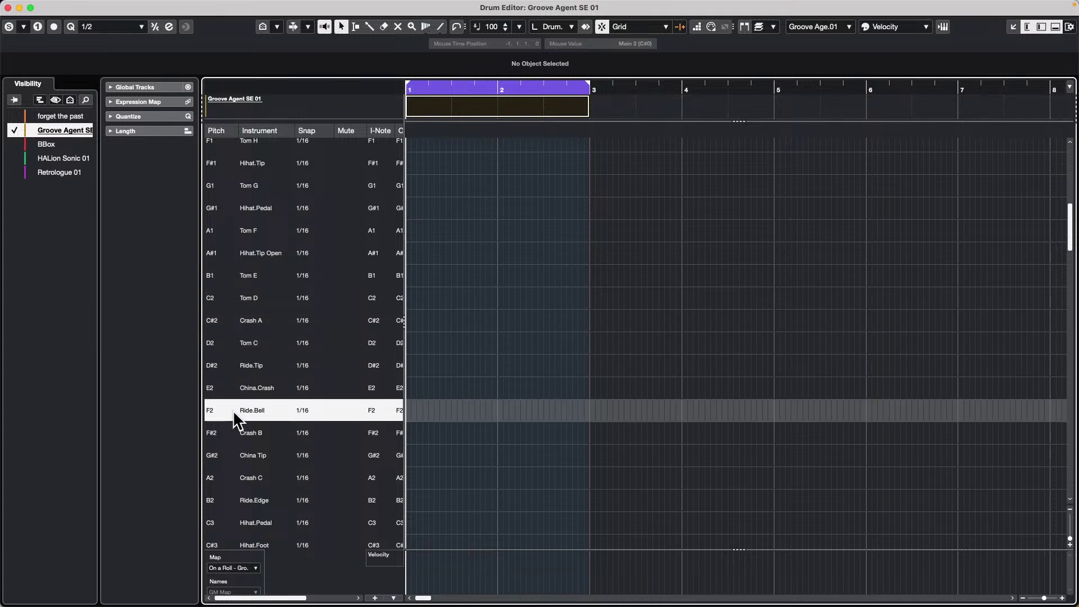
left_click(227, 438)
left_click(228, 475)
left_click(231, 500)
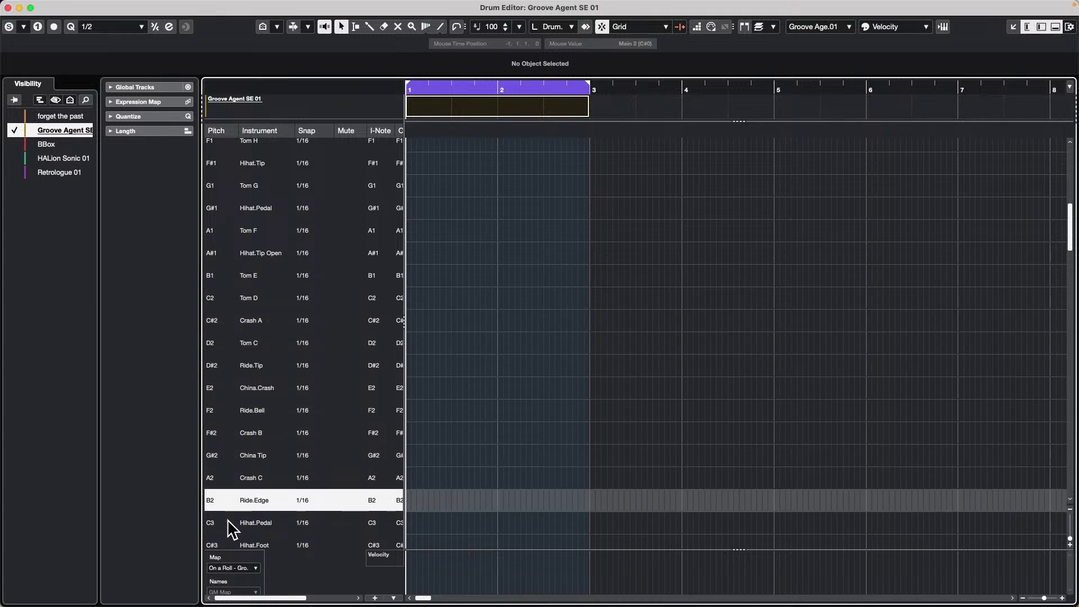
left_click(20, 8)
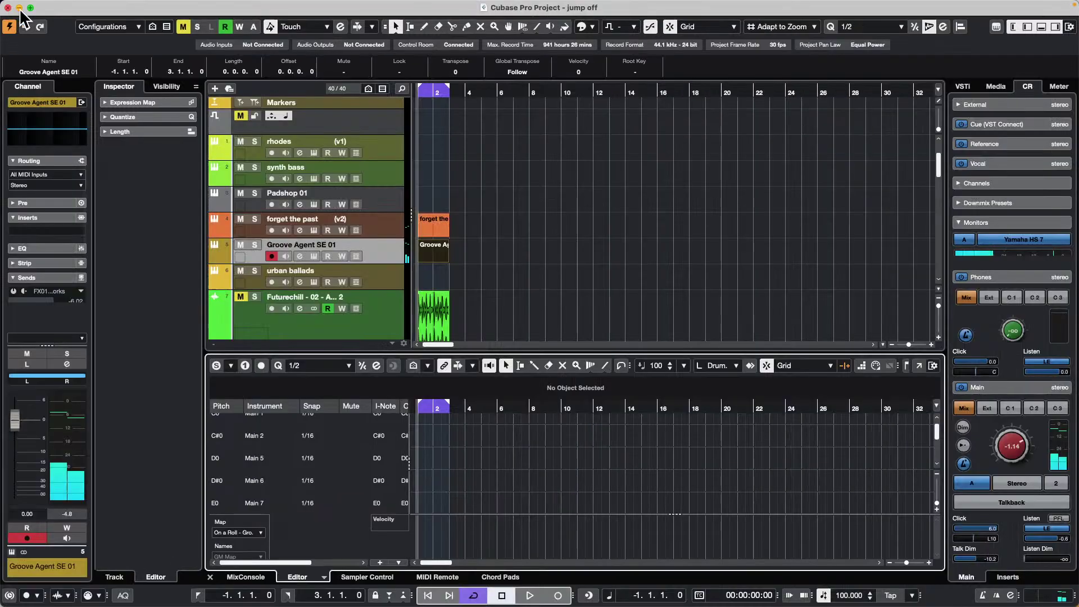
Review the drum map choices for the Groove Agent SE 01 track in its routing settings without changing the map.
left_click(391, 254)
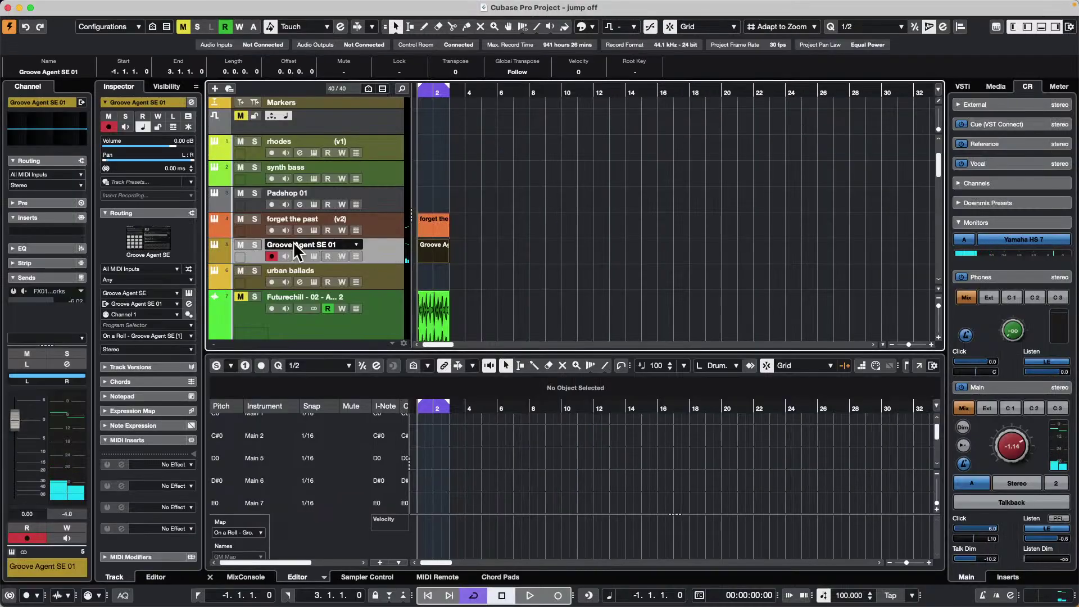
left_click(152, 335)
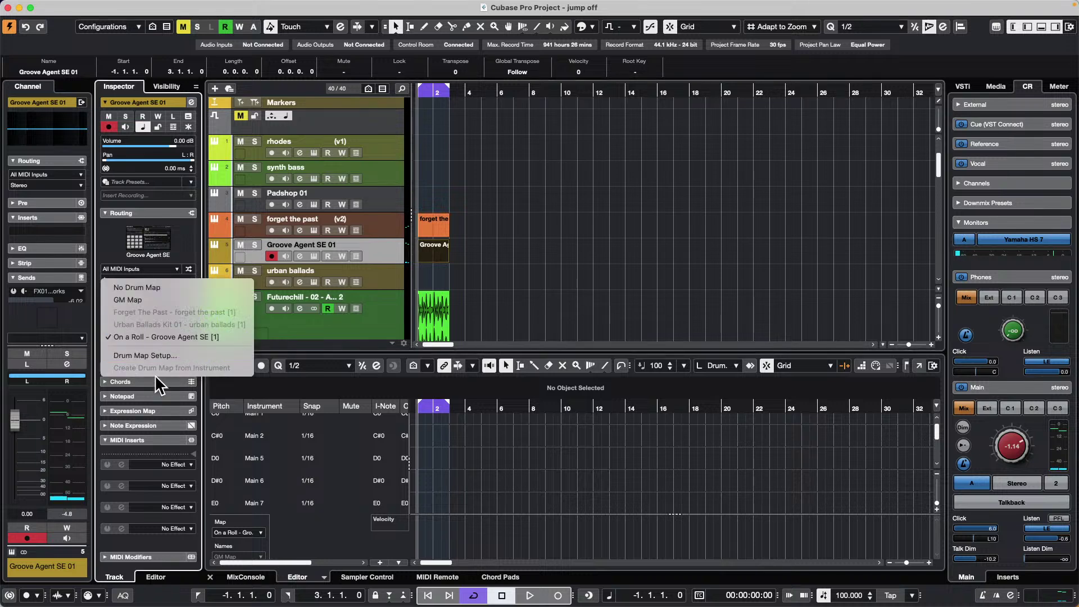
left_click(540, 260)
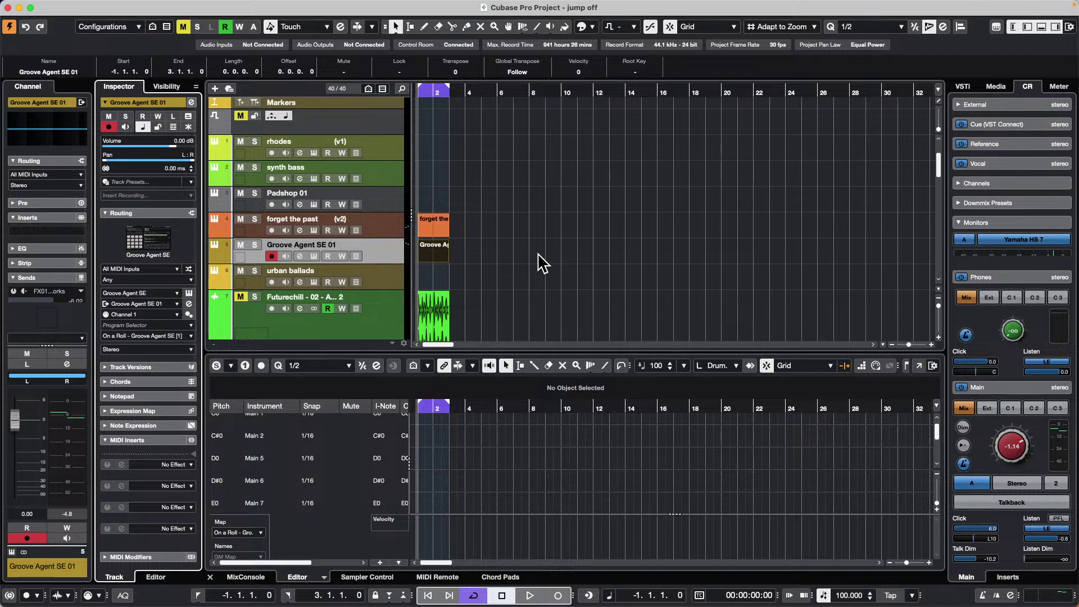
left_click_drag(433, 93, 290, 138)
scroll(525, 178, "down", 3)
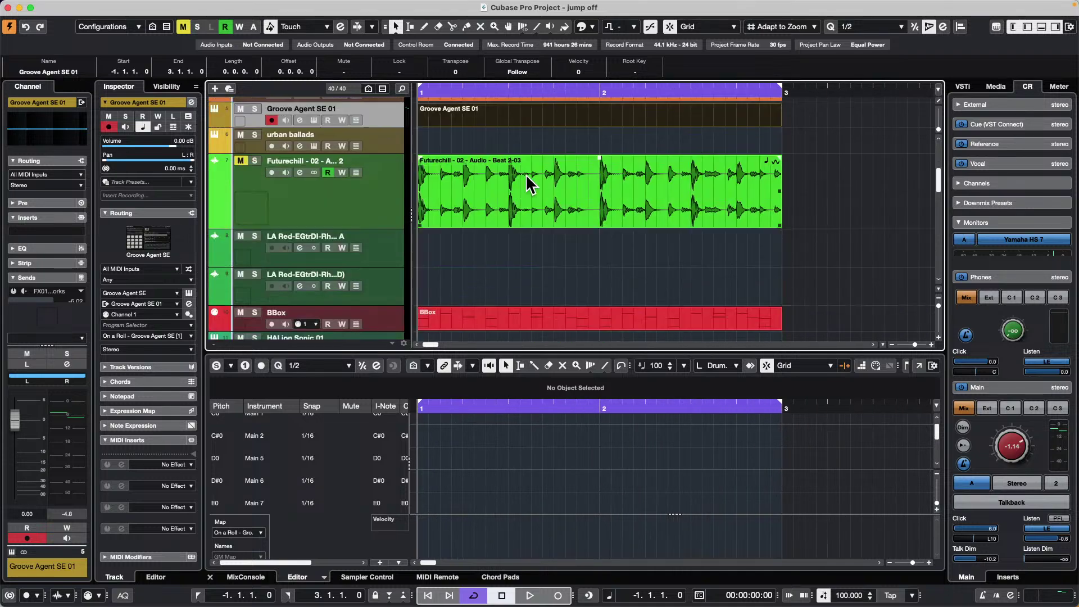
scroll(525, 173, "up", 5)
mouse_move(439, 6)
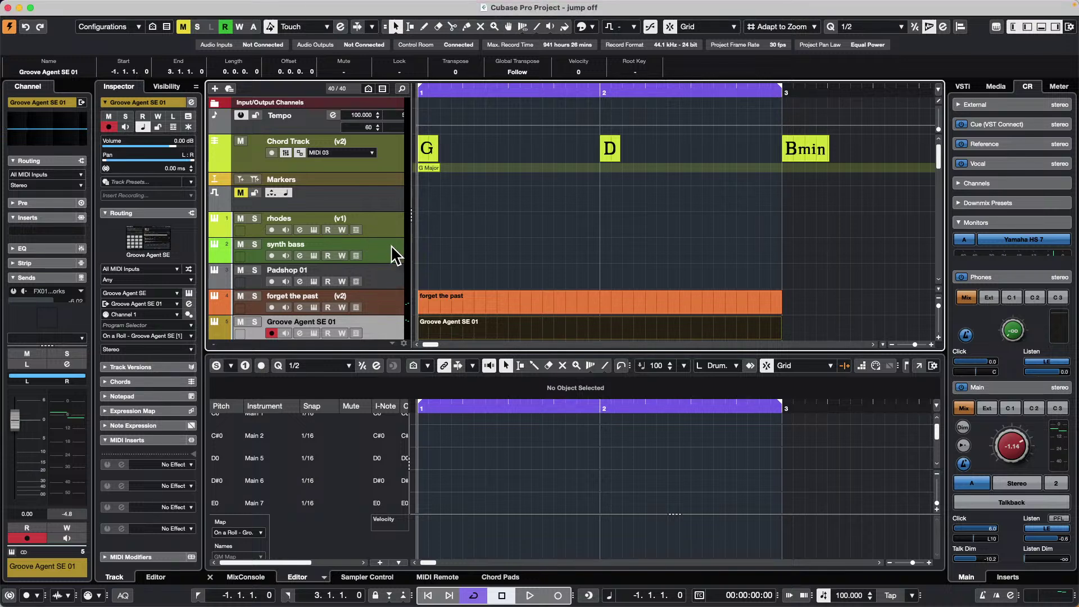
Set the input routing of both the Audio 05 and Audio 06 tracks to the left channel of Stereo In 1.
scroll(390, 239, "down", 15)
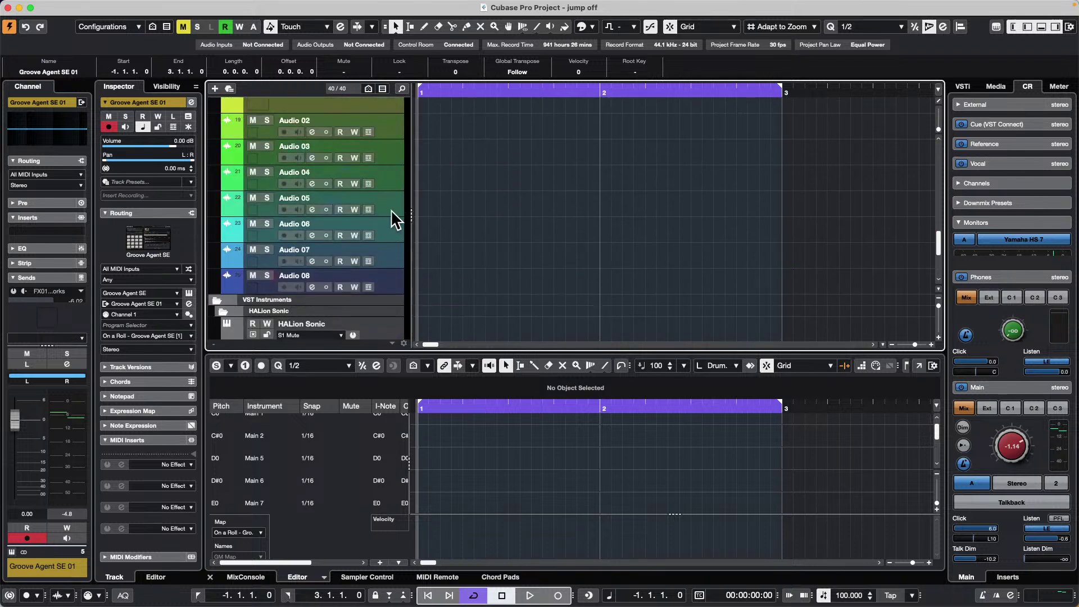
left_click(391, 210)
left_click(141, 232)
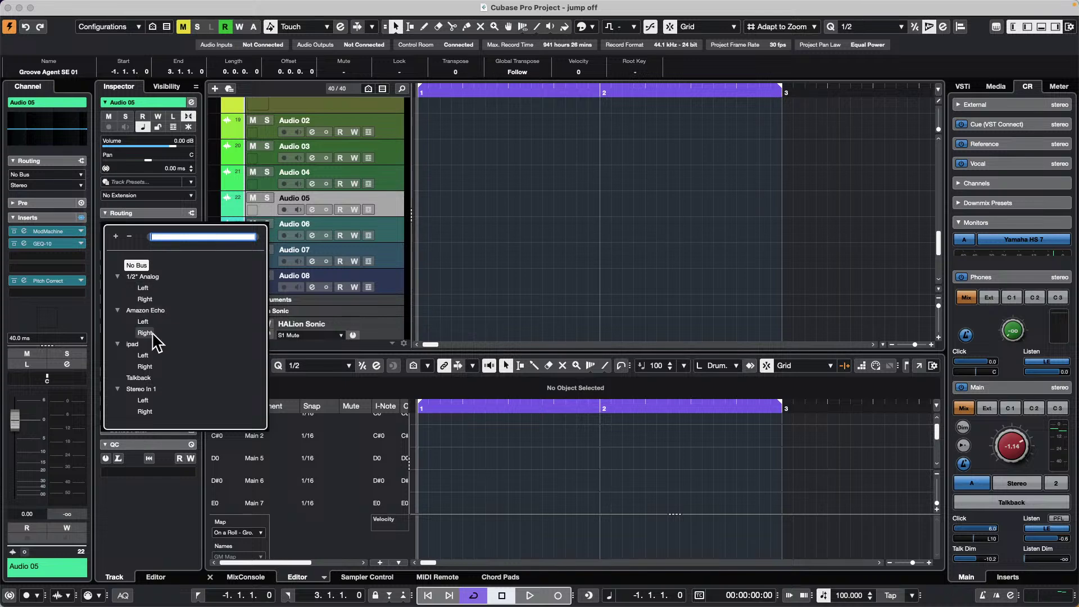
left_click(147, 399)
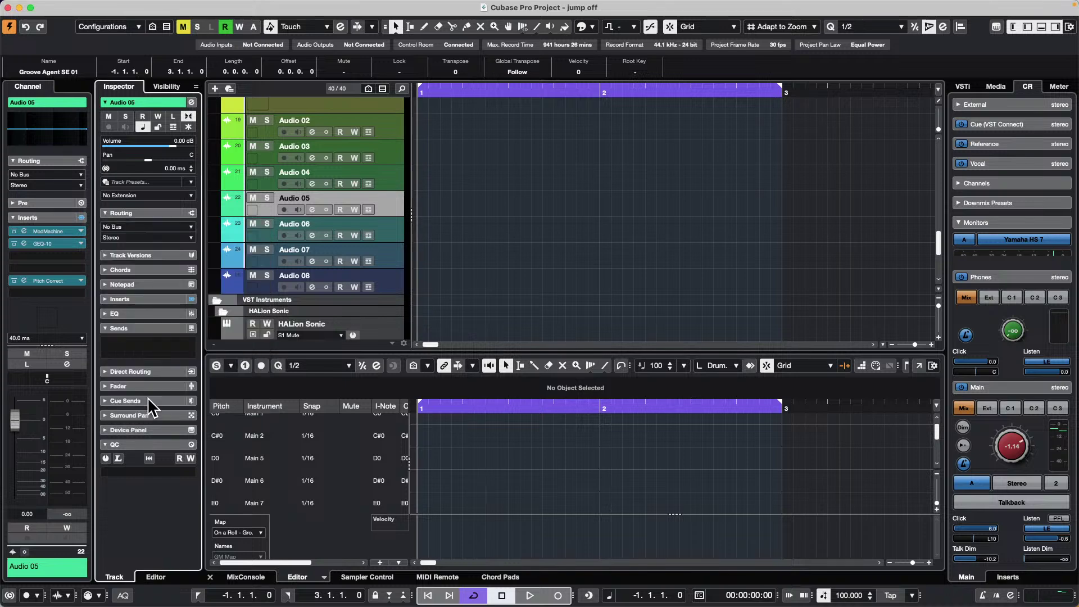
left_click(379, 230)
left_click(137, 227)
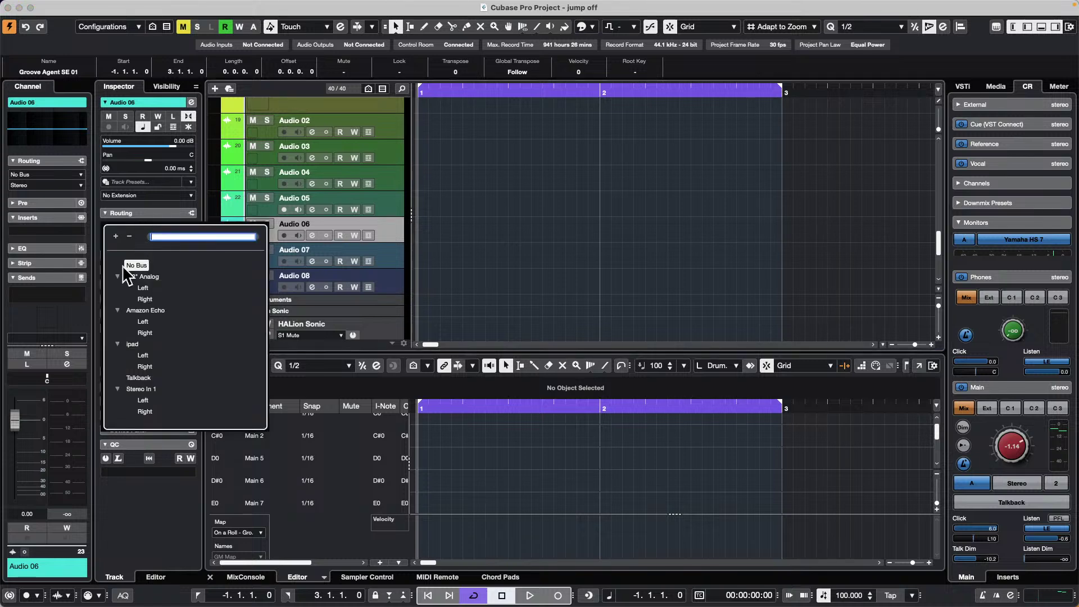
left_click(141, 400)
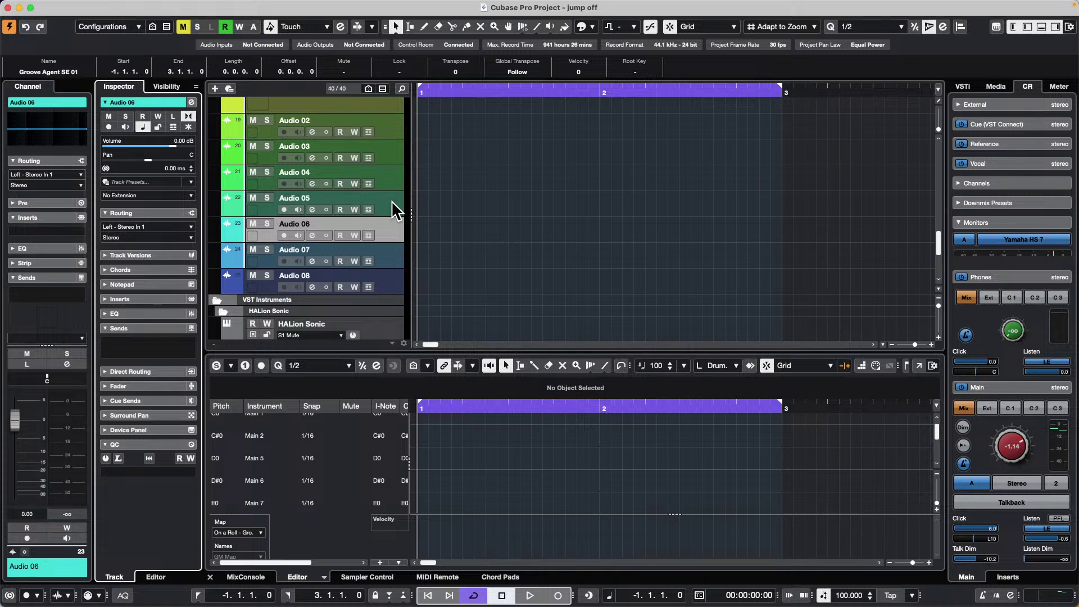
Examine the audio device choices for Send Bus 1 of the Distressor external effect in the Audio Connections.
mouse_move(430, 6)
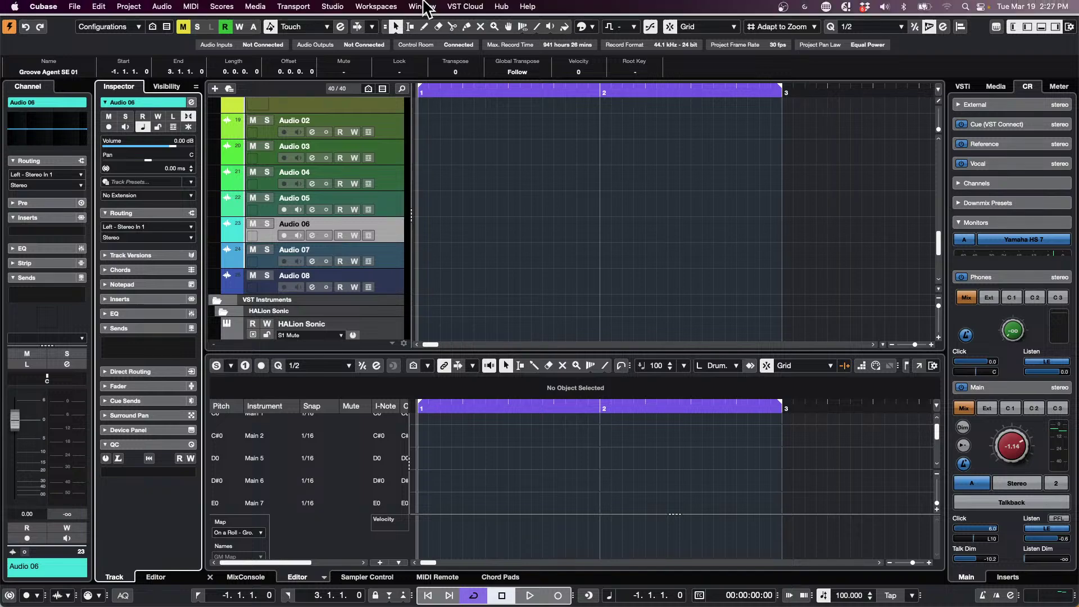
left_click(333, 6)
mouse_move(255, 6)
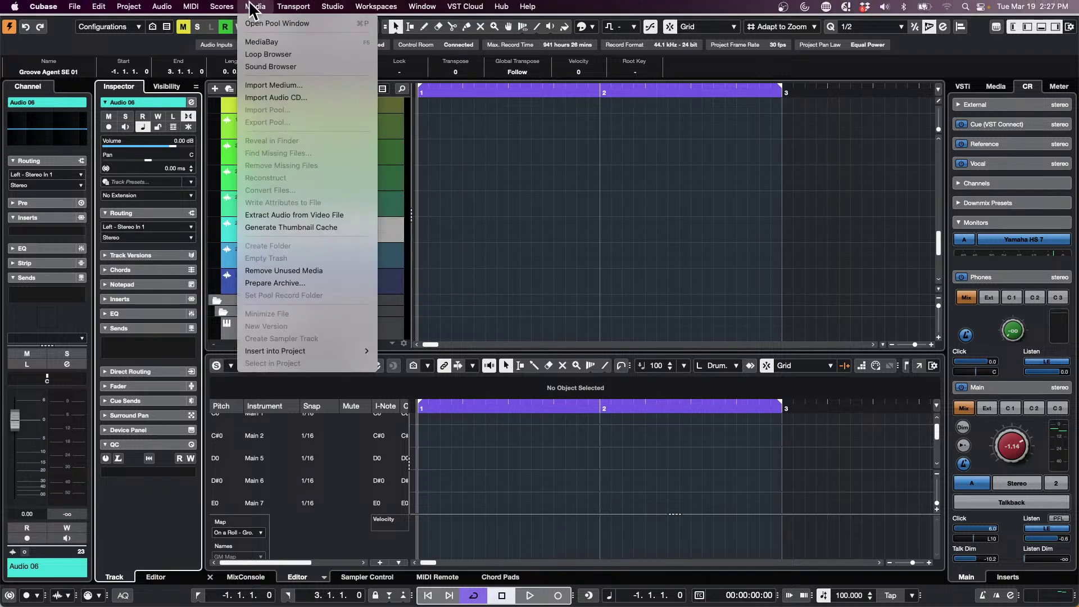
mouse_move(332, 6)
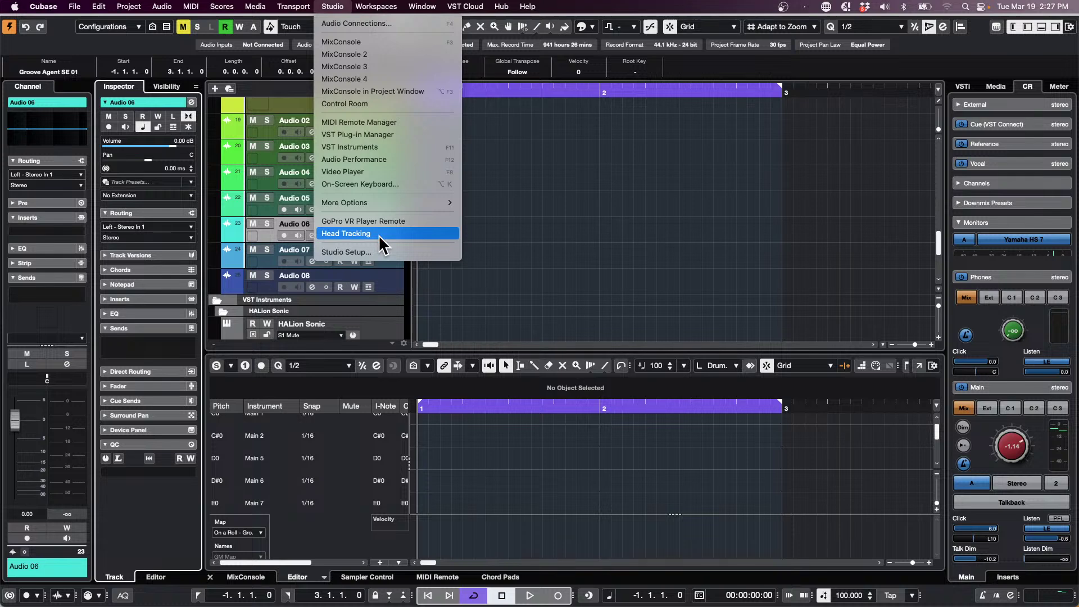
mouse_move(422, 6)
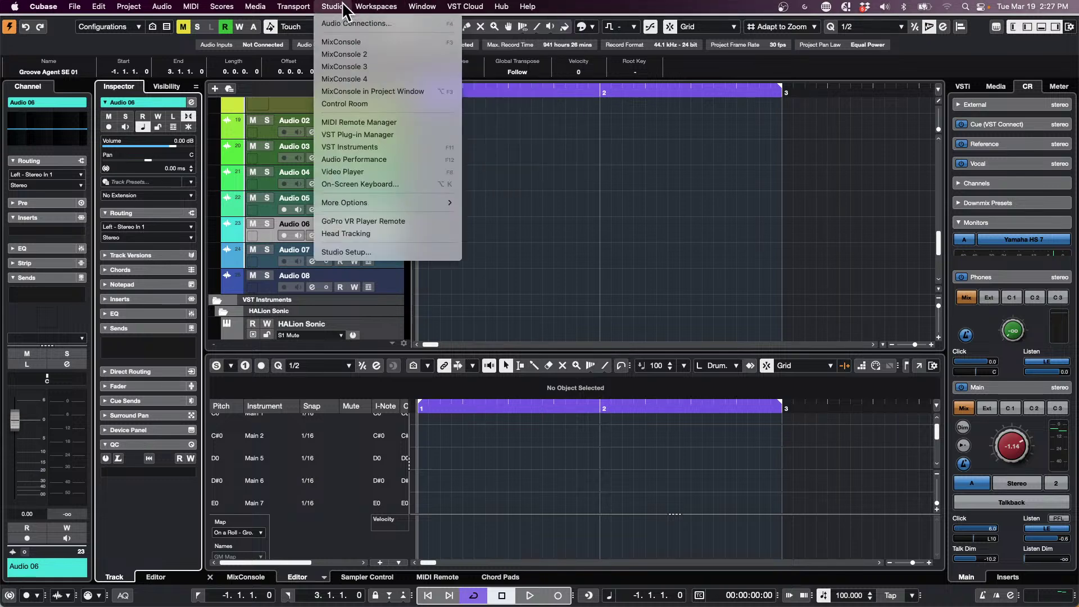
left_click(345, 24)
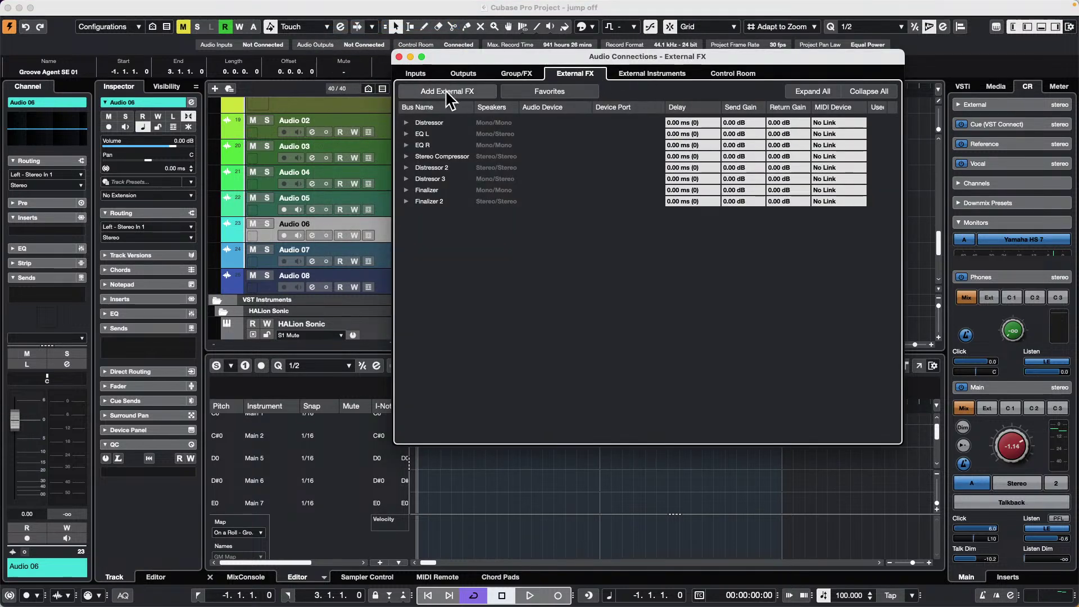
left_click(406, 122)
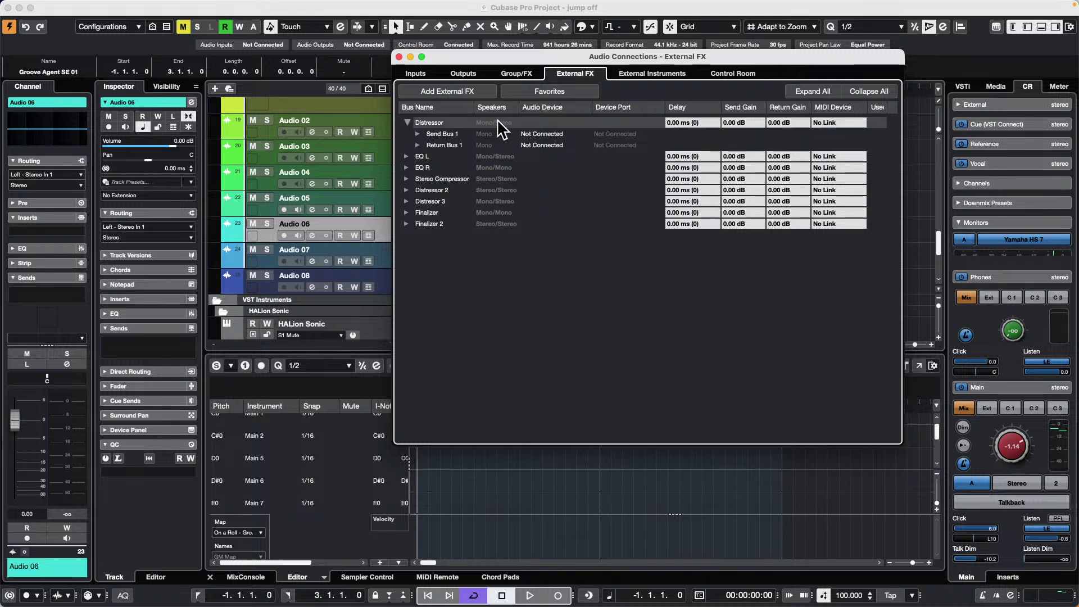
left_click(551, 135)
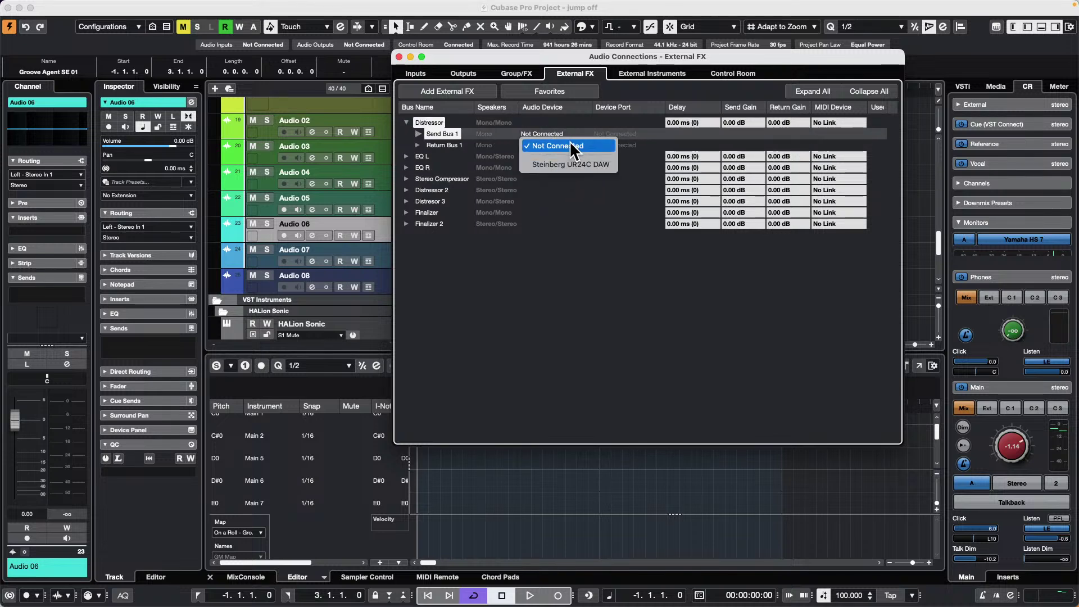
left_click(569, 266)
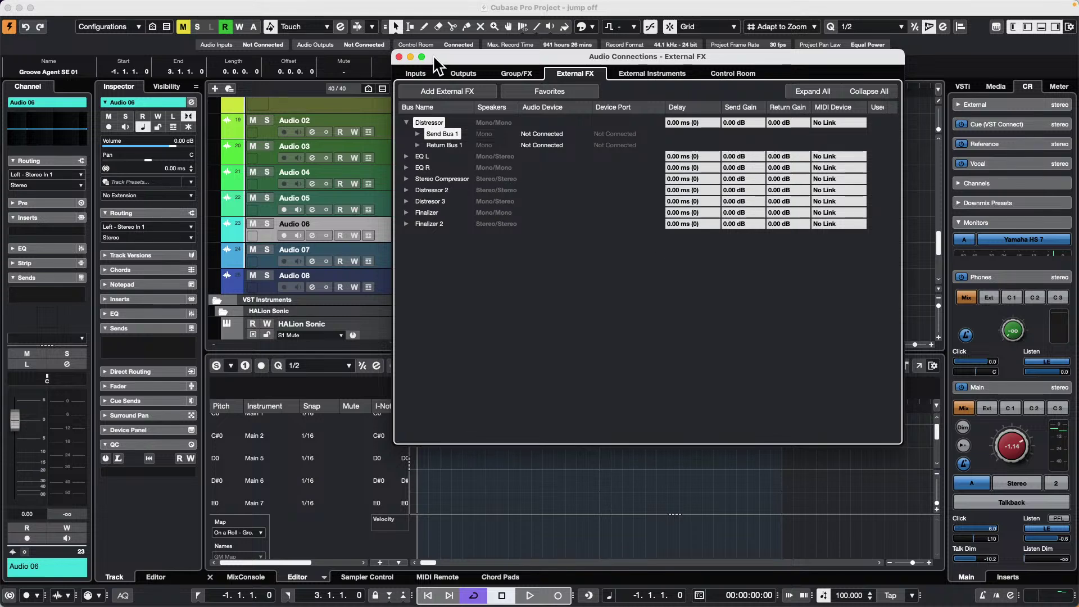
Add a stereo REVelation FX channel to the Audio 03 track, with the folder setup Create Inside Folder.
left_click(399, 56)
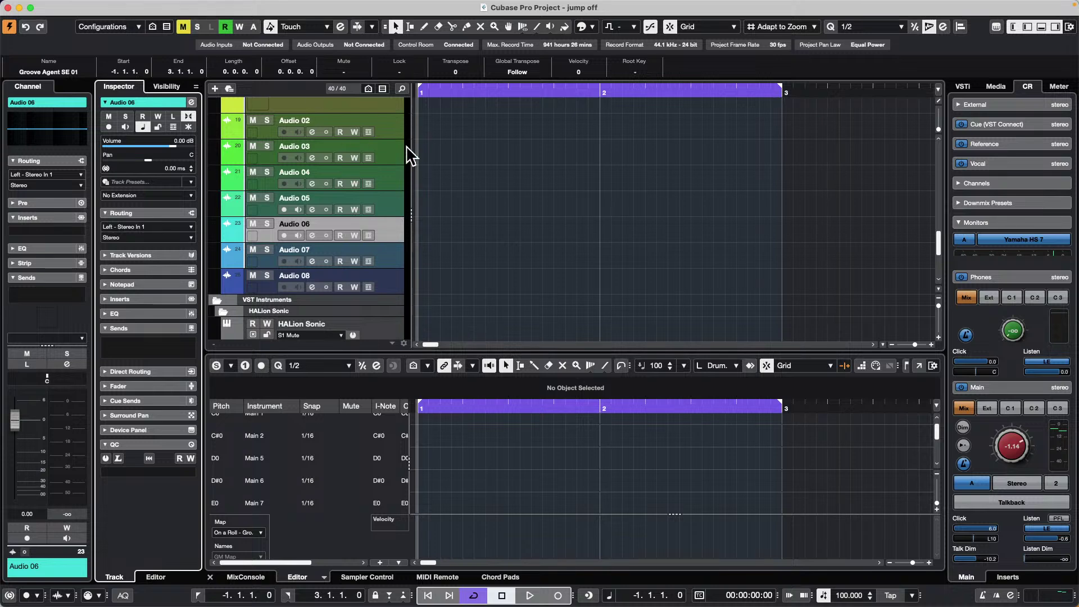
left_click(377, 151)
right_click(376, 149)
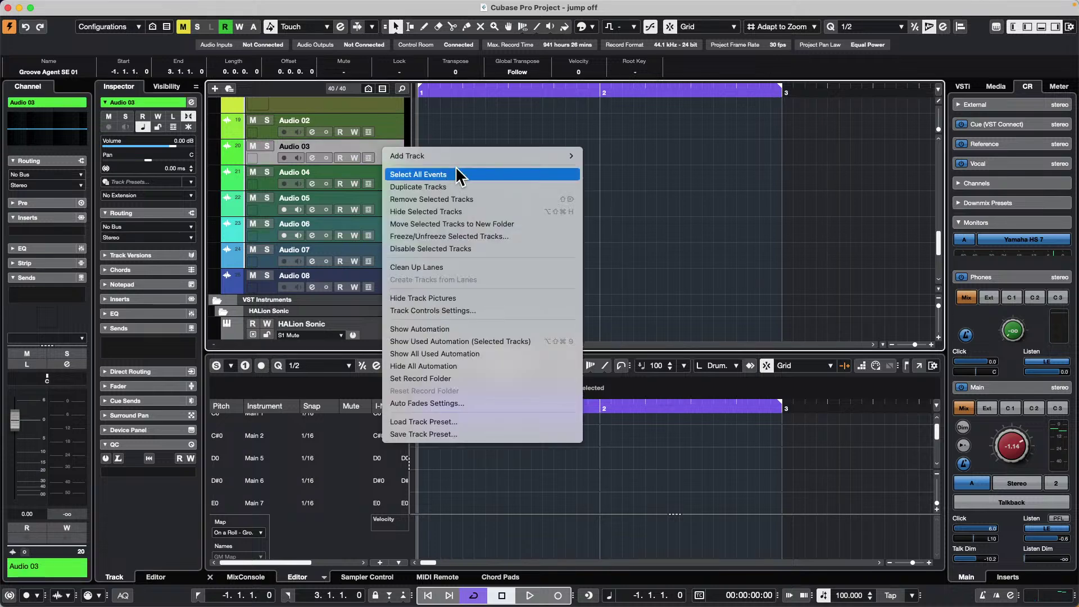
mouse_move(436, 150)
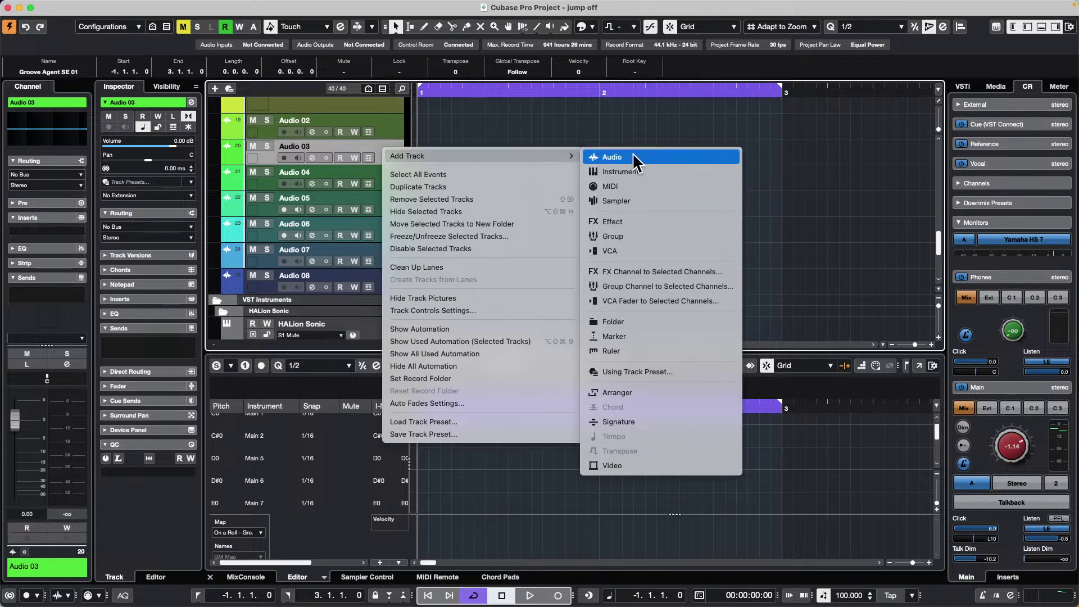
left_click(662, 272)
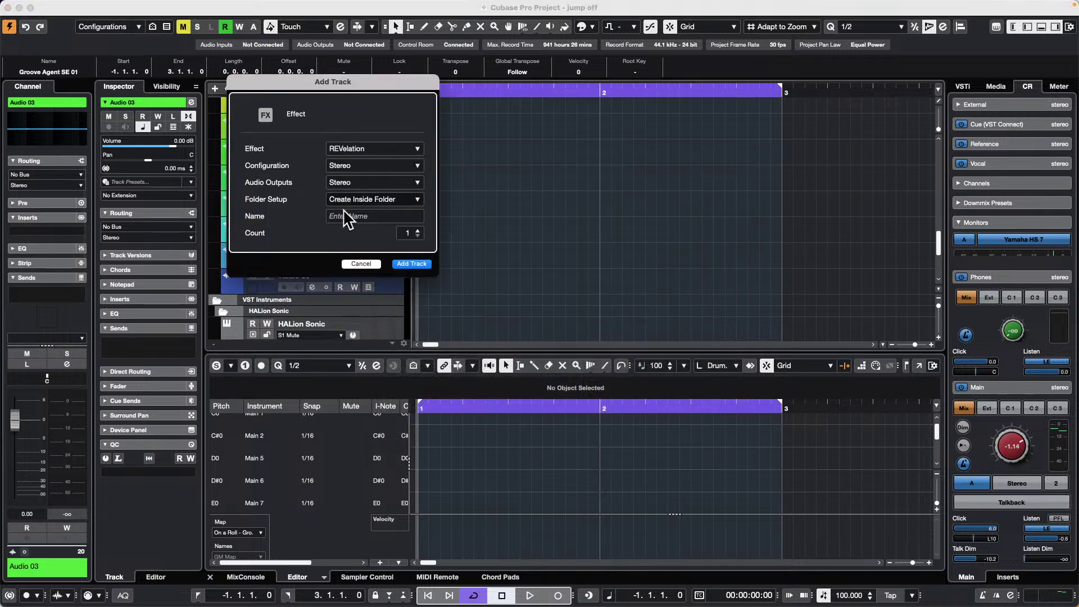
left_click(416, 262)
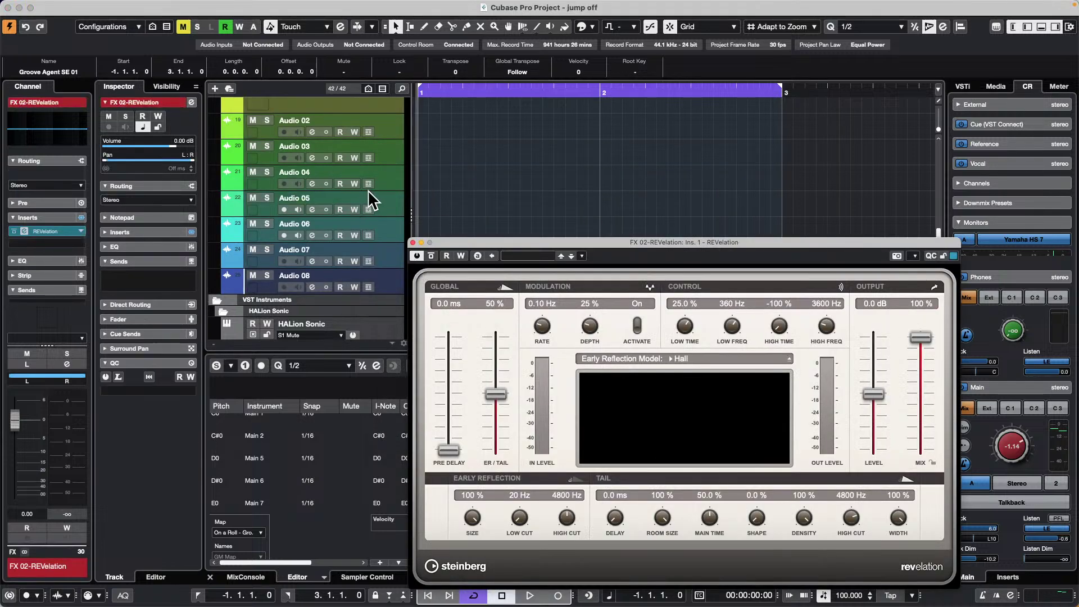
left_click(392, 152)
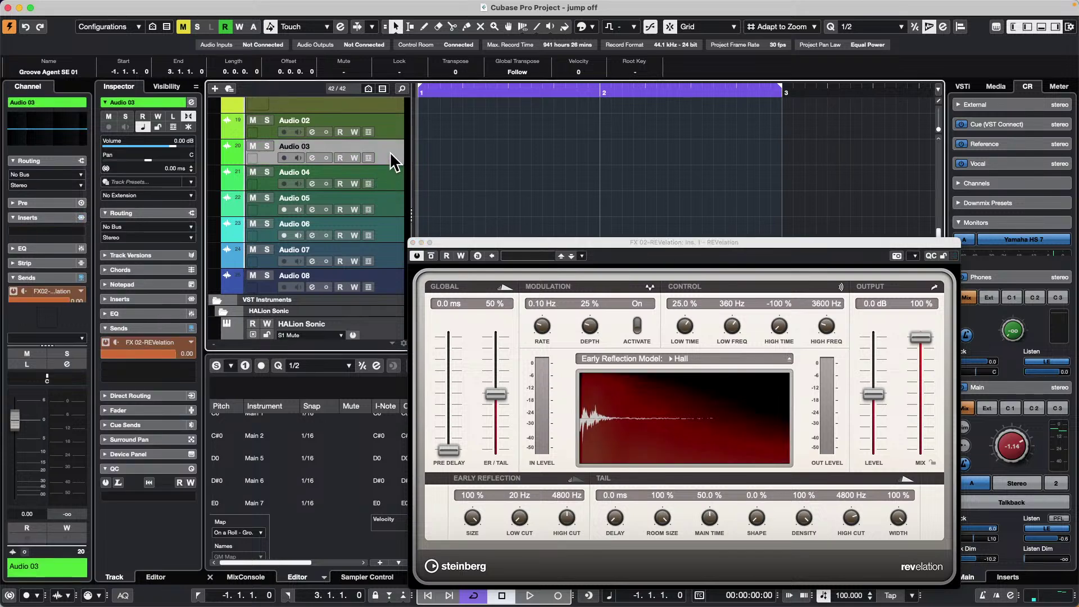
Add a stereo REVelation FX channel to the Audio 05 track, with the folder setup Create Outside Folder.
left_click(392, 183)
left_click(390, 204)
right_click(390, 203)
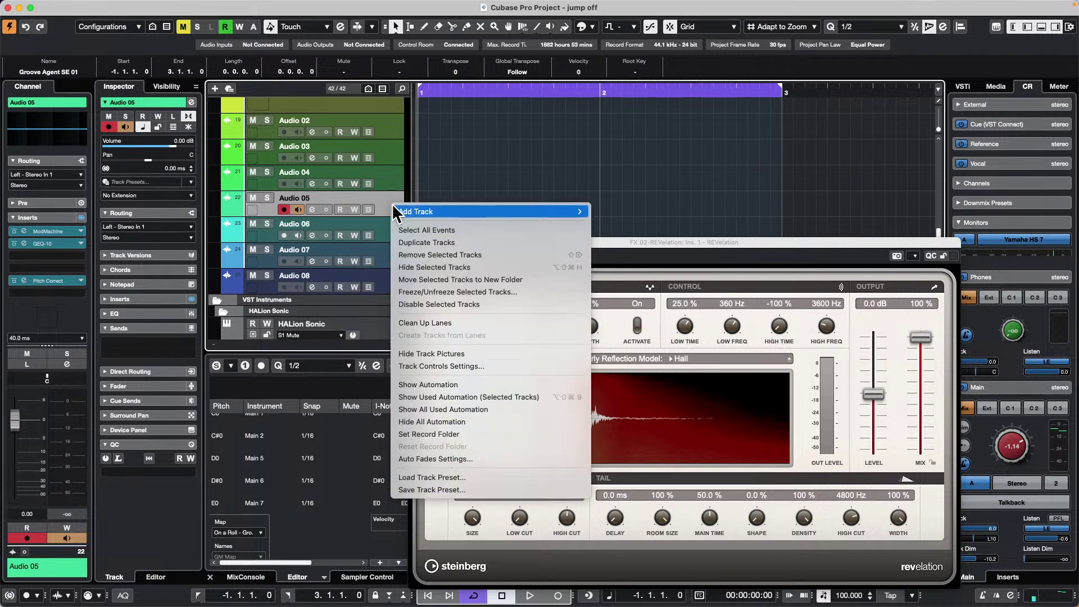
mouse_move(499, 210)
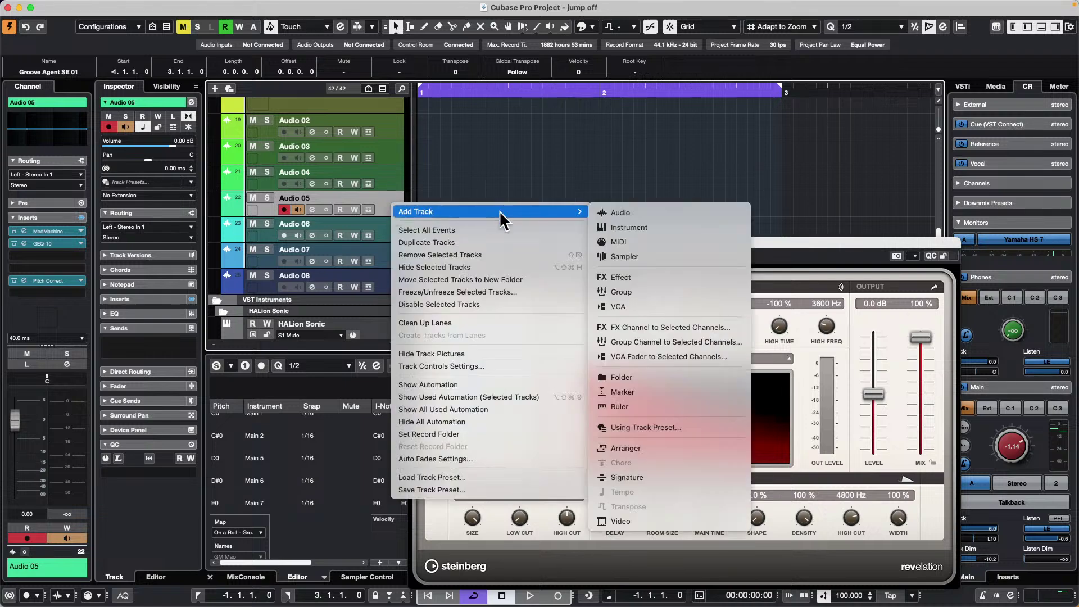
left_click(646, 327)
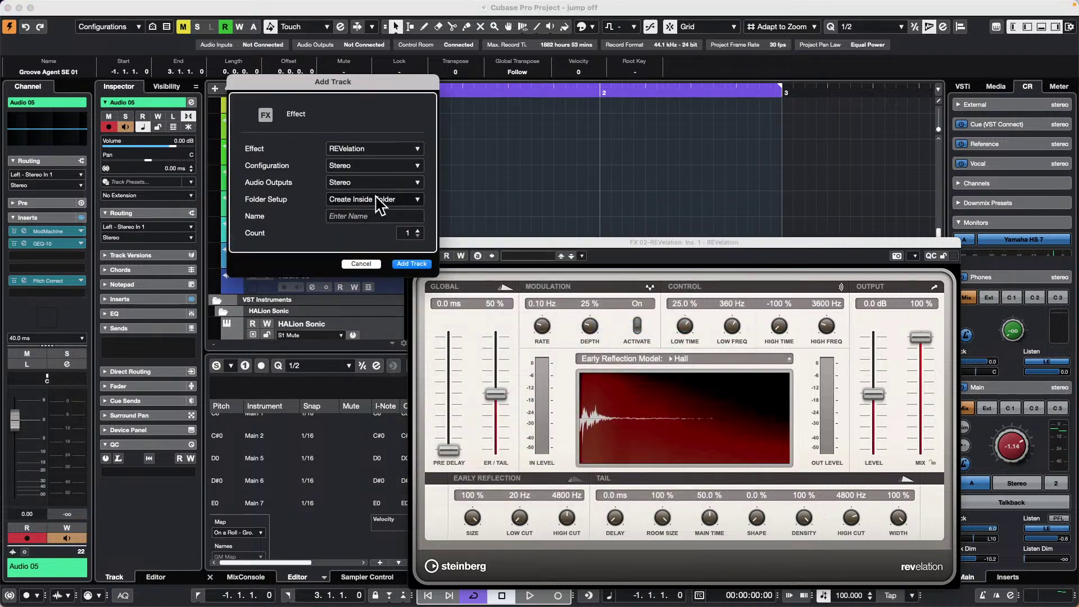
left_click(380, 201)
left_click(388, 209)
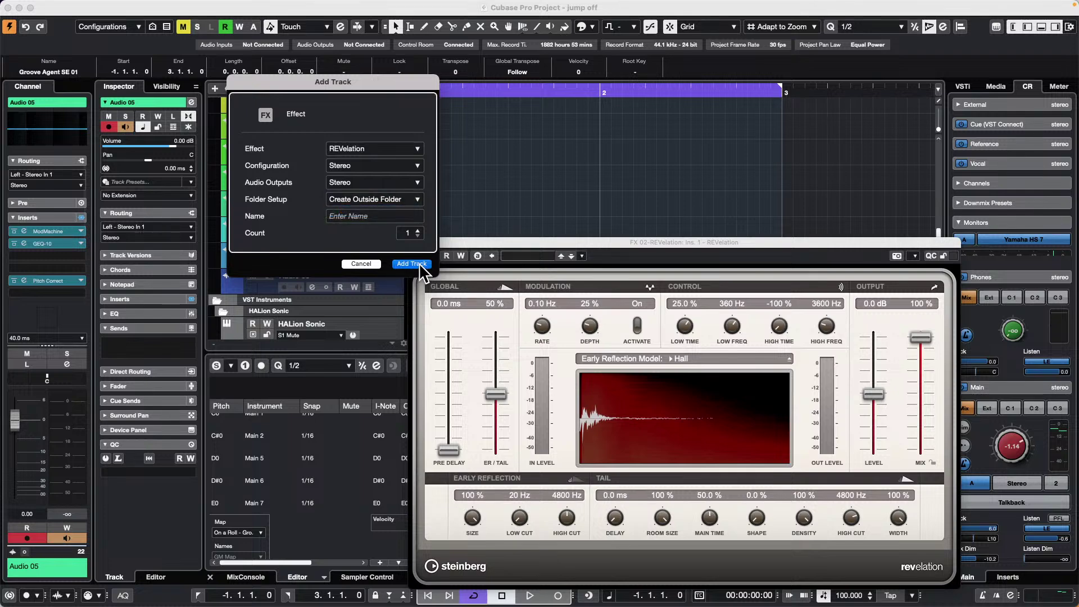
left_click(412, 263)
left_click(416, 243)
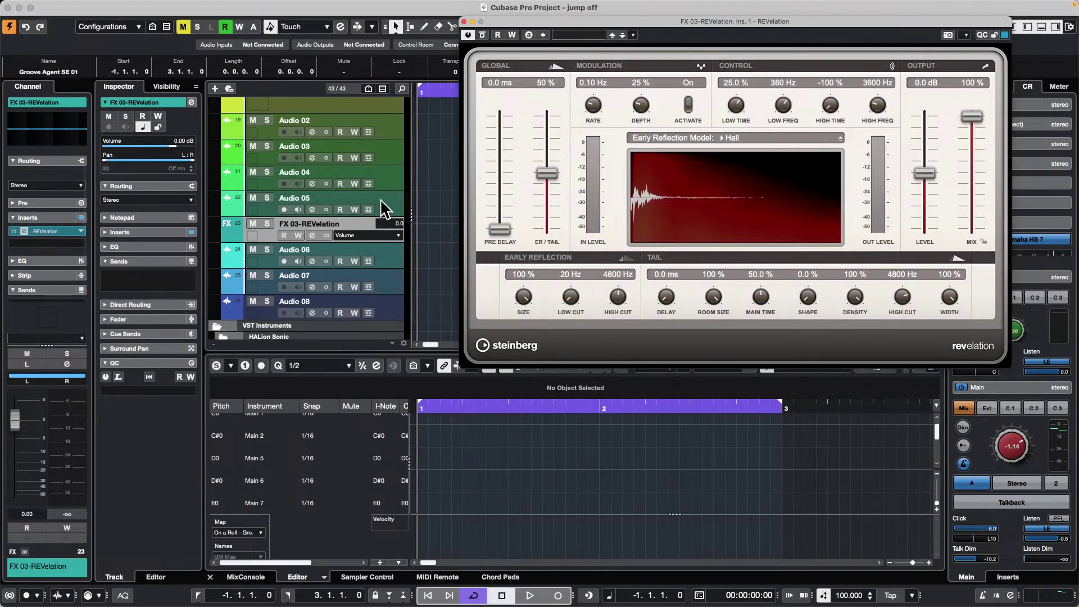
left_click(382, 201)
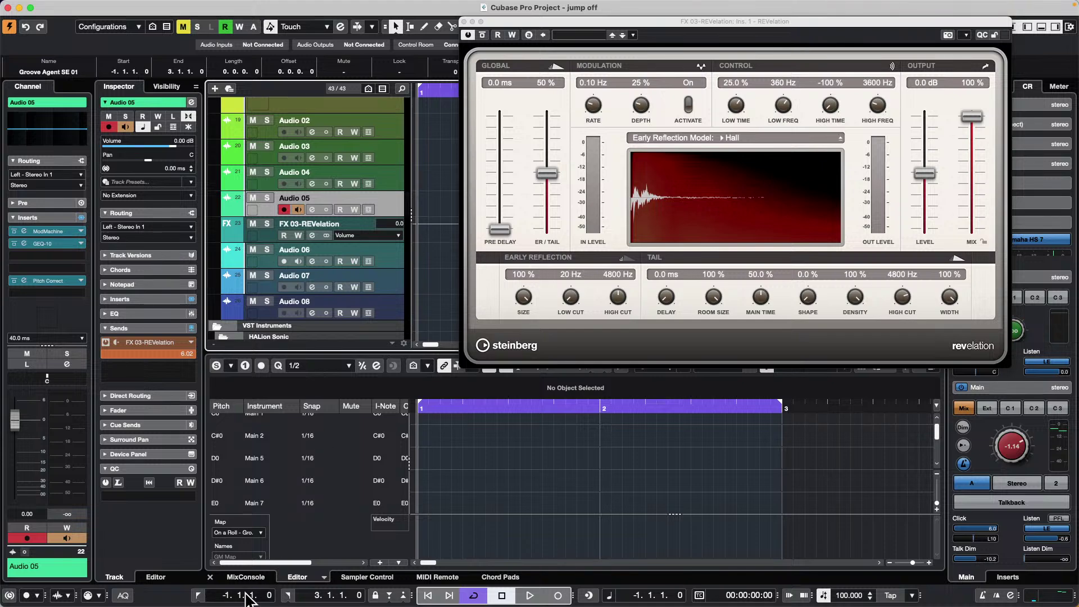
Show the MixConsole in the lower zone, select the Audio 05 and FX 03-REVelation channels together, and dismiss the REVelation window.
left_click(371, 578)
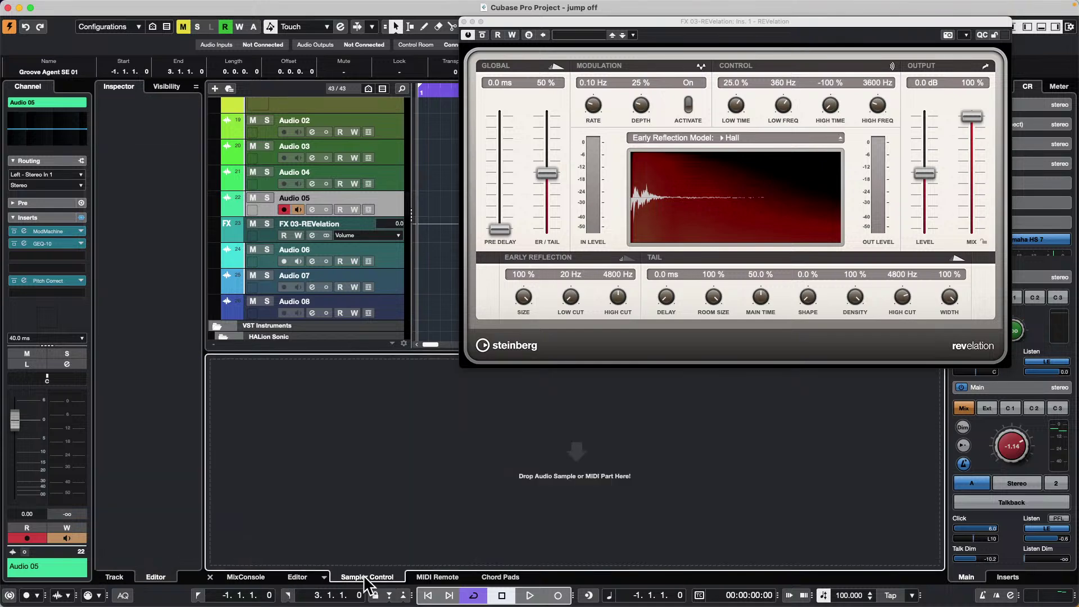
left_click(257, 578)
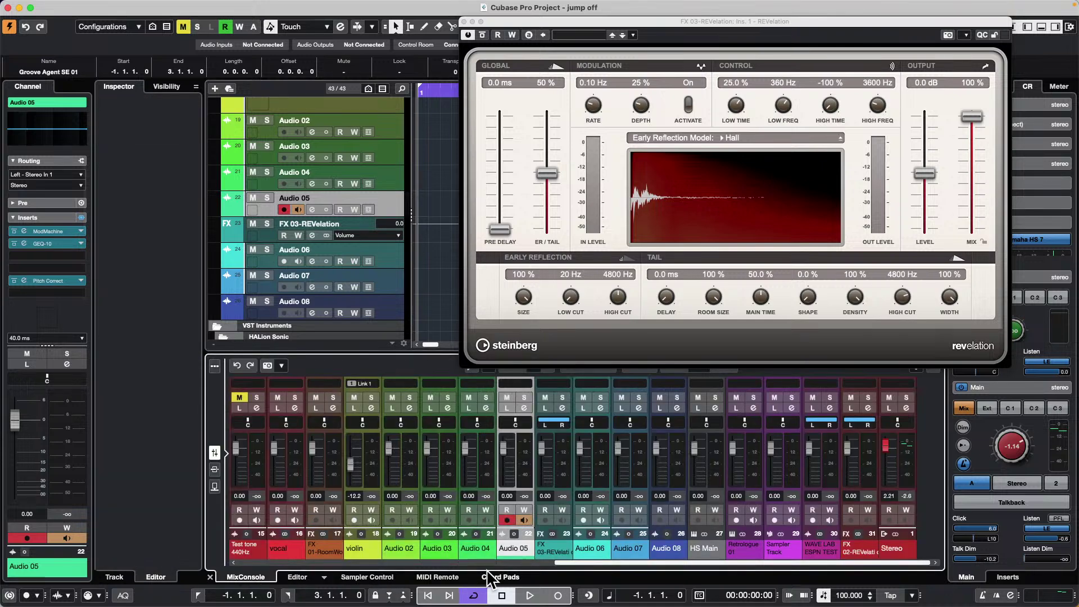
left_click(569, 484)
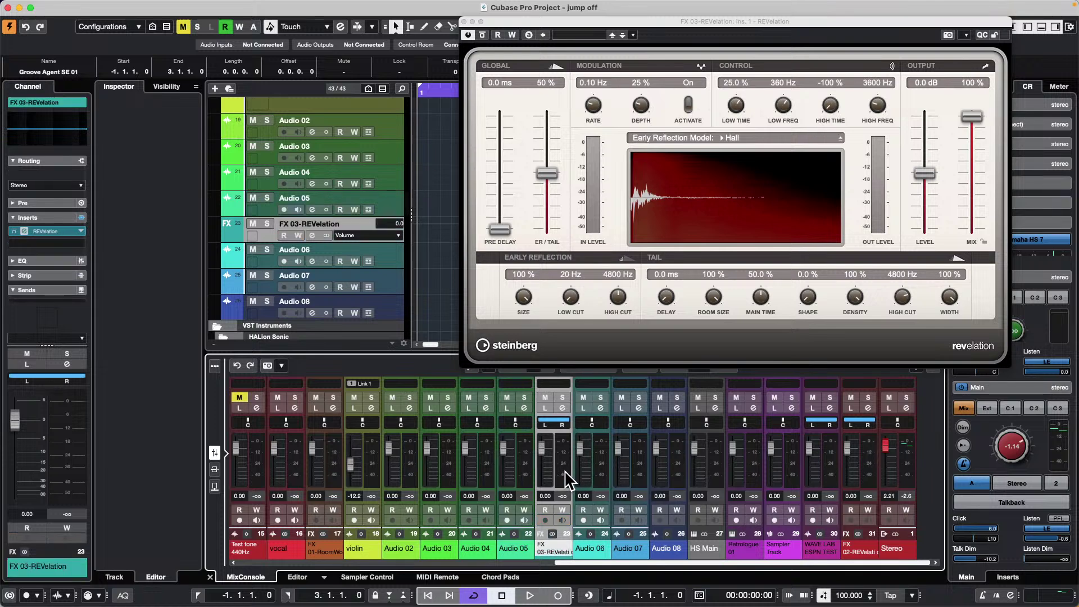
left_click(527, 471)
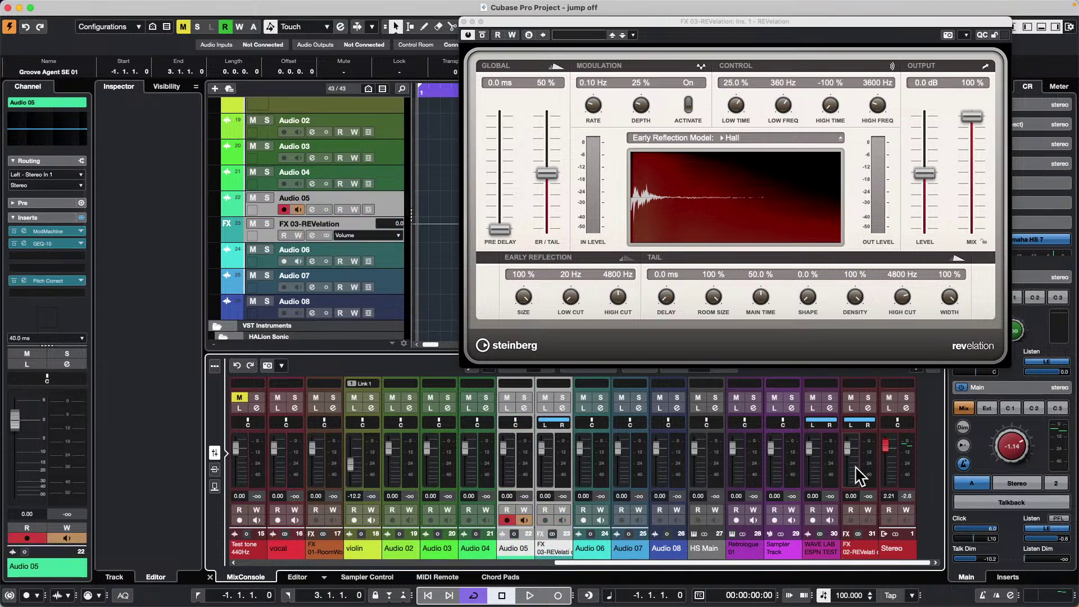
left_click(214, 365)
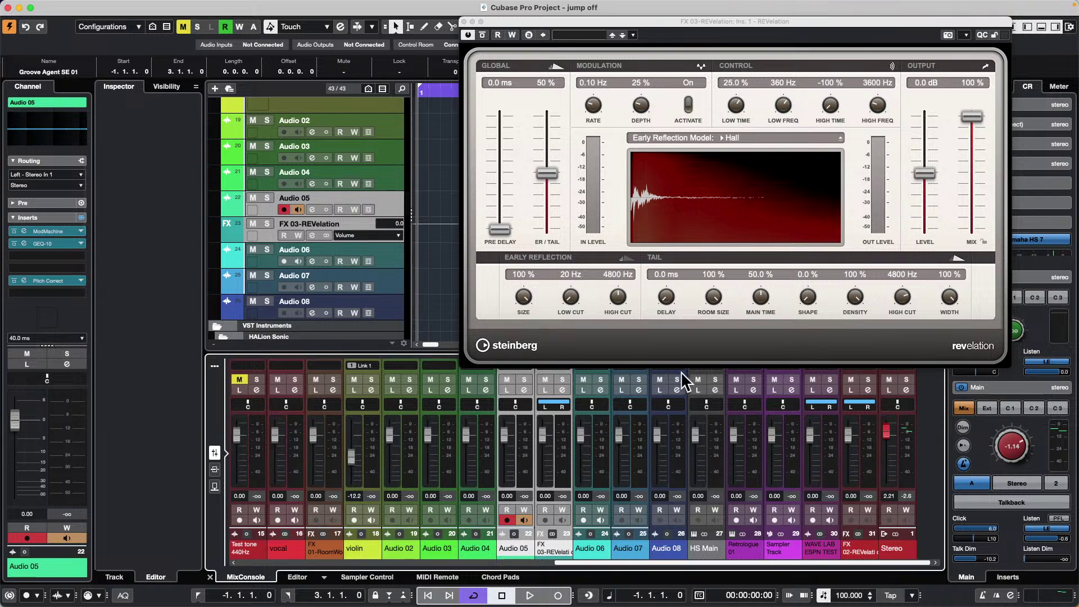
left_click(215, 366)
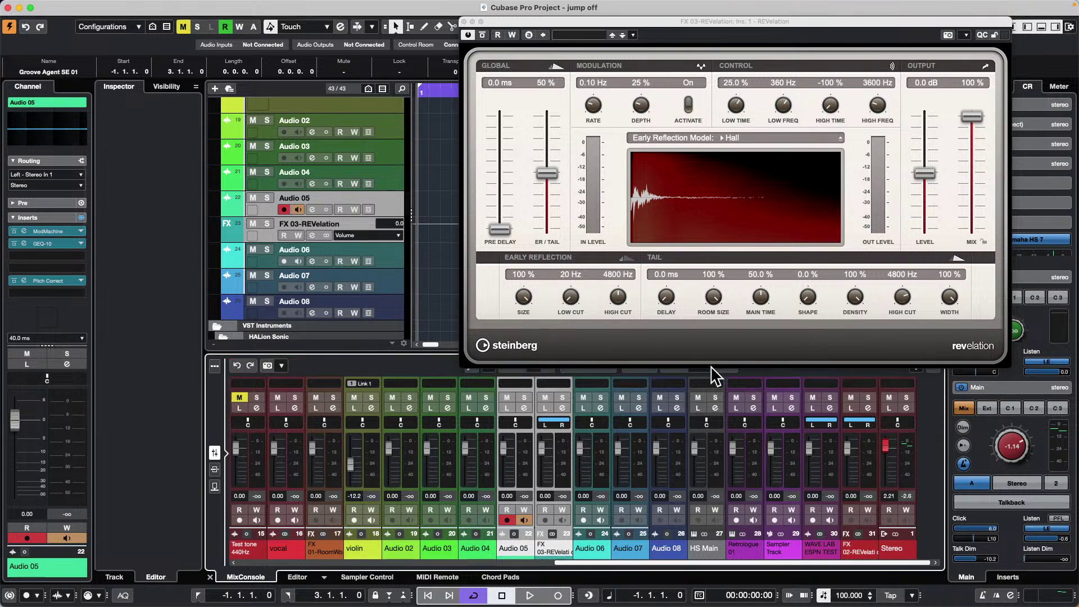
left_click(463, 21)
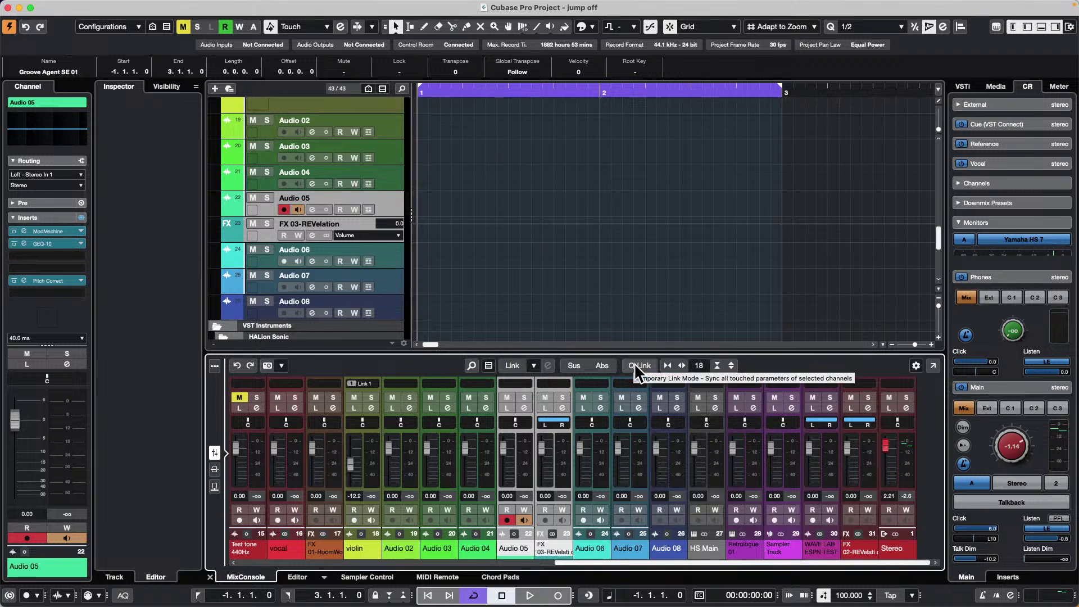
Link the Audio 05 and FX 03-REVelation channels as group Link 2 without volume, test the FX channel's fader, and unlink them.
left_click(512, 367)
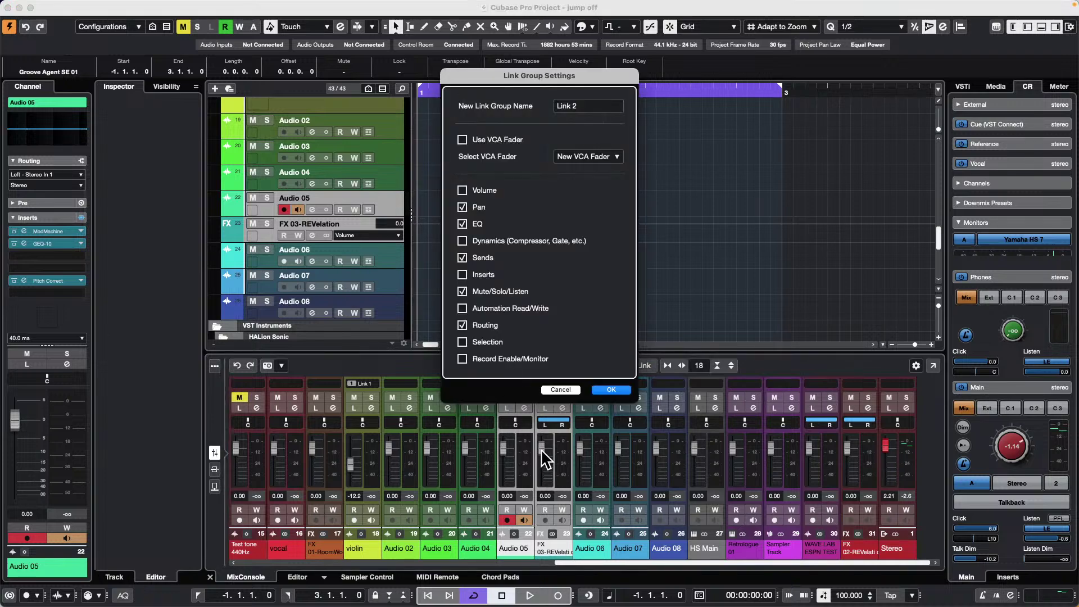
left_click(611, 390)
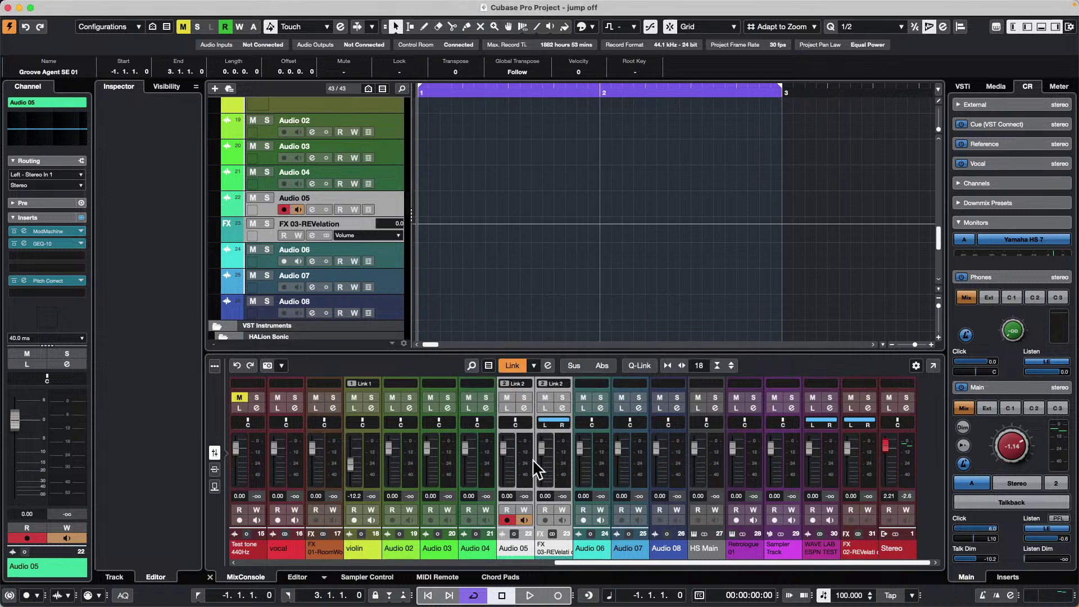
mouse_move(541, 448)
left_mouse_down()
mouse_move(550, 434)
mouse_move(547, 449)
left_mouse_up()
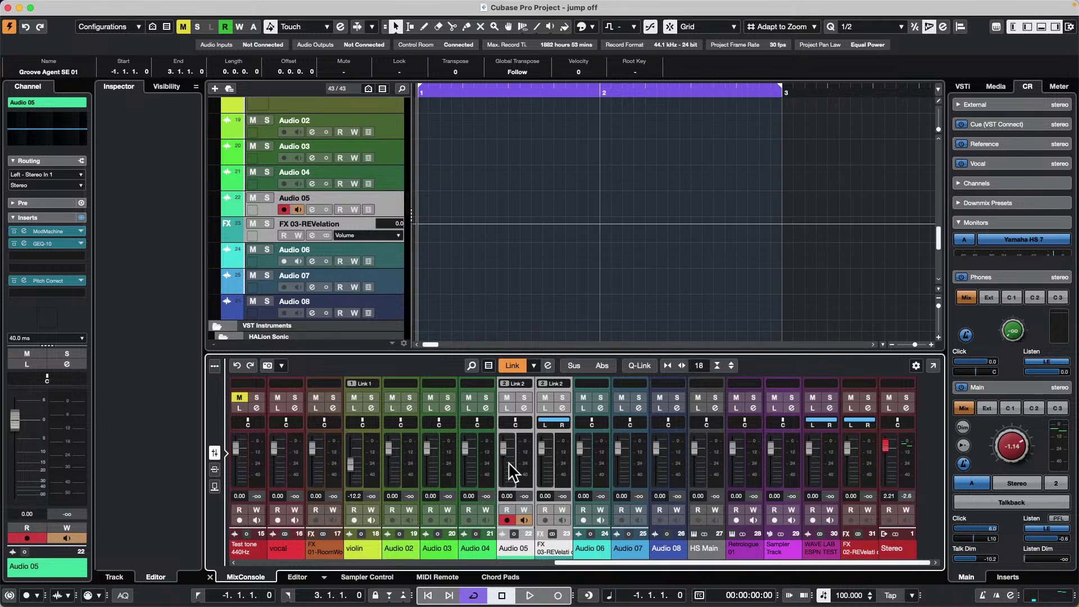
left_click(508, 365)
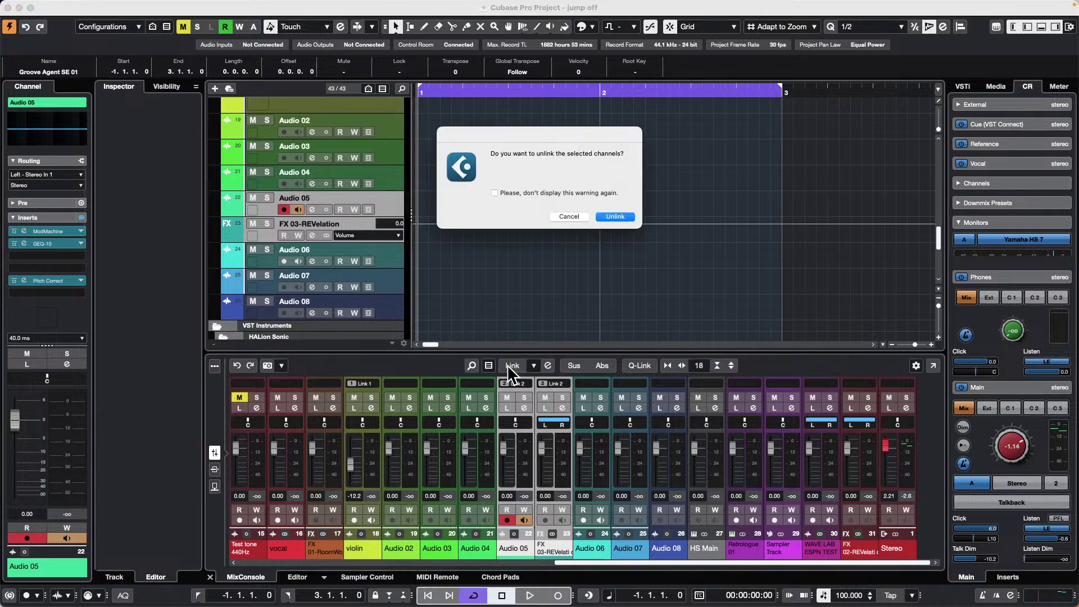
left_click(620, 217)
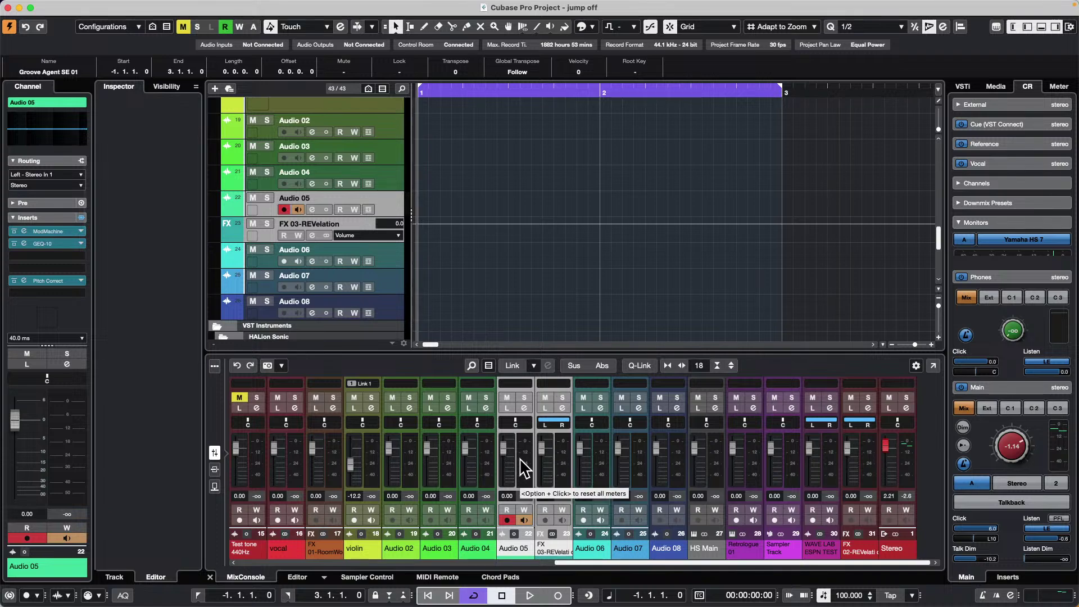
Link the Audio 05 and FX 03-REVelation channels with Volume included, raise their faders to 2.72 dB, and unlink them.
left_click(511, 366)
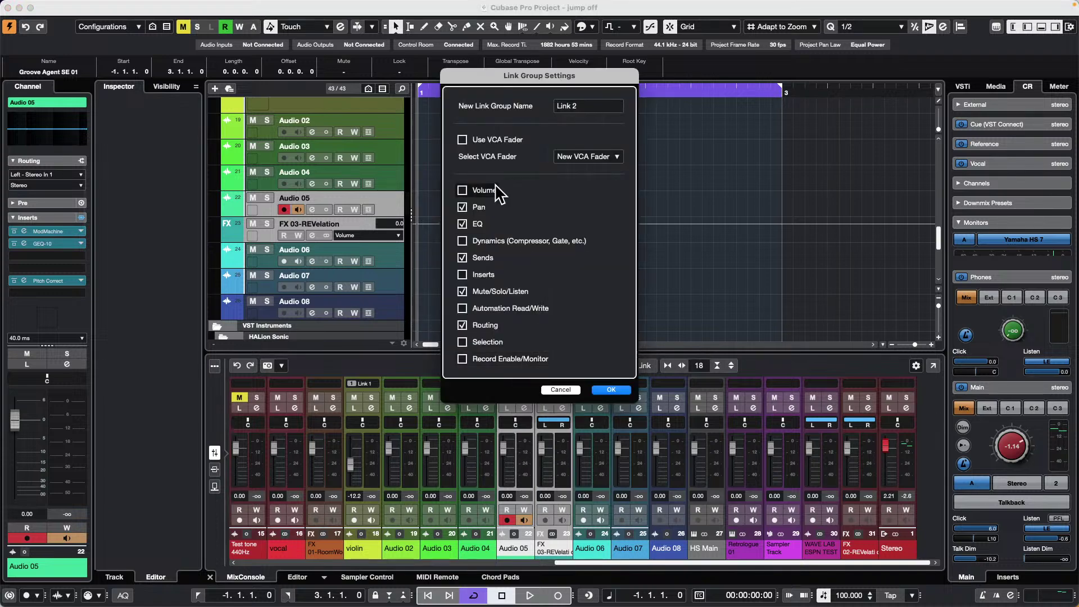
left_click(462, 190)
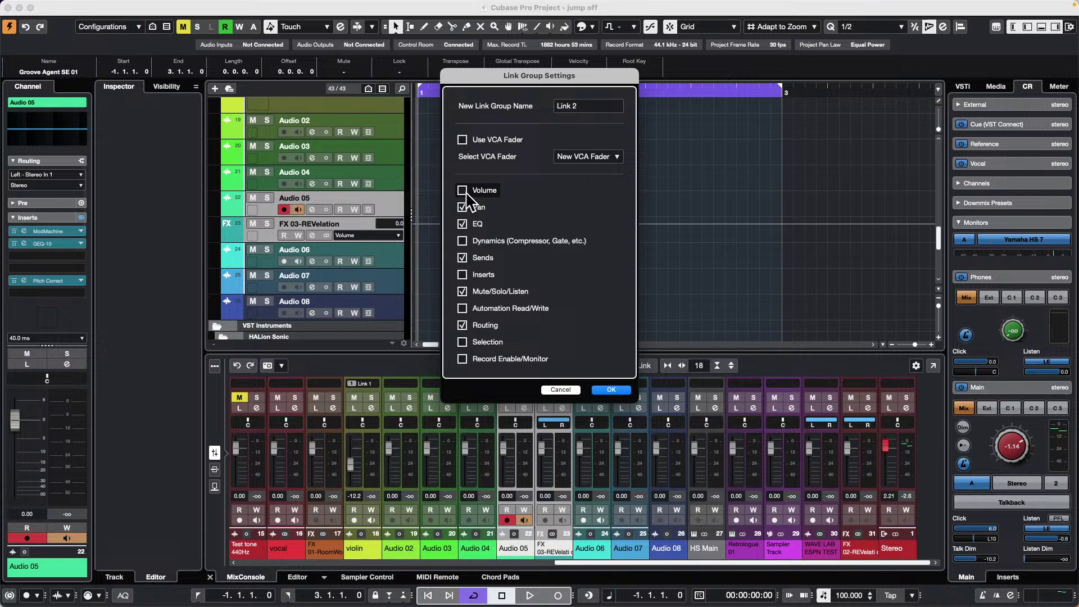
left_click(609, 390)
left_click_drag(507, 453, 544, 443)
left_click(521, 366)
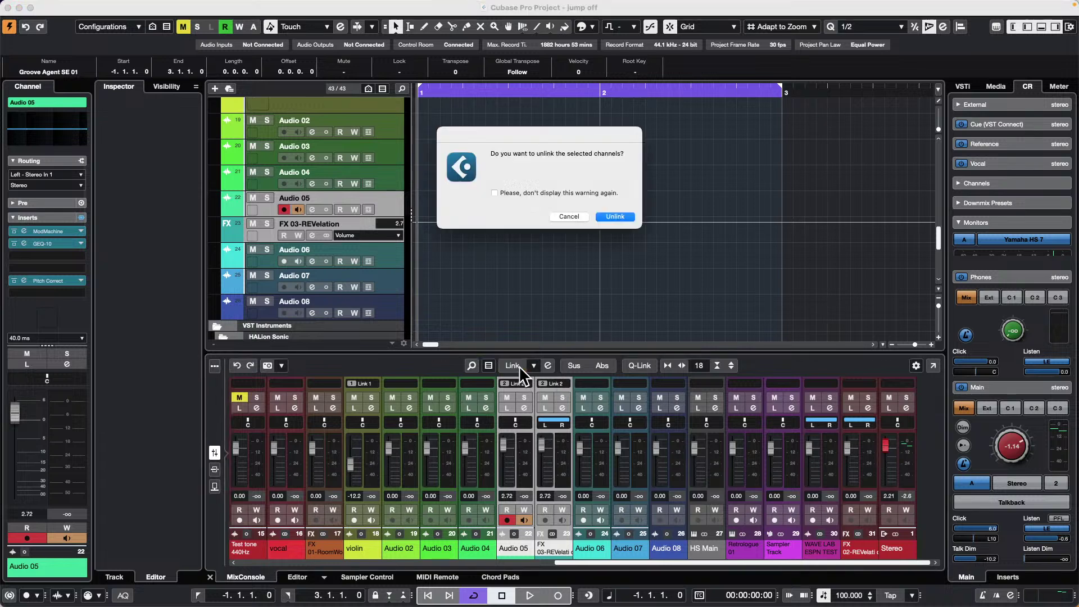
left_click(625, 216)
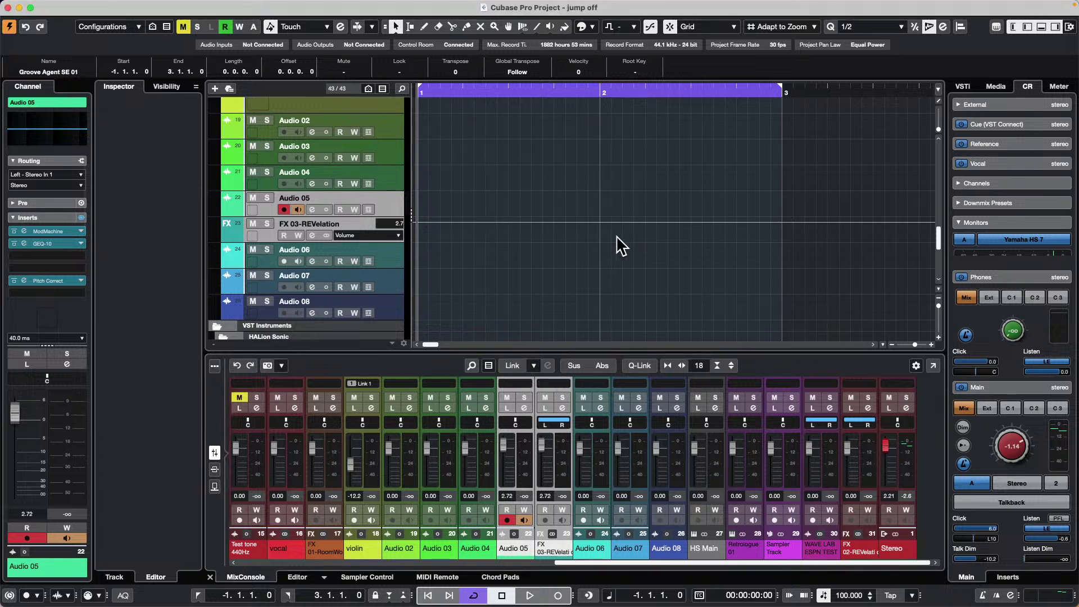
Turn on Q-Link and lower the Audio 05 and FX 03-REVelation faders together to -1.18 dB.
left_click(646, 365)
mouse_move(542, 444)
left_mouse_down()
mouse_move(545, 495)
mouse_move(551, 463)
left_mouse_up()
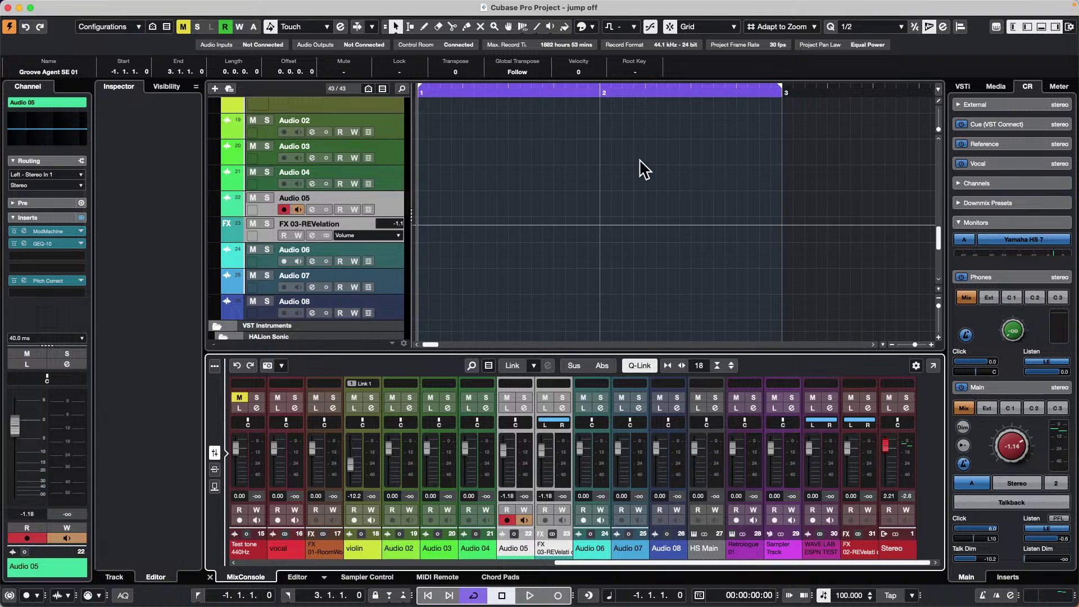
Disable the four tracks from Audio 02 to Audio 05 together, and enable them again.
left_click(396, 127)
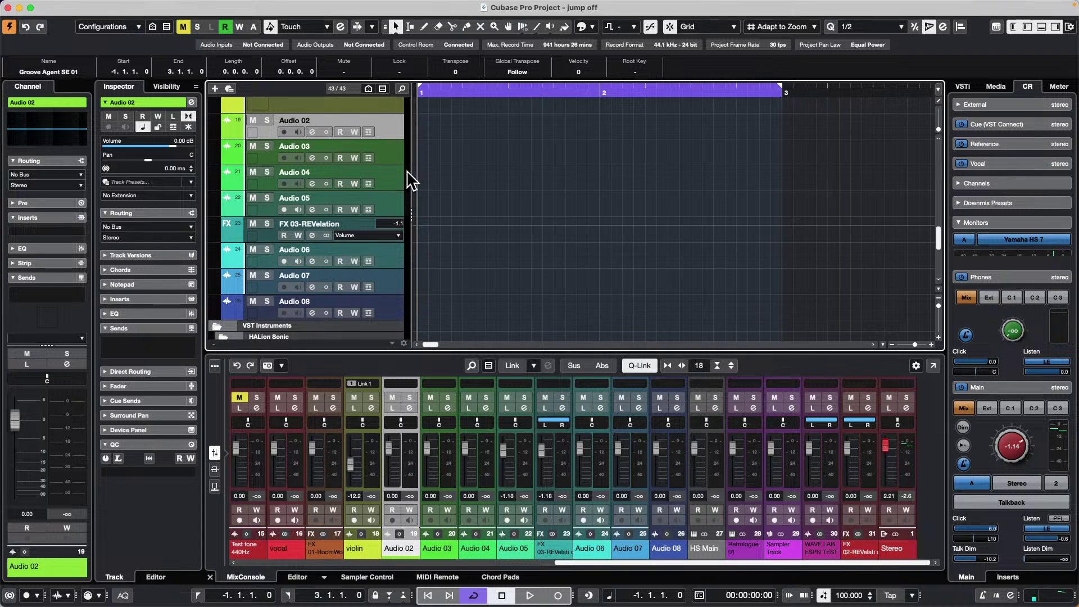
left_click(375, 197, "shift")
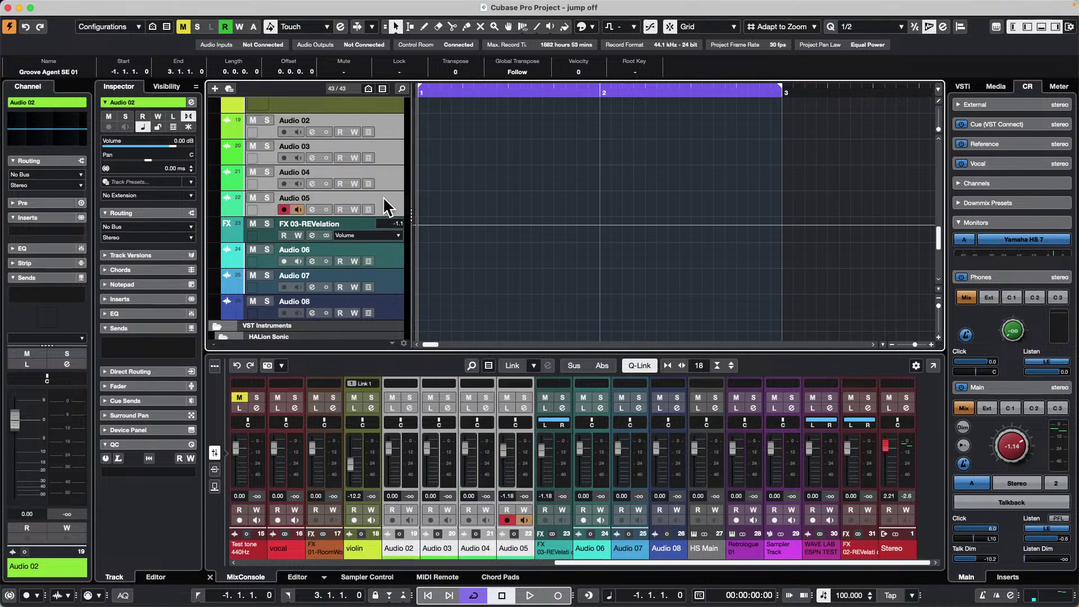
right_click(382, 125)
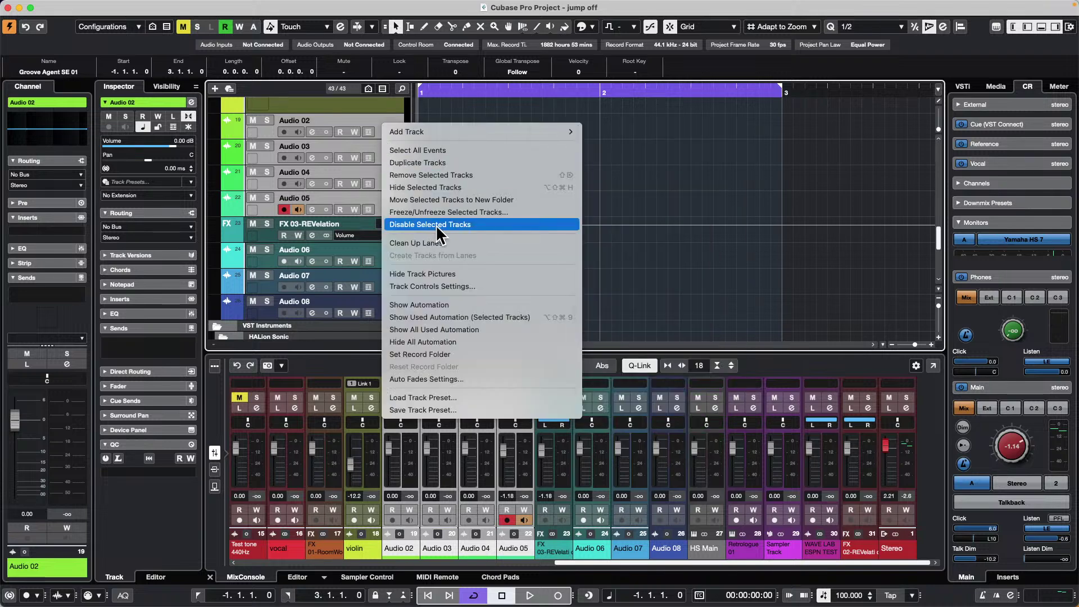
left_click(436, 224)
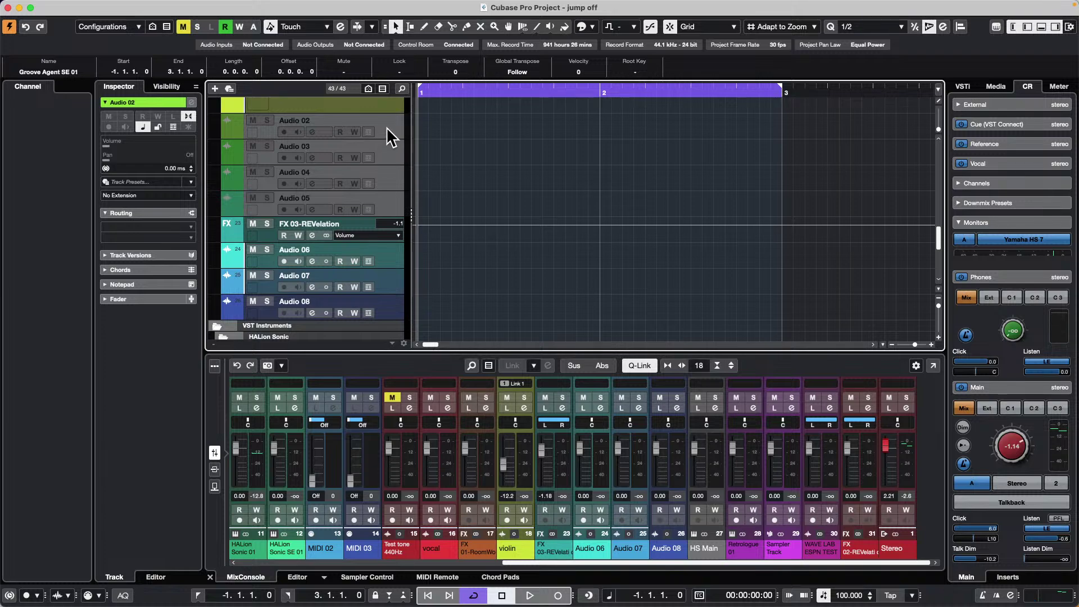
right_click(389, 131)
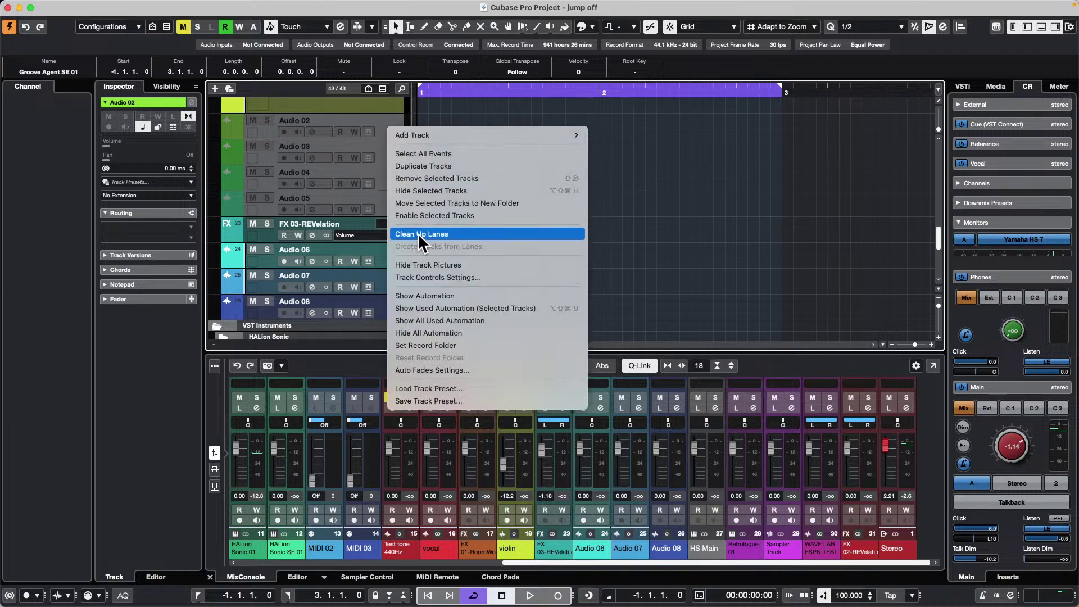
left_click(427, 216)
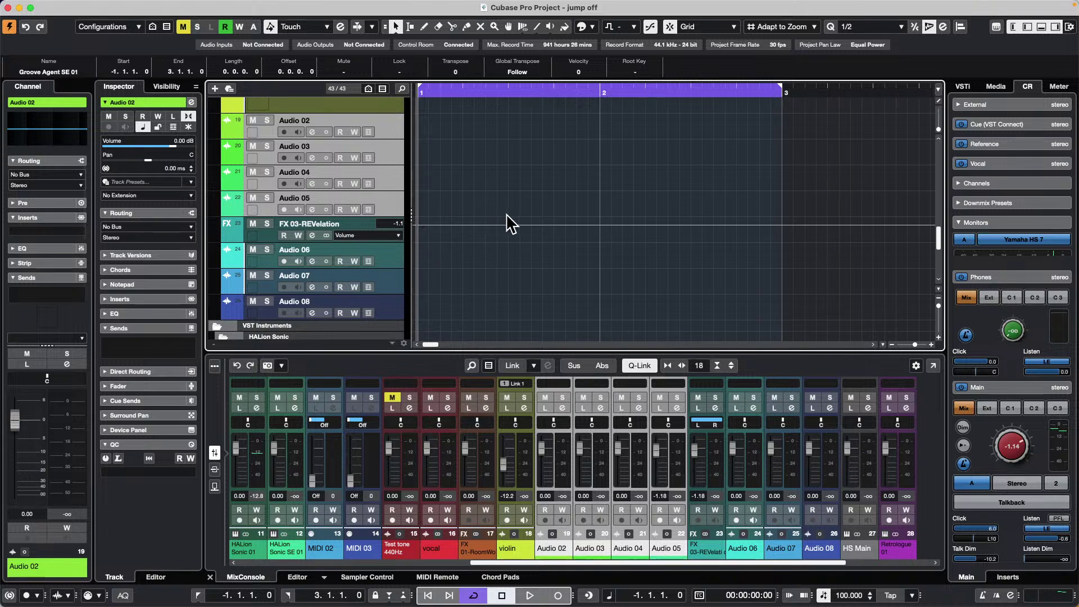
Open the Vocals_170_Am_Adlibs_07_AKB event on the vocal track in the Sample Editor.
left_click(369, 202)
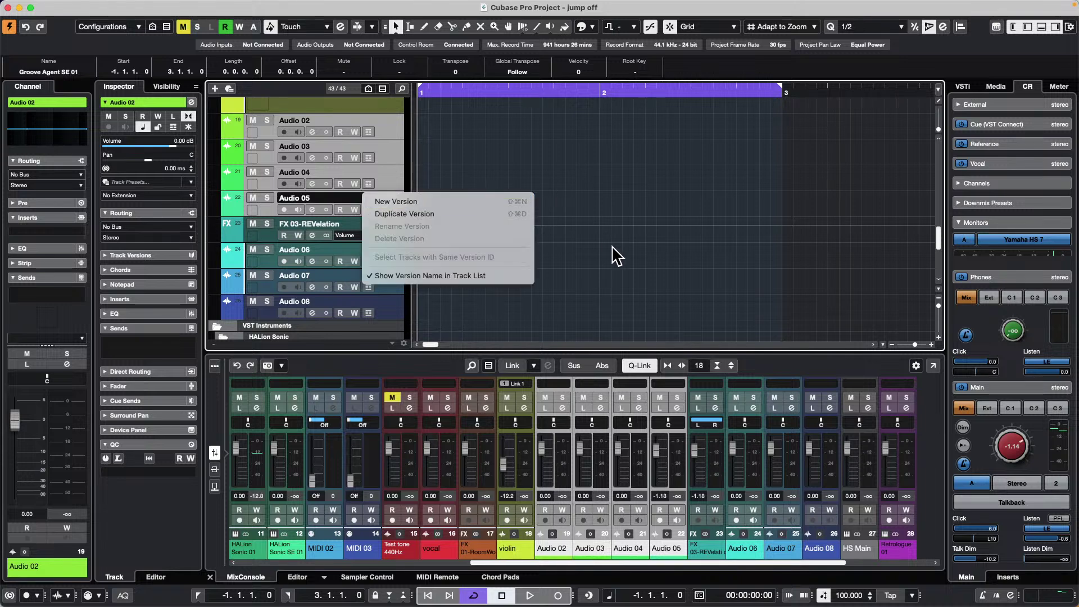
left_click(539, 247)
scroll(535, 242, "up", 3)
scroll(535, 242, "up", 2)
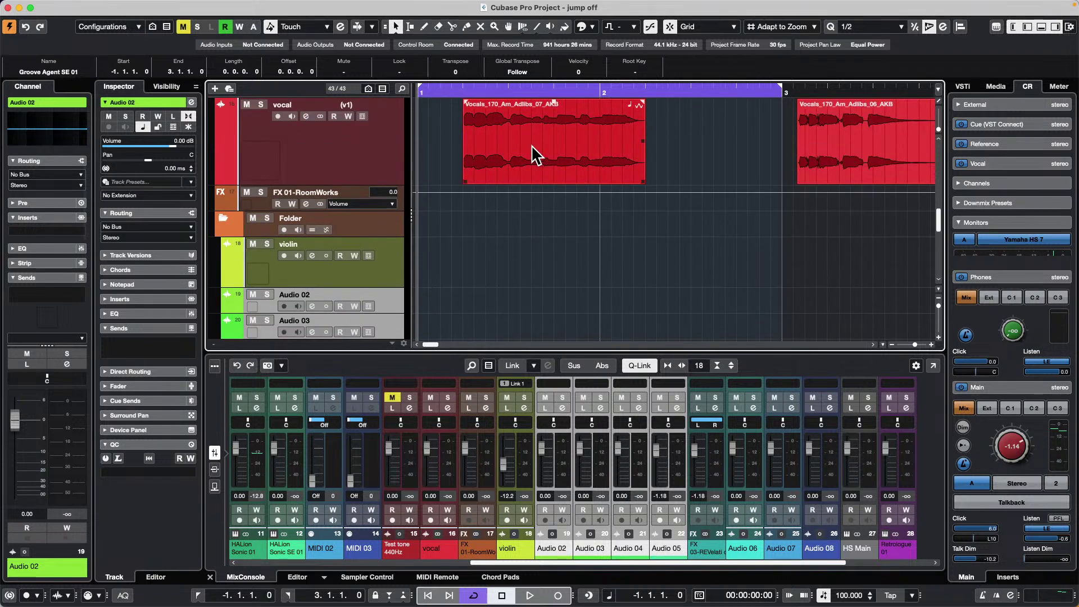
double_click(531, 145)
Look through the project's tracks for a MIDI part and open the E.Piano part on the HALion Sonic 01 track.
scroll(574, 183, "up", 6)
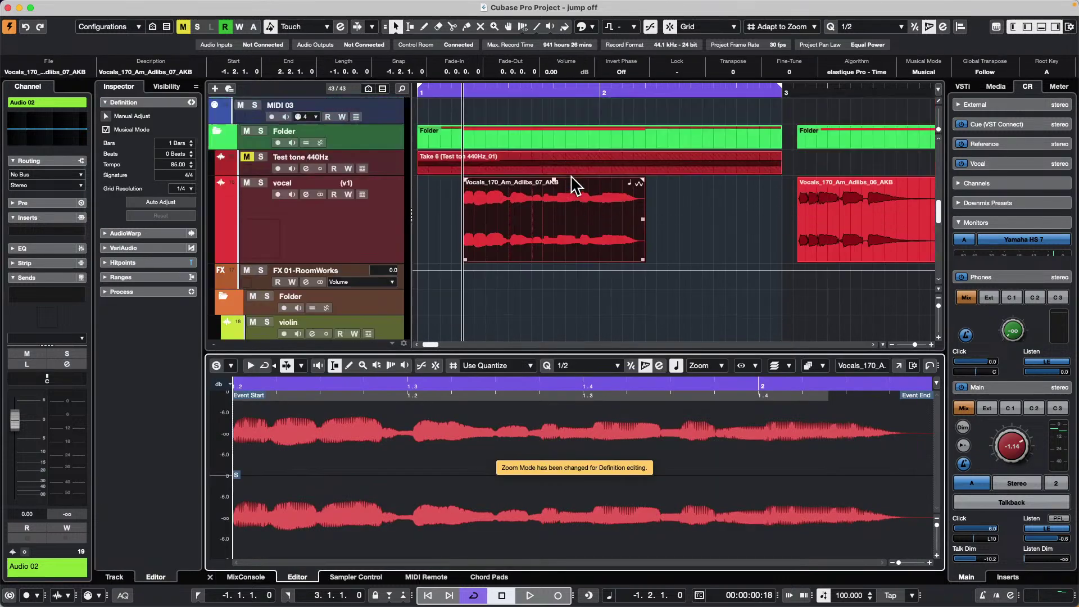
scroll(575, 182, "up", 8)
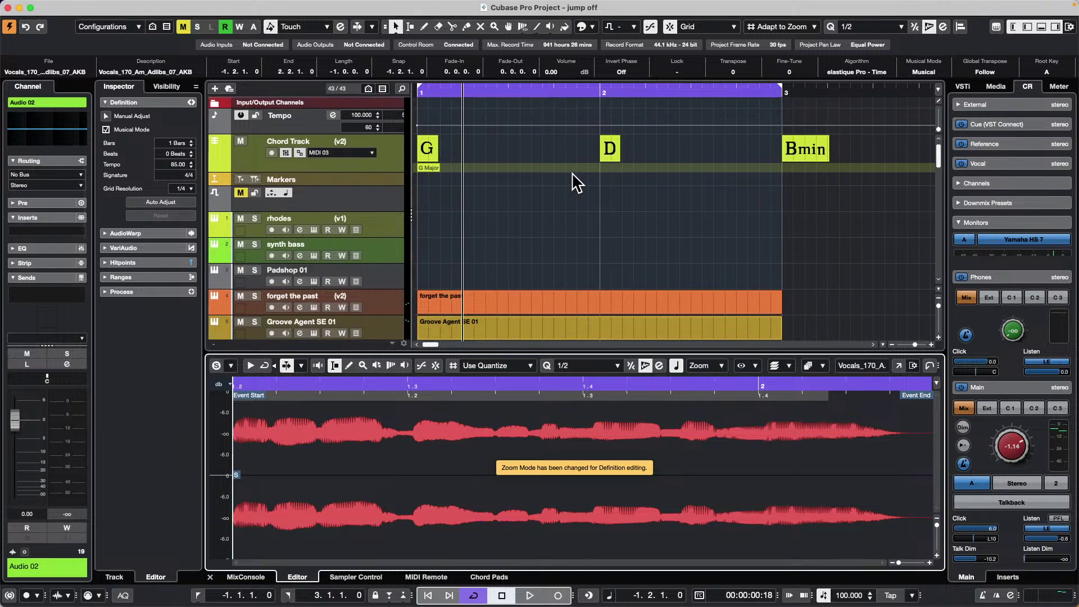
left_click(502, 92)
left_click_drag(502, 93, 588, 136)
scroll(612, 186, "down", 3)
scroll(612, 185, "down", 4)
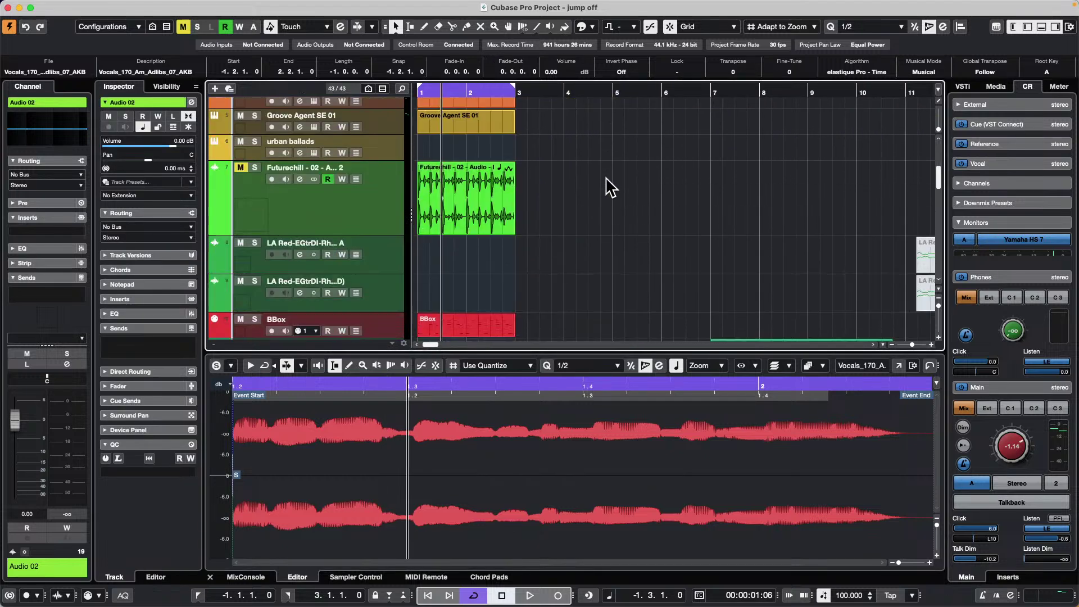
left_click_drag(764, 320, 468, 245)
scroll(494, 270, "down", 8)
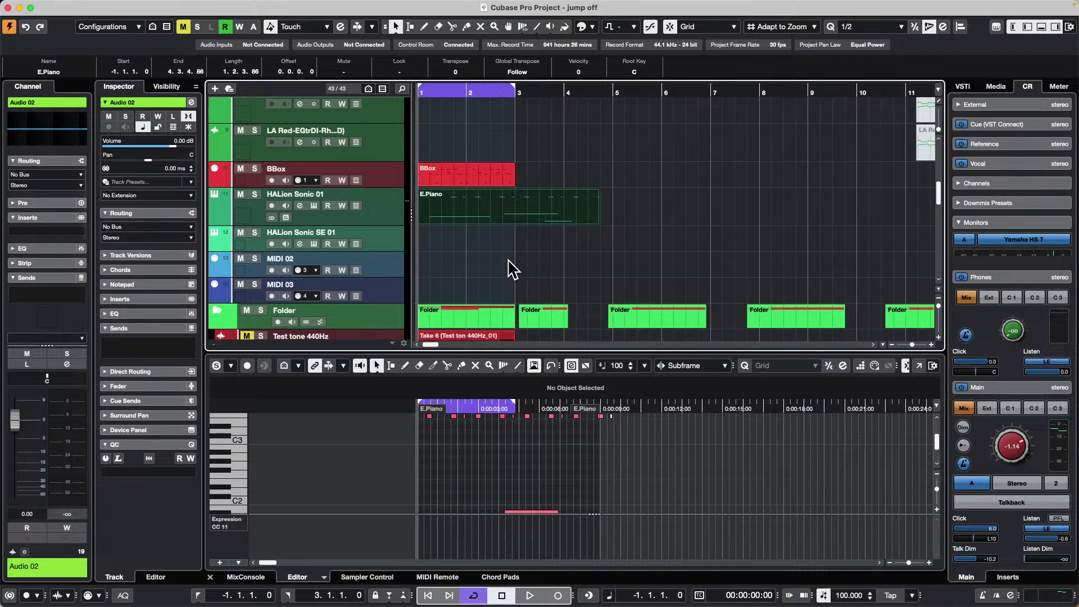
left_click(464, 201)
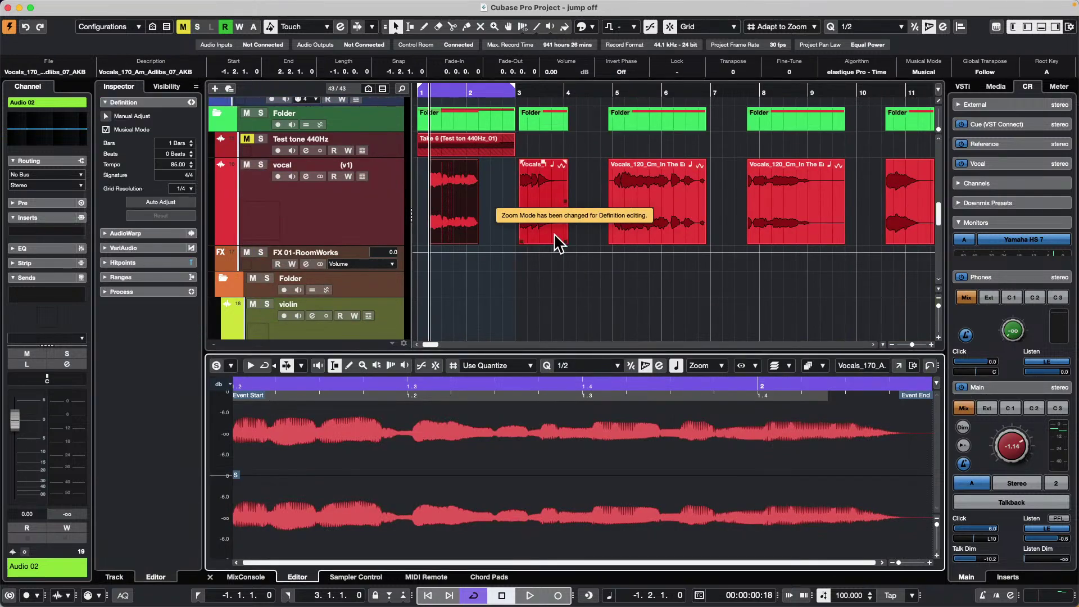
Move the HALion Sonic 01 track into the folder, between the Test tone 440Hz and vocal tracks.
scroll(366, 191, "up", 3)
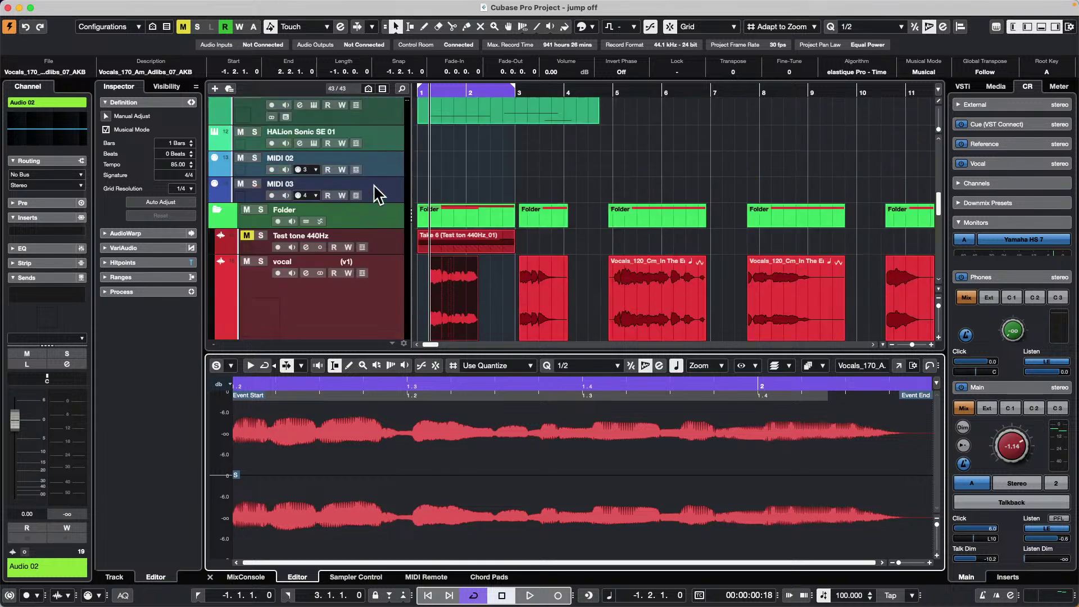
left_click(390, 148)
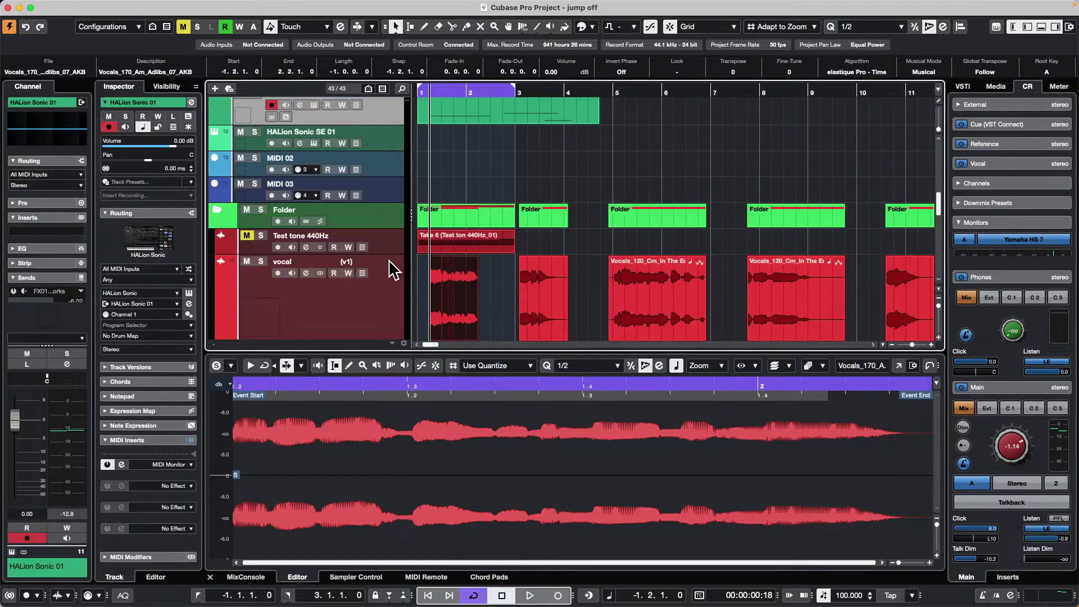
left_click_drag(391, 251, 391, 252)
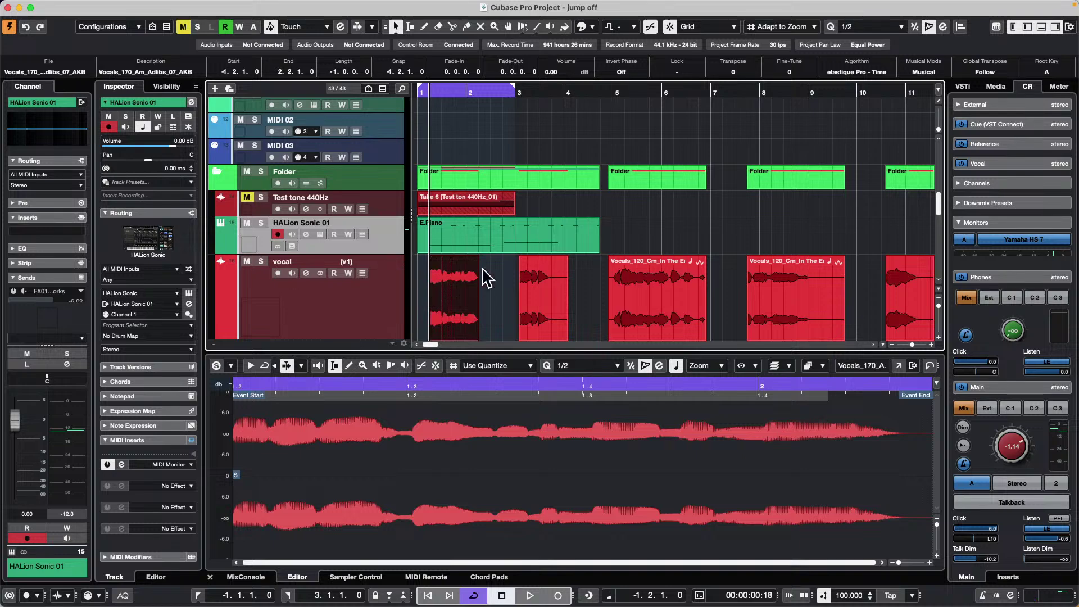
Open the E.Piano part of HALion Sonic 01 in the Key Editor and bring its whole length into view.
double_click(458, 235)
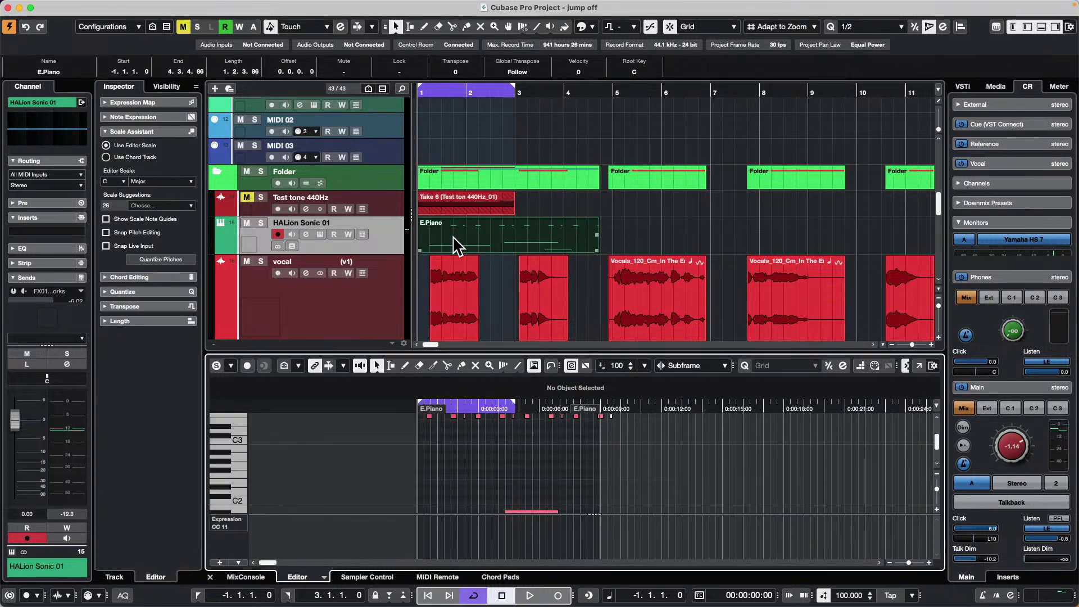
left_click(477, 120)
left_click_drag(432, 89, 454, 174)
scroll(489, 450, "up", 1)
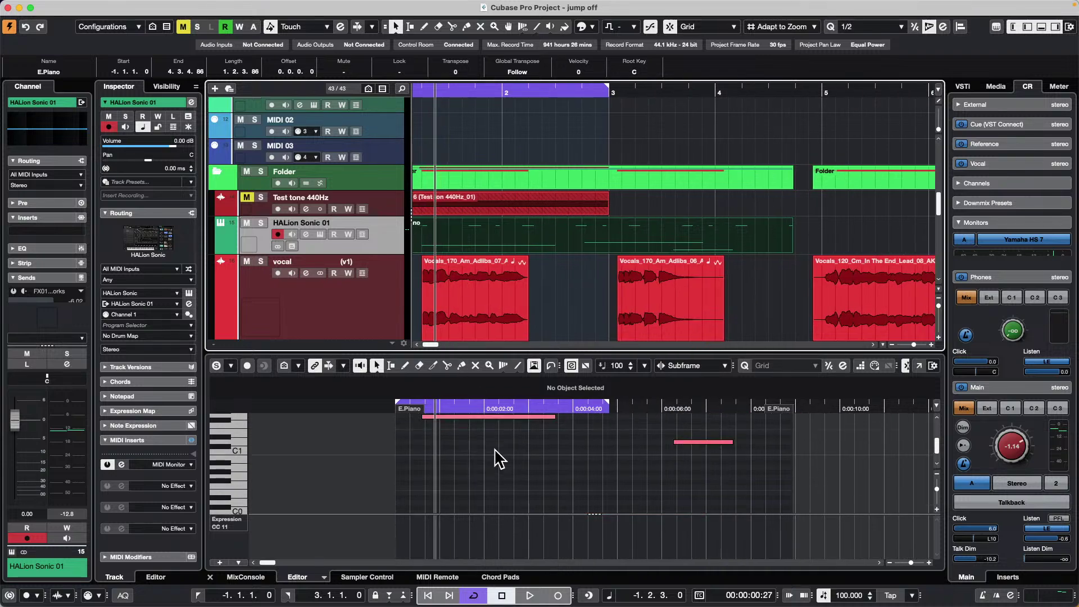
scroll(501, 452, "up", 6)
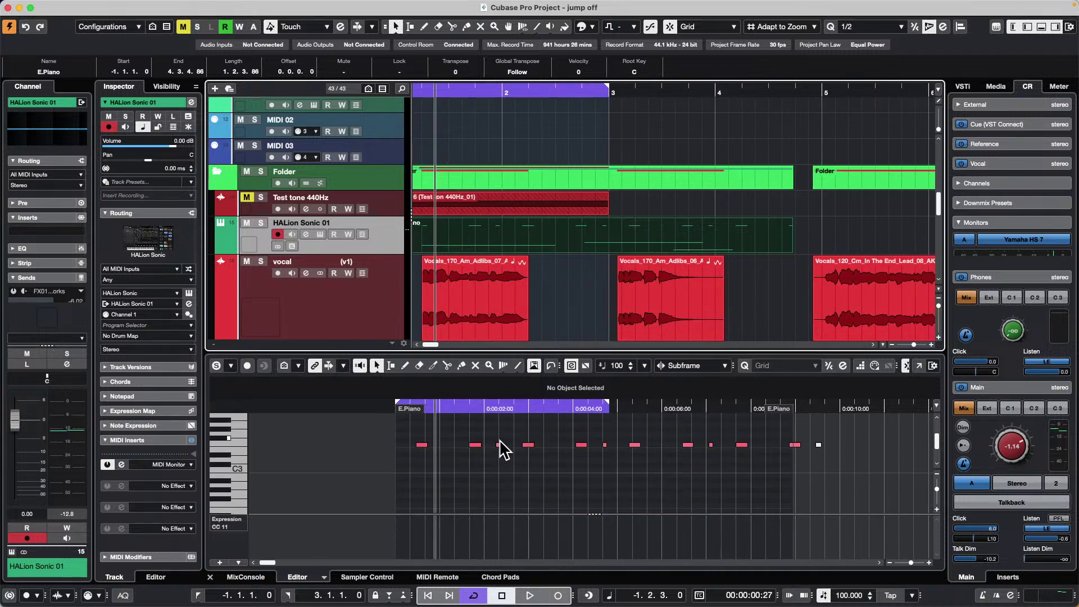
left_click_drag(451, 408, 453, 386)
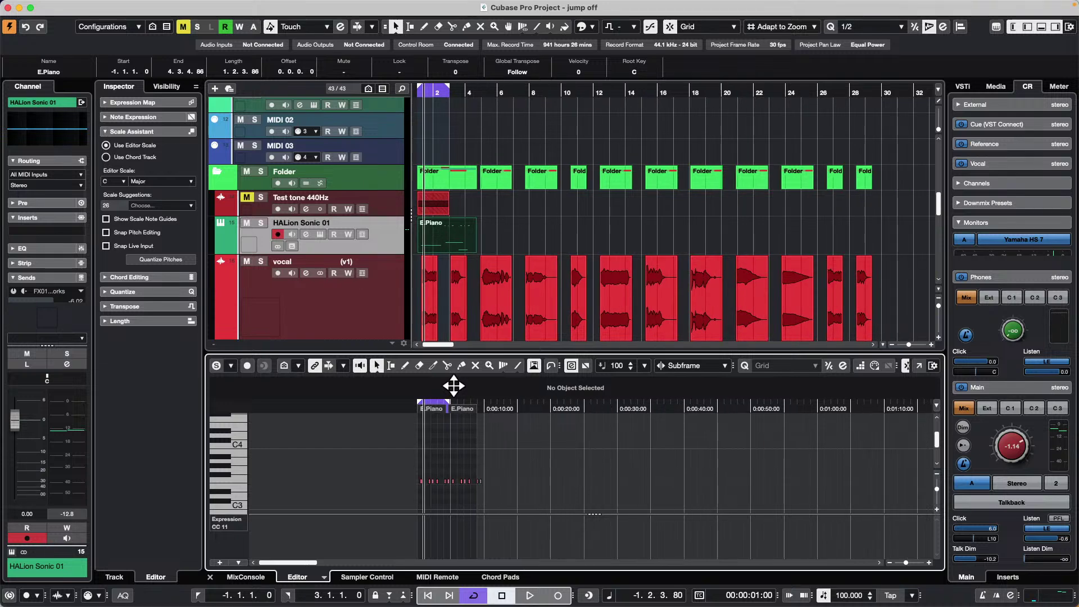
Draw extra short and long notes between C3 and D#4 across the E.Piano part with the Draw tool.
key("8")
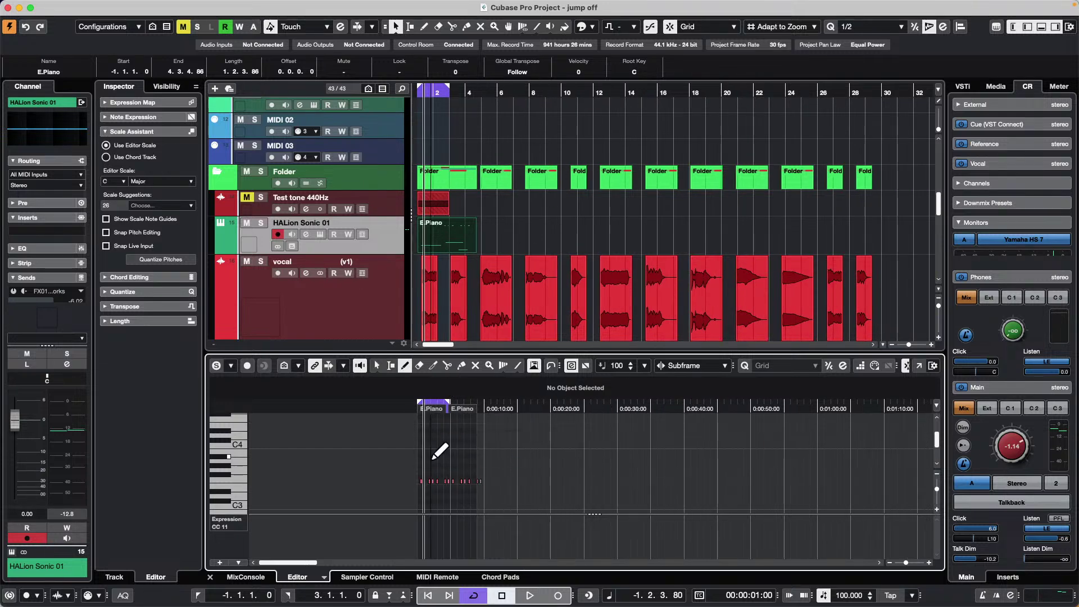
left_click_drag(424, 455, 454, 461)
left_click(449, 440)
left_click(447, 441)
left_click(434, 436)
left_click(434, 441)
left_click(447, 497)
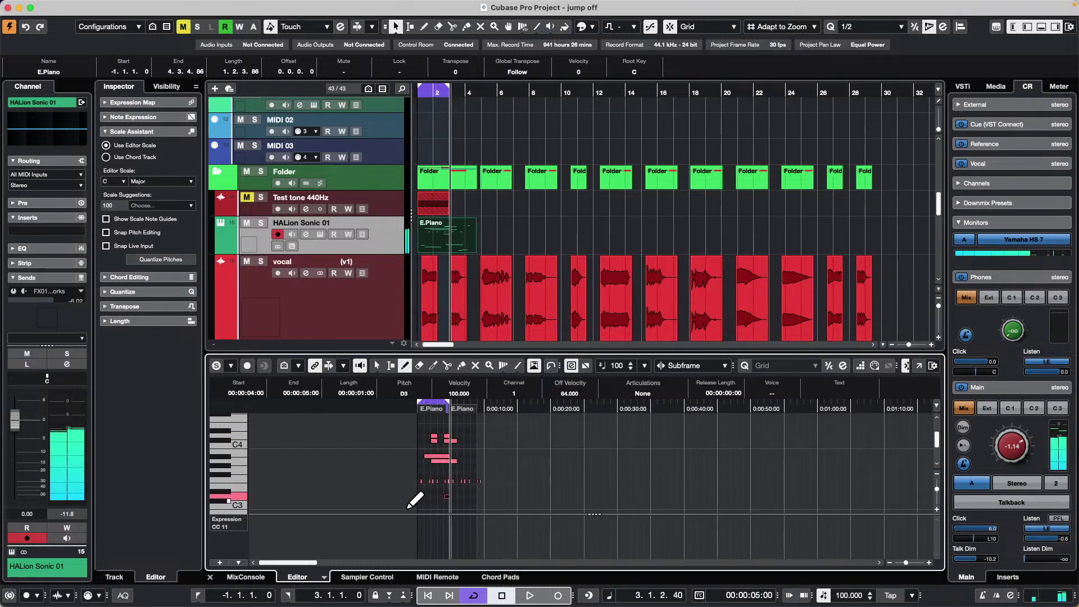
left_click(421, 506)
left_click(467, 497)
left_click_drag(440, 506, 469, 491)
left_click(467, 476)
left_click(466, 440)
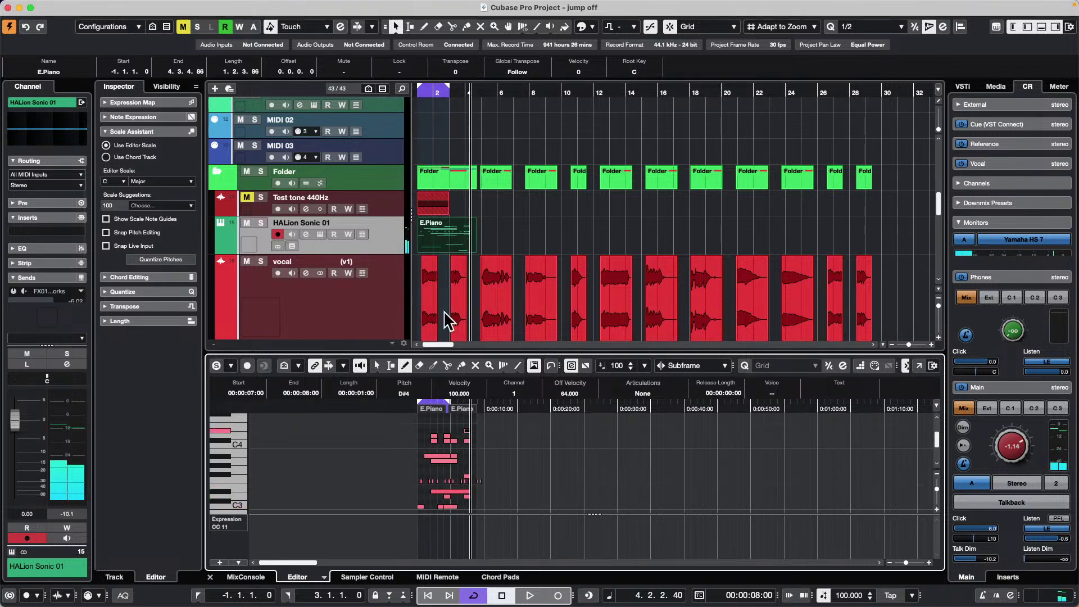
Reopen the Vocals_170_Am_Adlibs_07_AKB event below the E.Piano part in the Sample Editor.
left_click_drag(434, 100, 484, 162)
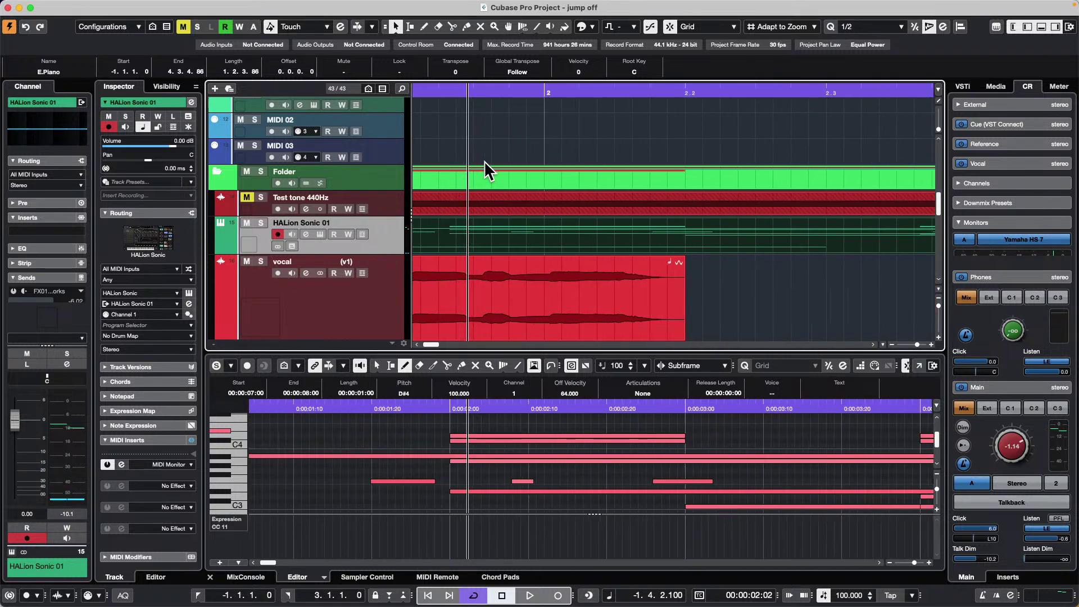
left_click(595, 302)
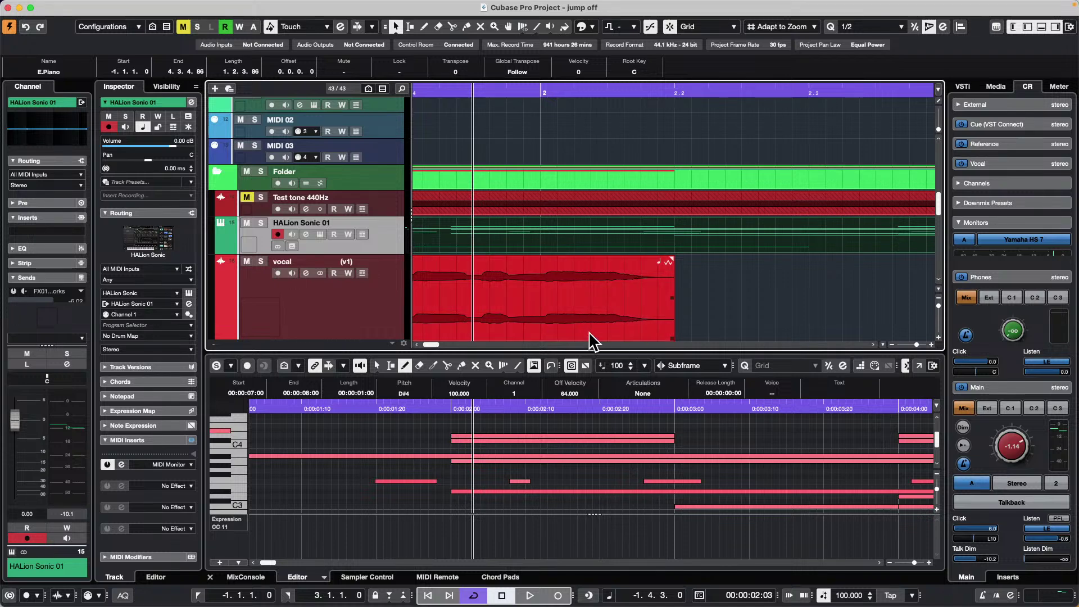
left_click(570, 236)
double_click(458, 308)
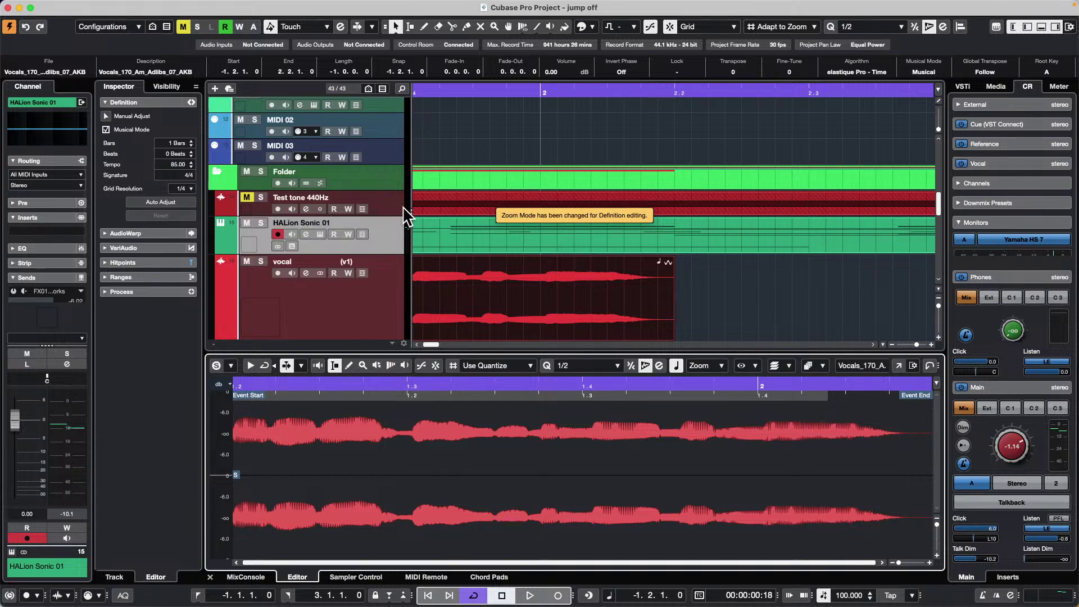
Show the HALion Sonic 01 notes with Edit In-Place, compare them with the vocal waveform, and close the in-place editor.
scroll(448, 271, "up", 5)
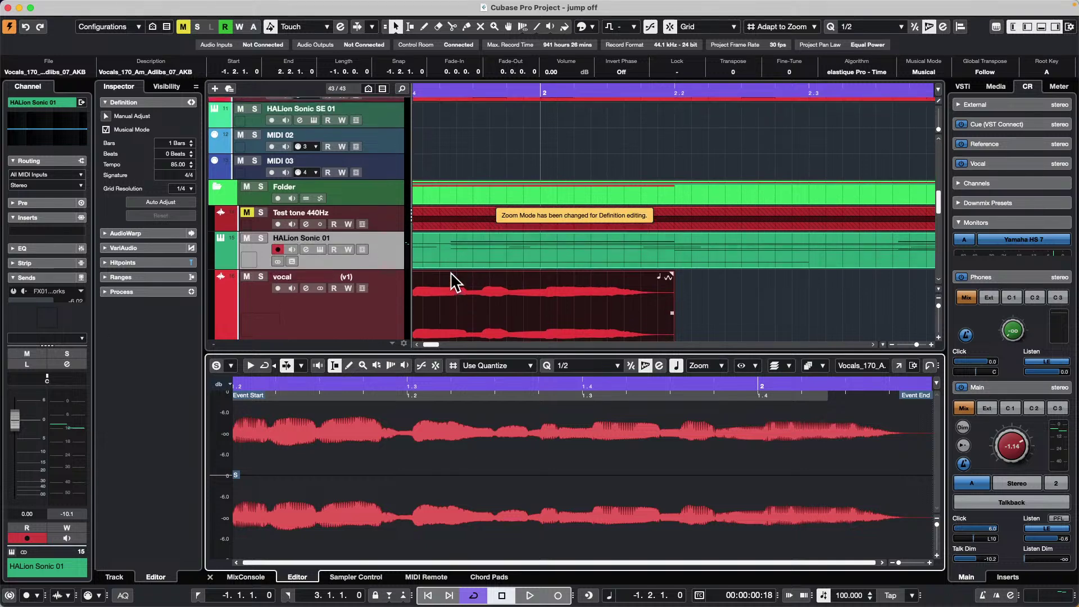
scroll(448, 269, "down", 5)
scroll(447, 267, "up", 4)
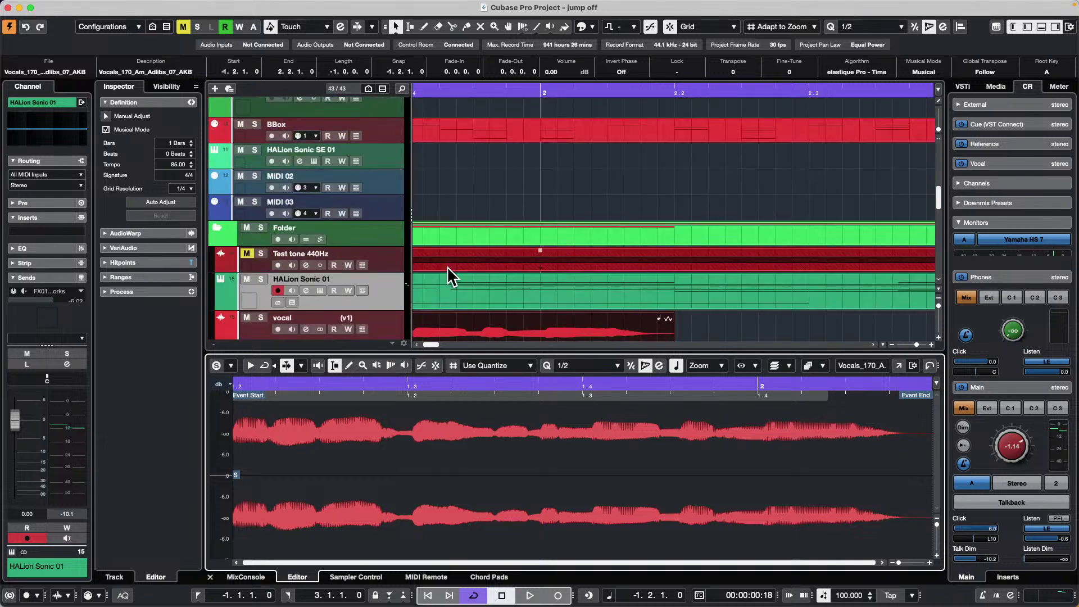
scroll(448, 264, "down", 1)
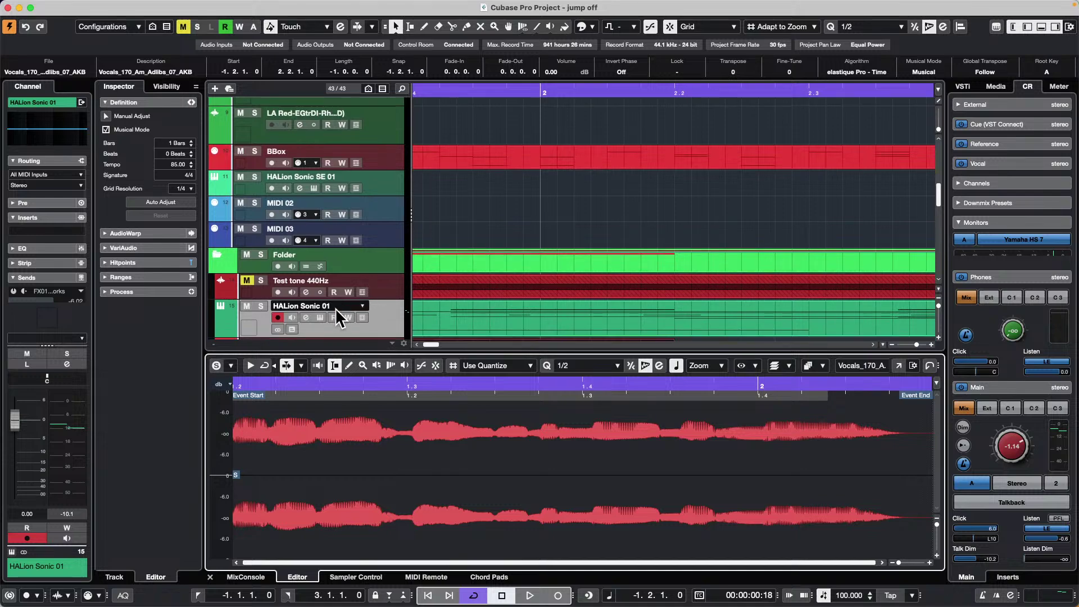
left_click(292, 329)
scroll(537, 236, "down", 2)
scroll(537, 242, "down", 10)
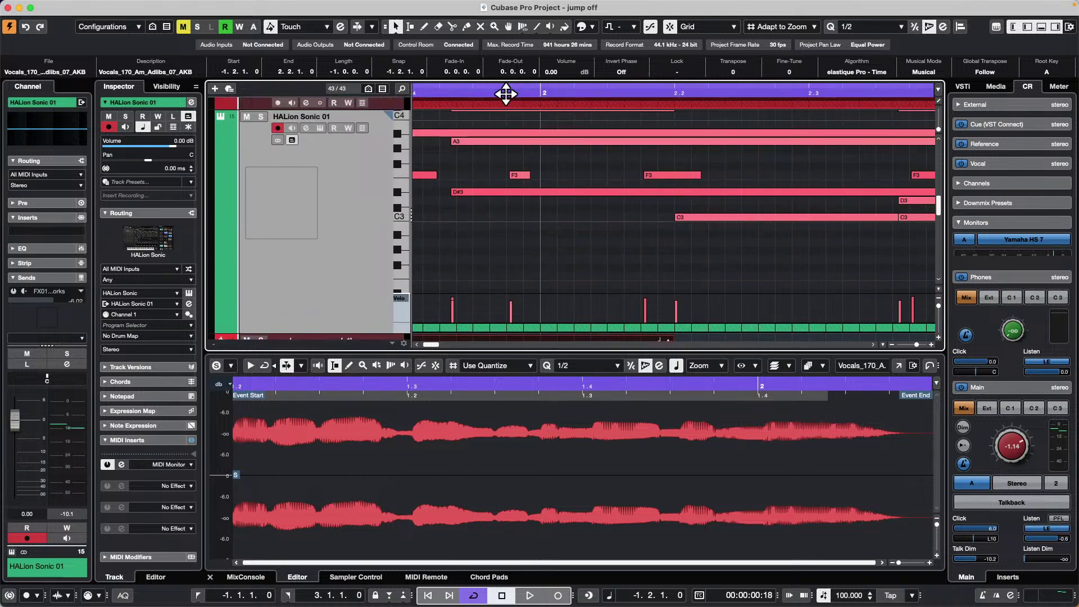
left_click_drag(506, 92, 506, 86)
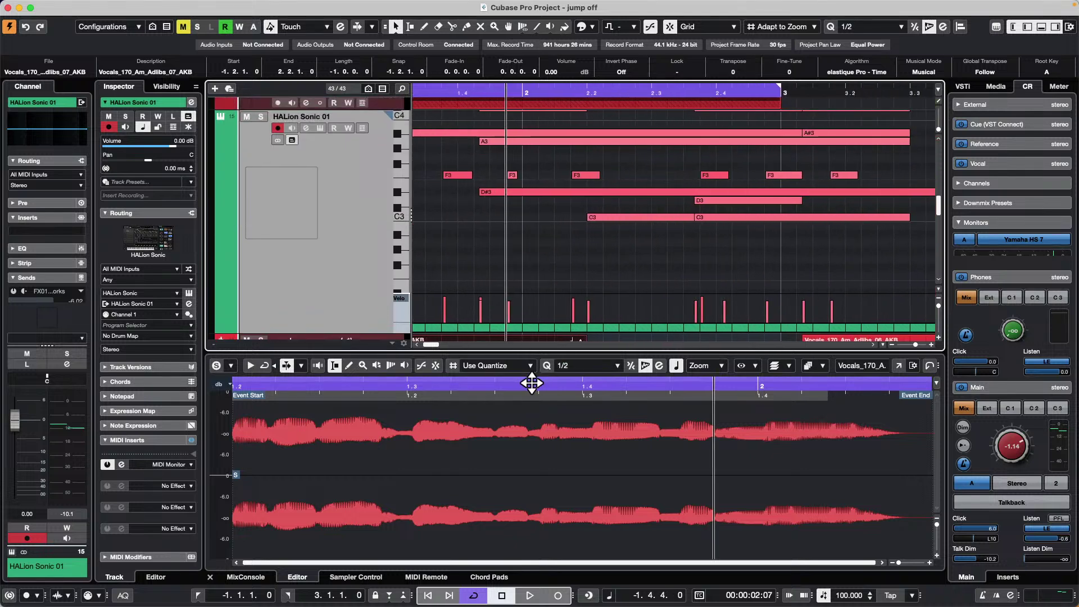
scroll(488, 240, "down", 5)
scroll(481, 241, "down", 10)
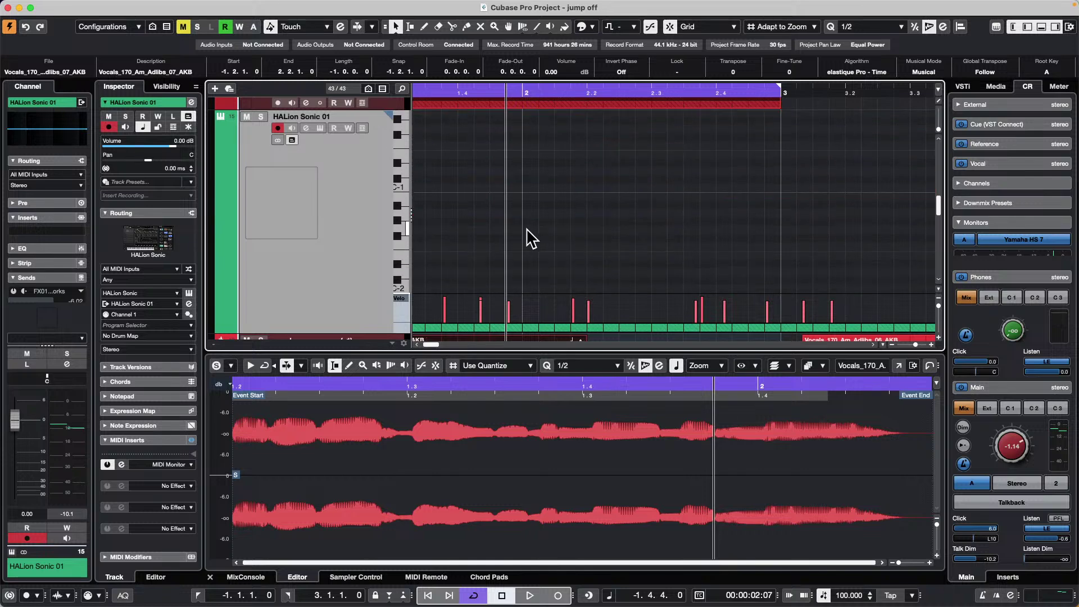
left_click(291, 140)
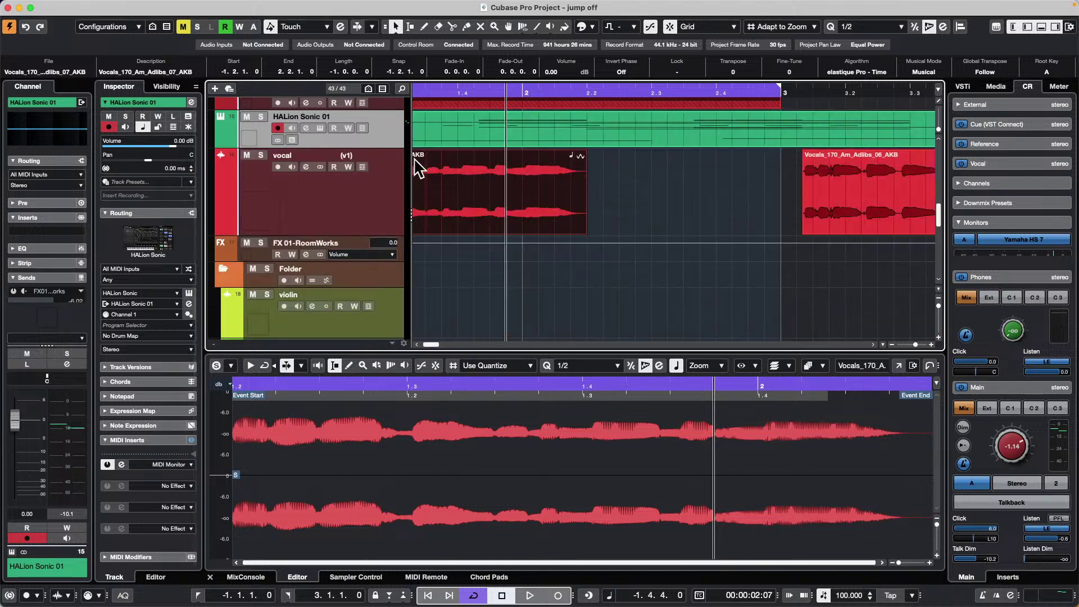
Open the vocal event's VariAudio section in a separate Sample Editor window and enable Edit VariAudio.
left_click(496, 214)
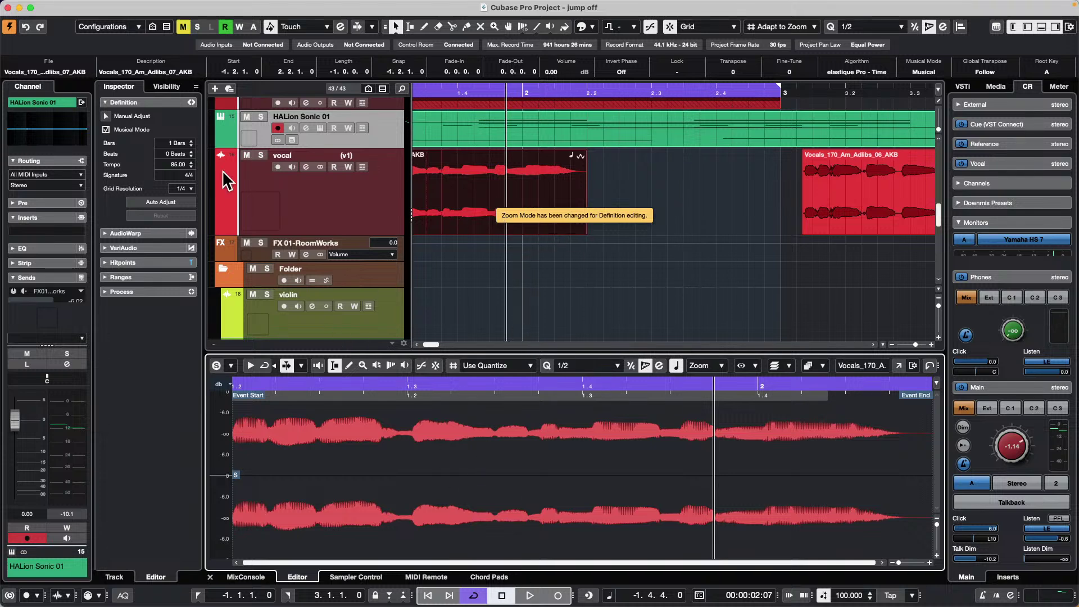
left_click(153, 248)
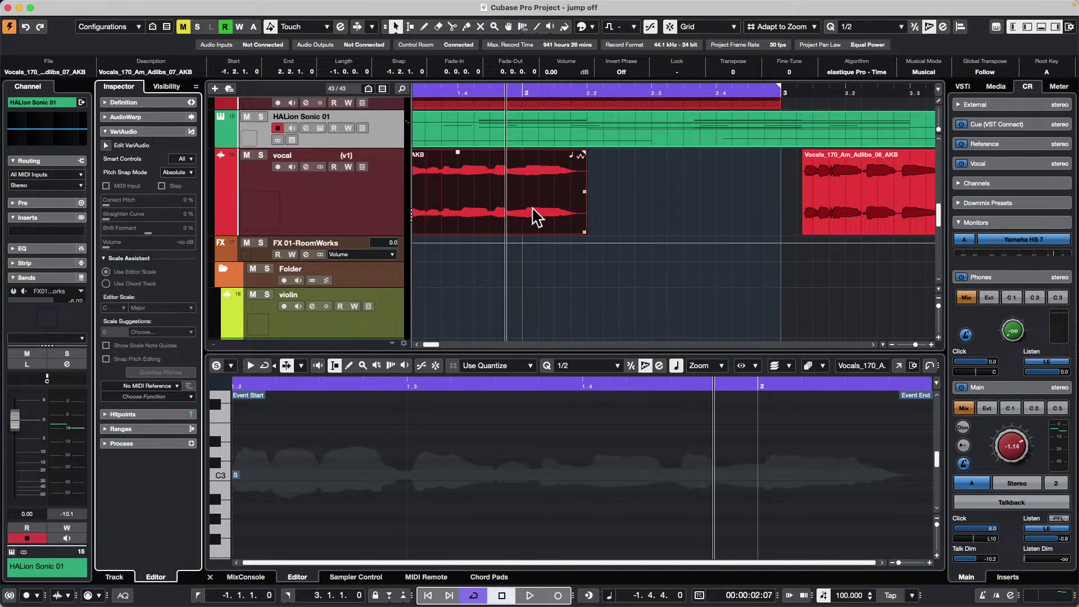
left_click(897, 366)
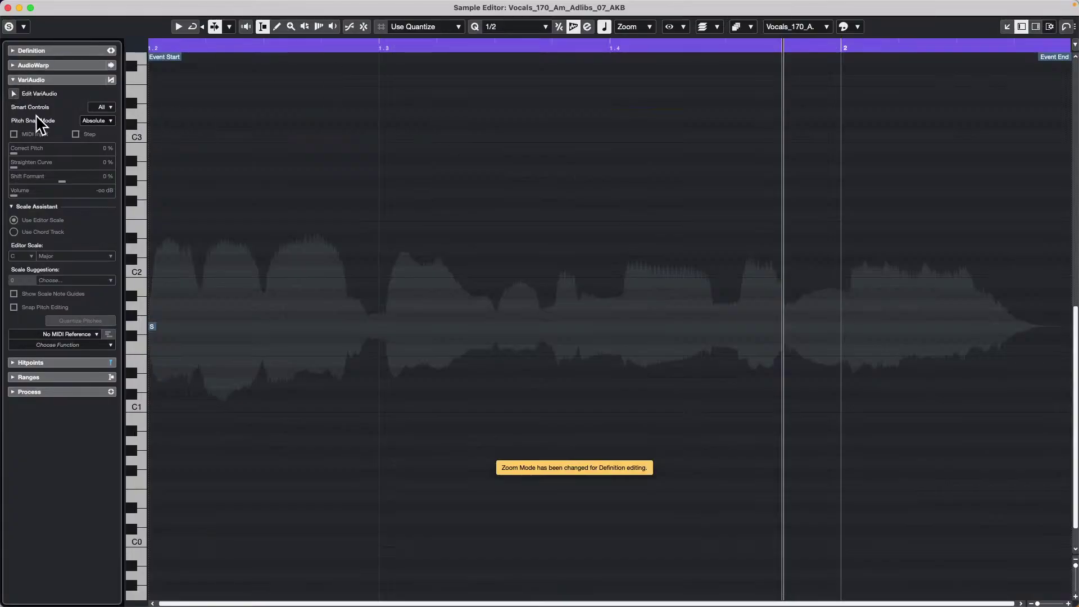
left_click(15, 93)
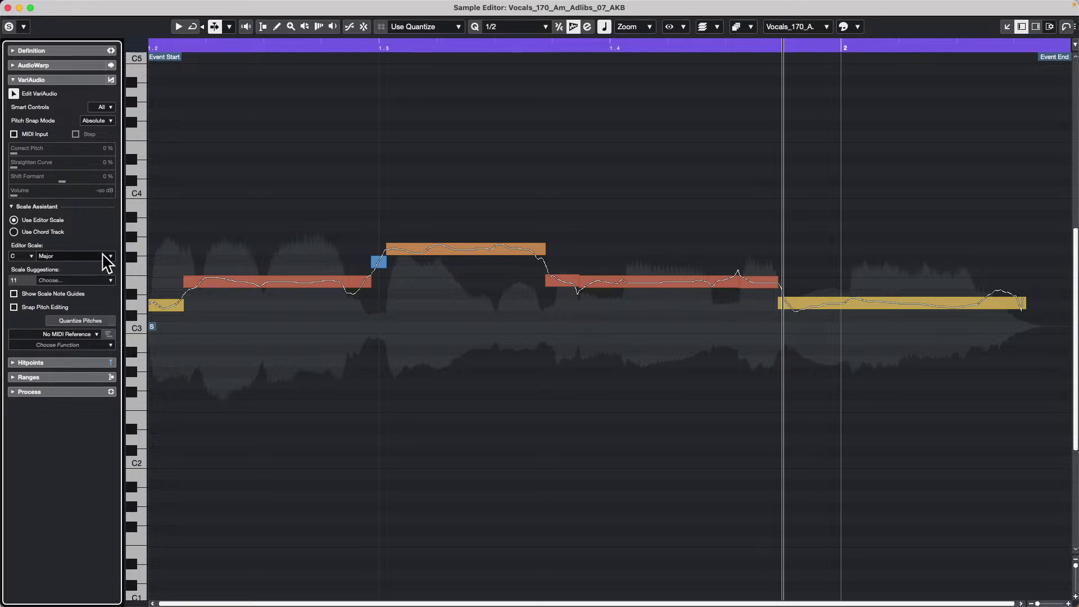
Set HALion Sonic 01 as the vocal's MIDI reference track and place the cursor at 1.3.
left_click(76, 334)
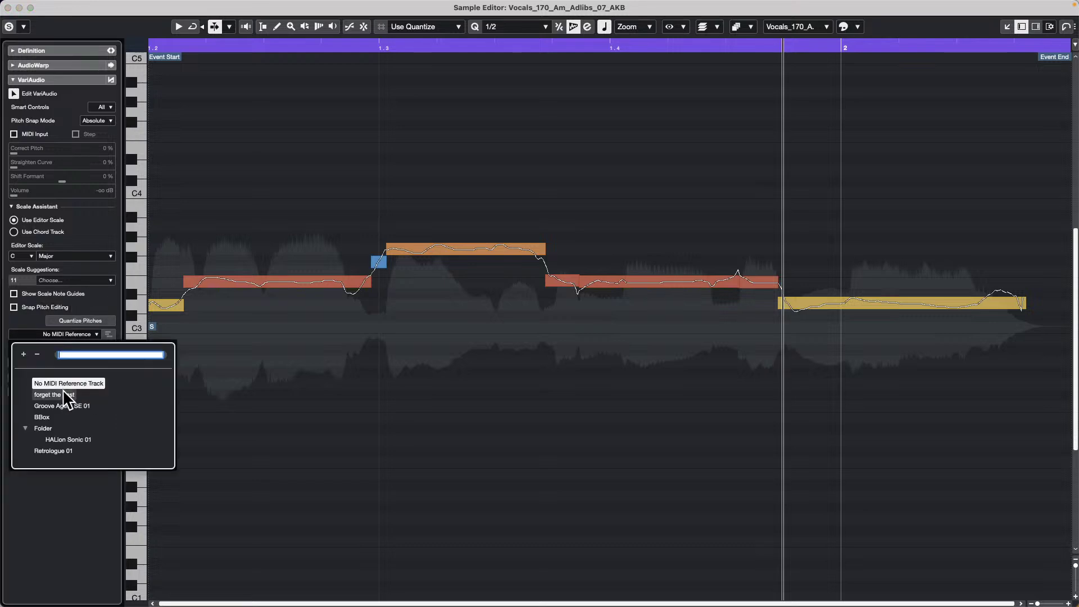
left_click(66, 438)
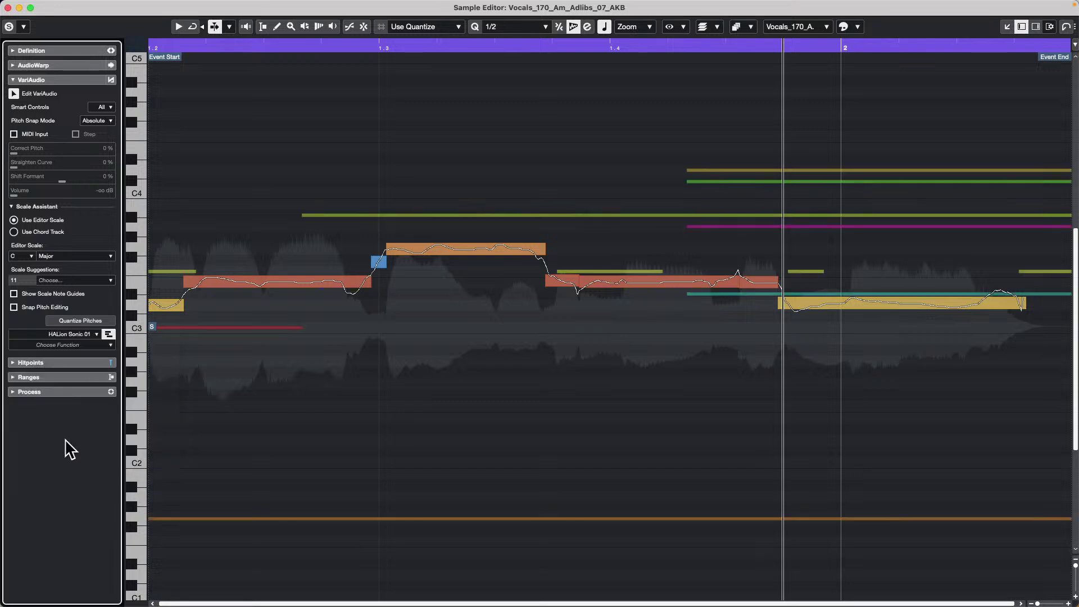
left_click(286, 48)
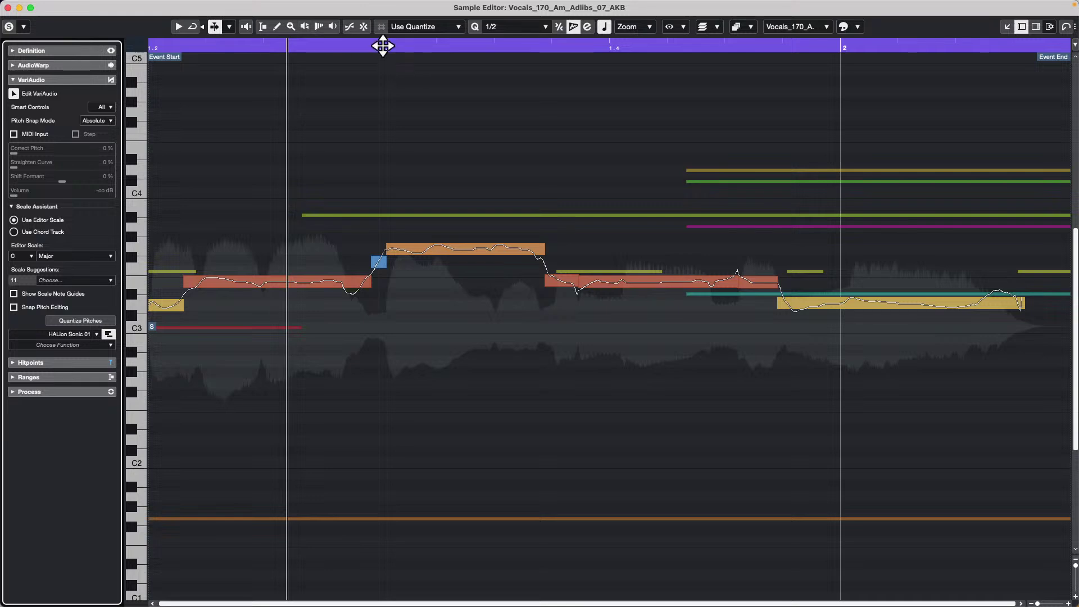
left_click(382, 46)
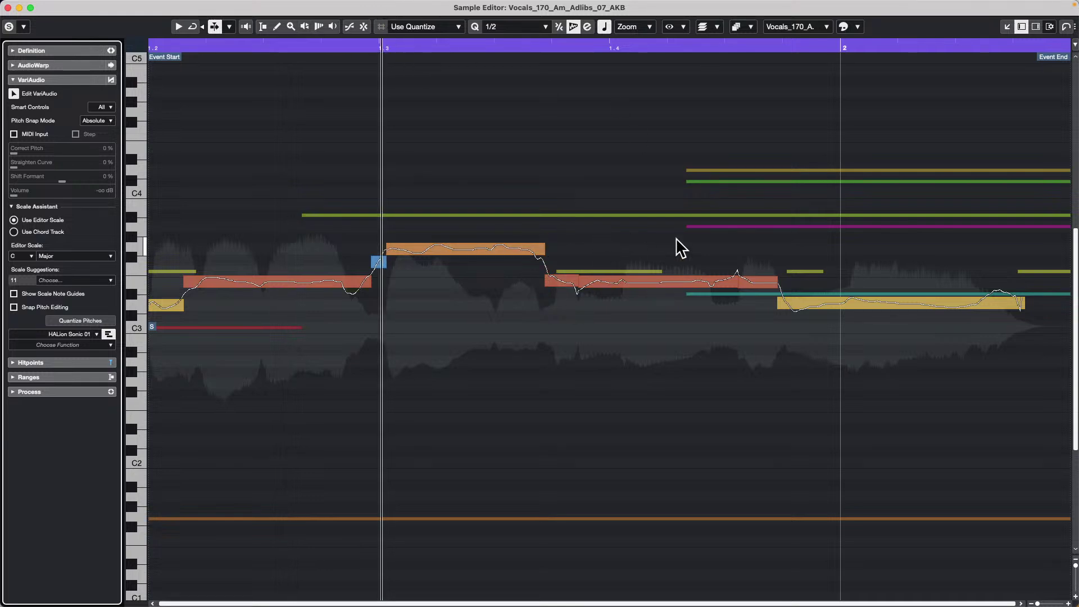
Compare the vocal's pitch segments with the HALion Sonic 01 reference notes and close the separate Sample Editor window.
scroll(770, 242, "down", 5)
scroll(770, 246, "up", 8)
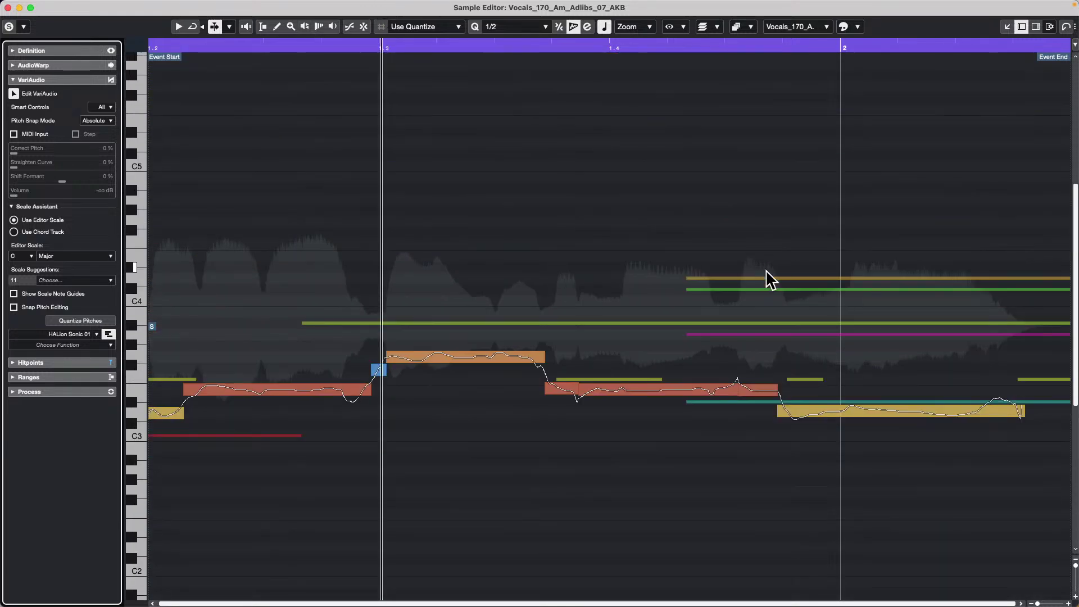
left_click(8, 8)
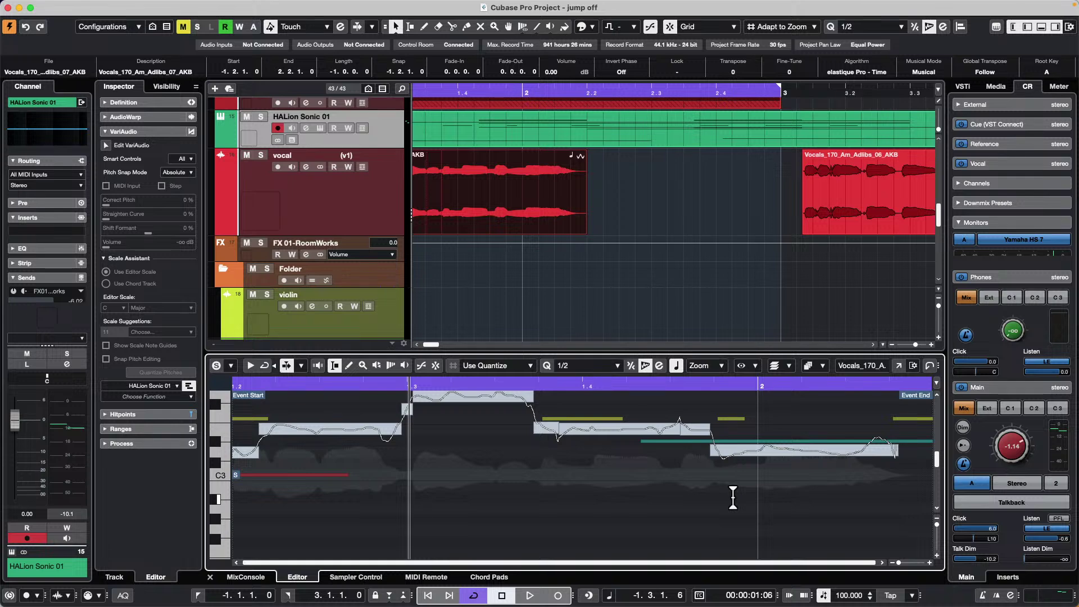
scroll(586, 483, "up", 3)
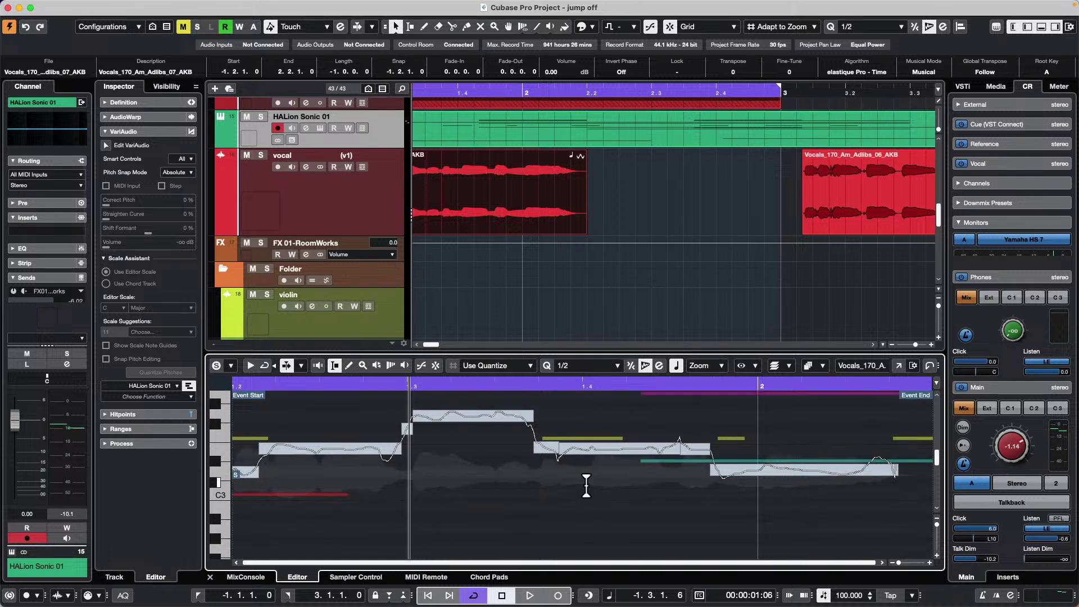
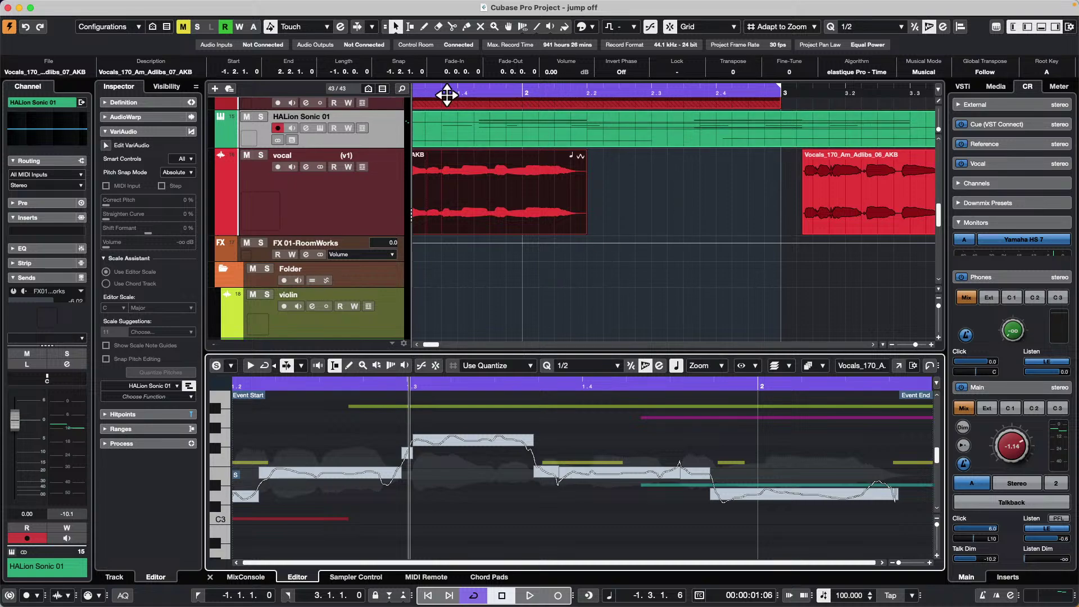
Create a new empty project and confirm its project folder.
left_click_drag(446, 92, 449, 59)
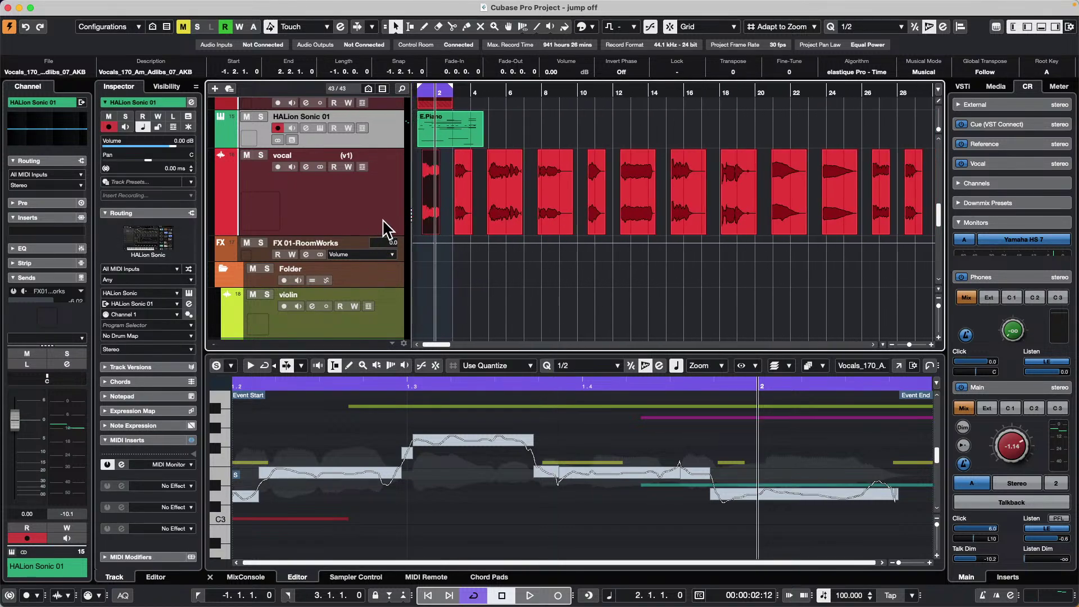
scroll(375, 214, "up", 10)
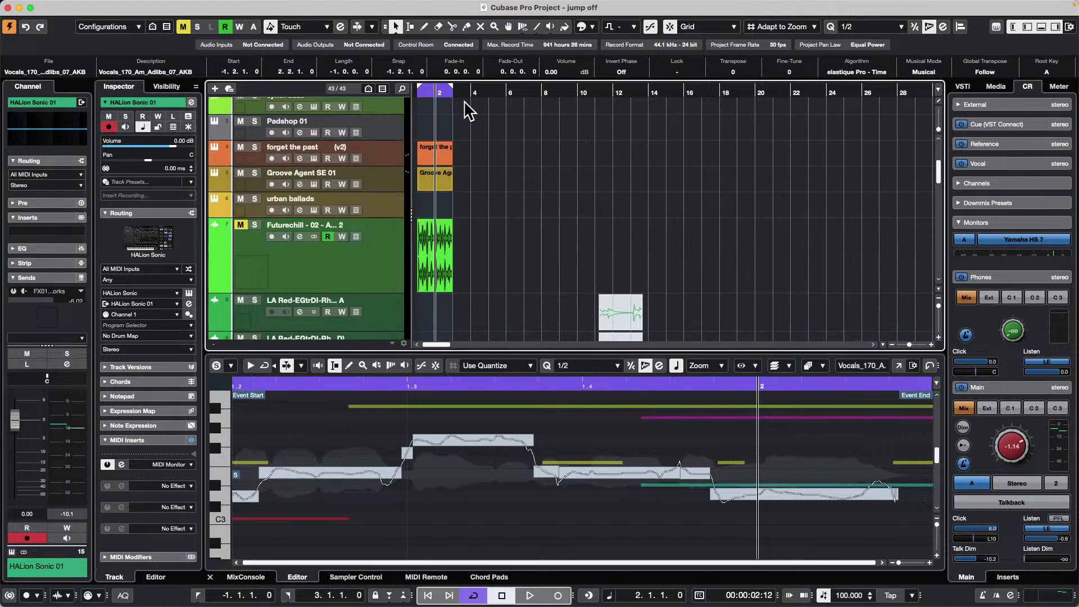
left_click_drag(452, 92, 401, 97)
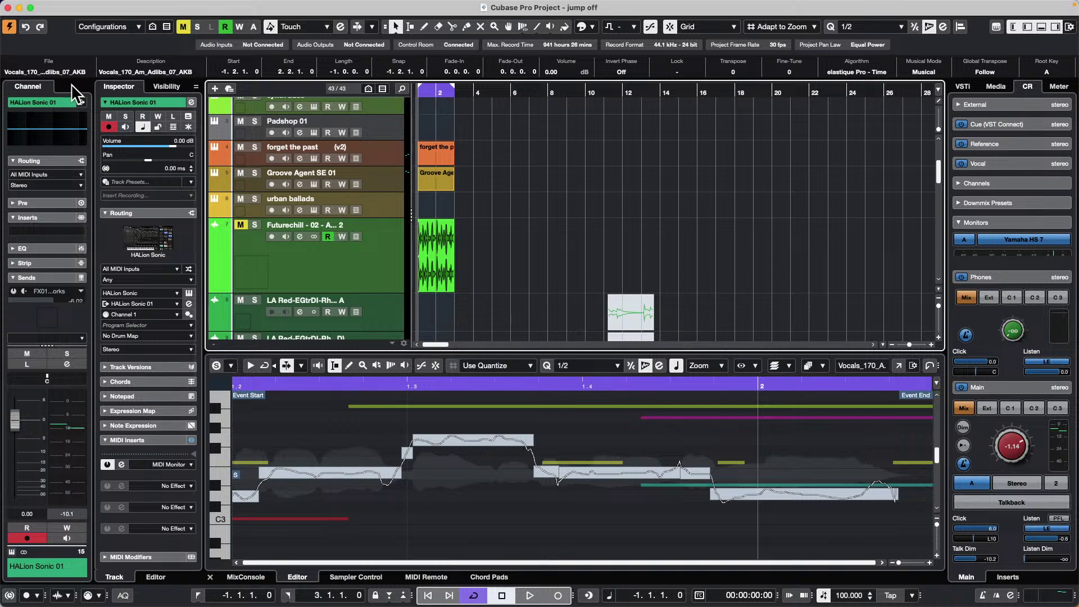
mouse_move(128, 2)
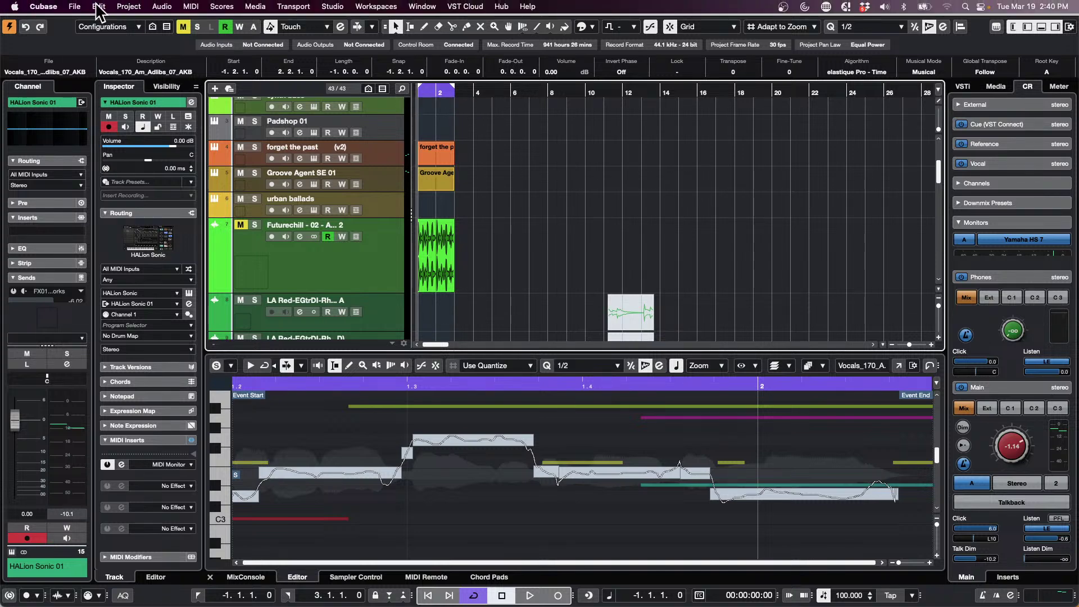
left_click(74, 7)
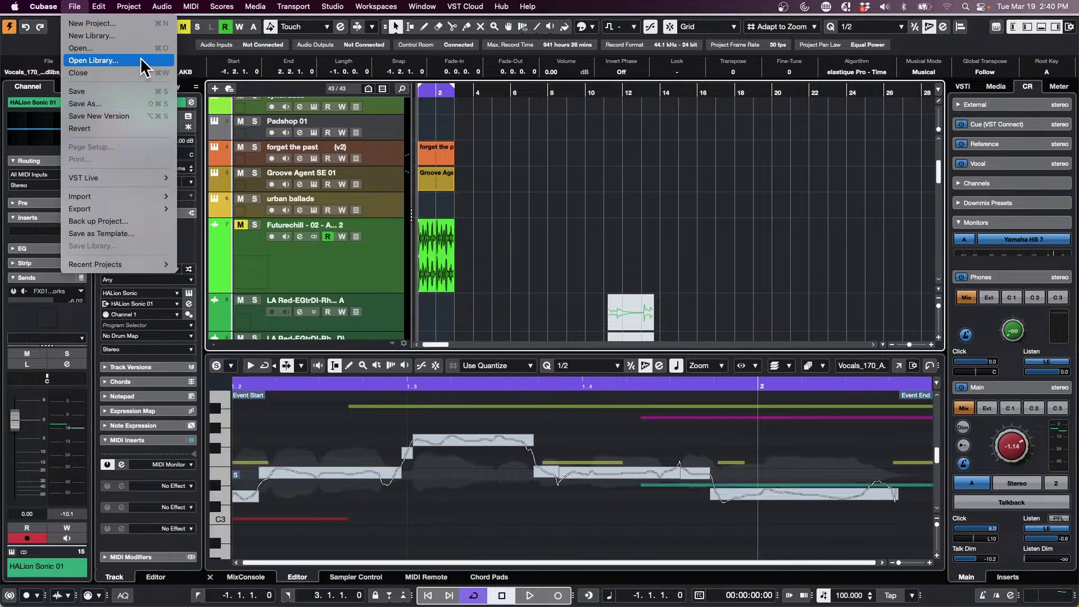
left_click(112, 24)
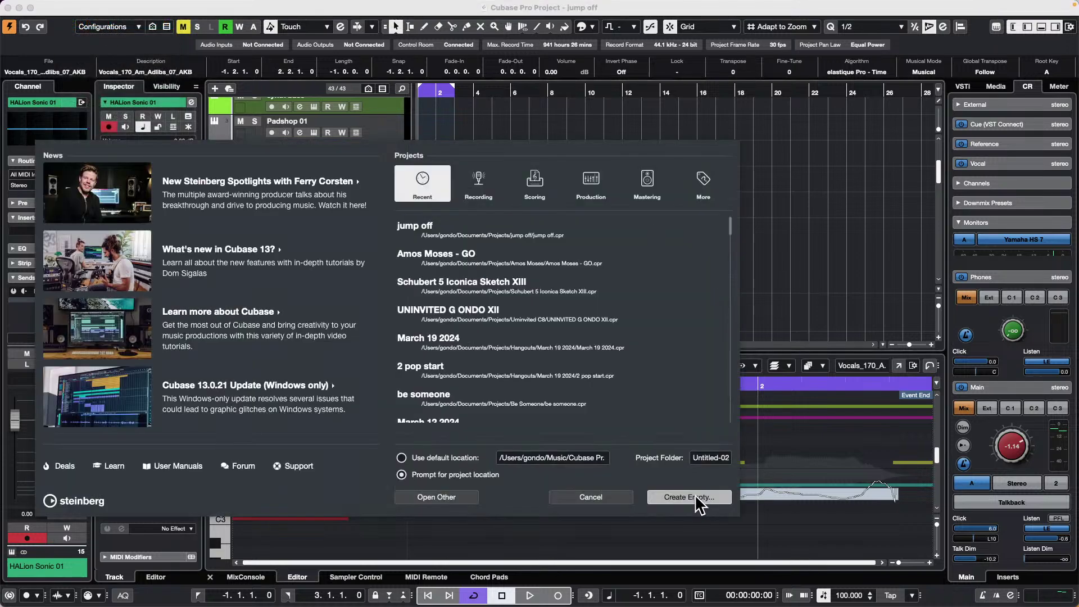
left_click(695, 494)
left_click(795, 376)
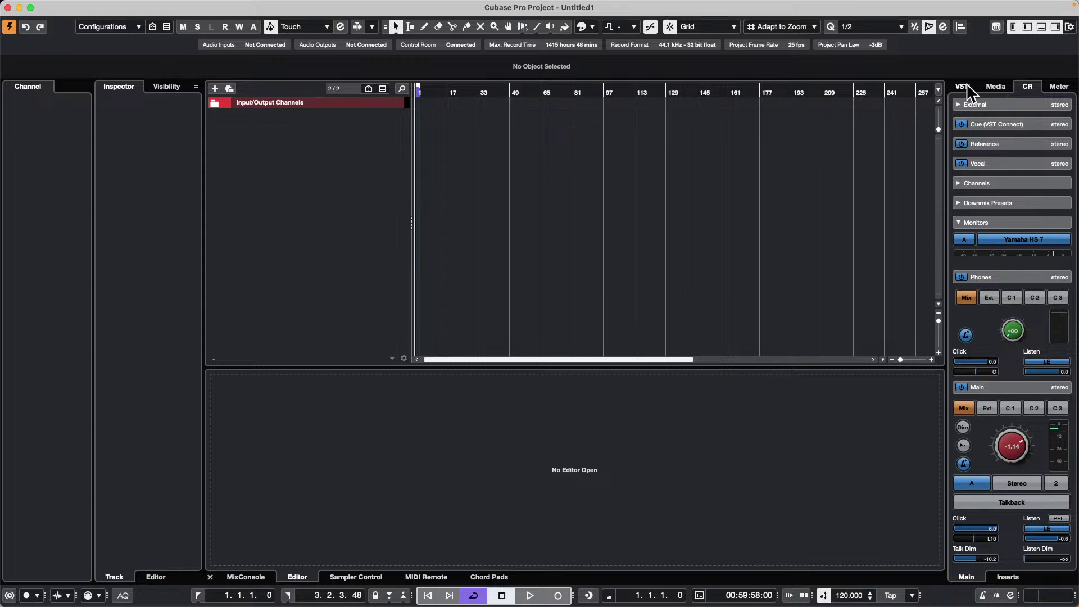
Browse the Drum Loops content in Loops & Samples and add the 16 100 drums loop as a new audio track.
left_click(995, 87)
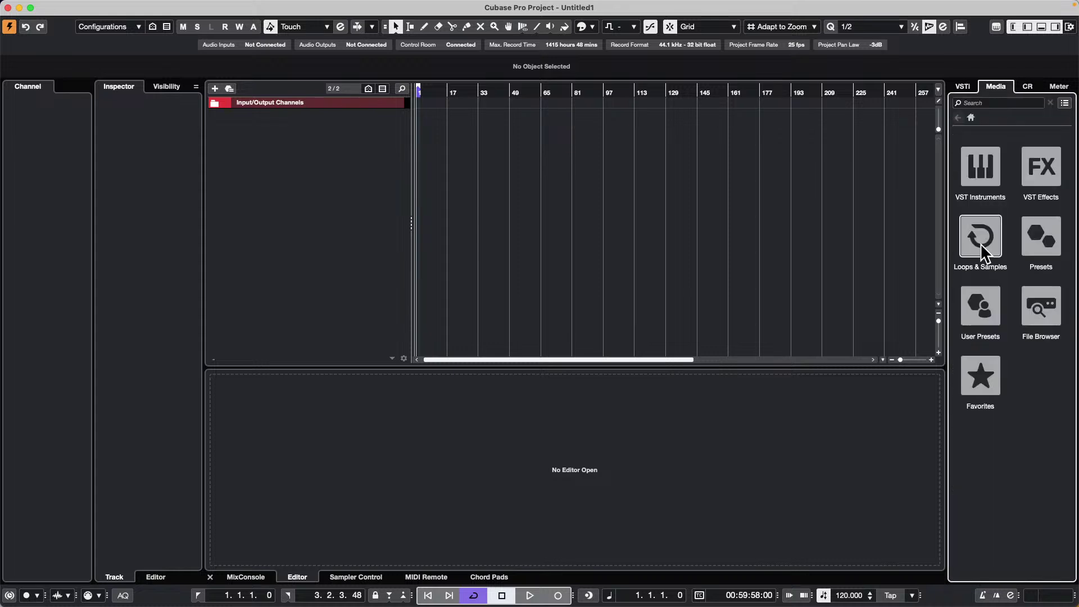
left_click(981, 246)
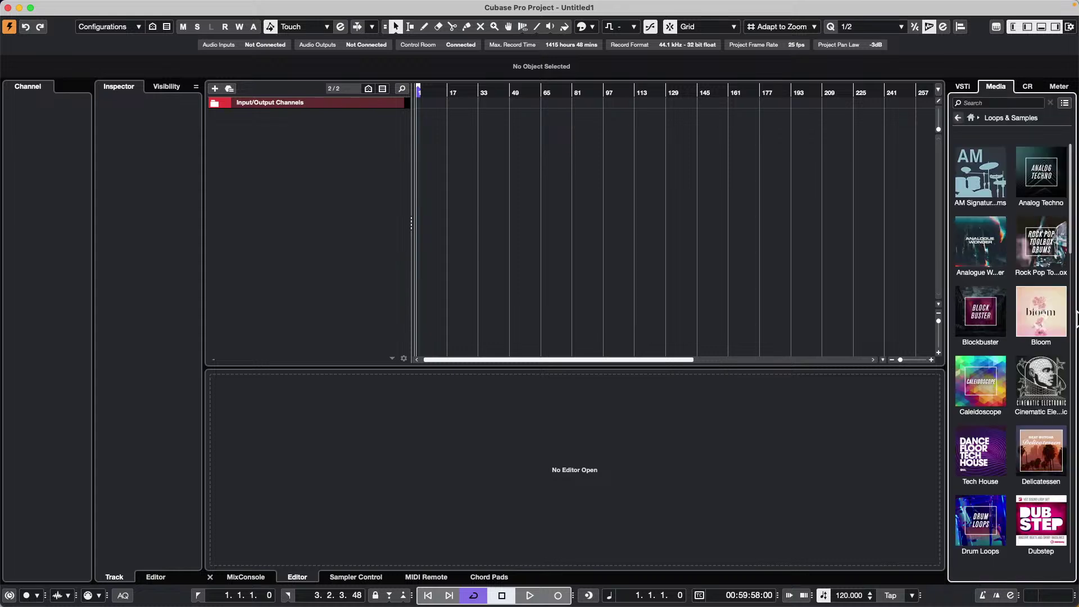
scroll(997, 456, "down", 3)
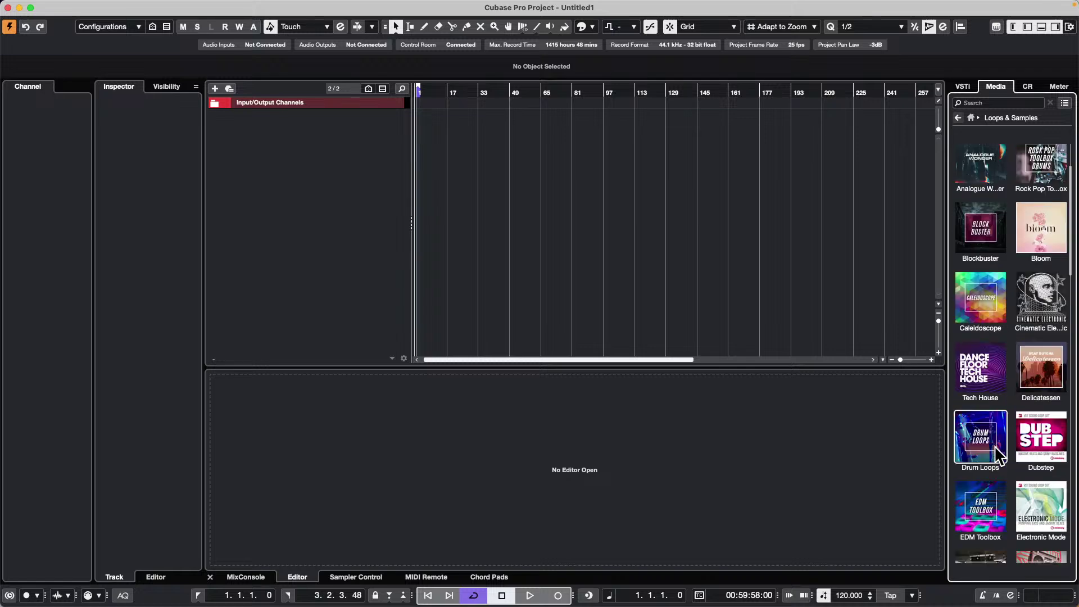
left_click(998, 450)
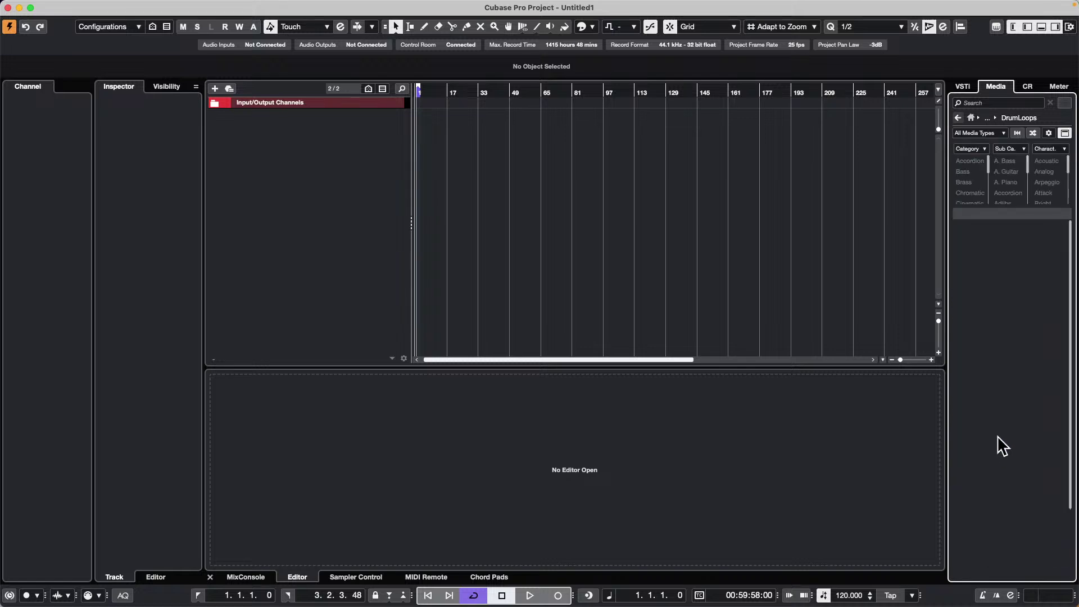
left_click(987, 431)
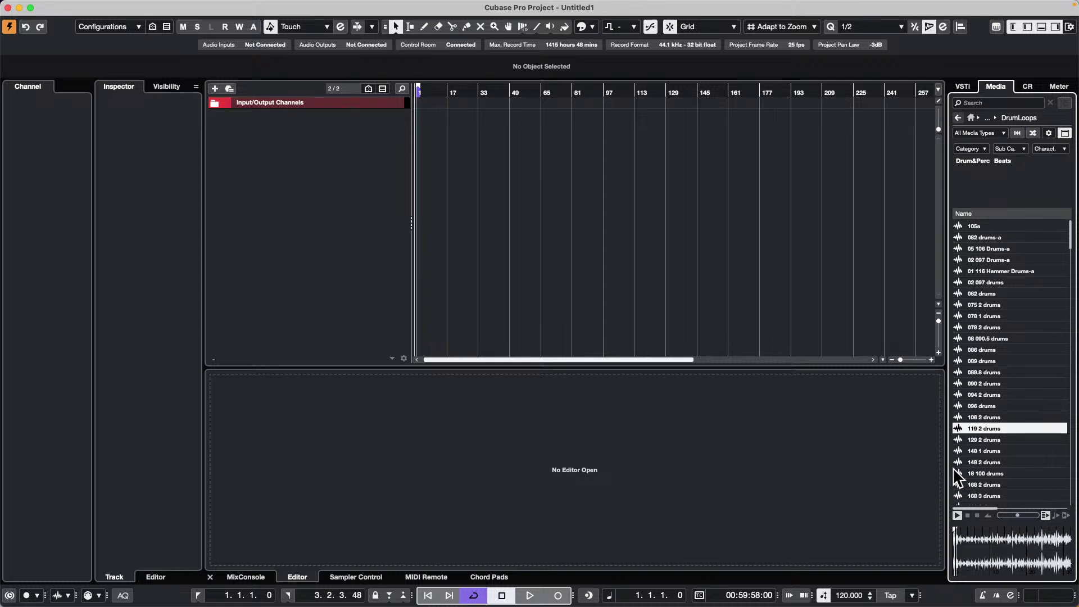
left_click(1002, 475)
left_click_drag(994, 472, 308, 144)
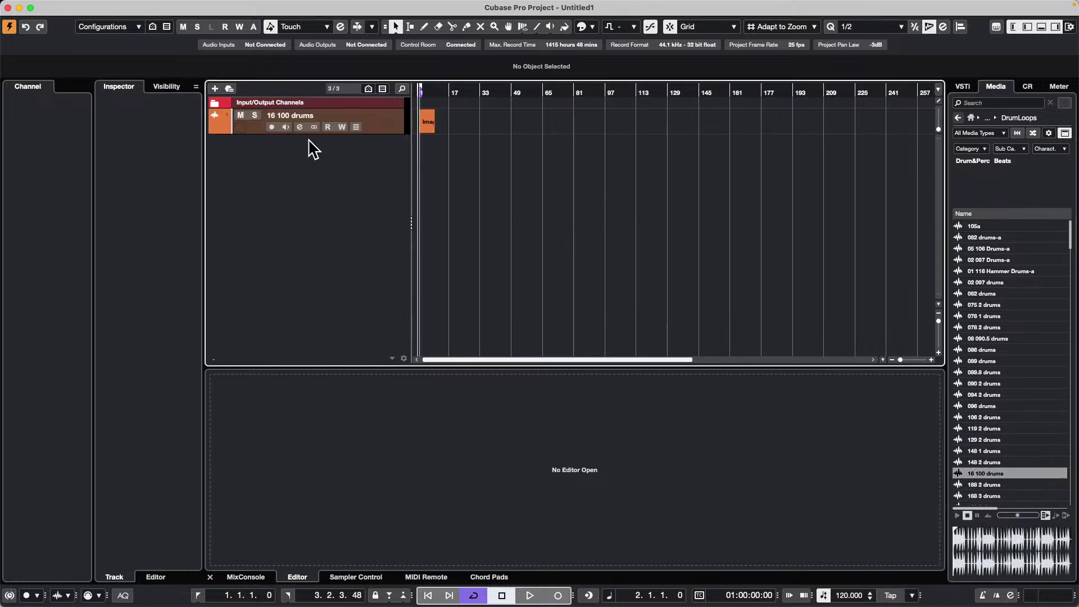
Enlarge the 16 100 drums track's height and show its whole loop event across bars 1 to 9.
left_click(379, 138)
left_click_drag(371, 135, 369, 195)
left_click_drag(443, 91, 373, 140)
left_click_drag(607, 150, 493, 144)
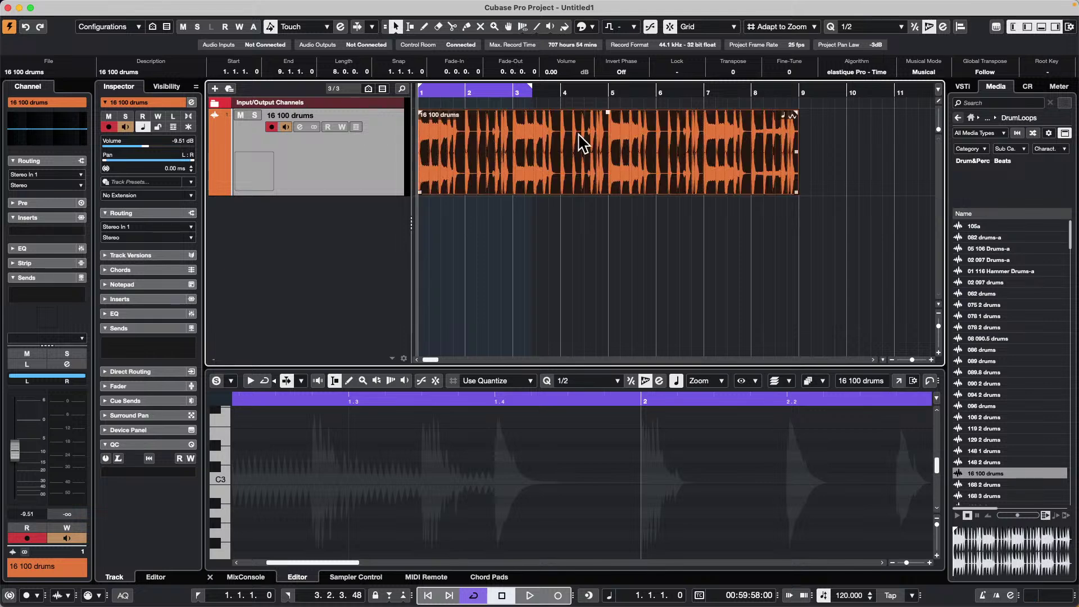
Select the range from 4.1.1.0 to 5.1.1.0 in the drum loop and split the event at both range boundaries.
right_click(522, 138)
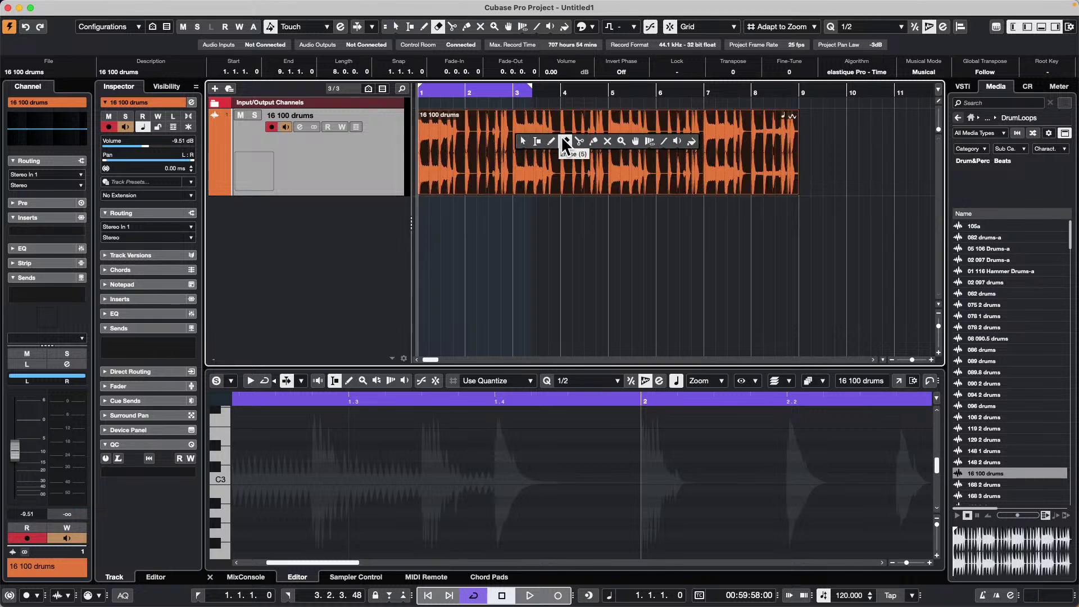
left_click(538, 141)
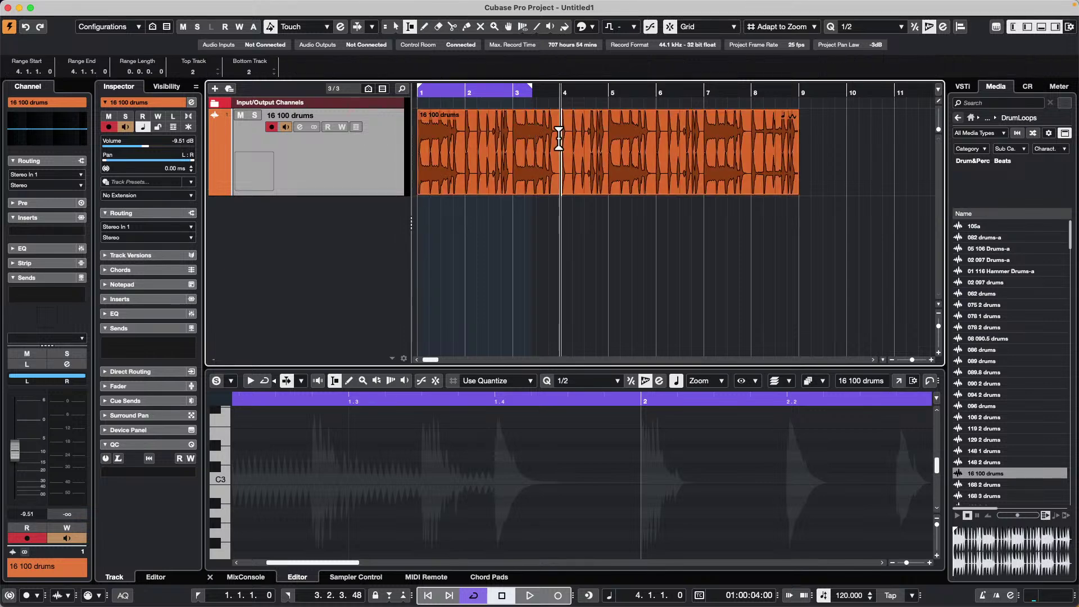
left_click_drag(560, 143, 607, 143)
key("l")
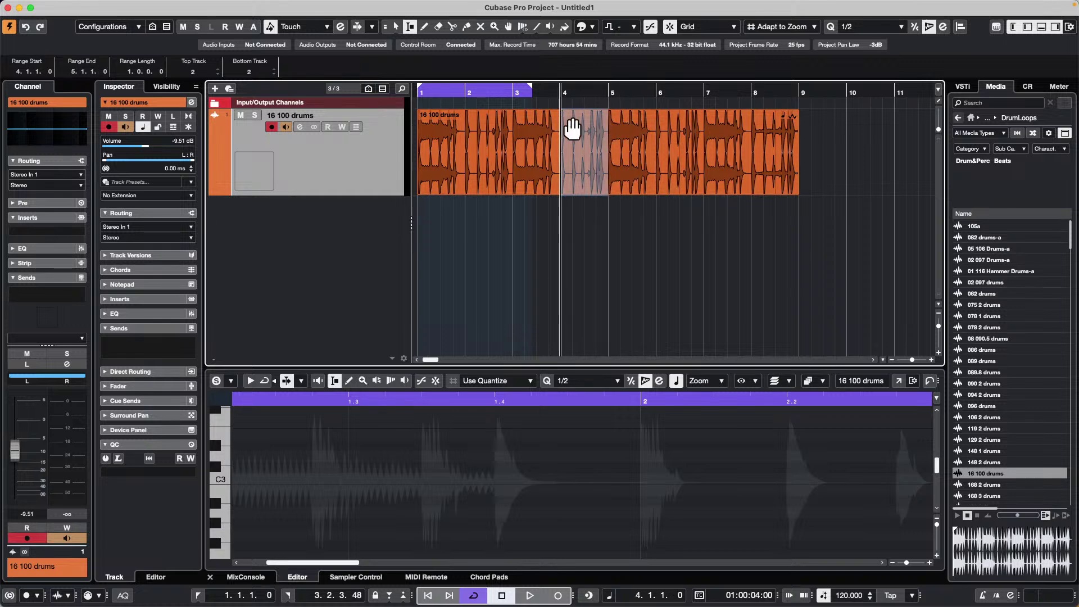
key("1")
right_click(567, 139)
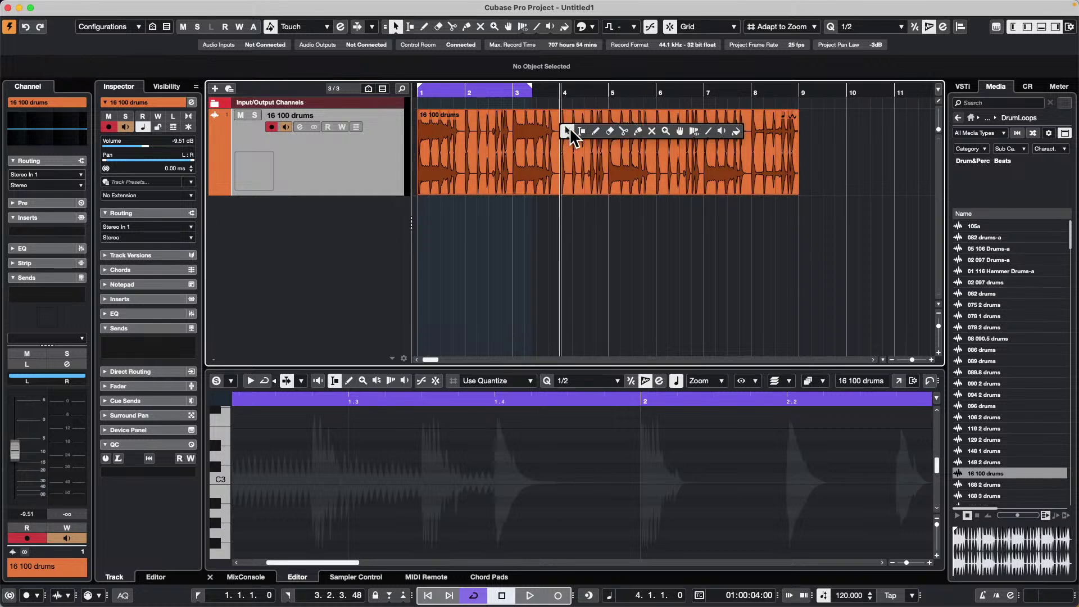
left_click(583, 135)
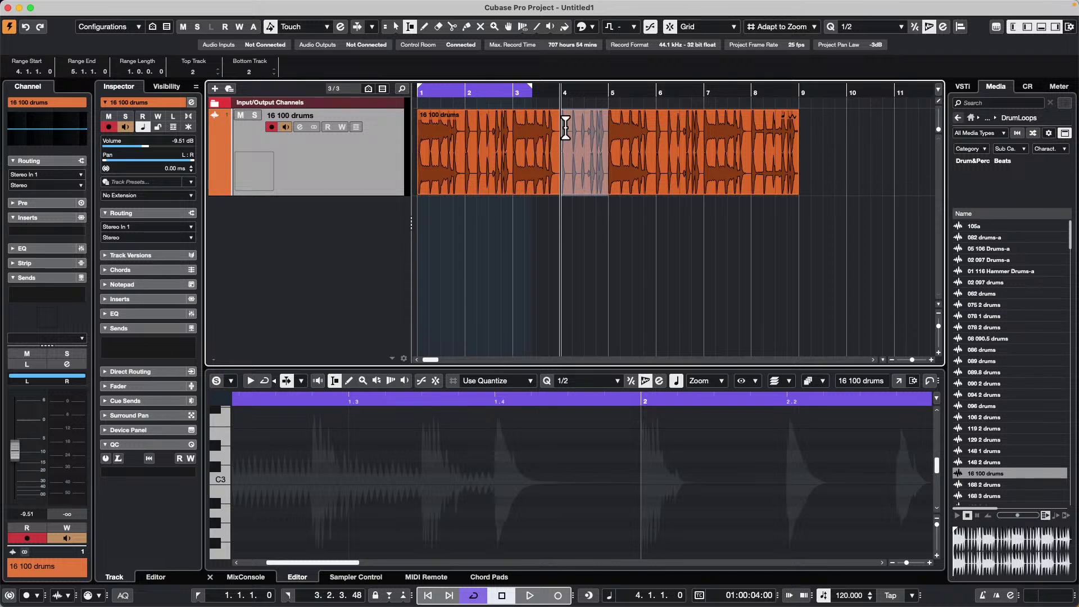
key("shift+x")
key("1")
Raise the event volume of the bar 4 drum slice to 13.15 dB.
left_click(586, 128)
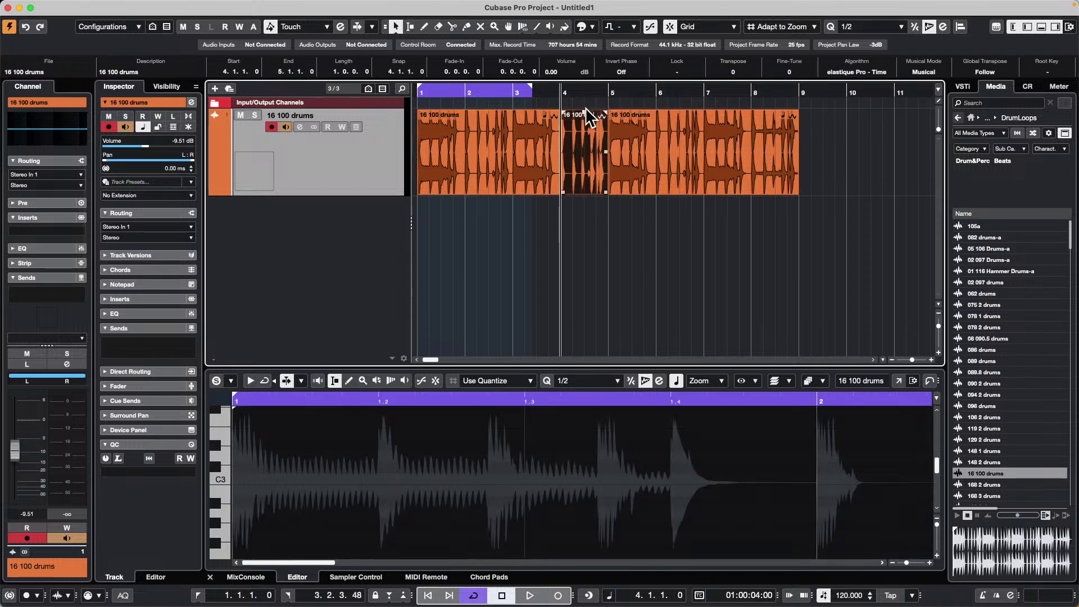
left_click_drag(586, 118, 585, 7)
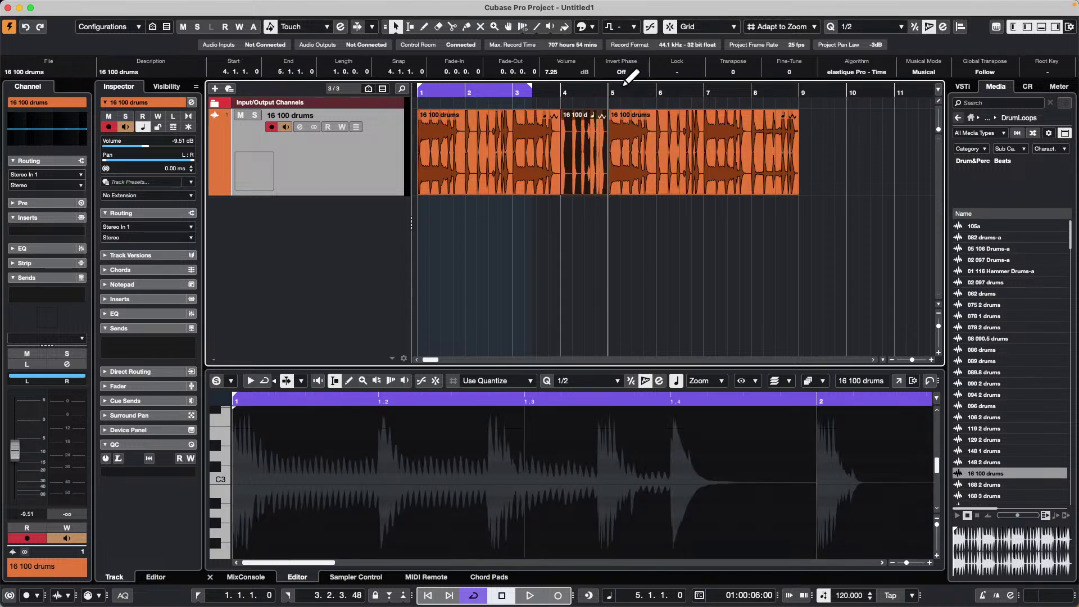
left_click_drag(585, 112, 584, 63)
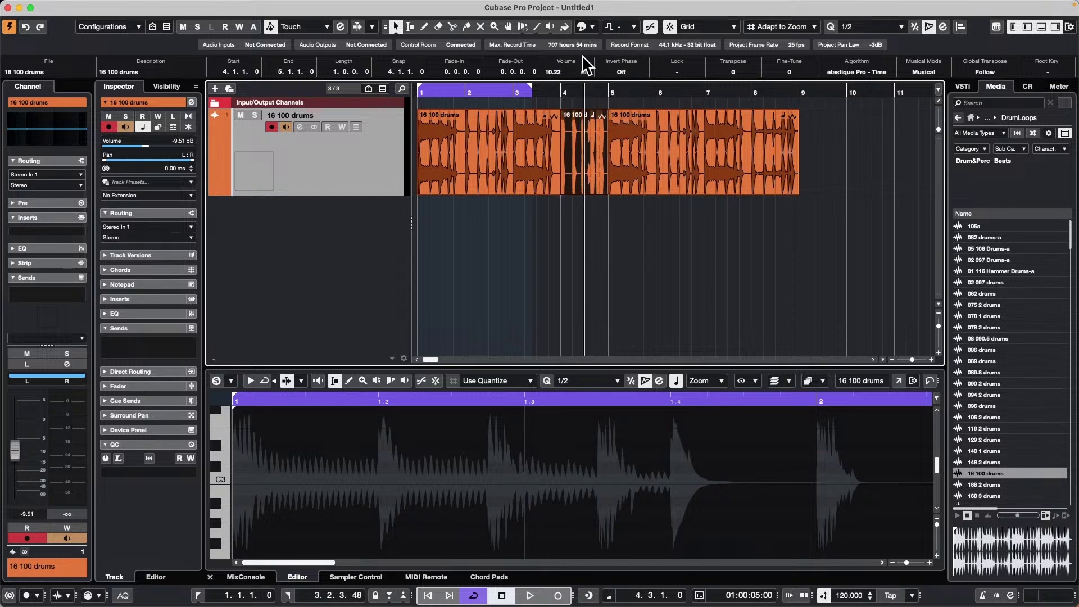
left_click_drag(586, 110, 568, 14)
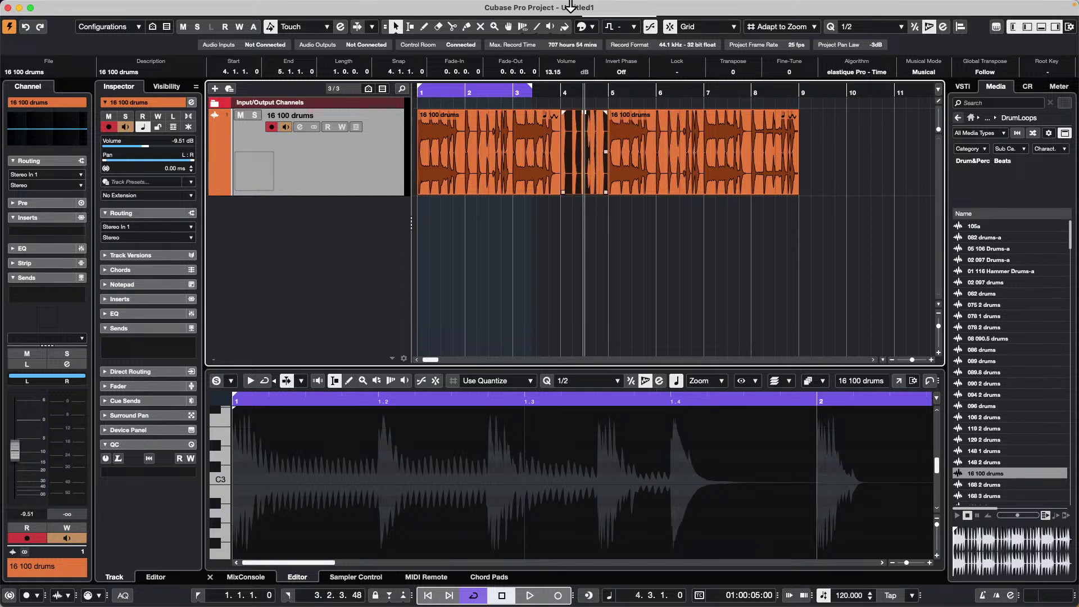
Lower the Control Room's main level to -6.19 dB and play back the boosted bar 4 slice.
key("Home")
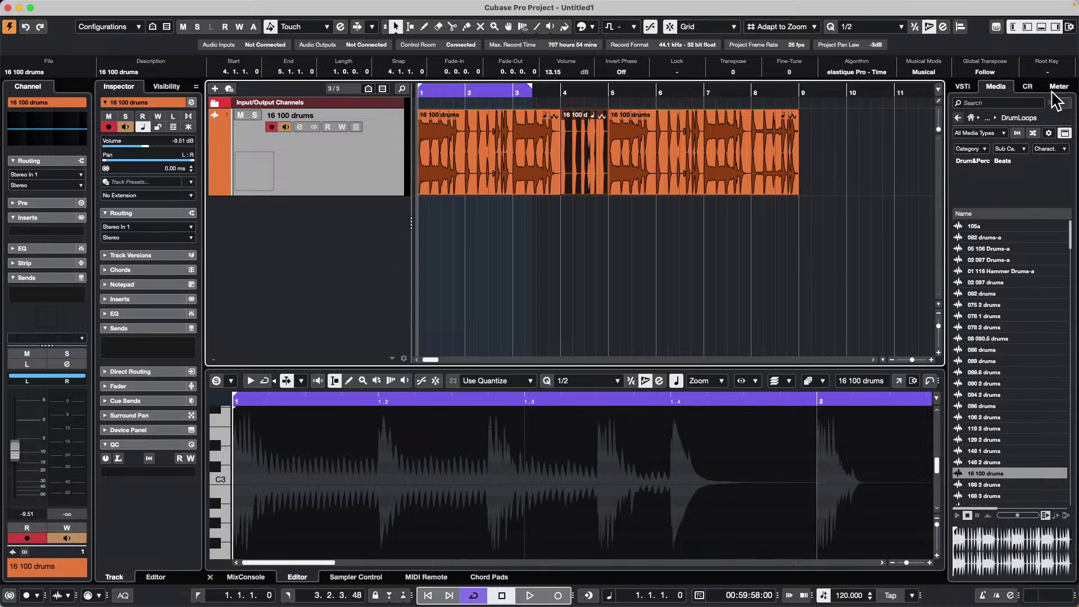
left_click(1027, 86)
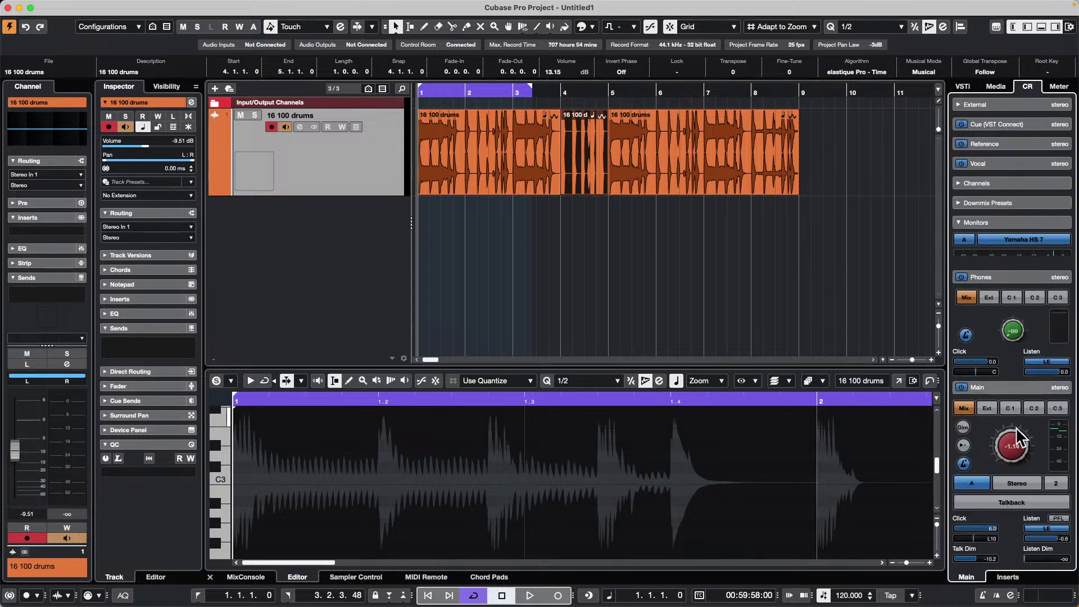
left_click_drag(1016, 449, 1014, 475)
key("l")
key("space")
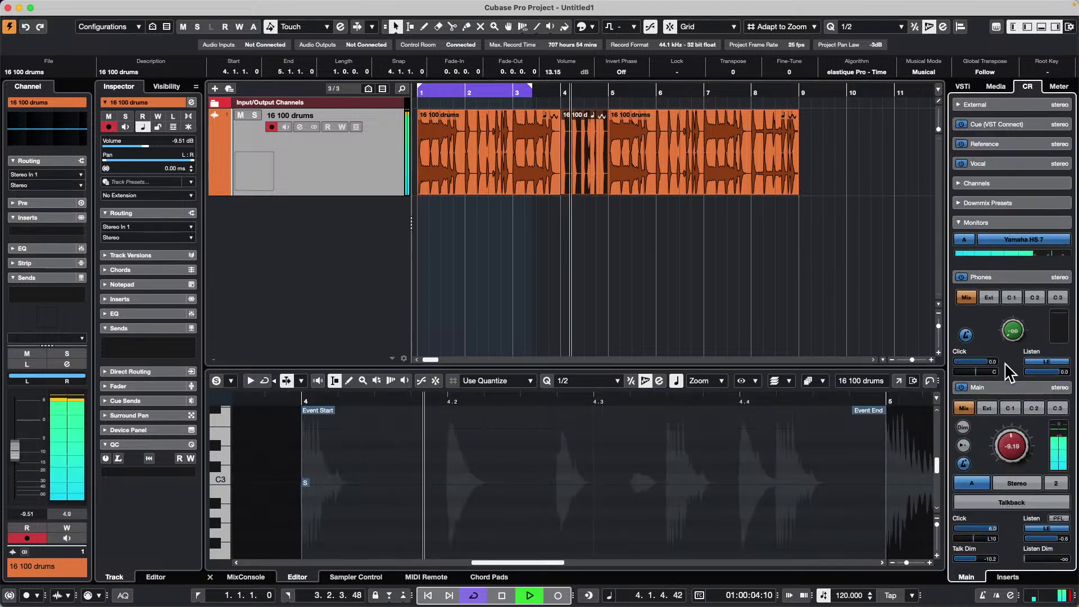
left_click(594, 238)
key("space")
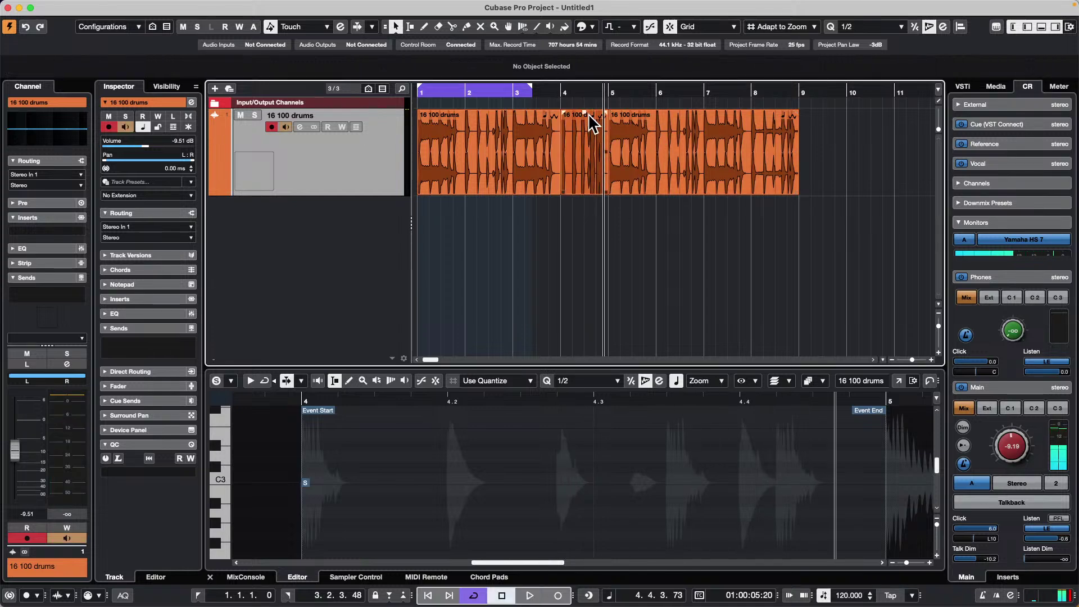
Raise the bar 4 slice's volume further and play the loop from the start through that slice with cycle off.
left_click(586, 110)
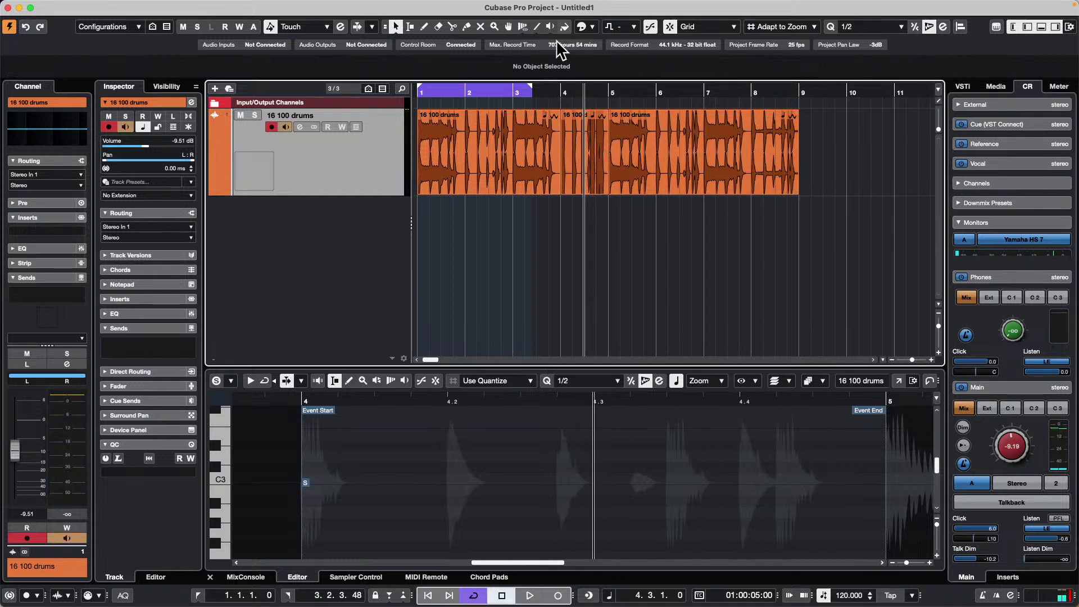
key("Home")
key("space")
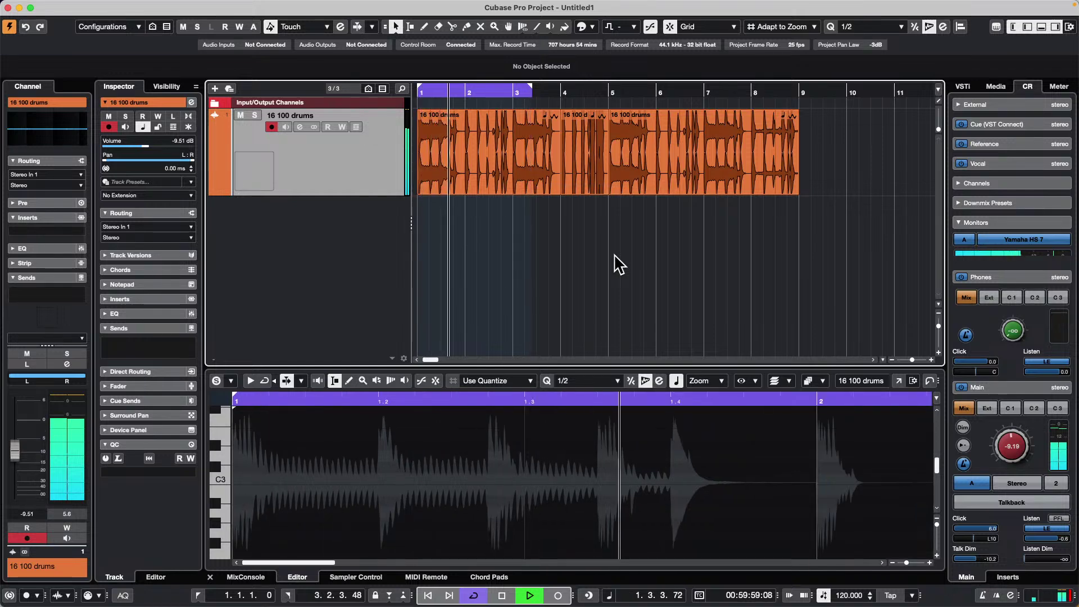
key("KP_Divide")
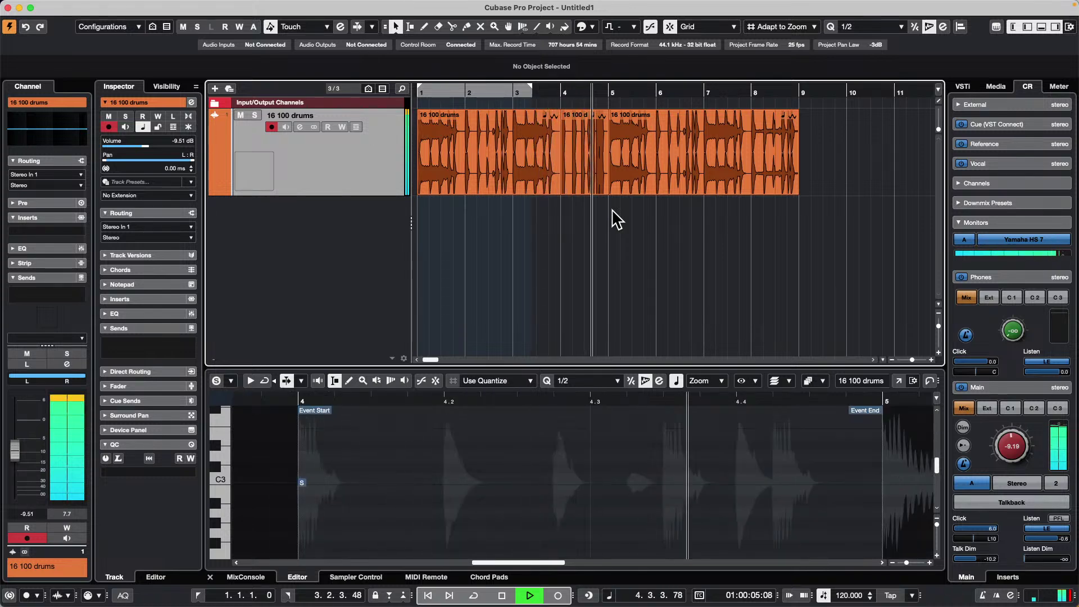
key("space")
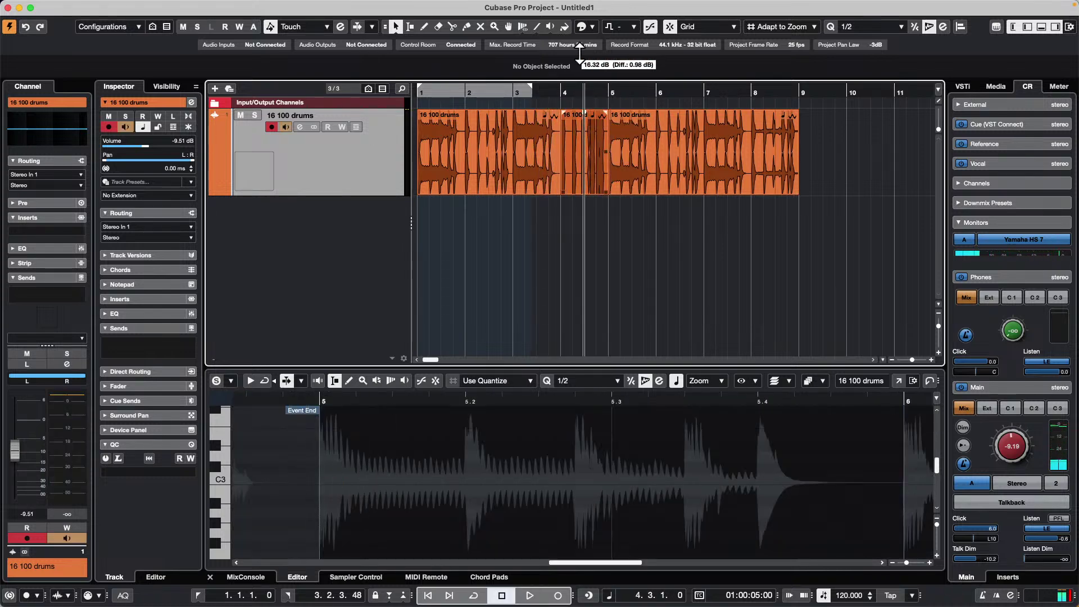
Set the event volume of the bar 4 drum slice to 24 dB.
left_click(571, 147)
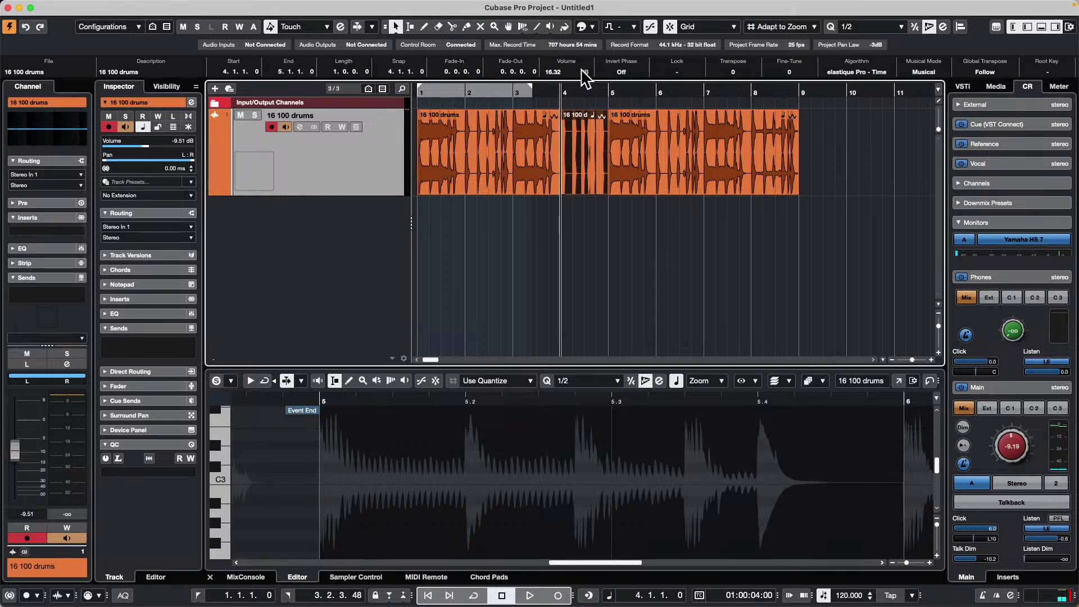
left_click(553, 72)
type("24")
key("Return")
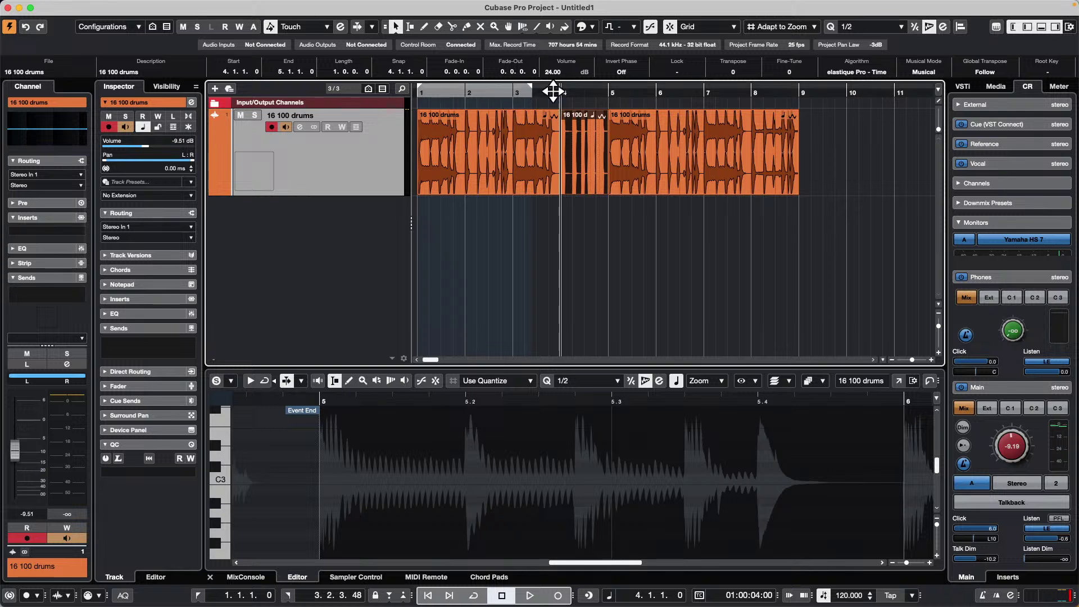
Play the drum loop from before bar 4 through the boosted slice, select that slice and stop playback.
left_click(554, 245)
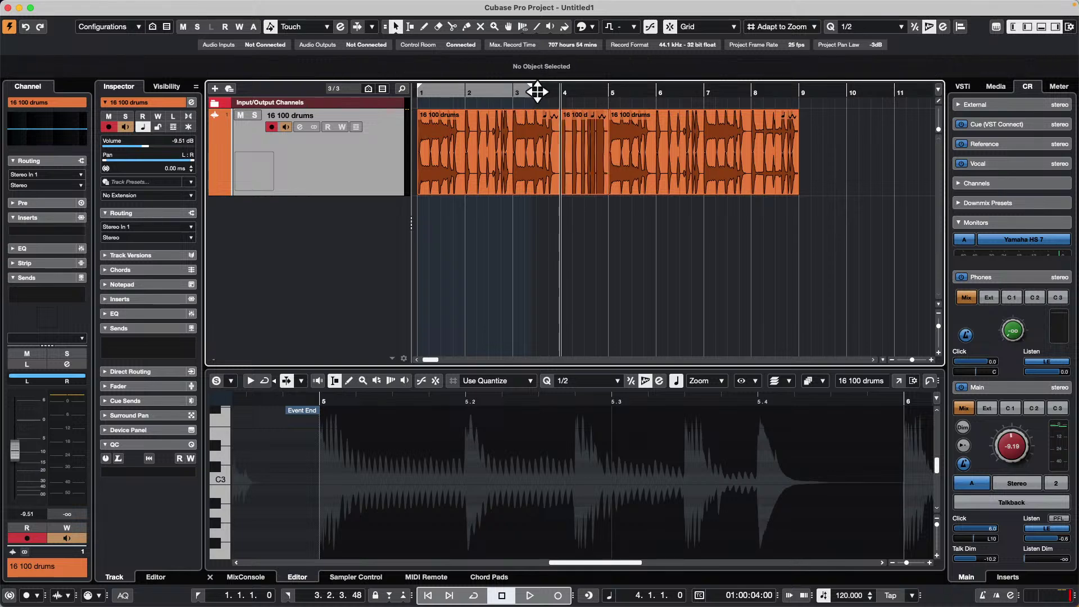
left_click(477, 91)
key("space")
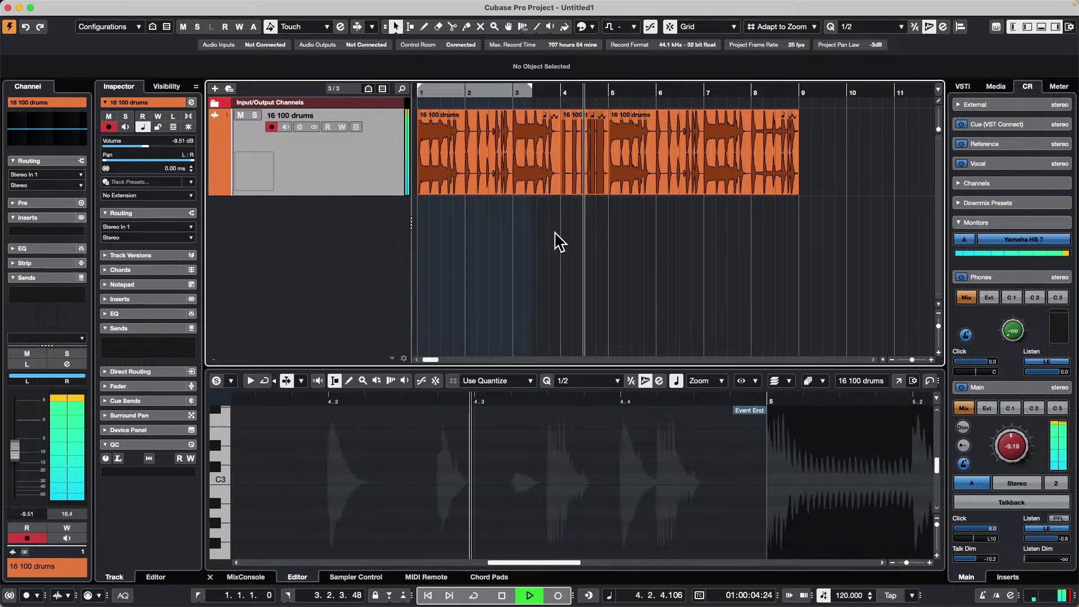
left_click(584, 169)
key("space")
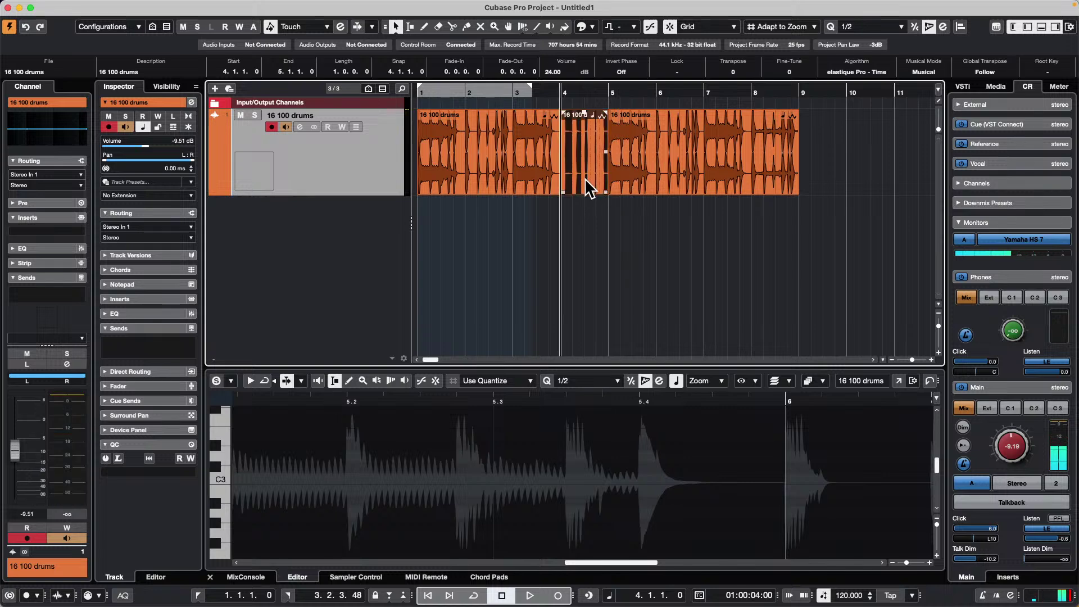
Apply the offline Gain process at 6.00 dB to the bar 4 drum slice.
mouse_move(162, 7)
left_click(129, 7)
mouse_move(111, 7)
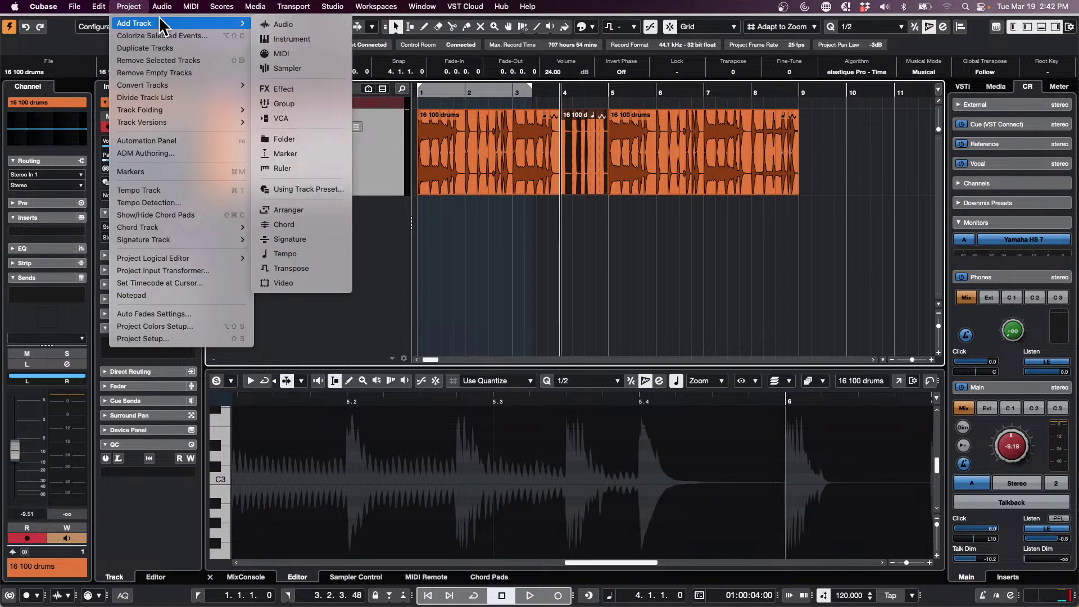
mouse_move(162, 7)
mouse_move(196, 157)
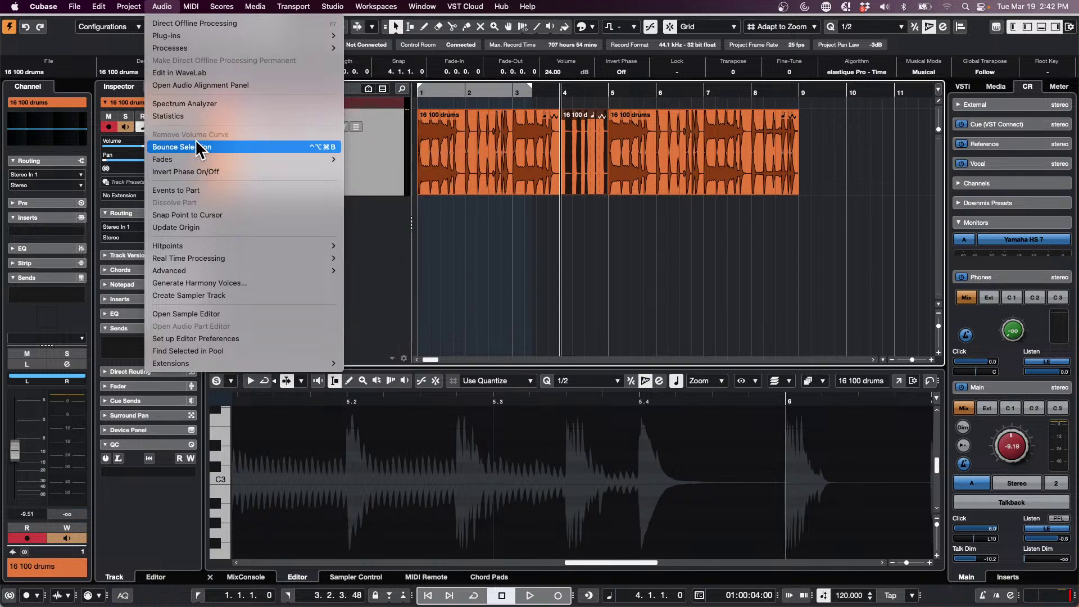
mouse_move(204, 36)
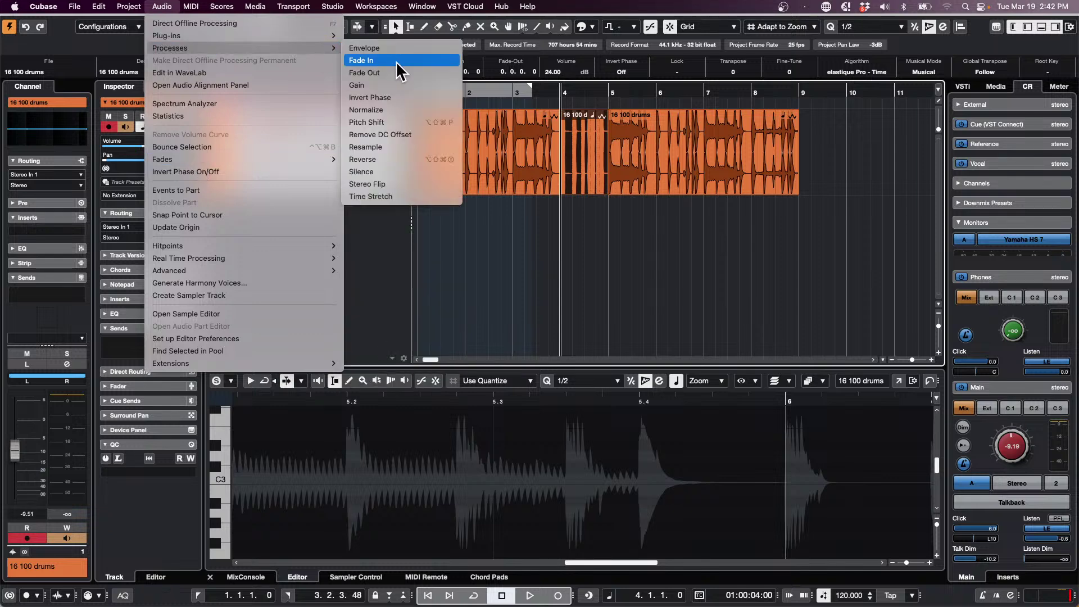
left_click(399, 85)
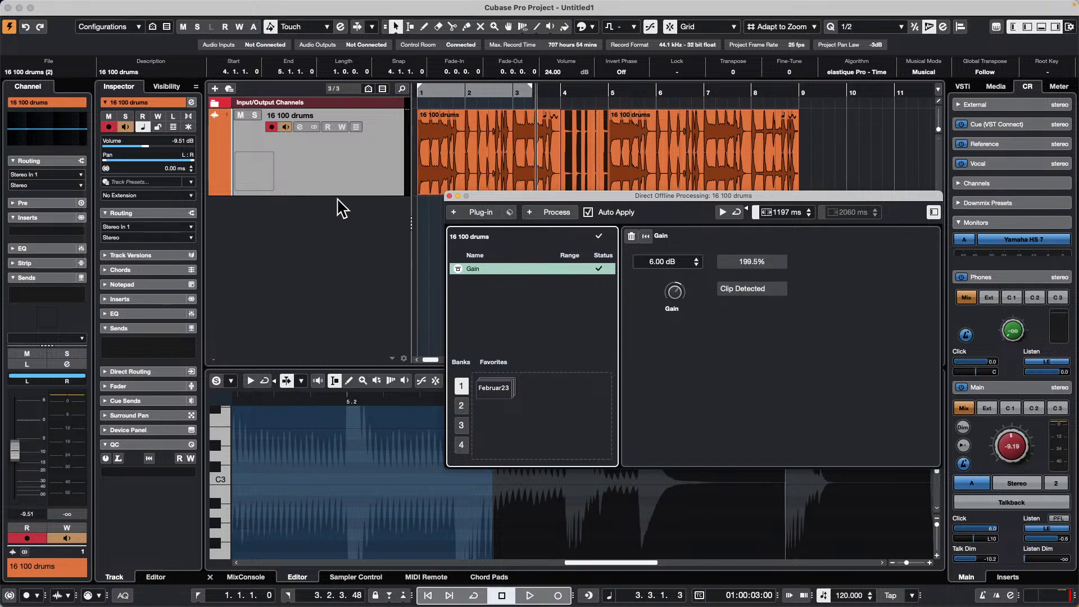
Play back the gain-processed bar 4 slice from bar 3, stop playback and close the Direct Offline Processing window.
left_click(435, 232)
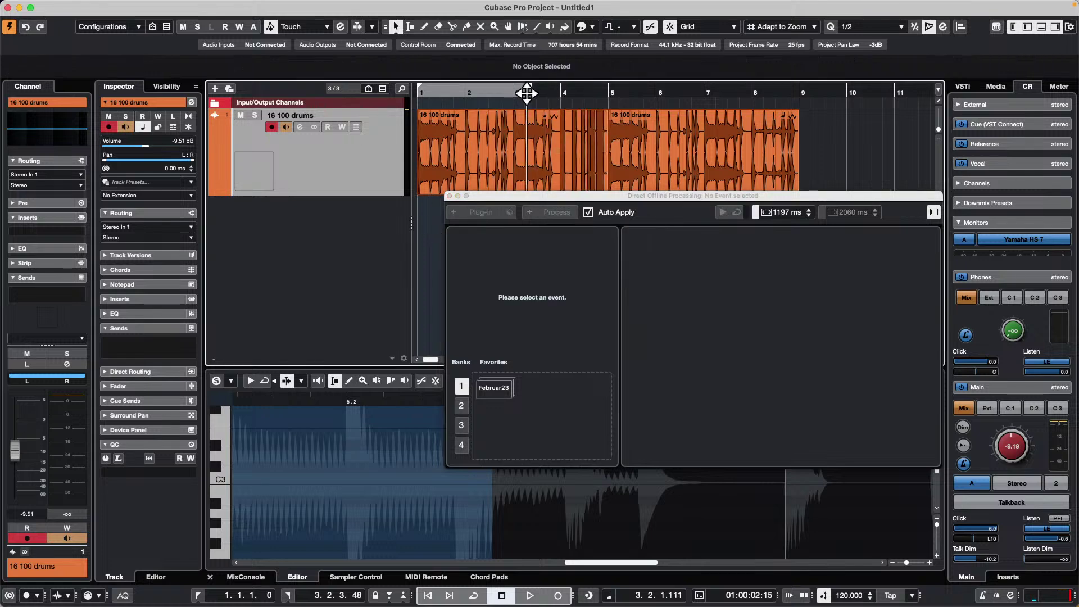
key("space")
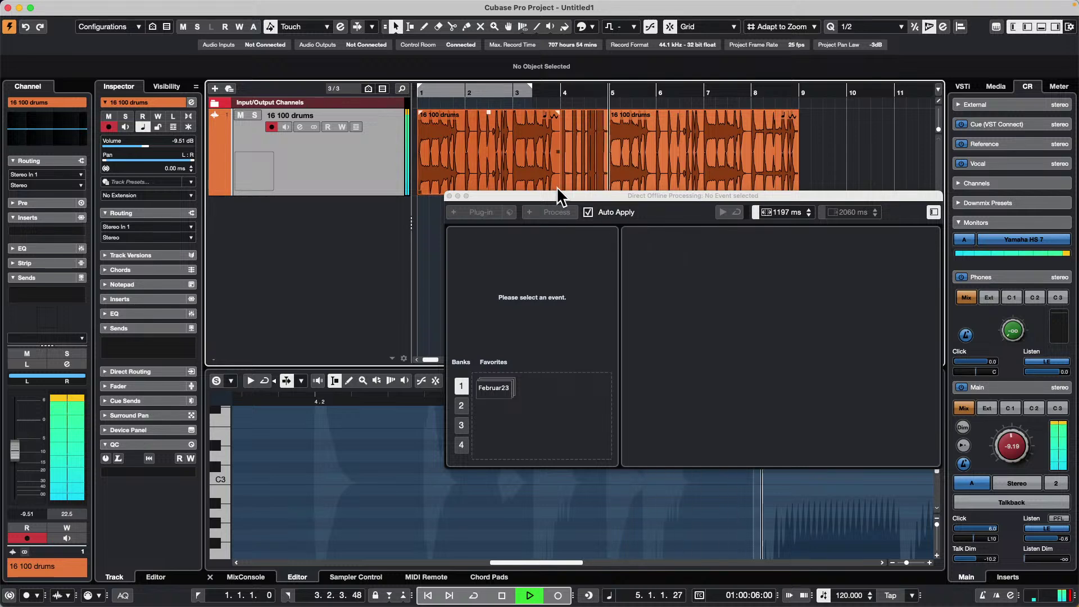
left_click_drag(557, 192, 570, 254)
key("space")
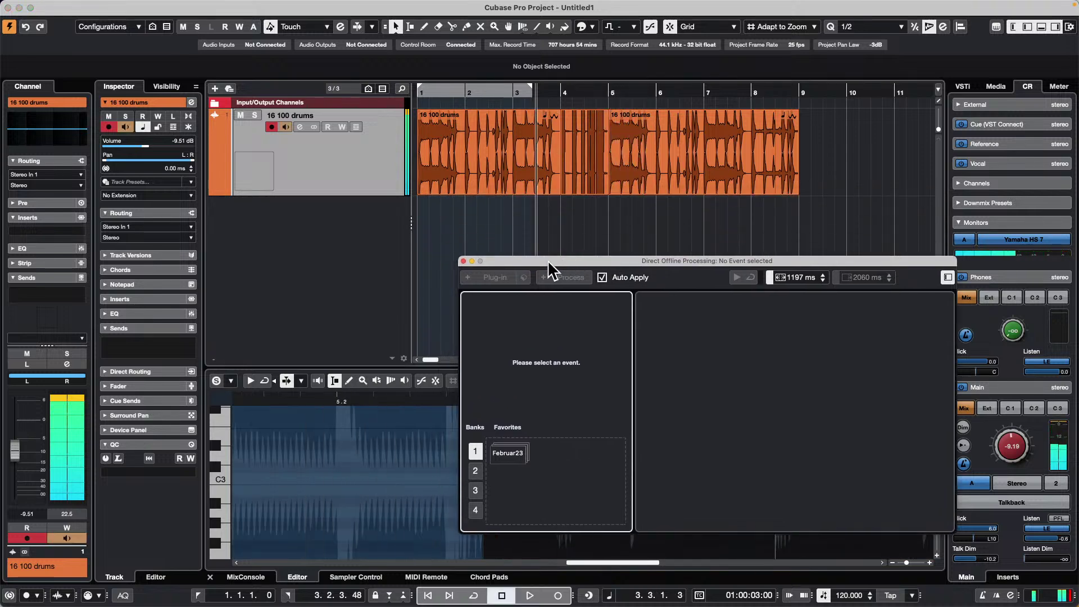
left_click(463, 261)
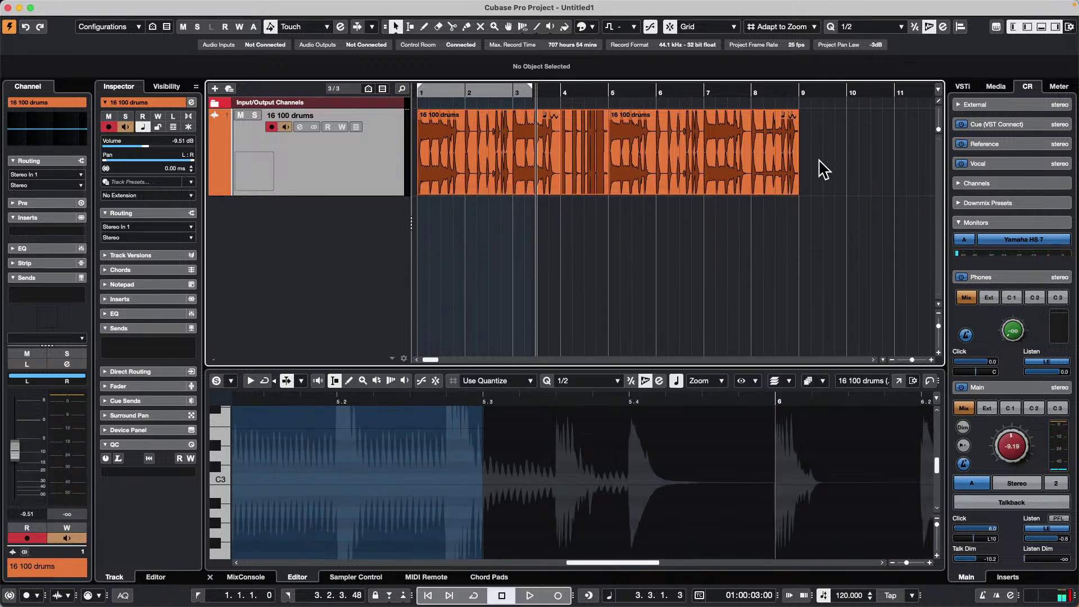
Open the audio mixdown export and set the locators around all the selected drum events.
left_click_drag(819, 160, 341, 144)
left_click(74, 6)
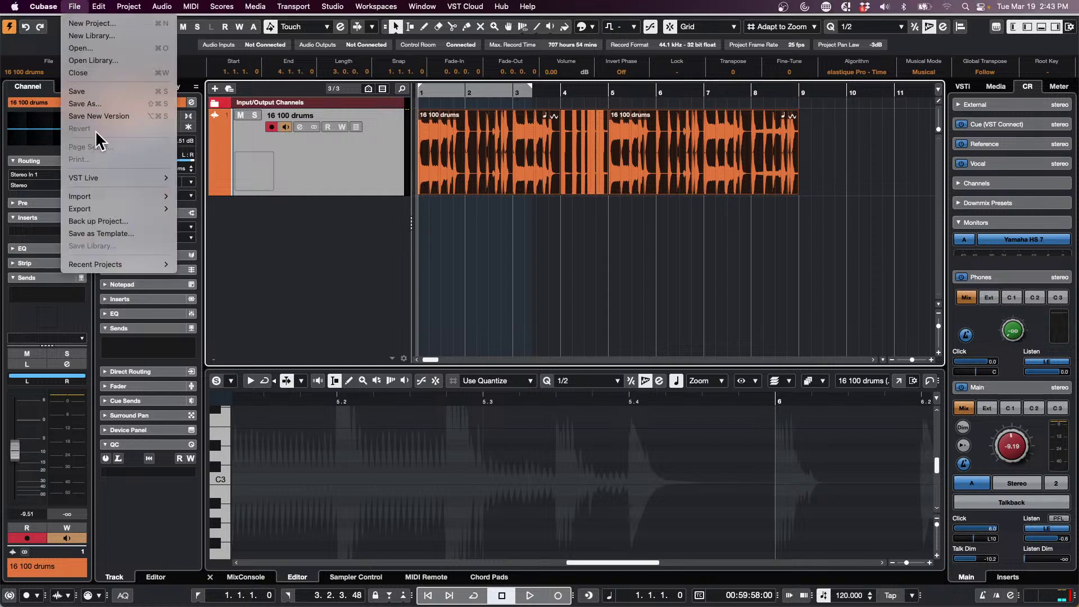
mouse_move(96, 207)
left_click(277, 211)
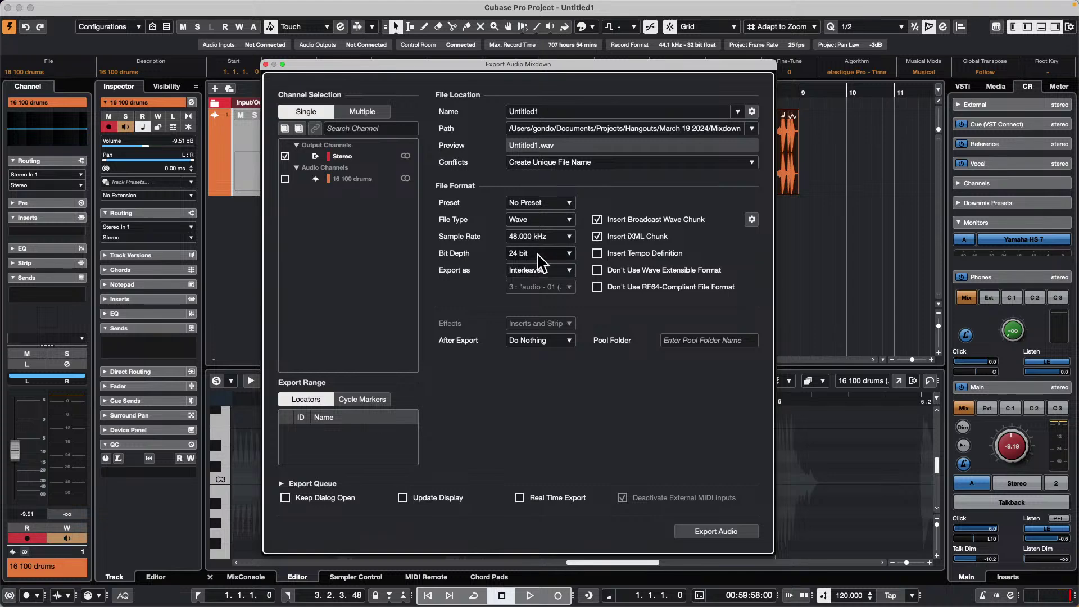
left_click_drag(377, 64, 424, 235)
left_click(854, 158)
left_click_drag(839, 158, 299, 148)
key("p")
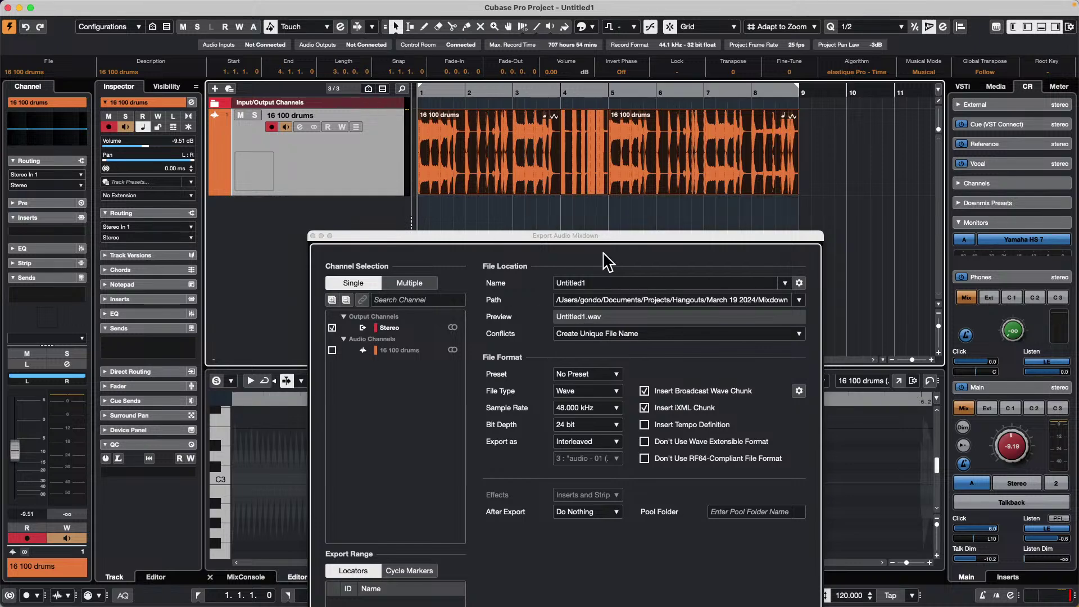
Name the mixdown 24 and export the Stereo output as a 48 kHz, 24 bit Wave file.
left_click_drag(605, 238, 716, 119)
double_click(698, 166)
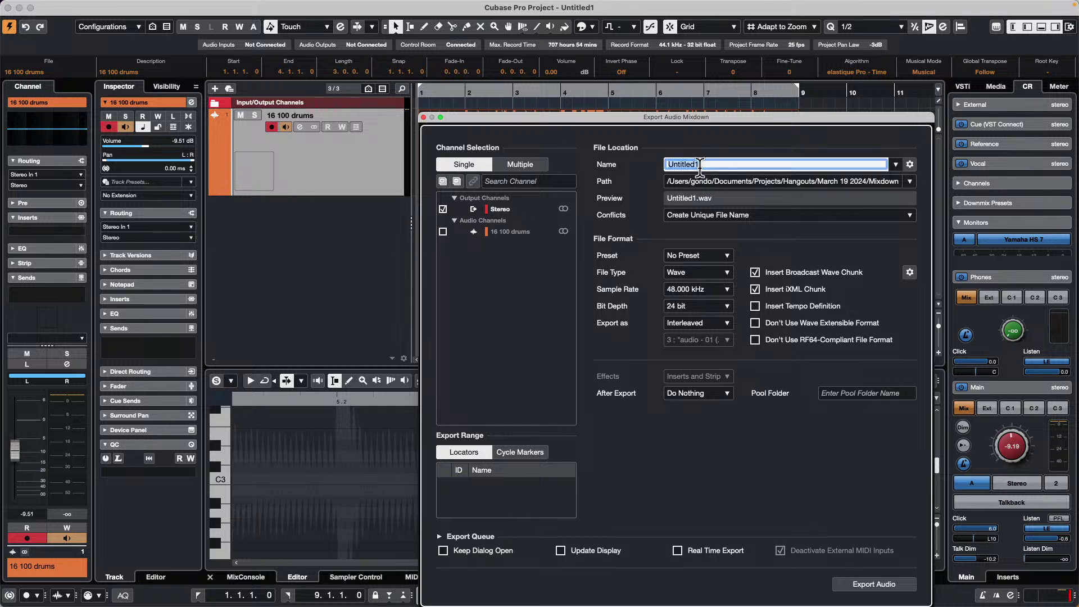
type("24")
left_click(875, 585)
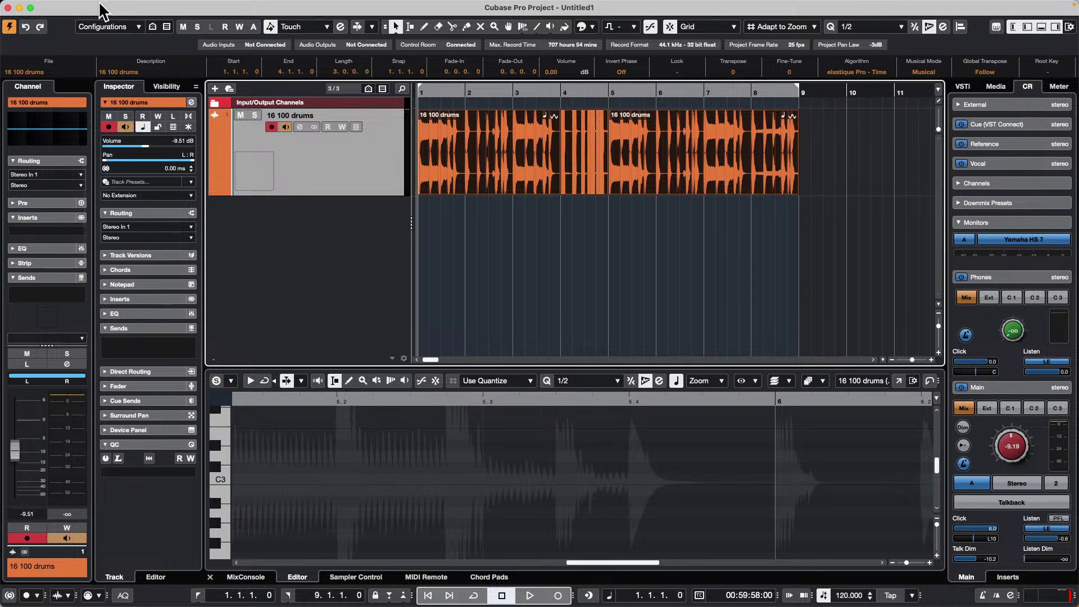
Export the mixdown again with the after-export action set to Create Audio Track.
left_click(75, 6)
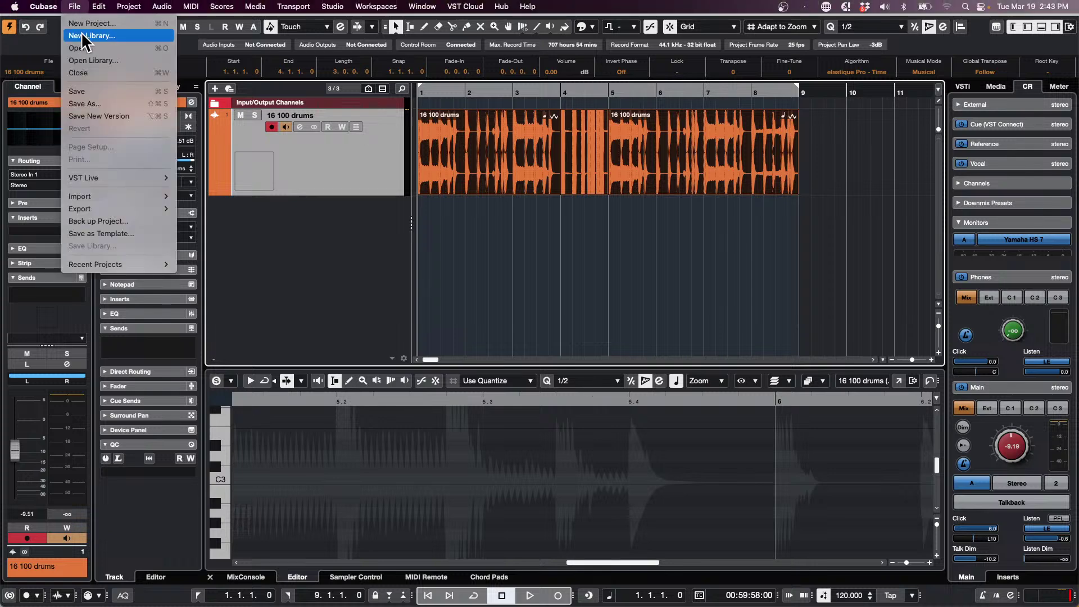
mouse_move(130, 209)
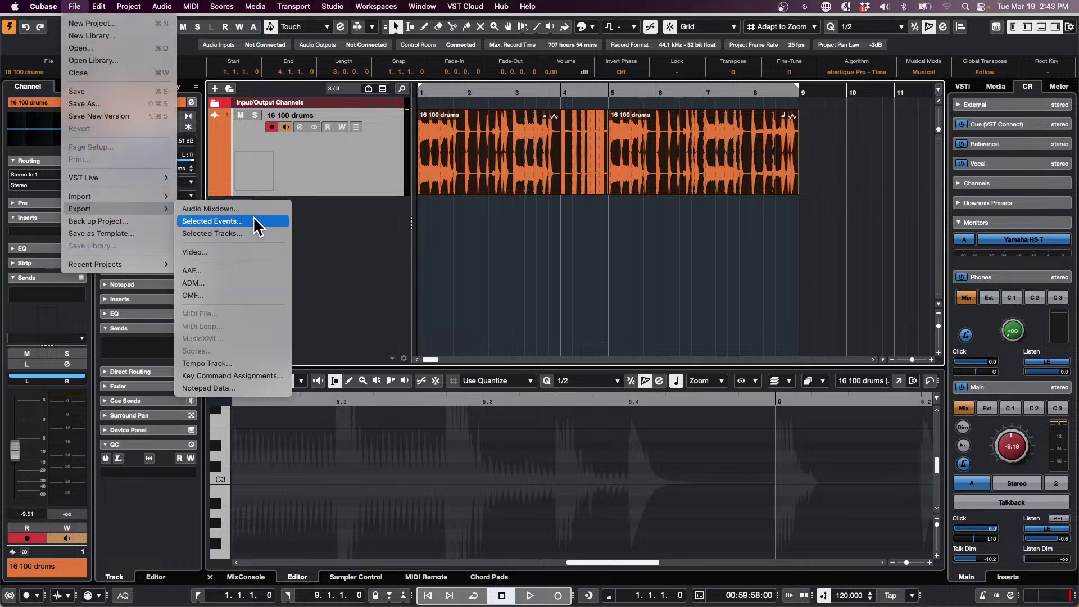
left_click(236, 209)
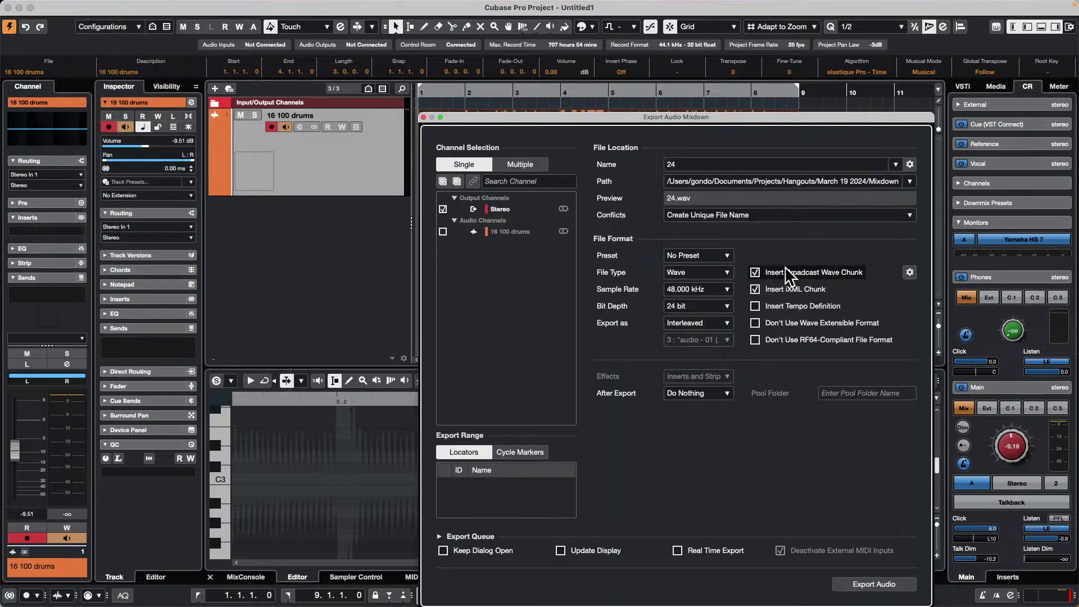
left_click(698, 392)
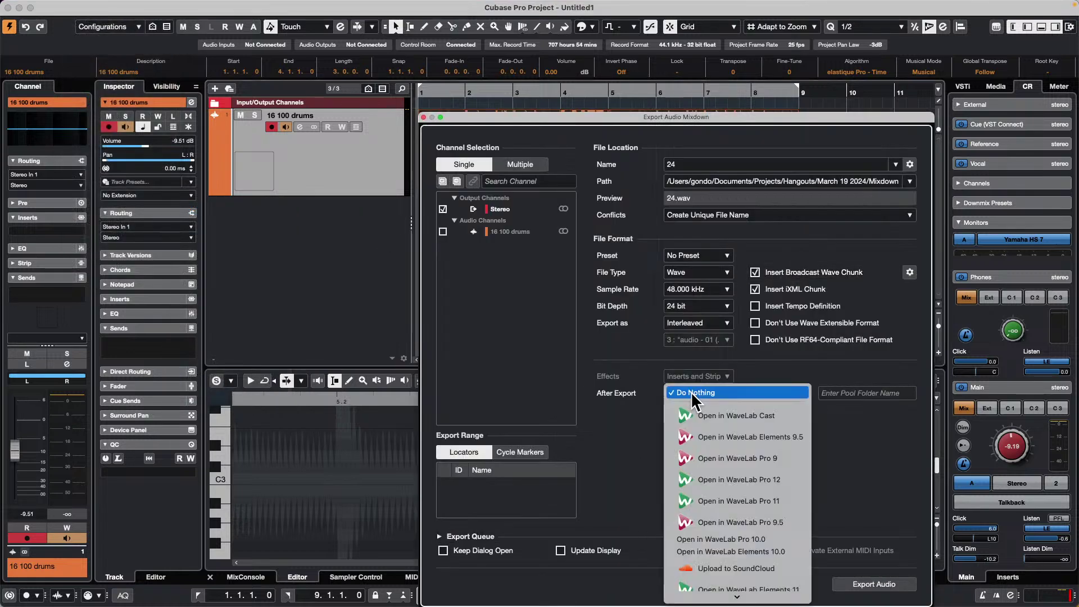
mouse_move(740, 603)
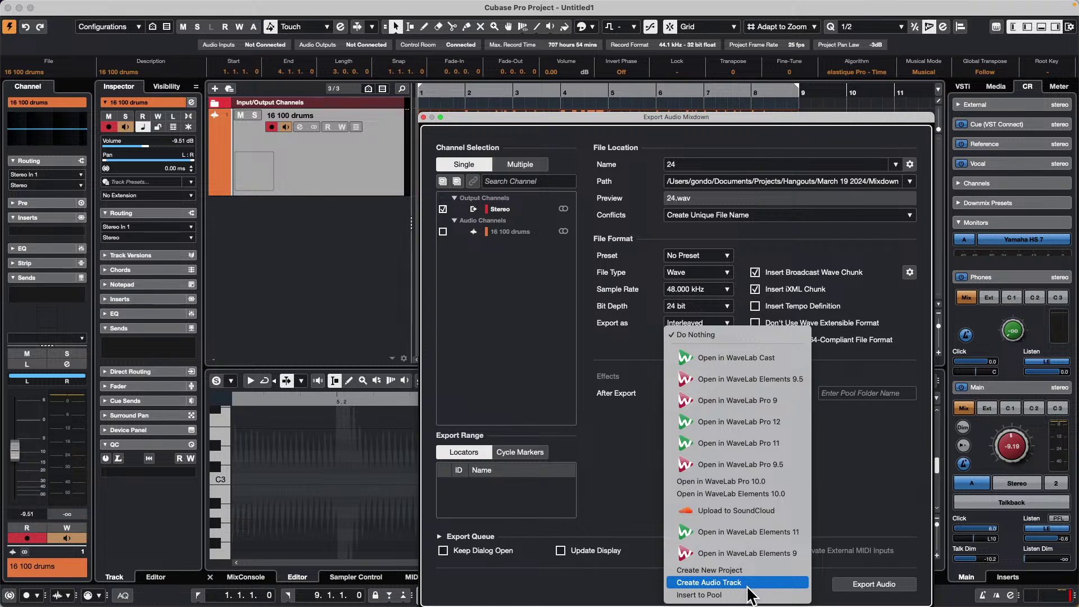
left_click(741, 583)
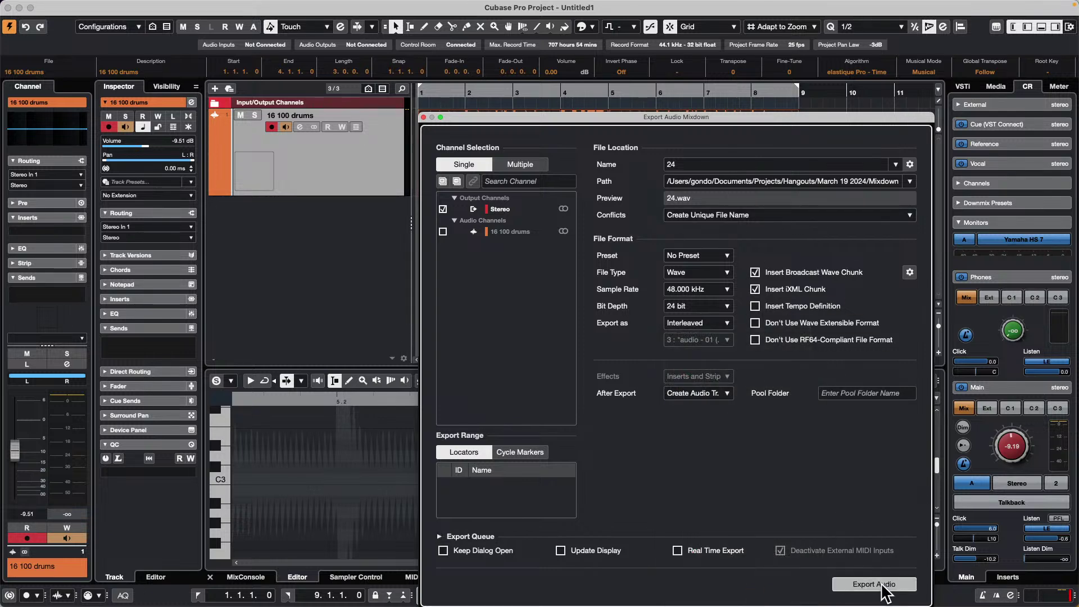
left_click(885, 587)
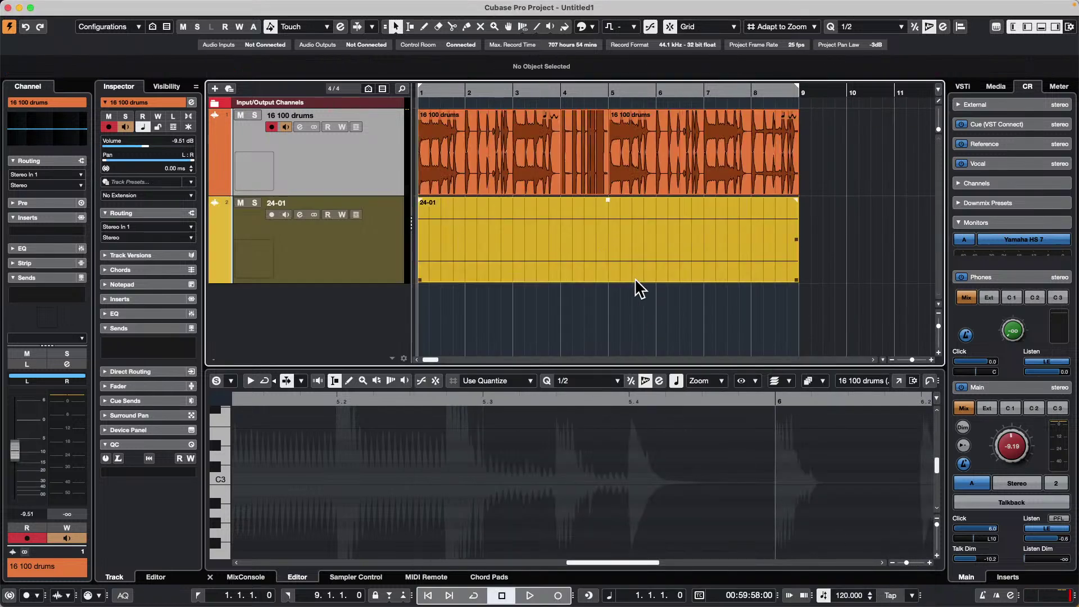
Undo the creation of the mixdown track and switch off monitoring and record enable on the 16 100 drums track.
key("super+z")
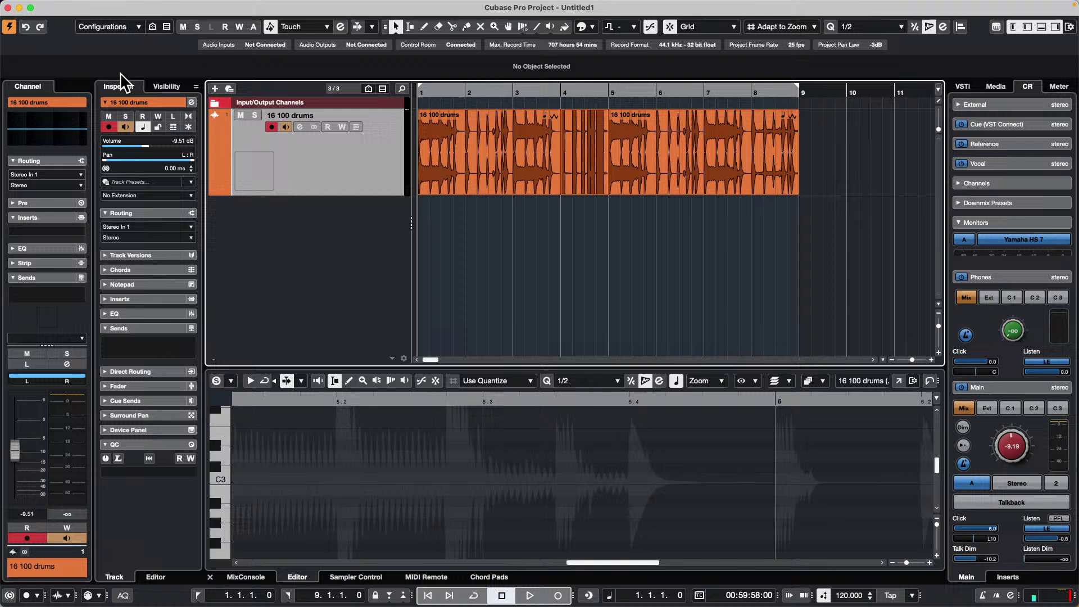
left_click(285, 126)
left_click(274, 126)
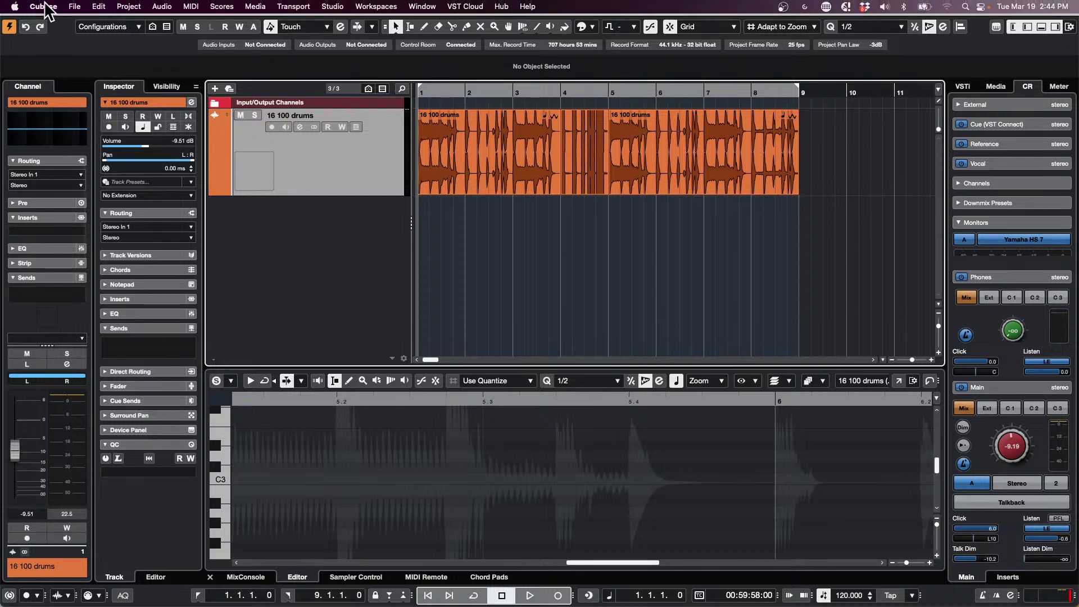
Export the 24 bit Stereo mixdown onto a new audio track, keeping the name 24.
left_click(75, 6)
mouse_move(140, 209)
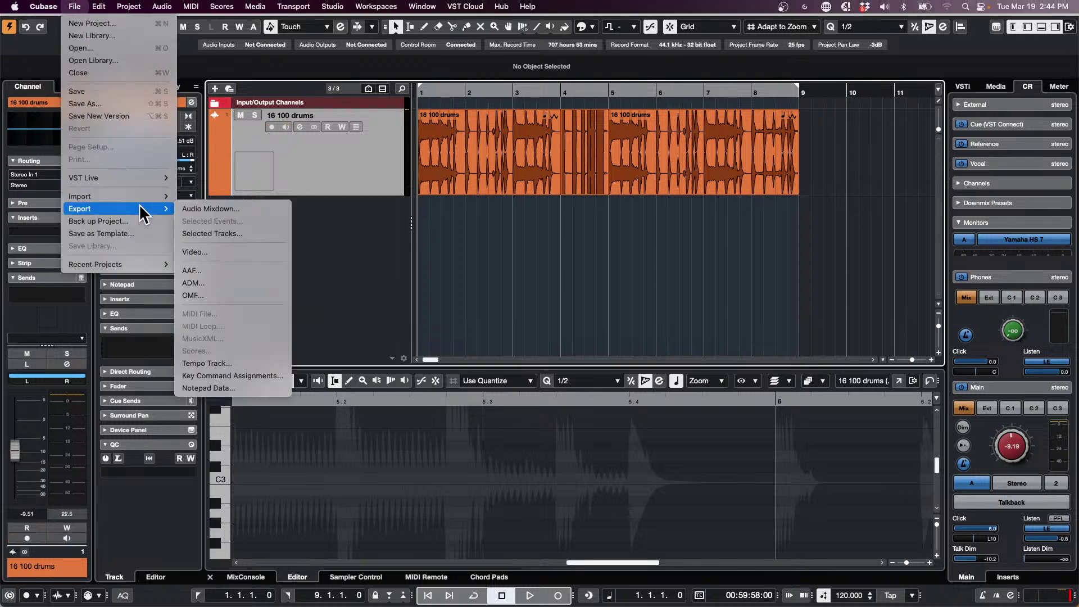
left_click(194, 209)
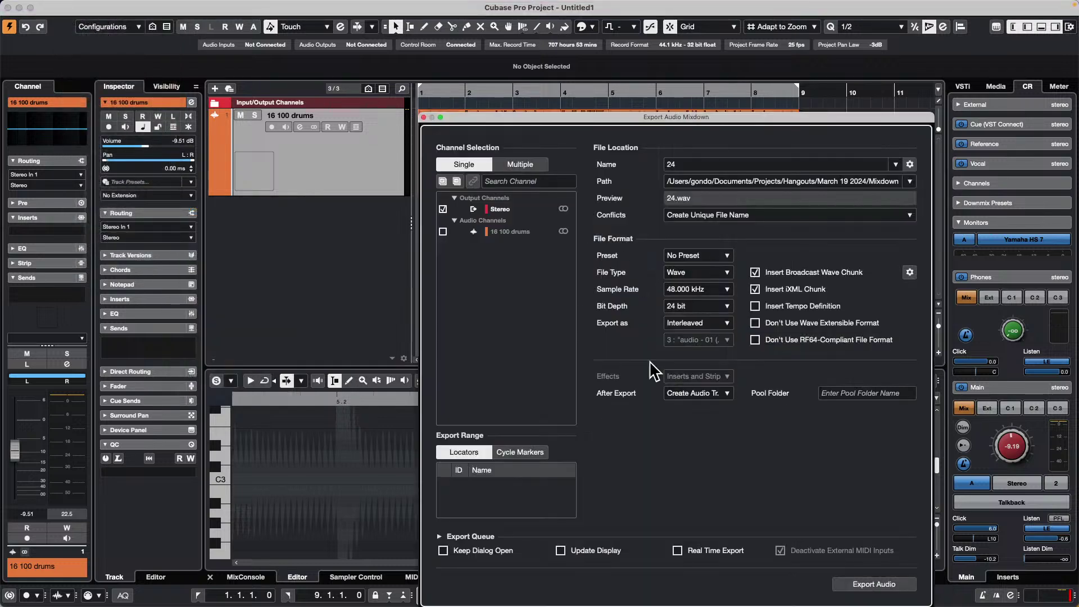
left_click(874, 584)
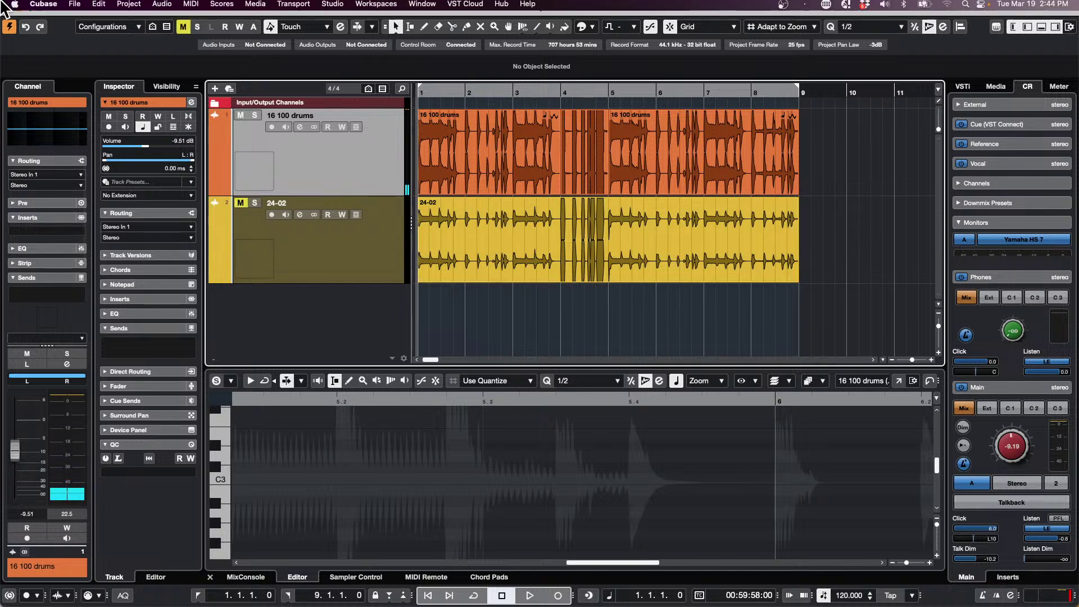
Export another Stereo mixdown onto a new audio track with the bit depth set to 32 bit float.
left_click(75, 7)
mouse_move(118, 209)
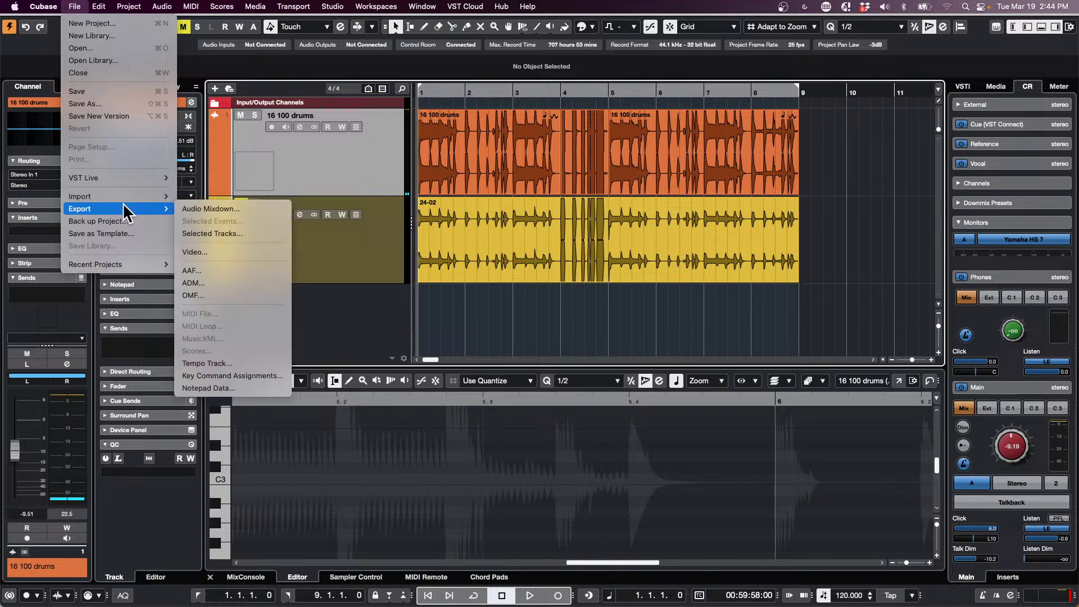
left_click(254, 206)
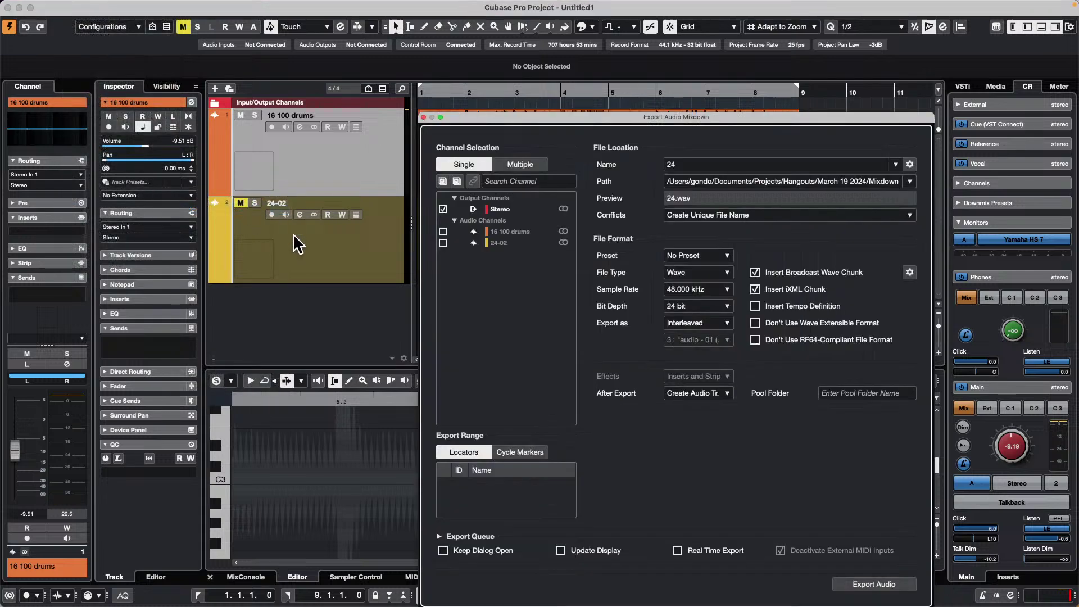
left_click(698, 304)
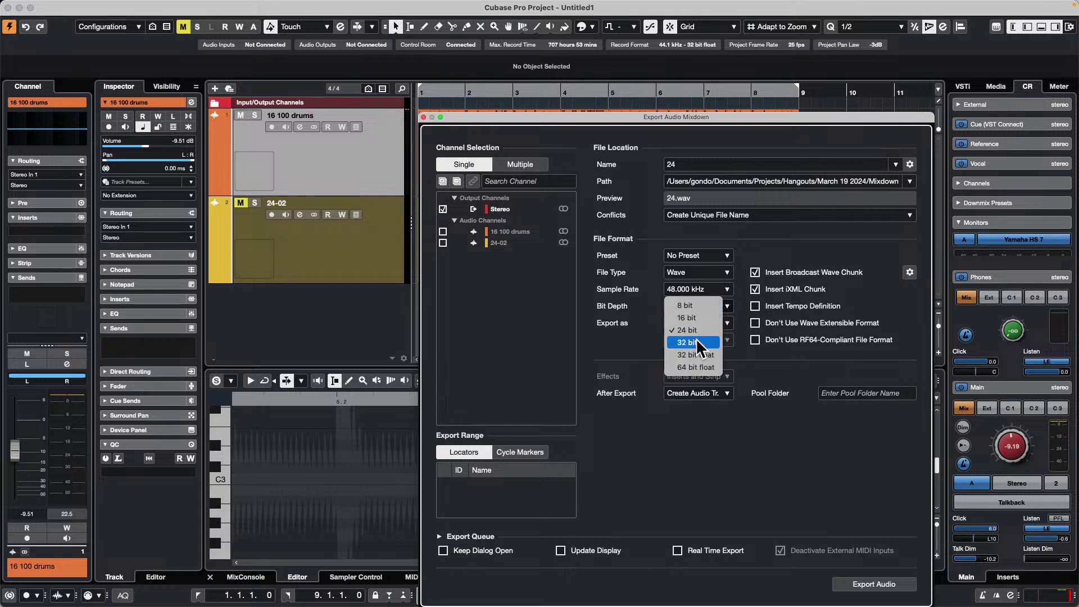
left_click(696, 338)
left_click(698, 306)
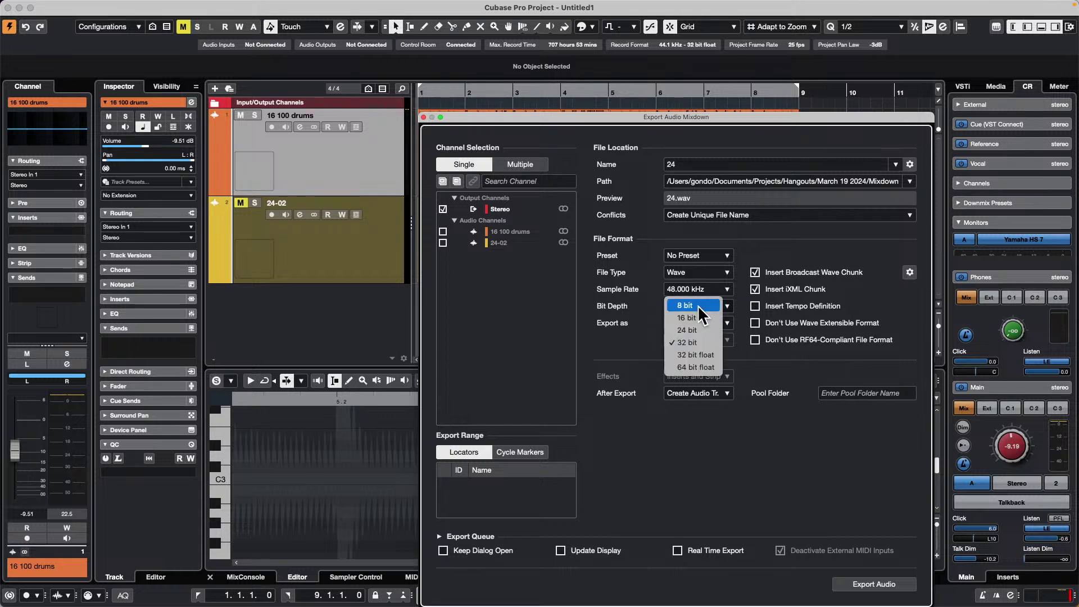
left_click(700, 354)
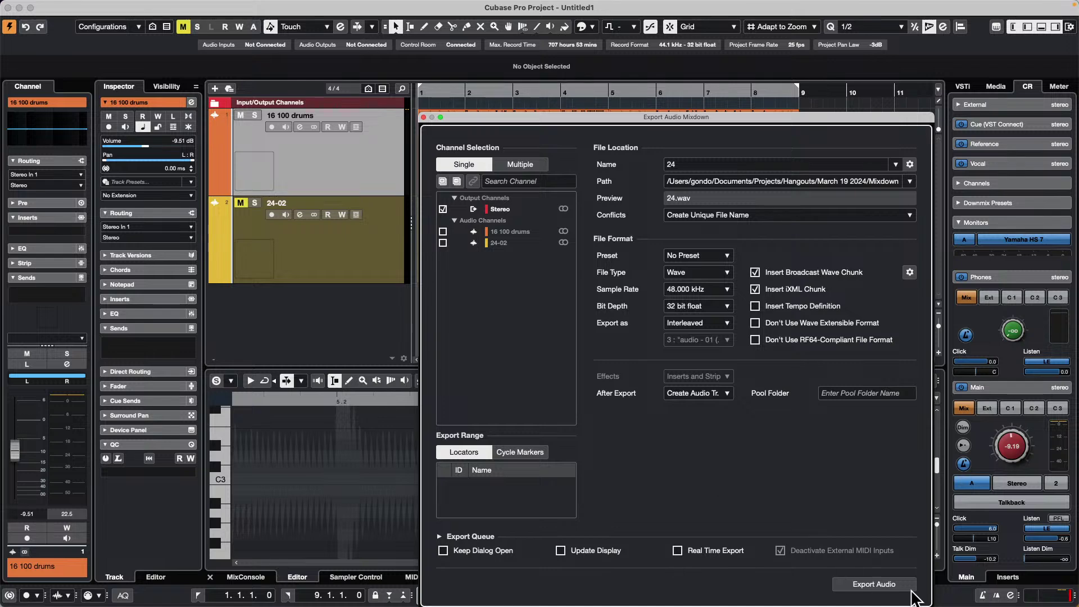
left_click(890, 587)
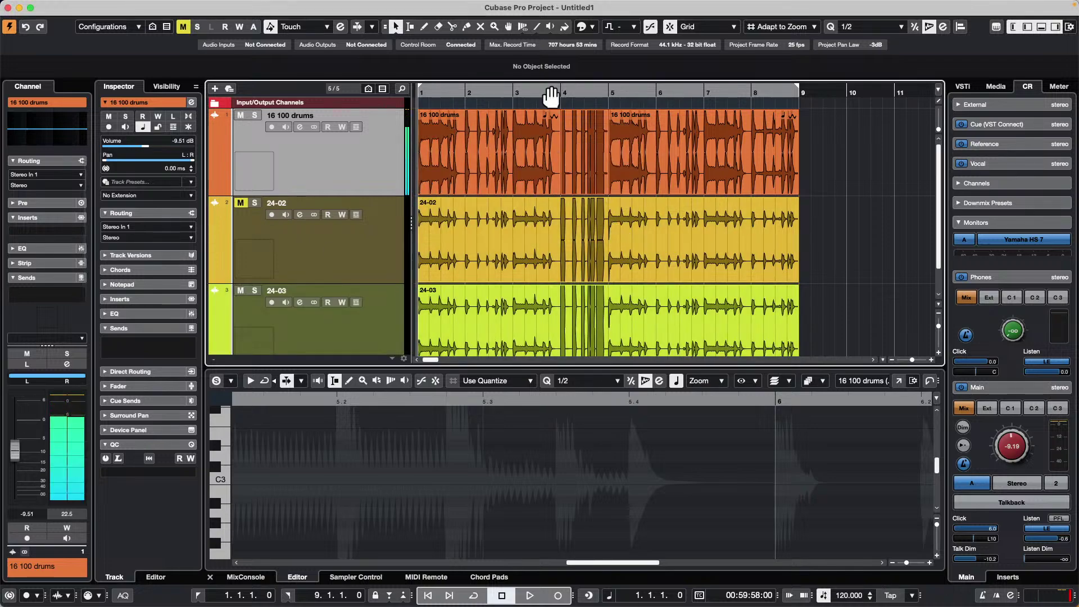
Solo the 24-02 track, play it from the project start and raise the Control Room's main level.
left_click_drag(559, 88, 562, 121)
left_click(367, 252)
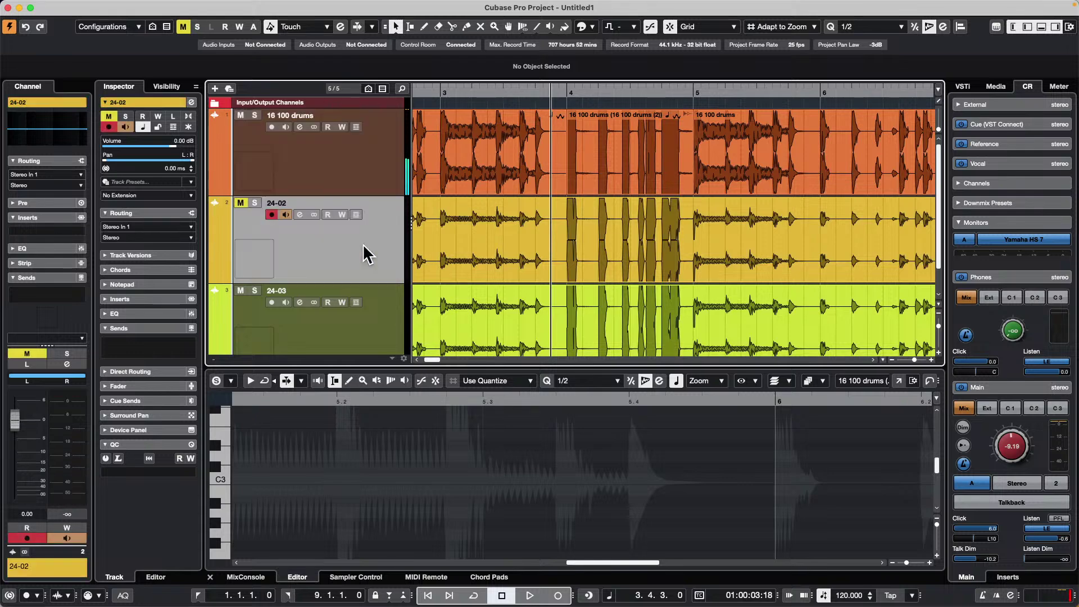
left_click(255, 204)
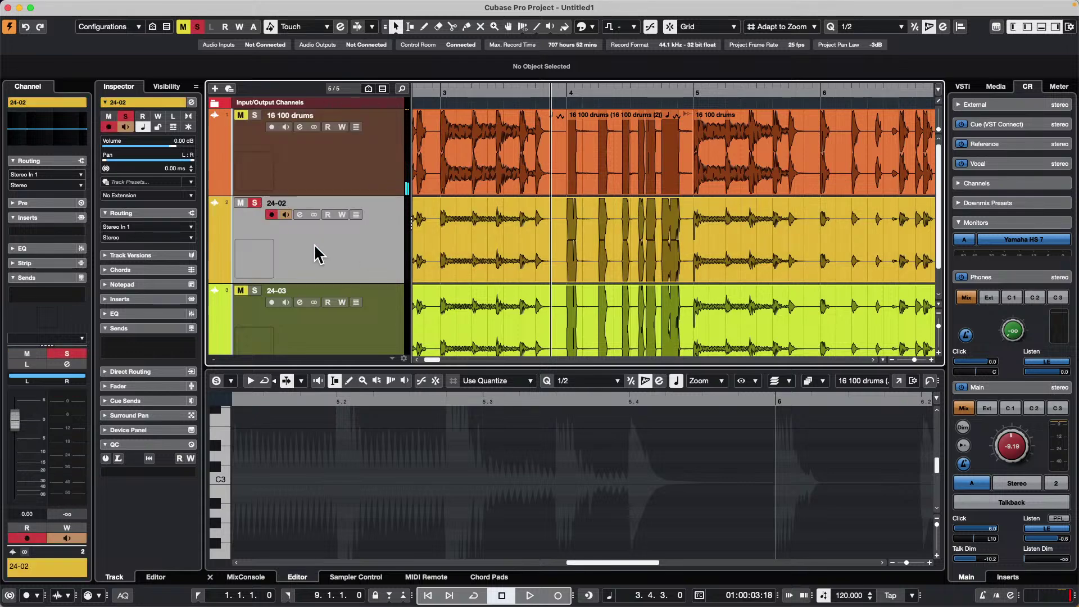
left_click_drag(481, 91, 320, 86)
key("comma")
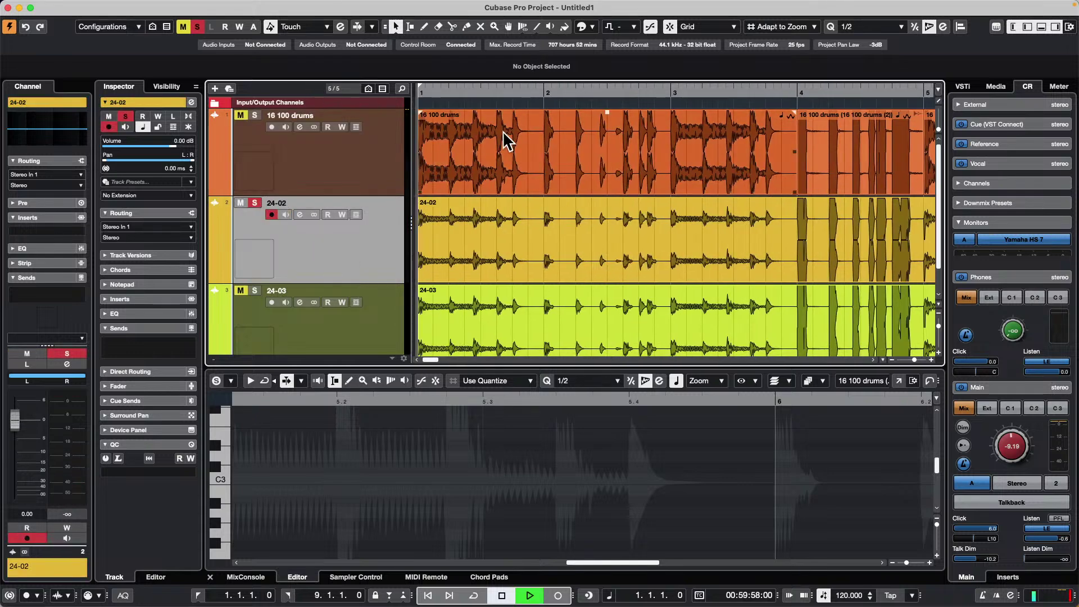
key("space")
scroll(1014, 447, "up", 4)
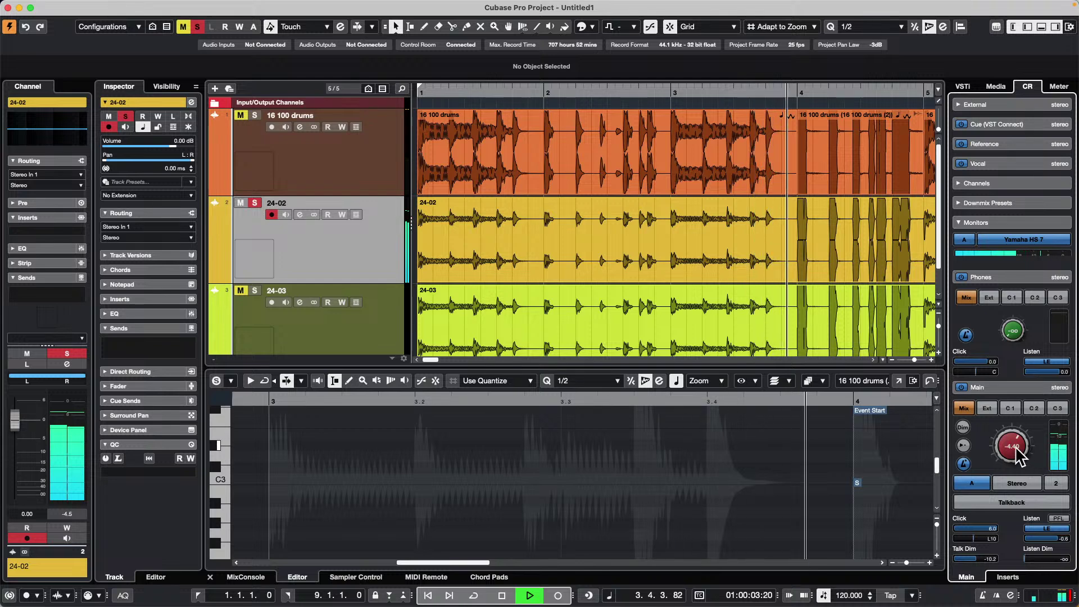
Raise the Control Room main level to -2.49 dB while track 24-02 plays, and stop playback.
scroll(1011, 446, "up", 2)
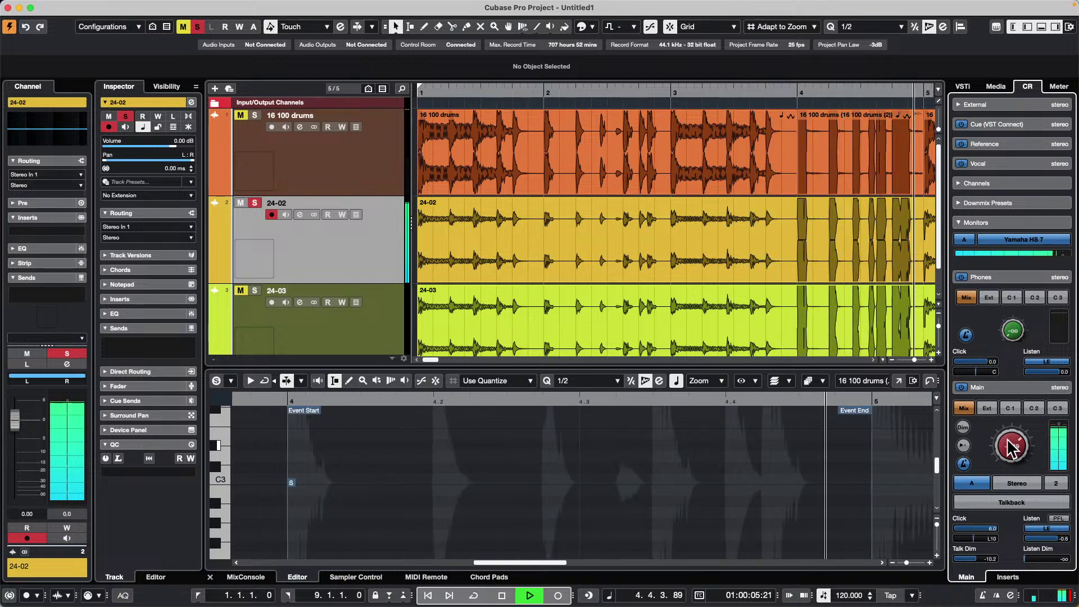
key("space")
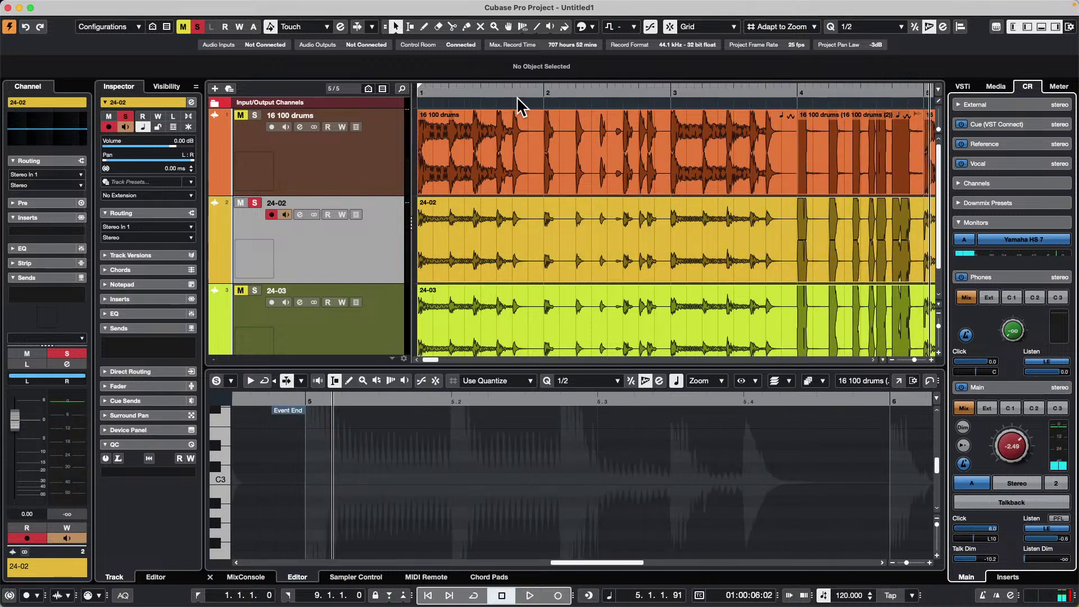
Switch the solo from track 24-02 to track 24-03 and audition it from bar 1 into bar 4.
left_click(240, 202)
left_click(255, 202)
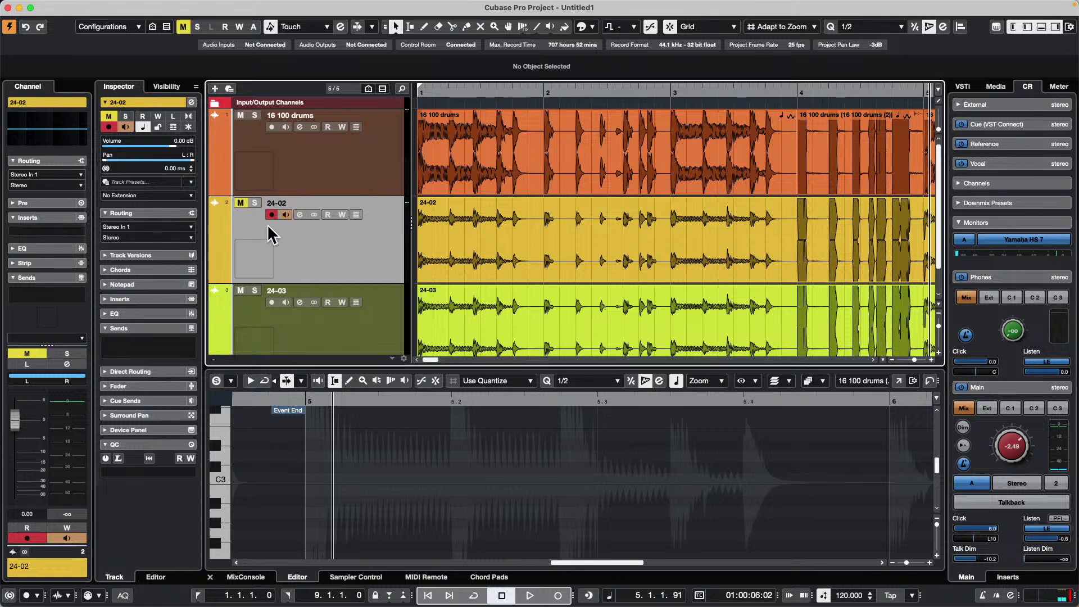
left_click(254, 290)
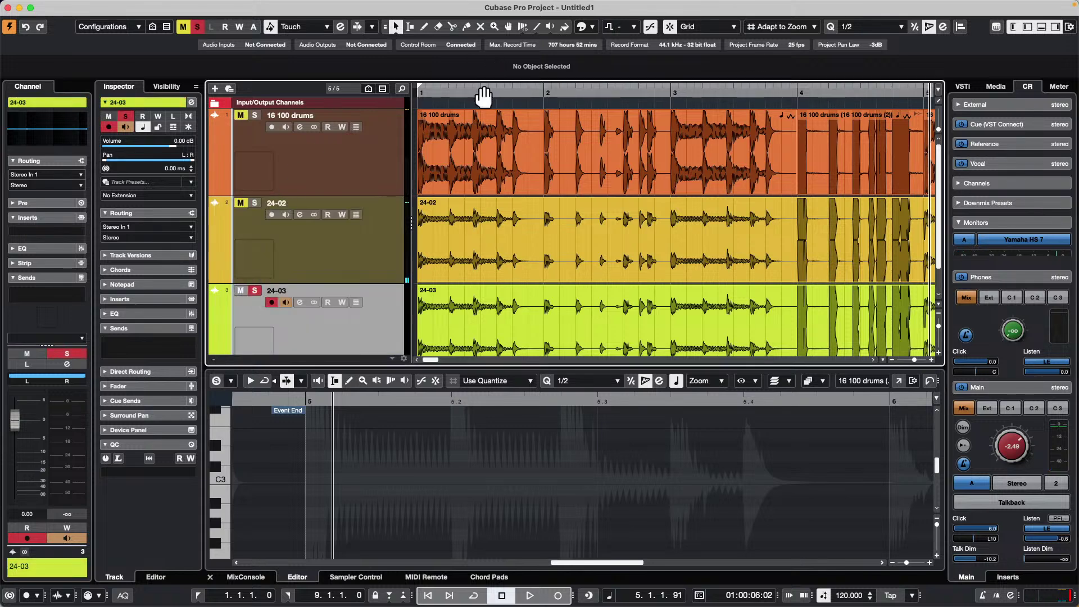
left_click(420, 89)
key("space")
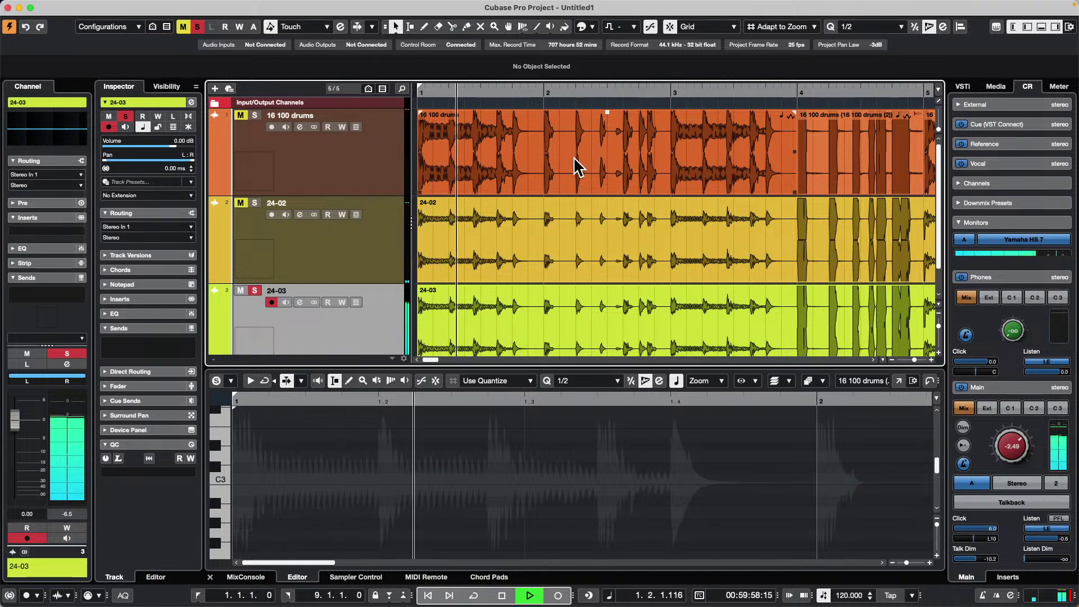
scroll(578, 191, "down", 1)
scroll(577, 190, "down", 3)
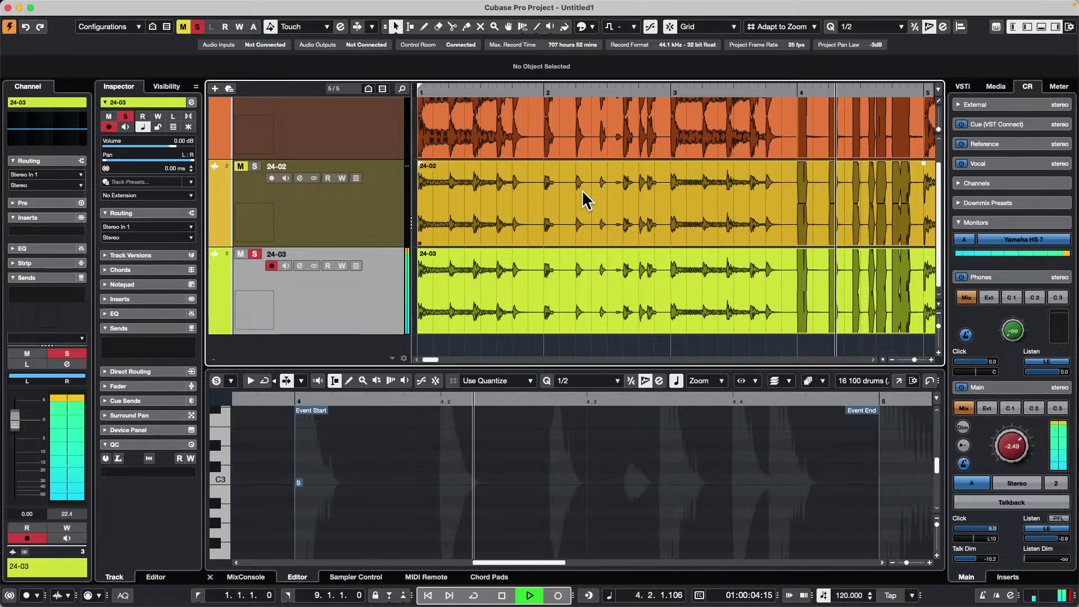
key("space")
Lower the volume of the audio event on track 24-03 to -26.68 dB.
left_click_drag(474, 97, 455, 99)
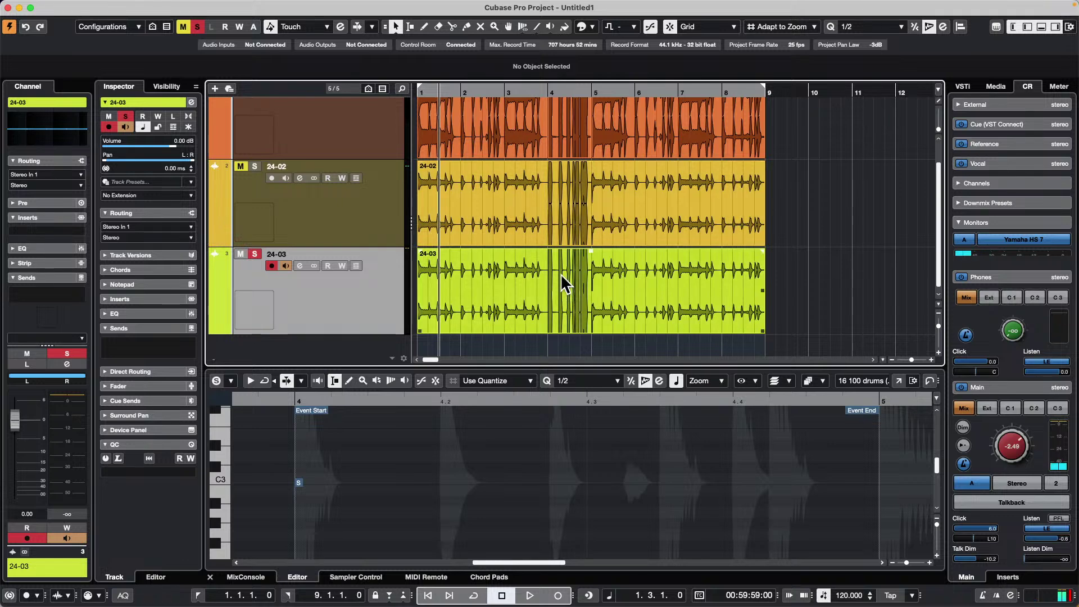
left_click_drag(590, 249, 590, 283)
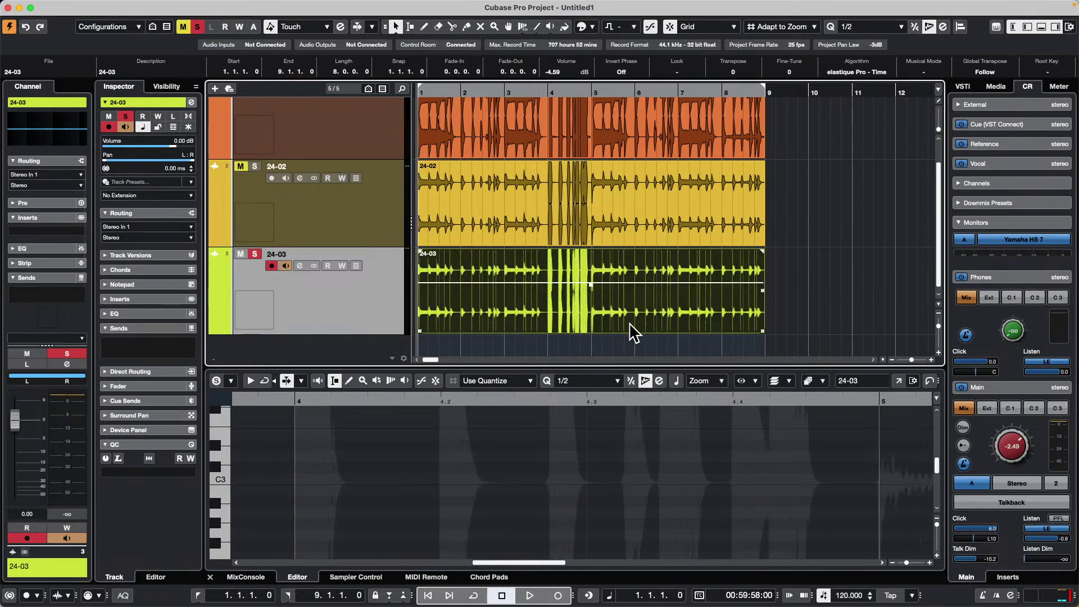
left_click_drag(590, 282, 592, 326)
left_click_drag(539, 89, 542, 137)
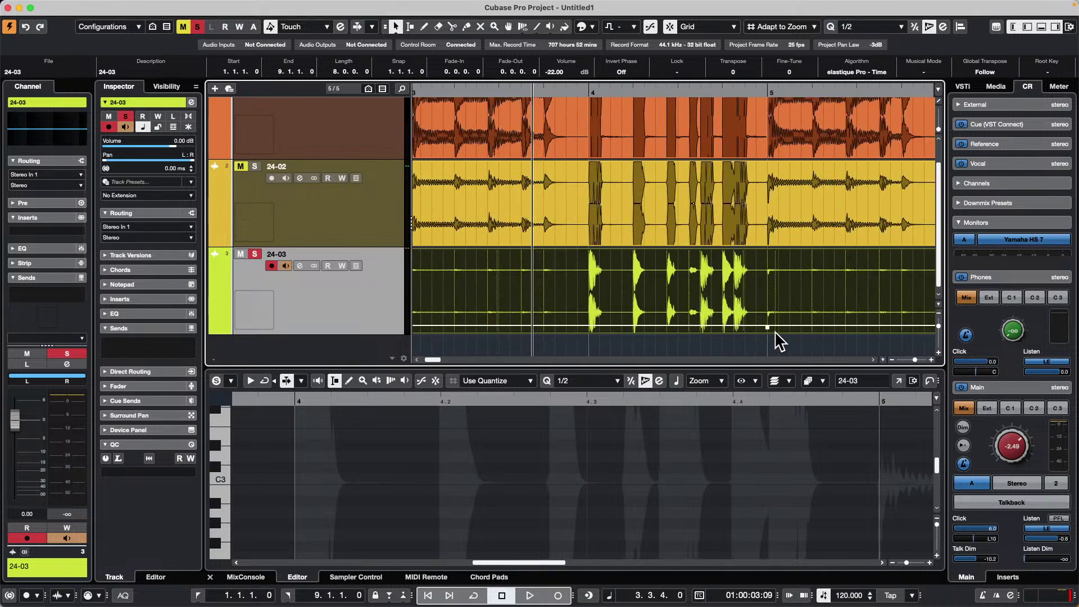
left_click_drag(767, 325, 768, 331)
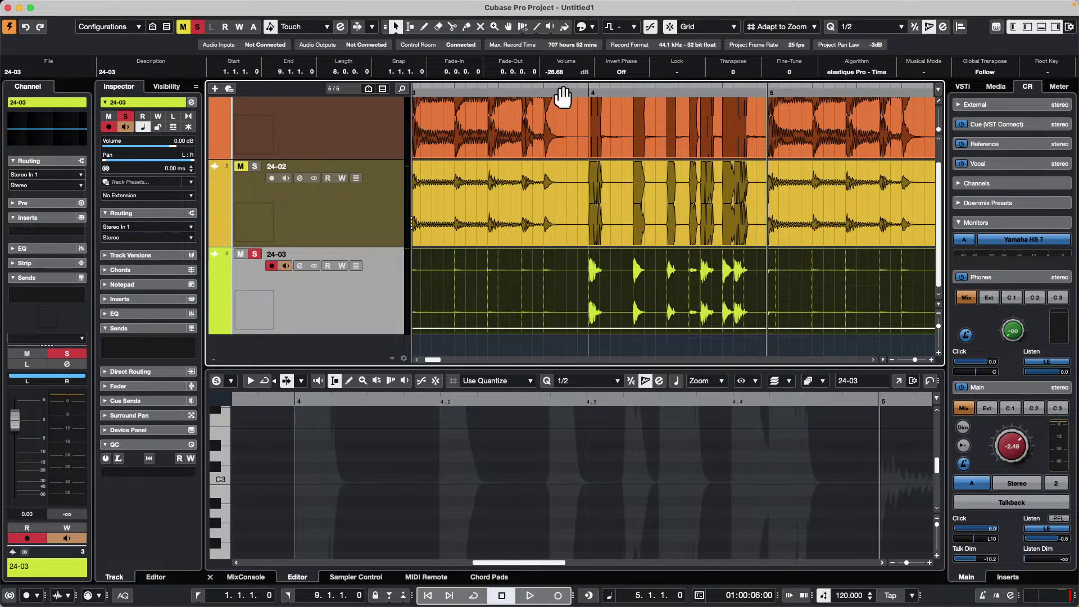
Audition the quieter 24-03 event through bar 4, raising the Control Room main level to 6.02 dB.
left_click(445, 92)
left_click_drag(445, 91, 390, 88)
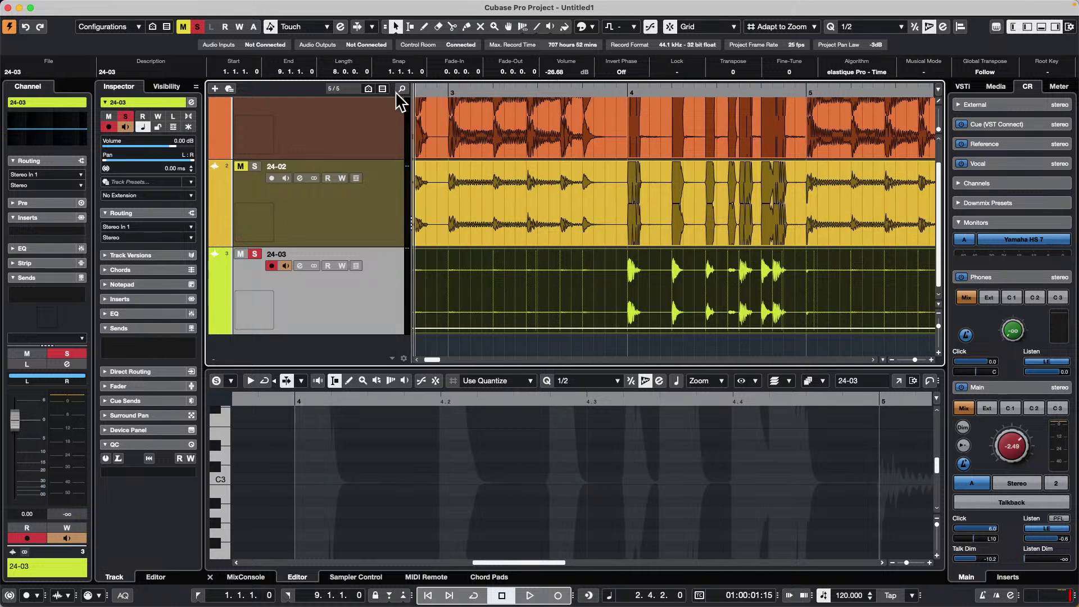
key("space")
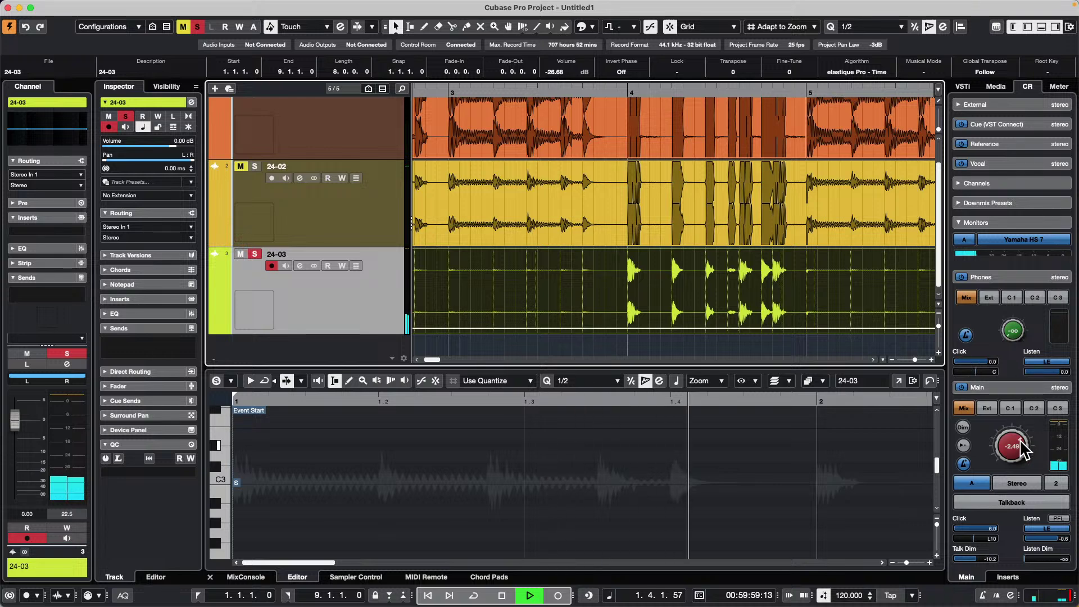
left_click_drag(1019, 439, 1019, 410)
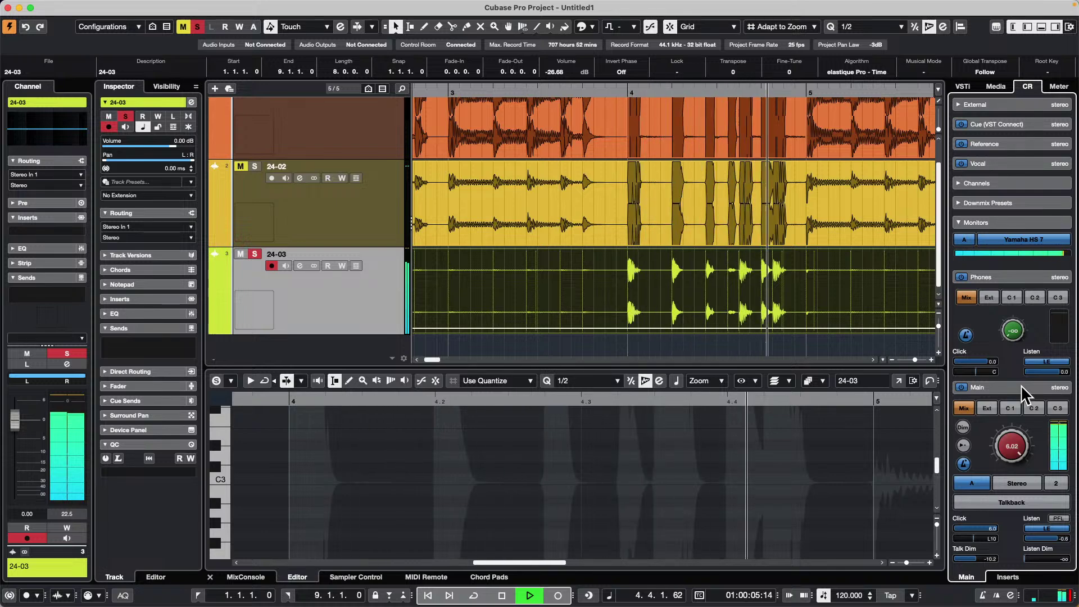
key("space")
Lower the 24-02 event's volume to -10.14 dB and compare its waveform at bar 4 with the 24-03 event.
left_click(716, 181)
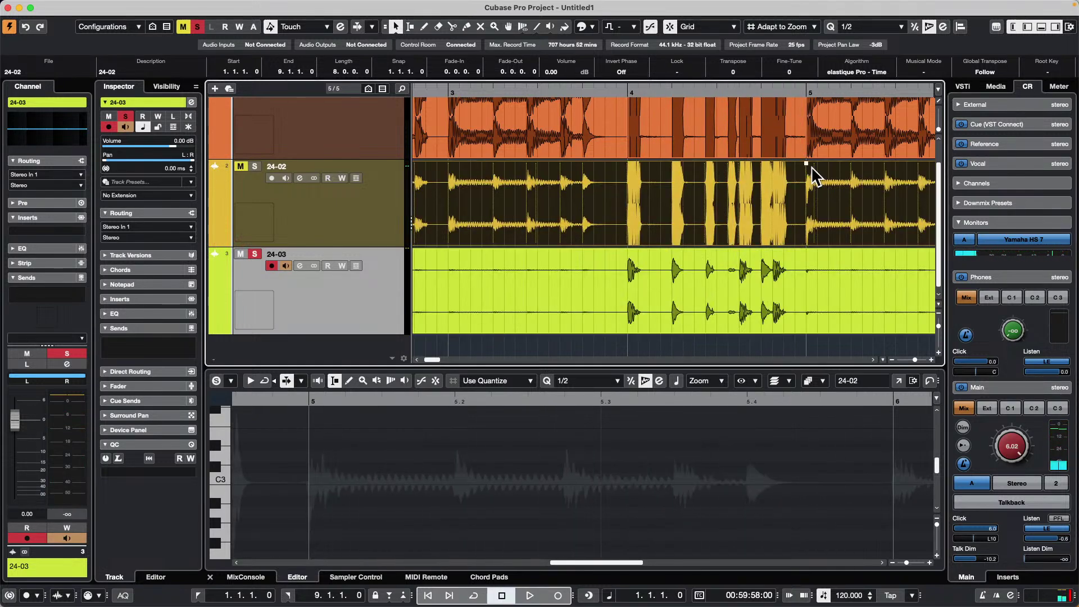
left_click_drag(807, 164, 805, 223)
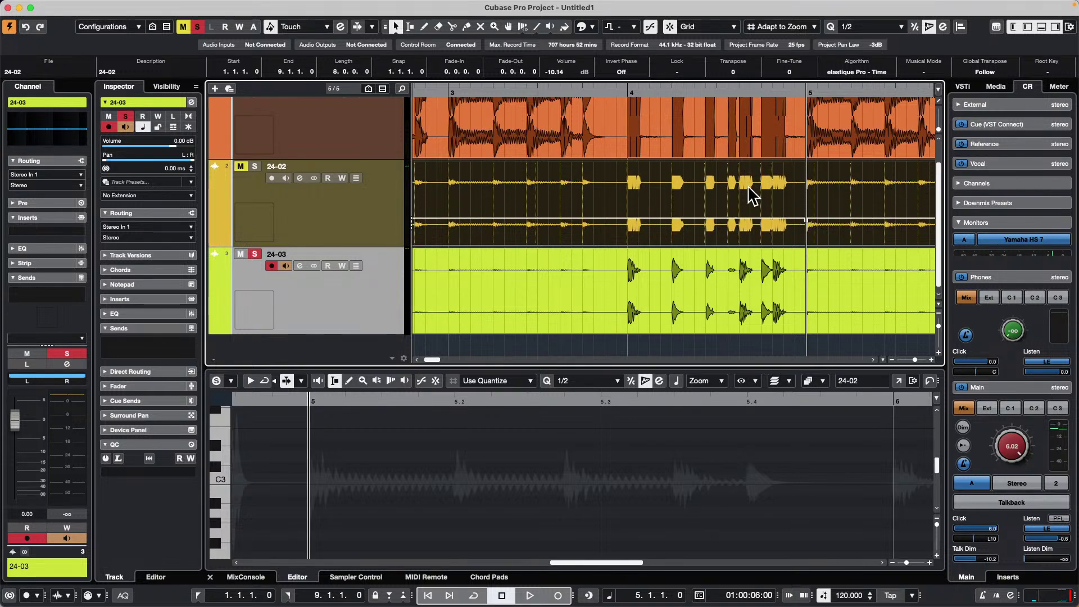
left_click_drag(632, 90, 627, 138)
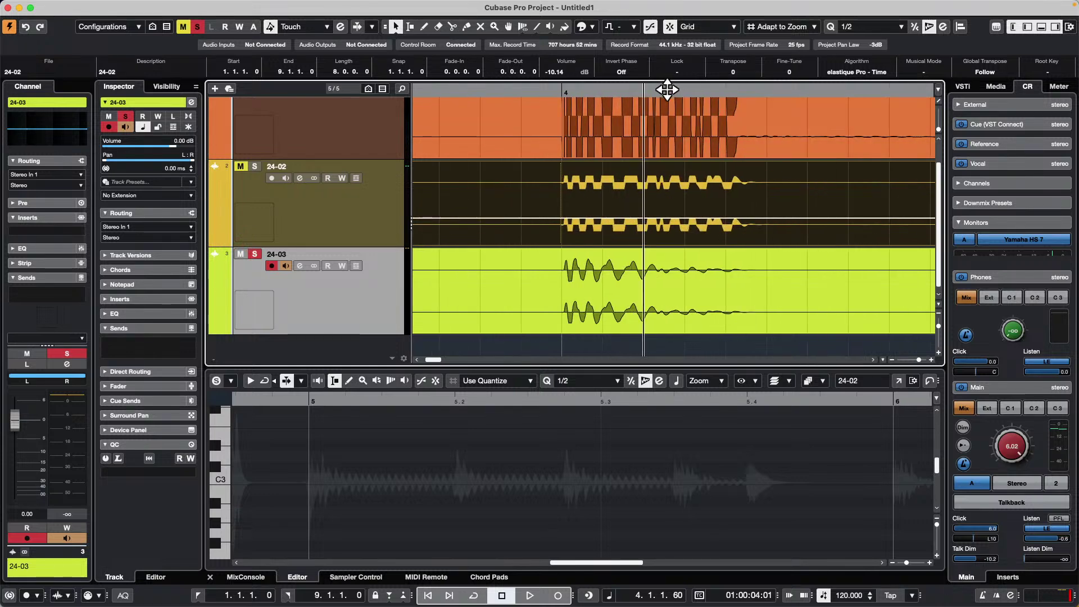
left_click_drag(600, 92, 601, 92)
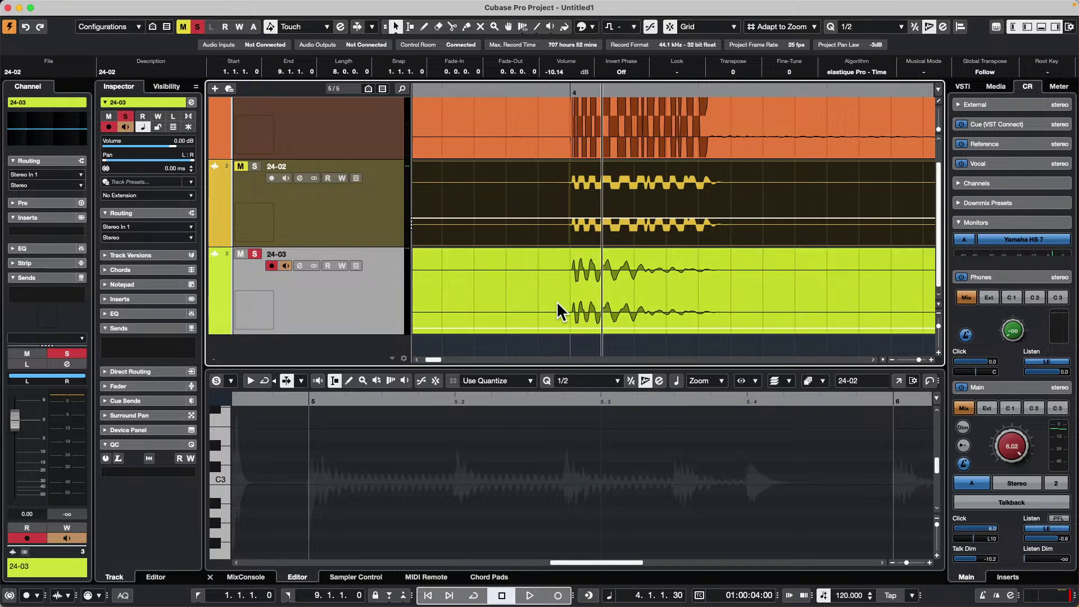
left_click(549, 83)
left_click_drag(549, 83, 543, 46)
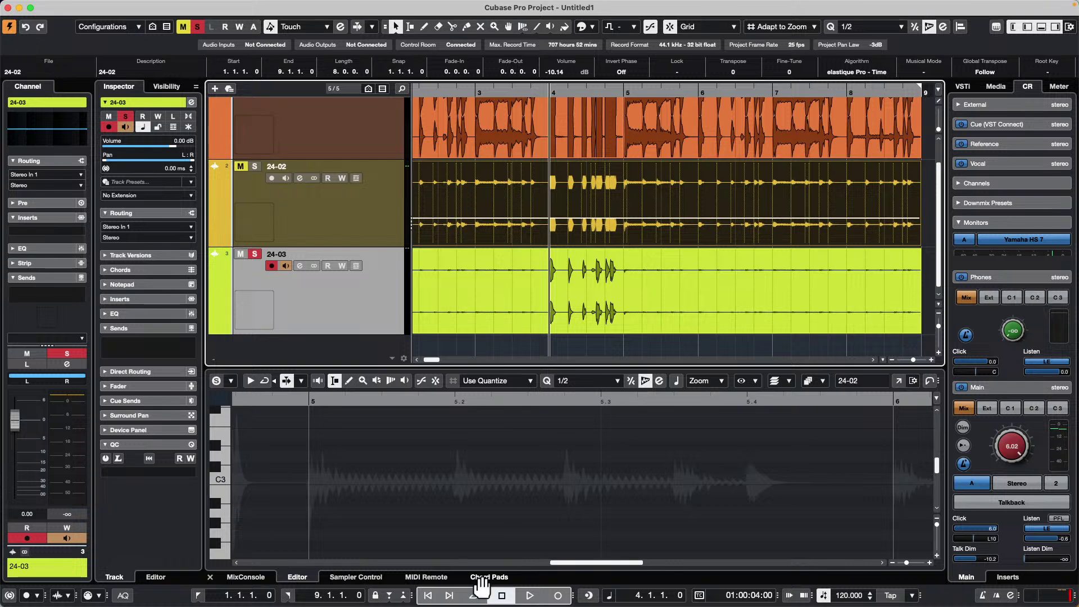
Load the DrumLoops sample "168 6 drums" into Sampler Control to create a sampler track.
left_click(357, 577)
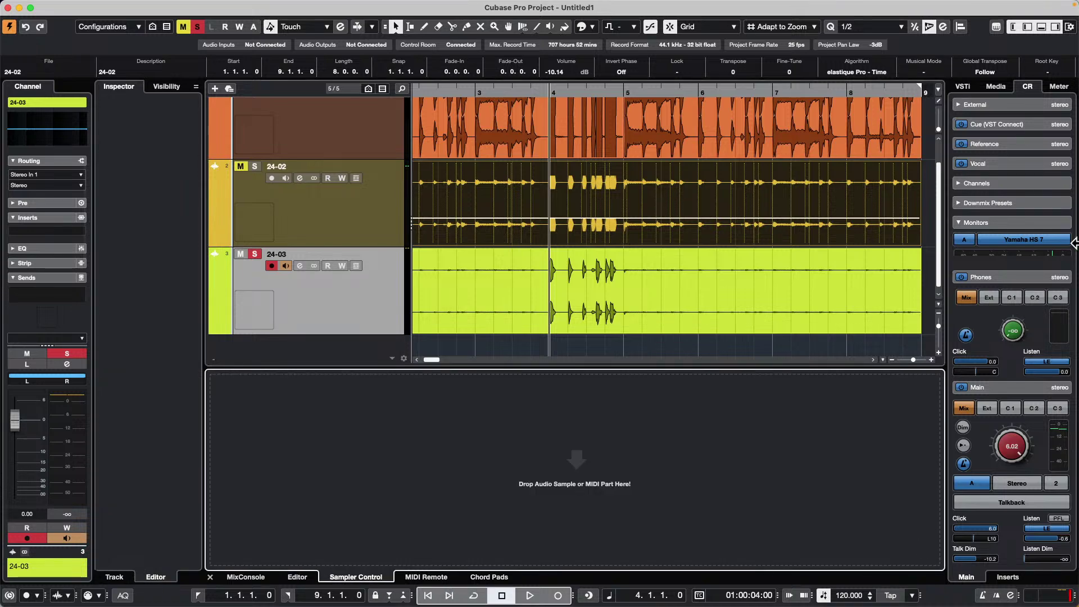
left_click(995, 86)
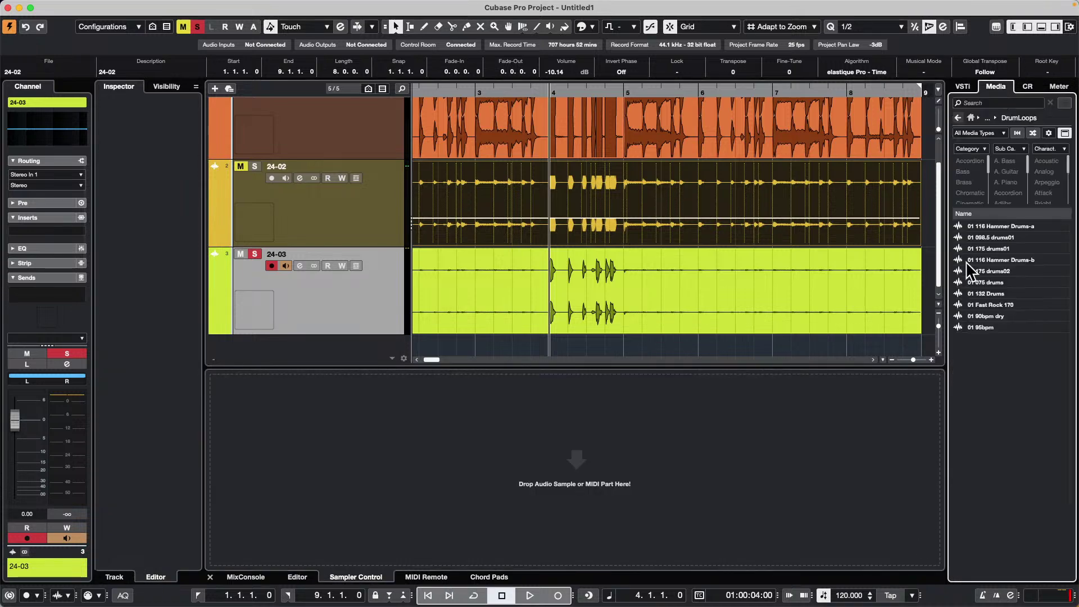
left_click(976, 316)
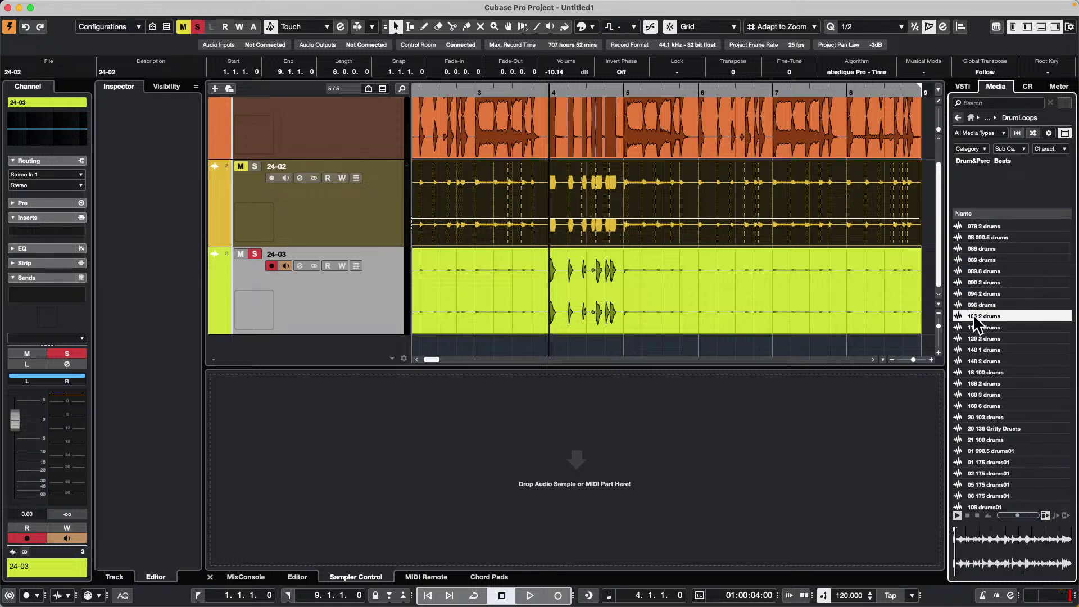
left_click(976, 405)
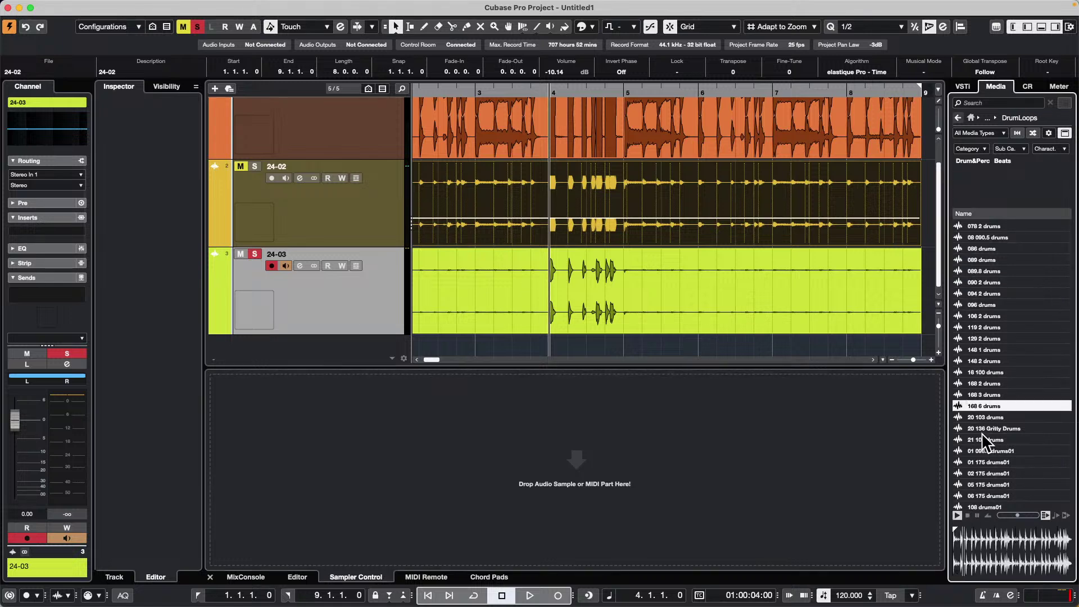
left_click_drag(981, 406, 974, 408)
left_click_drag(646, 455, 645, 453)
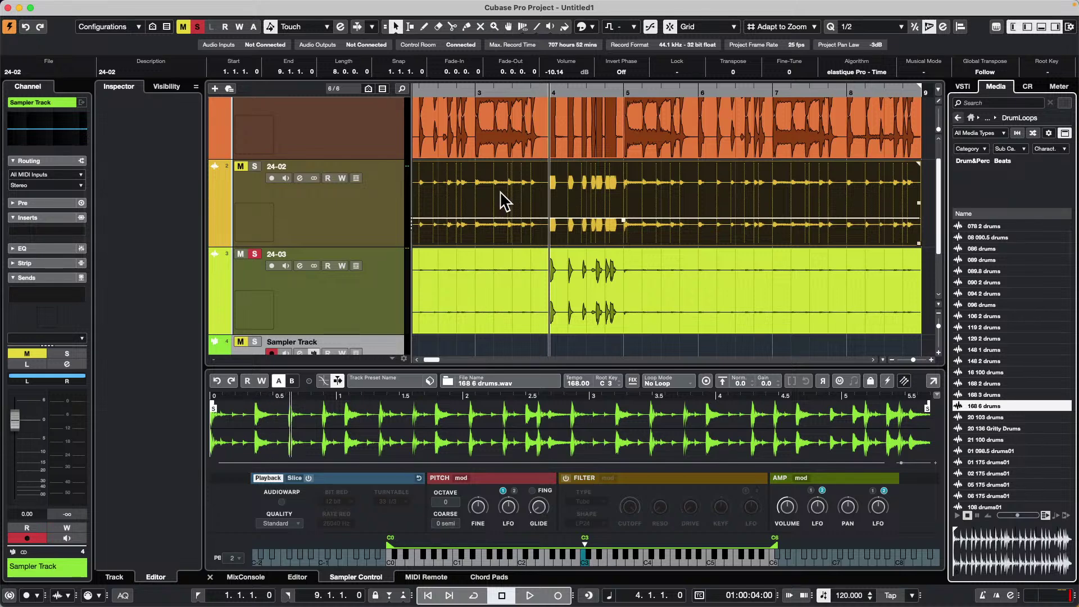
Solo the Sampler Track and enable AudioWarp for its sample playback.
scroll(355, 267, "down", 2)
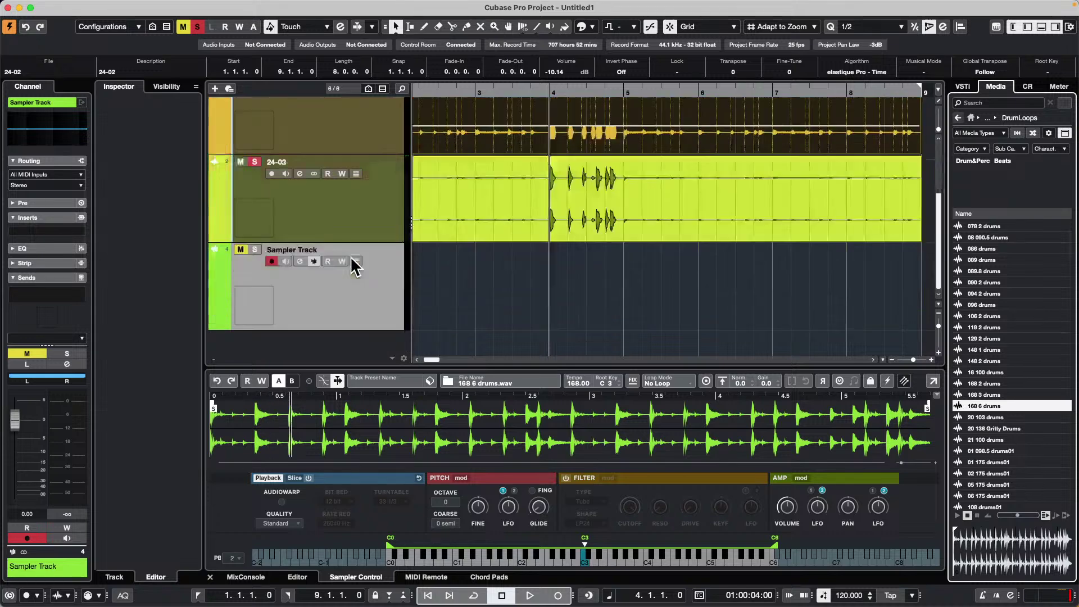
left_click(253, 251)
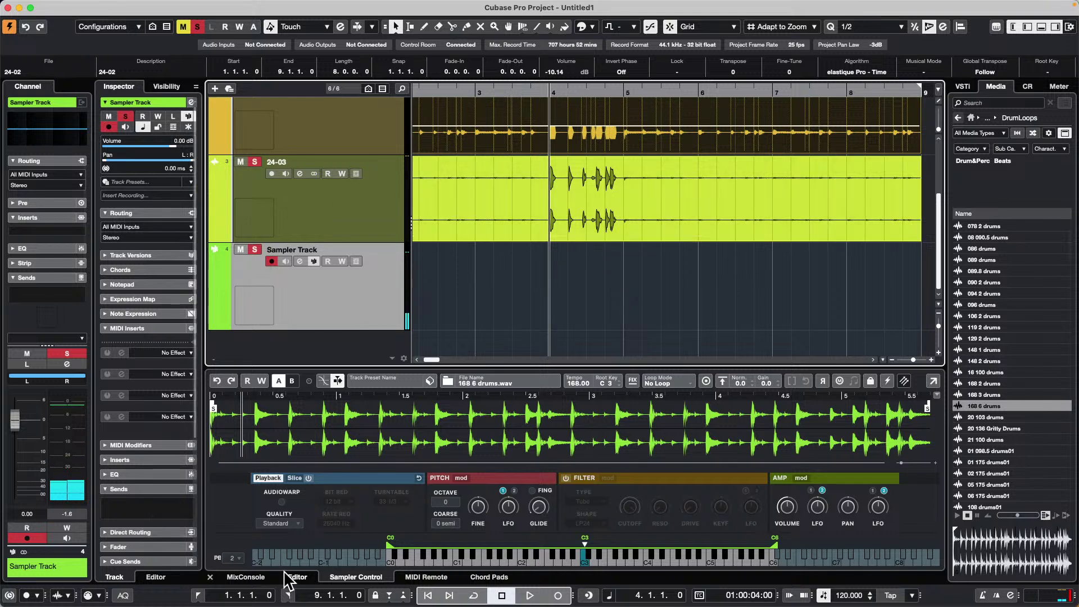
left_click(281, 501)
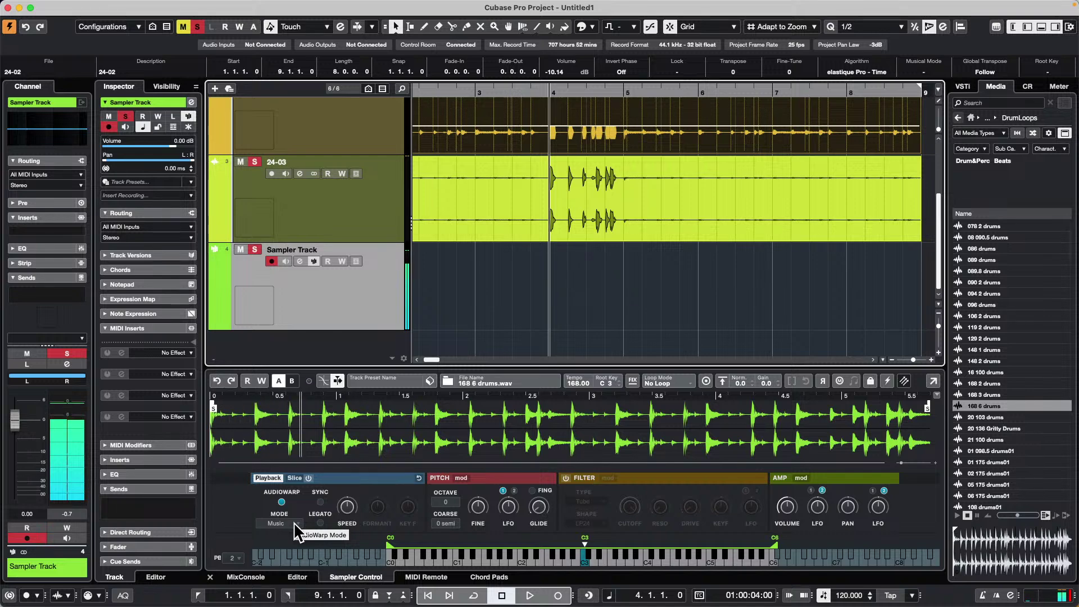
Add a Groove Agent SE instrument track and load "168 6 drums" onto pad C1.
right_click(325, 231)
mouse_move(434, 229)
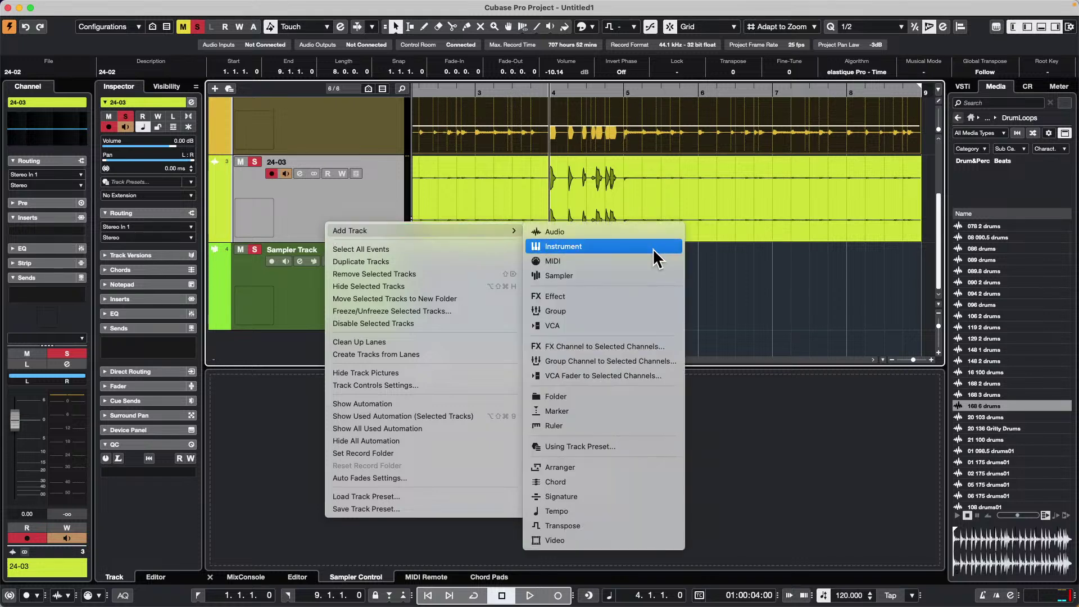
left_click(657, 258)
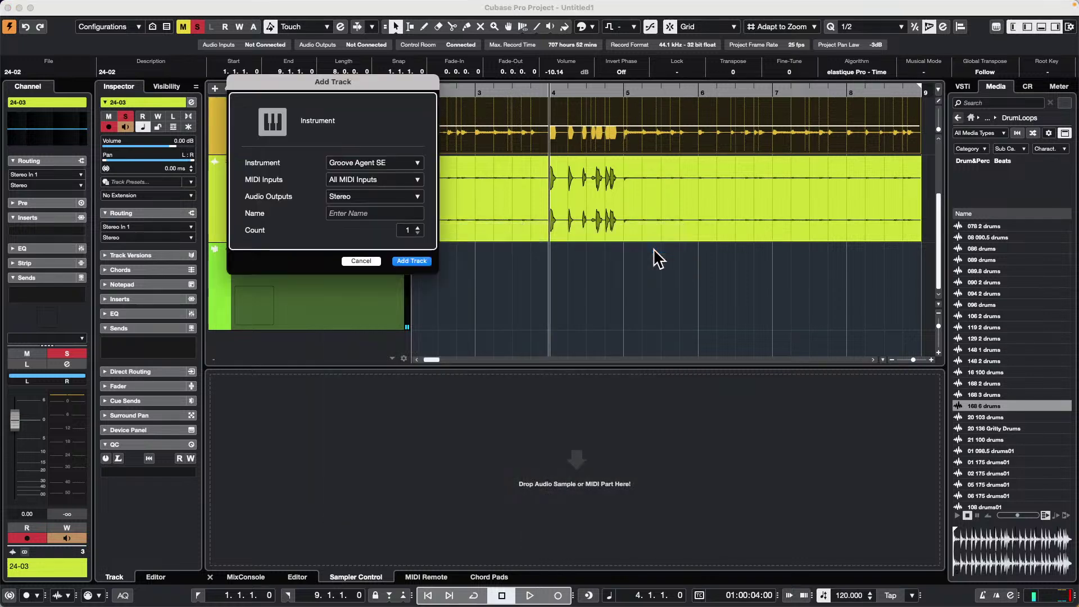
left_click(421, 263)
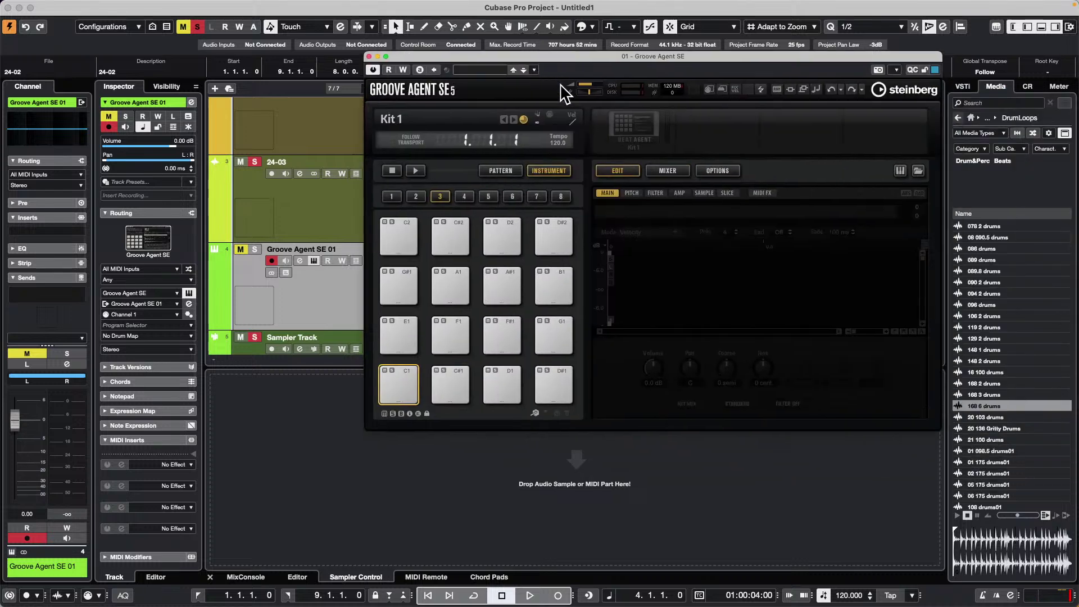
left_click_drag(1020, 410, 393, 382)
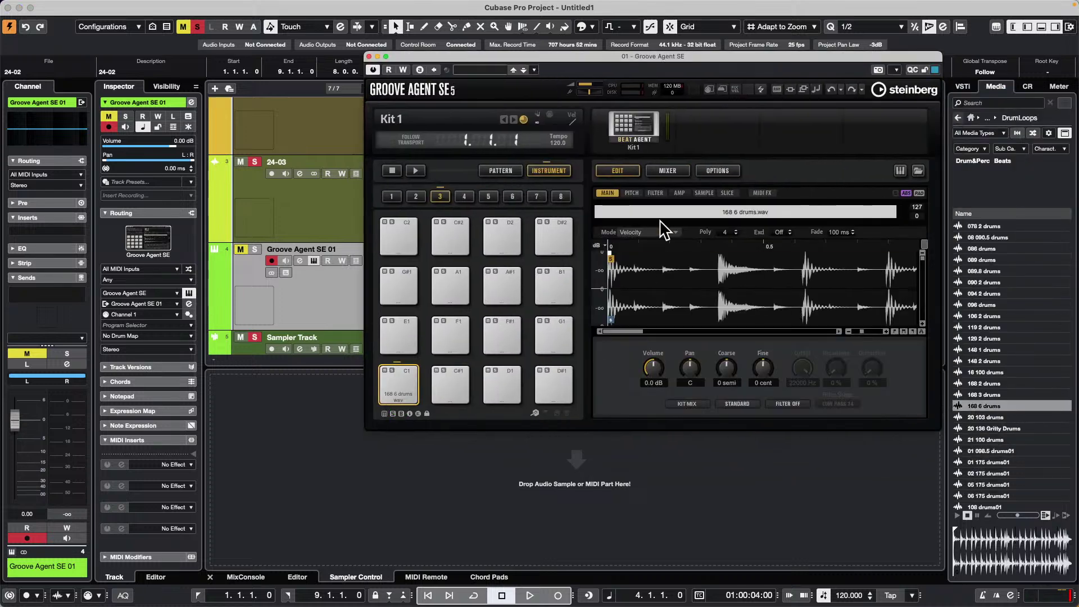
Enable the C1 pad's key range, set its high key to E2, and solo the Groove Agent SE 01 track.
left_click(629, 191)
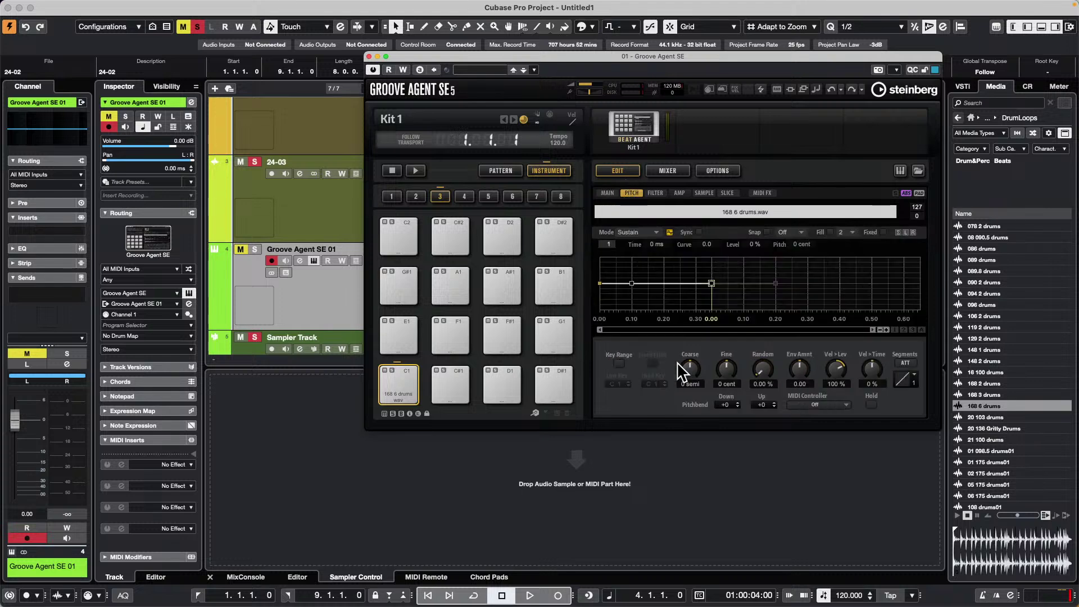
left_click(618, 363)
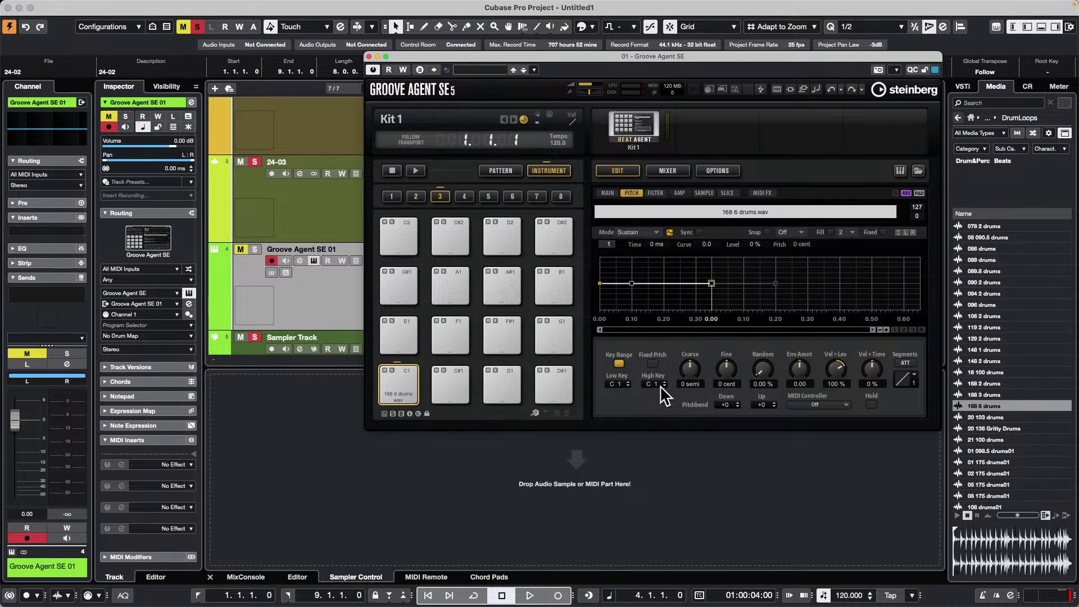
scroll(665, 384, "up", 12)
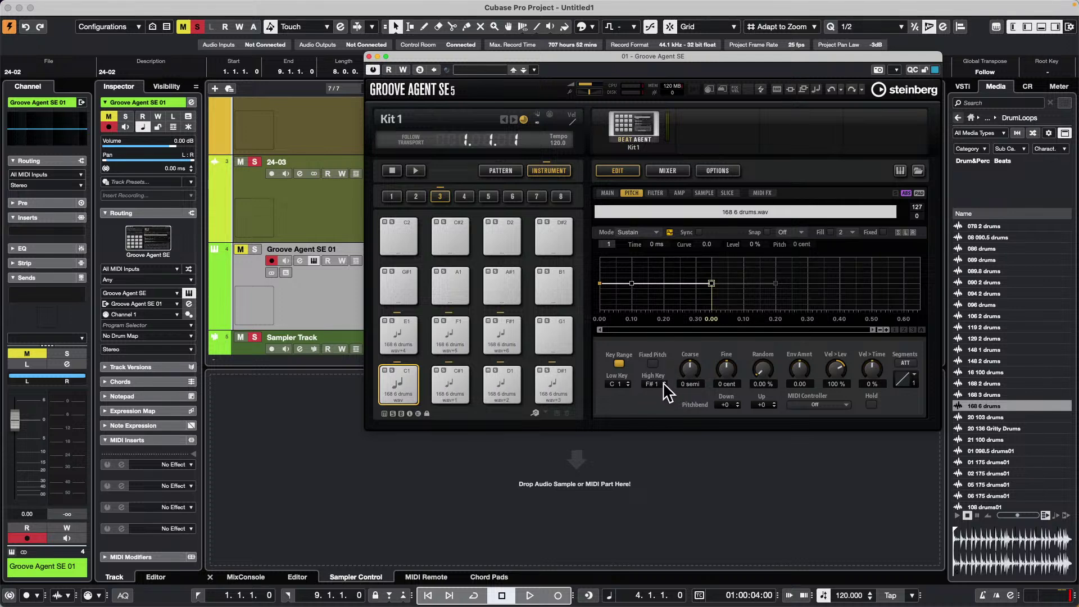
scroll(665, 383, "up", 2)
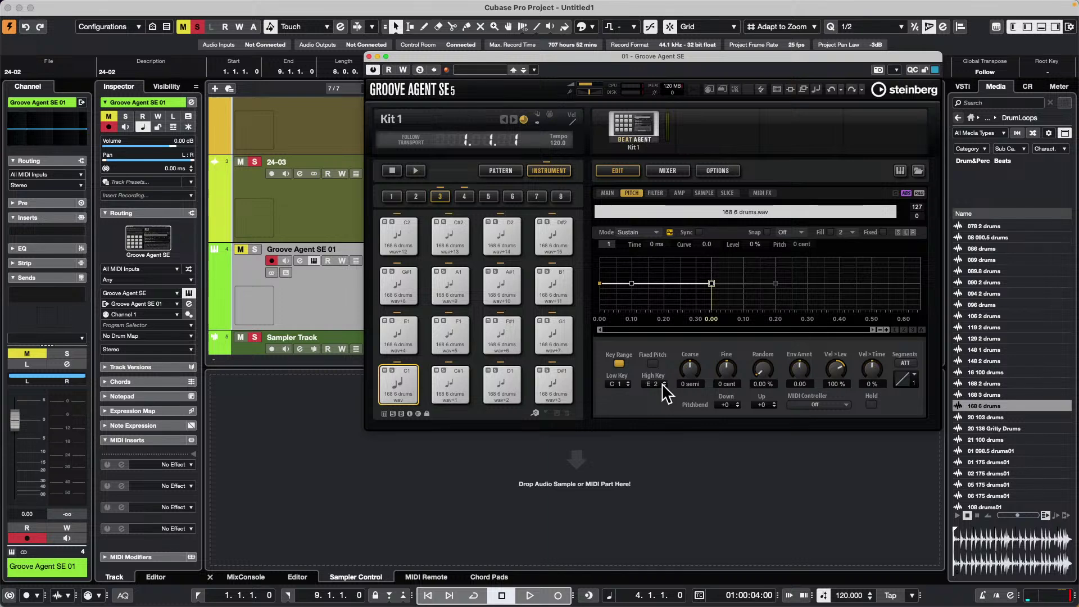
left_click(255, 249)
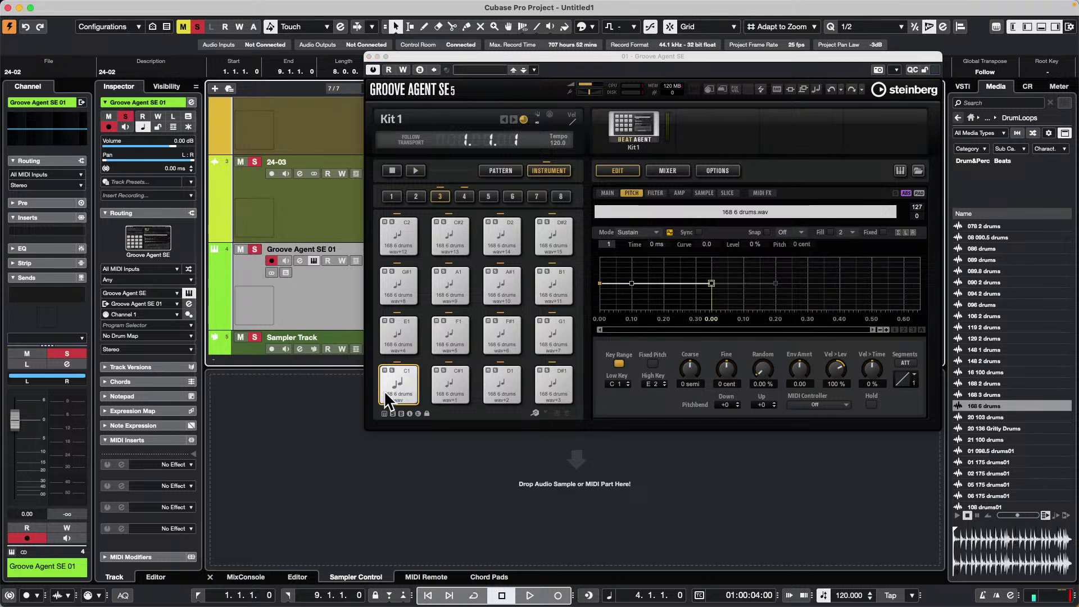
Set the AudioWarp mode of the C1 pad's "168 6 drums" sample to Music in Groove Agent SE.
left_click(404, 382)
left_click(450, 380)
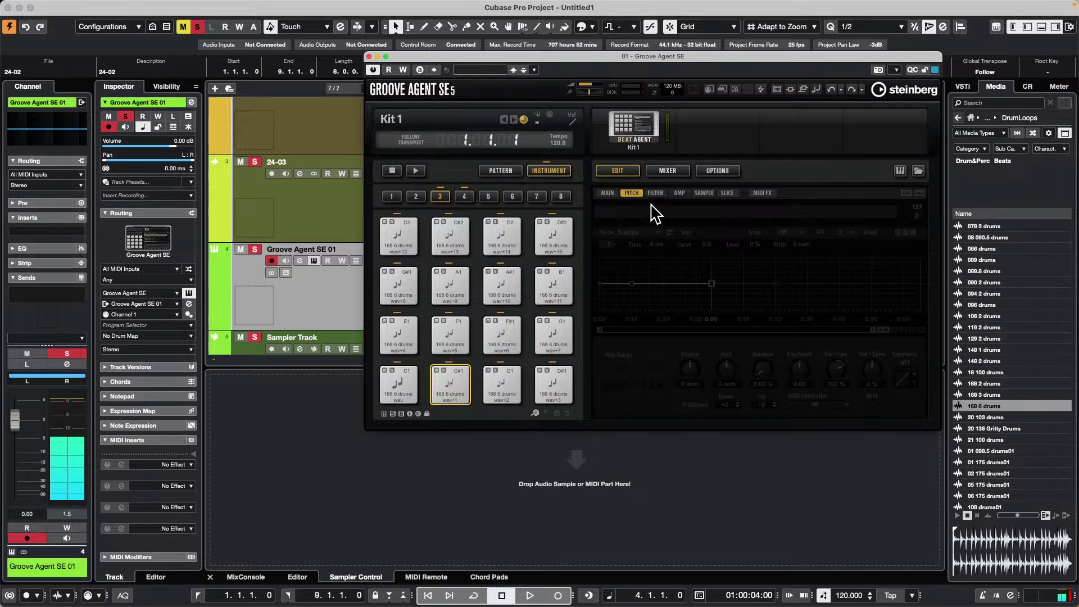
left_click(705, 193)
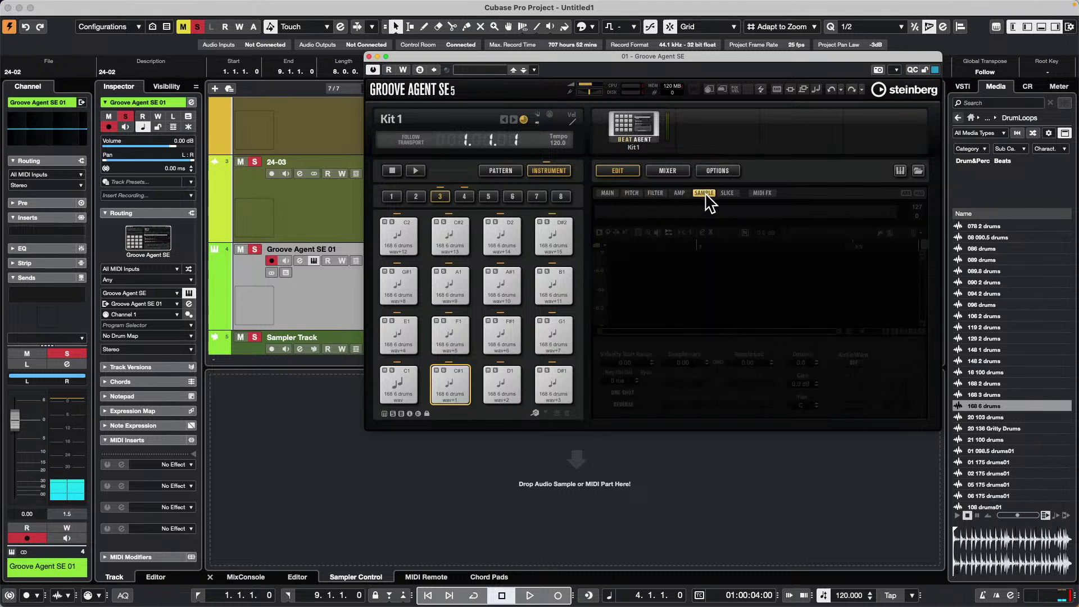
left_click(400, 376)
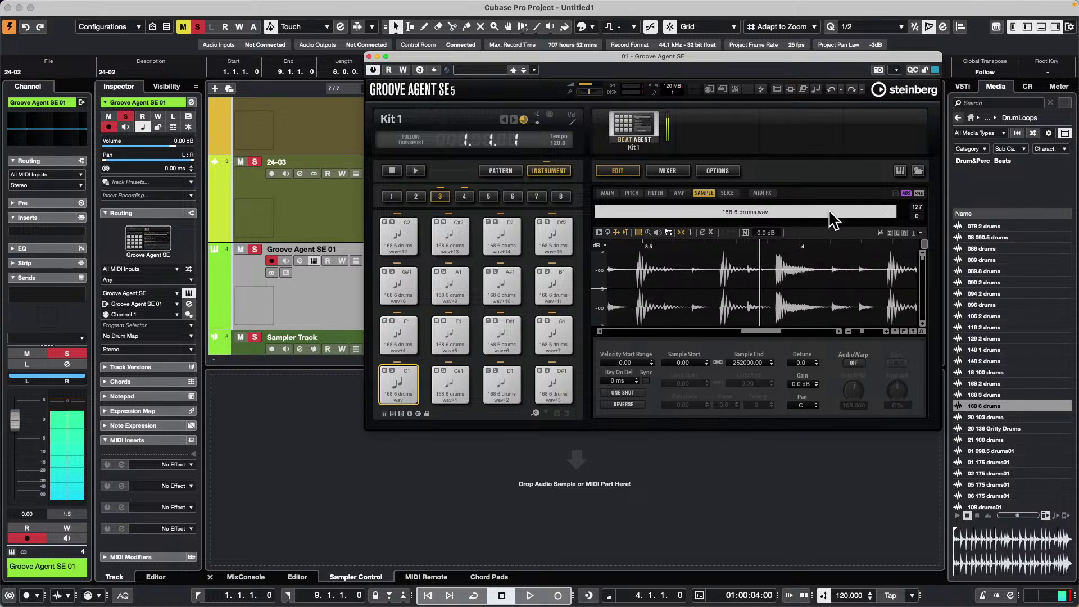
left_click(852, 363)
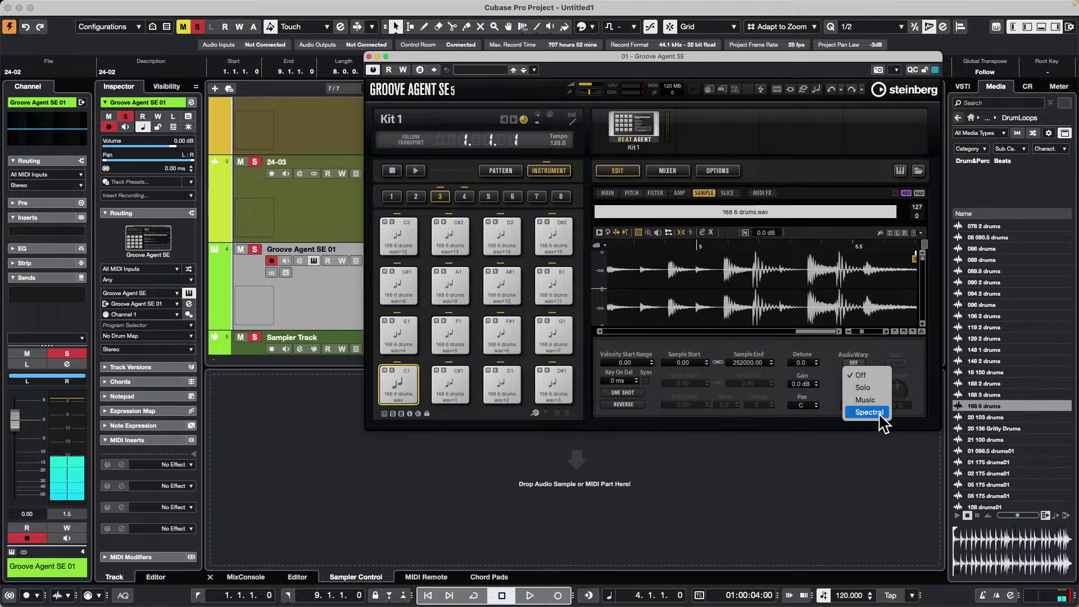
left_click(868, 399)
Audition the warped drum loop on pads A1, C1 and D#2.
left_click(448, 281)
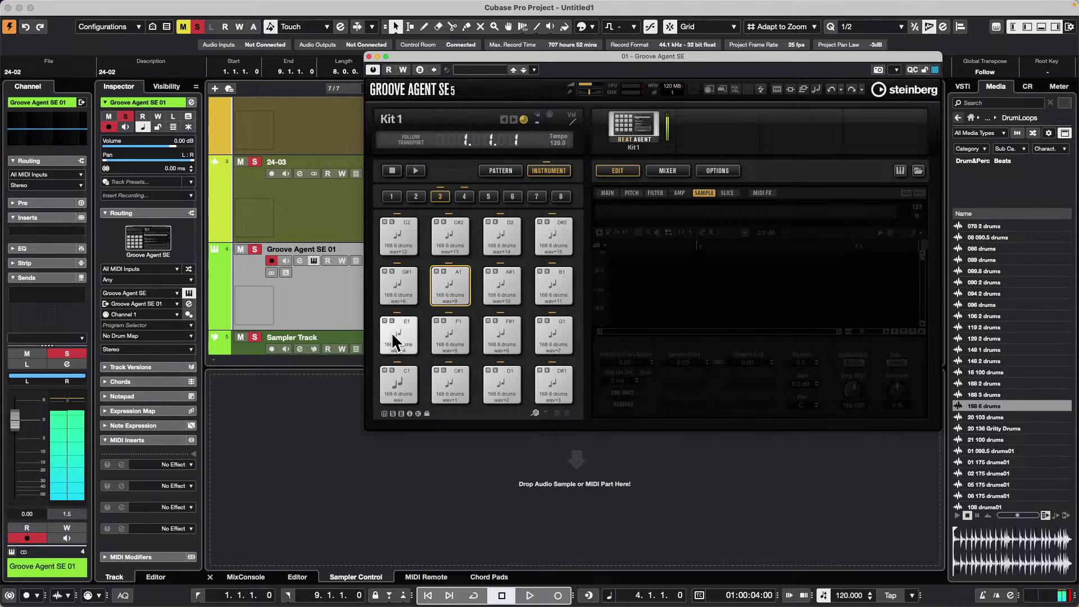
left_click(396, 387)
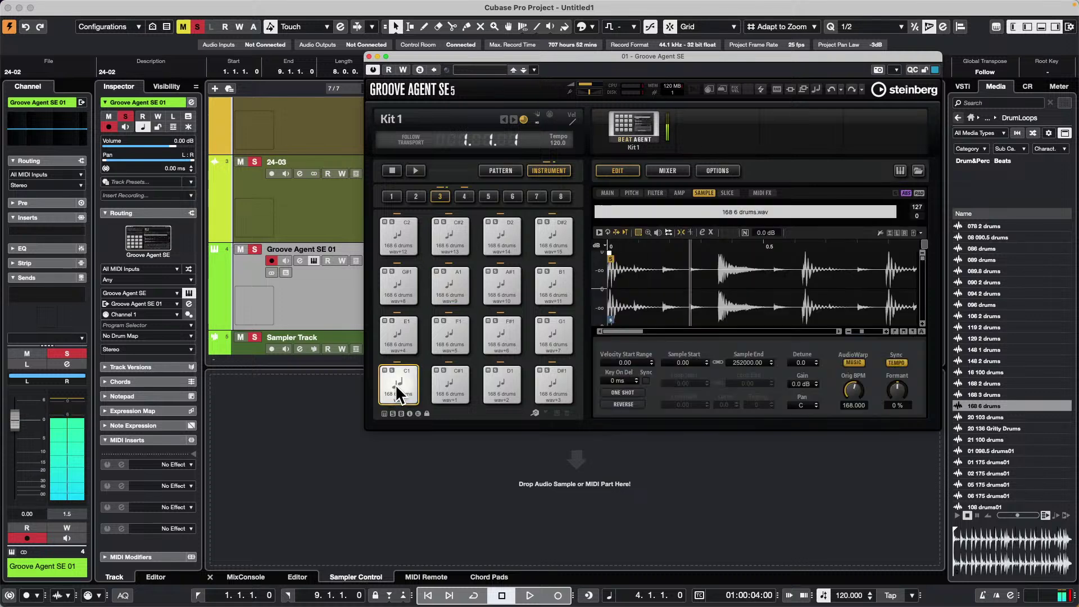
left_click(552, 233)
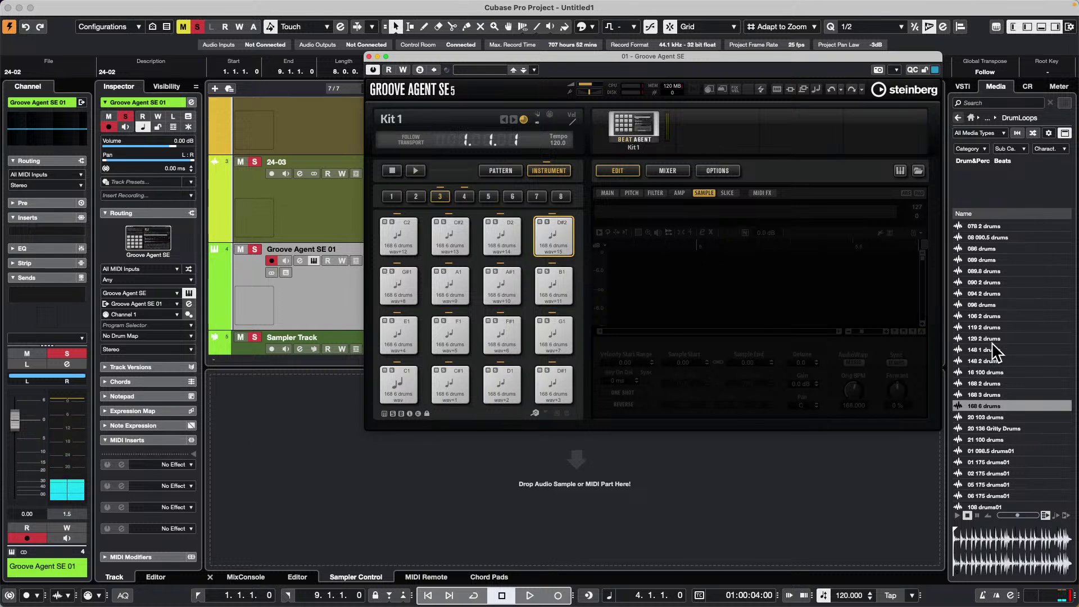
Compare the Sampler Track's AudioWarp setting with that of pad C1, and close the Groove Agent SE window.
left_click(372, 531)
left_click(260, 342)
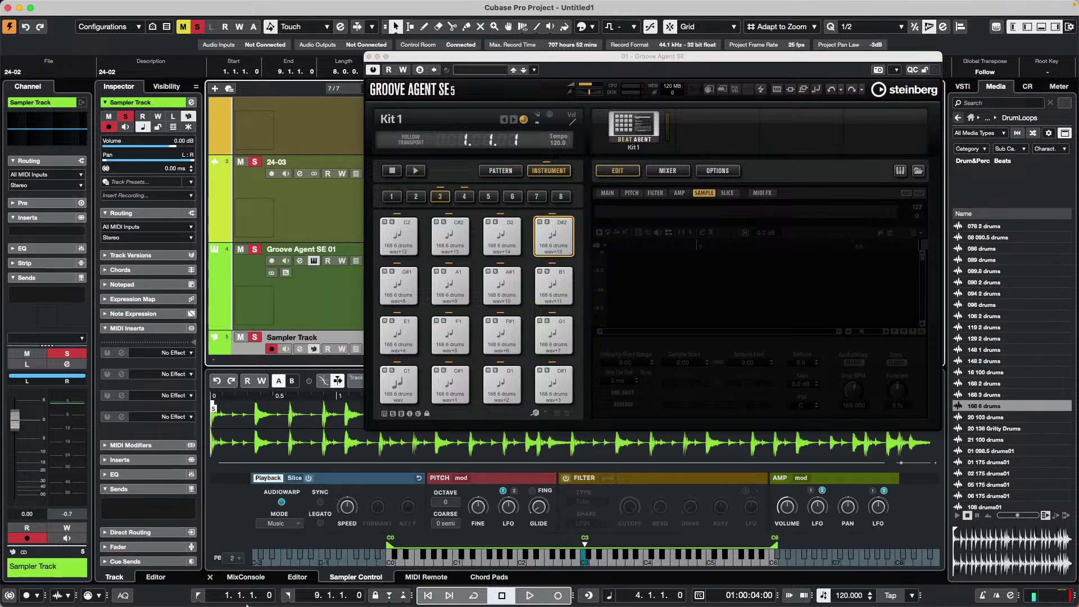
left_click(281, 502)
left_click(281, 502)
left_click(398, 393)
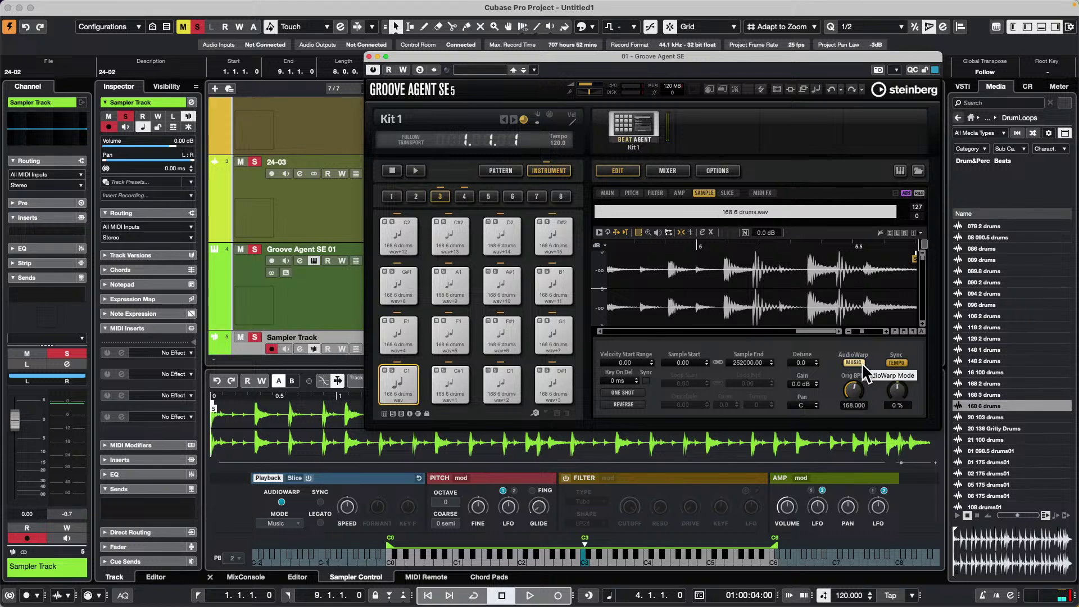
left_click(369, 57)
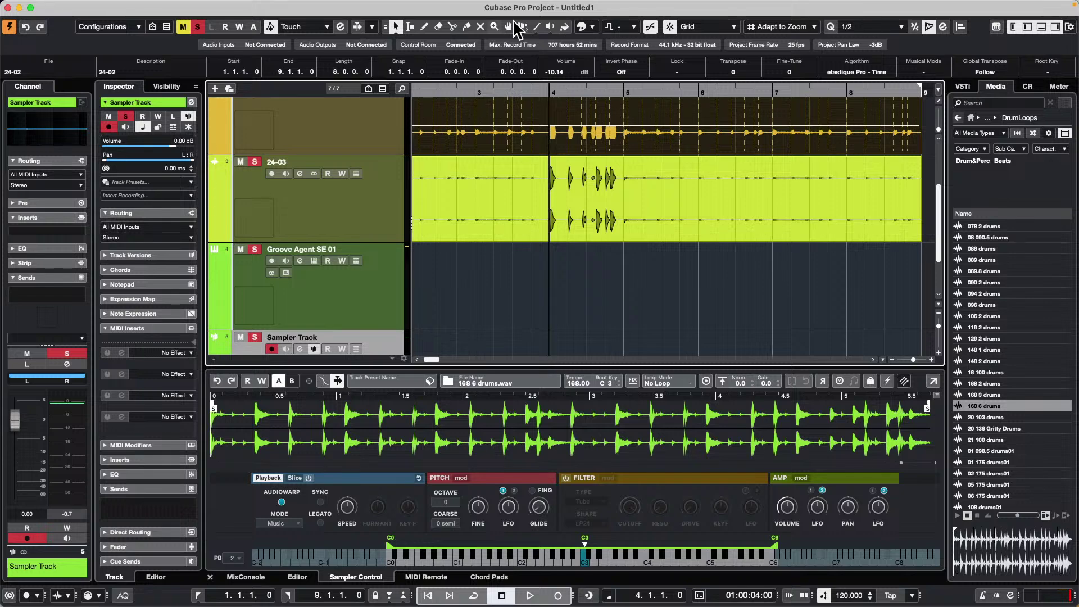
Browse the VST Instruments media to the Retrologue 1 factory library presets.
left_click(1028, 86)
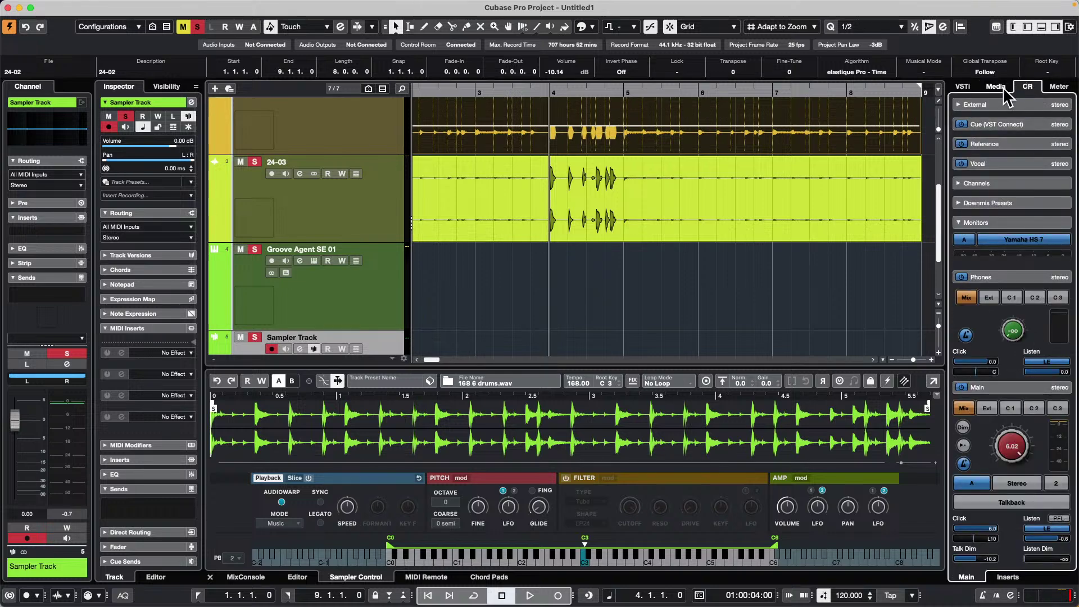
left_click(1003, 88)
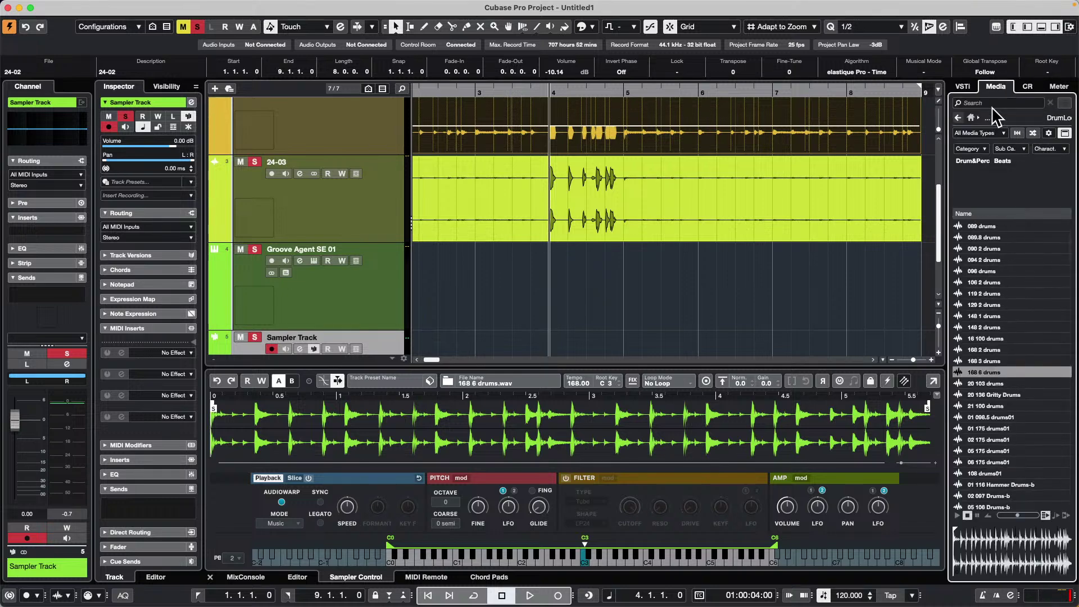
left_click(971, 117)
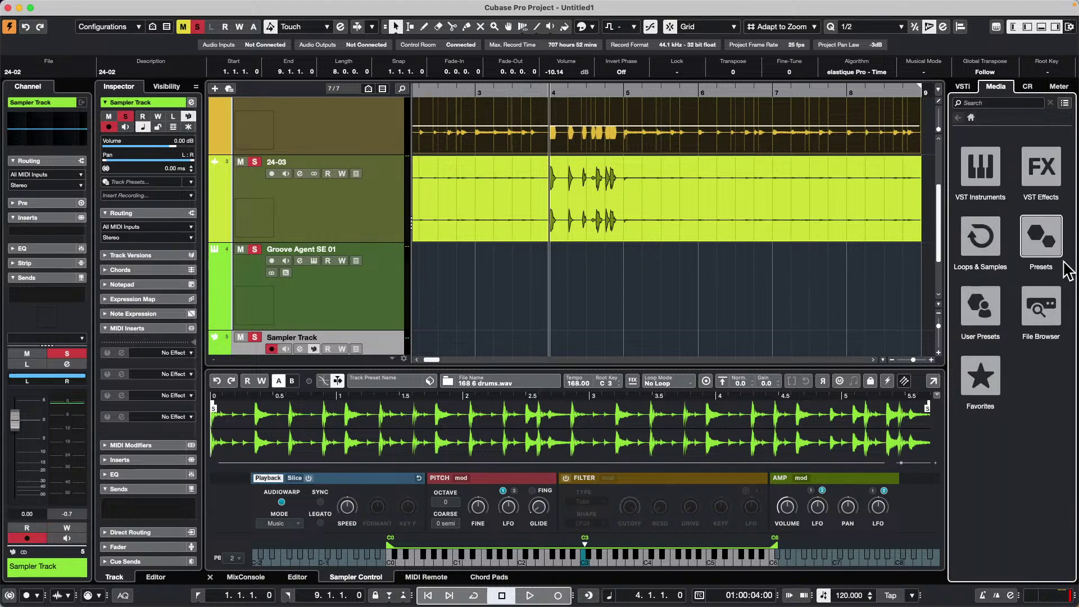
left_click(990, 181)
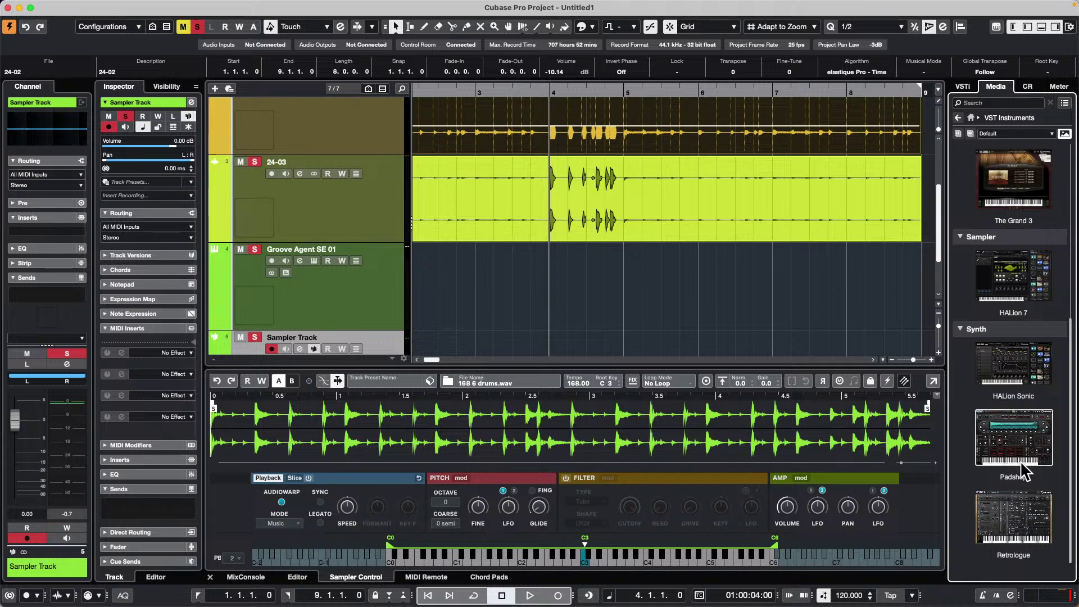
left_click(1034, 520)
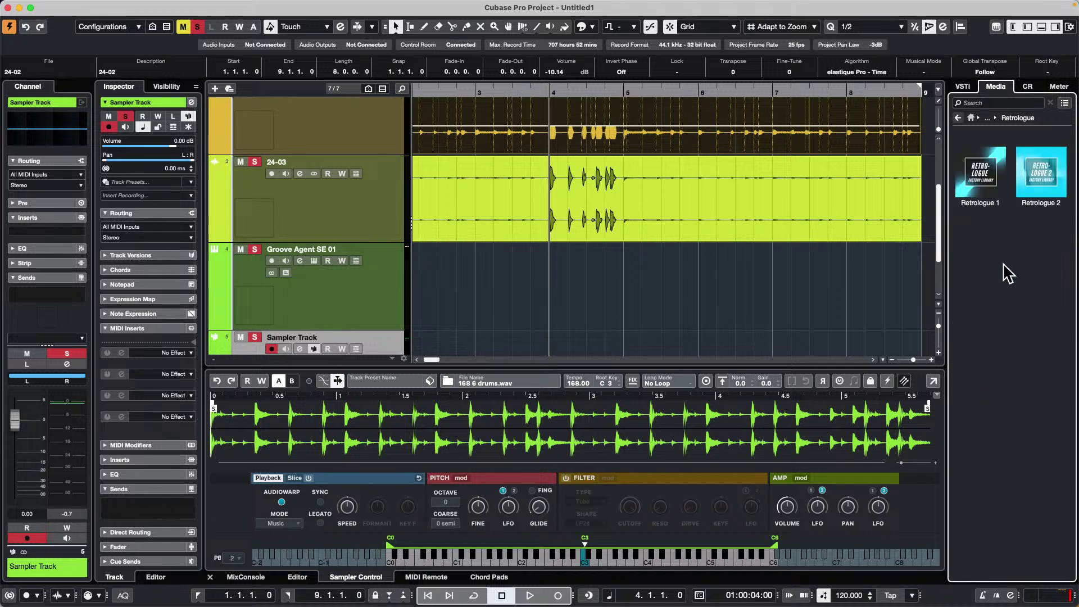
left_click(997, 172)
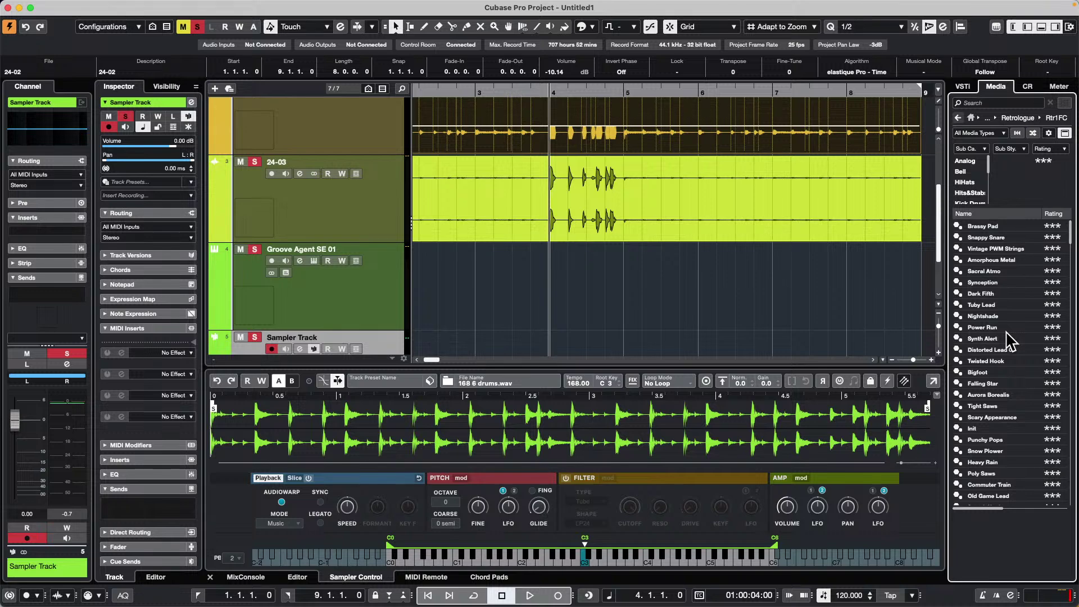
Look through the recent projects list for a project to open.
left_click(517, 167)
scroll(519, 245, "up", 3)
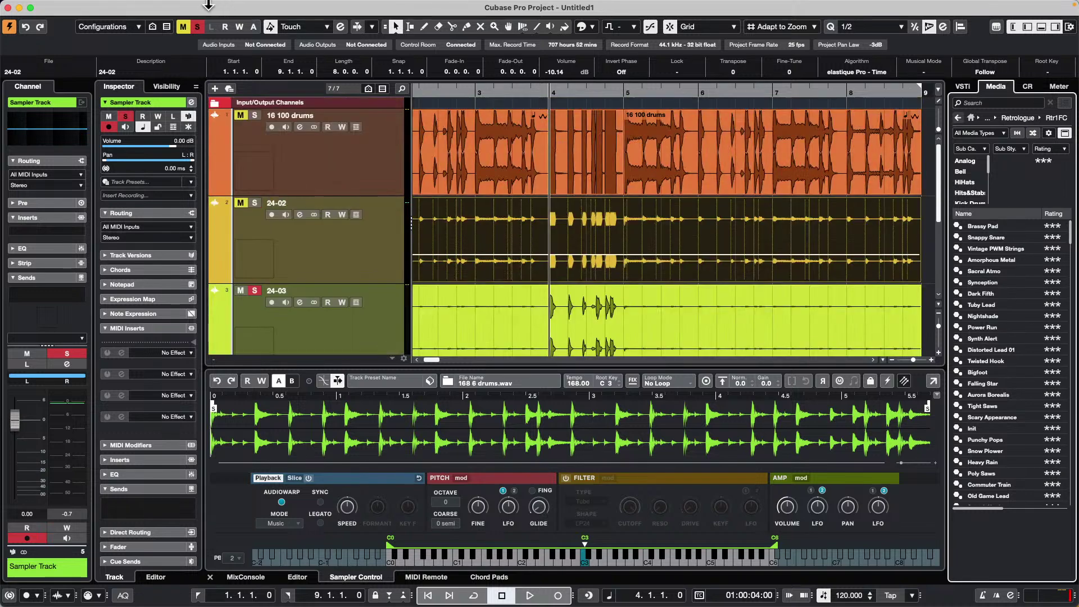
left_click(74, 6)
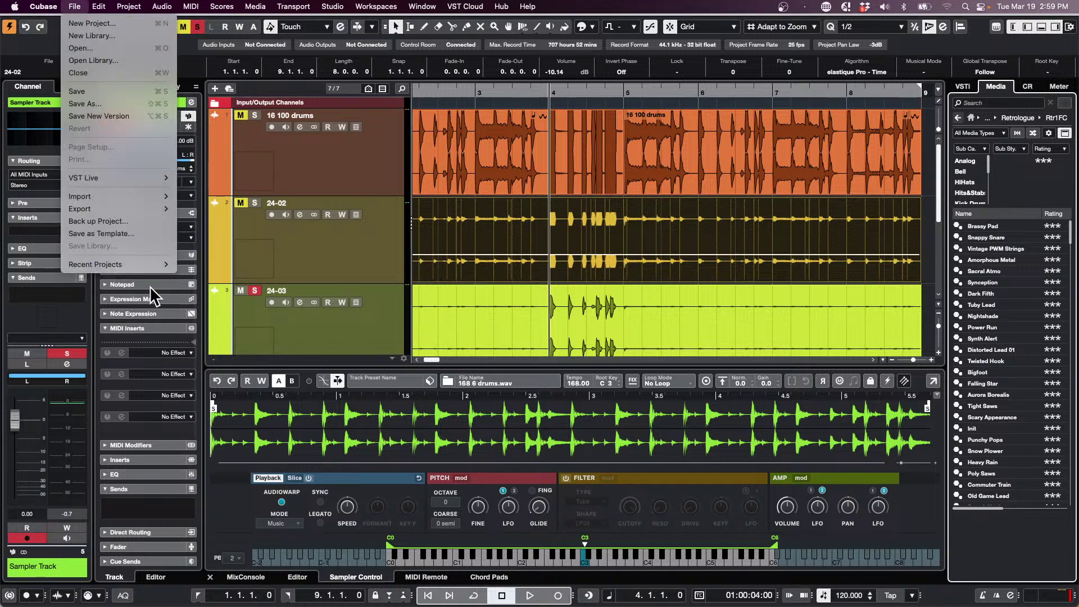
mouse_move(157, 271)
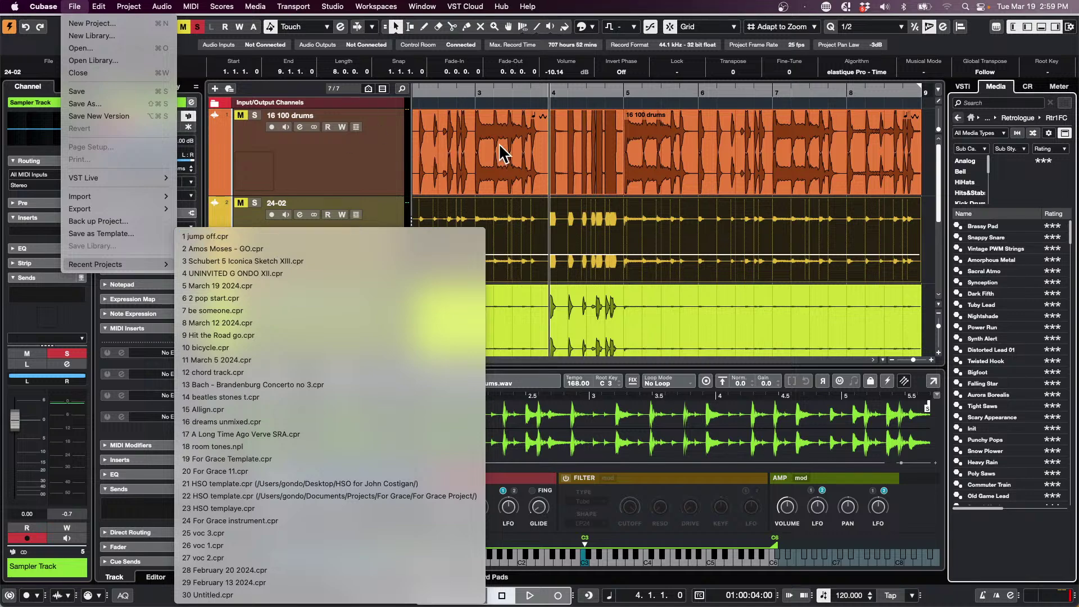
mouse_move(7, 6)
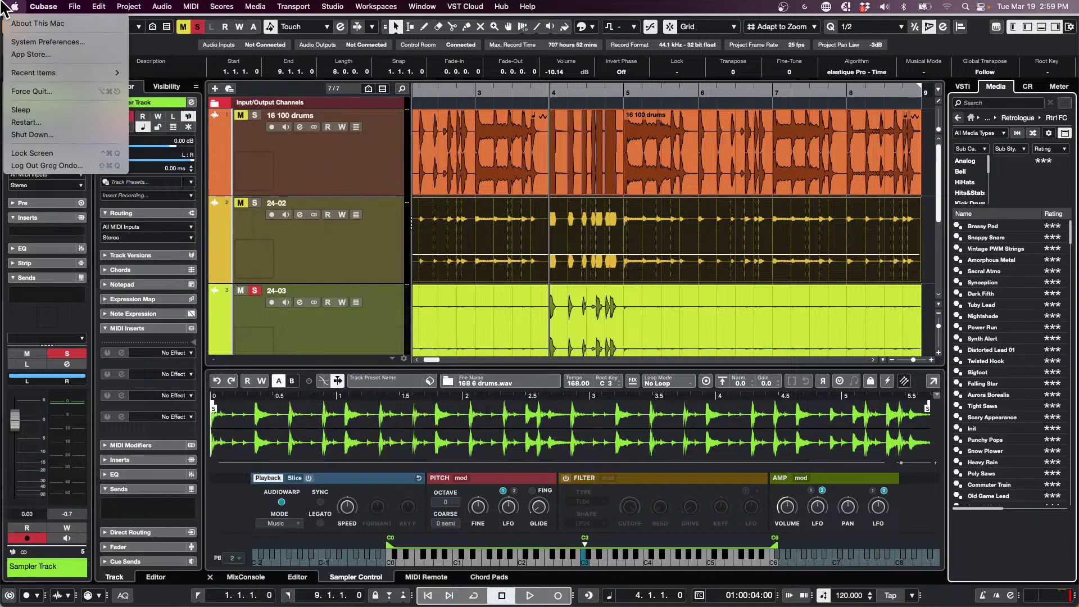
mouse_move(73, 12)
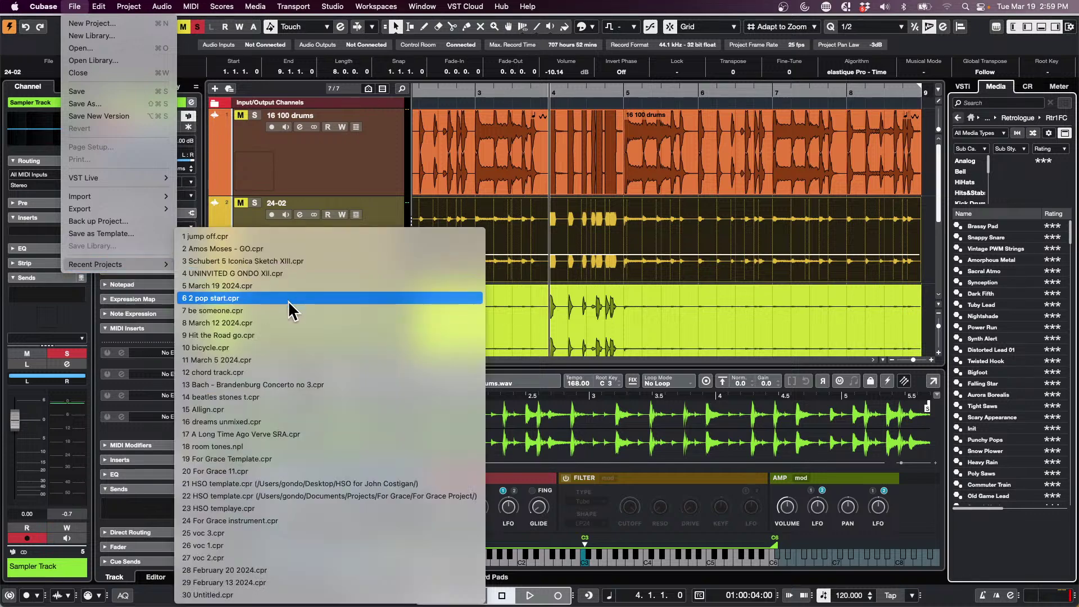
left_click(381, 190)
left_click(369, 176)
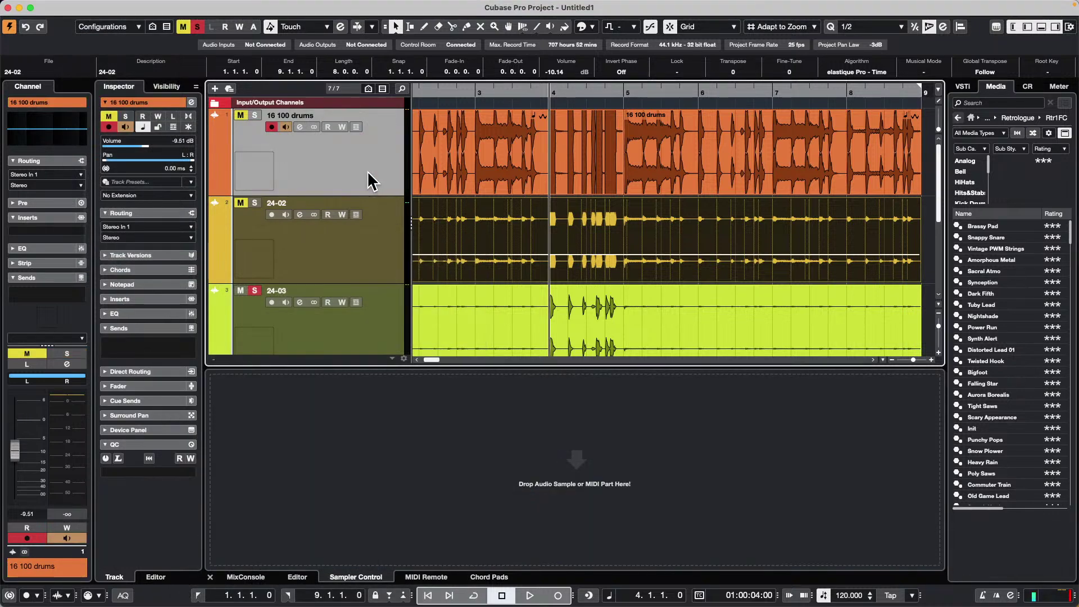
Open FX Modulator.cpr from the FX Modulator folder inside Projects, and activate the project.
left_click(75, 6)
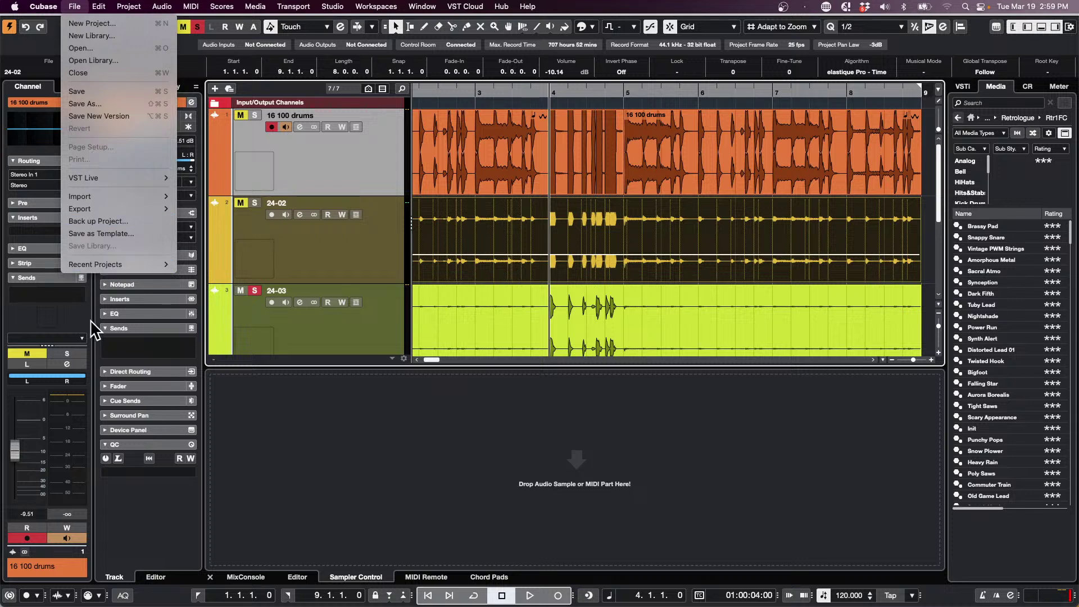
mouse_move(128, 264)
left_click(121, 47)
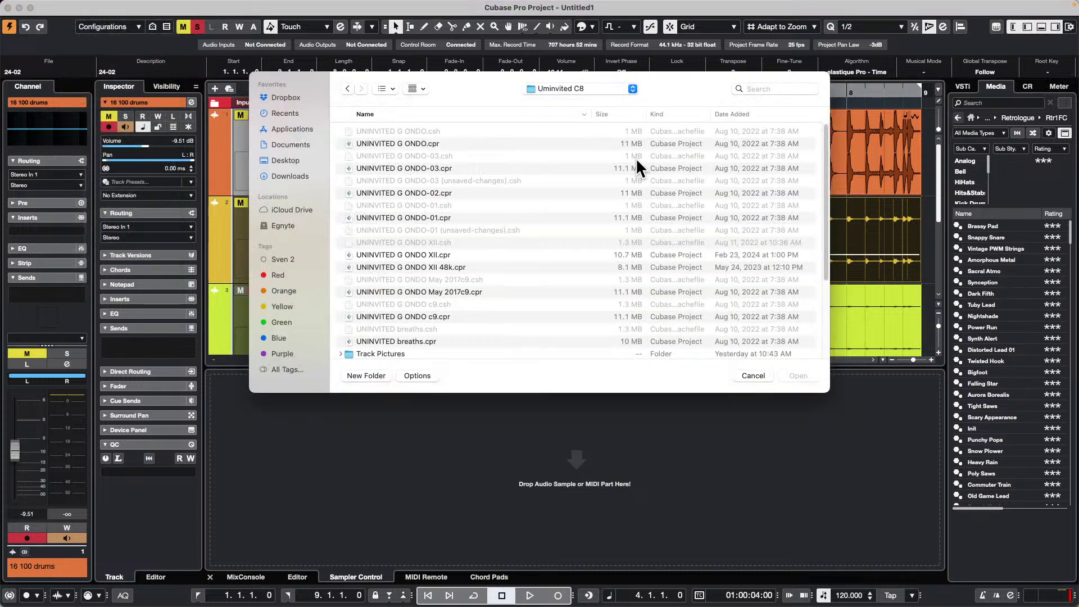
left_click(551, 88)
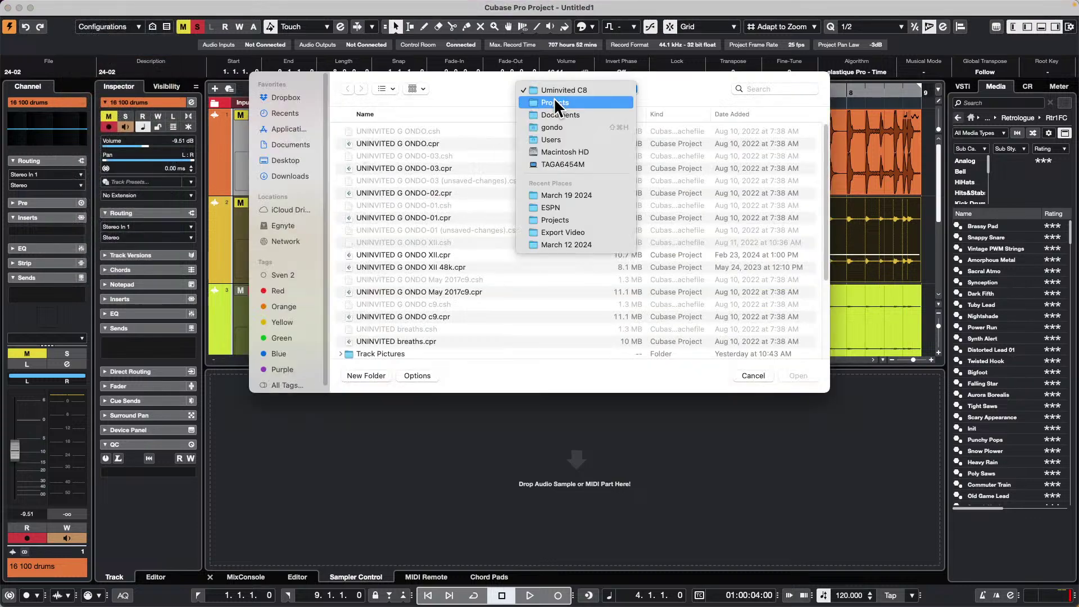
left_click(554, 99)
scroll(414, 211, "down", 15)
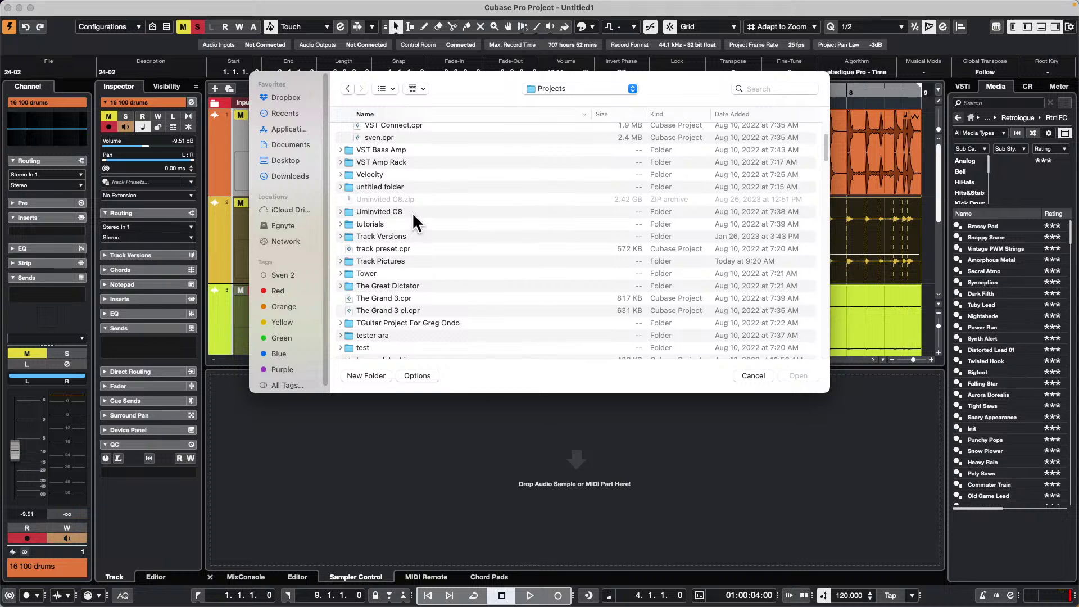
scroll(413, 211, "down", 5)
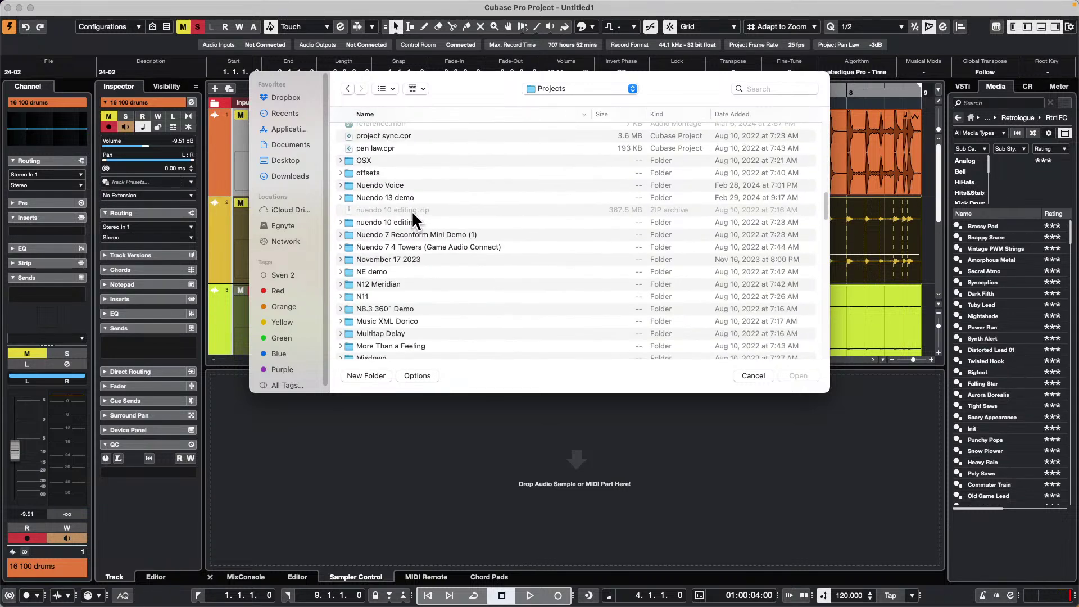
scroll(417, 211, "down", 10)
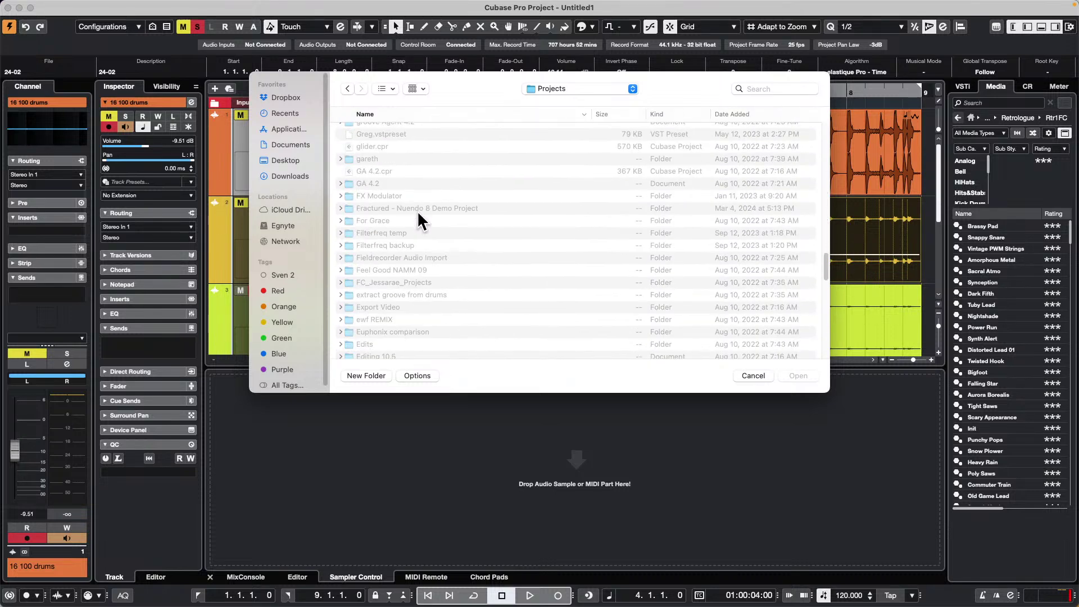
double_click(396, 196)
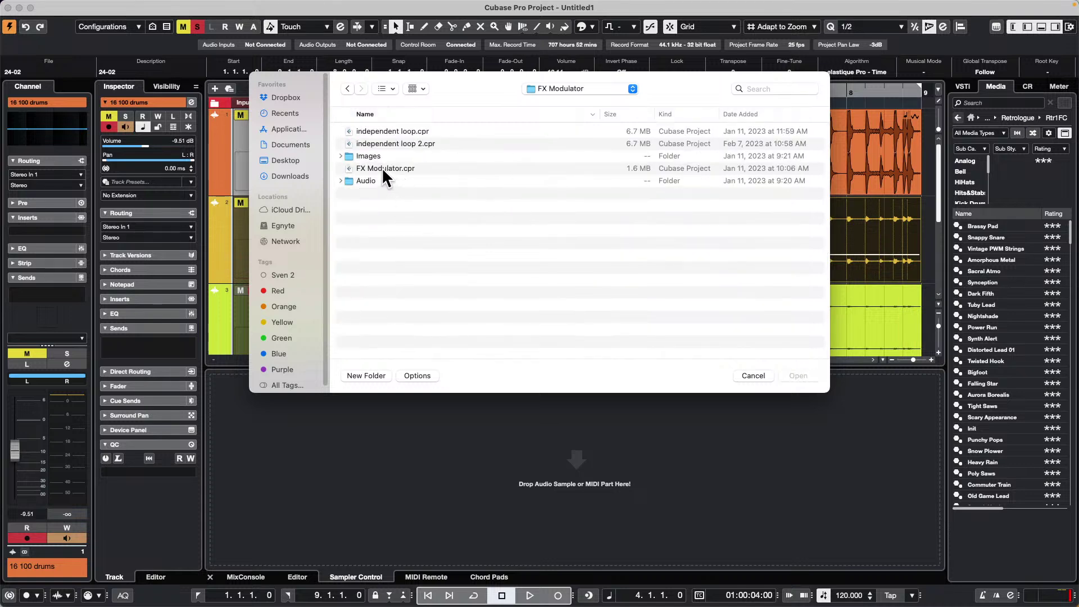
double_click(382, 167)
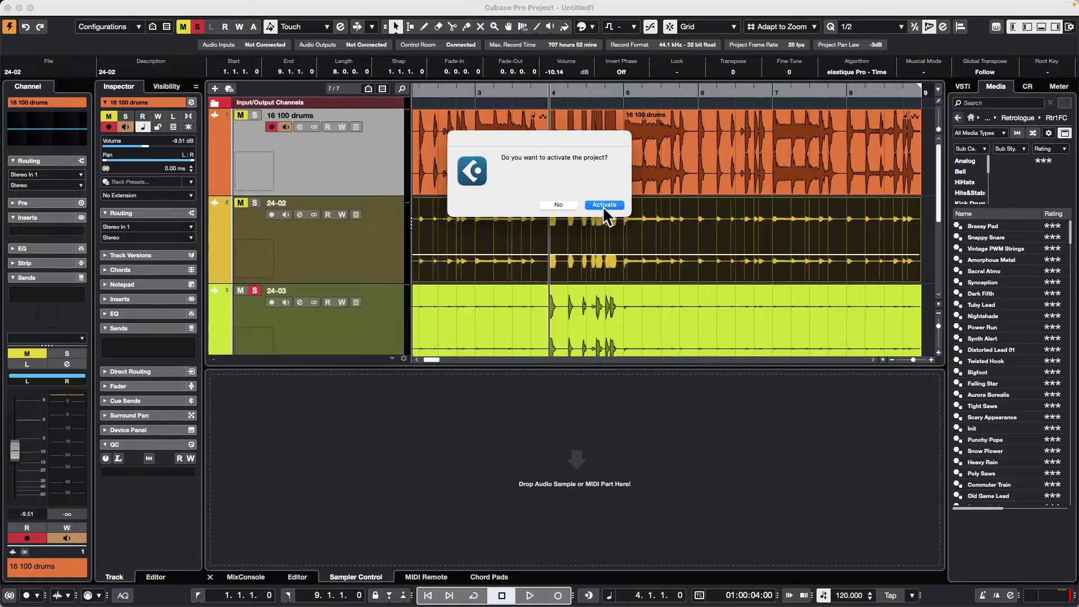
left_click(604, 204)
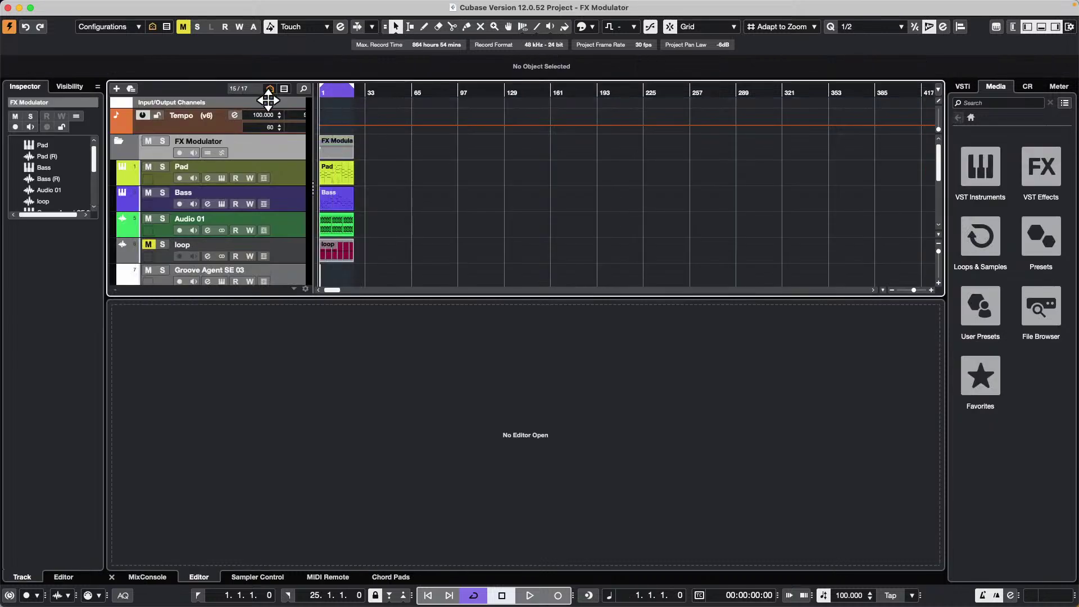
Start playback, solo the Pad track and enlarge its height to reveal all its controls.
key("space")
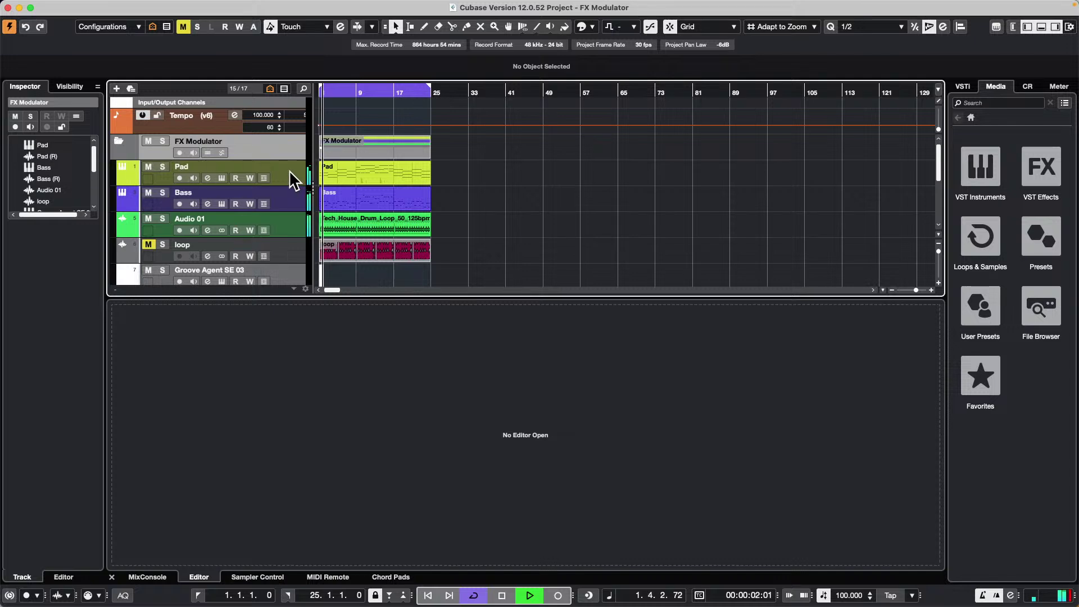
left_click(124, 166)
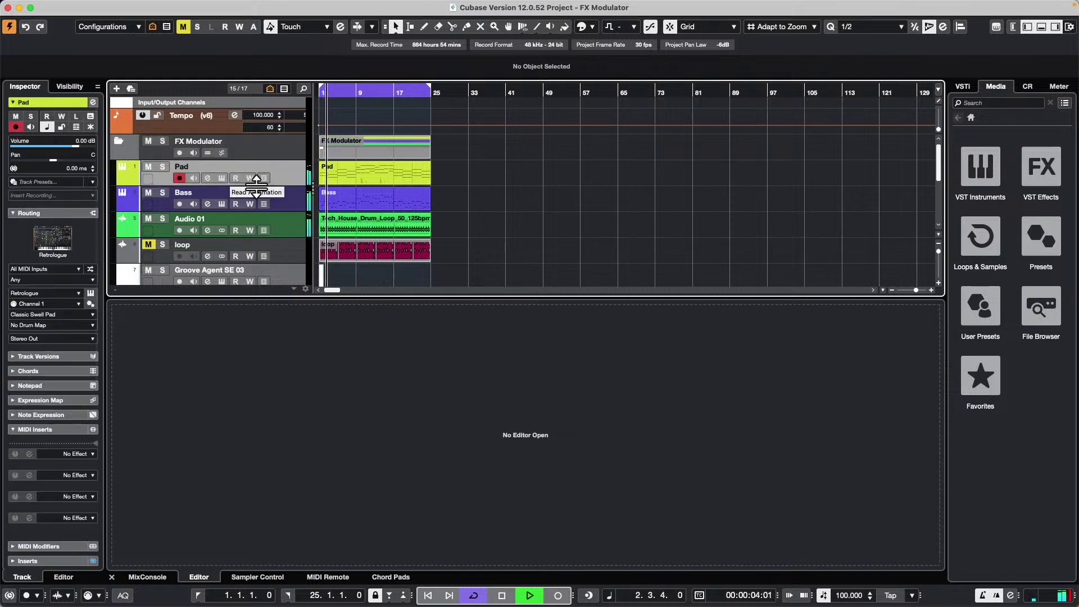
left_click(159, 165)
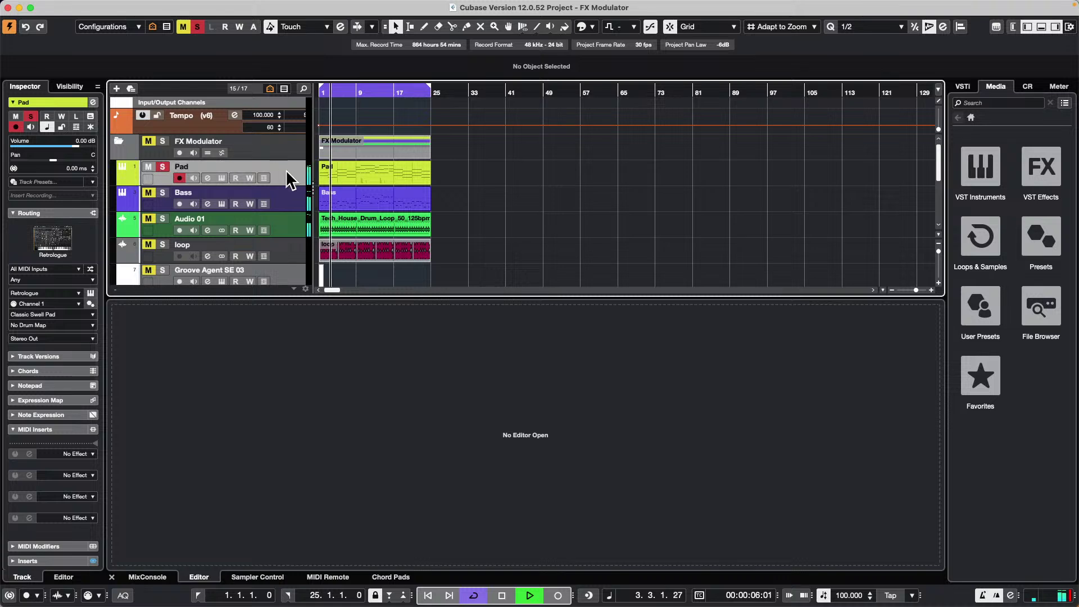
left_click_drag(278, 183, 278, 195)
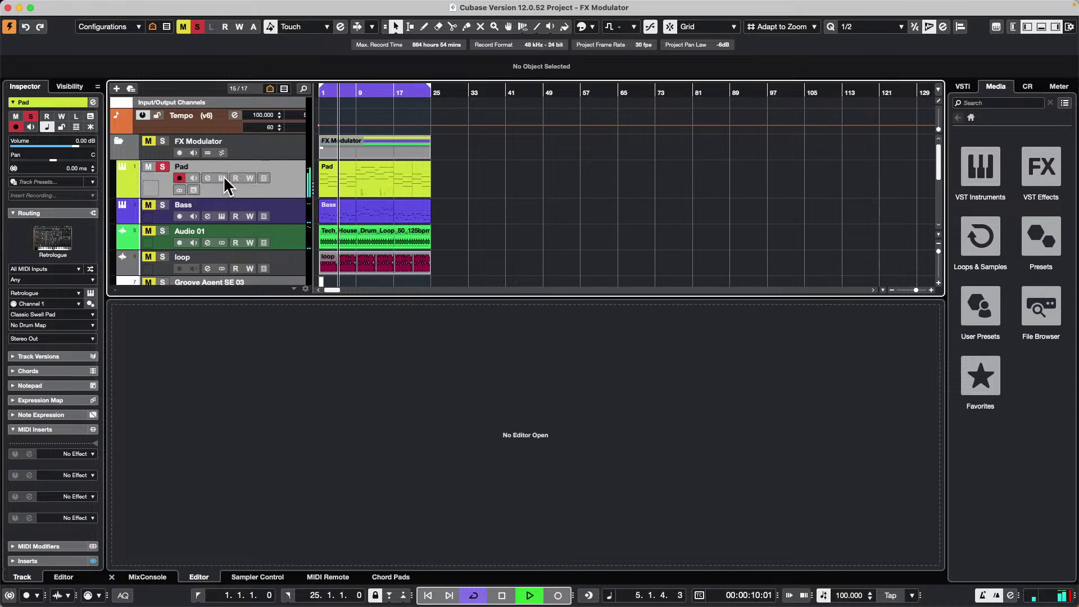
Open the Pad channel's first FX Modulator insert, bypass it and activate the second FX Modulator instead.
left_click(208, 177)
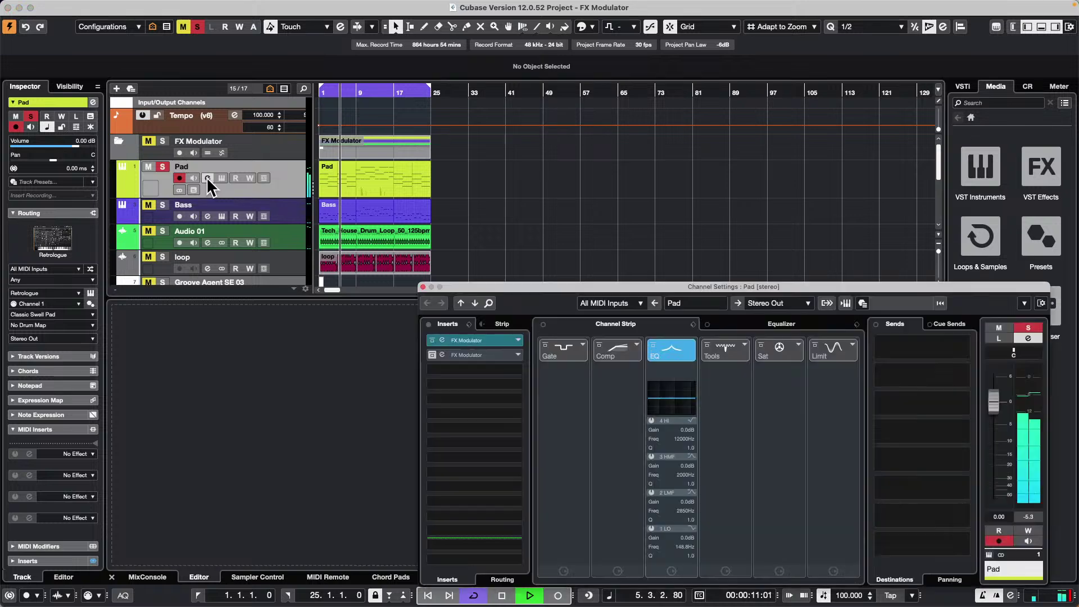
left_click(461, 340)
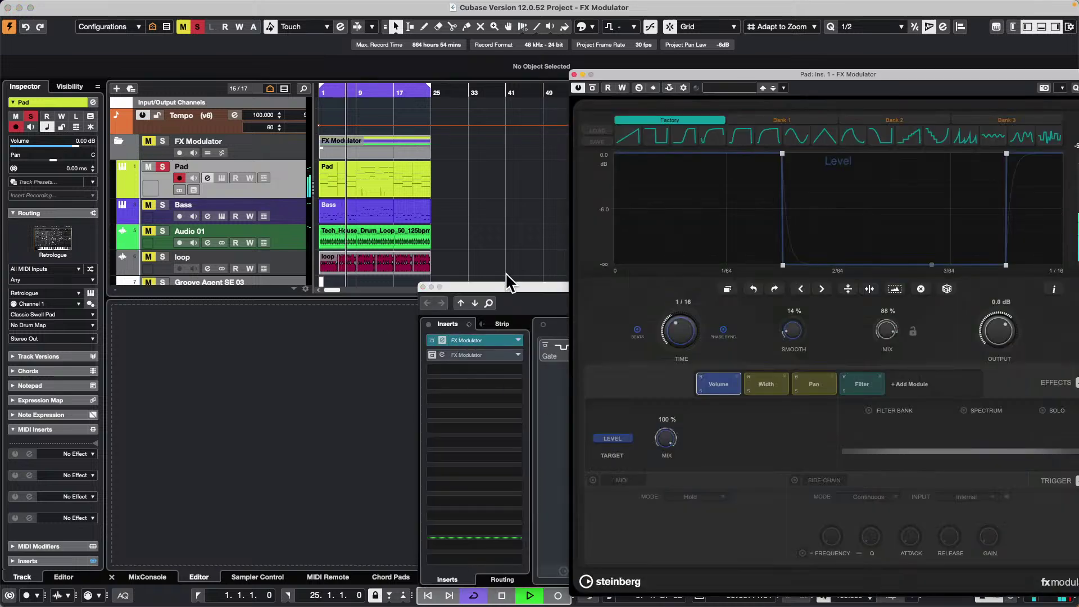
left_click_drag(500, 288, 180, 139)
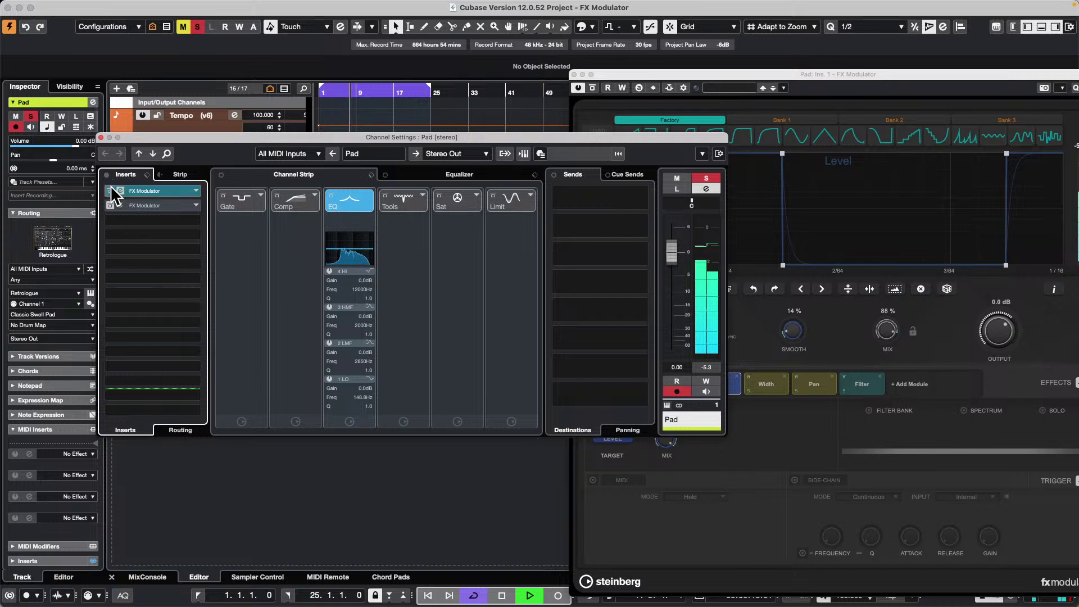
left_click_drag(110, 191, 109, 205)
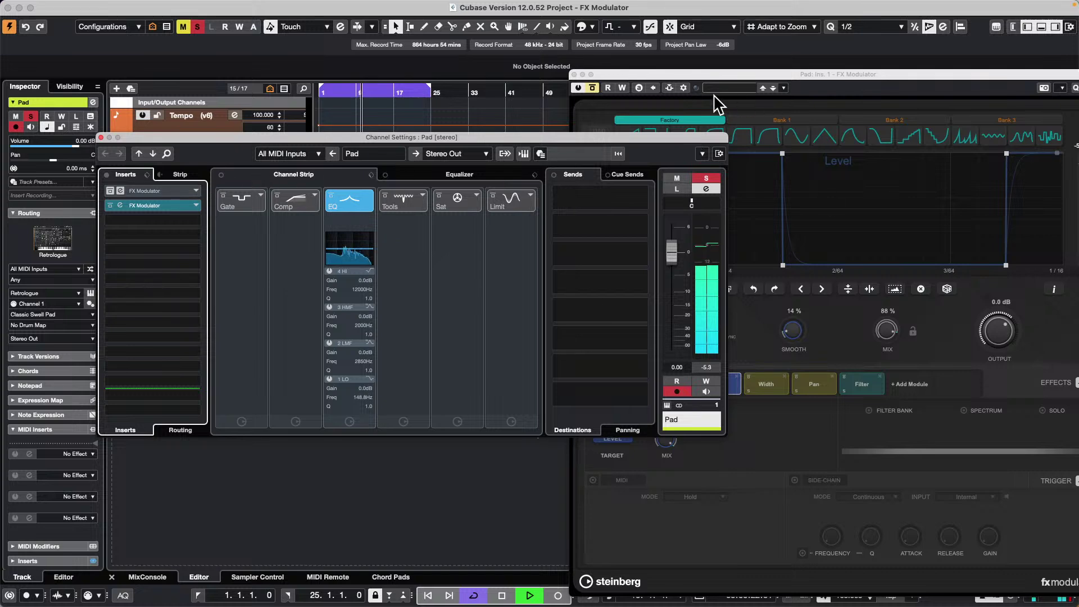
Select the Filter module in the Pad's first FX Modulator and show the effect modules available to add.
left_click_drag(651, 138, 445, 248)
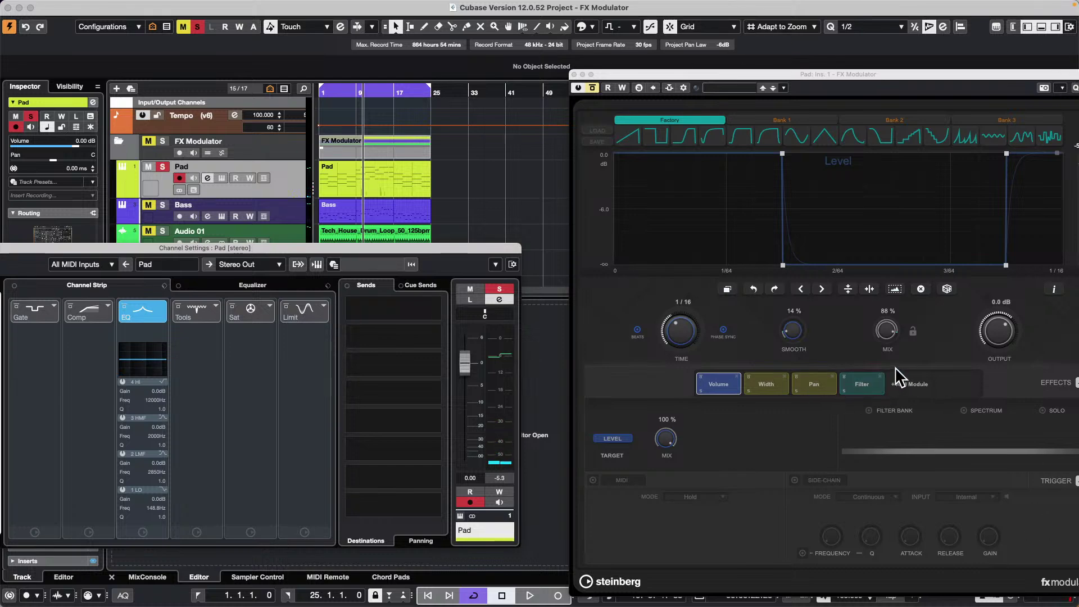
left_click_drag(806, 76, 747, 36)
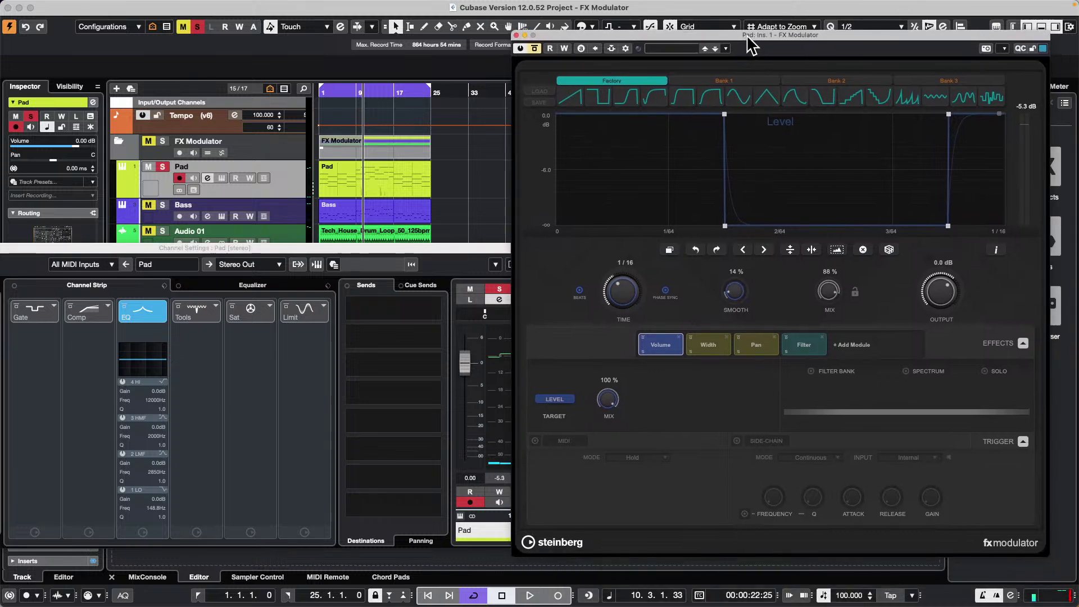
left_click(804, 347)
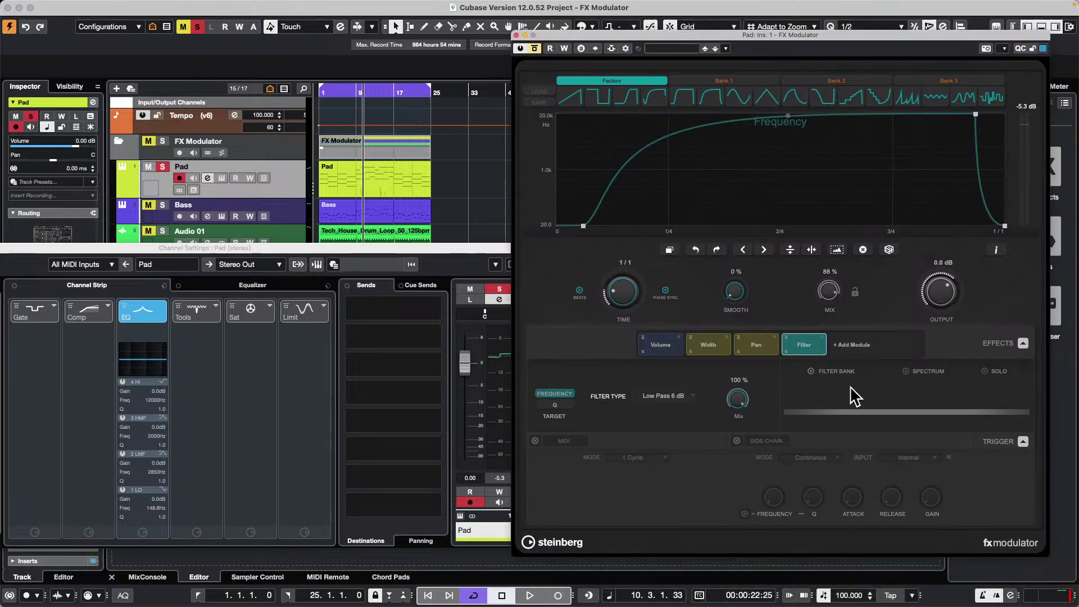
left_click(857, 347)
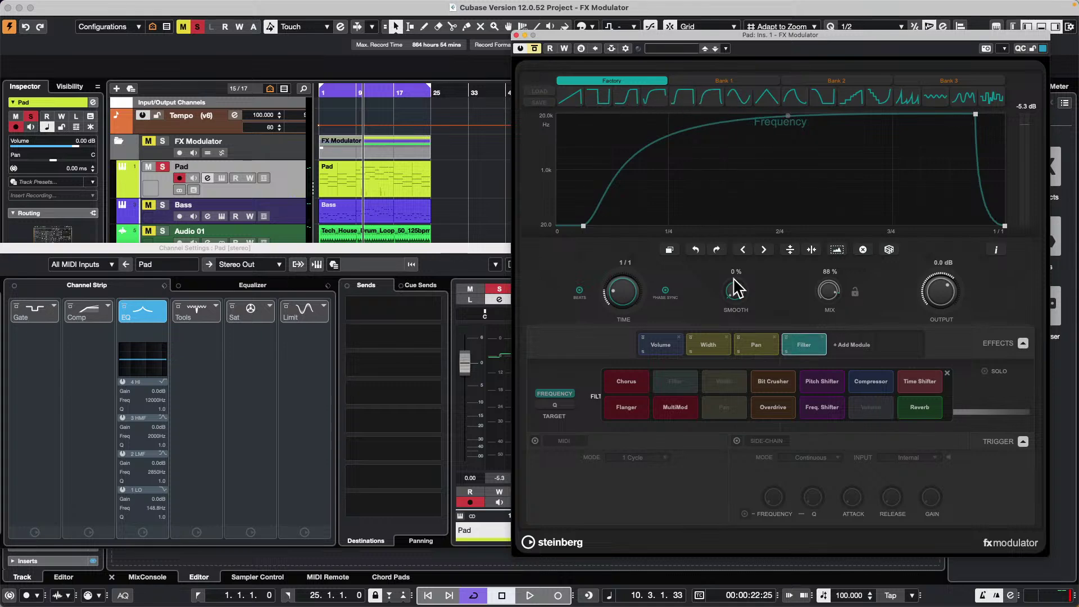
Shift the Filter module's frequency curve repeatedly to the left until the dip falls near the start of the cycle.
left_click(744, 250)
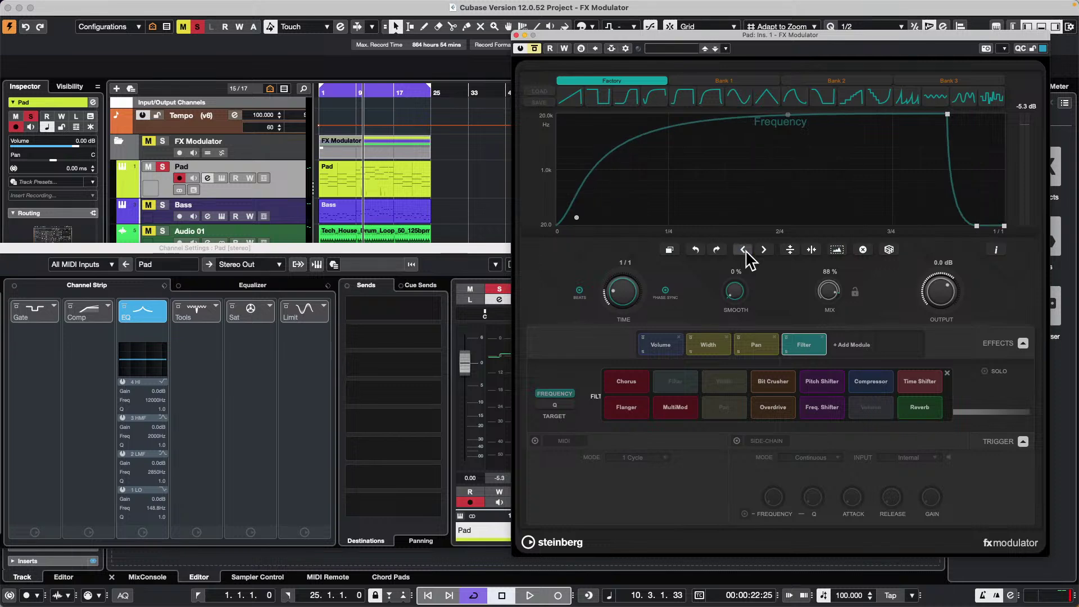
left_click(744, 250)
left_click(744, 250)
left_click(744, 251)
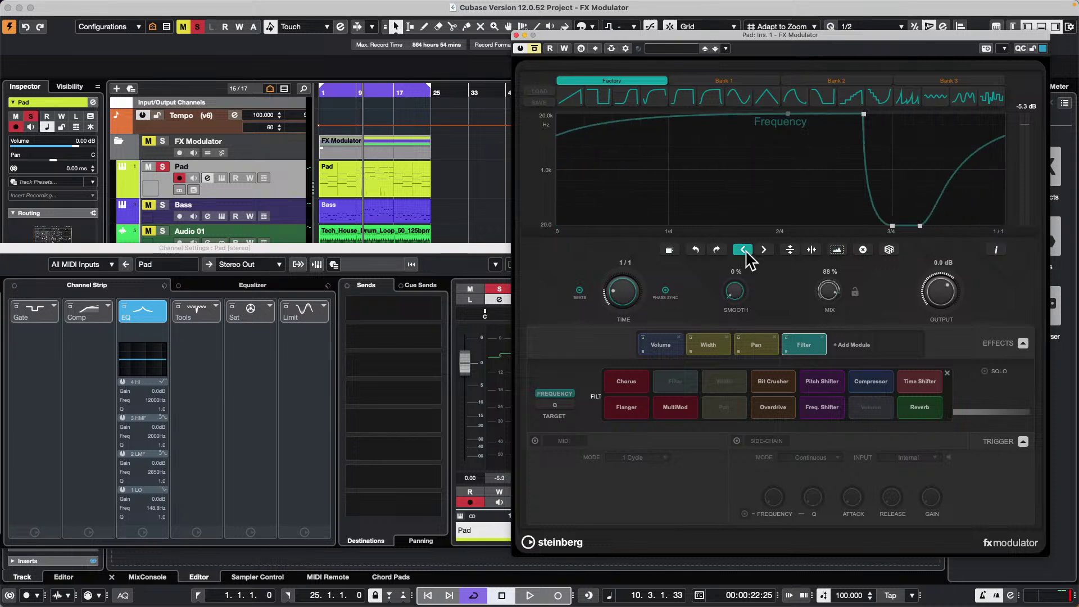
left_click(744, 250)
left_click(744, 250)
left_click(744, 251)
left_click(744, 251)
left_click(744, 251)
left_click(743, 251)
left_click(747, 250)
left_click(746, 250)
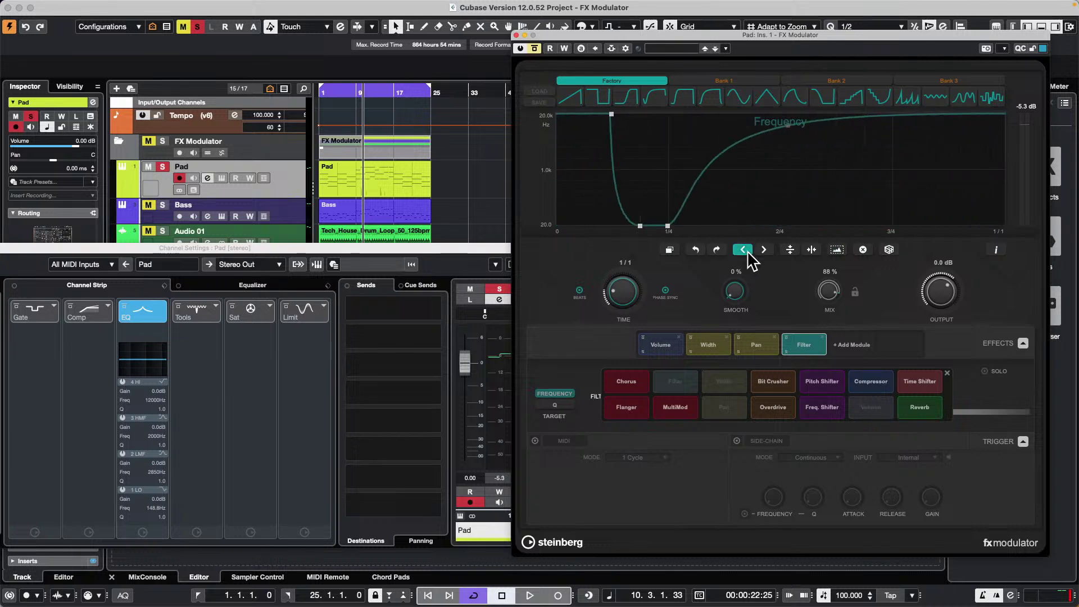
left_click(746, 250)
Duplicate the shifted frequency curve twice so it repeats four times per cycle, and start playback.
left_click(670, 250)
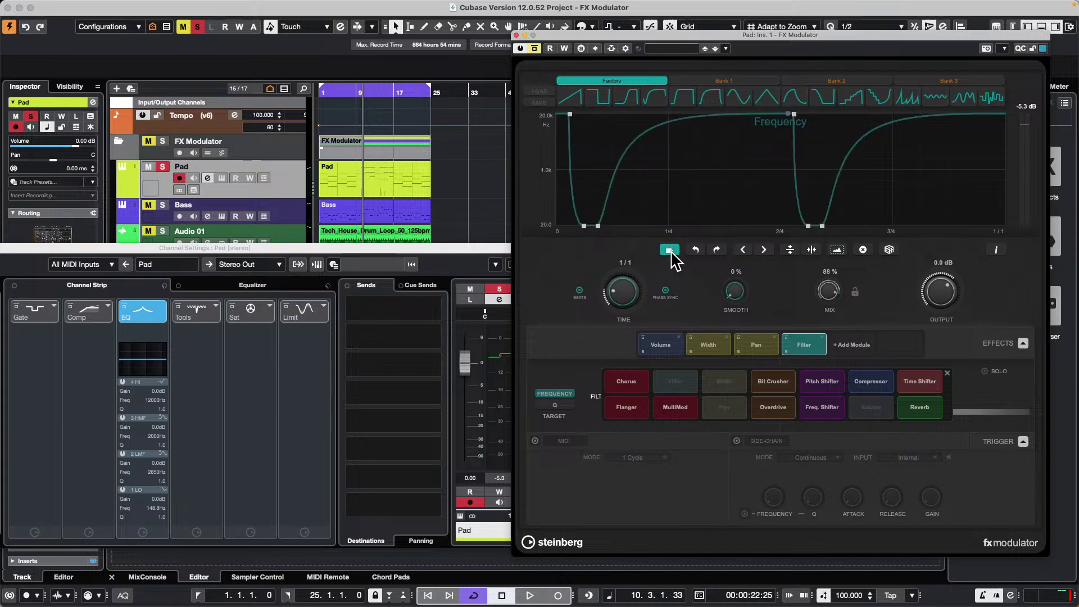
left_click(670, 249)
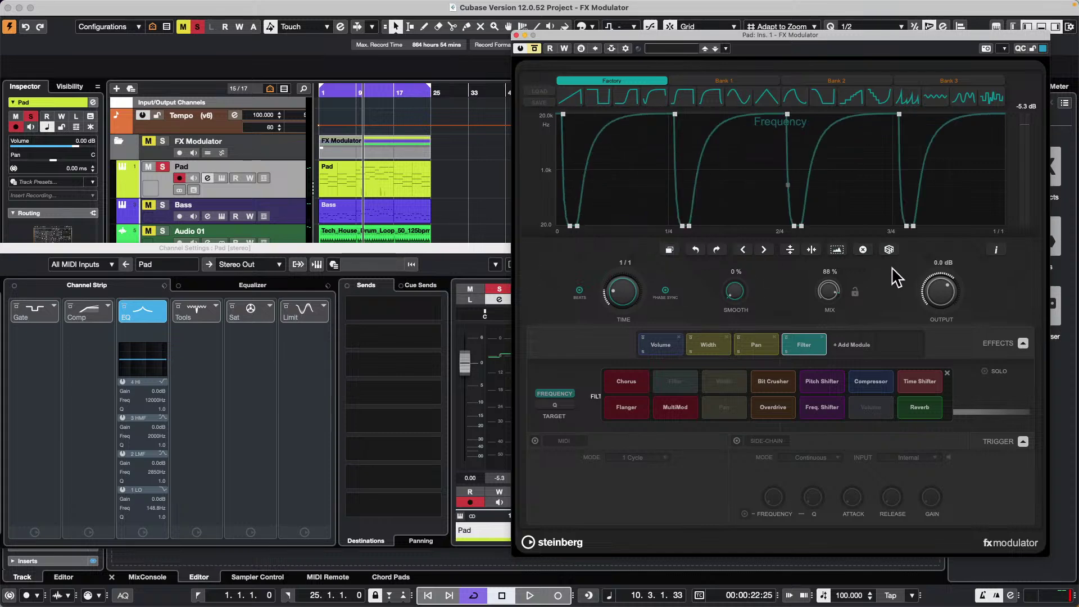
key("space")
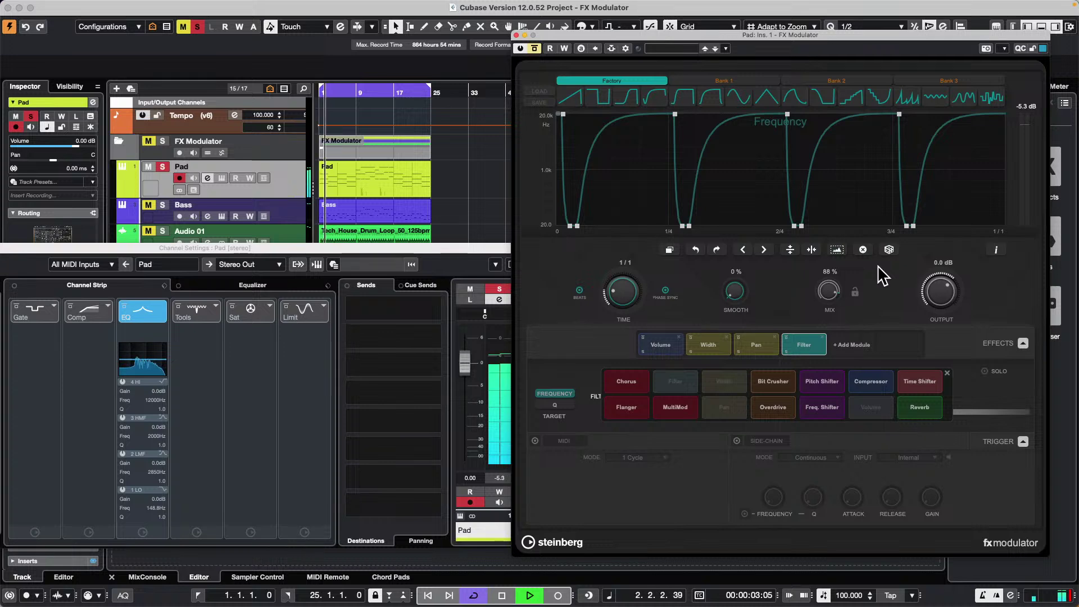
Bypass and re-enable the Filter module for comparison, remove it from the first FX Modulator, and stop playback.
left_click(786, 337)
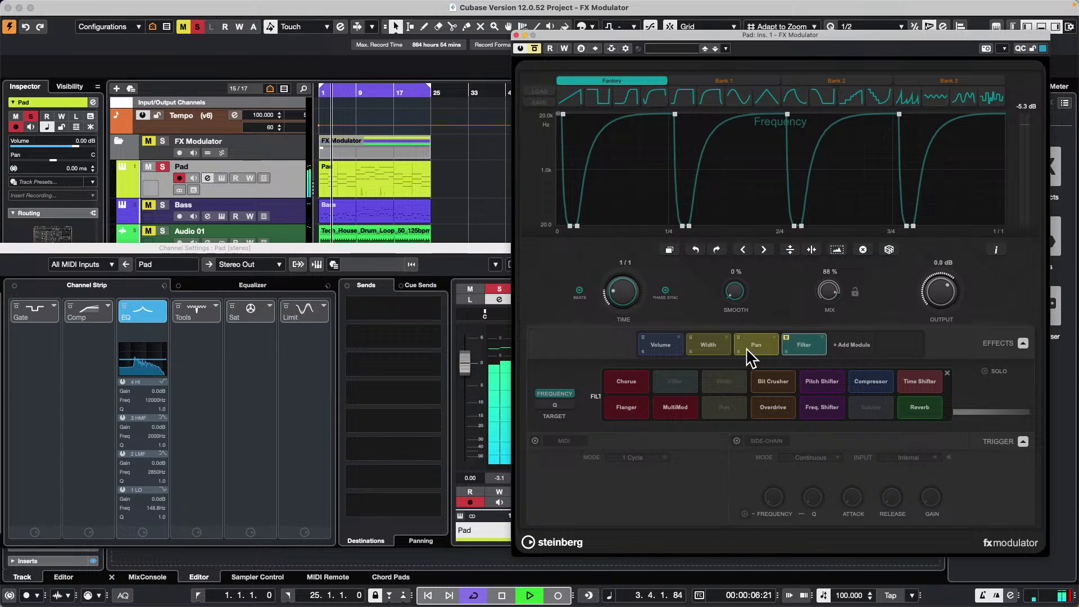
left_click(786, 337)
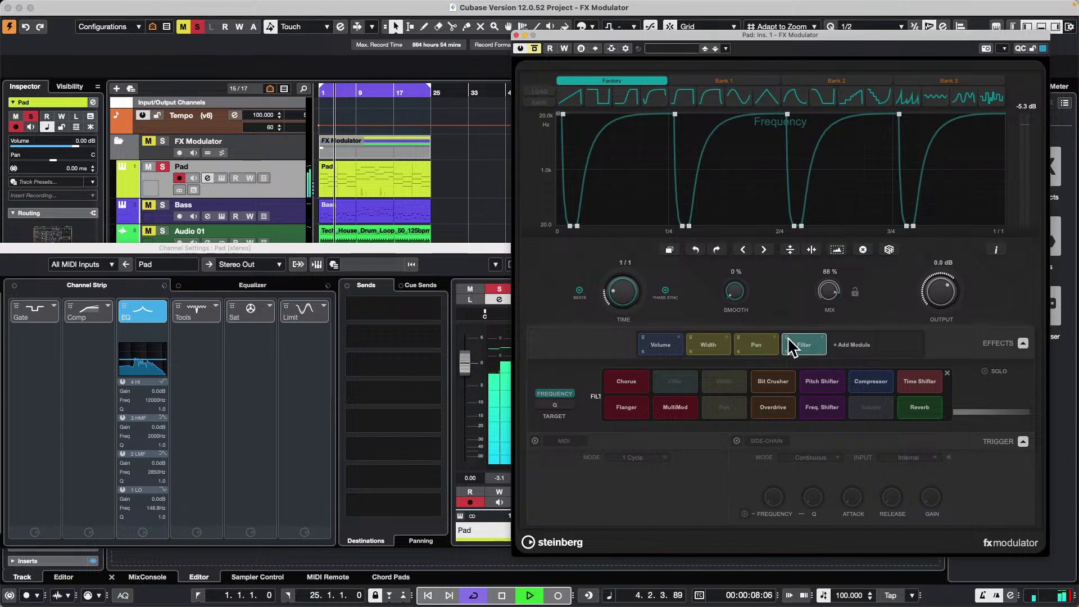
left_click(821, 337)
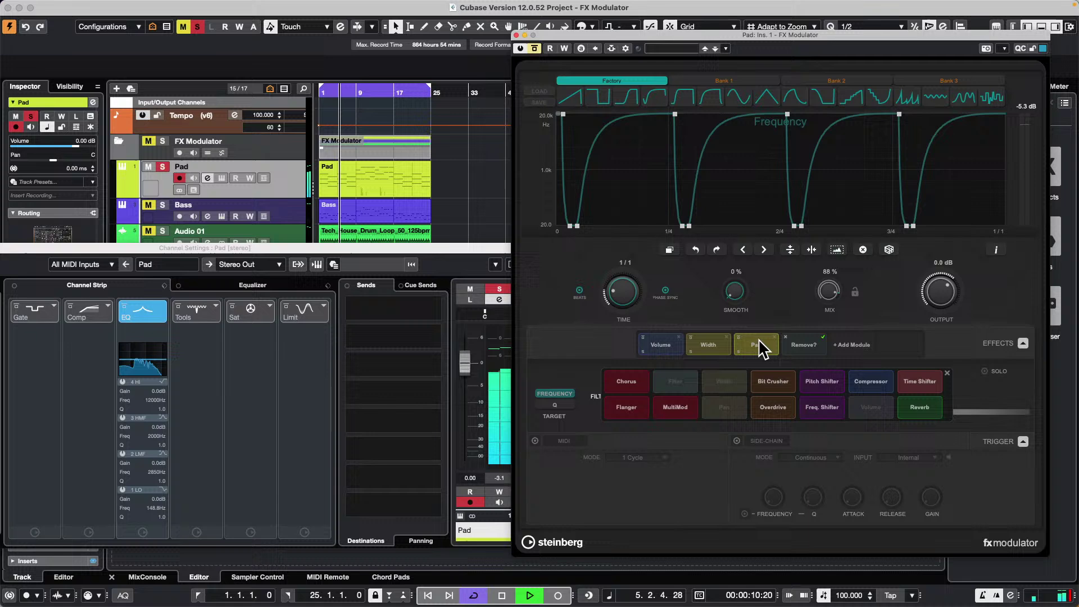
left_click(823, 338)
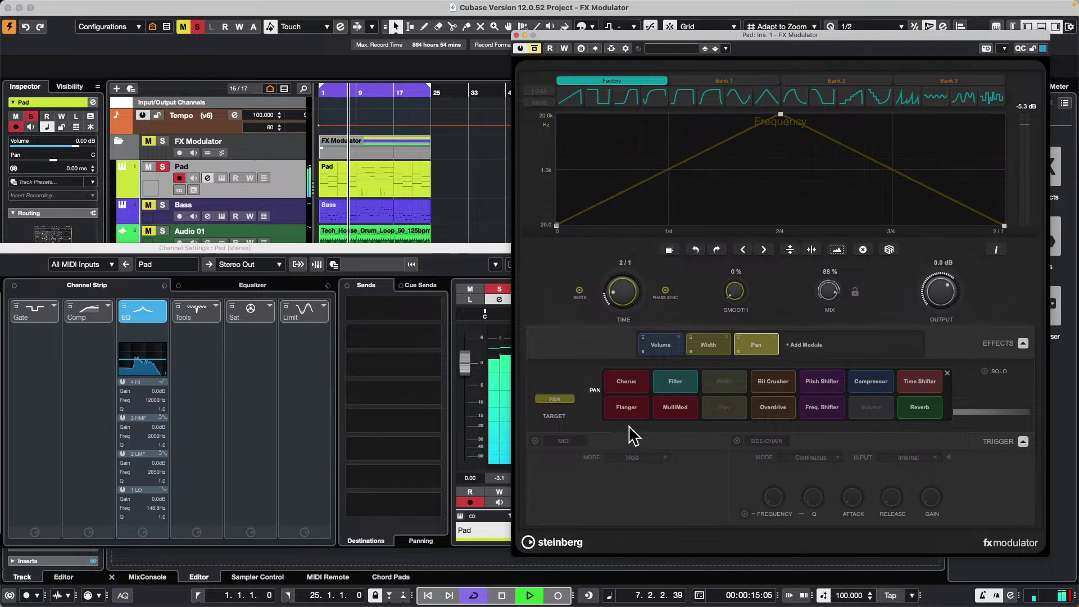
key("space")
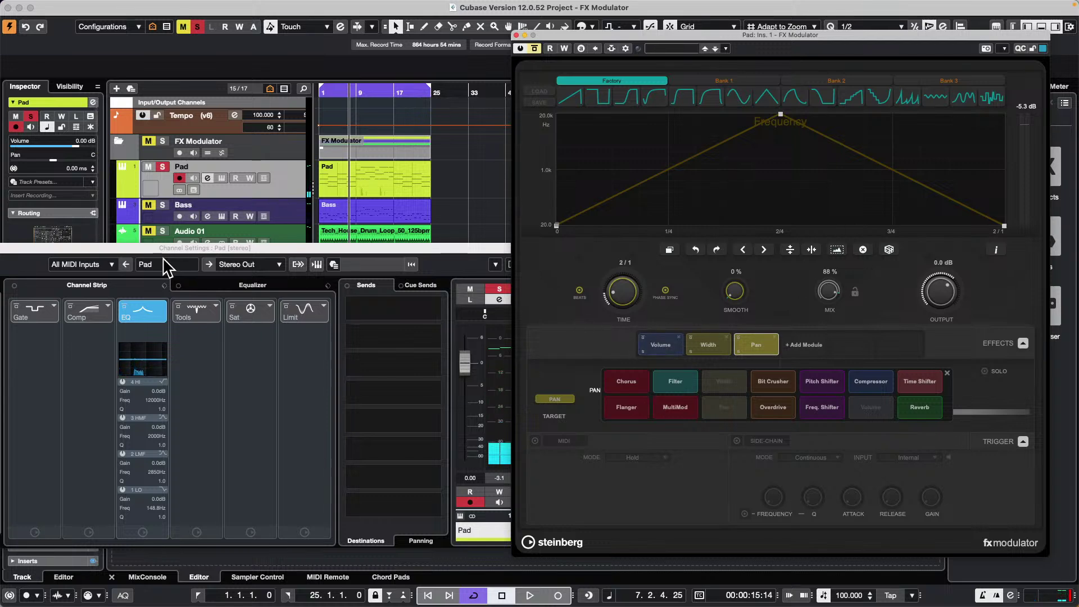
Load FX Modulator from the Modulation effects into the Pad's third insert slot and add a Filter module to it.
left_click_drag(169, 245, 351, 163)
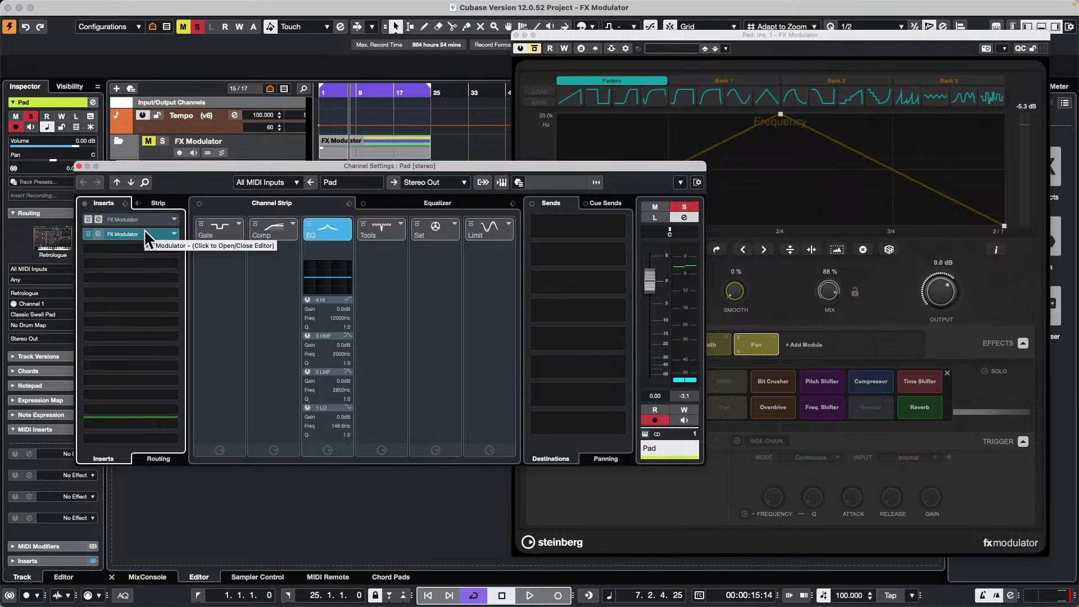
left_click(171, 249)
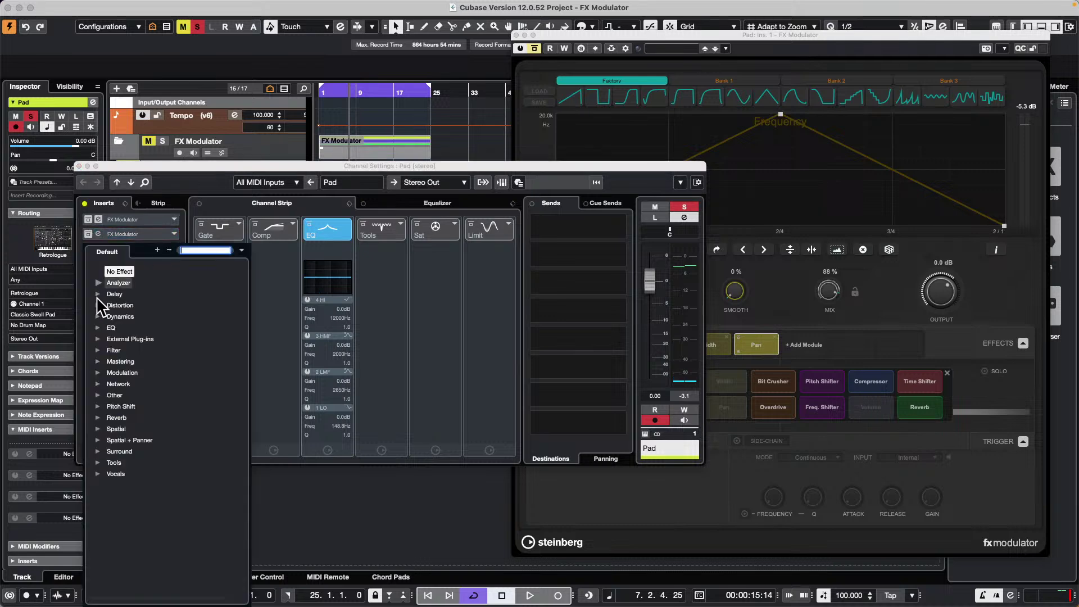
left_click(100, 371)
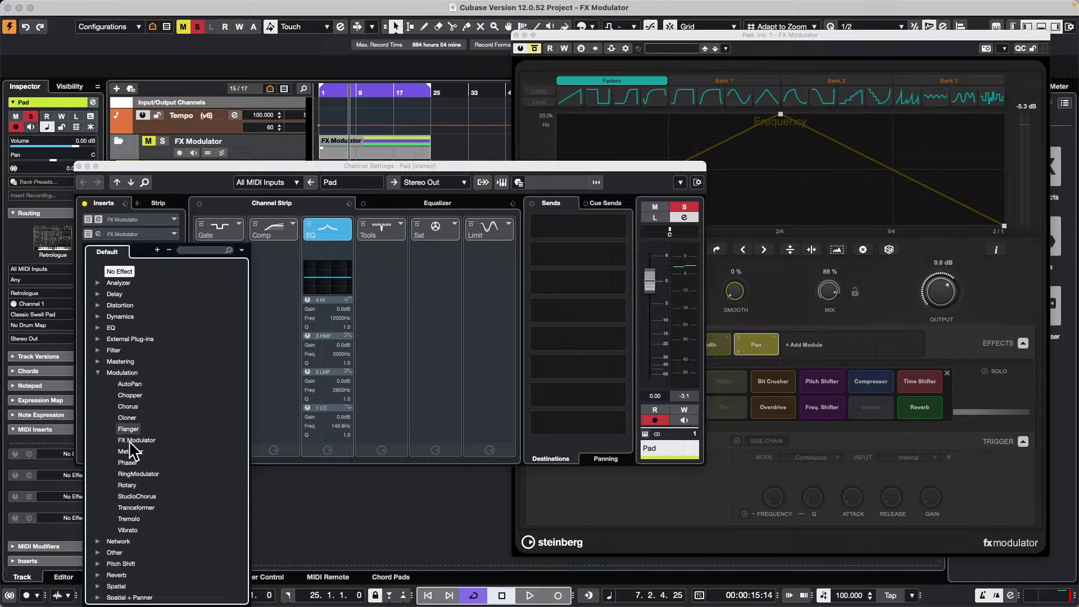
left_click(145, 440)
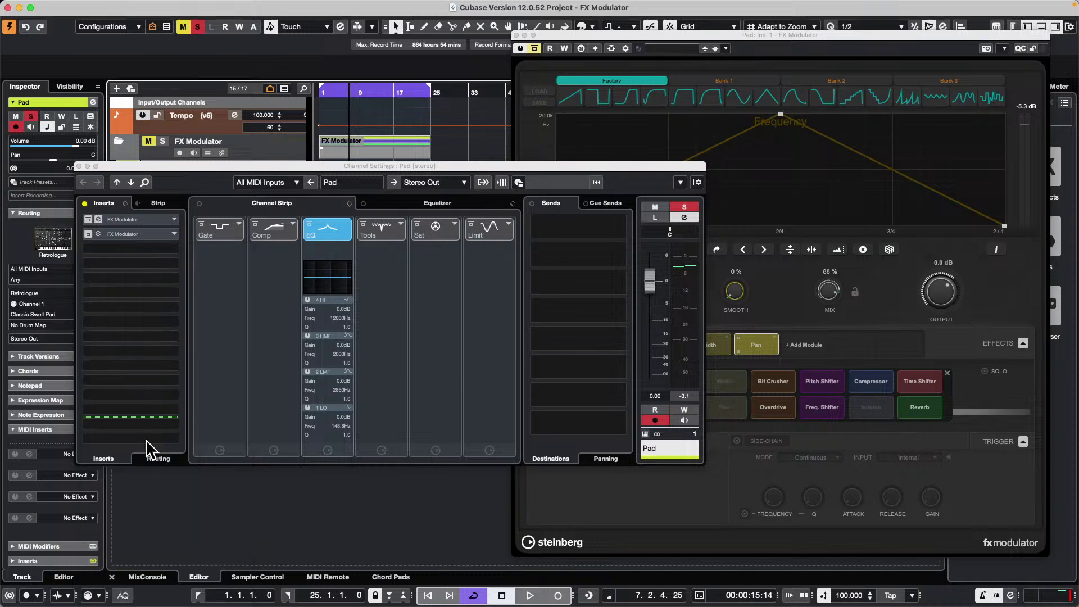
left_click_drag(622, 54, 290, 52)
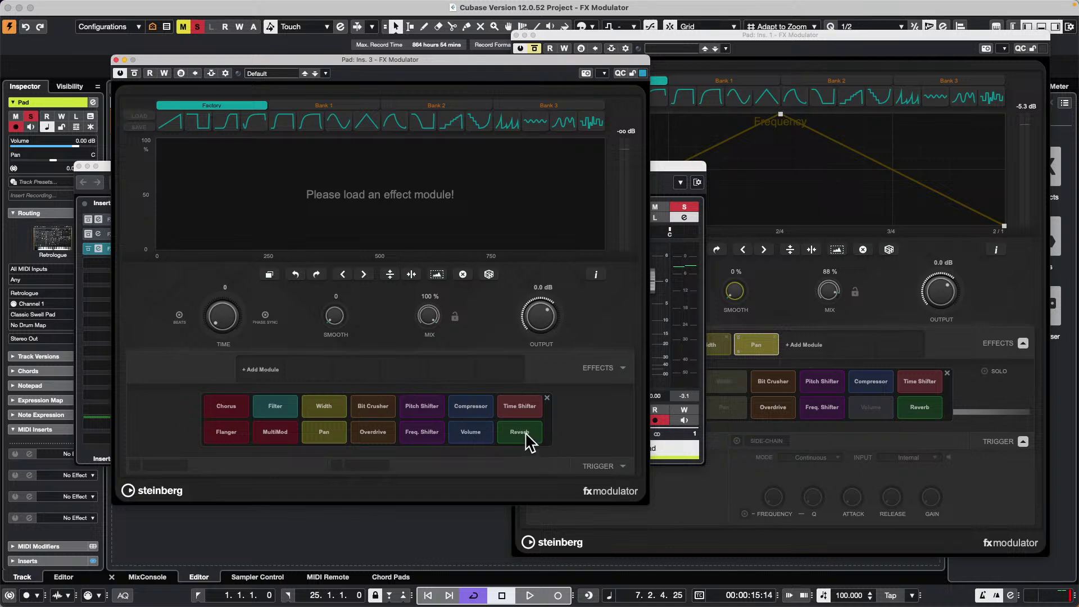
left_click(271, 406)
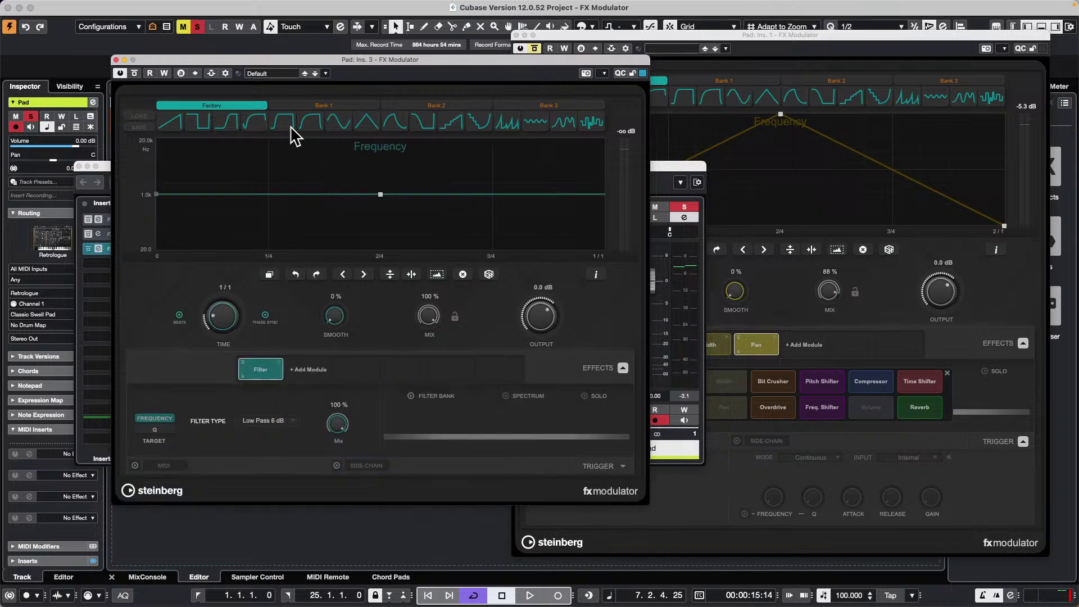
left_click_drag(309, 53, 639, 73)
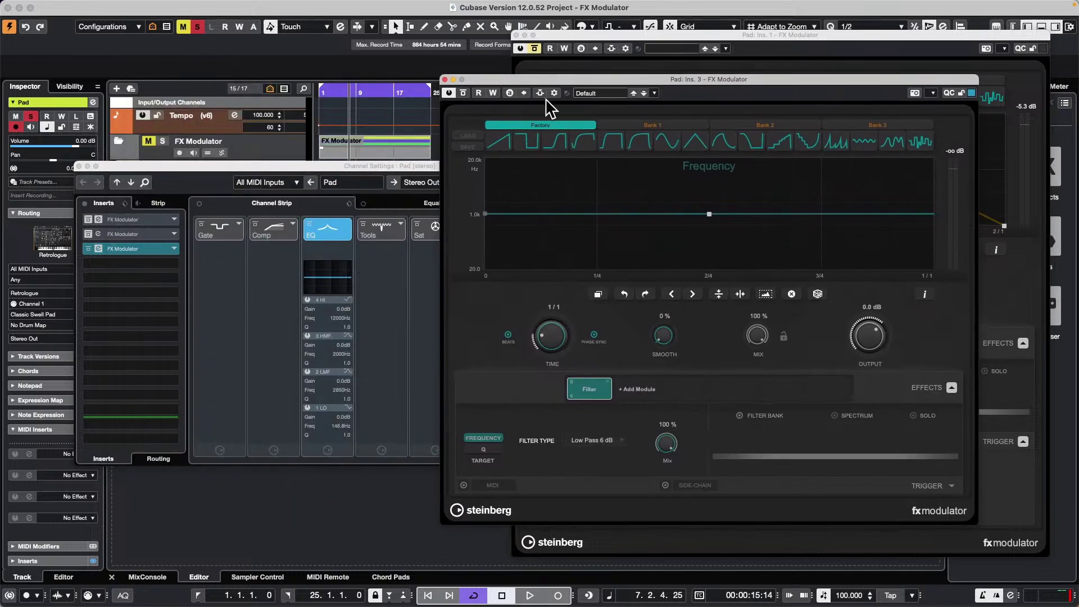
Play the Pad briefly, then remove the first two FX Modulator inserts from its channel settings.
left_click(79, 166)
key("space")
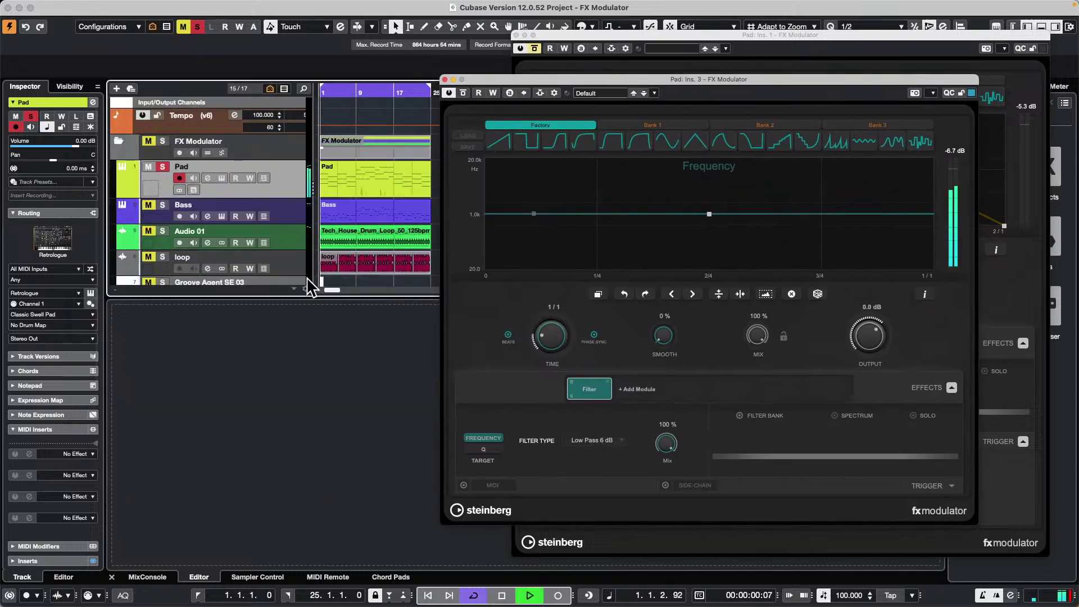
left_click(288, 201)
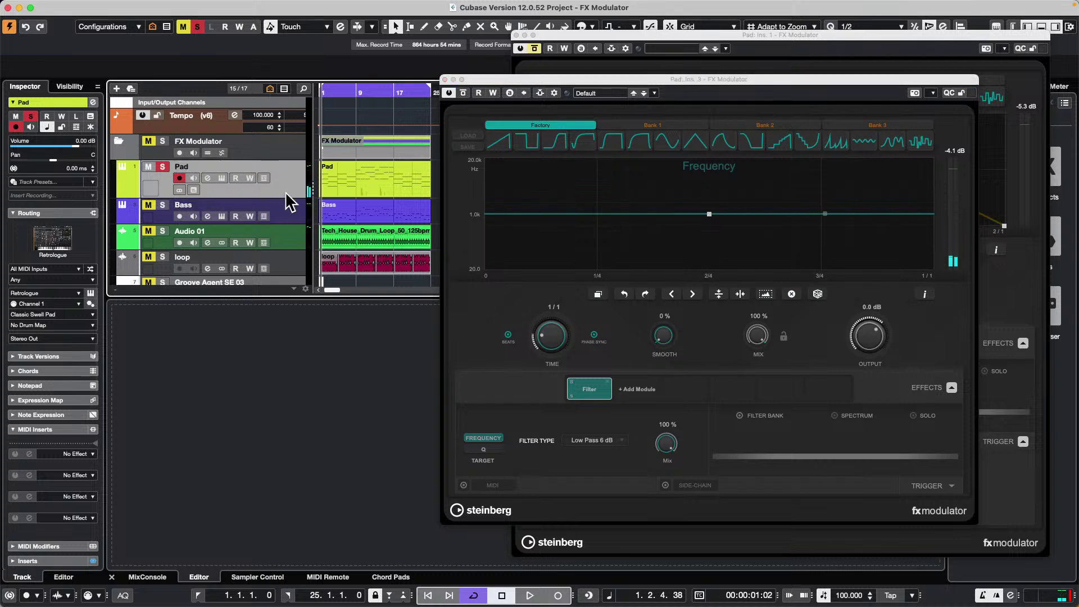
left_click(208, 178)
left_click_drag(136, 232, 48, 198)
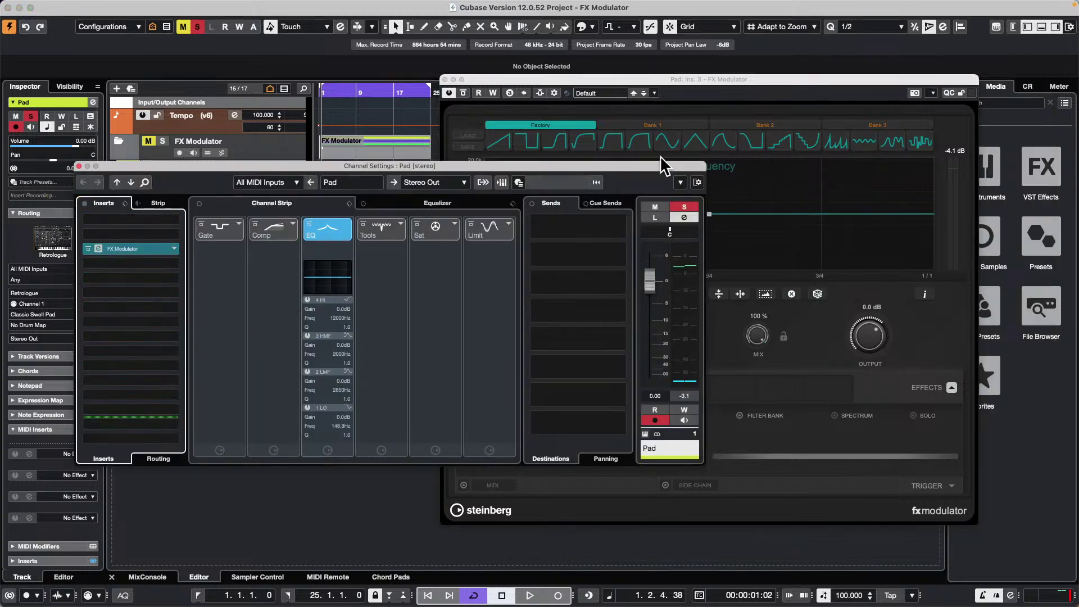
Bring the remaining FX Modulator forward and set the Control Room main level to -2.62.
left_click(755, 77)
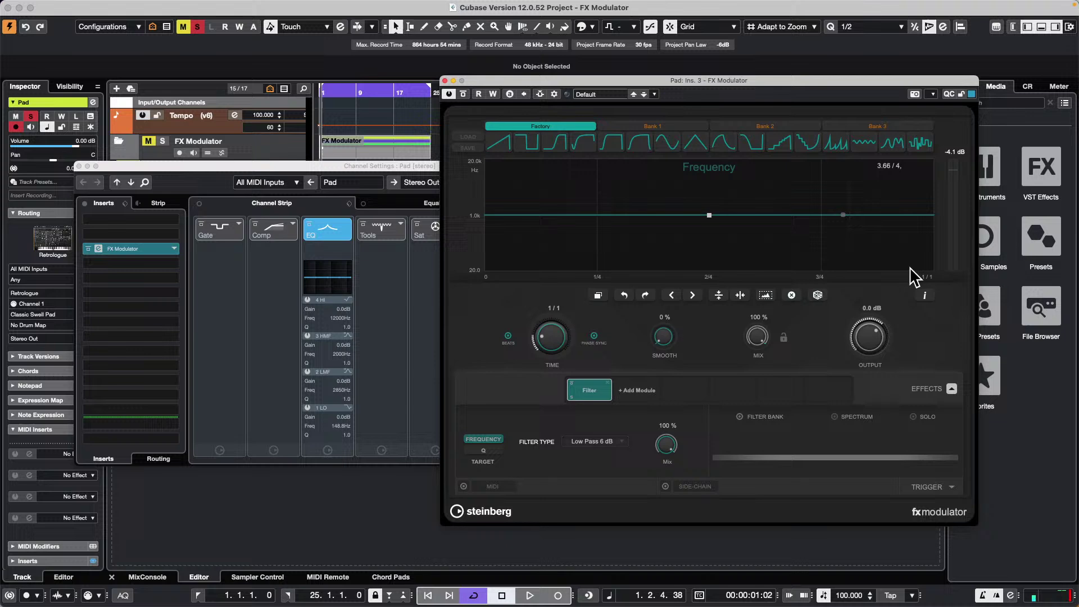
left_click(1027, 86)
scroll(1012, 446, "down", 8)
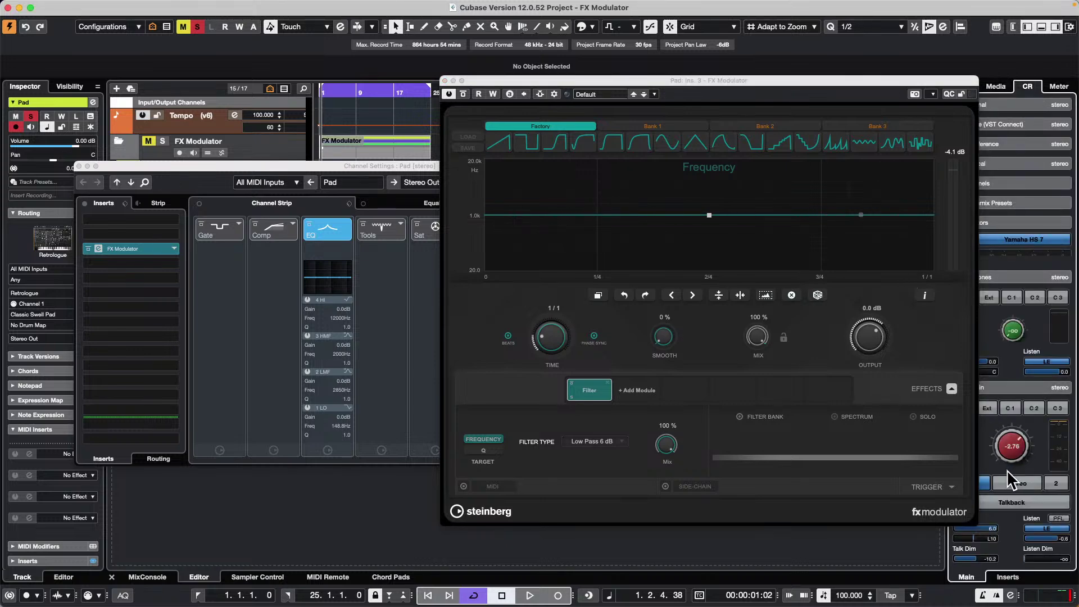
Start playback, apply the fifth factory curve to the Filter frequency and duplicate it twice to get four repetitions.
key("space")
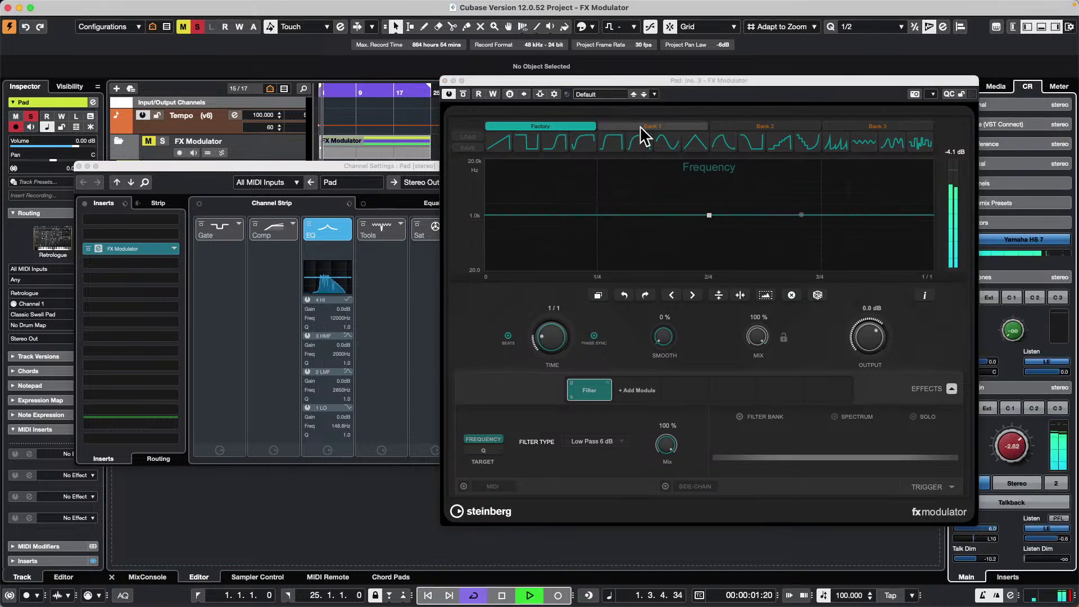
left_click(613, 142)
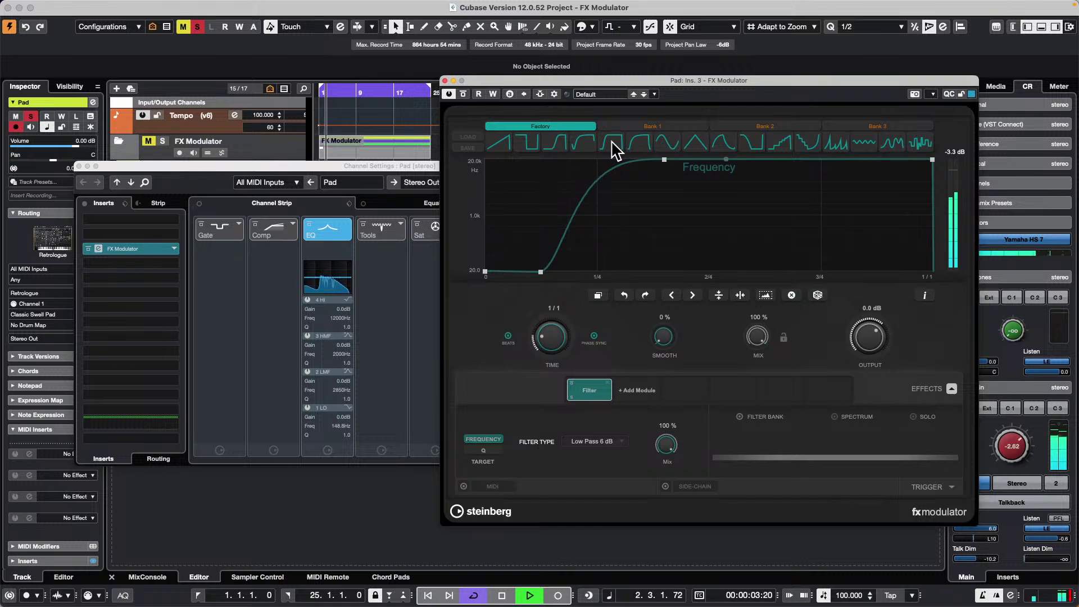
left_click(599, 296)
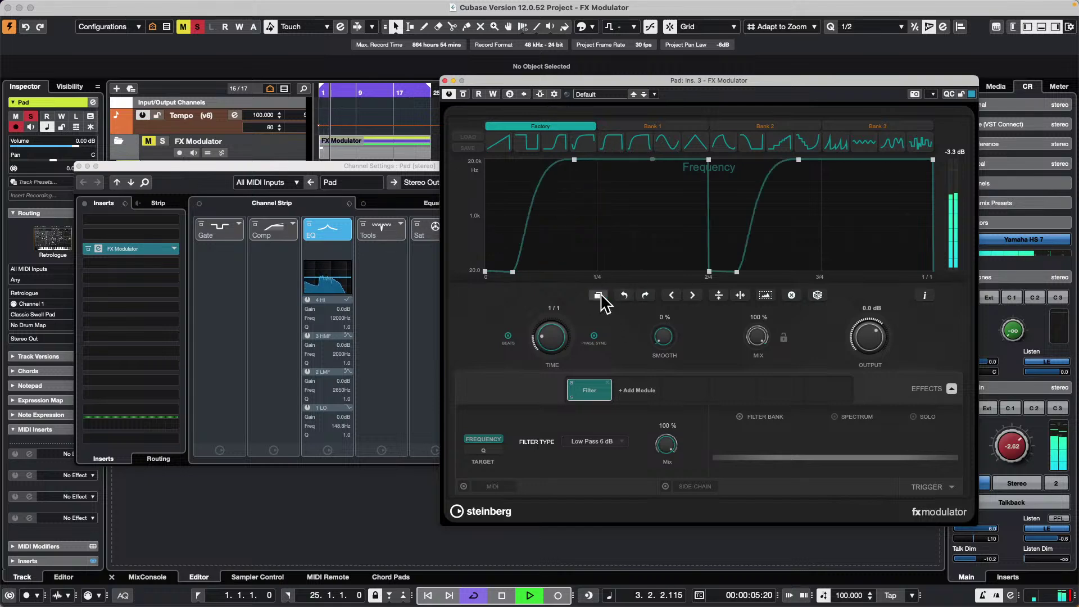
left_click(599, 296)
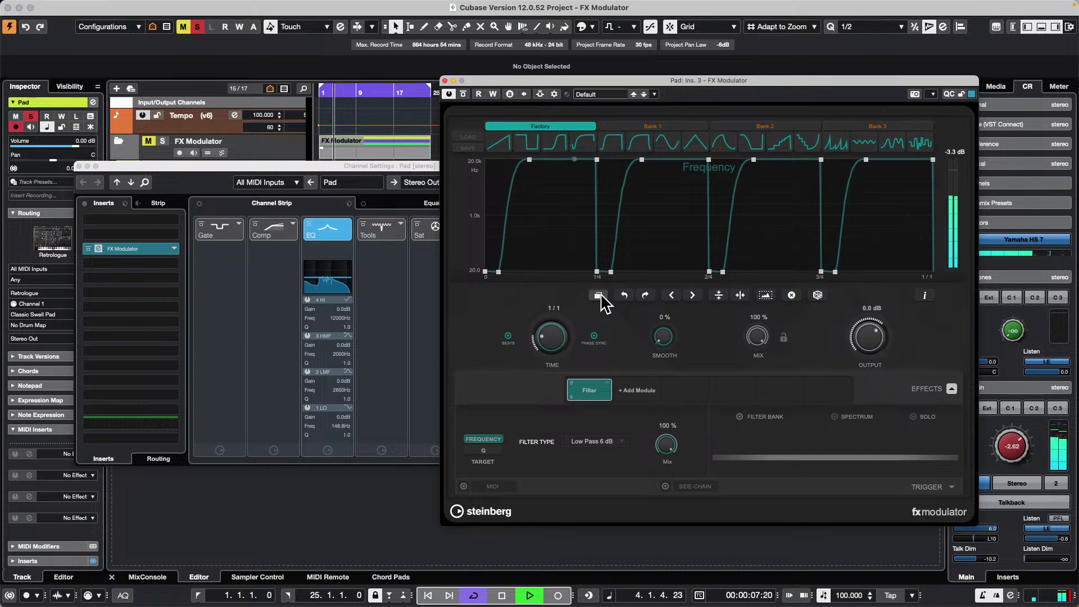
Add a Freq. Shifter module, apply the factory triangle curve to its Shift and duplicate it into eight repetitions.
left_click(638, 390)
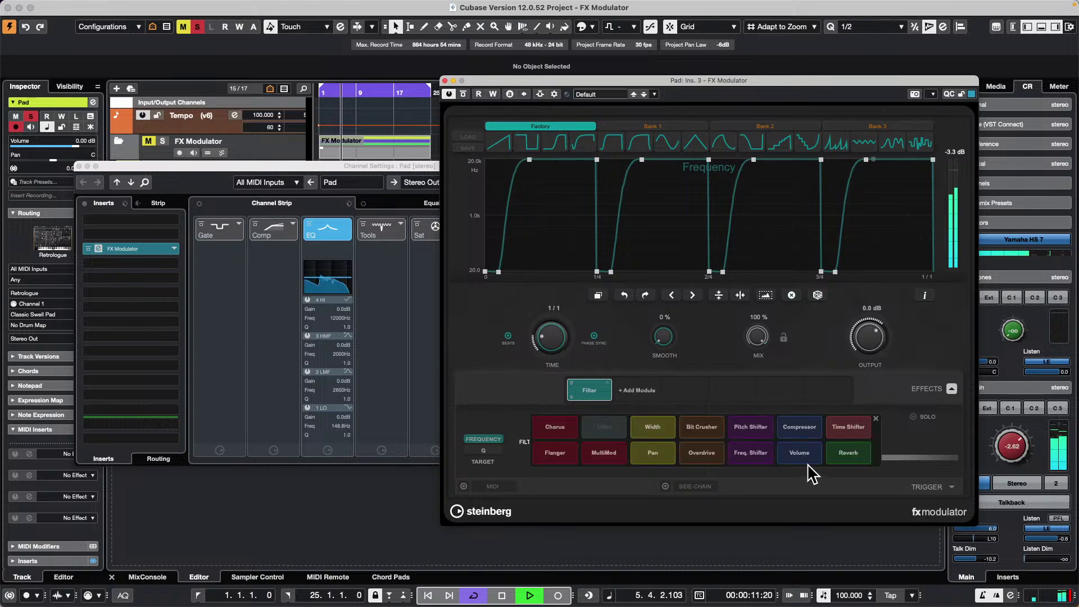
left_click(756, 451)
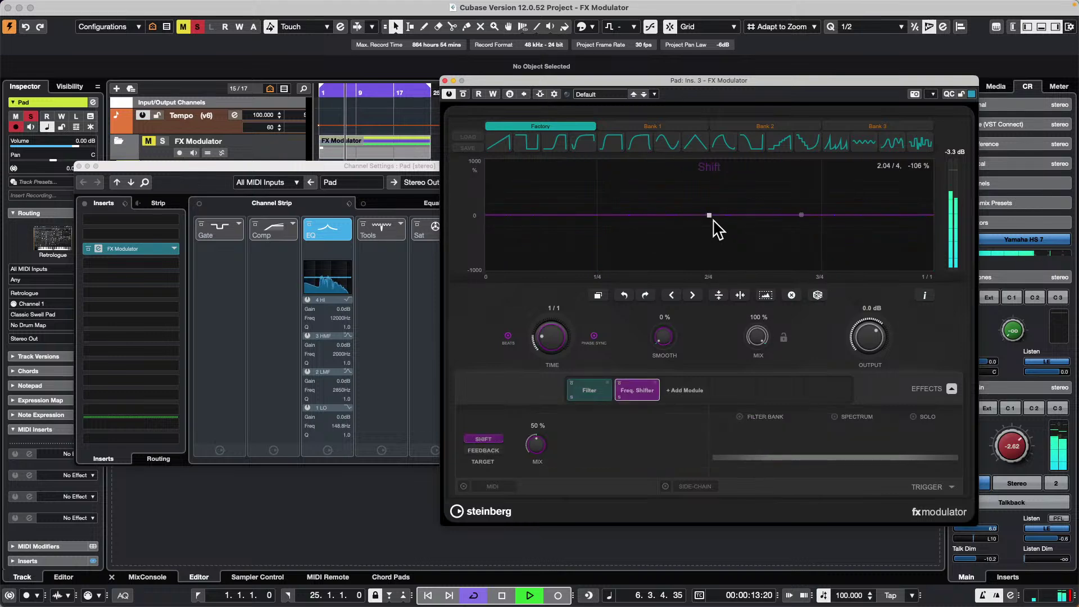
left_click(695, 145)
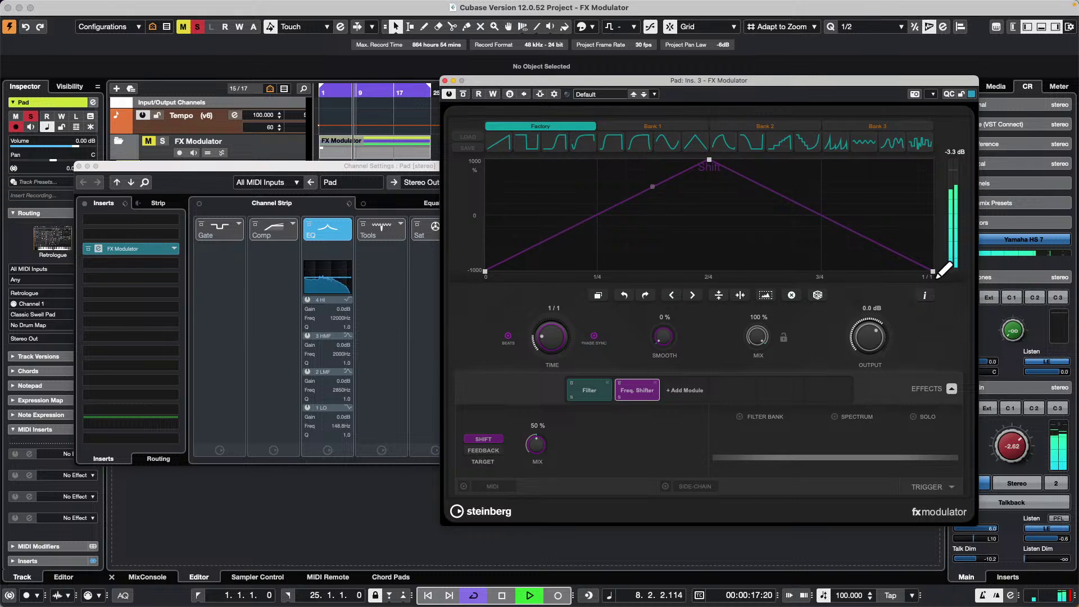
left_click(597, 295)
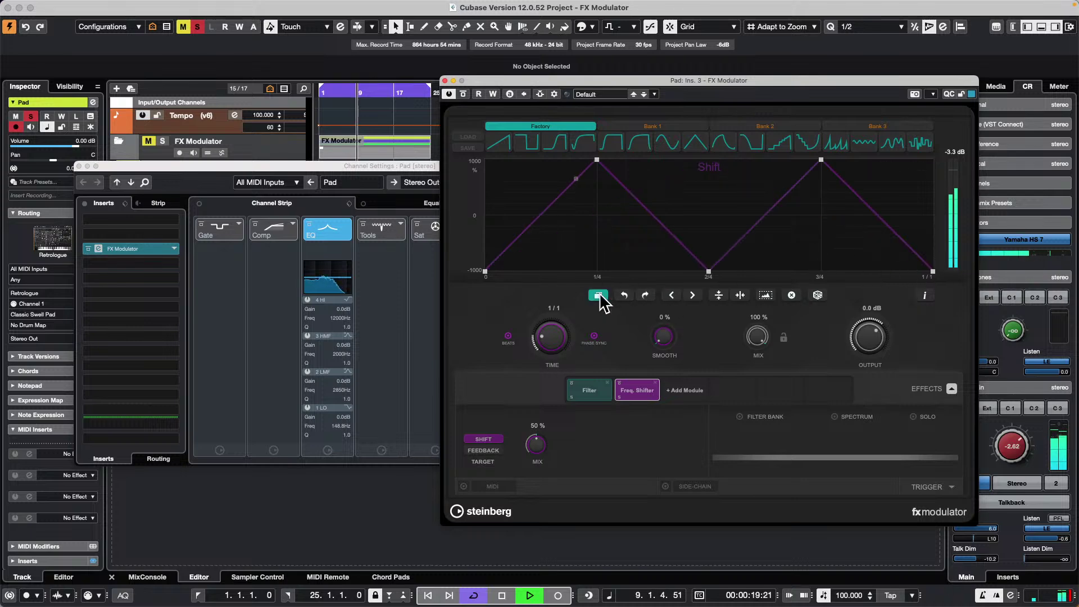
left_click(598, 295)
left_click(598, 295)
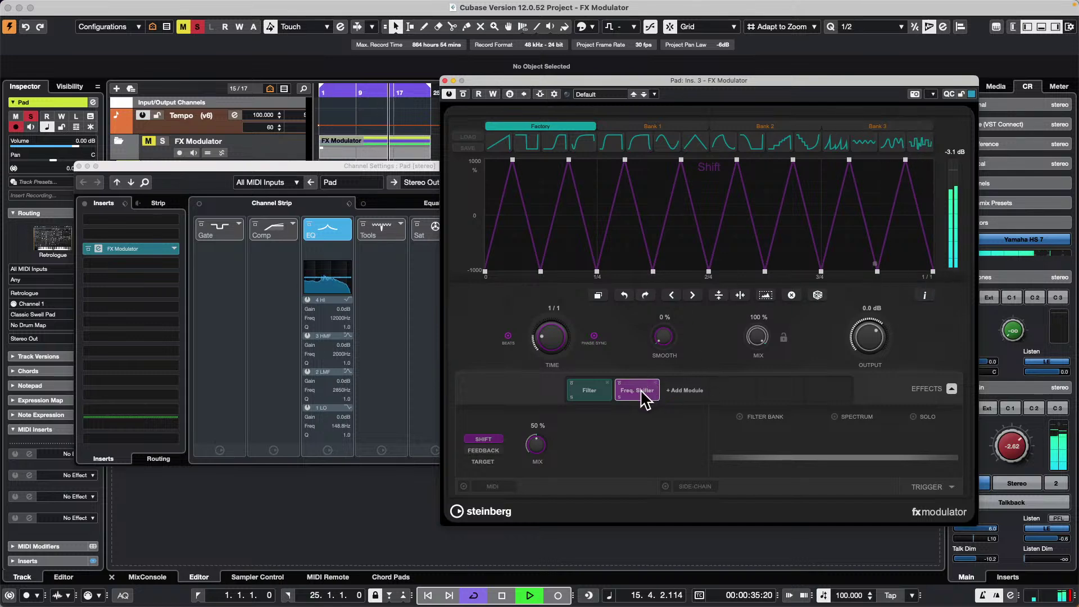
key("space")
left_click(673, 390)
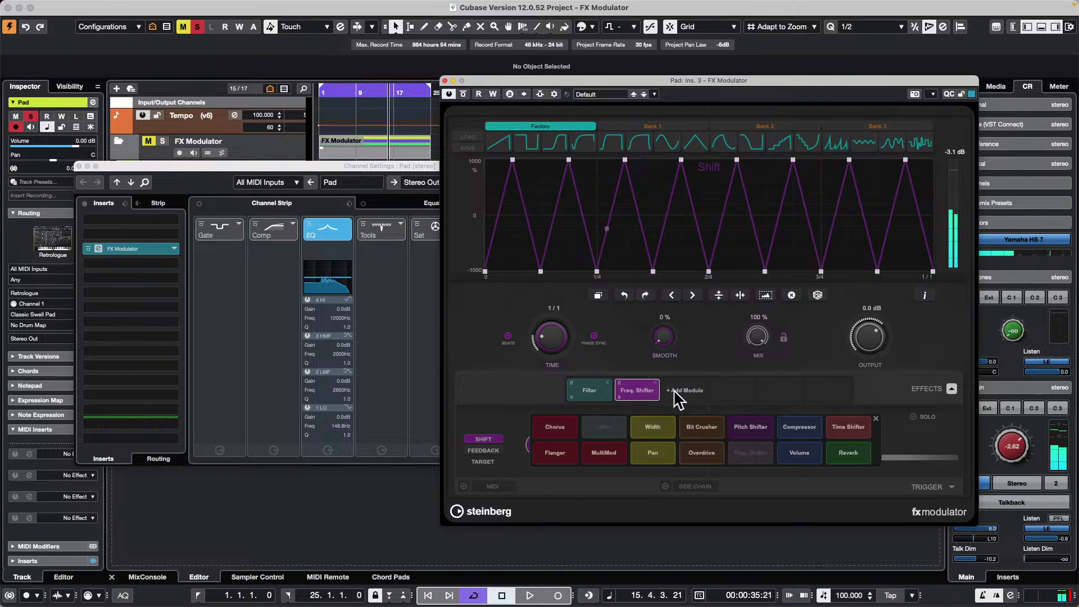
left_click(620, 382)
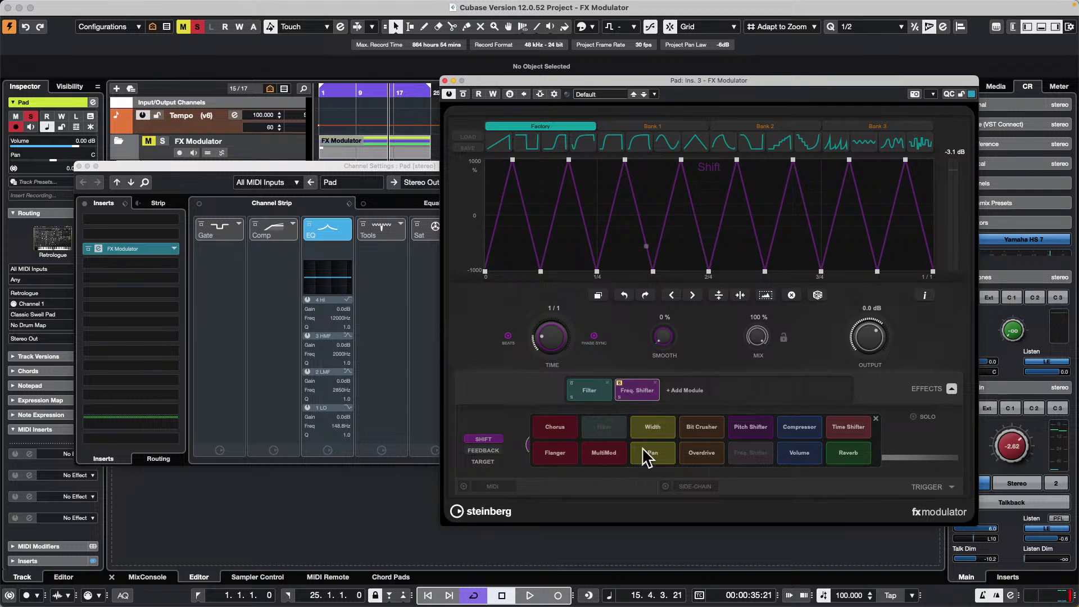
left_click(80, 167)
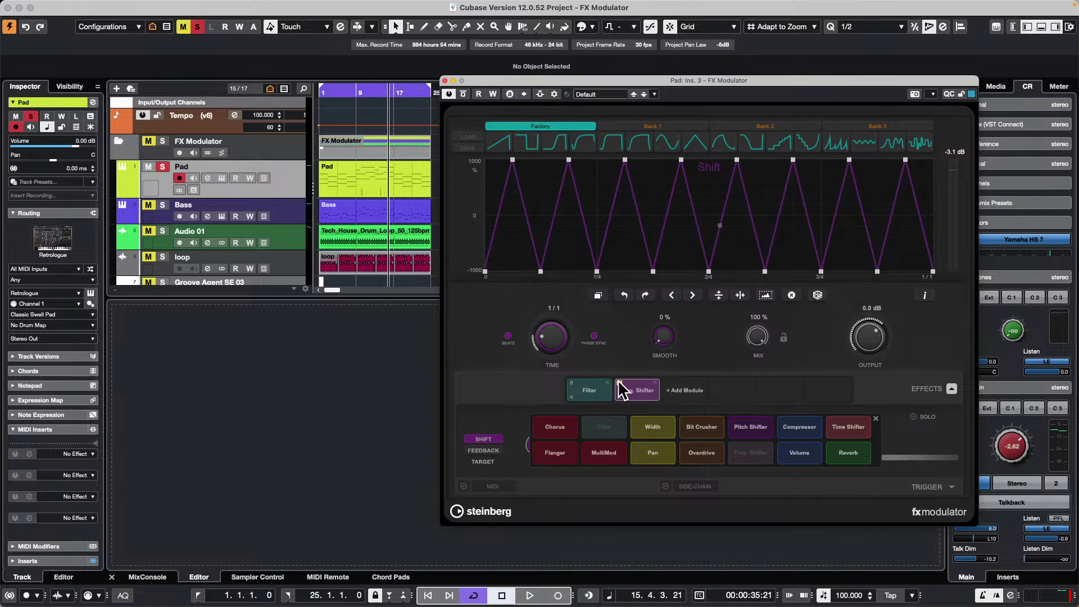
left_click(657, 381)
left_click(656, 383)
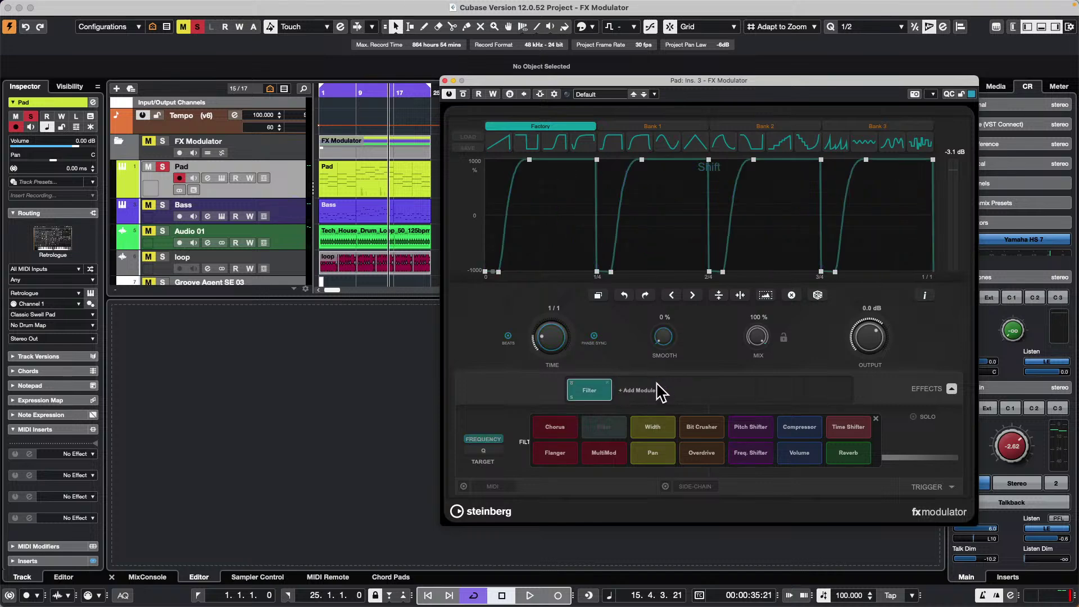
Start playback, set the Filter module's time to 1/2 and add a Pitch Shifter module.
key("space")
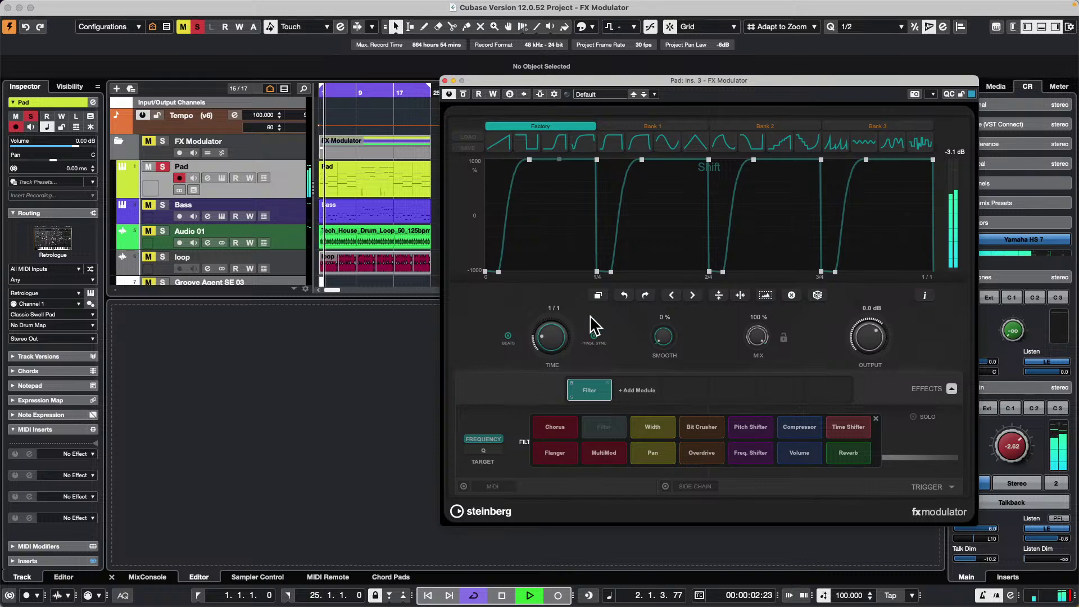
left_click_drag(541, 340, 545, 337)
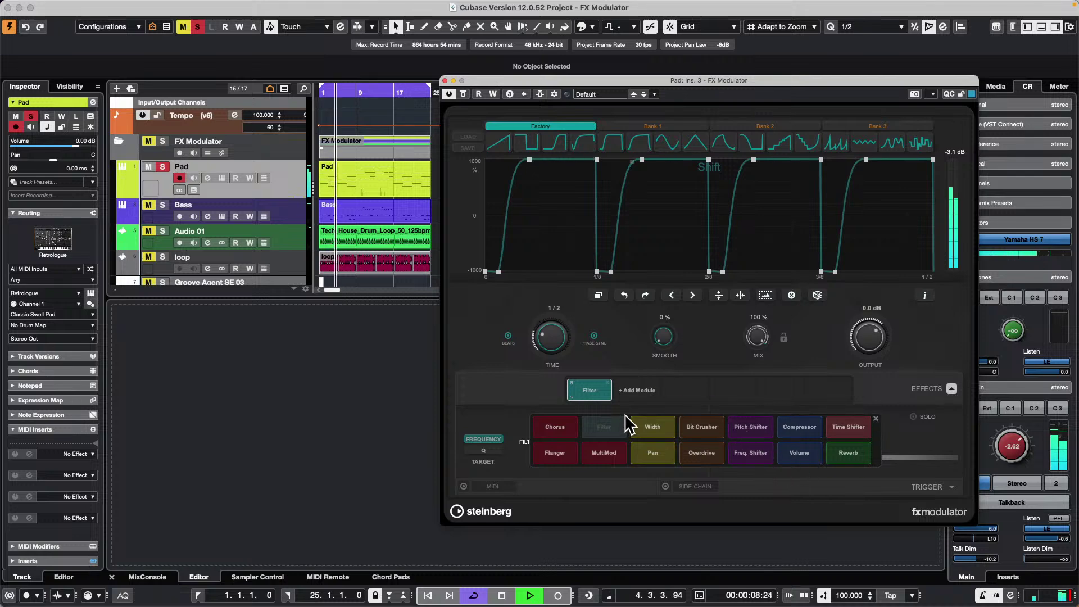
left_click(749, 436)
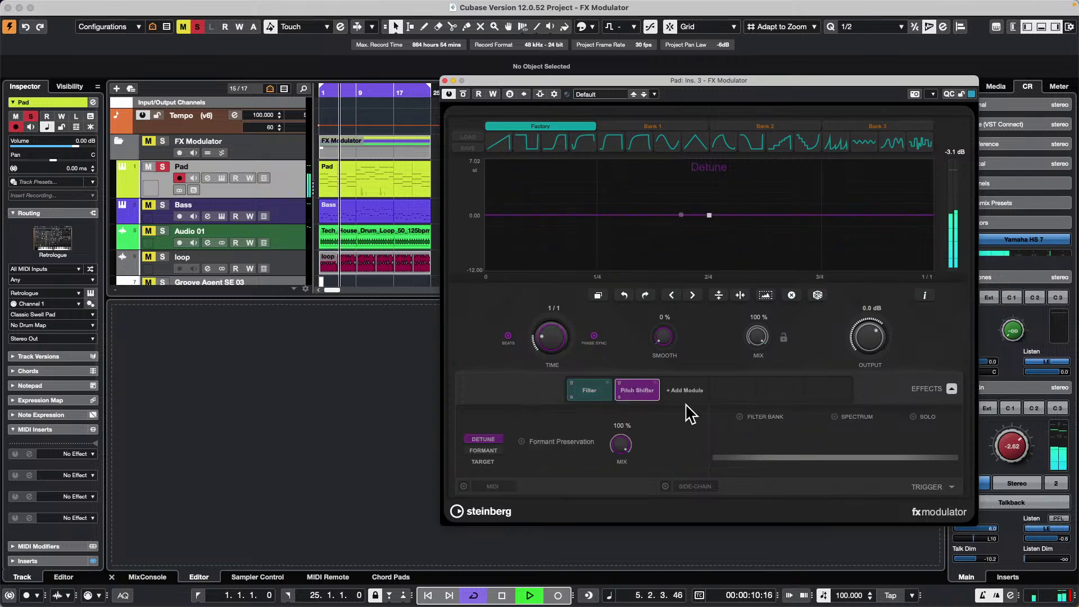
Audition the factory staircase and sine curves on the Pitch Shifter's Detune, apply the triangle curve and stop playback.
left_click(784, 148)
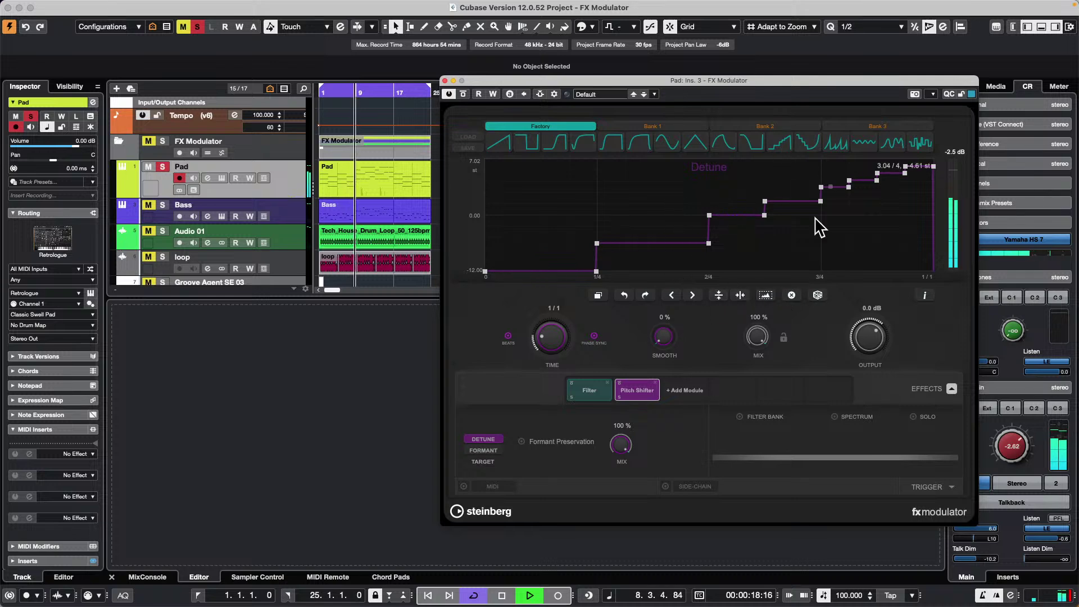
left_click(645, 143)
left_click(674, 145)
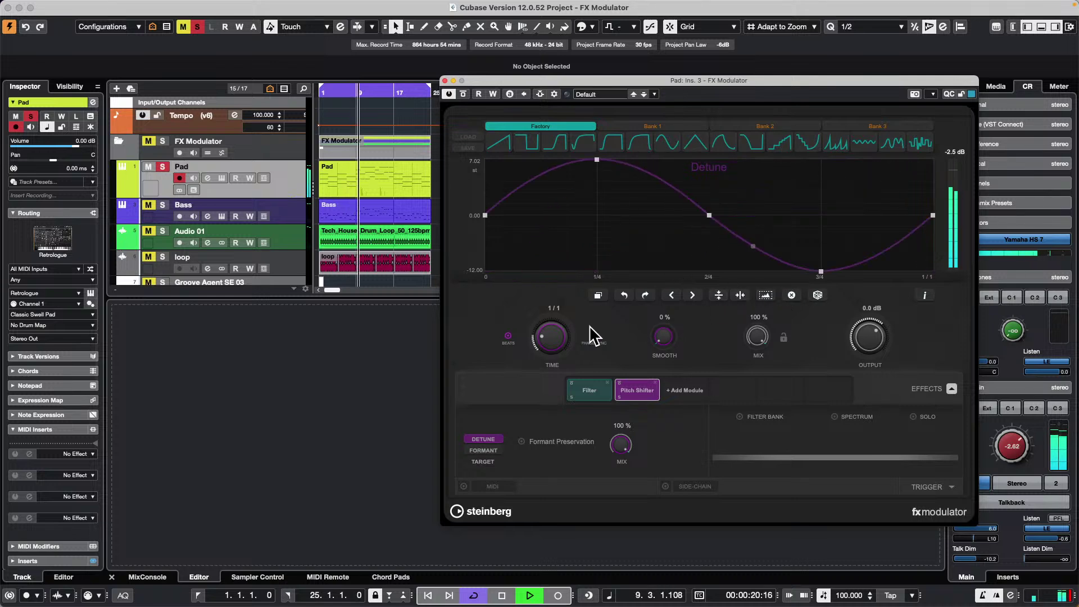
left_click(696, 144)
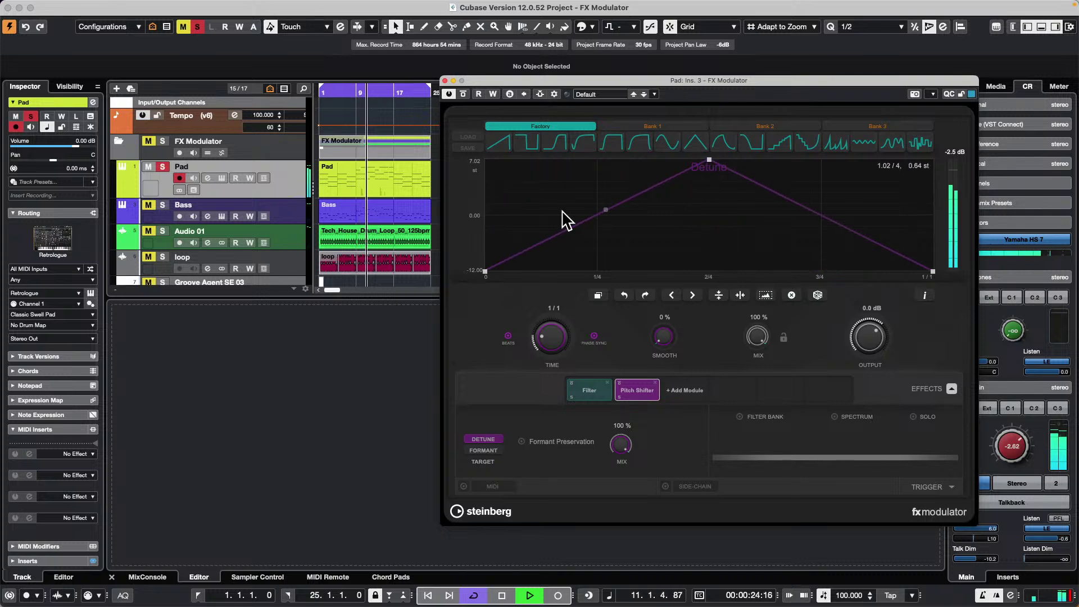
key("space")
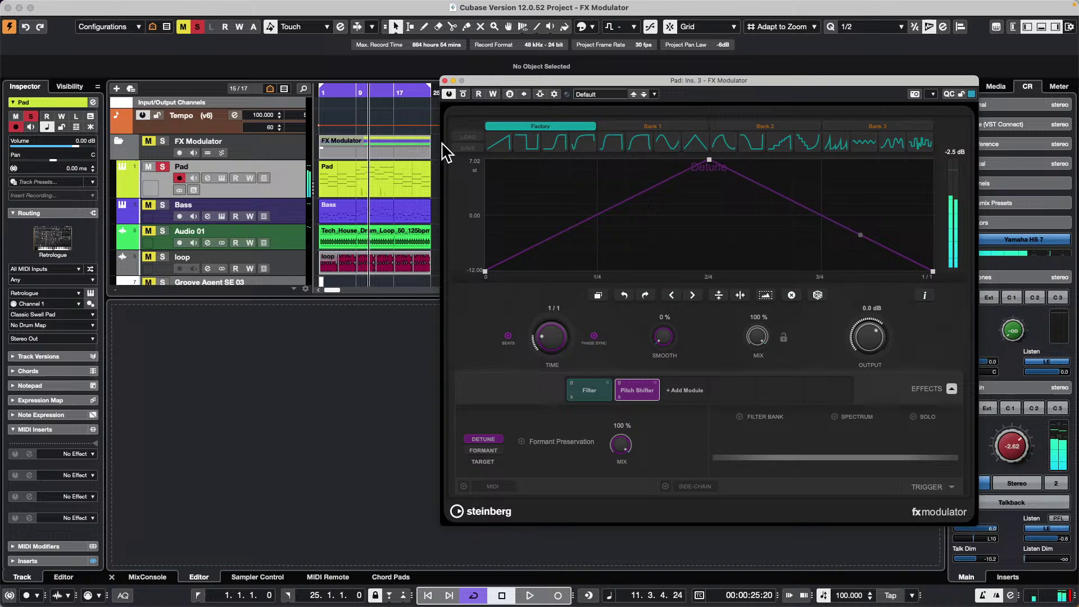
Close FX Modulator, open the Pad part in the Key Editor and switch to the Object Selection tool.
left_click(445, 81)
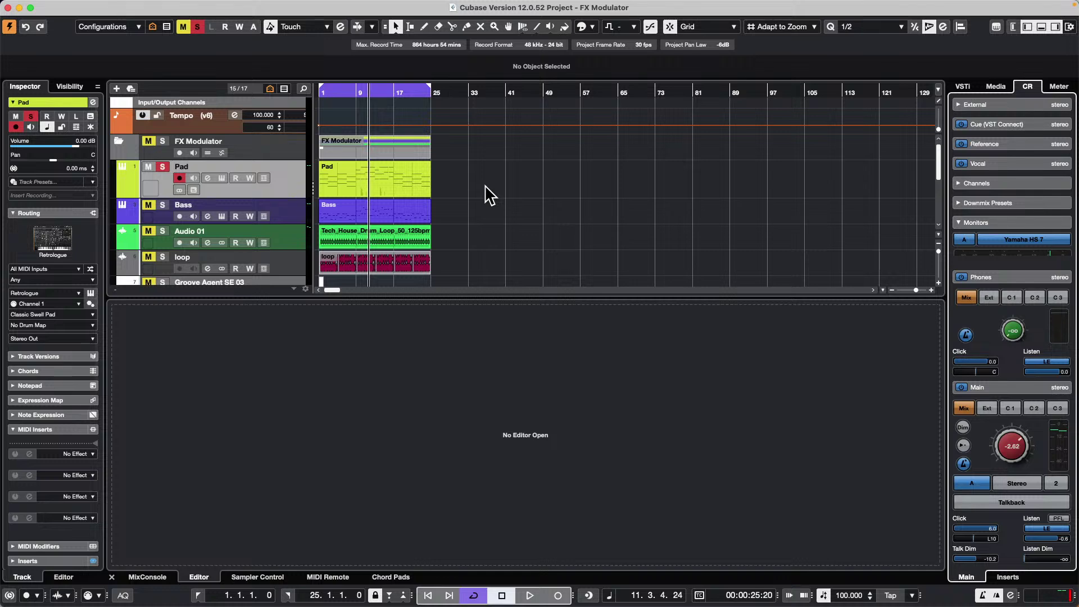
left_click(366, 216)
double_click(385, 187)
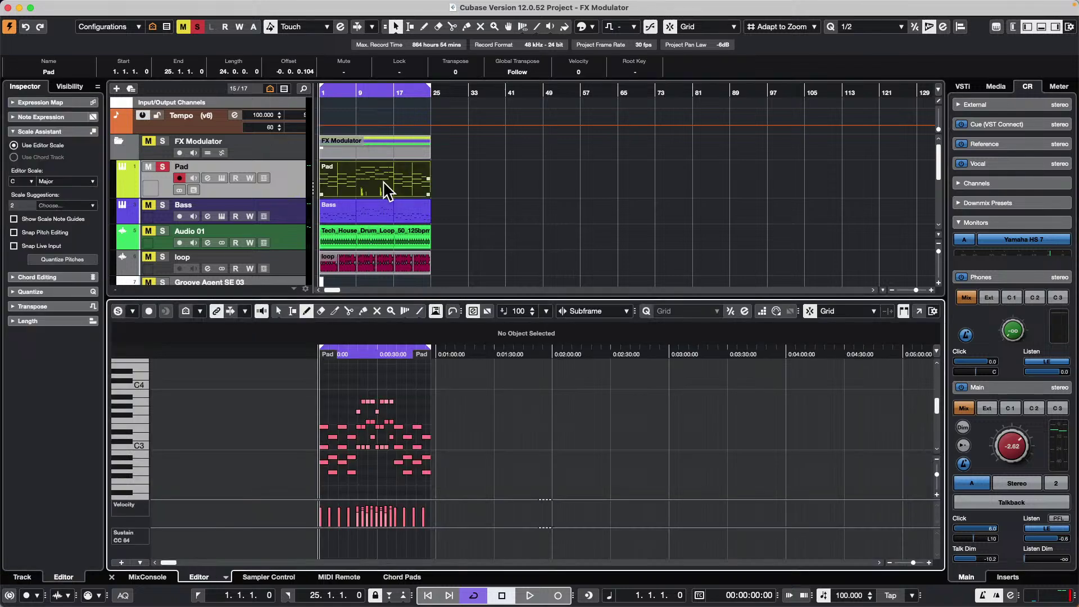
key("1")
Open the User Interface Color Schemes preferences and place the dialog so the Key Editor notes stay visible.
mouse_move(71, 5)
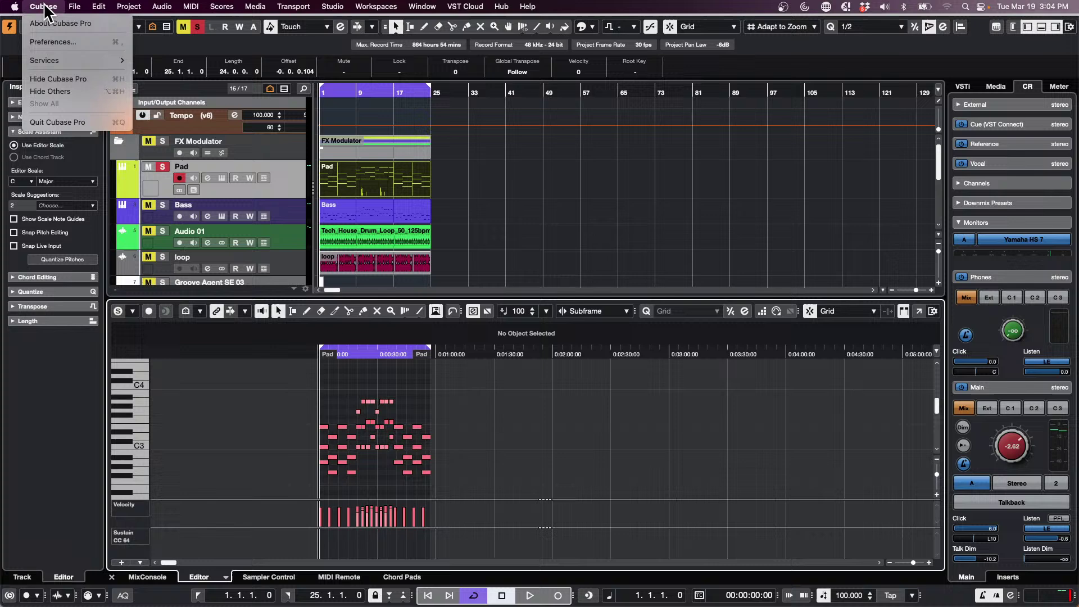
left_click(53, 41)
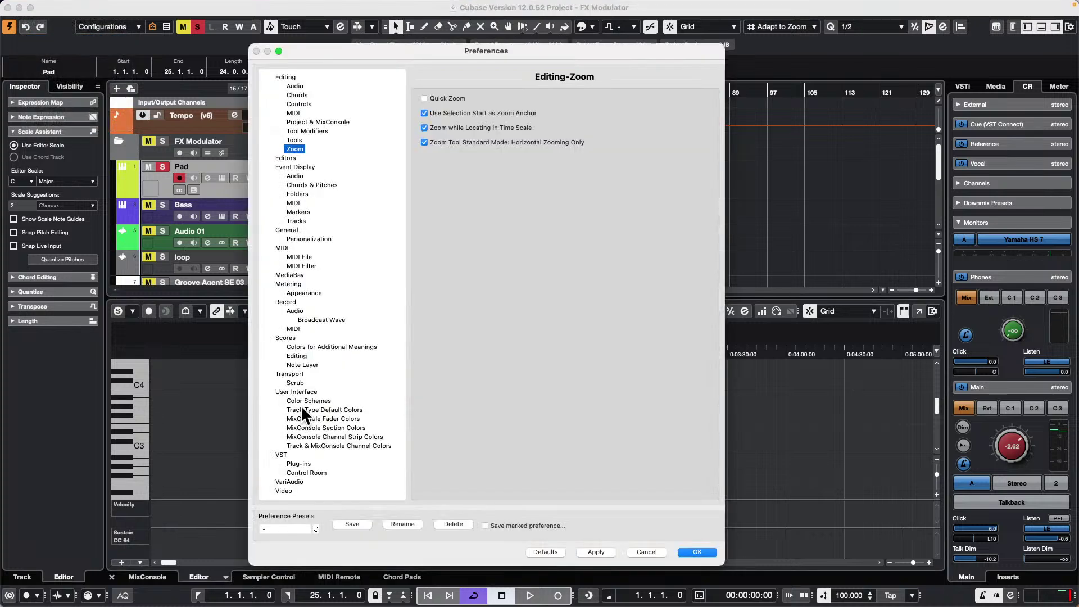
left_click(312, 401)
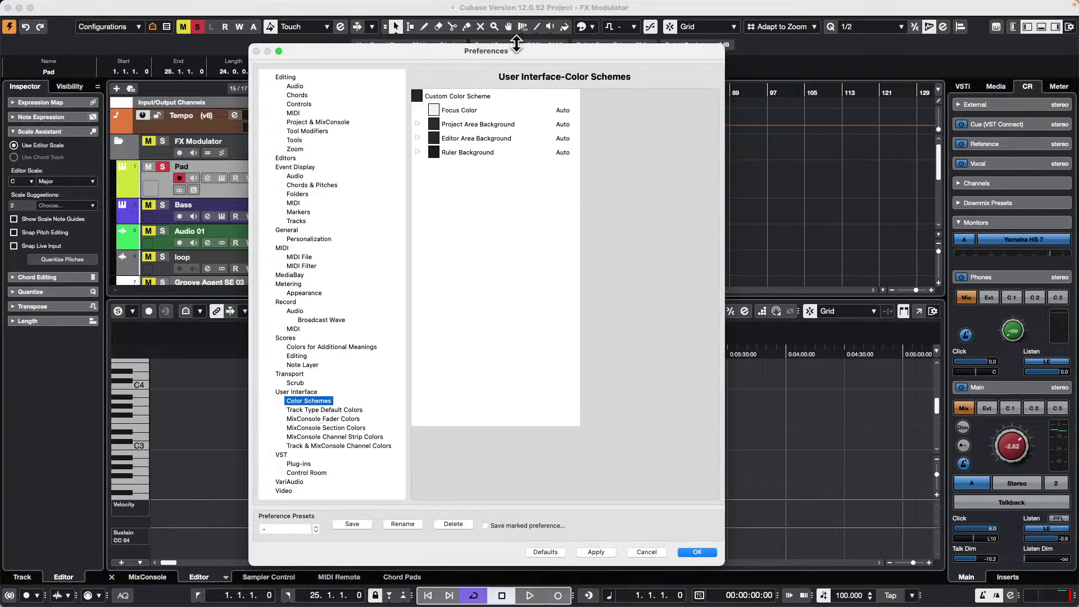
left_click_drag(515, 49, 875, 68)
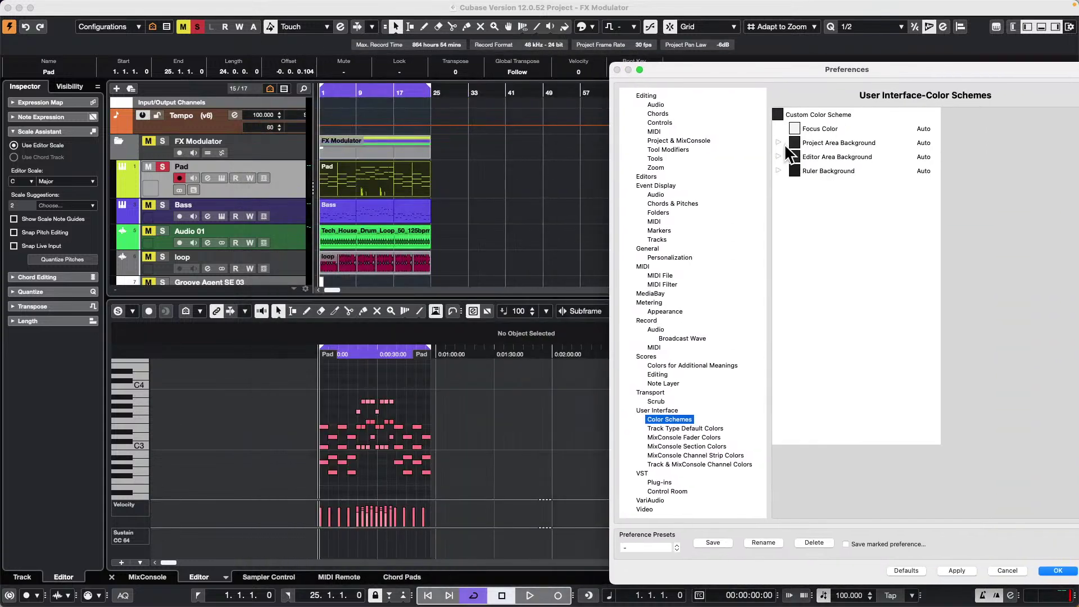
Lighten the Editor Area Background to a pale grey-blue and darken it to RGB 110, 120, 130.
left_click(778, 156)
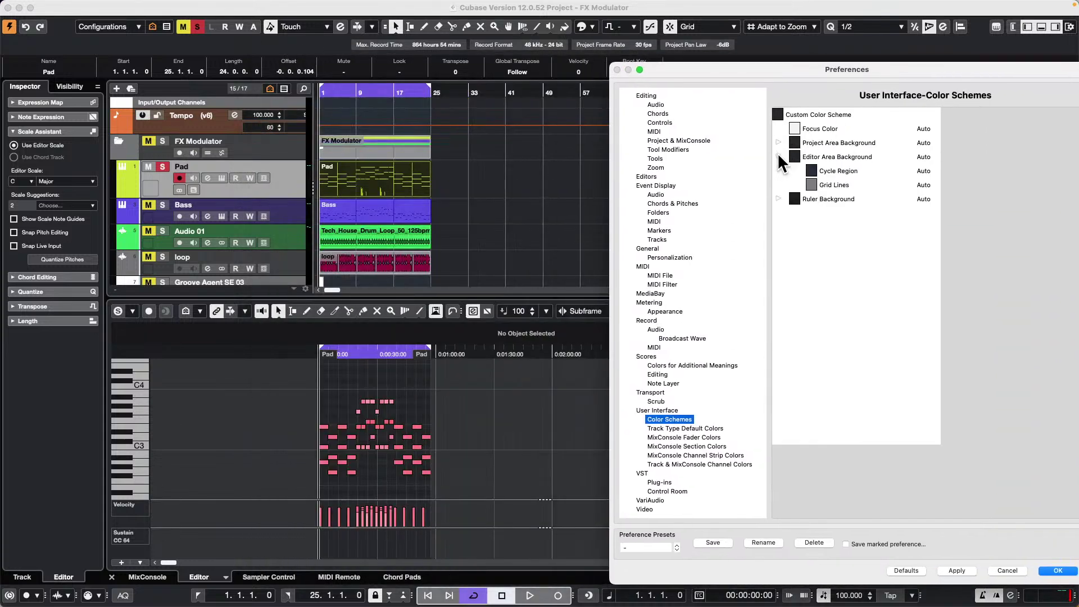
left_click(793, 156)
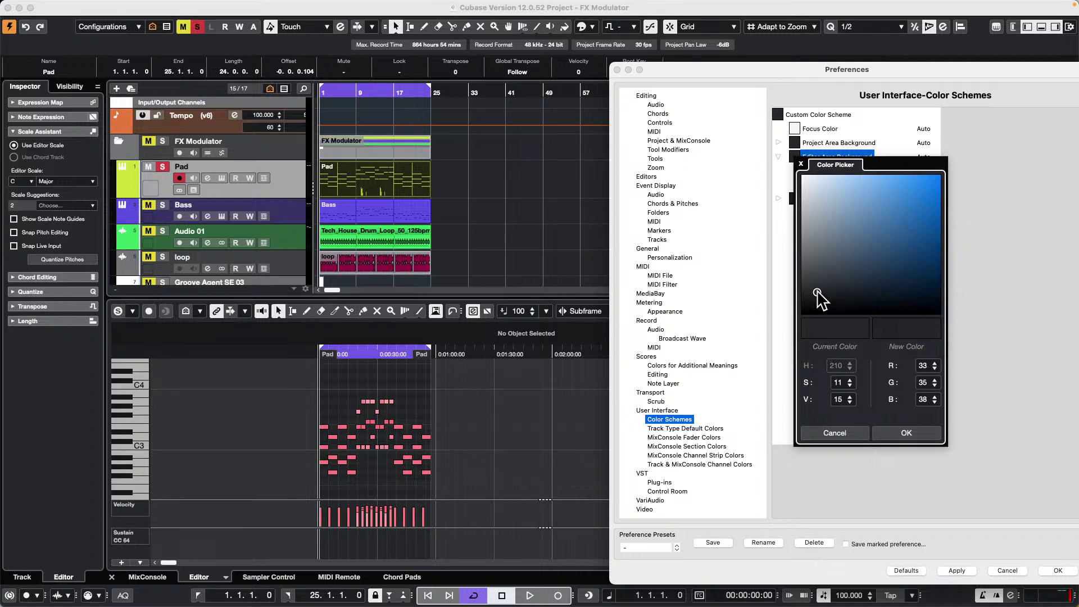
left_click_drag(816, 294, 810, 197)
left_click(905, 436)
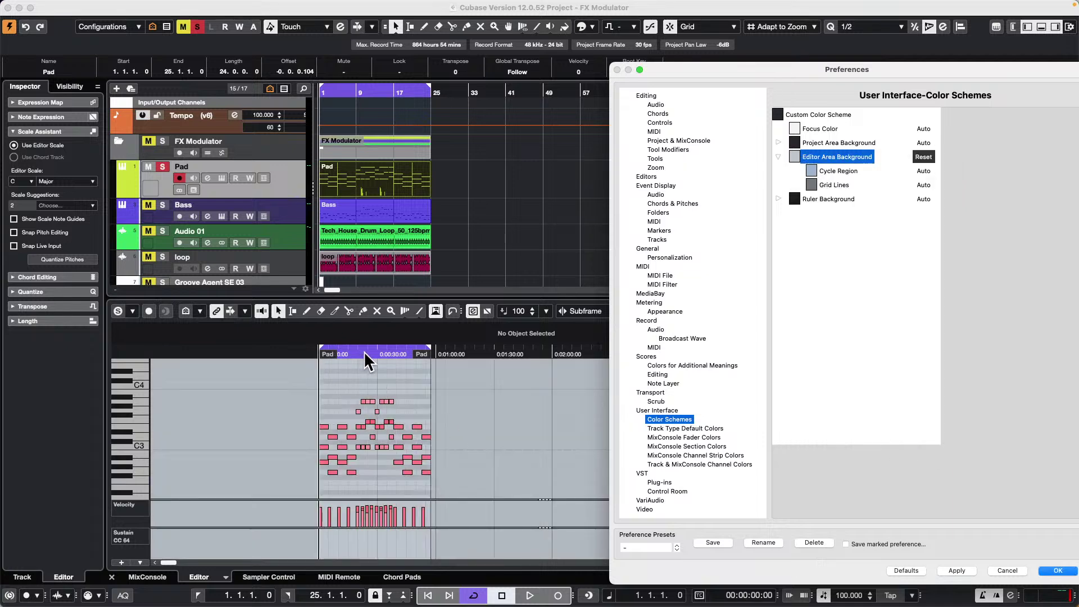
left_click(793, 156)
left_click_drag(821, 201, 821, 240)
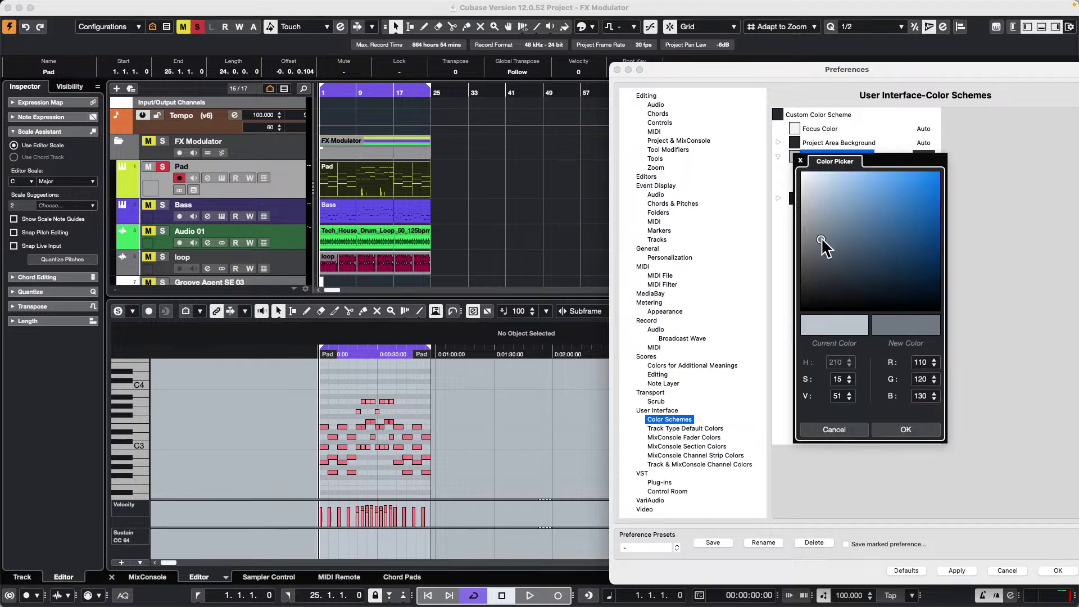
left_click(904, 430)
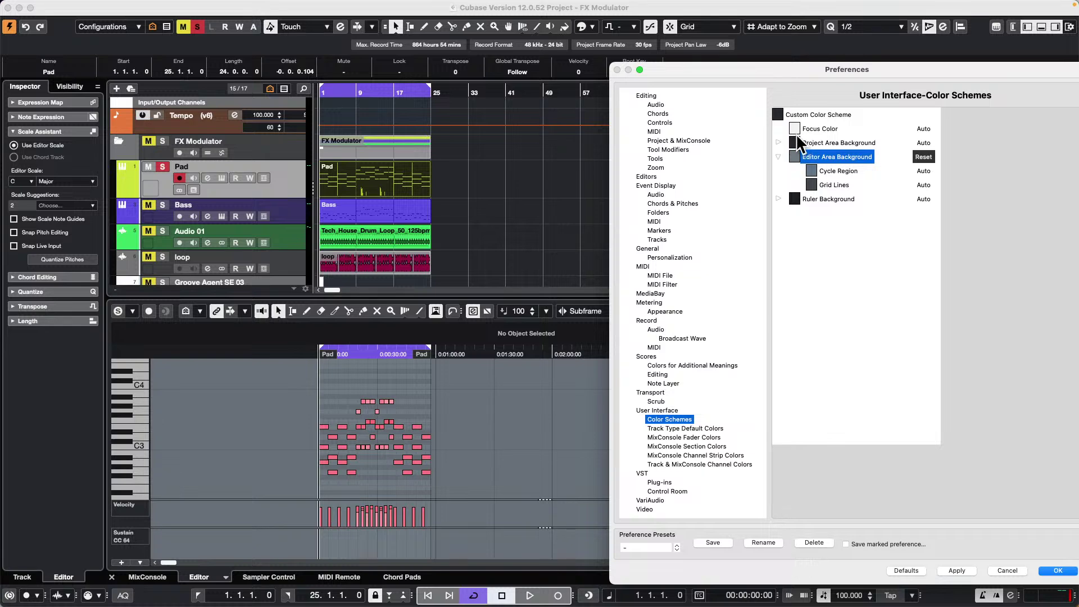
Expand the Project Area and Ruler Background colors, restore the default color scheme and accept the preferences.
left_click(778, 142)
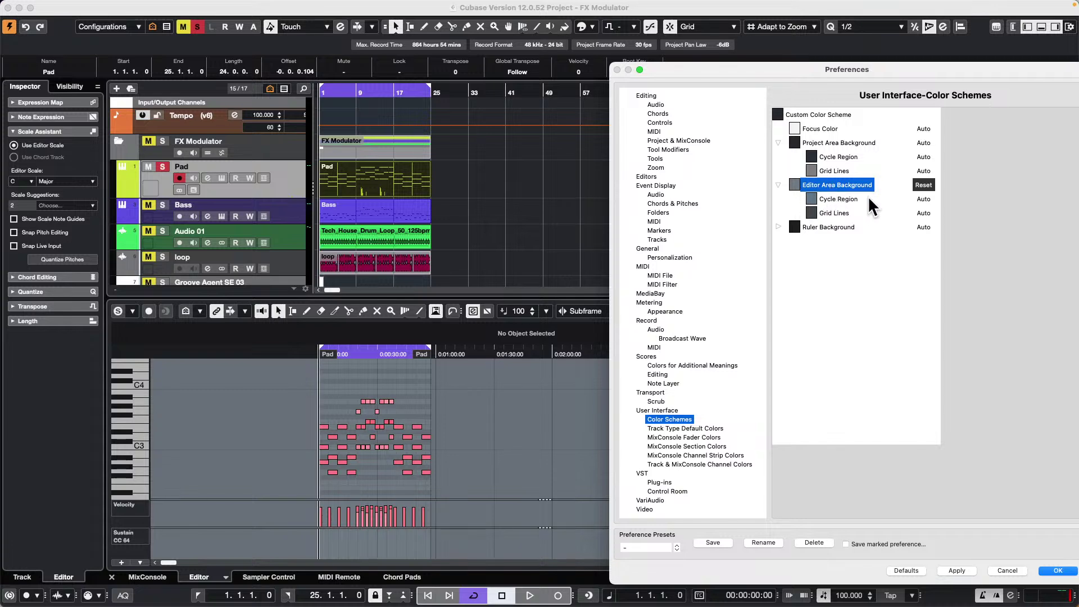
left_click(784, 226)
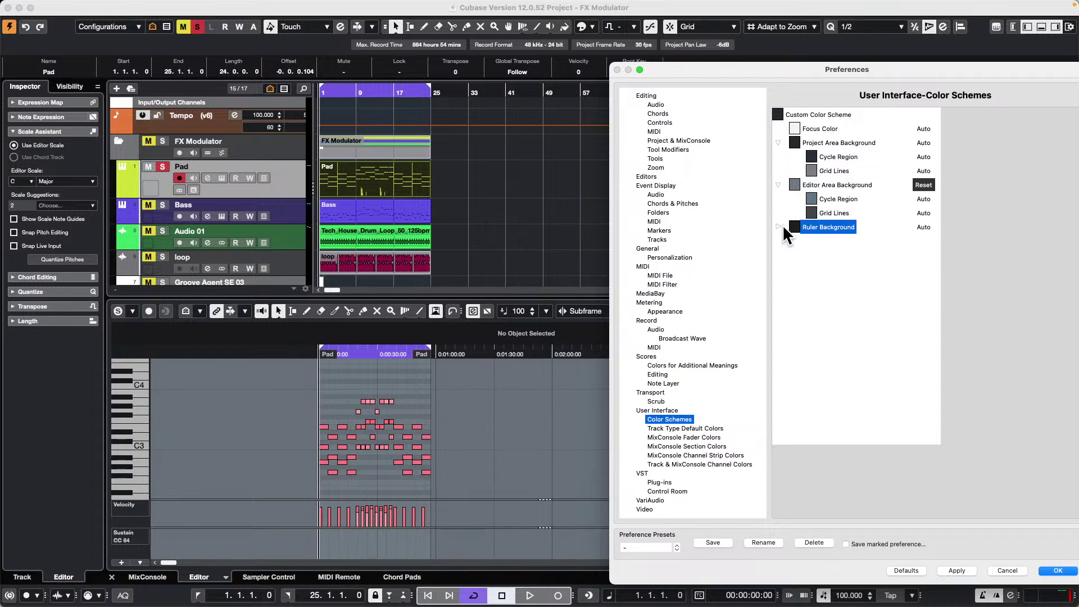
left_click(779, 227)
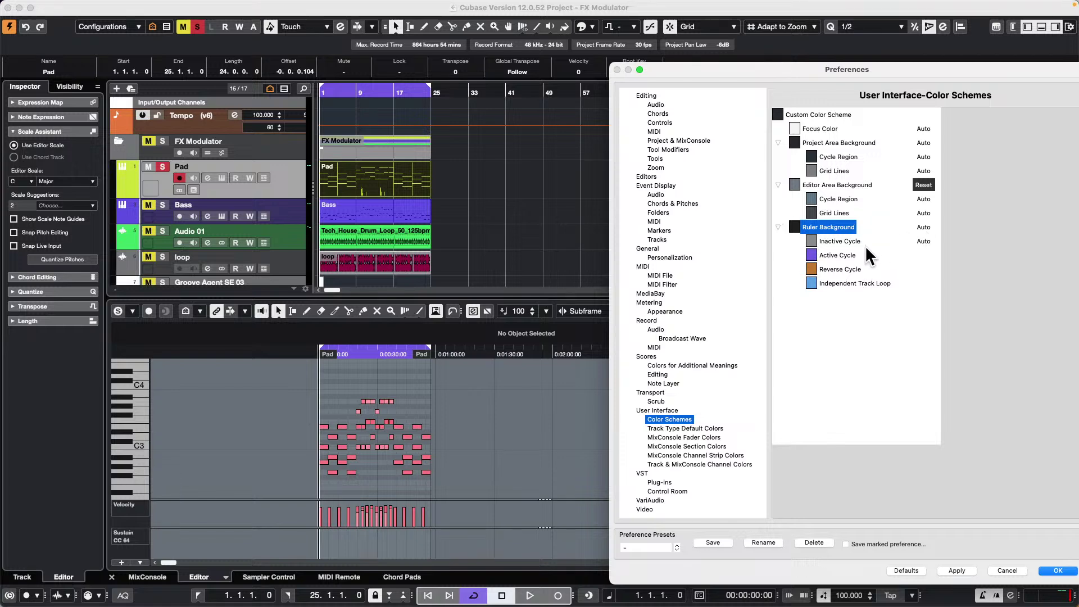
left_click(904, 570)
left_click(1067, 571)
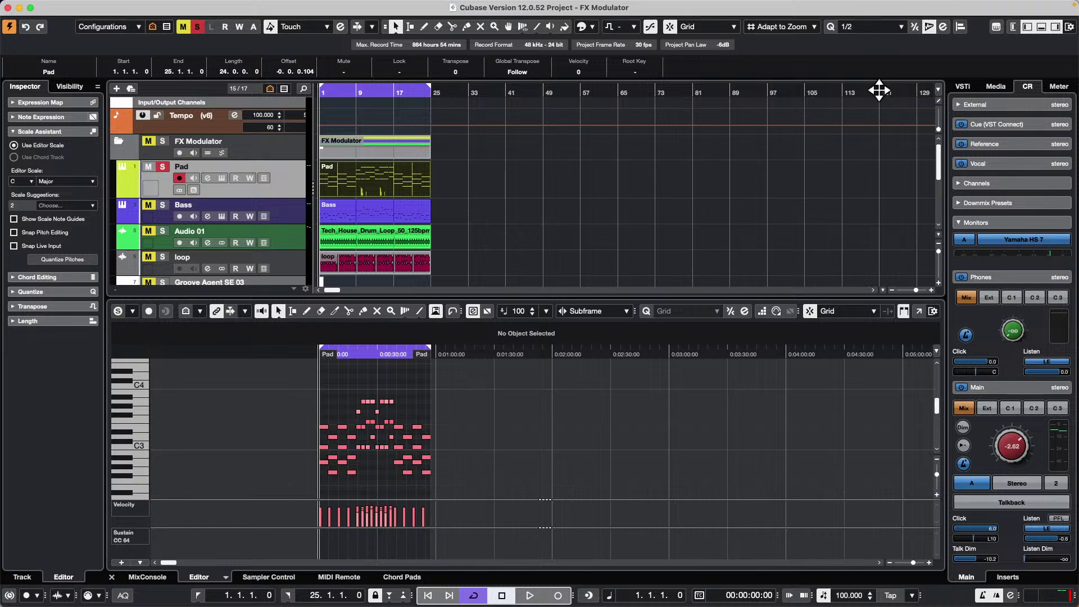
Open the recent project March 19 2024.cpr and activate it.
mouse_move(735, 4)
left_click(78, 6)
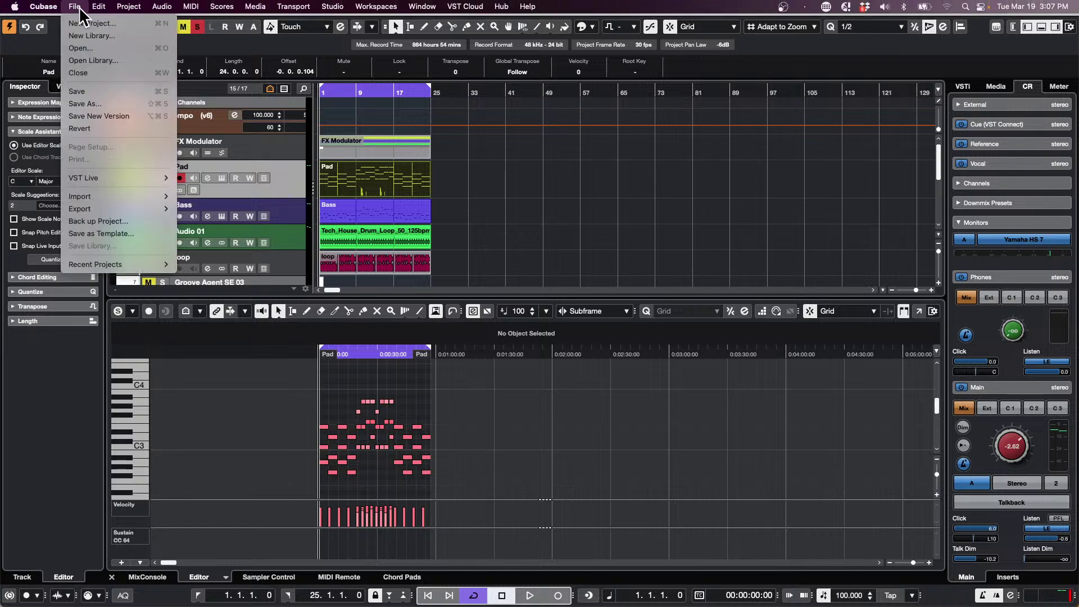
mouse_move(130, 263)
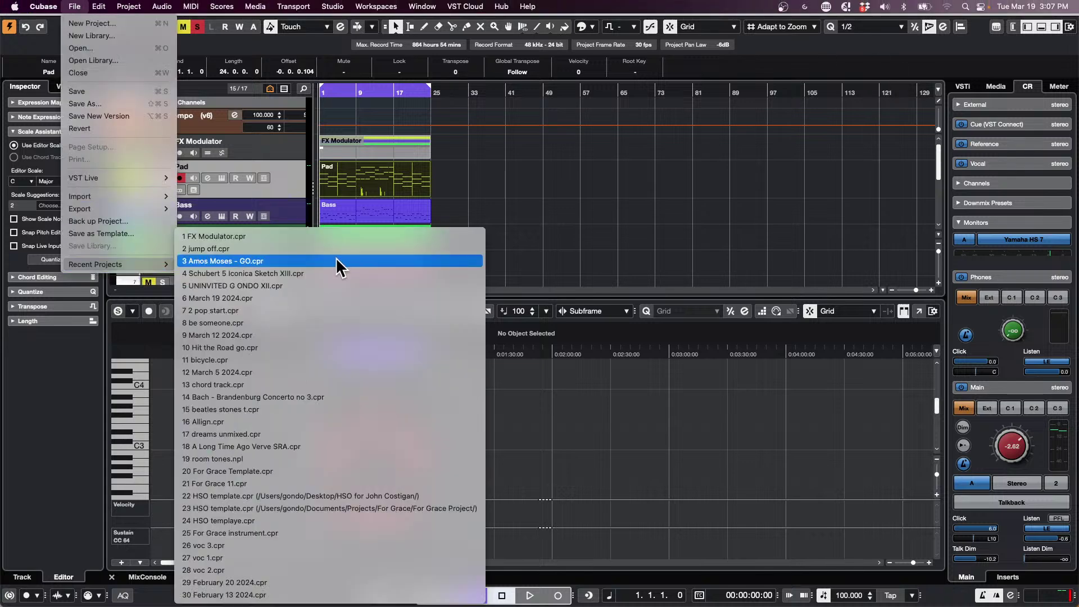
left_click(286, 295)
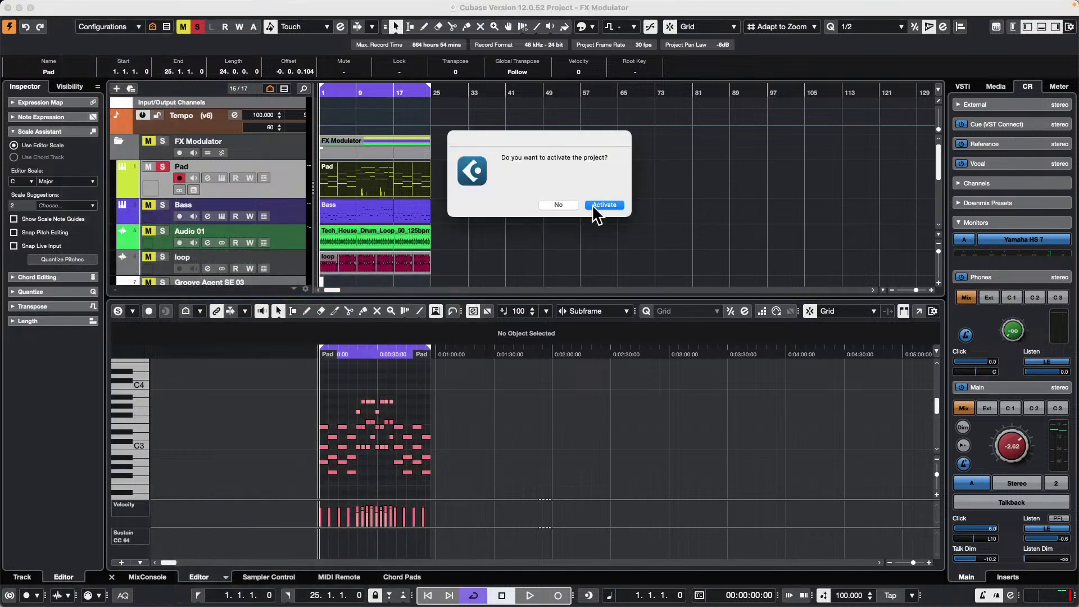
left_click(592, 205)
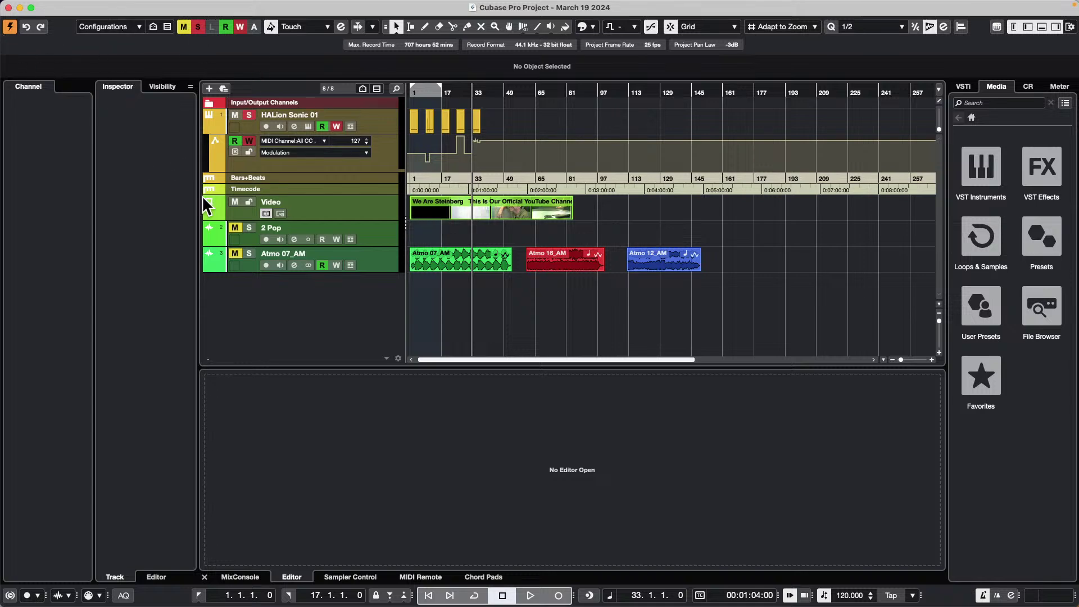
Select the HALion Sonic 01 track and set its Modulation automation lane's merge mode to Use Global Settings.
left_click_drag(444, 93, 325, 129)
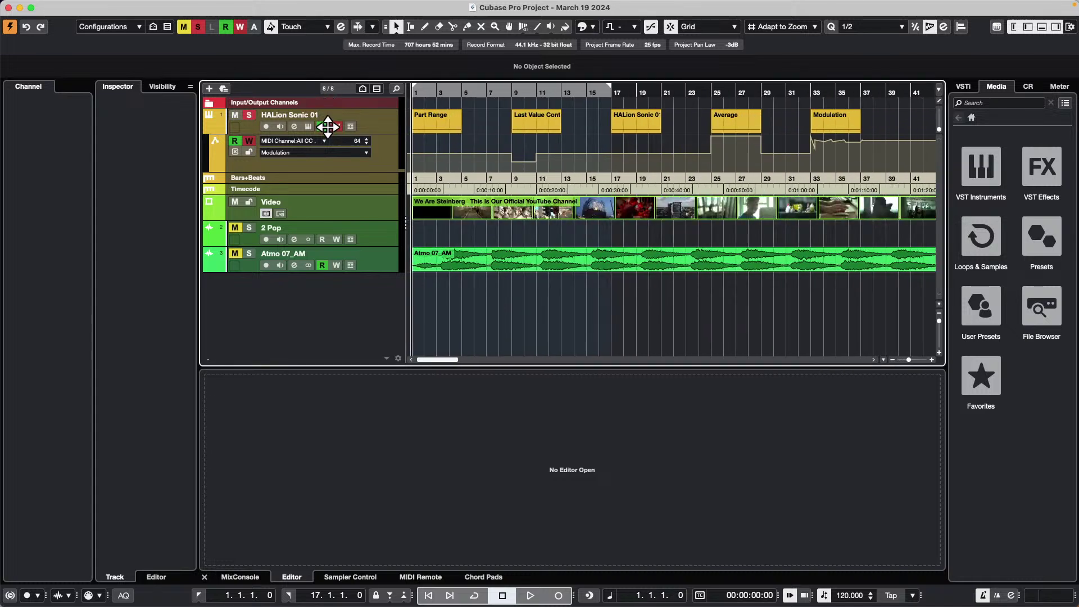
left_click(390, 123)
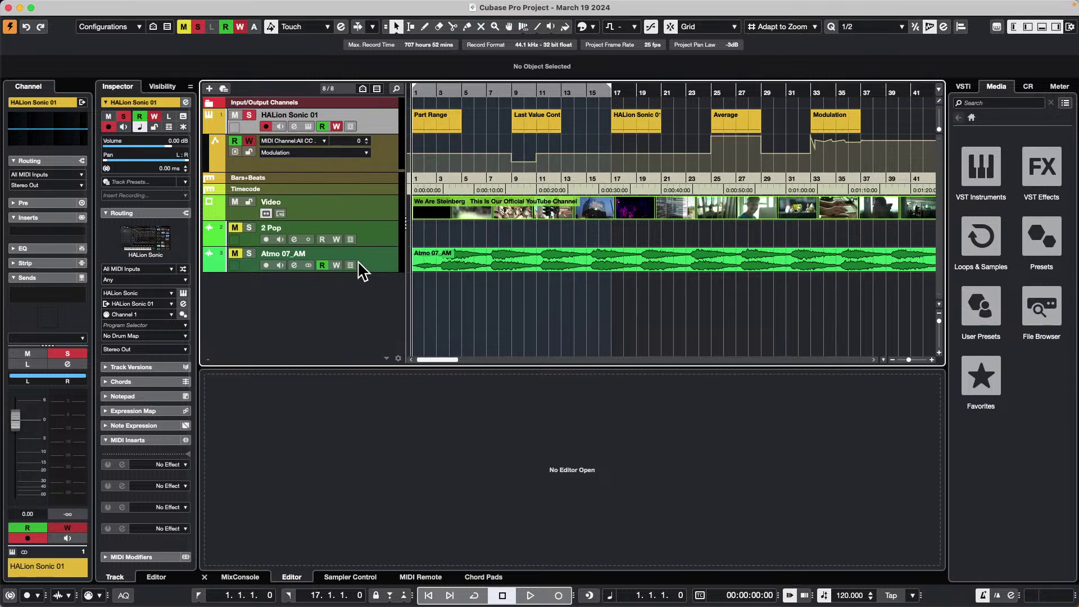
left_click(293, 152)
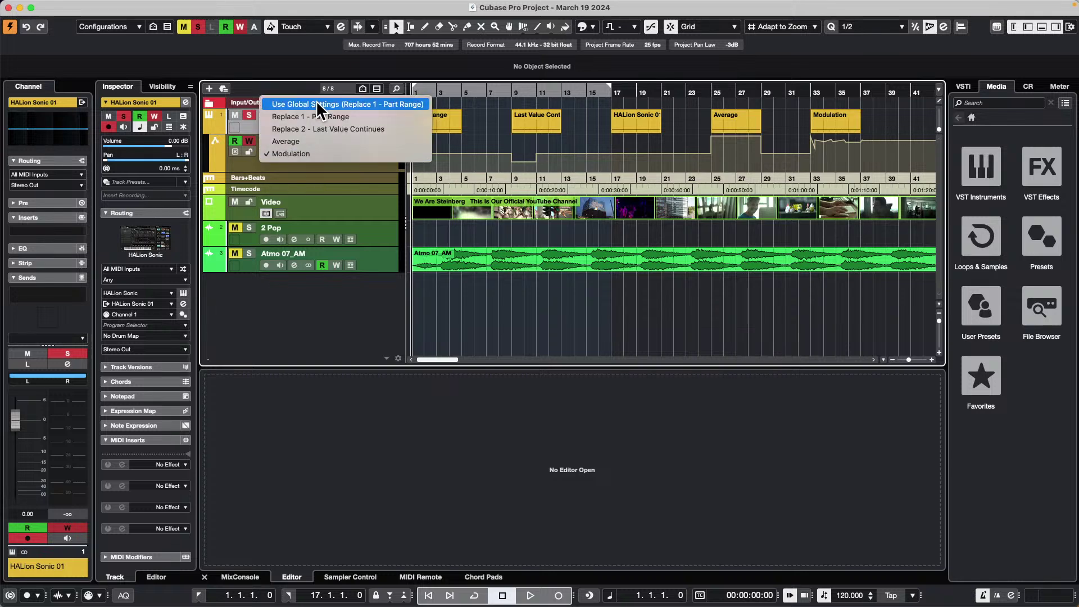
left_click(316, 104)
left_click(299, 152)
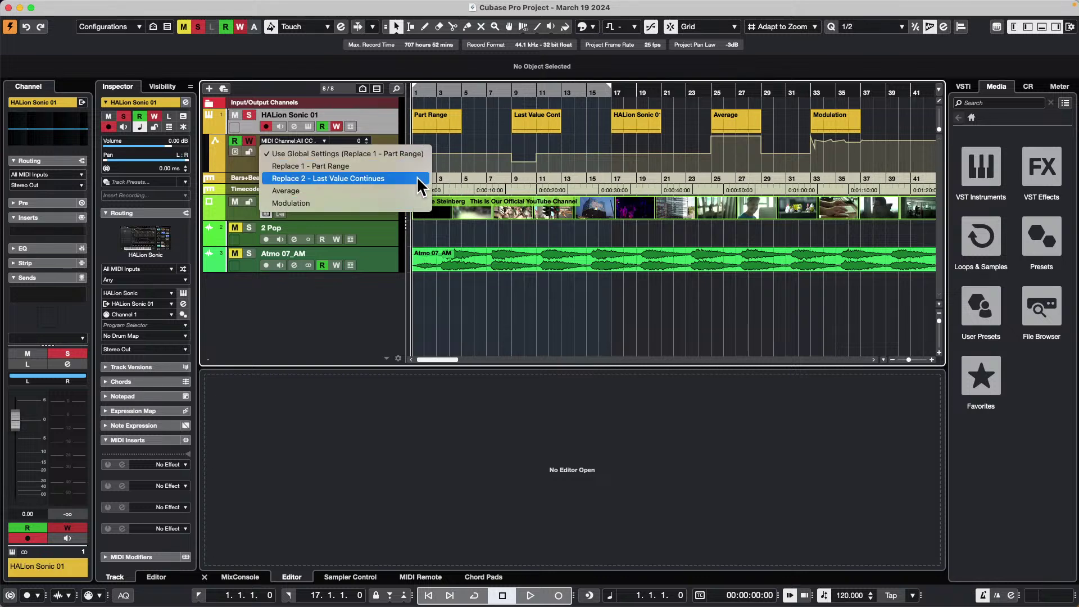
left_click(488, 144)
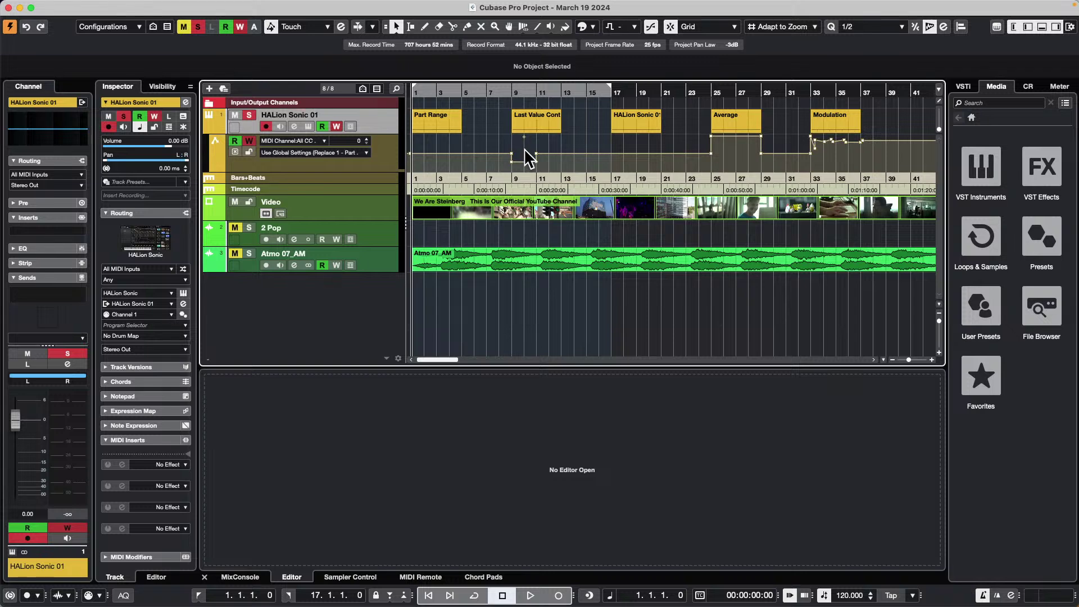
Open the Part Range part in the Key Editor, then disable automation read and write for HALion Sonic 01 and fold its automation lane.
double_click(436, 116)
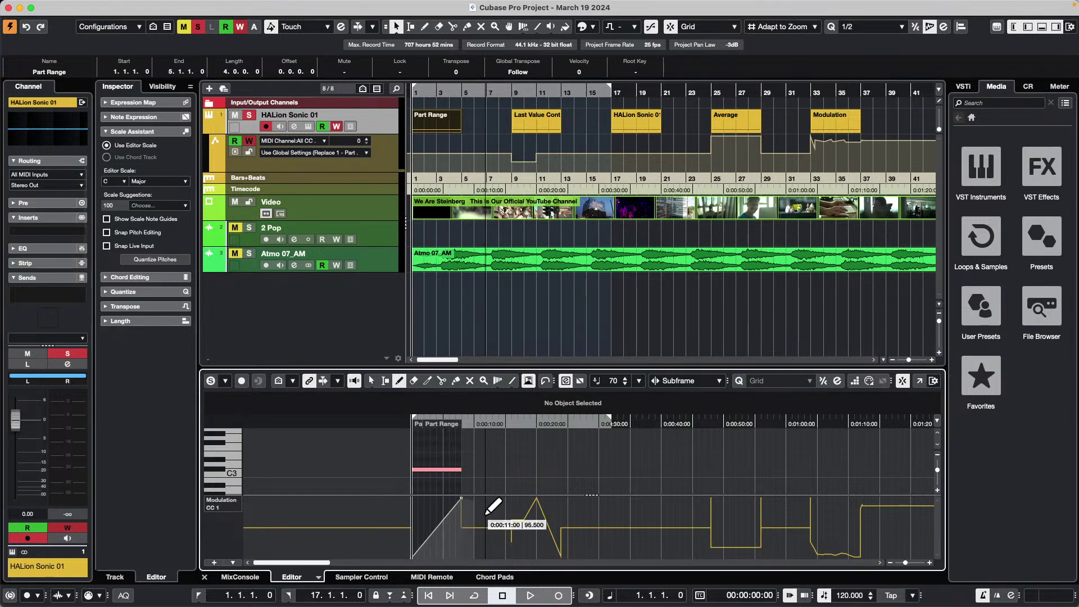
left_click(339, 124)
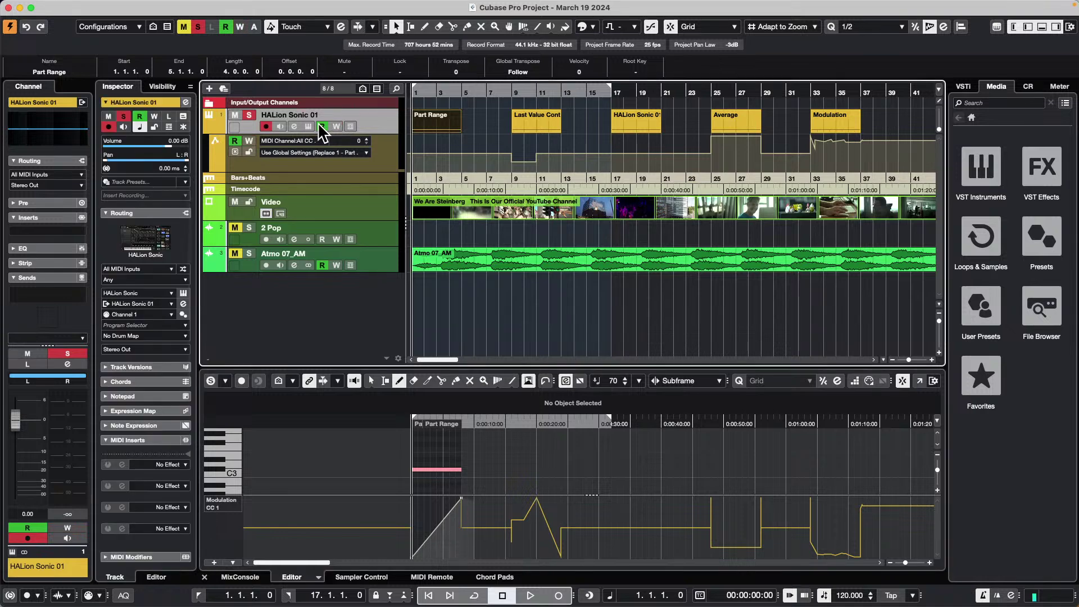
left_click(318, 124)
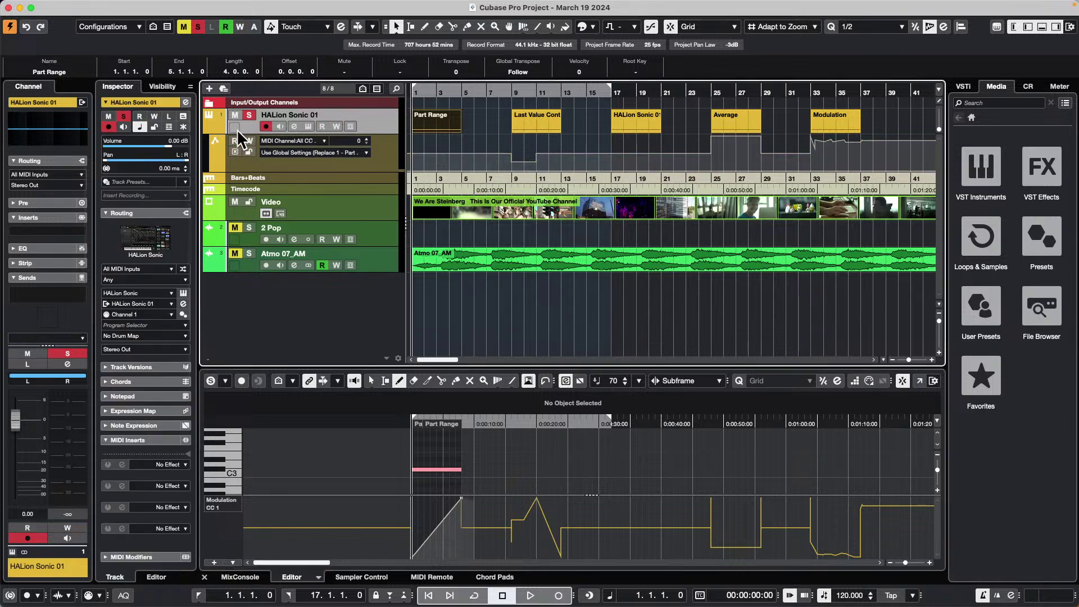
left_click(206, 122)
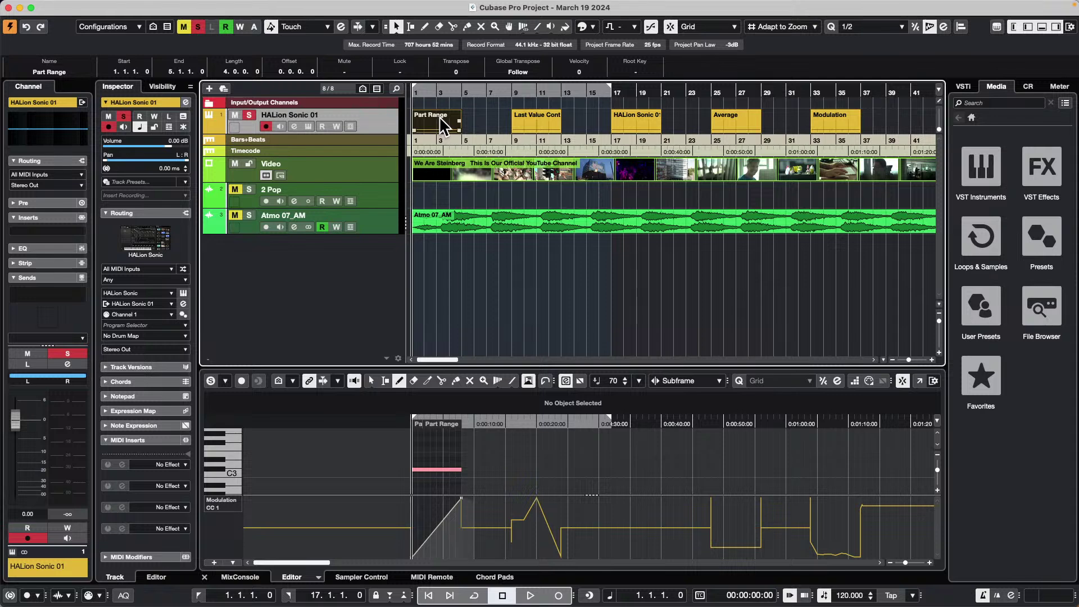
Show the Part Range part's Modulation ramp in the Key Editor and play it back from the project start.
left_click(472, 115)
left_click(455, 115)
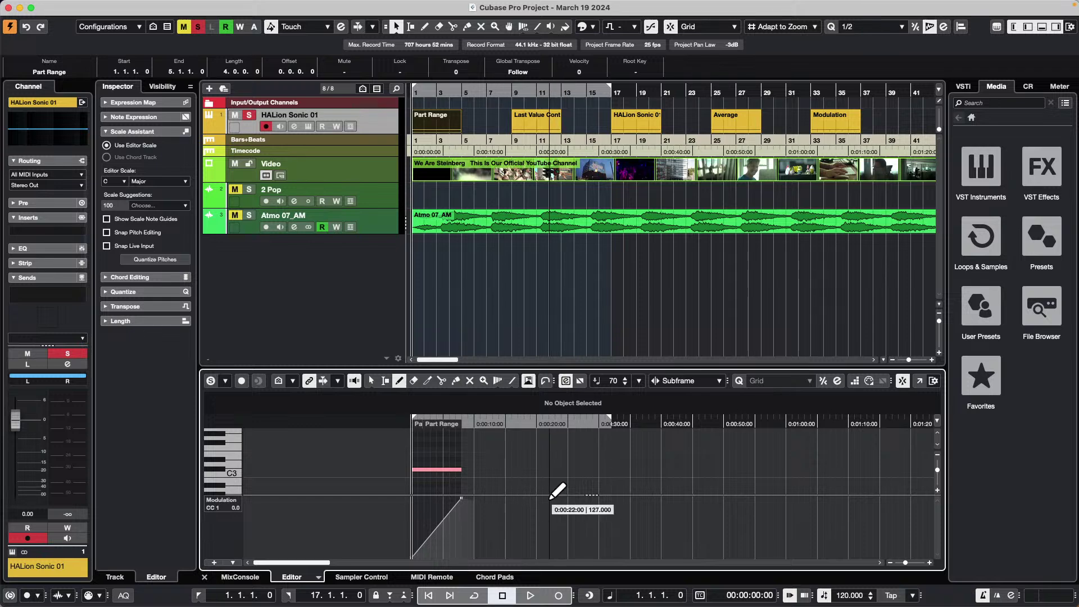
key("space")
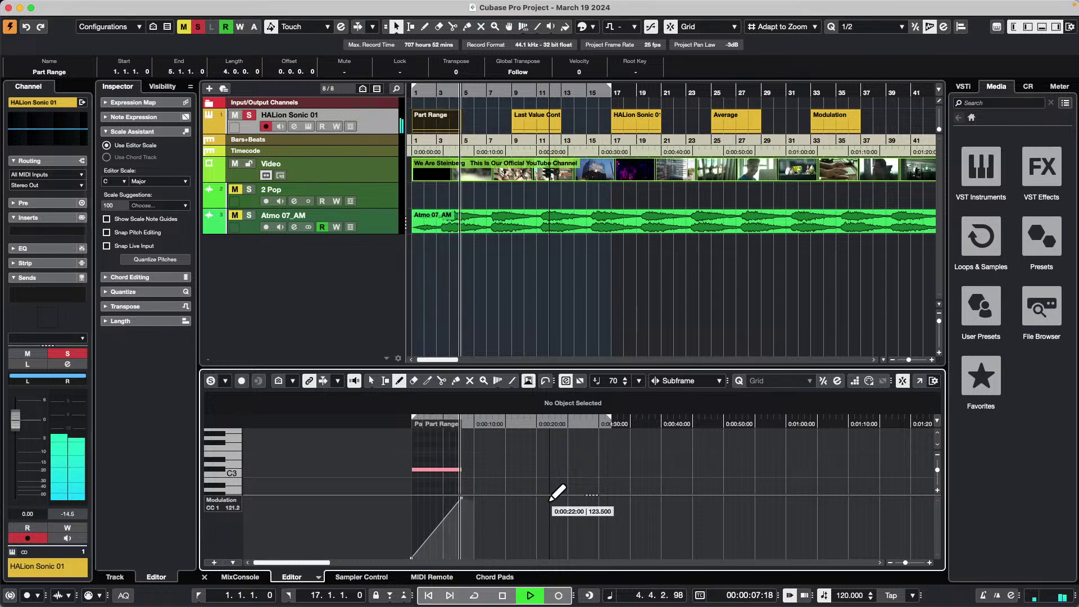
key("space")
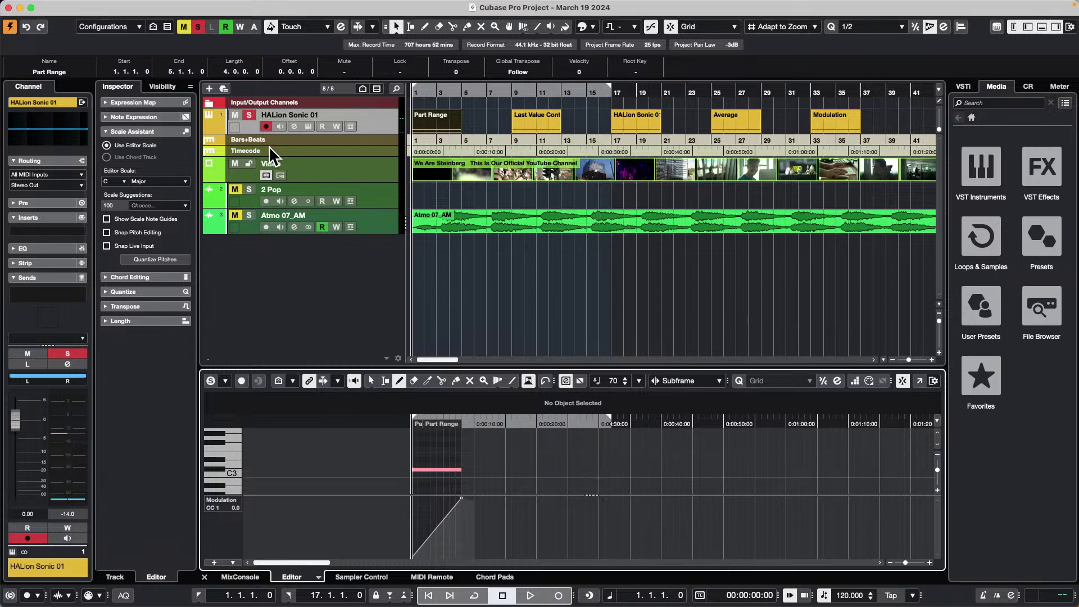
Unfold the HALion Sonic 01 automation lane and open the MIDI Controller Automation Setup.
left_click(208, 123)
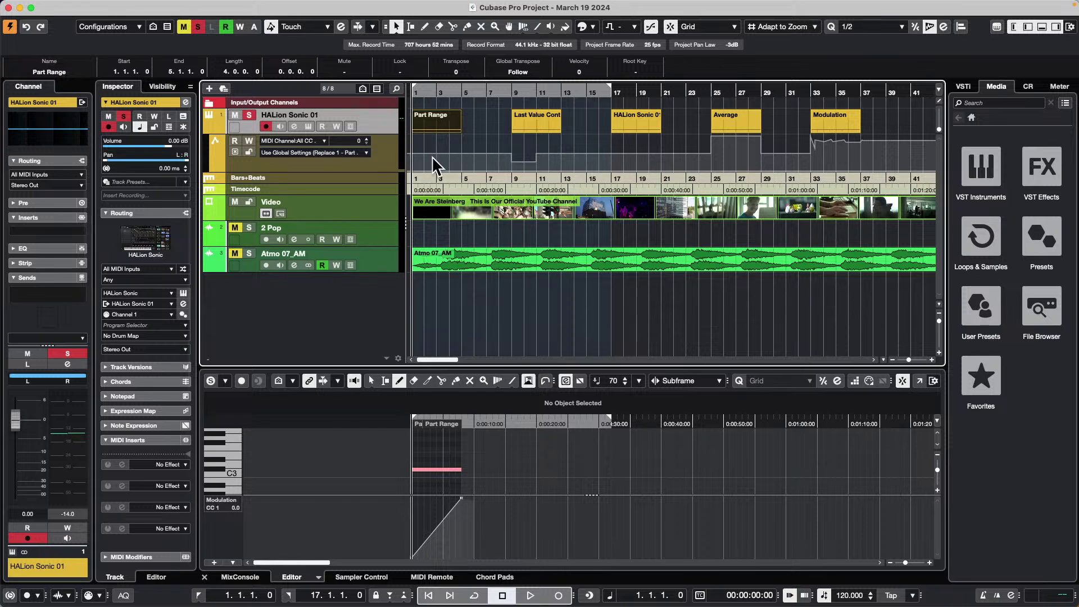
mouse_move(284, 5)
left_click(191, 7)
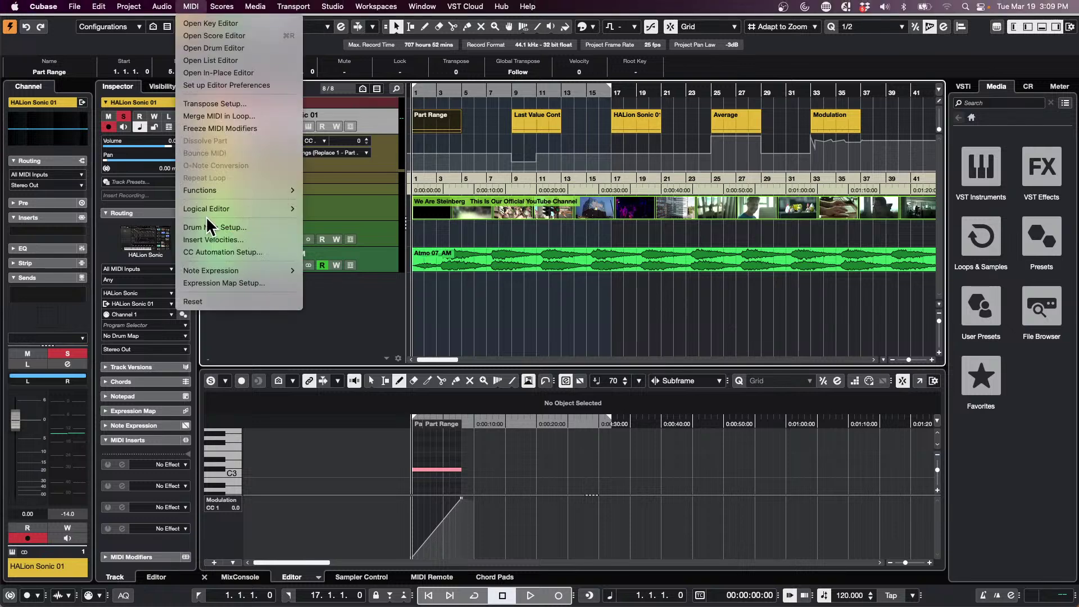
mouse_move(217, 271)
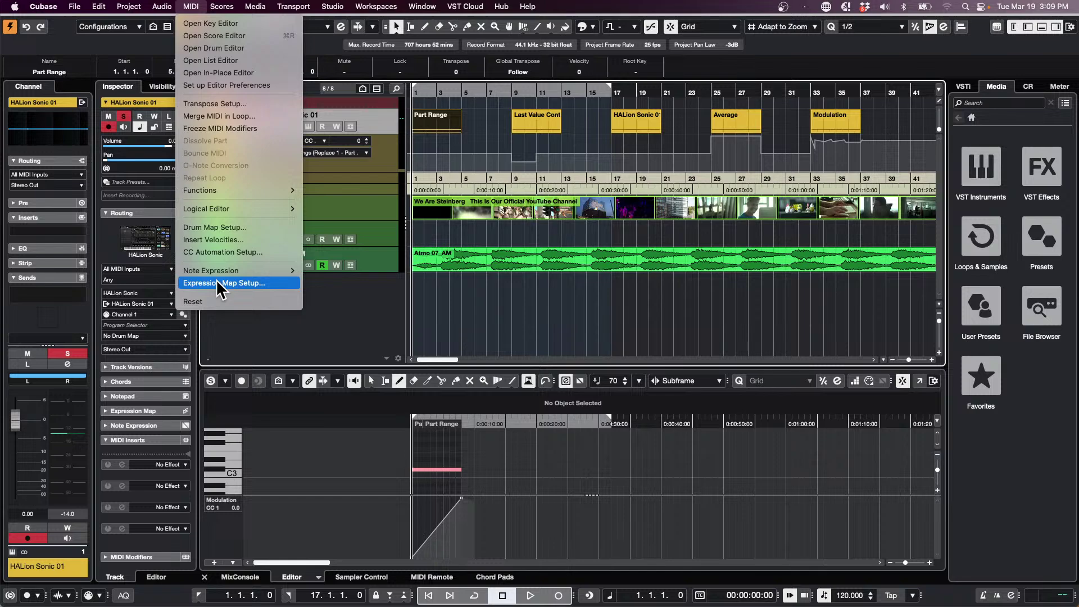
left_click(662, 267)
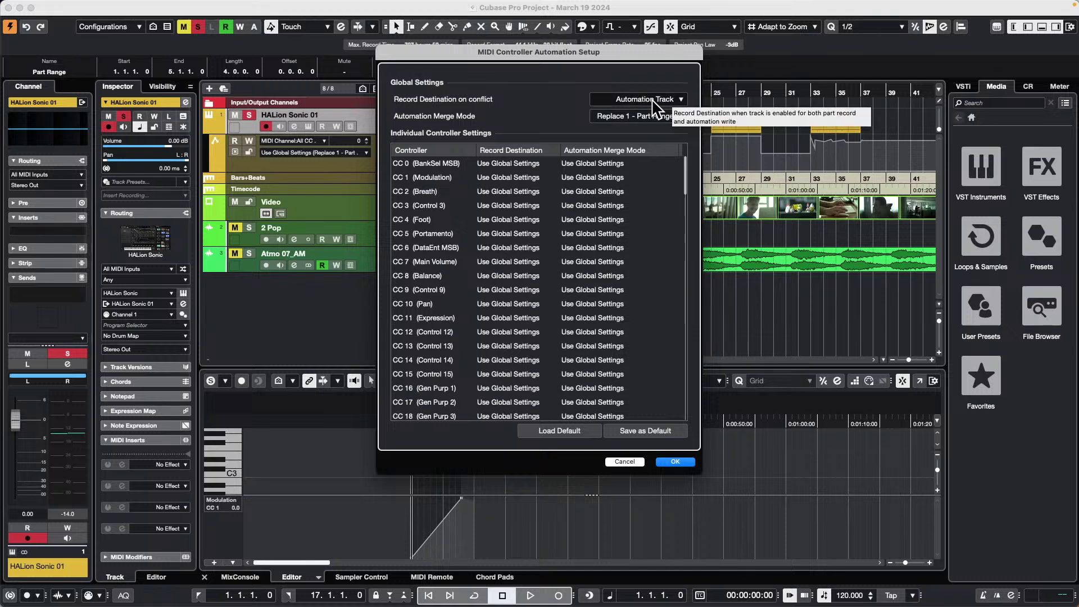
Examine the Record Destination on conflict choices and the merge mode and record destination choices for CC 1 (Modulation), then accept the setup.
left_click(662, 99)
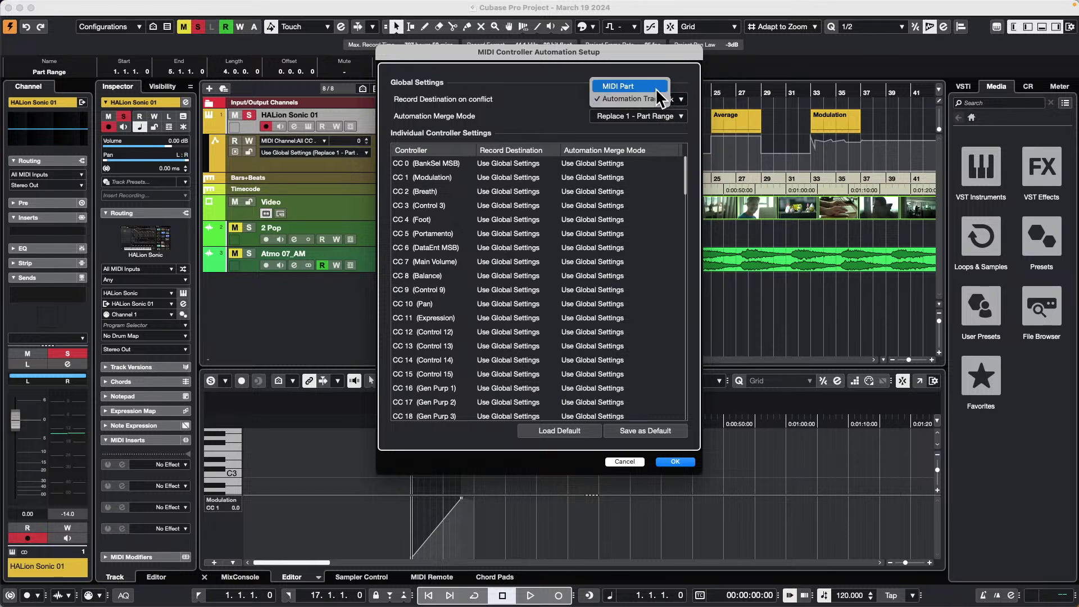
left_click(537, 83)
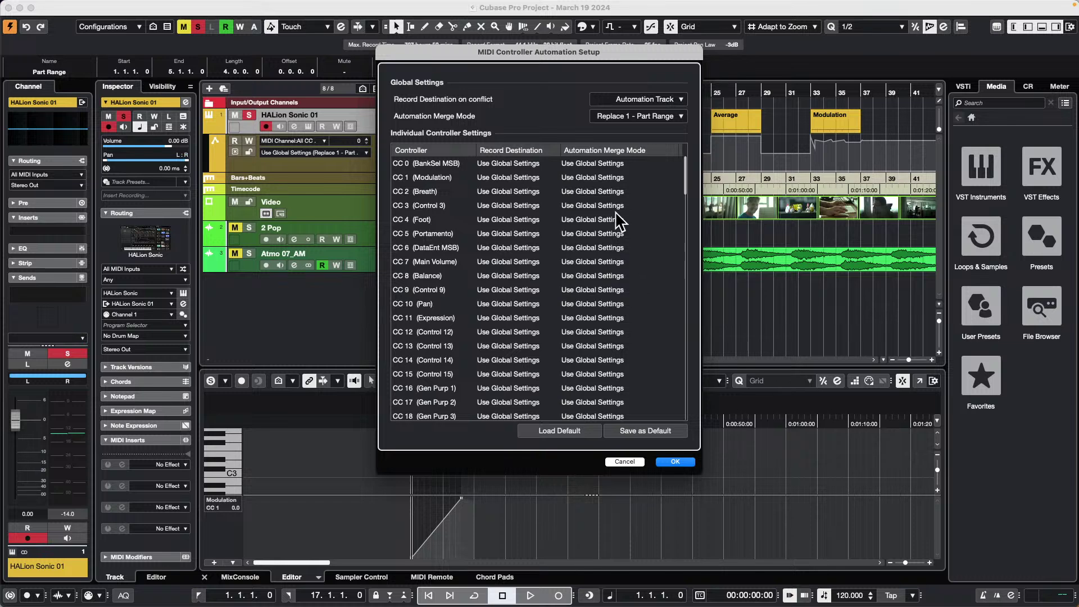
left_click(607, 177)
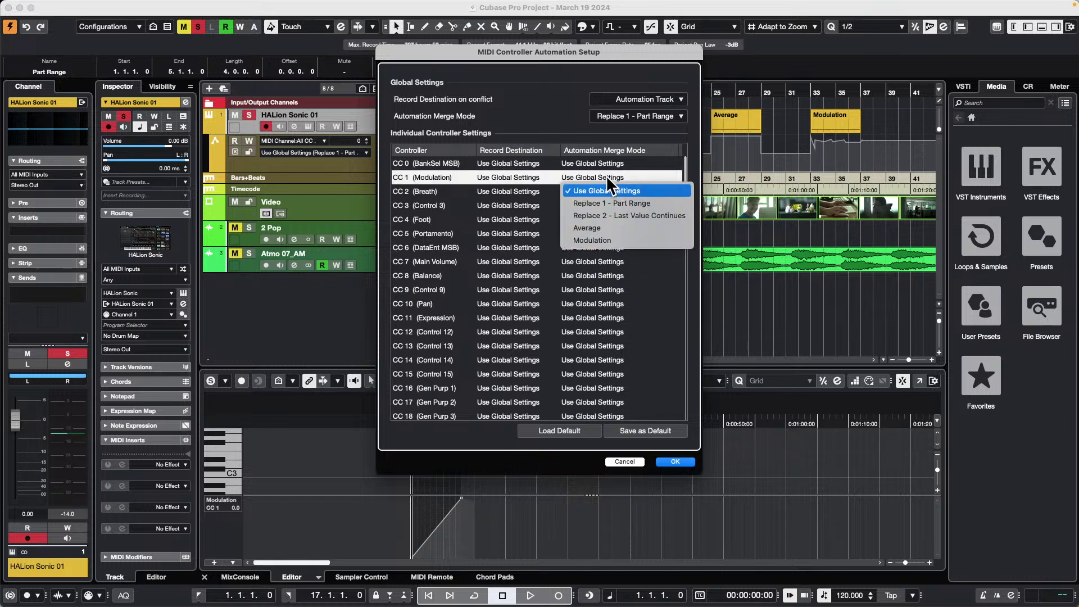
left_click(528, 171)
left_click(528, 173)
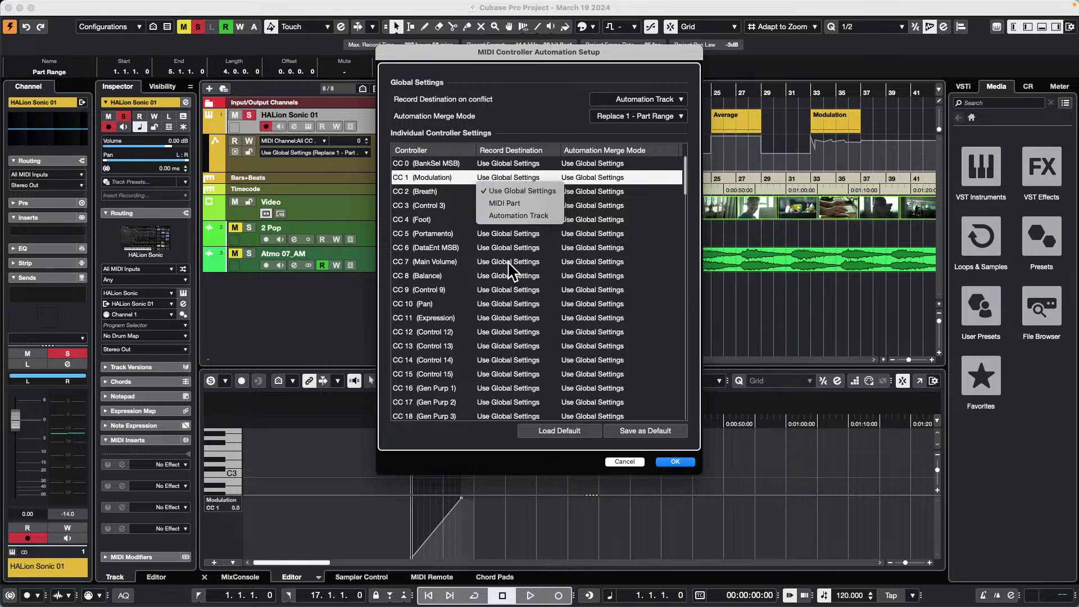
left_click(543, 108)
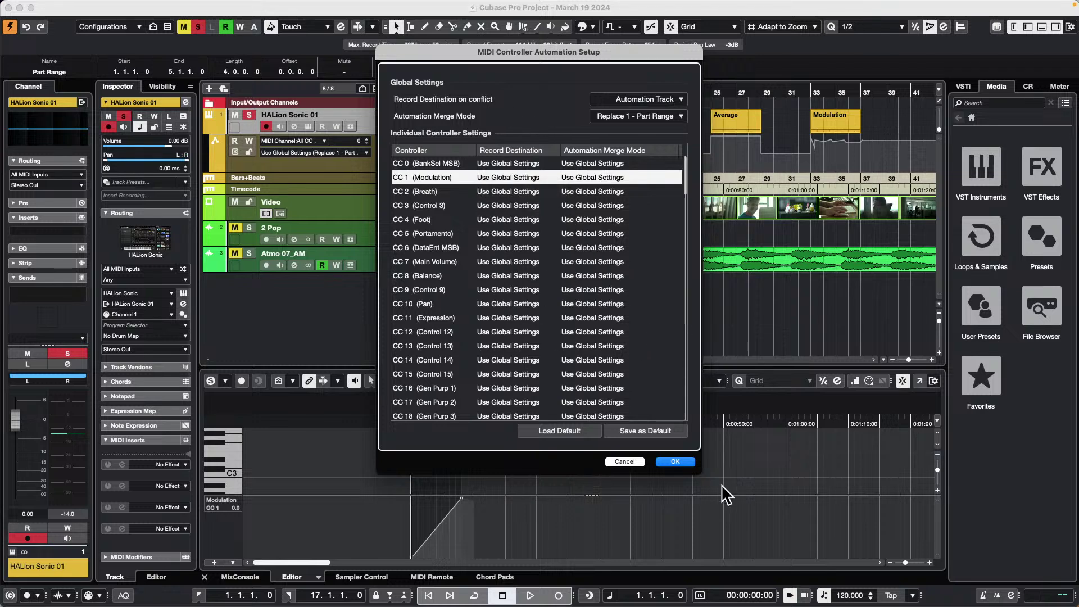
left_click(676, 462)
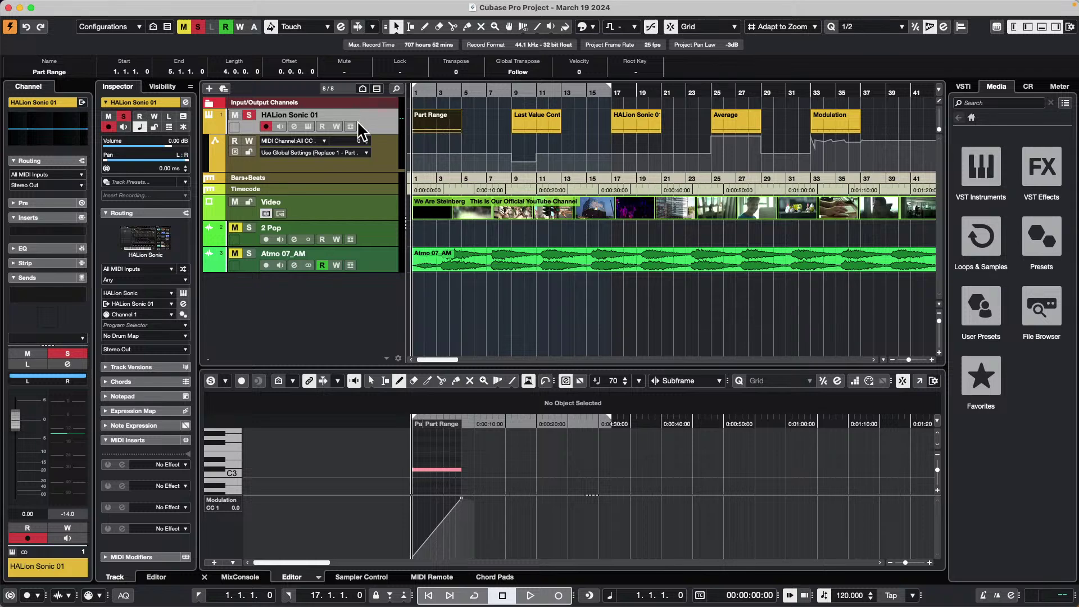
Enable automation read and write for HALion Sonic 01 and examine the Part Range modulation curve in the Key Editor.
left_click(336, 126)
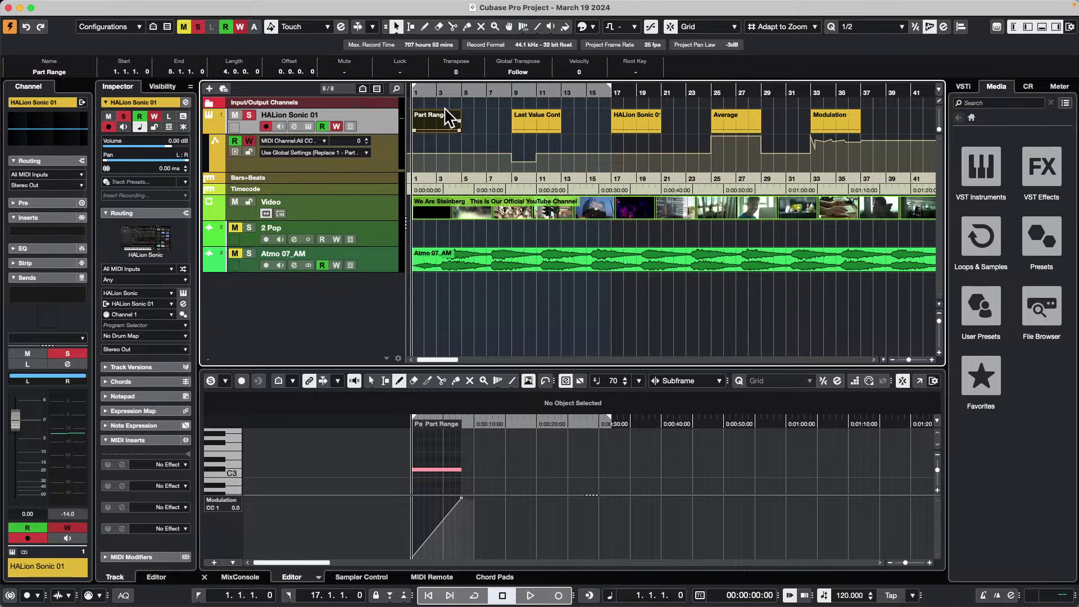
left_click(441, 120)
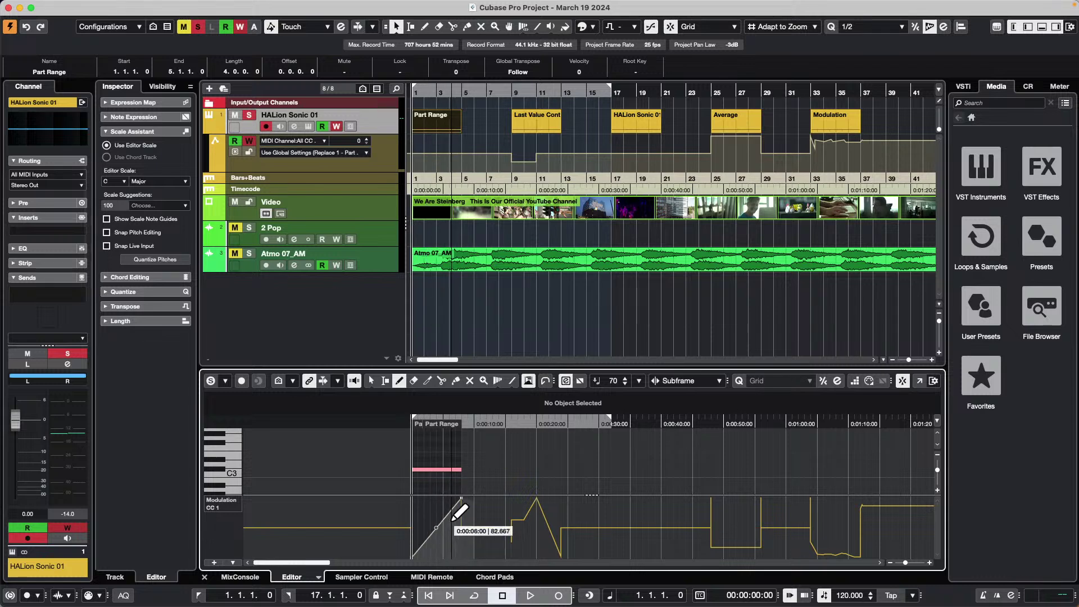
left_click_drag(453, 520, 461, 498)
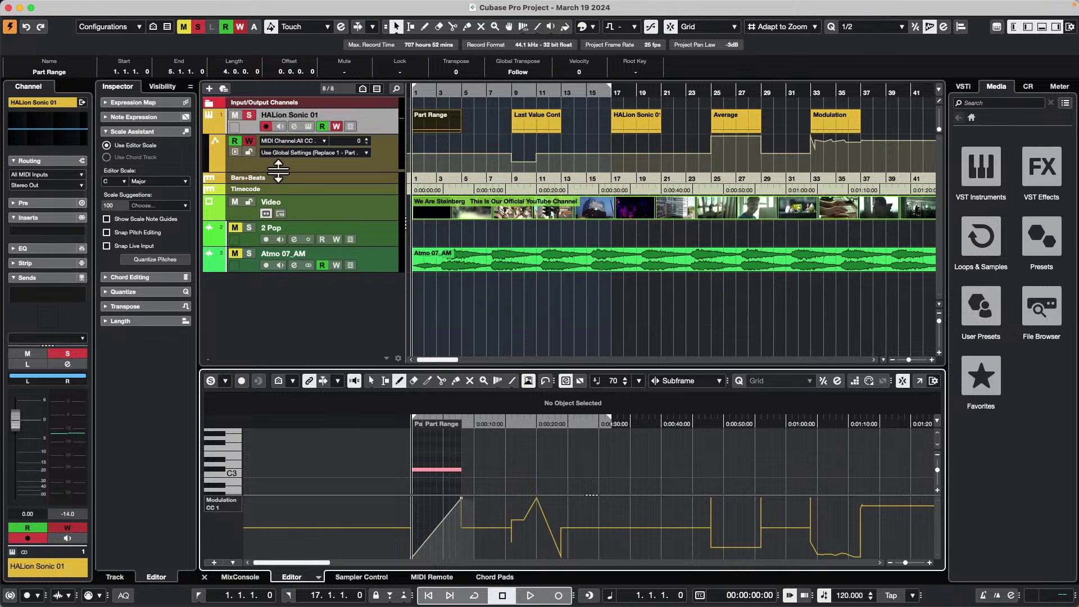
Set the Modulation automation lane's merge mode to Replace 1 - Part Range.
left_click(307, 152)
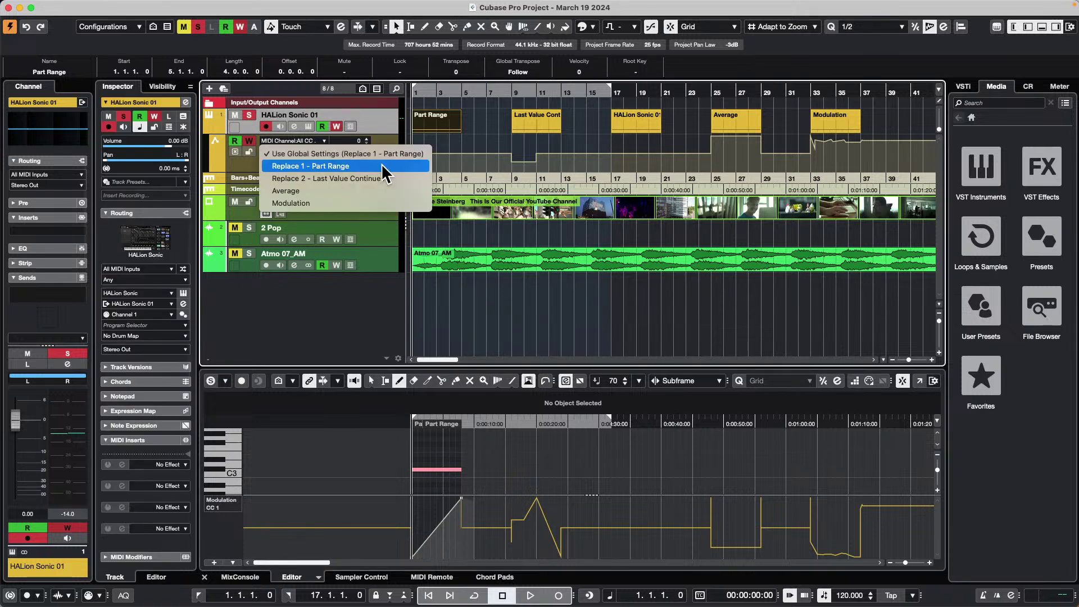
left_click(382, 166)
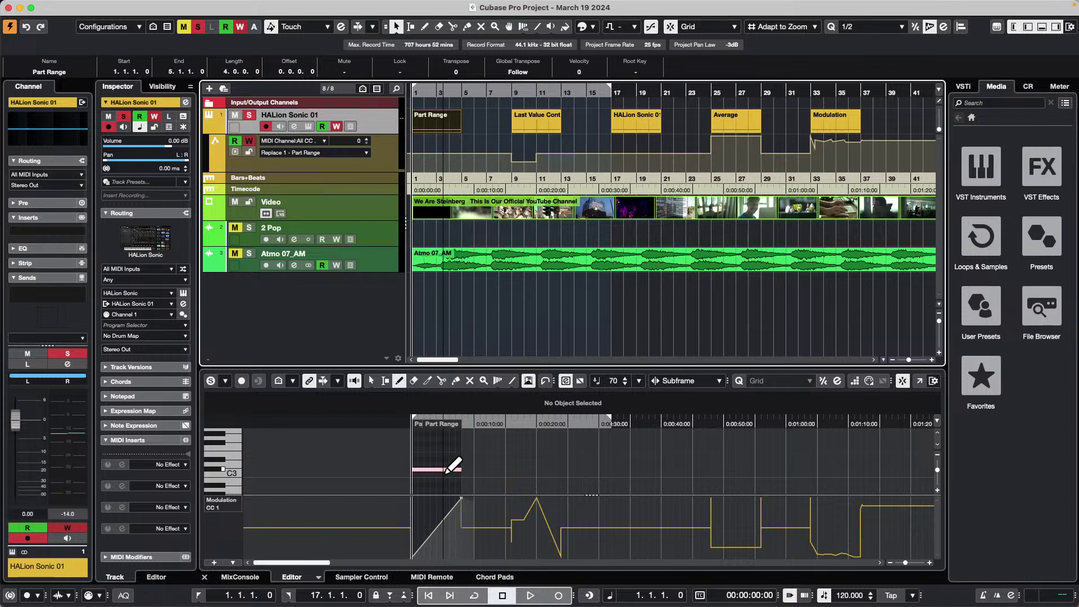
left_click(314, 153)
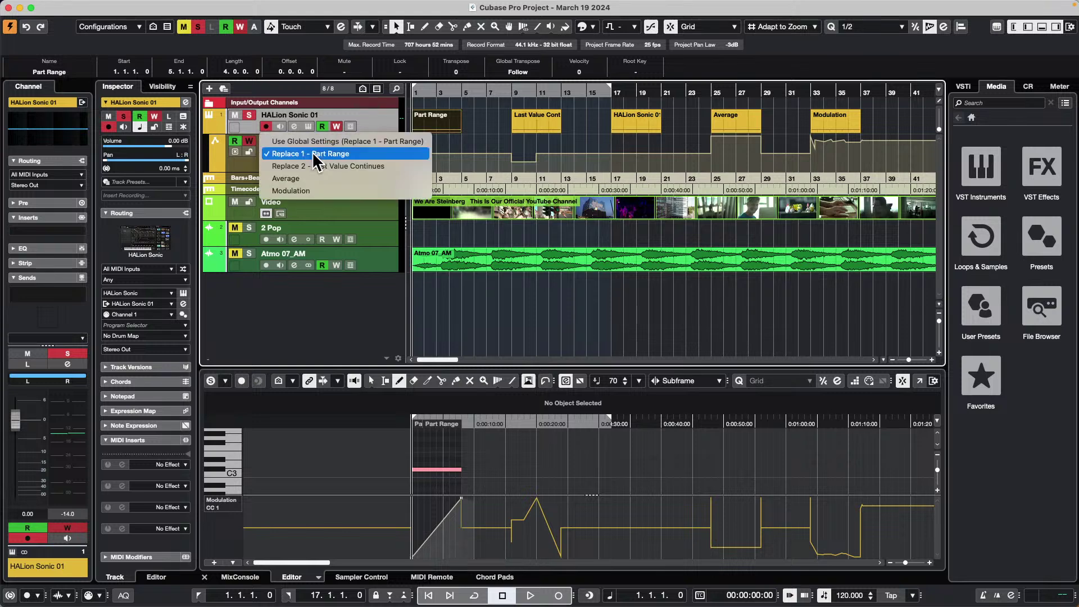
left_click(313, 154)
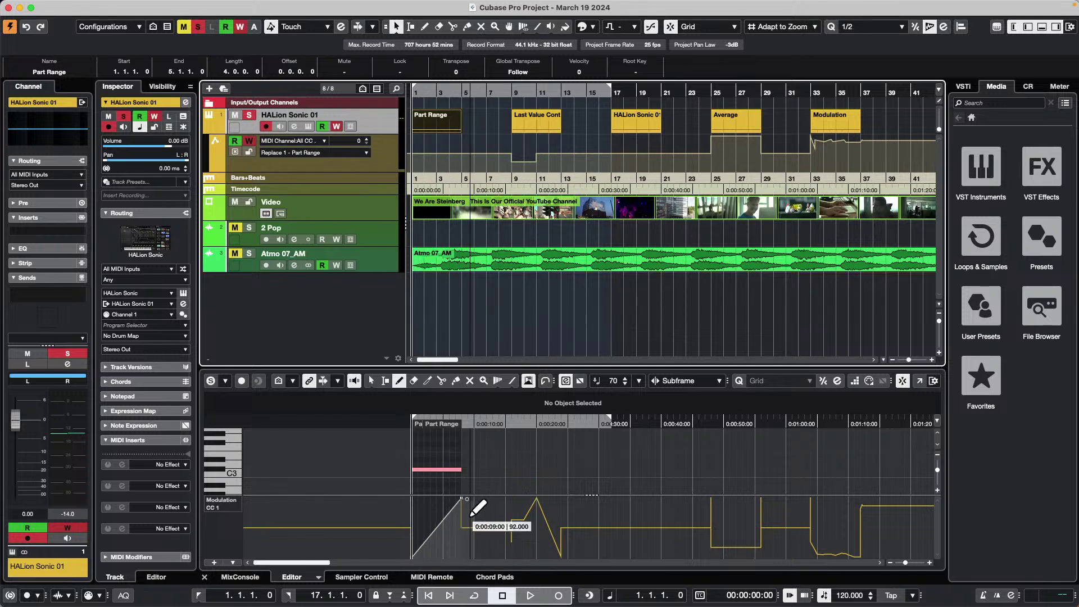
With the Object Selection tool, move the Modulation point at the end of Part Range to 0:00:09:00 at a value of about 87.
key("1")
left_click_drag(462, 505, 469, 524)
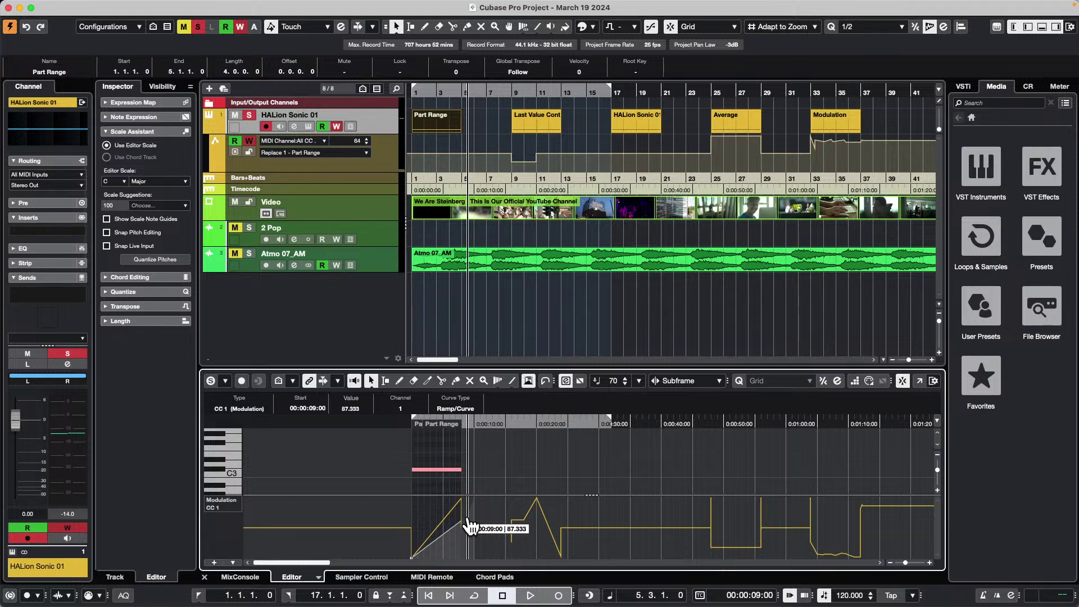
left_click_drag(469, 525, 469, 525)
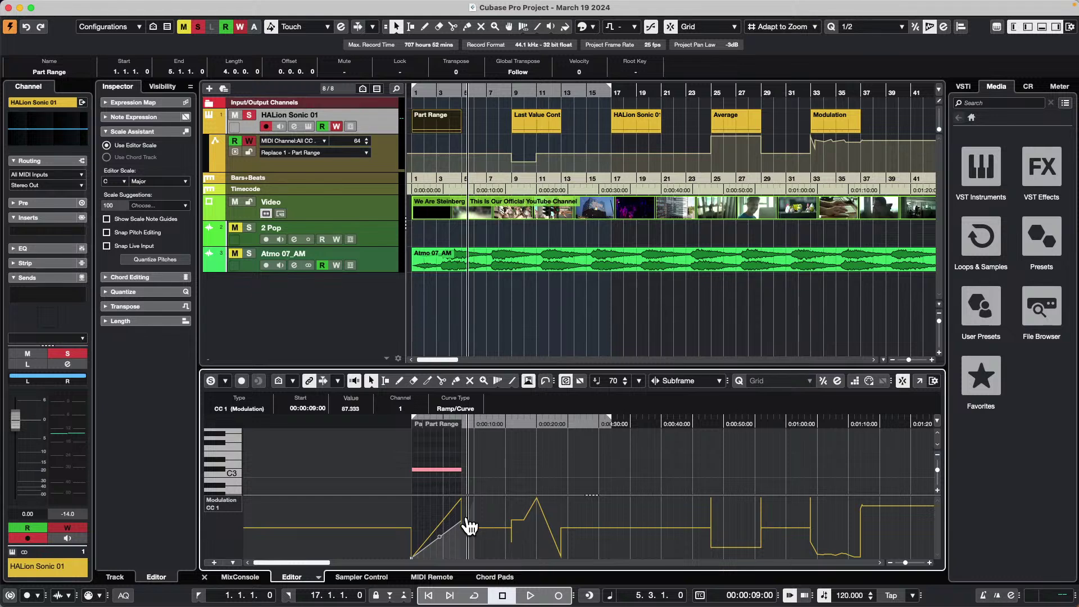
Switch the Modulation lane's merge mode to Use Global Settings and back to Replace 1 - Part Range.
left_click(311, 153)
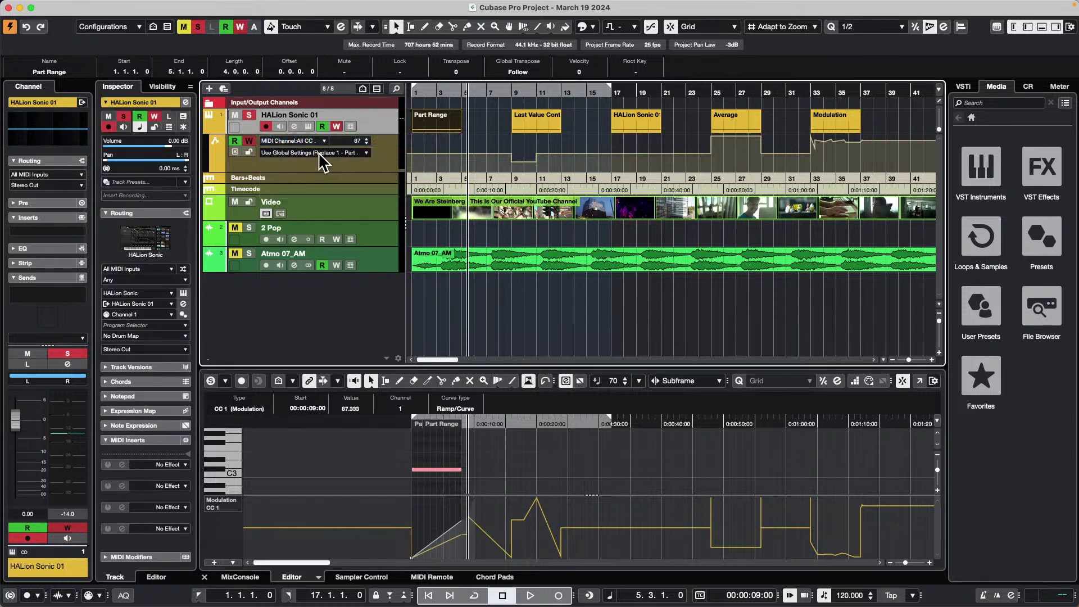
left_click(318, 152)
left_click(323, 167)
Show the Last Value Continuous part in the Key Editor and set the Modulation lane's merge mode to Replace 2 - Last Value Continues.
left_click(538, 114)
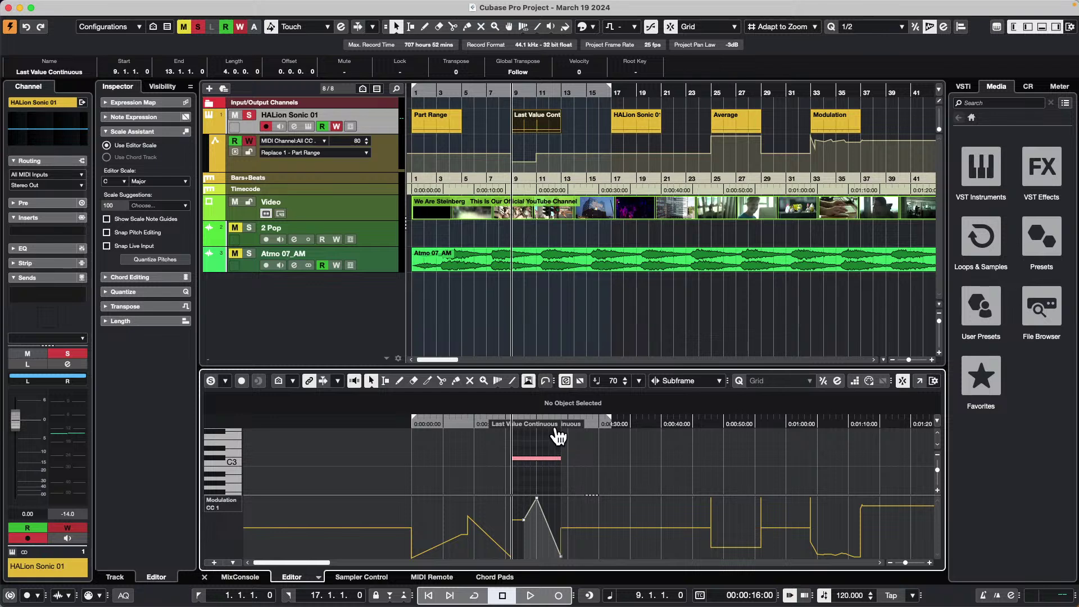
left_click(314, 150)
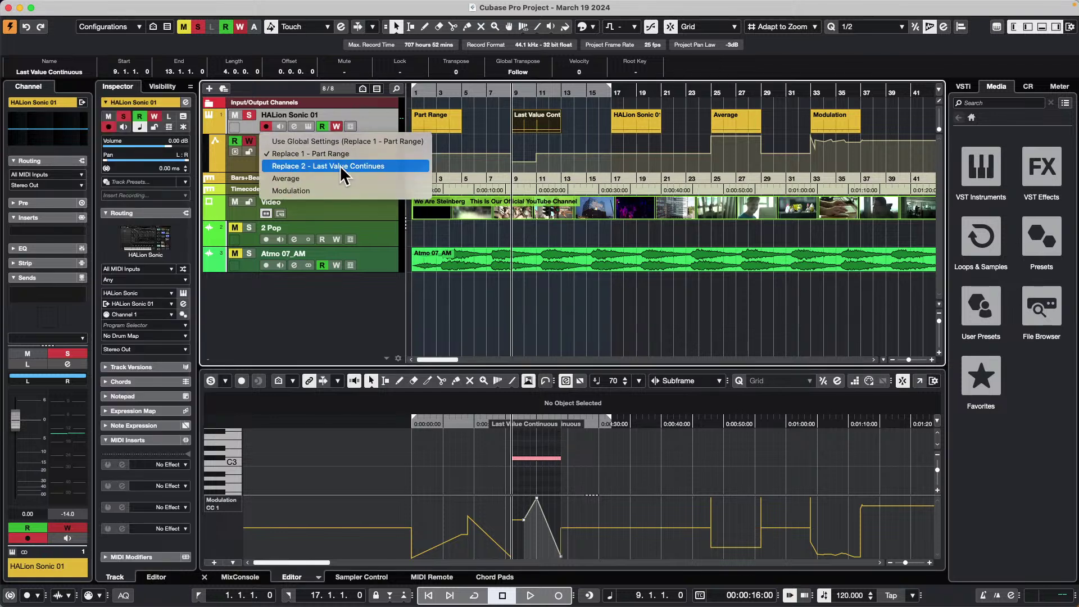
left_click(340, 165)
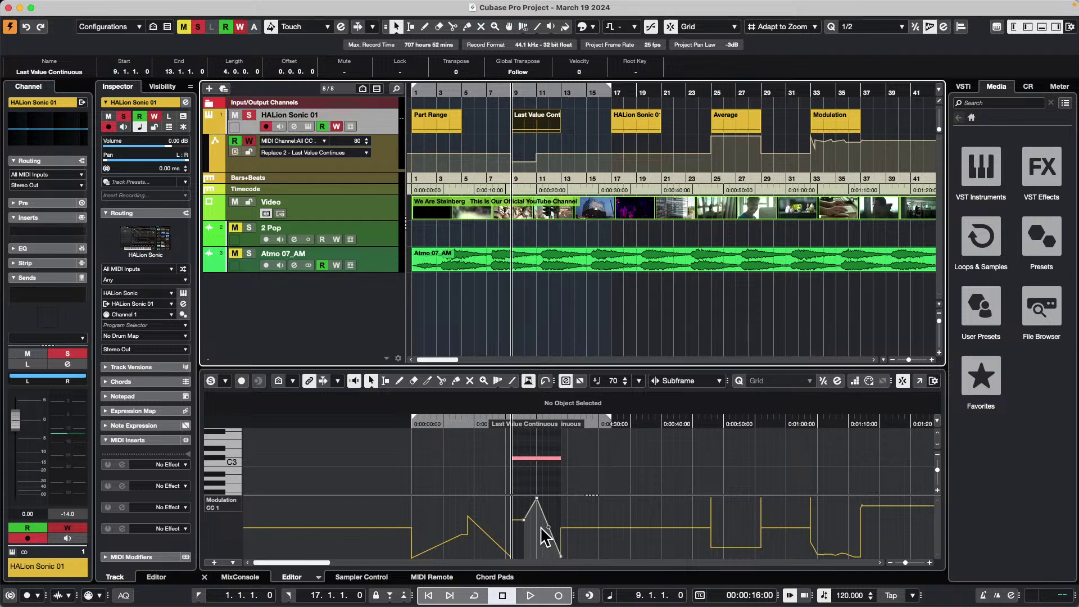
Turn off HALion Sonic 01's automation read and write, hide its automation lane, and show only the Last Value Continuous part's own CC data.
left_click_drag(503, 429, 609, 491)
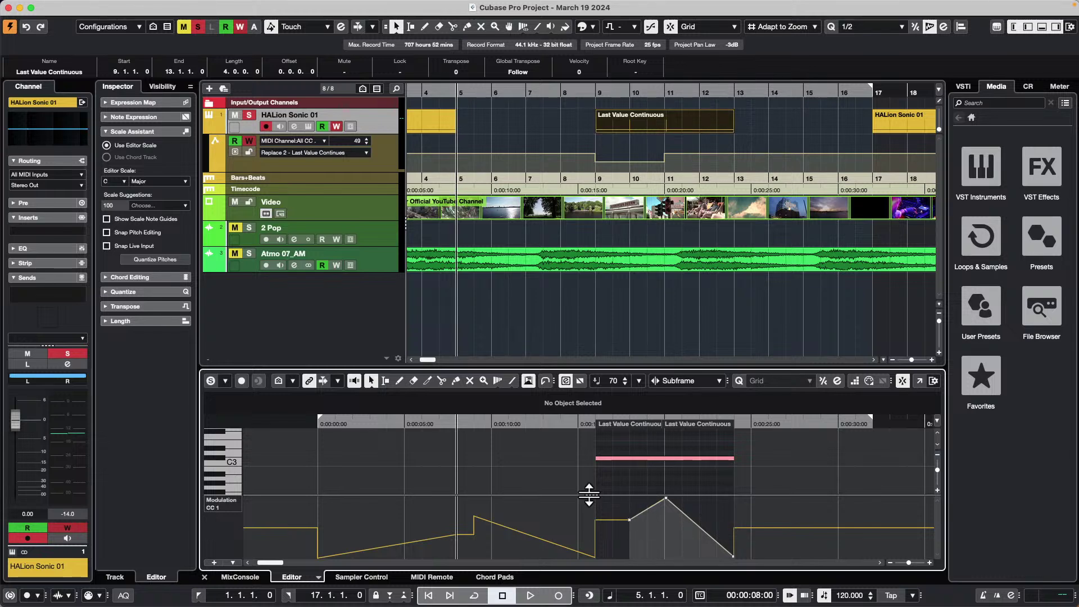
left_click(335, 126)
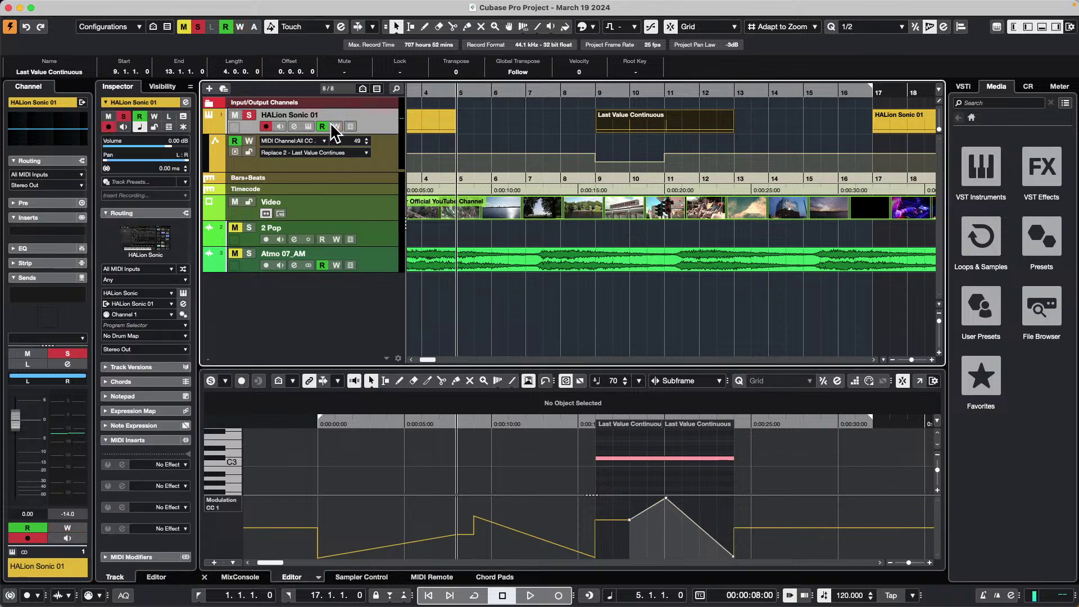
left_click(321, 124)
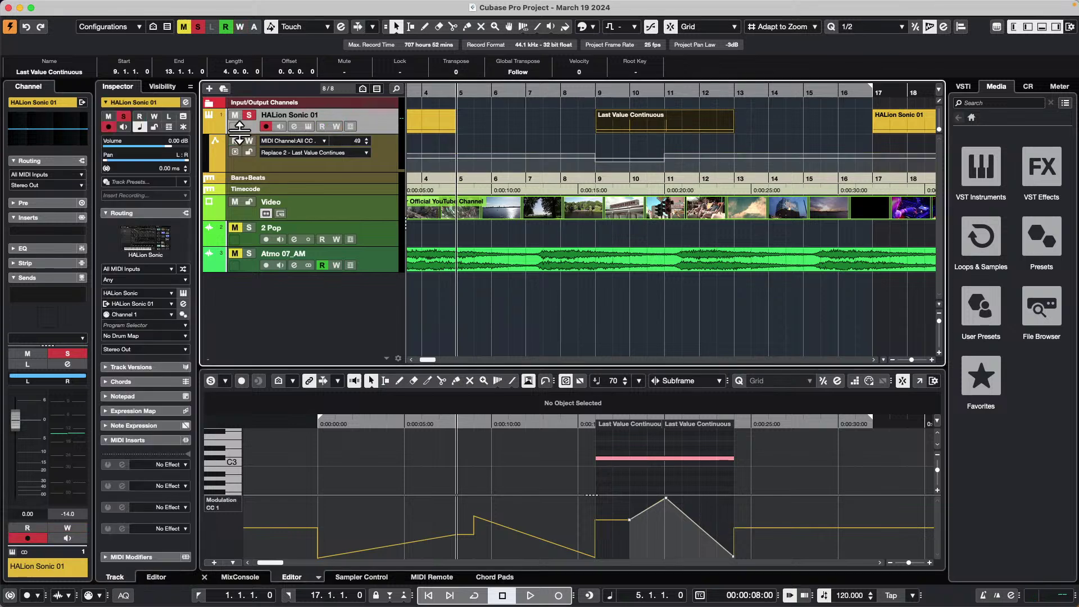
left_click(209, 125)
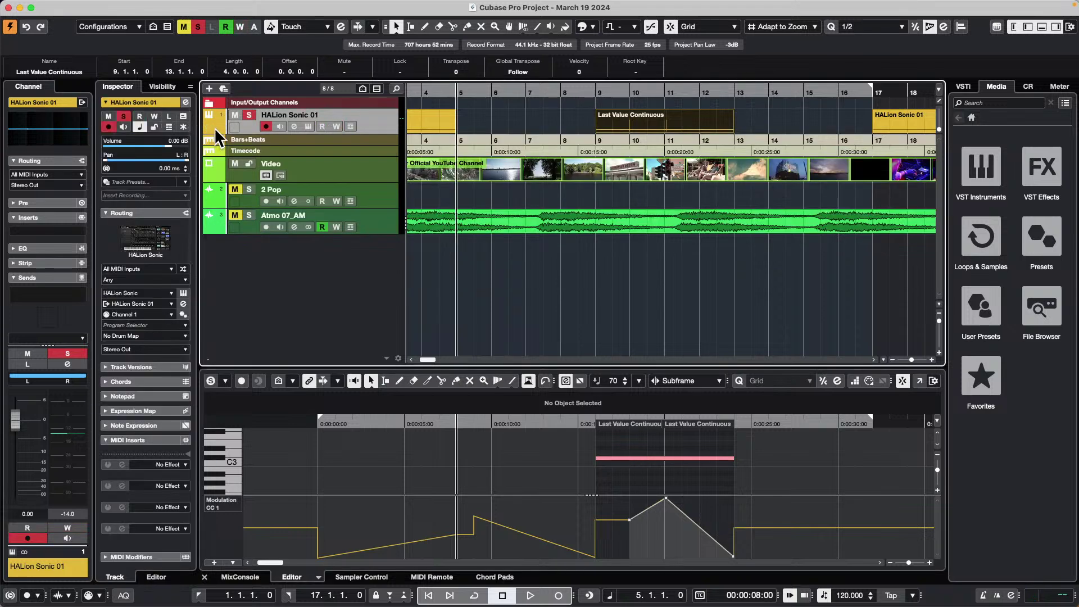
left_click(551, 120)
left_click(665, 118)
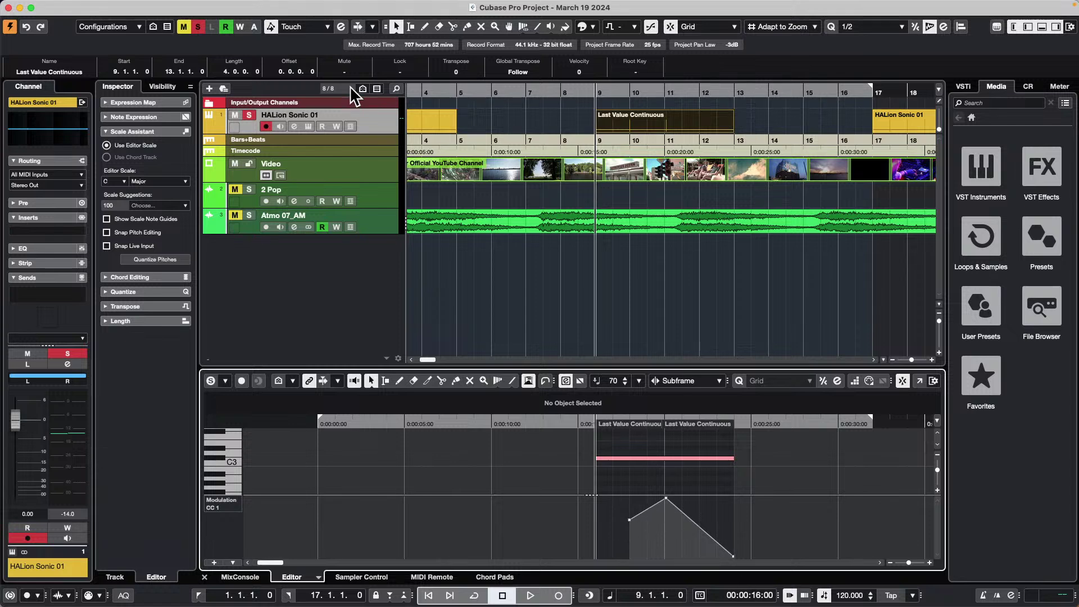
Re-enable HALion Sonic 01's automation read and write and show its lane, keeping Replace 2 - Last Value Continues for the Last Value Continuous part.
left_click(337, 124)
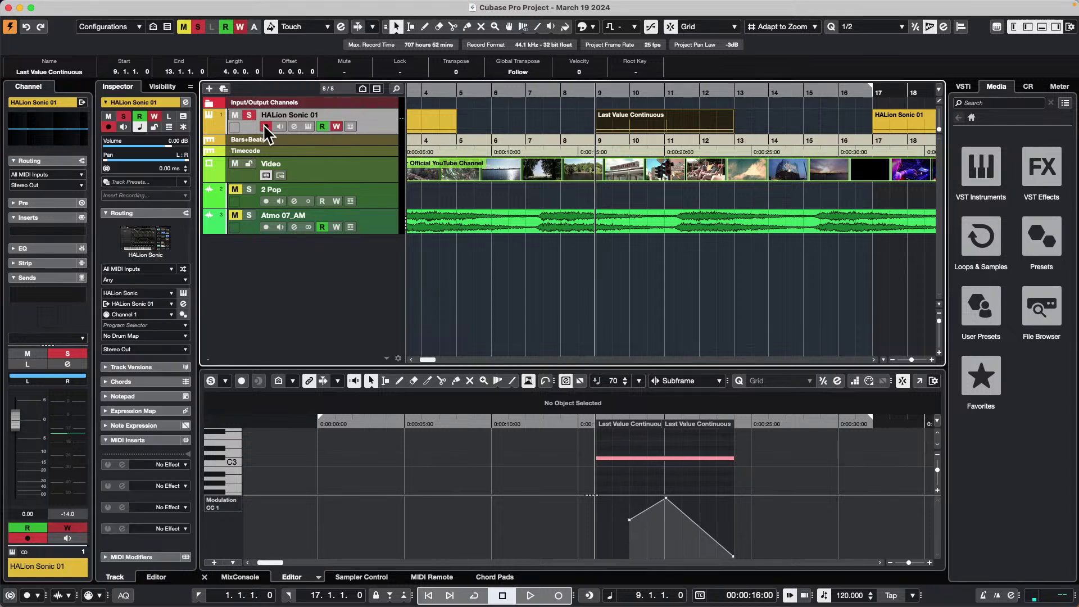
left_click(211, 126)
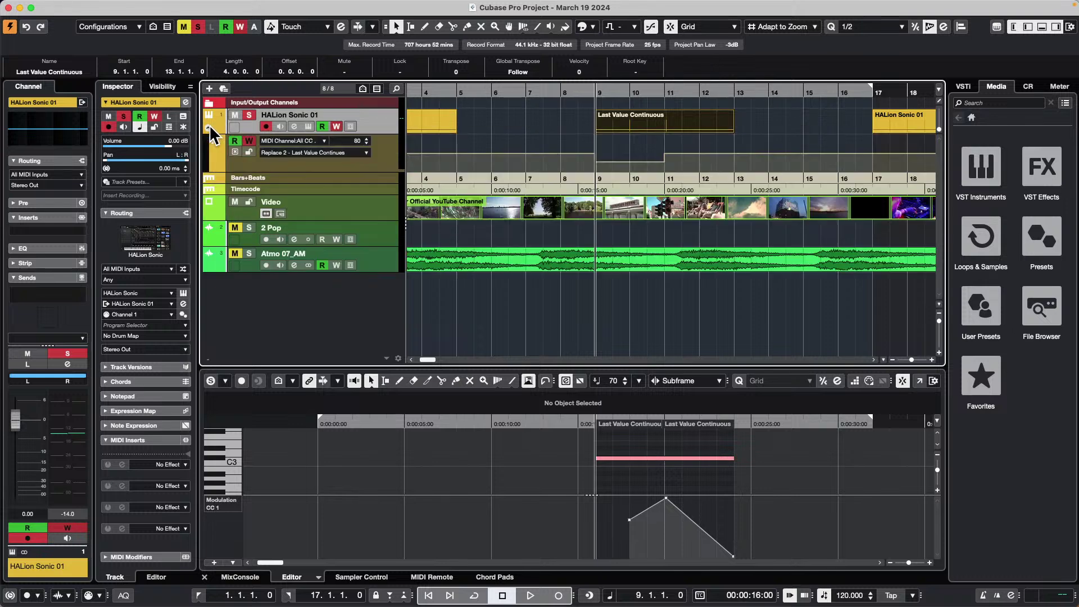
left_click(318, 149)
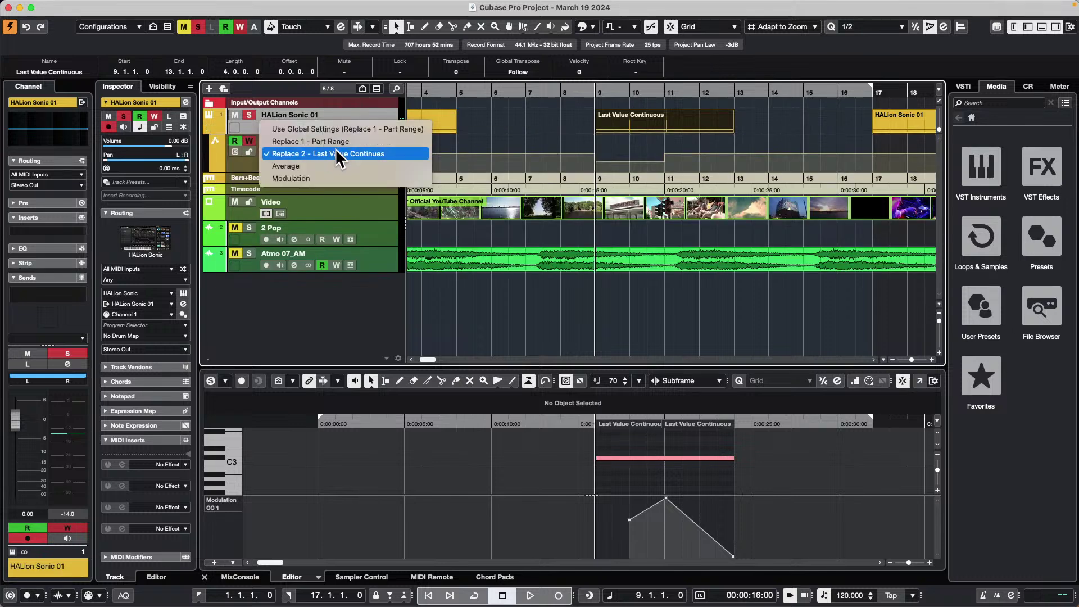
left_click(335, 148)
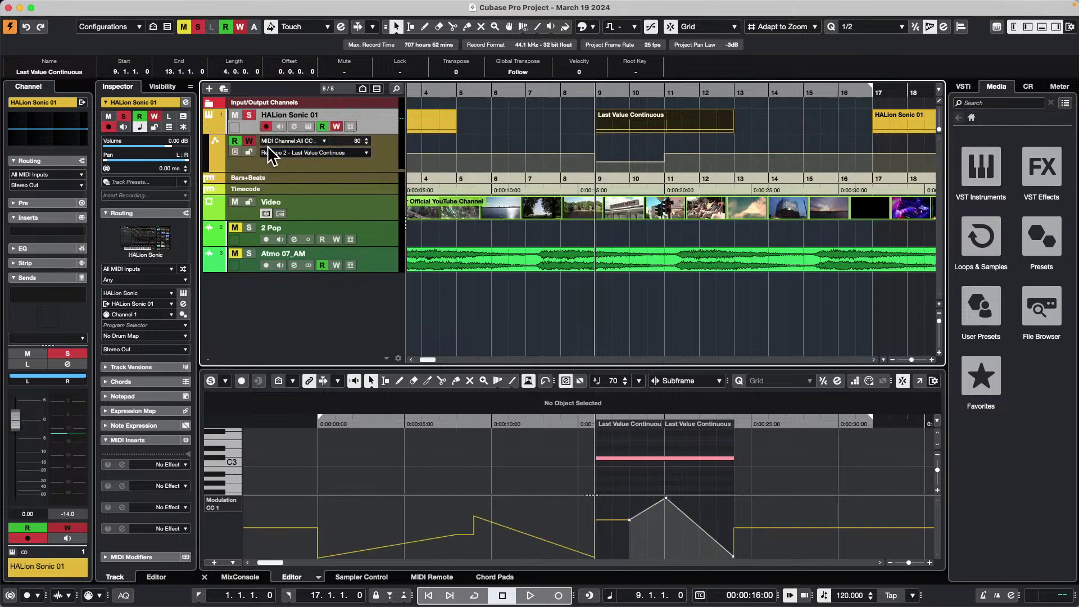
double_click(624, 124)
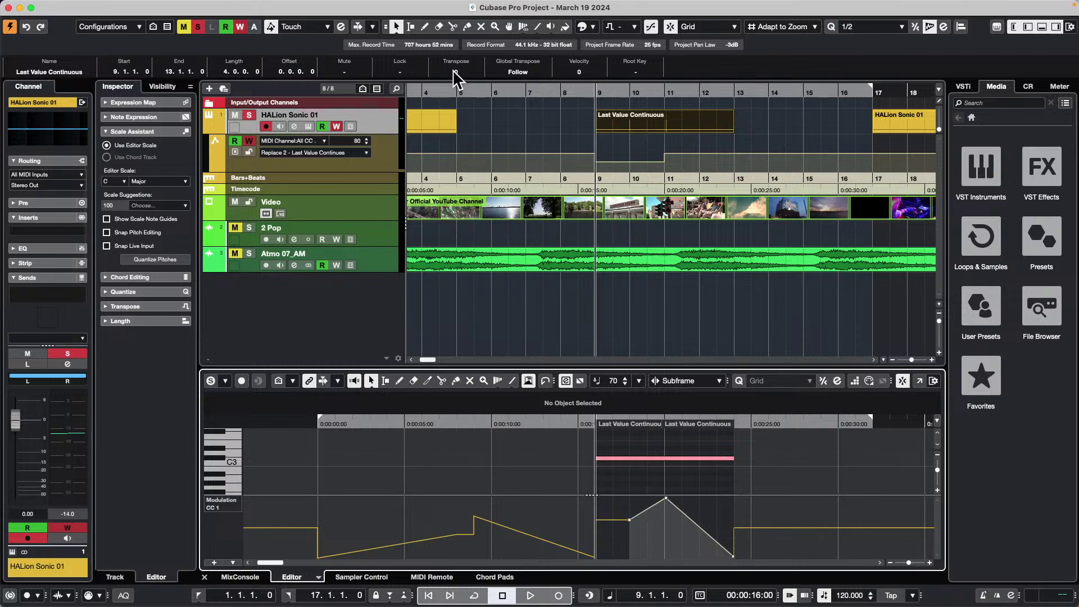
Show the Average part's own CC data in the Key Editor with HALion Sonic 01's automation read and write off and its lane hidden.
left_click_drag(517, 95, 453, 99)
left_click(733, 117)
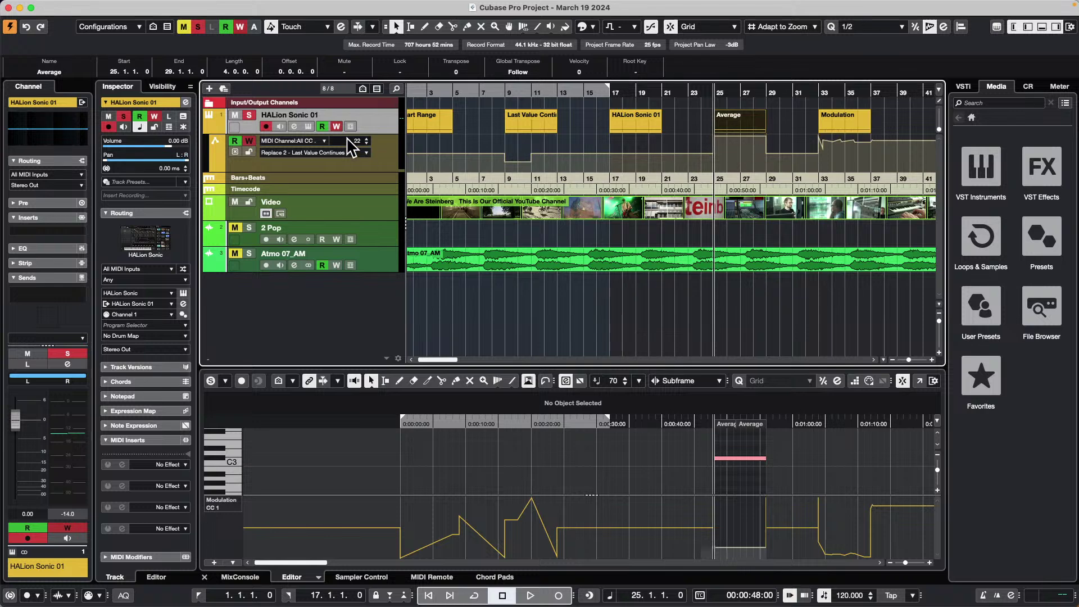
left_click(247, 140)
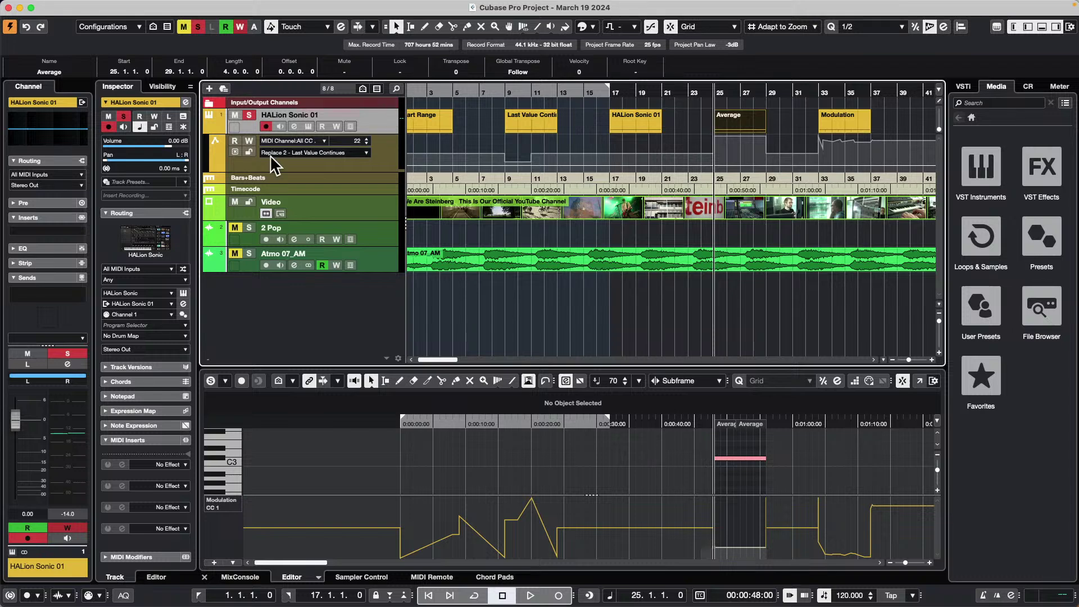
left_click(230, 133)
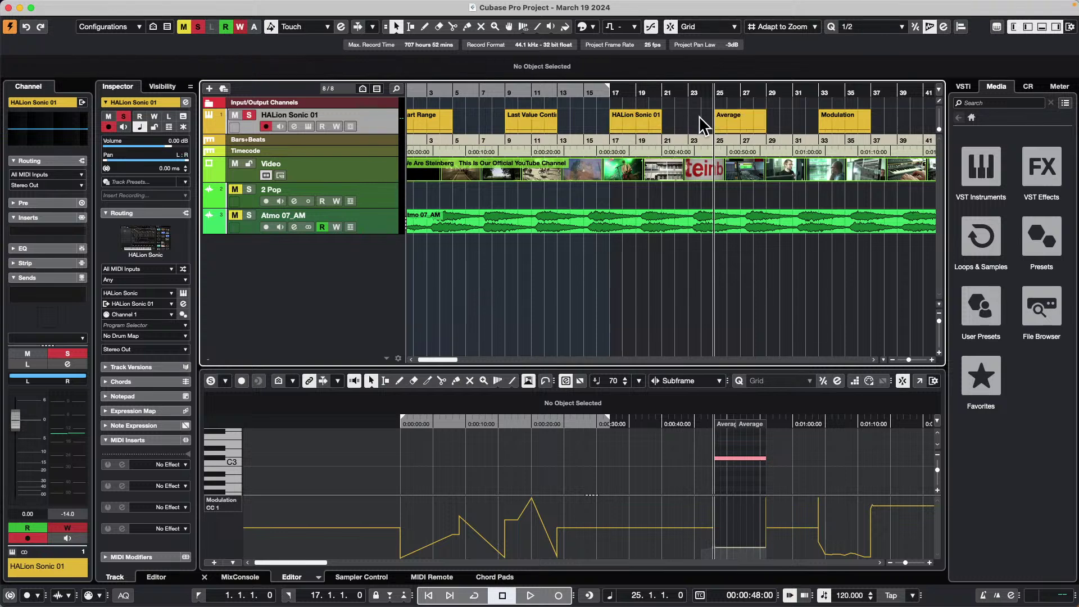
left_click(752, 121)
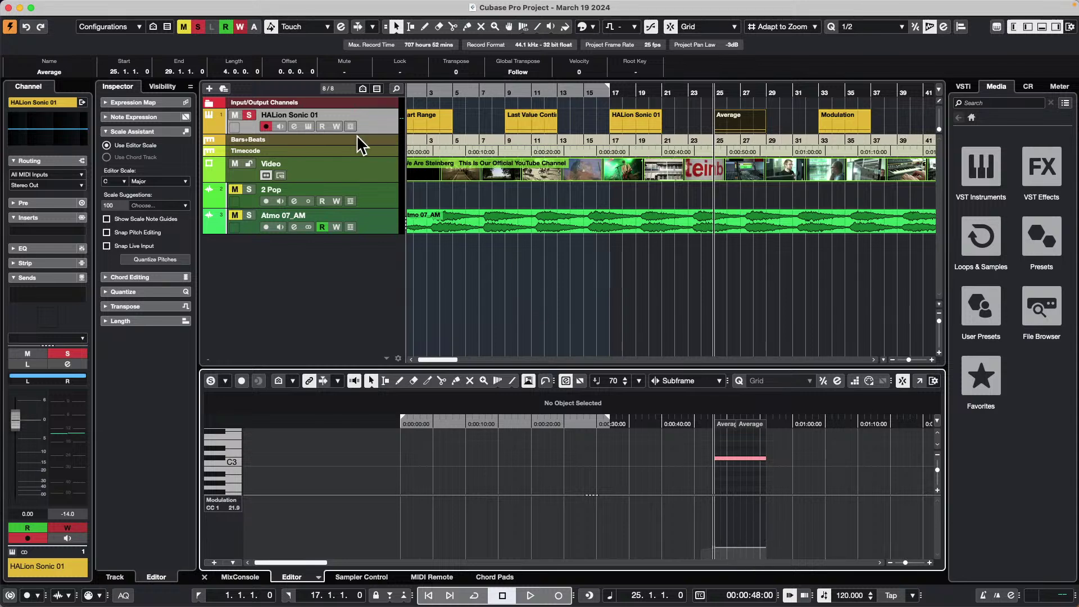
Re-enable HALion Sonic 01's automation read and write, show the lane, and set its merge mode to Average for the Average part.
left_click(335, 125)
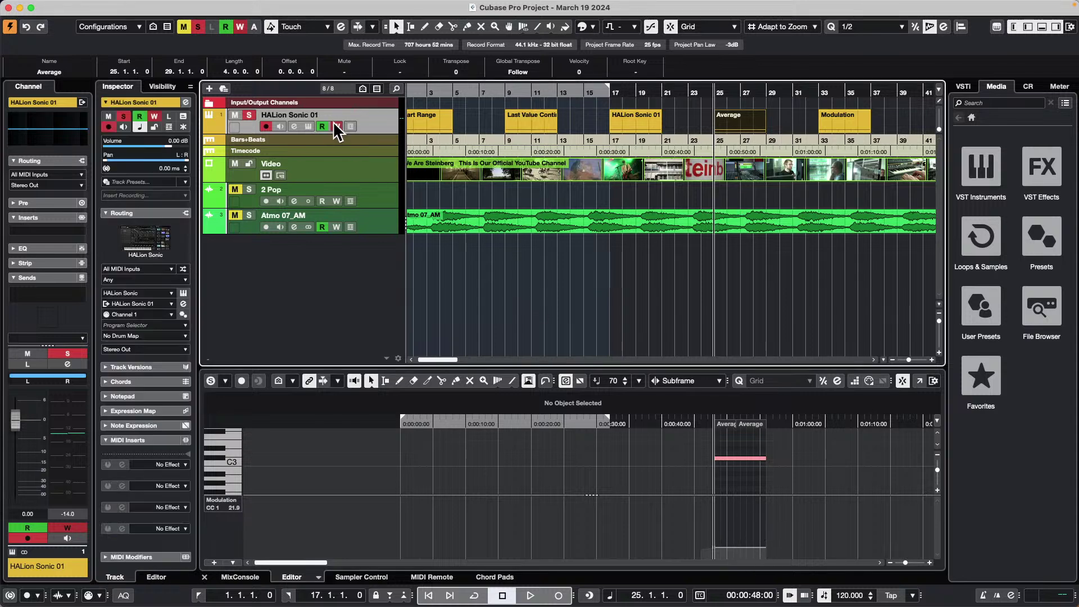
left_click(208, 127)
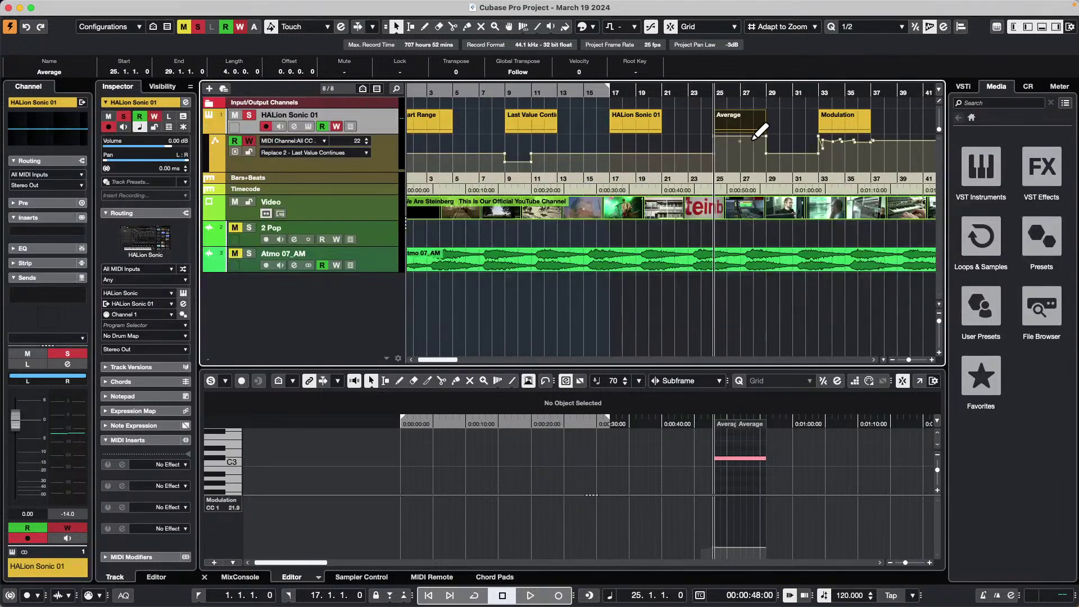
left_click(308, 150)
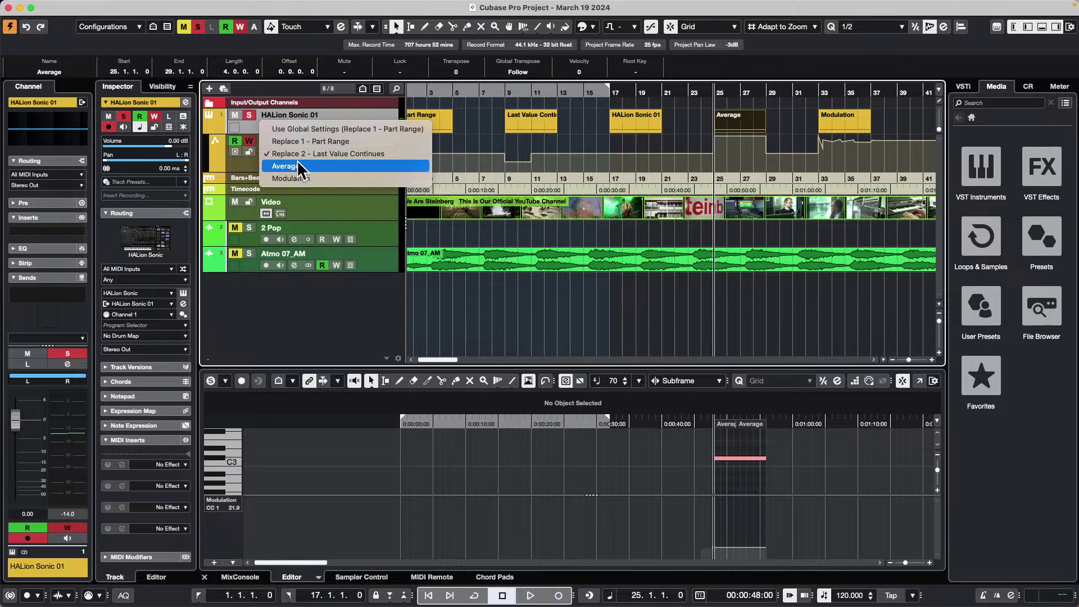
left_click(298, 166)
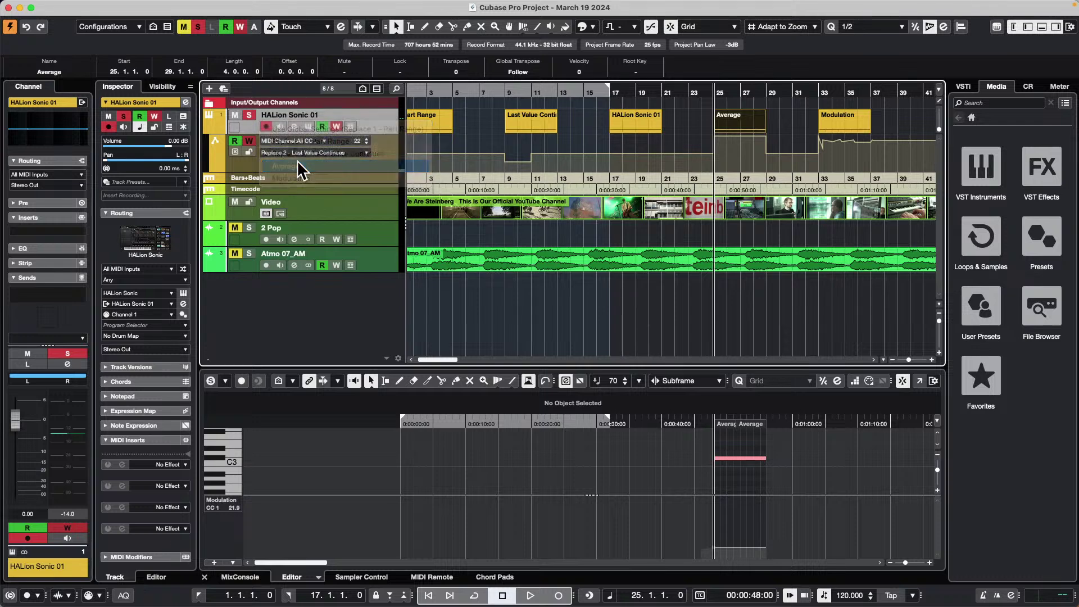
double_click(745, 126)
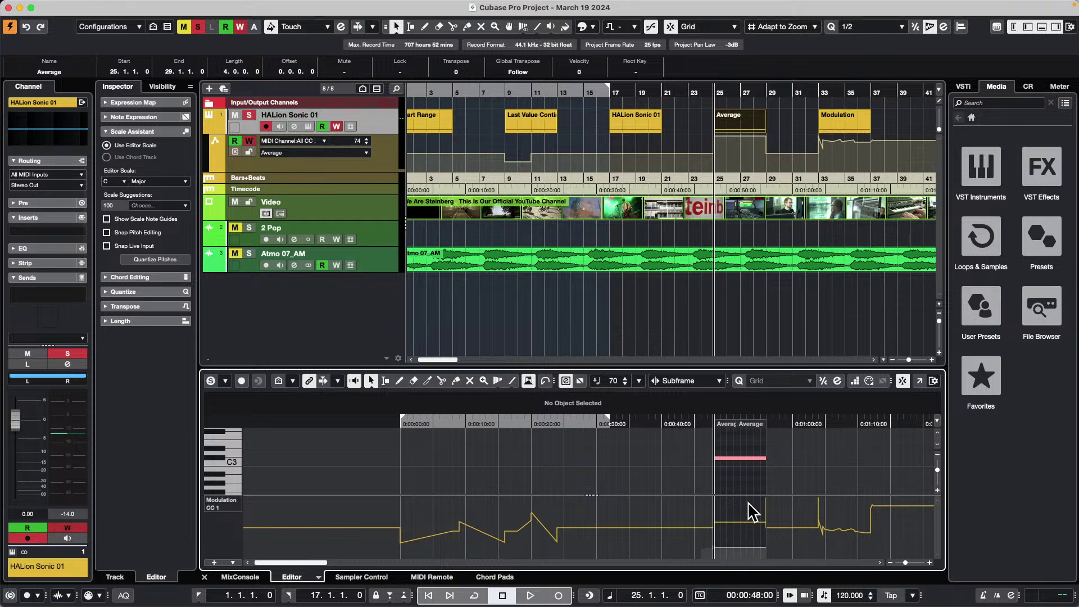
Show the Modulation part in the Key Editor and set the automation lane's merge mode to Modulation.
left_click(853, 119)
left_click(293, 147)
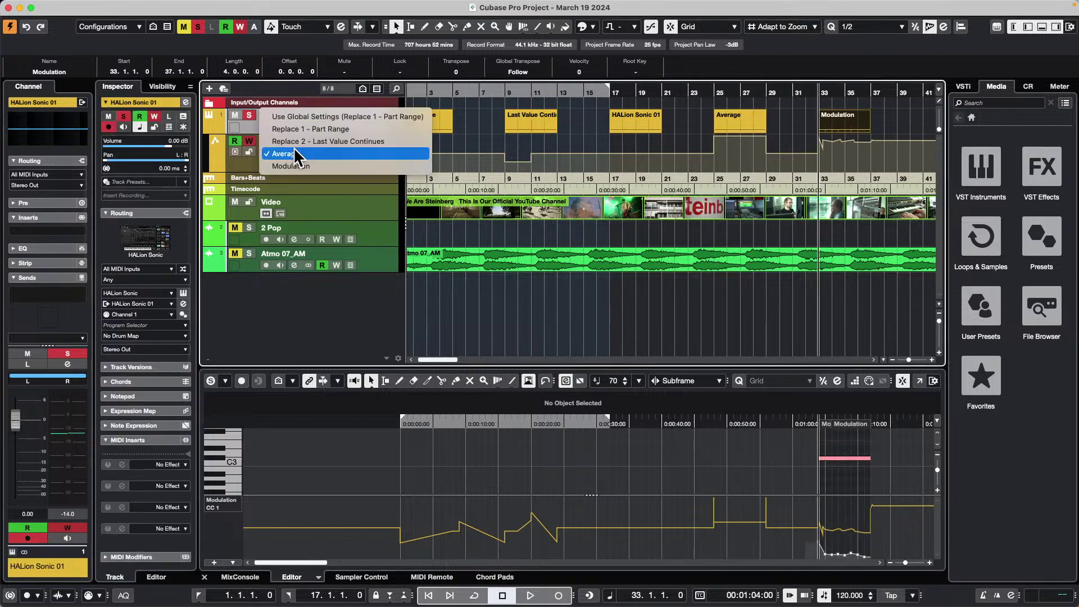
left_click(292, 164)
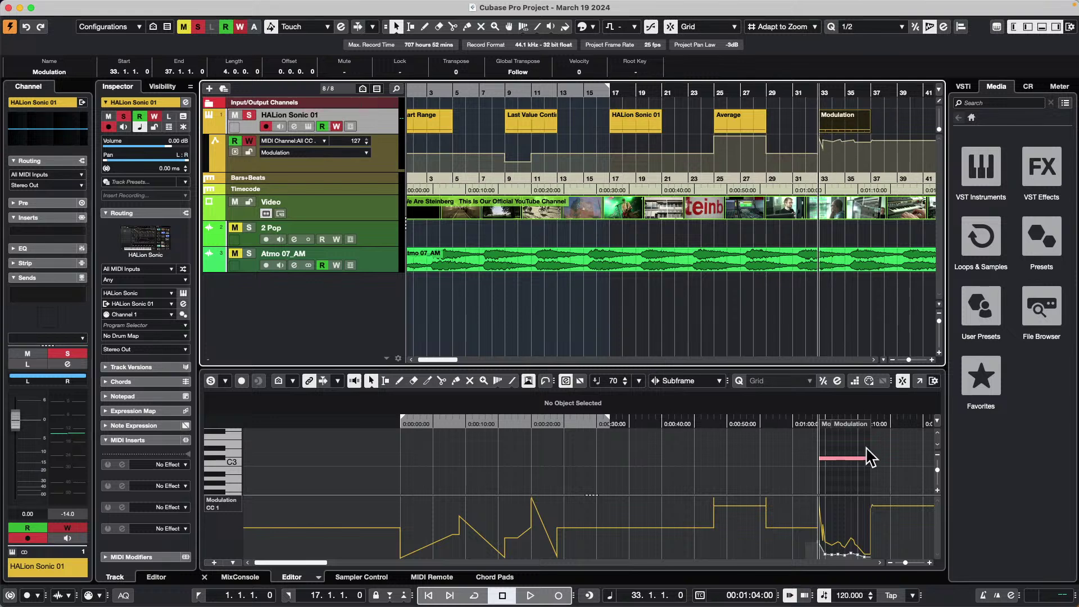
Raise the Modulation part's CC 1 point at 0:01:09:00 to about 20 and the lane's automation point near bar 34 to 99.
left_click(847, 556)
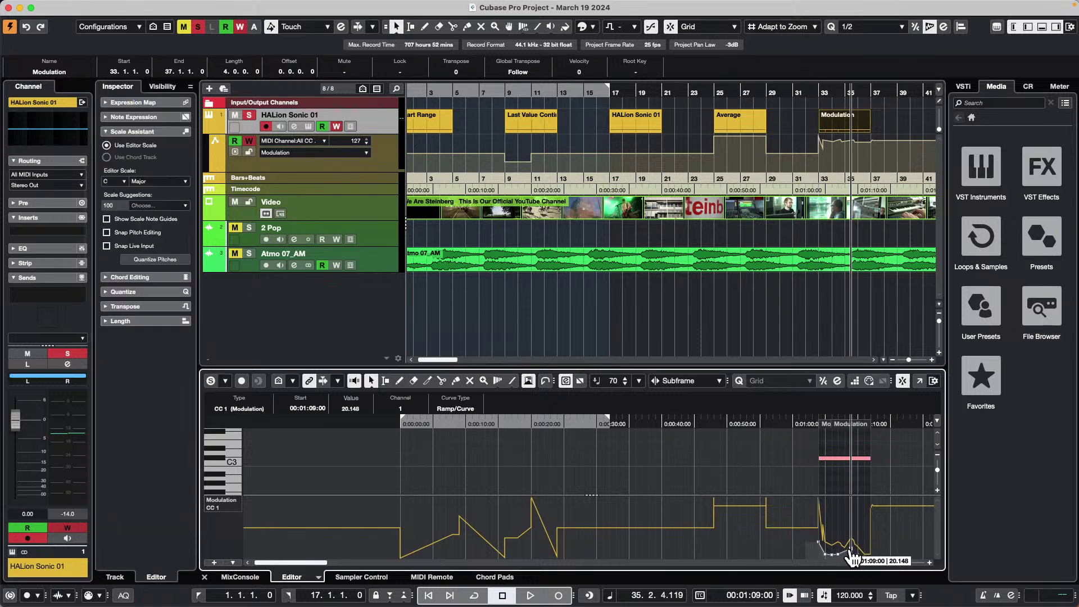
left_click(842, 143)
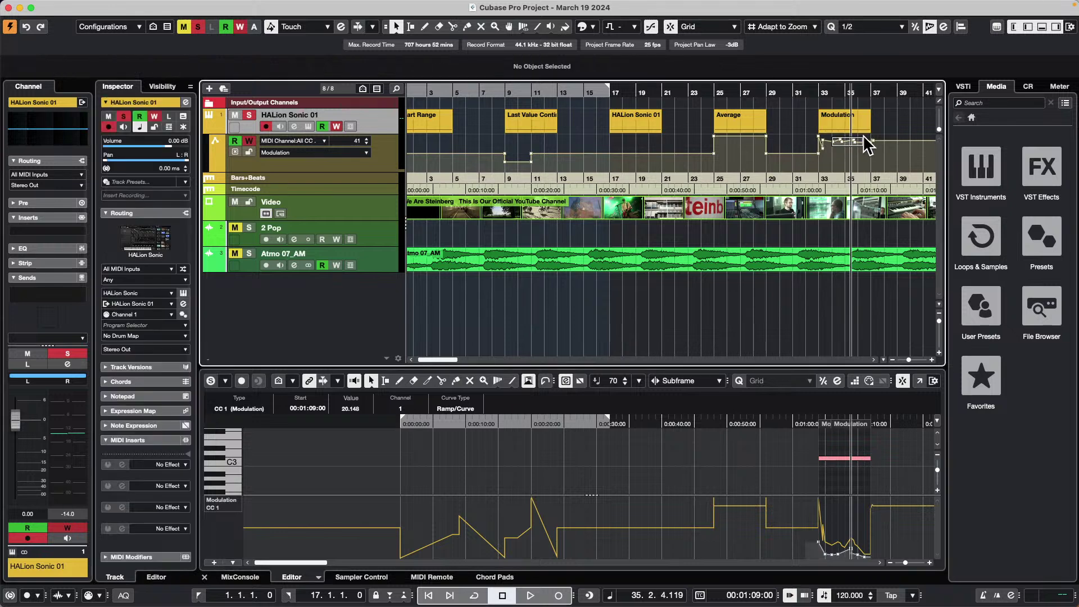
left_click(843, 147)
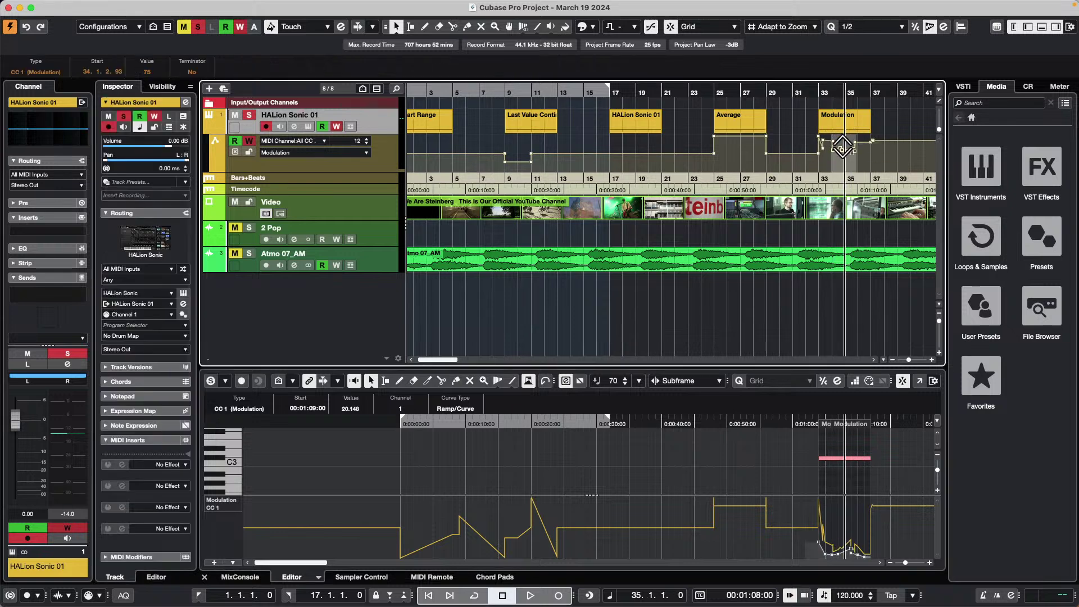
left_click_drag(842, 148, 841, 142)
Review the merge modes available for the CC 1 automation lane without changing the current one.
left_click(299, 139)
left_click(271, 310)
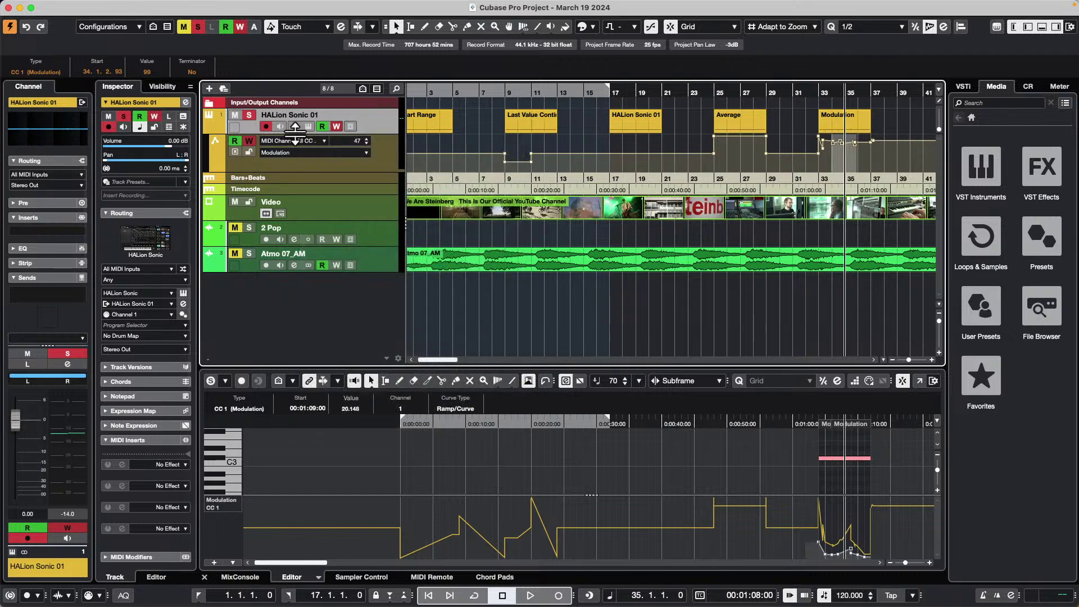
left_click(300, 153)
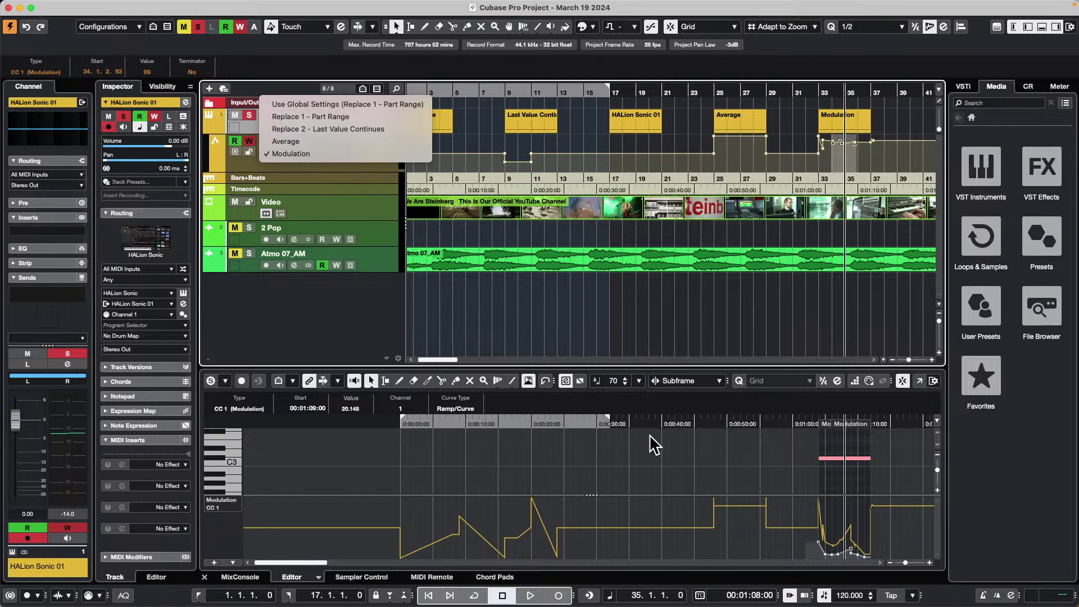
left_click(481, 324)
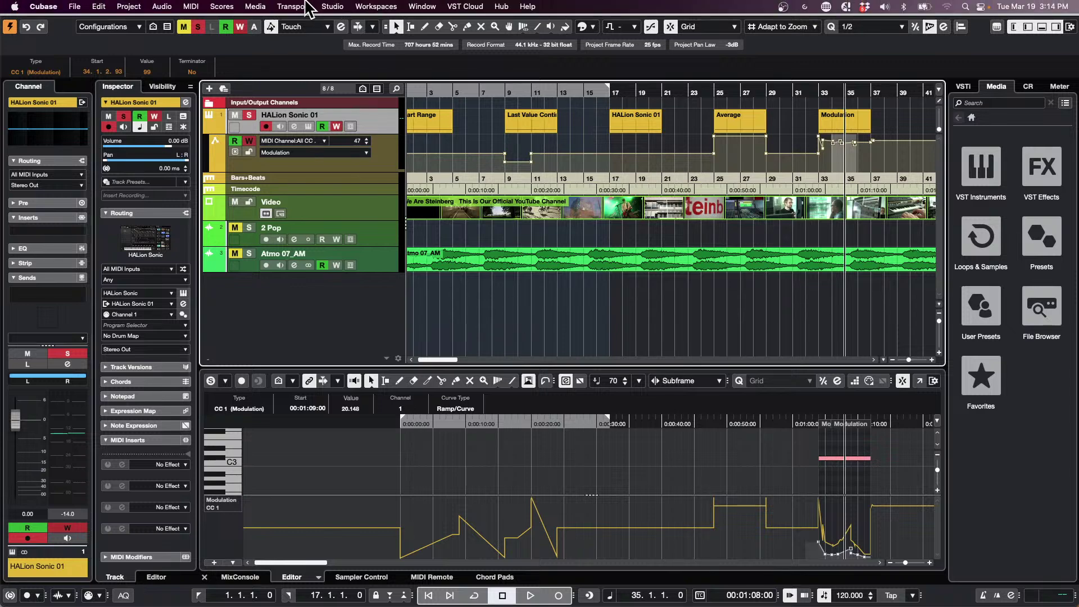
Switch to Finder, open the Projects folder in Documents, and look through its contents sorted by name.
mouse_move(92, 604)
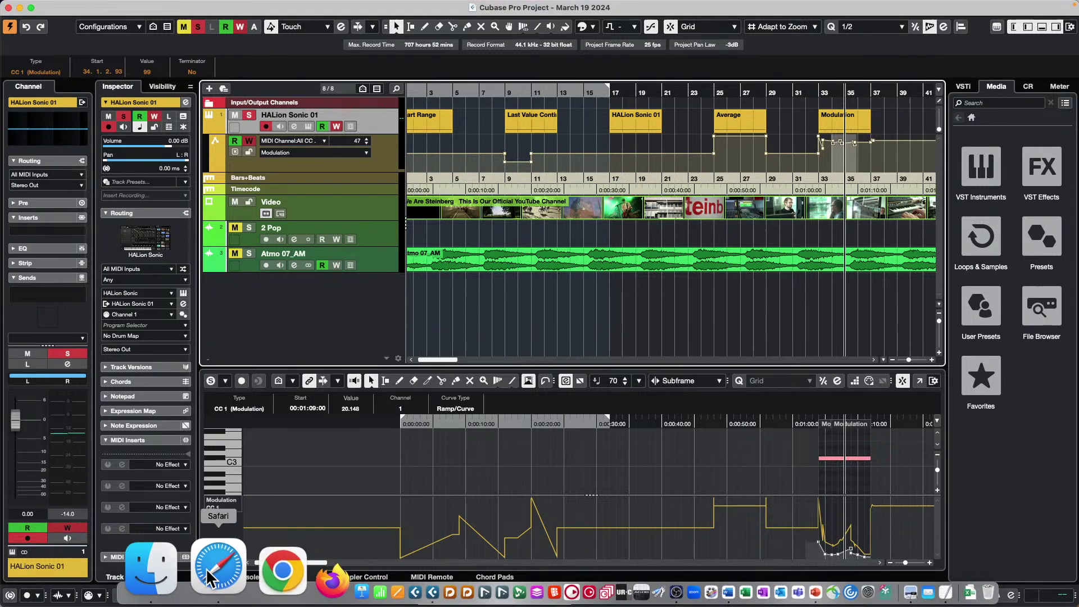
left_click(191, 576)
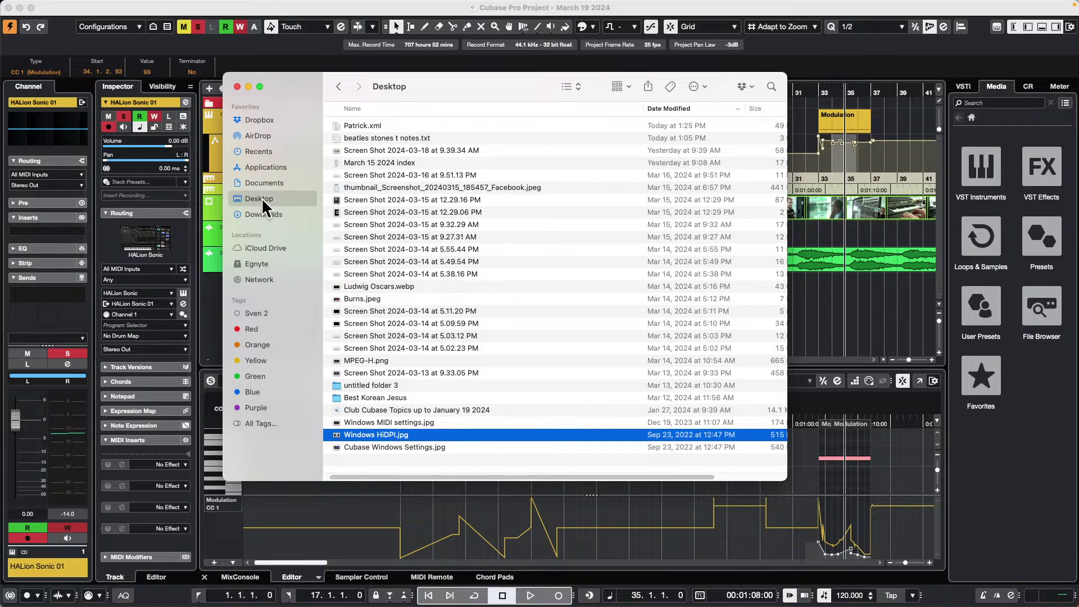
left_click(274, 180)
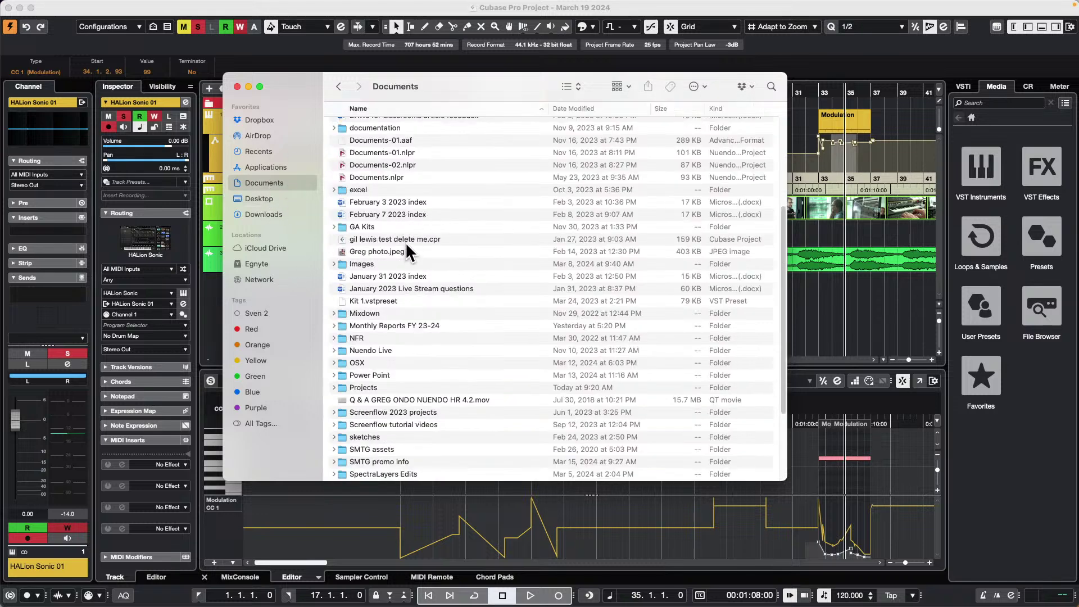
scroll(405, 245, "down", 1)
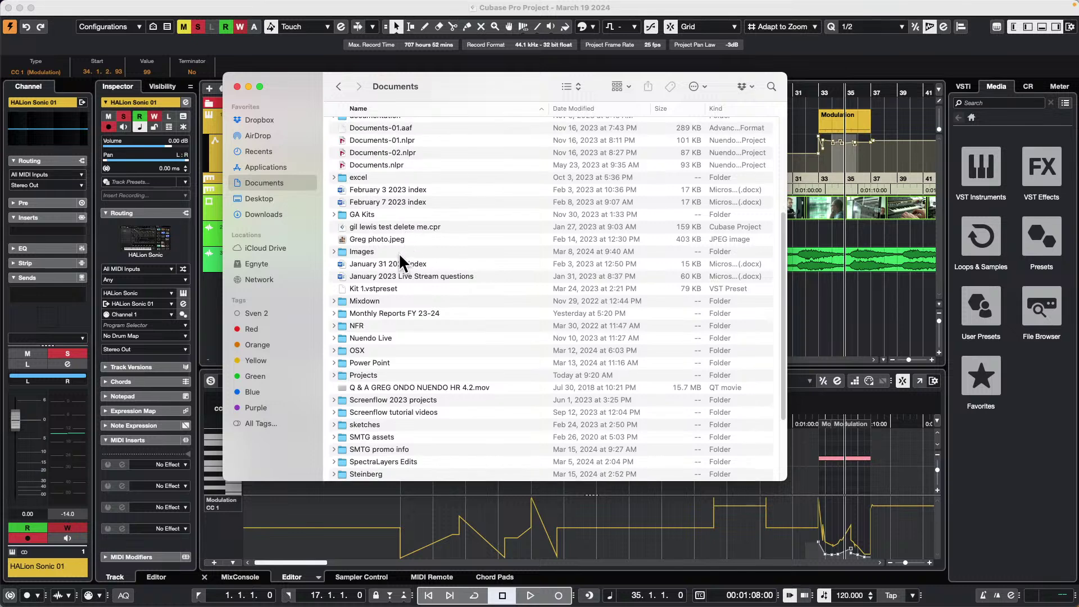
double_click(358, 376)
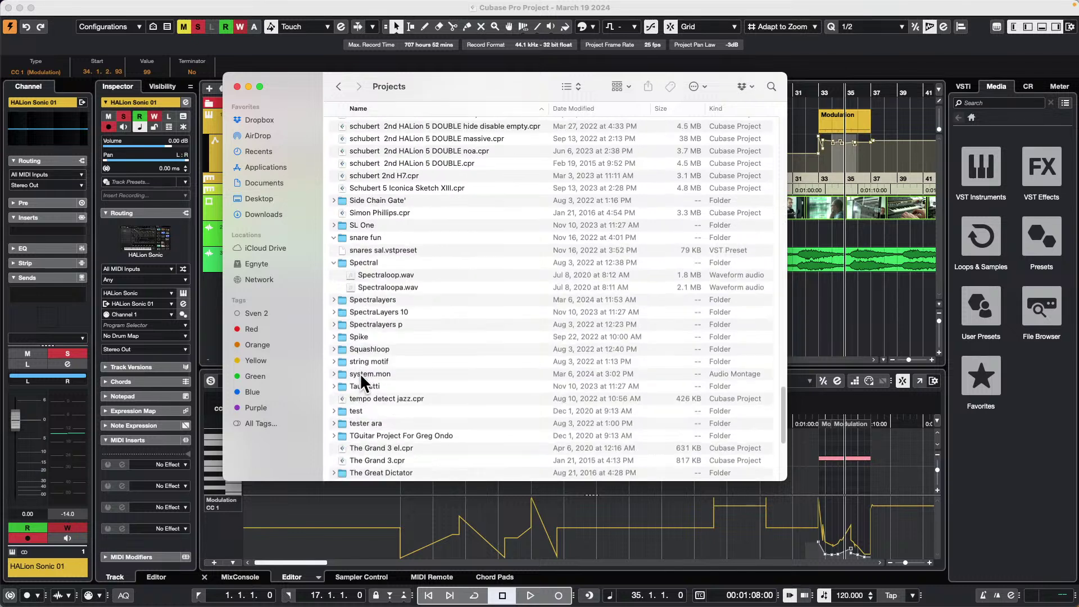
scroll(424, 263, "down", 3)
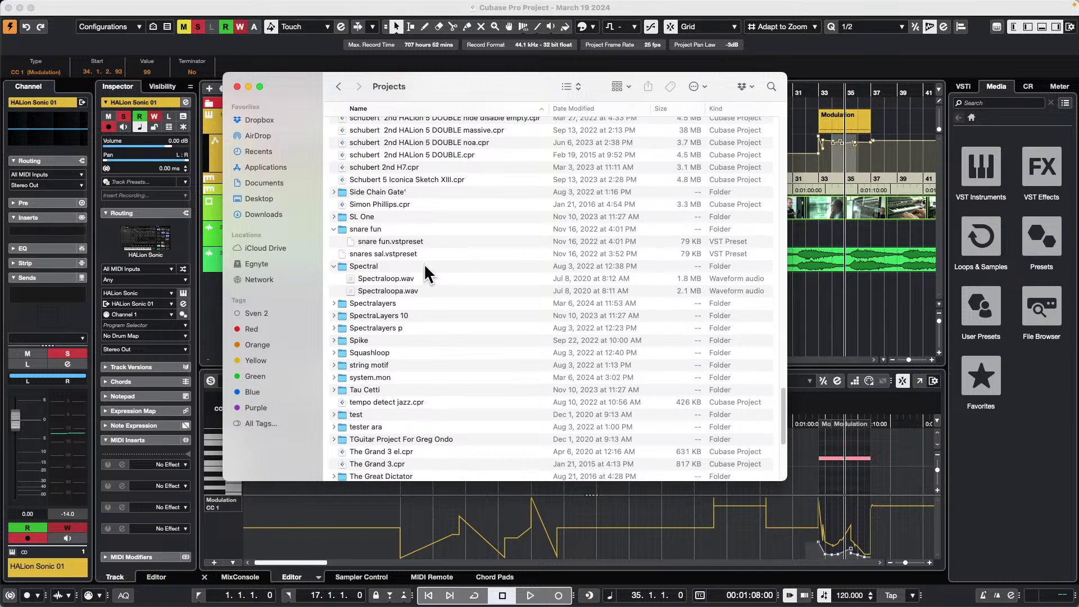
scroll(428, 253, "up", 10)
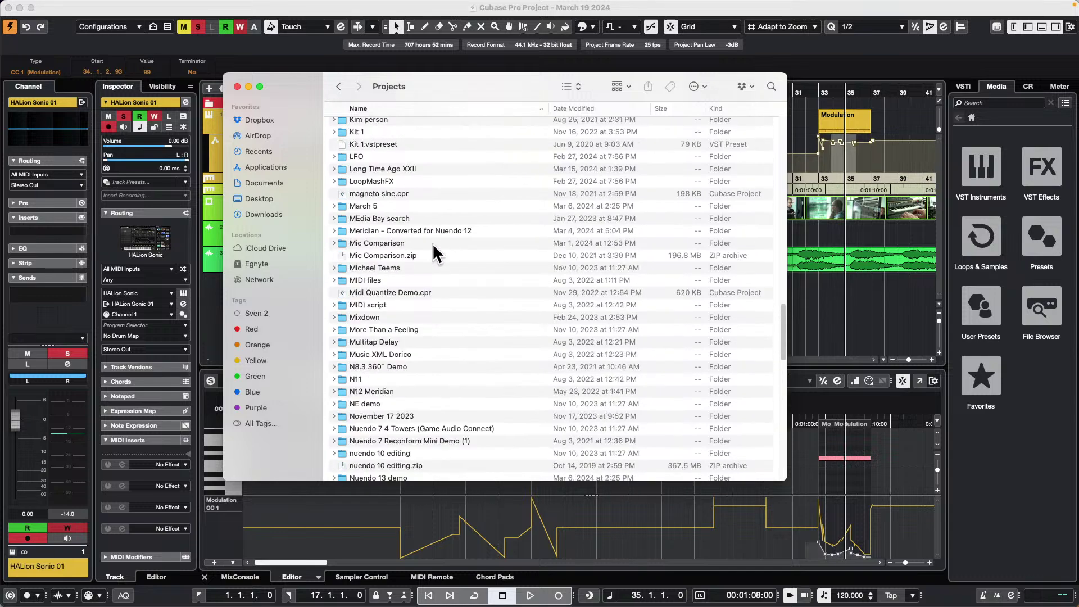
left_click(372, 108)
scroll(395, 195, "up", 10)
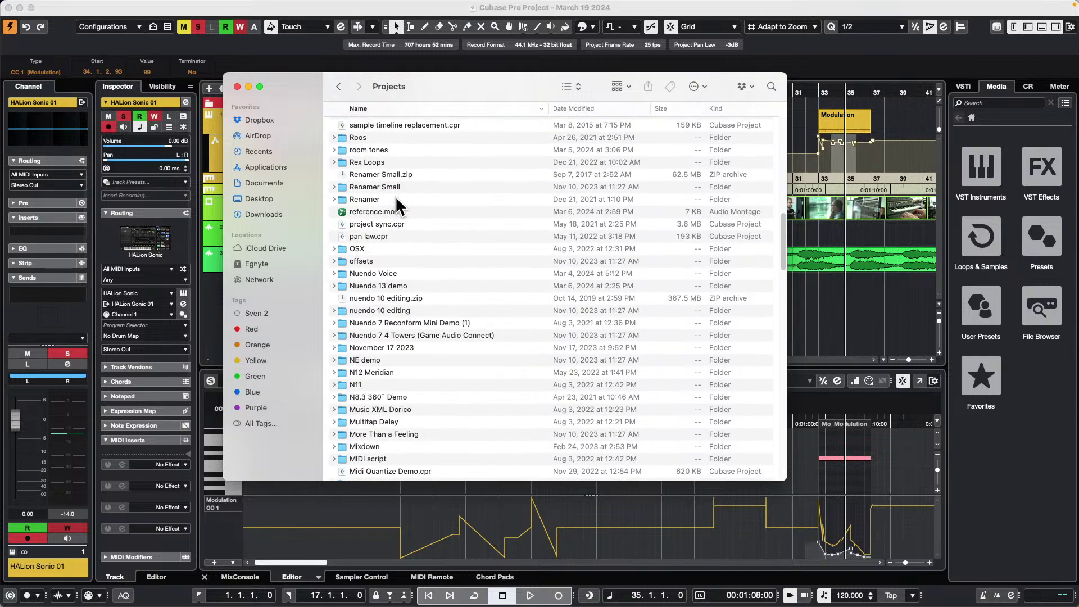
scroll(379, 197, "up", 5)
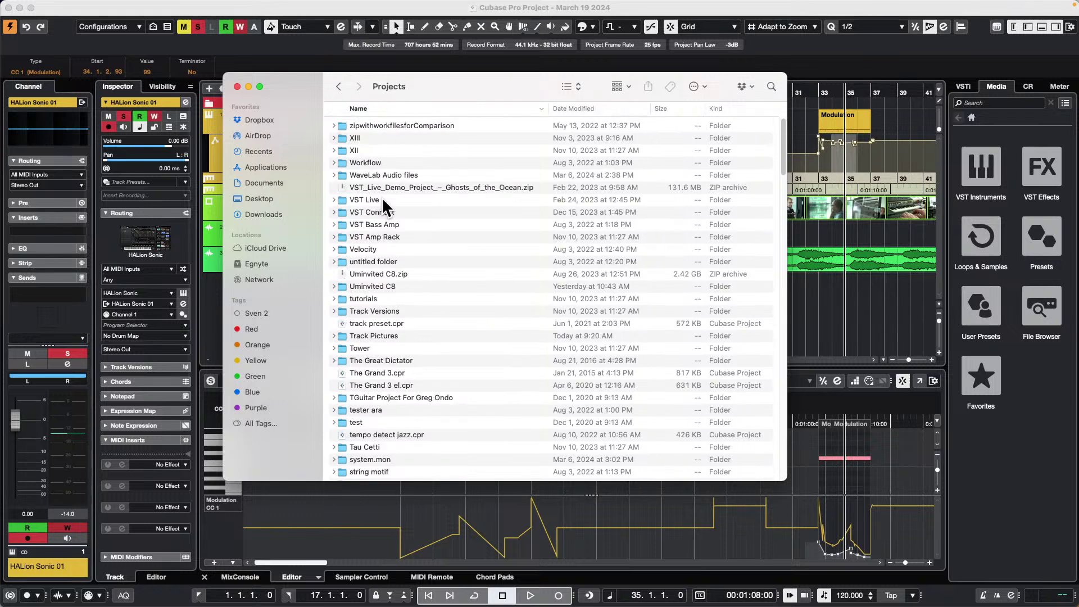
left_click(369, 108)
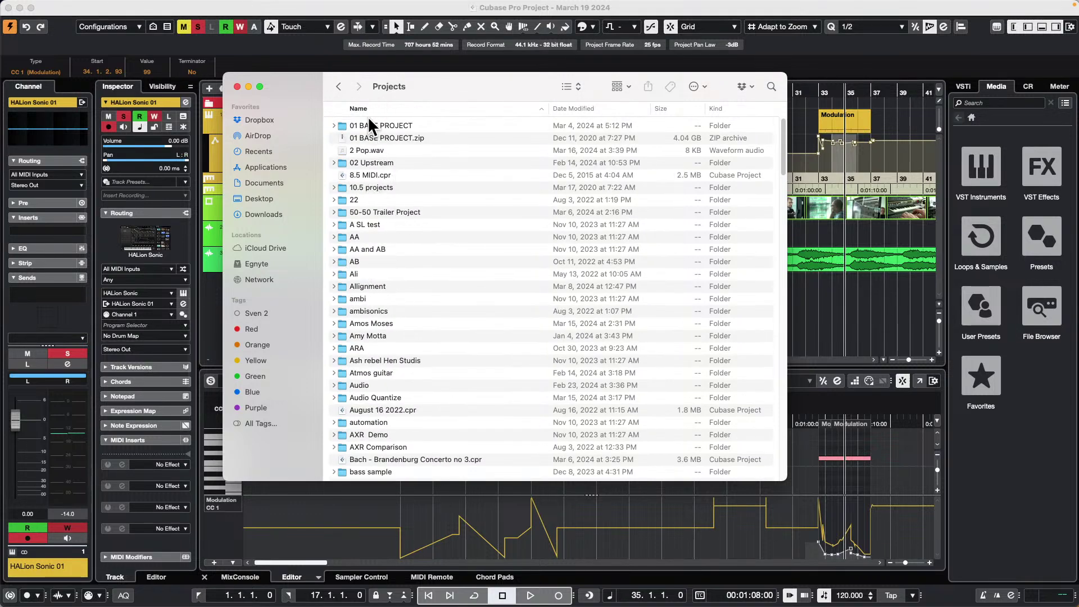
Open the 02 Upstream folder, examine its project and backup files, and close the Finder window.
double_click(359, 162)
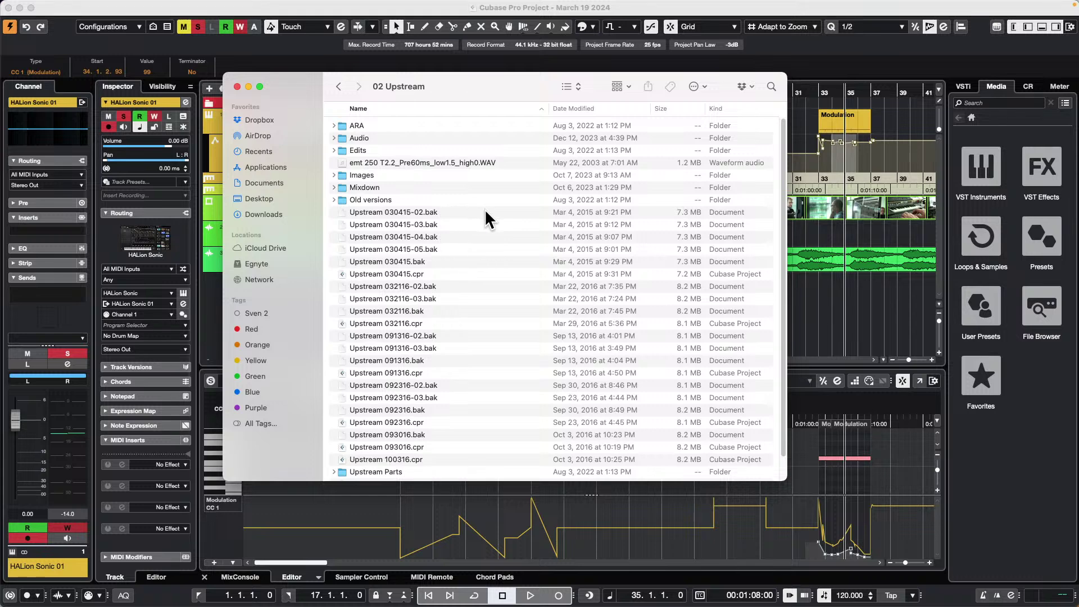
scroll(481, 212, "down", 1)
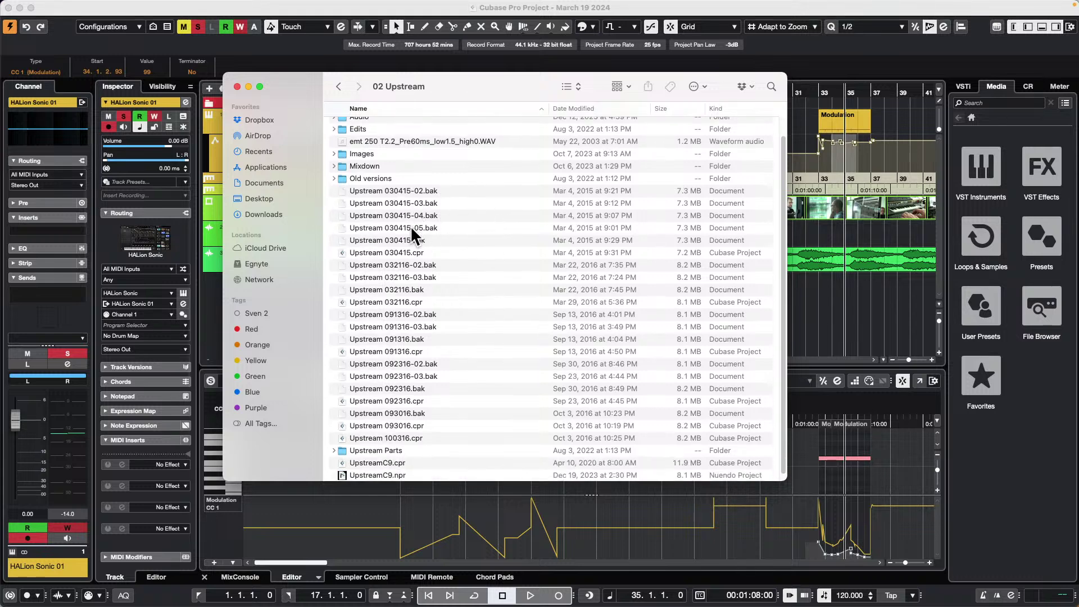
scroll(410, 228, "down", 1)
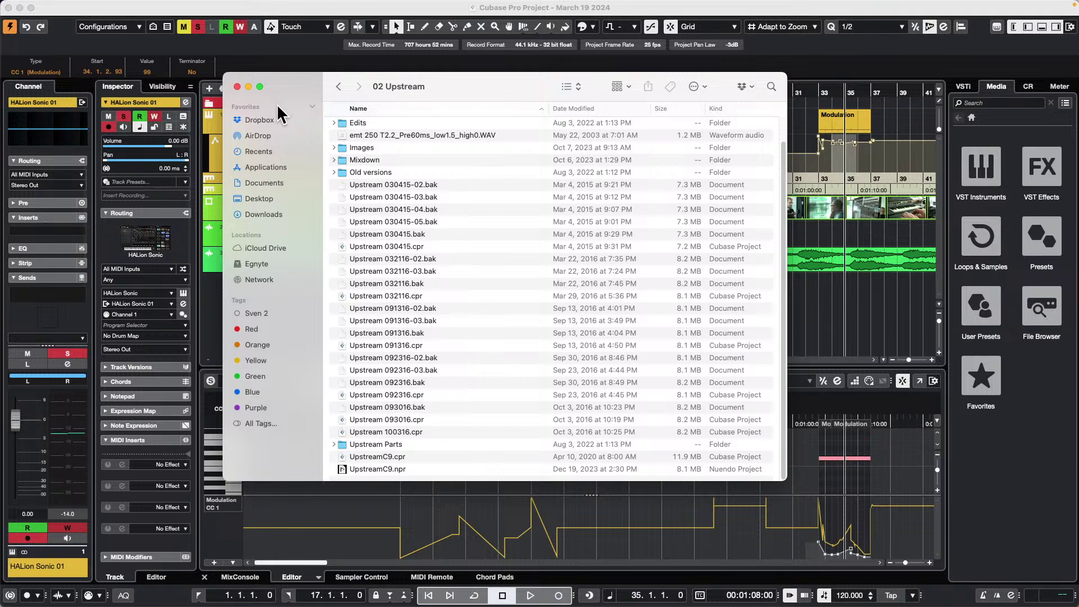
left_click(237, 86)
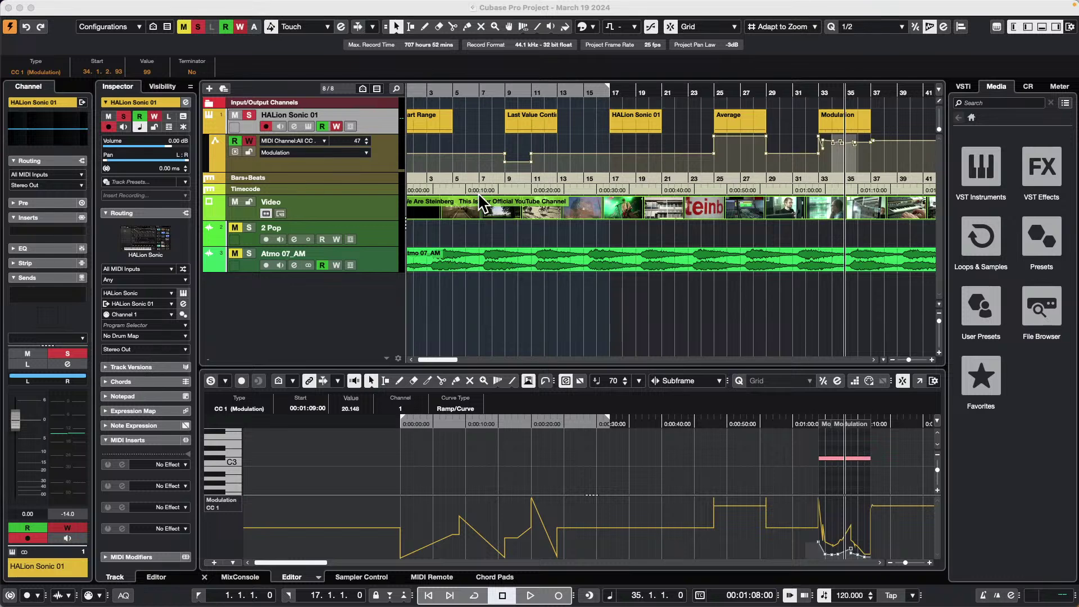
Move the project cursor to bar 9 and show the whole arrangement out to the Atmo 12_AM event.
left_click_drag(511, 92, 511, 43)
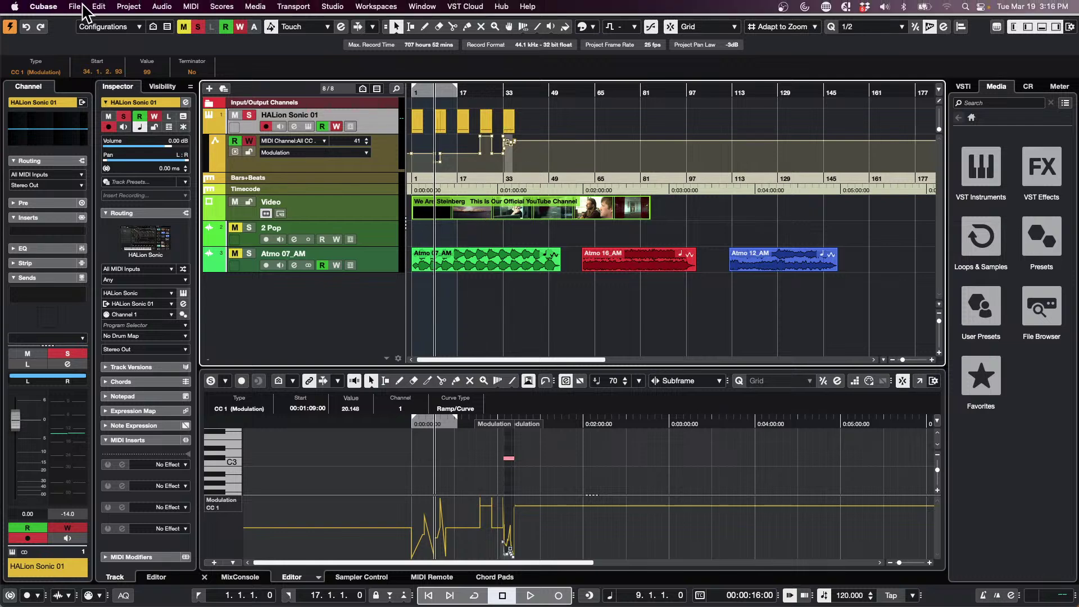
left_click(78, 7)
left_click(345, 314)
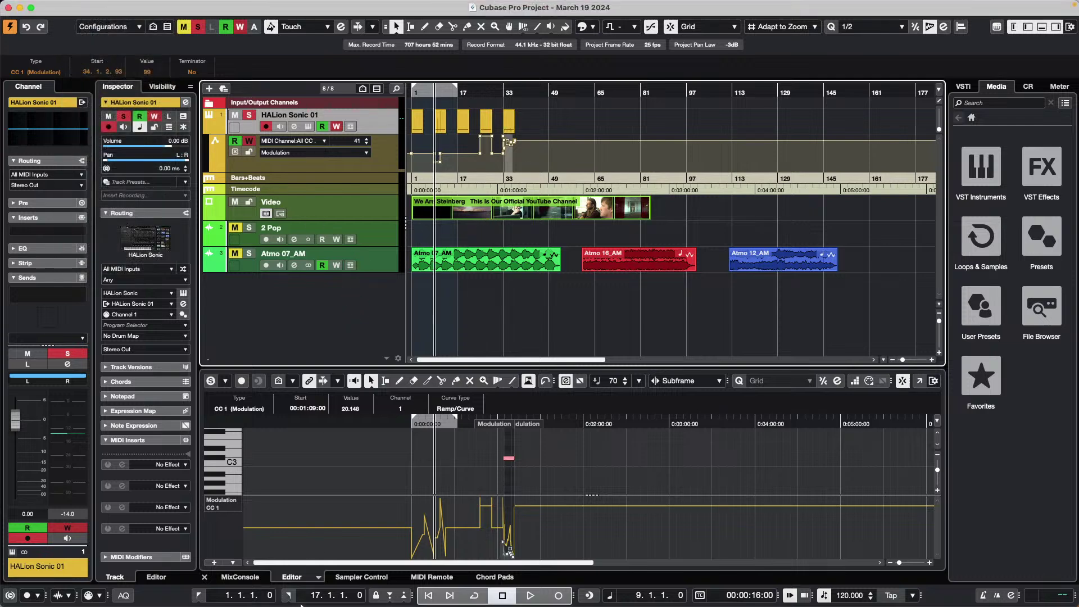
mouse_move(246, 600)
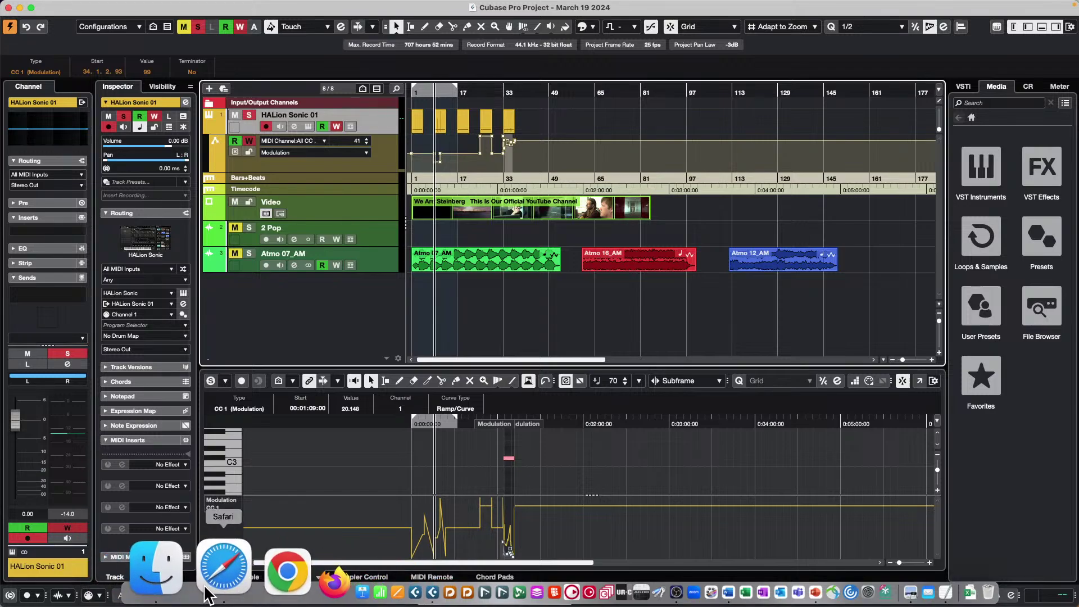
left_click(208, 592)
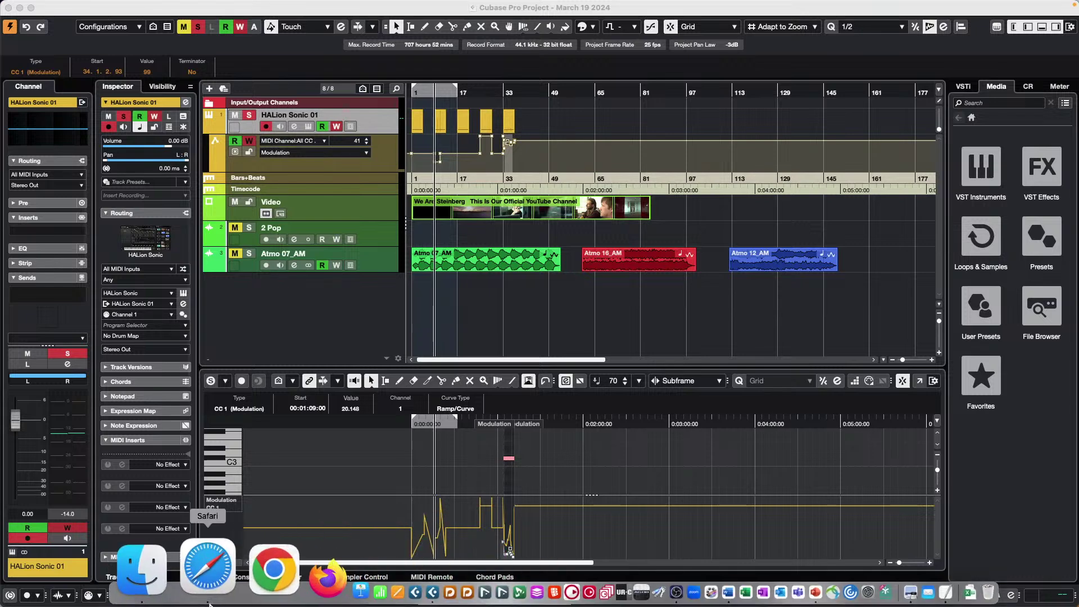
left_click(212, 565)
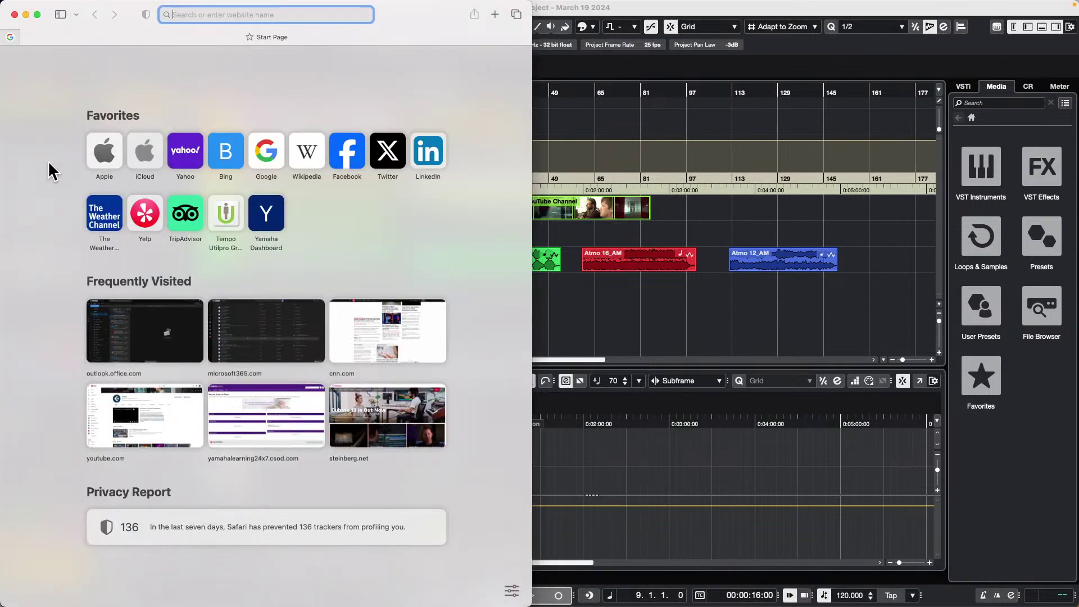
left_click(14, 15)
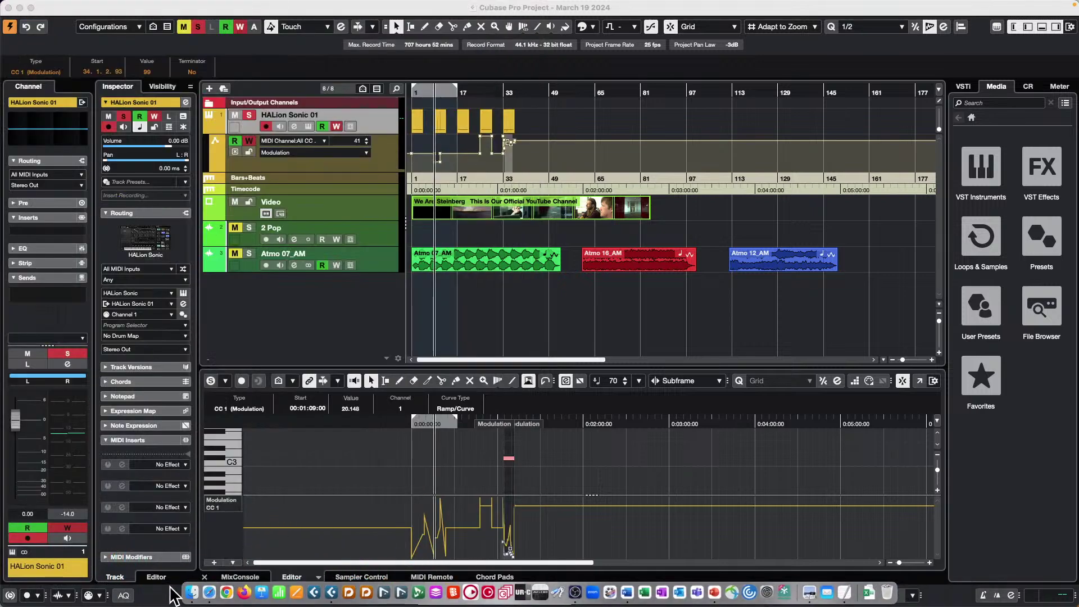
Switch to Finder and open the March 19 2024 project folder inside Hangouts in the Documents Projects folder.
left_click(214, 570)
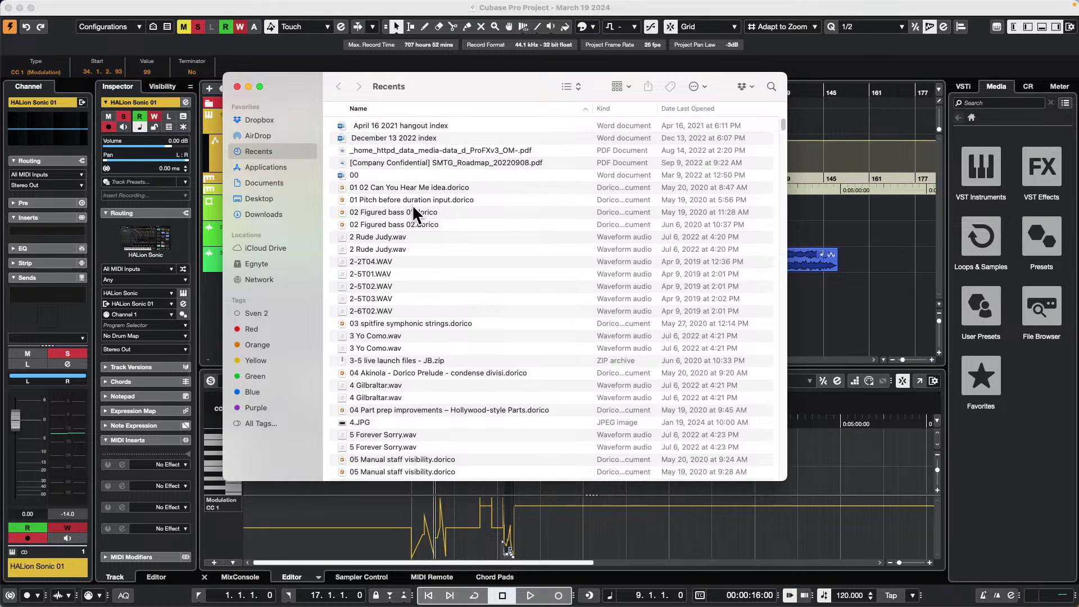
left_click(271, 180)
scroll(388, 205, "down", 5)
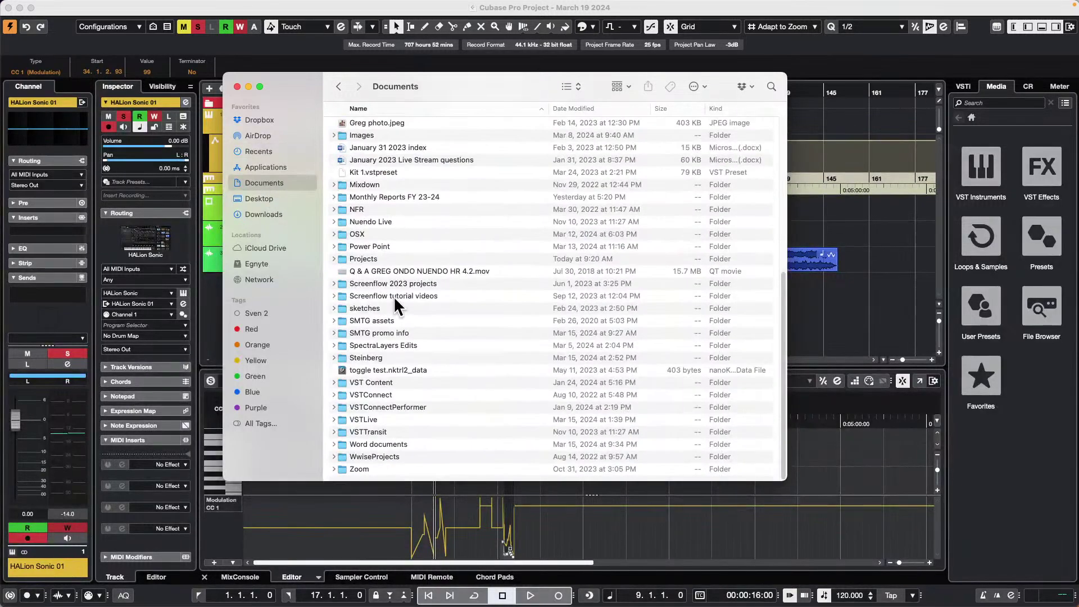
double_click(375, 254)
scroll(396, 266, "down", 10)
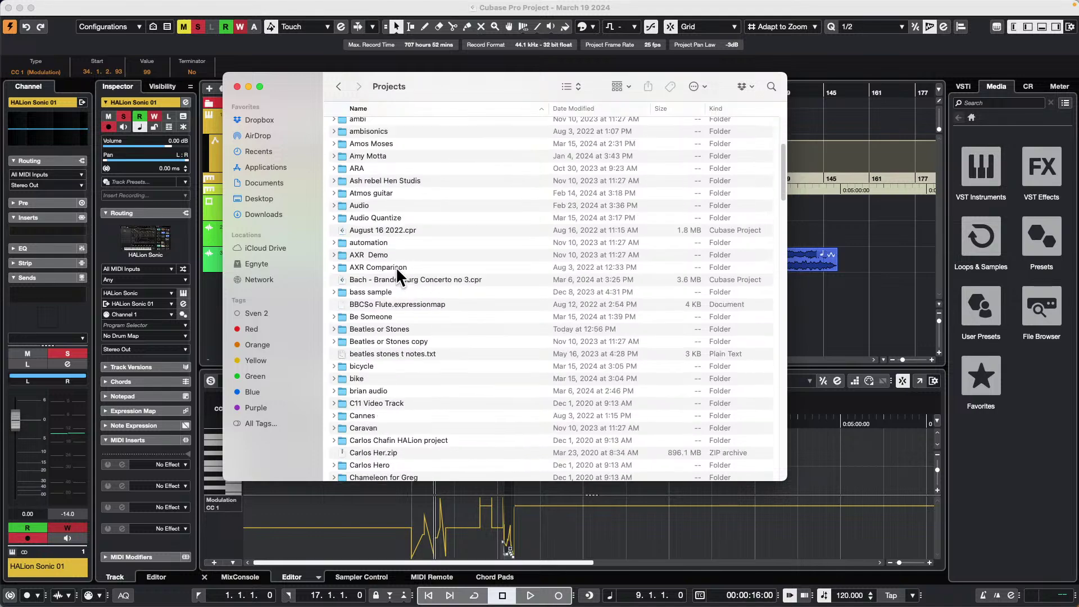
scroll(400, 273, "down", 10)
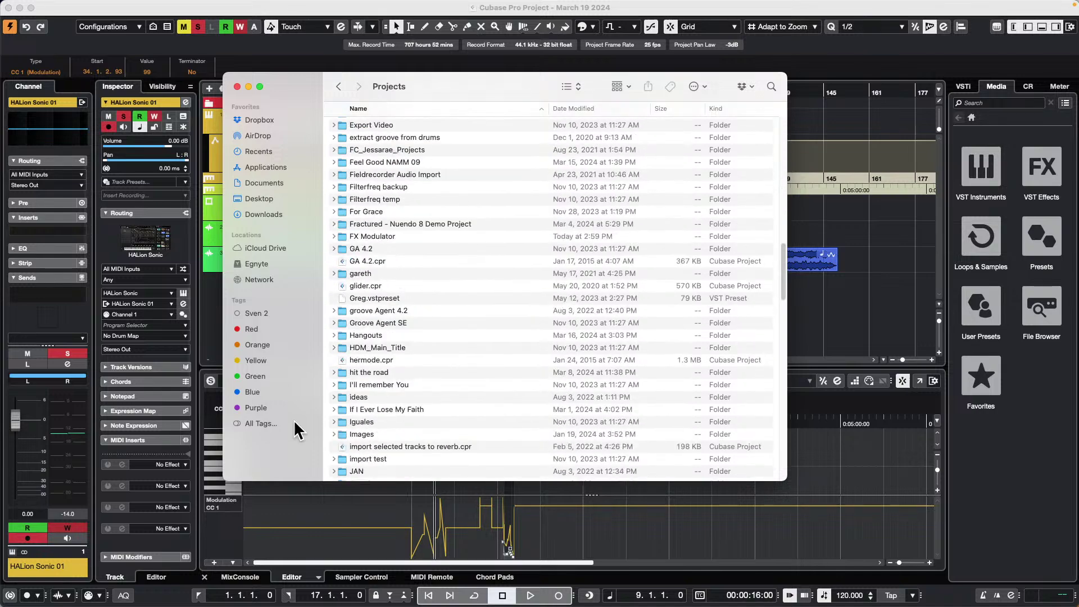
double_click(375, 335)
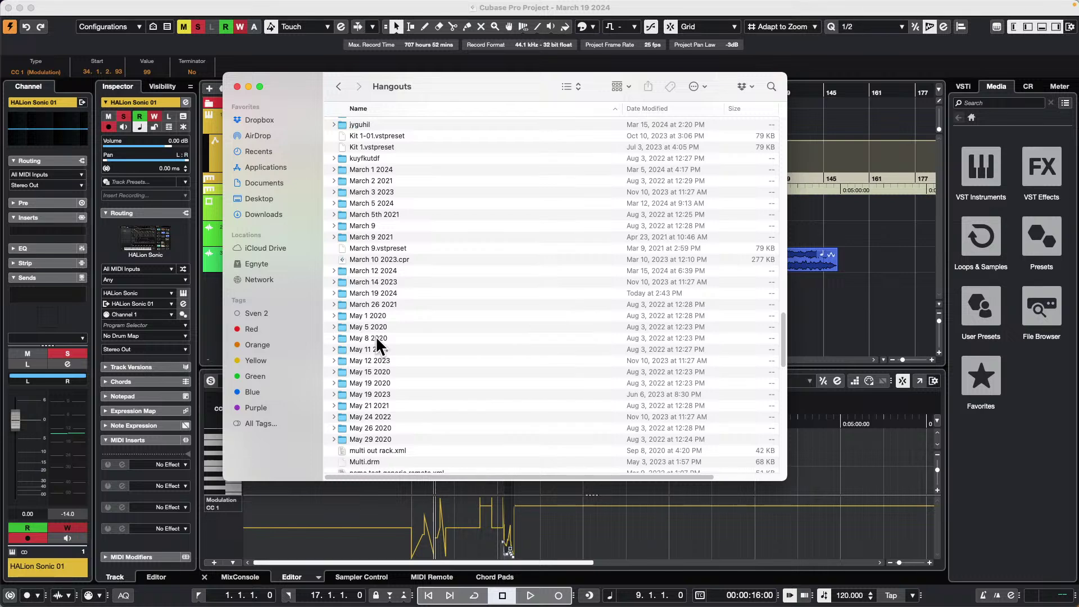
double_click(386, 290)
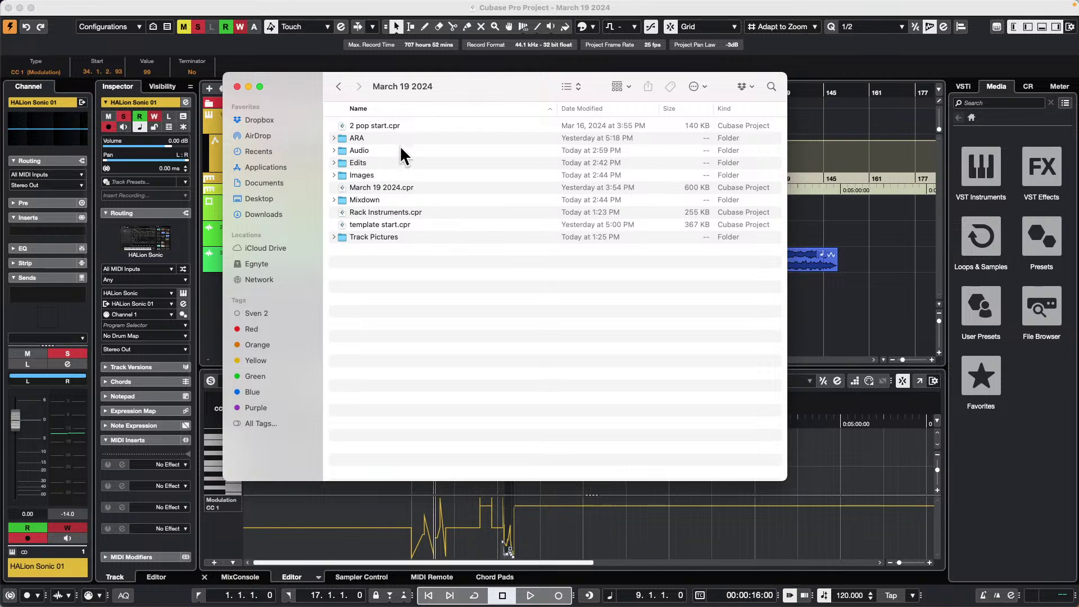
Create a folder named Video inside the March 19 2024 project folder and close the Finder window.
right_click(378, 267)
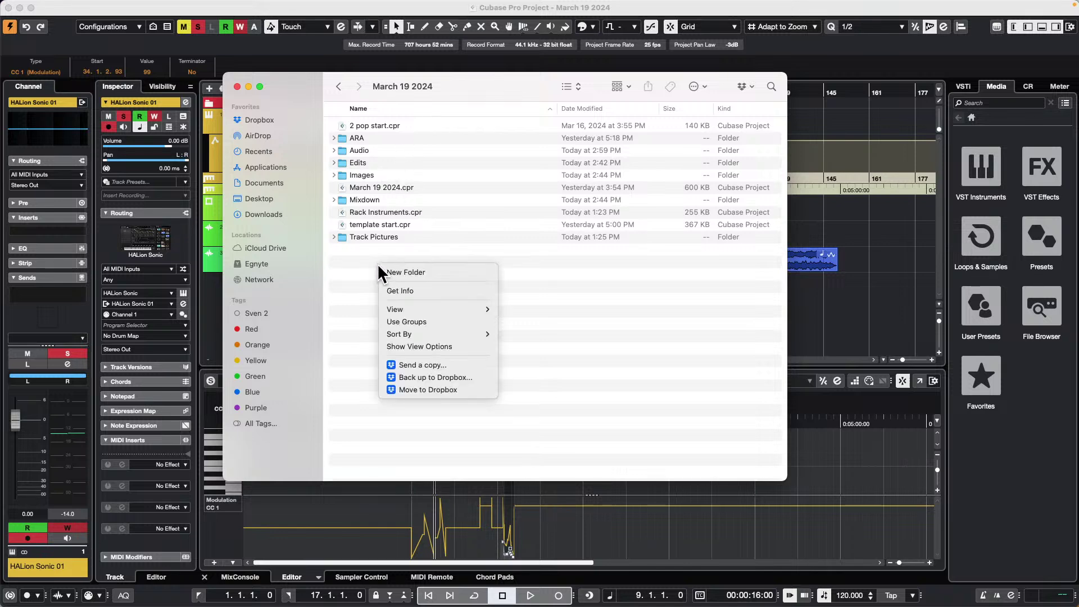
left_click(435, 273)
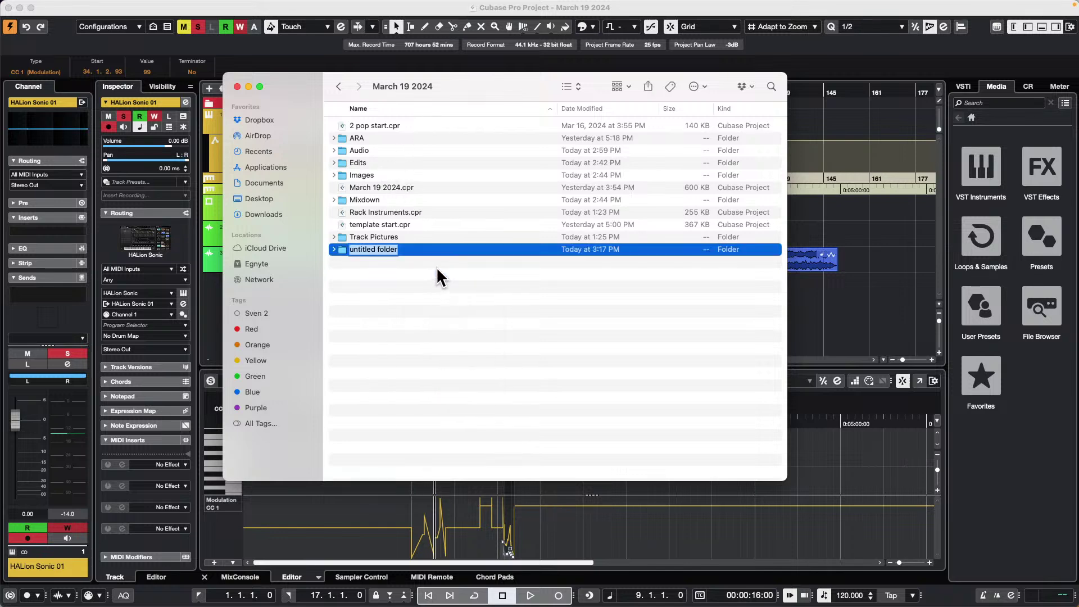
type("Video")
key("Return")
left_click(236, 87)
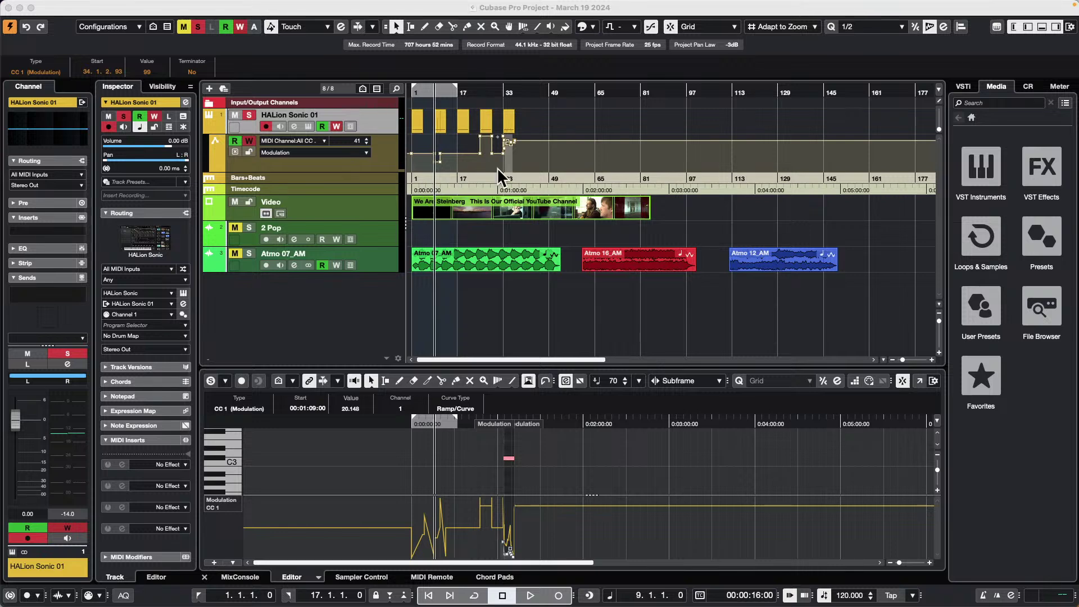
Return the project cursor to bar 1 and set its timecode to 01:00:00:00, declining to keep the project content at its timecode positions.
left_click_drag(414, 93, 336, 119)
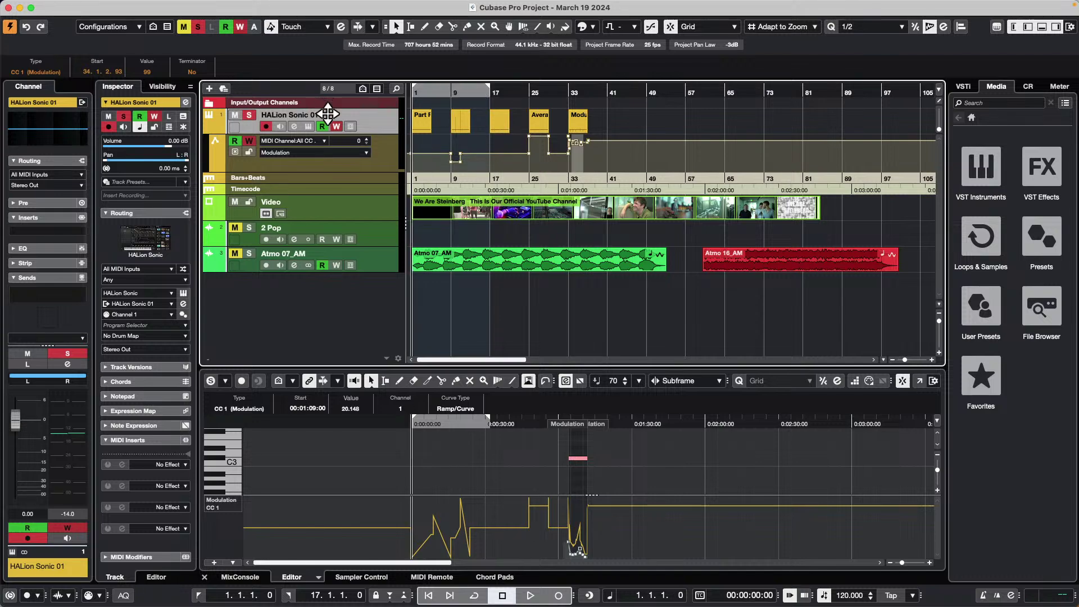
key("h")
key("h")
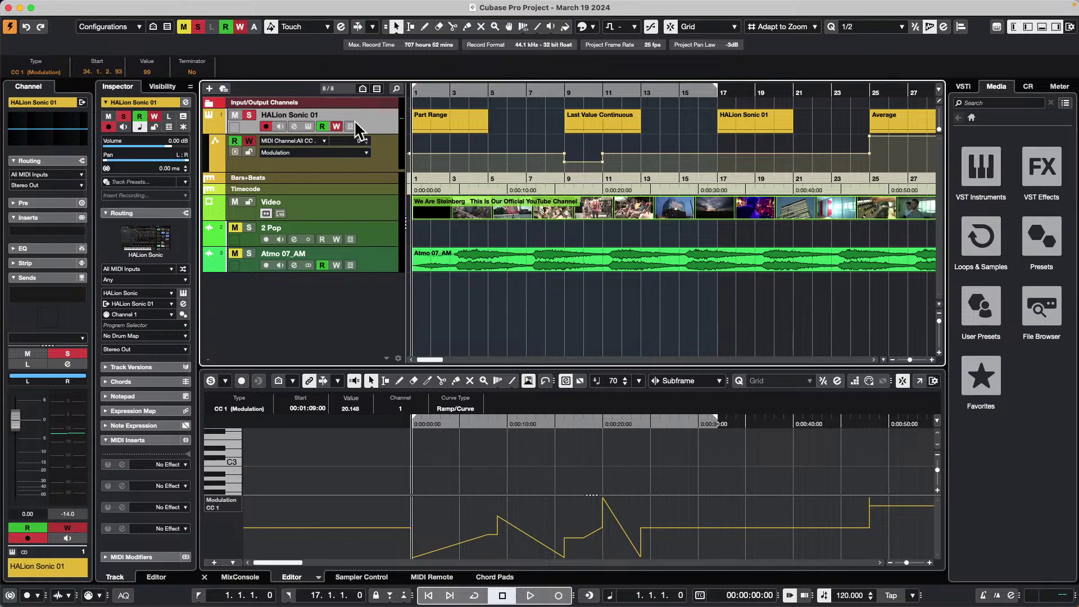
mouse_move(66, 6)
left_click(129, 7)
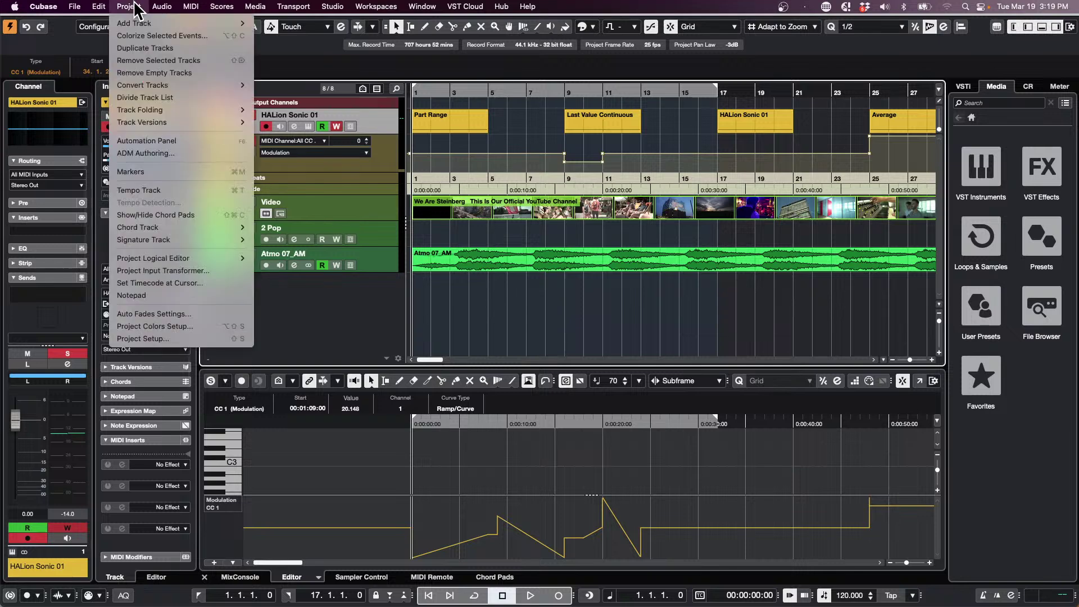
left_click(197, 283)
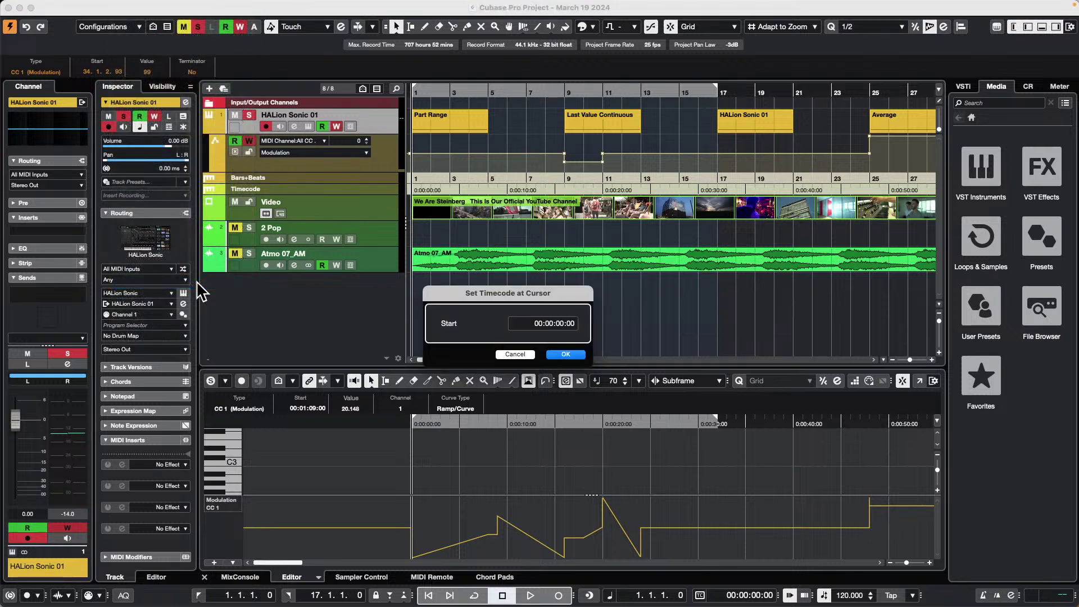
left_click(541, 324)
left_click(561, 353)
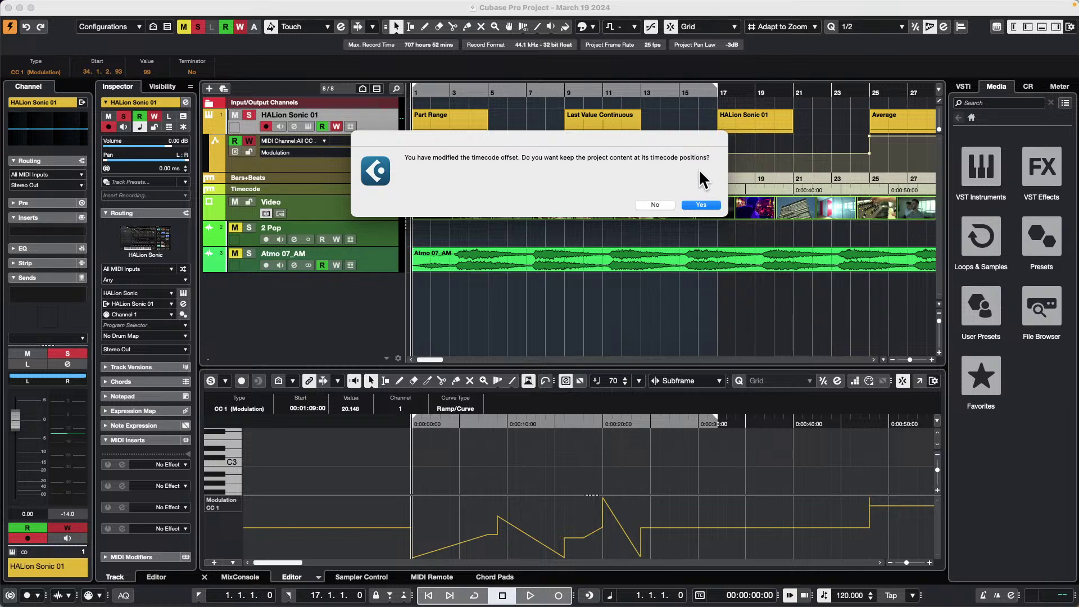
left_click(657, 204)
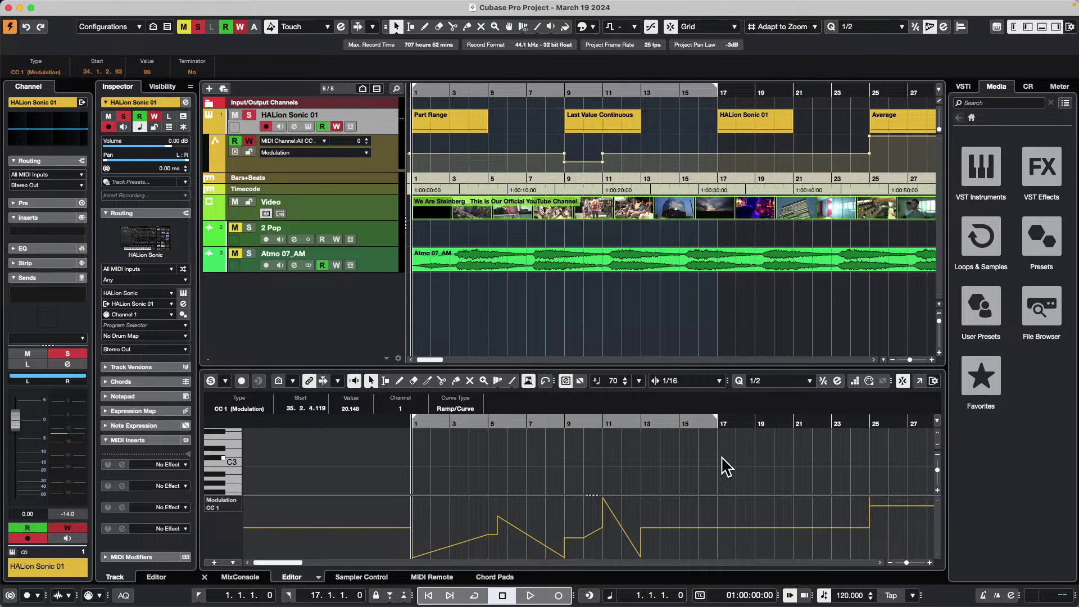
Switch the primary time format between Bars+Beats and Timecode, ending on Timecode, and choose a 1 second grid.
key("period")
key("period")
key("period")
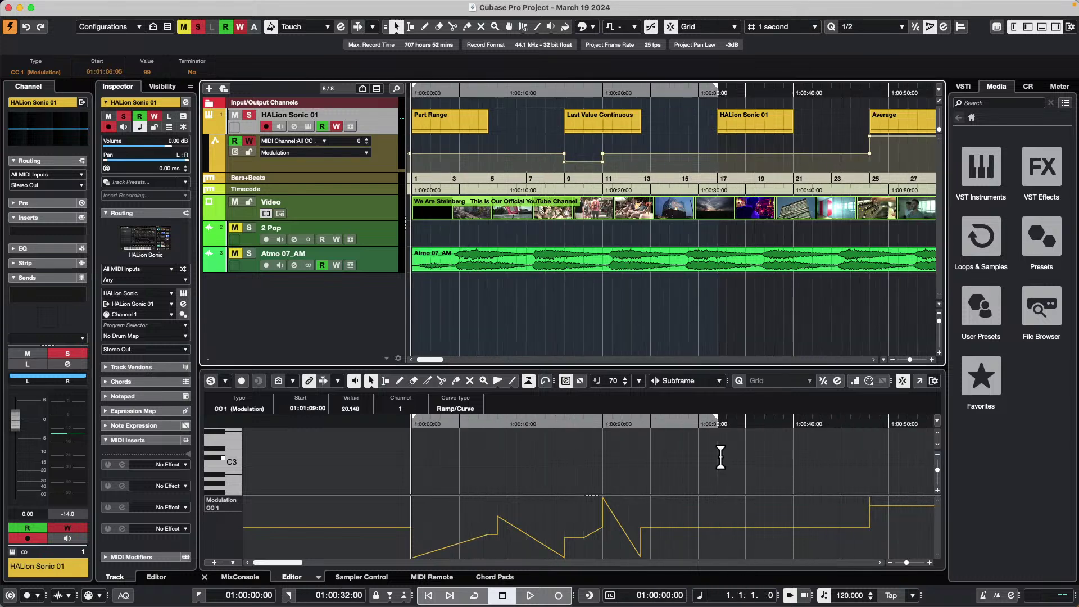
key("period")
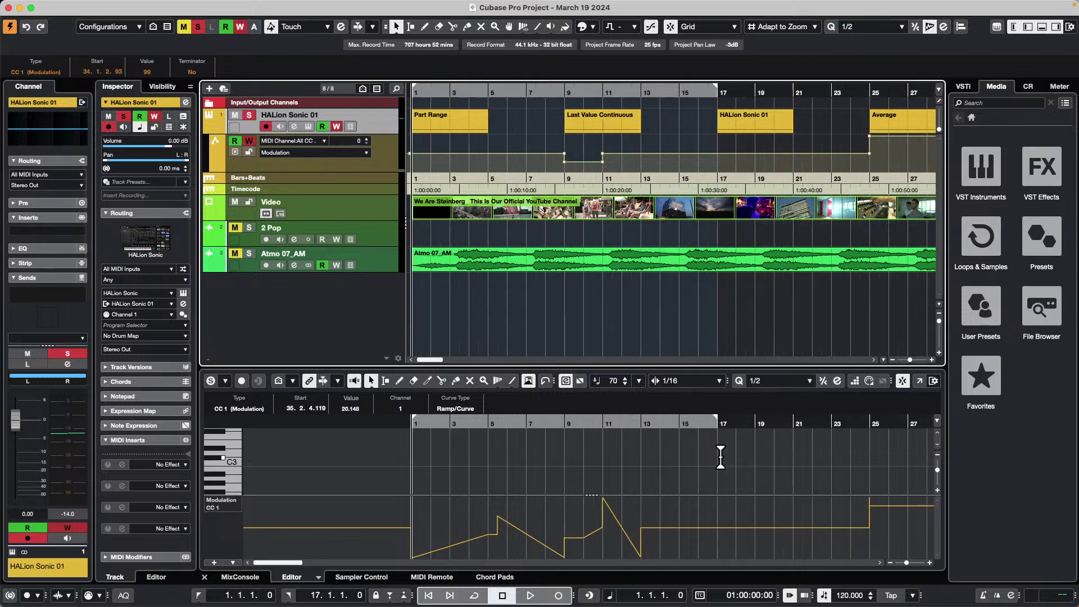
key("period")
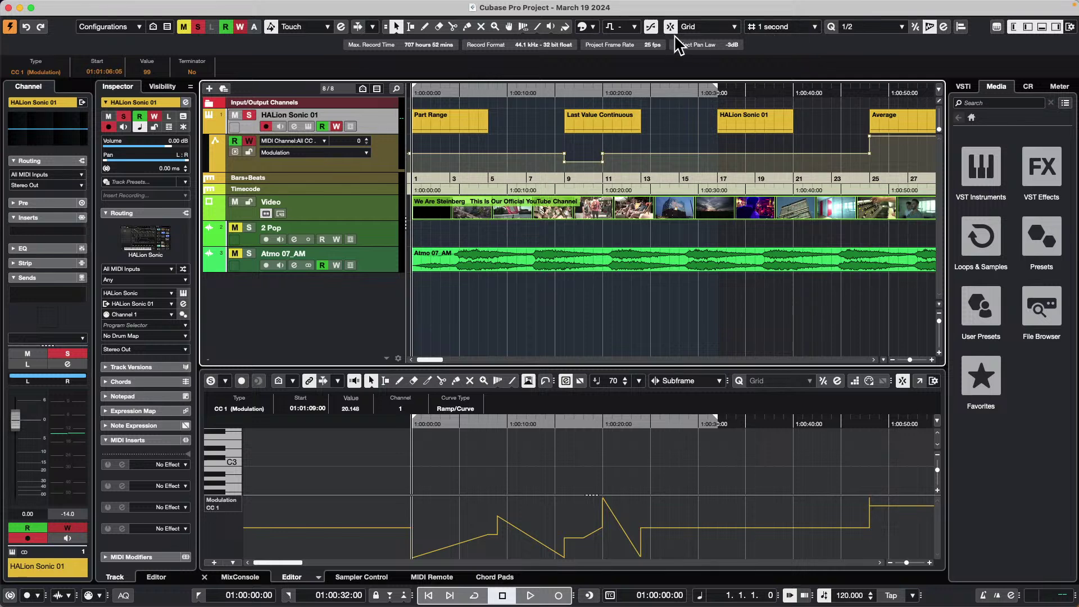
left_click(795, 31)
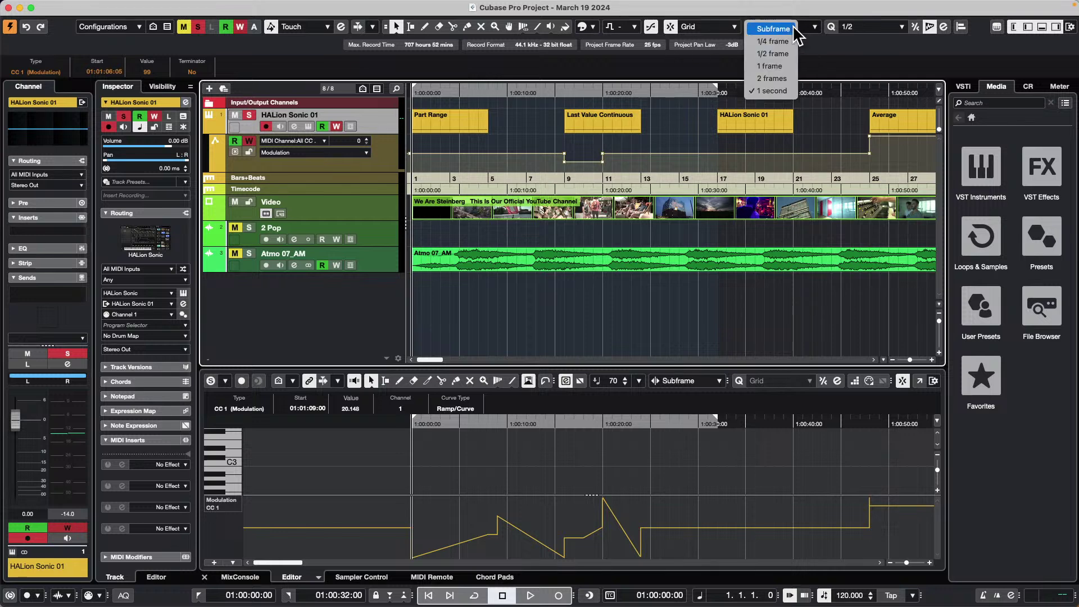
left_click(788, 92)
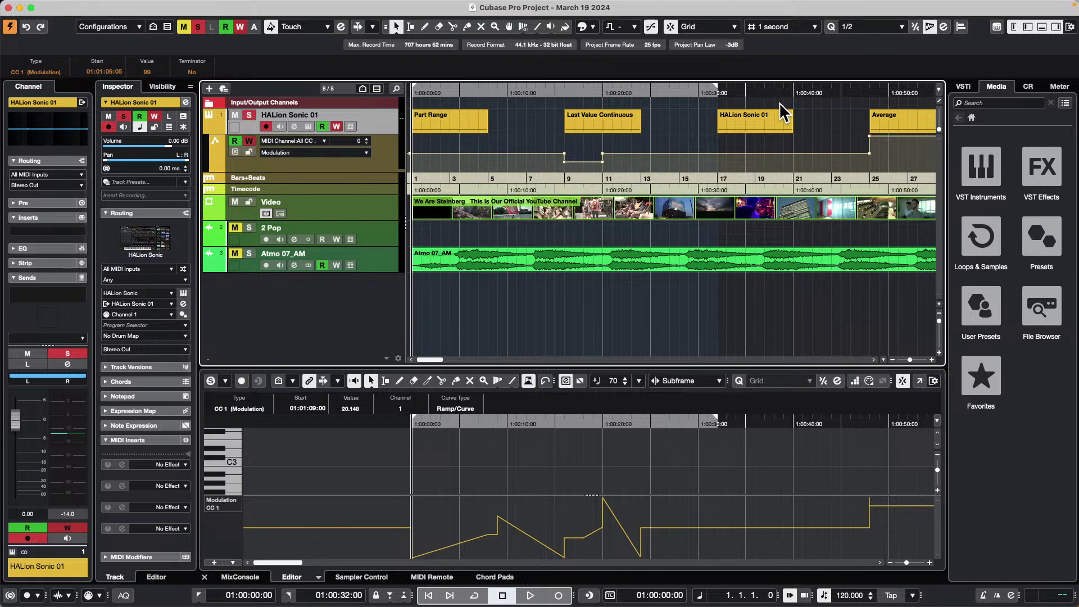
Move the project cursor to 01:00:02:00 and try setting its timecode to 01:00:00:00, choosing to keep the project content at its timecode positions.
key("space")
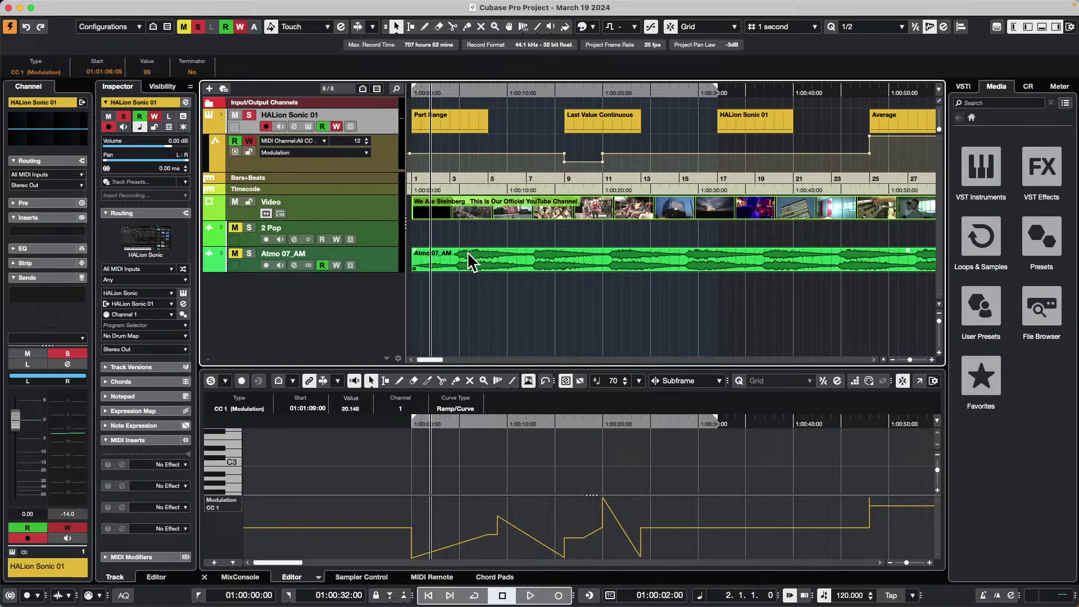
mouse_move(145, 5)
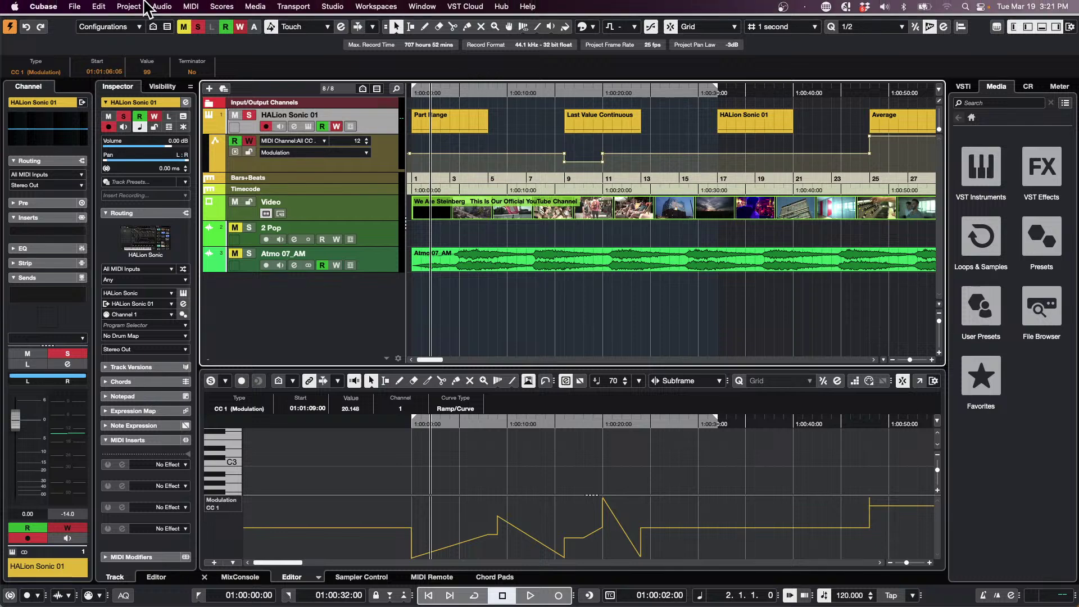
left_click(98, 8)
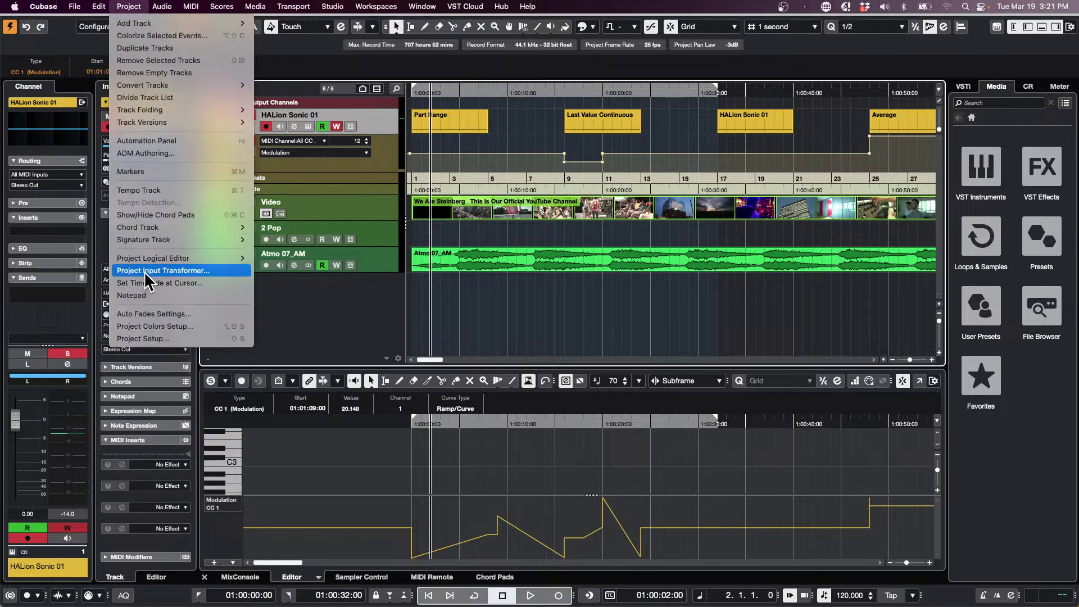
mouse_move(148, 270)
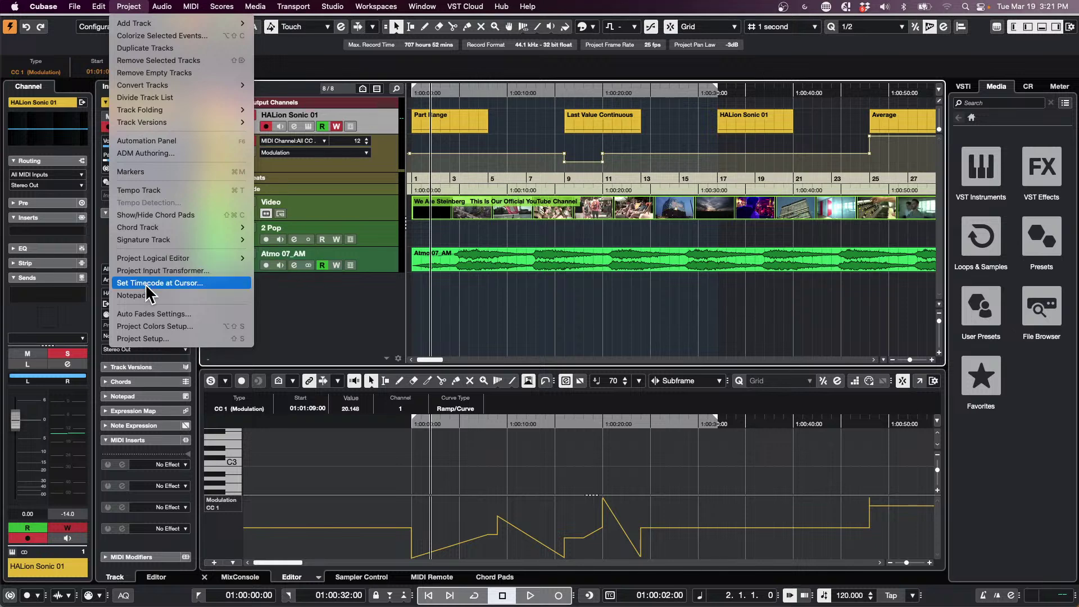
left_click(147, 283)
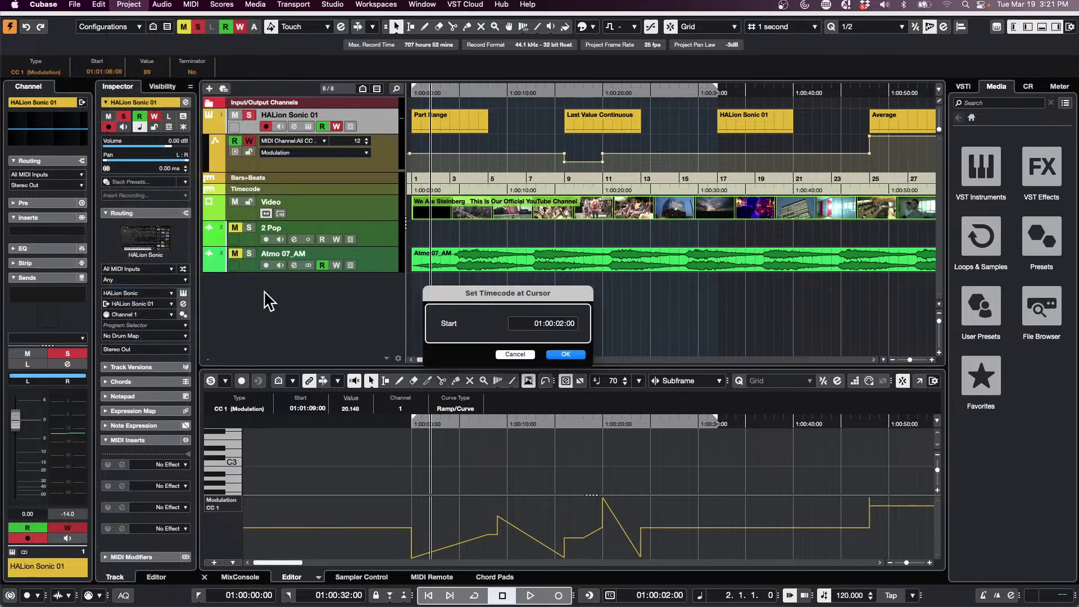
left_click(558, 324)
scroll(561, 326, "down", 1)
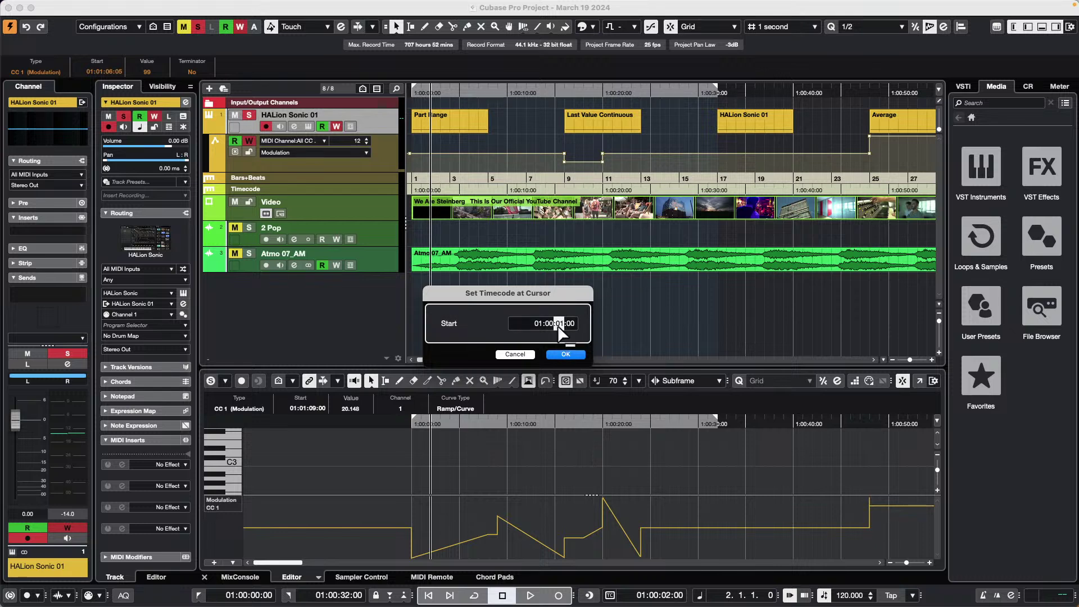
scroll(559, 324, "down", 1)
left_click(566, 354)
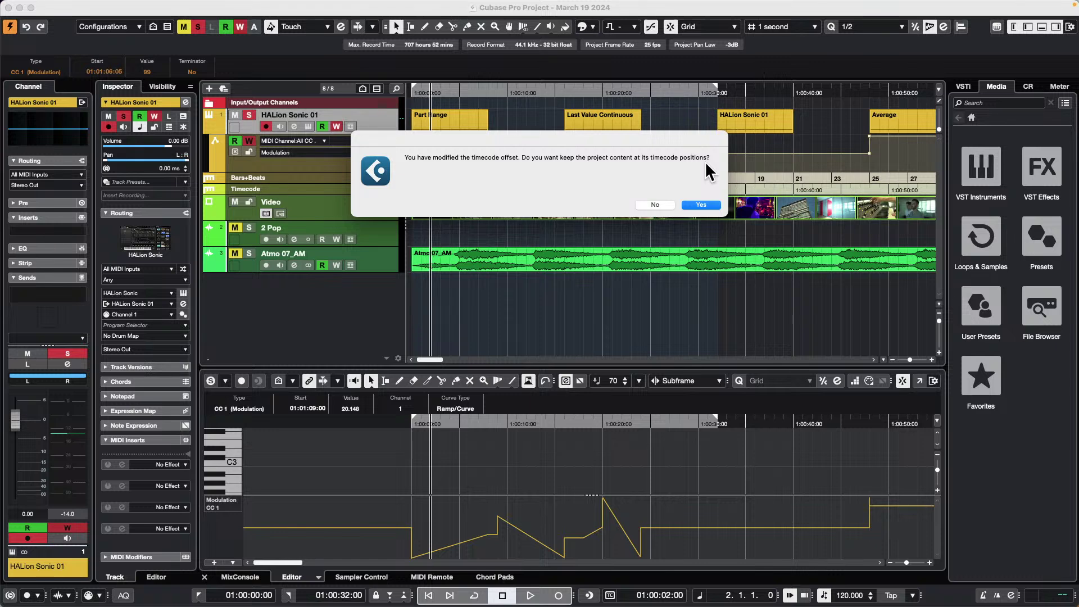
left_click(702, 205)
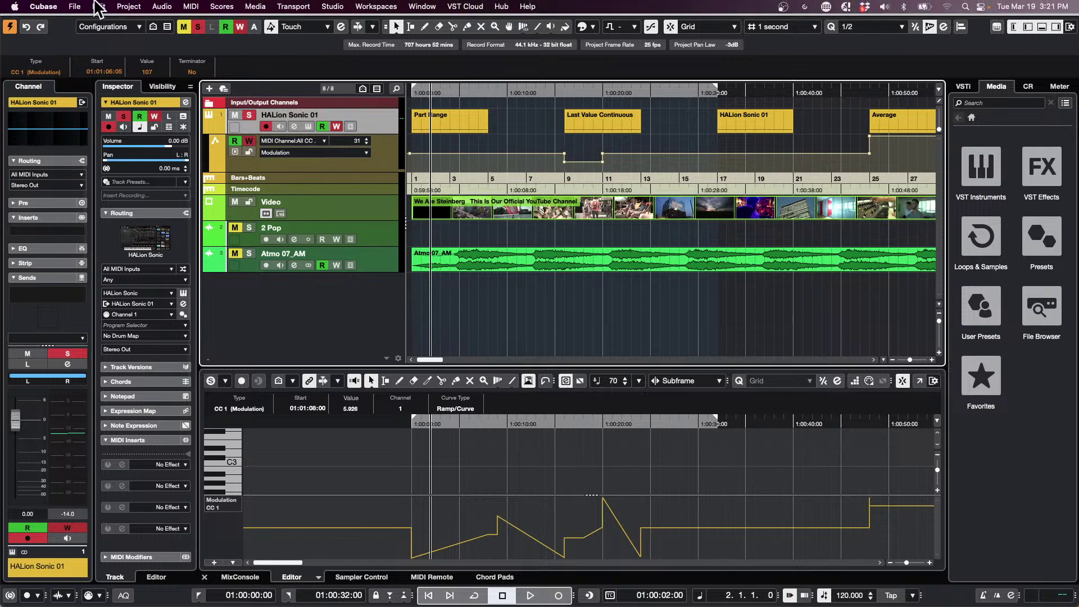
Revert the March 19 2024 project to its last saved version.
left_click(97, 7)
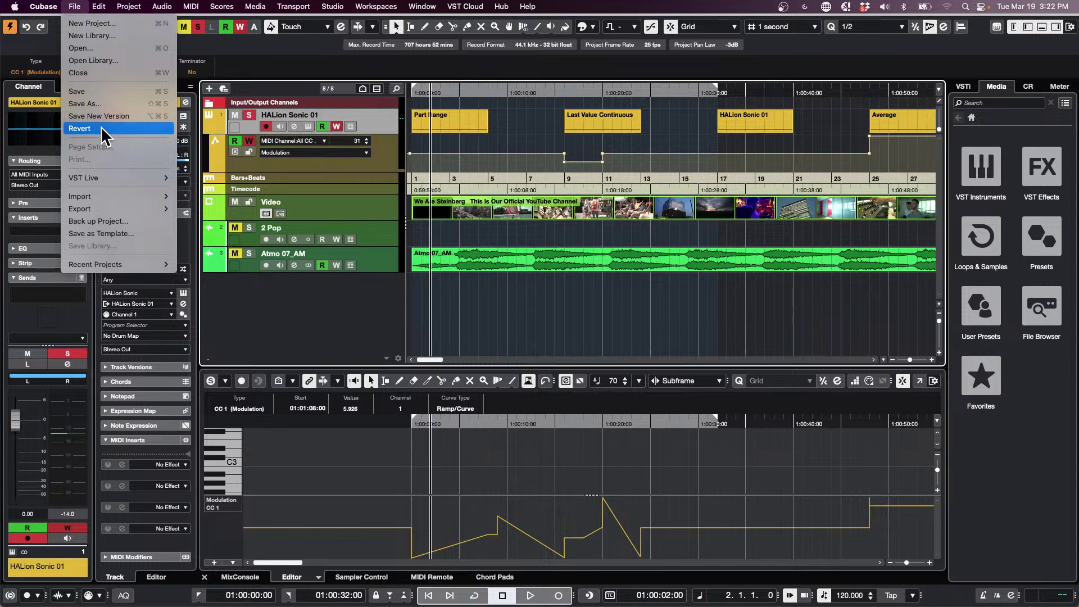
left_click(105, 129)
left_click(612, 205)
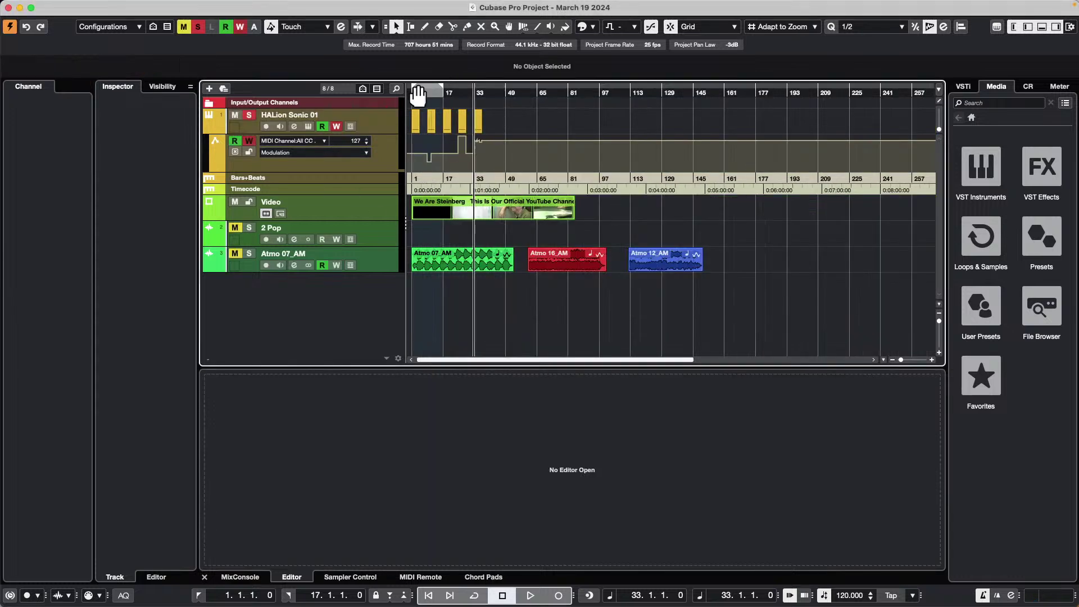
Return the project cursor to bar 1 and set its timecode to 01:00:00:00, without keeping the project content at its timecode positions.
left_click_drag(431, 90, 315, 144)
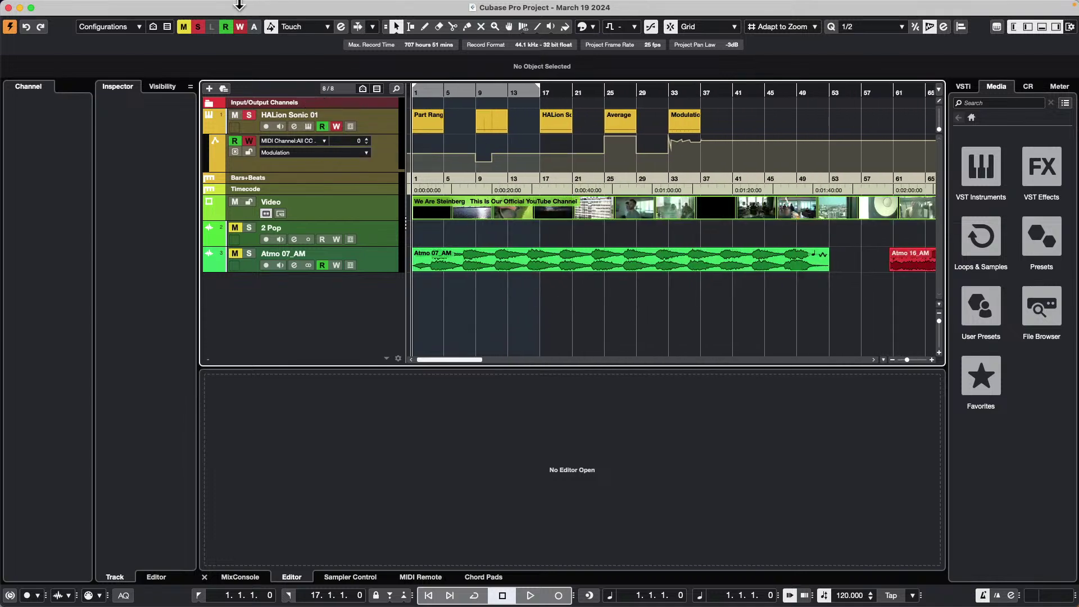
left_click(135, 6)
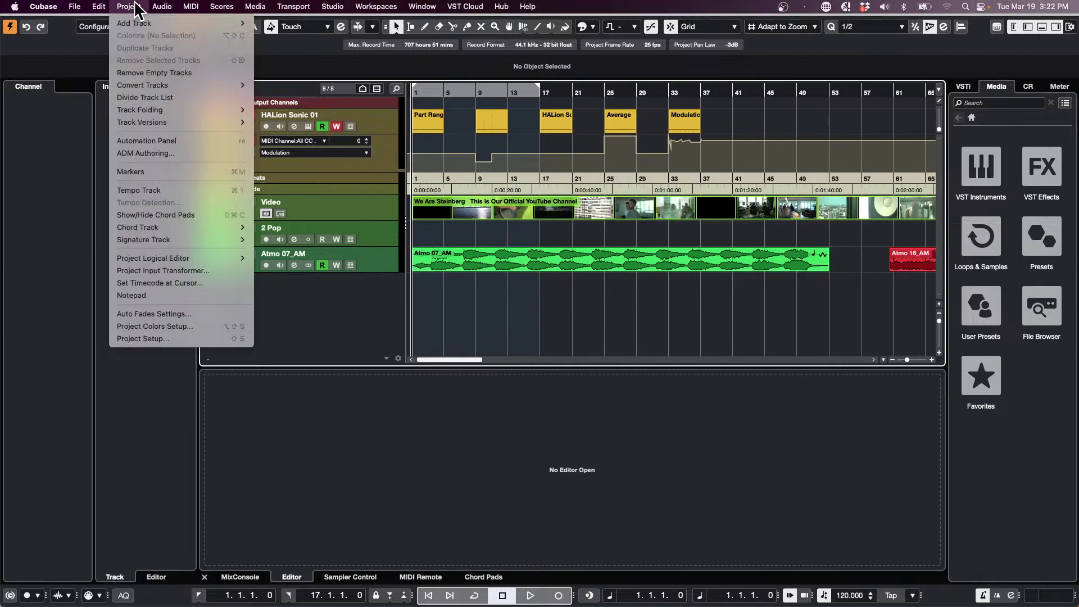
left_click(197, 282)
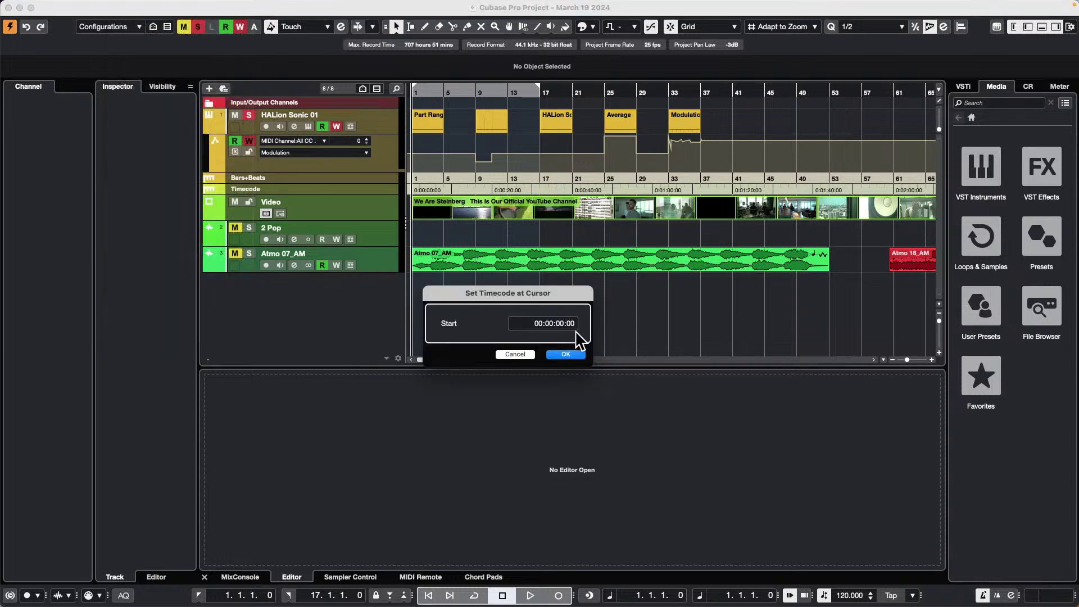
left_click(536, 328)
key("Return")
left_click(564, 354)
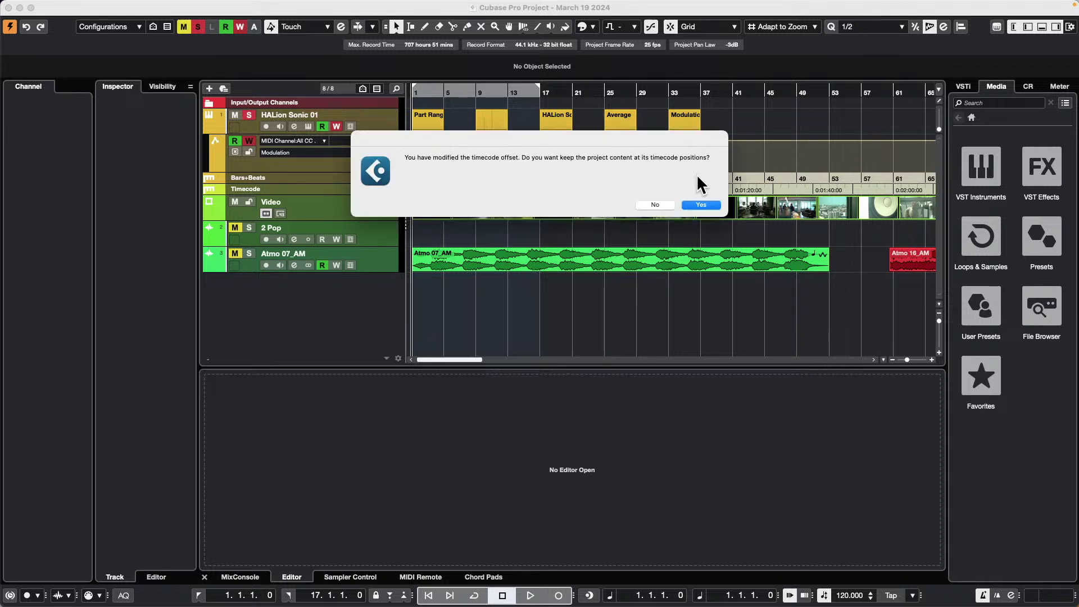
left_click(657, 203)
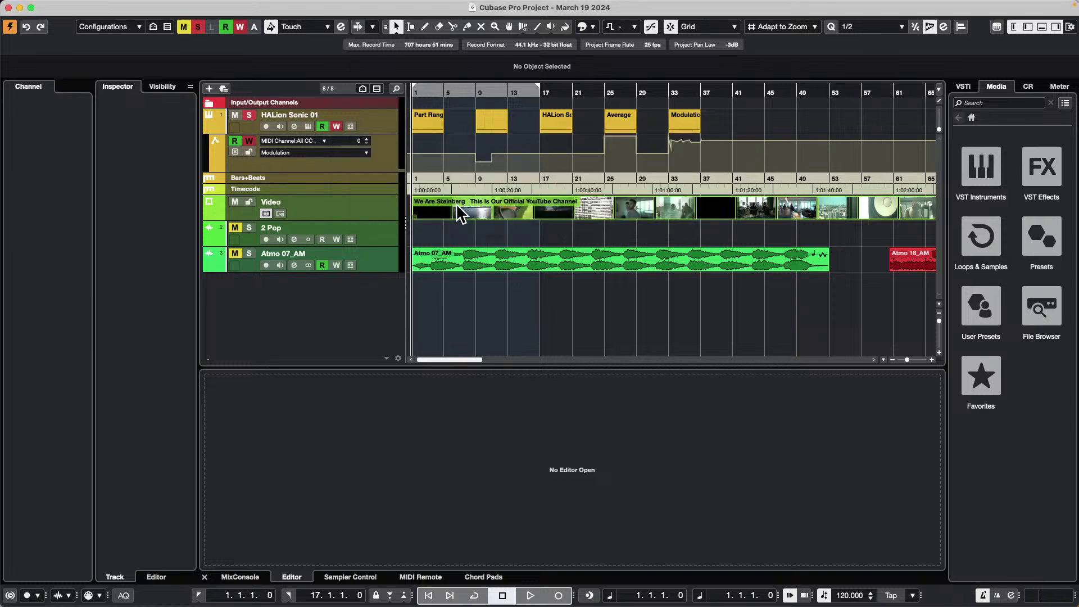
Change the primary time format of the transport display and project ruler to Timecode.
left_click(428, 90)
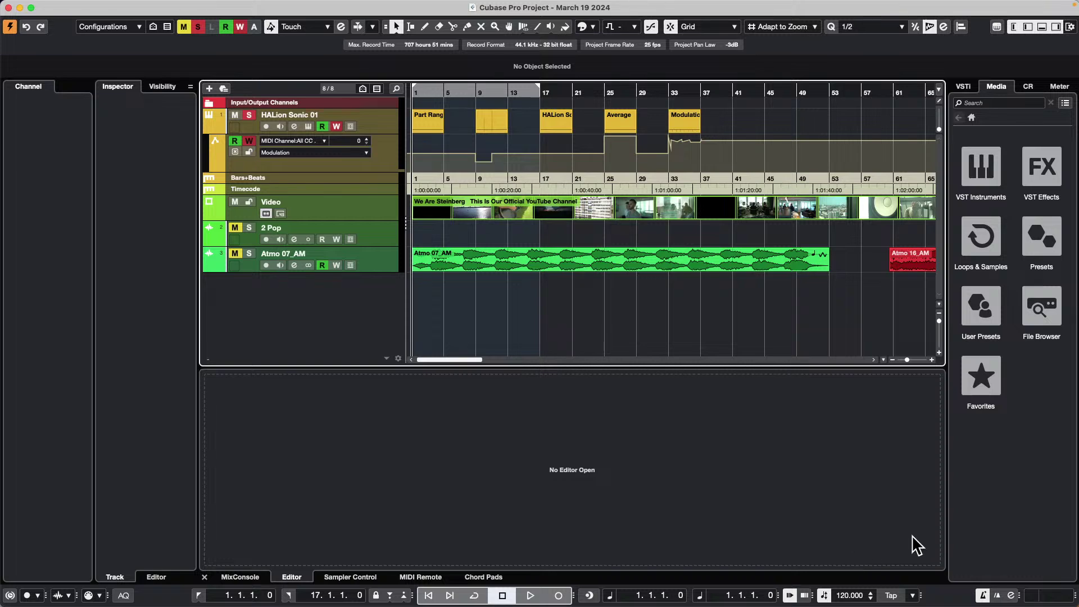
left_click(610, 595)
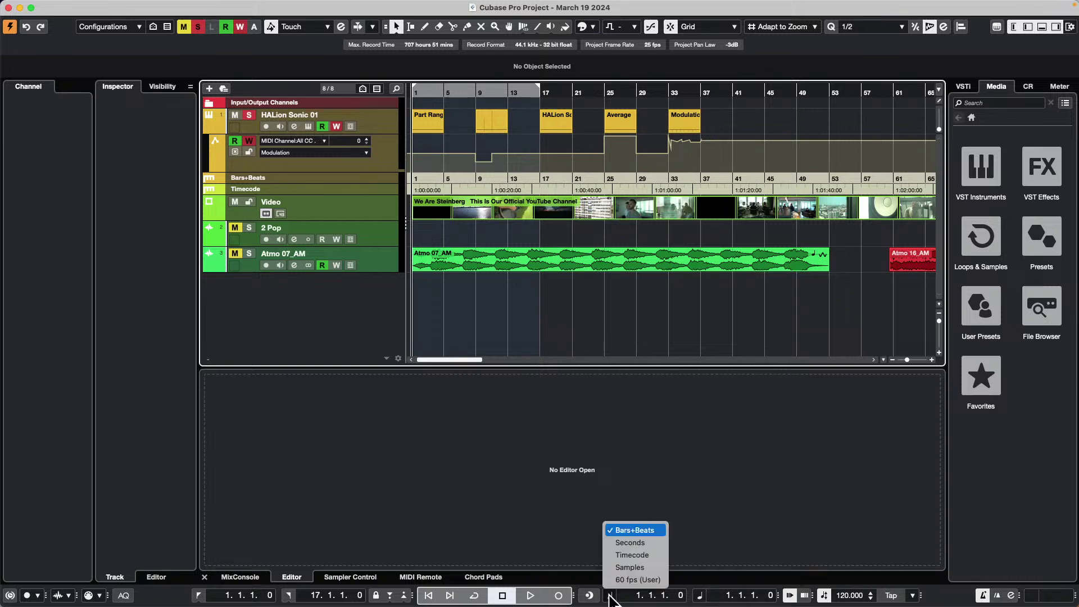
left_click(641, 554)
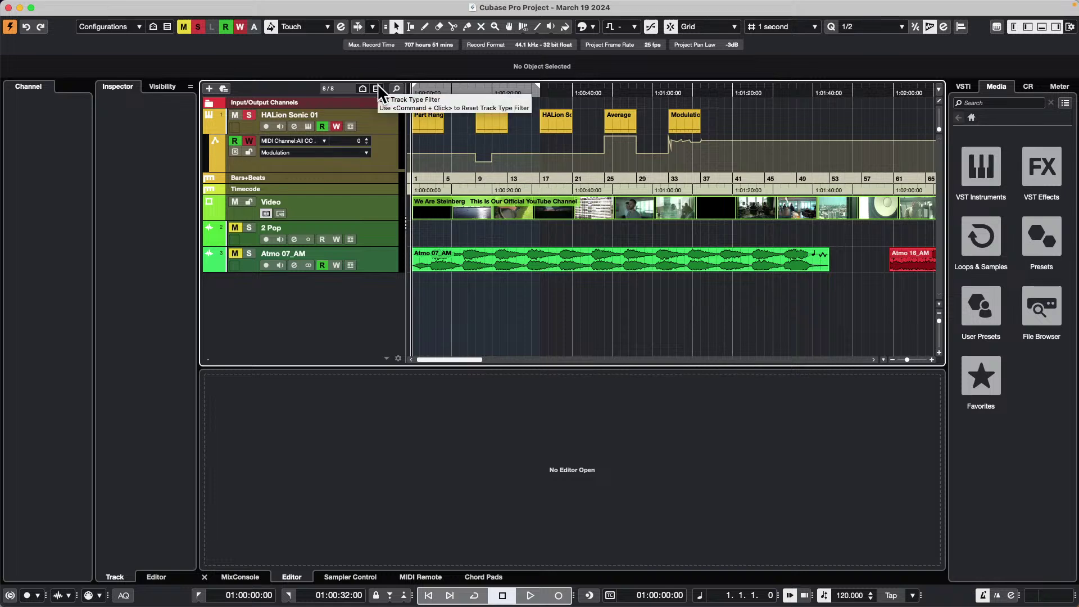
Position the project cursor at 01:00:02:00, two seconds after the project start, and show the opening bars in close-up.
key("space")
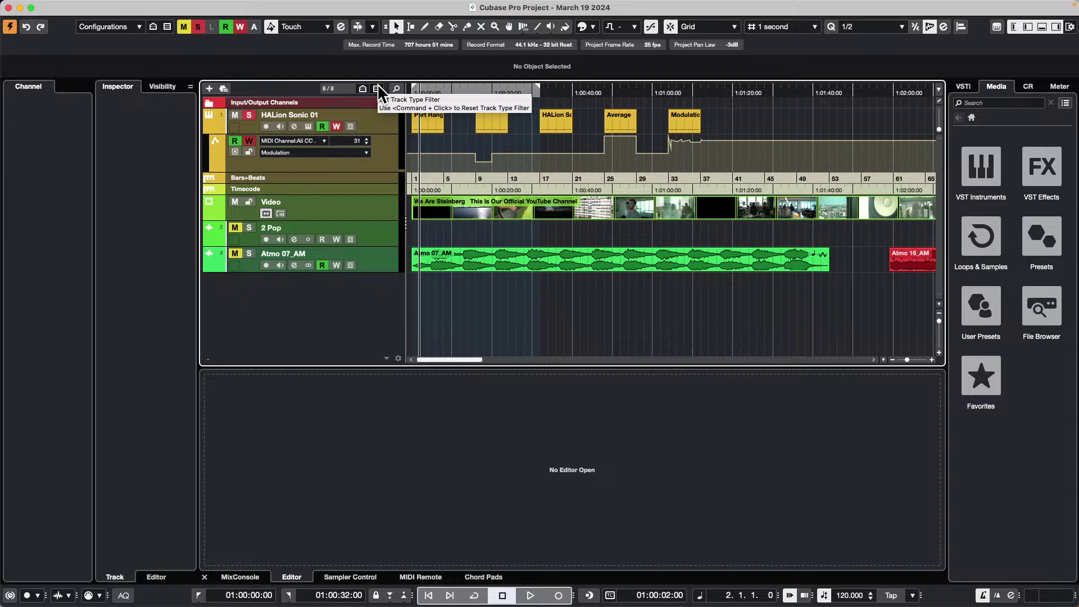
key("h")
key("h")
key("h")
key("h")
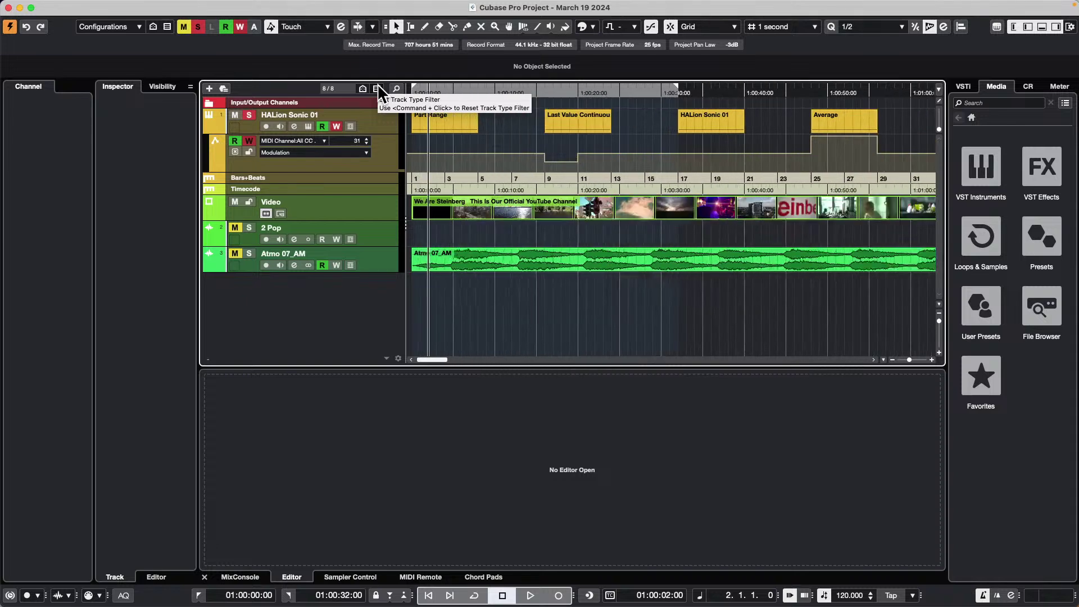
key("h")
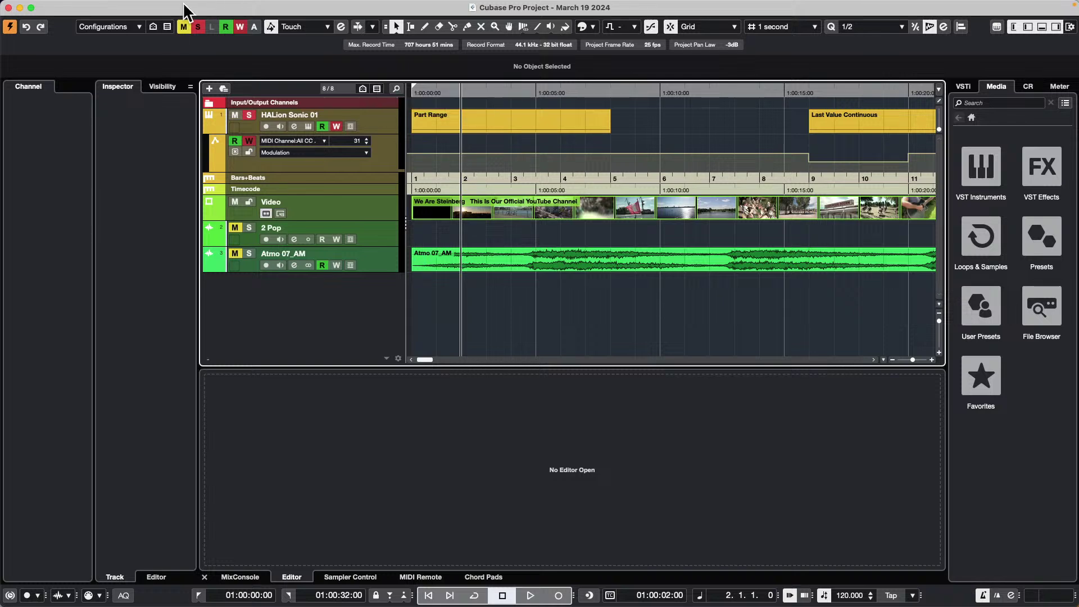
Set the timecode at the cursor to 01:00:00:00 and keep the project content at its timecode positions.
left_click(75, 7)
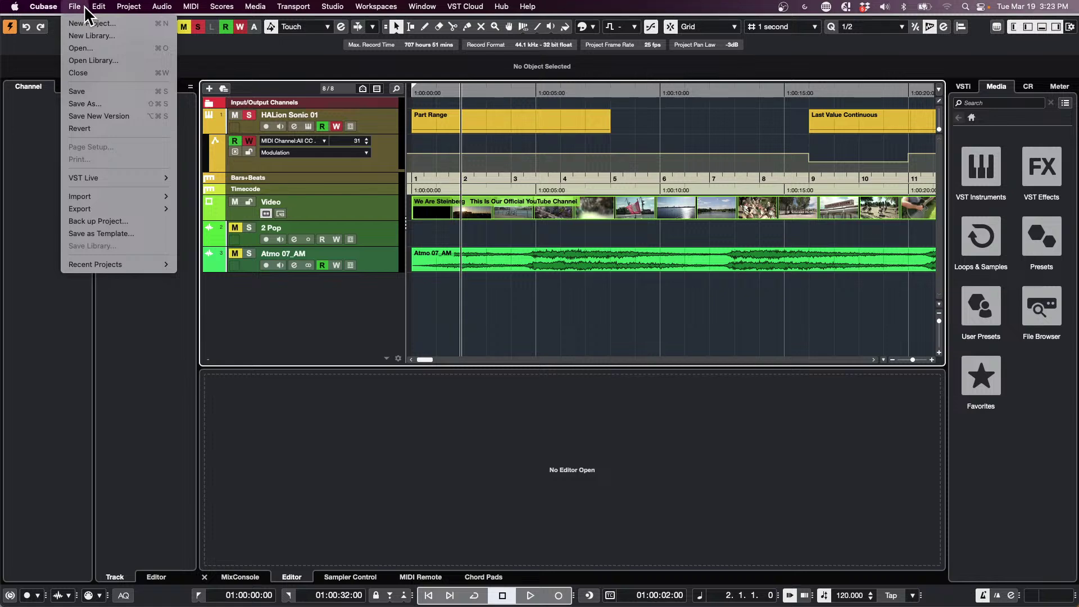
mouse_move(113, 211)
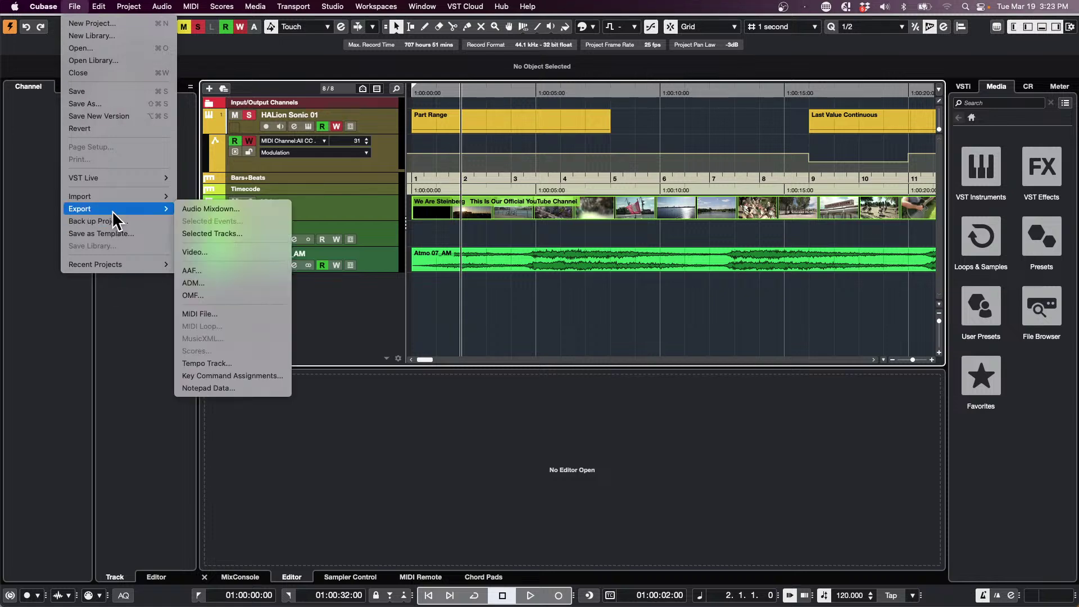
mouse_move(100, 7)
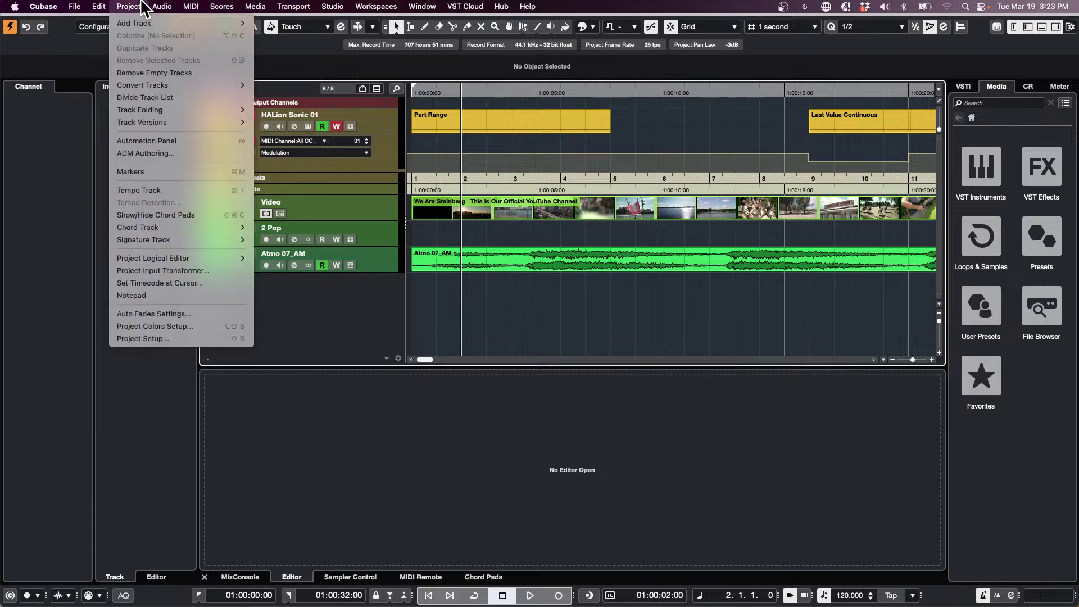
left_click(143, 283)
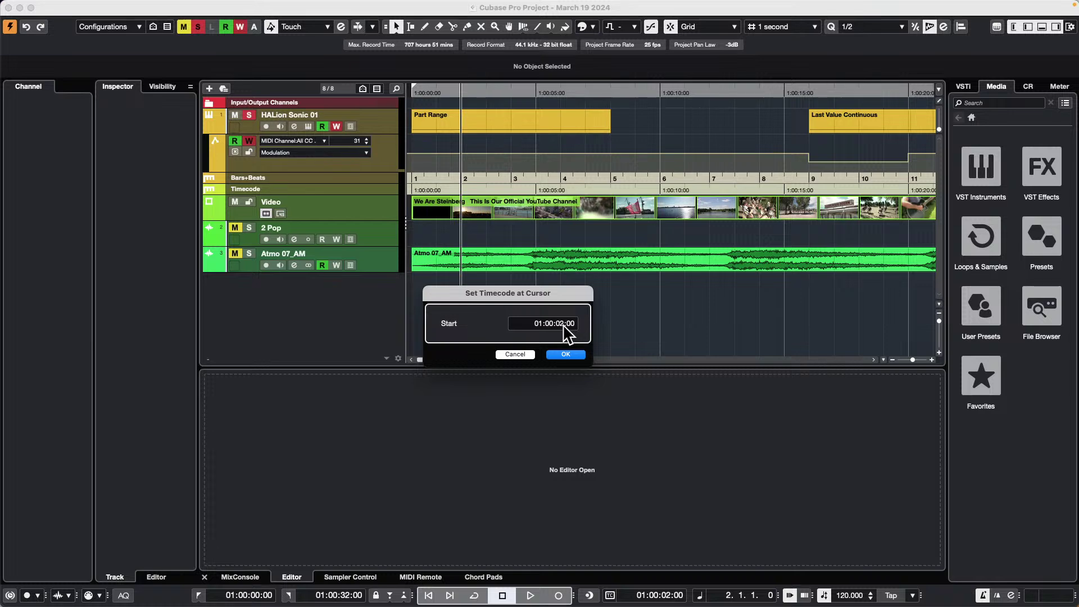
left_click(557, 323)
left_click(564, 354)
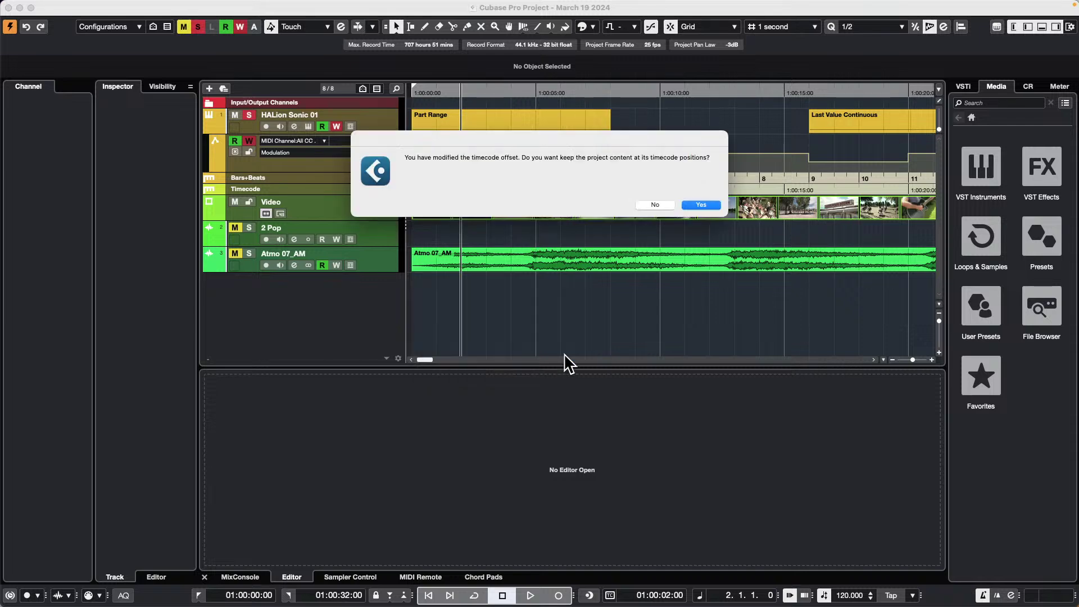
left_click(702, 206)
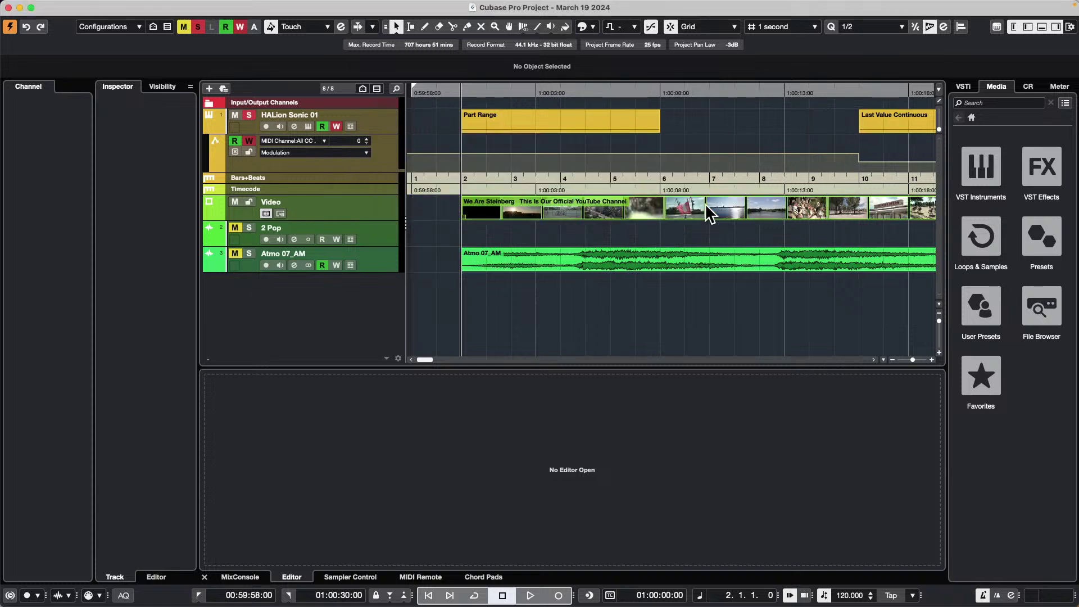
Set the project ruler to Bars+Beats and place the project cursor at bar 1, beat 3.
right_click(457, 92)
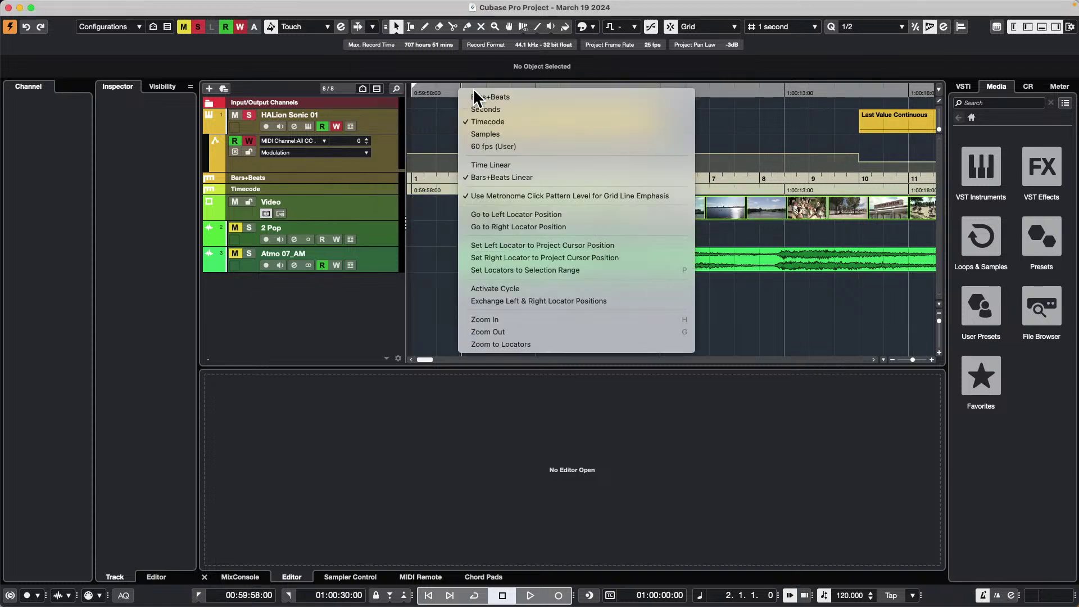
left_click(498, 96)
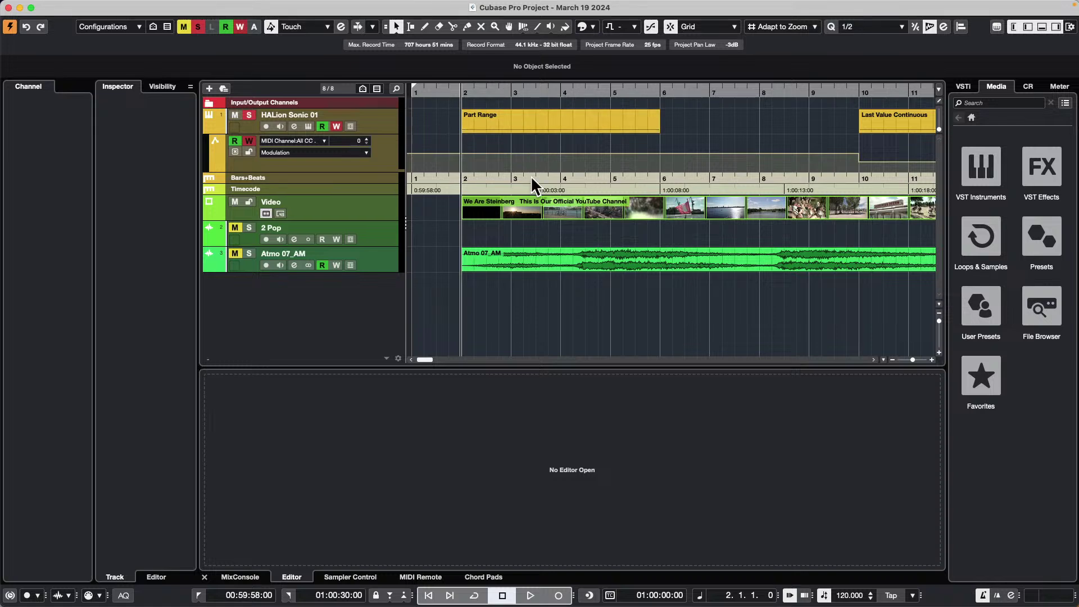
left_click(435, 178)
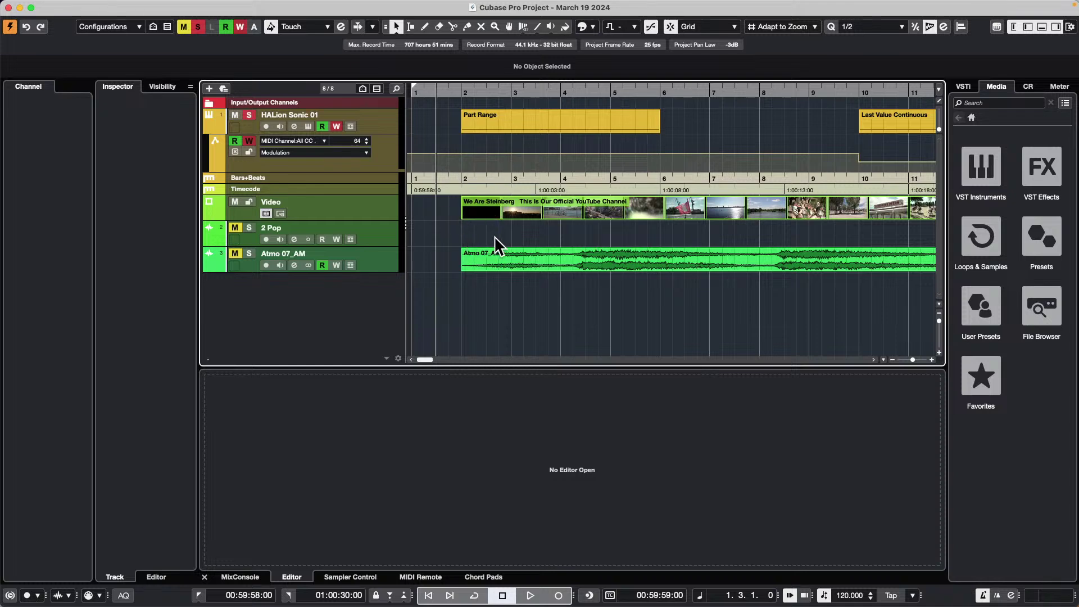
With the 2 Pop track selected, look through the Projects folder inside Documents in the File Browser.
left_click(382, 228)
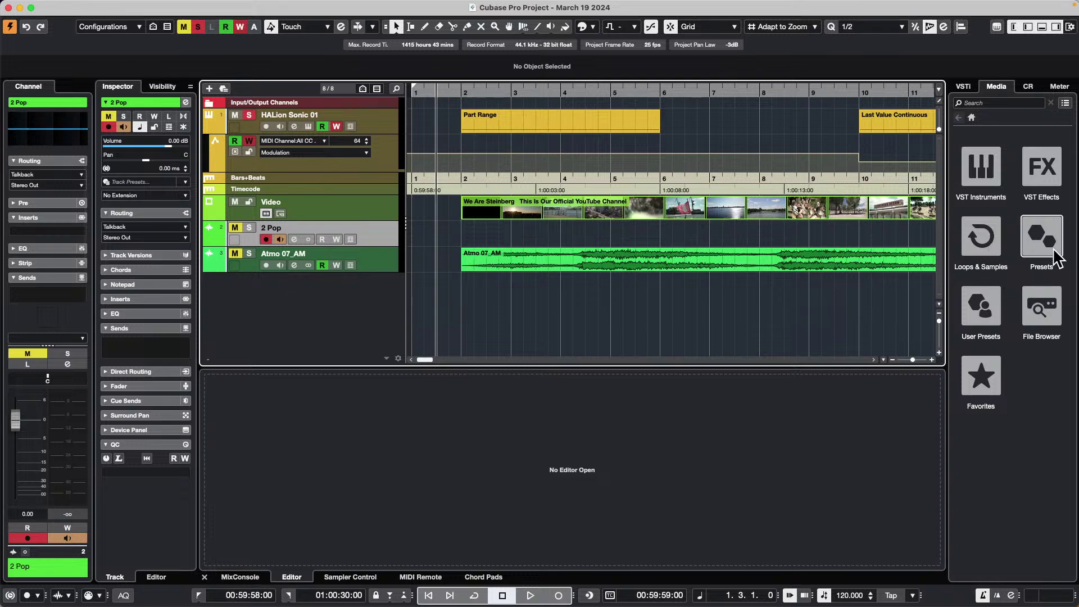
left_click(1040, 314)
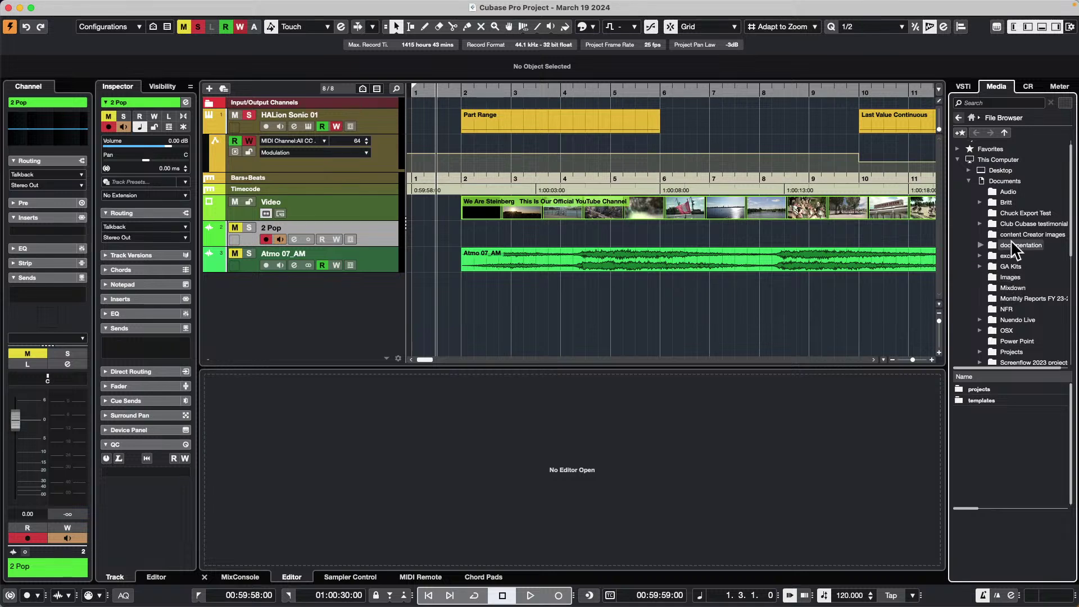
scroll(1020, 256, "down", 2)
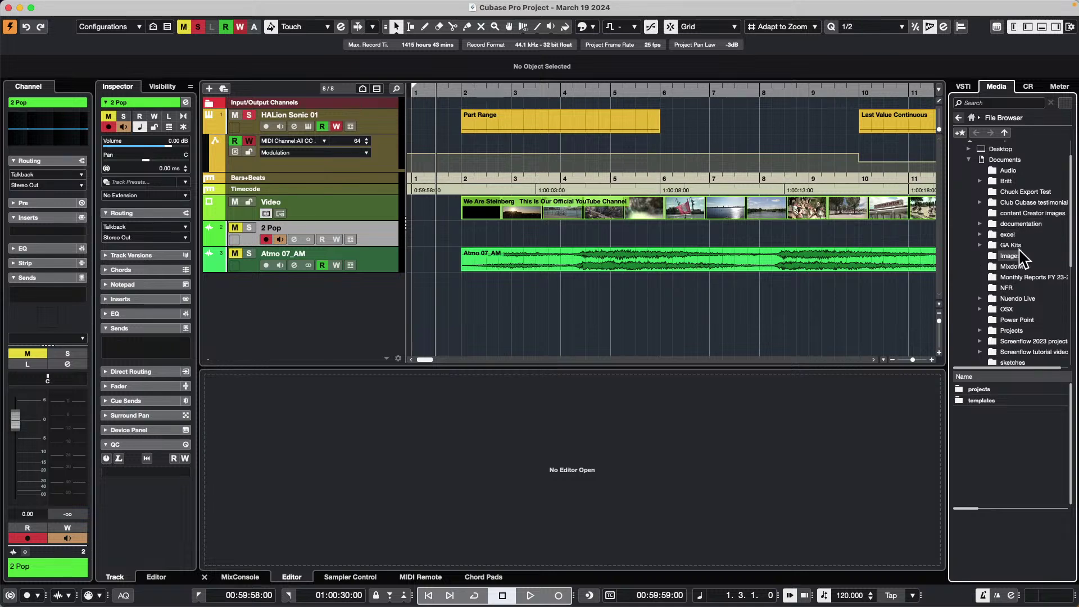
left_click(1012, 331)
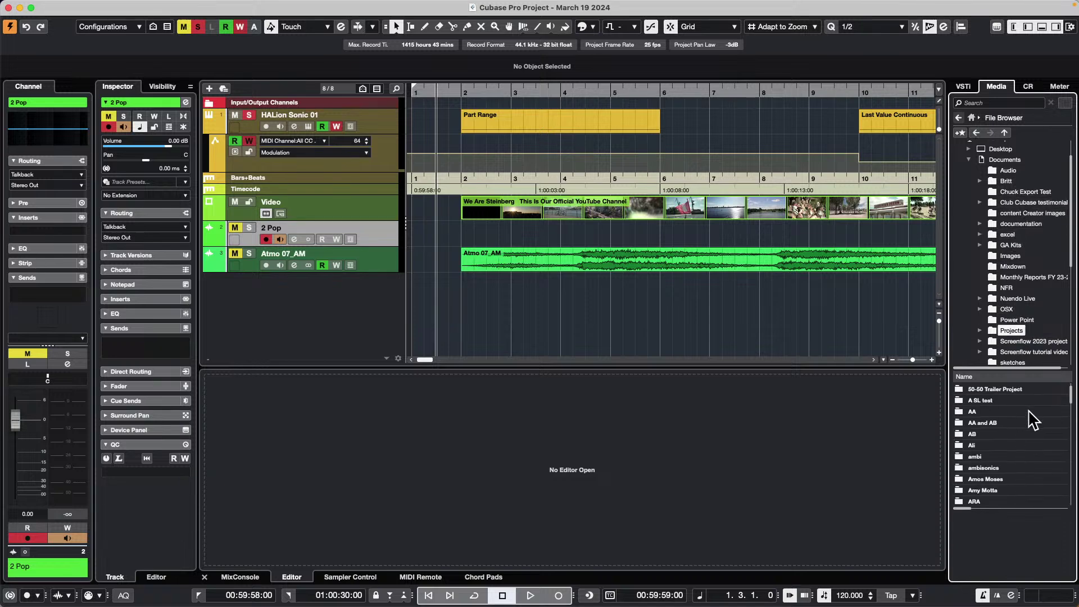
scroll(1033, 420, "down", 4)
scroll(1033, 420, "down", 10)
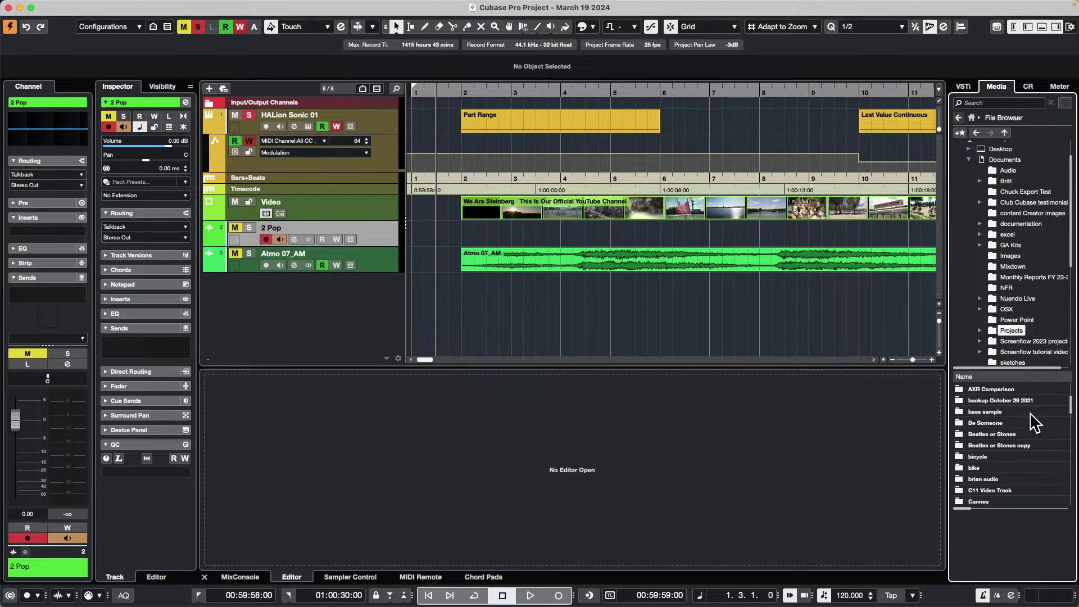
scroll(1033, 420, "down", 10)
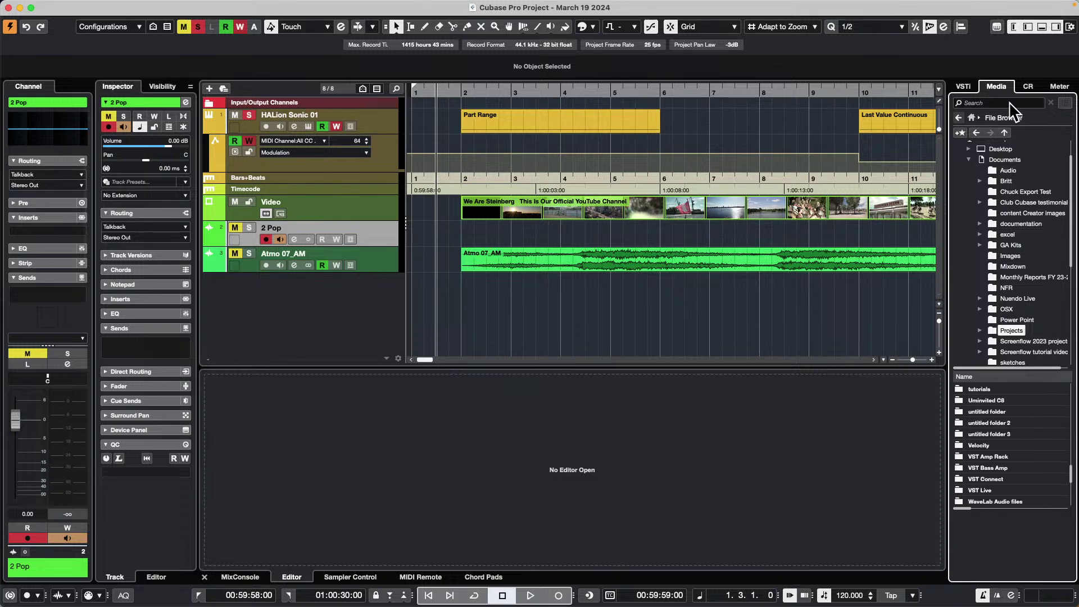
Search the Projects folder for "2 pop", widen the search to the whole Documents folder, and look through the results.
left_click(992, 104)
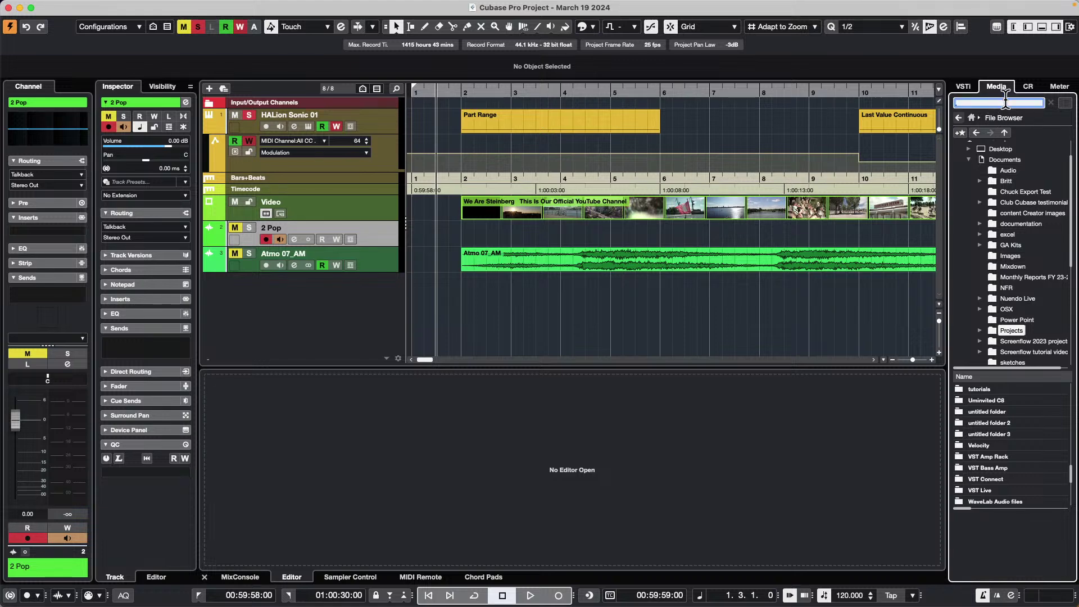
type("2 pop")
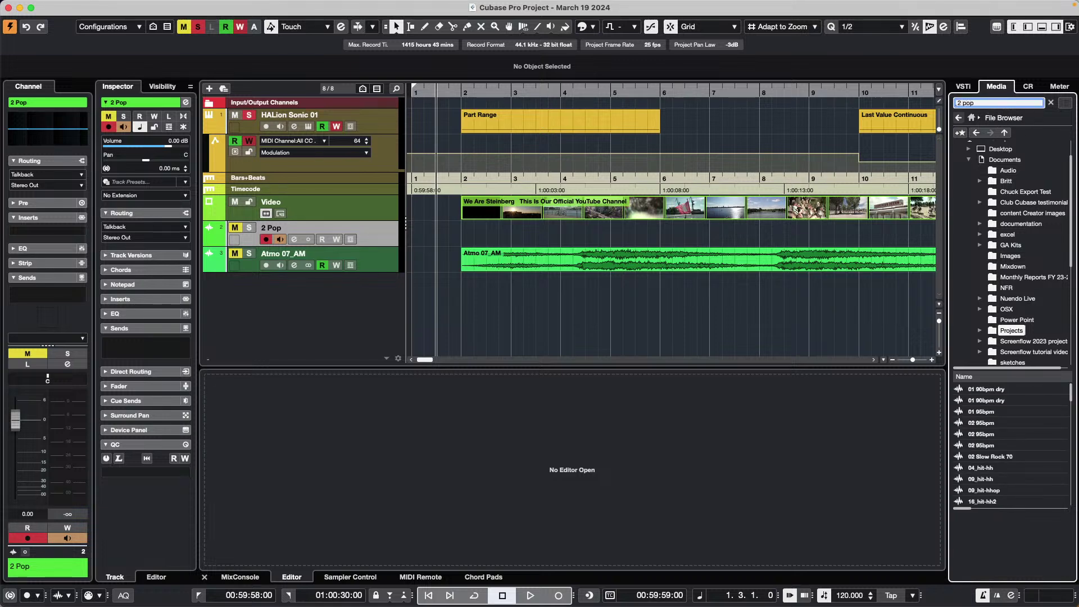
scroll(1012, 433, "down", 1)
scroll(1003, 274, "up", 1)
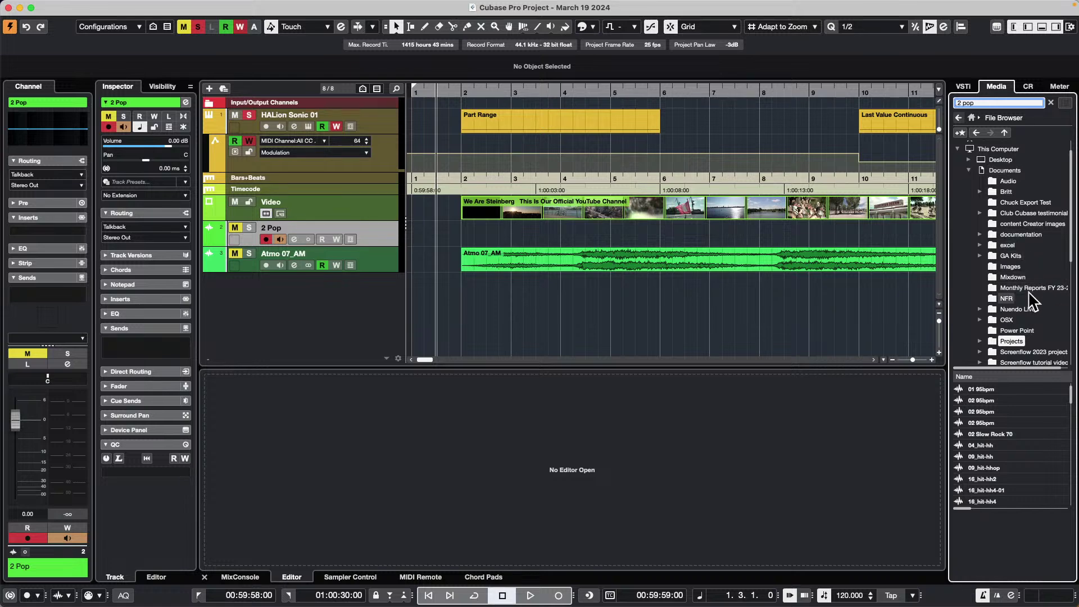
left_click(997, 171)
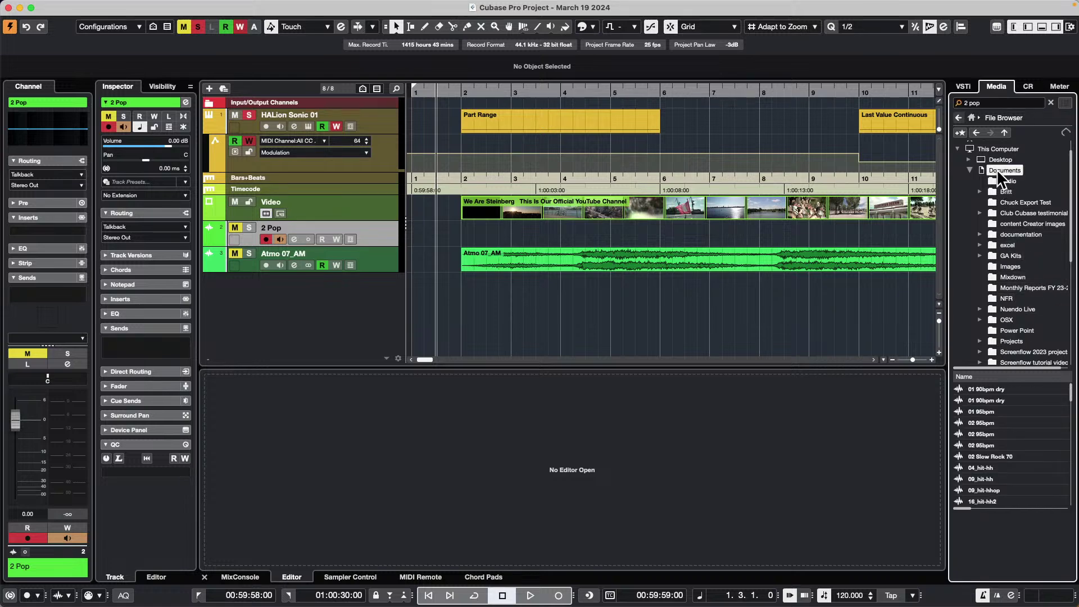
scroll(1033, 462, "down", 3)
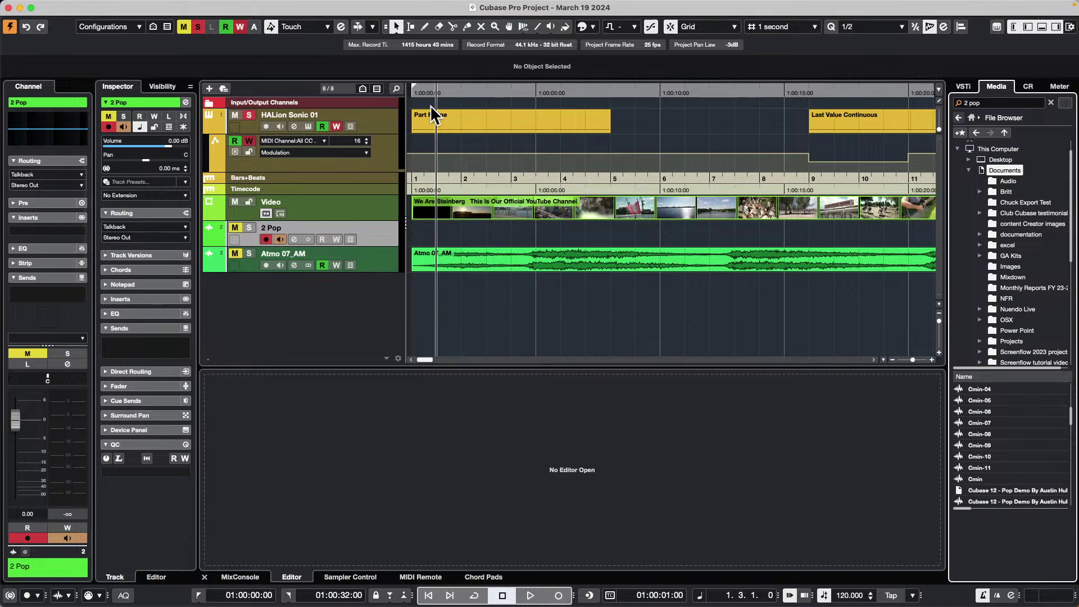
Move the red Atmo 16_AM event to 01:00:01:00, on top of the Atmo 07_AM event on the same track.
left_click(442, 91)
key("g")
key("g")
key("g")
key("g")
key("g")
key("g")
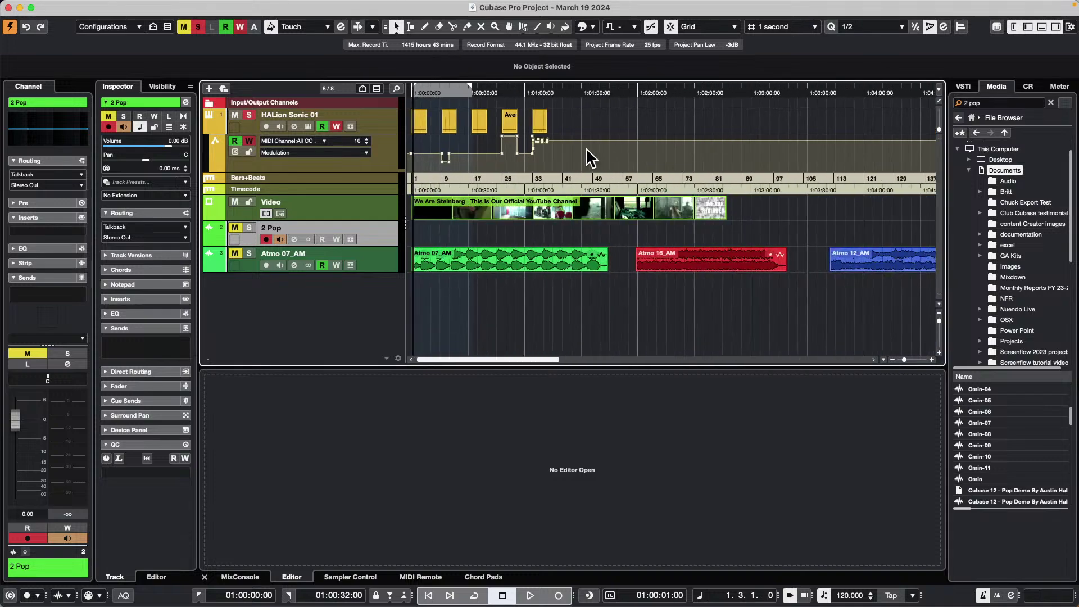
left_click_drag(736, 275, 508, 261)
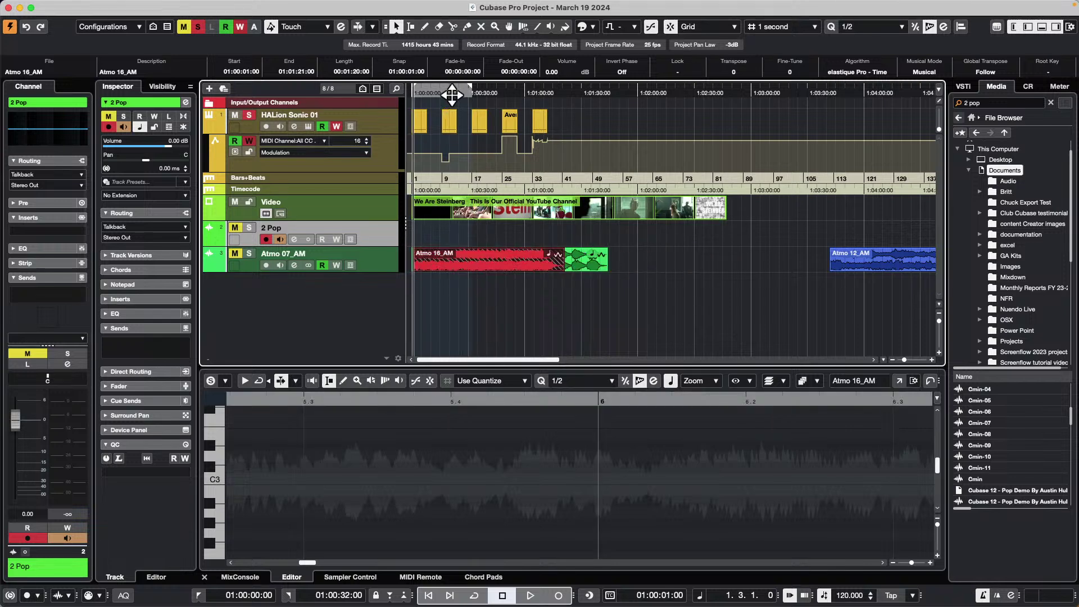
Split the overlapping Atmo 16_AM event at 01:00:17:00 with the Split tool, and return to the Object Selection tool.
left_click_drag(448, 98, 372, 103)
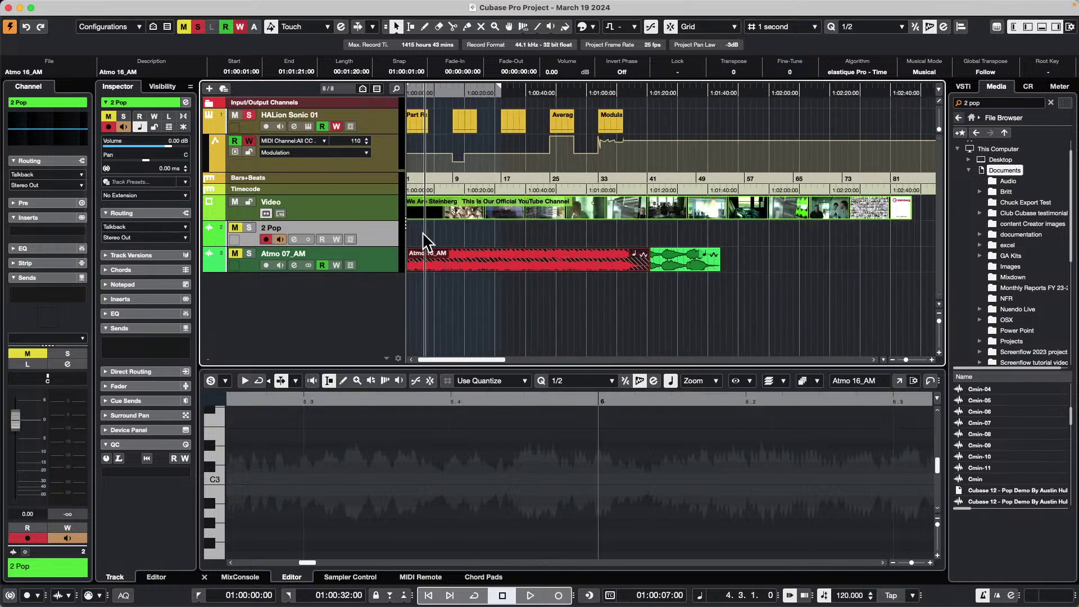
left_click(509, 288)
right_click(479, 252)
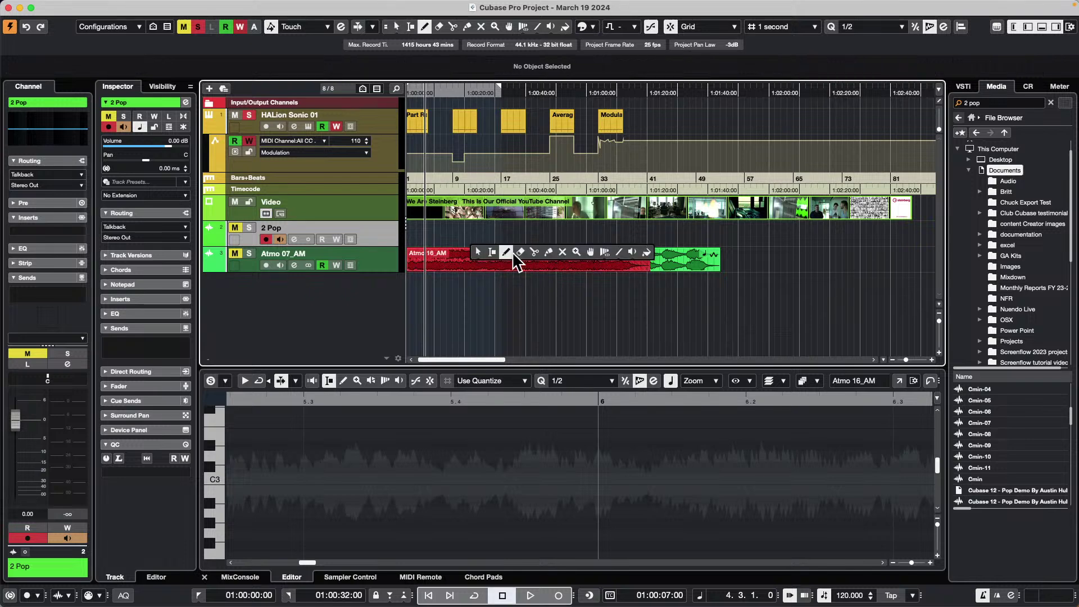
left_click(521, 252)
left_click(535, 251)
left_click(455, 261)
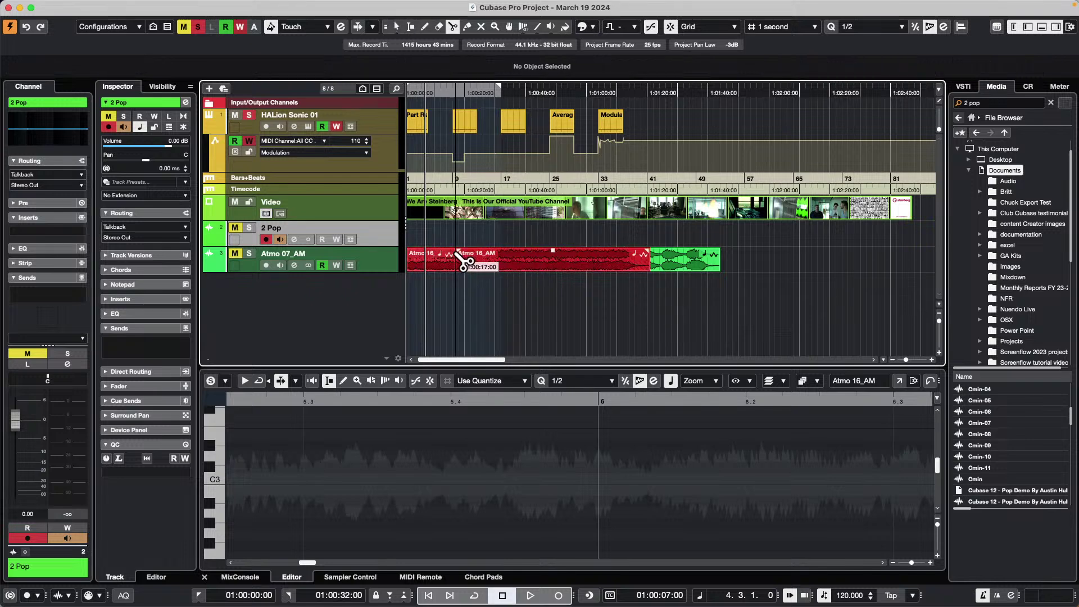
right_click(474, 299)
left_click(474, 300)
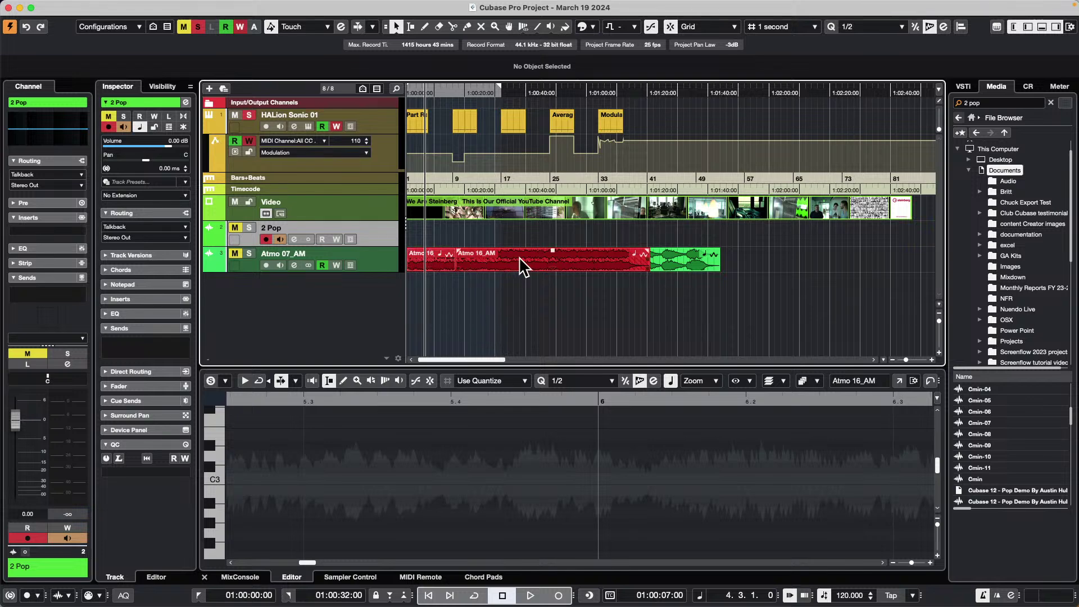
Move both Atmo 16_AM parts past the end of Atmo 07_AM, select the first event beneath, and undo the move and split.
left_click(520, 265)
left_click(440, 264, "shift")
left_click_drag(508, 260, 832, 260)
left_click(433, 260)
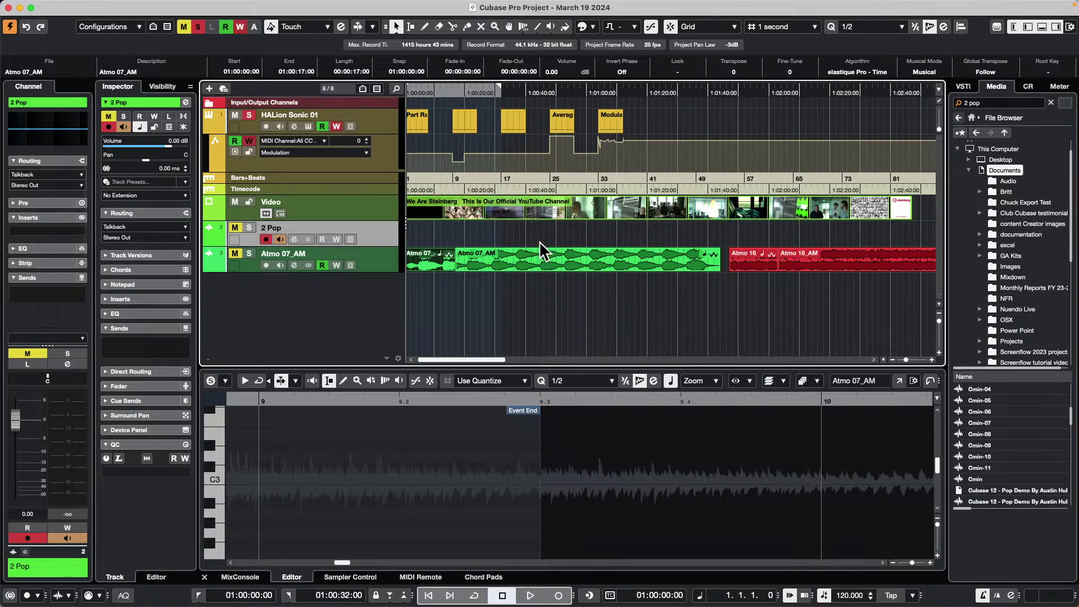
key("ctrl+z")
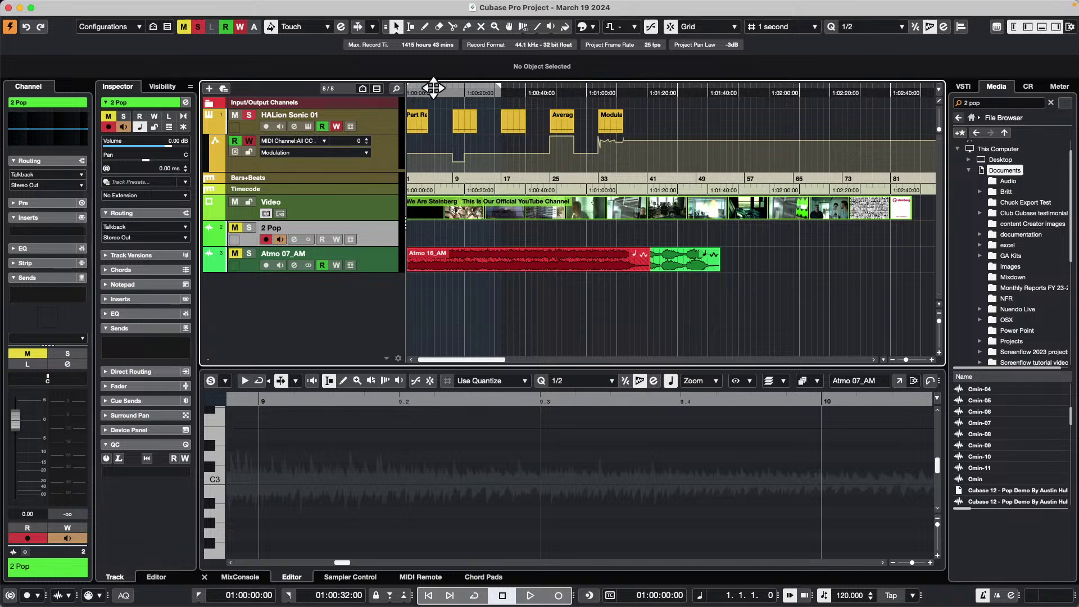
Split only the selected Atmo 16_AM event at the project cursor, at 01:00:18:00 and at 01:00:49:00.
mouse_move(433, 94)
left_mouse_down()
mouse_move(471, 93)
mouse_move(436, 93)
left_mouse_up()
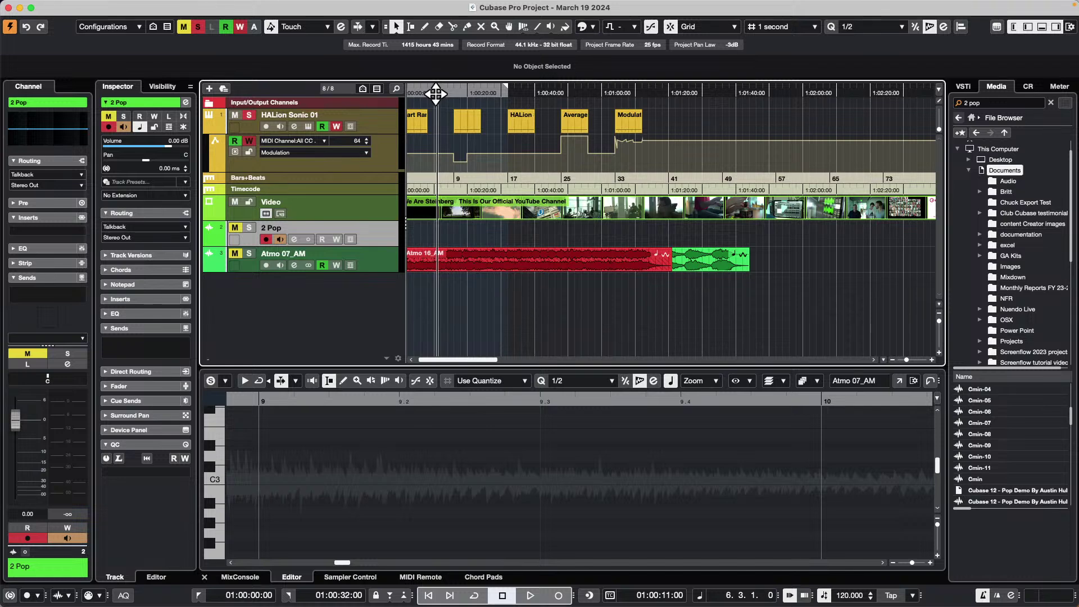
left_click(482, 260)
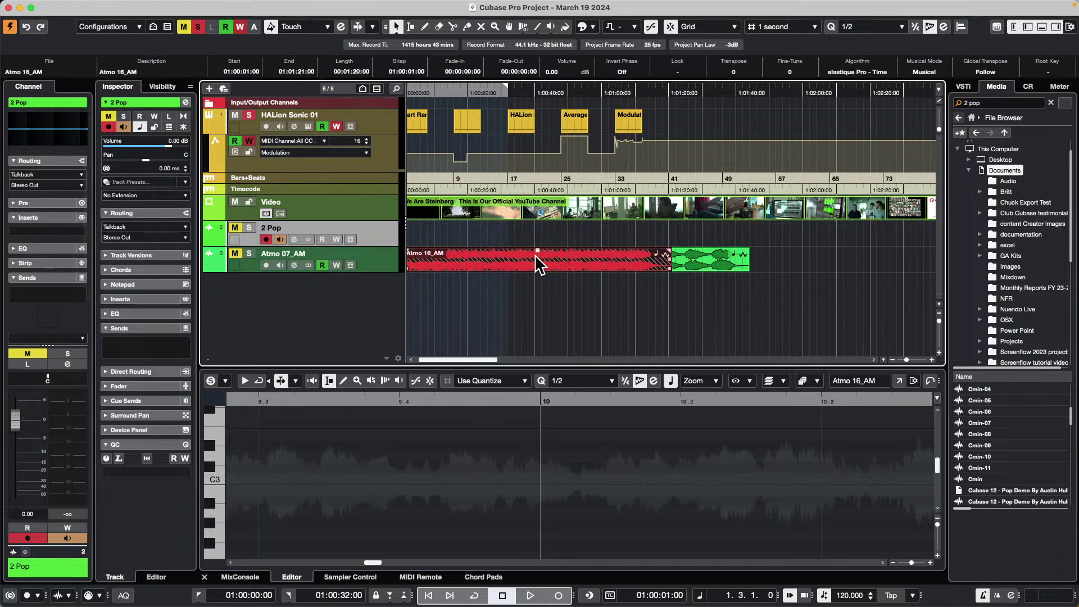
key("alt")
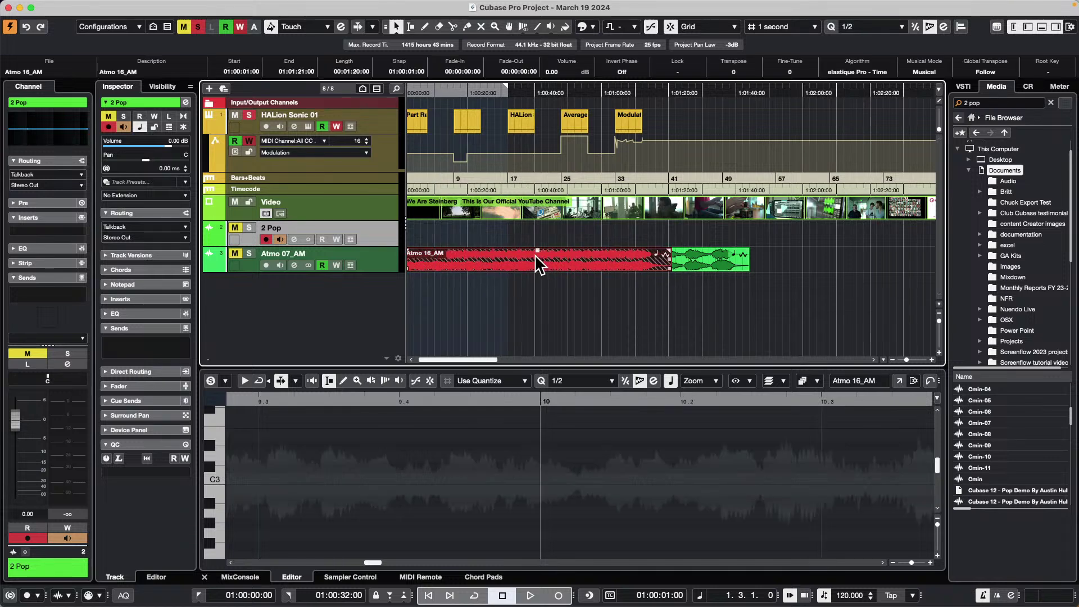
left_click_drag(466, 92, 558, 95)
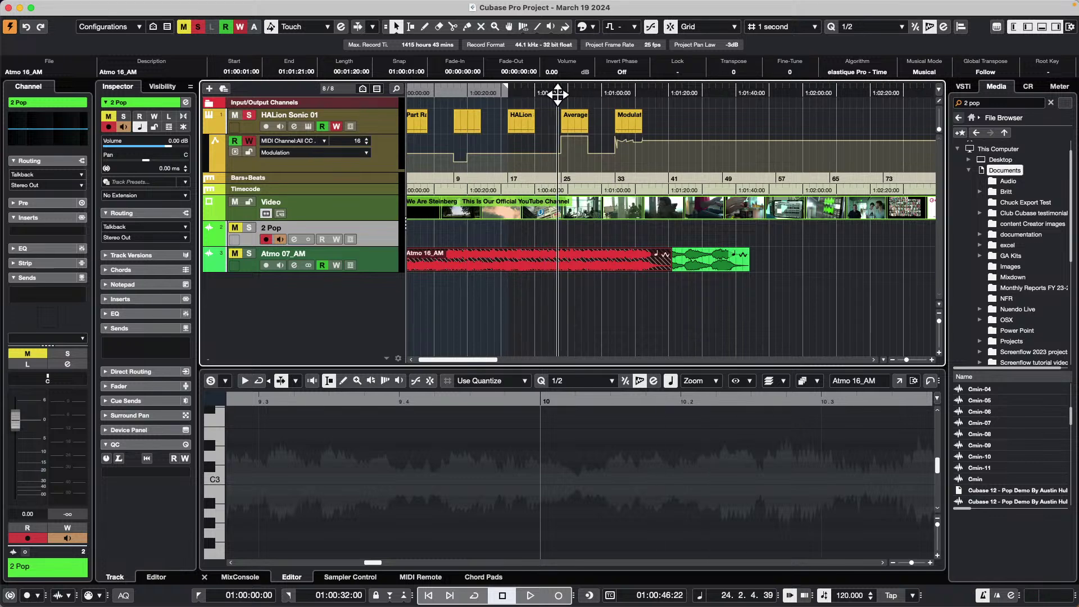
left_click(460, 92)
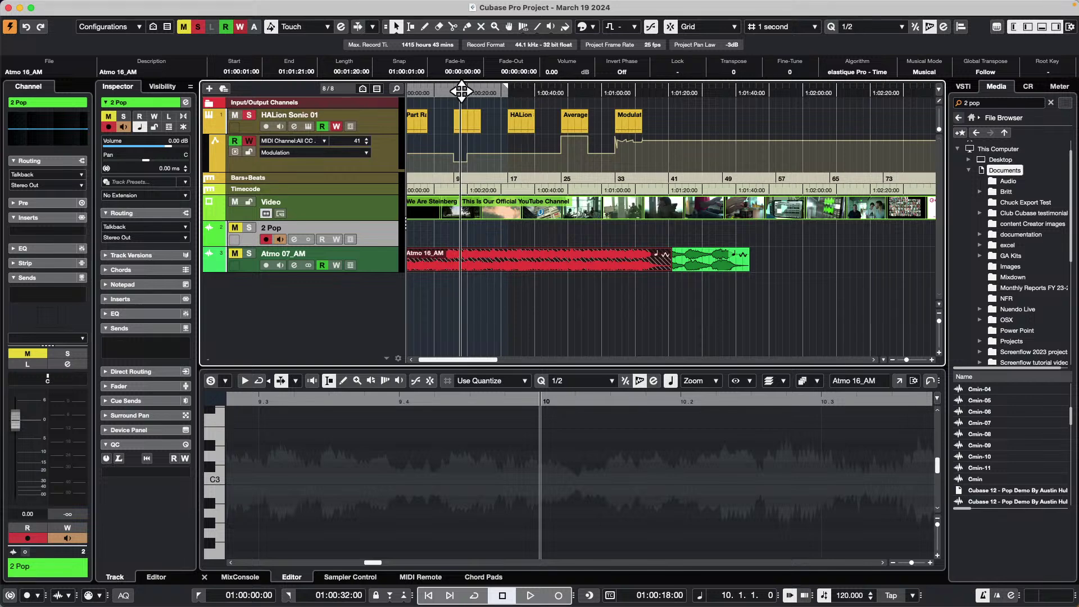
key("alt+x")
left_click(563, 90)
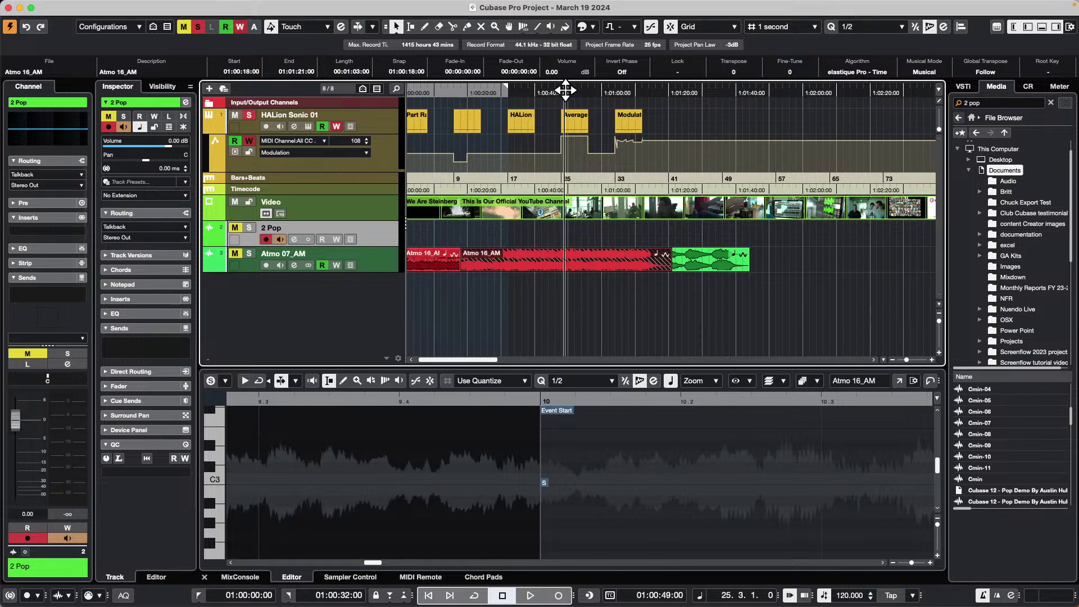
key("alt+x")
left_click(530, 290)
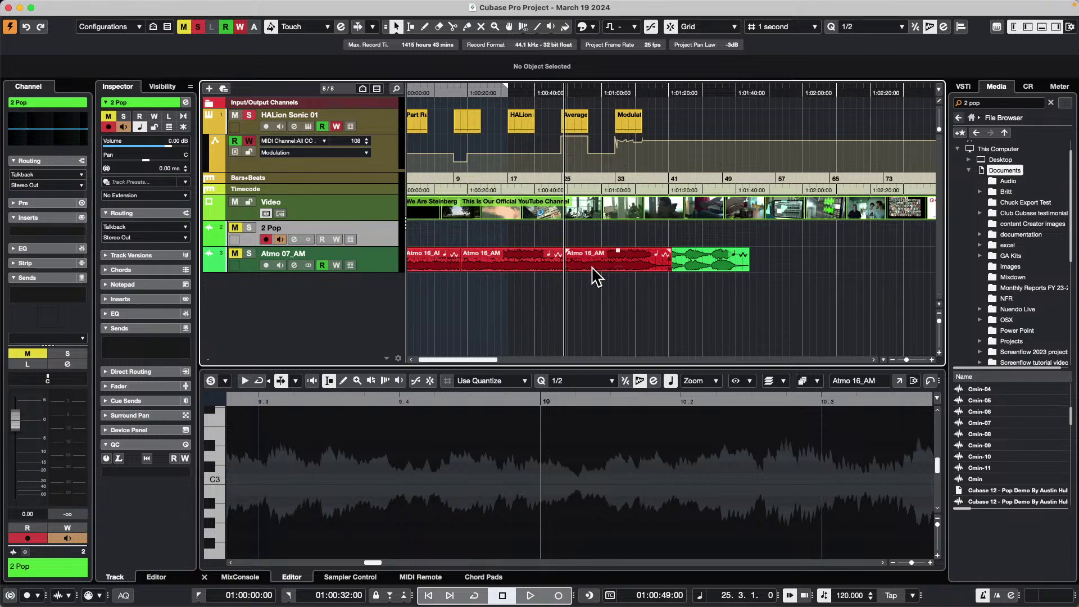
Move the three Atmo 16_AM parts past the end of Atmo 07_AM, select the event underneath, and undo the move.
left_click(450, 262)
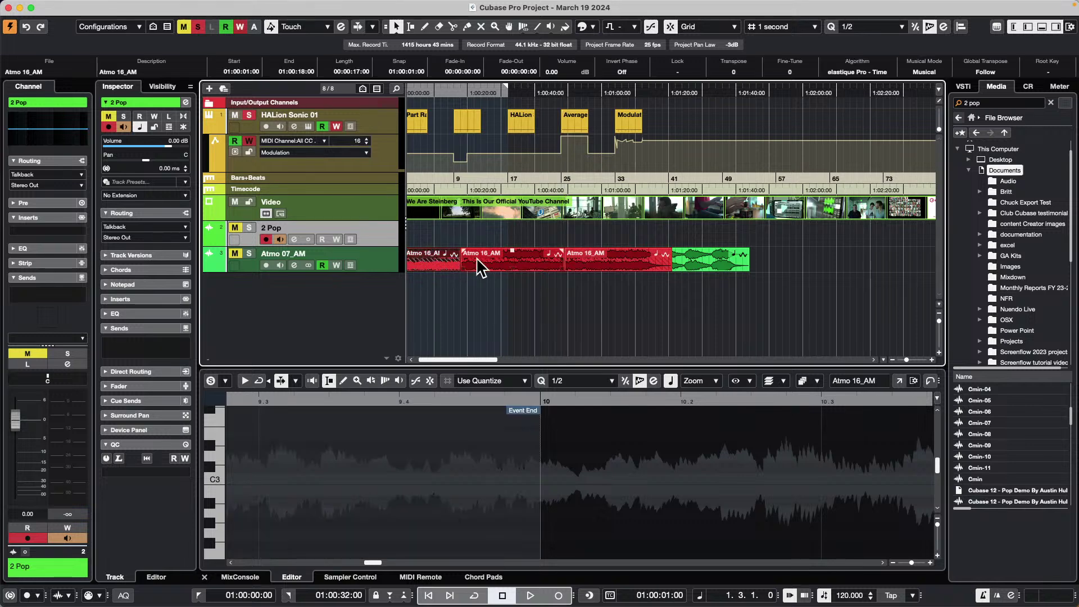
left_click(522, 262, "shift")
left_click(594, 263, "shift")
left_click_drag(499, 262, 852, 272)
left_click(541, 272)
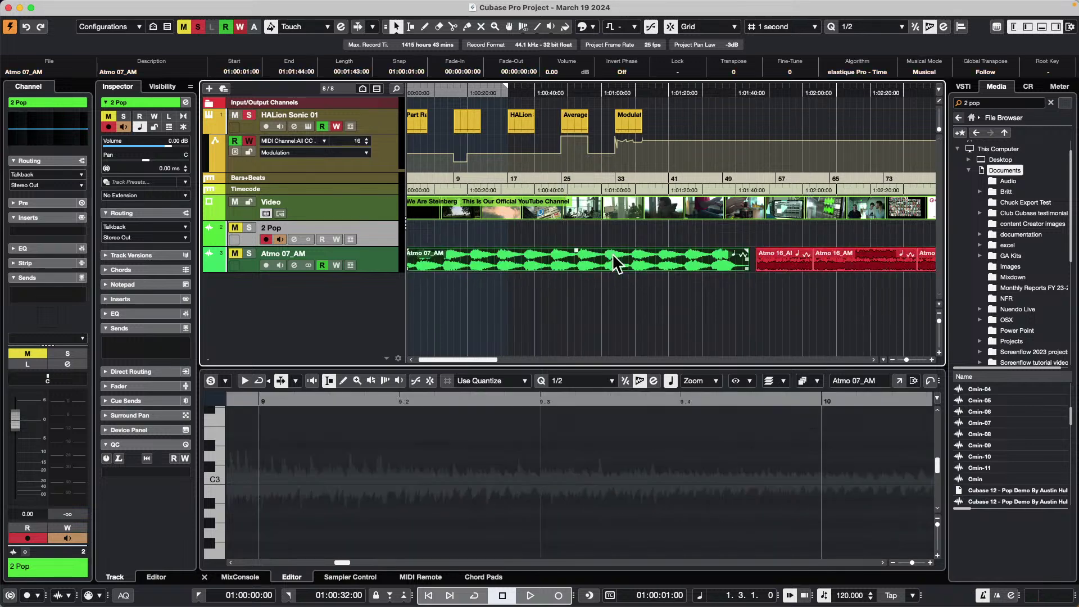
key("super+z")
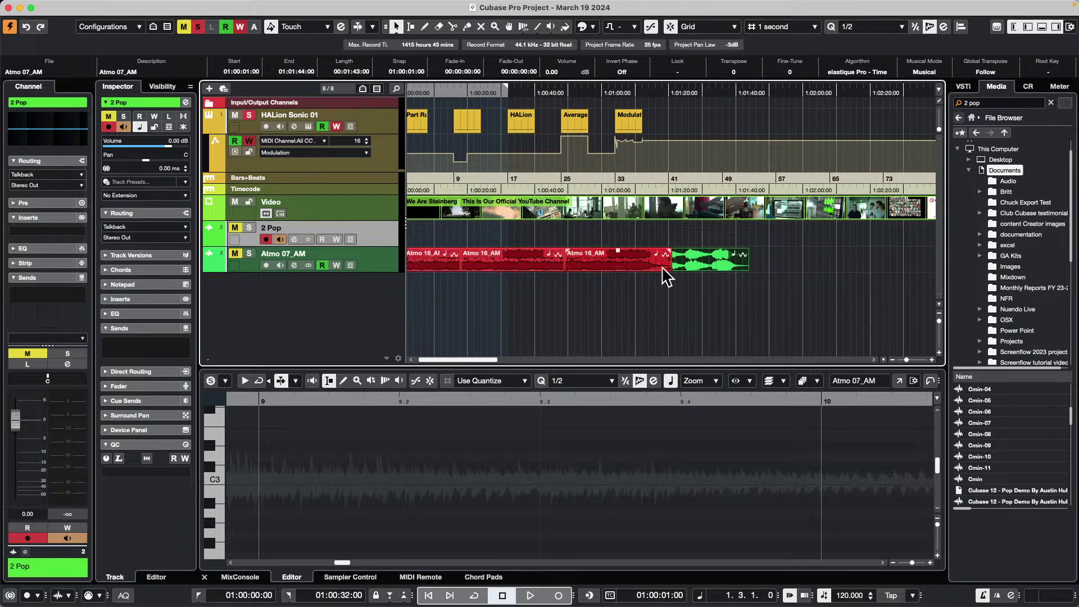
left_click(609, 316)
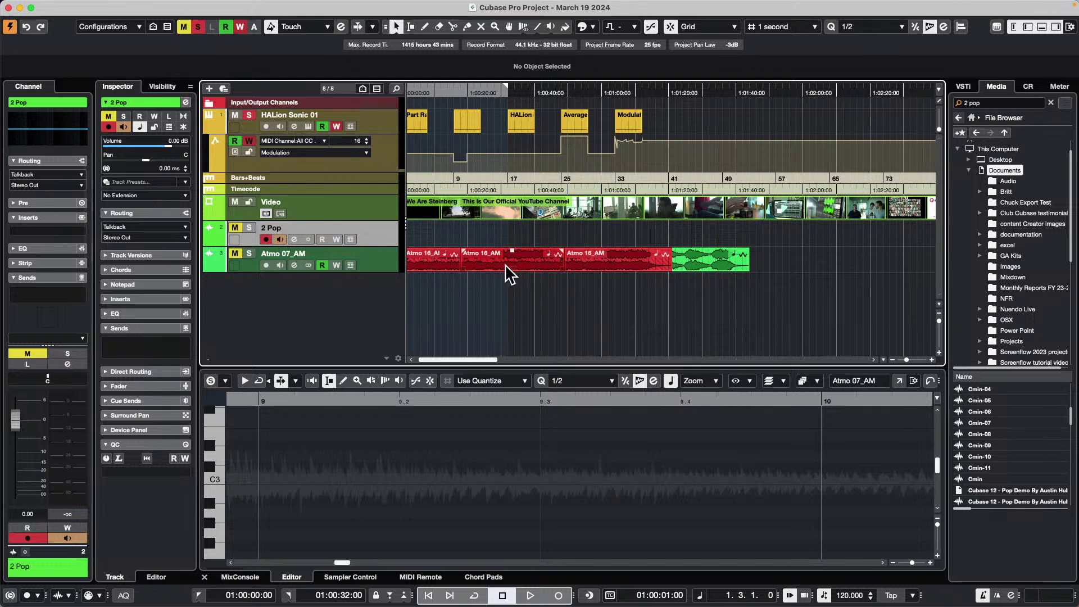
Split the last Atmo 16_AM part at 01:01:03:00 and move the two resulting pieces beyond Atmo 07_AM, one starting at 01:02:20:00.
left_click(618, 262)
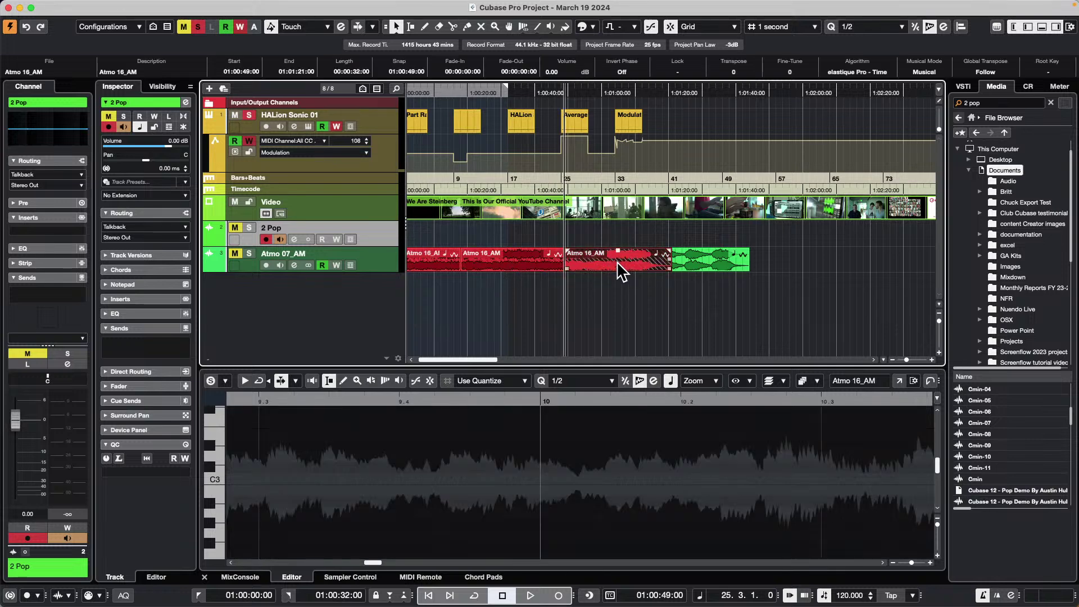
left_click_drag(599, 88, 612, 91)
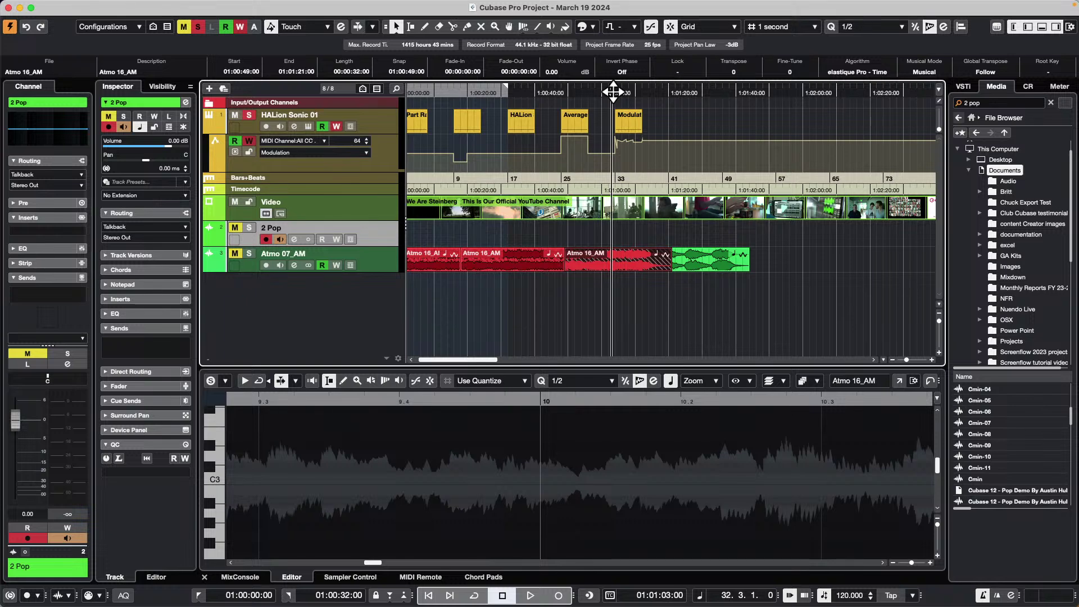
key("alt+x")
left_click_drag(641, 261, 896, 269)
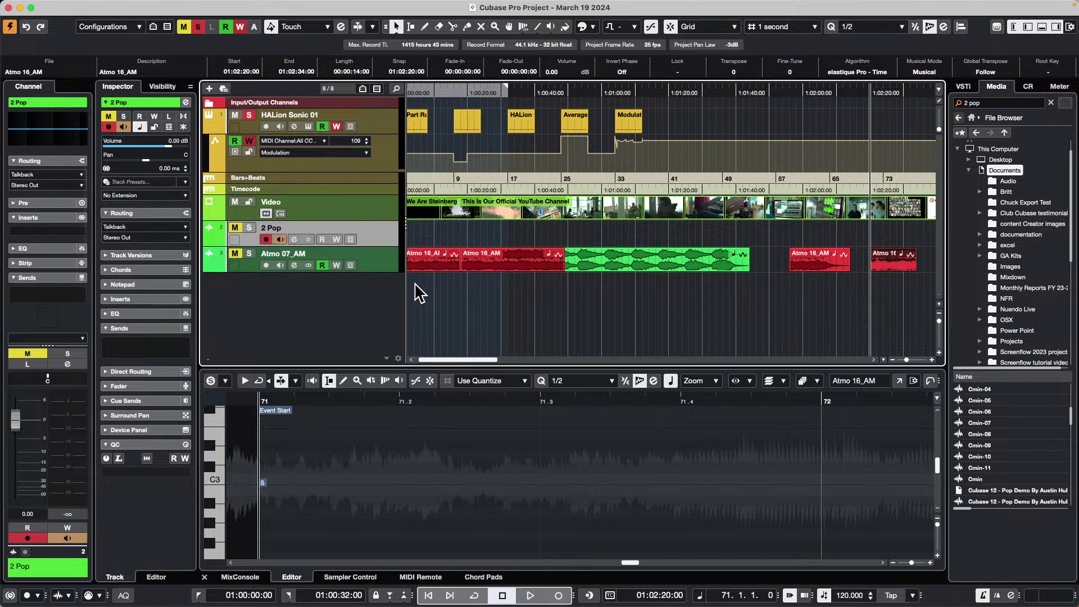
Move the first two Atmo 16_AM parts onto a new audio track below, starting at 01:00:00:00 and 01:00:17:00.
left_click_drag(457, 265, 453, 294)
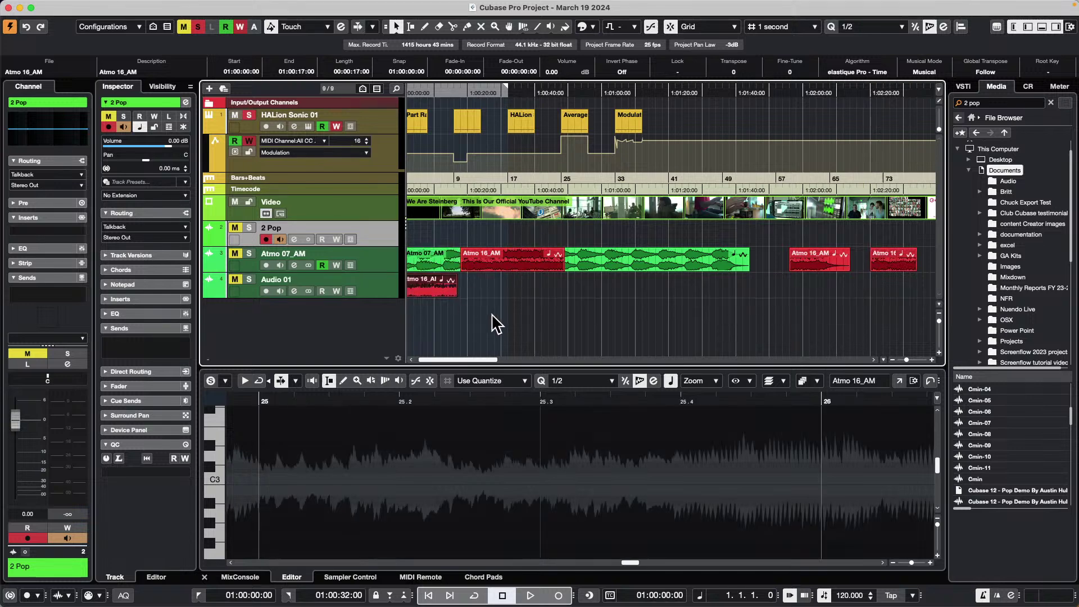
left_click(532, 273)
left_click_drag(530, 288, 530, 288)
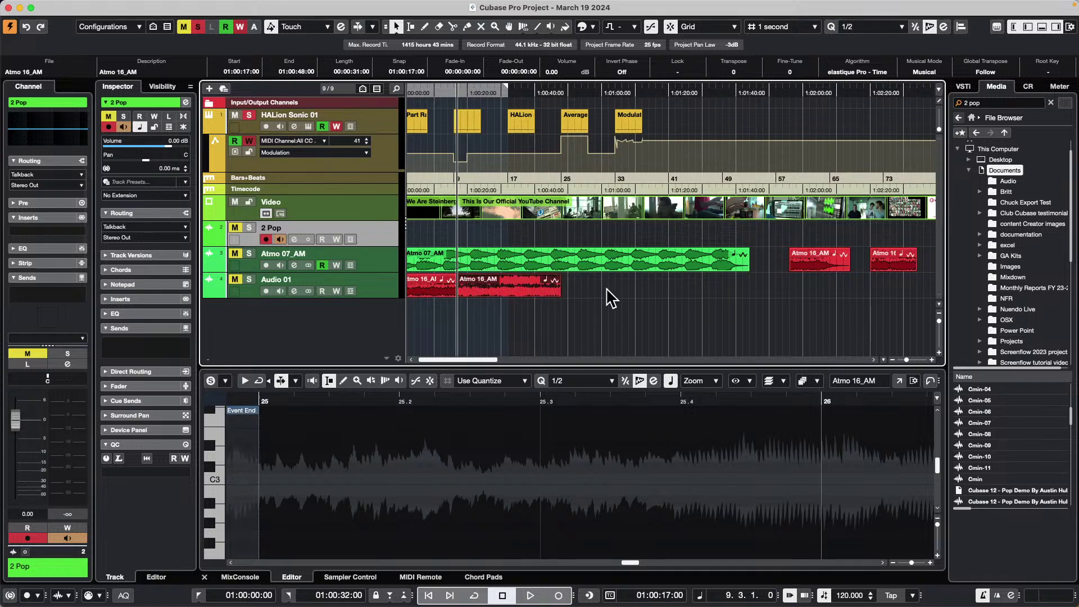
Undo the moves and splits of Atmo 16_AM until it is a single event over Atmo 07_AM.
left_click_drag(607, 303, 414, 293)
key("super+z")
key("super+z")
key("super+z")
key("super+z")
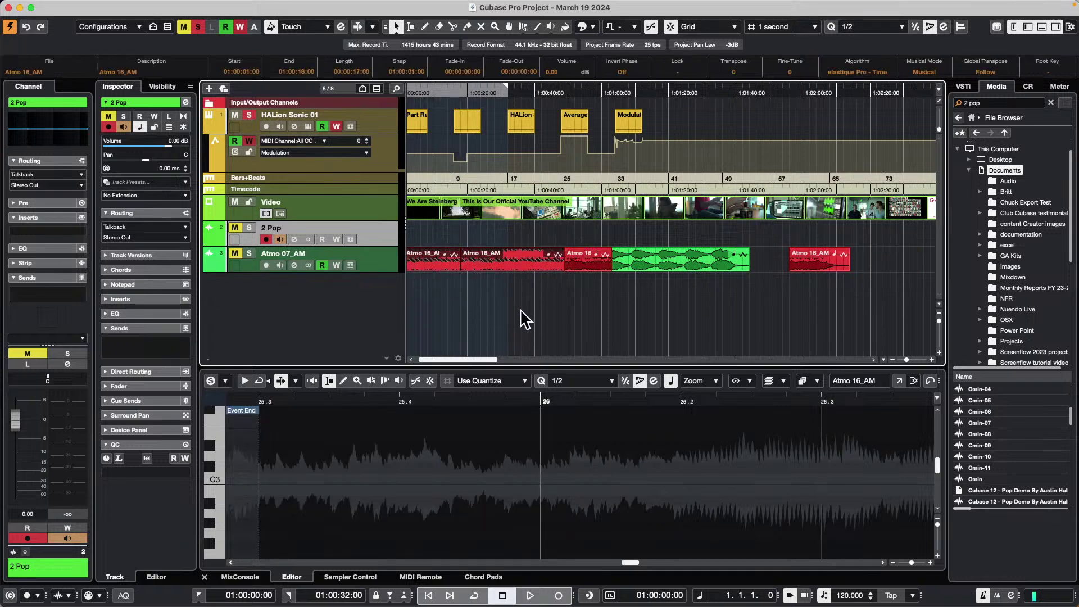
key("super+z")
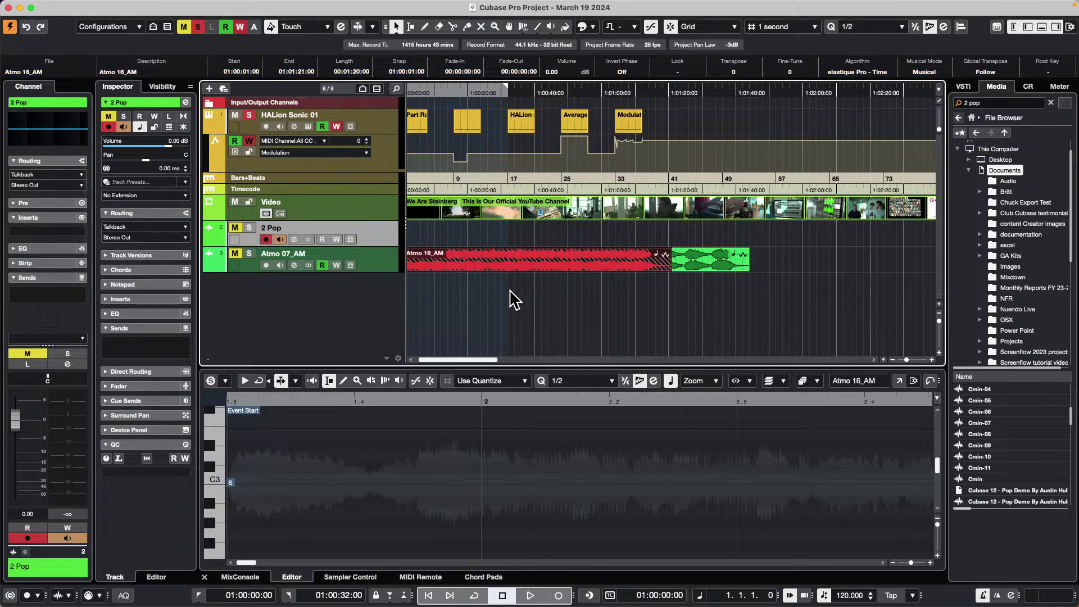
Move the whole Atmo 16_AM event onto a new audio track below Atmo 07_AM, starting at 01:00:01:00, and clear the selection.
left_click_drag(498, 262, 501, 285)
left_click_drag(695, 284, 470, 288)
left_click(490, 262)
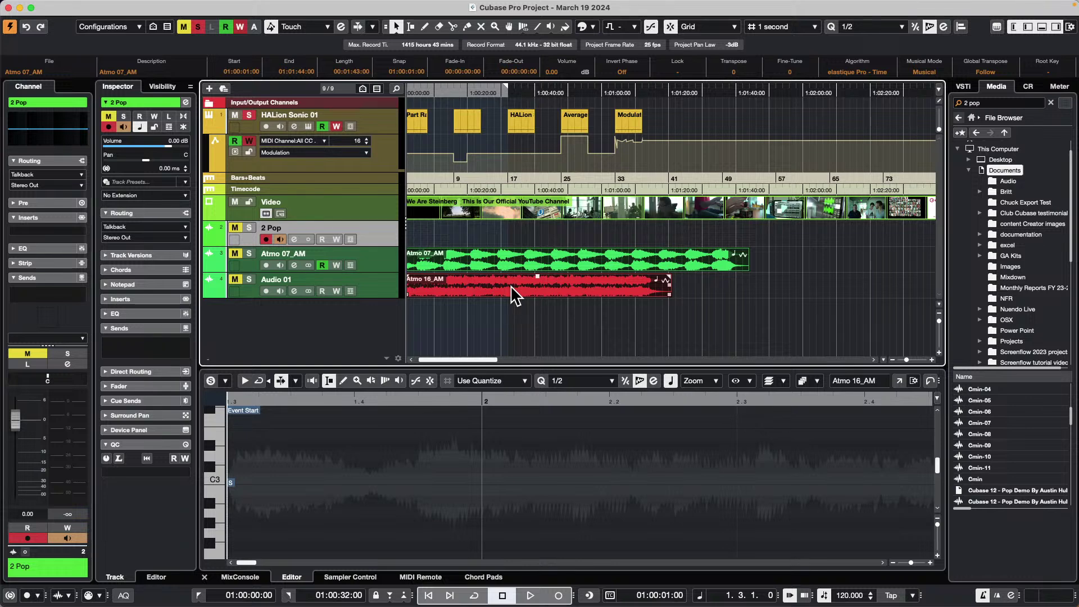
left_click(728, 297)
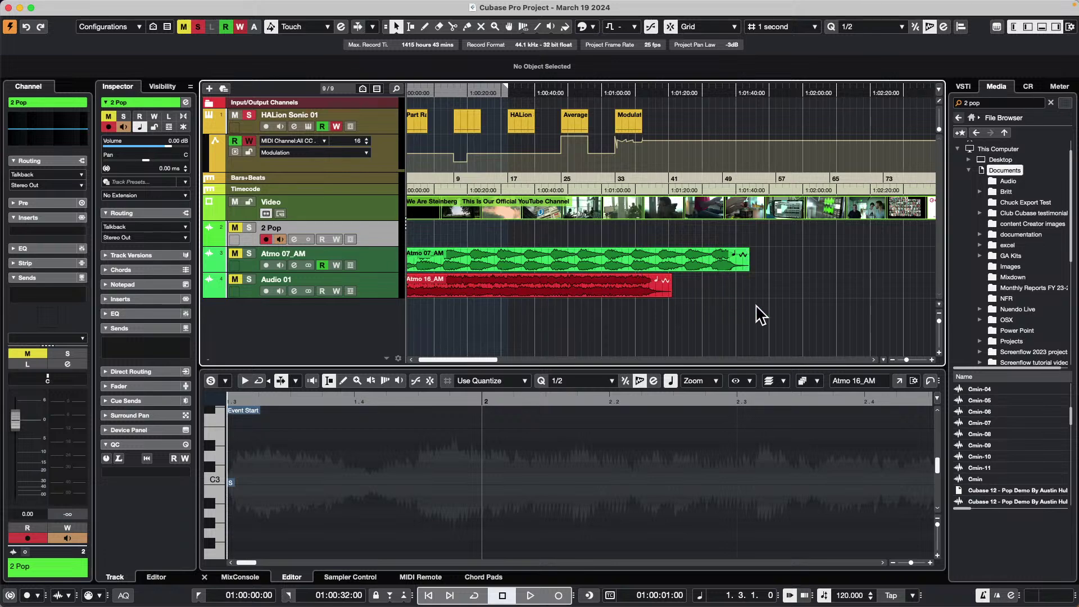
left_click(379, 262)
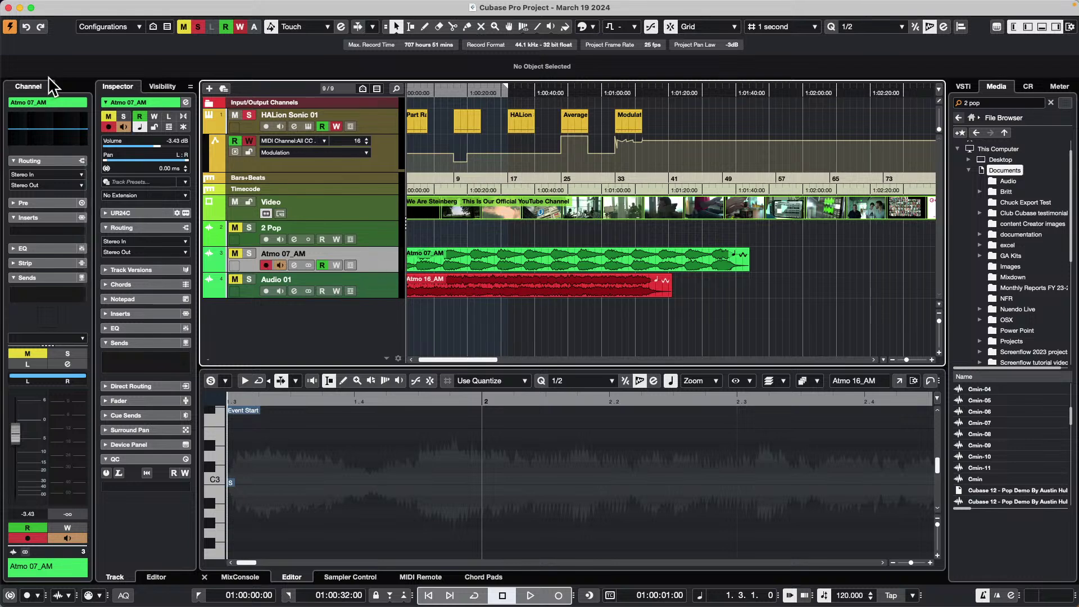
left_click(152, 101)
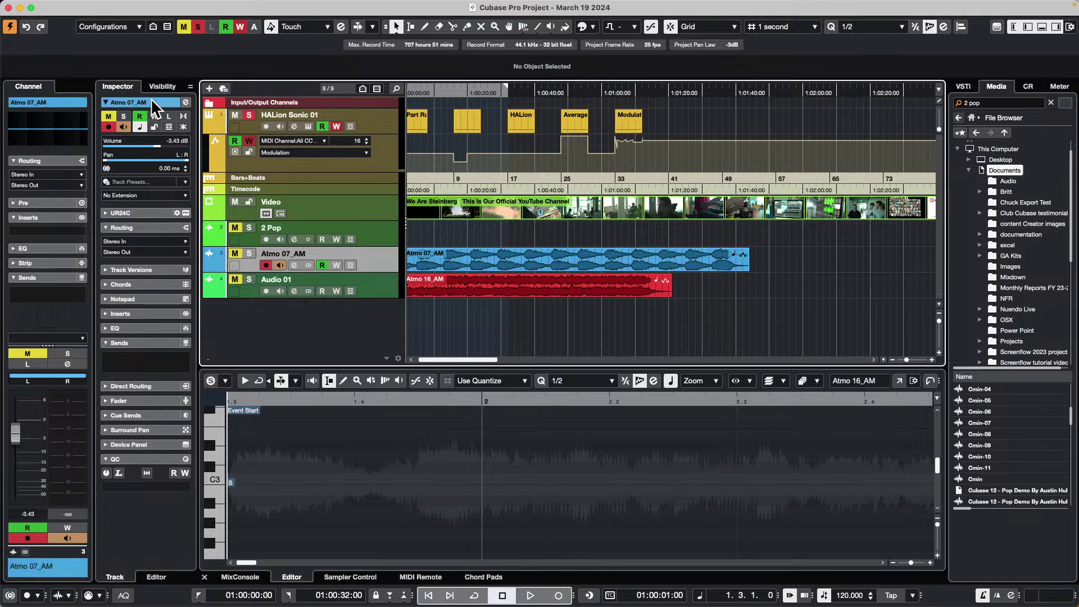
left_click(151, 100)
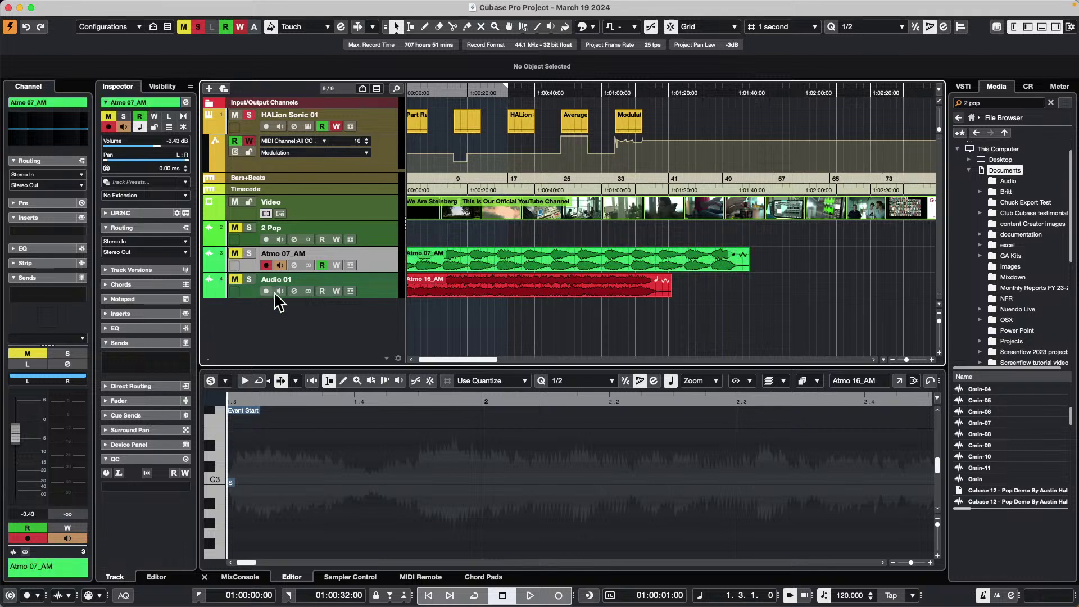
Color the Audio 01 track purple and set its Atmo 16_AM event to the blue Color 11.
left_click(381, 280)
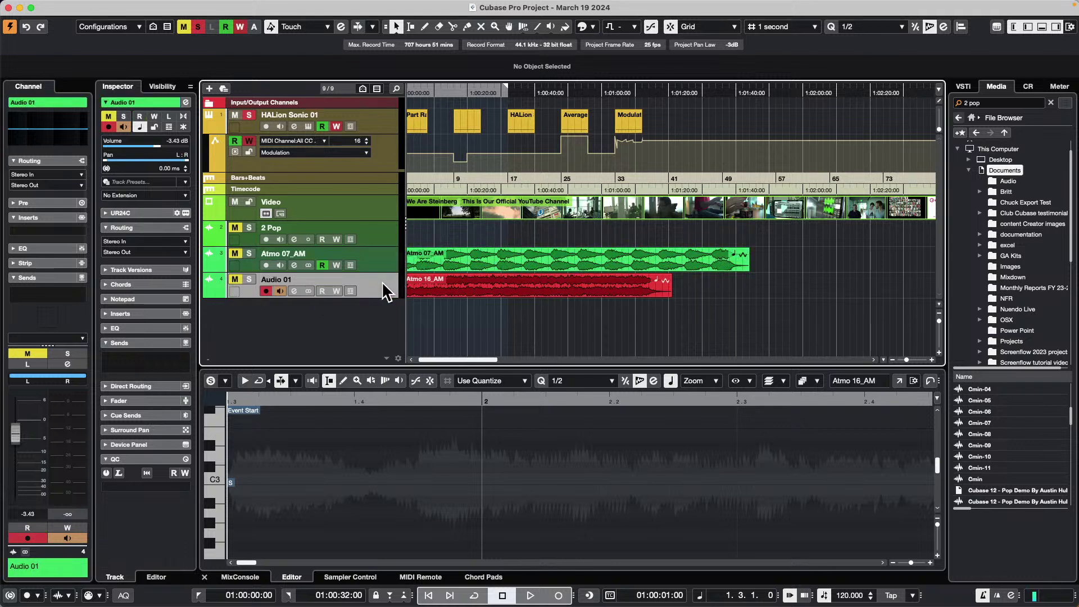
left_click(132, 100)
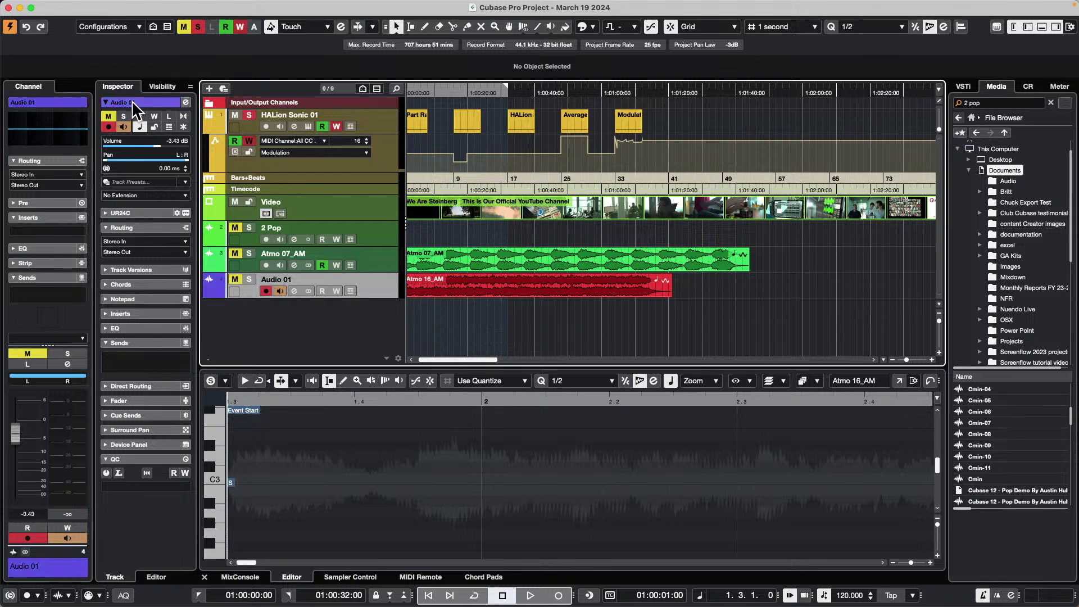
left_click(539, 287)
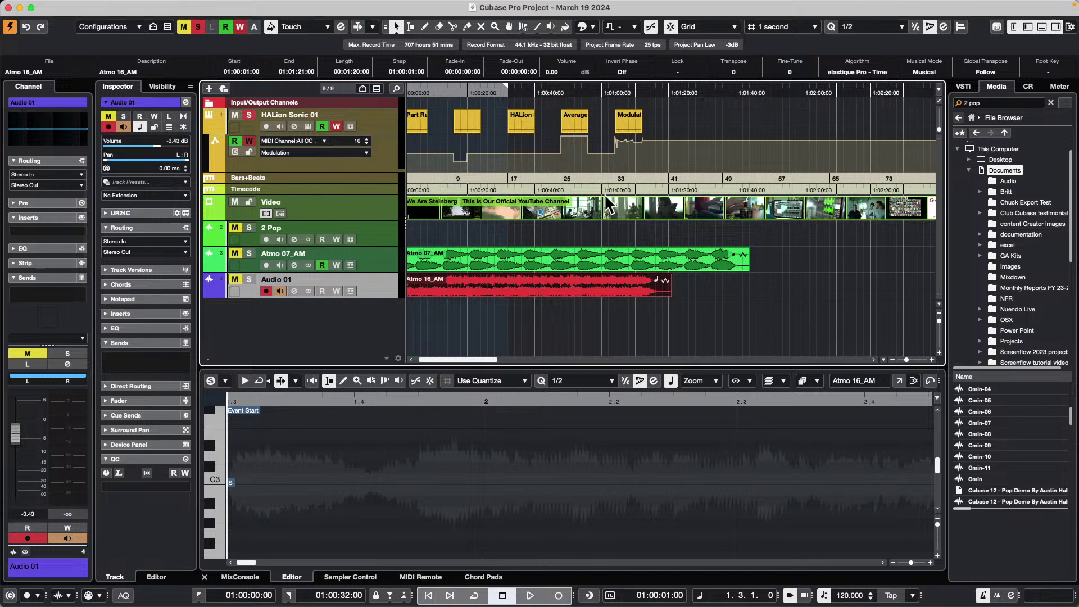
left_click(591, 28)
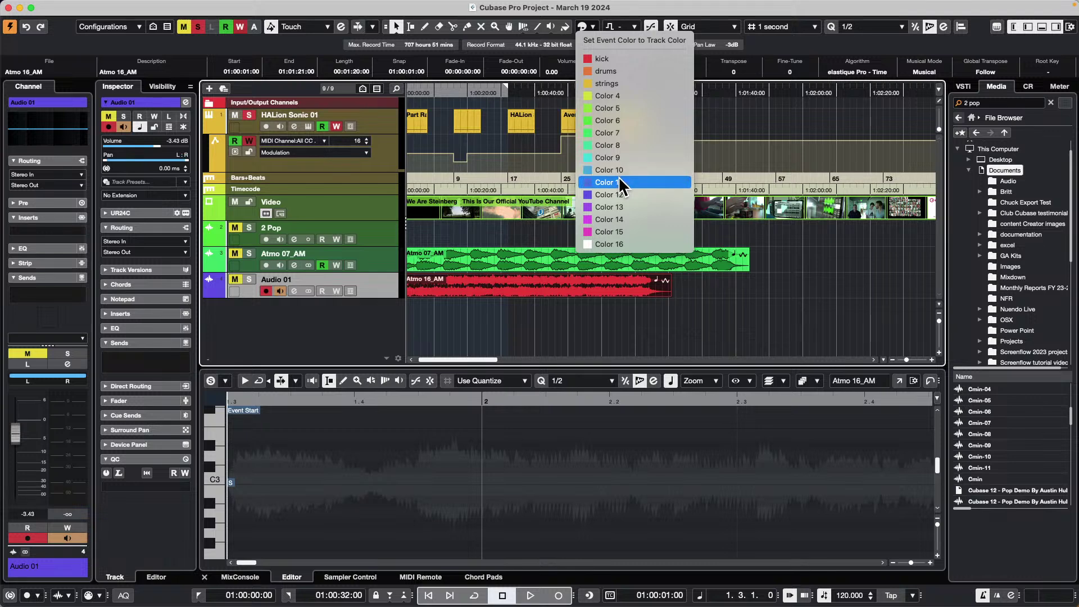
left_click(484, 268)
left_click(475, 340)
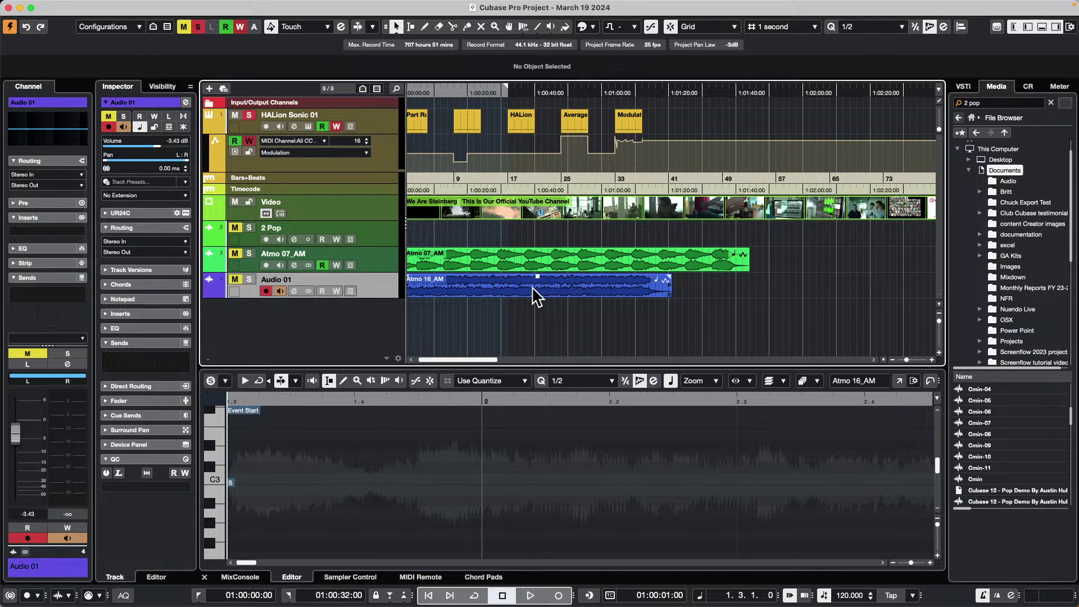
Move Atmo 16_AM over Atmo 07_AM and back onto the Audio 01 track, starting at 01:00:00:00.
left_click_drag(534, 293, 539, 278)
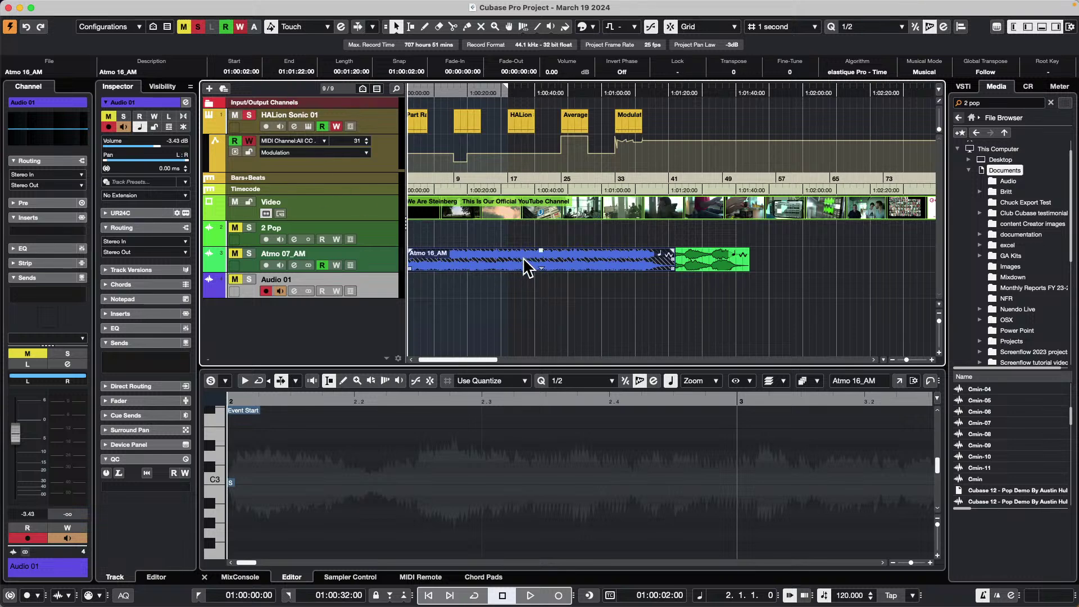
left_click_drag(606, 255, 581, 279)
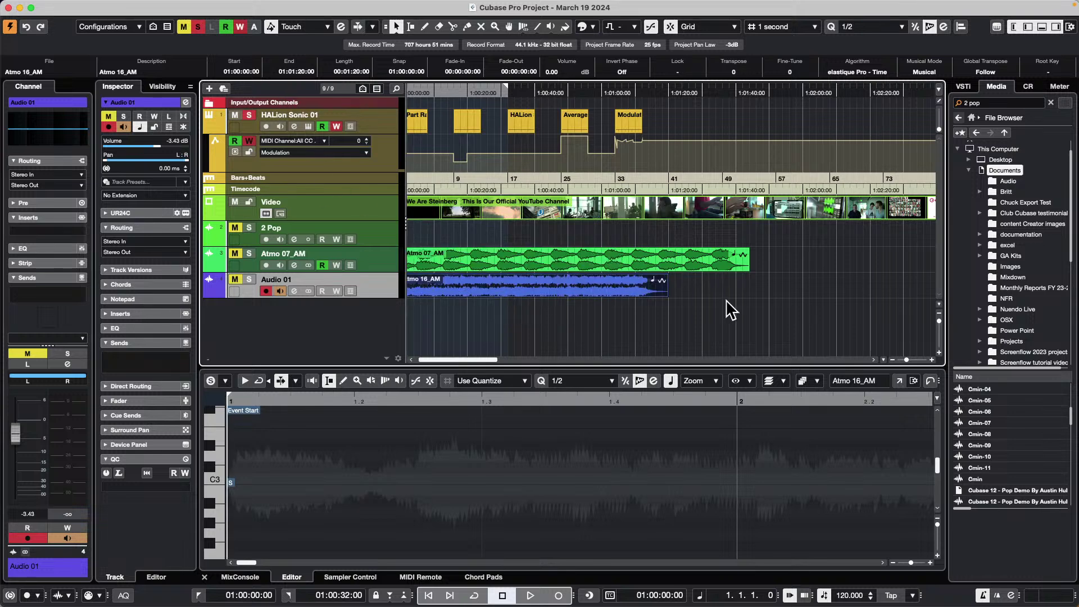
Open the Atmo 07_AM and Atmo 16_AM events together in the sample editor and show the AudioWarp settings.
left_click_drag(690, 289, 668, 293)
left_click(548, 271)
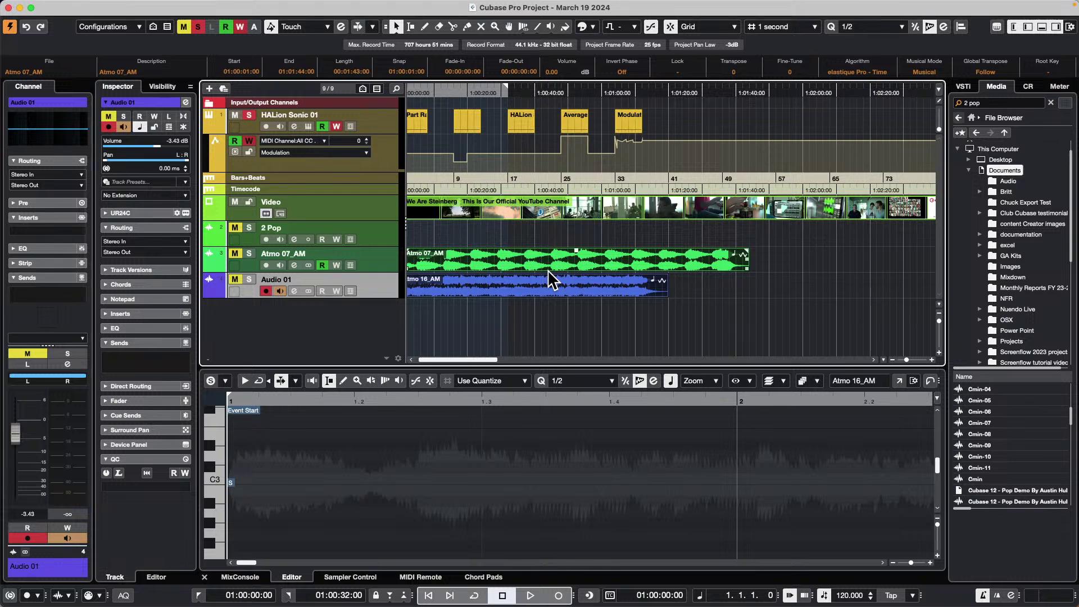
left_click(548, 270)
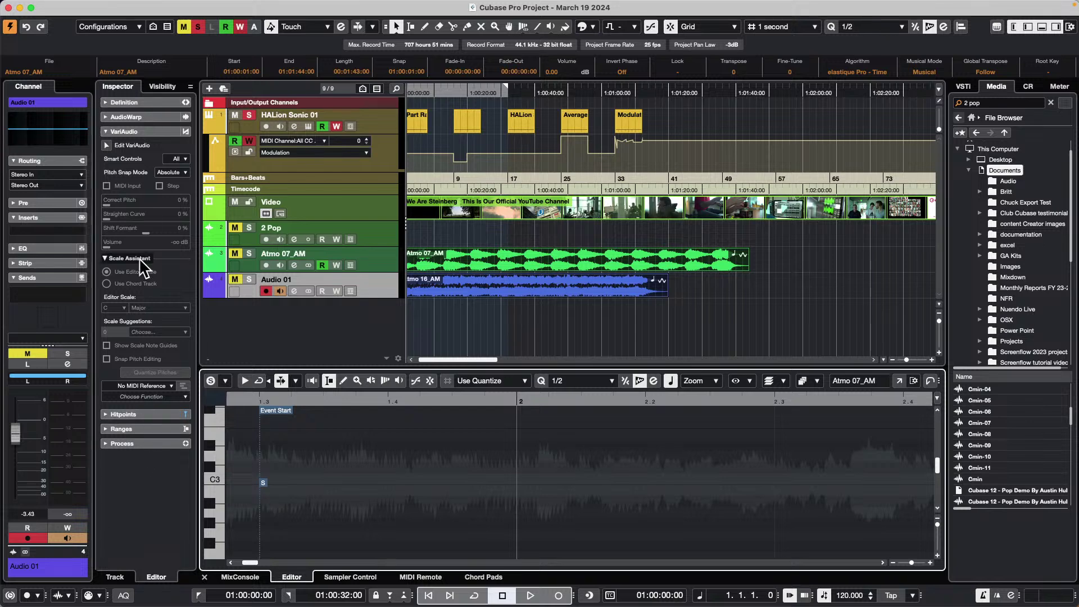
left_click(144, 124)
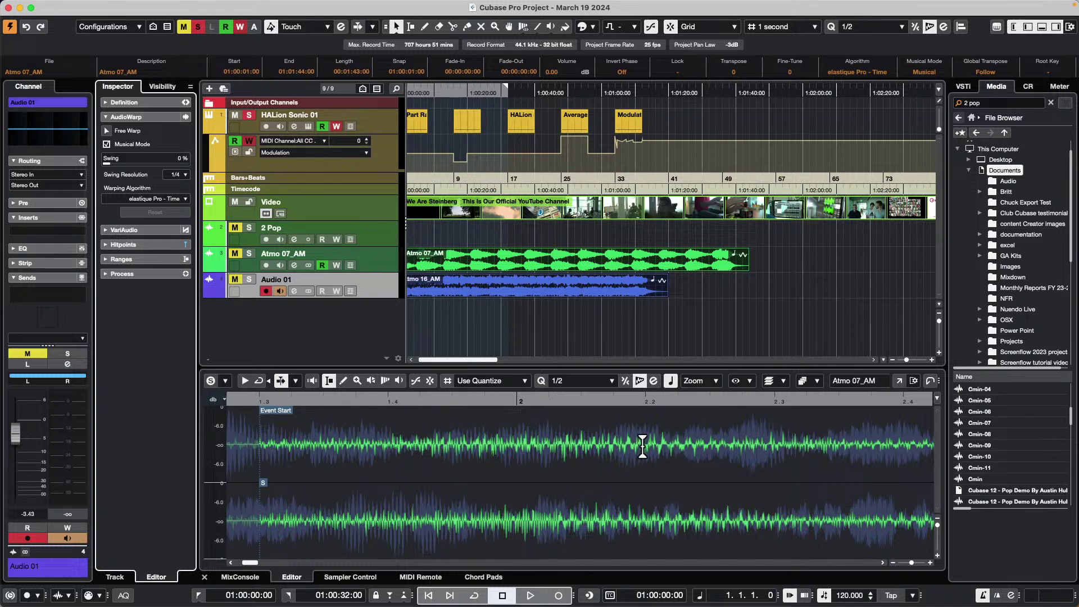
left_click_drag(592, 397, 592, 381)
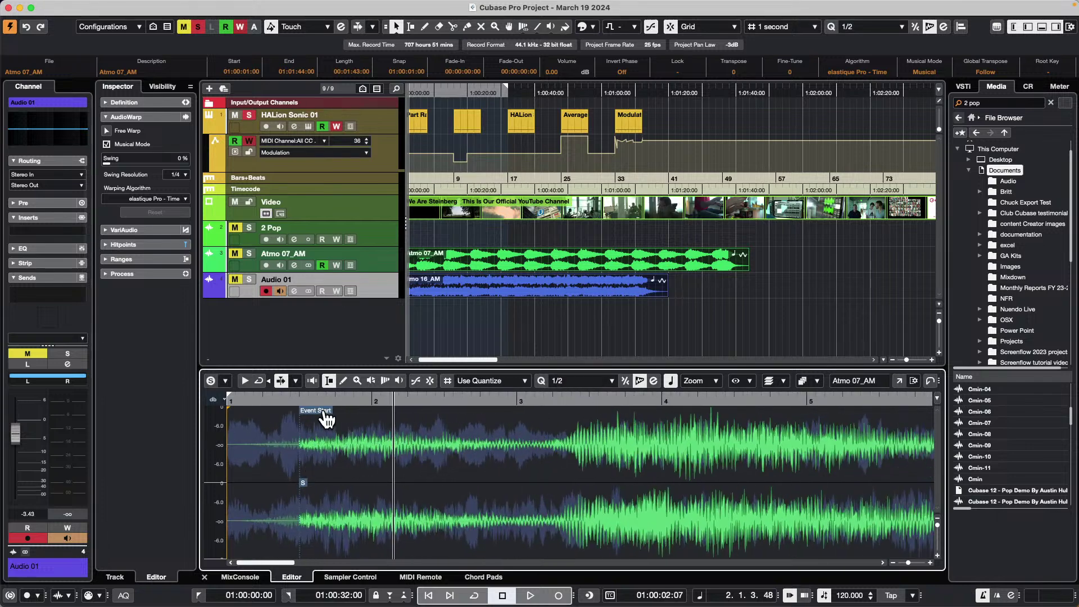
Enable Free Warp and add several warp markers to Atmo 07_AM between bars 2 and 4, shifting one just before bar 3.
left_click(107, 131)
left_click(568, 471)
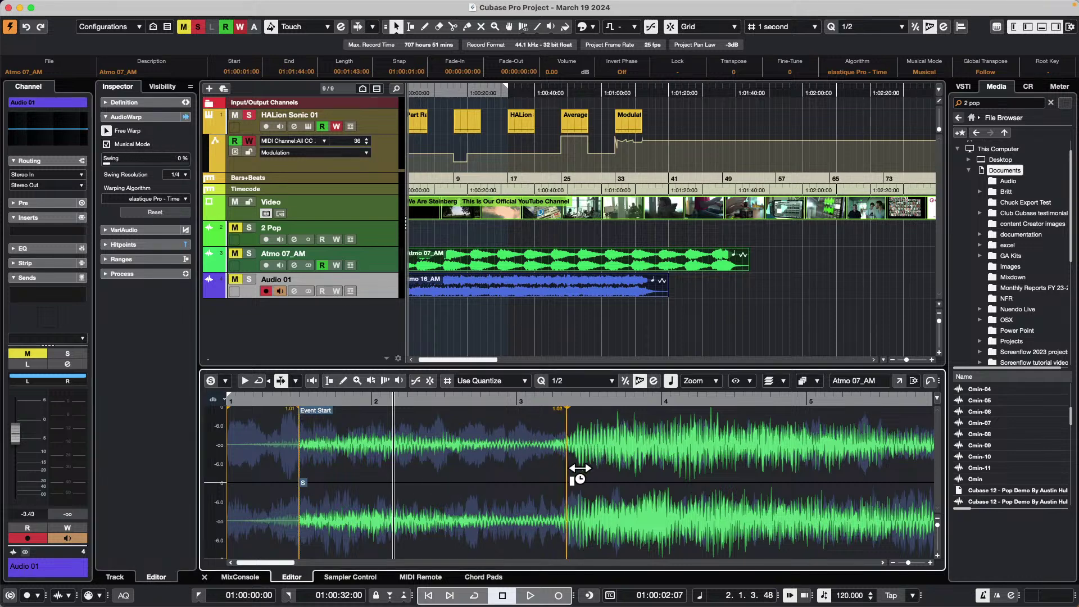
left_click(548, 474)
left_click(426, 475)
left_click(495, 479)
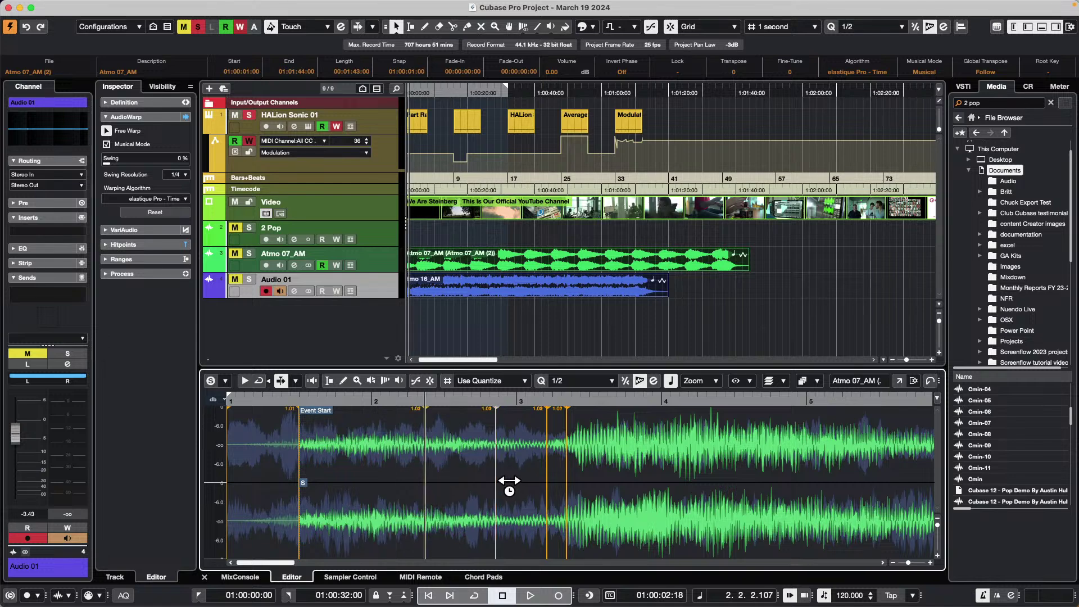
left_click(458, 485)
left_click_drag(471, 483, 476, 483)
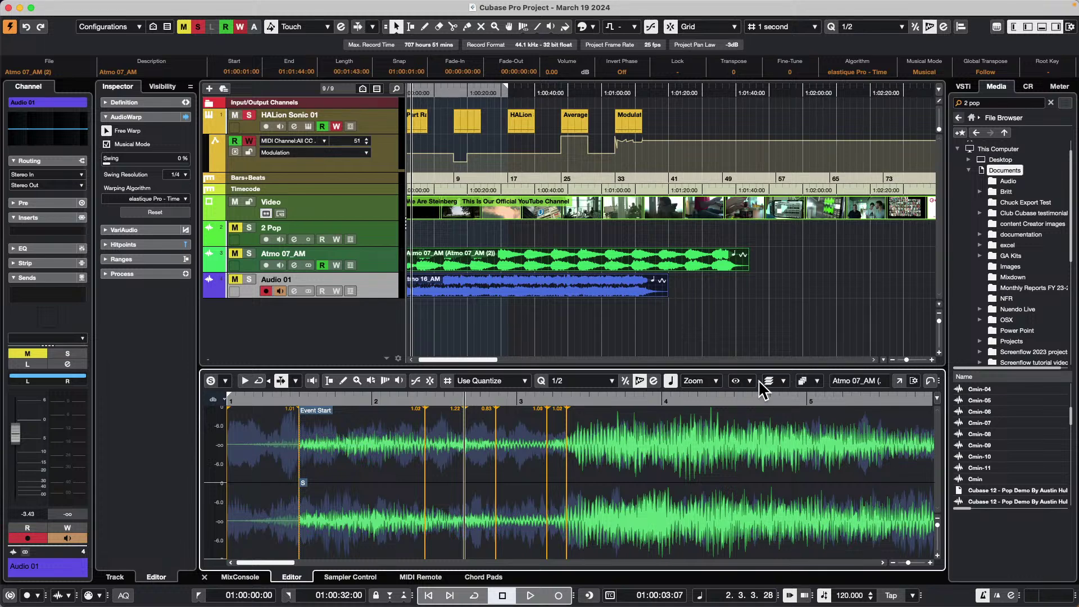
Set the clip editing mode to Active Clip and shift several Atmo 07_AM warp markers between bars 2 and 4.
left_click(781, 385)
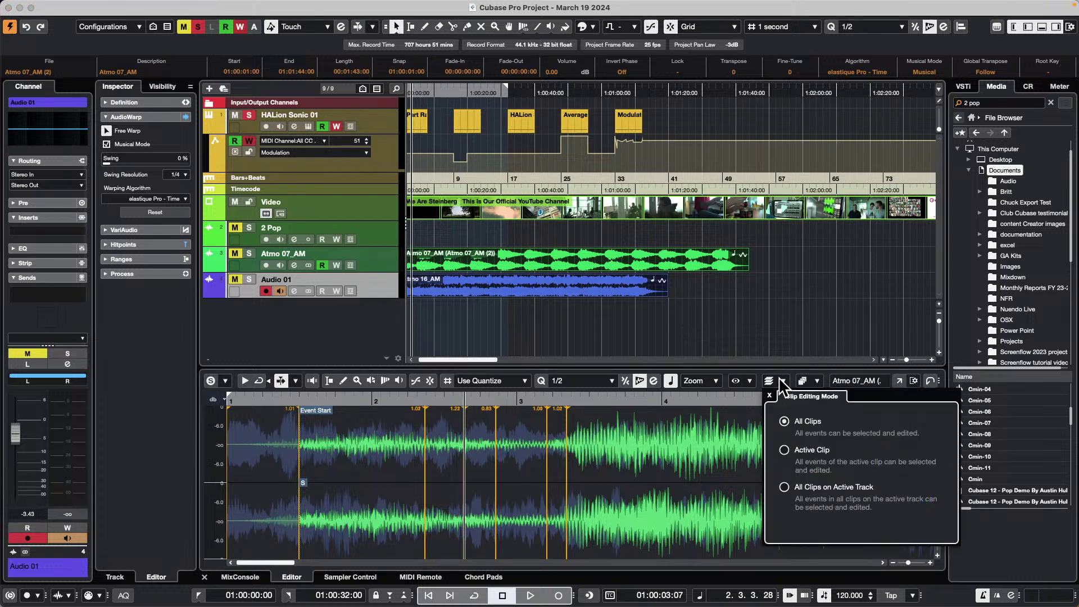
left_click(785, 450)
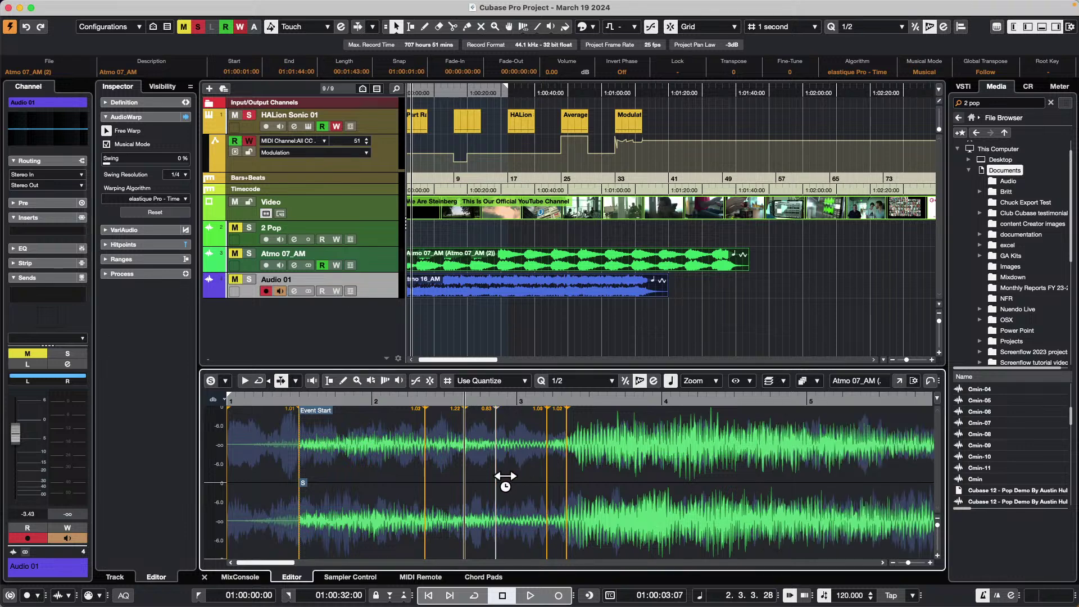
mouse_move(510, 480)
left_mouse_down()
mouse_move(492, 482)
mouse_move(642, 485)
mouse_move(599, 488)
left_mouse_up()
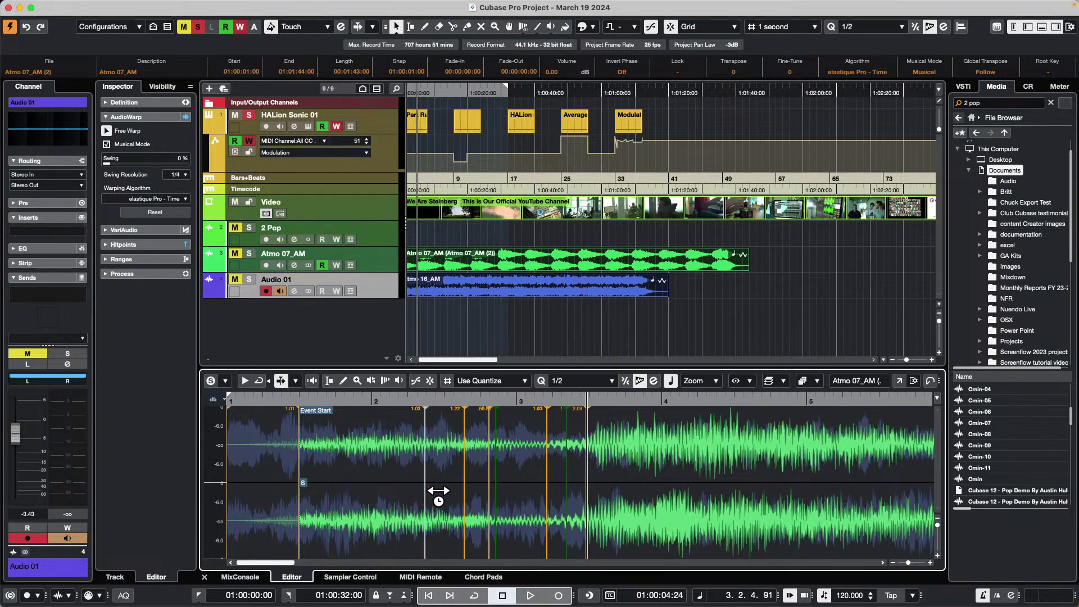
left_click_drag(436, 495, 422, 495)
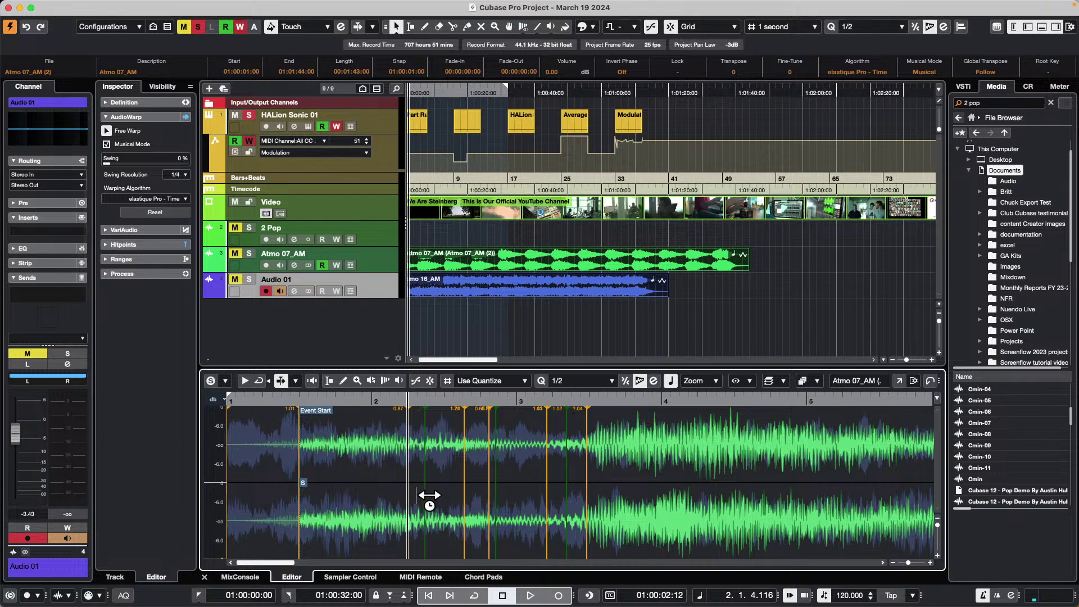
left_click_drag(418, 497, 411, 497)
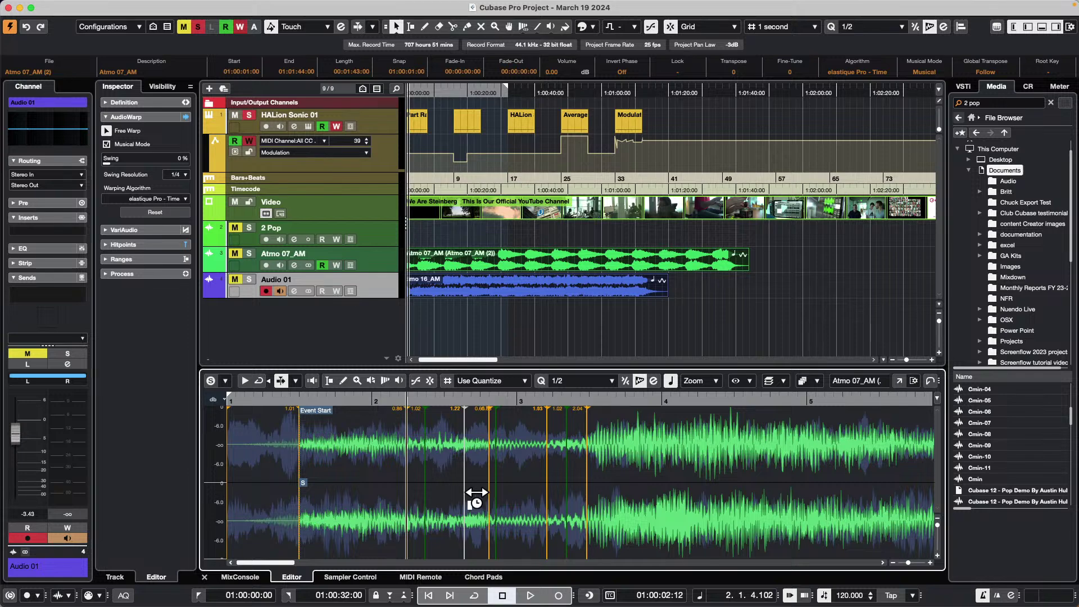
left_click_drag(476, 495, 474, 494)
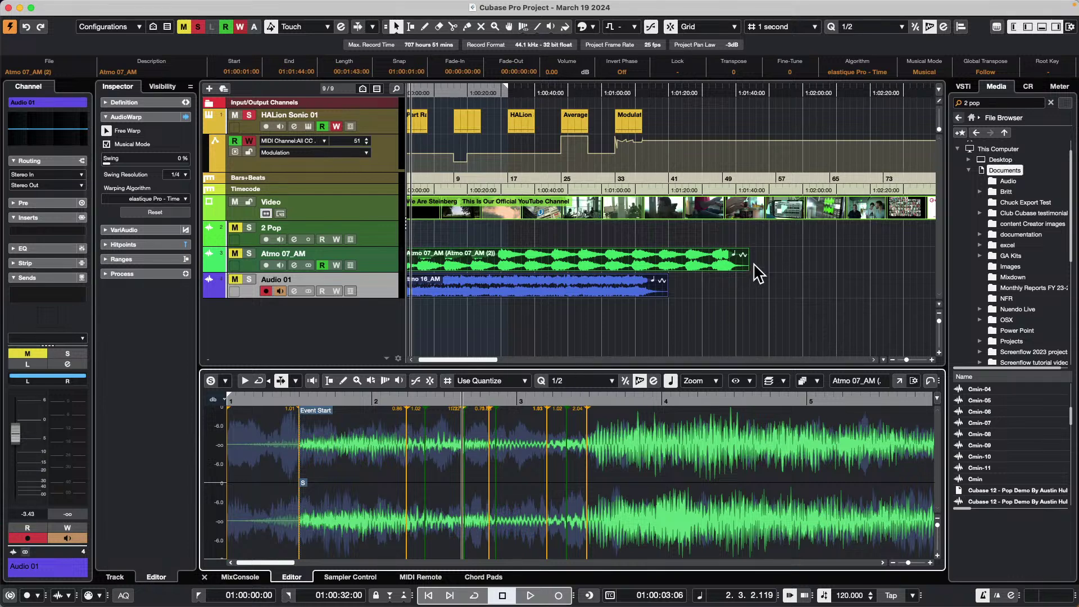
Select both Atmo events and play the project from 01:00:00:00 in short starts and stops.
left_click(775, 264)
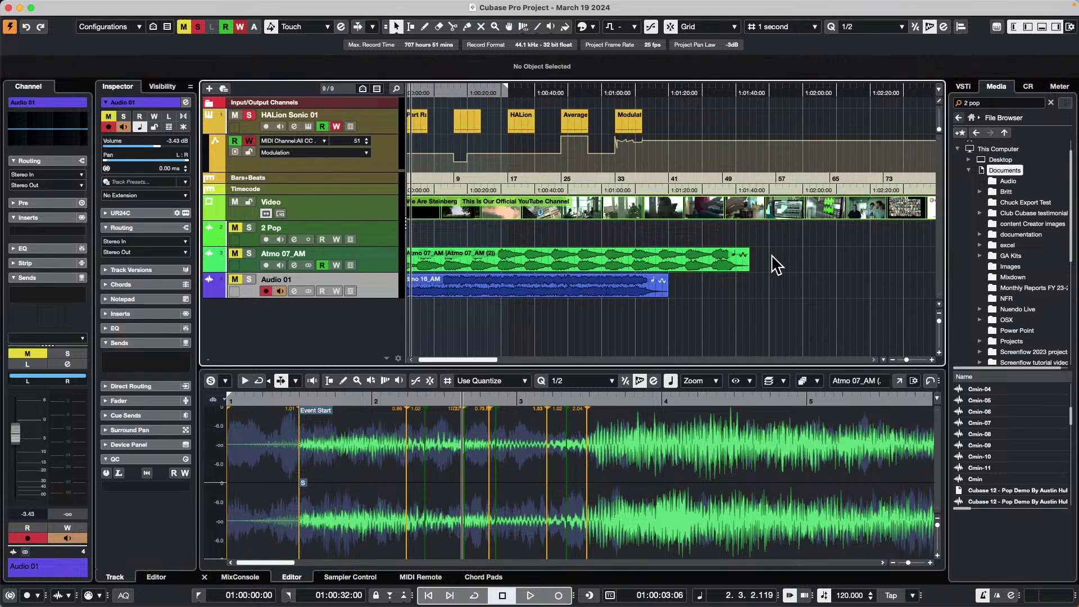
left_click(568, 293)
key("space")
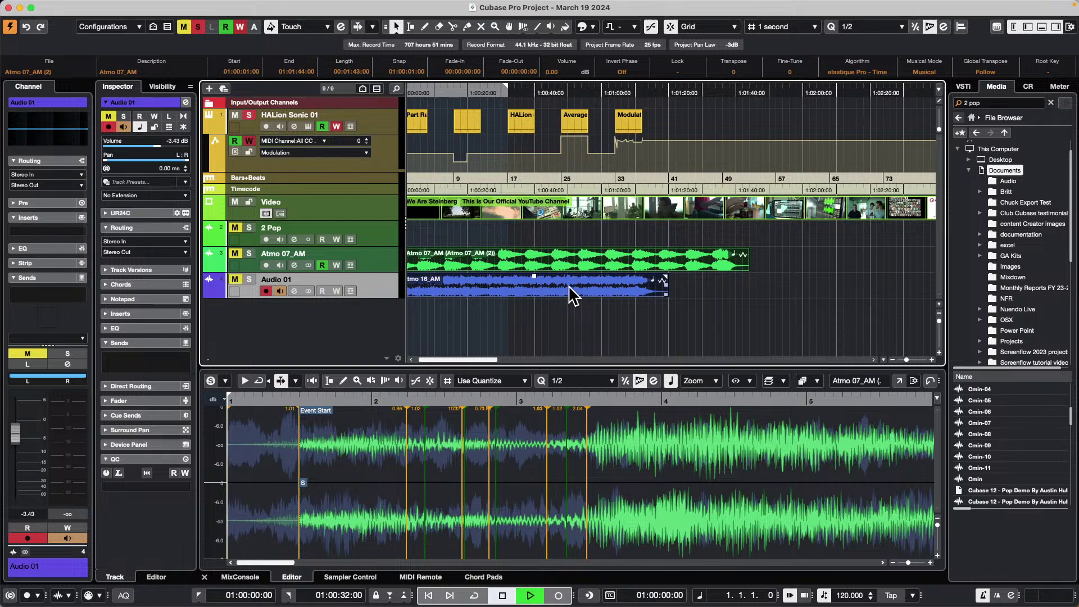
key("space")
key("space")
key("space")
key("space")
key("space")
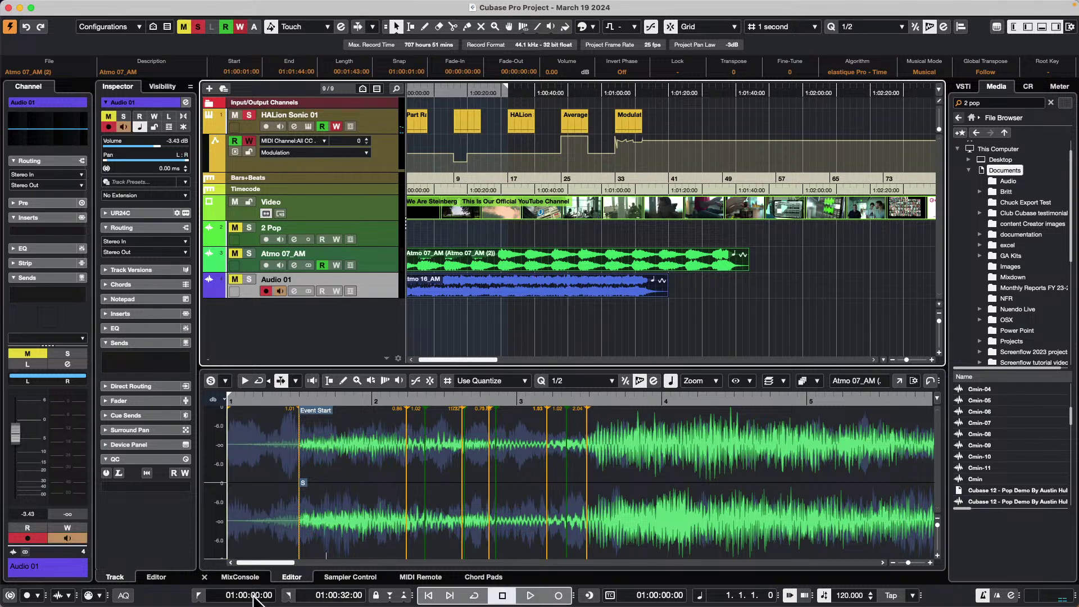
Show the MixConsole, reselect both Atmo events and reopen them in the sample editor.
left_click(240, 577)
left_click(605, 281)
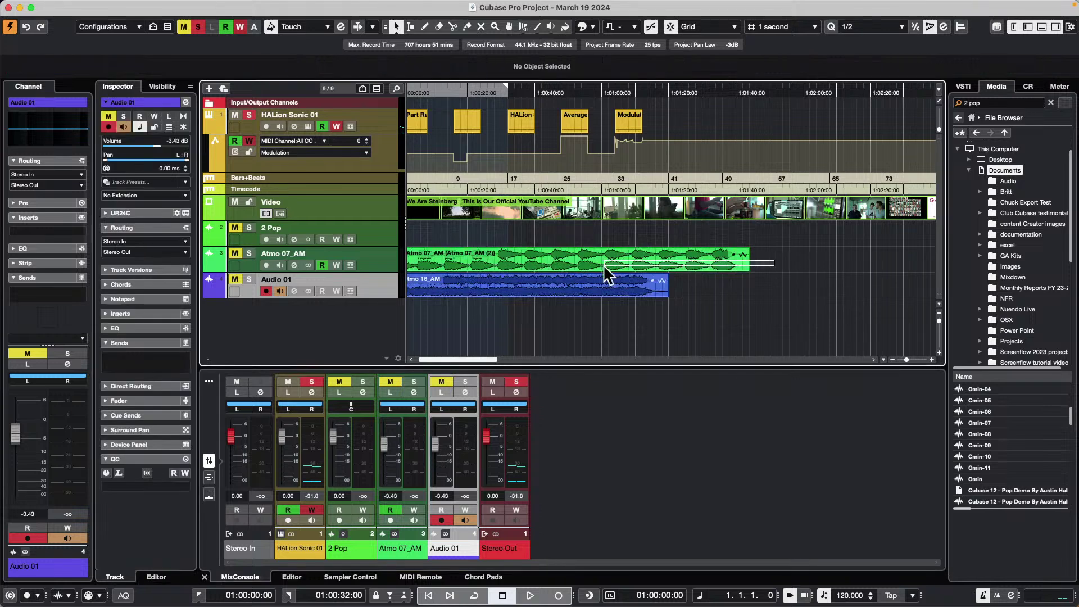
double_click(534, 296)
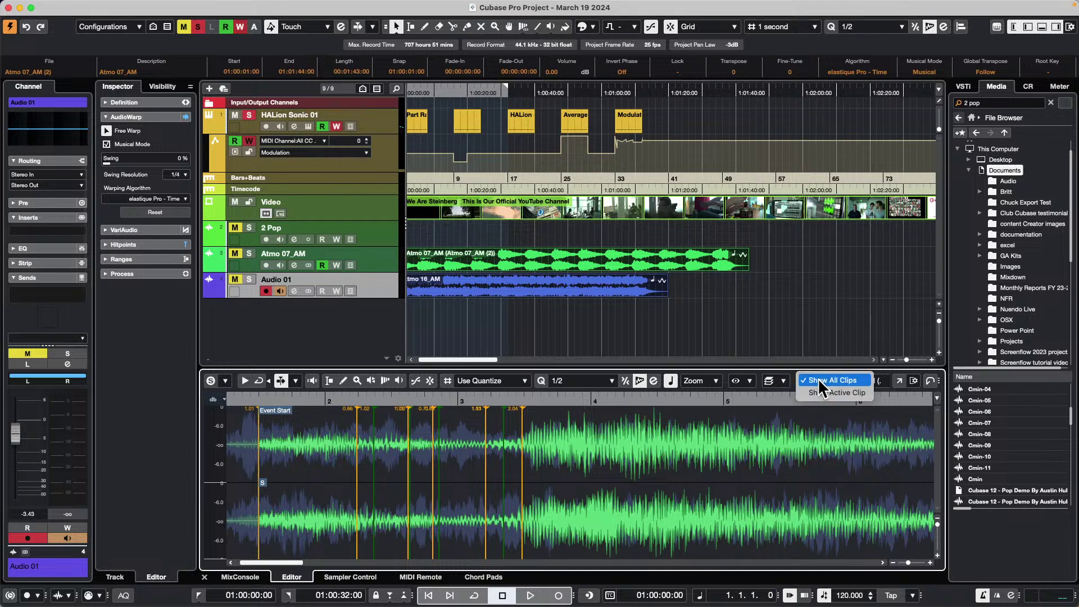
Set the clip editing mode to All Clips and place a warp marker in Atmo 07_AM just after bar 3, at about 01:00:04:06.
left_click(780, 381)
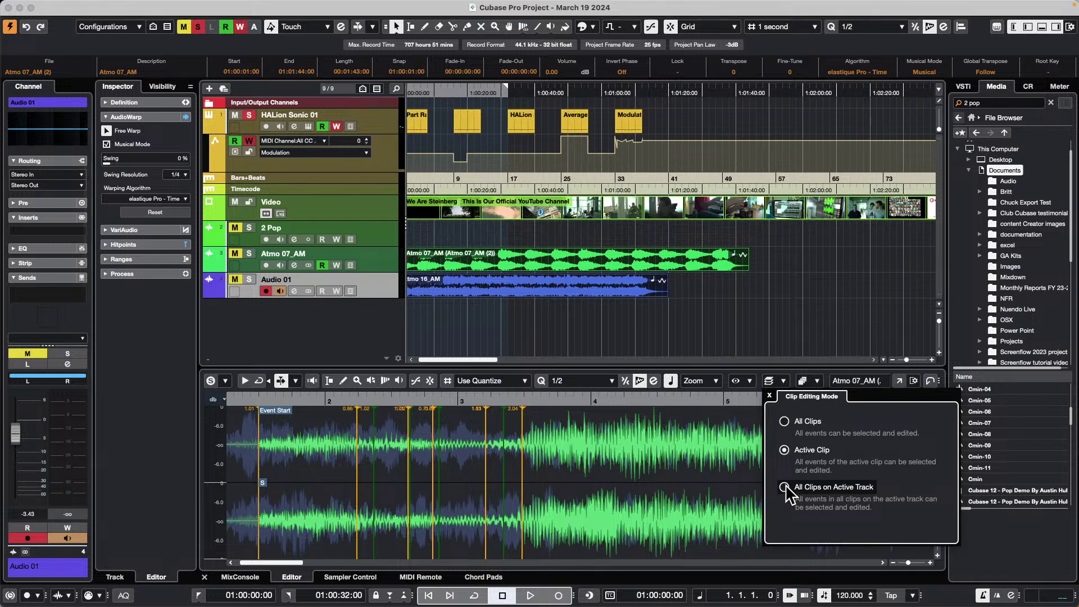
left_click(784, 422)
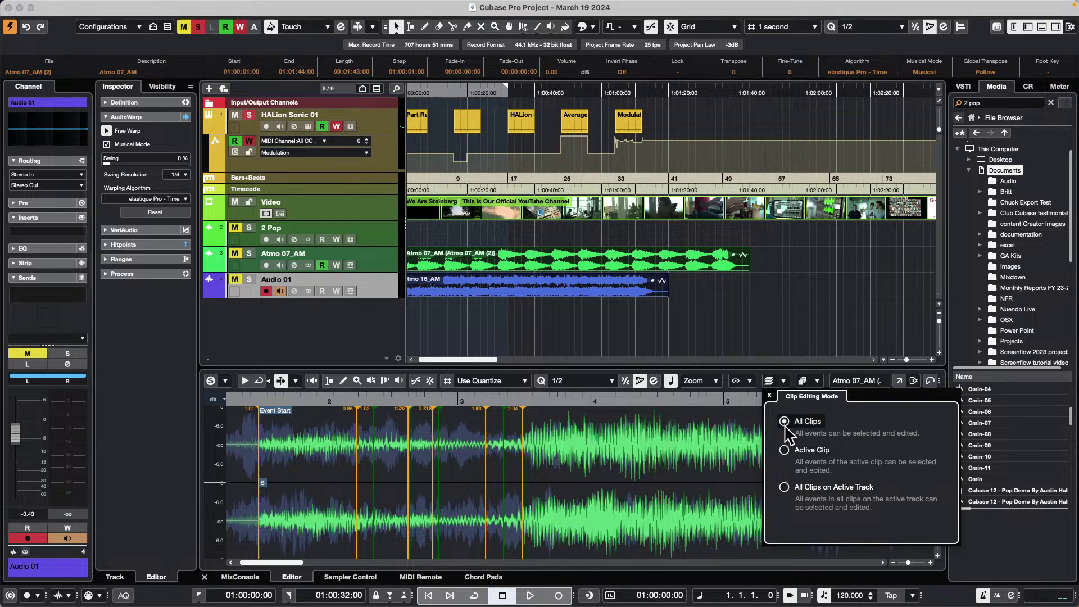
left_click(453, 481)
left_click_drag(465, 481, 488, 483)
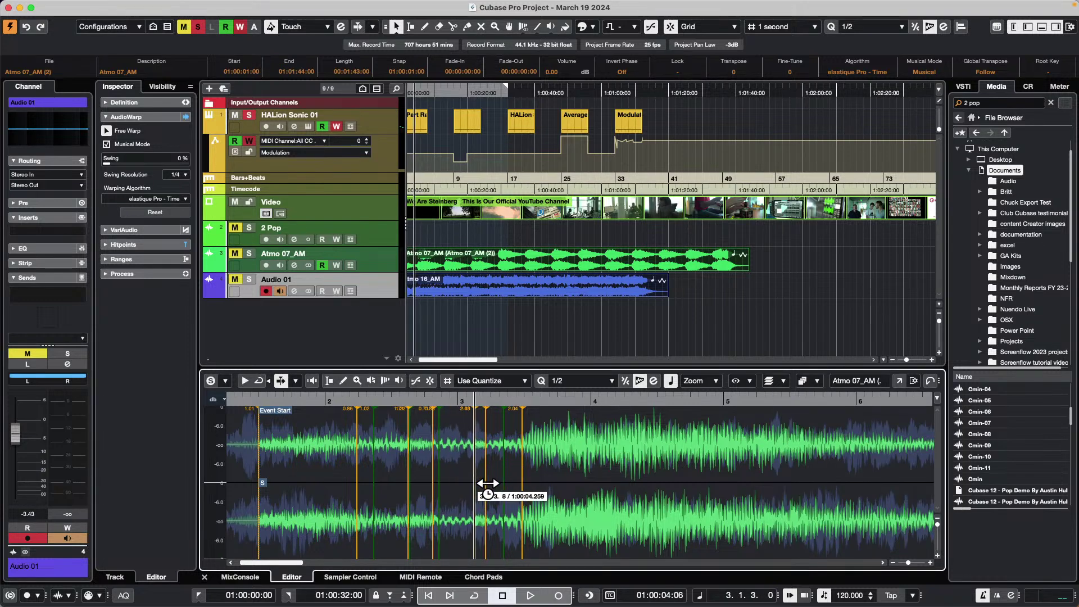
Open the sample editor's options for showing clips, events or both.
left_click(747, 381)
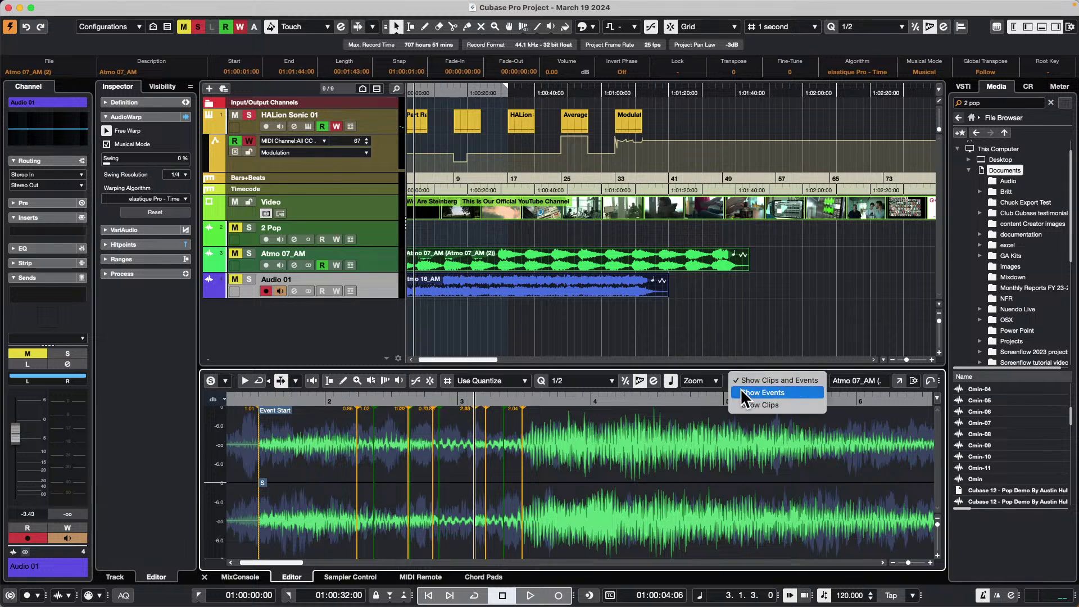
Set the sample editor to show events and the Clip Editing Mode to Active Clip, and check the neighbouring display options.
left_click(741, 392)
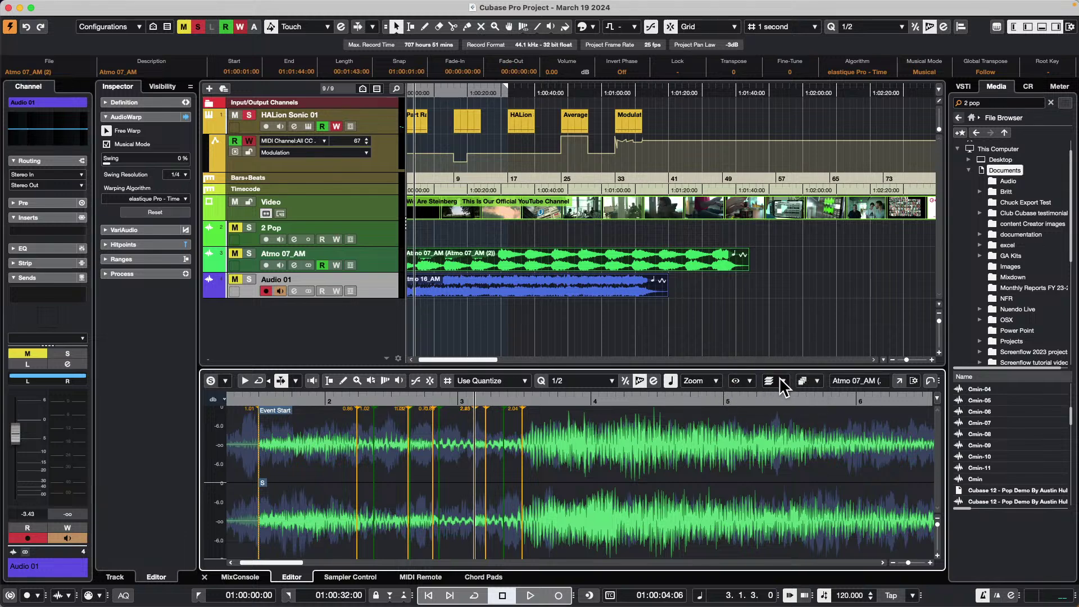
left_click(780, 377)
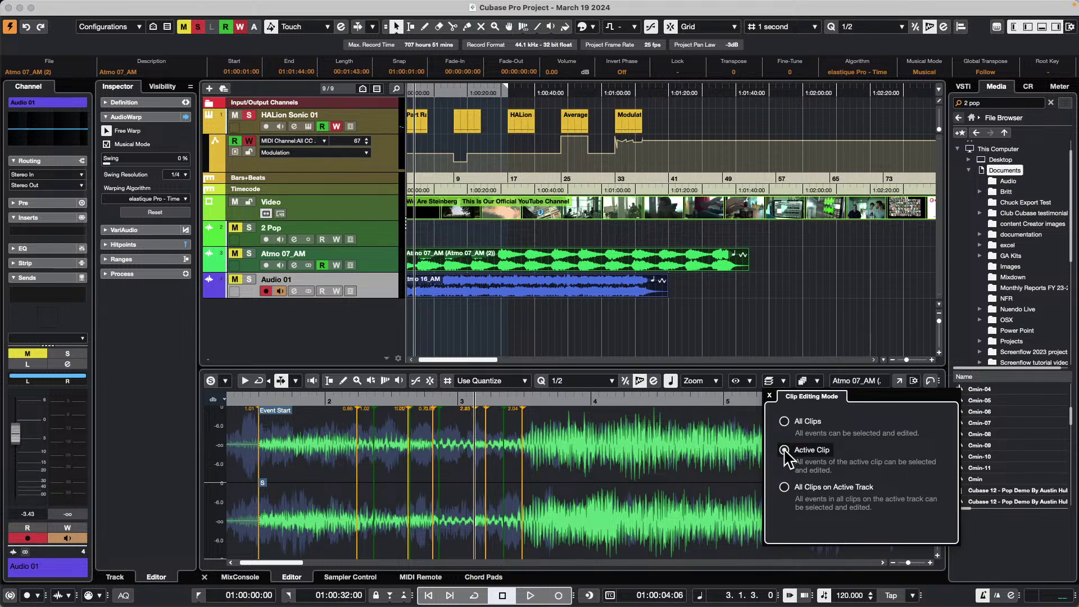
left_click(784, 450)
left_click(785, 382)
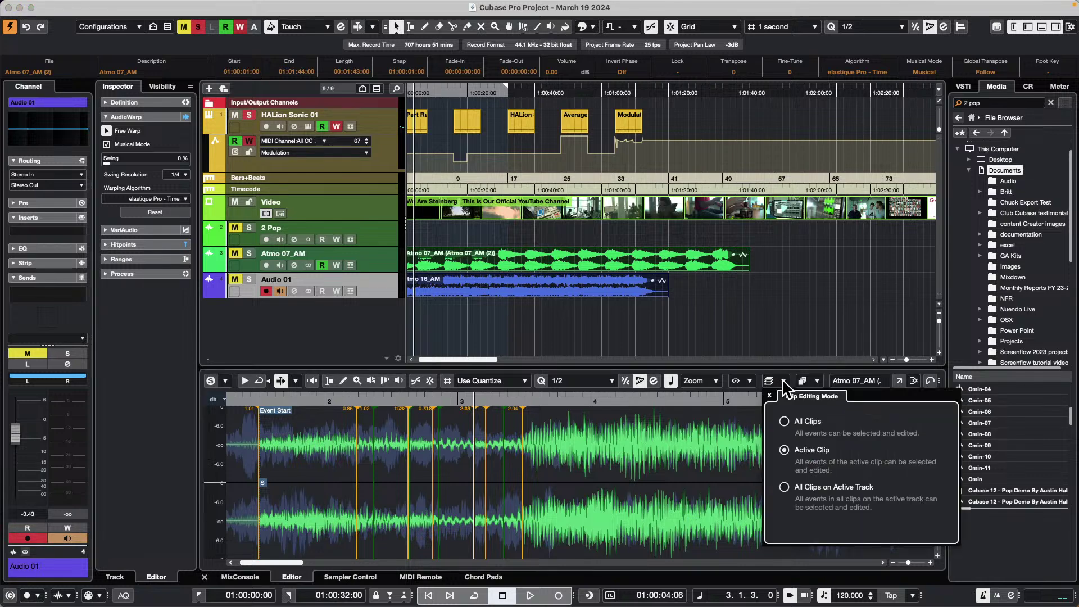
left_click(818, 383)
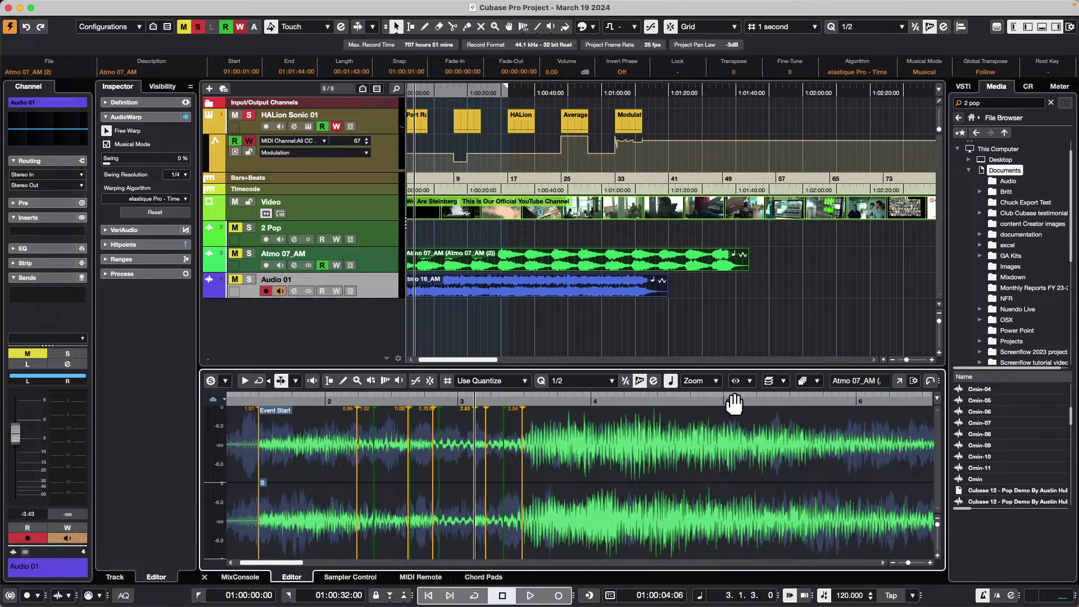
left_click(735, 380)
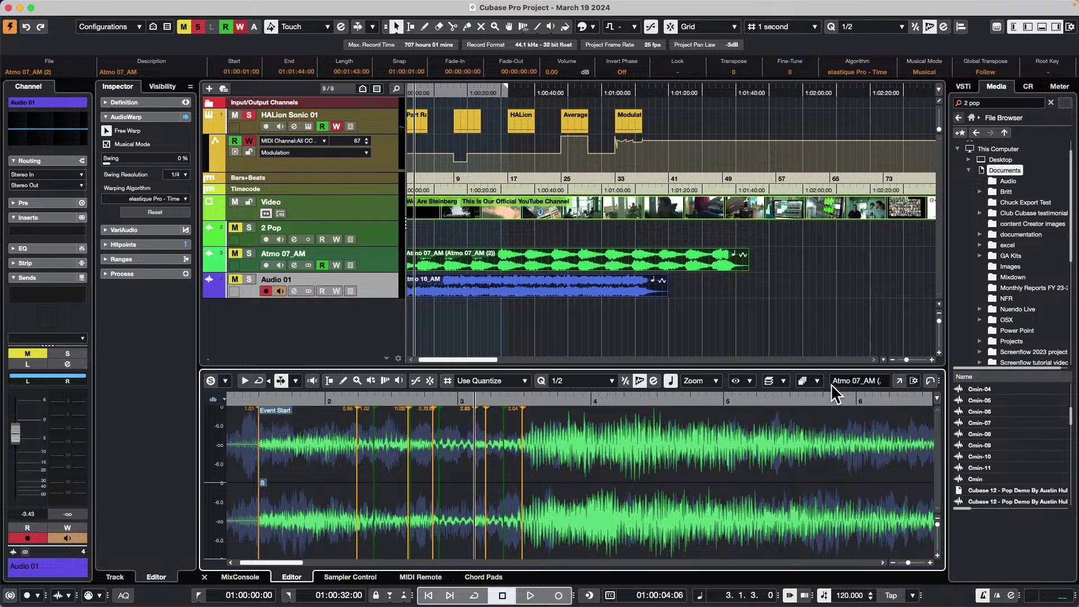
Show the MixConsole in the lower zone and try moving the Audio 01 fader.
left_click(239, 577)
mouse_move(435, 444)
left_mouse_down()
mouse_move(444, 455)
mouse_move(440, 434)
mouse_move(450, 443)
left_mouse_up()
Review the Project & MixConsole, Tool Modifiers and VST Plug-ins pages of the Preferences, and close the dialog.
left_click(43, 6)
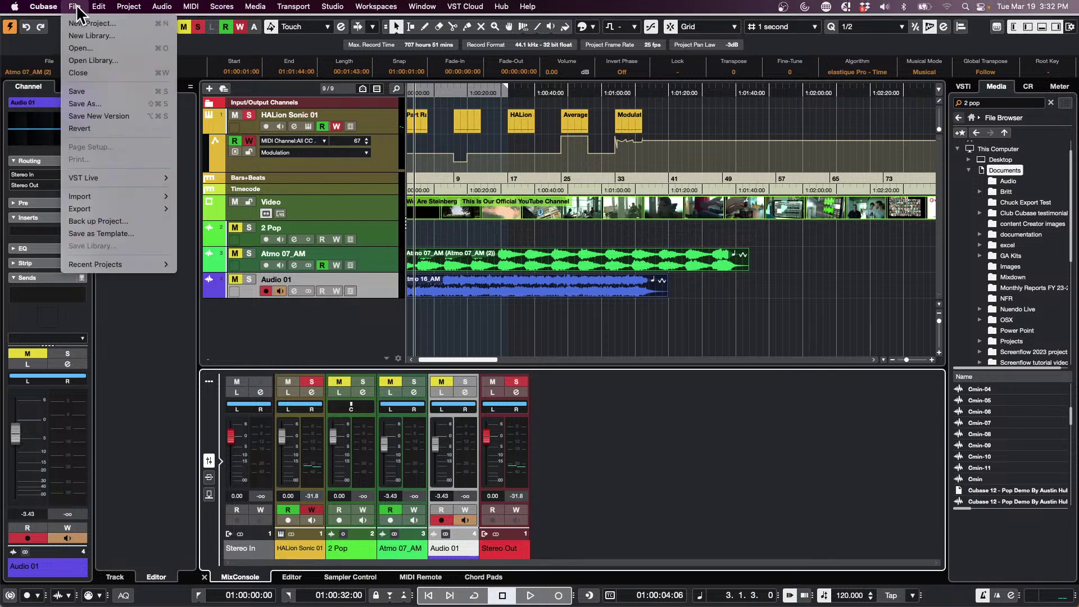
left_click(49, 38)
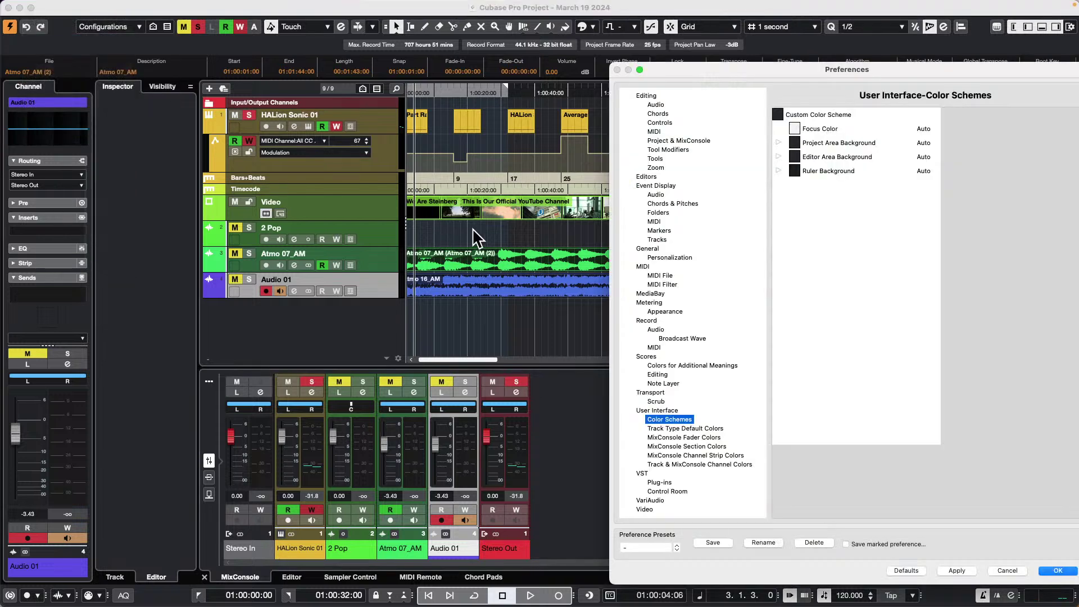
left_click_drag(692, 69, 146, 48)
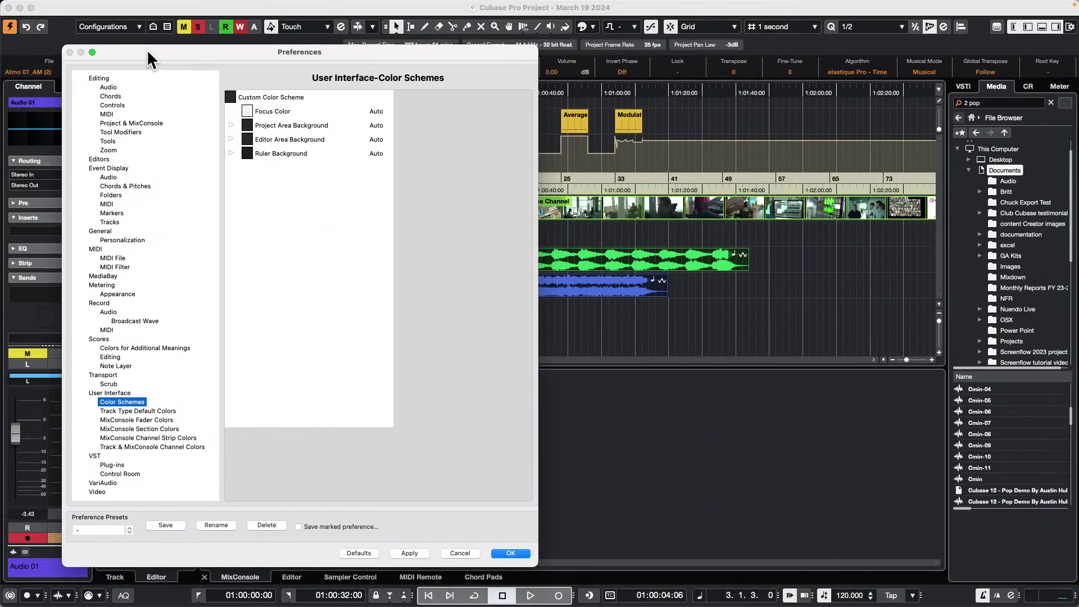
left_click(143, 123)
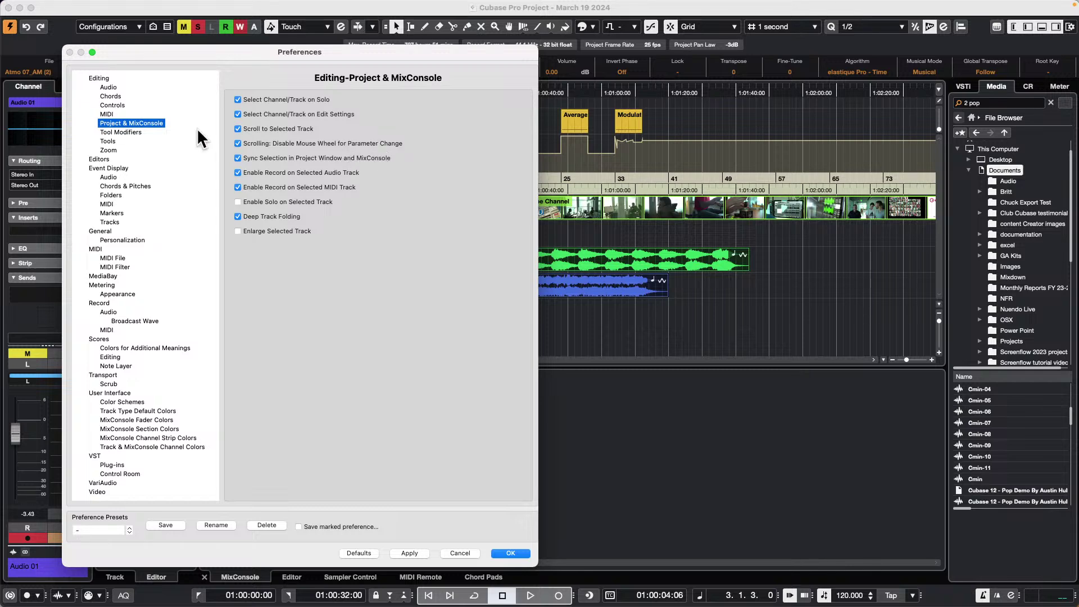
left_click(134, 132)
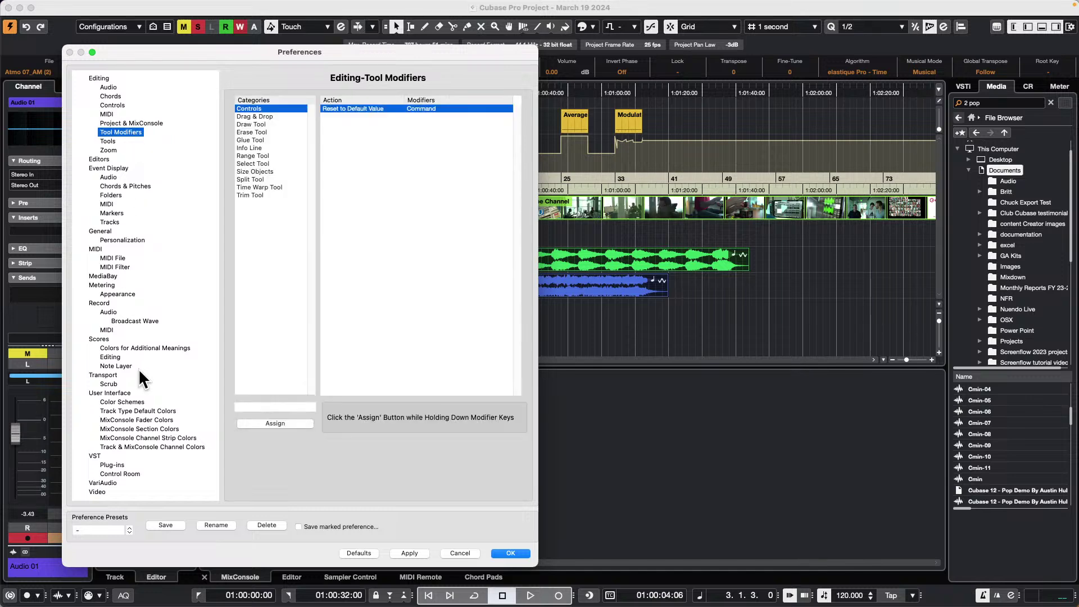
left_click(107, 465)
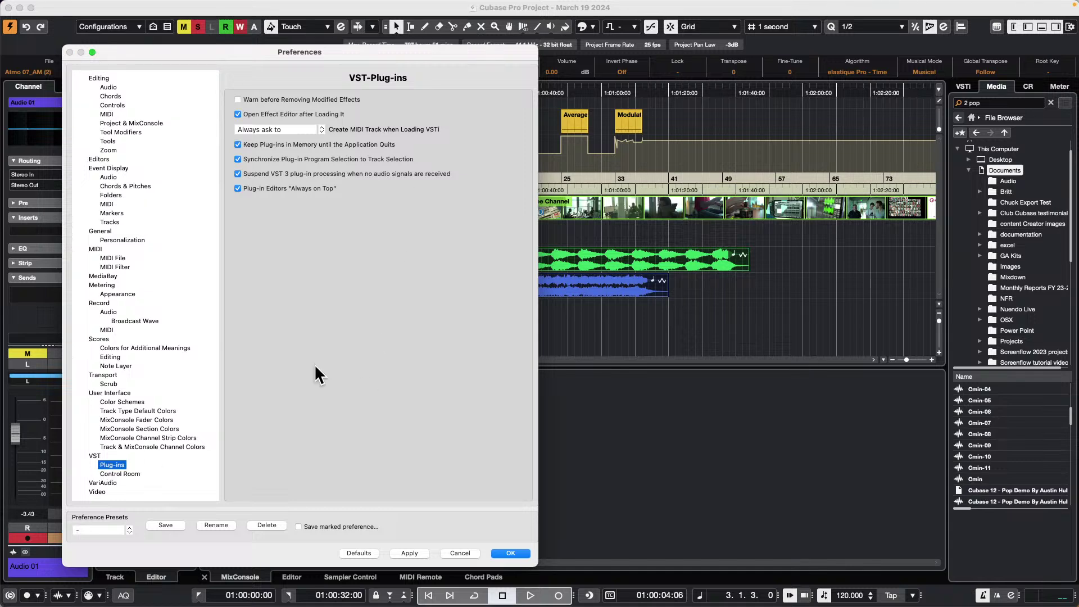
left_click(510, 553)
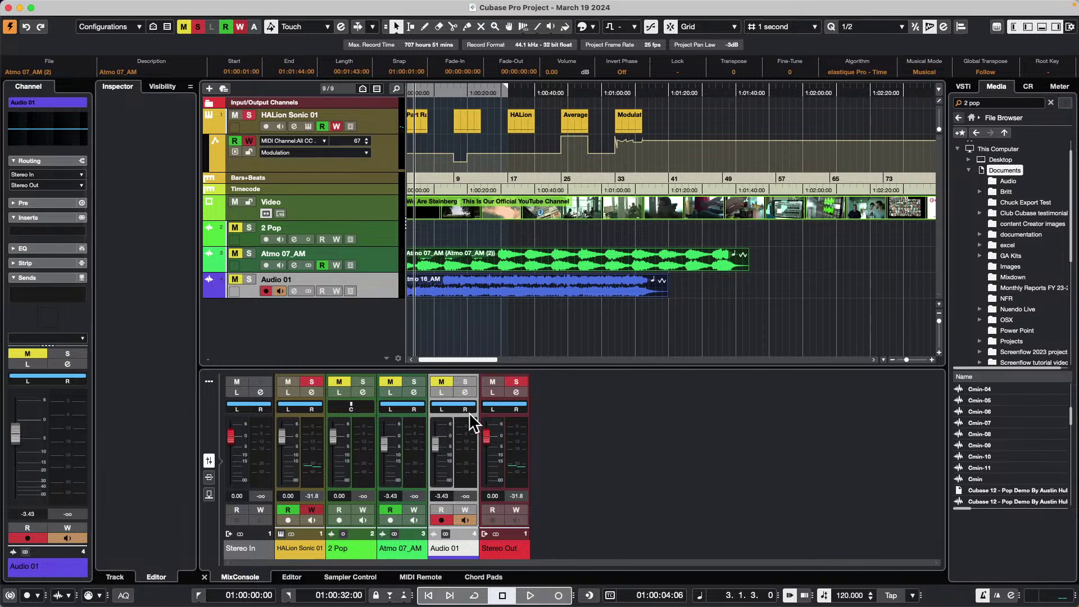
Reveal the volume automation lane of Atmo 07_AM and add an automation point at 01:00:02:21.
left_click(212, 272)
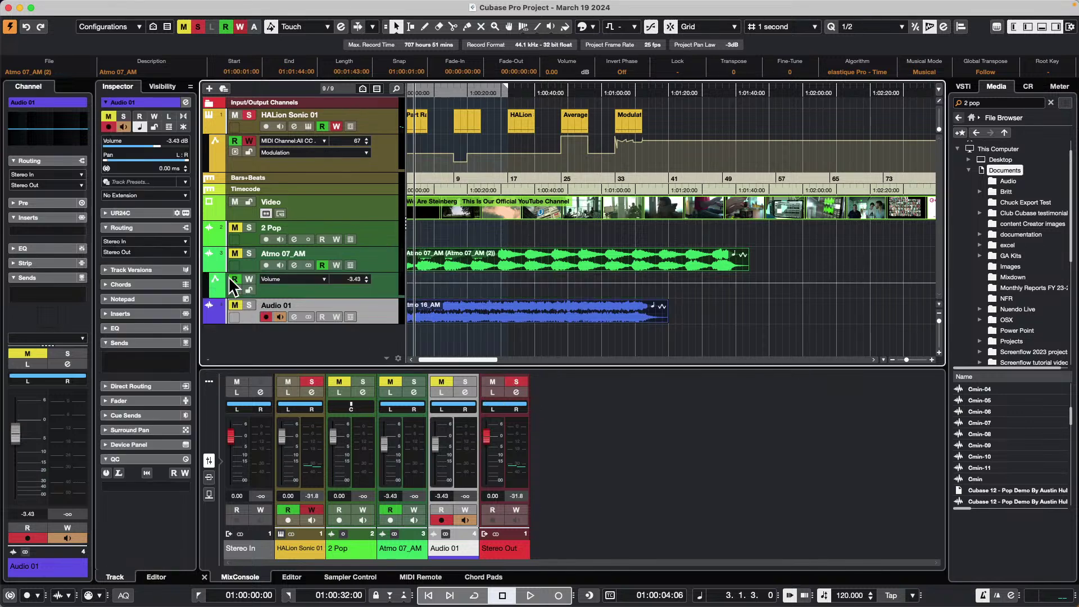
left_click(410, 282)
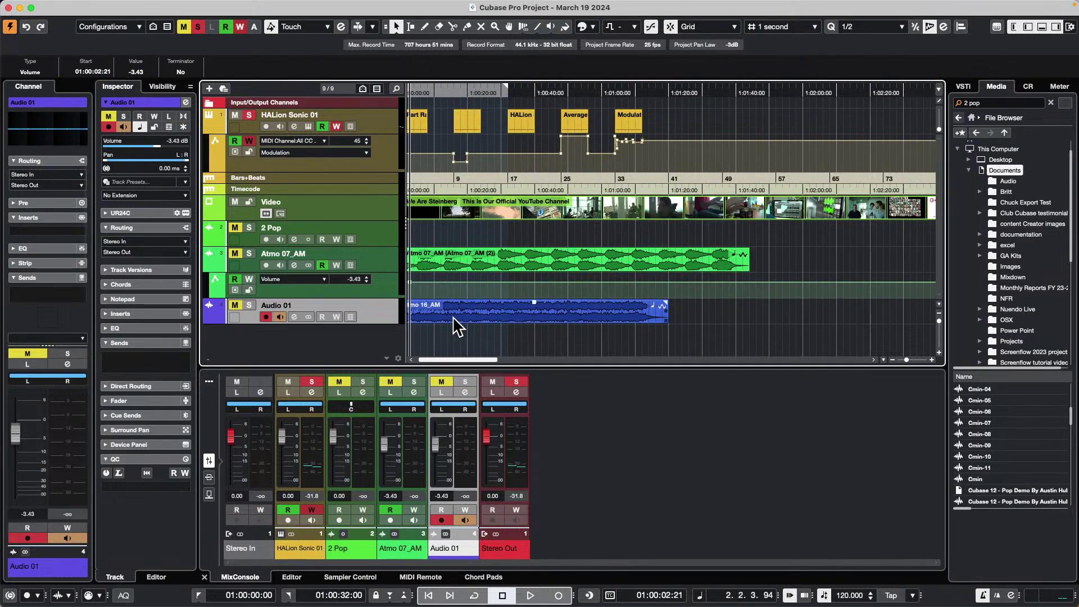
Lower the Atmo 07_AM fader to -7.12 dB, and reset it to its default of 0 dB during a short playback.
left_click(384, 255)
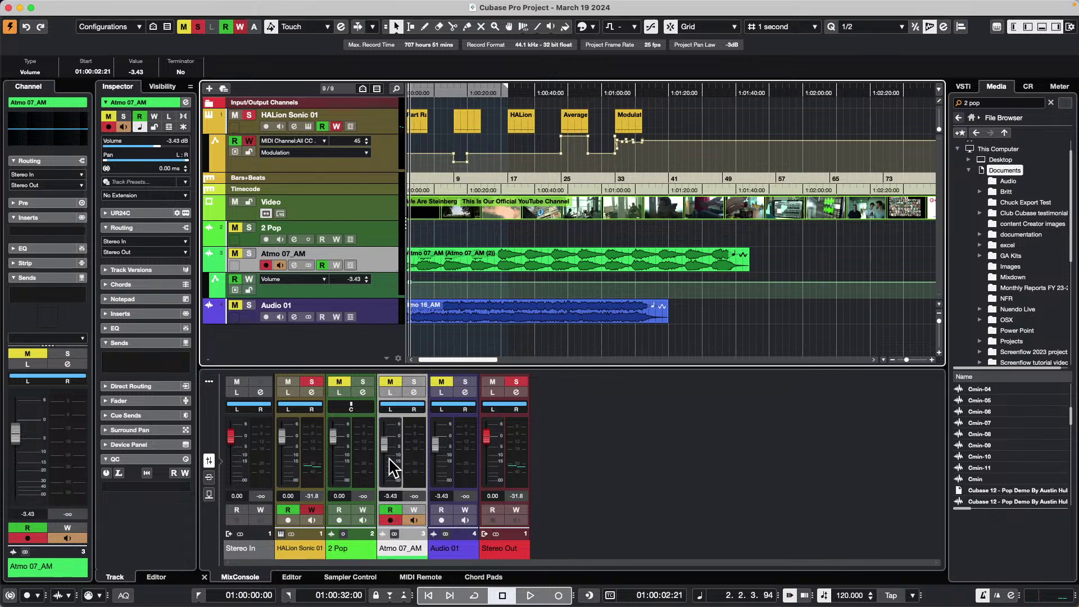
mouse_move(385, 443)
left_mouse_down()
mouse_move(386, 452)
mouse_move(375, 439)
mouse_move(384, 450)
left_mouse_up()
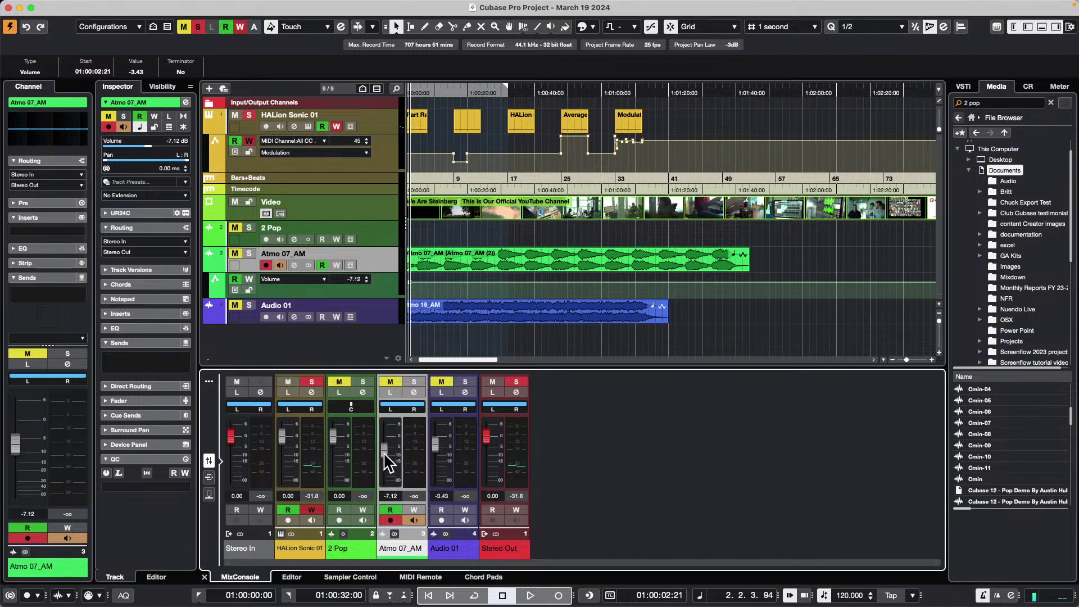
key("space")
left_click(386, 455, "super")
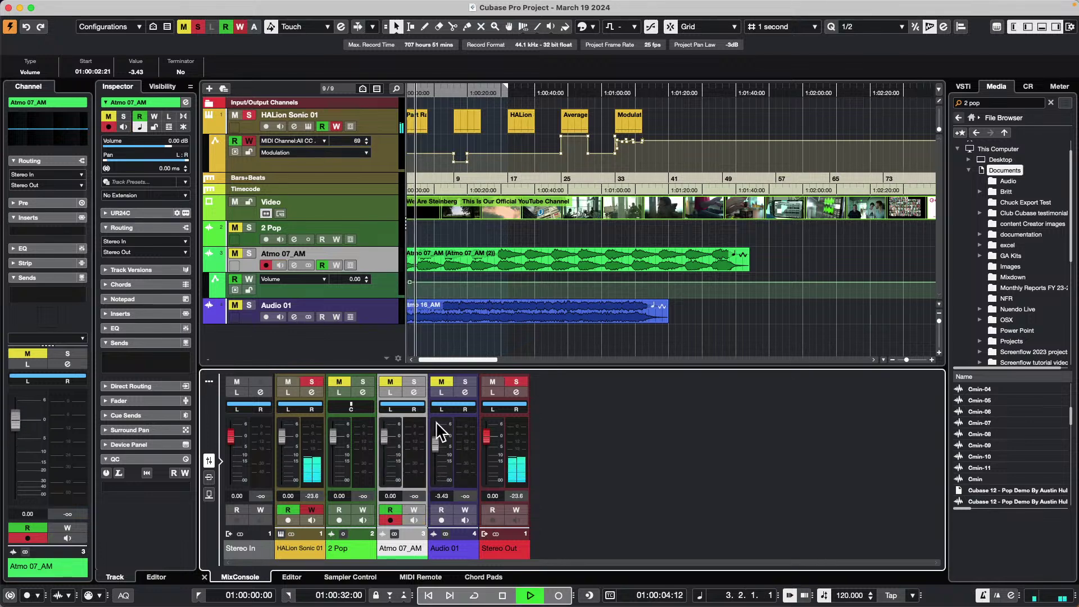
key("space")
Add an Atmo 07_AM volume point at 01:01:43:22 and raise the faders of Atmo 07_AM to 6.02 dB and Audio 01 to 2.16 dB.
left_click(749, 279)
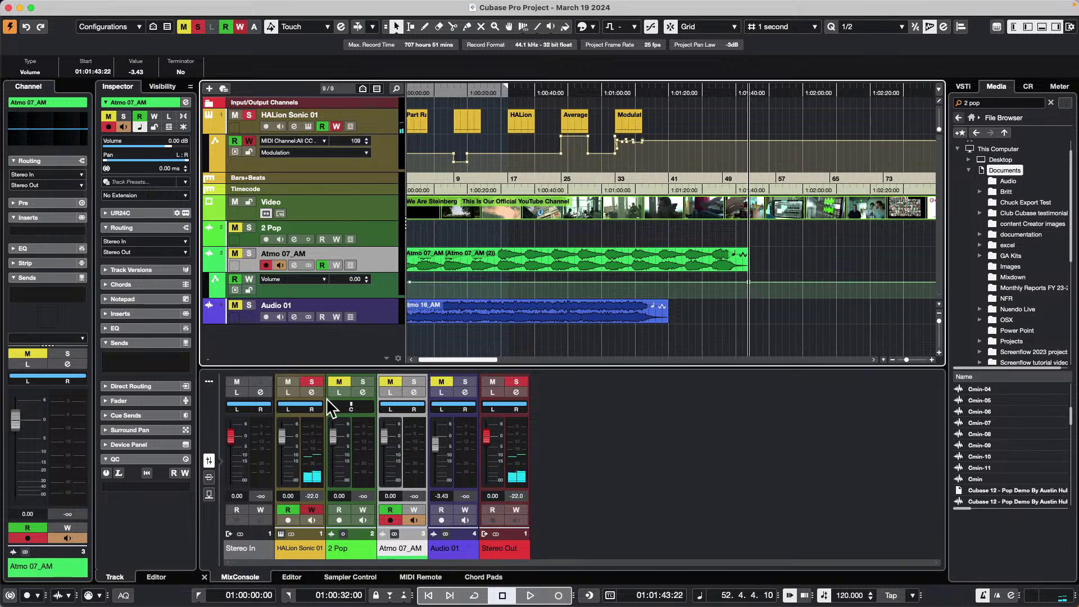
left_click_drag(388, 449, 387, 421)
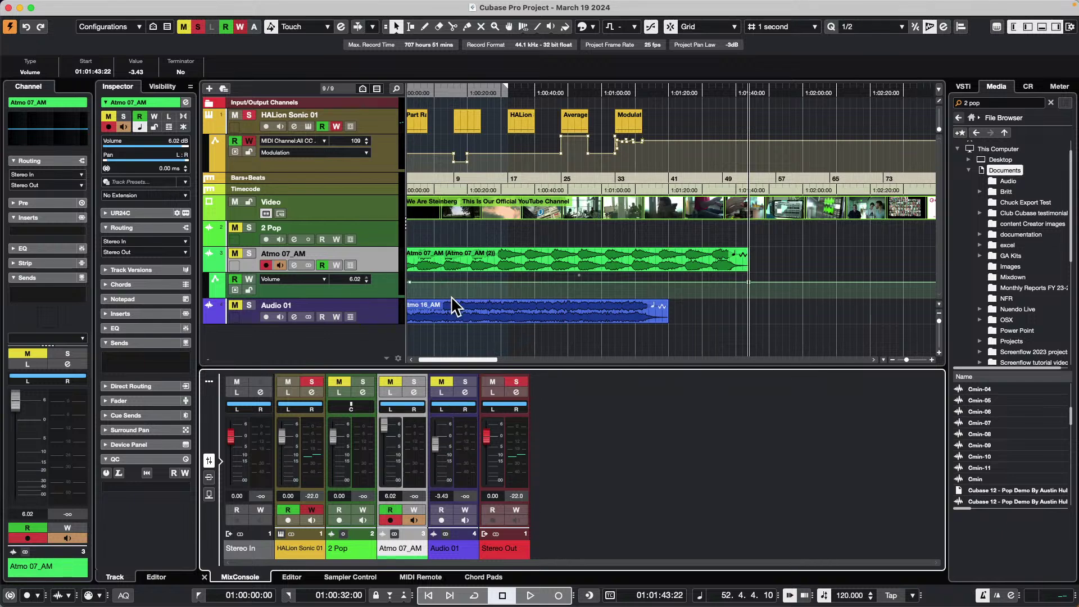
mouse_move(435, 444)
left_mouse_down()
mouse_move(427, 451)
mouse_move(424, 421)
mouse_move(443, 434)
mouse_move(444, 456)
mouse_move(441, 439)
left_mouse_up()
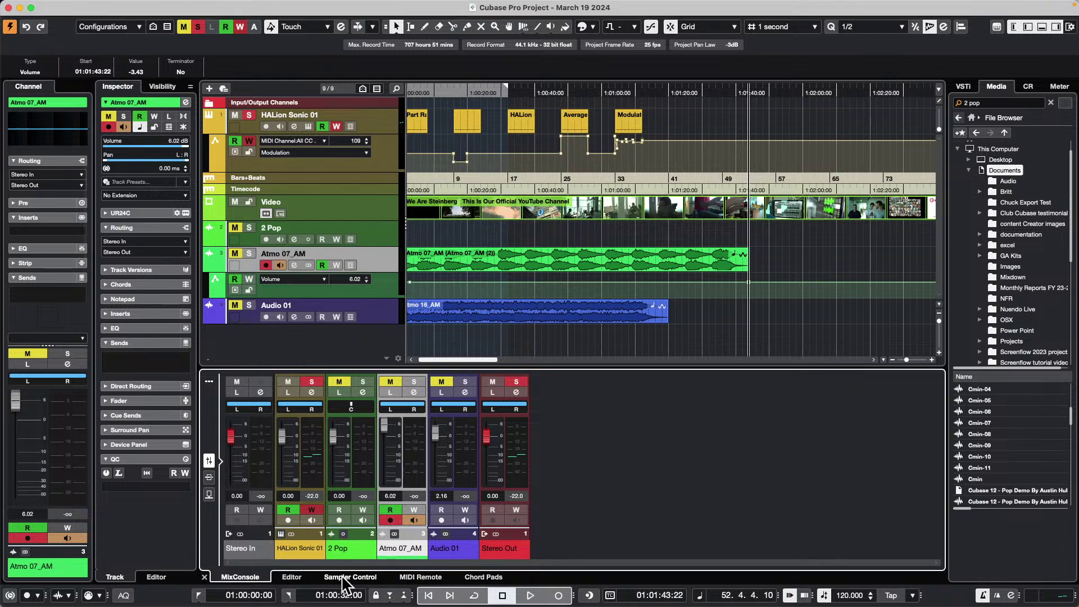
Show the MIDI Remote for the Korg nanoKONTROL2 and choose Focus Quick Controls as its mapping page.
left_click(435, 577)
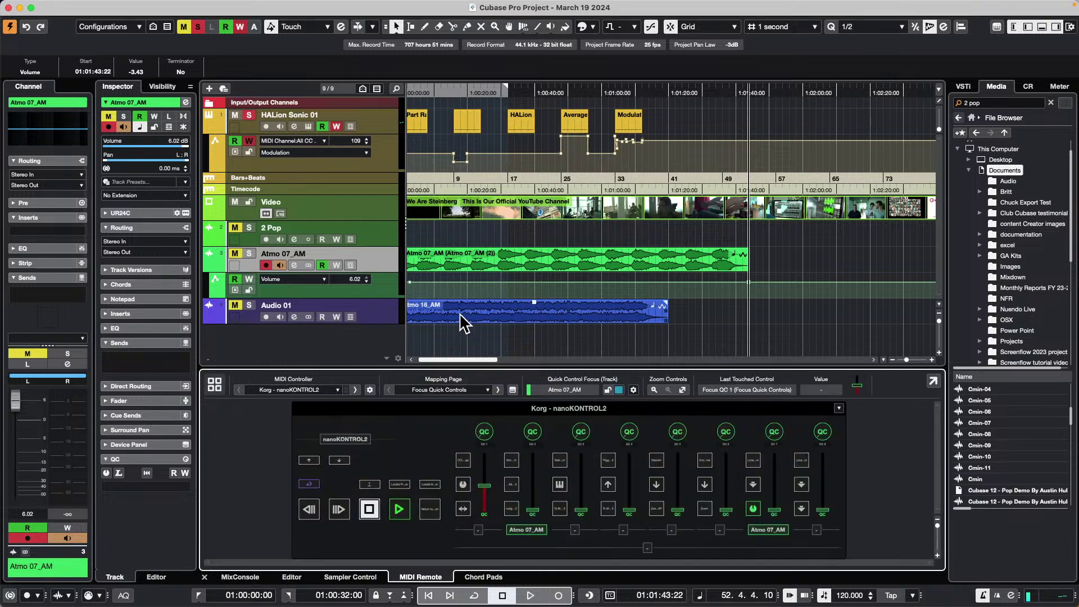
left_click(441, 388)
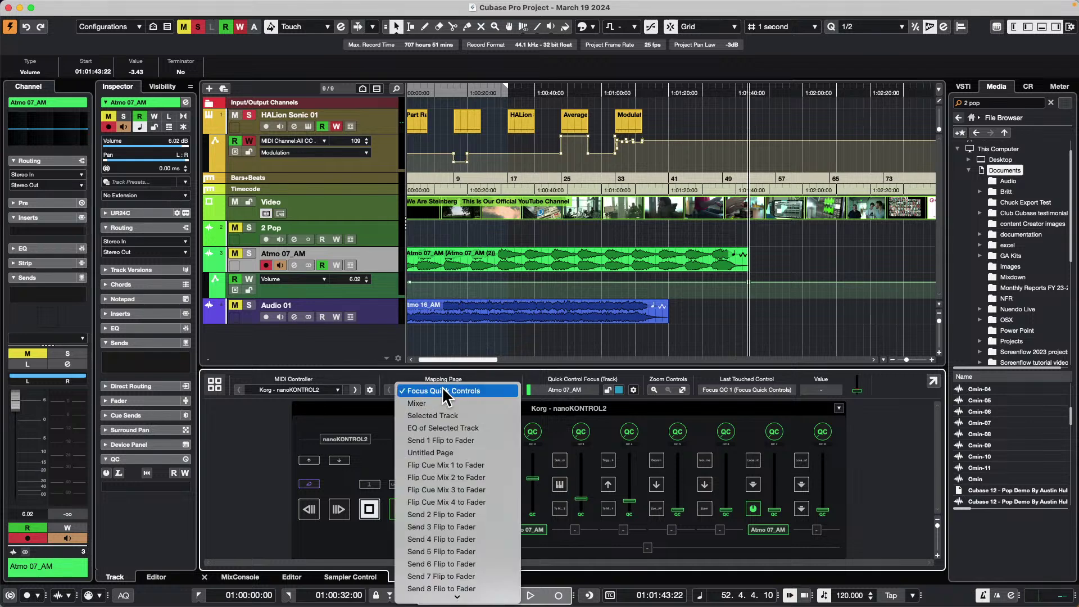
left_click(441, 387)
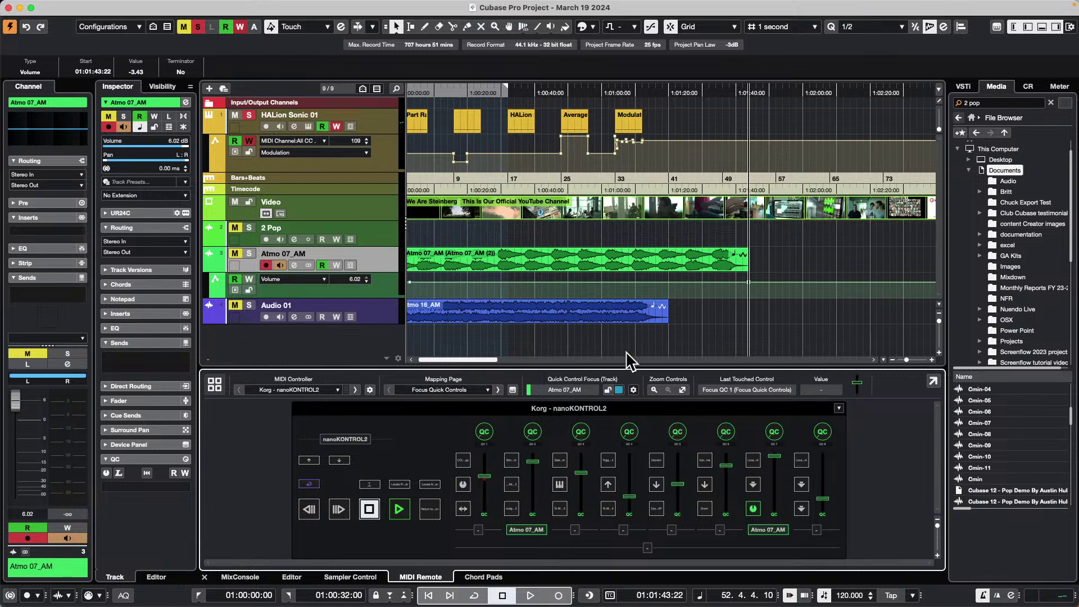
Examine the MIDI Remote Mapping Assistant with its Functions Browser, and close it.
left_click(513, 390)
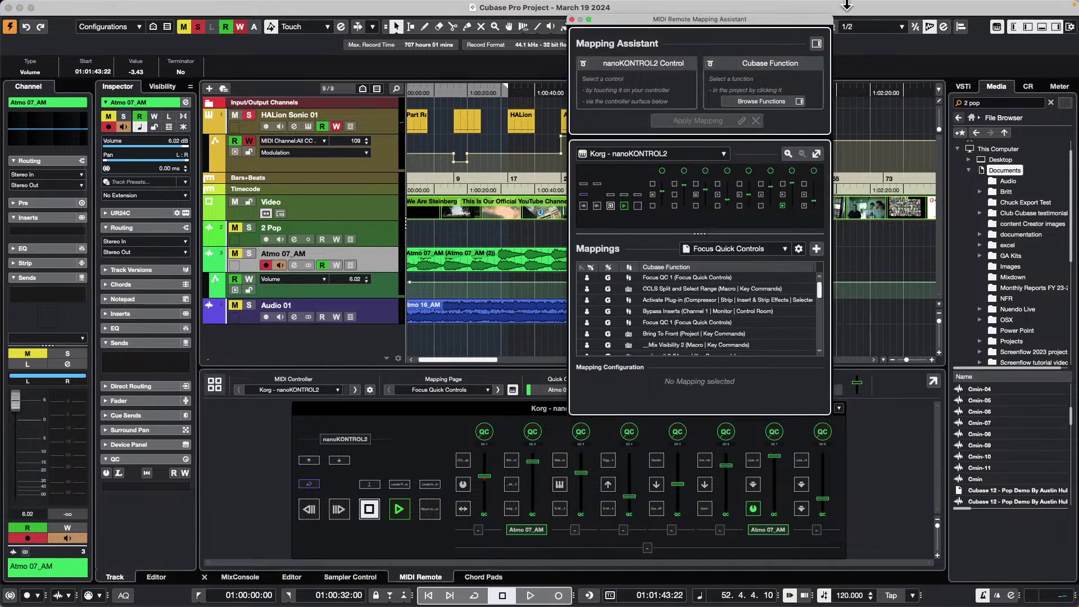
left_click(816, 43)
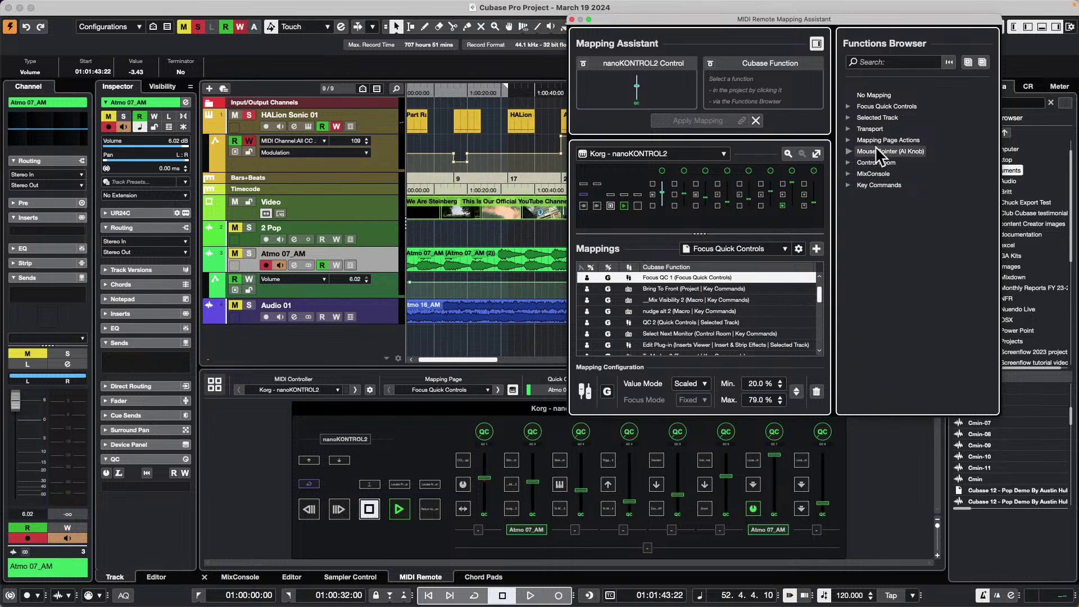
left_click(571, 19)
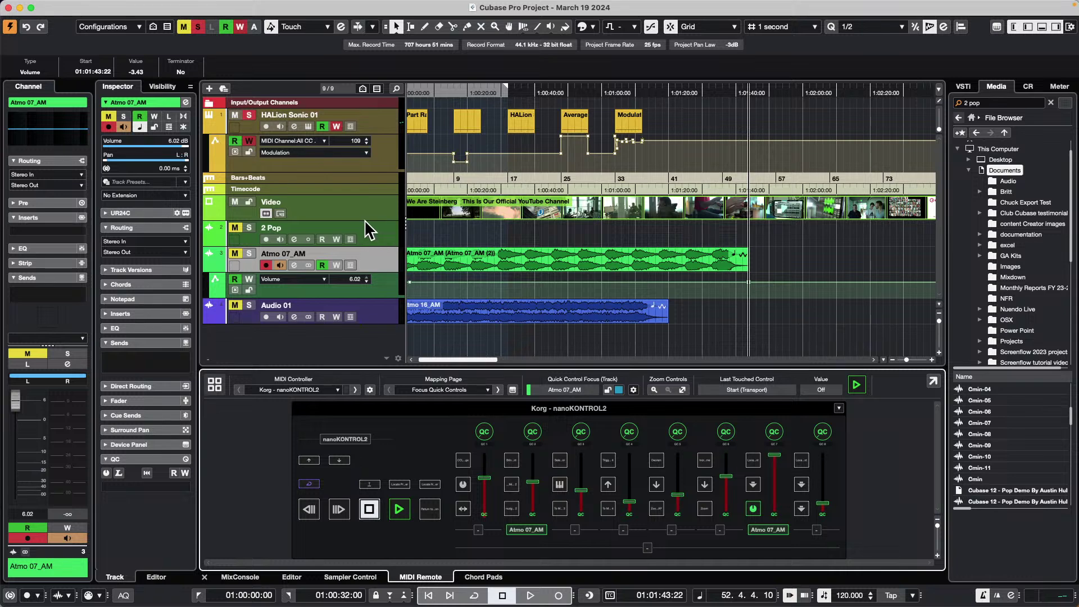
Add a MIDI track below Atmo 07_AM.
right_click(376, 259)
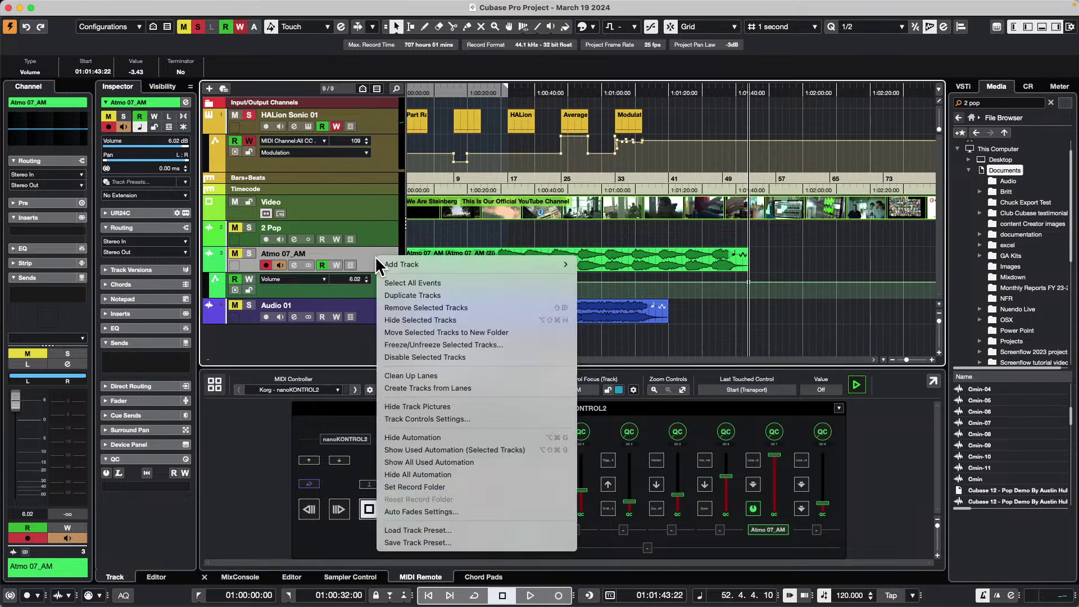
mouse_move(427, 264)
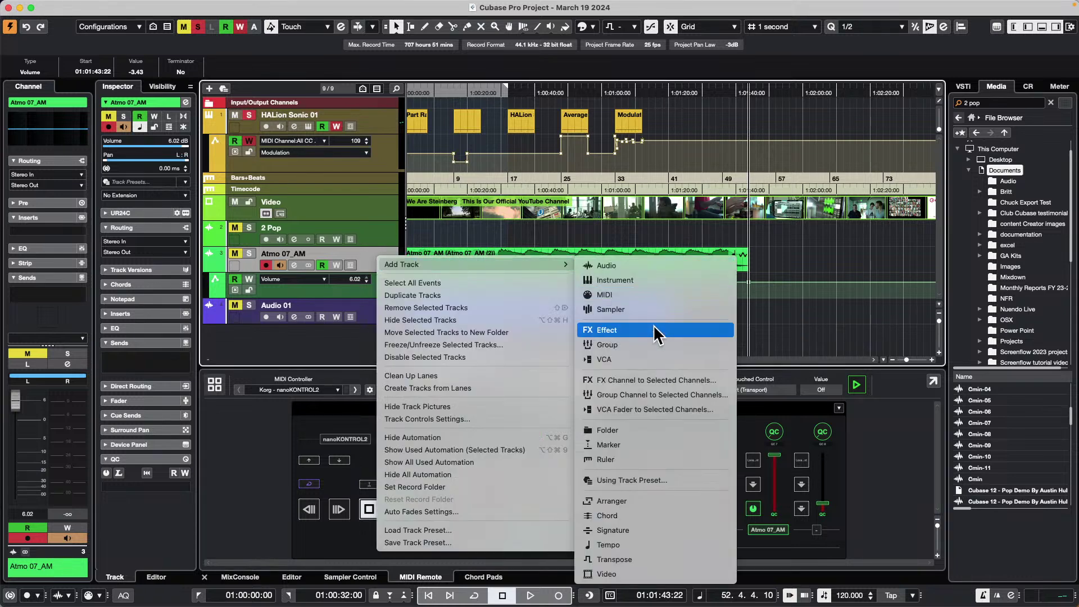
left_click(663, 299)
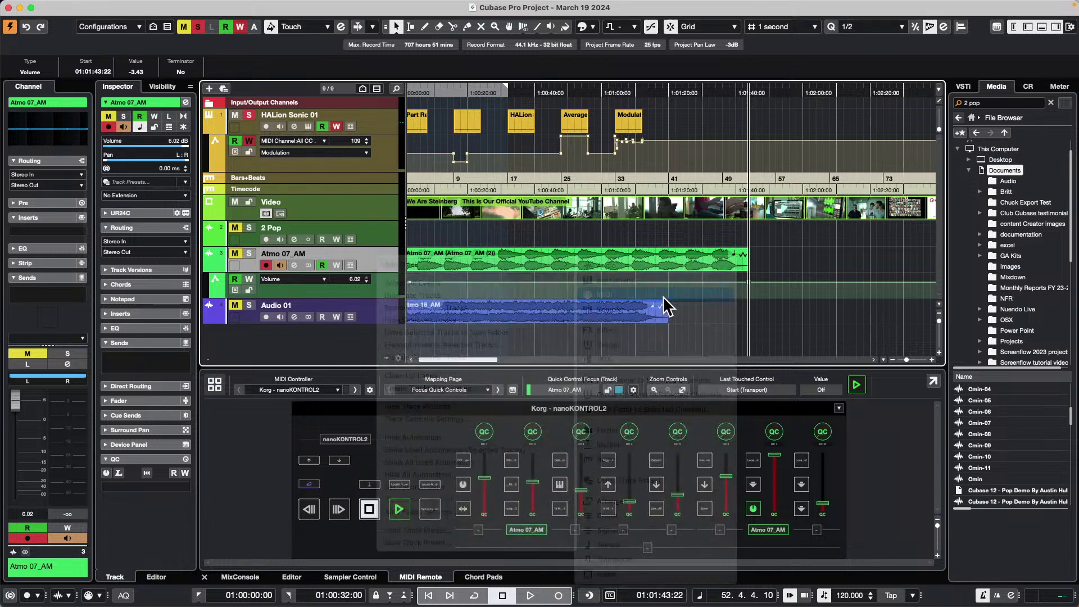
left_click(411, 261)
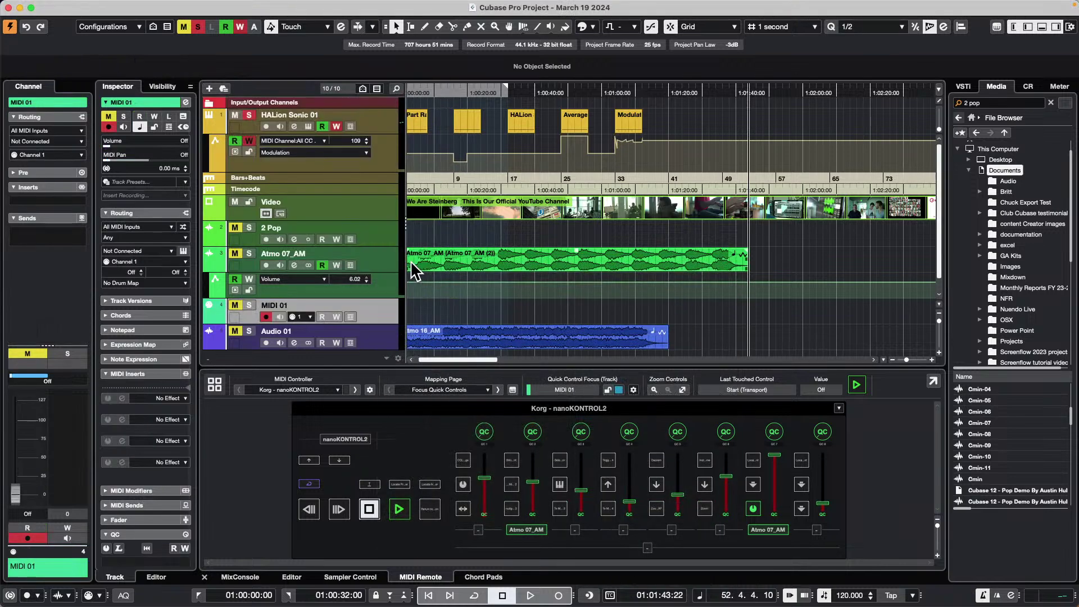
Load the MIDI Monitor effect into the first MIDI insert slot of the MIDI 01 track.
left_click(142, 397)
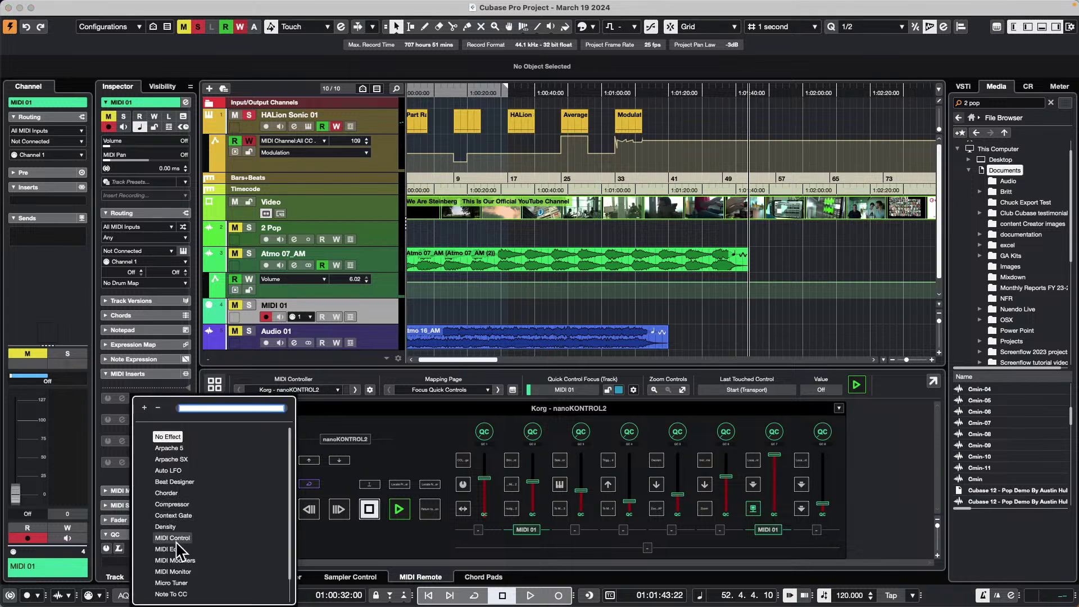
key("Escape")
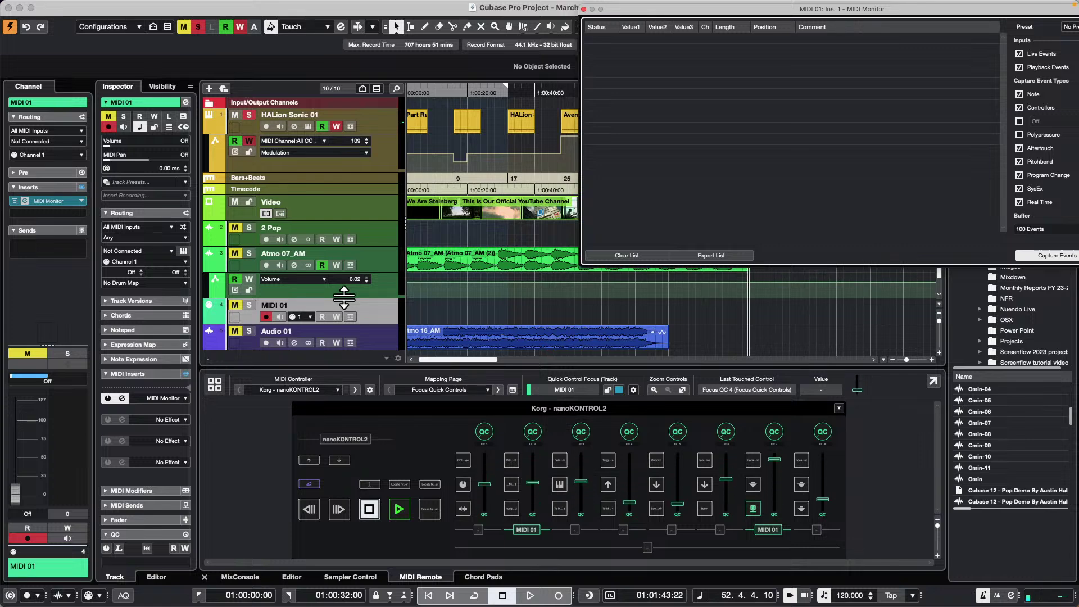
Disable the nanoKONTROL2 controller script in the MIDI Remote Manager's script list.
left_click(370, 390)
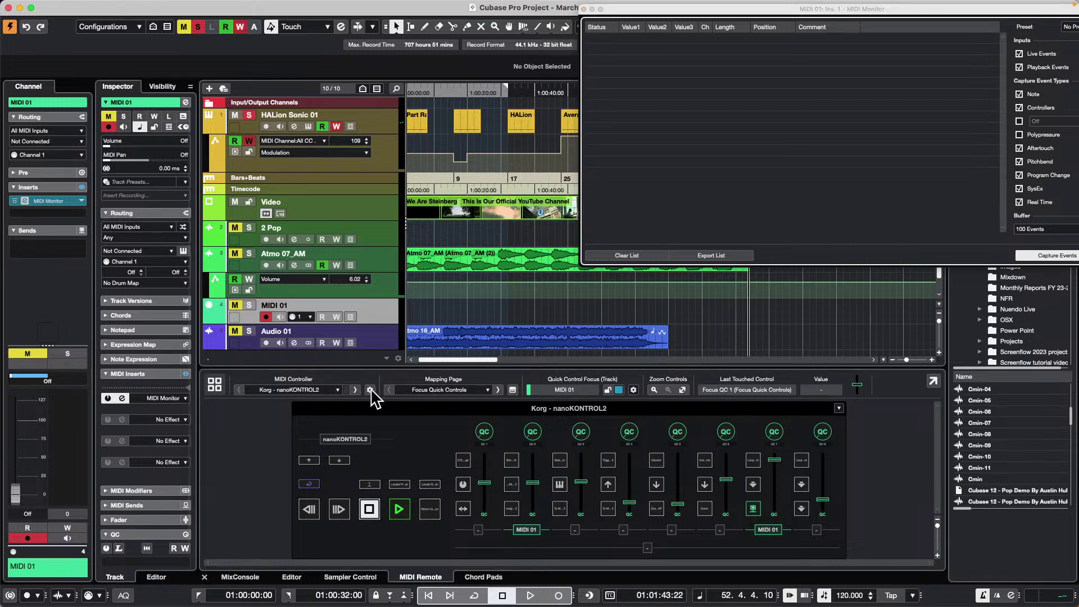
left_click(256, 199)
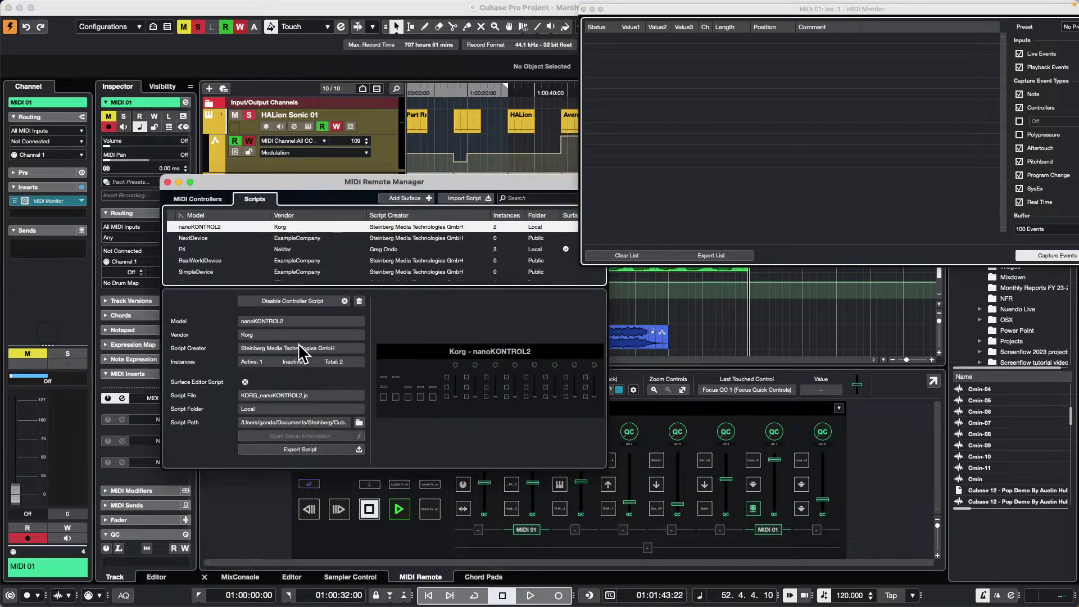
left_click(280, 297)
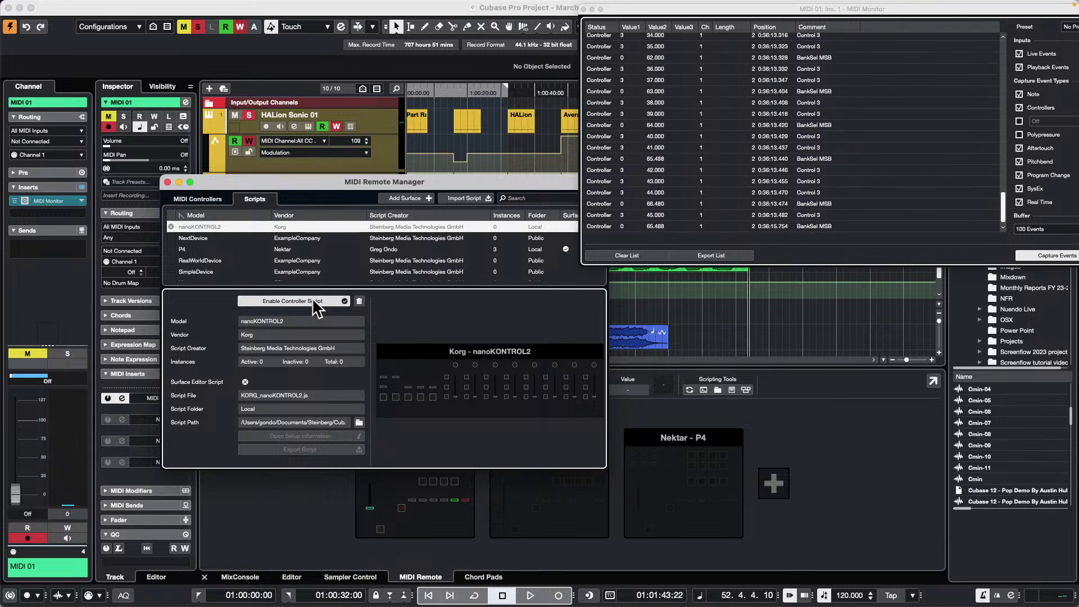
Re-enable the nanoKONTROL2 controller script in the MIDI Remote Manager, and close the manager.
left_click(315, 302)
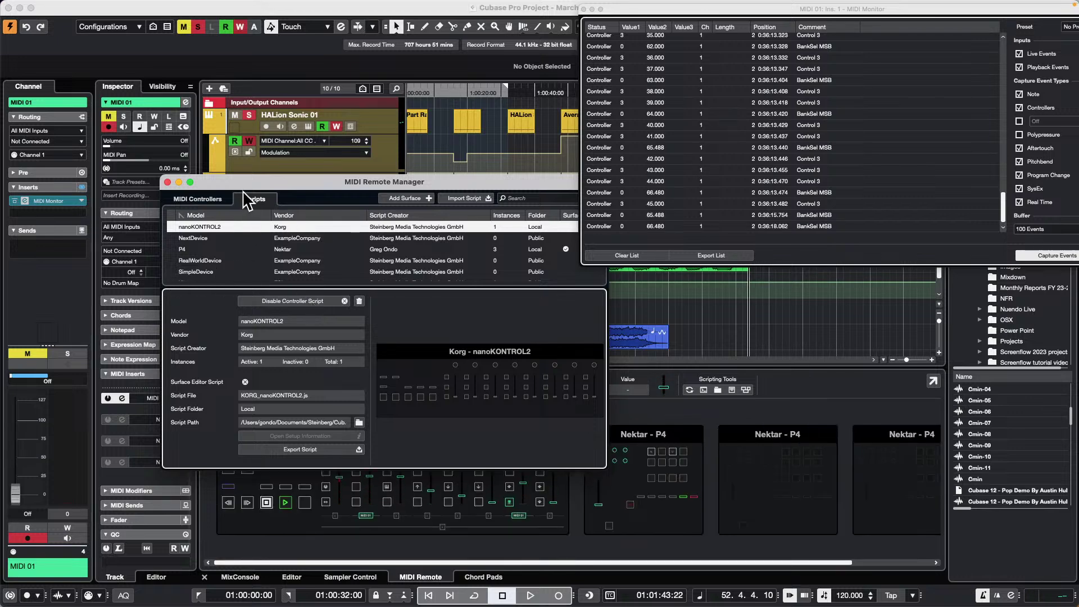
left_click_drag(248, 184, 681, 329)
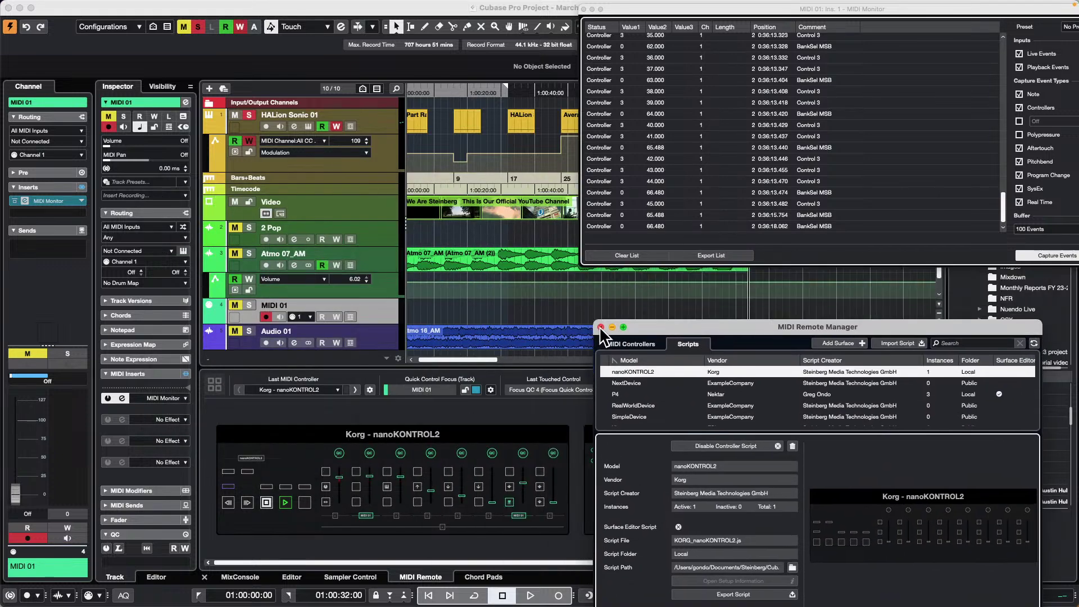
left_click(600, 327)
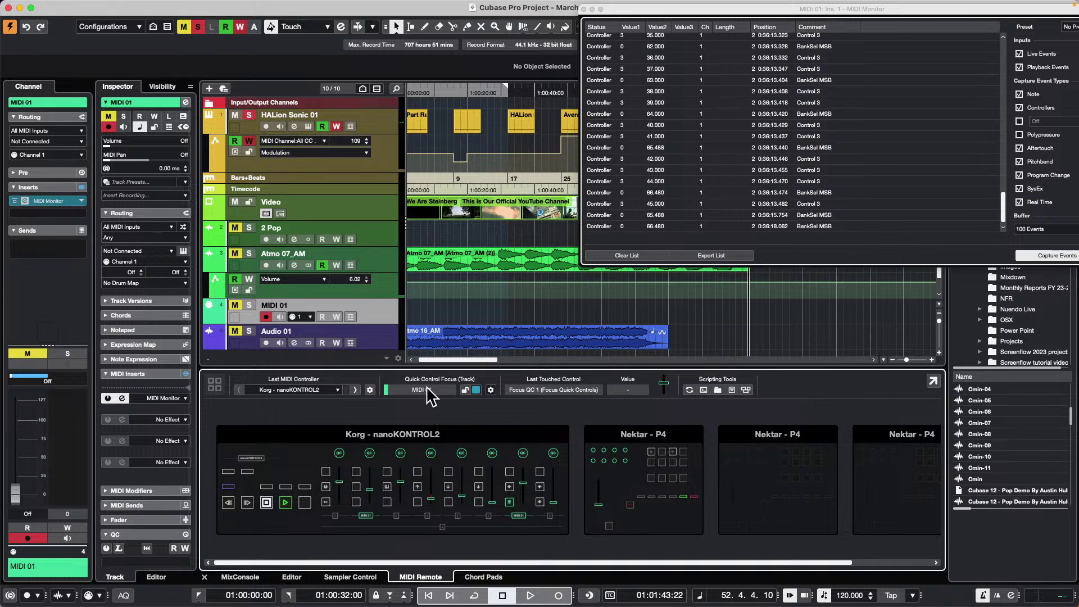
Check the nanoKONTROL2's controller and script entries in the MIDI Remote Manager, and close the manager and the MIDI Monitor.
left_click(356, 462)
left_click(369, 390)
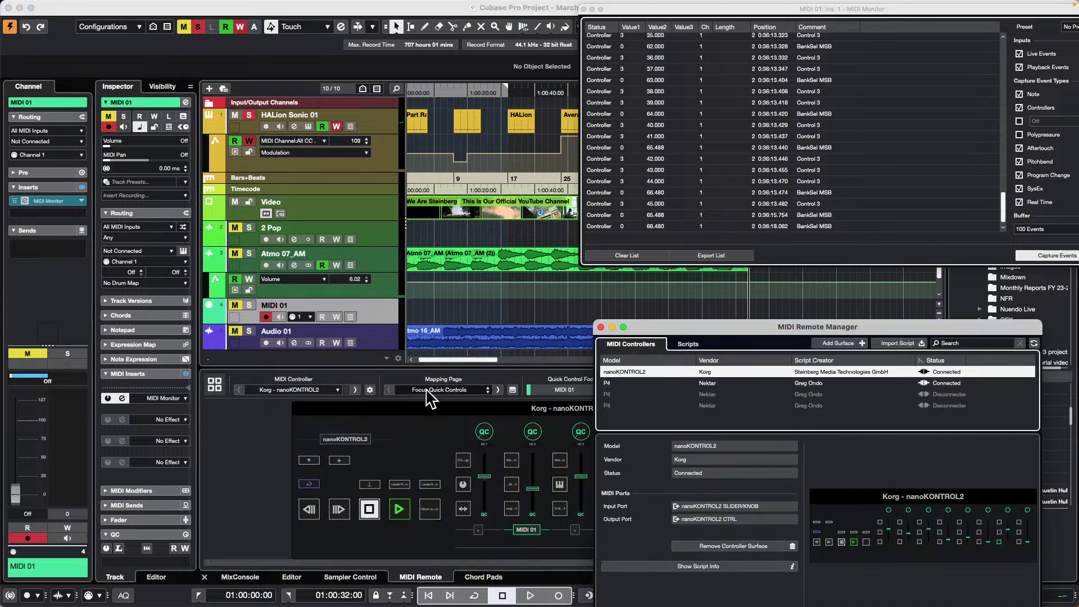
left_click(688, 344)
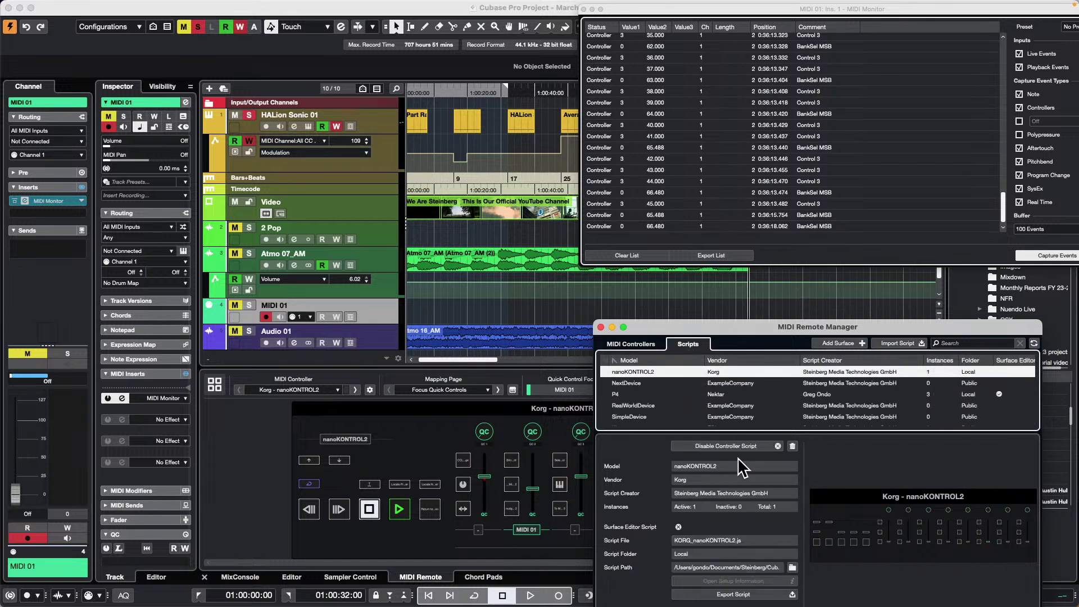
left_click(600, 326)
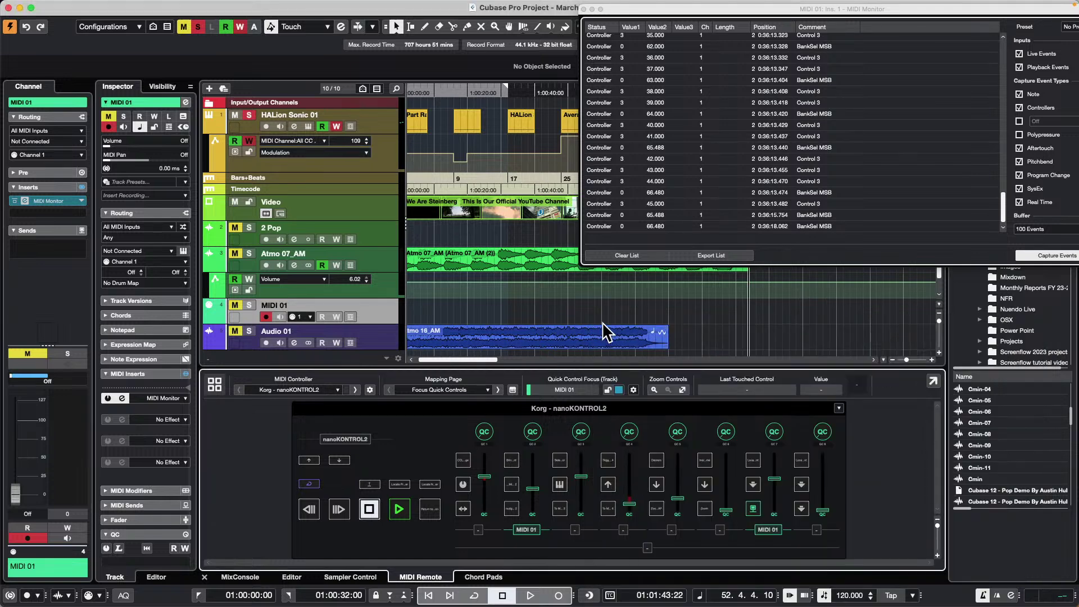
left_click(584, 9)
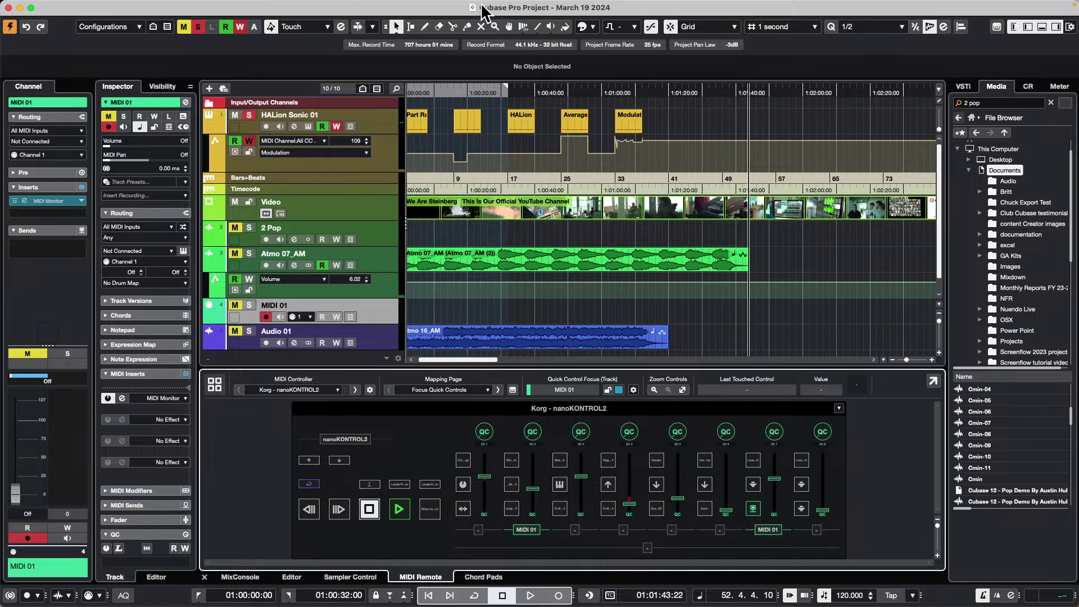
Assign a factory drum kit picture to the Atmo 07_AM track.
left_click(387, 258)
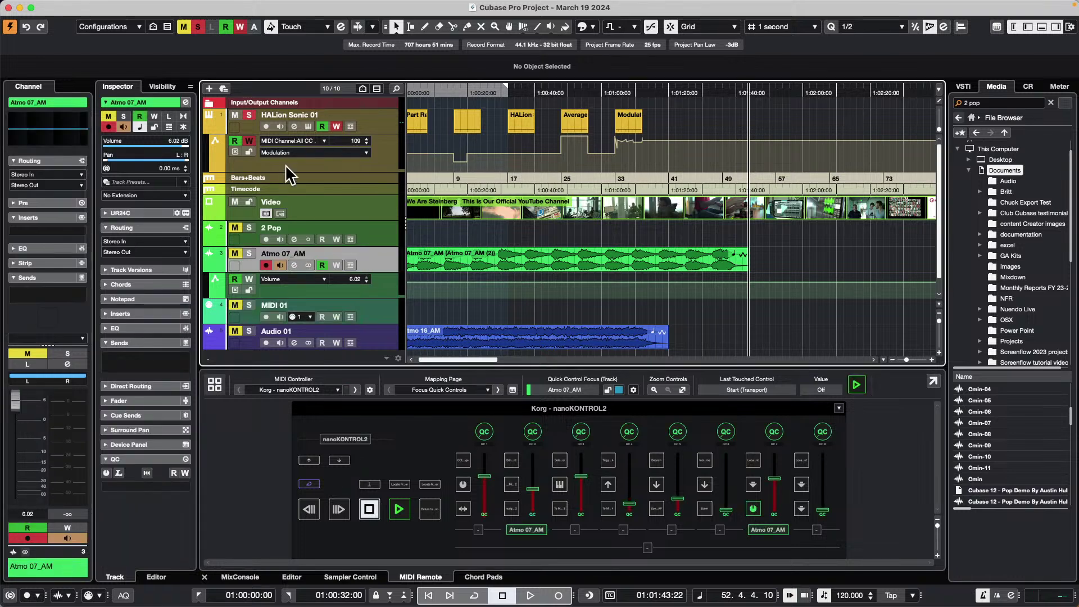
double_click(234, 266)
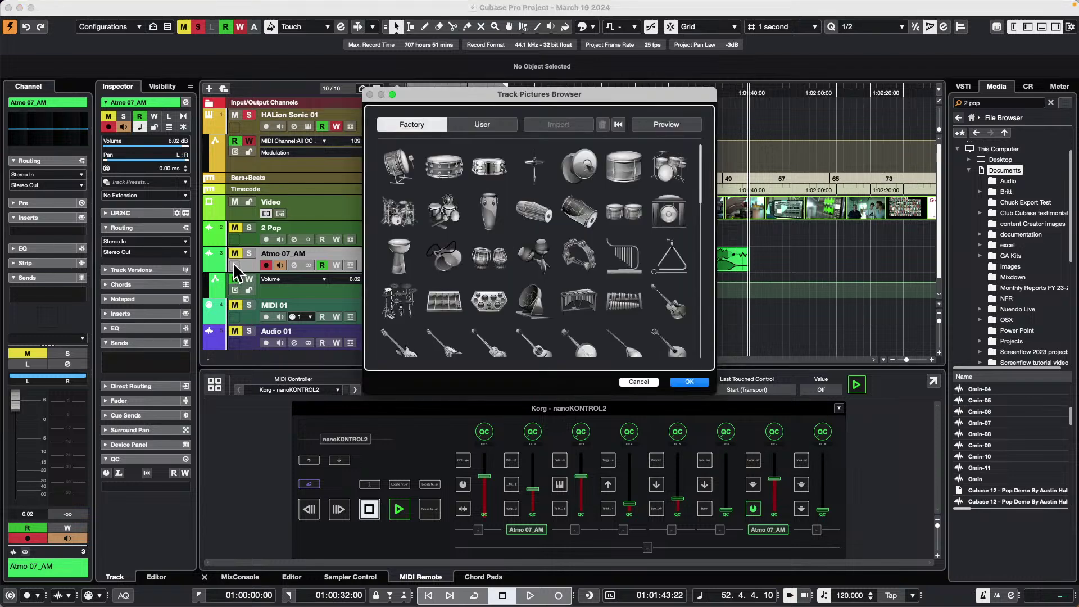
left_click(442, 212)
left_click(688, 381)
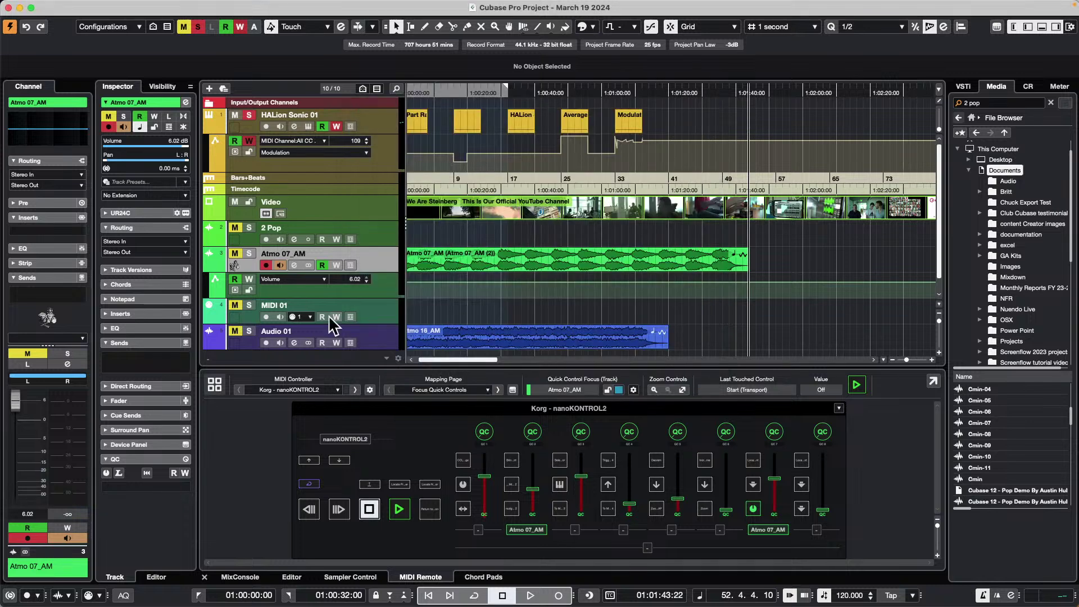
Assign the factory French horn picture to the MIDI 01 track.
left_click(235, 315)
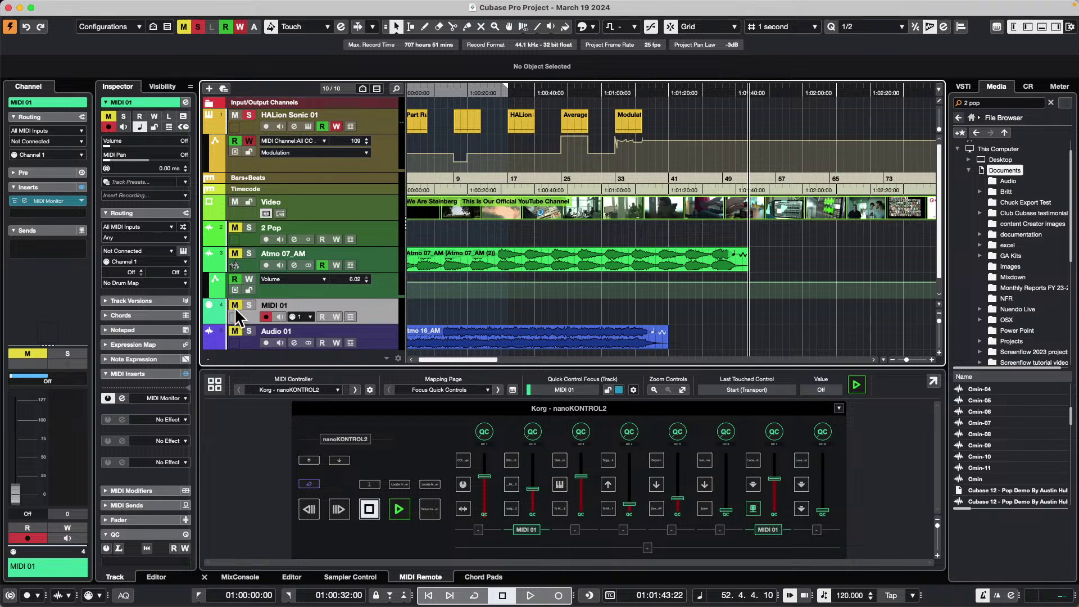
double_click(235, 315)
scroll(533, 281, "down", 5)
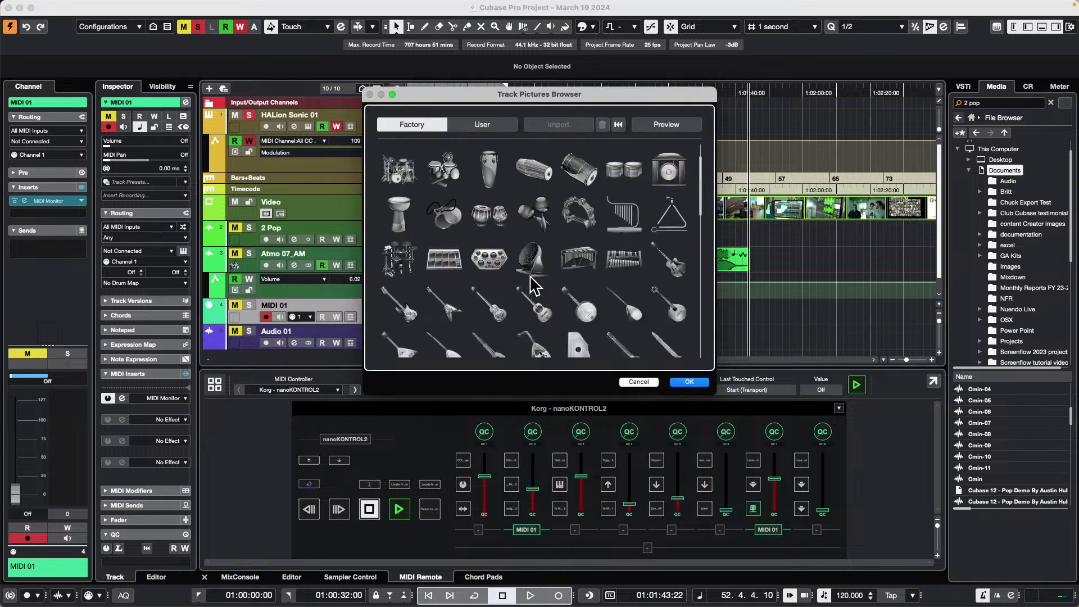
left_click(628, 245)
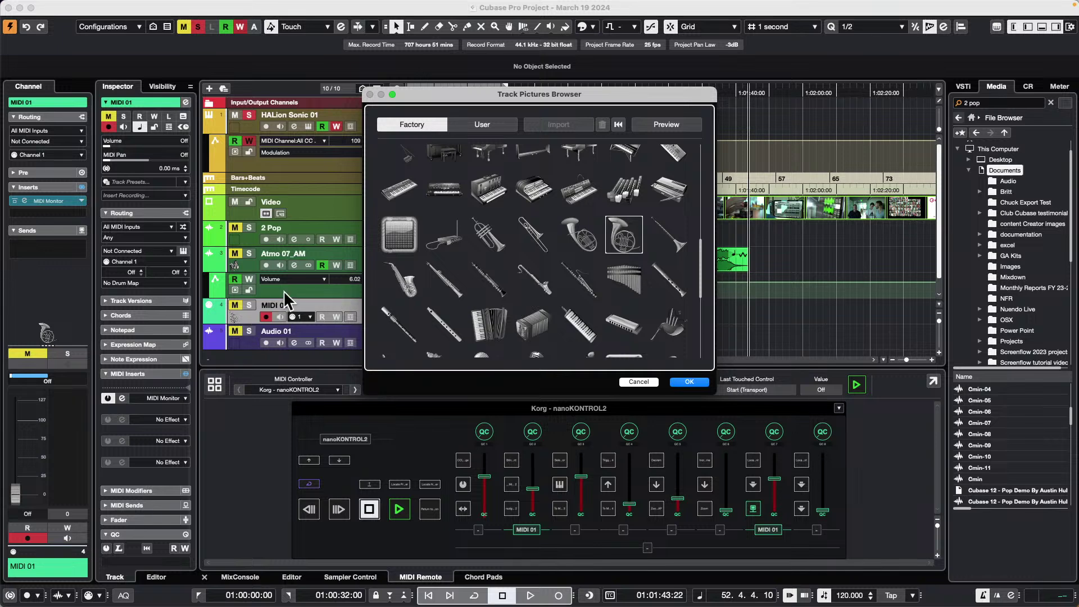
left_click(690, 382)
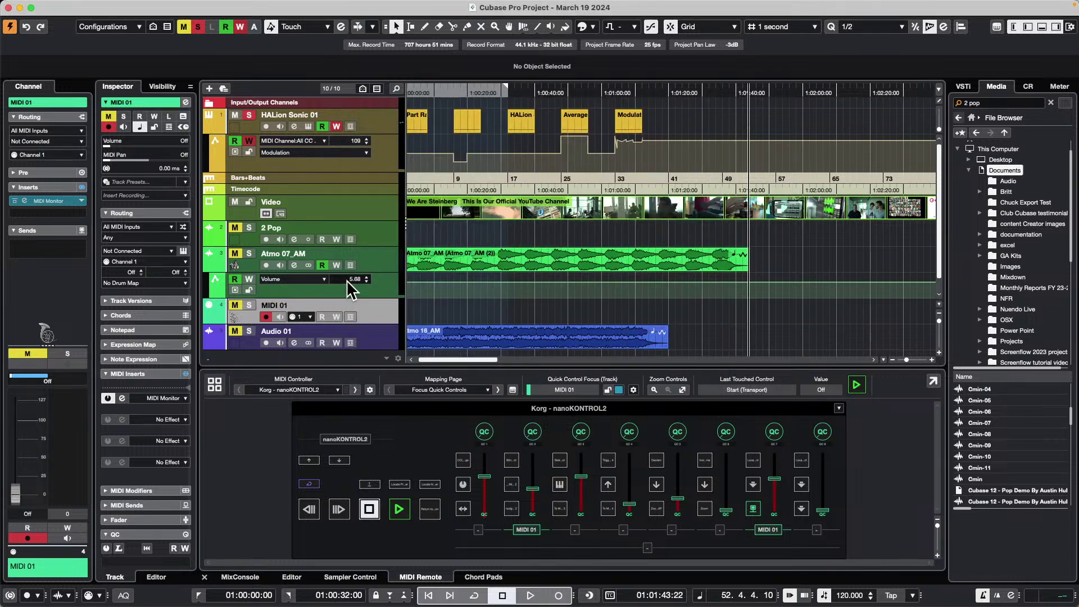
Assign a factory drum pad picture to the Audio 01 track.
double_click(233, 344)
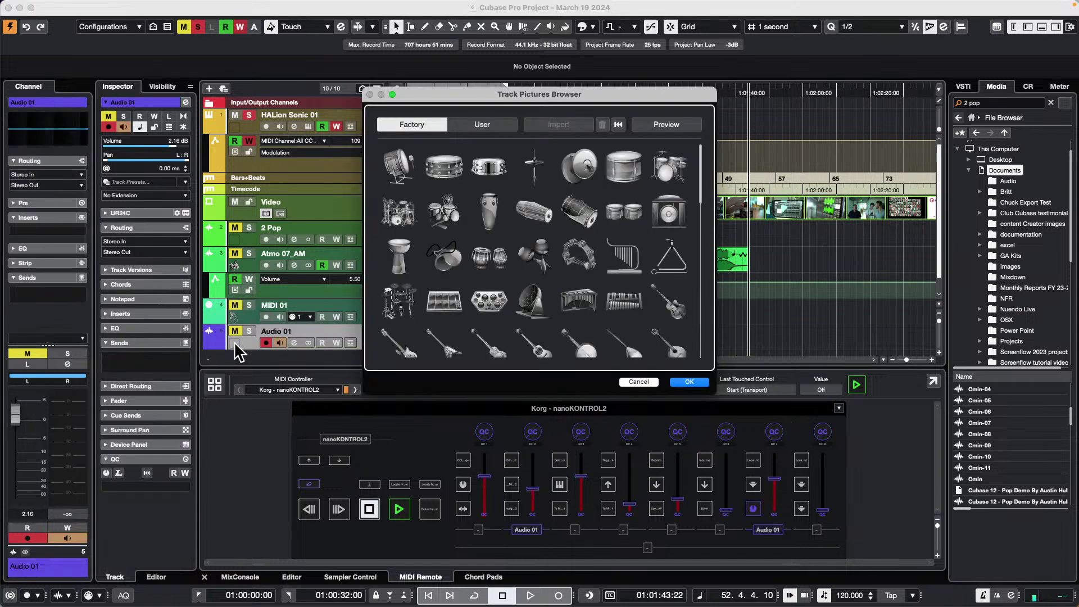
left_click(447, 306)
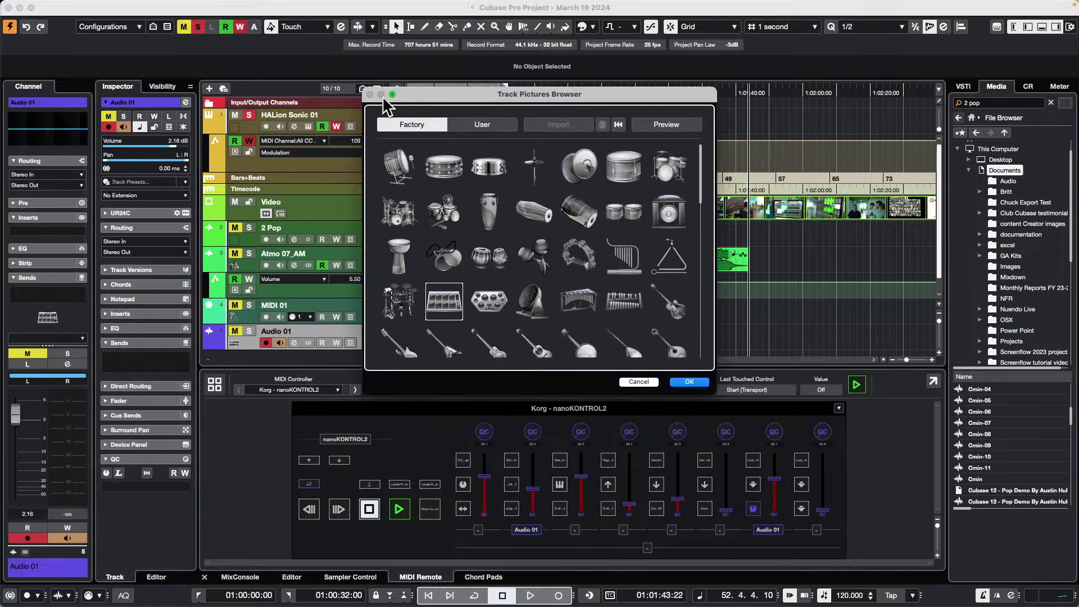
left_click(690, 382)
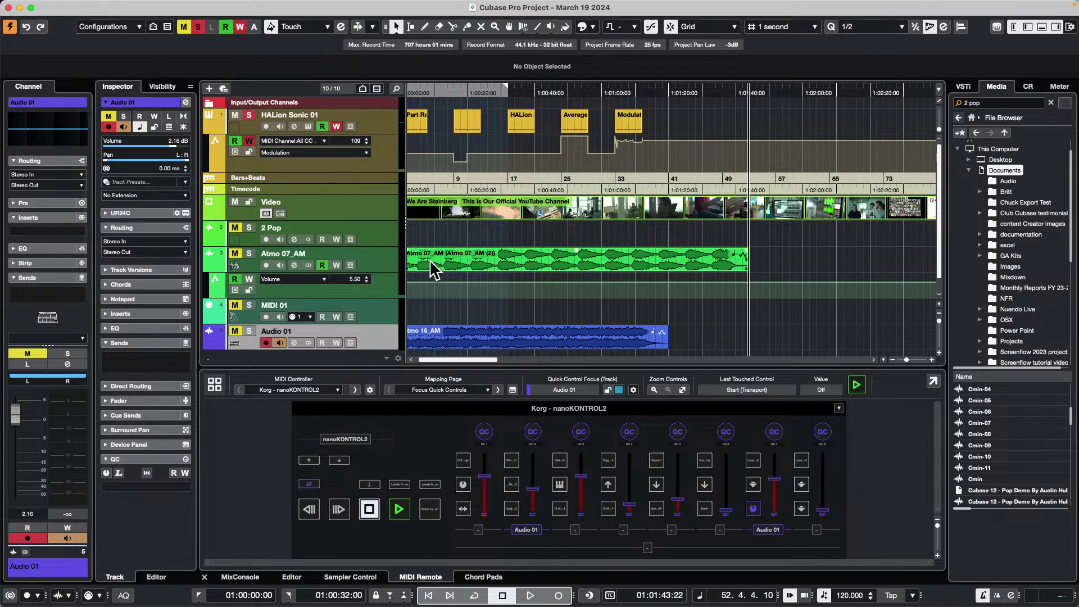
Show the MixConsole and reset the track picture of the Atmo 07_AM channel.
key("F3")
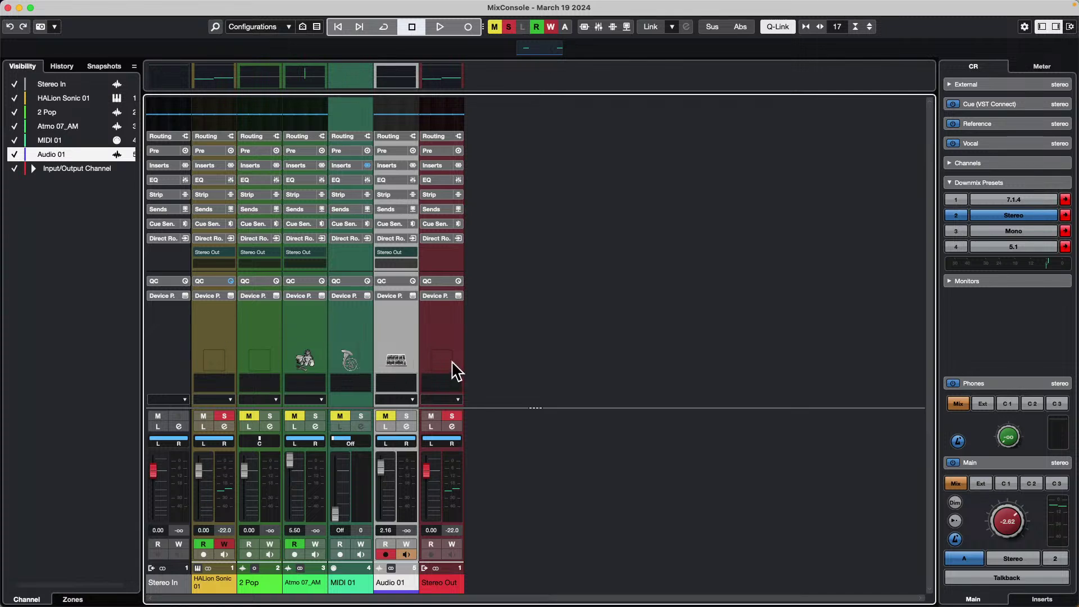
double_click(307, 361)
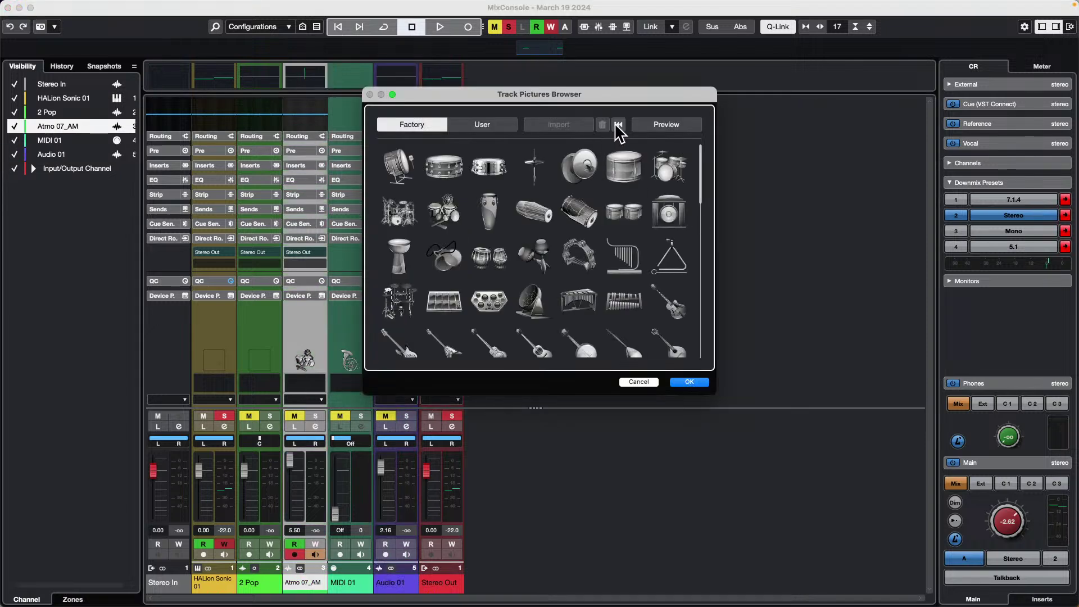
left_click(619, 125)
left_click(620, 125)
left_click(690, 383)
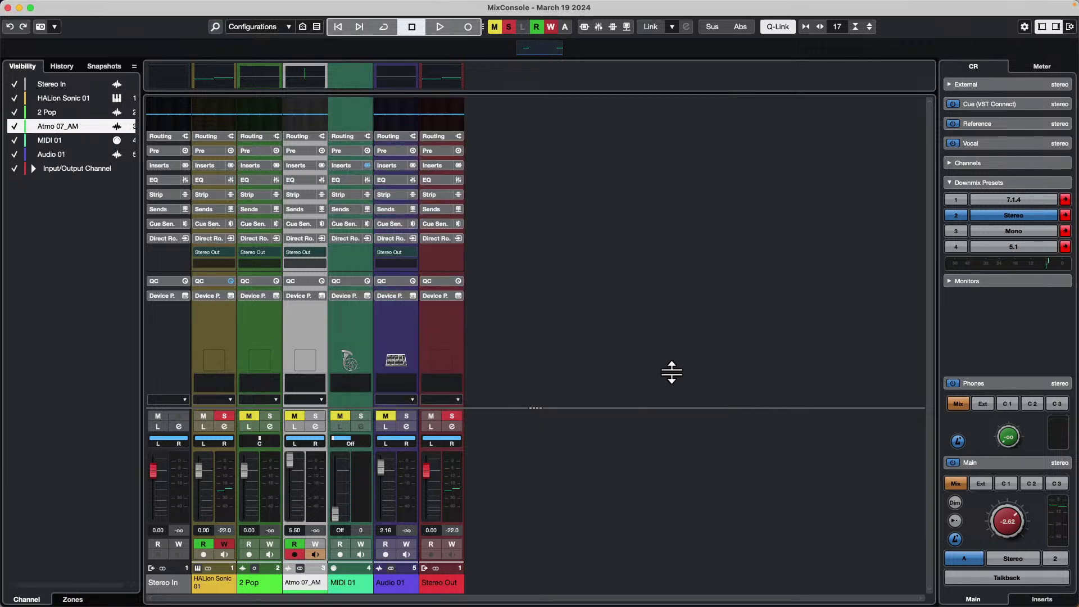
Reset the track pictures of the MIDI 01 and Audio 01 channels, and close the MixConsole.
double_click(352, 362)
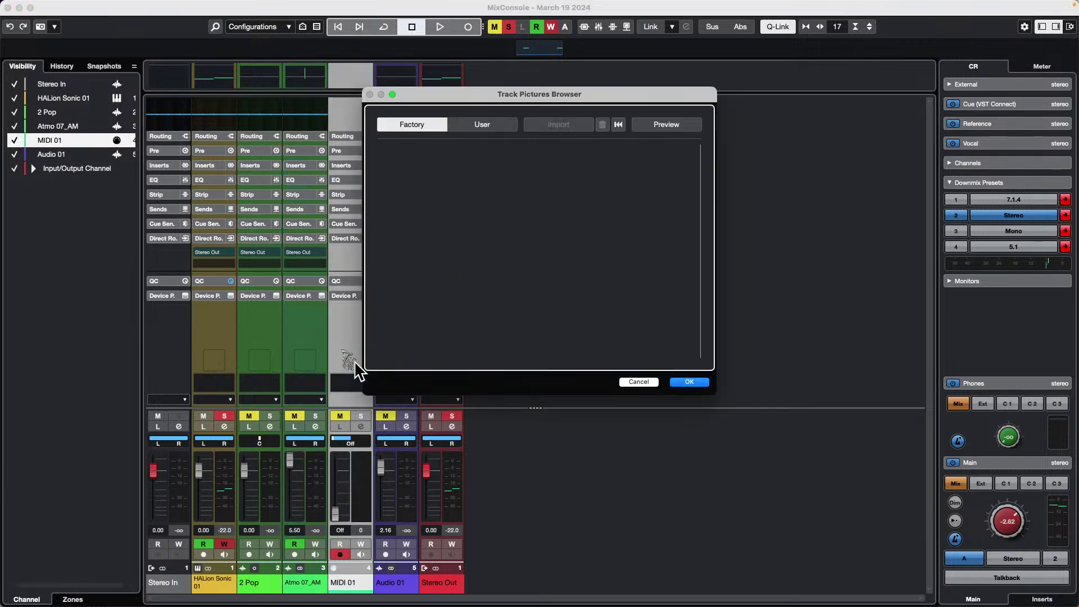
left_click(619, 125)
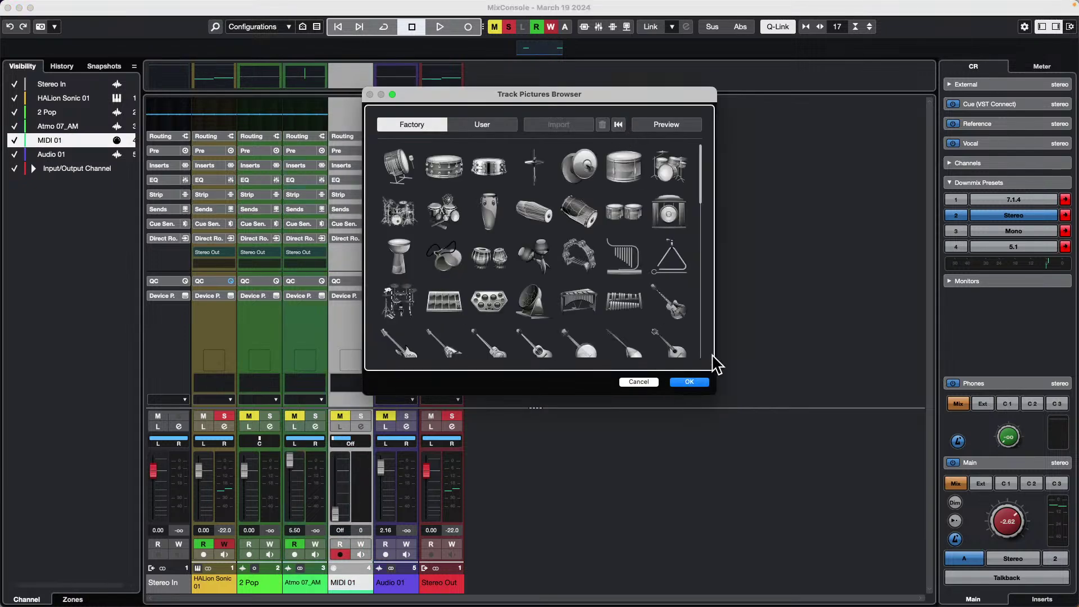
left_click(700, 383)
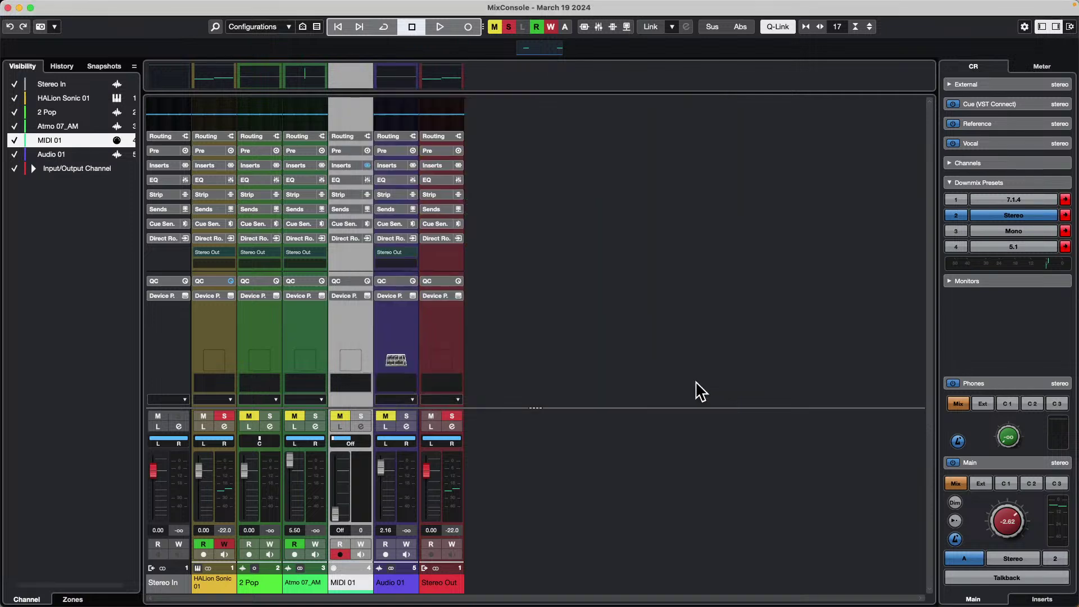
double_click(396, 360)
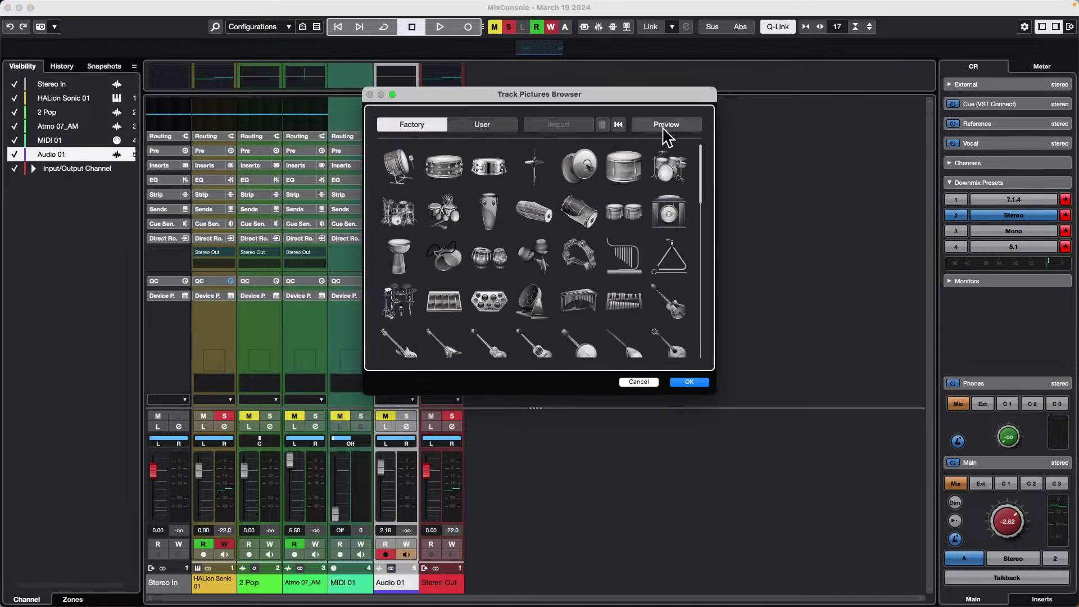
left_click(682, 383)
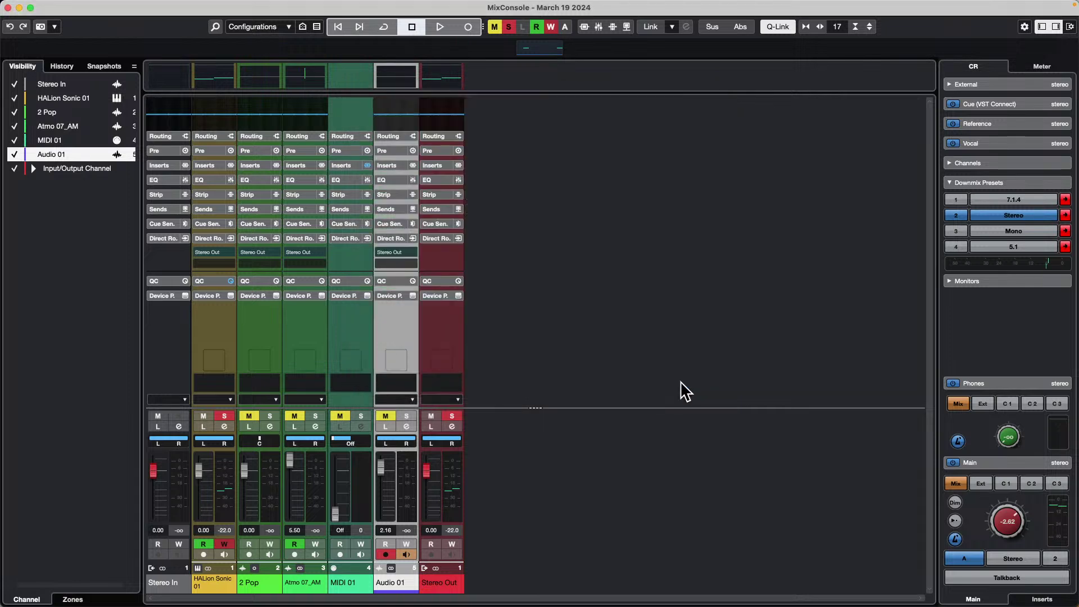
left_click(9, 8)
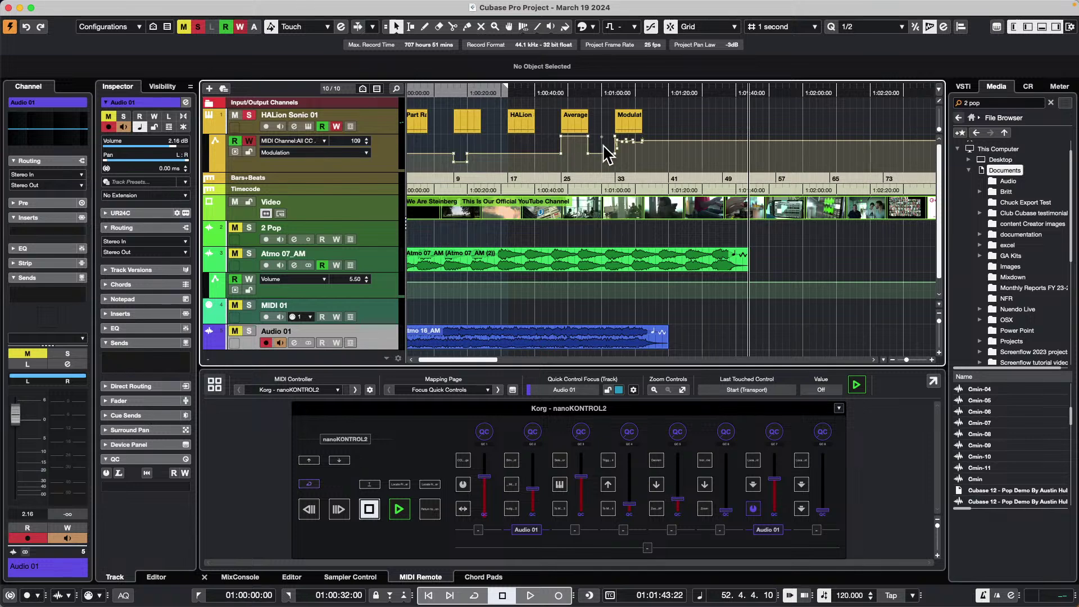
Look over the recent projects, and bring up the dialog for opening a project at the Projects folder.
left_click(74, 6)
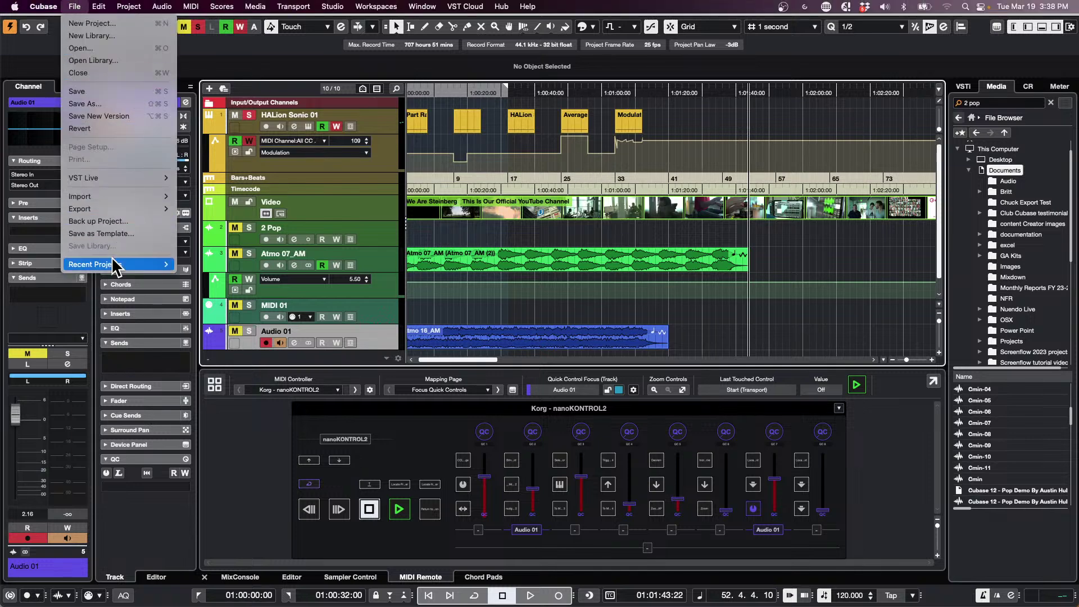
mouse_move(112, 263)
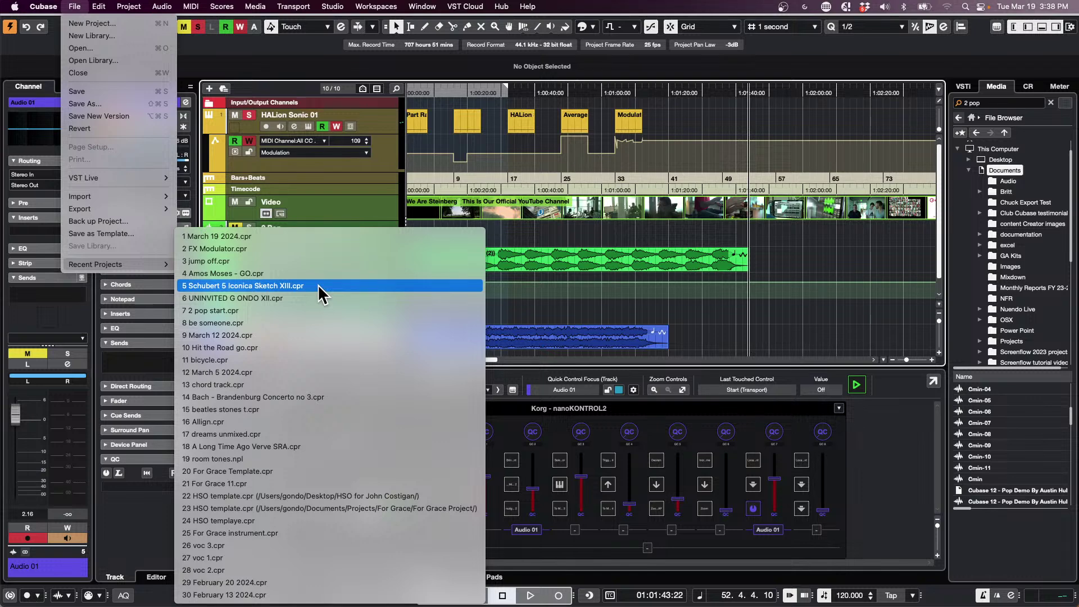
left_click(109, 50)
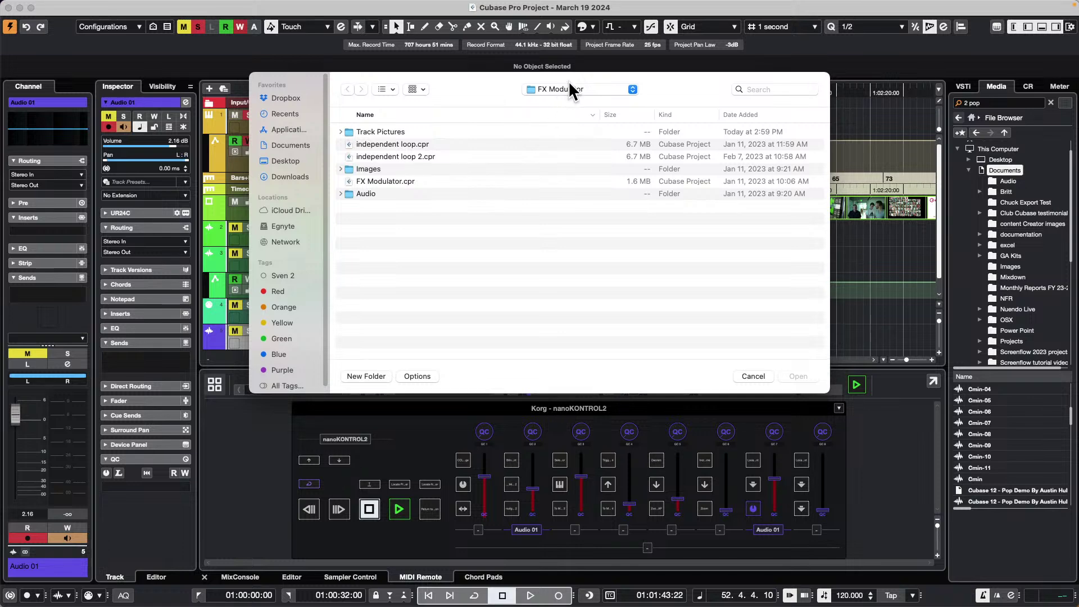
left_click(568, 88)
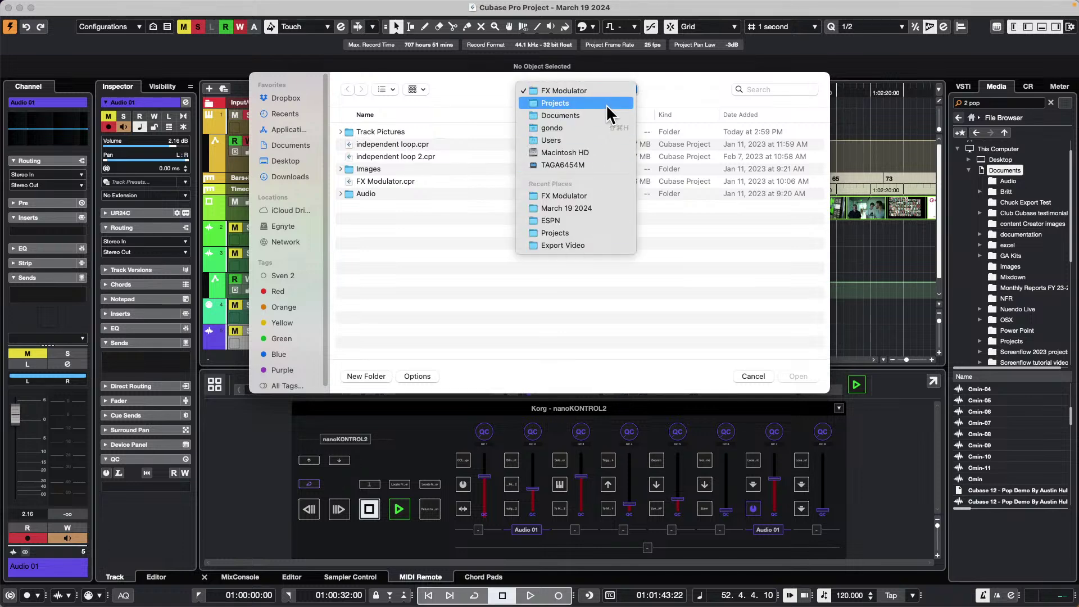
left_click(598, 102)
Sort the Projects folder by name in ascending order and go into its Hangouts folder.
scroll(372, 268, "down", 15)
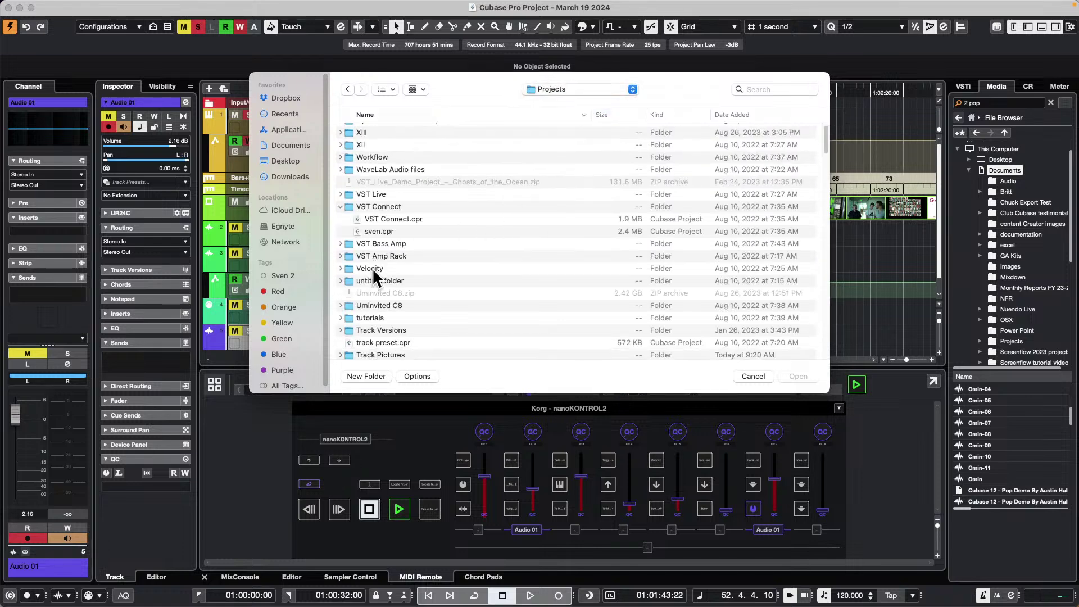
scroll(375, 271, "up", 5)
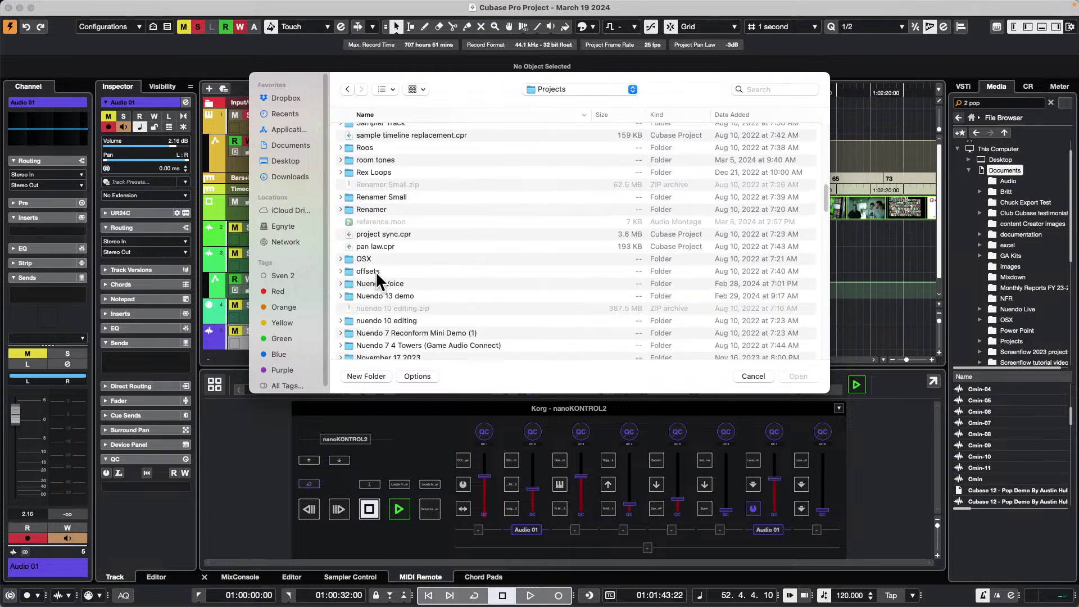
left_click(371, 114)
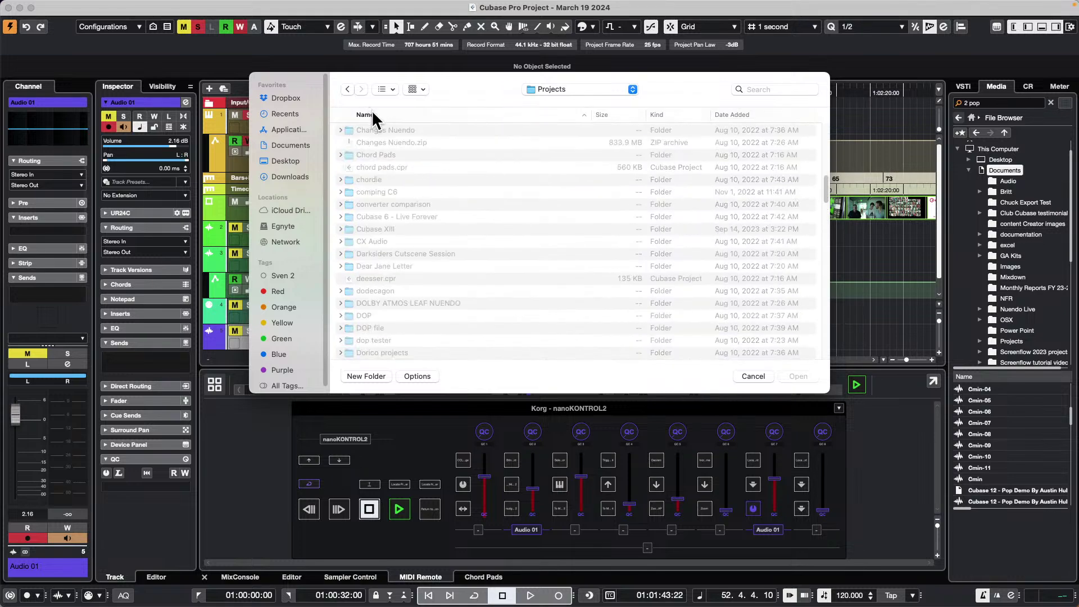
scroll(411, 219, "down", 5)
scroll(409, 219, "down", 3)
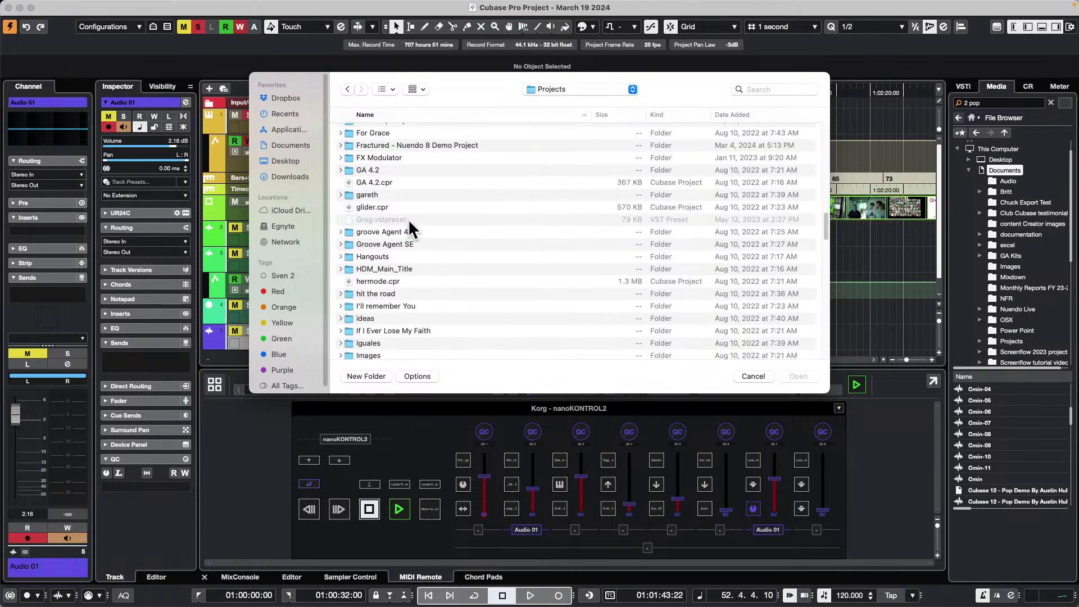
double_click(388, 256)
Open the template start.cpr project from the March 19 2024 folder and activate it.
scroll(403, 194, "down", 5)
scroll(402, 206, "down", 15)
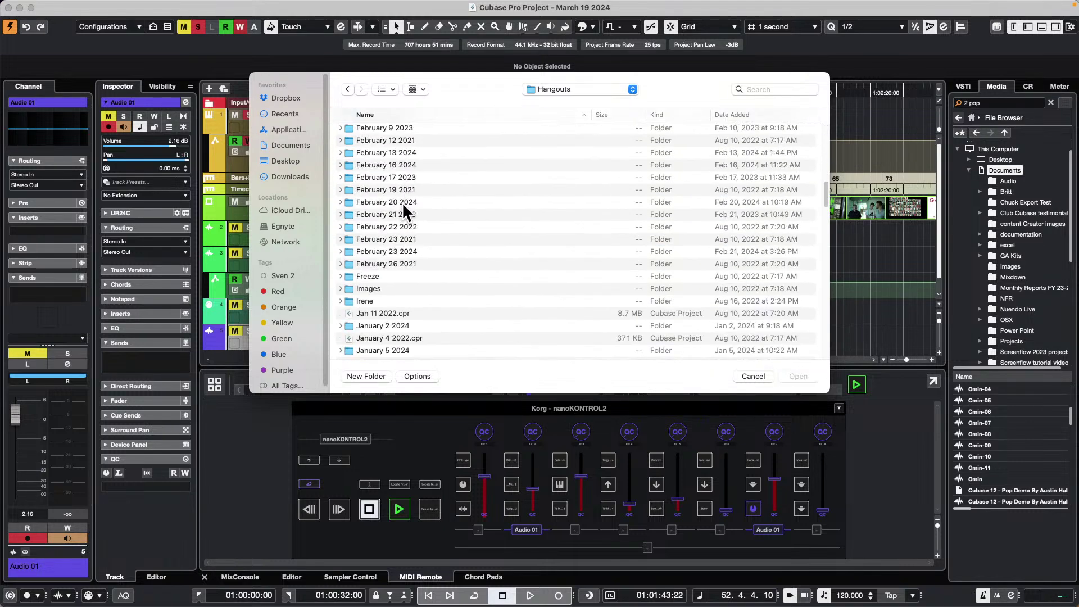
scroll(405, 205, "down", 12)
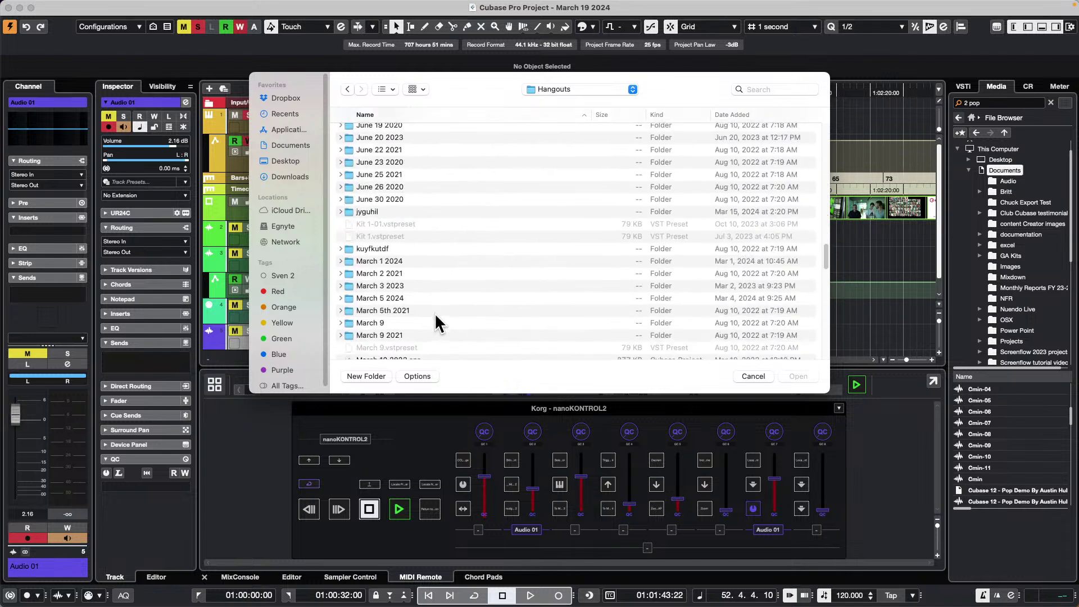
scroll(427, 309, "down", 6)
double_click(389, 262)
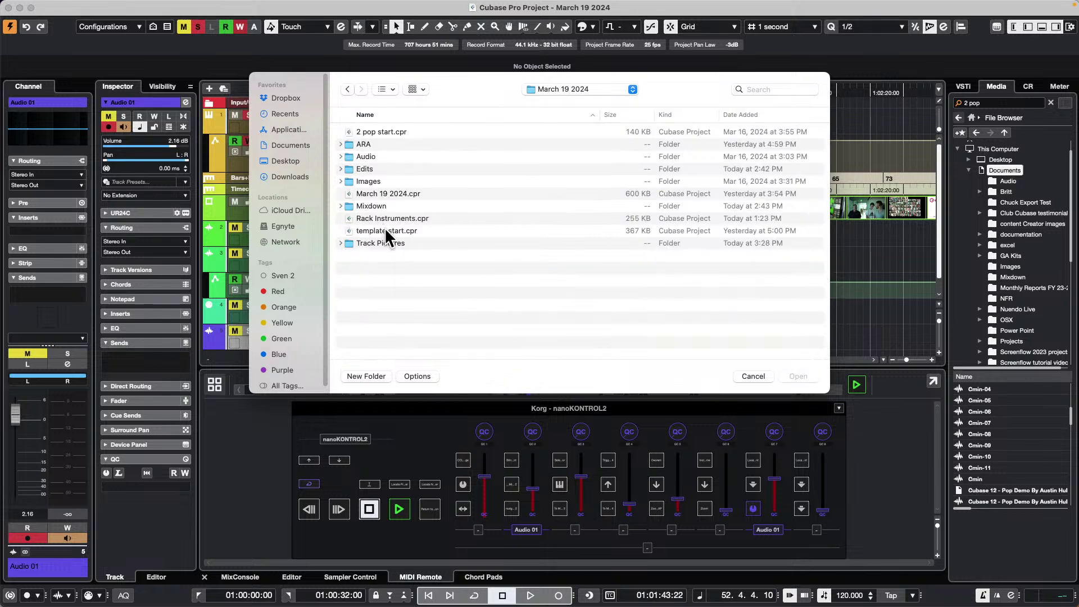
double_click(384, 228)
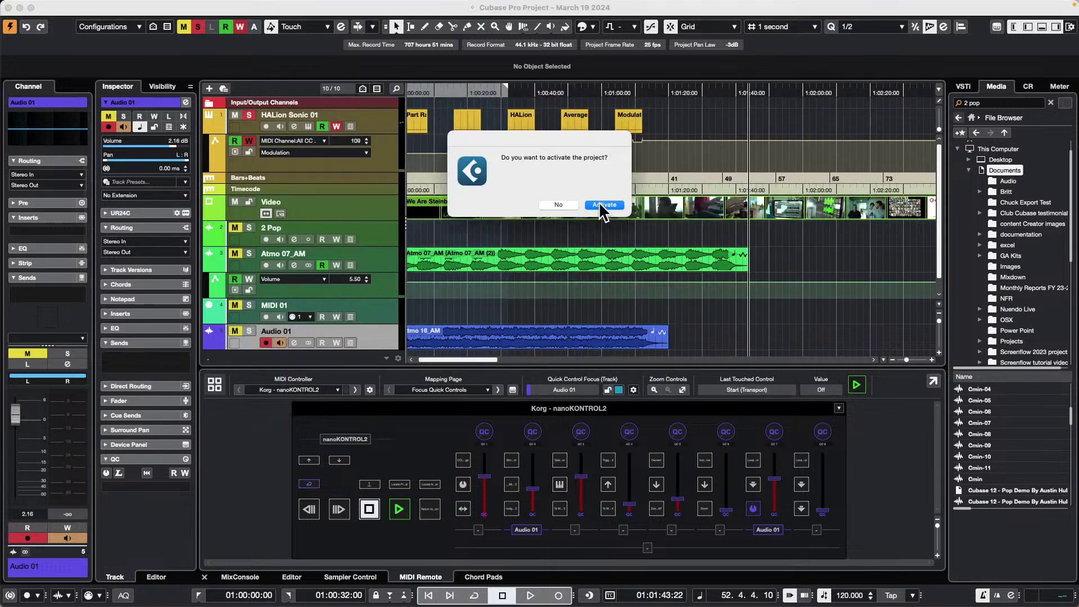
left_click(597, 206)
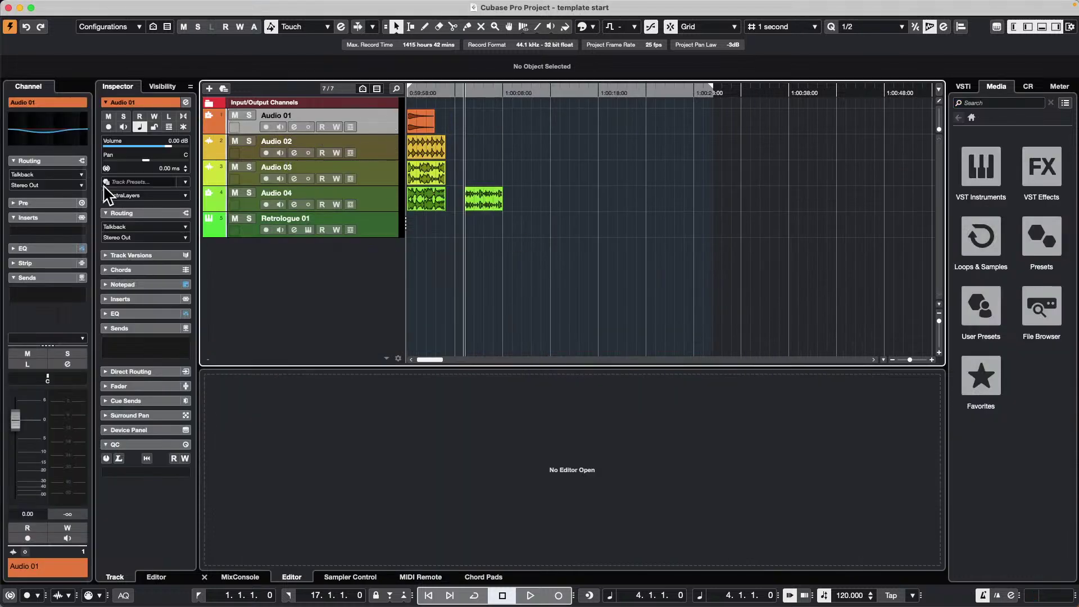
Add the PingPongDelay effect to the first insert slot of the Audio 01 track.
left_click(387, 147)
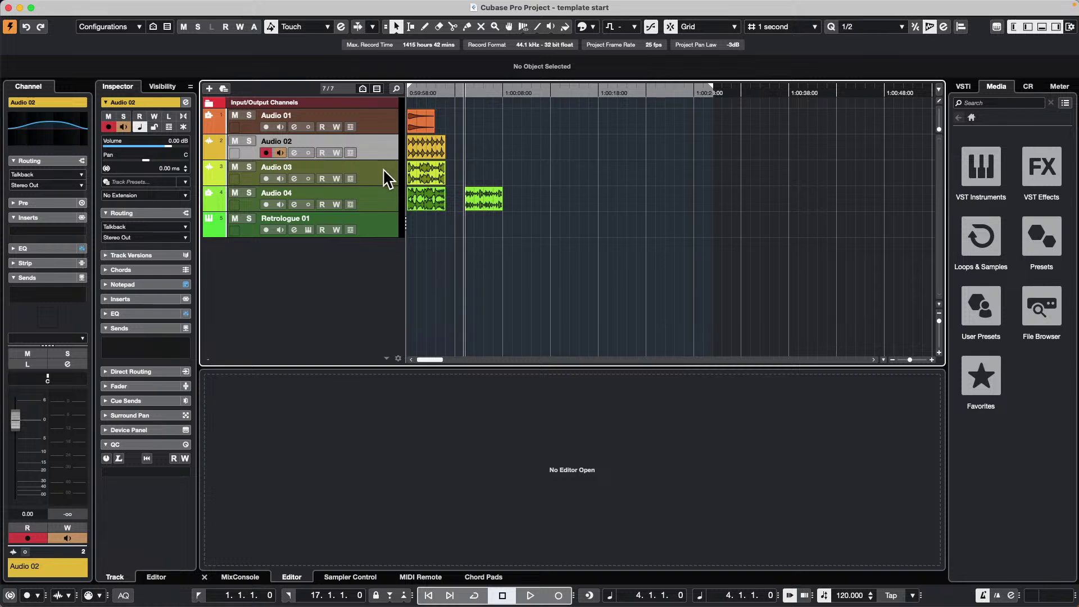
left_click(382, 126)
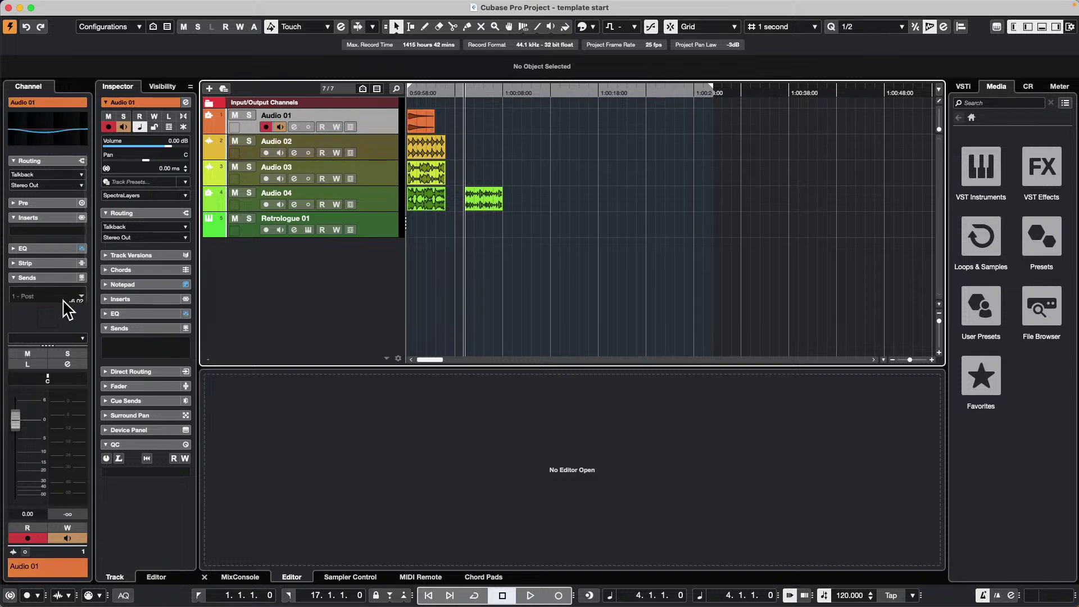
left_click(62, 231)
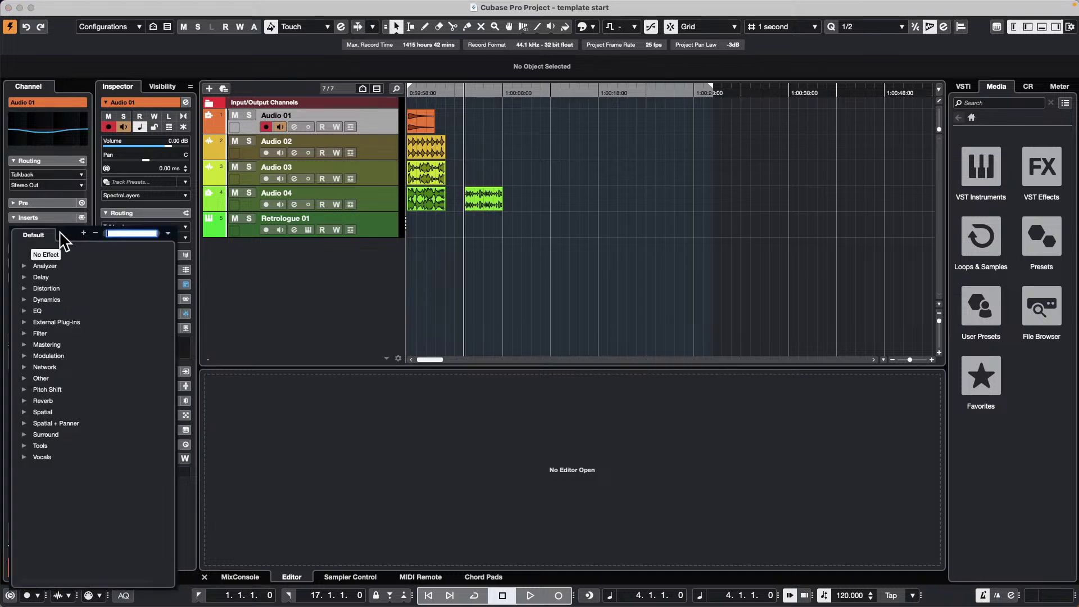
left_click(25, 279)
left_click(58, 322)
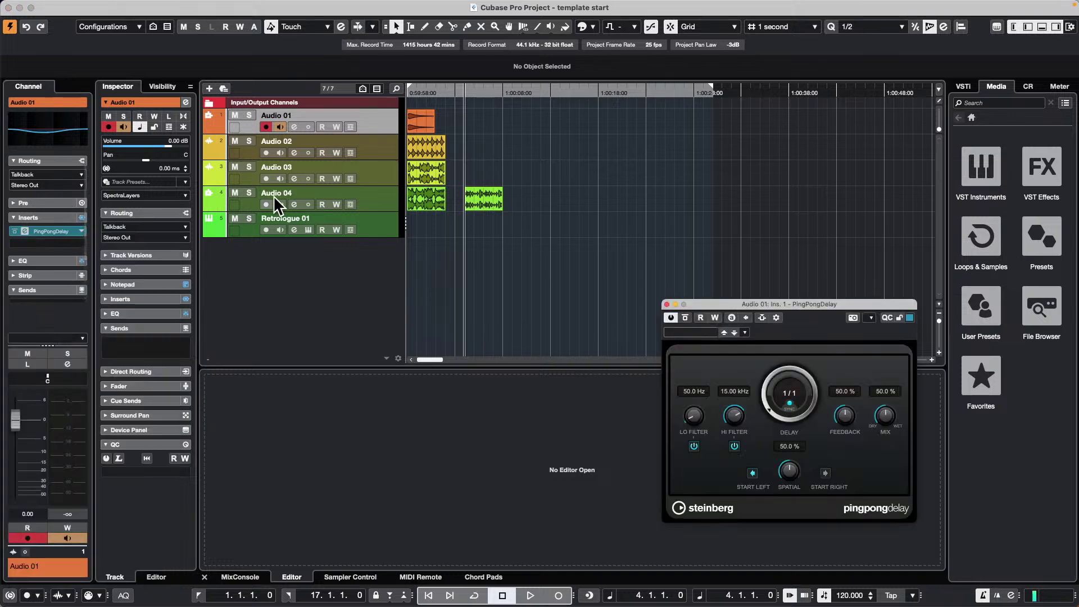
Shape an EQ curve on the Audio 04 channel and close the PingPongDelay window.
left_click(380, 171)
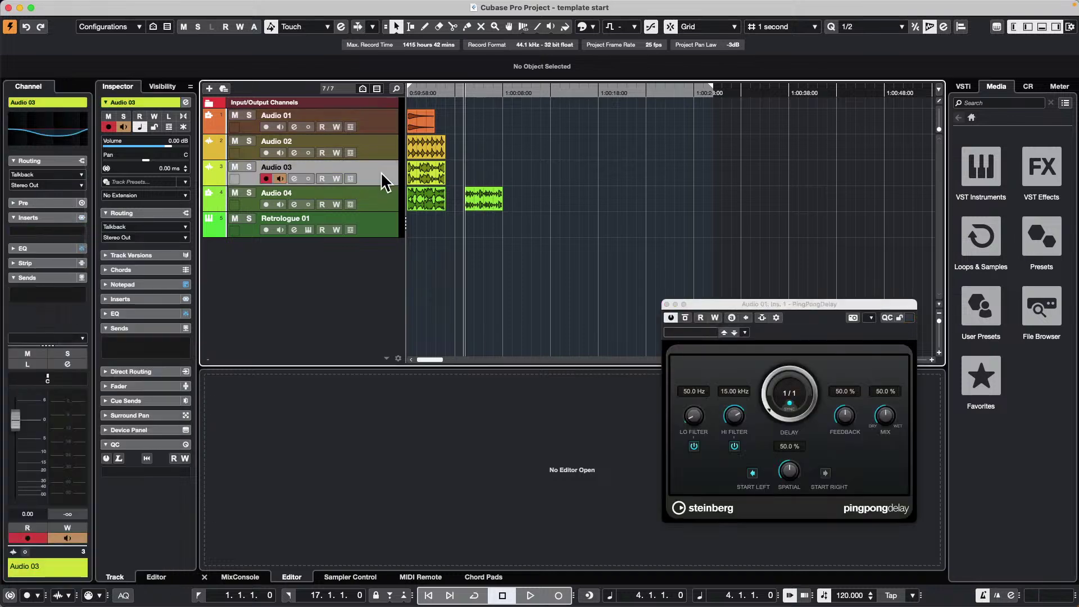
left_click(381, 210)
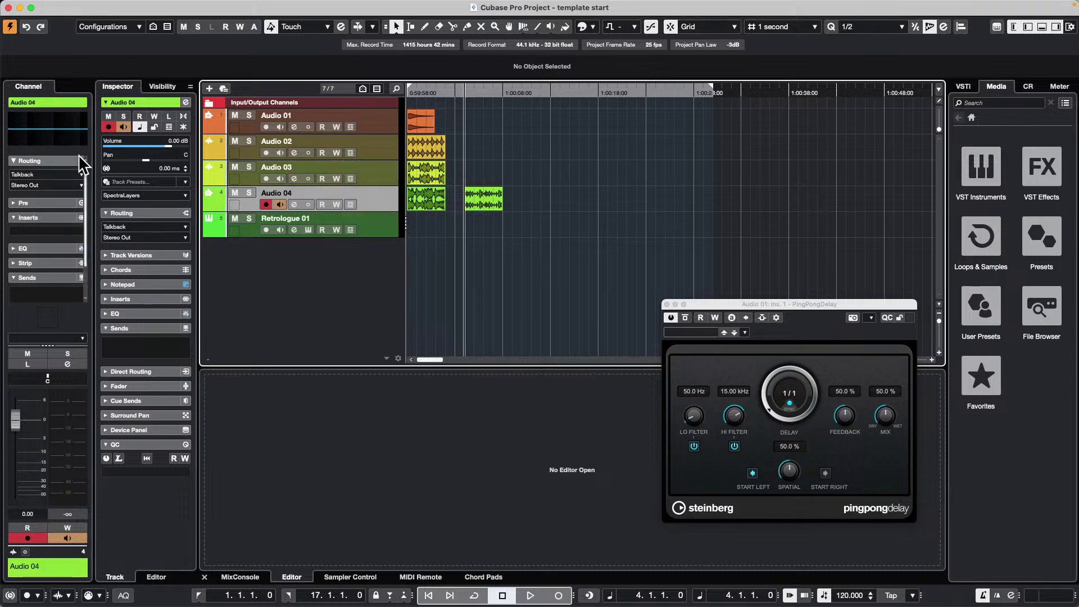
left_click(47, 121)
mouse_move(41, 127)
left_mouse_down()
mouse_move(236, 86)
mouse_move(298, 90)
left_mouse_up()
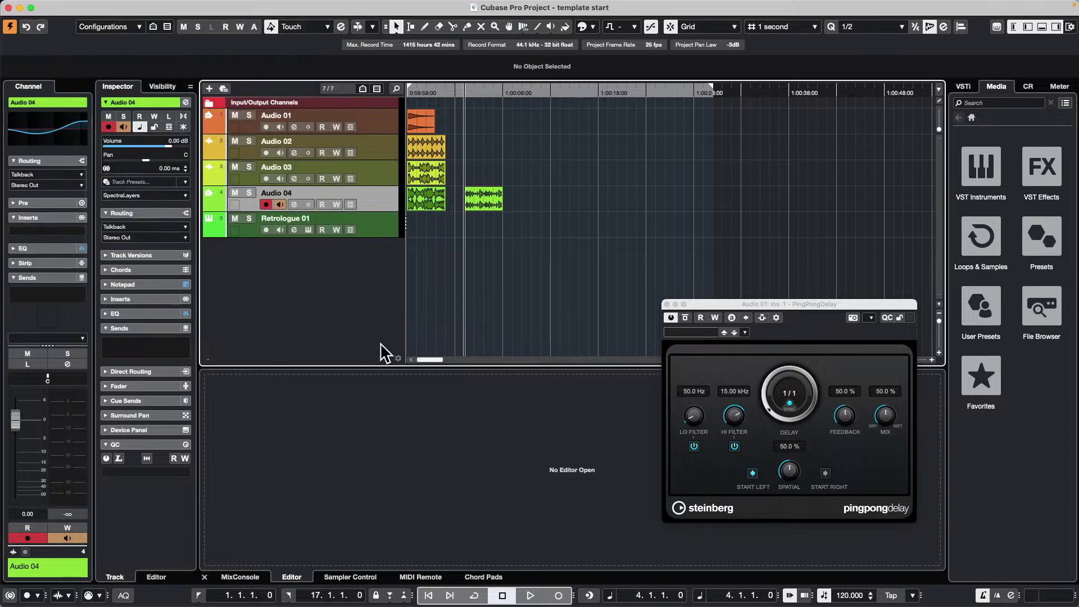
left_click(667, 304)
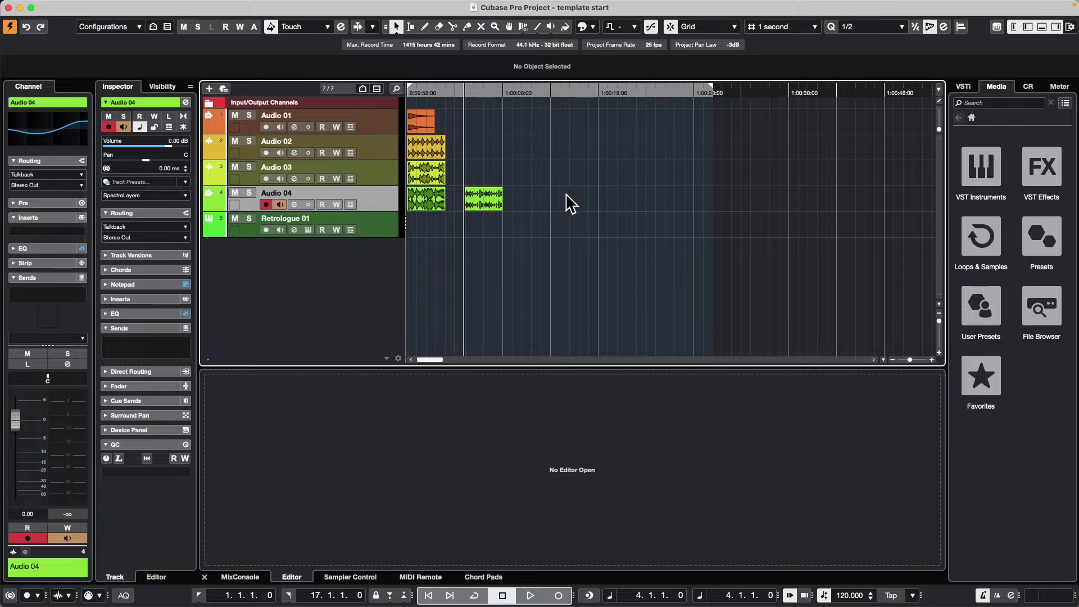
Select the Retrologue 01 instrument track and save the template start project.
left_click(370, 230)
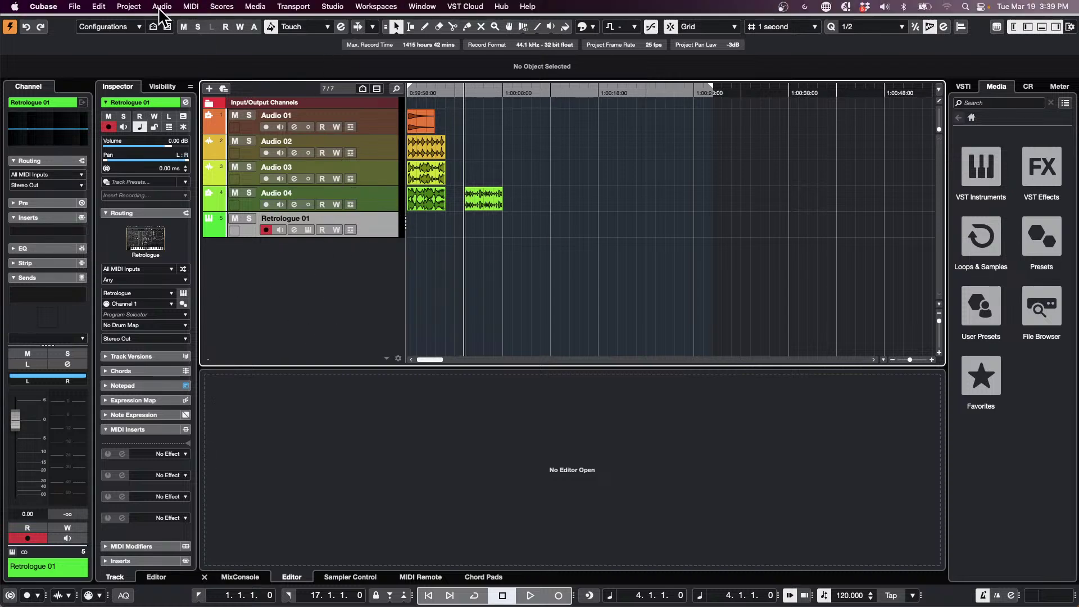
left_click(75, 6)
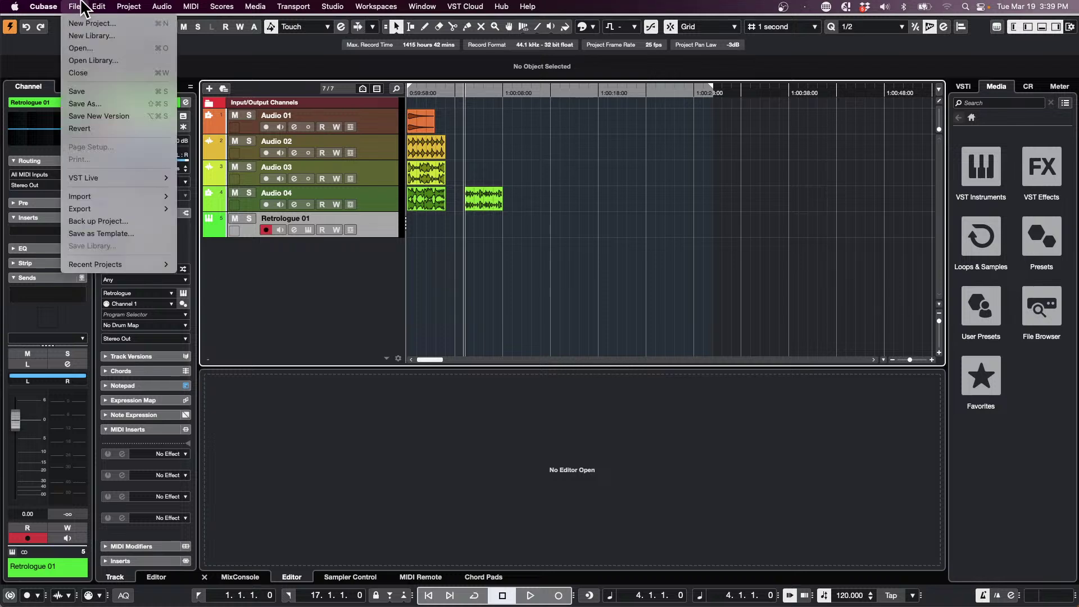
left_click(104, 91)
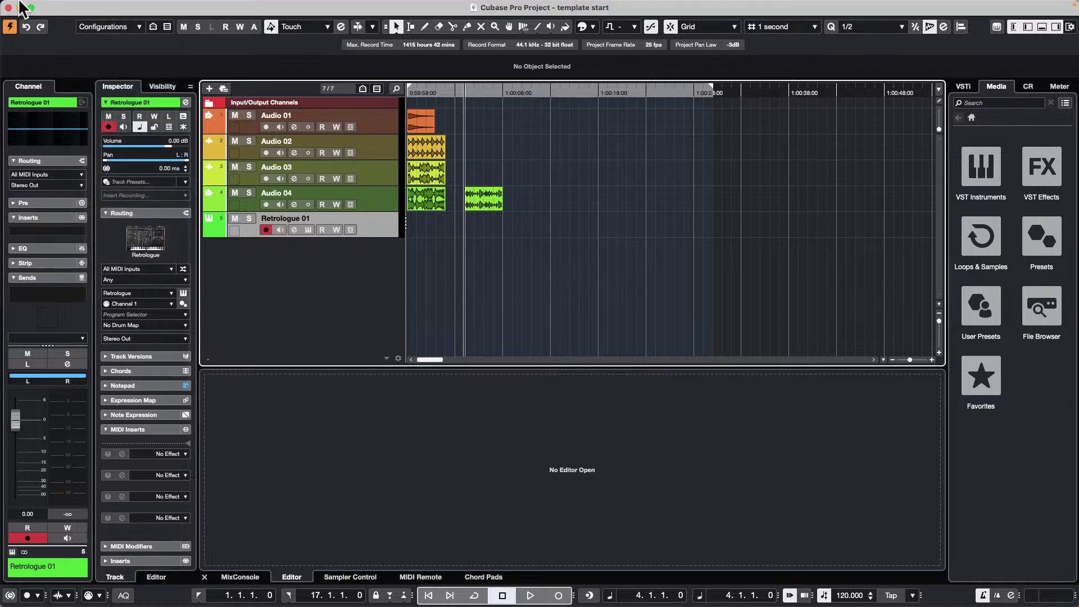
Review the channel and Inspector settings of the Audio 01 and Audio 02 tracks.
left_click(76, 7)
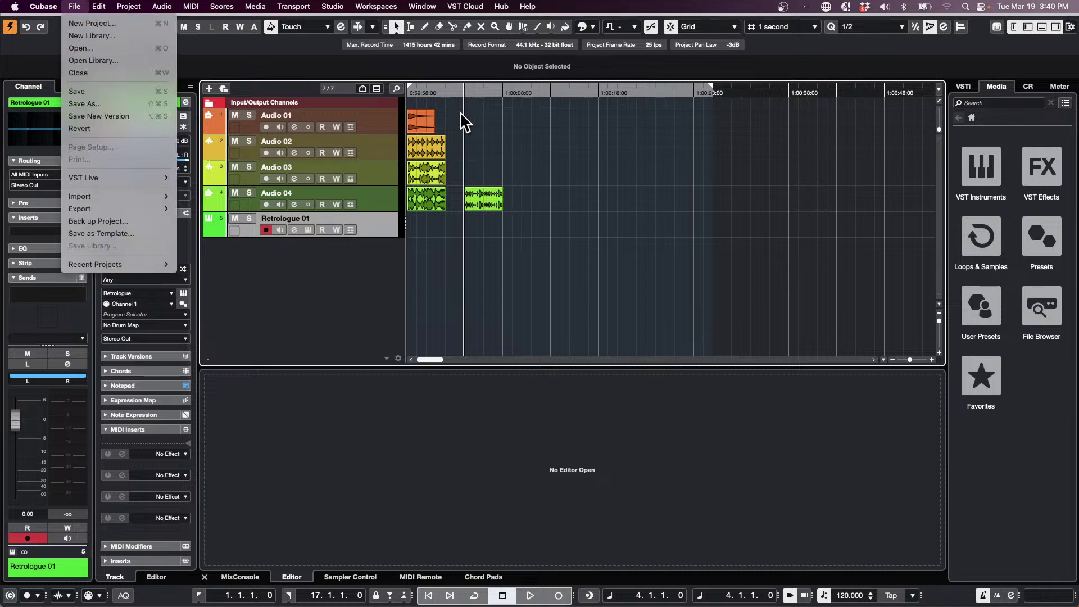
left_click(386, 132)
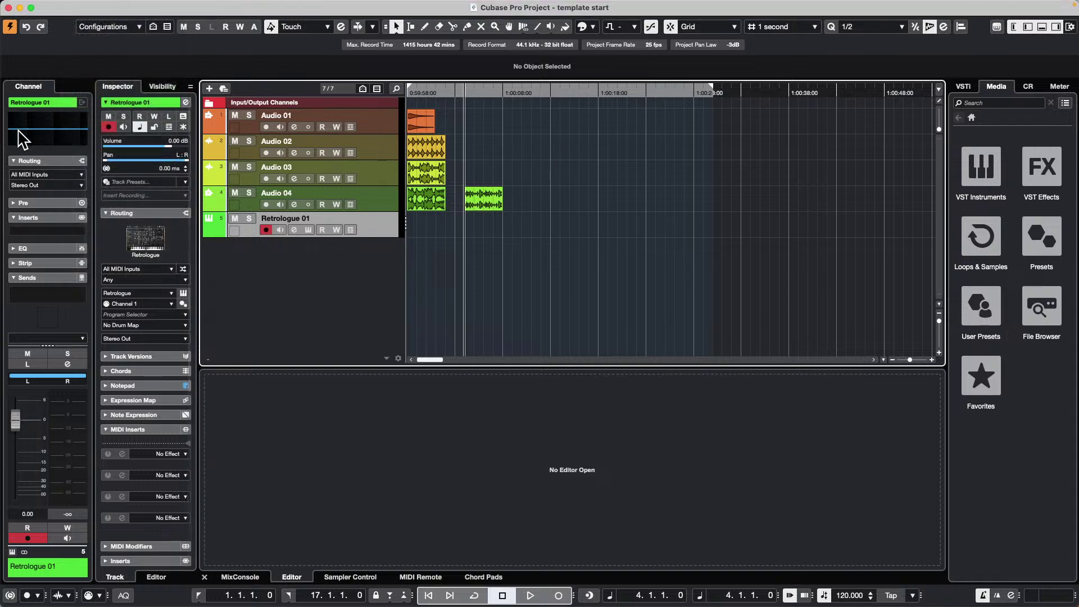
left_click(374, 127)
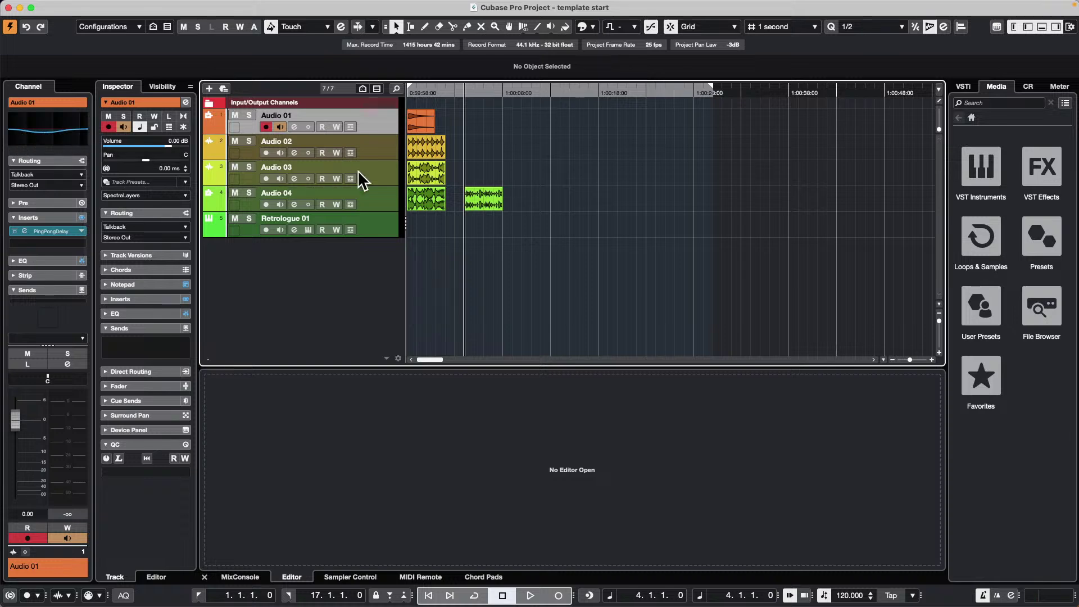
left_click(374, 148)
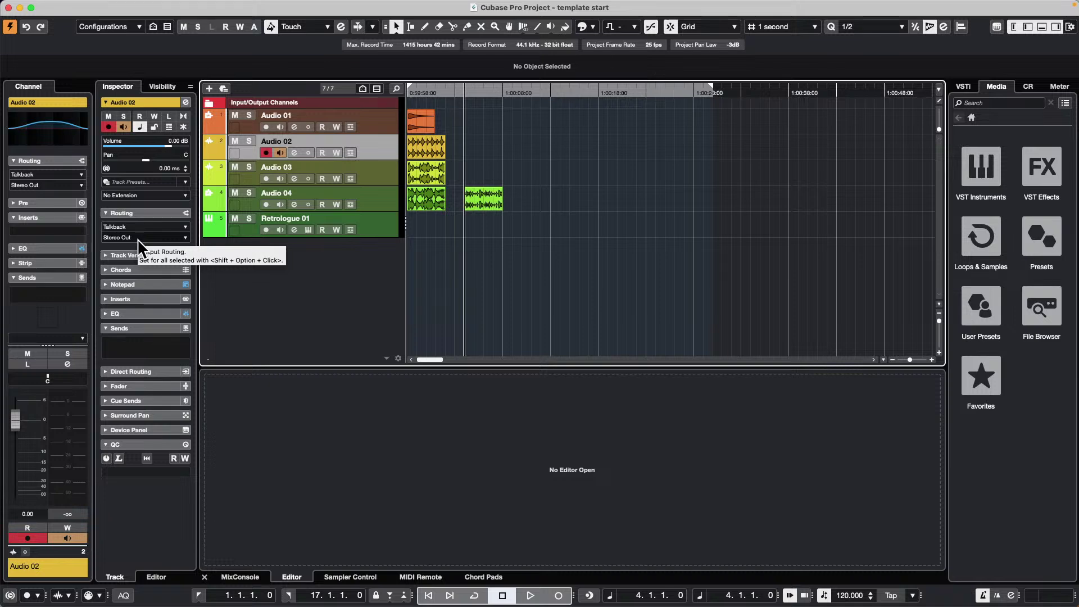
Create a new empty project.
mouse_move(121, 2)
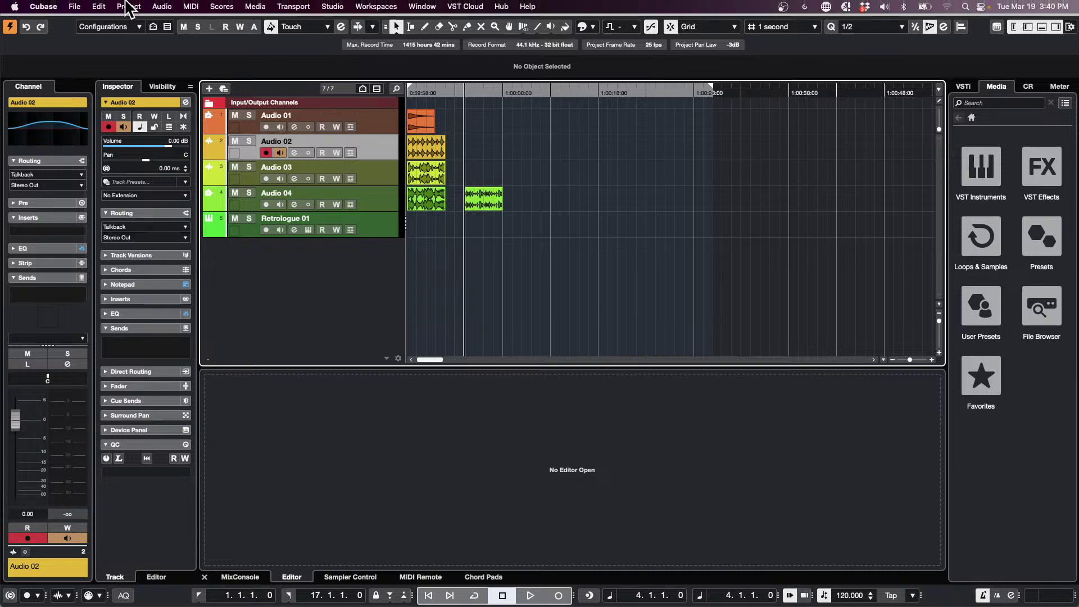
left_click(75, 7)
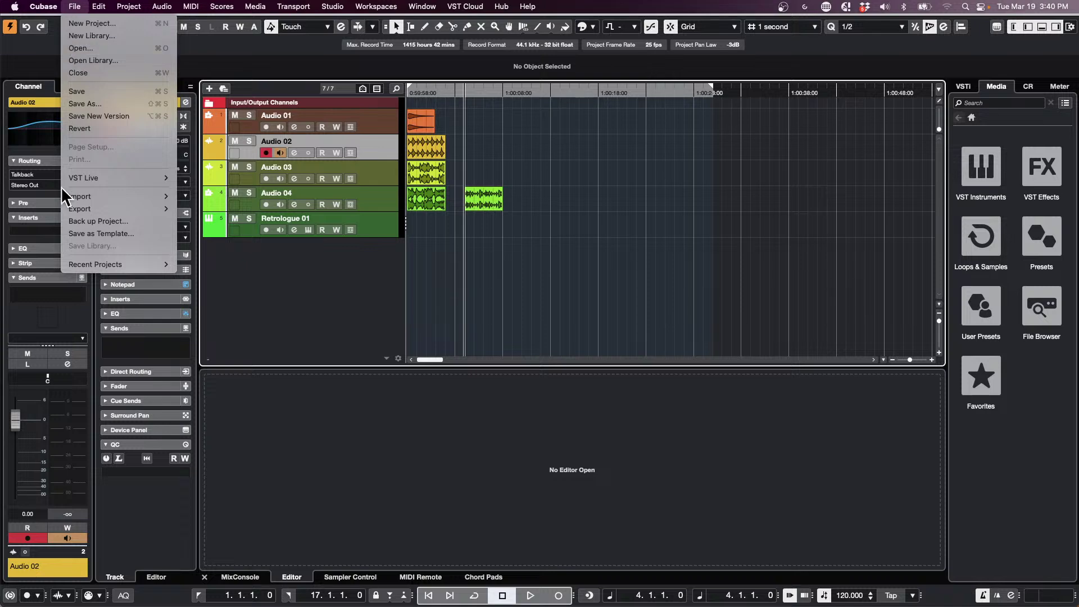
left_click(85, 23)
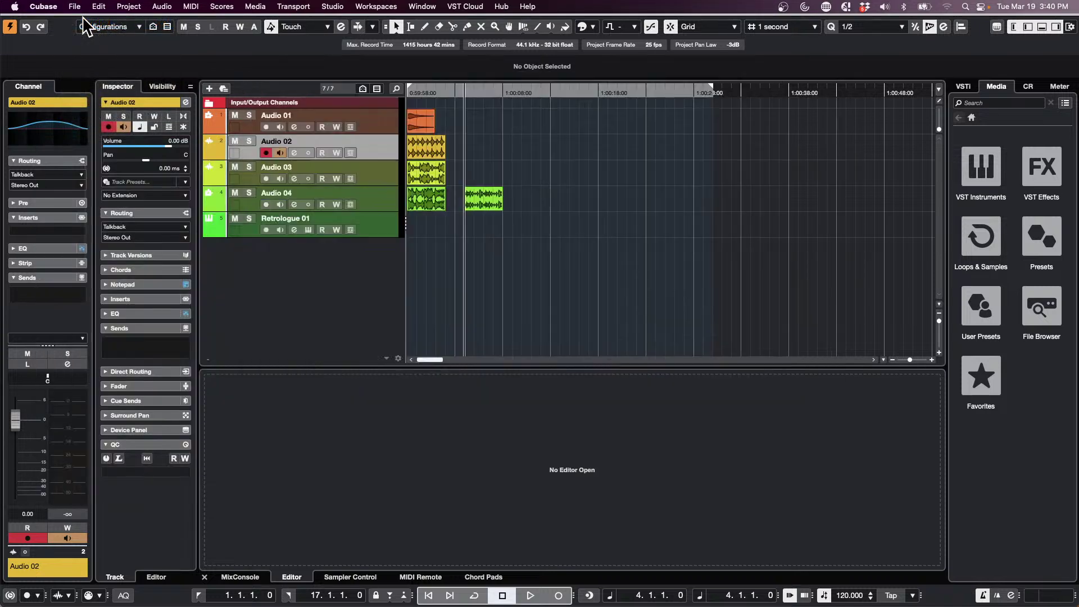
Start importing tracks from a project, using template start.cpr in the March 19 2024 folder as the source.
left_click(75, 6)
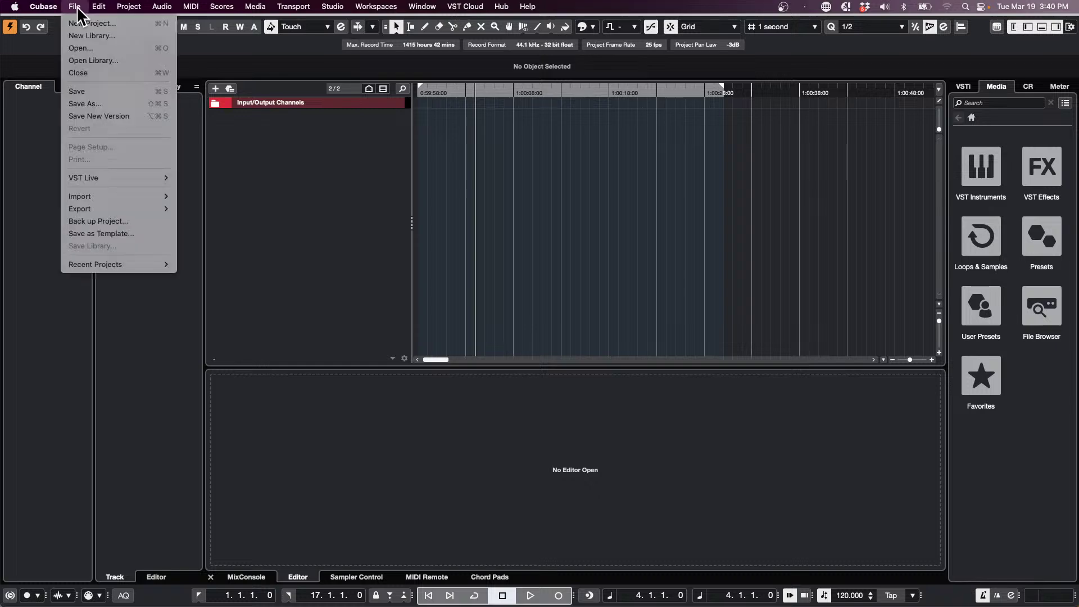
mouse_move(101, 197)
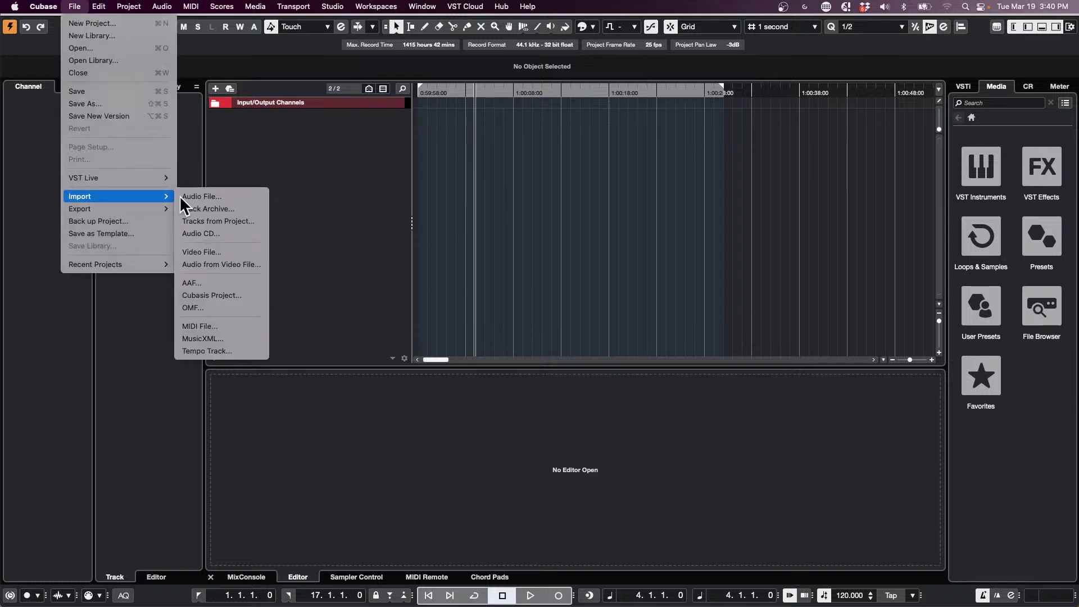
left_click(254, 224)
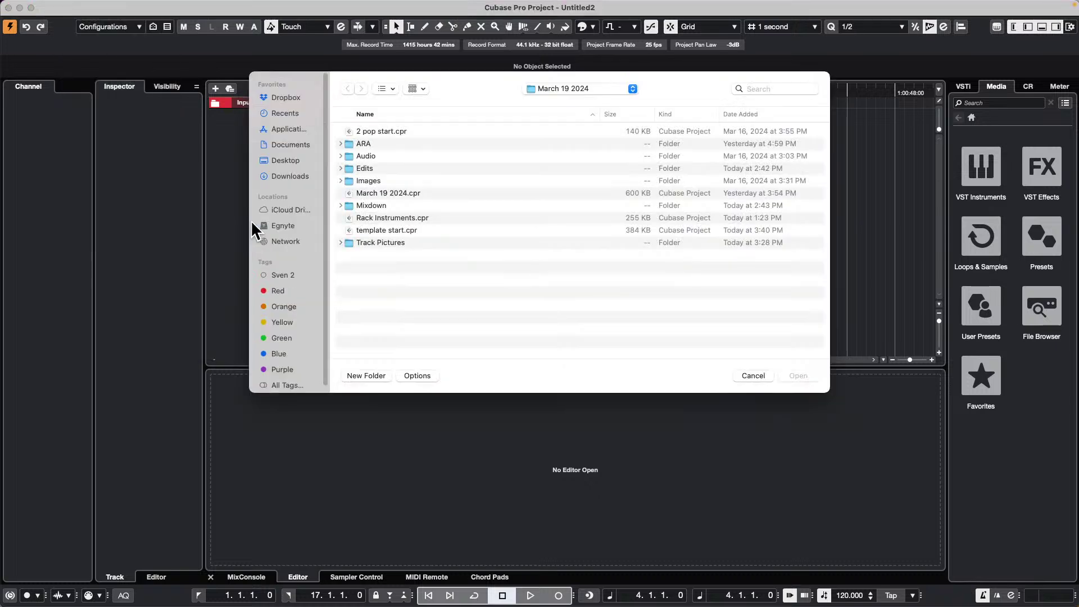
left_click(392, 231)
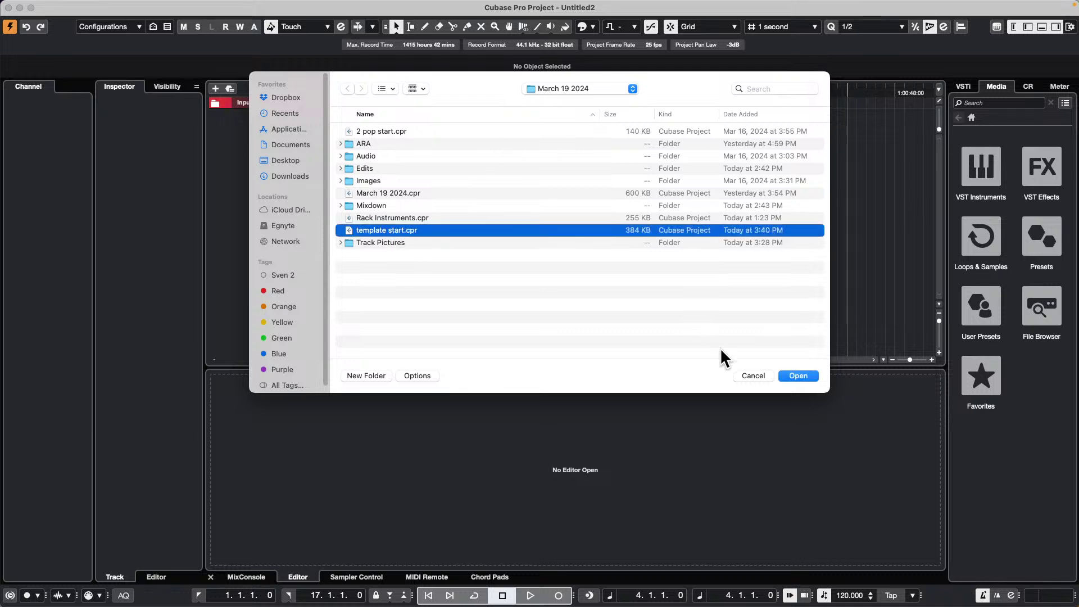
left_click(808, 373)
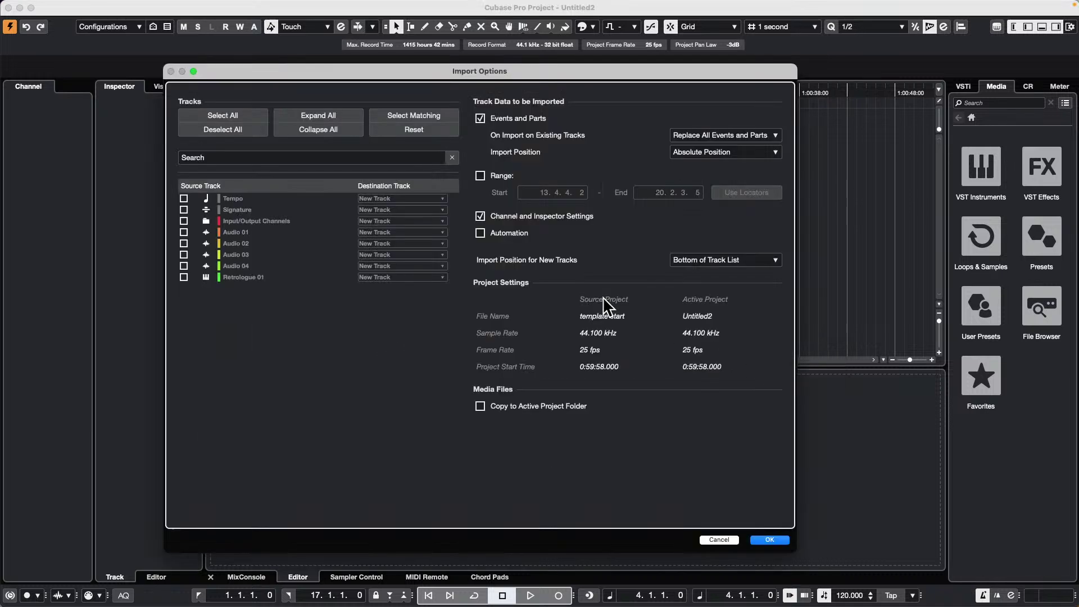
Import all source tracks as new tracks with Events and Parts excluded and Channel and Inspector Settings kept.
left_click(480, 118)
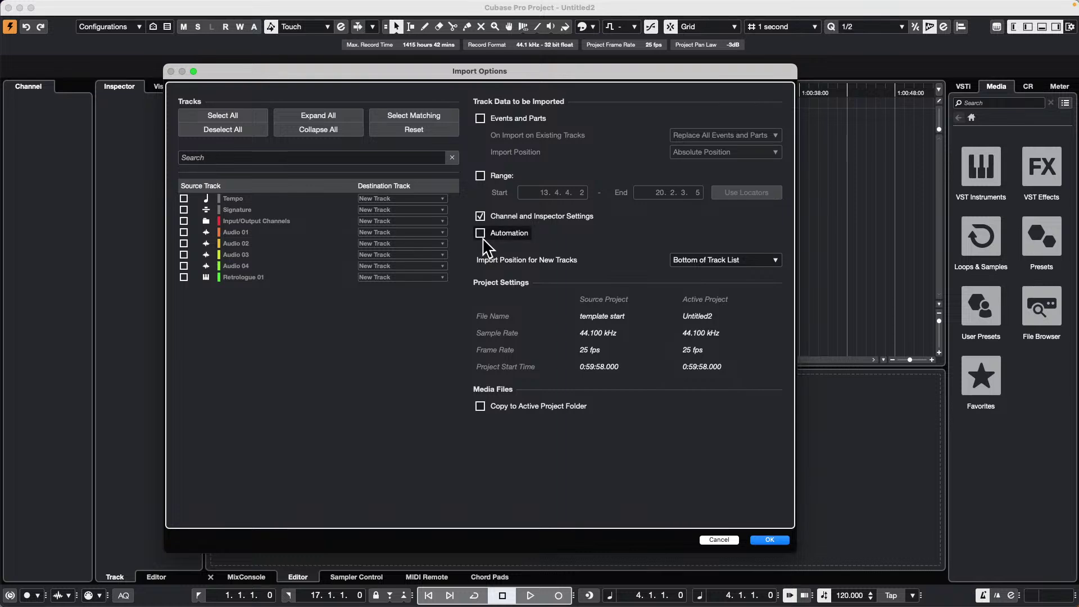
left_click(216, 115)
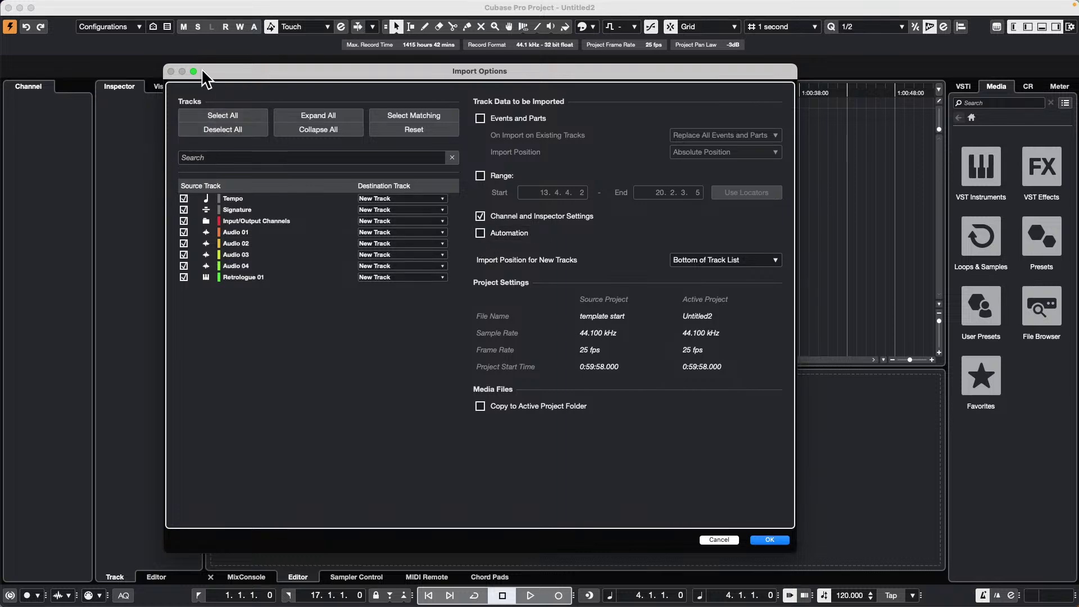
left_click(768, 538)
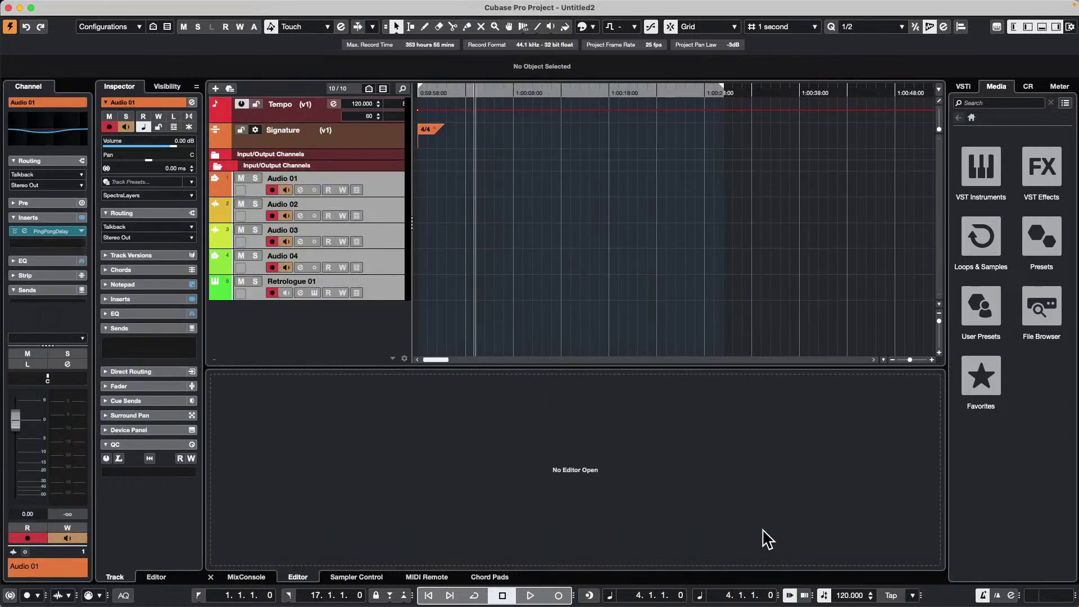
Lower the linked Audio and Retrologue channel faders to about -9.21 dB in the MixConsole, and reset all MixConsole channels.
key("F3")
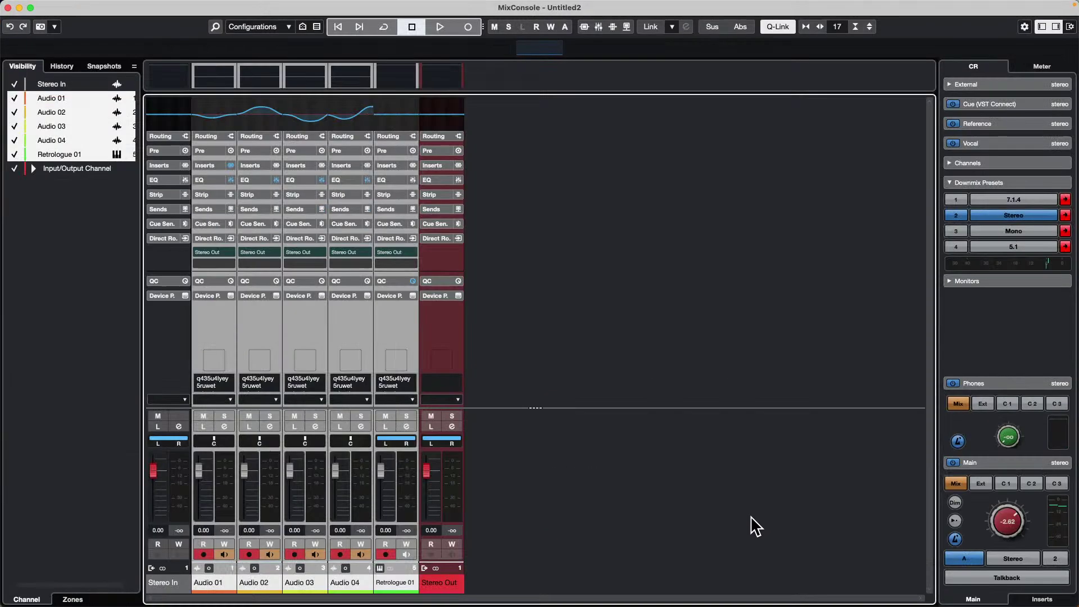
left_click_drag(334, 483, 335, 494)
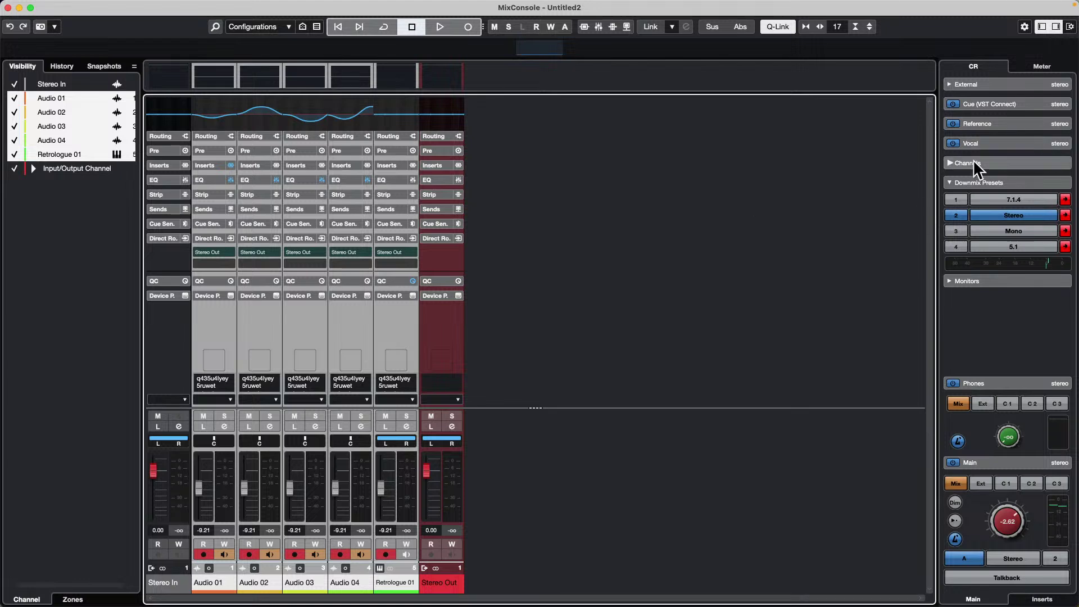
left_click(1024, 27)
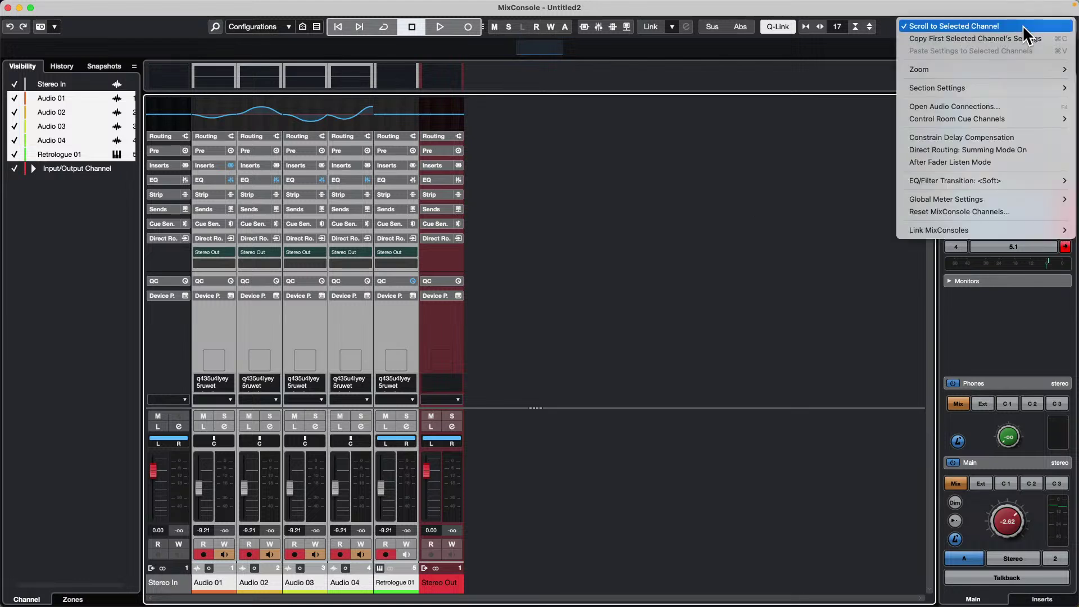
left_click(990, 212)
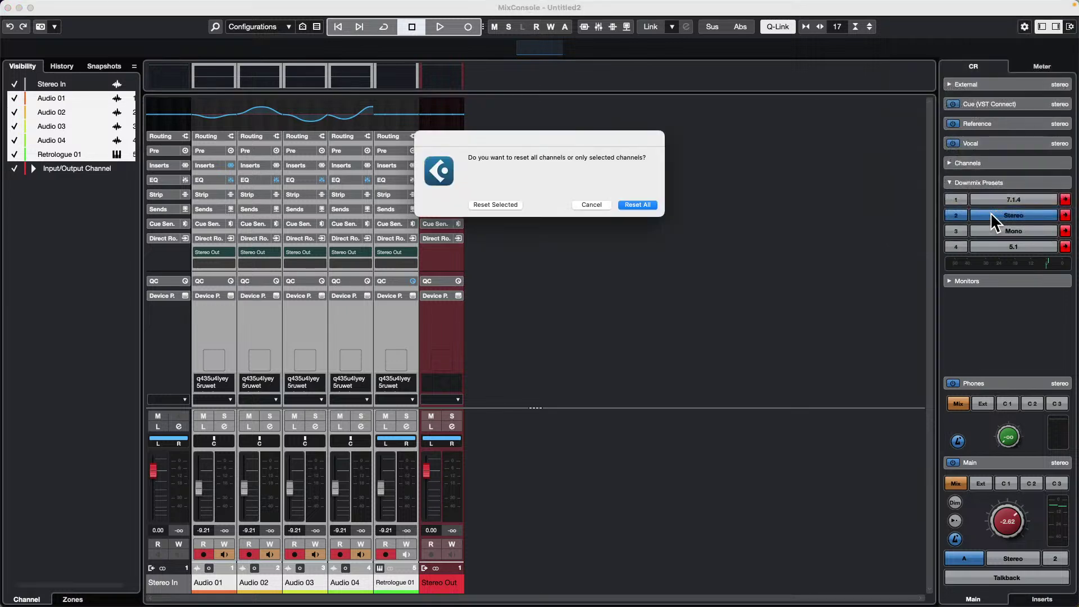
left_click(638, 204)
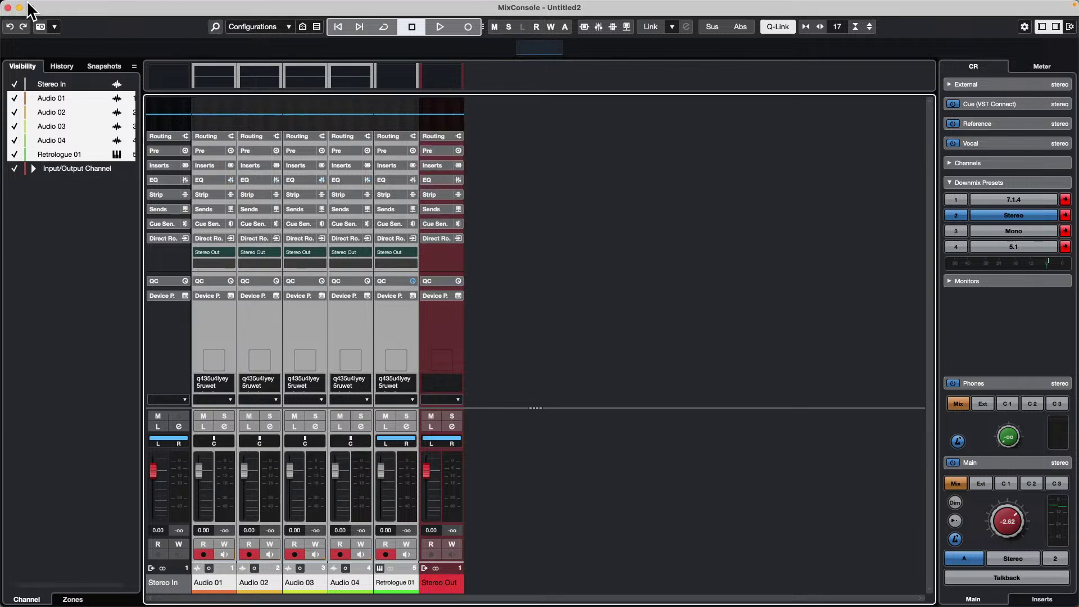
left_click(8, 7)
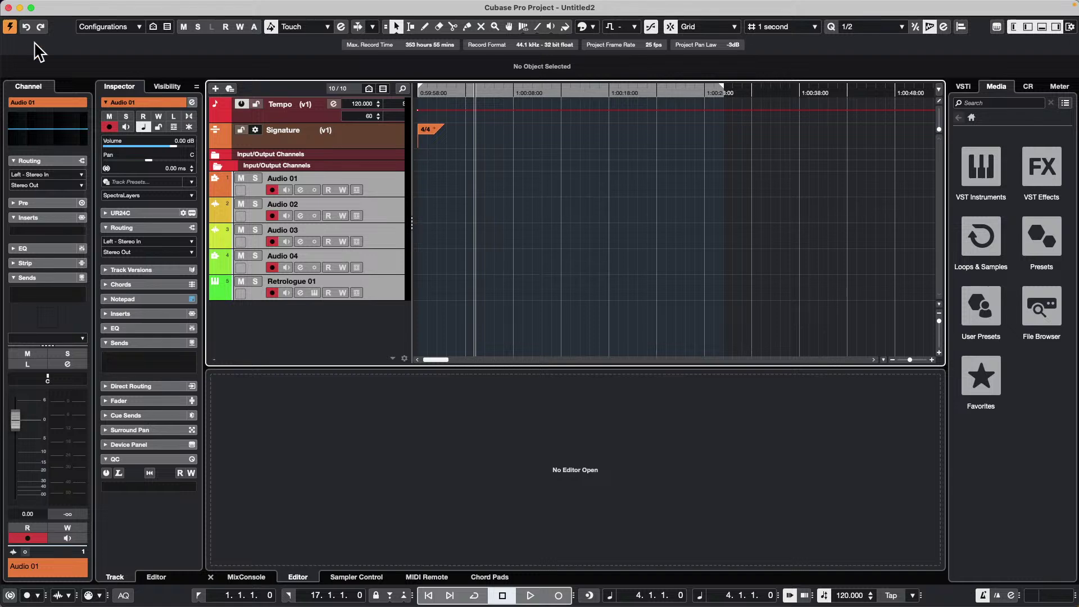
Check the project's Pool for audio and video media, and close it.
left_click(75, 6)
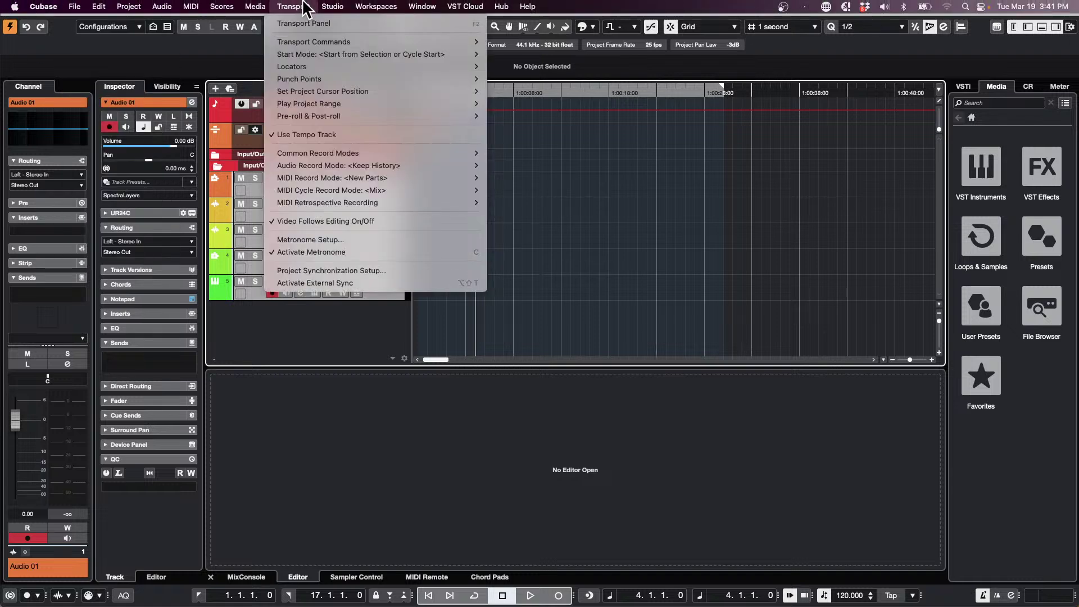
mouse_move(258, 10)
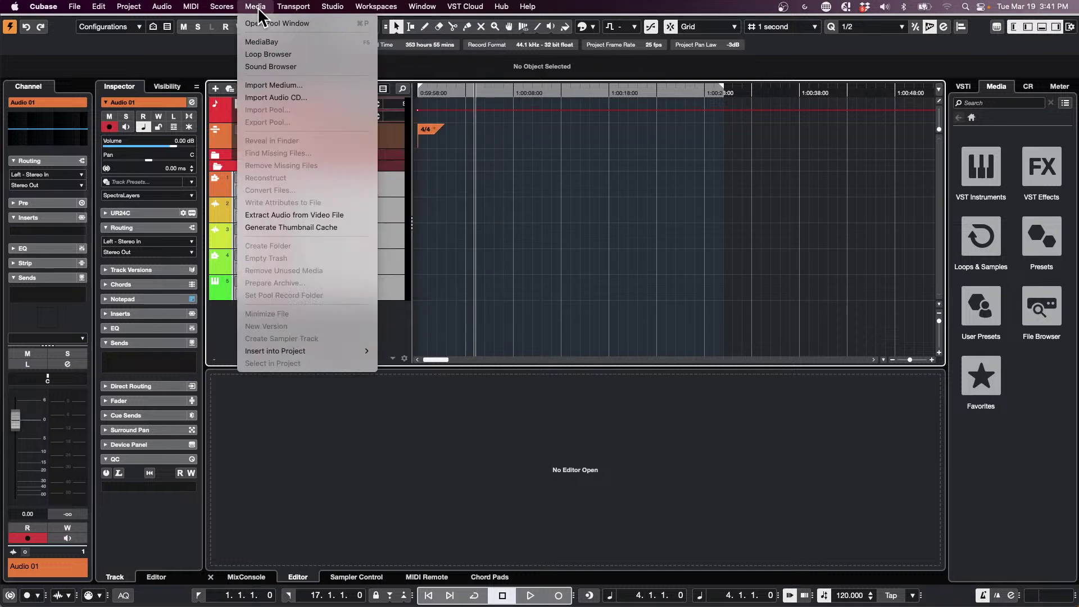
left_click(315, 26)
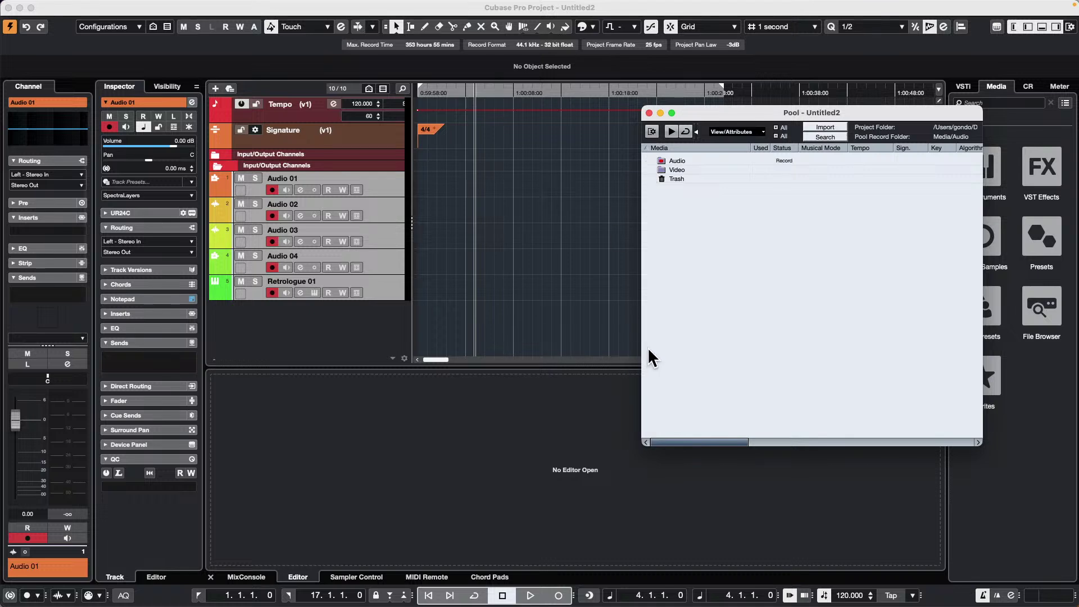
left_click(649, 113)
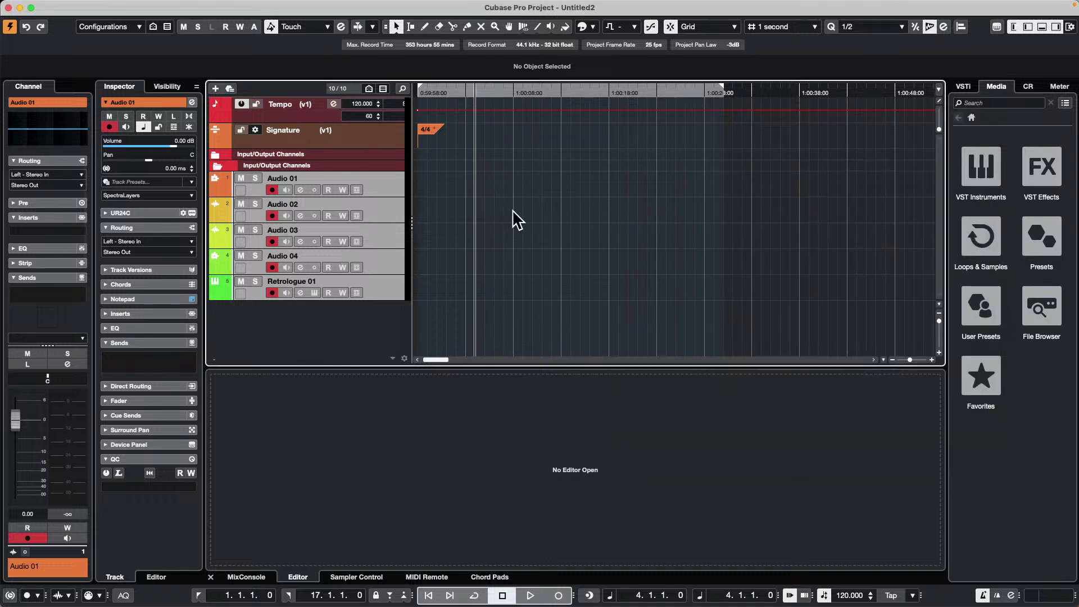
Review the track import options for template start.cpr from the March 19 2024 folder, and leave without importing.
mouse_move(36, 7)
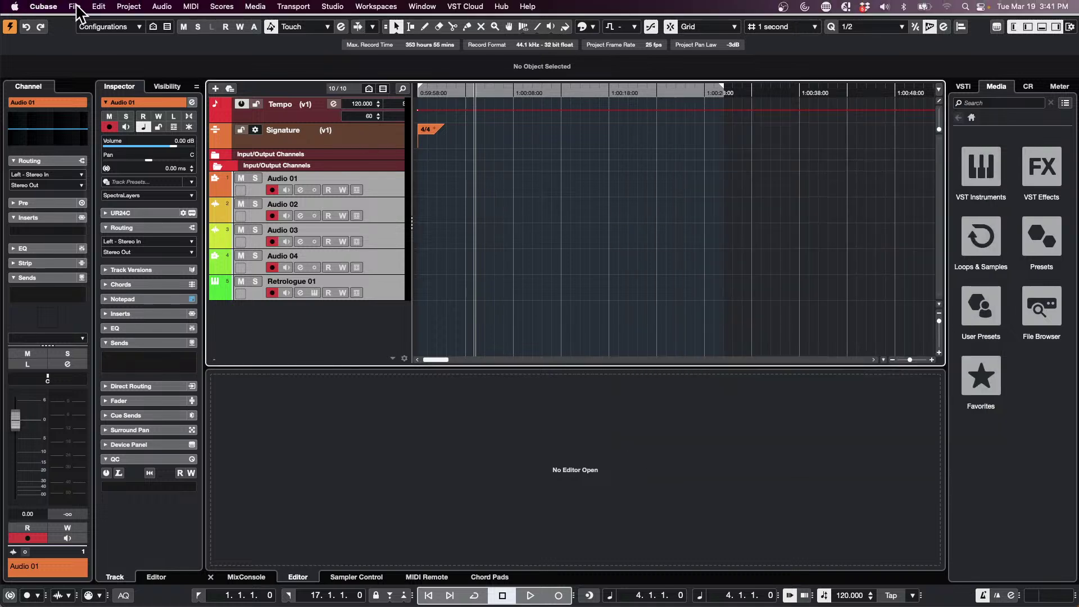
left_click(75, 7)
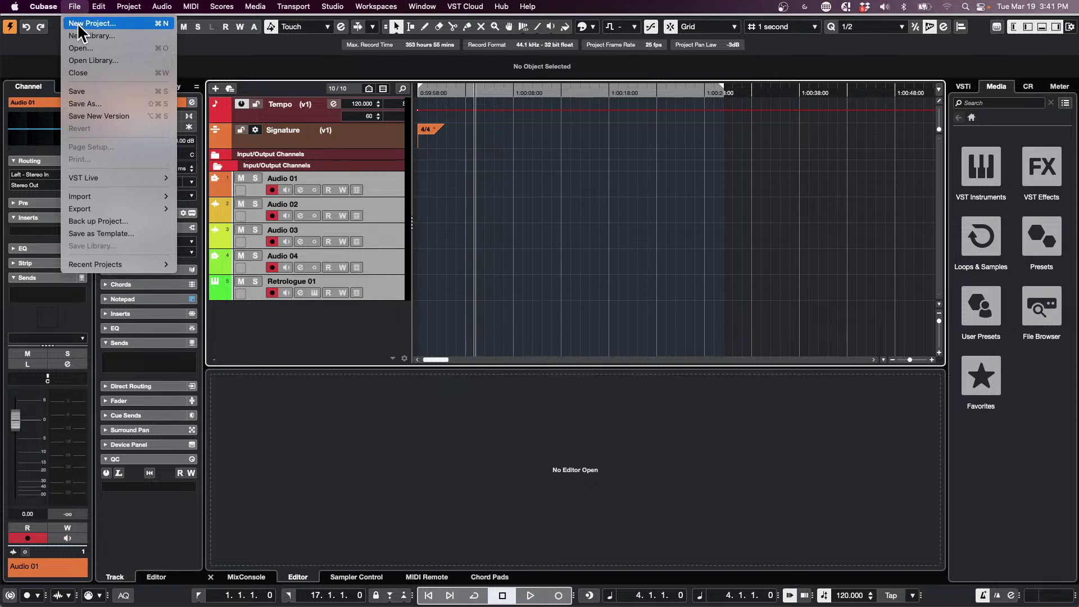
mouse_move(95, 192)
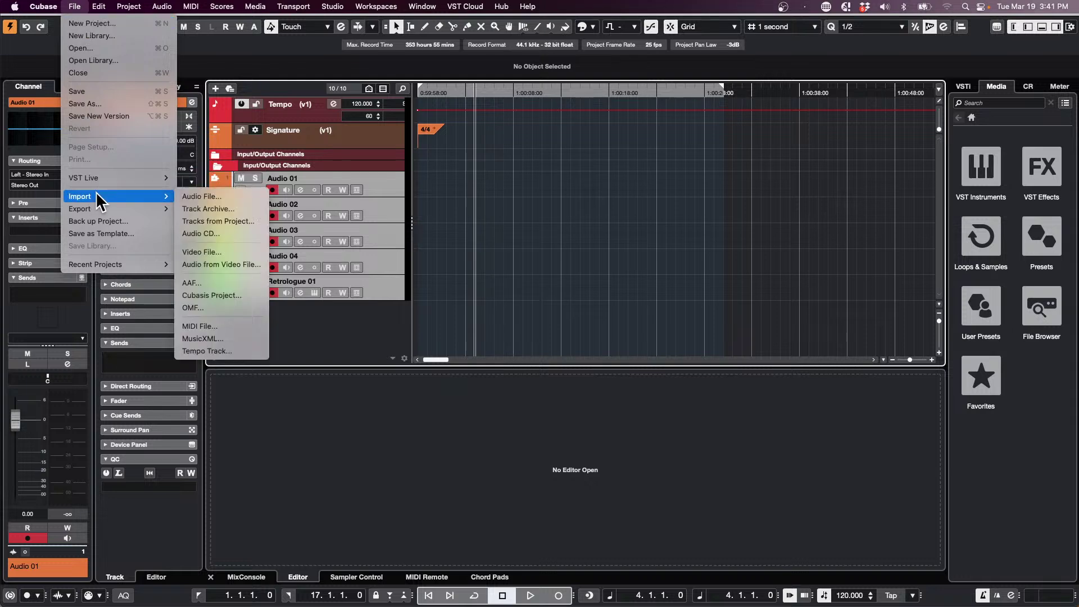
left_click(247, 220)
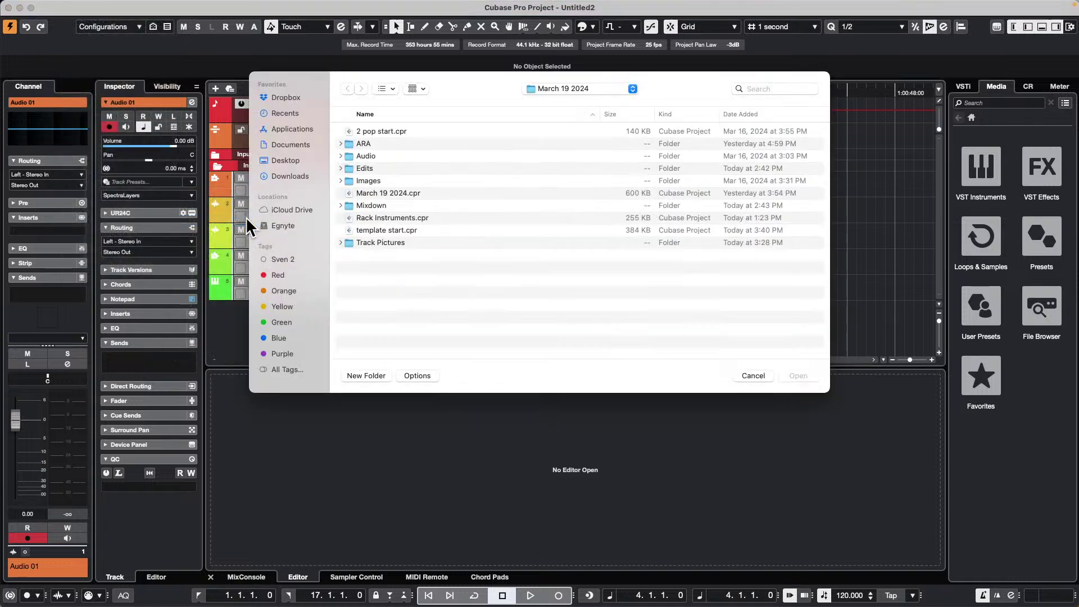
left_click(392, 235)
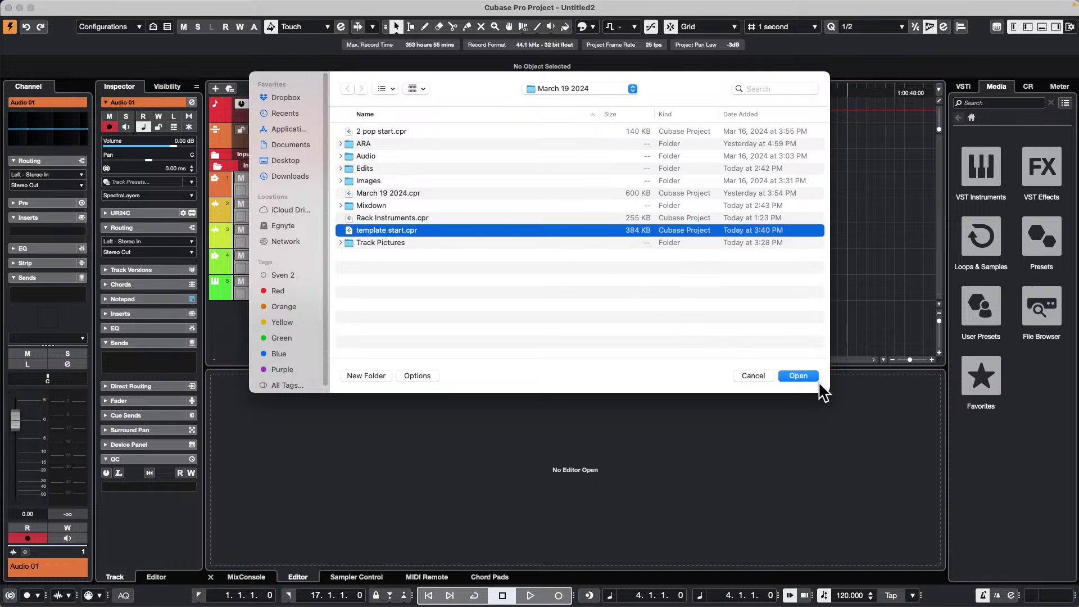
left_click(801, 377)
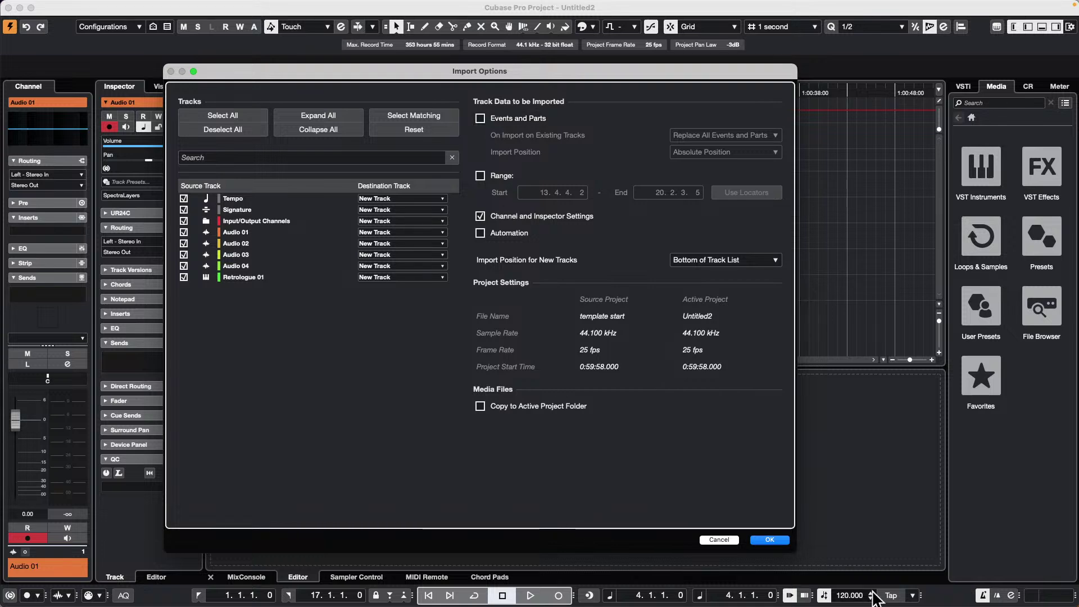
left_click(720, 540)
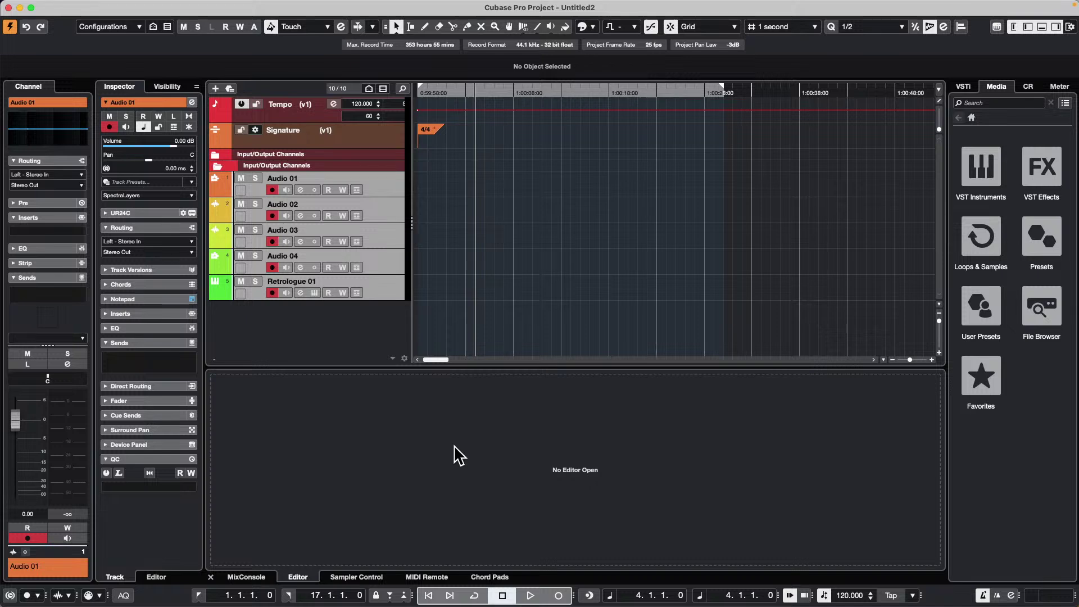
Look up the MixConsole function for resetting channels, and close the MixConsole.
key("F3")
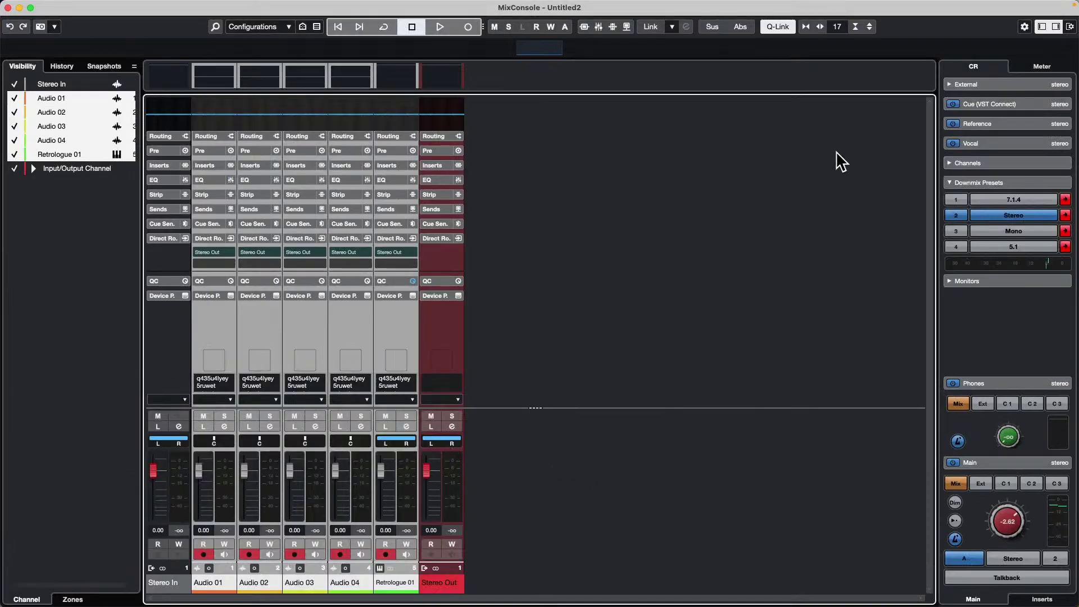
left_click(1024, 27)
mouse_move(945, 200)
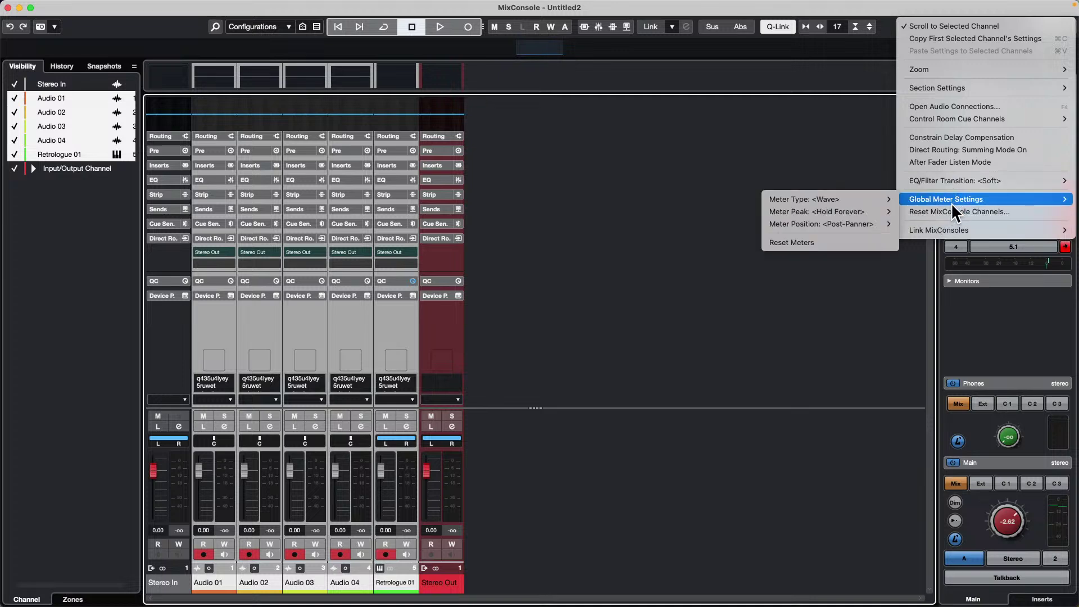
left_click(608, 136)
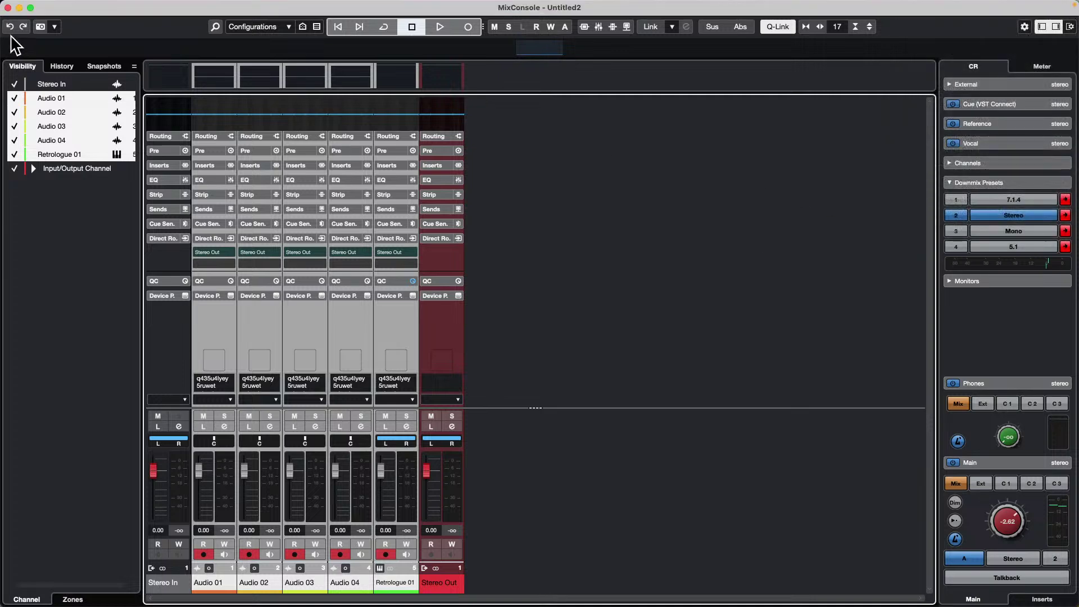
left_click(7, 8)
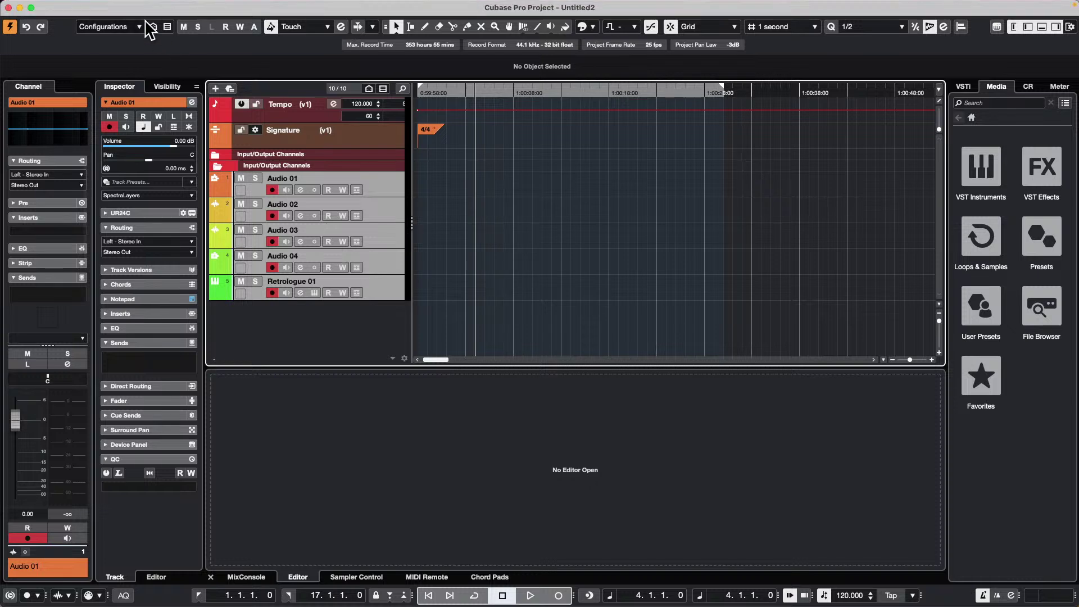
Open the recent project jump off and activate it.
left_click(76, 7)
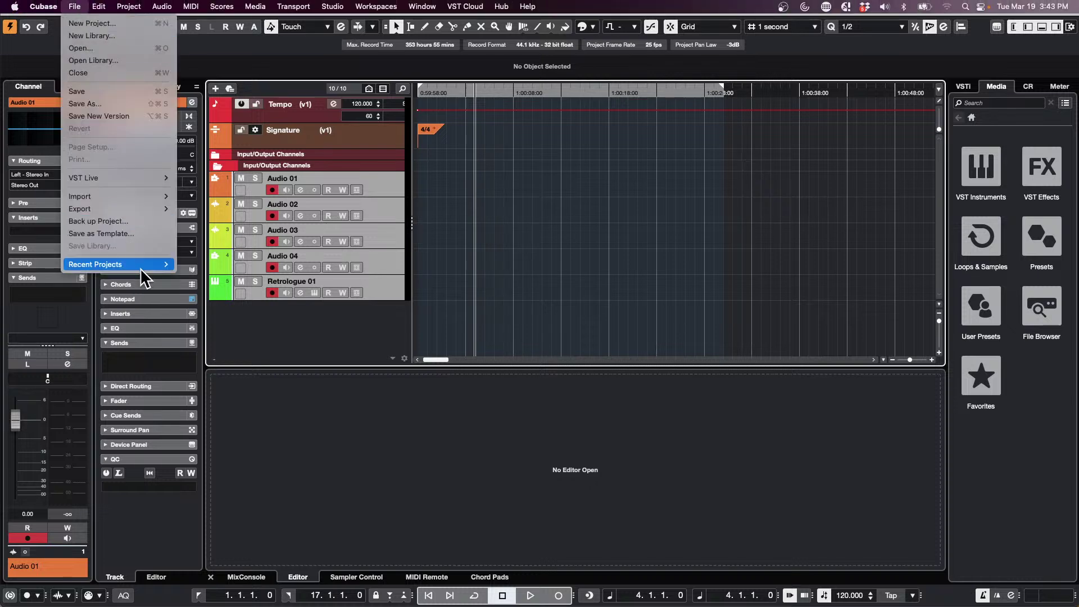
mouse_move(140, 264)
left_click(280, 270)
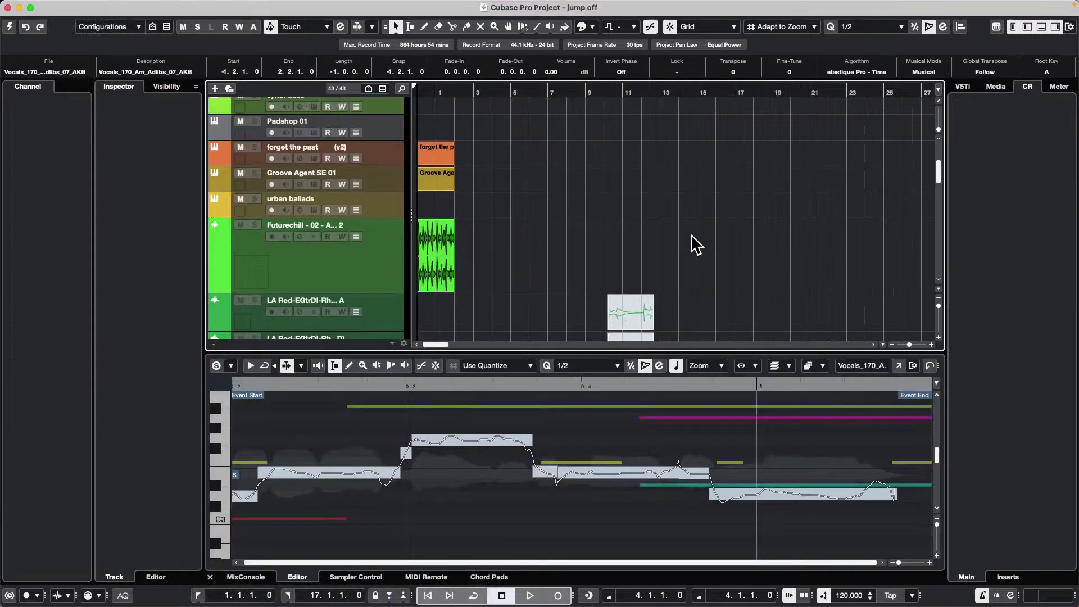
scroll(486, 221, "up", 5)
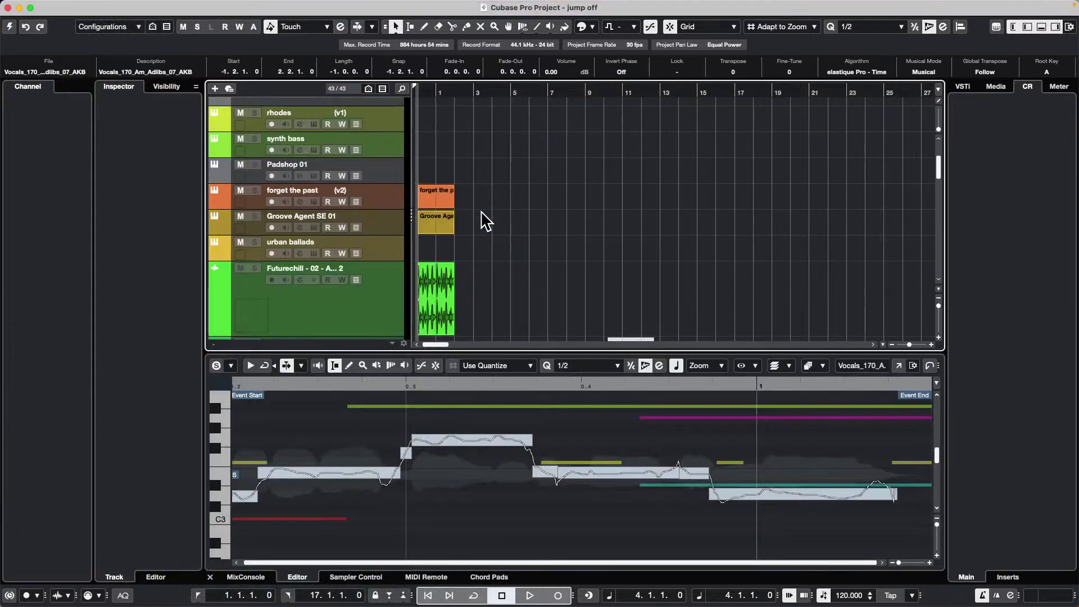
scroll(486, 221, "down", 10)
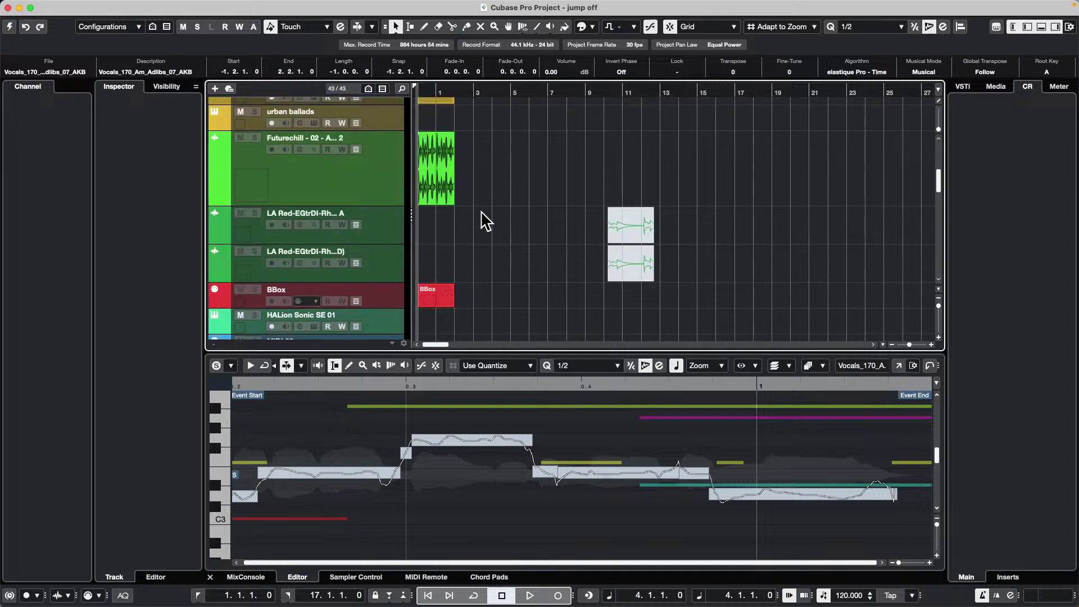
left_click(9, 27)
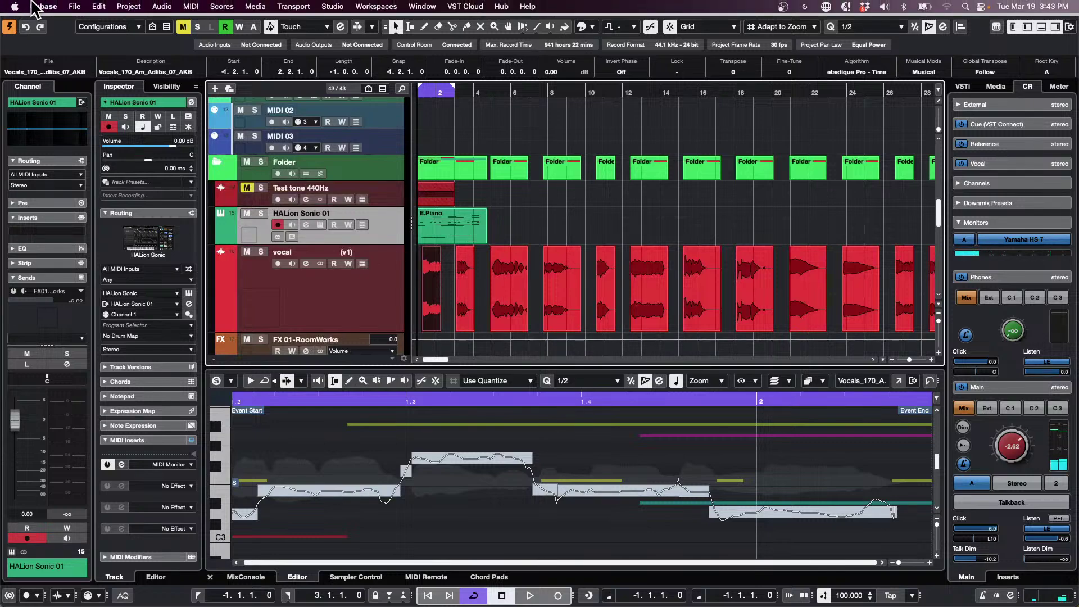
Revert the jump off project to its last saved version and delete the files created since that save.
mouse_move(22, 8)
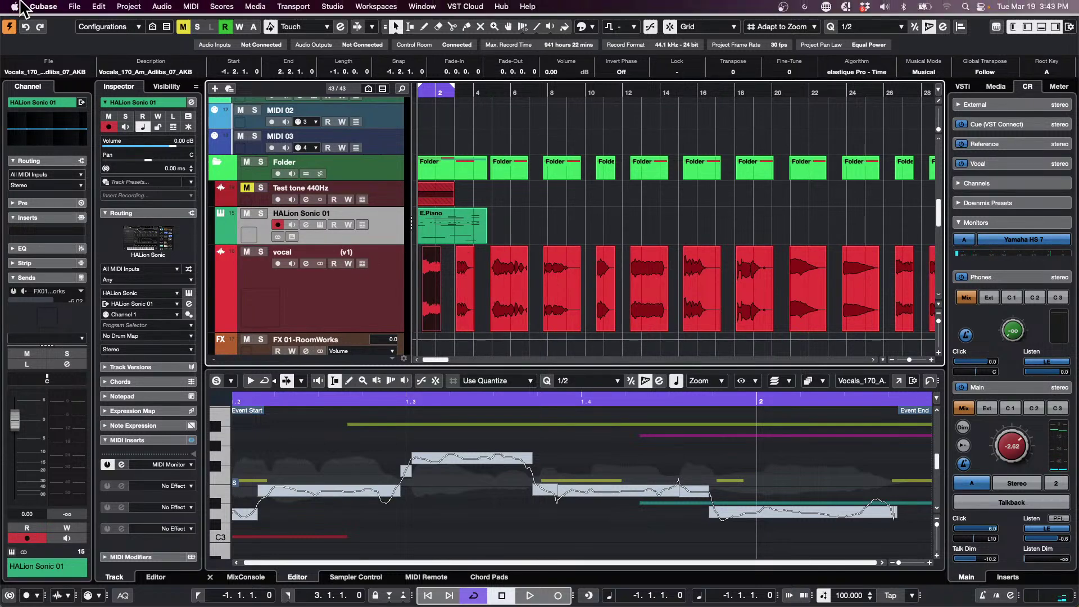
left_click(74, 6)
left_click(96, 128)
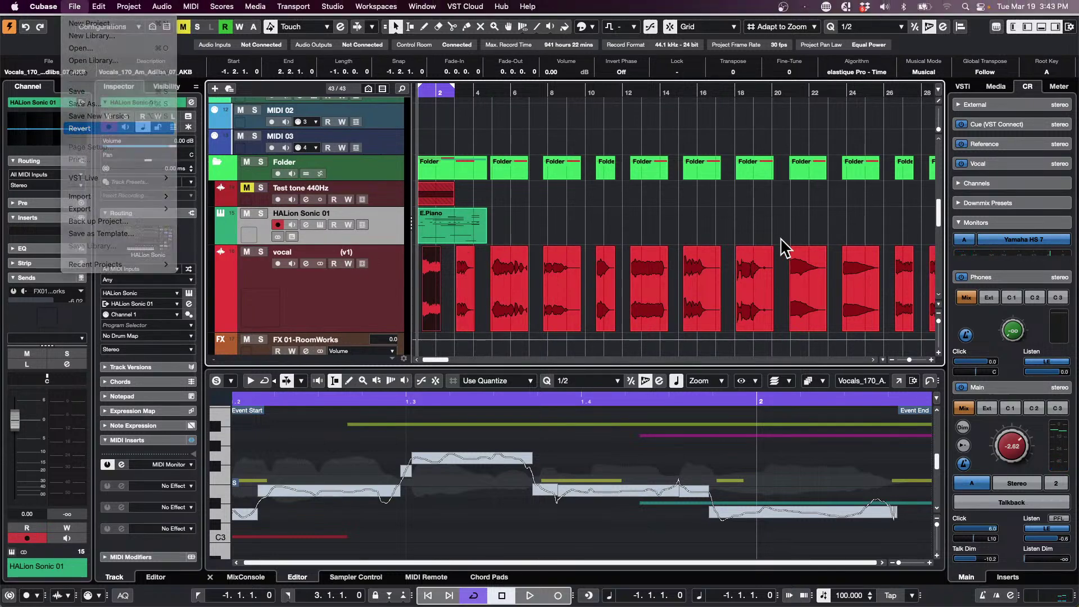
left_click(606, 205)
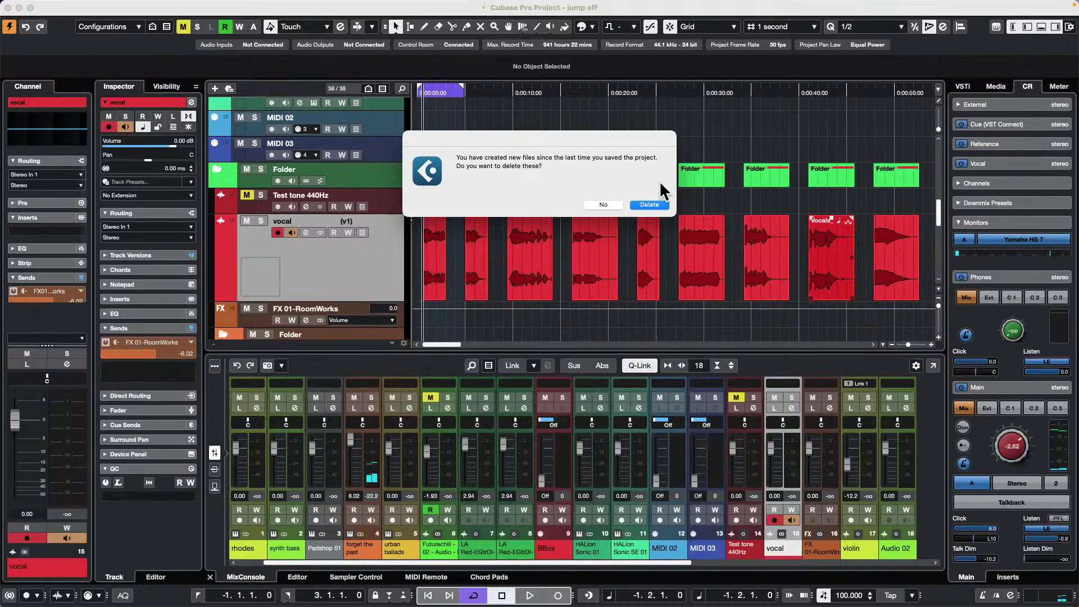
left_click(651, 205)
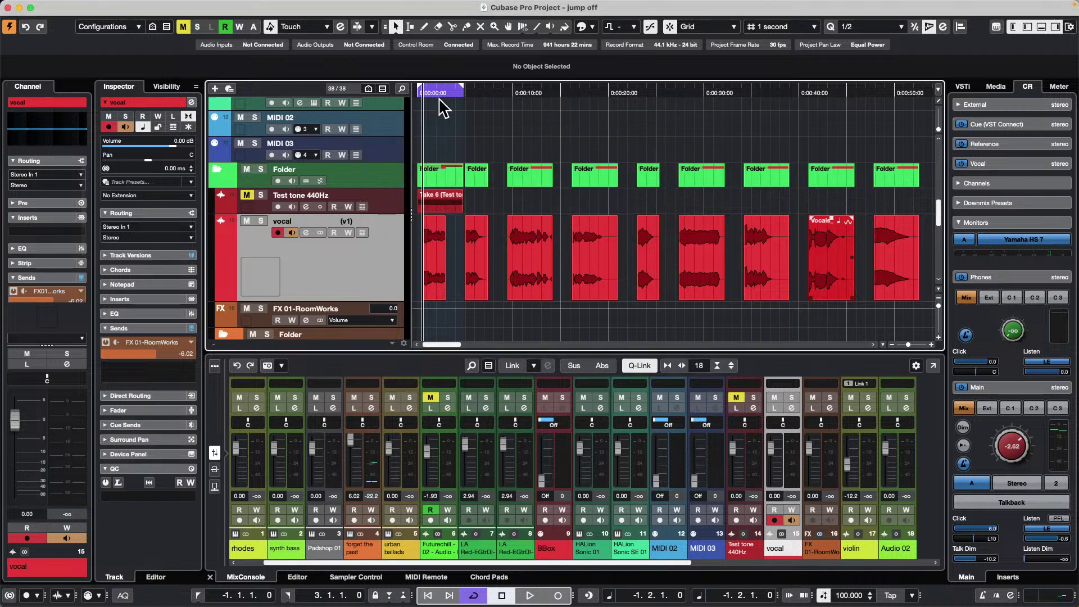
Select the E.Piano part on the HALion Sonic 01 track and solo that track.
left_click_drag(487, 95, 443, 125)
scroll(525, 171, "up", 5)
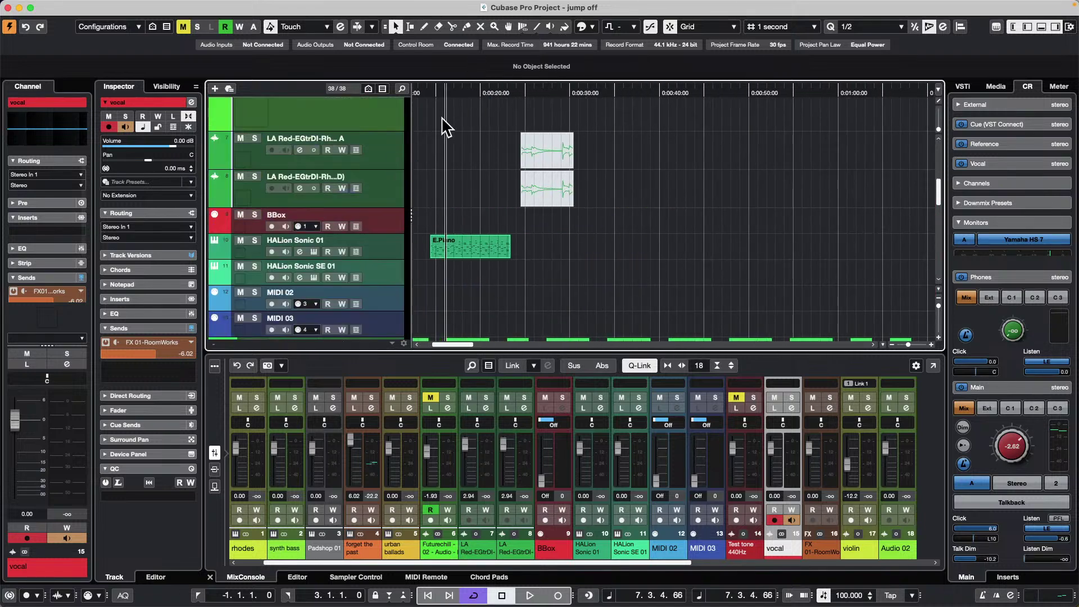
left_click(471, 254)
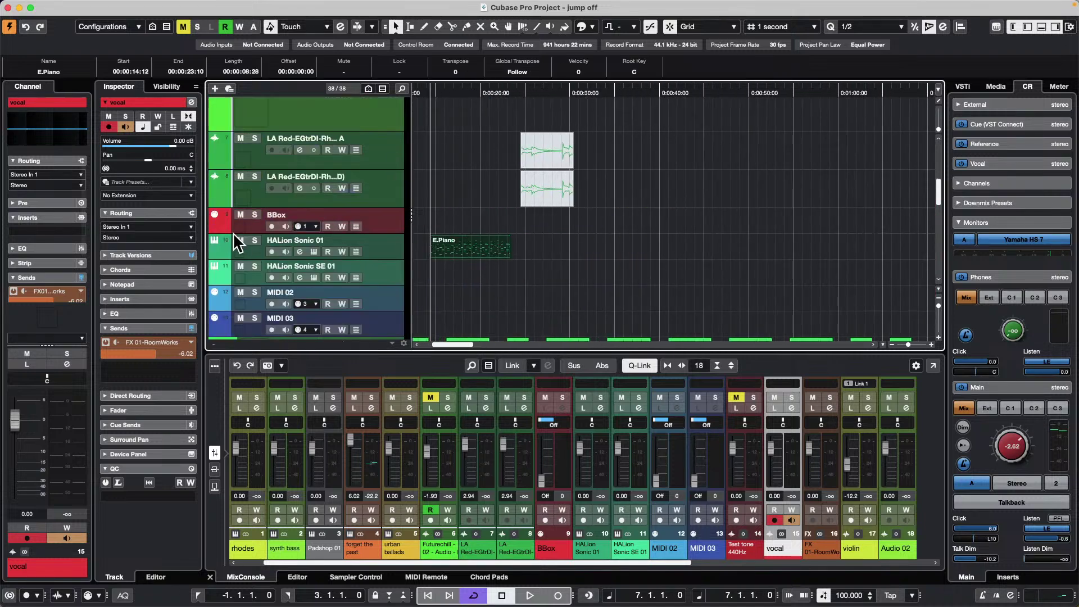
left_click(254, 239)
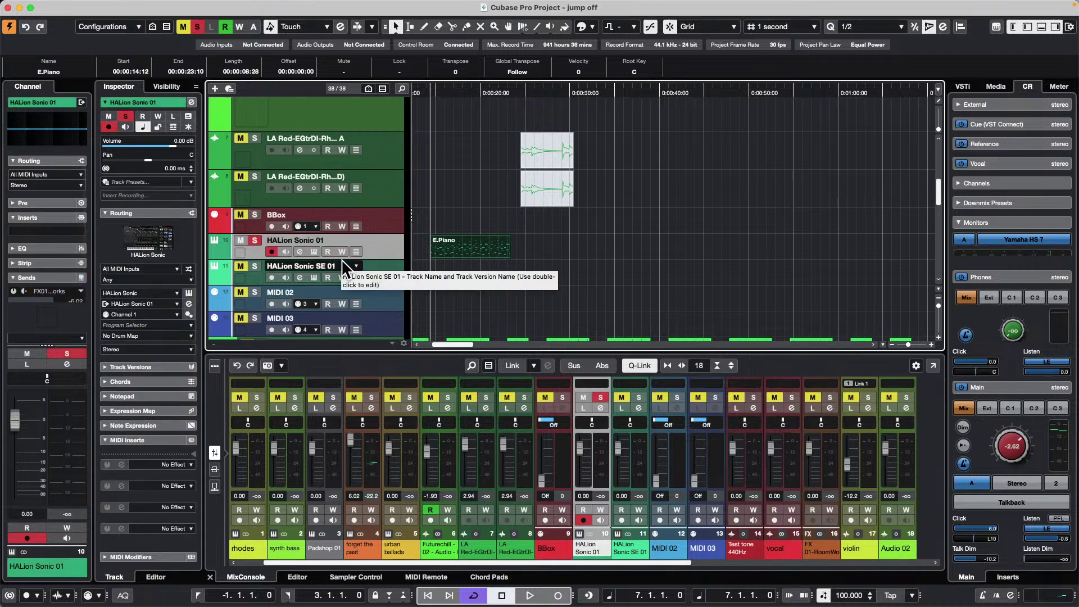
Loop playback over the E.Piano part, stop it, and open the part in the Key Editor.
key("shift+g")
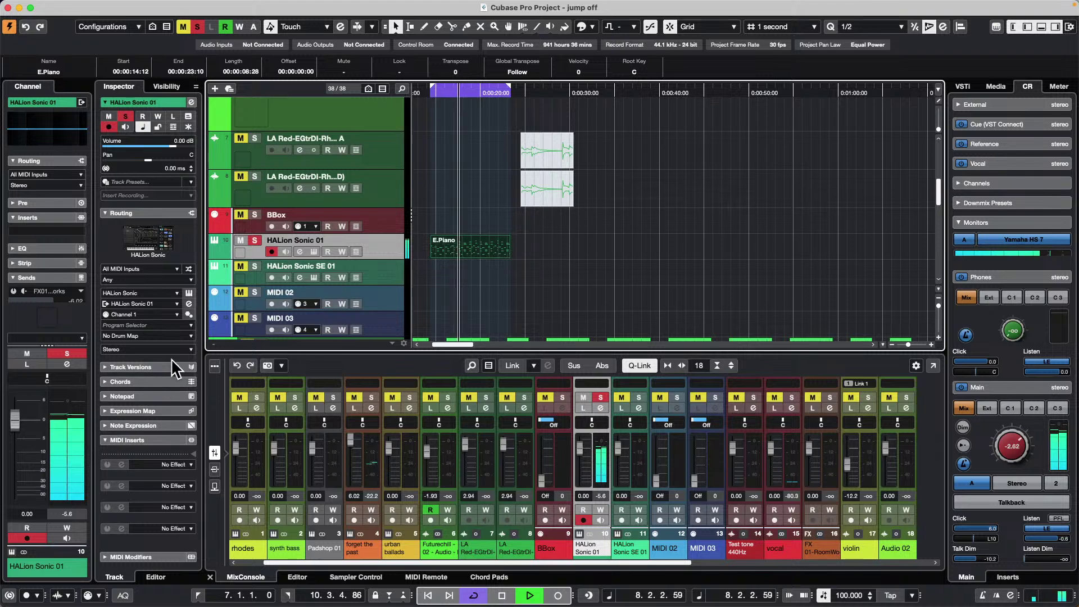
key("space")
double_click(468, 255)
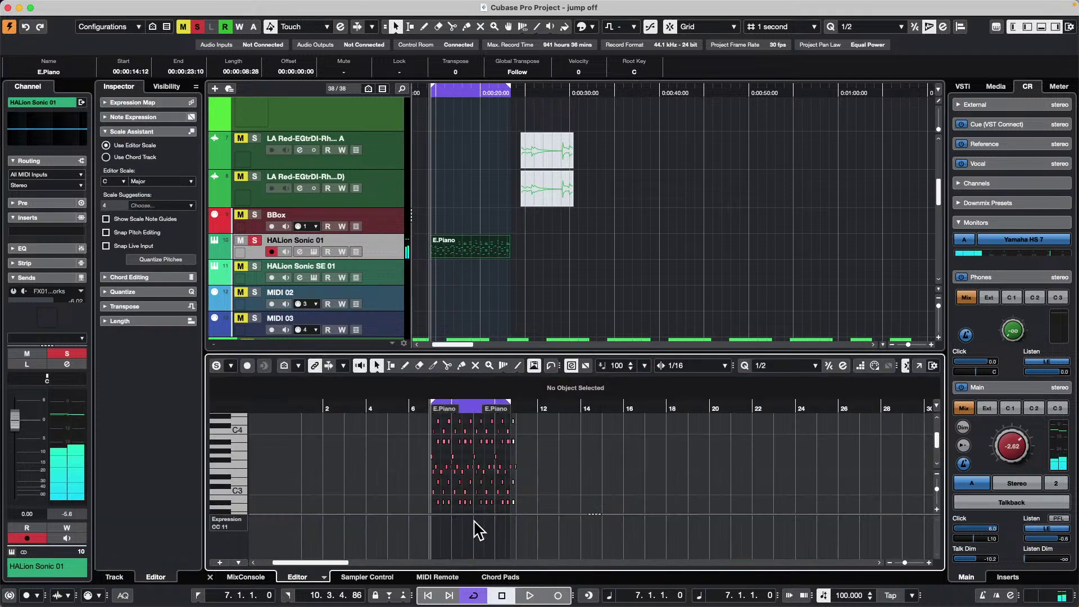
Show Velocity in the Key Editor's controller lane, draw an even velocity level across the E.Piano notes, and play the loop.
left_click(241, 525)
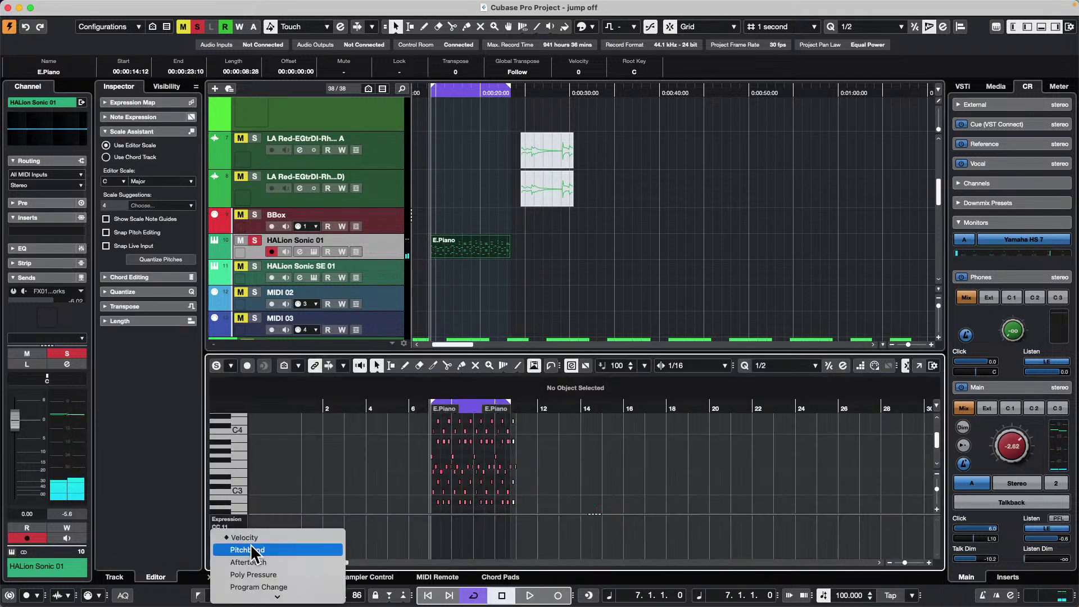
left_click(255, 532)
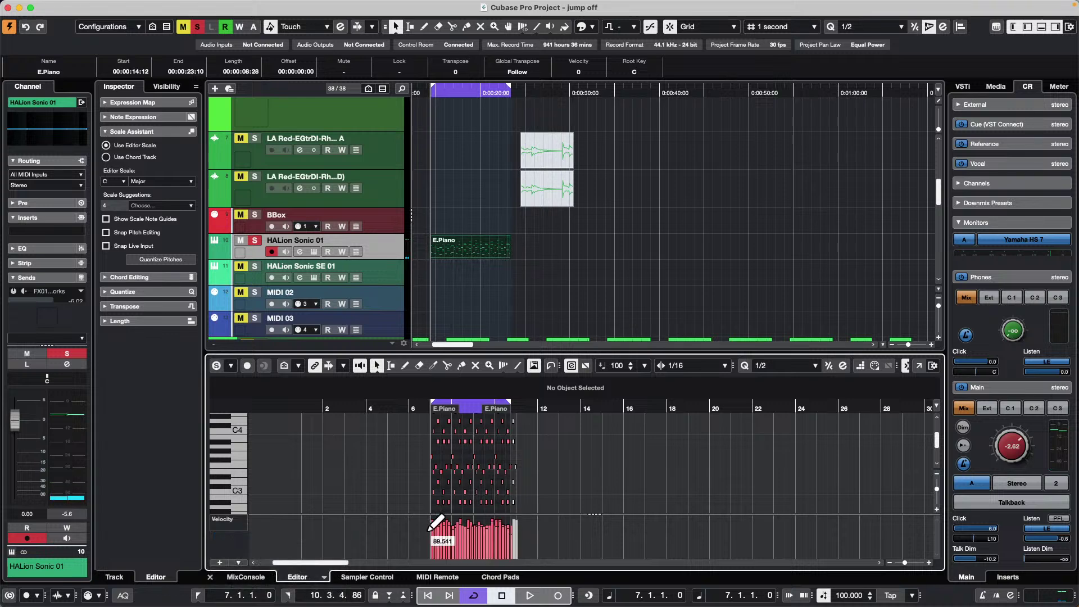
left_click_drag(433, 529, 516, 530)
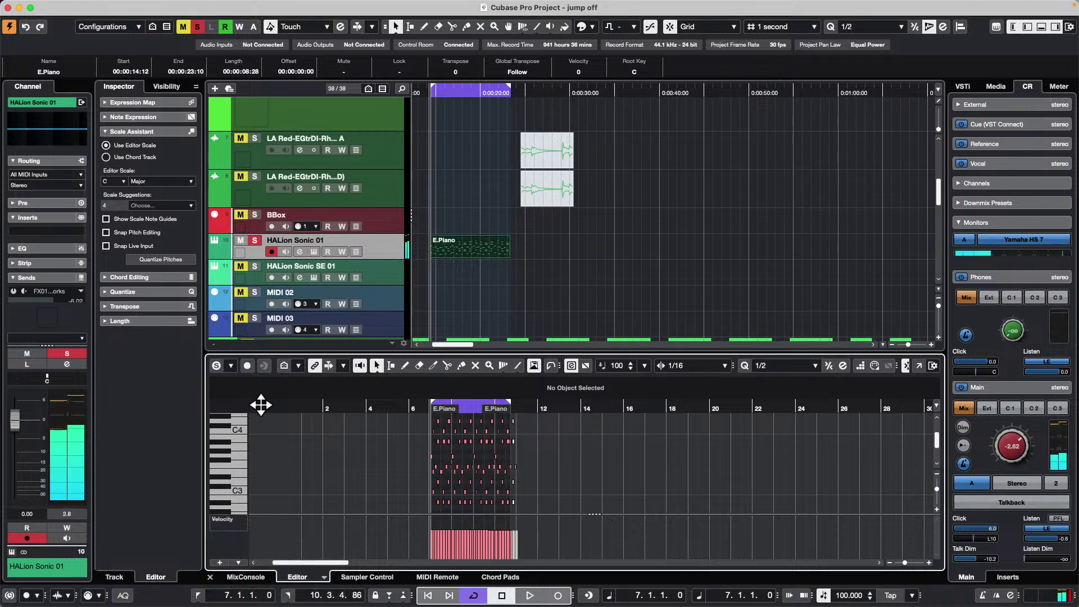
key("space")
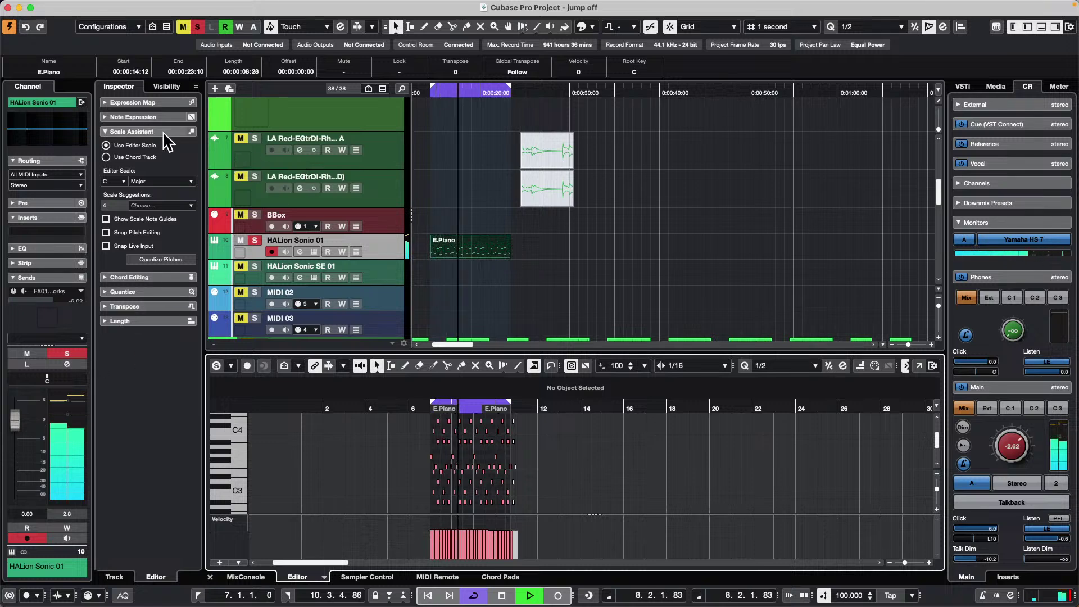
Return to the HALion Sonic 01 track settings, stop playback, and expand MIDI Modifiers with Routing collapsed.
left_click(473, 250)
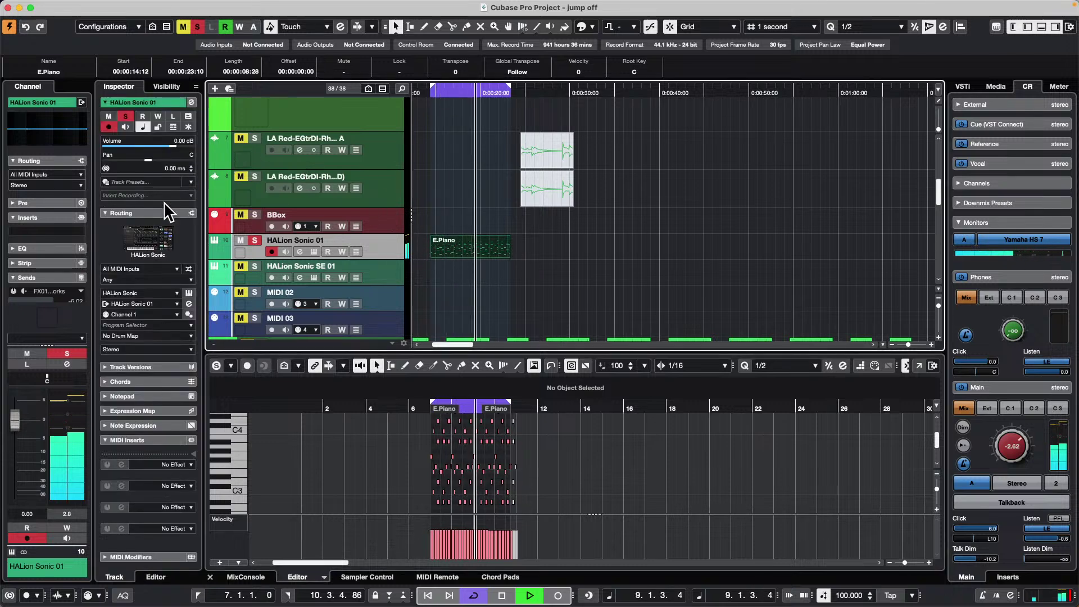
key("space")
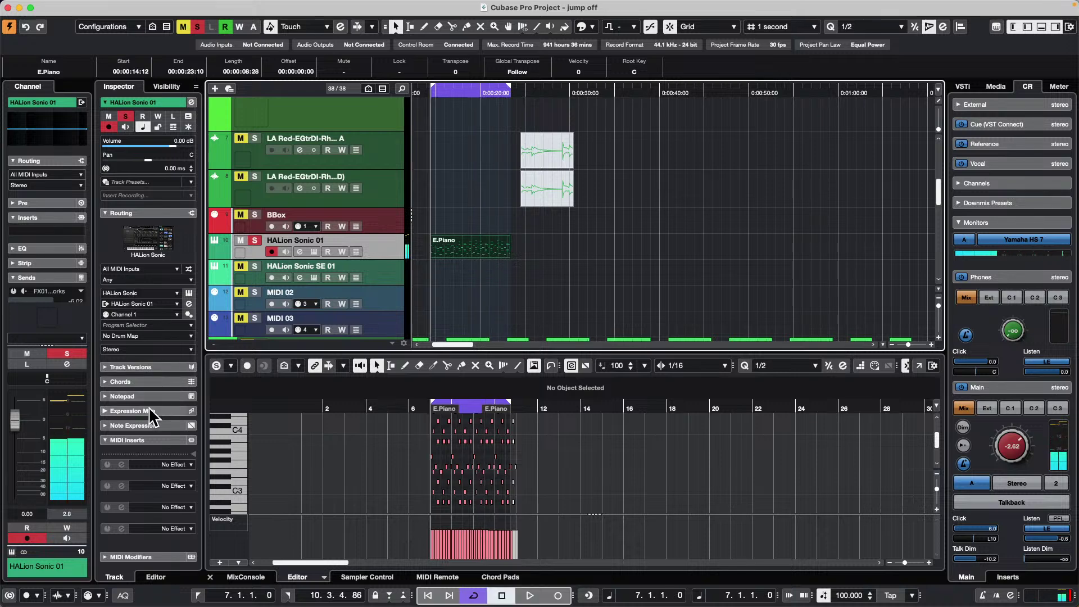
left_click(148, 211)
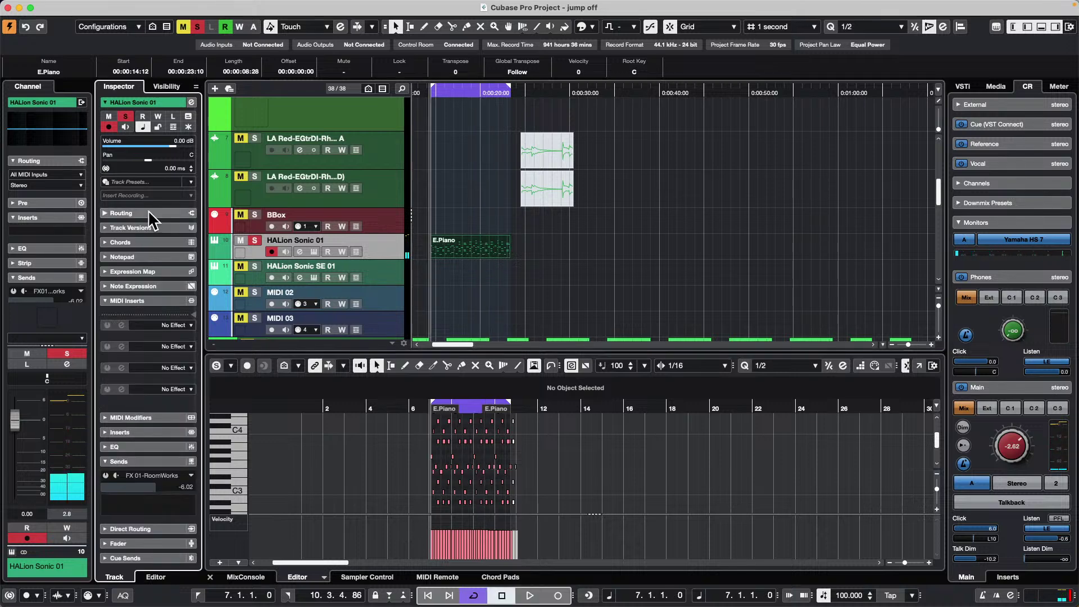
left_click(158, 418)
scroll(157, 416, "down", 3)
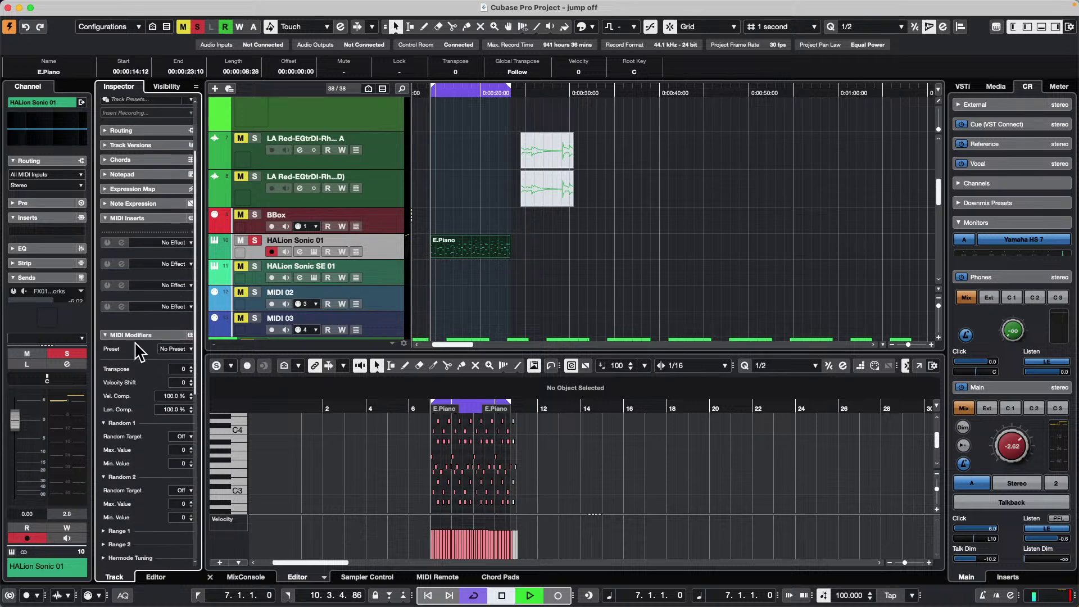
Audition MIDI Modifiers Transpose during loop playback, raising it to 13, lowering it below zero, and returning it to 0.
key("space")
scroll(191, 369, "up", 3)
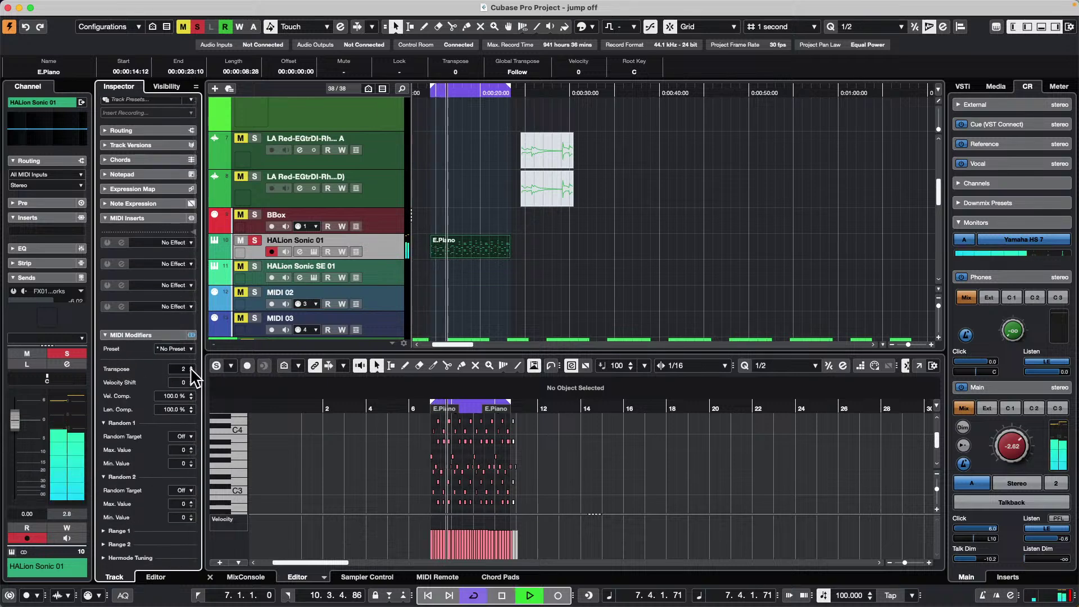
scroll(191, 369, "up", 2)
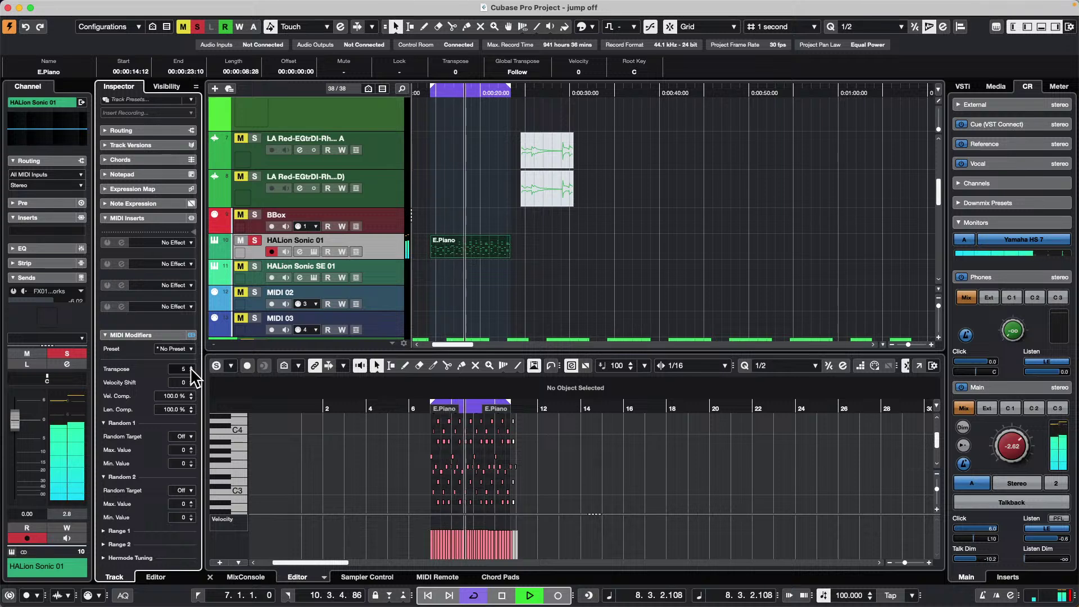
scroll(192, 370, "up", 7)
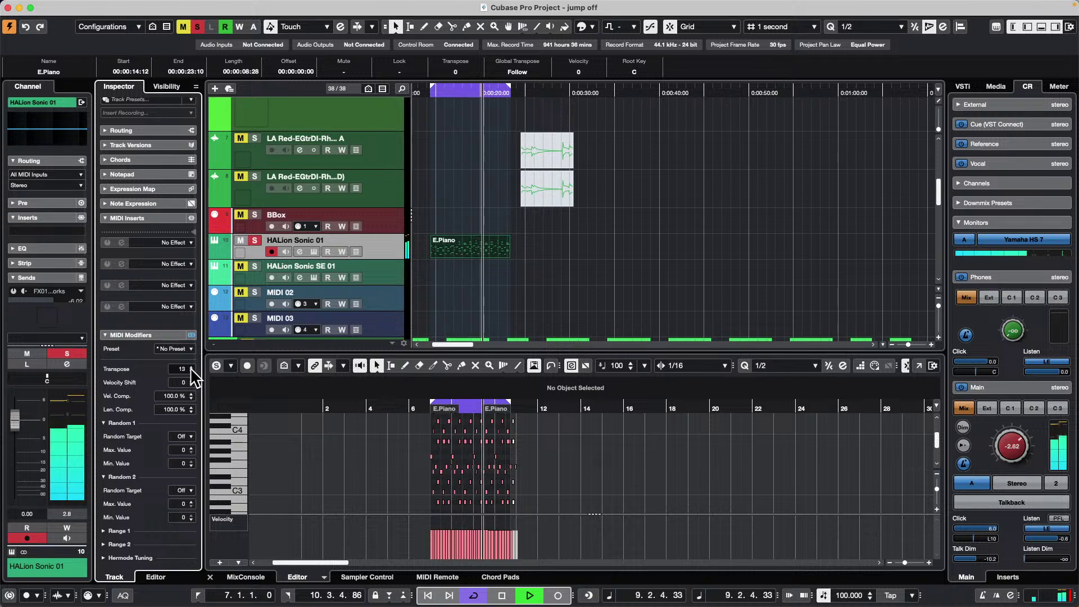
scroll(191, 370, "down", 1)
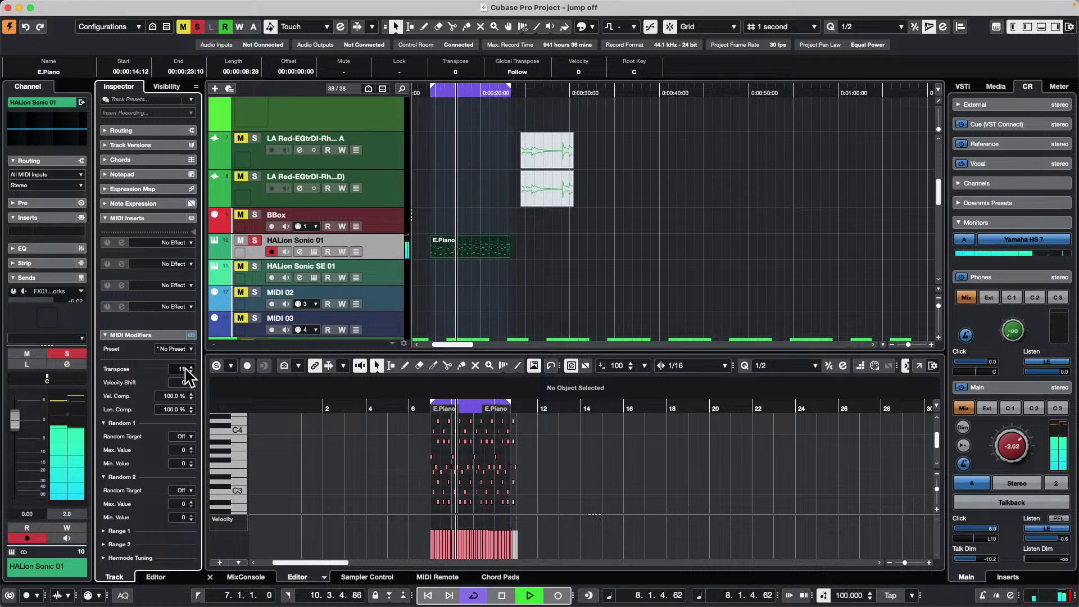
scroll(188, 370, "down", 6)
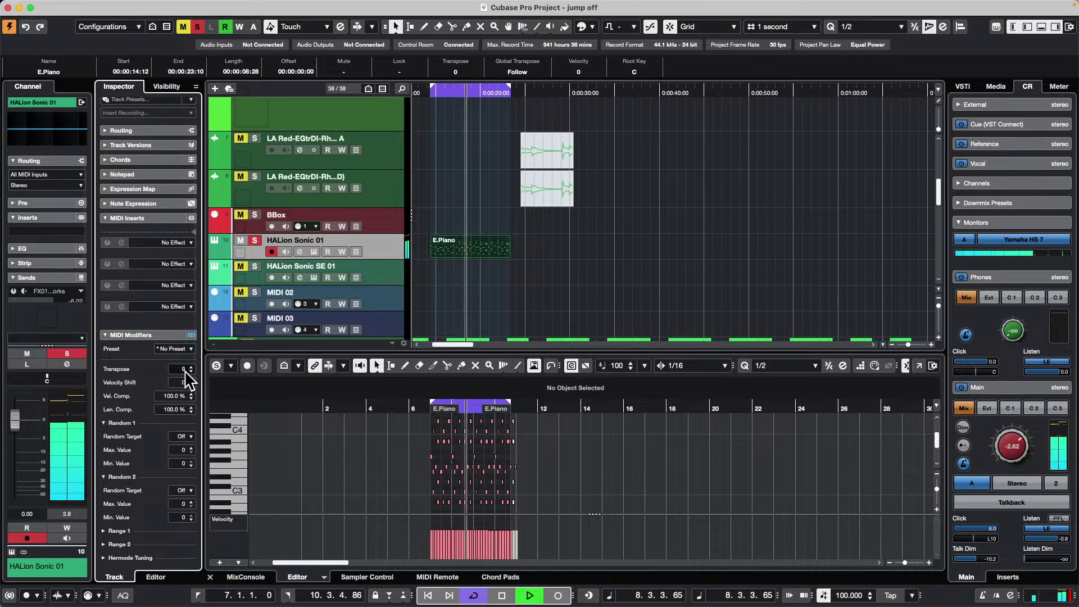
scroll(186, 371, "down", 8)
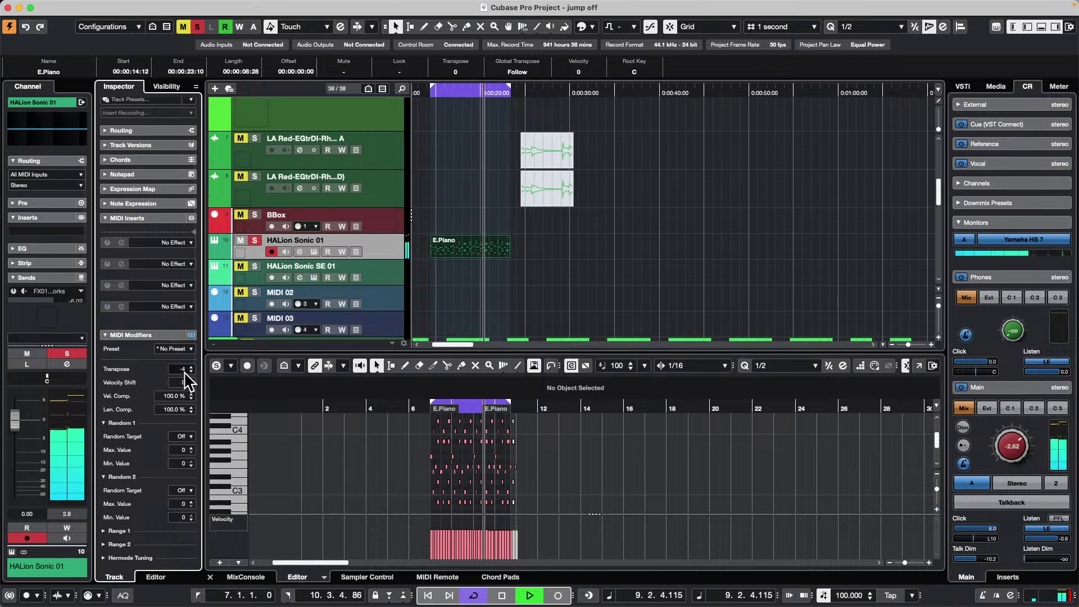
scroll(186, 371, "up", 6)
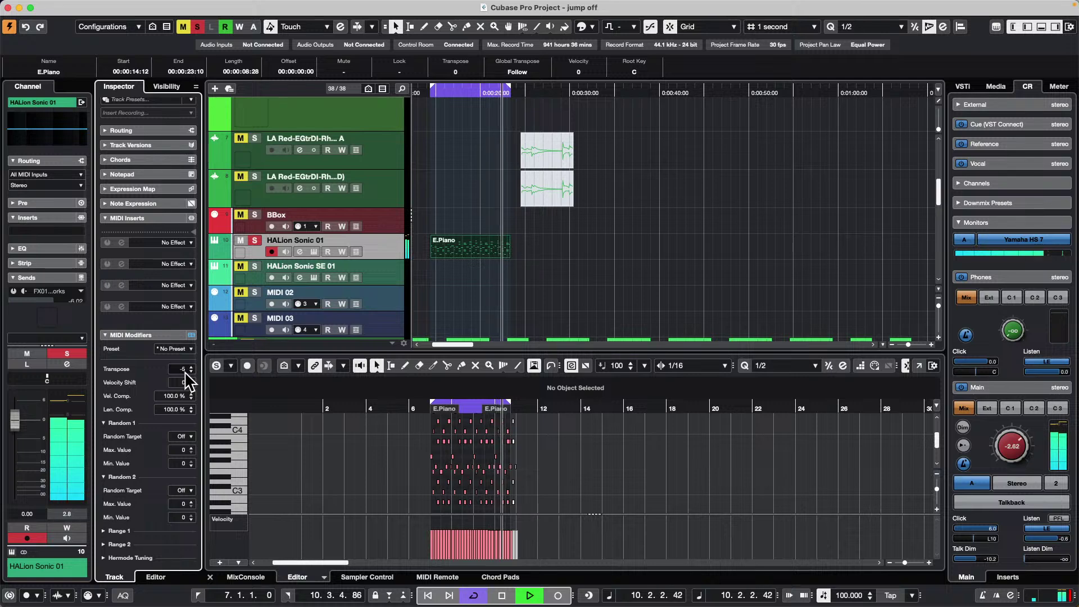
scroll(186, 370, "up", 2)
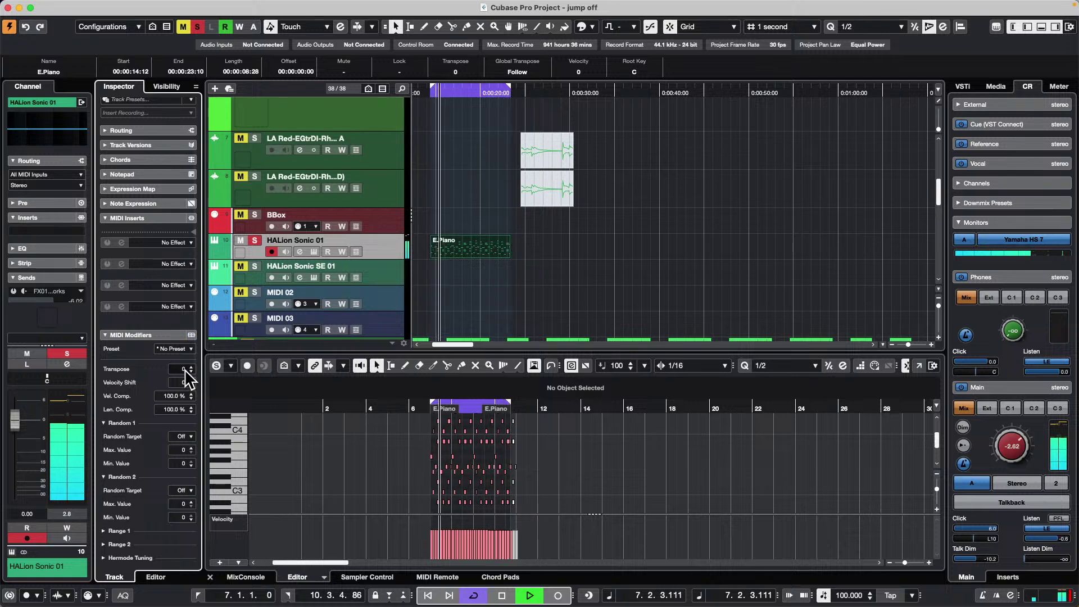
Audition negative and positive Velocity Shift values during playback, leave Velocity Shift at 13, and stop playback.
scroll(185, 383, "down", 5)
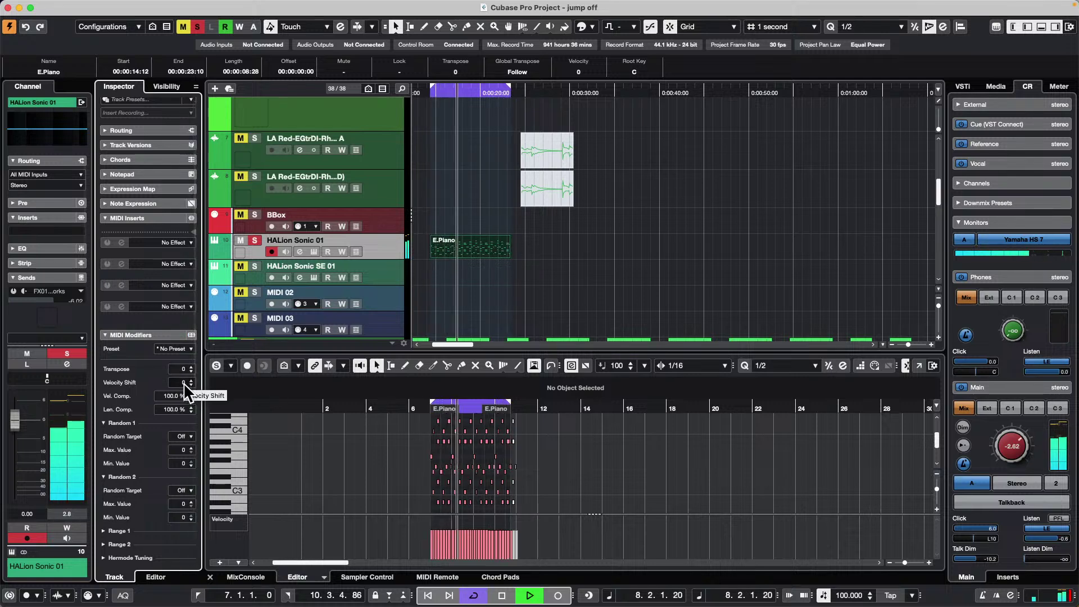
scroll(186, 385, "down", 20)
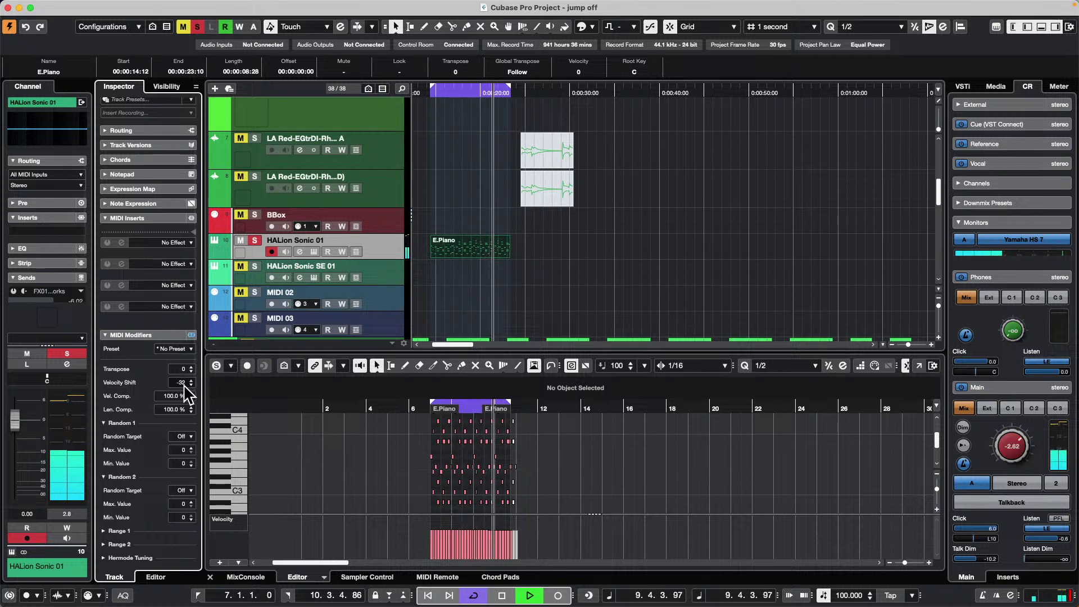
scroll(185, 384, "up", 20)
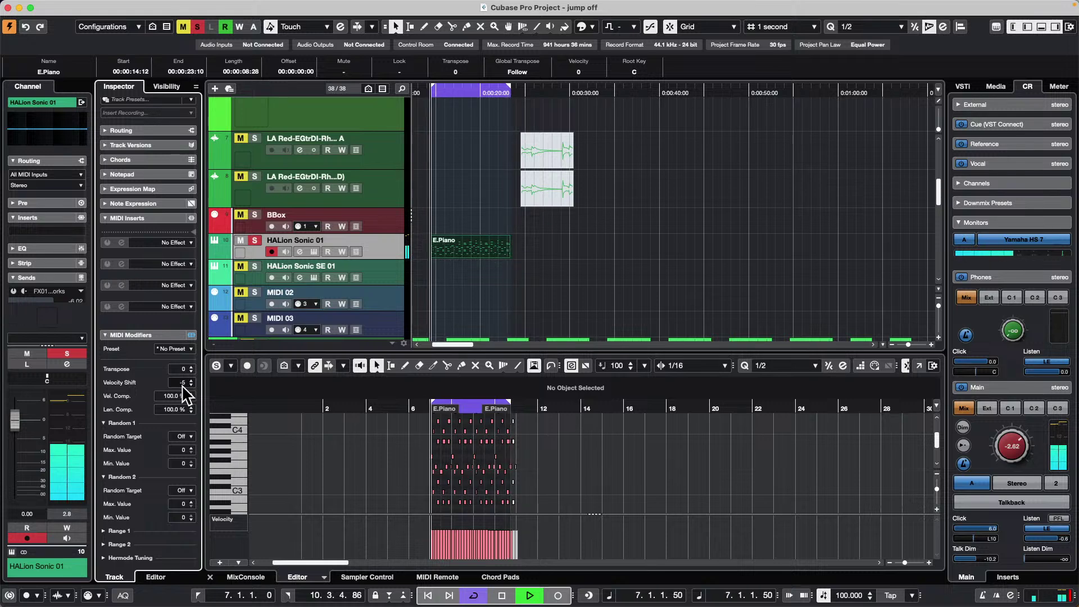
scroll(185, 384, "up", 20)
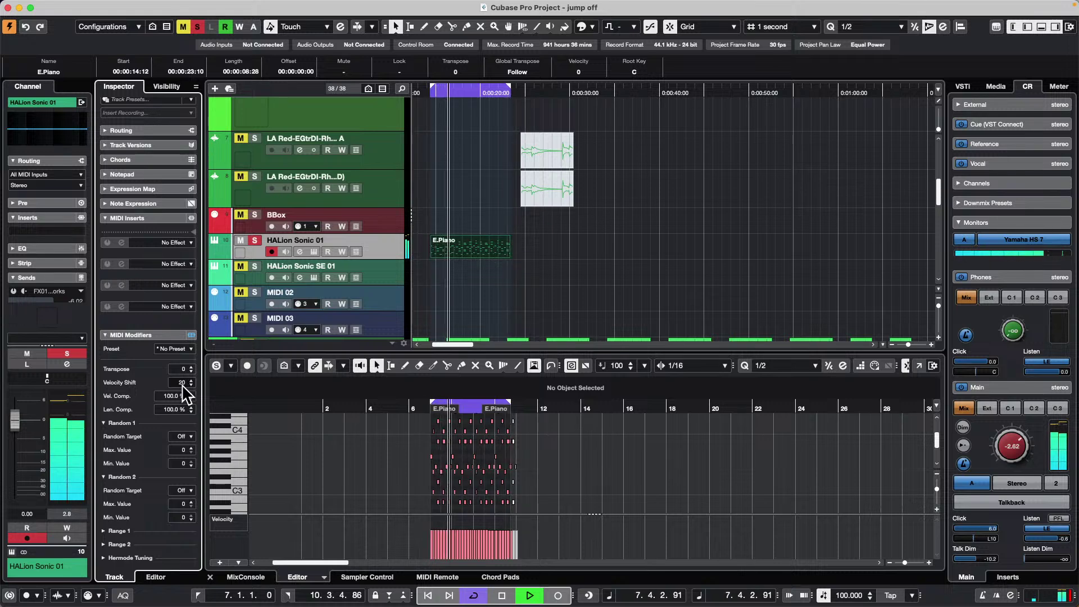
scroll(186, 371, "down", 6)
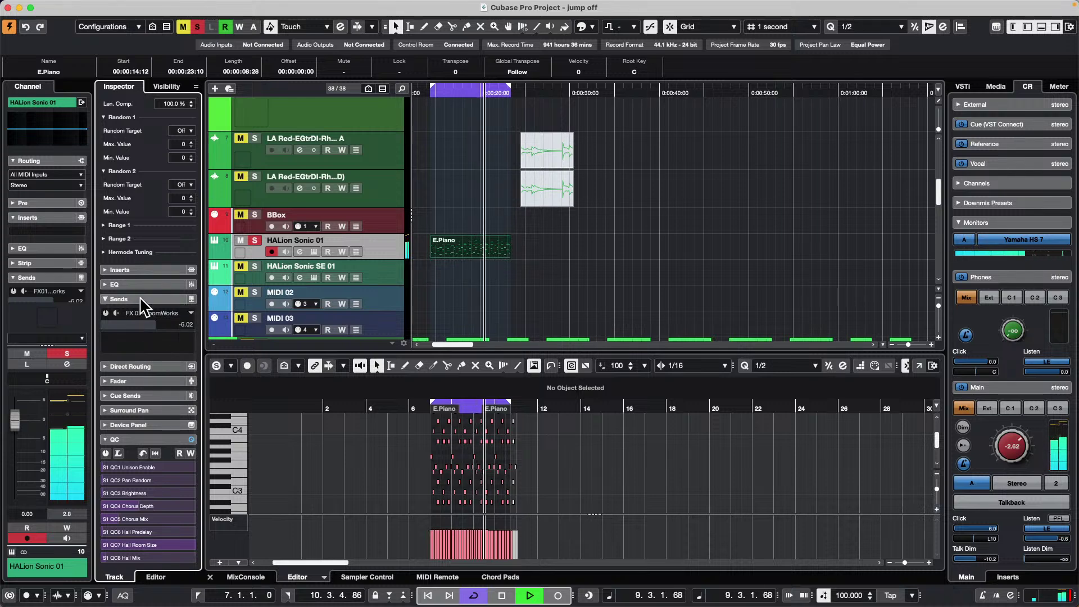
scroll(144, 298, "up", 4)
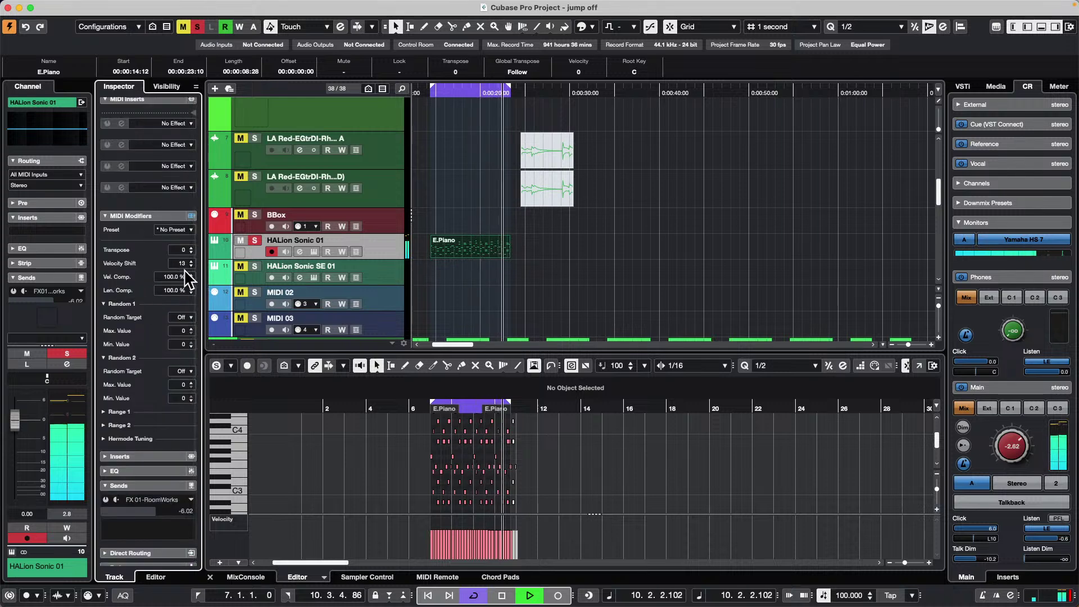
key("space")
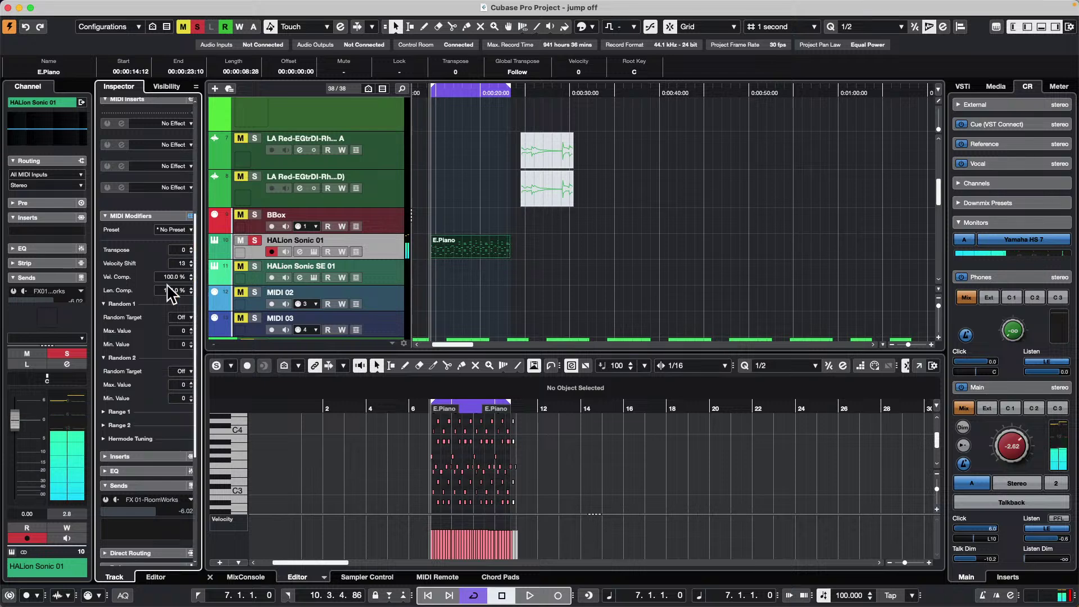
Draw strongly uneven velocities across the E.Piano notes, alternating low and high groups.
left_click(437, 546)
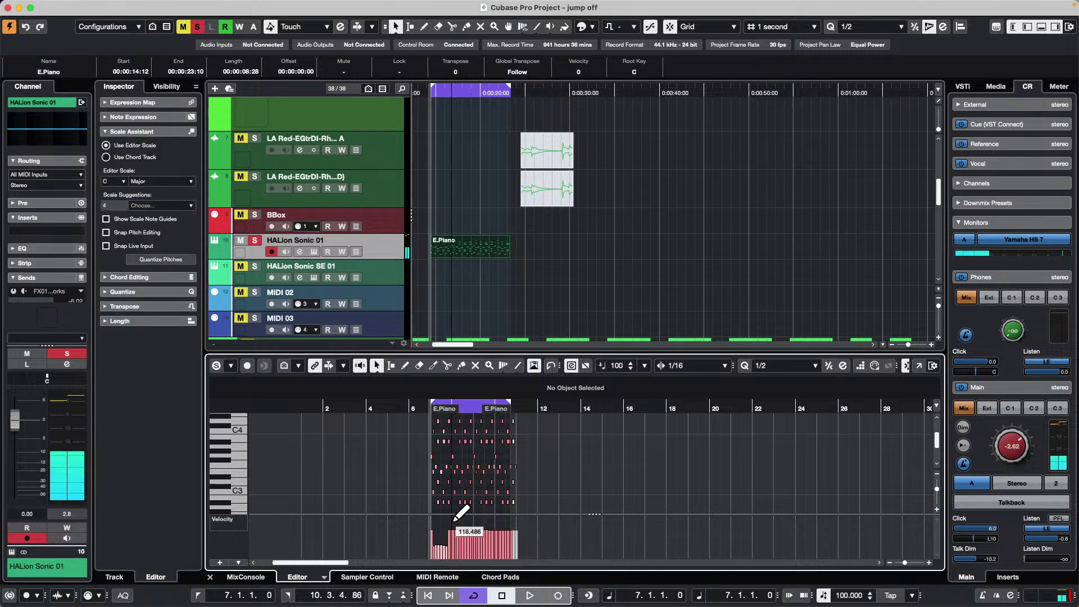
mouse_move(455, 520)
left_mouse_down()
mouse_move(494, 534)
mouse_move(467, 546)
mouse_move(487, 556)
mouse_move(488, 525)
mouse_move(511, 523)
left_mouse_up()
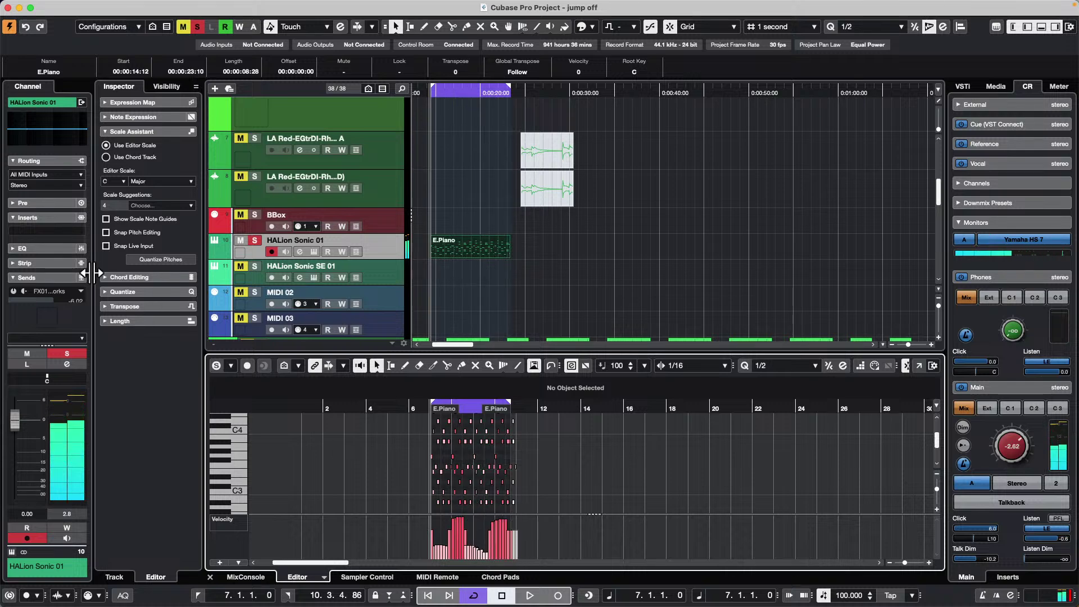
Audition velocity compression on the HALion Sonic 01 track during loop playback, leaving Vel. Comp. at 54.1%.
left_click(393, 251)
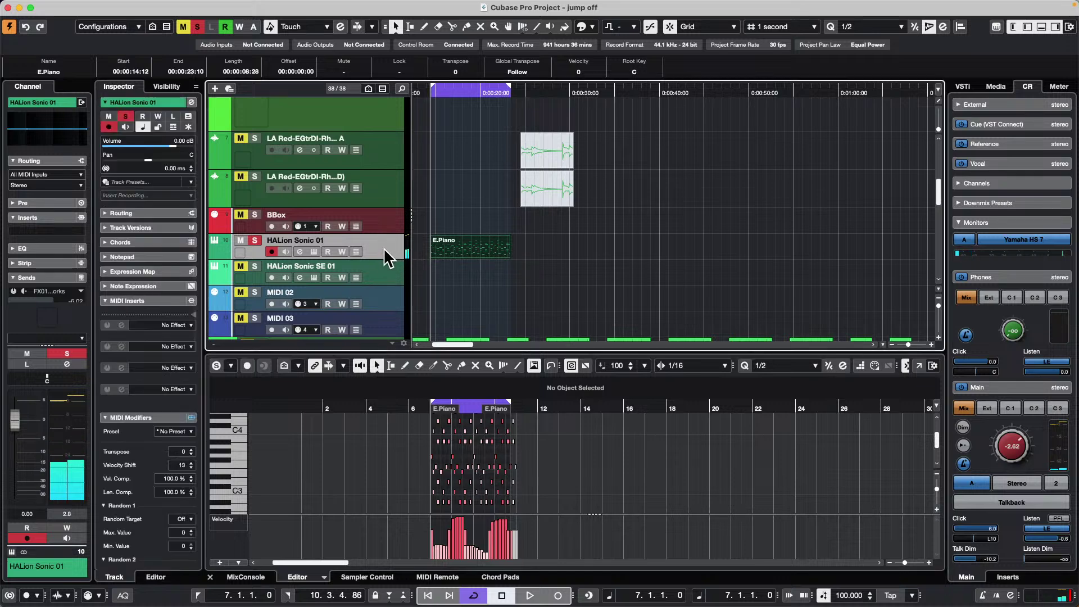
left_click(148, 300)
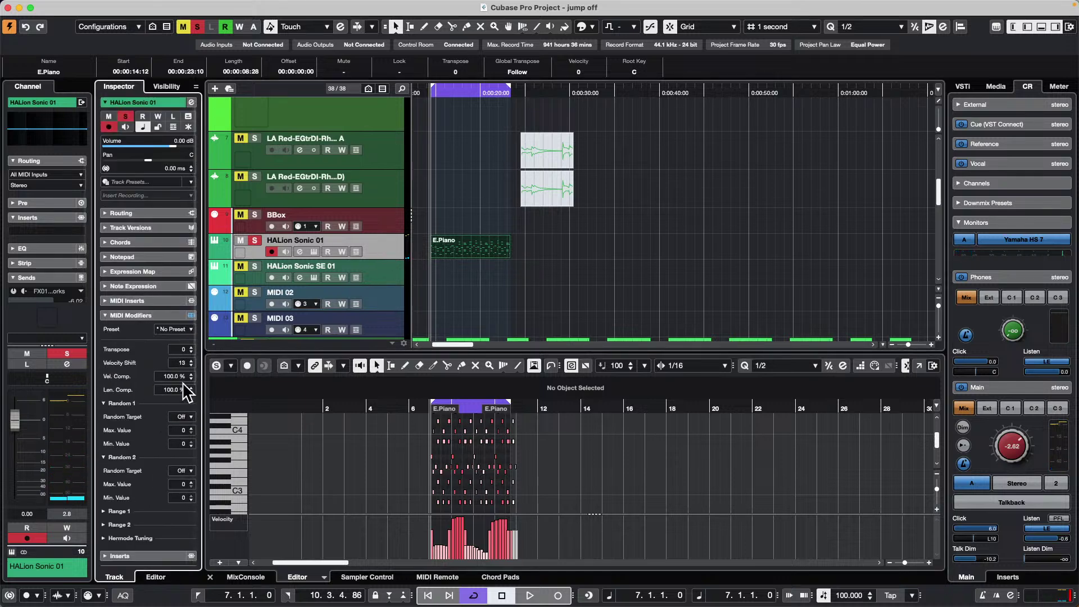
key("space")
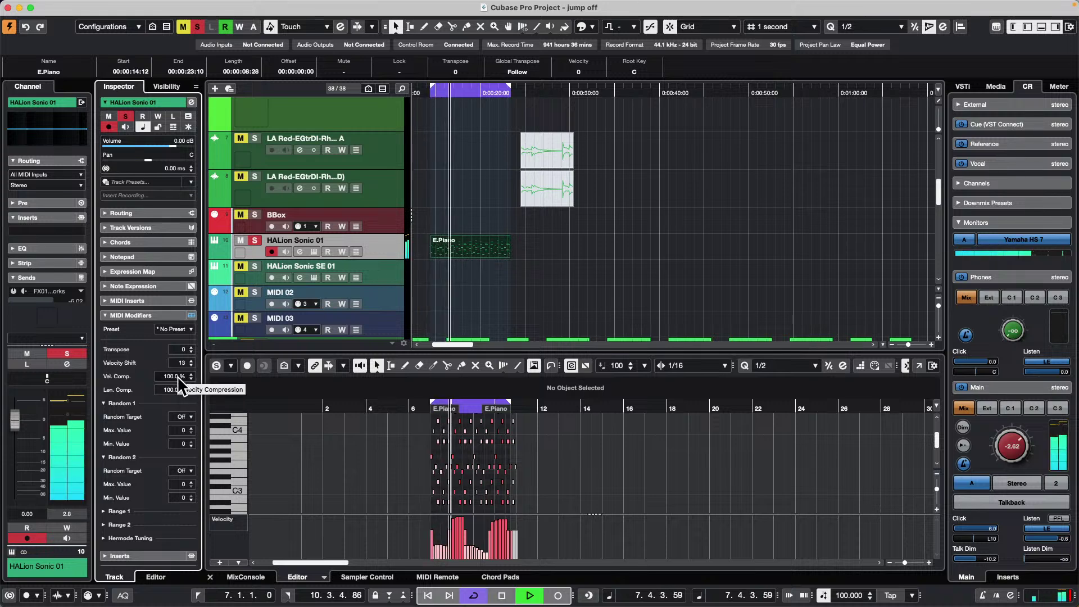
scroll(180, 377, "down", 20)
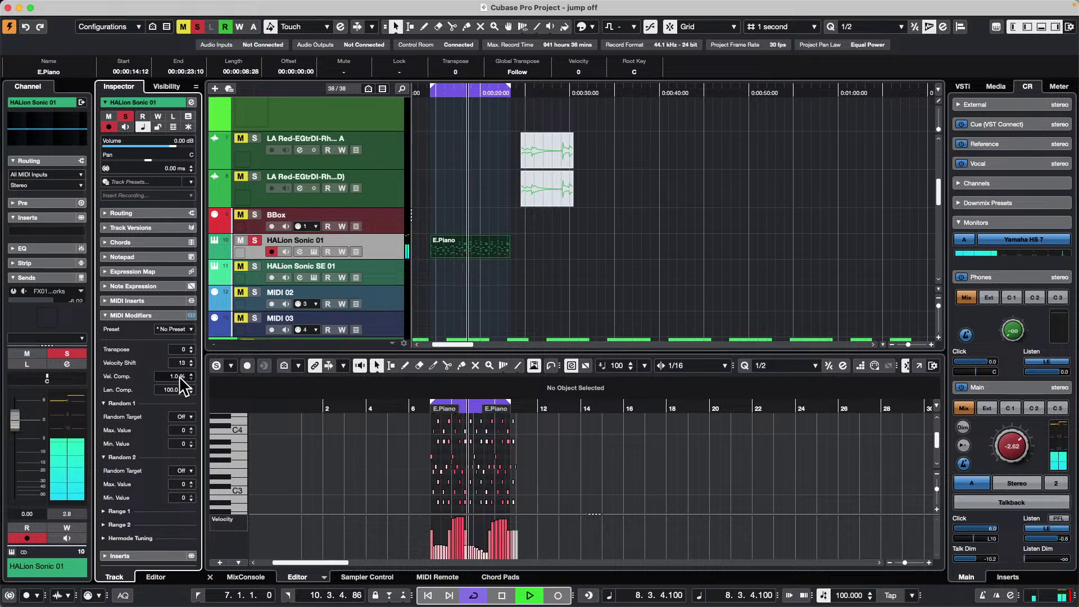
scroll(180, 377, "up", 10)
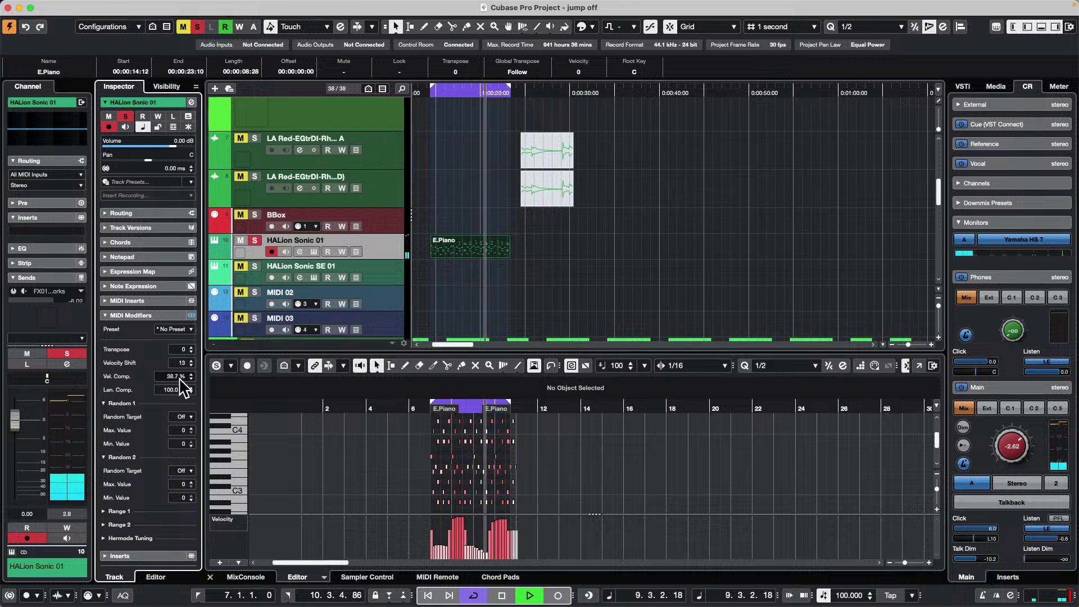
scroll(179, 378, "up", 4)
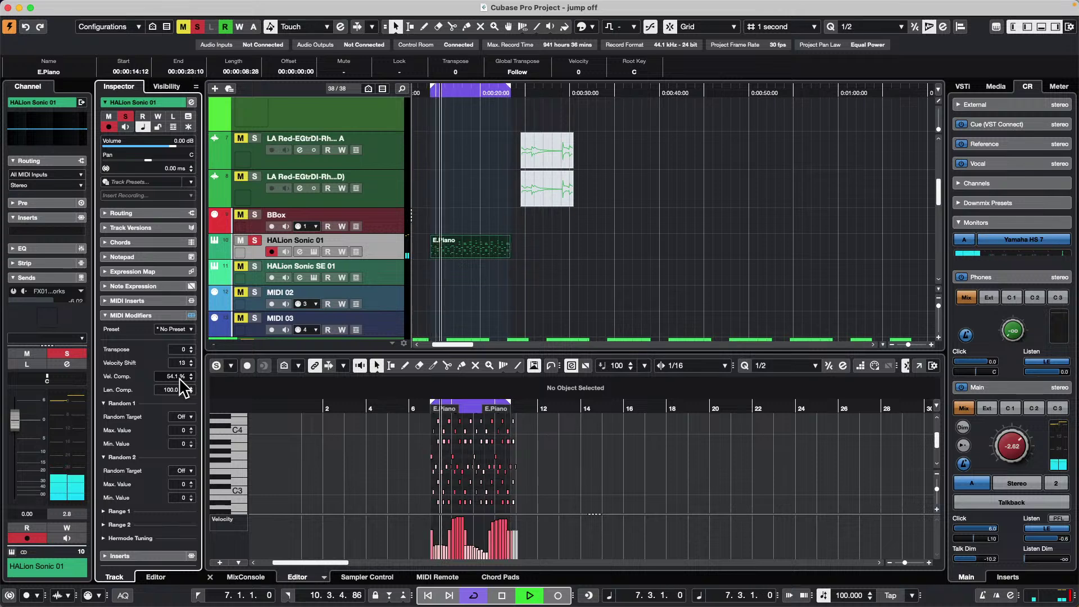
key("space")
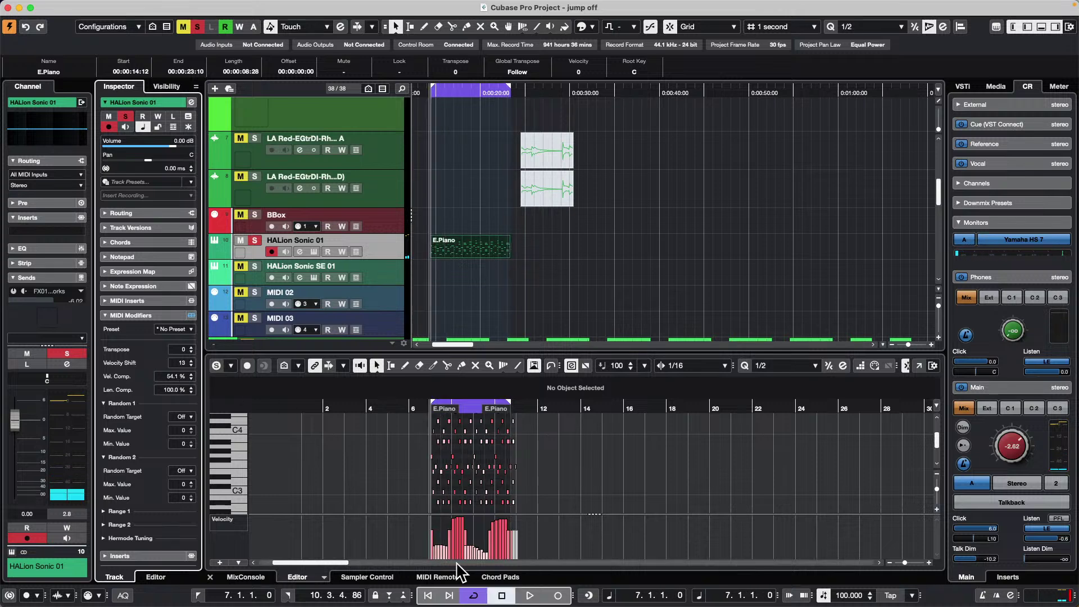
Redraw the E.Piano velocities as a nearly even curve and return to the HALion Sonic 01 track's MIDI Modifiers.
left_click_drag(431, 526, 548, 522)
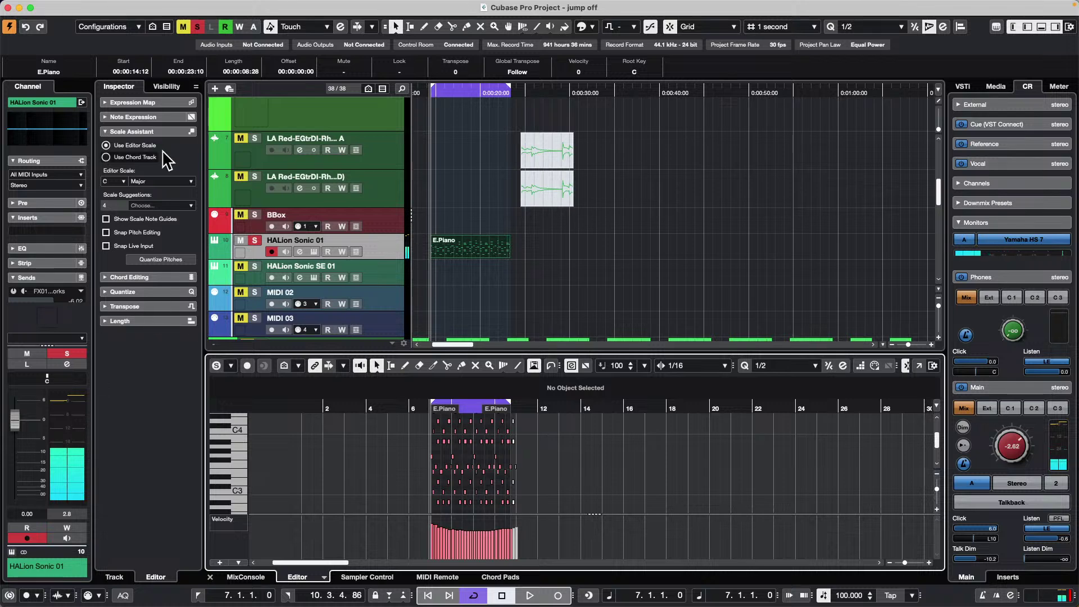
left_click(388, 252)
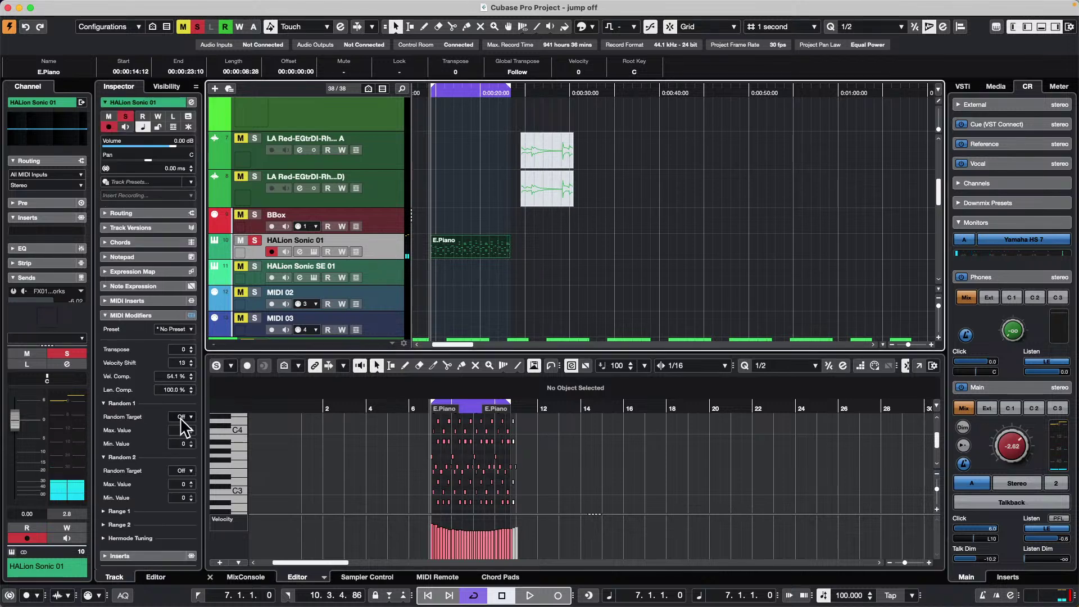
Play the loop and randomize the E.Piano velocities with Random 1, using Max. Value 120 and Min. Value 70.
key("space")
left_click(185, 417)
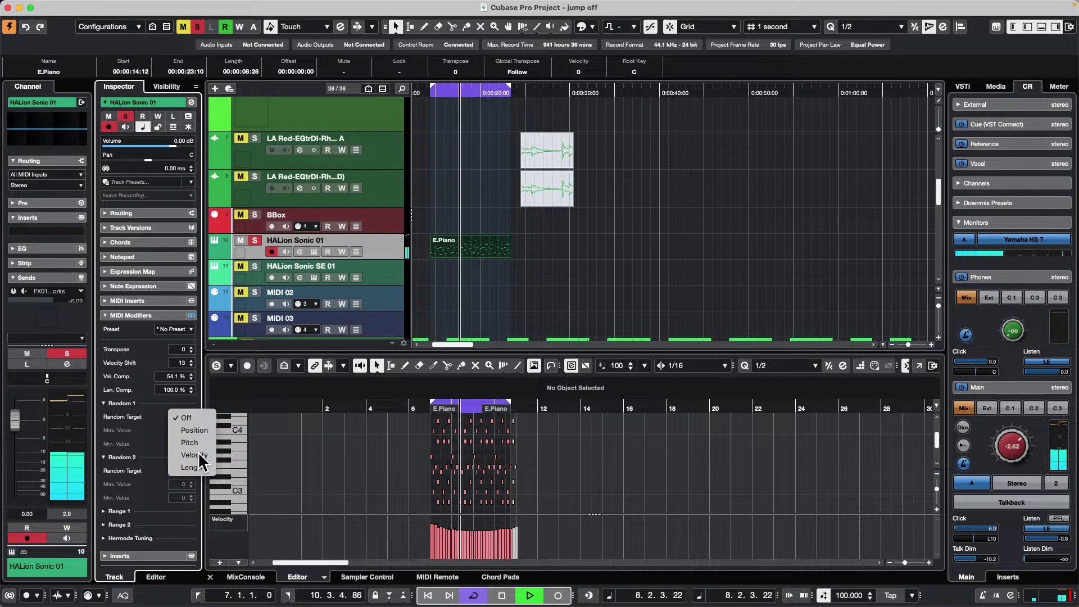
left_click(198, 452)
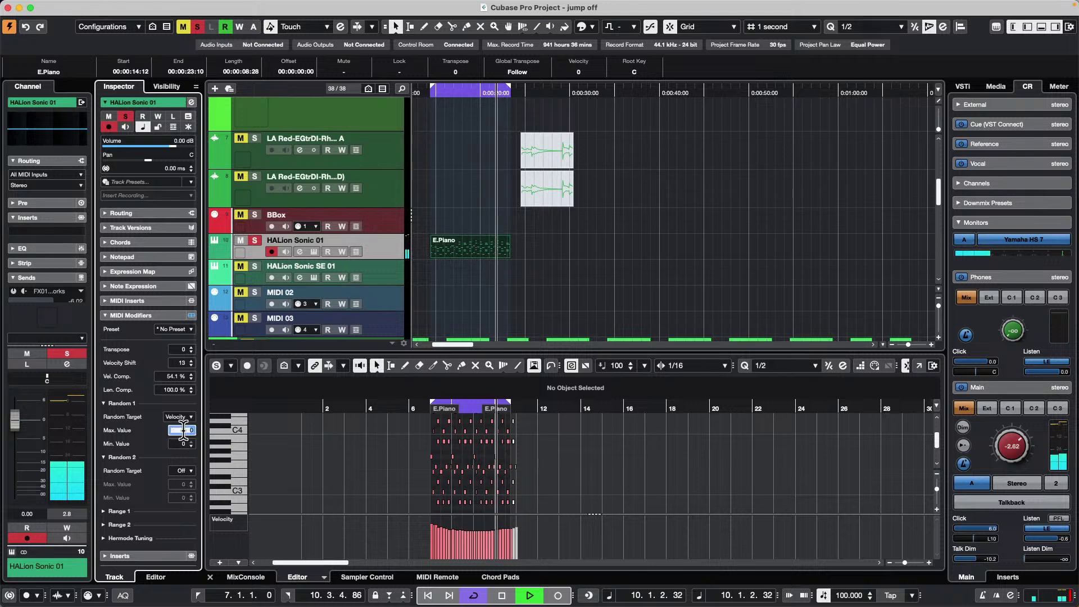
left_click(181, 431)
type("120")
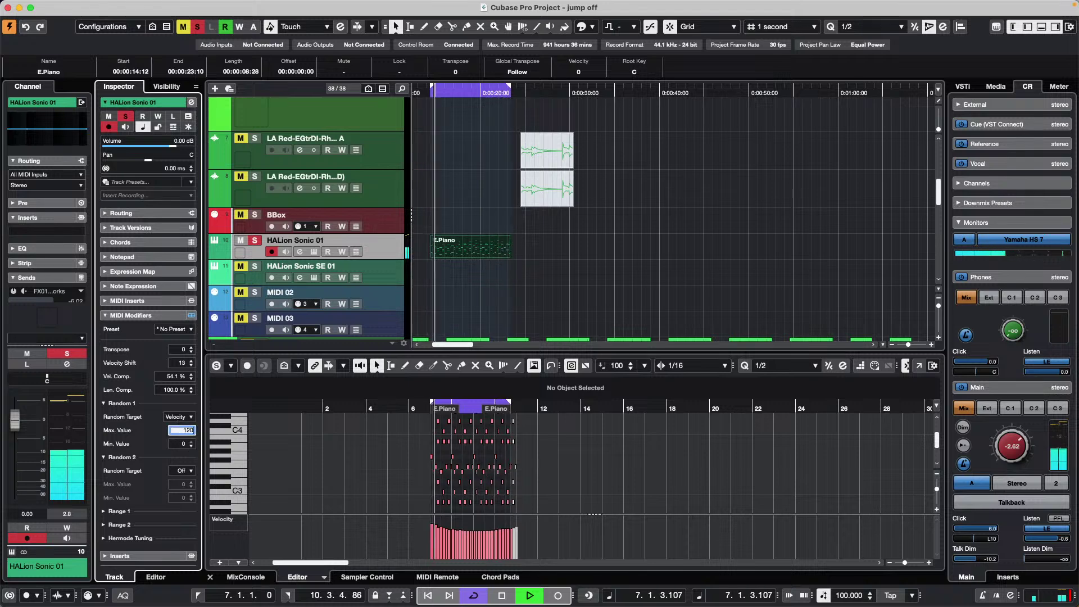
key("Return")
left_click(182, 443)
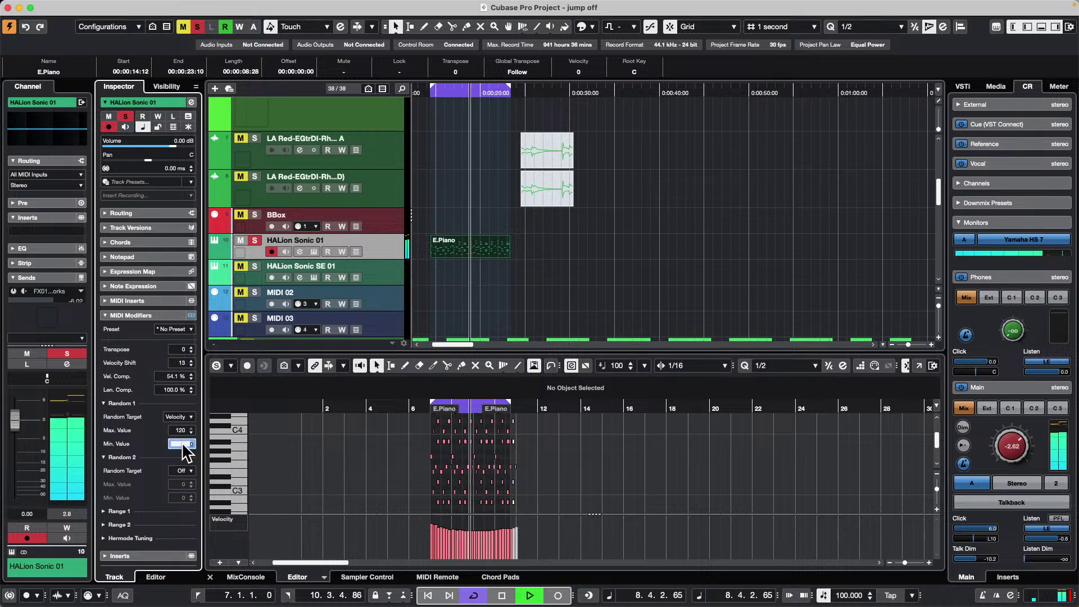
type("70")
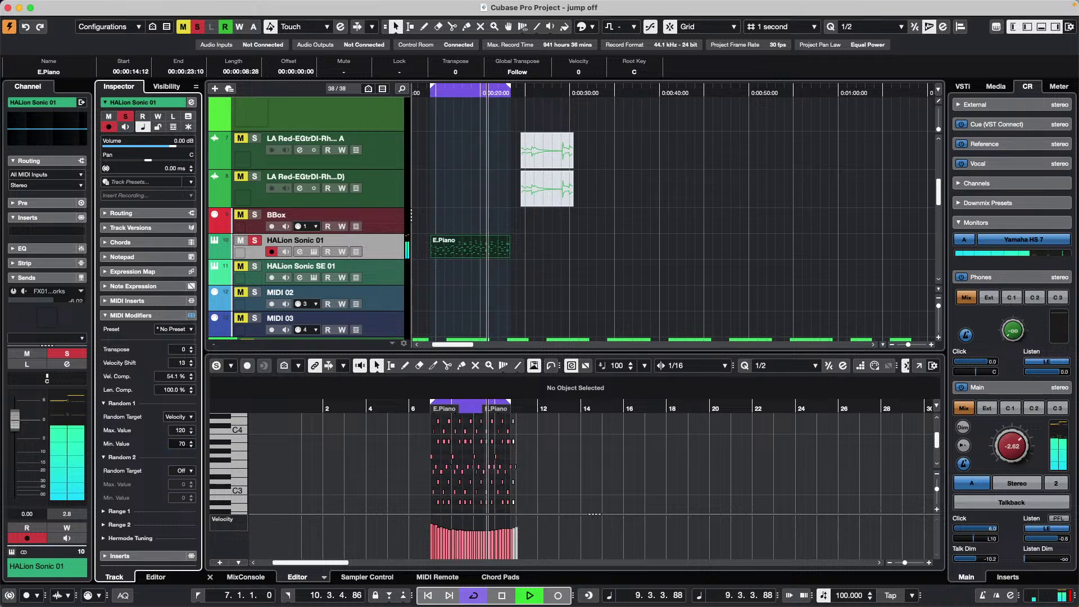
key("Return")
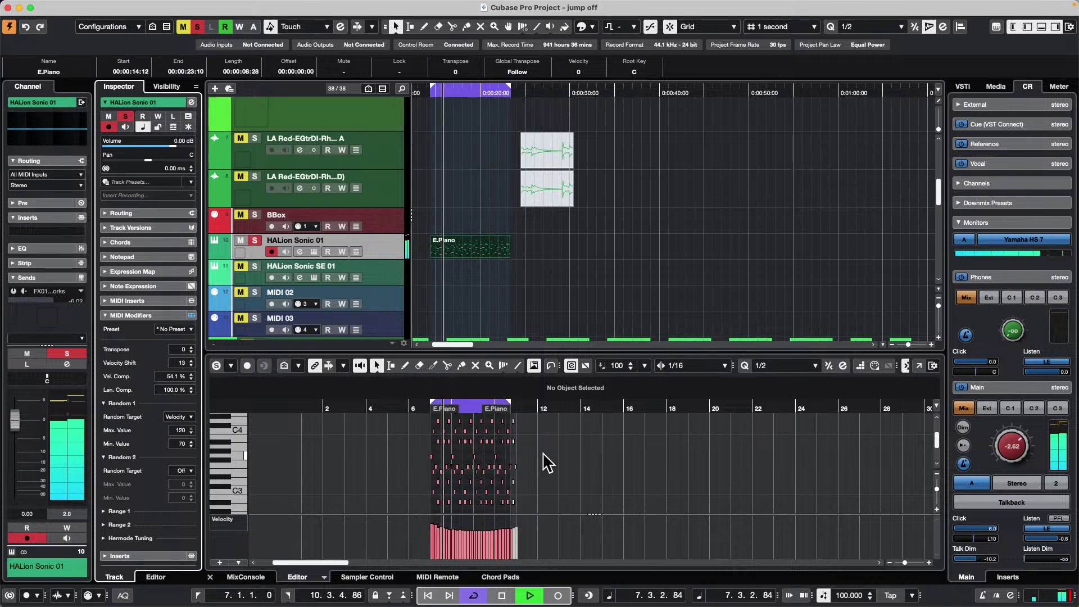
Freeze the MIDI Modifiers into the E.Piano part, stop playback, and undo the freeze.
mouse_move(292, 5)
left_click(255, 7)
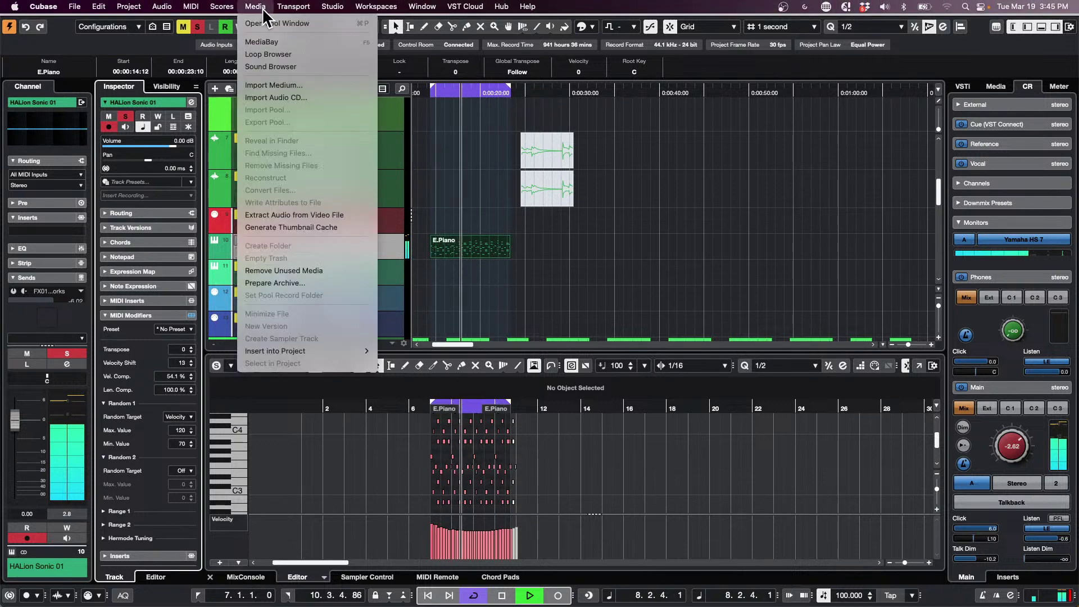
mouse_move(198, 6)
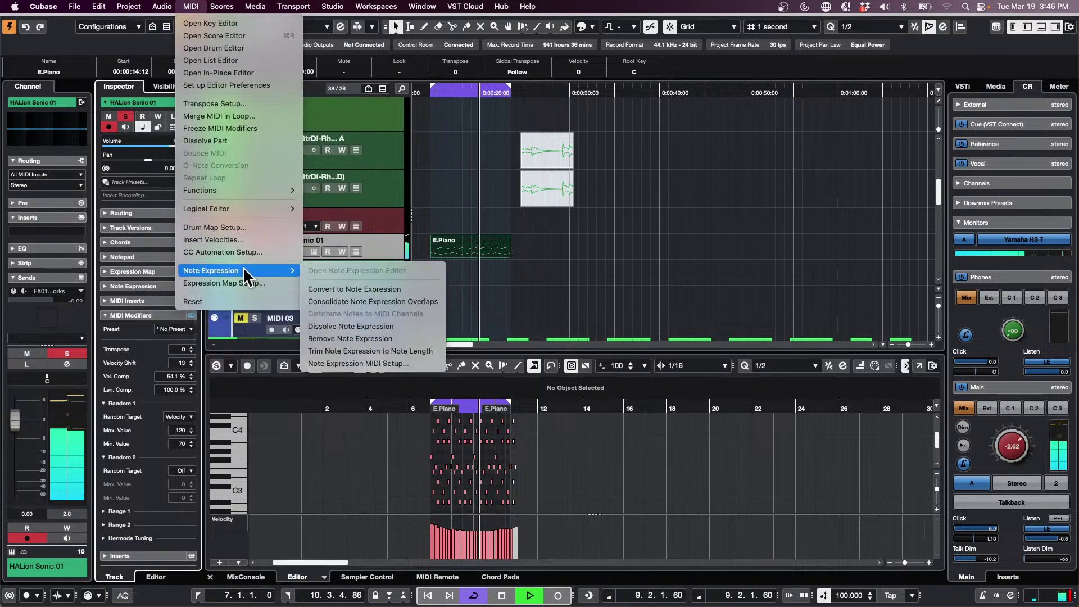
left_click(241, 131)
key("space")
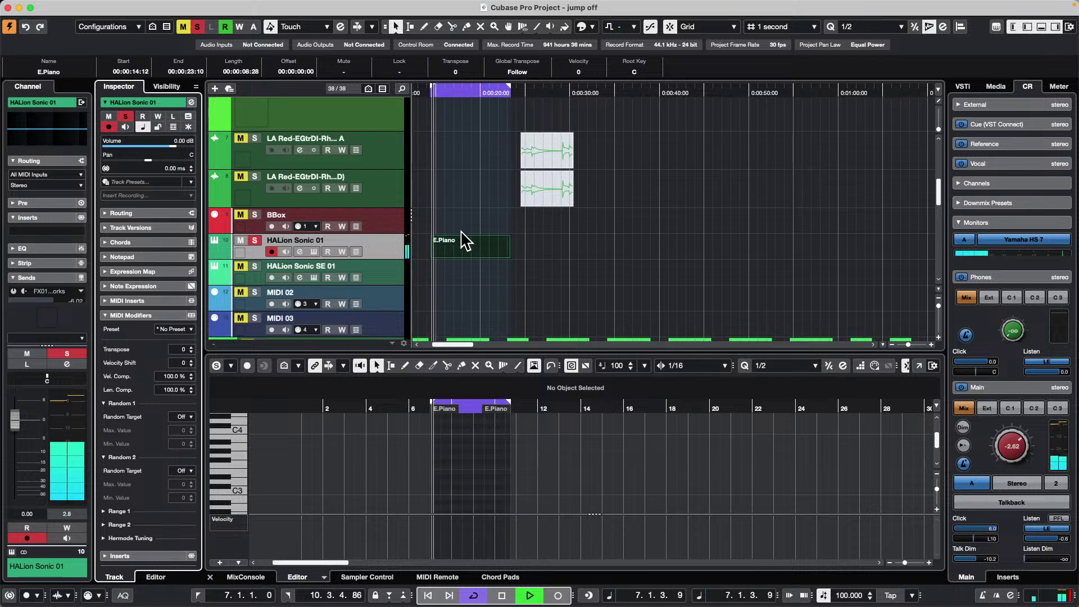
key("super+z")
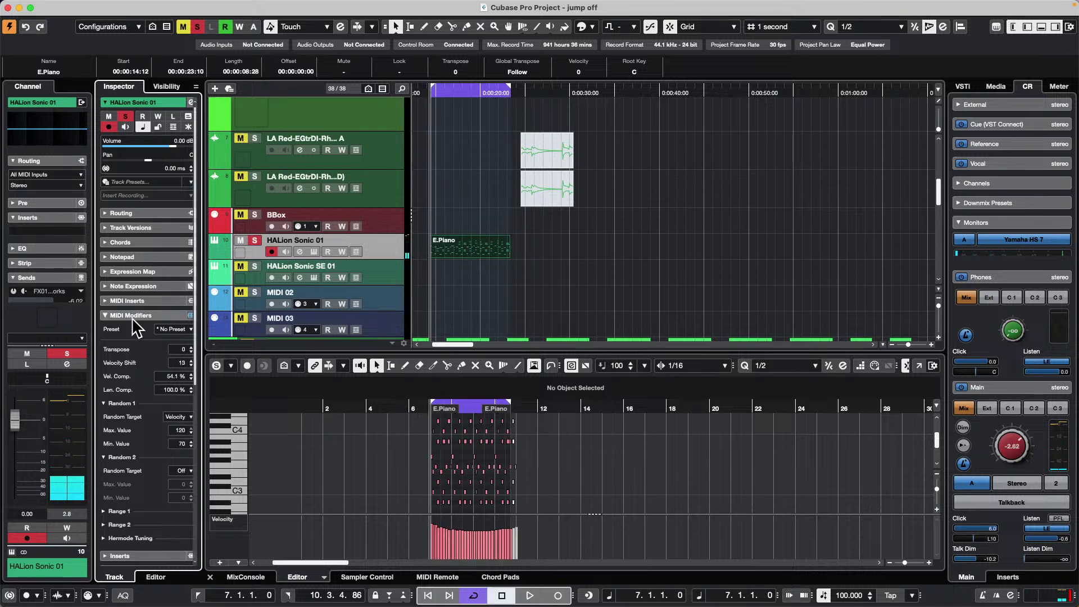
Restart playback and set Random 1 to randomize note Position, with Max. Value 42 and Min. Value -47.
key("space")
left_click(177, 416)
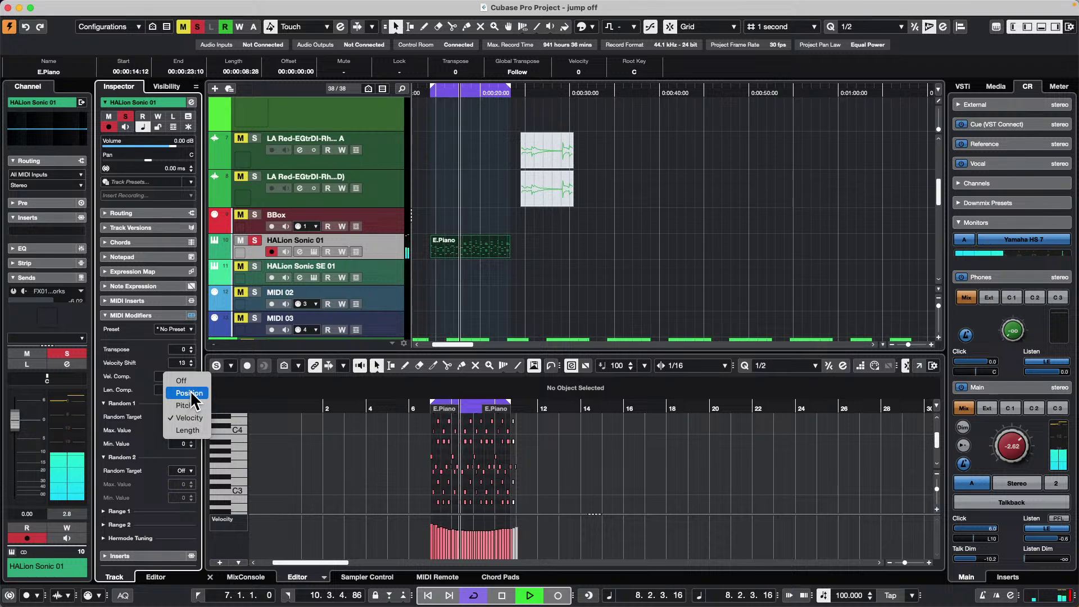
left_click(188, 392)
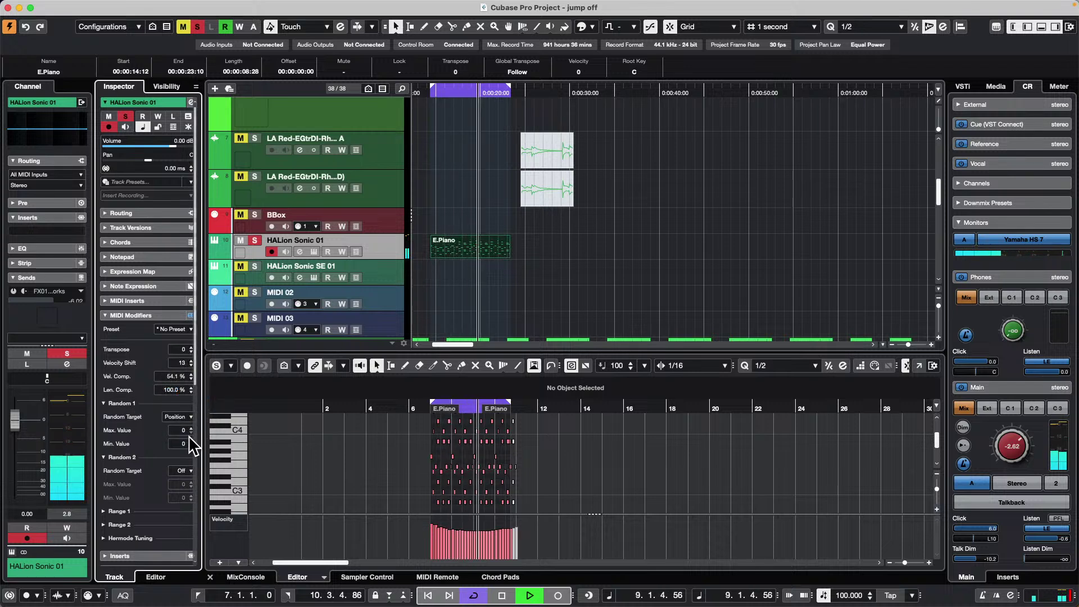
scroll(188, 430, "up", 15)
scroll(187, 443, "down", 16)
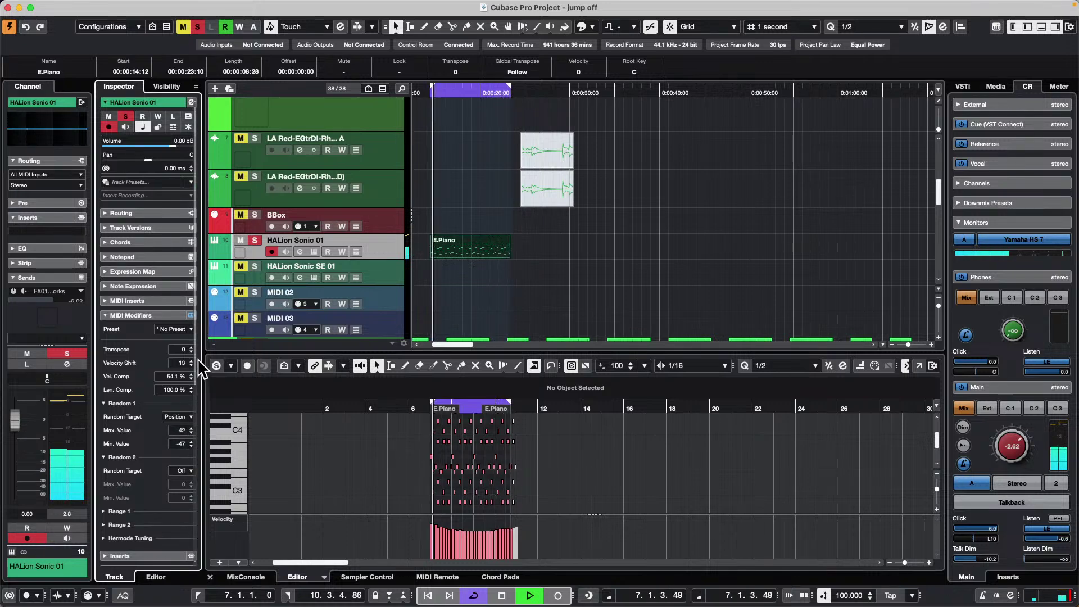
Raise Vel. Comp. to 144.0% and widen the Random 1 position range with a Max. Value of 204.
scroll(178, 376, "up", 20)
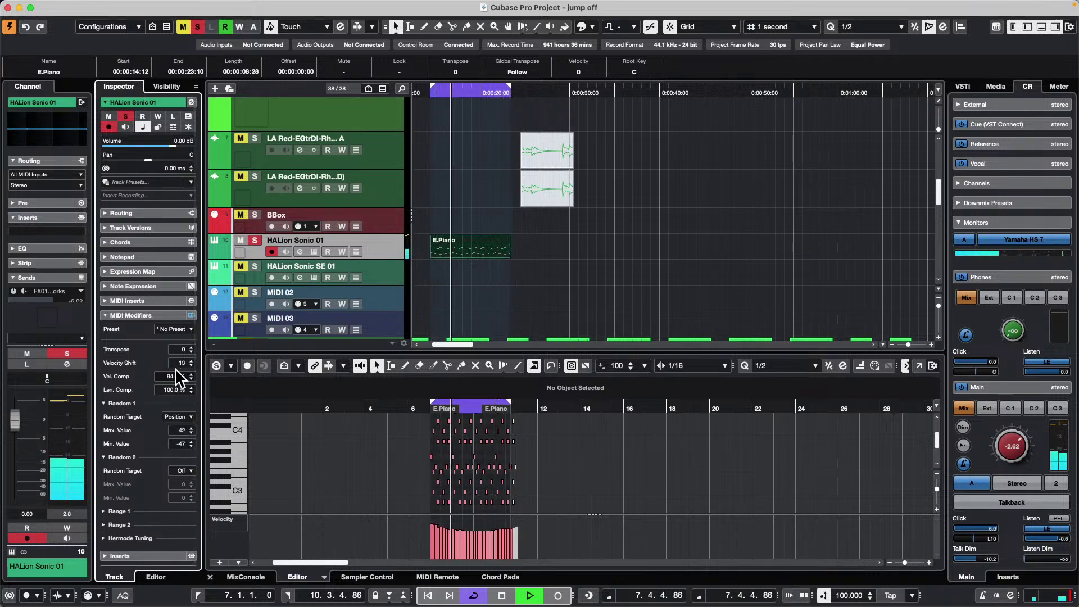
scroll(179, 373, "down", 10)
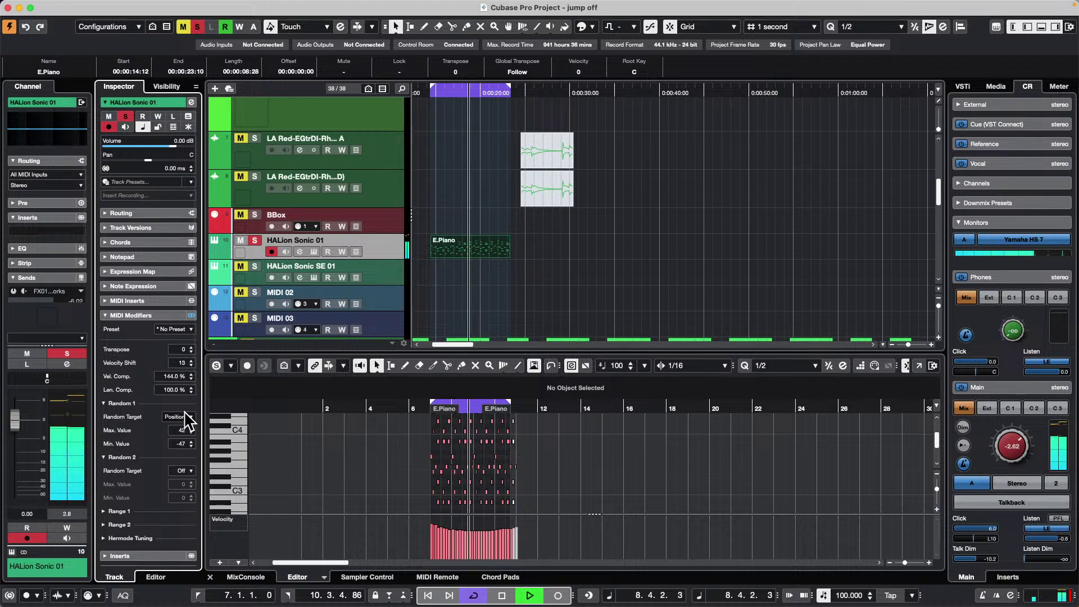
scroll(181, 431, "down", 20)
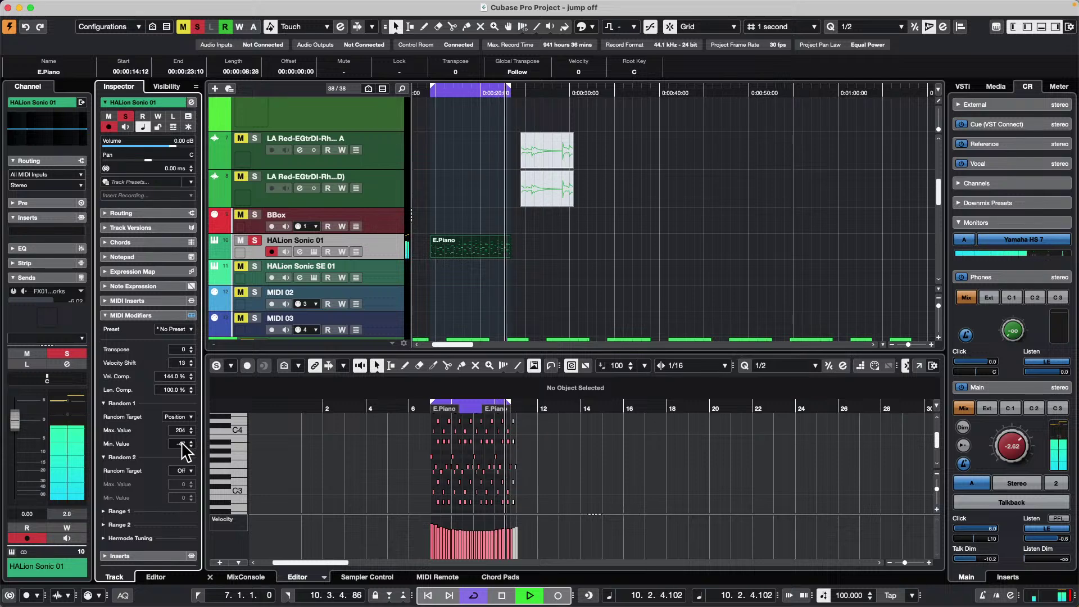
Switch Random 1 to Pitch, audition a range from -2 to 2, check the Random 2 target options, and stop playback.
left_click(185, 417)
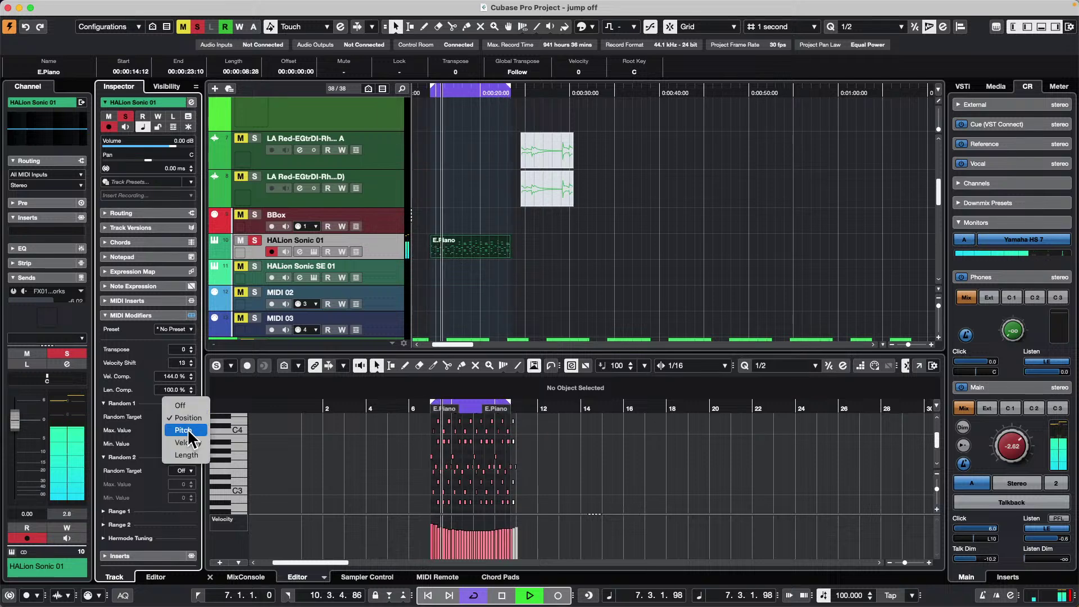
left_click(184, 430)
left_click(191, 428)
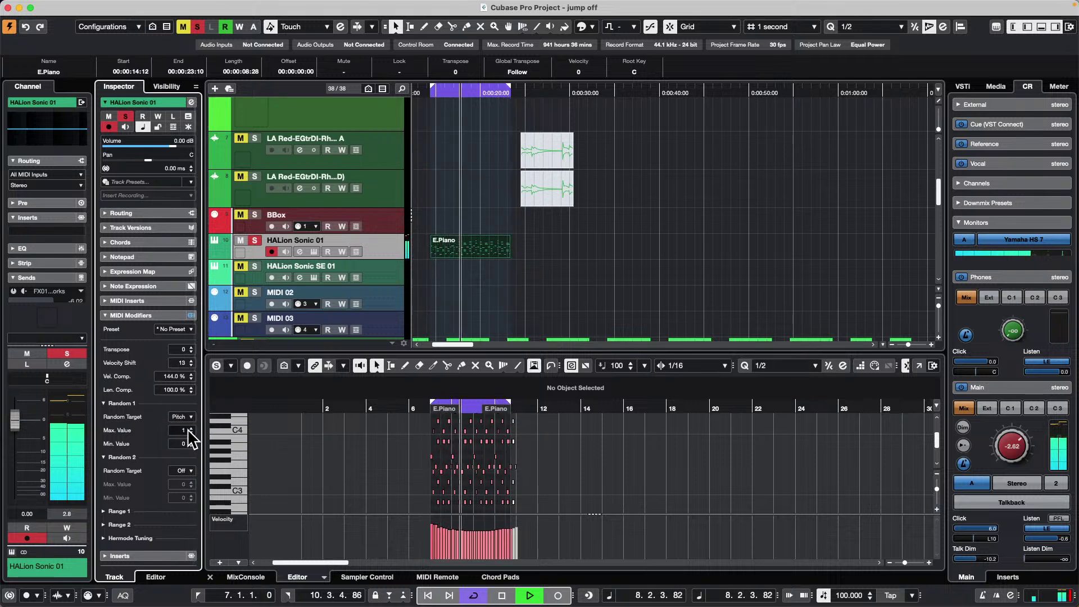
left_click(191, 446)
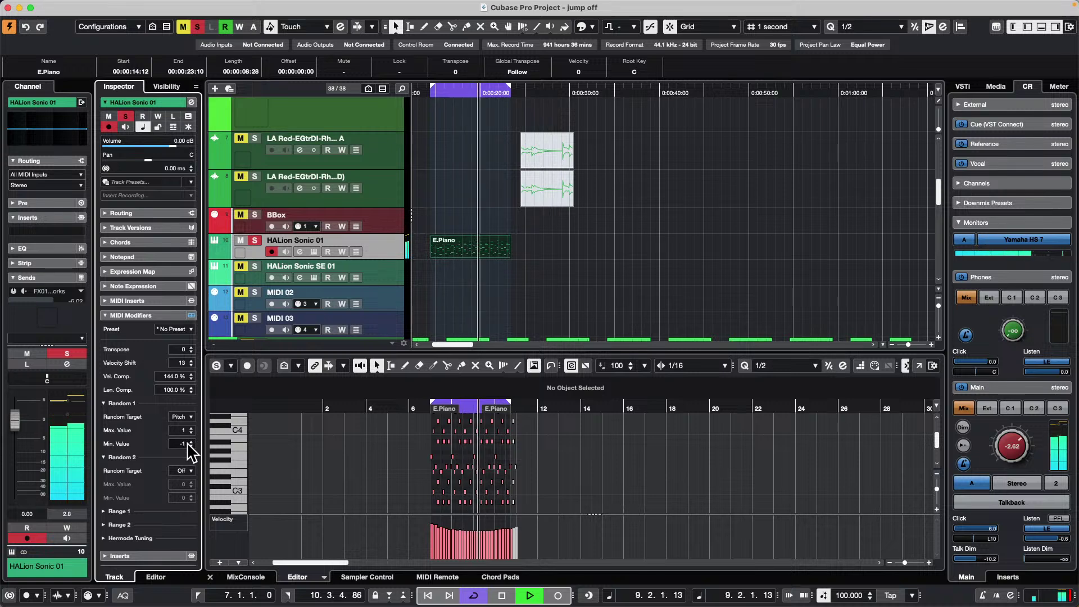
left_click(191, 445)
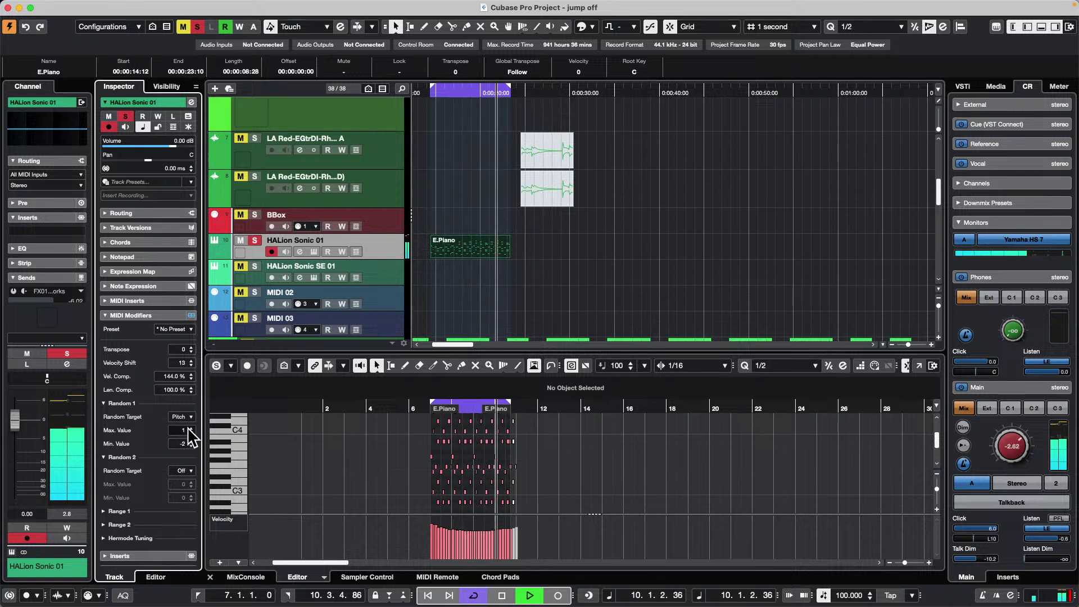
left_click(191, 427)
left_click(185, 469)
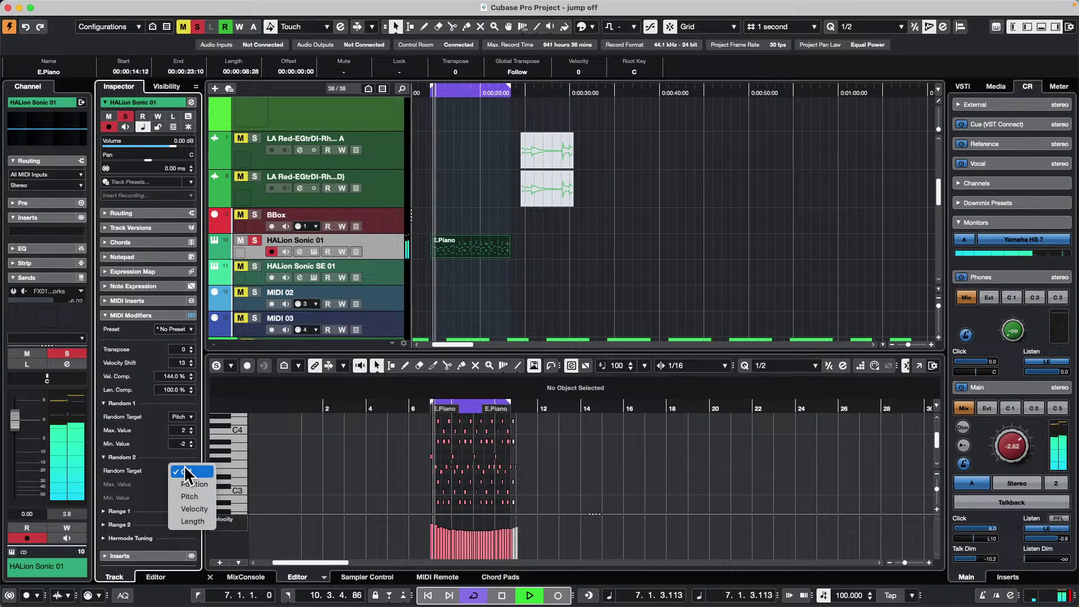
key("Escape")
key("space")
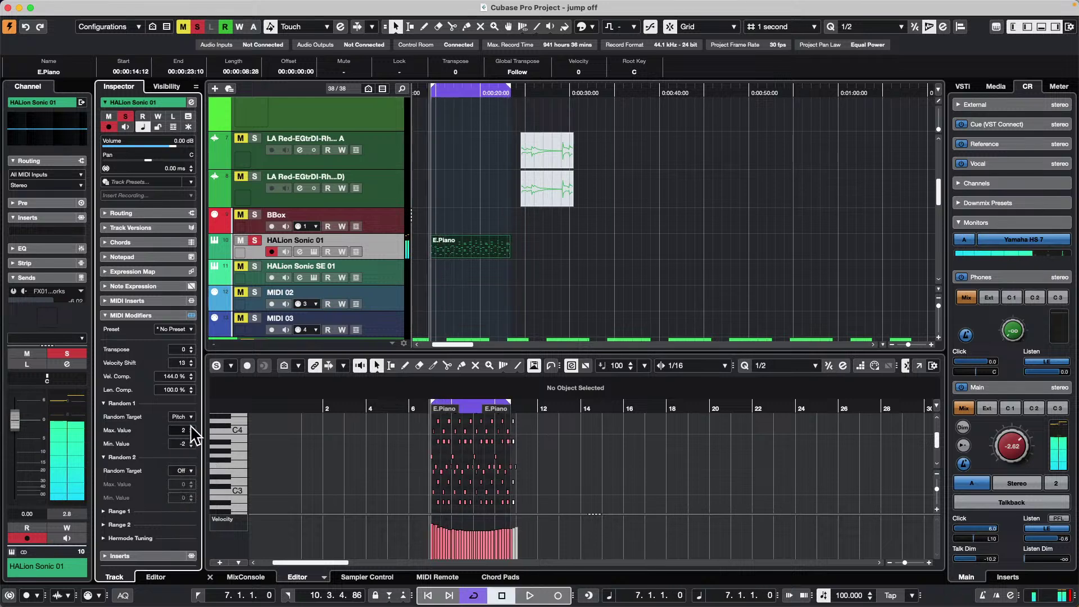
Audition Random 1 on note Length with Max. and Min. Values of 205 and a higher maximum, stop playback, and turn Random 1 off.
left_click(185, 418)
left_click(204, 430)
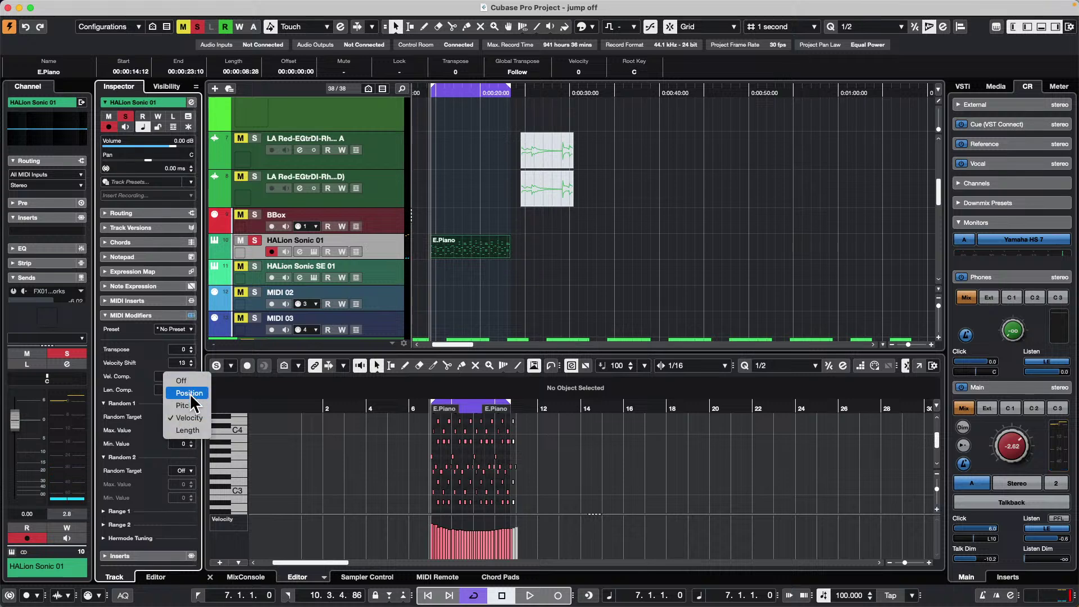
left_click(198, 430)
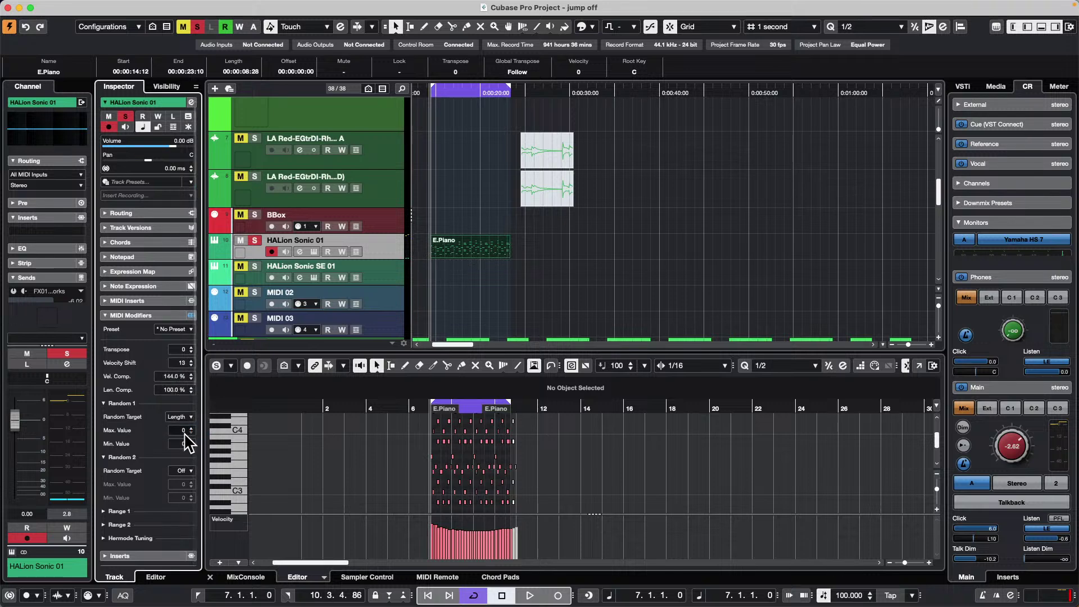
key("space")
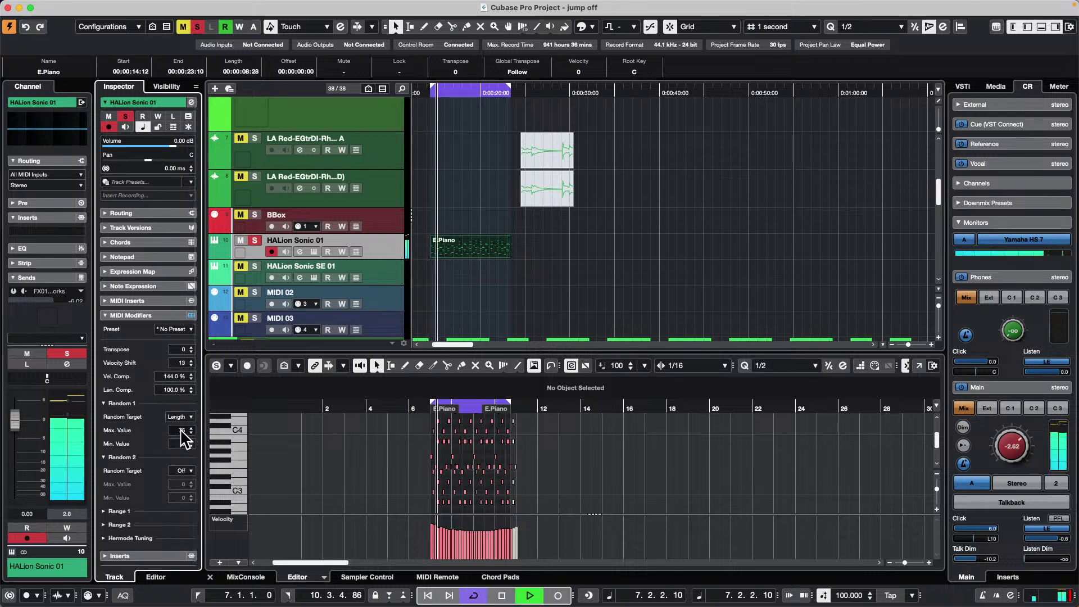
scroll(181, 431, "up", 20)
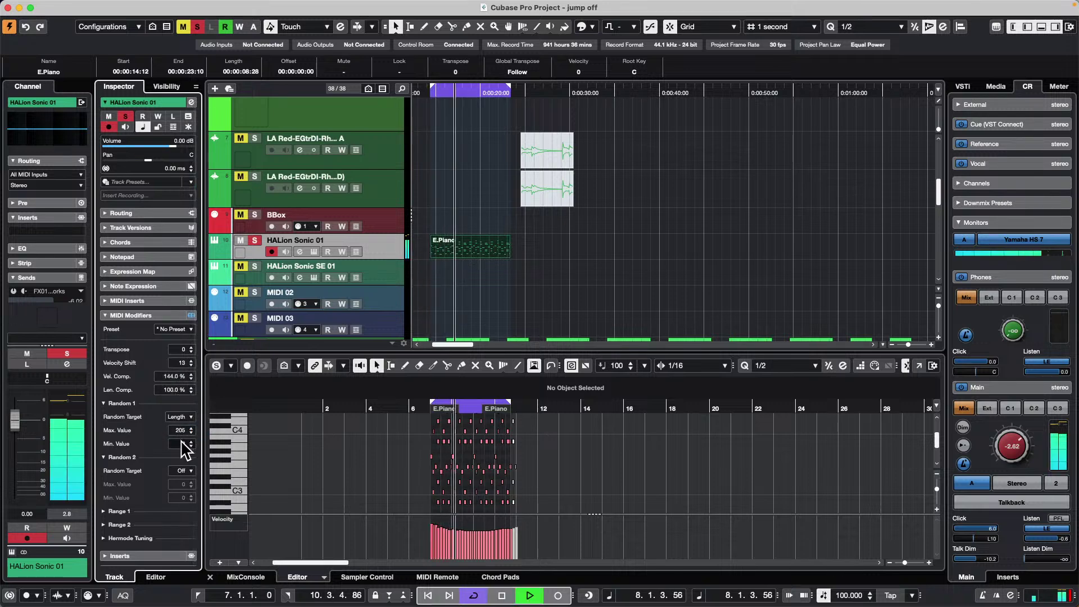
scroll(180, 444, "up", 9)
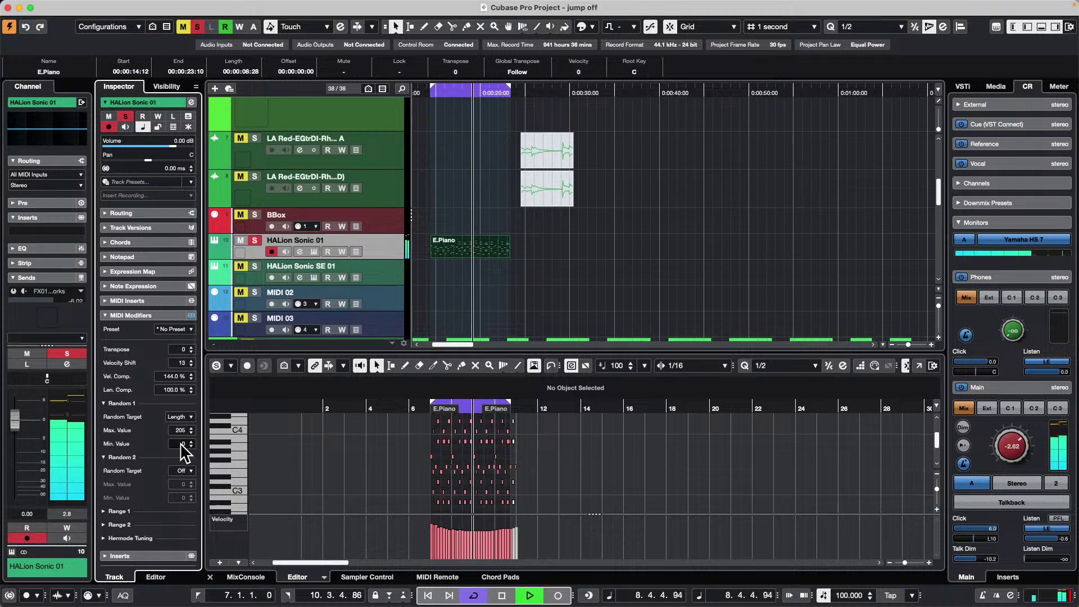
scroll(181, 443, "up", 2)
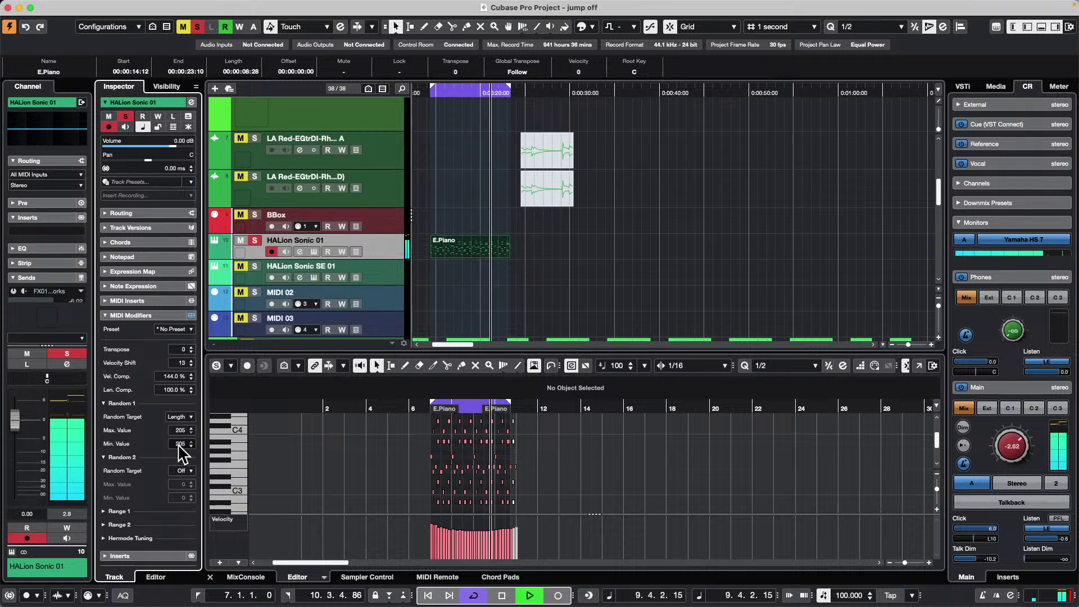
scroll(183, 433, "up", 20)
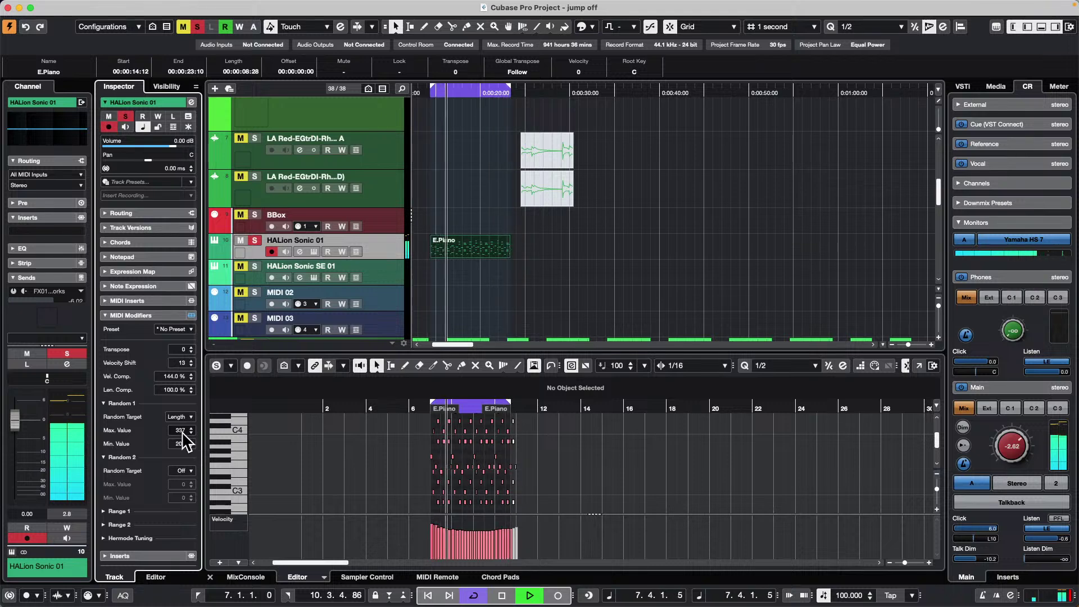
key("space")
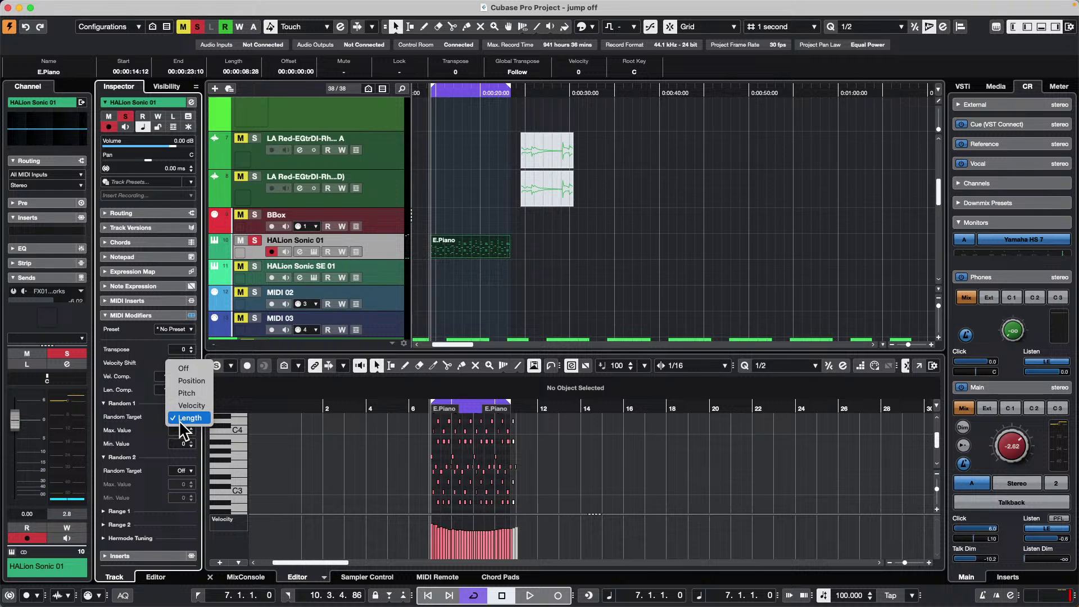
left_click(185, 368)
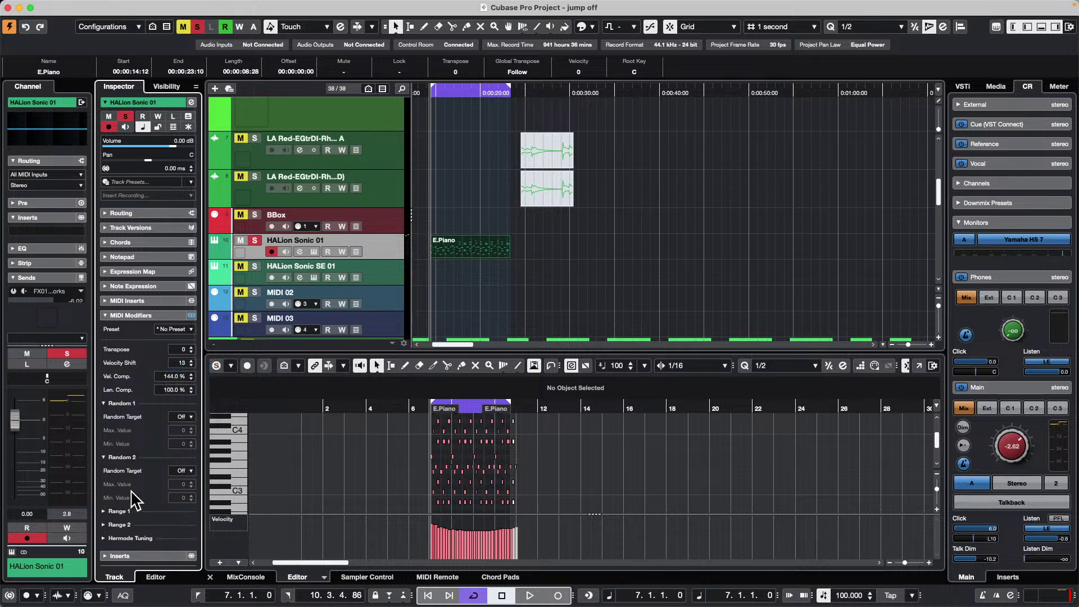
Expand the Hermode Tuning and Range 2 modifiers and set the Range 2 target to Note Limit.
scroll(134, 496, "down", 5)
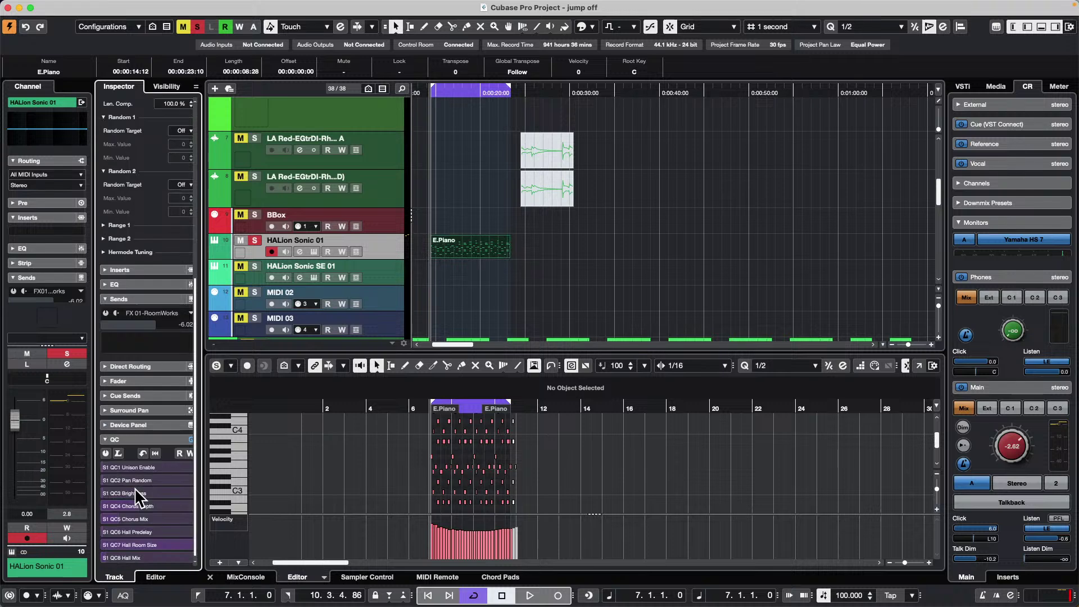
left_click(104, 252)
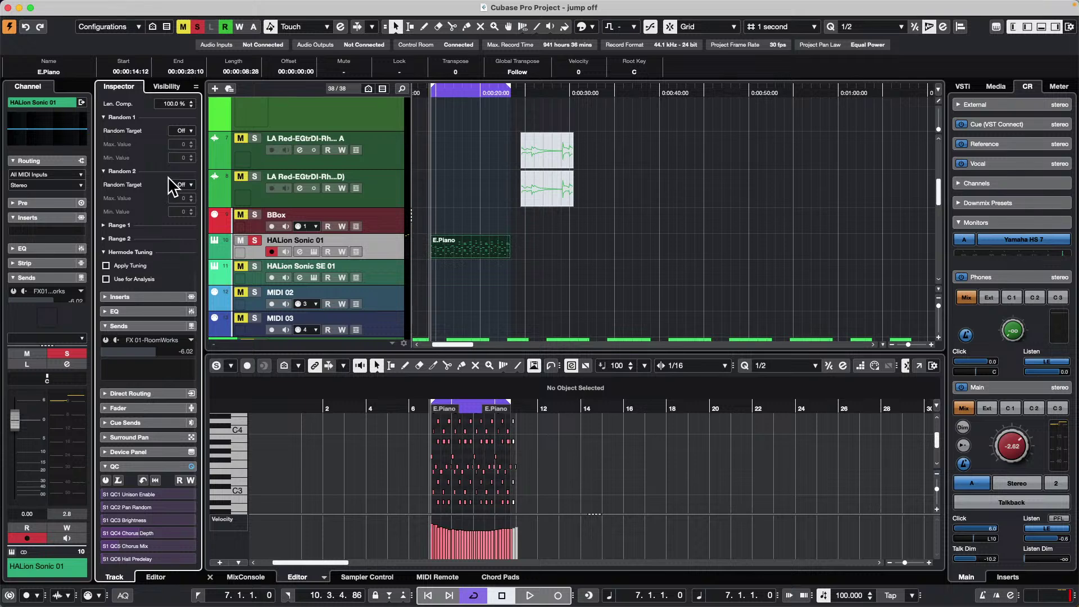
left_click(104, 239)
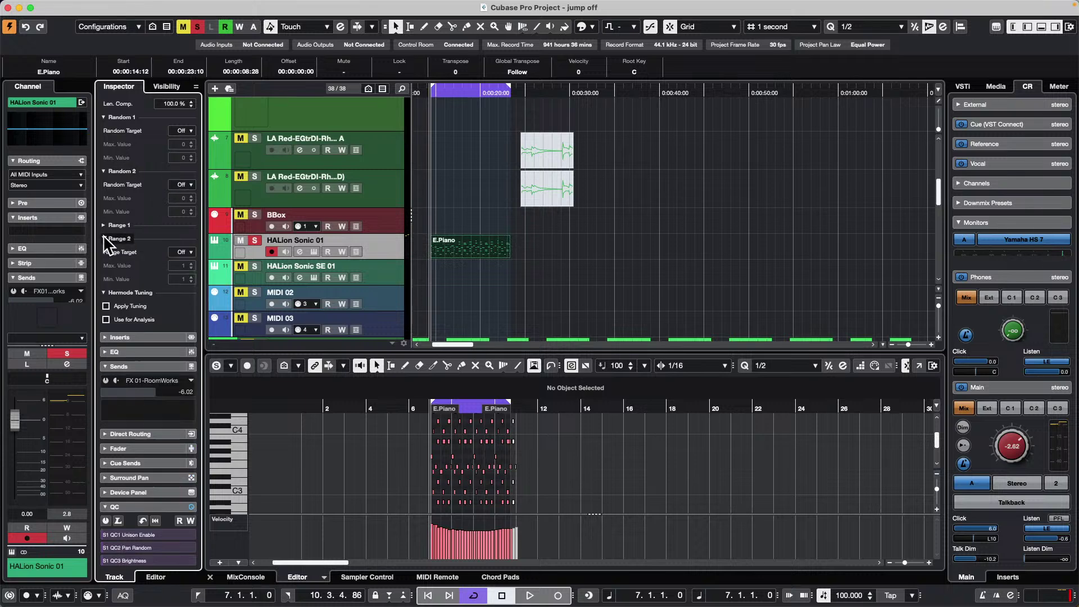
left_click(181, 251)
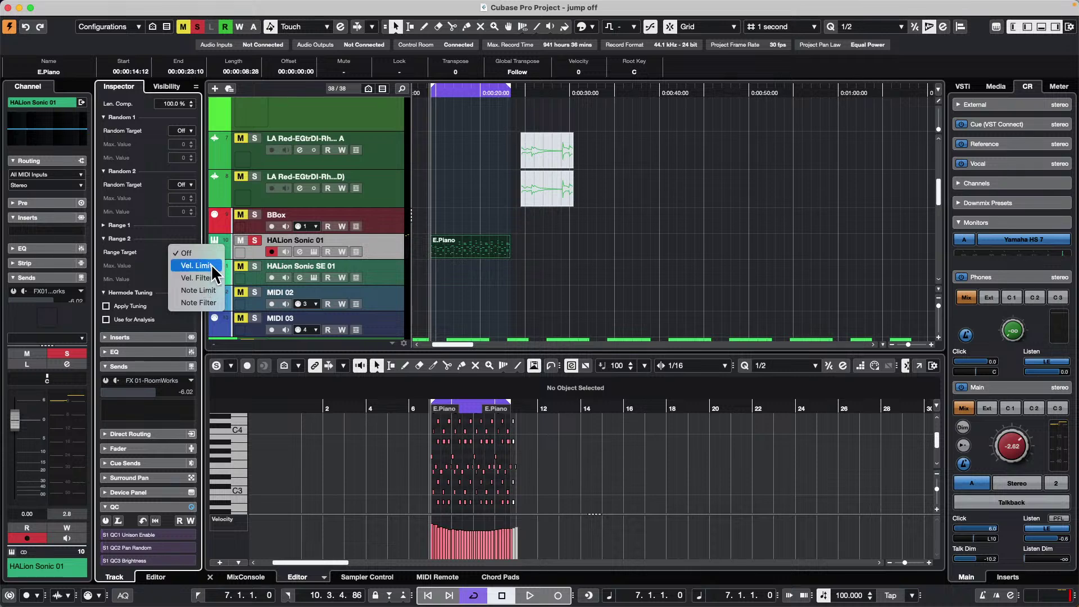
left_click(213, 292)
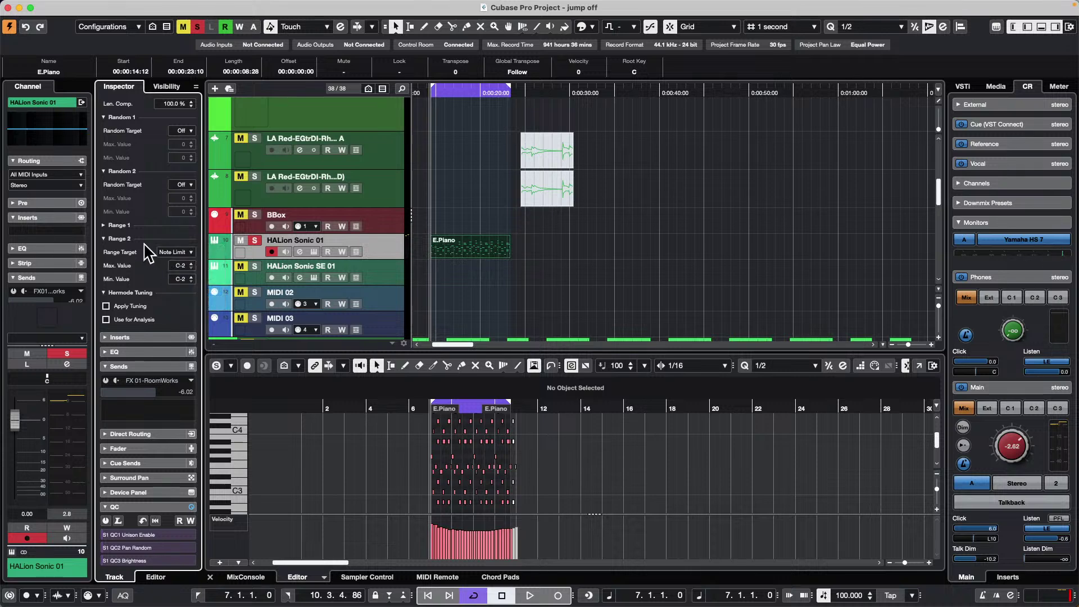
Expand Range 1, set its target to Vel. Limit, and review the MIDI Modifiers of the HALion Sonic 01 track.
left_click(103, 225)
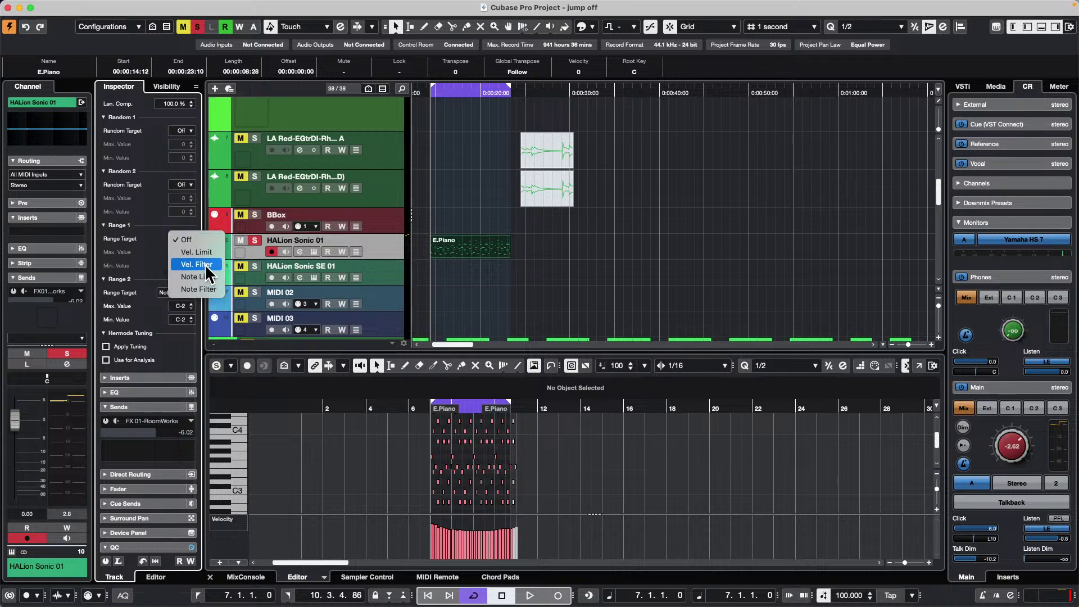
left_click(207, 254)
scroll(157, 206, "up", 5)
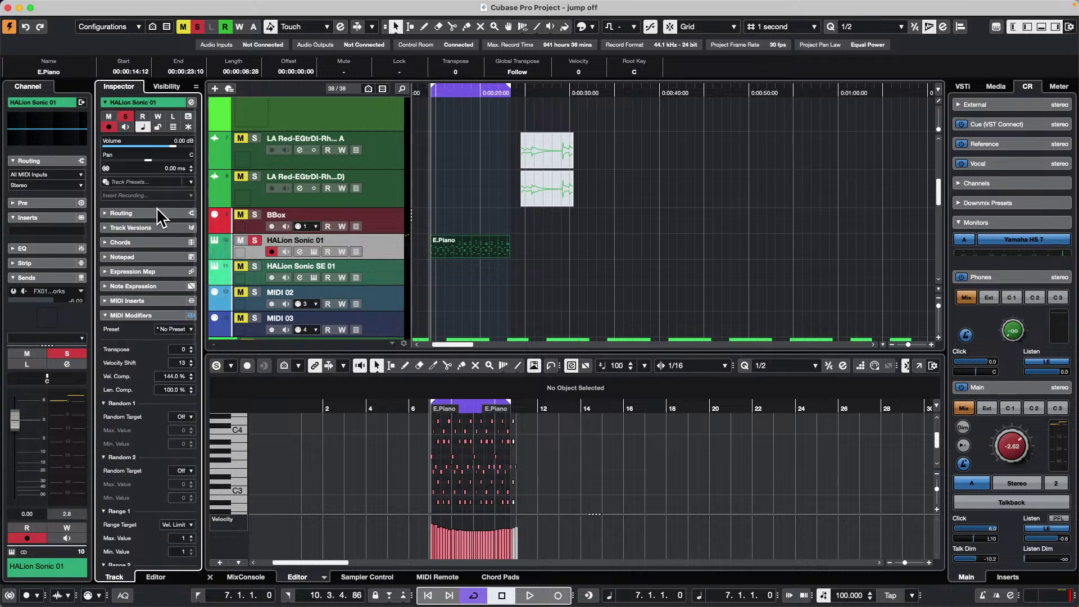
scroll(156, 207, "down", 5)
scroll(160, 213, "up", 2)
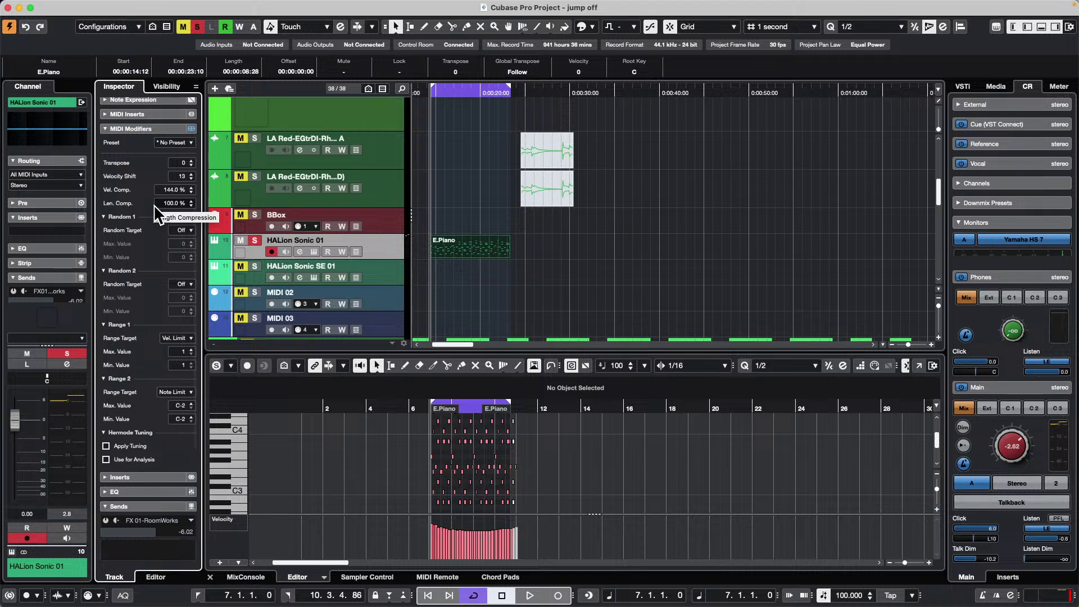
Select the Futurechill - 02 audio track, clear all active solos, and solo only that track.
scroll(446, 180, "up", 10)
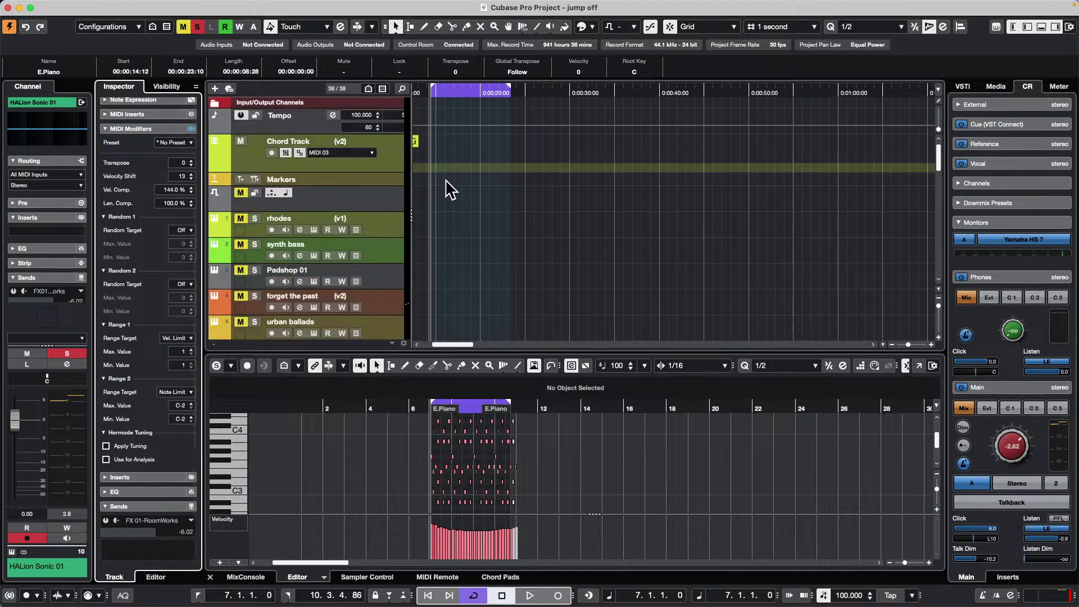
left_click_drag(449, 91, 275, 88)
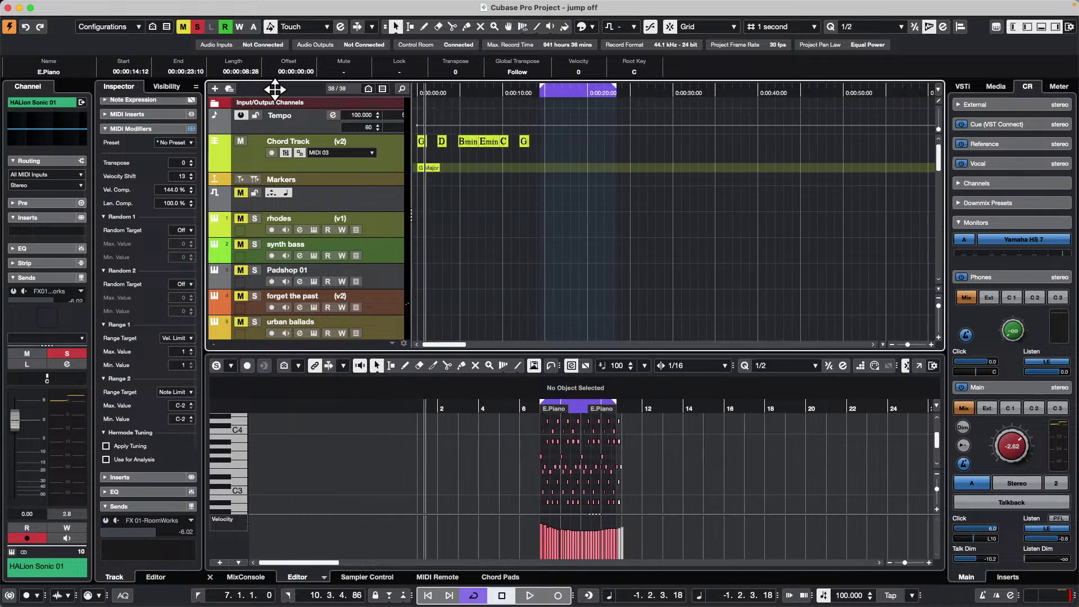
scroll(503, 216, "down", 5)
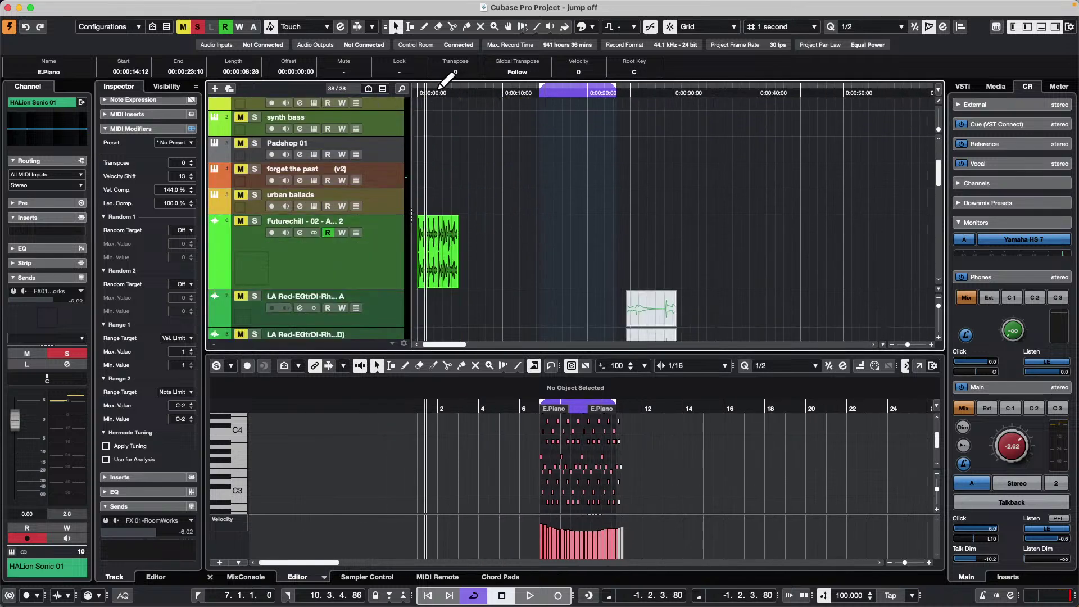
left_click(293, 248)
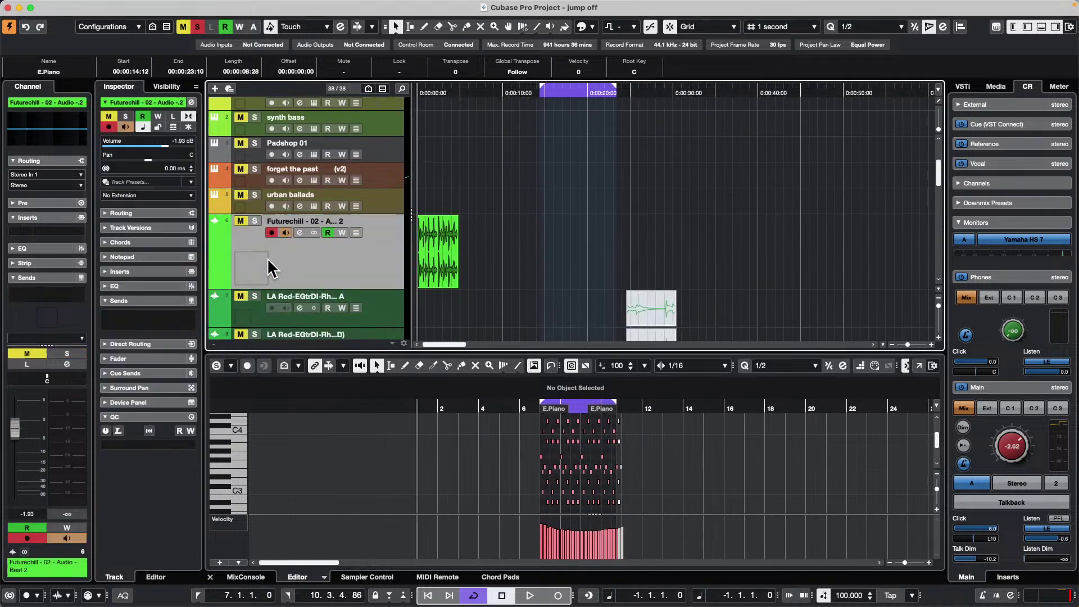
left_click(243, 220)
left_click(255, 220)
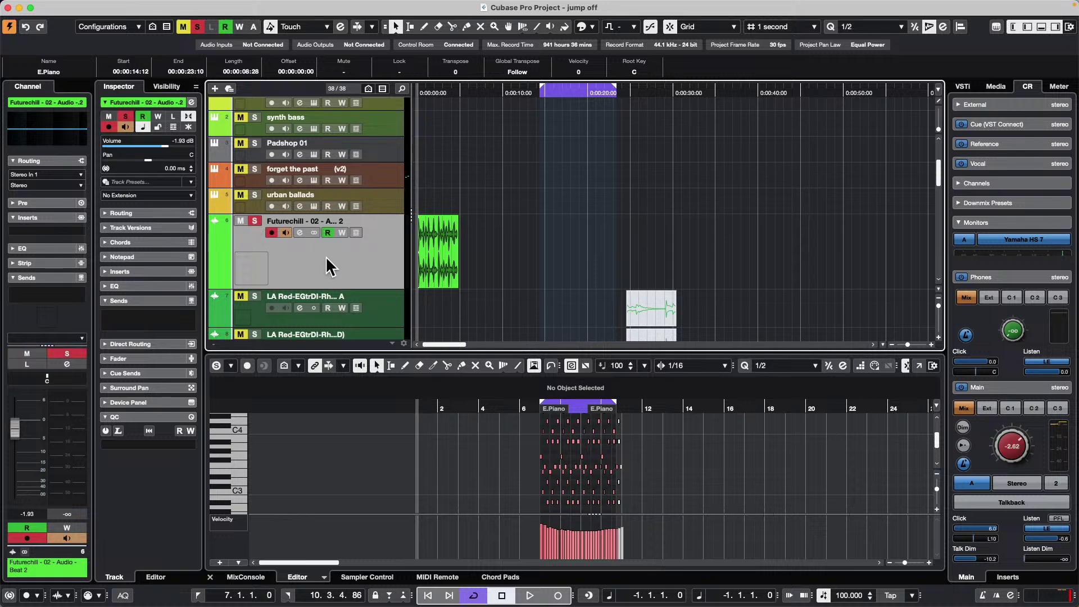
left_click(197, 27)
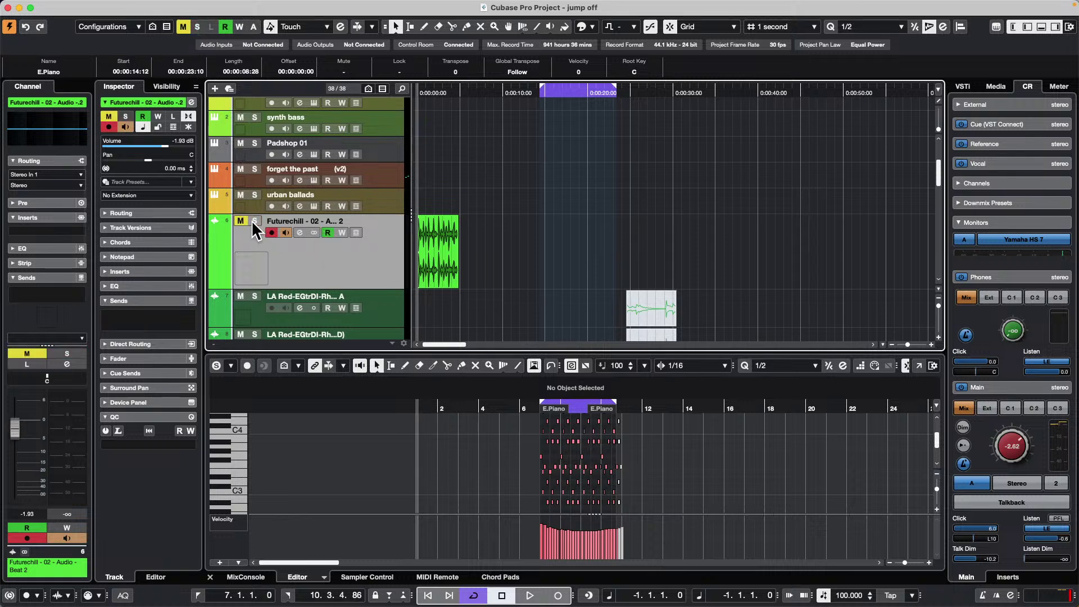
left_click(253, 221)
Return the playhead to the project start, select the Futurechill audio event, and audition it briefly.
key("space")
key("space")
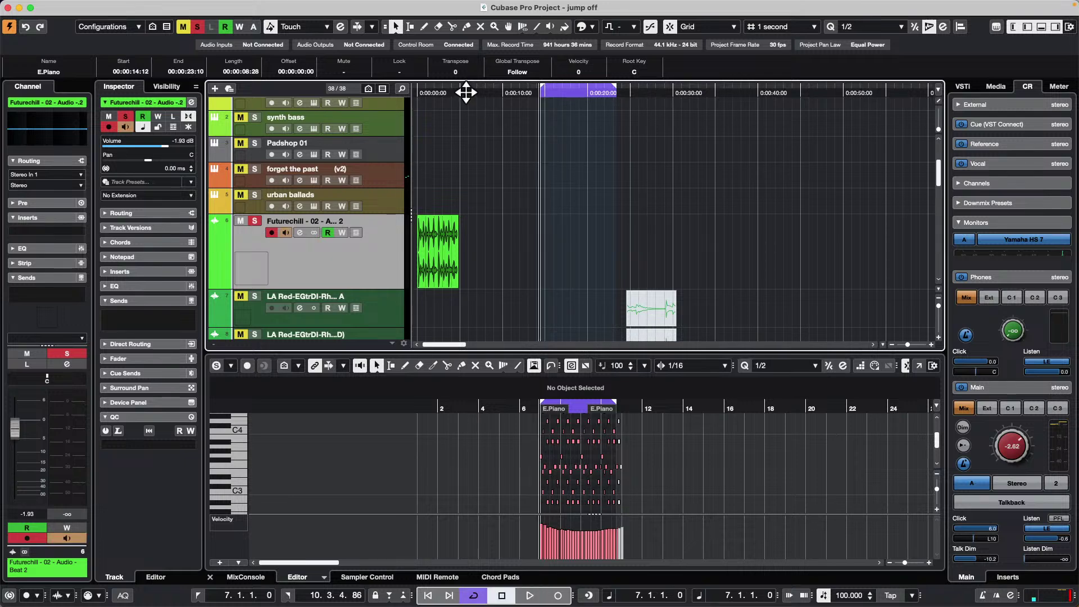
left_click_drag(464, 91, 267, 90)
left_click(454, 261)
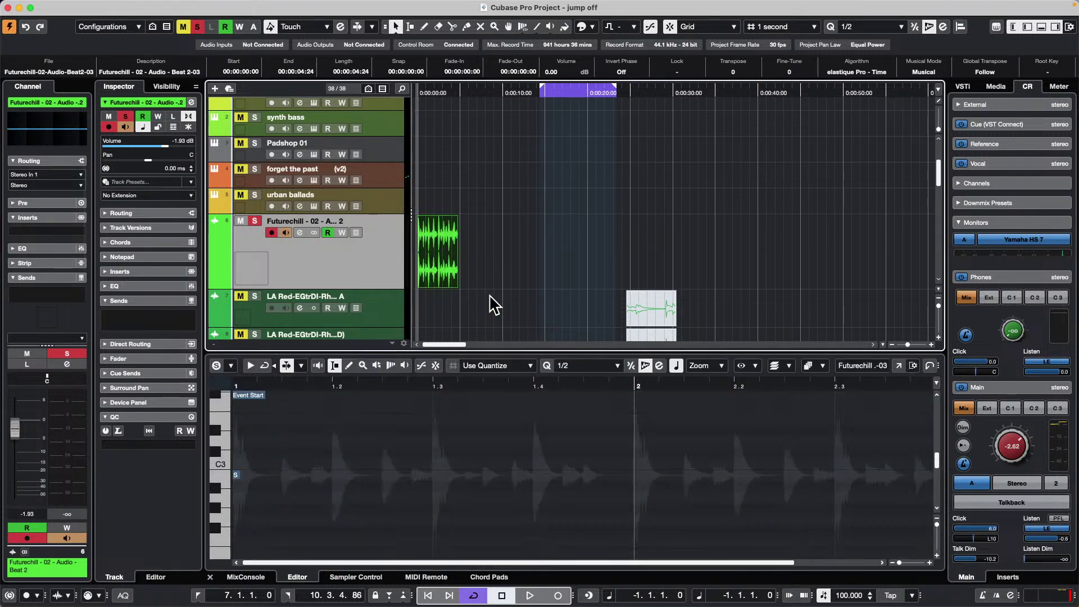
key("space")
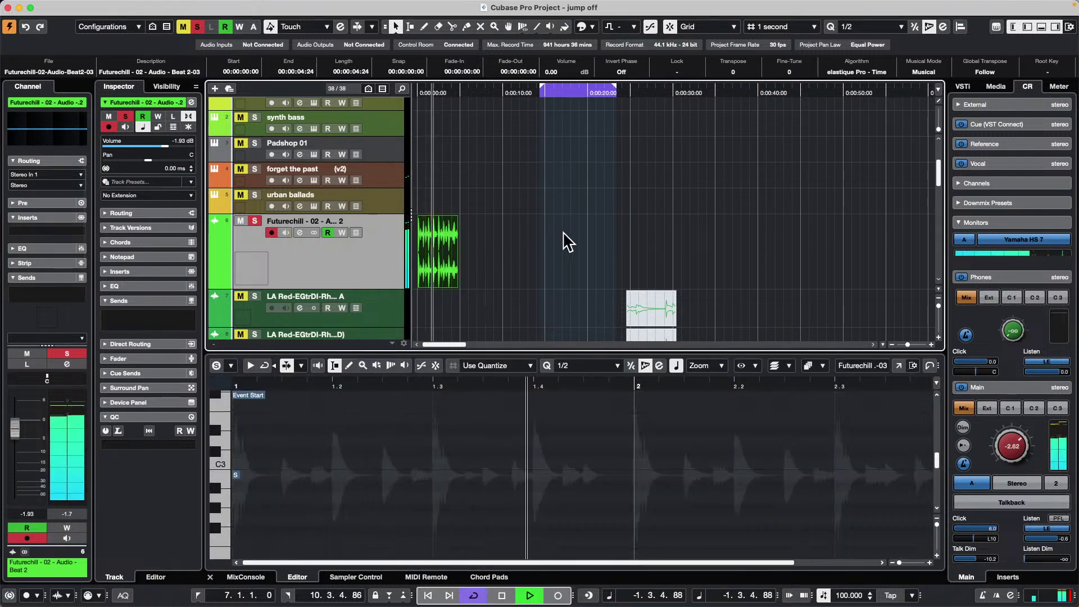
key("space")
Load the Futurechill audio event into Sampler Control as a new sampler track.
left_click(365, 200)
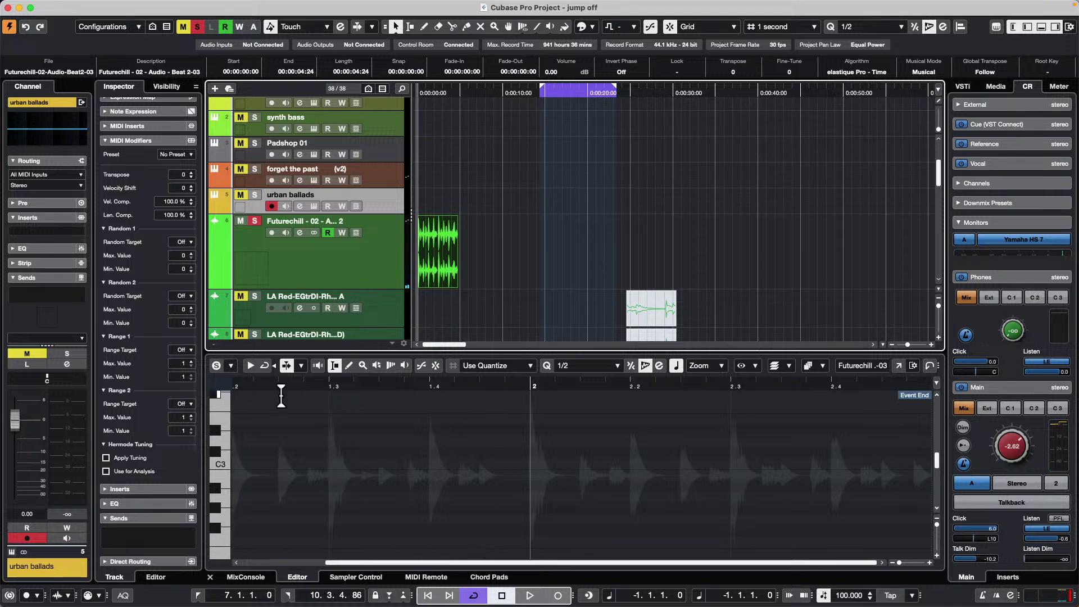
left_click(356, 577)
left_click_drag(451, 259, 448, 384)
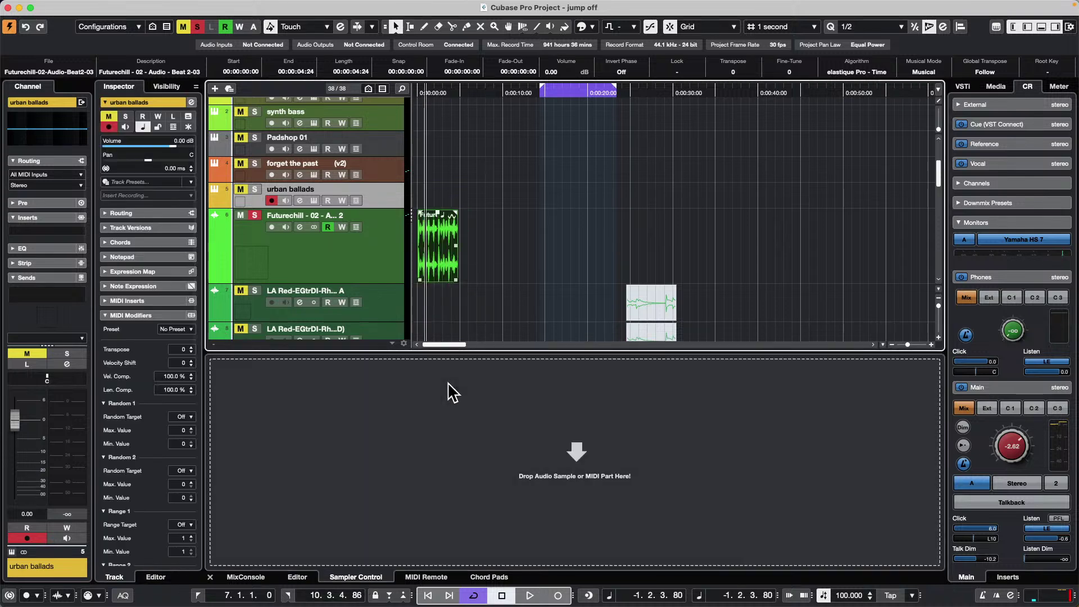
left_click_drag(446, 502, 447, 502)
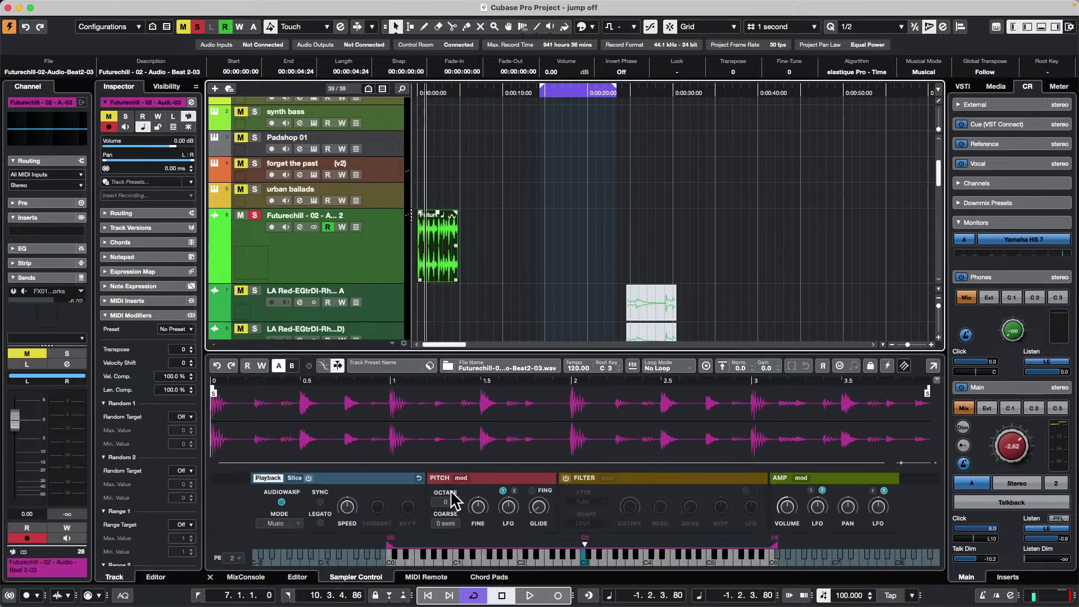
Activate slicing in Transient mode and place the sliced sample's MIDI phrase on its sampler track at bar 3.
left_click(308, 478)
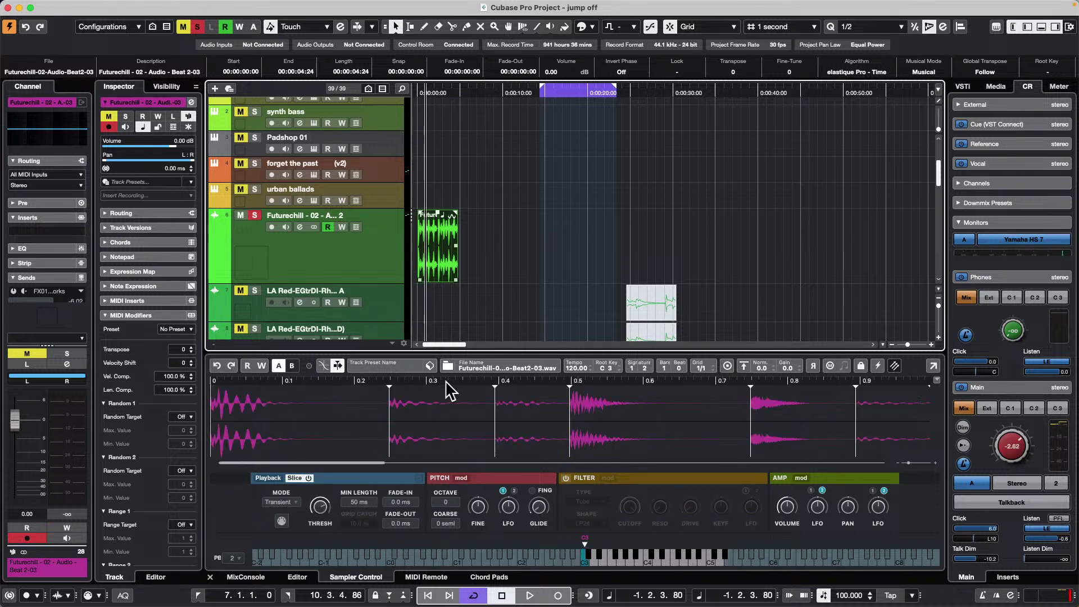
key("g")
key("g")
key("g")
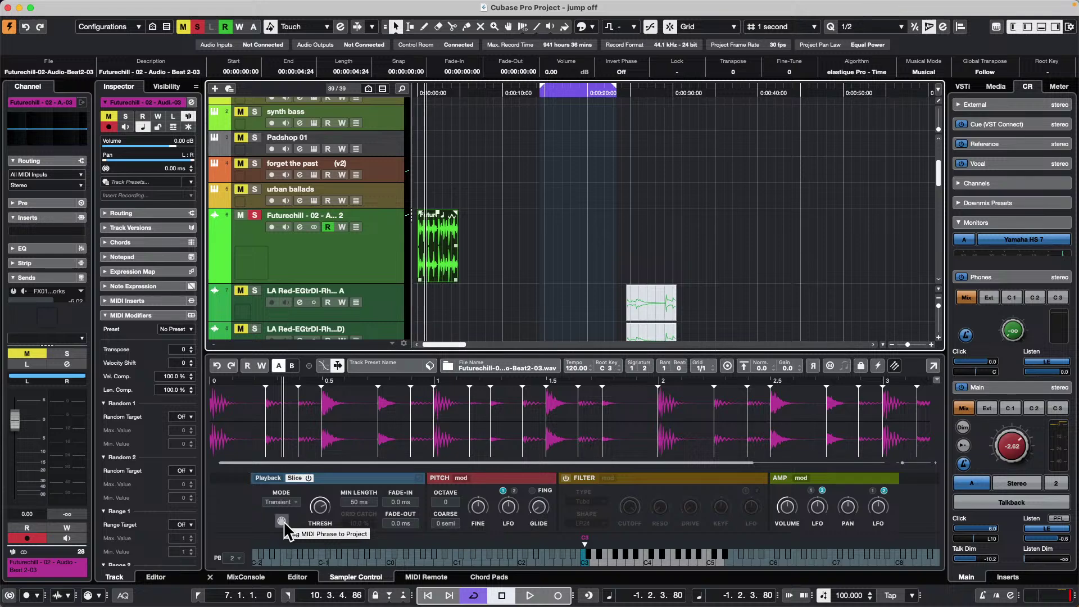
left_click_drag(283, 520, 488, 313)
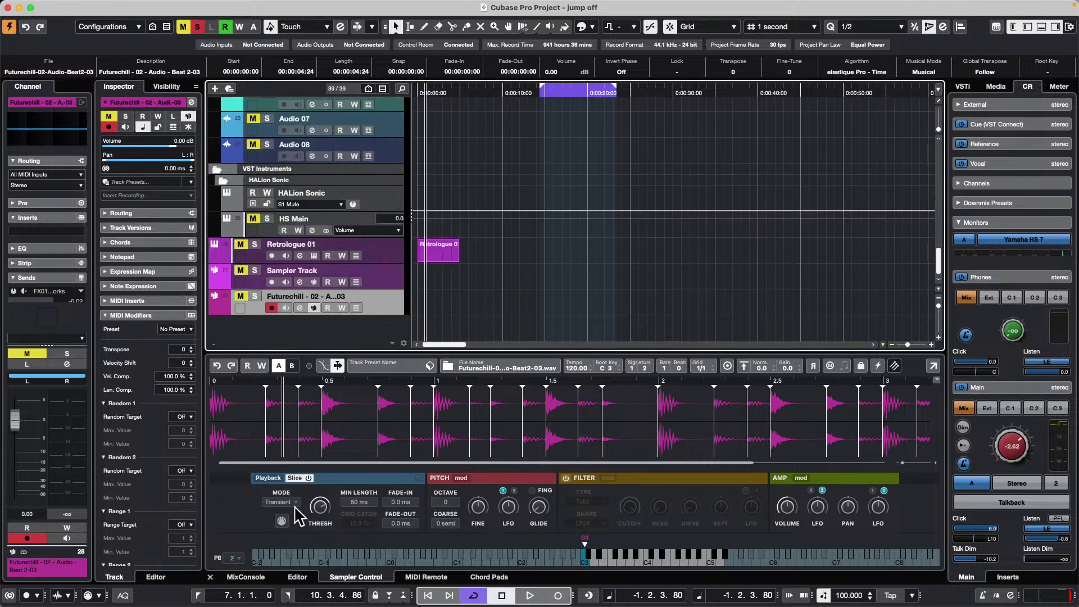
left_click_drag(283, 522, 464, 315)
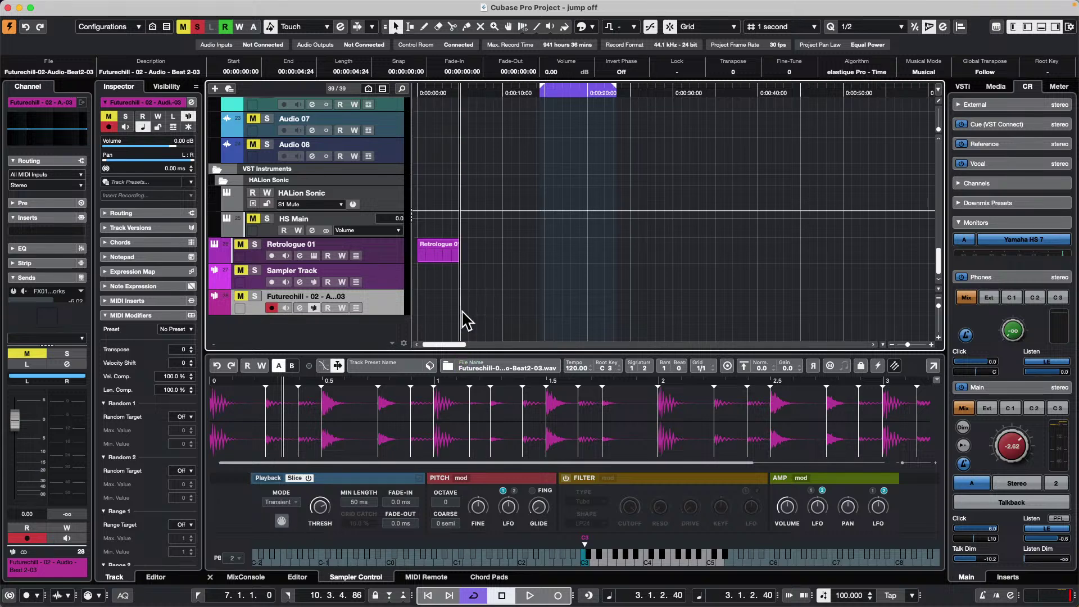
Solo the new Futurechill sampler track and repeat its MIDI part with three consecutive copies.
left_click(255, 296)
left_click(495, 306)
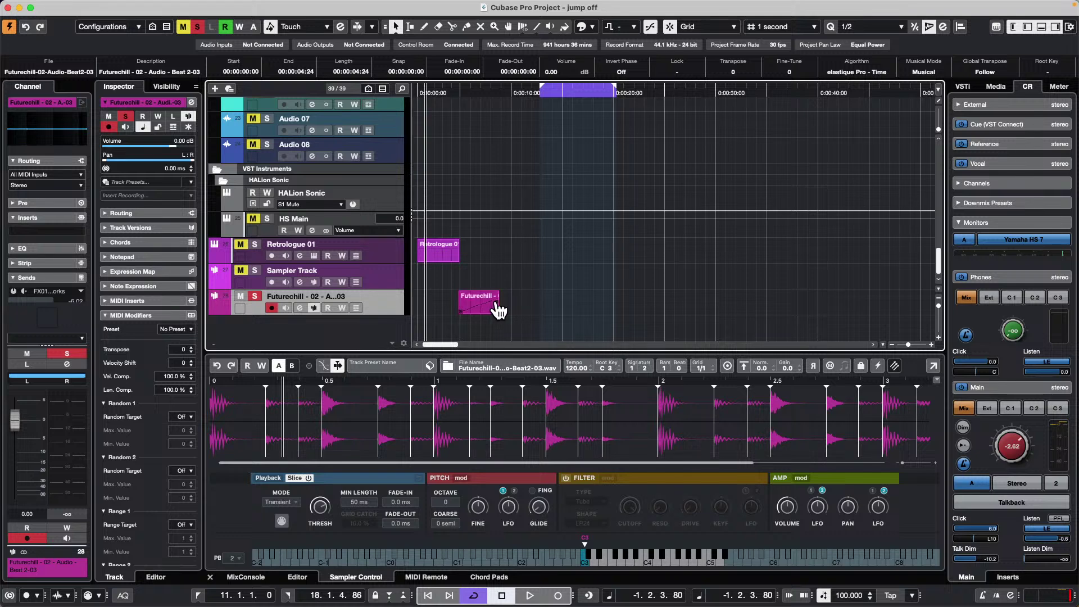
left_click_drag(498, 309, 618, 307)
Play the sliced beat in the cycle range, lower the project tempo to 106, and stop playback.
key("space")
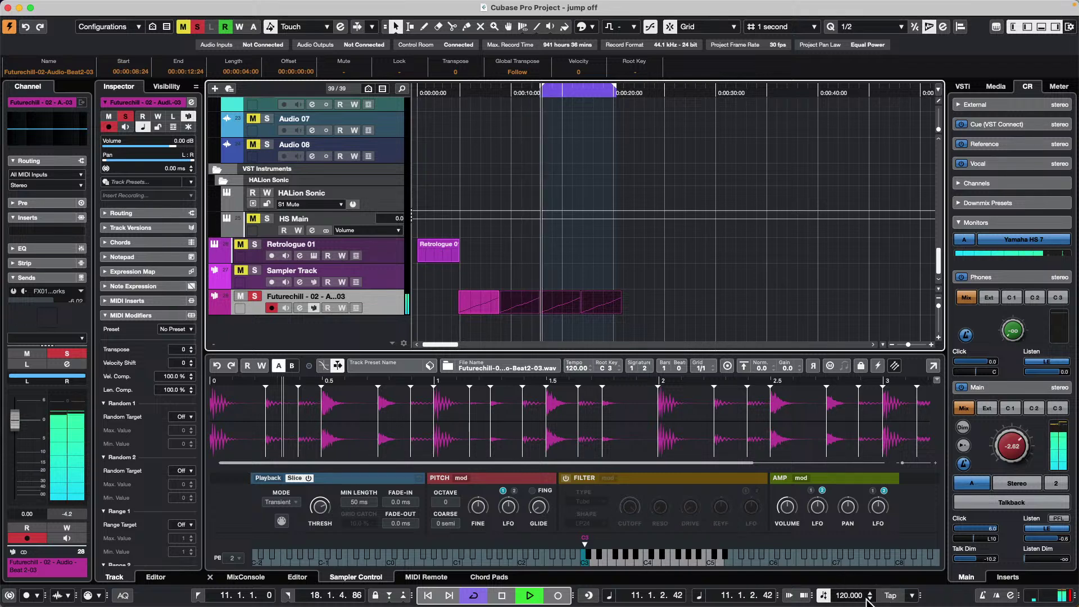
scroll(850, 595, "down", 7)
scroll(852, 596, "down", 7)
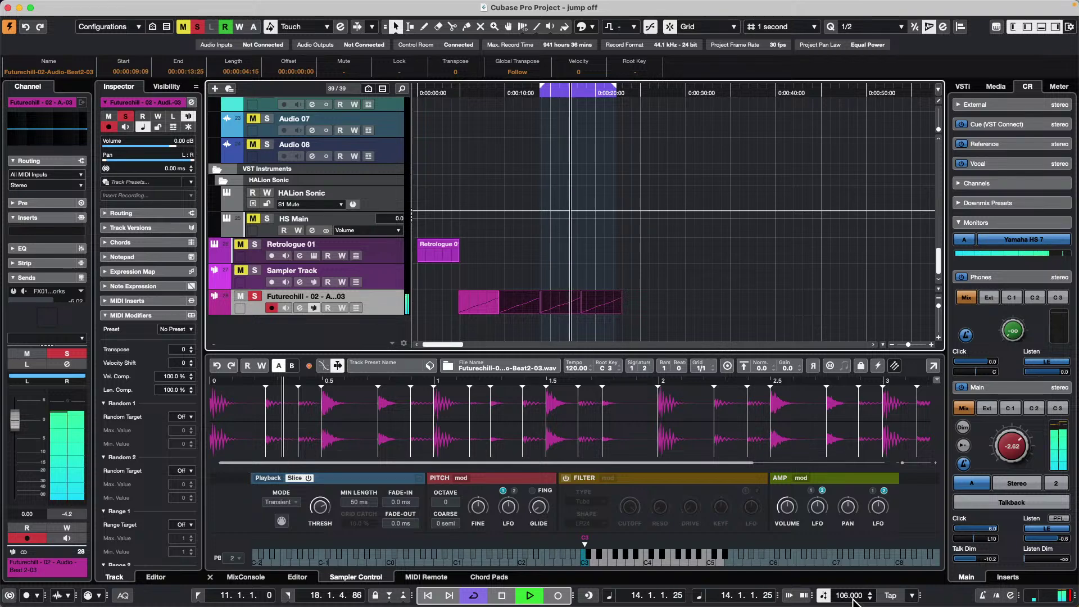
key("space")
Open the first Futurechill MIDI part in the Key Editor and look over the project's other tracks.
left_click(479, 313)
double_click(480, 313)
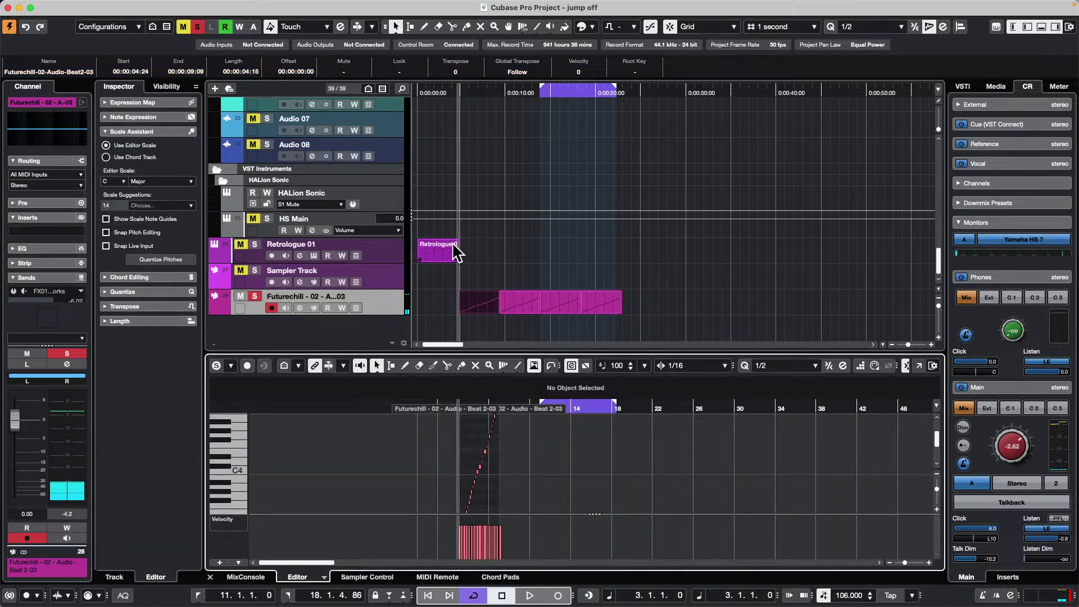
scroll(443, 209, "up", 5)
scroll(444, 206, "up", 5)
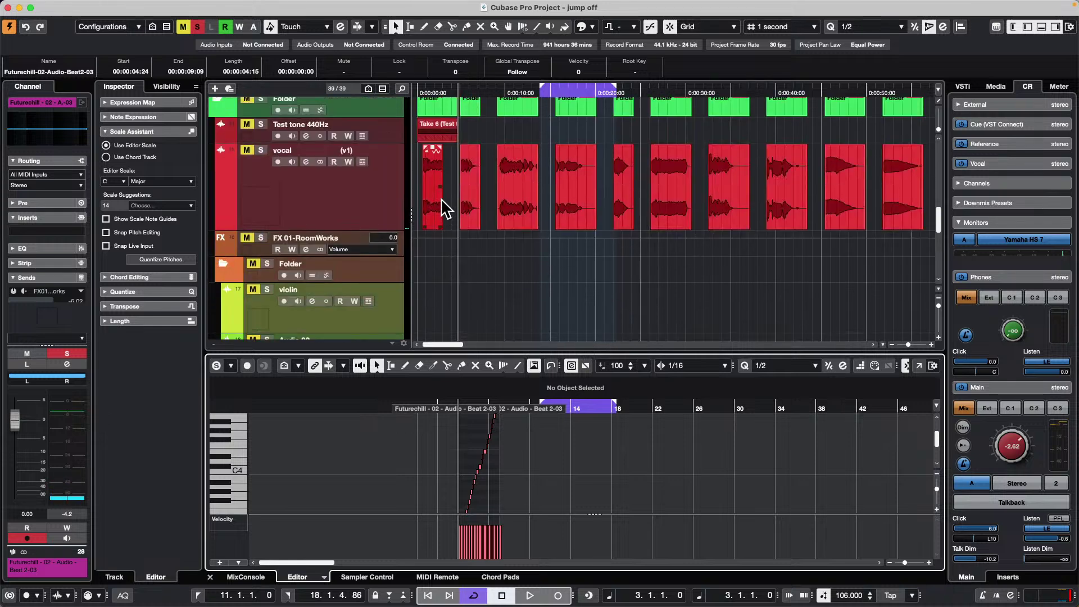
scroll(447, 209, "down", 10)
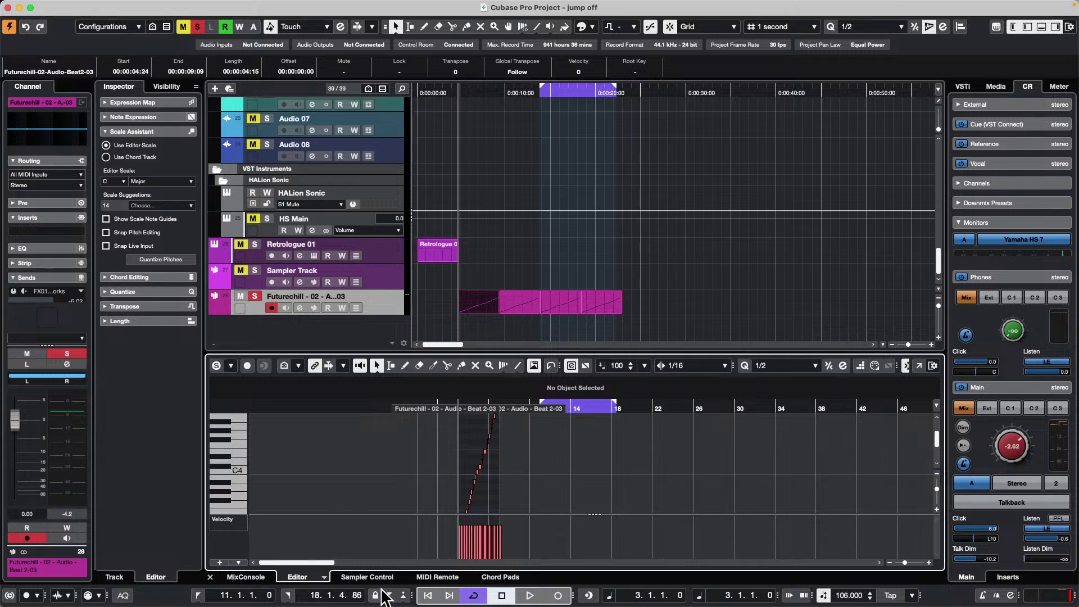
Check the slice mode options in Sampler Control and open the second Futurechill MIDI part in the Key Editor.
left_click(368, 577)
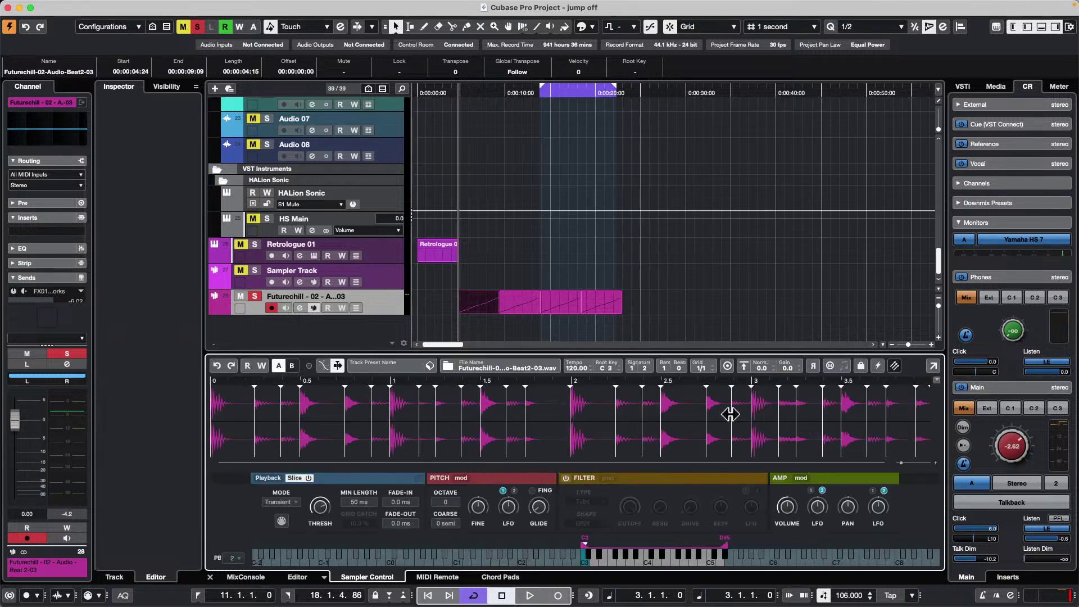
left_click(284, 503)
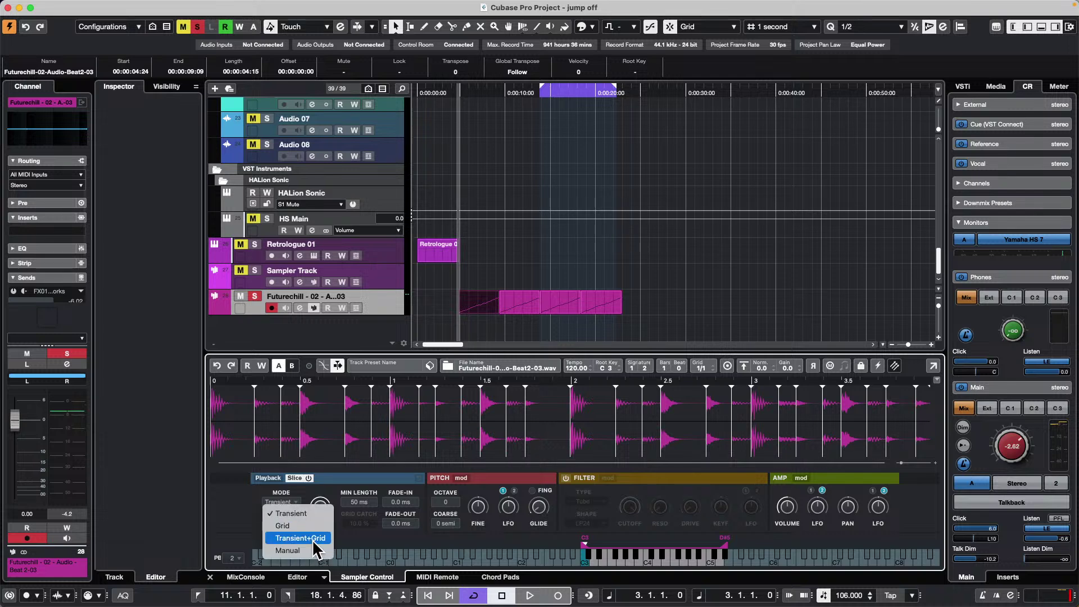
left_click(590, 218)
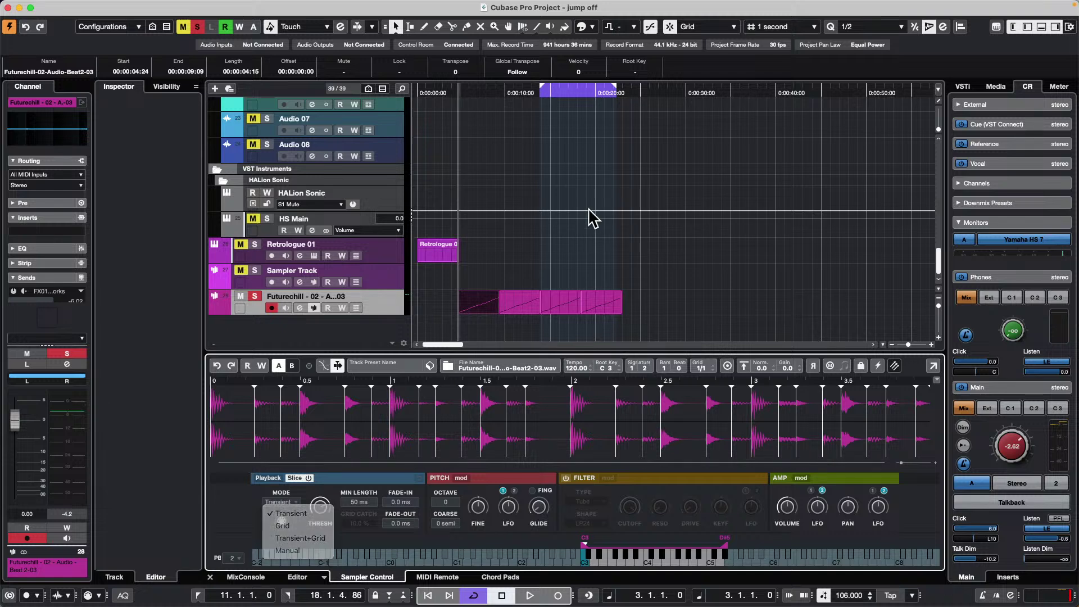
left_click(548, 301)
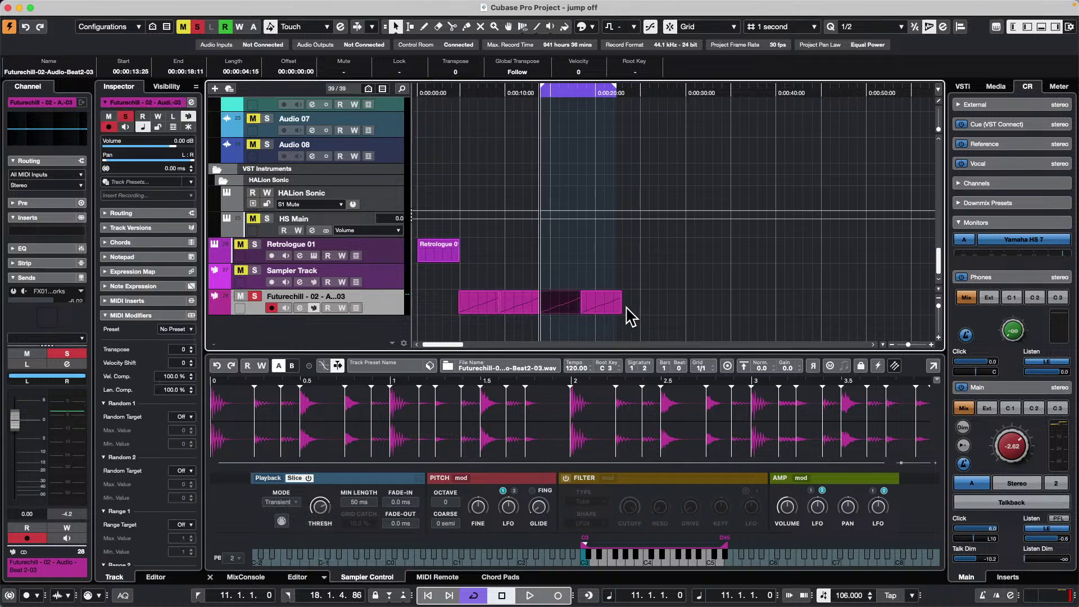
double_click(518, 304)
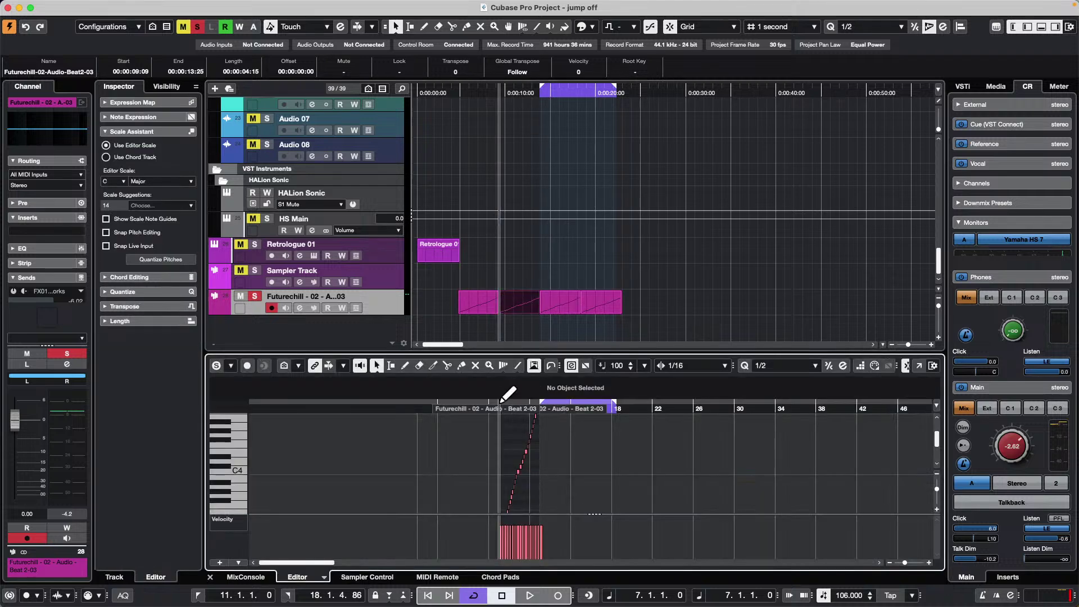
Raise the first note of the second Futurechill MIDI part by four semitones in the Key Editor.
left_click_drag(628, 409, 531, 458)
scroll(531, 458, "down", 3)
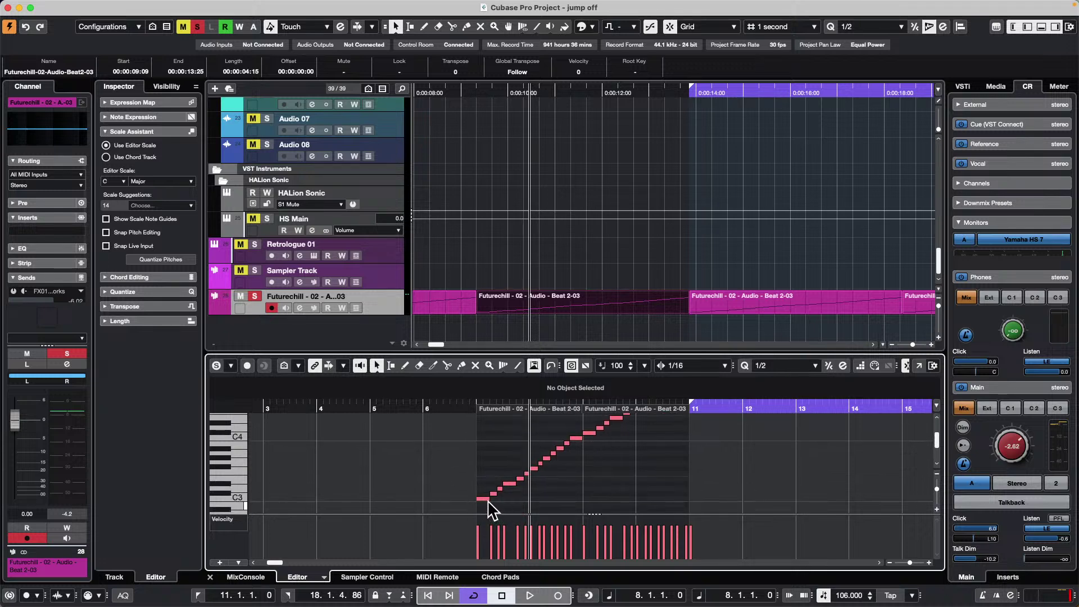
left_click(487, 499)
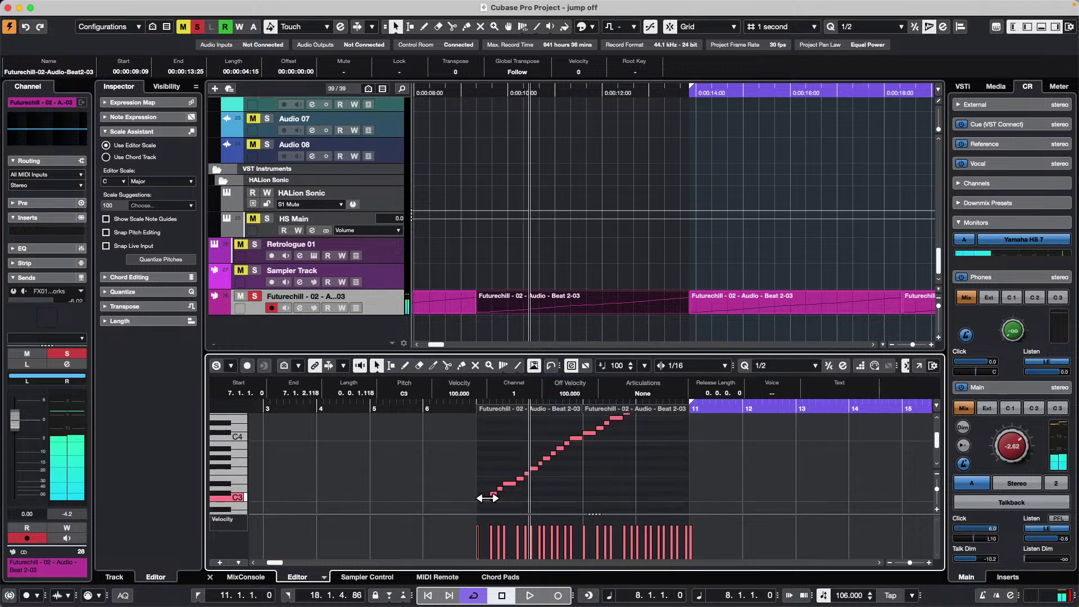
key("Up")
key("Up")
key("Up")
key("Up")
Rearrange the slice order by shifting individual notes through the rest of bar 7 and into bar 8 up or down in pitch.
key("Right")
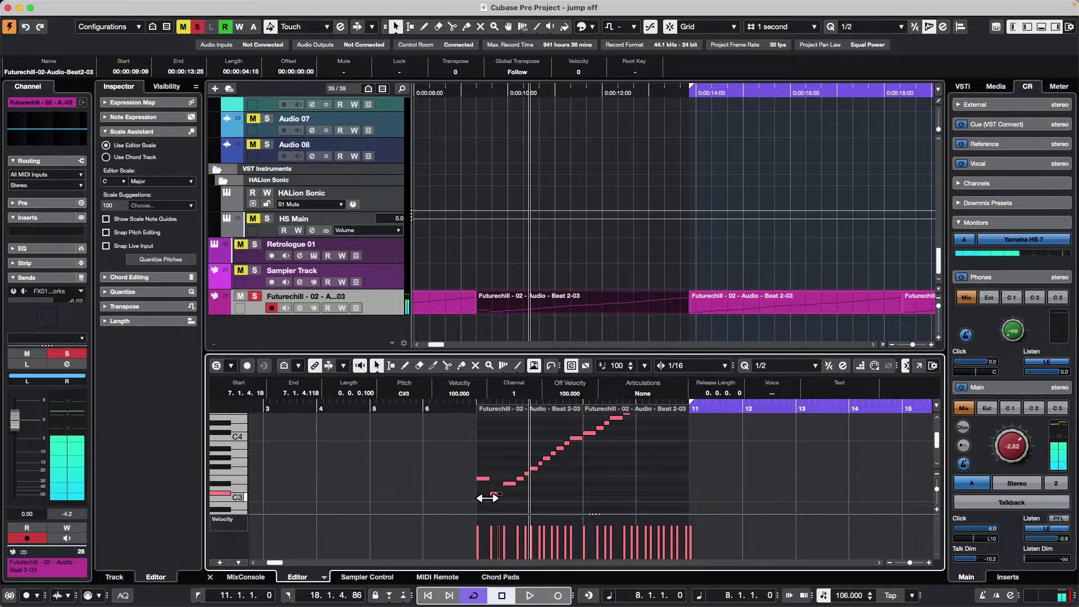
key("Right")
key("Right")
key("Up")
key("Up")
key("Up")
key("Up")
key("Right")
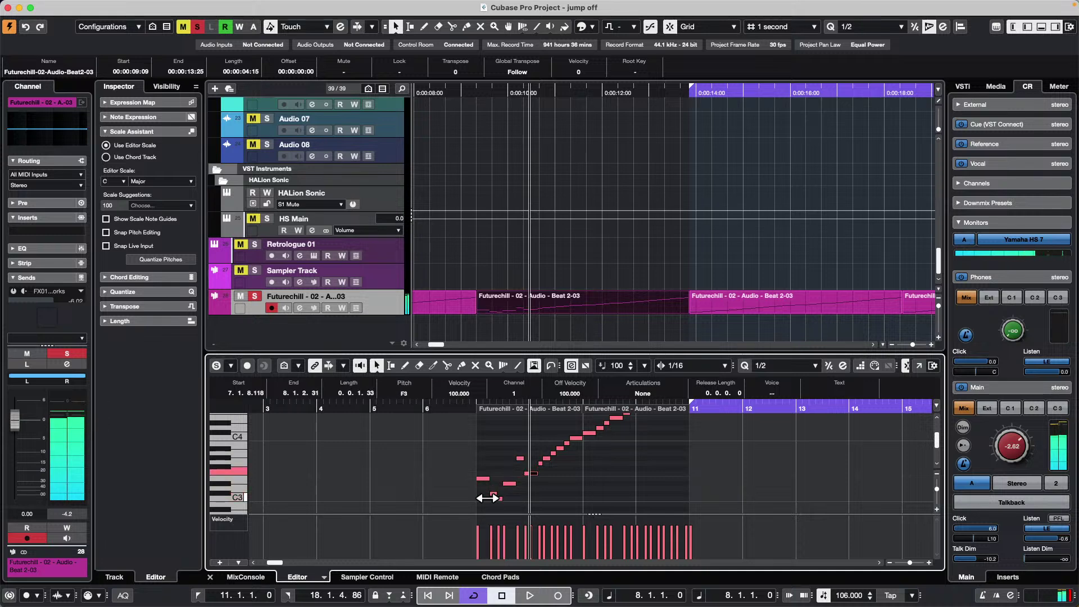
key("Down")
key("Right")
key("Right")
key("Right")
key("Right")
key("Up")
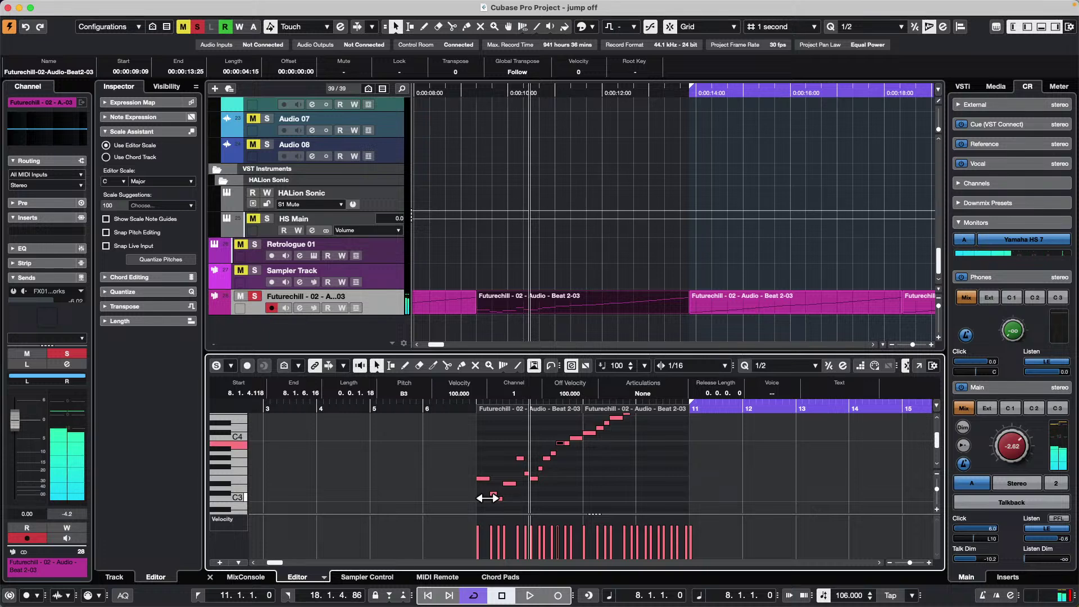
key("Up")
key("Right")
Lower a note near the end of bar 8 and move the notes at 9.1.2.118 and 9.1.4.118 down to B3.
key("Down")
key("Down")
key("Down")
key("Down")
key("Right")
key("Right")
key("Right")
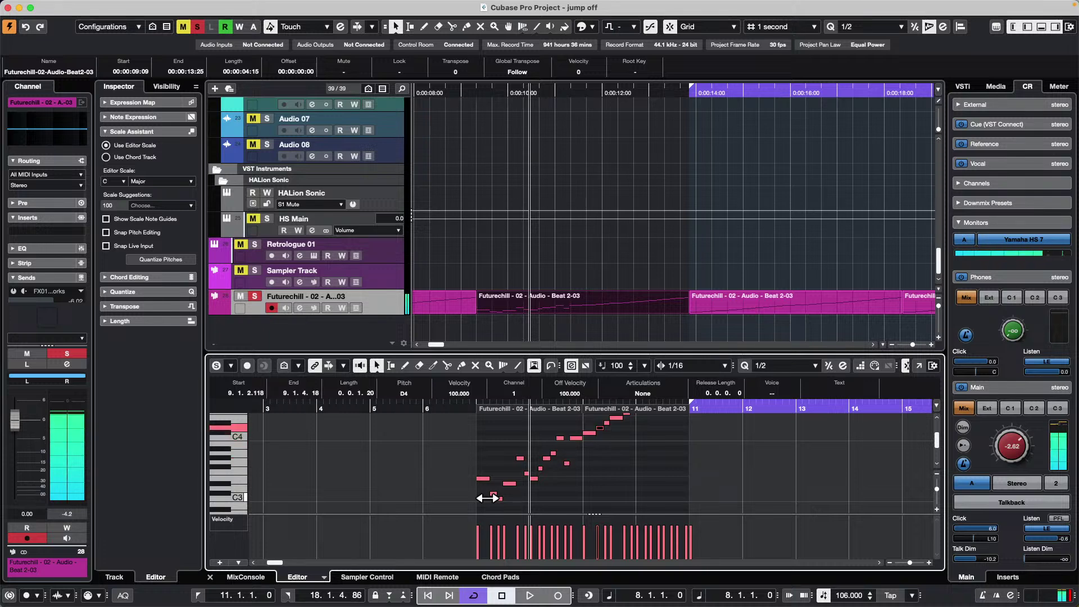
key("Down")
key("Down")
key("Down")
key("Right")
key("Right")
key("Down")
key("Down")
key("Down")
key("Down")
key("Down")
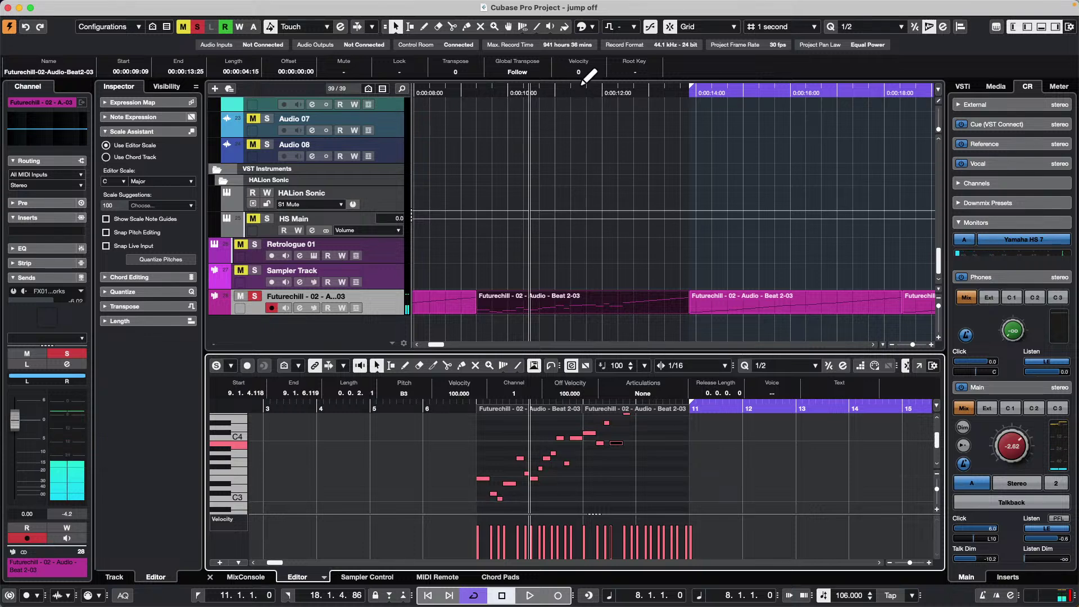
Play the rearranged slice phrase starting from bar 5 and stop playback.
left_click_drag(583, 86, 478, 85)
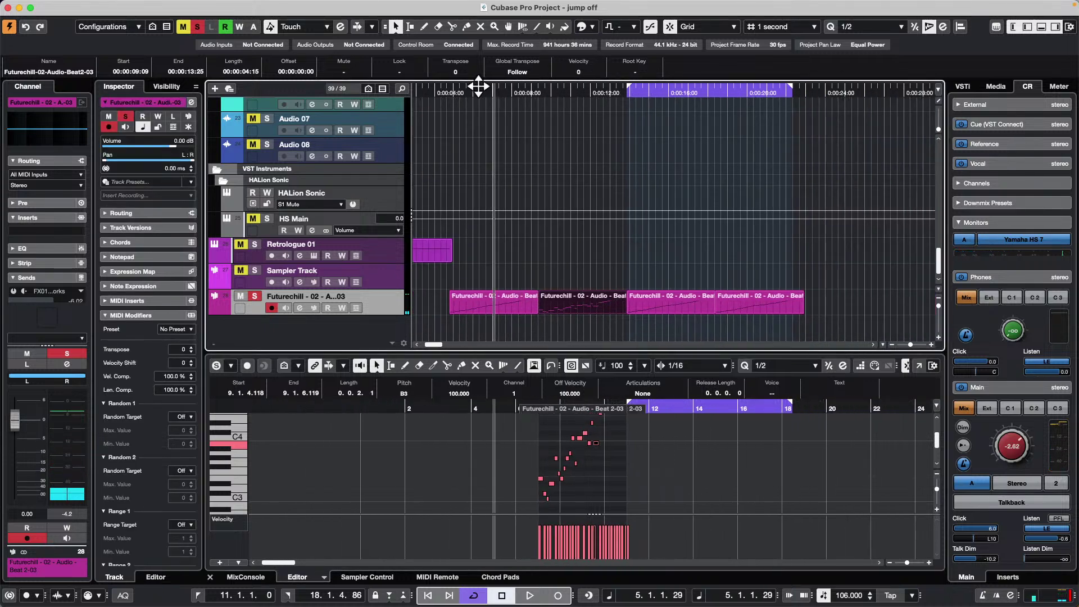
key("space")
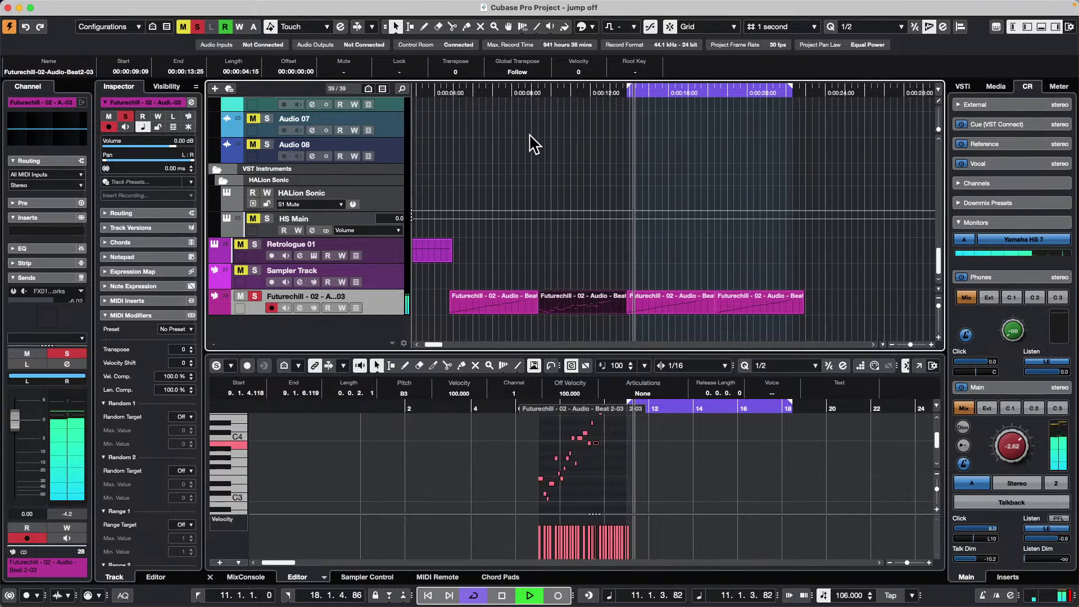
key("Home")
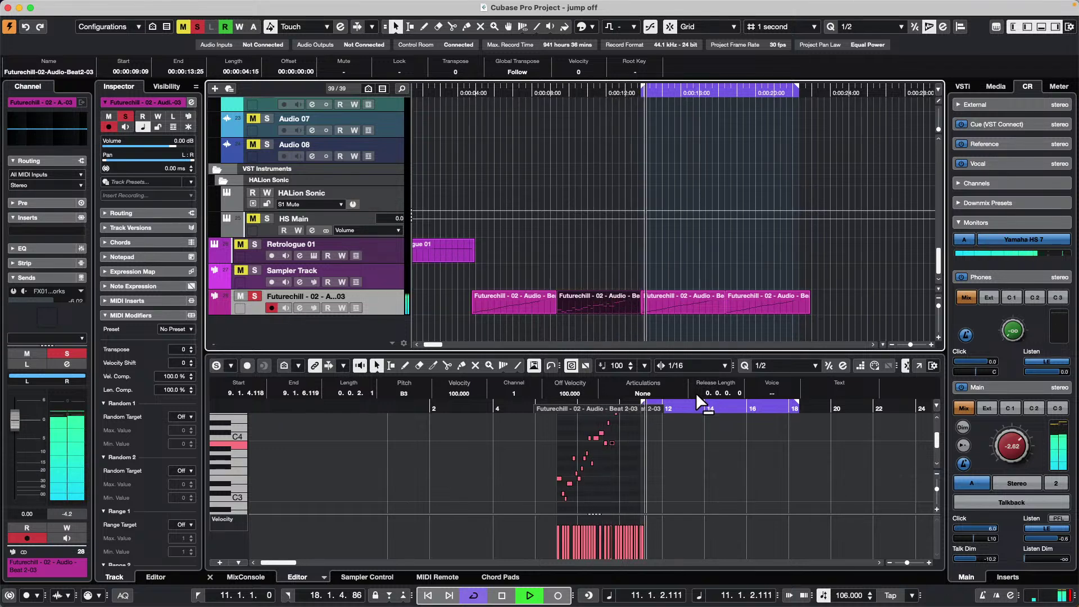
key("space")
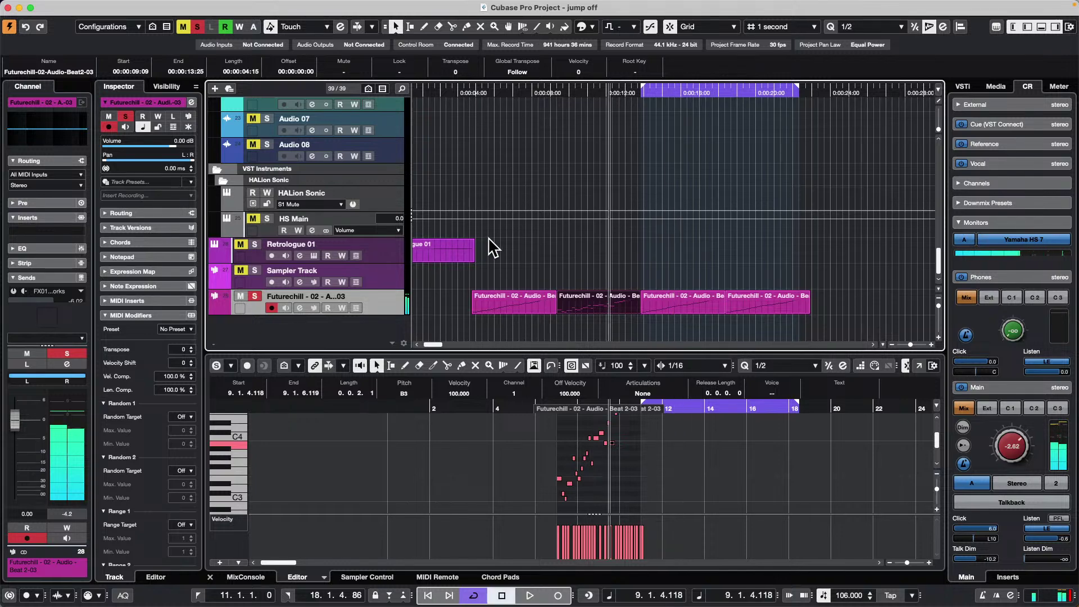
Open Groove Agent SE on the urban ballads track and cut its Urban Ballads Kit 01.
scroll(490, 246, "up", 15)
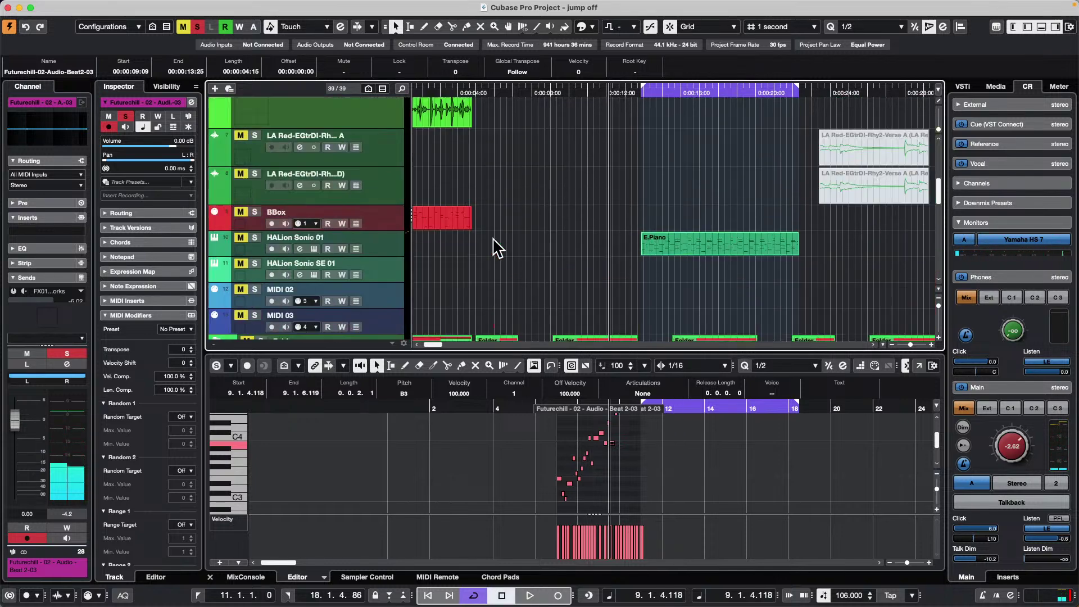
scroll(493, 248, "up", 4)
scroll(534, 197, "up", 3)
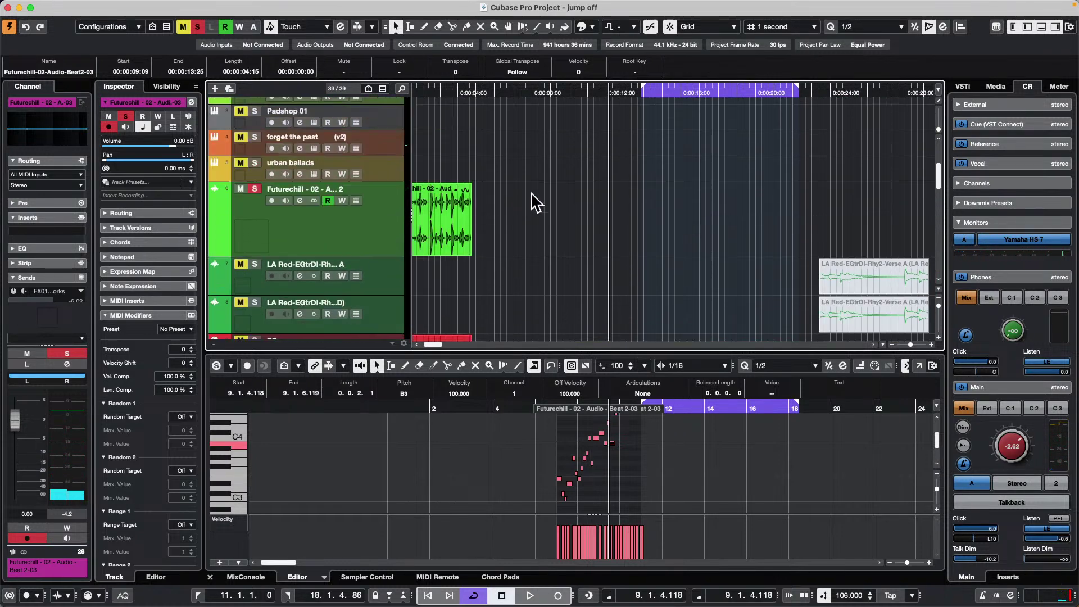
scroll(536, 201, "up", 1)
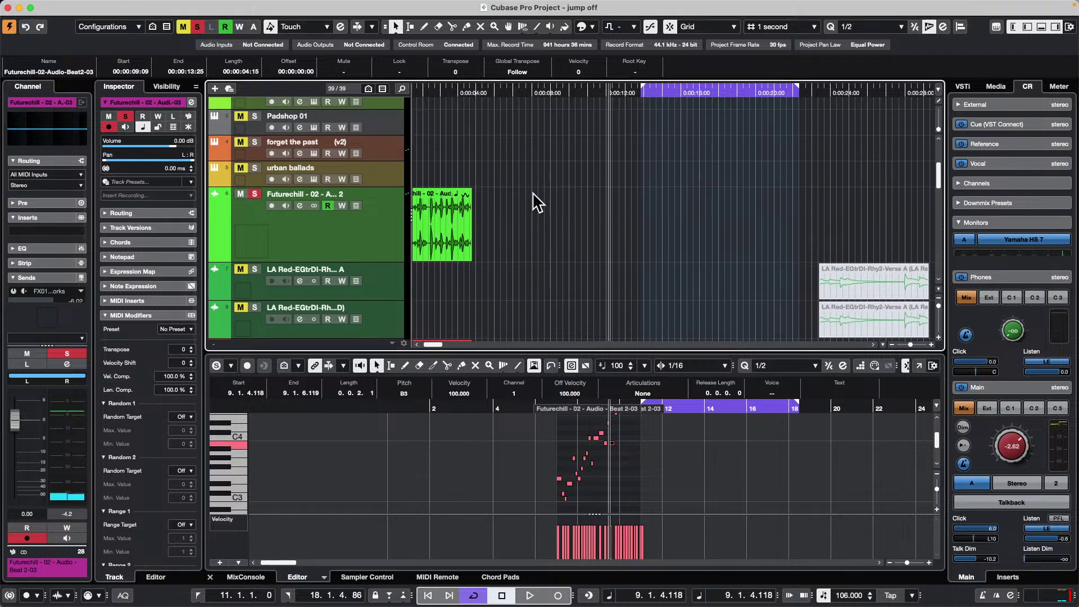
left_click(392, 177)
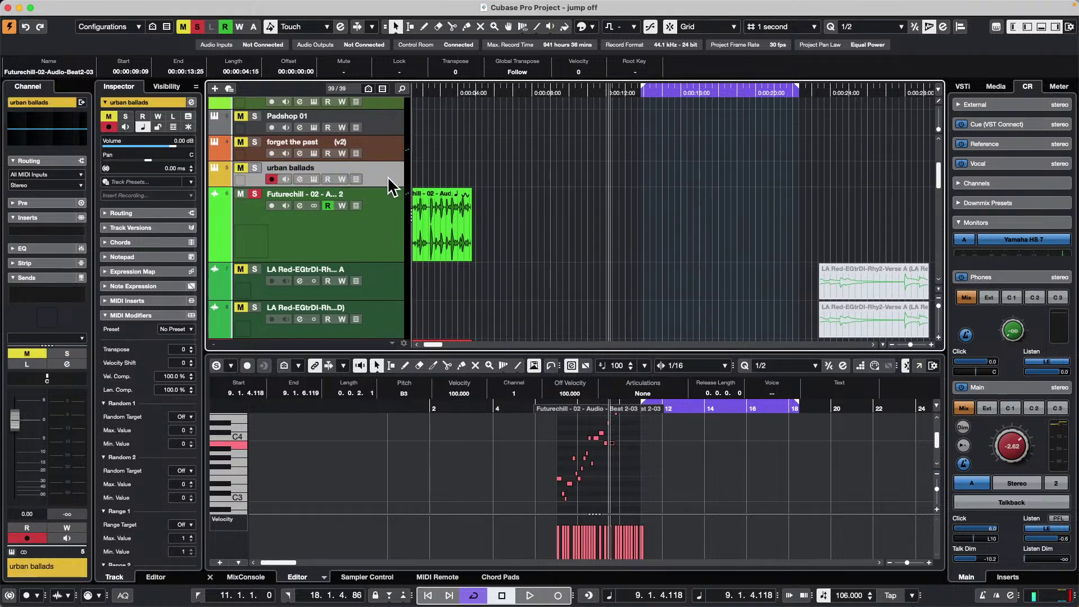
left_click(315, 177)
left_click(689, 91)
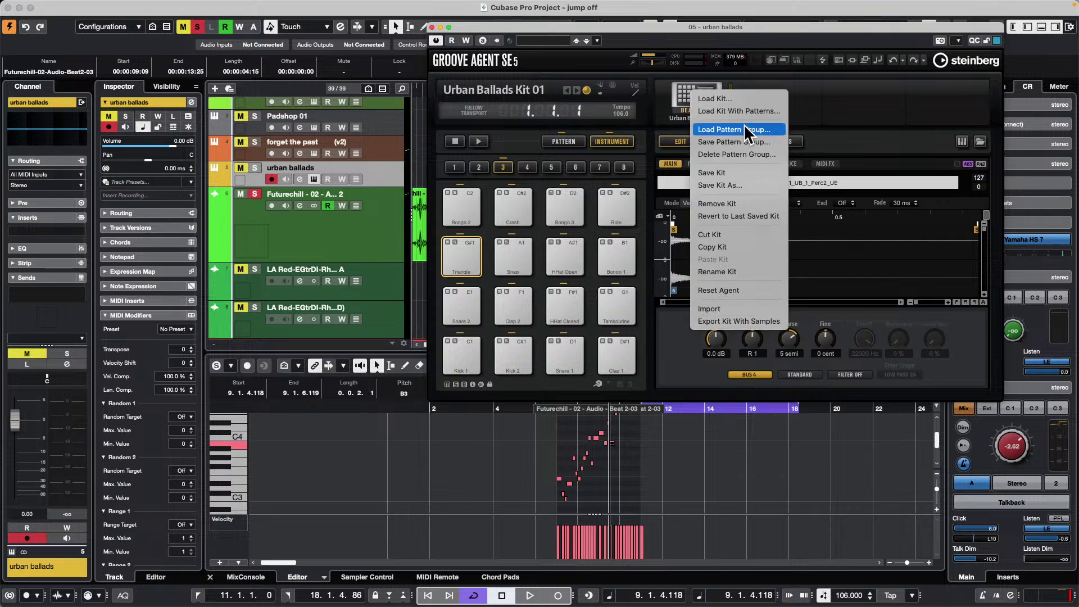
left_click(730, 235)
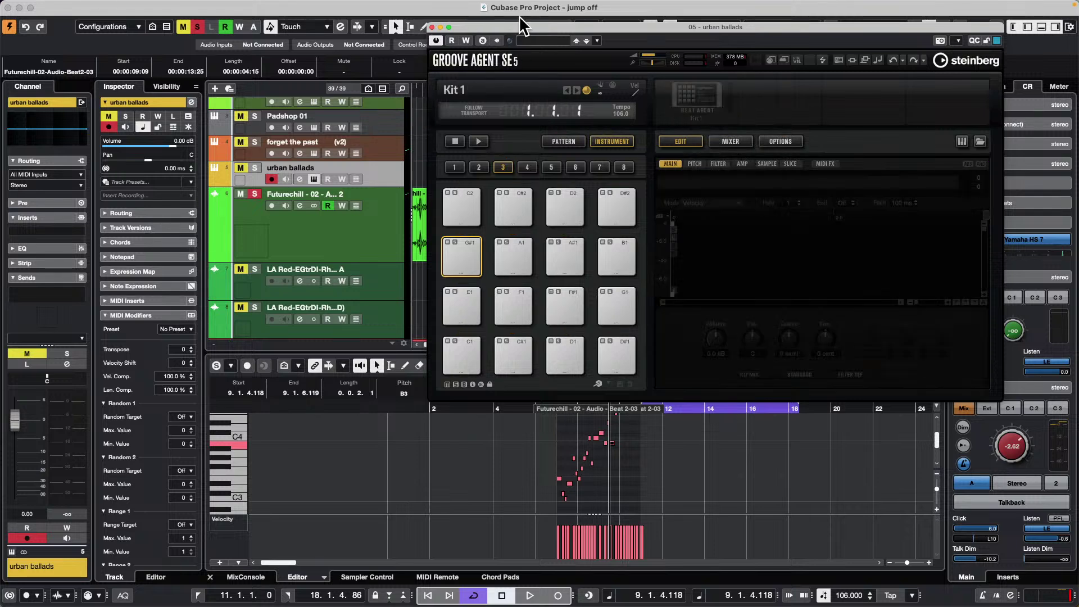
Load the Futurechill audio event onto Groove Agent's C1 pad and create slices from it.
left_click_drag(519, 26, 658, 35)
left_click_drag(441, 250, 595, 366)
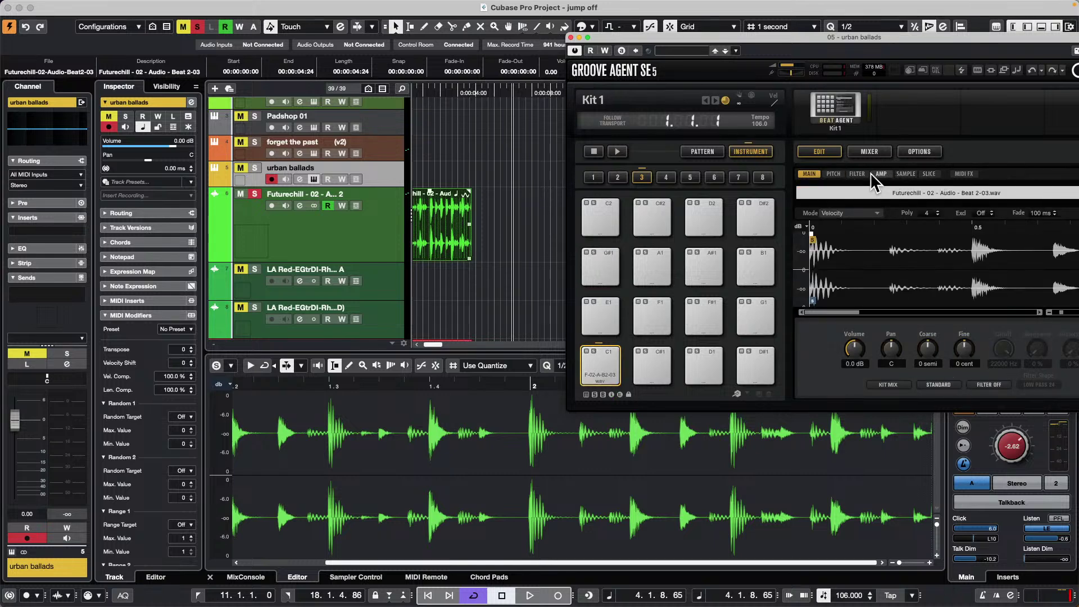
left_click(927, 173)
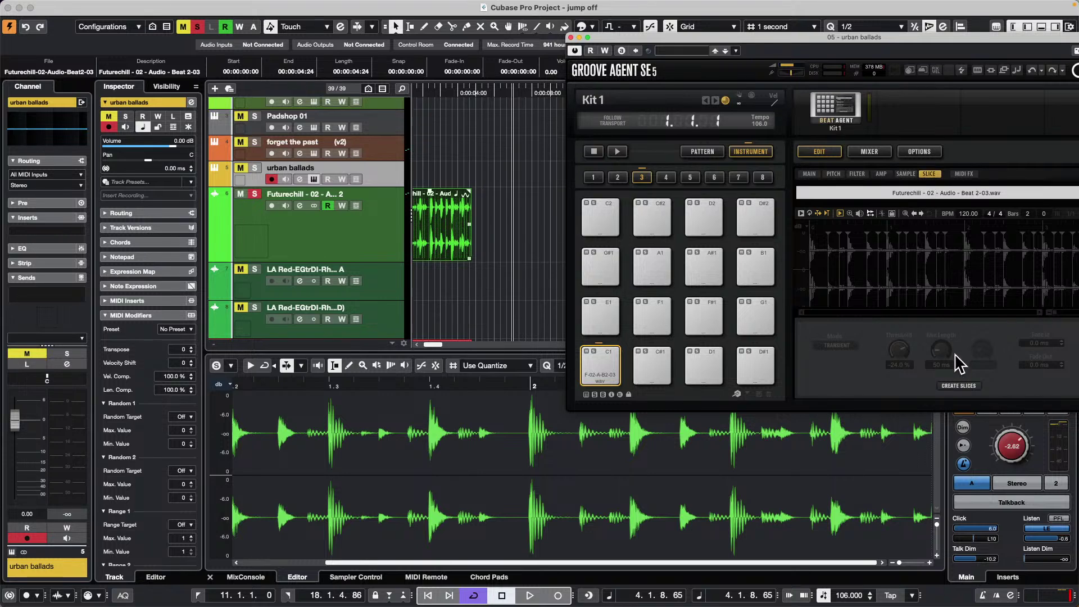
left_click(959, 386)
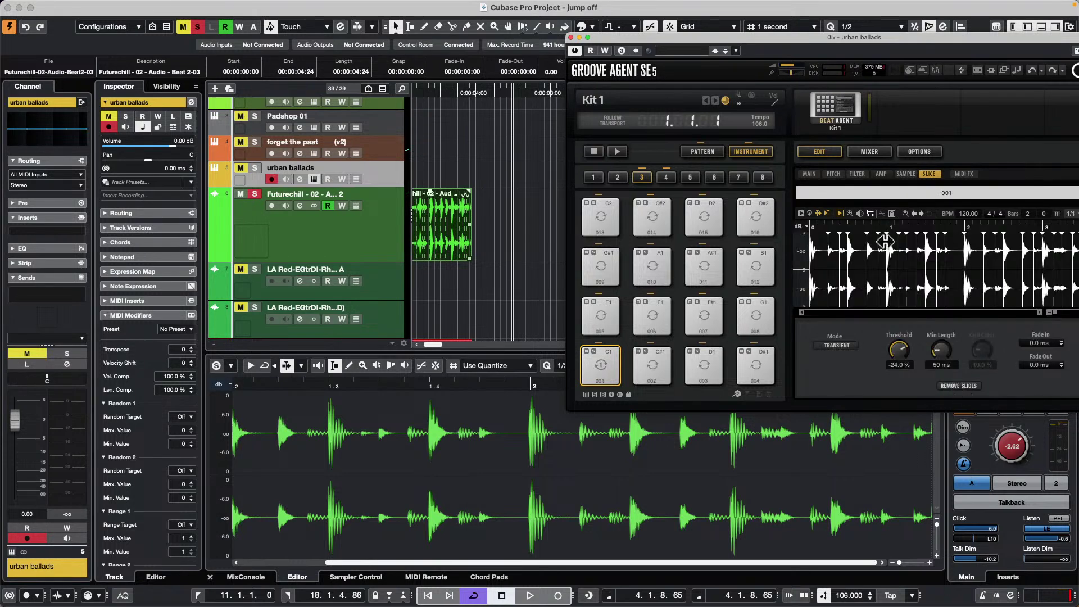
Place the sliced loop's MIDI pattern on the urban ballads track directly after the Futurechill audio event, and close Groove Agent.
left_click(697, 152)
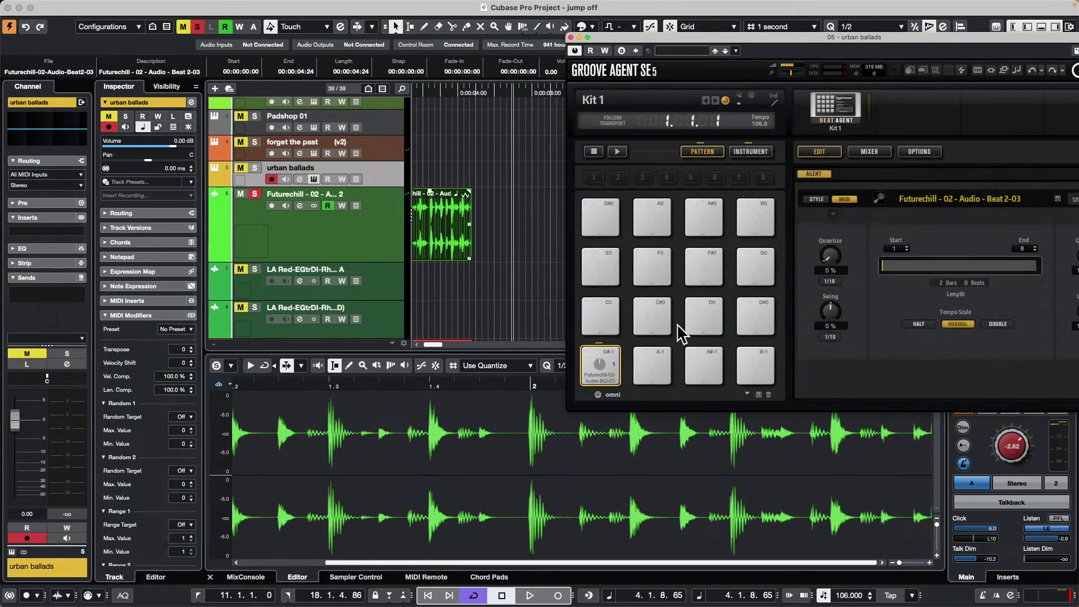
left_click_drag(608, 364, 477, 177)
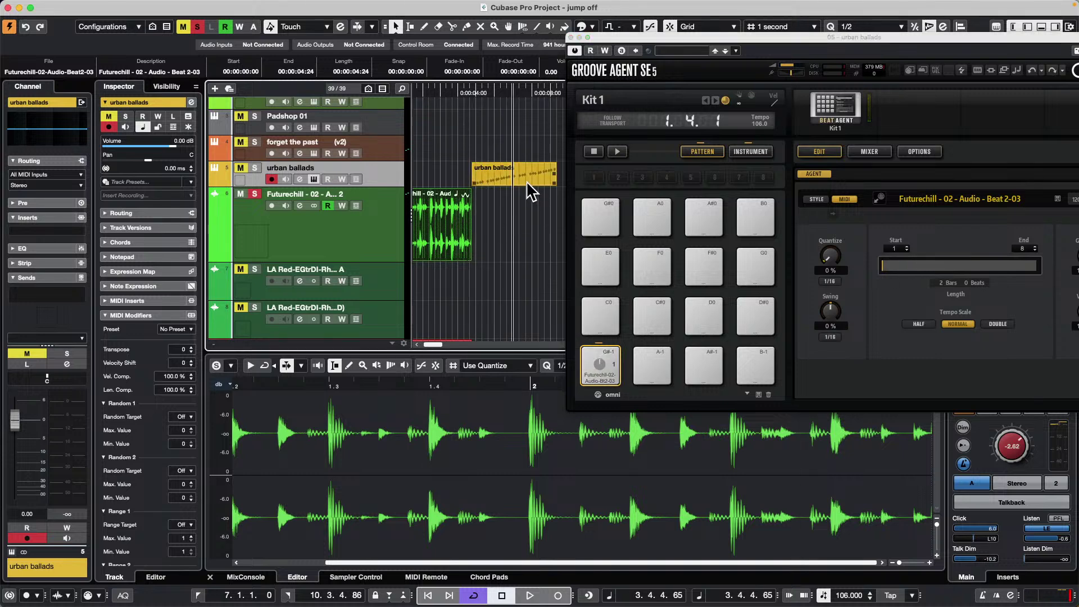
left_click(446, 250)
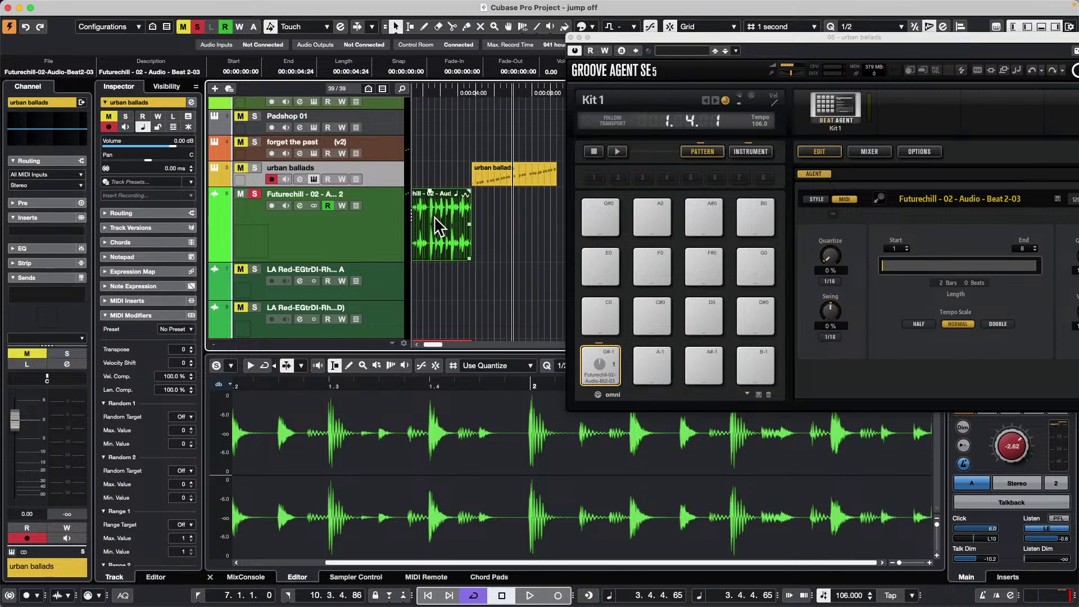
left_click(424, 246)
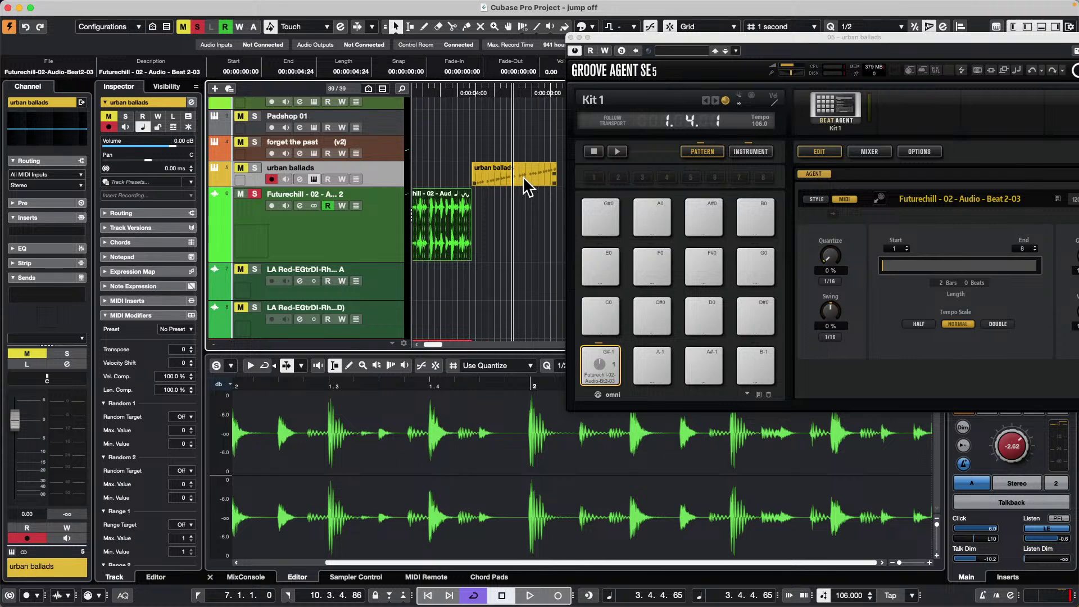
left_click(570, 37)
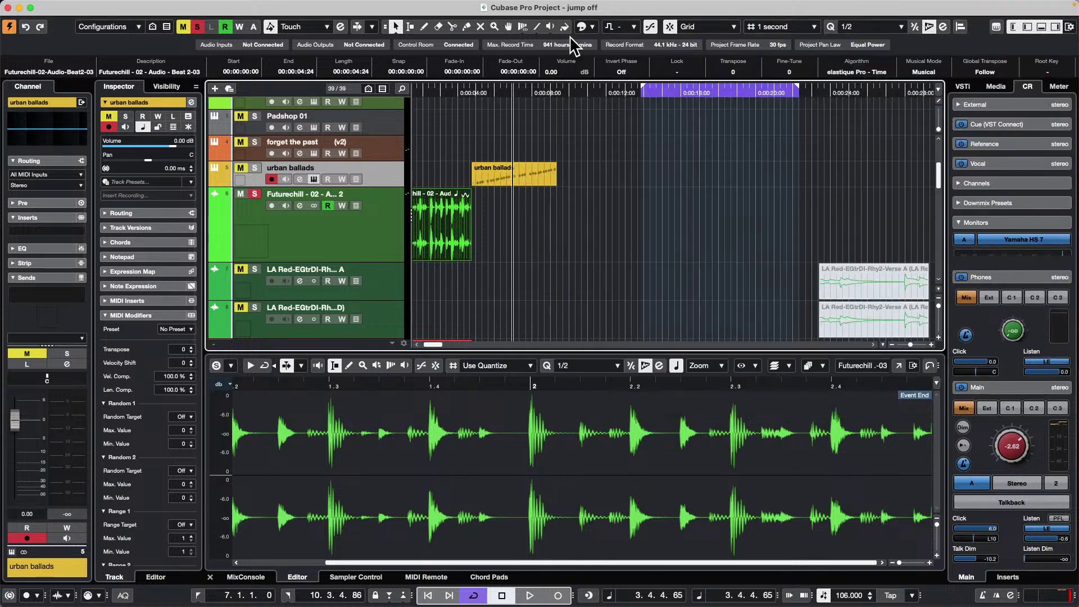
Open Audio Connections and look over the External Instruments and Control Room configurations.
left_click(332, 6)
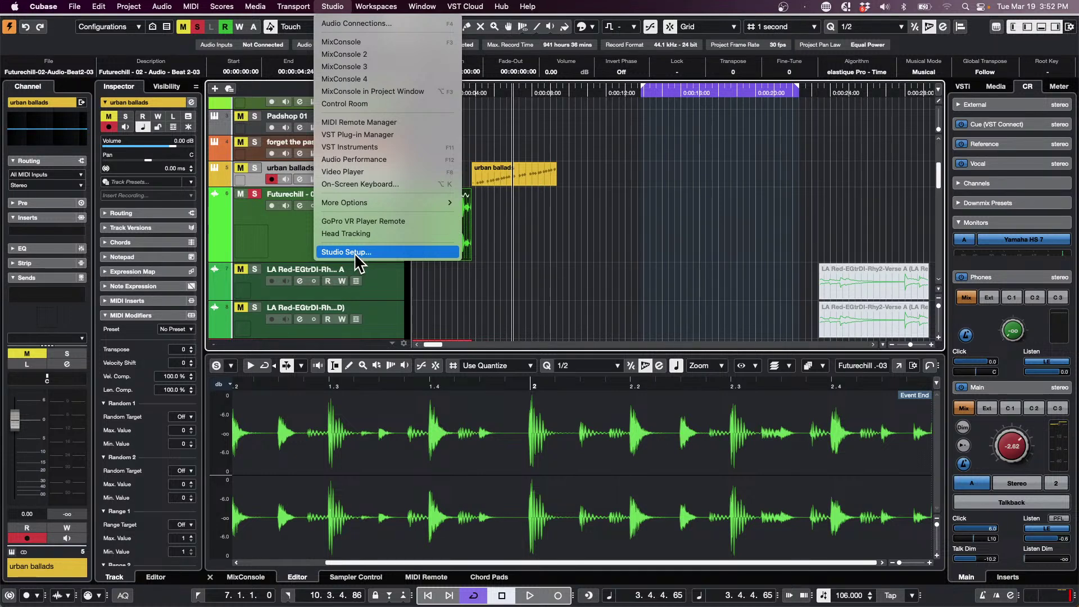
left_click(345, 22)
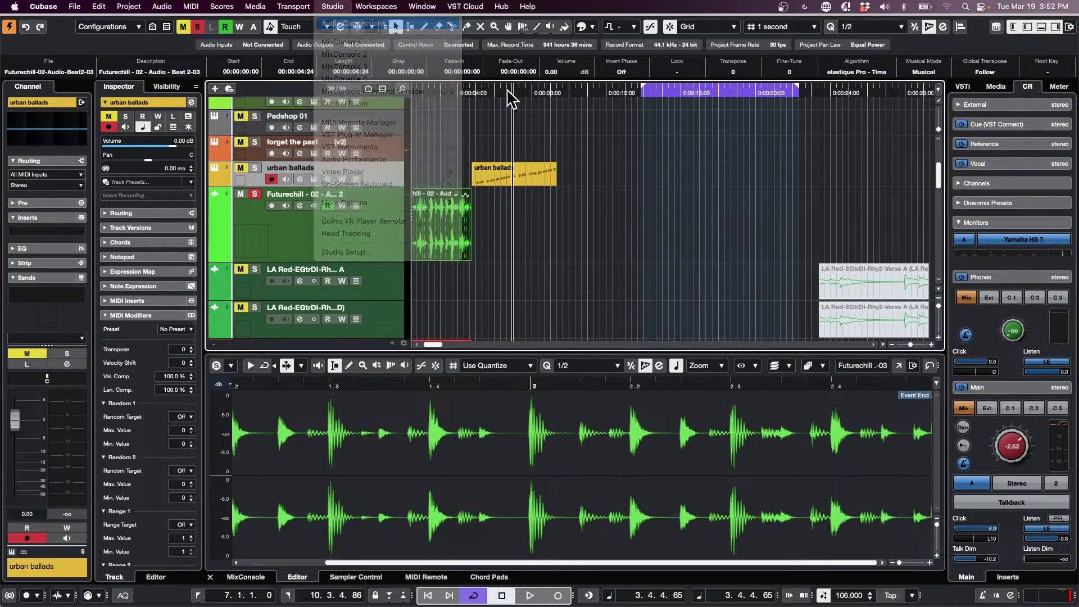
left_click(718, 77)
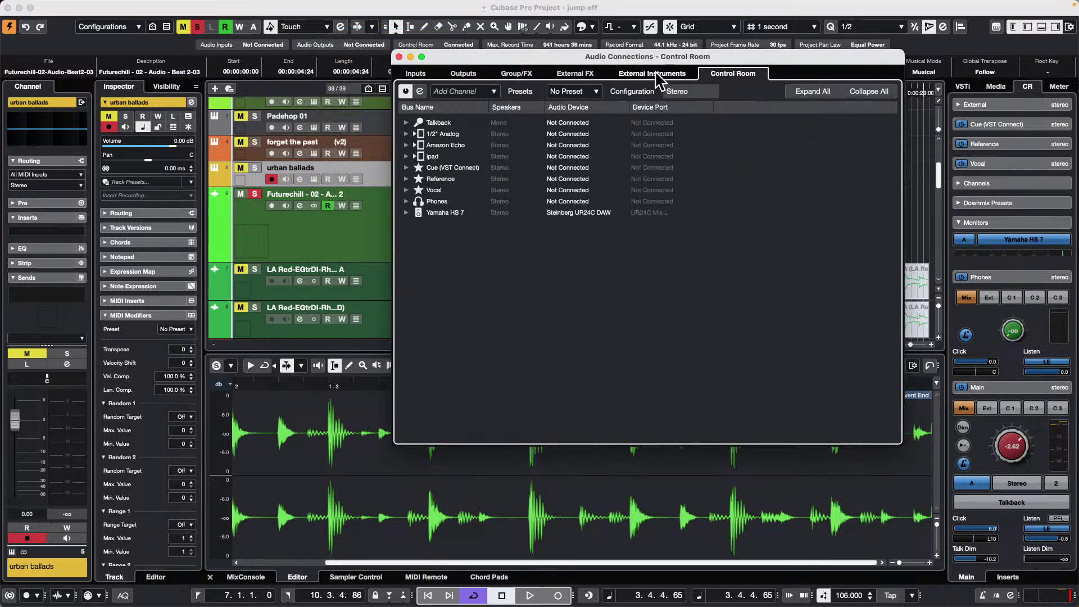
left_click(654, 76)
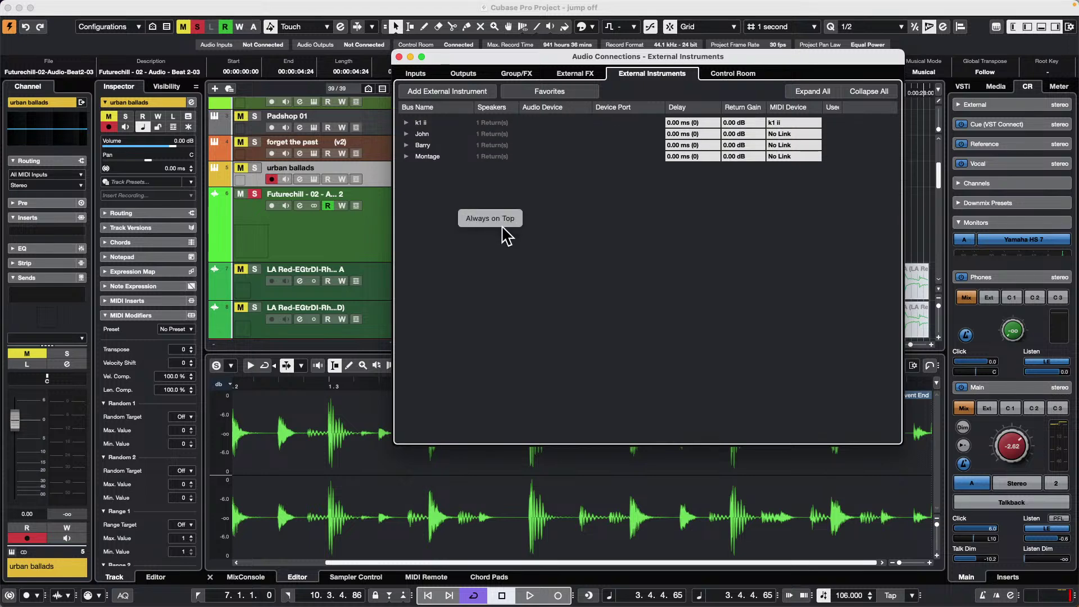
left_click(733, 78)
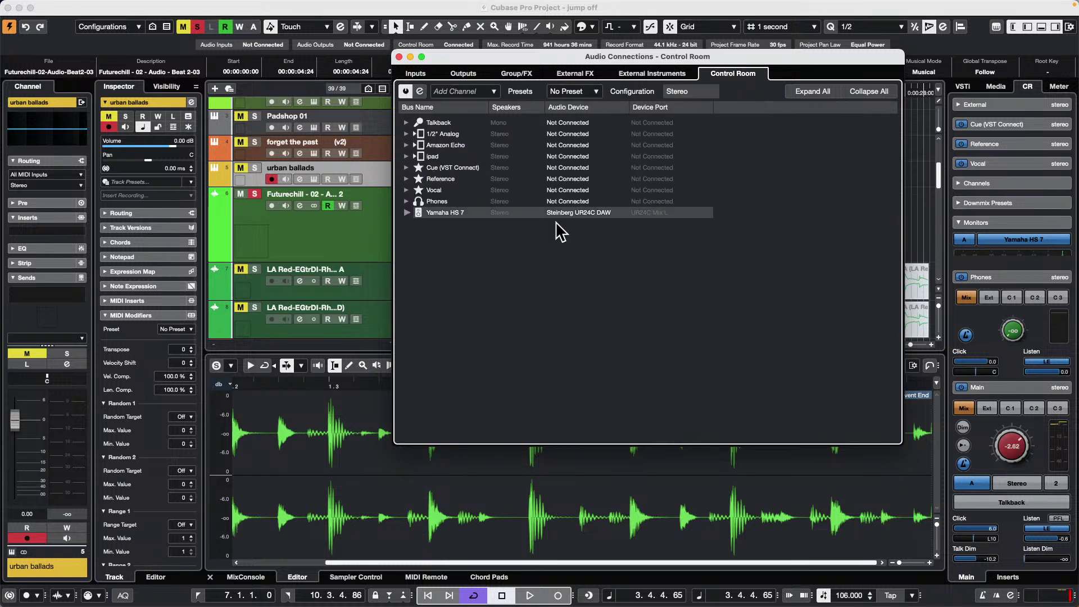
Add a monitor named Monitor 2 with a 7.1.4 configuration to the Control Room.
right_click(434, 265)
right_click(418, 232)
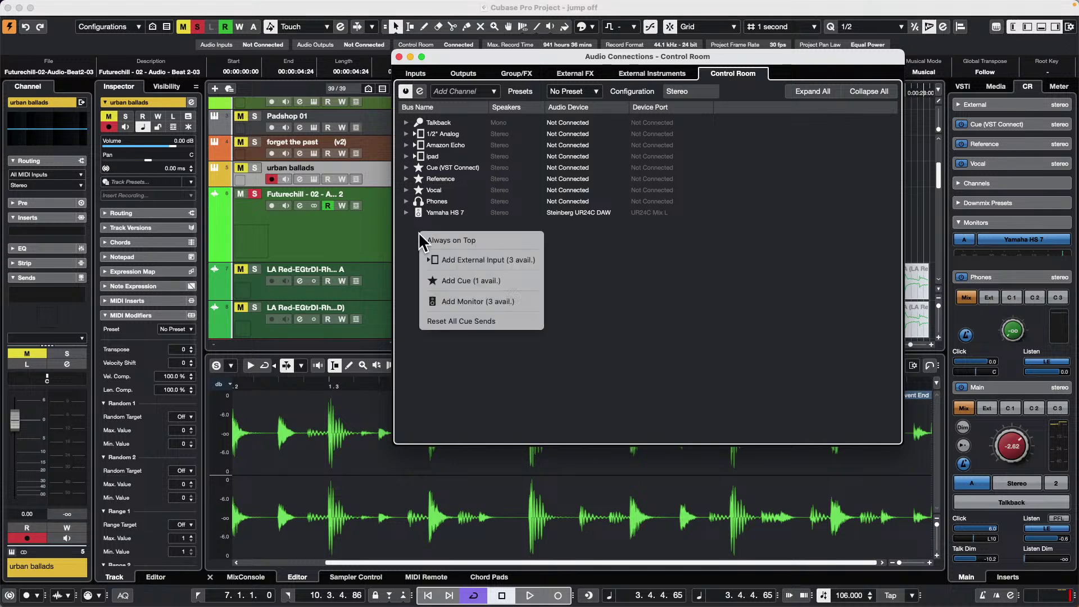
left_click(491, 301)
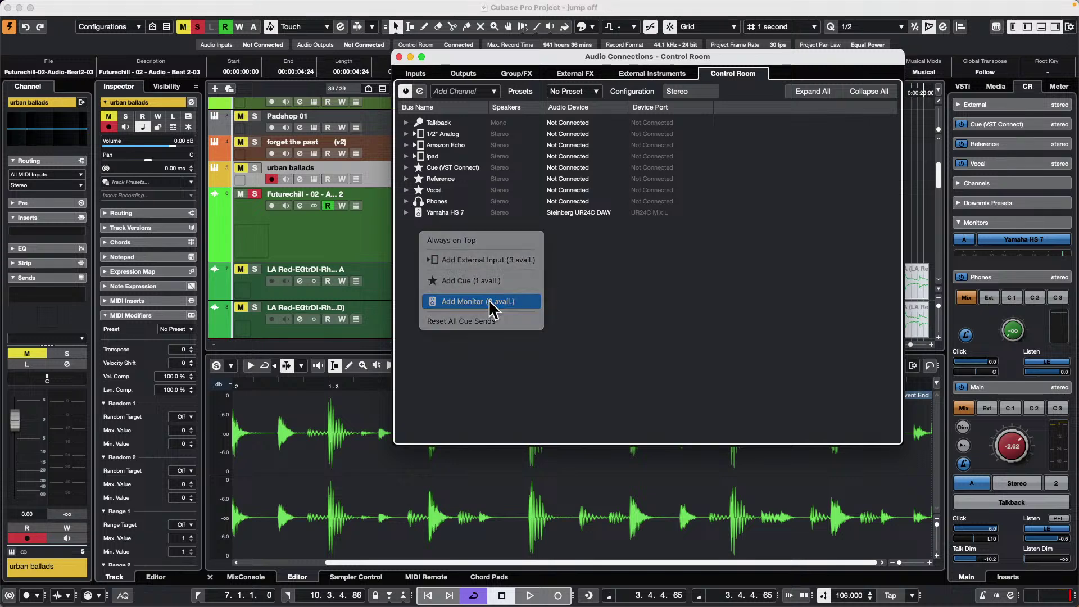
left_click(574, 179)
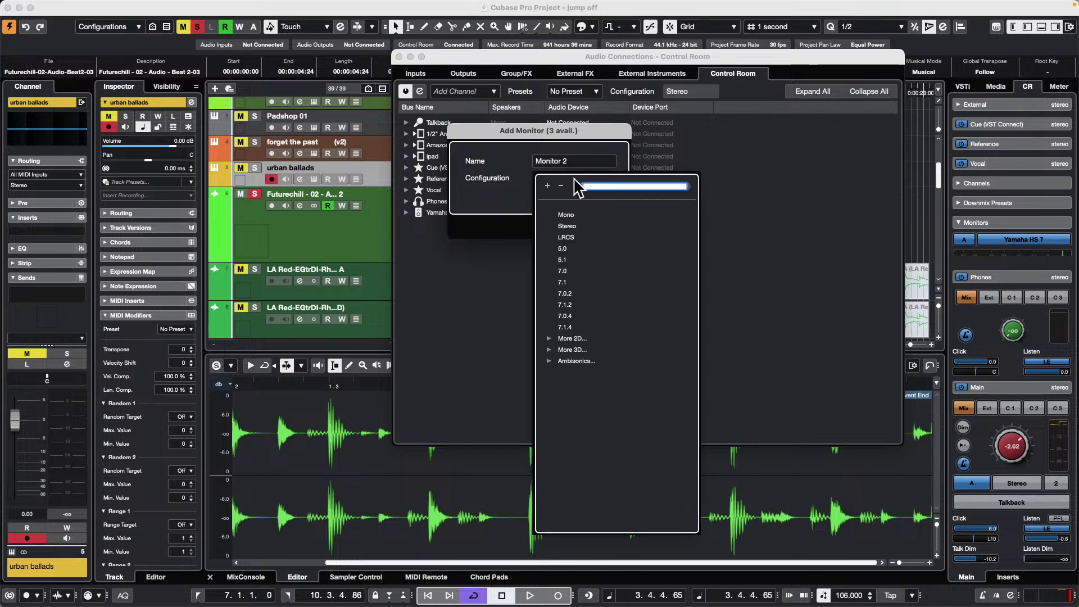
left_click(567, 329)
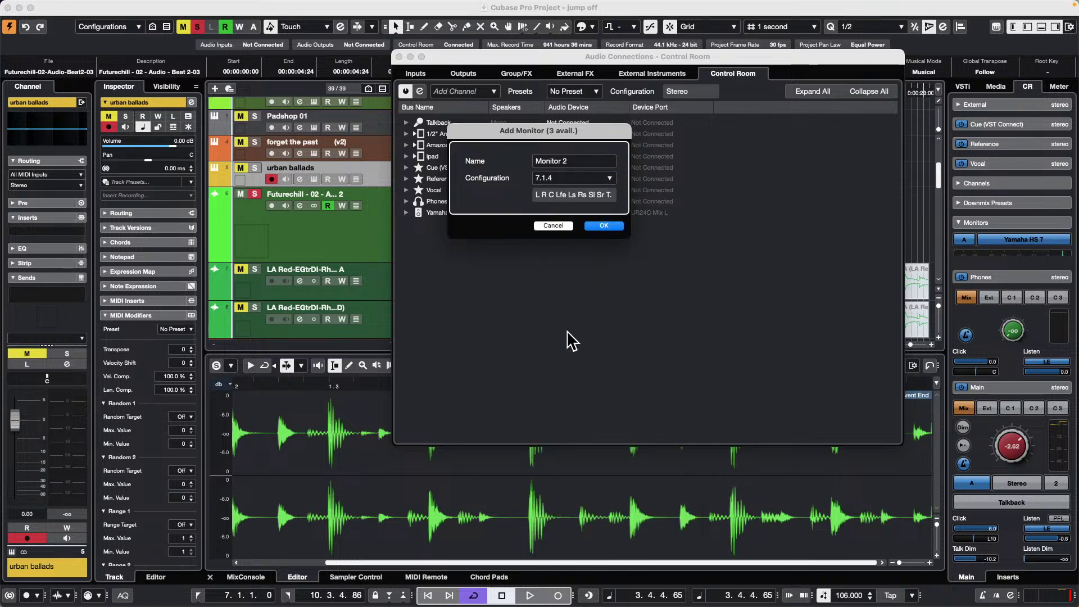
left_click(600, 224)
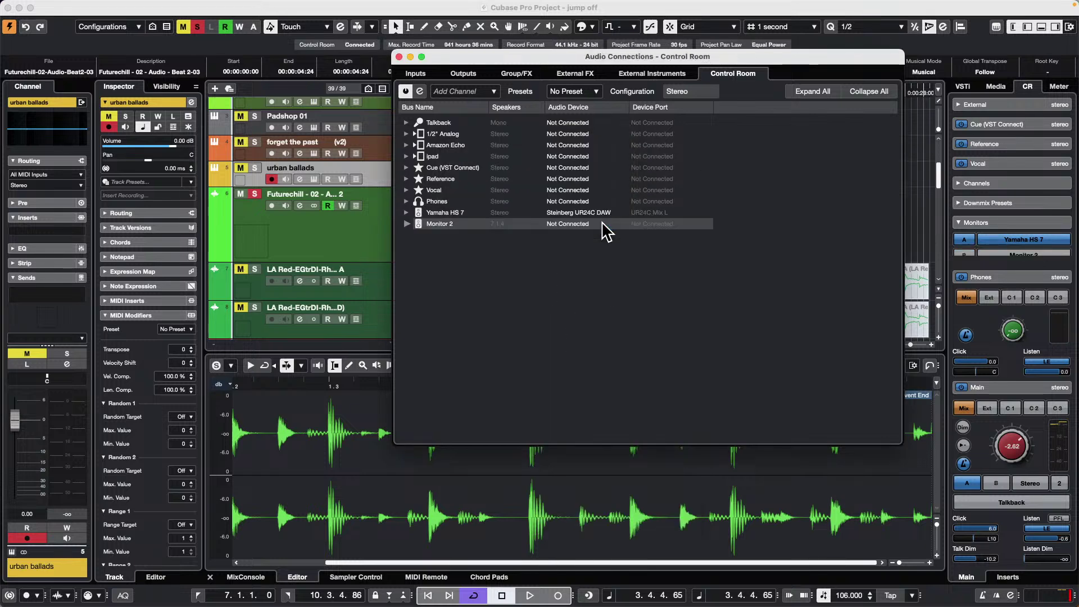
Rename the Monitor 2 channel in the Control Room as 7.1.4.
double_click(457, 223)
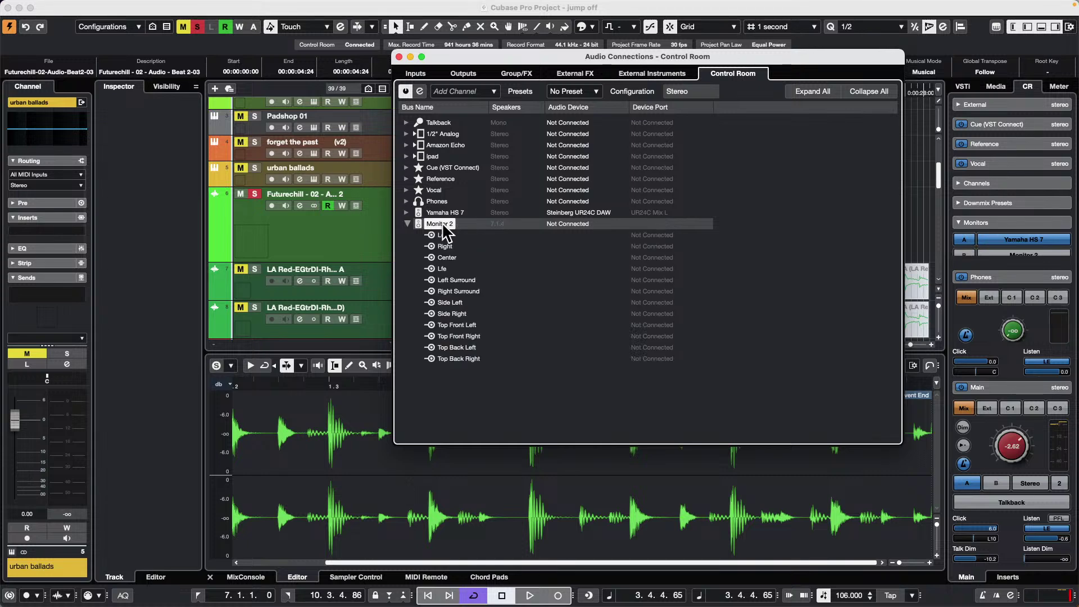
double_click(466, 224)
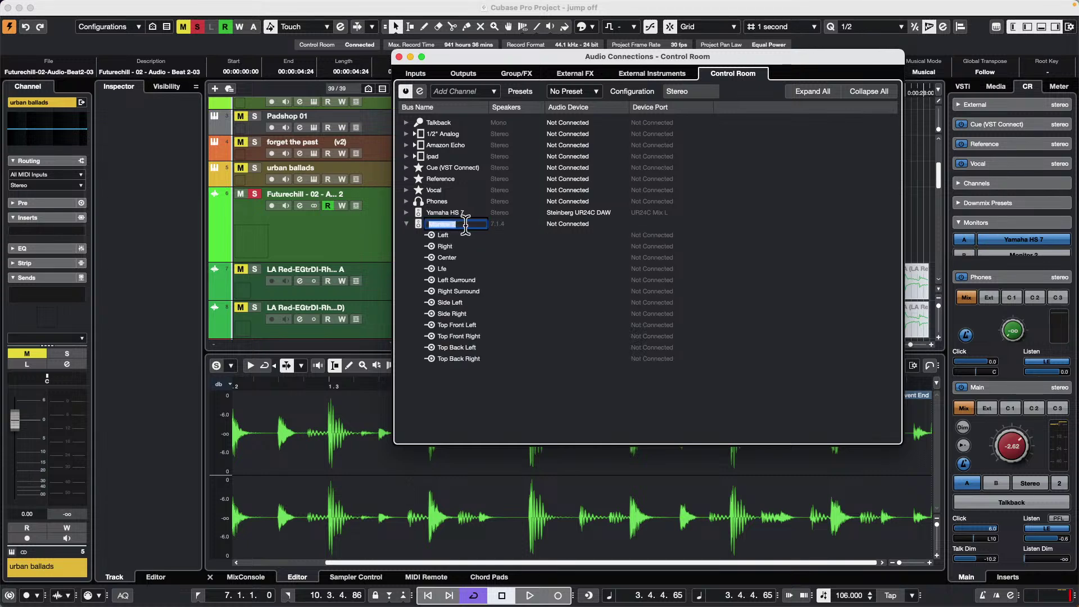
type("7.1.4")
key("Return")
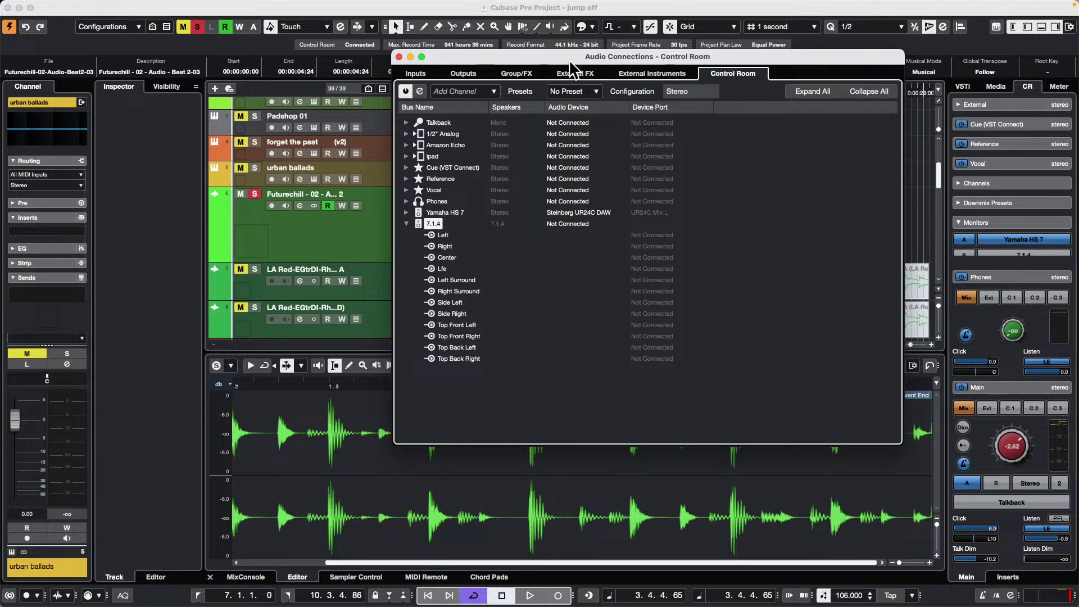
Add a 7.1.4 output bus, set it as the main mix, and close Audio Connections.
left_click(463, 73)
right_click(412, 175)
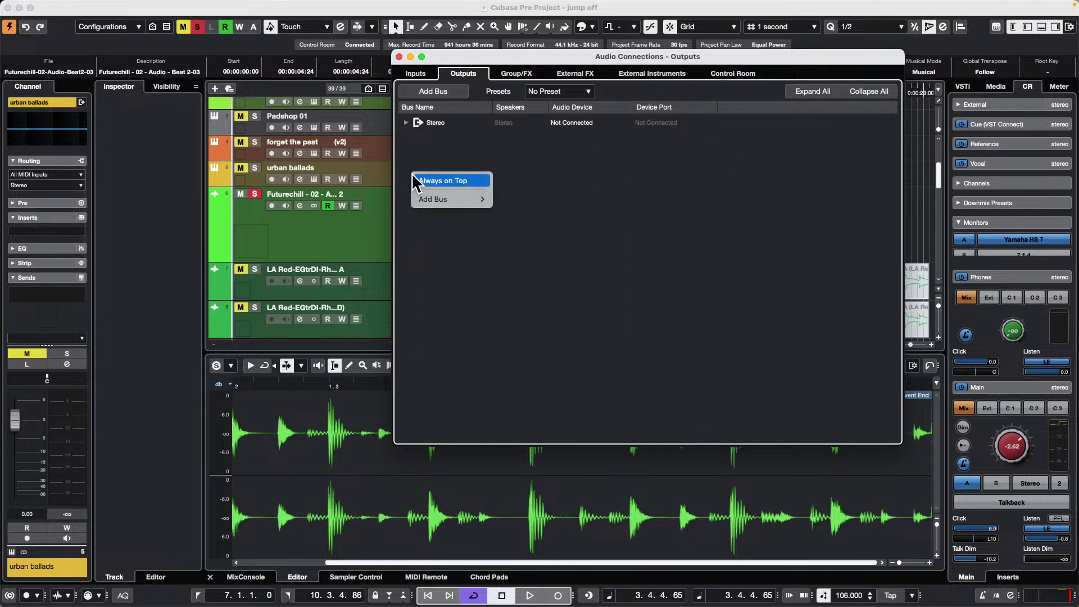
mouse_move(448, 200)
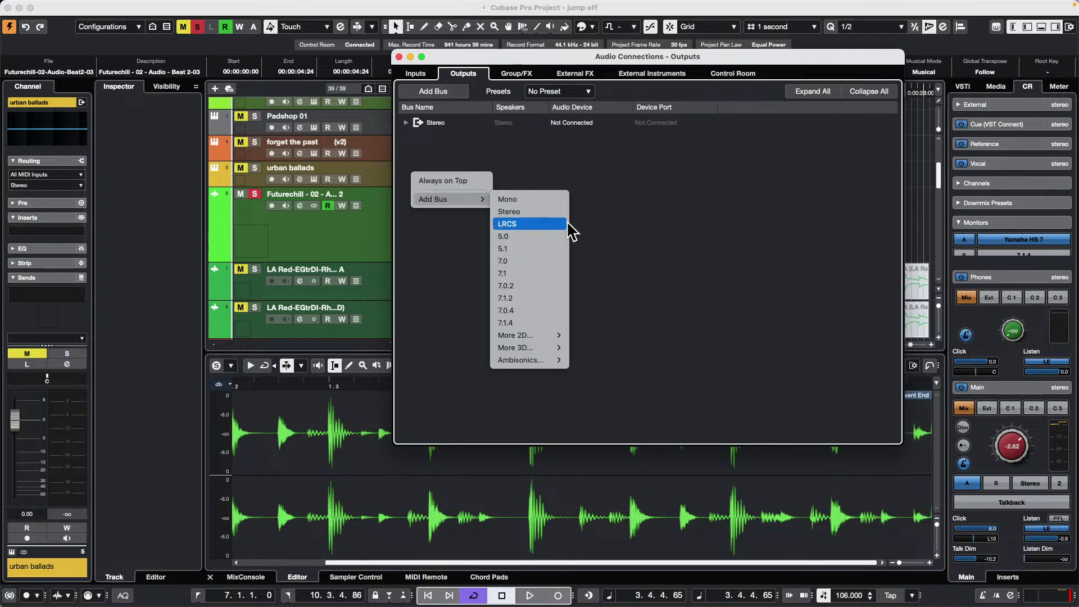
left_click(537, 322)
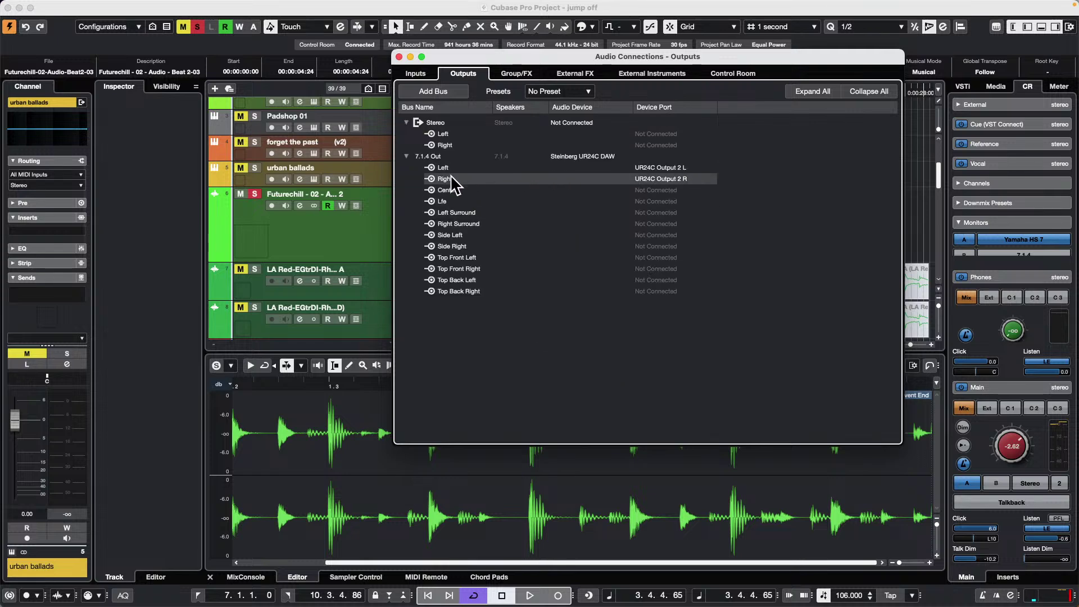
right_click(437, 157)
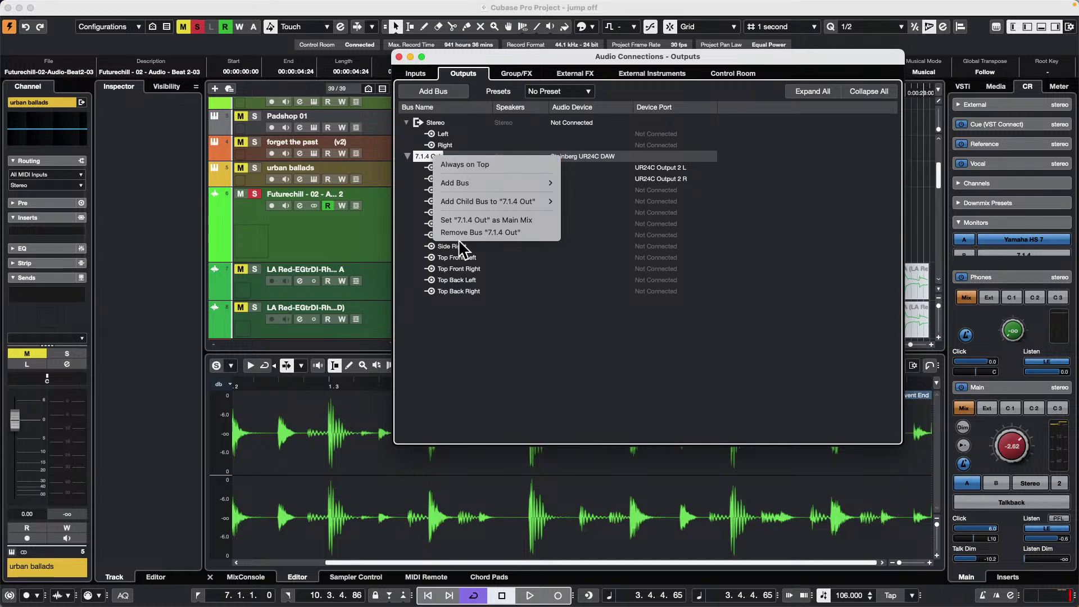
left_click(514, 220)
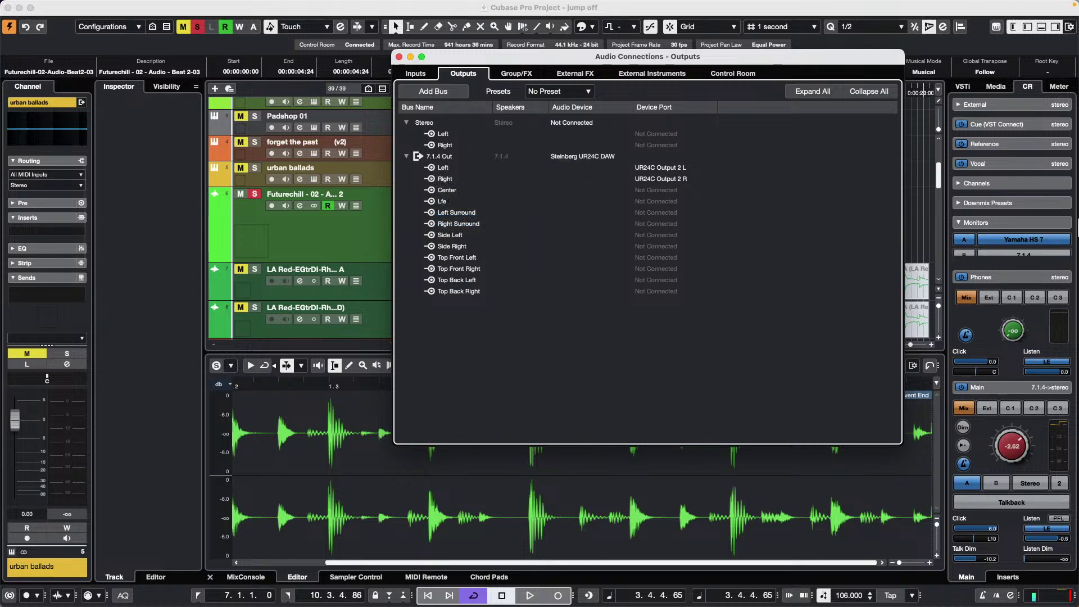
left_click(399, 57)
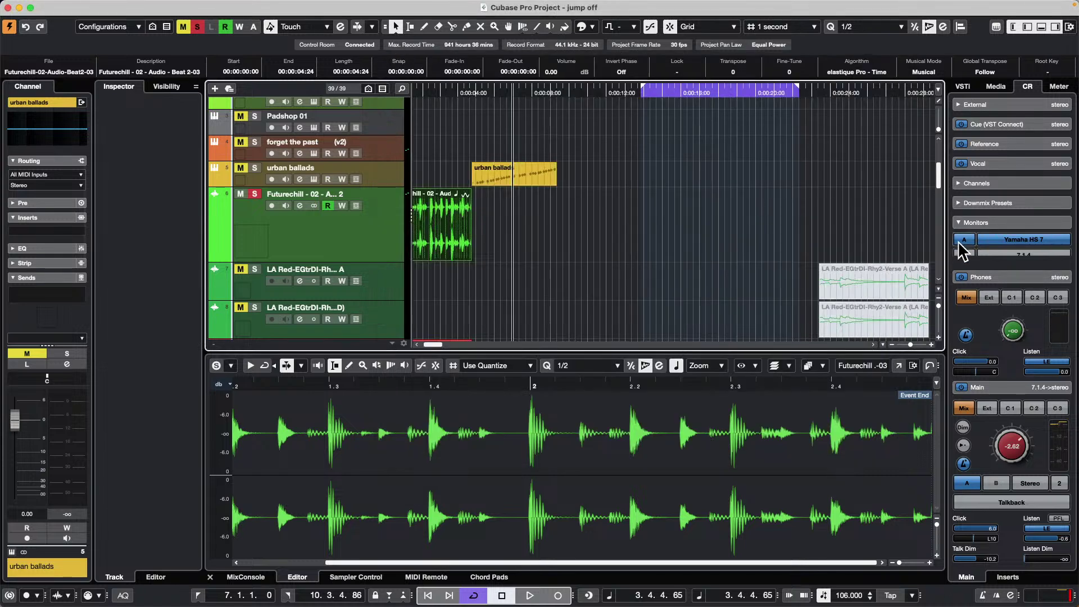
Cycle the Control Room through the 7.1.4, Stereo, Mono and 5.1 downmix presets, ending on 5.1.
scroll(1054, 254, "down", 2)
left_click(1057, 165)
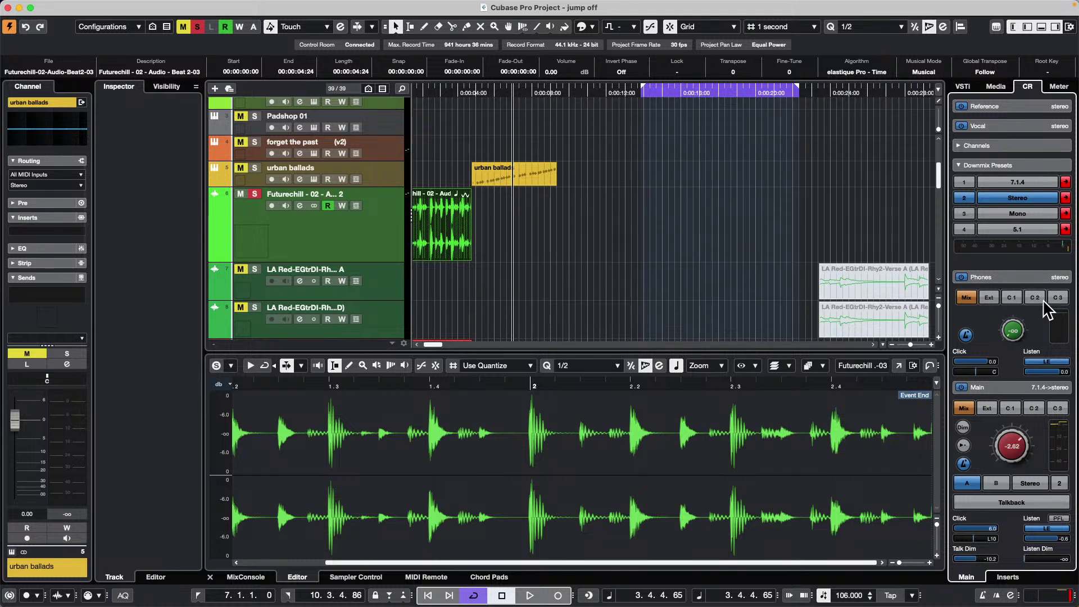
left_click(1022, 181)
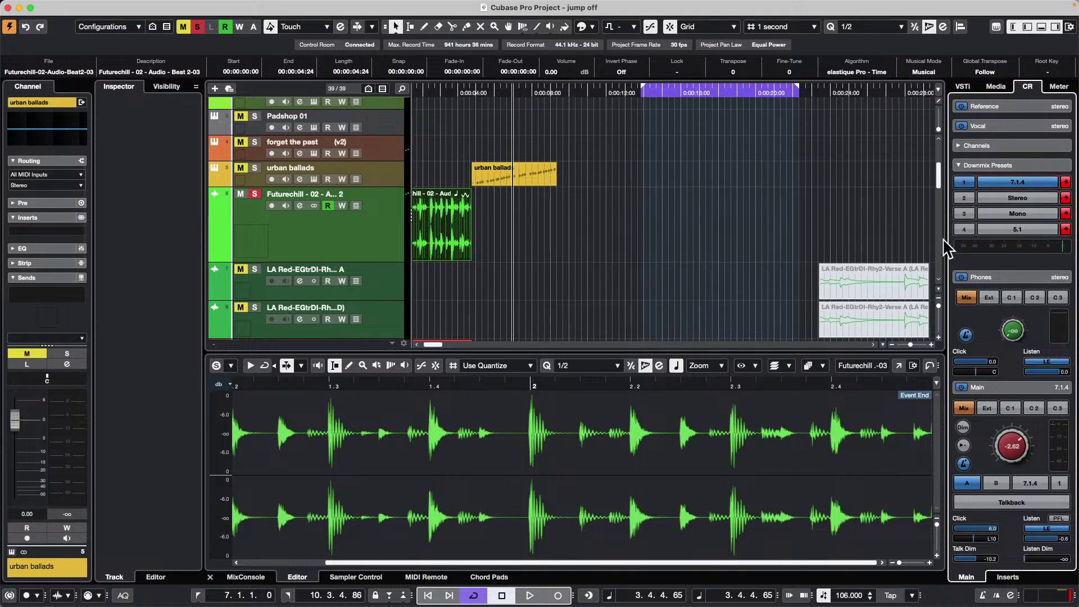
left_click(1027, 195)
left_click(1027, 212)
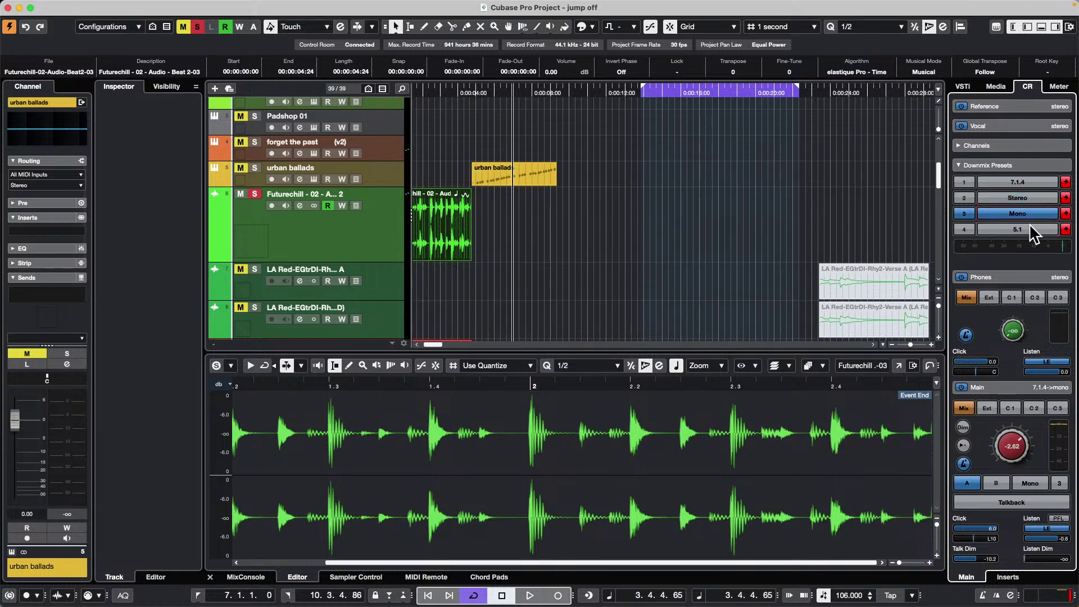
left_click(1030, 226)
left_click(1035, 210)
left_click(1035, 194)
left_click(1034, 182)
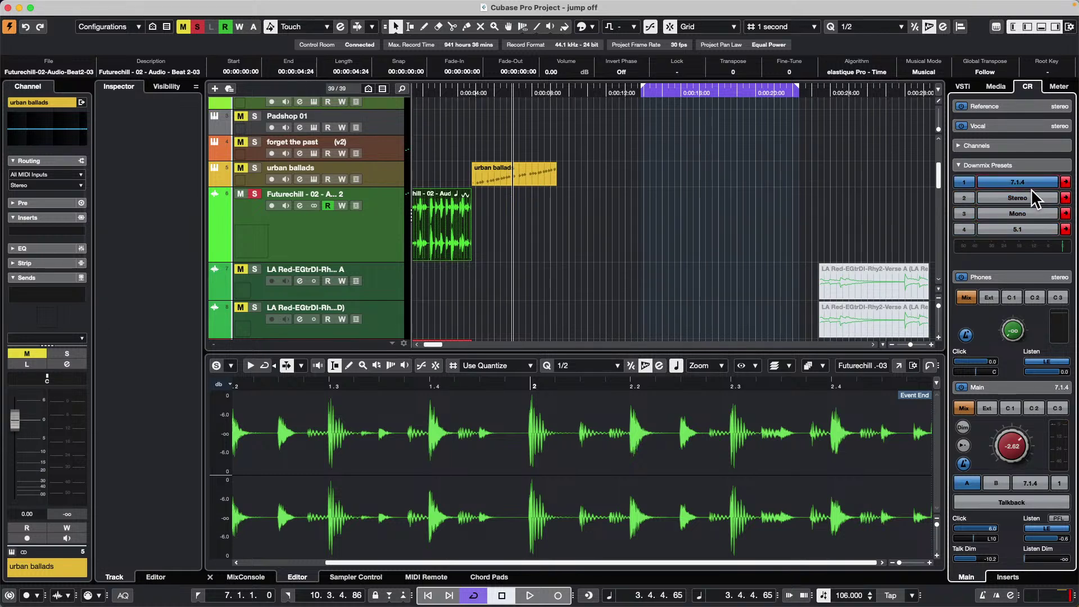
left_click(1027, 197)
left_click(1027, 214)
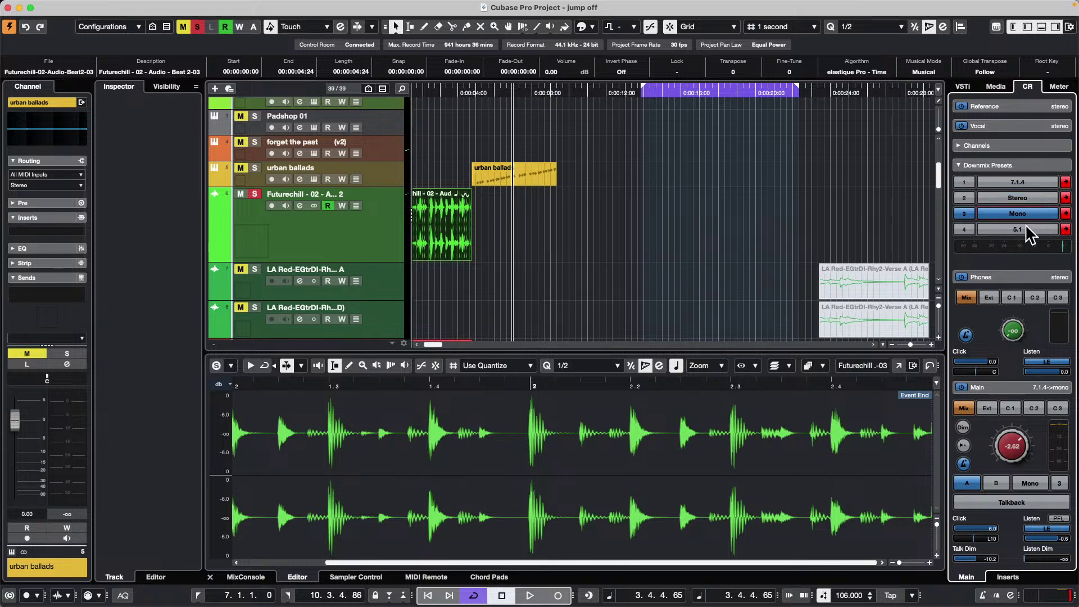
left_click(1025, 228)
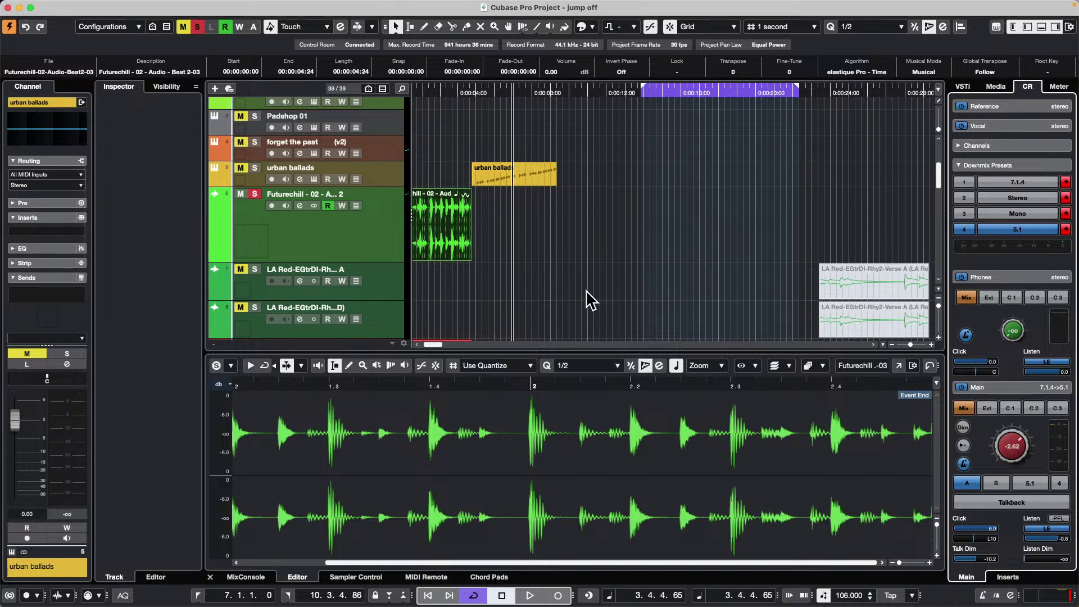
Select the Futurechill track and examine the Control Room connections and the channel types that can be added in Audio Connections.
left_click(374, 242)
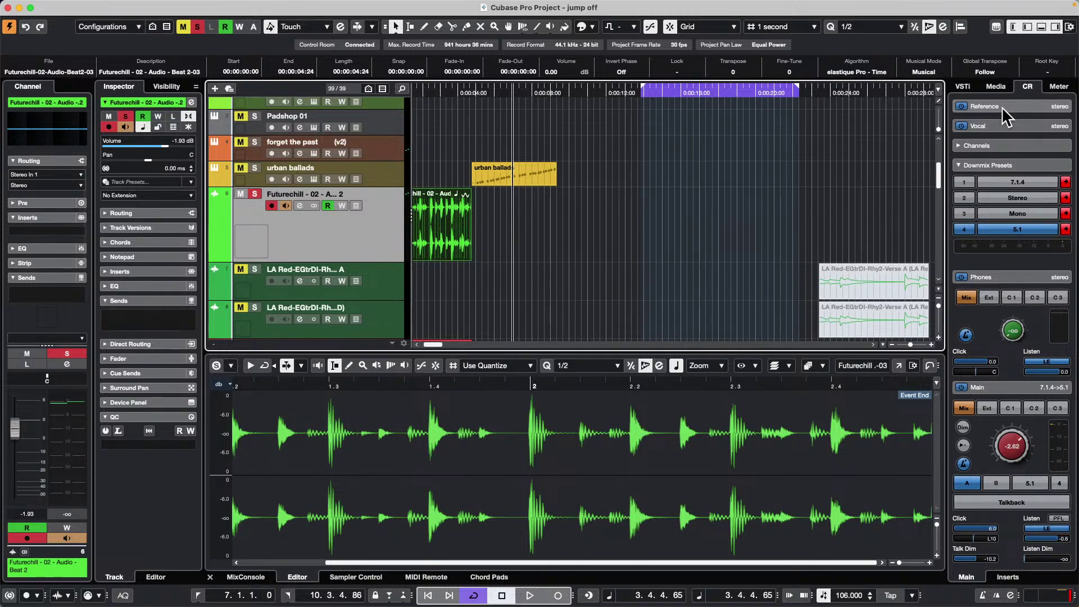
scroll(983, 145, "up", 2)
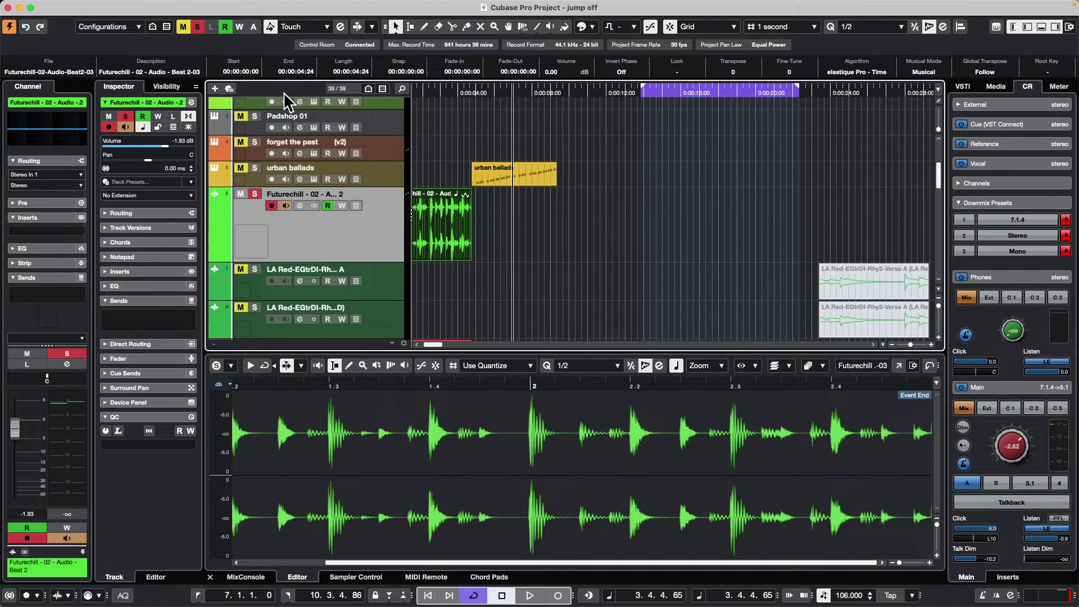
key("F4")
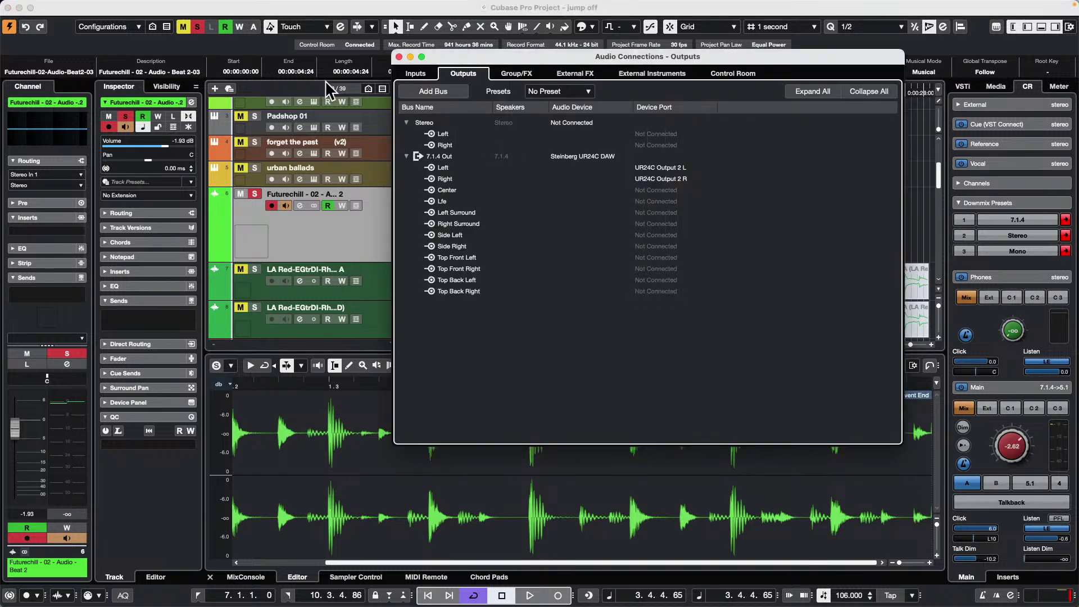
left_click(745, 77)
right_click(419, 247)
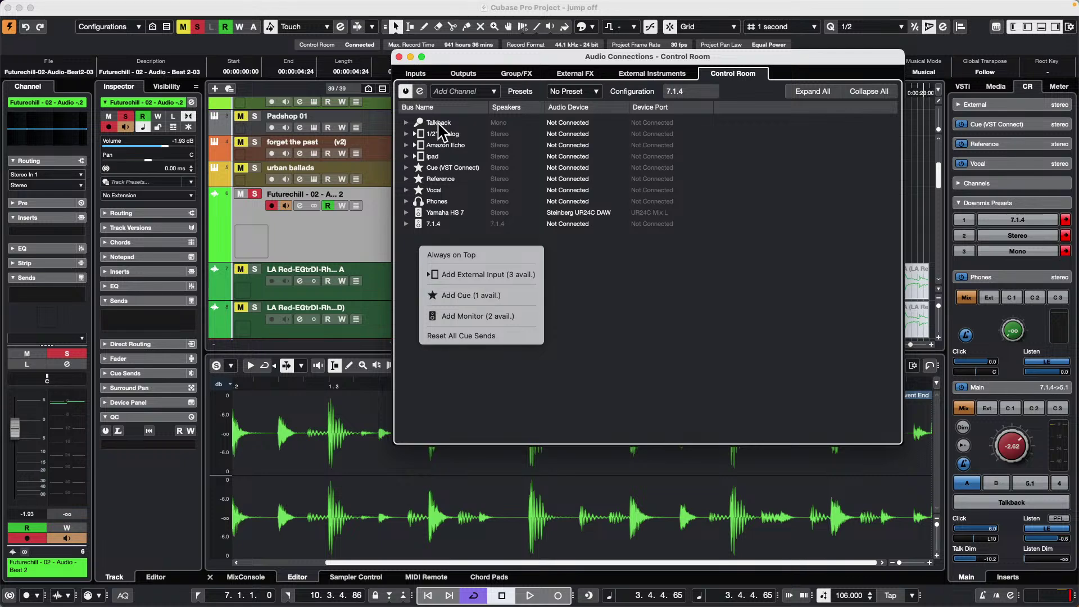
left_click(399, 56)
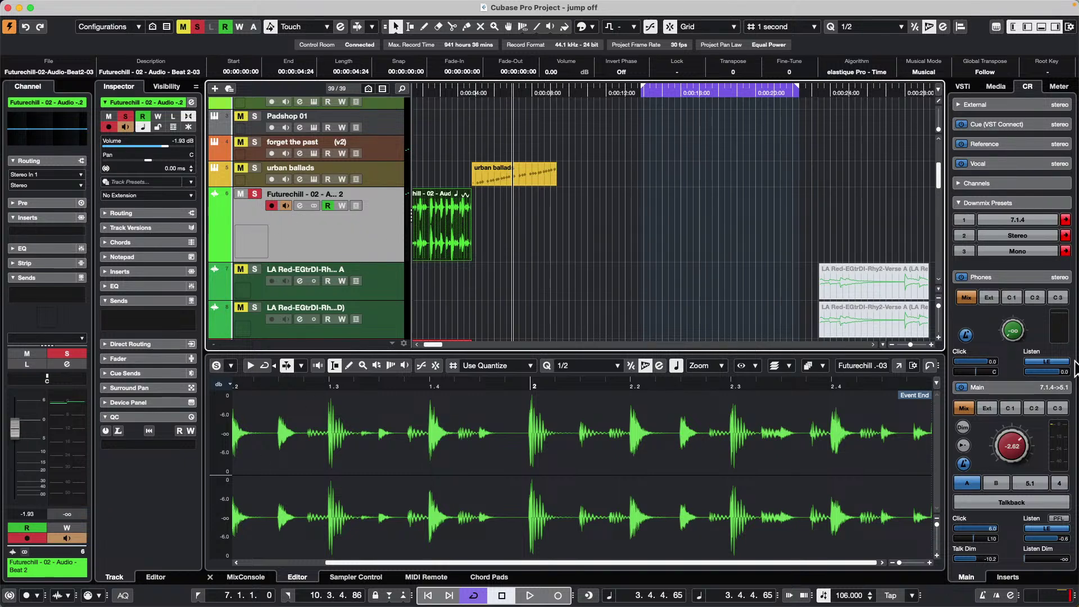
Open the Futurechill track's channel settings and set its output routing to No Bus.
left_click(300, 205)
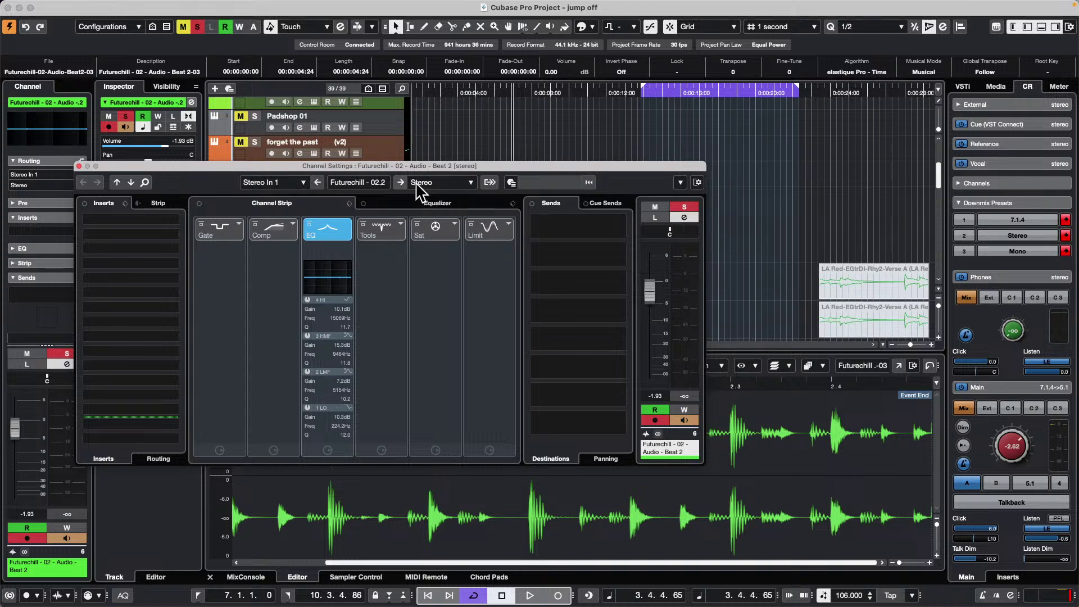
left_click(441, 181)
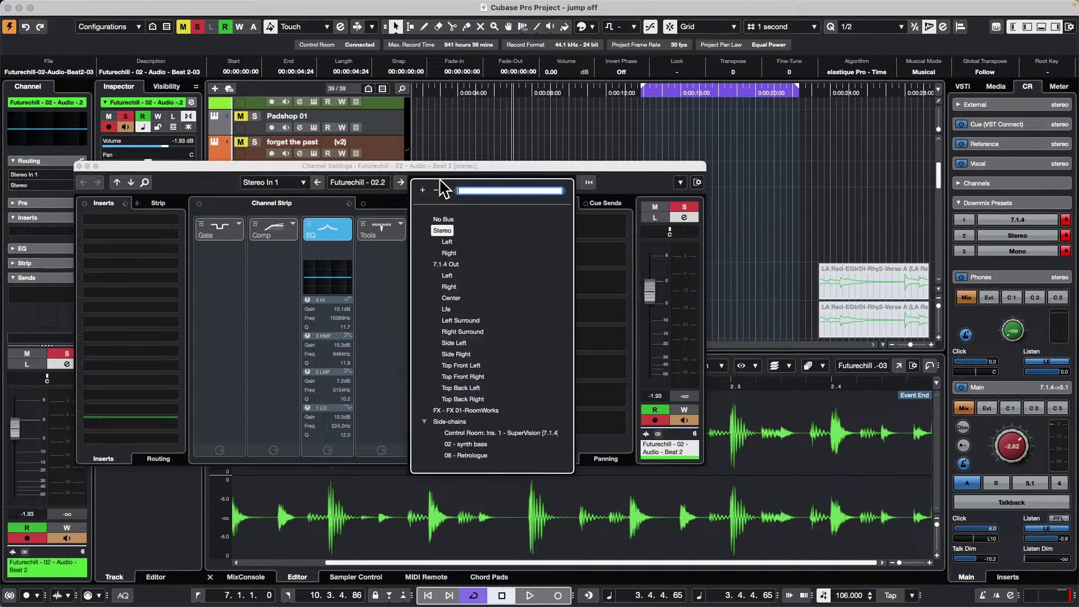
left_click(464, 180)
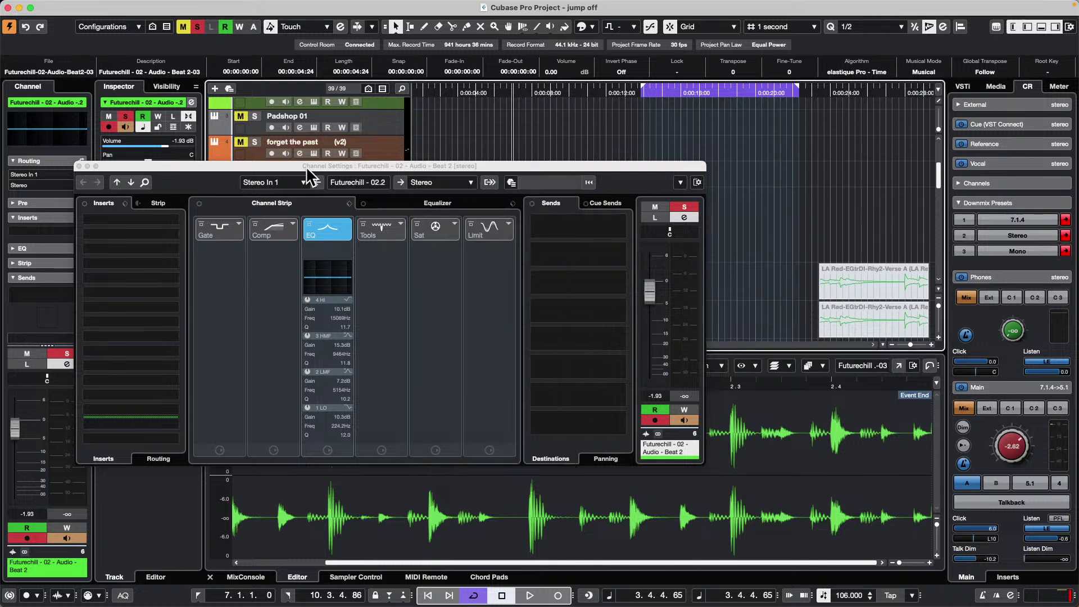
left_click(428, 191)
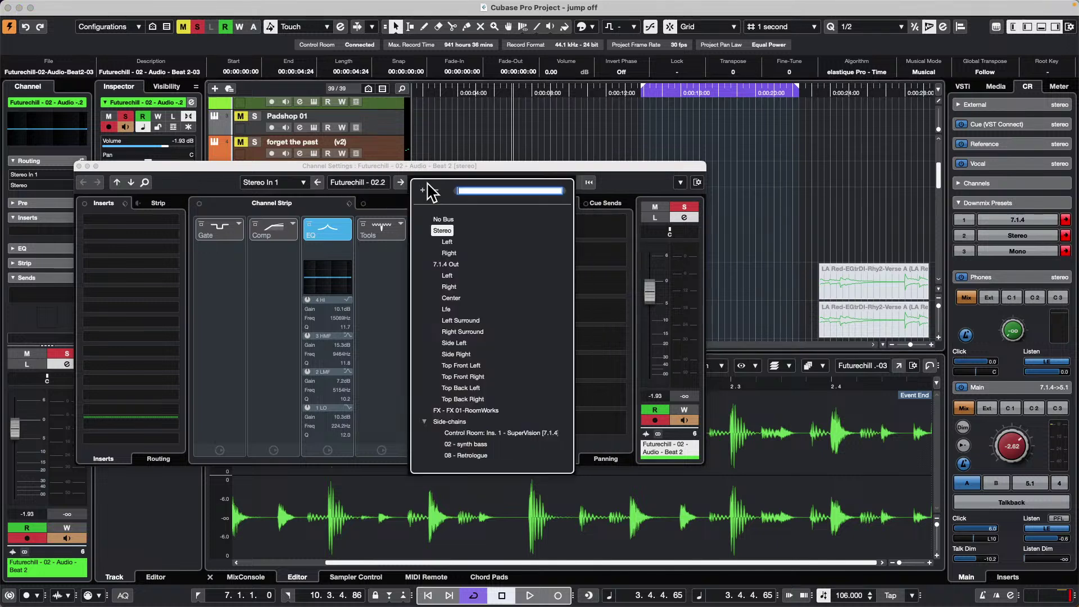
left_click(432, 218)
Try the Cue (VST Connect) cue send, enable only the Reference cue send instead, and close the channel settings.
left_click(605, 204)
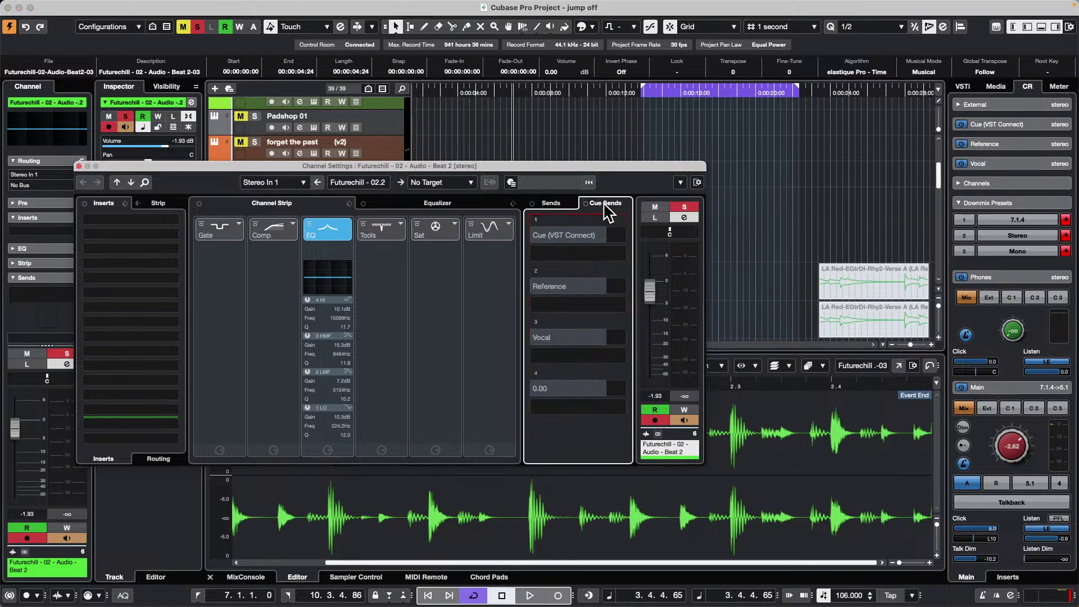
left_click(616, 235)
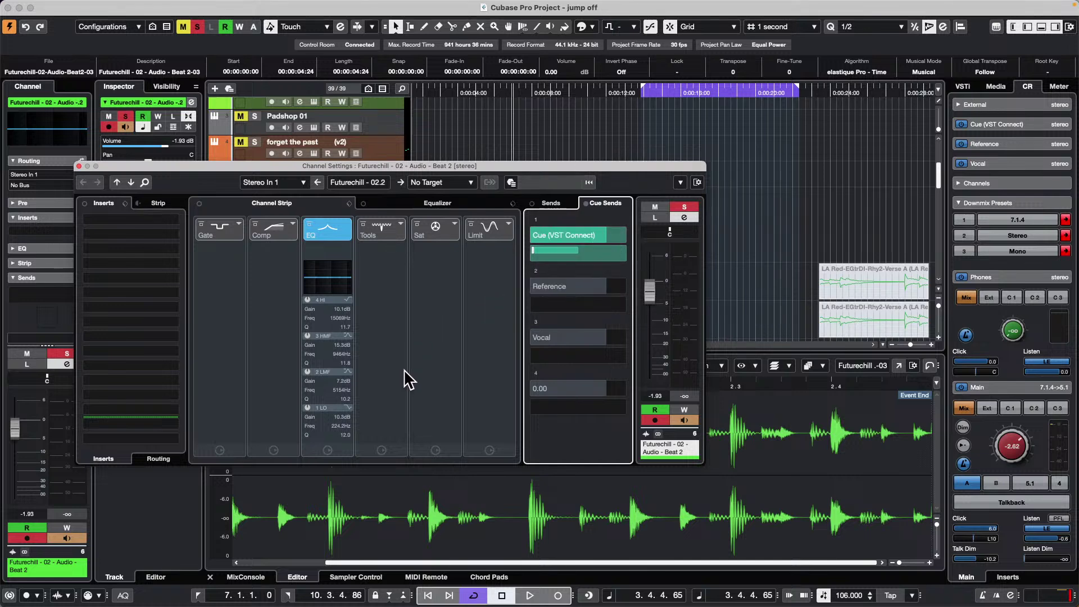
left_click(535, 233)
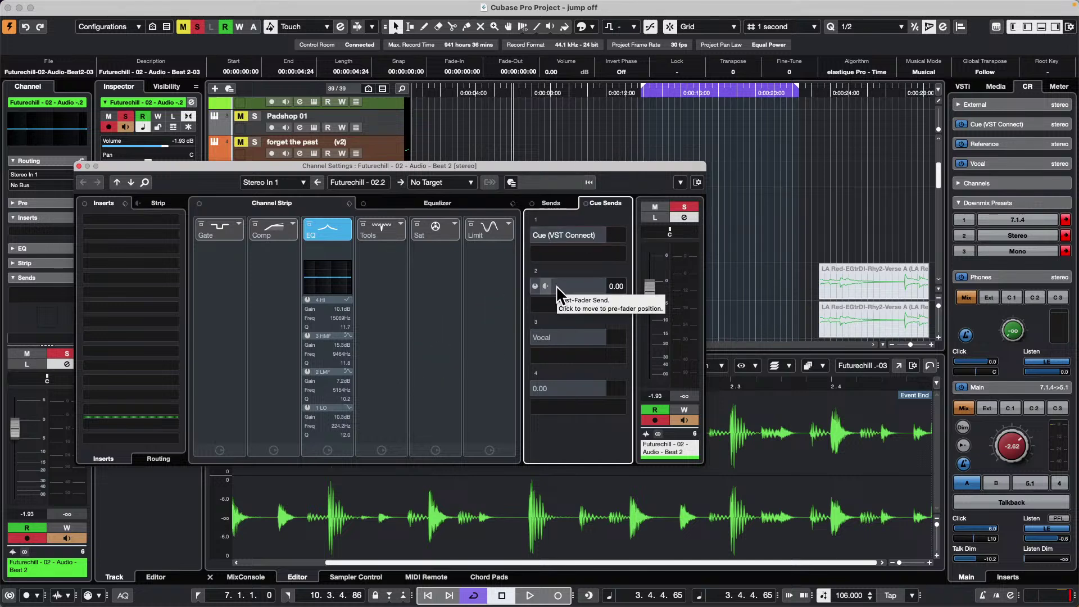
left_click(534, 285)
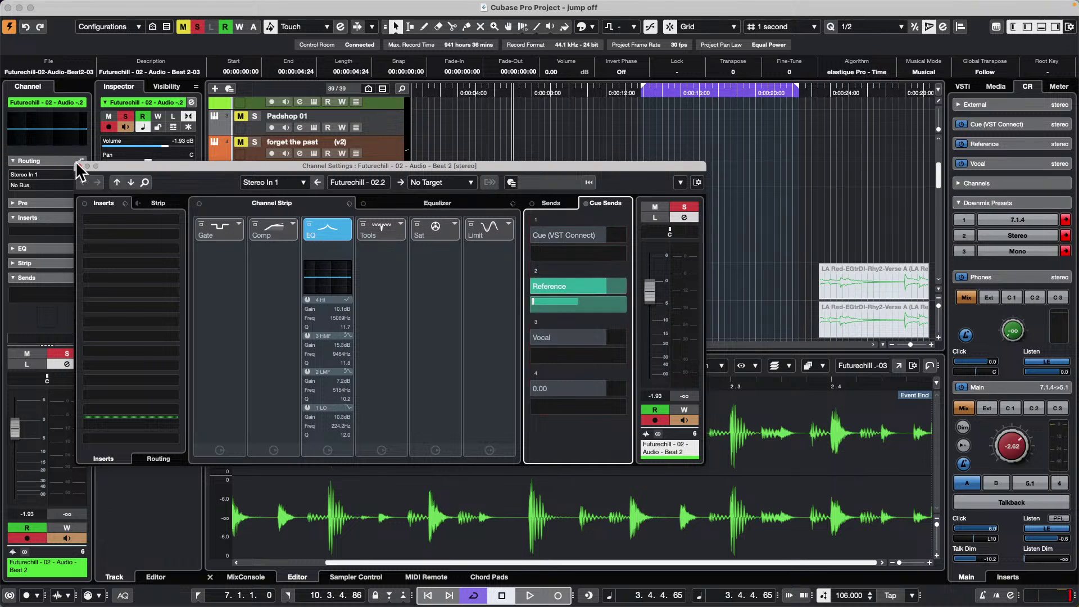
left_click_drag(84, 166, 85, 167)
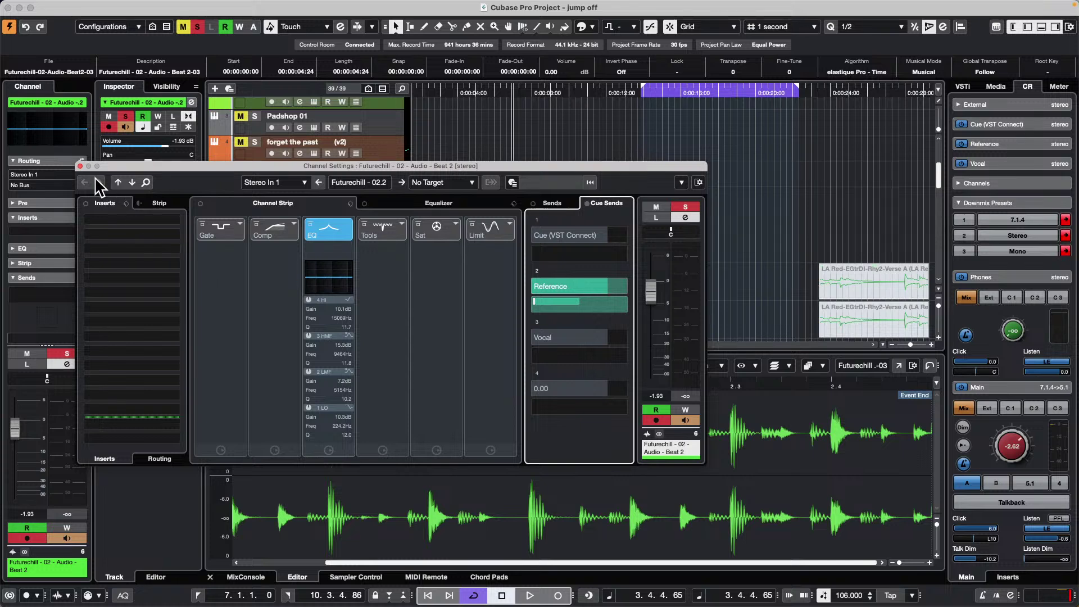
left_click(80, 166)
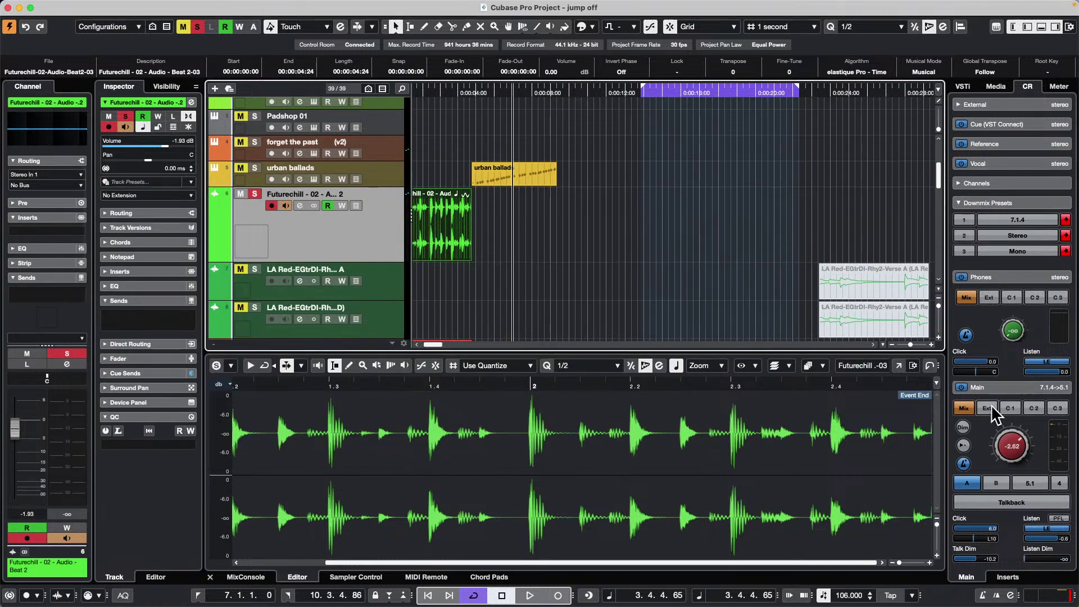
Switch the Control Room to monitor B and back to A, and the Main source to Cue 2 and back to Mix.
left_click(996, 482)
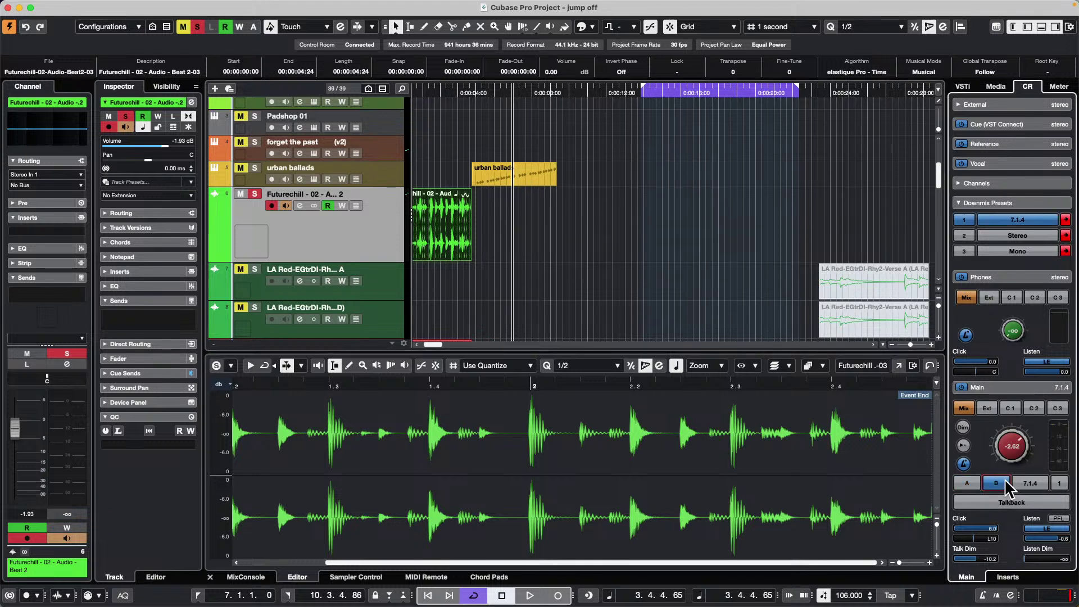
left_click(957, 481)
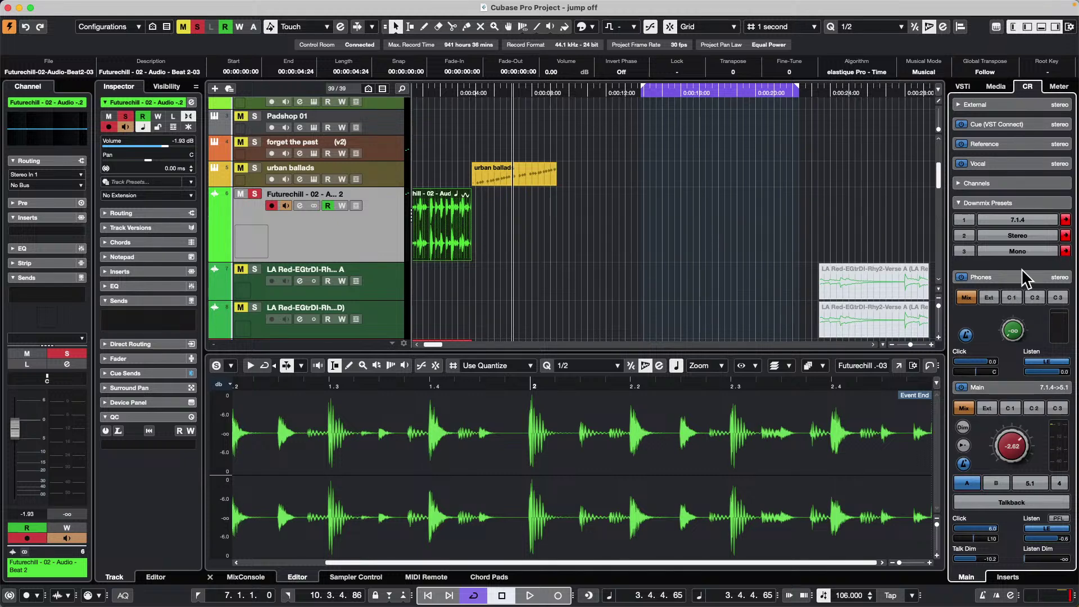
left_click(990, 203)
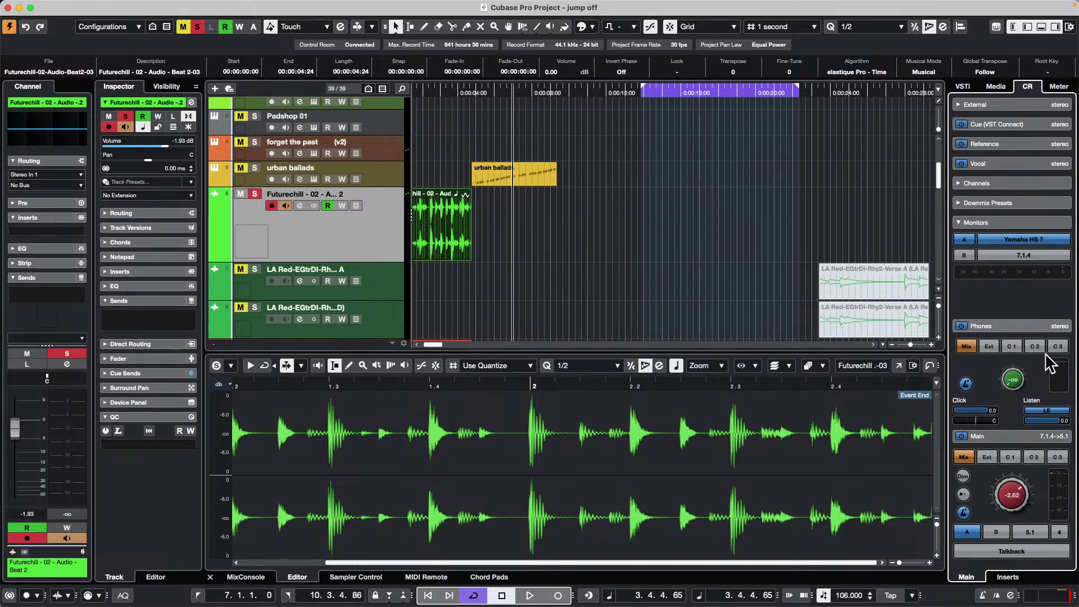
left_click(1034, 456)
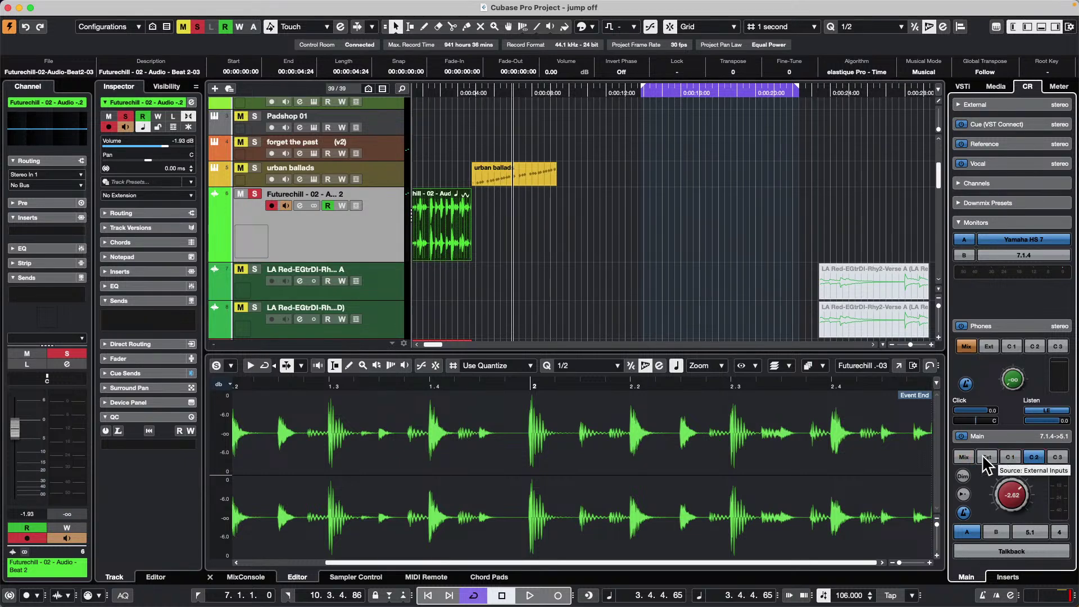
left_click(968, 455)
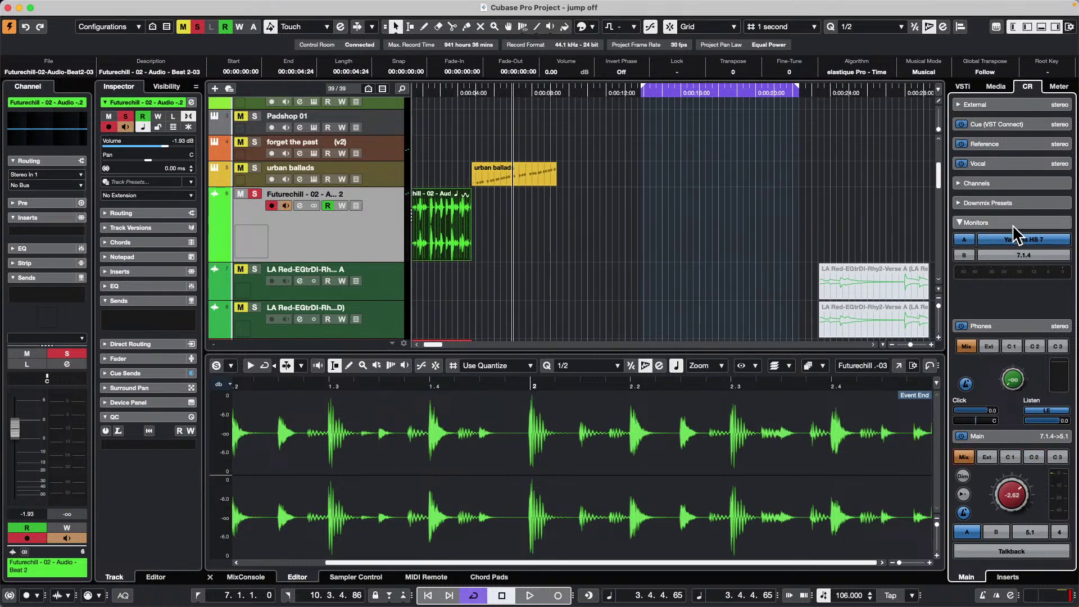
Show the downmix presets and switch the Control Room through 7.1.4, Stereo and Mono, ending on 5.1.
left_click(1013, 204)
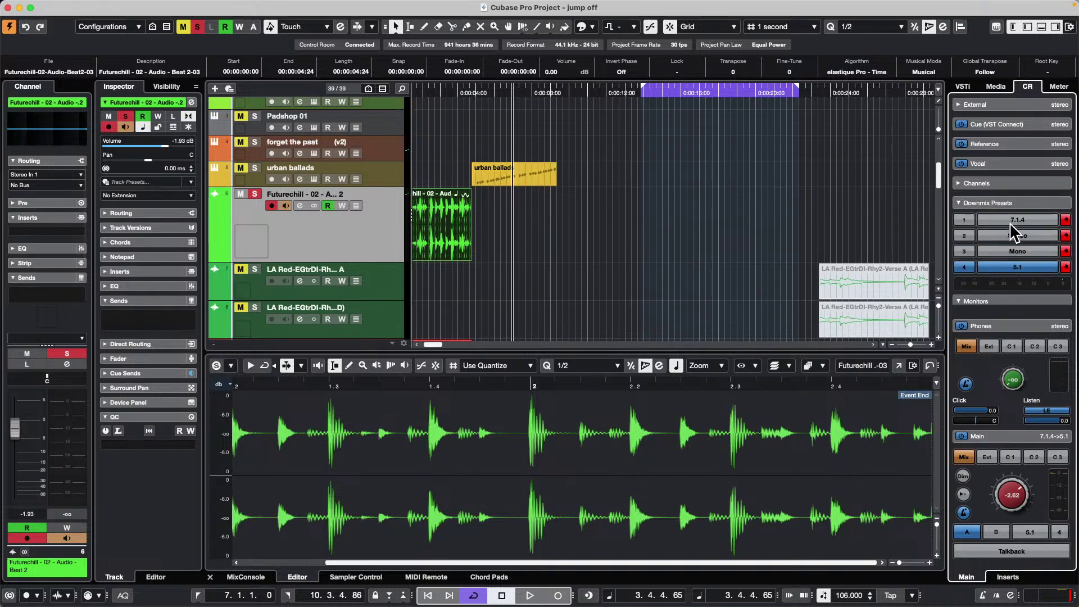
left_click(1010, 221)
left_click(1010, 236)
left_click(1010, 251)
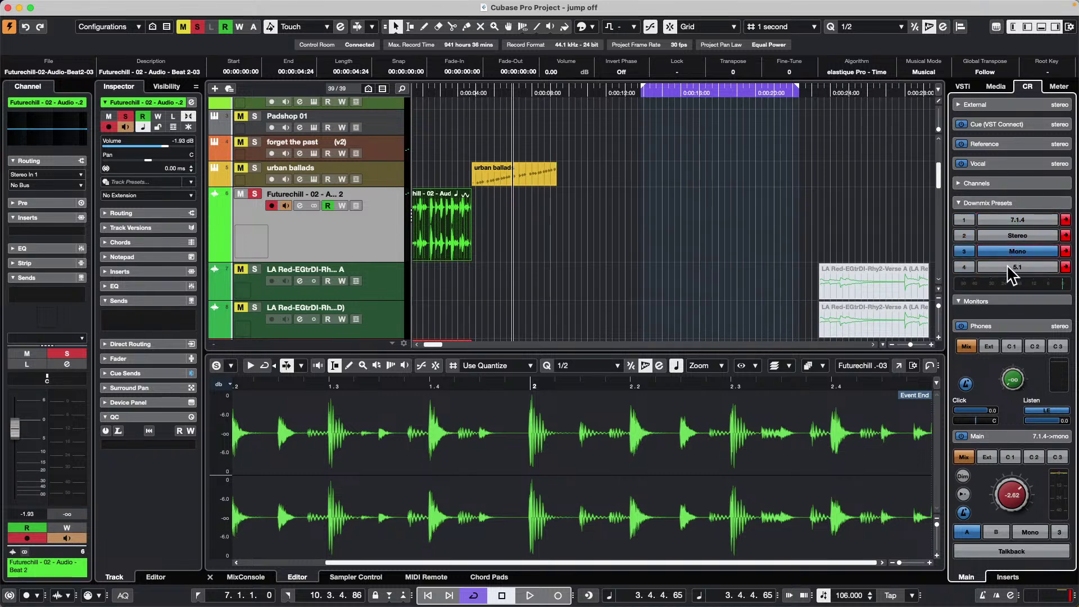
left_click(1020, 220)
left_click(1020, 235)
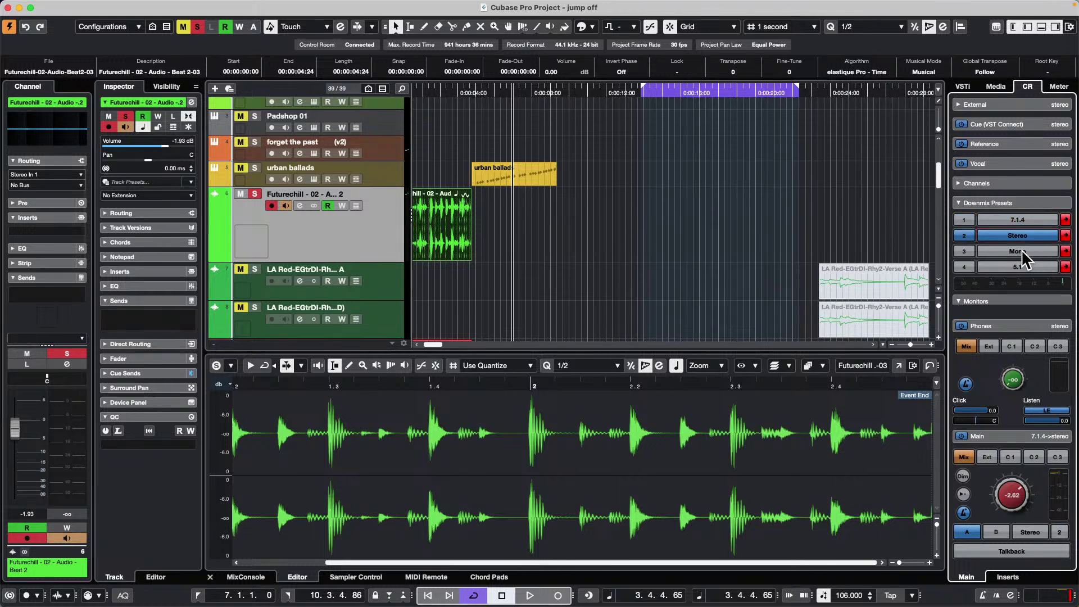
left_click(1022, 251)
left_click(1021, 264)
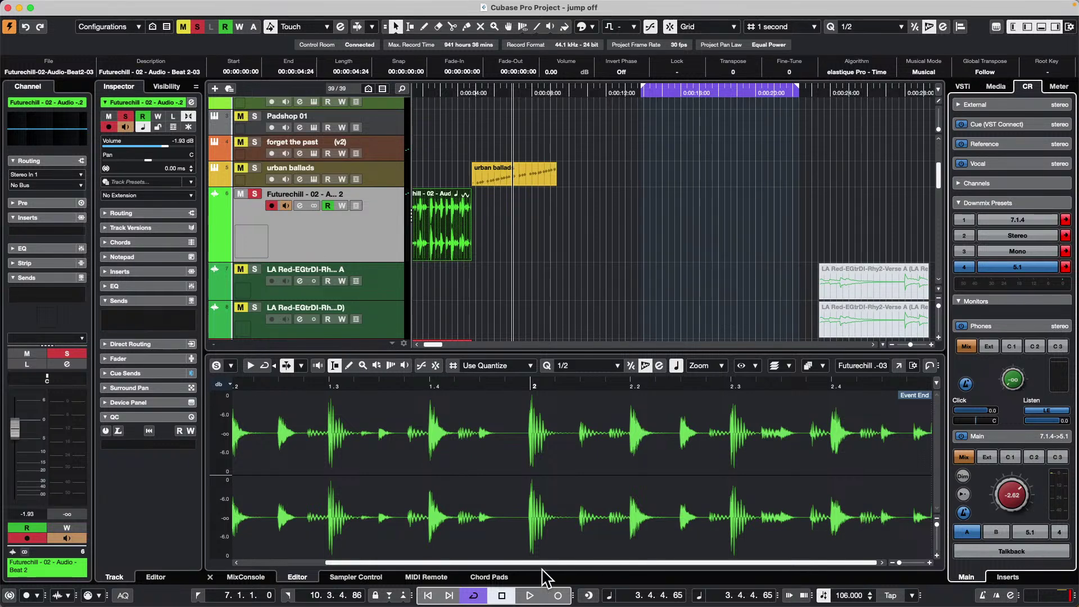
Open and activate the Chord Pads, and select and solo the rhodes track.
left_click(489, 577)
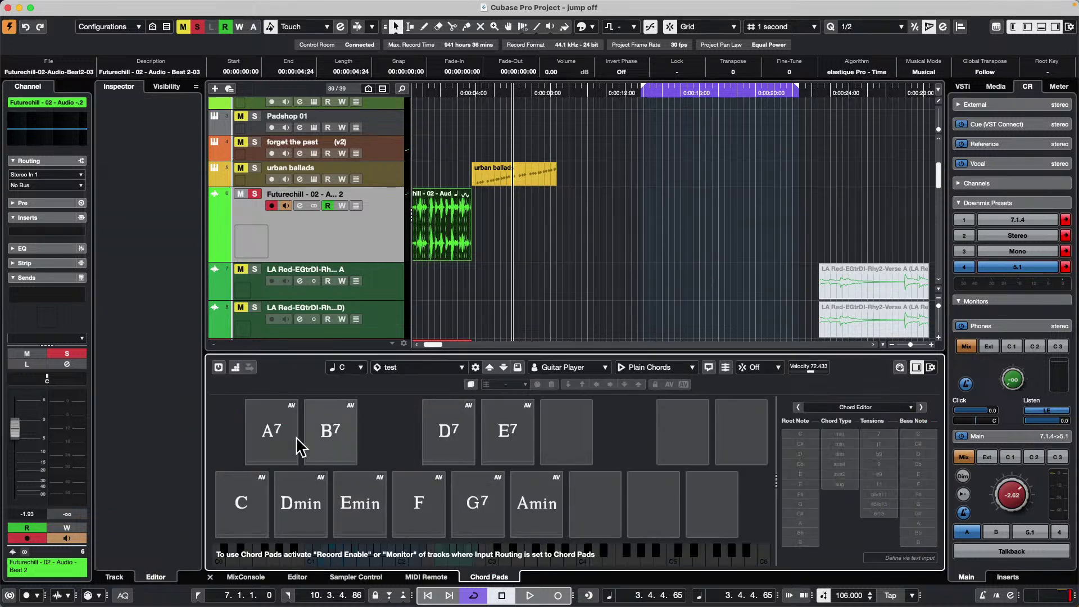
left_click(218, 367)
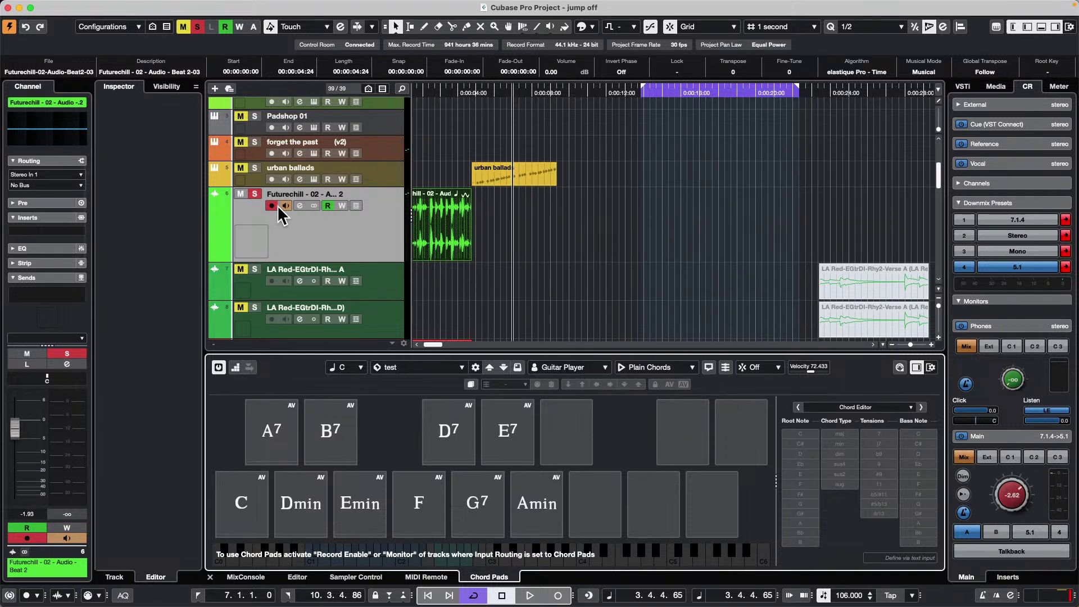
scroll(281, 215, "up", 5)
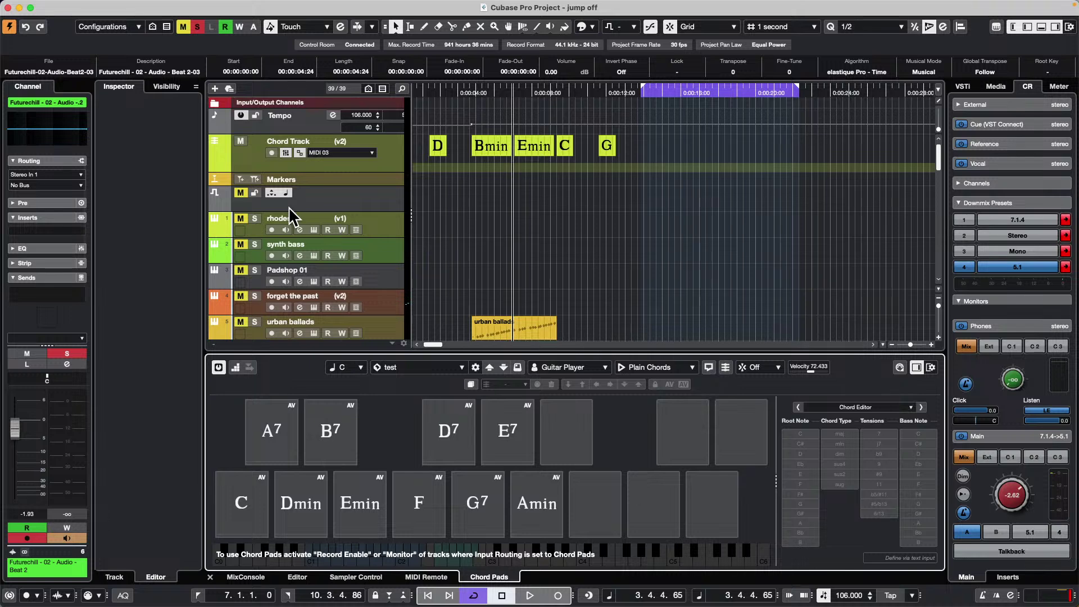
left_click(394, 232)
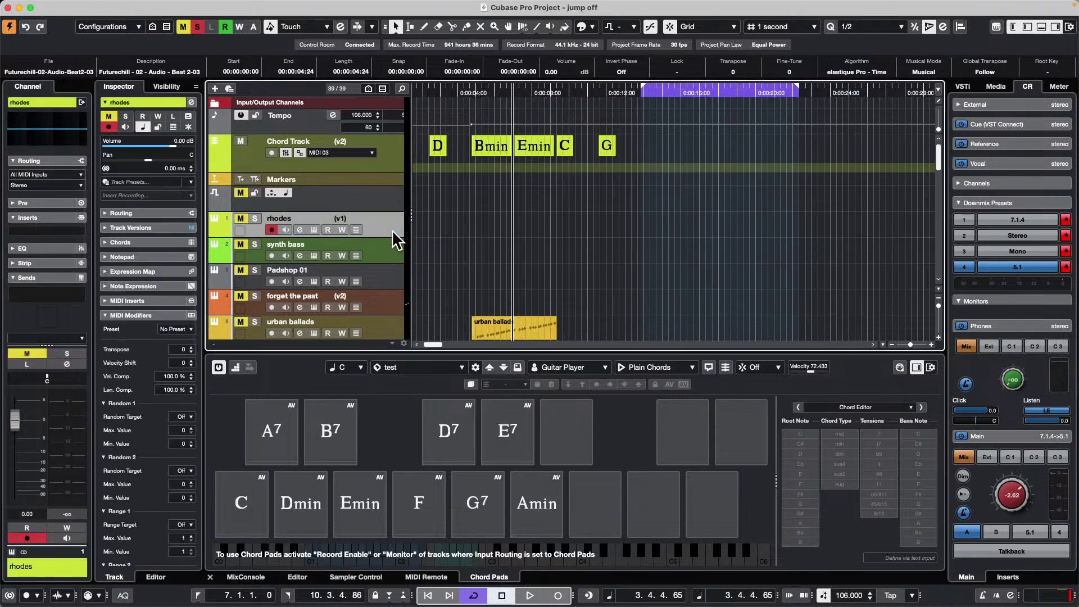
left_click(255, 218)
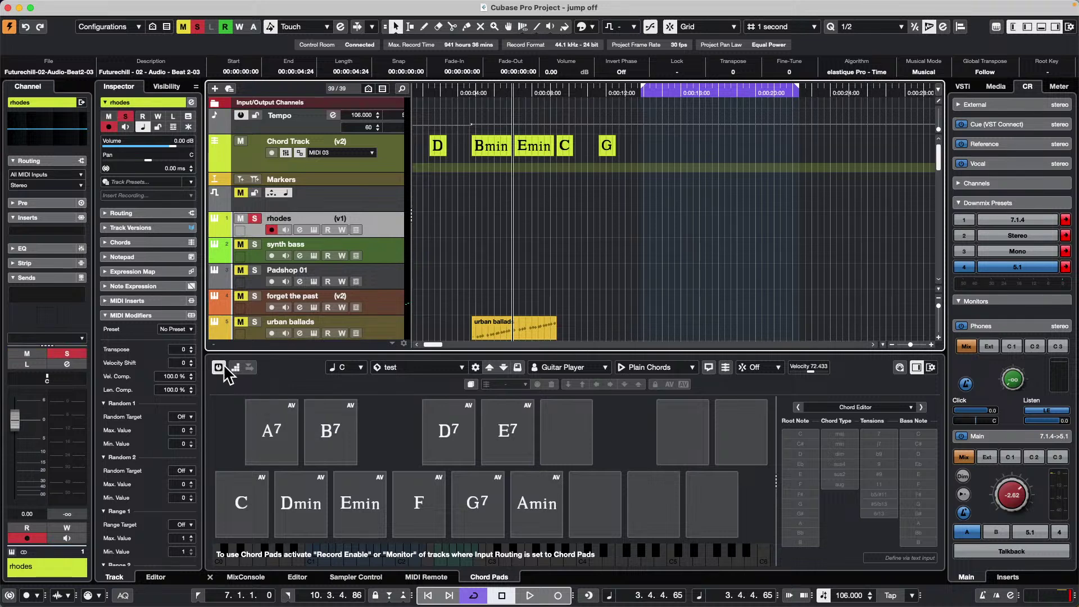
Play the C chord pad and enable monitoring on the rhodes track.
left_click(252, 503)
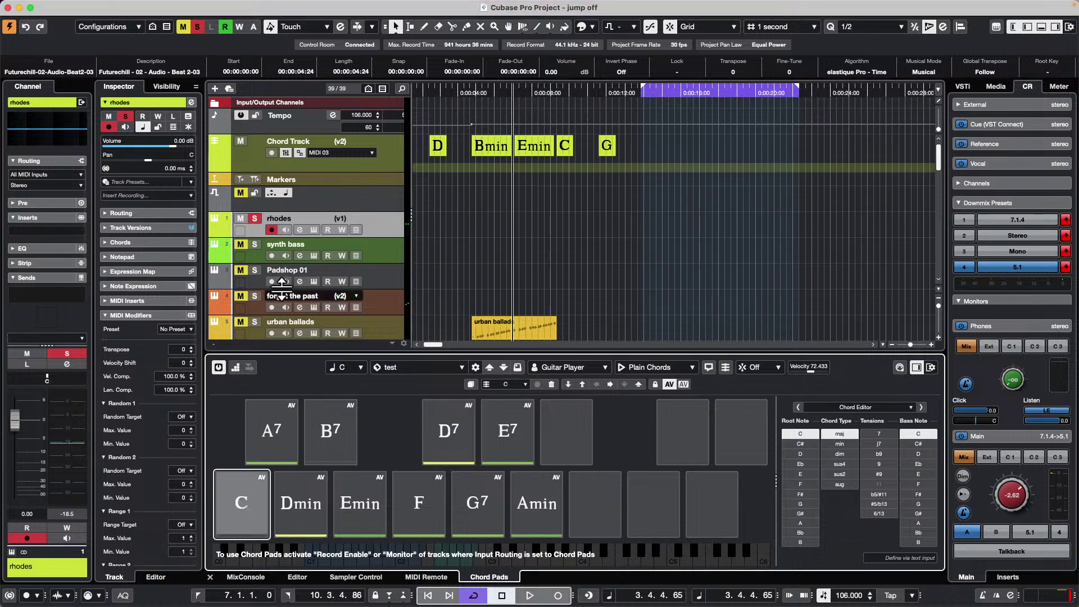
left_click(286, 230)
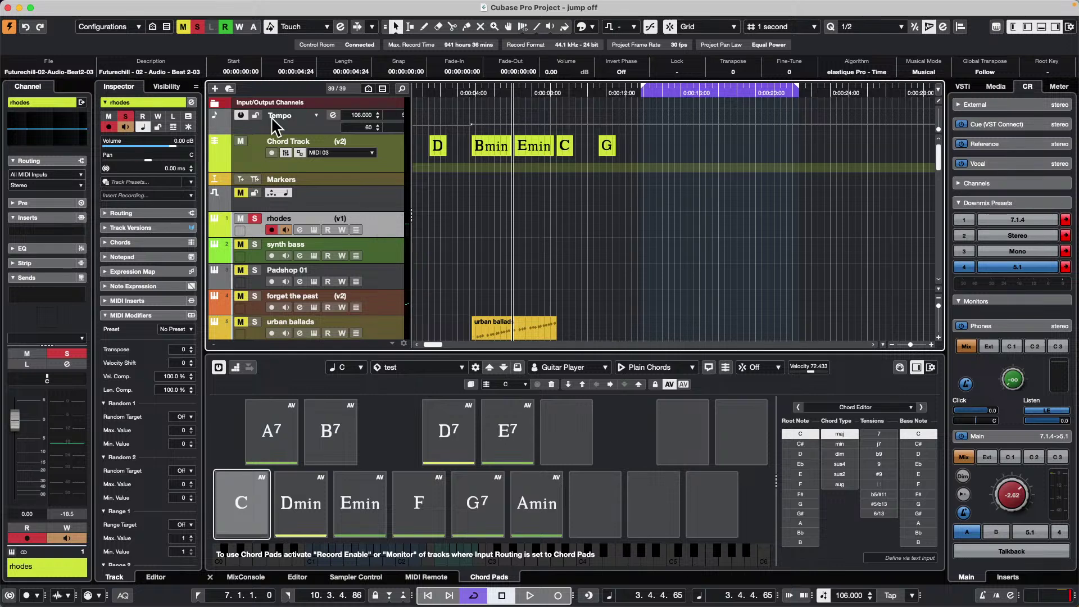
left_click(256, 483)
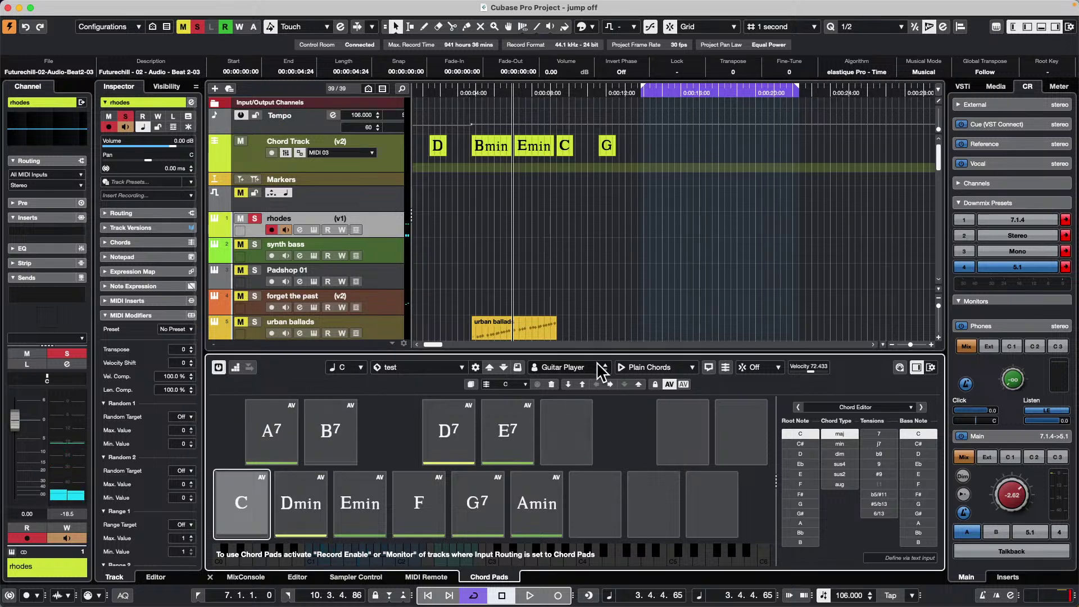
Switch the Chord Pads player to Piano Player and back to Guitar Player.
left_click(581, 371)
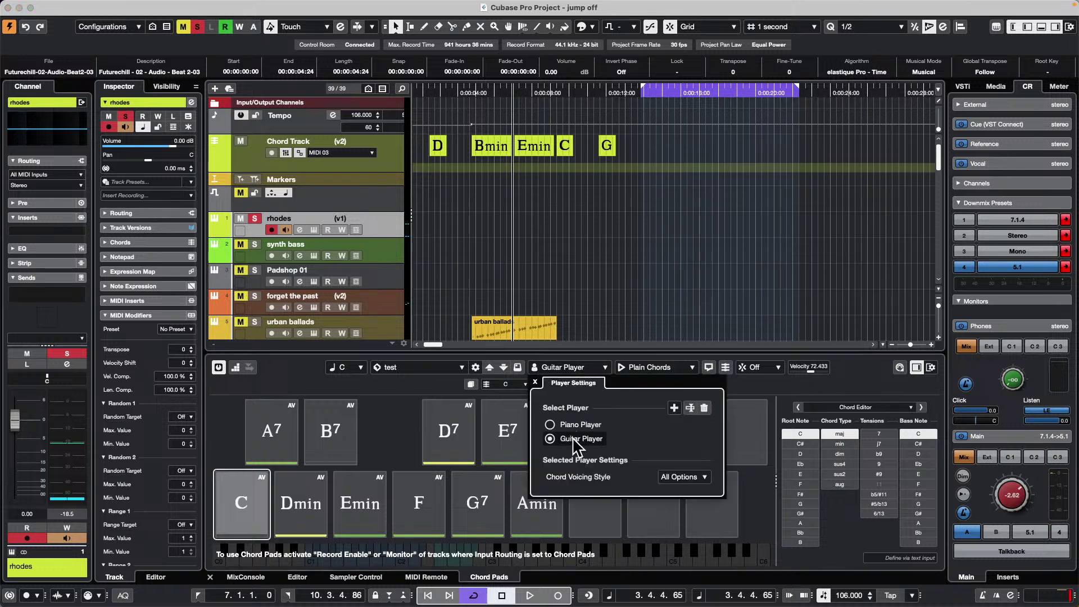
left_click(551, 425)
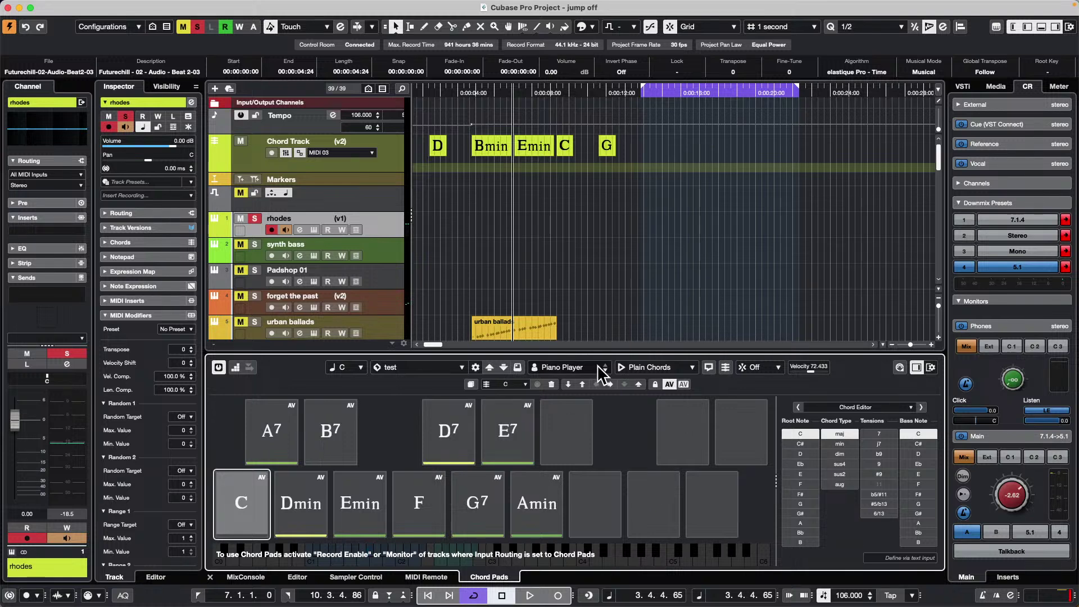
left_click(576, 372)
left_click(551, 439)
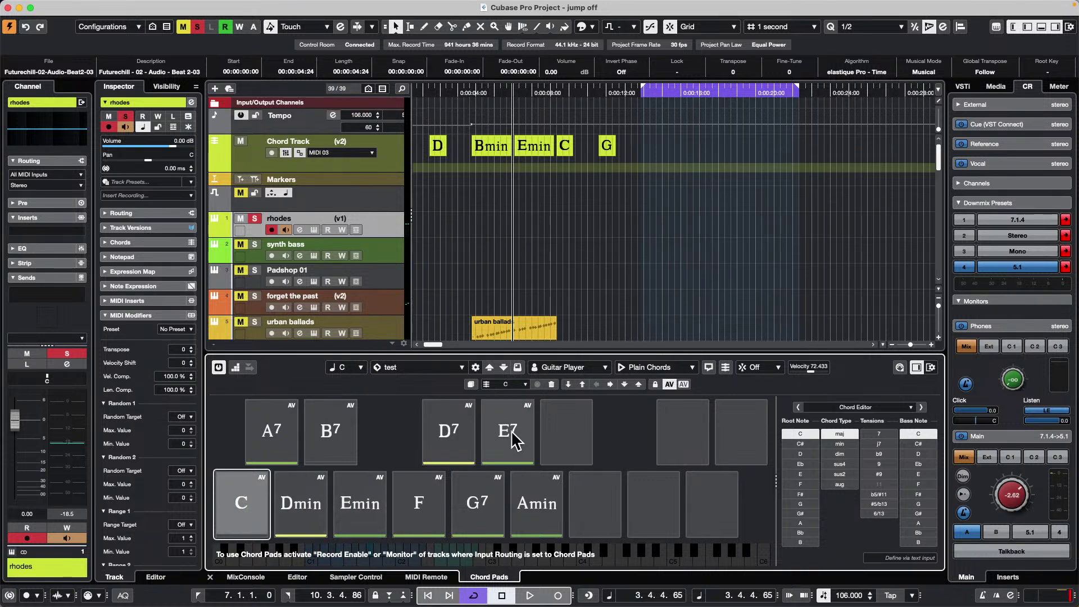
Alternate between the Piano and Guitar players in the Player Settings, leave Piano Player selected and close the settings.
left_click(568, 365)
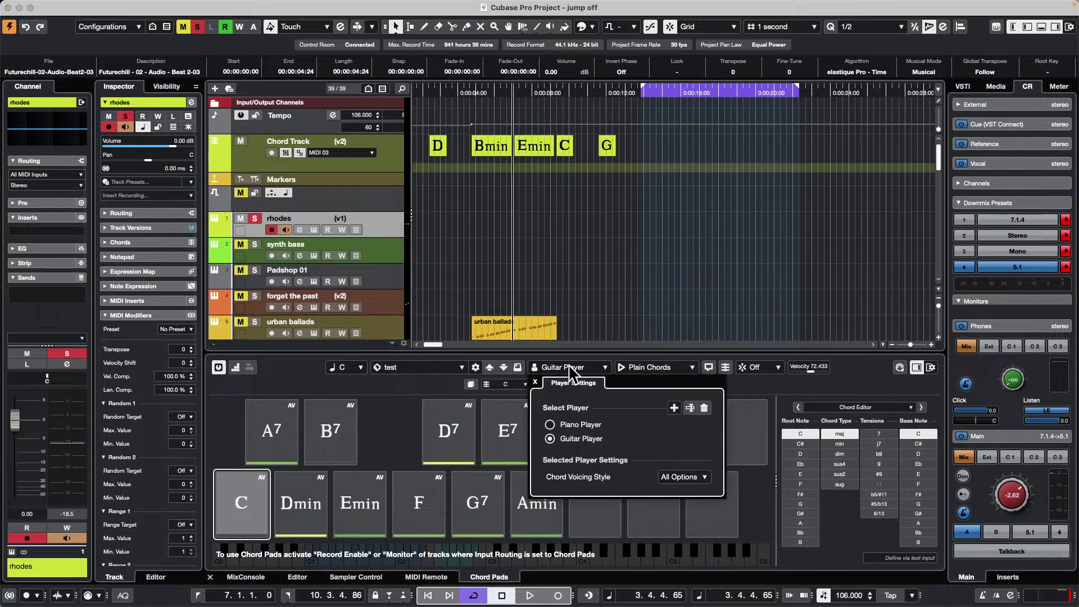
left_click(550, 426)
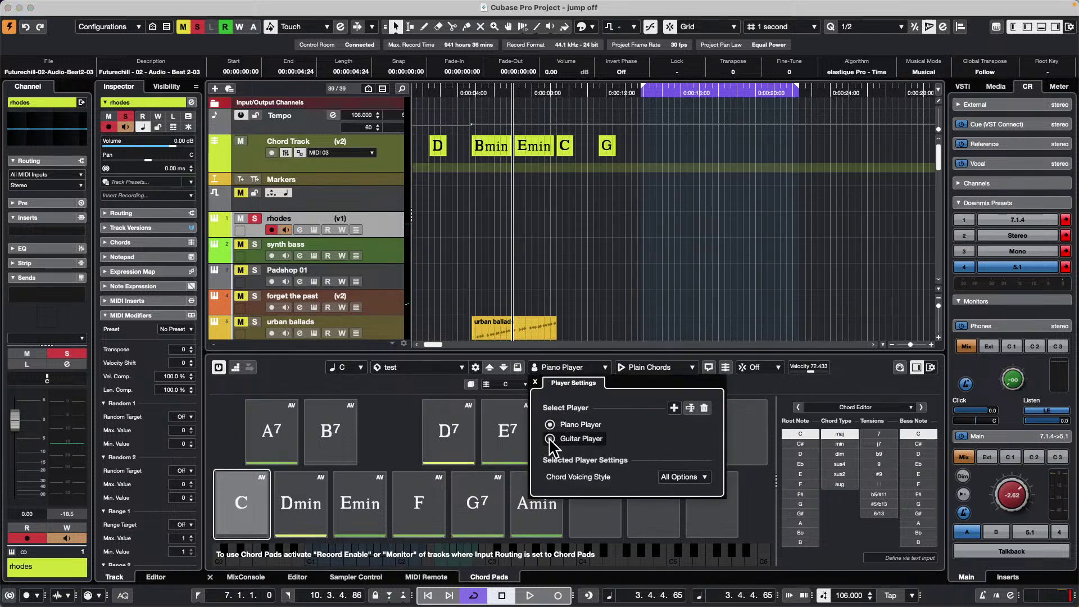
left_click(551, 437)
left_click(552, 428)
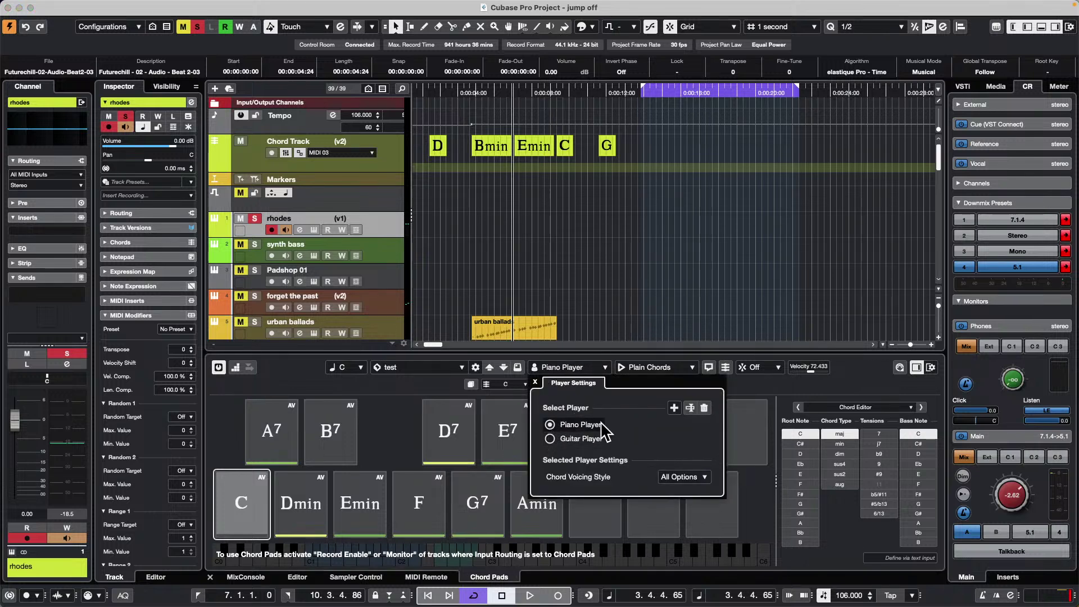
left_click(550, 438)
left_click(550, 425)
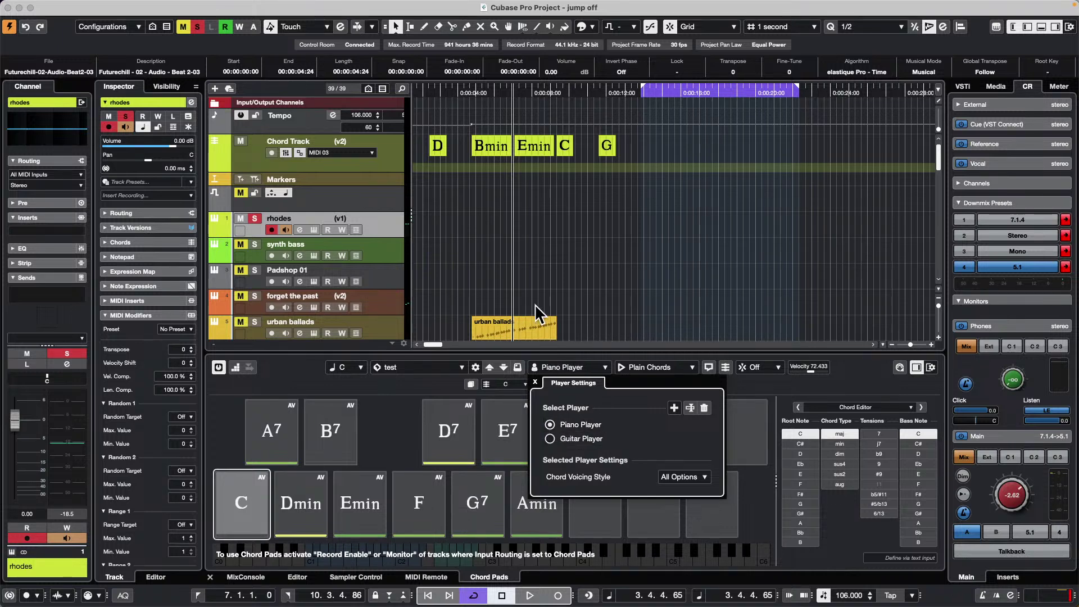
left_click(585, 286)
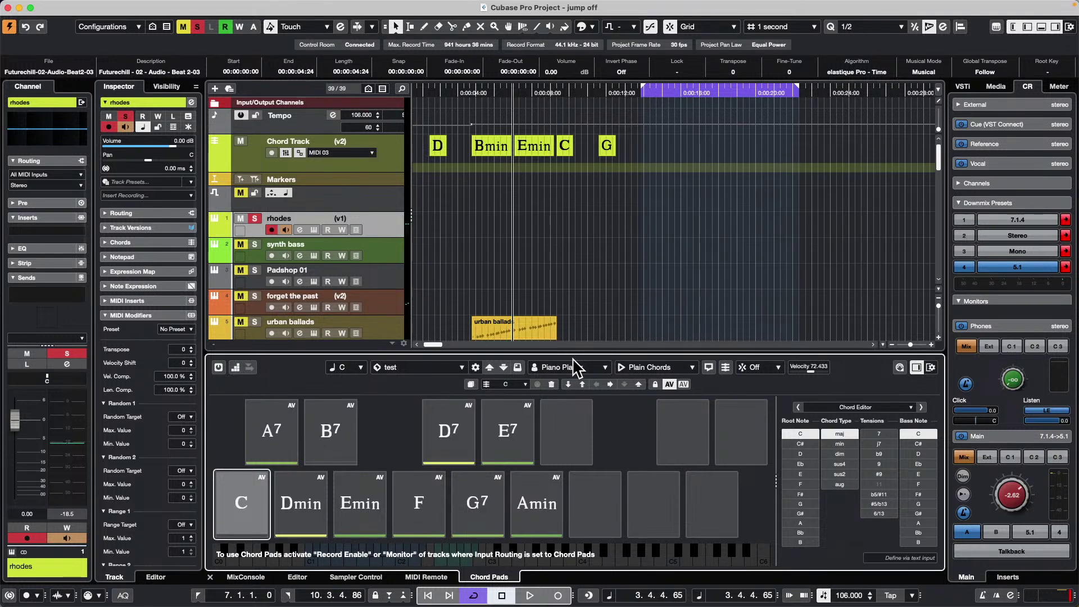
Select and solo the synth bass track and return the project cursor to the project start.
mouse_move(129, 9)
scroll(475, 269, "down", 3)
scroll(466, 294, "up", 3)
left_click(384, 249)
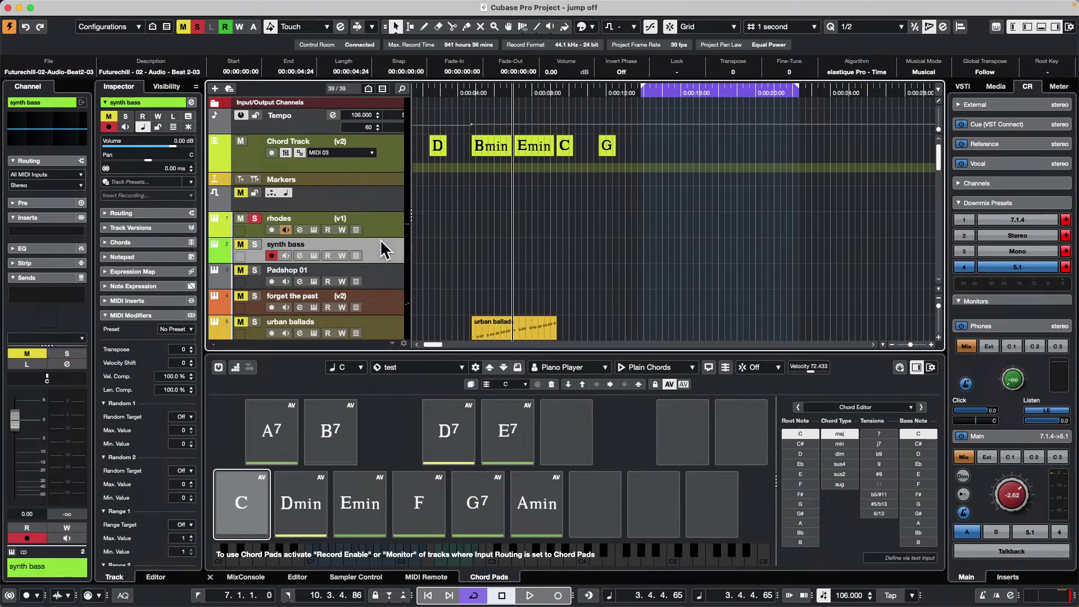
left_click(255, 244)
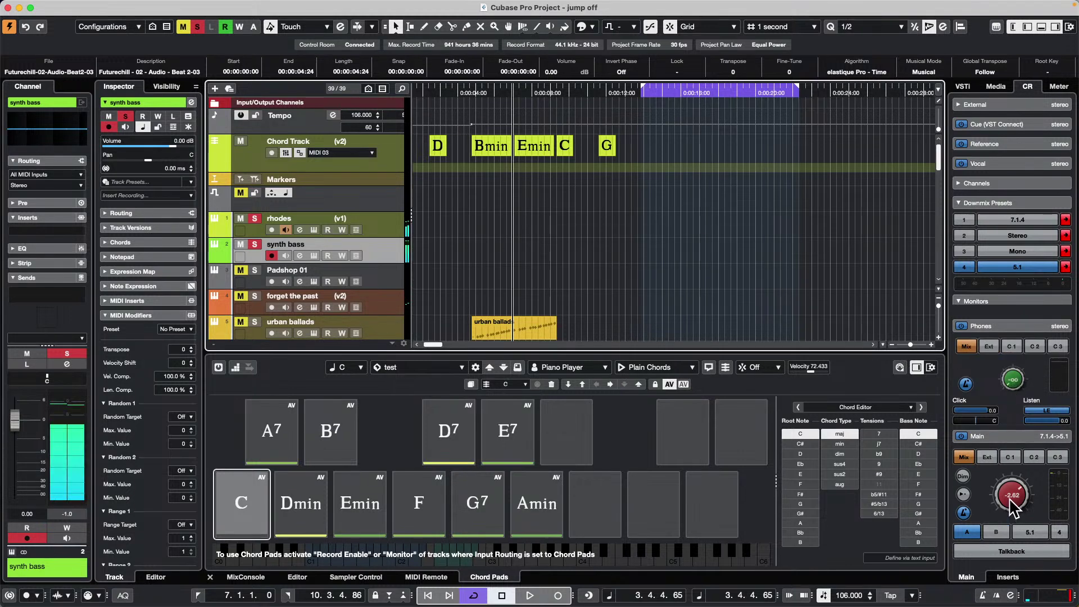
key("comma")
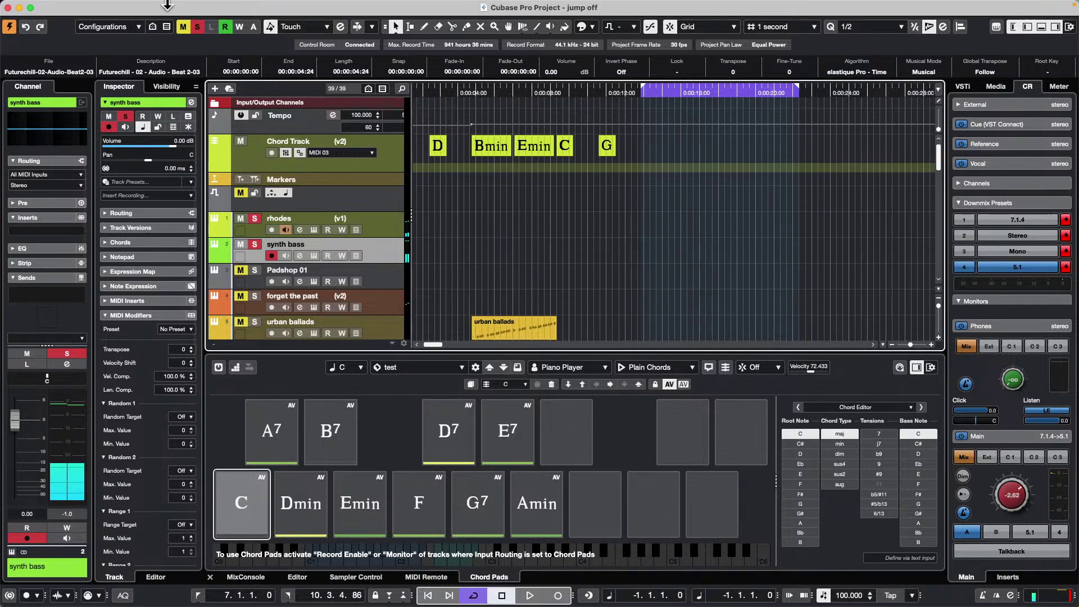
Revert the project to its previously saved version.
mouse_move(134, 9)
left_click(74, 6)
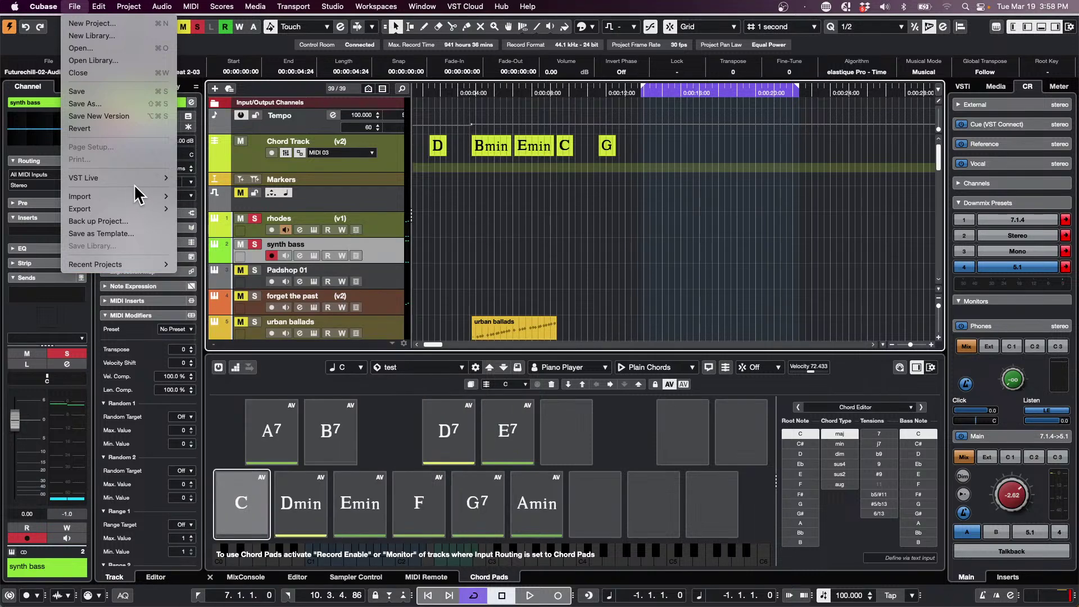
left_click(79, 128)
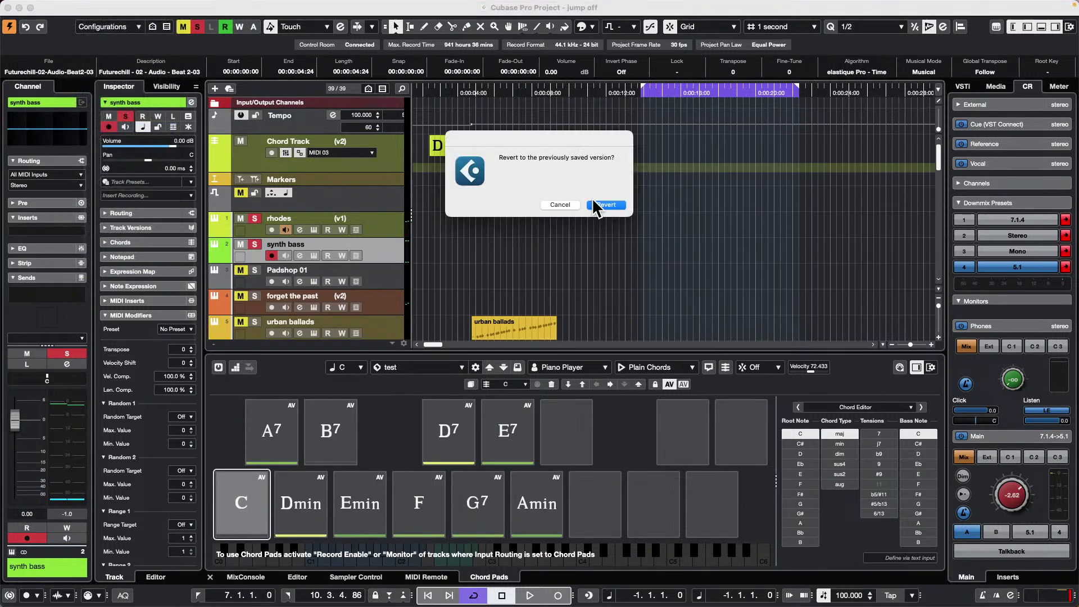
left_click(606, 206)
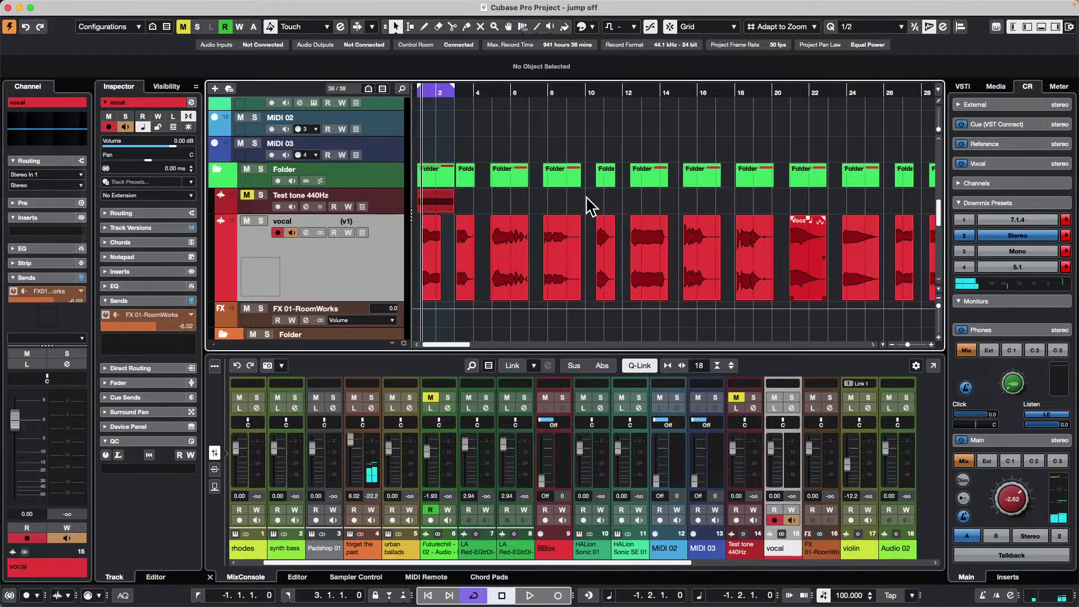
Select the synth bass track and collapse its MIDI Modifiers and Quick Controls sections.
scroll(377, 188, "up", 5)
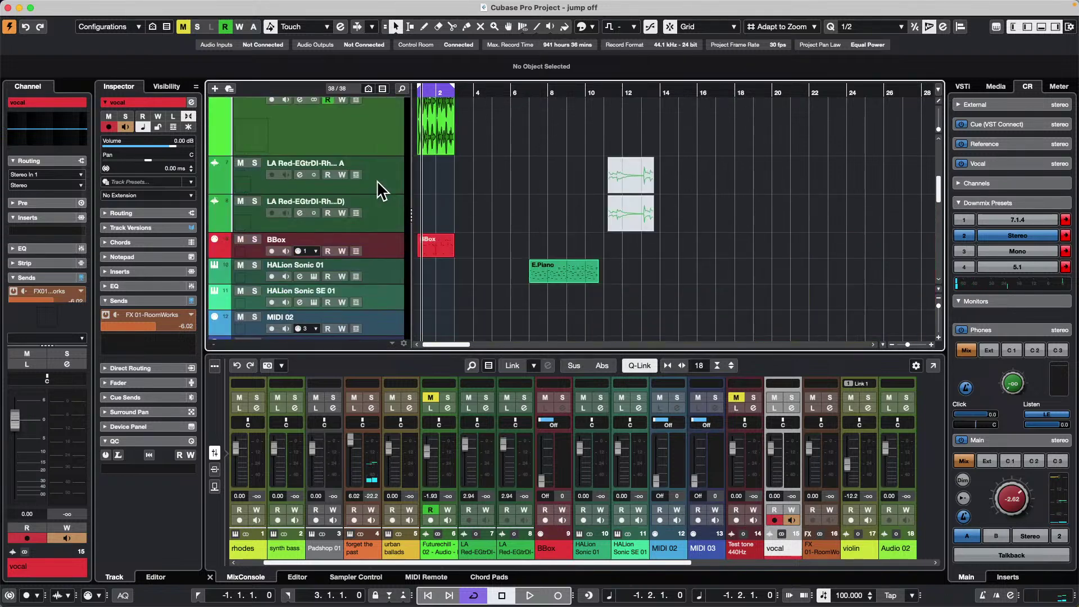
scroll(382, 191, "up", 4)
scroll(376, 191, "up", 4)
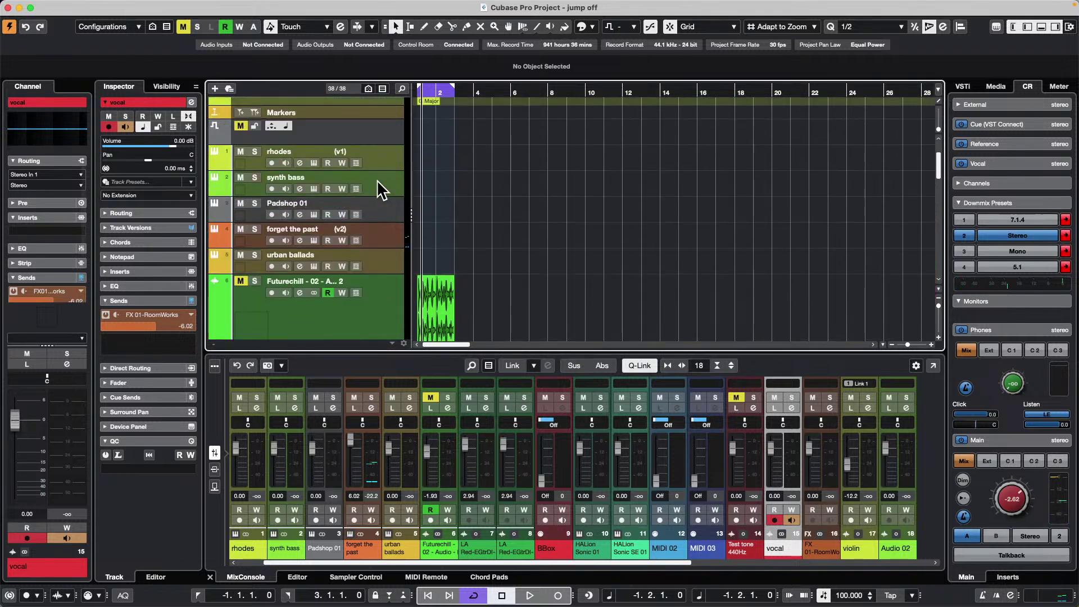
left_click(397, 187)
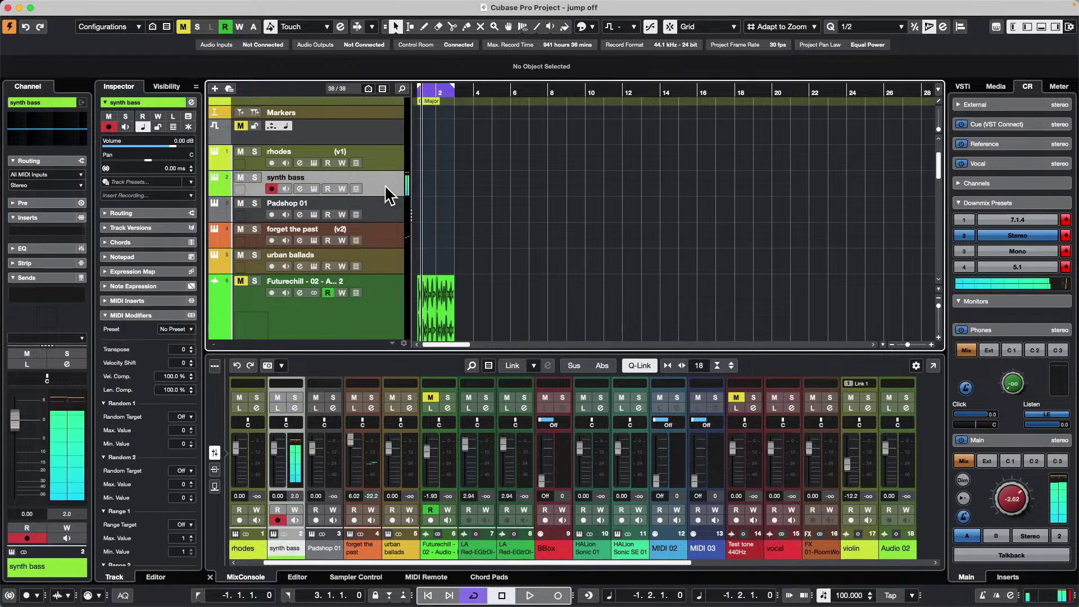
left_click(138, 316)
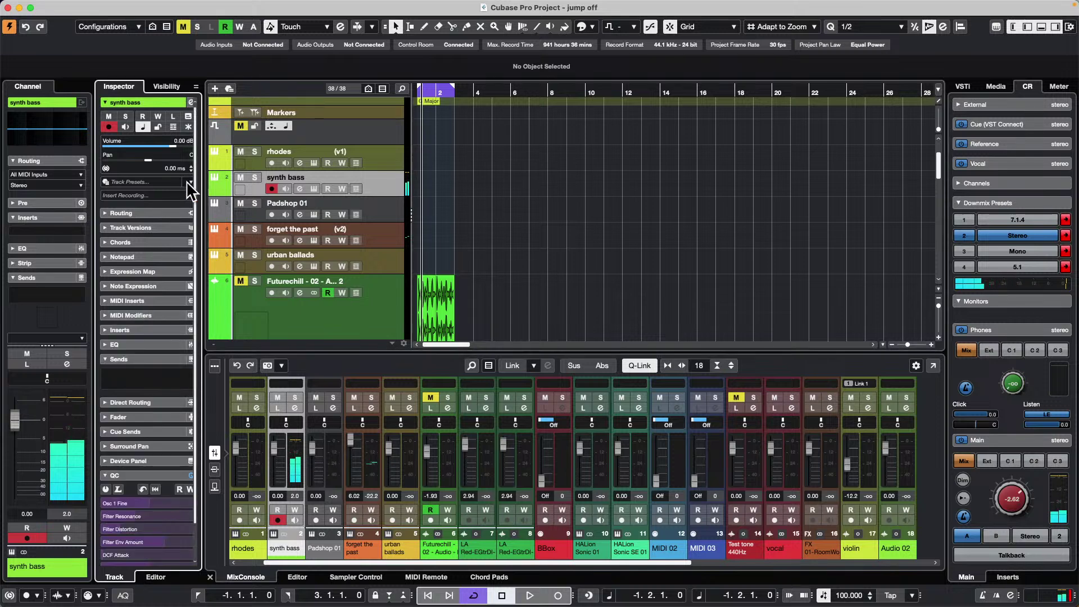
left_click(113, 476)
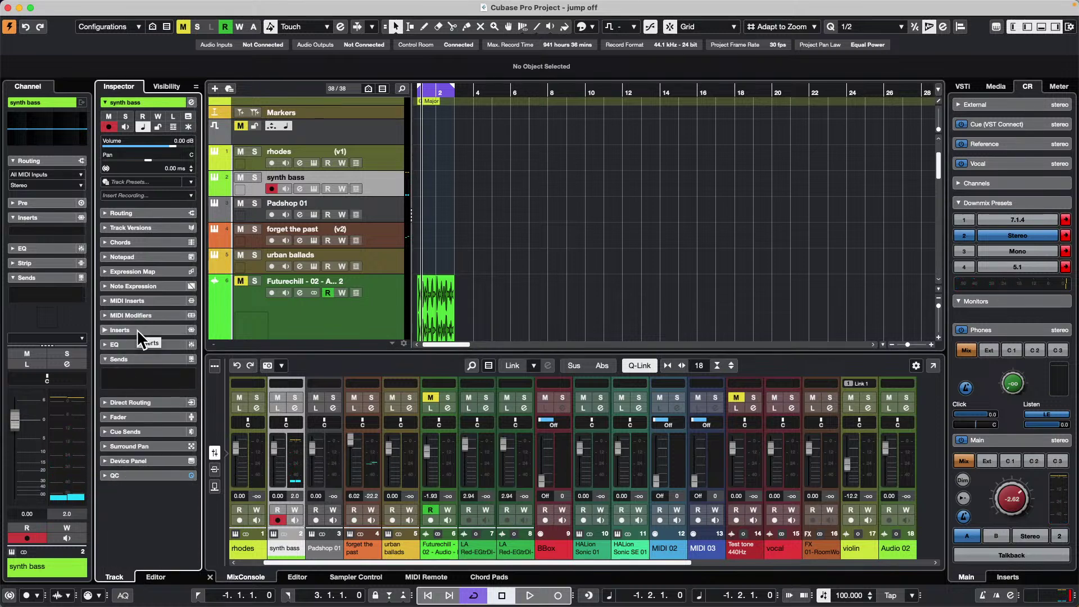
Add Arpache SX as the first MIDI insert on the synth bass track and move its window clear of the track list.
left_click(157, 302)
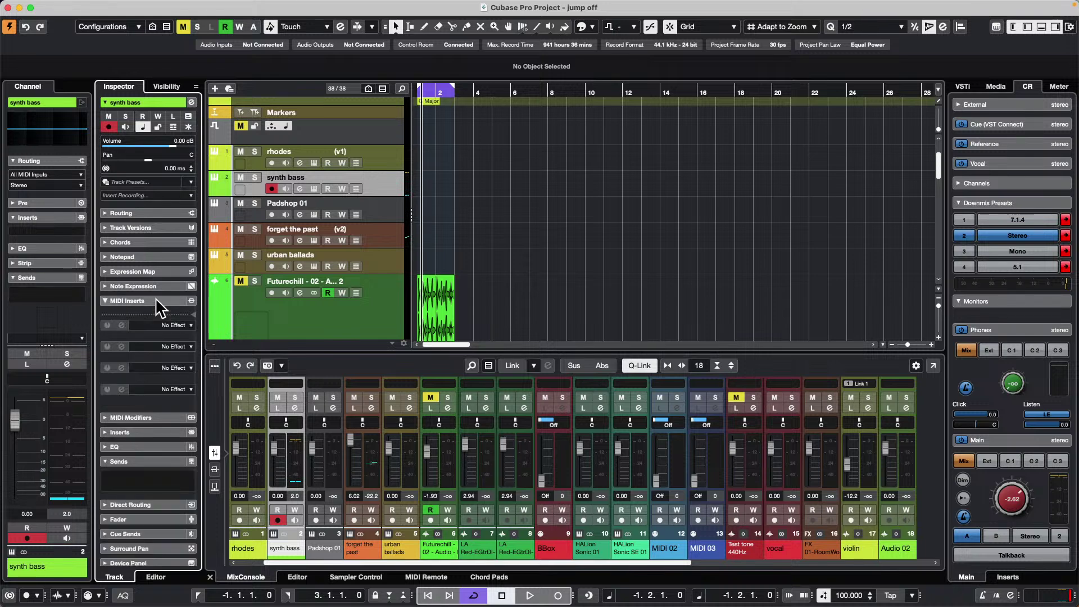
left_click(162, 327)
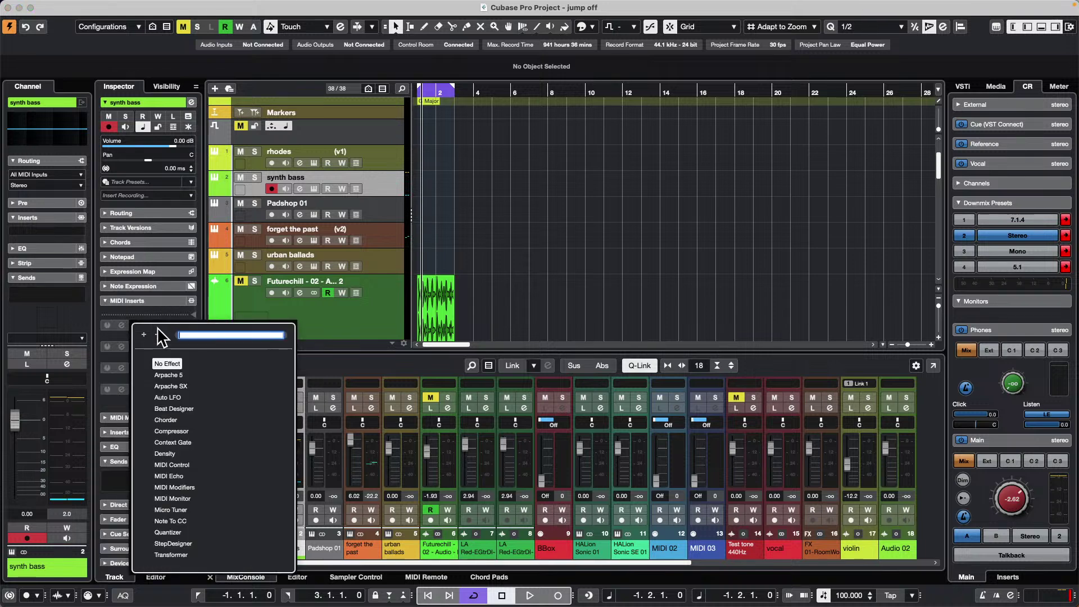
left_click(174, 386)
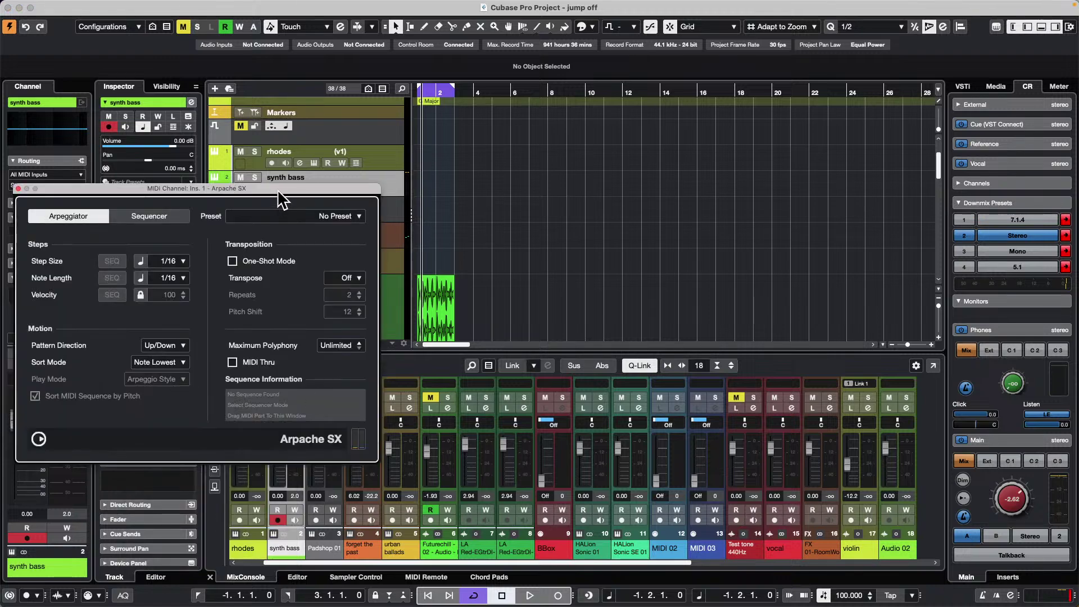
left_click_drag(278, 191, 733, 224)
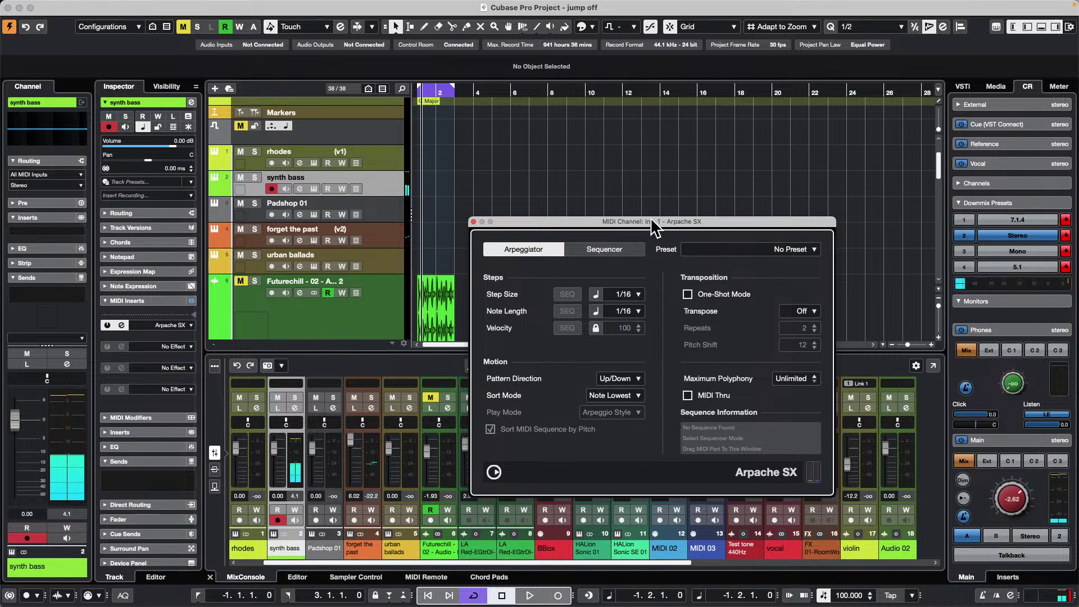
Lower the Control Room main level to -7.63 and open the Step Size choices of Arpache SX.
left_click_drag(1018, 491, 1013, 503)
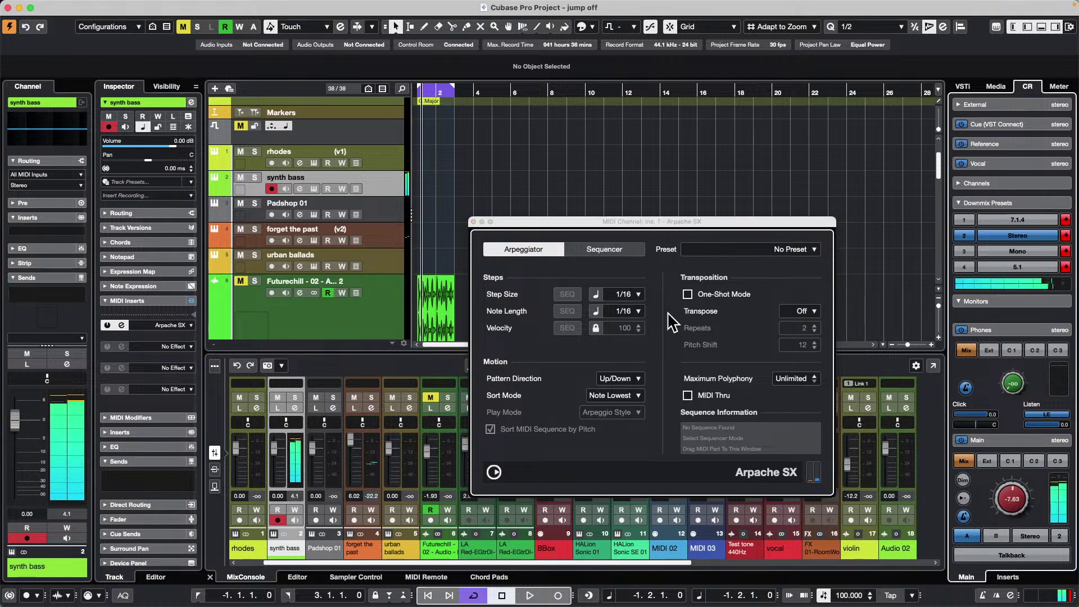
left_click(623, 295)
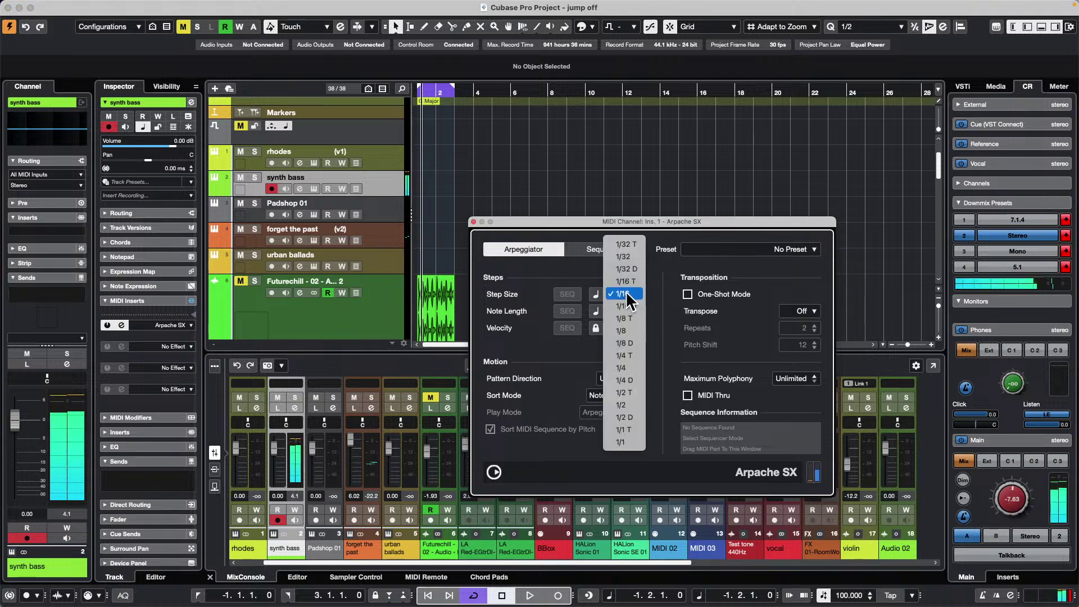
Set both the step size and the note length of the synth bass arpeggiator to 1/8.
left_click(639, 334)
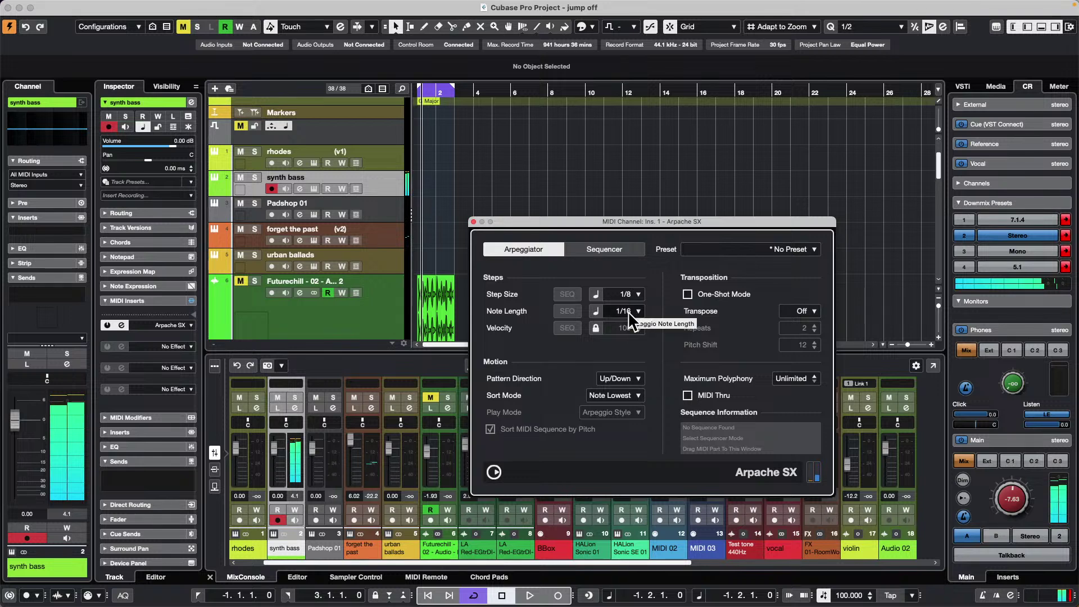
left_click(628, 311)
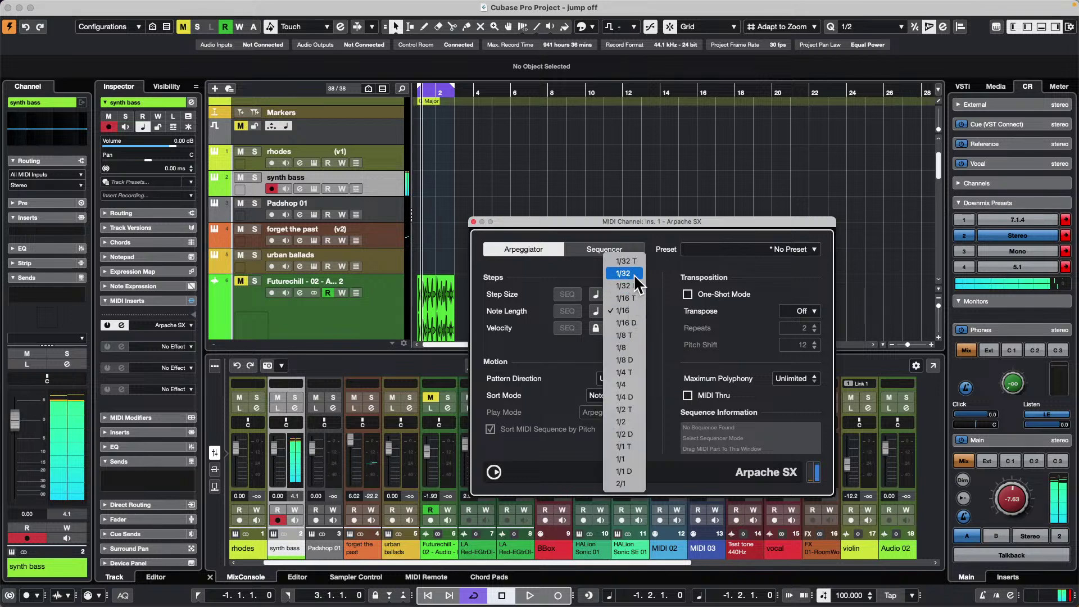
left_click(633, 274)
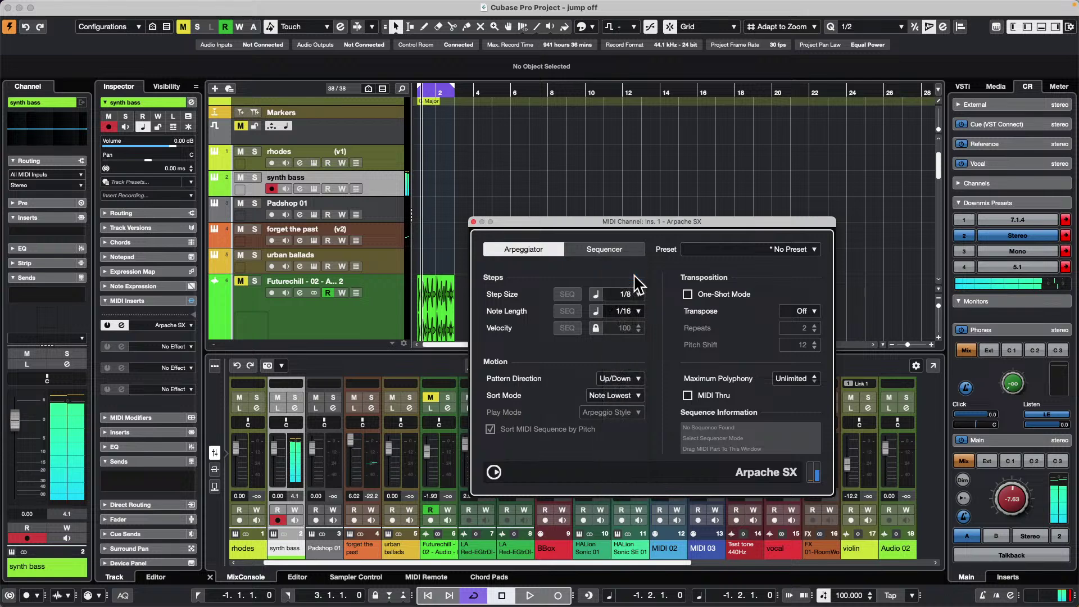
left_click(628, 312)
left_click(634, 384)
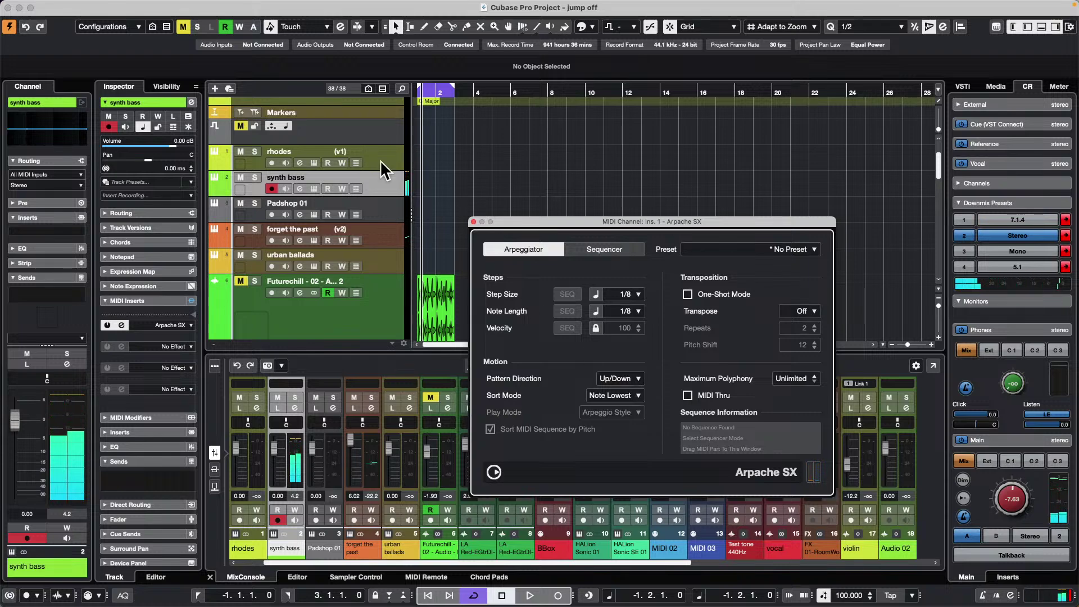
Add an instrument track using HALion Sonic directly below the synth bass track.
right_click(381, 191)
mouse_move(440, 193)
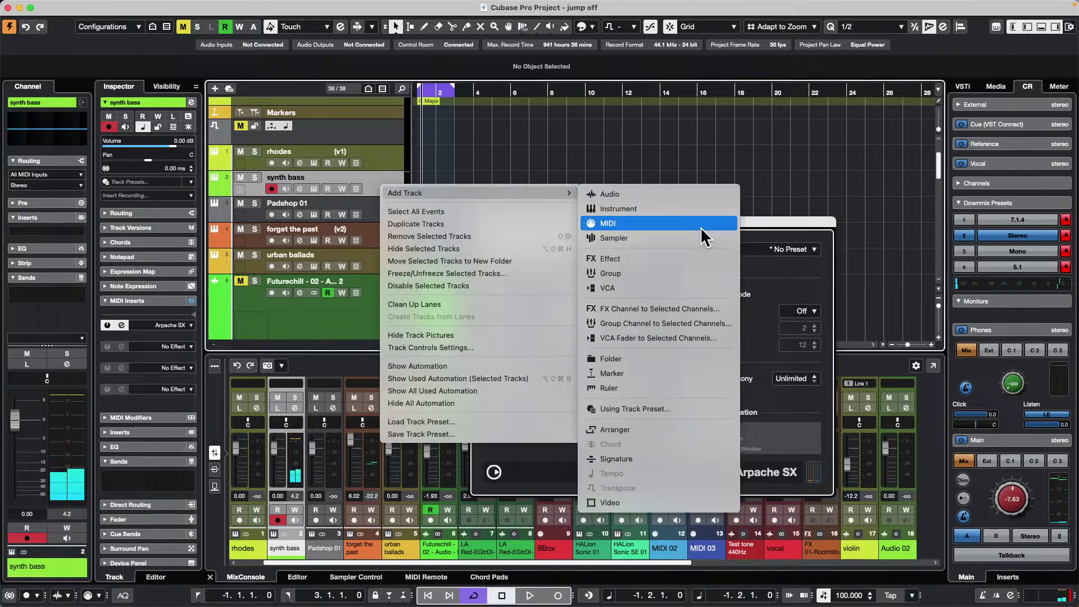
left_click(665, 212)
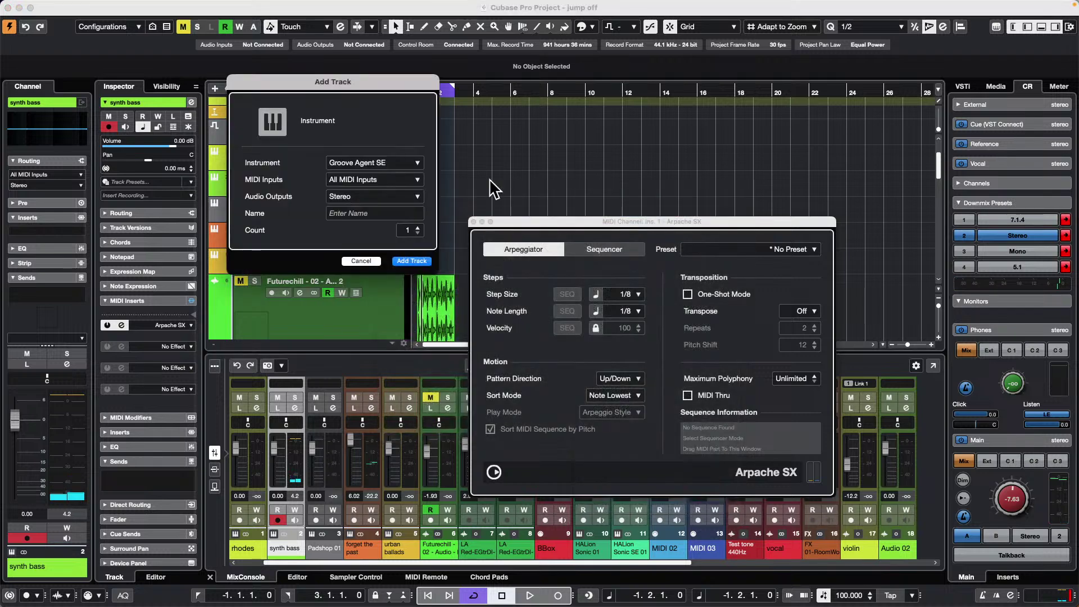
left_click(376, 164)
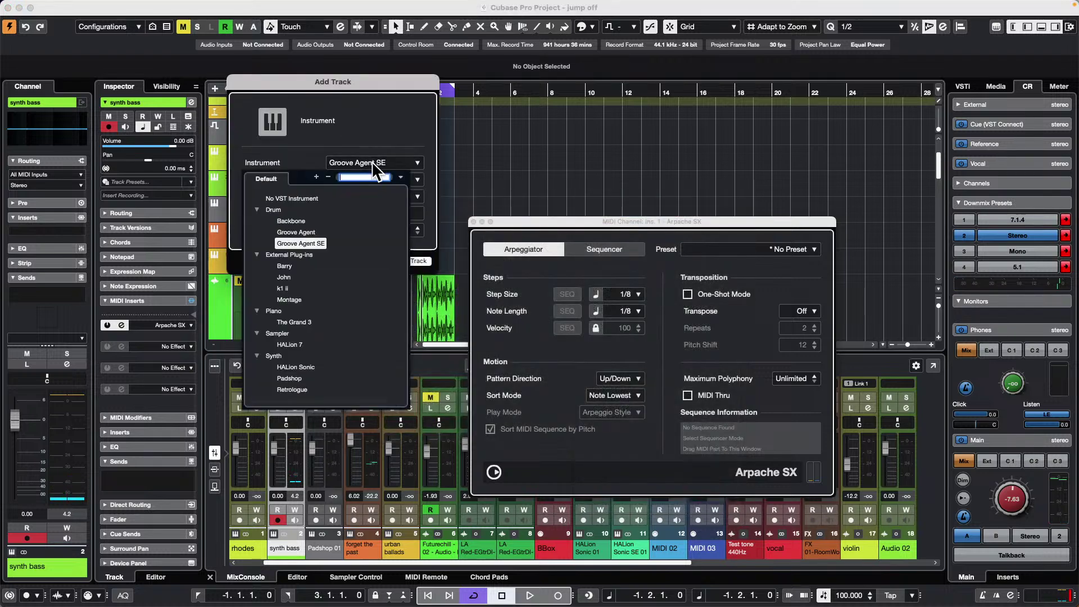
left_click(303, 368)
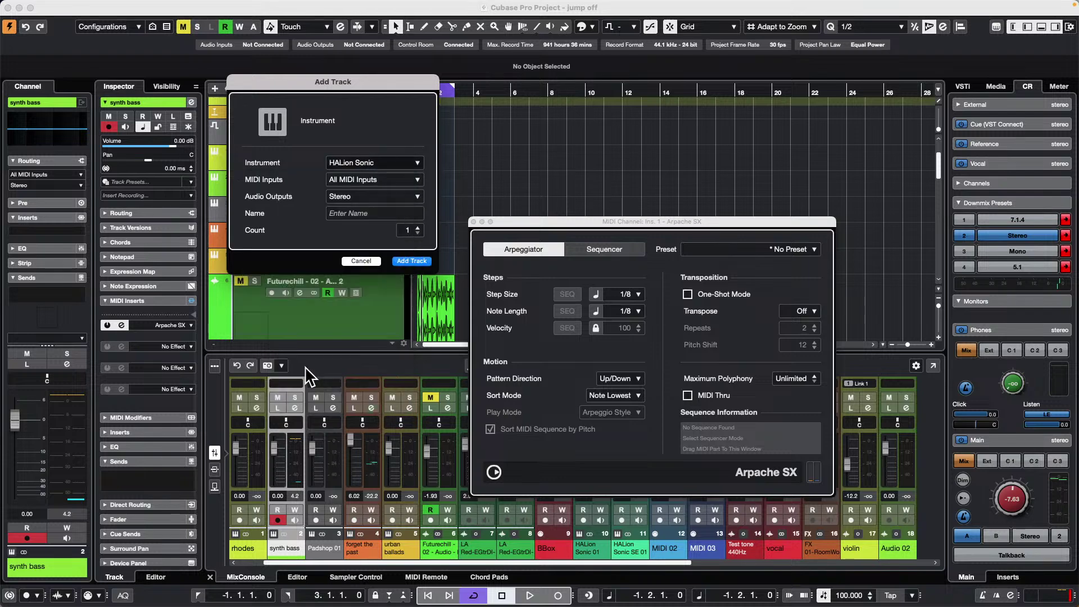
left_click(414, 261)
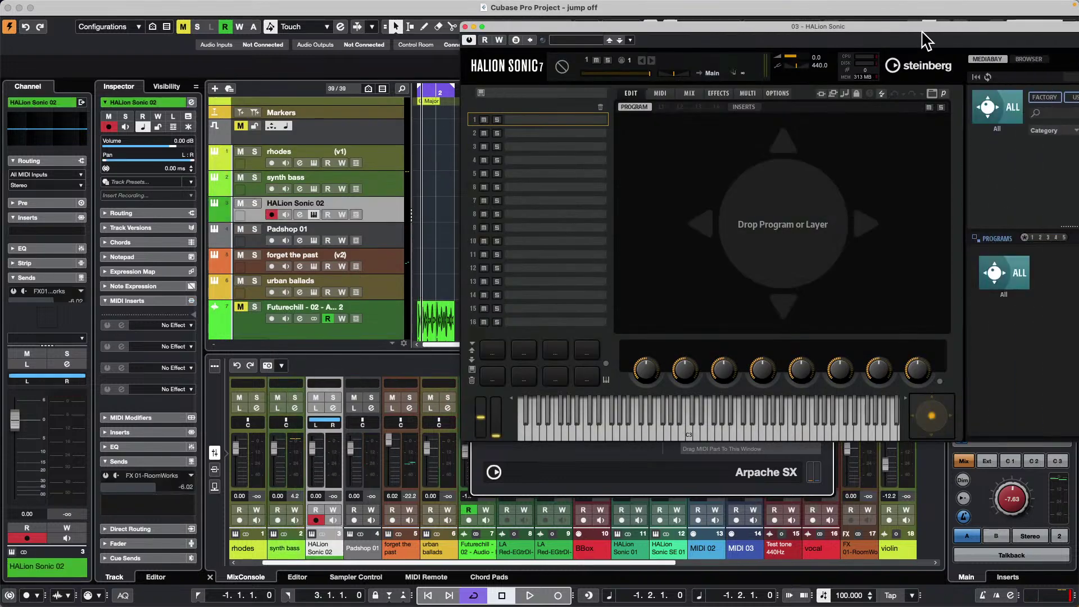
Find "nylon" sounds, load Nylon Guitar VX from the HS SE Pro set, and raise the Control Room main level to about -0.49.
left_click_drag(926, 41, 462, 65)
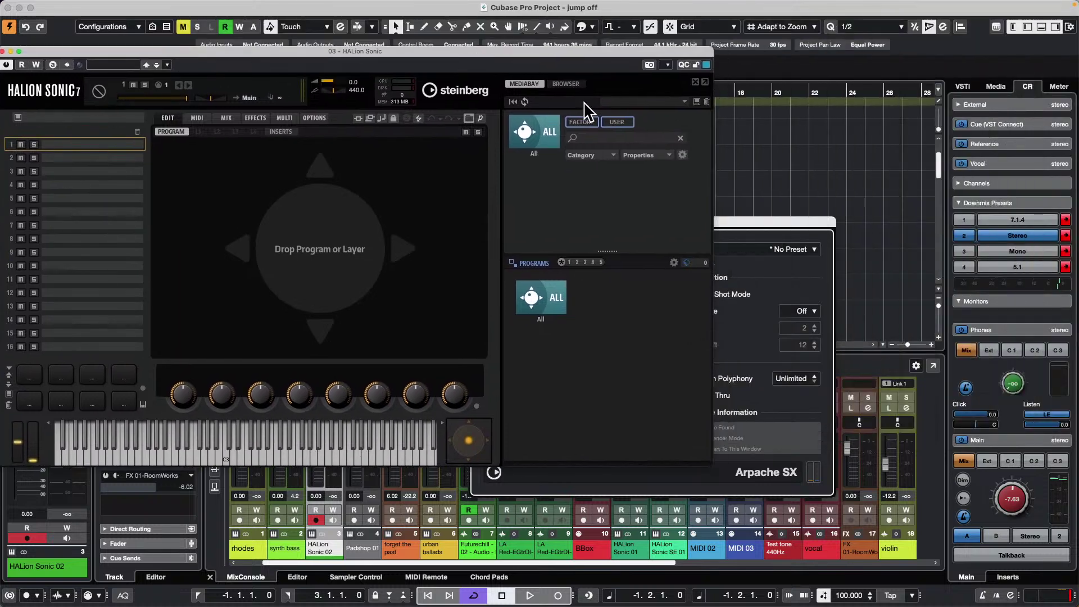
left_click(604, 138)
type("nylon")
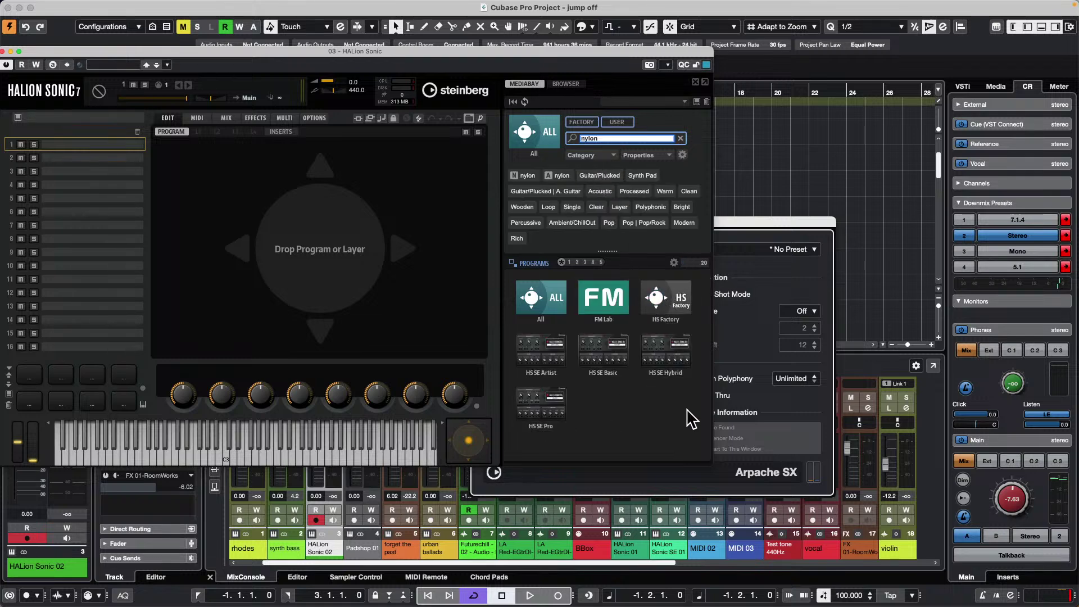
left_click(554, 406)
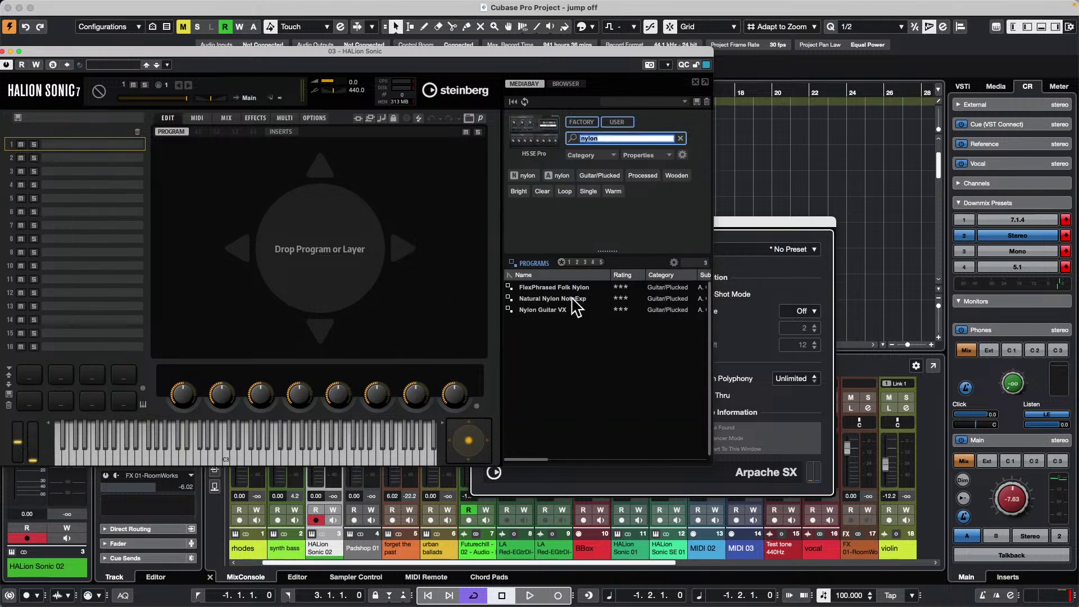
double_click(548, 309)
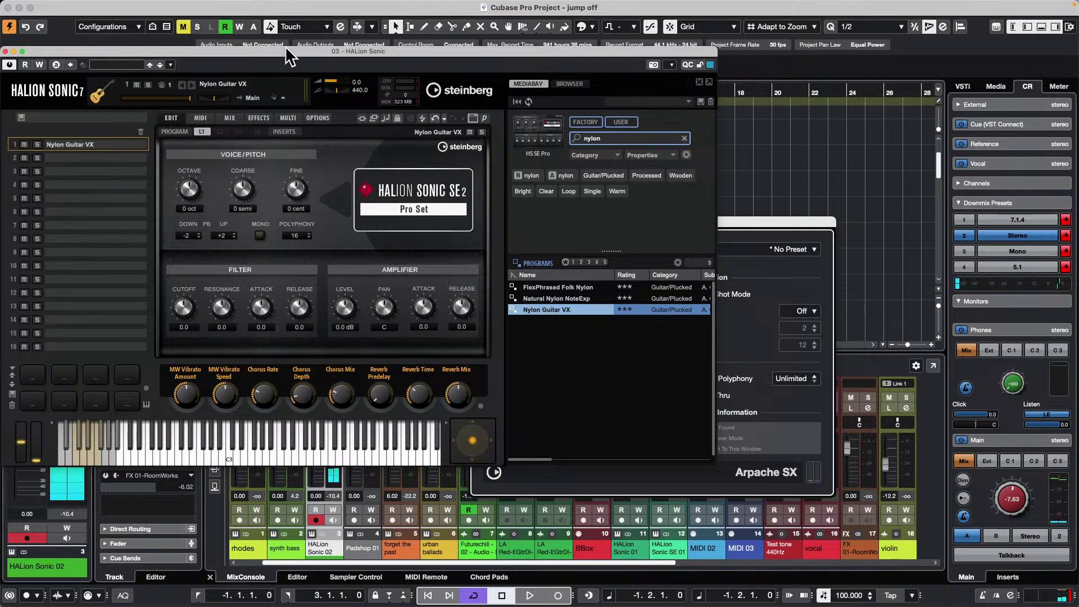
left_click_drag(289, 51, 731, 81)
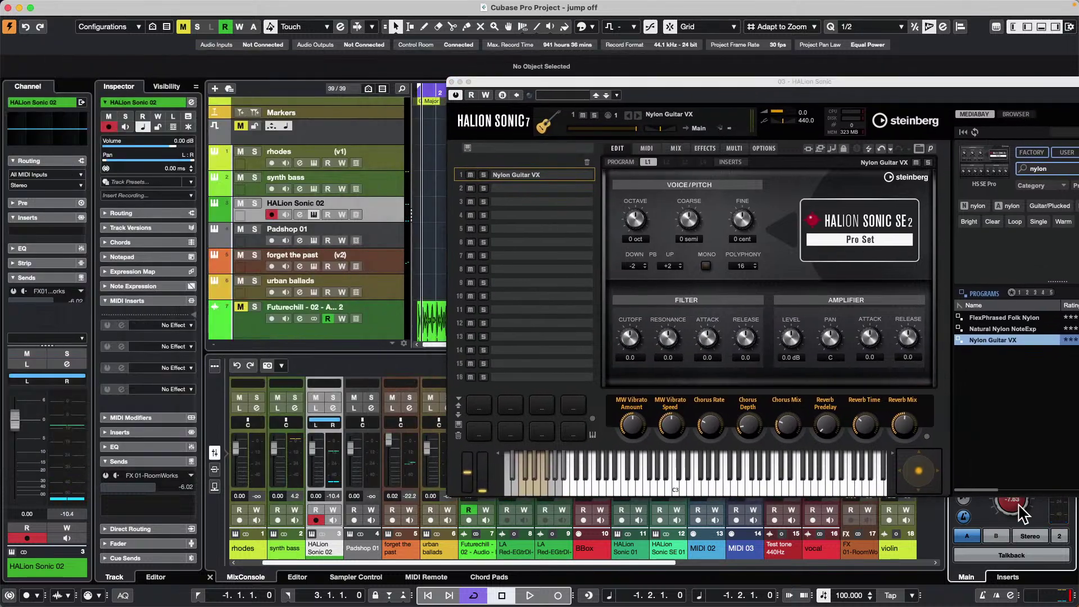
left_click_drag(1027, 516, 1018, 486)
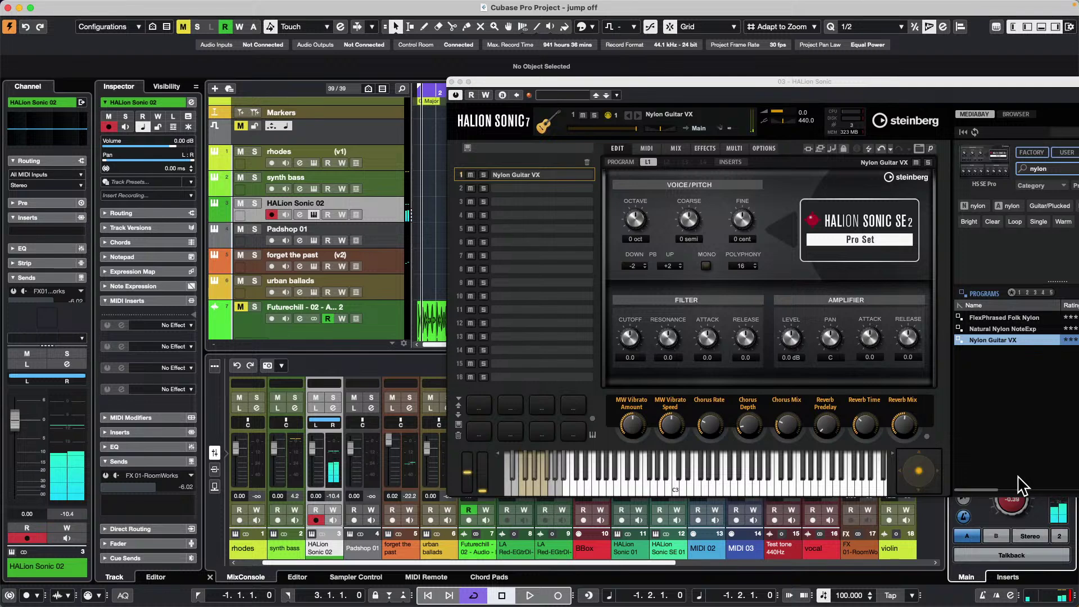
Insert Arpache SX as a MIDI effect on the HALion Sonic 02 track and load its factory guitar preset Funky Gtr 1.
left_click(173, 326)
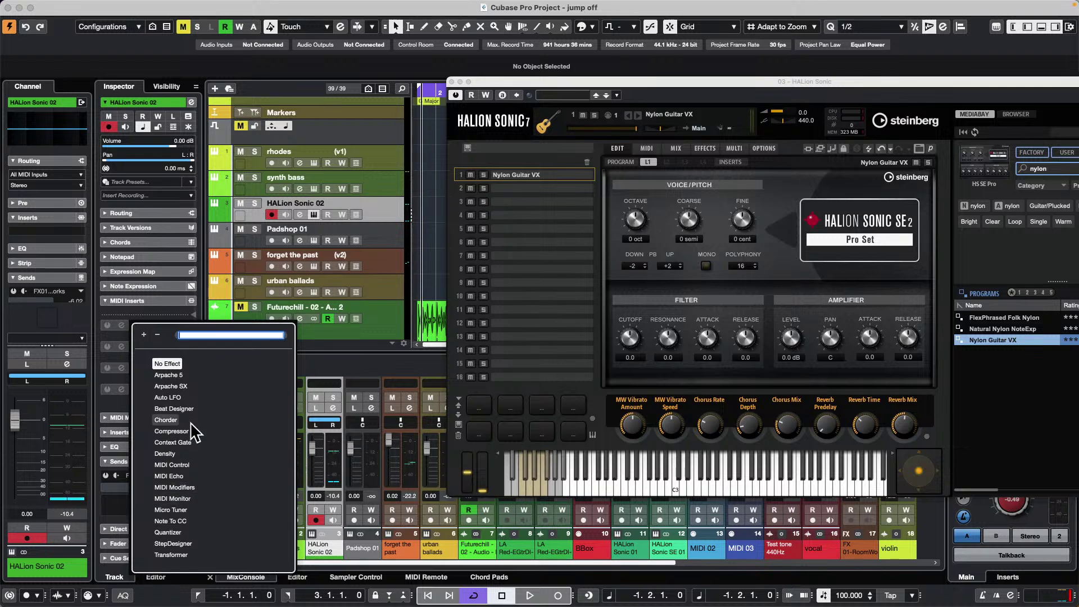
left_click(166, 385)
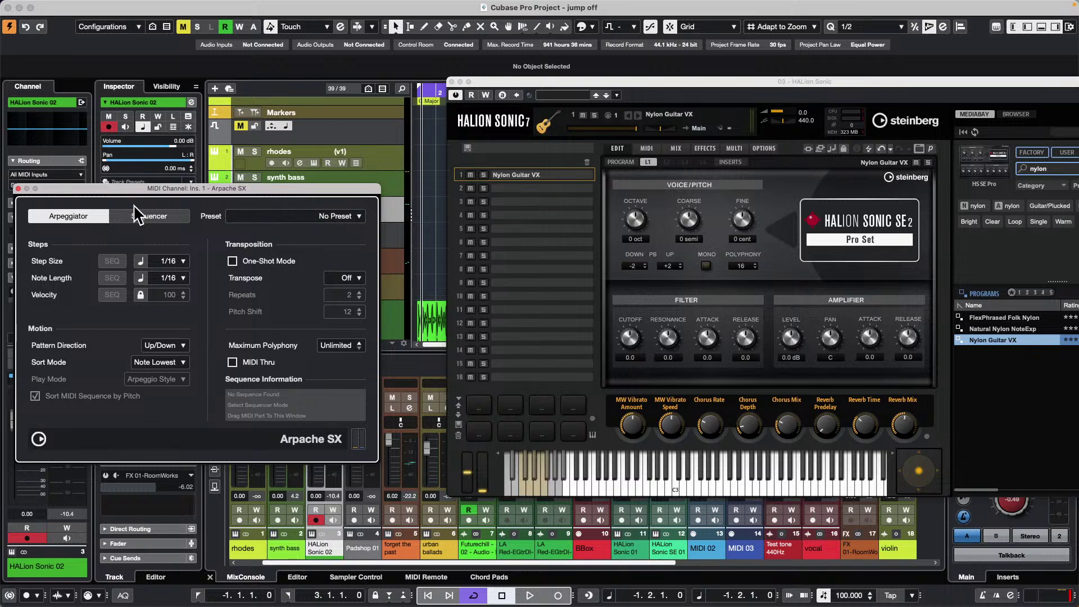
left_click(271, 217)
left_click(243, 275)
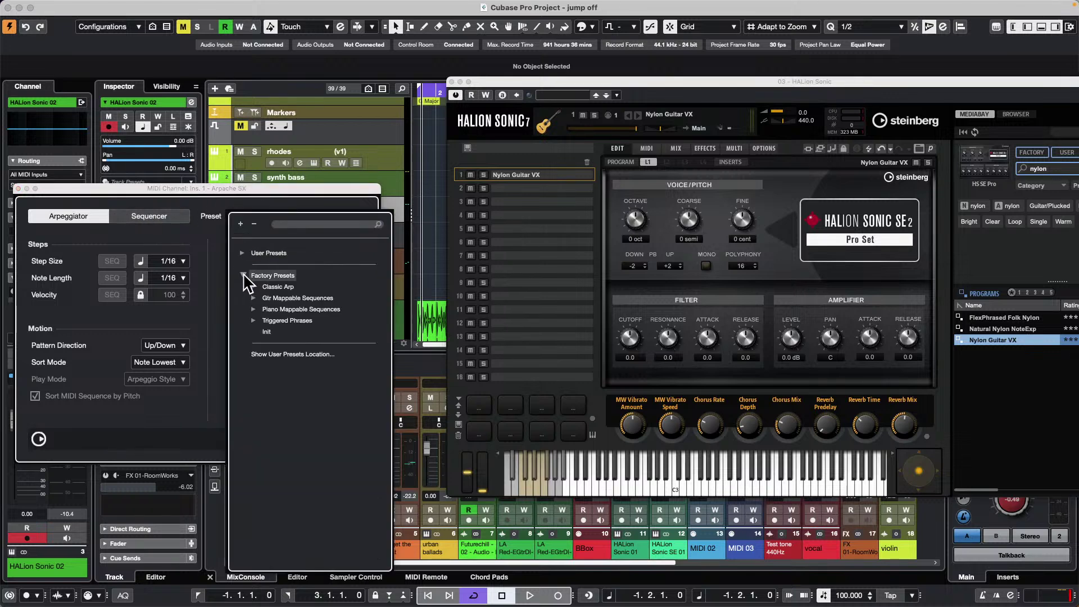
left_click(254, 298)
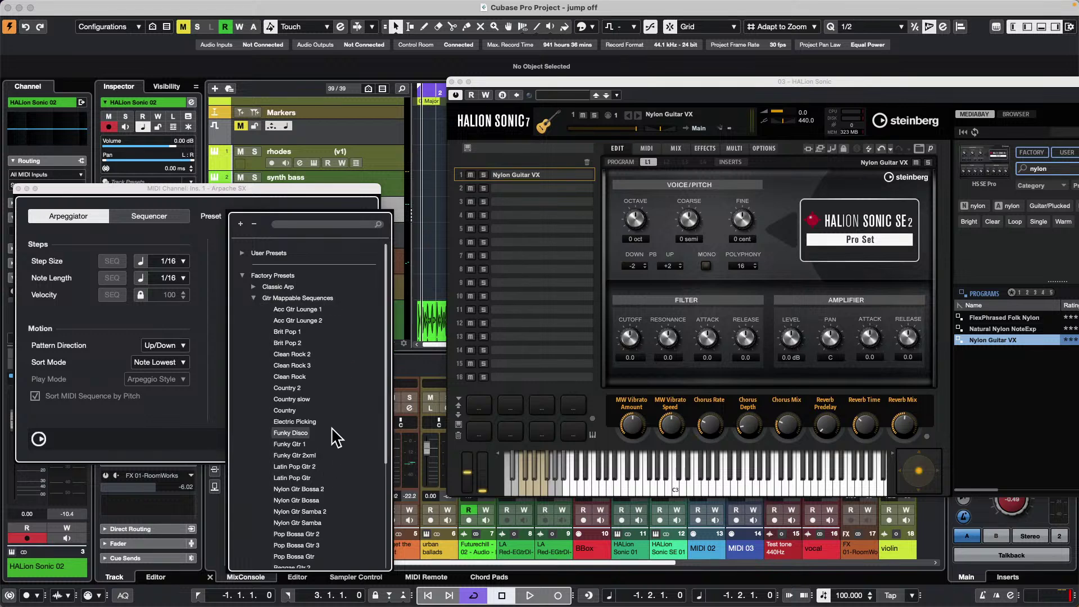
left_click(309, 445)
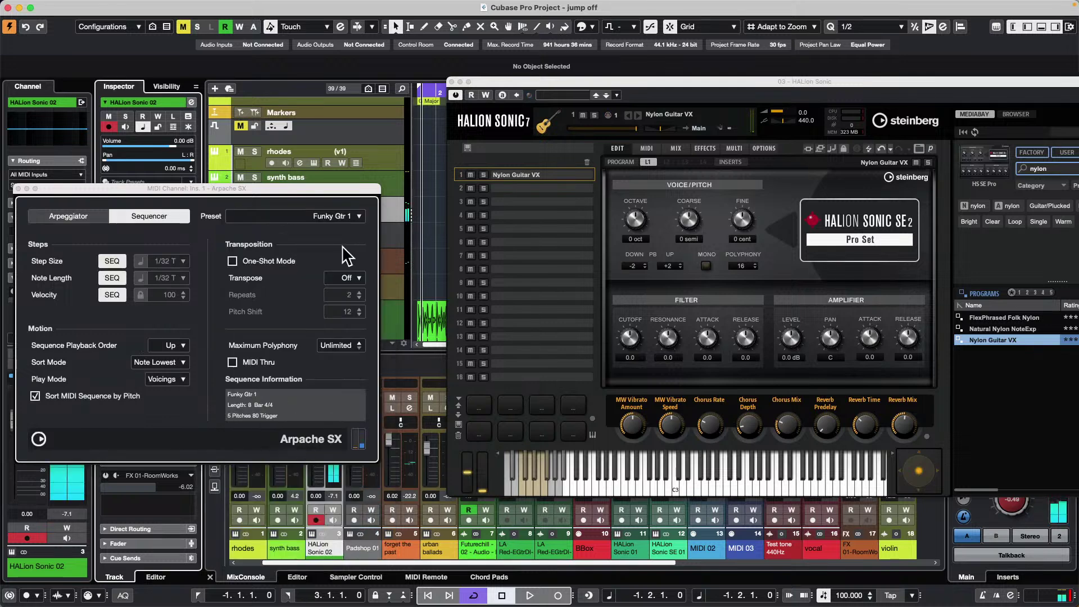
Audition the Arpache SX presets Latin Pop Gtr, Nylon Gtr Bossa and Nylon Gtr Samba, finishing with Pop Bossa Gtr 3 loaded.
left_click(353, 217)
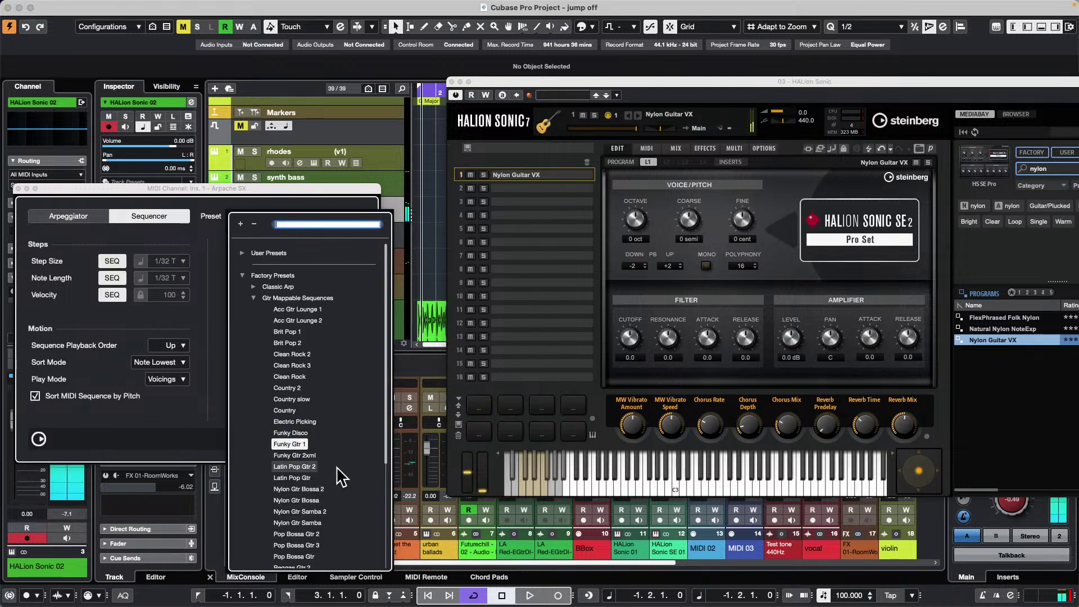
left_click(296, 478)
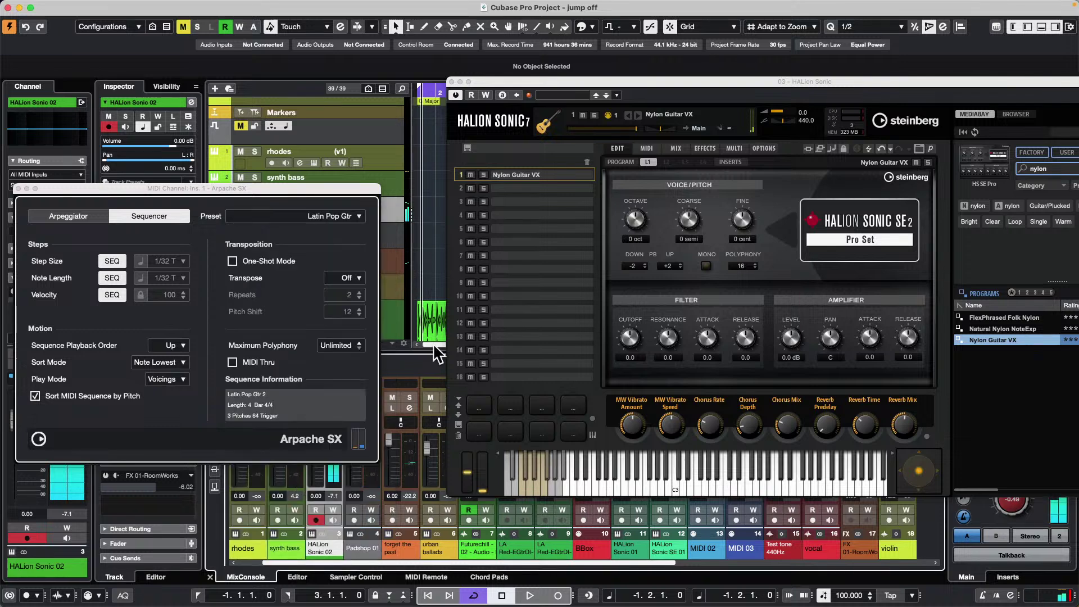
left_click(327, 215)
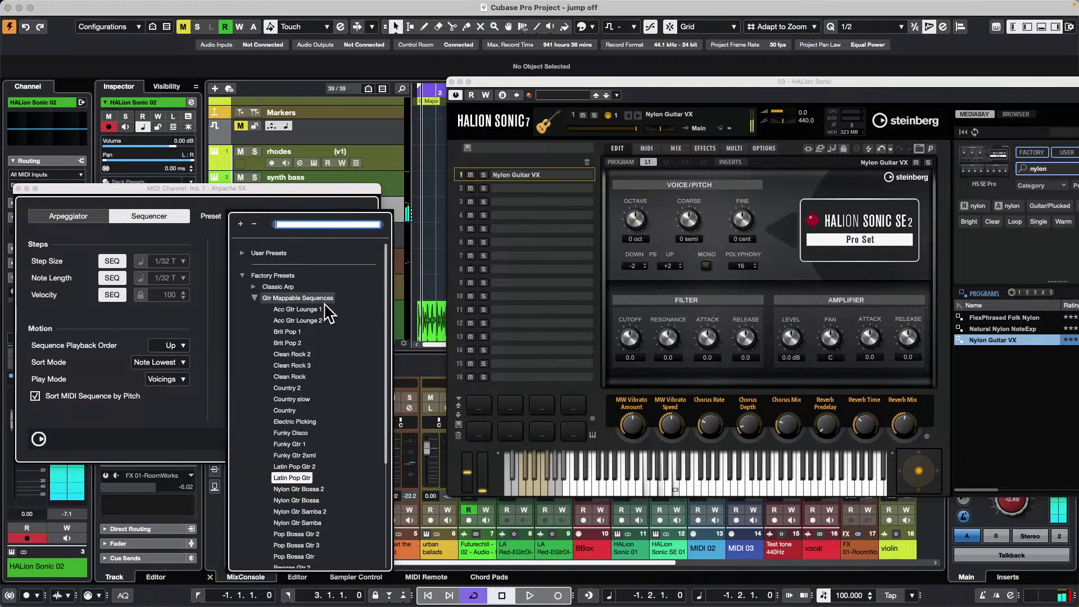
left_click(311, 500)
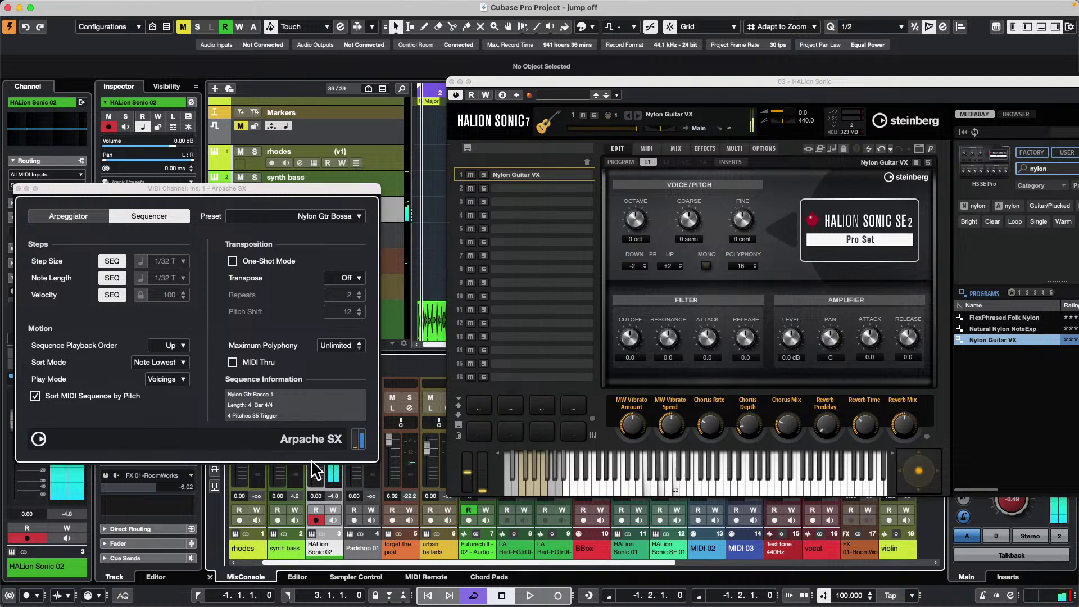
left_click(357, 216)
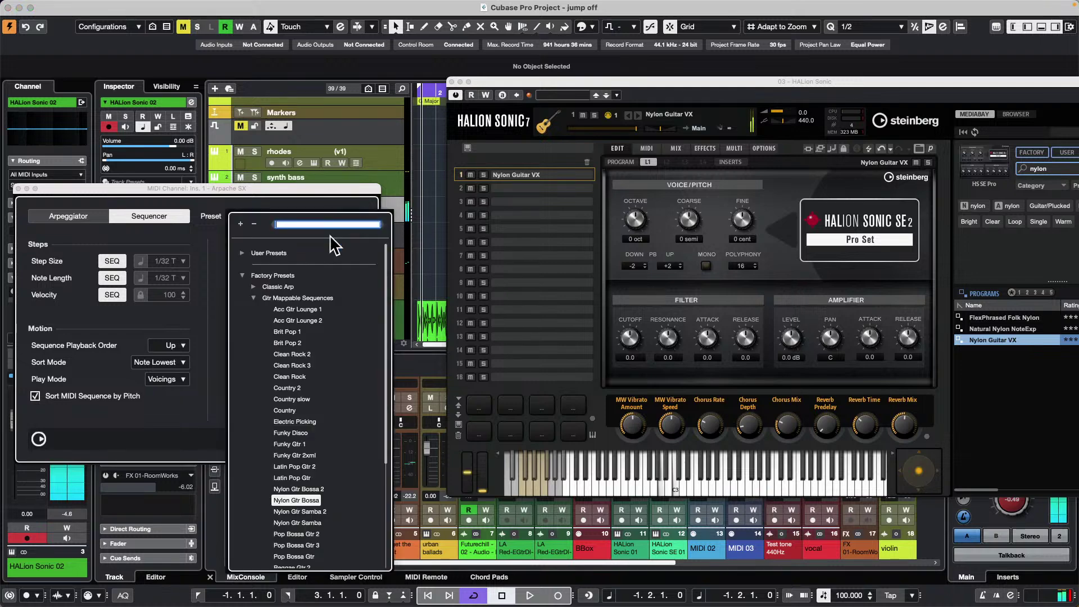
left_click(313, 519)
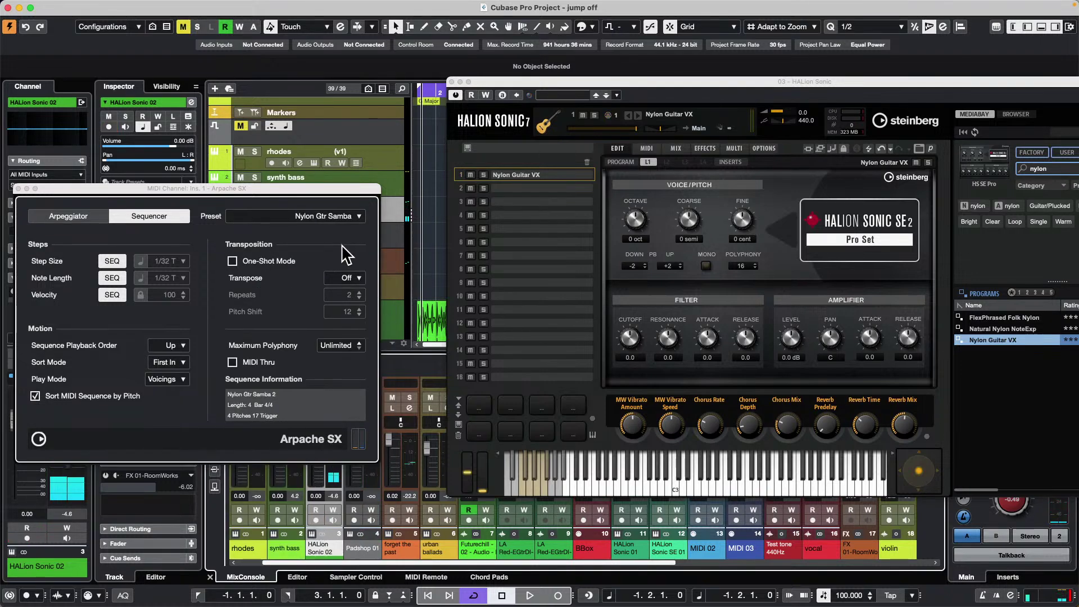
left_click(355, 219)
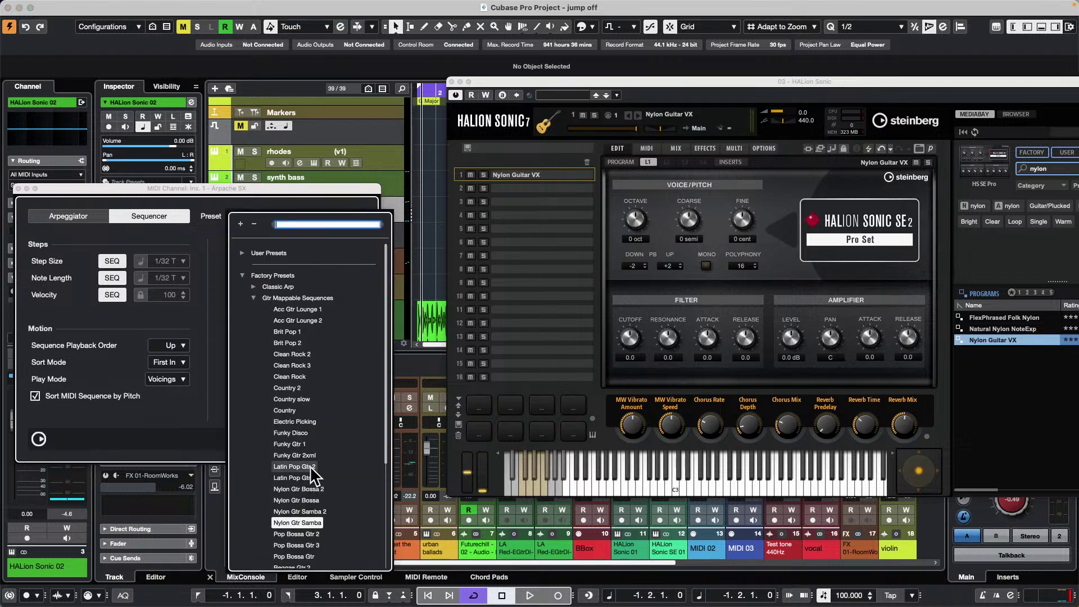
left_click(306, 542)
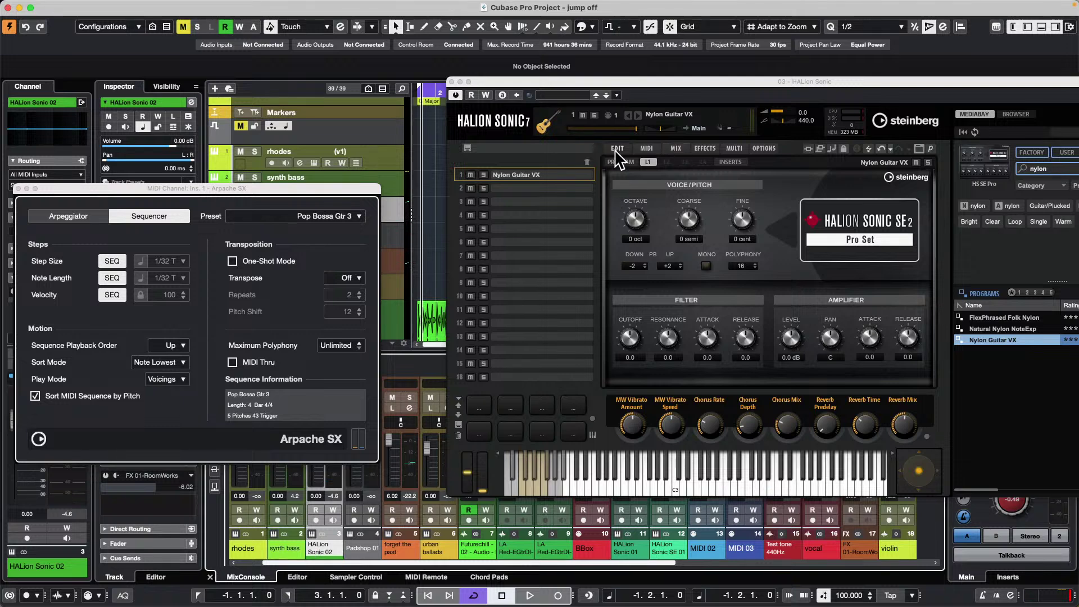
Browse the guitar and piano mappable sequence presets of Arpache SX, and close the effect's window.
left_click_drag(352, 189, 451, 212)
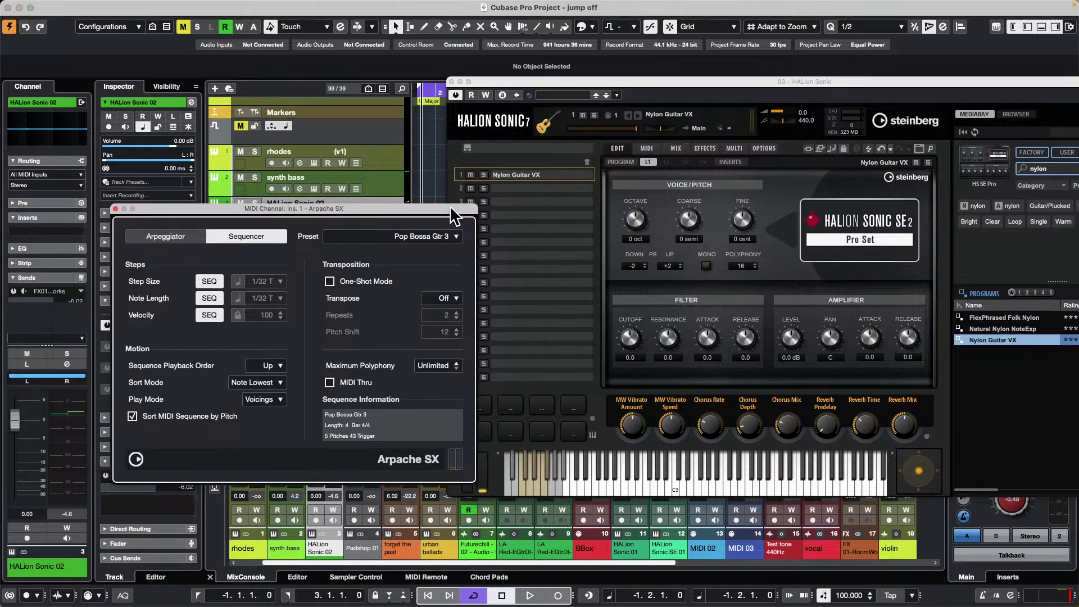
left_click(444, 241)
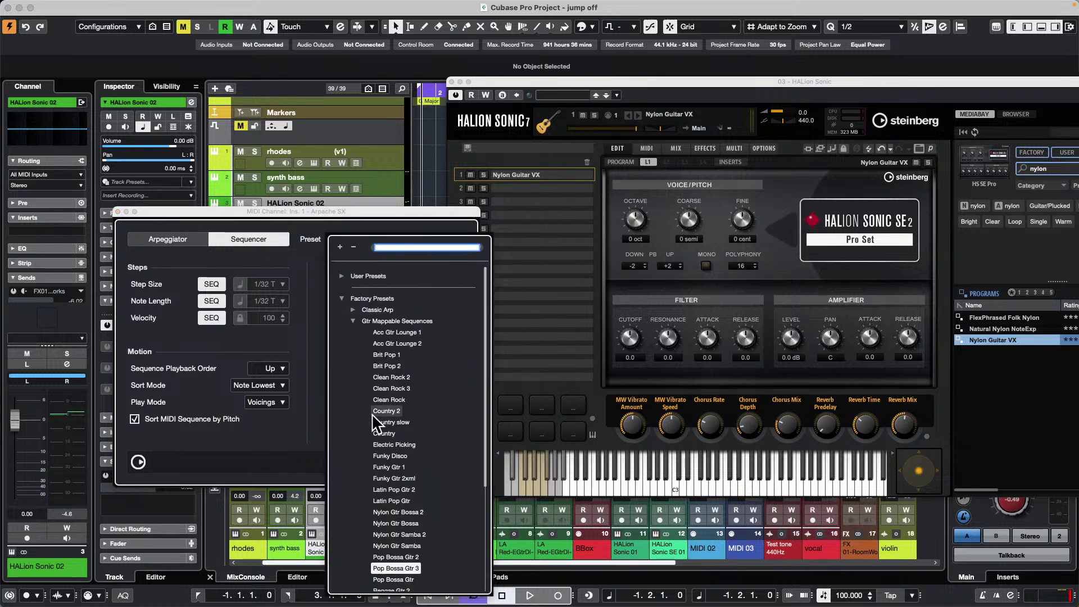
left_click(355, 321)
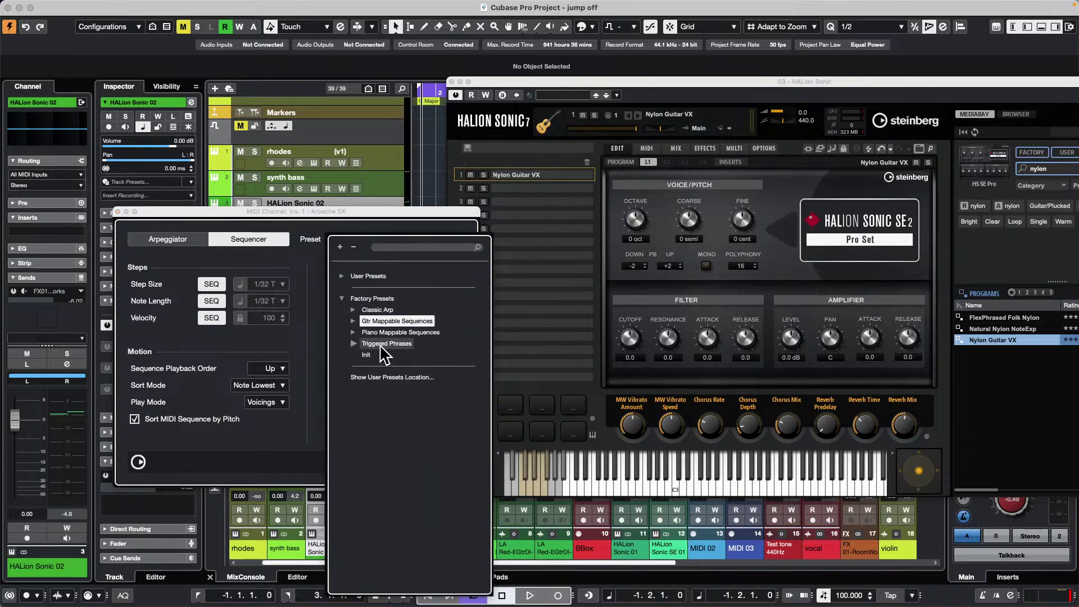
left_click(353, 332)
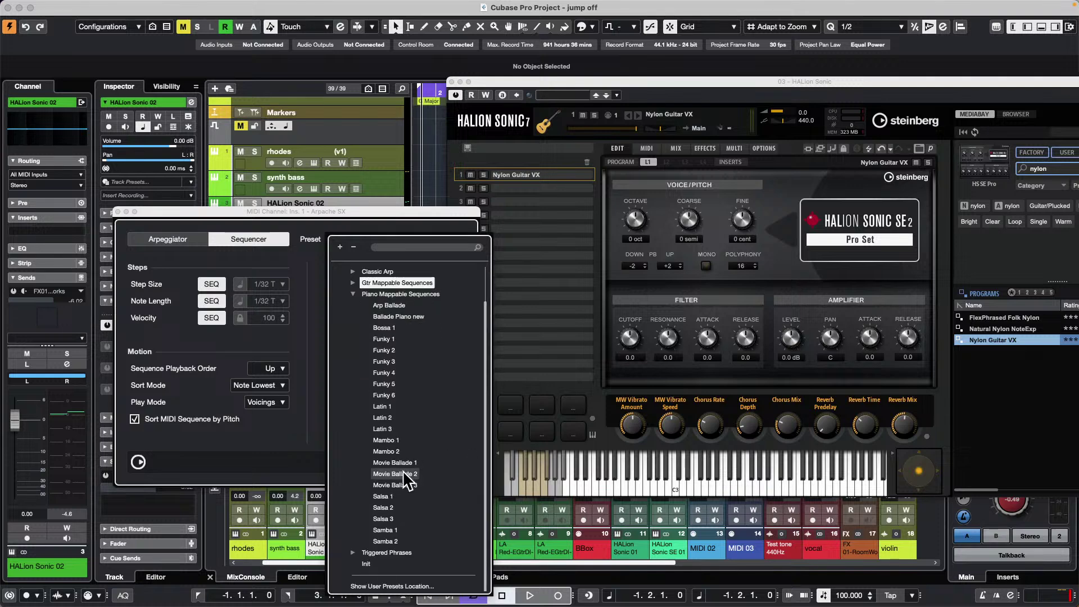
left_click(353, 321)
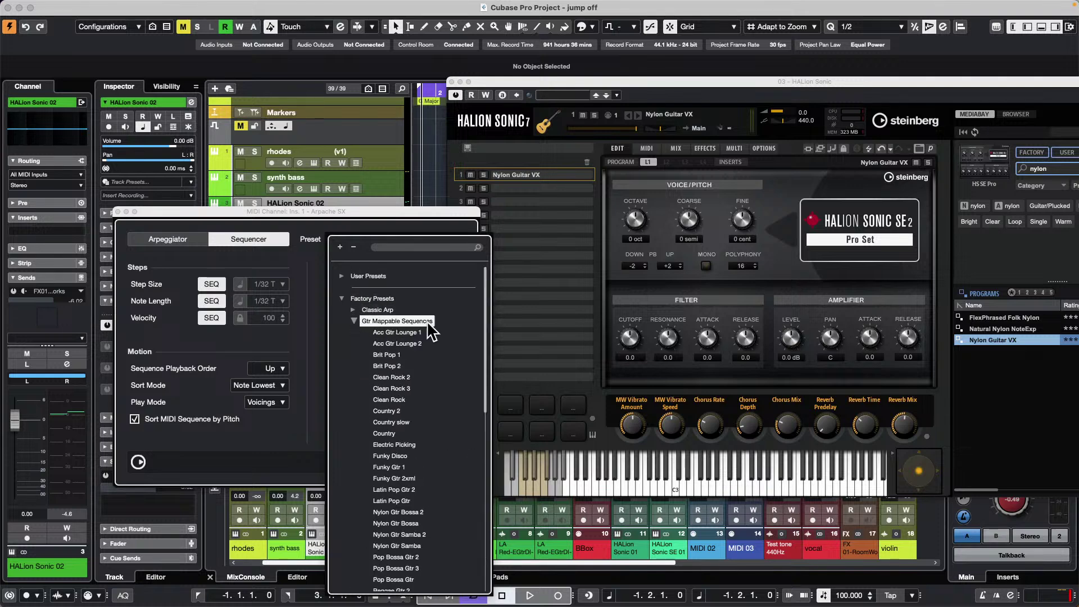
scroll(382, 413, "down", 10)
scroll(382, 412, "down", 1)
scroll(381, 413, "up", 10)
left_click(117, 211)
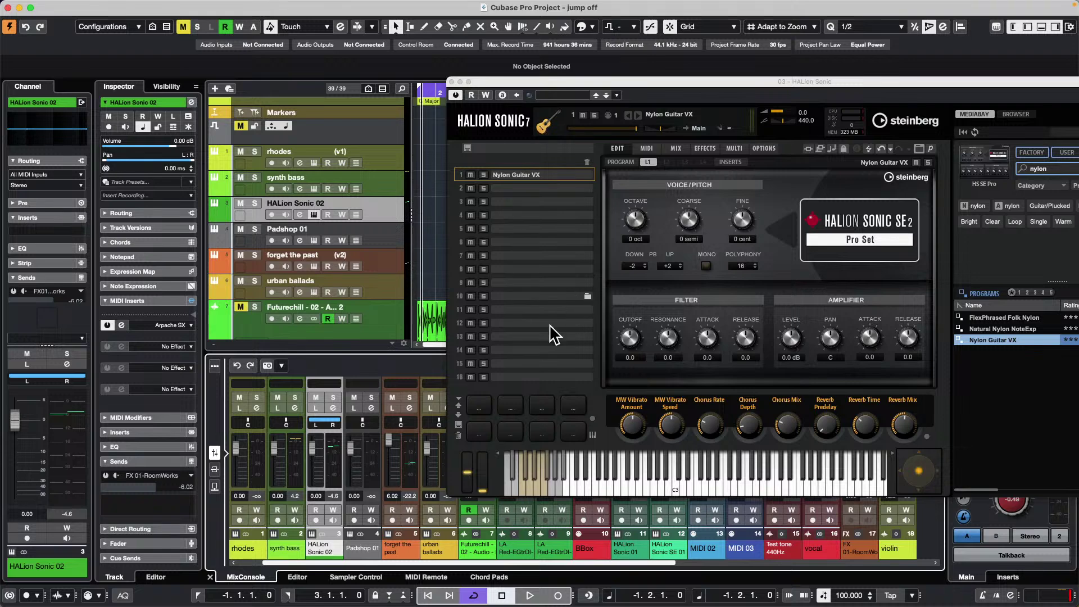
Move the MIDI Inserts divider line of the HALion Sonic 02 track below the Arpache SX slot.
left_click_drag(188, 316, 184, 339)
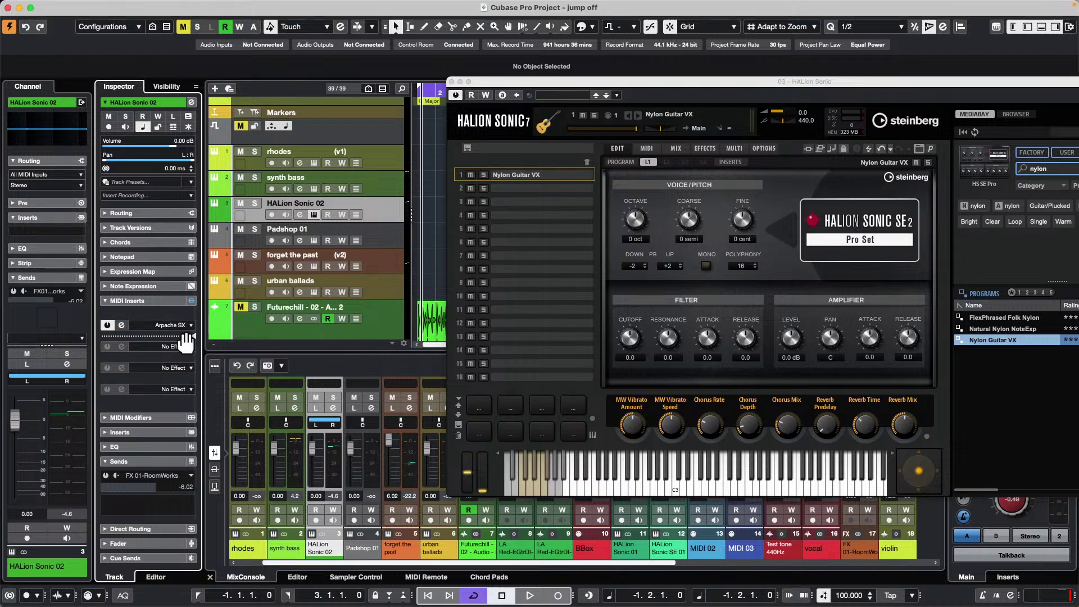
Close the HALion Sonic instrument window and the Arpache SX effect window.
mouse_move(184, 338)
left_mouse_down()
mouse_move(188, 311)
mouse_move(188, 327)
left_mouse_up()
scroll(185, 323, "down", 1)
scroll(183, 321, "up", 1)
left_click(451, 82)
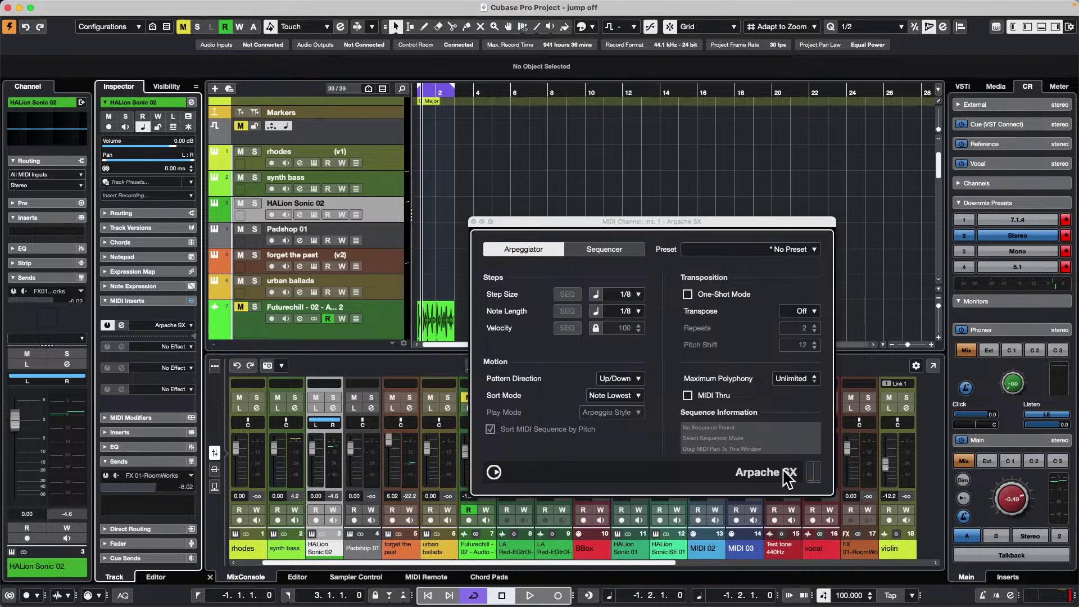
left_click(472, 220)
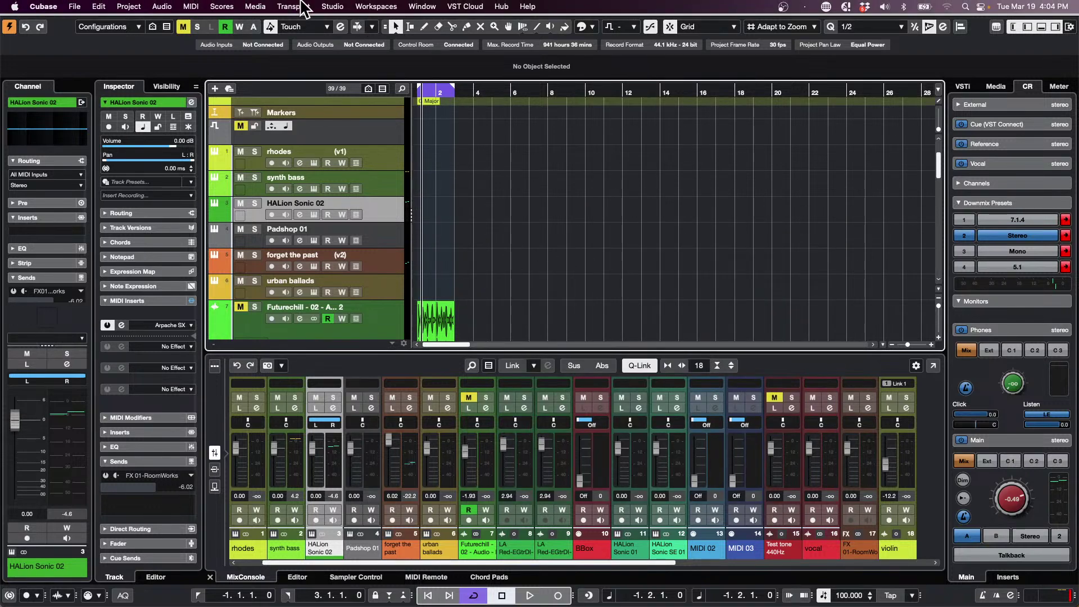
Open the MixConsole in its own window and move it aside to uncover the project window.
left_click(319, 7)
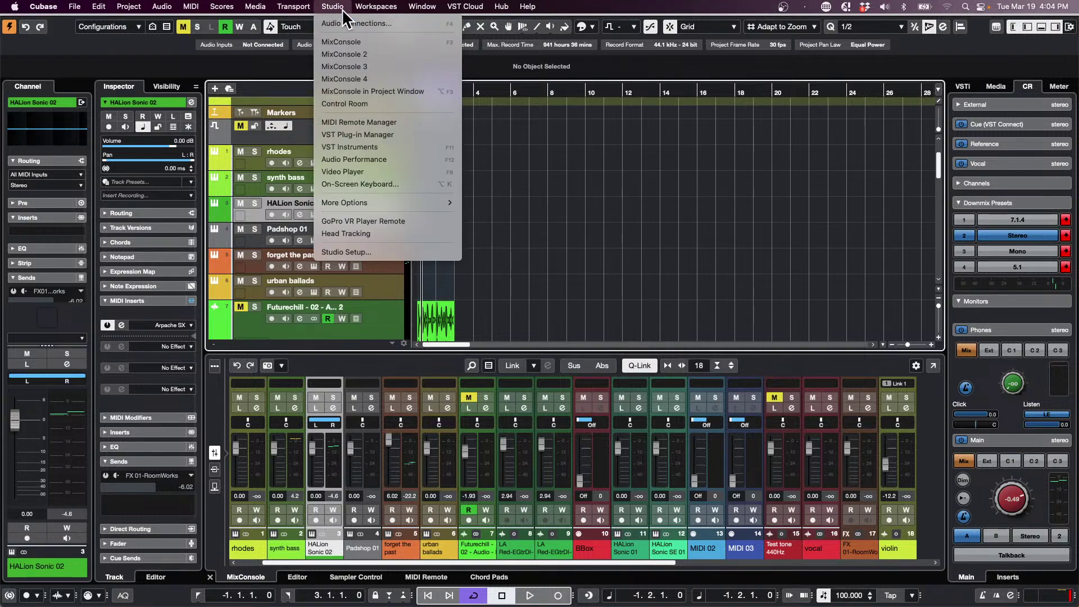
left_click(835, 188)
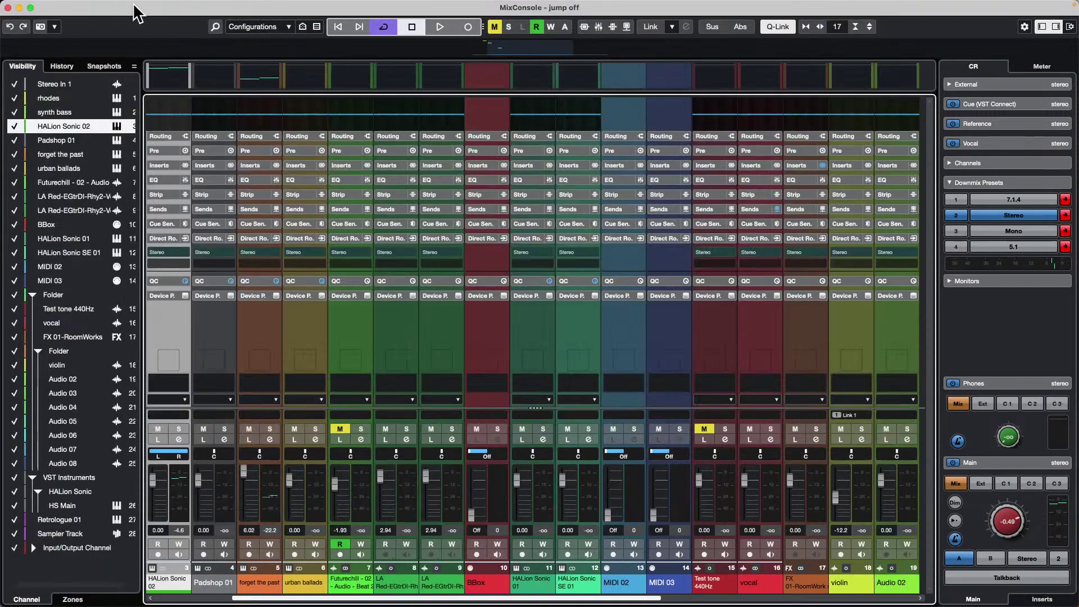
left_click_drag(120, 12, 706, 67)
Open the E.Piano part in a separate Key Editor window, move that window aside and return to the project window.
scroll(520, 250, "down", 5)
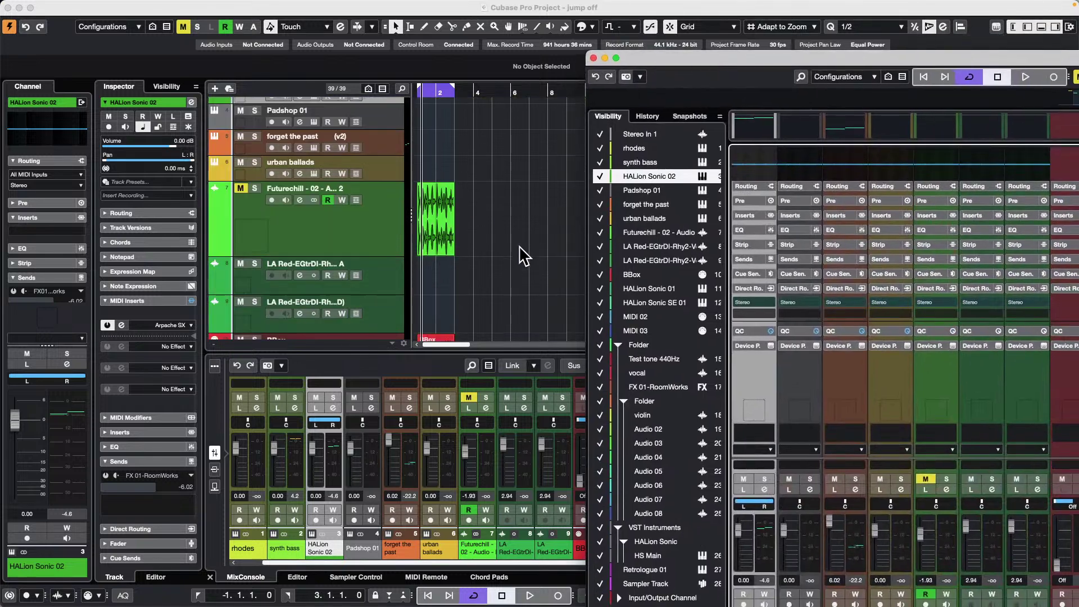
double_click(574, 306)
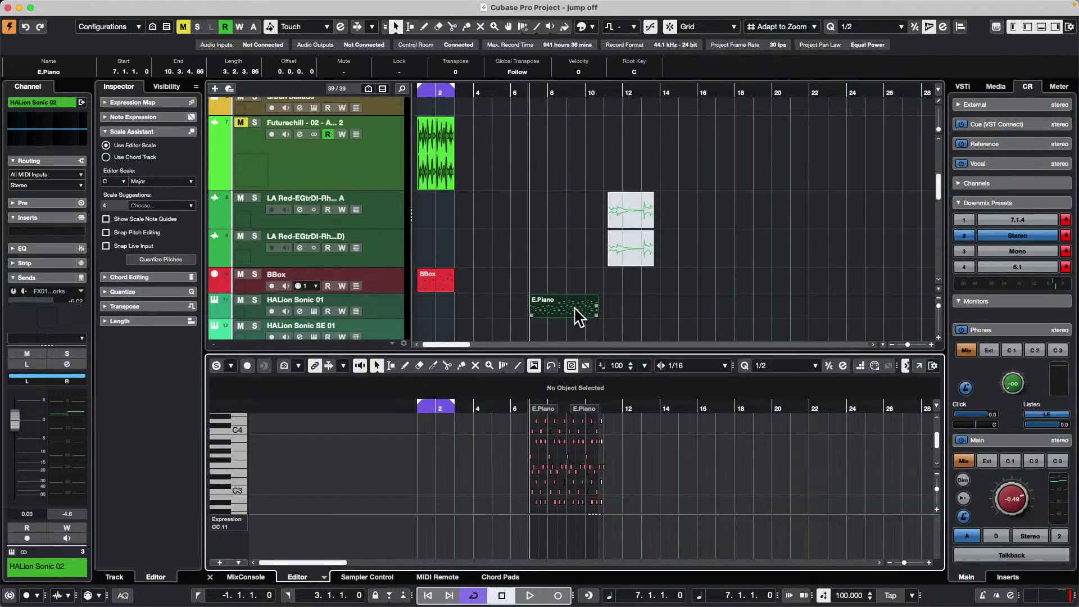
left_click(919, 366)
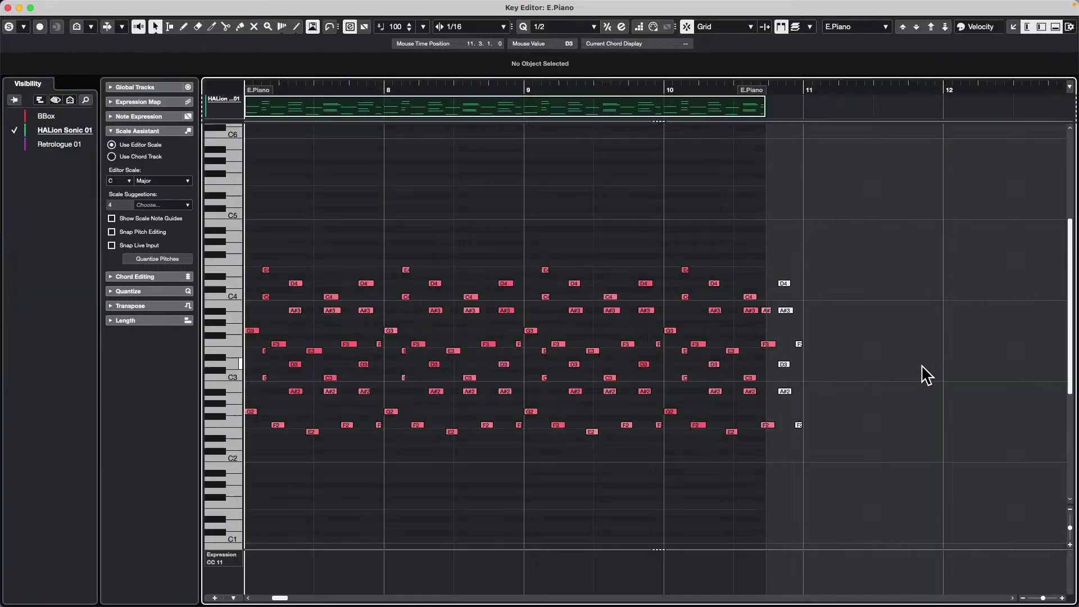
left_click_drag(153, 13, 847, 257)
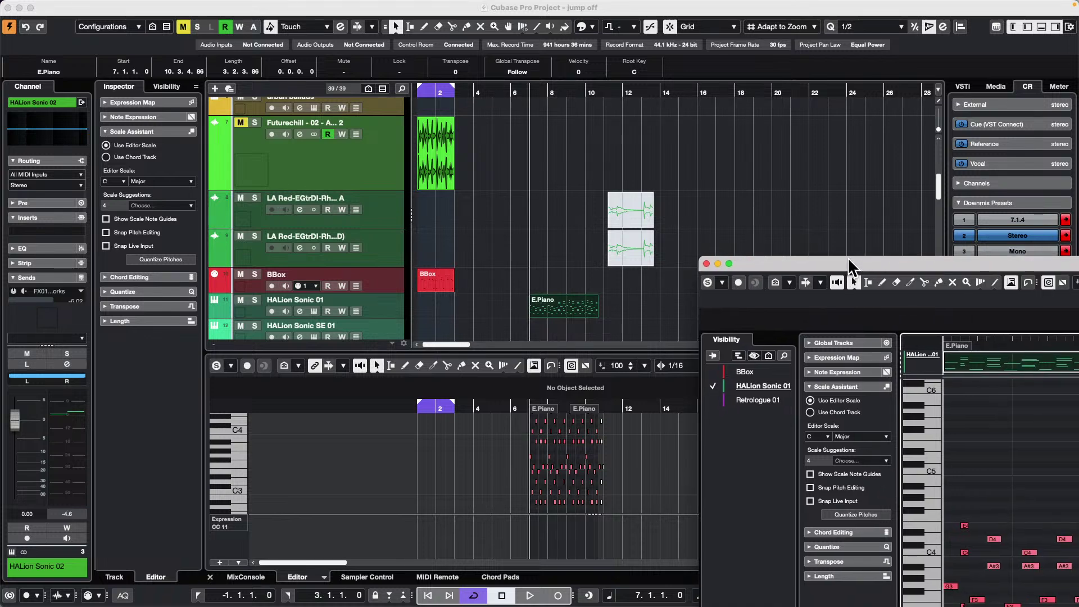
left_click(405, 12)
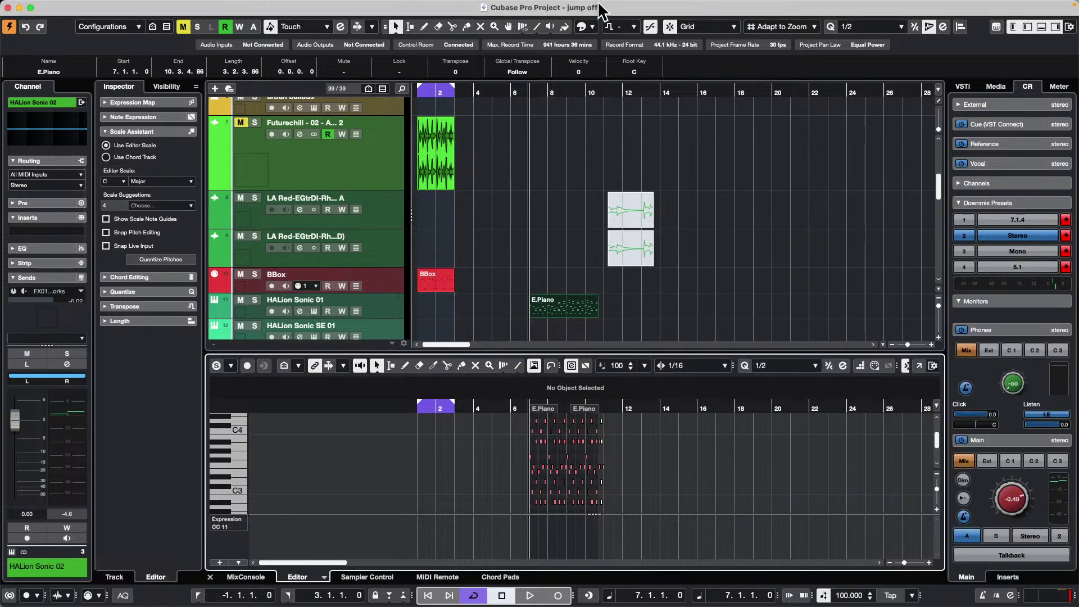
Bring up the MixConsole window again, reposition it over the project window and close it.
key("F3")
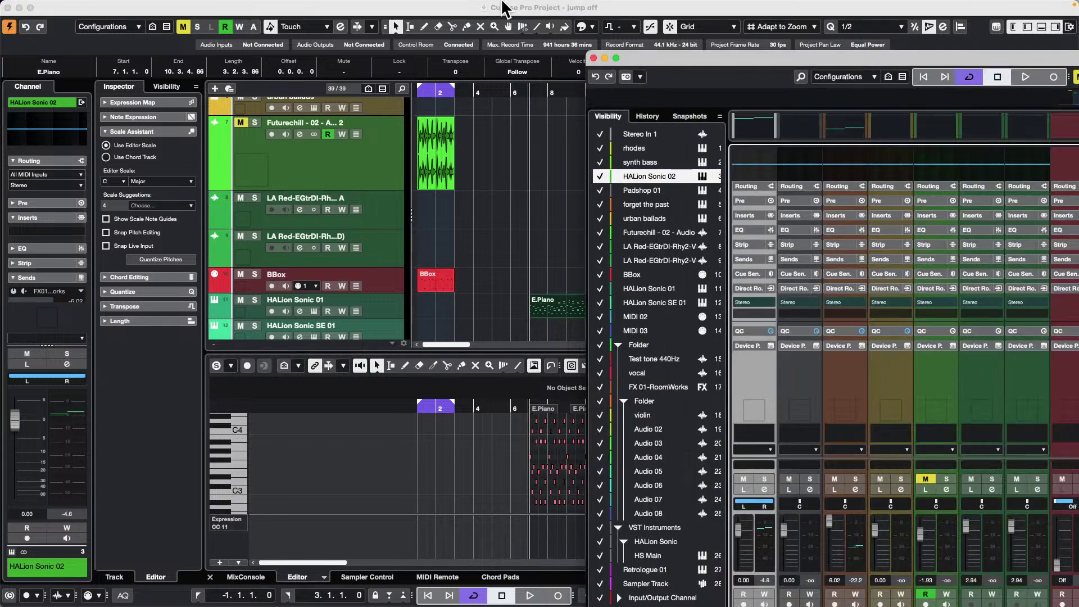
left_click_drag(674, 52, 978, 32)
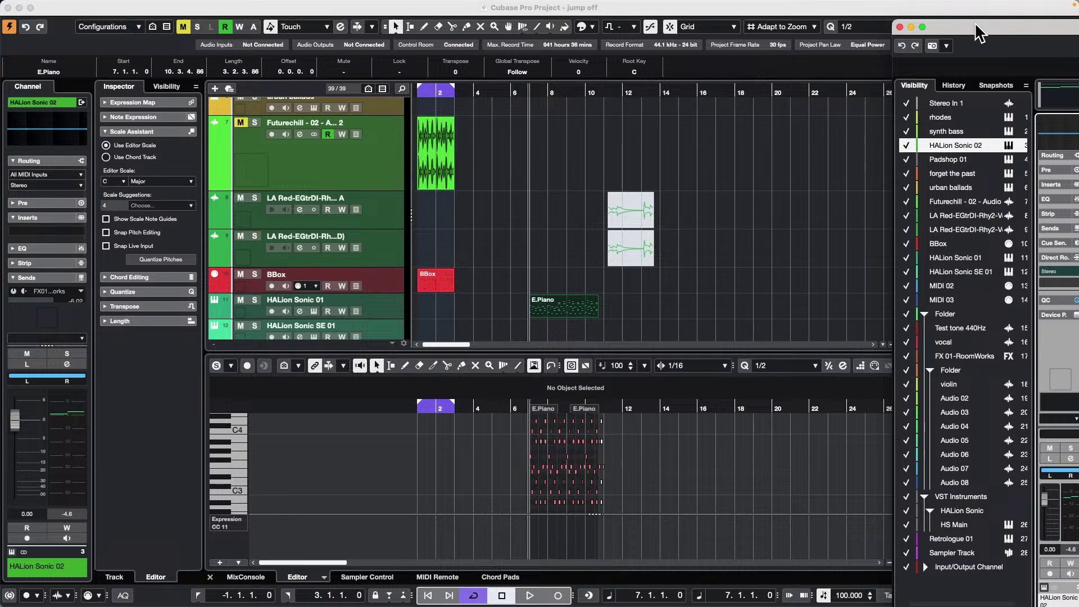
left_click_drag(981, 33, 854, 59)
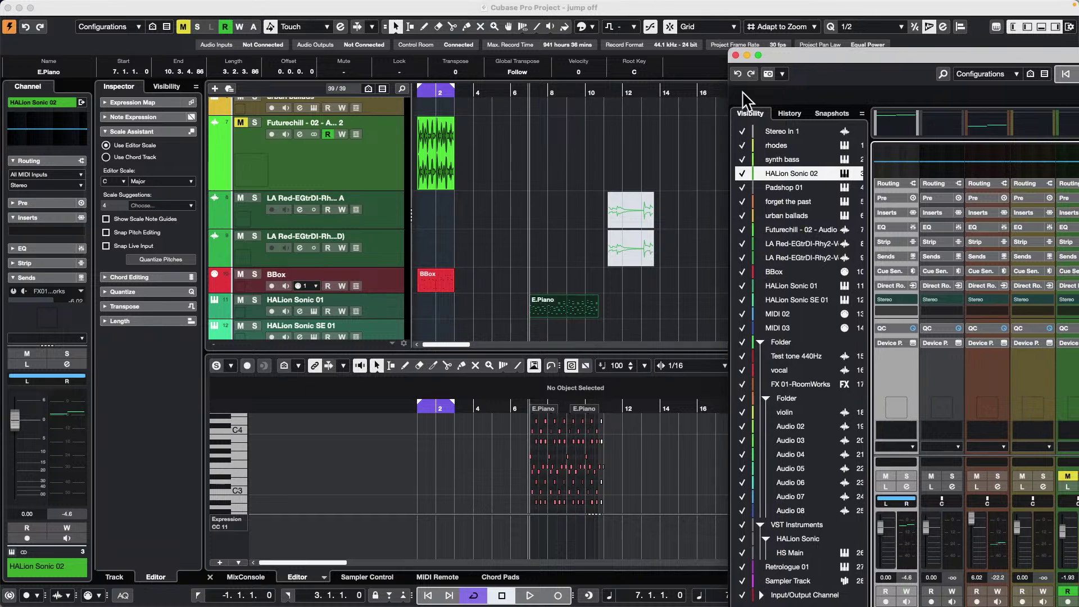
left_click_drag(826, 56, 152, 80)
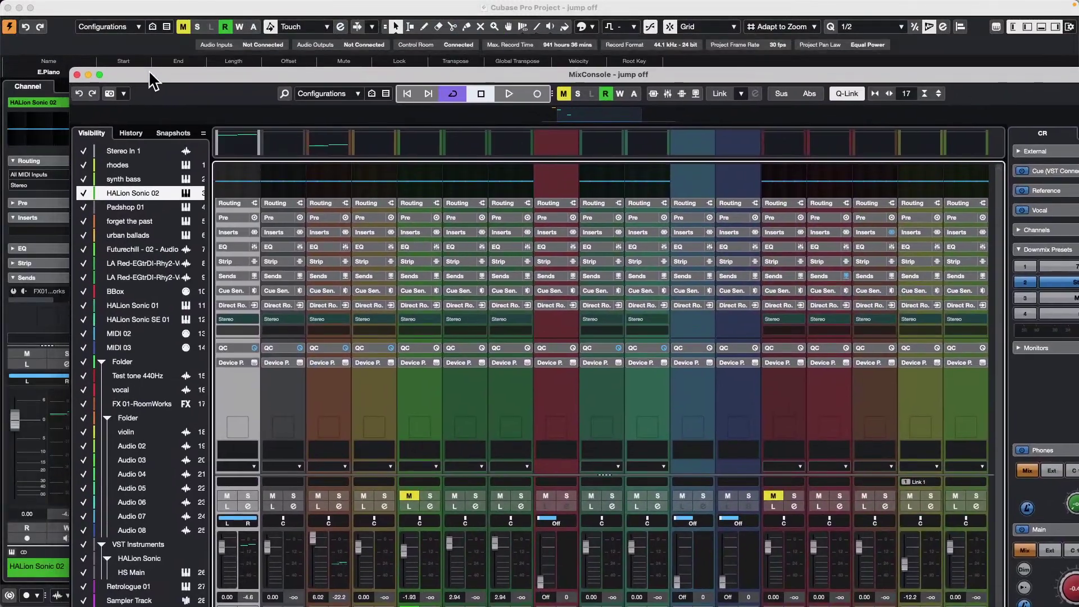
left_click(78, 75)
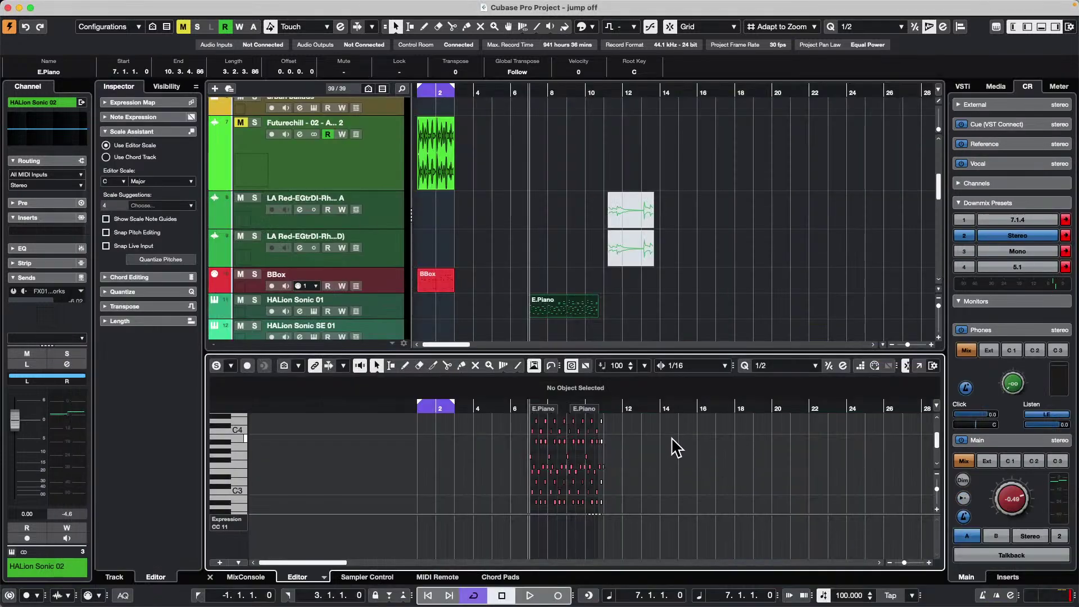
Show the E.Piano part in a separate Key Editor window, reposition it over the project and close it.
left_click(920, 365)
left_click_drag(799, 259, 458, 78)
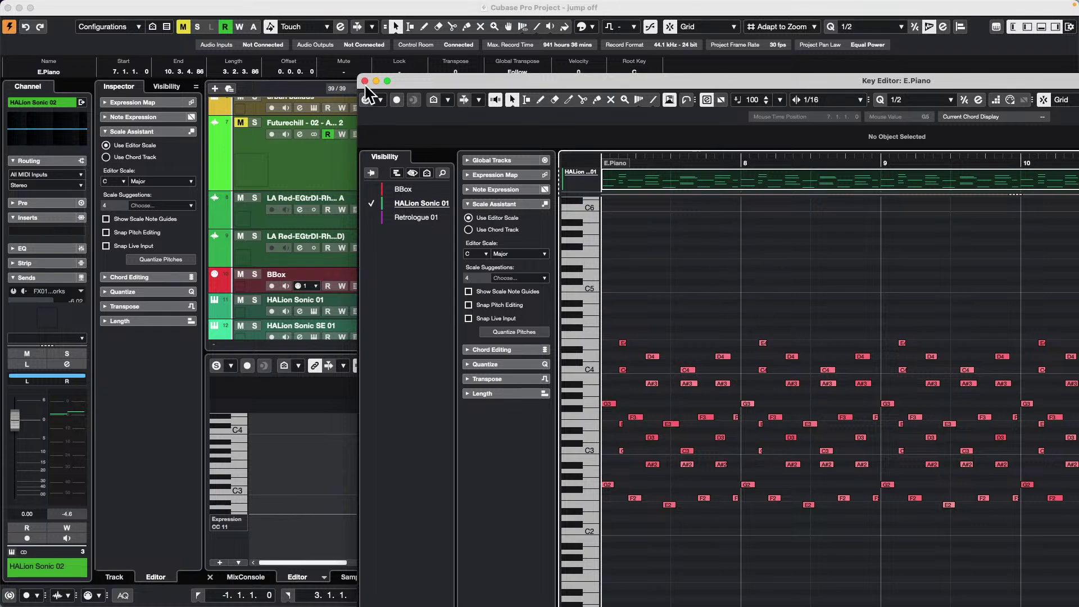
left_click_drag(437, 80, 466, 110)
left_click(477, 113)
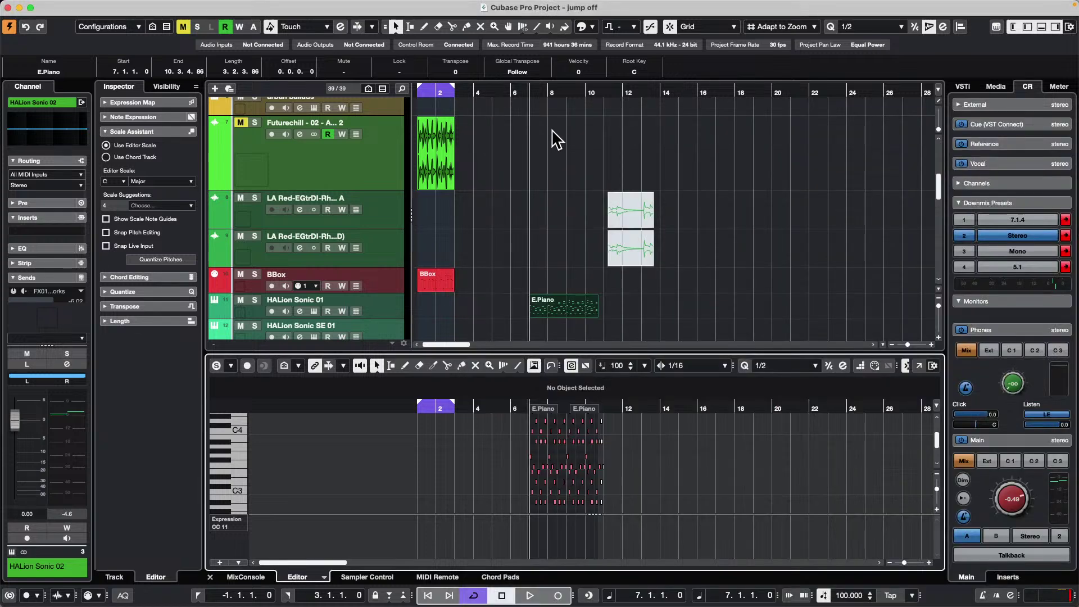
Draw an empty MIDI part from bar 14 to bar 19 on the HALion Sonic 01 track and open it for note editing.
left_click(725, 169)
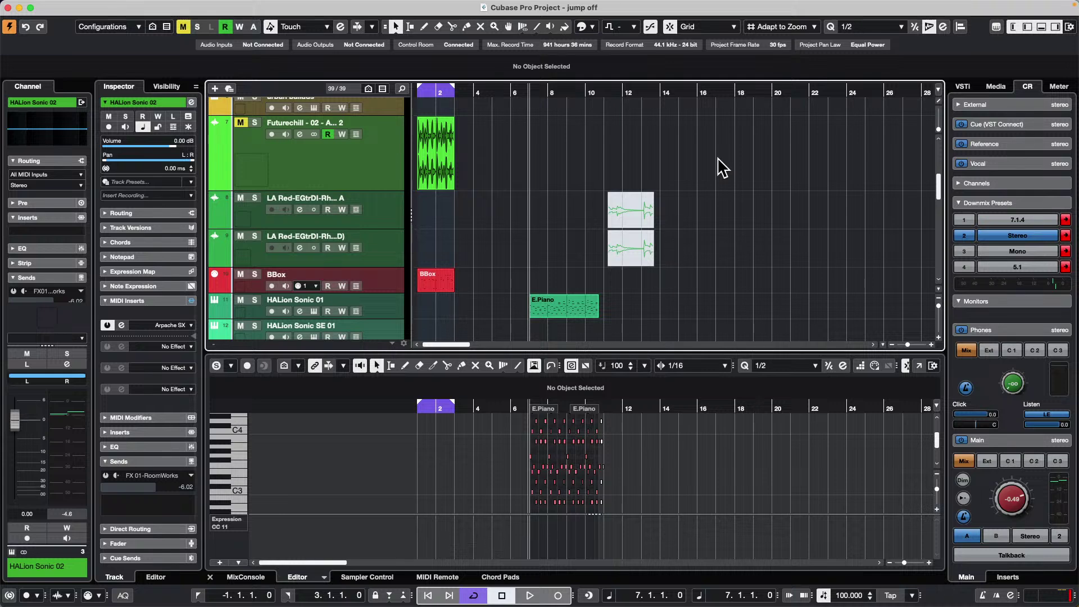
left_click(566, 307)
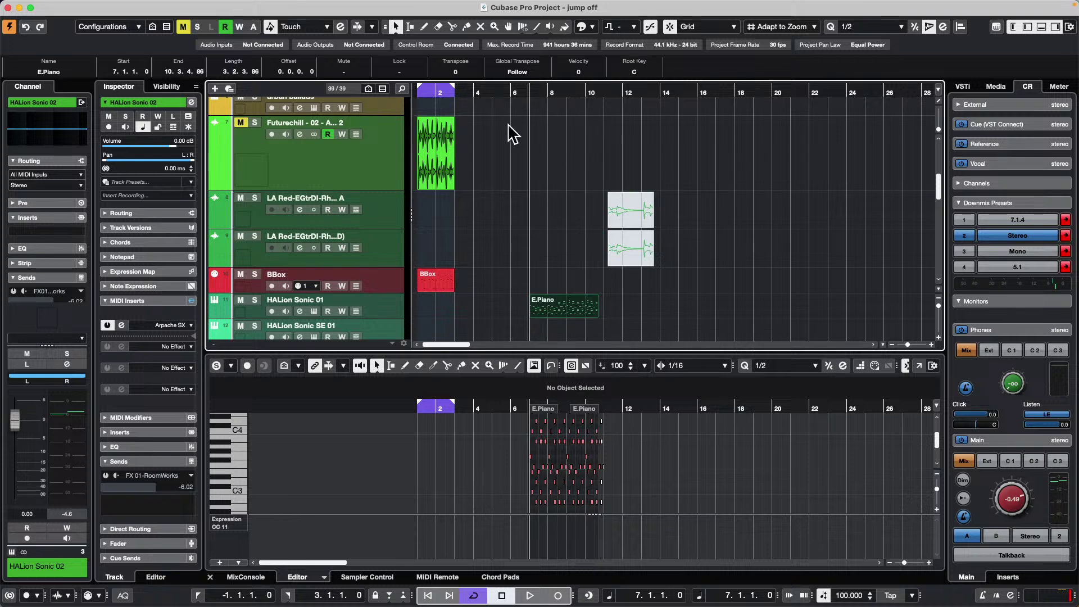
right_click(556, 166)
left_click(569, 163)
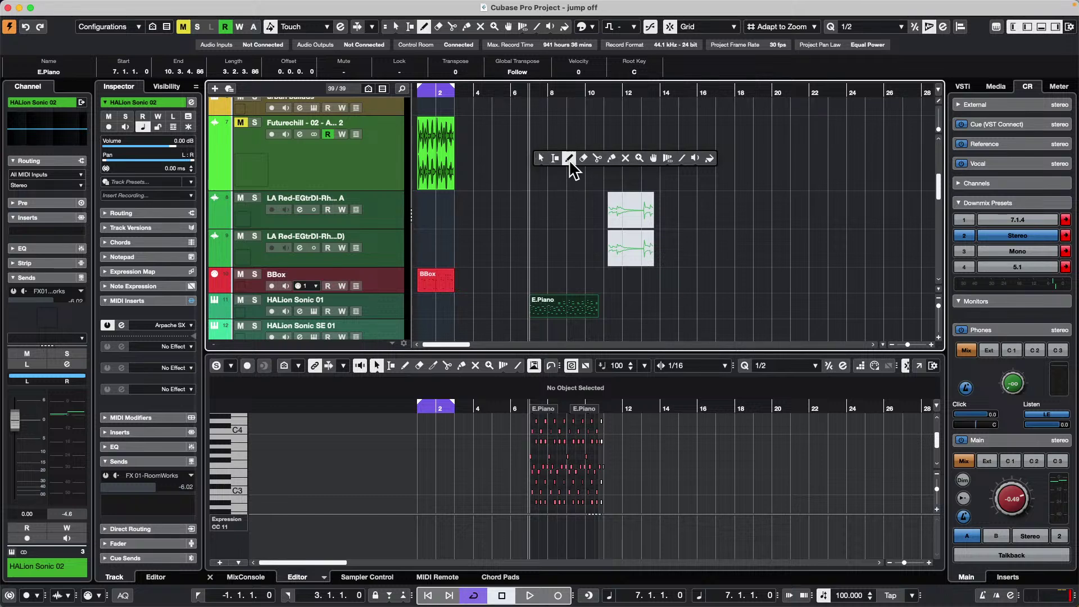
left_click_drag(672, 299, 758, 301)
right_click(703, 303)
left_click(703, 306)
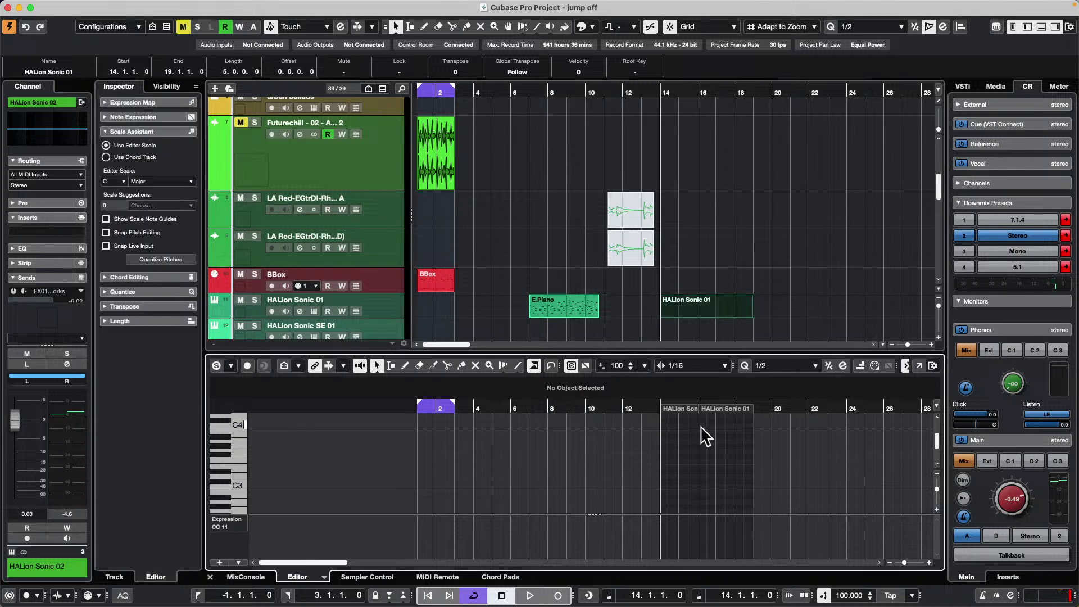
Add F3 and A#2 notes at 14.1.1.0 in the new part and shift the A#2 note's start to 13.4.4.119.
left_click_drag(651, 409, 746, 482)
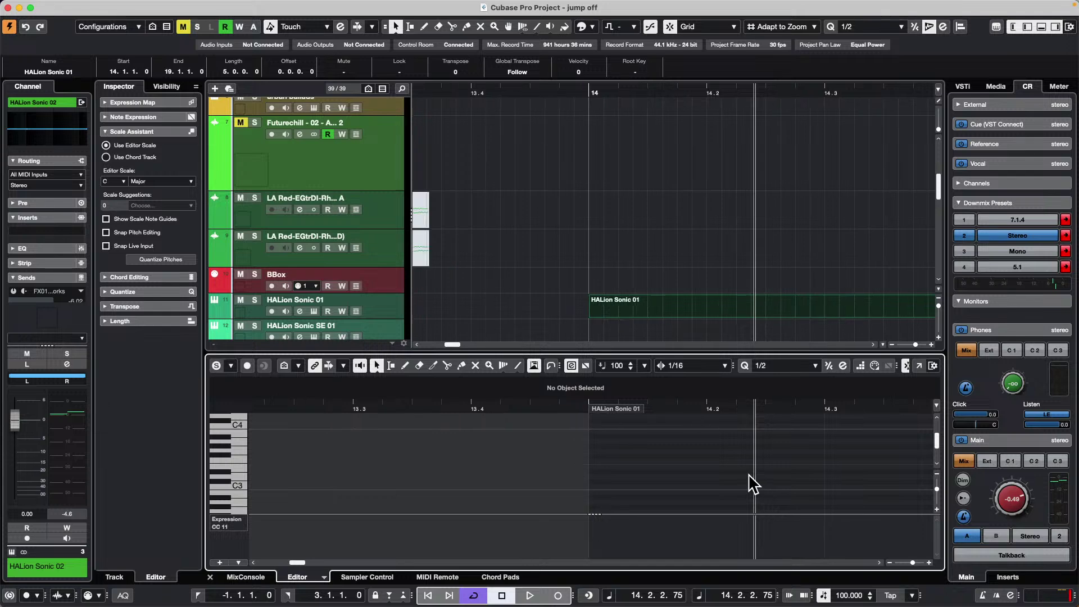
right_click(618, 466)
left_click(647, 465)
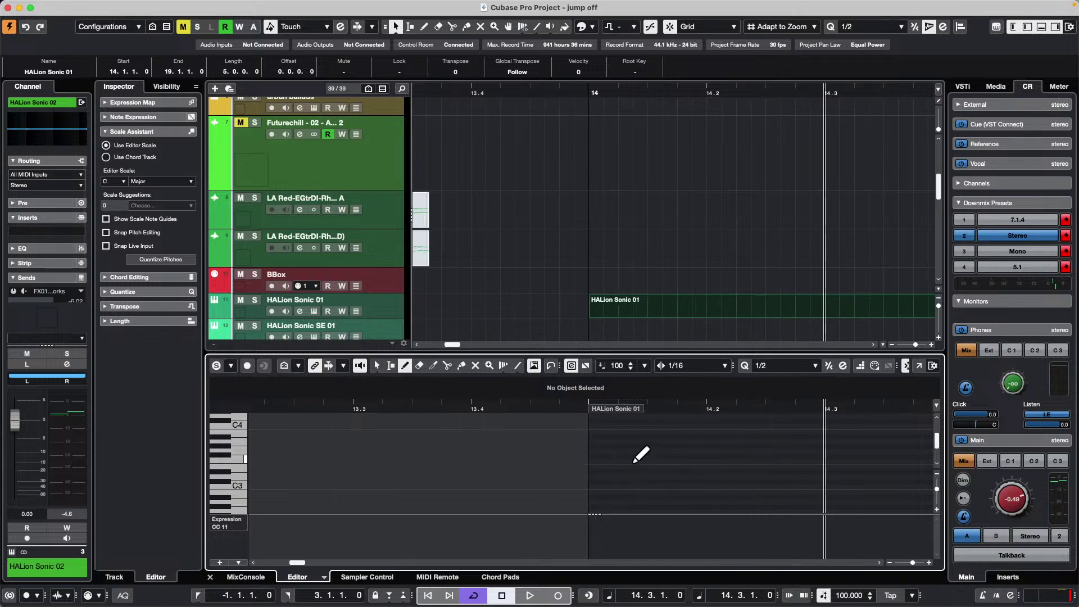
left_click(591, 462)
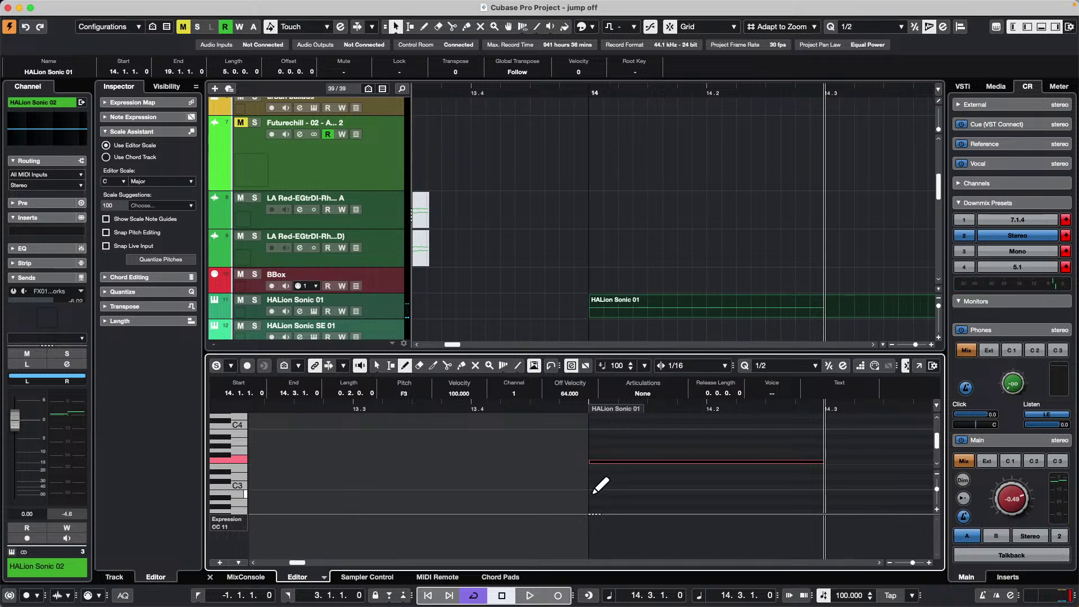
left_click(674, 496)
key("1")
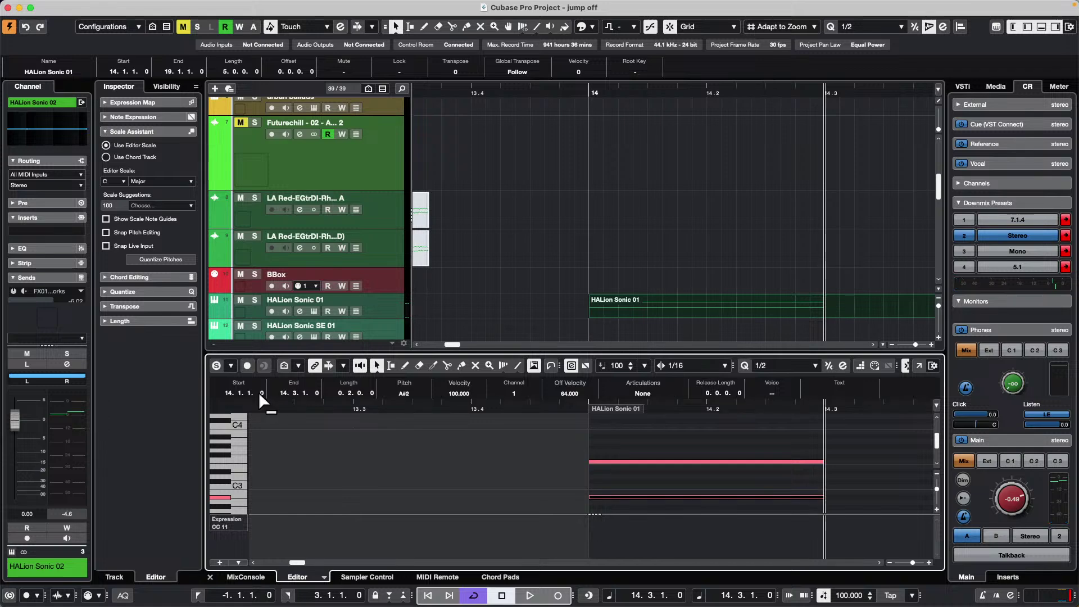
scroll(261, 393, "down", 1)
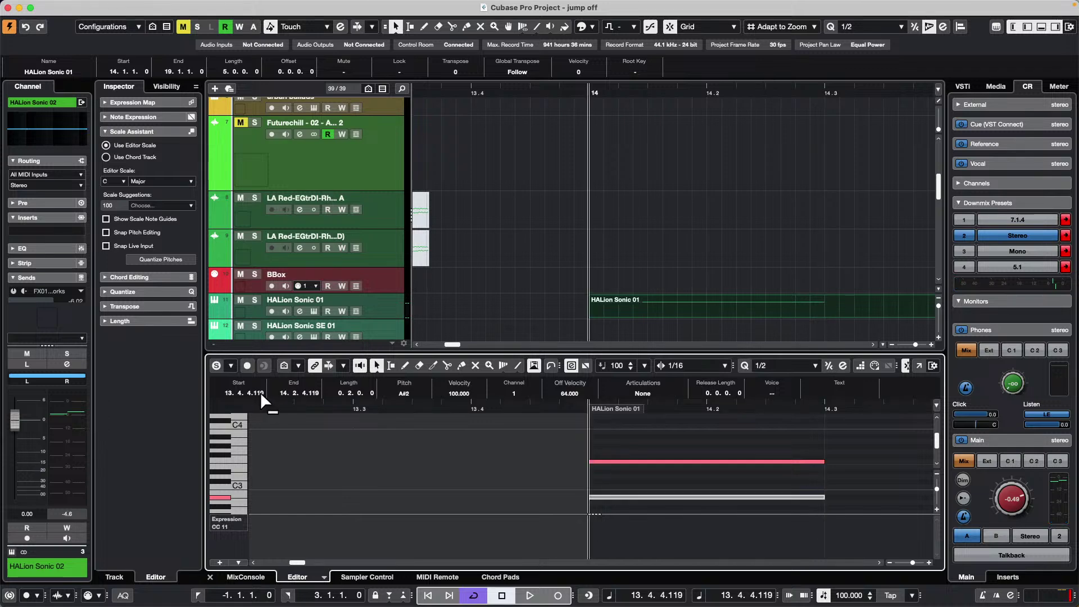
Extend the start of the new HALion Sonic 01 part back to bar 13.
left_click(575, 225)
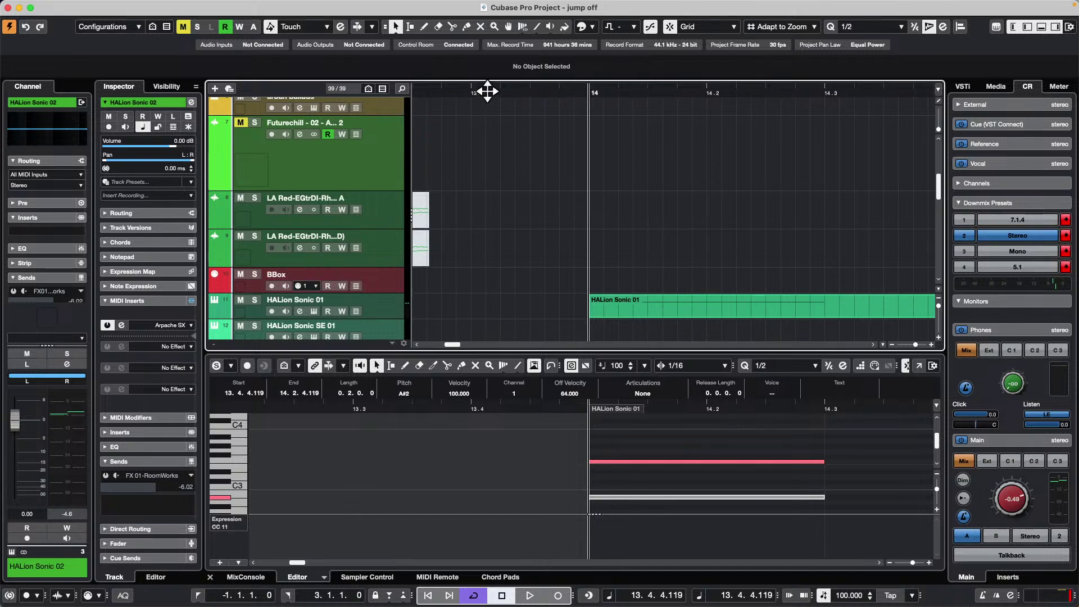
left_click_drag(486, 92, 496, 66)
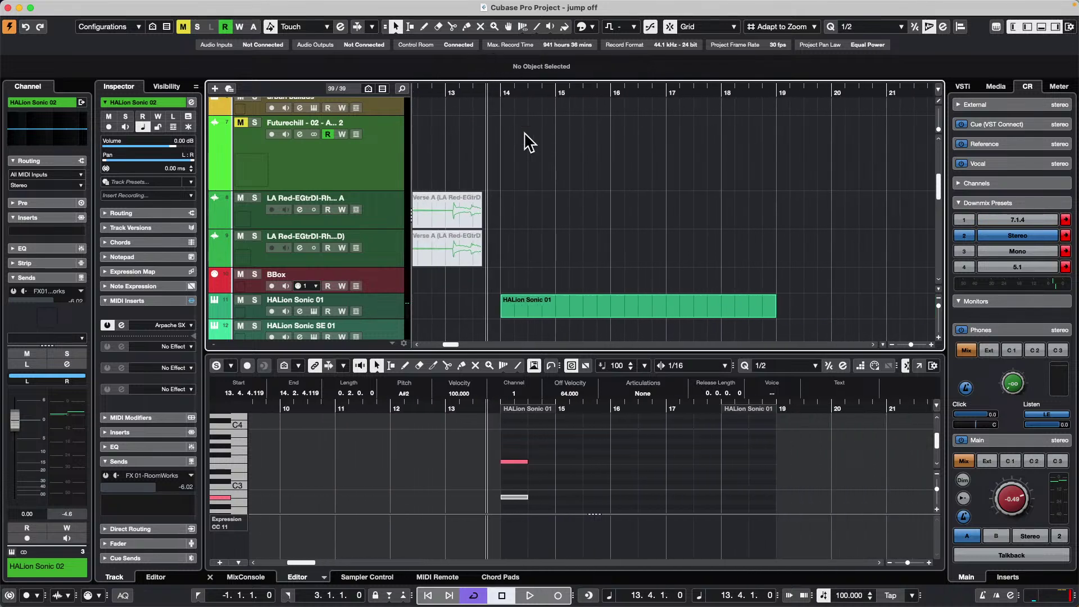
left_click_drag(502, 313, 446, 313)
Split the HALion Sonic 01 part at bar 14 and erase the one-bar piece before the split.
right_click(500, 306)
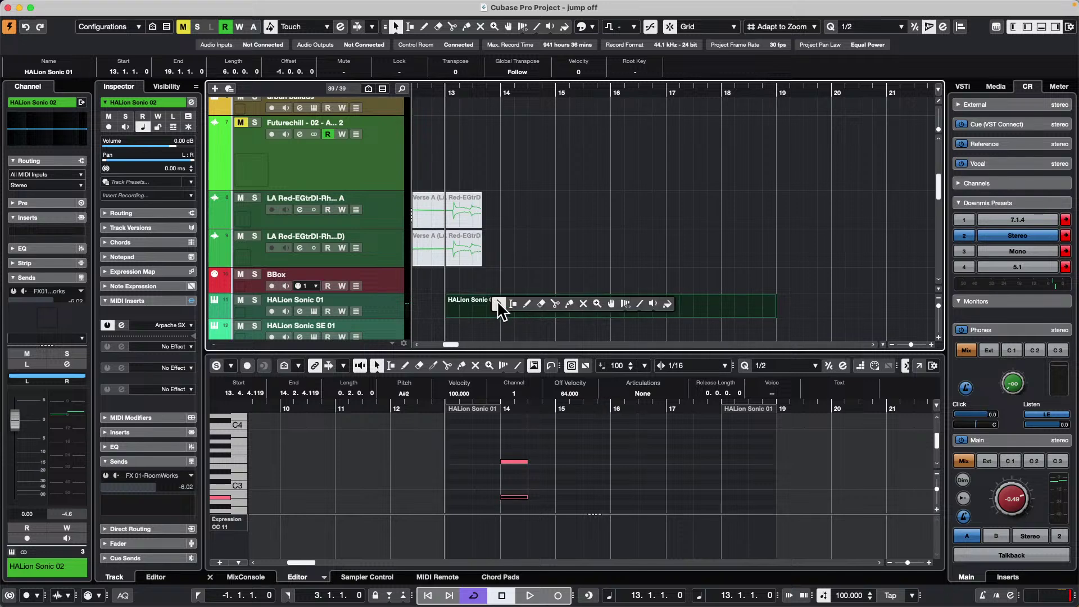
left_click(554, 303)
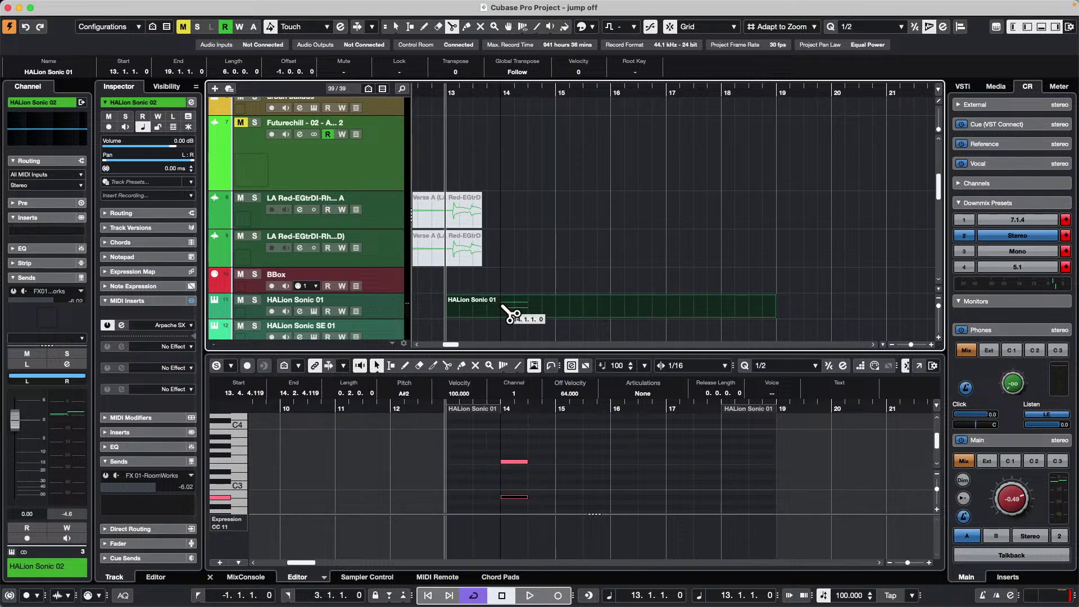
left_click(509, 313)
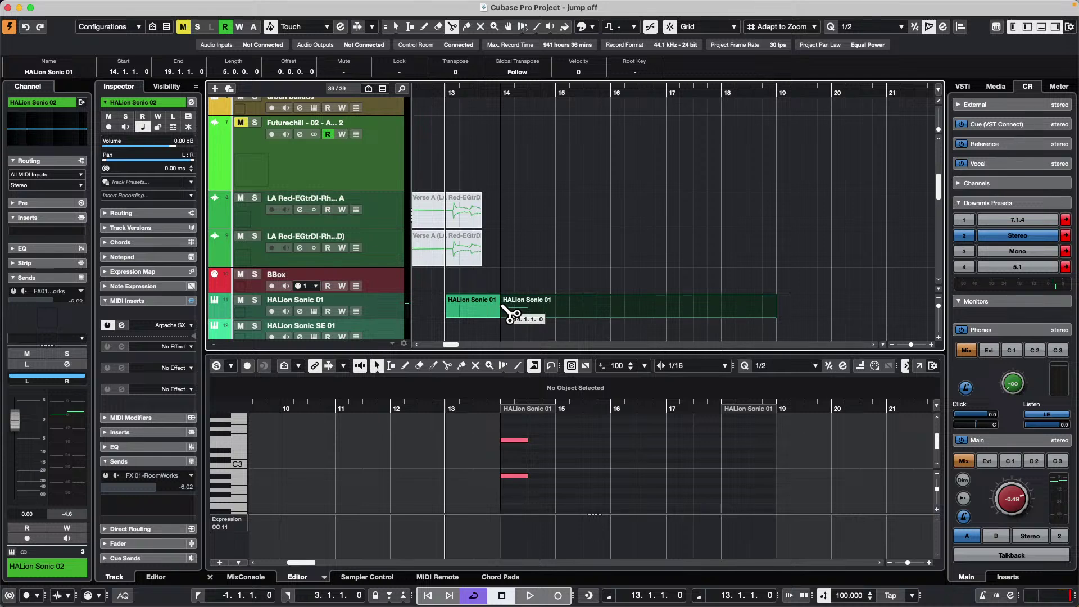
right_click(481, 306)
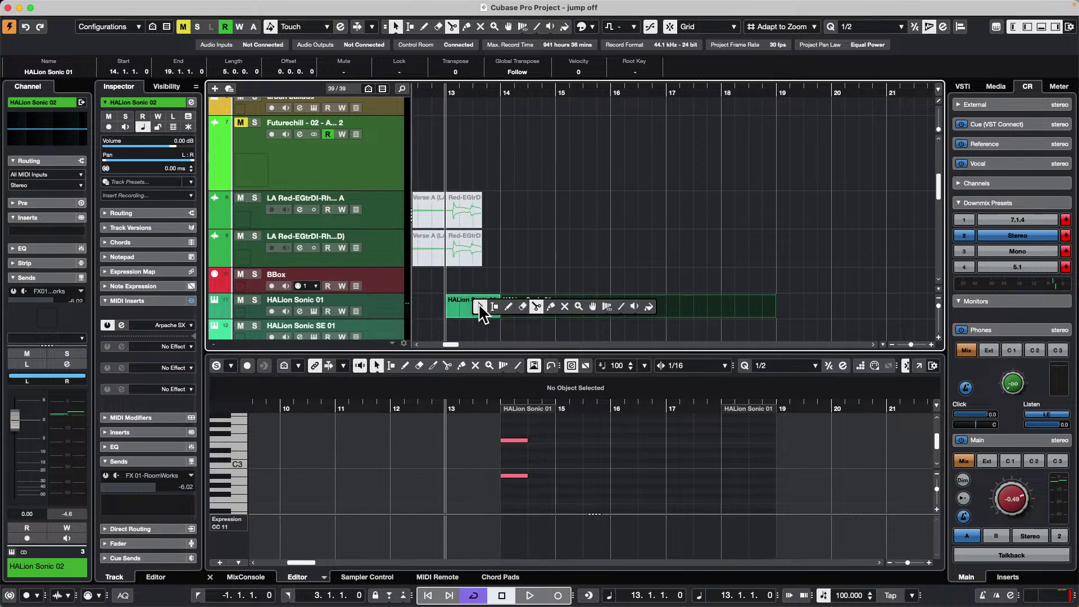
left_click(523, 306)
left_click(490, 301)
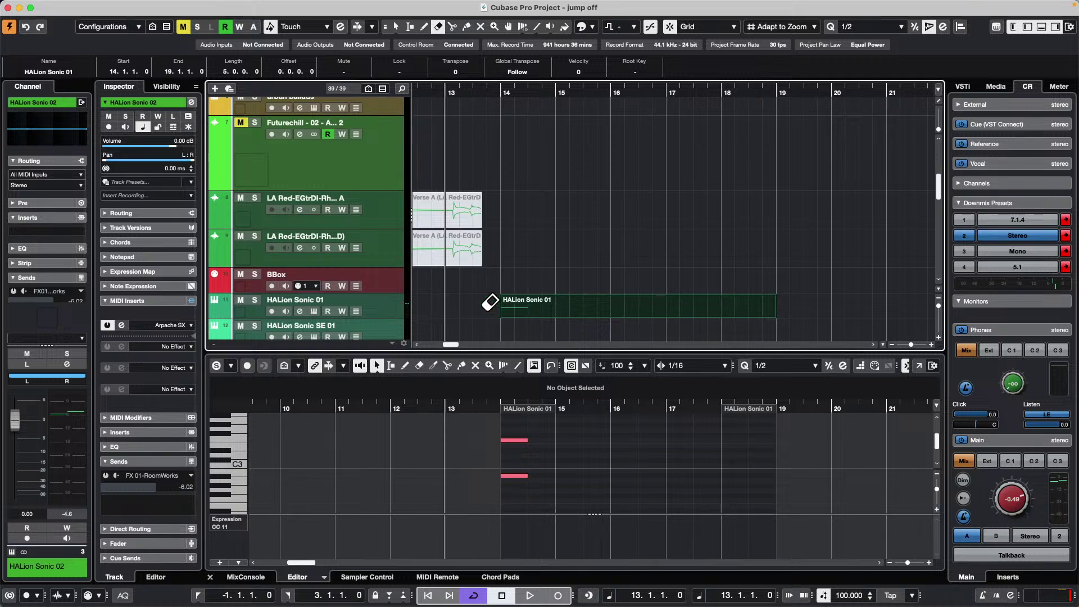
Inspect the A#2 note at the start of the split part, and undo the erase and the split.
left_click_drag(506, 92, 504, 120)
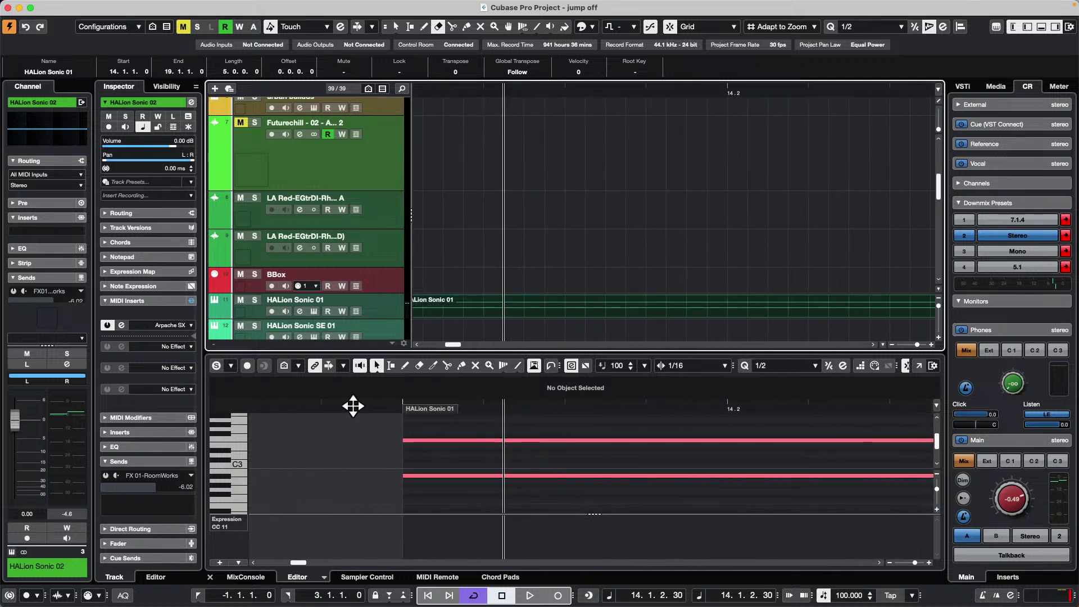
left_click(407, 477)
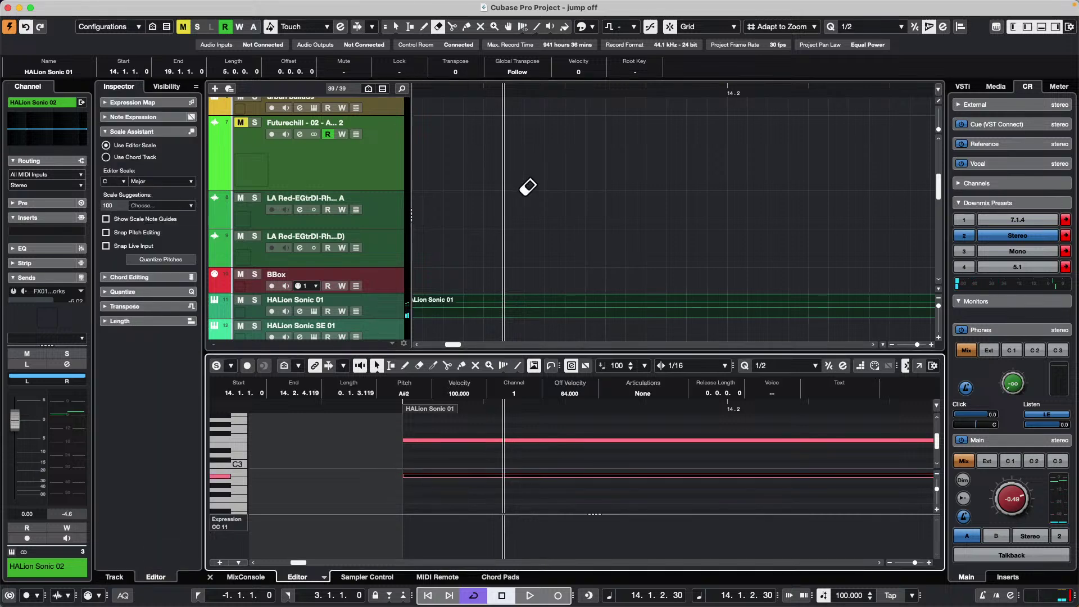
key("super+z")
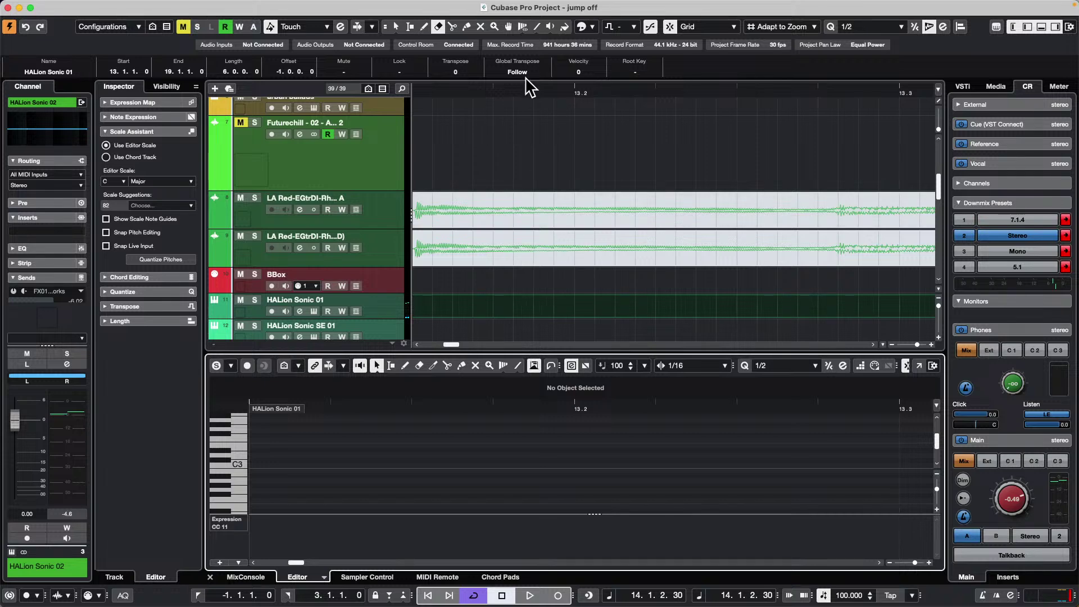
Shift the A#2 note at bar 14 earlier so that it starts at 13.4.4.106.
left_click(526, 93)
left_click_drag(526, 93, 518, 65)
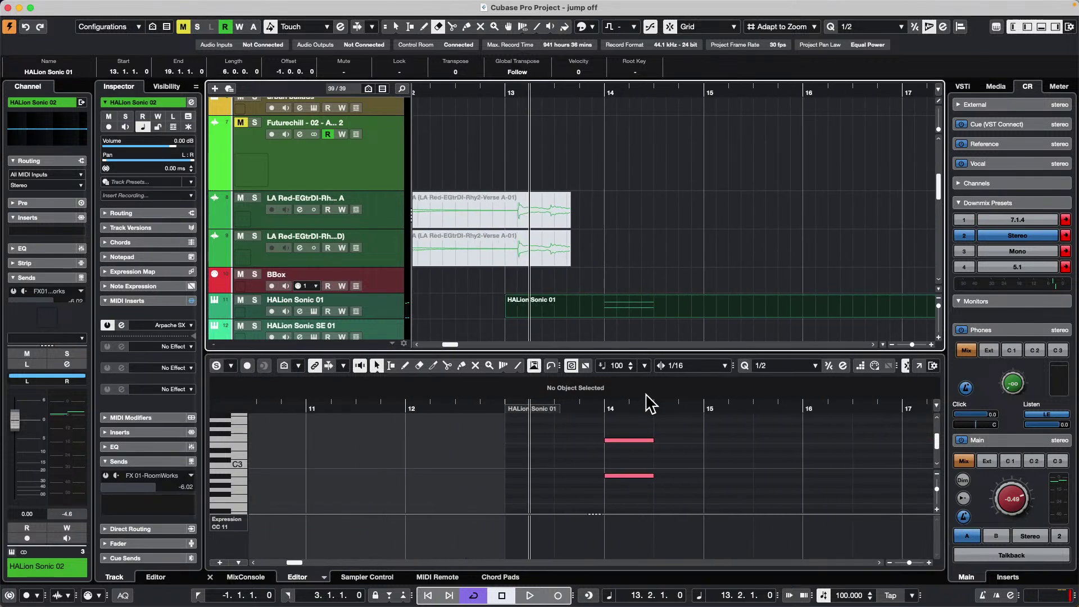
right_click(613, 459)
left_click(609, 476)
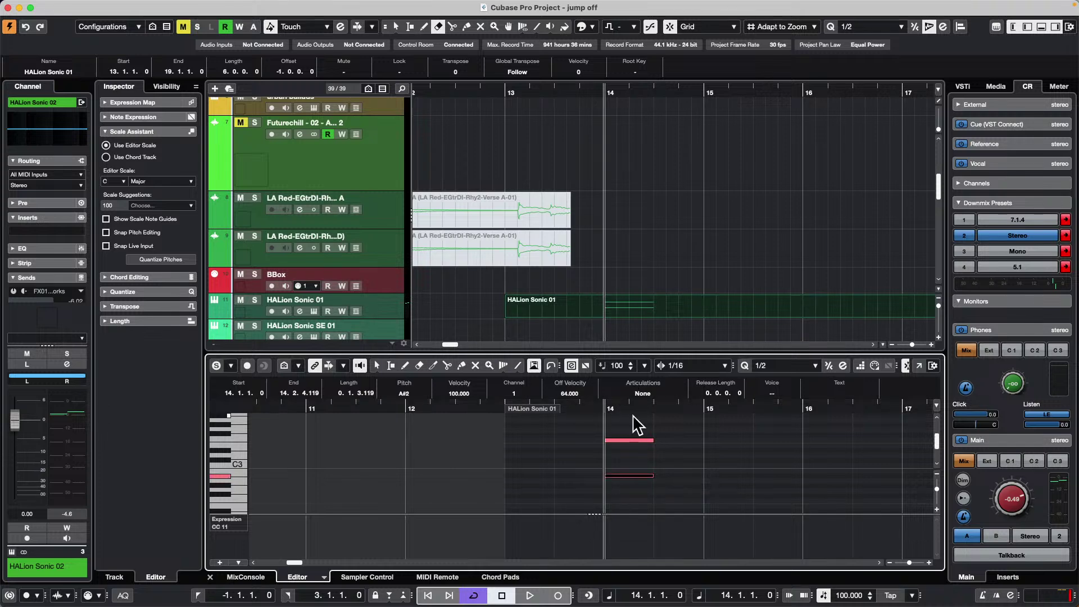
left_click_drag(639, 409, 339, 453)
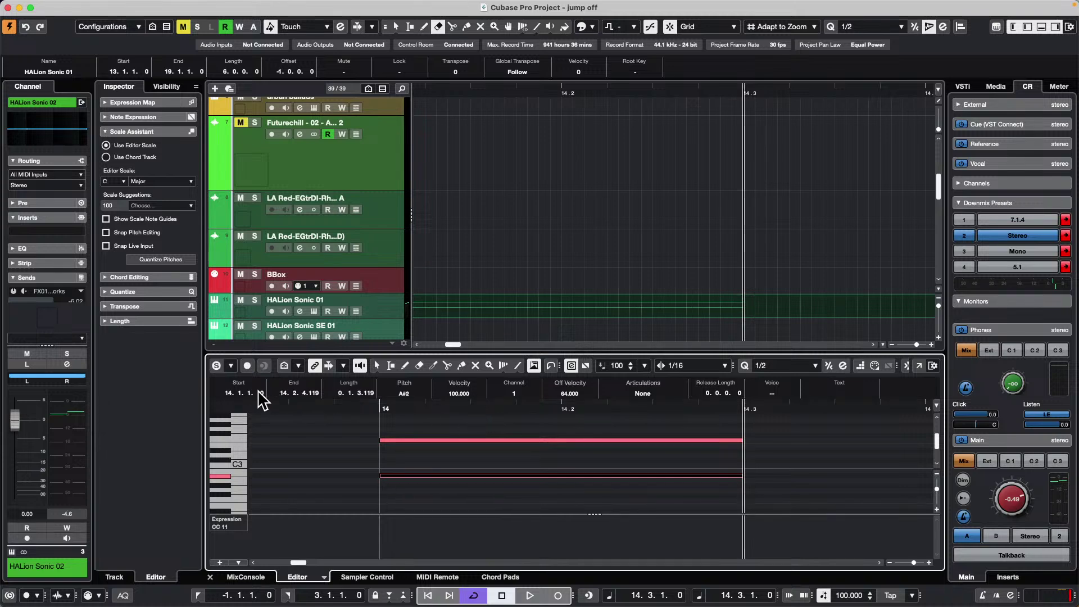
scroll(262, 399, "down", 11)
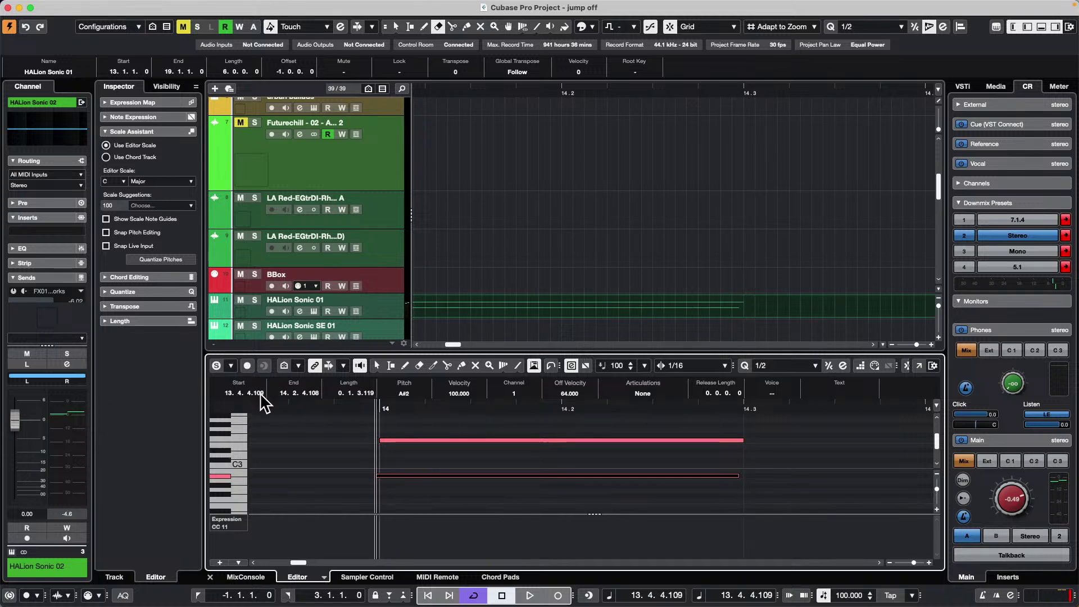
scroll(262, 396, "down", 3)
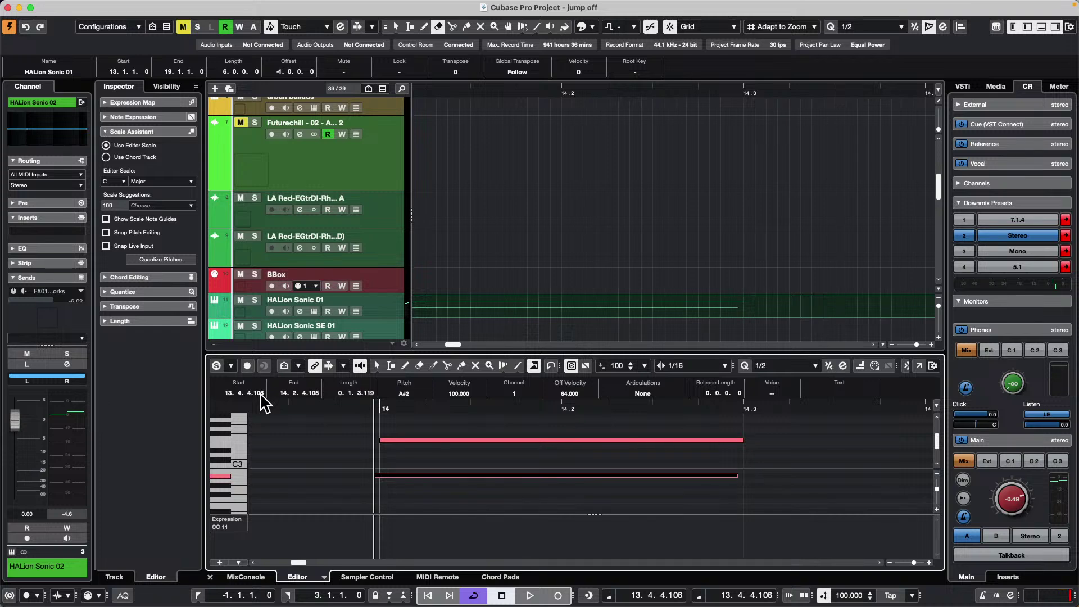
left_click(533, 209)
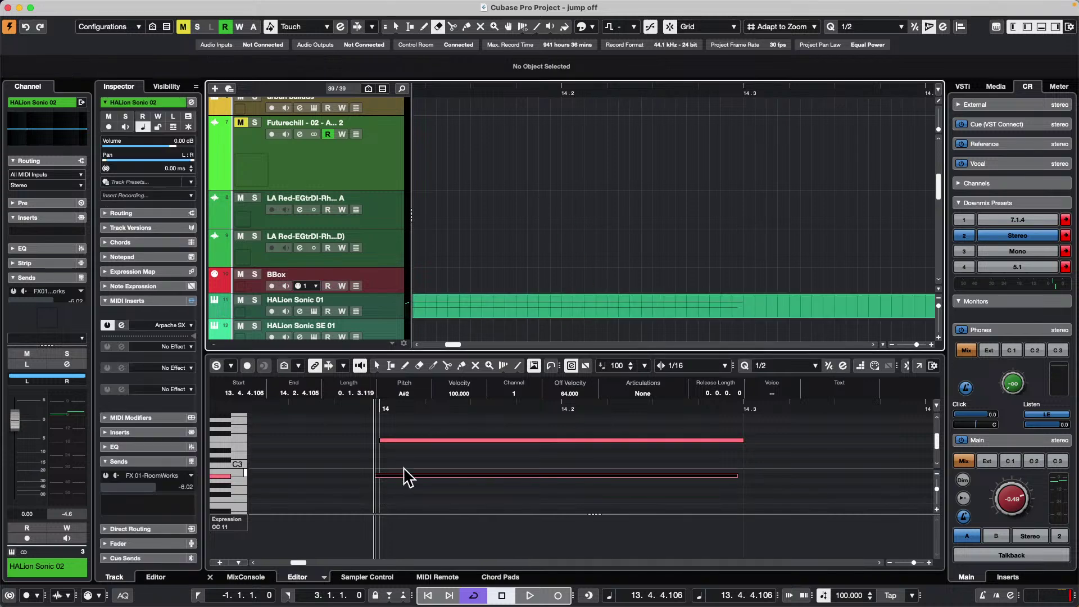
Split the HALion Sonic 01 part at 14.1.2.0 and erase the piece before the split.
left_click(515, 90)
left_click_drag(515, 90, 527, 73)
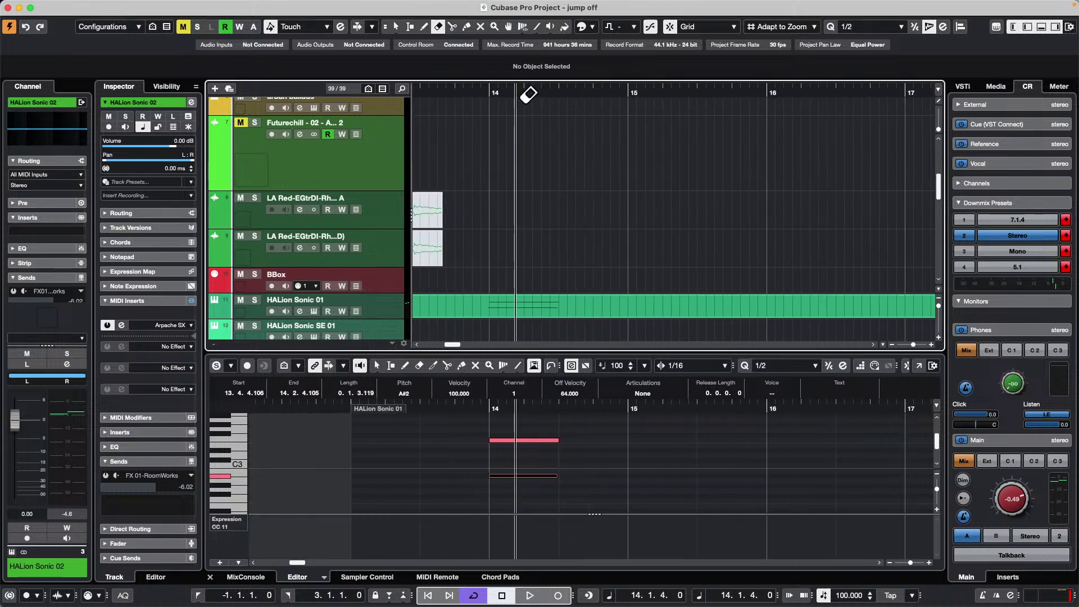
right_click(489, 280)
left_click(551, 301)
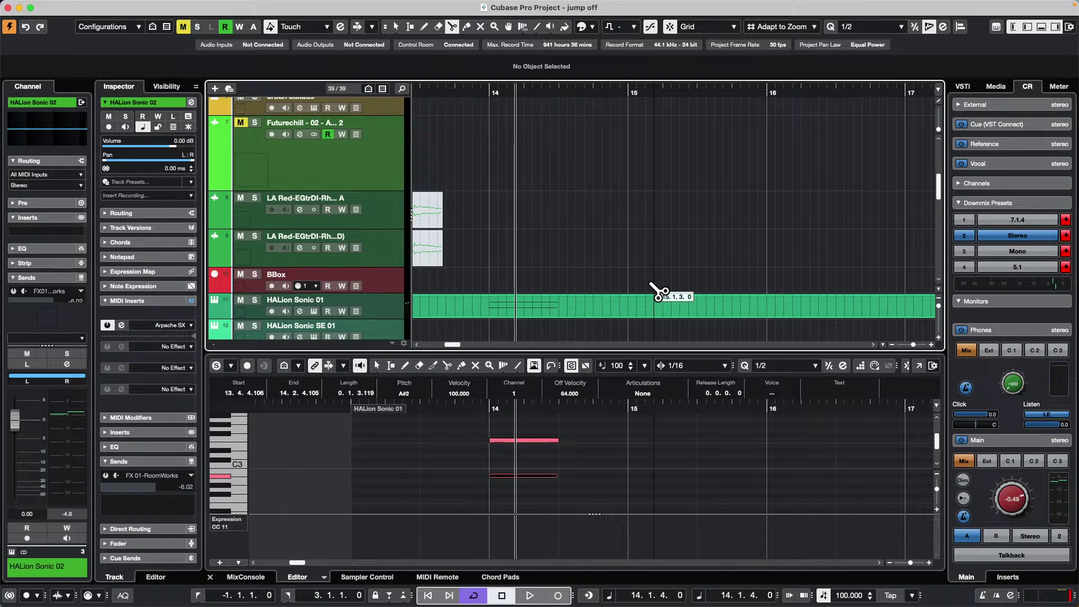
left_click(502, 319)
right_click(445, 316)
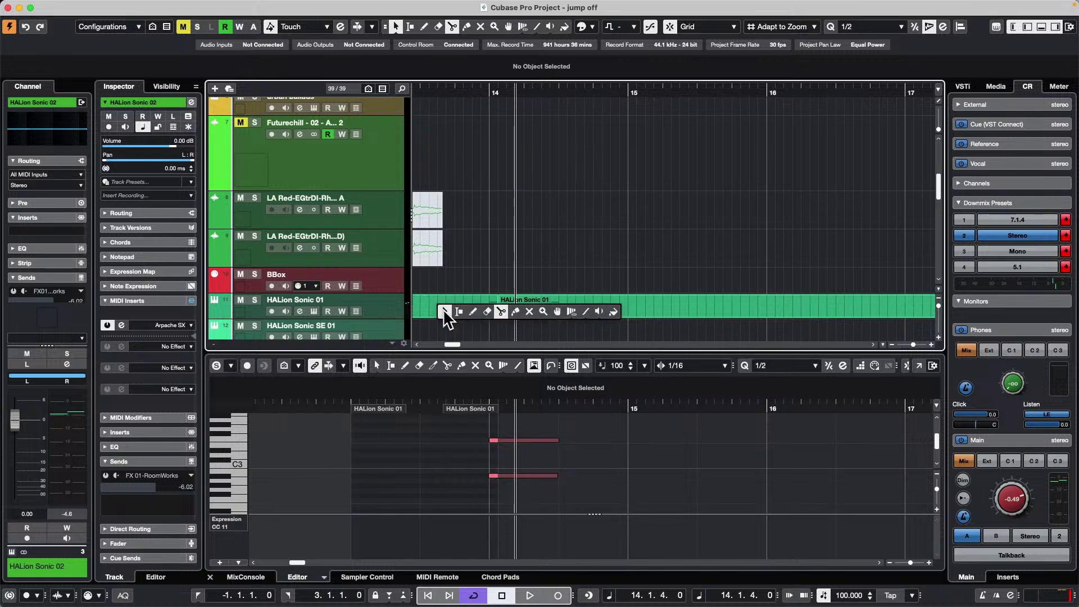
left_click(491, 310)
scroll(436, 304, "right", 5)
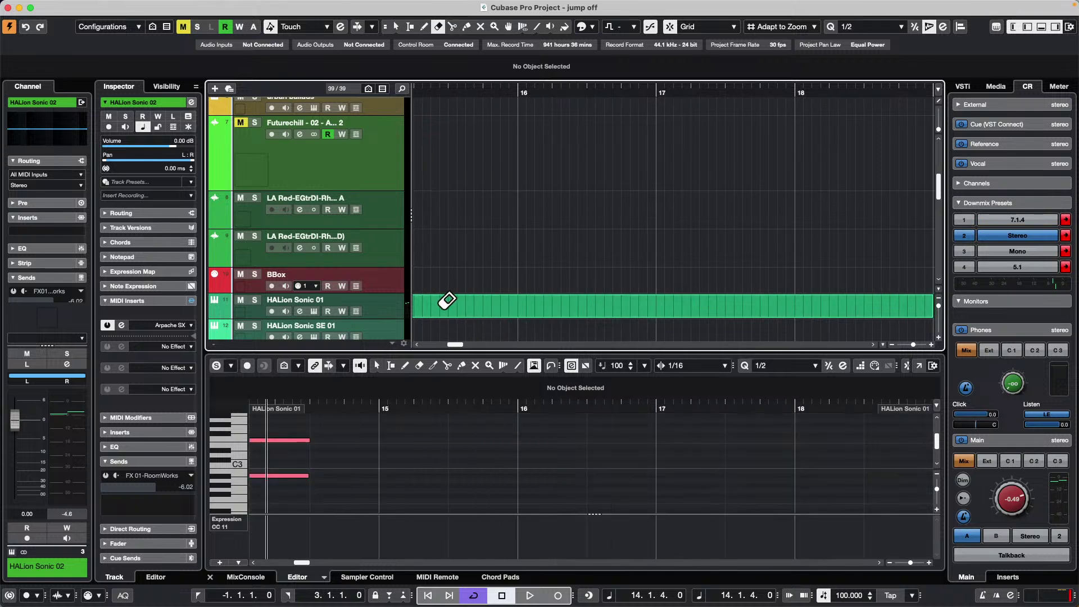
Inspect the note starts in the split HALion Sonic 01 part, and undo the erase and the split.
key("1")
left_click(554, 307)
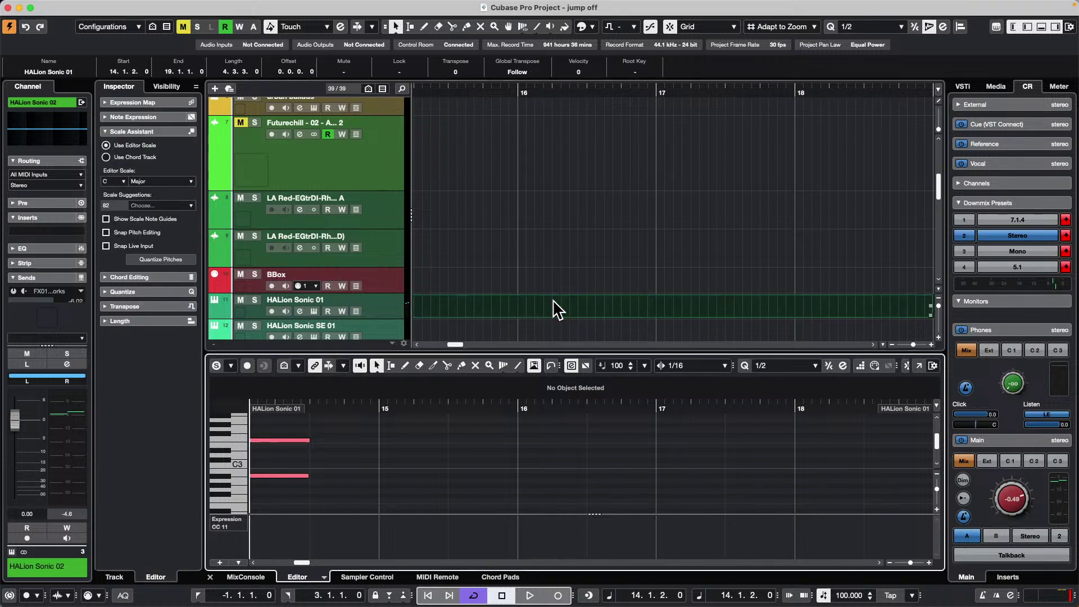
left_click_drag(516, 92, 517, 72)
left_click(438, 89)
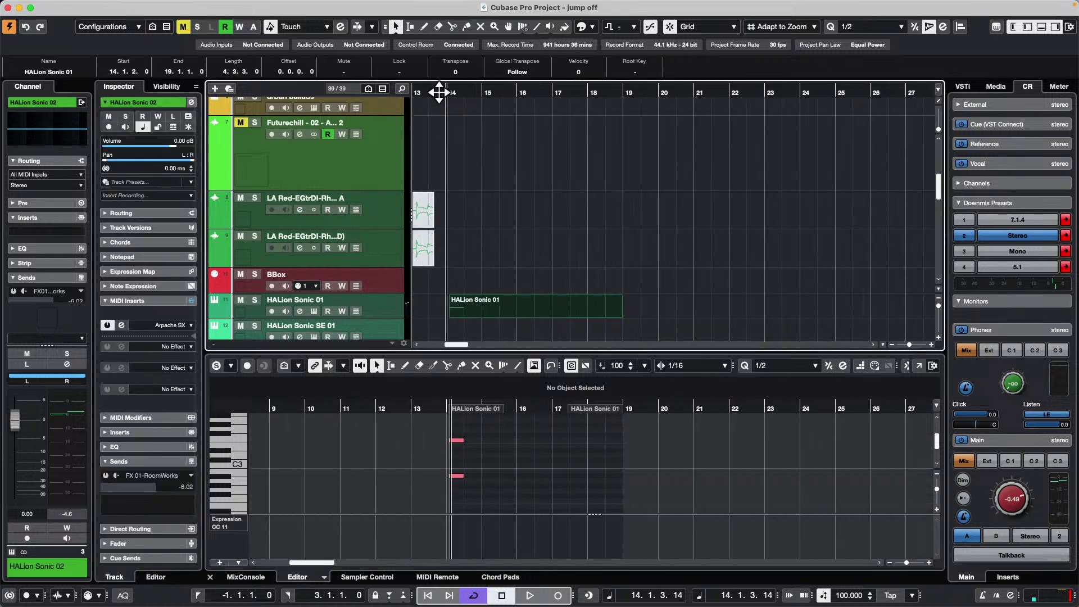
key("h")
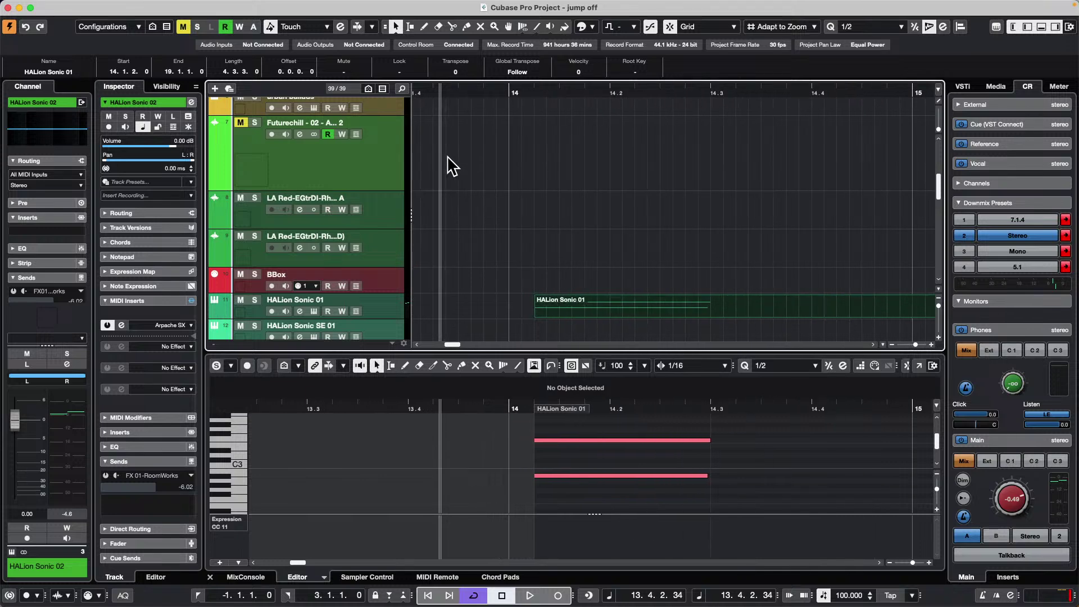
key("h")
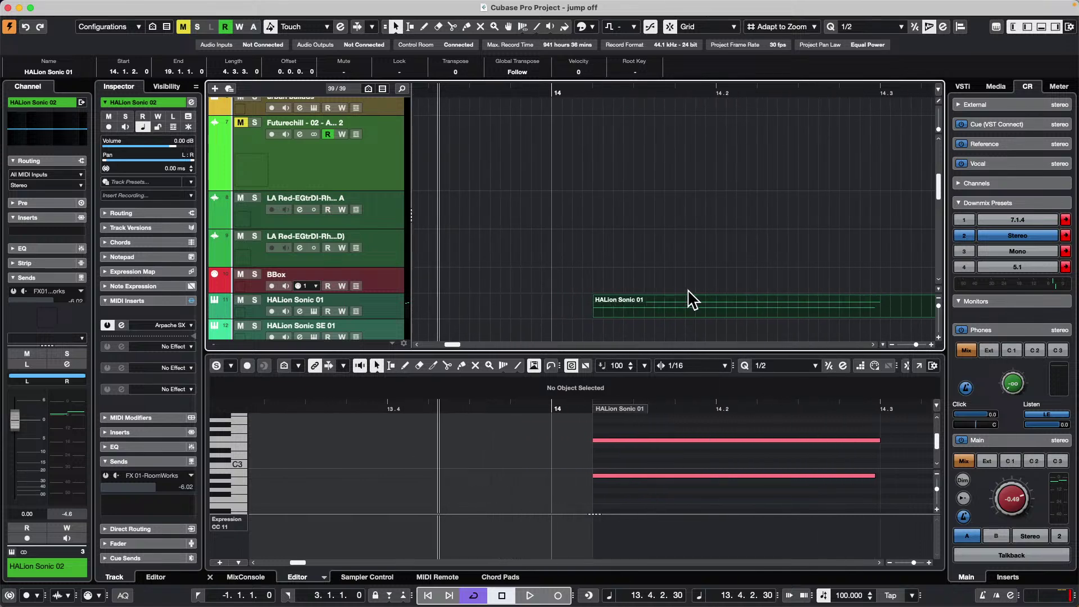
scroll(692, 299, "left", 5)
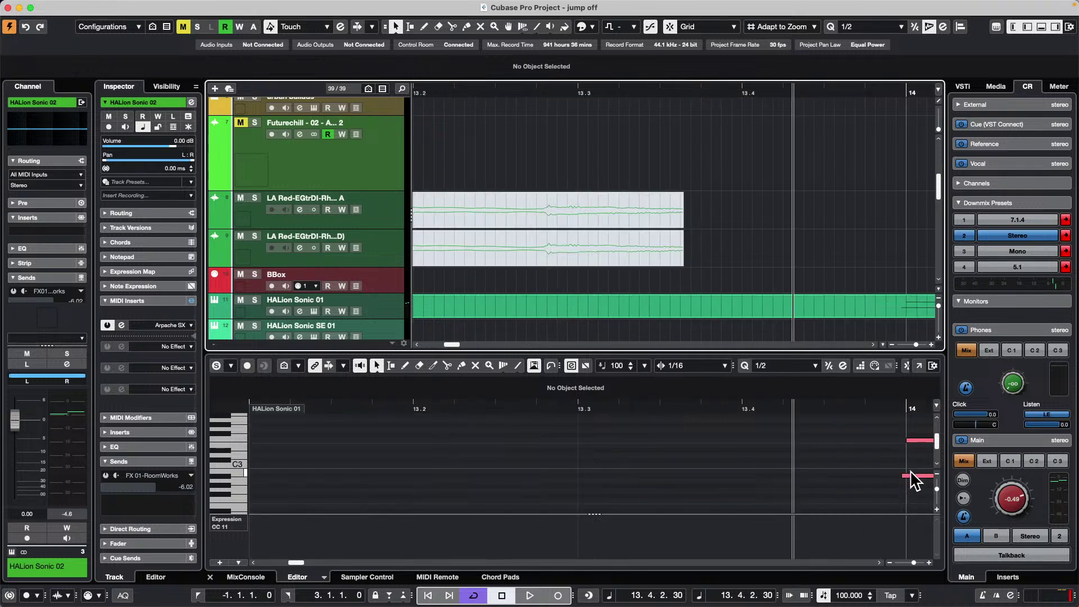
Open the MIDI page of the Editing preferences and confirm the settings.
left_click(42, 6)
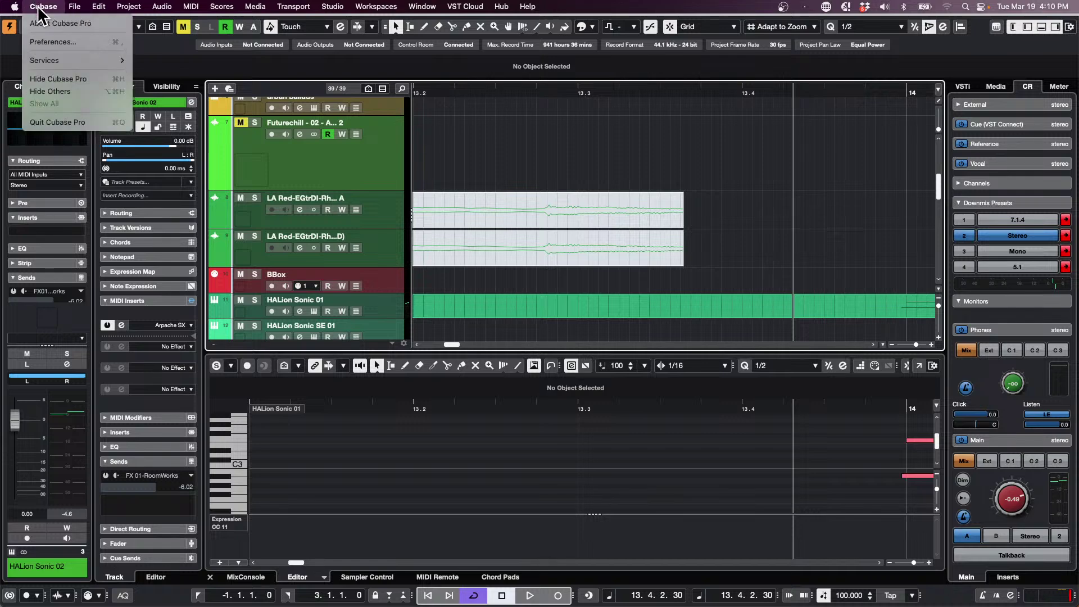
left_click(78, 42)
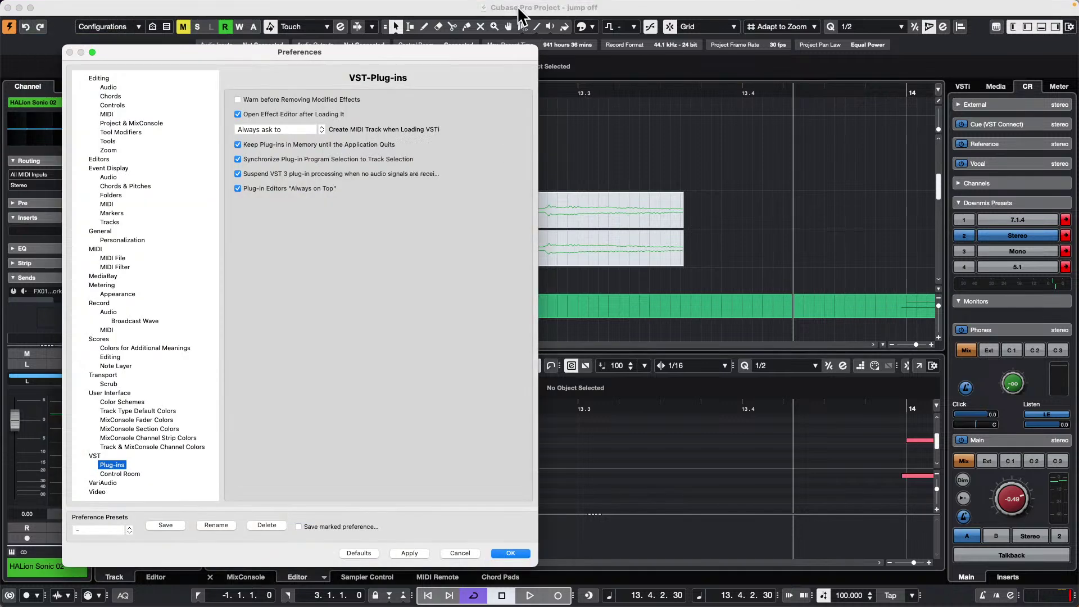
left_click(102, 78)
left_click(109, 115)
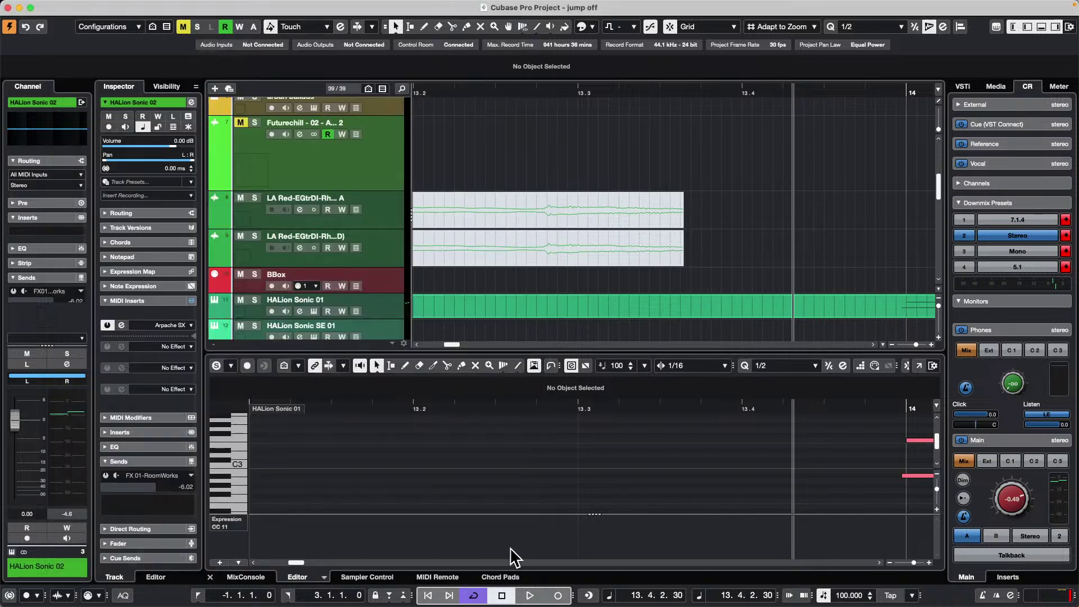
left_click(509, 554)
With the confirmed MIDI preferences, split the HALion Sonic 01 part at 14.1.2.0 again and erase the piece before it.
left_click_drag(416, 87, 439, 73)
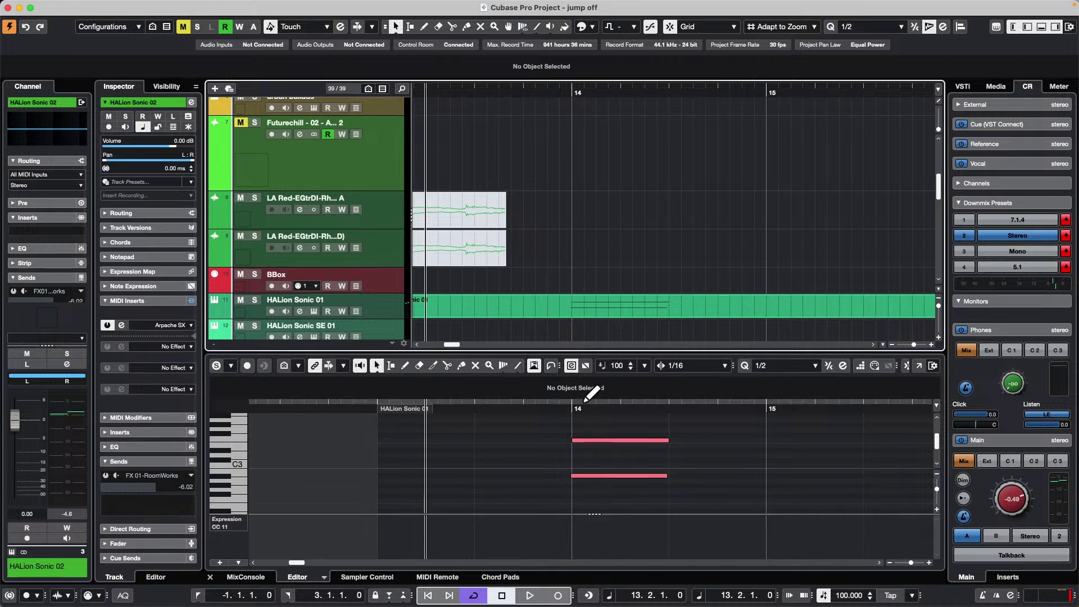
left_click_drag(582, 403, 571, 446)
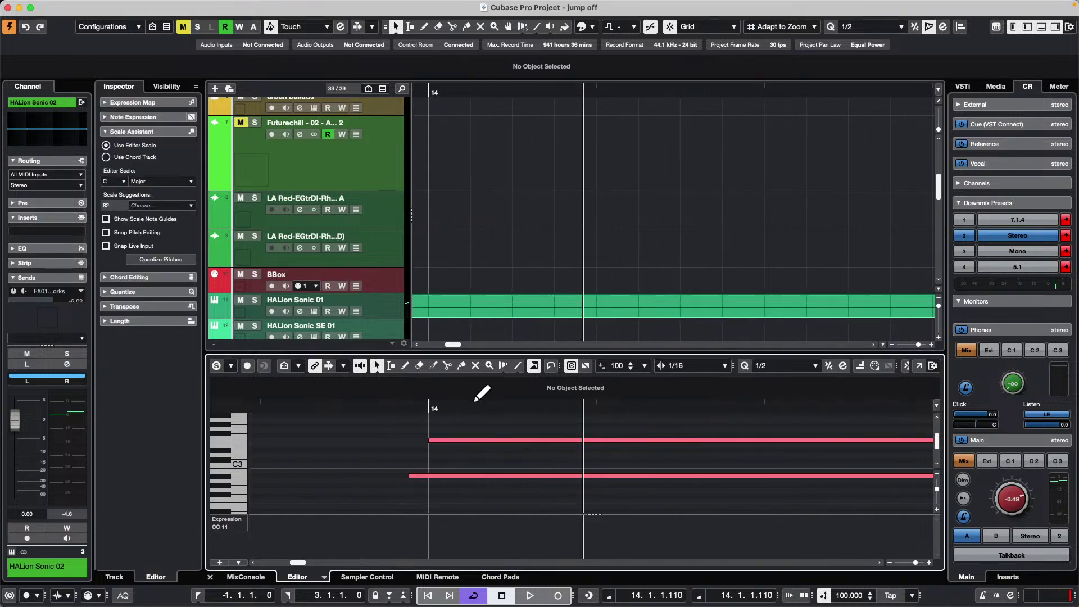
left_click_drag(475, 406, 482, 348)
right_click(481, 268)
left_click(537, 285)
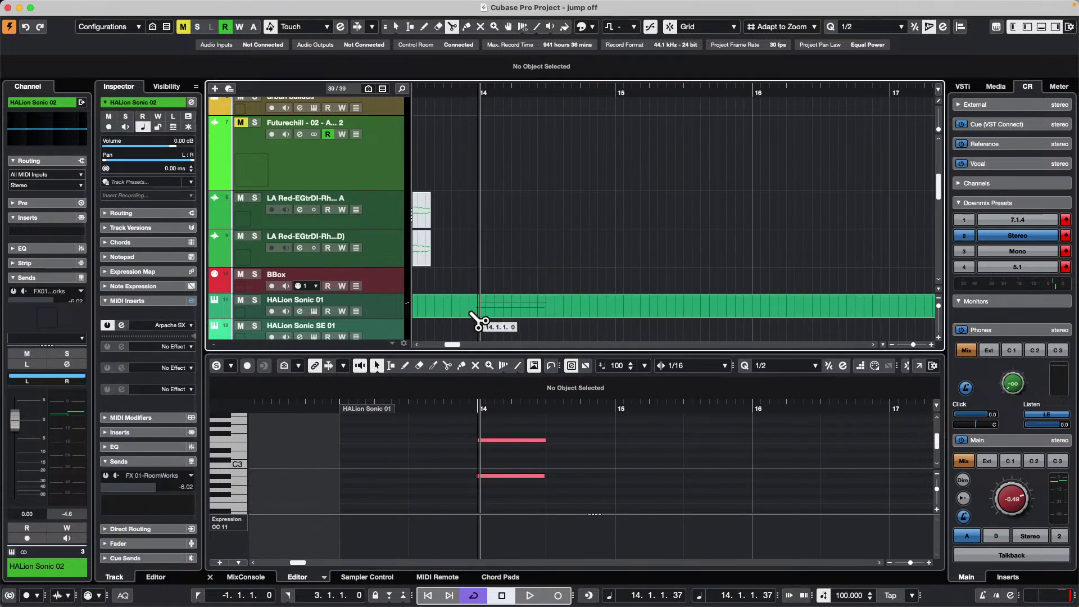
left_click(480, 314)
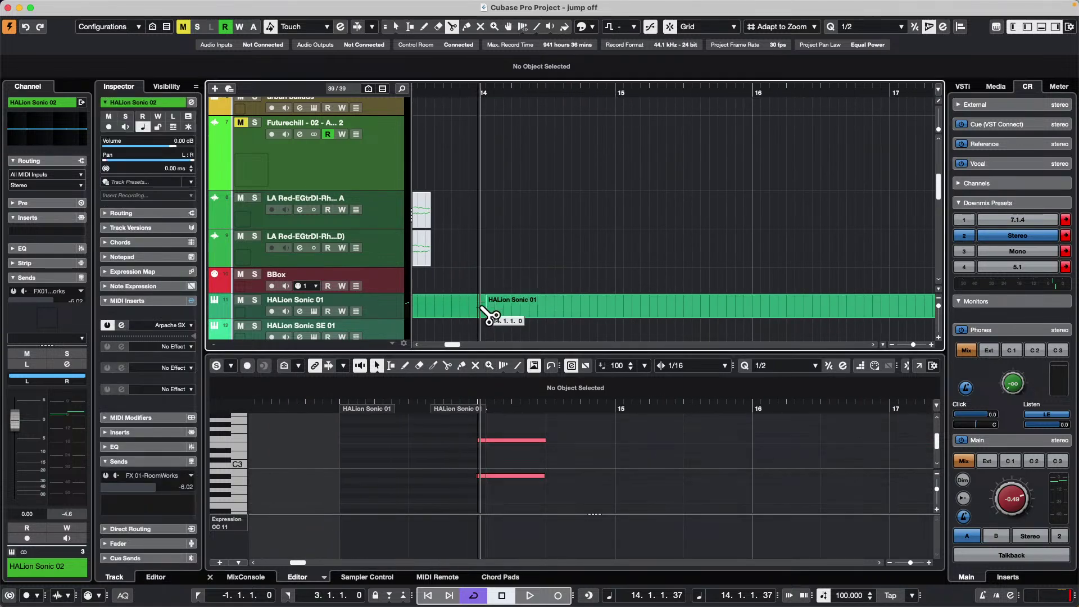
right_click(479, 315)
left_click(523, 308)
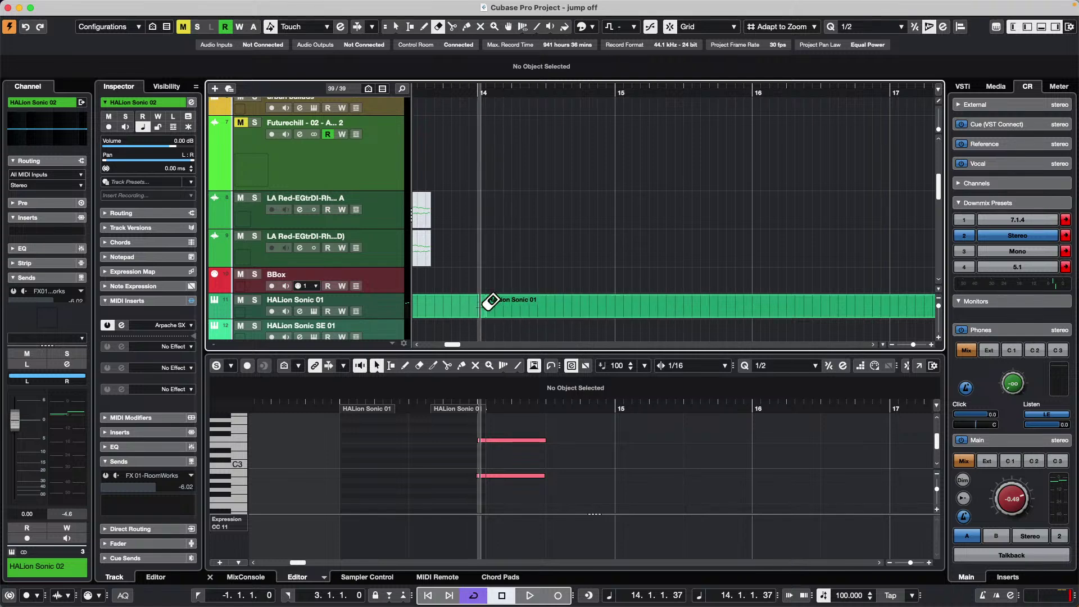
left_click(453, 304)
Check the remaining HALion Sonic 01 part for notes, and undo the erase and the split.
scroll(455, 304, "right", 3)
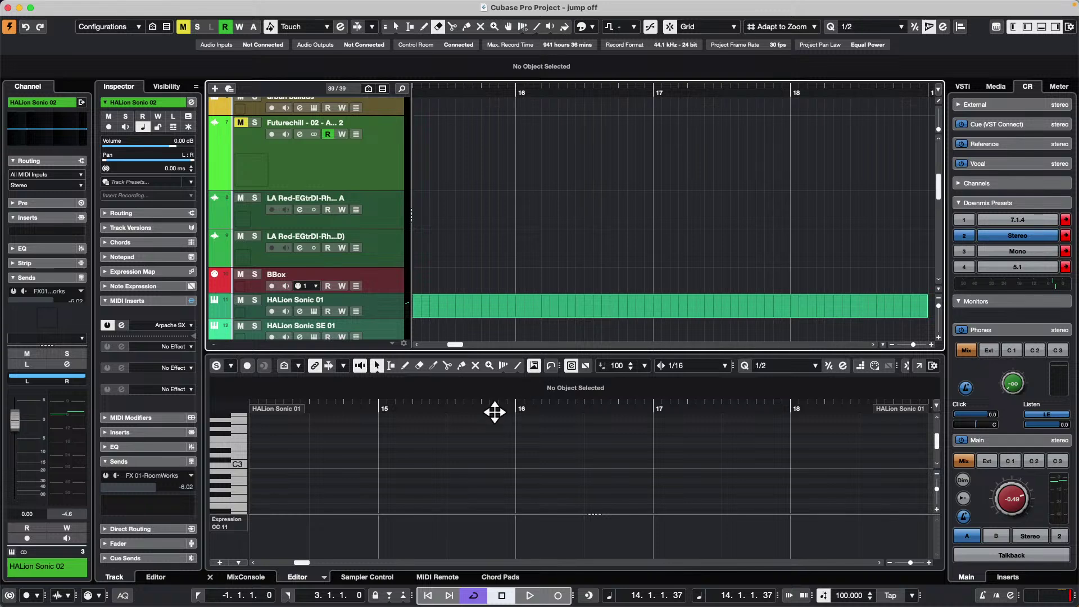
left_click_drag(494, 412, 496, 390)
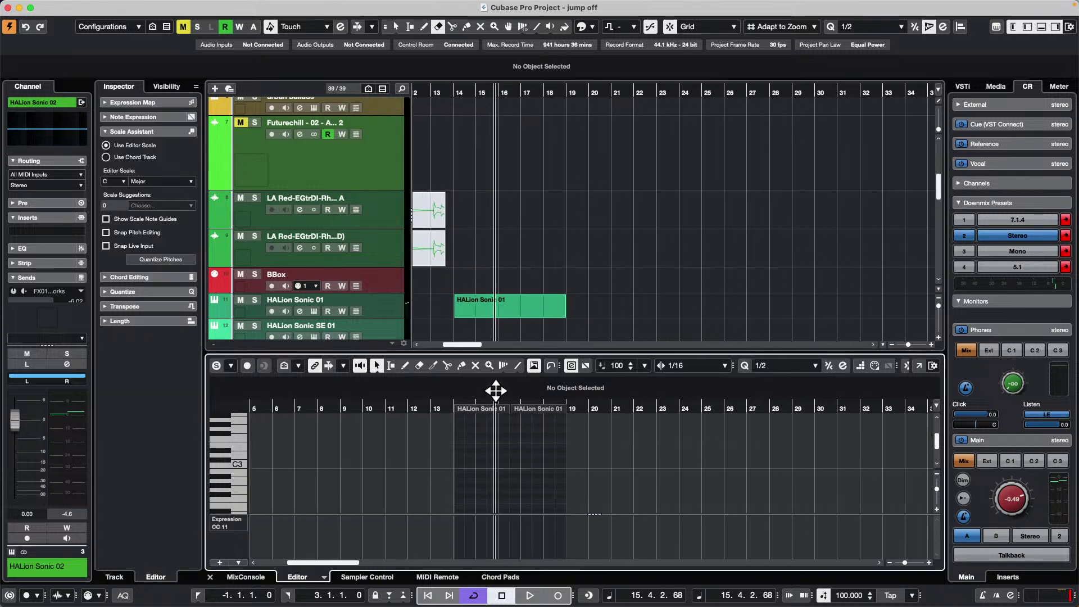
key("1")
left_click(508, 316)
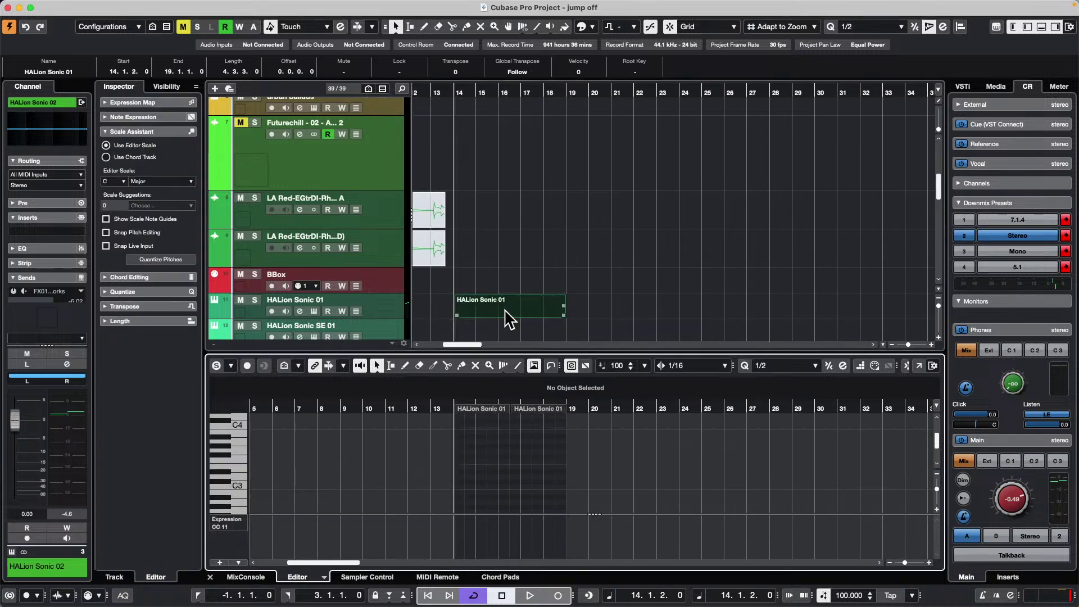
key("super+z")
scroll(477, 446, "up", 3)
scroll(476, 447, "up", 3)
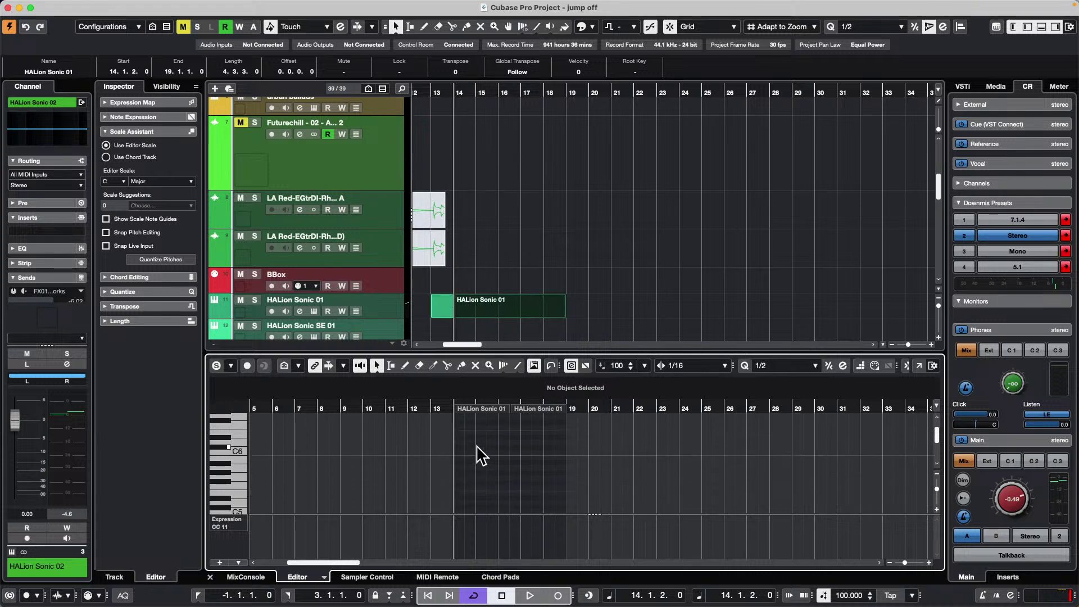
key("super+z")
scroll(476, 450, "down", 10)
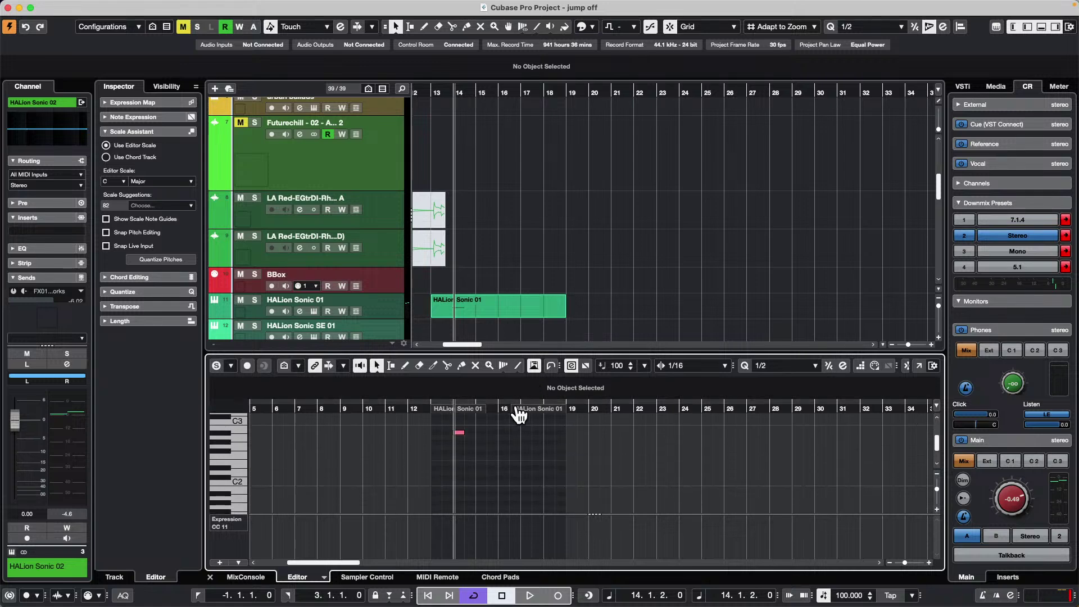
left_click_drag(426, 415, 425, 458)
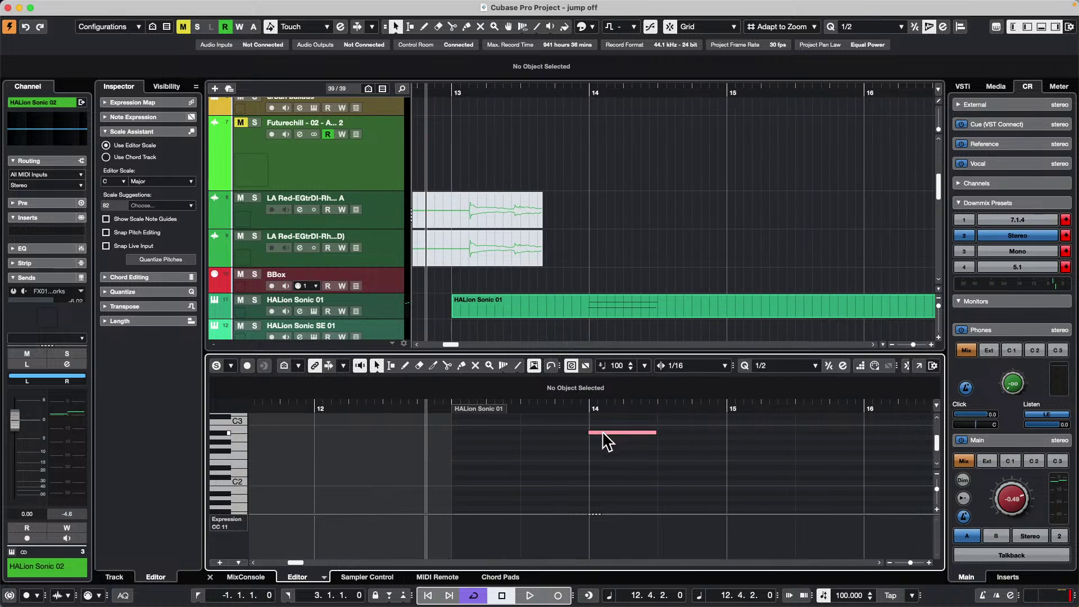
scroll(609, 465, "up", 3)
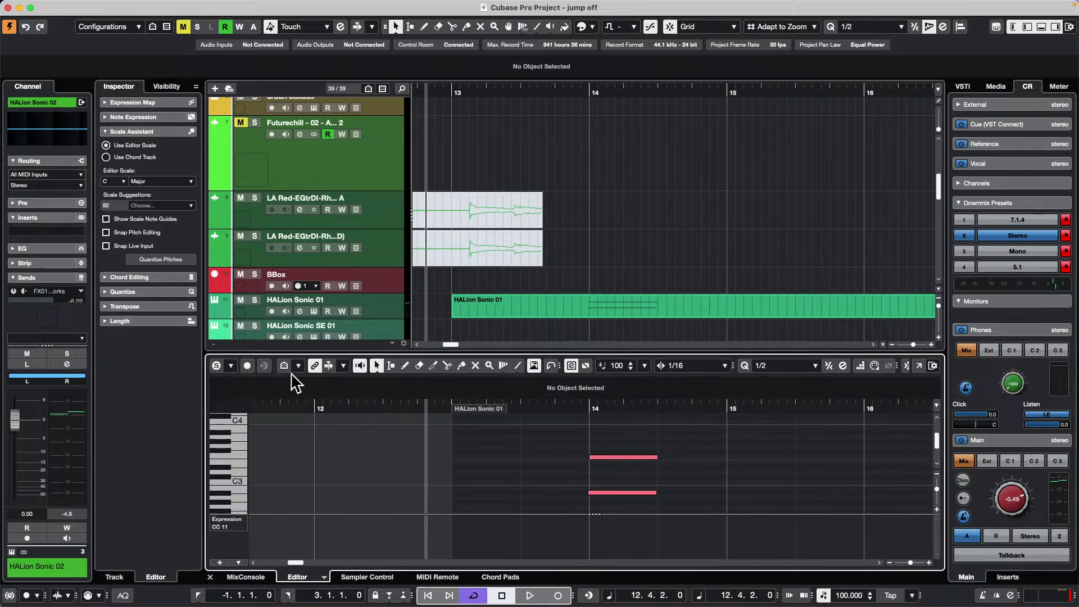
Redo the split at 14.1.2.0 and open the part after it in the Key Editor to look for notes.
key("super+z")
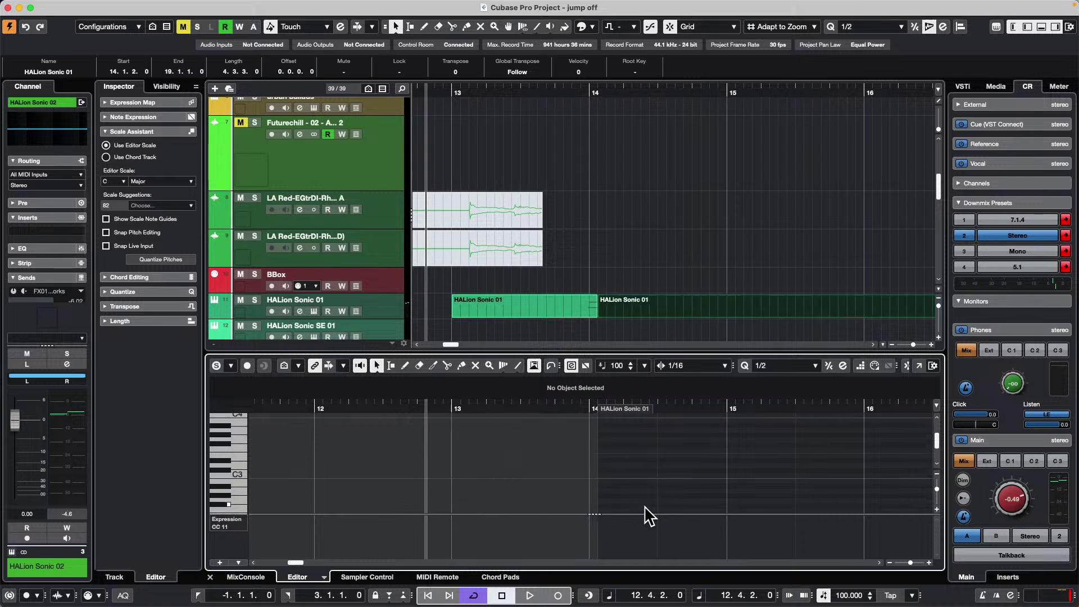
scroll(600, 480, "up", 2)
scroll(600, 478, "up", 2)
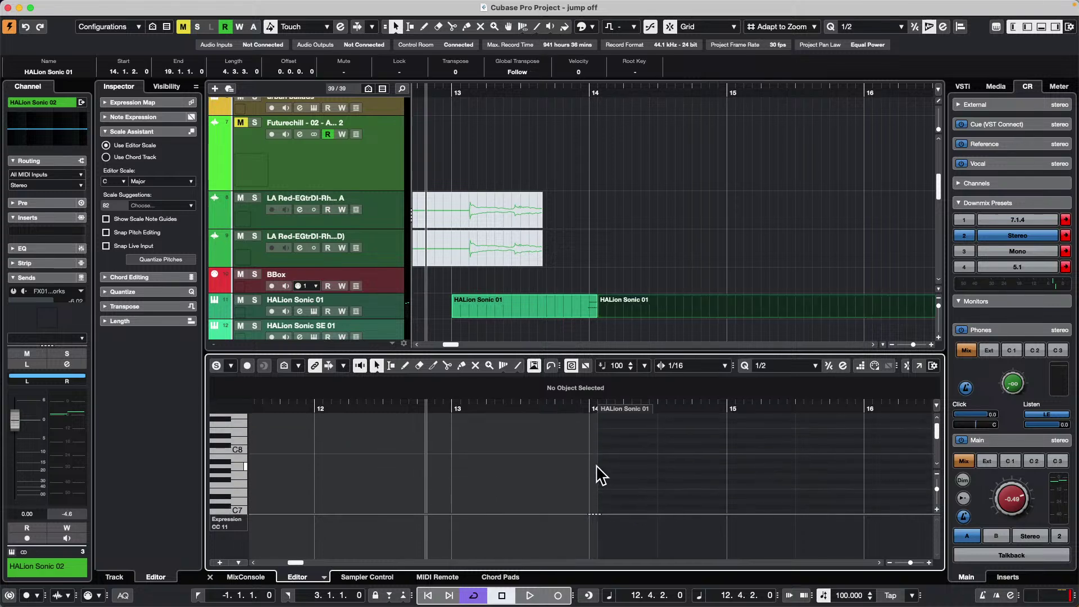
double_click(643, 312)
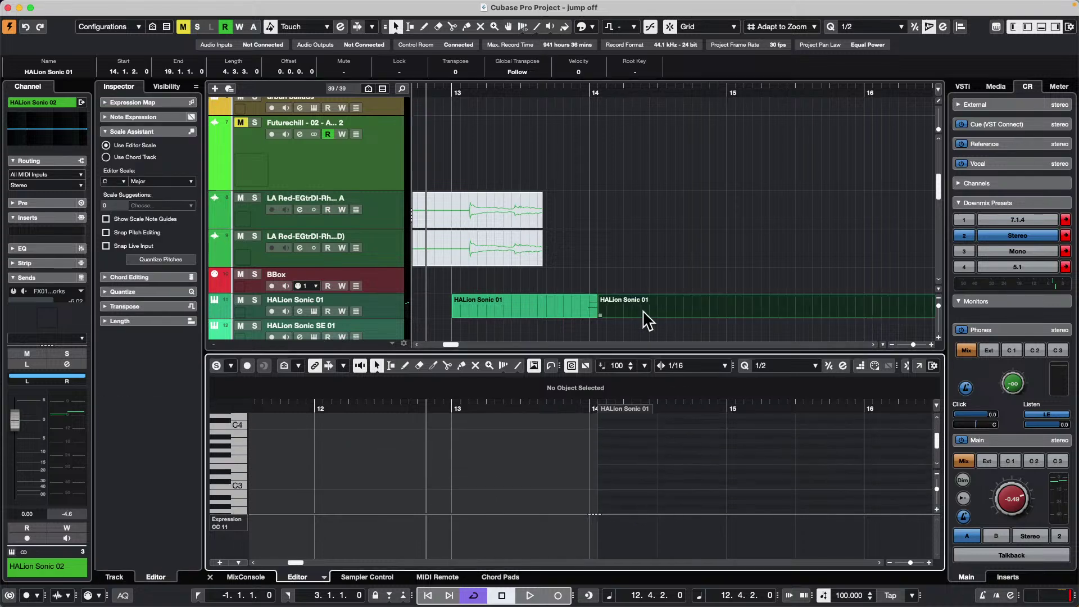
Undo the redone split and select the A#2 note near bar 14 to examine its start.
key("super+shift+z")
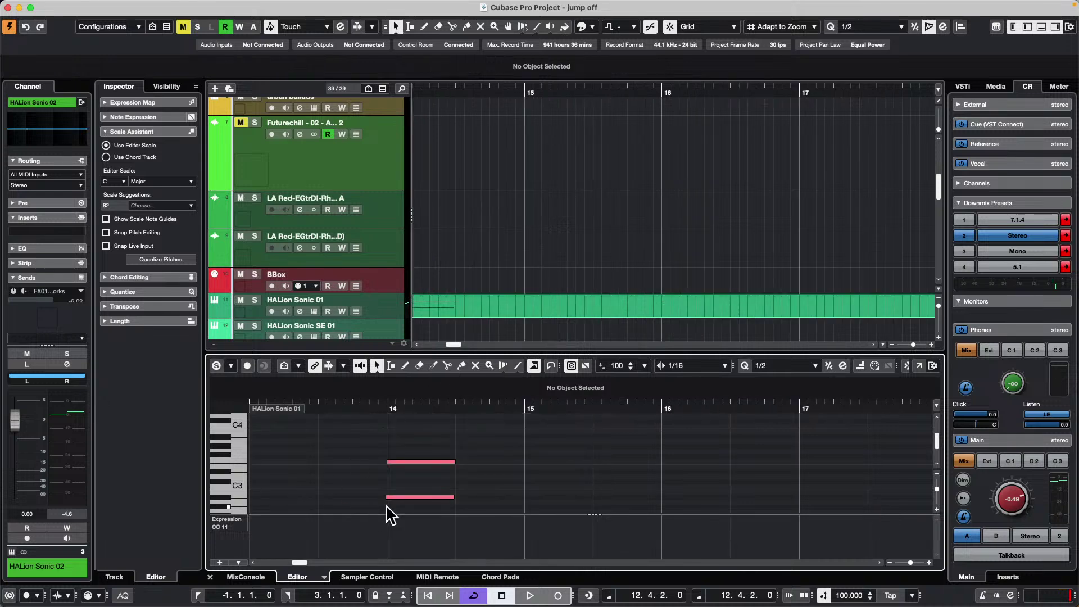
left_click(402, 497)
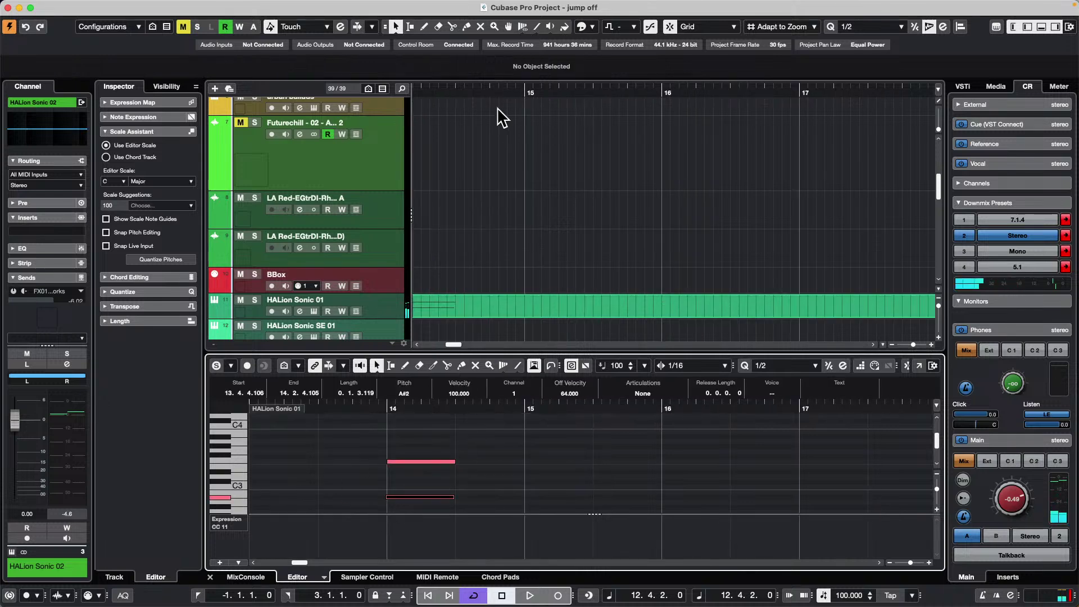
Extend the A#2 note before bar 14 so that it starts at 13.4.3.119.
left_click_drag(503, 89, 513, 78)
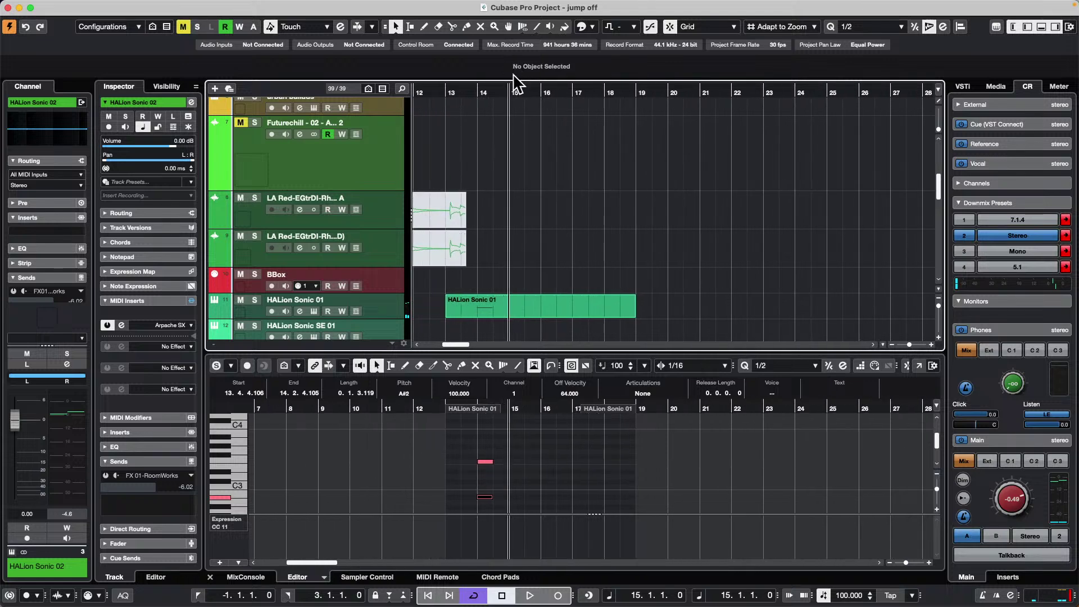
left_click_drag(479, 497, 476, 497)
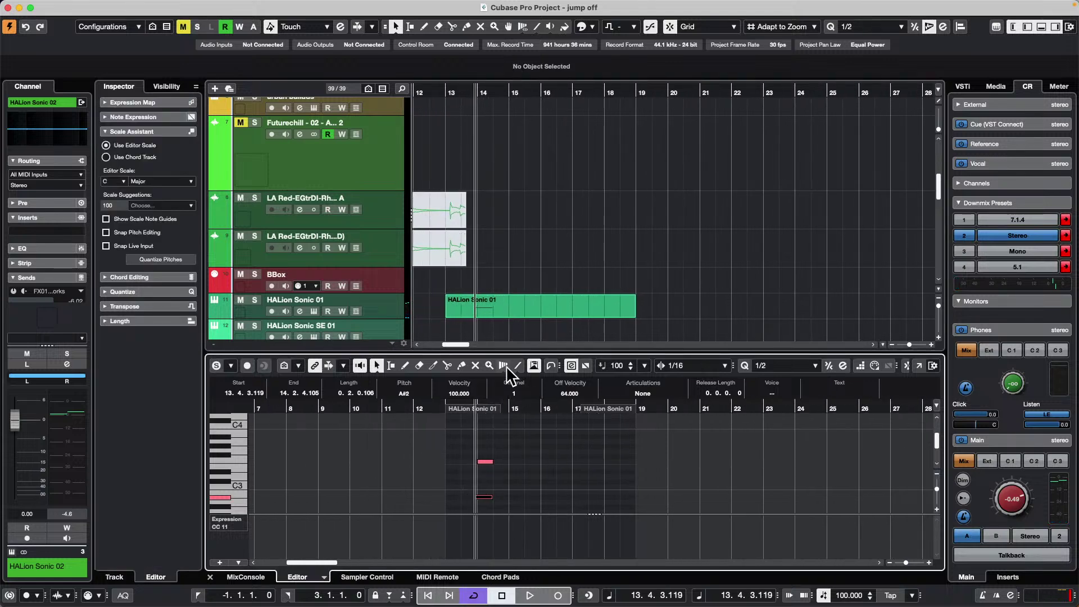
left_click_drag(469, 90, 470, 108)
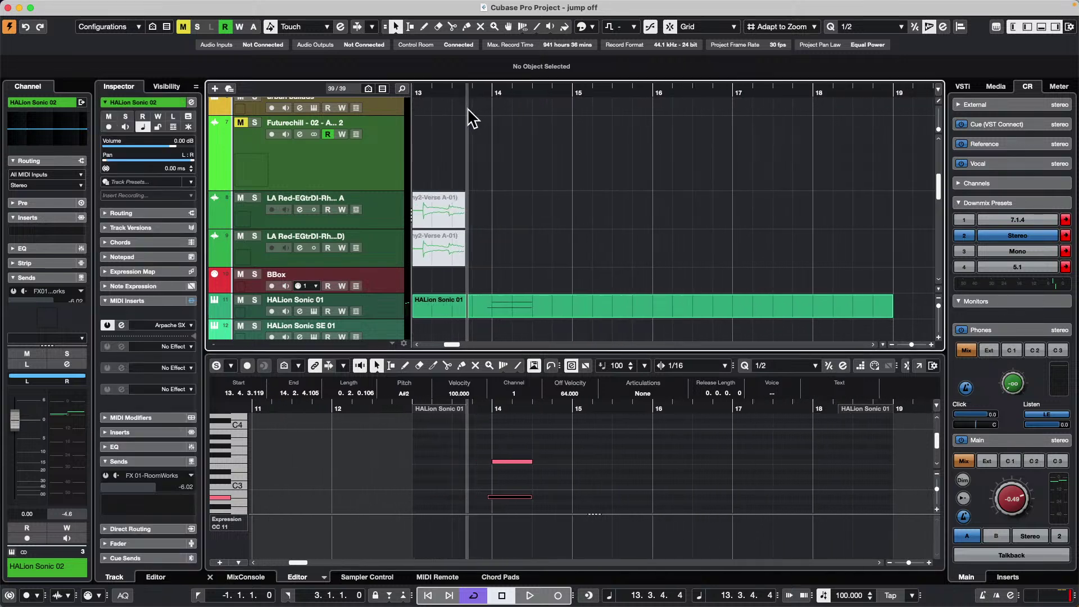
Split the HALion Sonic 01 part at 14.1.1.0 and select the piece before the cut to check its notes.
right_click(487, 313)
left_click(542, 314)
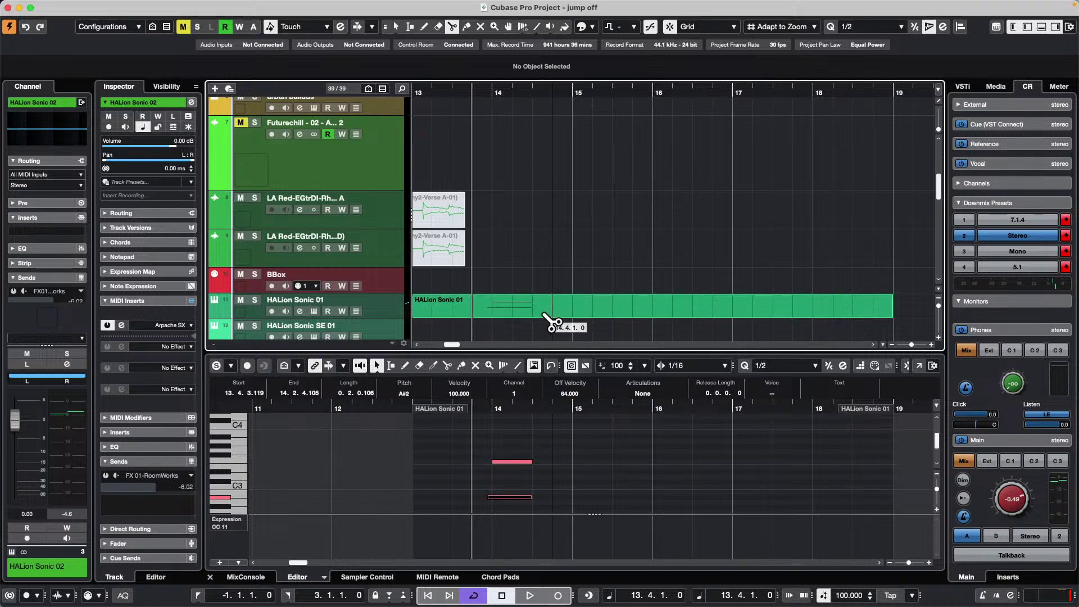
left_click(497, 314)
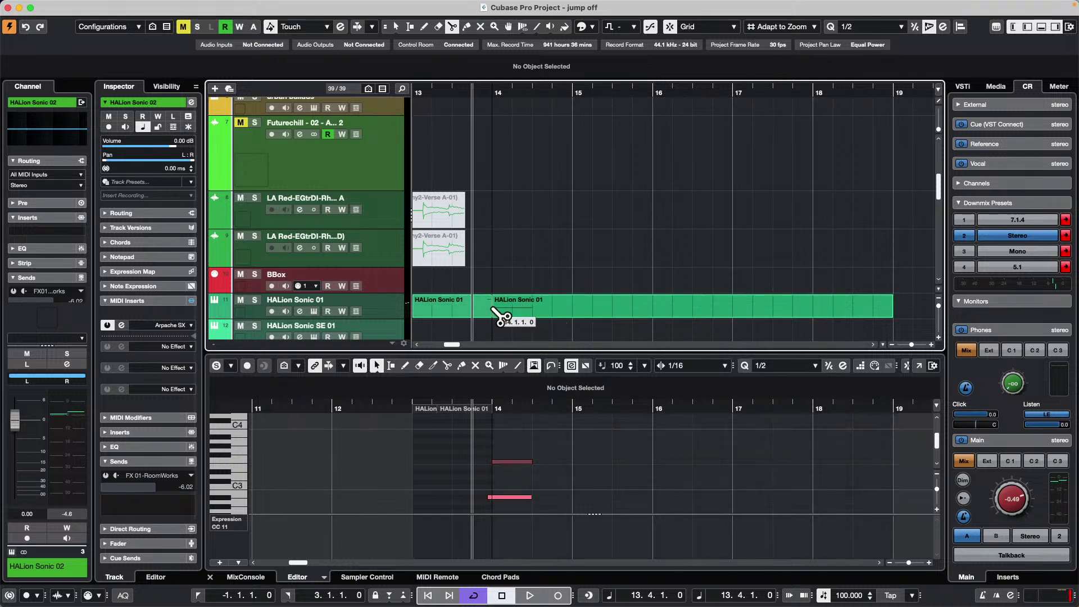
key("1")
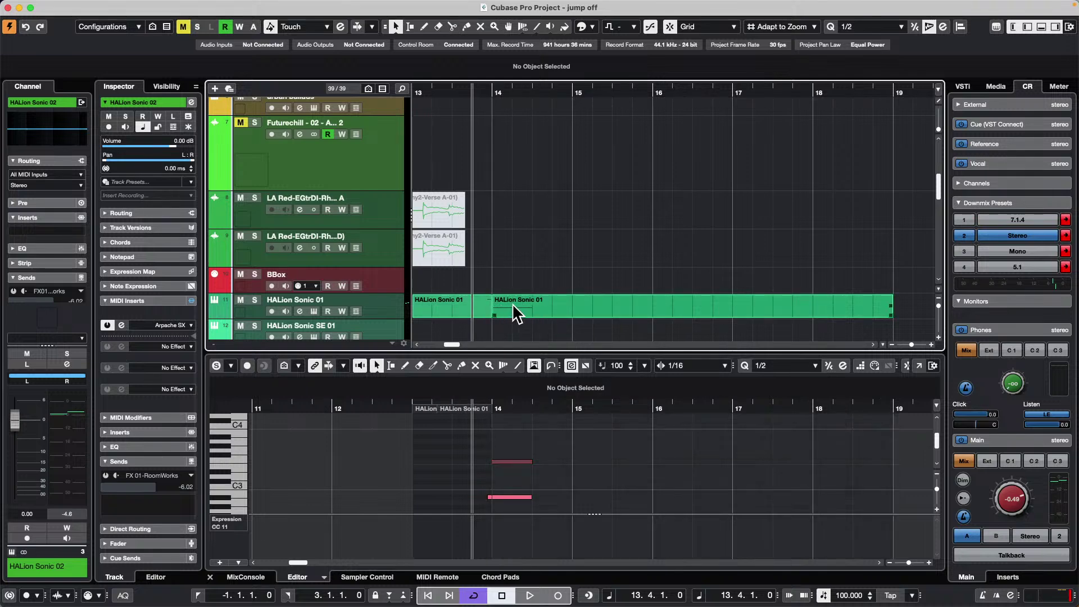
left_click(522, 313)
left_click(468, 316)
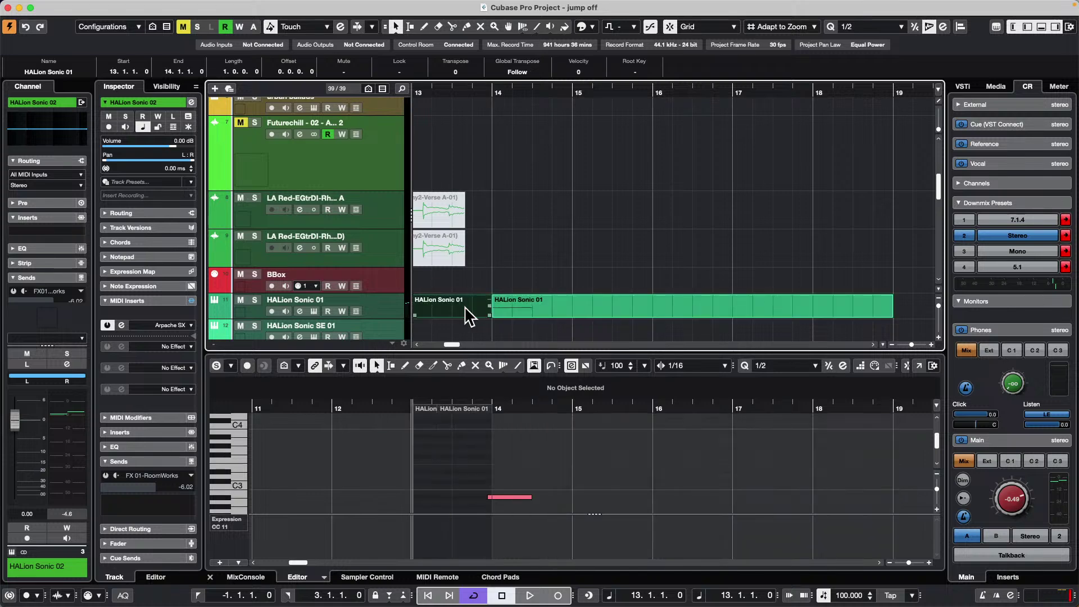
Erase the bar 13 piece, select the remaining HALion Sonic 01 part to check its notes, and undo the erase and the split.
right_click(466, 315)
left_click(509, 301)
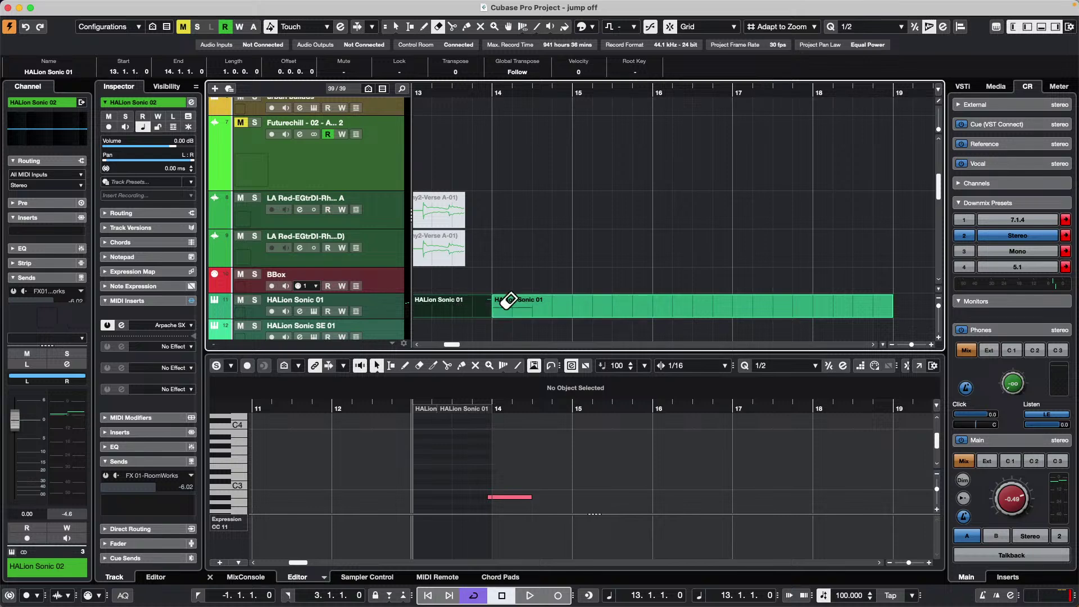
left_click(472, 302)
key("1")
left_click(541, 305)
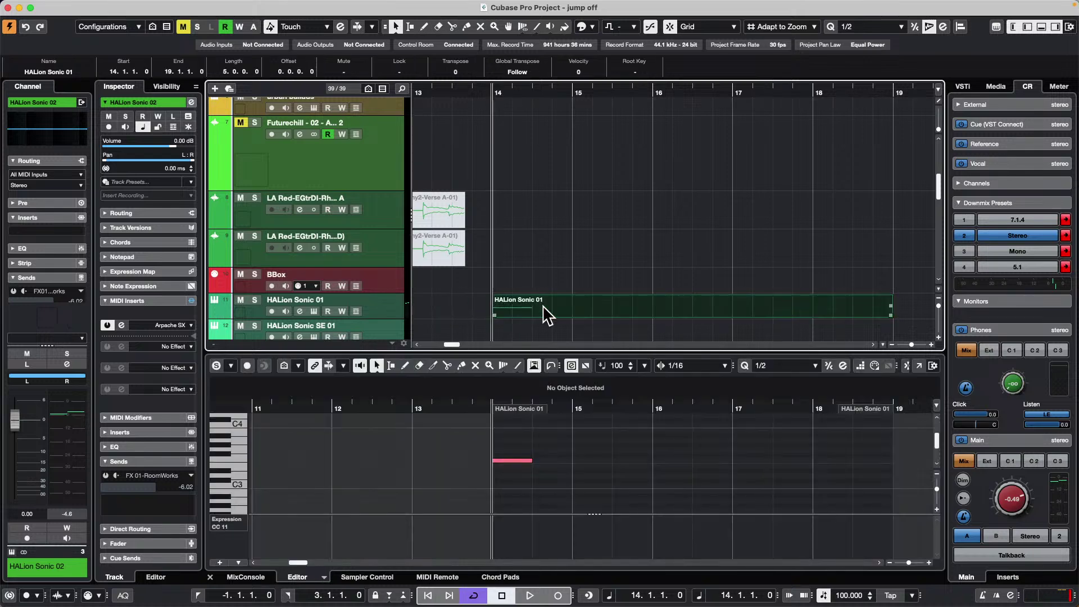
key("super+z")
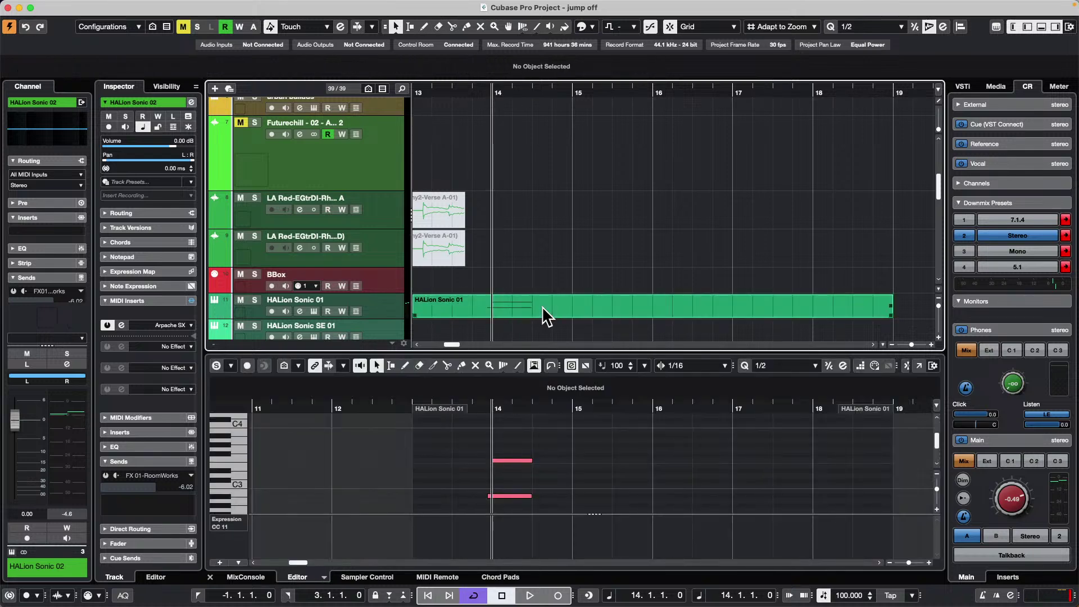
Enable Split MIDI Events in the Editing-MIDI preferences and confirm.
left_click(50, 7)
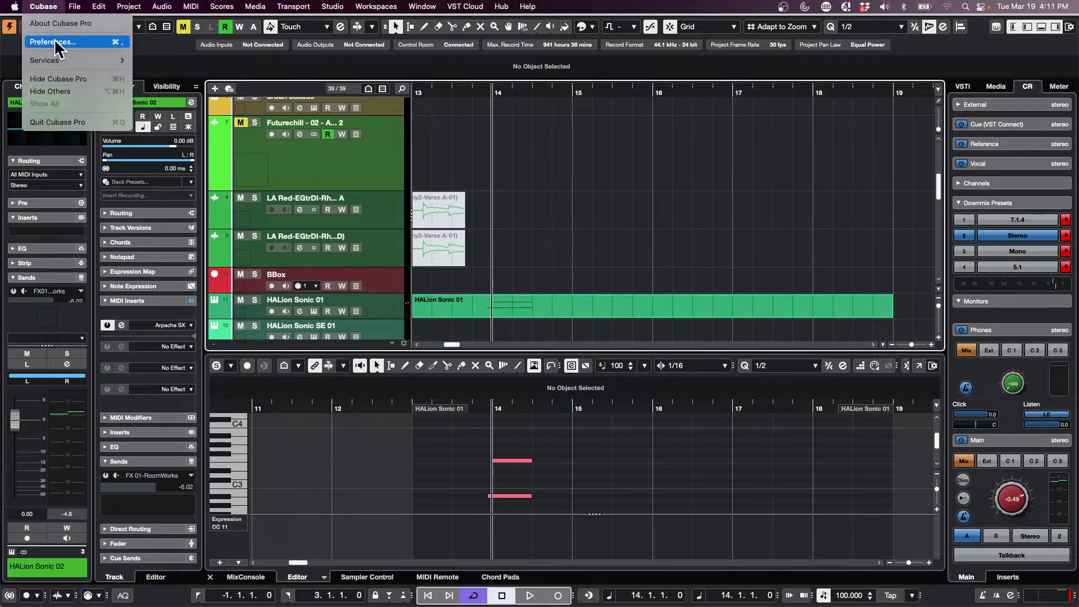
left_click(54, 41)
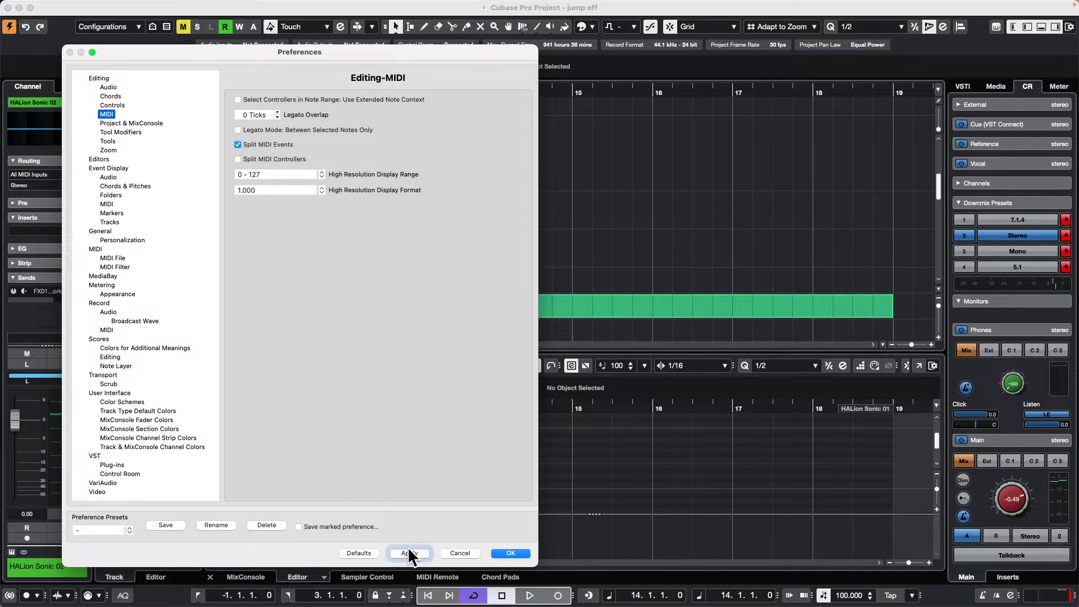
left_click(512, 553)
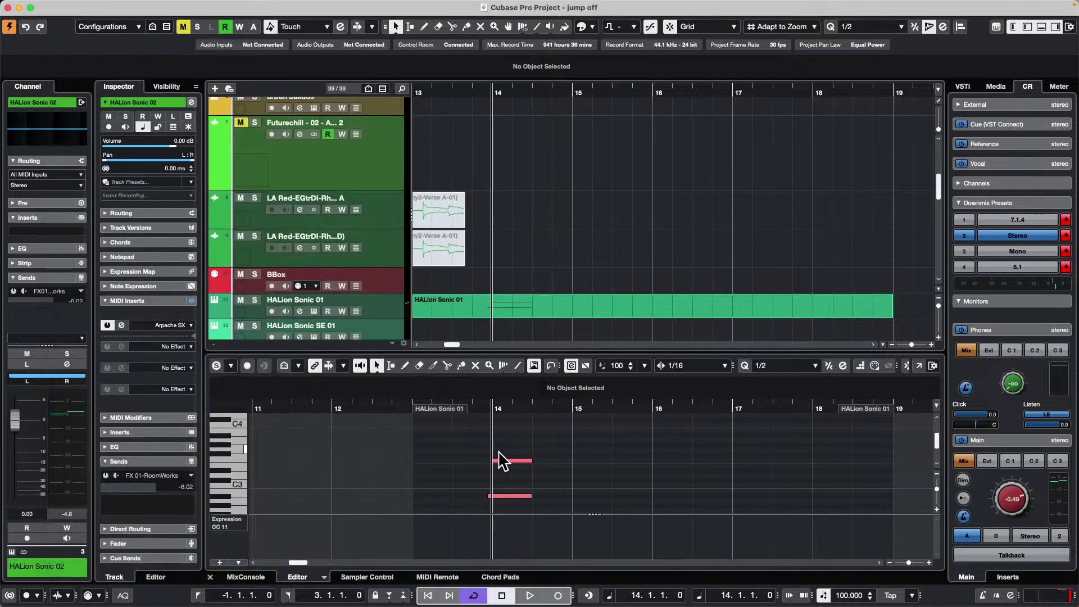
With Split MIDI Events enabled, try splitting the HALion Sonic 01 part at 14.1.1.0 and erasing the piece before it, and undo both edits.
right_click(503, 320)
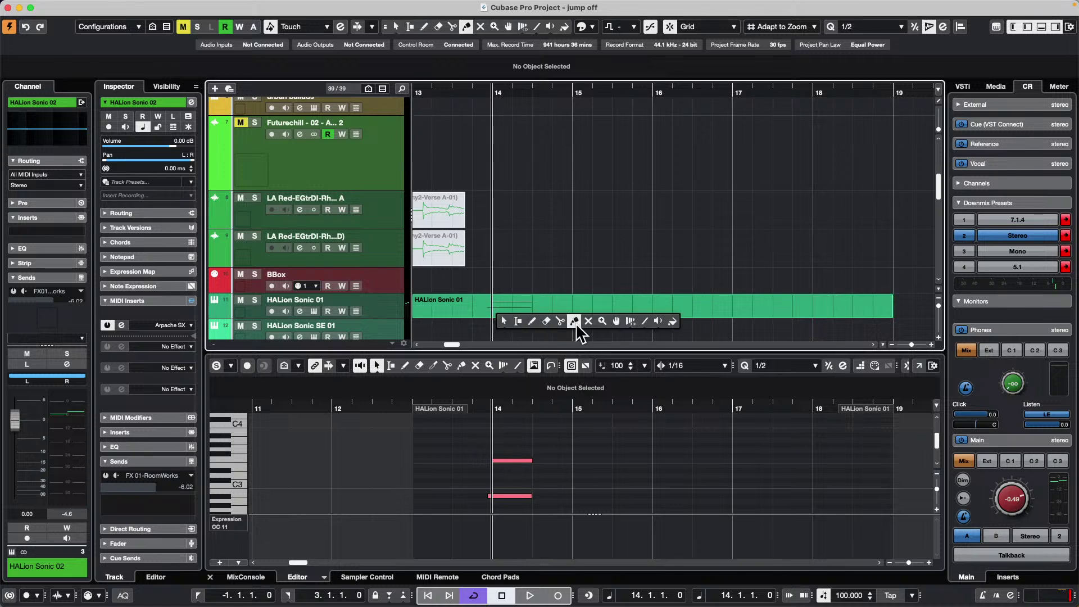
left_click(559, 321)
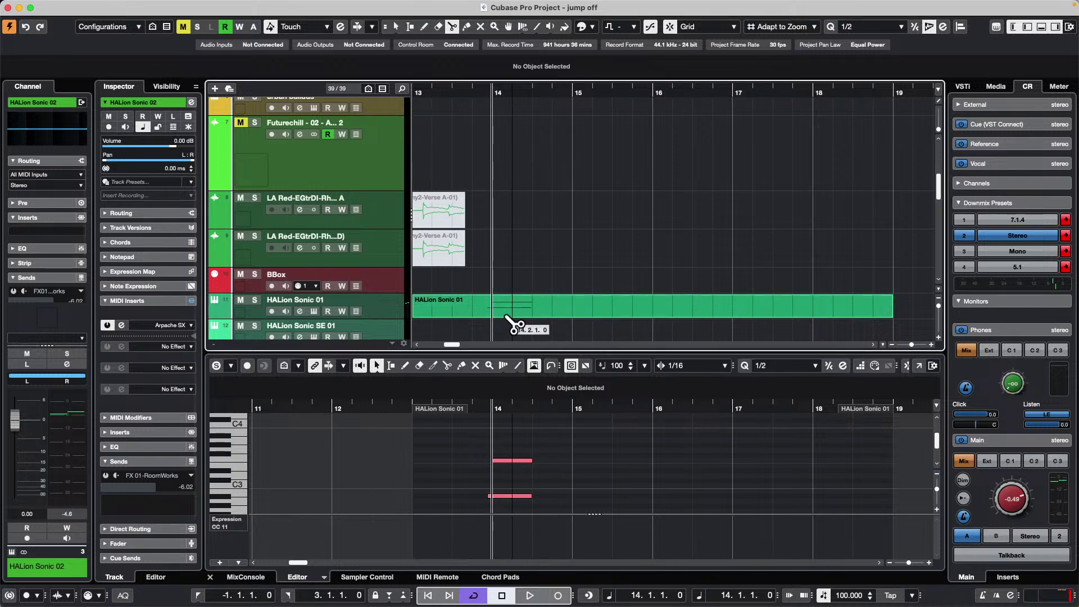
left_click(494, 310)
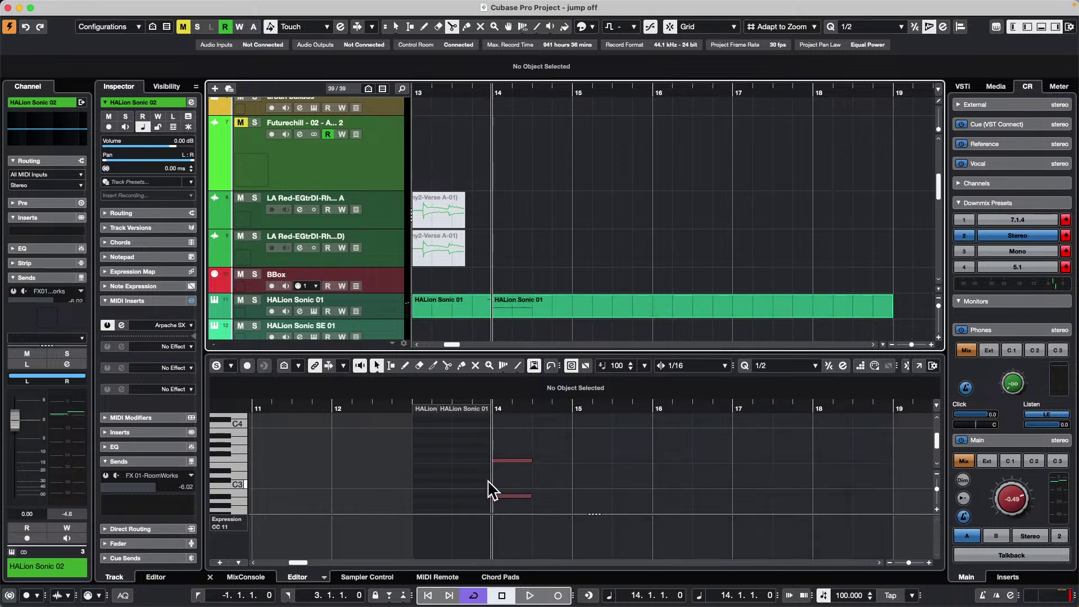
right_click(444, 328)
left_click(480, 327)
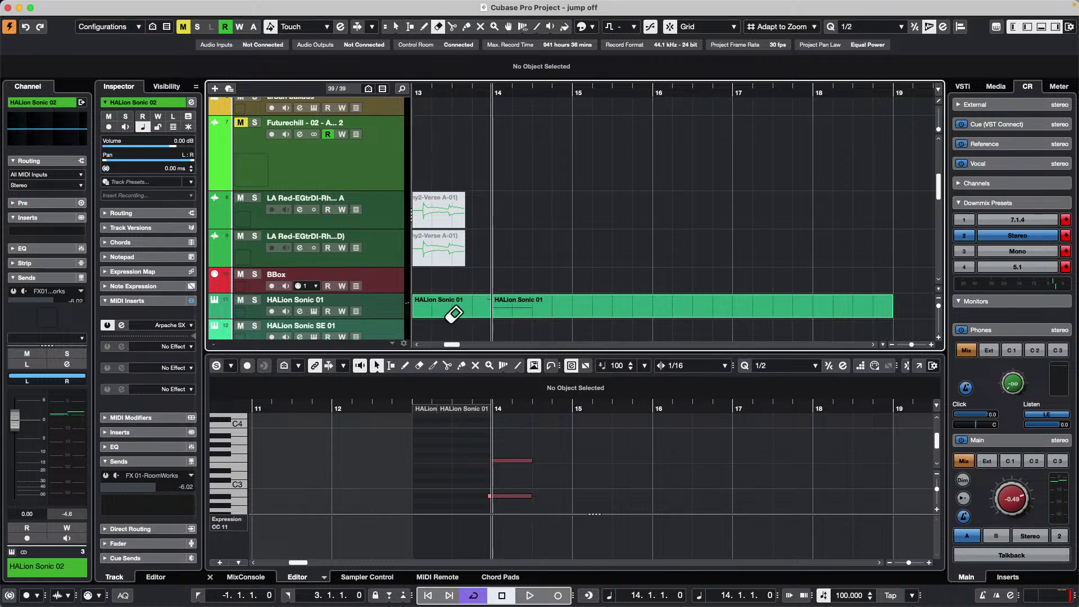
left_click(451, 303)
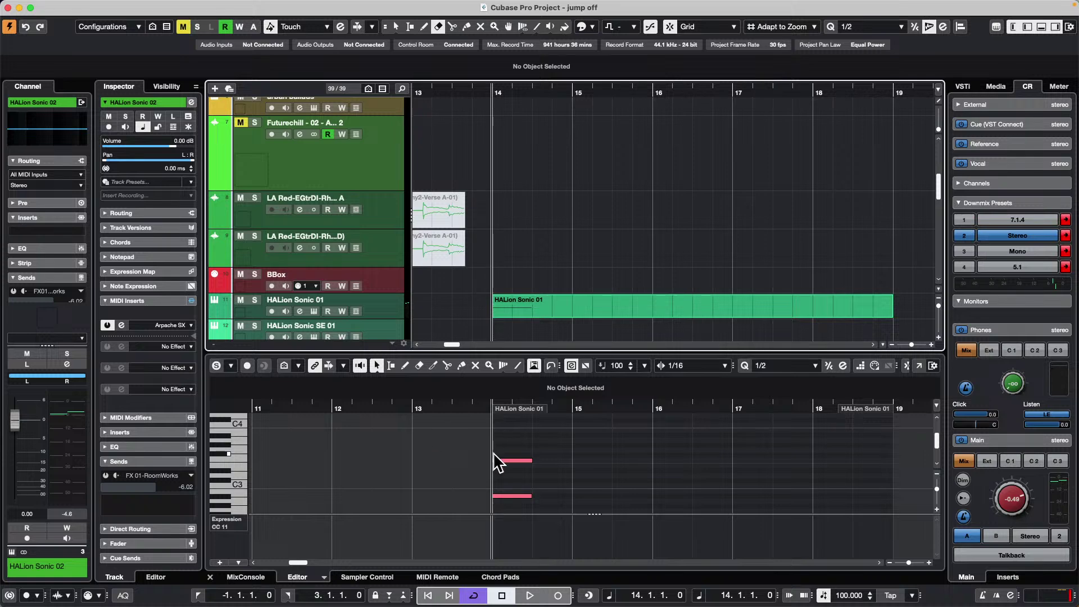
key("super+z")
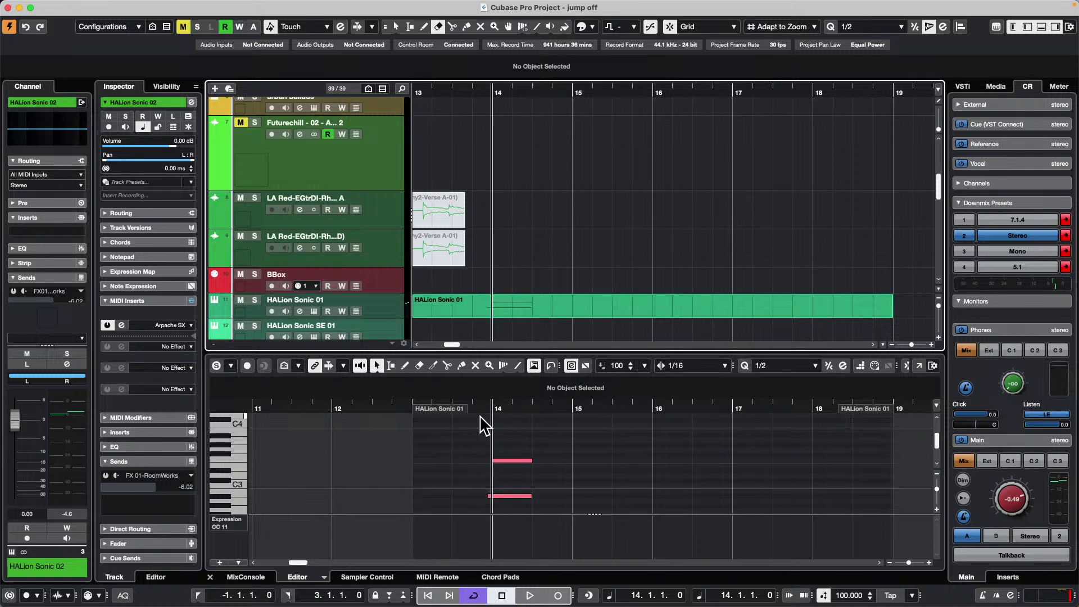
Examine the note starts around bar 14 and review the Split MIDI Events setting in the Editing-MIDI preferences.
left_click_drag(489, 410, 489, 428)
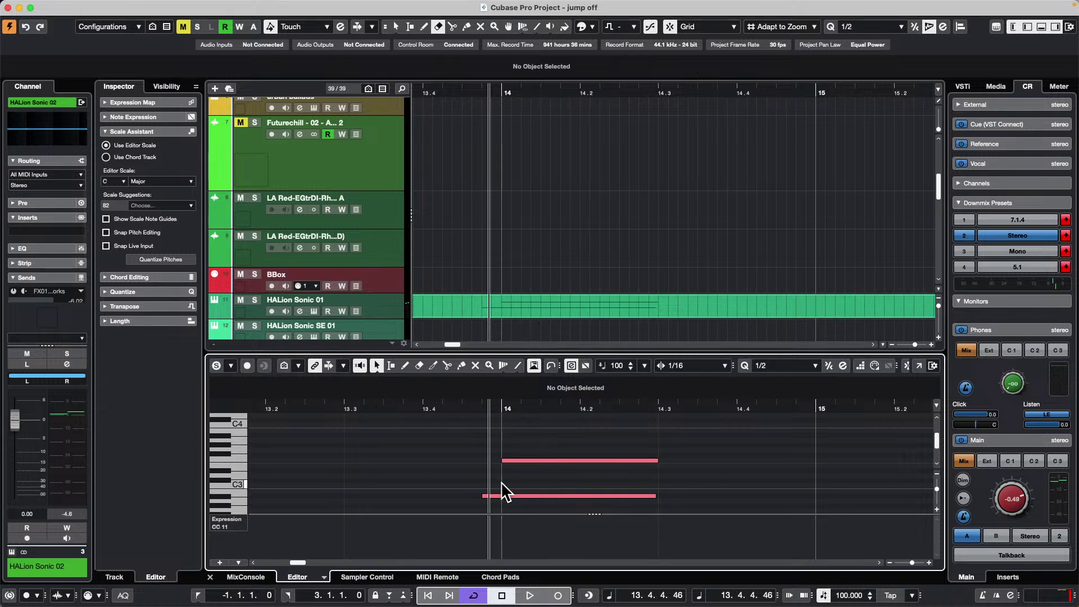
left_click(44, 3)
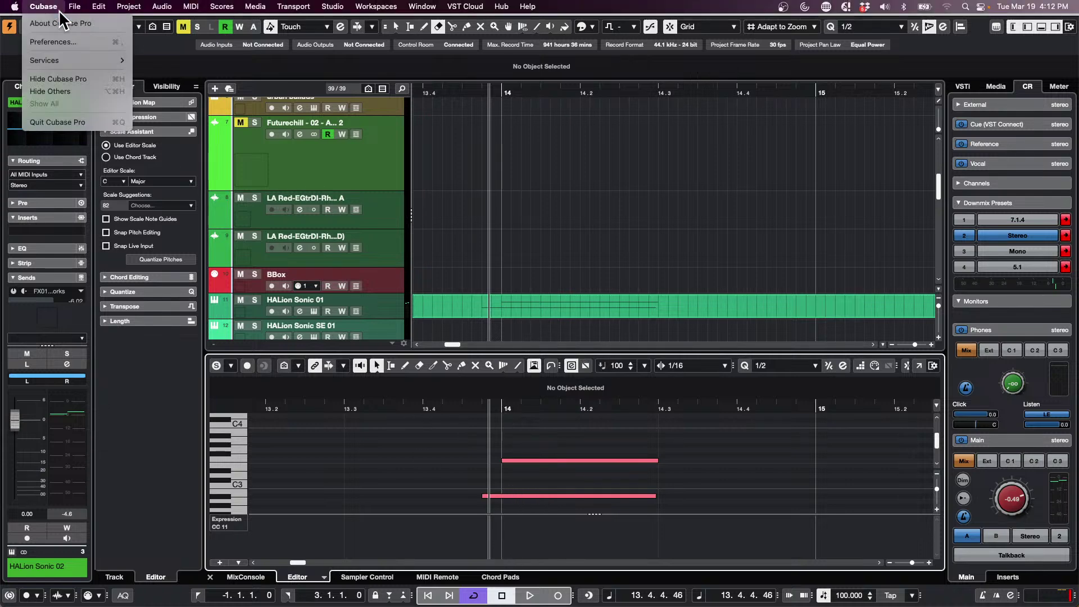
left_click(65, 46)
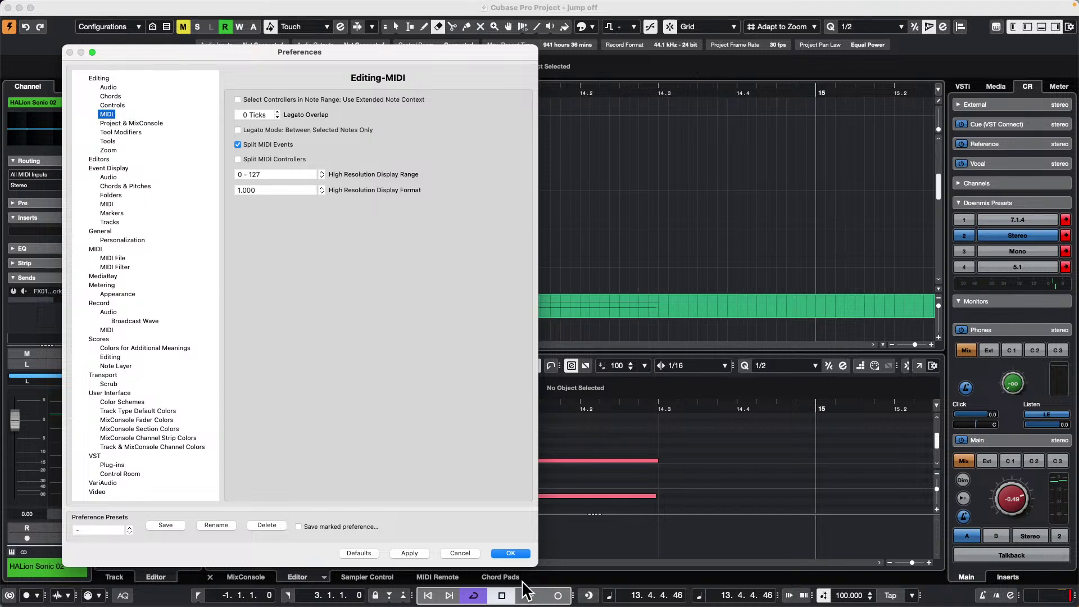
left_click(510, 553)
Split the HALion Sonic 01 part at 14.1.1.0 again, erase the piece before it, and check the notes at the new part start.
right_click(511, 316)
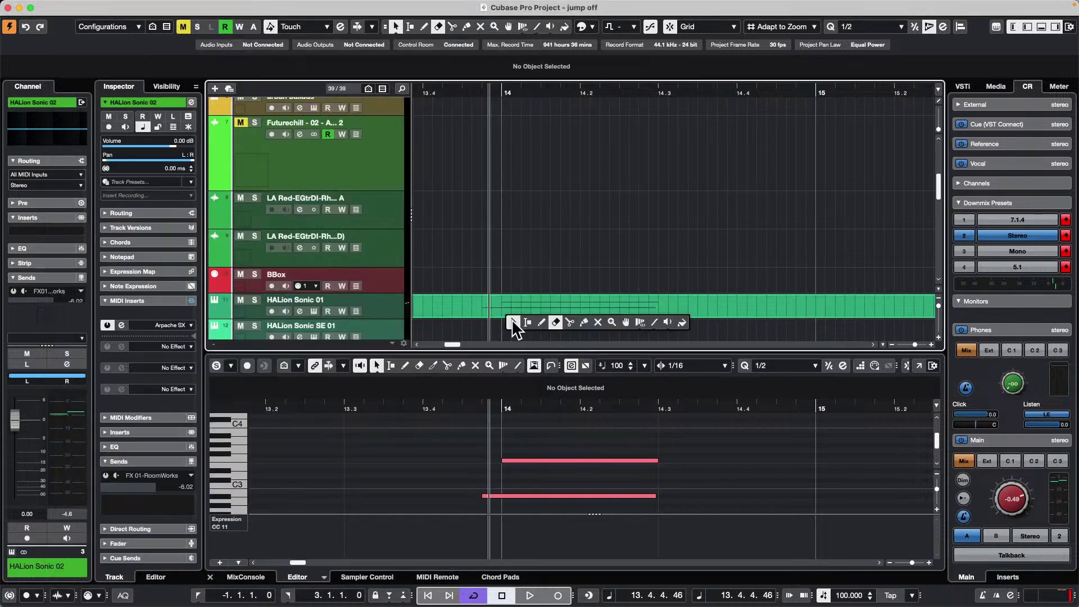
left_click(562, 321)
scroll(540, 329, "left", 3)
left_click(512, 307)
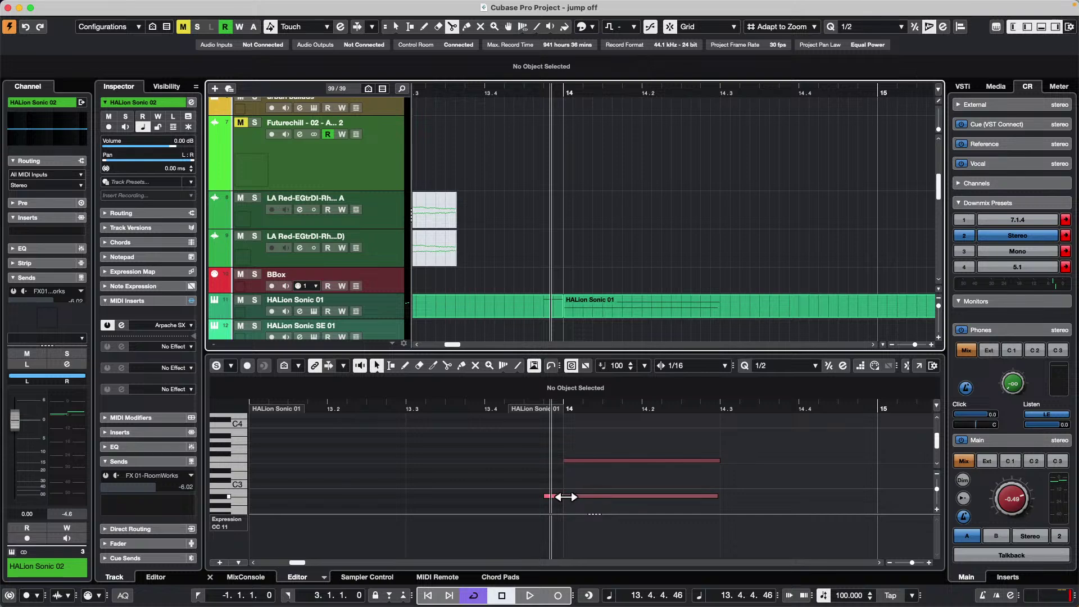
right_click(474, 306)
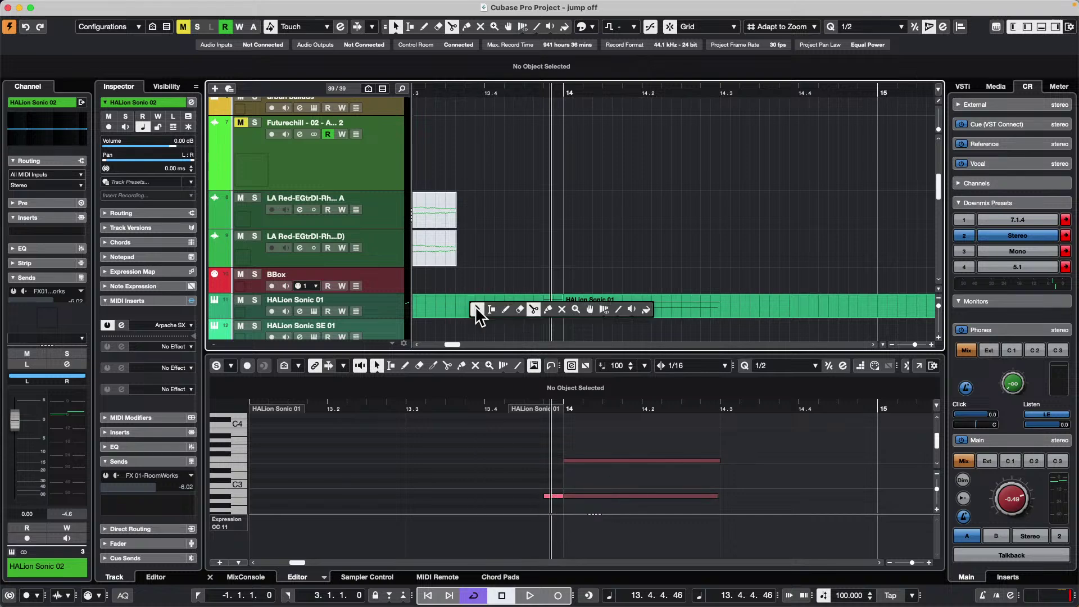
left_click(512, 304)
scroll(514, 305, "right", 5)
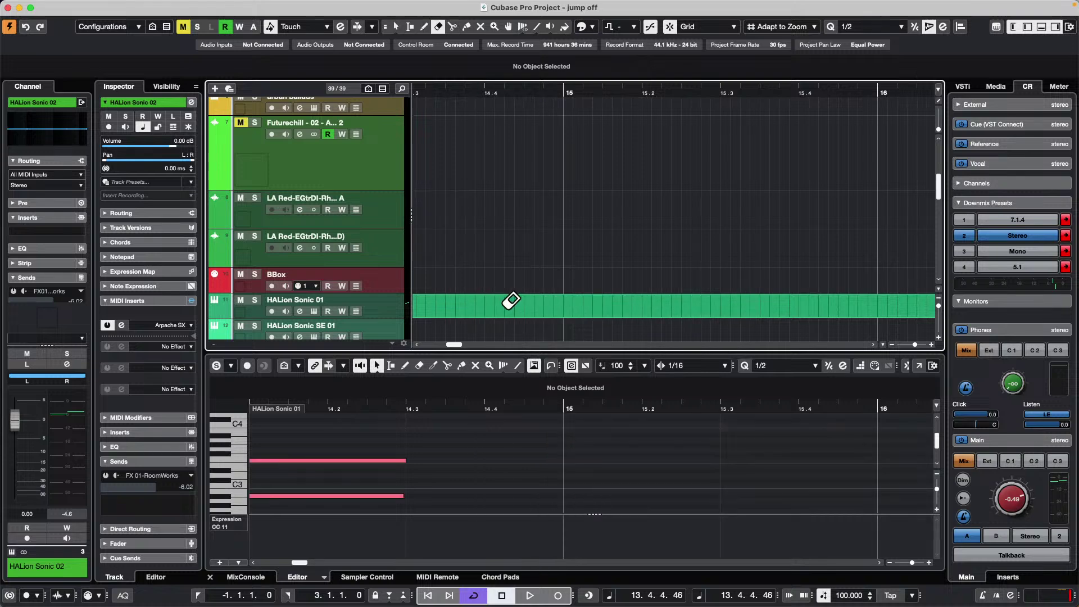
left_click_drag(501, 92, 682, 392)
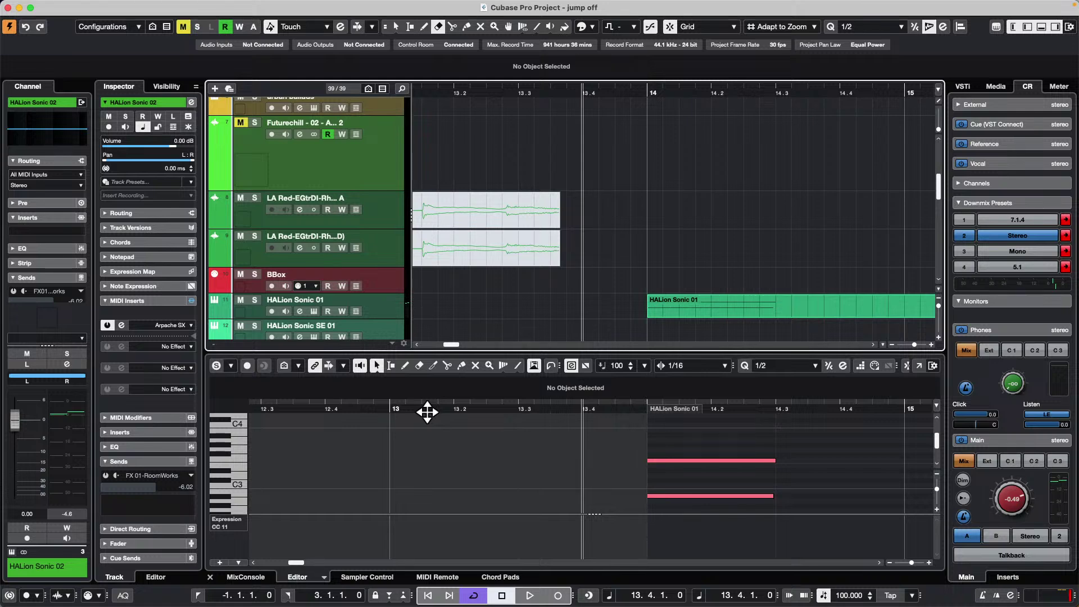
Open the Arpache SX MIDI insert on the synth bass track and switch its Step Size from note values to a free numeric value.
scroll(351, 312, "up", 10)
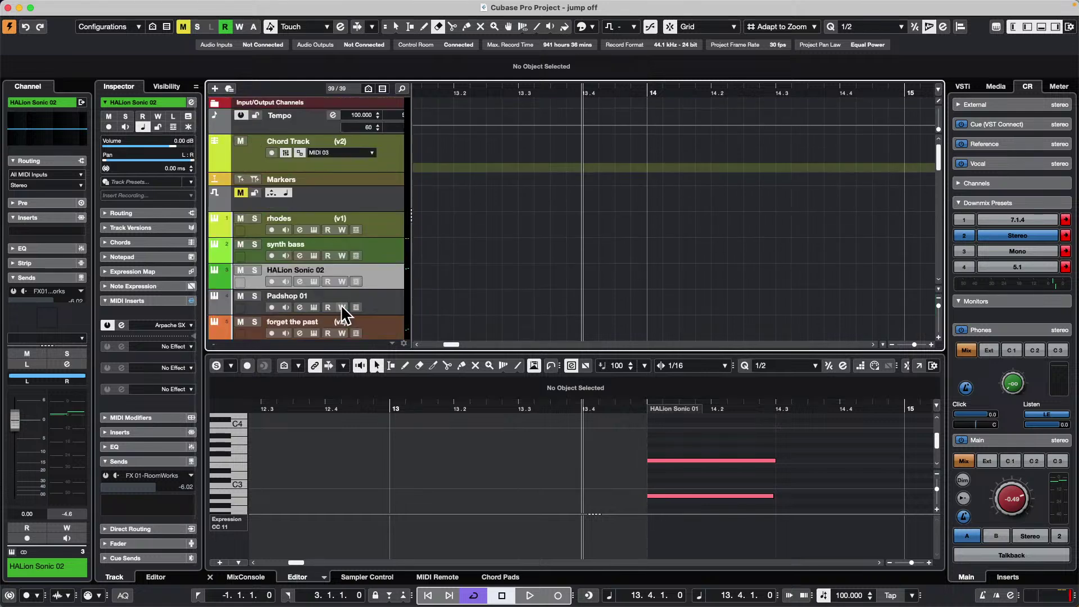
left_click(373, 254)
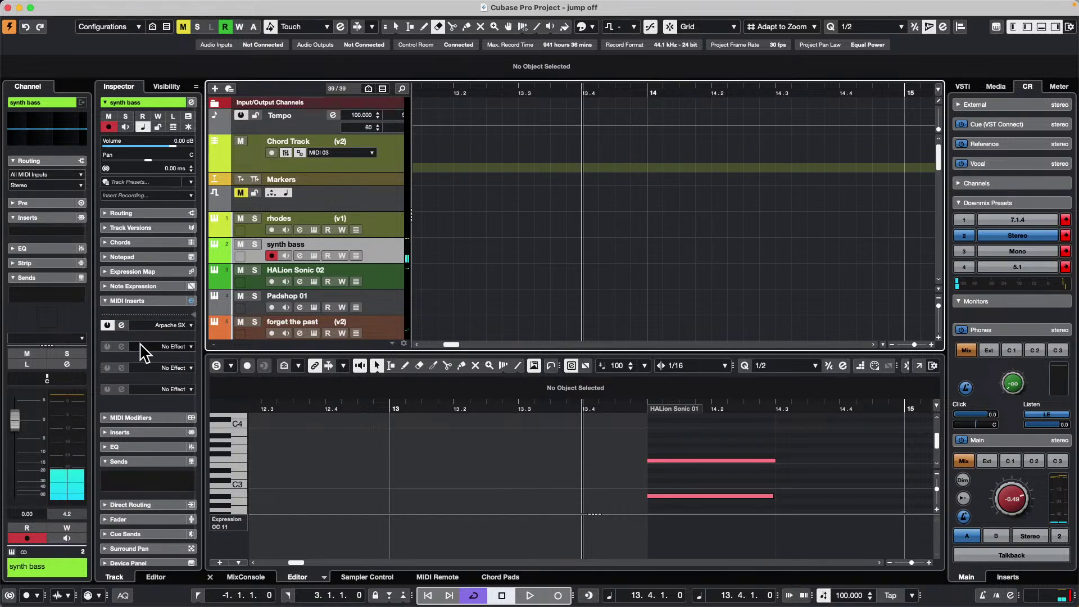
left_click(120, 325)
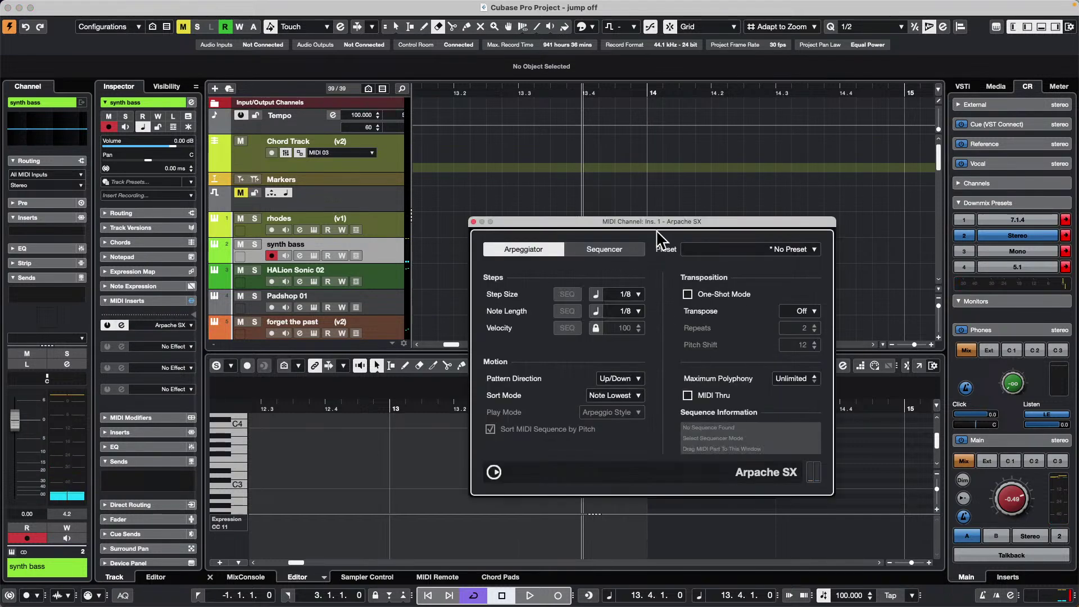
left_click(595, 293)
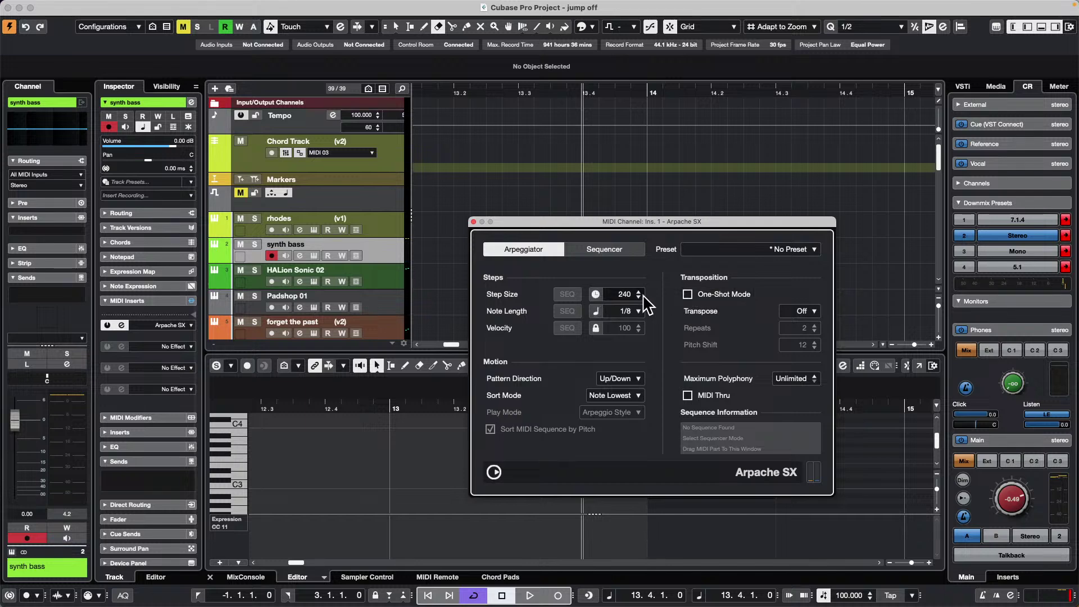
Vary the Arpache SX Step Size by ear while the arpeggio plays, ending at about 1395.
scroll(630, 297, "up", 10)
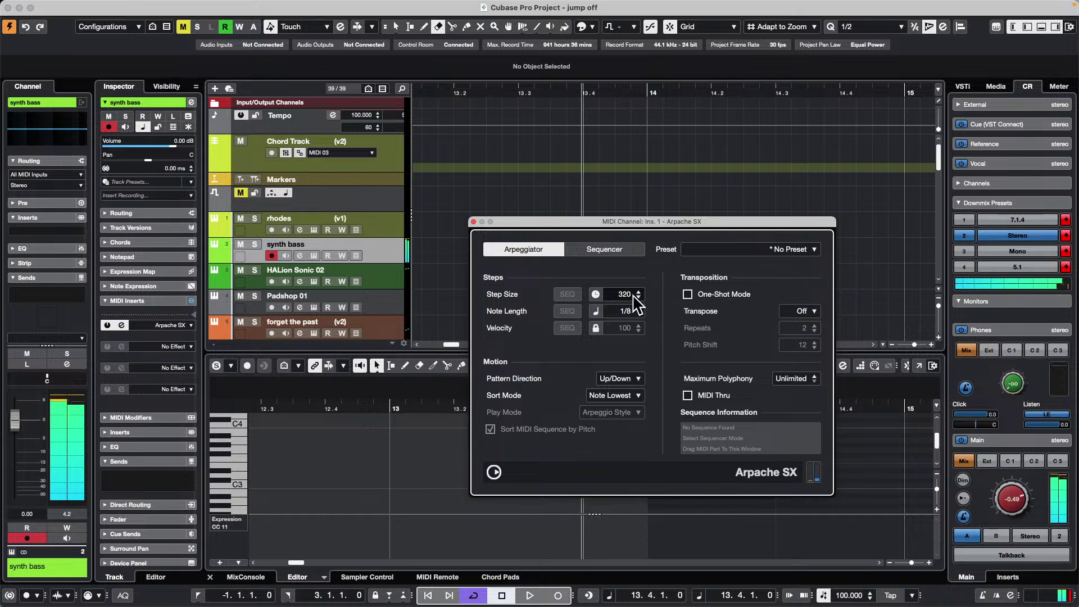
scroll(630, 296, "up", 1)
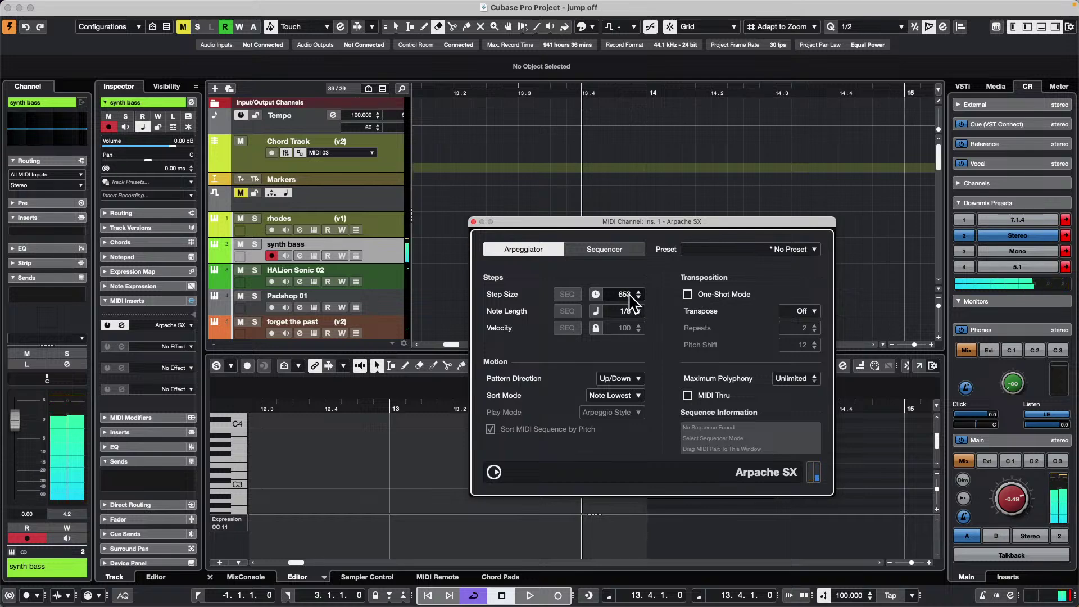
scroll(630, 297, "down", 2)
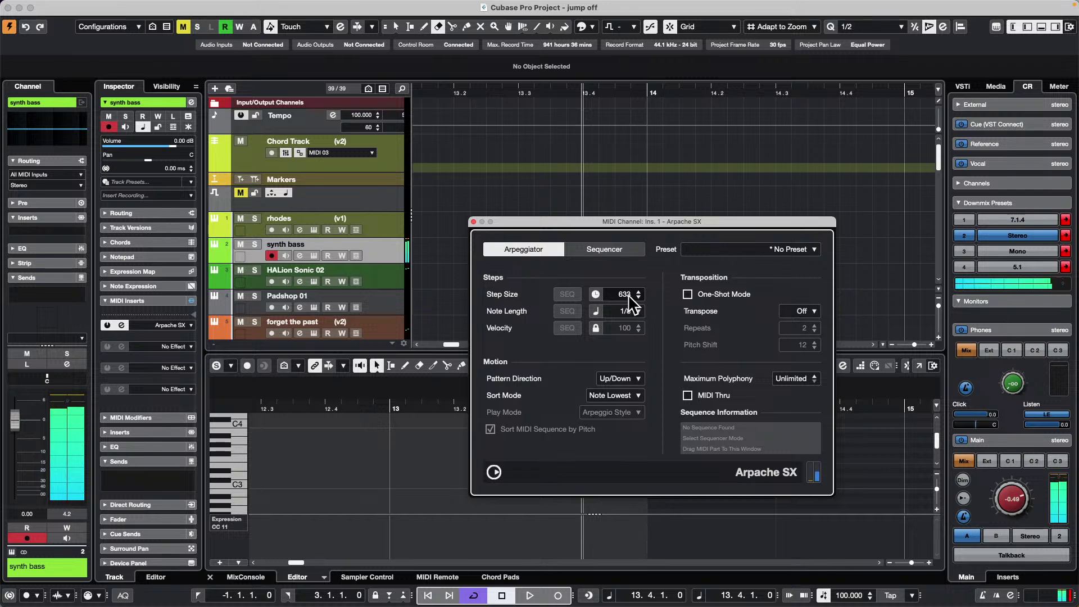
scroll(628, 295, "down", 15)
scroll(629, 296, "up", 1)
scroll(630, 298, "up", 2)
scroll(630, 298, "up", 2)
scroll(633, 304, "down", 3)
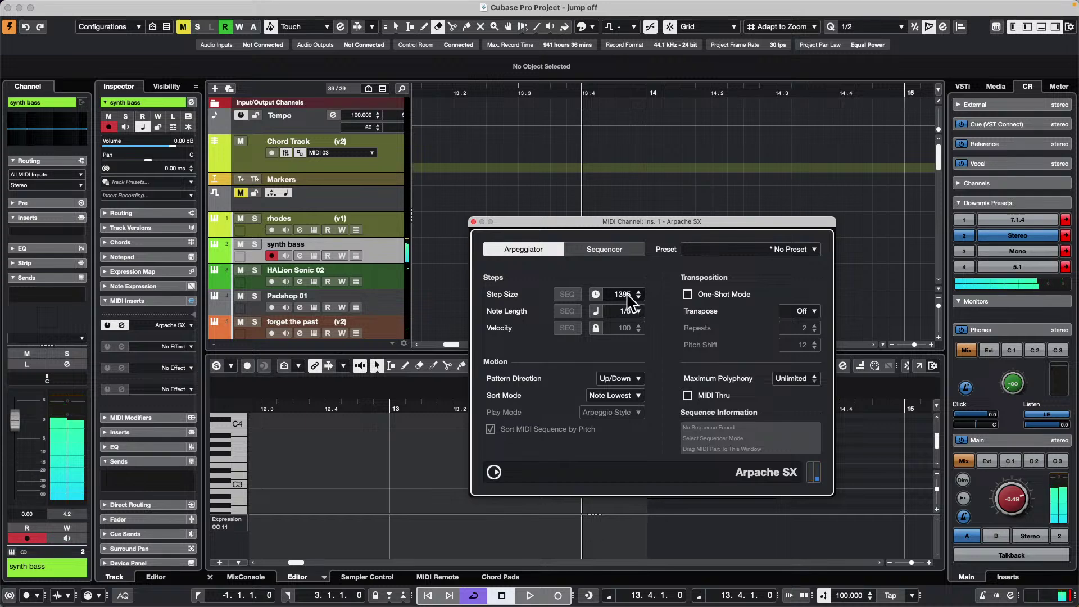
Switch the Arpache SX Step Size back to note values and set it to 1/8.
left_click(594, 293)
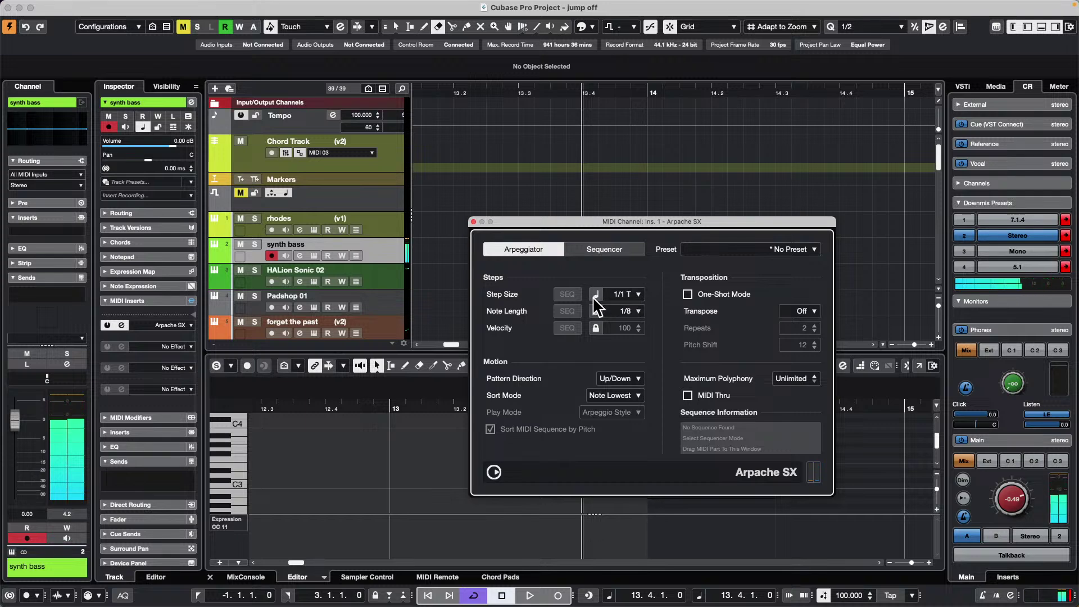
left_click(633, 294)
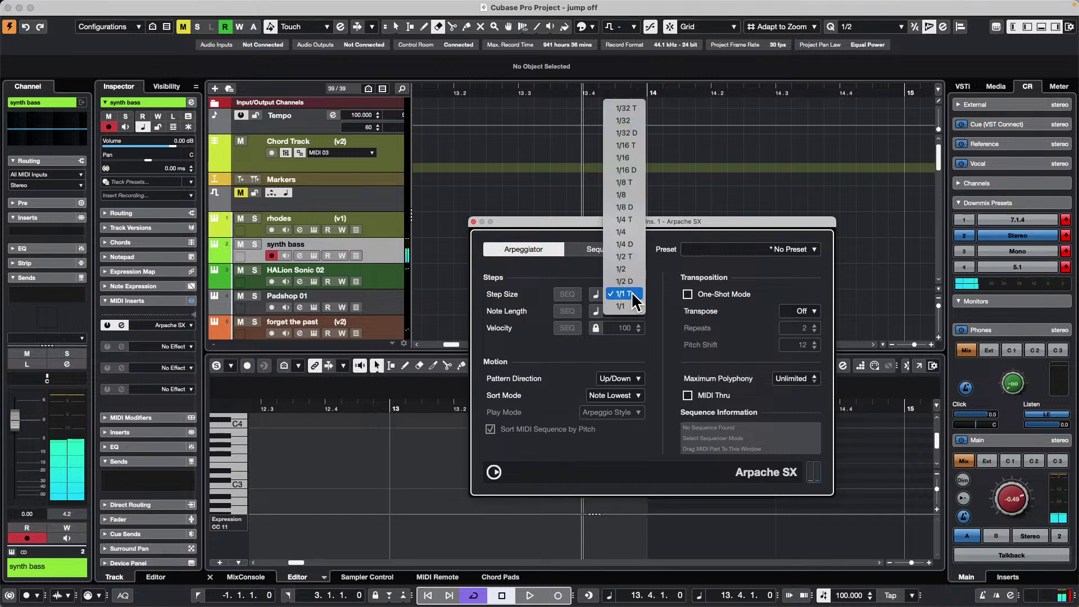
left_click(629, 196)
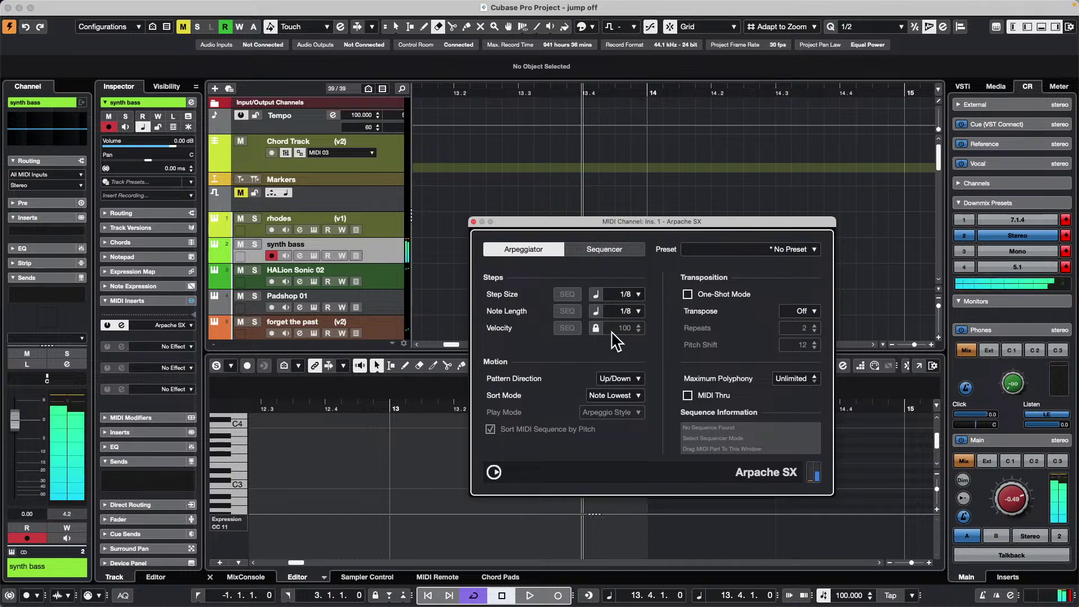
Switch the Arpache SX Note Length to free tick values and vary it by ear while the arpeggio plays, ending at 30.
left_click(596, 311)
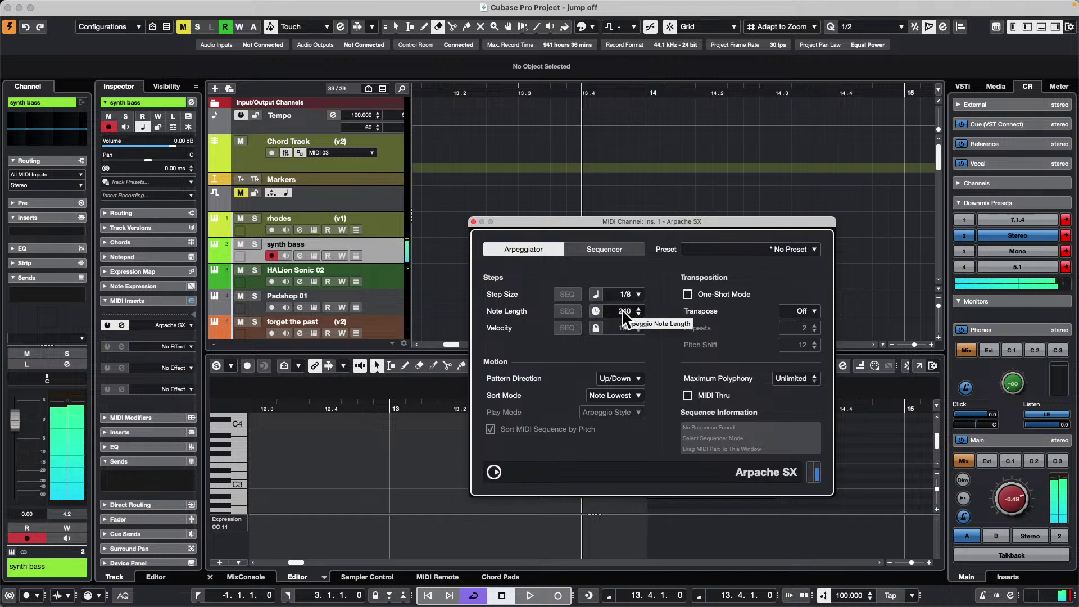
scroll(623, 315, "up", 4)
scroll(626, 318, "up", 15)
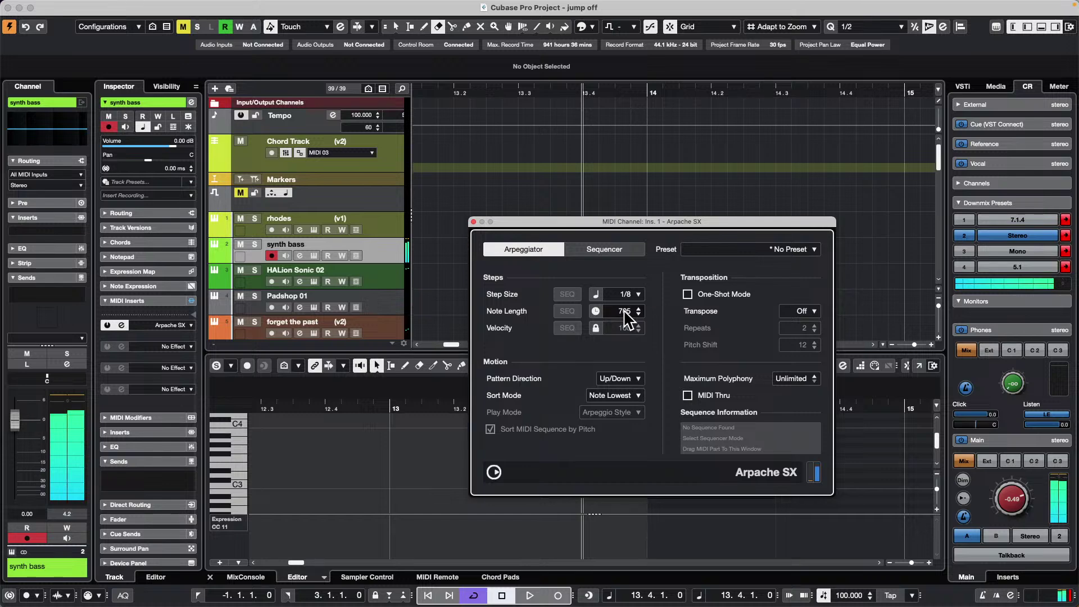
scroll(624, 310, "down", 10)
scroll(625, 313, "down", 10)
scroll(628, 323, "up", 2)
scroll(628, 322, "up", 2)
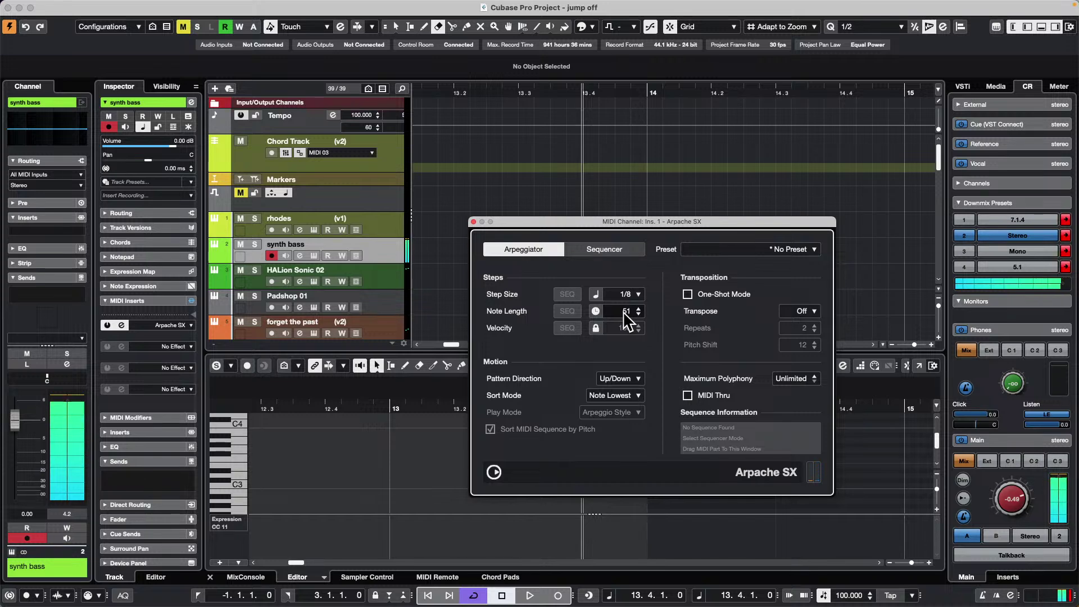
scroll(628, 323, "up", 4)
scroll(624, 313, "up", 8)
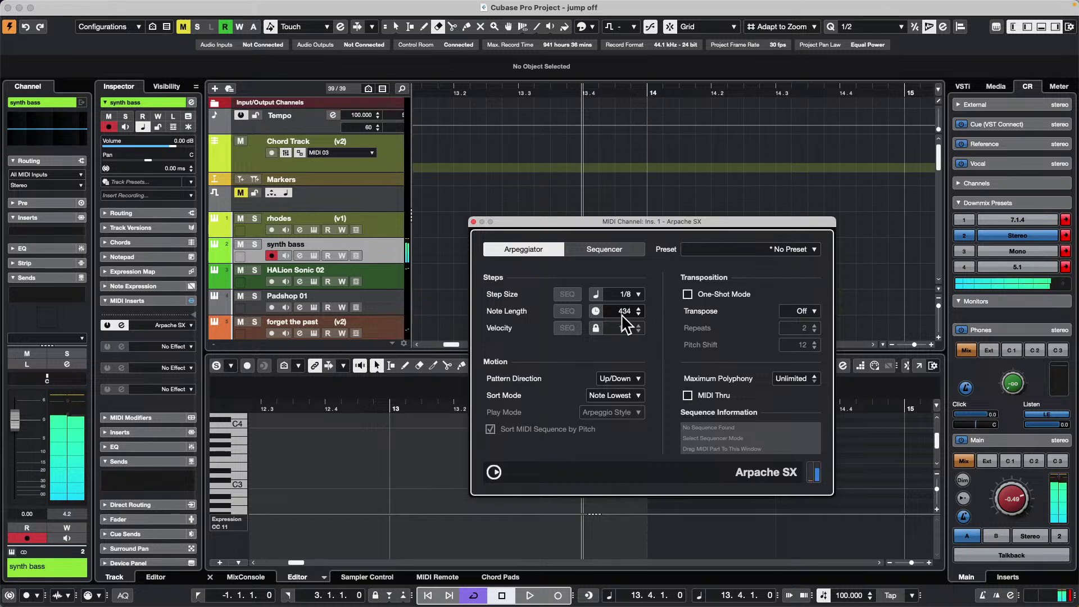
scroll(622, 316, "down", 10)
Set the Arpache SX Note Length to 77 ticks and then to 177 ticks.
left_click(611, 314)
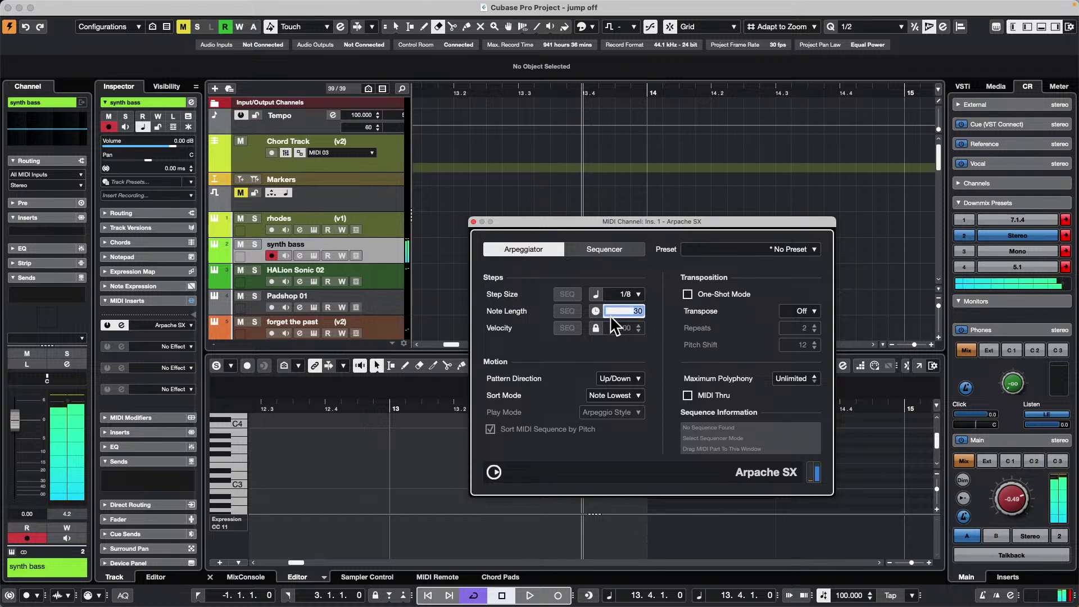
type("77")
key("Return")
left_click(624, 311)
type("177")
key("Return")
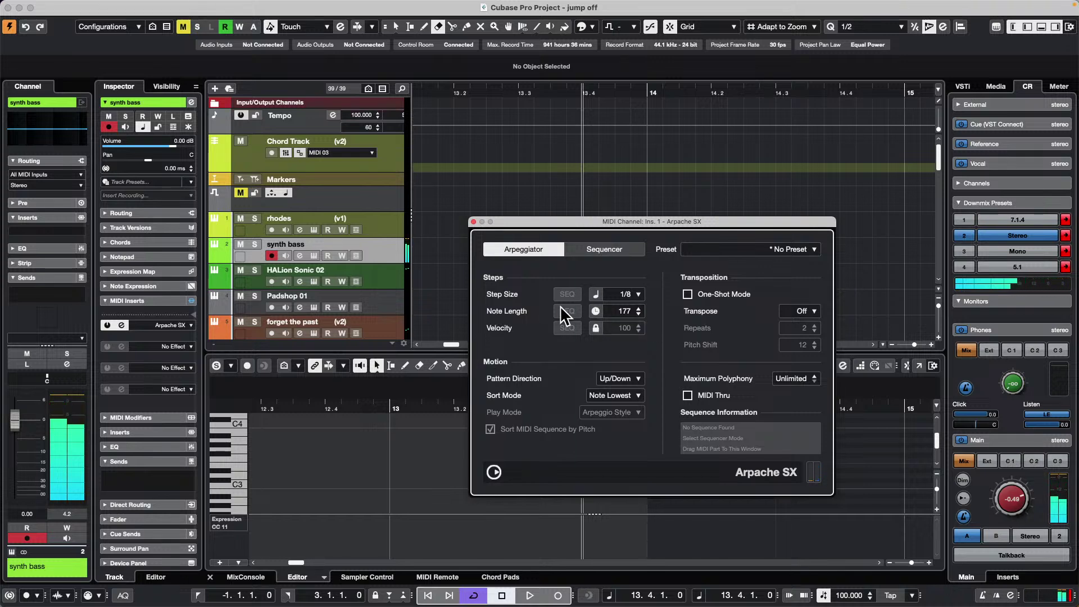
Check the Note Length display toggle, and try Note Length values of 222 and 143 ticks.
left_click(596, 311)
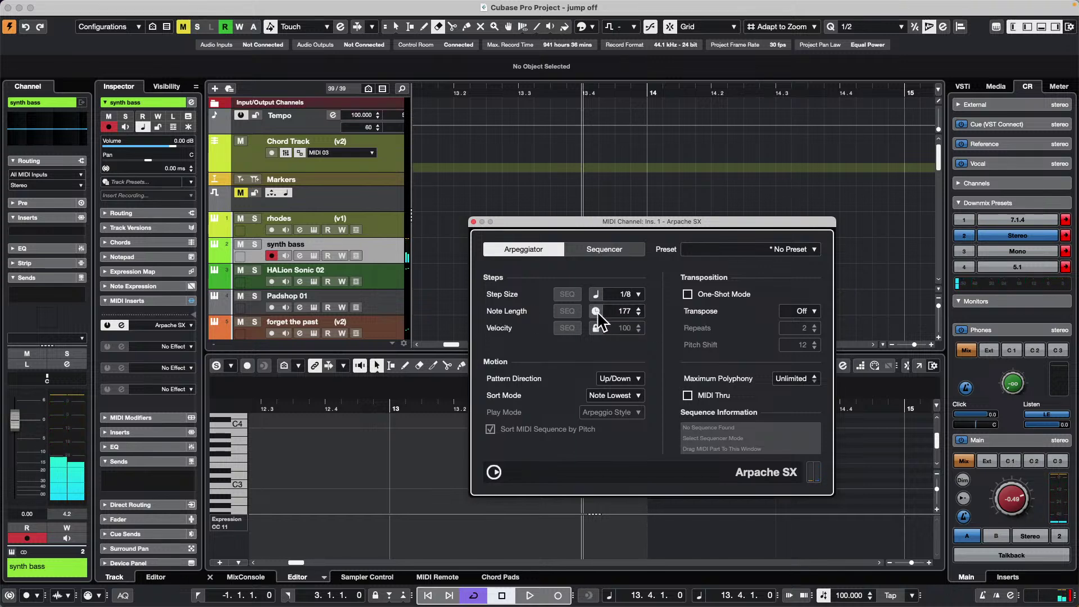
left_click(595, 311)
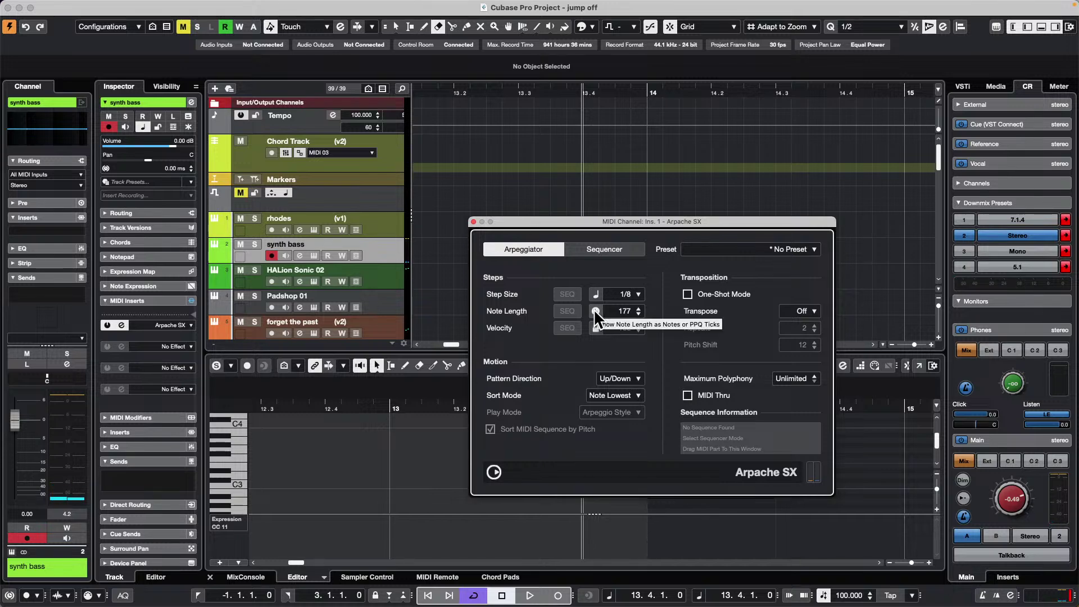
double_click(624, 312)
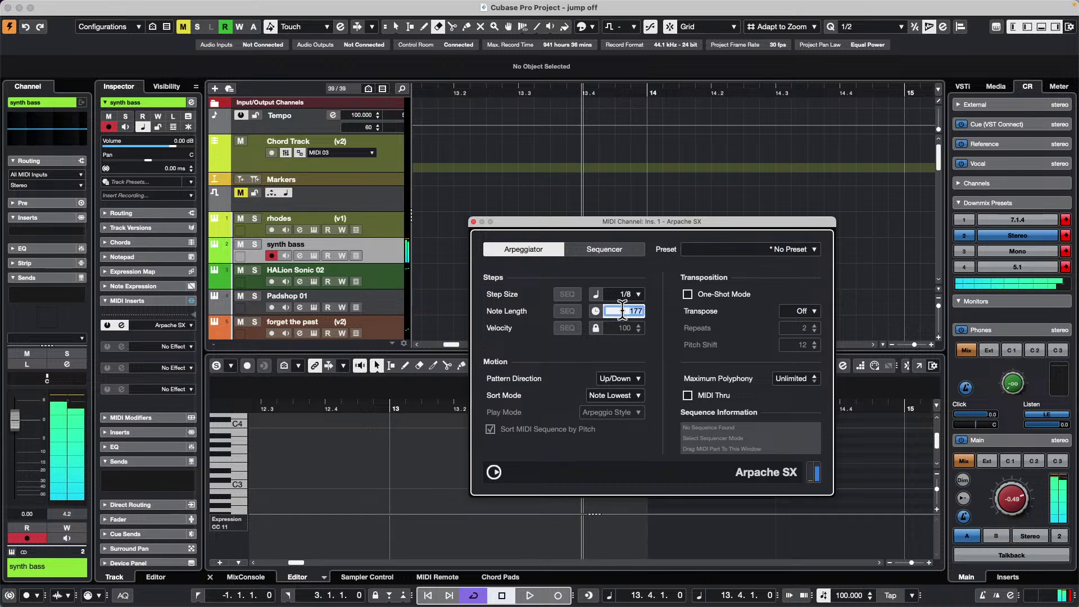
type("222")
key("Return")
double_click(622, 309)
type("143")
key("Return")
Increase the Arpache SX Note Length by ear and set it to 500 ticks.
scroll(624, 314, "up", 20)
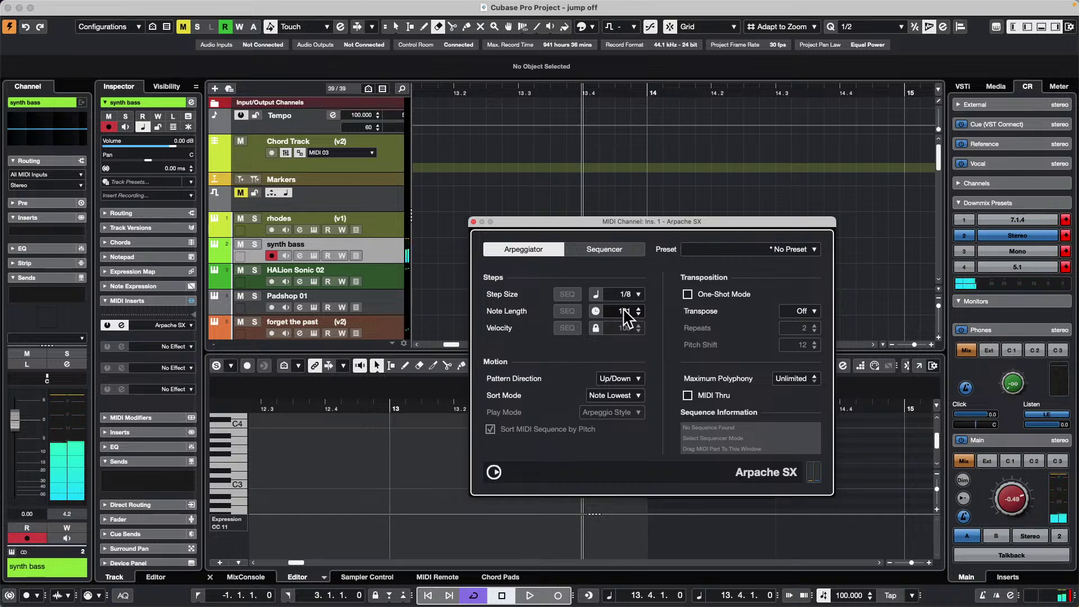
double_click(623, 311)
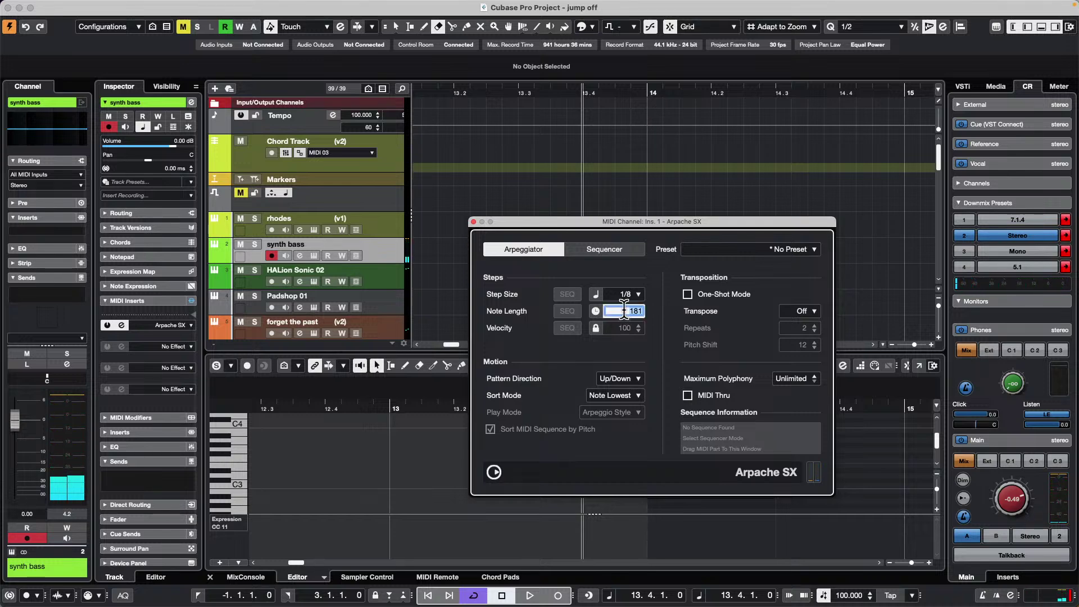
type("500")
key("Return")
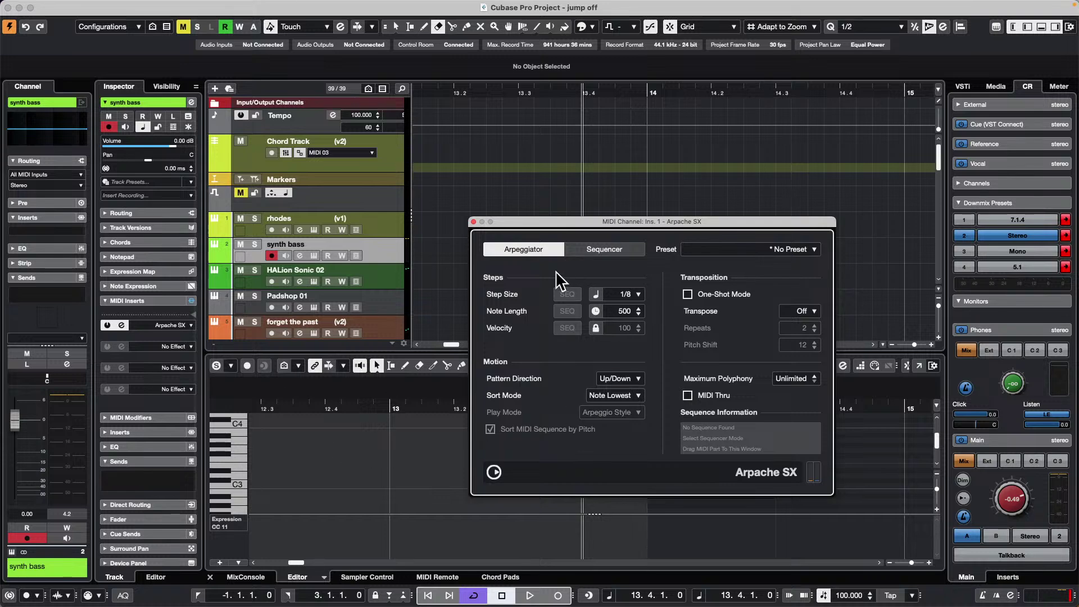
Close the Arpache SX window, then open and activate the recent project Schubert 5 Iconica Sketch XIII.cpr.
left_click(473, 222)
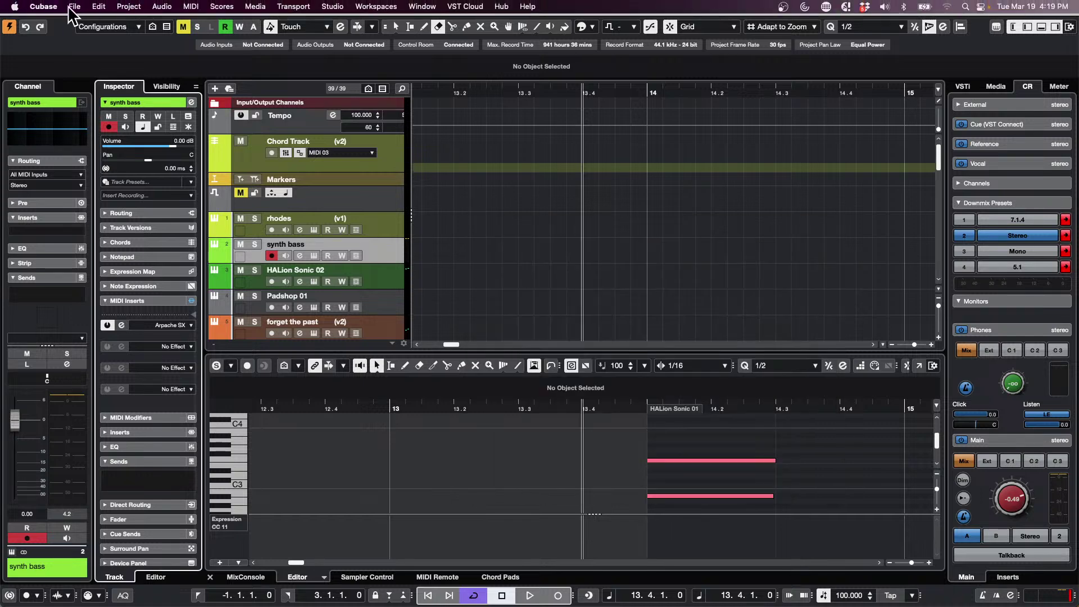
left_click(72, 7)
mouse_move(74, 6)
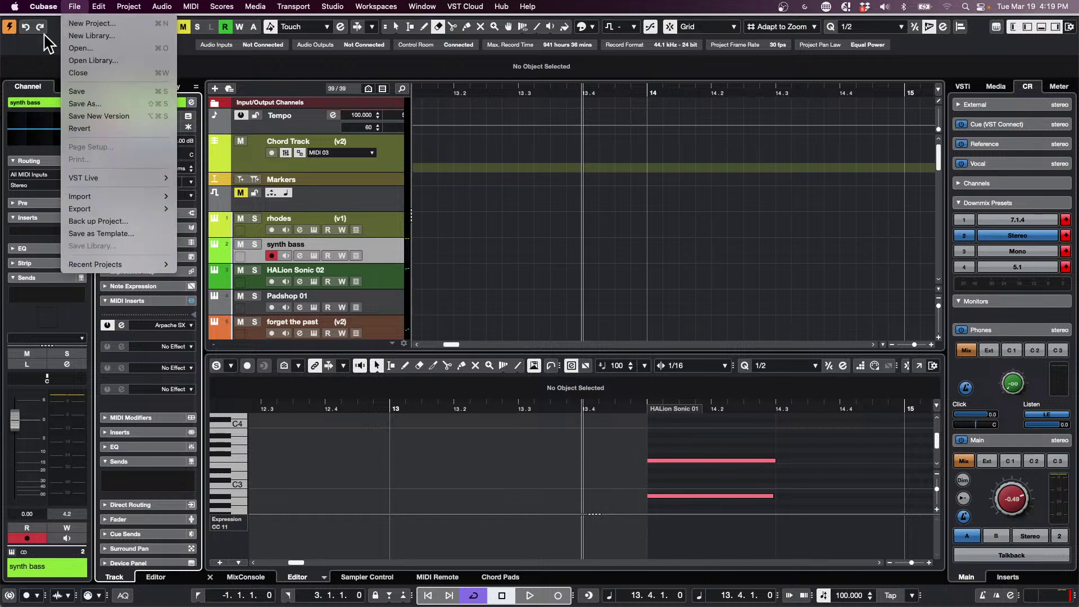
mouse_move(37, 7)
mouse_move(93, 263)
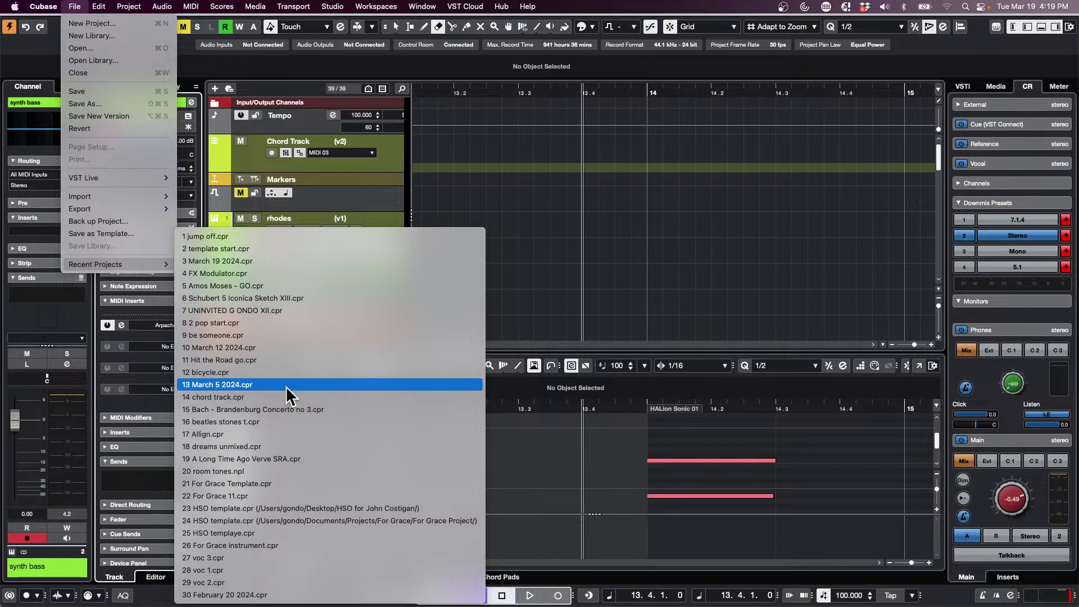
left_click(292, 297)
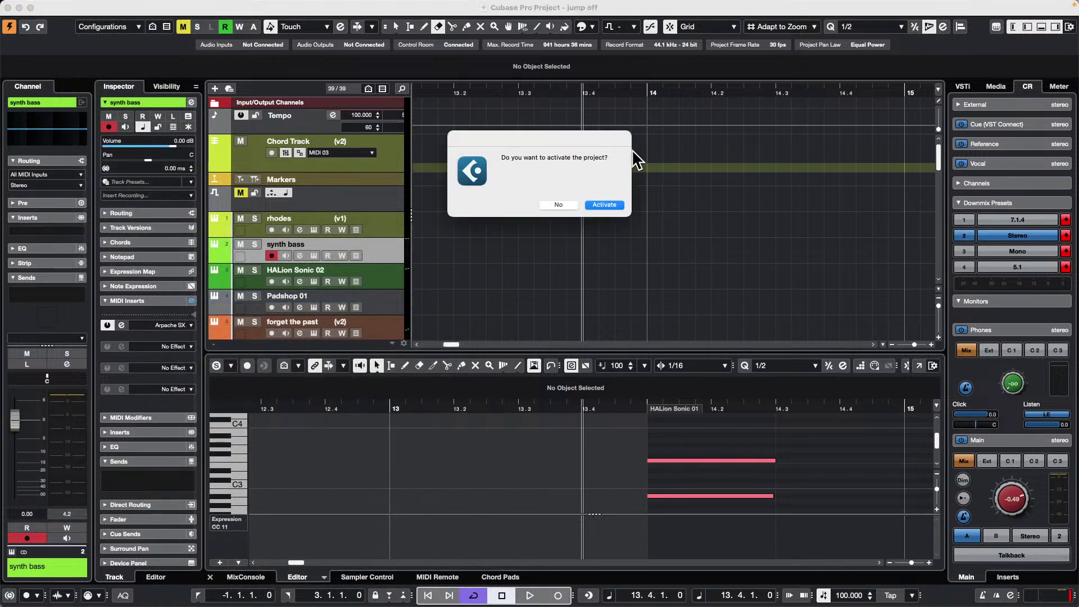
left_click(604, 206)
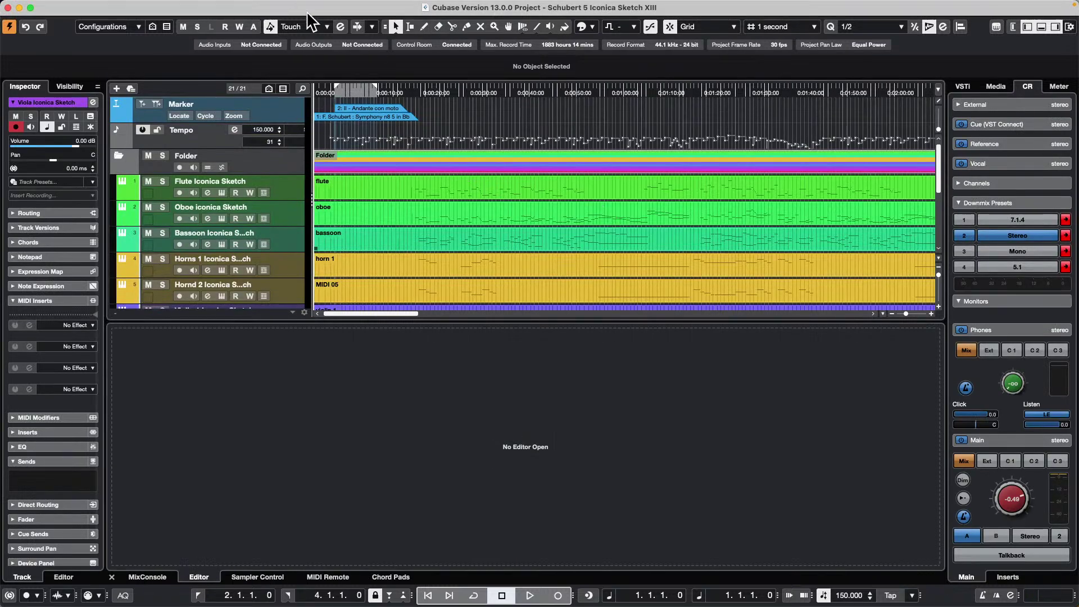
Show the MixConsole in the lower zone and play the project with the Control Room main level at 3.53.
left_click(149, 576)
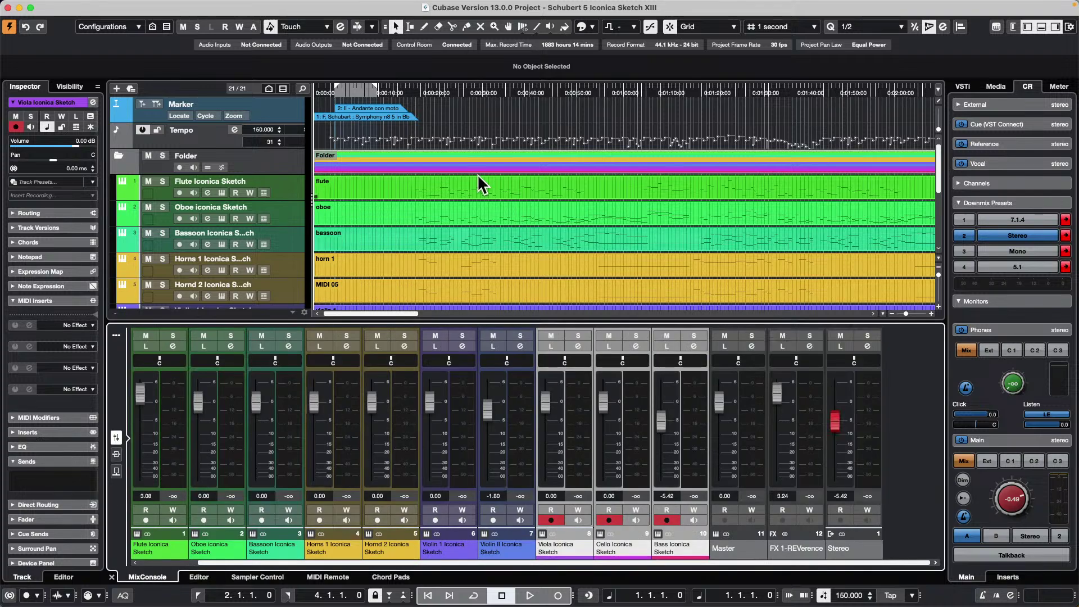
left_click_drag(410, 91, 337, 96)
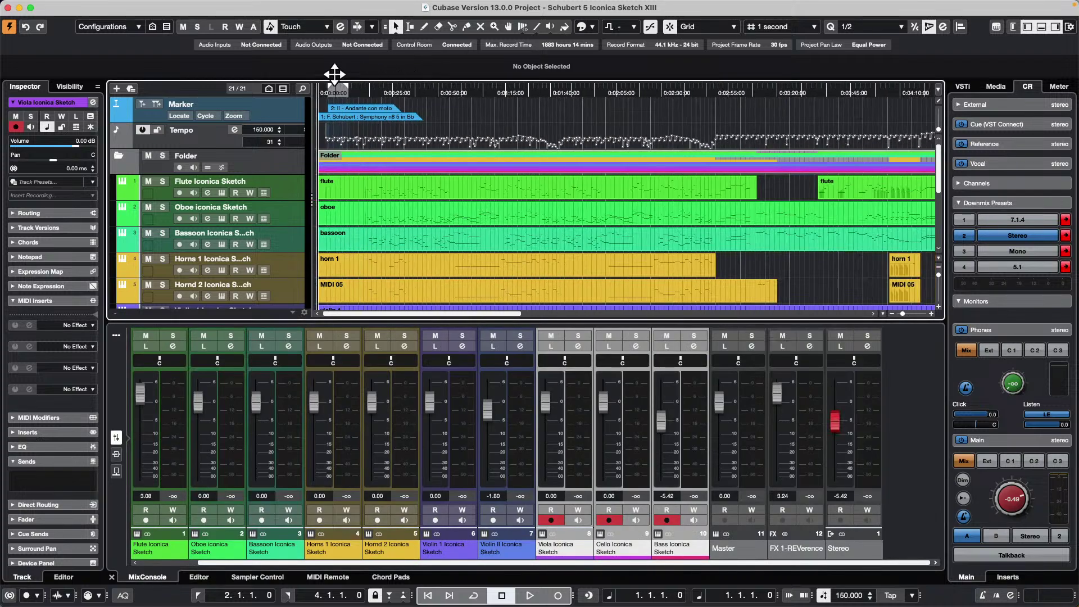
left_click_drag(1004, 499, 987, 492)
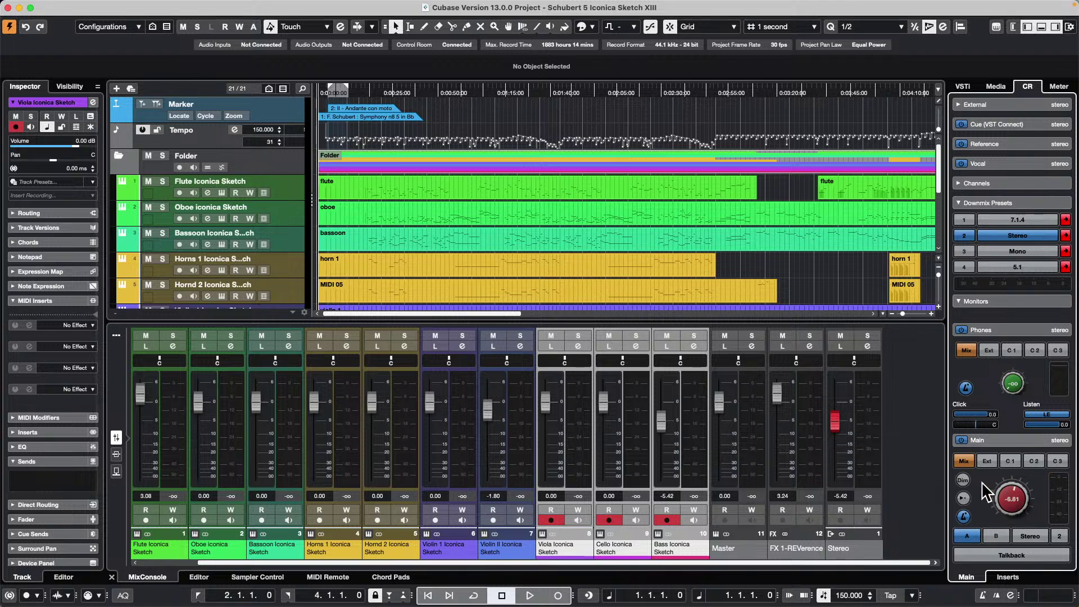
key("space")
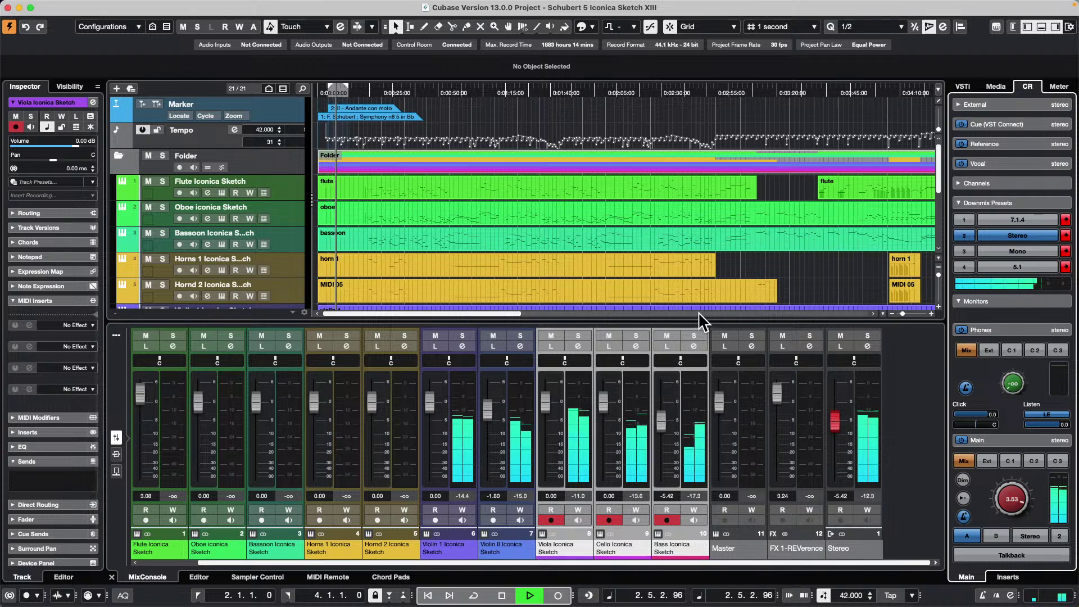
Raise the Stereo output fader to -2.11 during playback and look through the project's tracks.
left_click_drag(834, 422, 840, 411)
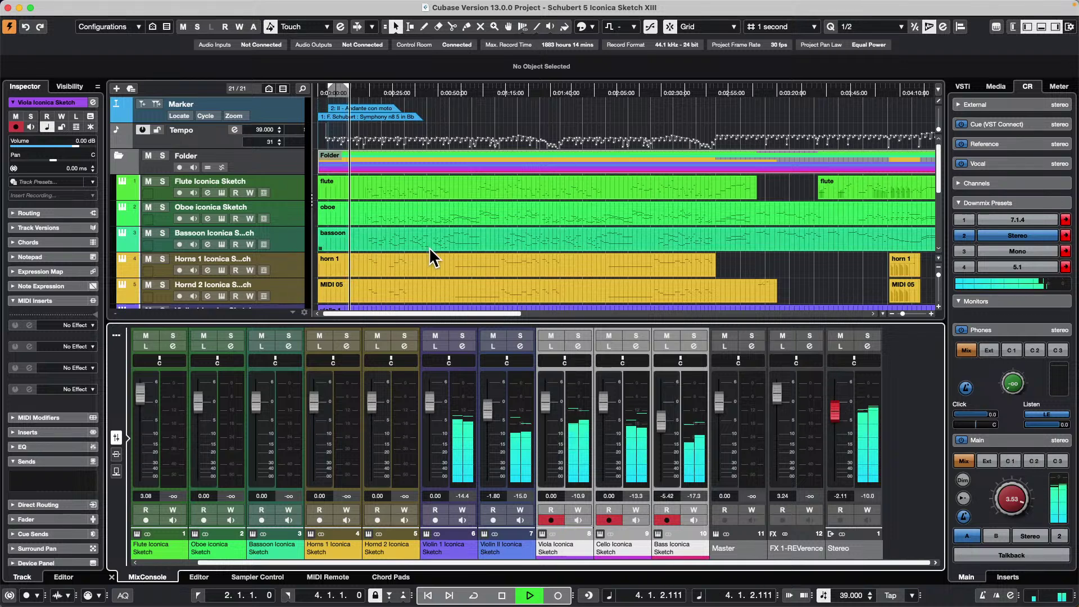
scroll(430, 248, "down", 5)
scroll(430, 254, "down", 3)
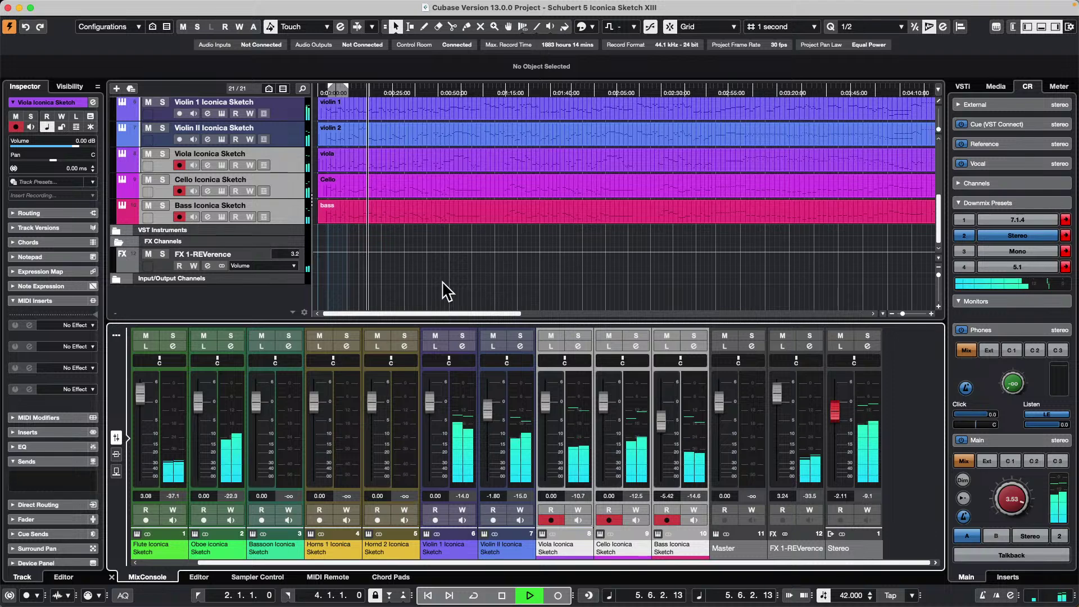
scroll(447, 291, "up", 2)
scroll(447, 292, "up", 5)
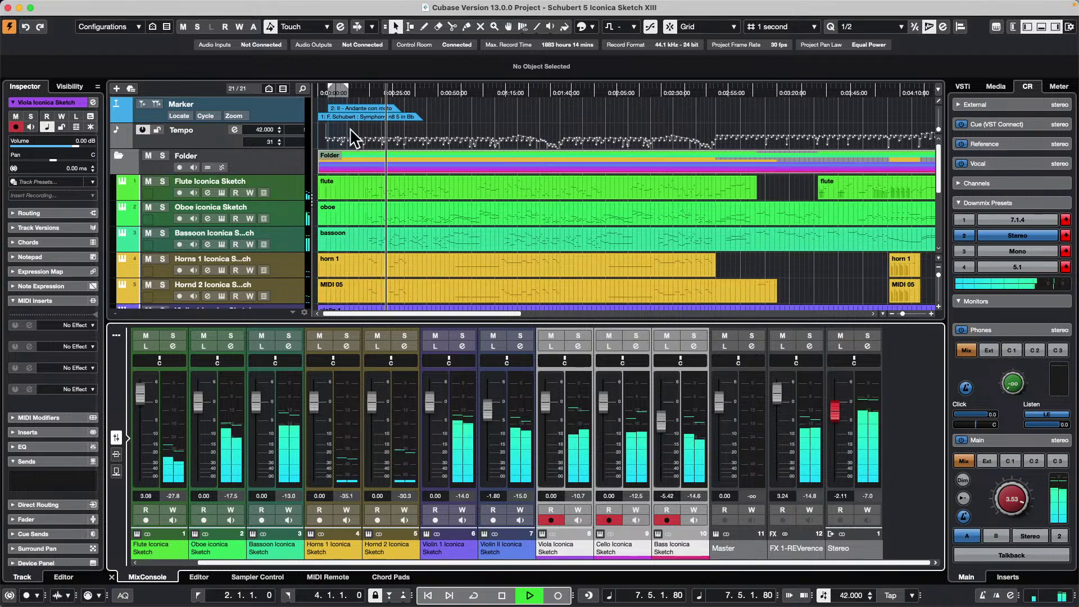
Solo the flute, oboe, bassoon and both horn tracks one after another during playback.
left_click(163, 181)
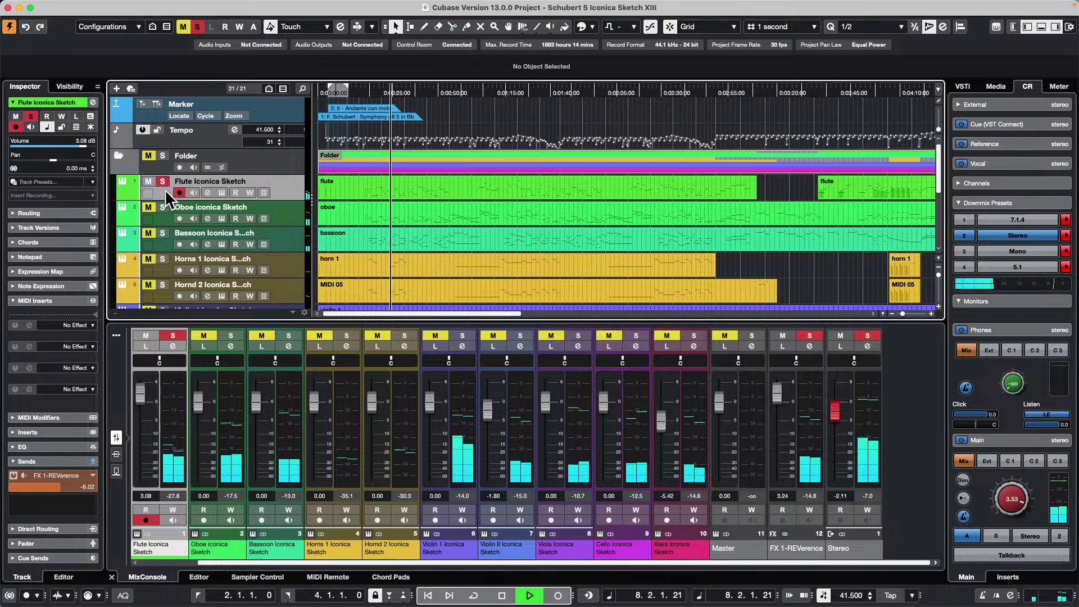
left_click(162, 207)
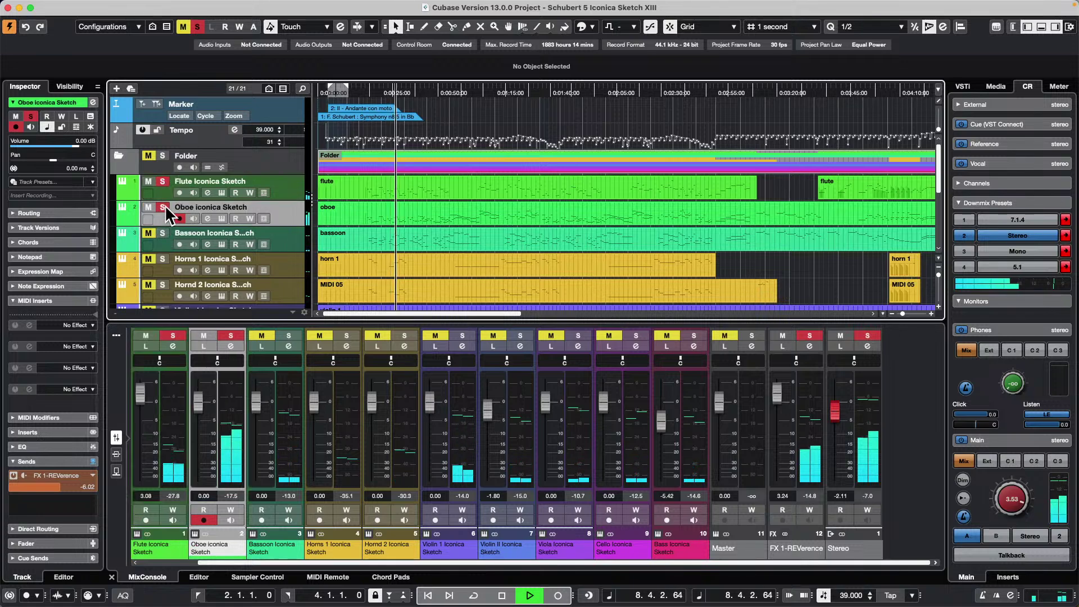
left_click(161, 233)
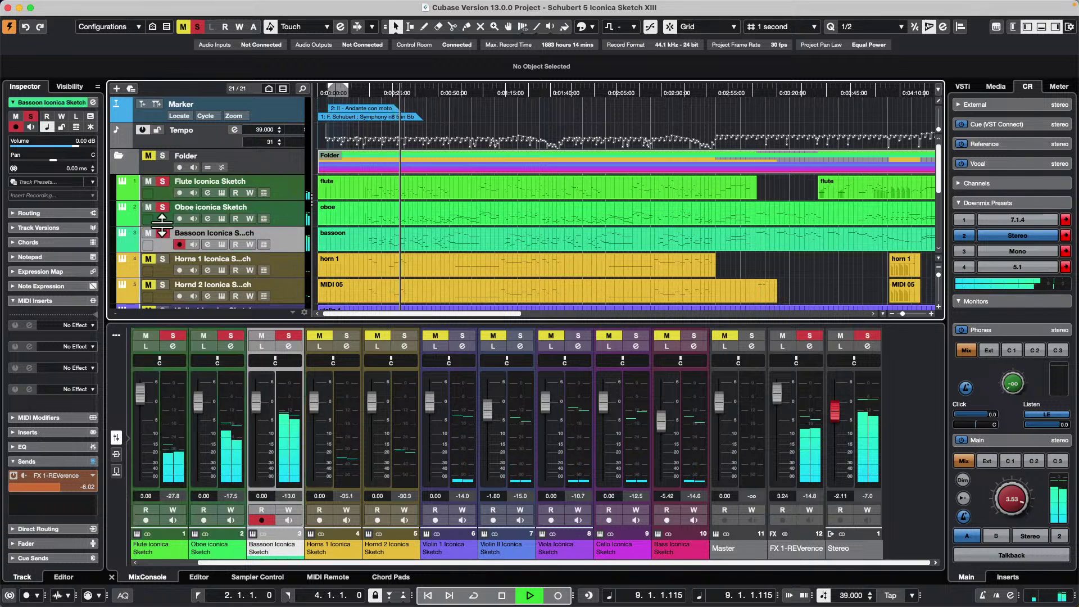
left_click(161, 258)
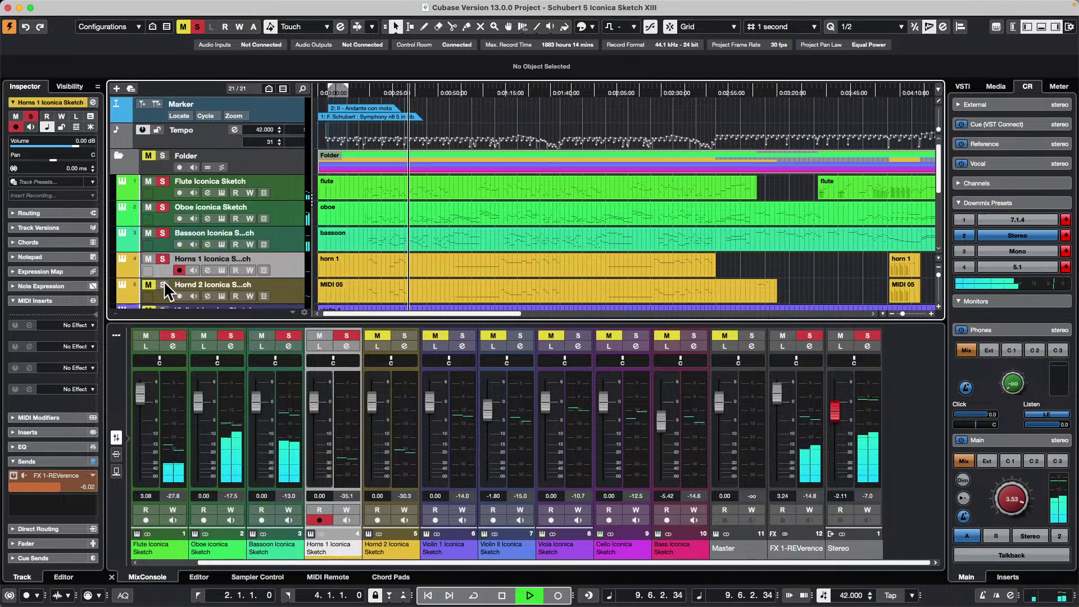
left_click(162, 284)
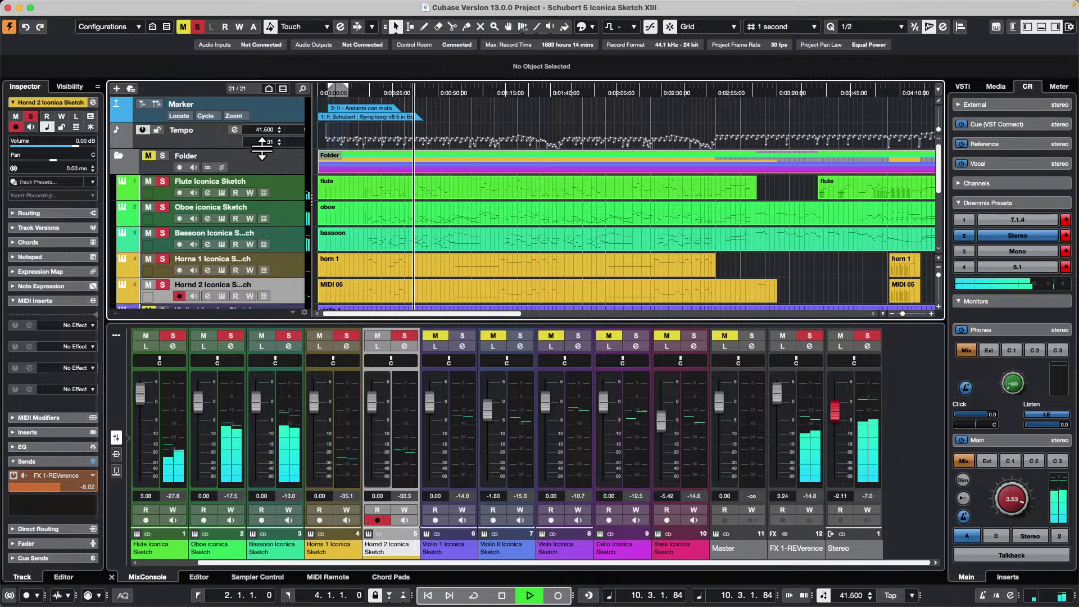
Add the Violin 1 track to the soloed tracks during playback.
scroll(265, 158, "down", 3)
scroll(265, 157, "down", 2)
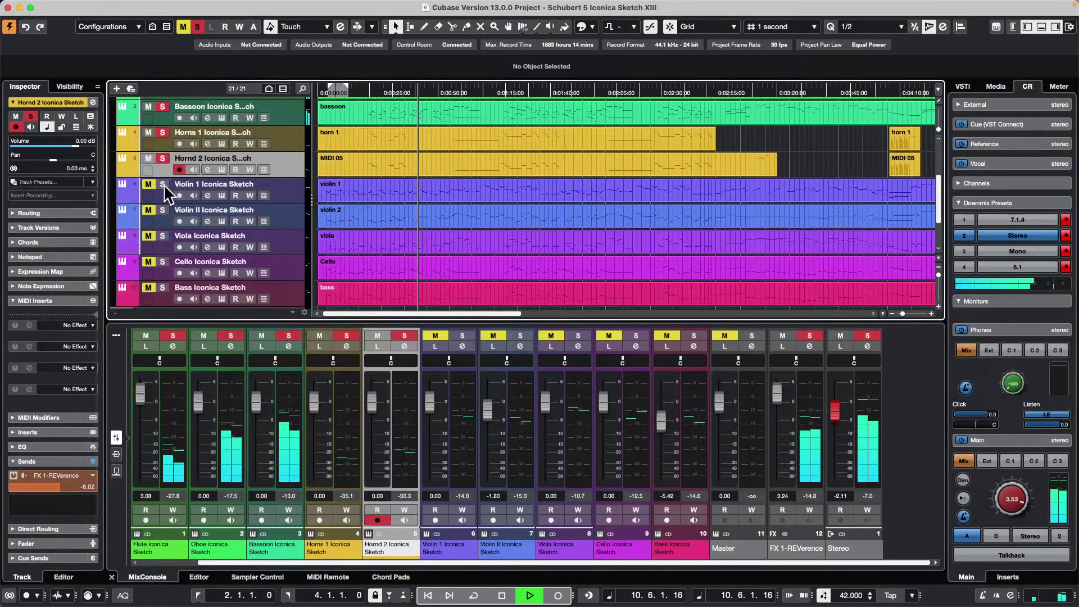
left_click(163, 184)
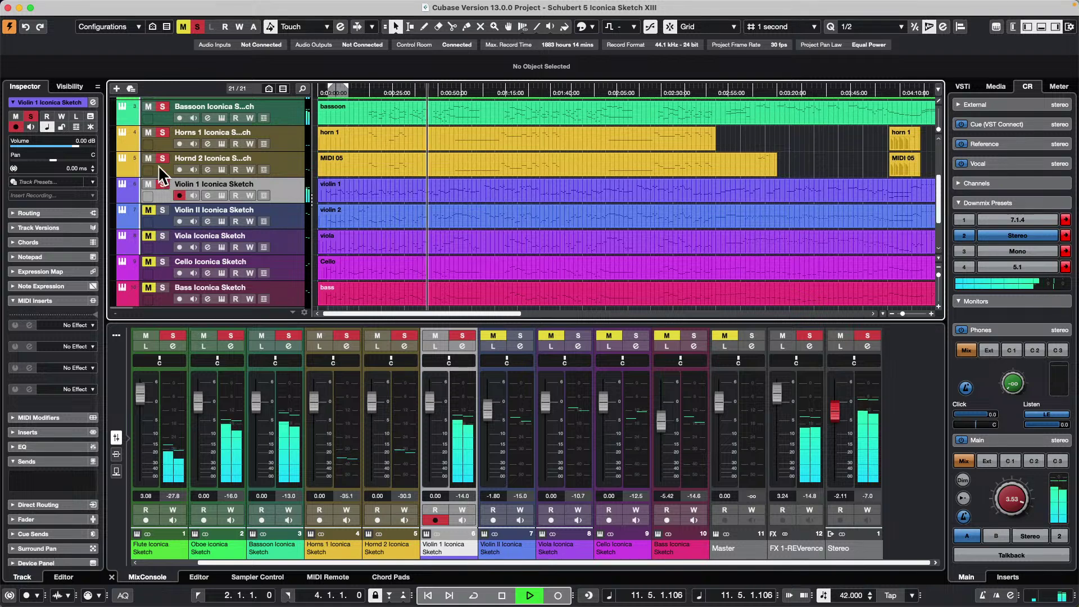
Mute the Horns 1, Bassoon, Flute and Oboe tracks during playback.
left_click(144, 130)
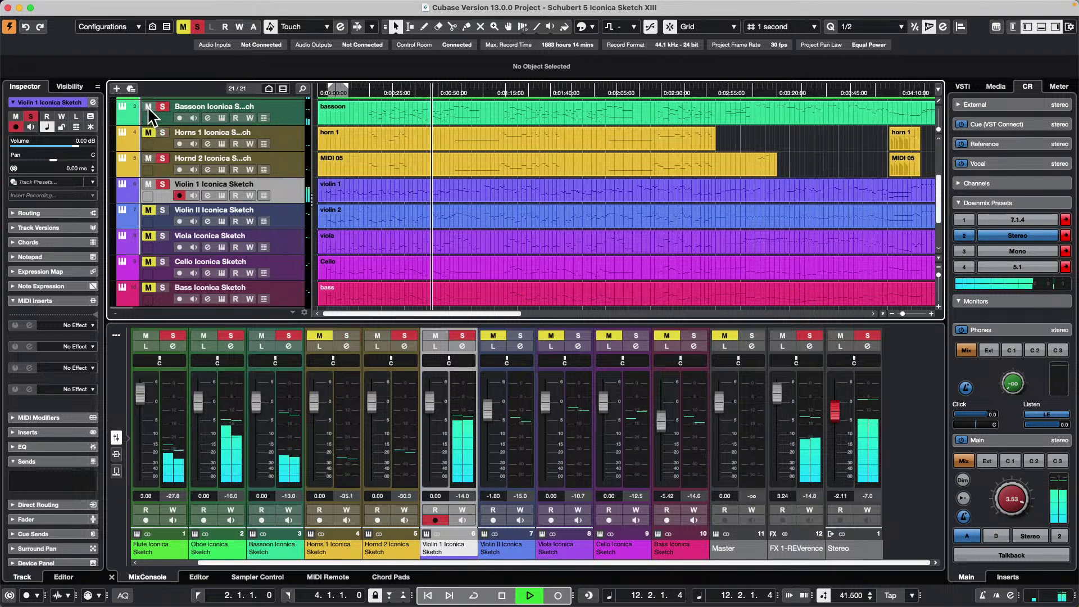
left_click(147, 107)
scroll(150, 118, "up", 4)
left_click(148, 139)
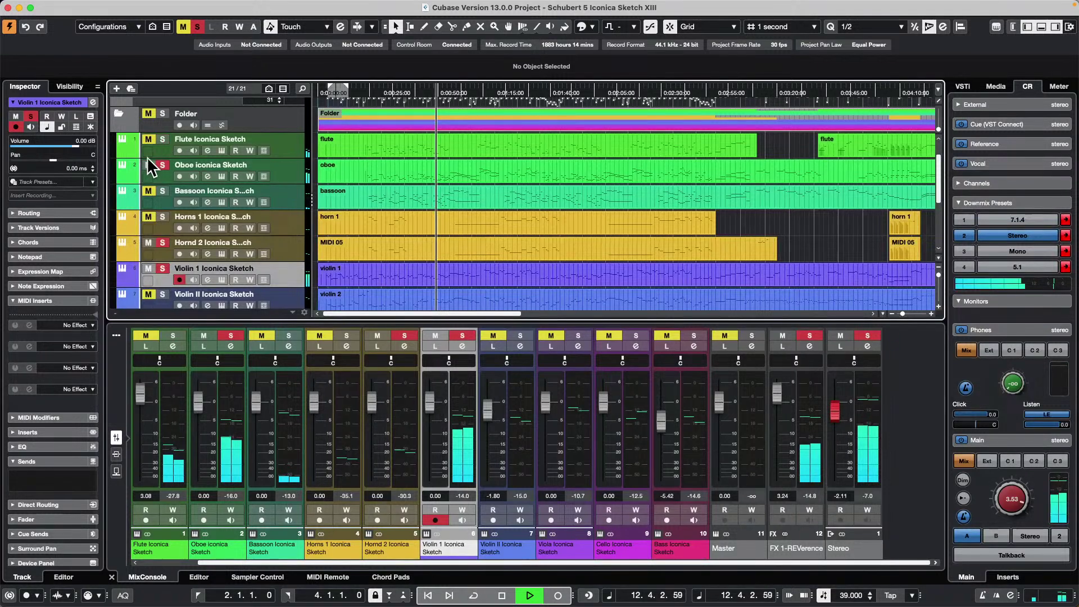
left_click(148, 165)
Solo the Violin II, Viola, Cello and Bass tracks one after another during playback.
scroll(225, 155, "down", 4)
scroll(252, 154, "down", 3)
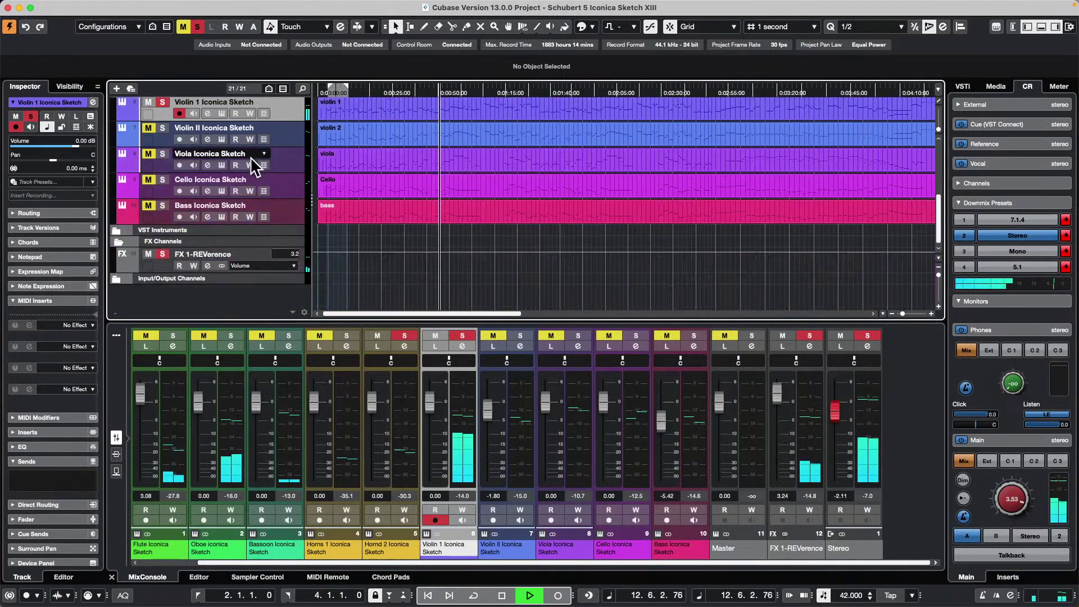
left_click(161, 128)
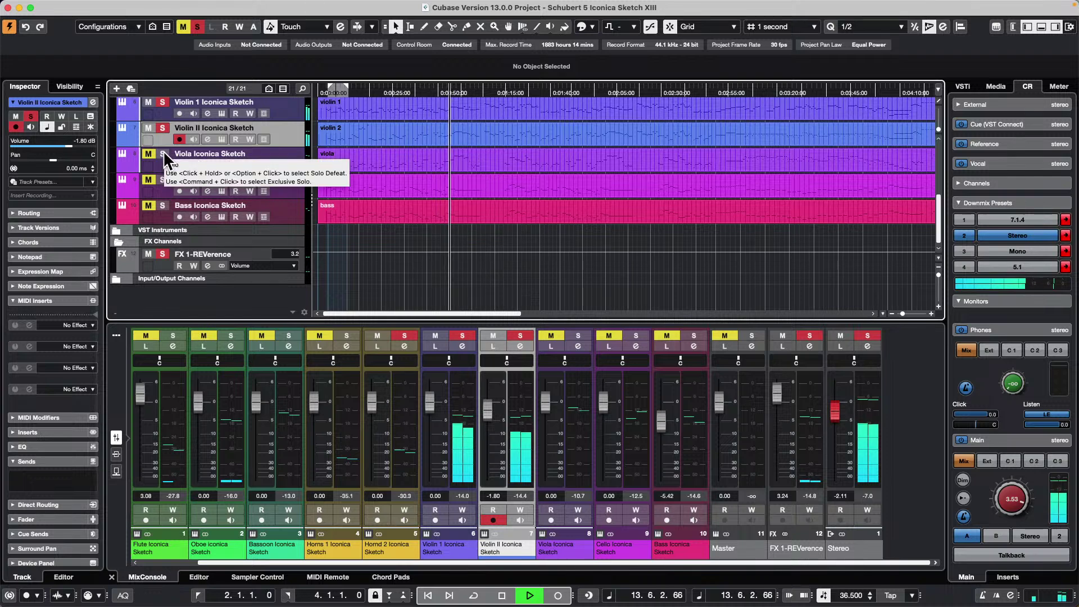
left_click(163, 152)
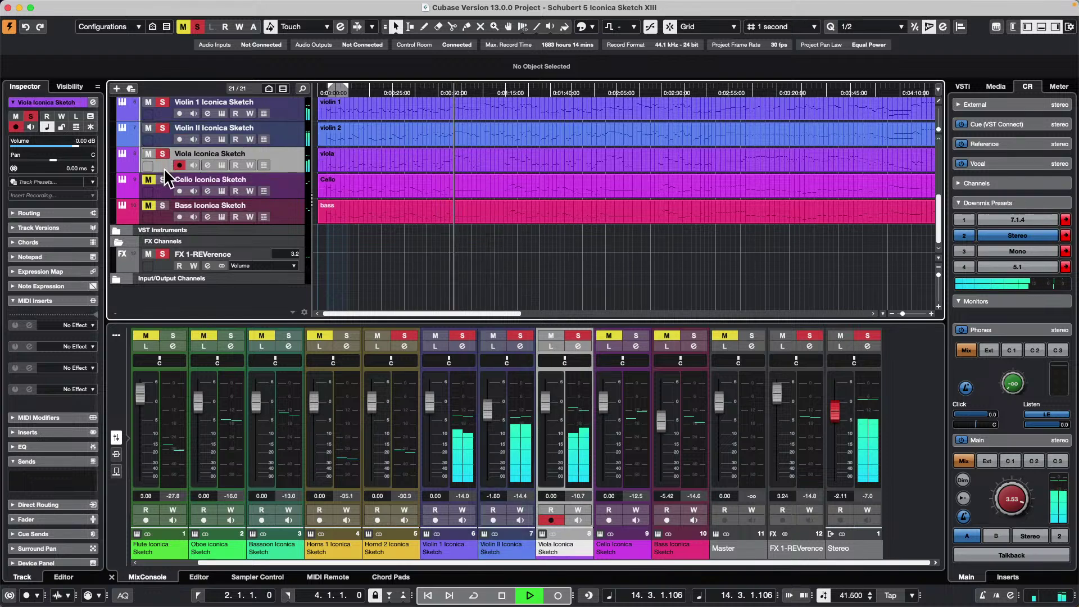
left_click(162, 179)
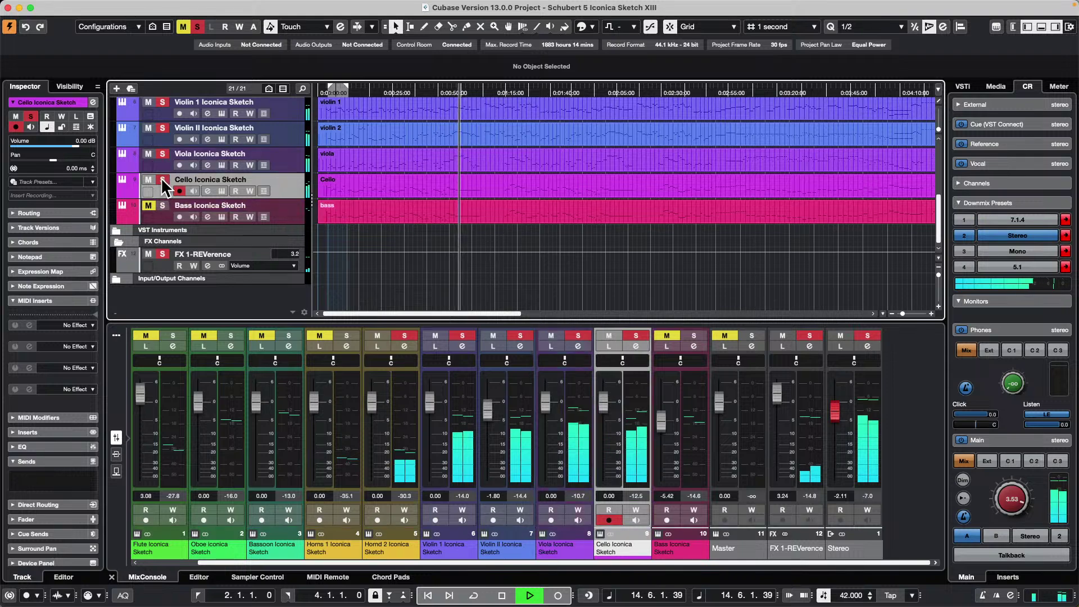
left_click(163, 205)
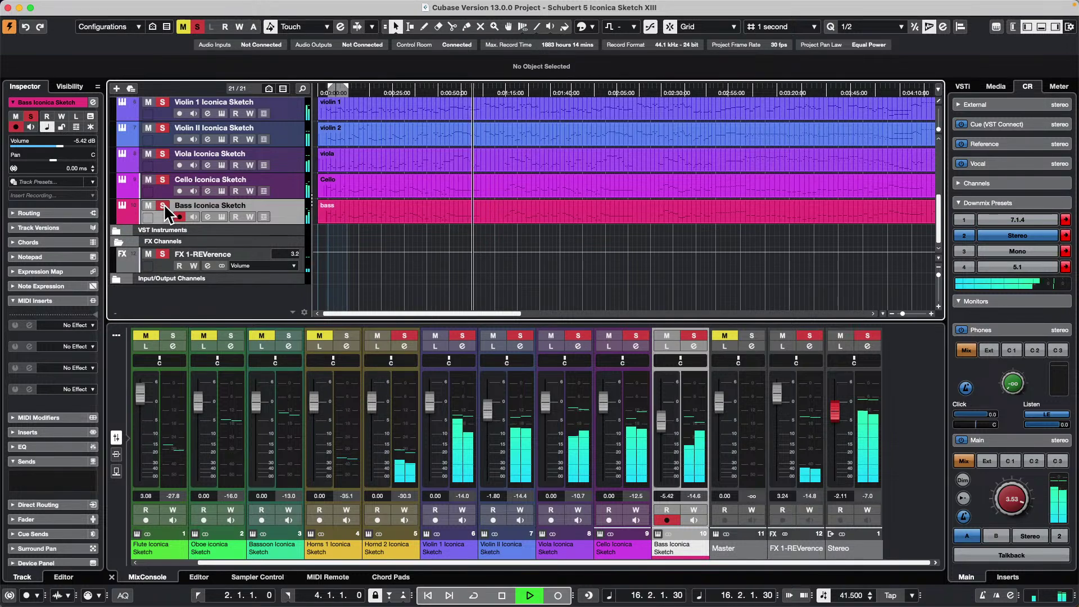
Solo the muted Horns 1, Bassoon, Flute and Oboe tracks again to bring the woodwinds and horn back in.
scroll(177, 123, "up", 2)
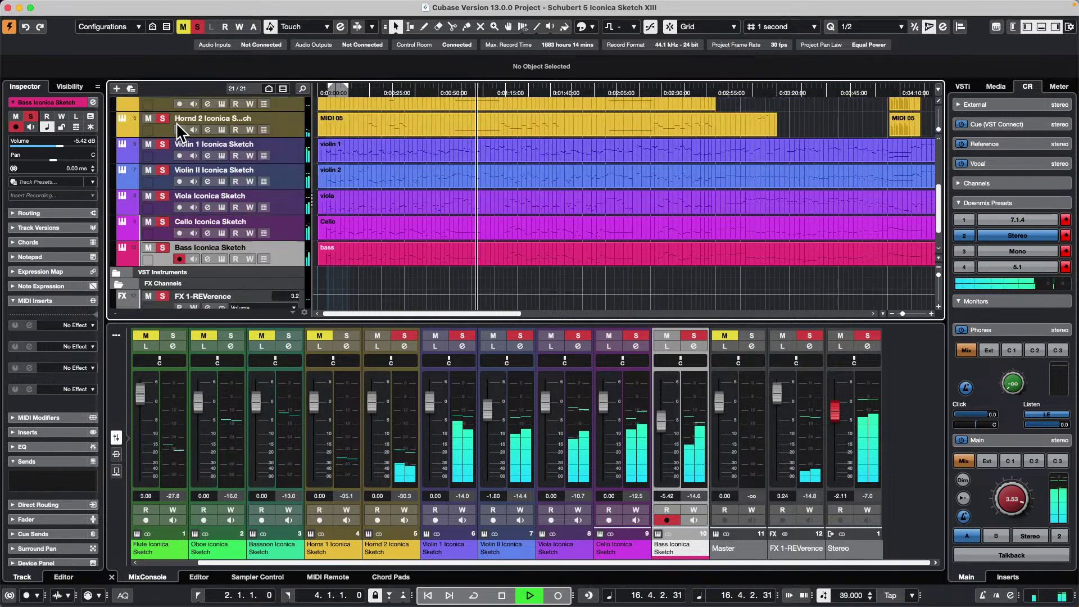
scroll(176, 123, "up", 2)
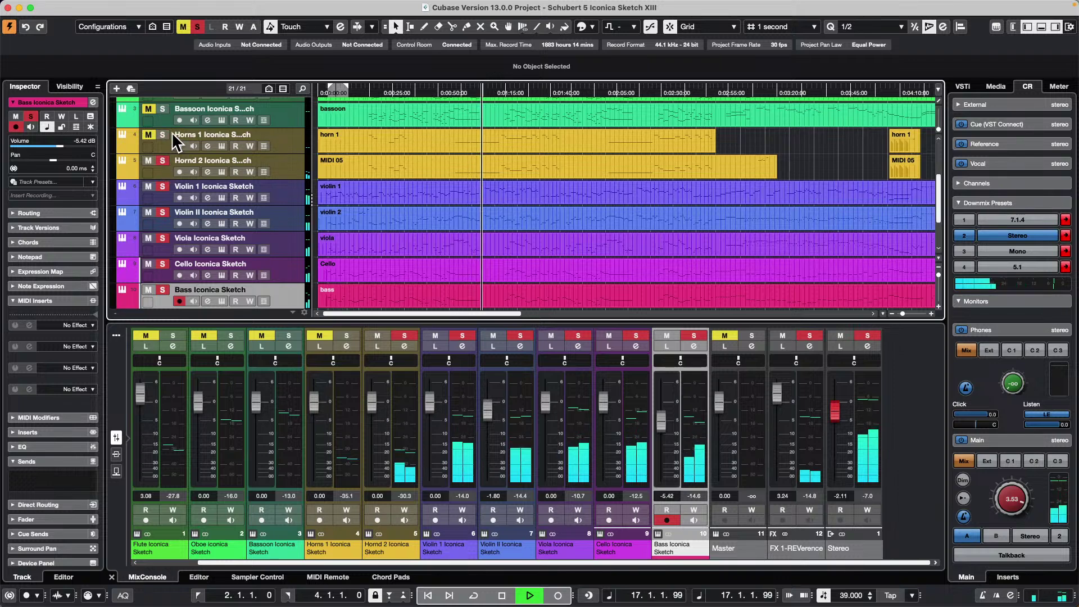
left_click(163, 135)
left_click(162, 109)
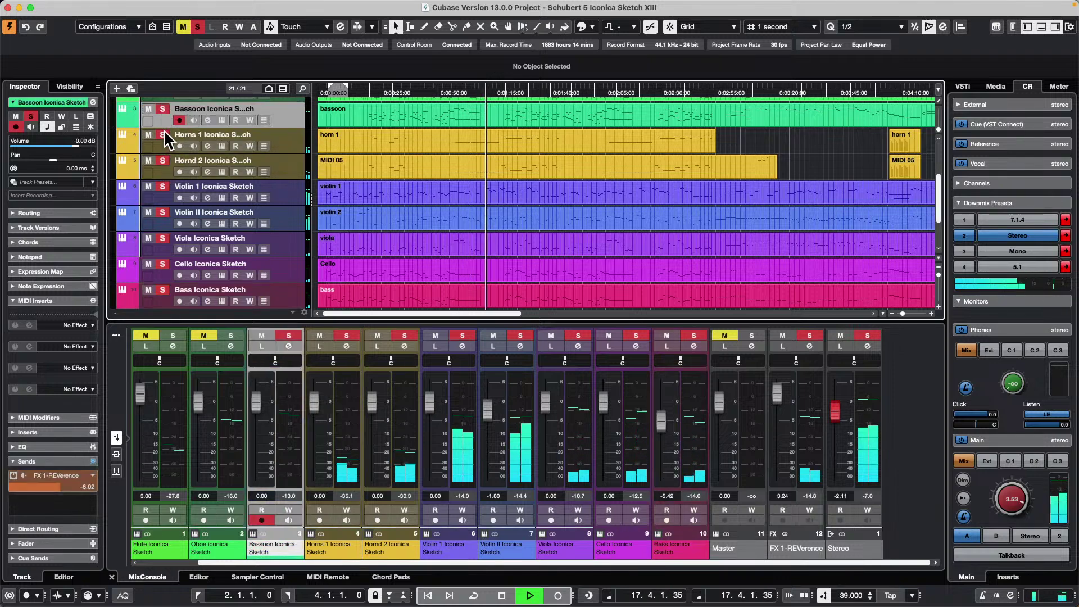
scroll(163, 129, "up", 4)
left_click(163, 140)
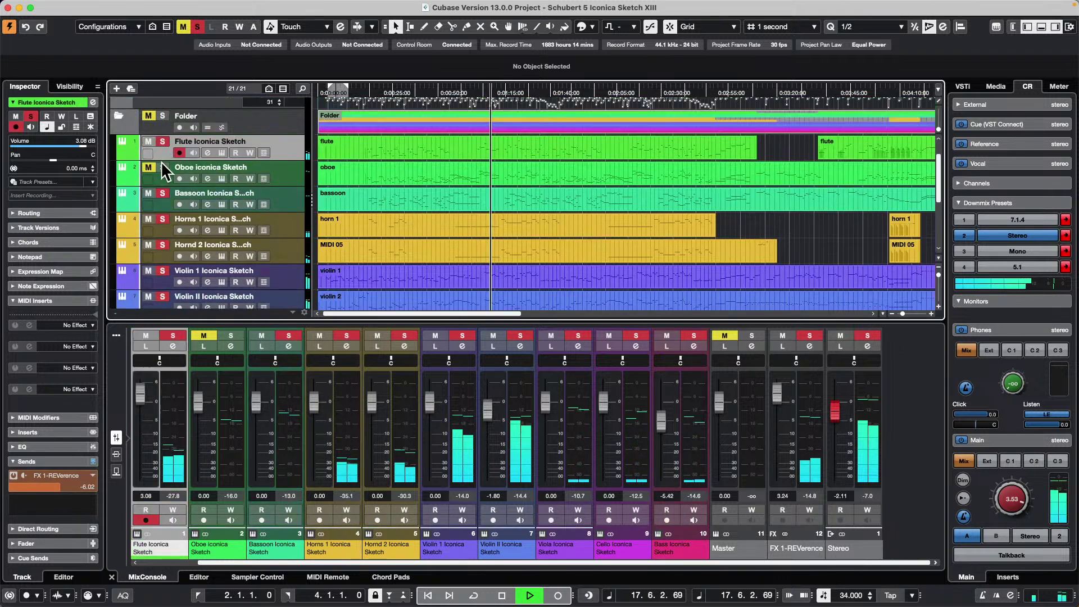
left_click(162, 167)
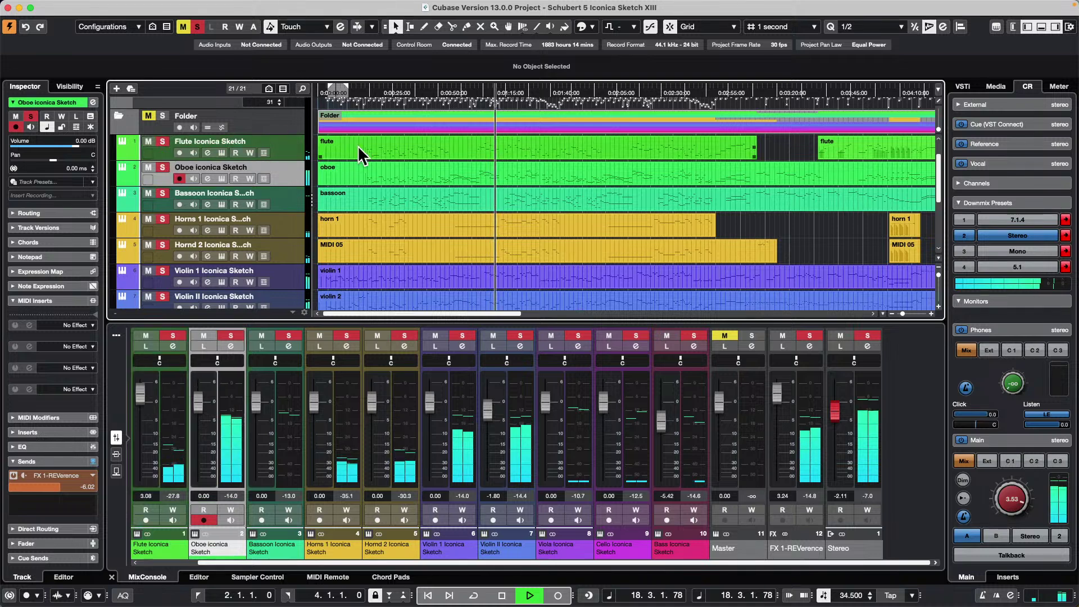
Deactivate all solo states in the project and stop playback.
left_click(197, 26)
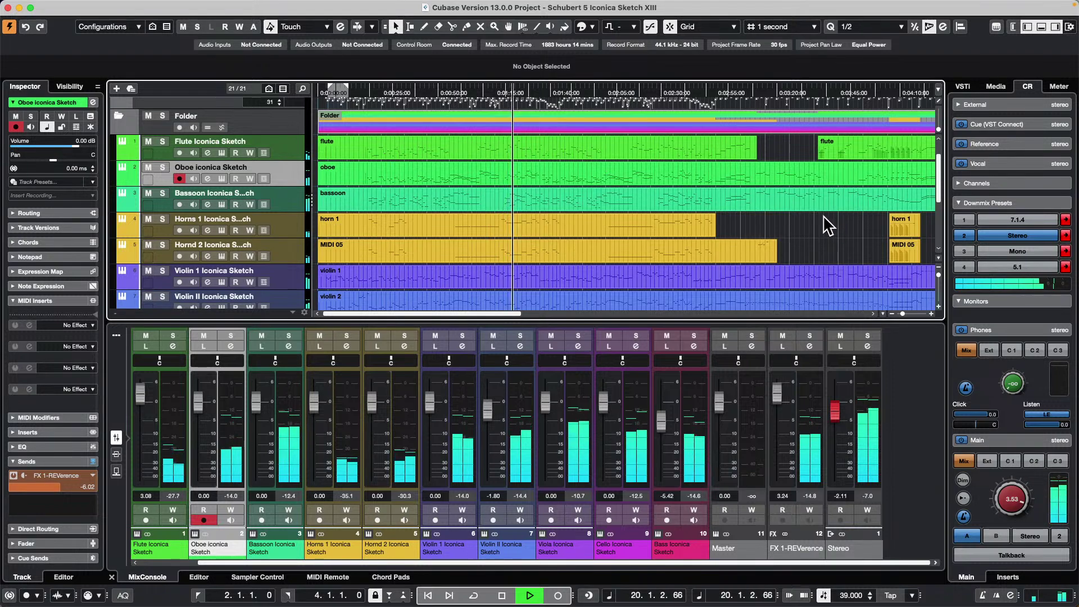
key("space")
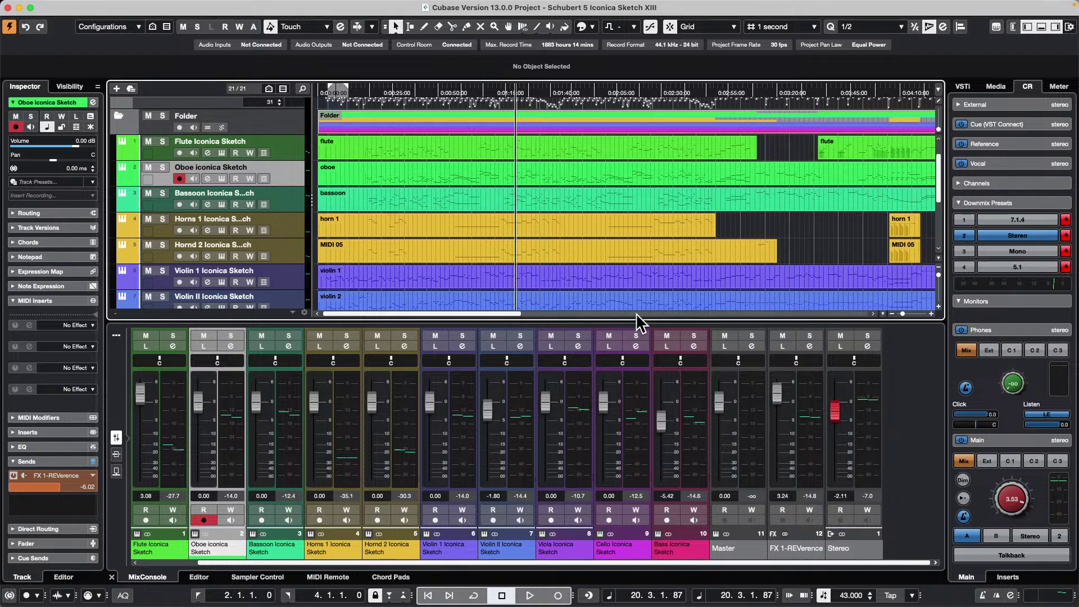
Open the recent project Amos Moses - GO.cpr and play it with the Control Room main level at -6.81.
mouse_move(240, 11)
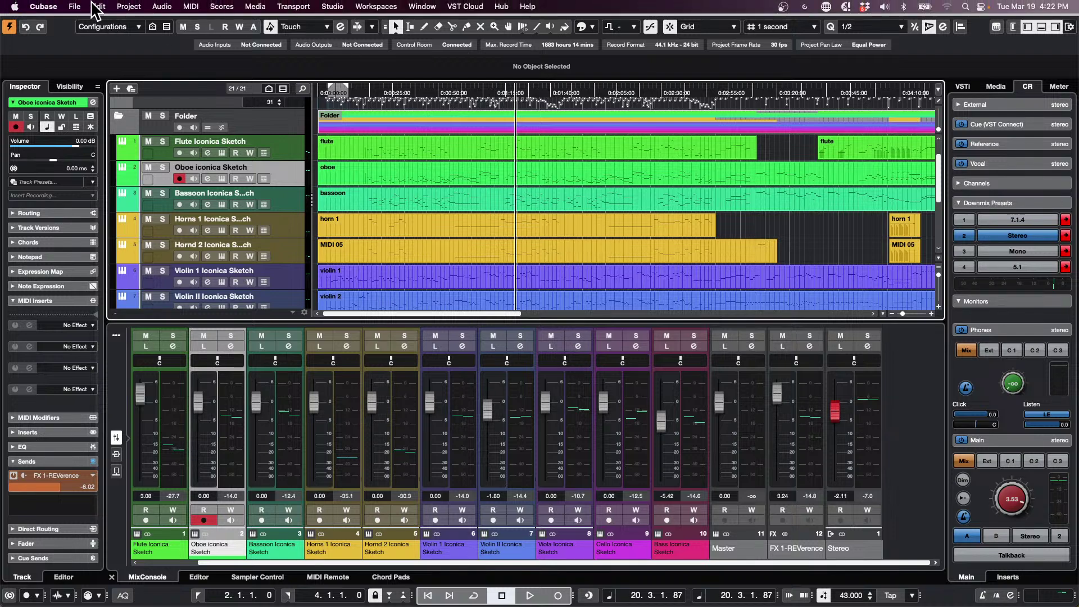
left_click(72, 7)
mouse_move(115, 266)
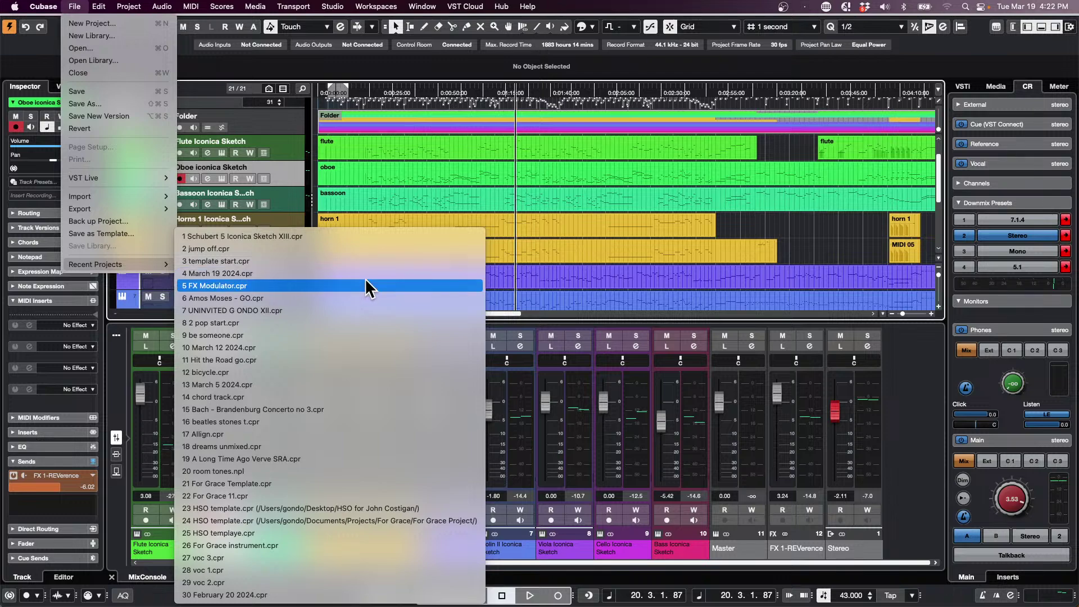
left_click(362, 296)
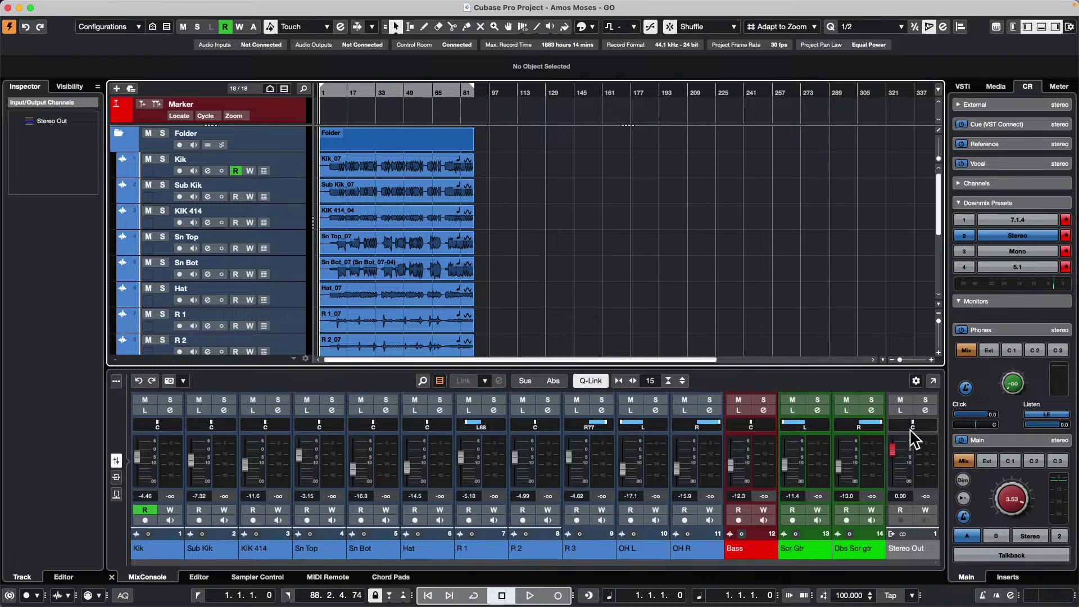
left_click_drag(1010, 498, 1003, 528)
key("space")
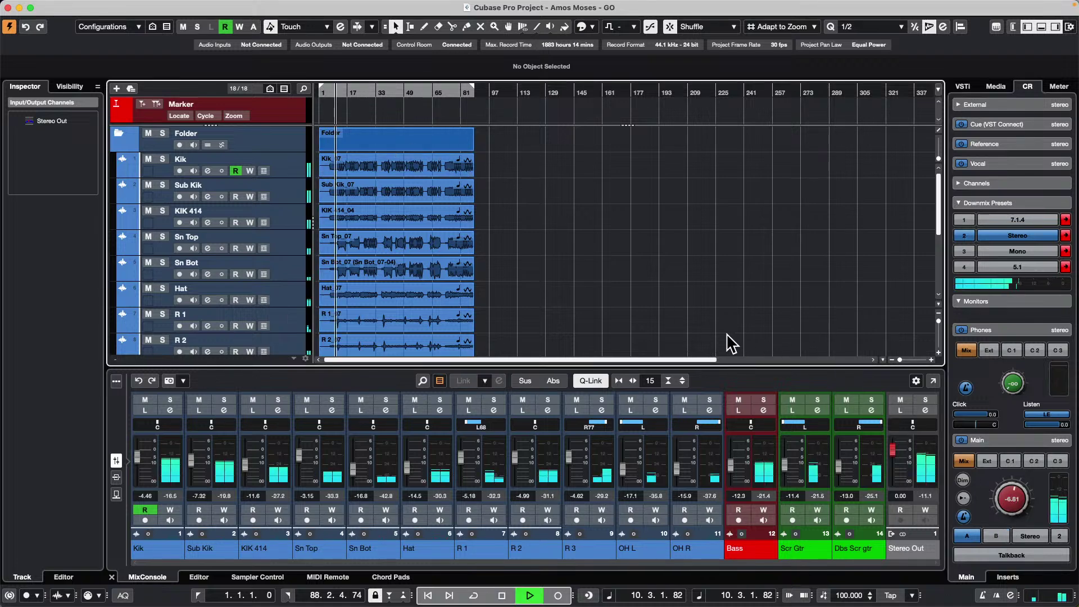
Open the separate MixConsole window and enlarge it to fill the screen.
key("F4")
key("F4")
key("F3")
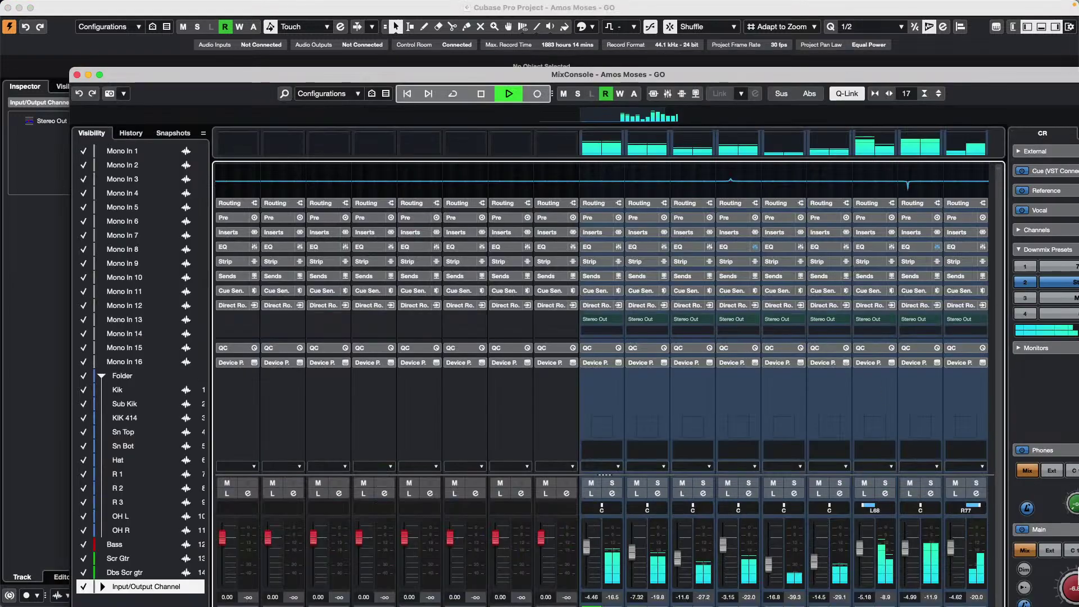
left_click(100, 74)
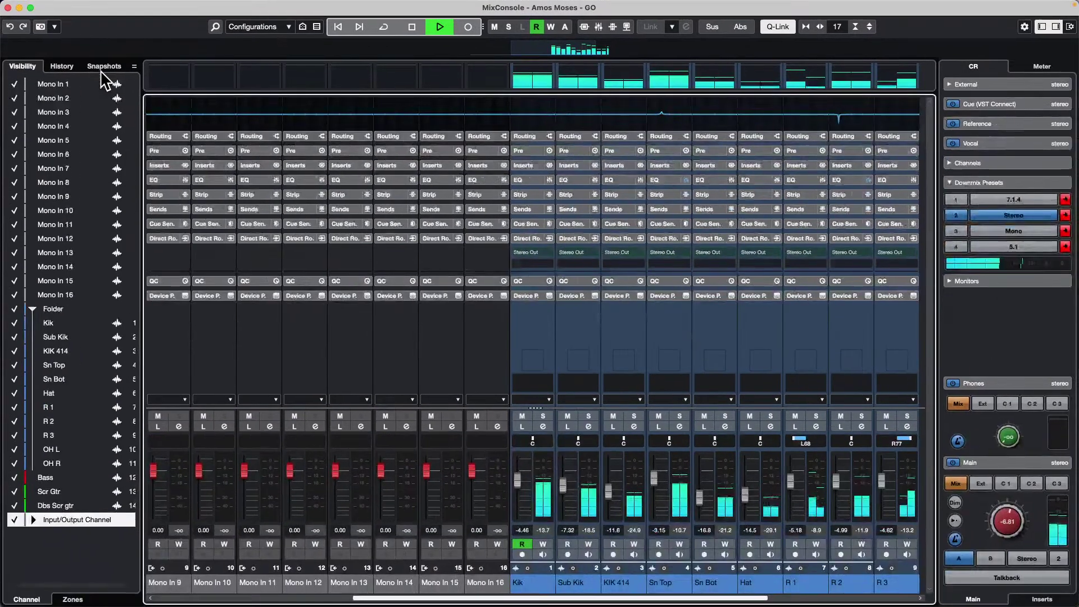
Hide the meter bridge in the MixConsole window layout, and switch the channel overview off and back on.
left_click(1070, 27)
left_click(896, 81)
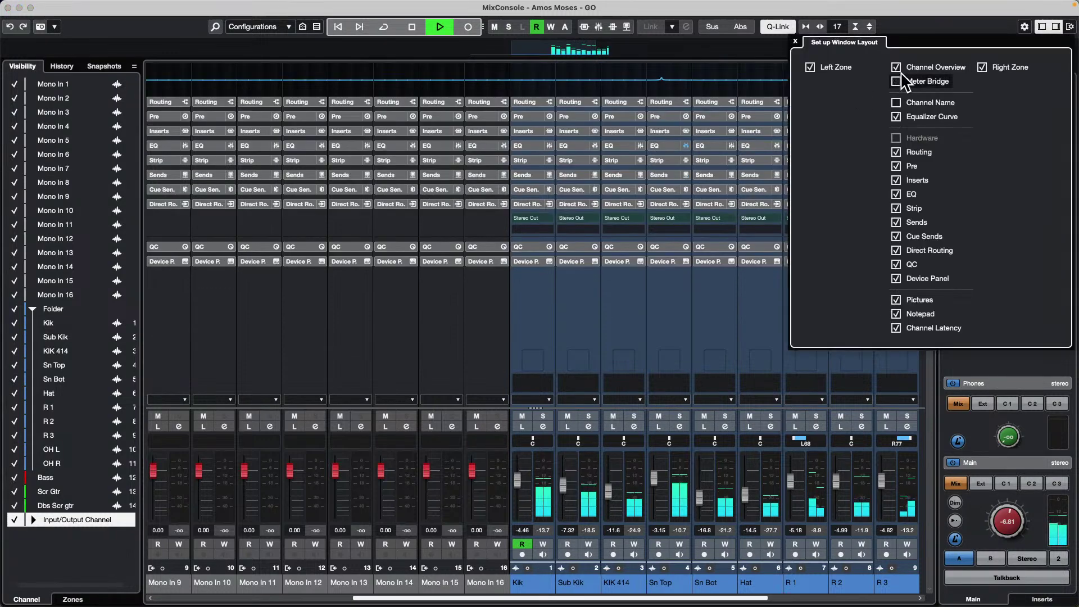
left_click(896, 67)
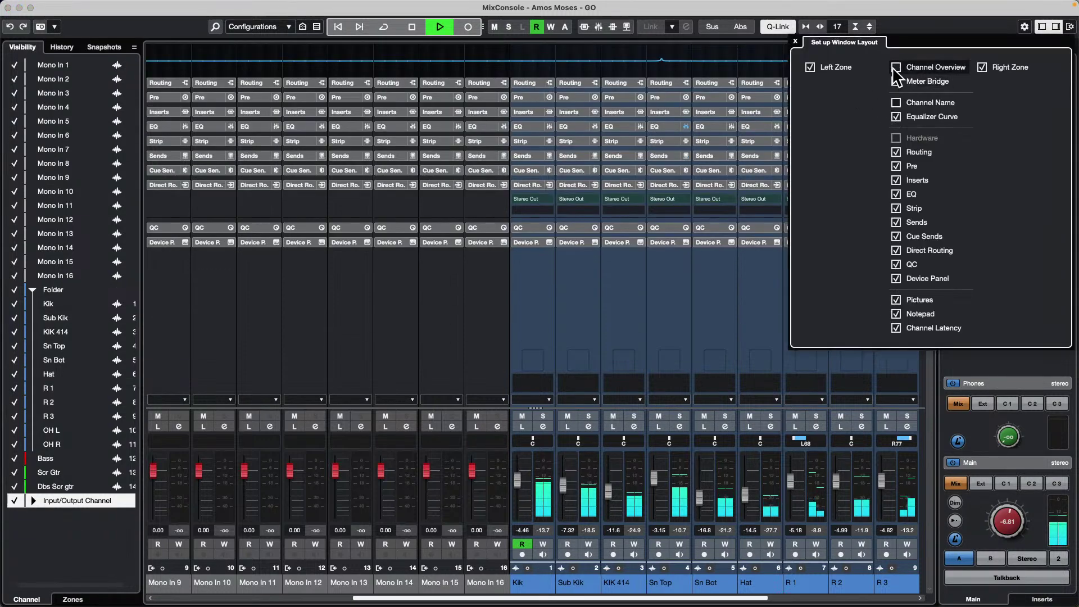
left_click(895, 67)
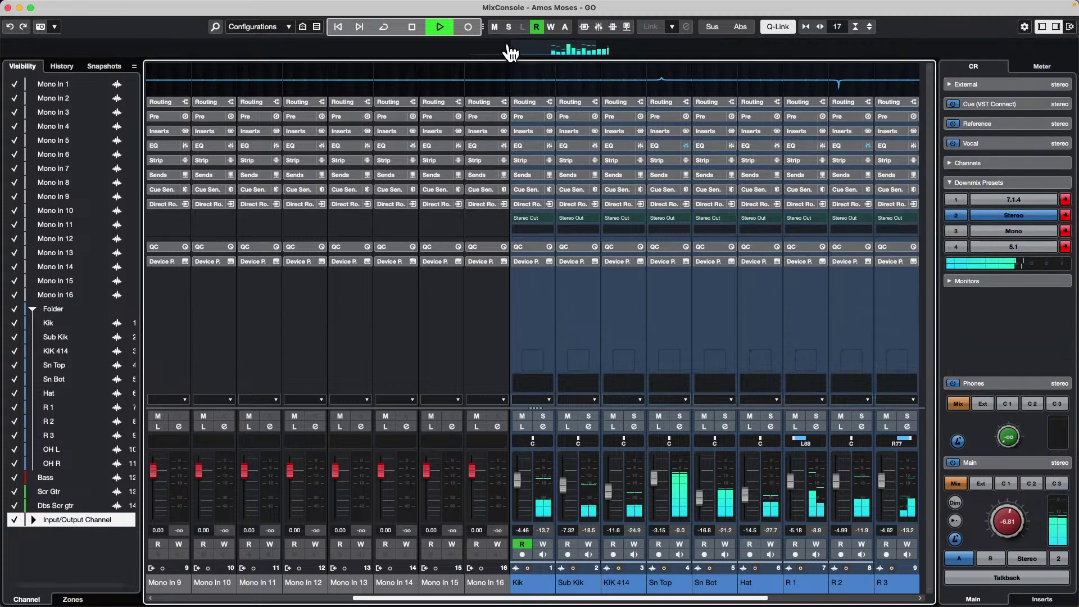
Examine the MixConsole channels from Kik through Stereo Out at different channel widths, using the channel overview to move along them.
key("h")
key("h")
key("h")
key("h")
key("h")
key("h")
key("h")
key("h")
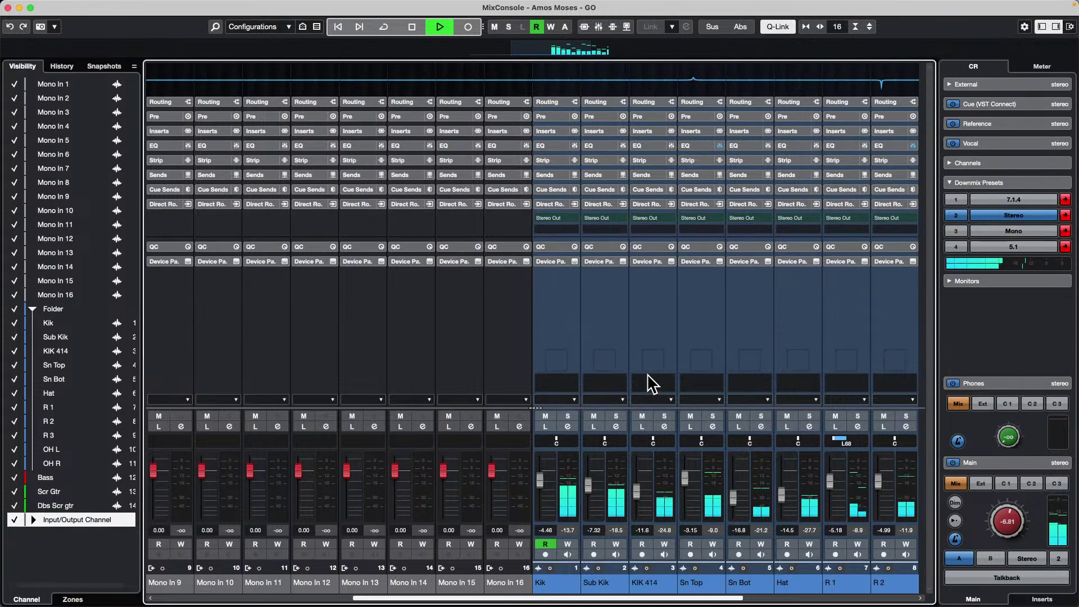
left_click_drag(553, 54, 644, 50)
key("g")
key("g")
key("g")
key("g")
key("g")
key("g")
key("g")
key("g")
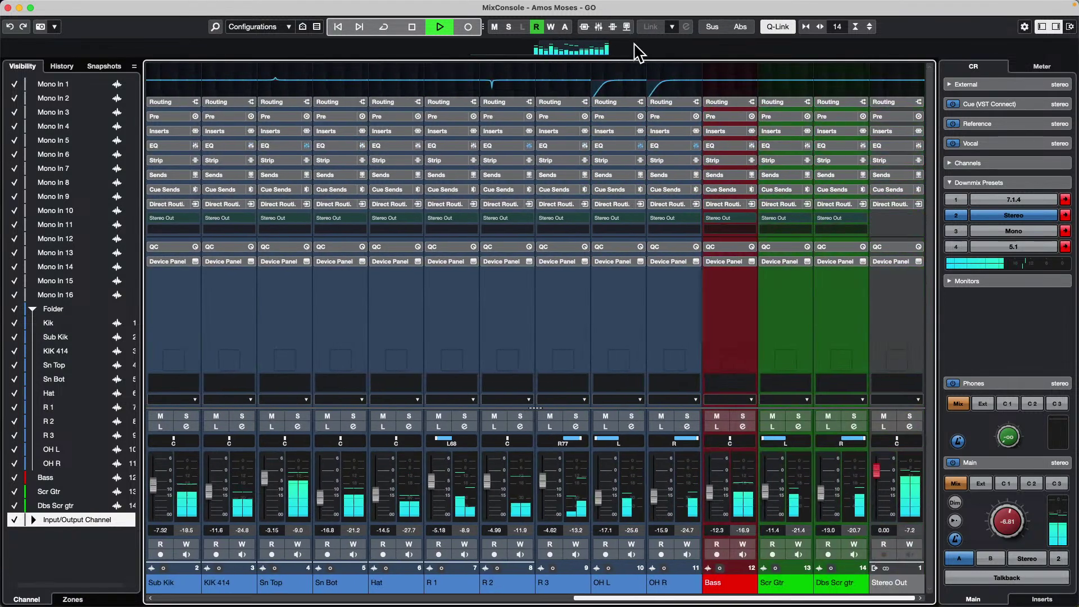
Show the meter bridge in the MixConsole window layout and enlarge its height.
left_click(1070, 28)
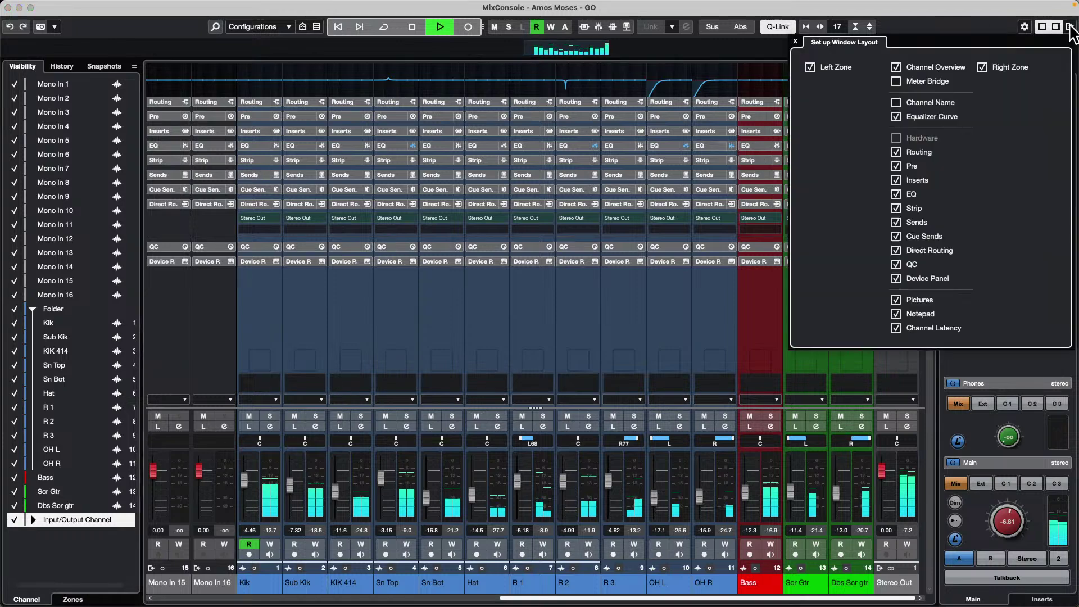
left_click(899, 83)
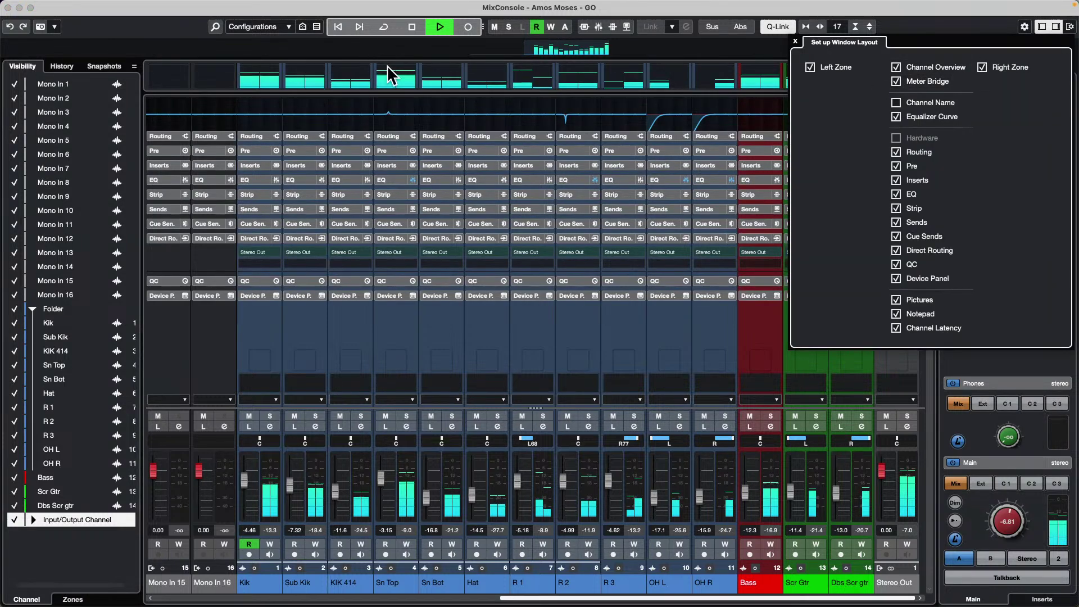
left_click(477, 103)
left_click_drag(481, 92, 477, 131)
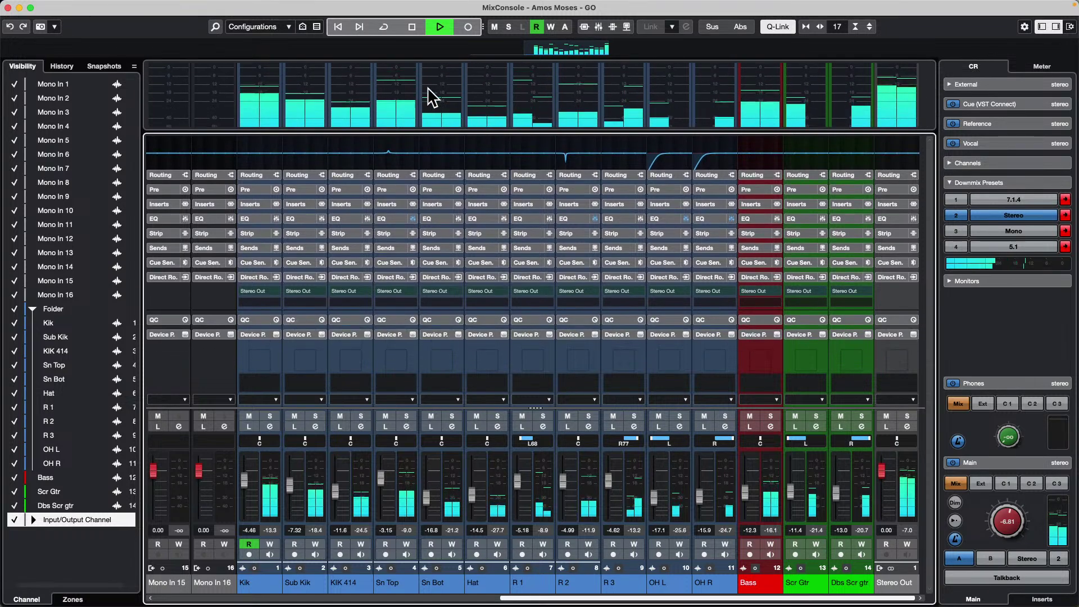
Set the meter bridge's meter type to Wave.
right_click(389, 81)
mouse_move(486, 112)
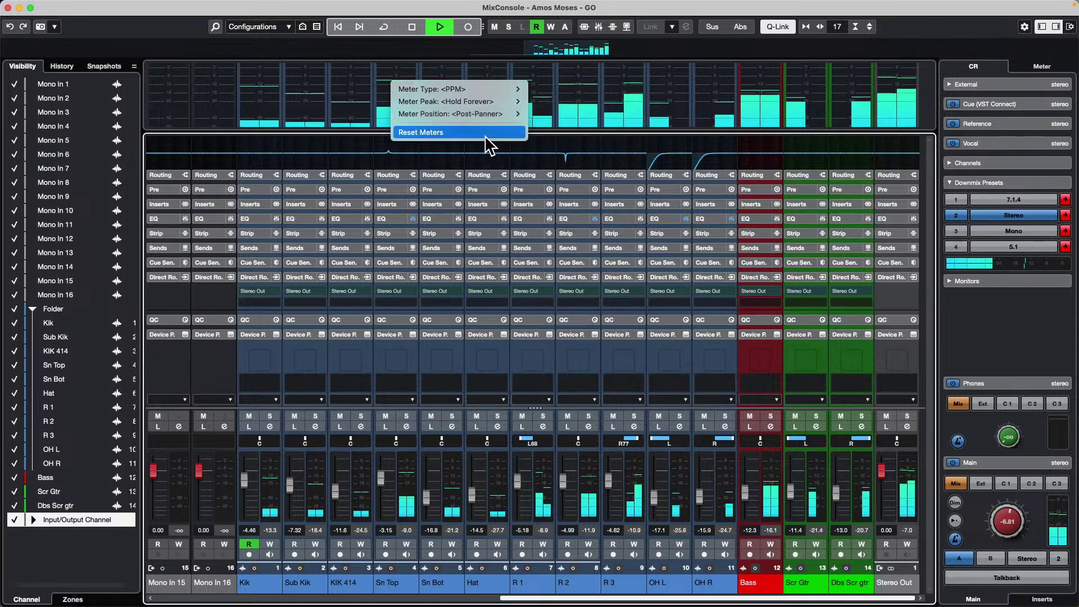
mouse_move(509, 91)
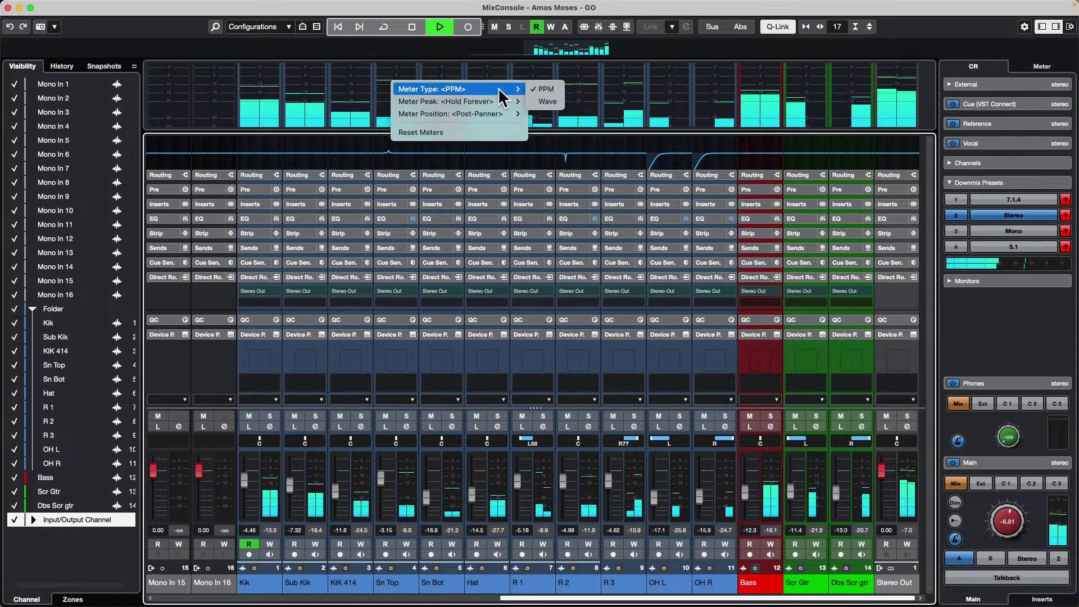
left_click(546, 102)
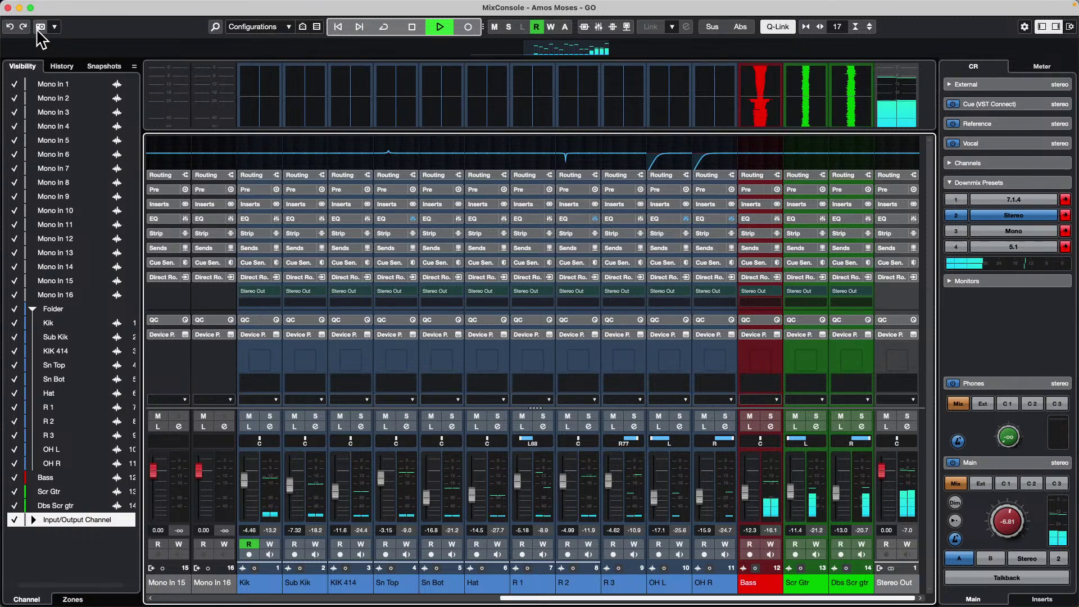
Set the meter bridge's meter type back to PPM.
right_click(488, 102)
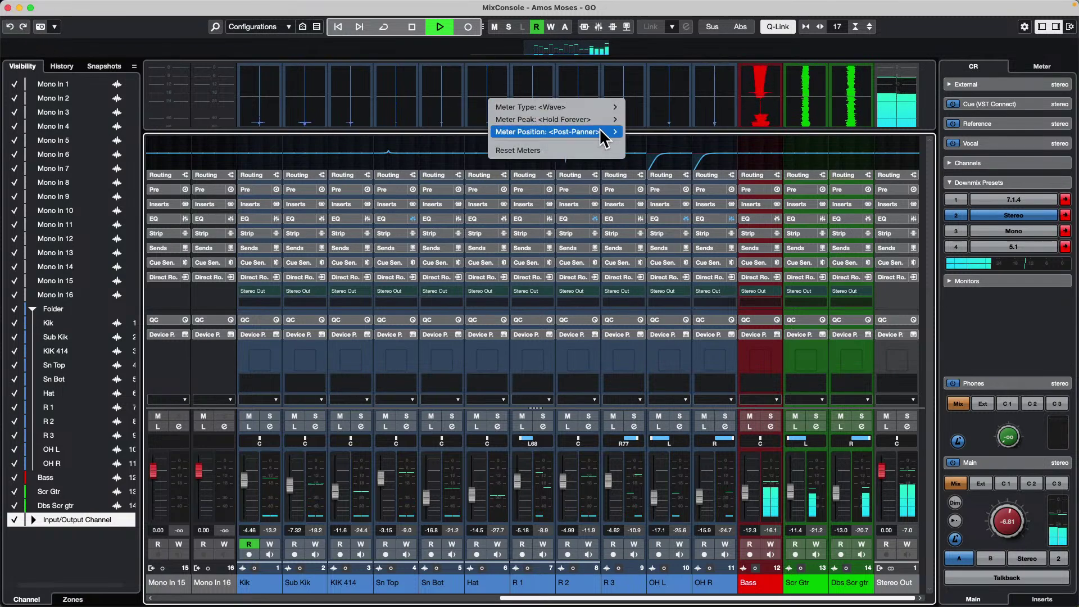
mouse_move(603, 133)
left_click(645, 106)
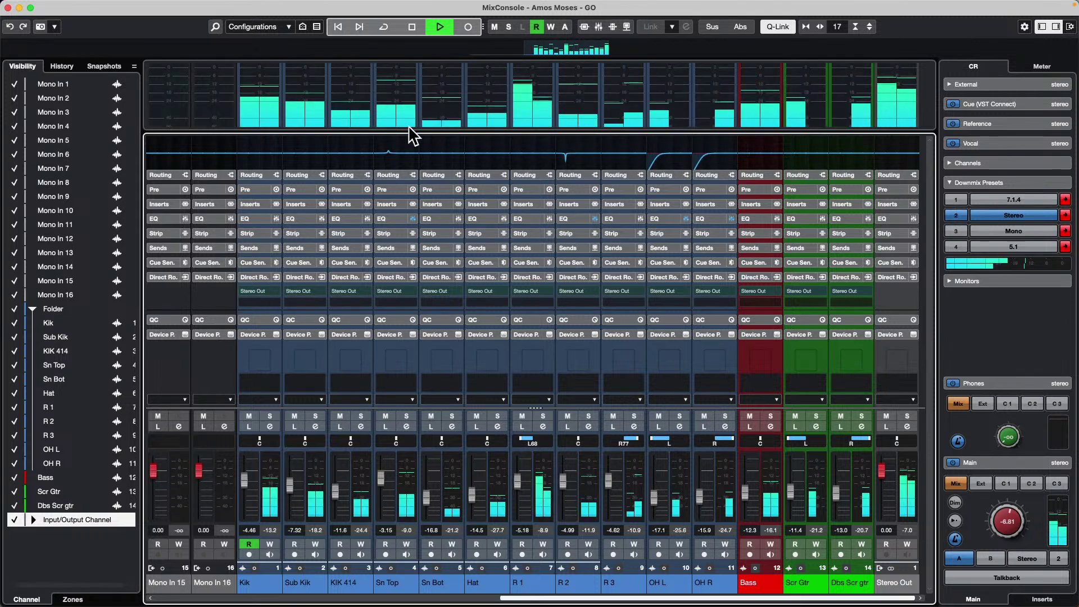
Set the meter bridge's meter position to Input.
right_click(407, 91)
mouse_move(481, 111)
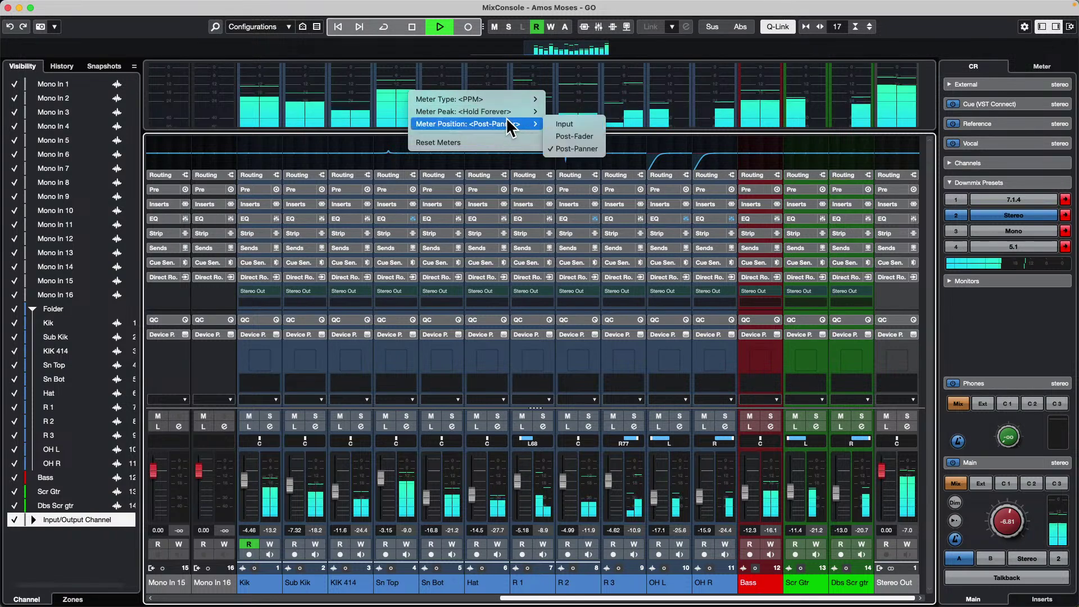
left_click(591, 120)
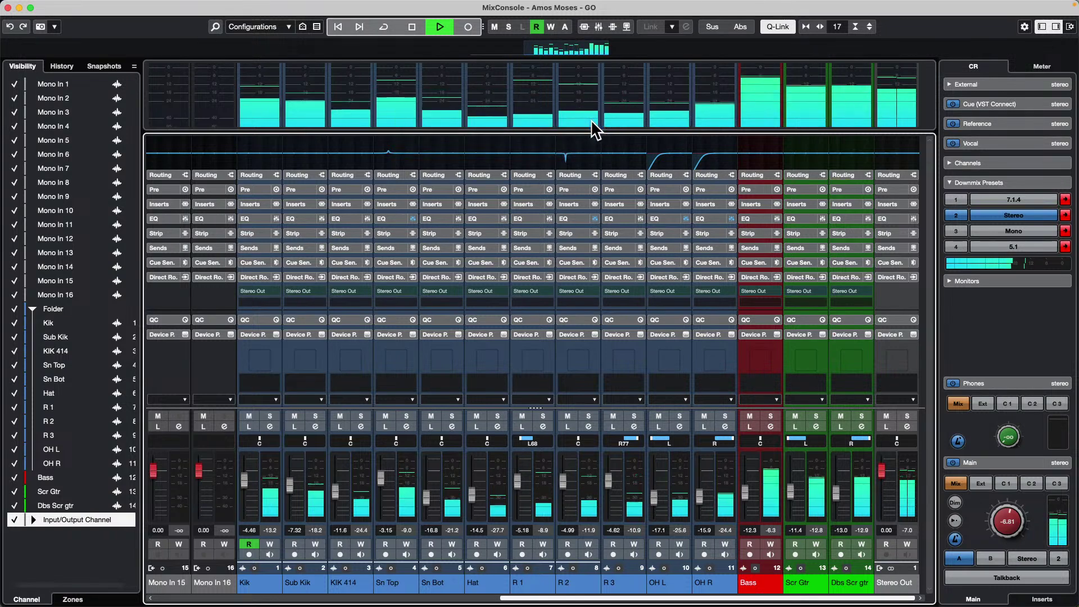
Set the meter bridge's meter position back to Post-Panner.
right_click(391, 93)
mouse_move(488, 124)
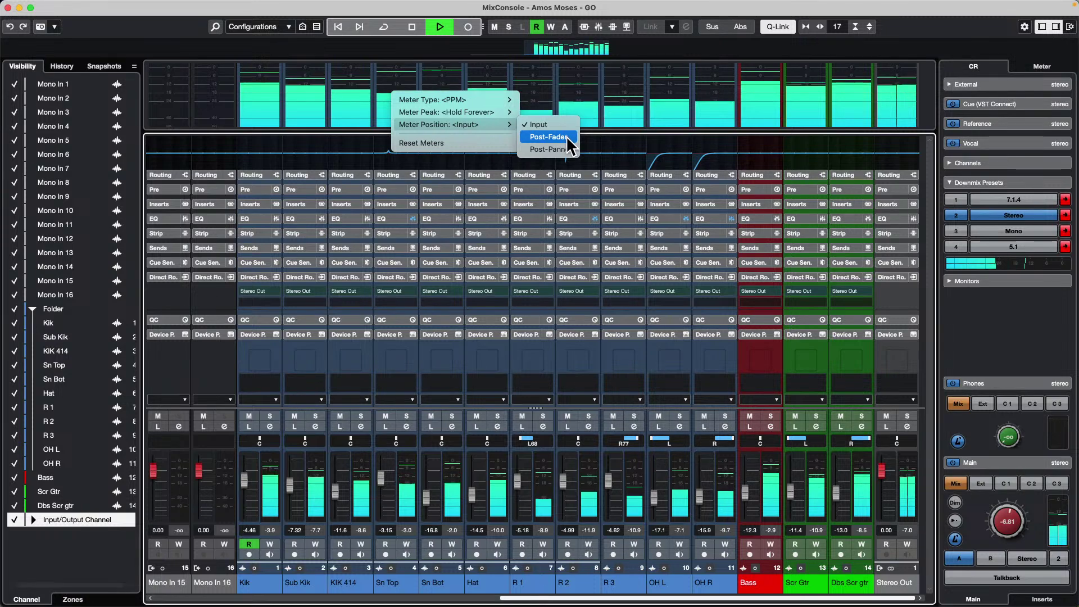
left_click(549, 149)
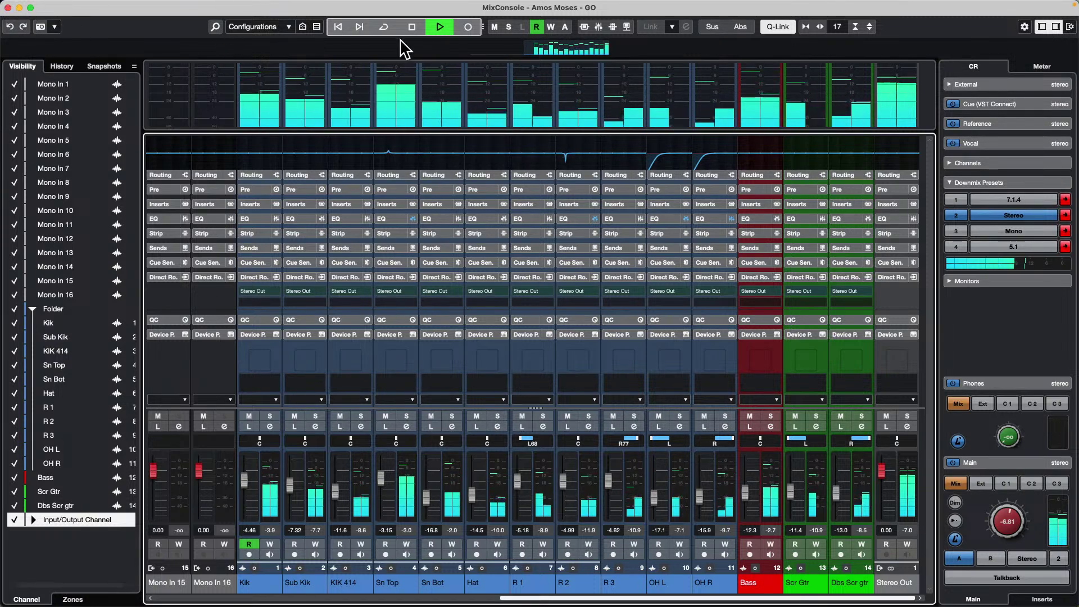
Toggle the meter bridge off and back on in the window layout, and close the MixConsole window.
left_click(1070, 27)
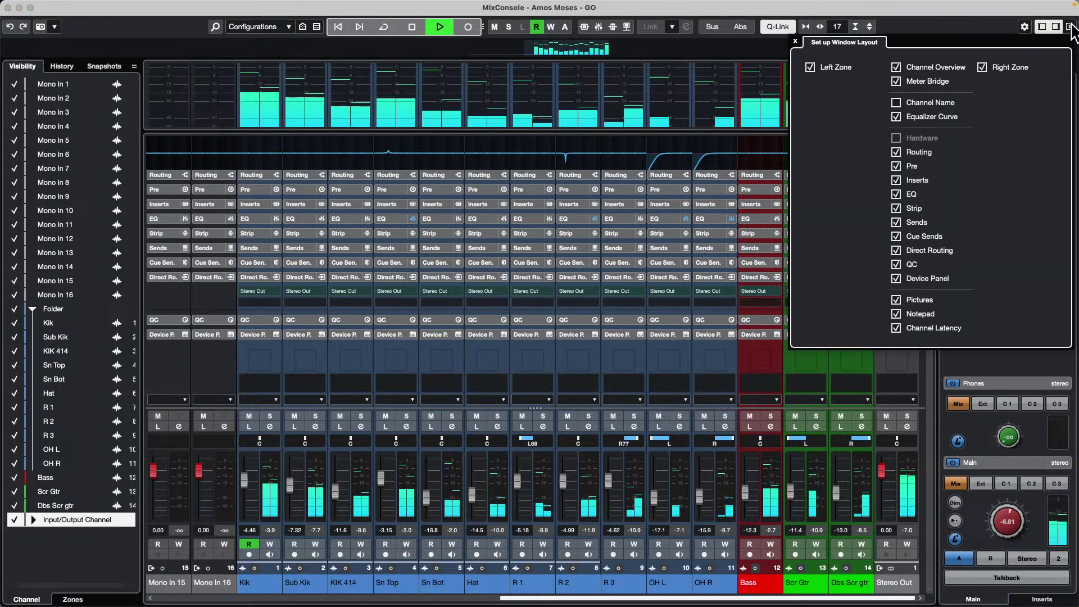
left_click(1070, 27)
left_click(1070, 27)
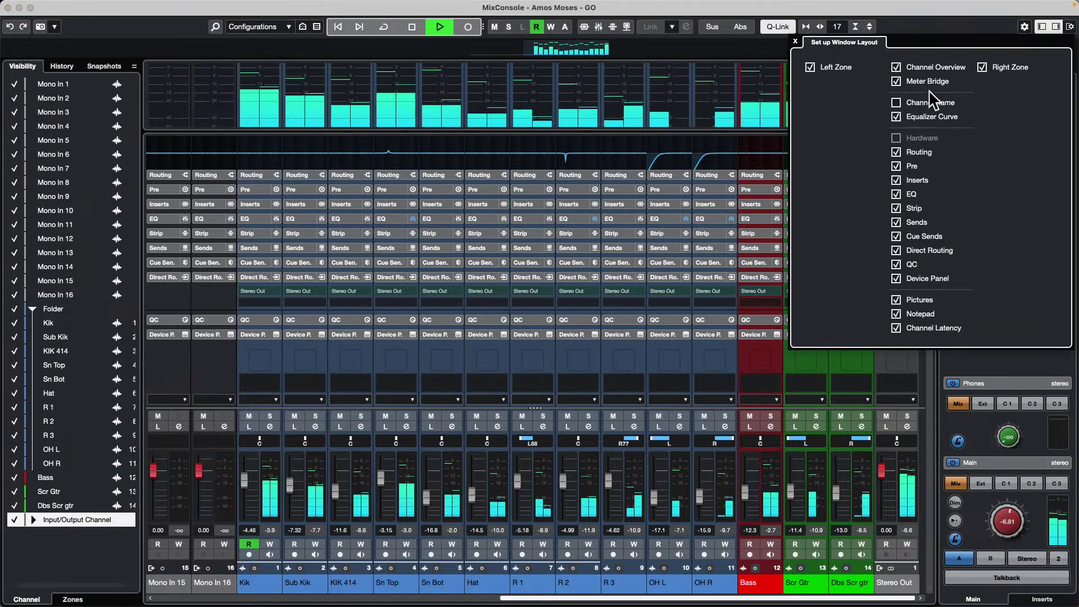
left_click(897, 82)
left_click(896, 82)
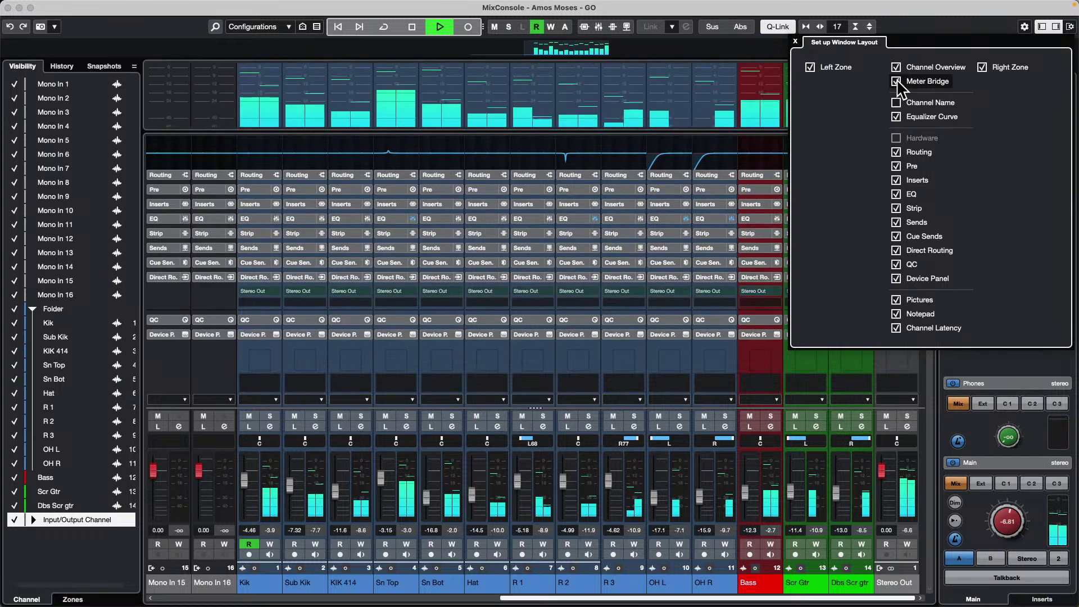
left_click(897, 83)
left_click(896, 82)
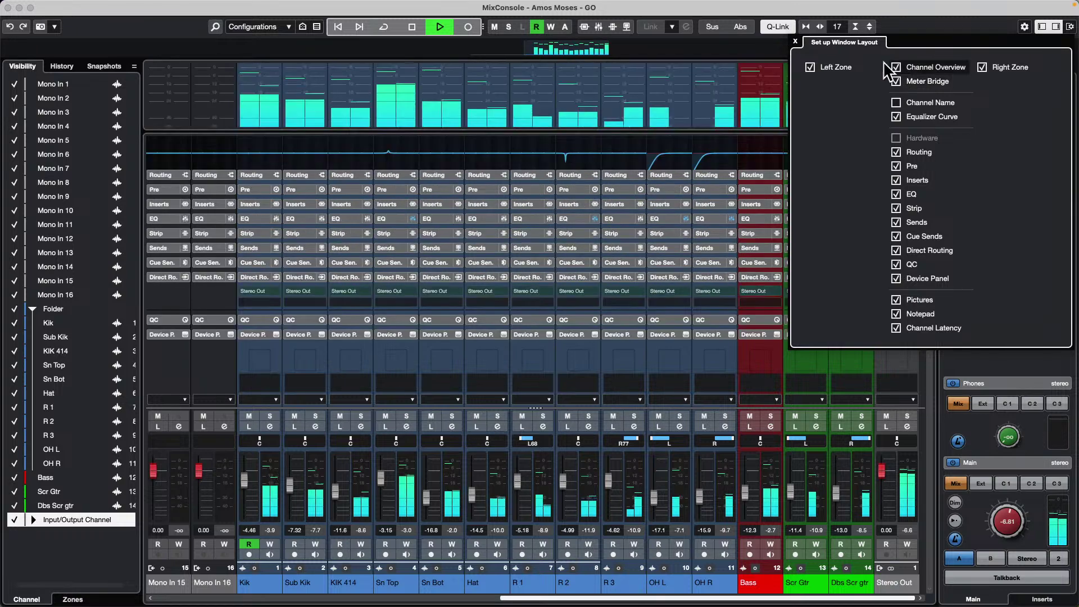
left_click(795, 41)
left_click(7, 8)
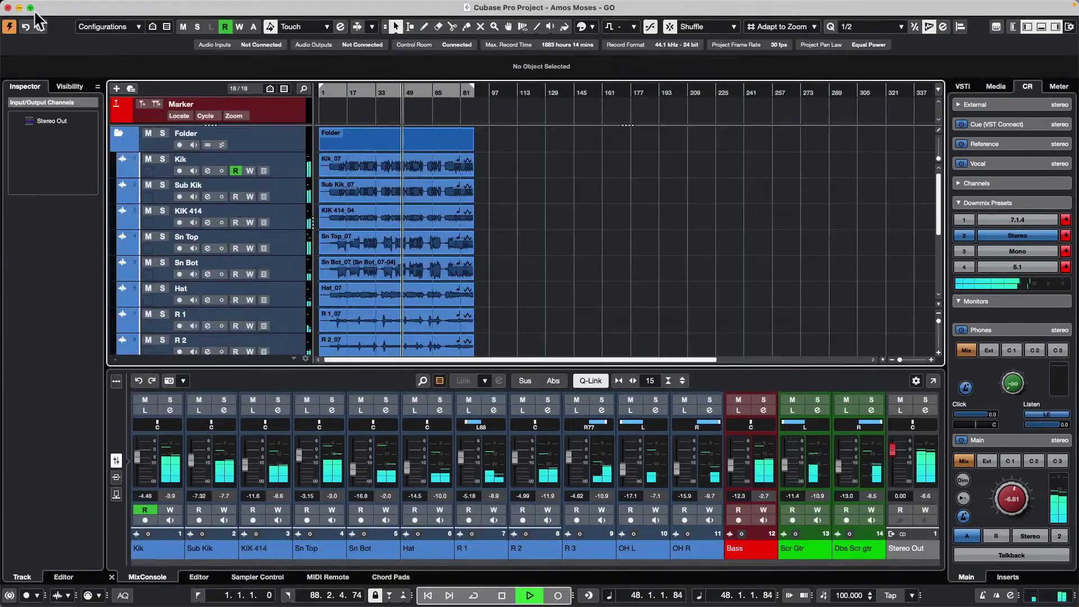
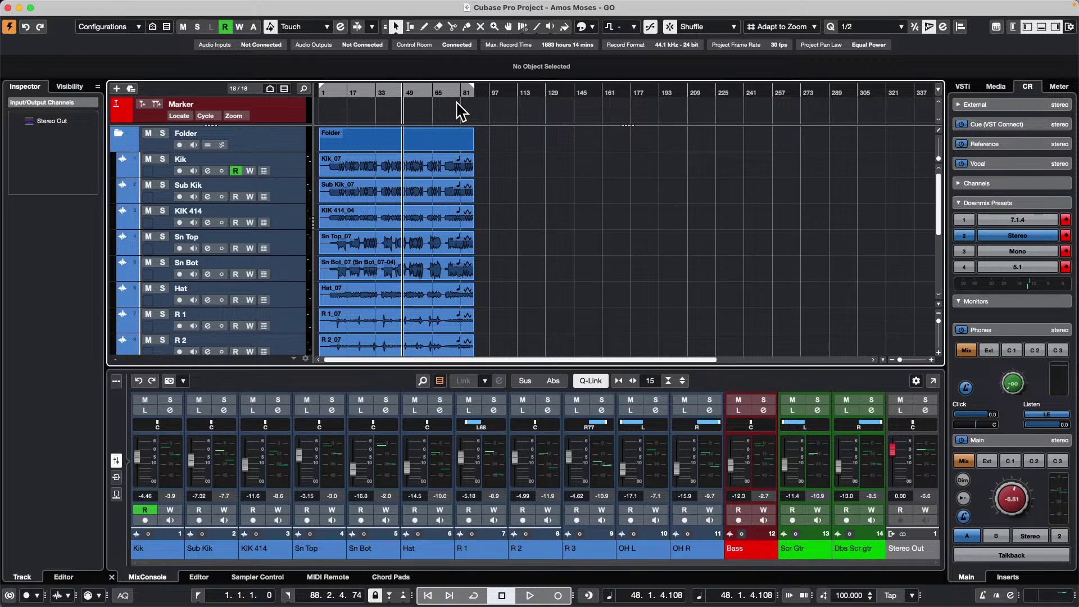
Examine the VST System Link settings and the available ASIO inputs in Studio Setup, leaving ASIO Input at Not Connected.
left_click(333, 7)
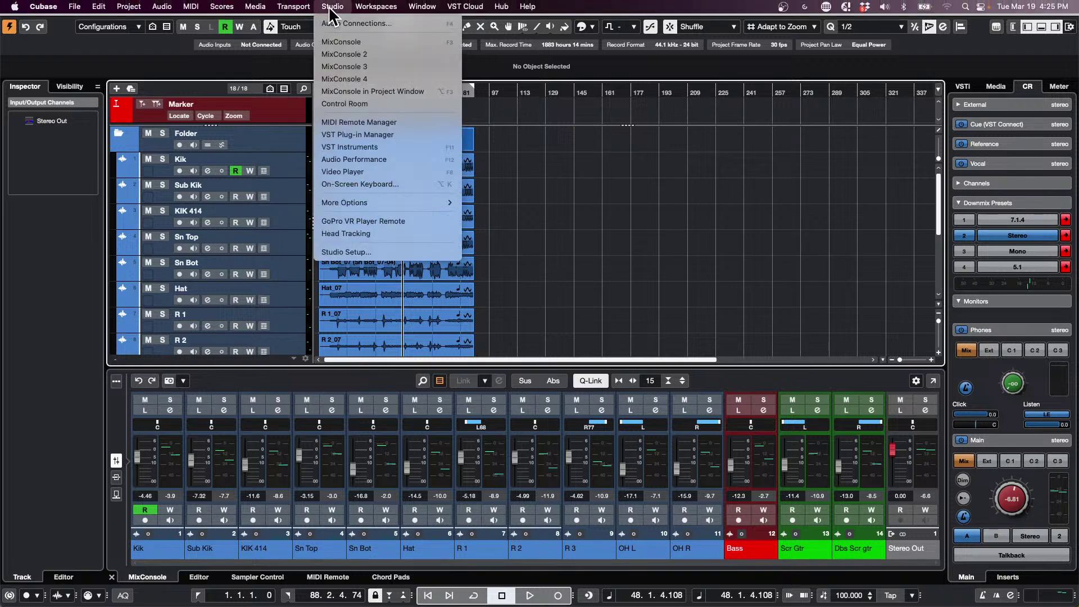
left_click(414, 253)
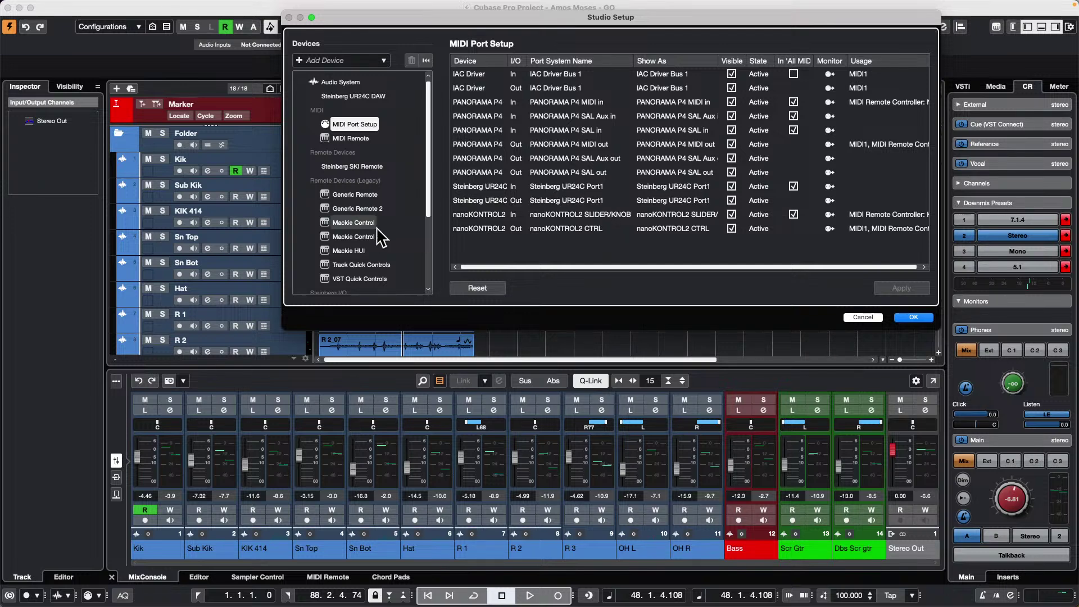
scroll(382, 238, "down", 5)
left_click(348, 284)
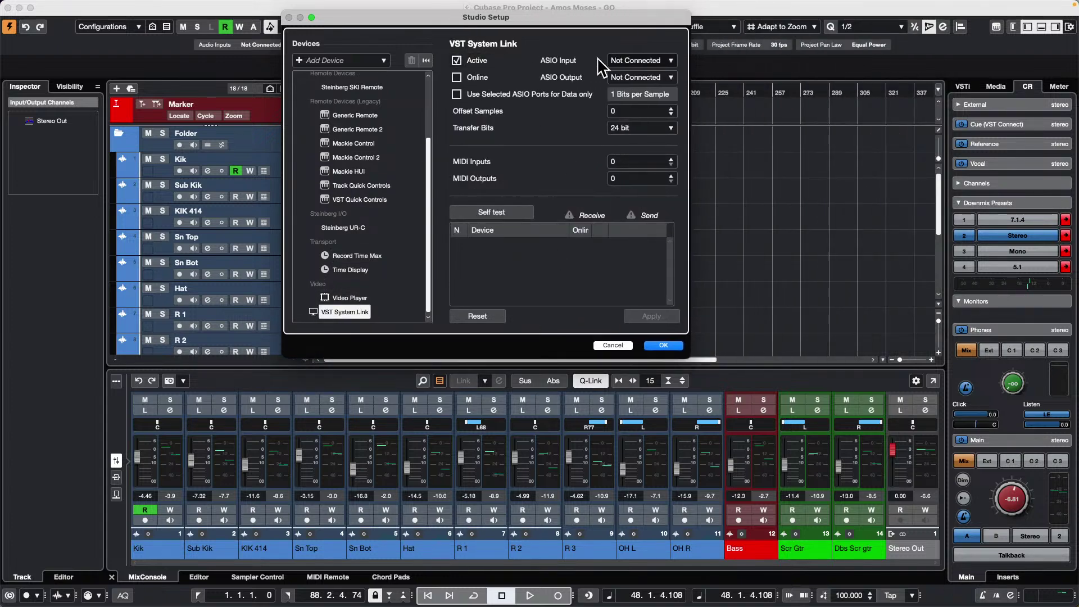
left_click(651, 64)
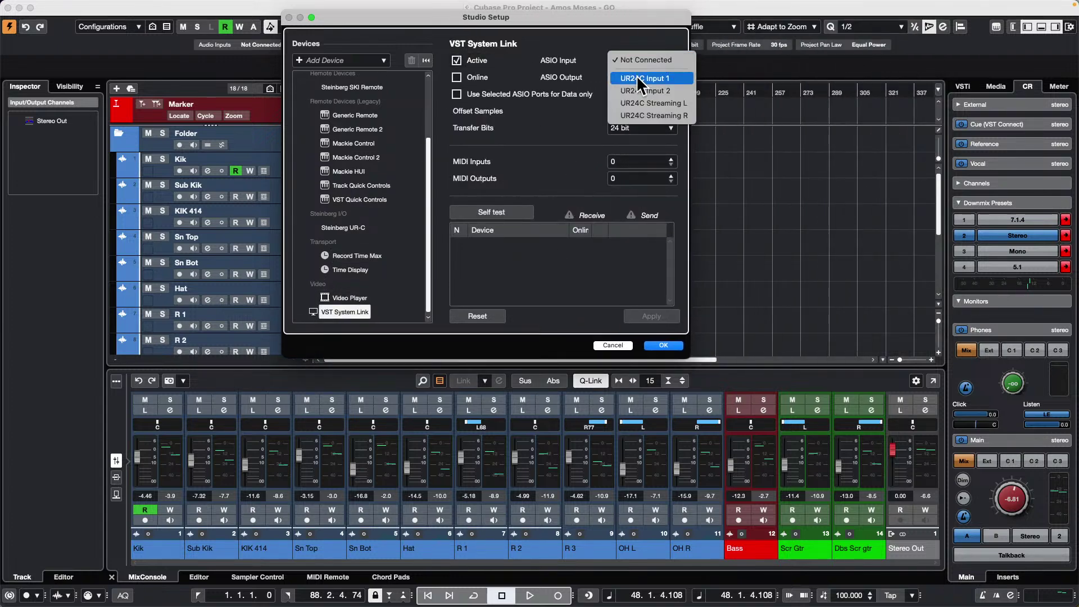
left_click(635, 56)
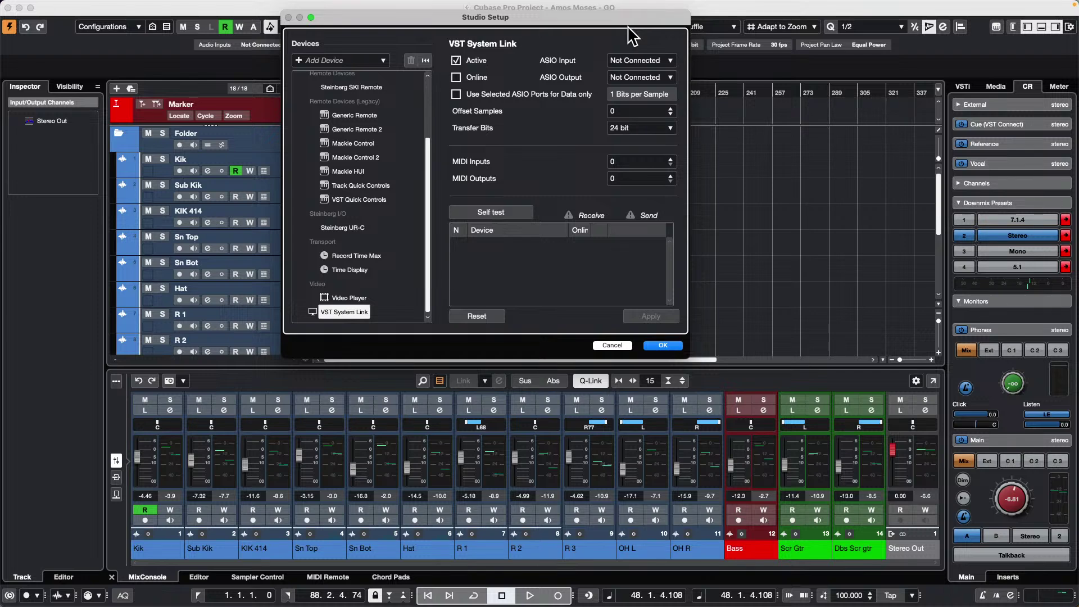
left_click(674, 345)
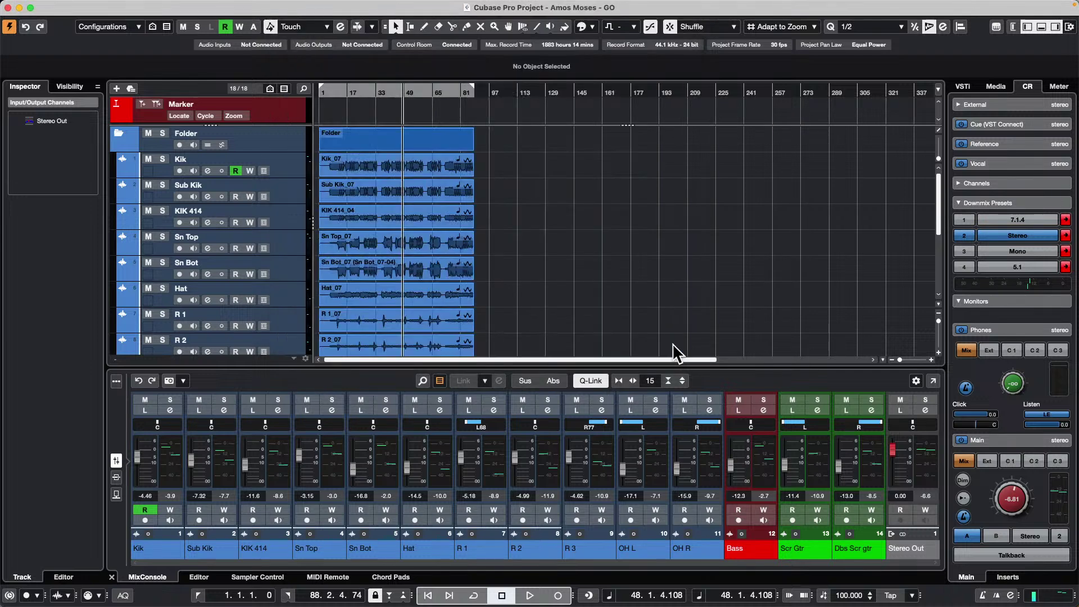
left_click(333, 7)
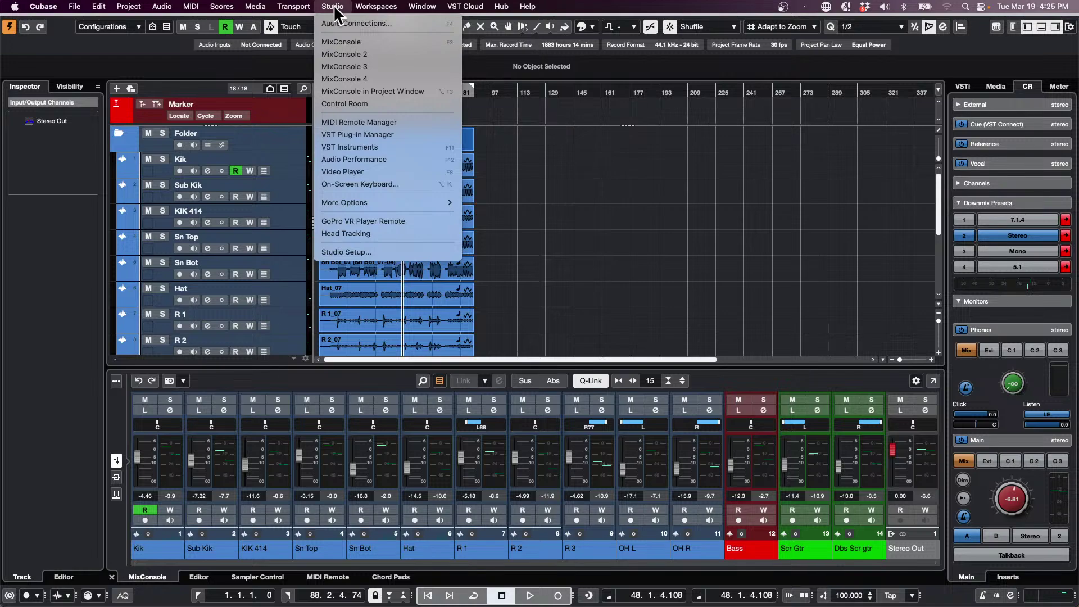
left_click(363, 253)
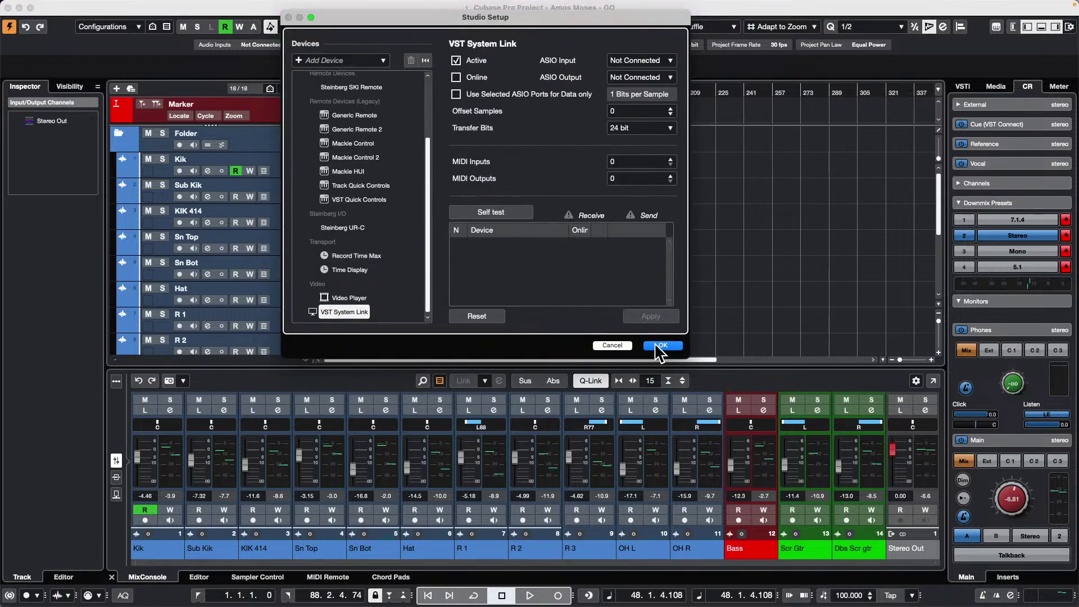
left_click(654, 342)
Enable Steinberg UR24C Port1 as a MIDI Timecode destination in the Project Synchronisation Setup.
left_click(328, 7)
mouse_move(294, 6)
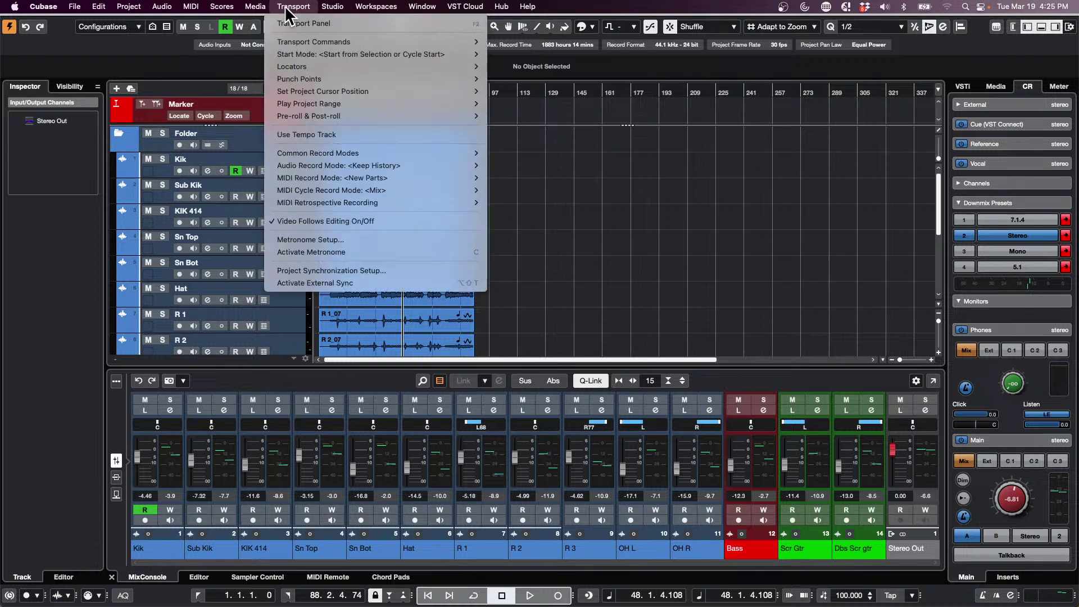
left_click(337, 271)
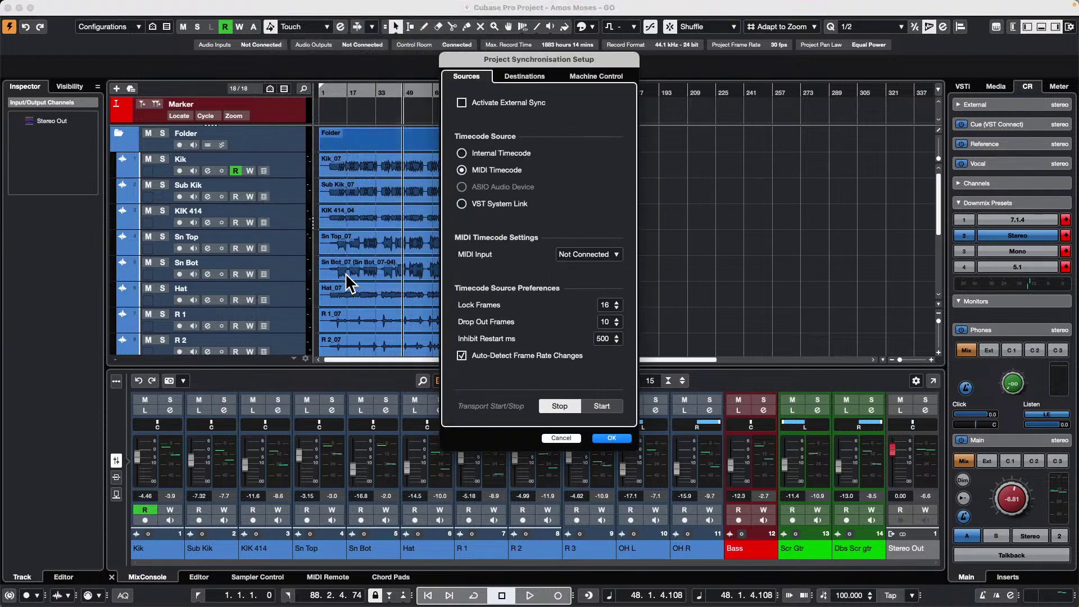
left_click(532, 78)
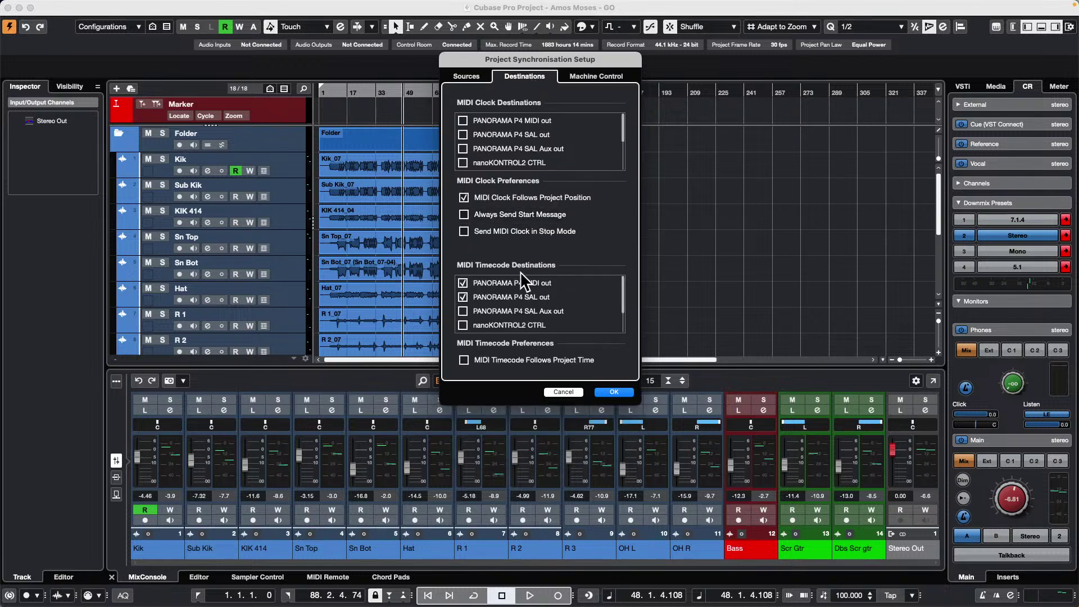
scroll(543, 303, "down", 2)
scroll(543, 304, "down", 1)
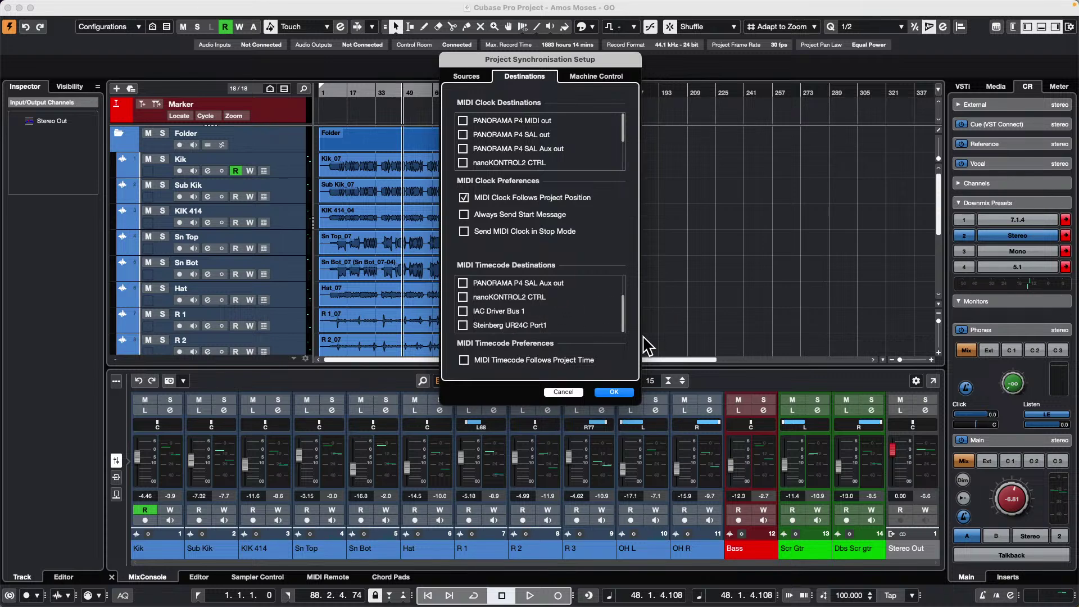
left_click(463, 325)
left_click(625, 391)
Open the Audio System settings in Studio Setup to view the ASIO driver and latency options.
mouse_move(474, 7)
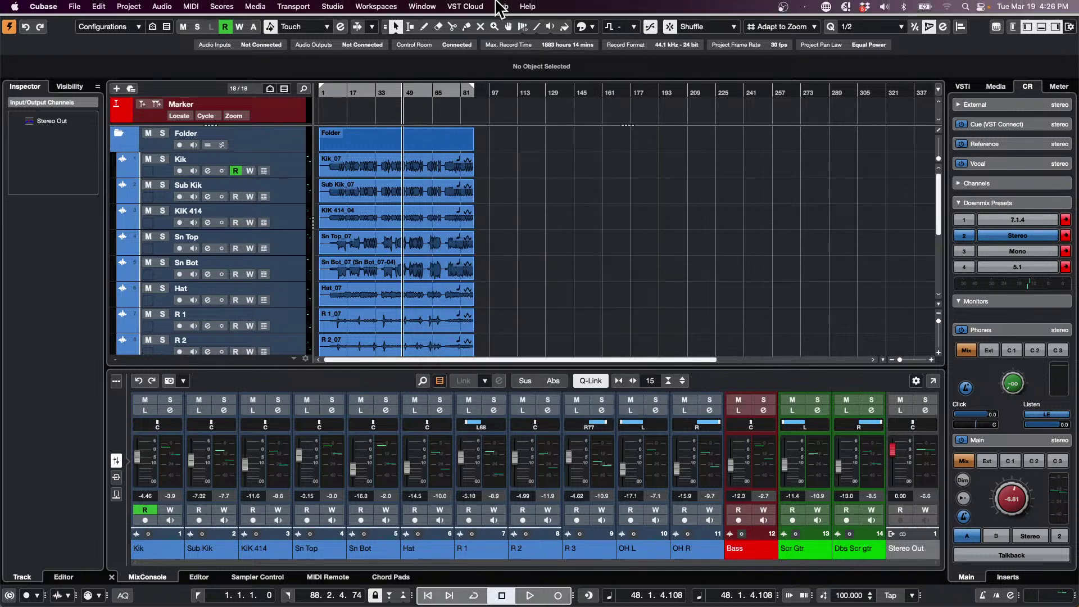
left_click(374, 7)
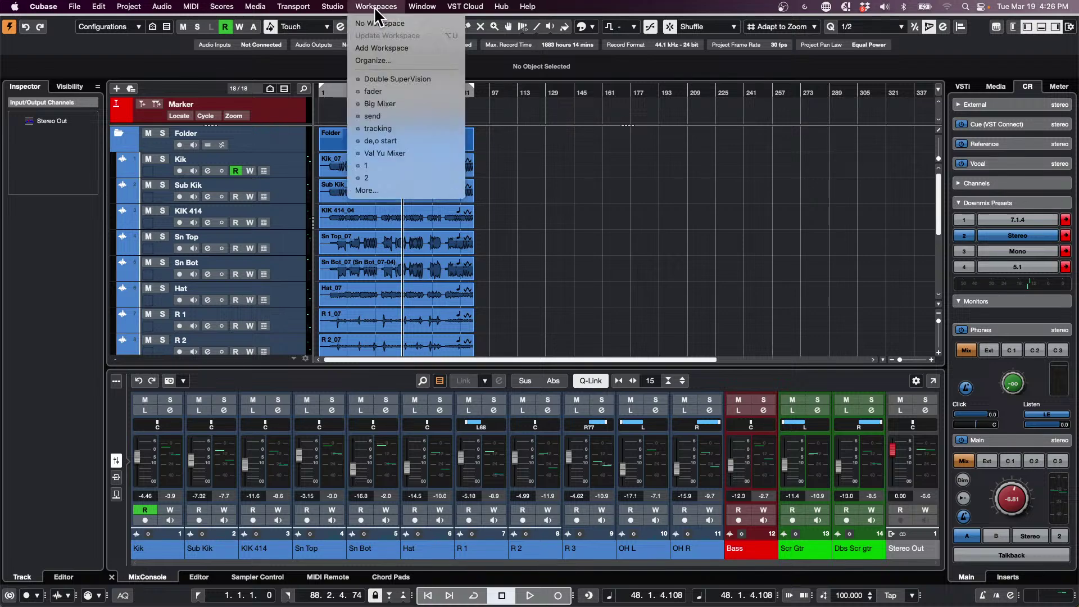
mouse_move(332, 6)
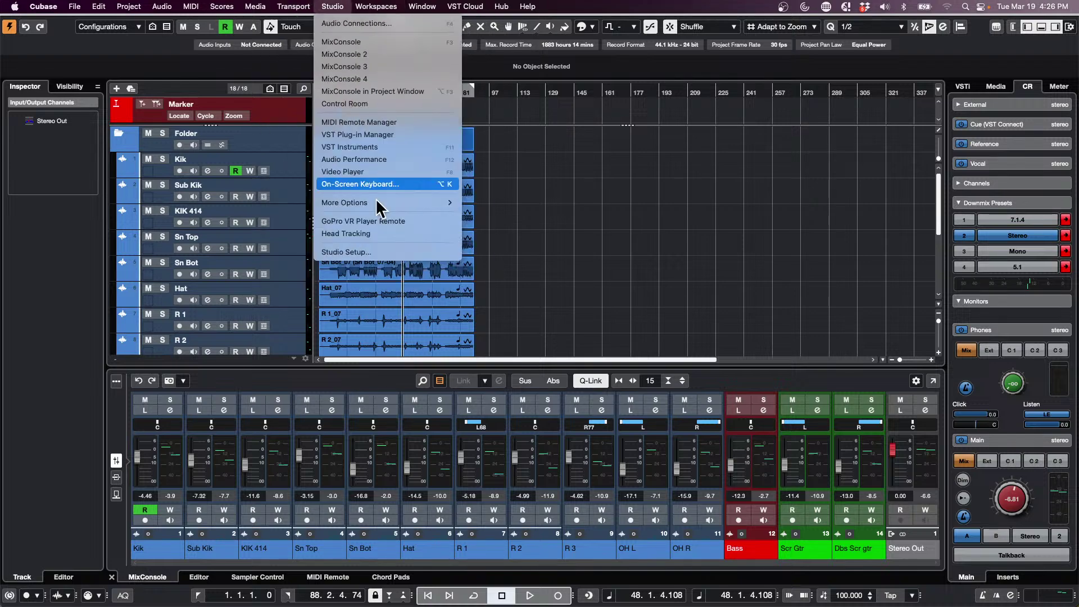
left_click(386, 253)
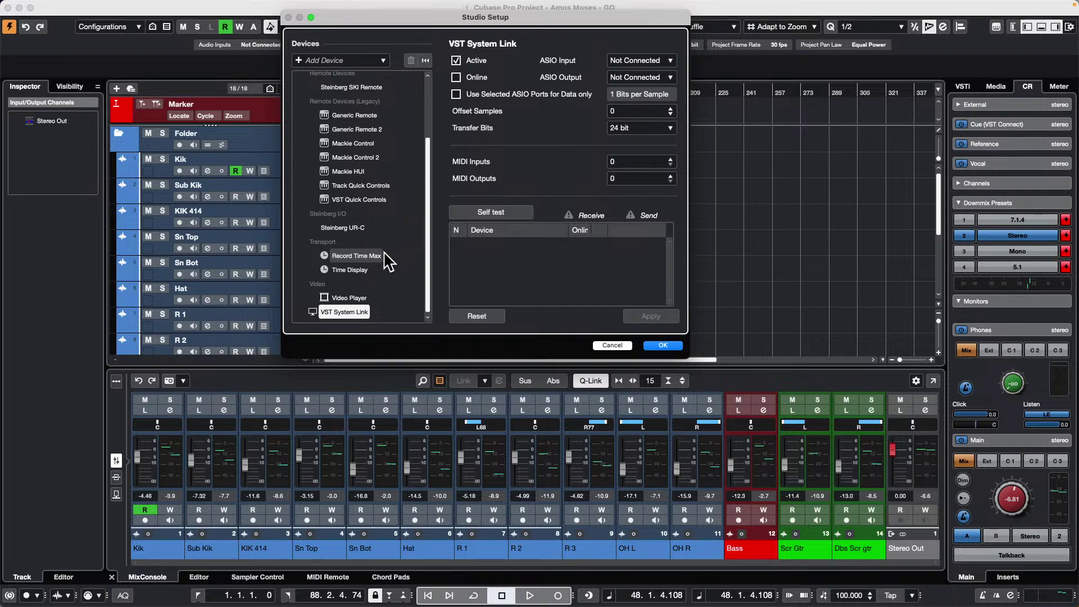
scroll(346, 144, "up", 3)
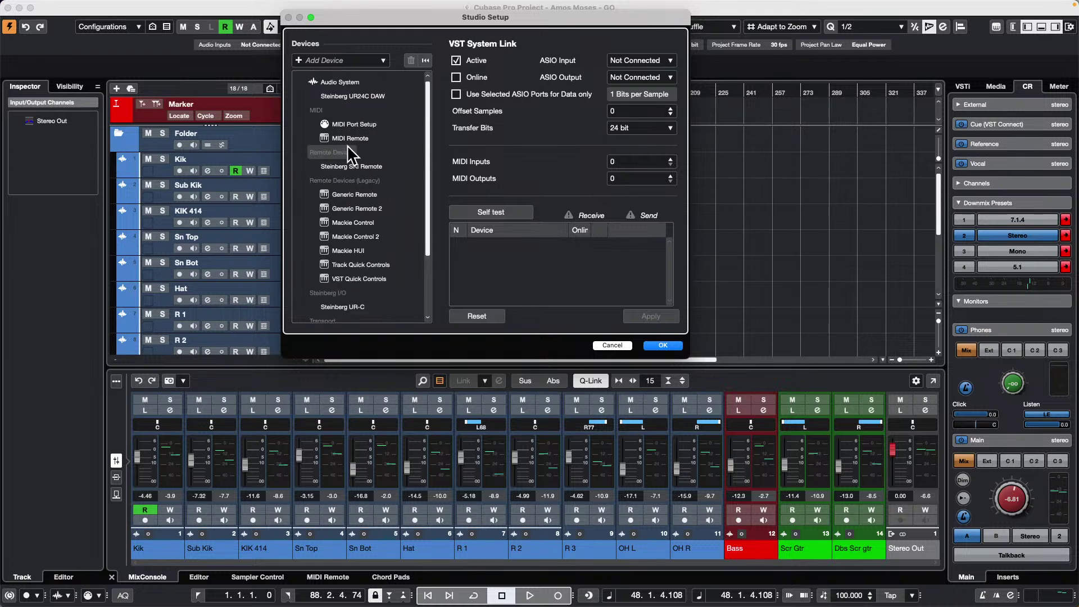
left_click(357, 84)
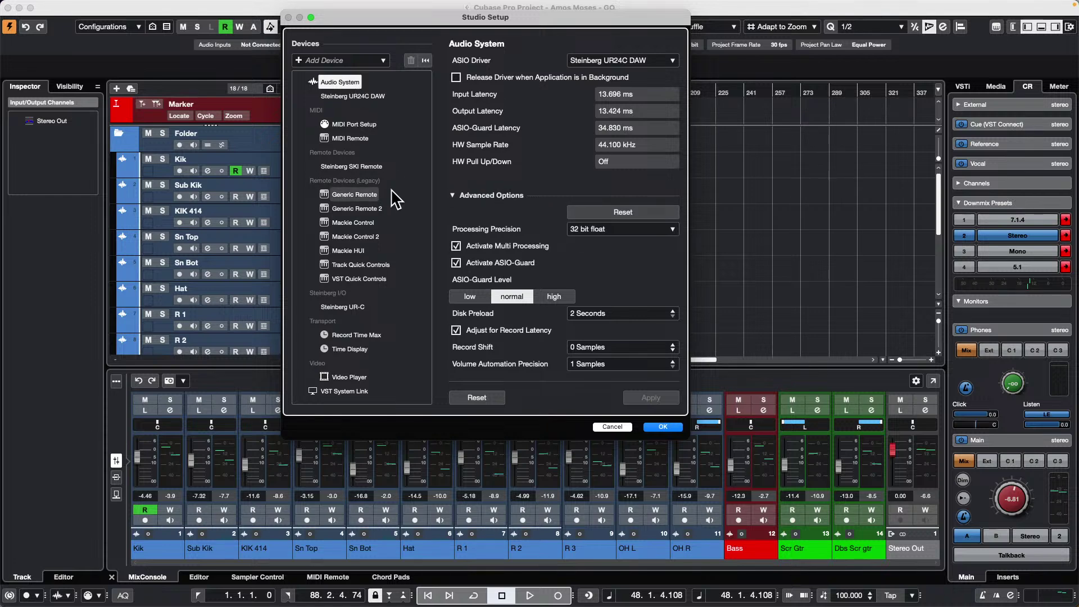
Toggle the Externally Clocked option of the Steinberg UR24C DAW device and confirm Studio Setup.
left_click(366, 94)
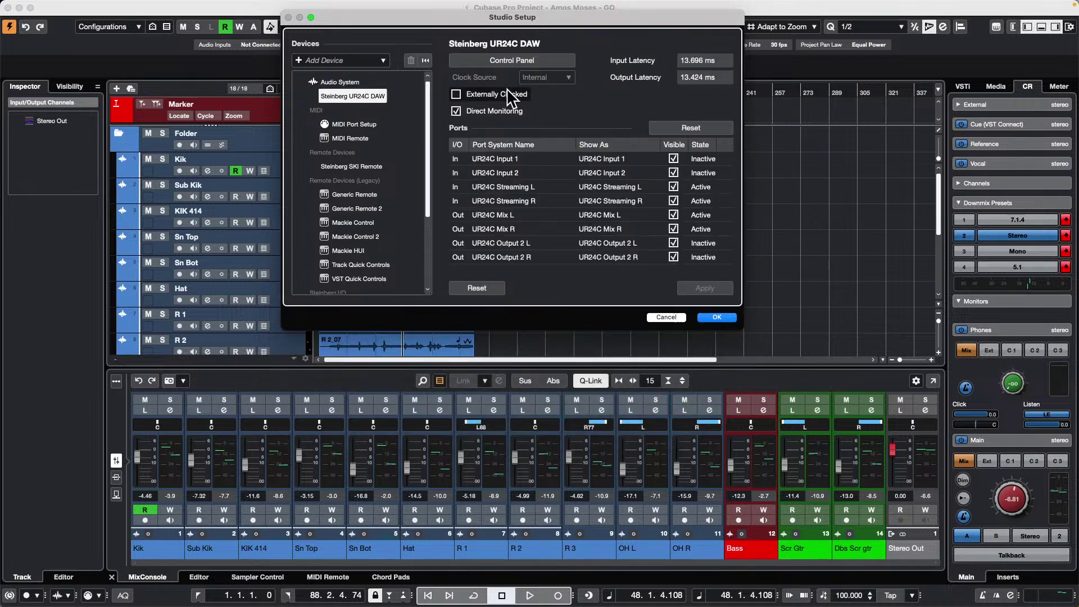
left_click(456, 96)
left_click(455, 111)
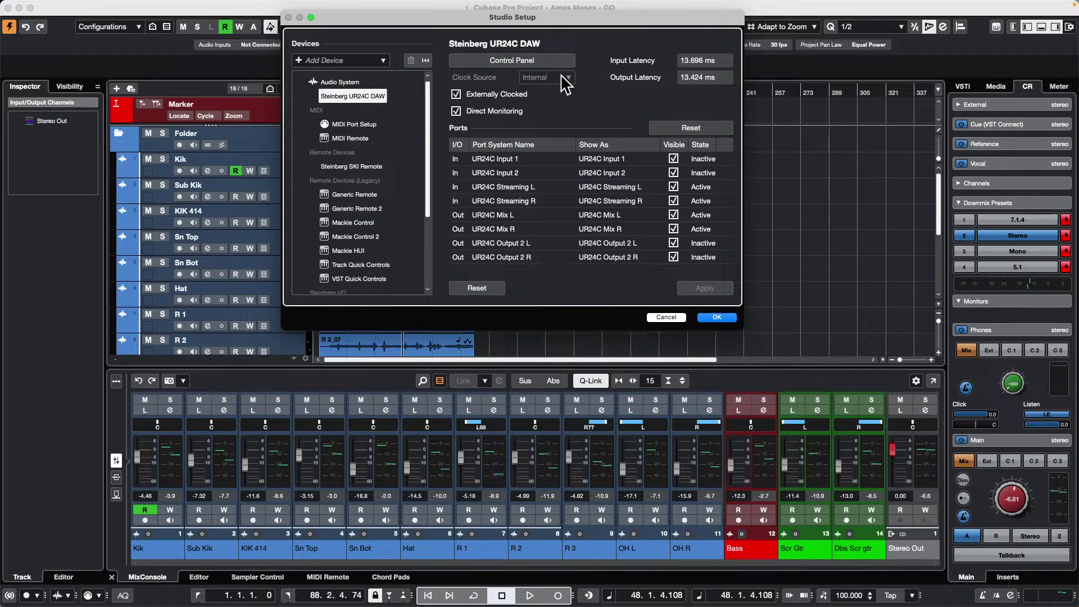
left_click(457, 95)
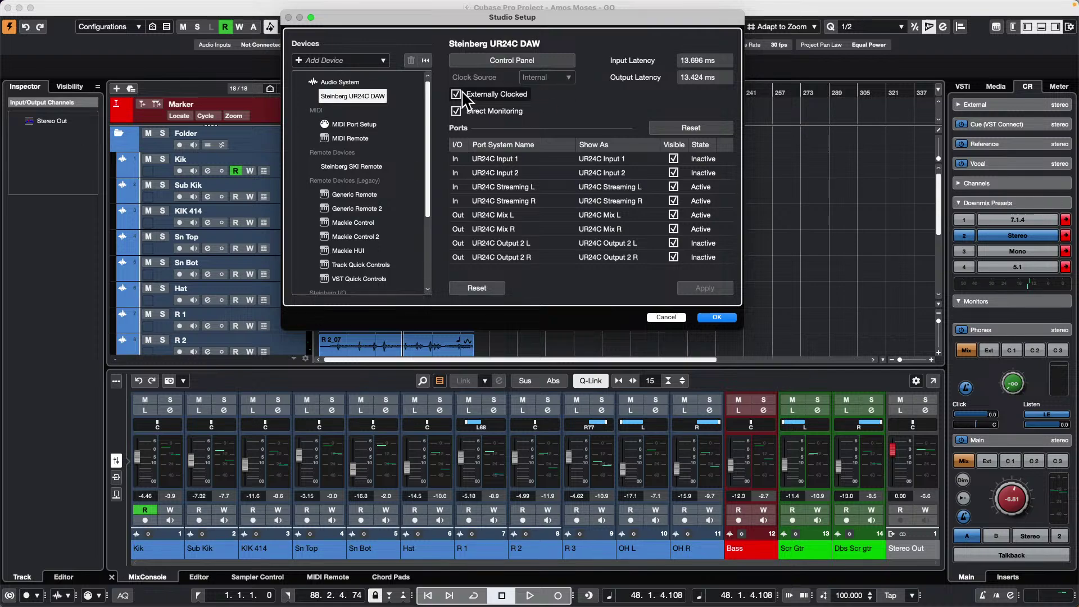
left_click(724, 317)
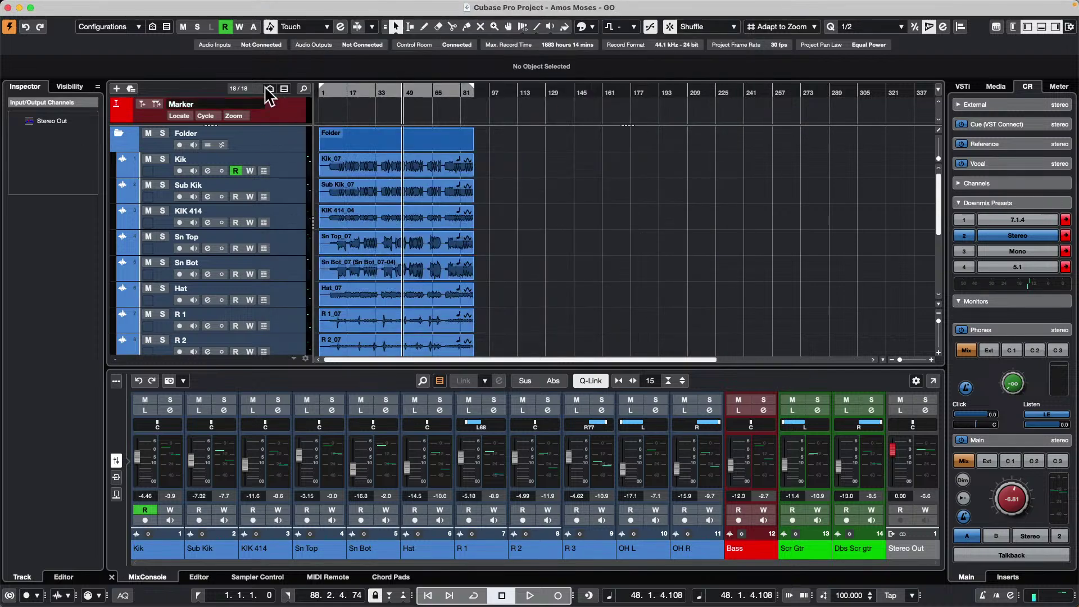
left_click(332, 6)
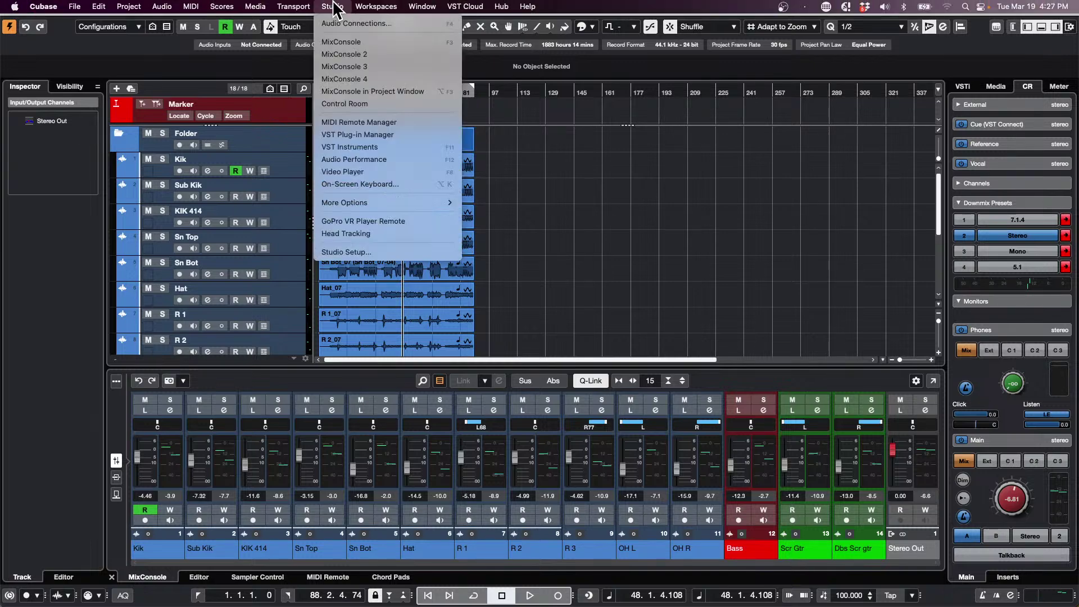
mouse_move(325, 12)
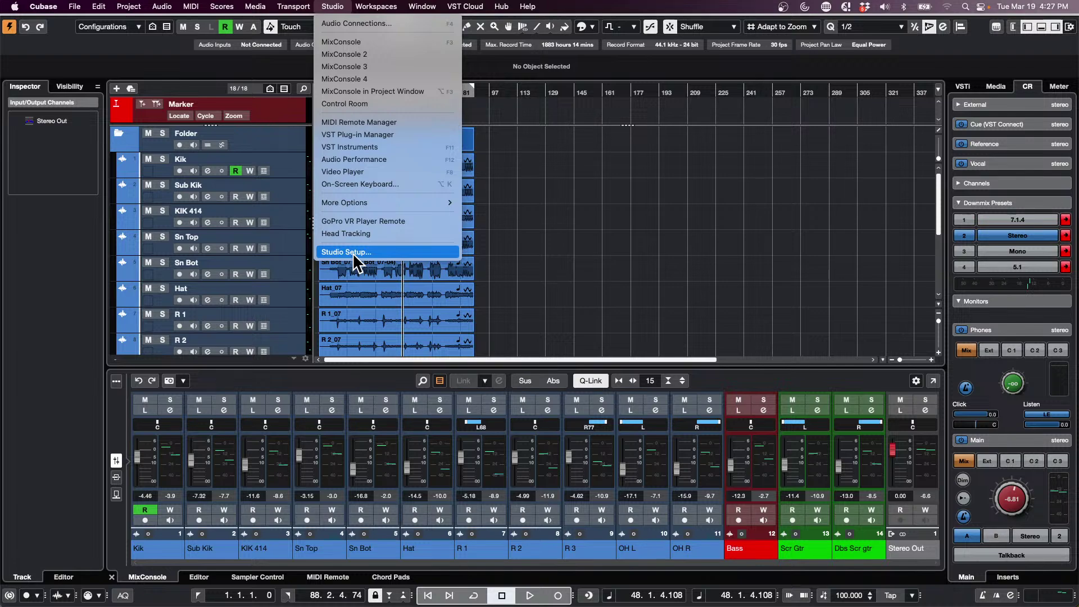
mouse_move(287, 5)
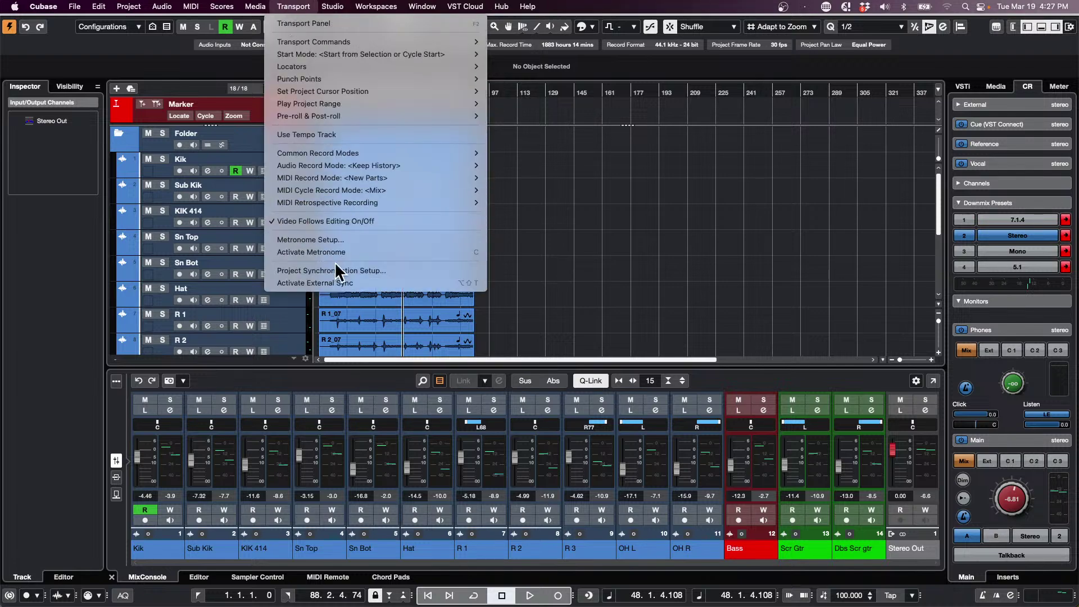
Activate external sync and check the MIDI Timecode input choices in the Project Synchronisation Setup, leaving MIDI Input at Not Connected.
left_click(344, 284)
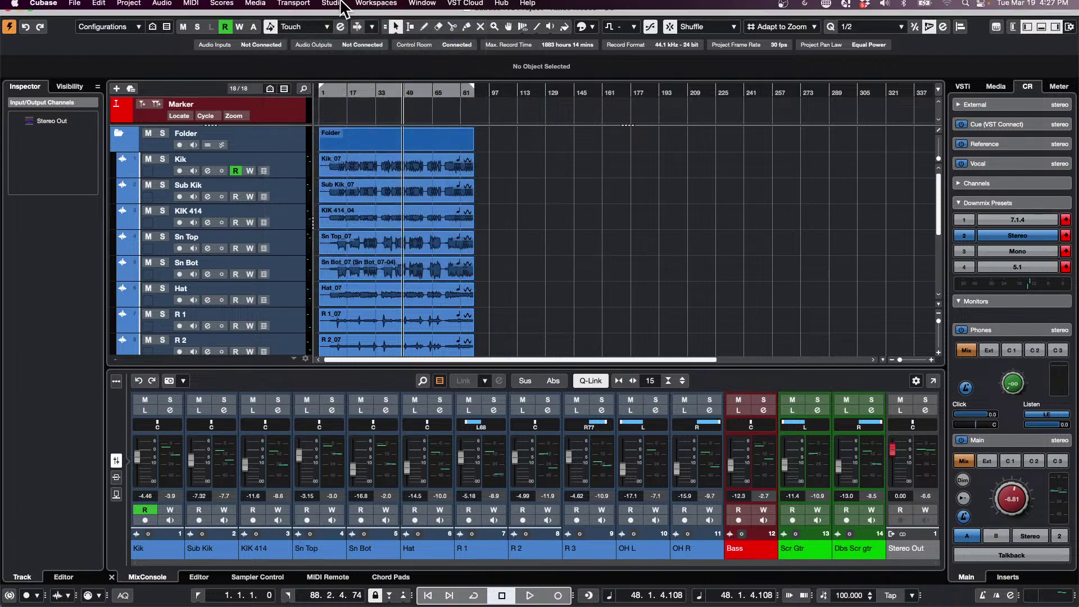
left_click(293, 7)
left_click(334, 271)
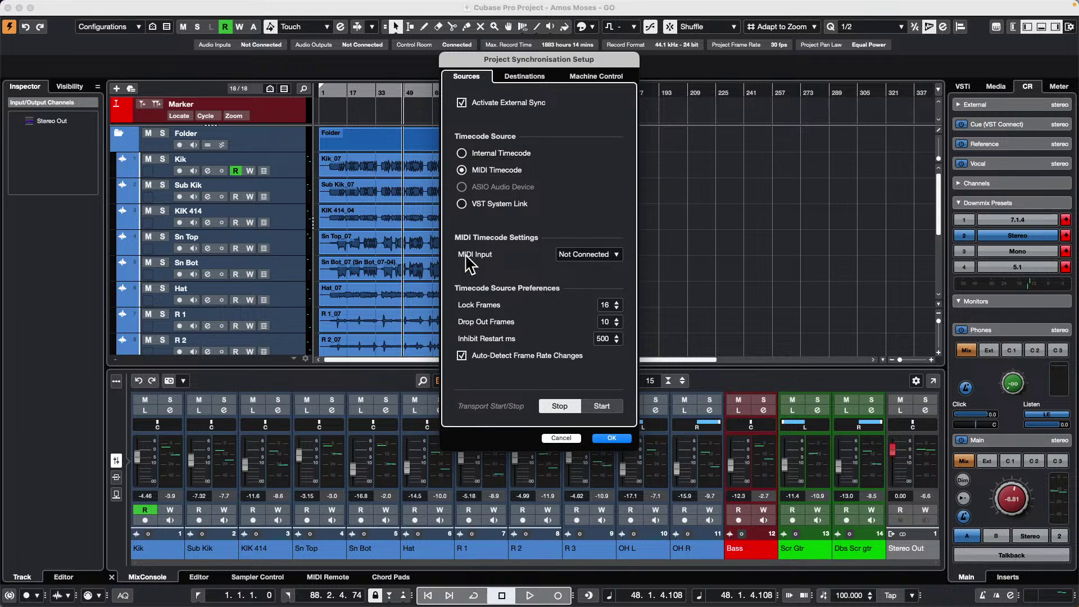
left_click(595, 256)
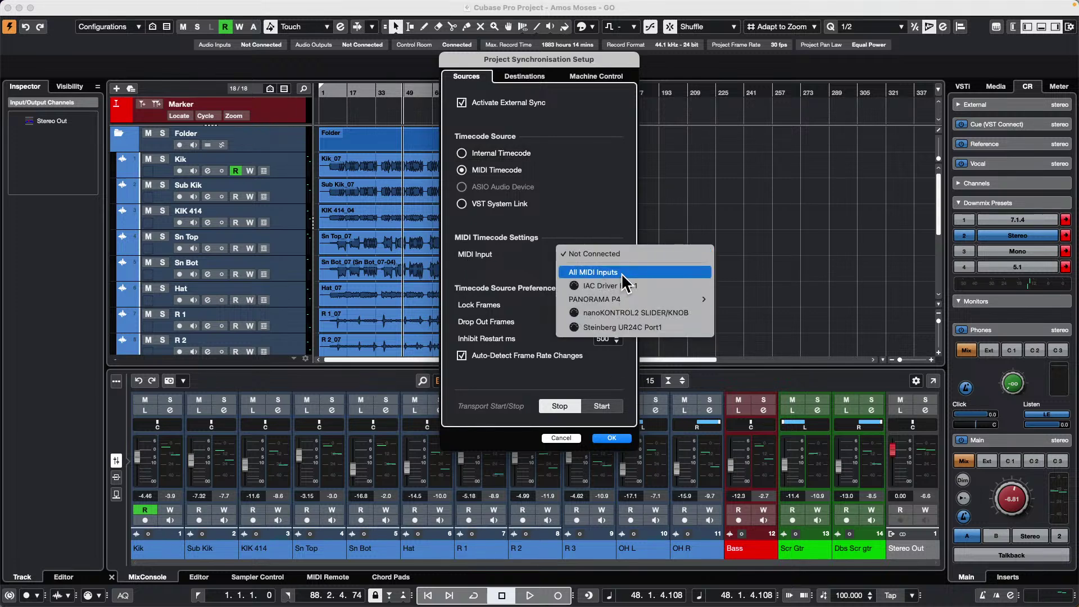
left_click(598, 200)
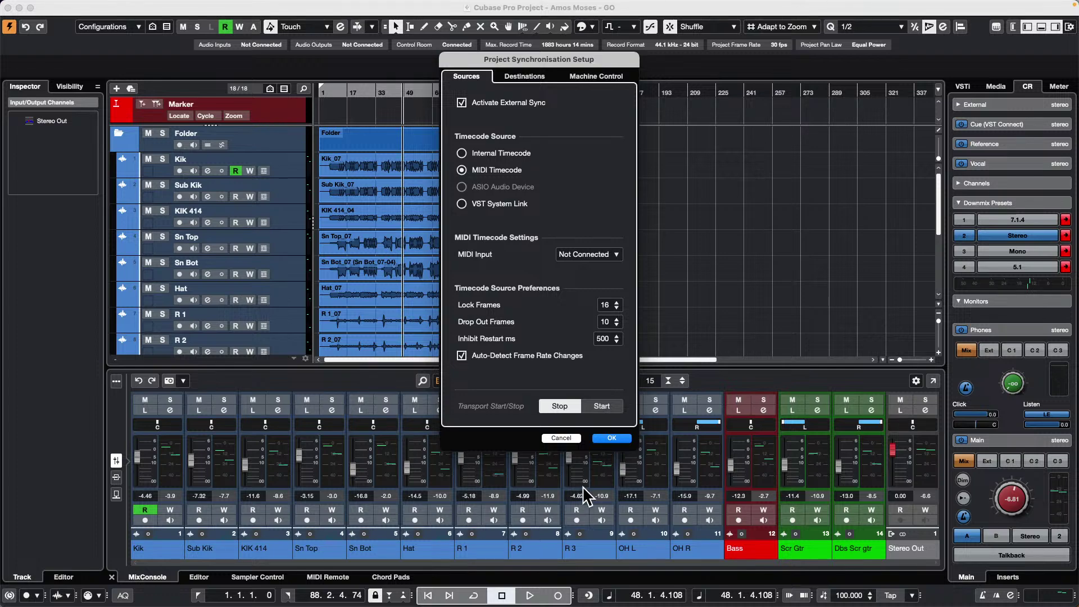
left_click(610, 439)
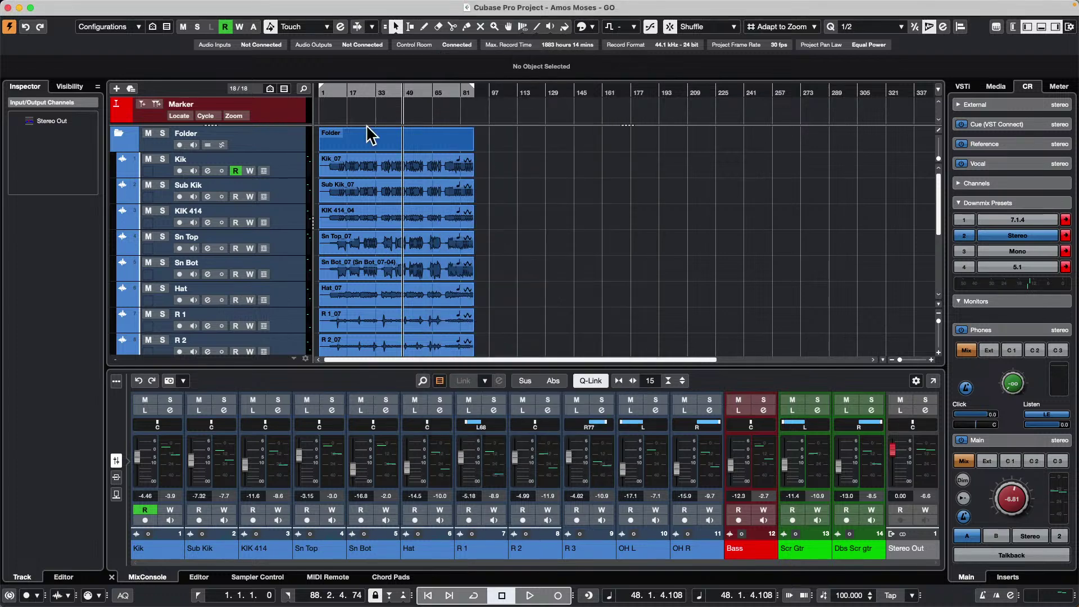
left_click(256, 6)
mouse_move(293, 6)
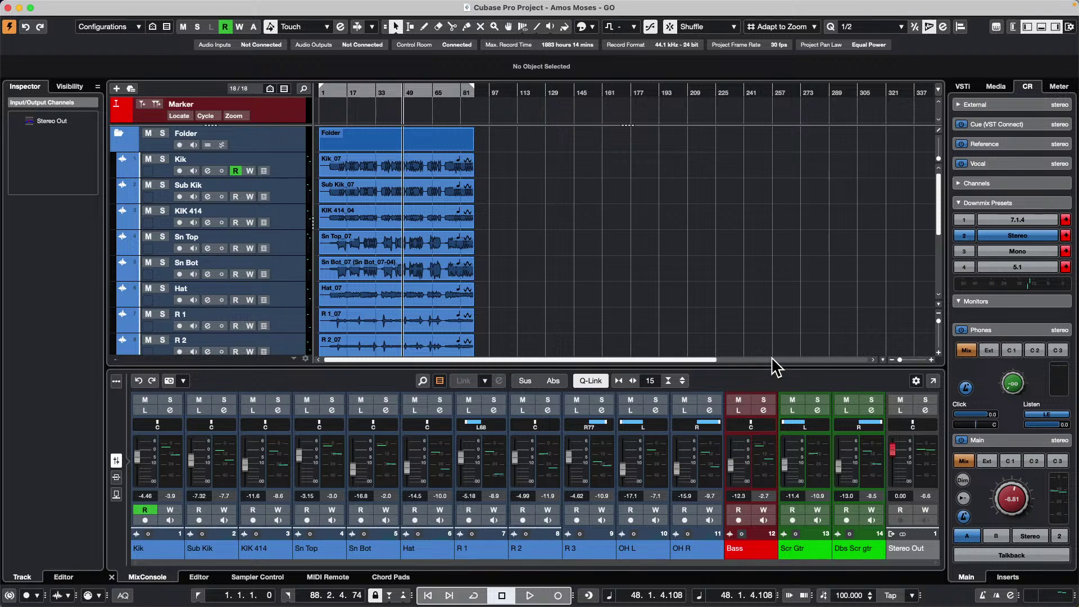
left_click(7, 7)
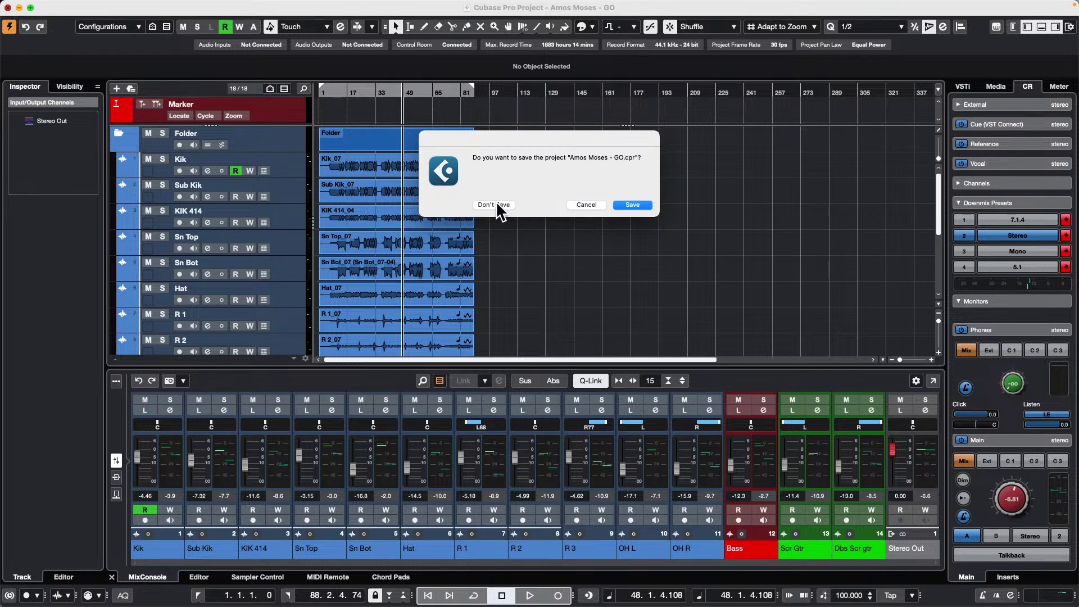
left_click(589, 206)
Switch to the open project "jump off" and activate it.
left_click(465, 7)
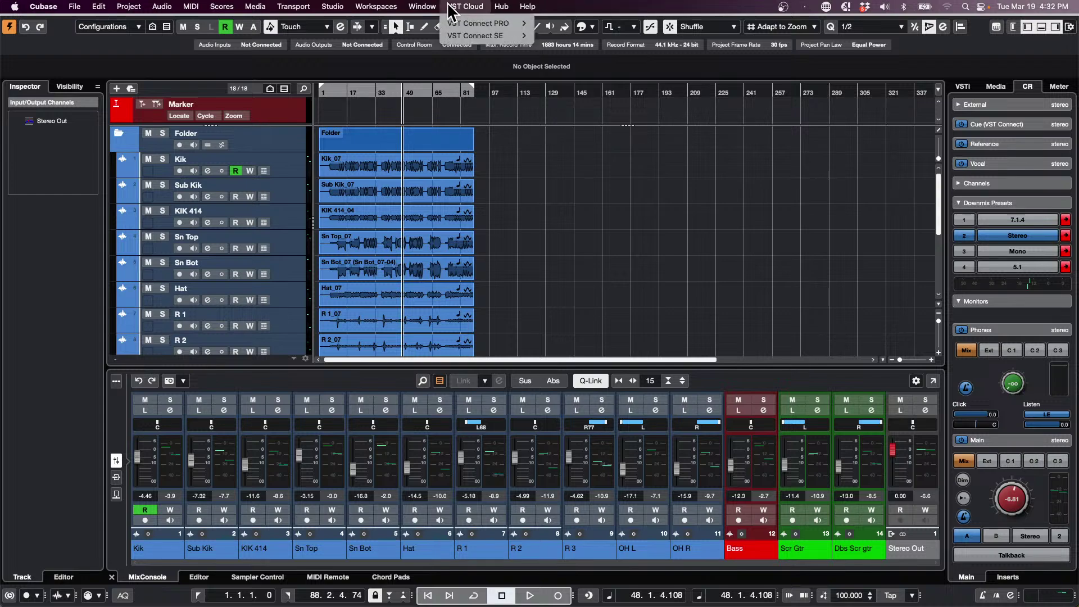
mouse_move(419, 7)
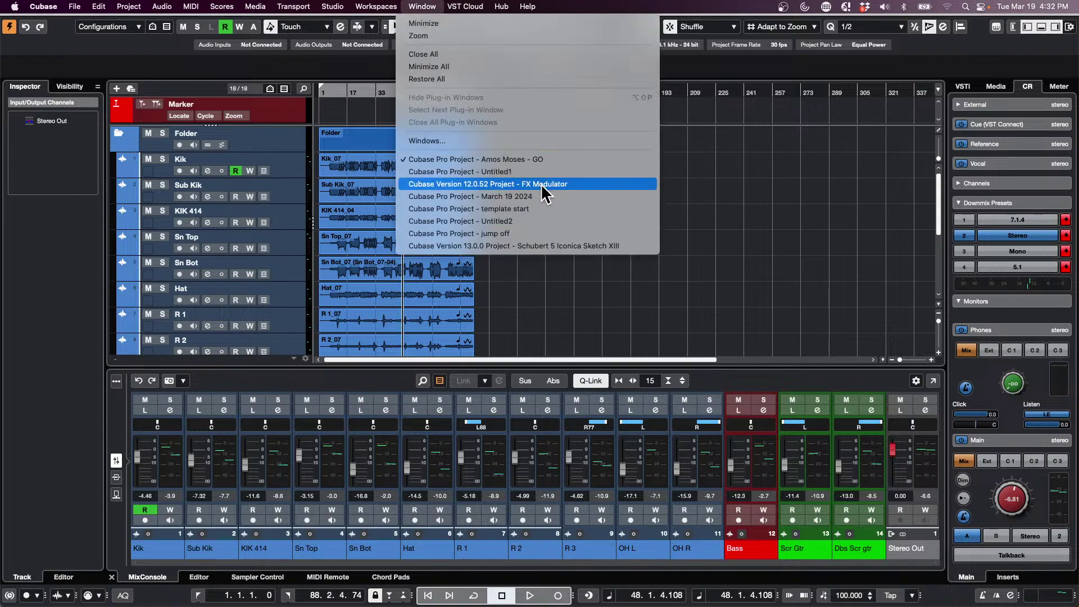
left_click(543, 236)
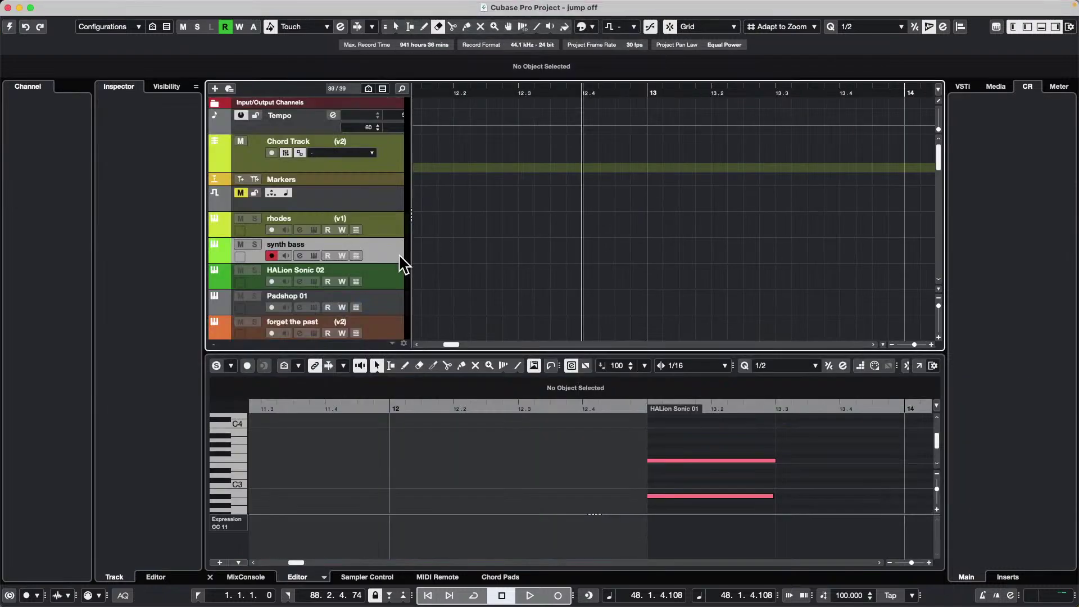
left_click(9, 27)
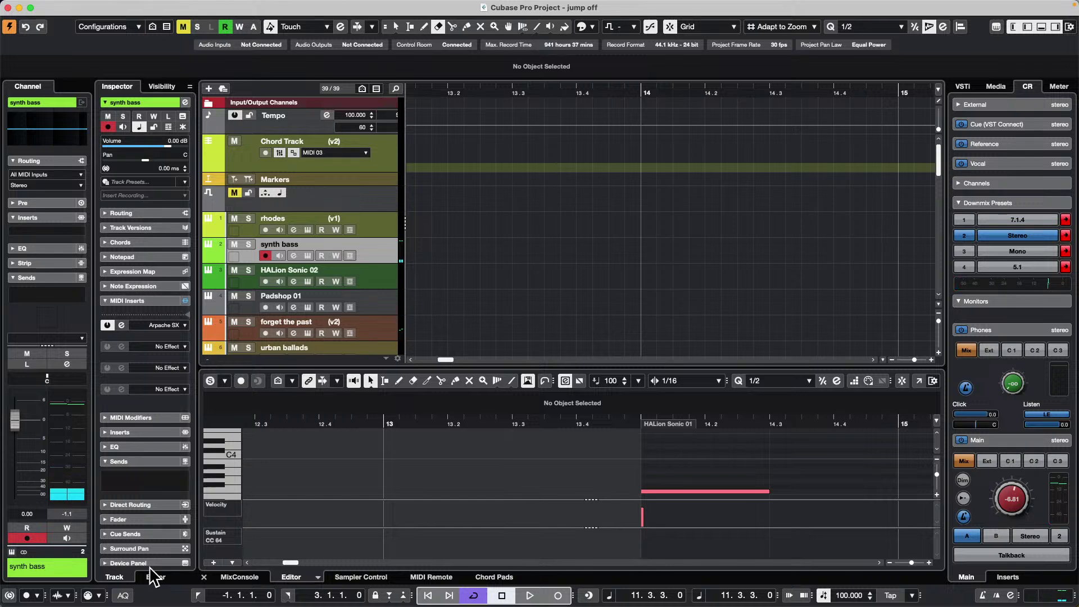
Remove all quick control assignments from the synth bass track.
scroll(137, 521, "down", 1)
scroll(117, 558, "down", 1)
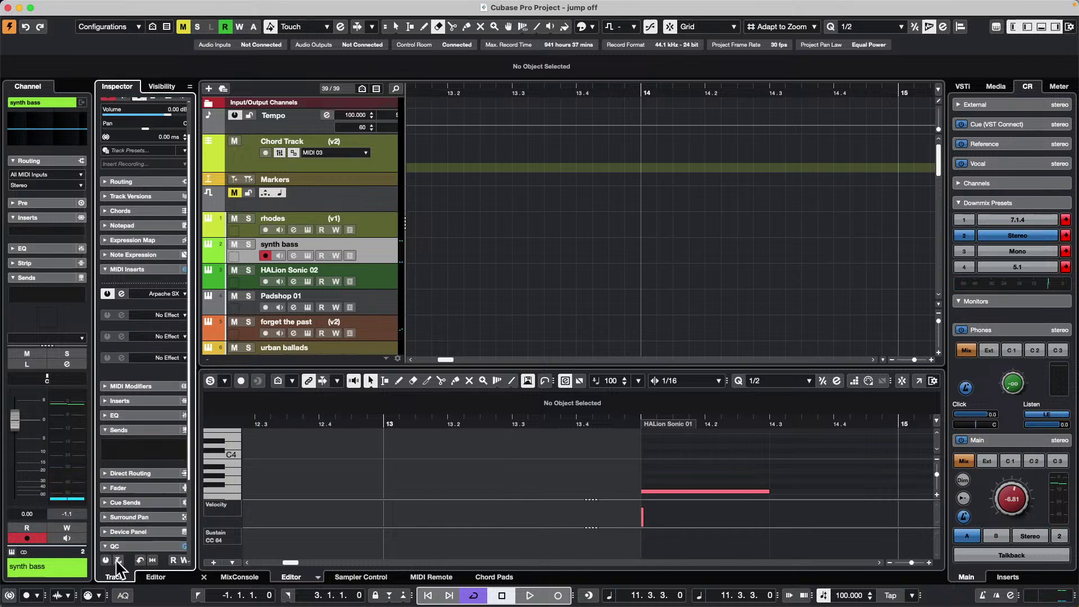
scroll(116, 559, "down", 3)
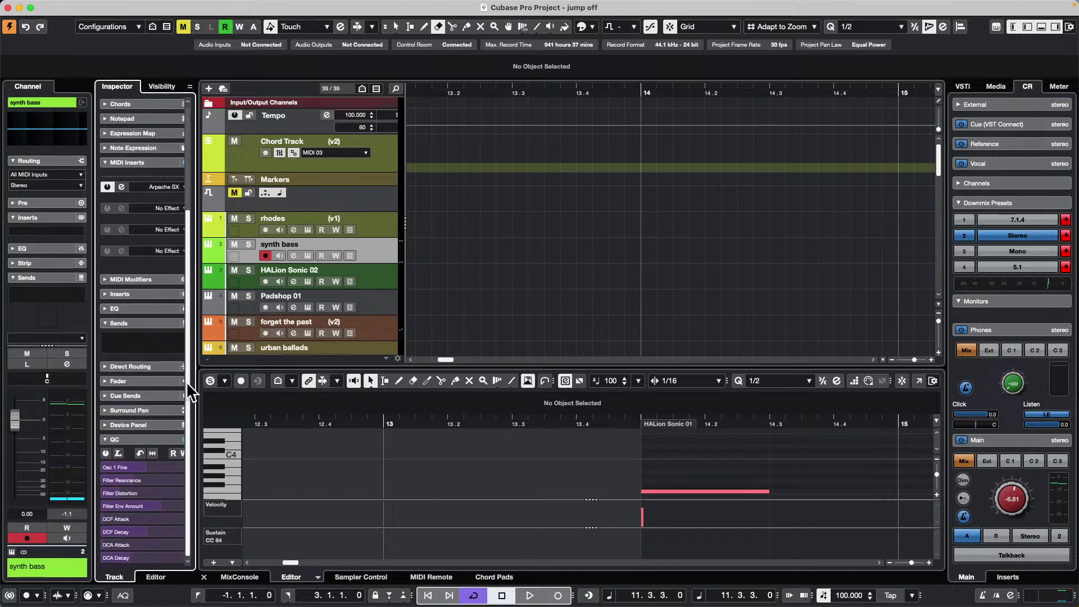
right_click(143, 438)
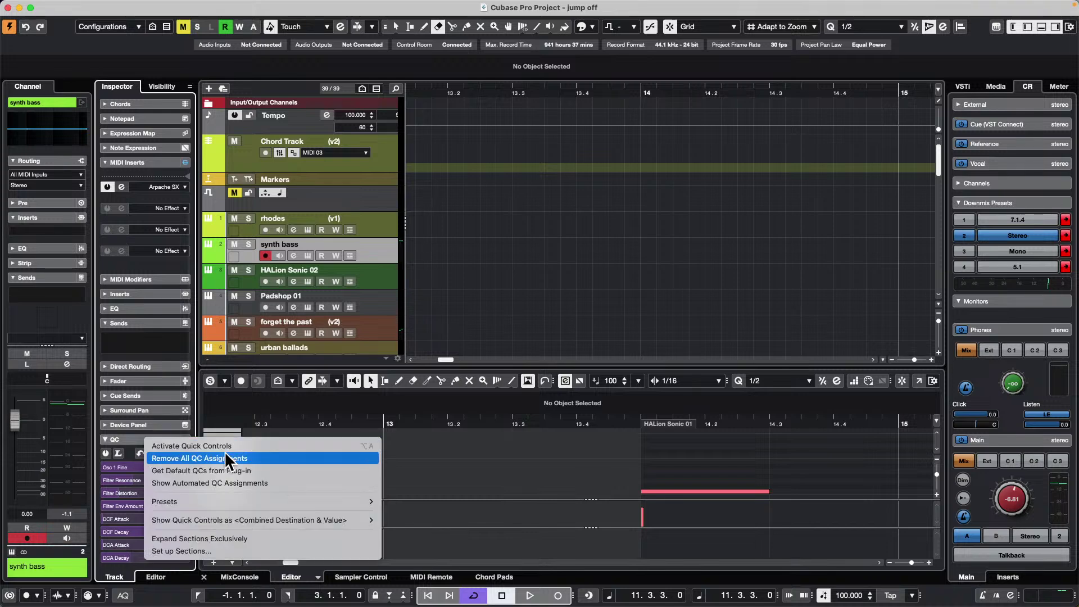
mouse_move(228, 521)
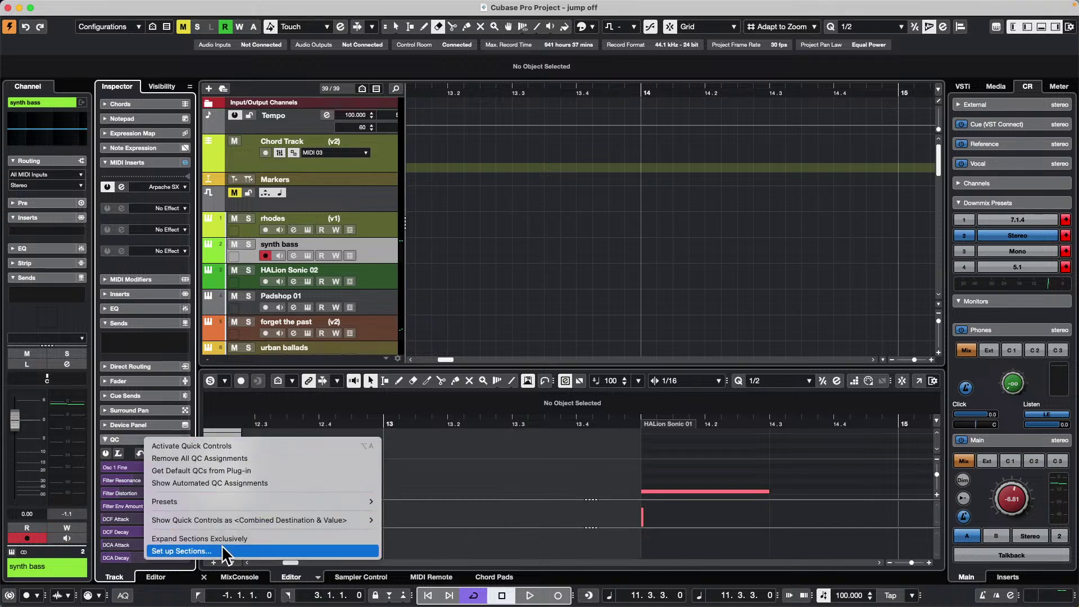
left_click(228, 453)
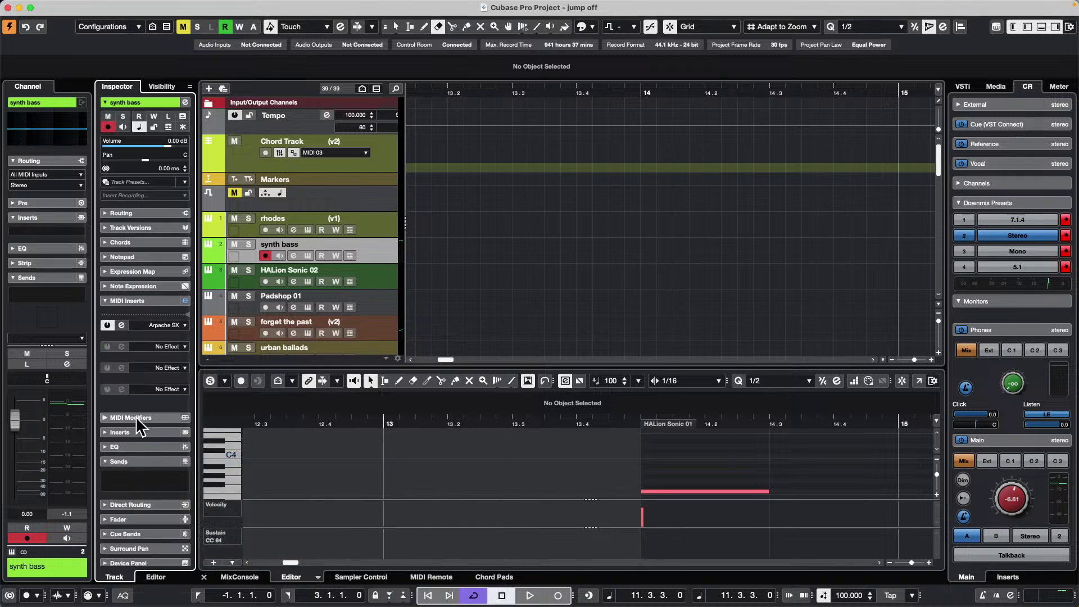
Assign the Arpache SX MIDI insert's Step Size Ins 1 parameter to the synth bass track's first quick control.
scroll(137, 430, "down", 2)
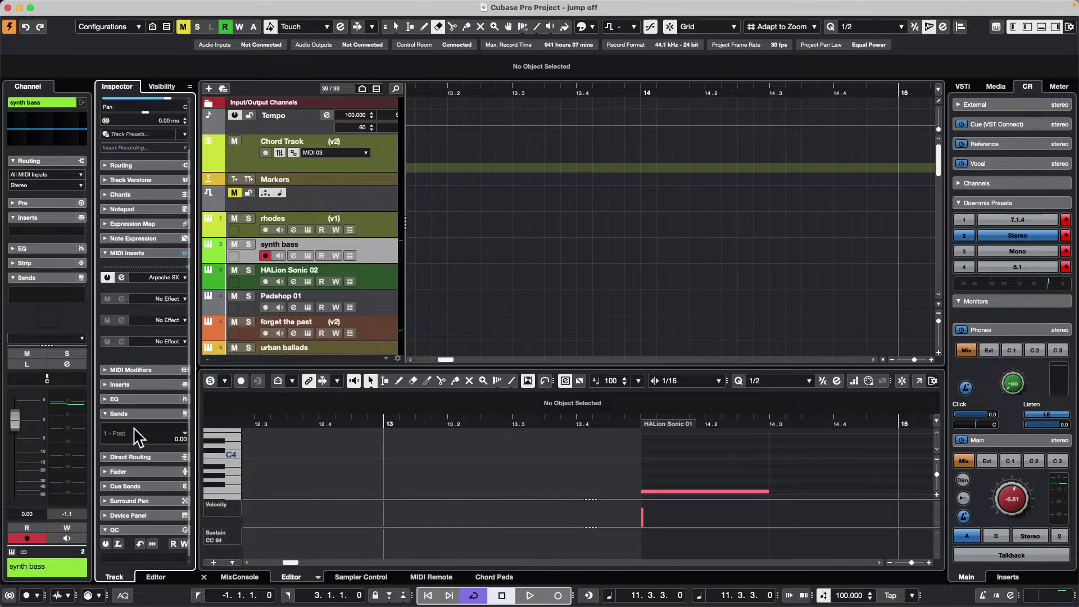
left_click(128, 557)
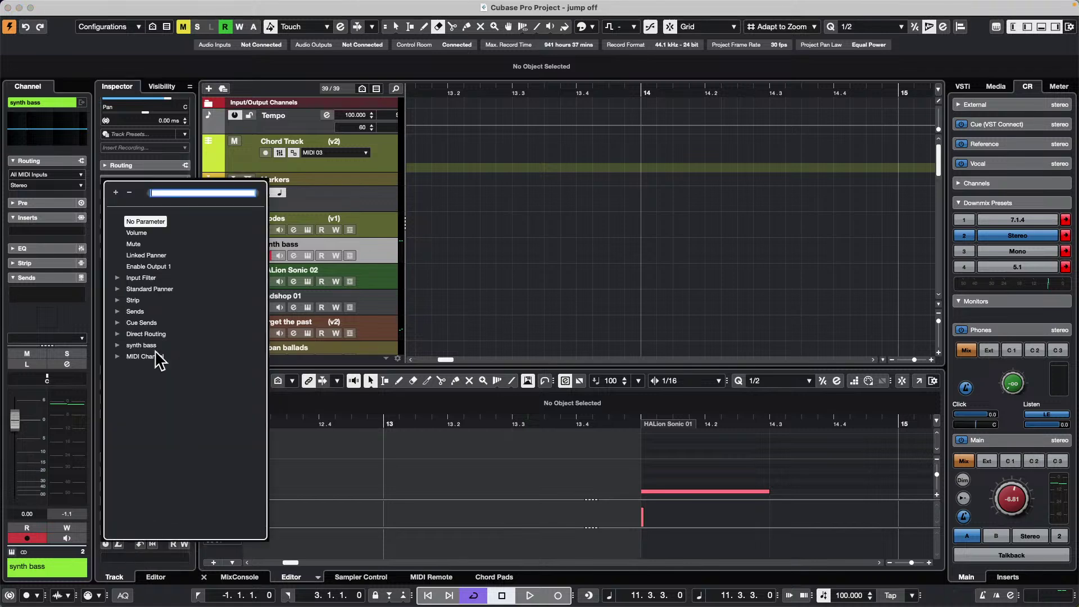
left_click(118, 357)
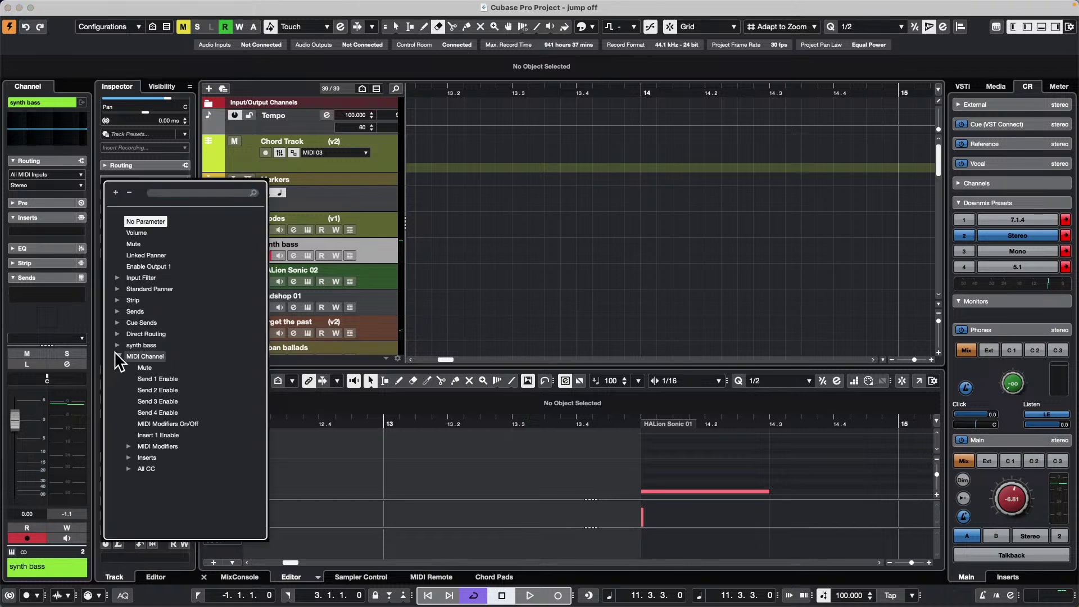
left_click(129, 458)
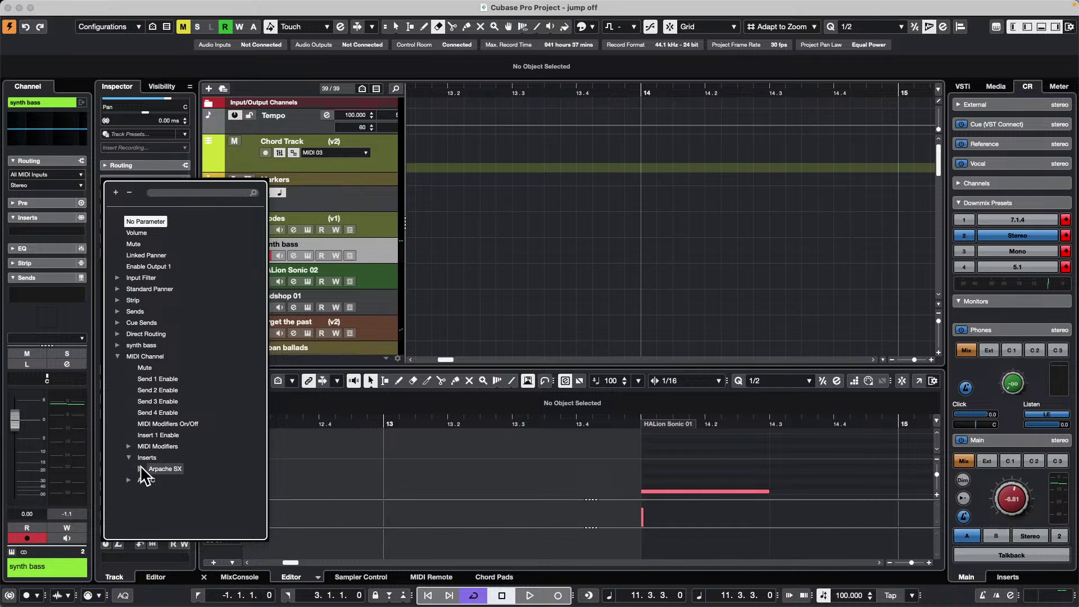
left_click(140, 469)
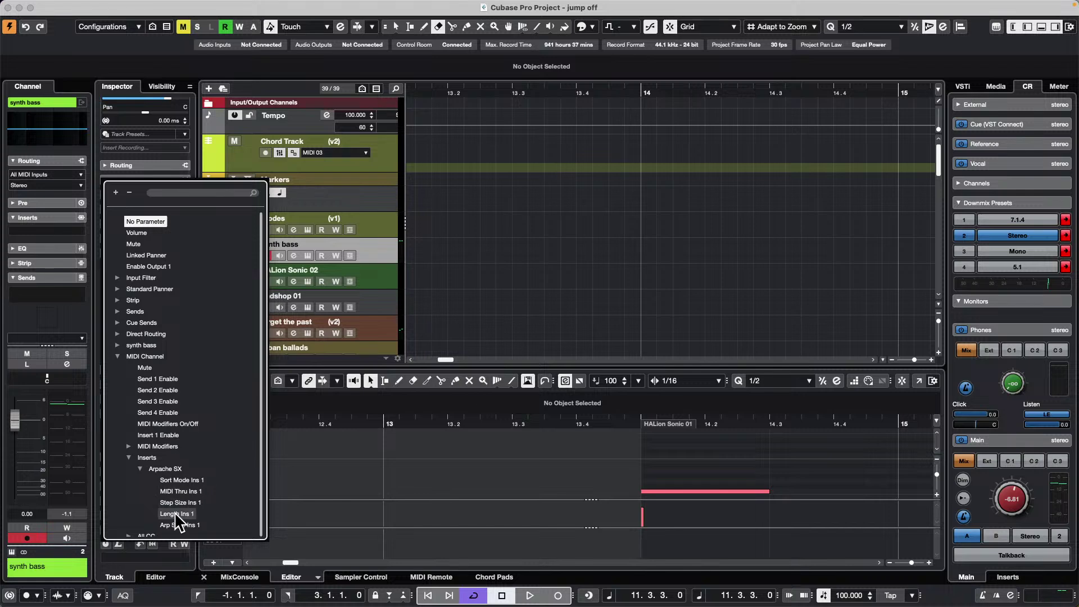
left_click(189, 501)
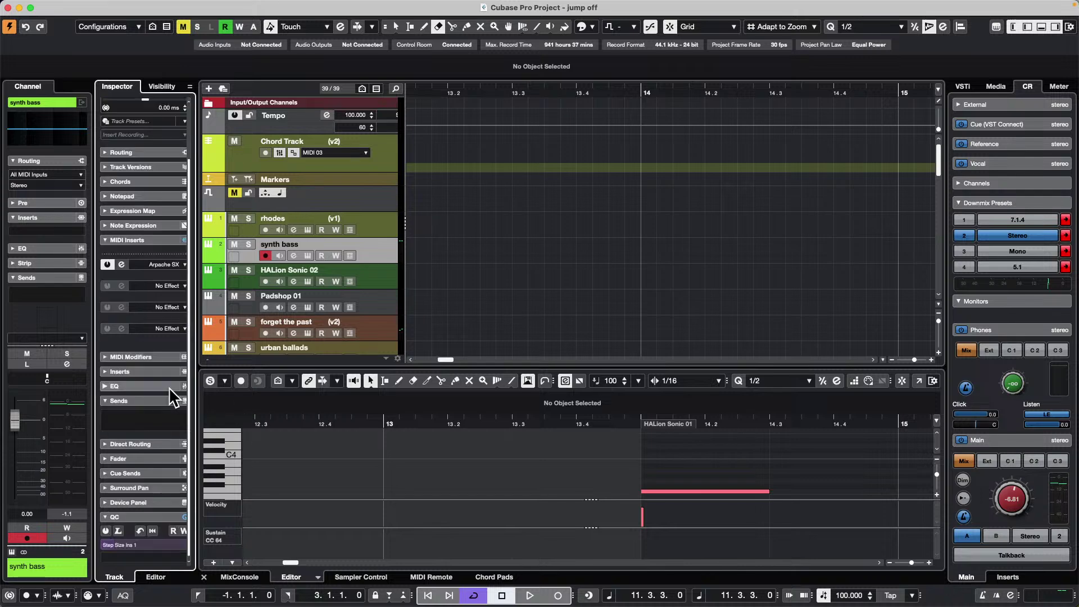
Open the editor of the synth bass track's Arpache SX insert and set its Step Size to 1/2.
scroll(168, 387, "down", 3)
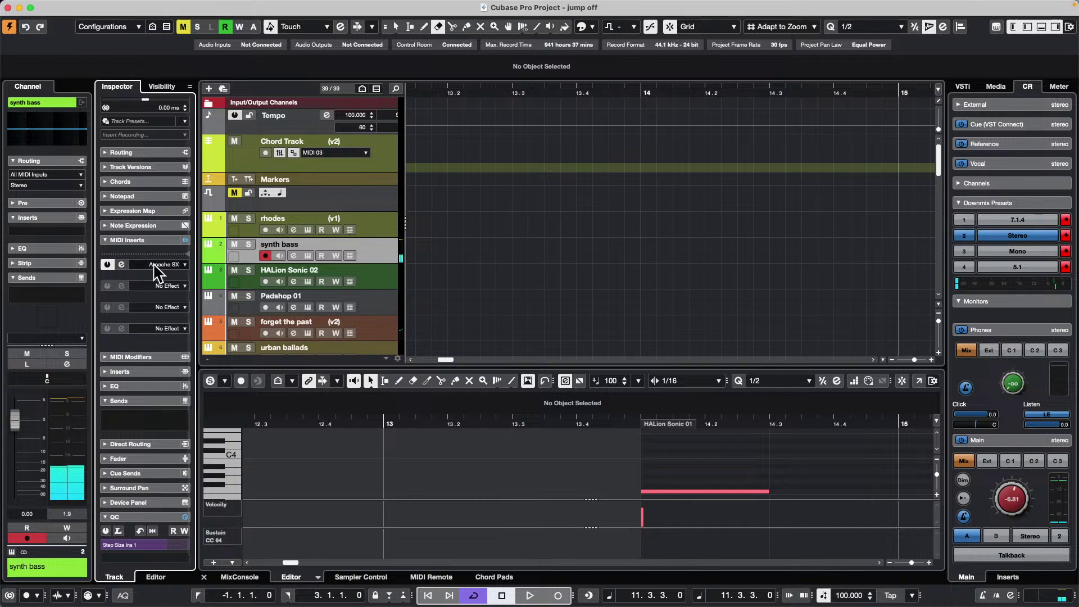
left_click(121, 264)
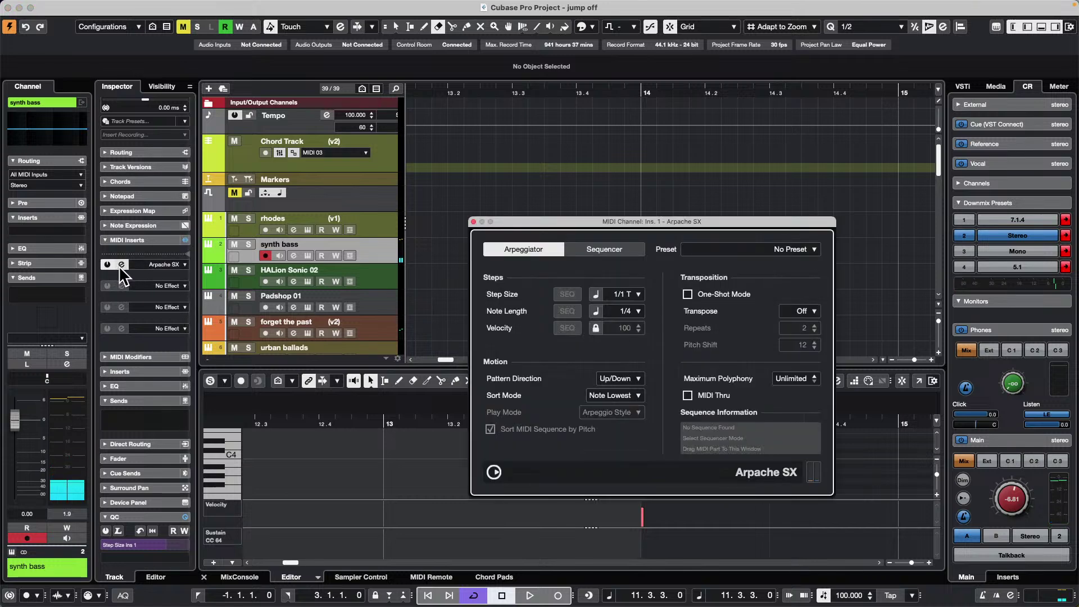
left_click(628, 294)
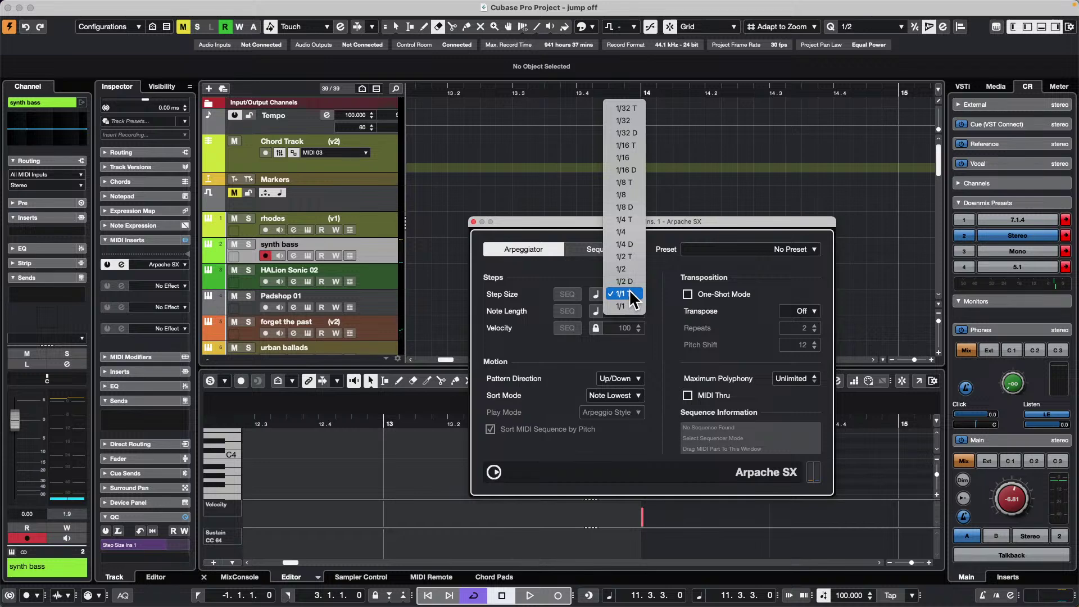
left_click(628, 157)
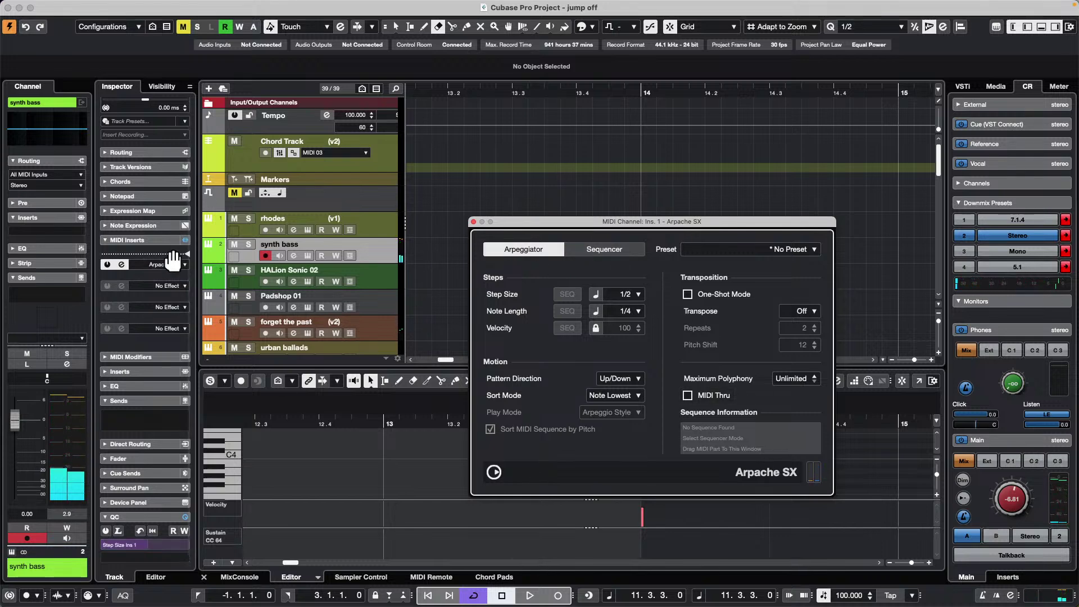
mouse_move(168, 264)
left_mouse_down()
mouse_move(172, 273)
mouse_move(199, 260)
mouse_move(178, 262)
mouse_move(187, 263)
mouse_move(179, 262)
mouse_move(186, 285)
left_mouse_up()
scroll(180, 272, "up", 3)
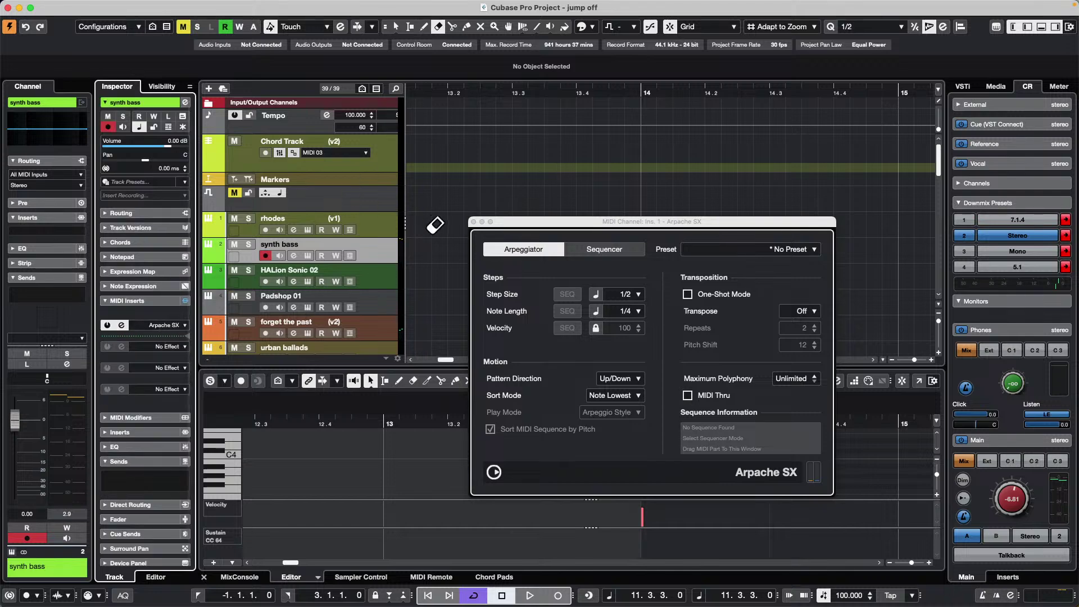
Solo the synth bass track and record a pass while moving the Step Size quick control to 1/2.
left_click(249, 245)
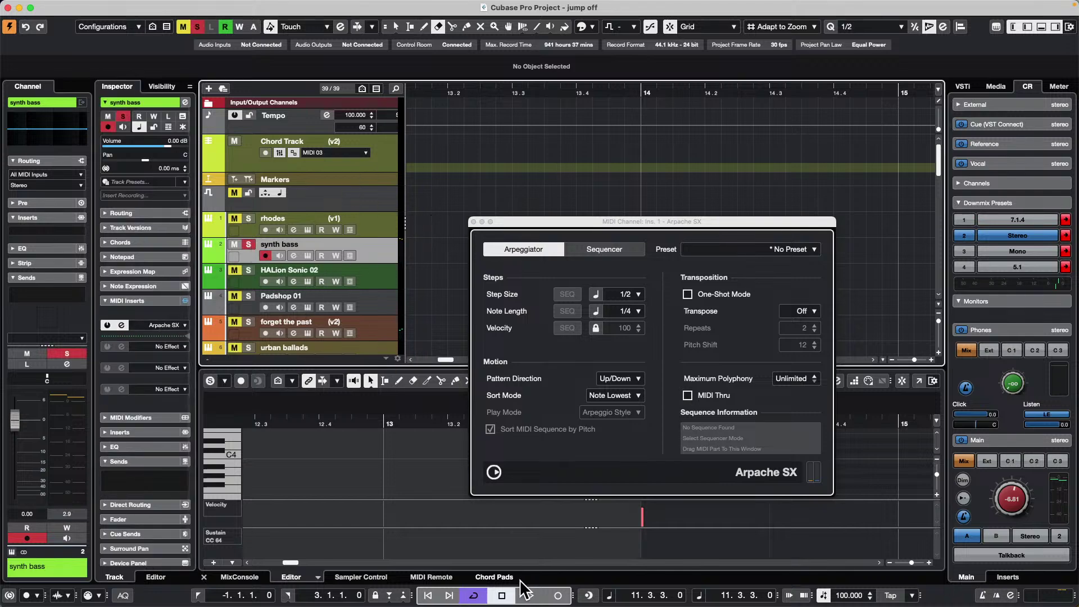
left_click(529, 595)
left_click(558, 595)
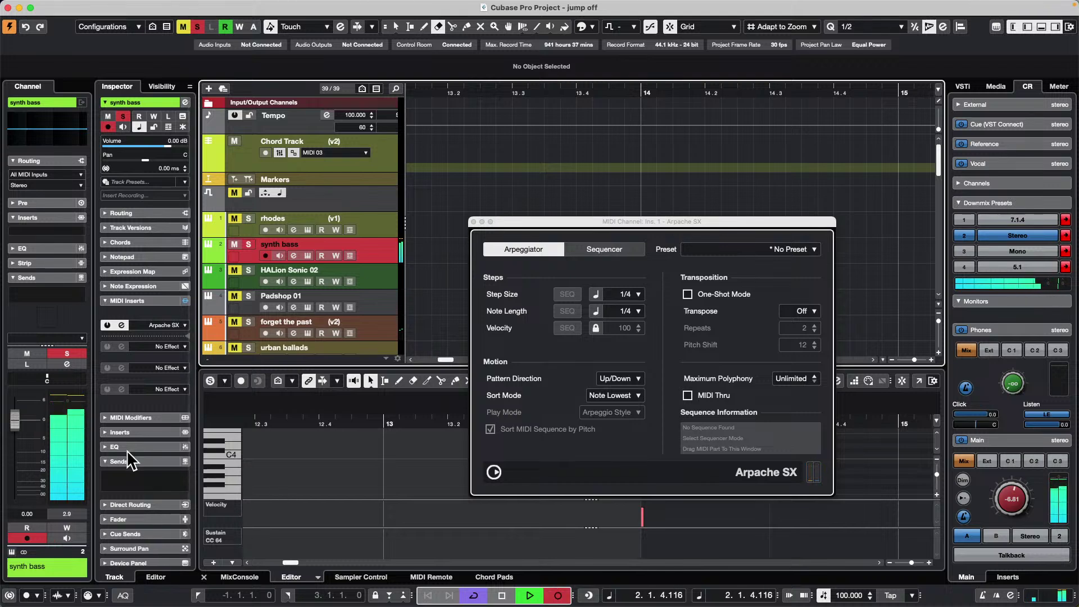
scroll(125, 454, "down", 4)
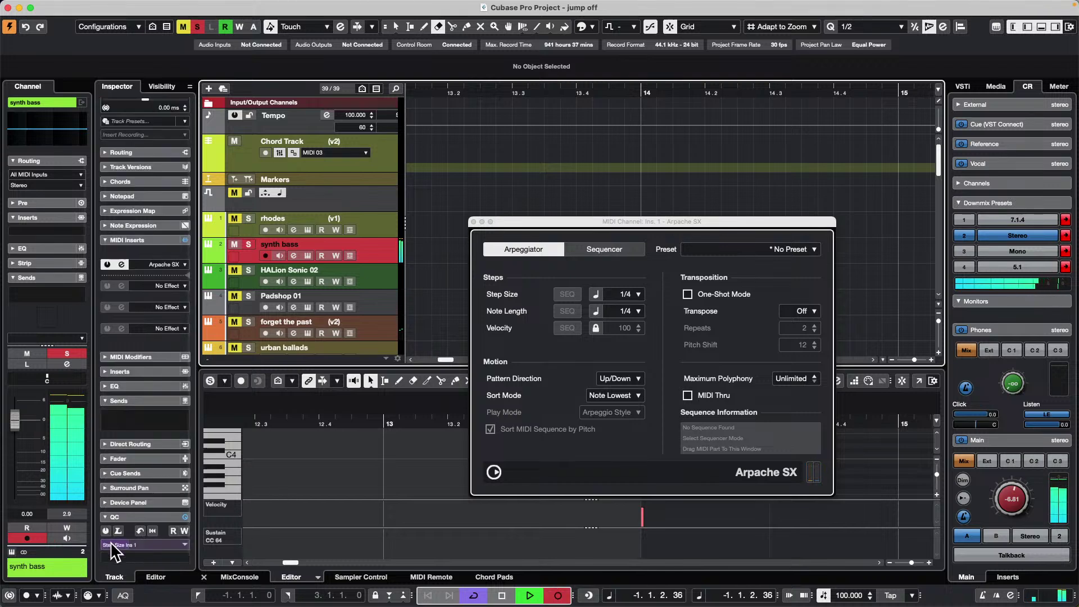
left_click_drag(150, 543, 170, 540)
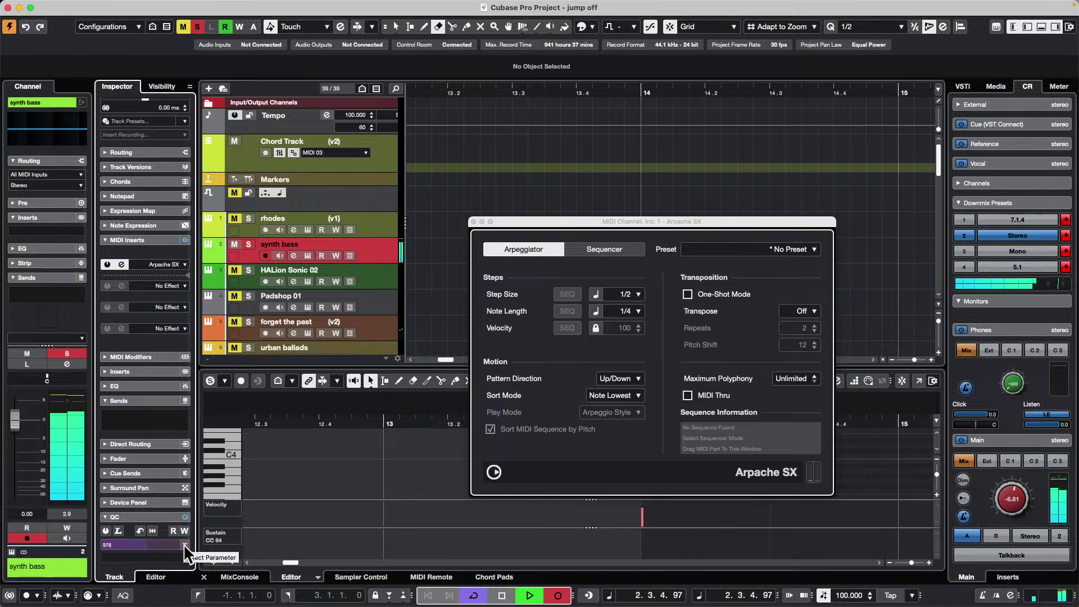
key("space")
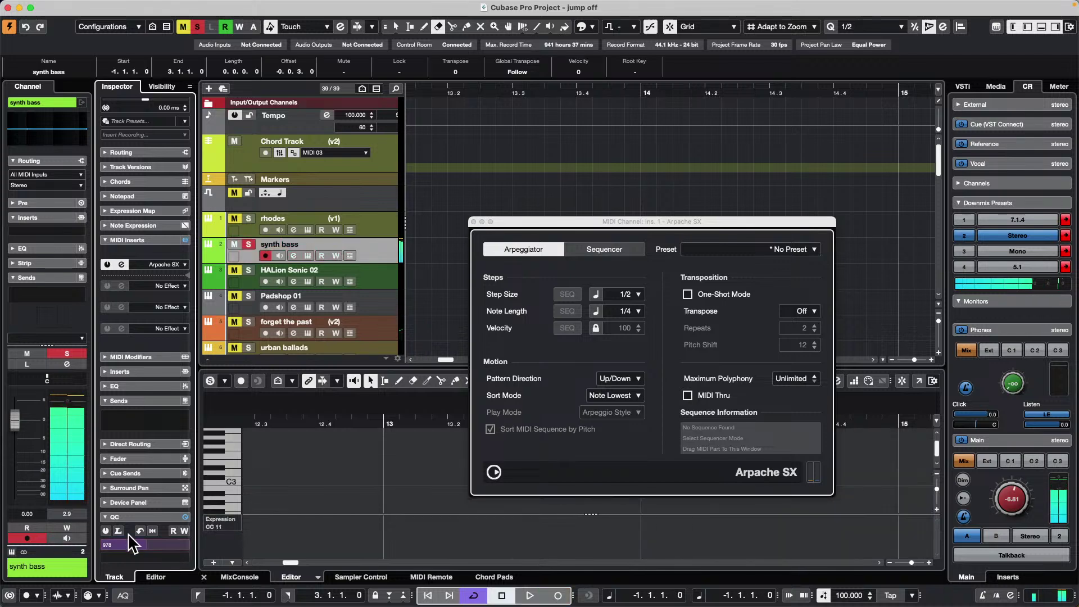
Check the first quick control's parameter assignment and try to set the Arpache SX Step Size to 1/16.
left_click(184, 541)
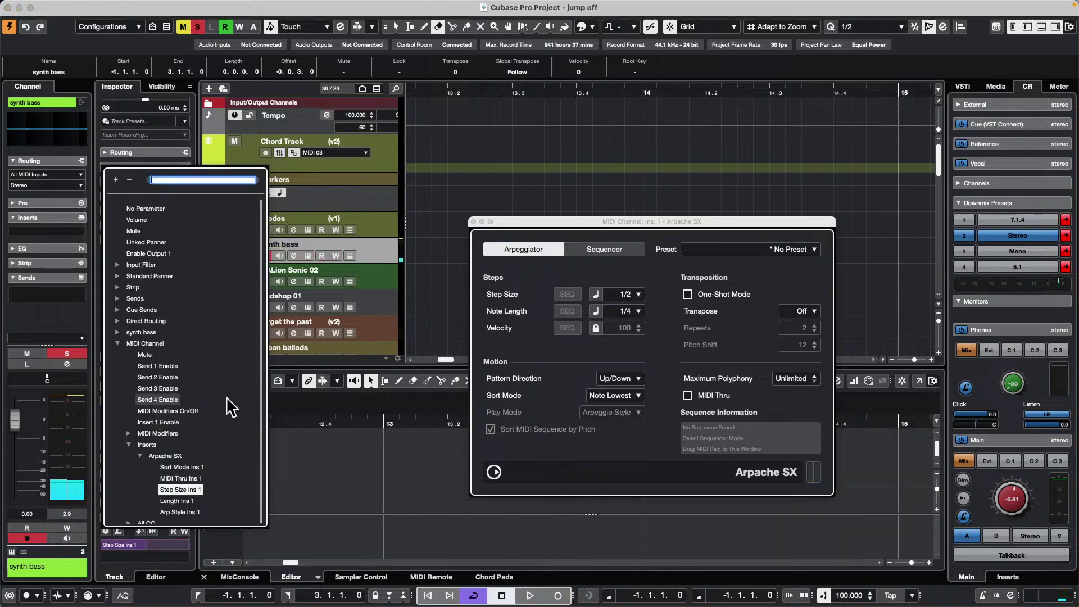
left_click(640, 332)
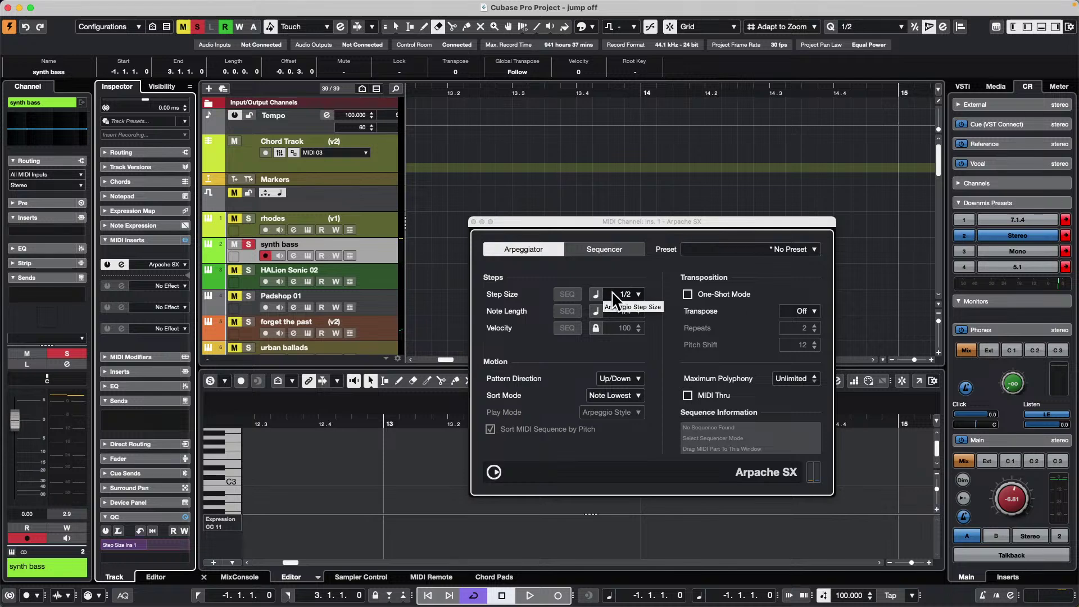
left_click(627, 294)
left_click(561, 299)
left_click(626, 294)
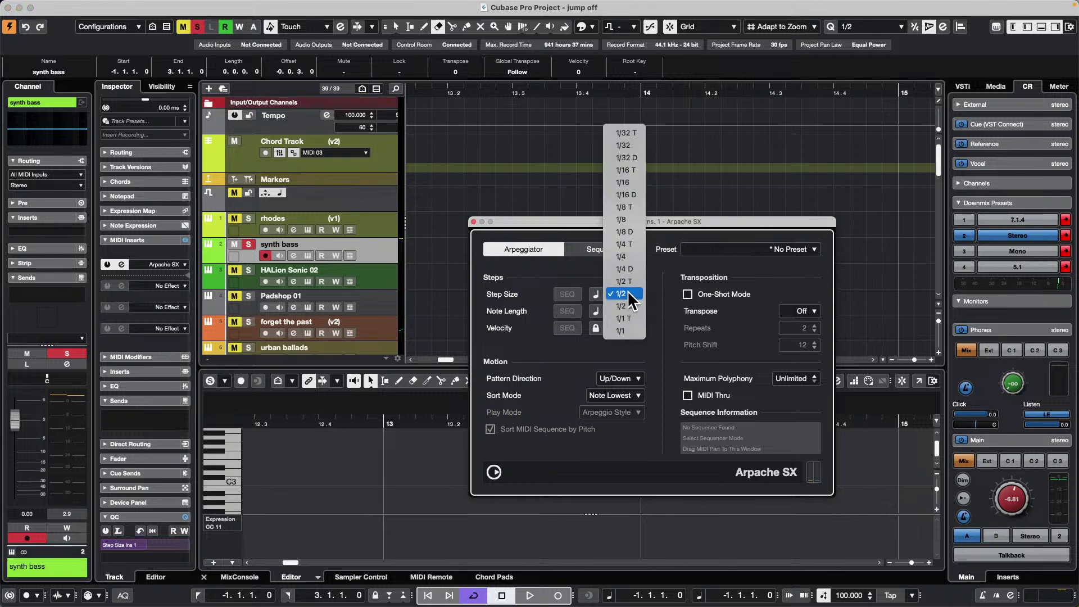
left_click(624, 182)
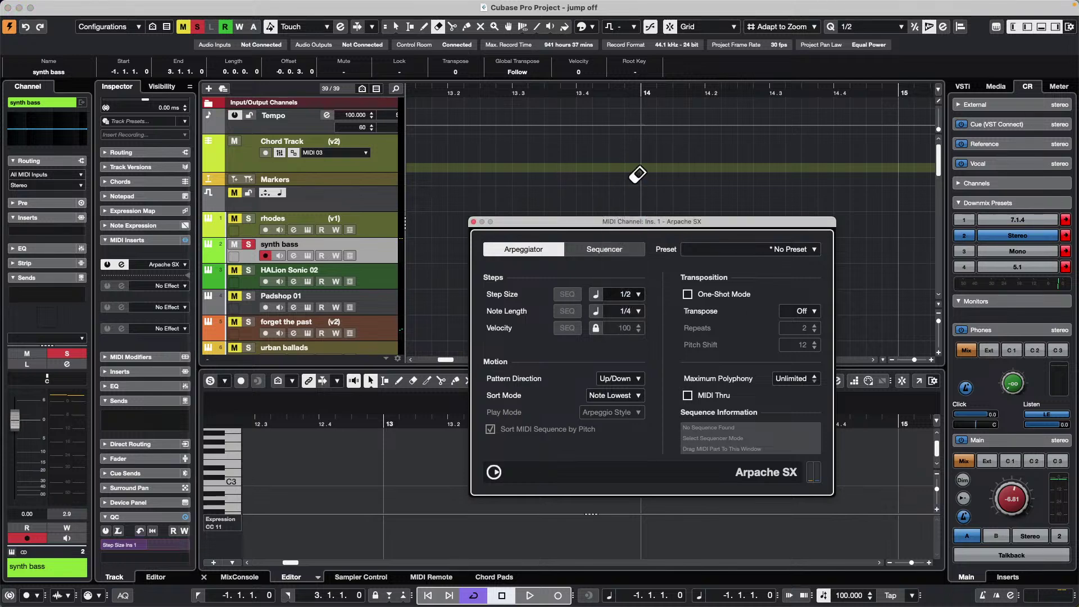
Try other Step Size values in the Arpache SX, including 1/8 T, and close its editor.
scroll(632, 292, "up", 3)
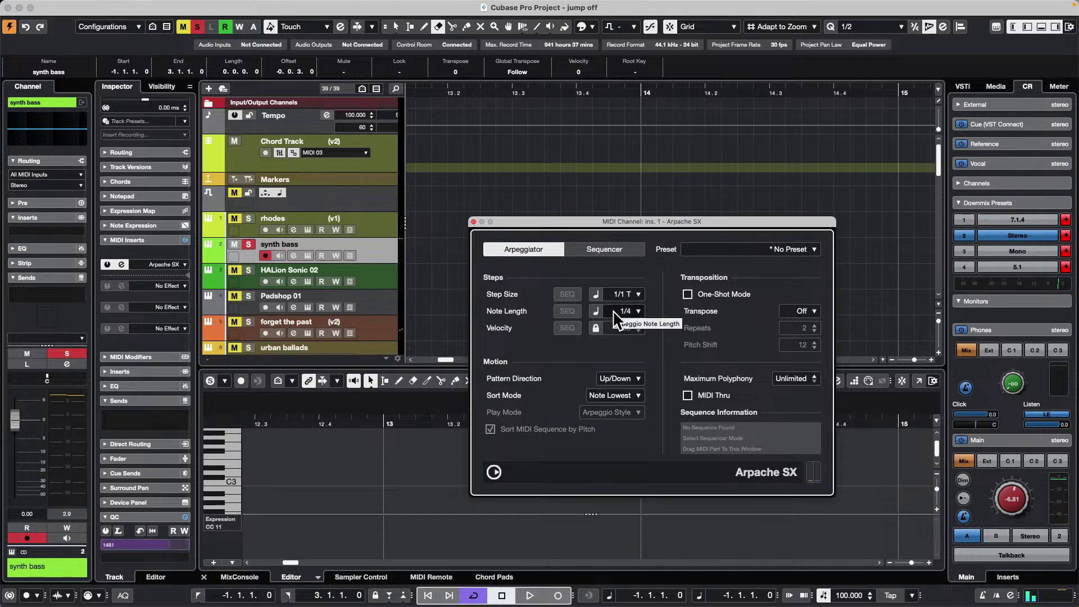
scroll(617, 320, "down", 4)
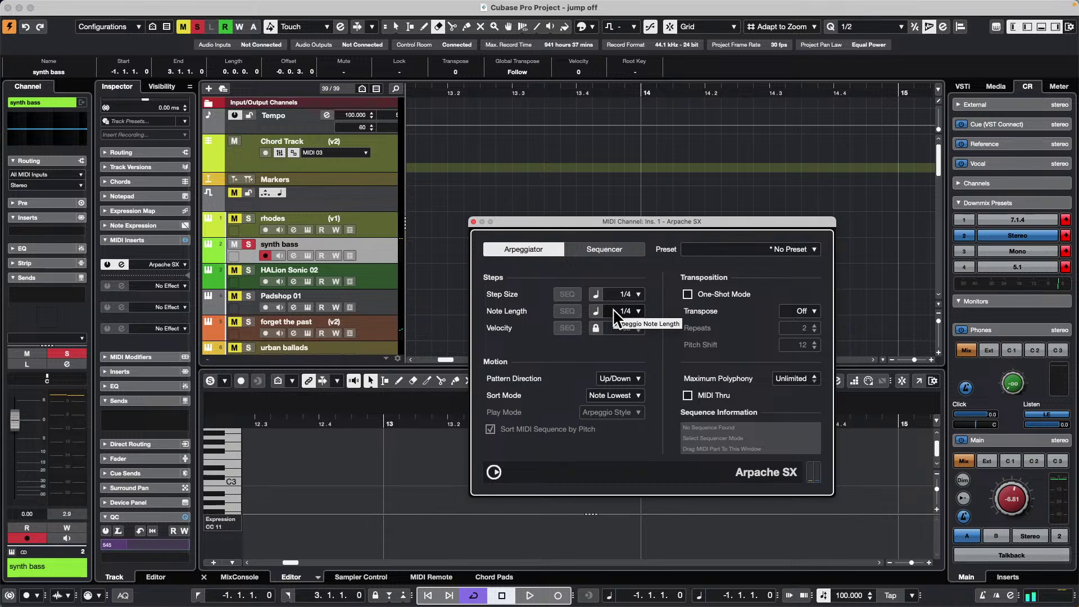
left_click(634, 296)
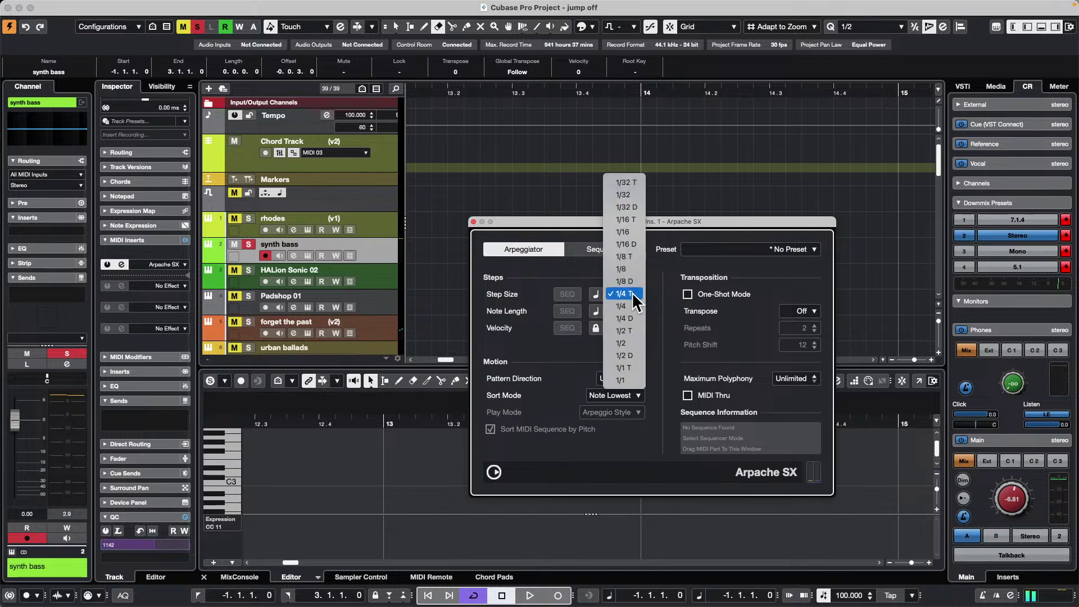
left_click(635, 257)
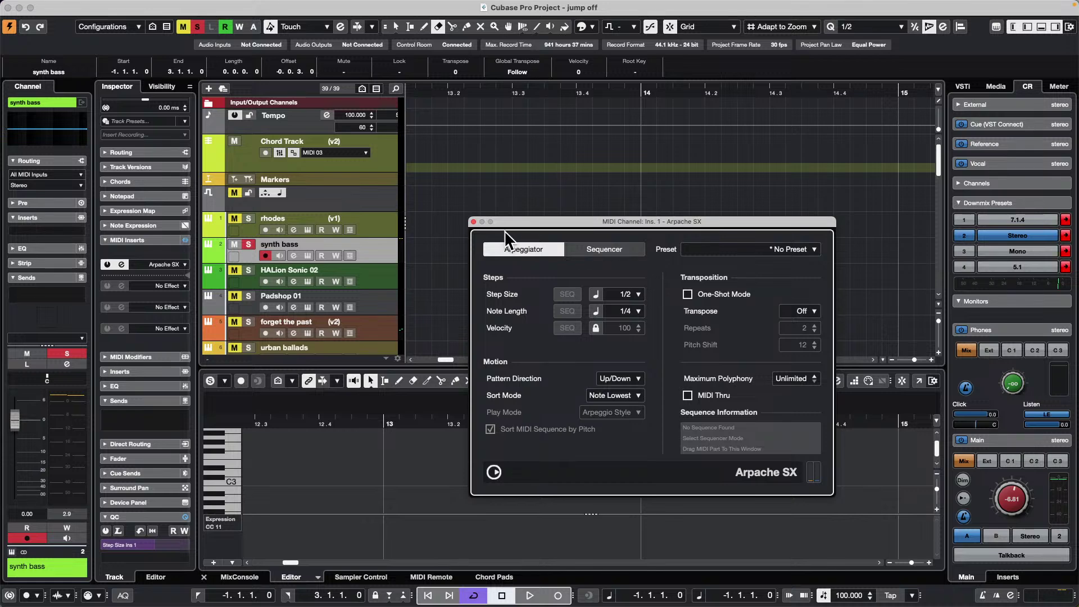
left_click(474, 221)
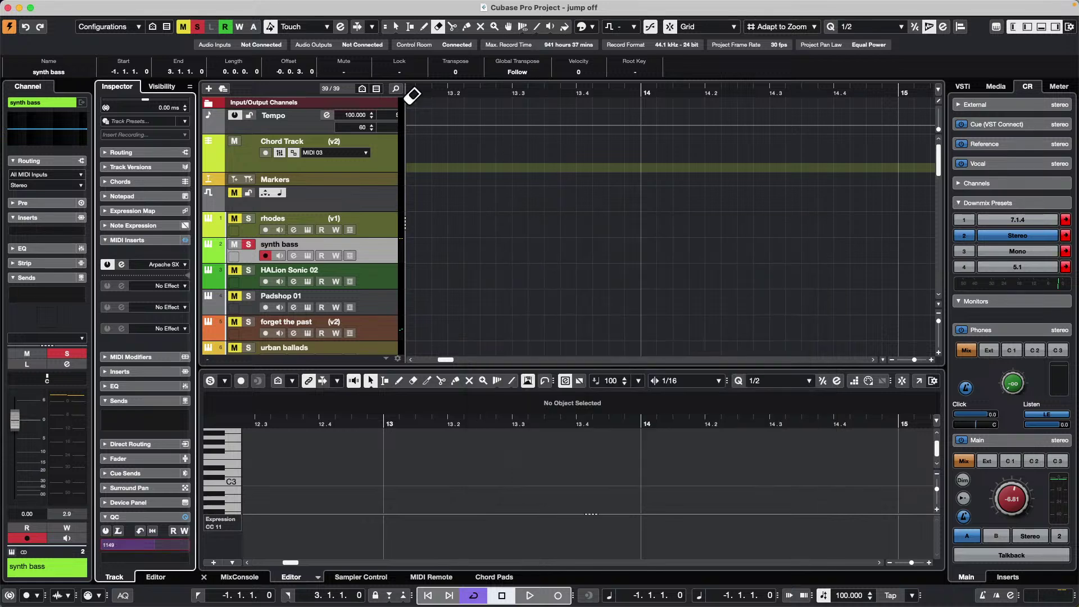
Switch to the Object Selection tool and open the E.Piano part on the HALion Sonic 01 track in the Key Editor.
left_click_drag(453, 89, 419, 33)
scroll(508, 155, "down", 6)
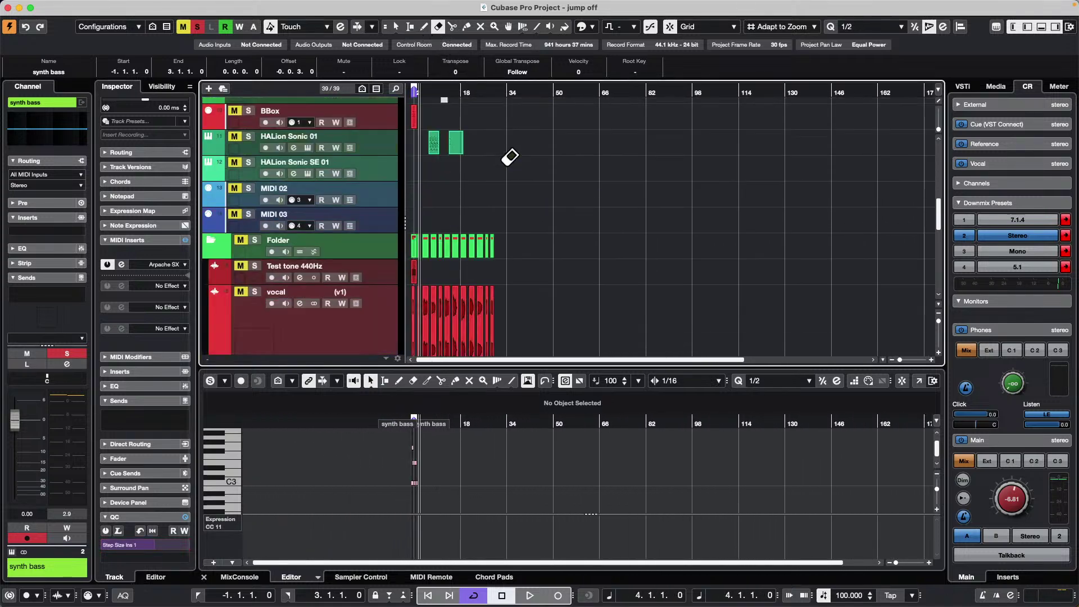
key("1")
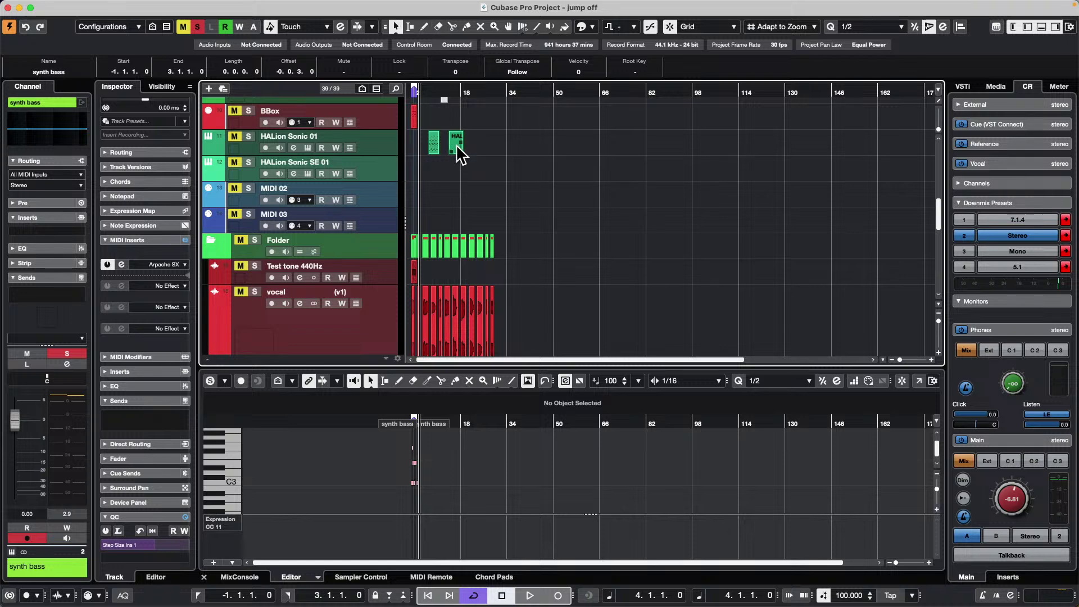
left_click(456, 147)
left_click_drag(460, 153, 436, 152)
left_click_drag(430, 93, 540, 150)
left_click(541, 150)
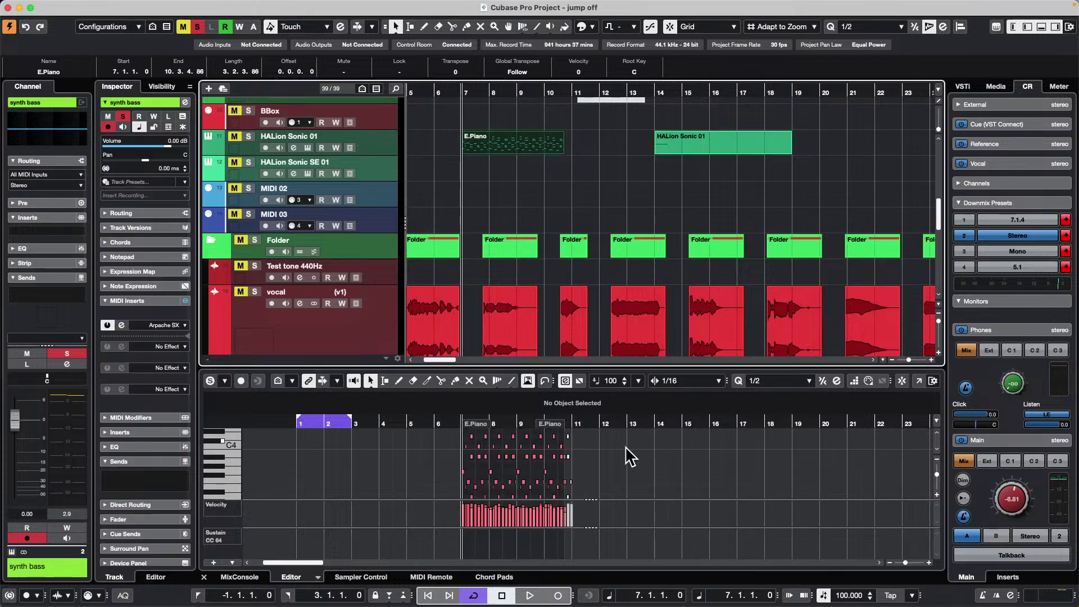
Show only the velocity lane for the E.Piano part and put its Key Editor in a separate full-size window.
left_click(230, 562)
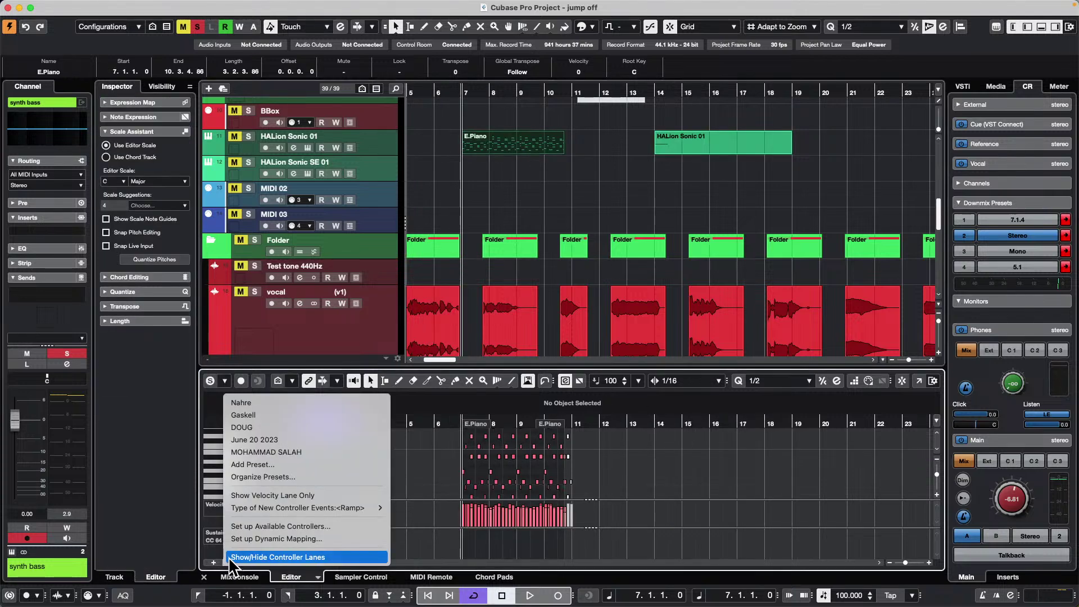
left_click(289, 495)
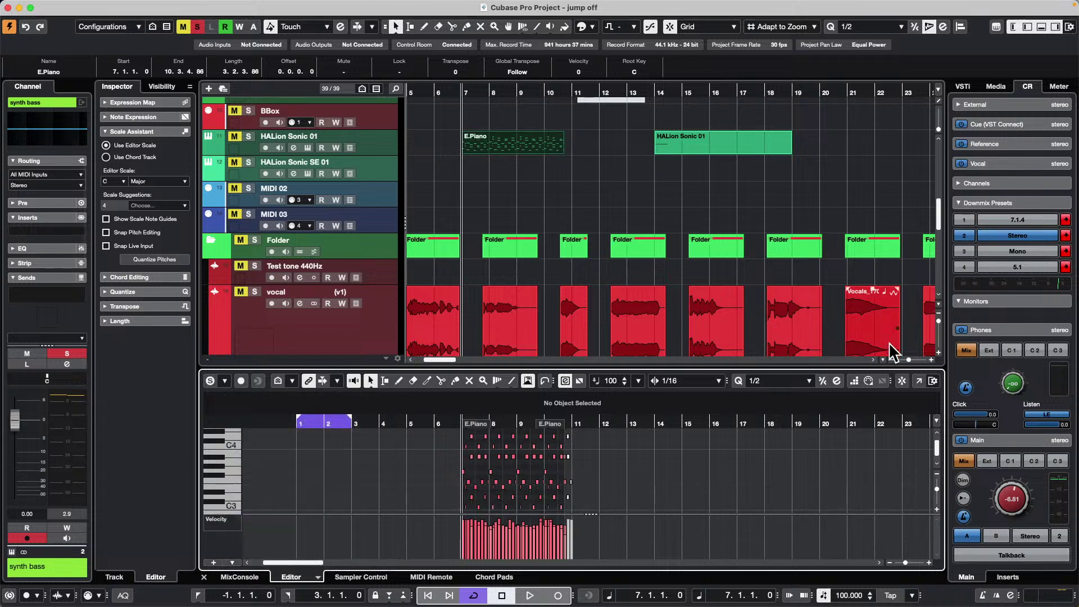
left_click(919, 381)
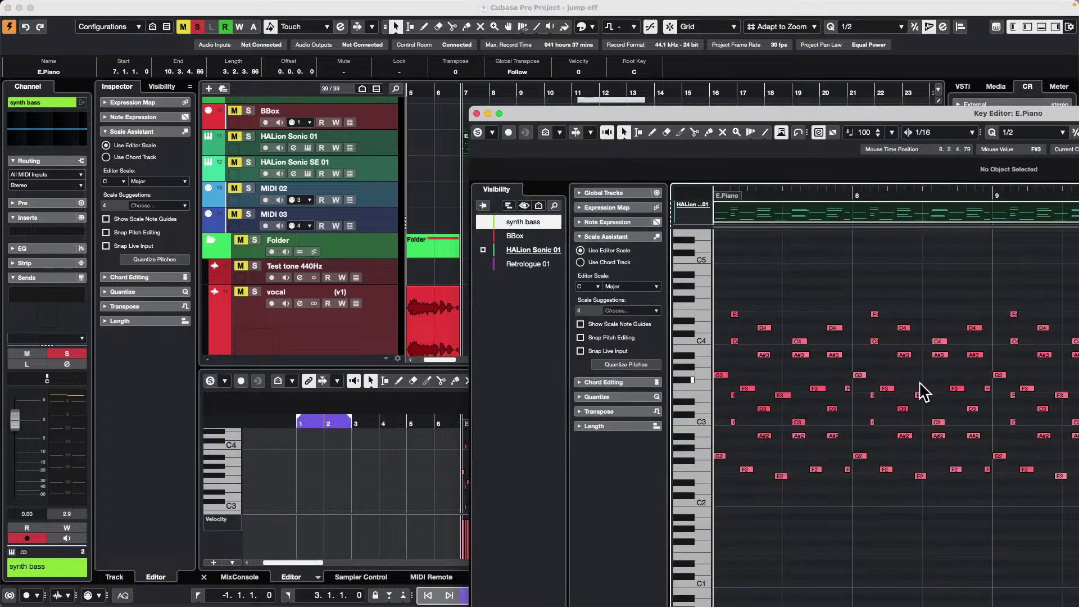
left_click(497, 112)
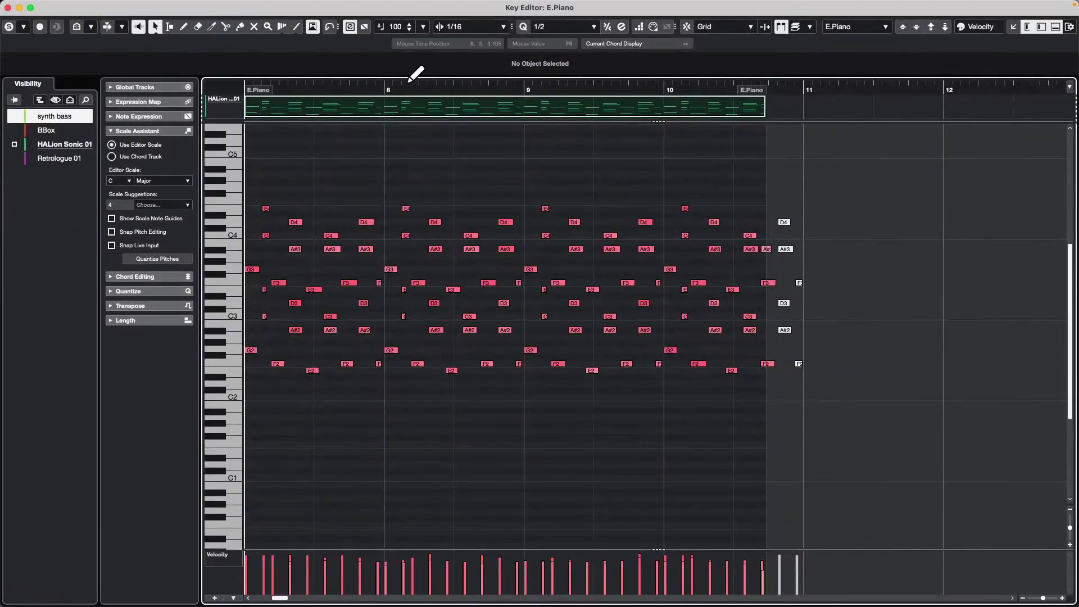
left_click_drag(407, 84, 400, 80)
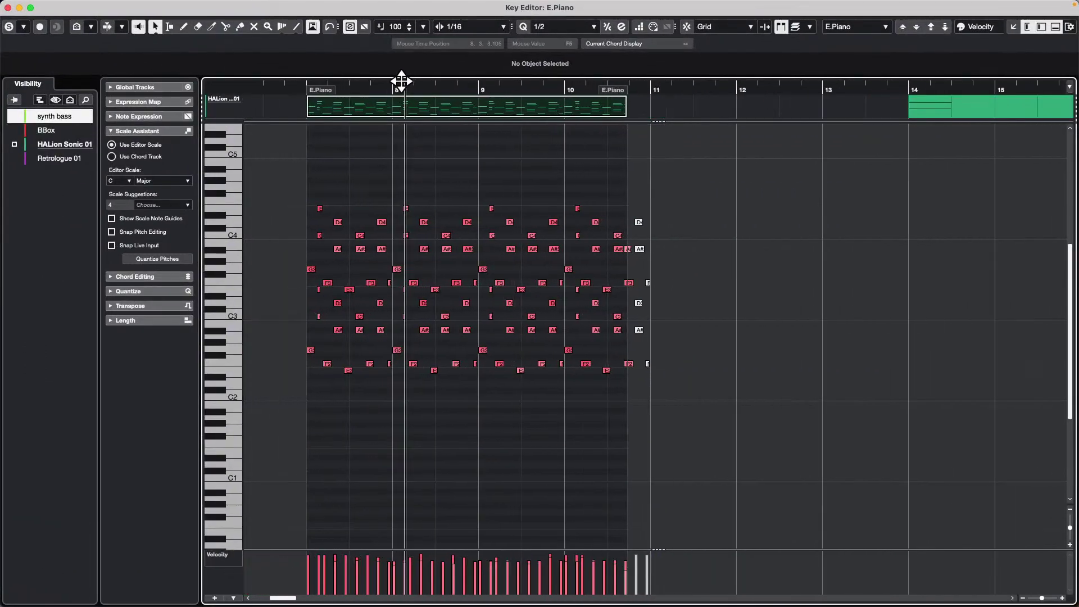
Open the Logical Editor setup for the E.Piano part and place its window clear of the velocity lane.
mouse_move(141, 3)
left_click(191, 6)
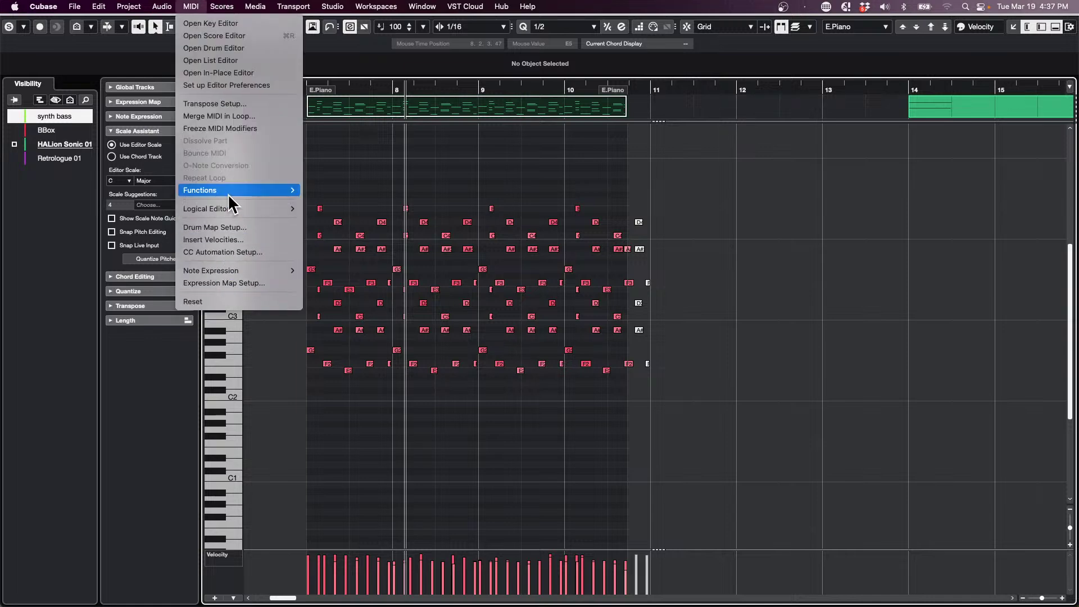
mouse_move(226, 205)
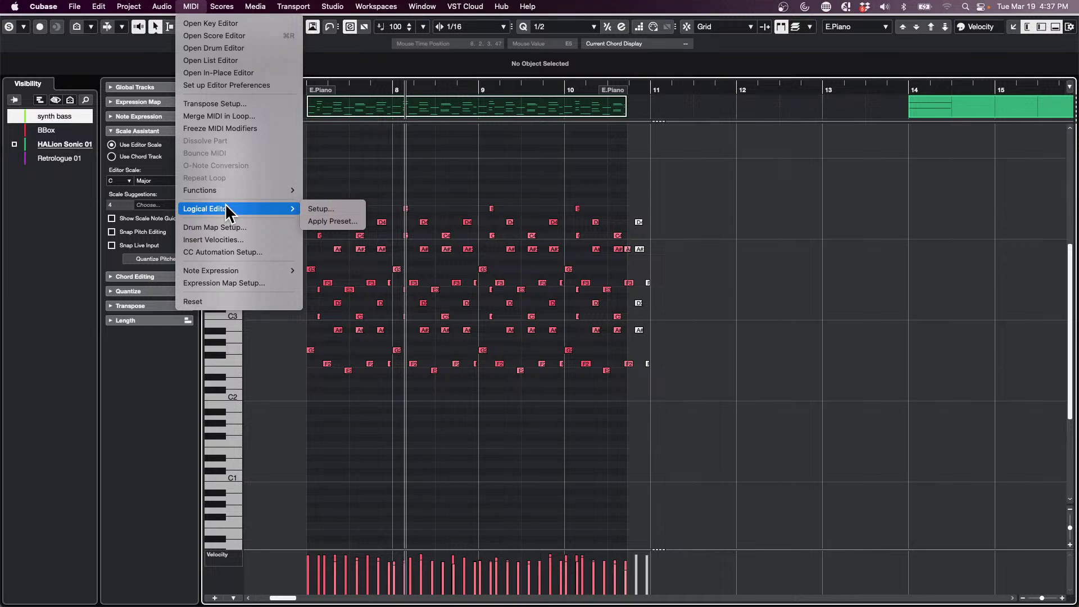
left_click(335, 210)
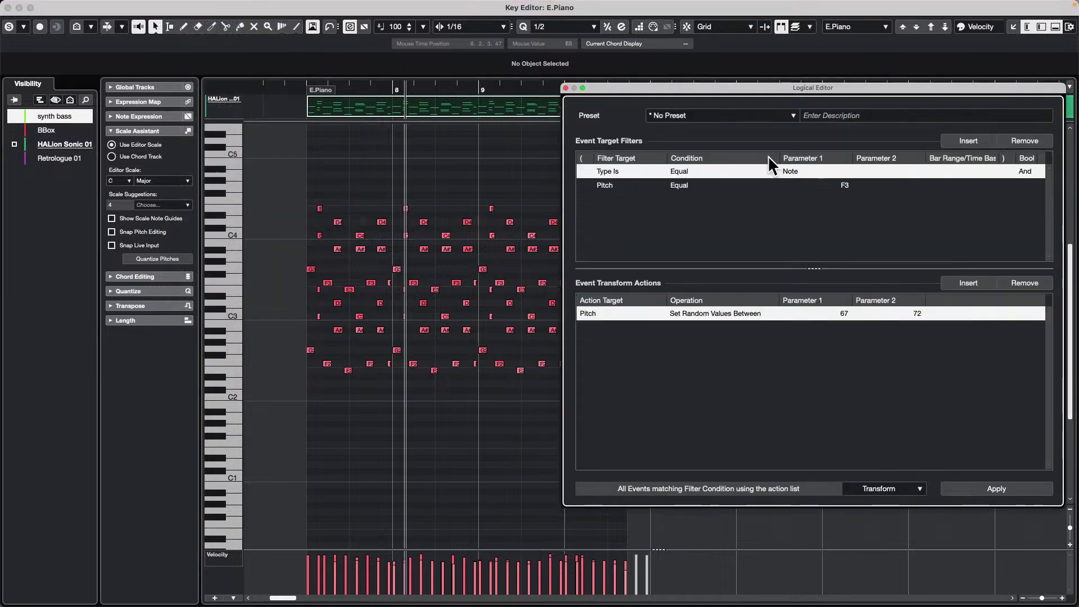
left_click_drag(725, 90, 730, 147)
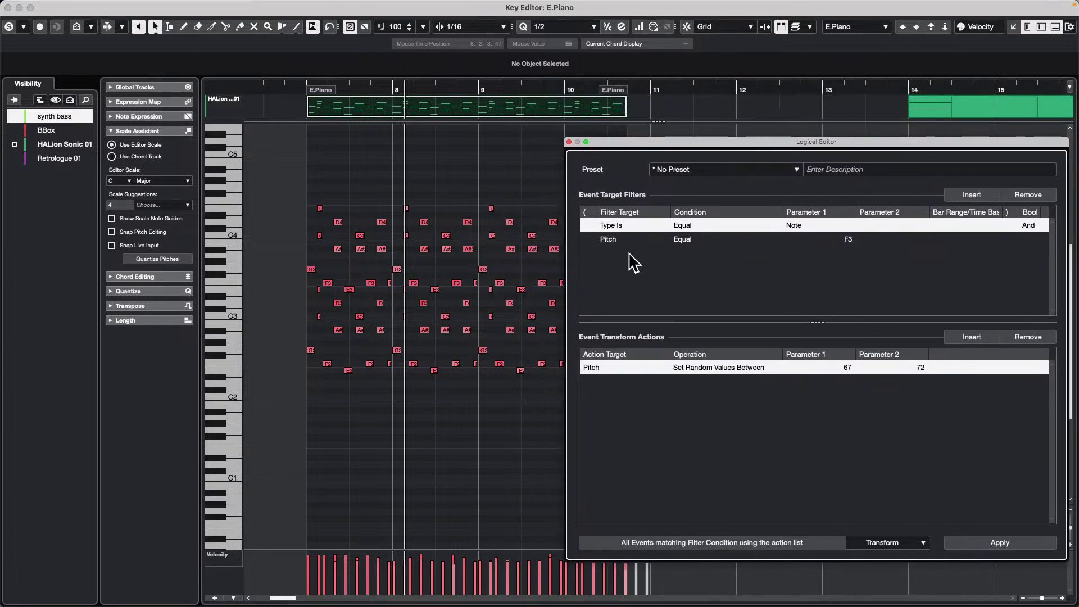
Apply the random pitch transform (67 to 72) to the F3 notes and draw all note velocities to an even level of about 74.
left_click(1018, 543)
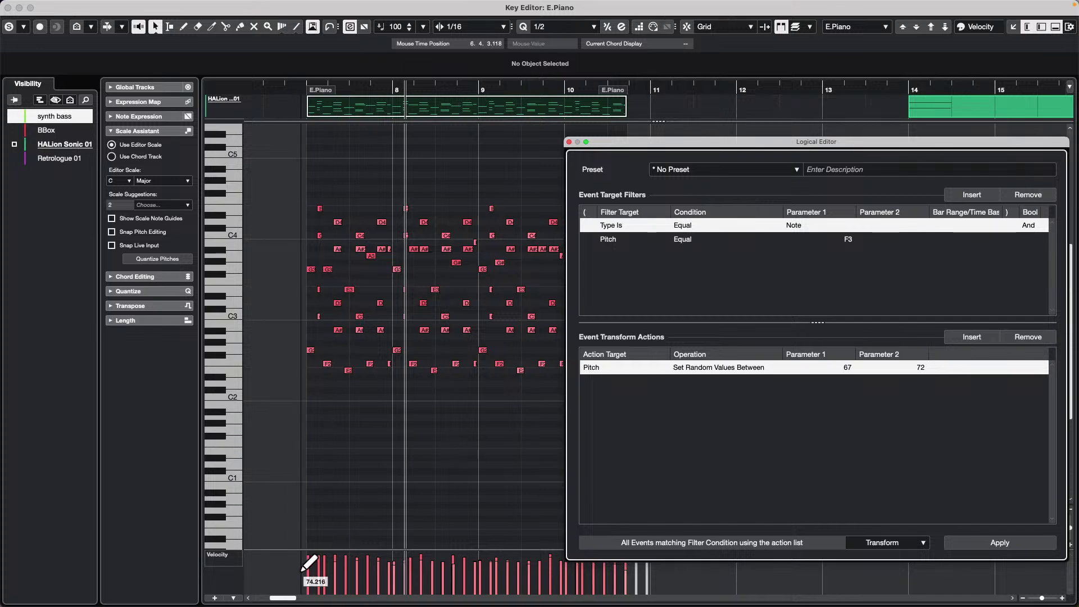
left_click_drag(309, 571, 642, 570)
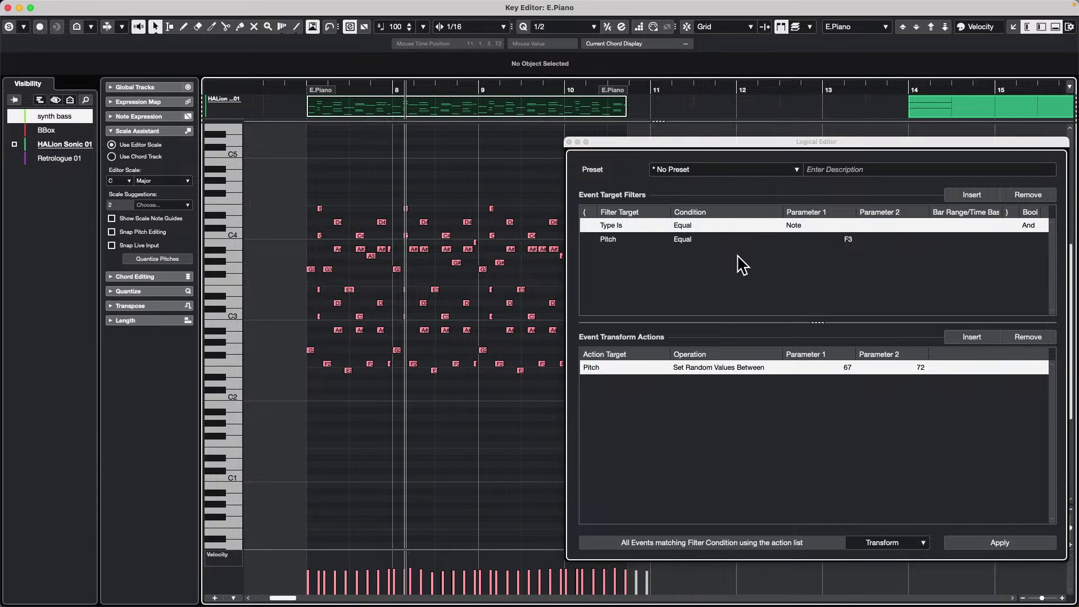
left_click_drag(793, 144, 780, 57)
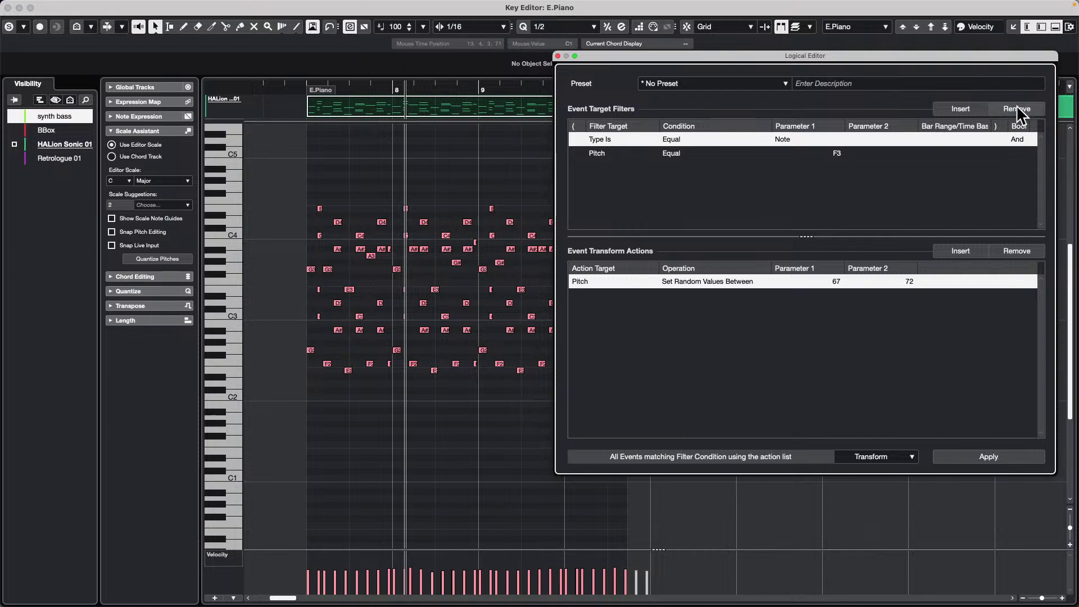
Keep the Logical Editor function on Transform and remove all existing target filters and transform actions.
left_click(878, 461)
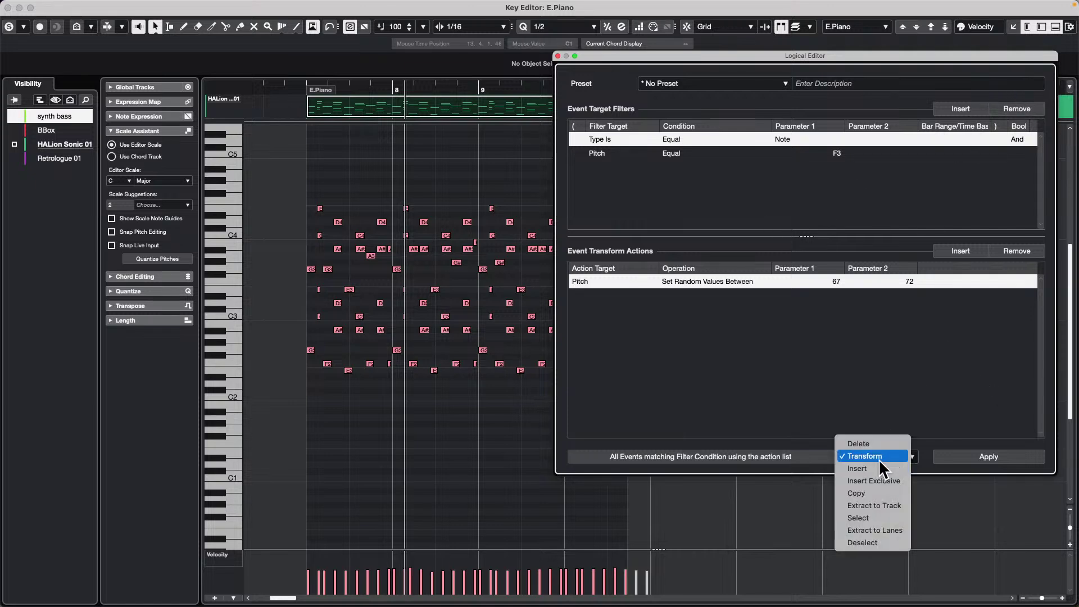
left_click(885, 456)
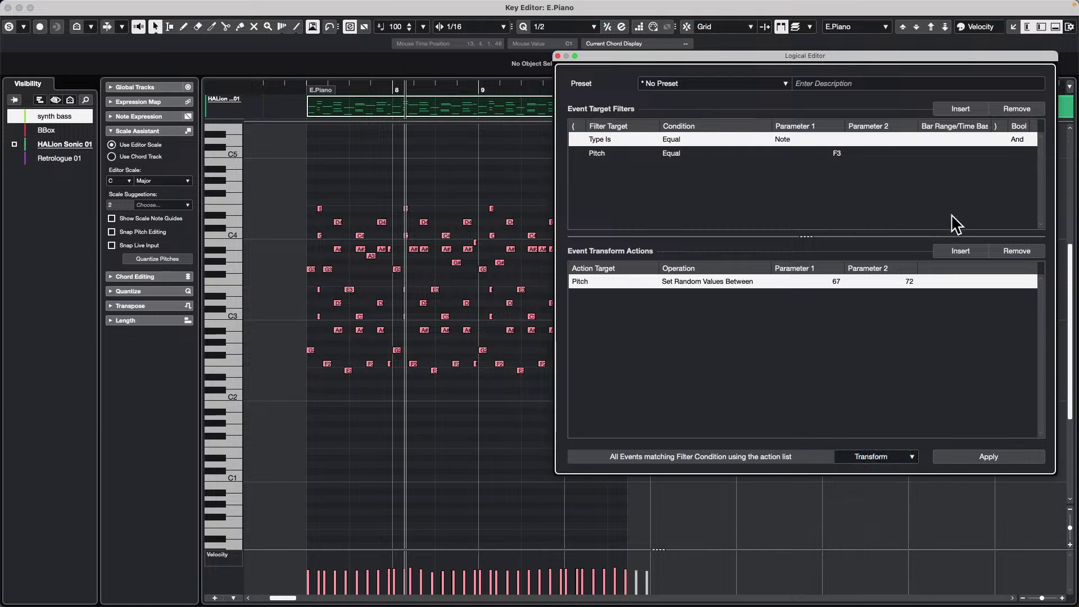
left_click(873, 287)
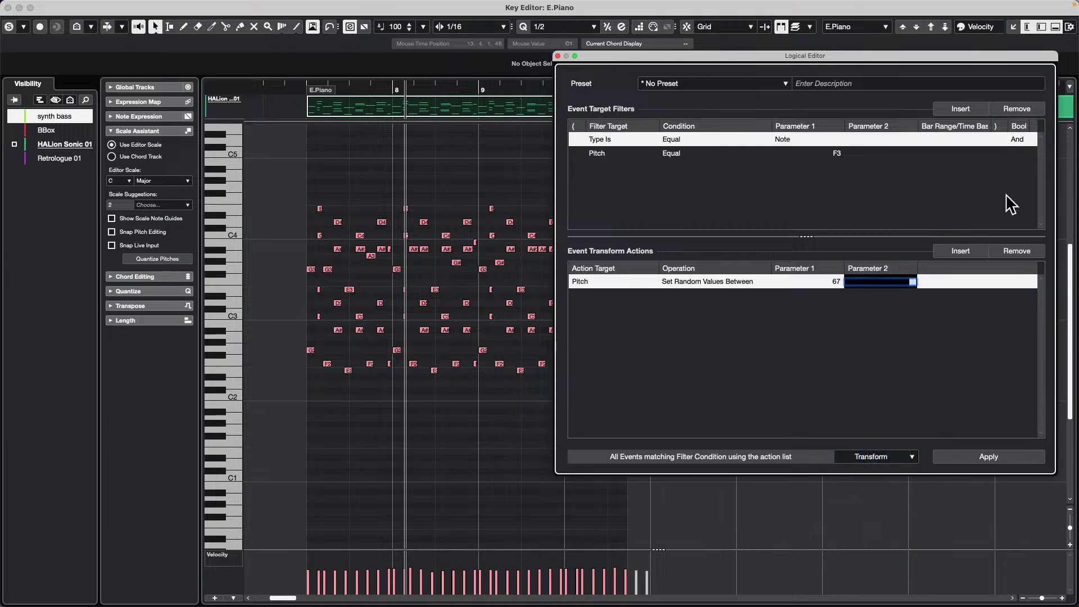
left_click(1016, 251)
left_click(1016, 109)
left_click(1016, 109)
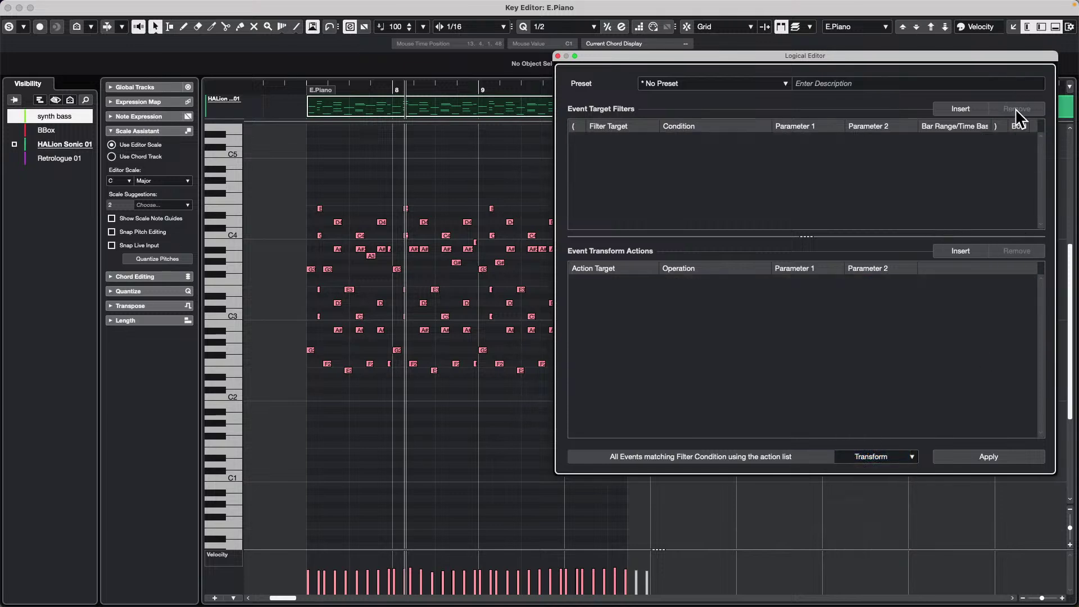
Insert a single event target filter with Type Is Equal Note.
left_click(958, 105)
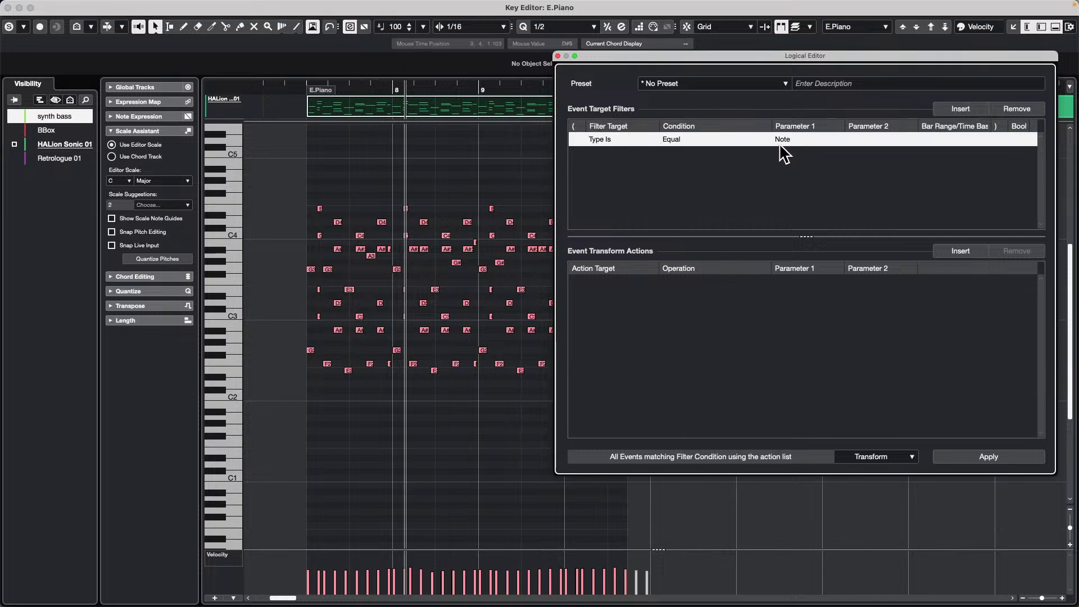
left_click(966, 106)
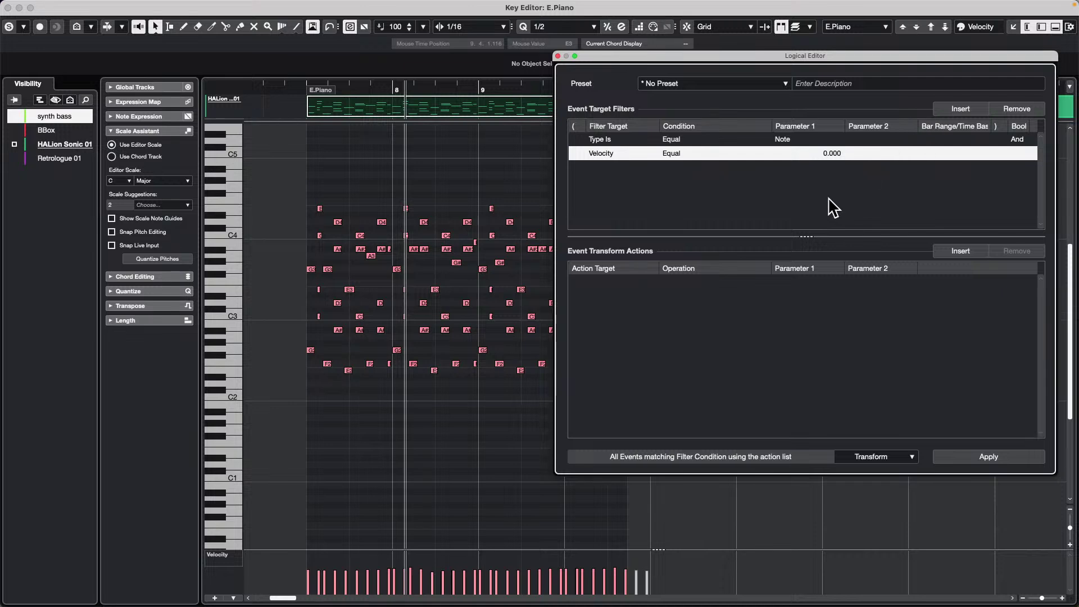
left_click(1011, 107)
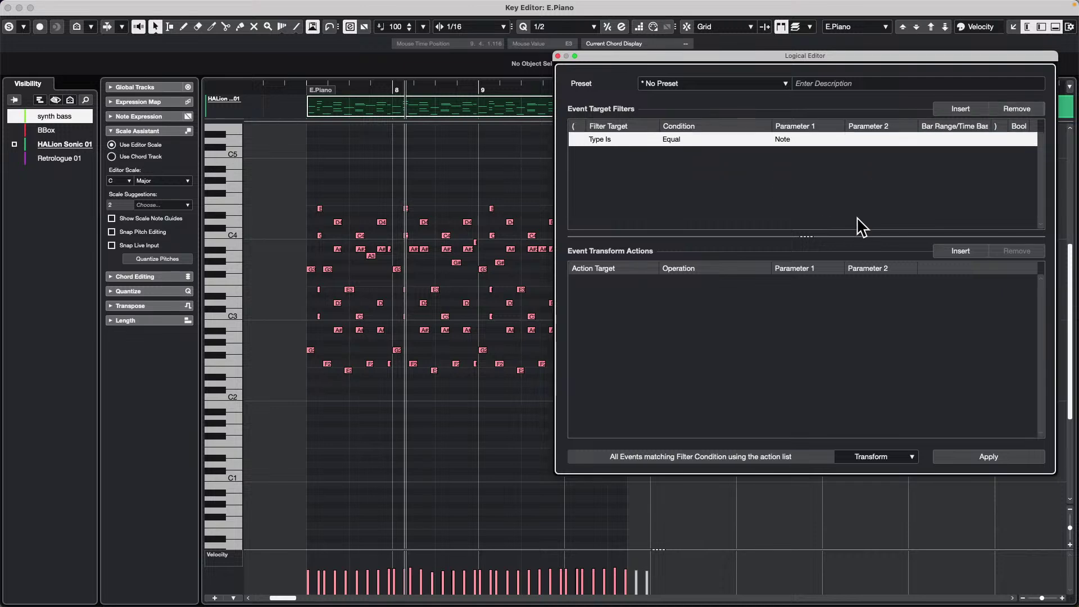
Insert a single transform action targeting Velocity with the operation Set Random Values Between.
left_click(962, 251)
left_click(962, 251)
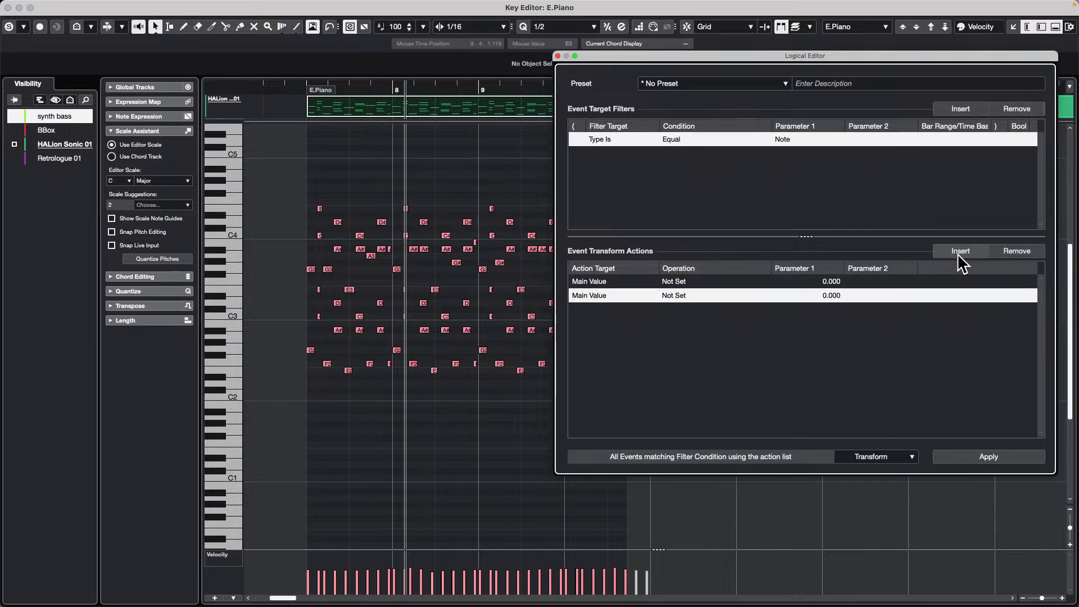
left_click(1006, 251)
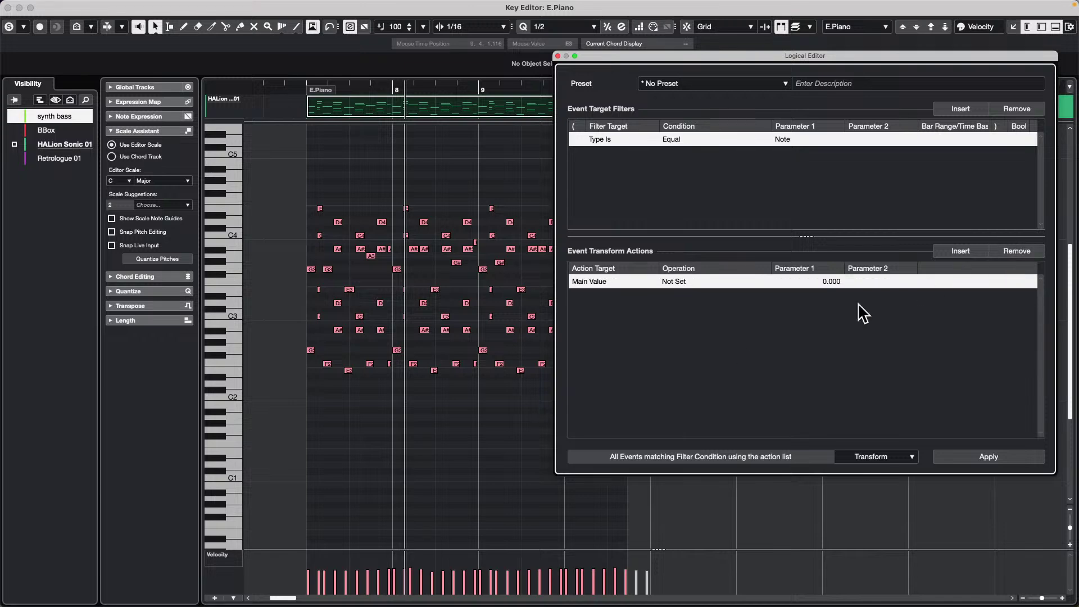
left_click(594, 281)
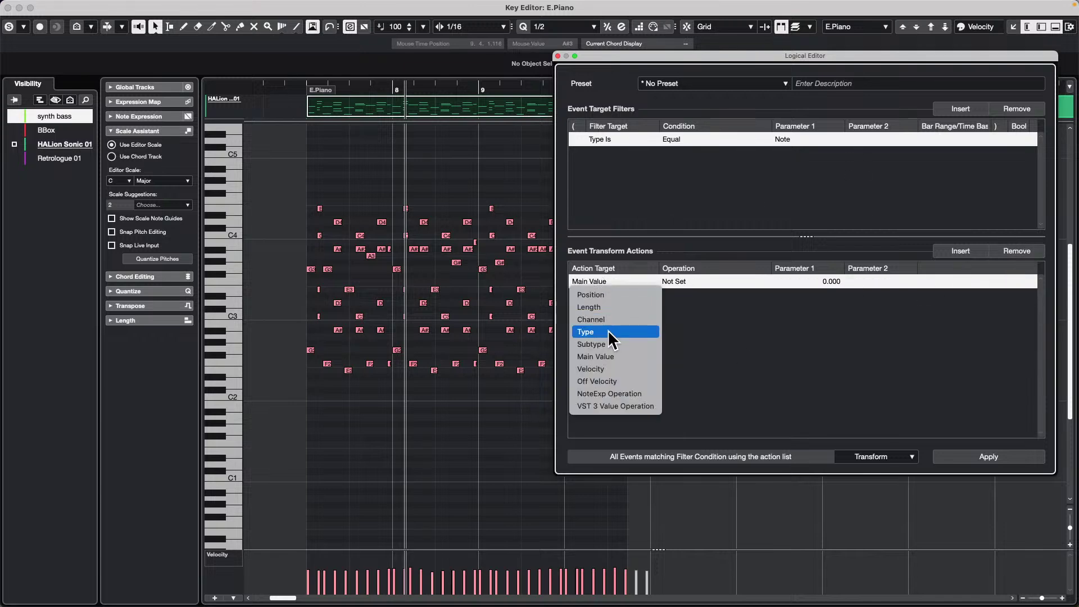
left_click(613, 370)
left_click(684, 281)
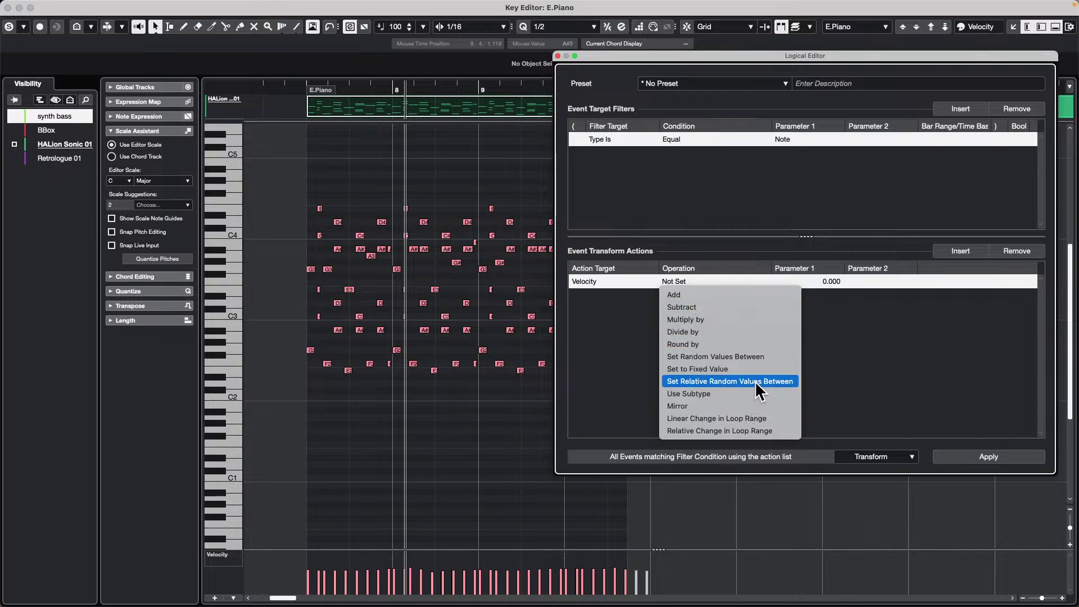
left_click(786, 380)
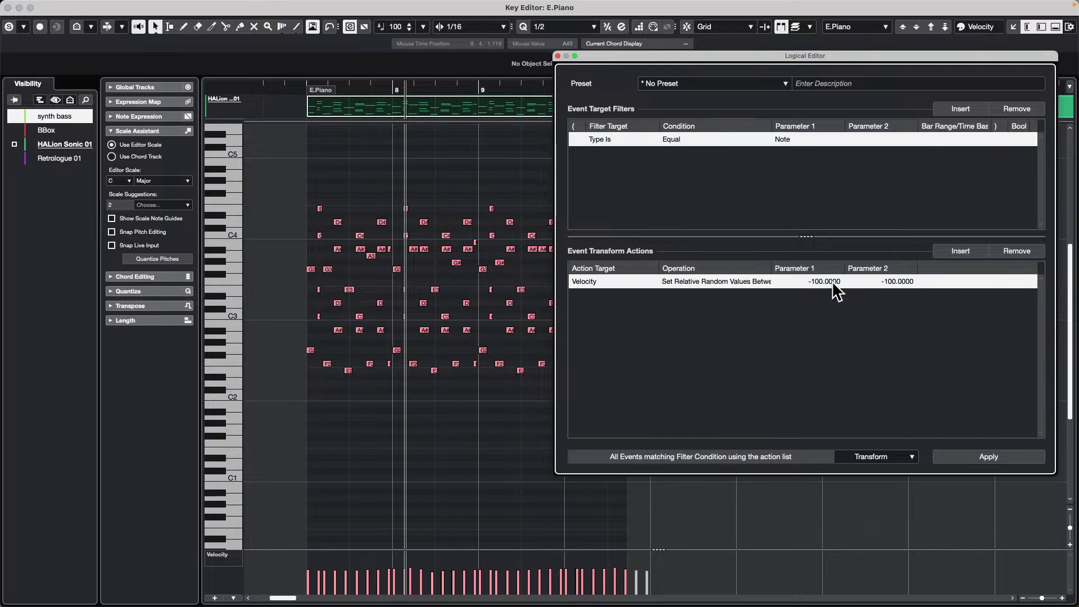
left_click(723, 280)
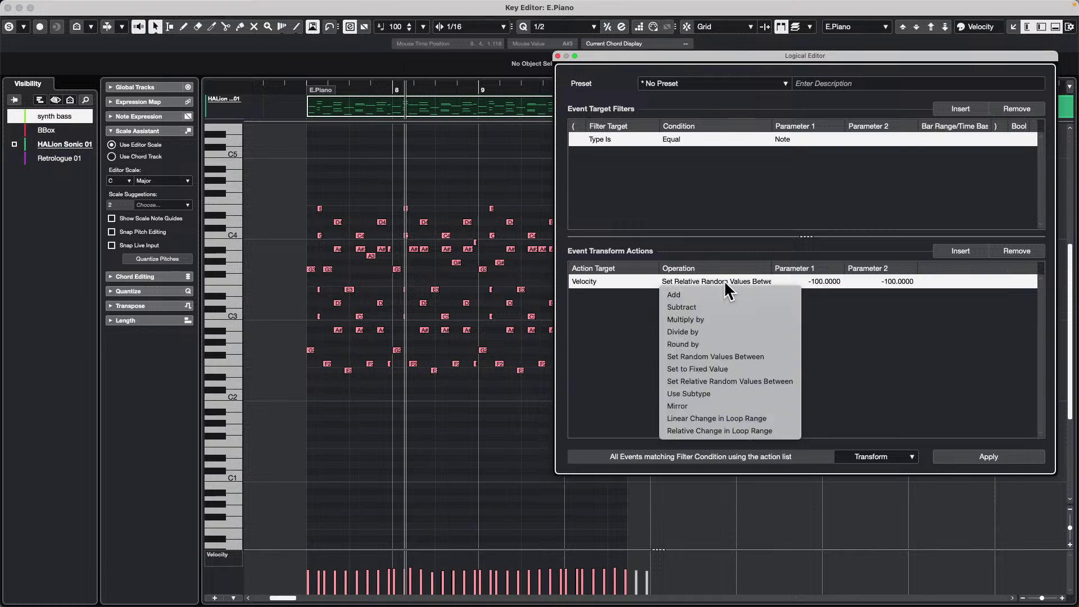
key("Return")
Set the velocity action's random range from 70 to 120.
double_click(818, 282)
type("1")
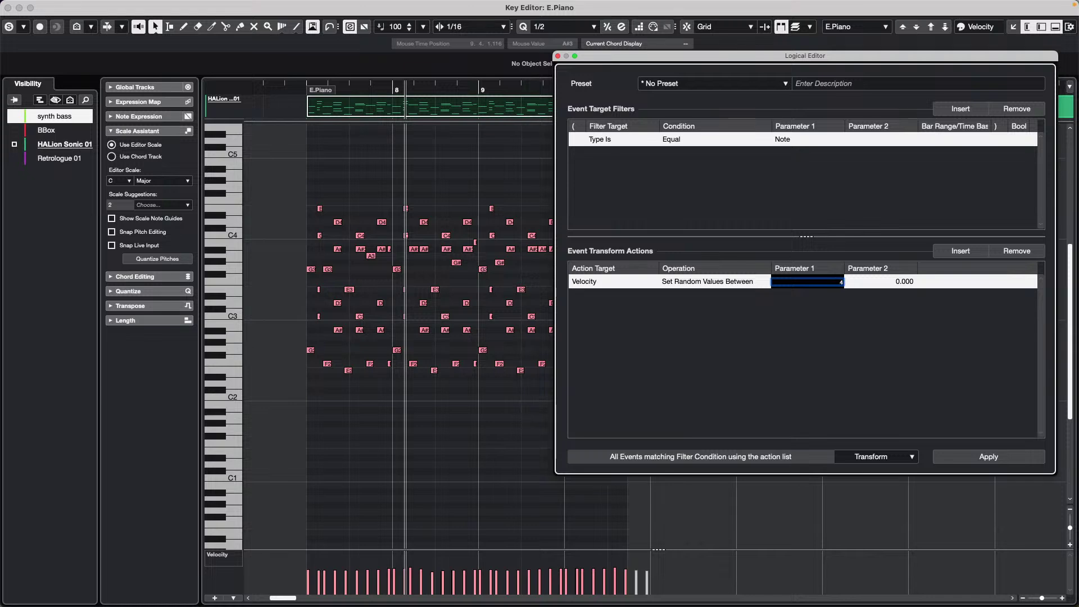
key("Return")
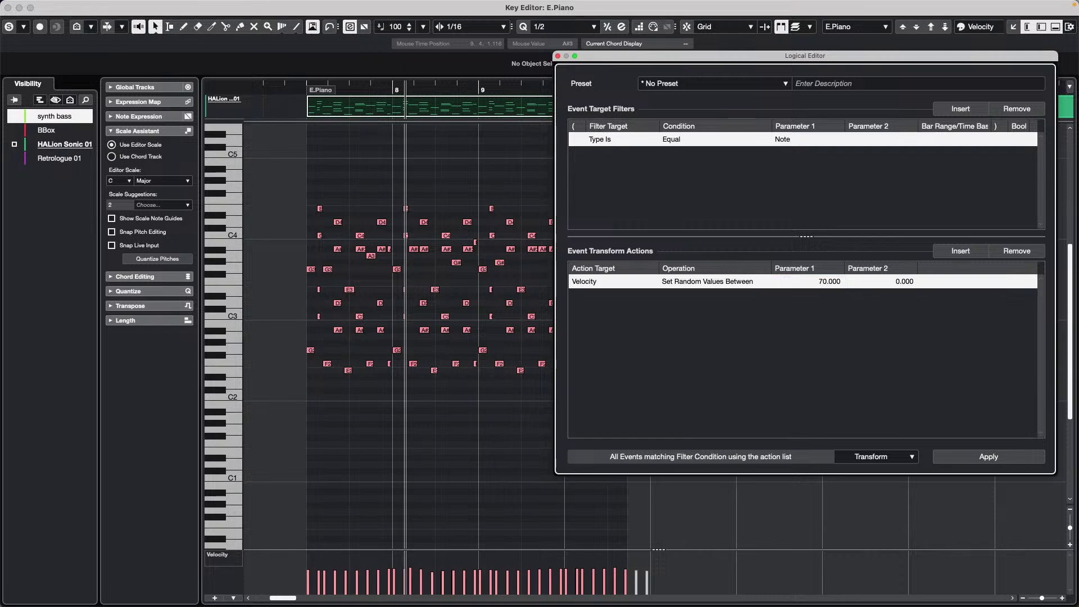
double_click(909, 282)
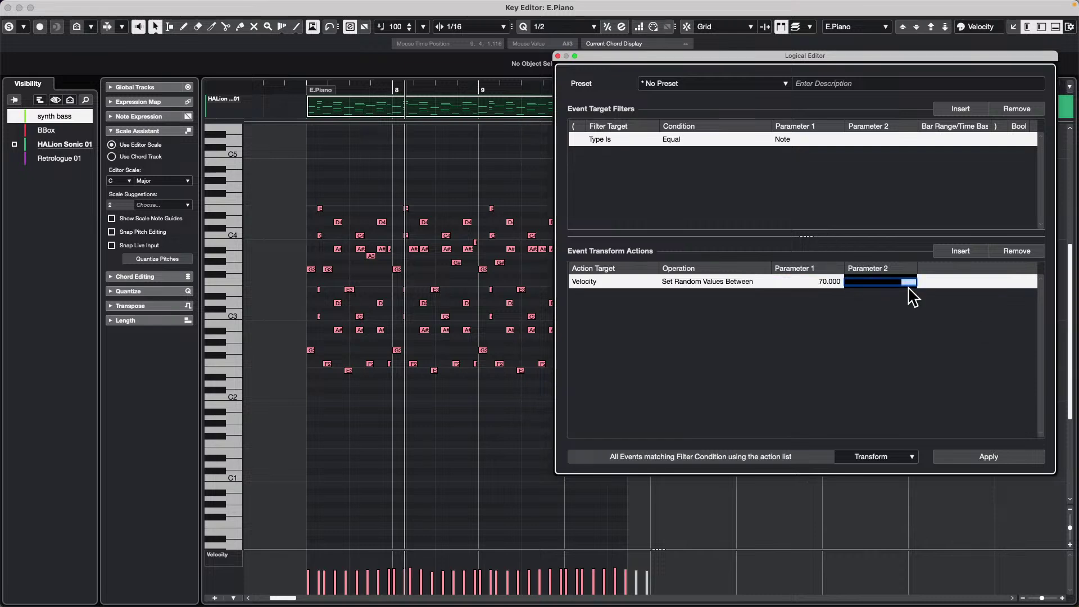
type("120")
key("Return")
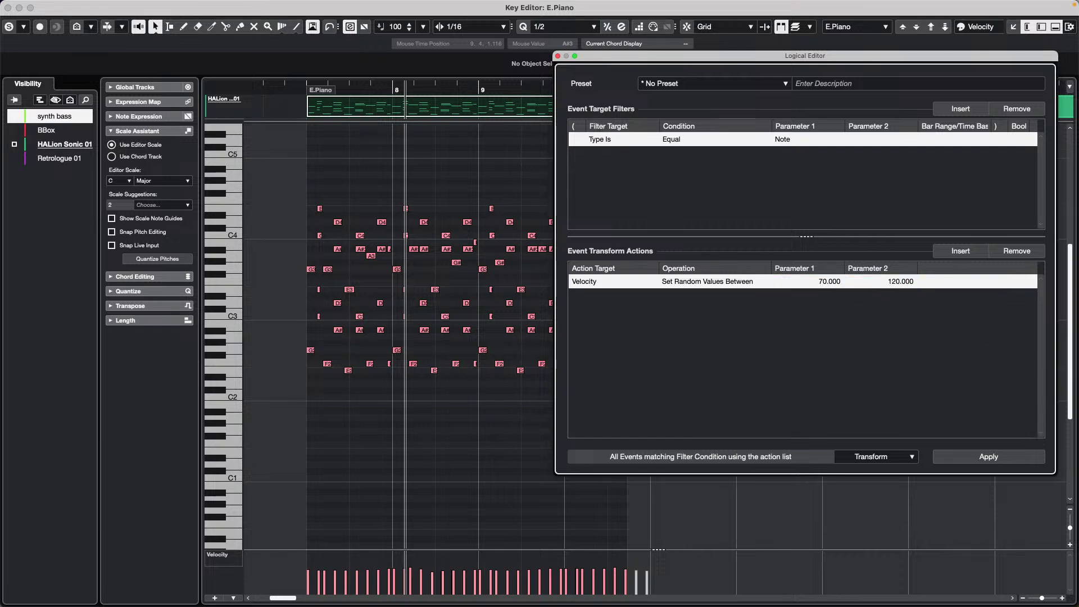
Apply the random velocity transform to all the E.Piano notes several times in a row.
left_click(990, 456)
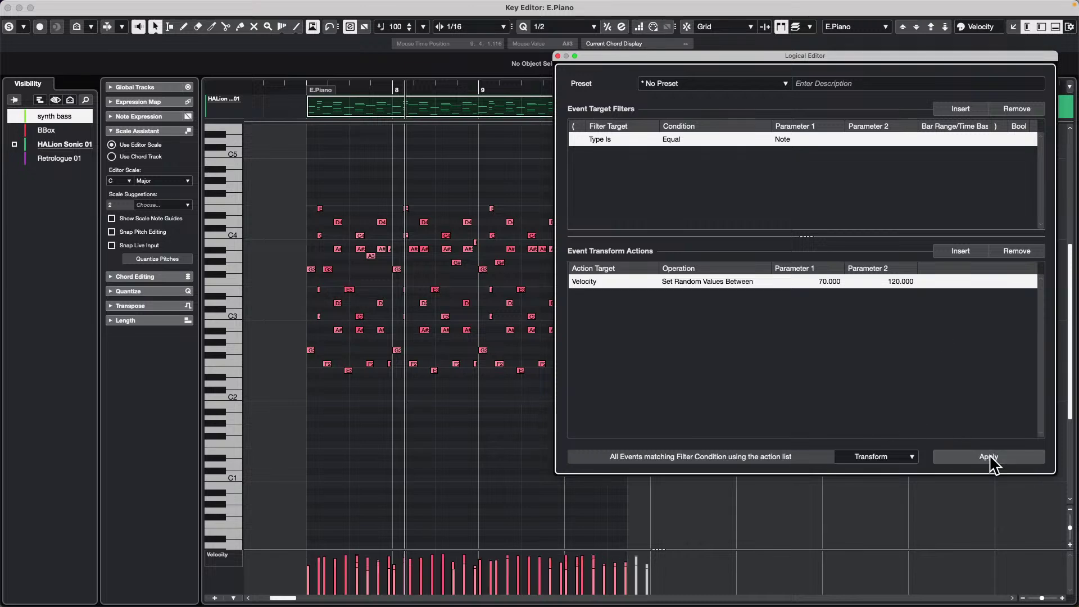
left_click(990, 456)
left_click(990, 456)
left_click(991, 457)
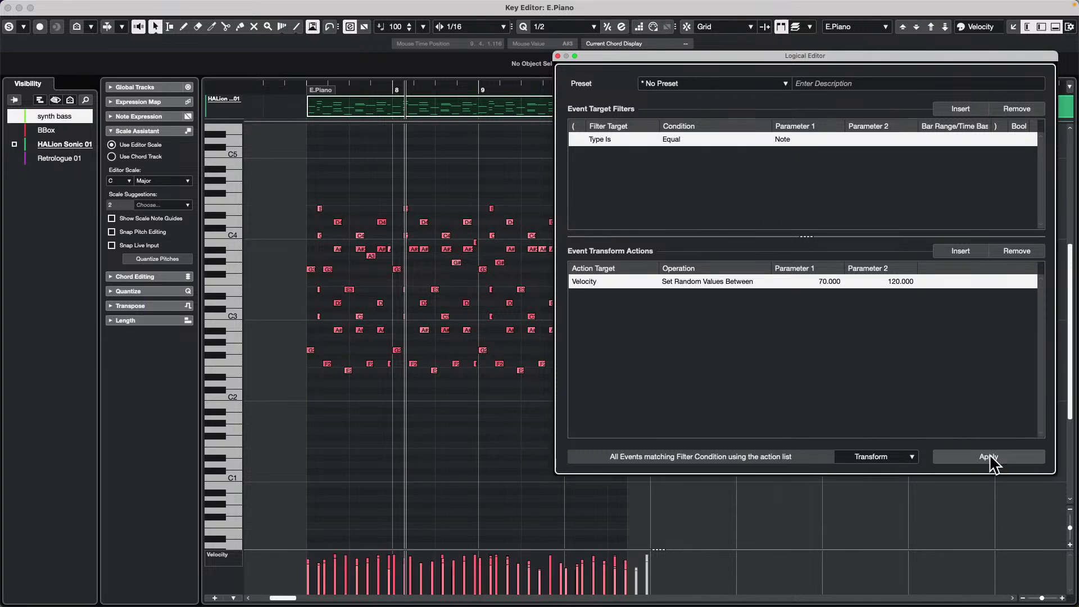
left_click(990, 456)
left_click(990, 456)
left_click(990, 456)
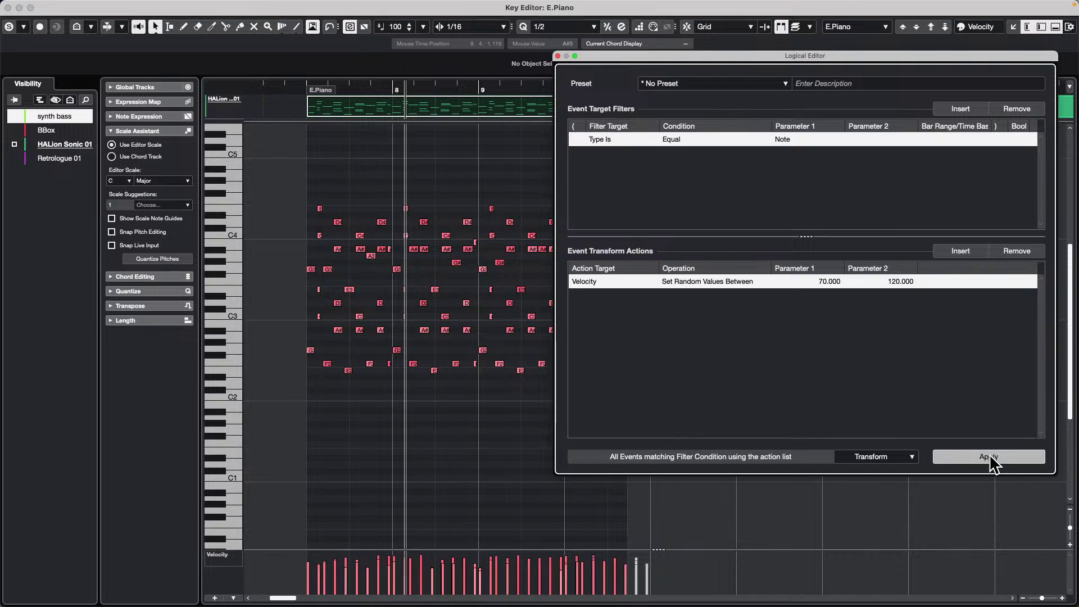
left_click(990, 456)
left_click(990, 457)
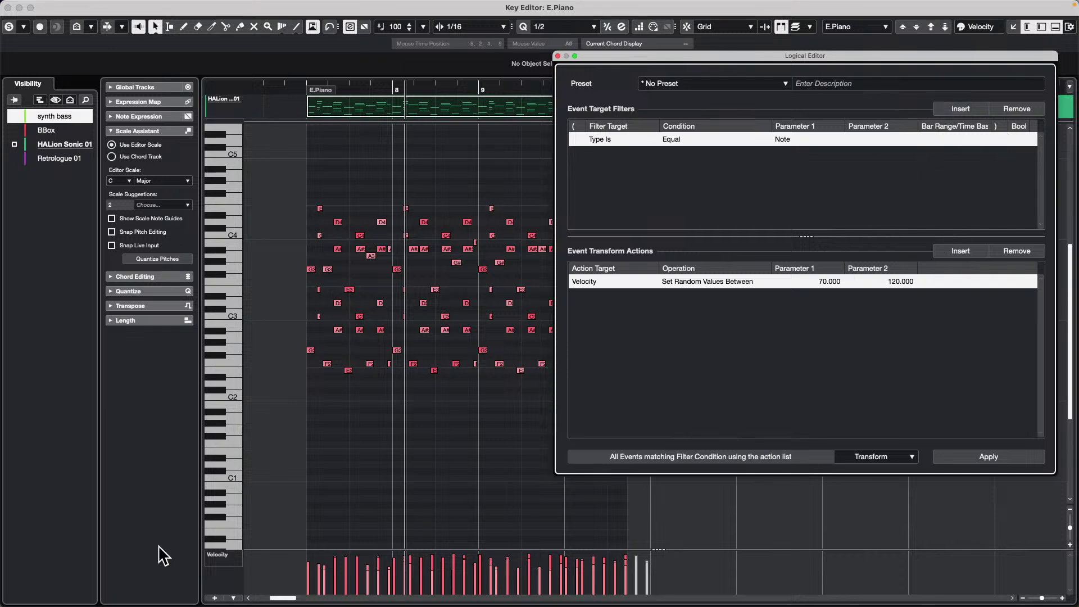
Redraw the note velocities across the whole E.Piano part to a roughly even, lower level with the Draw tool.
mouse_move(315, 571)
left_mouse_down()
mouse_move(499, 578)
mouse_move(497, 561)
left_mouse_up()
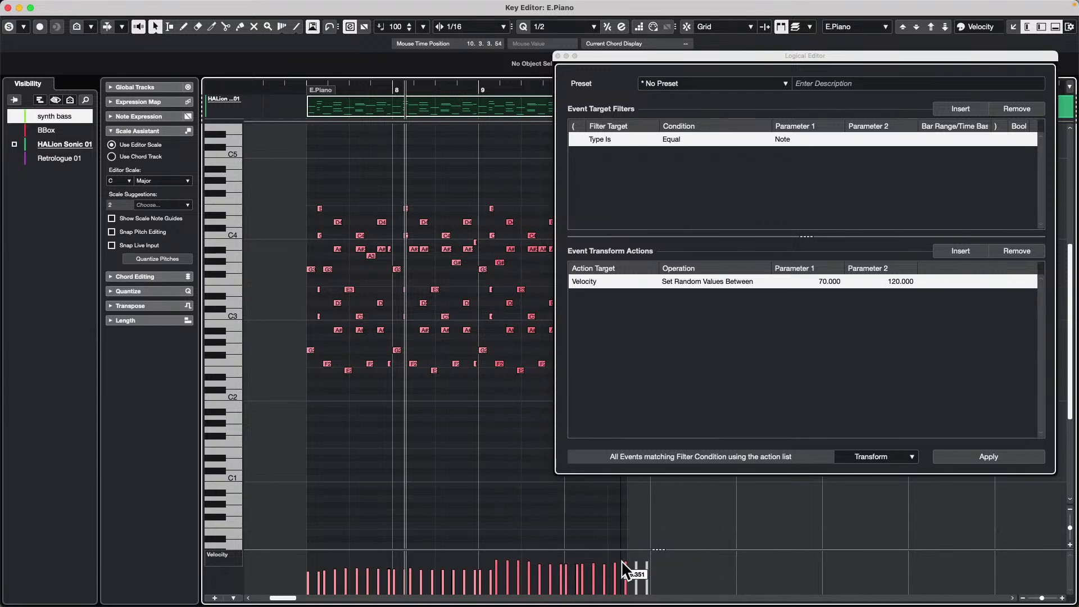
right_click(494, 512)
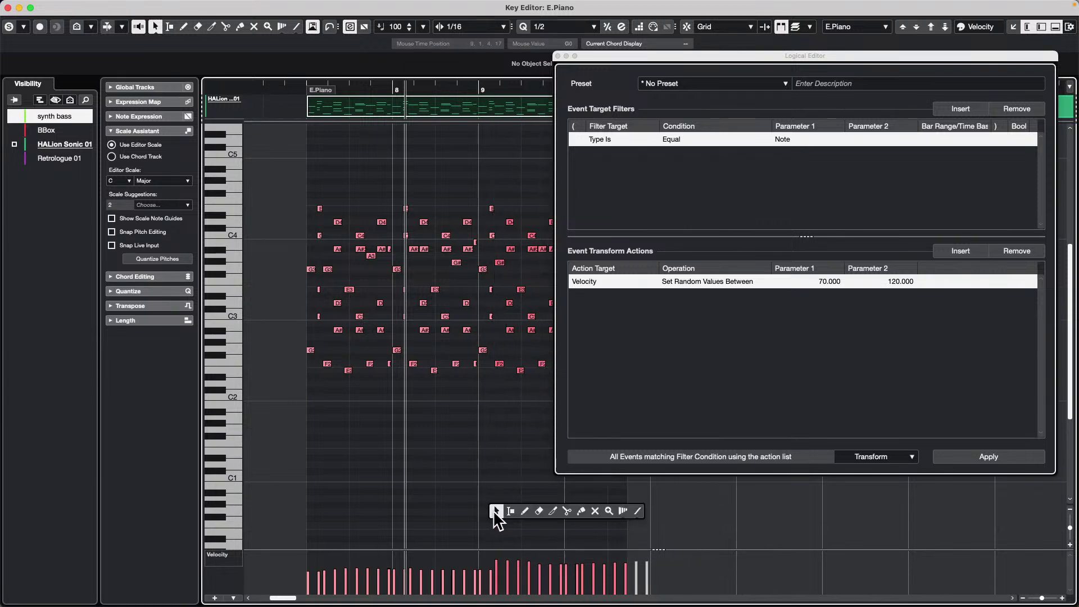
left_click(526, 511)
left_click_drag(498, 561, 669, 572)
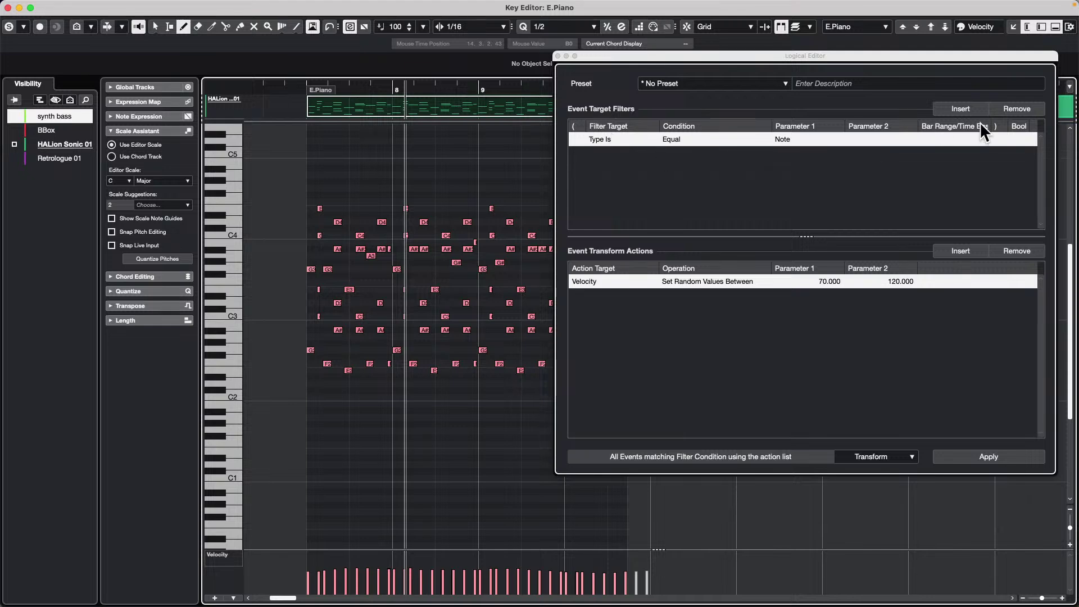
Add a second target filter limiting Pitch to Inside Range from C3 to C4.
left_click(962, 107)
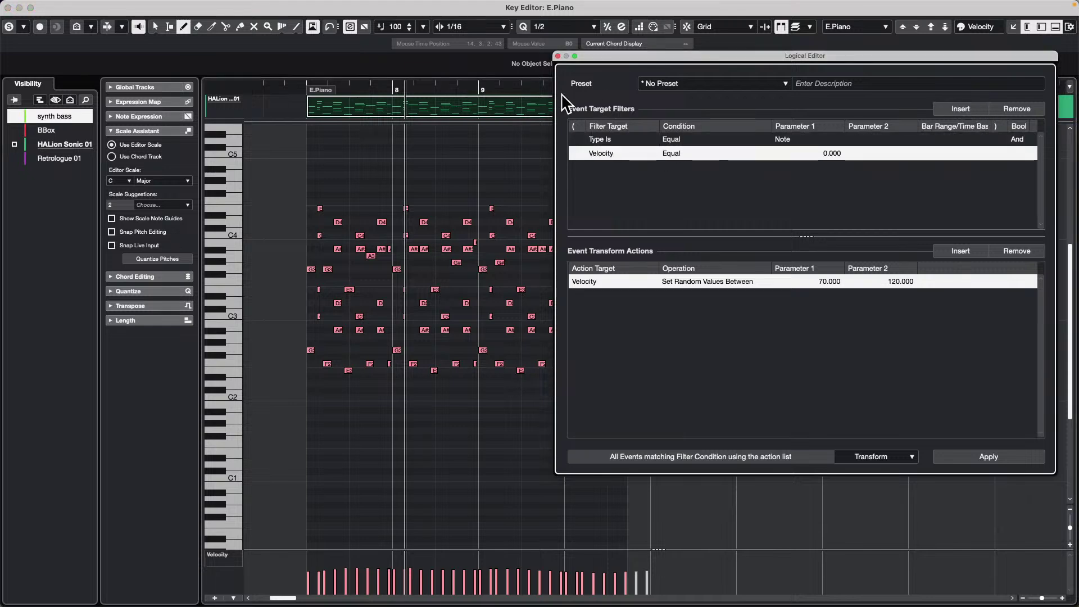
left_click(613, 161)
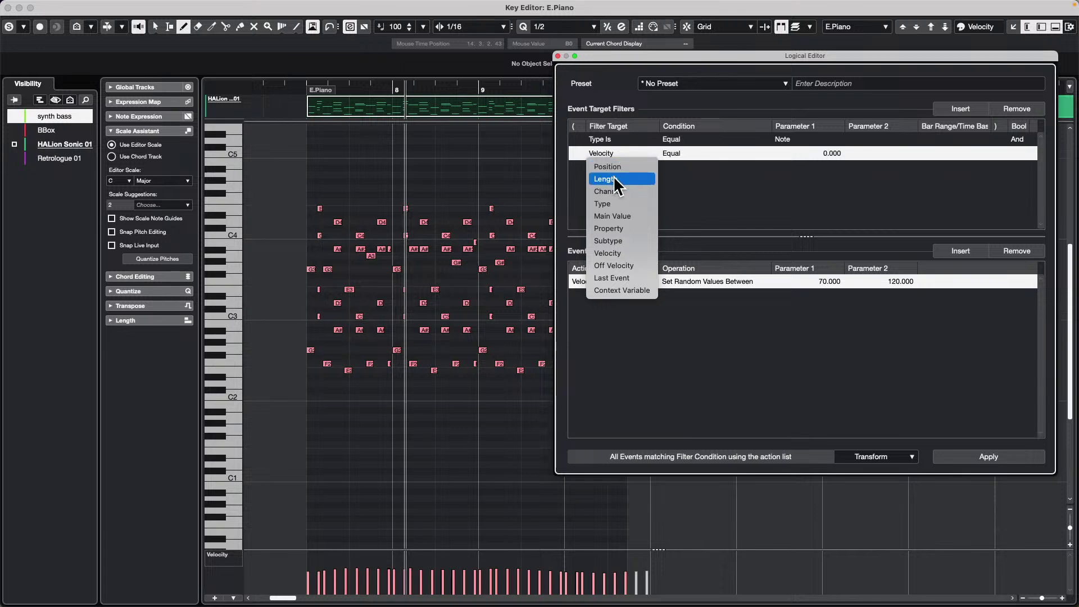
left_click(625, 243)
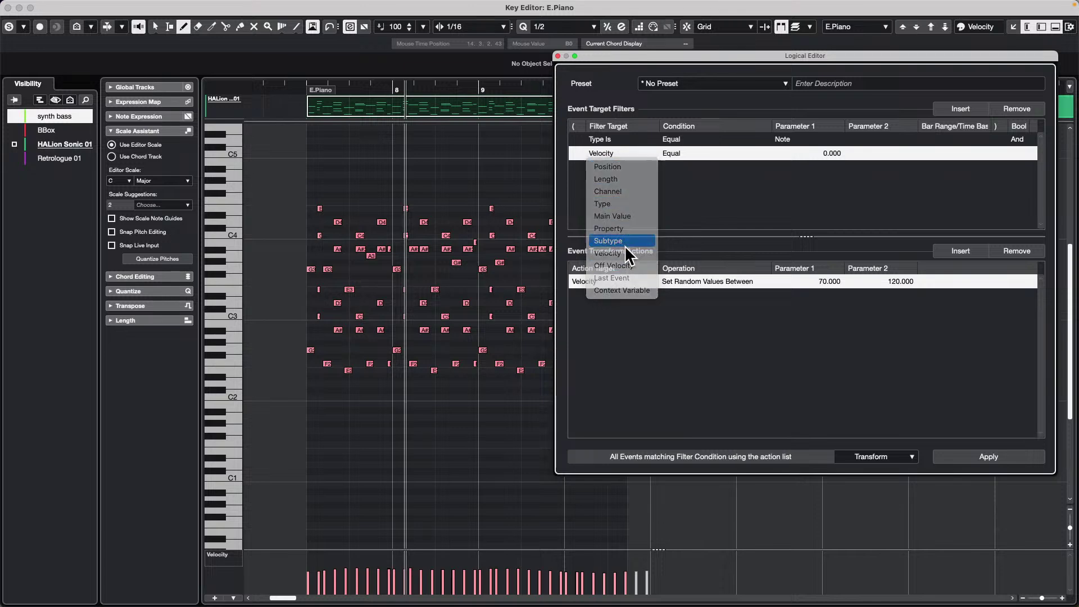
left_click(677, 152)
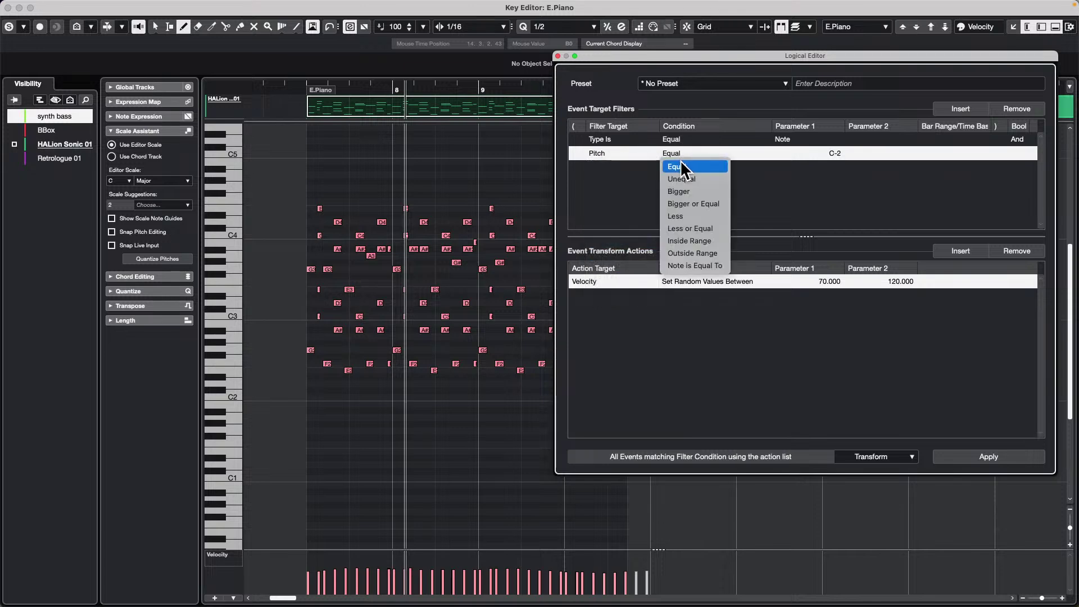
left_click(702, 241)
left_click(820, 153)
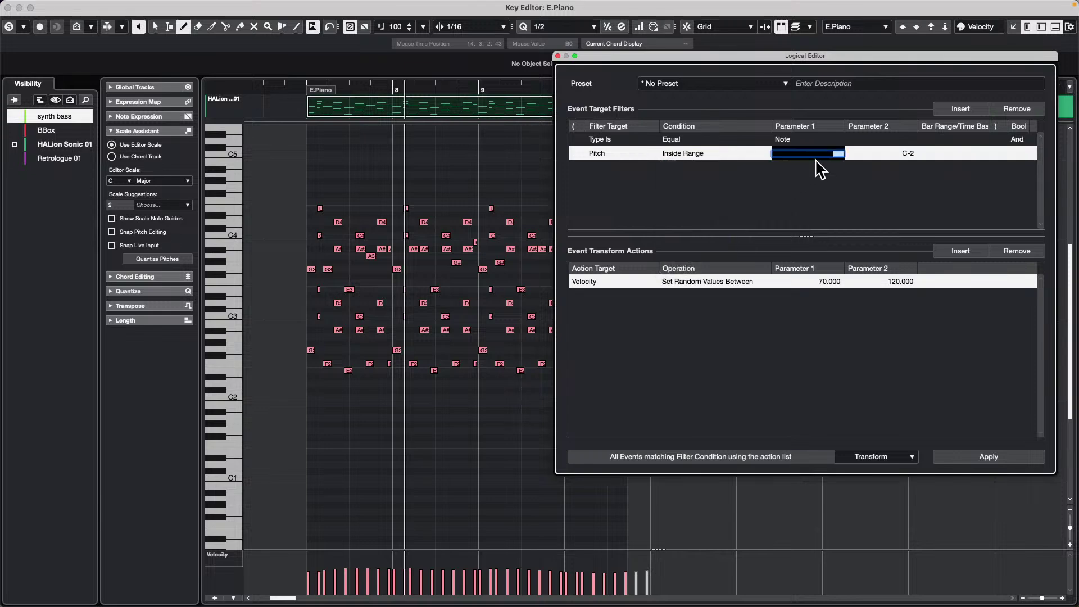
type("c3")
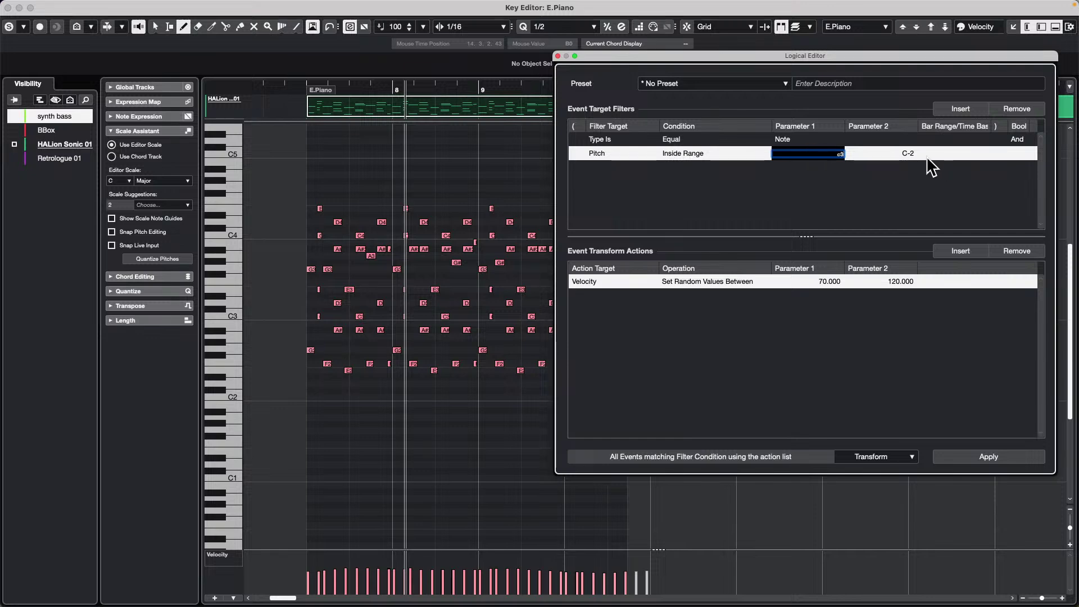
left_click(913, 160)
type("c4")
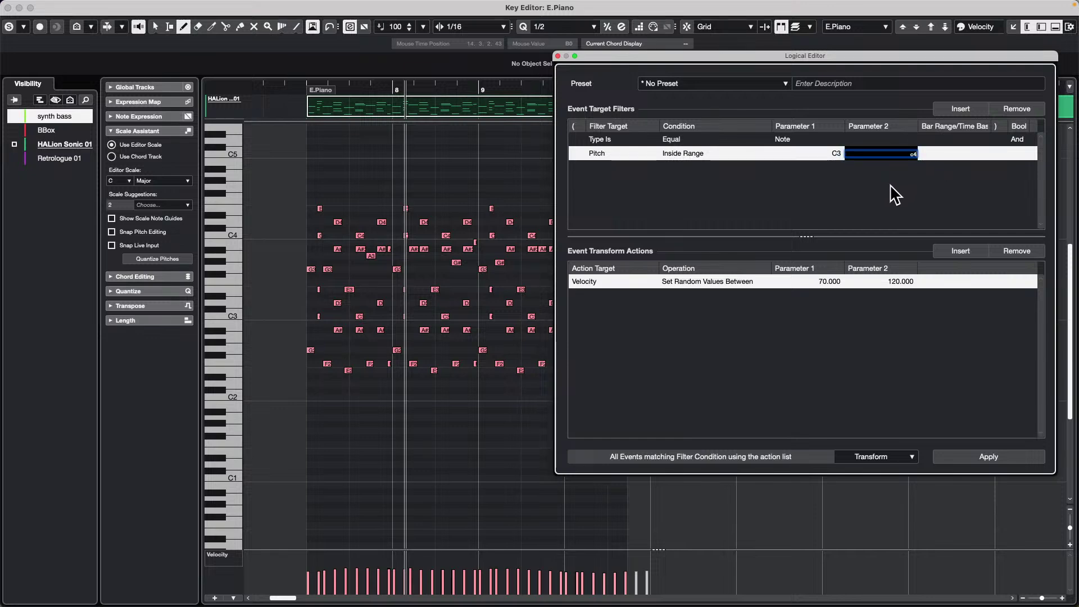
key("Return")
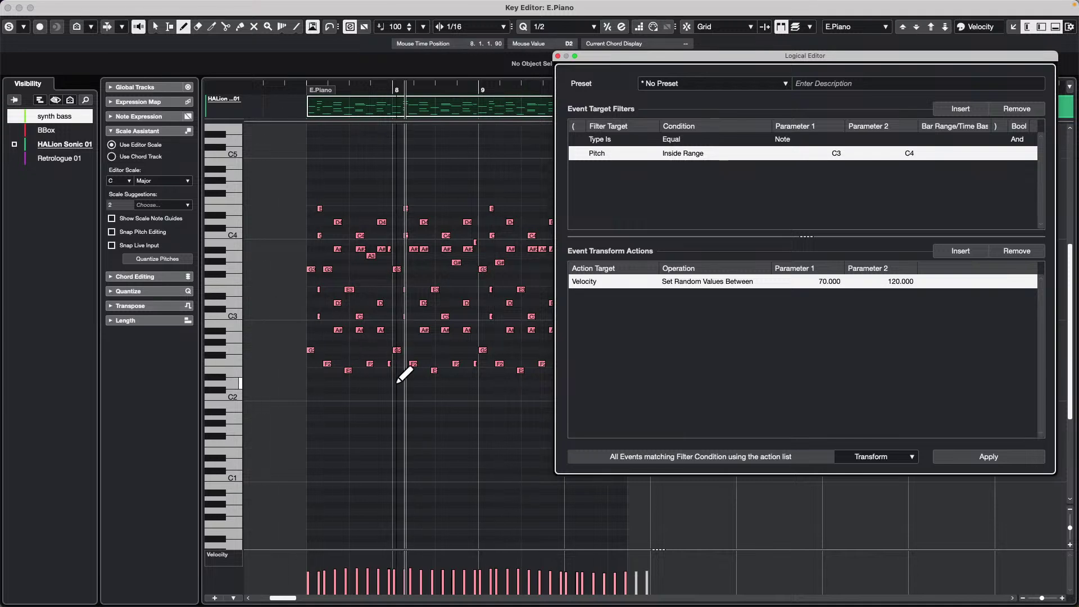
Apply the random velocity transform repeatedly to the C3 to C4 notes, and redraw the part's velocities to a roughly even, lower level.
left_click(993, 462)
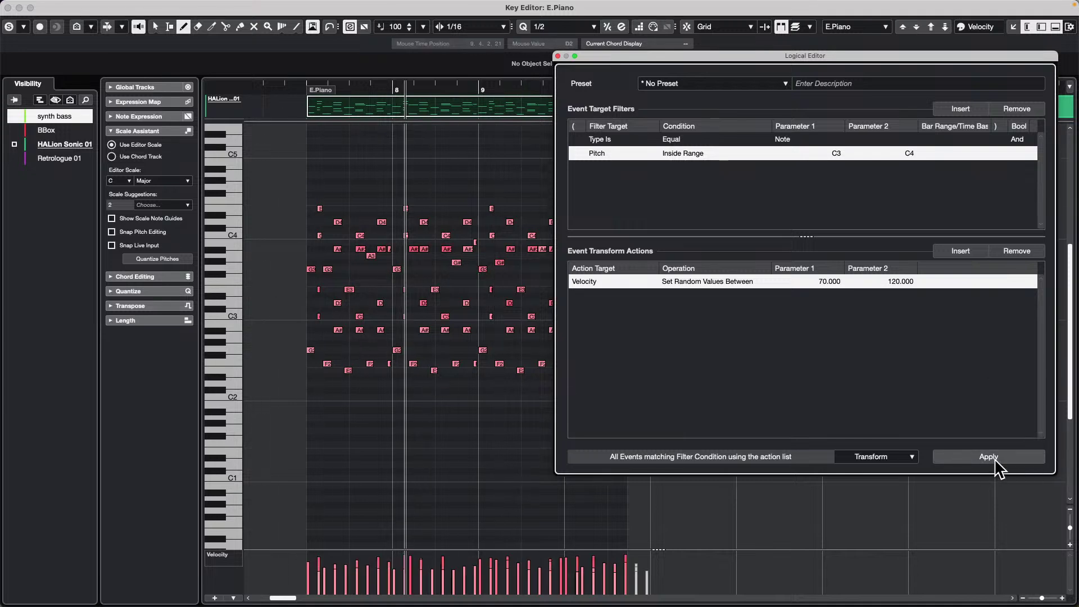
left_click(993, 462)
left_click(994, 462)
left_click(993, 462)
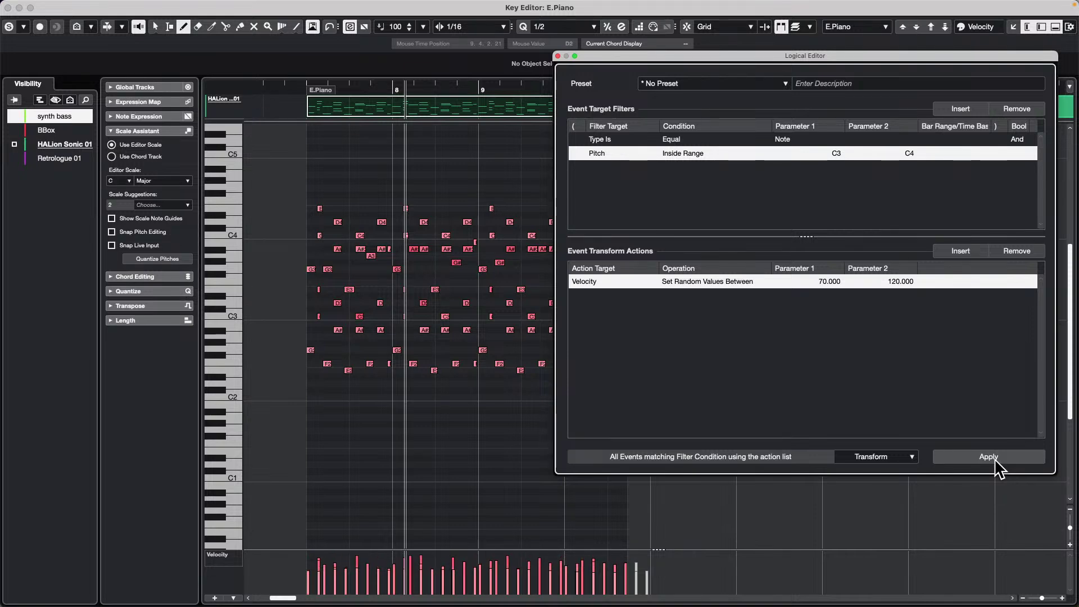
left_click(993, 462)
left_click(994, 459)
left_click(994, 460)
left_click(995, 460)
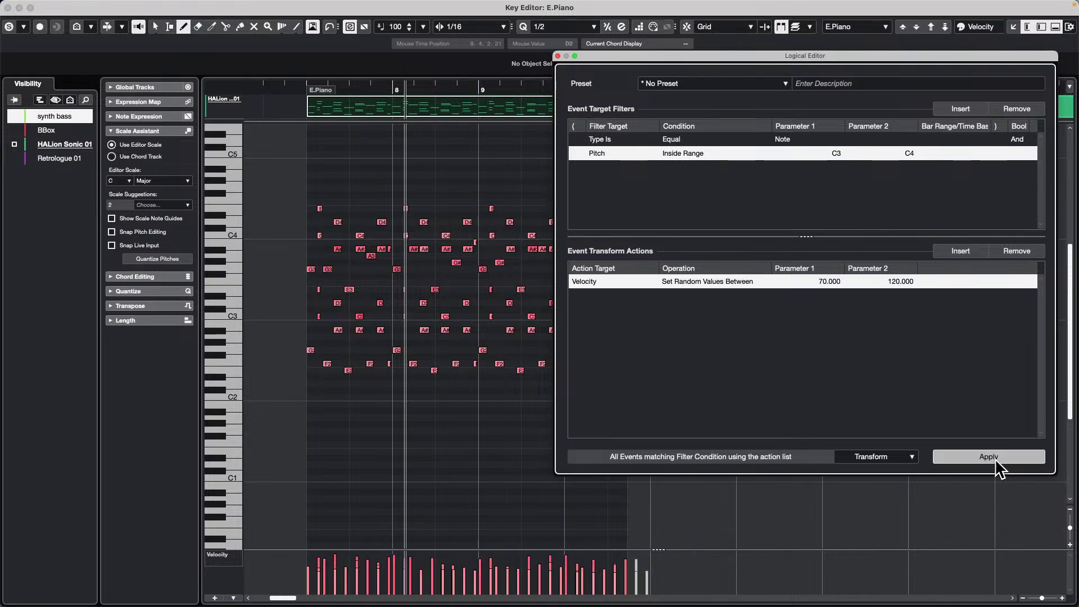
left_click(995, 460)
left_click(994, 460)
left_click(994, 459)
left_click(994, 460)
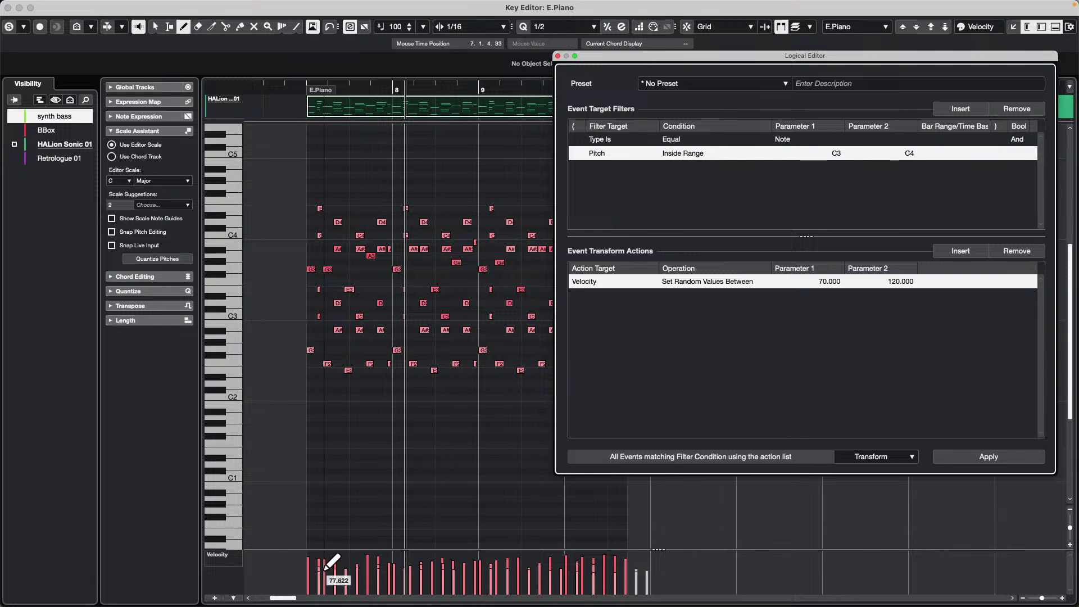
left_click_drag(304, 574, 662, 568)
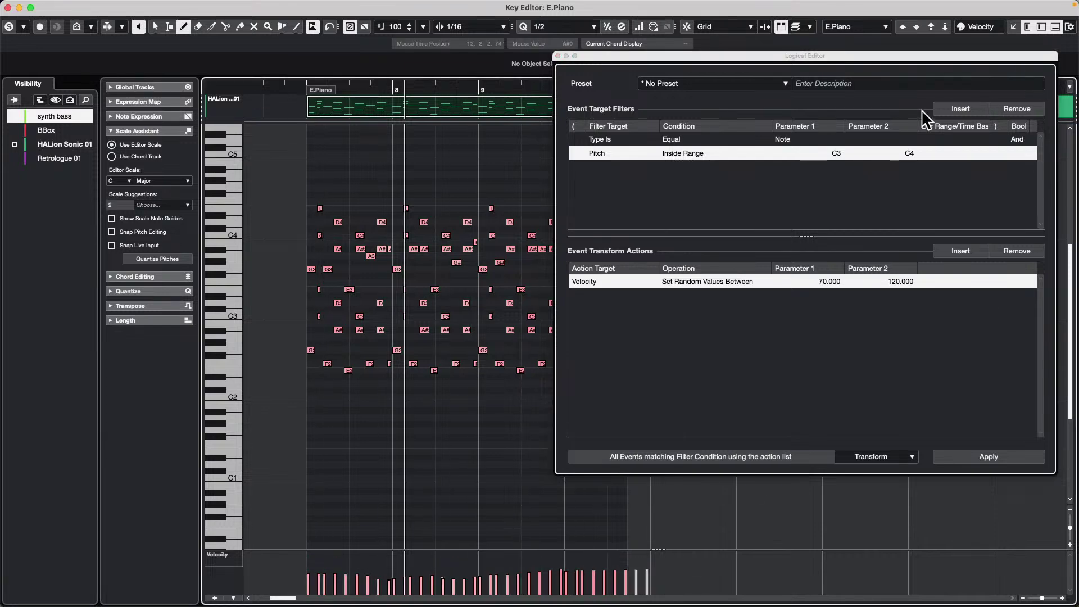
Add a third target filter with Position Inside Bar Range, covering only the start of each bar from 0.0.0.0 to 0.0.1.26.
left_click(970, 106)
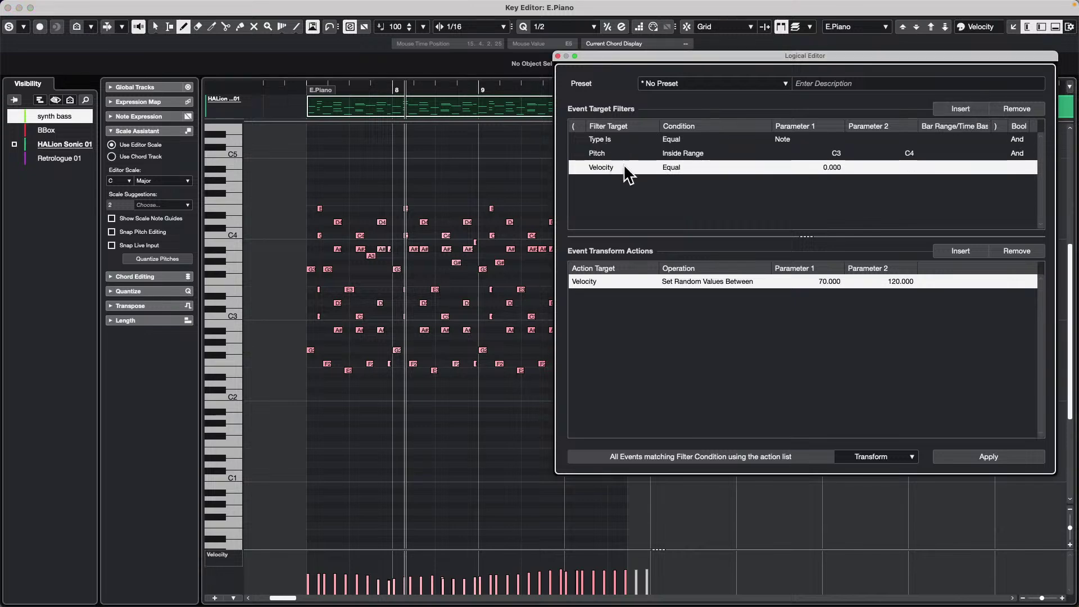
left_click(622, 167)
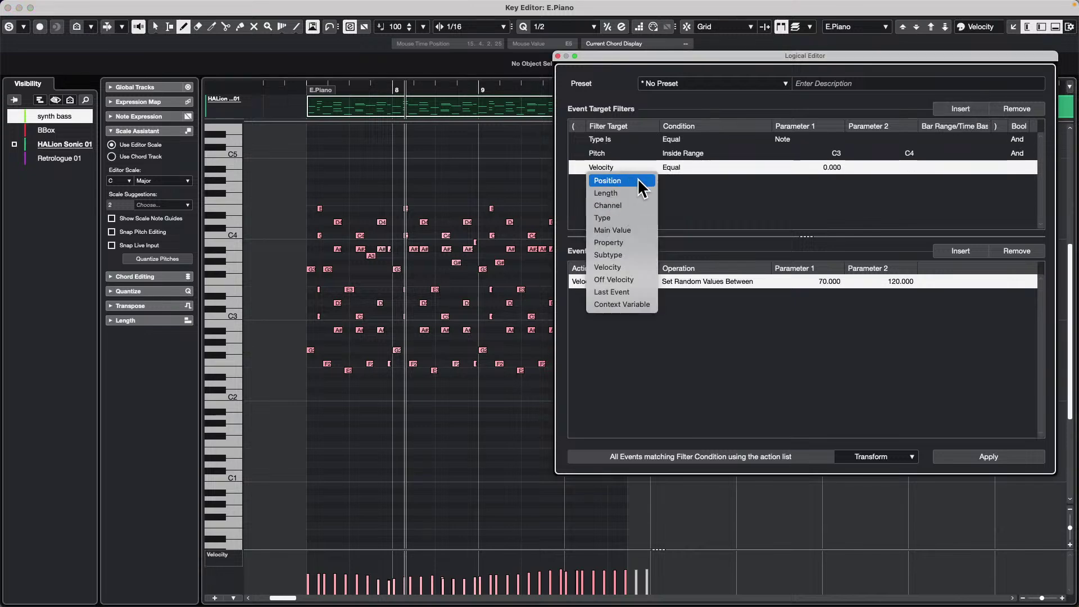
left_click(664, 181)
left_click(676, 168)
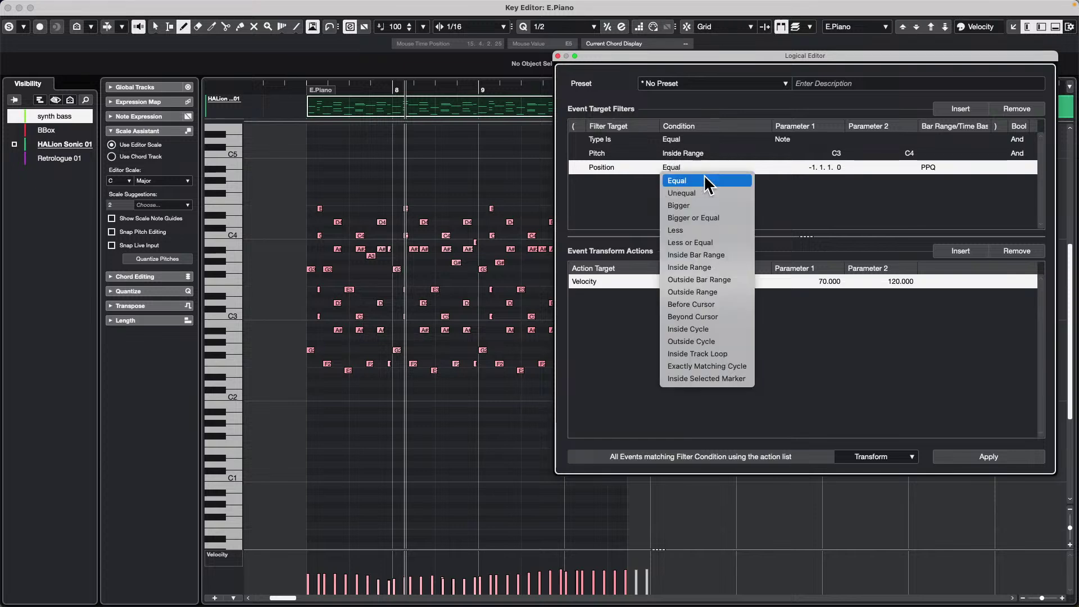
left_click(718, 256)
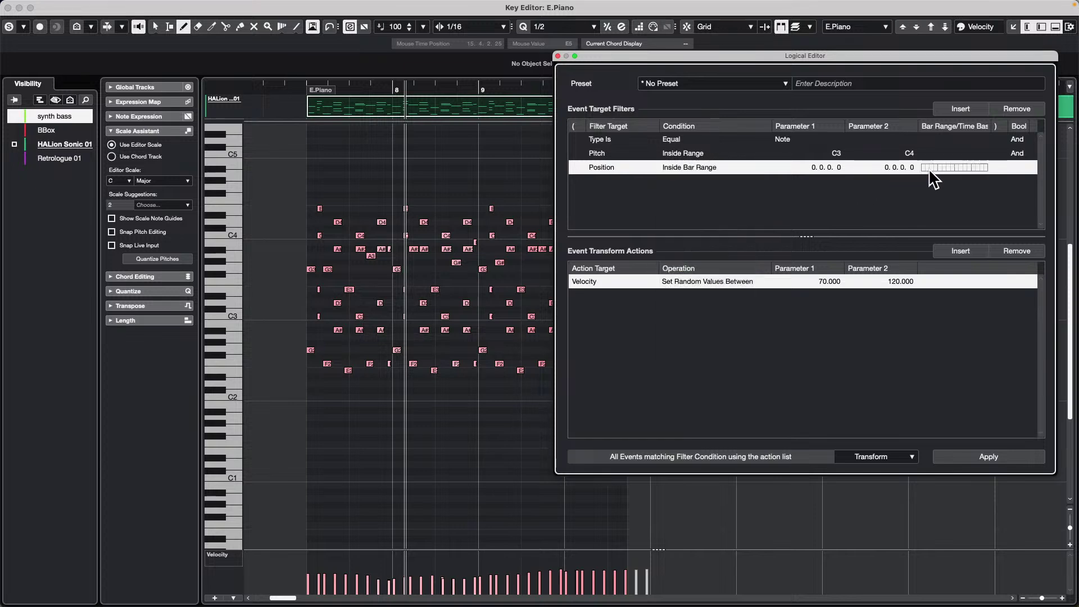
left_click_drag(926, 166, 922, 167)
Apply the transform several times to the filtered notes at the bar starts, and close the Logical Editor and Key Editor windows.
left_click(980, 454)
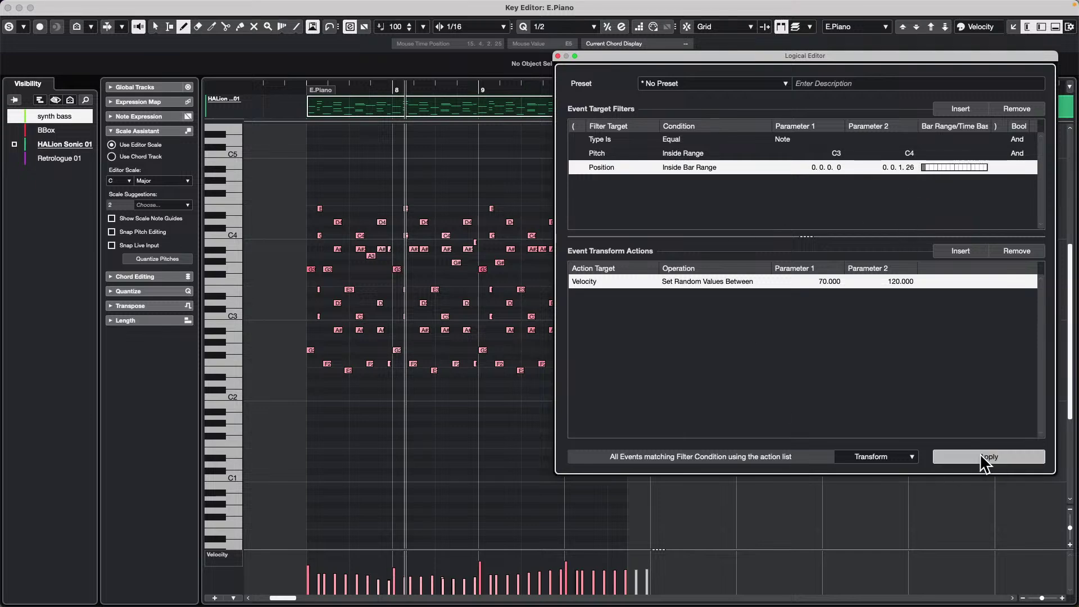
left_click(979, 454)
left_click(979, 454)
left_click(981, 454)
left_click(984, 455)
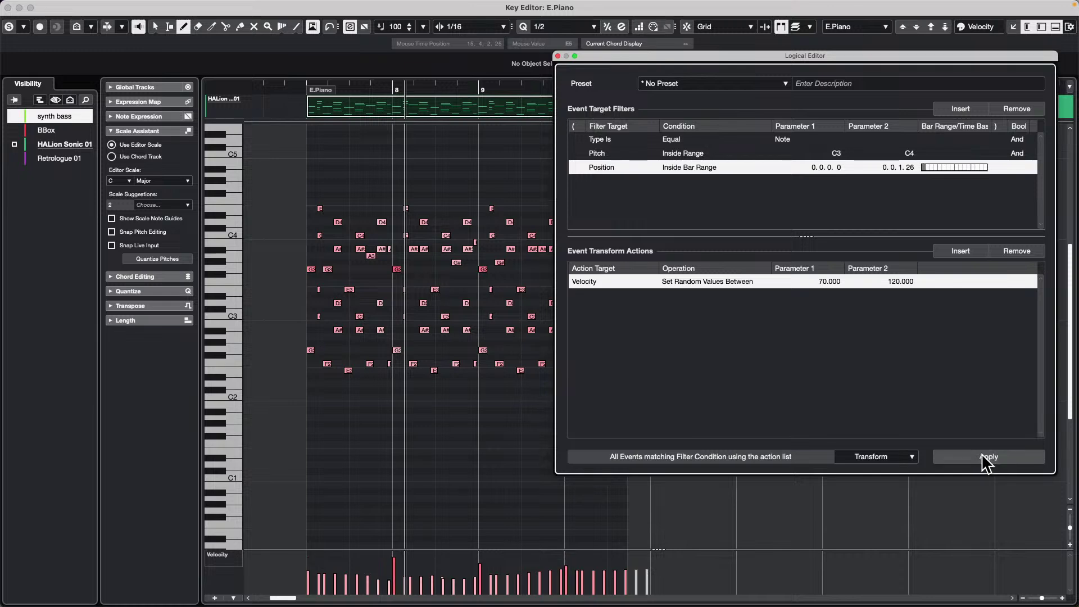
left_click(981, 453)
left_click(558, 56)
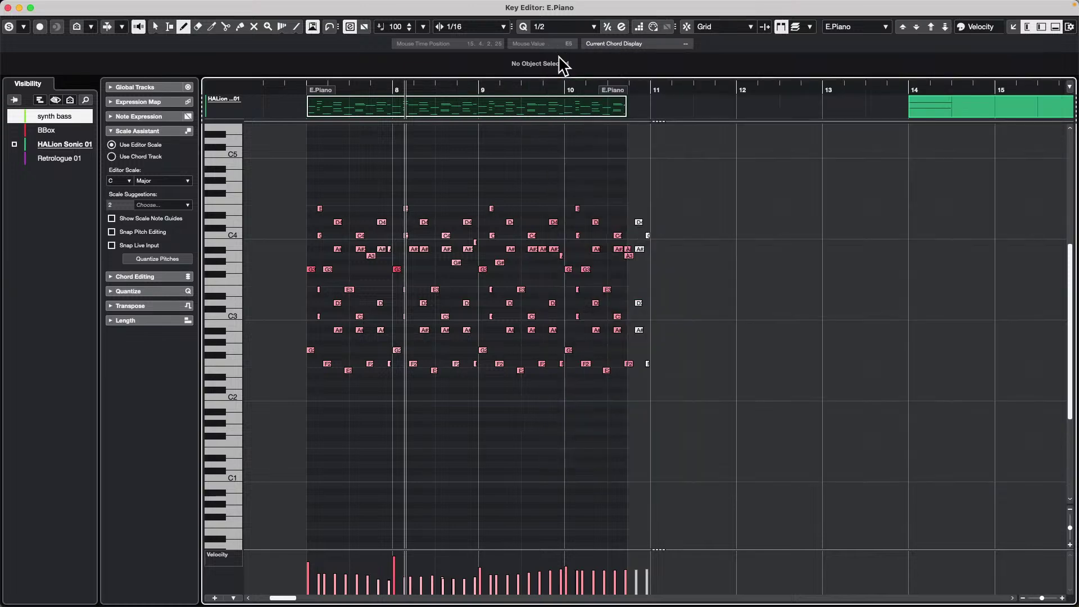
left_click(8, 7)
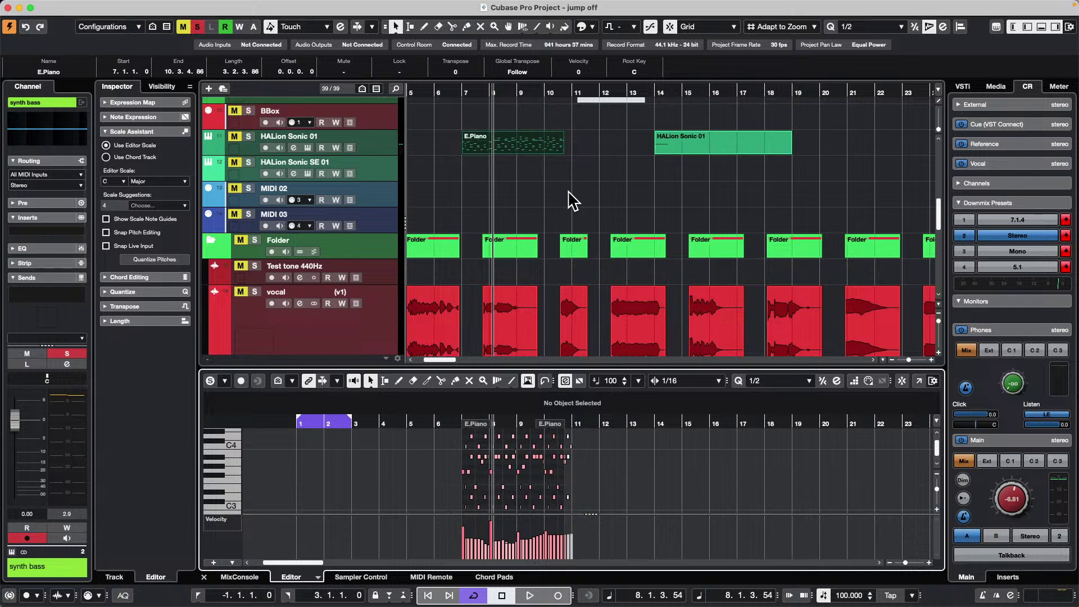